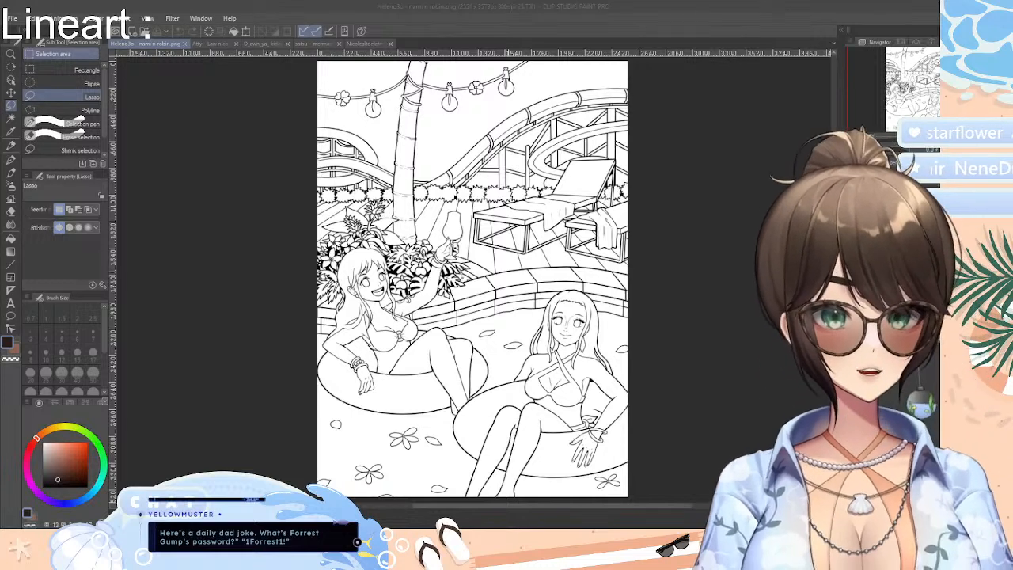
# Bring up the Law n co lineart document for viewing
pyautogui.moveTo(481, 327)
pyautogui.mouseDown()
pyautogui.moveTo(536, 276)
pyautogui.moveTo(505, 308)
pyautogui.mouseUp()
pyautogui.click(445, 344)
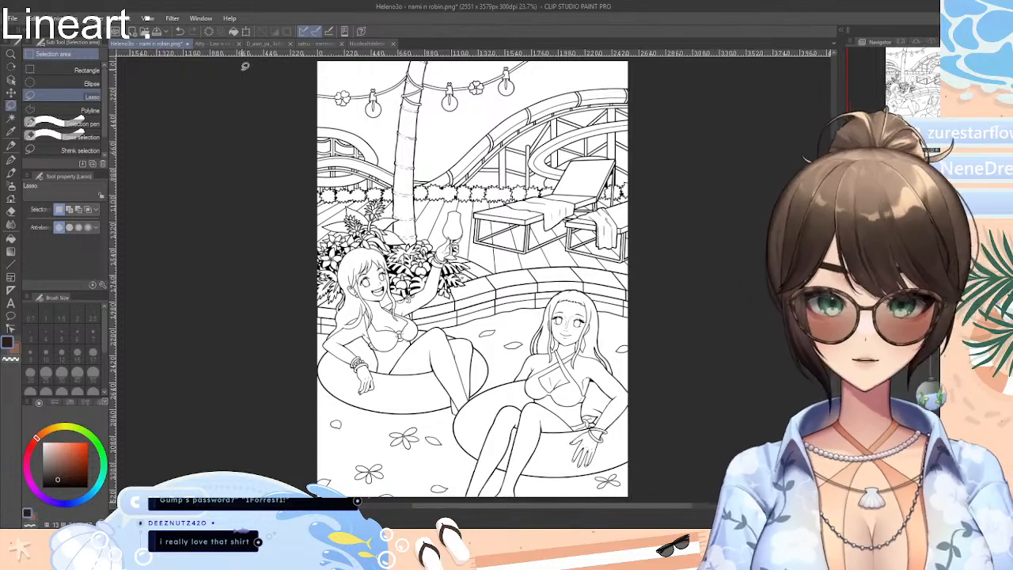
pyautogui.click(222, 45)
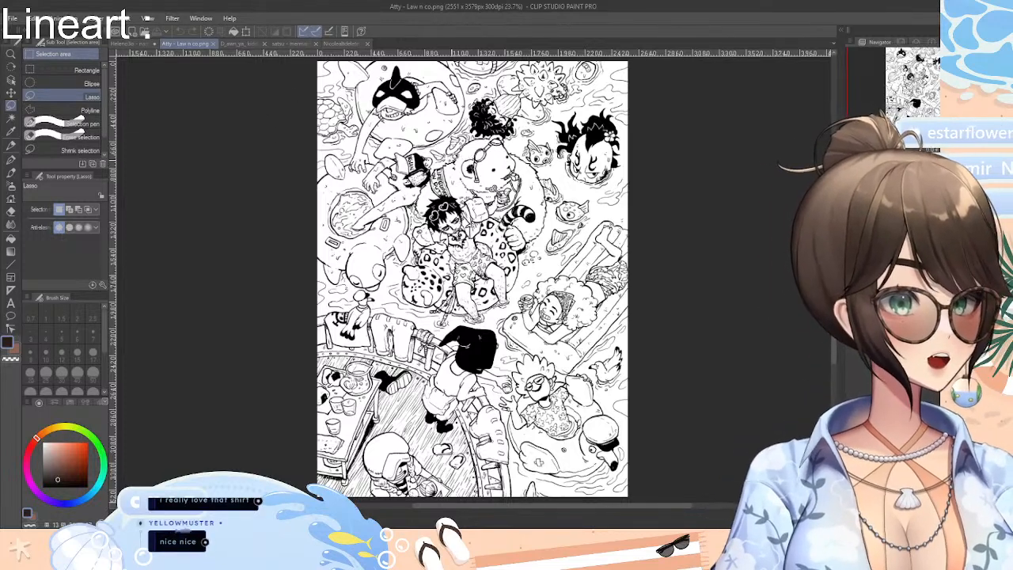
# Switch to the kiddos lineart document, choose the Darker pencil and add a new layer
pyautogui.click(241, 42)
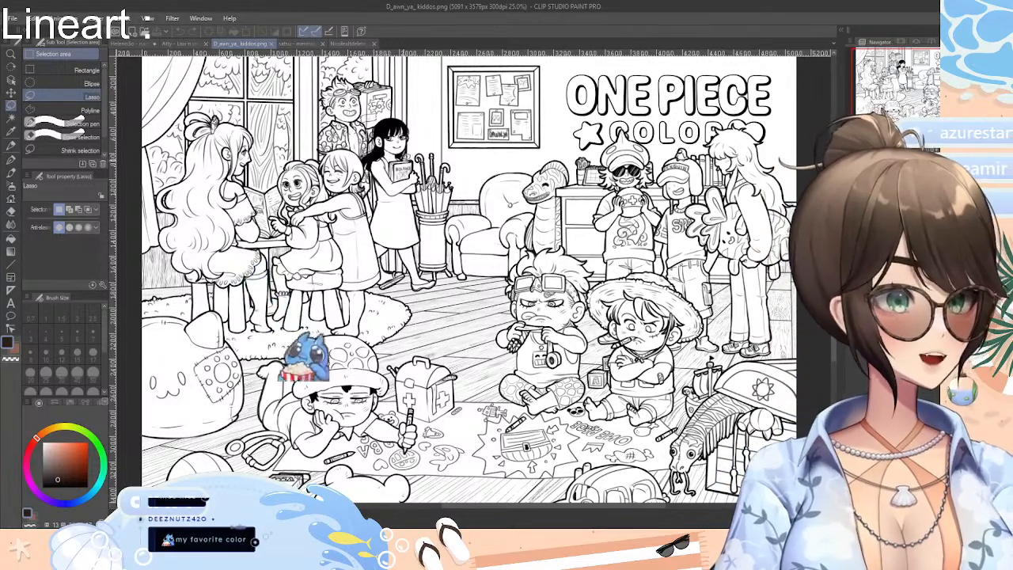
pyautogui.press('p')
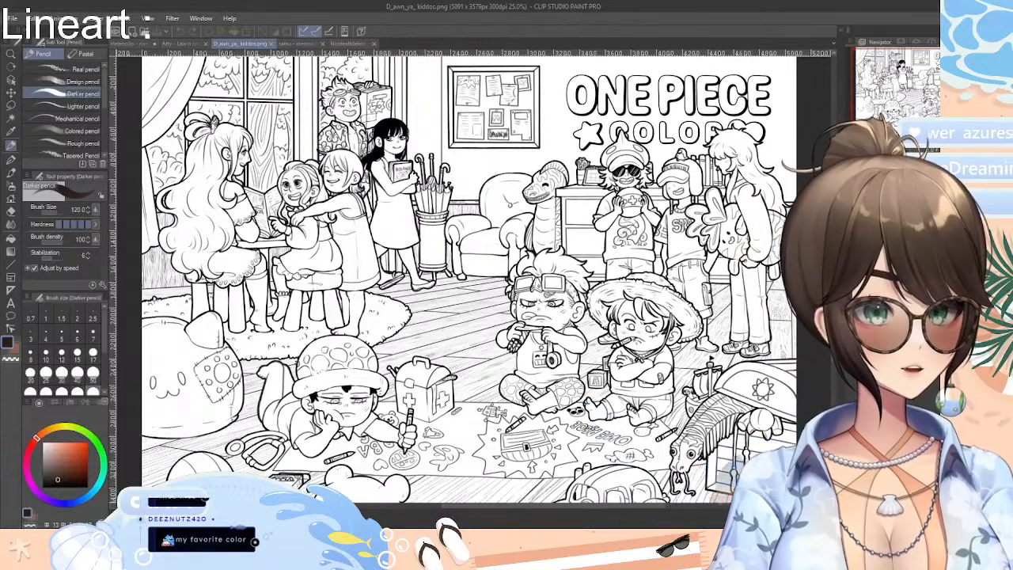
pyautogui.hotkey('ctrl', 'shift', 'n')
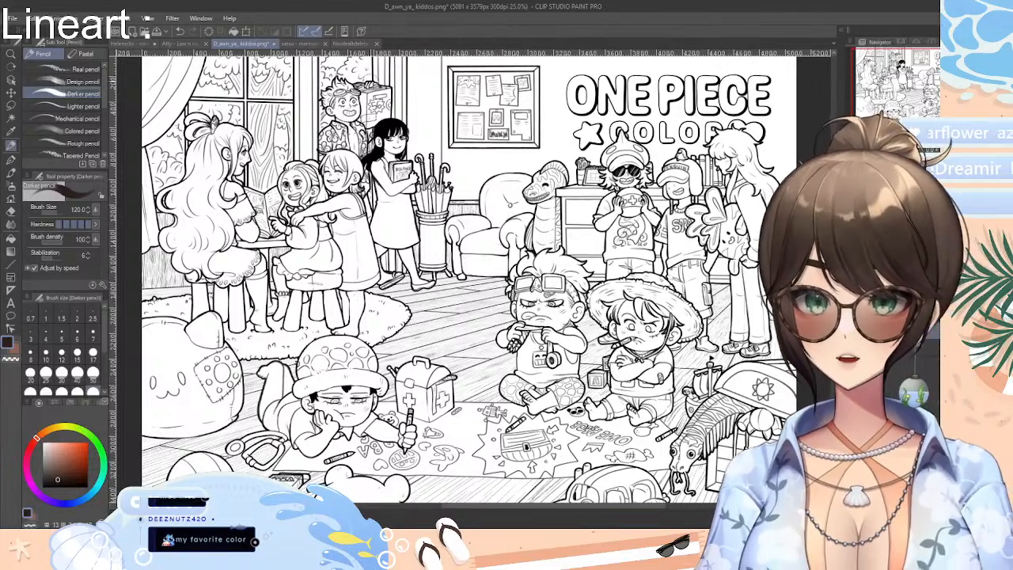
# Look through the open mermaids, Perona, Law n co and kiddos lineart documents and return to nami n robin
pyautogui.click(299, 43)
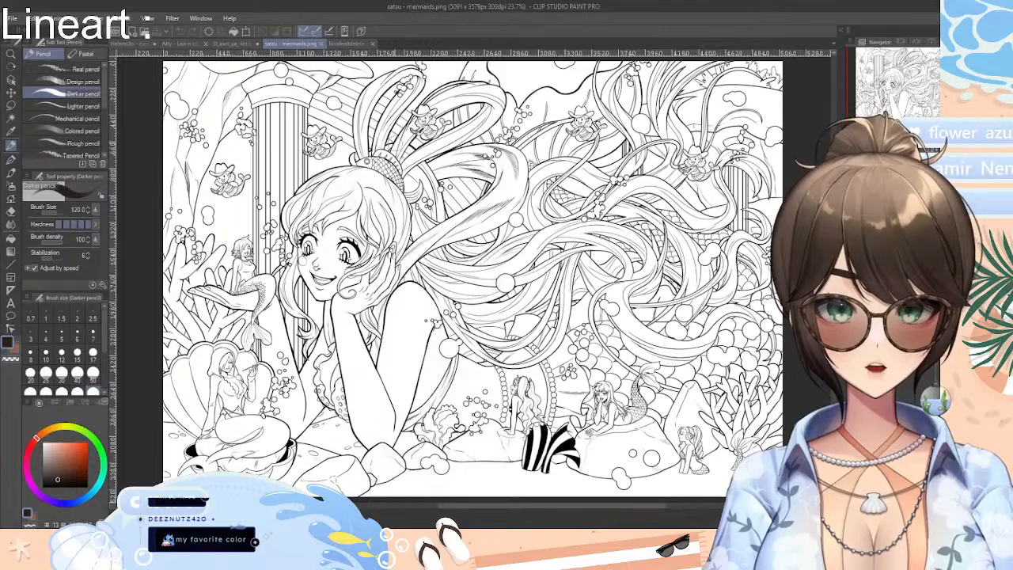
pyautogui.click(353, 44)
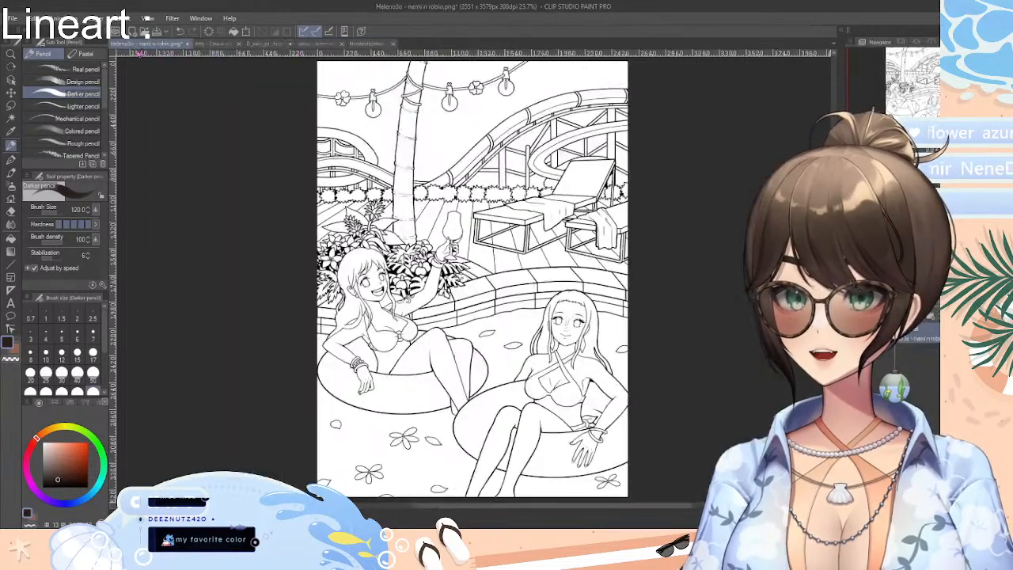
pyautogui.click(145, 44)
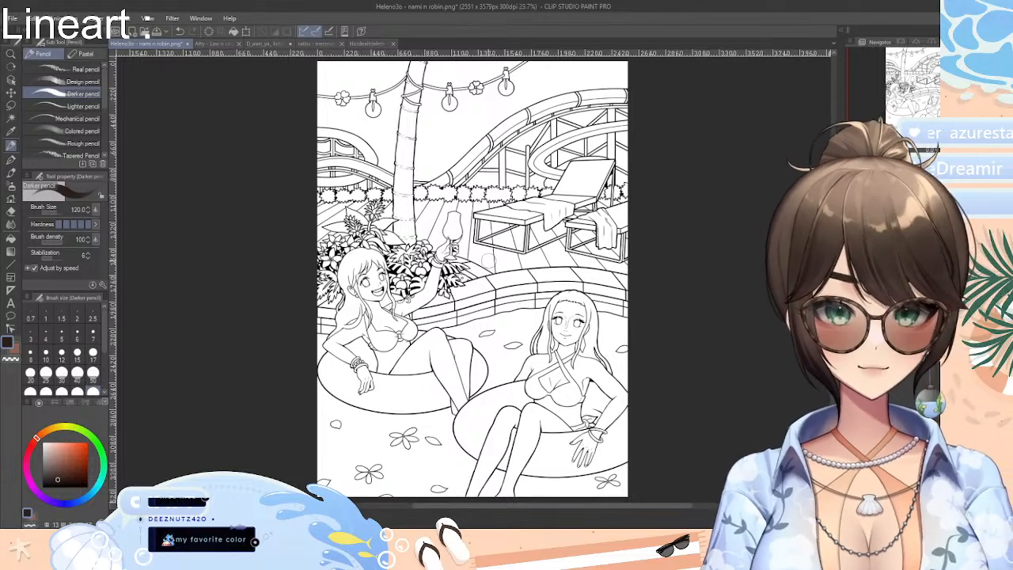
pyautogui.click(218, 44)
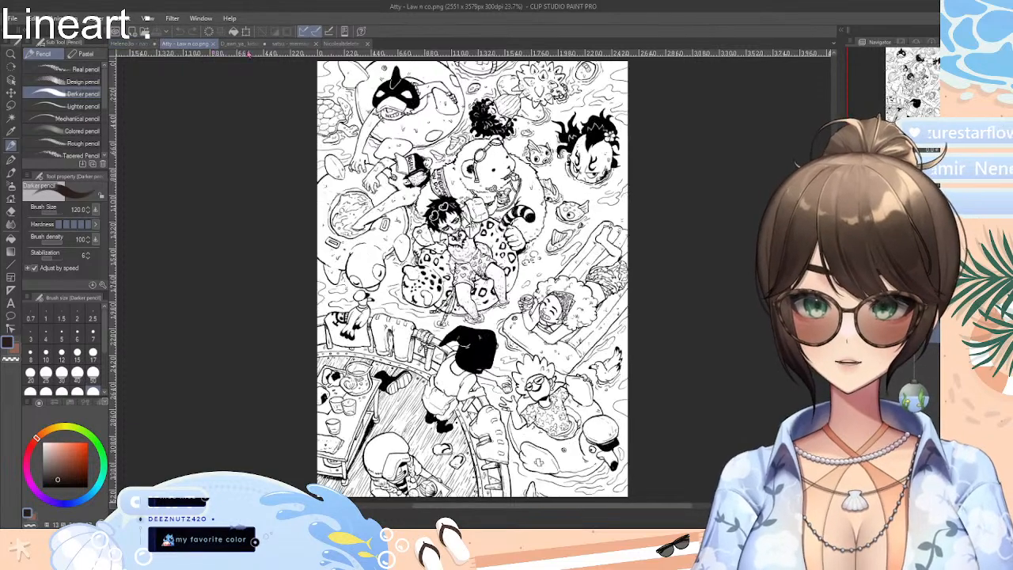
pyautogui.click(299, 44)
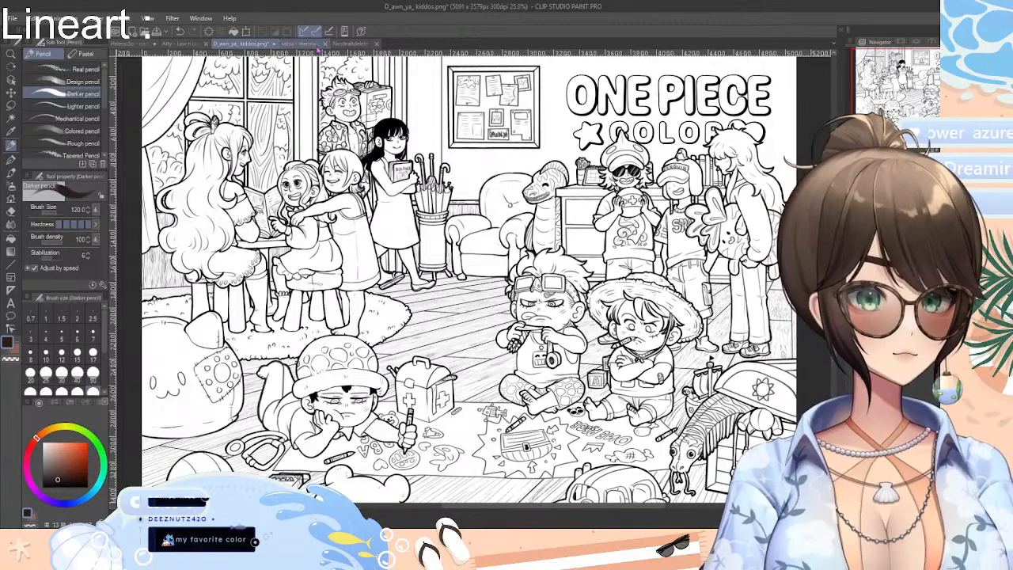
pyautogui.click(308, 44)
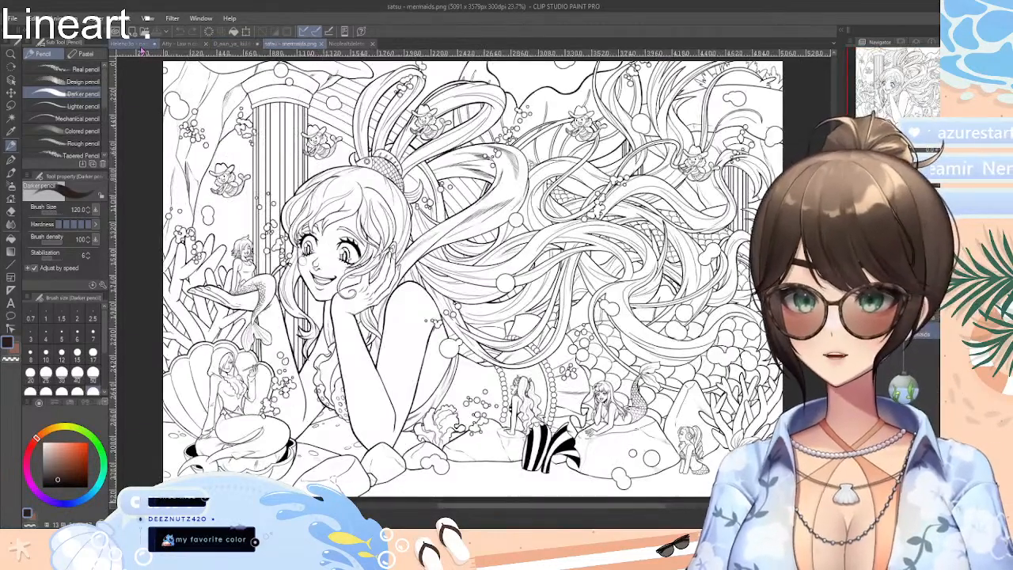
pyautogui.click(135, 44)
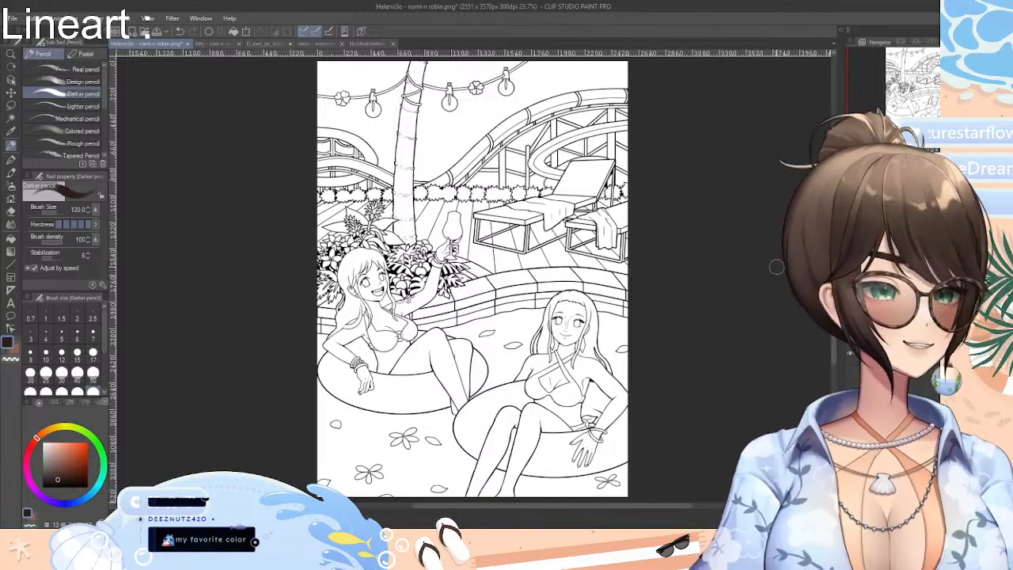
# Examine the nami n robin lineart, both the whole pool scene and close-ups of the two women
pyautogui.scroll(6, 768, 273)
pyautogui.scroll(-2, 754, 277)
pyautogui.scroll(3, 751, 278)
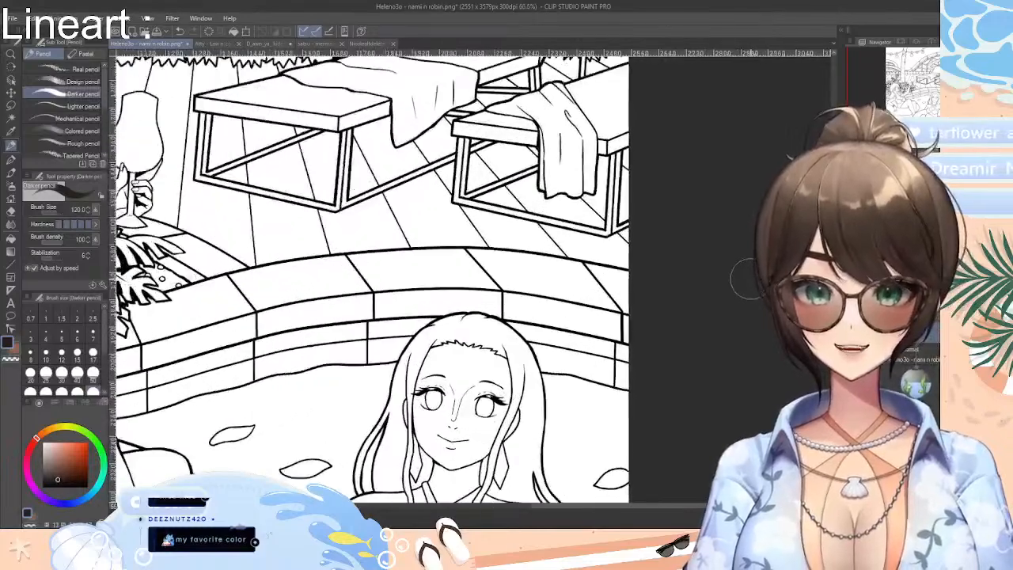
pyautogui.scroll(-5, 748, 279)
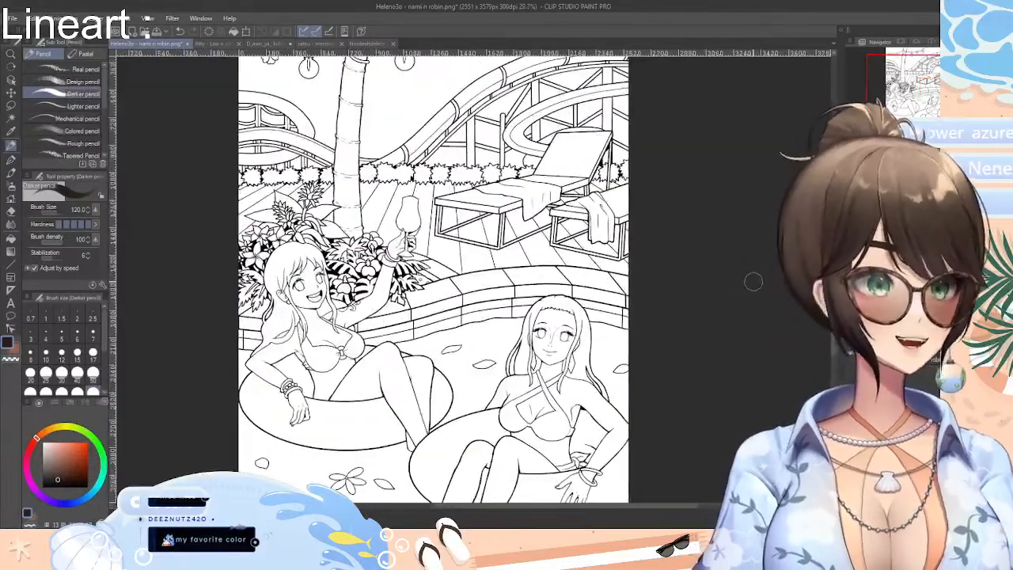
pyautogui.moveTo(683, 506); pyautogui.dragTo(642, 506)
pyautogui.scroll(-5, 541, 277)
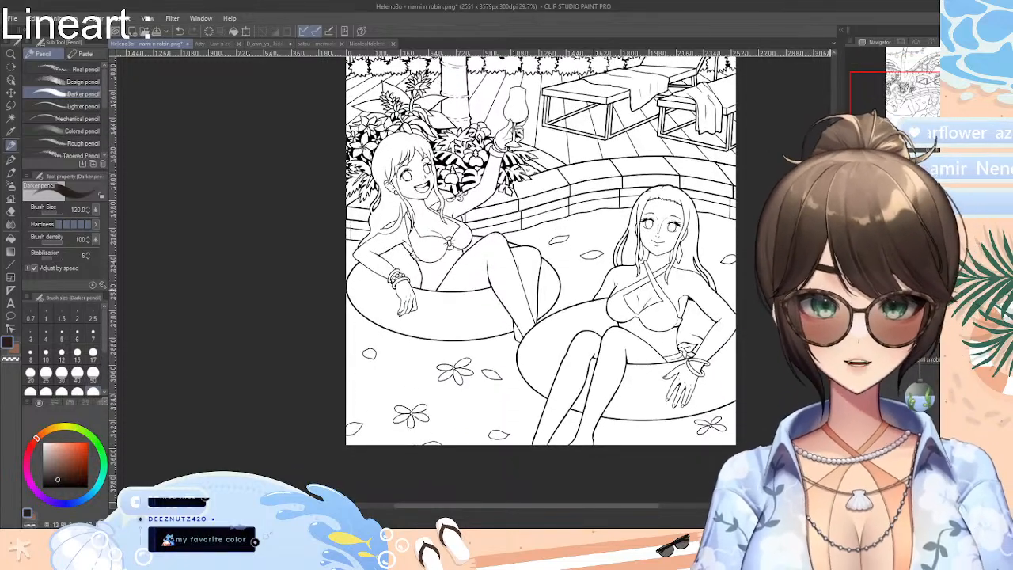
pyautogui.scroll(2, 515, 297)
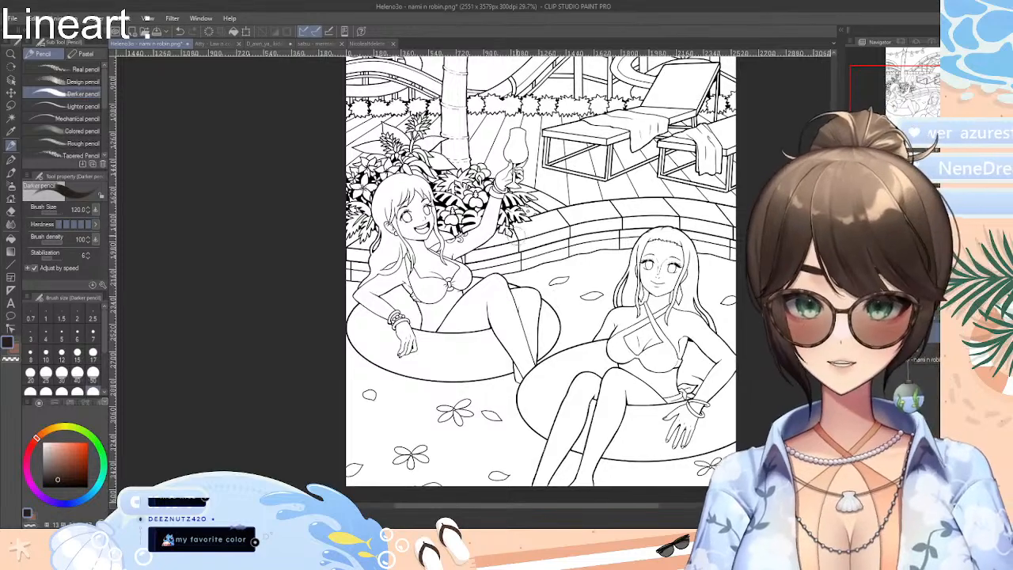
pyautogui.scroll(1, 532, 231)
pyautogui.scroll(1, 536, 230)
pyautogui.scroll(-1, 537, 230)
pyautogui.scroll(2, 536, 233)
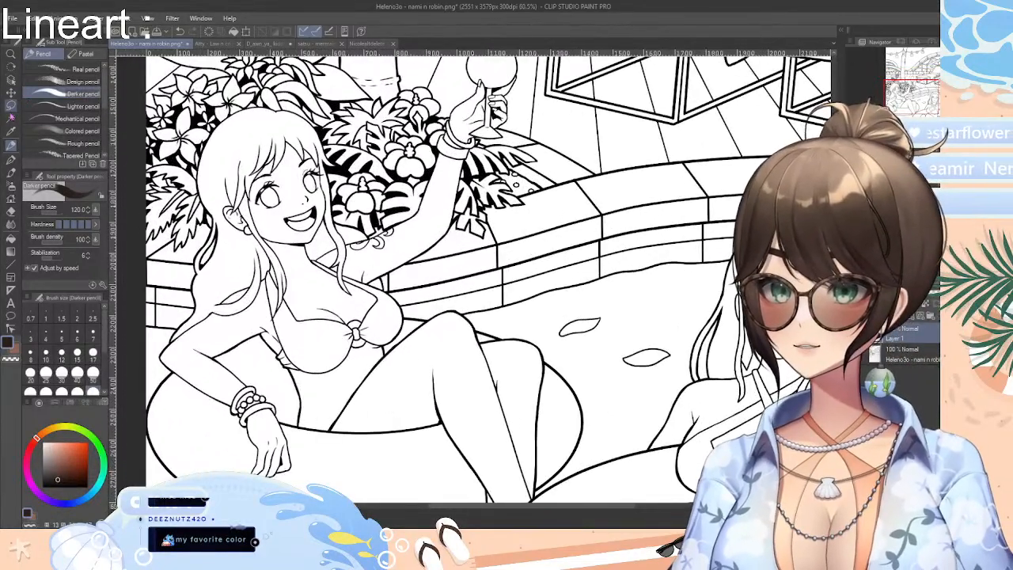
pyautogui.click(11, 118)
pyautogui.click(325, 286)
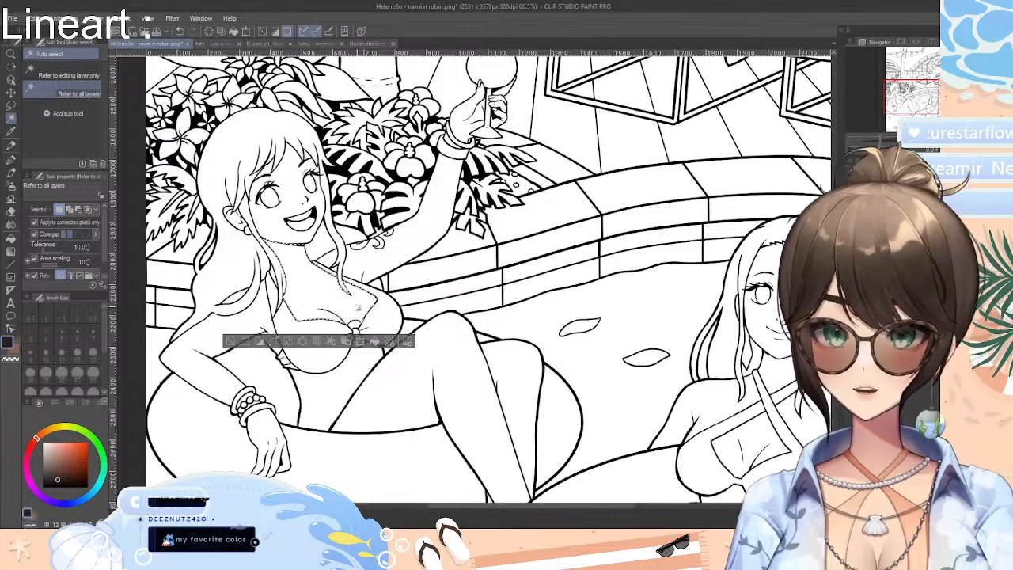
pyautogui.click(408, 251)
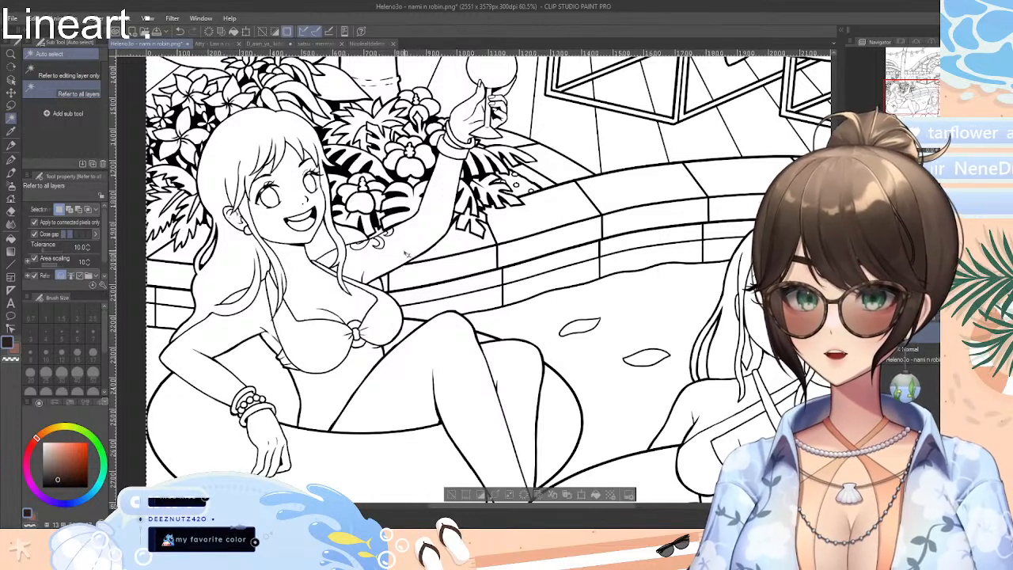
pyautogui.click(450, 494)
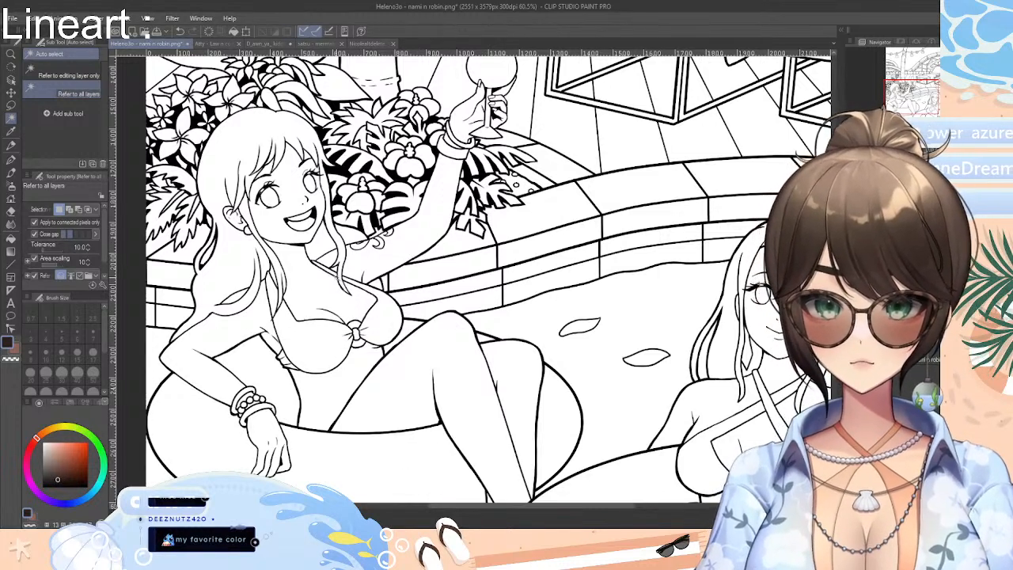
# Auto-select the skin of the woman raising the glass, combining her chest, arms, torso, face, legs and foot into one selection
pyautogui.click(315, 298)
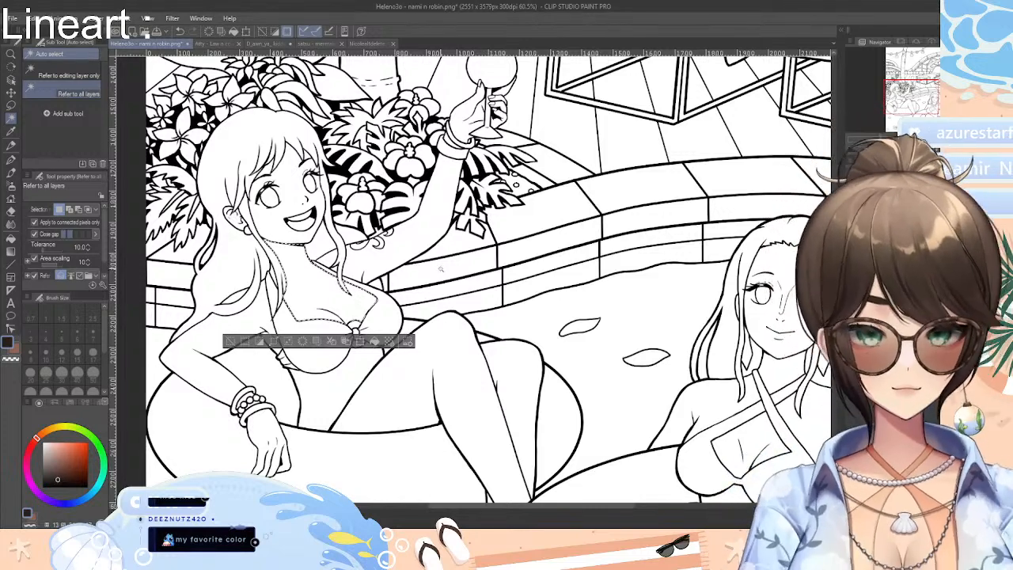
pyautogui.keyDown('shift'); pyautogui.click(412, 242); pyautogui.keyUp('shift')
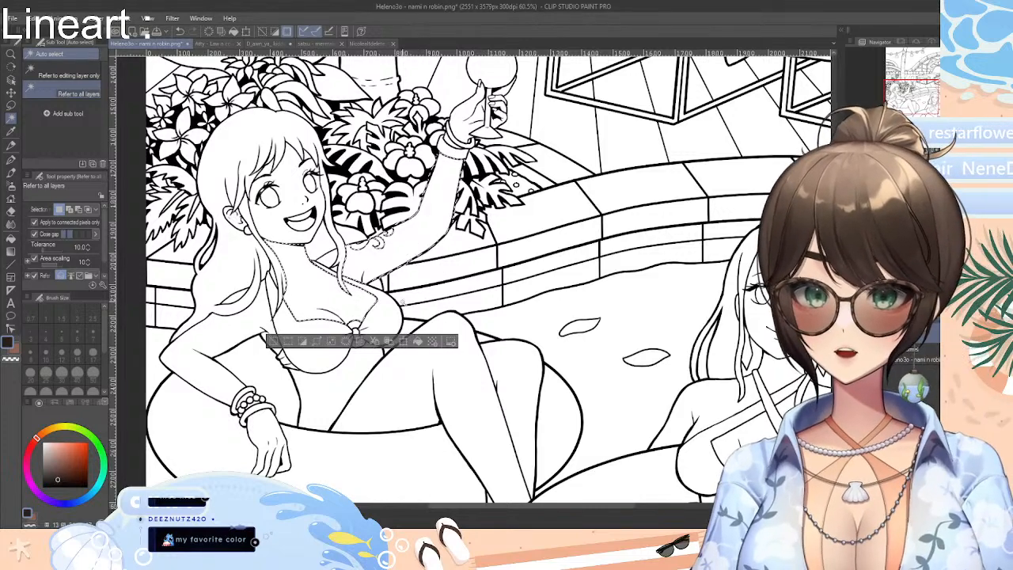
pyautogui.keyDown('shift'); pyautogui.click(435, 379); pyautogui.keyUp('shift')
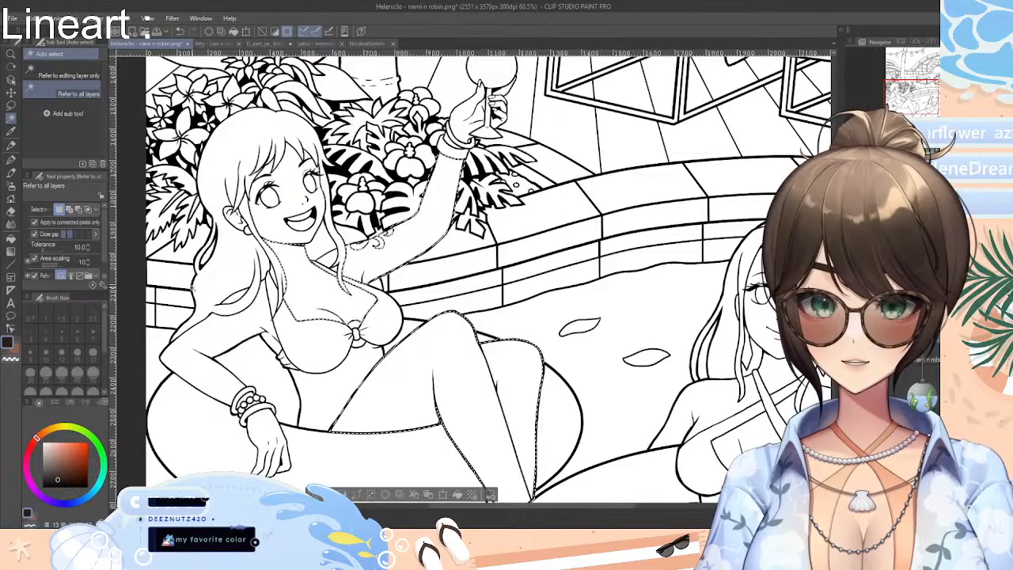
pyautogui.keyDown('shift'); pyautogui.click(245, 320); pyautogui.keyUp('shift')
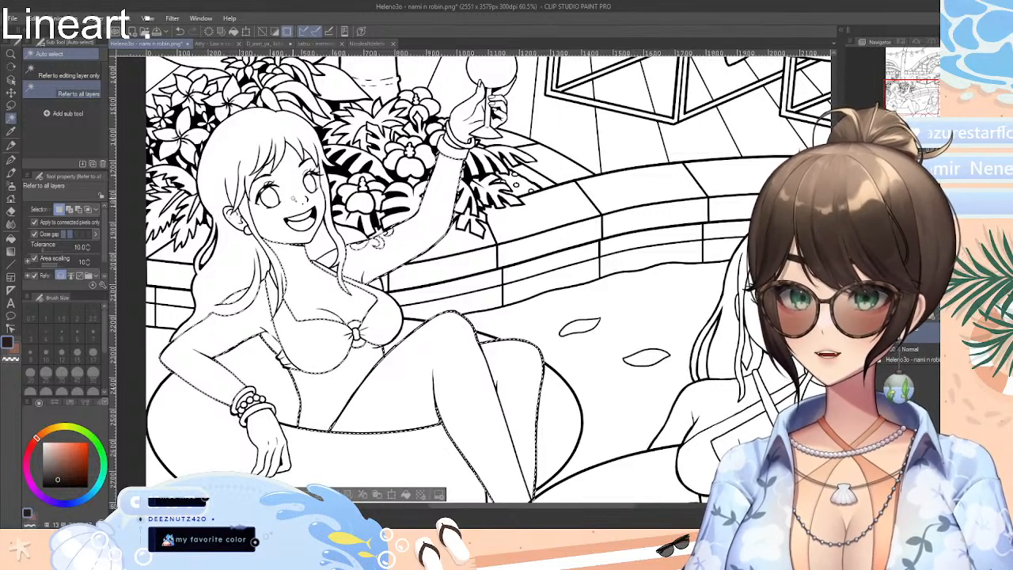
pyautogui.keyDown('shift'); pyautogui.click(295, 200); pyautogui.keyUp('shift')
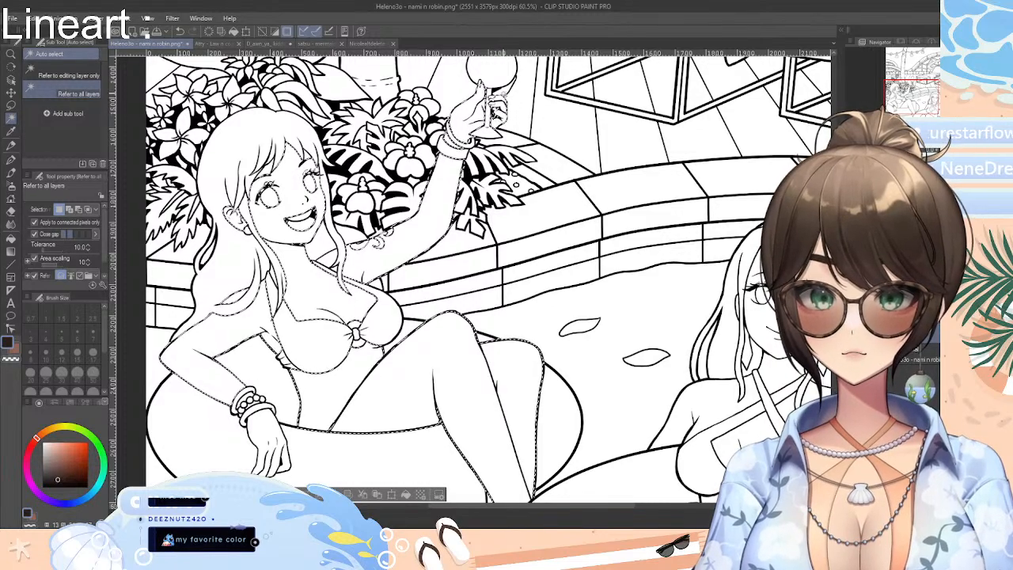
pyautogui.scroll(-3, 639, 335)
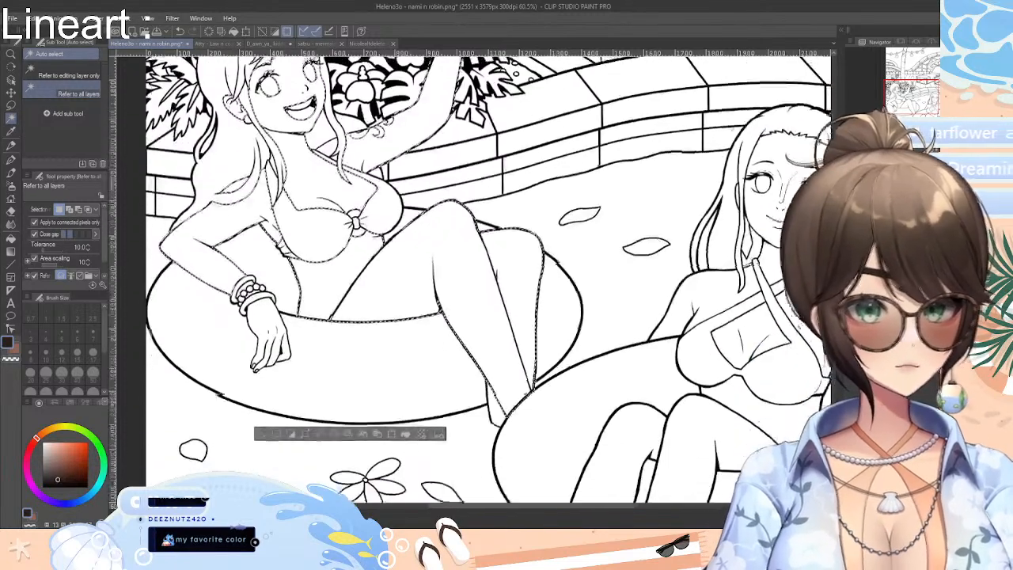
pyautogui.keyDown('shift'); pyautogui.click(492, 399); pyautogui.keyUp('shift')
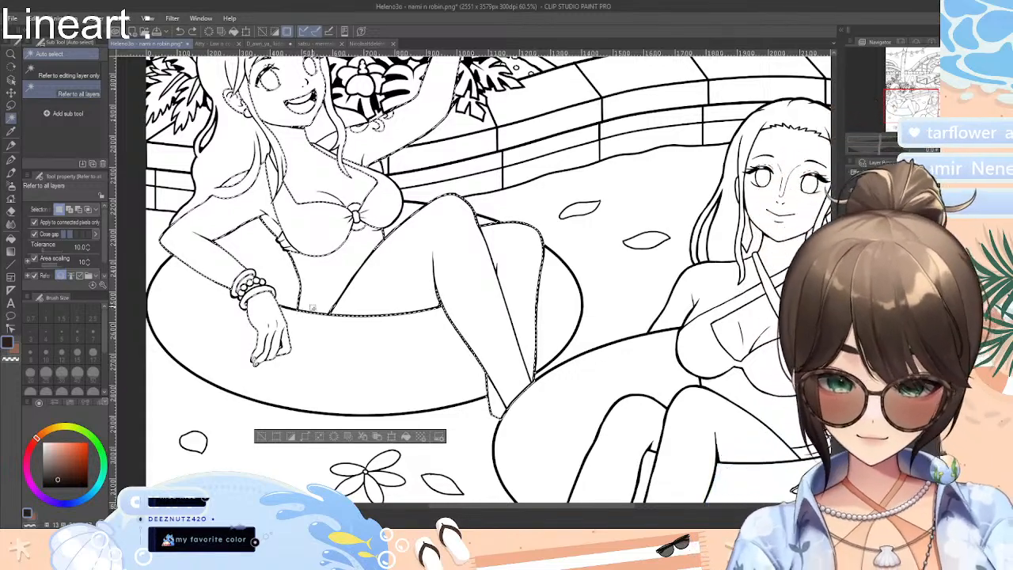
# Check the edges of the skin selection on the woman raising the glass and shrink the selected area
pyautogui.scroll(5, 261, 289)
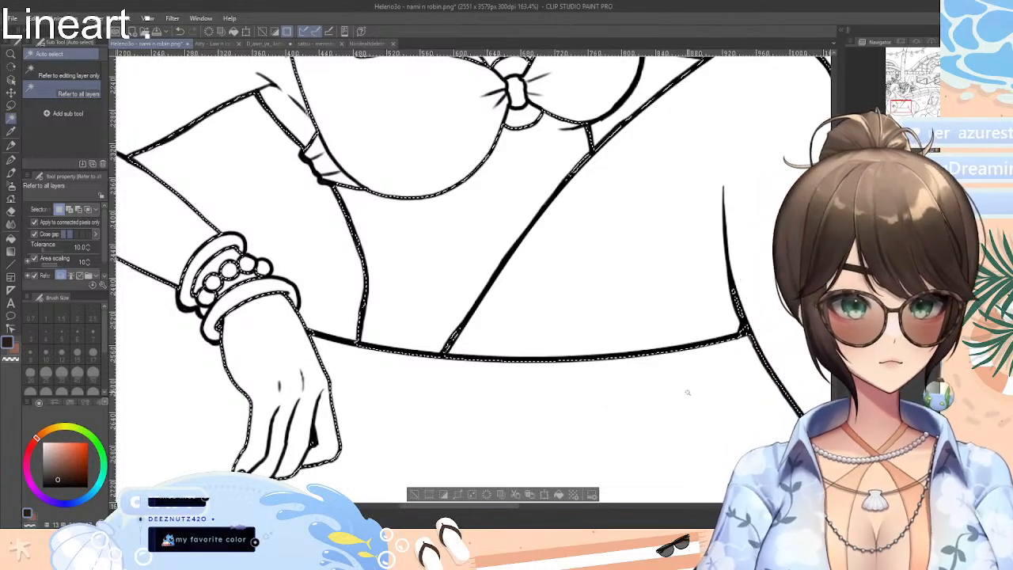
pyautogui.scroll(-3, 594, 329)
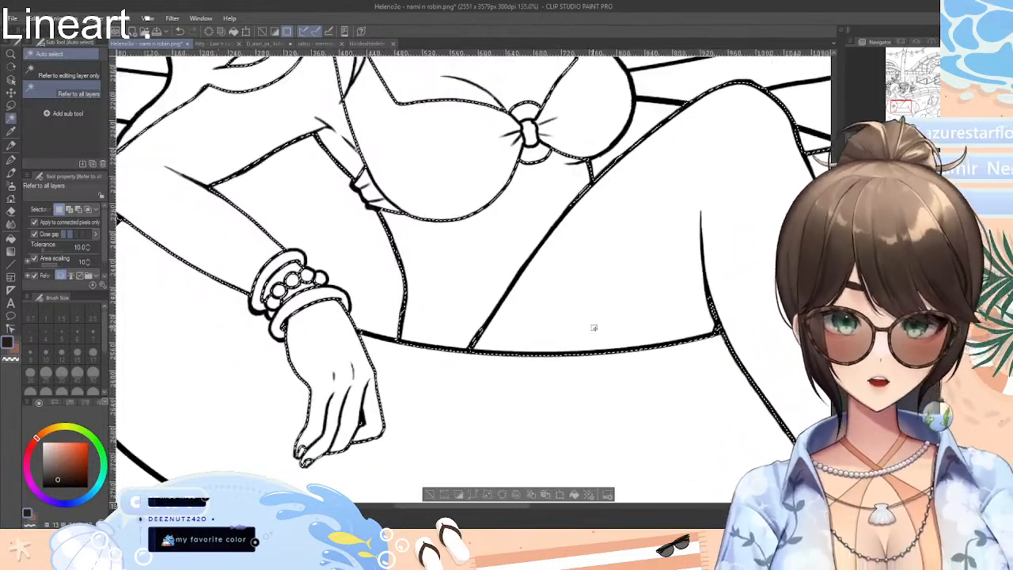
pyautogui.scroll(-4, 593, 326)
pyautogui.scroll(3, 594, 326)
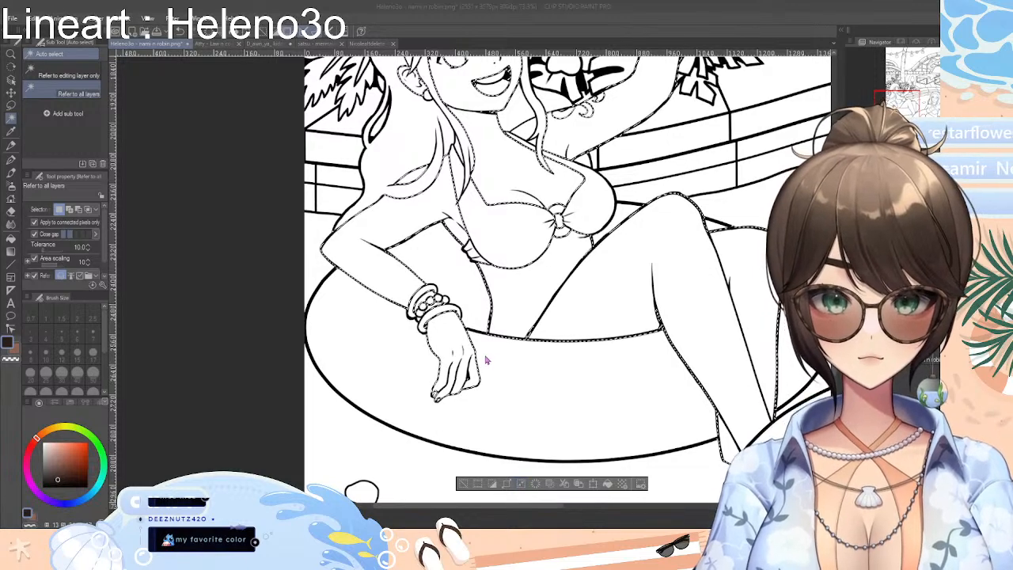
pyautogui.click(535, 342)
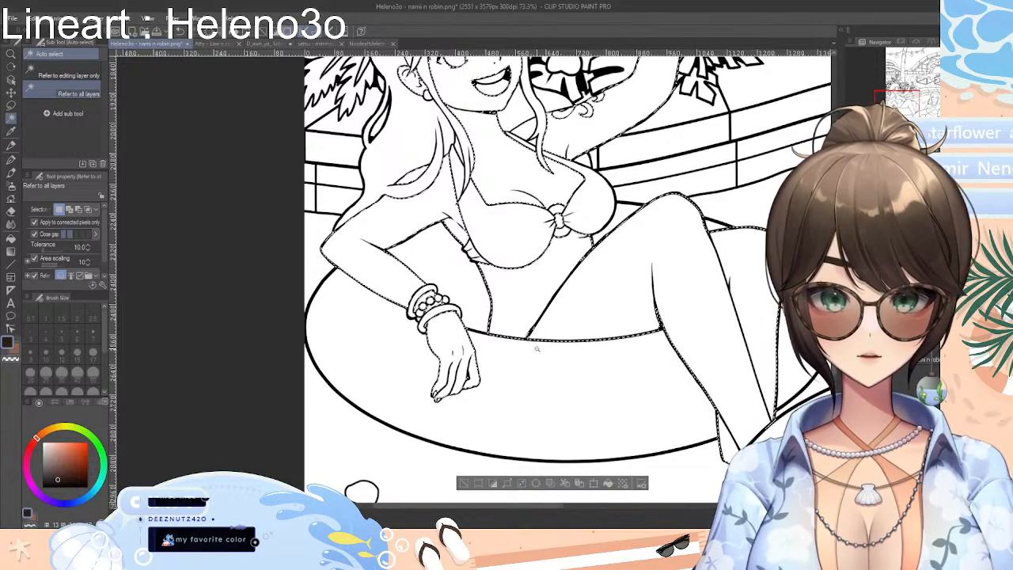
pyautogui.click(521, 483)
pyautogui.click(536, 342)
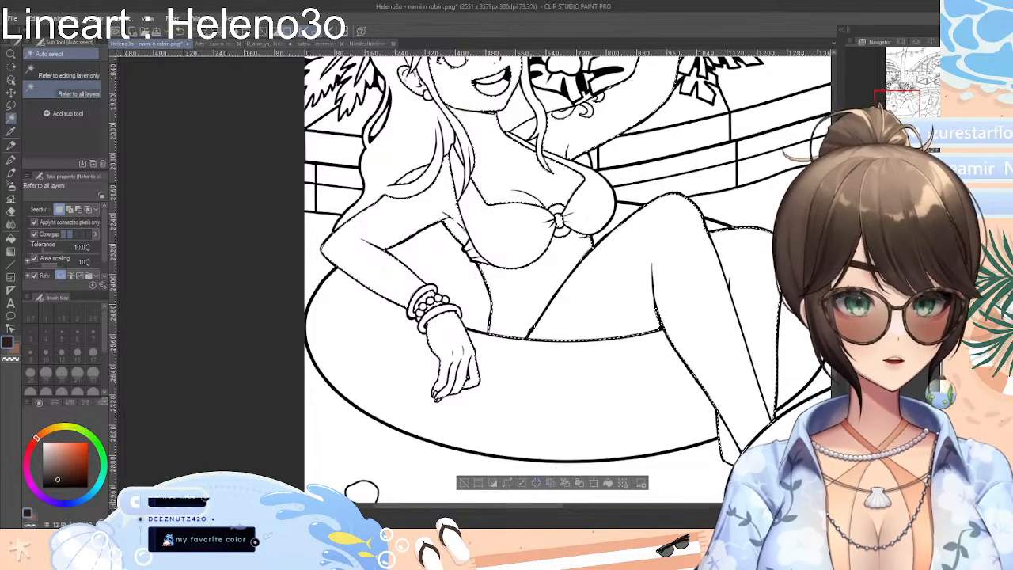
pyautogui.scroll(3, 568, 277)
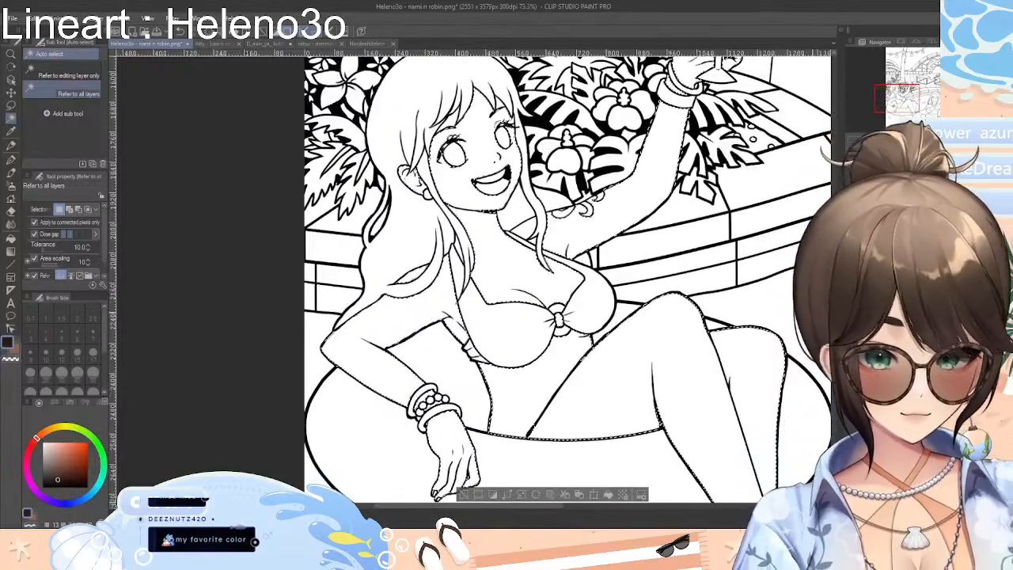
pyautogui.scroll(-3, 753, 298)
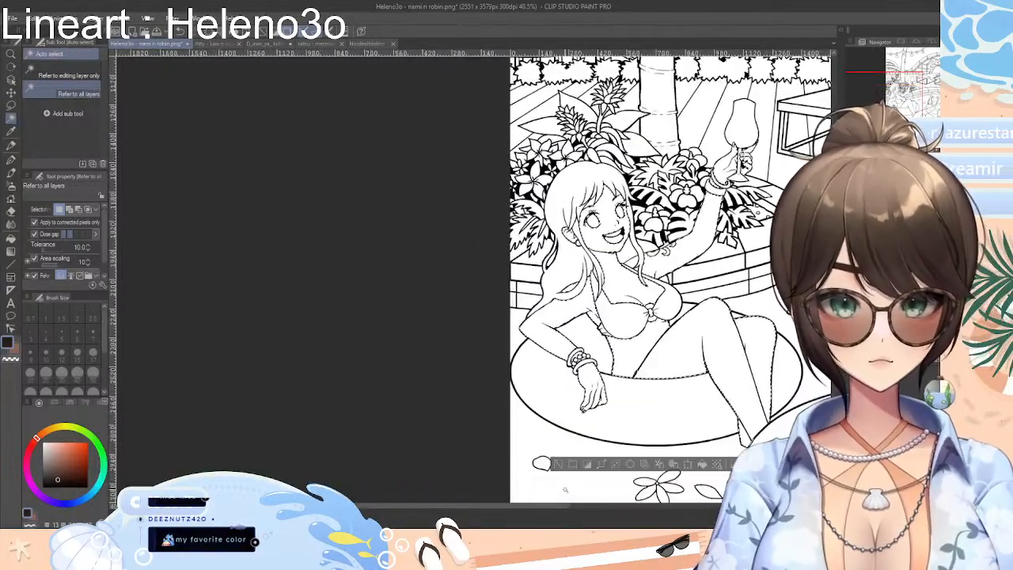
pyautogui.moveTo(560, 506); pyautogui.dragTo(622, 506)
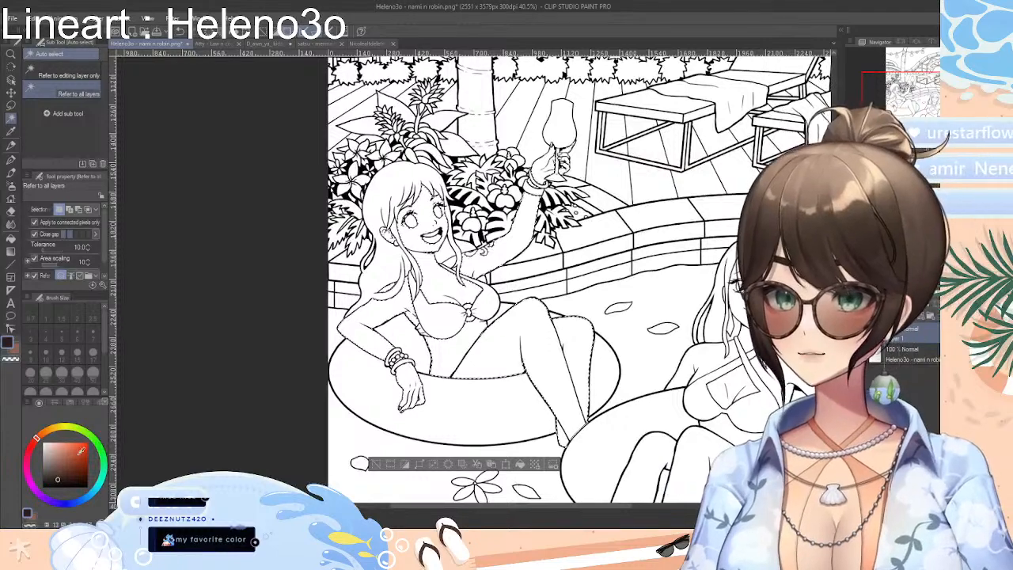
# Fill the selected skin areas of the woman raising the glass with a light peach colour and clear the selection
pyautogui.moveTo(69, 457); pyautogui.dragTo(62, 440)
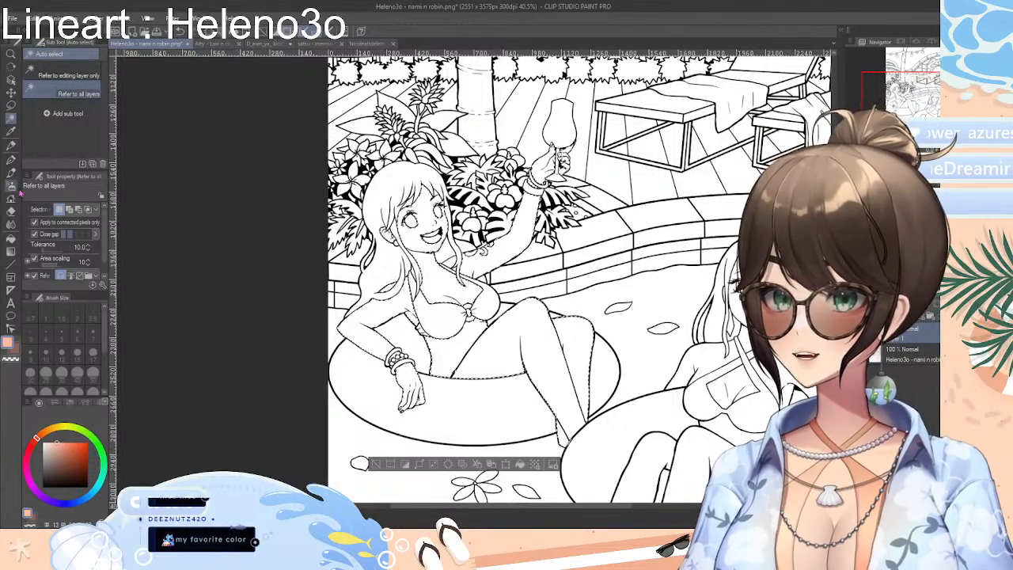
pyautogui.moveTo(19, 239); pyautogui.dragTo(18, 239)
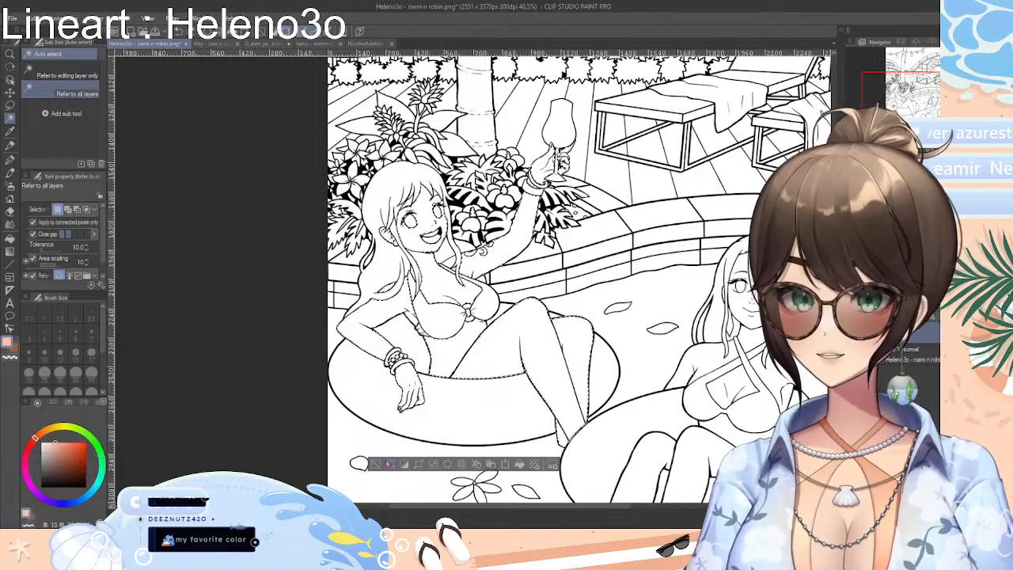
pyautogui.click(10, 239)
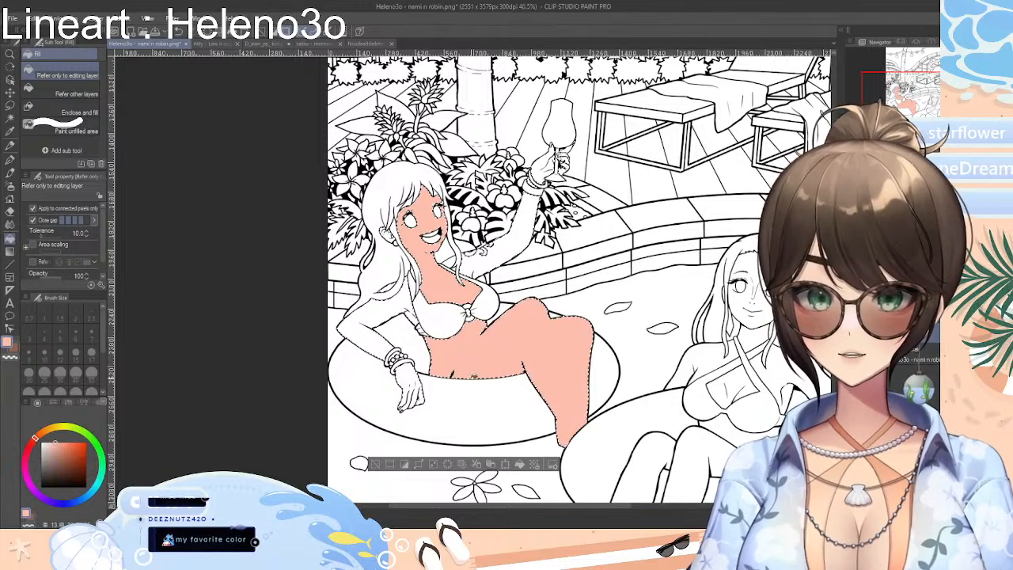
pyautogui.click(374, 465)
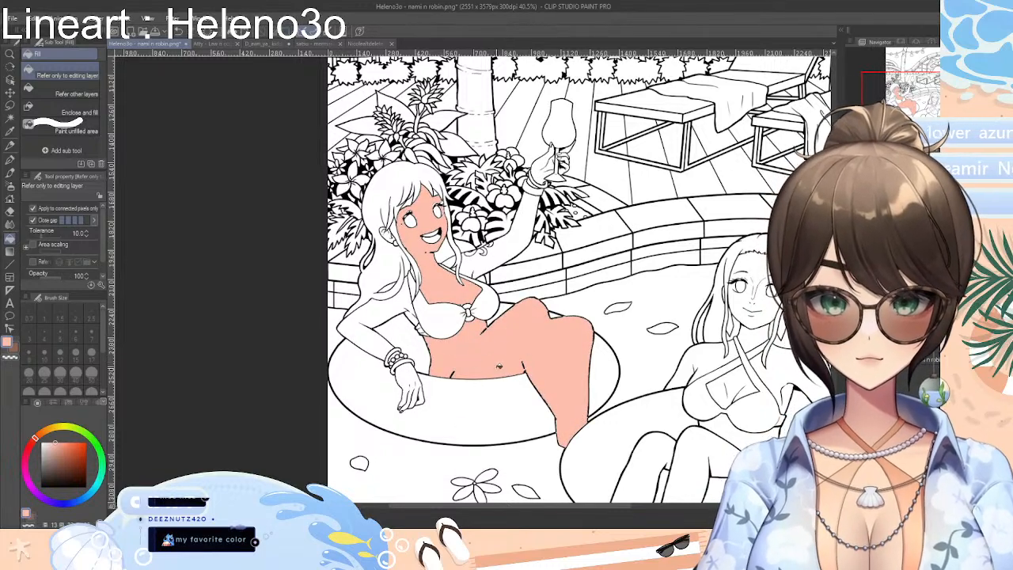
# Undo the deselection and the peach skin fill, and clear the skin selection
pyautogui.hotkey('ctrl', 'z')
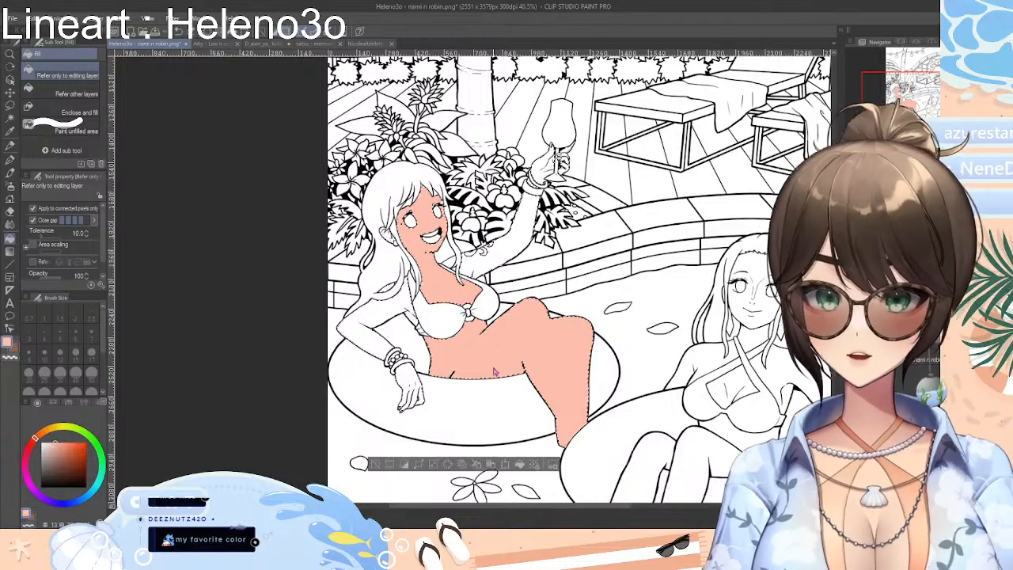
pyautogui.hotkey('ctrl', 'z')
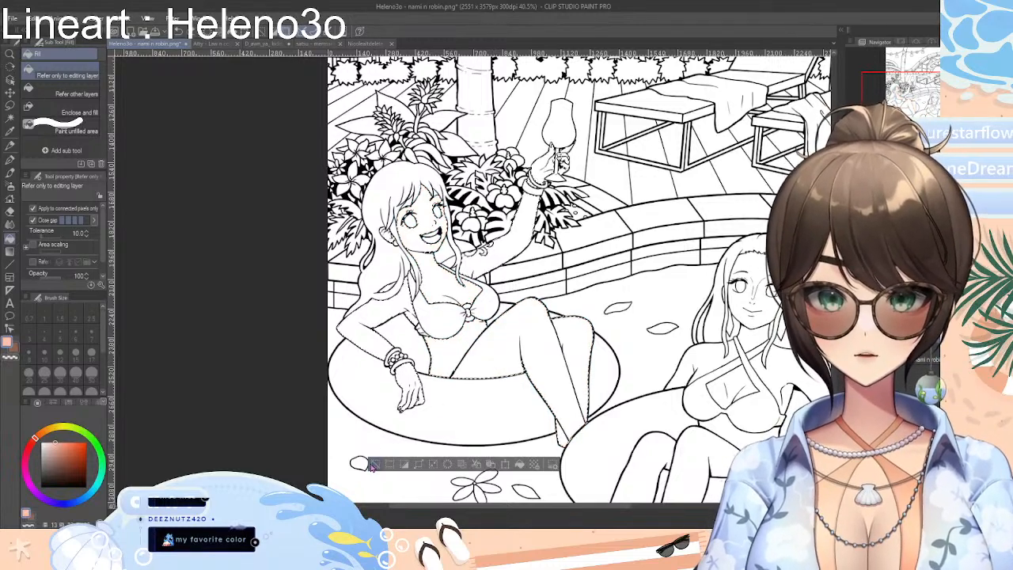
pyautogui.click(375, 463)
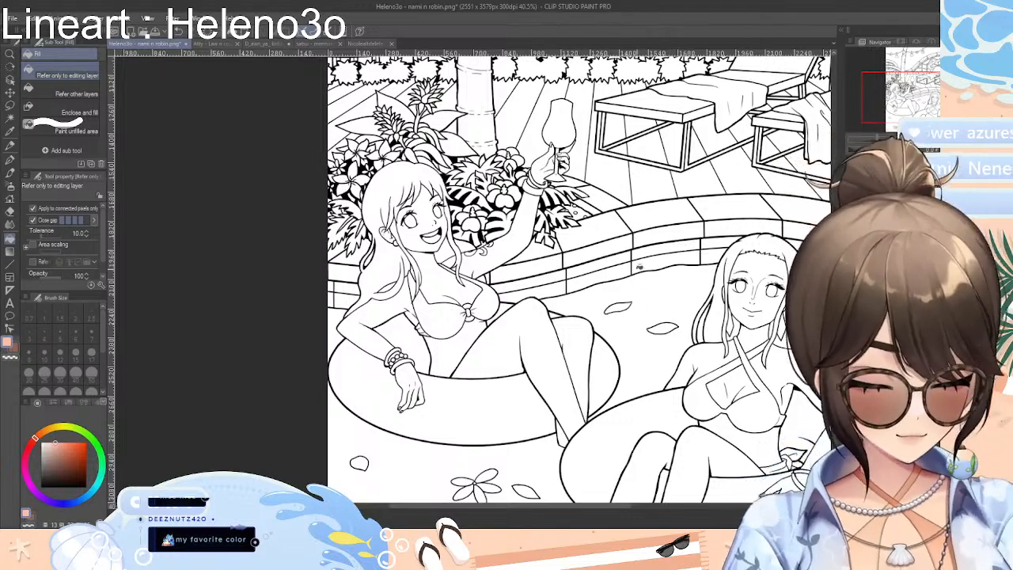
# Try to fill the chest of the woman raising the glass with peach without a selection, and undo the fill
pyautogui.scroll(10, 445, 277)
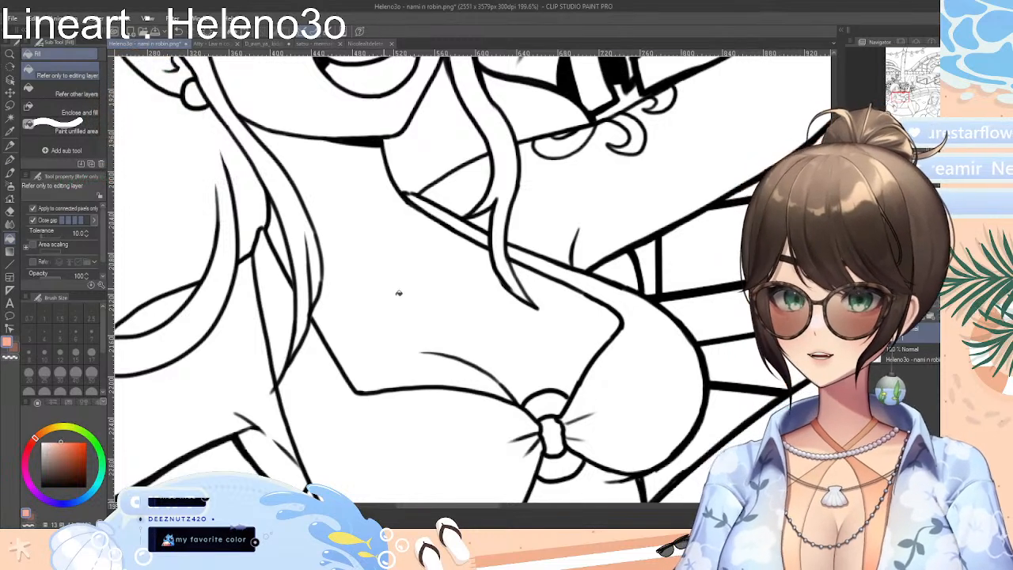
pyautogui.click(398, 289)
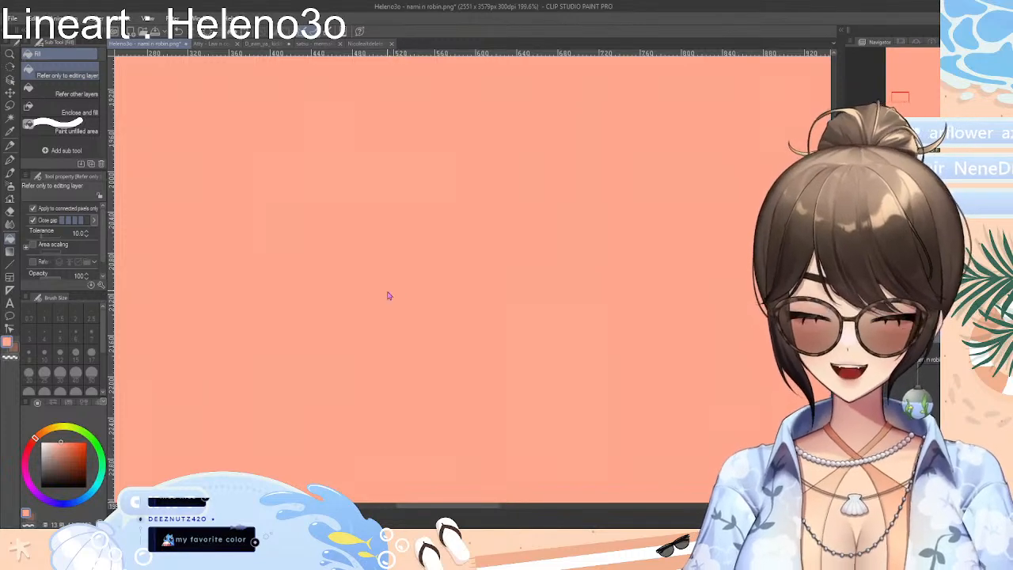
pyautogui.hotkey('ctrl', 'z')
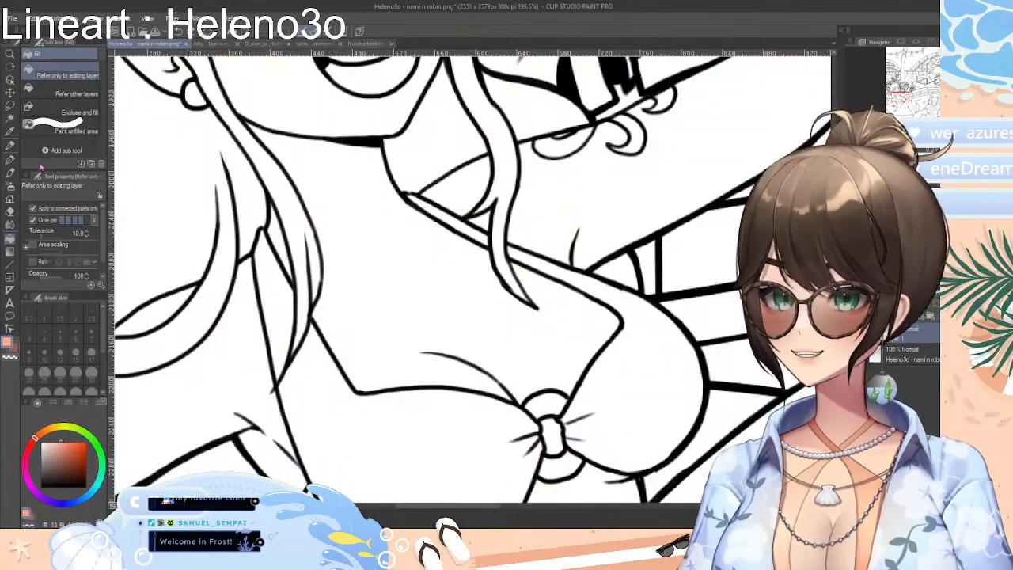
# Test the G-pen at size 8 with peach scribbles on the chest and upper arm, adjust the colour, and undo the strokes
pyautogui.click(10, 159)
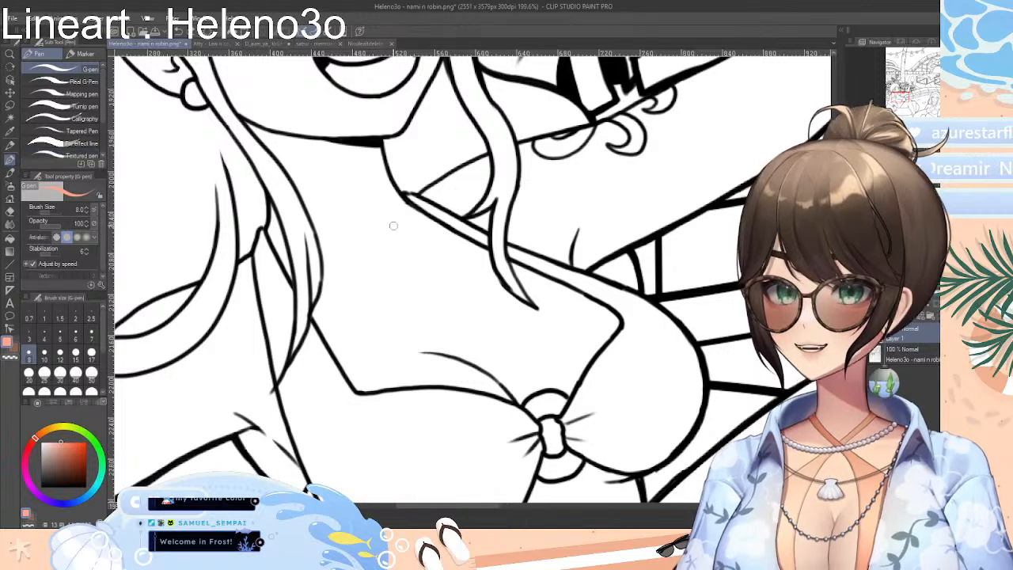
pyautogui.moveTo(382, 227); pyautogui.dragTo(452, 296)
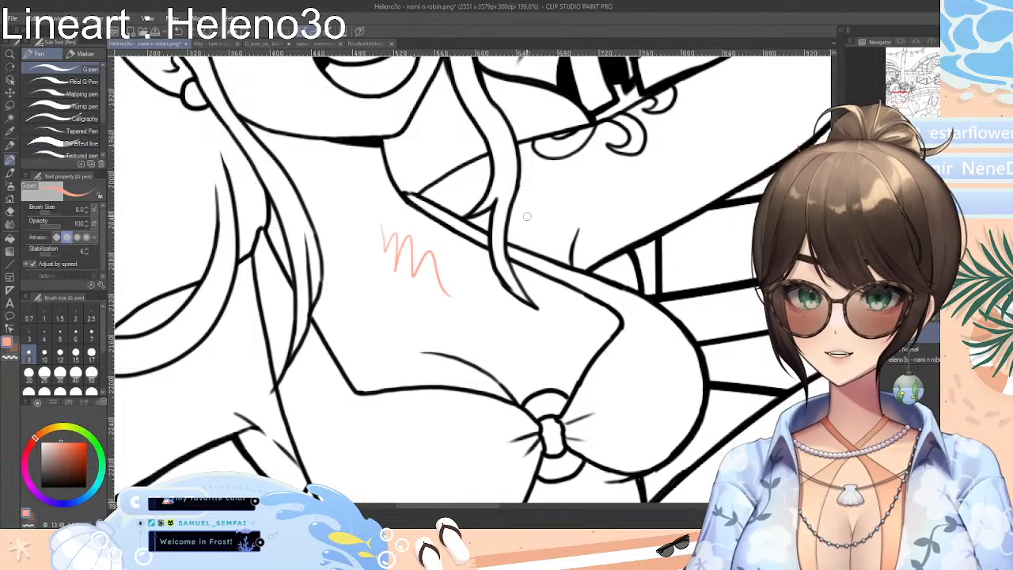
pyautogui.moveTo(524, 210); pyautogui.dragTo(595, 234)
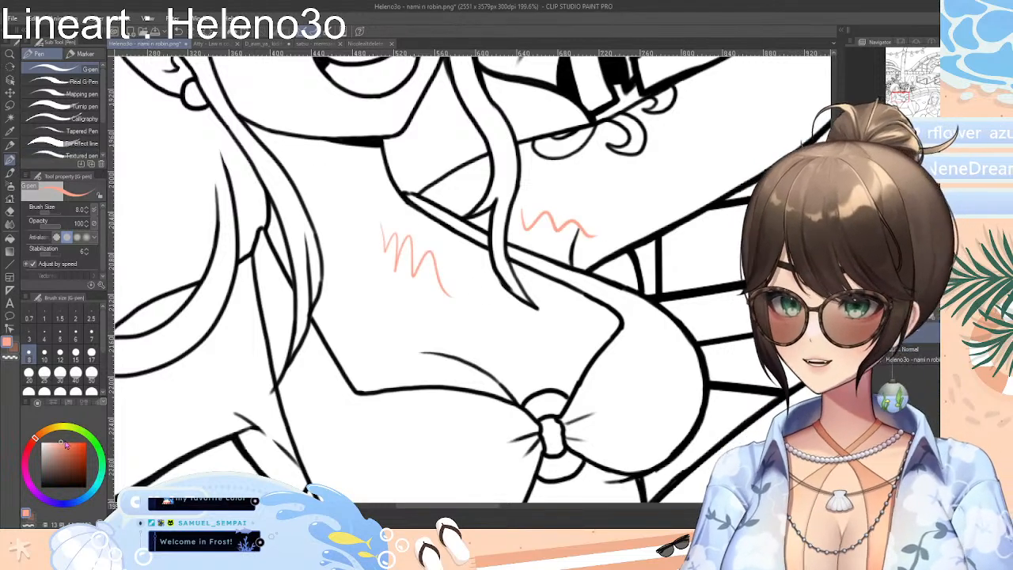
pyautogui.click(55, 444)
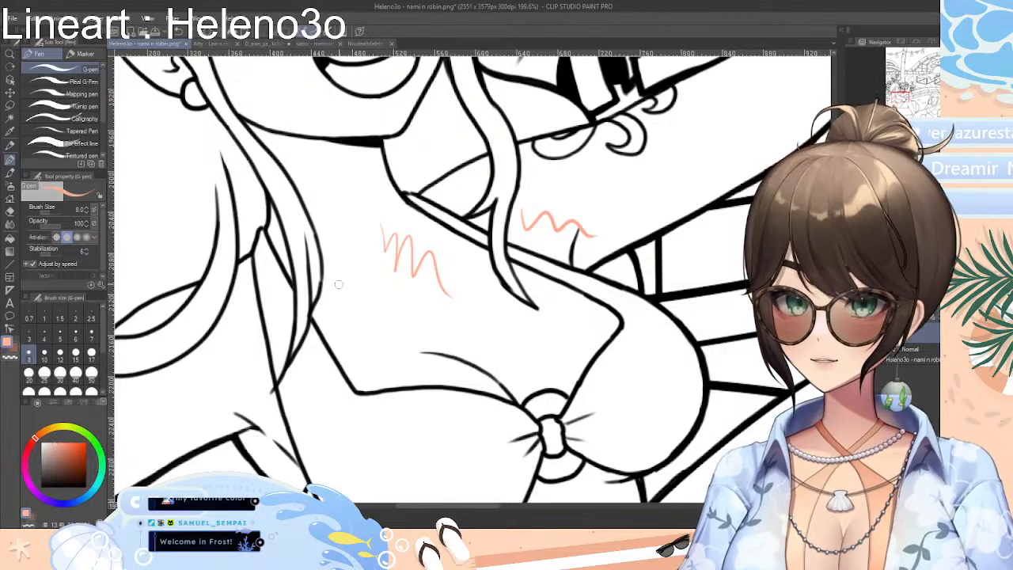
pyautogui.moveTo(373, 268)
pyautogui.mouseDown()
pyautogui.moveTo(408, 286)
pyautogui.moveTo(464, 304)
pyautogui.mouseUp()
pyautogui.hotkey('ctrl', 'z')
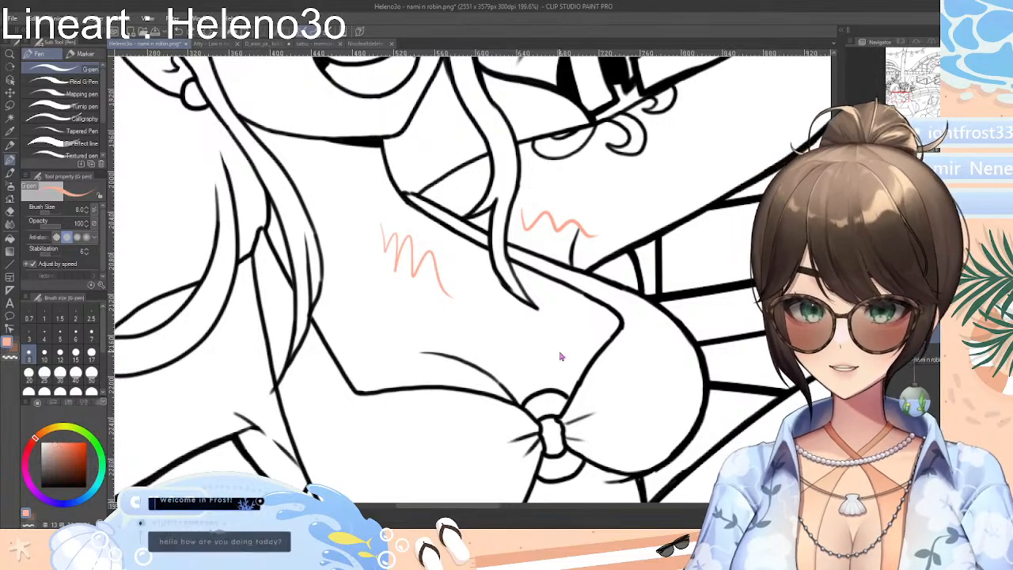
pyautogui.hotkey('ctrl', 'z')
pyautogui.hotkey('ctrl', 'z')
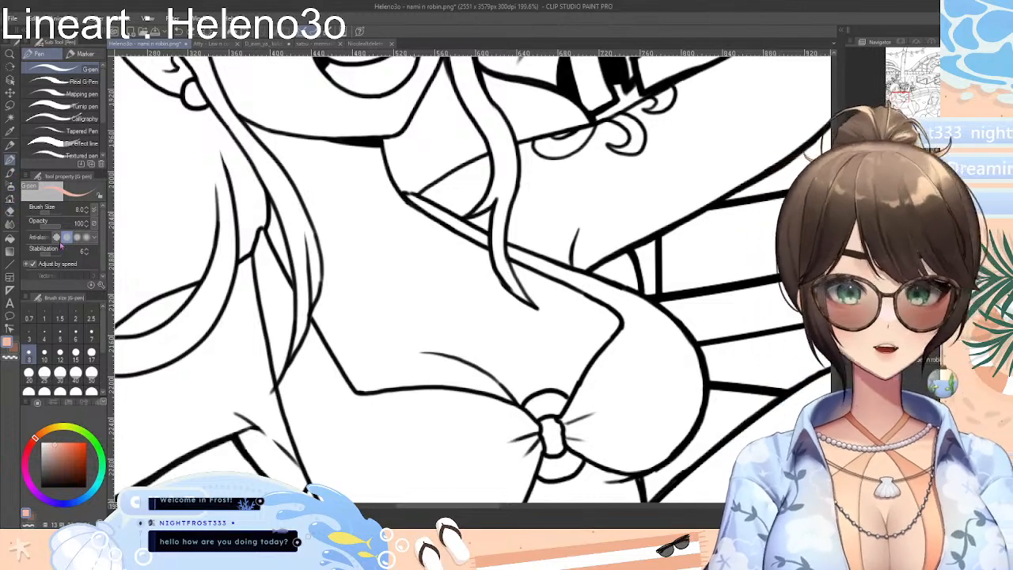
# Set the G-pen to size 40 and try several peach strokes across the chest above the bikini, undoing each one
pyautogui.click(91, 353)
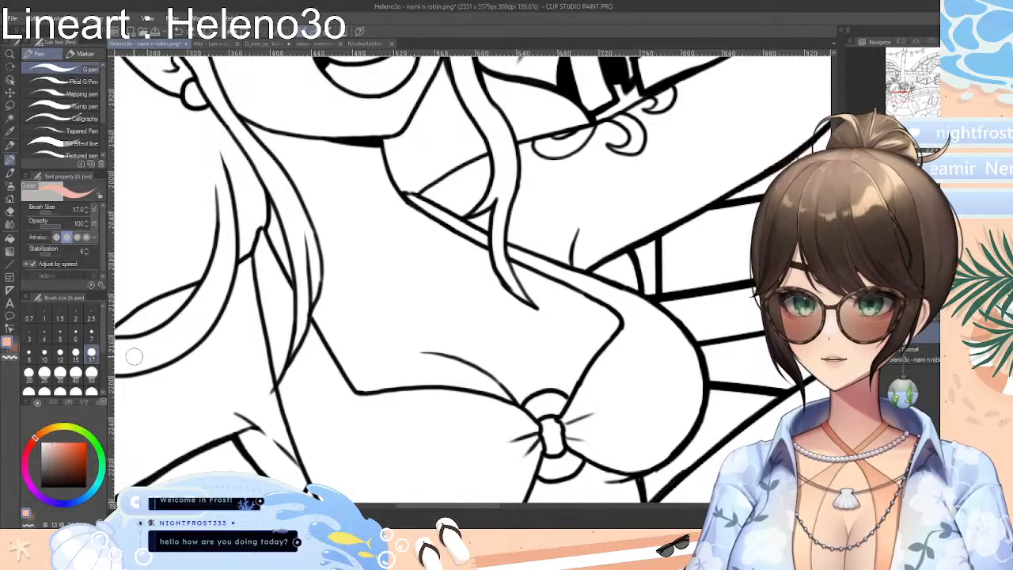
pyautogui.click(75, 372)
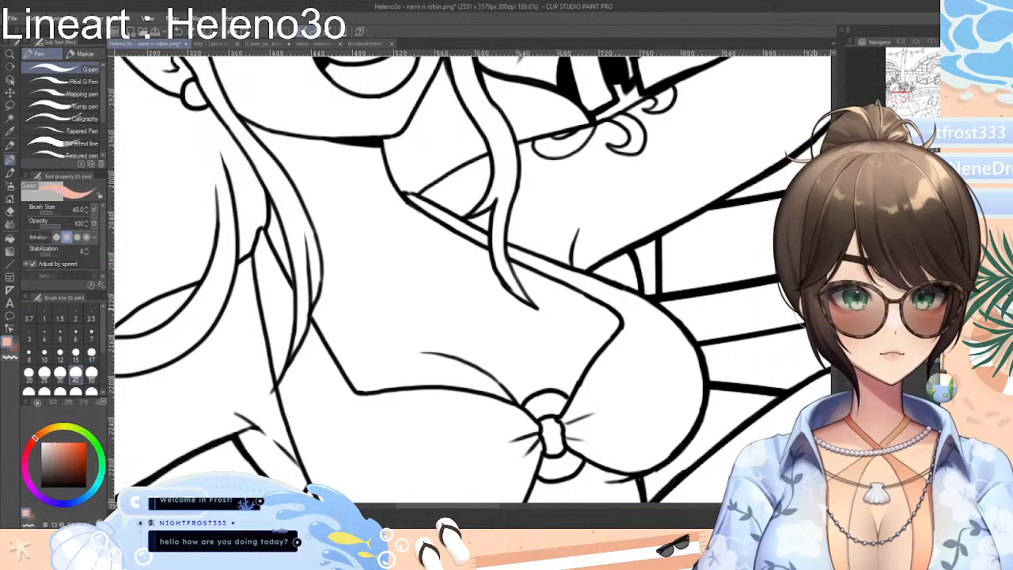
pyautogui.scroll(-5, 457, 305)
pyautogui.scroll(2, 457, 306)
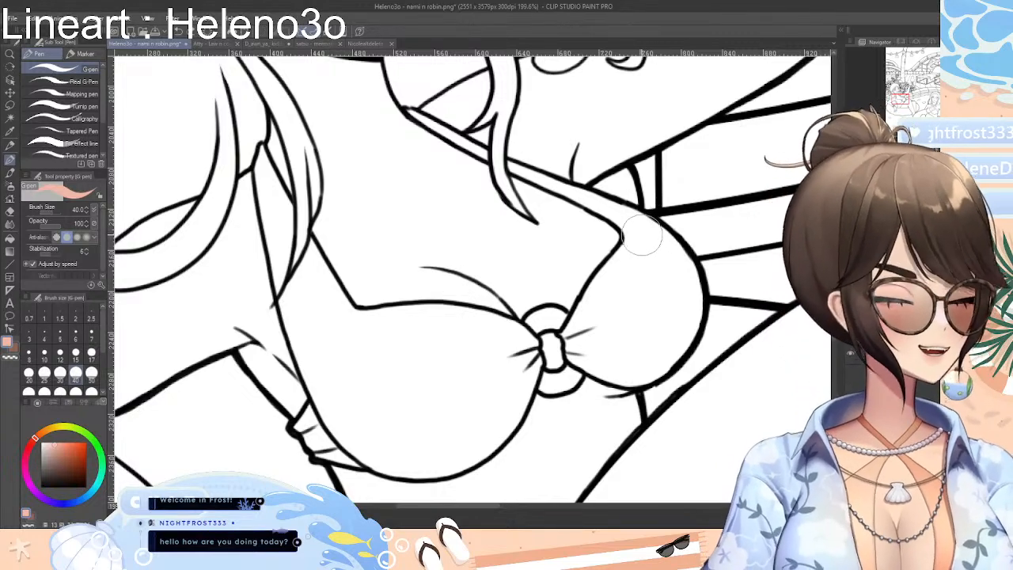
pyautogui.scroll(2, 544, 229)
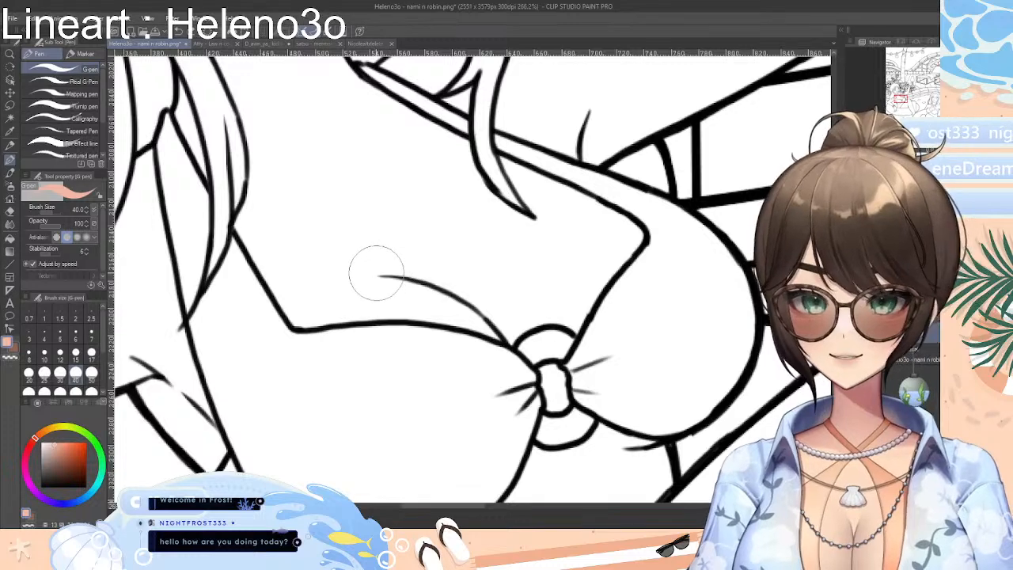
pyautogui.moveTo(363, 277)
pyautogui.mouseDown()
pyautogui.moveTo(491, 282)
pyautogui.moveTo(538, 299)
pyautogui.mouseUp()
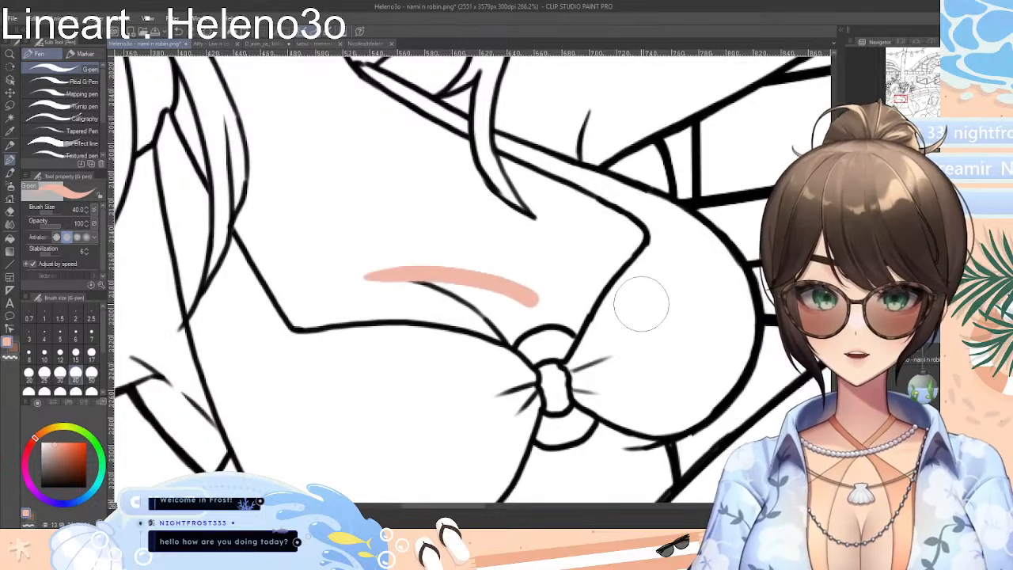
pyautogui.hotkey('ctrl', 'z')
pyautogui.moveTo(362, 274)
pyautogui.mouseDown()
pyautogui.moveTo(502, 285)
pyautogui.moveTo(546, 307)
pyautogui.mouseUp()
pyautogui.hotkey('ctrl', 'z')
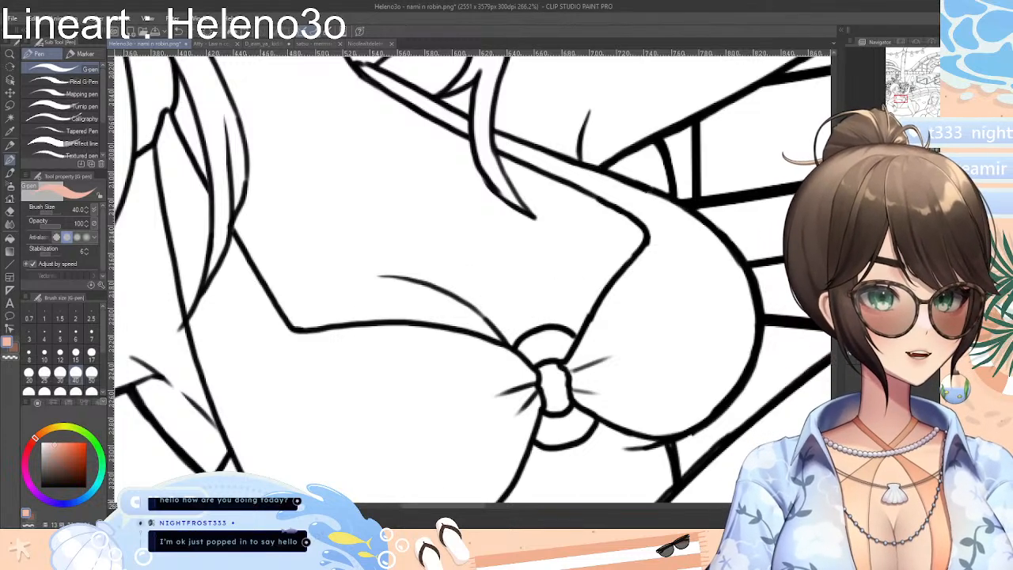
pyautogui.moveTo(380, 285); pyautogui.dragTo(522, 304)
pyautogui.hotkey('ctrl', 'z')
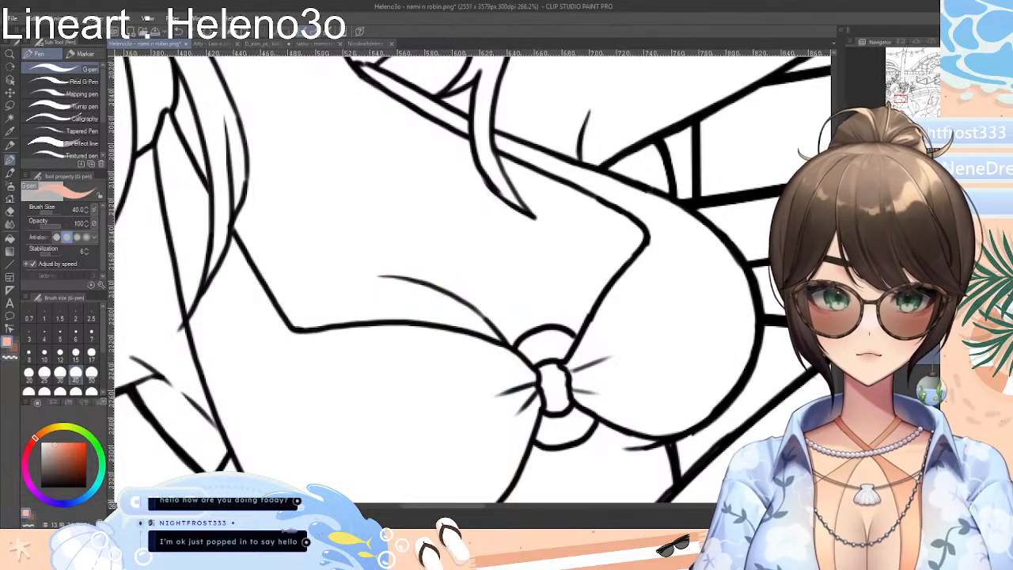
pyautogui.moveTo(379, 287); pyautogui.dragTo(542, 295)
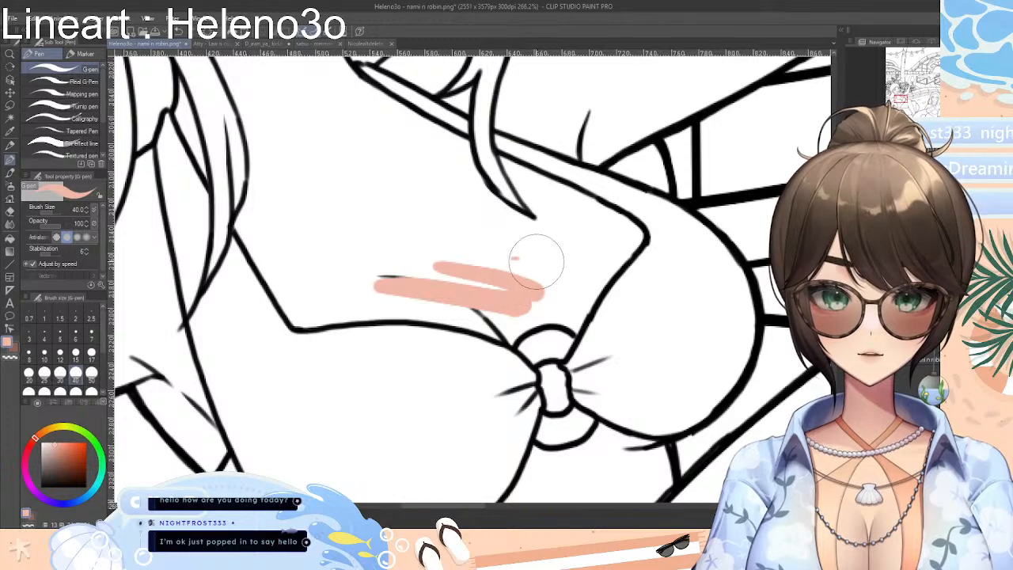
pyautogui.hotkey('ctrl', 'z')
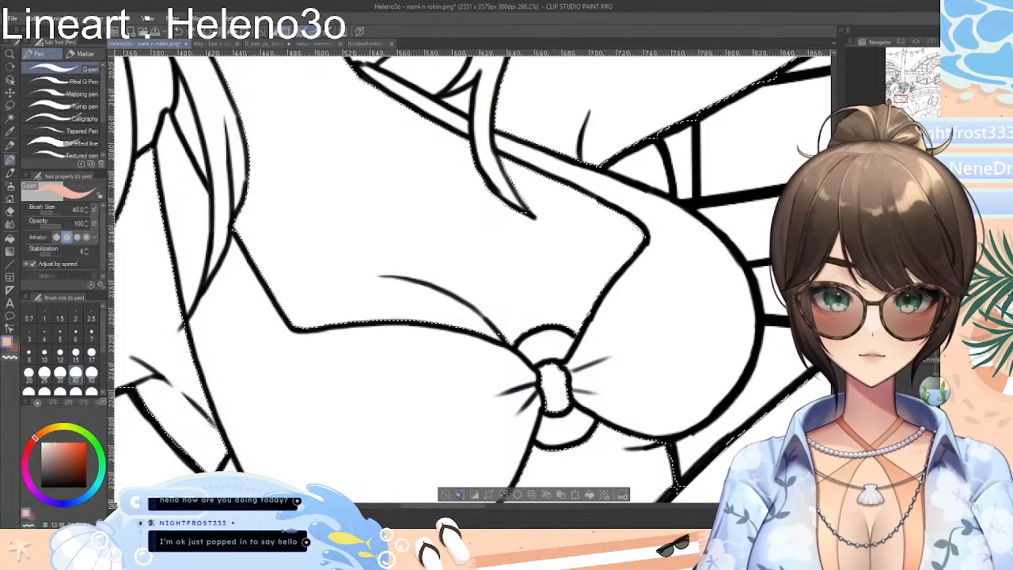
pyautogui.moveTo(430, 271); pyautogui.dragTo(540, 297)
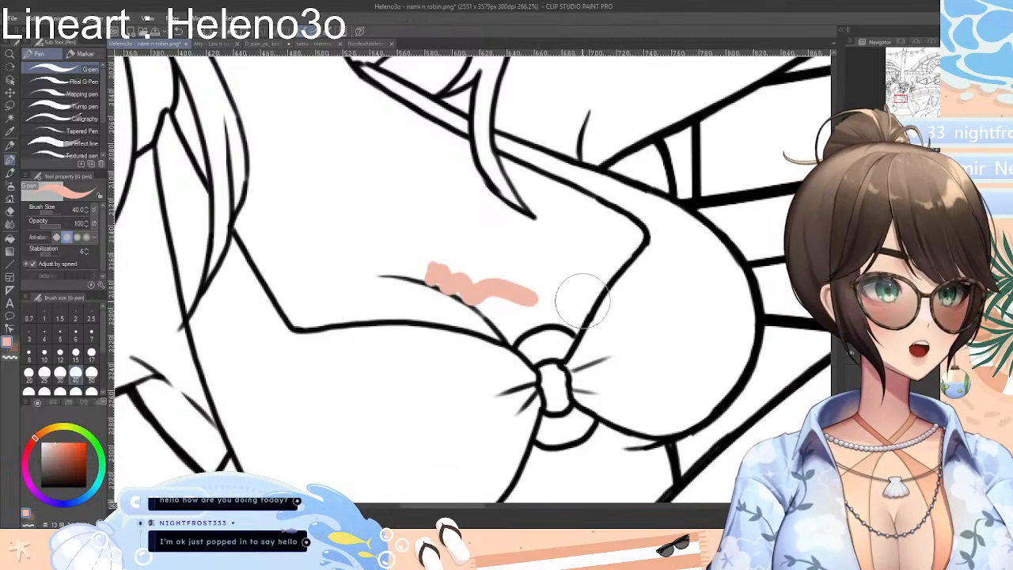
pyautogui.hotkey('ctrl', 'z')
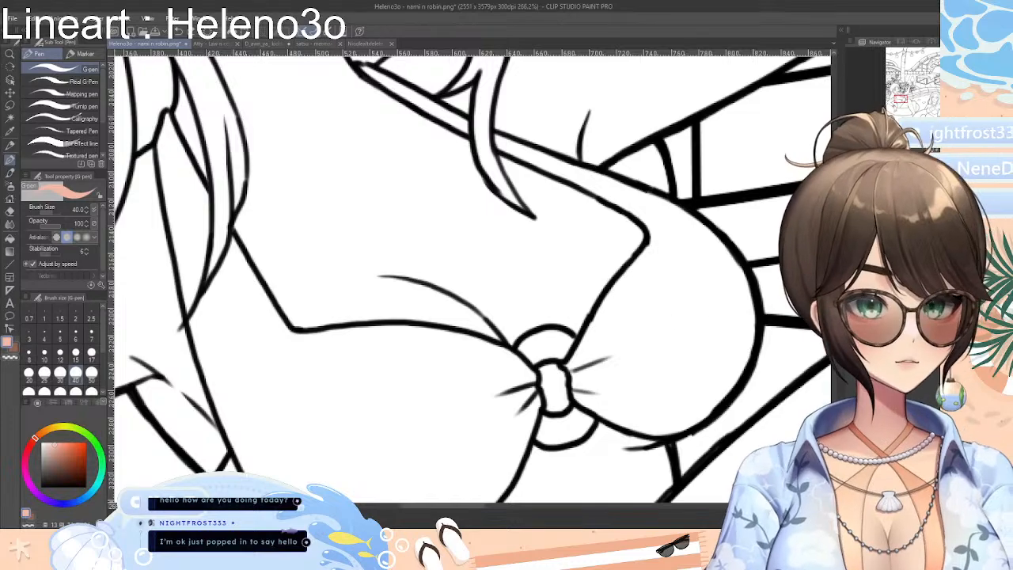
# Set the G-pen to size 12 and paint the central knot of the bikini top in light peach
pyautogui.scroll(-5, 621, 253)
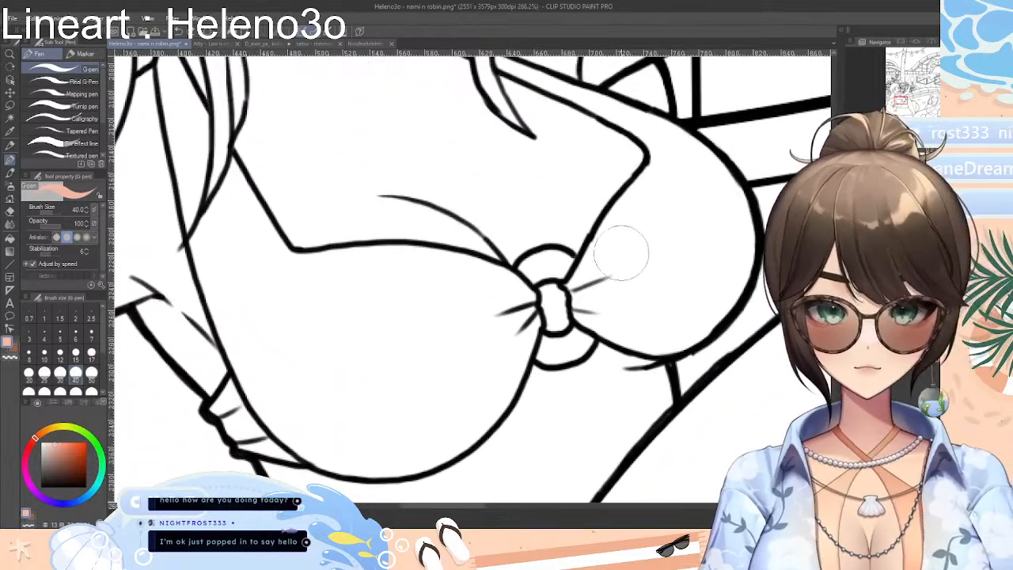
pyautogui.scroll(10, 475, 279)
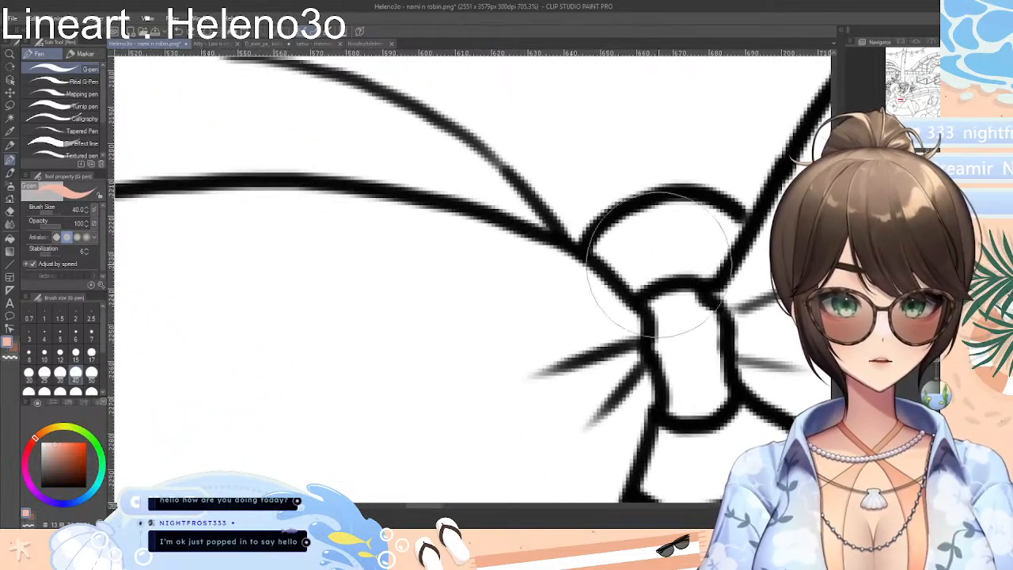
pyautogui.moveTo(428, 507); pyautogui.dragTo(441, 508)
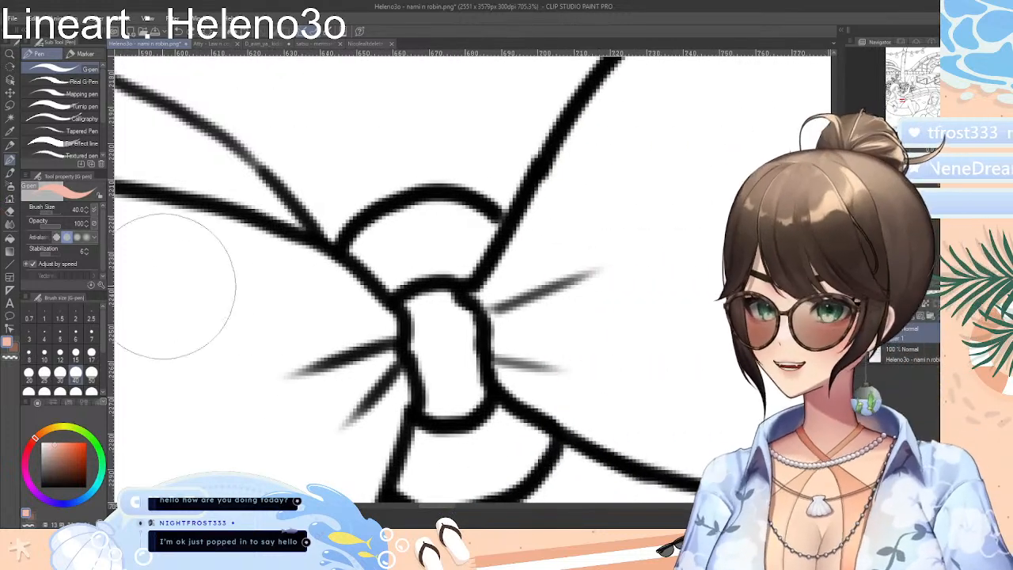
pyautogui.click(59, 357)
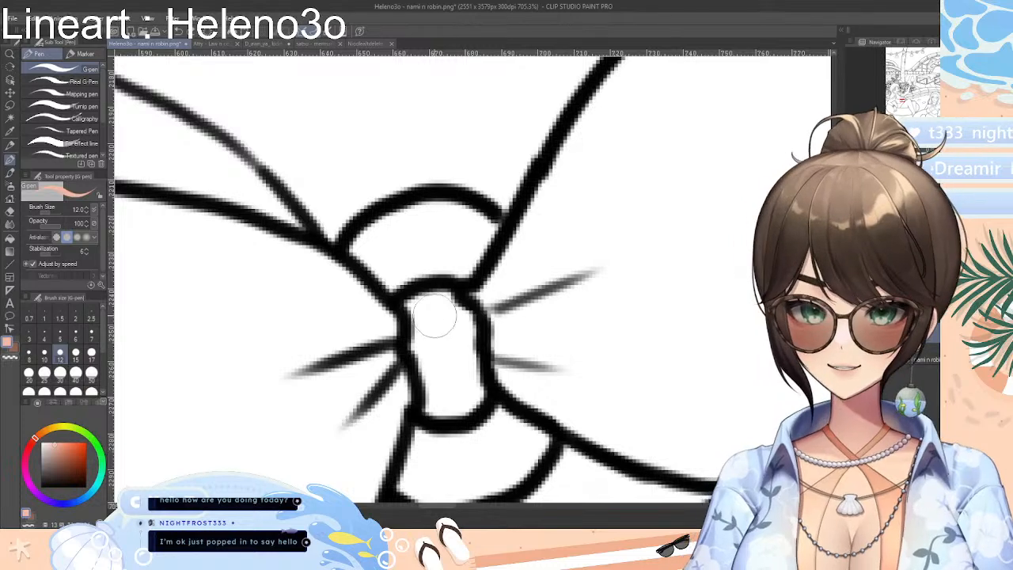
pyautogui.moveTo(455, 318)
pyautogui.mouseDown()
pyautogui.moveTo(432, 322)
pyautogui.moveTo(445, 358)
pyautogui.moveTo(430, 343)
pyautogui.moveTo(434, 350)
pyautogui.moveTo(410, 345)
pyautogui.moveTo(432, 358)
pyautogui.moveTo(422, 357)
pyautogui.moveTo(434, 370)
pyautogui.moveTo(416, 351)
pyautogui.moveTo(434, 392)
pyautogui.moveTo(424, 409)
pyautogui.moveTo(481, 400)
pyautogui.moveTo(464, 314)
pyautogui.moveTo(476, 322)
pyautogui.moveTo(444, 293)
pyautogui.moveTo(407, 301)
pyautogui.moveTo(424, 311)
pyautogui.moveTo(427, 337)
pyautogui.moveTo(417, 342)
pyautogui.moveTo(420, 311)
pyautogui.moveTo(419, 340)
pyautogui.moveTo(435, 324)
pyautogui.moveTo(448, 332)
pyautogui.moveTo(438, 308)
pyautogui.moveTo(458, 322)
pyautogui.moveTo(424, 308)
pyautogui.moveTo(450, 383)
pyautogui.moveTo(445, 400)
pyautogui.moveTo(471, 388)
pyautogui.moveTo(465, 399)
pyautogui.moveTo(451, 372)
pyautogui.moveTo(462, 348)
pyautogui.moveTo(459, 392)
pyautogui.moveTo(467, 364)
pyautogui.moveTo(436, 309)
pyautogui.moveTo(434, 388)
pyautogui.moveTo(479, 352)
pyautogui.mouseUp()
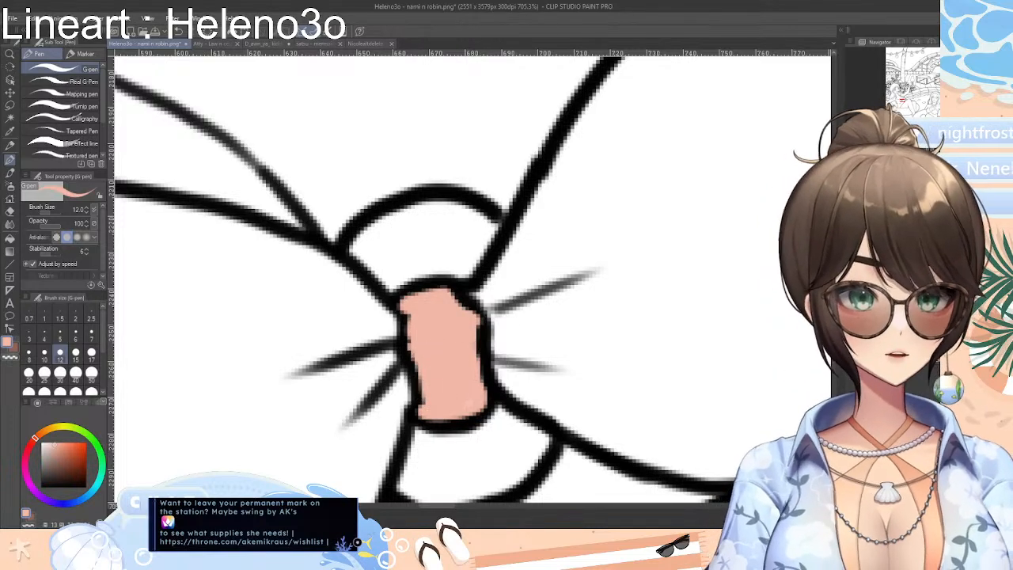
pyautogui.scroll(-10, 535, 301)
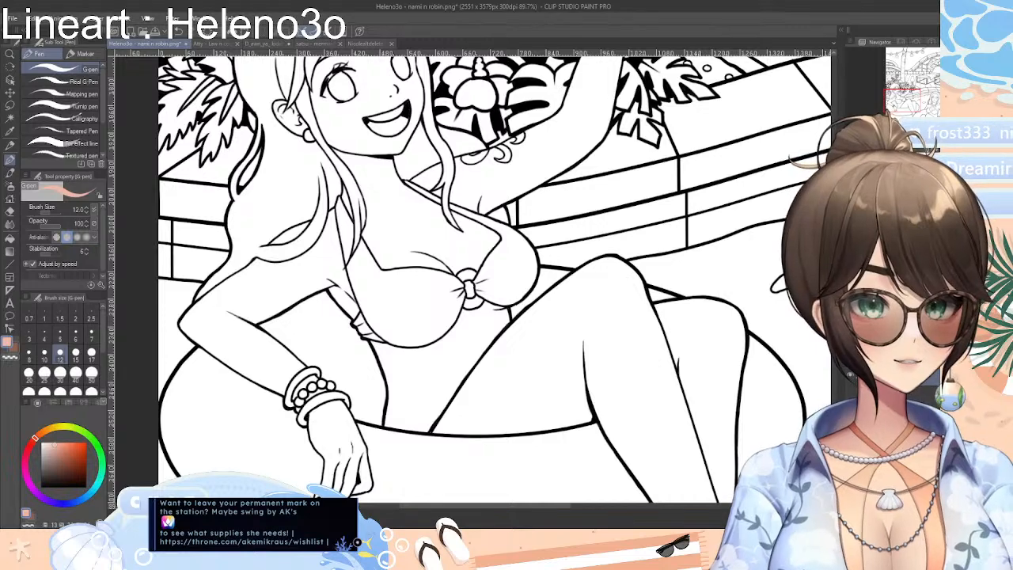
pyautogui.scroll(3, 495, 278)
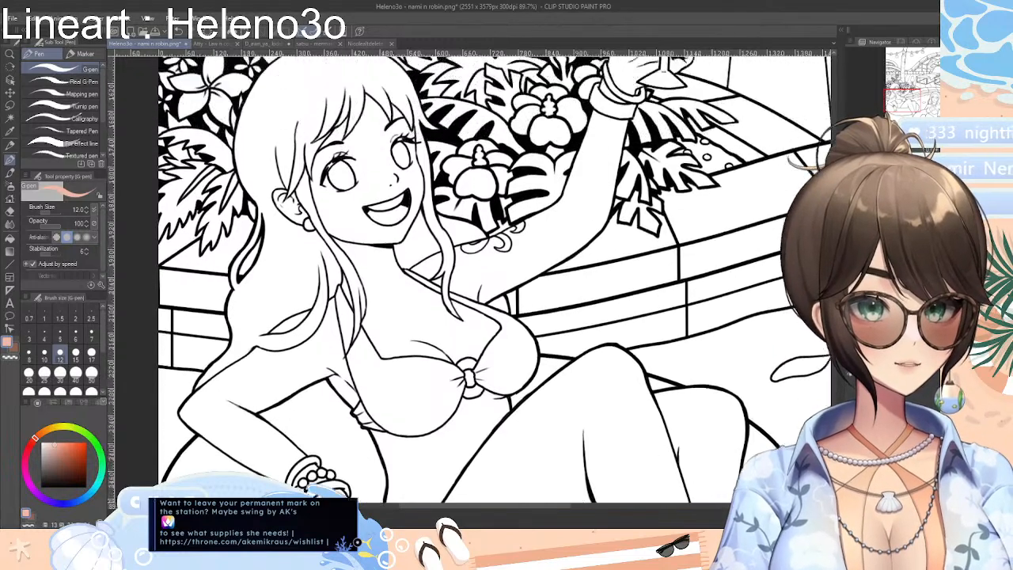
pyautogui.scroll(-1, 469, 279)
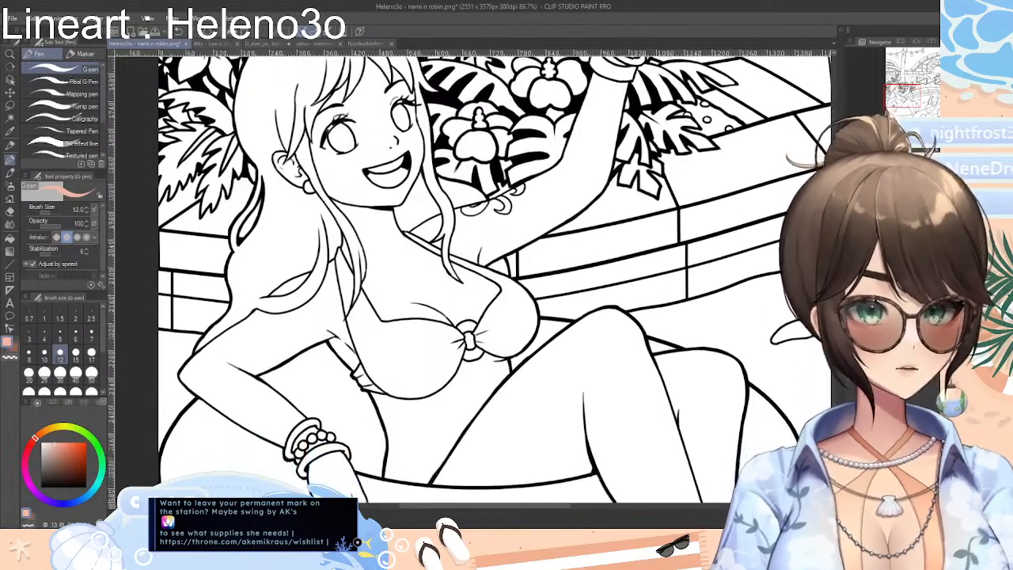
# Select the pool water around both floats with Auto select referring to all layers, adding each separate patch to the selection
pyautogui.scroll(-10, 475, 277)
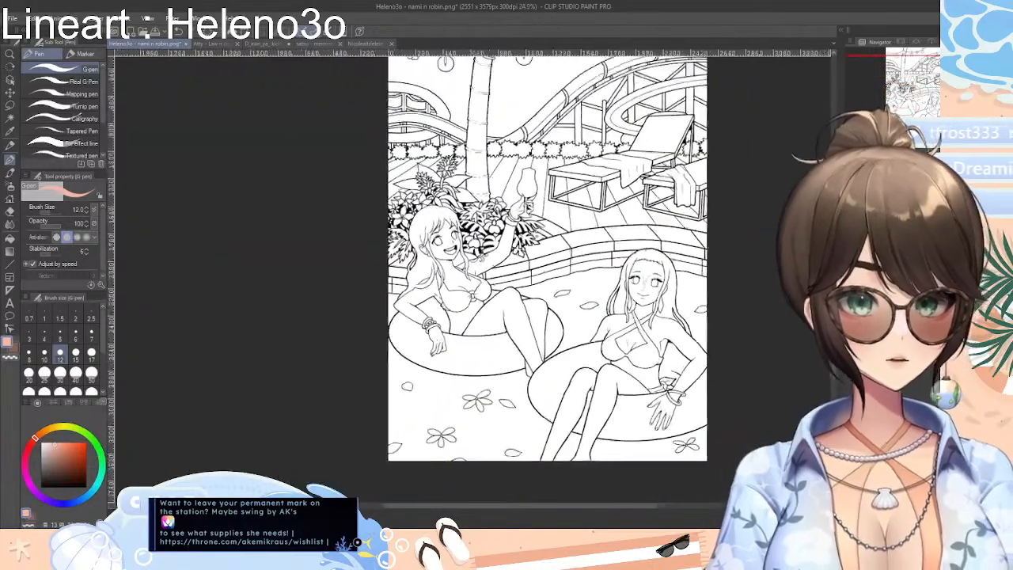
pyautogui.scroll(6, 474, 277)
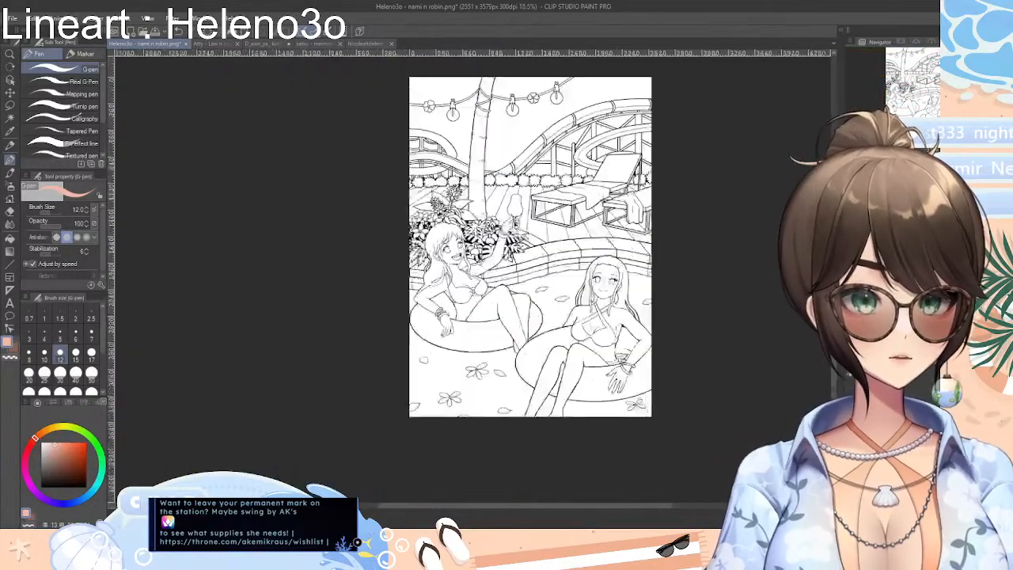
pyautogui.scroll(-2, 474, 277)
pyautogui.scroll(-2, 475, 277)
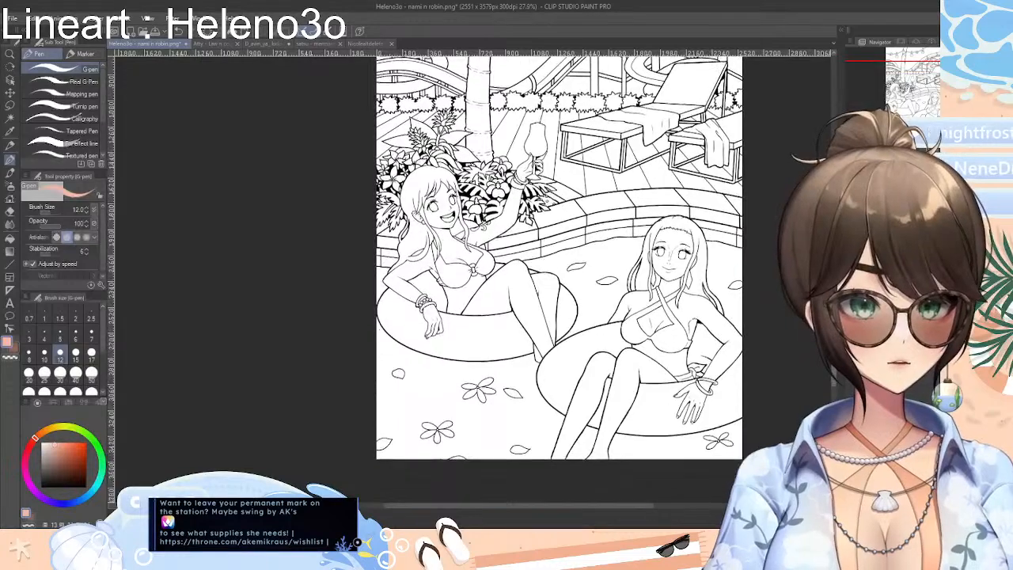
pyautogui.scroll(3, 471, 316)
pyautogui.scroll(-2, 475, 262)
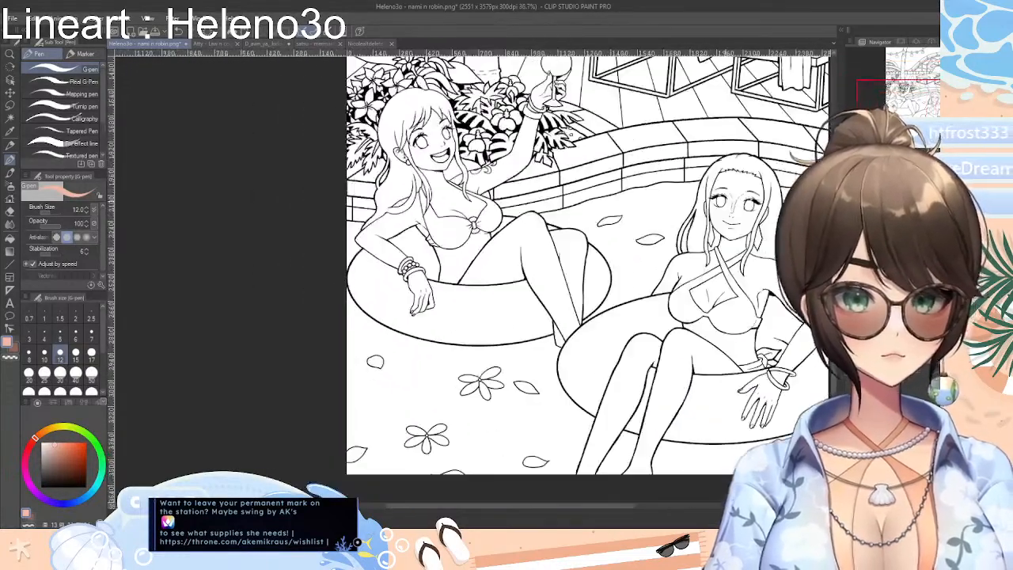
pyautogui.click(10, 119)
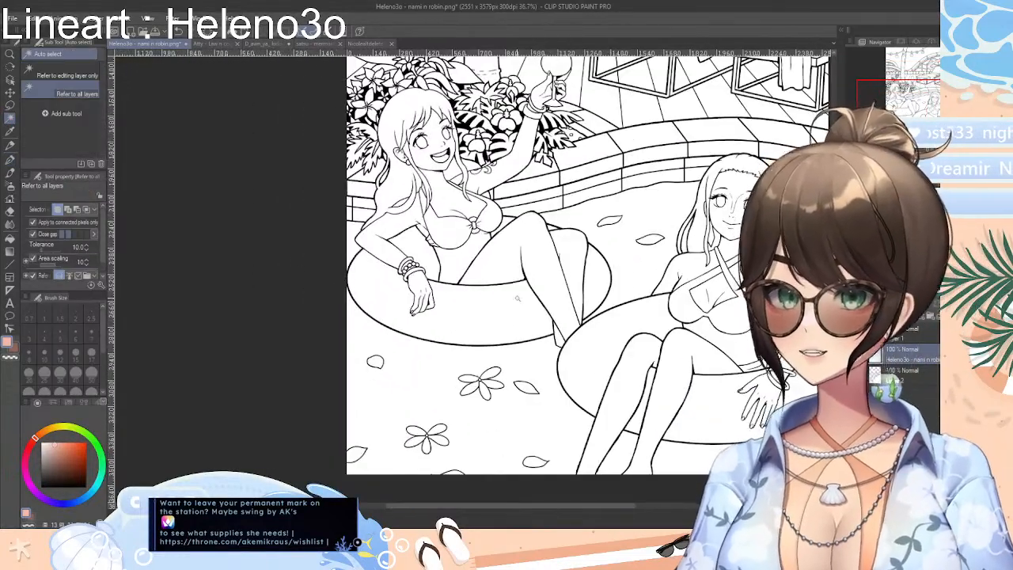
pyautogui.click(642, 260)
pyautogui.click(623, 272)
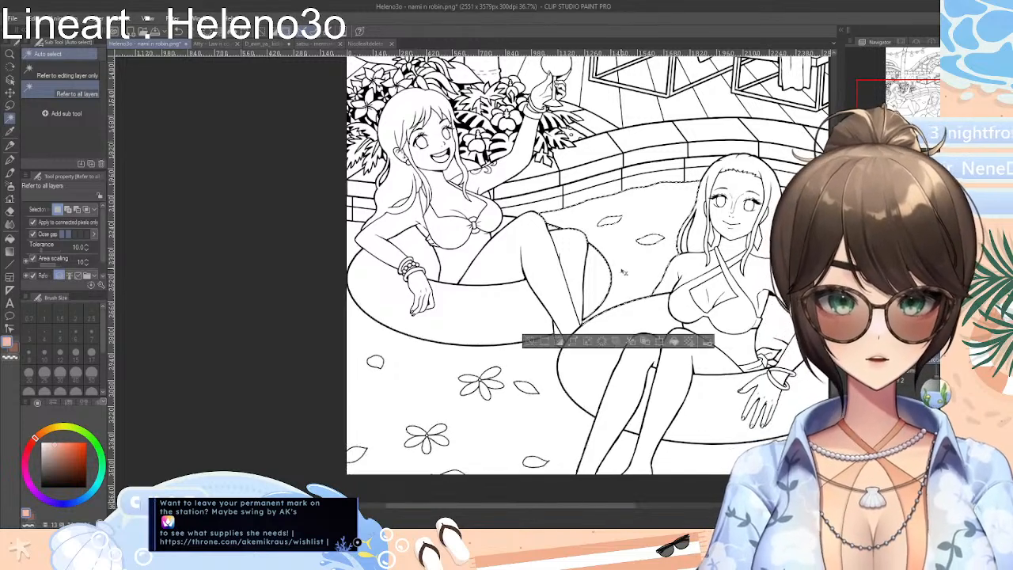
pyautogui.click(351, 231)
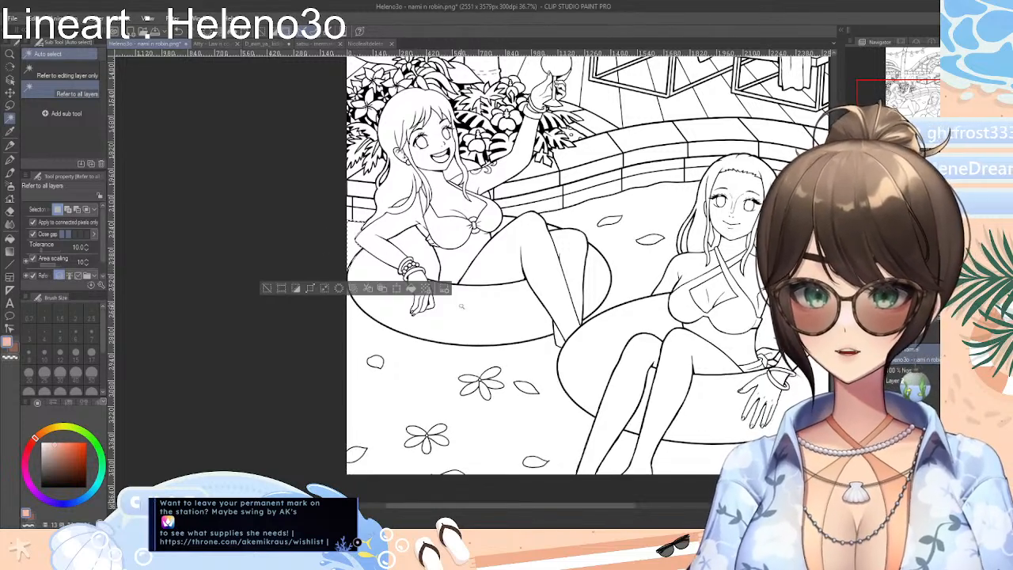
pyautogui.click(429, 372)
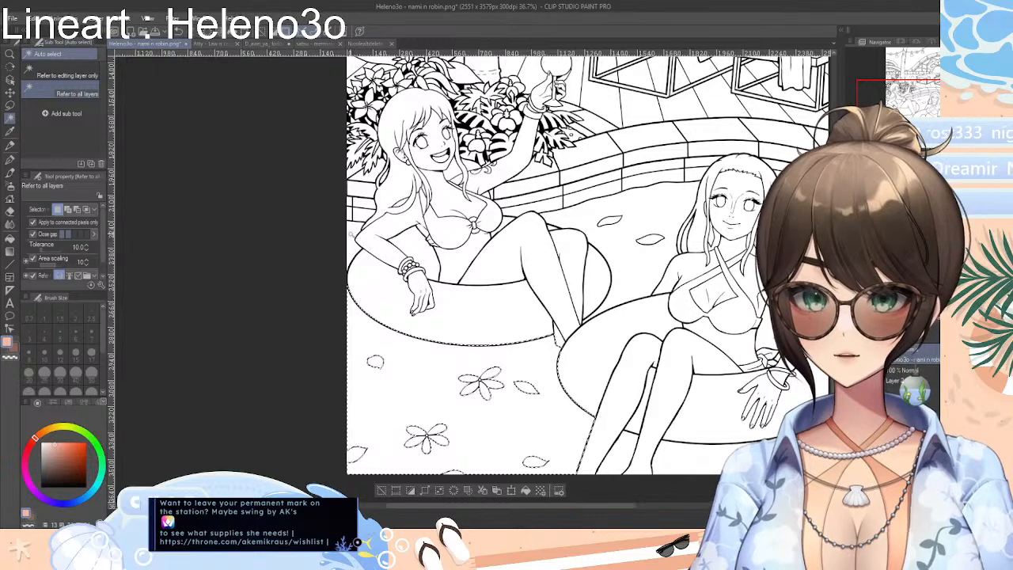
pyautogui.keyDown('shift'); pyautogui.click(354, 235); pyautogui.keyUp('shift')
pyautogui.keyDown('shift'); pyautogui.click(631, 268); pyautogui.keyUp('shift')
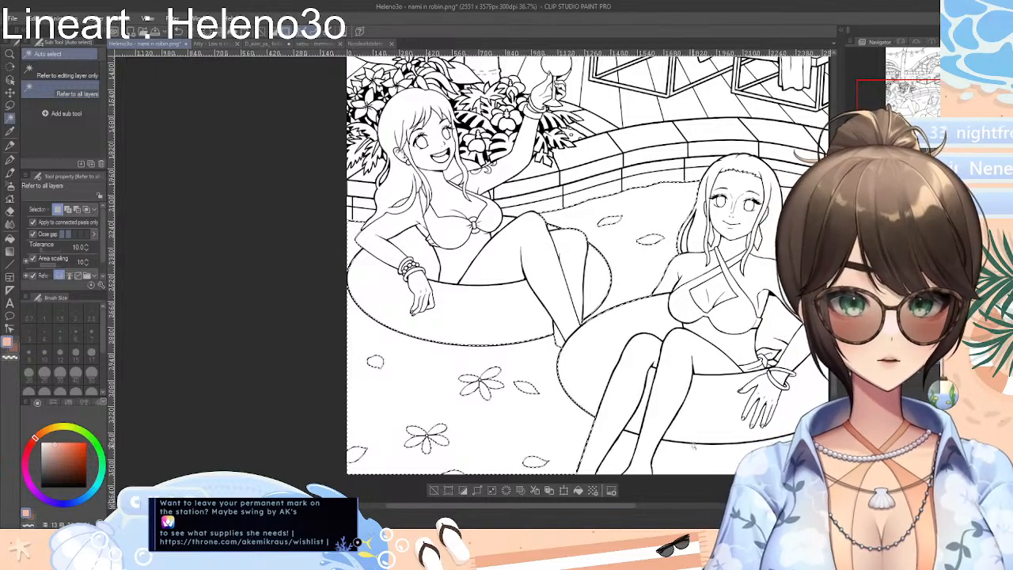
pyautogui.keyDown('shift'); pyautogui.click(682, 461); pyautogui.keyUp('shift')
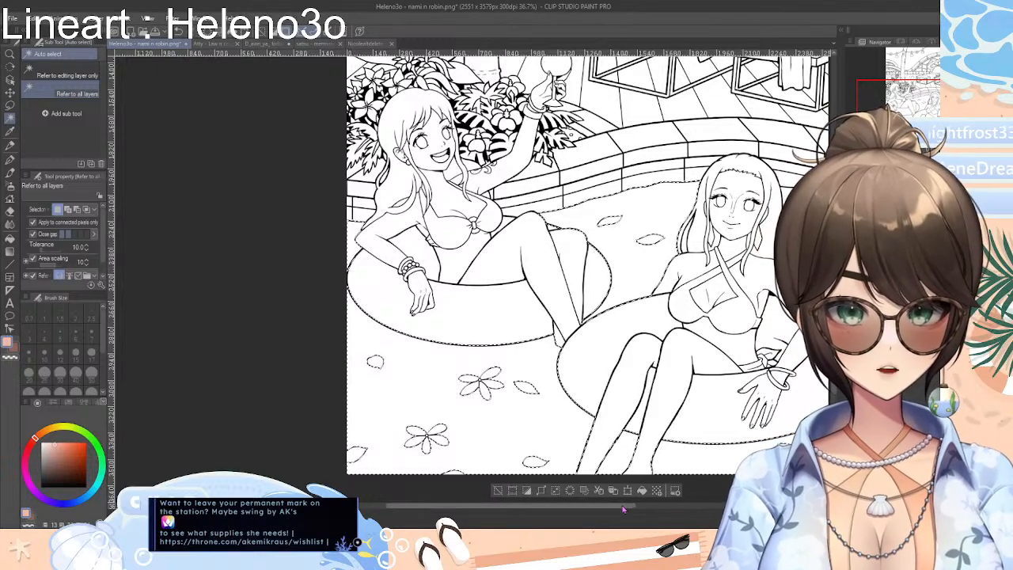
pyautogui.moveTo(622, 510); pyautogui.dragTo(672, 512)
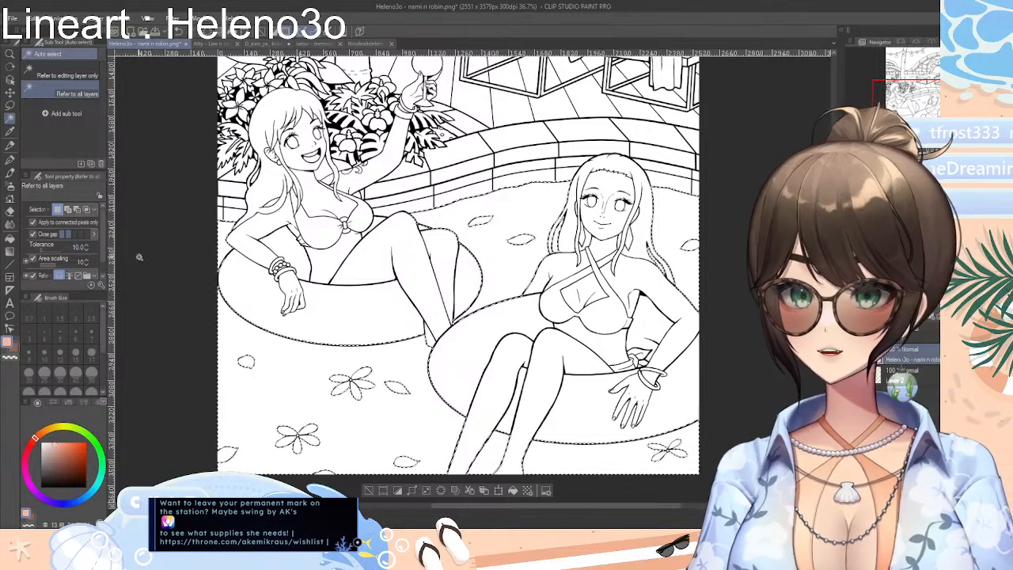
# Try erasing the white pool water below the glass-raising woman's float with the Rough eraser at size 120, and undo it
pyautogui.click(9, 210)
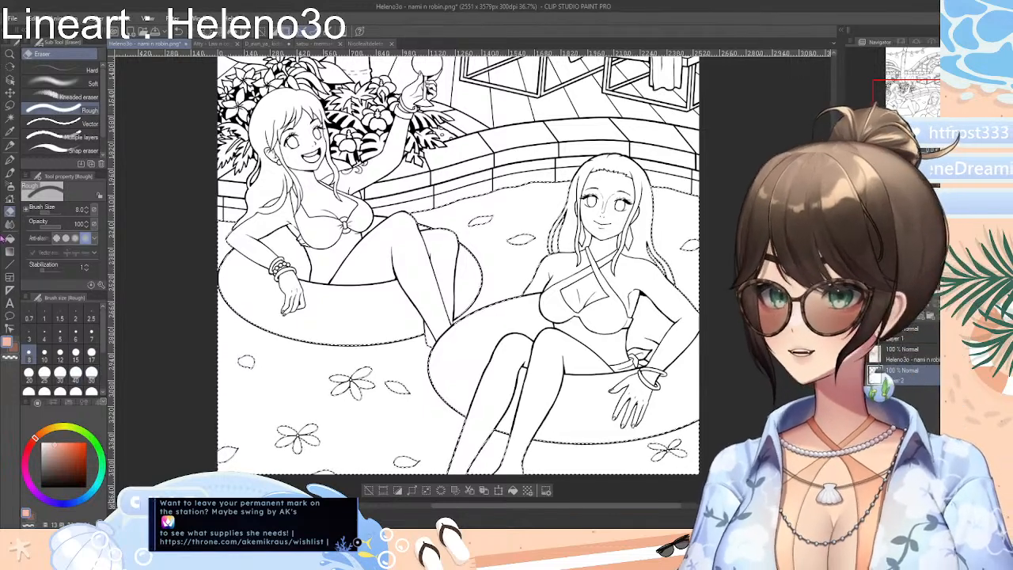
pyautogui.click(91, 373)
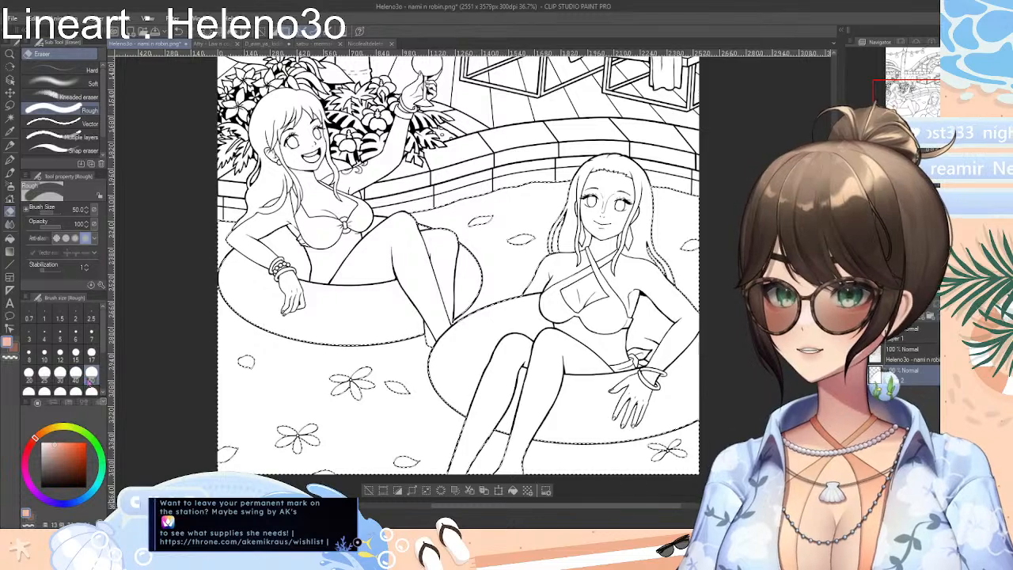
pyautogui.click(91, 392)
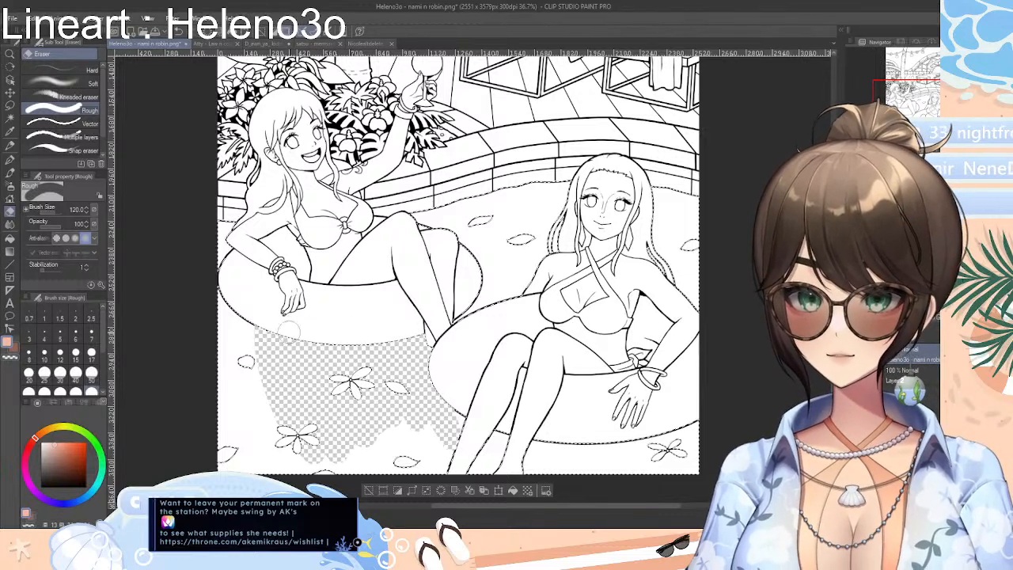
pyautogui.click(368, 490)
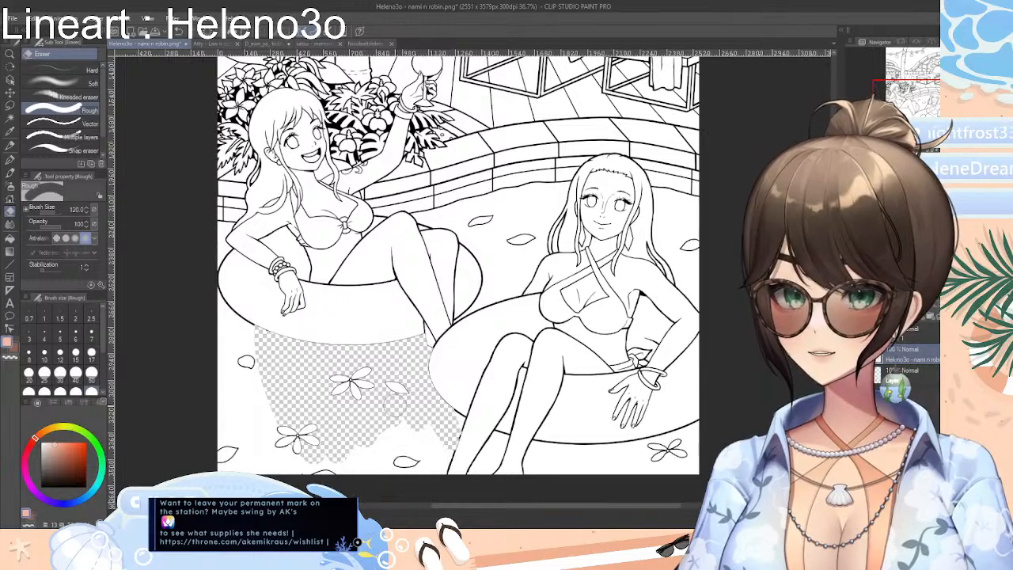
pyautogui.hotkey('ctrl', 'z')
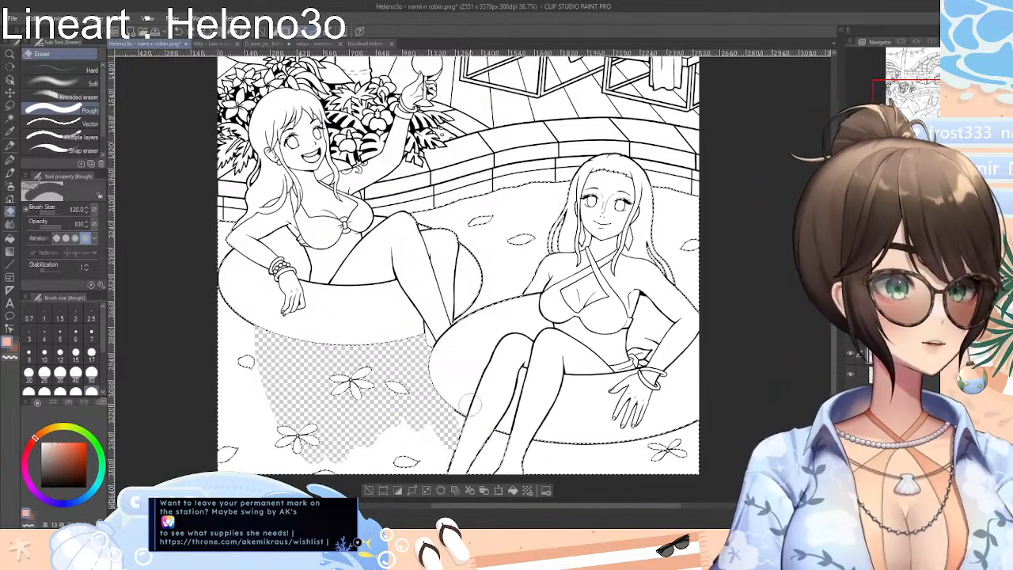
pyautogui.click(368, 490)
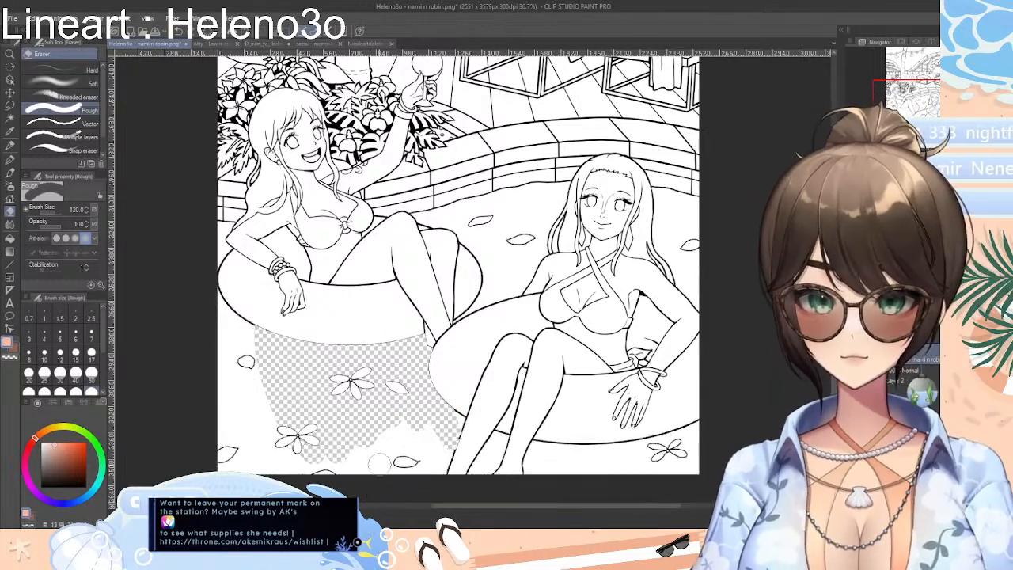
pyautogui.hotkey('ctrl', 'z')
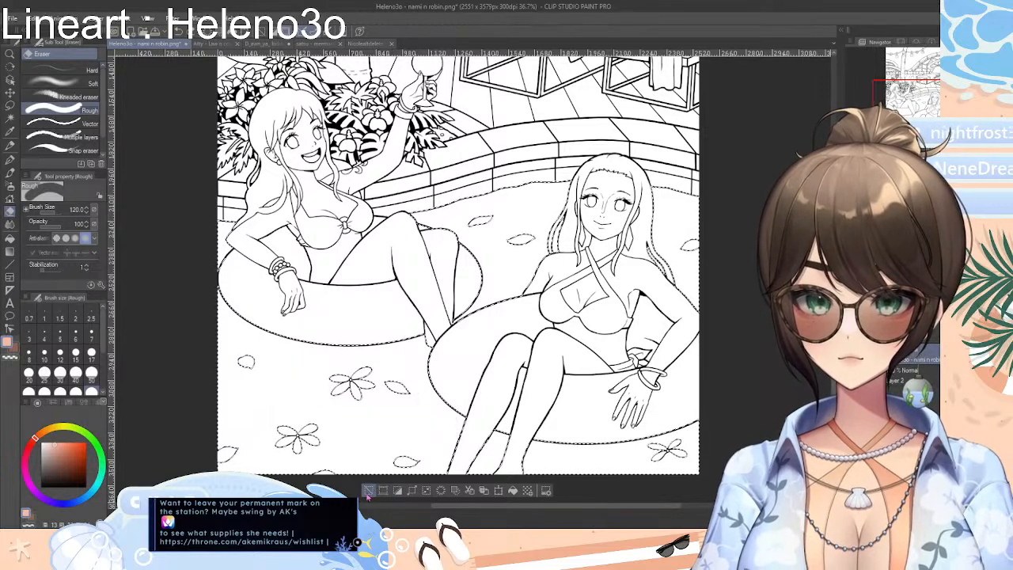
# Shrink the pool water selection three times and erase part of the white water below the glass-raising woman's float
pyautogui.click(425, 491)
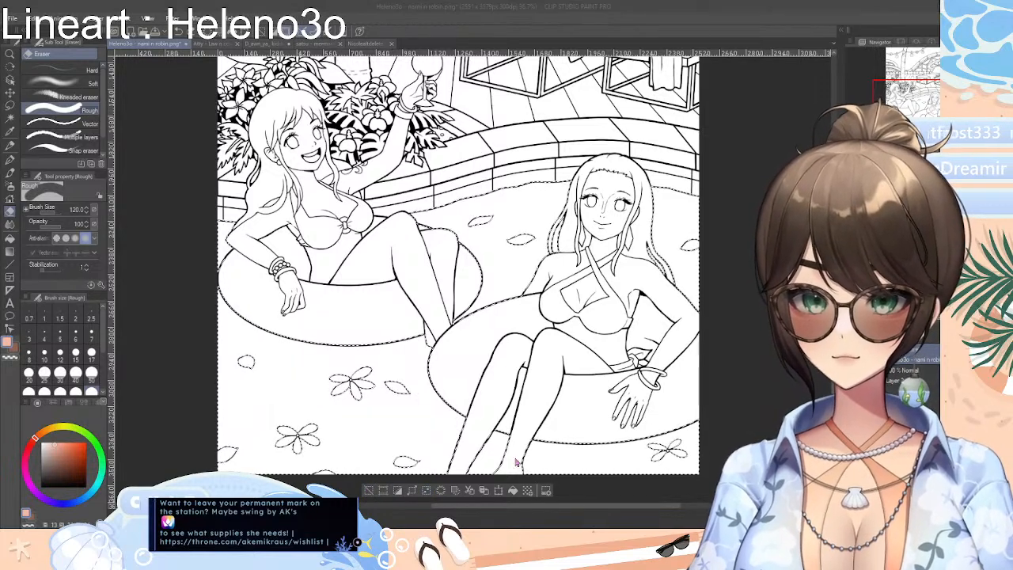
pyautogui.click(534, 342)
pyautogui.click(426, 492)
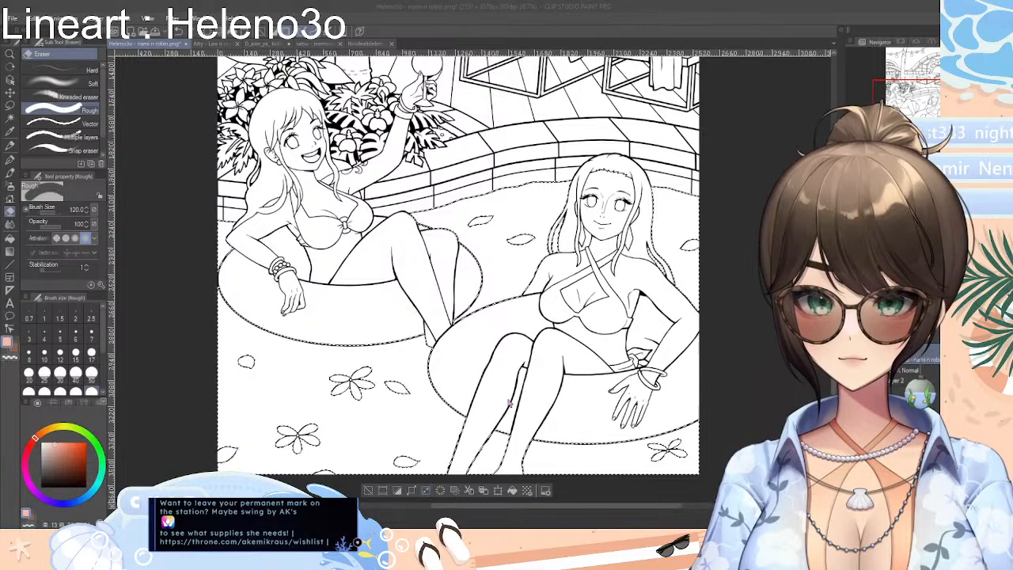
pyautogui.click(528, 341)
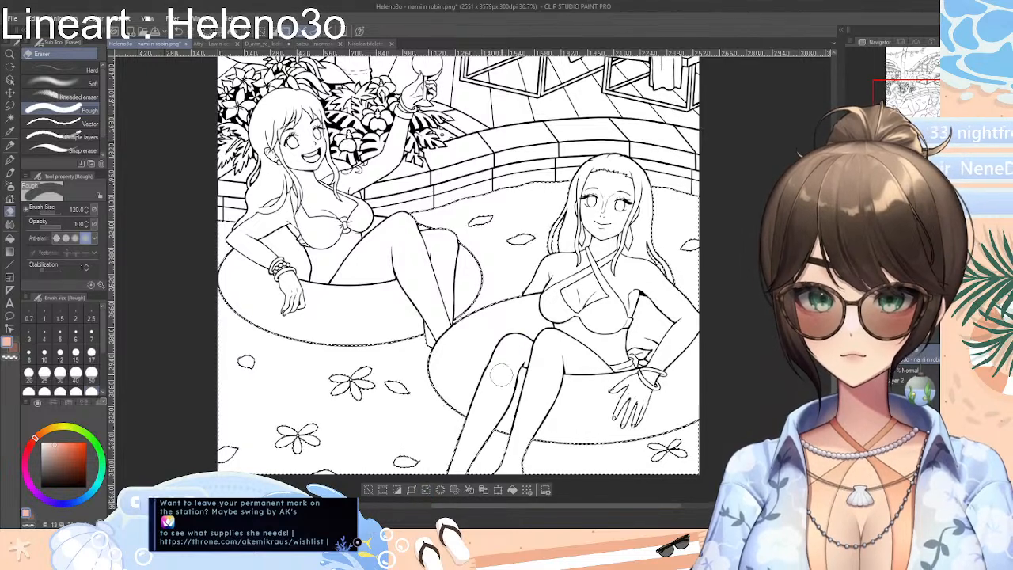
pyautogui.click(427, 492)
pyautogui.click(535, 341)
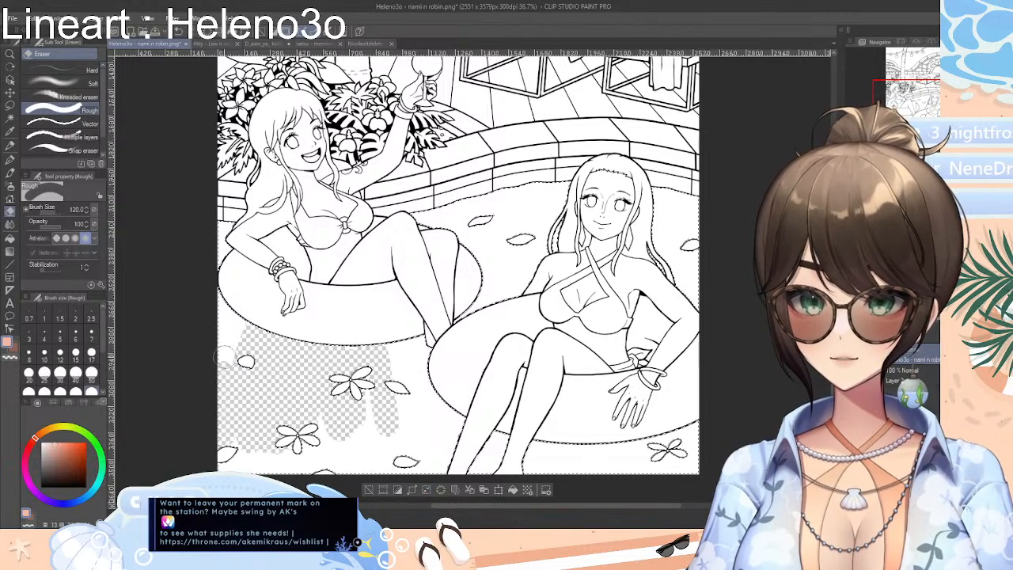
# Set the Rough eraser to size 700, erase the rest of the white water inside the selection, and deselect
pyautogui.scroll(-5, 80, 351)
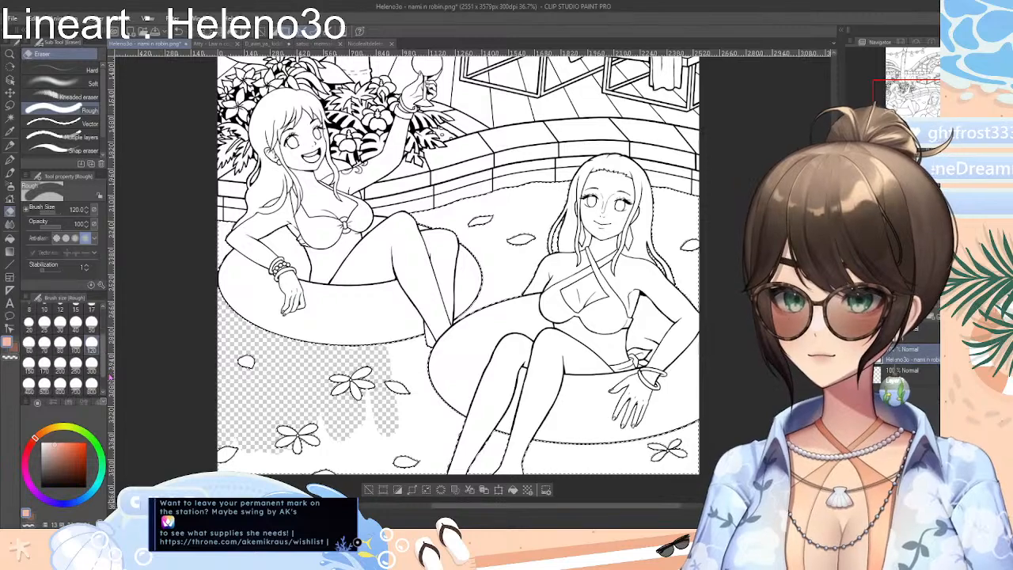
pyautogui.click(75, 361)
pyautogui.moveTo(226, 368)
pyautogui.mouseDown()
pyautogui.moveTo(254, 459)
pyautogui.moveTo(329, 299)
pyautogui.moveTo(415, 442)
pyautogui.moveTo(462, 482)
pyautogui.moveTo(405, 349)
pyautogui.moveTo(463, 367)
pyautogui.moveTo(542, 197)
pyautogui.moveTo(589, 192)
pyautogui.moveTo(566, 350)
pyautogui.moveTo(614, 438)
pyautogui.moveTo(649, 439)
pyautogui.moveTo(534, 396)
pyautogui.mouseUp()
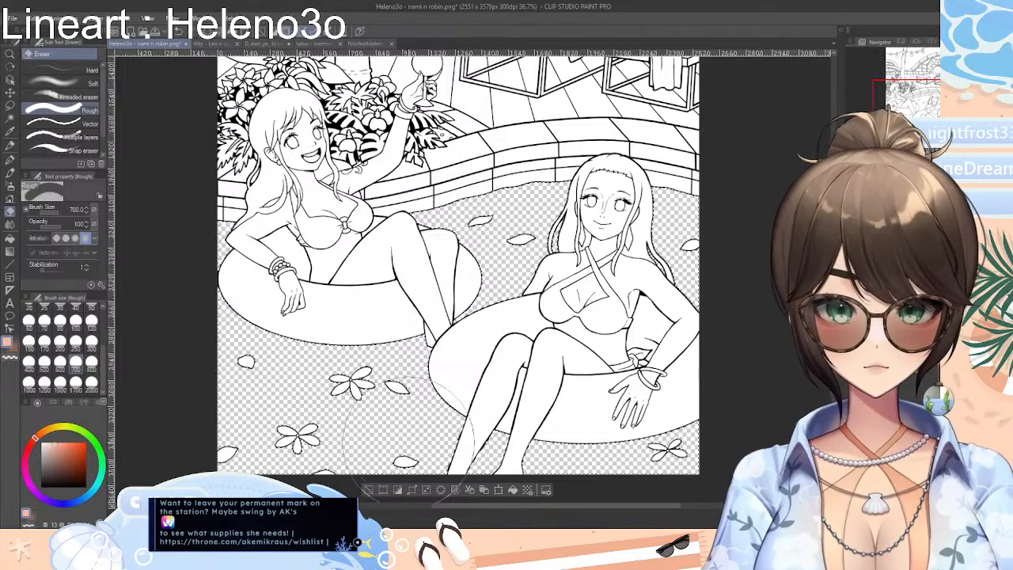
pyautogui.click(368, 490)
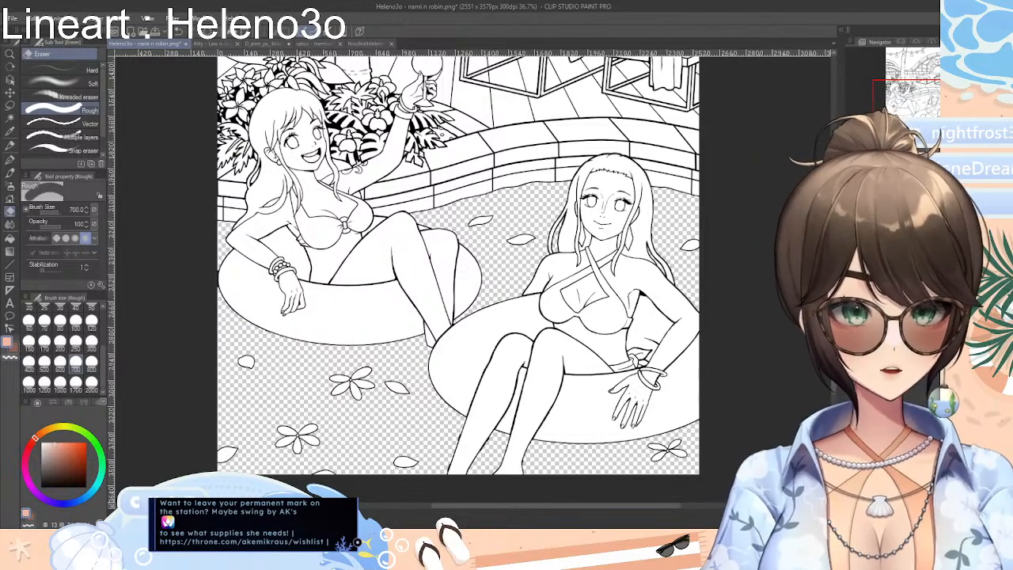
# Erase the thick bumps along the outlines of the front woman's lower leg with the Rough eraser at size 15
pyautogui.scroll(7, 474, 279)
pyautogui.scroll(-6, 473, 278)
pyautogui.scroll(3, 473, 279)
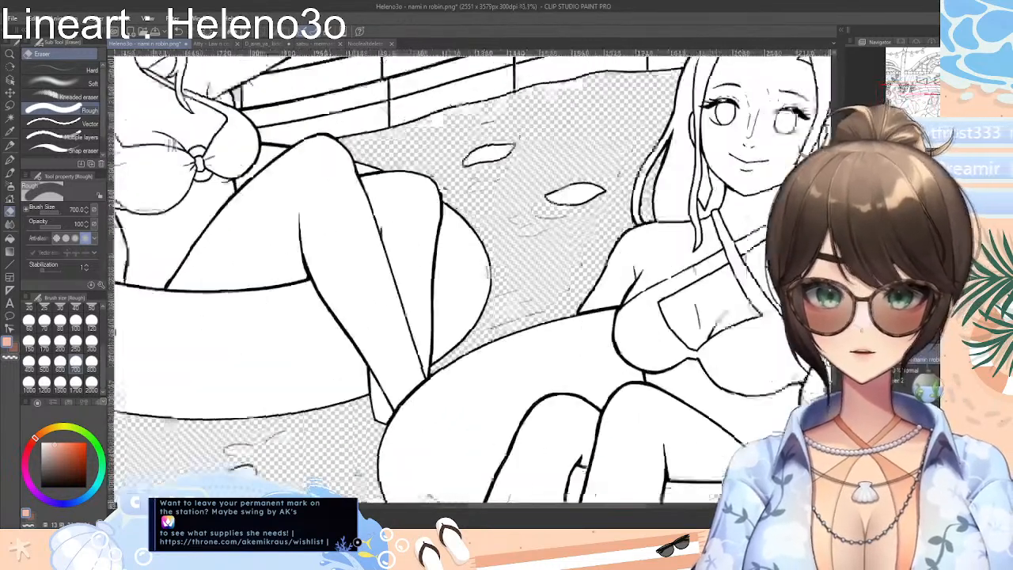
pyautogui.scroll(-5, 473, 278)
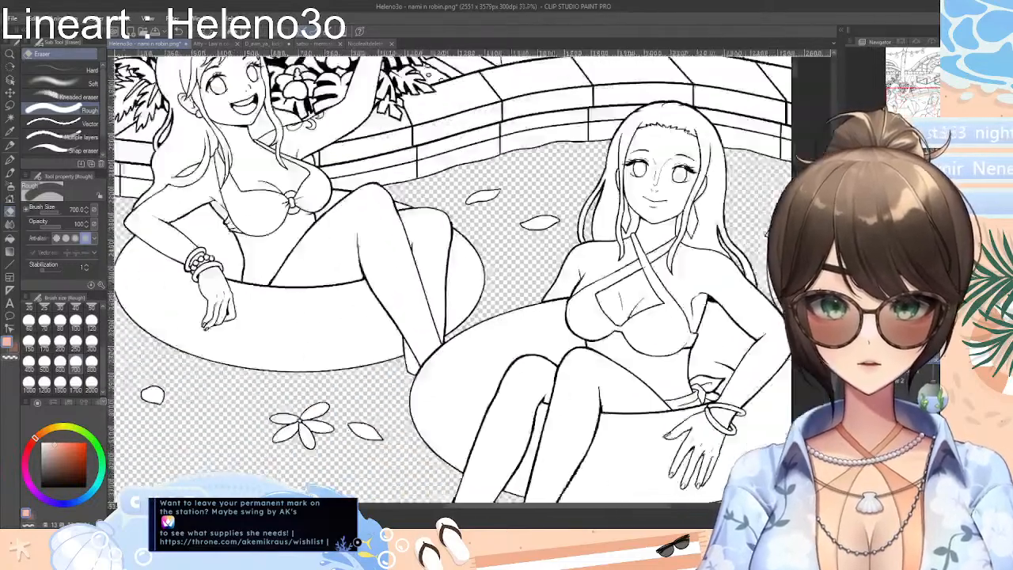
pyautogui.scroll(2, 473, 279)
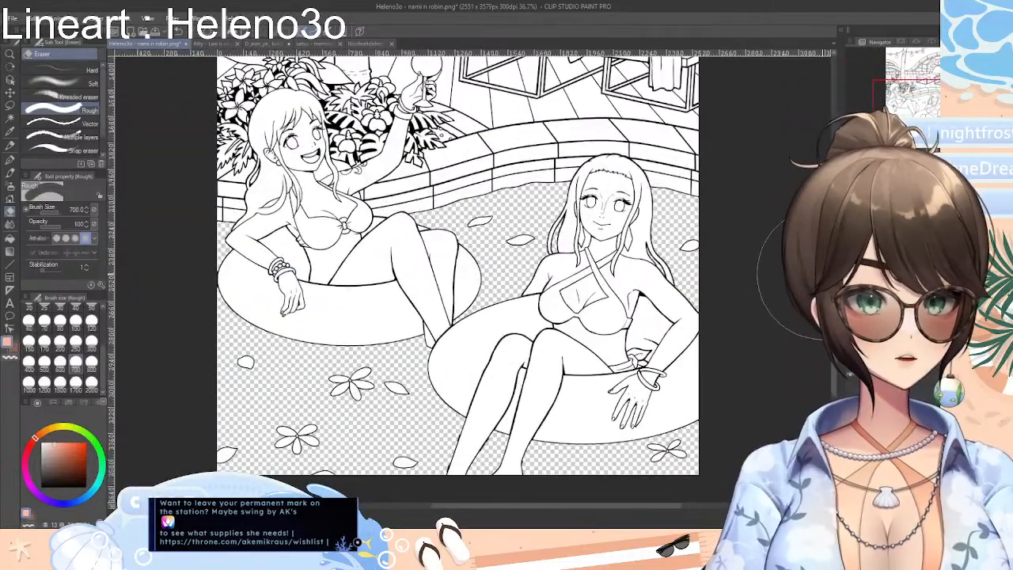
pyautogui.scroll(-2, 473, 279)
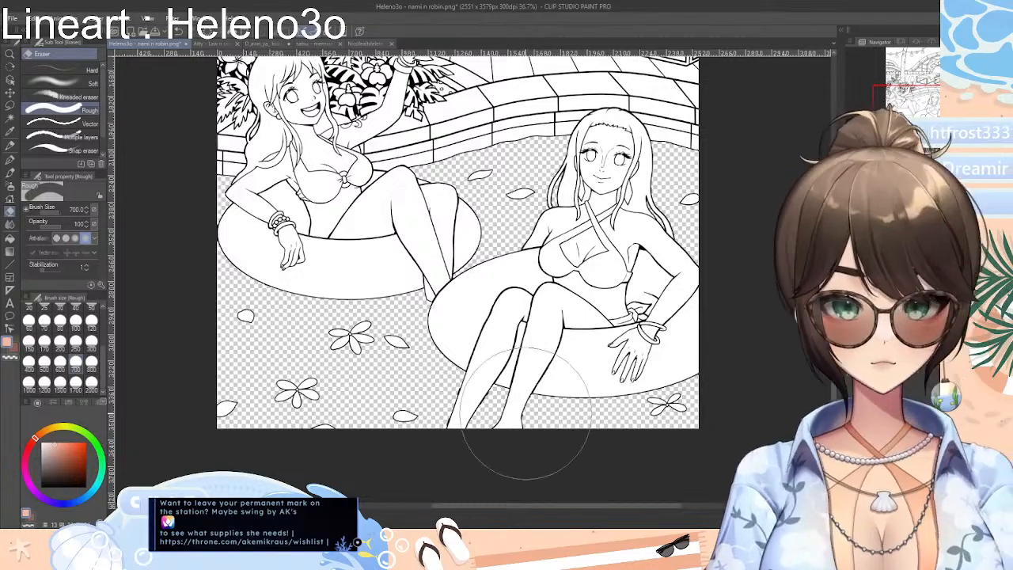
pyautogui.scroll(3, 473, 278)
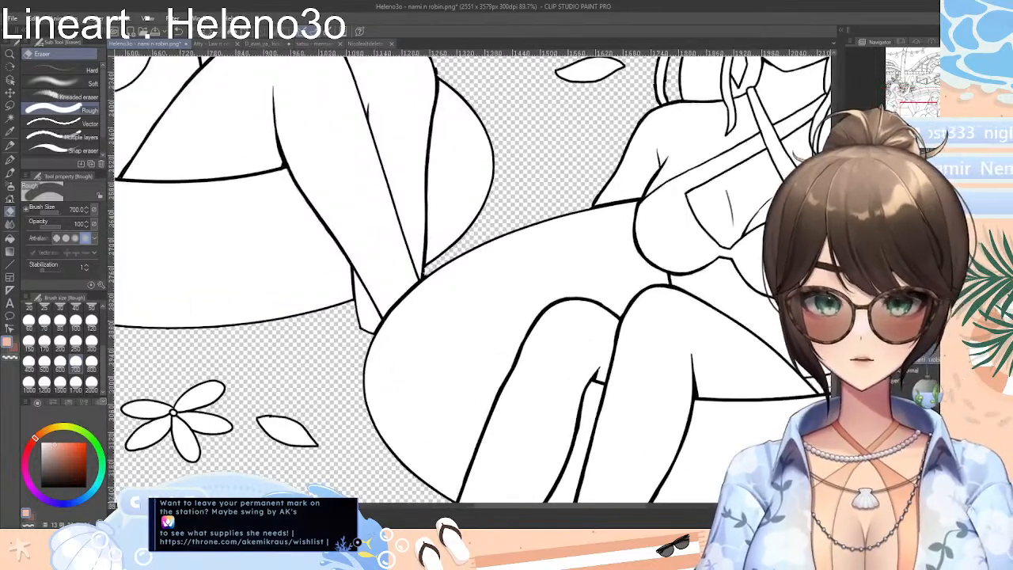
pyautogui.scroll(-10, 742, 396)
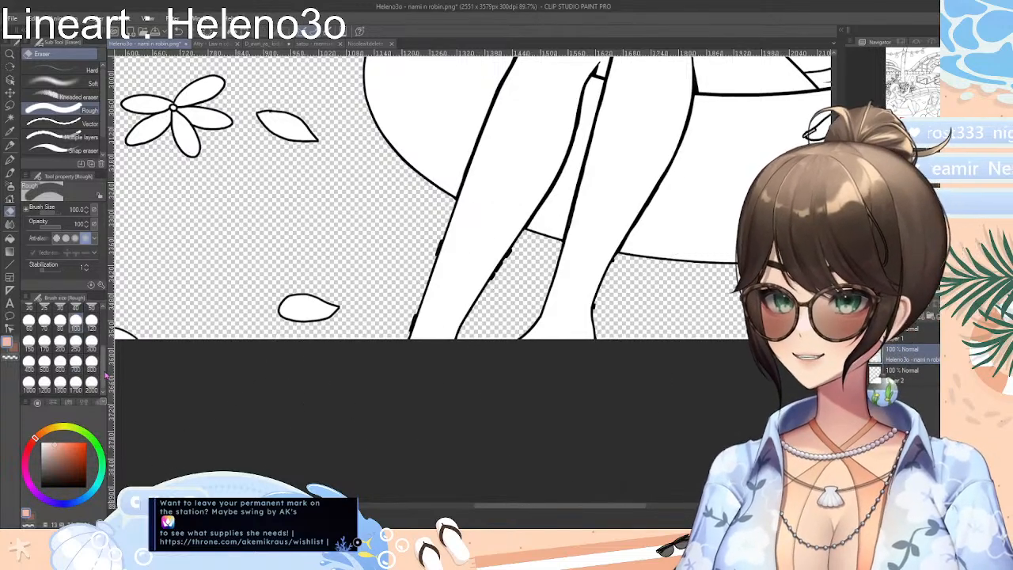
pyautogui.moveTo(108, 360); pyautogui.dragTo(110, 332)
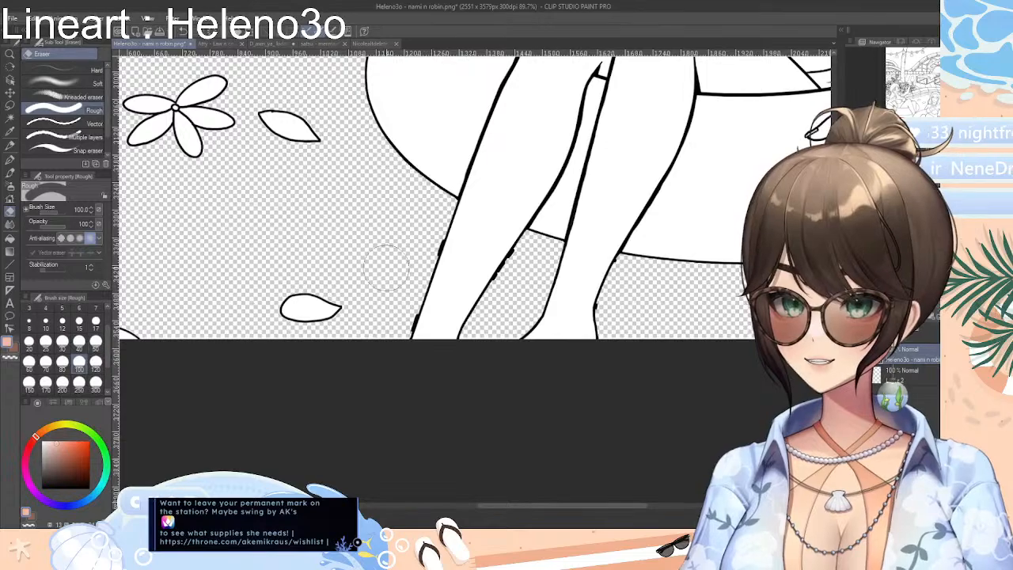
pyautogui.scroll(8, 482, 271)
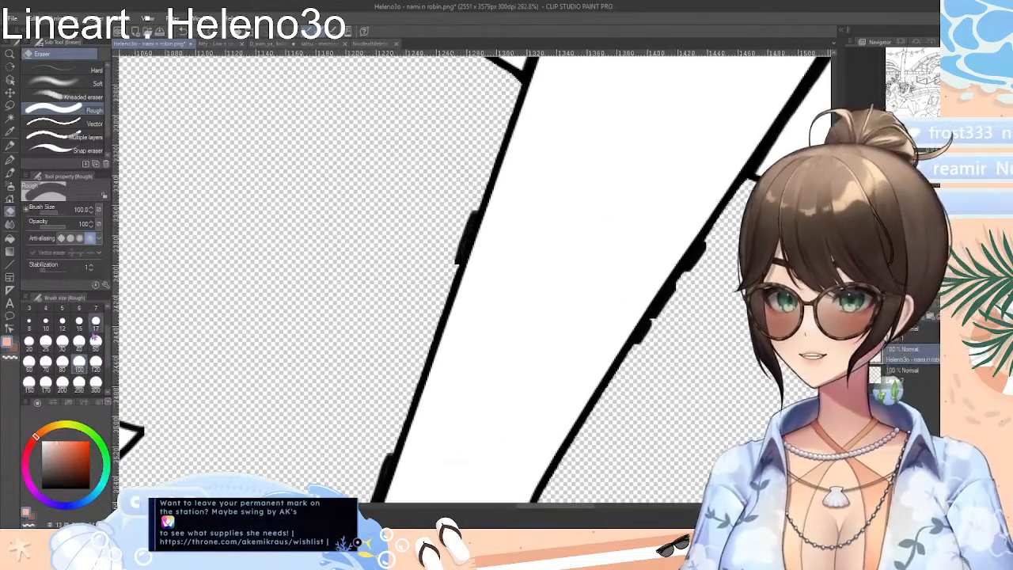
pyautogui.click(79, 321)
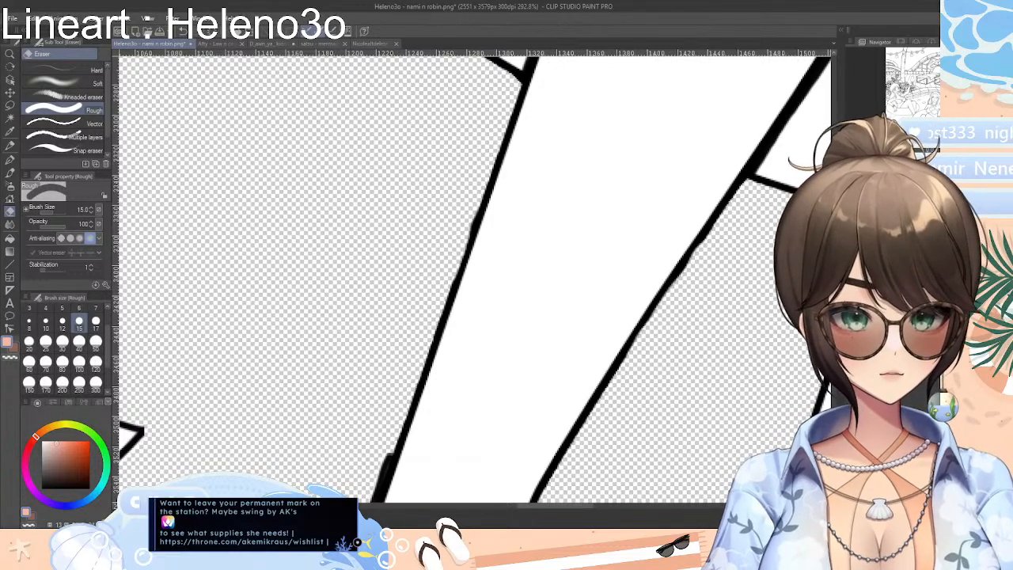
pyautogui.scroll(-4, 409, 361)
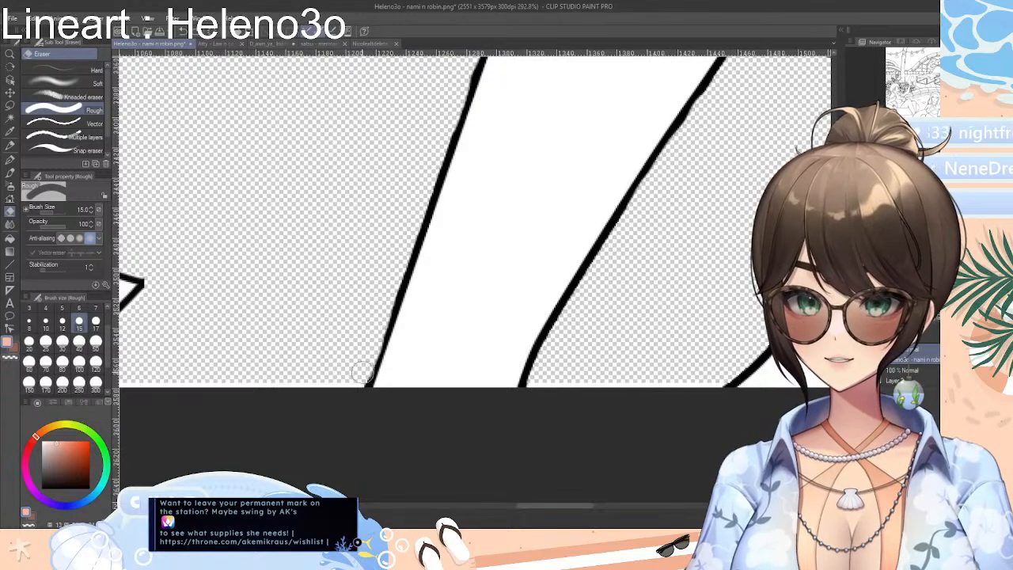
# Try clearing the entire contents of the lineart layer and undo the deletion
pyautogui.moveTo(561, 511); pyautogui.dragTo(610, 511)
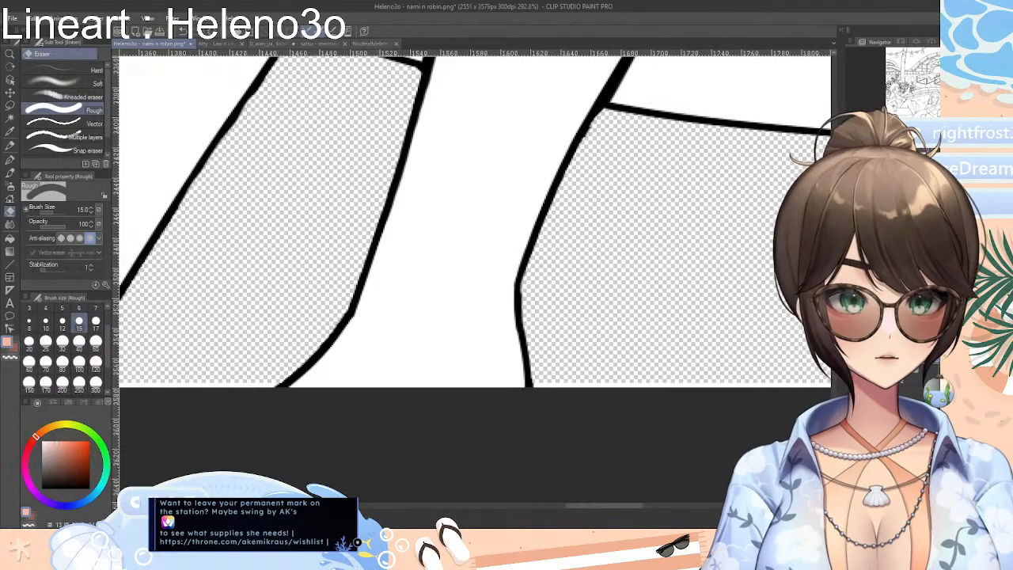
pyautogui.scroll(-12, 475, 280)
pyautogui.scroll(2, 475, 280)
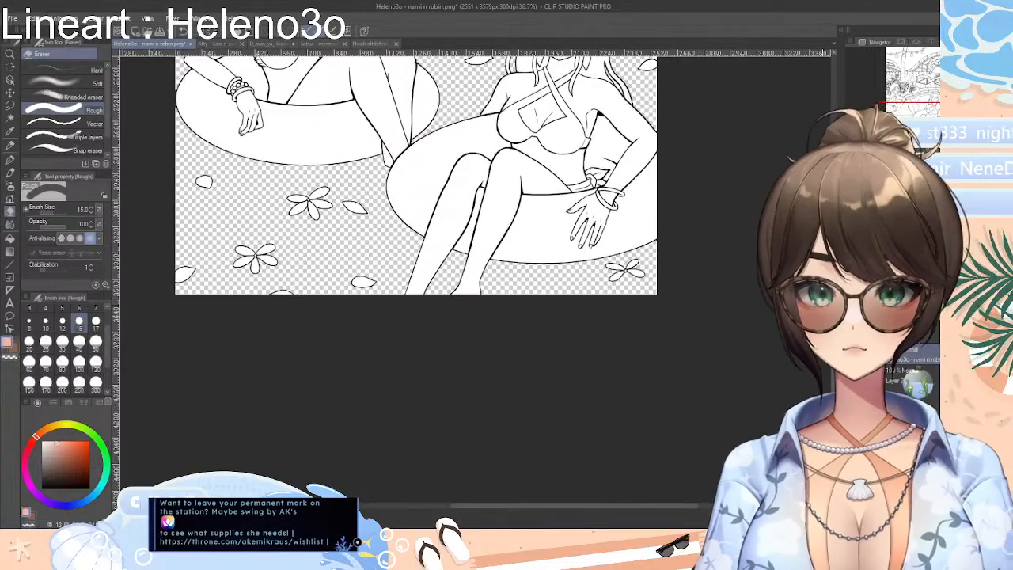
pyautogui.scroll(5, 415, 270)
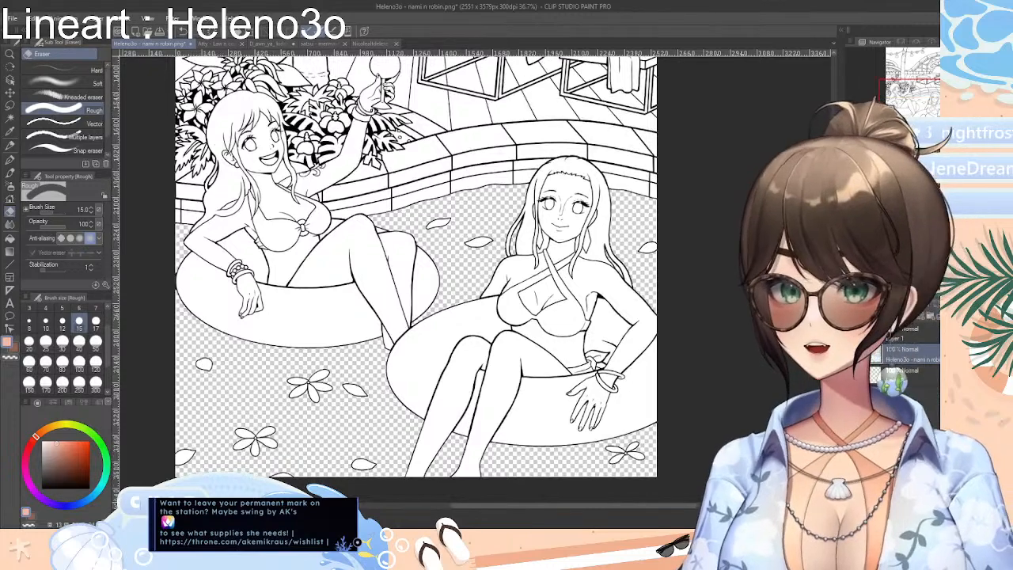
pyautogui.scroll(-2, 416, 269)
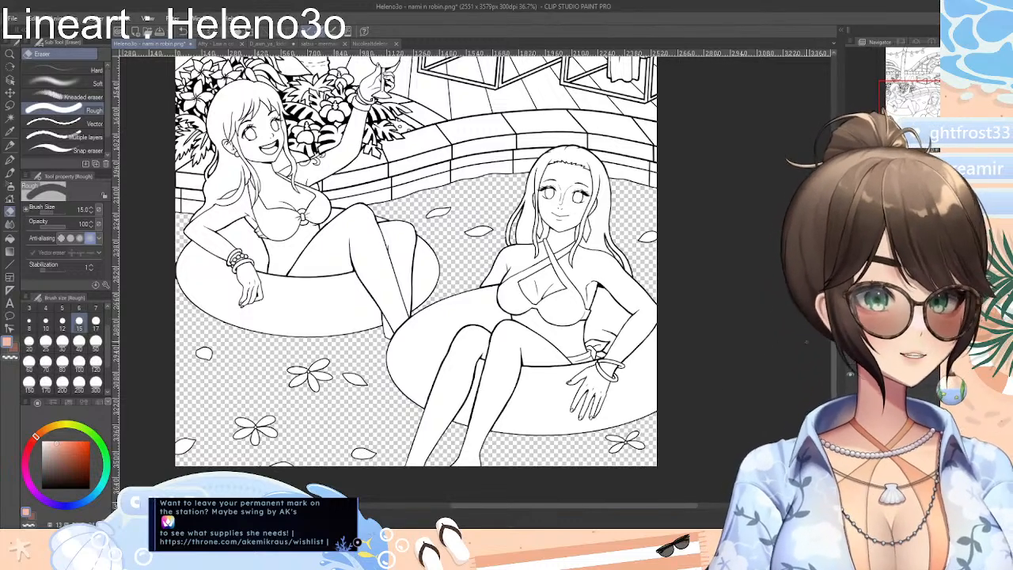
pyautogui.press('Delete')
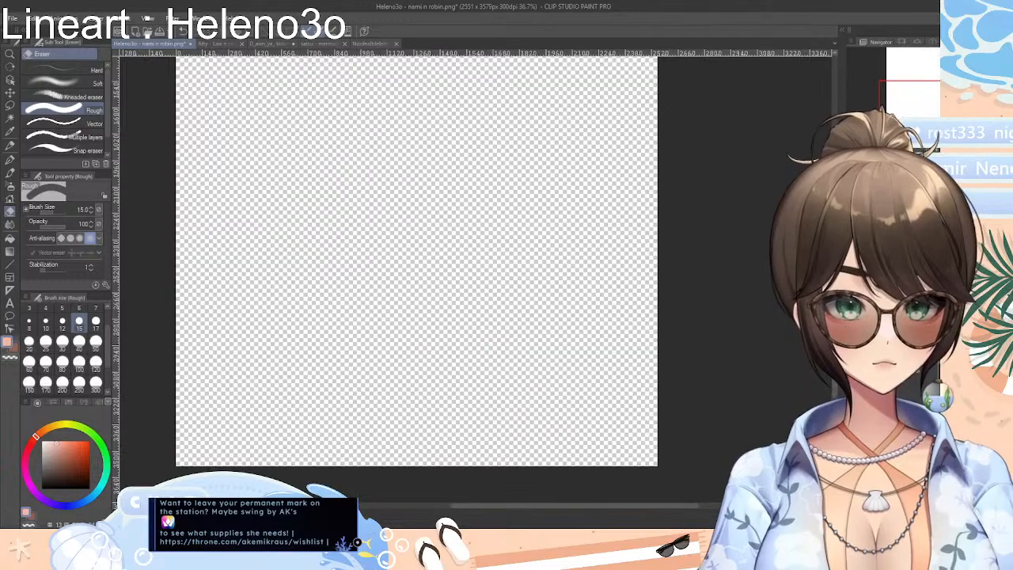
pyautogui.hotkey('ctrl', 'z')
# Select the white sky areas above and below the light string with Auto select, referring to all layers
pyautogui.scroll(10, 416, 277)
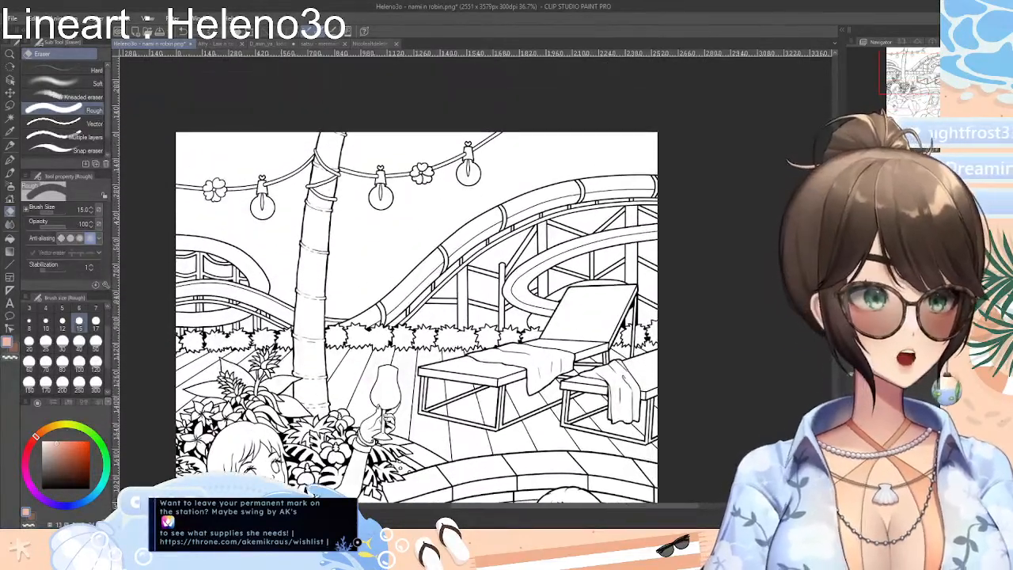
pyautogui.scroll(3, 475, 279)
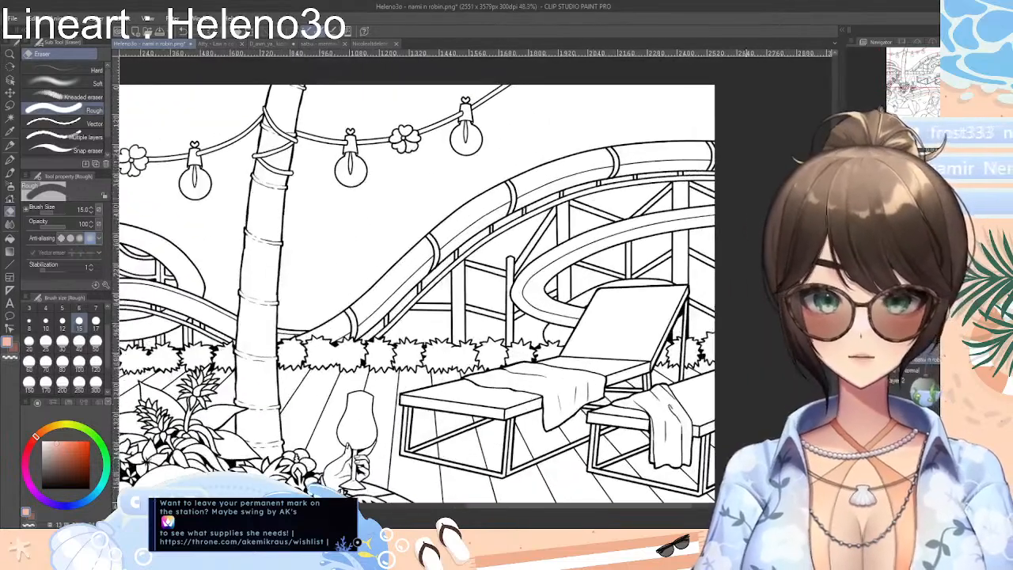
pyautogui.click(10, 117)
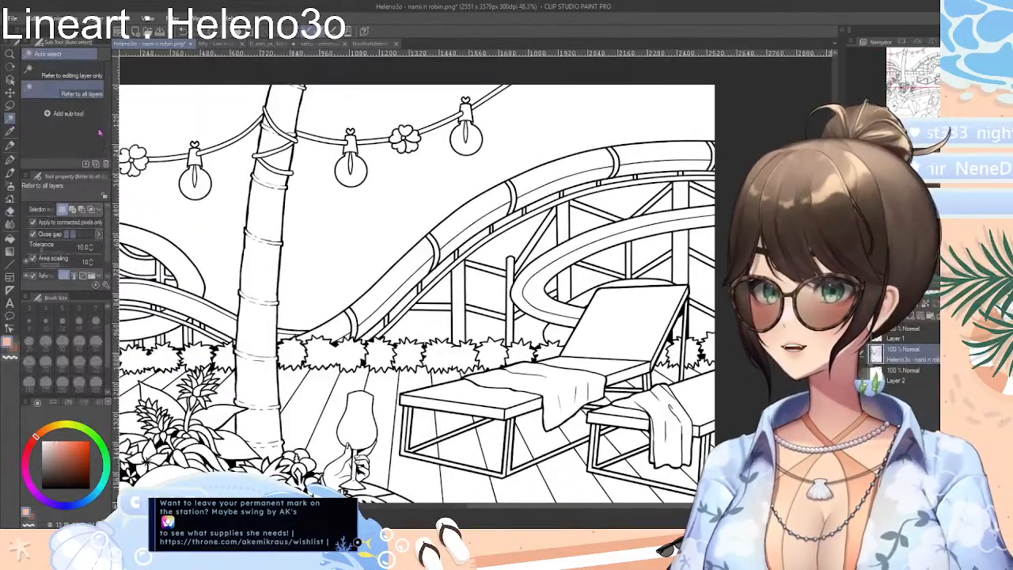
pyautogui.click(393, 222)
pyautogui.keyDown('shift'); pyautogui.click(167, 142); pyautogui.keyUp('shift')
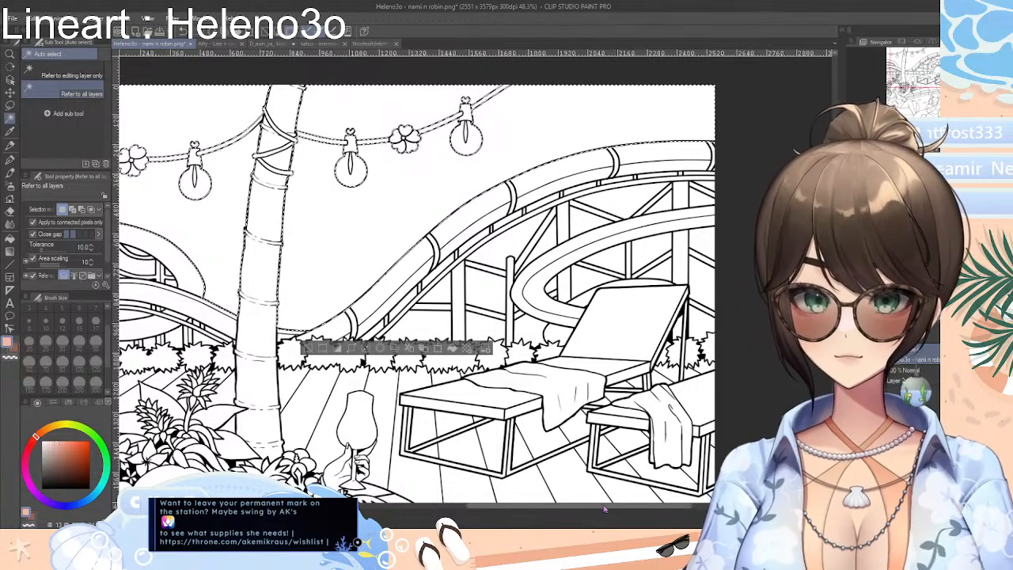
pyautogui.hscroll(-3, 554, 487)
# Shrink the sky selection three times
pyautogui.click(447, 353)
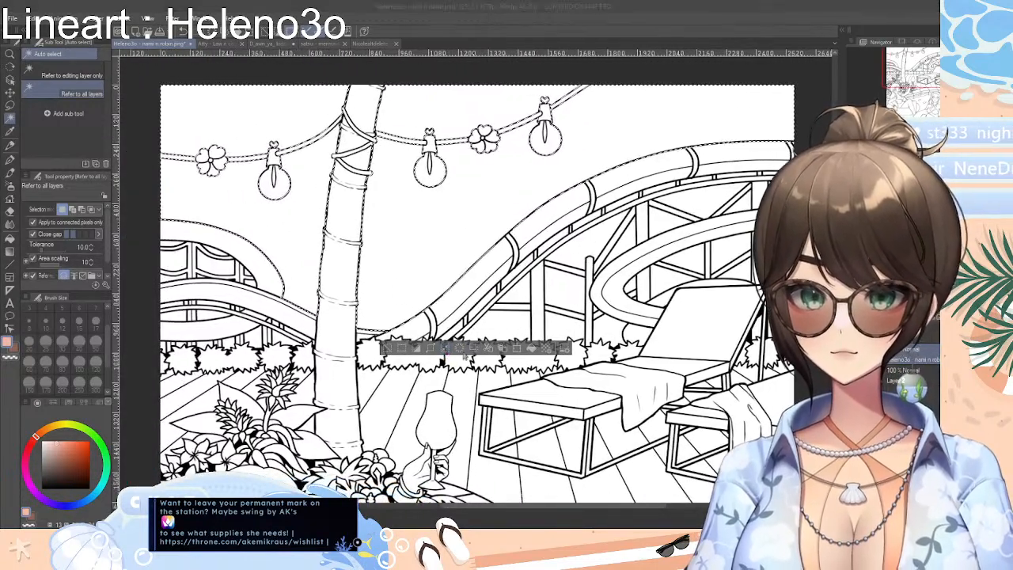
pyautogui.click(534, 340)
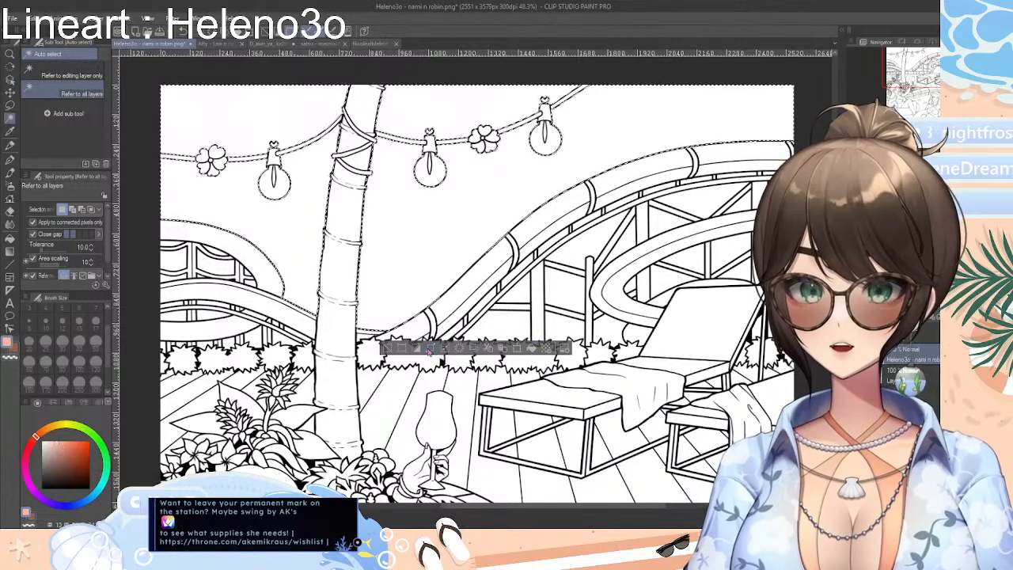
pyautogui.click(497, 350)
pyautogui.click(536, 341)
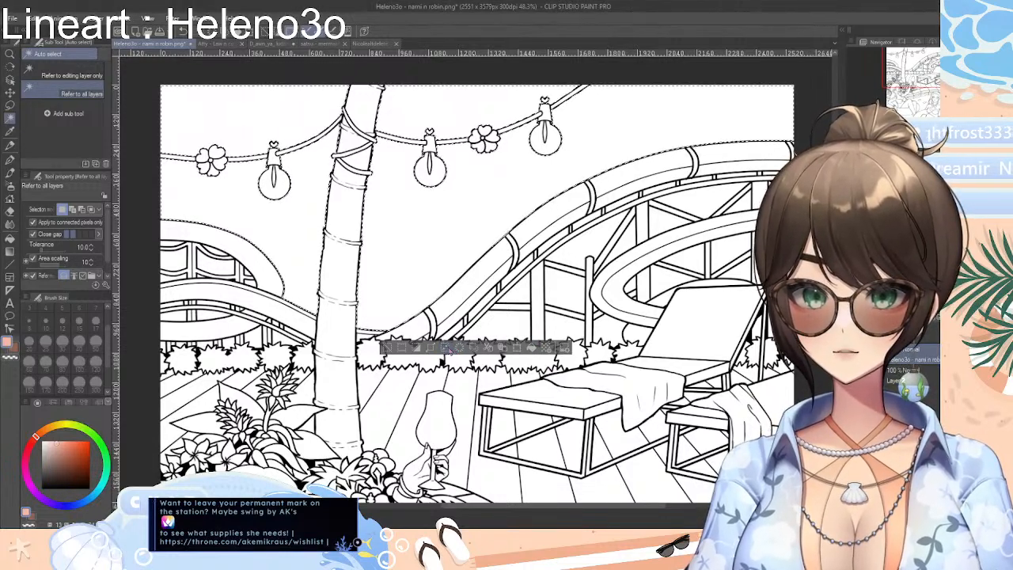
pyautogui.click(508, 349)
pyautogui.click(542, 341)
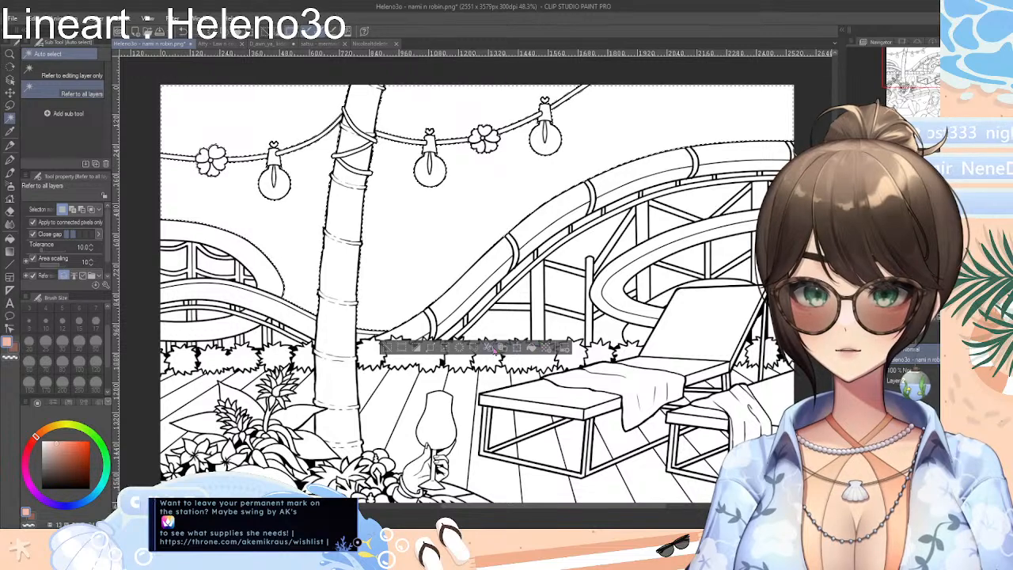
# Set the Rough eraser to size 800, erase the white sky inside the selection, and deselect
pyautogui.press('e')
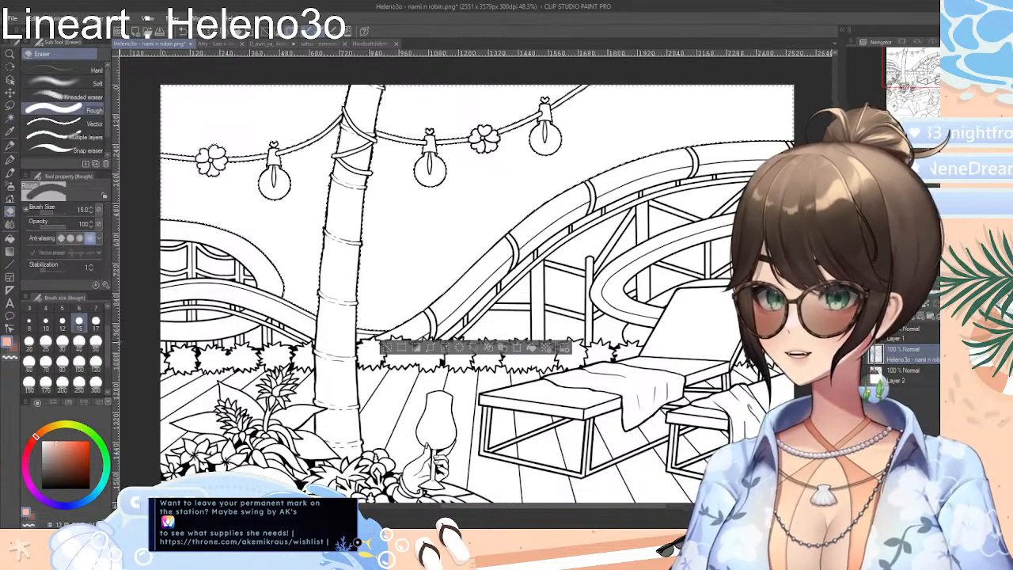
pyautogui.scroll(-2, 79, 356)
pyautogui.click(95, 364)
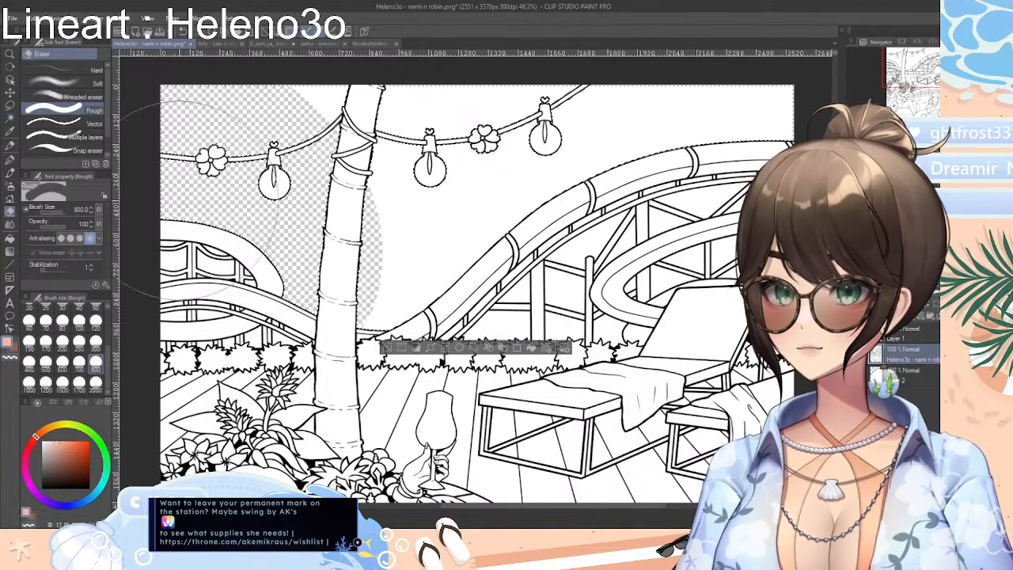
pyautogui.moveTo(277, 198); pyautogui.dragTo(459, 133)
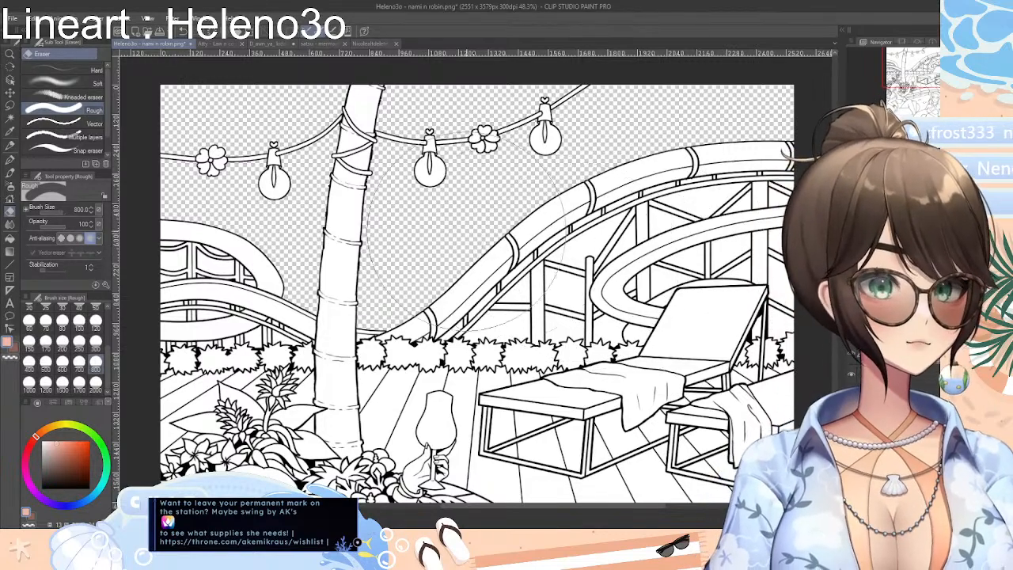
pyautogui.scroll(9, 476, 281)
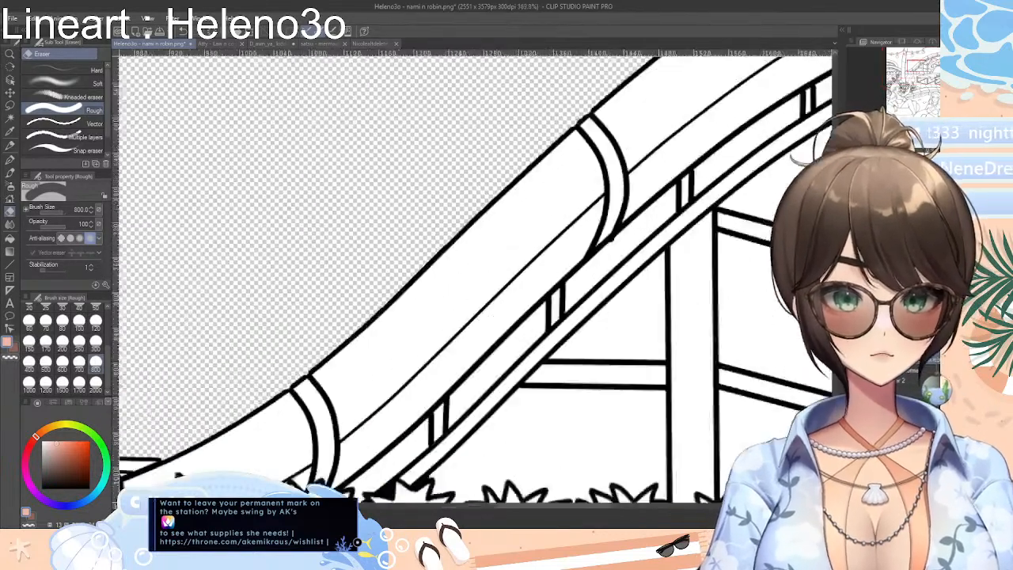
pyautogui.scroll(-7, 475, 280)
pyautogui.scroll(-3, 475, 280)
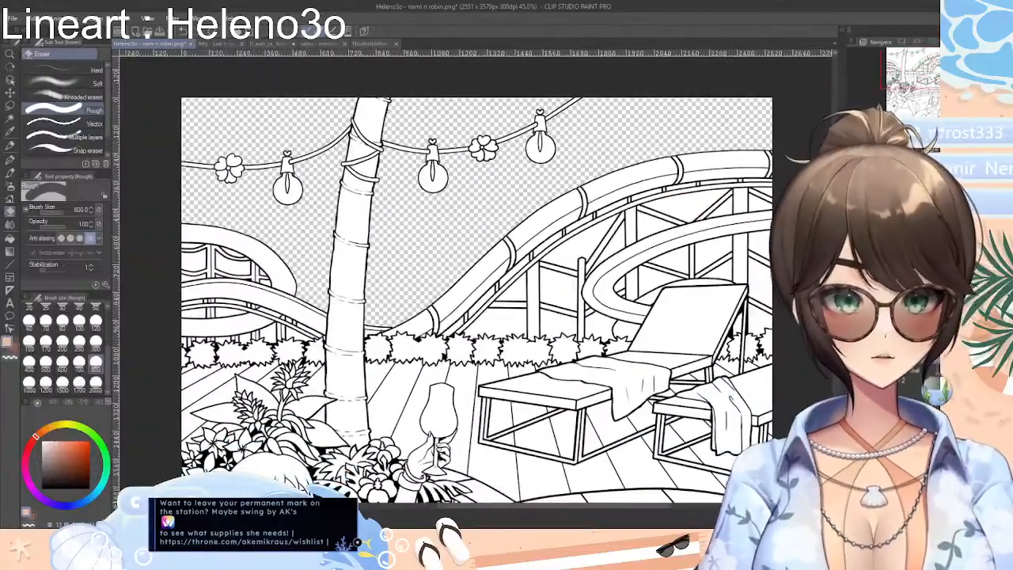
# Pick white as the drawing colour and select all visible areas of both swim floats with Auto select
pyautogui.scroll(-8, 476, 281)
pyautogui.scroll(-2, 475, 281)
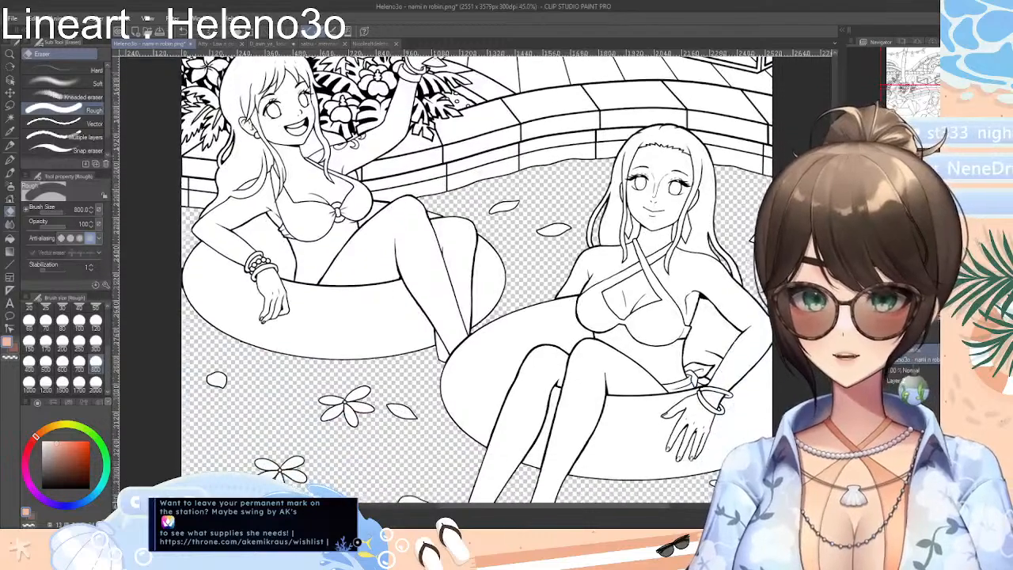
pyautogui.press('i')
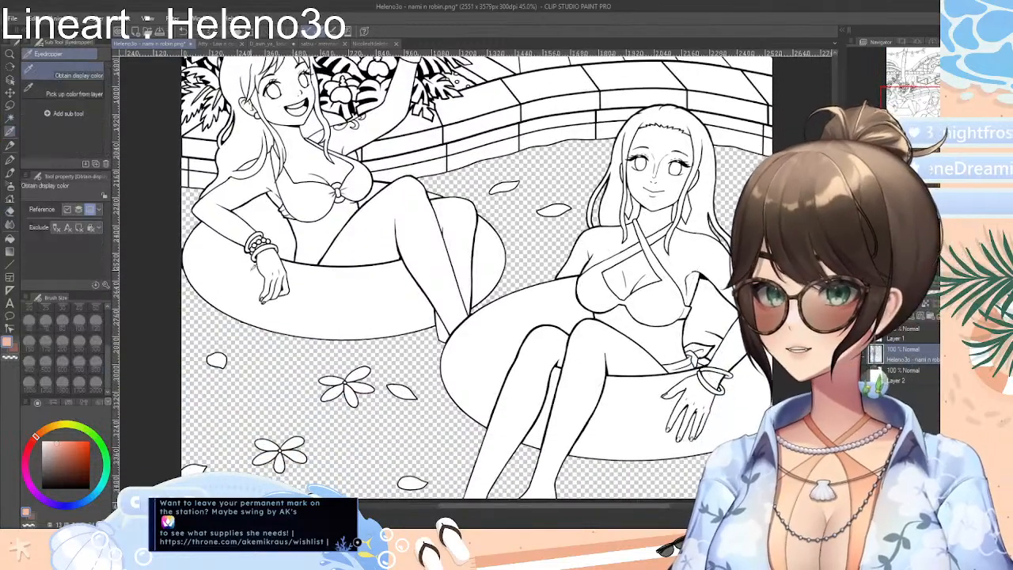
pyautogui.press('w')
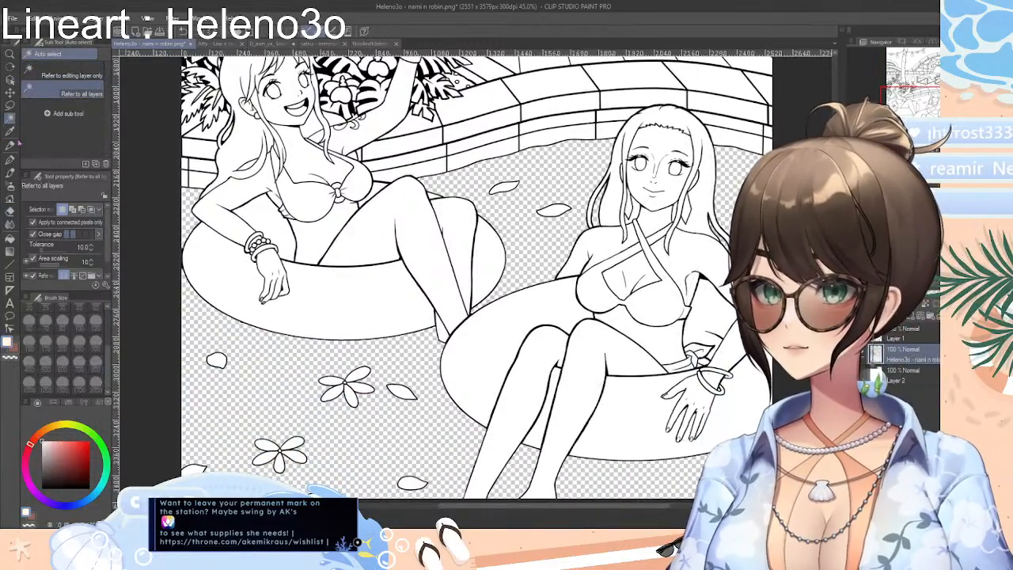
pyautogui.click(267, 228)
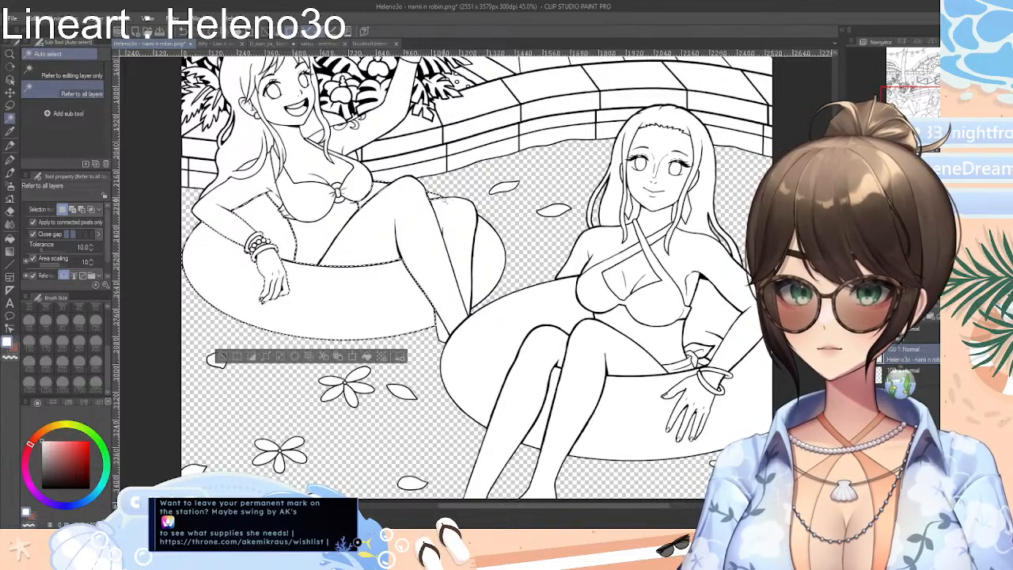
pyautogui.keyDown('shift'); pyautogui.click(491, 254); pyautogui.keyUp('shift')
pyautogui.keyDown('shift'); pyautogui.click(492, 368); pyautogui.keyUp('shift')
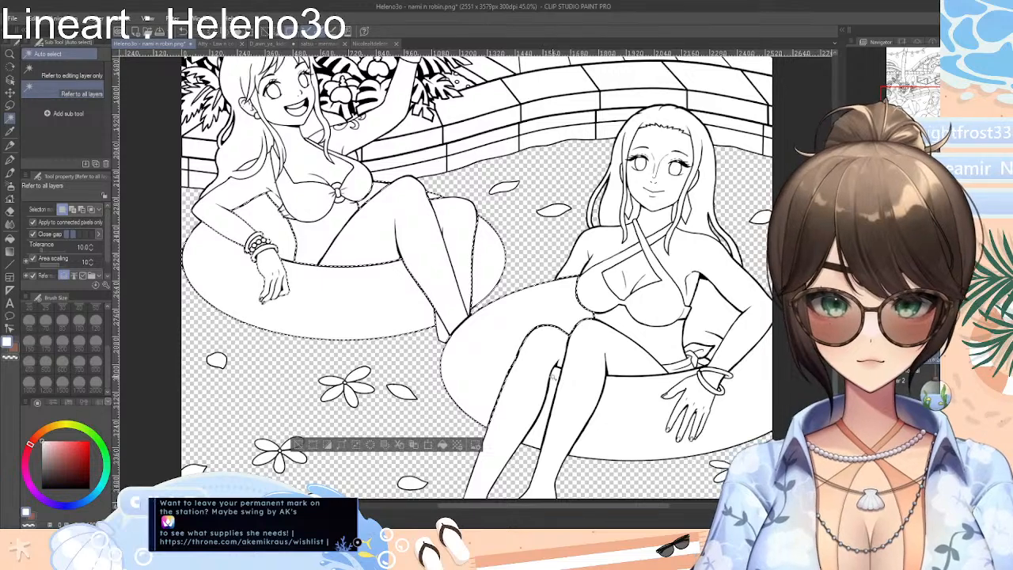
pyautogui.keyDown('shift'); pyautogui.click(558, 379); pyautogui.keyUp('shift')
pyautogui.keyDown('shift'); pyautogui.click(649, 407); pyautogui.keyUp('shift')
pyautogui.keyDown('shift'); pyautogui.click(738, 356); pyautogui.keyUp('shift')
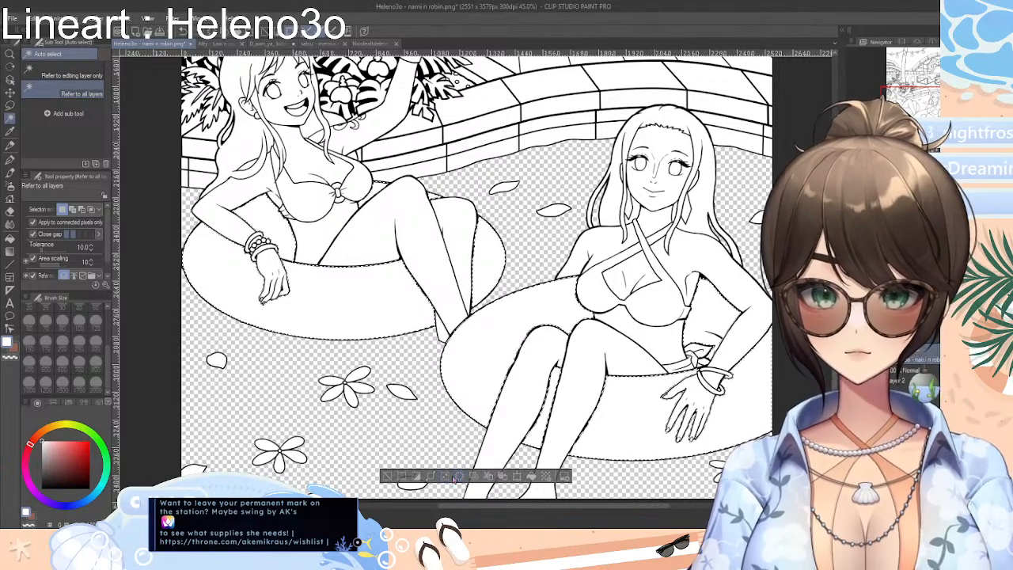
# Shrink the float selection once, erase the floats' white fill with the Rough eraser at size 800, and deselect
pyautogui.click(450, 477)
pyautogui.click(527, 334)
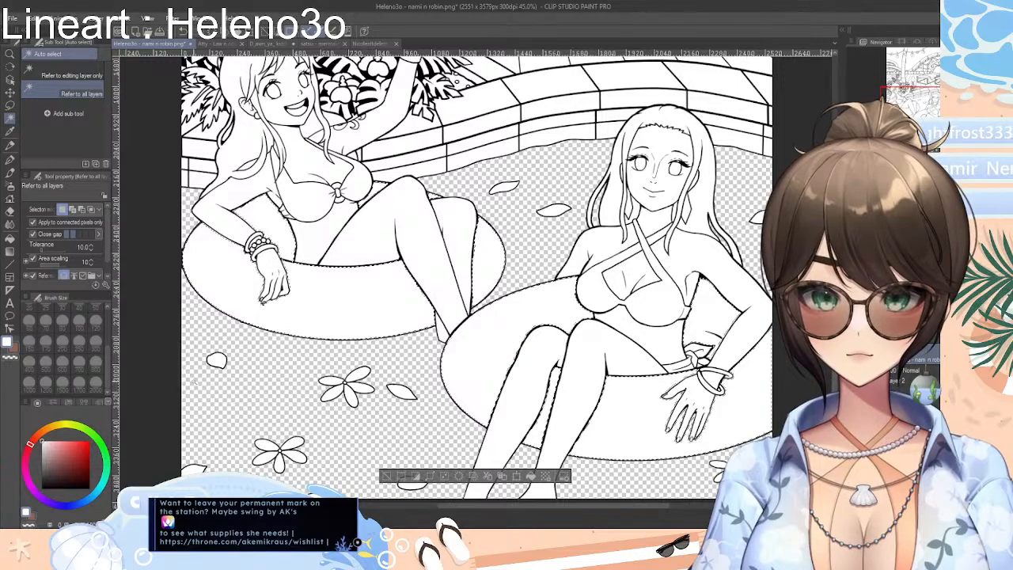
pyautogui.click(17, 210)
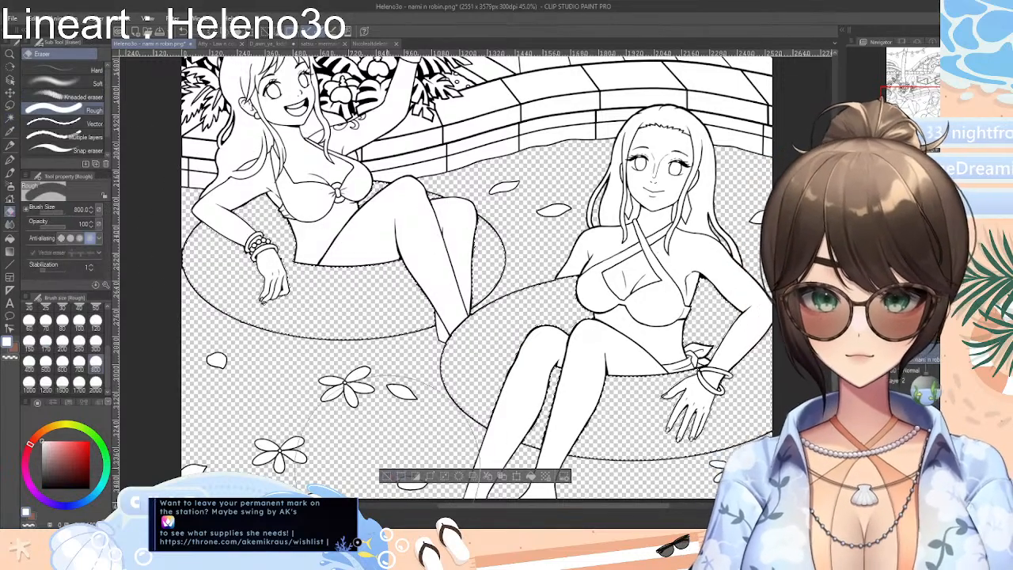
pyautogui.hotkey('ctrl', 'd')
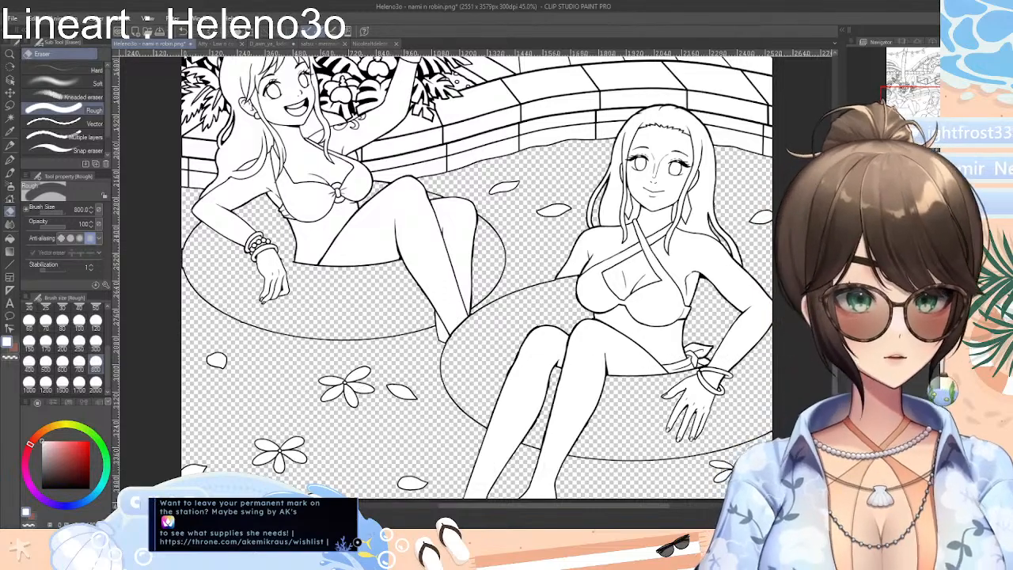
# Examine the outlines where the erased floats meet the women's legs, and check the picture as a whole
pyautogui.scroll(6, 475, 278)
pyautogui.scroll(-2, 474, 278)
pyautogui.scroll(1, 474, 278)
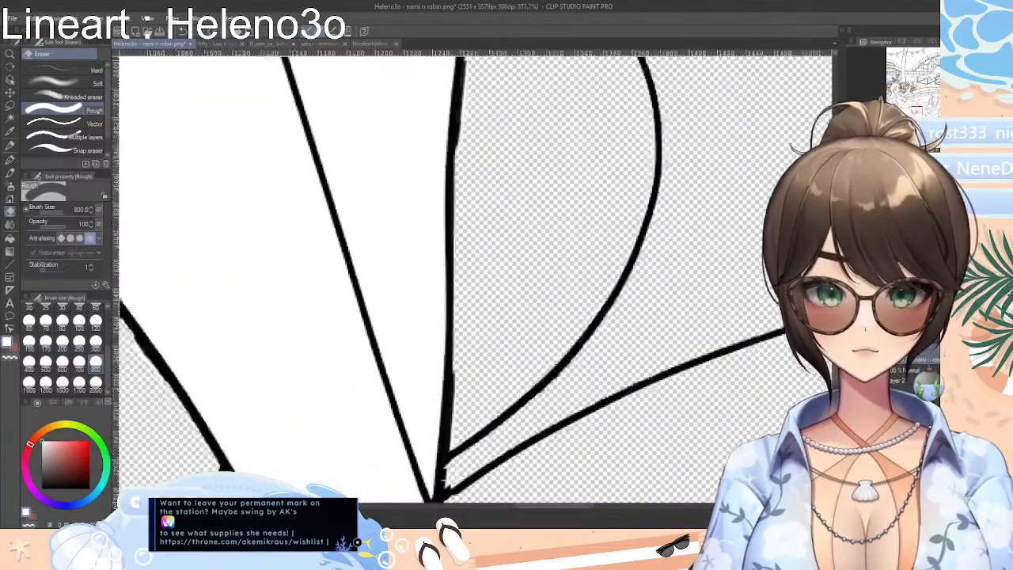
pyautogui.scroll(-7, 475, 278)
pyautogui.scroll(2, 475, 279)
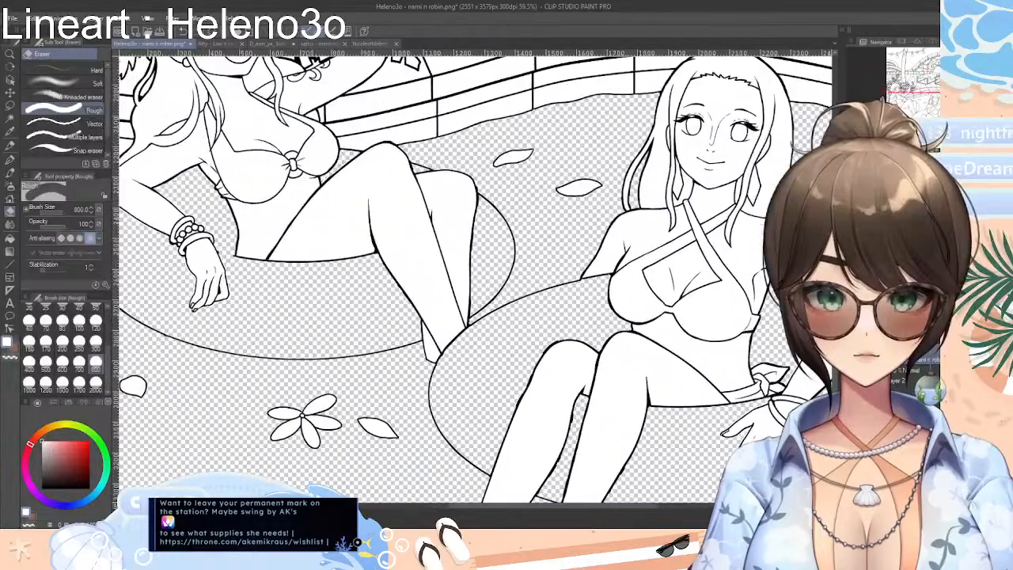
pyautogui.scroll(-1, 475, 279)
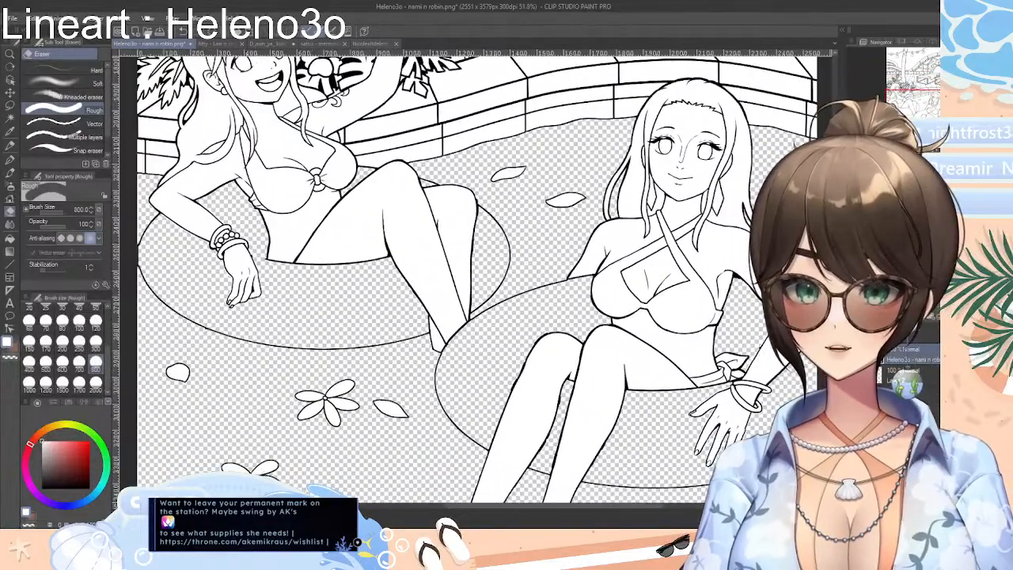
pyautogui.scroll(-3, 475, 279)
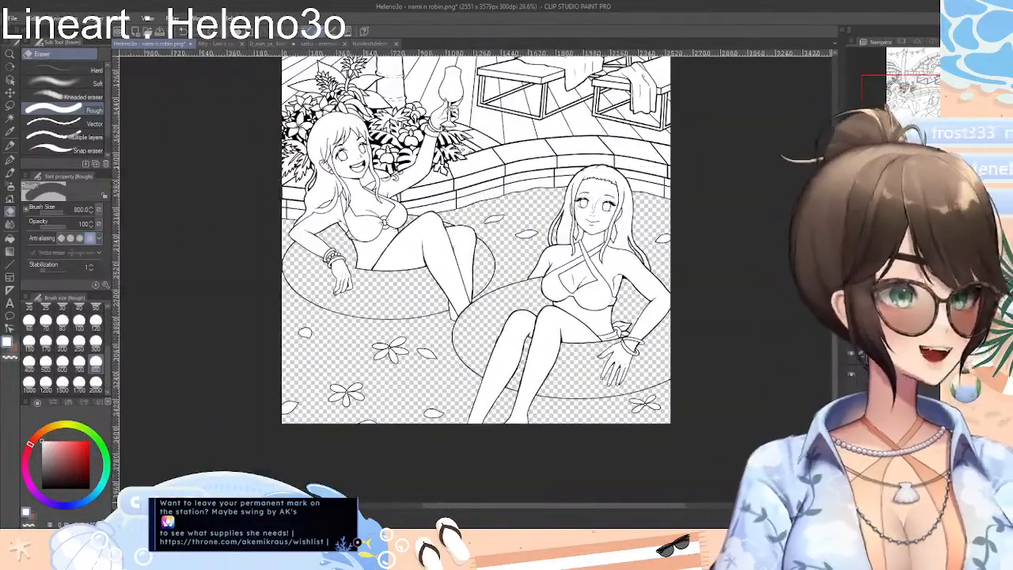
pyautogui.scroll(1, 475, 241)
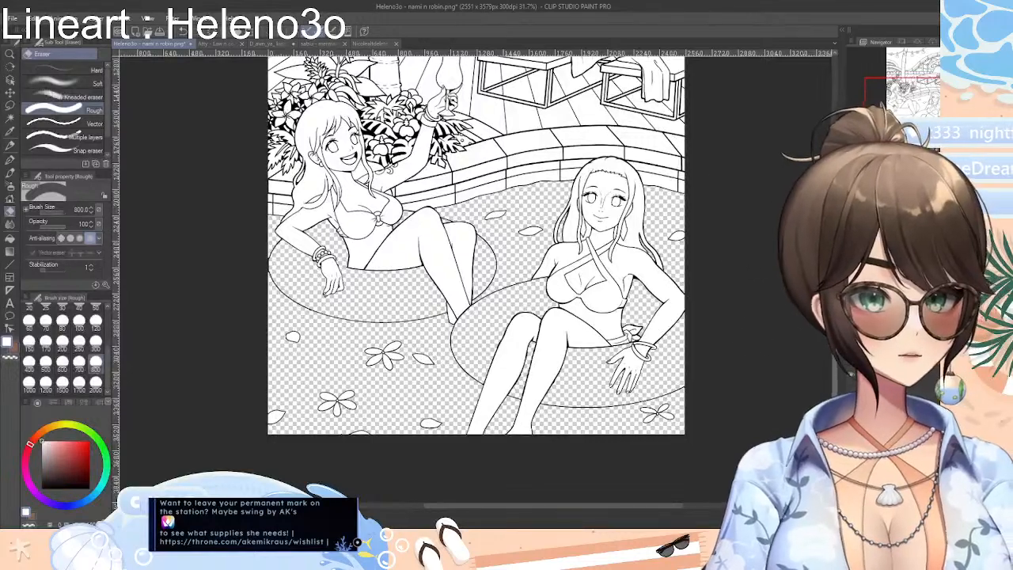
pyautogui.moveTo(836, 305); pyautogui.dragTo(835, 282)
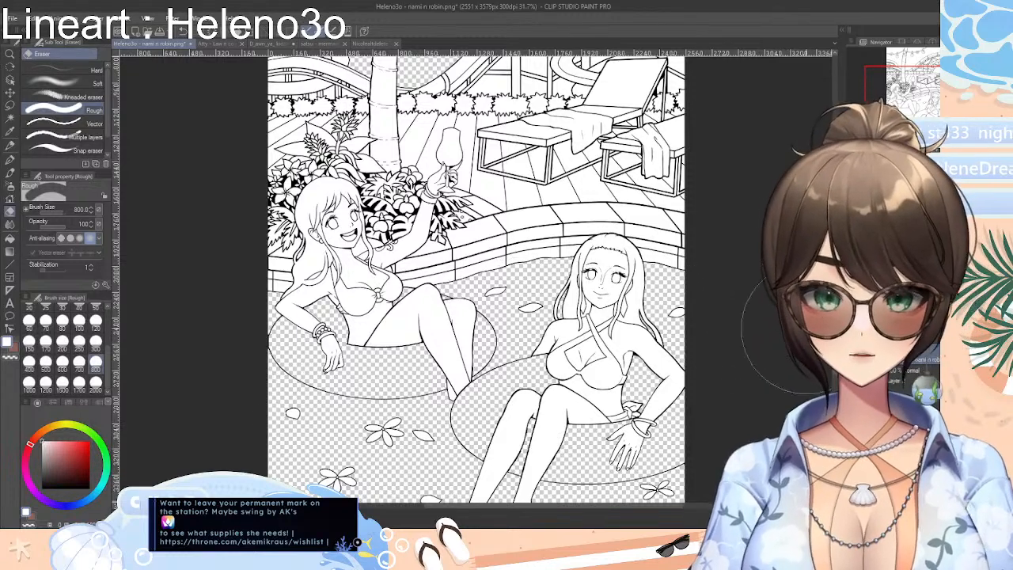
# Undo the erasing of the floats, the sky and the pool water
pyautogui.hotkey('ctrl', 'z')
pyautogui.hotkey('ctrl', 'z')
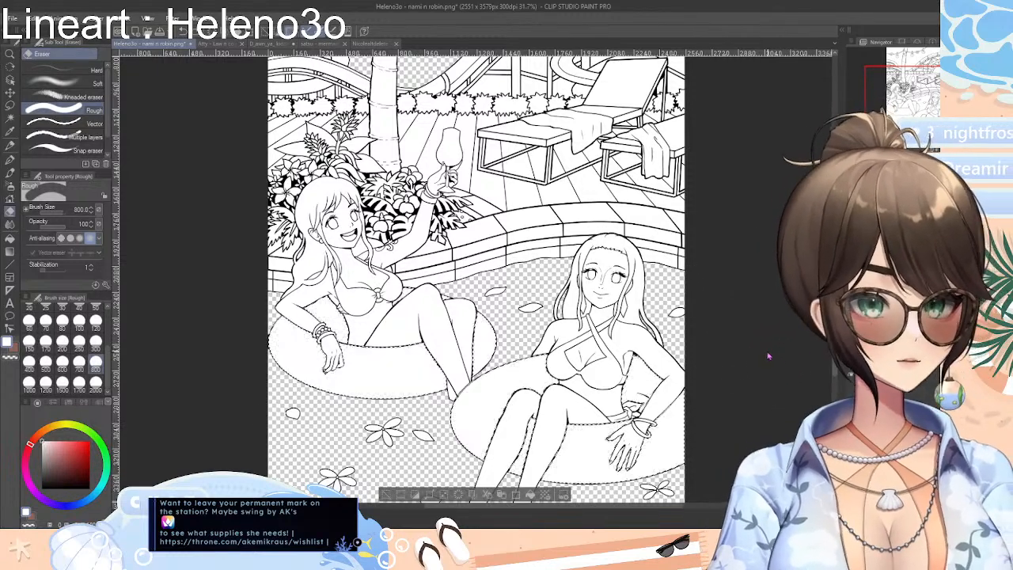
pyautogui.hotkey('ctrl', 'z')
pyautogui.hotkey('ctrl', 'z')
pyautogui.hotkey('ctrl', 'z')
pyautogui.hotkey('ctrl', 'z')
pyautogui.hotkey('ctrl', 'z')
pyautogui.hotkey('ctrl', 'z')
pyautogui.hotkey('ctrl', 'z')
pyautogui.hotkey('ctrl', 'z')
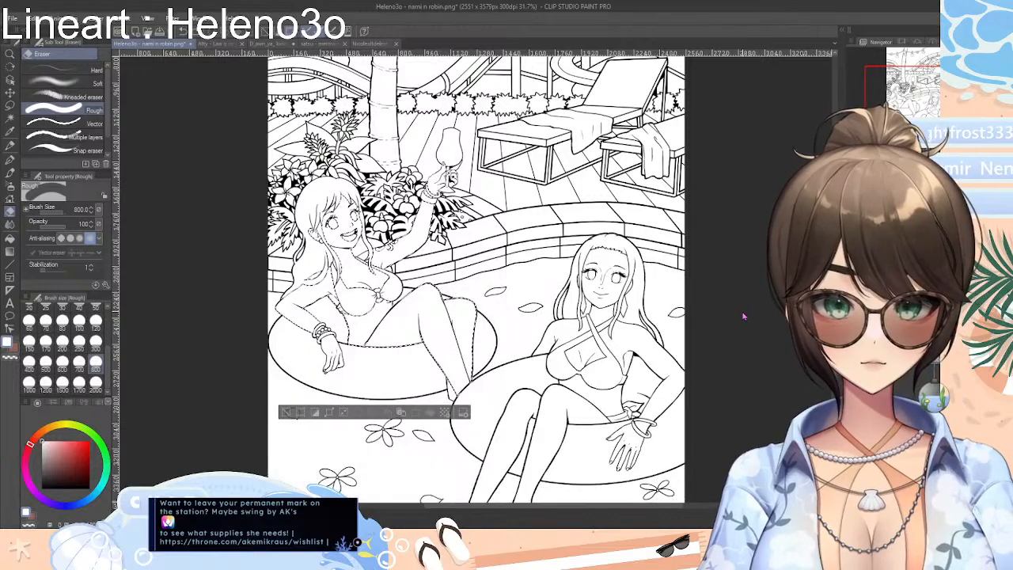
# Undo the remaining selection and set up the Fill tool, referring only to the editing layer, with a teal hue
pyautogui.hotkey('ctrl', 'z')
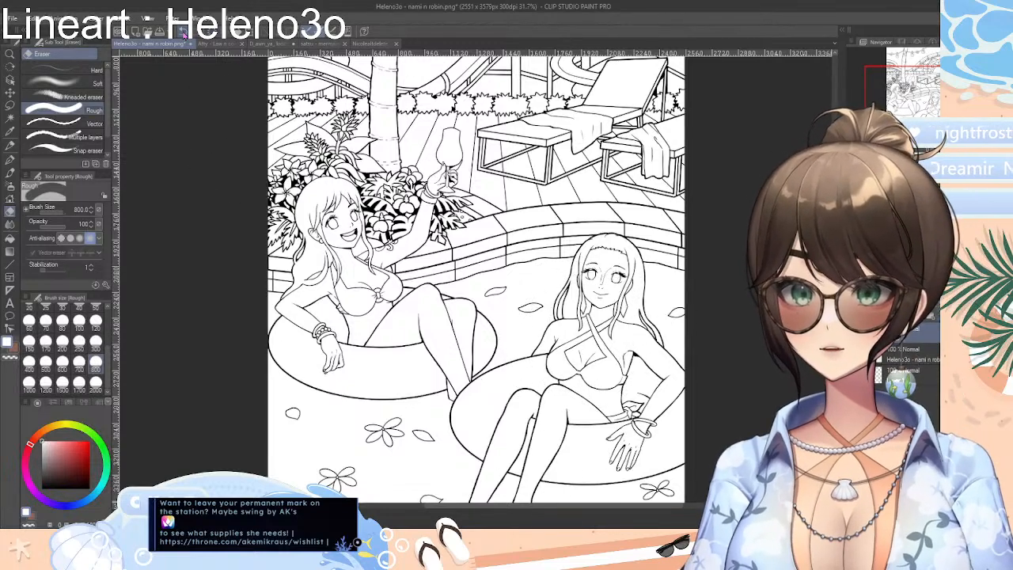
pyautogui.scroll(-2, 474, 277)
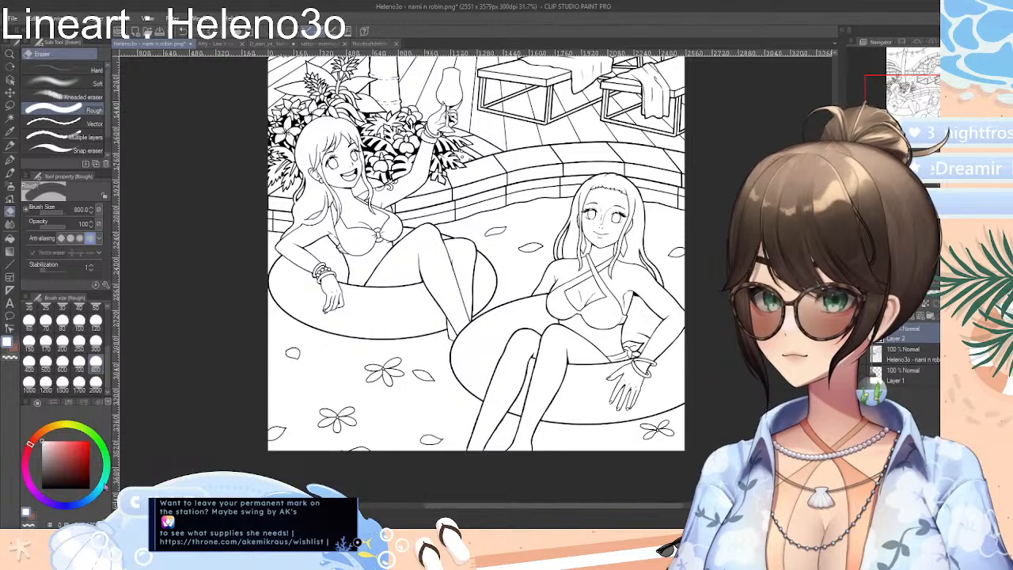
pyautogui.click(103, 487)
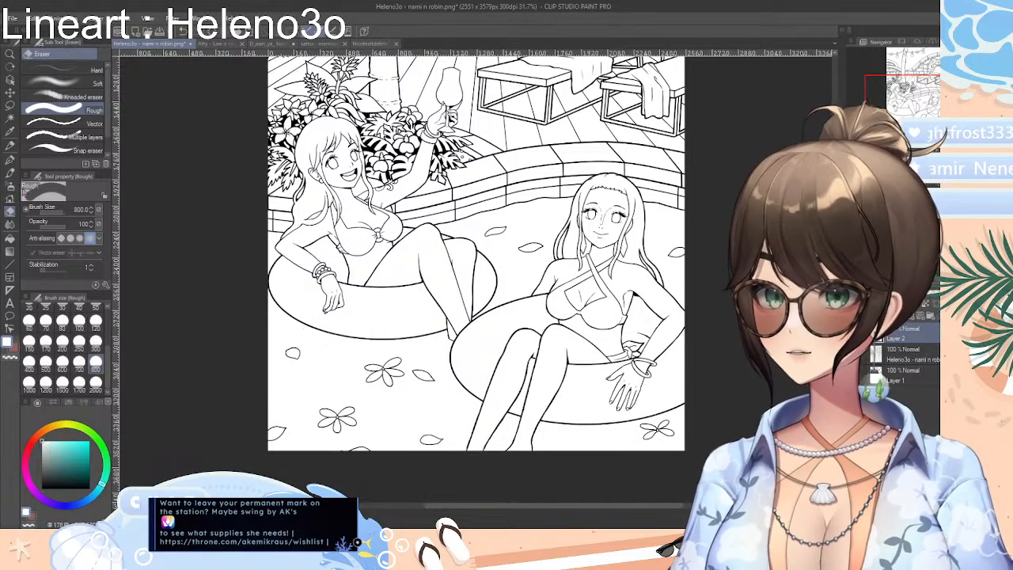
pyautogui.click(13, 250)
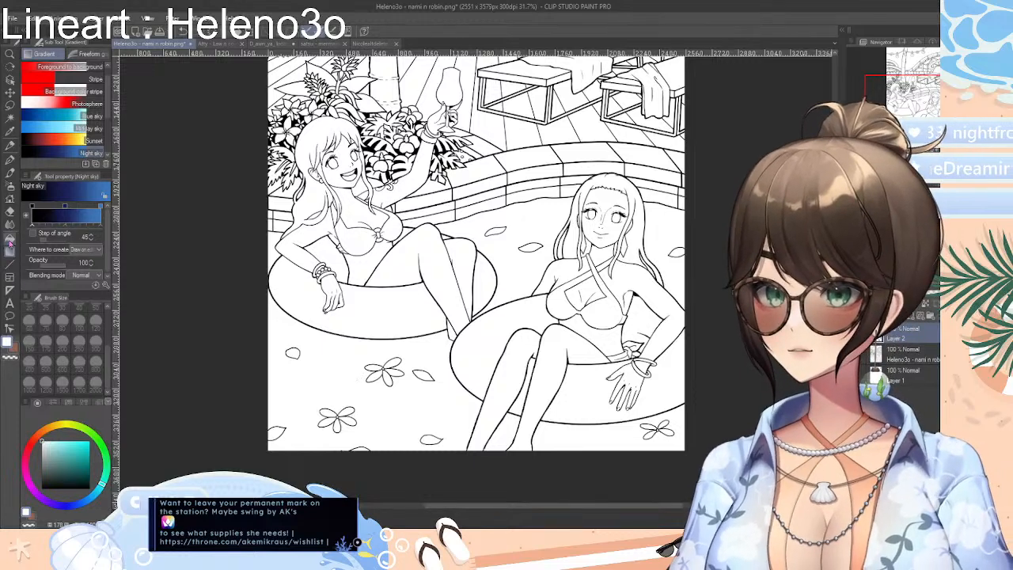
pyautogui.click(11, 239)
# Try filling the pool water below the floats with white and with dark teal, undoing each fill
pyautogui.click(333, 369)
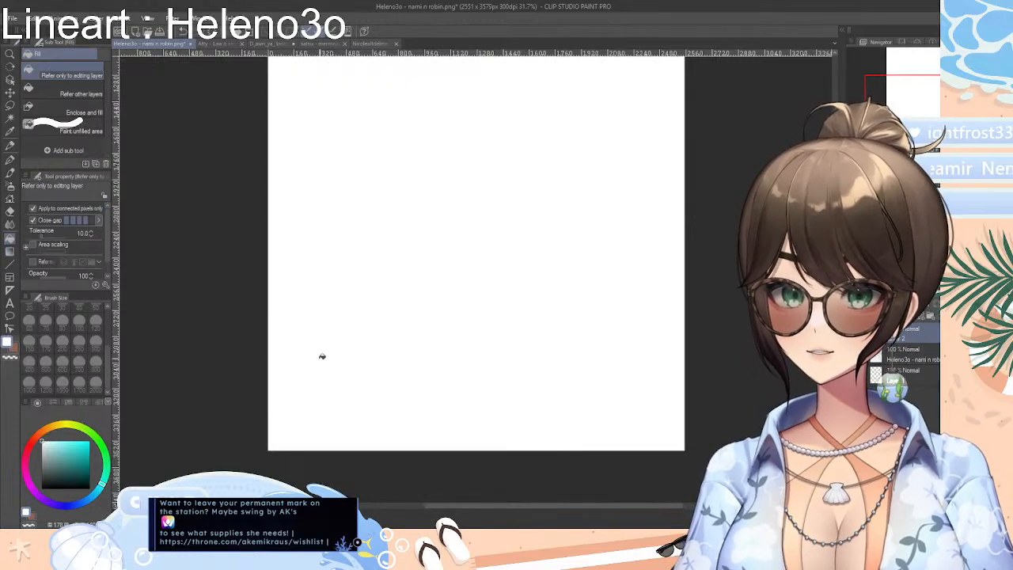
pyautogui.hotkey('ctrl', 'z')
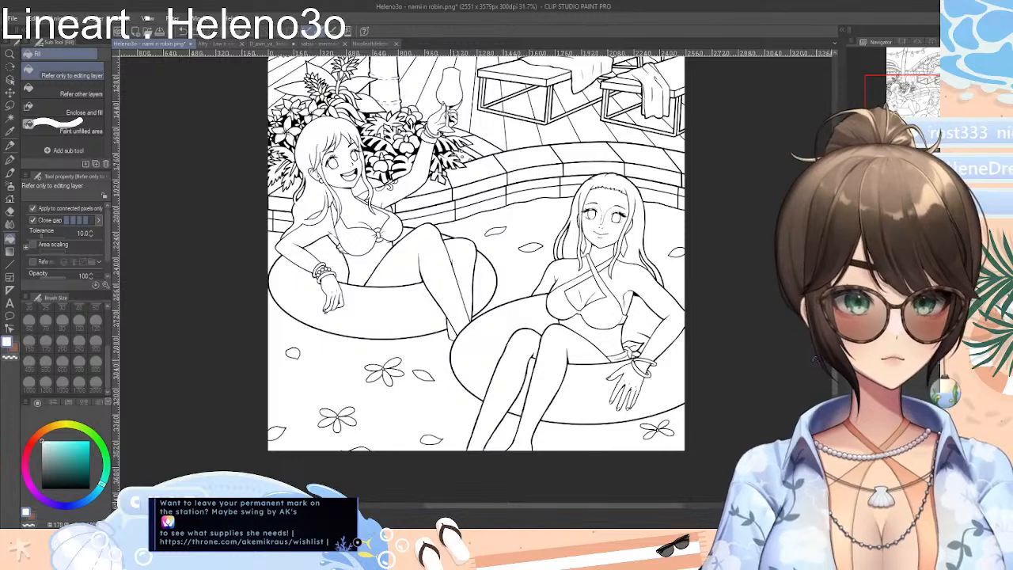
pyautogui.click(83, 463)
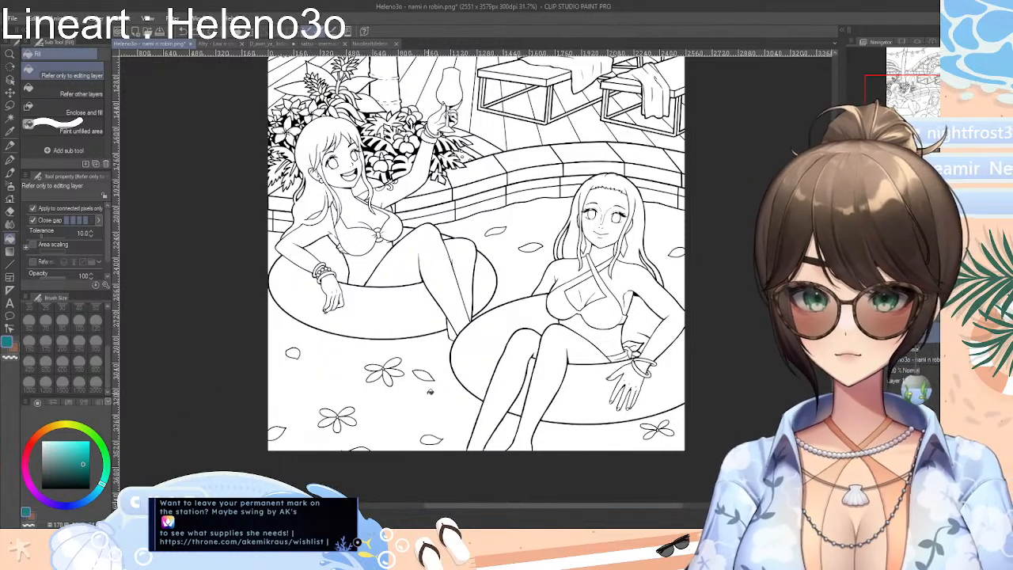
pyautogui.click(444, 395)
pyautogui.hotkey('ctrl', 'z')
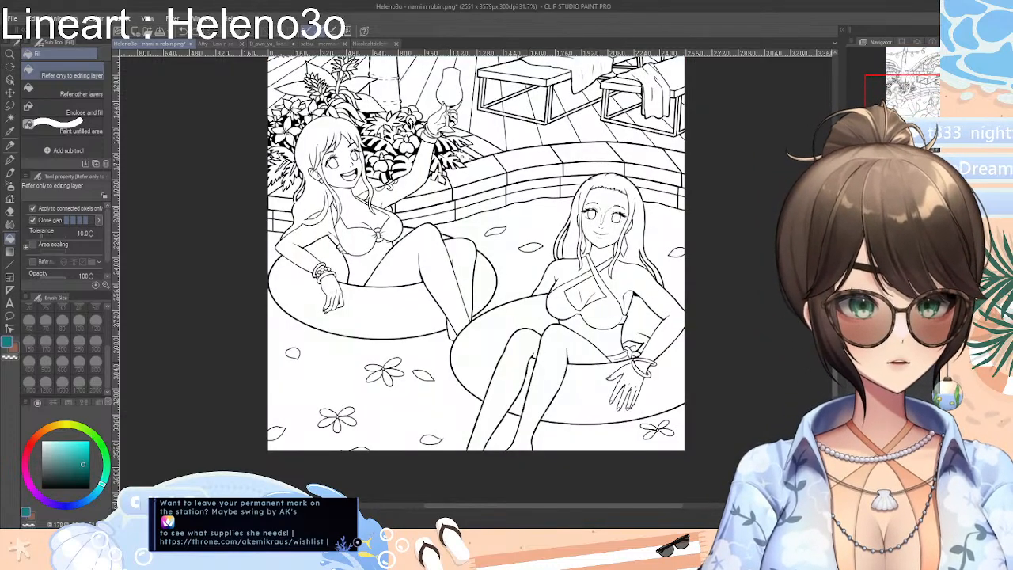
# Test teal fills on the front woman's float and legs, undoing each fill
pyautogui.click(614, 380)
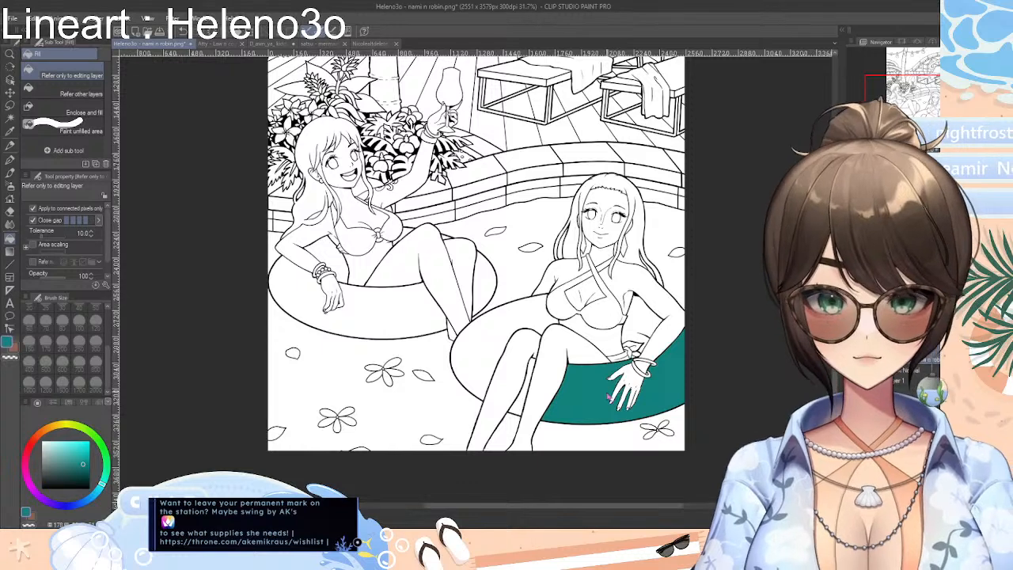
pyautogui.hotkey('ctrl', 'z')
pyautogui.click(514, 331)
pyautogui.hotkey('ctrl', 'z')
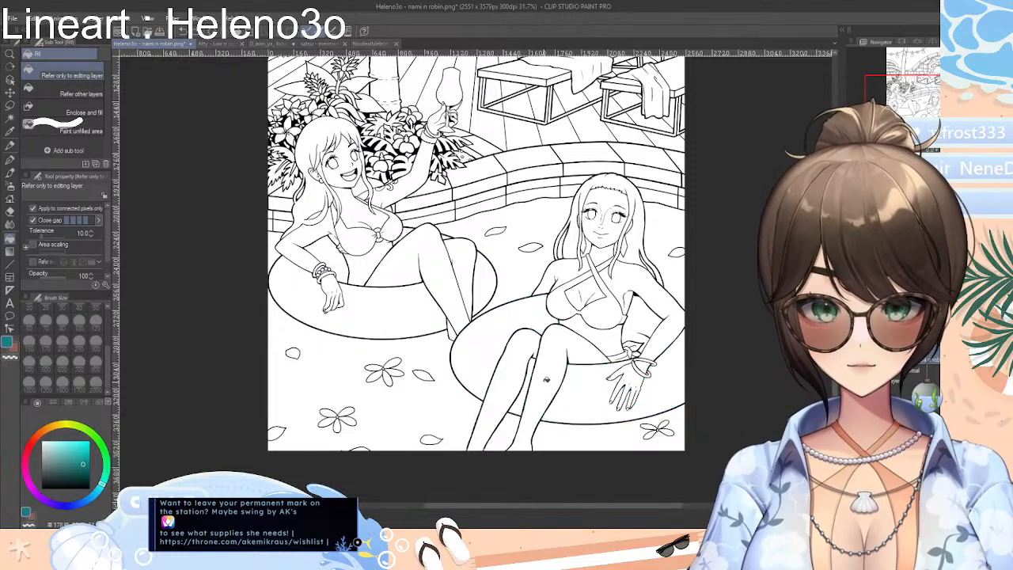
pyautogui.click(546, 380)
pyautogui.hotkey('ctrl', 'z')
pyautogui.click(514, 372)
pyautogui.hotkey('ctrl', 'z')
# Test teal fills on the pool water beside the front woman's legs and on her float, undoing each fill
pyautogui.click(443, 391)
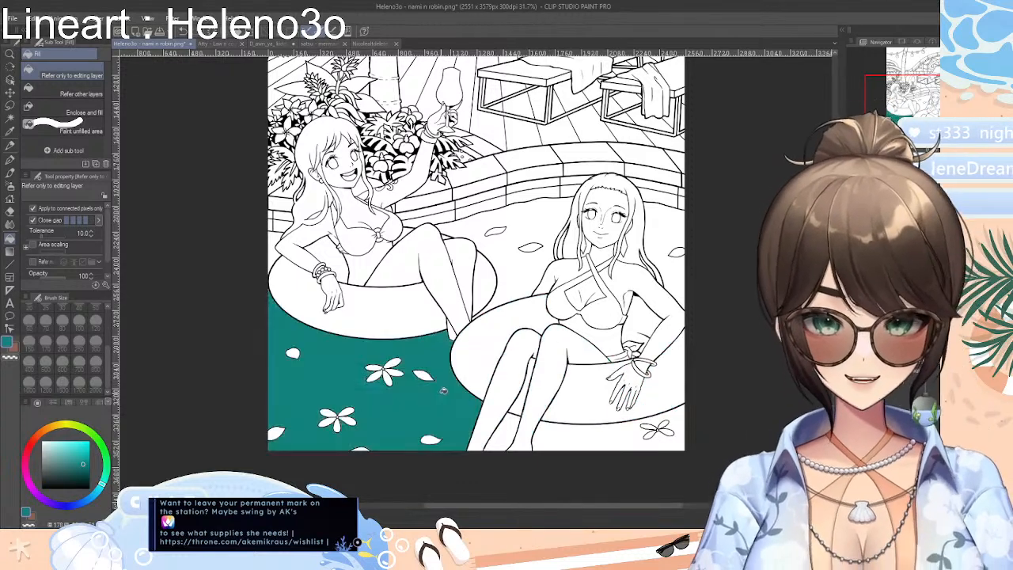
pyautogui.hotkey('ctrl', 'z')
pyautogui.click(581, 410)
pyautogui.hotkey('ctrl', 'z')
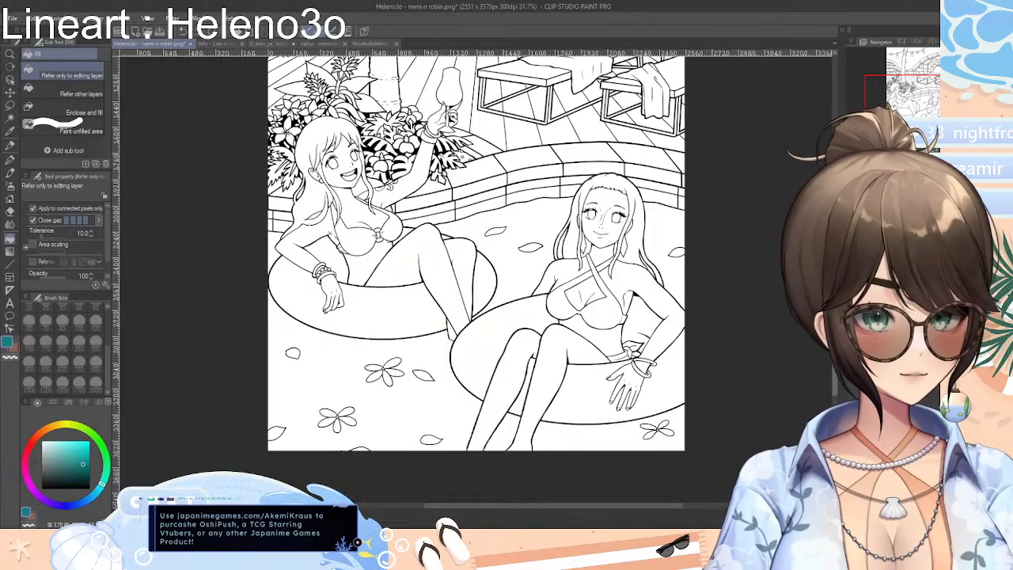
# Test teal fills on the pool water on both sides of the front woman's head, undoing each fill
pyautogui.scroll(3, 509, 291)
pyautogui.click(554, 320)
pyautogui.hotkey('ctrl', 'z')
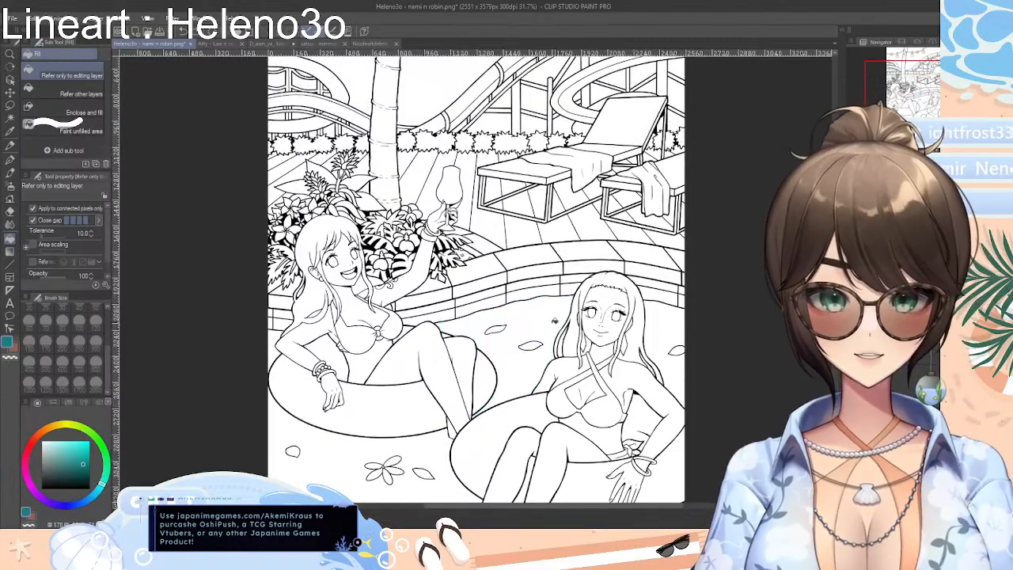
pyautogui.click(665, 330)
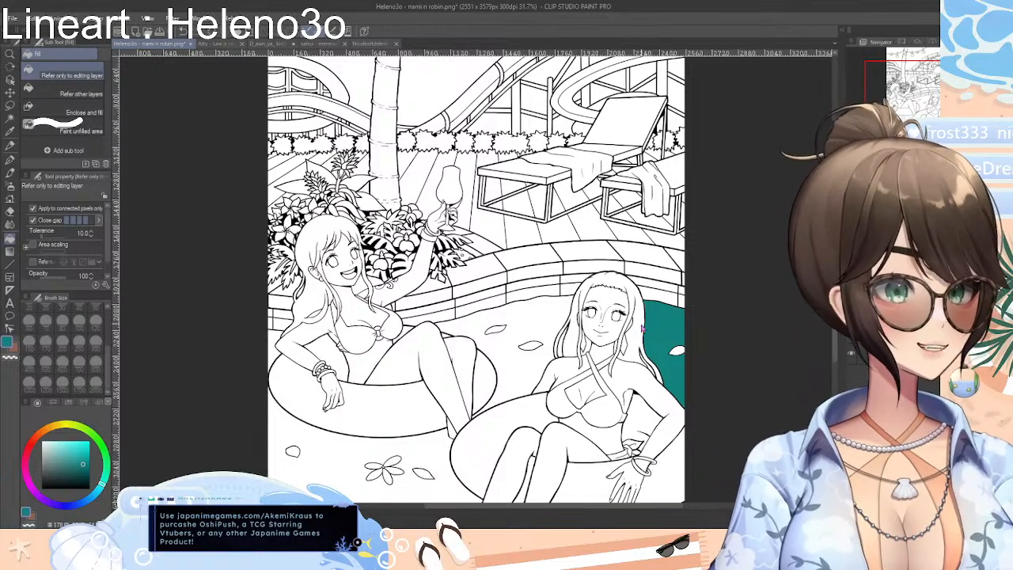
pyautogui.hotkey('ctrl', 'z')
# Test teal fills on the chest and stomach of the woman raising the glass, undoing each fill
pyautogui.scroll(-3, 642, 475)
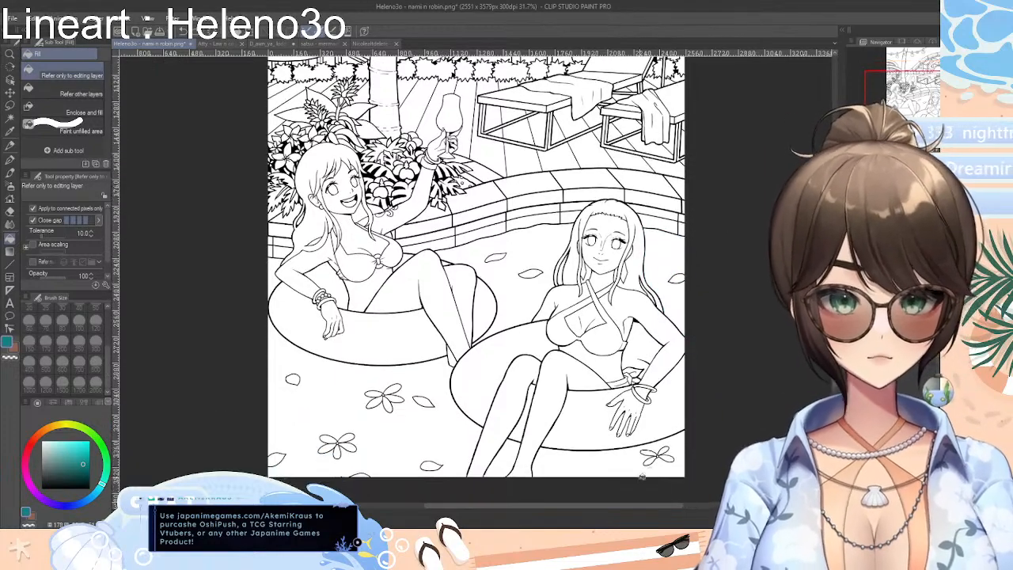
pyautogui.moveTo(674, 507); pyautogui.dragTo(649, 499)
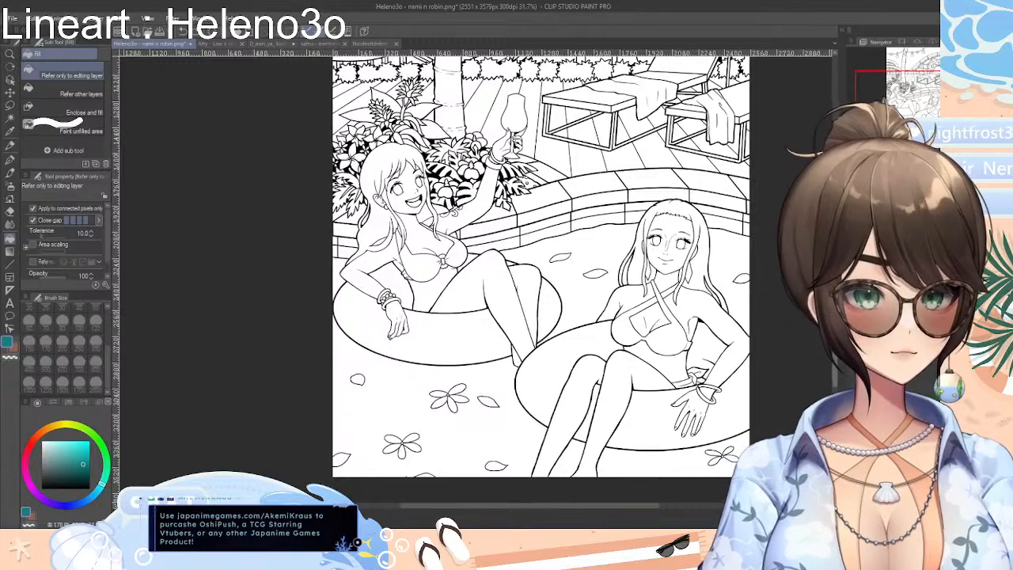
pyautogui.scroll(1, 541, 277)
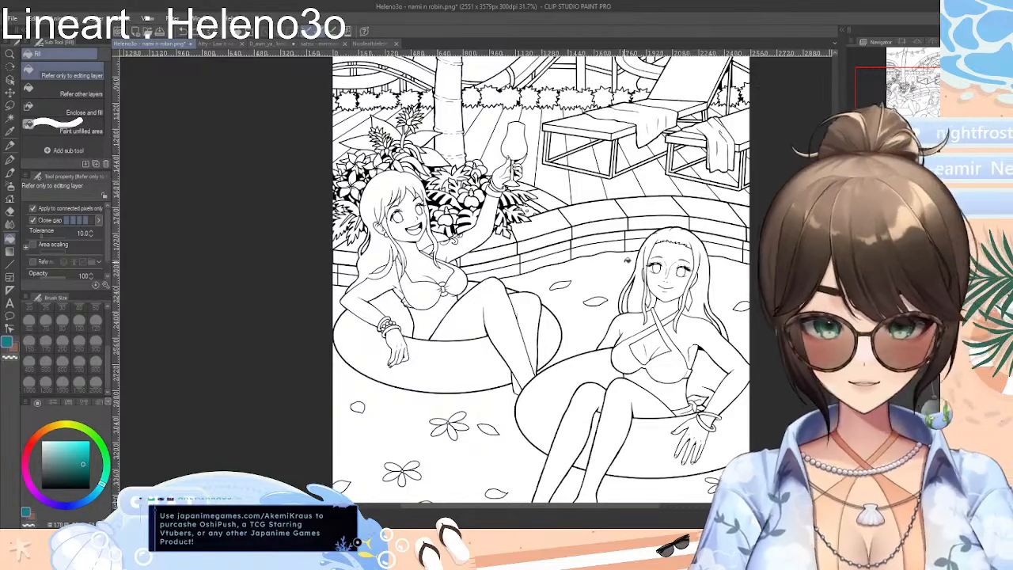
pyautogui.scroll(5, 556, 288)
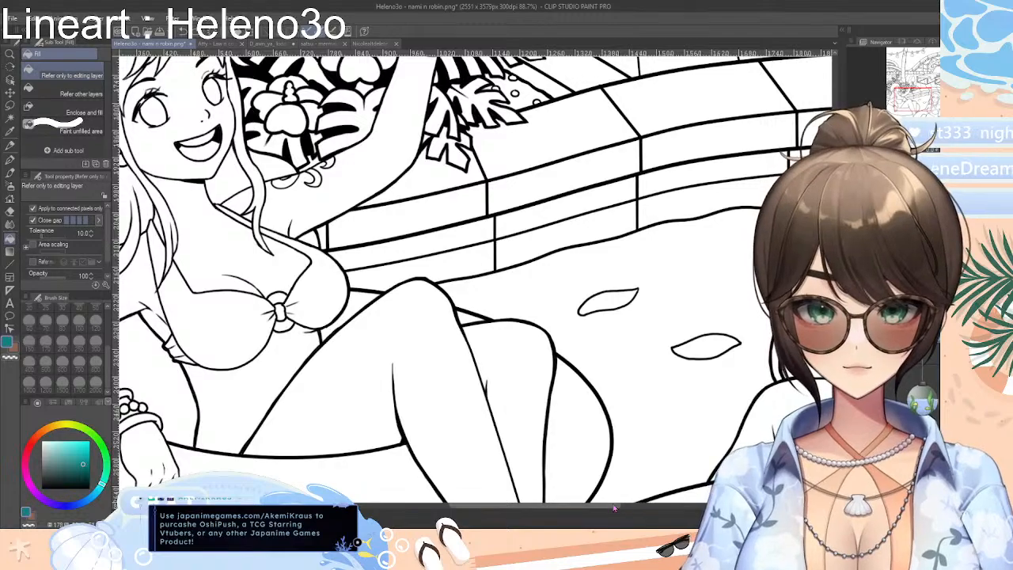
pyautogui.moveTo(609, 507); pyautogui.dragTo(555, 507)
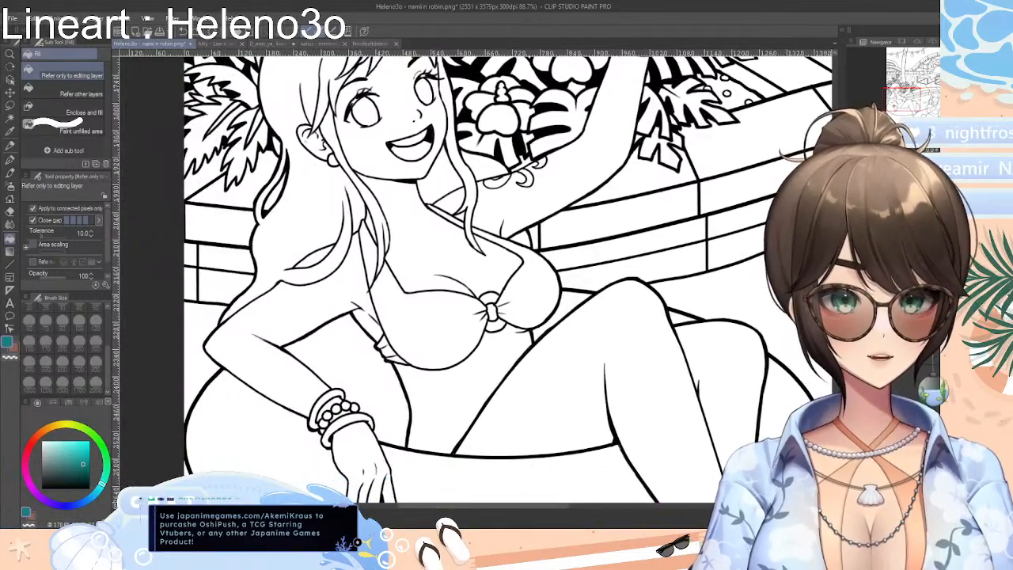
pyautogui.moveTo(836, 323); pyautogui.dragTo(836, 311)
pyautogui.scroll(1, 475, 279)
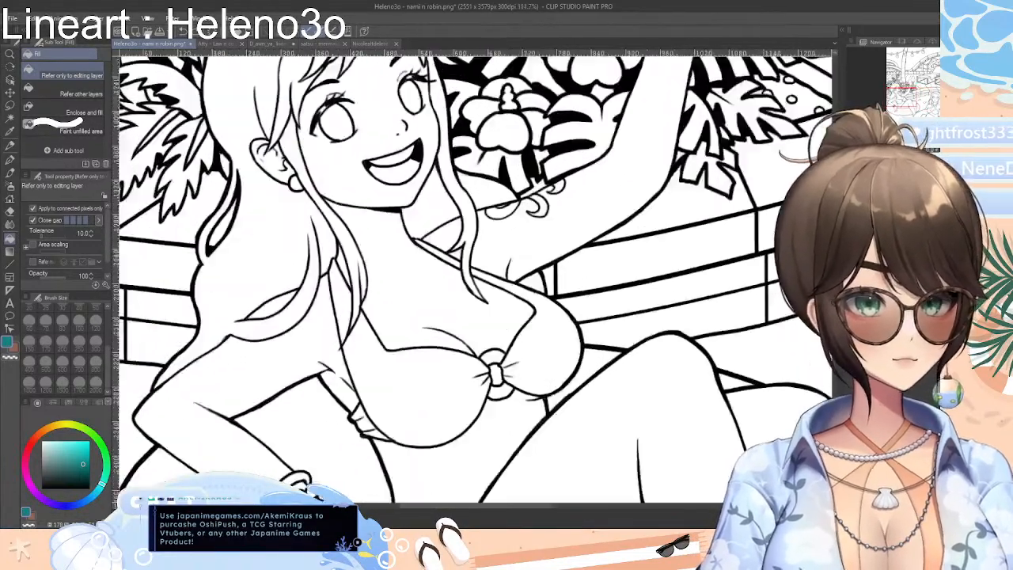
pyautogui.scroll(-3, 476, 279)
pyautogui.click(463, 297)
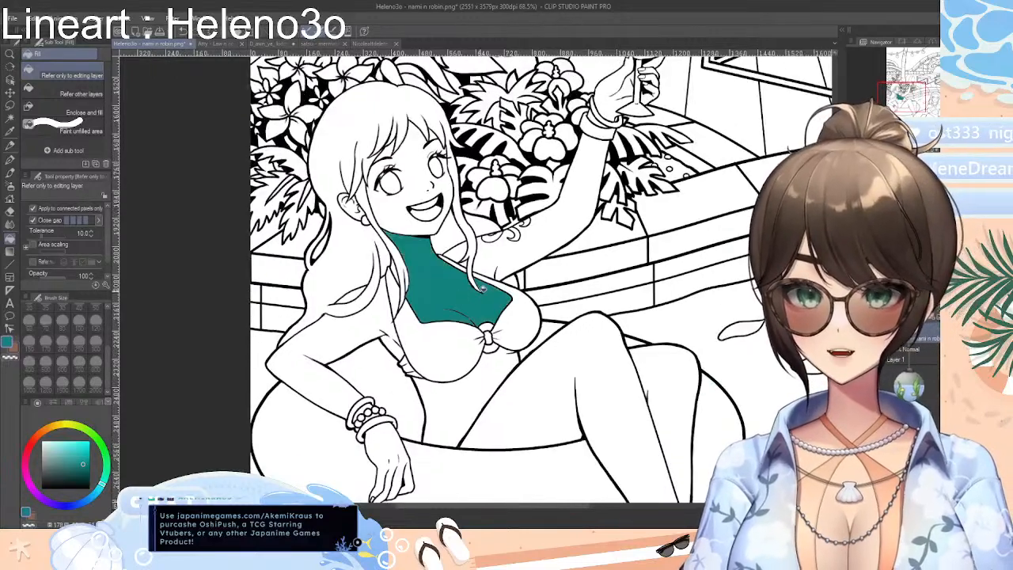
pyautogui.hotkey('ctrl', 'z')
pyautogui.click(485, 374)
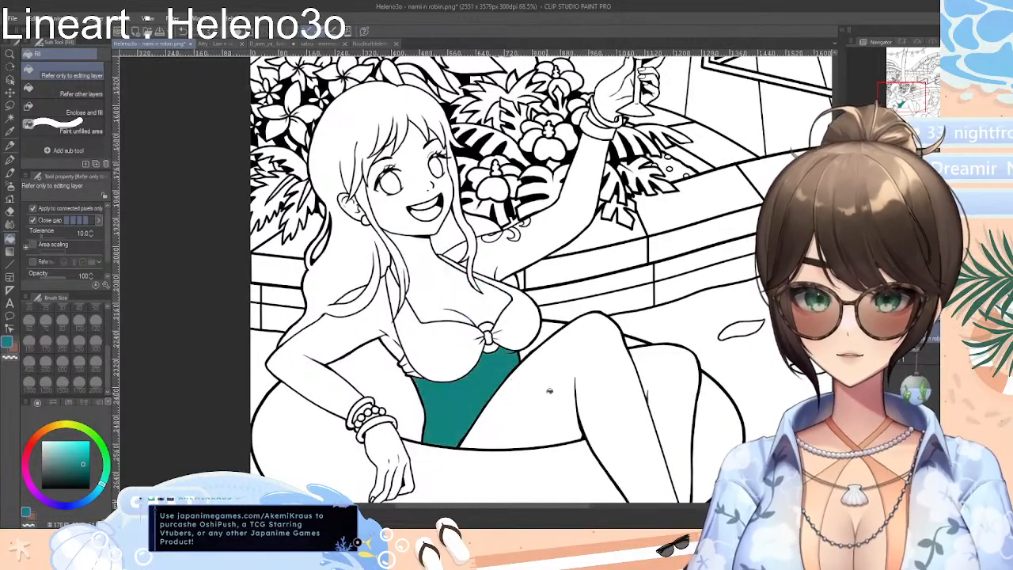
pyautogui.hotkey('ctrl', 'z')
# Pick a peach skin tone from the Standard color set, test it on the bent arm of the woman raising the glass, and undo that fill
pyautogui.scroll(-6, 485, 332)
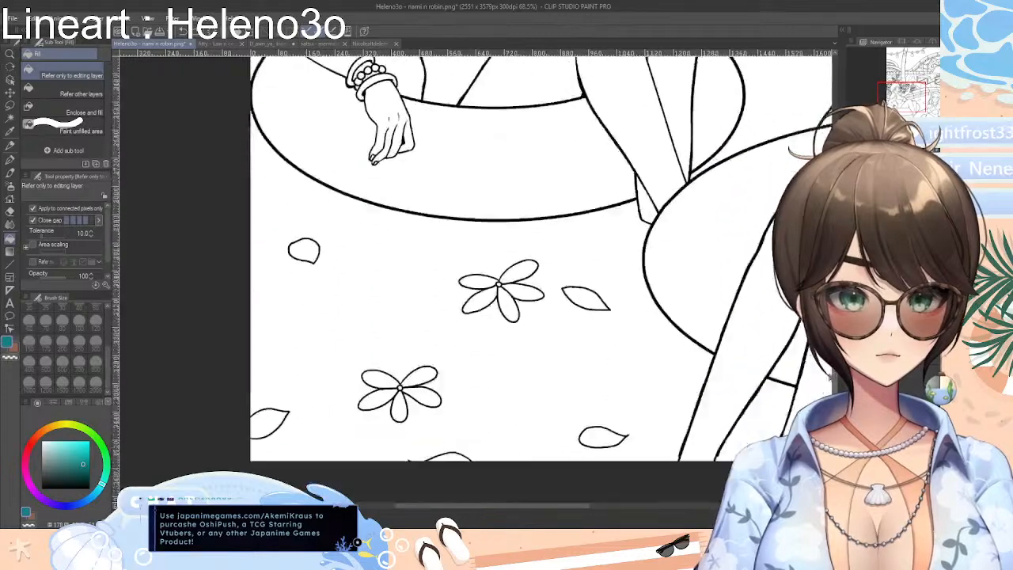
pyautogui.scroll(1, 754, 379)
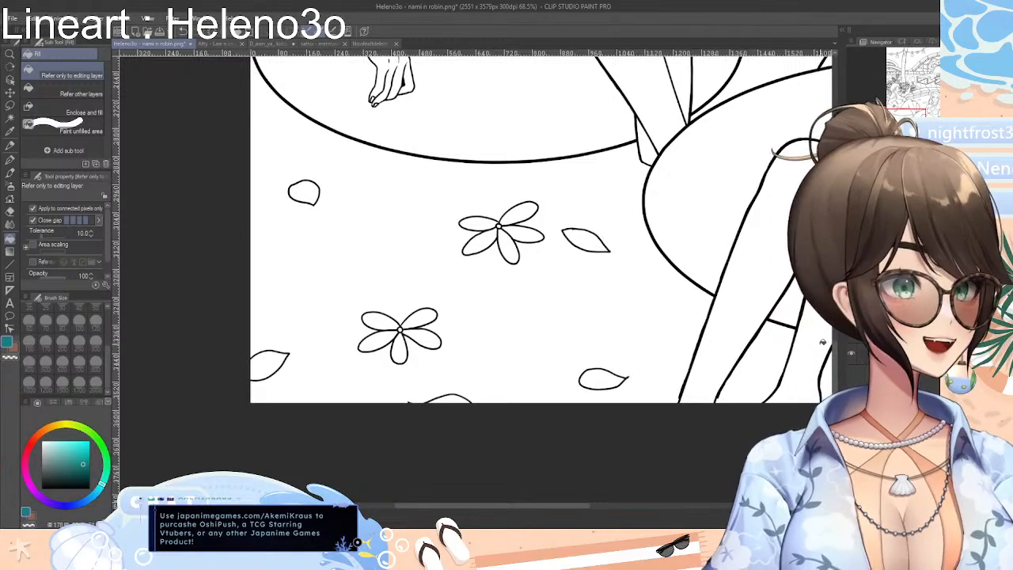
pyautogui.scroll(3, 541, 277)
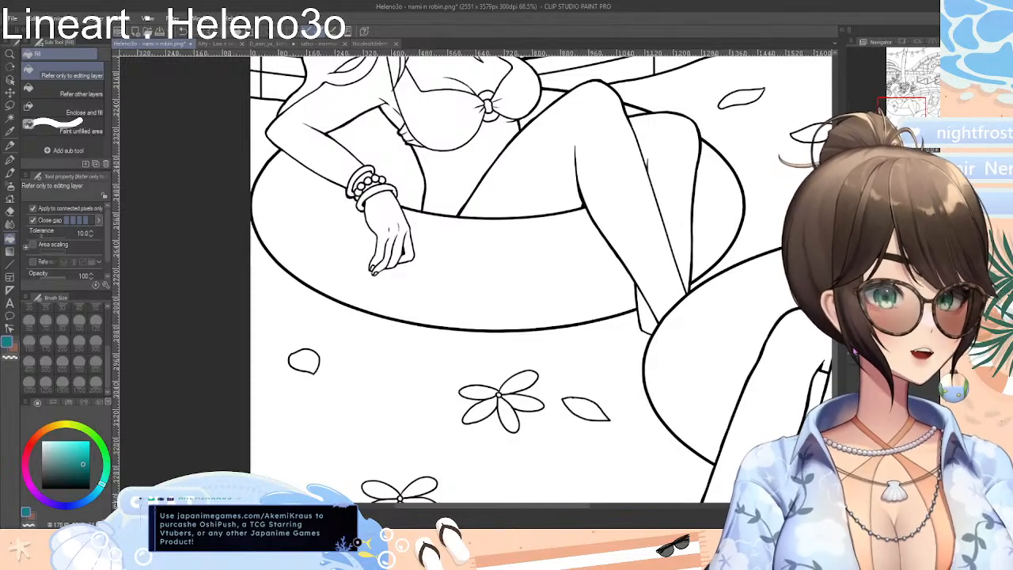
pyautogui.scroll(3, 541, 277)
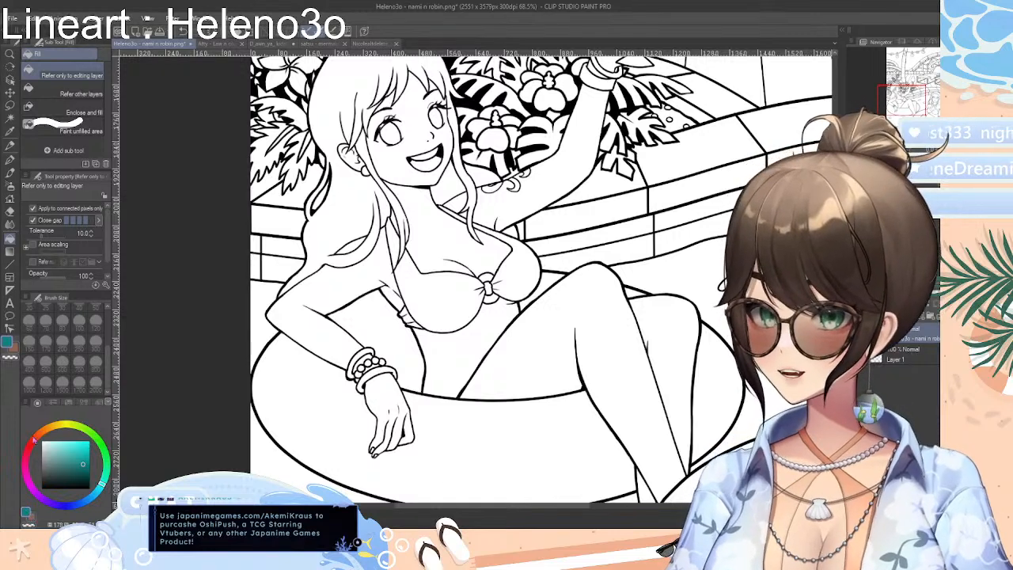
pyautogui.click(64, 406)
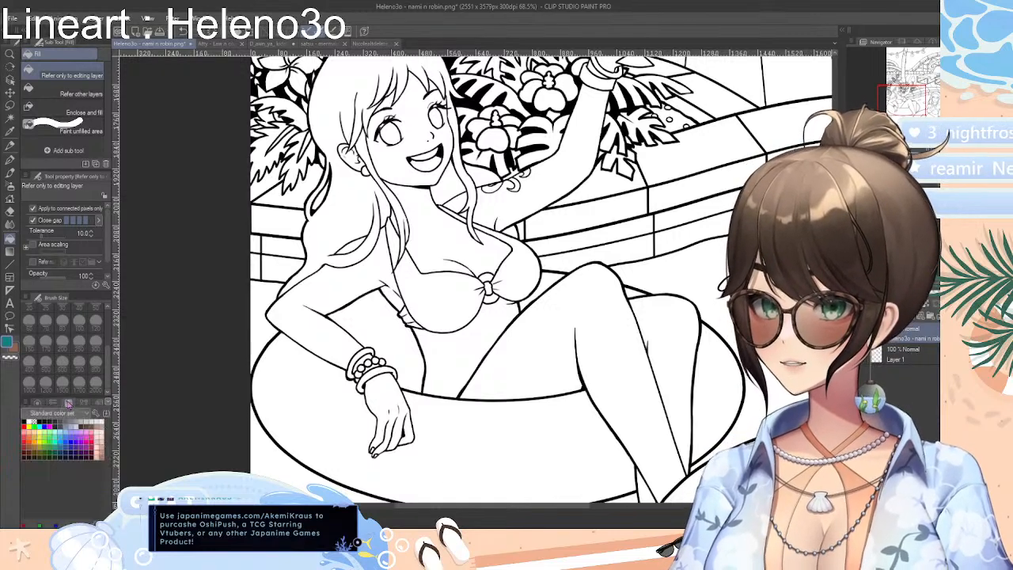
pyautogui.click(101, 445)
pyautogui.click(104, 447)
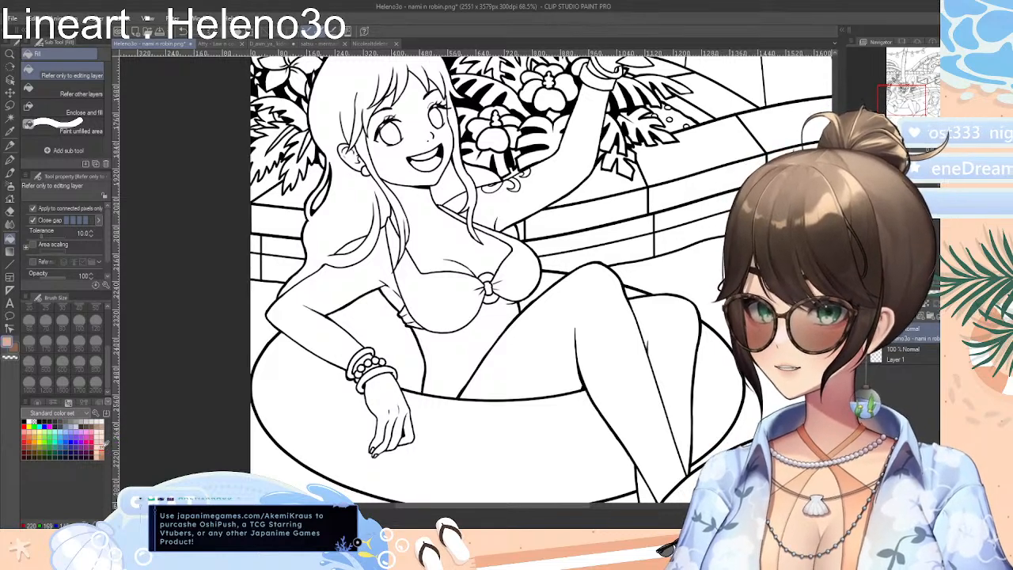
pyautogui.click(321, 330)
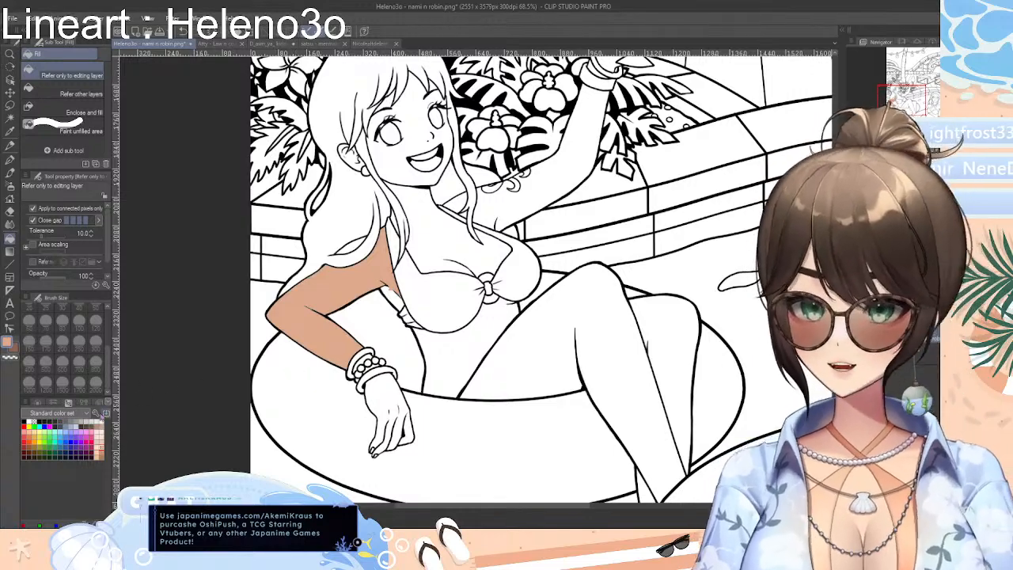
pyautogui.hotkey('ctrl', 'z')
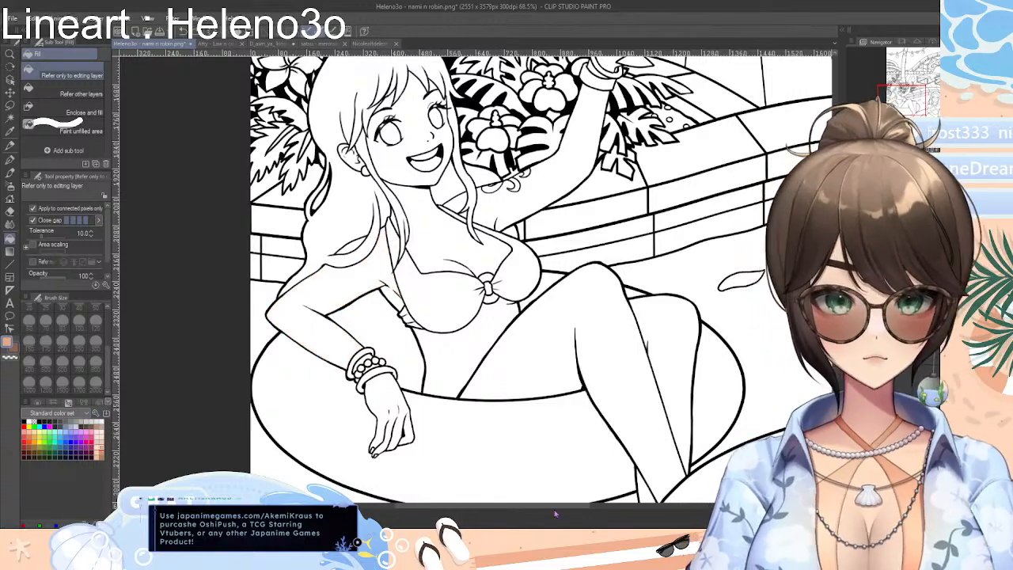
# Fill the front woman's chest, shoulders, neck and face with the peach skin tone
pyautogui.moveTo(555, 515); pyautogui.dragTo(638, 514)
pyautogui.click(587, 378)
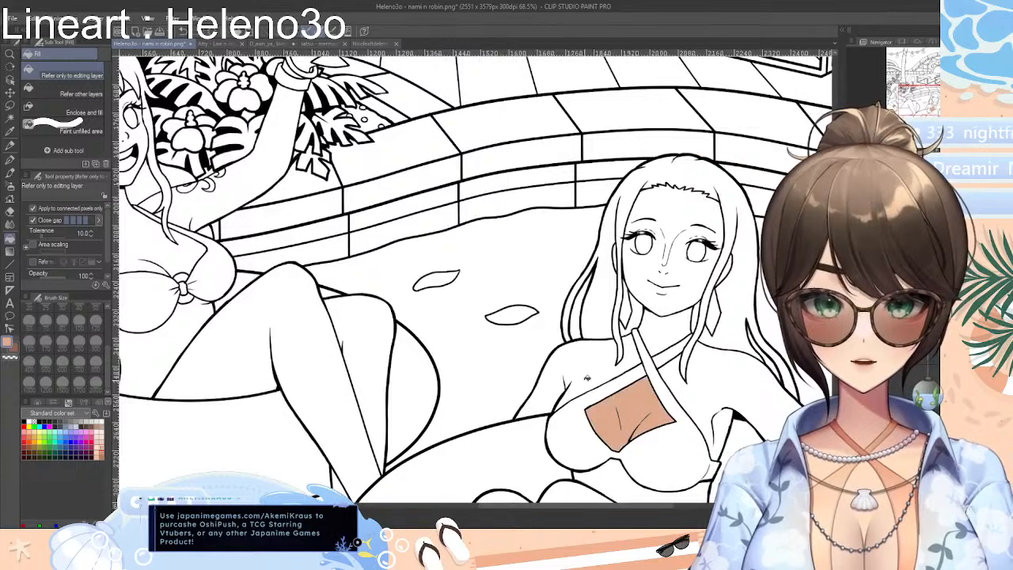
pyautogui.click(582, 370)
pyautogui.click(705, 382)
pyautogui.click(661, 339)
pyautogui.click(703, 287)
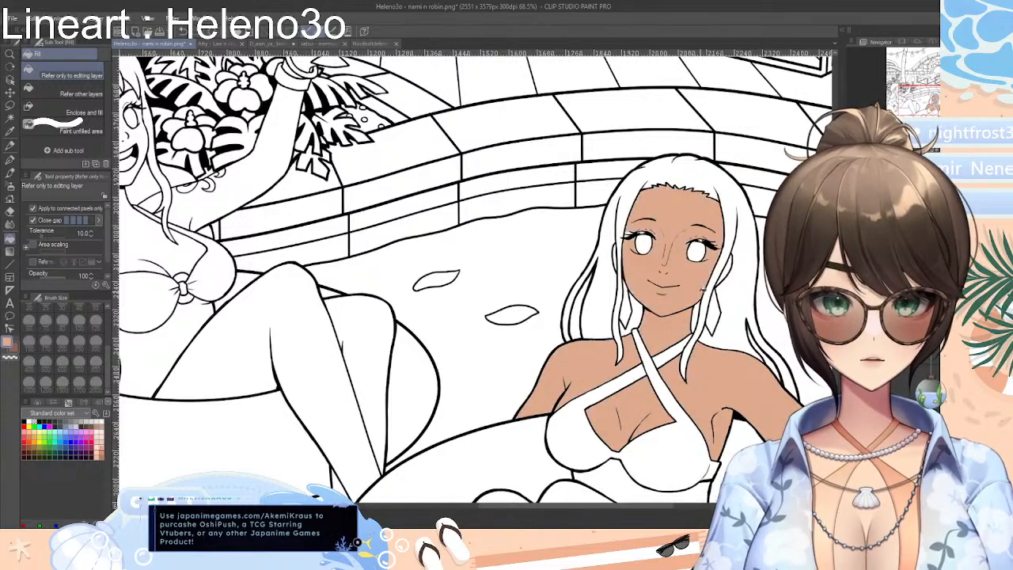
# Fill the front woman's stomach and hand with the peach skin tone
pyautogui.scroll(-1, 736, 267)
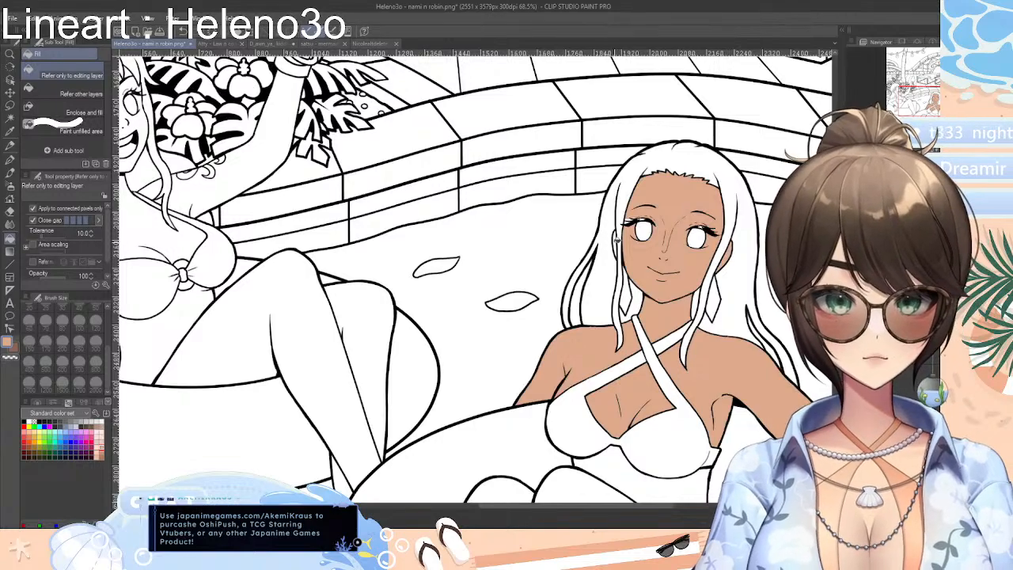
pyautogui.scroll(-10, 676, 289)
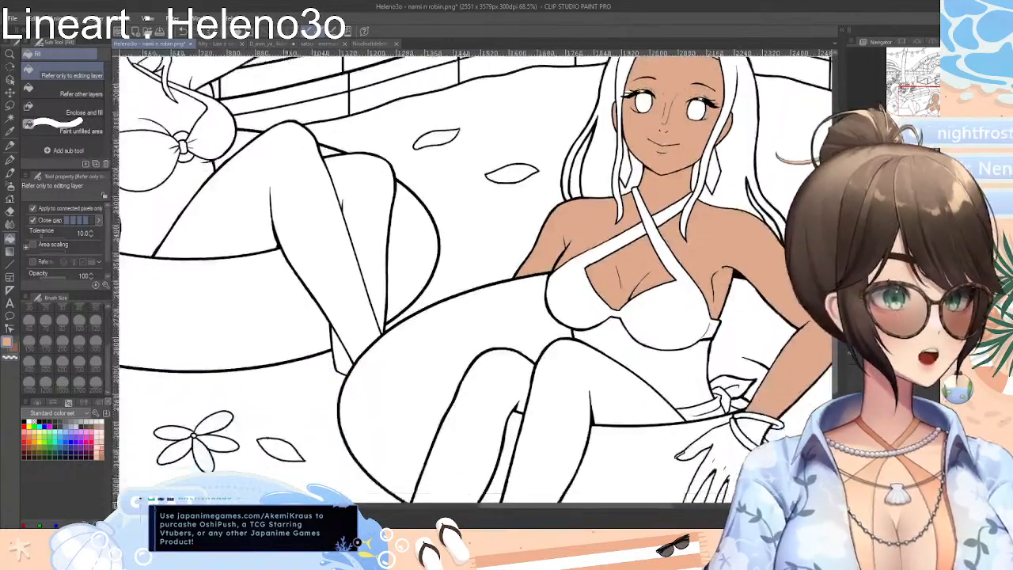
pyautogui.click(676, 289)
pyautogui.click(729, 369)
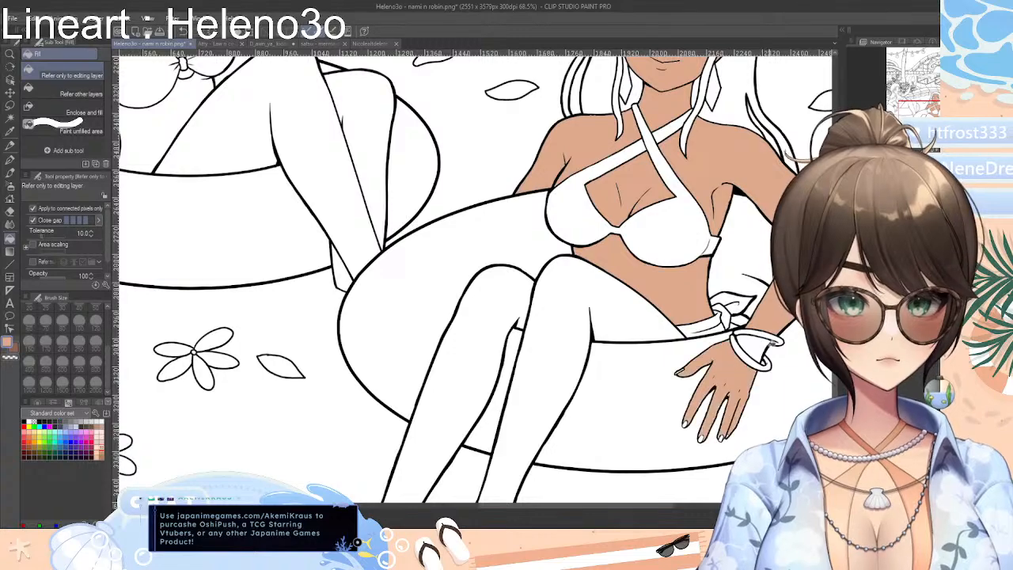
# Fill both of the front woman's legs with the peach skin tone
pyautogui.scroll(-2, 712, 353)
pyautogui.click(554, 285)
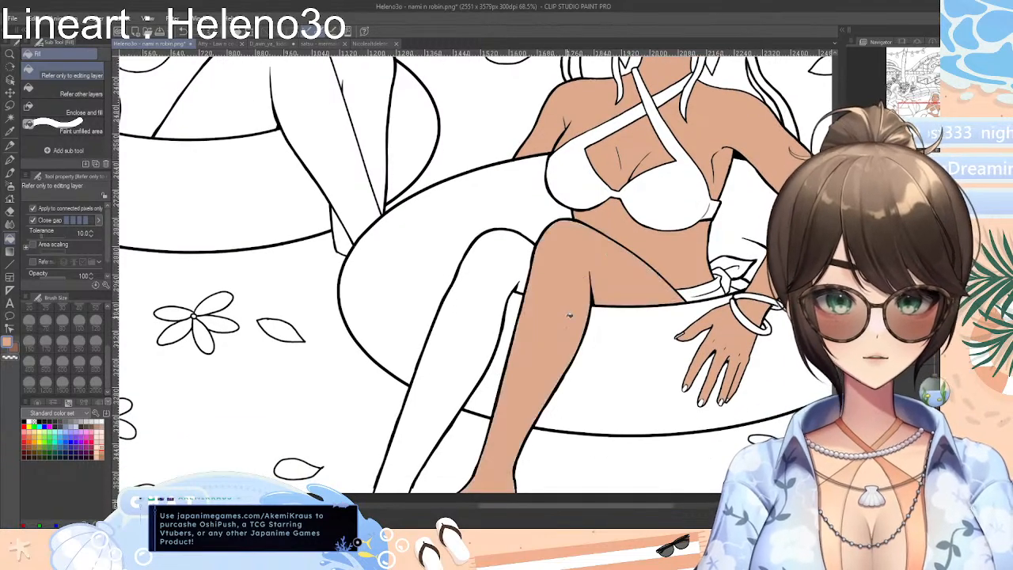
pyautogui.click(481, 316)
pyautogui.scroll(-3, 475, 277)
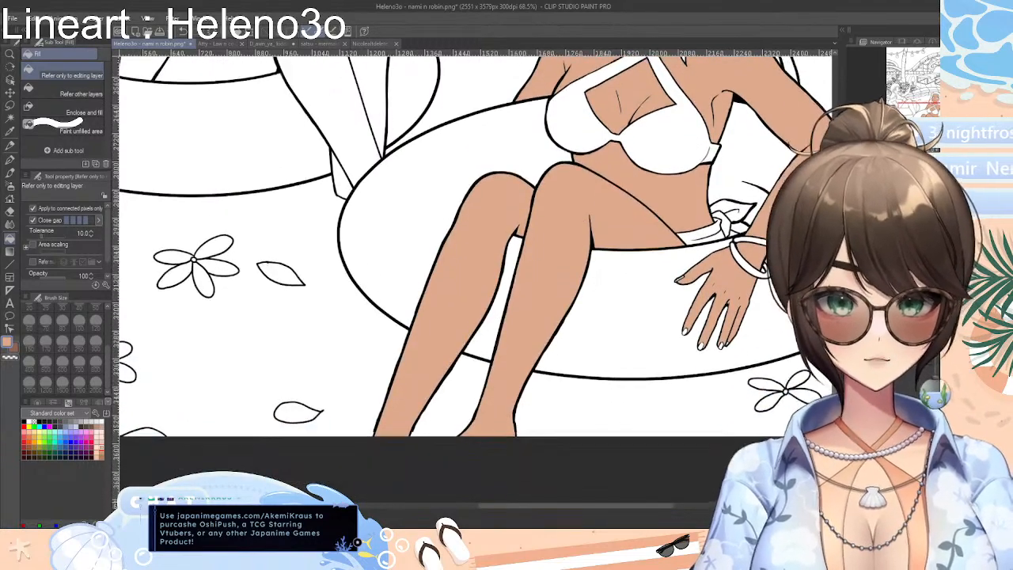
# Pick a lighter peach skin tone and fill the legs and stomach of the woman raising the glass
pyautogui.scroll(13, 475, 277)
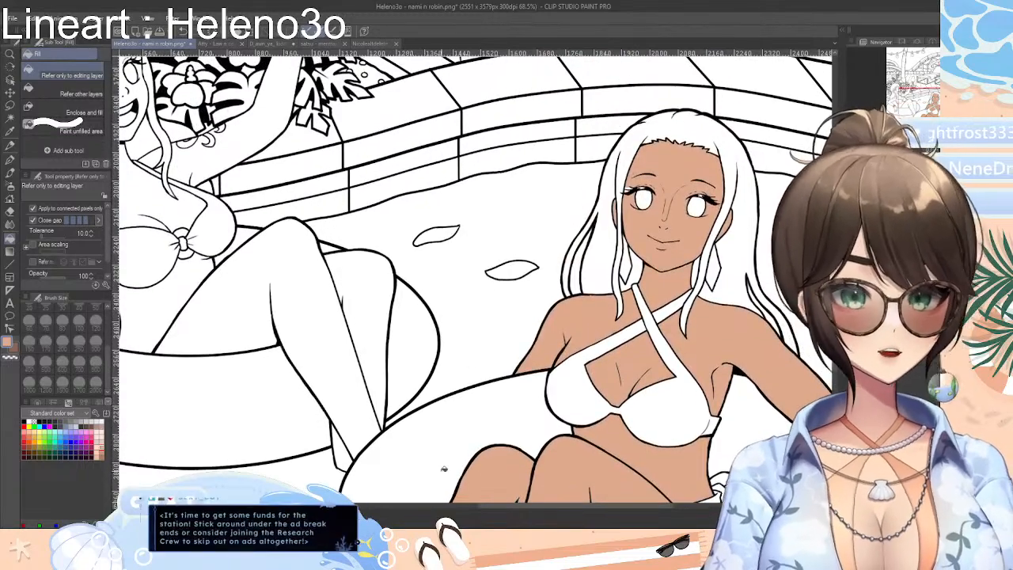
pyautogui.hscroll(-5, 475, 277)
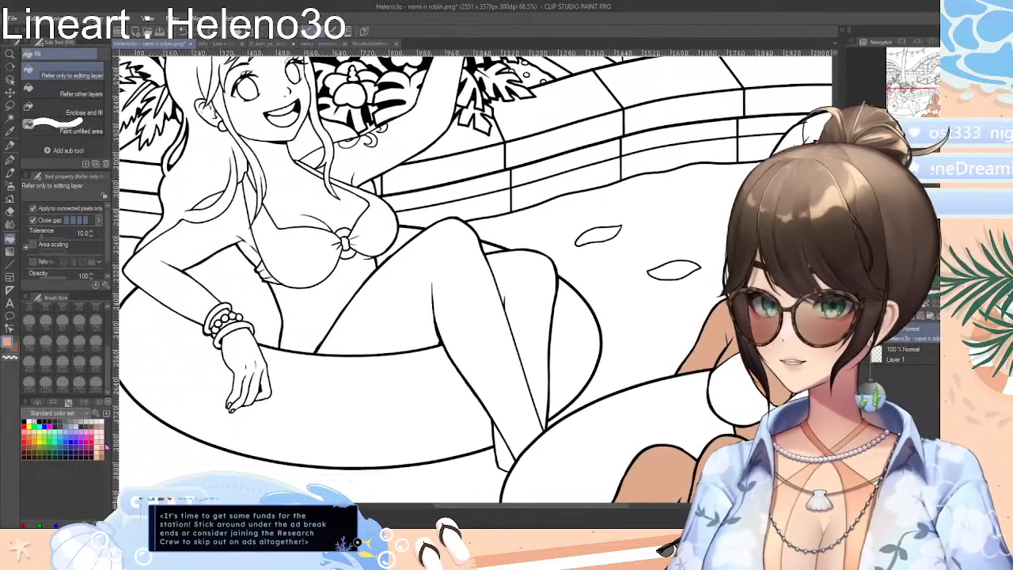
pyautogui.click(400, 317)
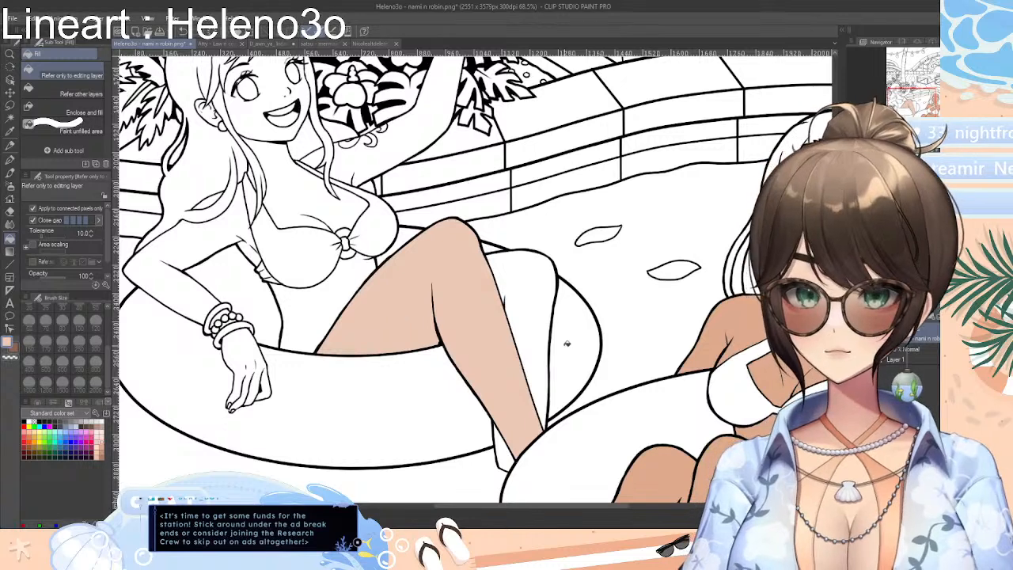
pyautogui.click(537, 333)
pyautogui.click(289, 281)
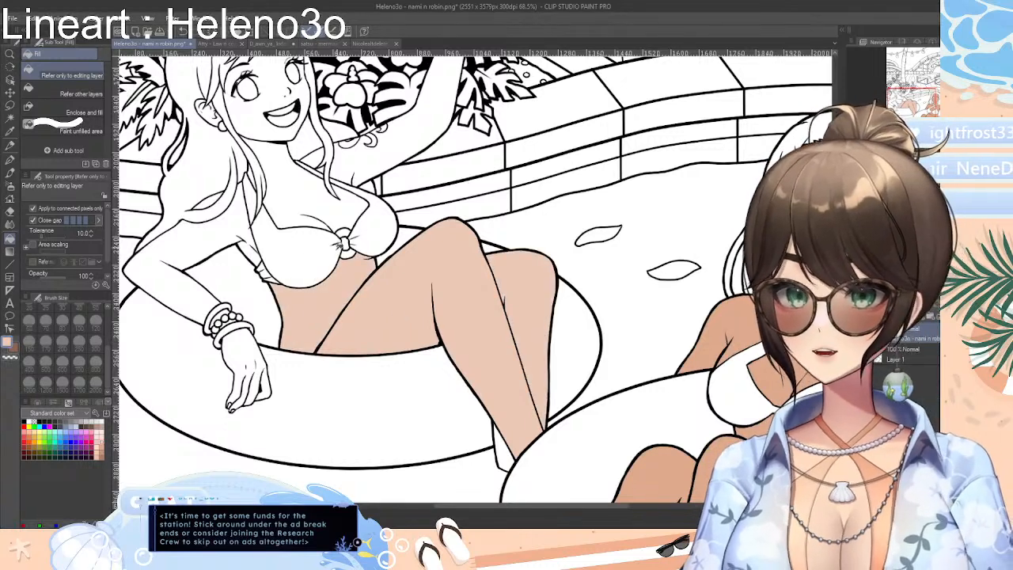
# Fill the chest, bent arm, resting hand and foot of the woman raising the glass with the lighter peach
pyautogui.click(298, 211)
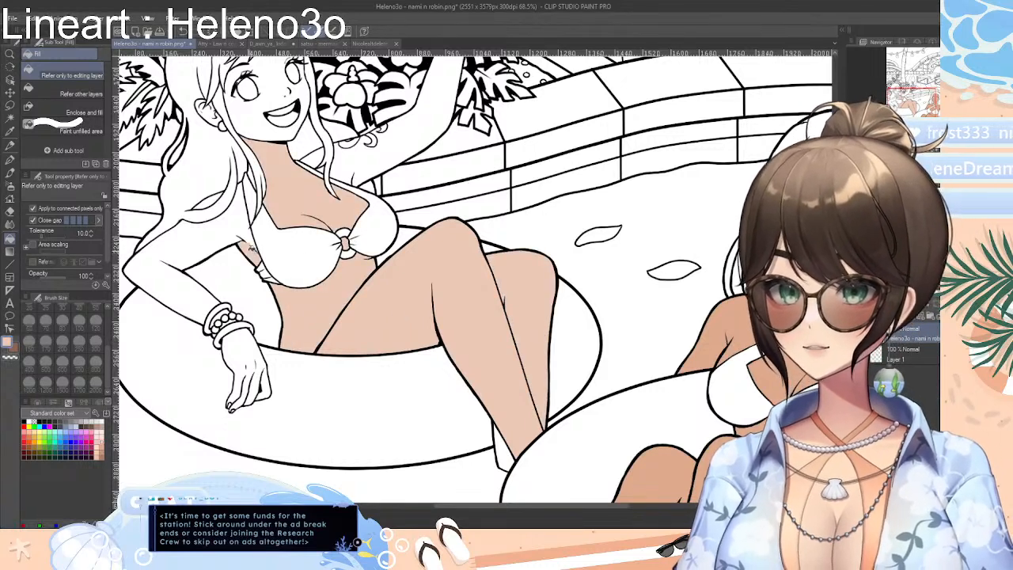
pyautogui.click(247, 236)
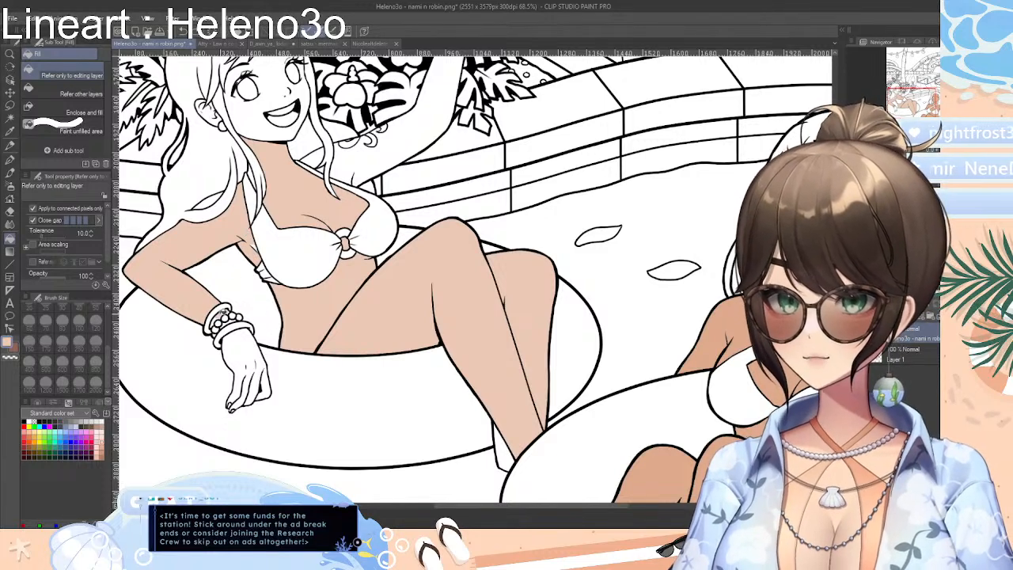
pyautogui.click(247, 348)
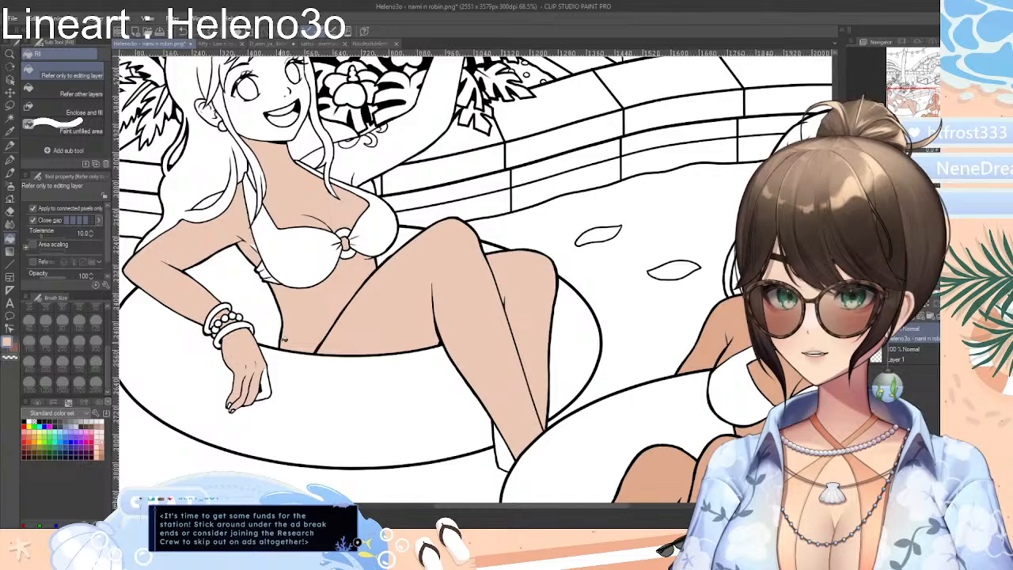
pyautogui.click(272, 392)
pyautogui.click(504, 458)
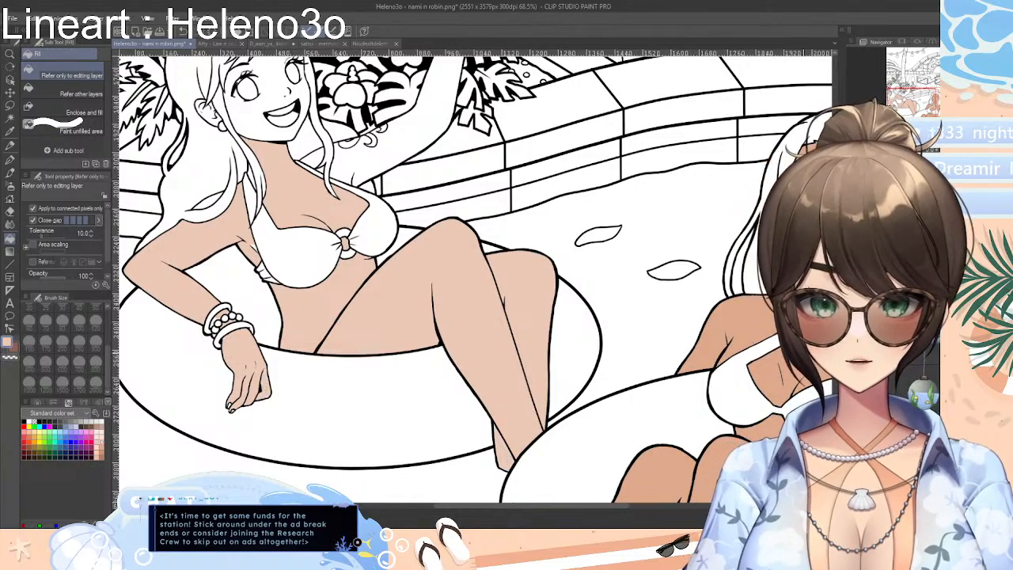
# Fill the raised arm, face, ear and glass-holding hand of the same woman with the lighter peach
pyautogui.scroll(4, 398, 310)
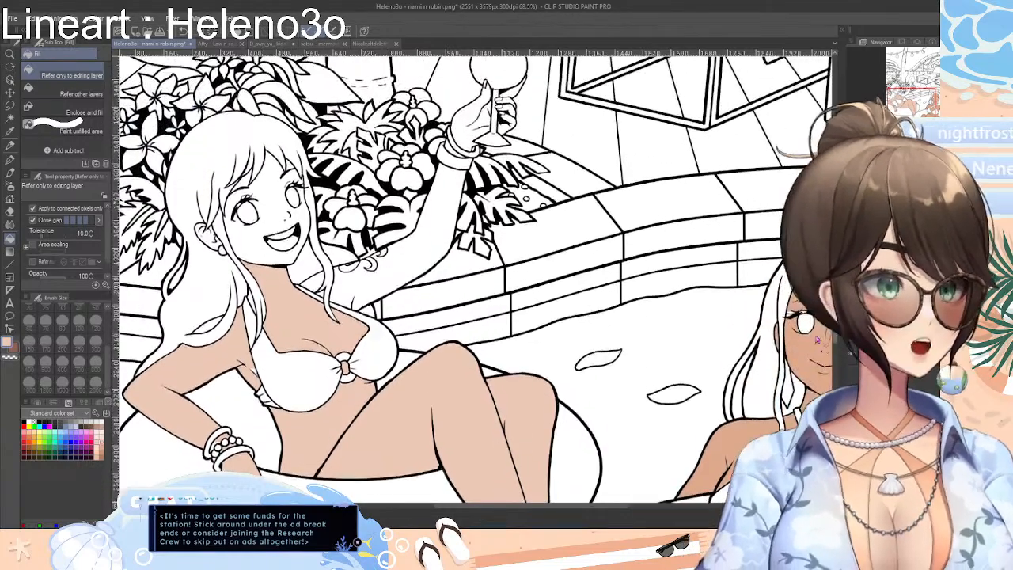
pyautogui.click(401, 270)
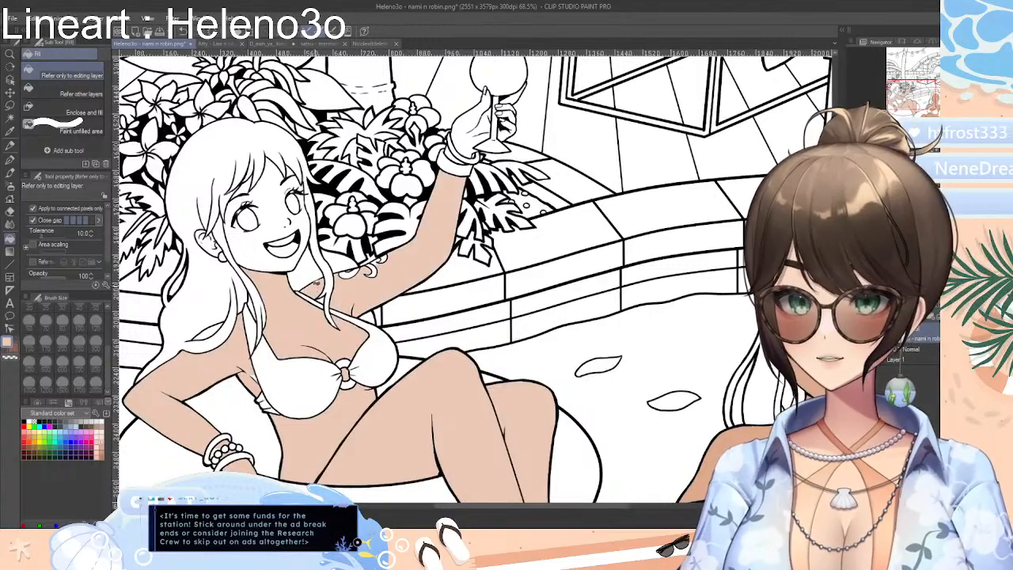
pyautogui.click(268, 242)
pyautogui.click(211, 242)
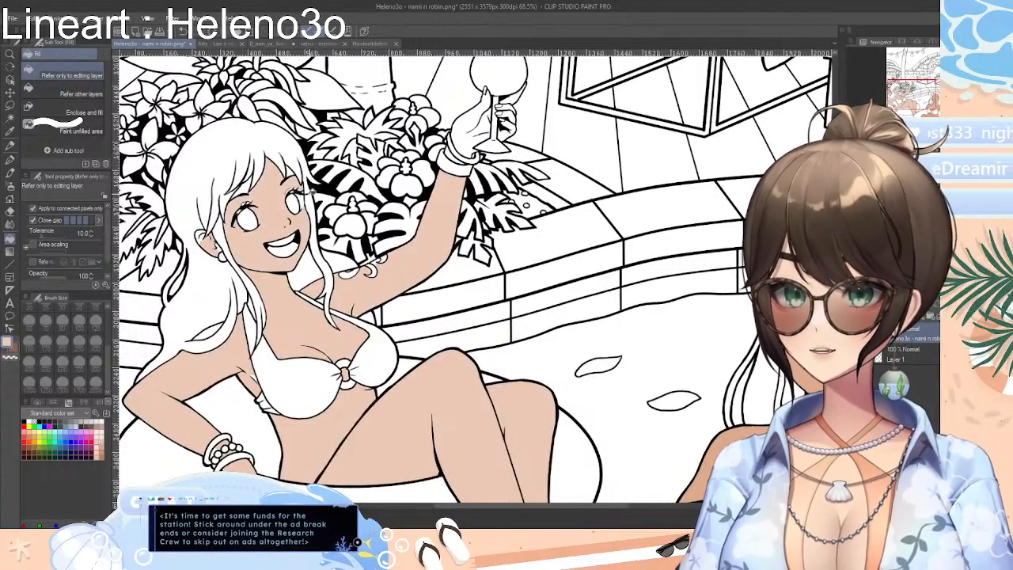
pyautogui.click(464, 144)
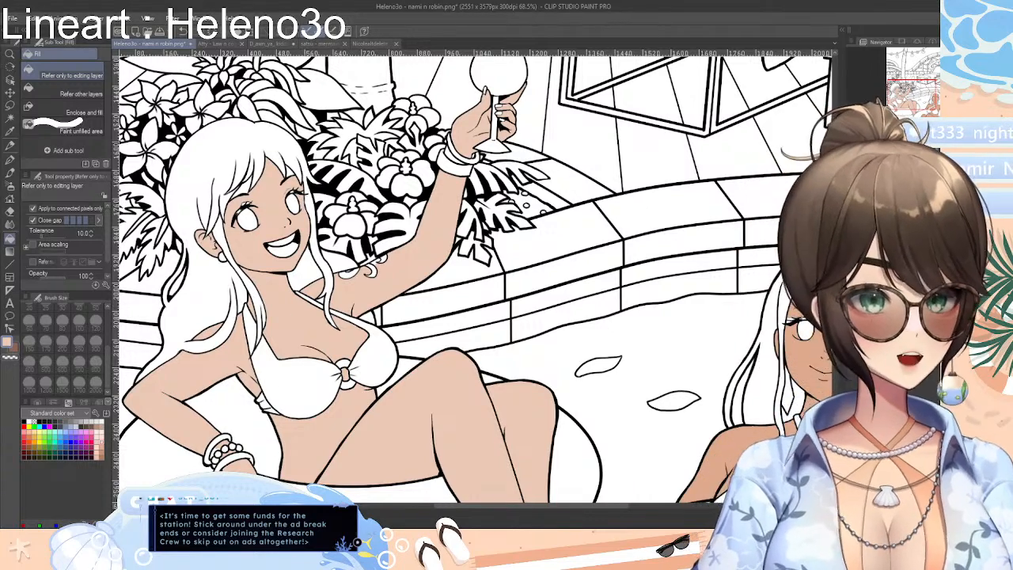
# Mix a muted teal on the colour wheel and fill the pool water below the swim rings with it
pyautogui.scroll(-5, 475, 277)
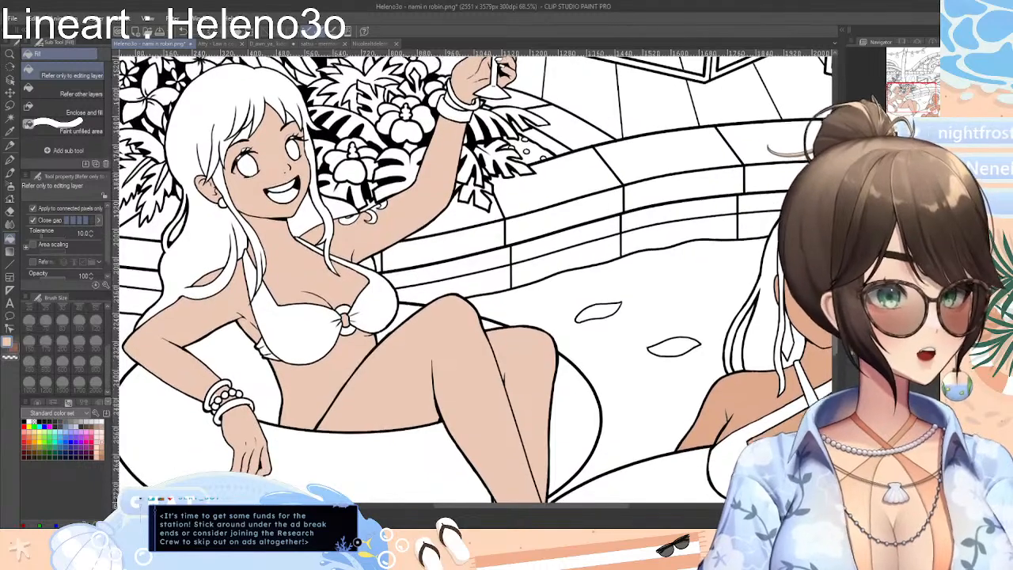
pyautogui.scroll(-10, 475, 277)
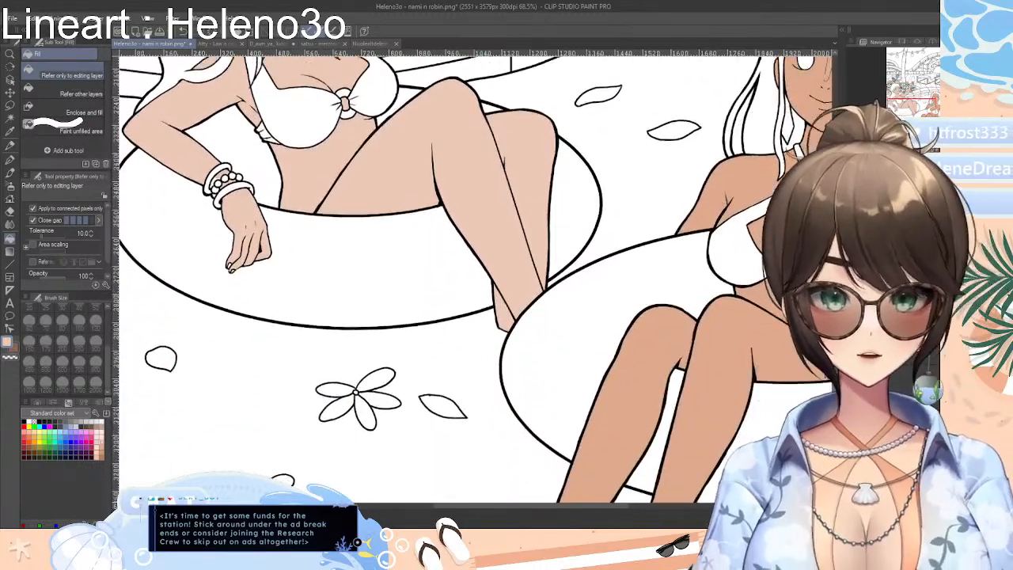
pyautogui.scroll(-4, 475, 277)
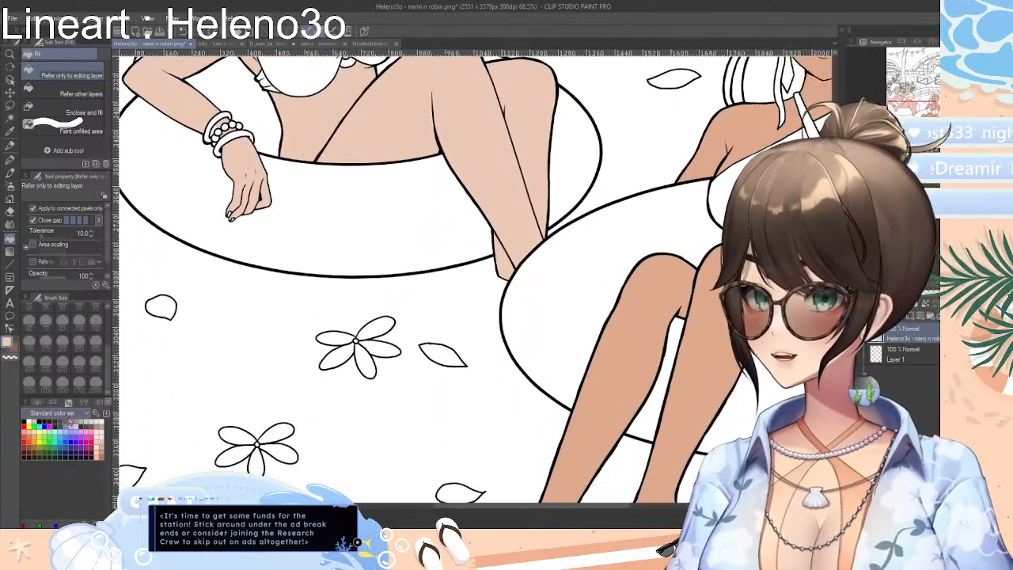
pyautogui.click(40, 403)
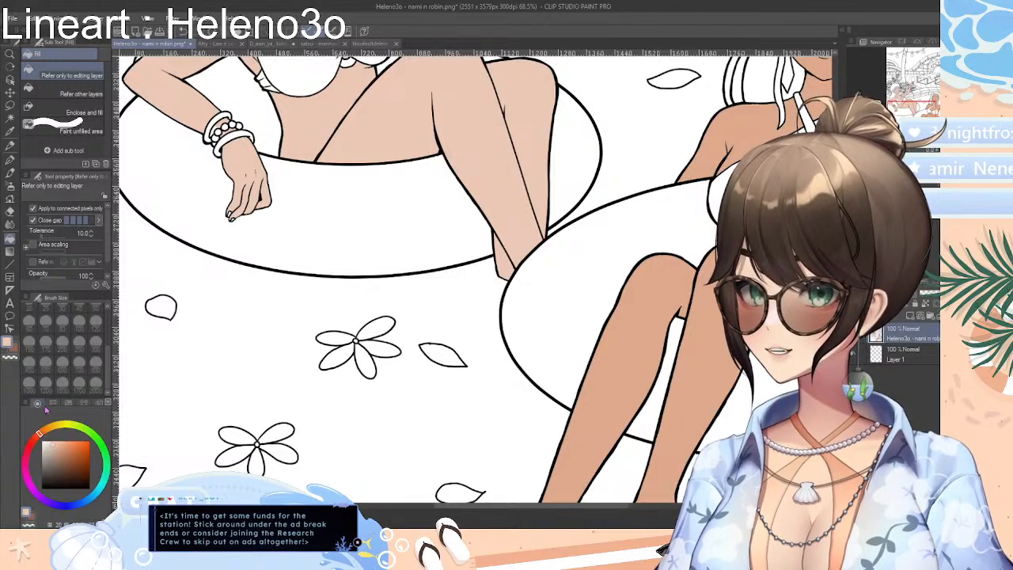
pyautogui.moveTo(102, 484)
pyautogui.mouseDown()
pyautogui.moveTo(97, 492)
pyautogui.moveTo(103, 483)
pyautogui.mouseUp()
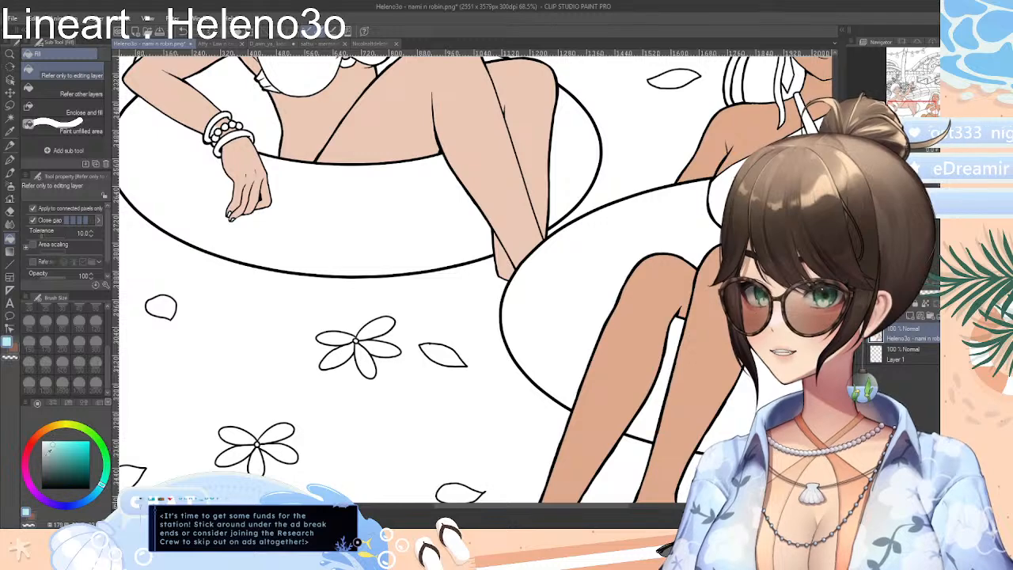
pyautogui.moveTo(59, 450); pyautogui.dragTo(67, 454)
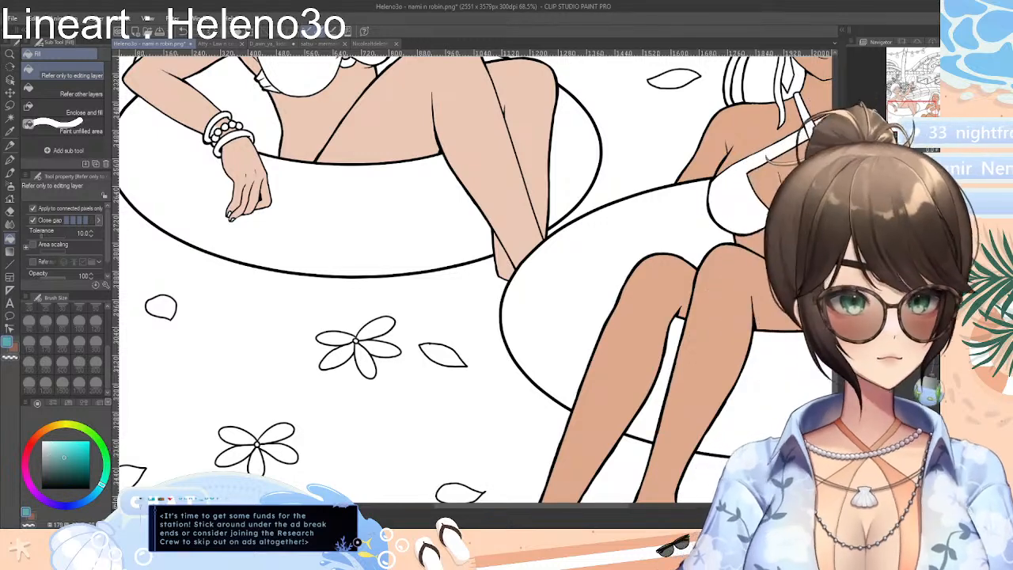
pyautogui.click(489, 307)
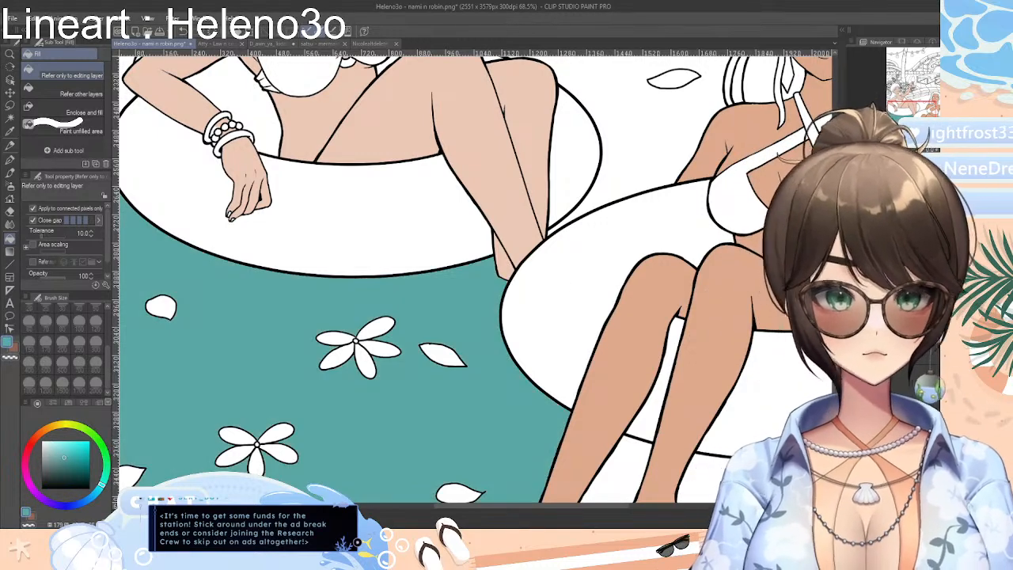
# Fill the remaining pool water behind and beside the two women with the same teal
pyautogui.scroll(-5, 442, 304)
pyautogui.scroll(3, 420, 313)
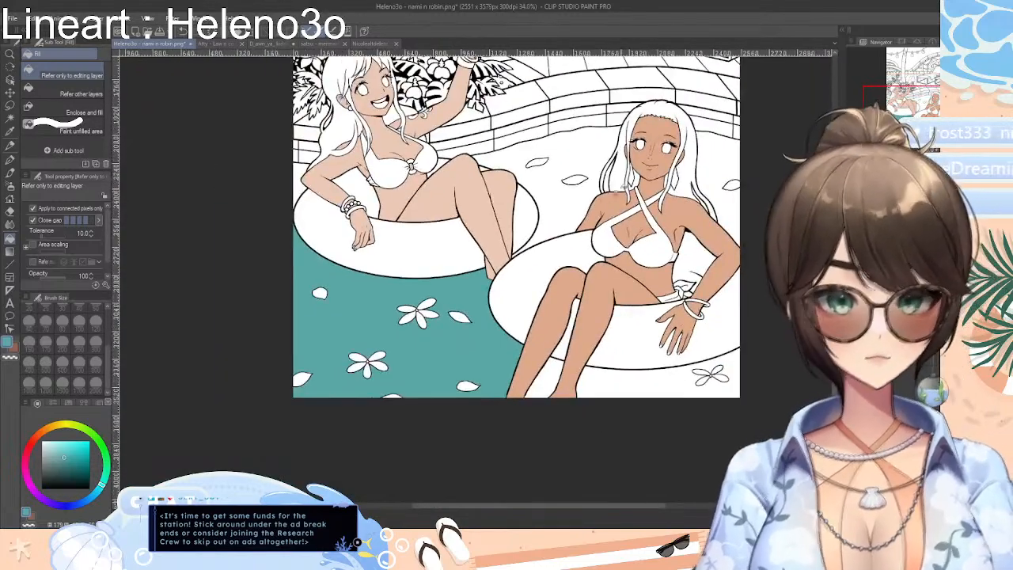
pyautogui.click(575, 211)
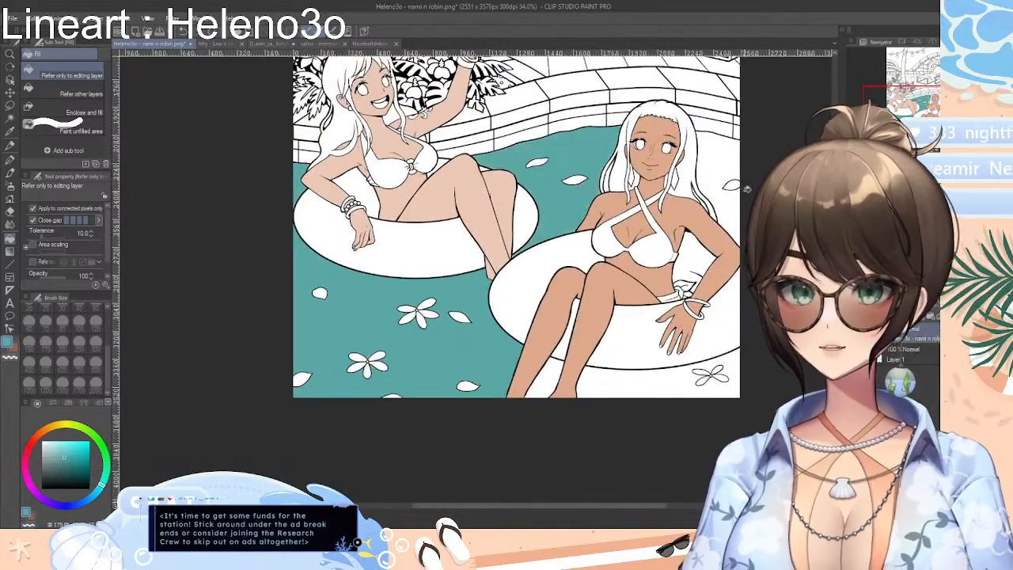
pyautogui.click(710, 191)
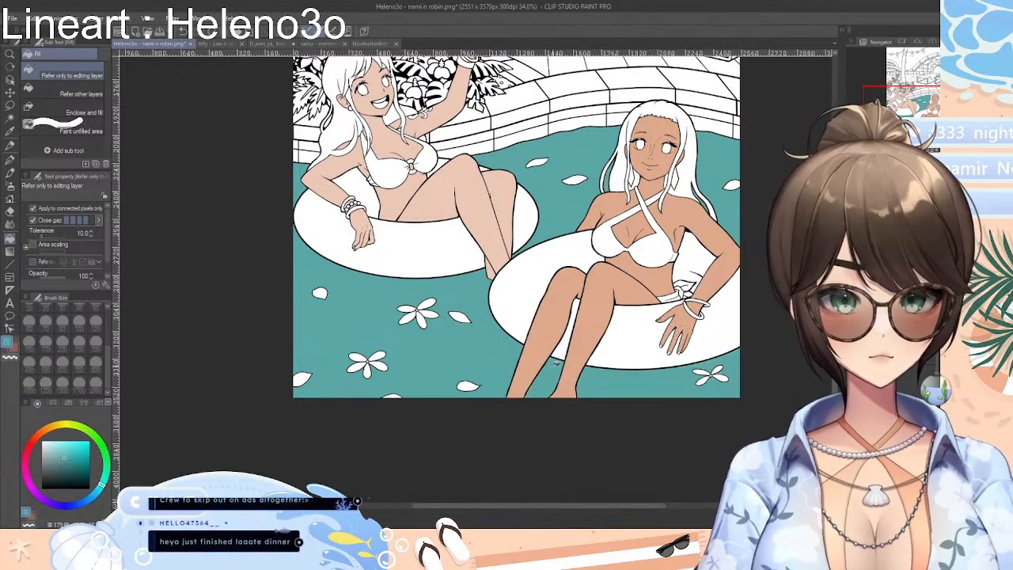
# Look through the other open lineart documents one by one and return to the nami n robin drawing
pyautogui.scroll(3, 517, 270)
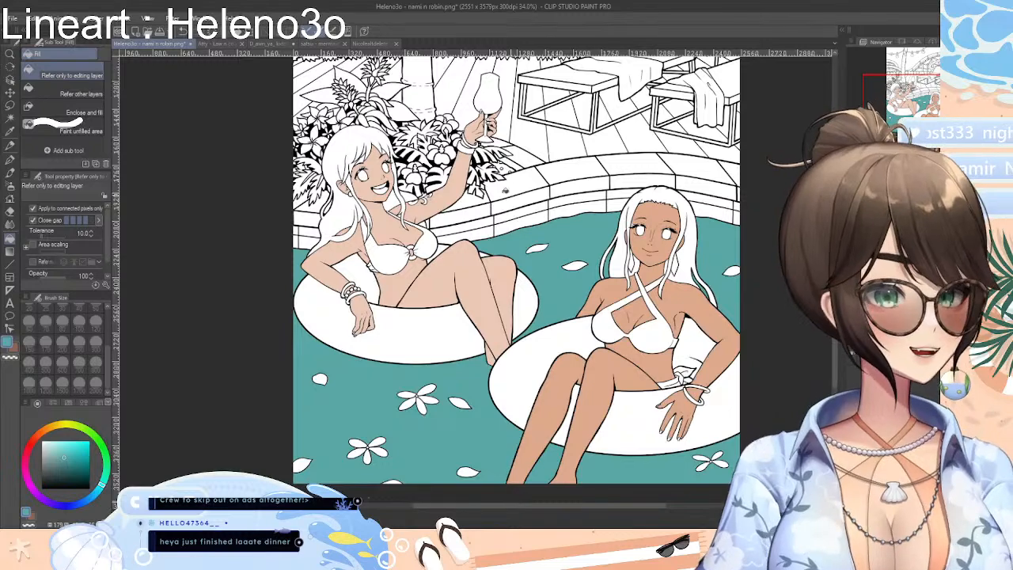
pyautogui.click(227, 45)
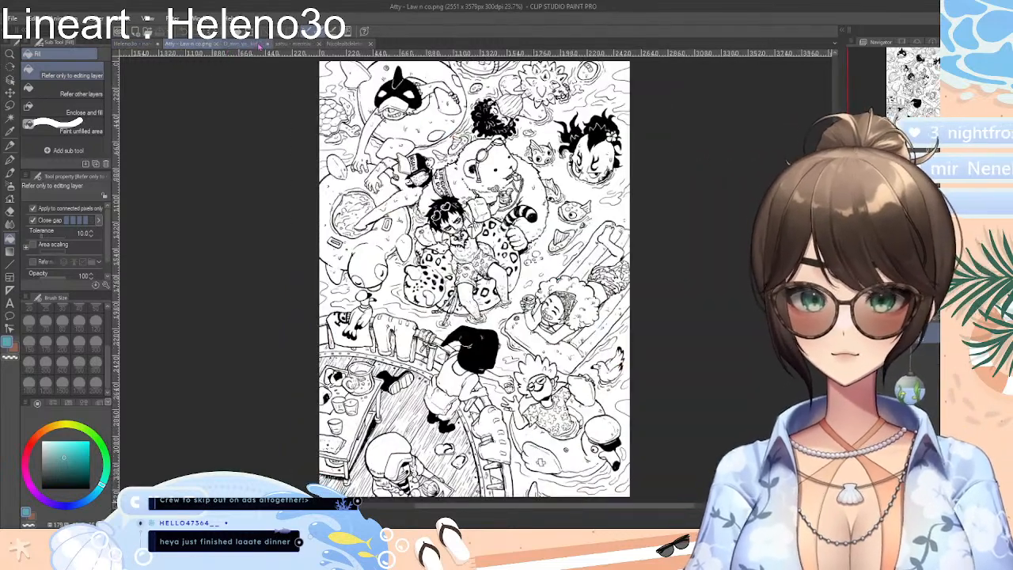
pyautogui.click(248, 46)
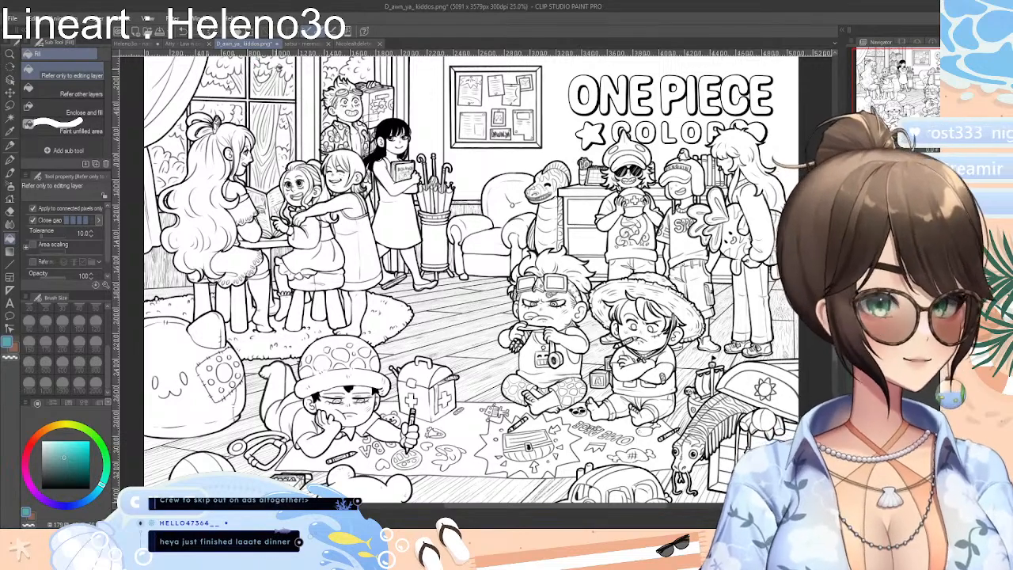
pyautogui.click(298, 45)
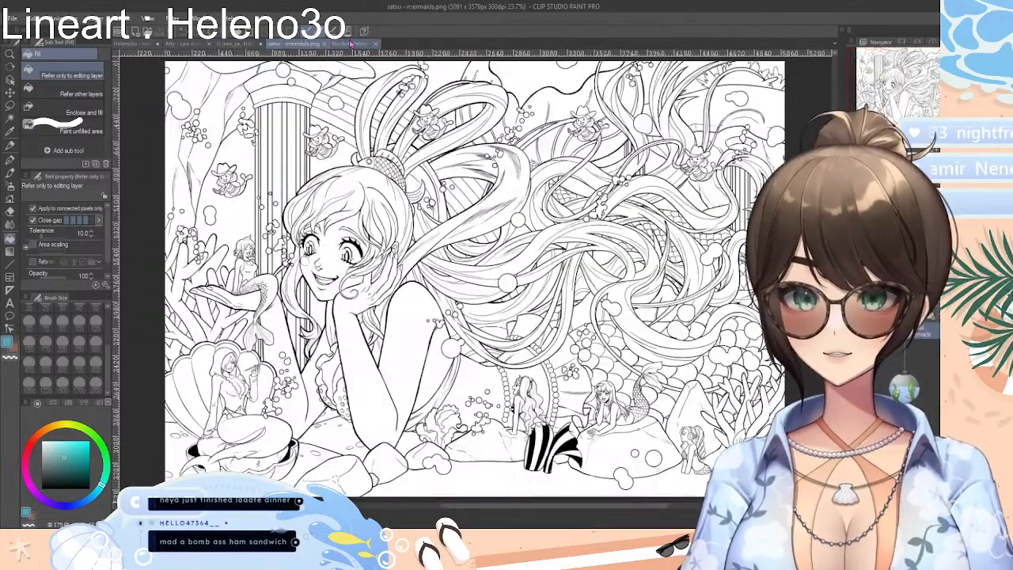
pyautogui.click(353, 44)
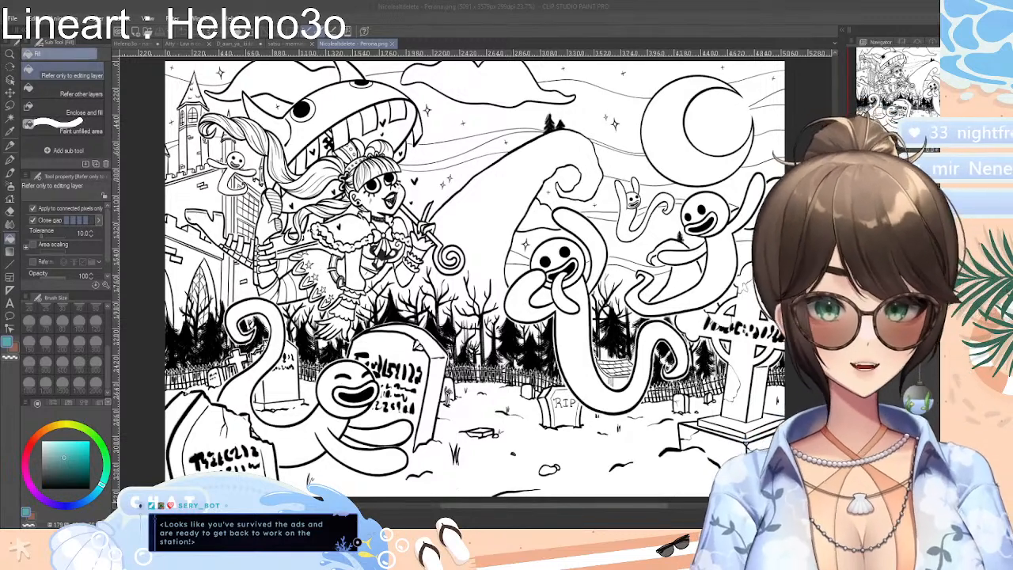
pyautogui.click(138, 43)
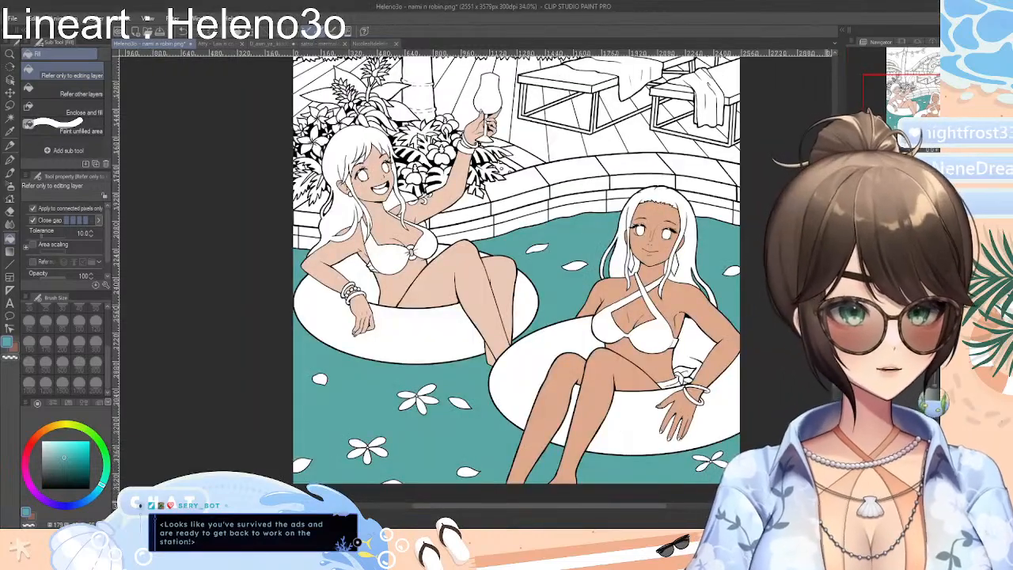
# Try several red shades as the fill colour on the deck plank beside the front lounger
pyautogui.scroll(5, 516, 277)
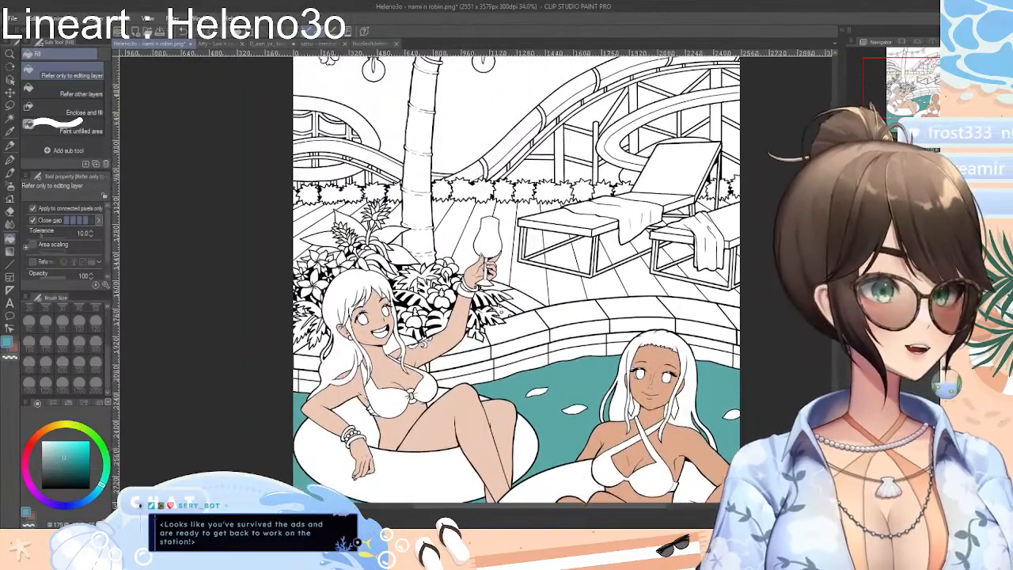
pyautogui.scroll(2, 516, 277)
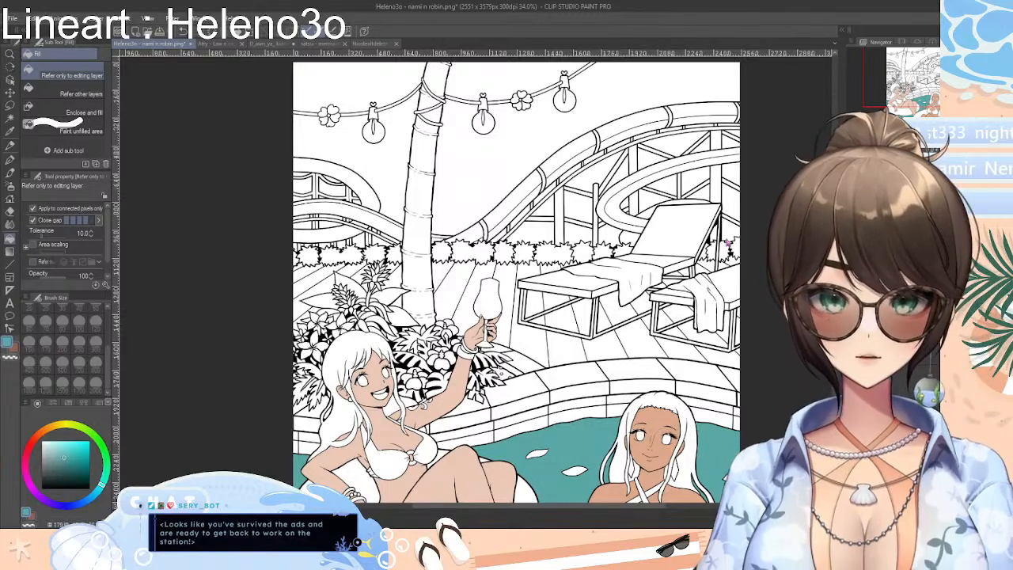
pyautogui.scroll(3, 578, 245)
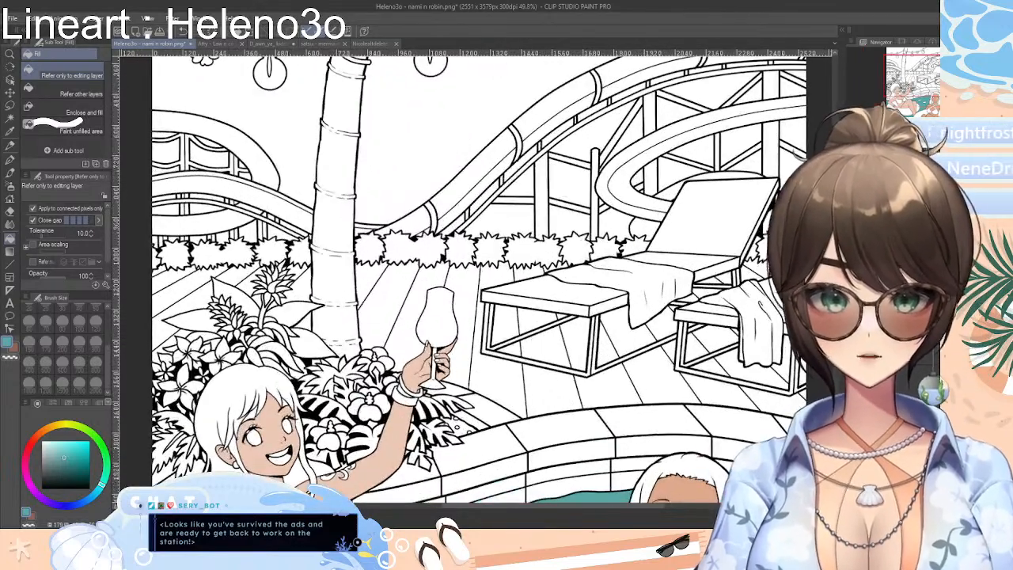
pyautogui.scroll(-2, 479, 277)
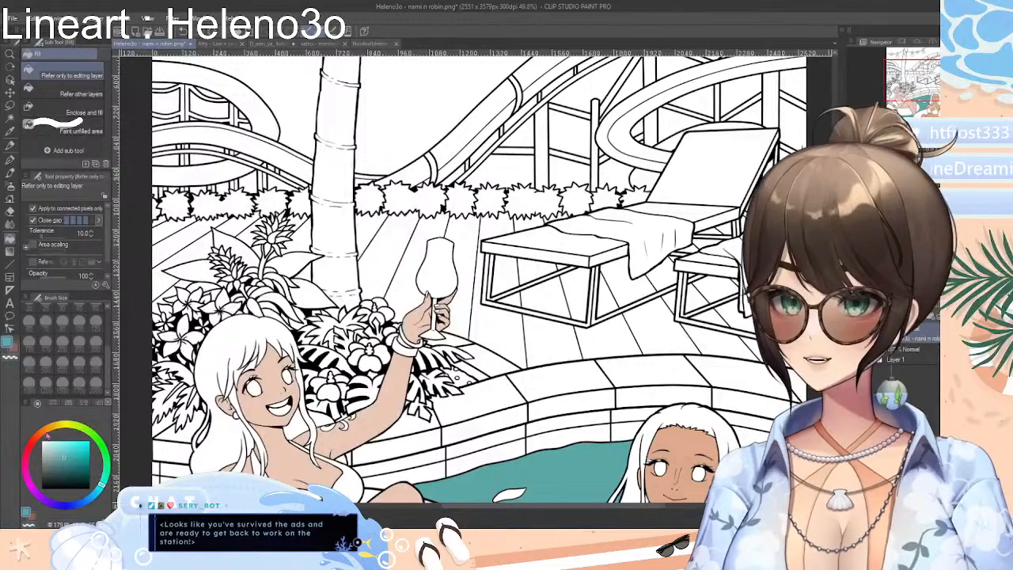
pyautogui.moveTo(46, 435)
pyautogui.mouseDown()
pyautogui.moveTo(36, 438)
pyautogui.moveTo(76, 459)
pyautogui.mouseUp()
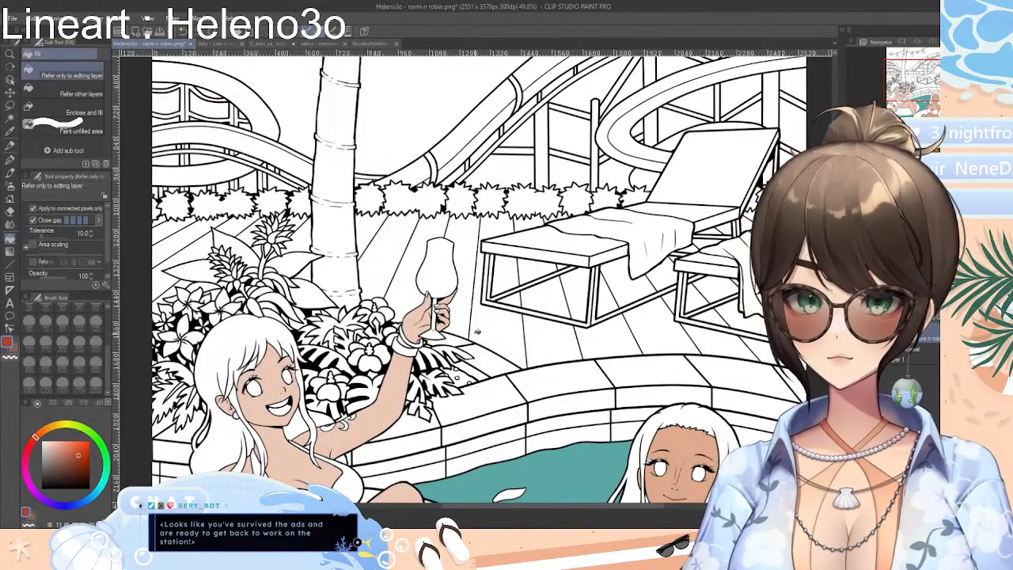
pyautogui.click(481, 331)
pyautogui.moveTo(77, 453)
pyautogui.mouseDown()
pyautogui.moveTo(65, 462)
pyautogui.moveTo(32, 444)
pyautogui.mouseUp()
pyautogui.click(503, 340)
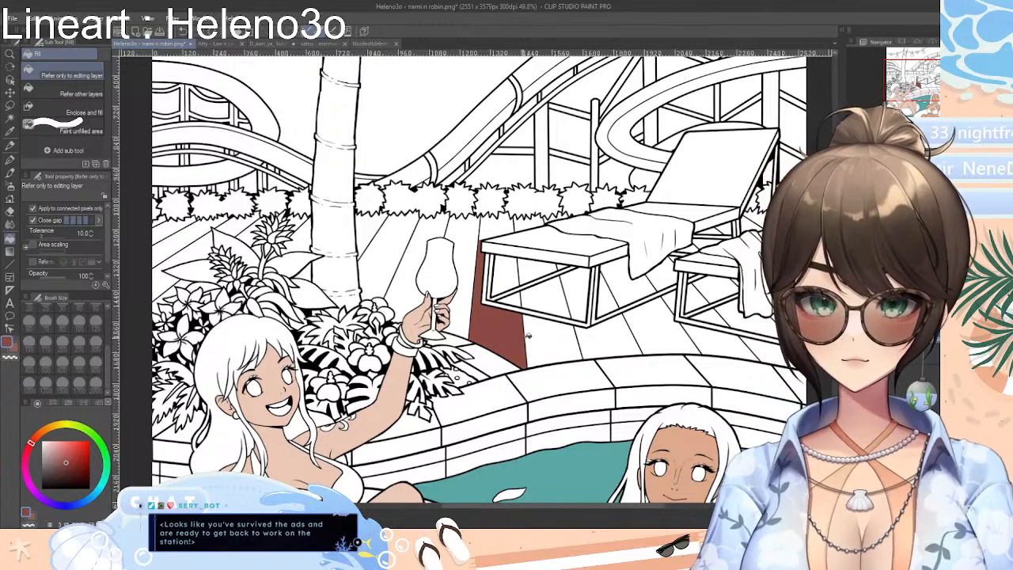
pyautogui.click(76, 453)
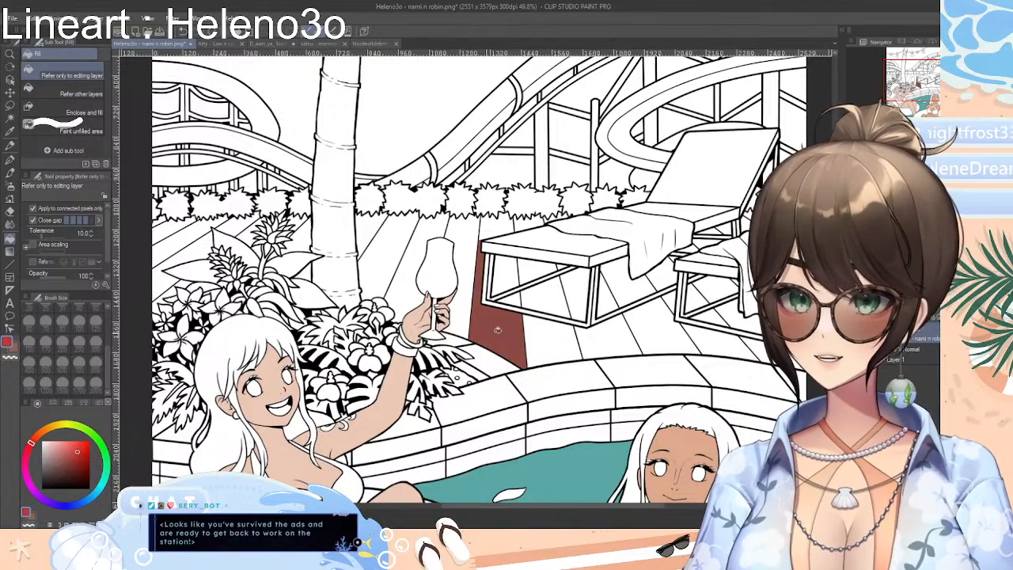
pyautogui.click(495, 334)
pyautogui.click(66, 454)
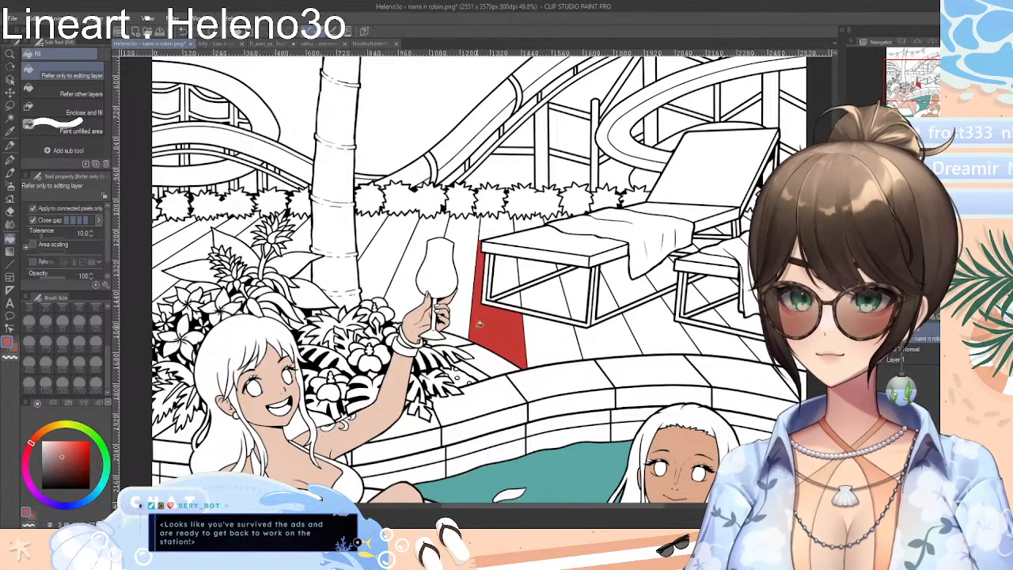
pyautogui.click(474, 320)
# Mix a muted reddish brown on the colour wheel and fill the deck planks below and under the front lounger
pyautogui.moveTo(34, 444)
pyautogui.mouseDown()
pyautogui.moveTo(84, 452)
pyautogui.moveTo(74, 449)
pyautogui.moveTo(57, 470)
pyautogui.moveTo(63, 461)
pyautogui.mouseUp()
pyautogui.click(501, 308)
pyautogui.click(488, 315)
pyautogui.click(512, 333)
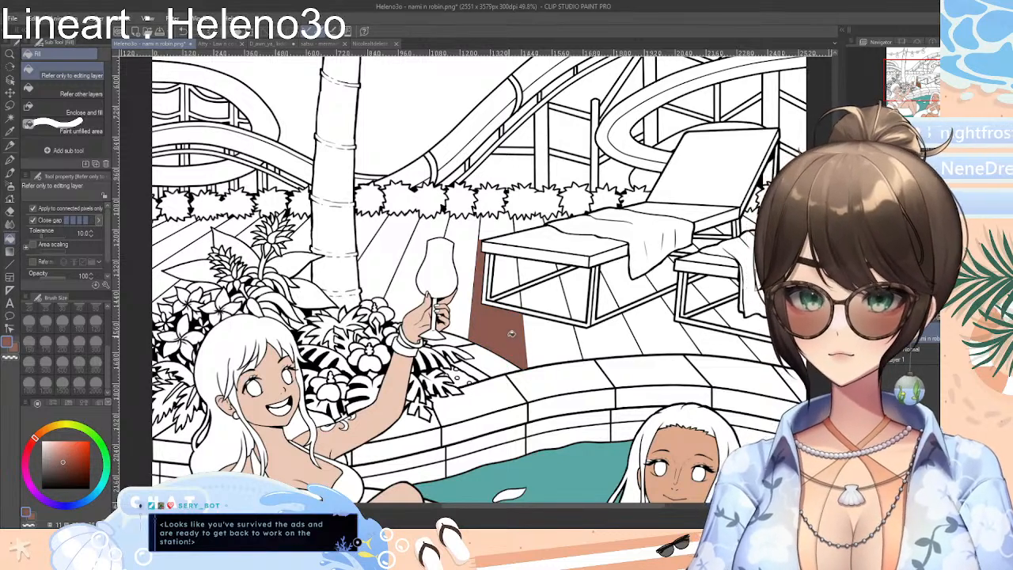
pyautogui.click(544, 341)
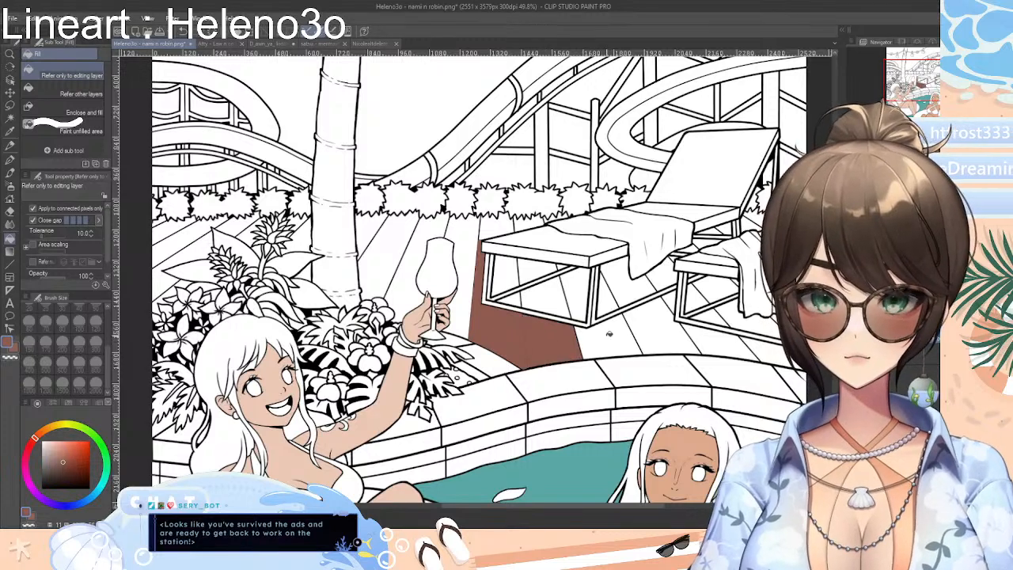
pyautogui.click(606, 331)
pyautogui.click(559, 311)
pyautogui.click(577, 302)
pyautogui.click(614, 299)
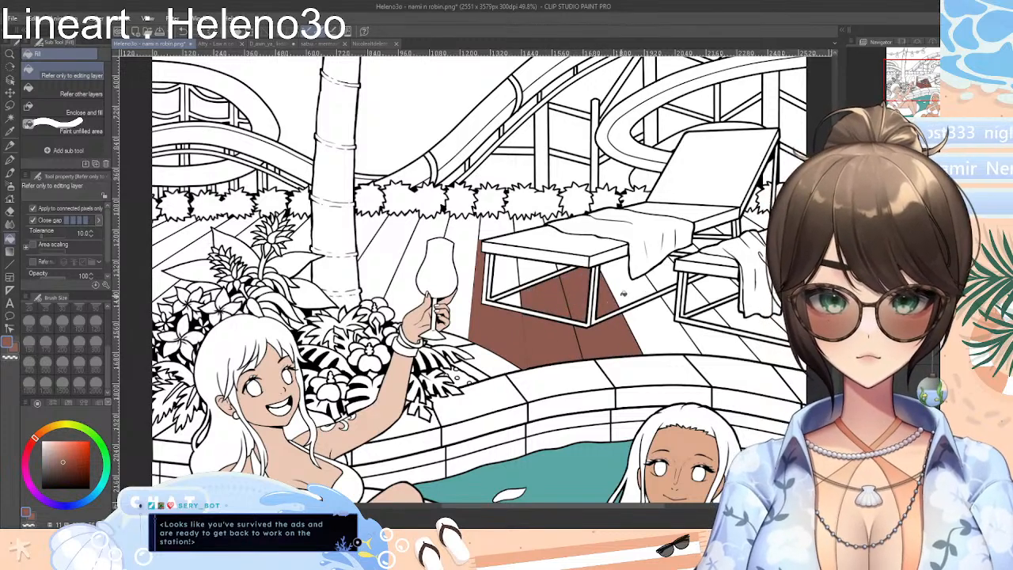
# Fill the deck planks between the two loungers and under the second lounger with the same reddish brown
pyautogui.click(629, 286)
pyautogui.click(681, 324)
pyautogui.click(705, 331)
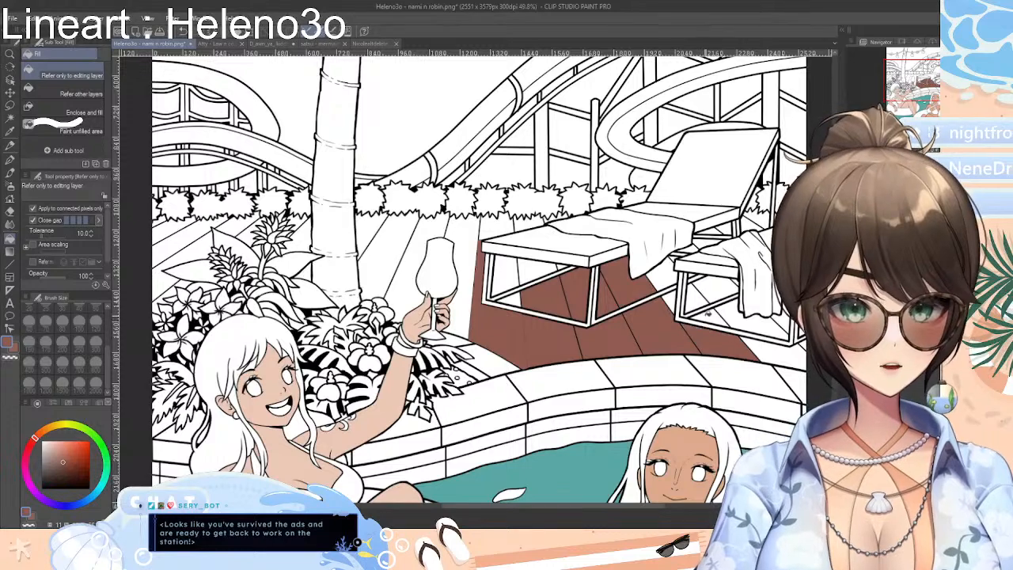
pyautogui.click(695, 316)
pyautogui.click(689, 294)
pyautogui.click(653, 278)
pyautogui.click(669, 299)
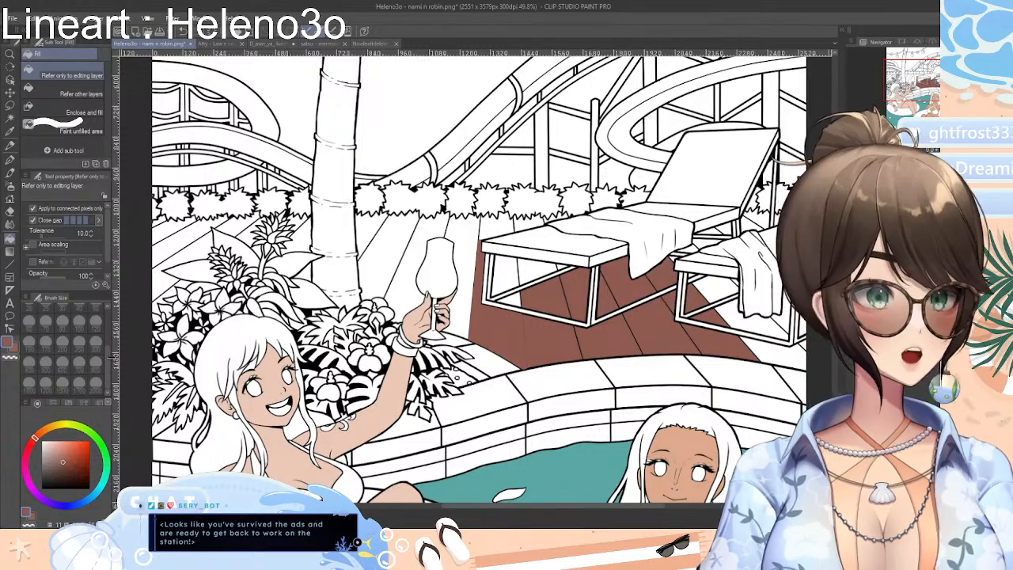
# Mix an ochre yellow on the colour wheel and recolour the second deck plank, including its part under the front lounger
pyautogui.click(54, 427)
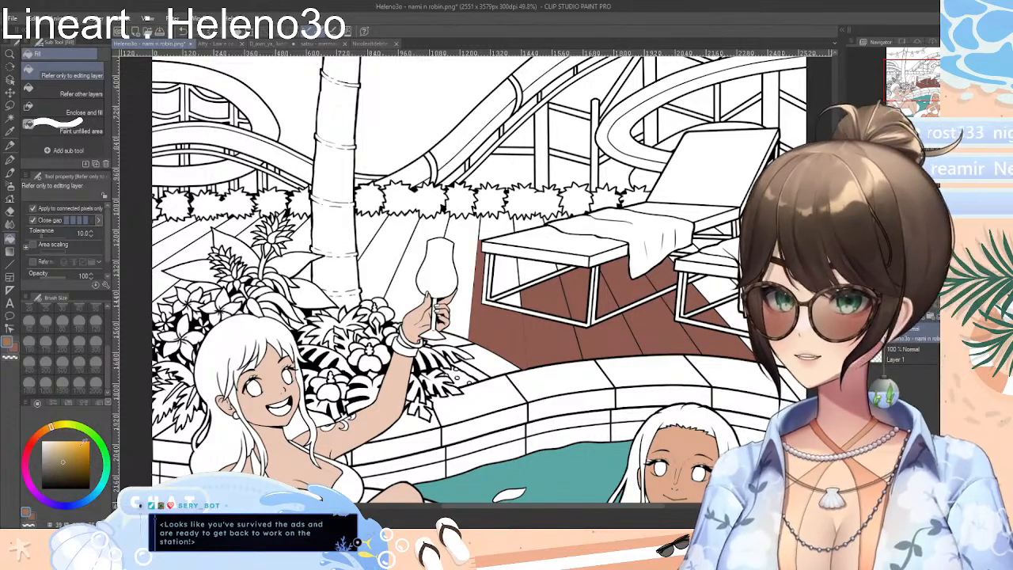
pyautogui.moveTo(71, 453); pyautogui.dragTo(67, 449)
pyautogui.click(544, 328)
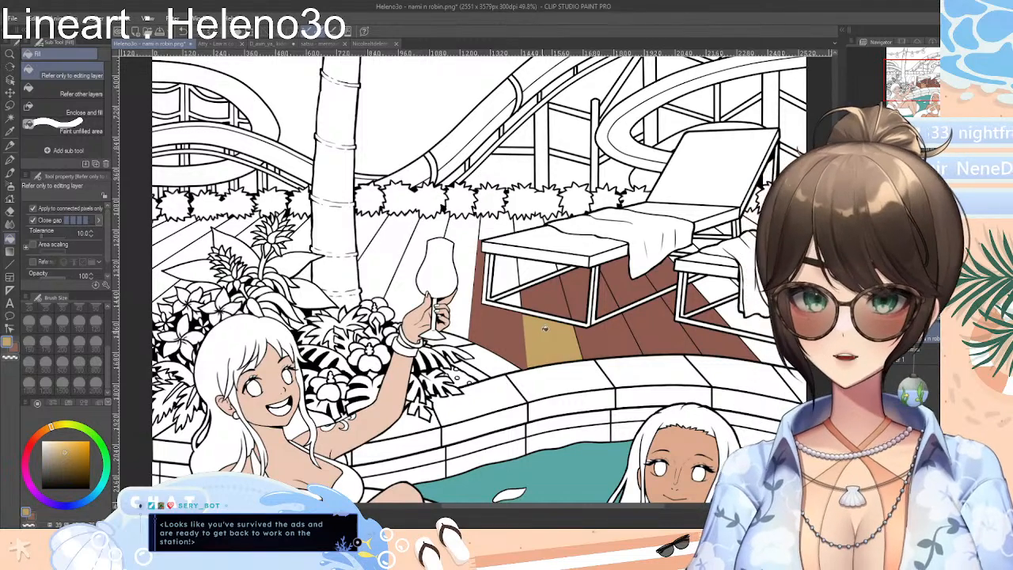
pyautogui.click(538, 307)
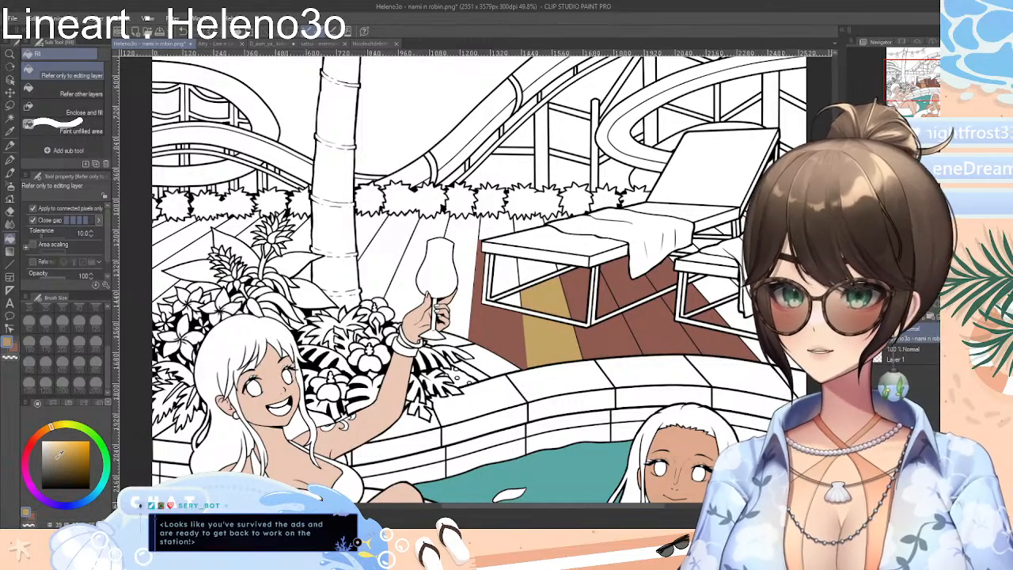
pyautogui.click(558, 336)
pyautogui.click(539, 300)
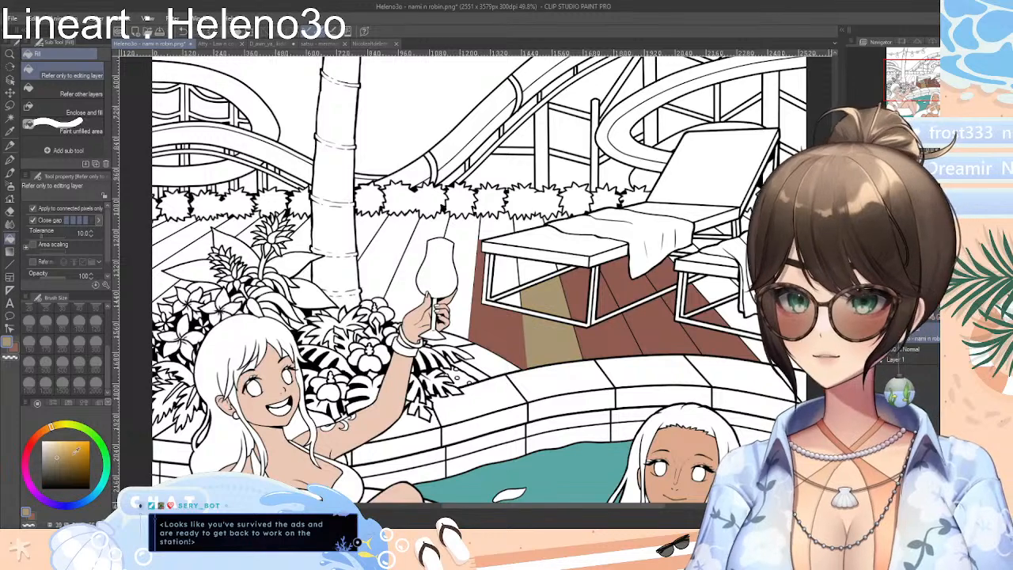
pyautogui.click(546, 335)
pyautogui.click(530, 305)
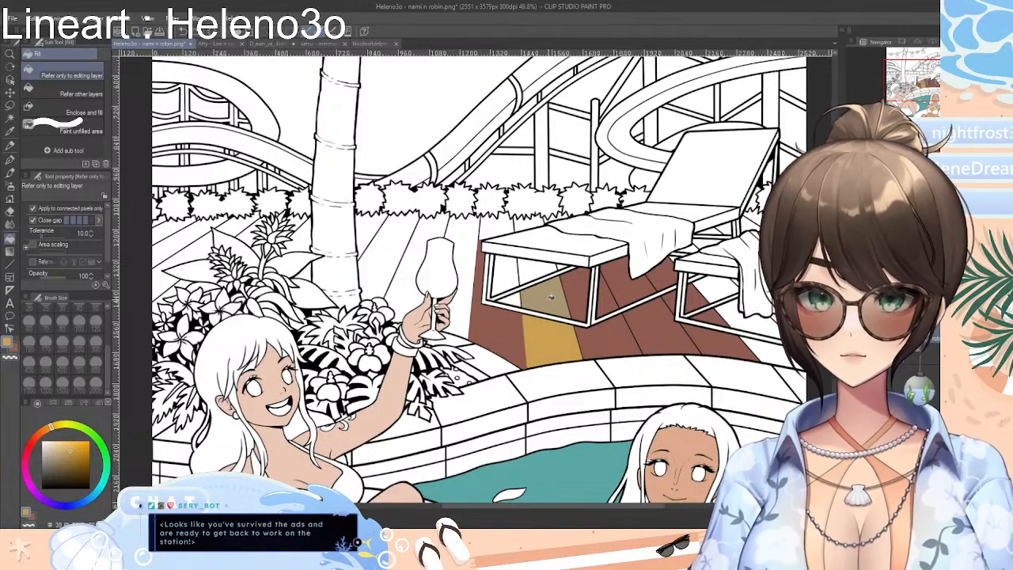
# Set the fill colour's blue value to 120 using RGB and refill the ochre plank, including its part behind the front lounger
pyautogui.click(57, 404)
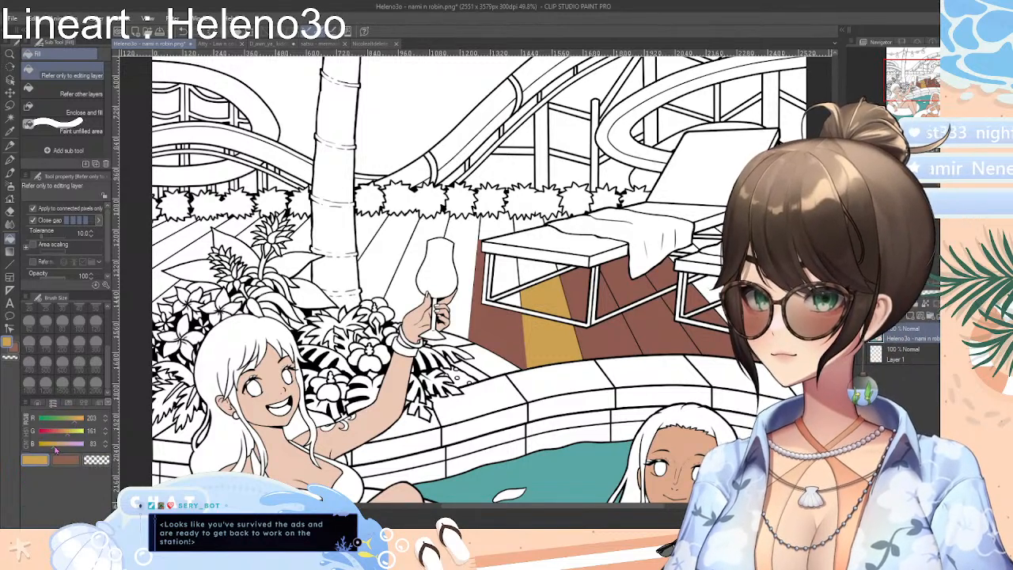
pyautogui.moveTo(54, 450); pyautogui.dragTo(65, 448)
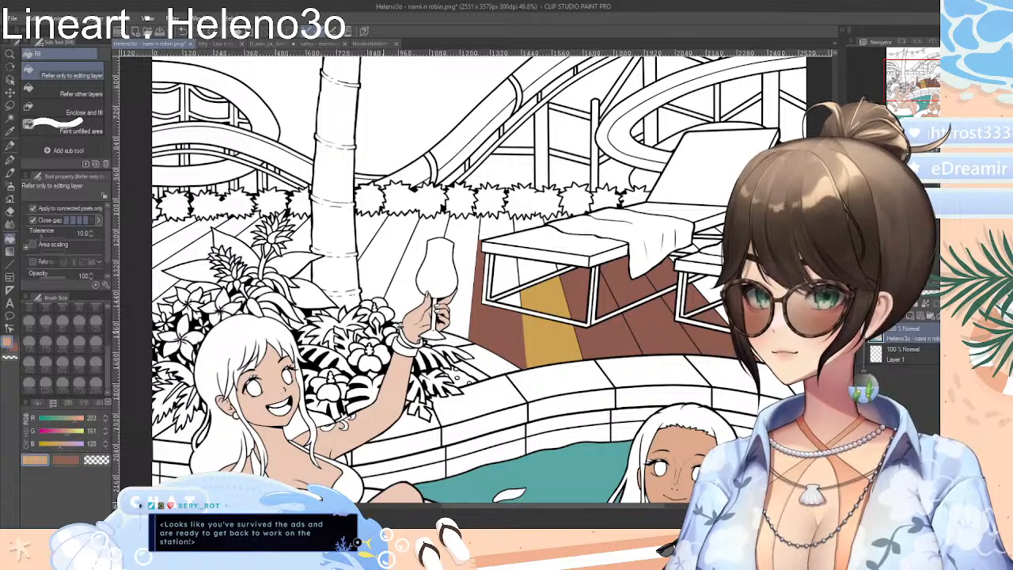
pyautogui.click(539, 313)
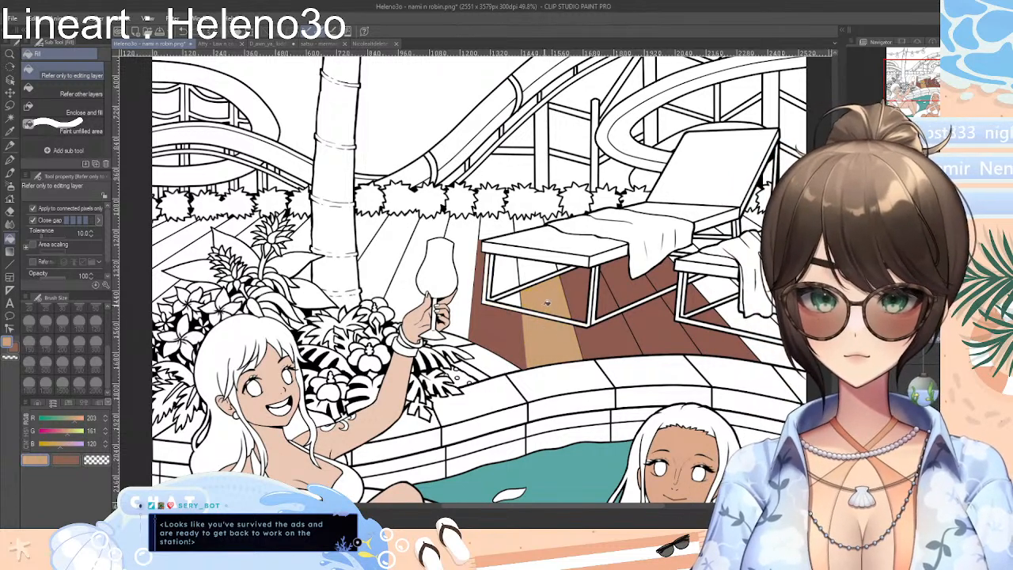
pyautogui.click(538, 275)
pyautogui.click(526, 226)
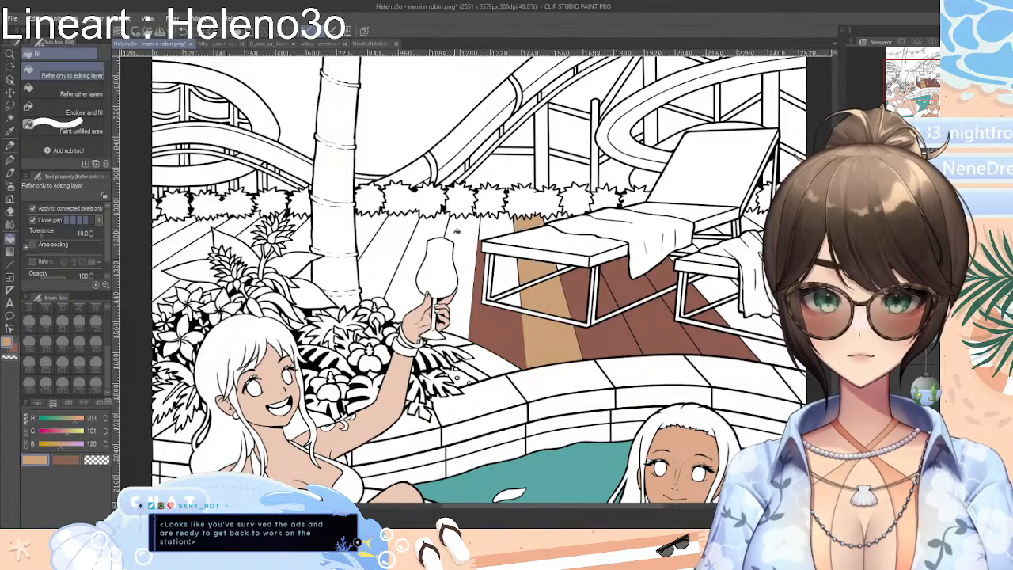
# Fill alternate deck planks behind the wine glass, palm trunk and flowers with the same light tan
pyautogui.click(457, 230)
pyautogui.click(380, 252)
pyautogui.click(296, 236)
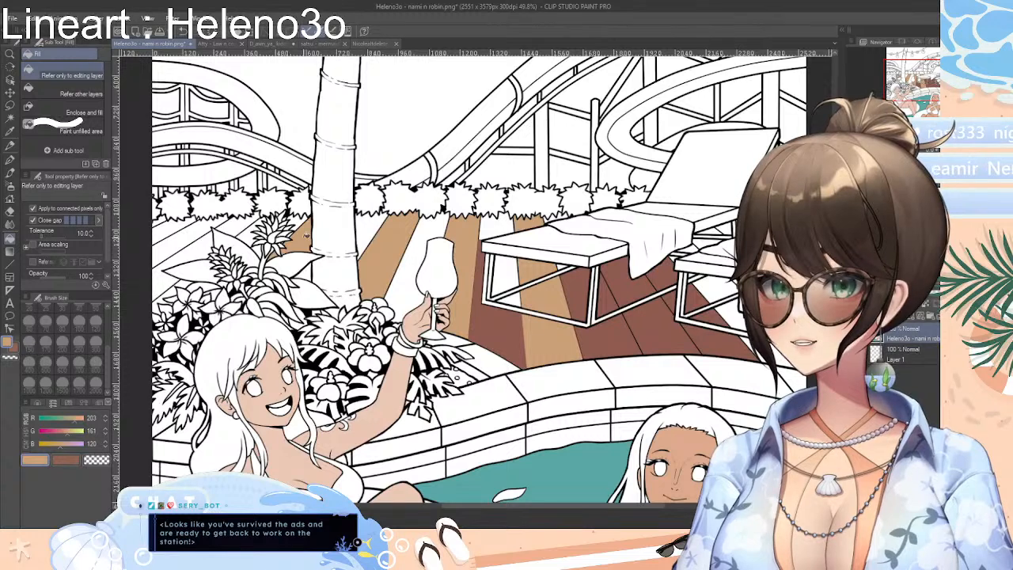
pyautogui.click(242, 233)
pyautogui.click(198, 243)
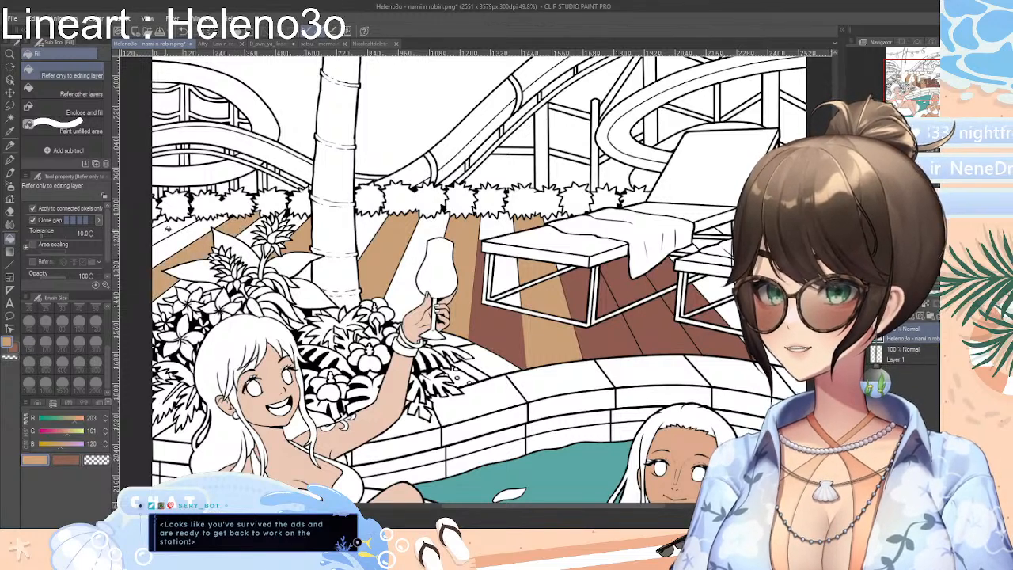
# Recolour alternate brown planks below and beneath the two loungers with the light tan to make stripes
pyautogui.click(675, 323)
pyautogui.click(628, 277)
pyautogui.click(715, 285)
pyautogui.click(728, 313)
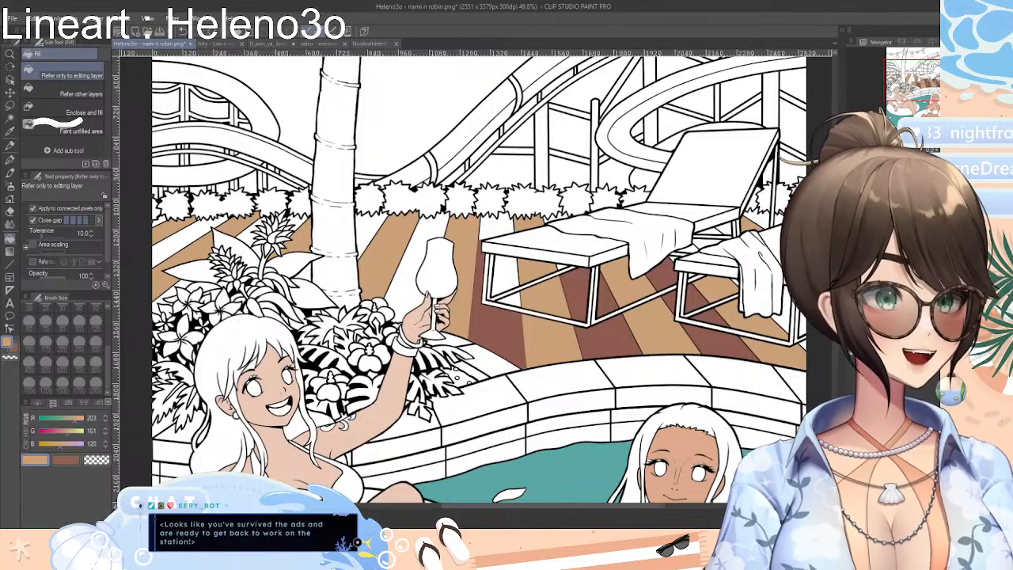
# Sample the reddish brown from the deck and fill the white planks under and behind the front lounger and behind the wine glass
pyautogui.moveTo(621, 507); pyautogui.dragTo(646, 507)
pyautogui.scroll(5, 477, 288)
pyautogui.scroll(-2, 477, 288)
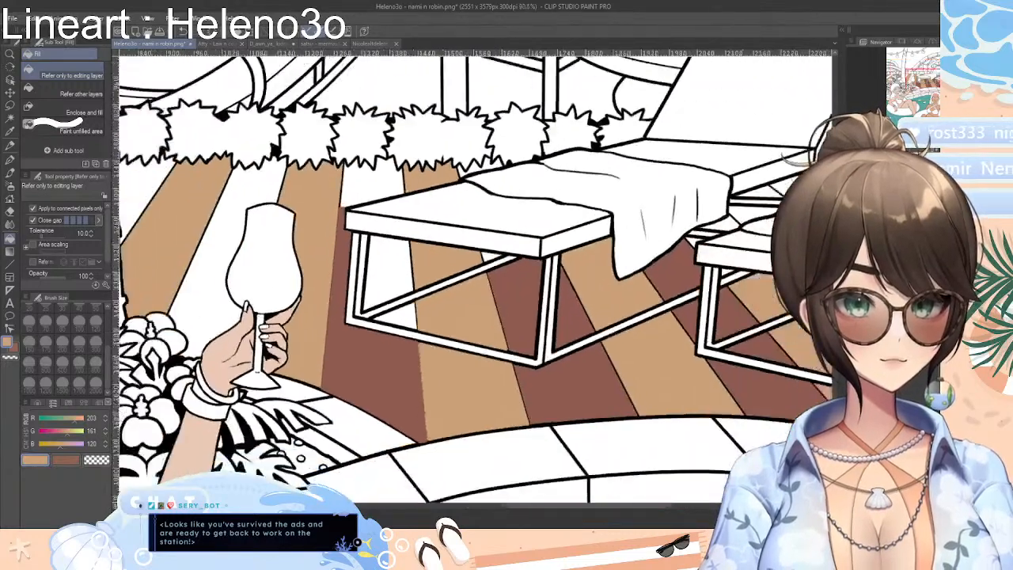
pyautogui.moveTo(653, 508); pyautogui.dragTo(674, 508)
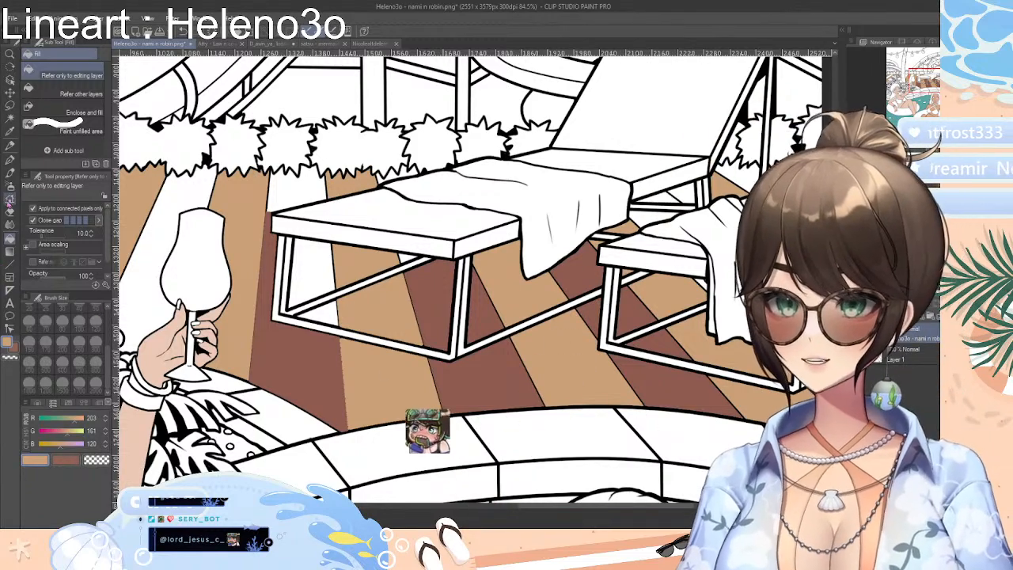
pyautogui.click(11, 132)
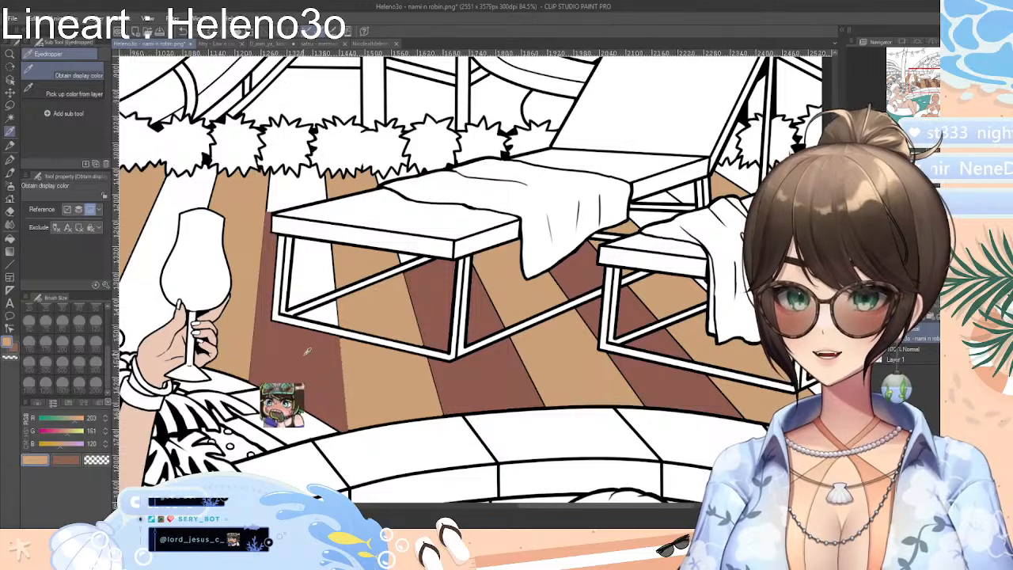
pyautogui.click(9, 238)
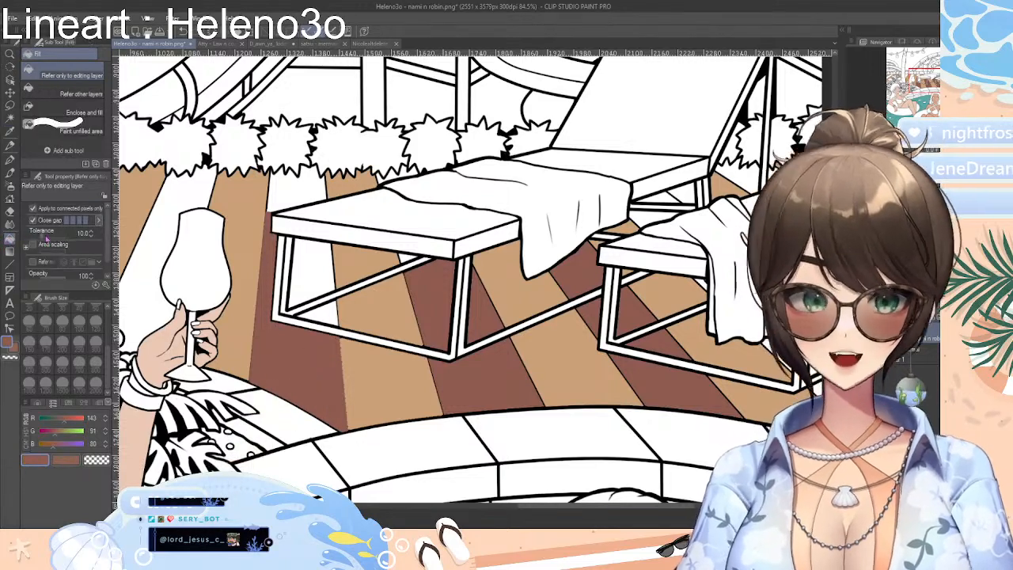
pyautogui.click(320, 314)
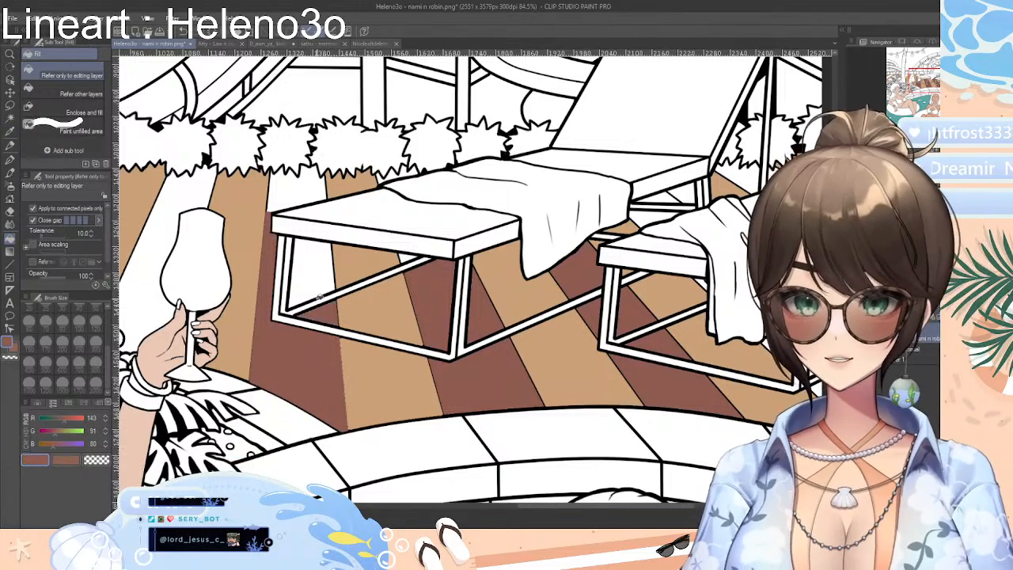
pyautogui.click(315, 271)
pyautogui.click(293, 186)
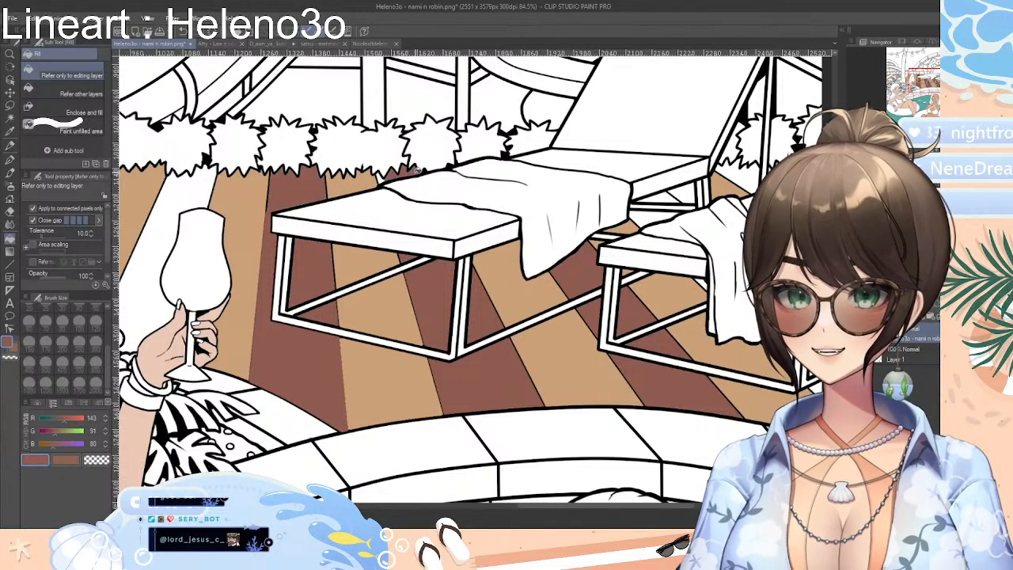
pyautogui.click(180, 201)
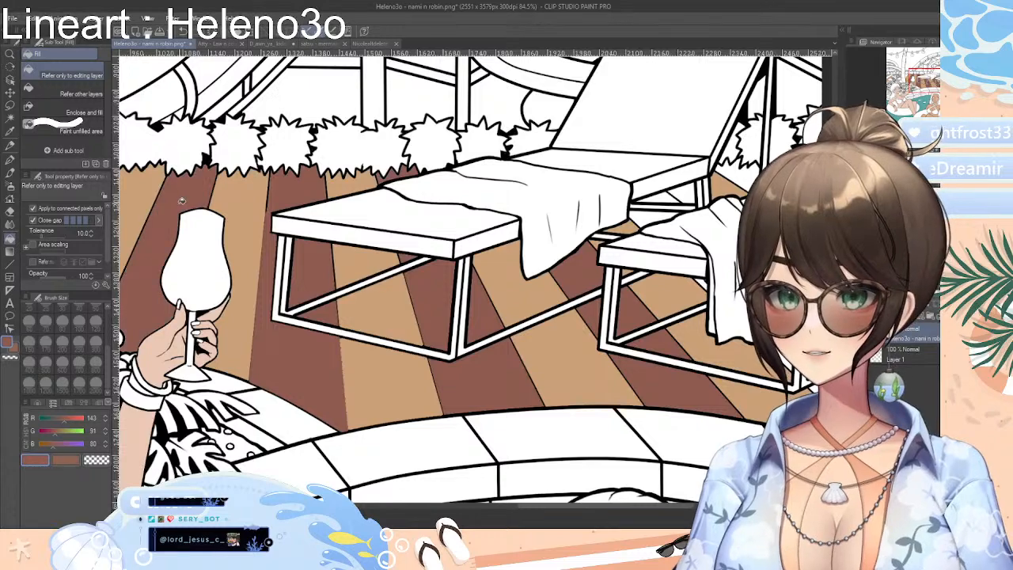
# Fill the small white deck gaps beside the hanging towel and behind the two loungers with the same reddish brown
pyautogui.moveTo(535, 508); pyautogui.dragTo(585, 511)
pyautogui.click(632, 340)
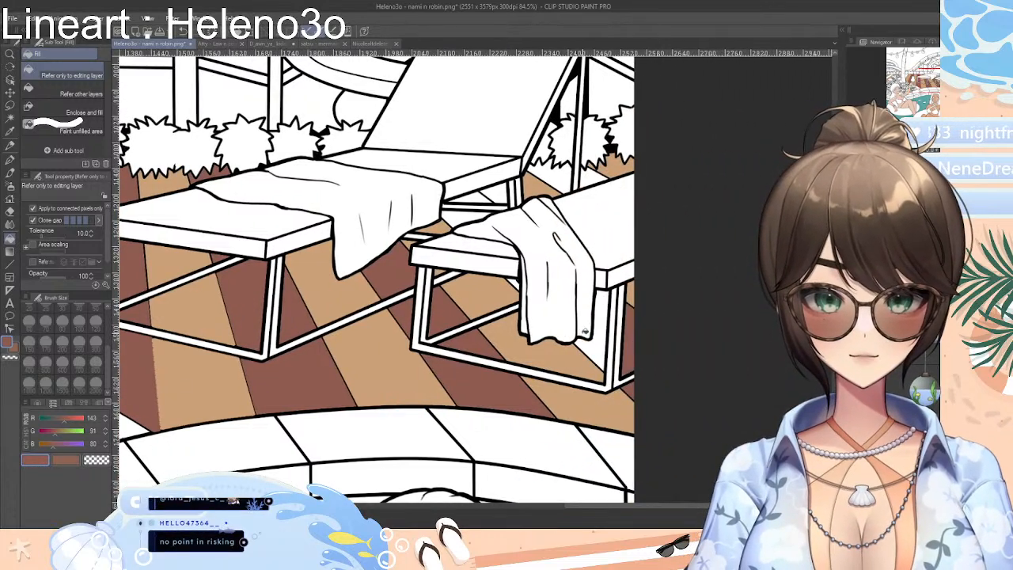
pyautogui.click(582, 320)
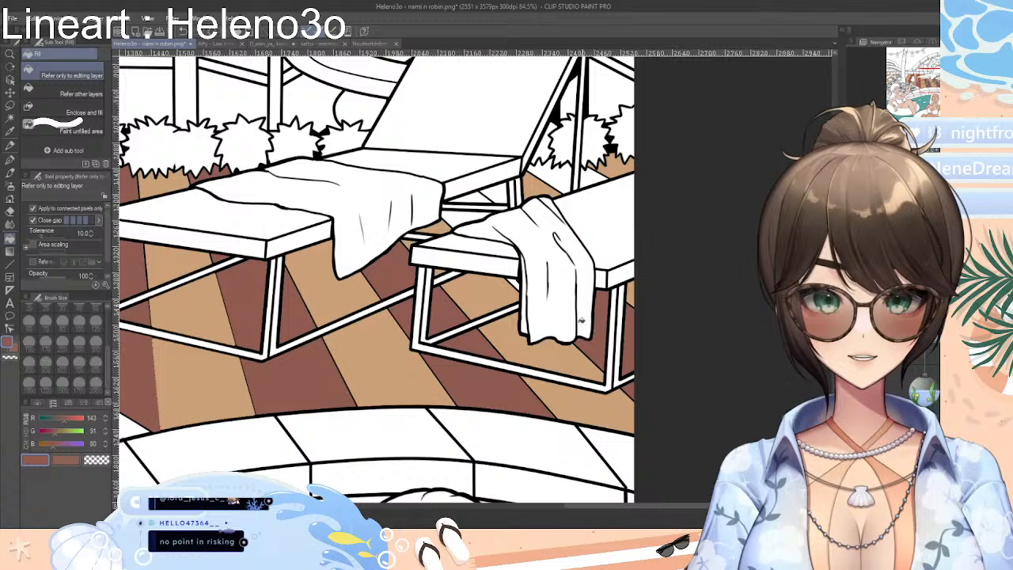
pyautogui.click(462, 214)
pyautogui.click(477, 199)
pyautogui.click(560, 174)
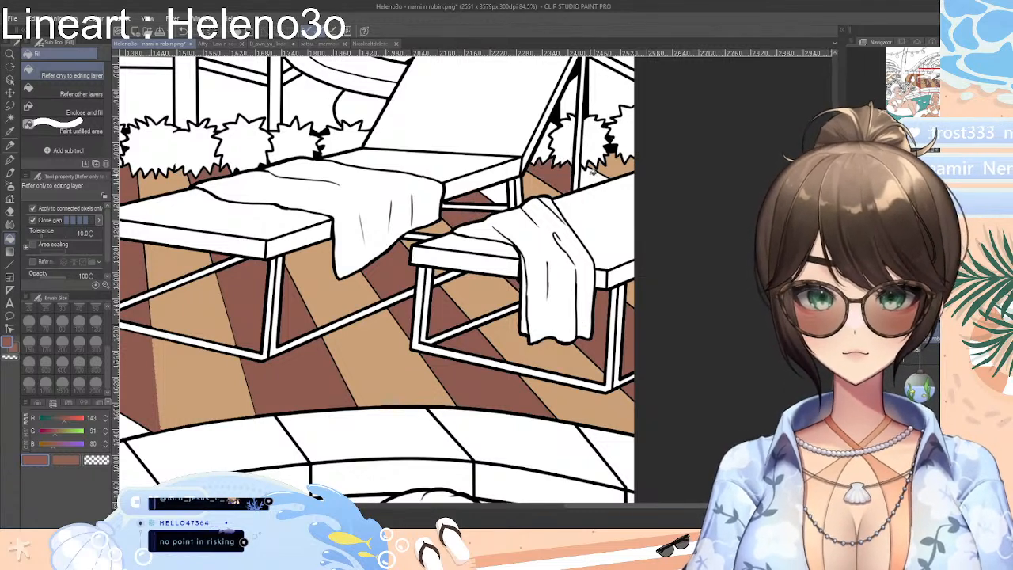
# Fill the remaining small deck gaps behind and between the two loungers with the reddish brown and the light tan sampled from a plank
pyautogui.click(592, 174)
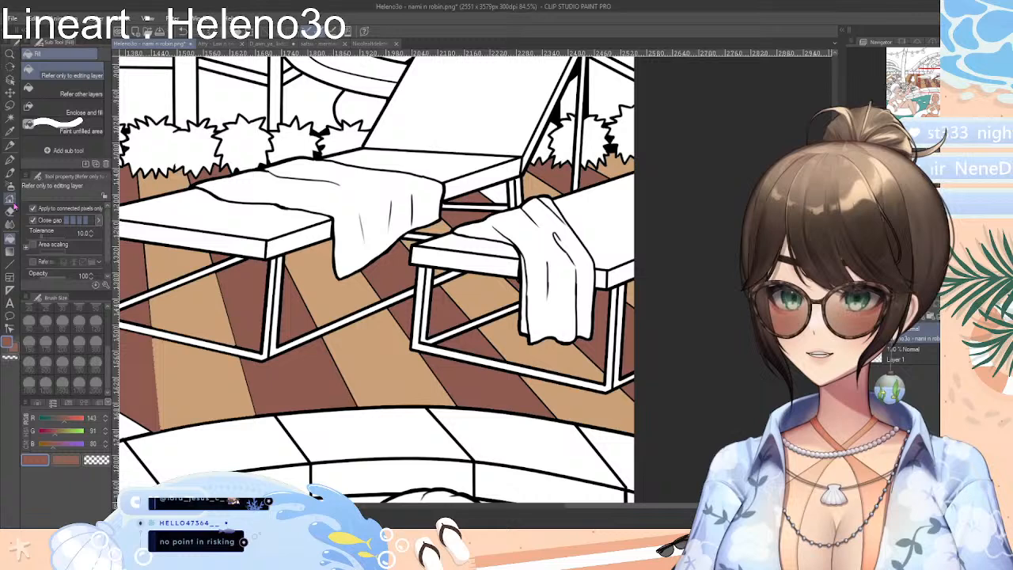
pyautogui.click(10, 132)
pyautogui.click(370, 338)
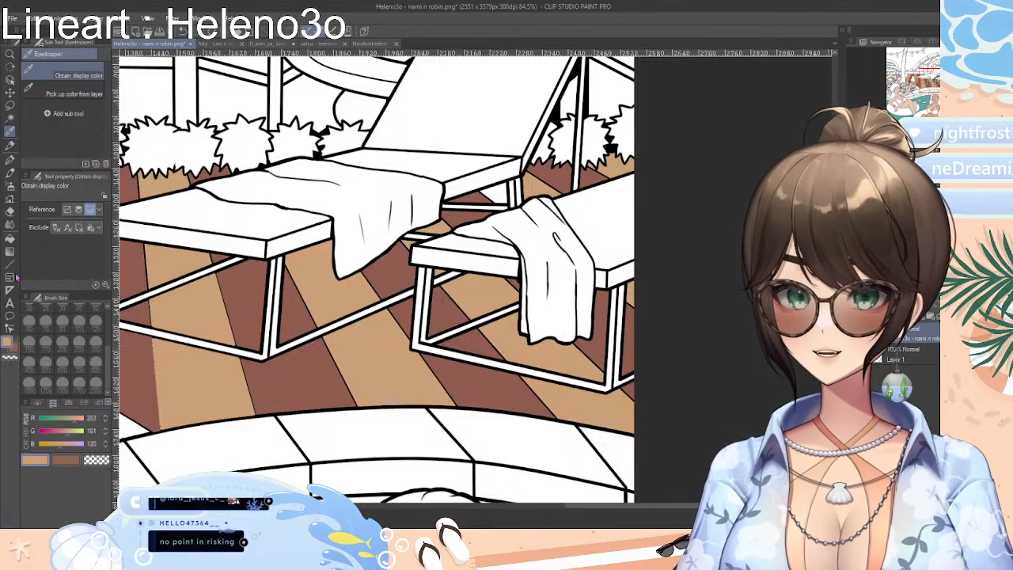
pyautogui.click(10, 238)
pyautogui.click(495, 189)
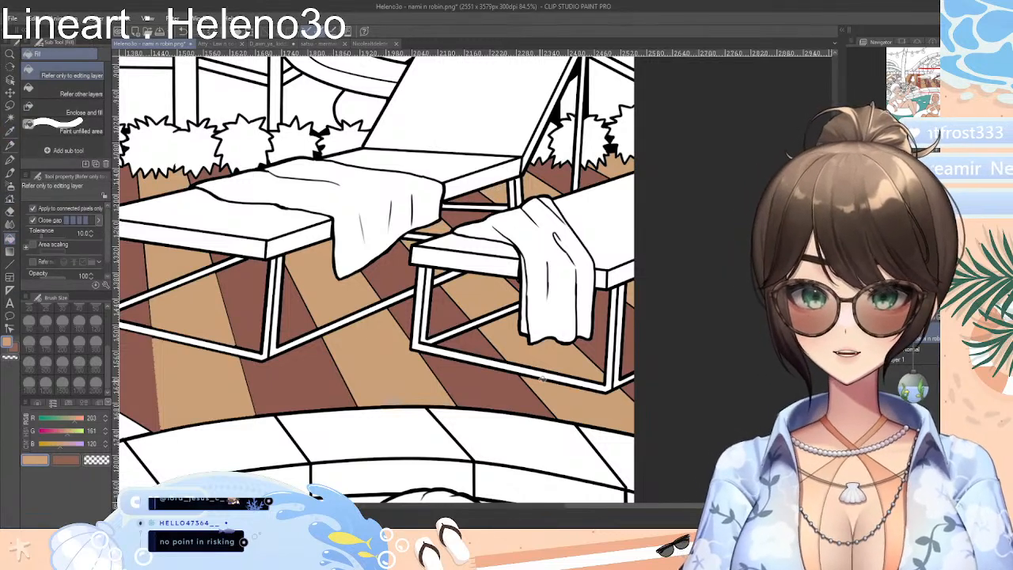
# Sample the reddish brown from the deck and fill the white planks beside the palm trunk and behind the flowers
pyautogui.moveTo(694, 508); pyautogui.dragTo(516, 497)
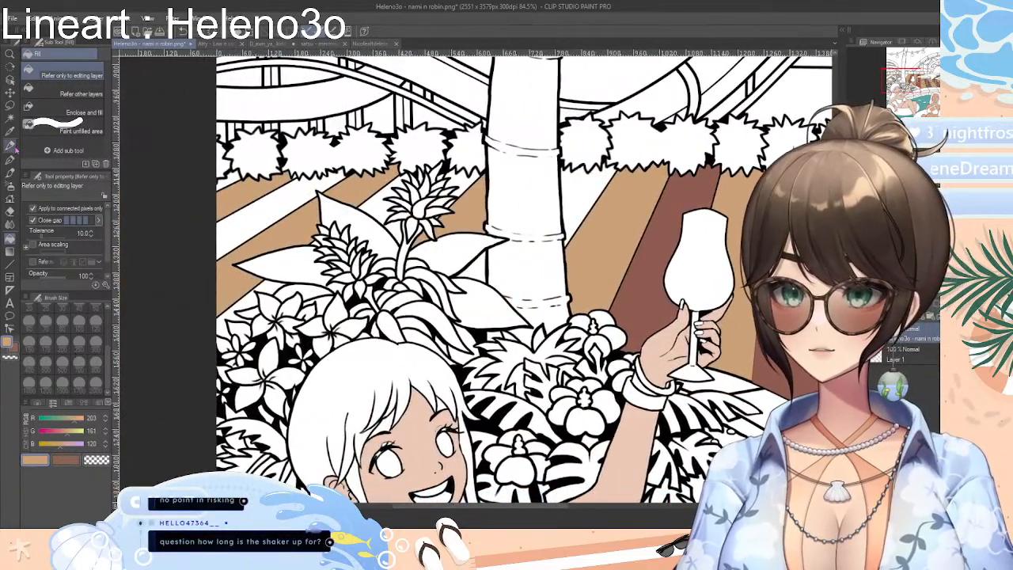
pyautogui.click(10, 132)
pyautogui.click(645, 278)
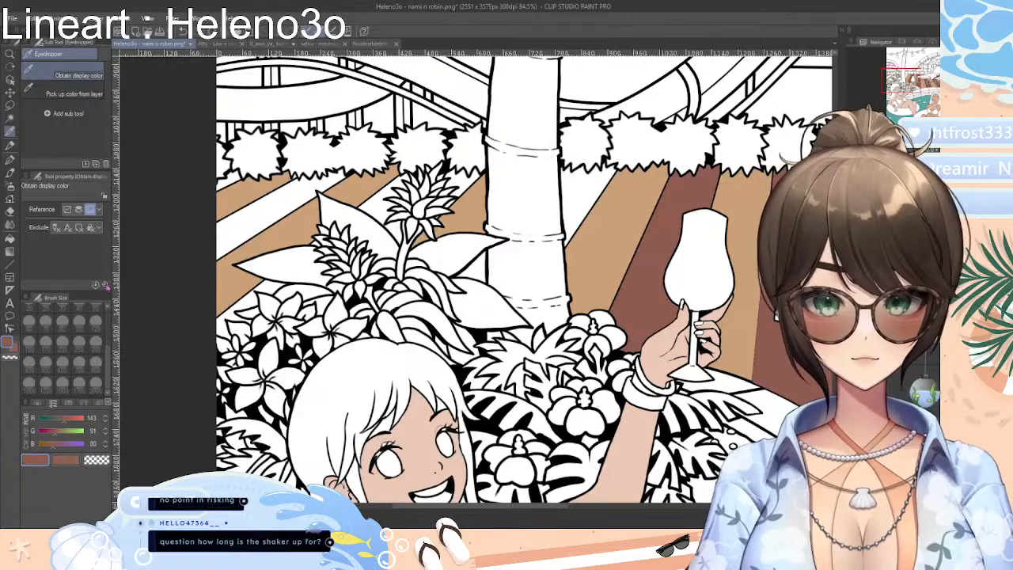
pyautogui.click(11, 238)
pyautogui.click(584, 187)
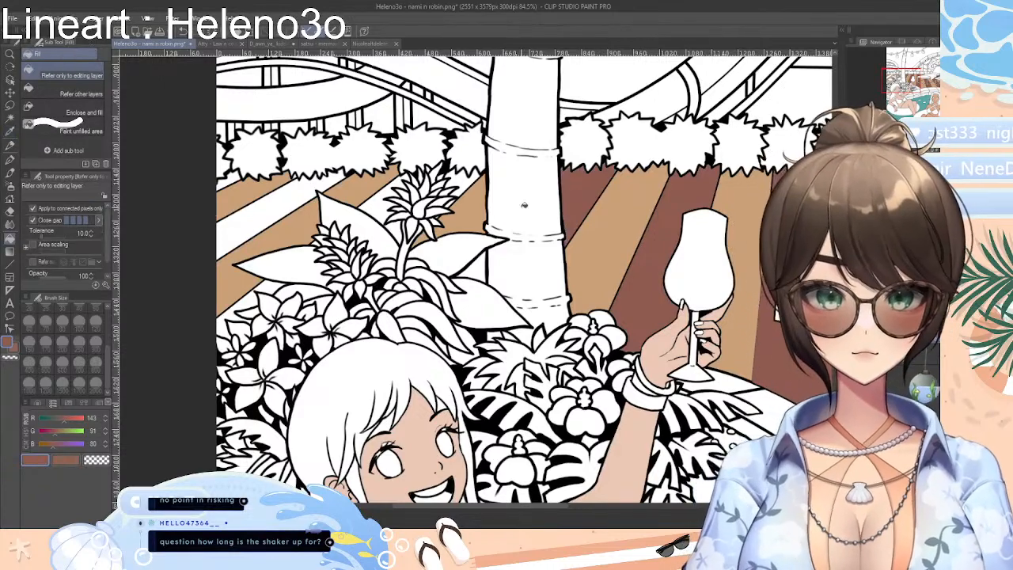
pyautogui.click(481, 273)
pyautogui.click(377, 207)
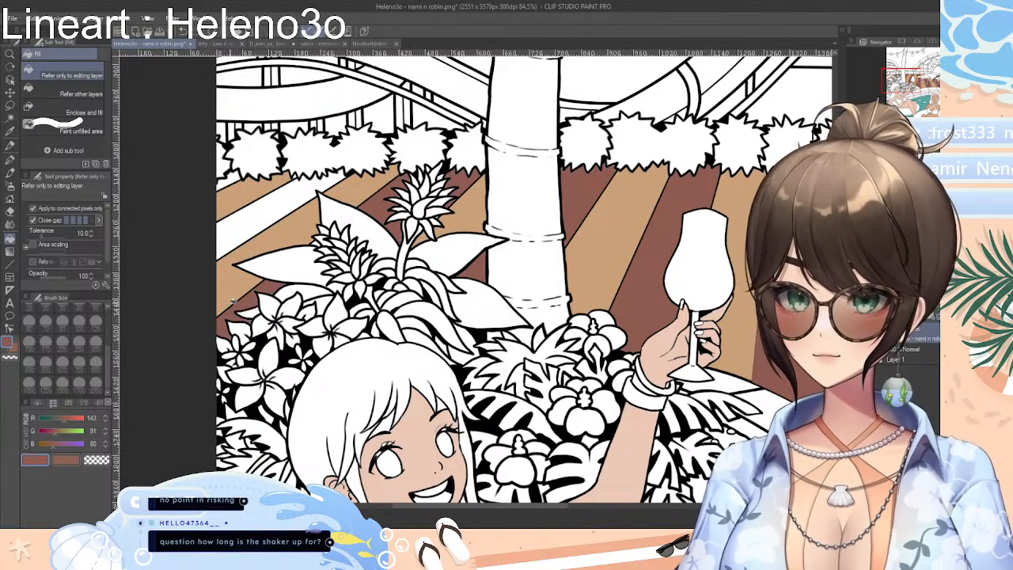
pyautogui.click(264, 223)
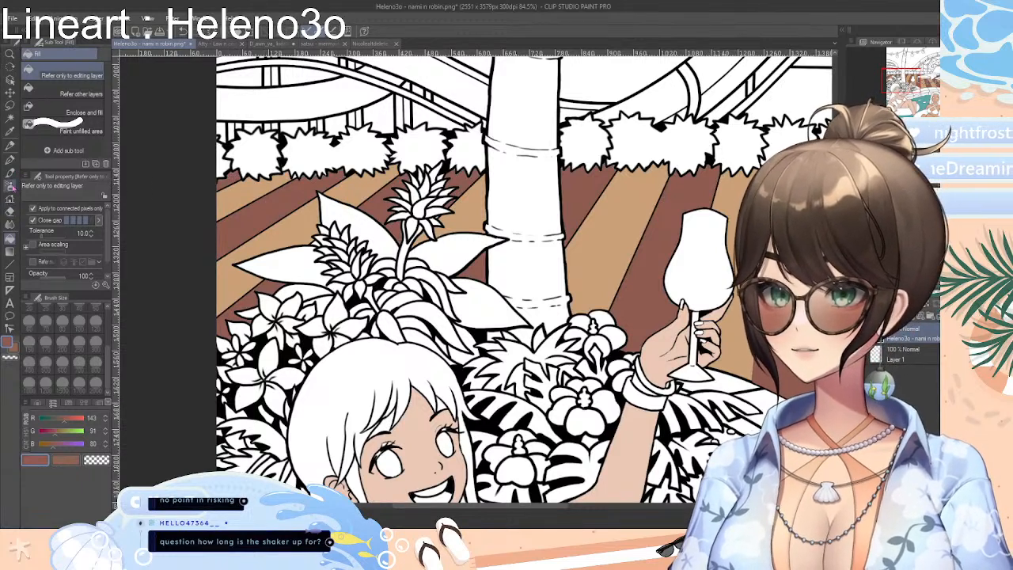
# Sample the light tan from the deck for the Fill tool and check the planks along the hedge for unfilled gaps
pyautogui.click(10, 131)
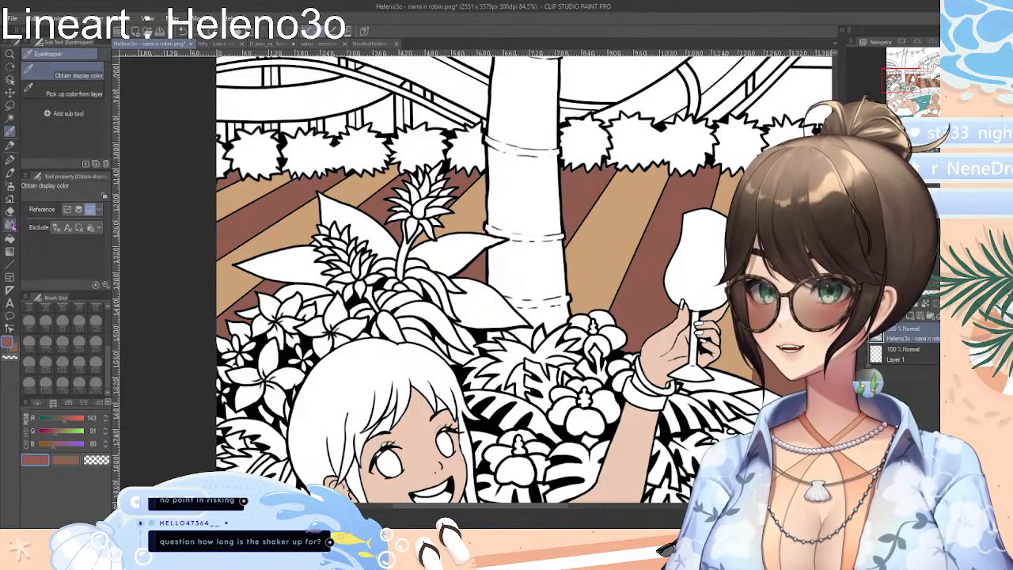
pyautogui.click(11, 238)
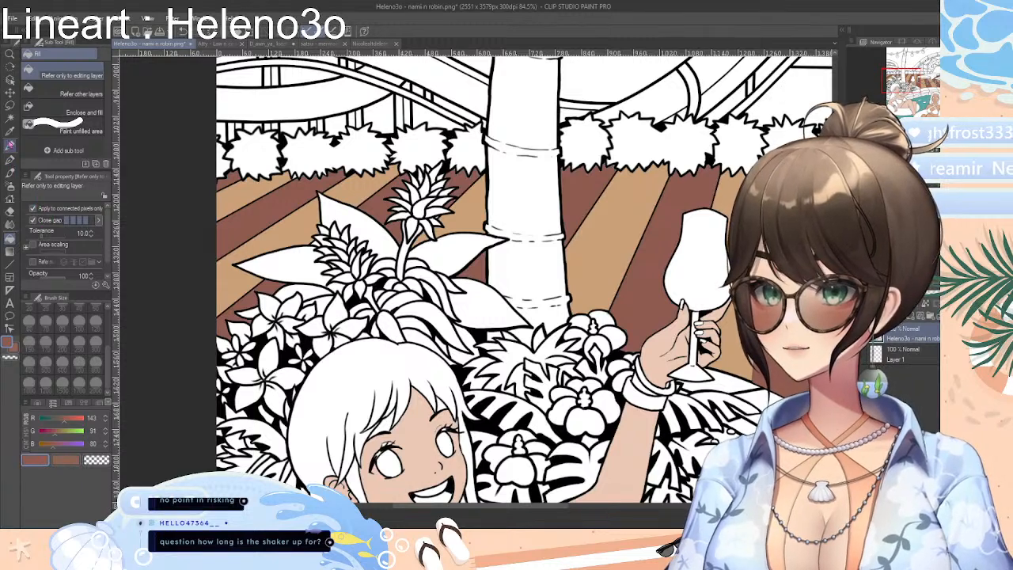
pyautogui.click(10, 132)
pyautogui.click(240, 192)
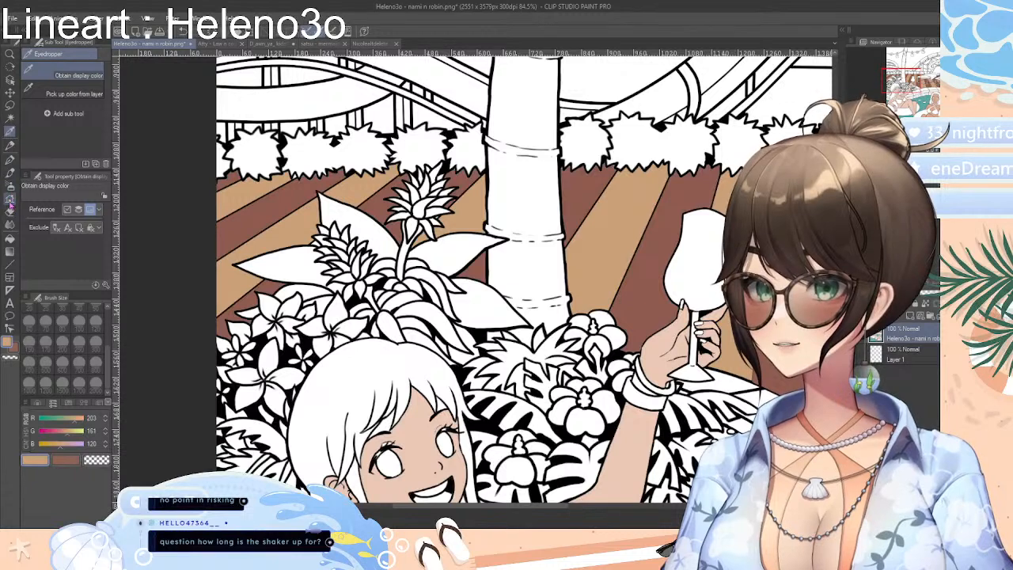
pyautogui.click(10, 240)
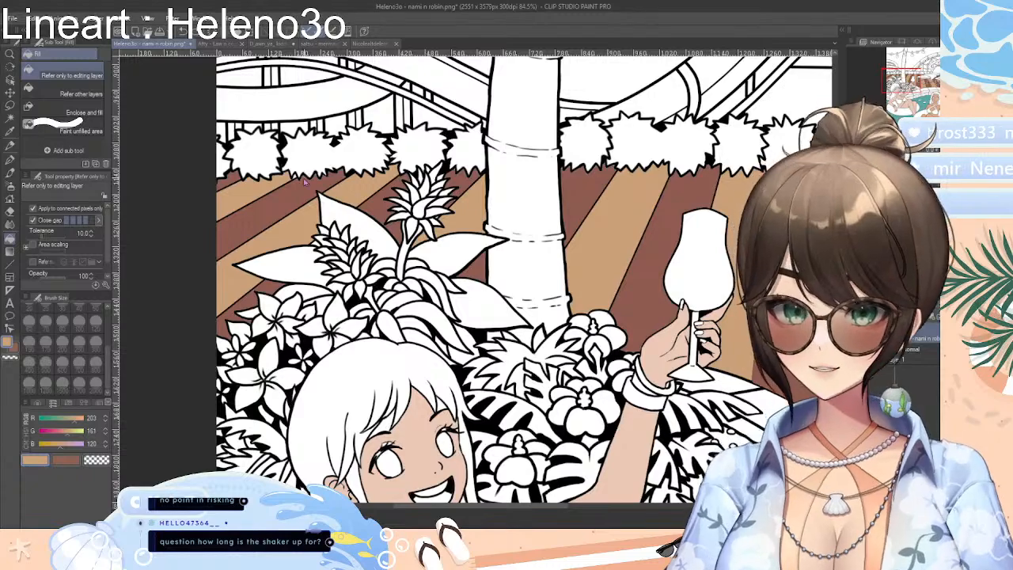
pyautogui.scroll(8, 297, 175)
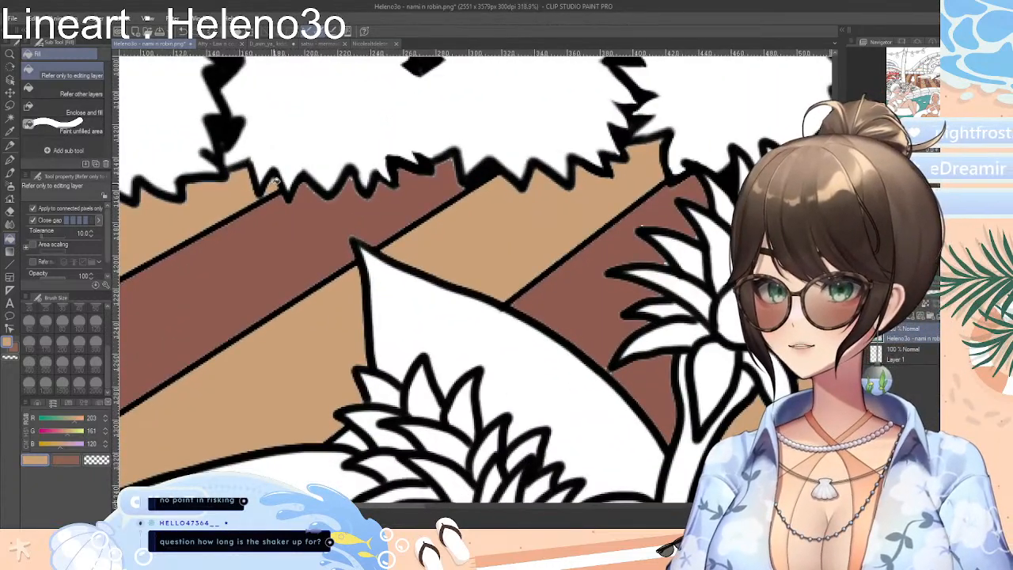
pyautogui.scroll(1, 300, 189)
pyautogui.scroll(-14, 303, 192)
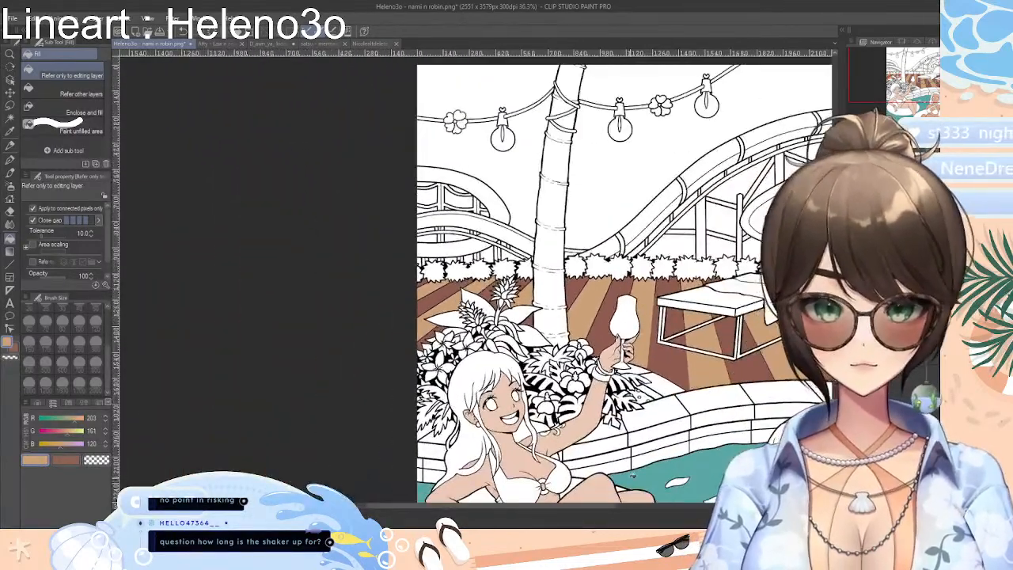
pyautogui.moveTo(607, 510); pyautogui.dragTo(662, 515)
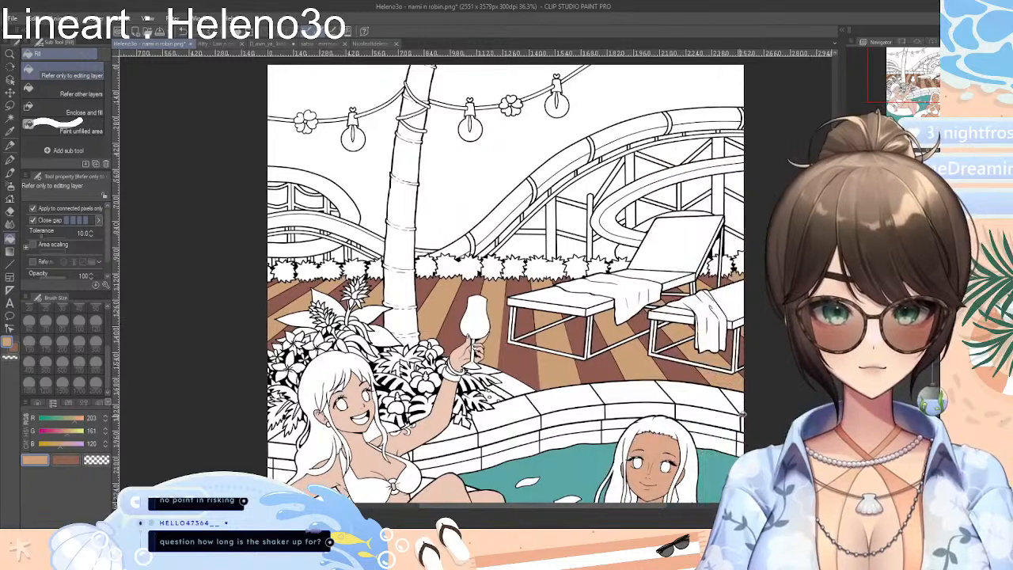
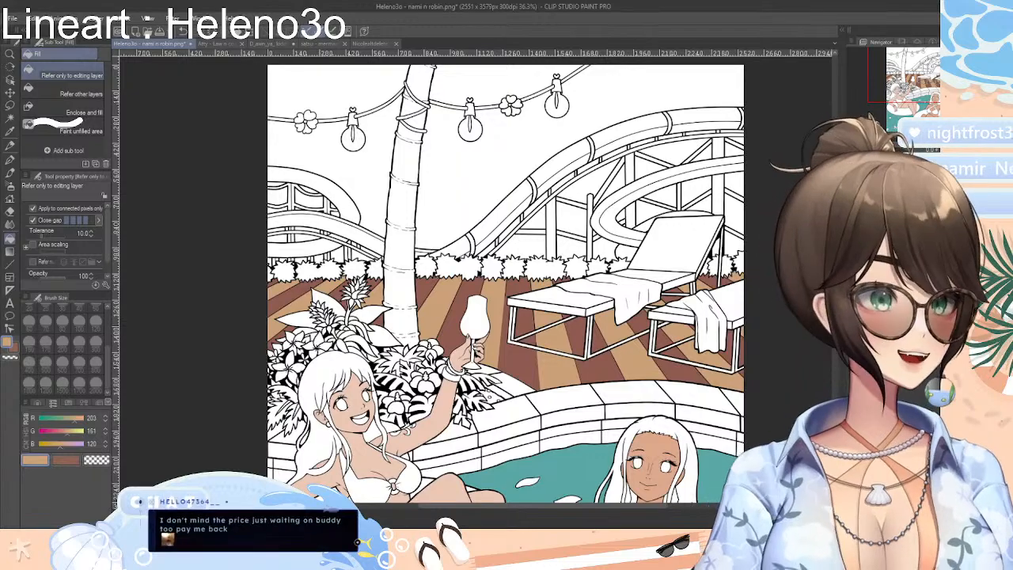
# Pick a saturated orange and fill both cups of the orange-ringed bikini top on the woman raising the glass
pyautogui.scroll(-5, 757, 193)
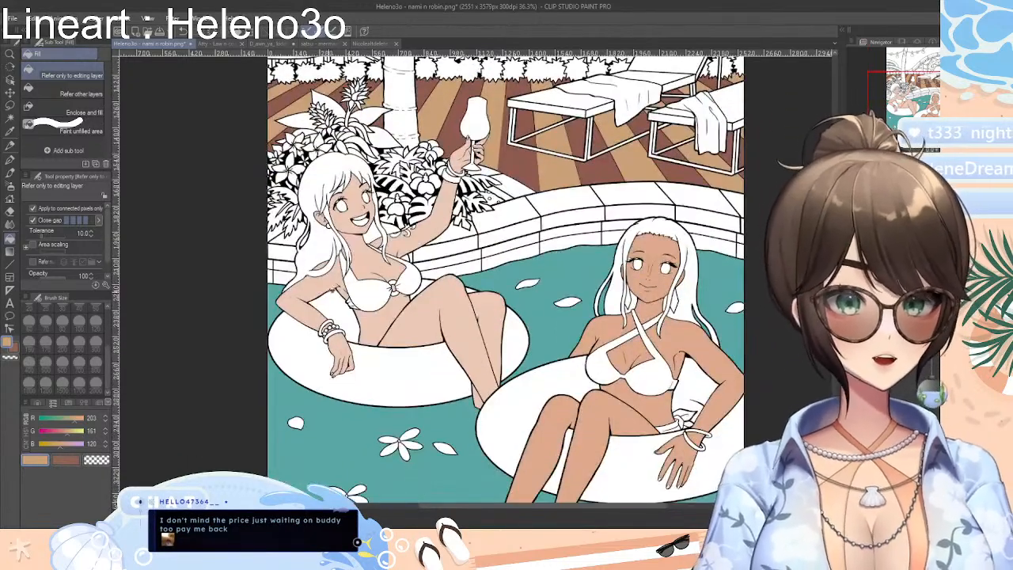
pyautogui.click(37, 404)
pyautogui.moveTo(41, 435)
pyautogui.mouseDown()
pyautogui.moveTo(82, 454)
pyautogui.moveTo(41, 432)
pyautogui.mouseUp()
pyautogui.moveTo(80, 447); pyautogui.dragTo(83, 443)
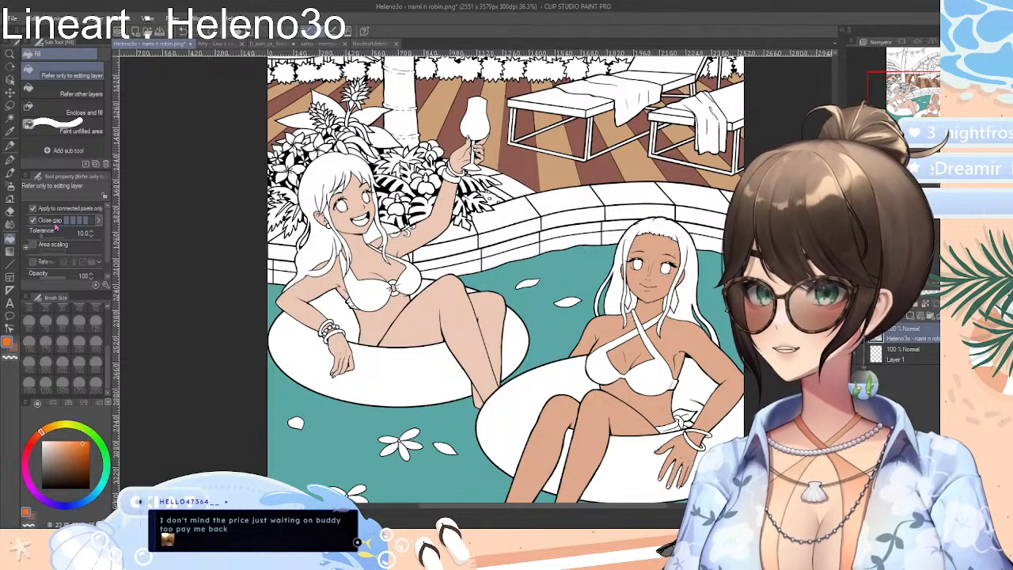
pyautogui.click(376, 289)
pyautogui.click(419, 276)
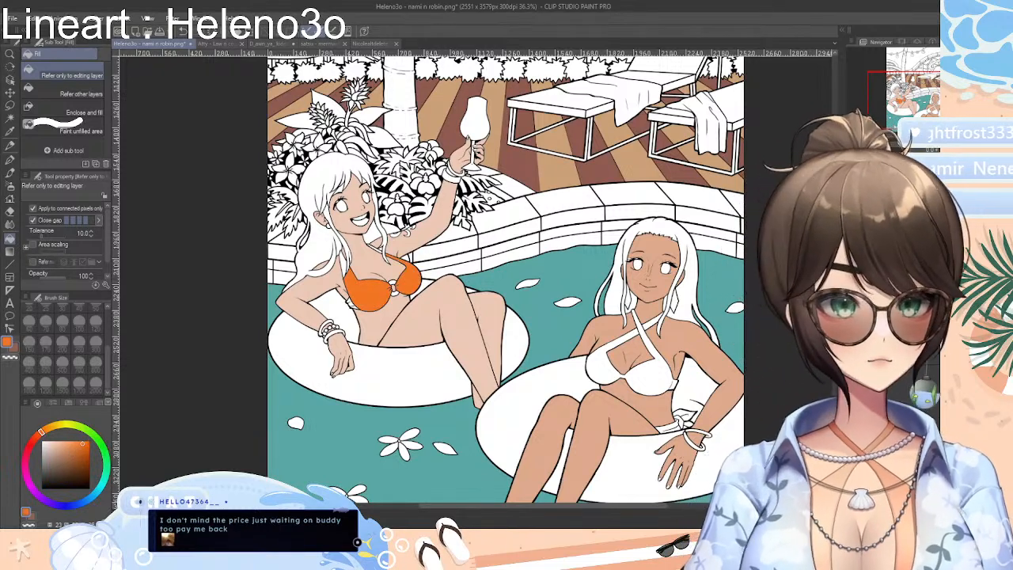
# Fill the remaining strap and side-tie gaps of the same bikini top with the orange
pyautogui.scroll(6, 475, 279)
pyautogui.scroll(-3, 475, 279)
pyautogui.scroll(2, 475, 280)
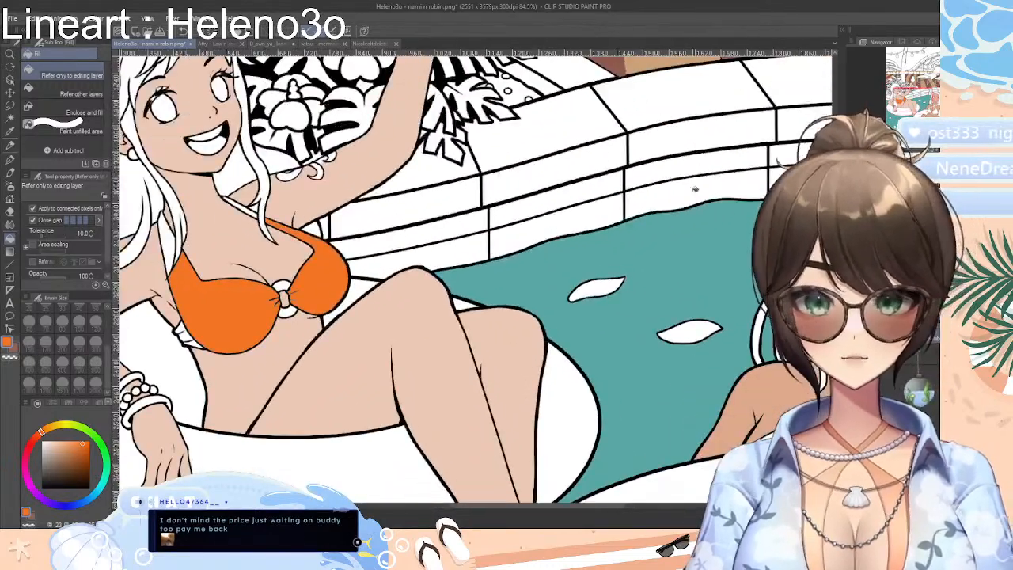
pyautogui.click(172, 237)
pyautogui.click(185, 335)
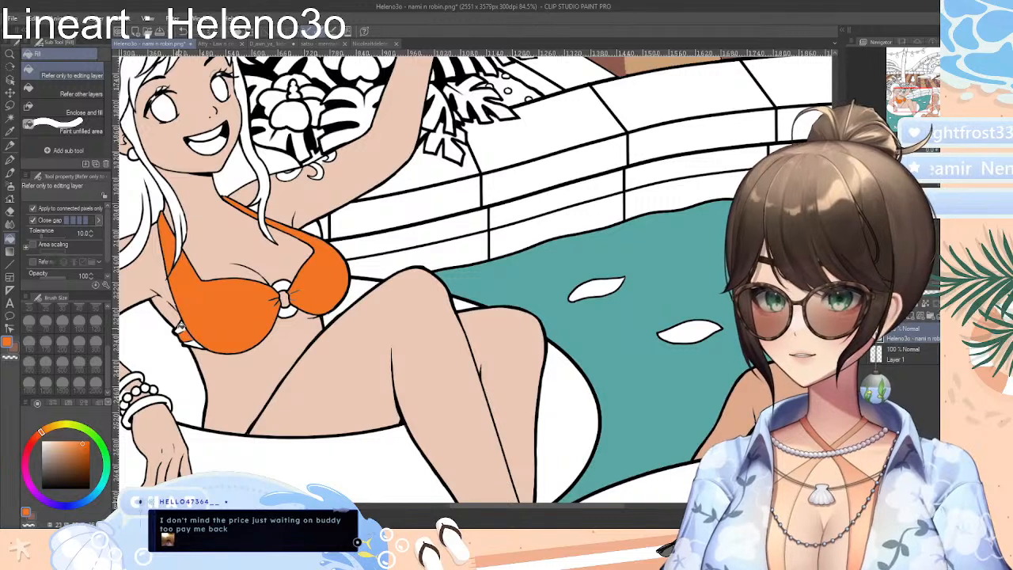
pyautogui.click(182, 326)
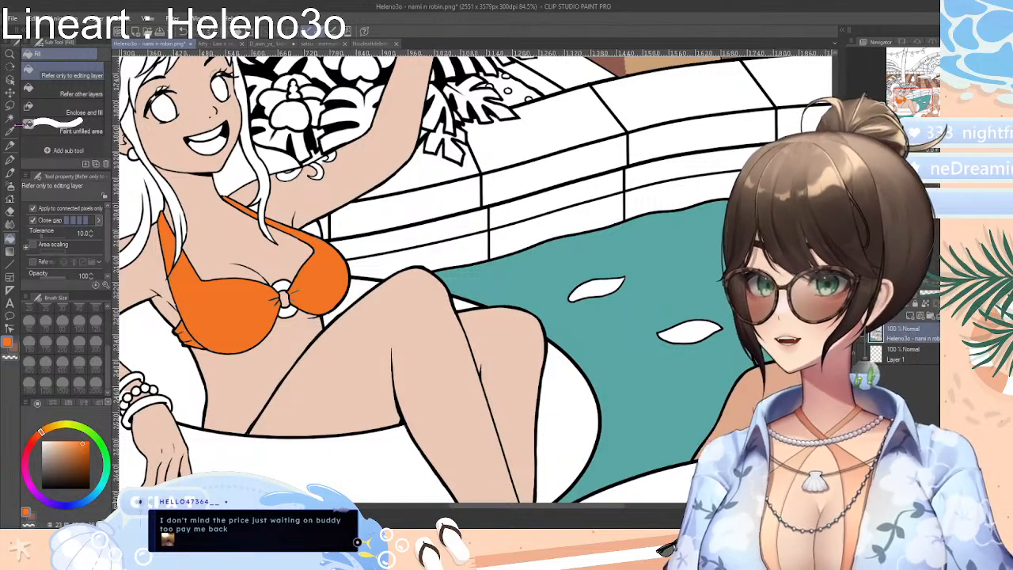
# Select the orange cups, straps and side tie of the bikini top with Auto select, referring to all layers
pyautogui.click(10, 117)
pyautogui.click(212, 319)
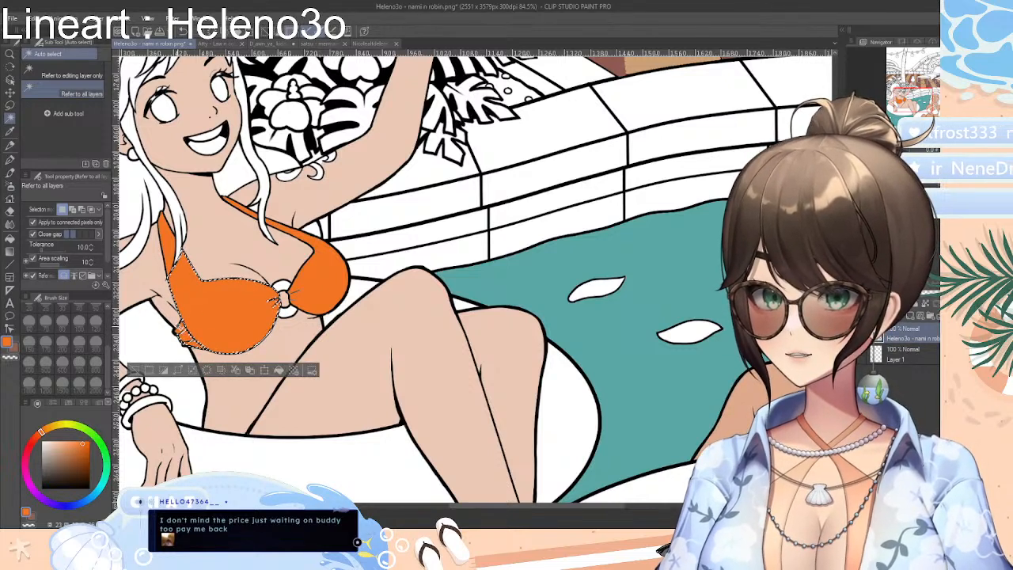
pyautogui.keyDown('shift'); pyautogui.click(168, 250); pyautogui.keyUp('shift')
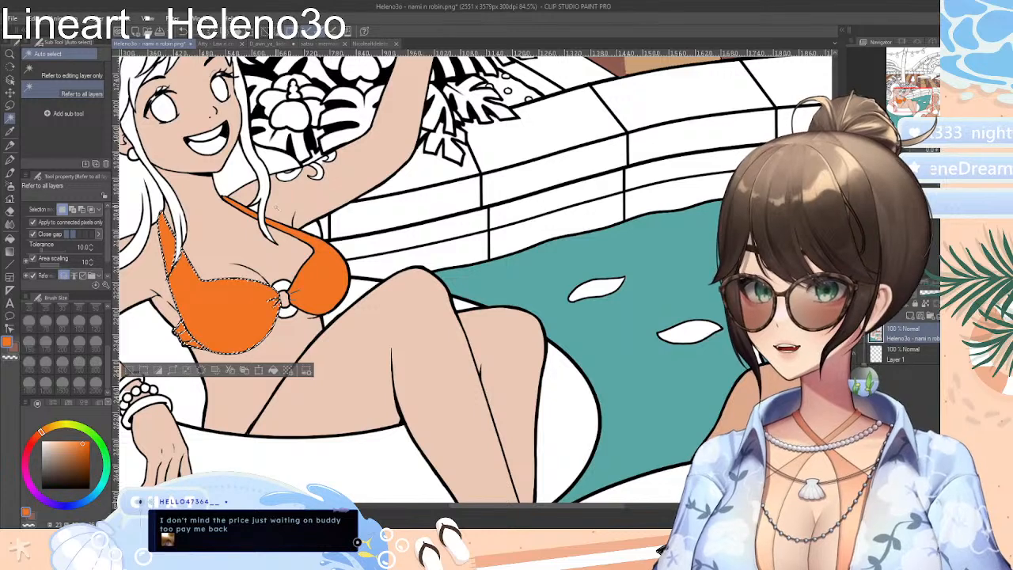
pyautogui.keyDown('shift'); pyautogui.click(241, 208); pyautogui.keyUp('shift')
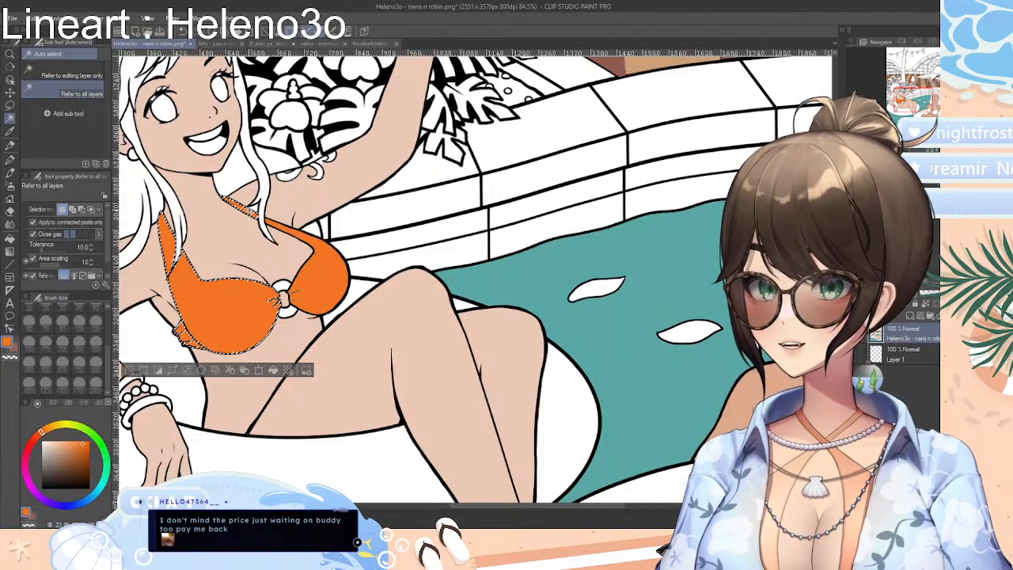
pyautogui.keyDown('shift'); pyautogui.click(323, 273); pyautogui.keyUp('shift')
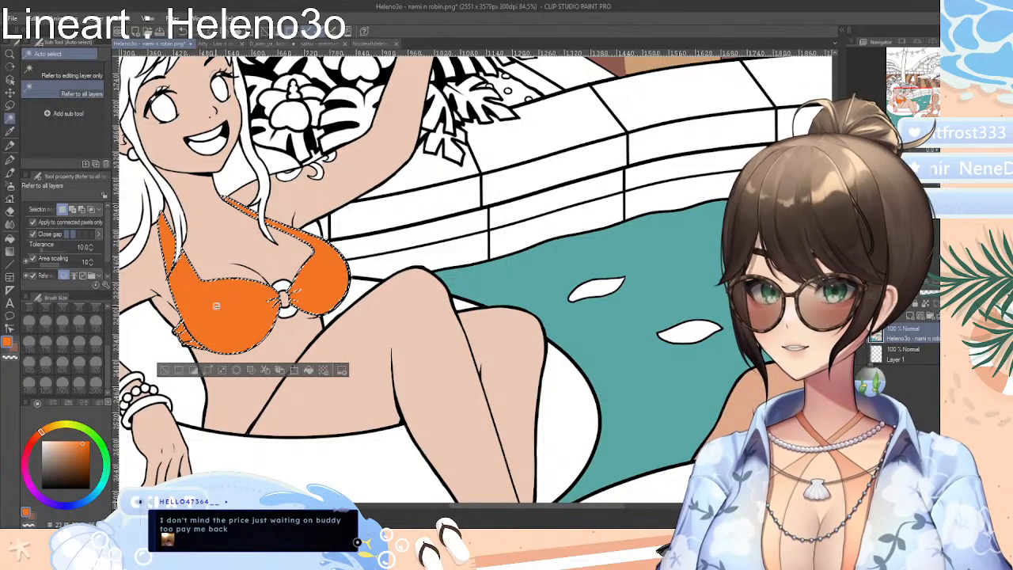
# Try the Sunset gradient across the selected bikini top in several directions, finishing diagonally, and deselect
pyautogui.click(10, 251)
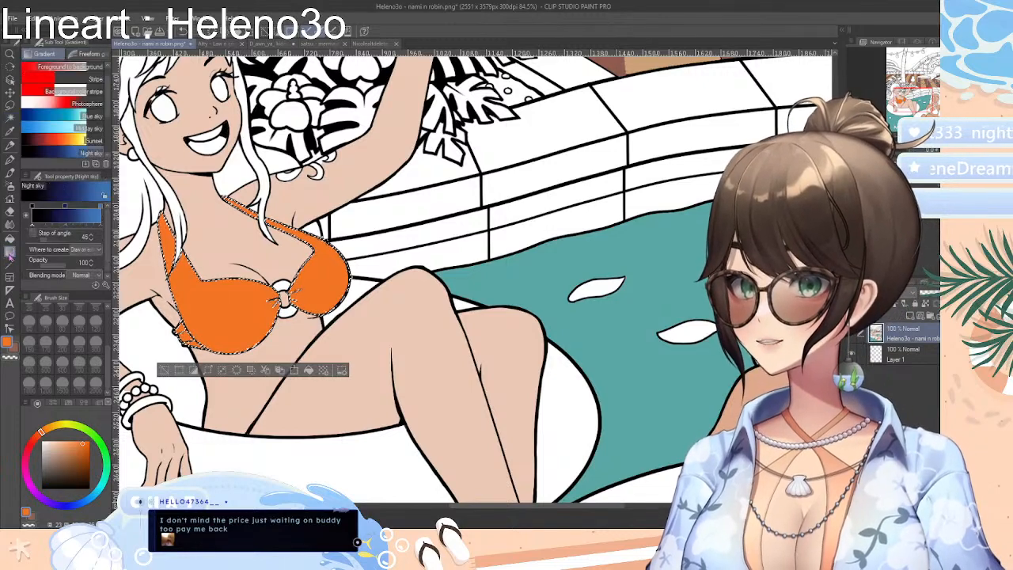
pyautogui.click(55, 140)
pyautogui.moveTo(170, 212); pyautogui.dragTo(436, 348)
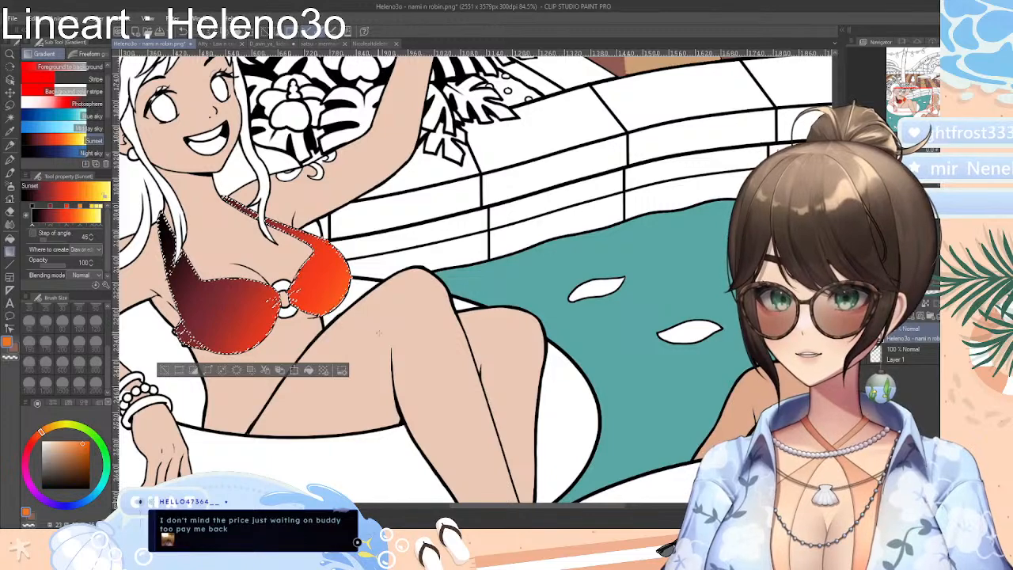
pyautogui.moveTo(364, 309); pyautogui.dragTo(450, 308)
pyautogui.moveTo(450, 307); pyautogui.dragTo(151, 212)
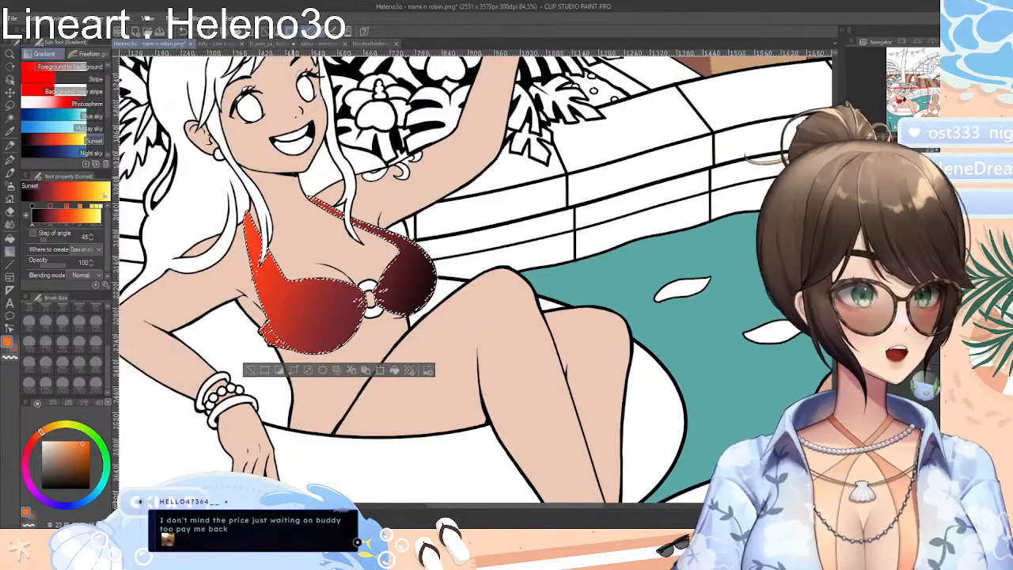
pyautogui.moveTo(271, 191); pyautogui.dragTo(410, 352)
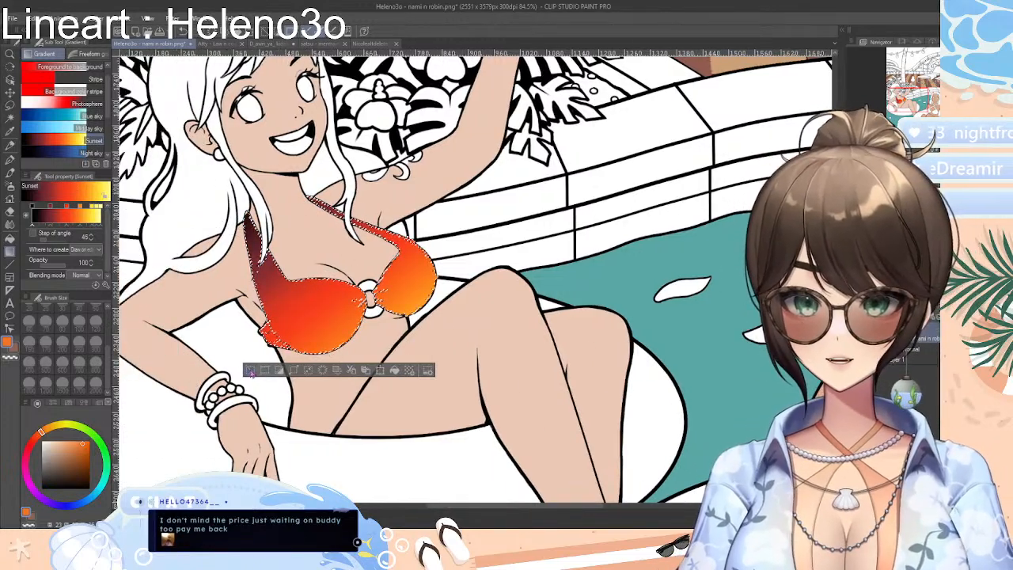
pyautogui.hotkey('ctrl', 'd')
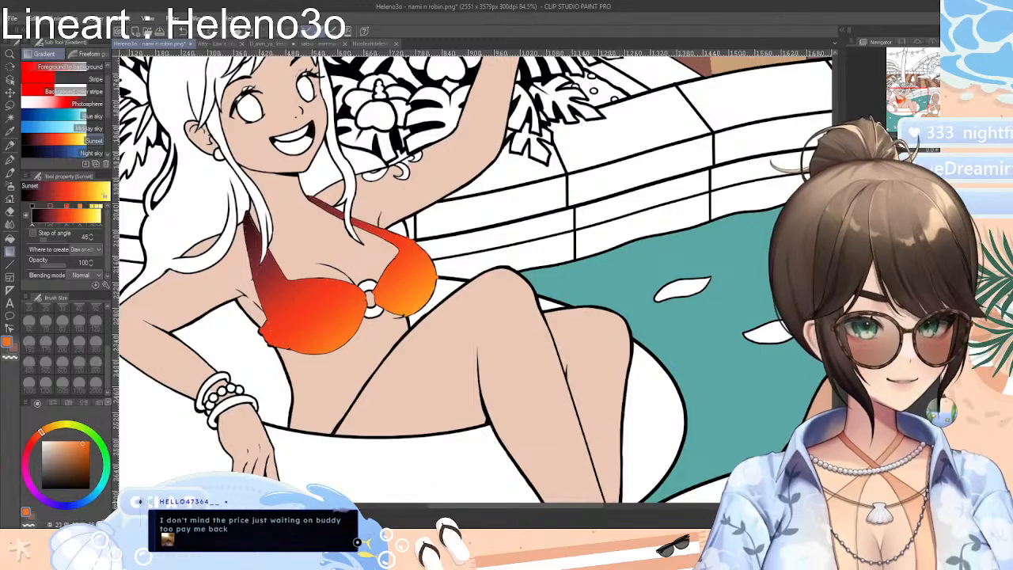
# Undo the gradient on the bikini top, check the layer's visibility and add a new layer above the lineart
pyautogui.hotkey('ctrl', 'z')
pyautogui.keyDown('alt'); pyautogui.click(867, 400); pyautogui.keyUp('alt')
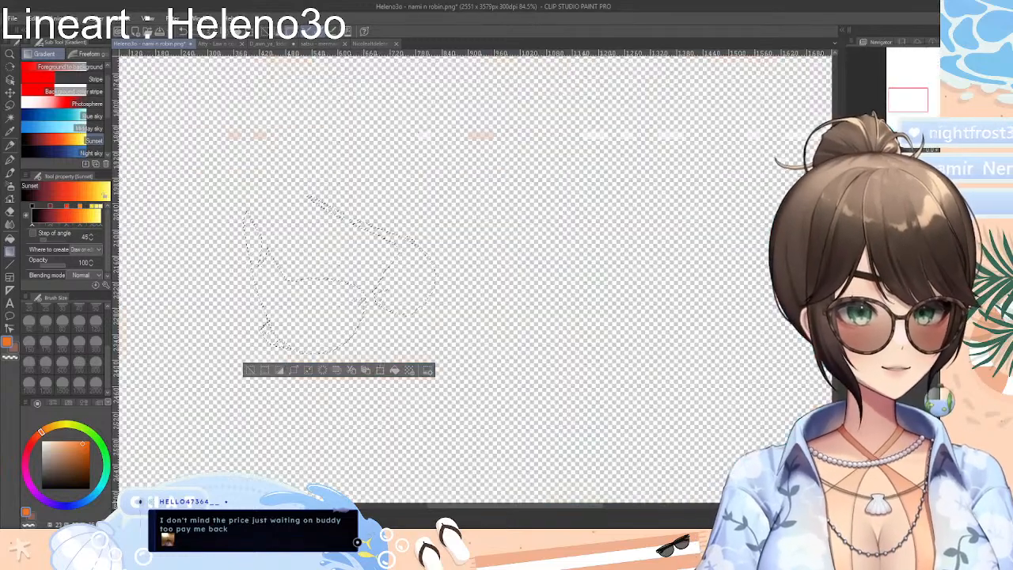
pyautogui.keyDown('alt'); pyautogui.click(867, 400); pyautogui.keyUp('alt')
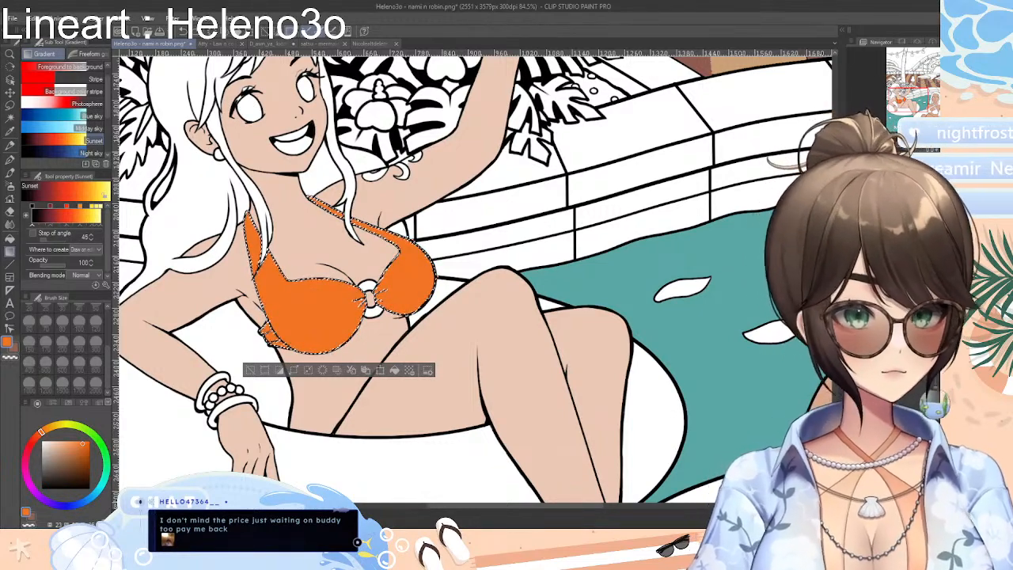
pyautogui.keyDown('alt'); pyautogui.click(859, 400); pyautogui.keyUp('alt')
pyautogui.keyDown('alt'); pyautogui.click(859, 400); pyautogui.keyUp('alt')
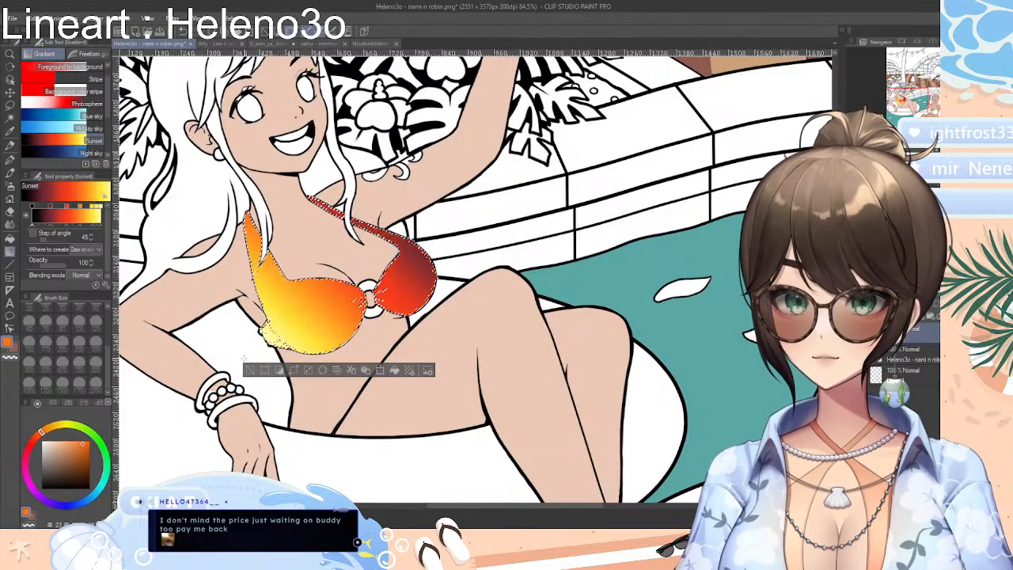
# Try the Sunset gradient across the bikini top on the new layer, deselect, and compare it with the flat orange
pyautogui.moveTo(190, 225); pyautogui.dragTo(571, 314)
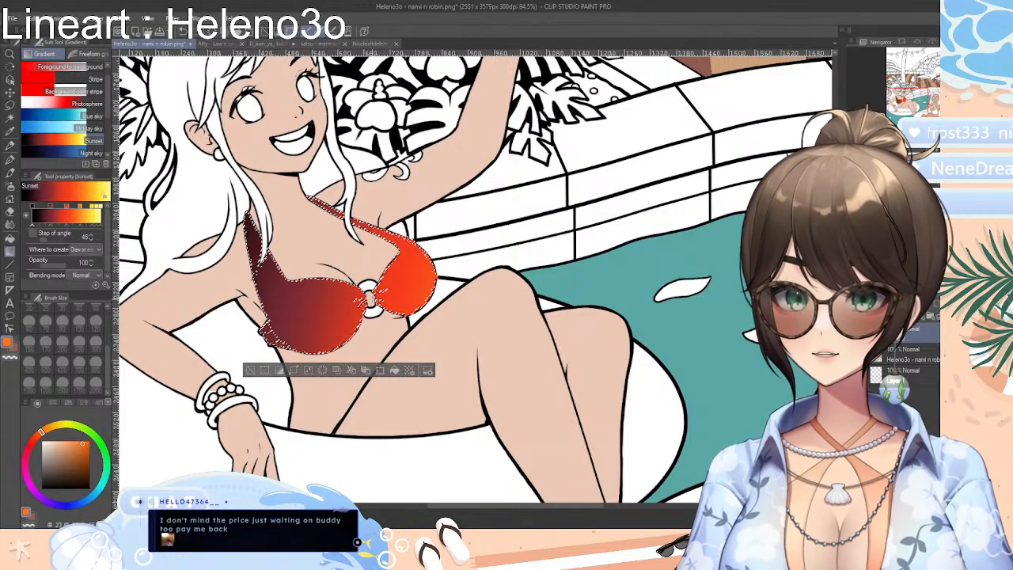
pyautogui.click(249, 370)
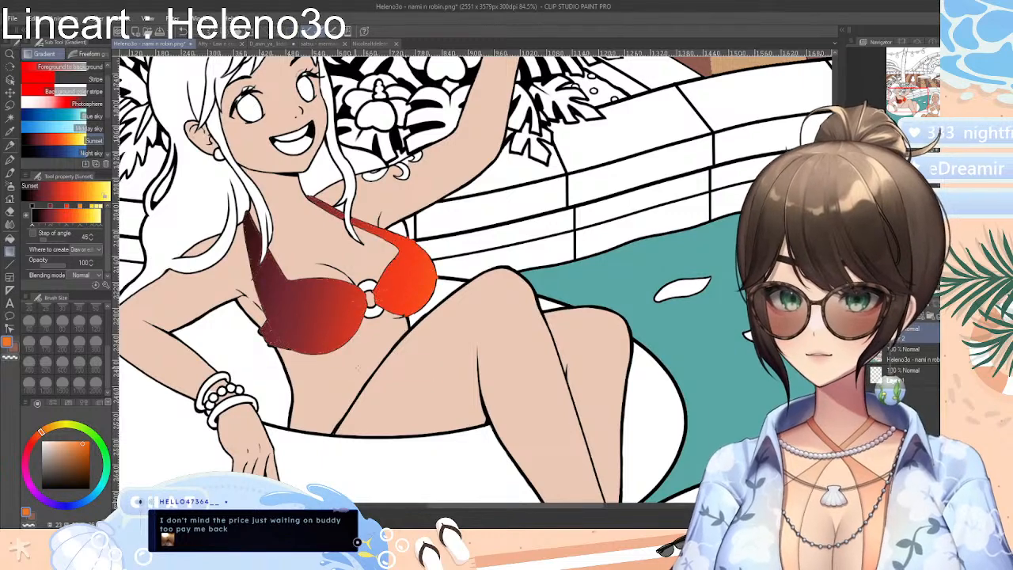
pyautogui.hotkey('ctrl', 'z')
pyautogui.hotkey('ctrl', 'z')
pyautogui.hotkey('ctrl', 'z')
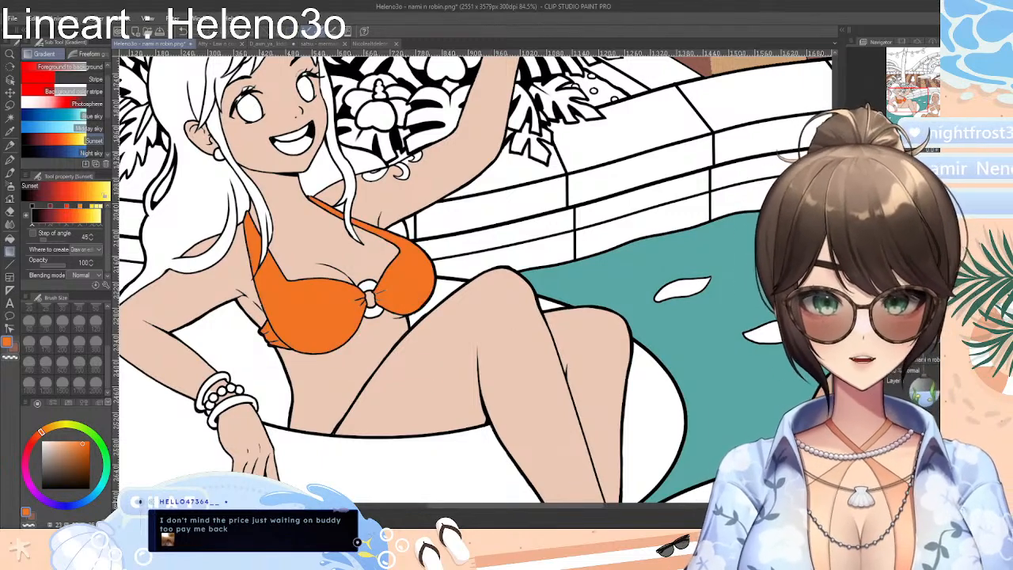
pyautogui.hotkey('ctrl', 'y')
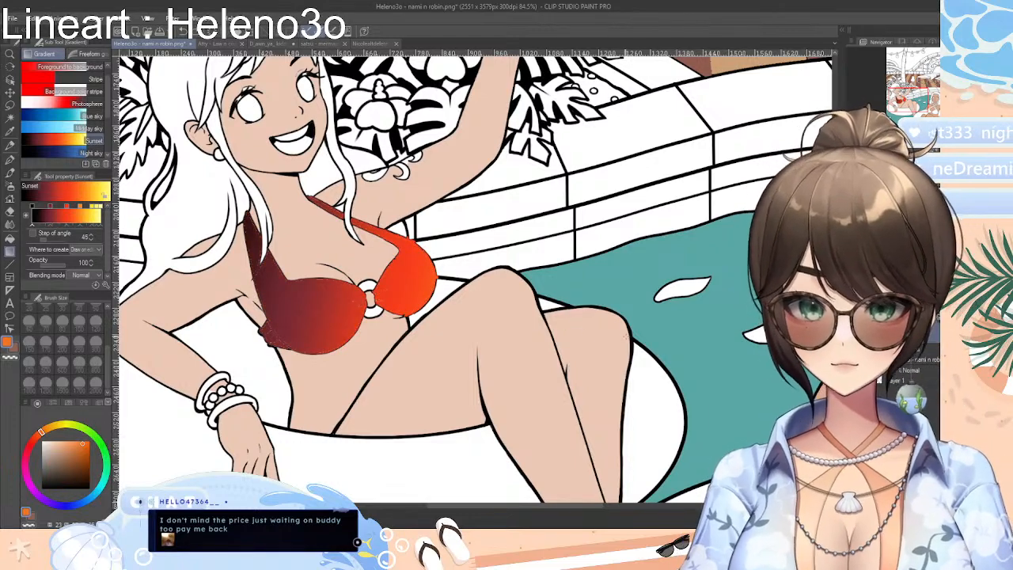
# Retry the bikini top's Sunset gradient on Layer 2, deselect, and undo it back to the flat orange
pyautogui.keyDown('ctrl'); pyautogui.click(876, 339); pyautogui.keyUp('ctrl')
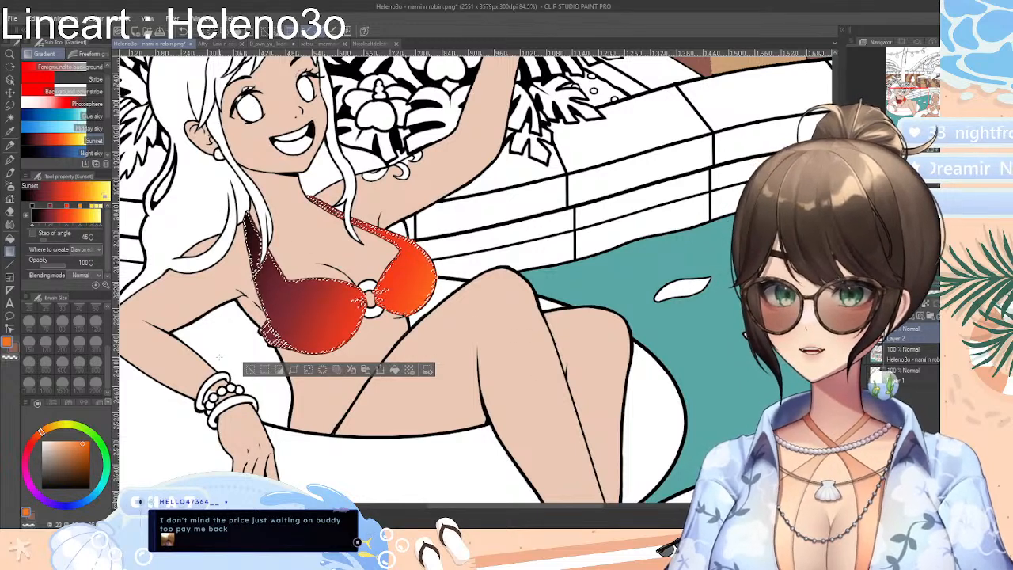
pyautogui.click(249, 370)
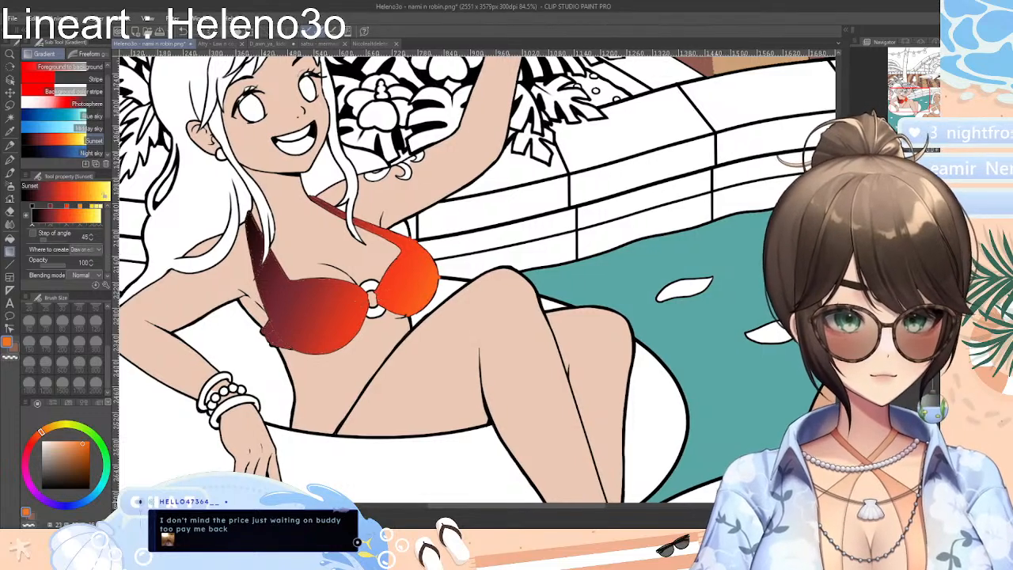
pyautogui.hotkey('ctrl', 'z')
pyautogui.hotkey('ctrl', 'y')
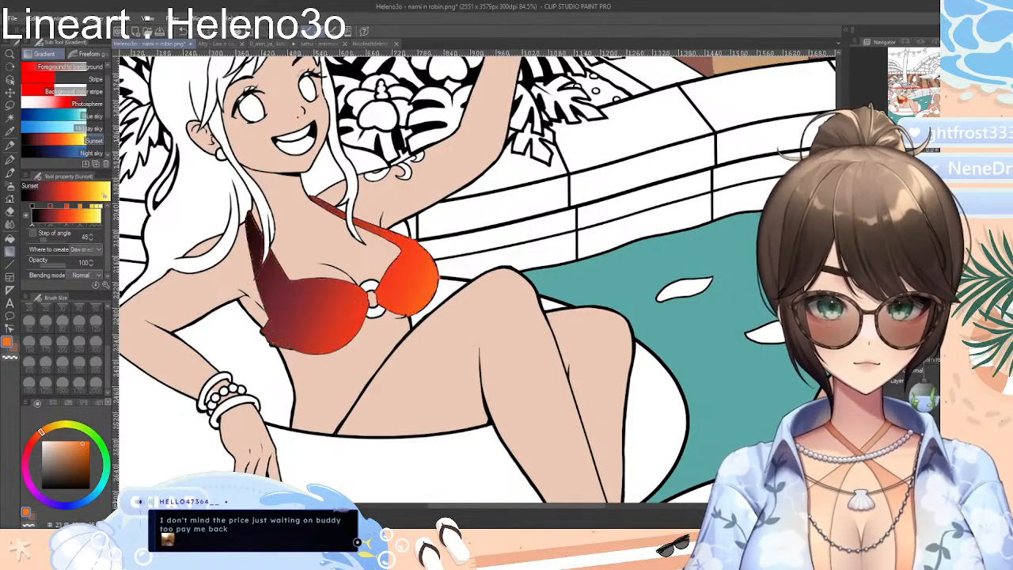
pyautogui.hotkey('ctrl', 'z')
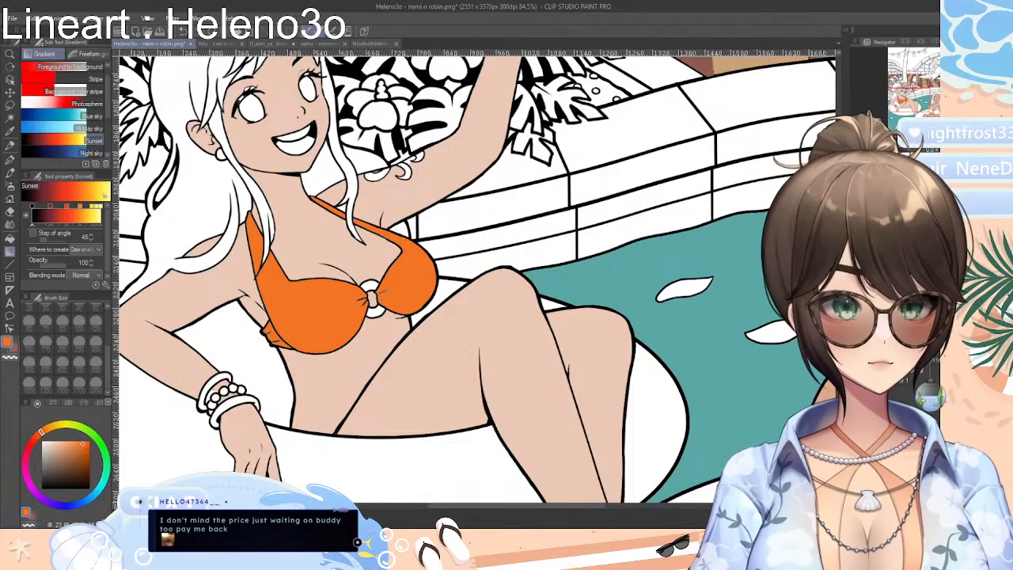
# Auto-select only the larger orange cup beside the bent arm and shrink the selection inside its outline
pyautogui.moveTo(641, 296); pyautogui.dragTo(684, 296)
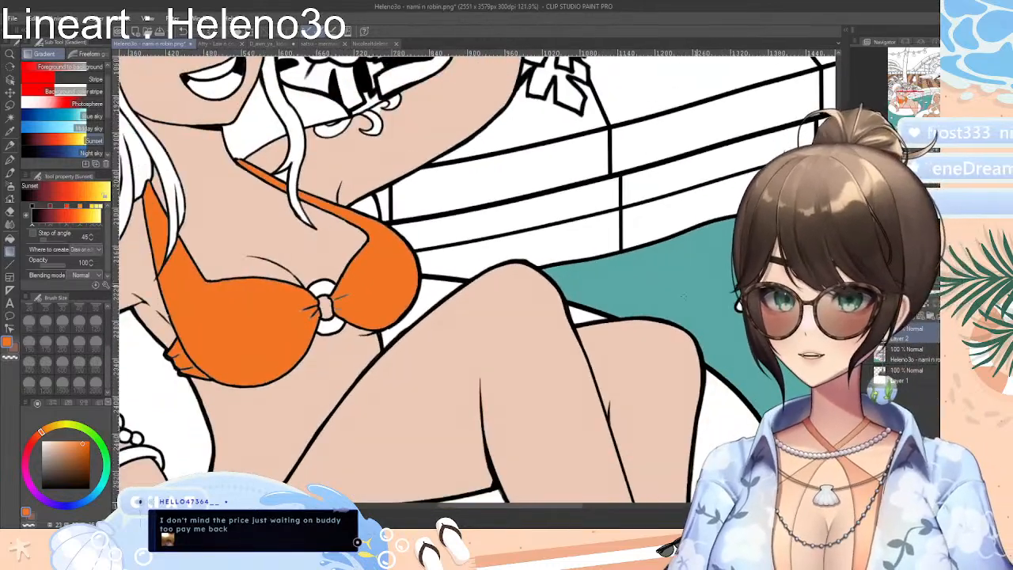
pyautogui.moveTo(572, 507); pyautogui.dragTo(532, 507)
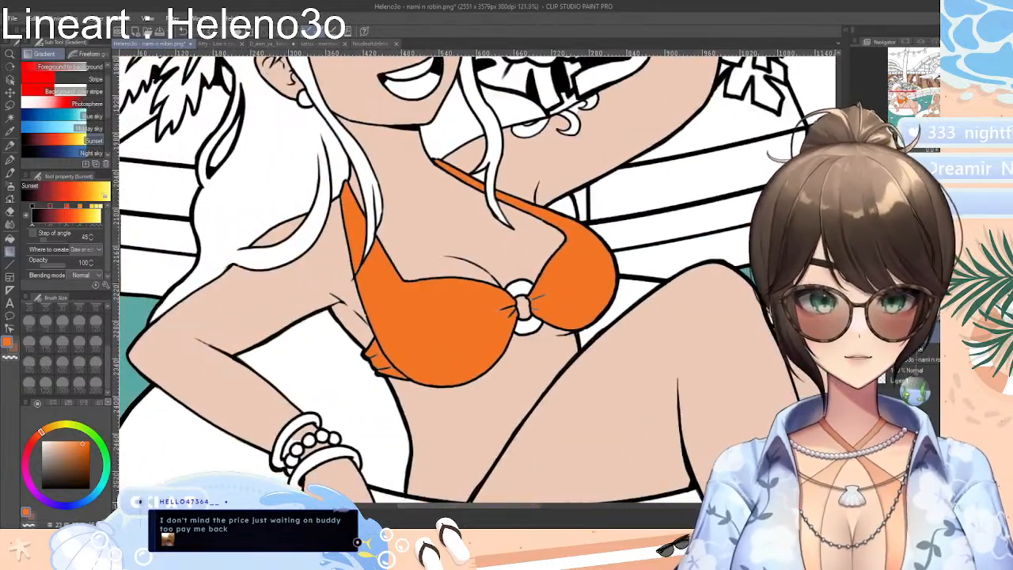
pyautogui.scroll(2, 472, 333)
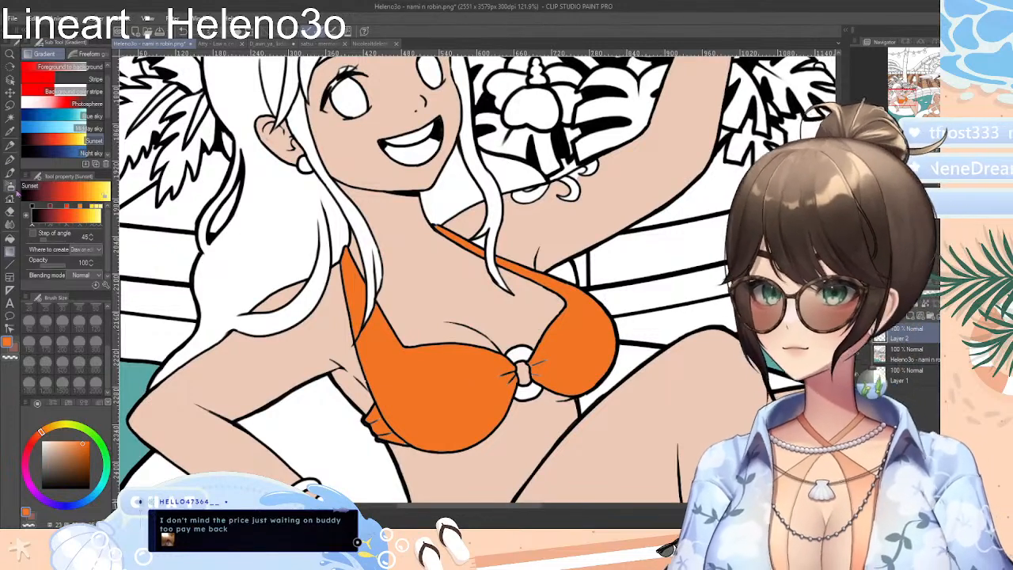
pyautogui.click(10, 120)
pyautogui.click(448, 400)
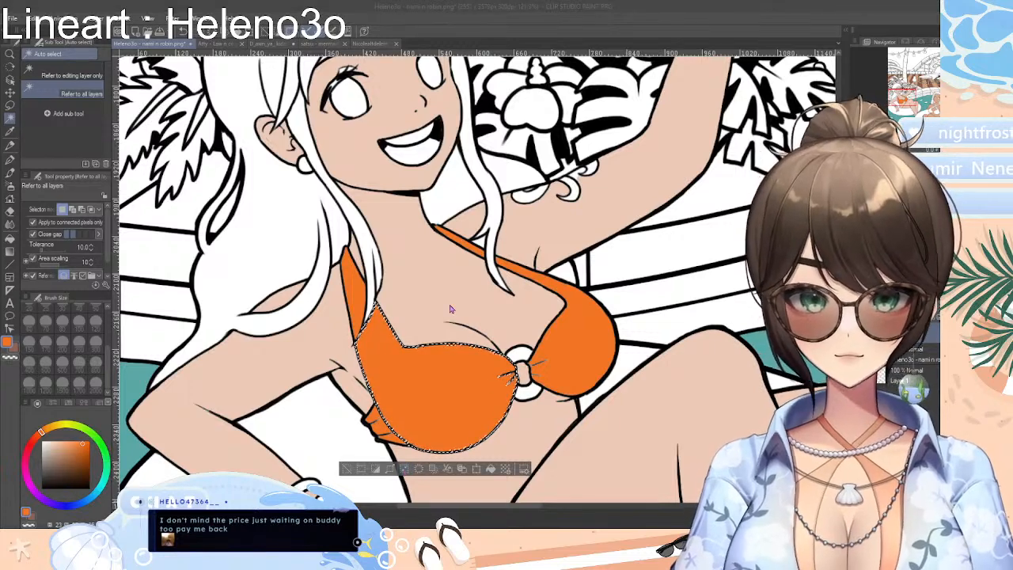
pyautogui.click(543, 332)
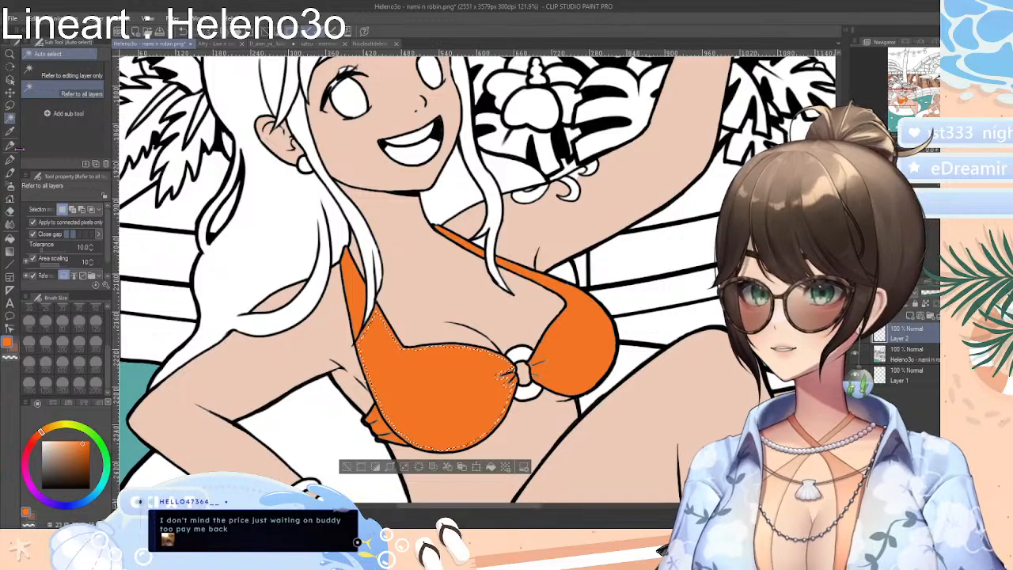
# Try the Sunset gradient diagonally inside the shrunken cup selection, deselect, and undo the gradient and selection
pyautogui.click(11, 253)
pyautogui.moveTo(365, 331); pyautogui.dragTo(554, 448)
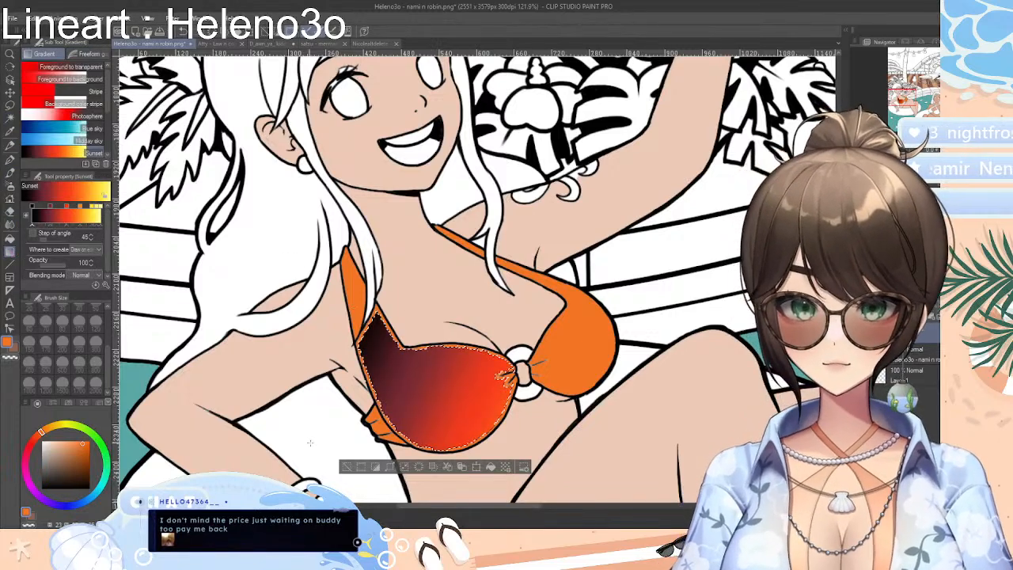
pyautogui.click(348, 468)
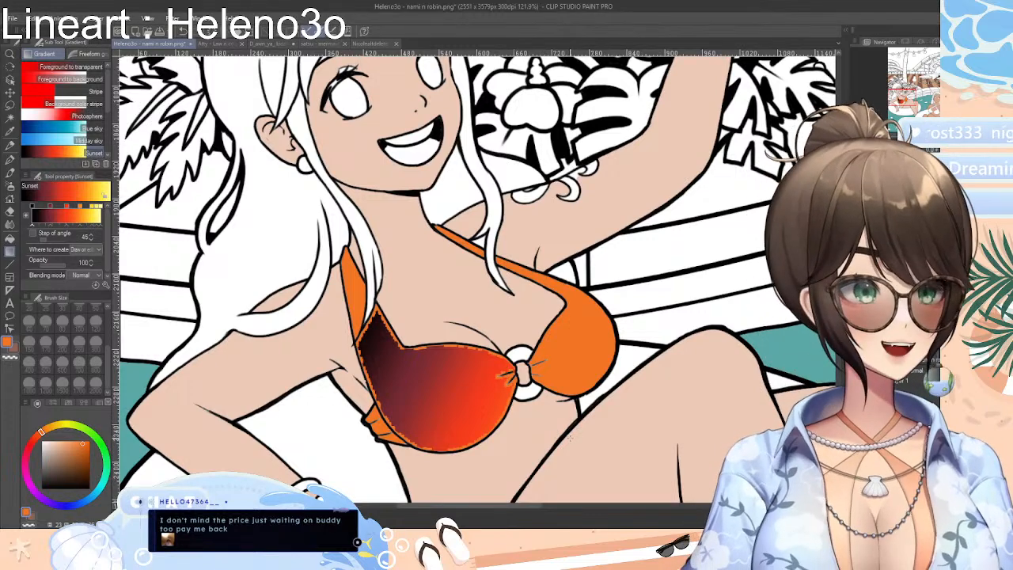
pyautogui.hotkey('ctrl', 'z')
pyautogui.hotkey('ctrl', 'z')
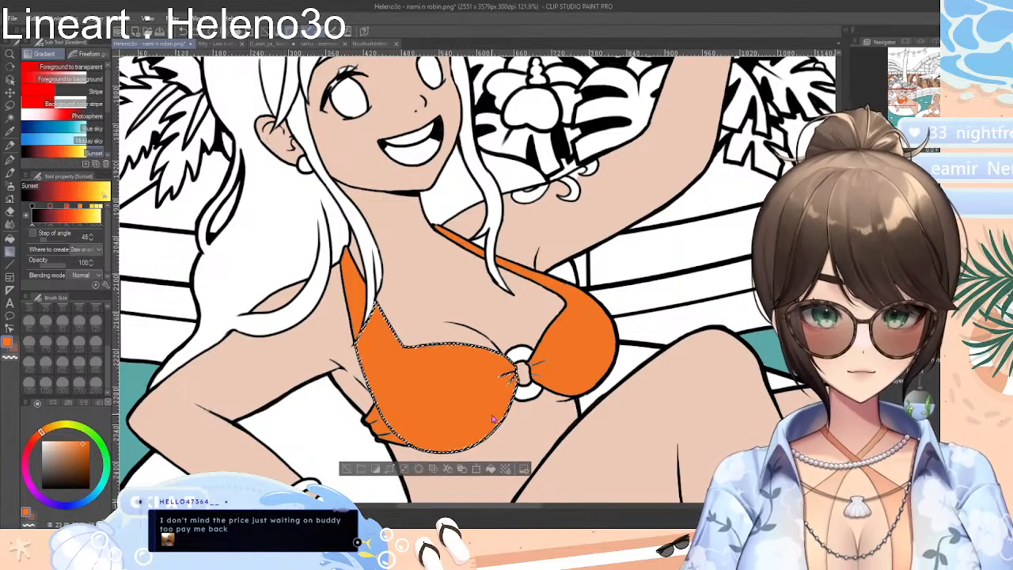
pyautogui.hotkey('ctrl', 'z')
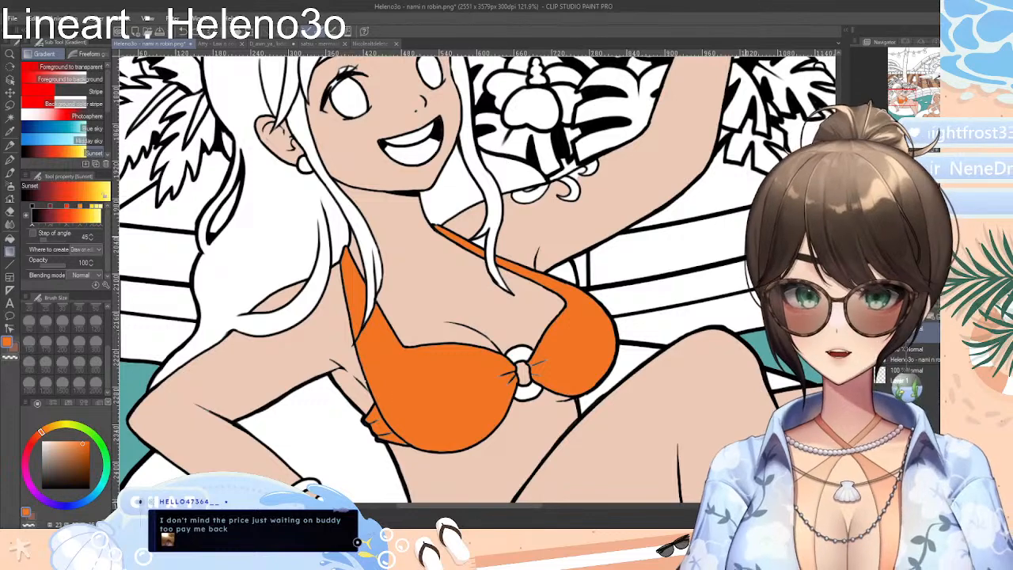
# Auto-select the orange areas of both bikini cups and the shoulder straps, referring to all layers
pyautogui.scroll(-3, 478, 280)
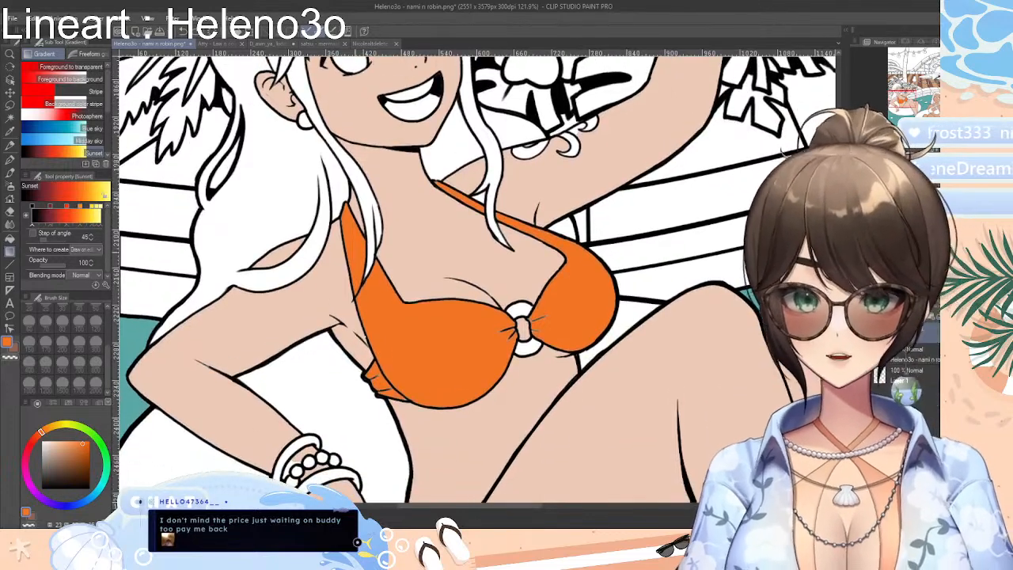
pyautogui.click(10, 119)
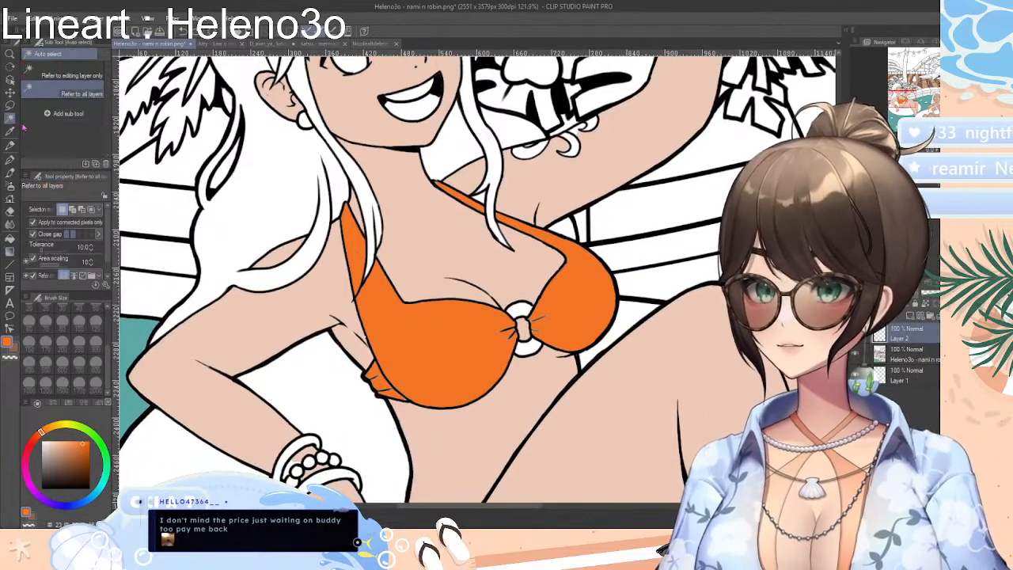
pyautogui.click(362, 273)
pyautogui.keyDown('shift'); pyautogui.click(427, 348); pyautogui.keyUp('shift')
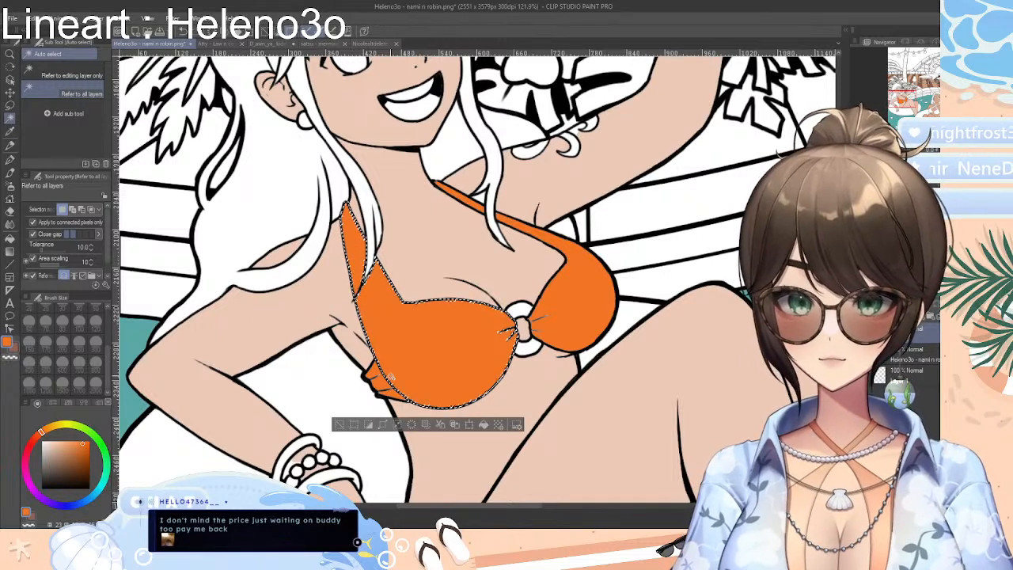
pyautogui.keyDown('shift'); pyautogui.click(599, 319); pyautogui.keyUp('shift')
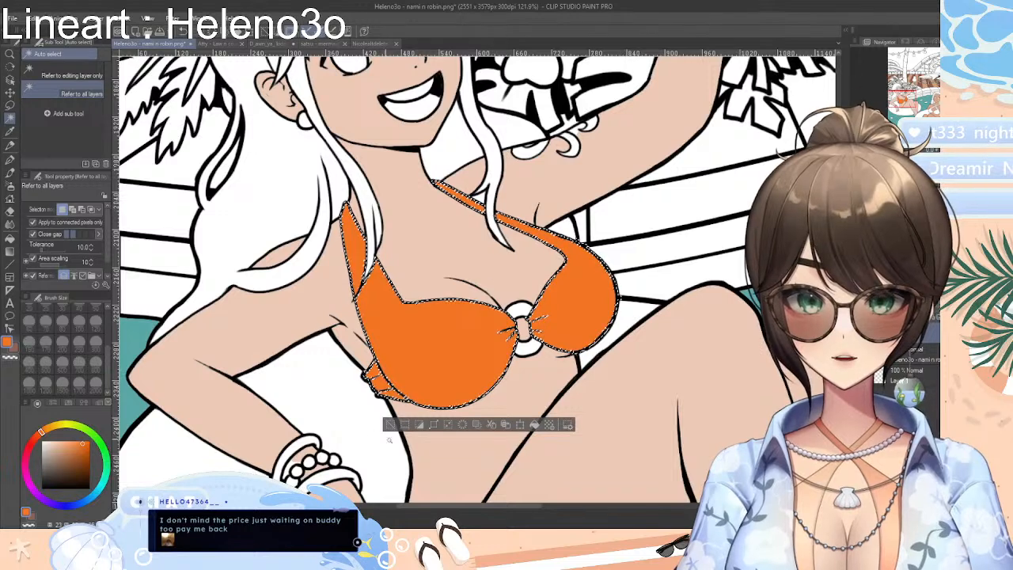
# Try shrinking the bikini selection inside the outline, and expand it back out to the lineart
pyautogui.click(449, 426)
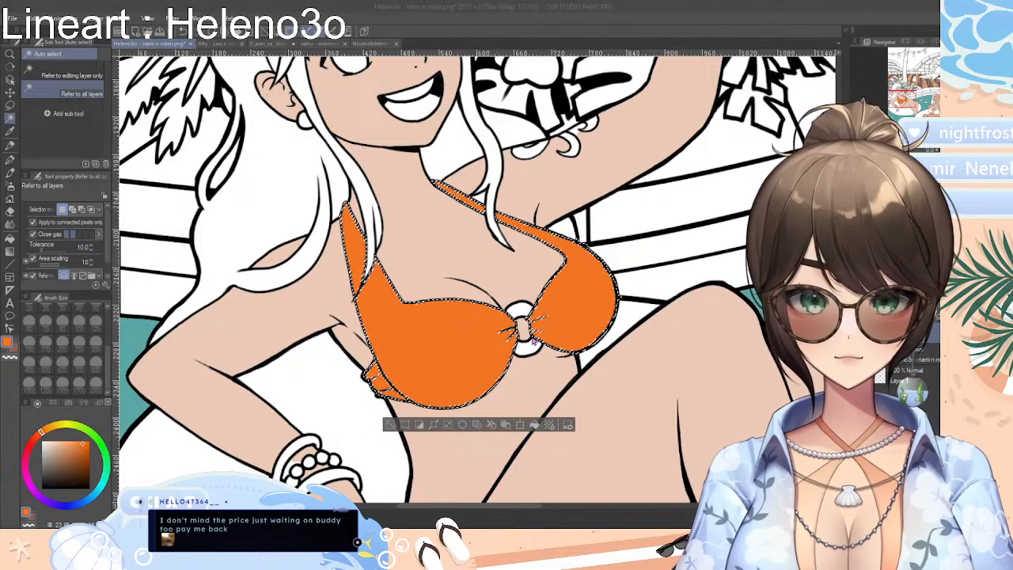
pyautogui.press('Return')
pyautogui.click(446, 426)
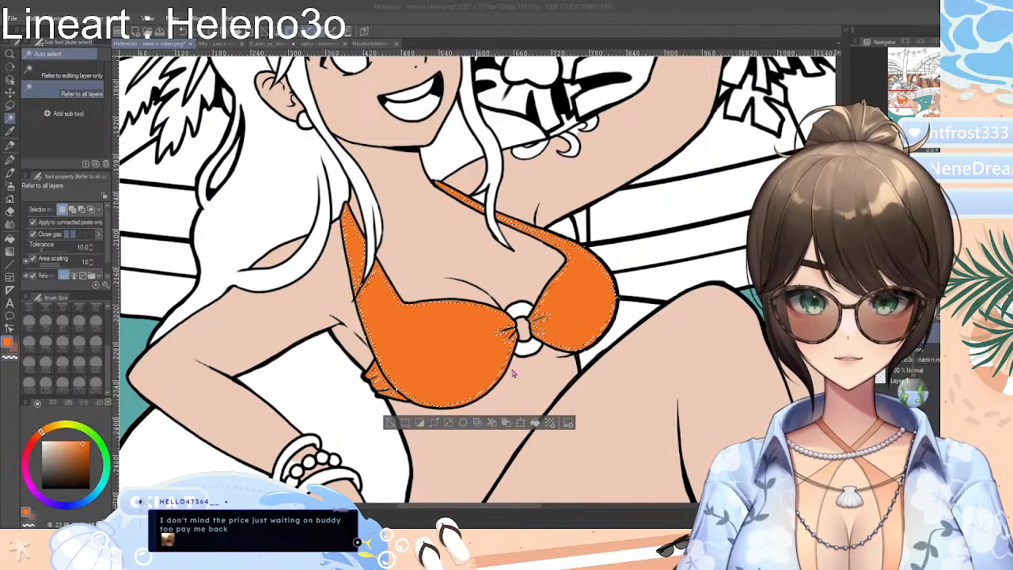
pyautogui.press('Return')
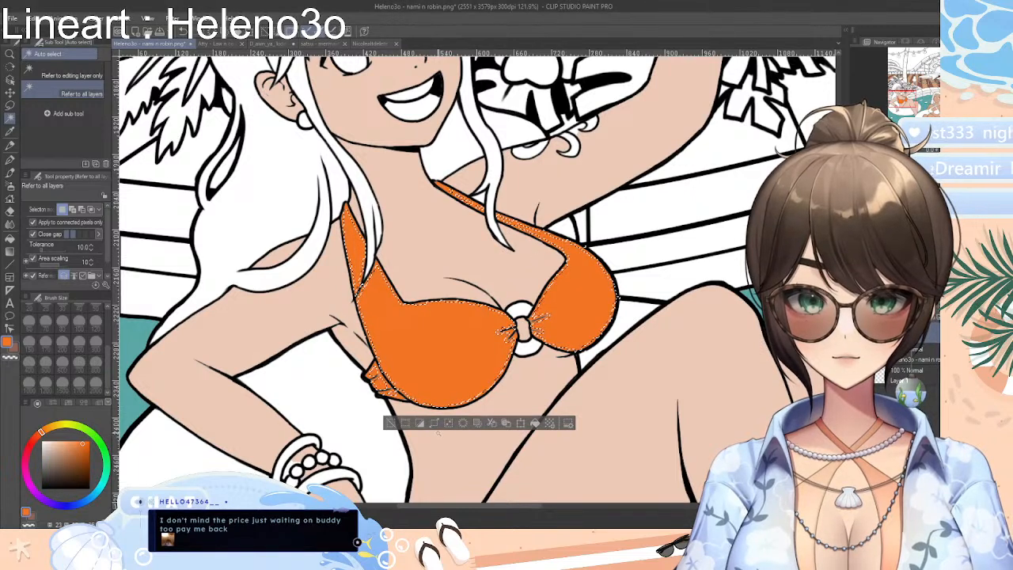
pyautogui.click(436, 425)
pyautogui.press('Return')
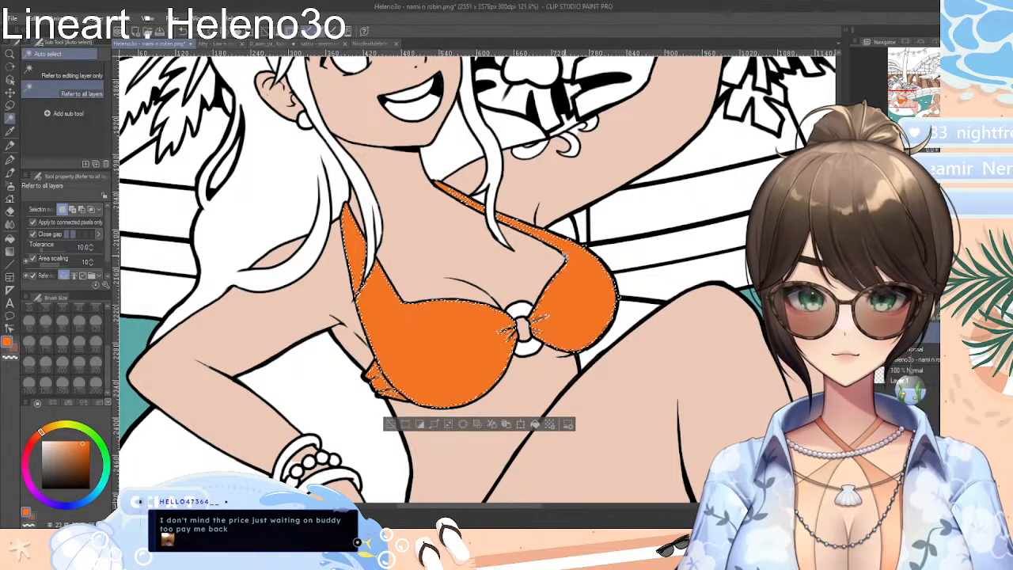
pyautogui.click(434, 428)
pyautogui.click(553, 265)
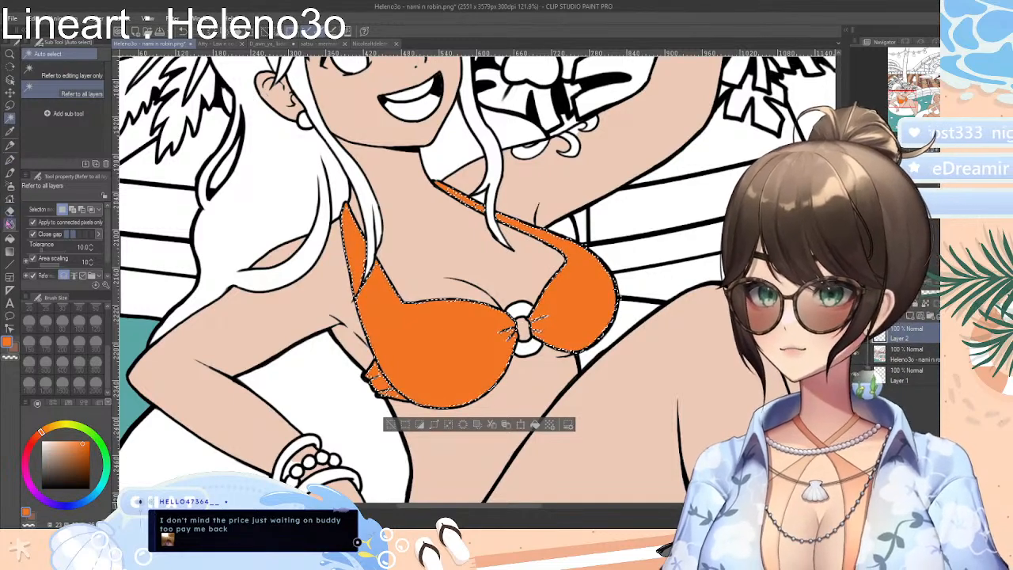
# Try the Sunset gradient diagonally across both cups in opposite directions, deselect, and undo the deselection
pyautogui.click(9, 251)
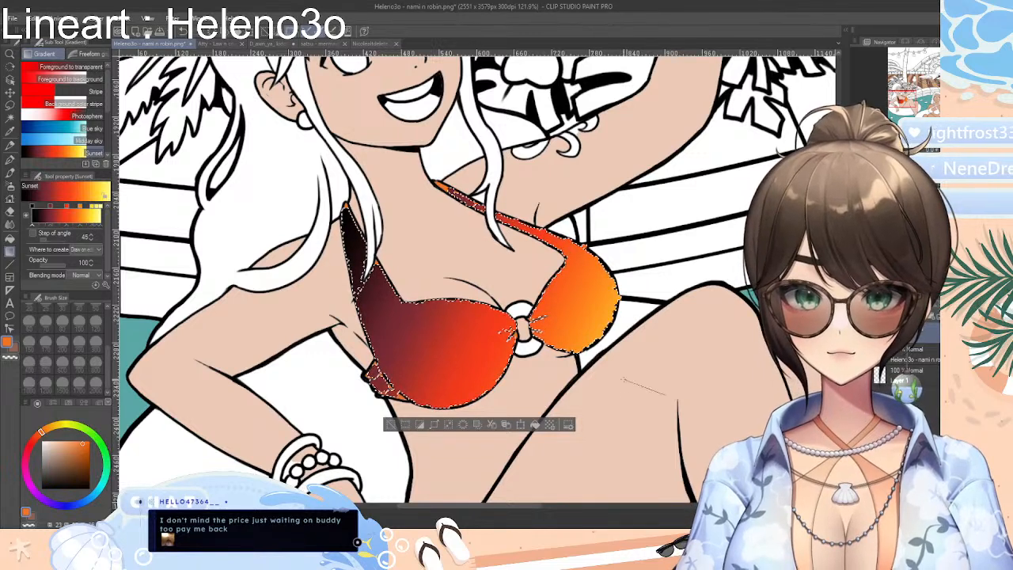
pyautogui.moveTo(623, 379); pyautogui.dragTo(323, 212)
pyautogui.click(387, 425)
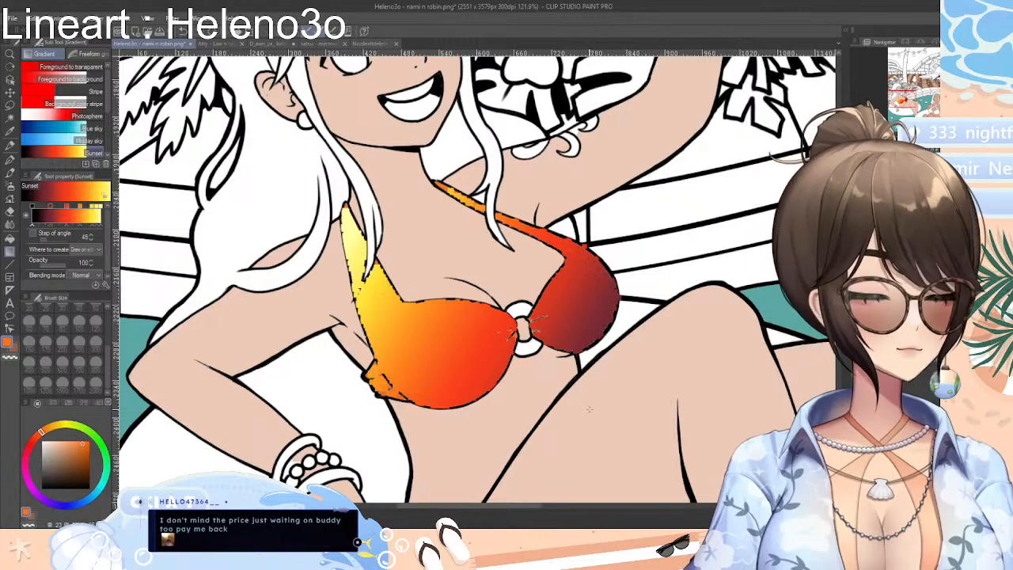
pyautogui.hotkey('ctrl', 'z')
# Resize the selection around the gradient-filled bikini top, shrinking its edge inside the outline
pyautogui.click(436, 426)
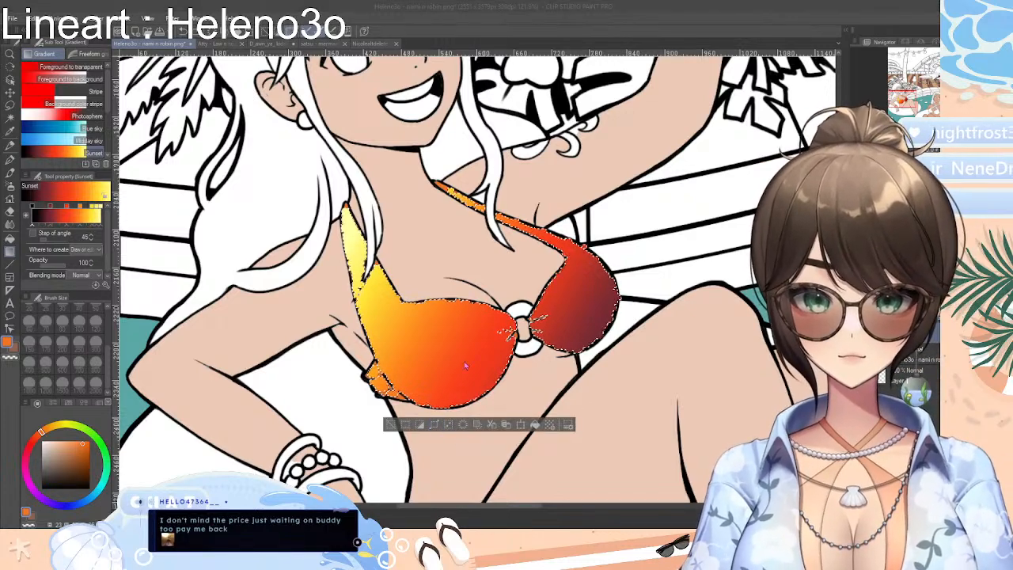
pyautogui.press('Return')
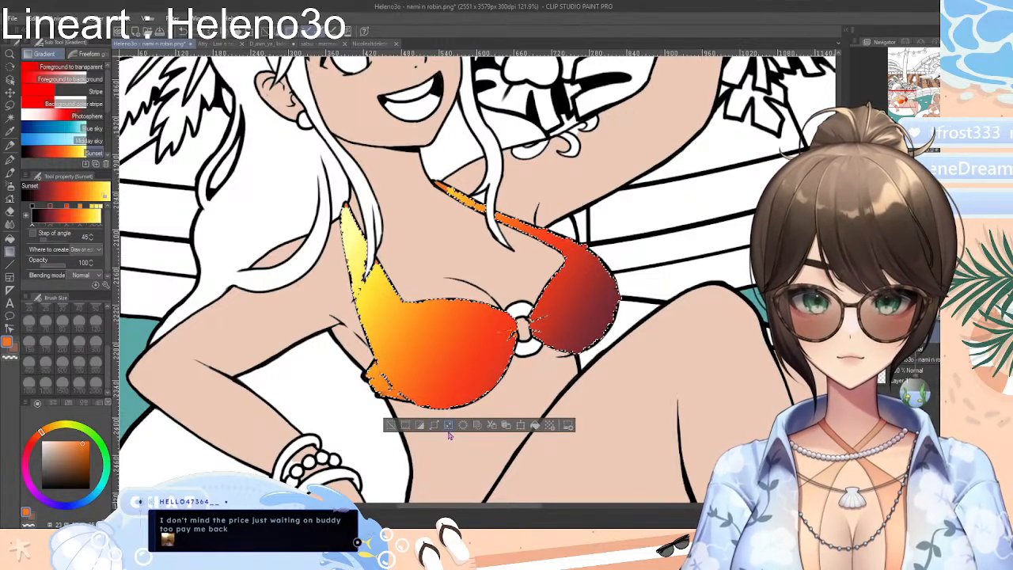
pyautogui.click(448, 427)
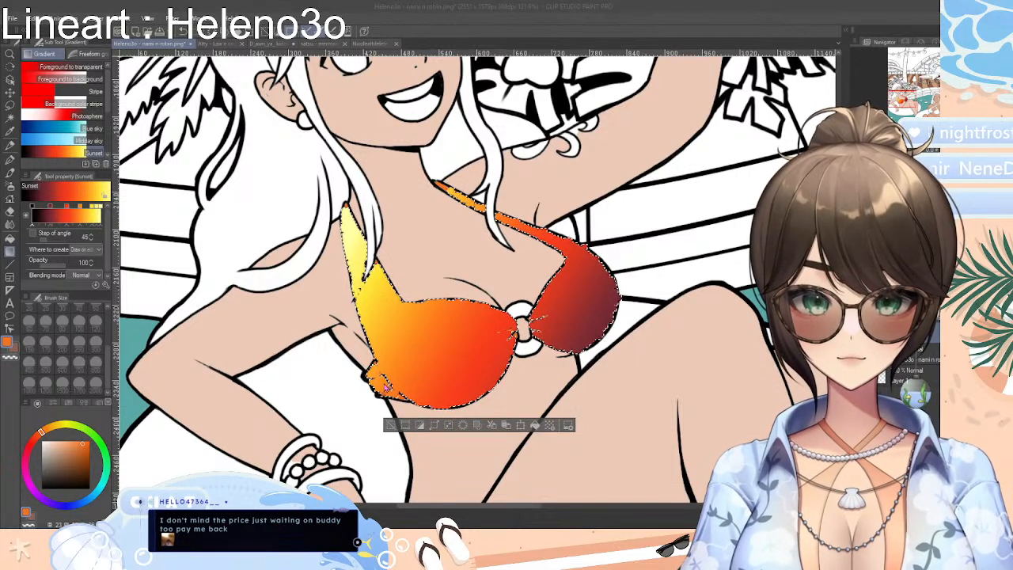
pyautogui.press('Return')
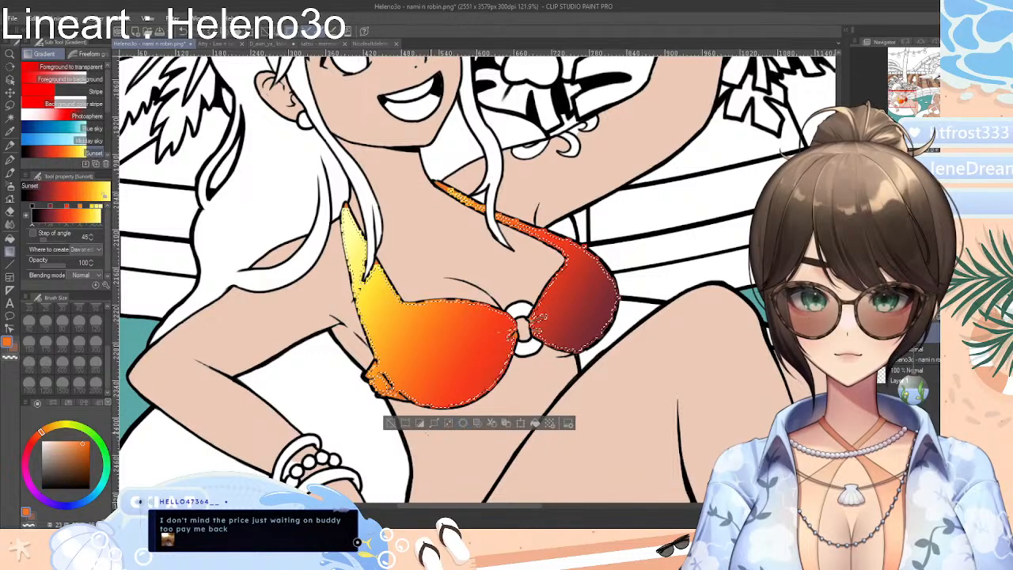
# Undo the Sunset gradient on the bikini top back to the flat orange and clear the selection
pyautogui.click(390, 425)
pyautogui.hotkey('ctrl', 'z')
pyautogui.hotkey('ctrl', 'z')
pyautogui.hotkey('ctrl', 'z')
pyautogui.hotkey('ctrl', 'z')
pyautogui.hotkey('ctrl', 'z')
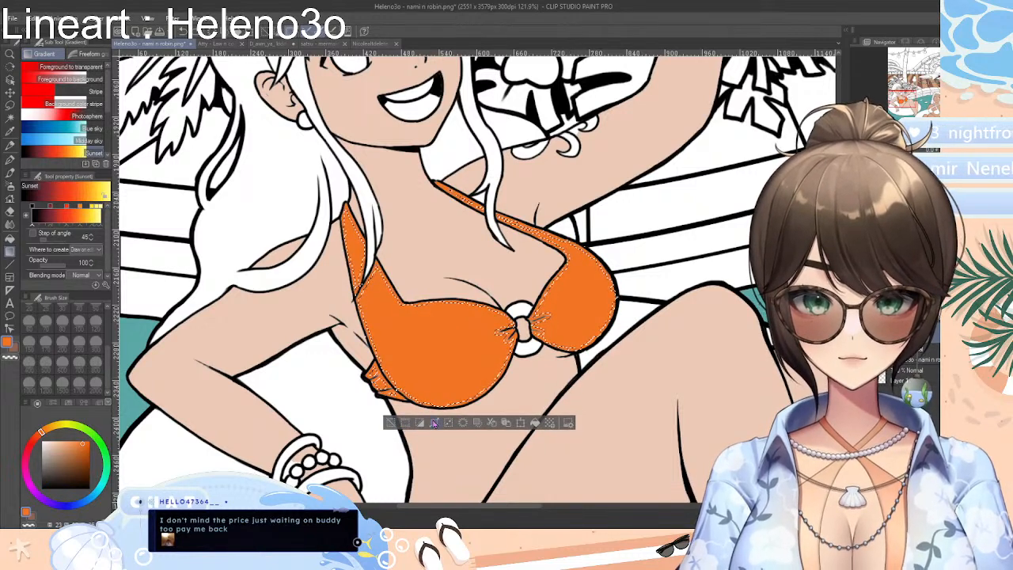
pyautogui.click(389, 423)
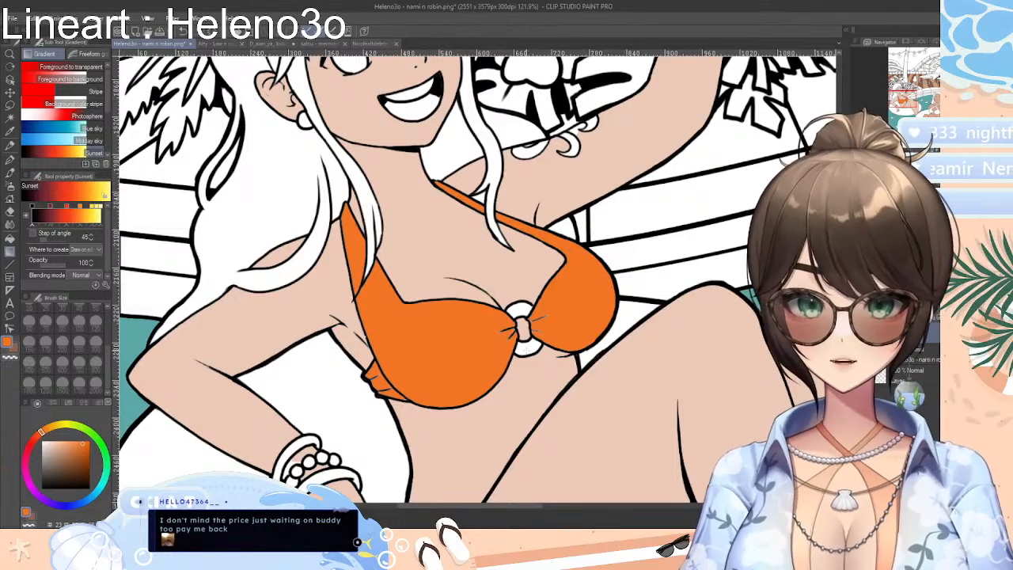
# Reselect both orange cups and the long shoulder strap with the Auto select tool
pyautogui.click(9, 212)
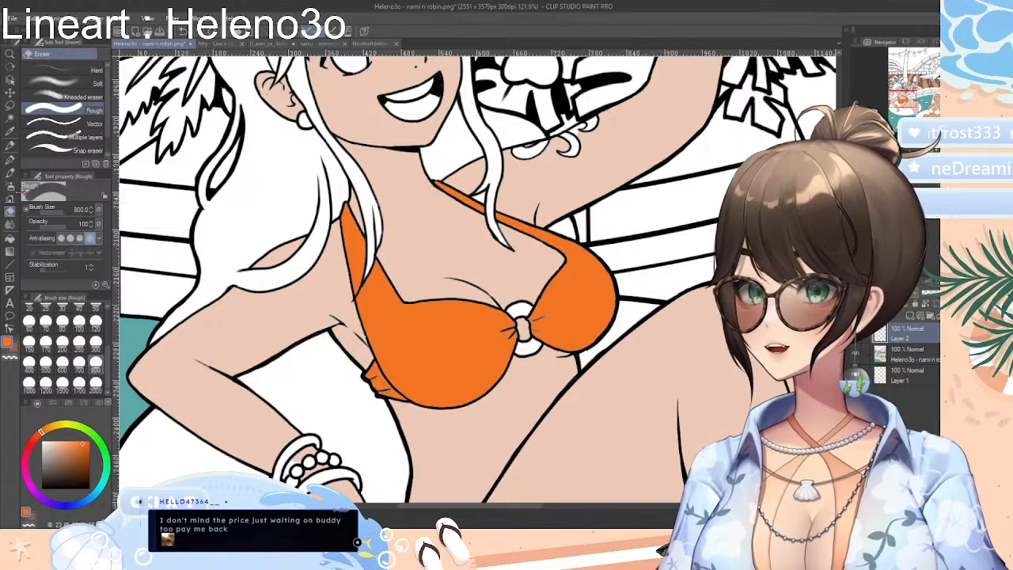
pyautogui.click(10, 119)
pyautogui.click(404, 325)
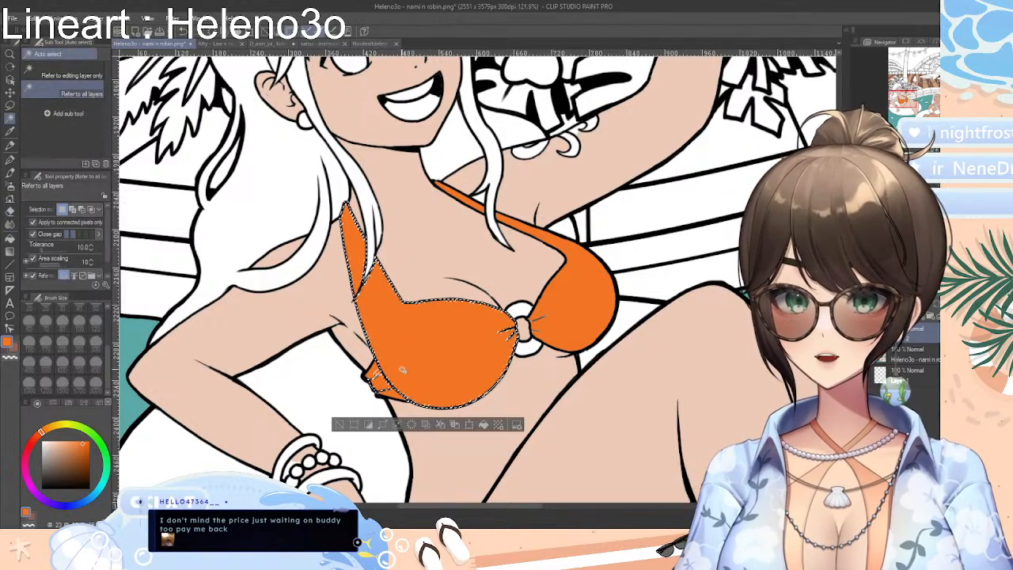
pyautogui.keyDown('shift'); pyautogui.click(557, 332); pyautogui.keyUp('shift')
pyautogui.keyDown('shift'); pyautogui.click(476, 204); pyautogui.keyUp('shift')
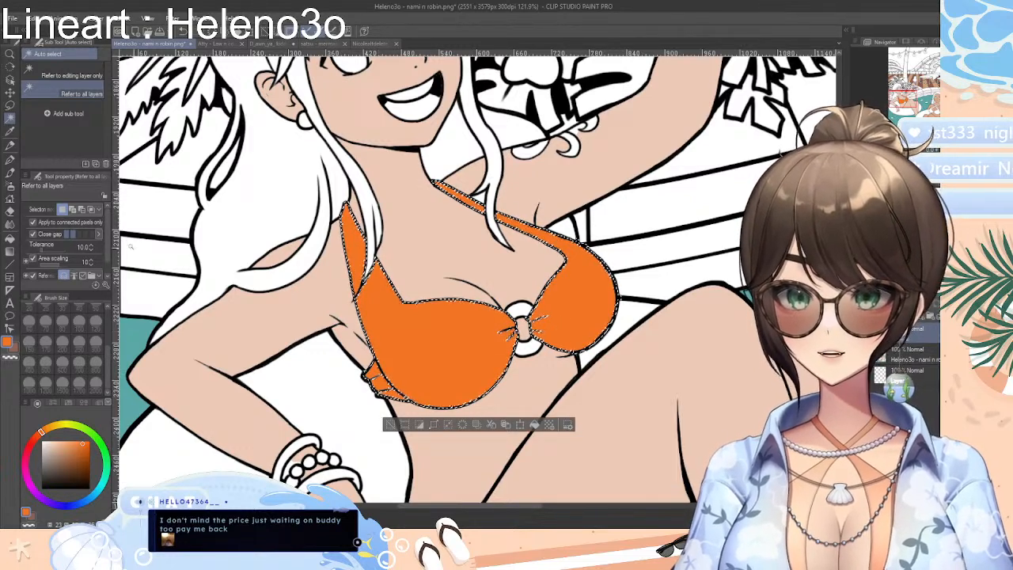
# Try G-pen shading at brush size 80, painting red bands across both cups and darker red over their lower halves
pyautogui.moveTo(78, 449)
pyautogui.mouseDown()
pyautogui.moveTo(67, 457)
pyautogui.moveTo(34, 439)
pyautogui.moveTo(84, 449)
pyautogui.mouseUp()
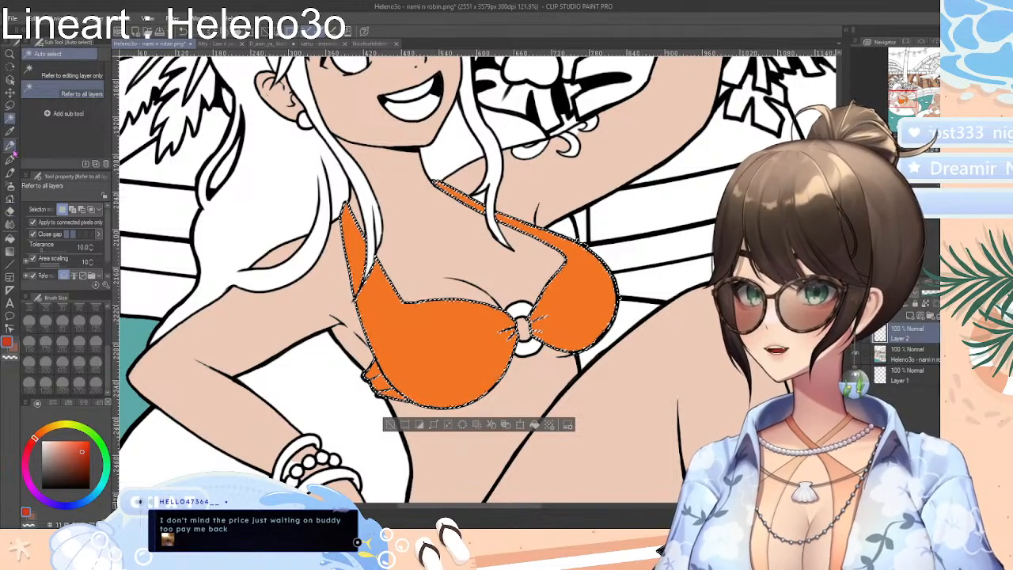
pyautogui.click(10, 161)
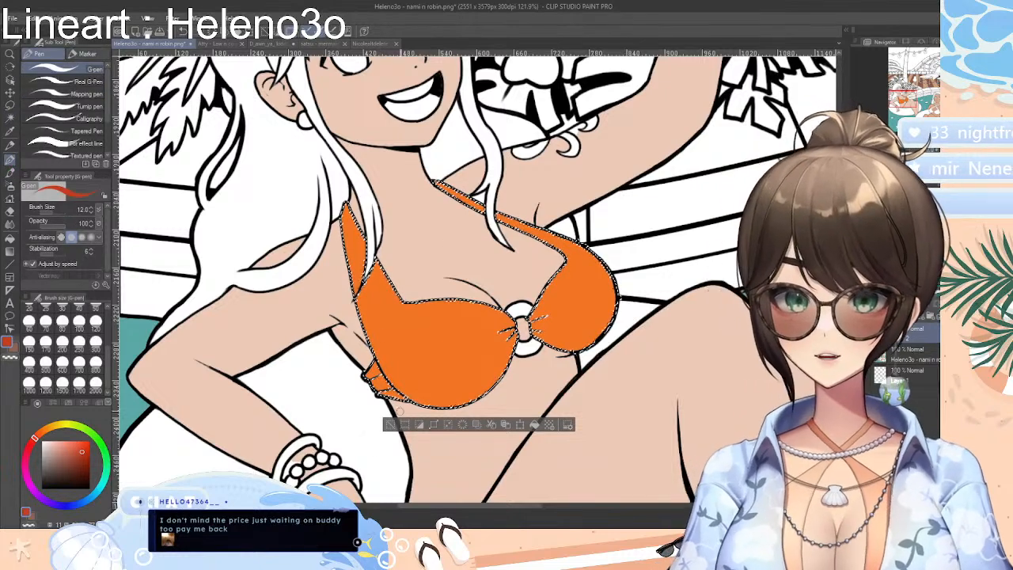
pyautogui.click(79, 362)
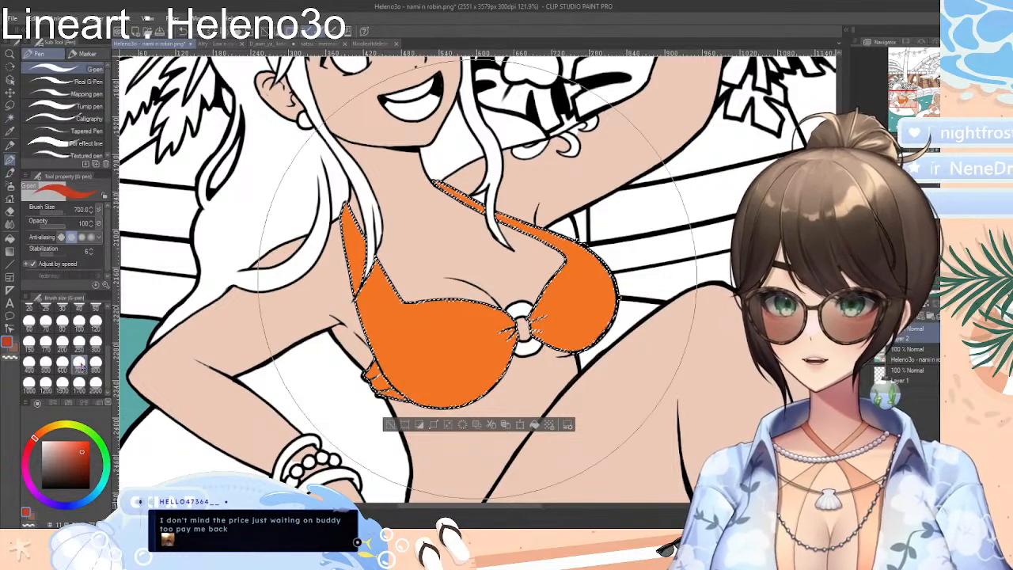
pyautogui.click(61, 321)
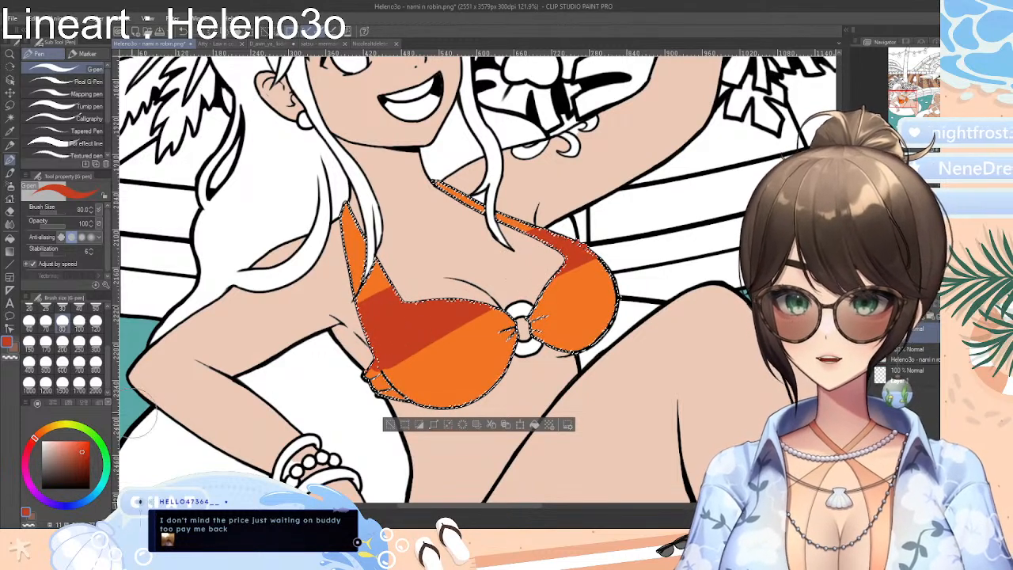
pyautogui.click(30, 443)
pyautogui.moveTo(81, 453); pyautogui.dragTo(80, 462)
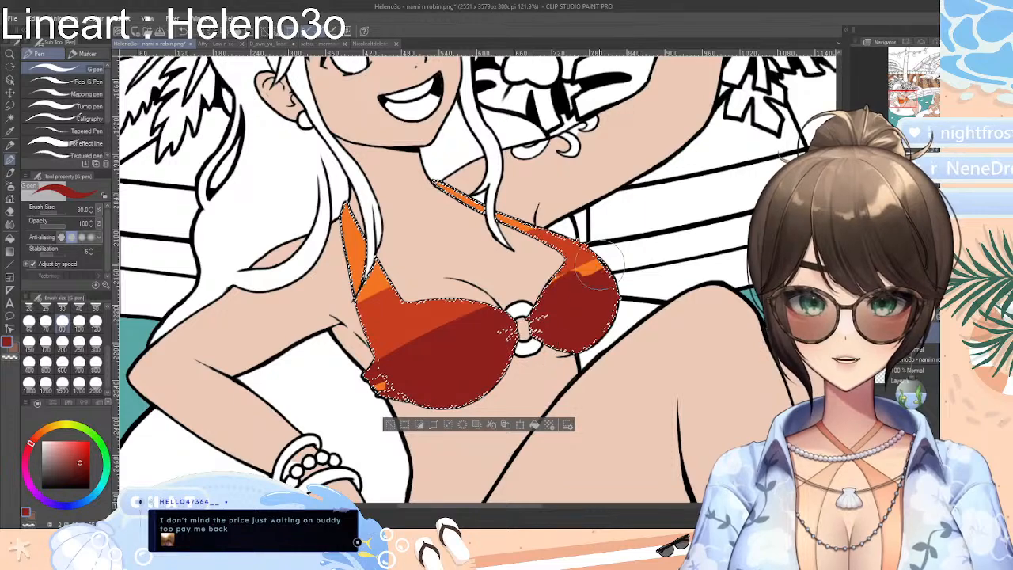
# Try smoothing the red and orange bands on the larger cup with the Blend tool at brush size 200
pyautogui.click(10, 223)
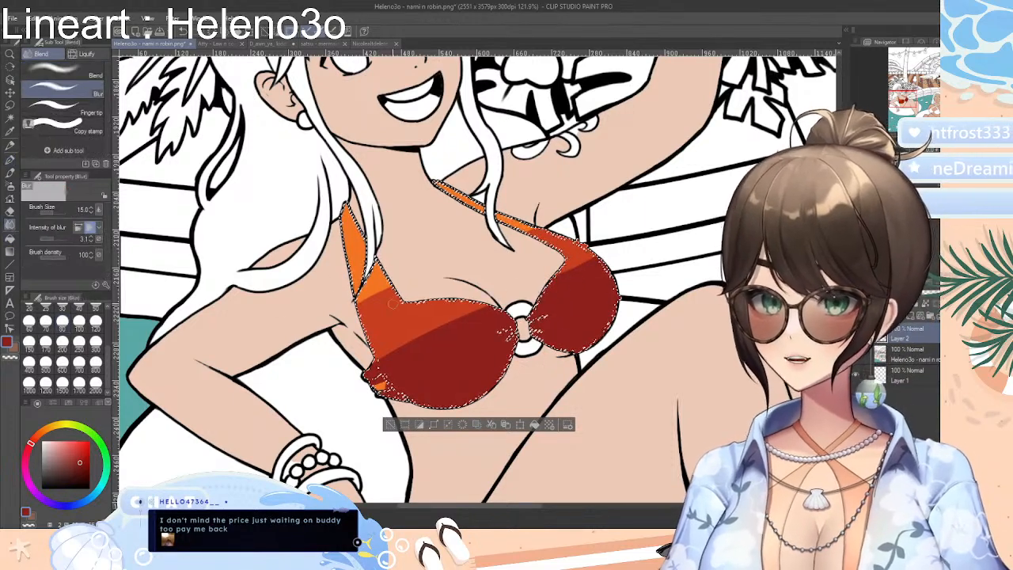
pyautogui.click(79, 362)
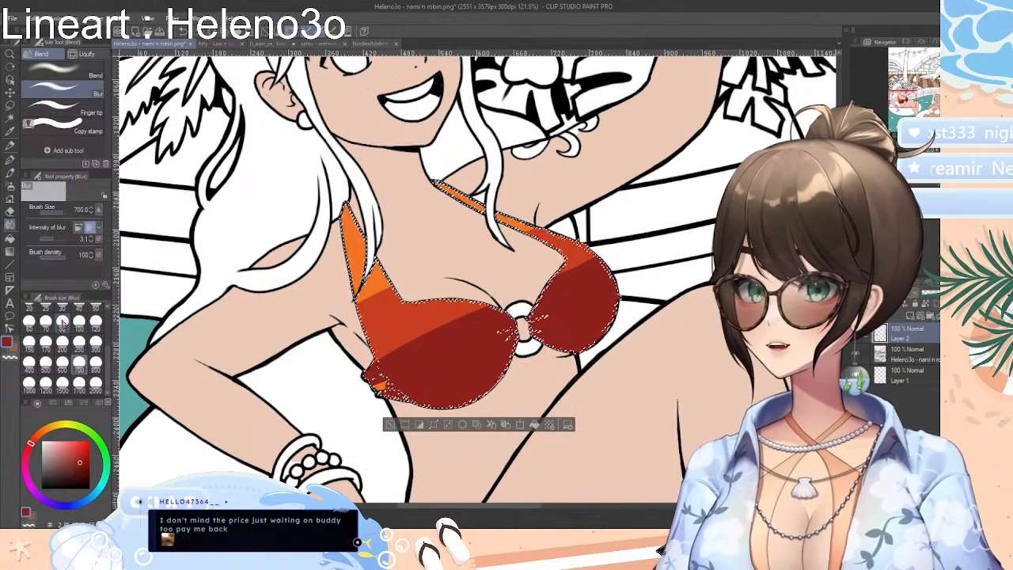
pyautogui.click(47, 323)
pyautogui.click(69, 73)
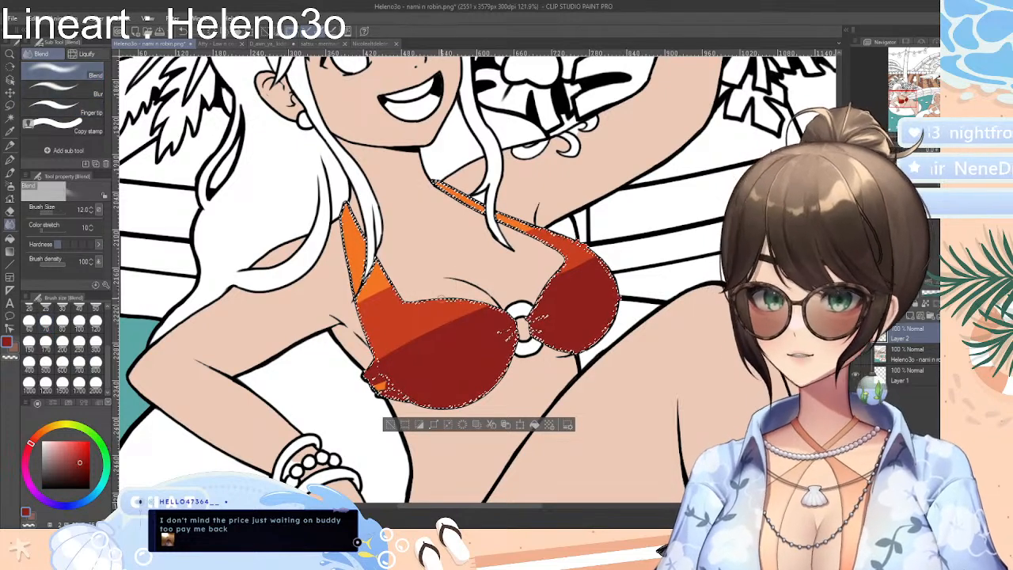
pyautogui.click(63, 341)
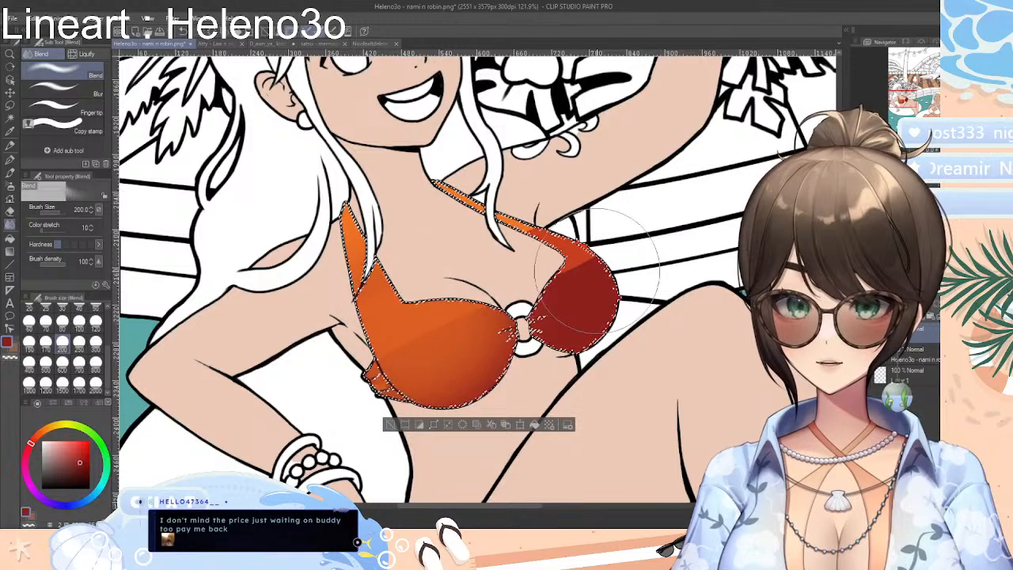
pyautogui.moveTo(386, 287)
pyautogui.mouseDown()
pyautogui.moveTo(176, 356)
pyautogui.moveTo(455, 326)
pyautogui.moveTo(404, 284)
pyautogui.moveTo(350, 323)
pyautogui.mouseUp()
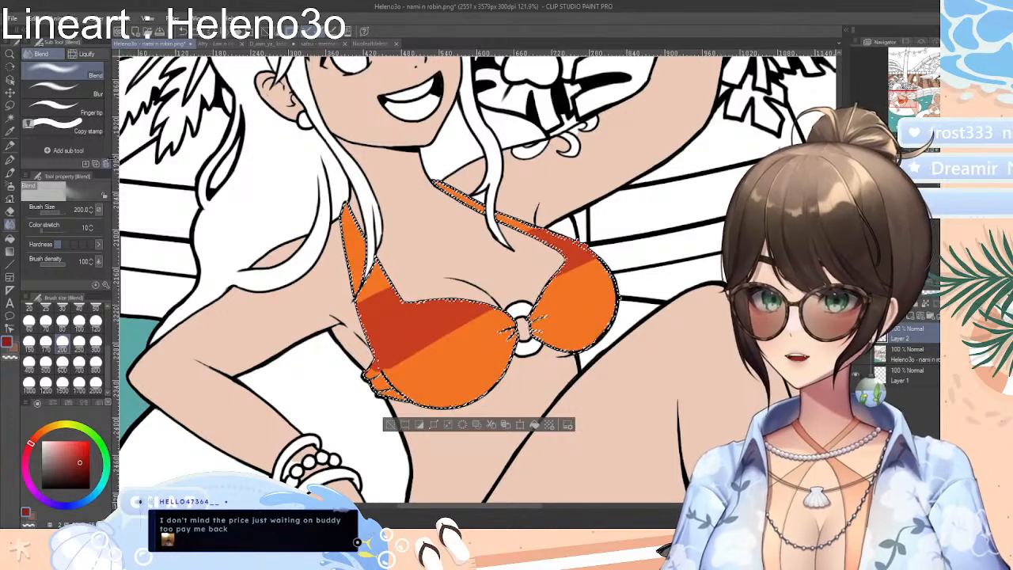
# Blend the dark red shading into the orange on both cups at brush size 70 and deselect
pyautogui.click(45, 320)
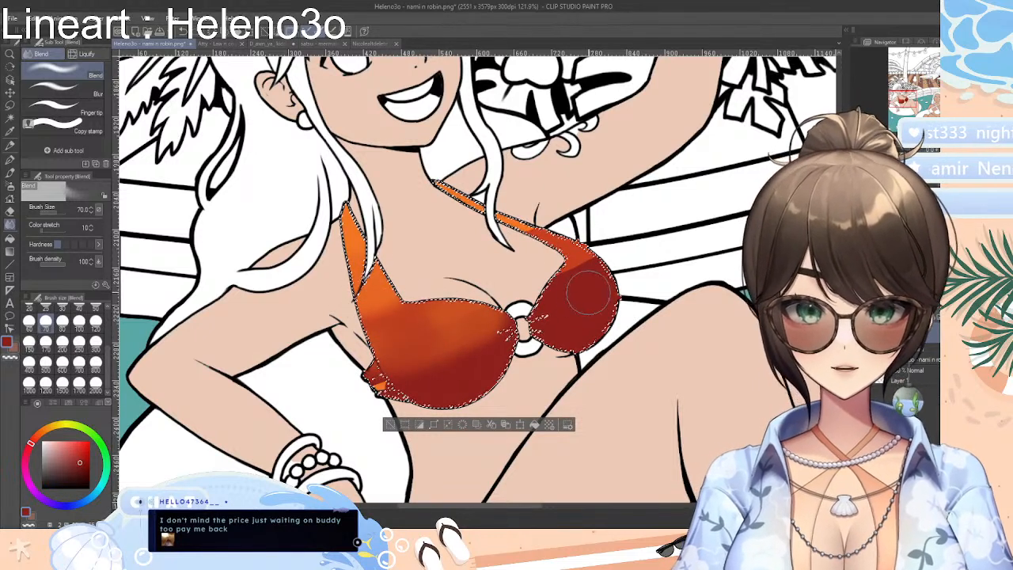
pyautogui.moveTo(589, 293)
pyautogui.mouseDown()
pyautogui.moveTo(564, 296)
pyautogui.moveTo(572, 274)
pyautogui.moveTo(576, 283)
pyautogui.moveTo(552, 268)
pyautogui.moveTo(592, 265)
pyautogui.moveTo(558, 249)
pyautogui.mouseUp()
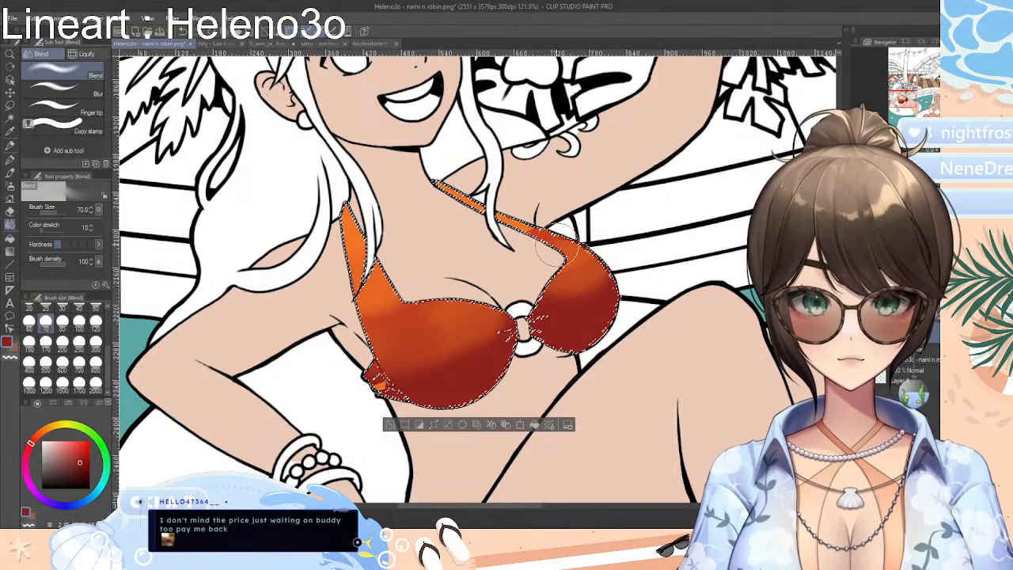
pyautogui.click(391, 425)
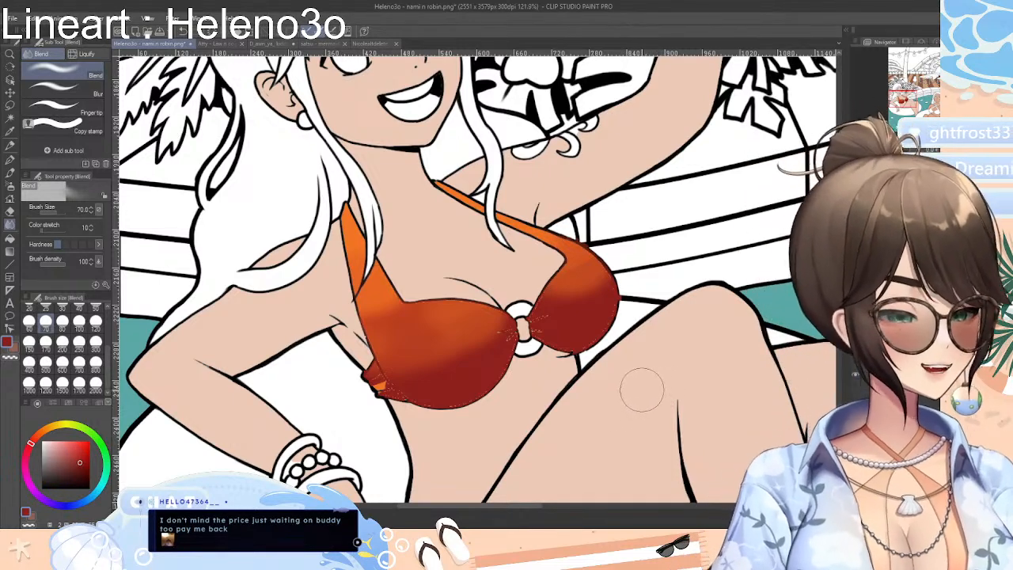
# Undo the blended red shading back to the flat orange bikini top and remove the remaining selection
pyautogui.hotkey('ctrl', 'z')
pyautogui.hotkey('ctrl', 'z')
pyautogui.hotkey('ctrl', 'z')
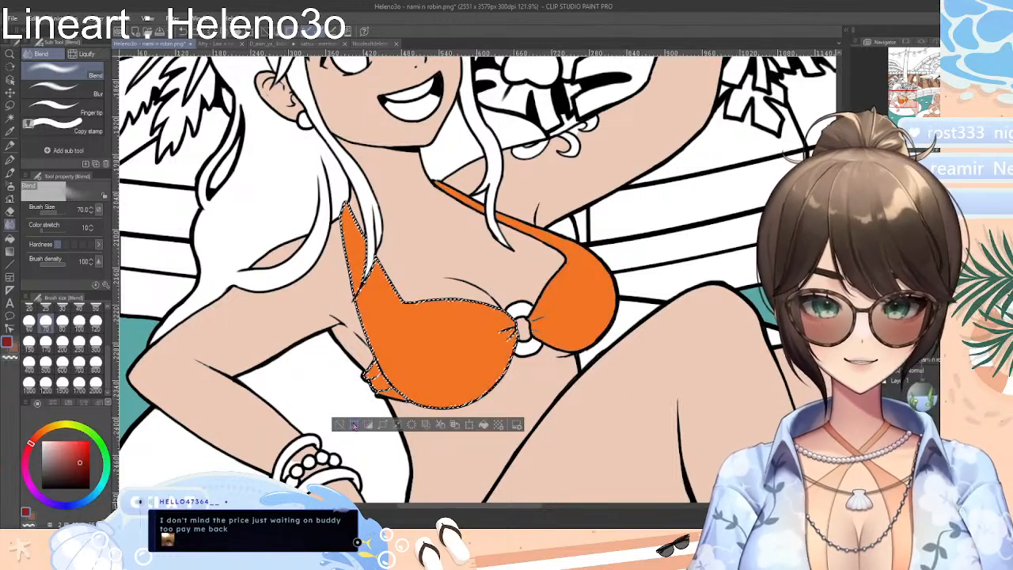
pyautogui.click(354, 426)
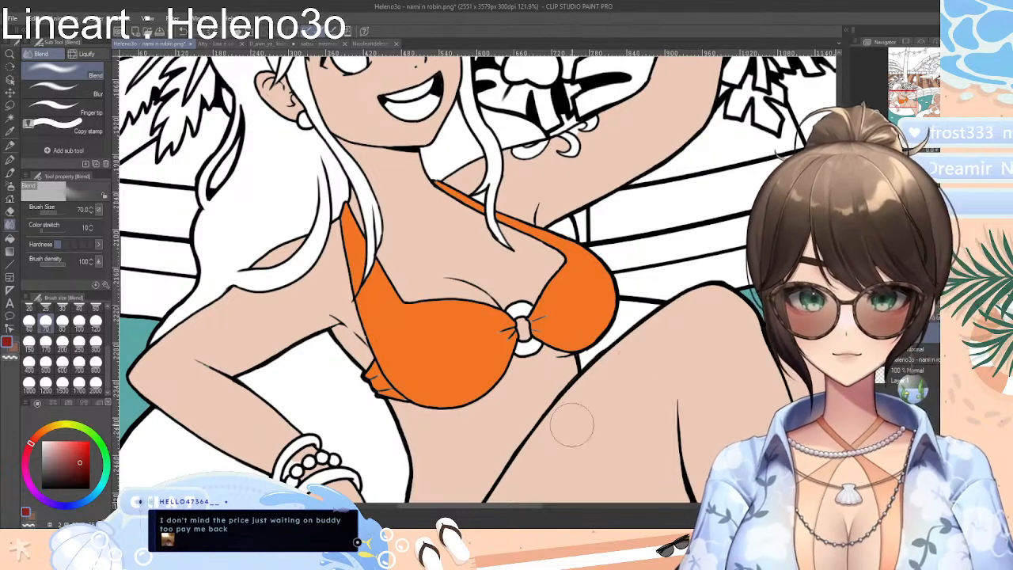
# Try painting a dark red G-pen patch at brush size 80 on Nami's larger bikini cup and blending it, and undo the strokes
pyautogui.scroll(-2, 475, 277)
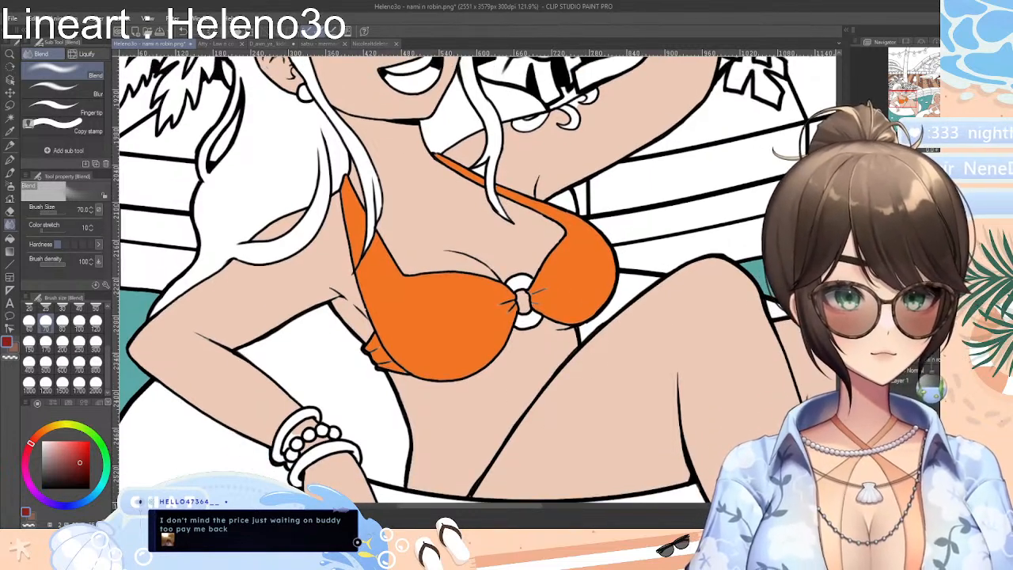
pyautogui.scroll(10, 478, 280)
pyautogui.scroll(-6, 478, 280)
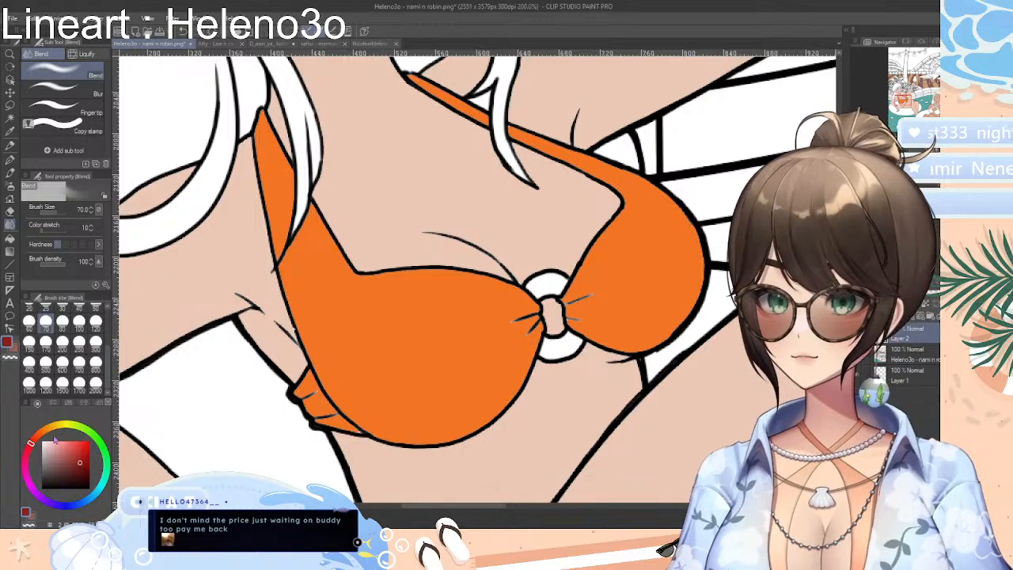
pyautogui.click(10, 159)
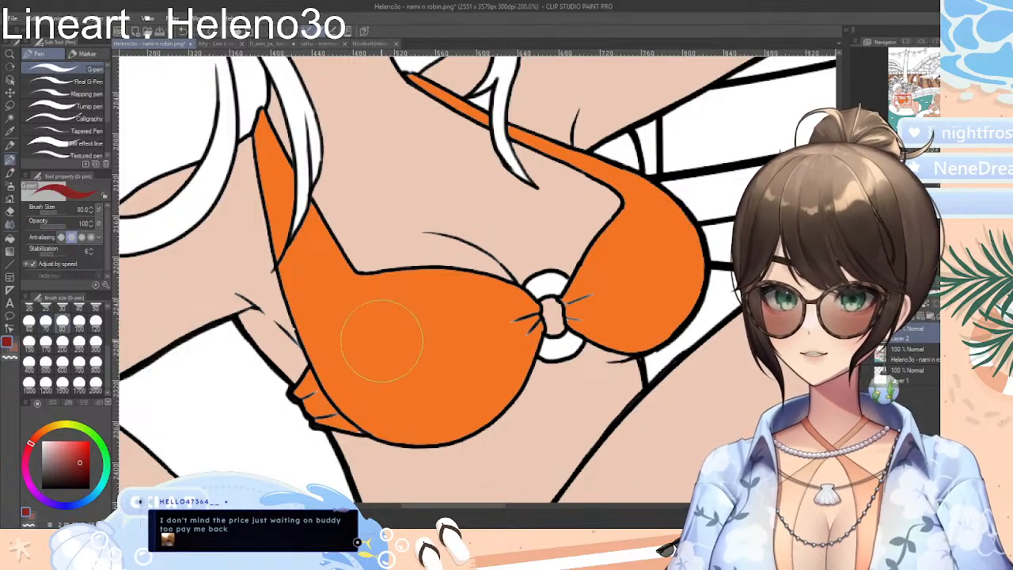
pyautogui.moveTo(368, 360)
pyautogui.mouseDown()
pyautogui.moveTo(487, 316)
pyautogui.moveTo(491, 340)
pyautogui.moveTo(425, 362)
pyautogui.moveTo(529, 358)
pyautogui.mouseUp()
pyautogui.hotkey('ctrl', 'z')
pyautogui.moveTo(336, 335)
pyautogui.mouseDown()
pyautogui.moveTo(431, 311)
pyautogui.moveTo(410, 308)
pyautogui.moveTo(453, 310)
pyautogui.moveTo(451, 328)
pyautogui.moveTo(471, 353)
pyautogui.moveTo(455, 377)
pyautogui.moveTo(400, 391)
pyautogui.moveTo(340, 380)
pyautogui.mouseUp()
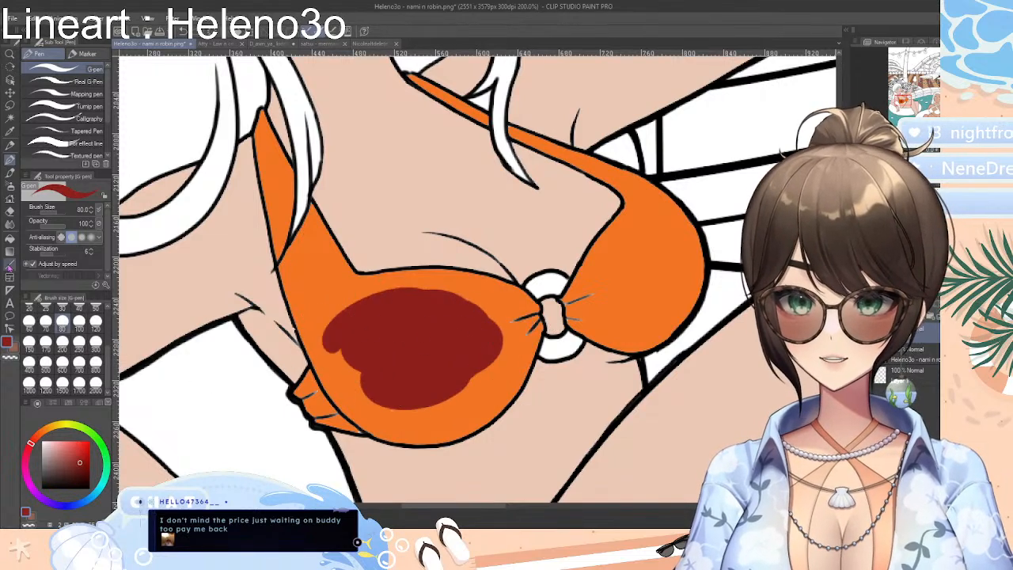
pyautogui.click(9, 225)
pyautogui.moveTo(372, 269)
pyautogui.mouseDown()
pyautogui.moveTo(350, 306)
pyautogui.moveTo(387, 325)
pyautogui.moveTo(436, 326)
pyautogui.moveTo(460, 337)
pyautogui.moveTo(450, 350)
pyautogui.moveTo(495, 346)
pyautogui.moveTo(482, 373)
pyautogui.moveTo(529, 356)
pyautogui.moveTo(529, 298)
pyautogui.moveTo(387, 249)
pyautogui.moveTo(300, 356)
pyautogui.moveTo(469, 353)
pyautogui.moveTo(357, 426)
pyautogui.moveTo(488, 322)
pyautogui.moveTo(415, 272)
pyautogui.moveTo(294, 378)
pyautogui.mouseUp()
pyautogui.hotkey('ctrl', 'z')
pyautogui.hotkey('ctrl', 'z')
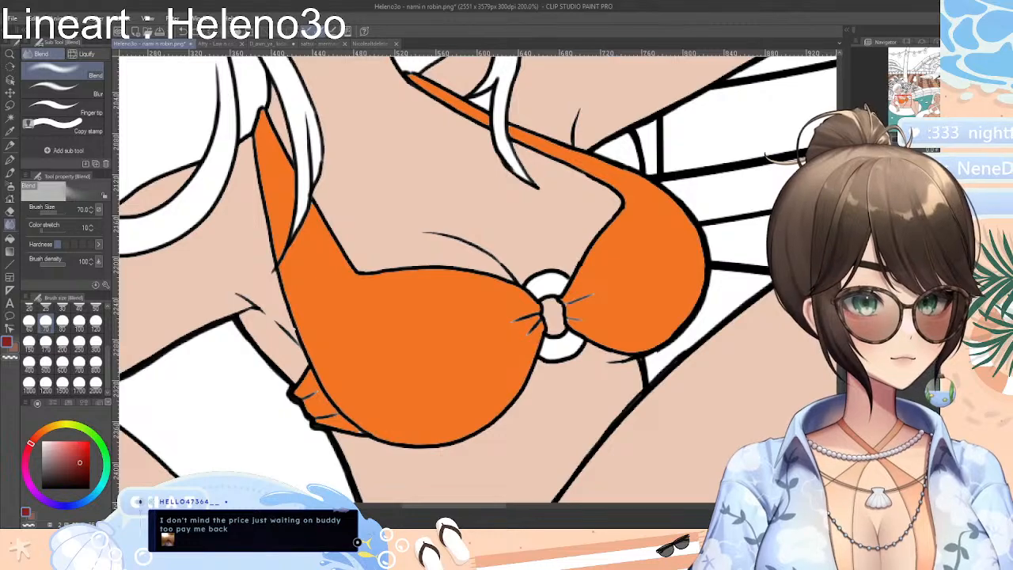
# Widen the canvas area slightly and make the Heleno3o - nami n robin lineart layer the active layer
pyautogui.moveTo(848, 380); pyautogui.dragTo(853, 380)
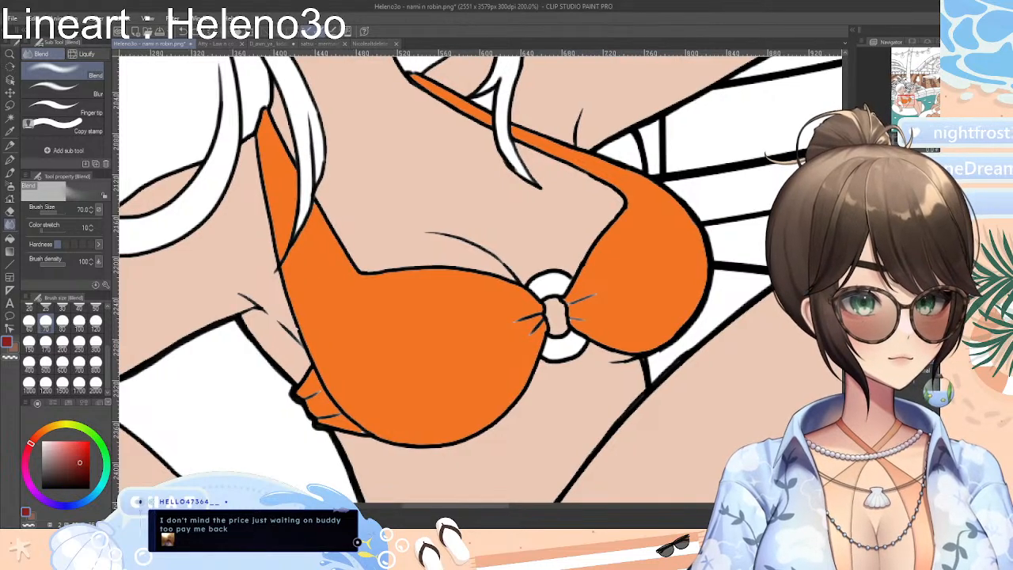
pyautogui.click(863, 380)
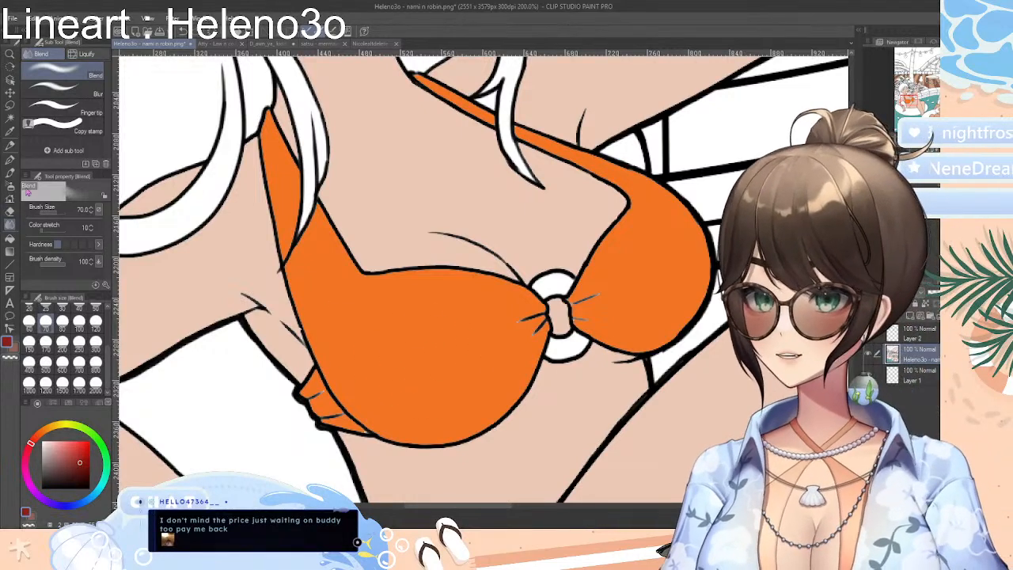
# Try the dark red patch and Blend tool on the larger cup on the lineart layer, and undo all of it
pyautogui.click(9, 159)
pyautogui.moveTo(427, 321)
pyautogui.mouseDown()
pyautogui.moveTo(399, 307)
pyautogui.moveTo(426, 333)
pyautogui.moveTo(458, 321)
pyautogui.moveTo(482, 346)
pyautogui.moveTo(440, 372)
pyautogui.moveTo(353, 361)
pyautogui.mouseUp()
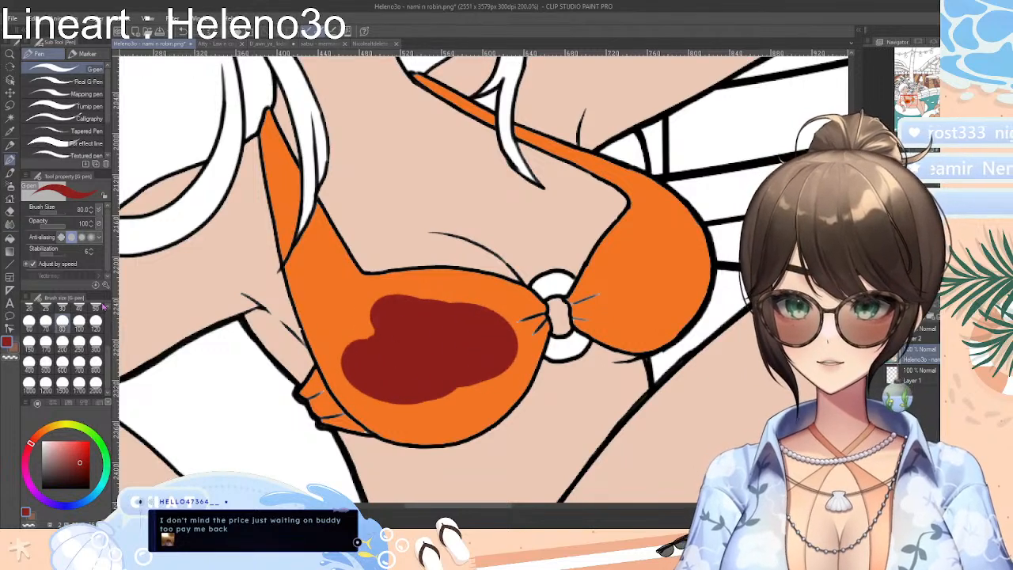
pyautogui.click(10, 224)
pyautogui.moveTo(483, 294)
pyautogui.mouseDown()
pyautogui.moveTo(402, 337)
pyautogui.moveTo(362, 328)
pyautogui.moveTo(377, 347)
pyautogui.moveTo(417, 351)
pyautogui.moveTo(493, 321)
pyautogui.moveTo(502, 335)
pyautogui.moveTo(482, 380)
pyautogui.moveTo(408, 398)
pyautogui.moveTo(426, 392)
pyautogui.moveTo(407, 389)
pyautogui.moveTo(428, 395)
pyautogui.moveTo(379, 371)
pyautogui.moveTo(391, 275)
pyautogui.moveTo(493, 328)
pyautogui.mouseUp()
pyautogui.hotkey('ctrl', 'z')
pyautogui.hotkey('ctrl', 'z')
pyautogui.hotkey('ctrl', 'z')
pyautogui.hotkey('ctrl', 'z')
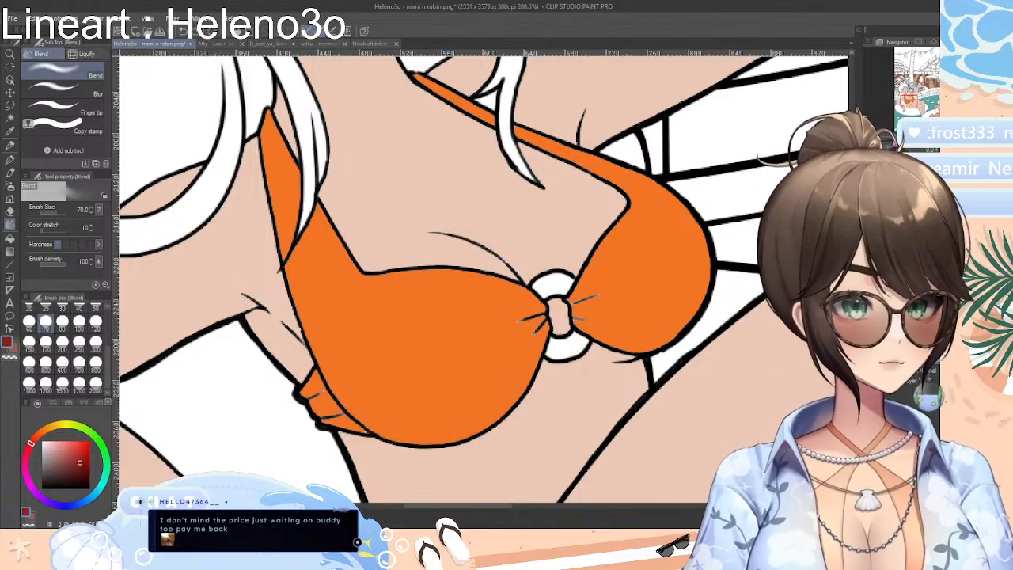
# Fill Robin's bikini top, including its cups and crossed straps, with dark purple
pyautogui.click(895, 144)
pyautogui.moveTo(899, 143); pyautogui.dragTo(890, 142)
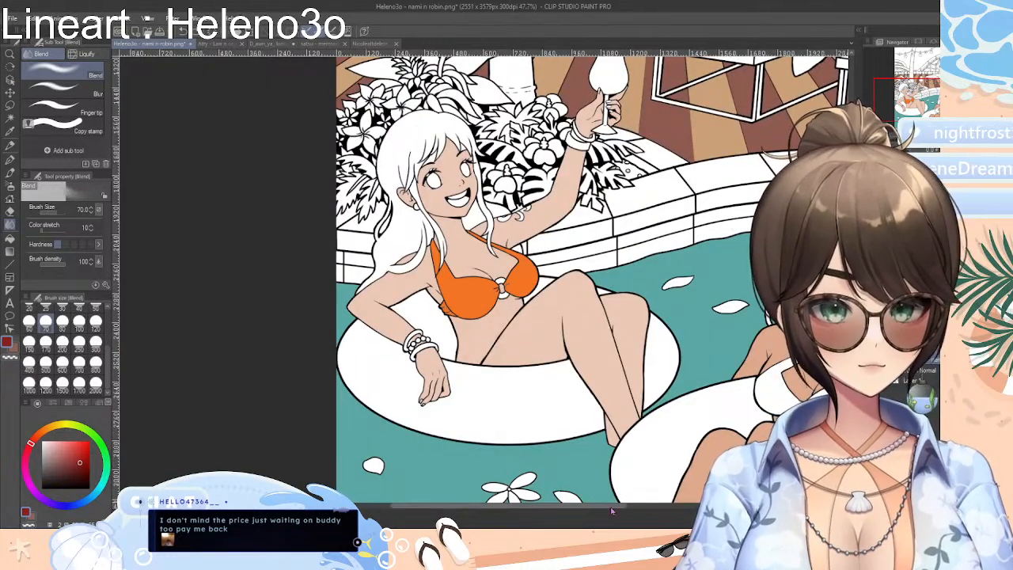
pyautogui.moveTo(609, 506); pyautogui.dragTo(674, 509)
pyautogui.scroll(-4, 531, 338)
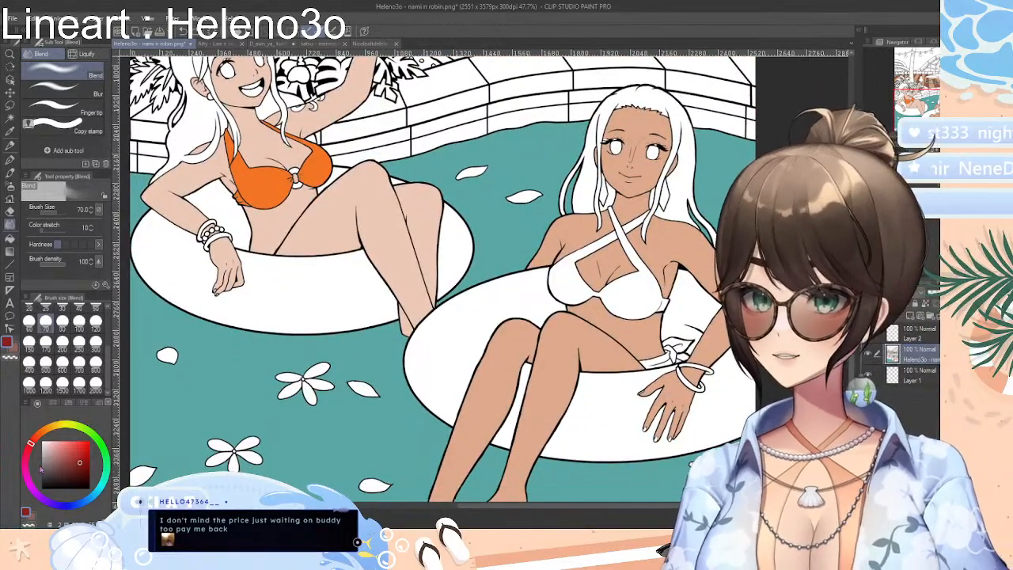
pyautogui.moveTo(65, 508); pyautogui.dragTo(51, 504)
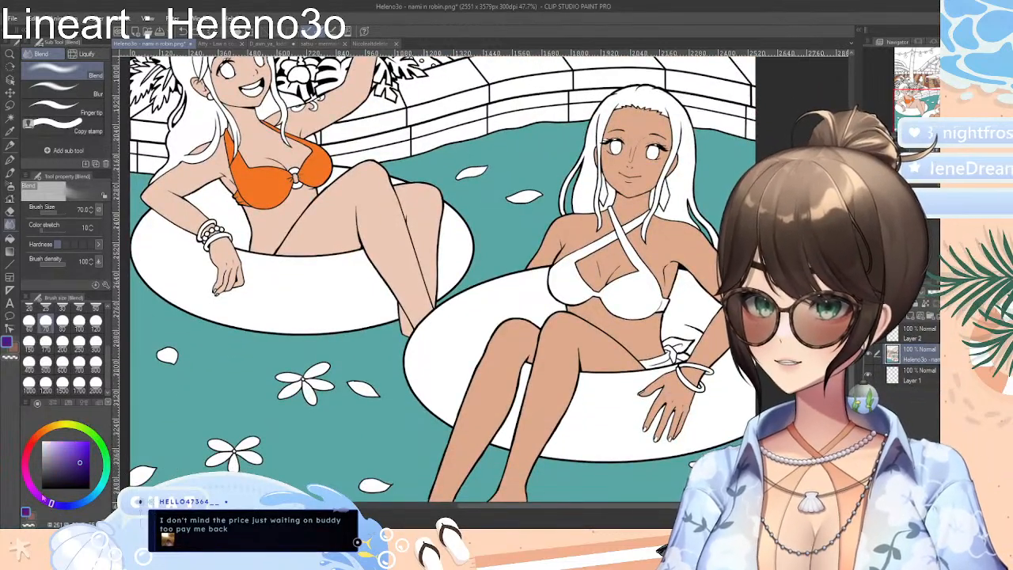
pyautogui.moveTo(76, 471)
pyautogui.mouseDown()
pyautogui.moveTo(60, 475)
pyautogui.moveTo(77, 472)
pyautogui.mouseUp()
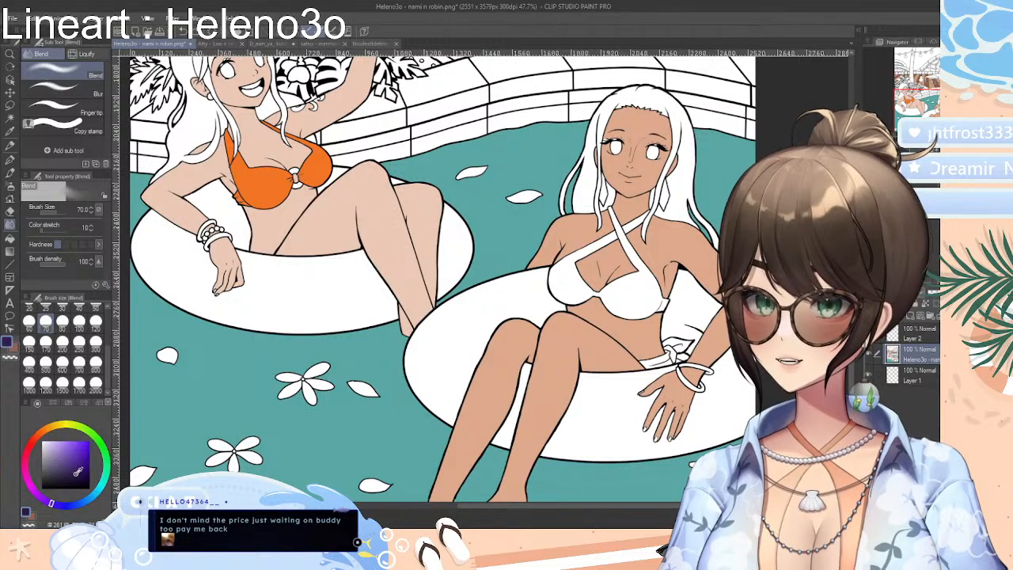
pyautogui.click(10, 238)
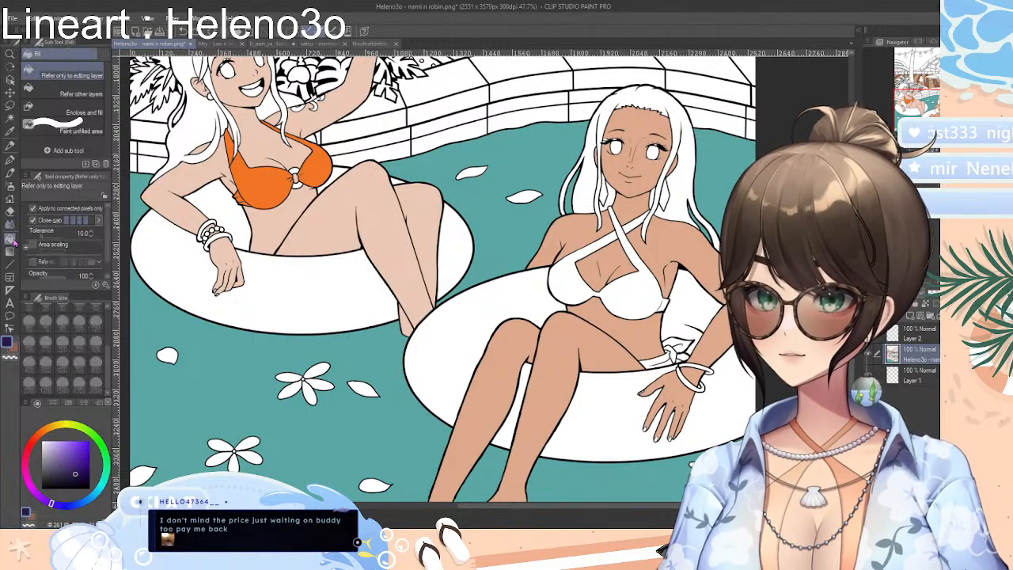
pyautogui.click(641, 296)
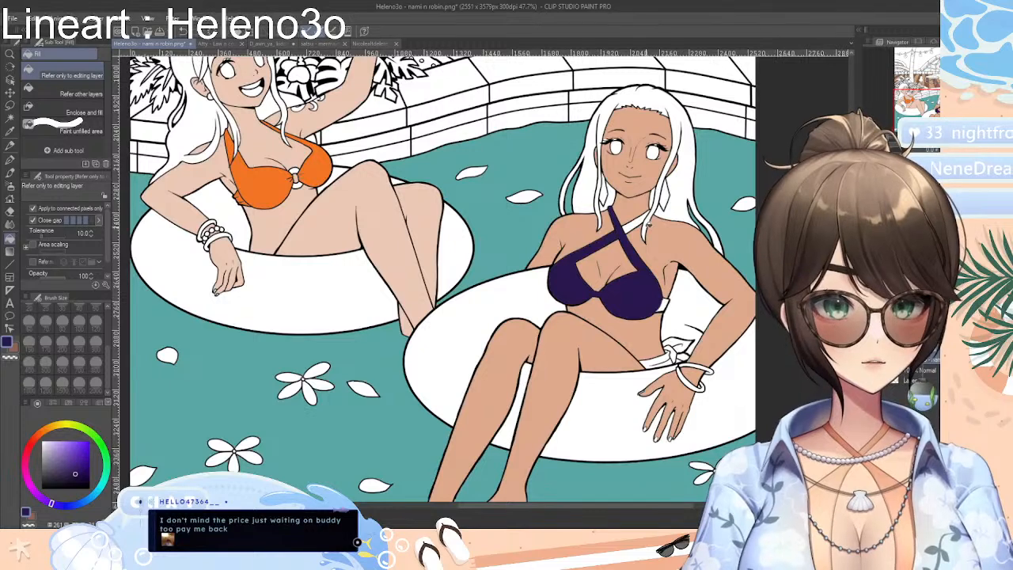
pyautogui.click(633, 225)
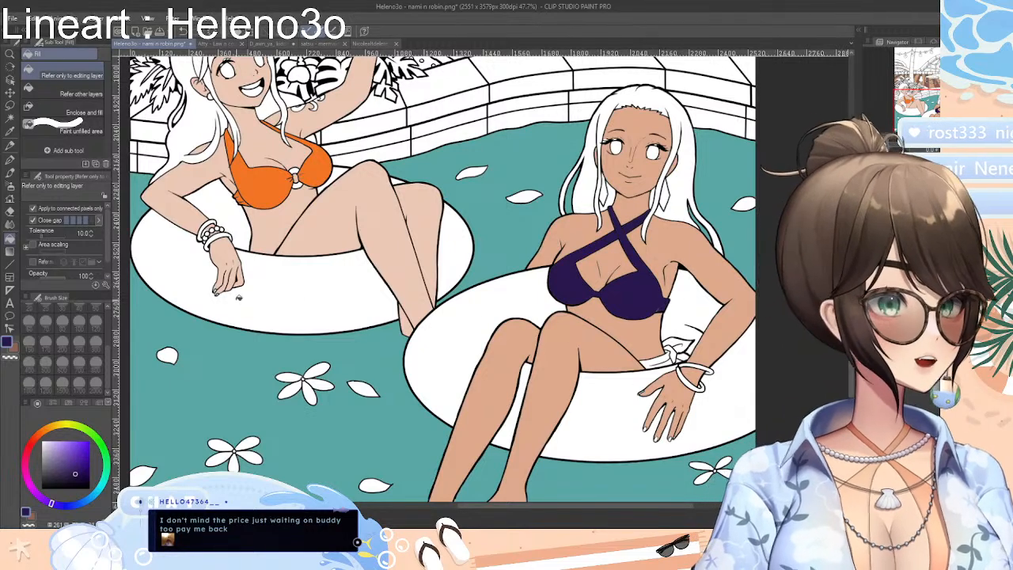
# Fill Robin's bikini bottom and its knotted bow at the hip with a muted dusty pink
pyautogui.click(26, 463)
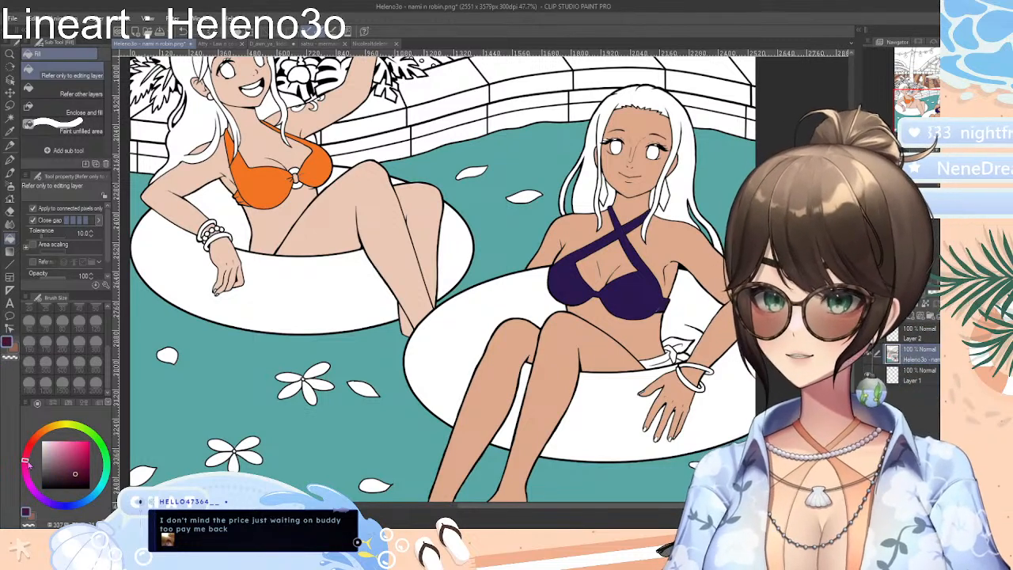
pyautogui.moveTo(79, 460); pyautogui.dragTo(63, 453)
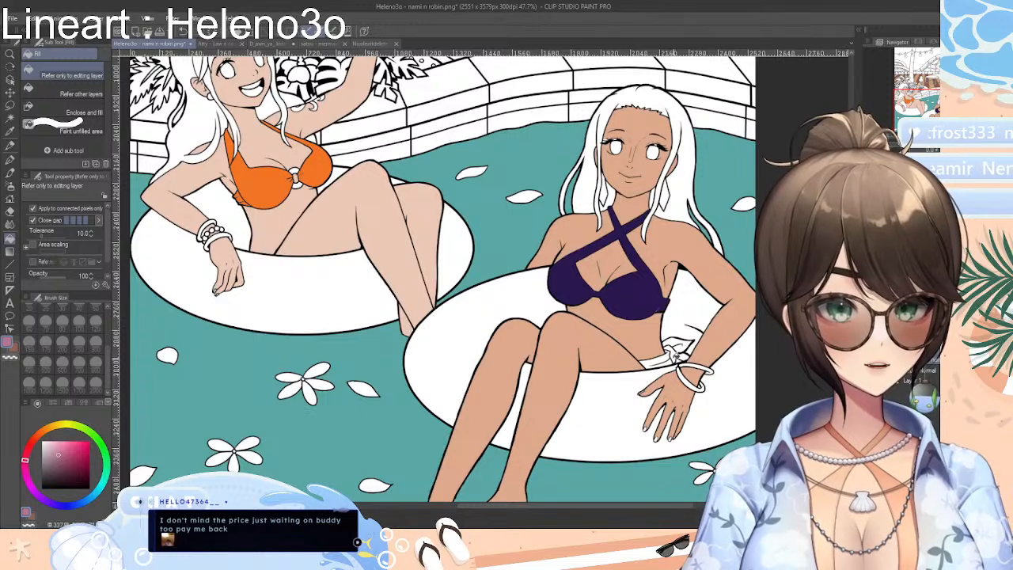
pyautogui.click(663, 360)
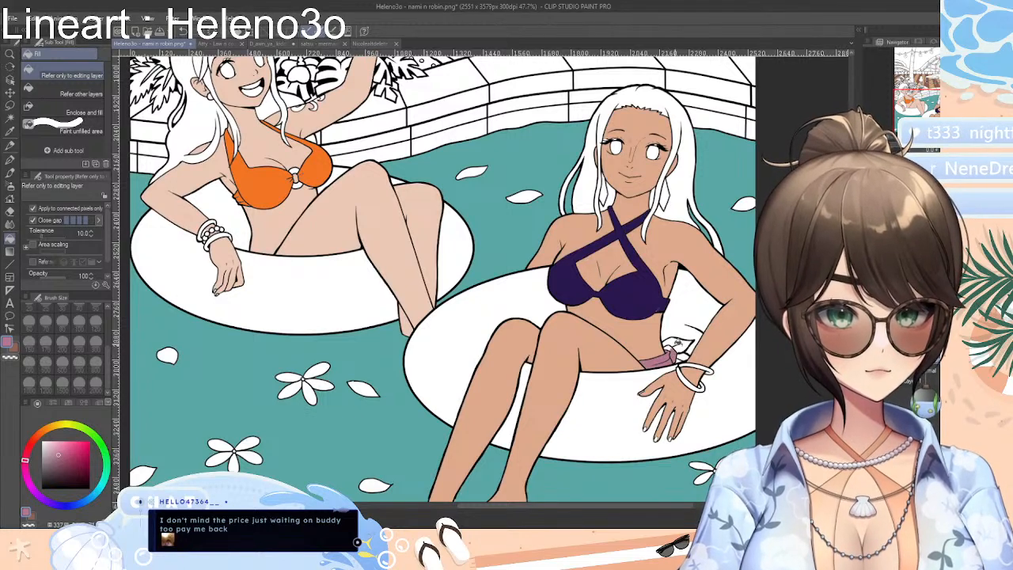
pyautogui.click(668, 345)
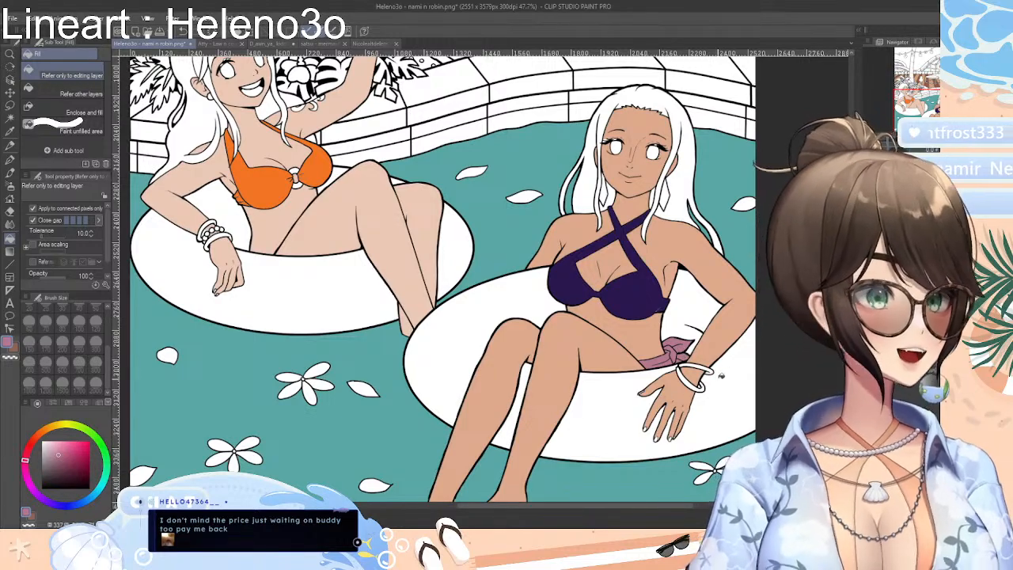
# Fill every visible section of Nami's swim ring with a strong red
pyautogui.scroll(-4, 443, 279)
pyautogui.scroll(7, 443, 279)
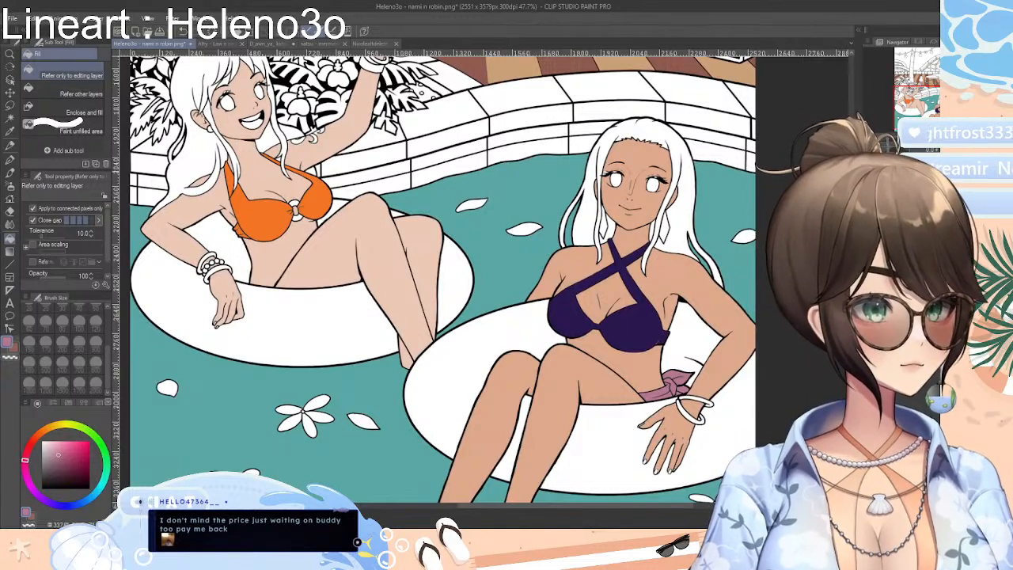
pyautogui.hscroll(-5, 525, 455)
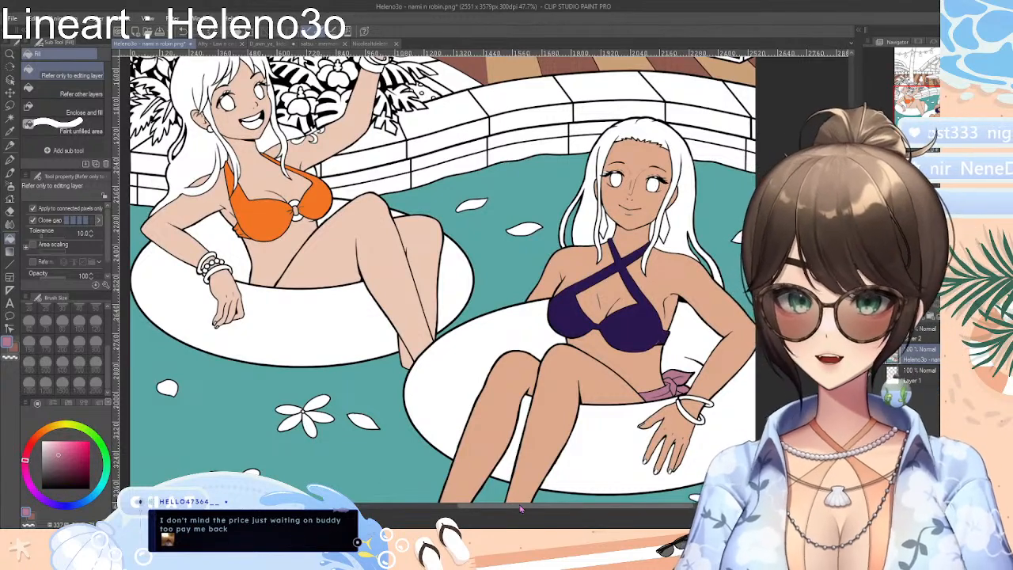
pyautogui.scroll(10, 483, 280)
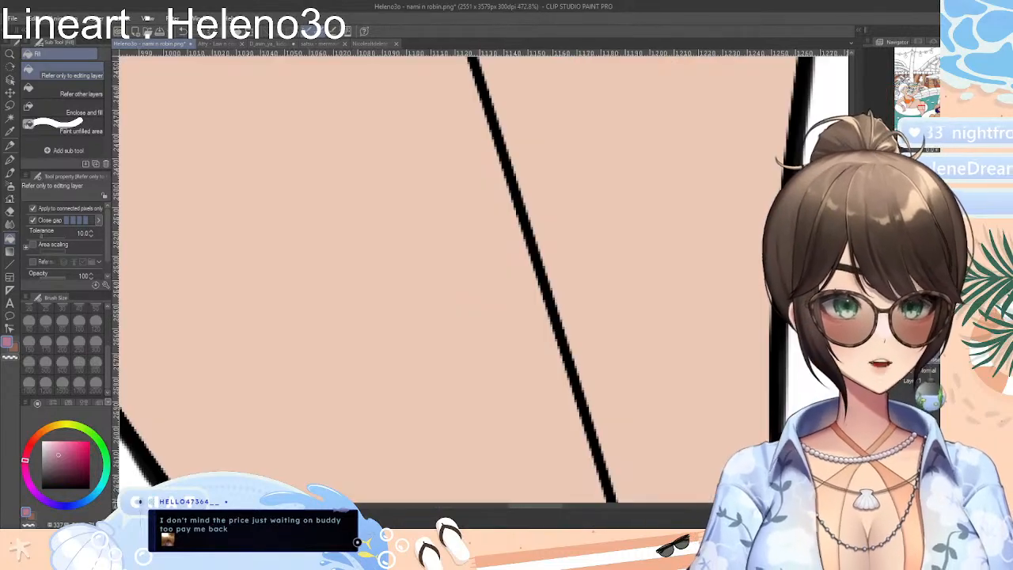
pyautogui.scroll(-10, 483, 279)
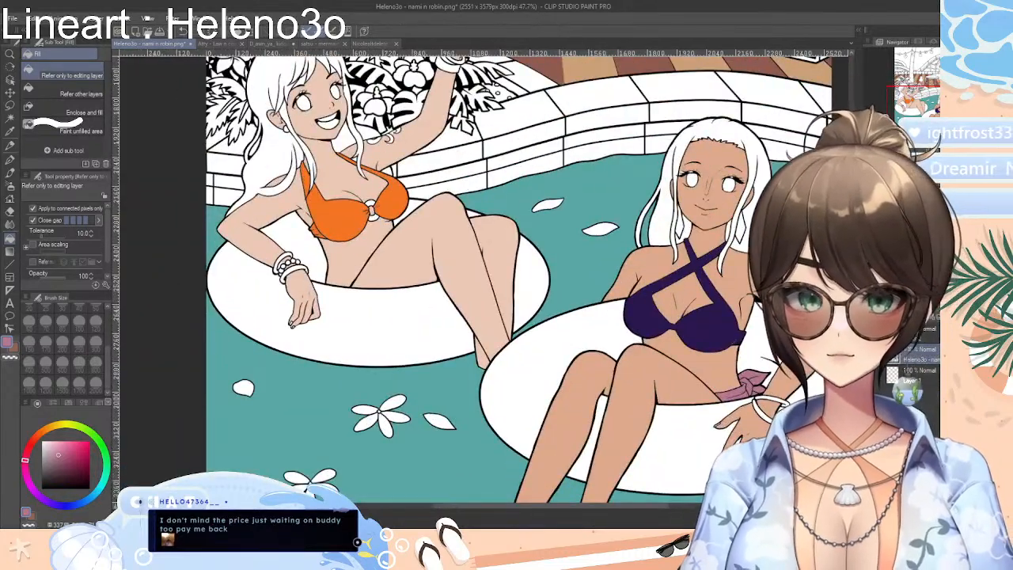
pyautogui.scroll(1, 485, 294)
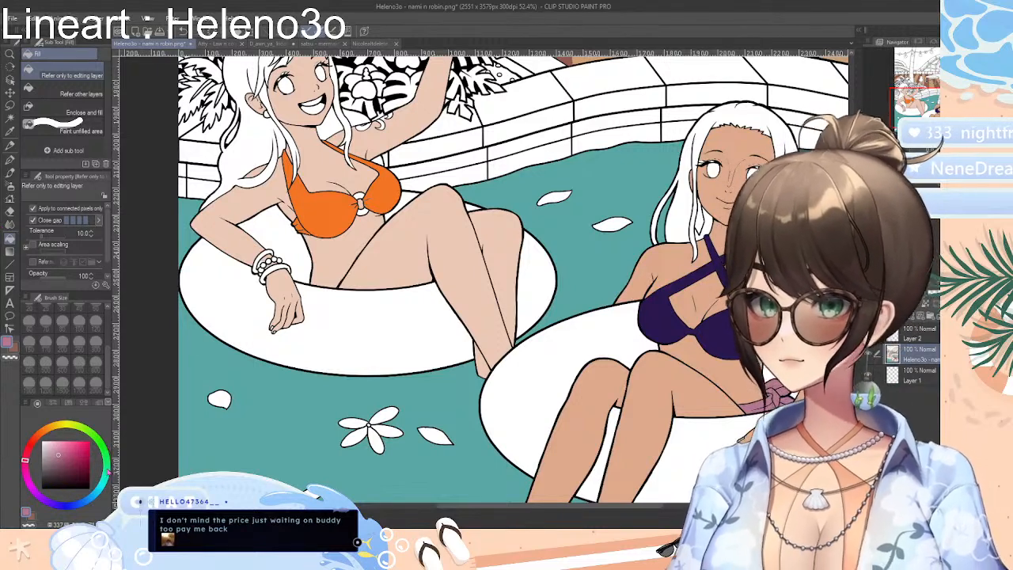
pyautogui.click(34, 443)
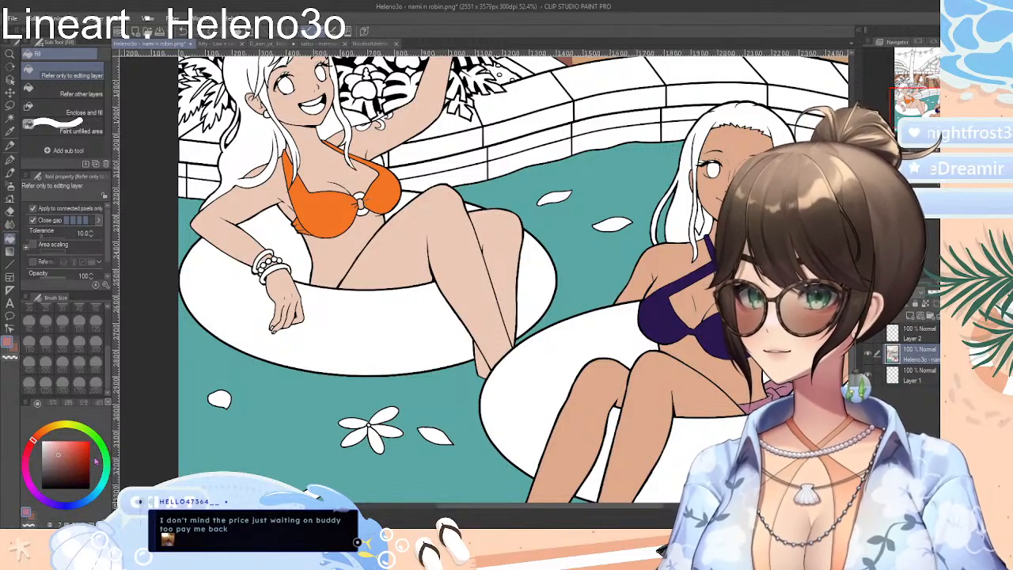
pyautogui.moveTo(33, 440); pyautogui.dragTo(30, 447)
pyautogui.click(83, 451)
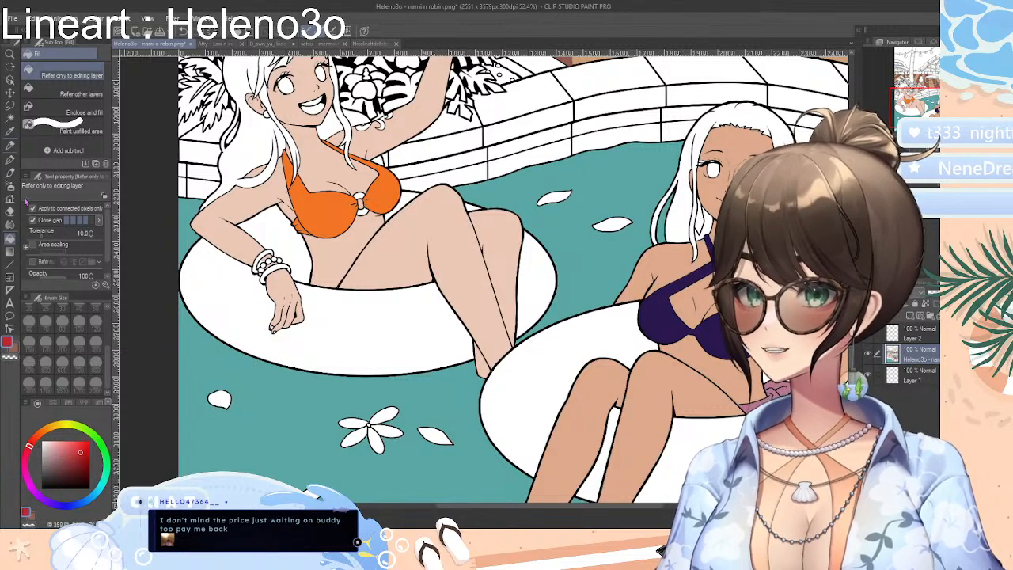
pyautogui.click(246, 306)
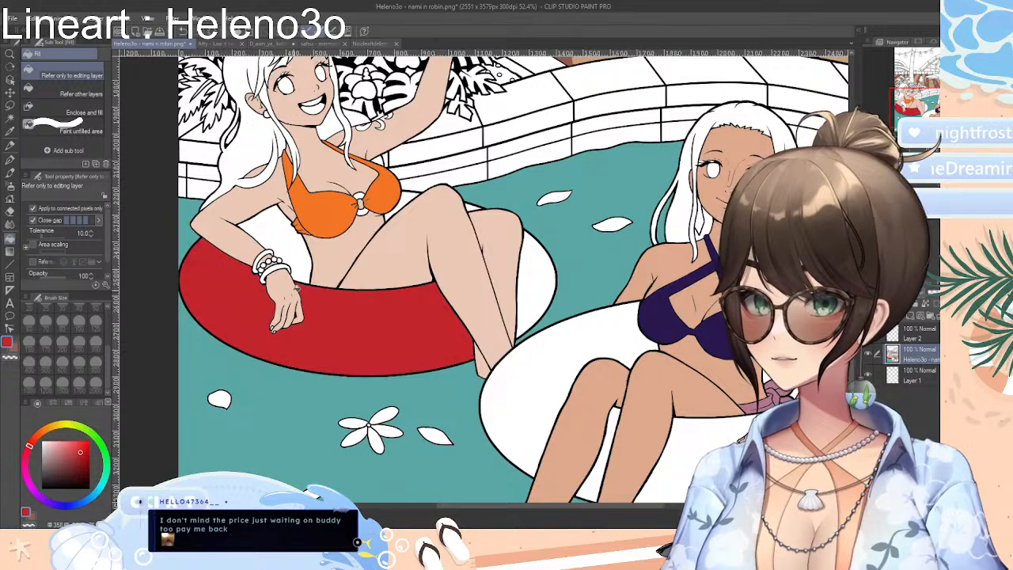
pyautogui.click(298, 247)
pyautogui.click(407, 195)
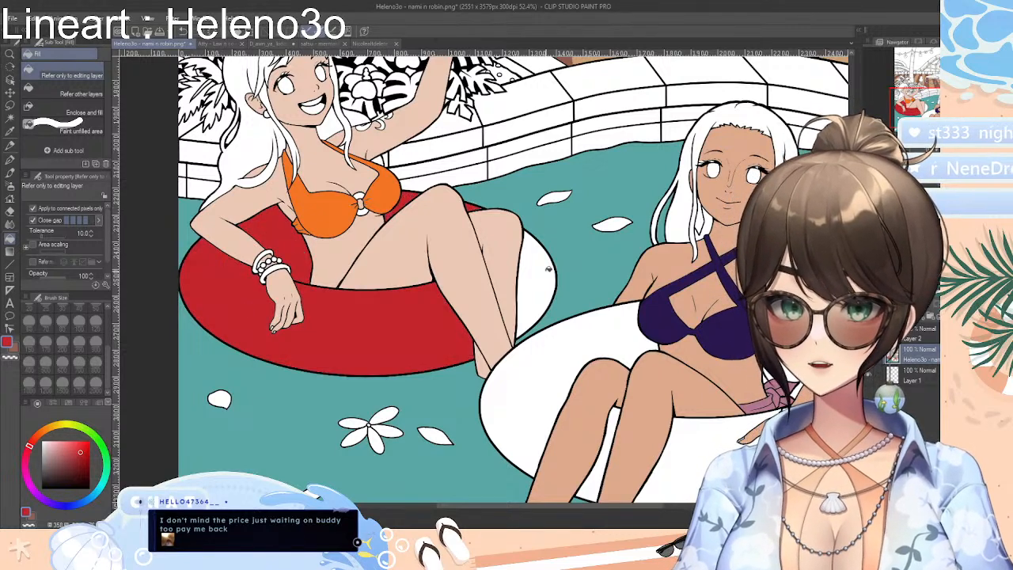
pyautogui.click(545, 269)
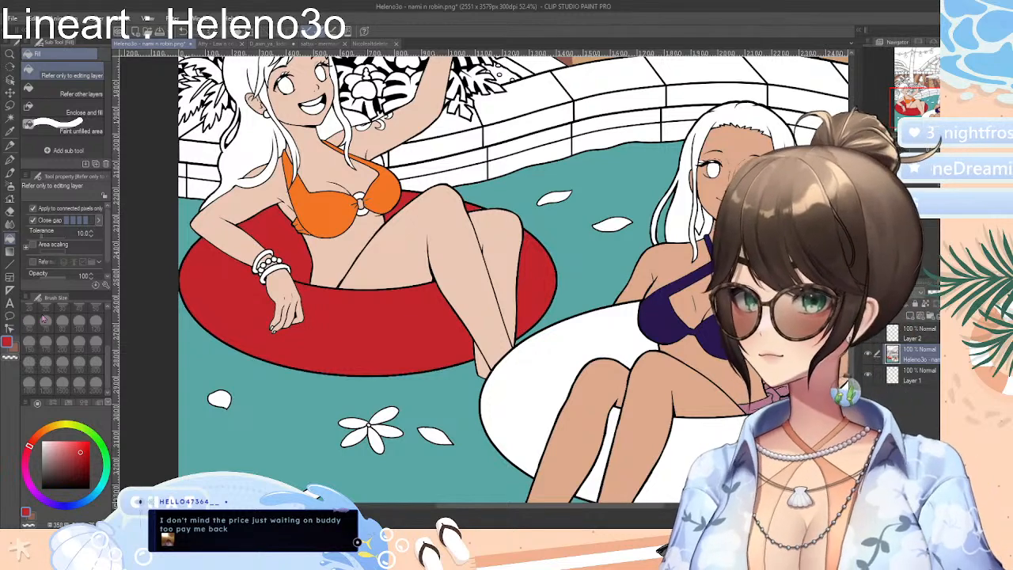
# Select all red sections of Nami's swim ring with Auto select, referring to all layers
pyautogui.click(9, 119)
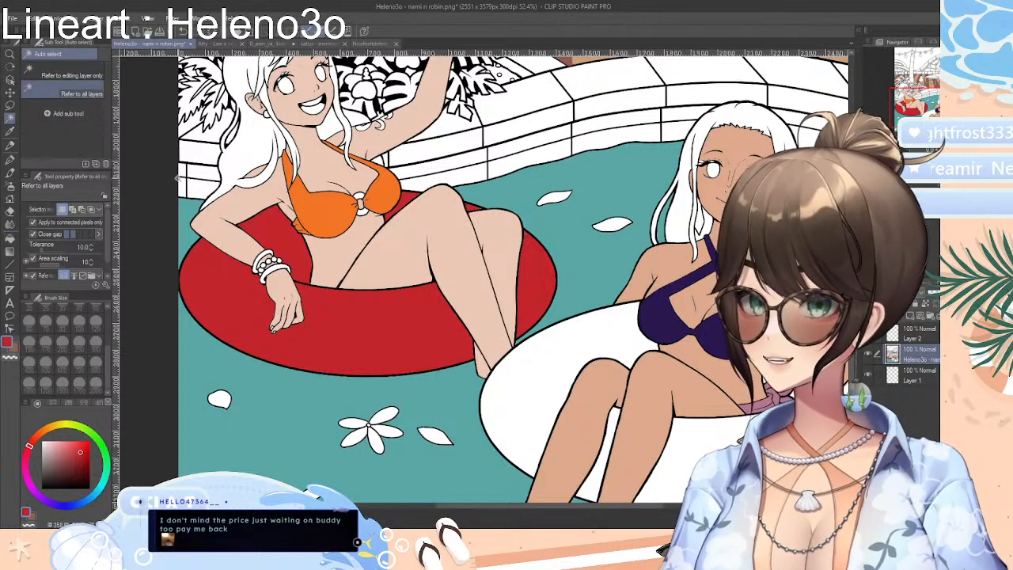
pyautogui.click(246, 288)
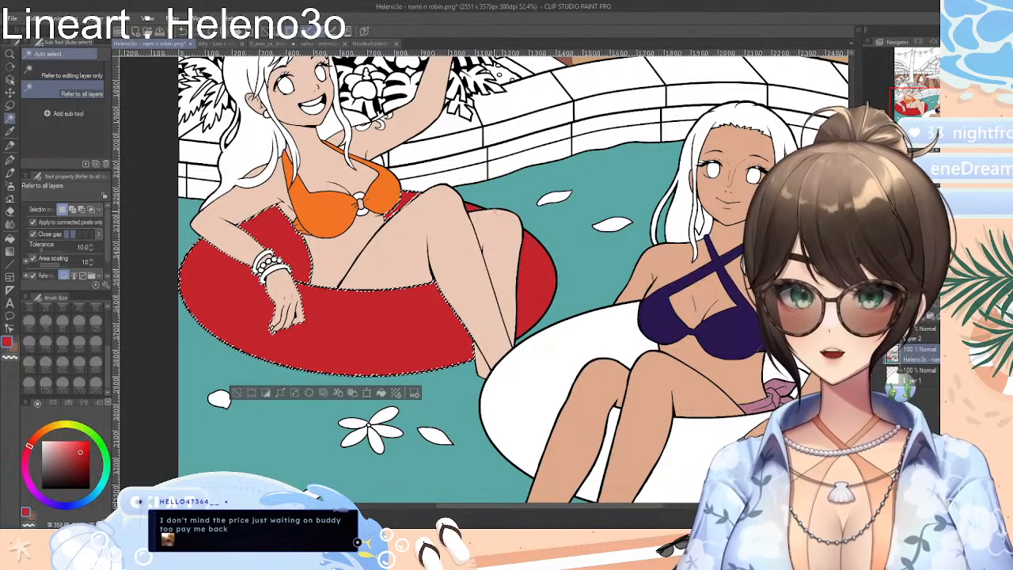
pyautogui.click(471, 207)
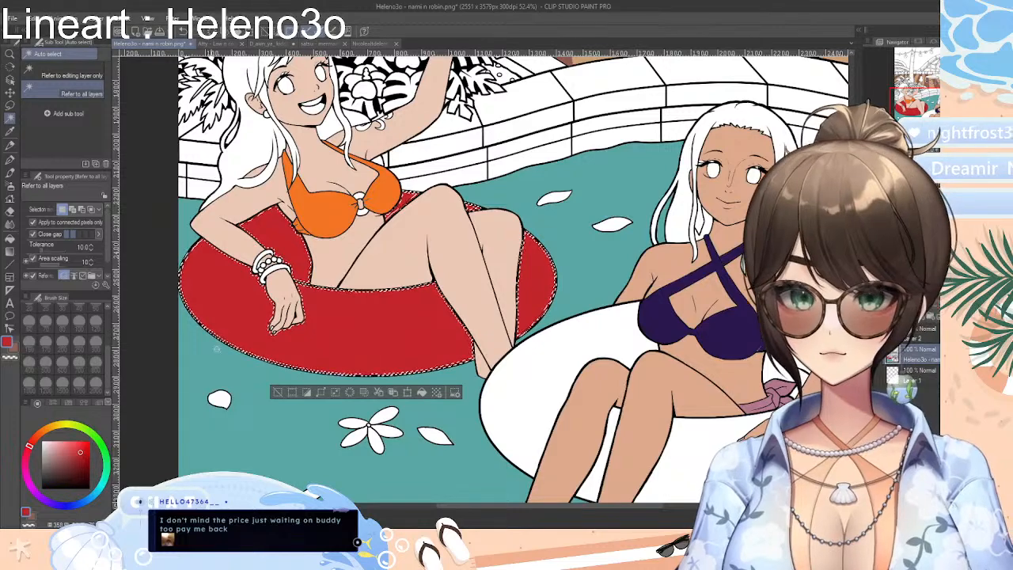
# Try painting diagonal white stripes across the selected areas of Nami's red swim ring with the G-pen at size 250
pyautogui.moveTo(60, 452); pyautogui.dragTo(41, 440)
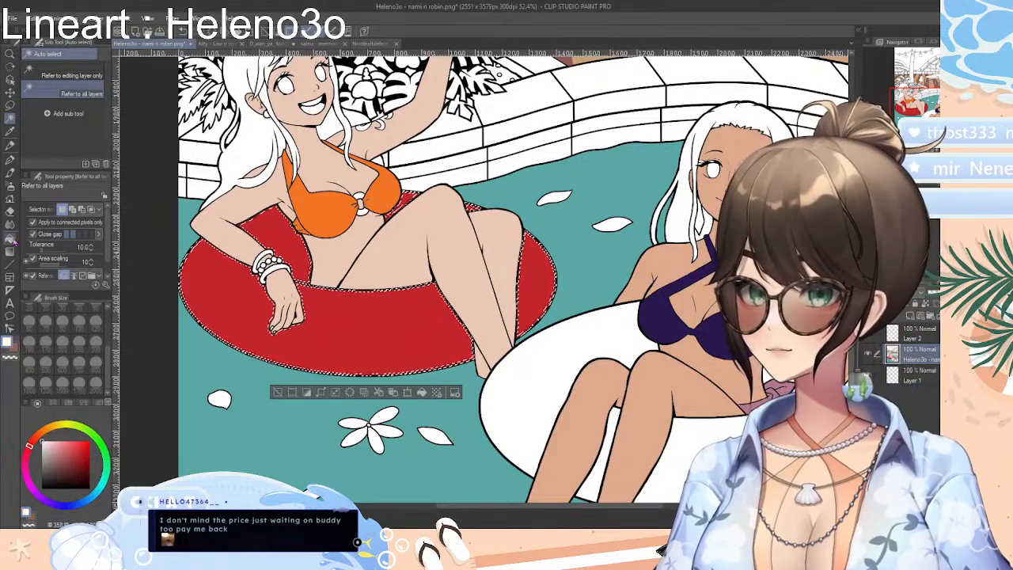
pyautogui.press('p')
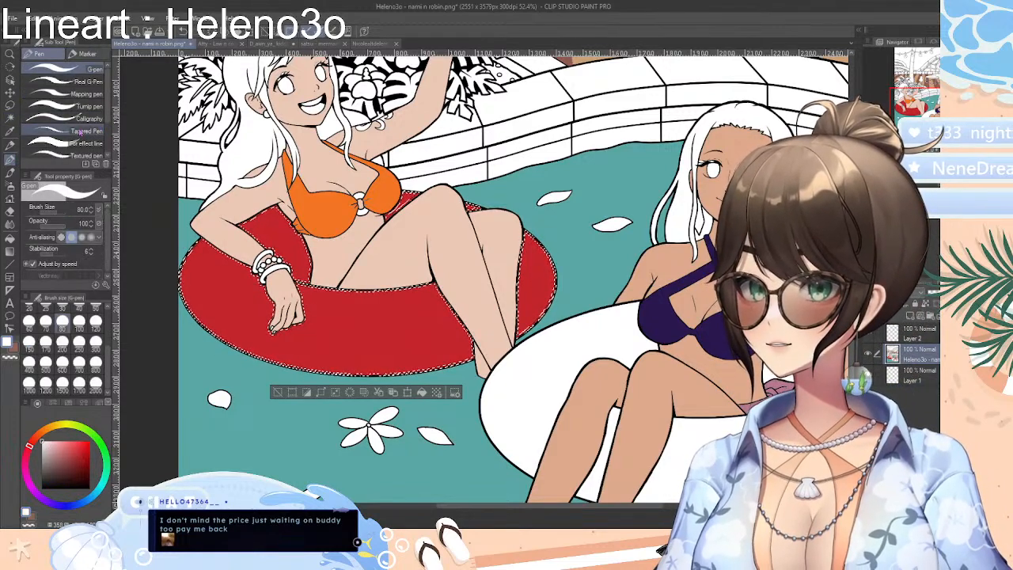
pyautogui.click(79, 362)
pyautogui.click(62, 321)
pyautogui.click(46, 343)
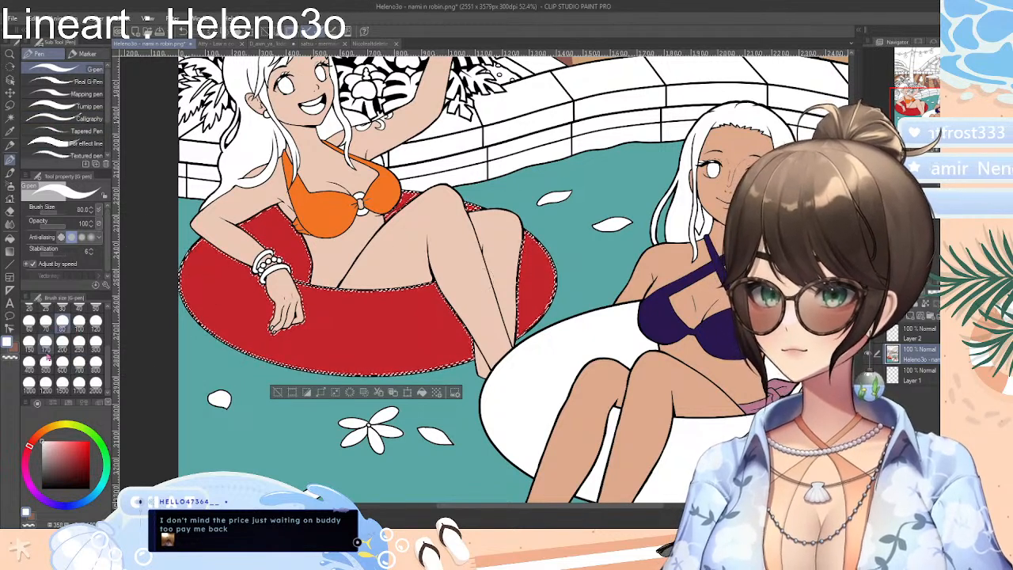
pyautogui.click(79, 344)
pyautogui.moveTo(185, 326); pyautogui.dragTo(450, 198)
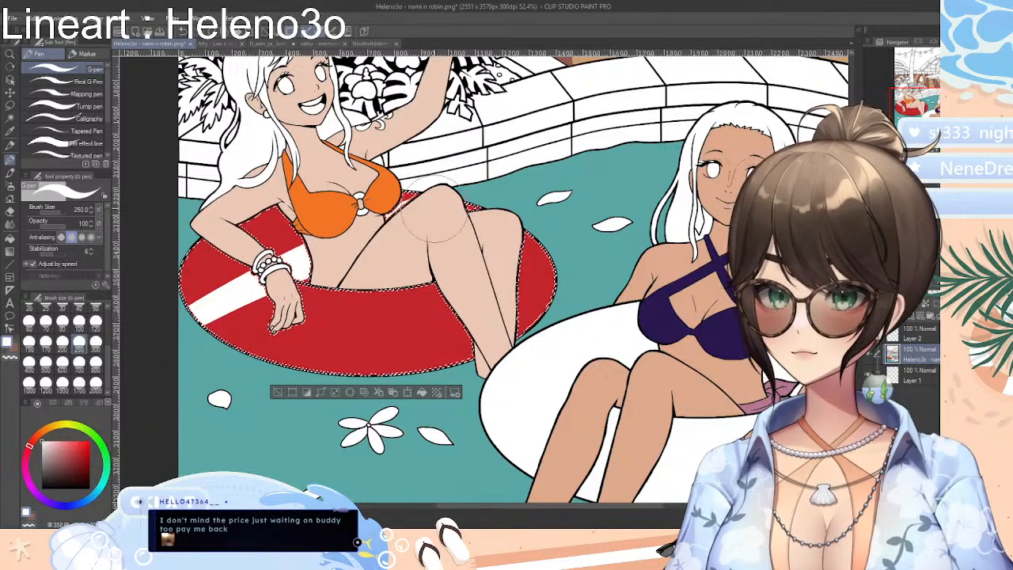
pyautogui.moveTo(169, 263); pyautogui.dragTo(507, 111)
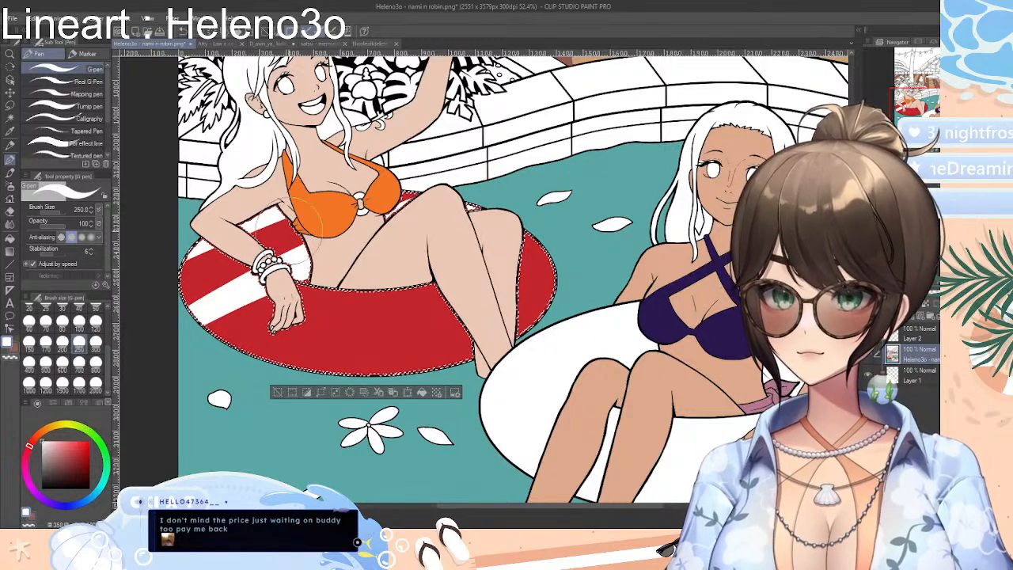
pyautogui.moveTo(240, 365); pyautogui.dragTo(497, 230)
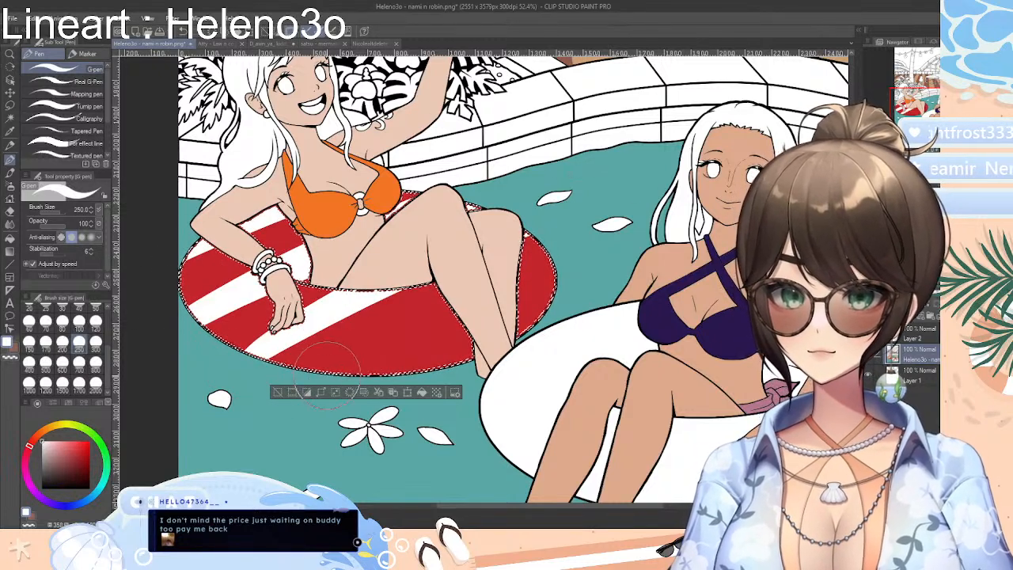
pyautogui.moveTo(328, 389); pyautogui.dragTo(584, 245)
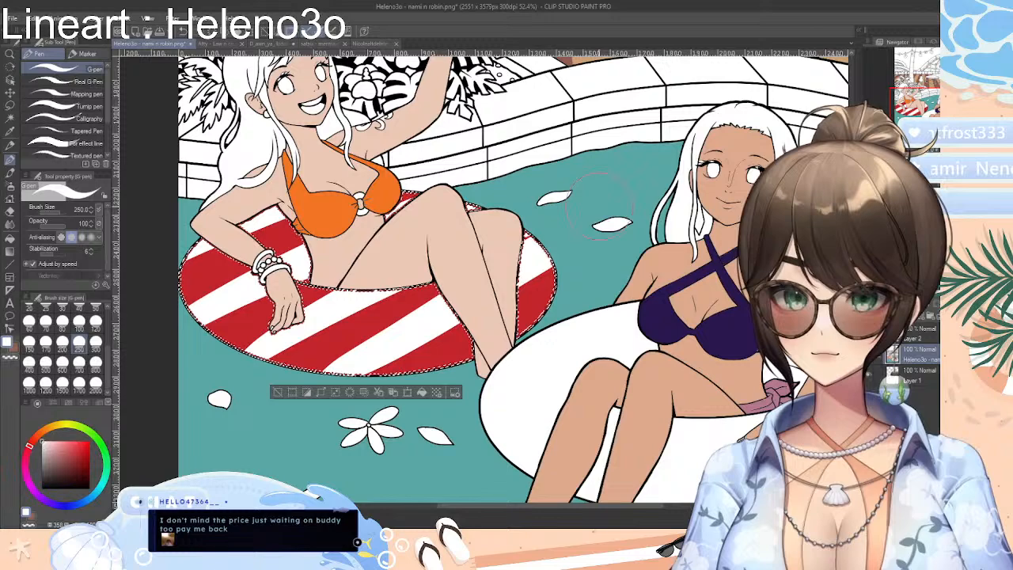
pyautogui.click(278, 392)
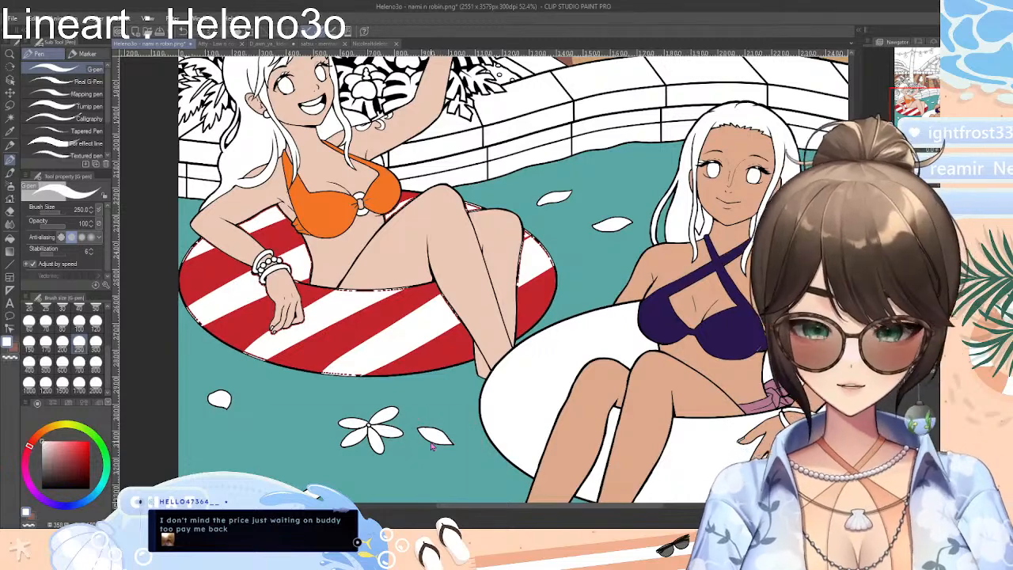
# Undo the white stripes and restore the selection around Nami's solid red swim ring
pyautogui.hotkey('ctrl', 'z')
pyautogui.hotkey('ctrl', 'z')
pyautogui.hotkey('ctrl', 'z')
pyautogui.hotkey('ctrl', 'z')
pyautogui.hotkey('ctrl', 'z')
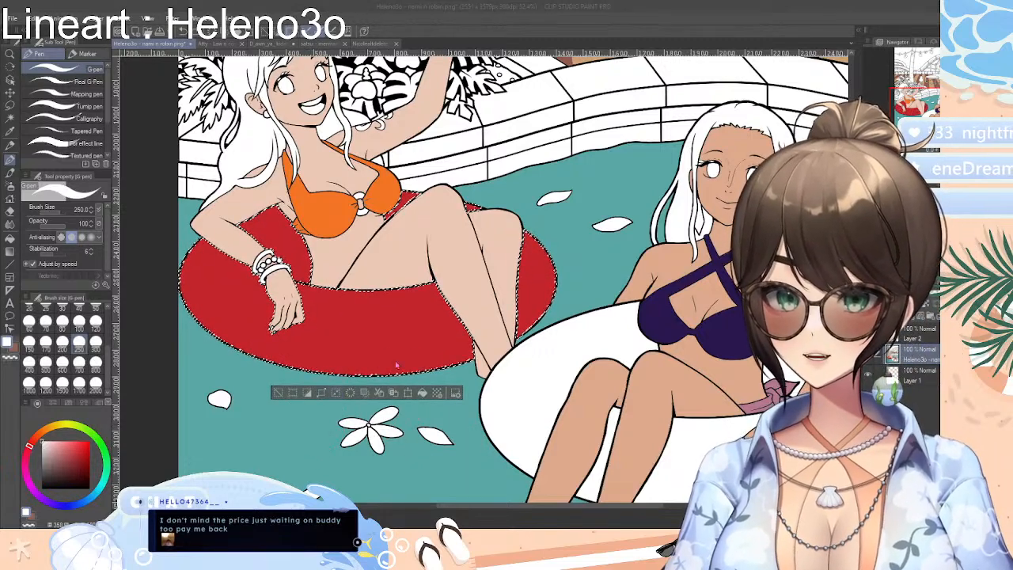
# Try shrinking the selection inside the outline of Nami's swim ring and painting it white
pyautogui.click(538, 345)
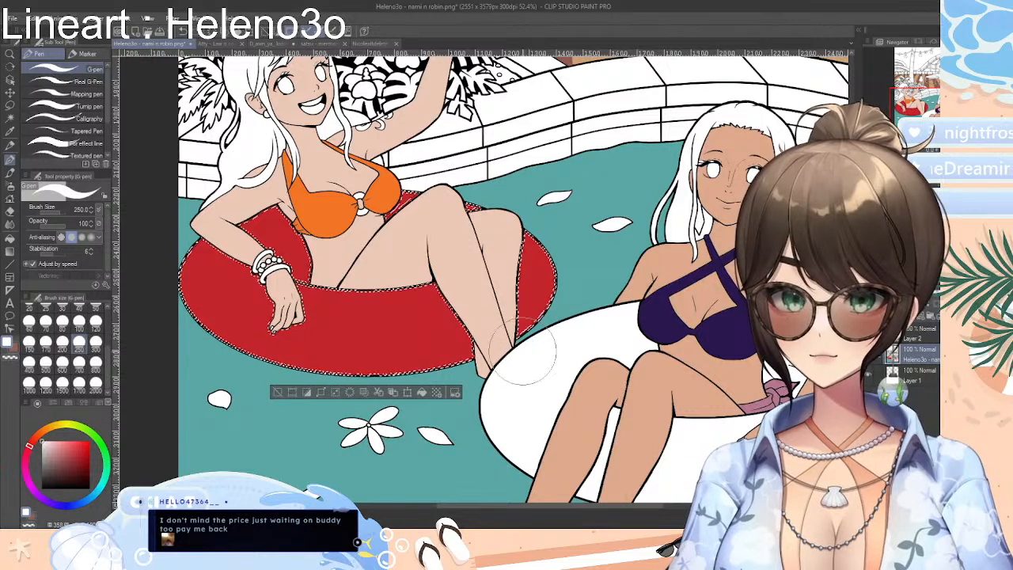
pyautogui.click(336, 393)
pyautogui.click(535, 345)
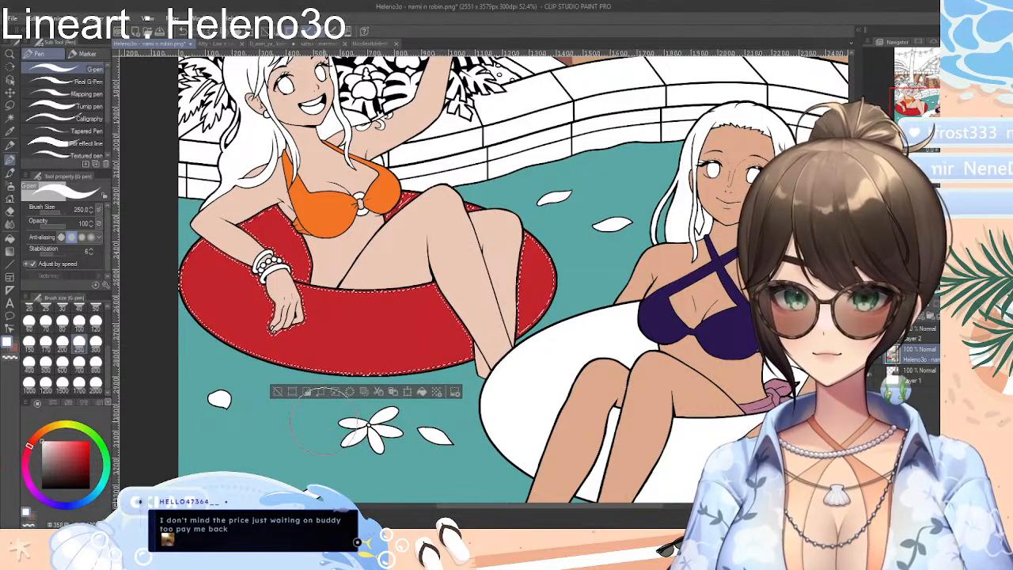
pyautogui.click(367, 395)
pyautogui.hotkey('ctrl', 'z')
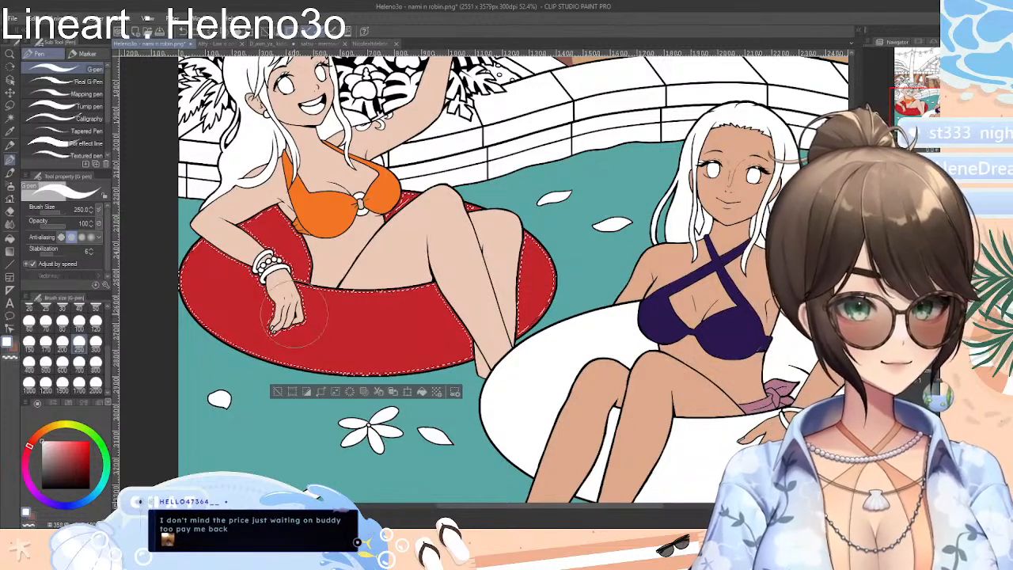
pyautogui.moveTo(218, 356)
pyautogui.mouseDown()
pyautogui.moveTo(522, 249)
pyautogui.moveTo(317, 345)
pyautogui.moveTo(531, 277)
pyautogui.moveTo(452, 356)
pyautogui.mouseUp()
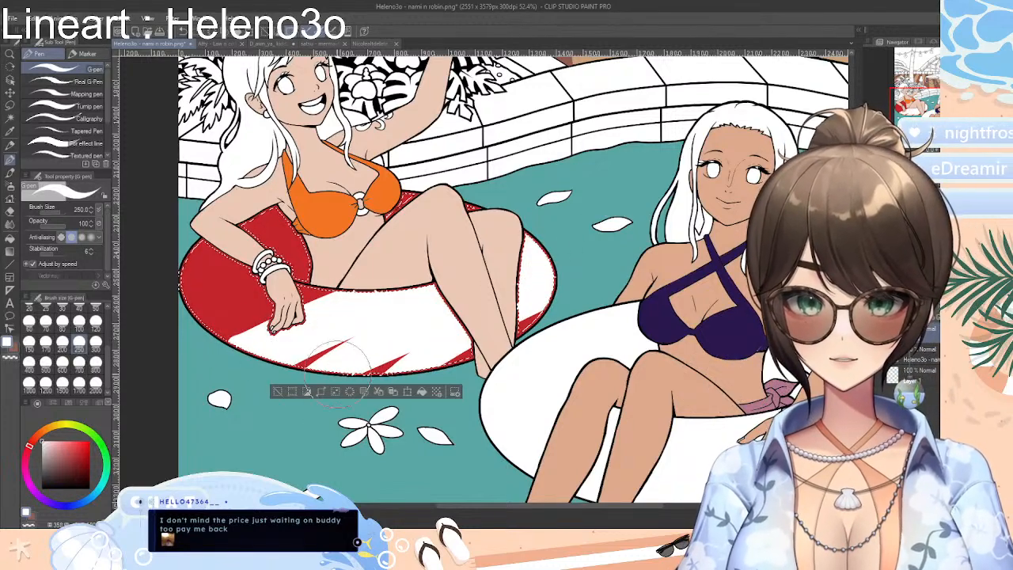
pyautogui.click(277, 393)
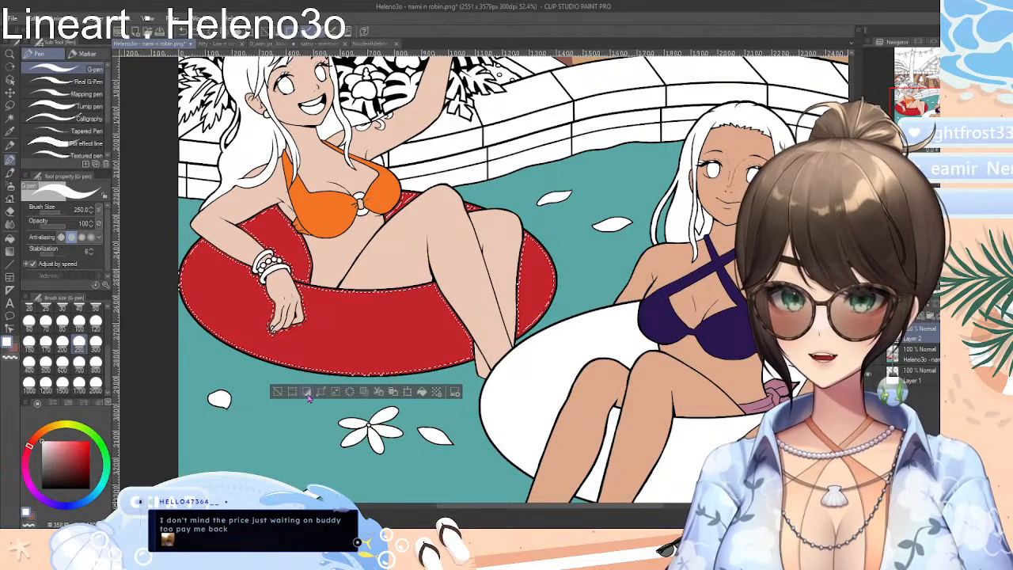
# Try covering the selected red swim ring with a dotted tone, and undo it
pyautogui.click(308, 394)
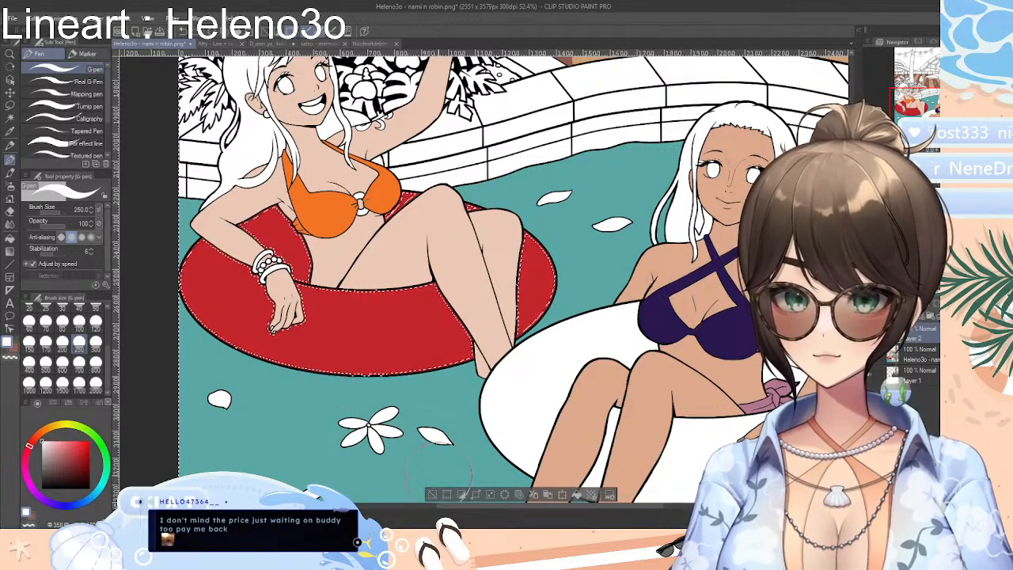
pyautogui.click(459, 494)
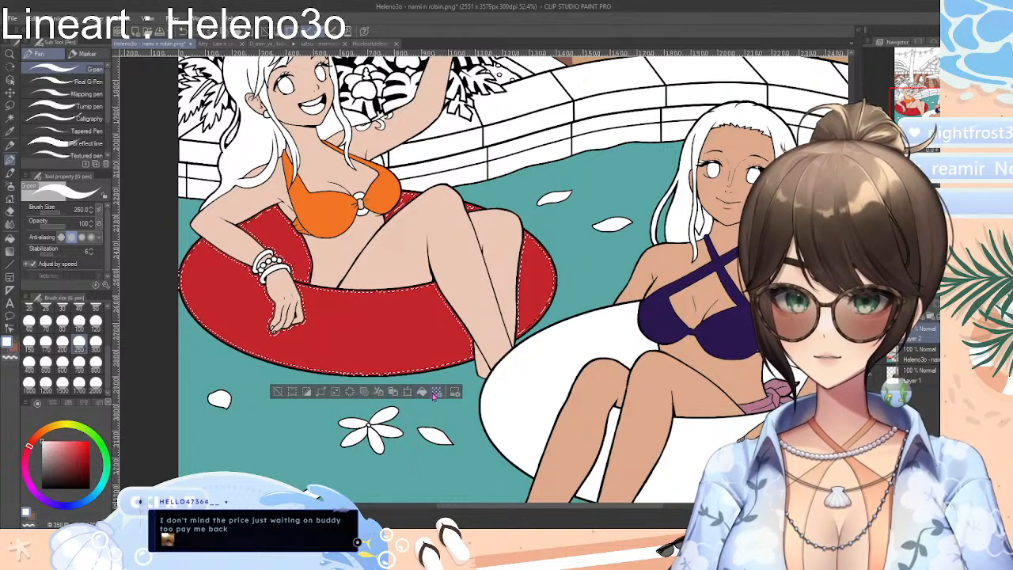
pyautogui.click(593, 245)
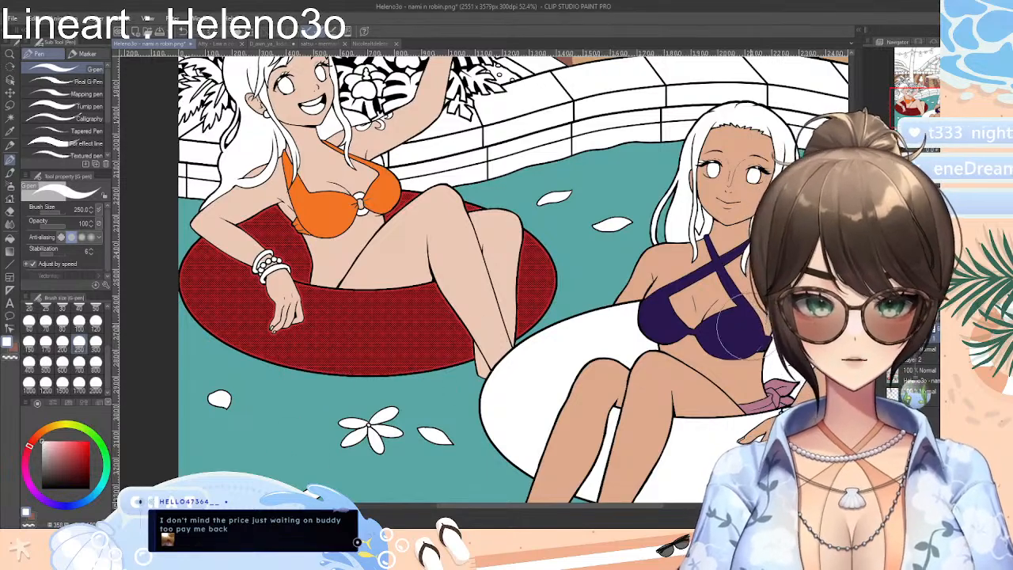
pyautogui.scroll(3, 588, 363)
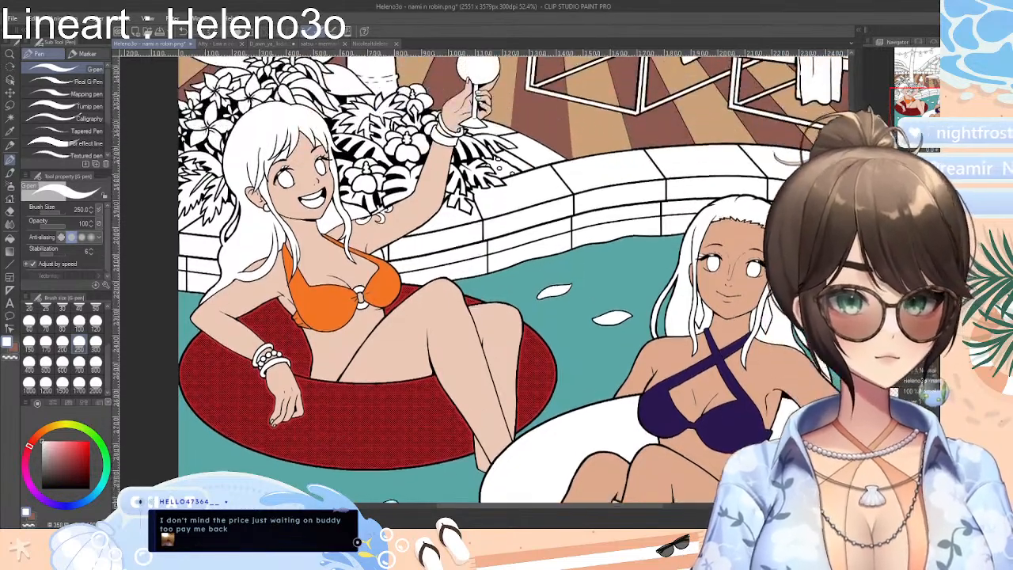
pyautogui.scroll(-3, 588, 363)
pyautogui.hotkey('ctrl', 'z')
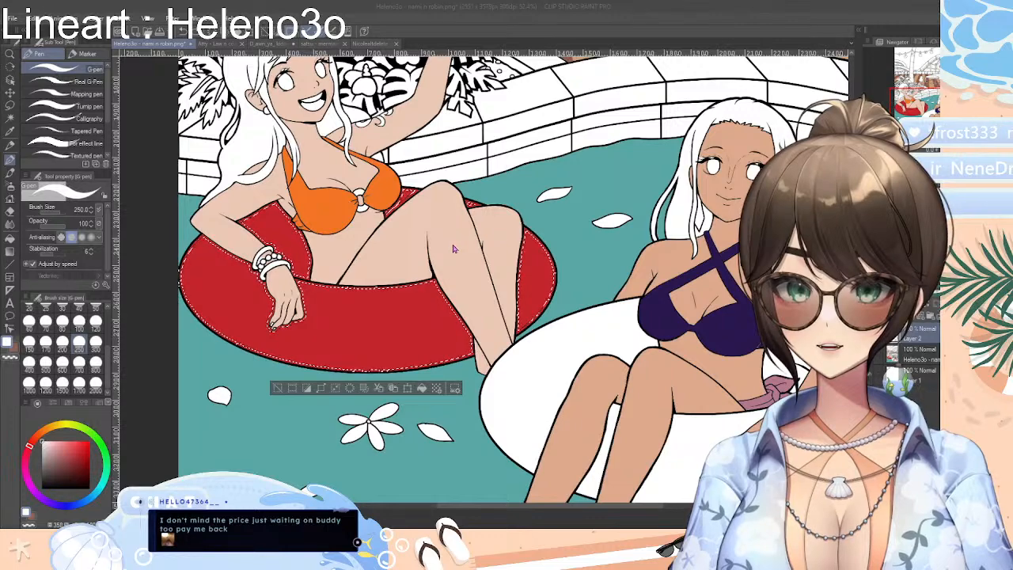
# Try the dotted tone on Nami's swim ring twice more, undo both attempts and clear the selection
pyautogui.click(601, 223)
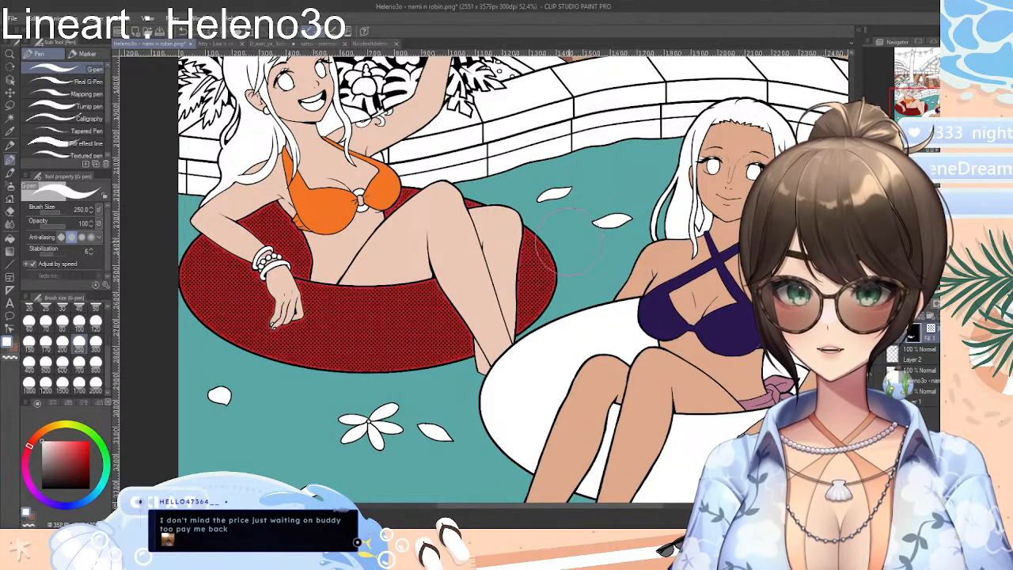
pyautogui.hotkey('ctrl', 'z')
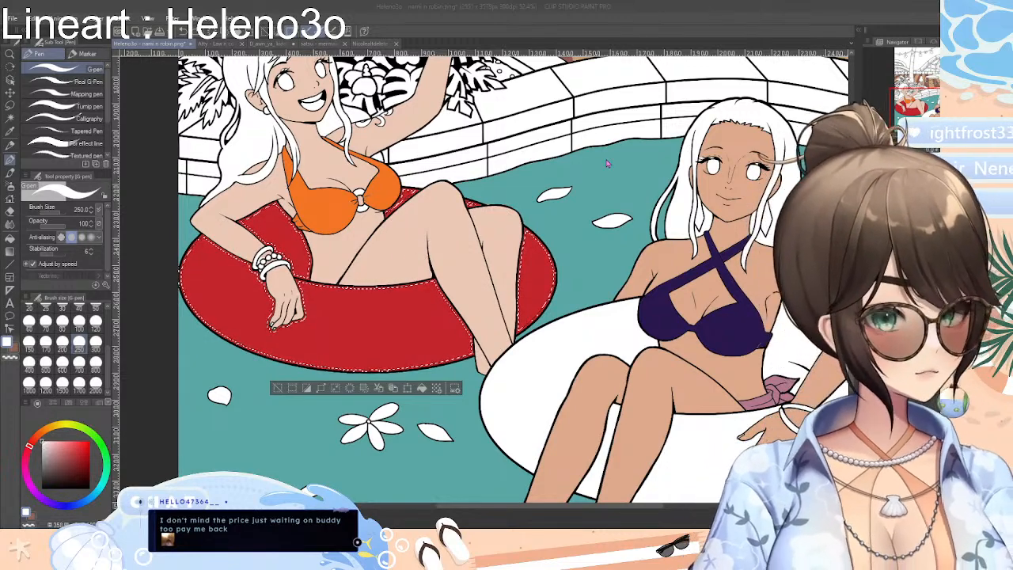
pyautogui.click(611, 234)
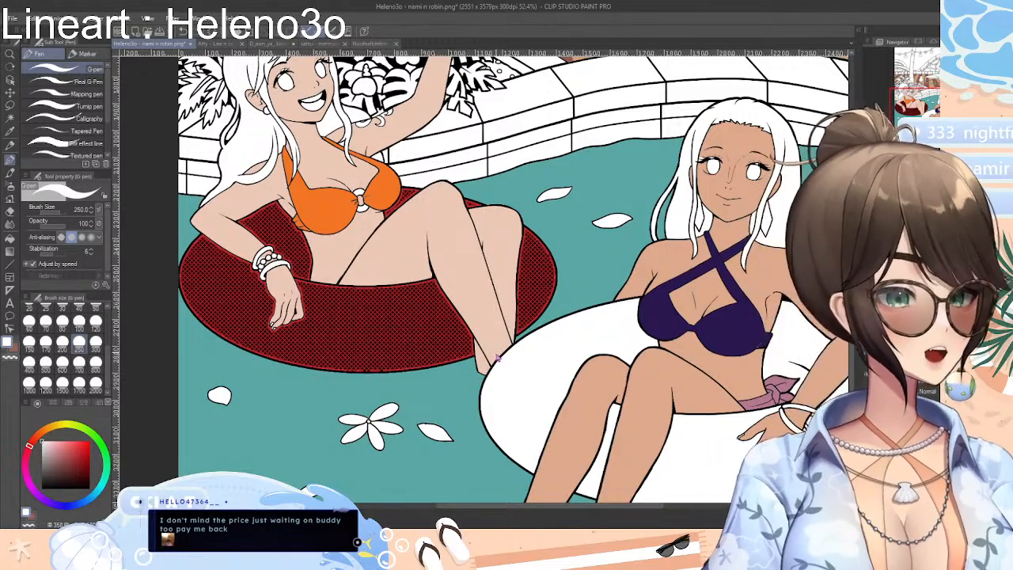
pyautogui.hotkey('ctrl', 'z')
pyautogui.click(277, 388)
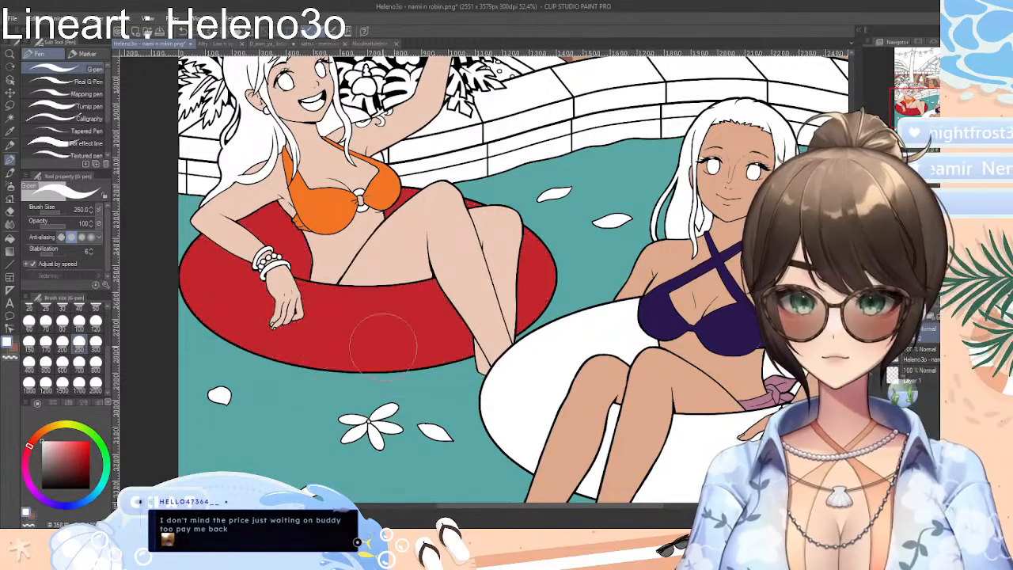
# Fill every visible section of Robin's swim ring with a light yellow on the lineart layer
pyautogui.moveTo(596, 507); pyautogui.dragTo(649, 506)
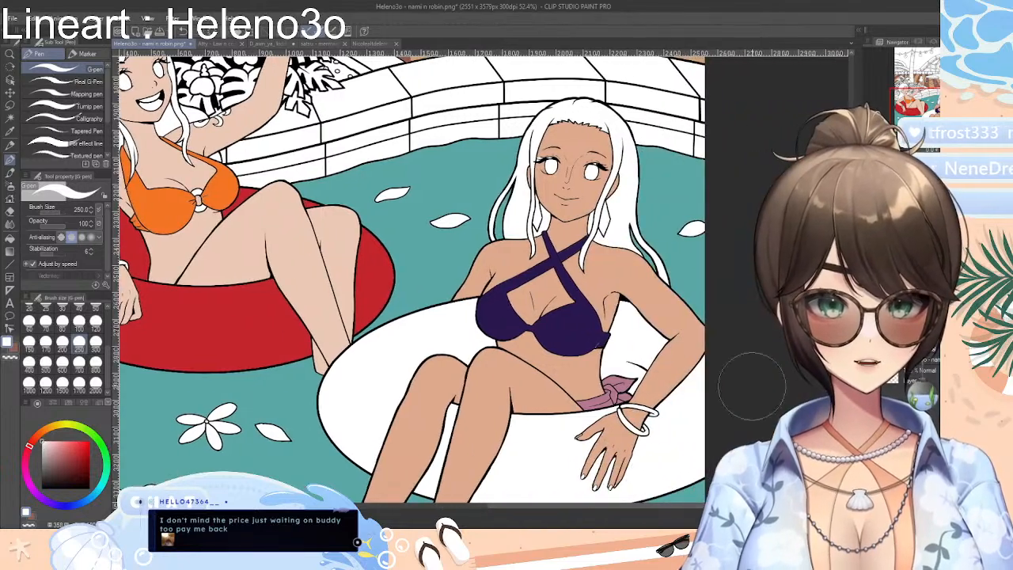
pyautogui.scroll(-2, 138, 360)
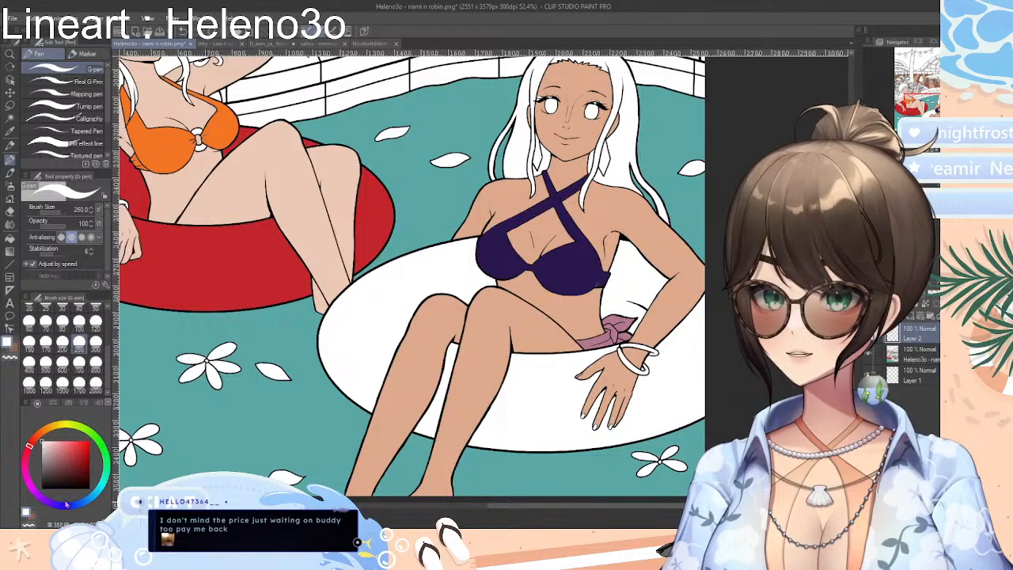
pyautogui.moveTo(56, 428); pyautogui.dragTo(62, 426)
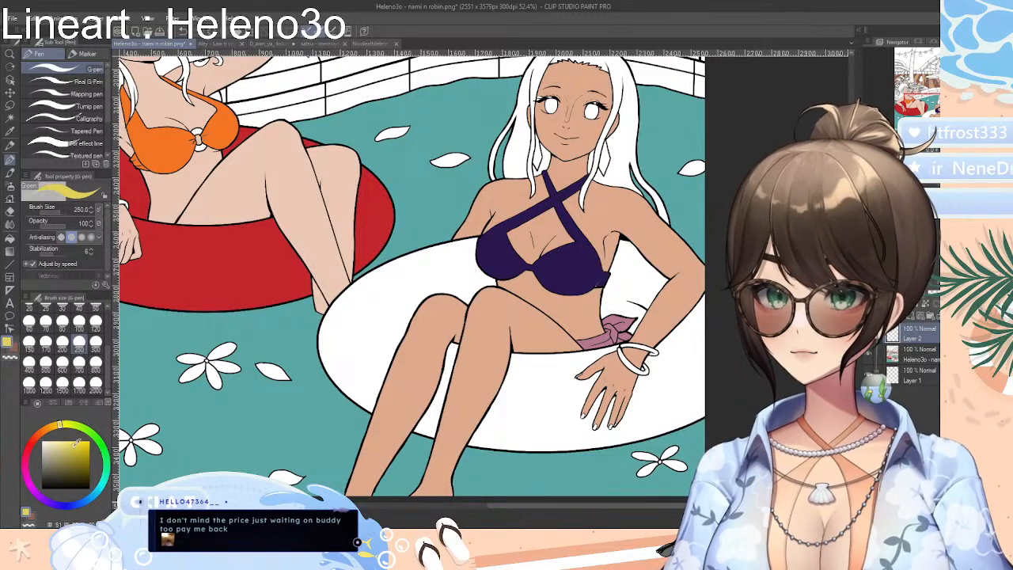
pyautogui.click(10, 239)
pyautogui.click(413, 329)
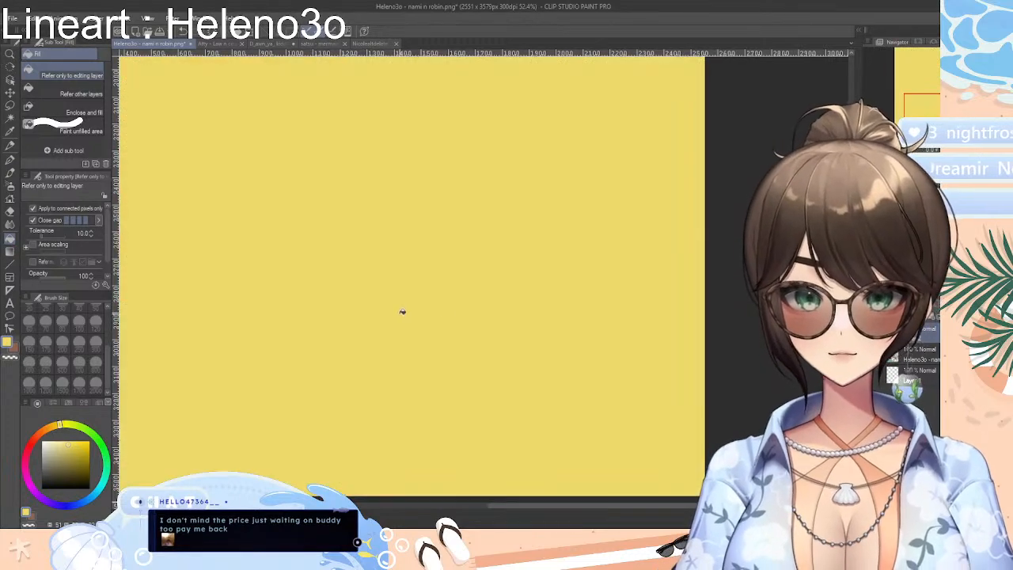
pyautogui.hotkey('ctrl', 'z')
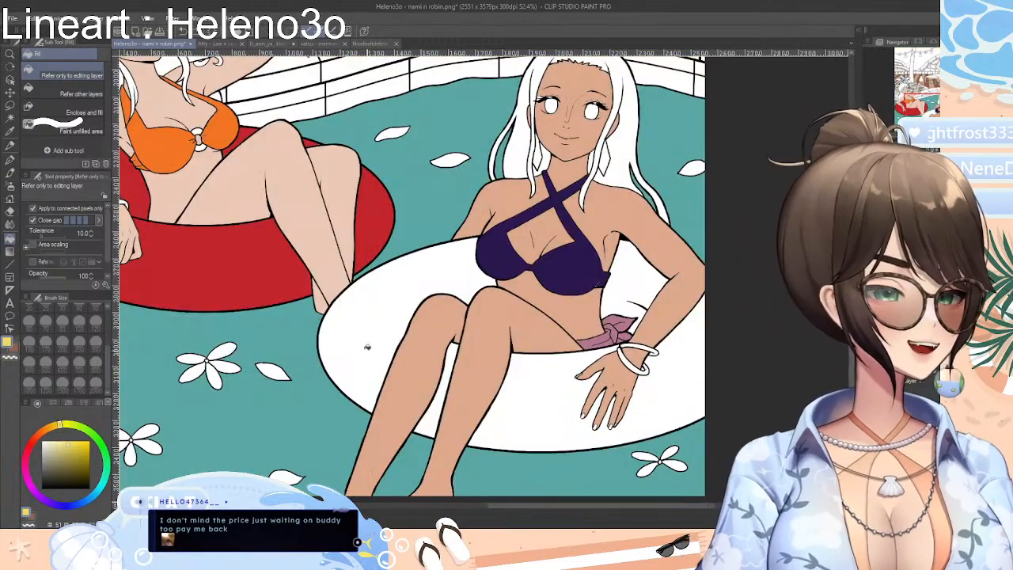
pyautogui.click(392, 309)
pyautogui.click(455, 357)
pyautogui.click(536, 391)
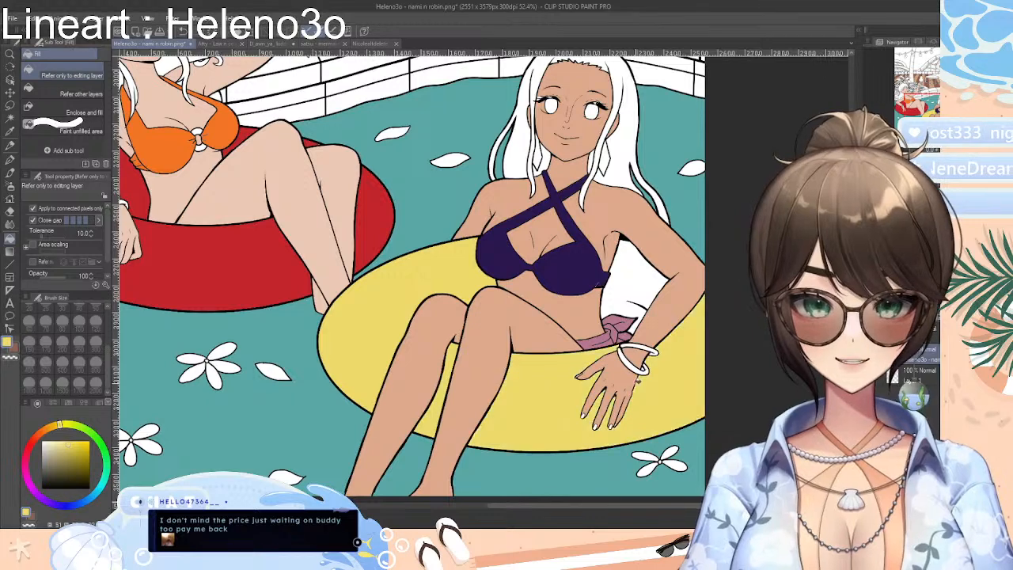
pyautogui.click(631, 304)
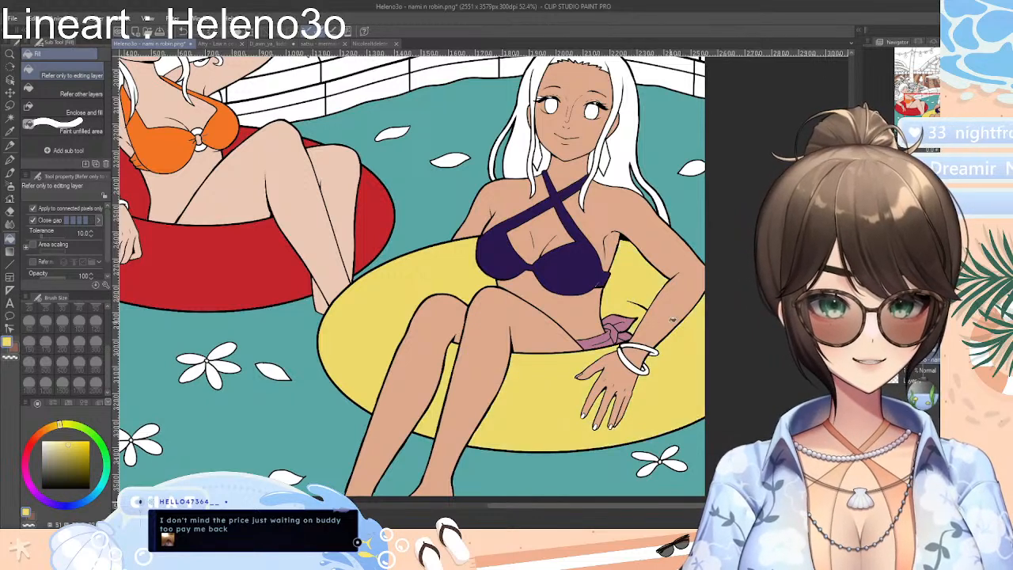
# Mix a dark gold and fill both bangles on Robin's wrist with it
pyautogui.click(70, 467)
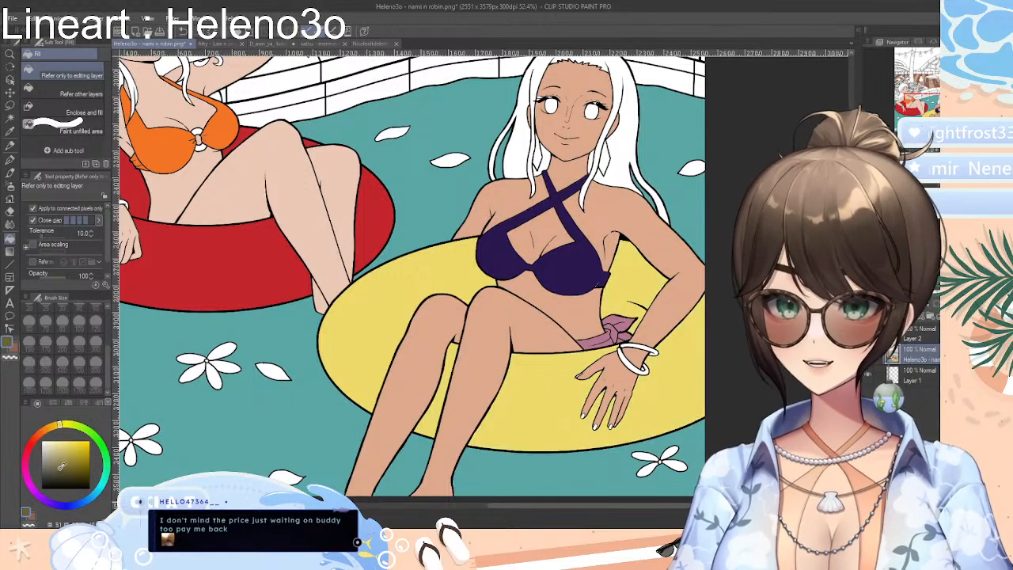
pyautogui.click(65, 459)
pyautogui.click(46, 431)
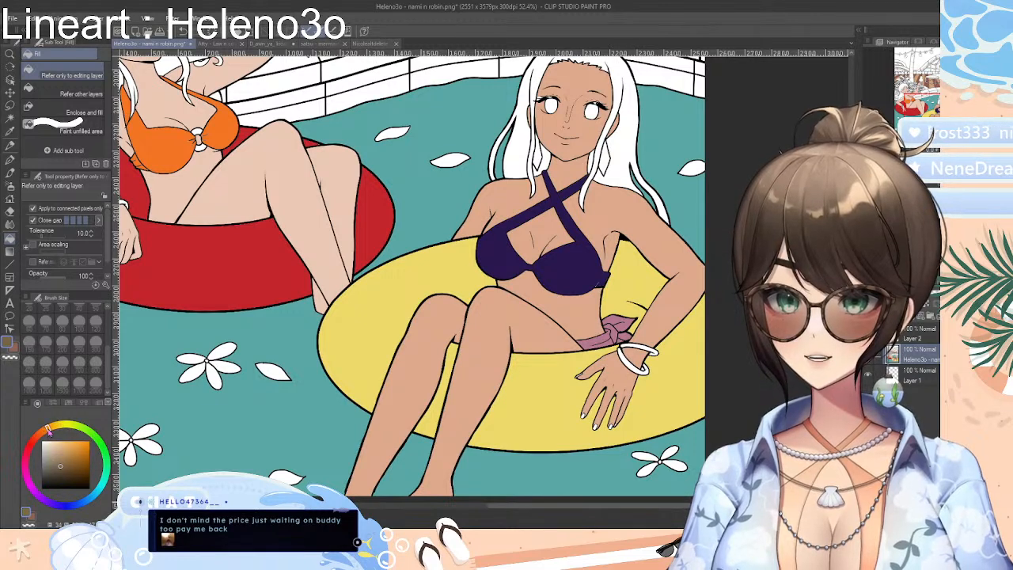
pyautogui.moveTo(53, 434); pyautogui.dragTo(82, 455)
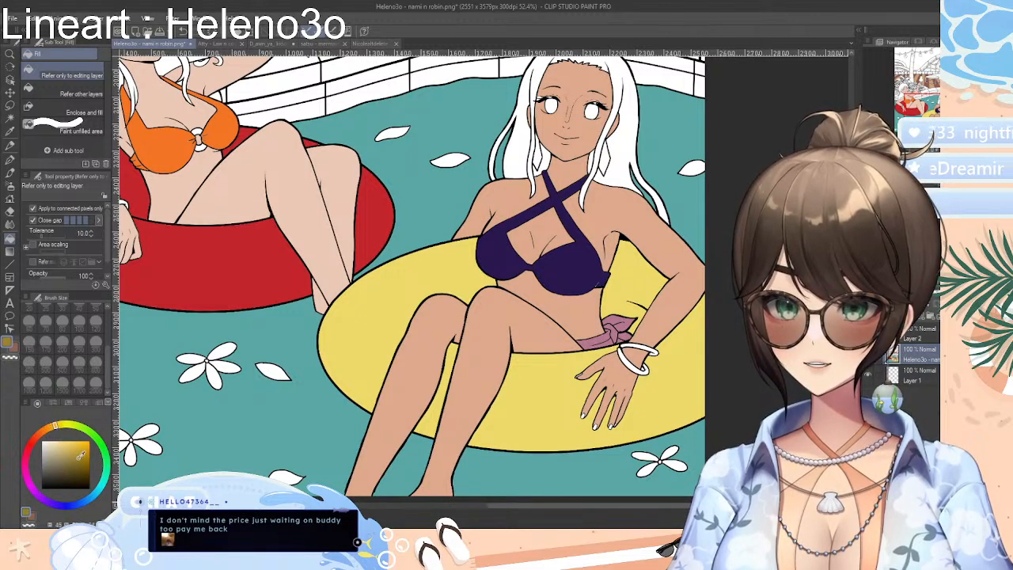
pyautogui.click(632, 366)
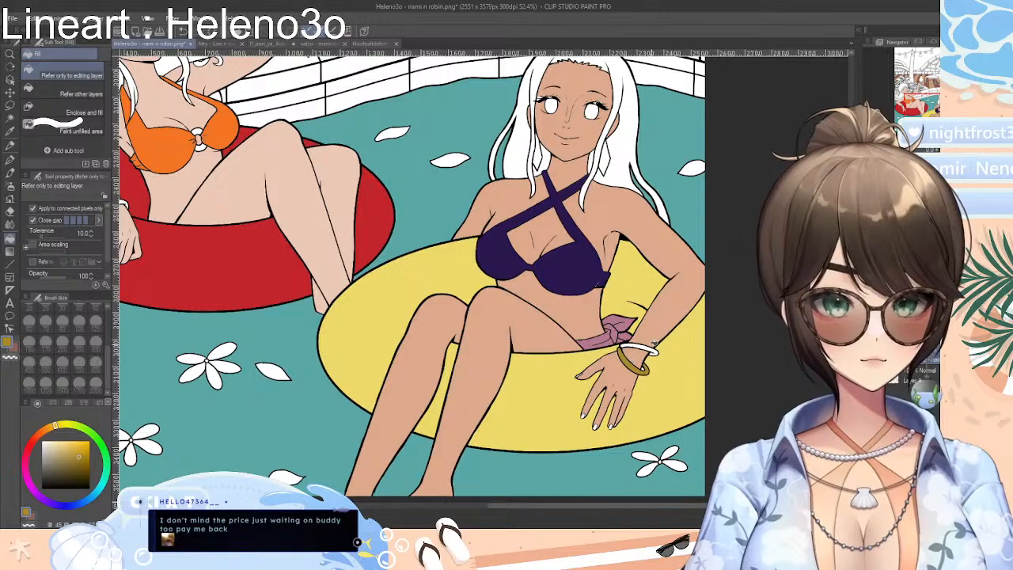
pyautogui.click(644, 347)
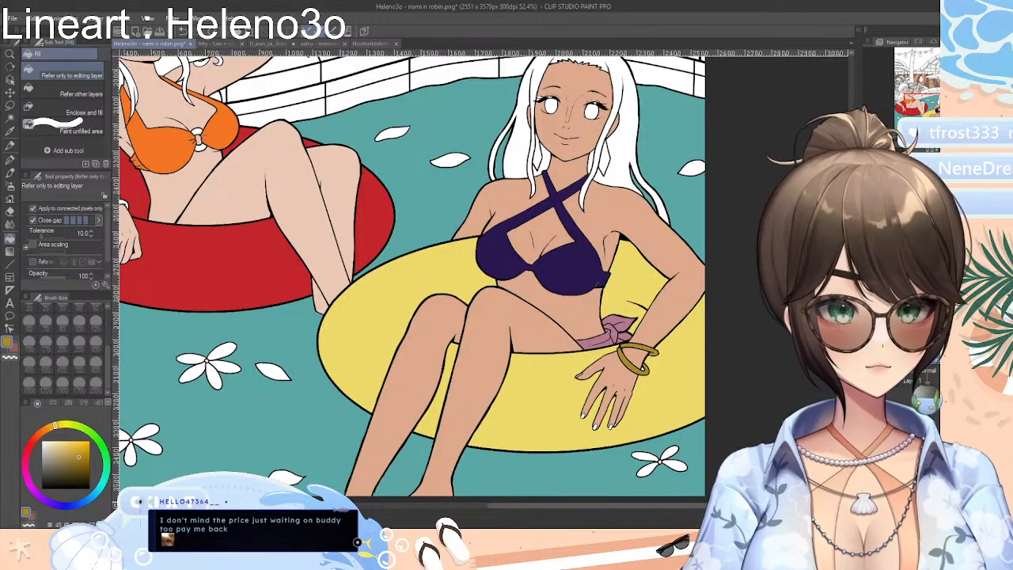
# Fill both of Robin's earrings with the same dark gold as her bangles
pyautogui.scroll(10, 412, 278)
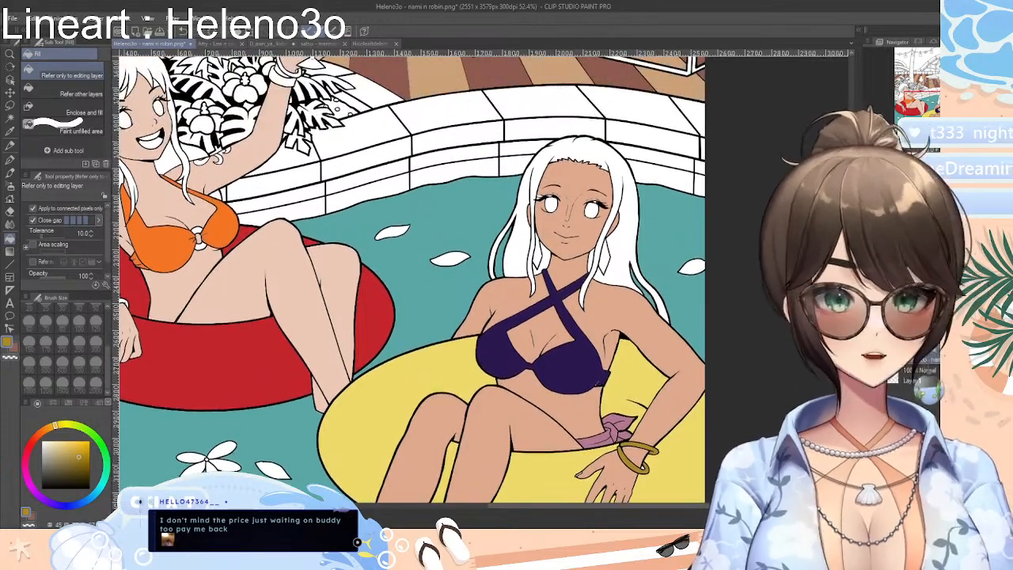
pyautogui.scroll(2, 411, 279)
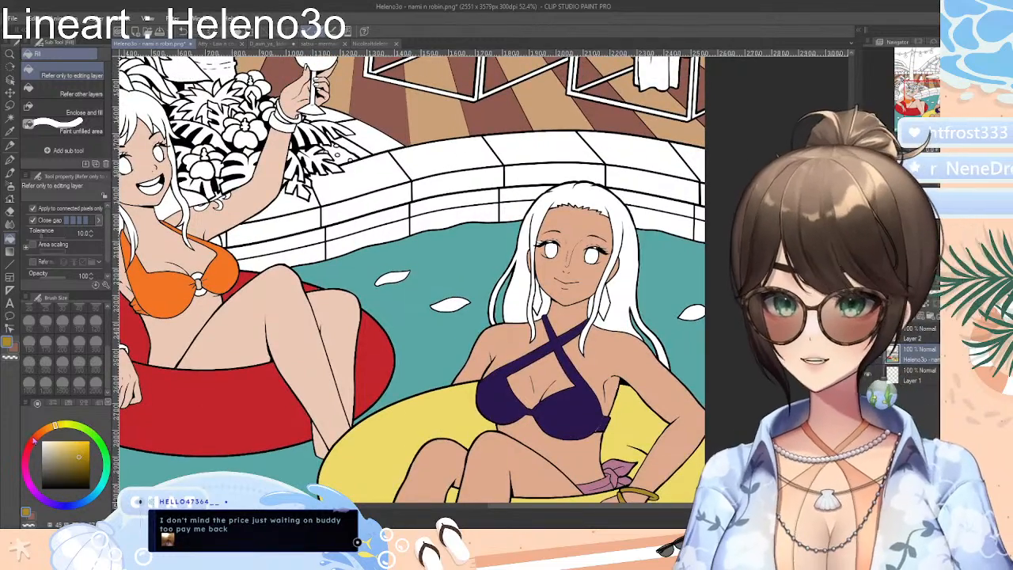
pyautogui.click(608, 301)
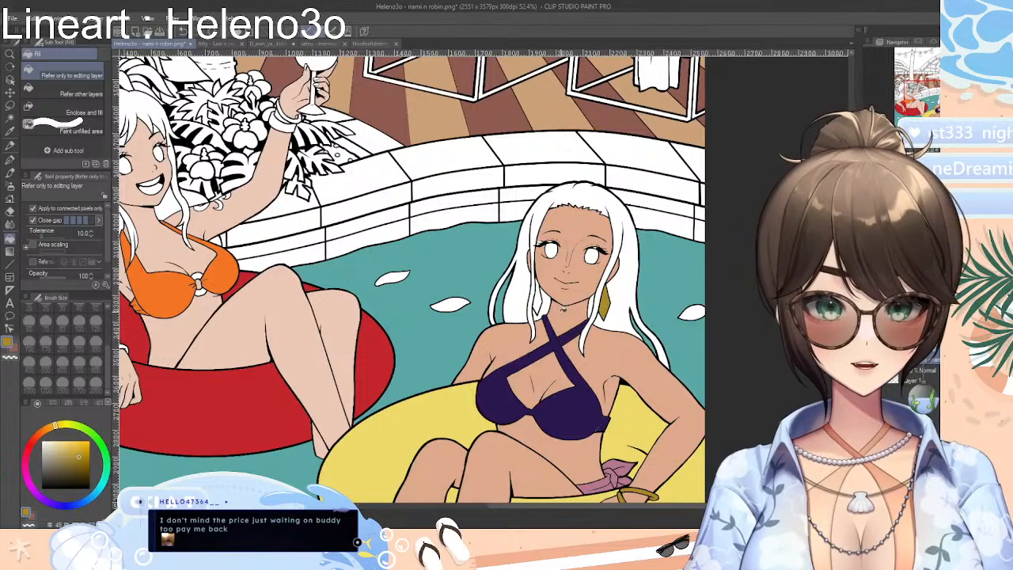
pyautogui.click(538, 299)
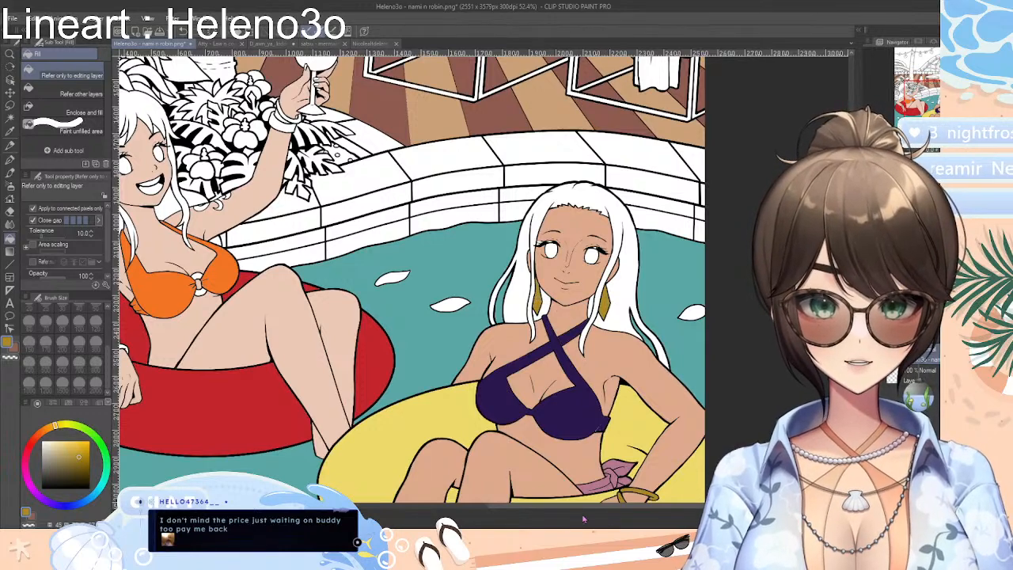
# Sample the orange of Nami's bikini top and fill every section of her hair with it
pyautogui.moveTo(592, 505); pyautogui.dragTo(528, 502)
pyautogui.moveTo(852, 309); pyautogui.dragTo(852, 296)
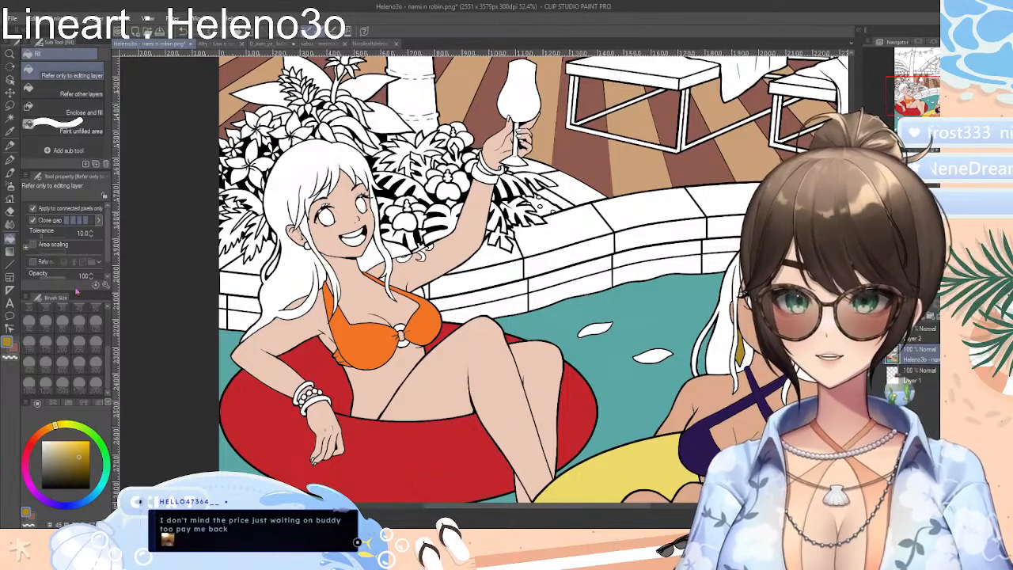
pyautogui.click(8, 144)
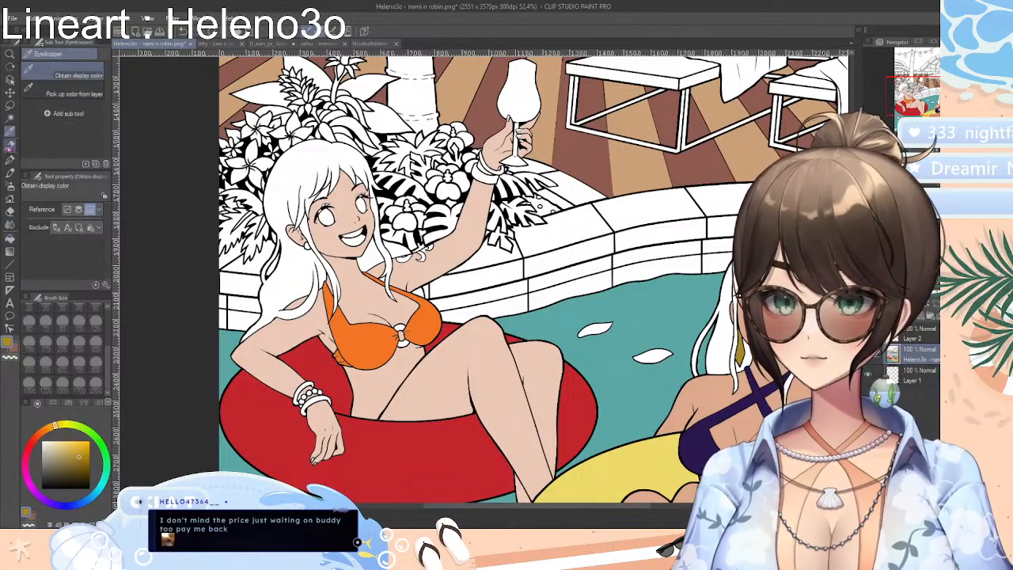
pyautogui.click(376, 339)
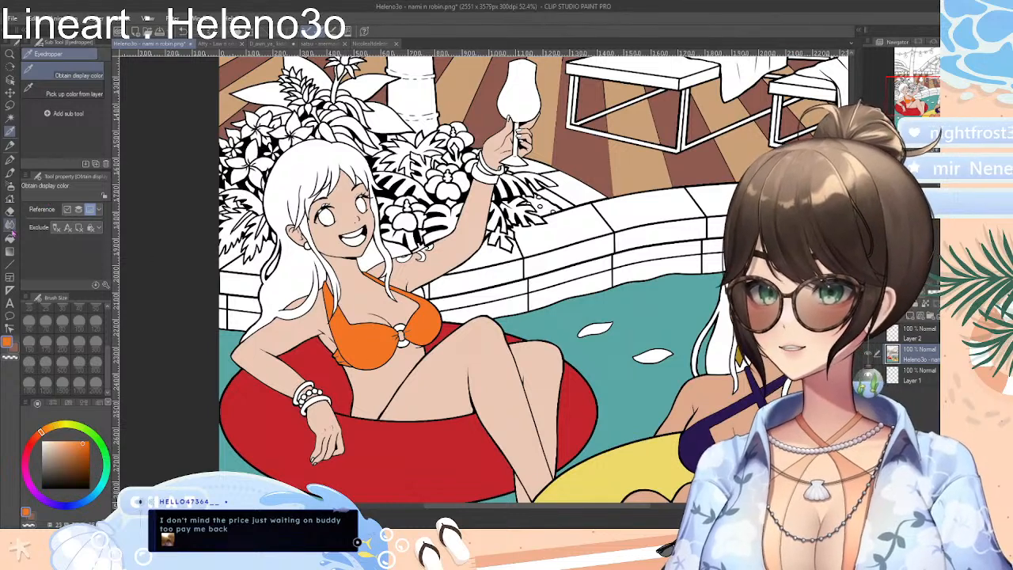
pyautogui.click(11, 236)
pyautogui.click(308, 186)
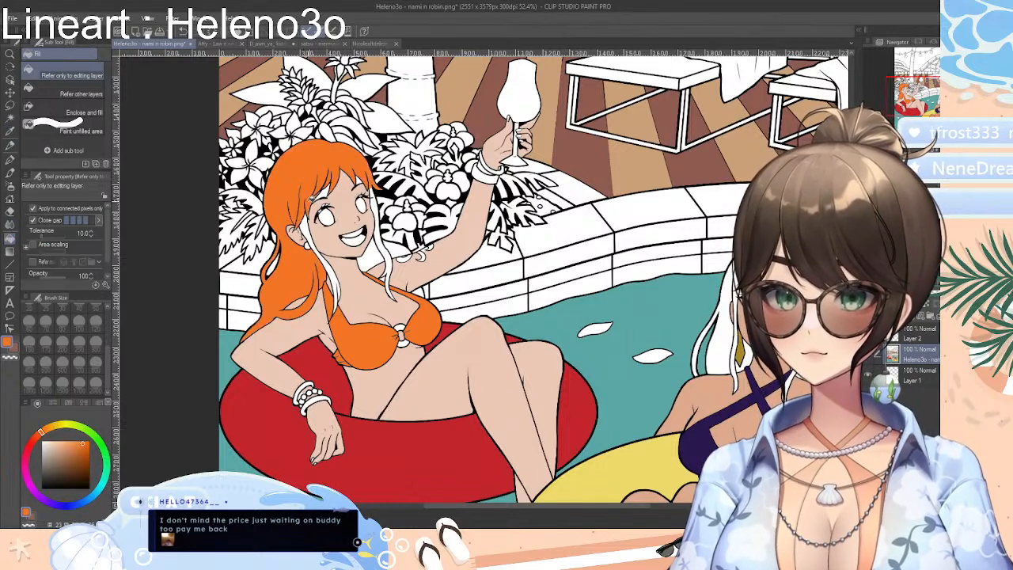
pyautogui.click(309, 225)
pyautogui.click(335, 277)
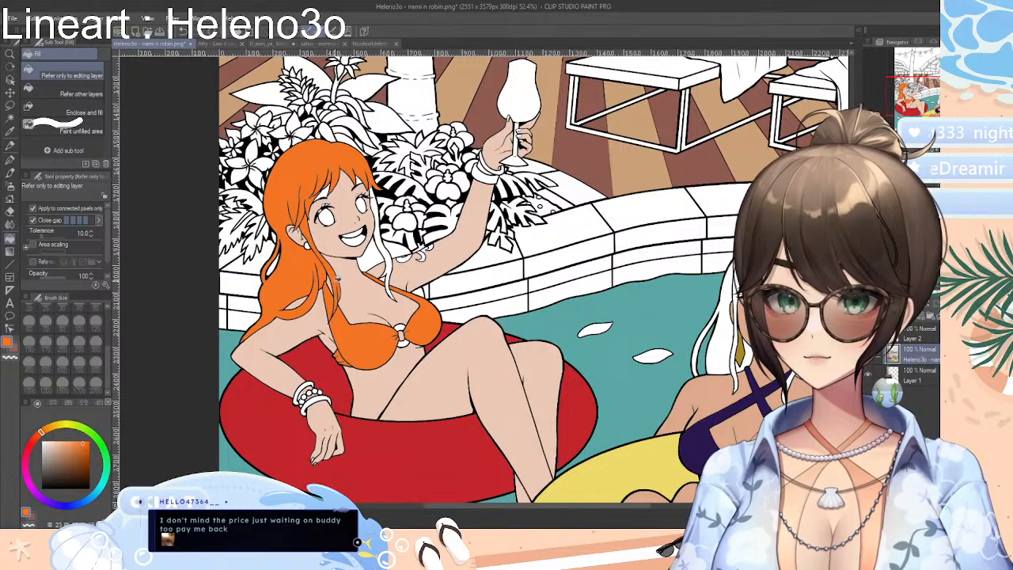
pyautogui.click(388, 258)
pyautogui.click(371, 254)
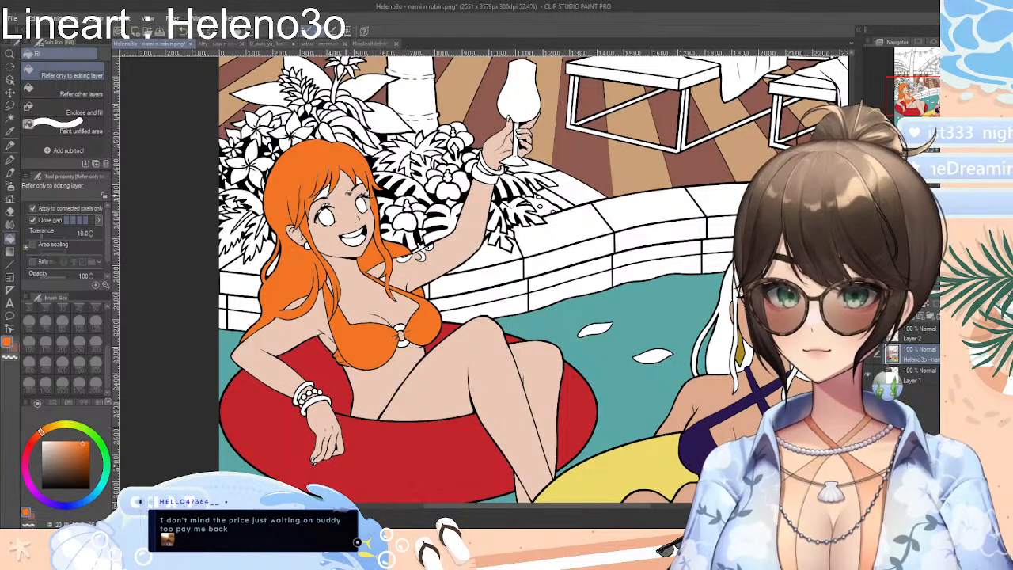
# Mix a light blue and recolour both cups and the straps of Nami's bikini top with it
pyautogui.click(104, 488)
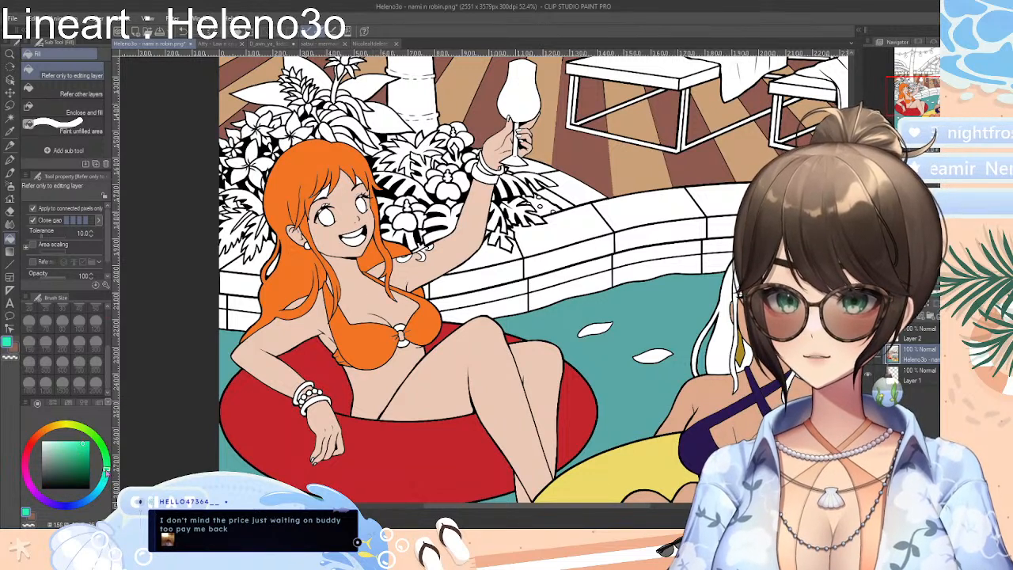
pyautogui.moveTo(85, 447); pyautogui.dragTo(75, 447)
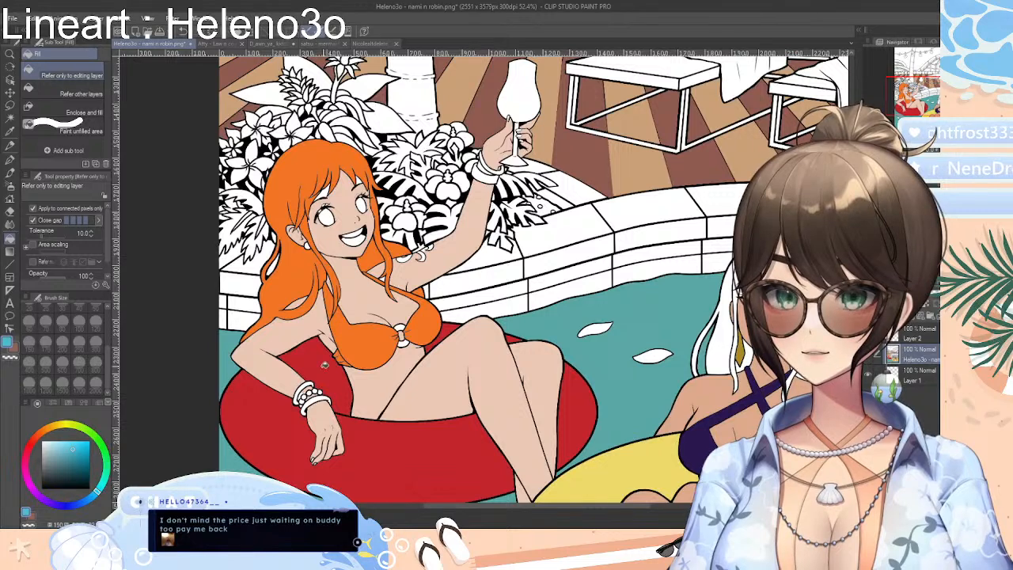
pyautogui.click(354, 351)
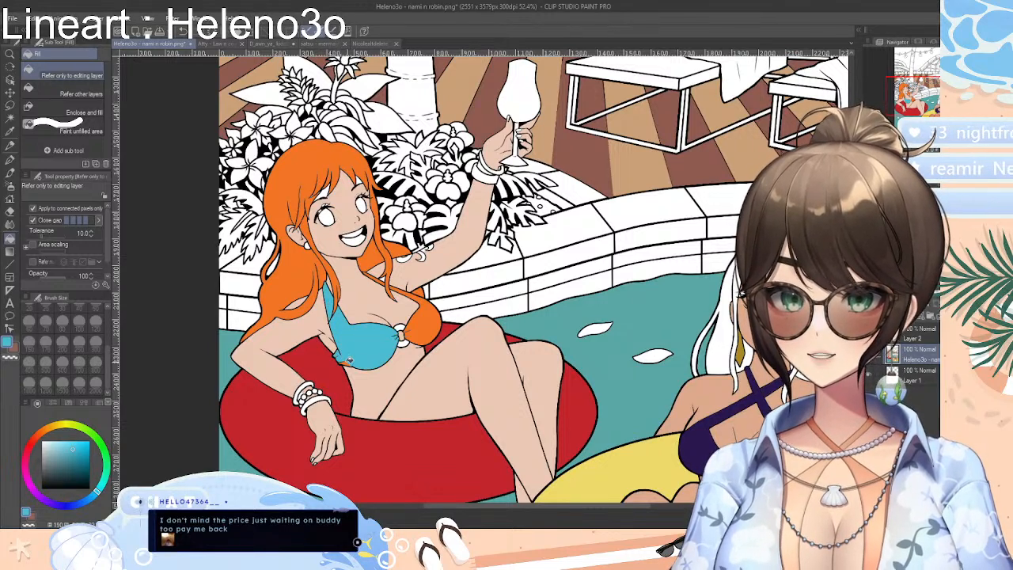
pyautogui.click(429, 324)
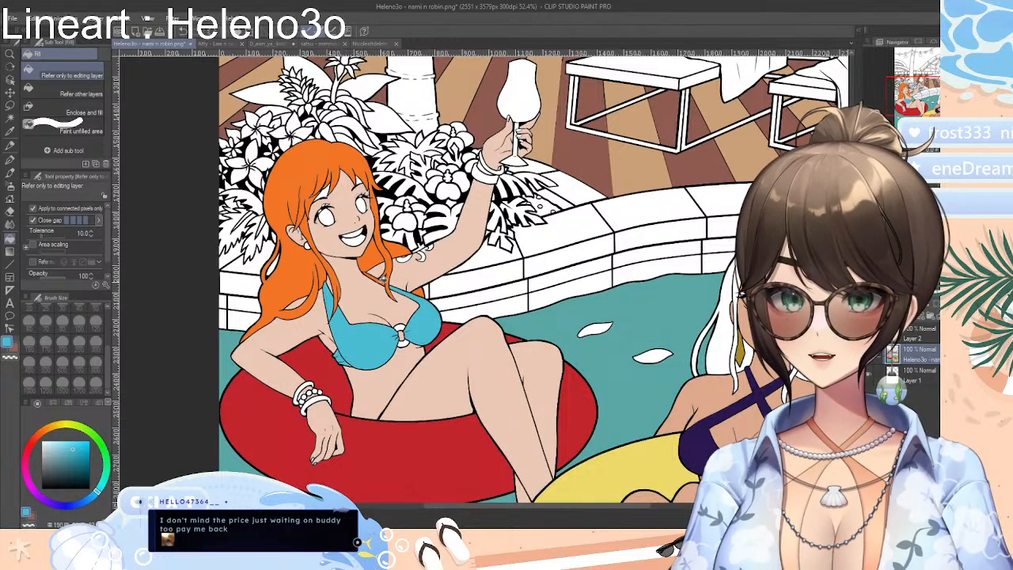
pyautogui.hotkey('ctrl', 'z')
pyautogui.hotkey('ctrl', 'z')
pyautogui.click(383, 280)
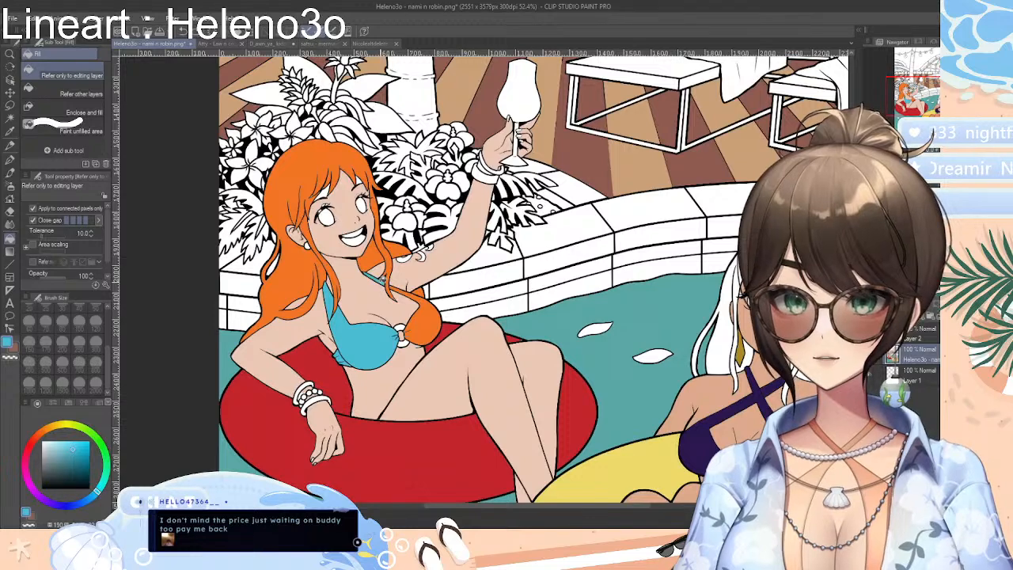
pyautogui.click(432, 309)
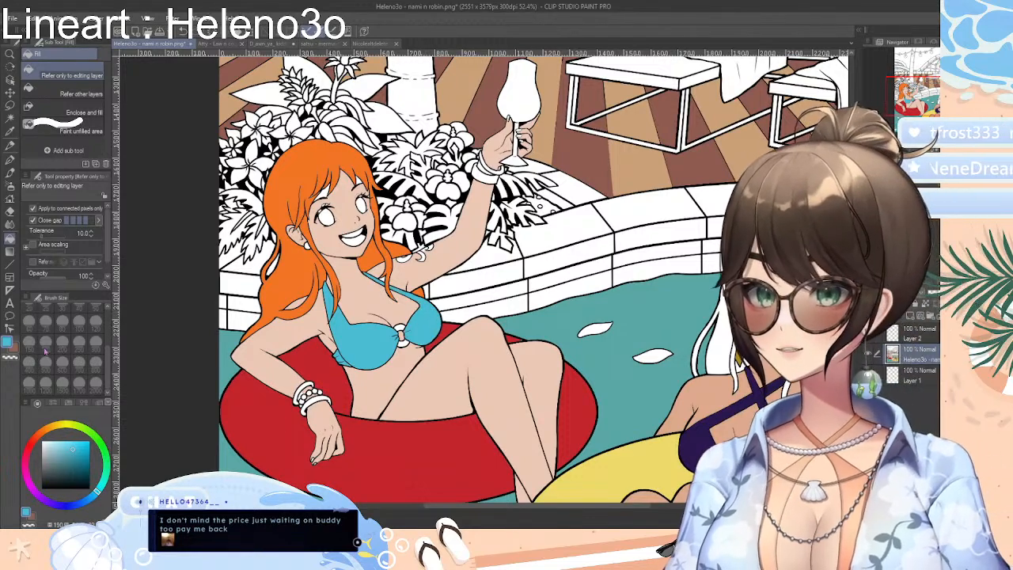
# Try a dusty pink and a dark plum fill on the front and inner sections of Nami's swim ring
pyautogui.moveTo(57, 430)
pyautogui.mouseDown()
pyautogui.moveTo(24, 461)
pyautogui.moveTo(62, 450)
pyautogui.mouseUp()
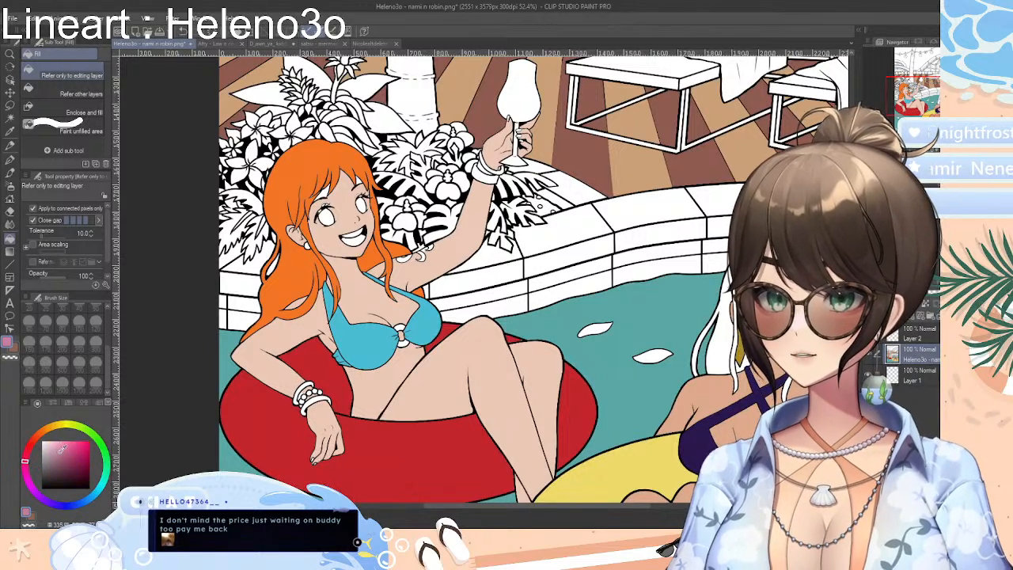
pyautogui.click(429, 455)
pyautogui.click(323, 375)
pyautogui.click(62, 469)
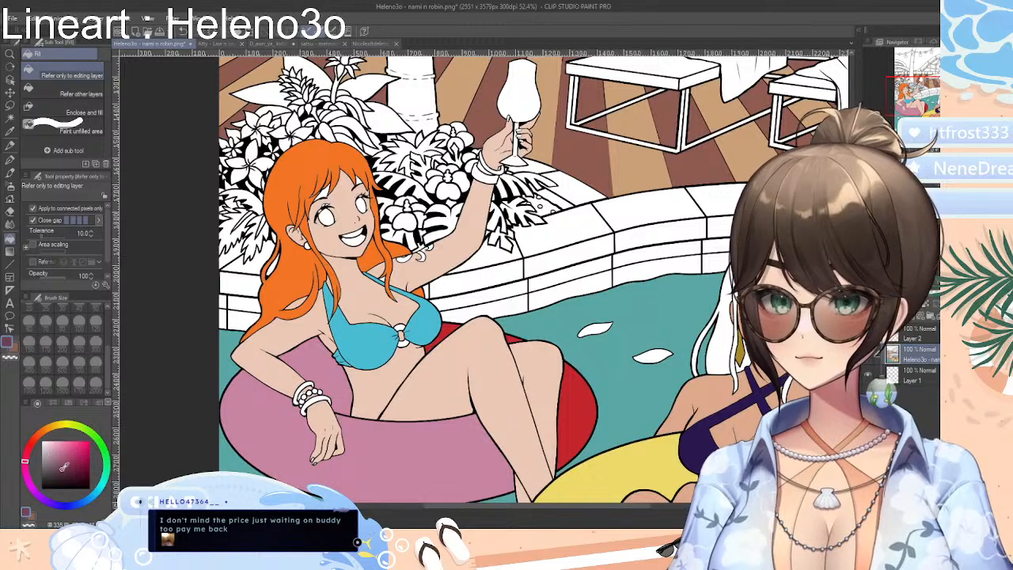
pyautogui.click(433, 440)
pyautogui.click(331, 392)
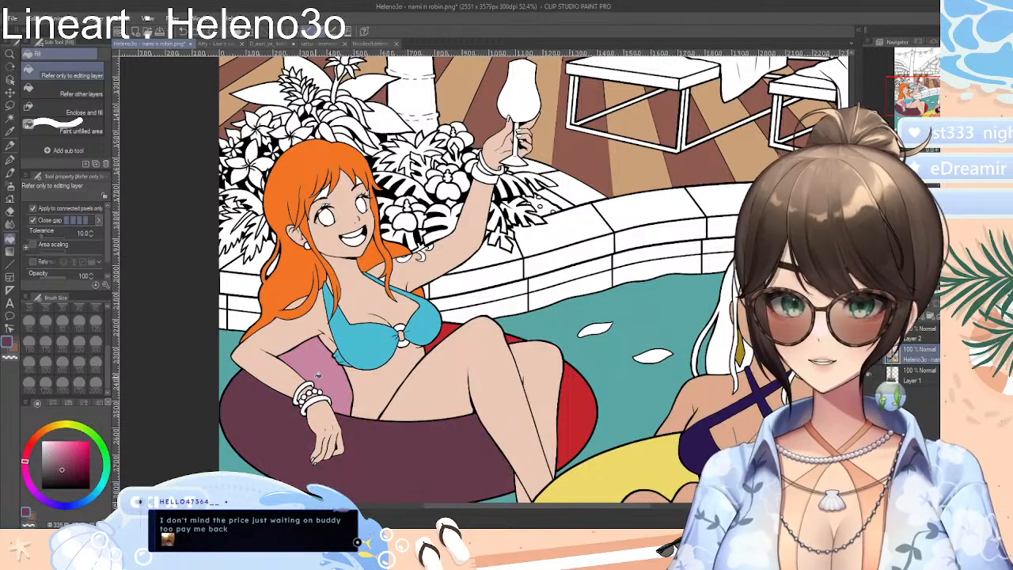
pyautogui.click(318, 378)
# Try a purple fill on the front of Nami's swim ring and a medium blue fill on all its sections
pyautogui.click(70, 449)
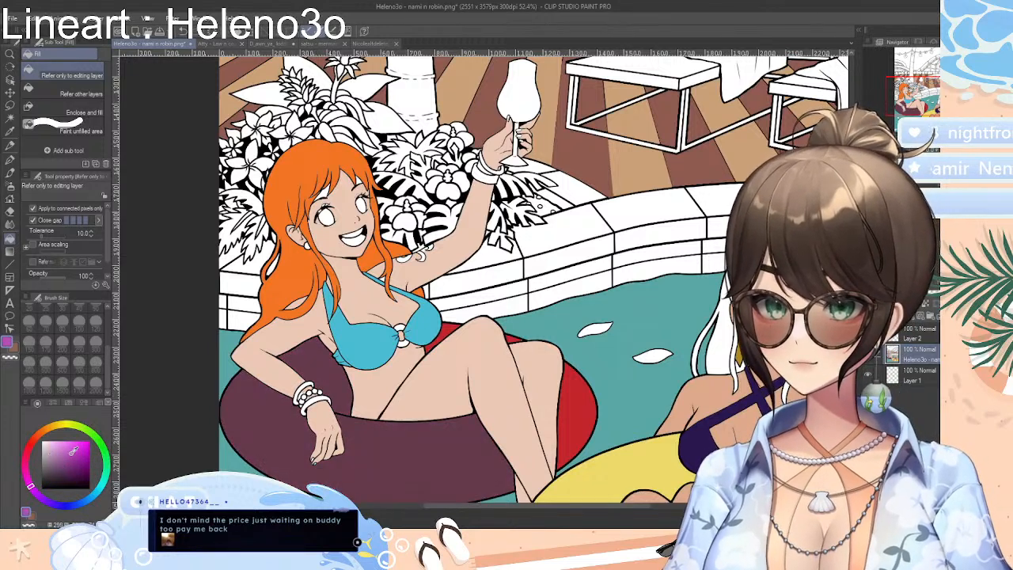
pyautogui.click(368, 457)
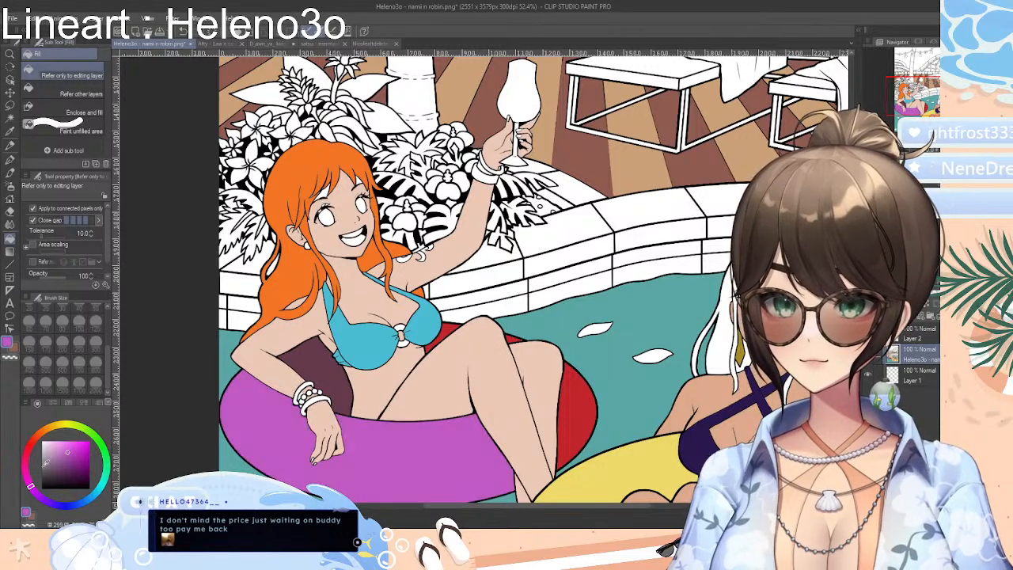
pyautogui.moveTo(33, 489); pyautogui.dragTo(86, 502)
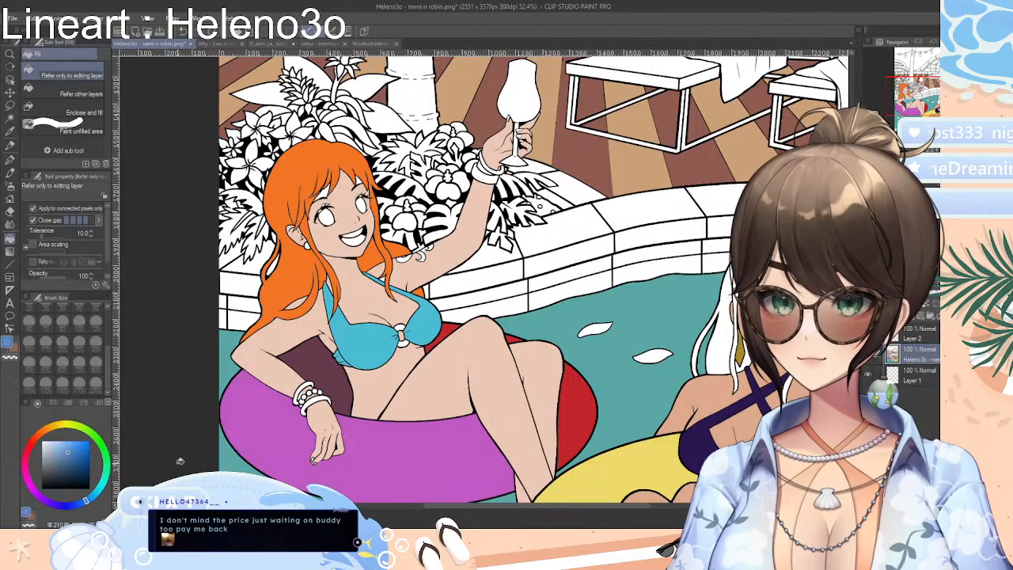
pyautogui.click(361, 449)
pyautogui.click(340, 393)
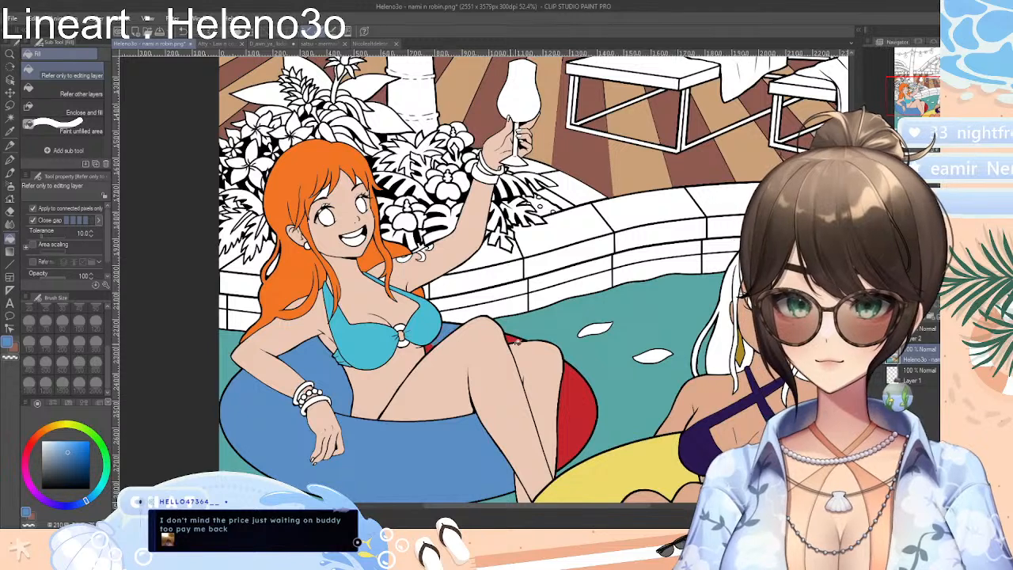
pyautogui.click(582, 389)
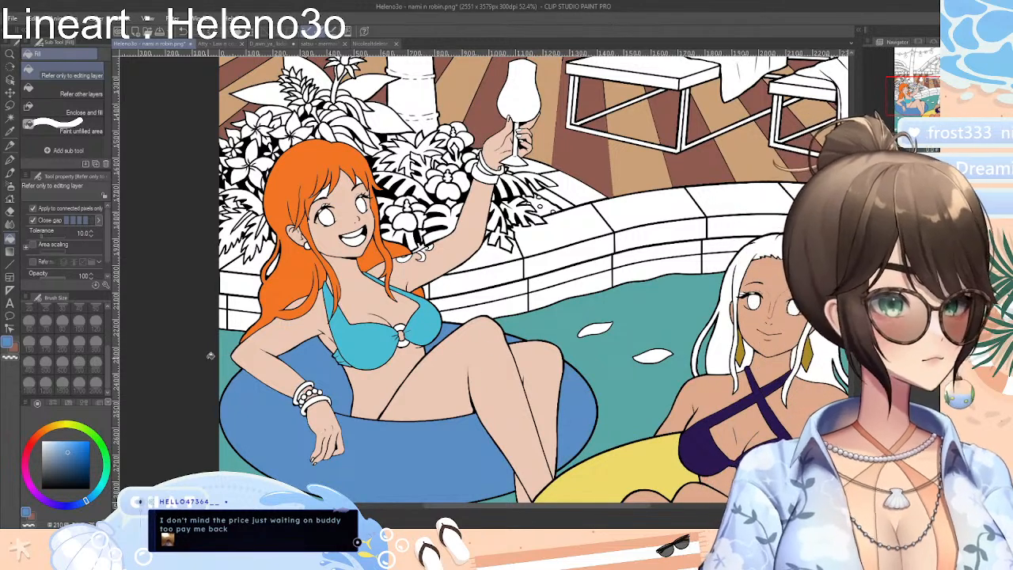
# Mix a light green and fill all sections of Nami's swim ring with it
pyautogui.moveTo(99, 446); pyautogui.dragTo(89, 439)
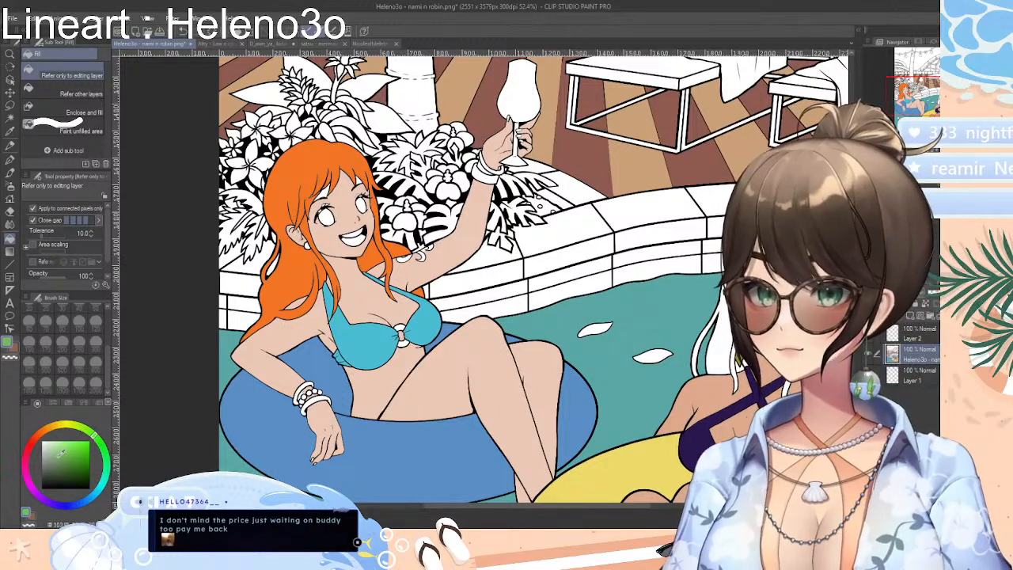
pyautogui.click(335, 402)
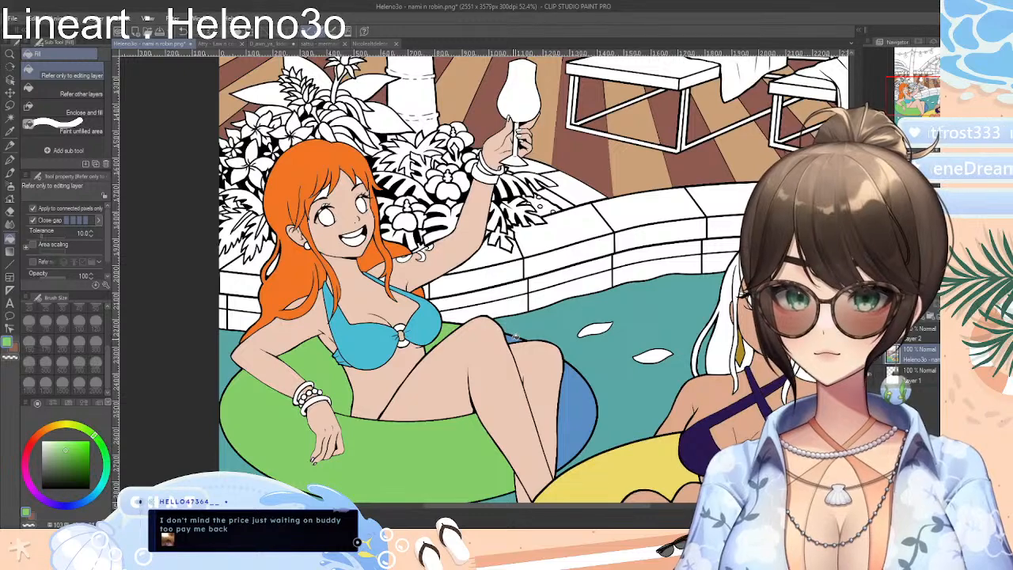
pyautogui.click(581, 401)
# Mix a dark red and fill every other block along the front-facing upper row of the pool edge
pyautogui.moveTo(529, 516); pyautogui.dragTo(559, 509)
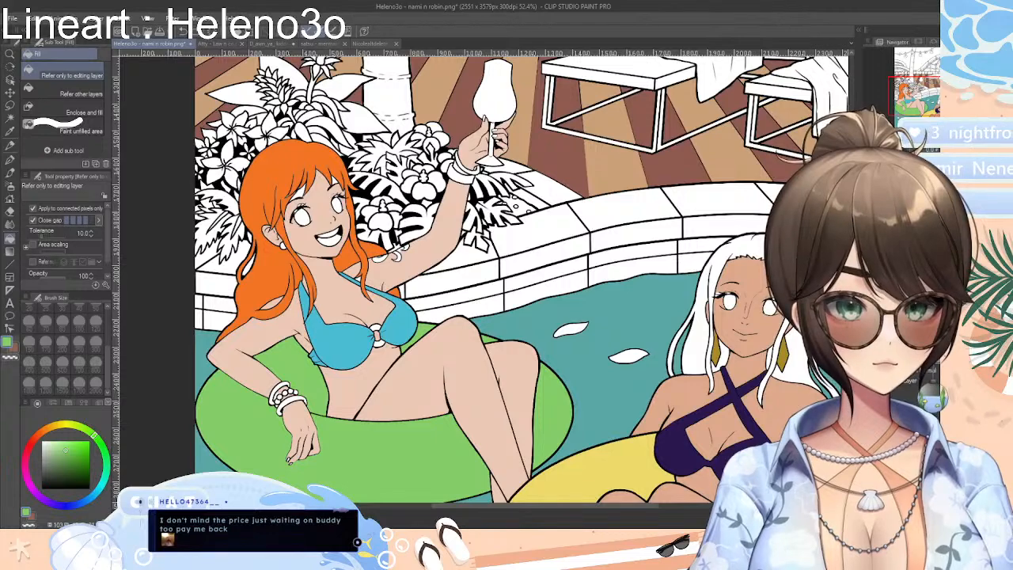
pyautogui.moveTo(852, 317); pyautogui.dragTo(852, 307)
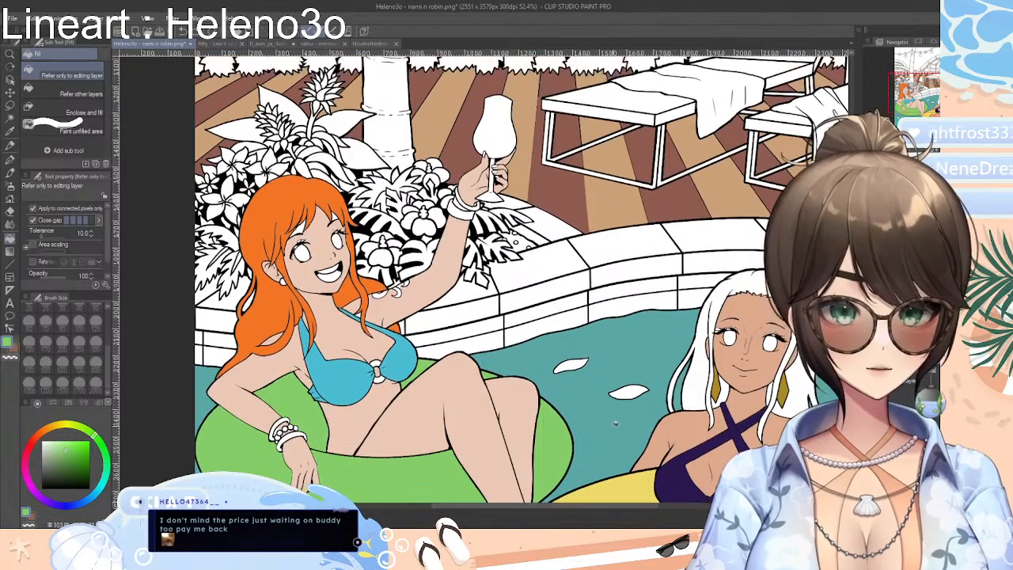
pyautogui.moveTo(627, 510); pyautogui.dragTo(682, 510)
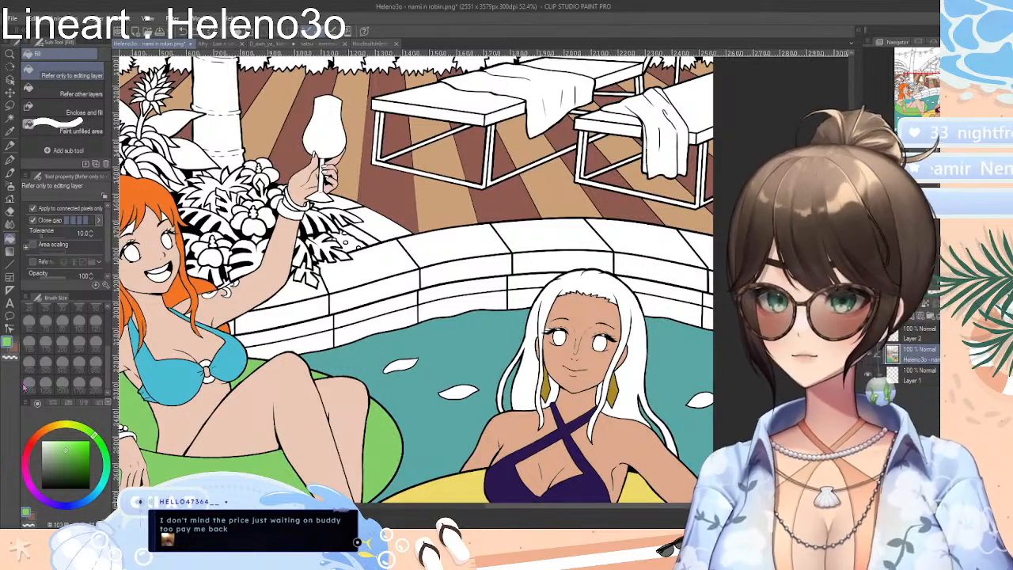
pyautogui.moveTo(33, 457)
pyautogui.mouseDown()
pyautogui.moveTo(30, 443)
pyautogui.moveTo(69, 464)
pyautogui.mouseUp()
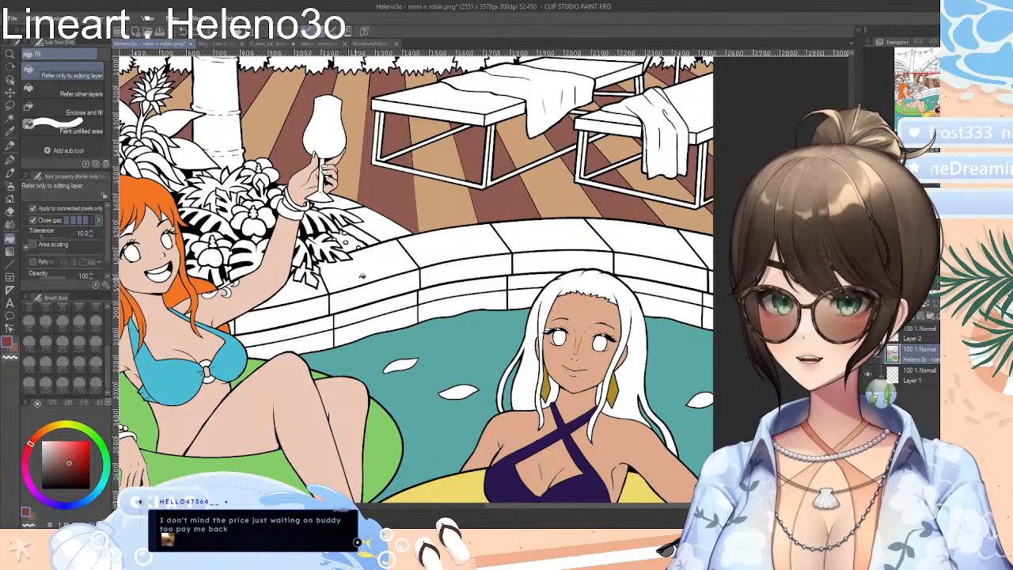
pyautogui.click(364, 277)
pyautogui.click(443, 270)
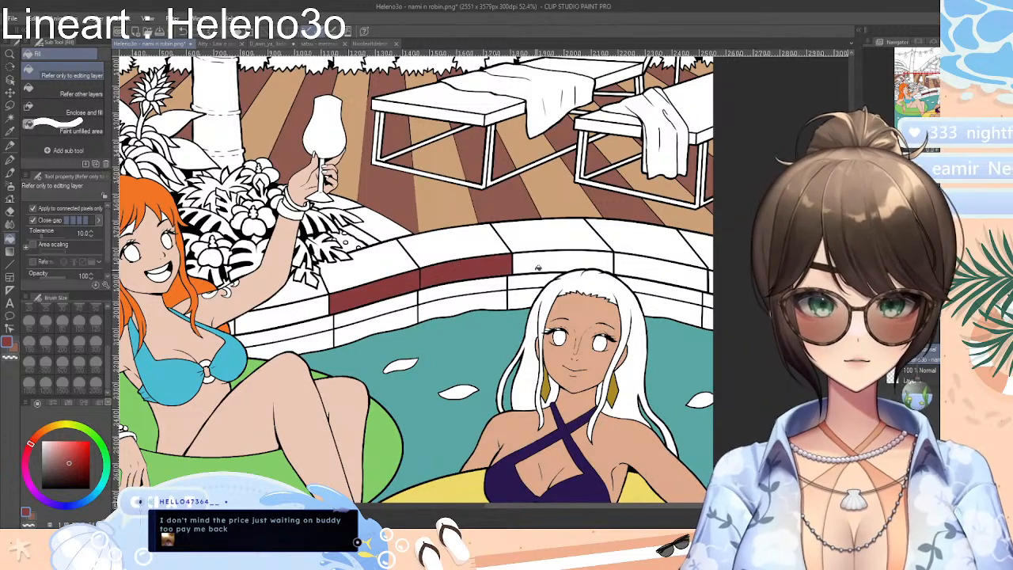
pyautogui.hotkey('ctrl', 'z')
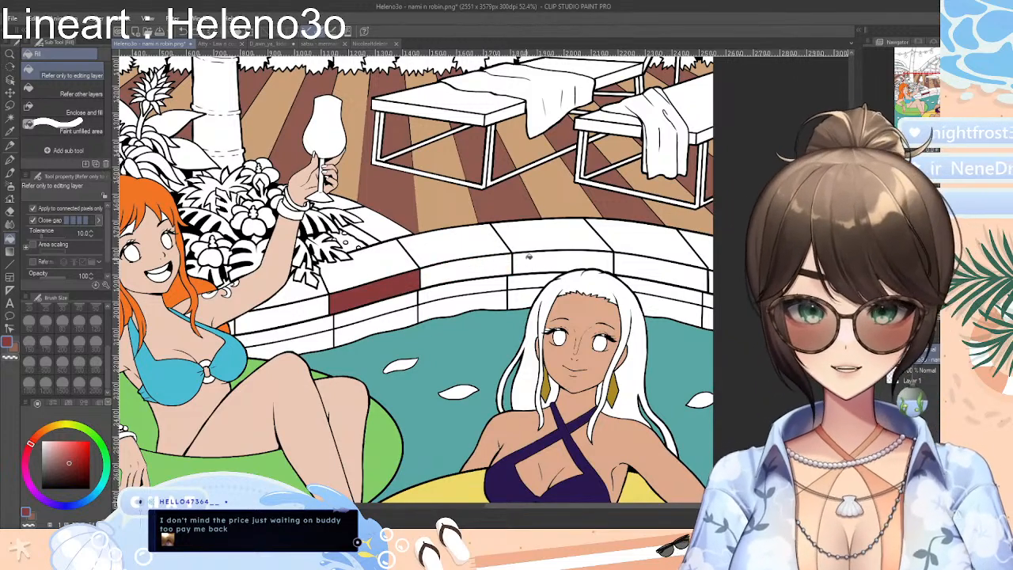
pyautogui.click(529, 257)
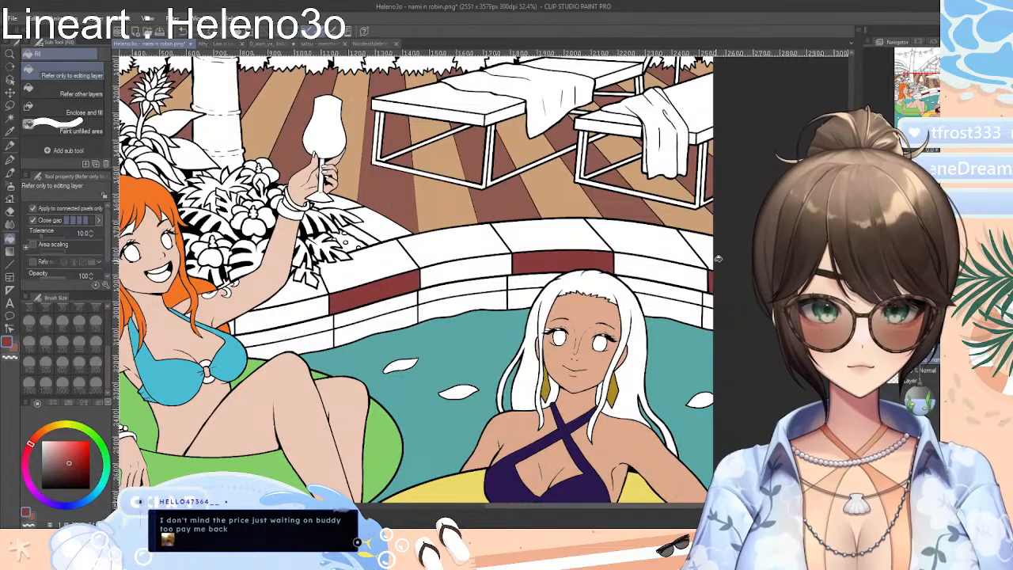
# Fill the matching top-surface blocks of the pool edge and the blocks behind Nami's hair with dark red
pyautogui.click(710, 248)
pyautogui.click(562, 240)
pyautogui.click(385, 265)
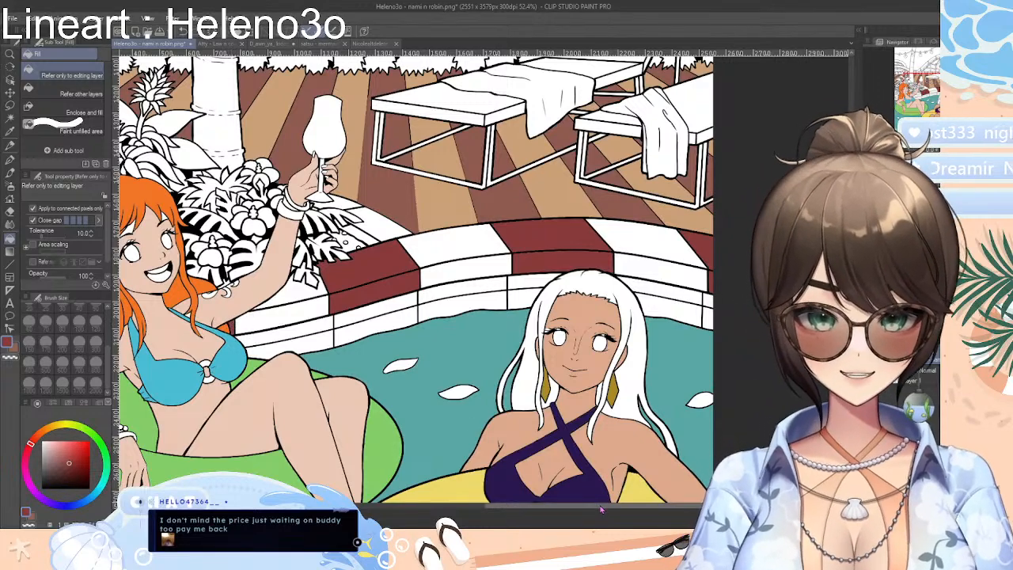
pyautogui.moveTo(602, 511); pyautogui.dragTo(475, 509)
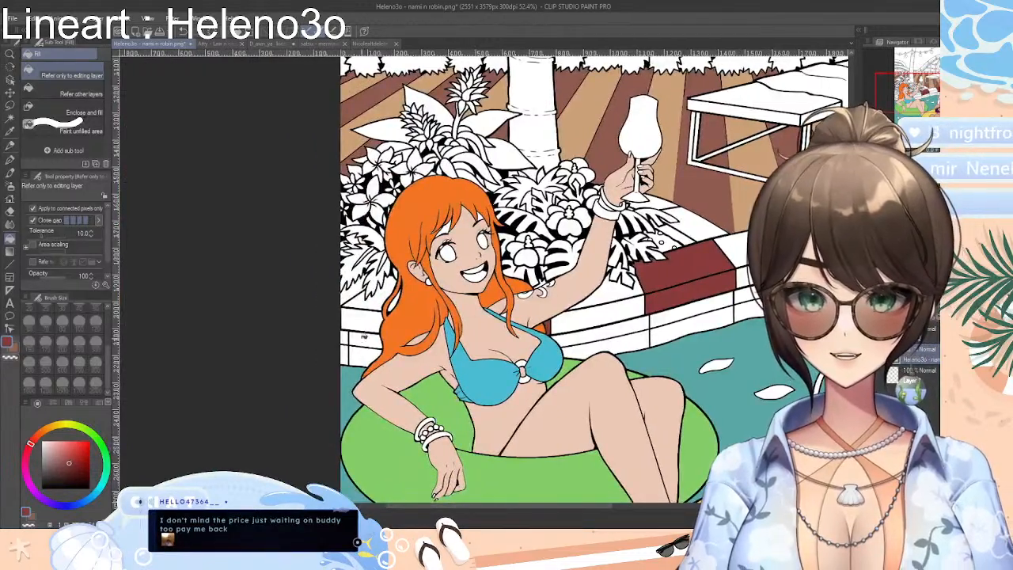
pyautogui.click(365, 301)
pyautogui.click(369, 319)
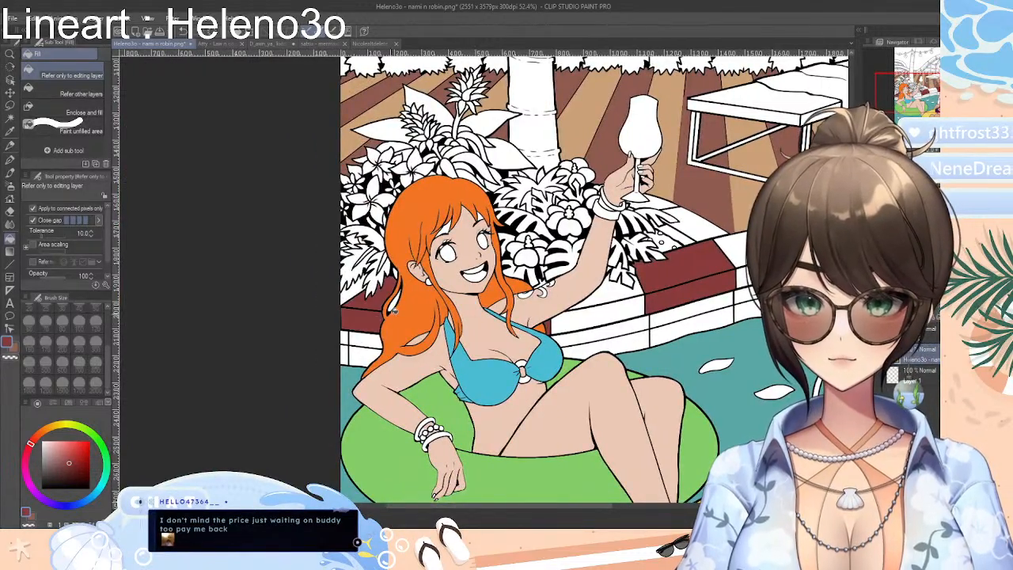
pyautogui.click(394, 304)
# Auto-select the two white tile rows below a red pool edge block and try a checkered pattern fill on them
pyautogui.moveTo(454, 511); pyautogui.dragTo(585, 514)
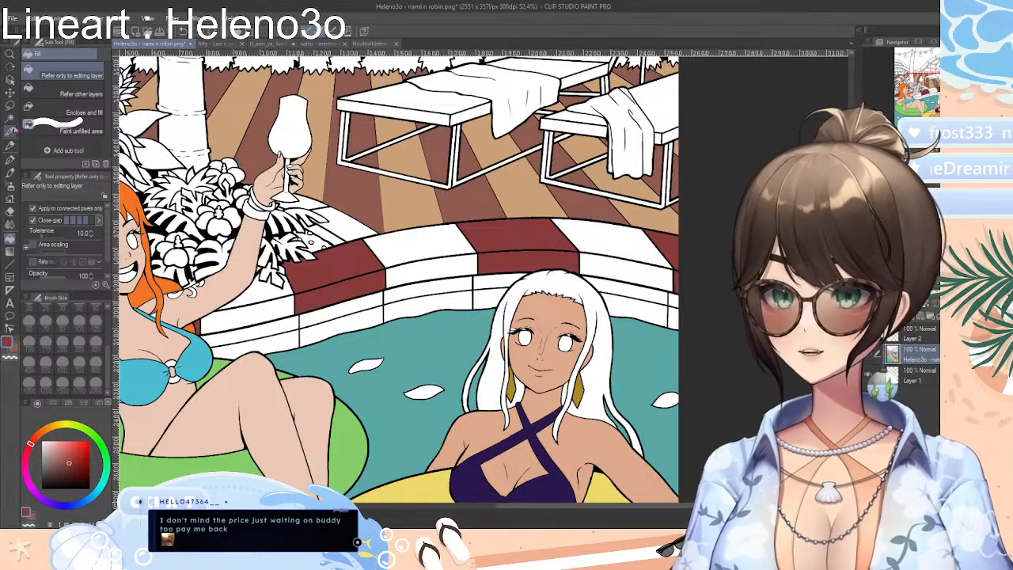
pyautogui.click(11, 119)
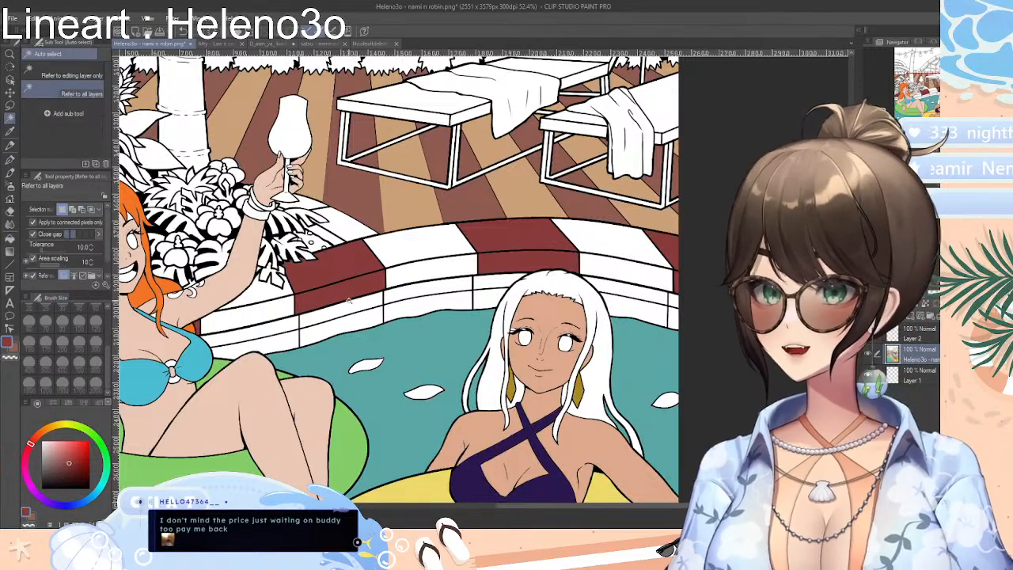
pyautogui.click(348, 301)
pyautogui.click(361, 320)
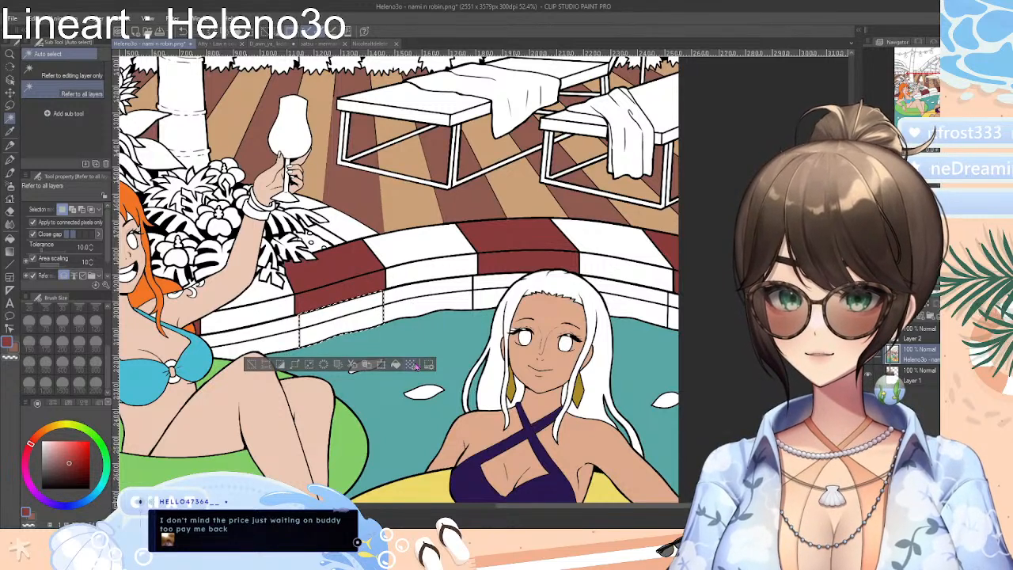
pyautogui.click(621, 228)
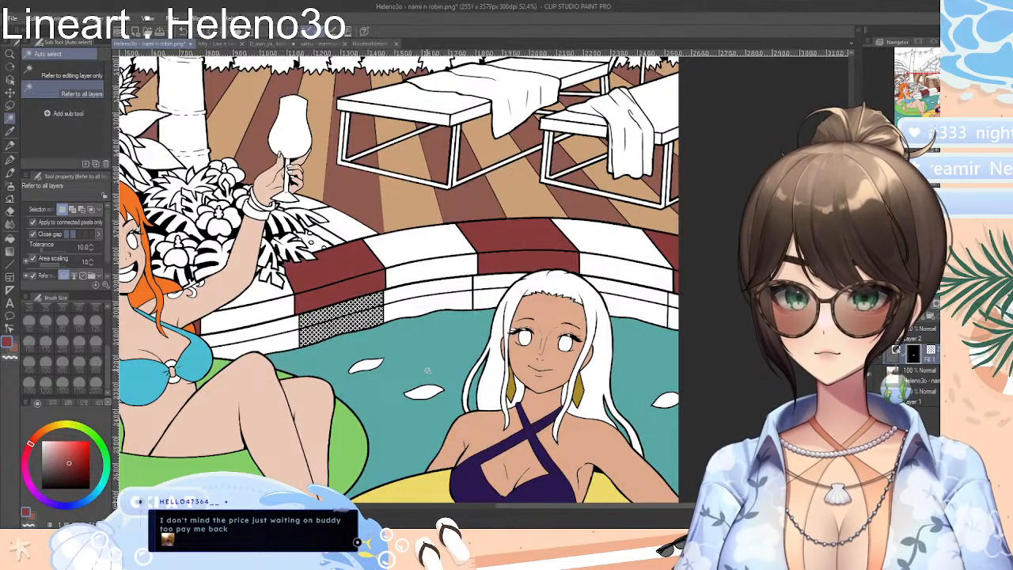
pyautogui.hotkey('ctrl', 'z')
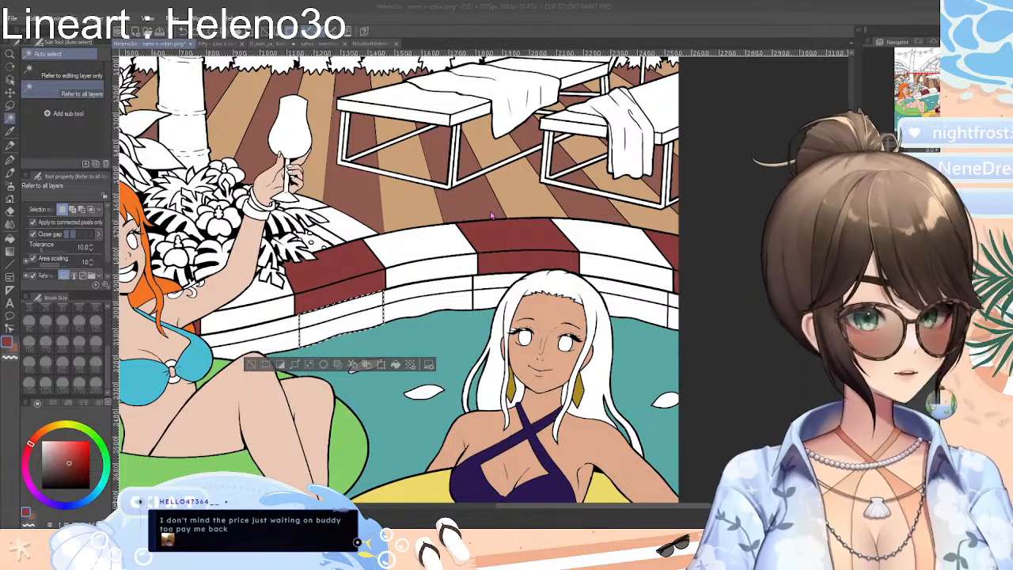
pyautogui.click(620, 232)
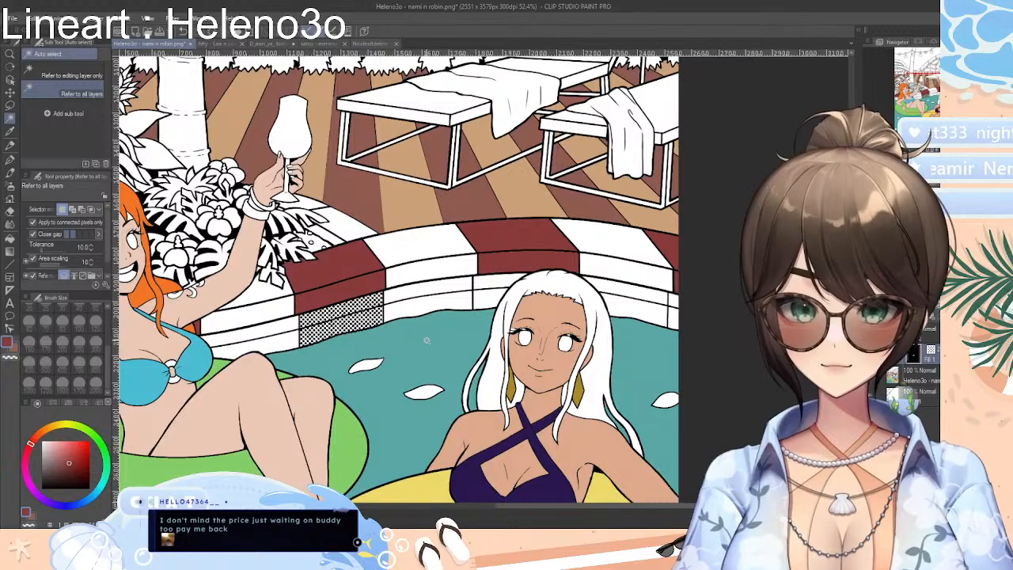
pyautogui.hotkey('ctrl', 'z')
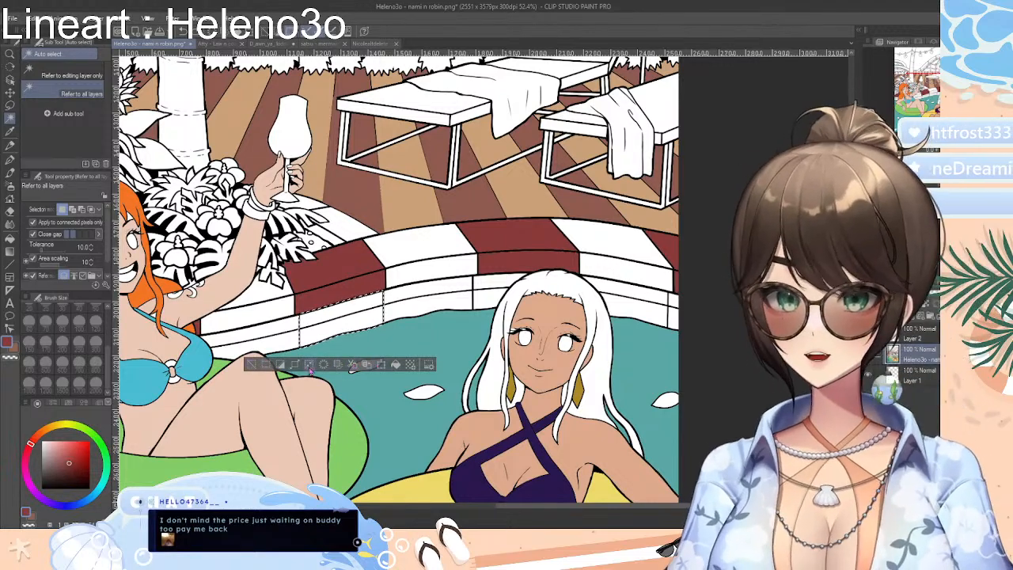
pyautogui.click(410, 365)
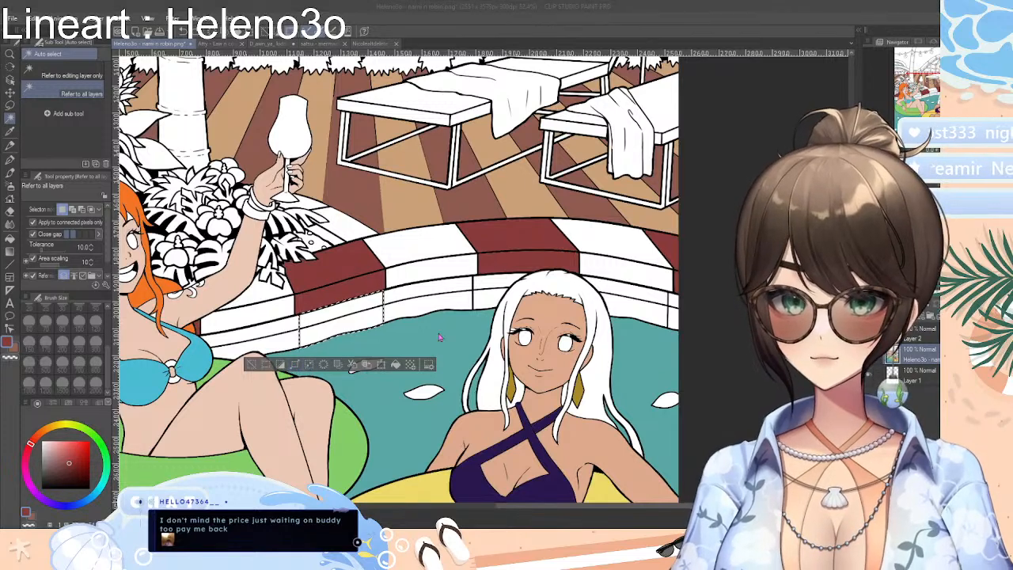
pyautogui.click(534, 336)
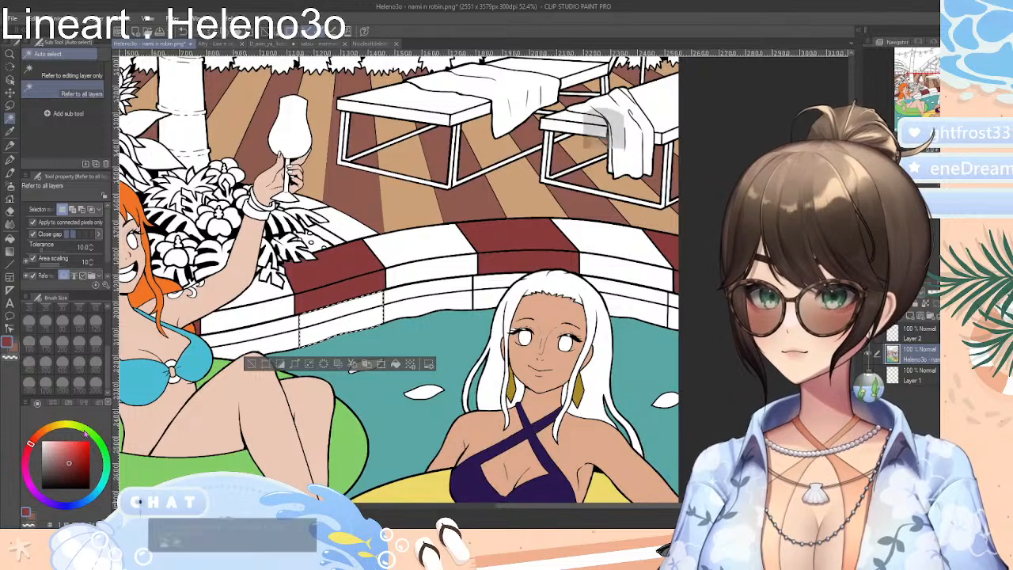
# Try a dark red fill and the Blue sky gradient on the selected pool tiles, and clear the selection
pyautogui.press('g')
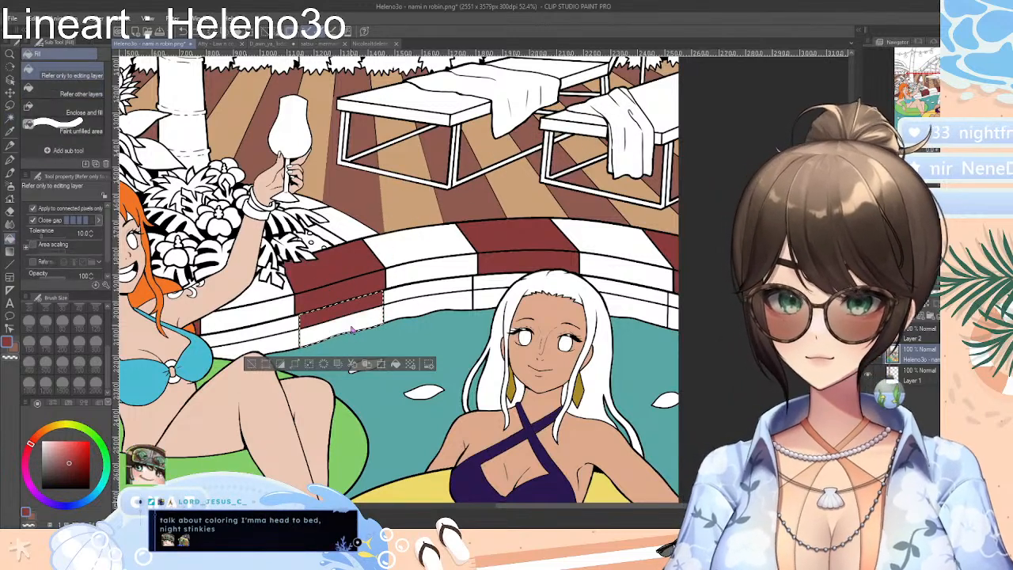
pyautogui.hotkey('ctrl', 'z')
pyautogui.click(10, 252)
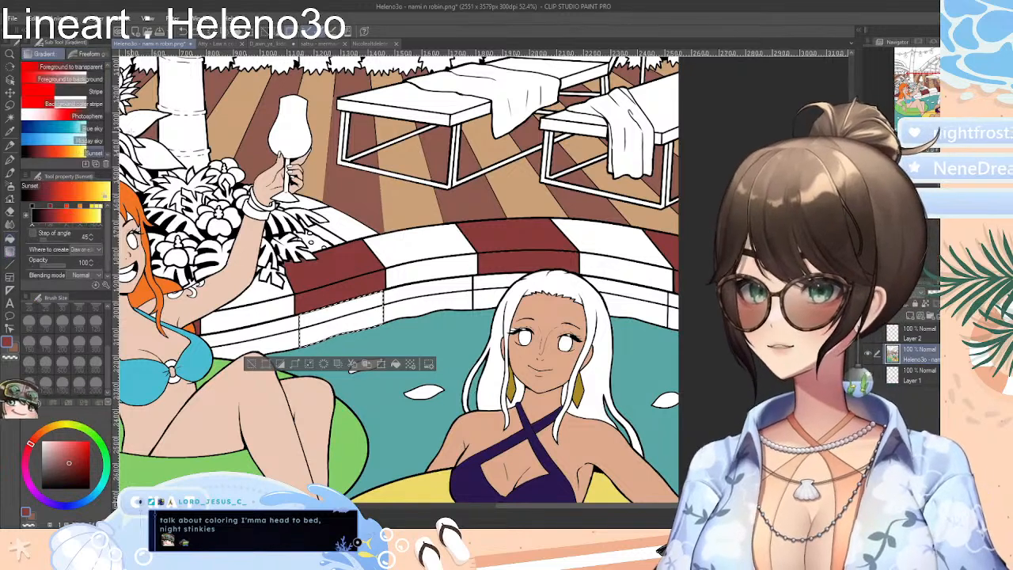
pyautogui.click(70, 131)
pyautogui.hotkey('ctrl', 'z')
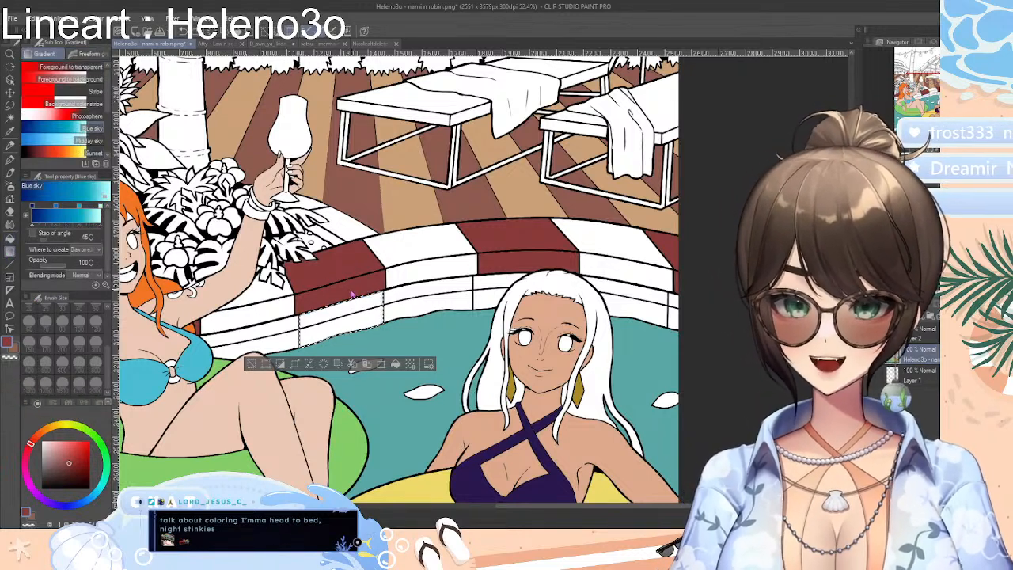
pyautogui.click(252, 364)
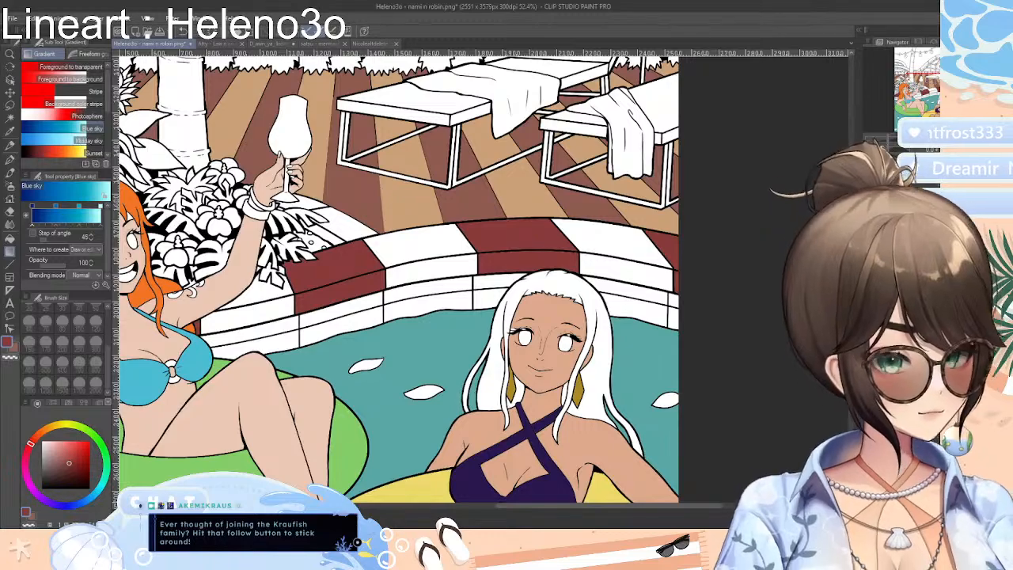
# Mix a dark reddish brown and try it as the fill for the lower part of the palm trunk
pyautogui.moveTo(718, 506); pyautogui.dragTo(658, 508)
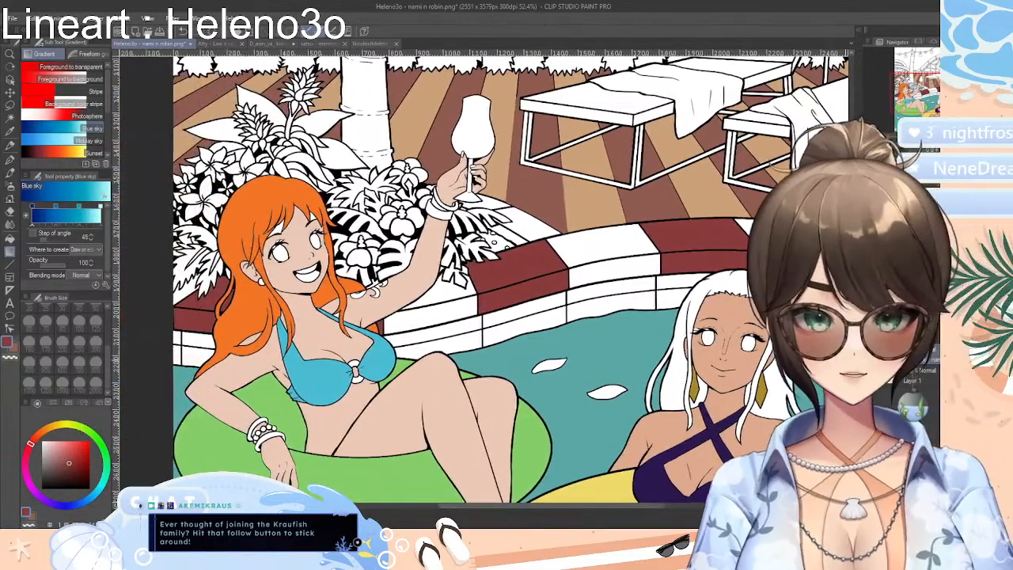
pyautogui.scroll(-5, 511, 277)
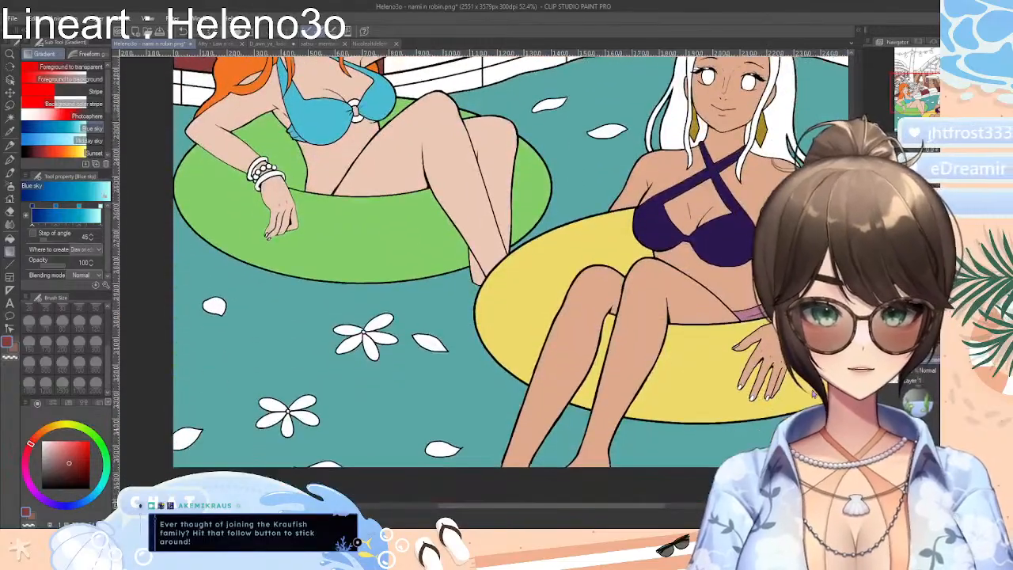
pyautogui.scroll(8, 511, 277)
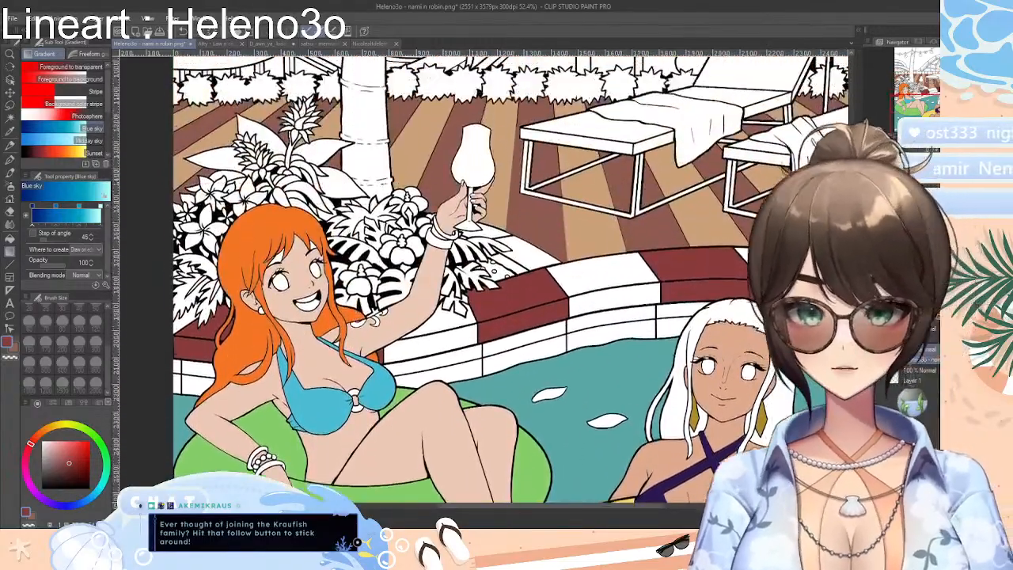
pyautogui.scroll(4, 511, 277)
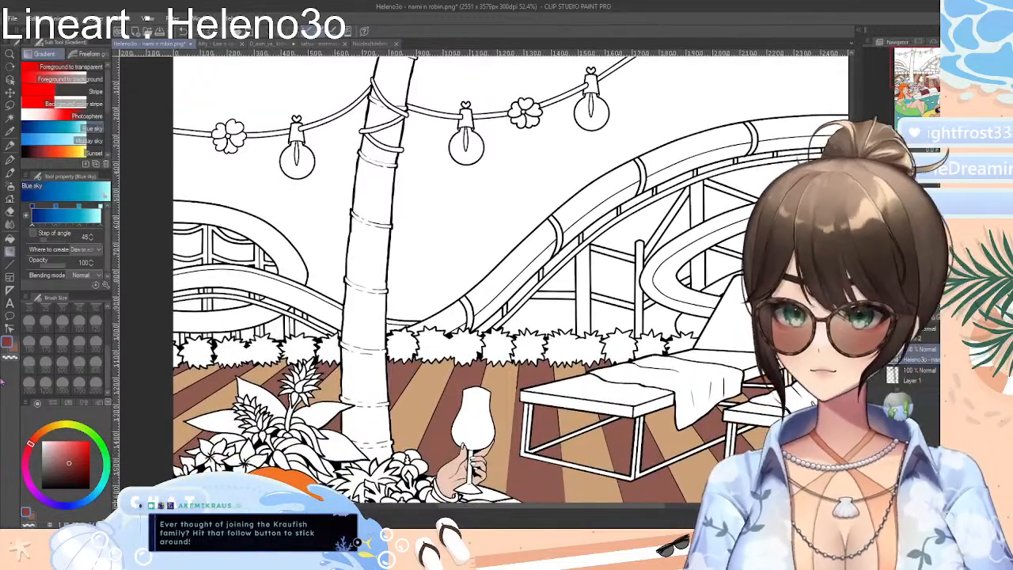
pyautogui.moveTo(35, 447); pyautogui.dragTo(67, 471)
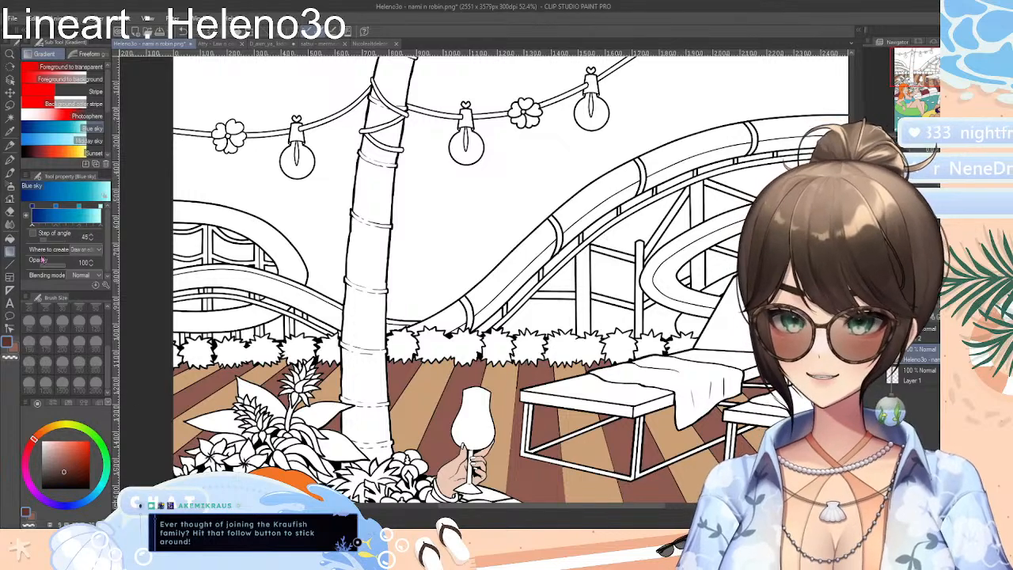
pyautogui.click(10, 237)
pyautogui.click(379, 200)
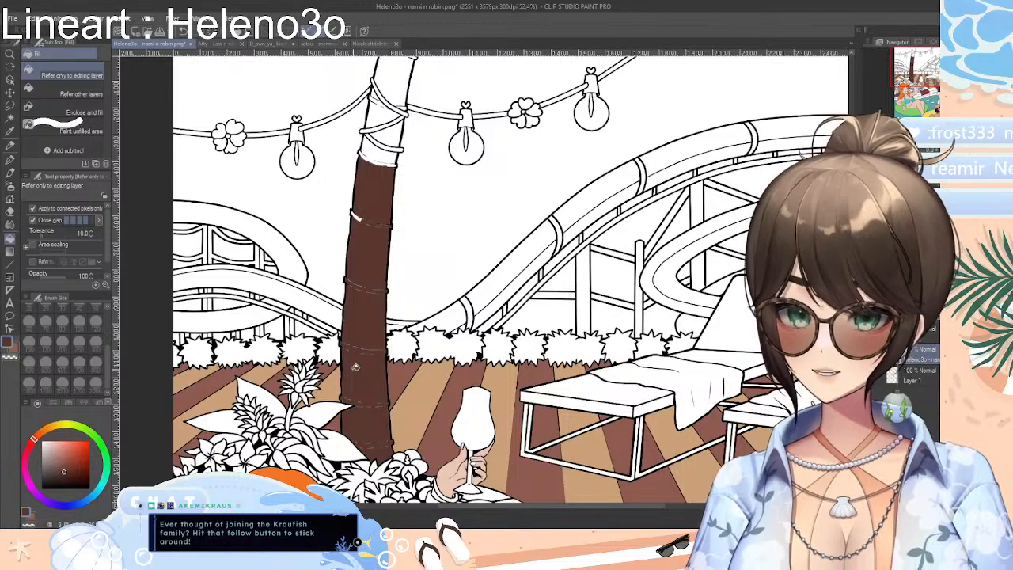
pyautogui.hotkey('ctrl', 'z')
pyautogui.click(373, 322)
pyautogui.hotkey('ctrl', 'z')
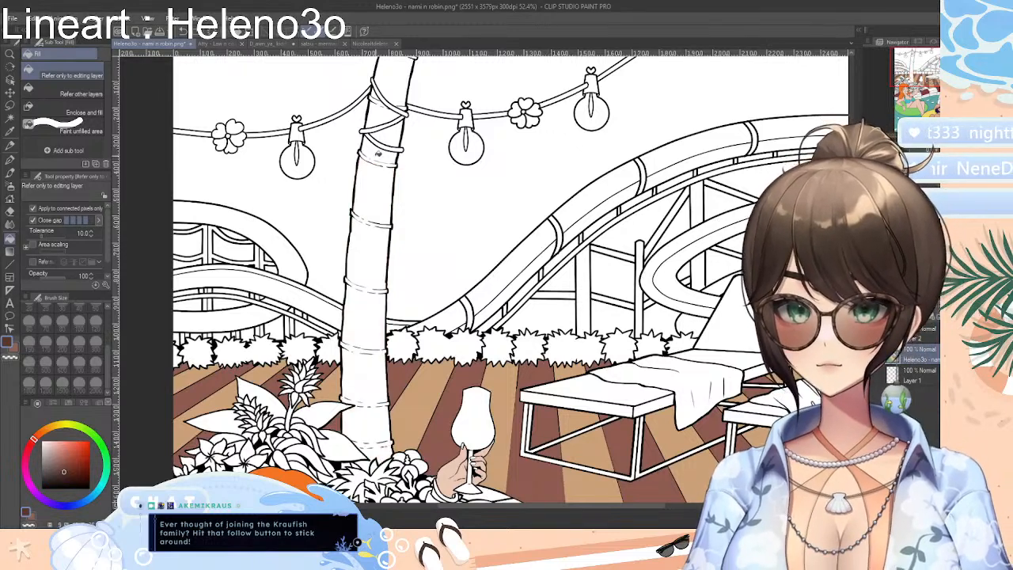
# Try the dark brown fill on the palm trunk's string-wrapped upper sections and the trunk below, and undo all of these fills
pyautogui.click(378, 154)
pyautogui.hotkey('ctrl', 'z')
pyautogui.click(395, 134)
pyautogui.click(383, 112)
pyautogui.click(405, 84)
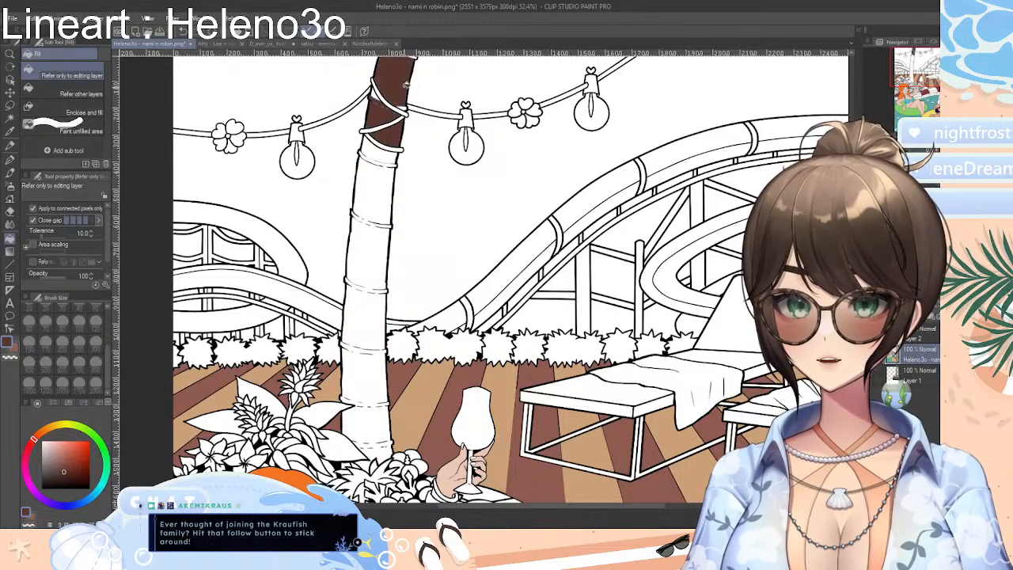
pyautogui.click(387, 169)
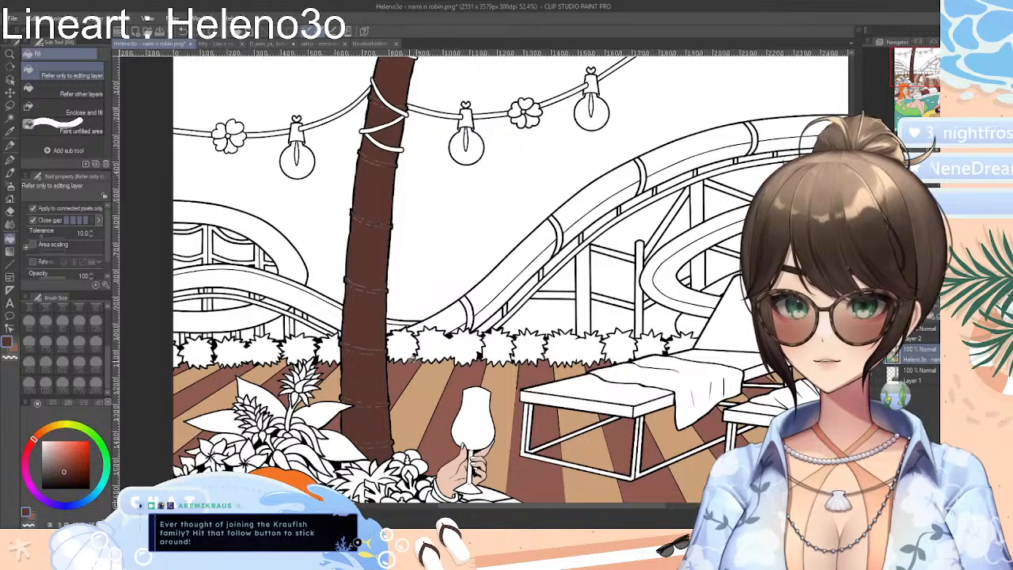
pyautogui.hotkey('ctrl', 'z')
pyautogui.hotkey('ctrl', 'z')
pyautogui.hotkey('ctrl', 'z')
pyautogui.hotkey('ctrl', 'z')
pyautogui.hotkey('ctrl', 'z')
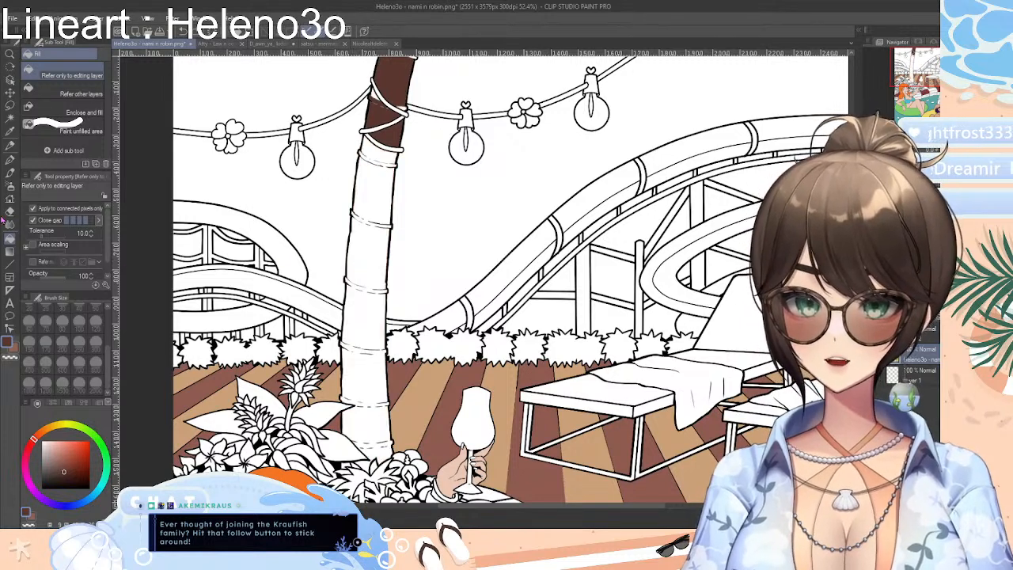
pyautogui.hotkey('ctrl', 'z')
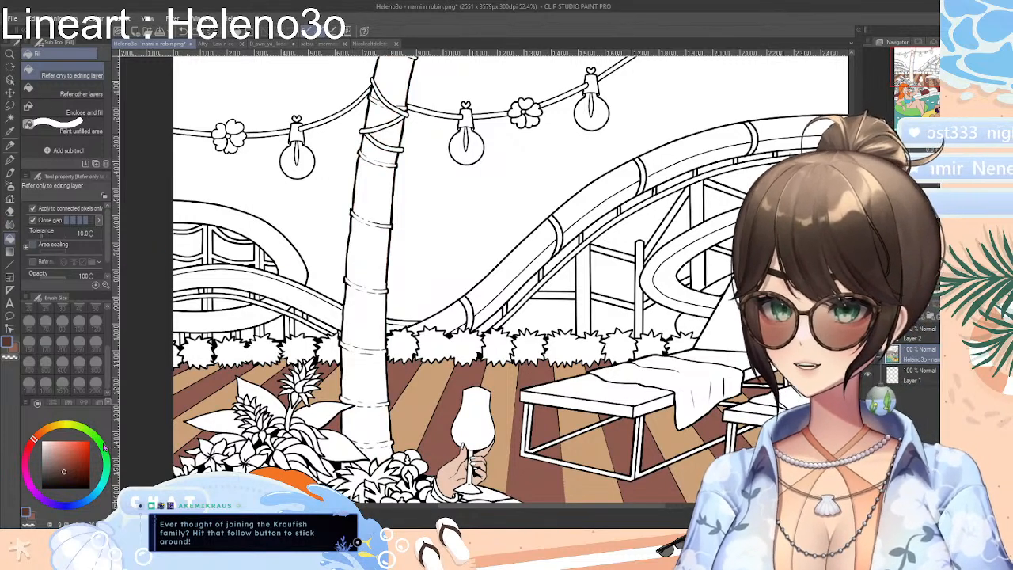
# Try a medium green and a more saturated green as the fill for the lower palm trunk
pyautogui.click(93, 435)
pyautogui.moveTo(74, 449); pyautogui.dragTo(63, 463)
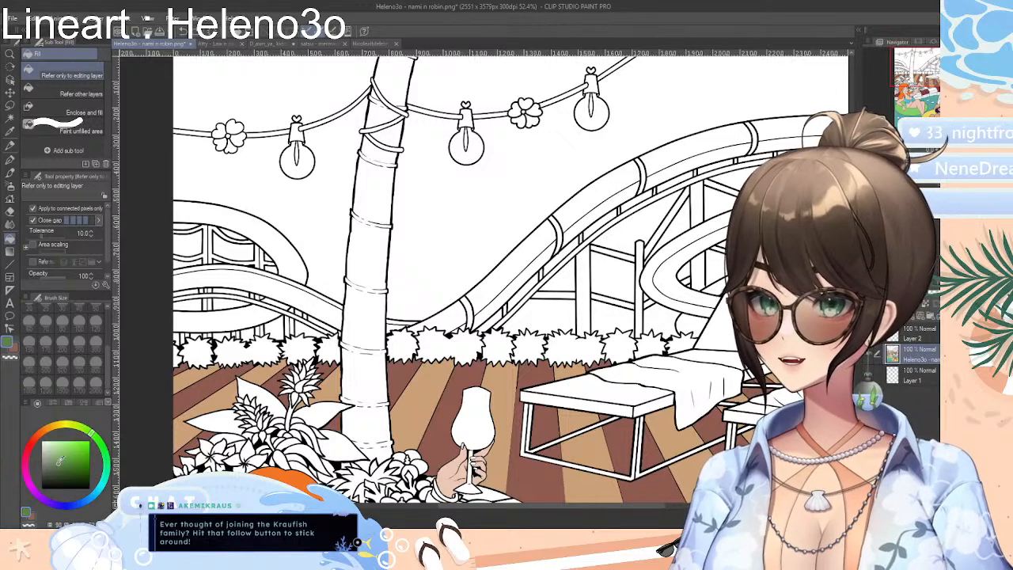
pyautogui.click(355, 309)
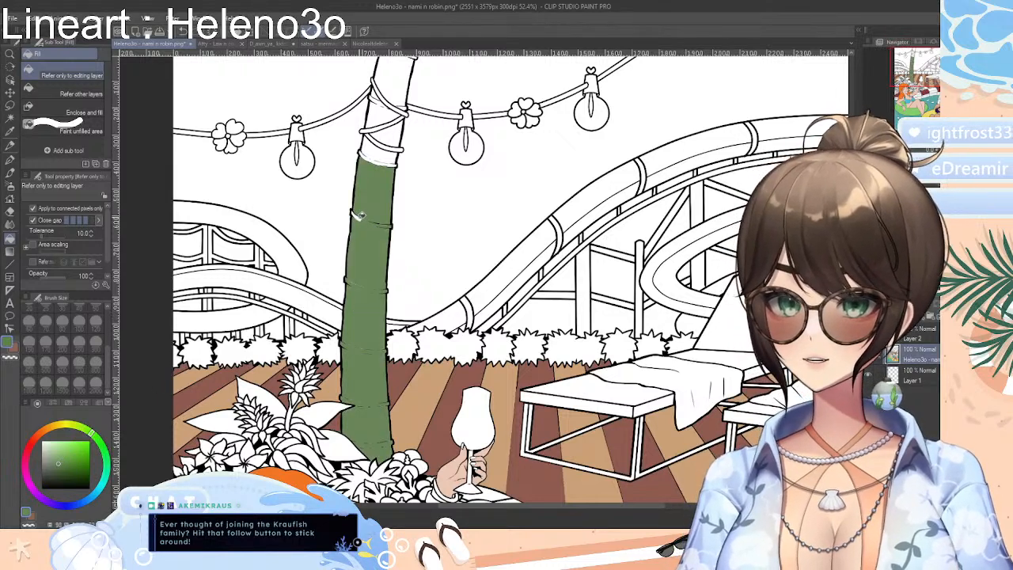
pyautogui.click(383, 152)
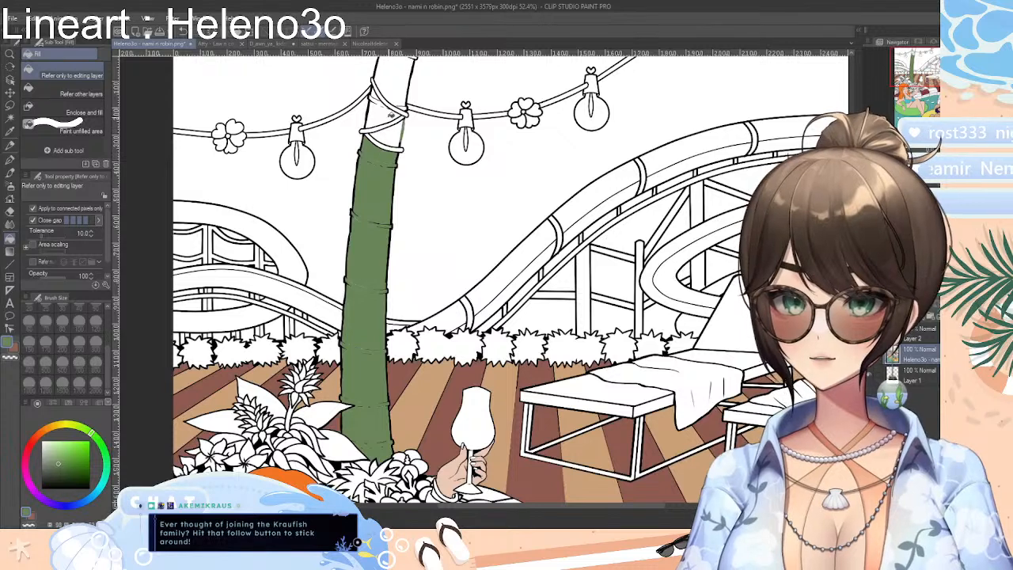
pyautogui.moveTo(75, 452); pyautogui.dragTo(72, 466)
pyautogui.click(350, 252)
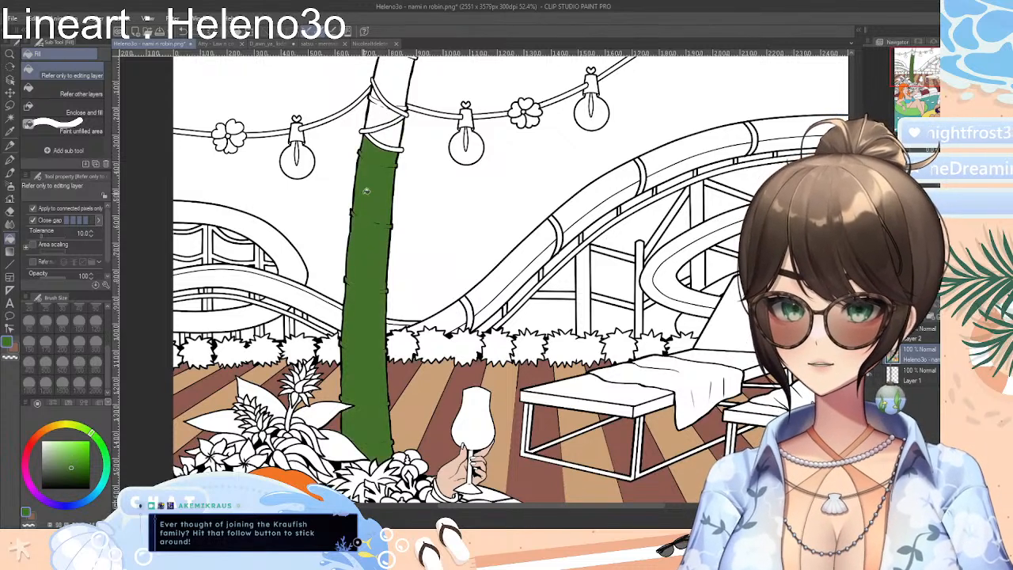
# Undo the trial trunk fills and fill the whole palm trunk, including the string-wrapped upper sections, with a dark muted green
pyautogui.click(58, 469)
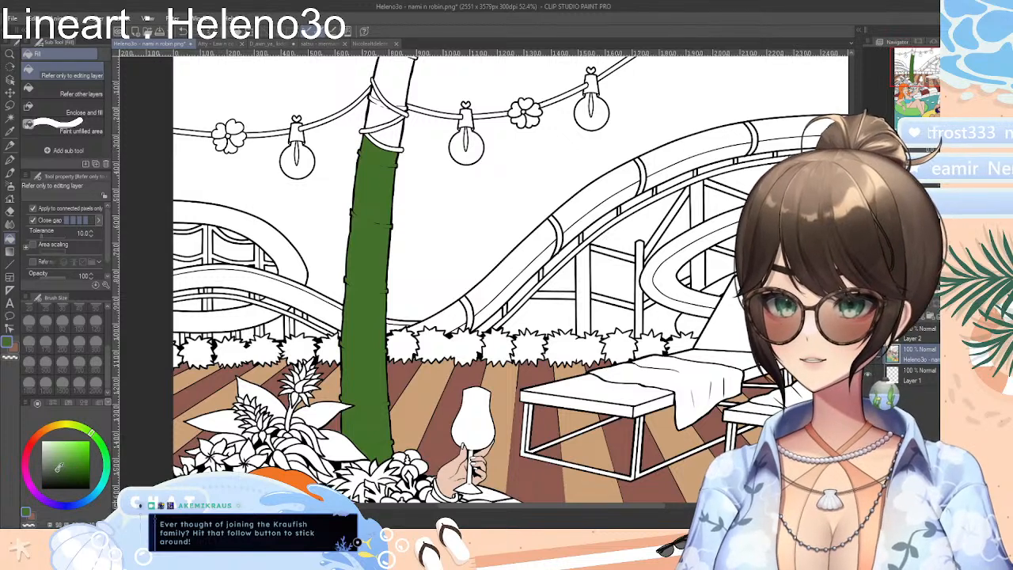
pyautogui.hotkey('ctrl', 'z')
pyautogui.hotkey('ctrl', 'z')
pyautogui.hotkey('ctrl', 'z')
pyautogui.hotkey('ctrl', 'z')
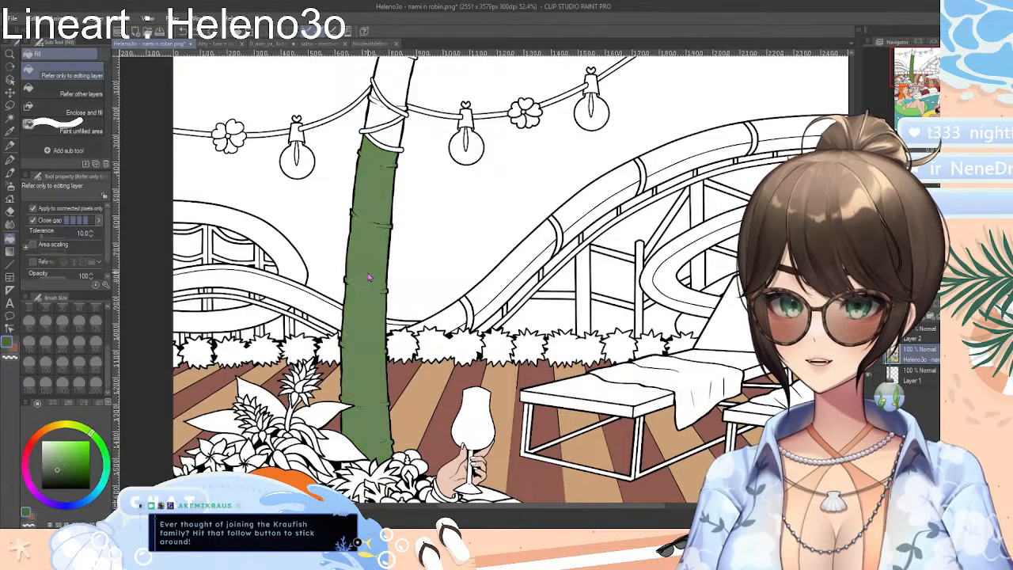
pyautogui.click(376, 244)
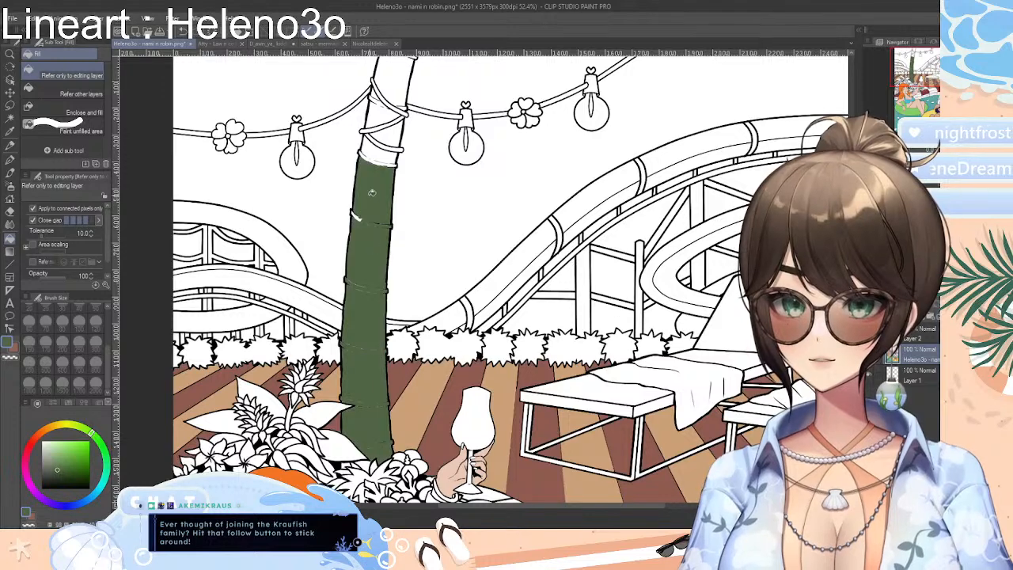
pyautogui.click(388, 152)
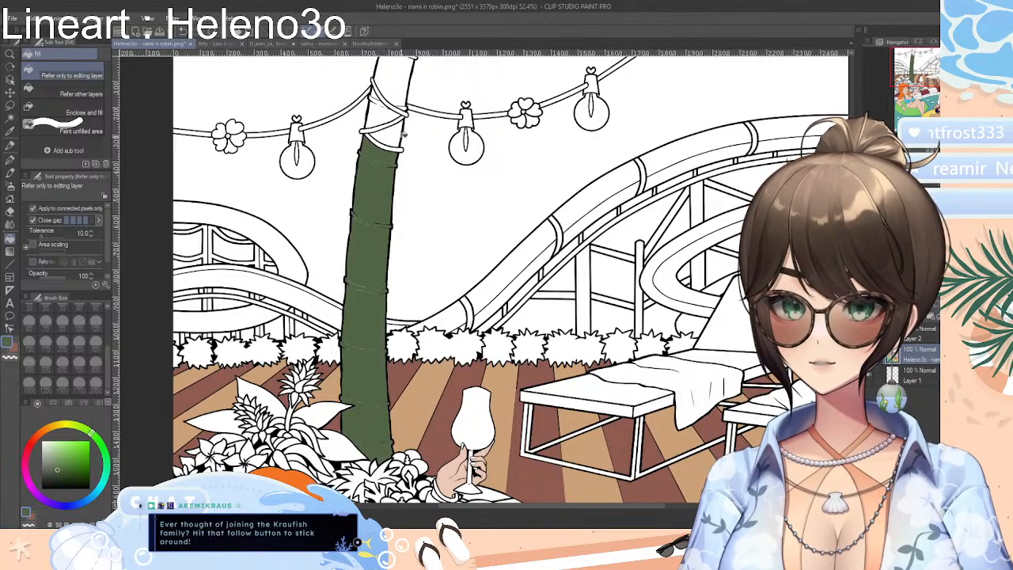
pyautogui.click(395, 135)
pyautogui.click(383, 110)
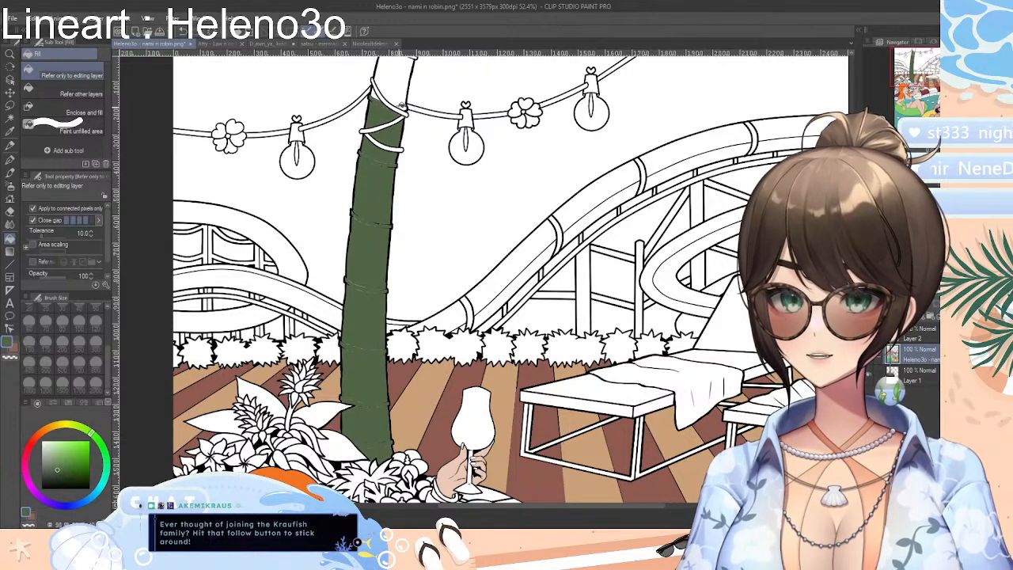
pyautogui.click(405, 94)
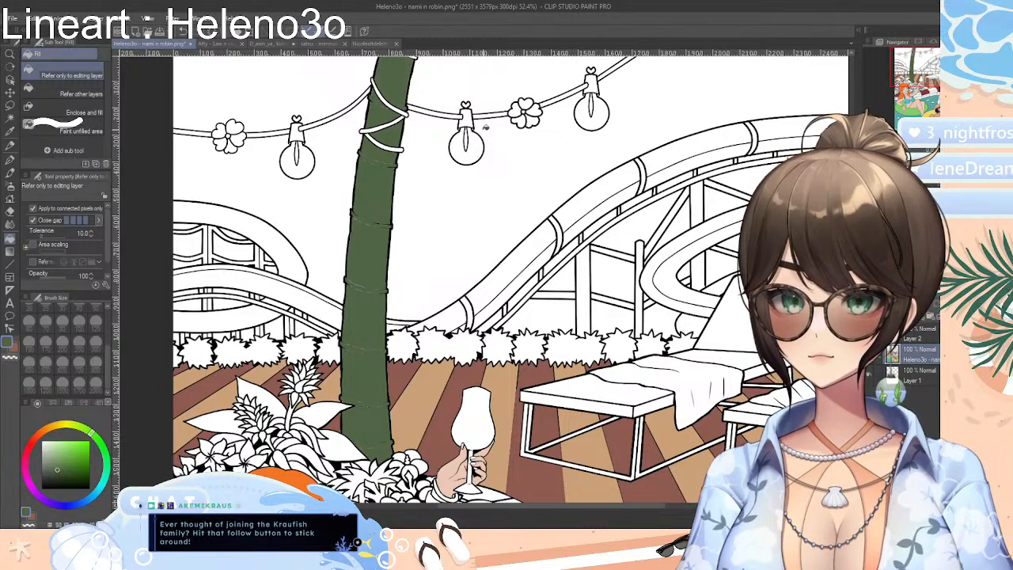
# Mix a light turquoise and try it as the fill for the sky between the palm trunk and the left slide
pyautogui.scroll(2, 511, 277)
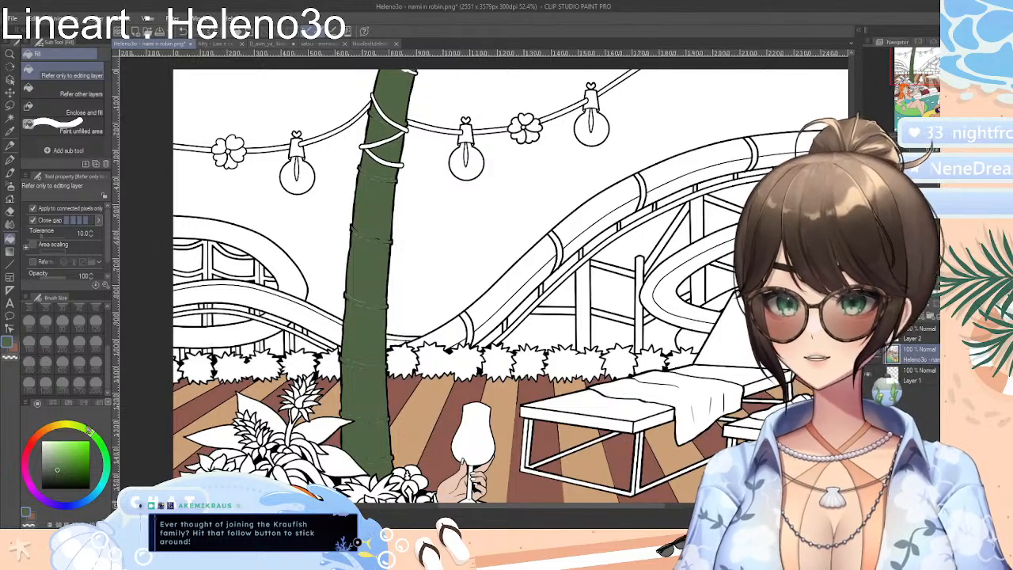
pyautogui.moveTo(101, 491); pyautogui.dragTo(104, 482)
pyautogui.moveTo(65, 451); pyautogui.dragTo(69, 443)
pyautogui.click(298, 242)
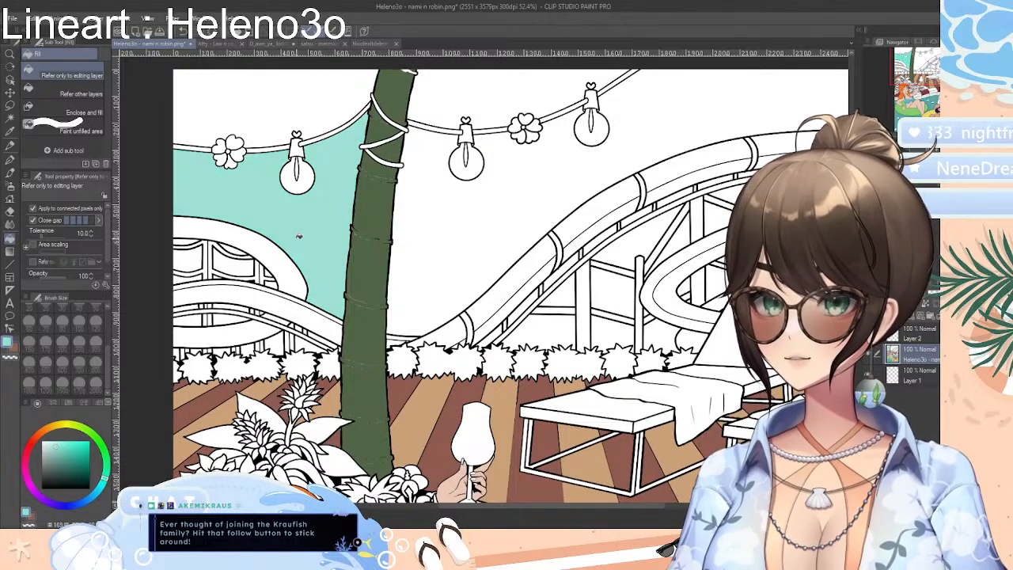
# Shift the colour to light sky blue and fill the open sky on both sides of the palm trunk, above and below the light string
pyautogui.moveTo(104, 481); pyautogui.dragTo(95, 495)
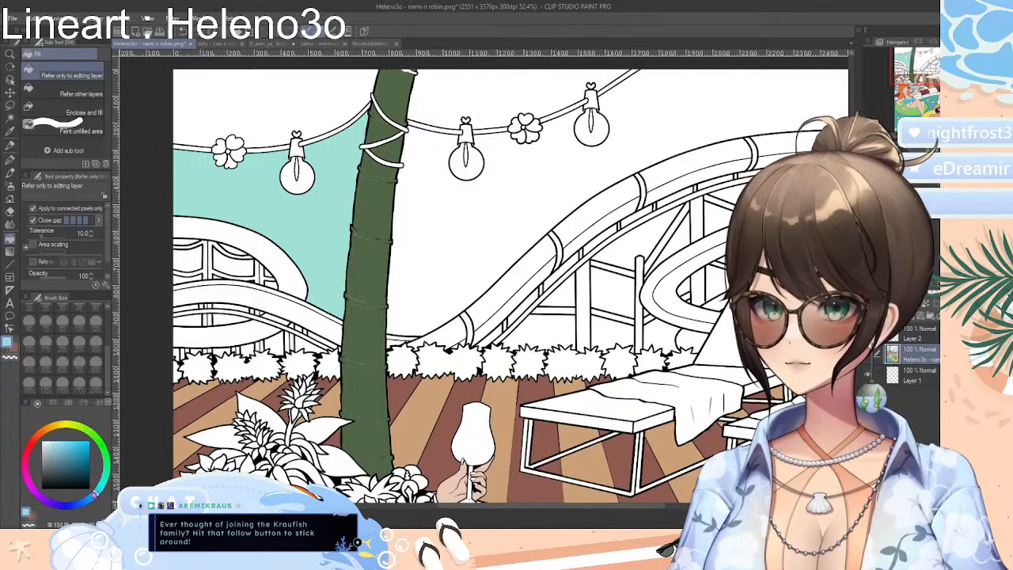
pyautogui.click(294, 212)
pyautogui.click(323, 117)
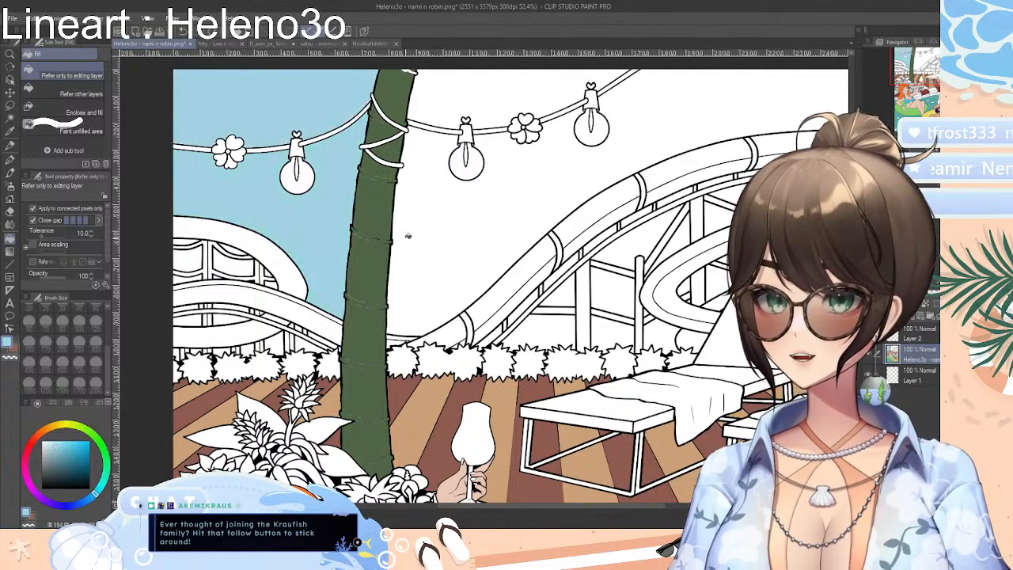
pyautogui.click(481, 121)
pyautogui.click(516, 84)
# Fill the sky gaps between the water slide supports and loops, out to both edges of the picture, with the light blue
pyautogui.click(638, 246)
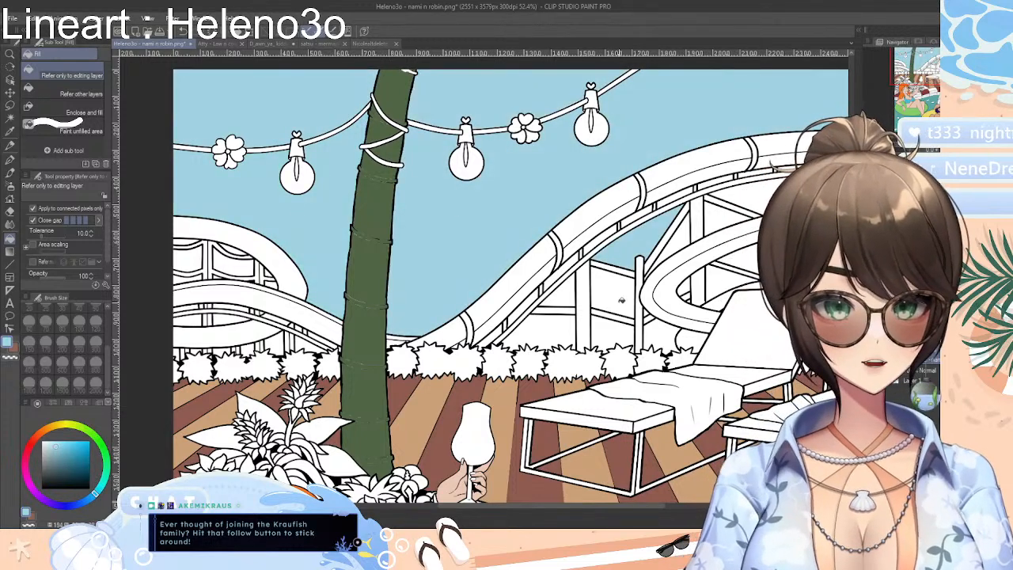
pyautogui.click(622, 299)
pyautogui.click(555, 301)
pyautogui.click(545, 332)
pyautogui.click(625, 336)
pyautogui.click(658, 332)
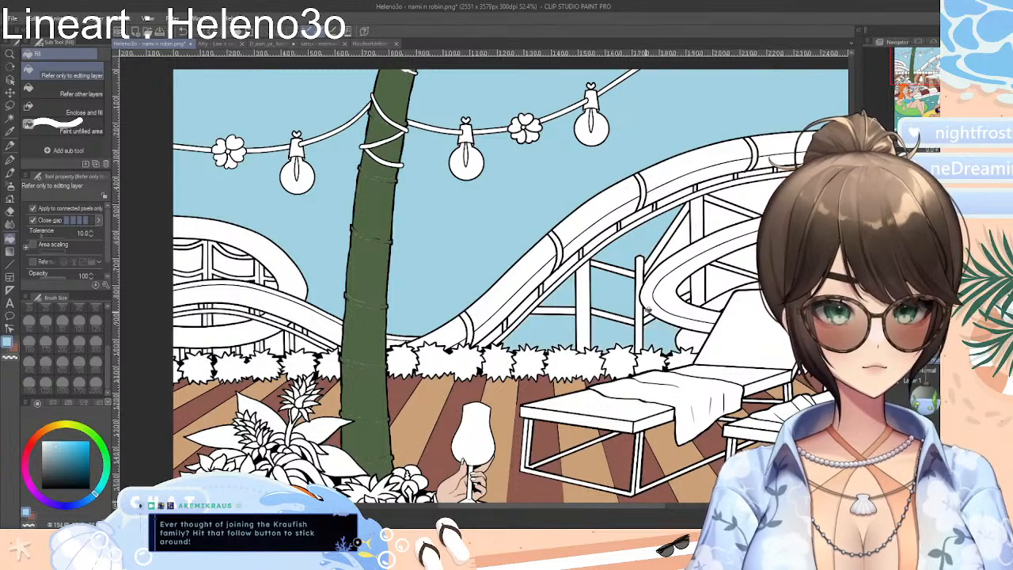
pyautogui.click(690, 288)
pyautogui.click(685, 232)
pyautogui.click(727, 218)
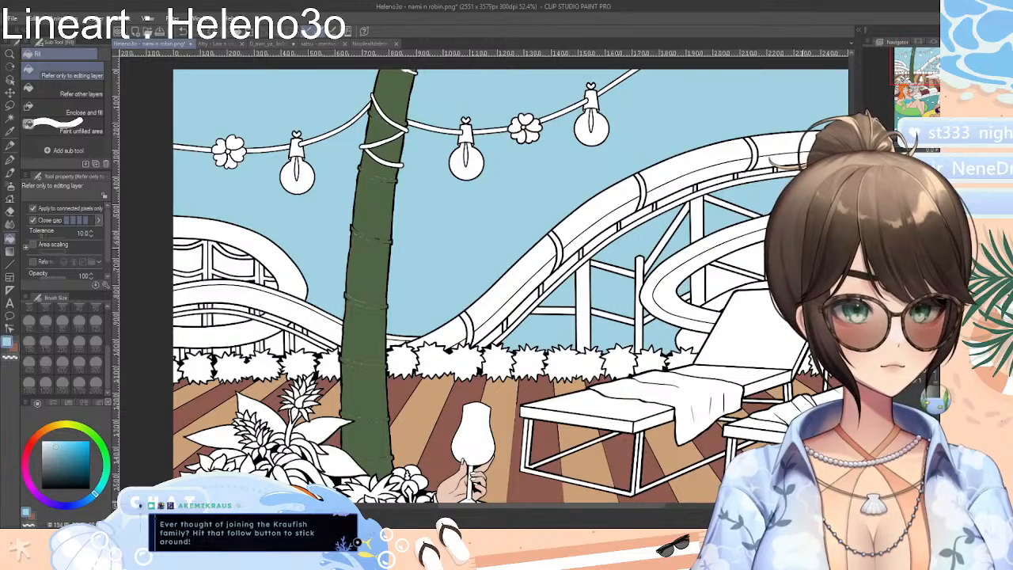
pyautogui.click(725, 276)
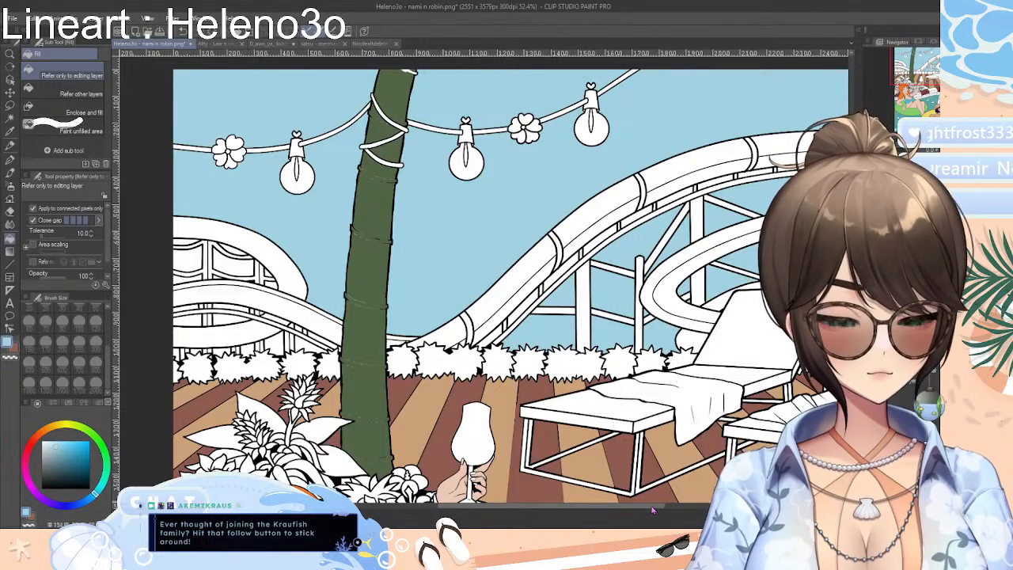
pyautogui.moveTo(653, 507); pyautogui.dragTo(716, 506)
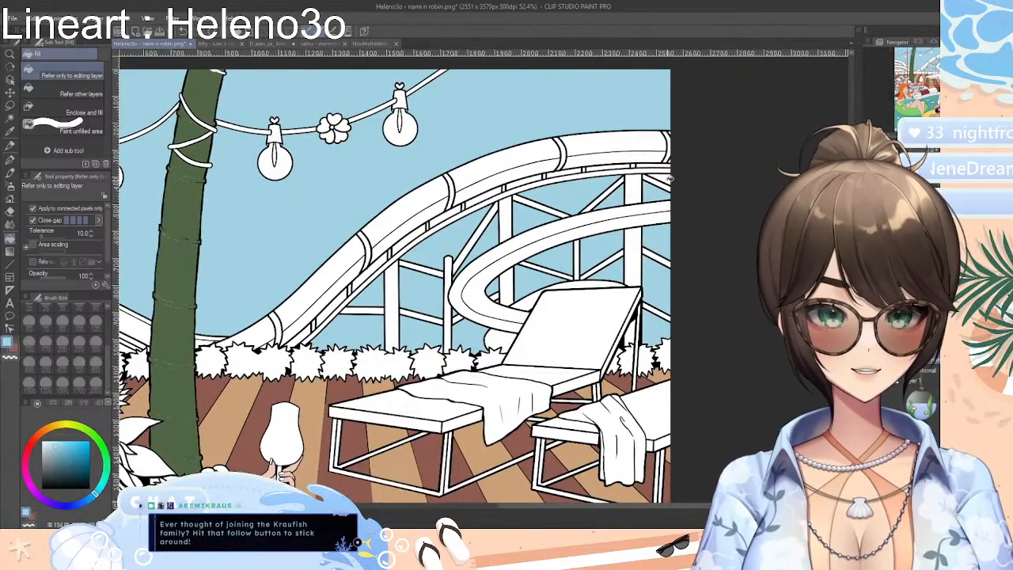
pyautogui.moveTo(654, 508); pyautogui.dragTo(499, 507)
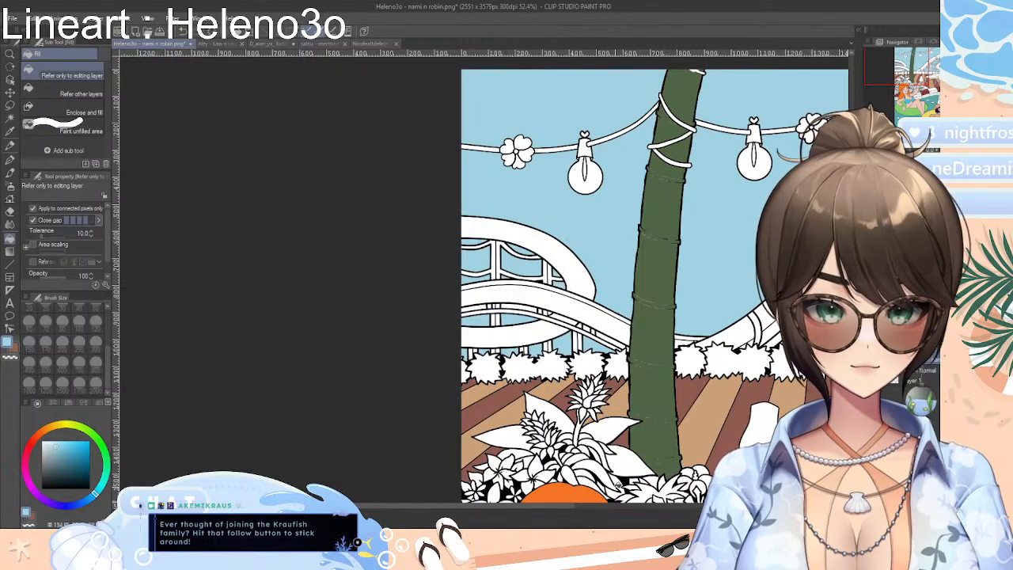
# Fill the three hanging light bulbs with pale yellow and their filaments with a darker yellow
pyautogui.hscroll(3, 577, 503)
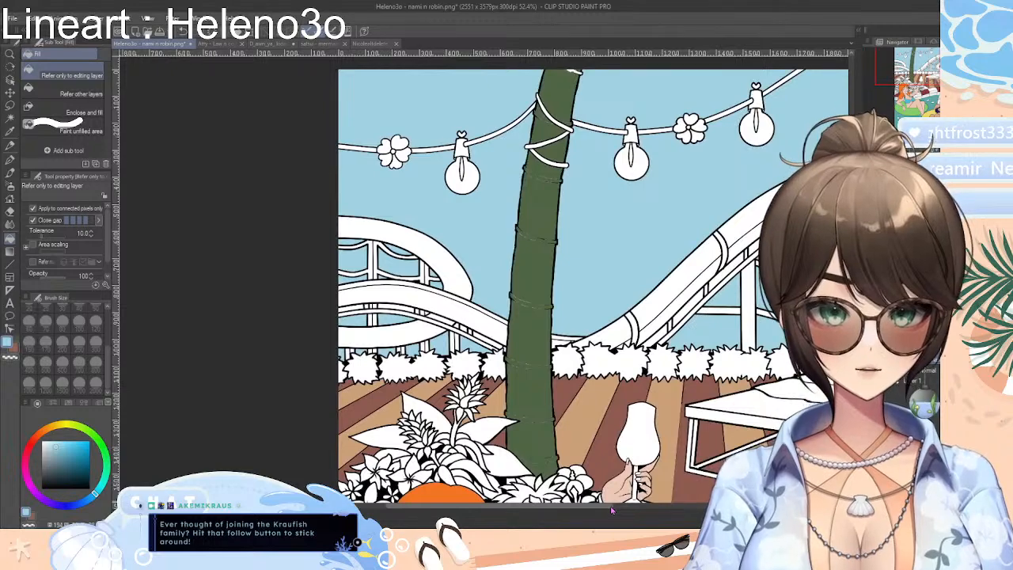
pyautogui.hscroll(4, 611, 512)
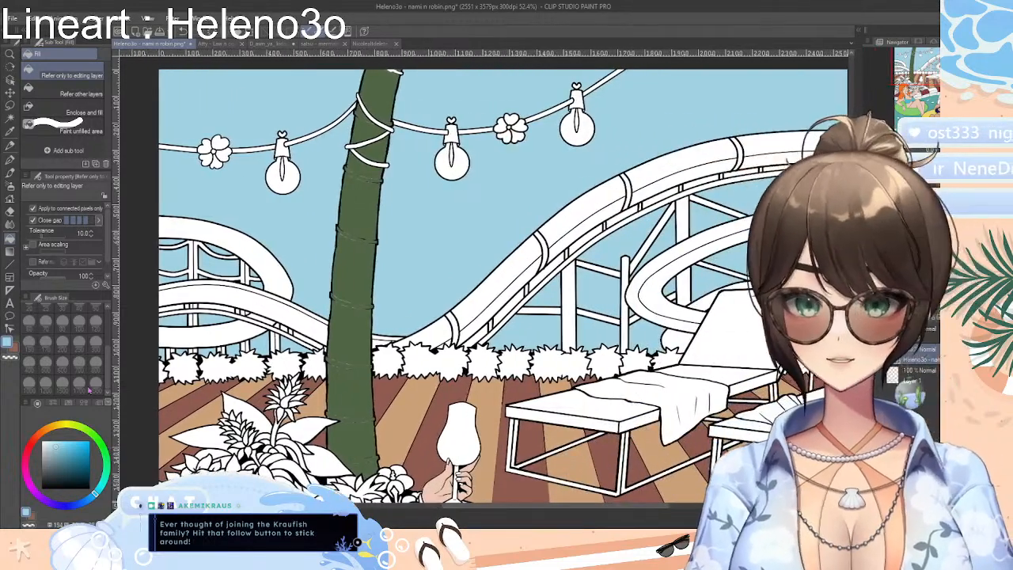
pyautogui.click(59, 426)
pyautogui.click(63, 446)
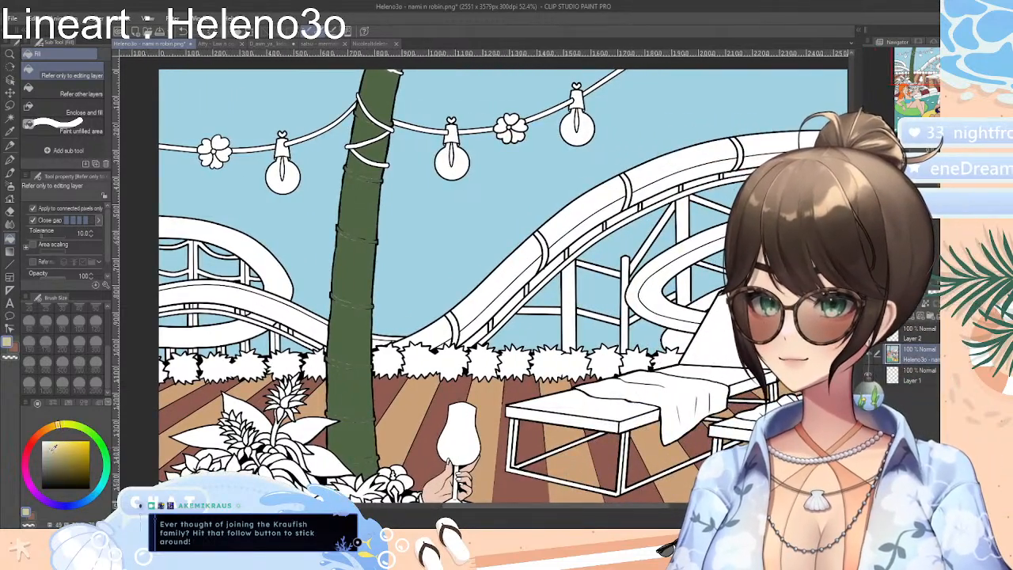
pyautogui.click(297, 170)
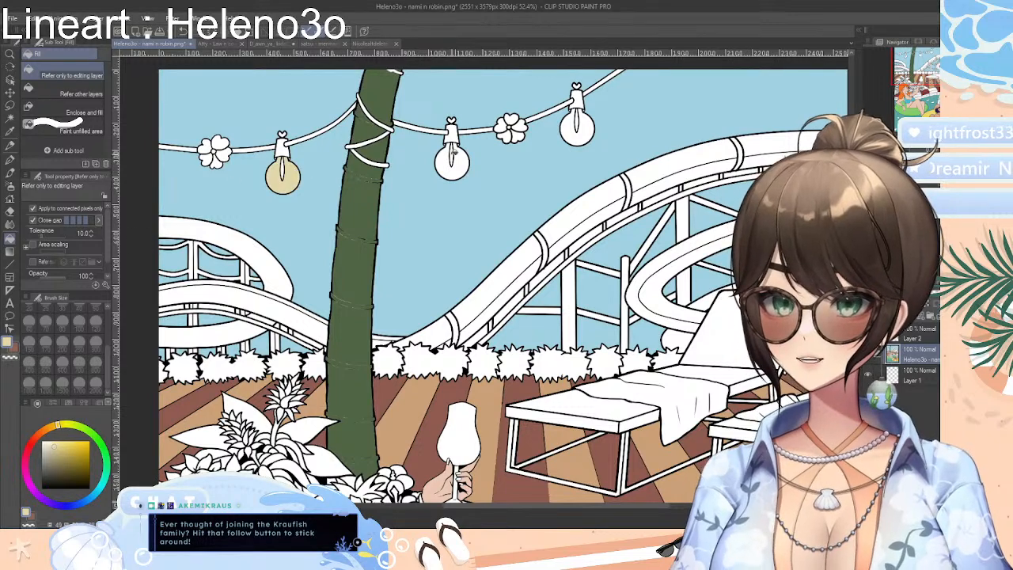
pyautogui.click(469, 165)
pyautogui.click(585, 129)
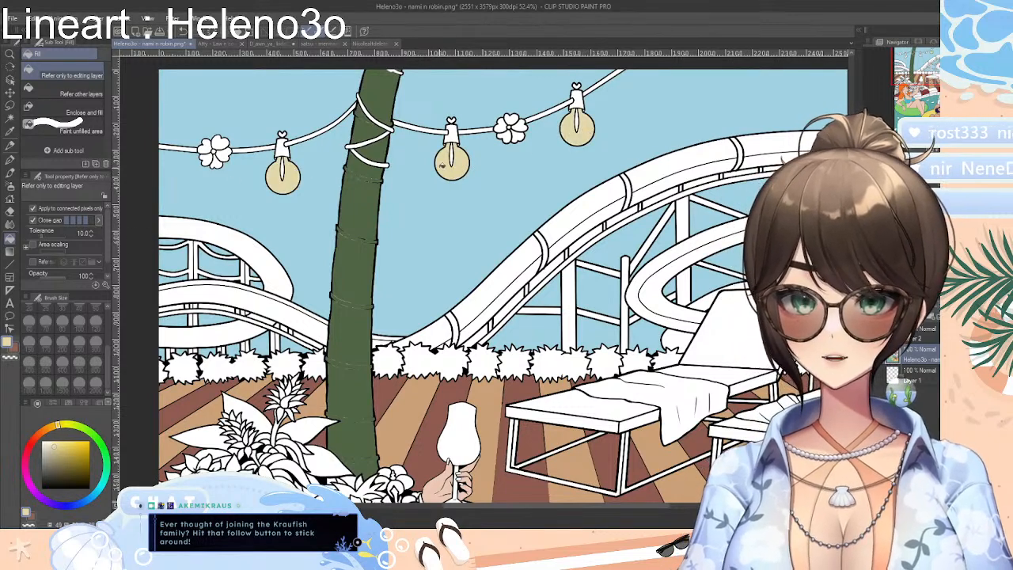
pyautogui.click(54, 457)
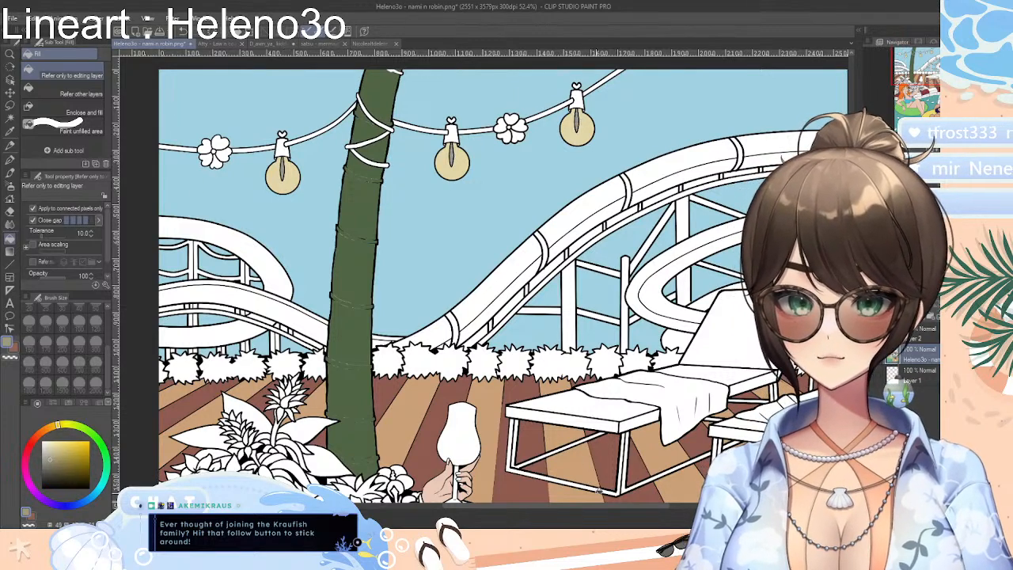
# Mix a bright pink and fill all petals of the string flower left of the palm trunk
pyautogui.moveTo(643, 507)
pyautogui.mouseDown()
pyautogui.moveTo(653, 507)
pyautogui.moveTo(583, 507)
pyautogui.moveTo(626, 506)
pyautogui.mouseUp()
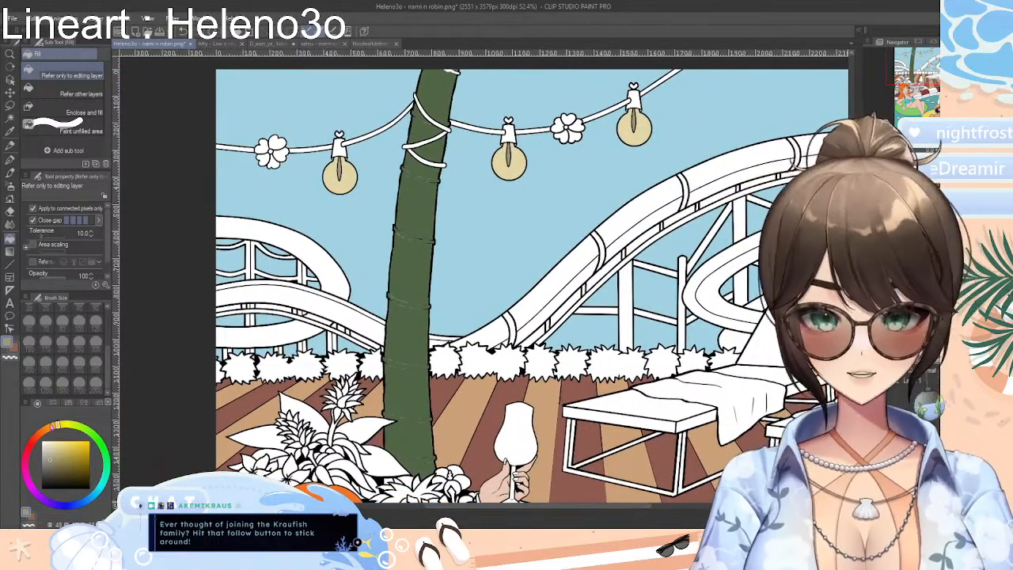
pyautogui.click(25, 469)
pyautogui.moveTo(72, 449)
pyautogui.mouseDown()
pyautogui.moveTo(79, 443)
pyautogui.moveTo(70, 445)
pyautogui.mouseUp()
pyautogui.click(277, 141)
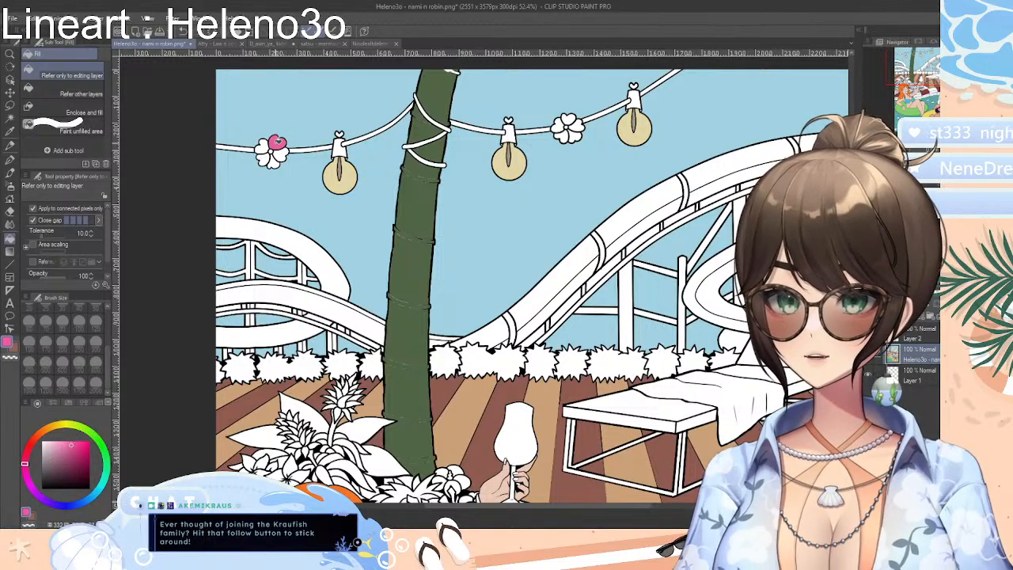
pyautogui.click(263, 147)
pyautogui.click(263, 158)
pyautogui.click(274, 162)
pyautogui.click(282, 152)
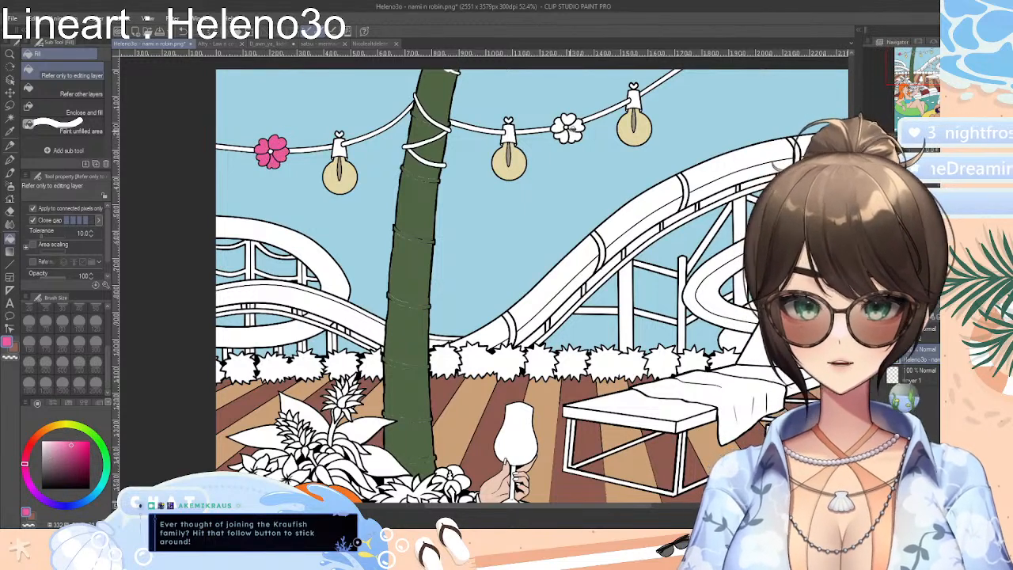
# Fill all petals of the string flower right of the palm trunk with the same pink
pyautogui.click(566, 119)
pyautogui.click(559, 125)
pyautogui.click(575, 135)
pyautogui.click(578, 126)
pyautogui.click(564, 136)
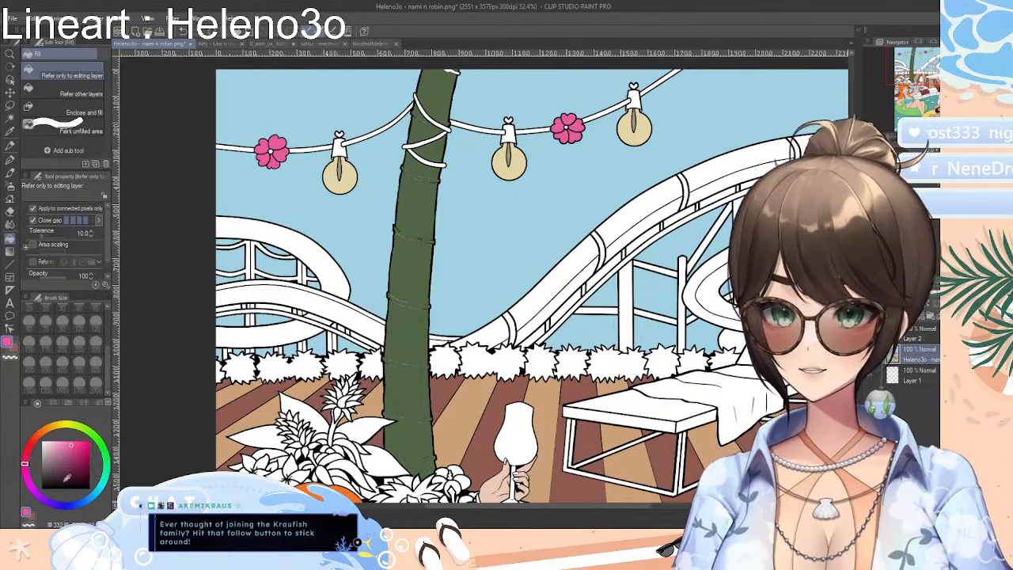
# Choose a very dark grey and fill the string-light cord left of the palm trunk and its loops around the trunk
pyautogui.click(50, 475)
pyautogui.moveTo(46, 477); pyautogui.dragTo(44, 475)
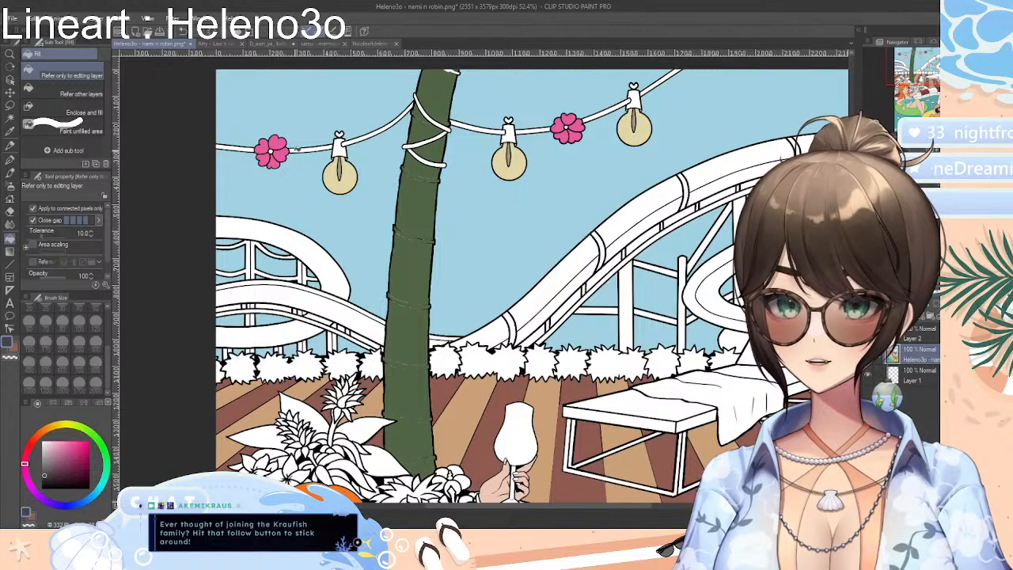
pyautogui.click(369, 133)
pyautogui.click(319, 149)
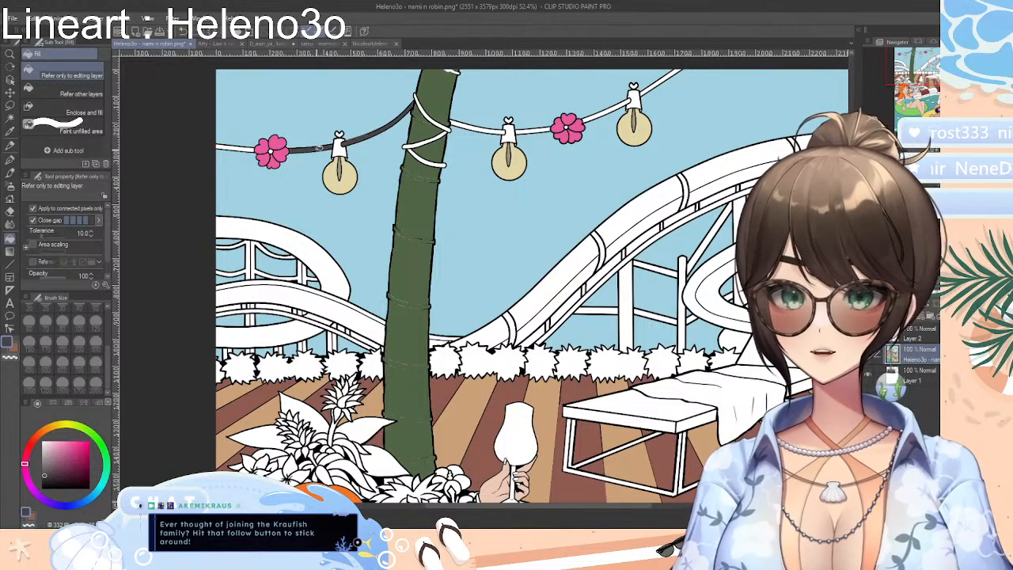
pyautogui.click(248, 148)
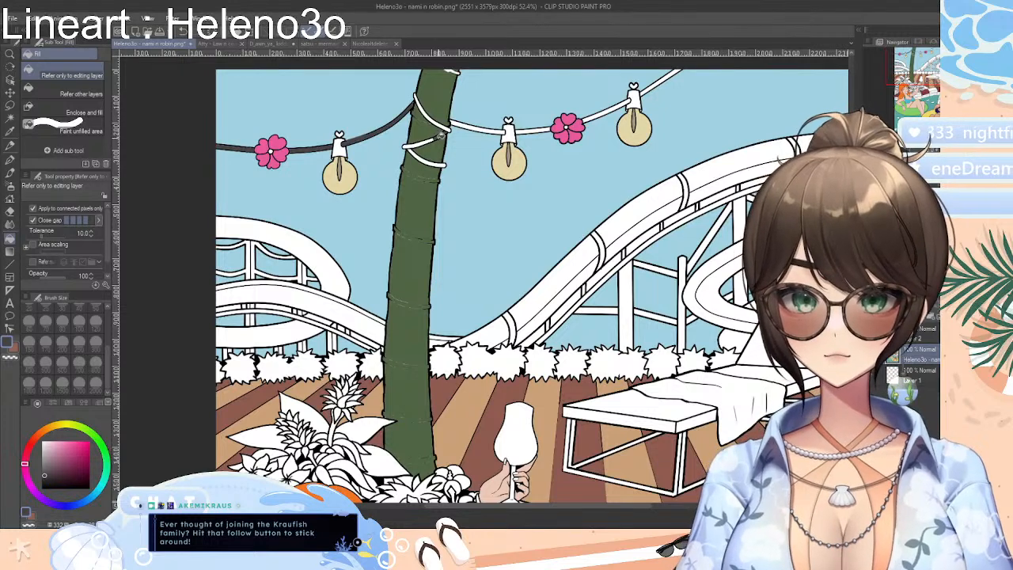
pyautogui.click(438, 137)
pyautogui.click(434, 160)
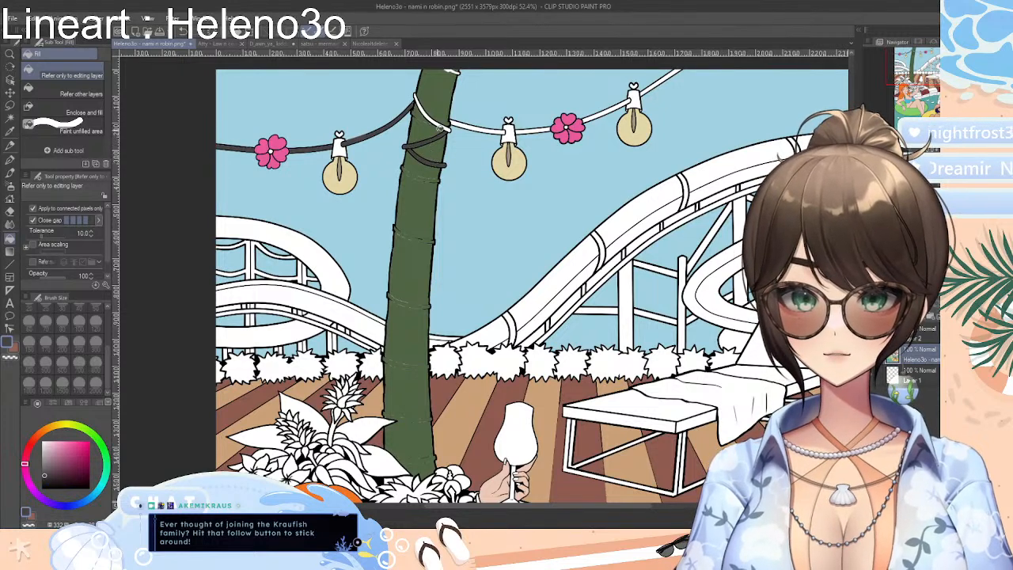
pyautogui.click(446, 125)
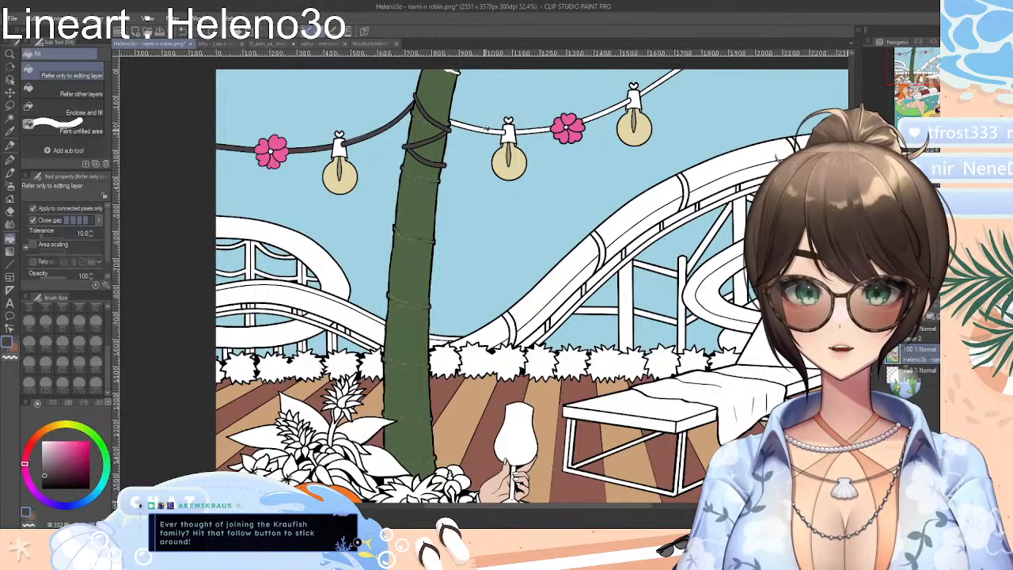
# Fill the cord segments right of the palm trunk, out to the picture's upper edge, with the same dark grey
pyautogui.click(483, 129)
pyautogui.click(547, 127)
pyautogui.click(608, 111)
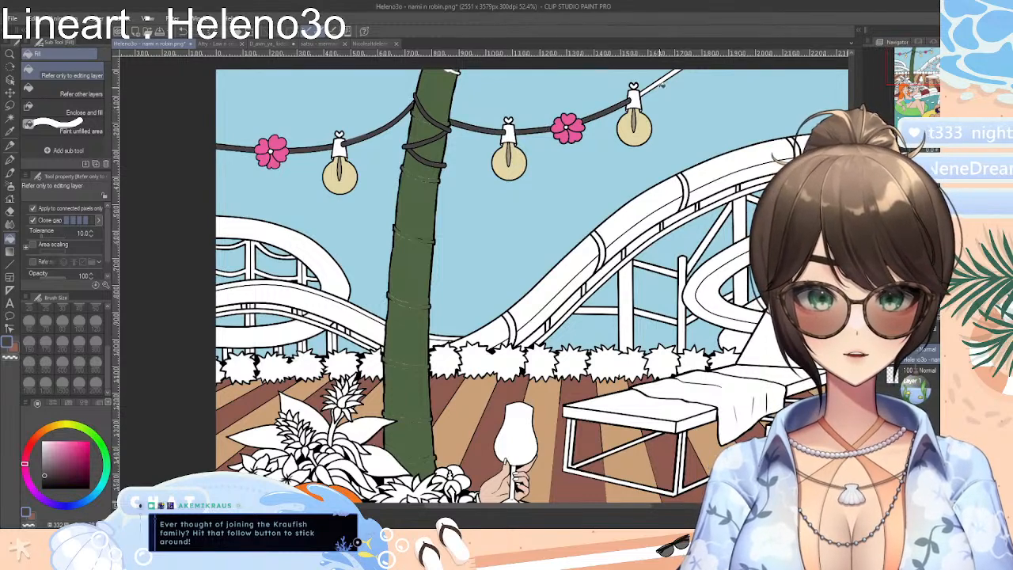
pyautogui.click(658, 81)
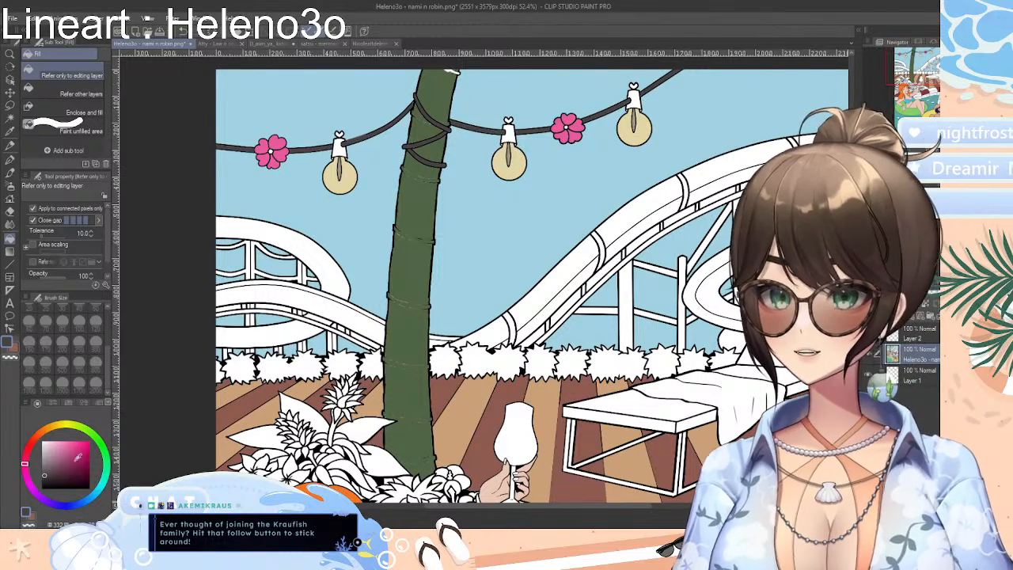
# Fill the three bulb sockets with a near-black shade and the small hearts above them with bright pink
pyautogui.click(52, 478)
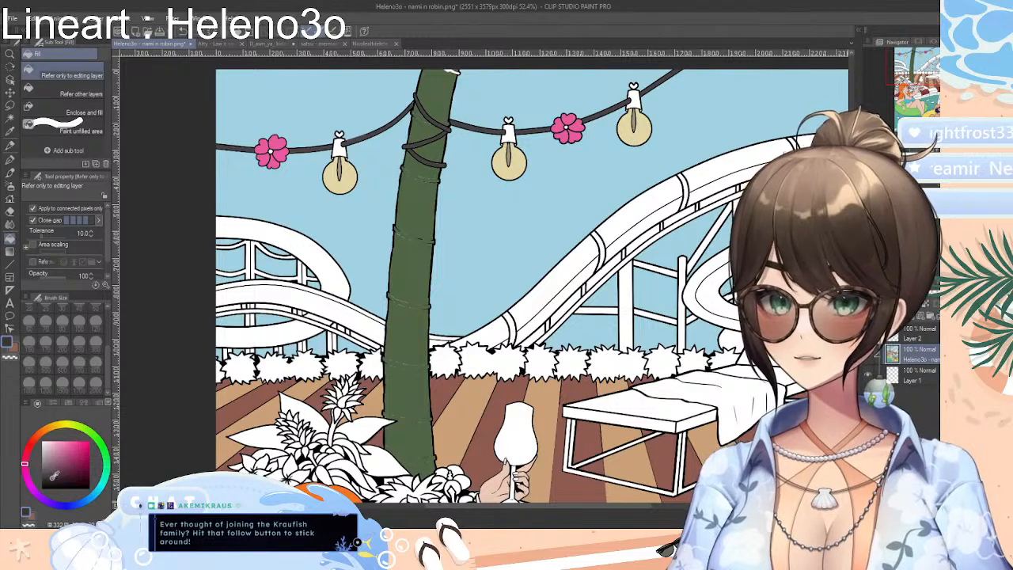
pyautogui.click(345, 142)
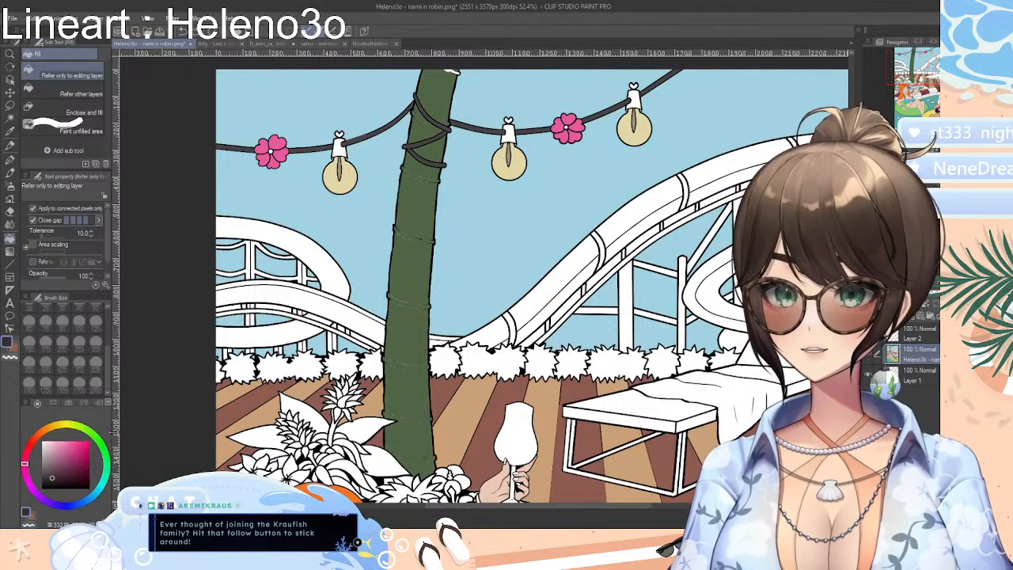
pyautogui.click(339, 148)
pyautogui.click(514, 131)
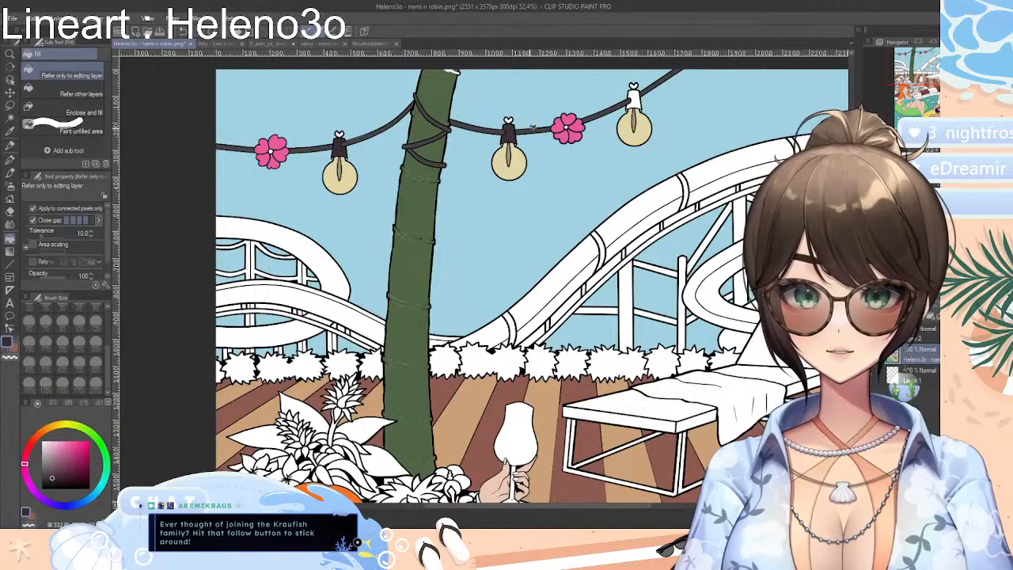
pyautogui.click(635, 96)
pyautogui.click(73, 449)
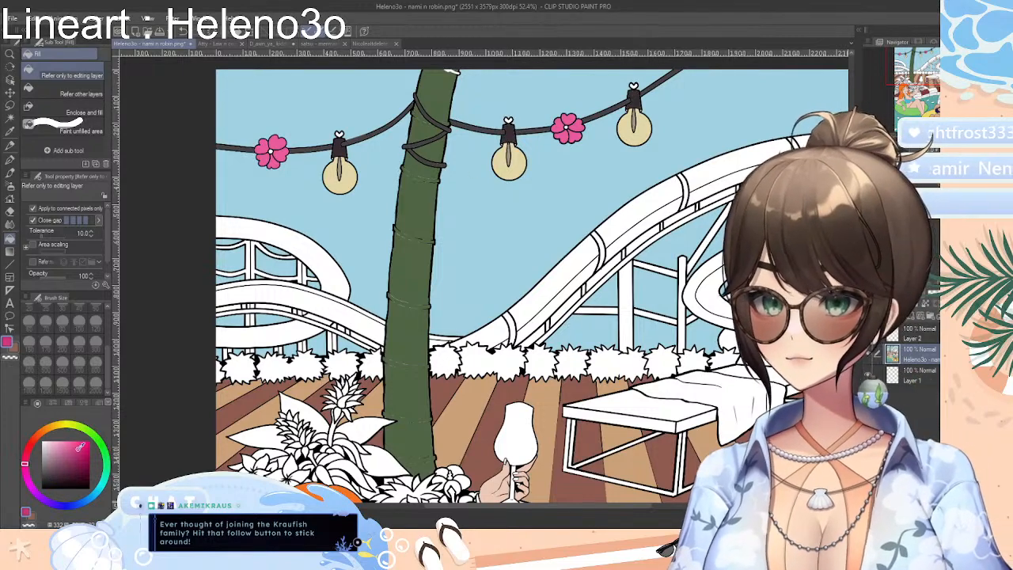
pyautogui.click(339, 133)
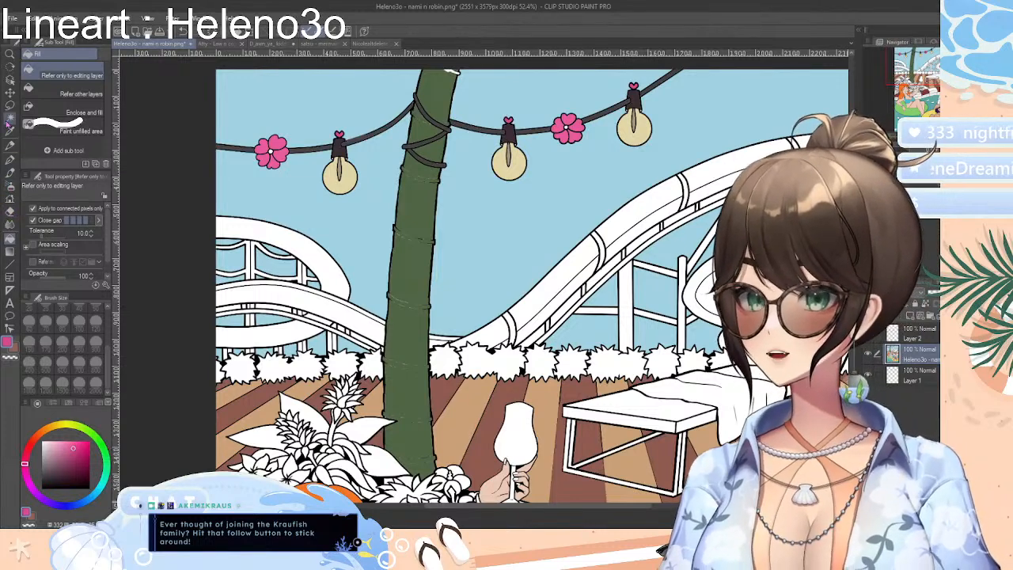
# Try glows around the left and middle bulbs with the Highlight airbrush, using the bulb's sampled pale yellow
pyautogui.click(10, 131)
pyautogui.click(348, 176)
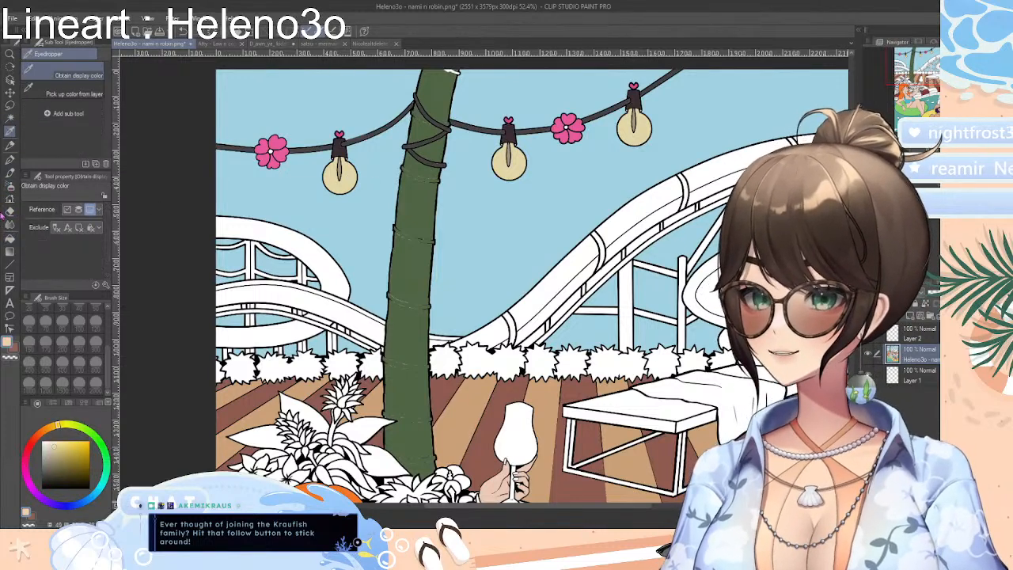
pyautogui.click(11, 189)
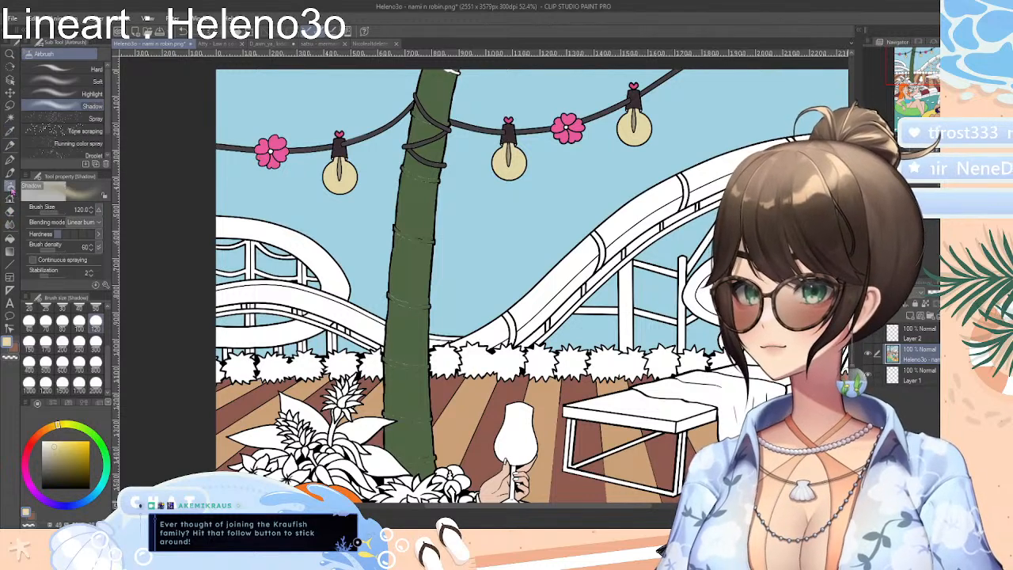
pyautogui.click(79, 94)
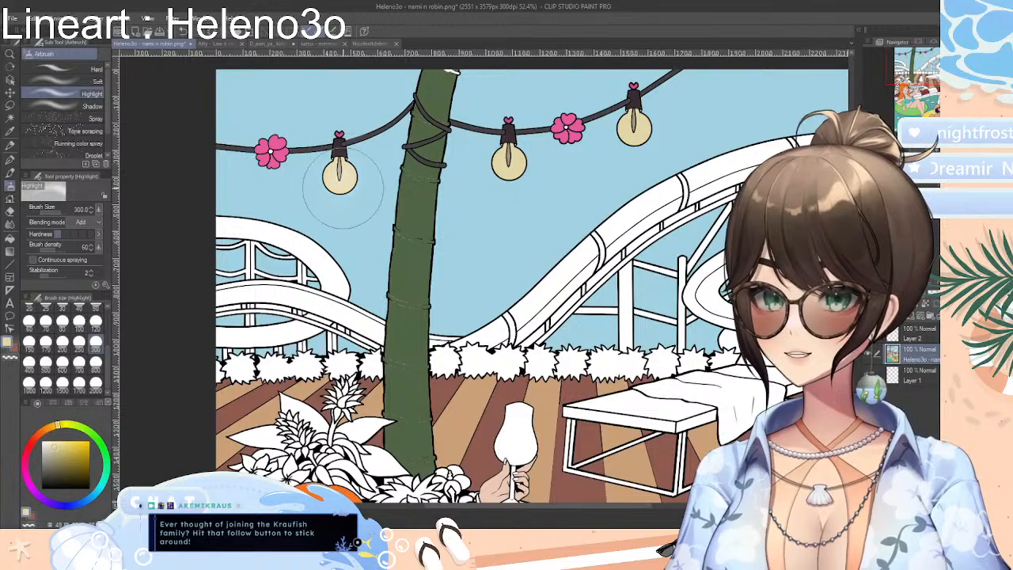
pyautogui.moveTo(343, 187)
pyautogui.mouseDown()
pyautogui.moveTo(317, 180)
pyautogui.moveTo(357, 179)
pyautogui.moveTo(392, 198)
pyautogui.mouseUp()
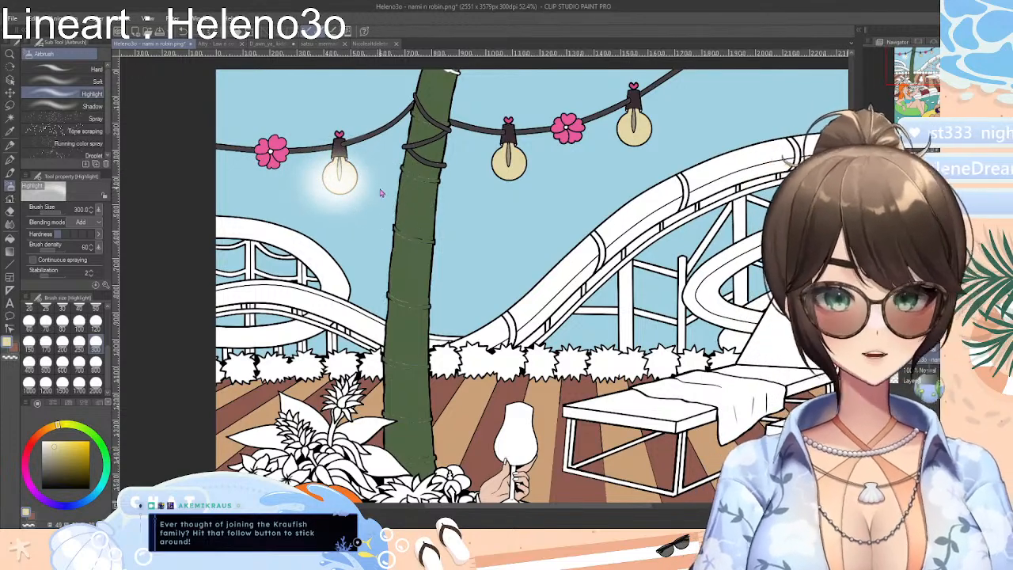
pyautogui.moveTo(520, 173)
pyautogui.mouseDown()
pyautogui.moveTo(489, 174)
pyautogui.moveTo(492, 159)
pyautogui.moveTo(526, 159)
pyautogui.moveTo(505, 210)
pyautogui.moveTo(498, 172)
pyautogui.mouseUp()
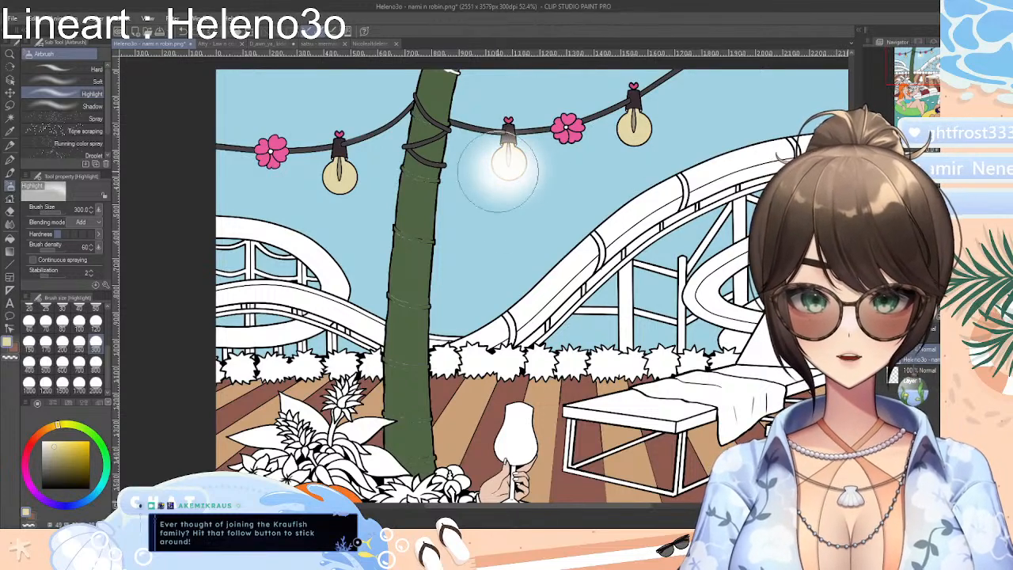
pyautogui.hotkey('ctrl', 'z')
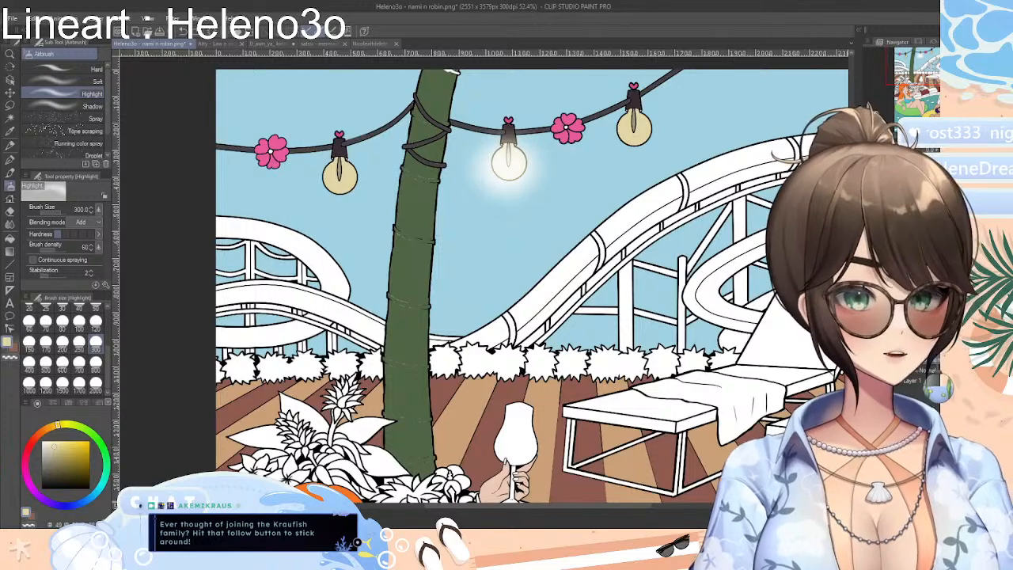
pyautogui.hotkey('ctrl', 'z')
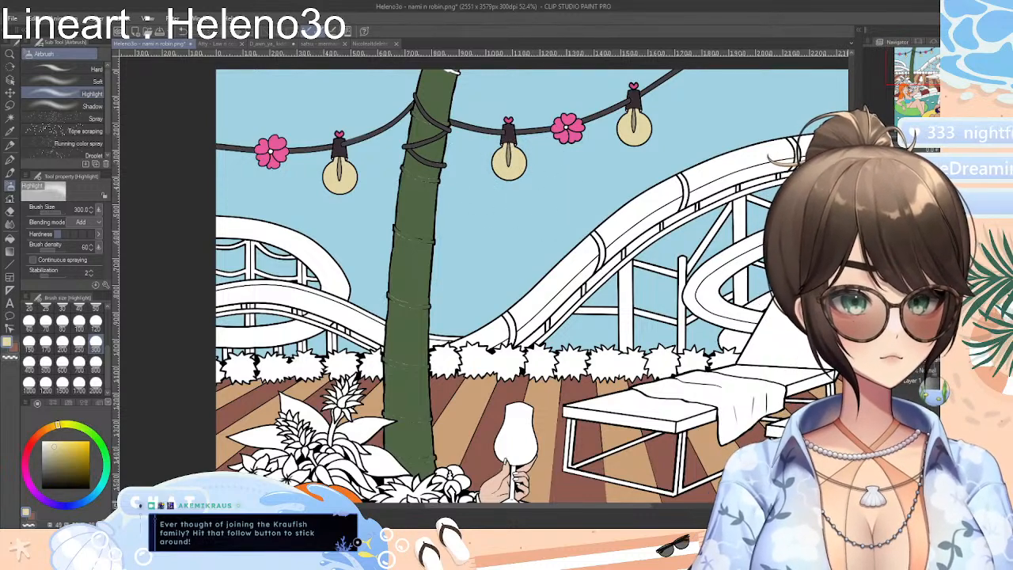
# Hide the coloured picture and make Layer 2 the active layer
pyautogui.keyDown('alt'); pyautogui.click(870, 377); pyautogui.keyUp('alt')
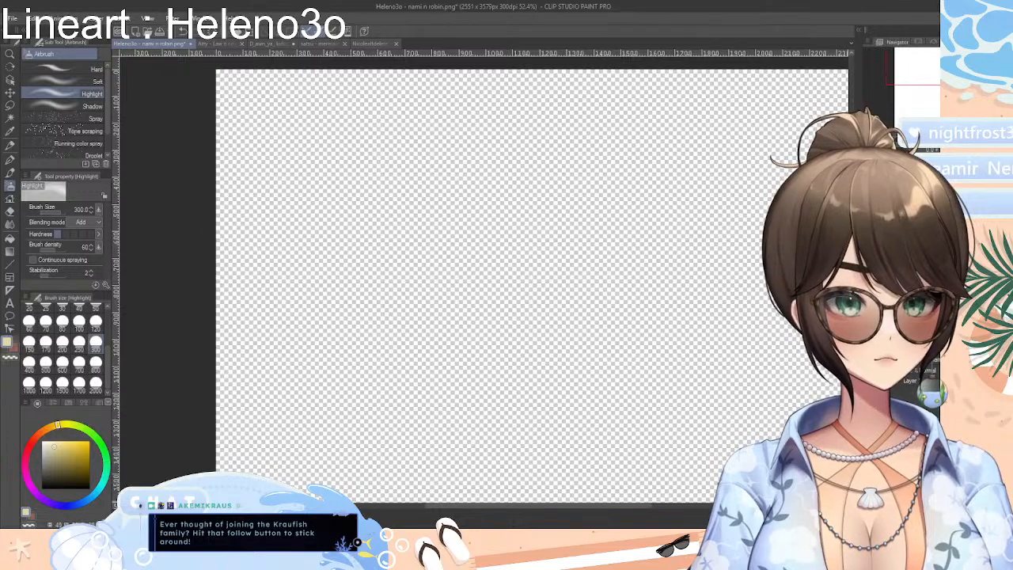
pyautogui.click(868, 354)
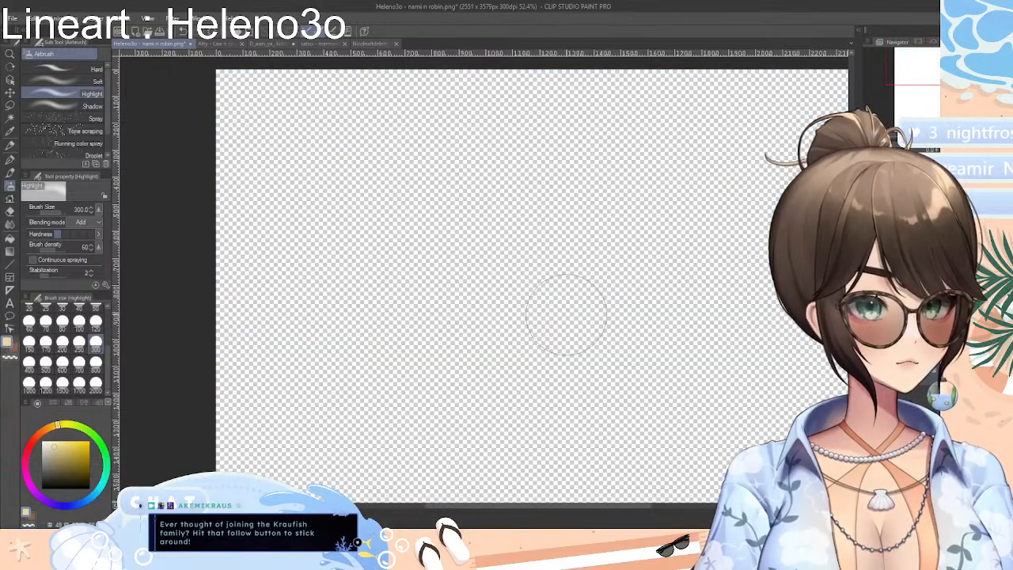
# Test a thick dark yellow G-pen stroke on the blank Layer 2 and undo it
pyautogui.click(90, 472)
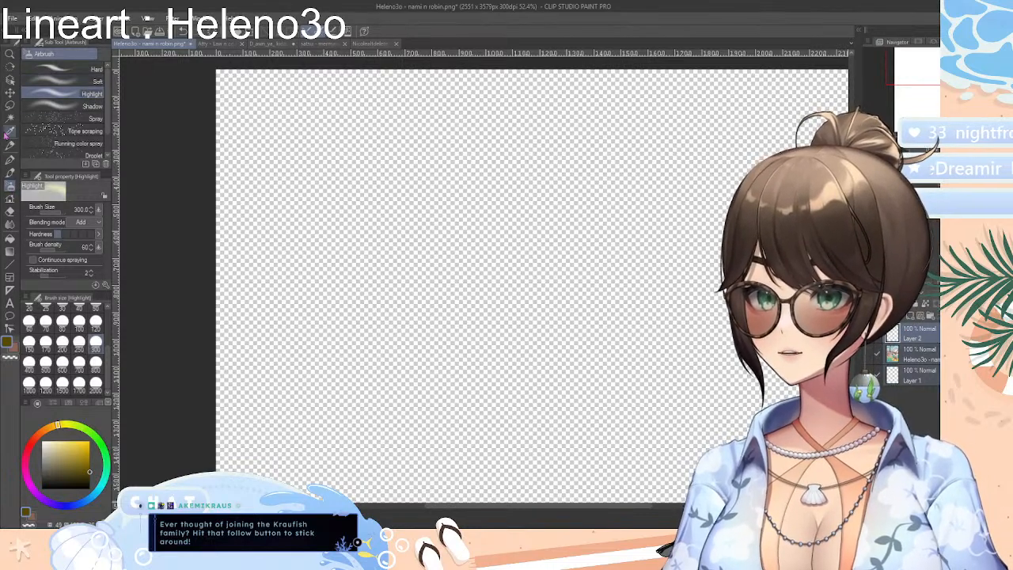
pyautogui.click(10, 158)
pyautogui.moveTo(303, 160)
pyautogui.mouseDown()
pyautogui.moveTo(475, 192)
pyautogui.moveTo(405, 259)
pyautogui.mouseUp()
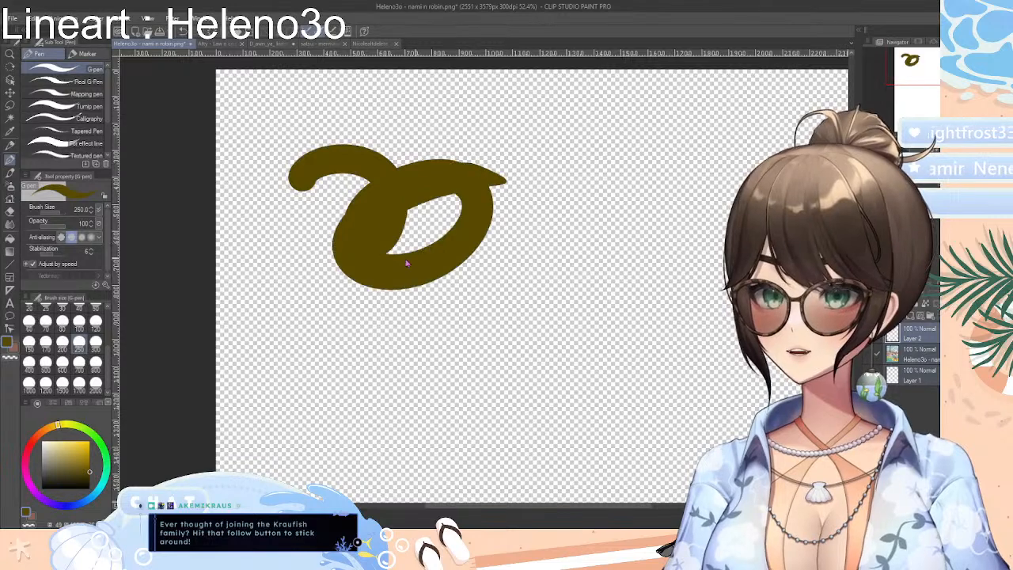
pyautogui.hotkey('ctrl', 'z')
# Try the Soft and Shadow airbrushes on the blank layer, undoing each test stroke, and return to the Highlight airbrush
pyautogui.click(10, 186)
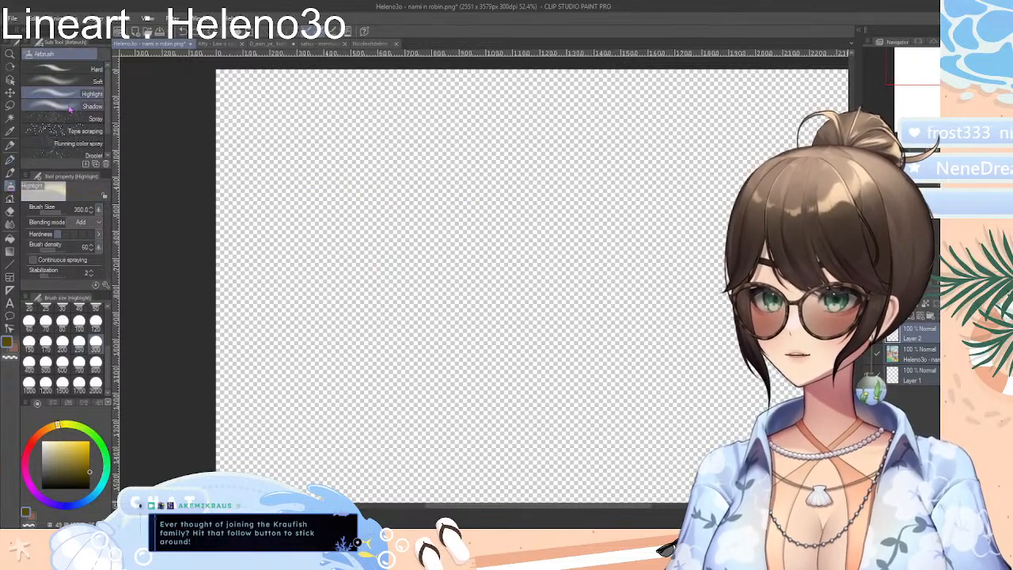
pyautogui.click(59, 81)
pyautogui.moveTo(351, 177)
pyautogui.mouseDown()
pyautogui.moveTo(344, 208)
pyautogui.moveTo(253, 158)
pyautogui.mouseUp()
pyautogui.hotkey('ctrl', 'z')
pyautogui.click(55, 105)
pyautogui.moveTo(340, 182)
pyautogui.mouseDown()
pyautogui.moveTo(418, 202)
pyautogui.moveTo(372, 225)
pyautogui.mouseUp()
pyautogui.hotkey('ctrl', 'z')
pyautogui.click(72, 75)
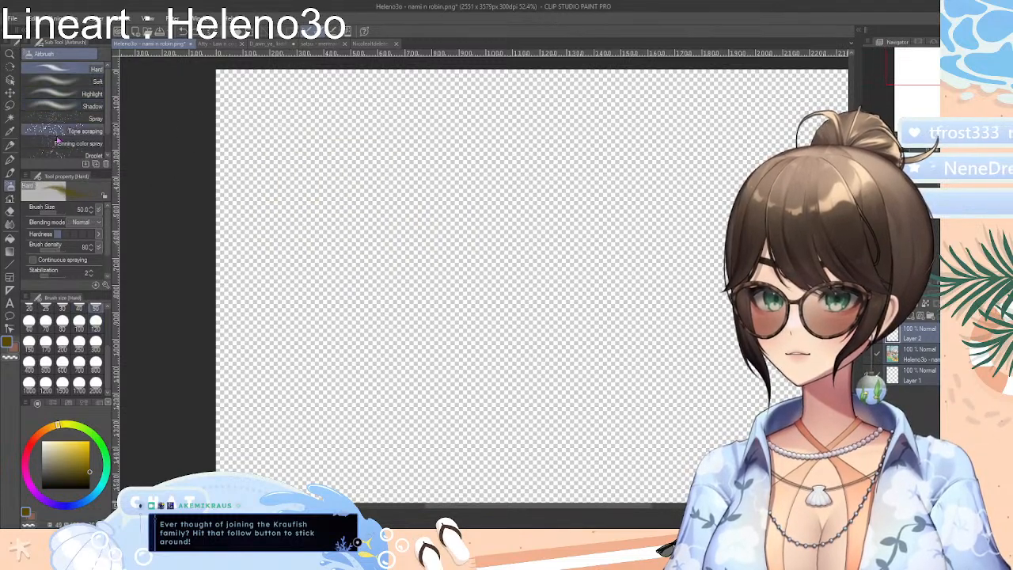
pyautogui.click(59, 94)
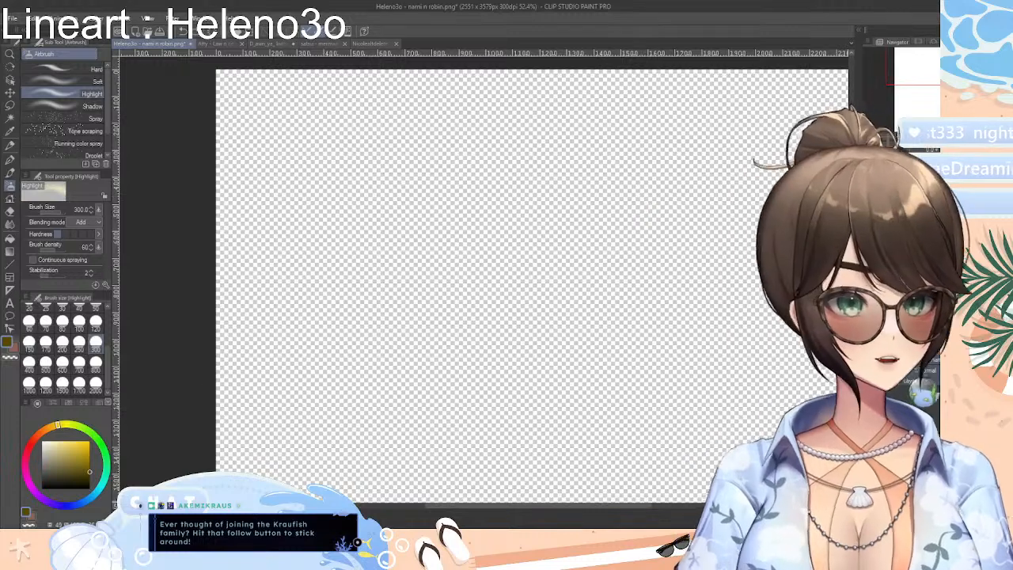
# Show the coloured picture again and airbrush a glow around the left bulb with the Shadow airbrush in the bulb's pale yellow
pyautogui.click(869, 354)
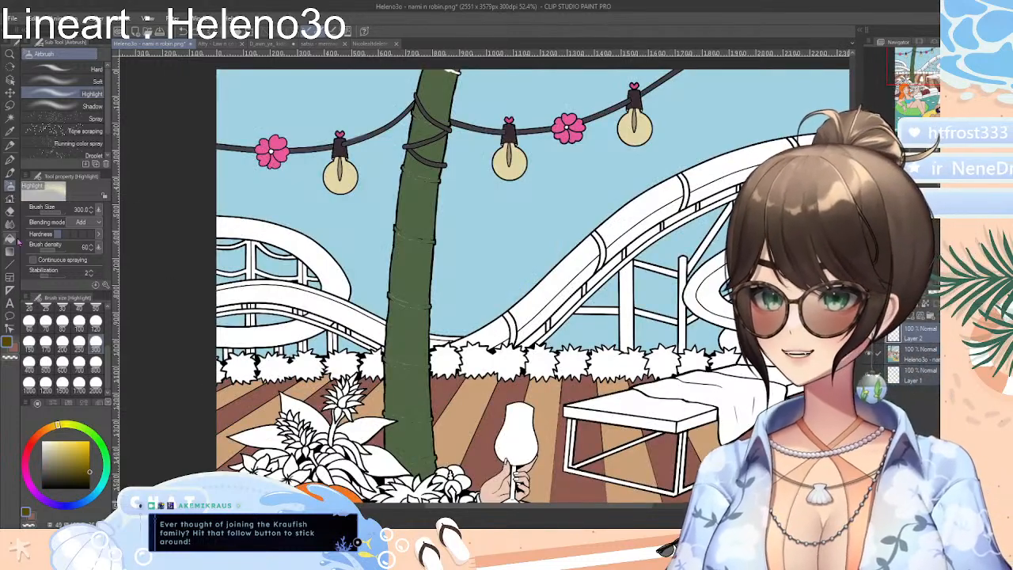
pyautogui.click(9, 132)
pyautogui.click(351, 172)
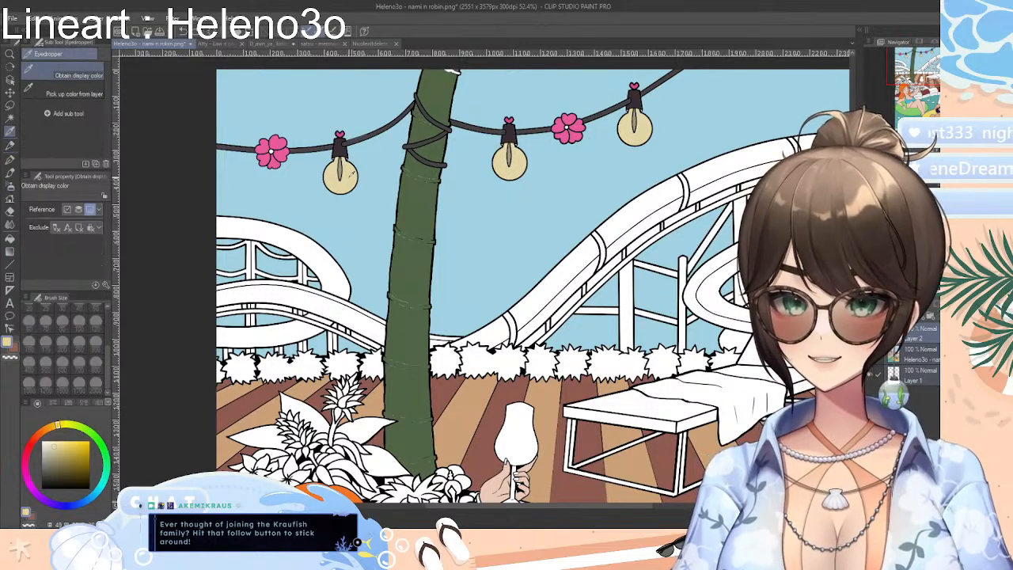
pyautogui.click(10, 145)
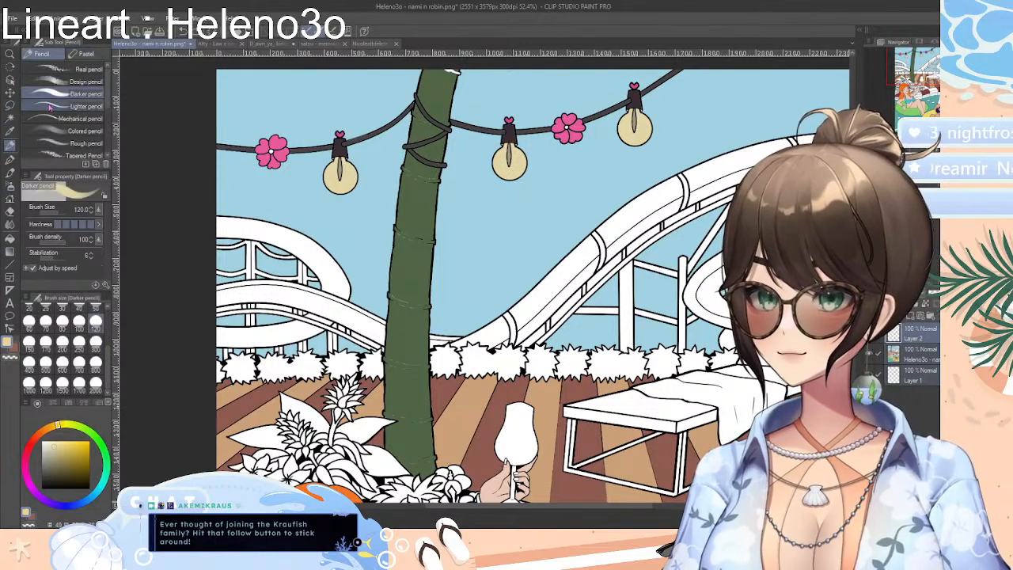
pyautogui.click(10, 186)
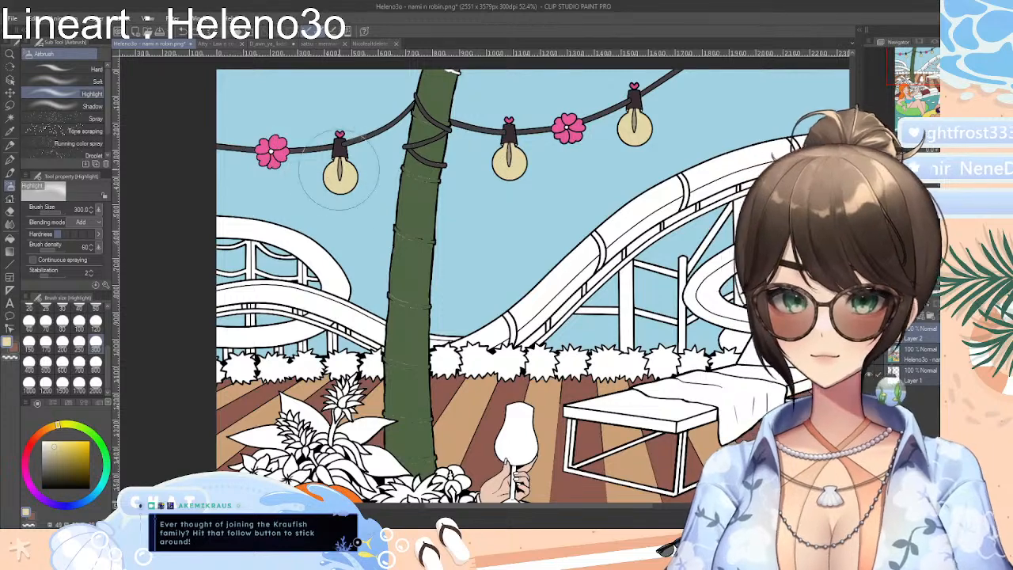
pyautogui.click(87, 106)
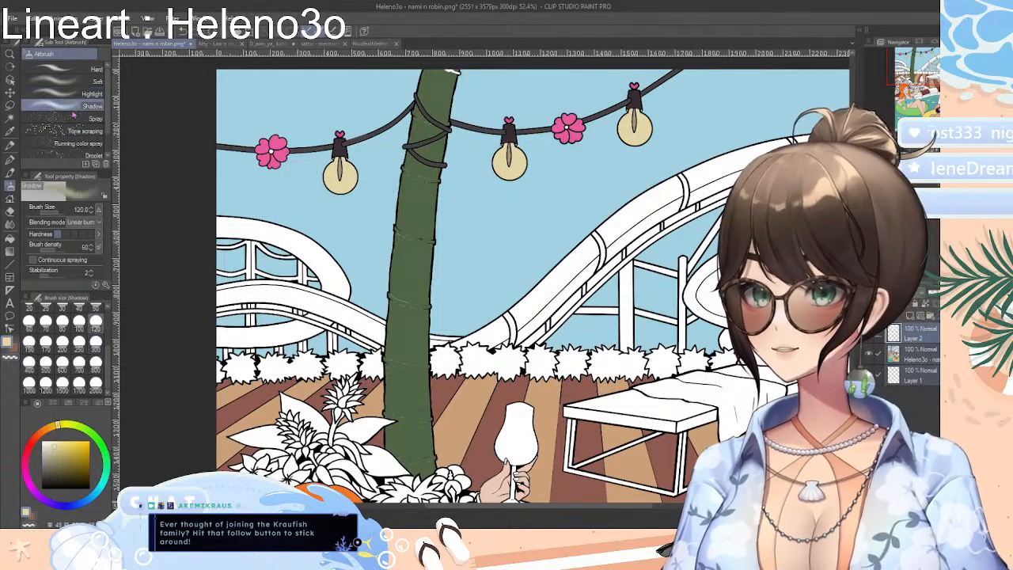
pyautogui.moveTo(348, 183)
pyautogui.mouseDown()
pyautogui.moveTo(318, 171)
pyautogui.moveTo(340, 182)
pyautogui.mouseUp()
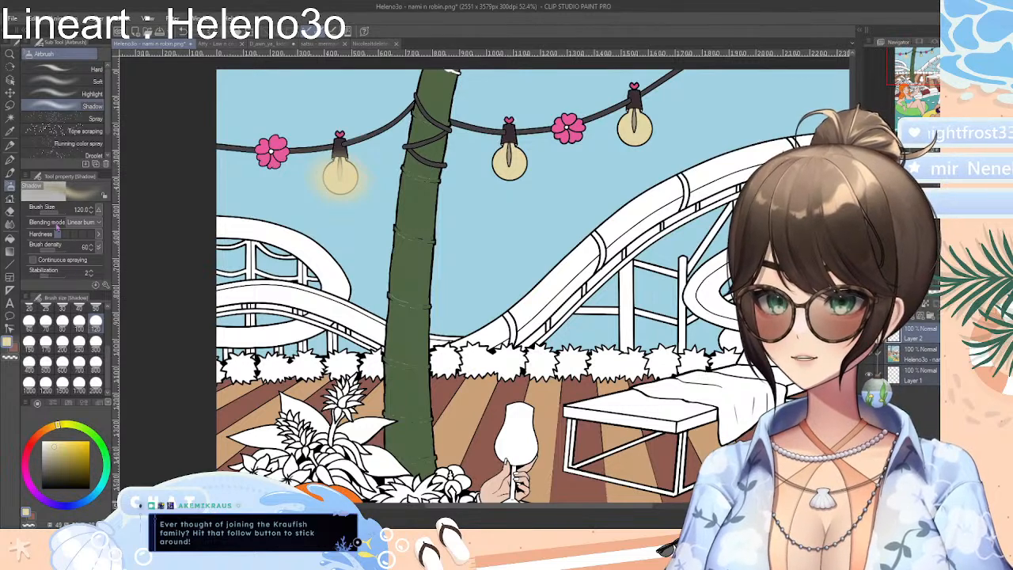
# Set the Shadow airbrush size to 200 and spray soft yellow glows around all three light bulbs
pyautogui.click(62, 342)
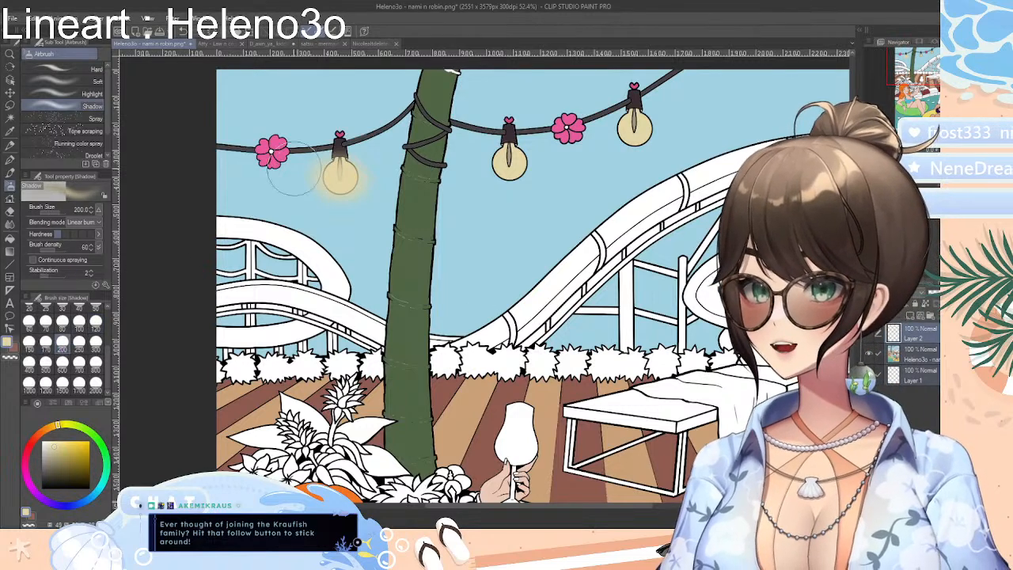
pyautogui.moveTo(361, 166)
pyautogui.mouseDown()
pyautogui.moveTo(333, 179)
pyautogui.moveTo(349, 176)
pyautogui.mouseUp()
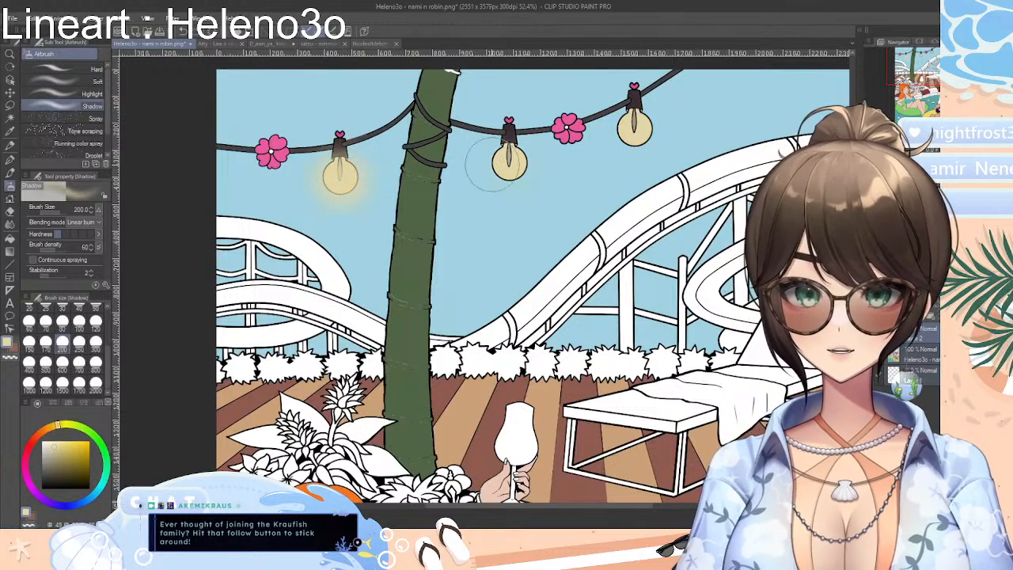
pyautogui.moveTo(491, 165); pyautogui.dragTo(516, 168)
pyautogui.moveTo(644, 136)
pyautogui.mouseDown()
pyautogui.moveTo(625, 134)
pyautogui.moveTo(649, 124)
pyautogui.moveTo(623, 131)
pyautogui.moveTo(681, 127)
pyautogui.mouseUp()
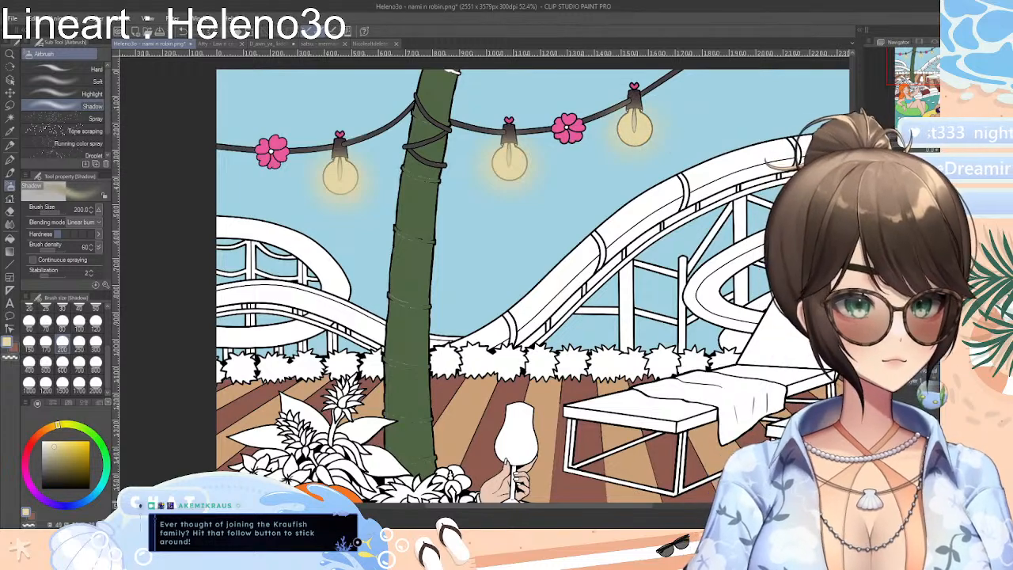
# Undo the last Shadow airbrush strokes of the glow around the three light bulbs
pyautogui.hotkey('ctrl', 'z')
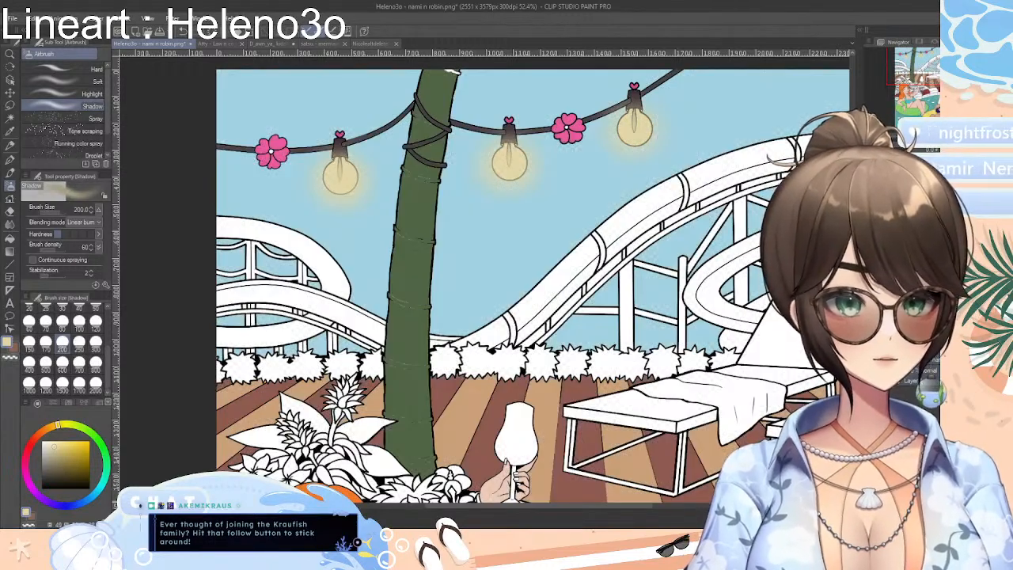
pyautogui.hotkey('ctrl', 'z')
pyautogui.hotkey('ctrl', 'z')
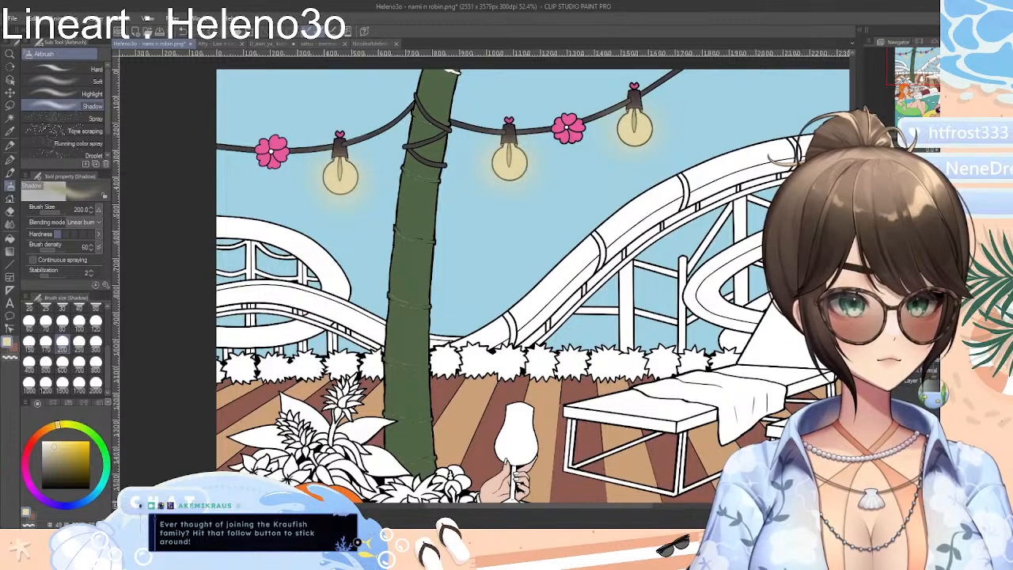
pyautogui.hotkey('ctrl', 'z')
pyautogui.hotkey('ctrl', 'z')
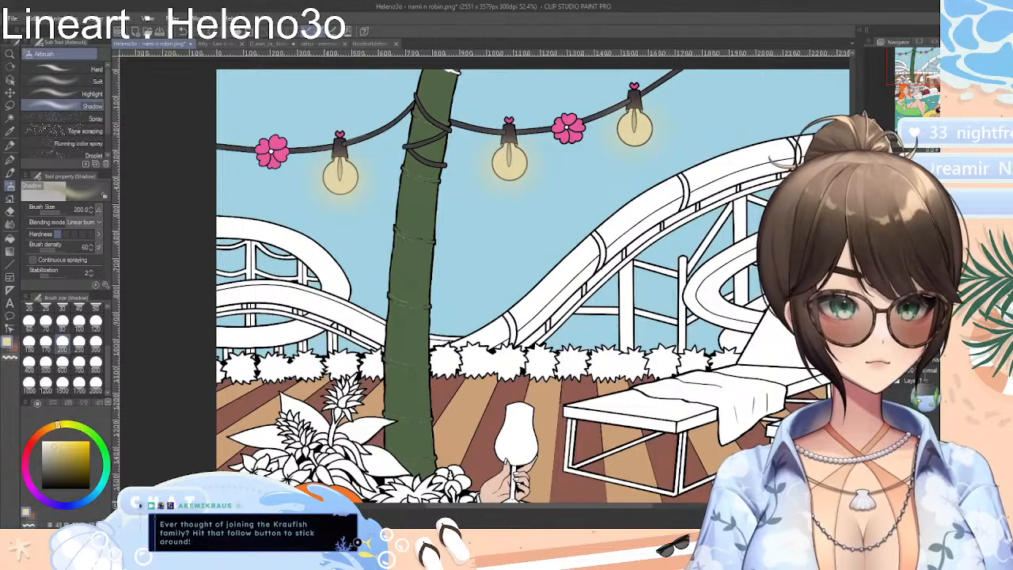
# Look over the two women, the swim rings, the pool and the deck for areas that still need base colours
pyautogui.scroll(-5, 532, 277)
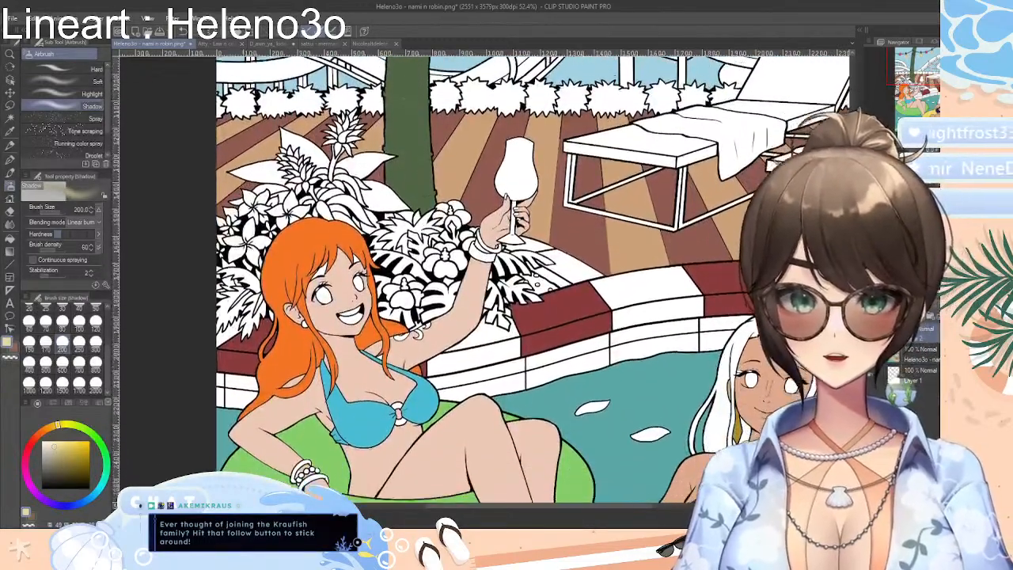
pyautogui.moveTo(616, 510); pyautogui.dragTo(704, 511)
pyautogui.scroll(-3, 433, 279)
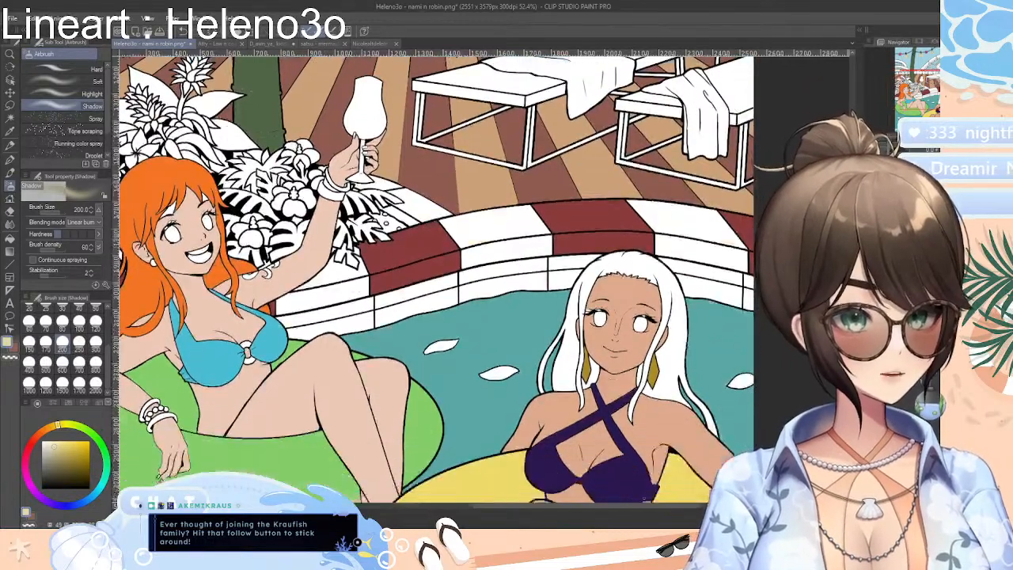
pyautogui.scroll(-3, 654, 490)
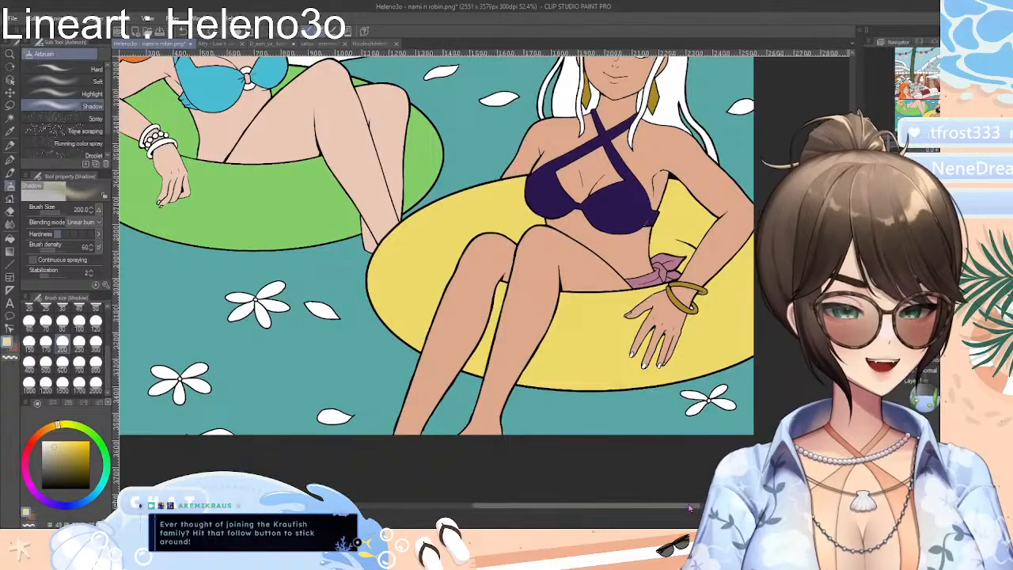
pyautogui.moveTo(654, 505); pyautogui.dragTo(667, 506)
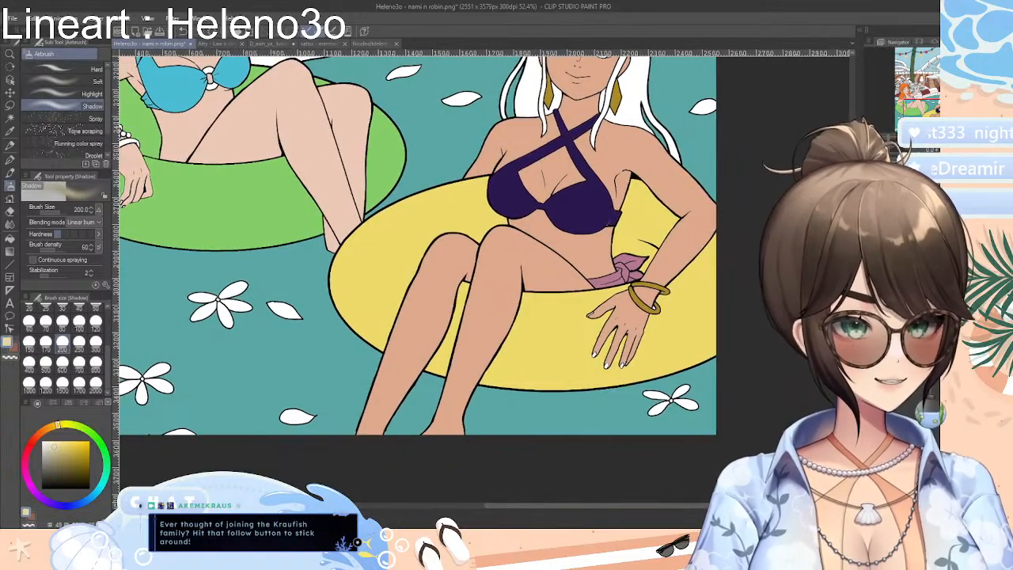
pyautogui.scroll(5, 485, 278)
pyautogui.scroll(-2, 485, 279)
pyautogui.scroll(8, 484, 278)
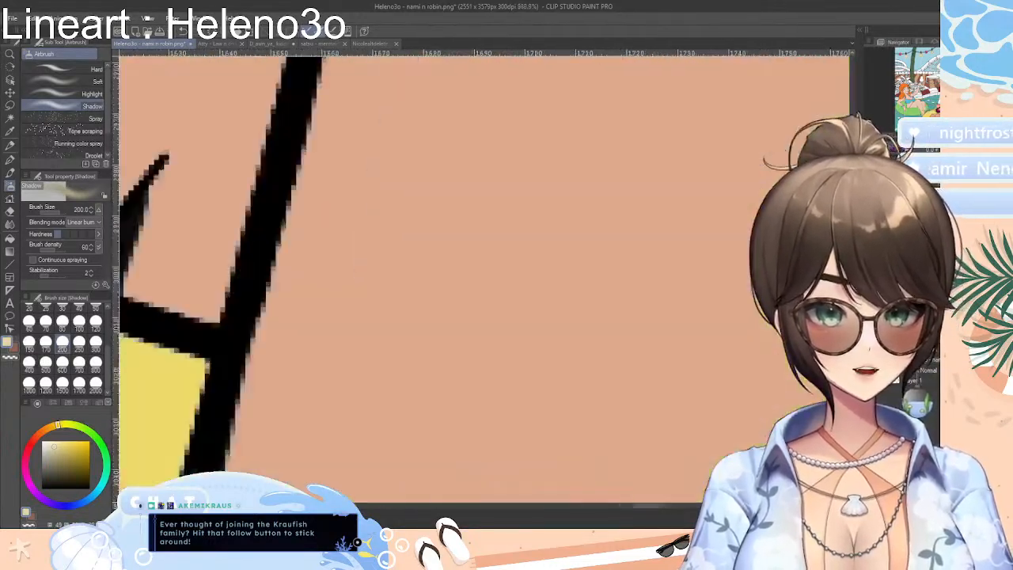
pyautogui.scroll(-6, 485, 279)
pyautogui.scroll(4, 485, 278)
pyautogui.scroll(-7, 484, 279)
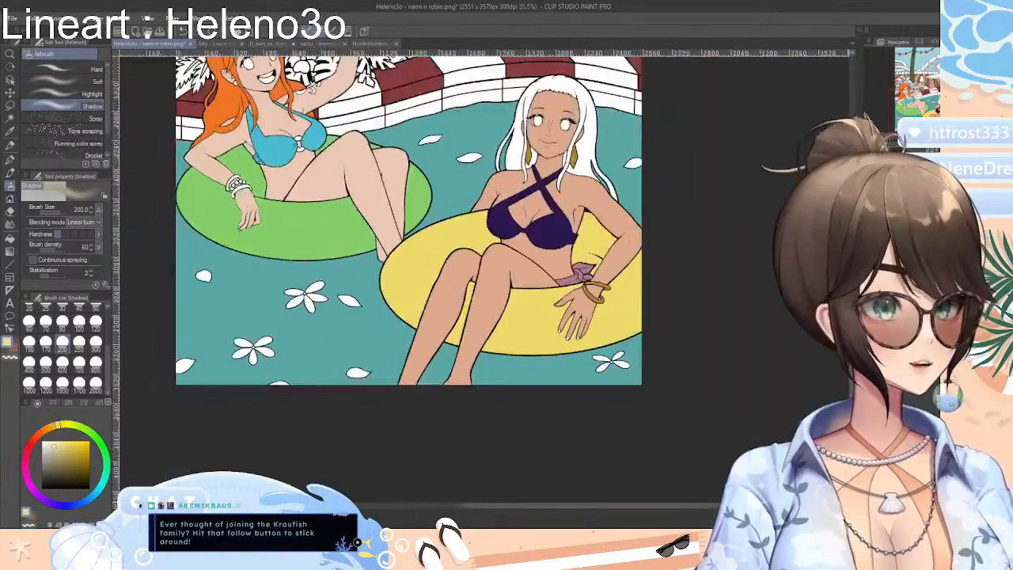
pyautogui.scroll(5, 484, 279)
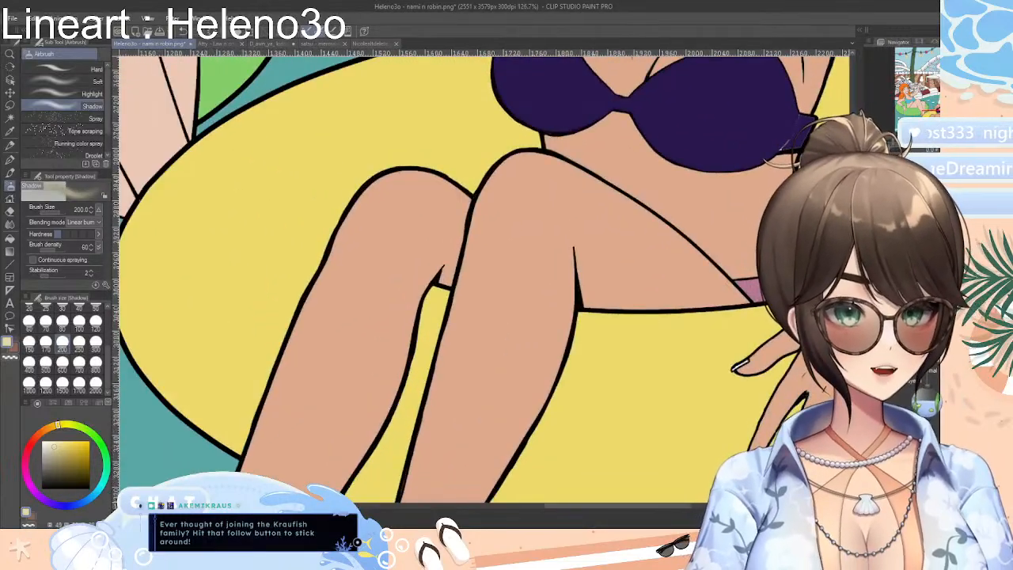
pyautogui.scroll(-3, 566, 199)
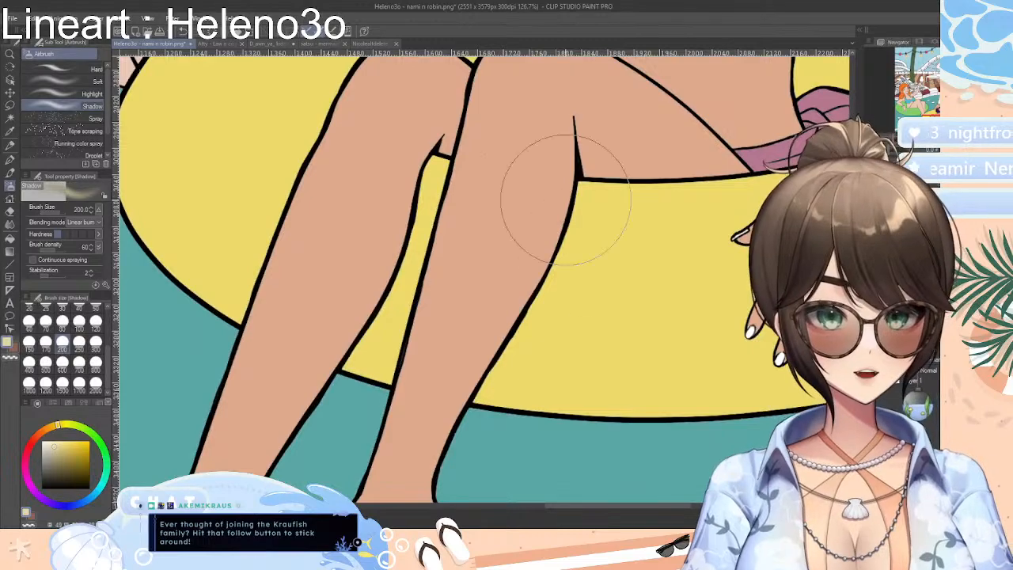
pyautogui.scroll(3, 475, 279)
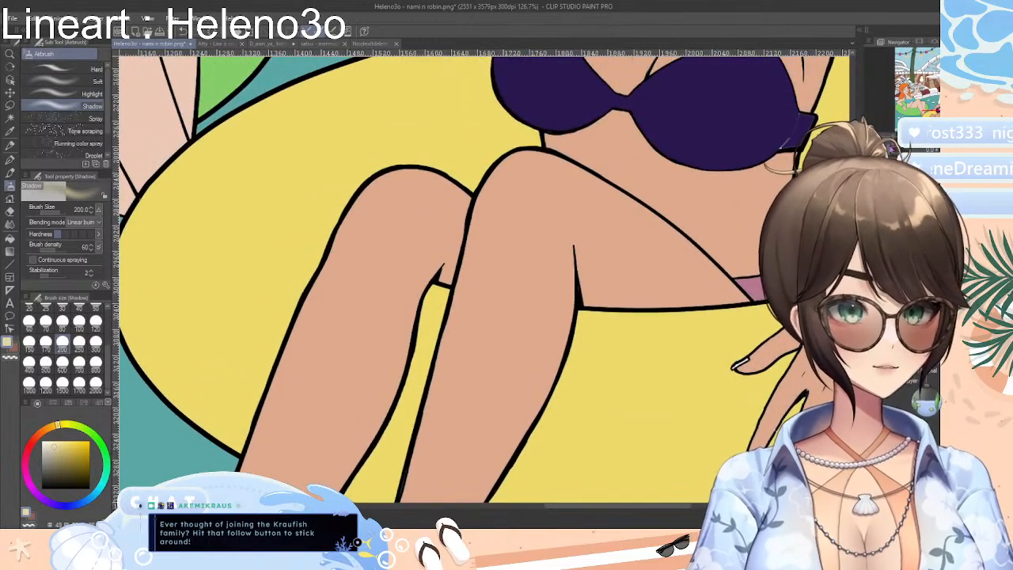
pyautogui.scroll(-8, 482, 278)
pyautogui.scroll(4, 481, 277)
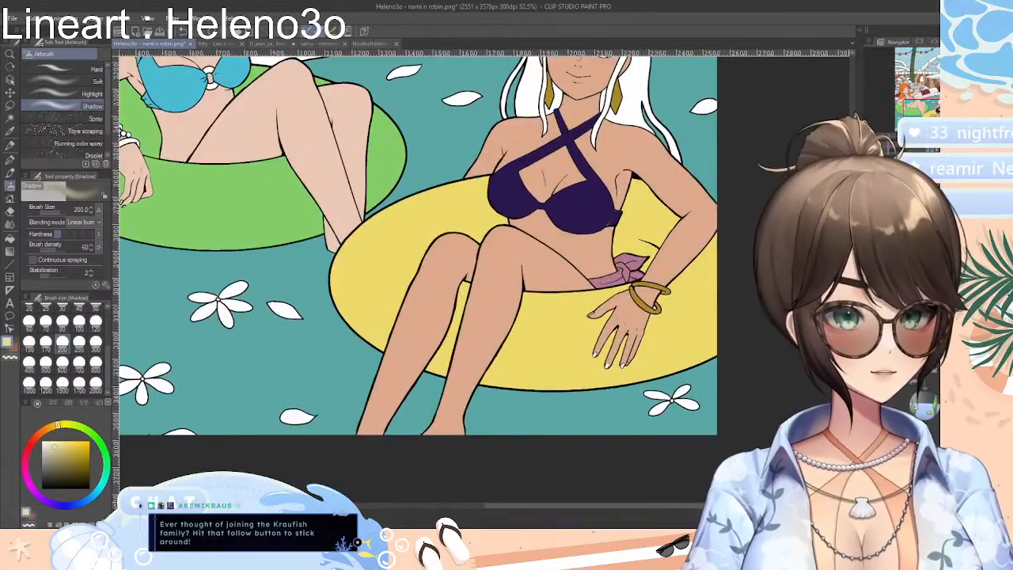
pyautogui.scroll(10, 418, 277)
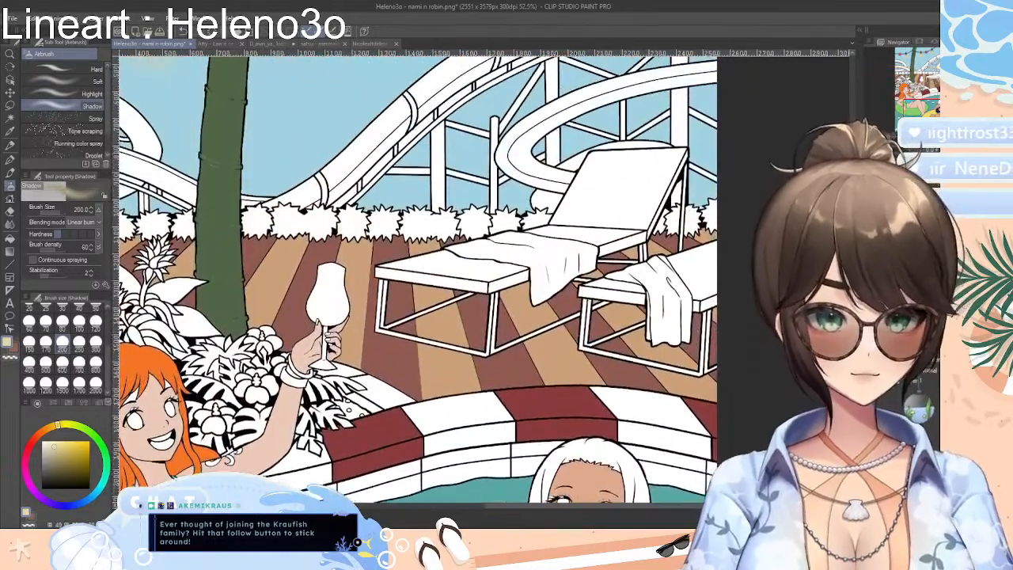
pyautogui.scroll(1, 418, 277)
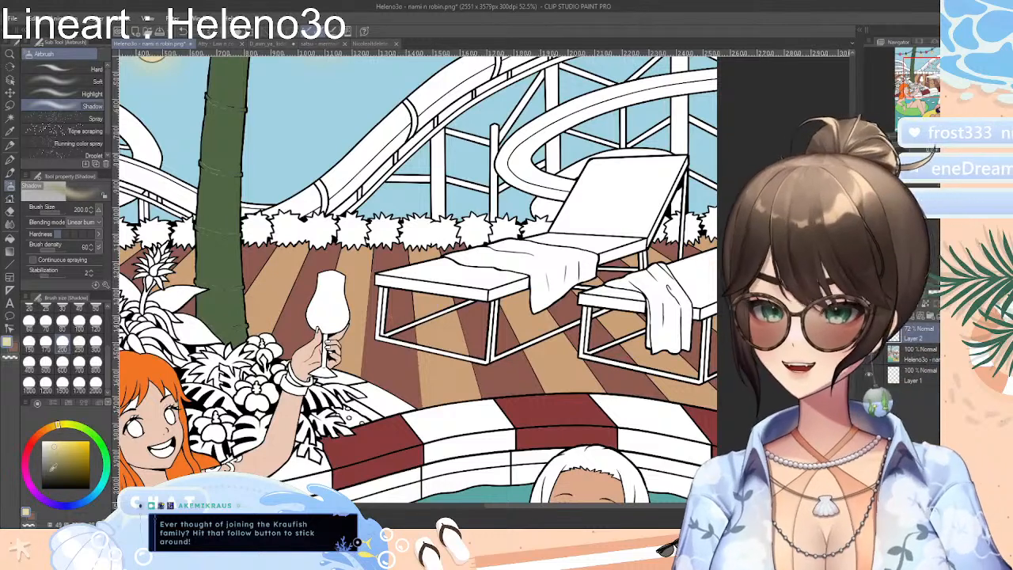
# Fill the left lounger's towel with burnt orange and the right lounger's towel with blue-violet on the lineart layer
pyautogui.click(38, 440)
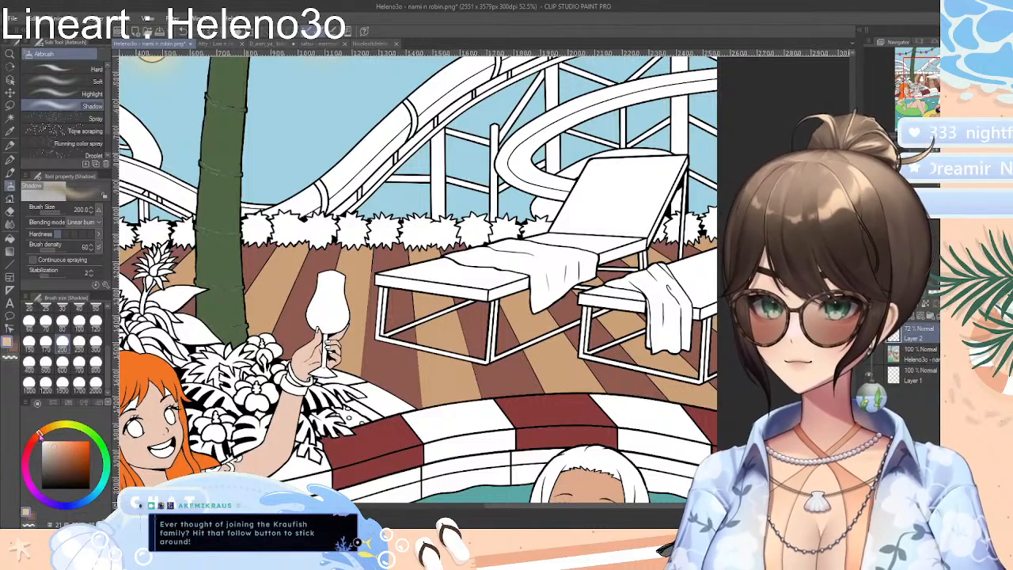
pyautogui.click(74, 451)
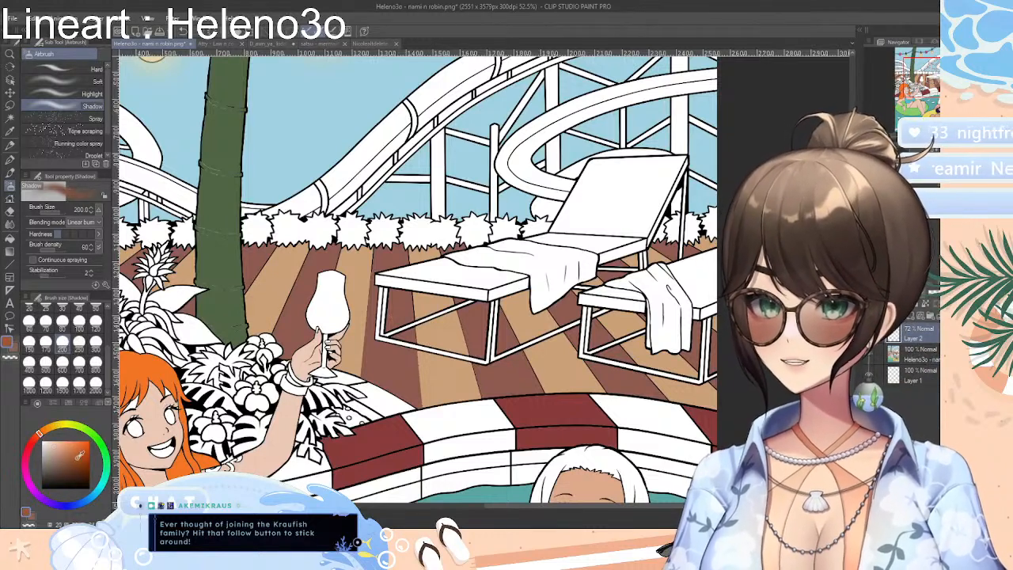
pyautogui.click(10, 239)
pyautogui.click(549, 251)
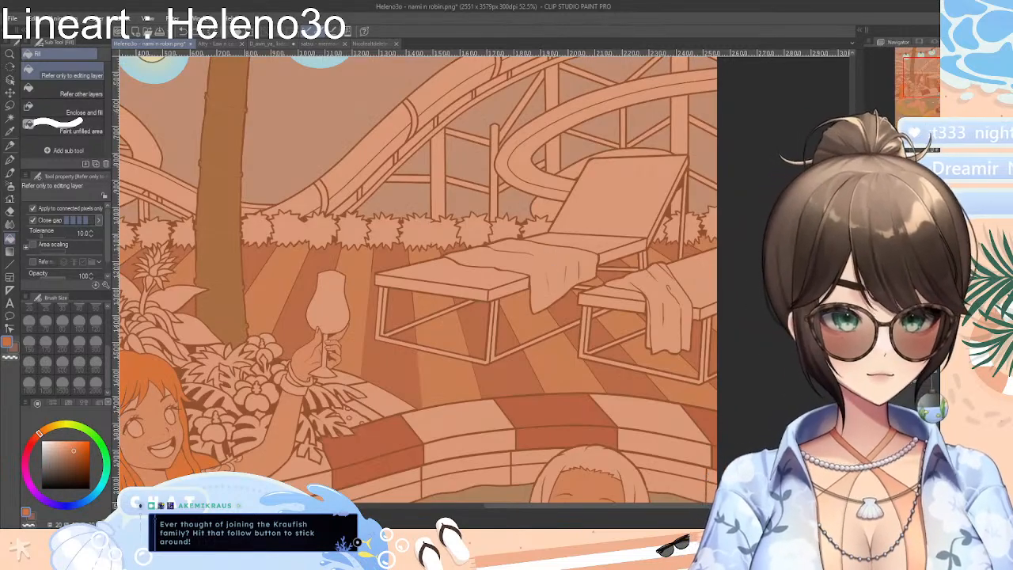
pyautogui.hotkey('ctrl', 'z')
pyautogui.click(561, 253)
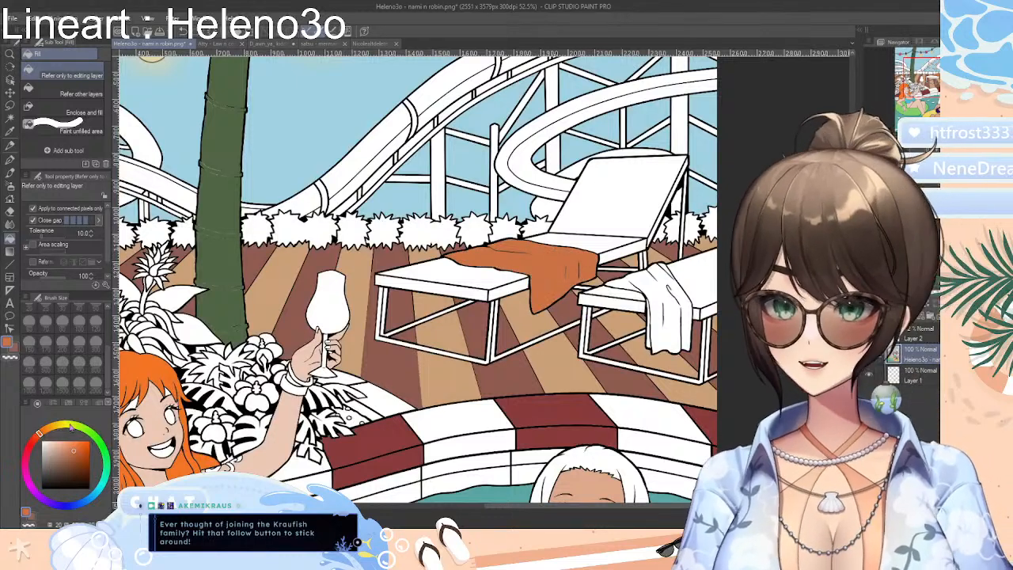
pyautogui.click(54, 503)
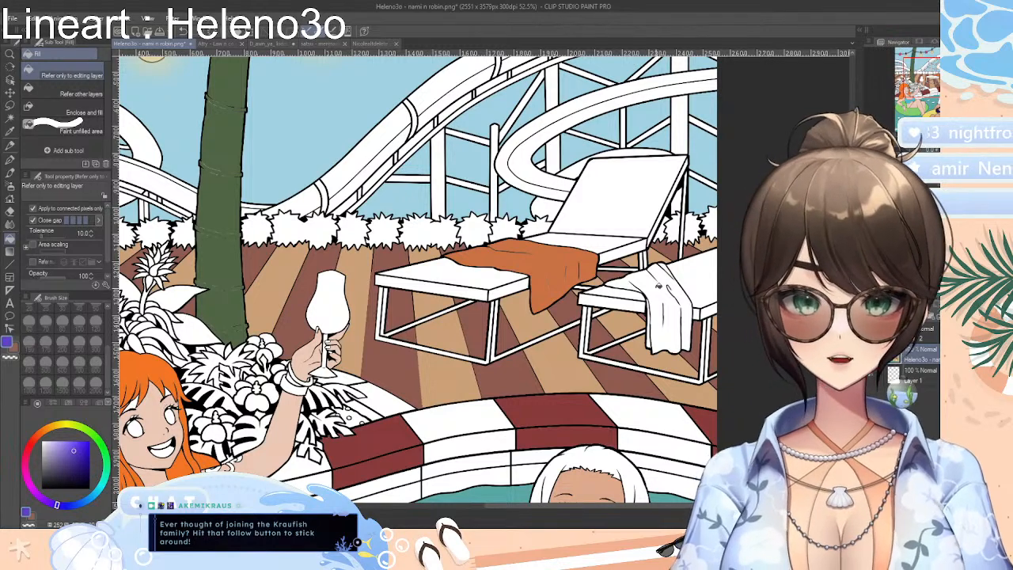
pyautogui.click(659, 285)
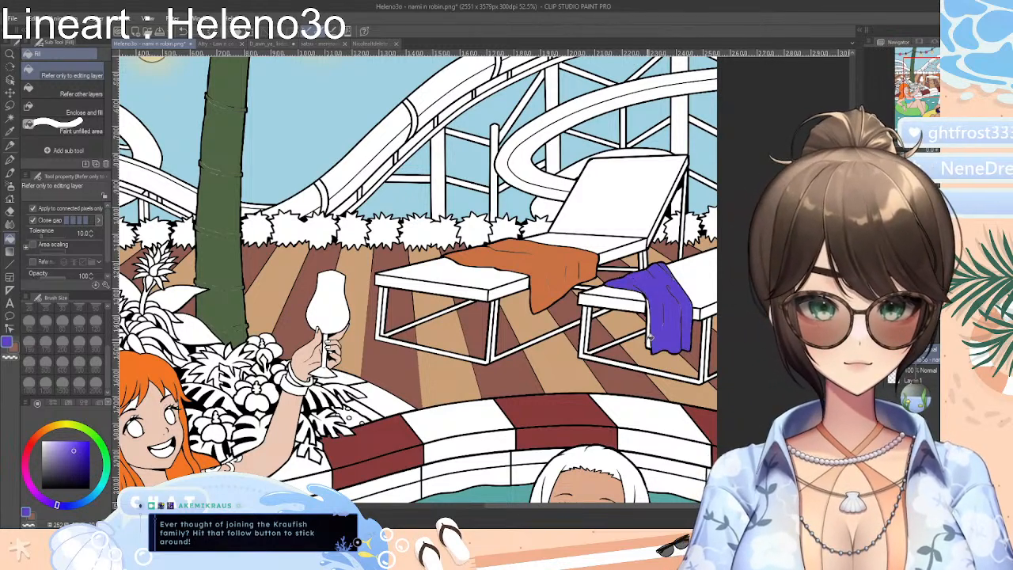
# Fill the left curl of the orange-haired woman's upper-arm tattoo with a medium blue
pyautogui.moveTo(606, 508); pyautogui.dragTo(536, 509)
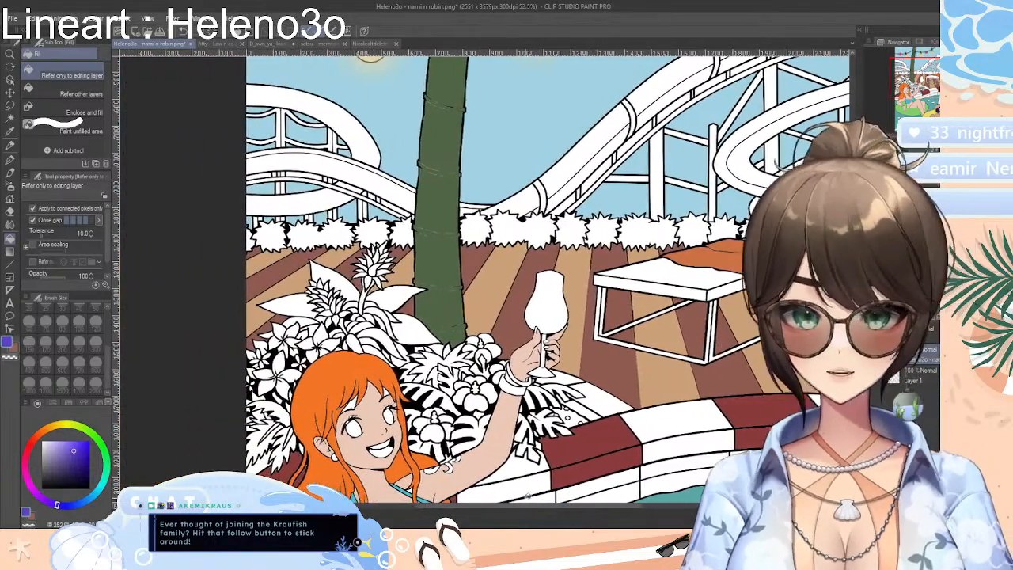
pyautogui.scroll(-5, 371, 388)
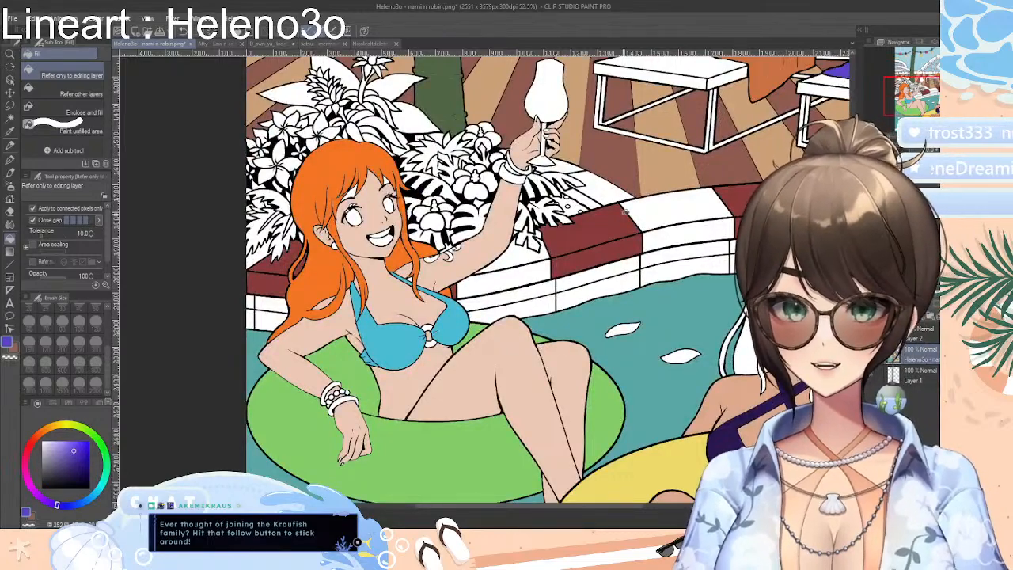
pyautogui.scroll(4, 484, 280)
pyautogui.scroll(-2, 484, 280)
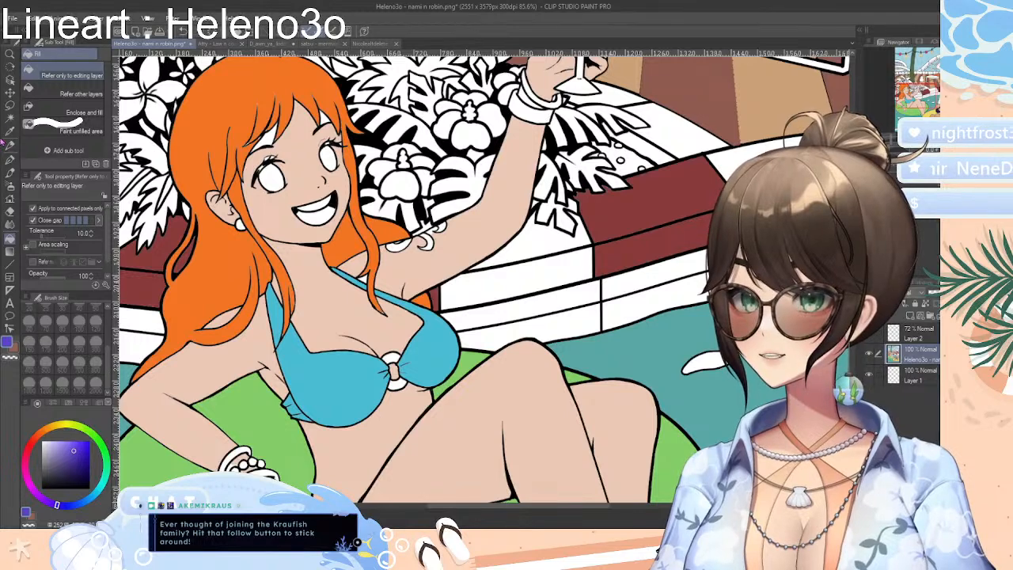
pyautogui.click(10, 130)
pyautogui.click(190, 235)
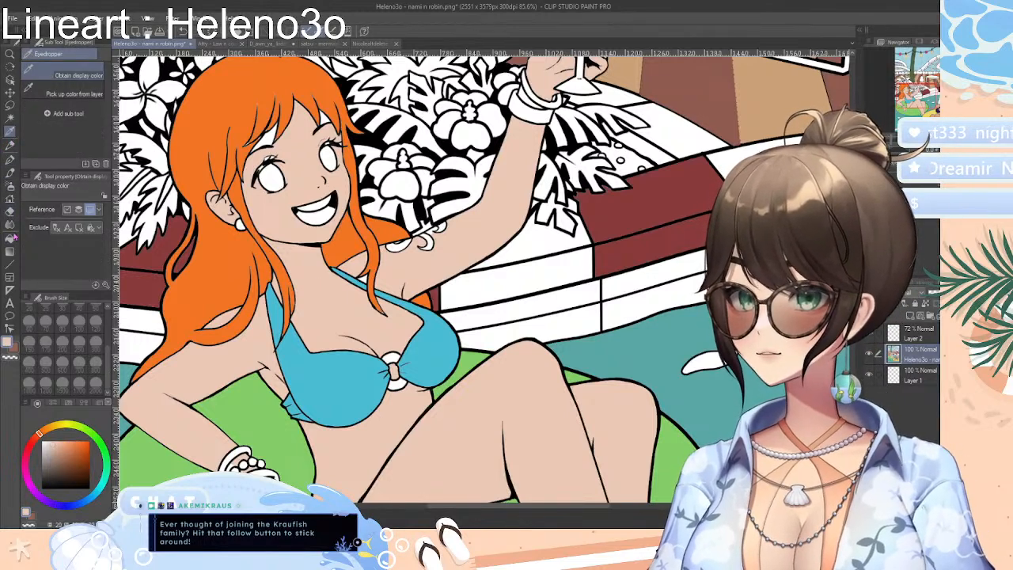
pyautogui.click(12, 237)
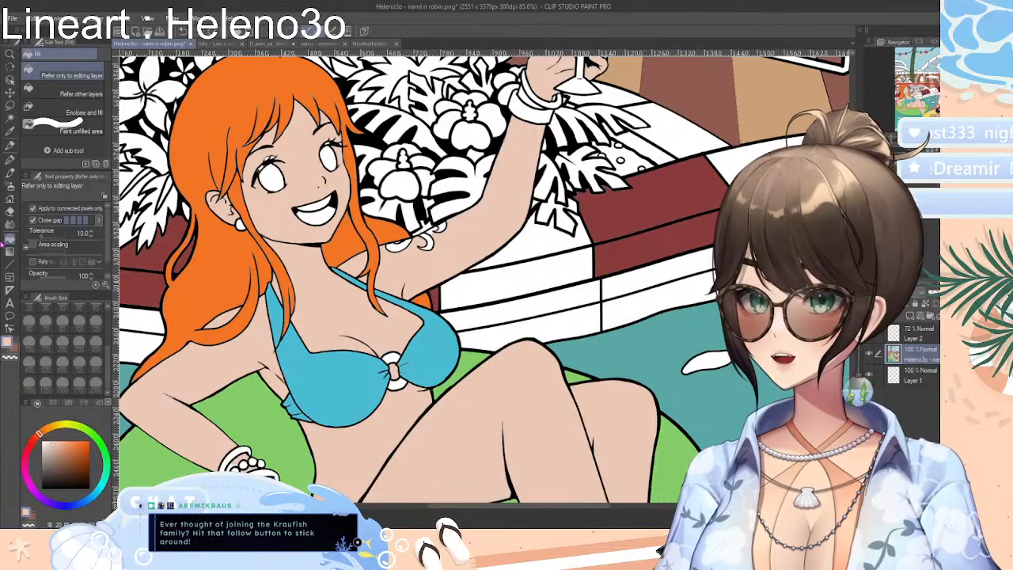
pyautogui.moveTo(75, 503); pyautogui.dragTo(71, 506)
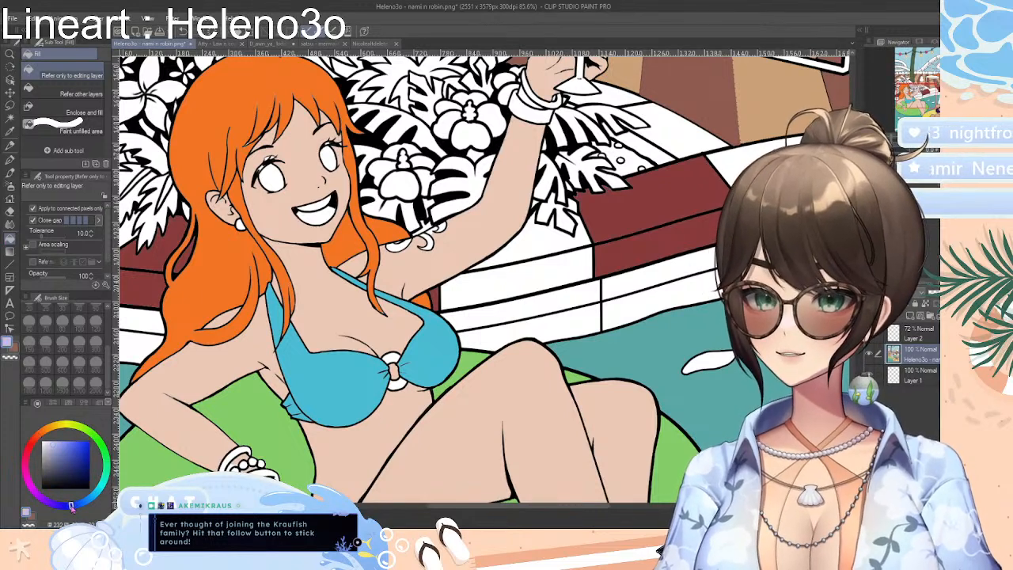
pyautogui.click(78, 449)
pyautogui.moveTo(80, 447); pyautogui.dragTo(85, 443)
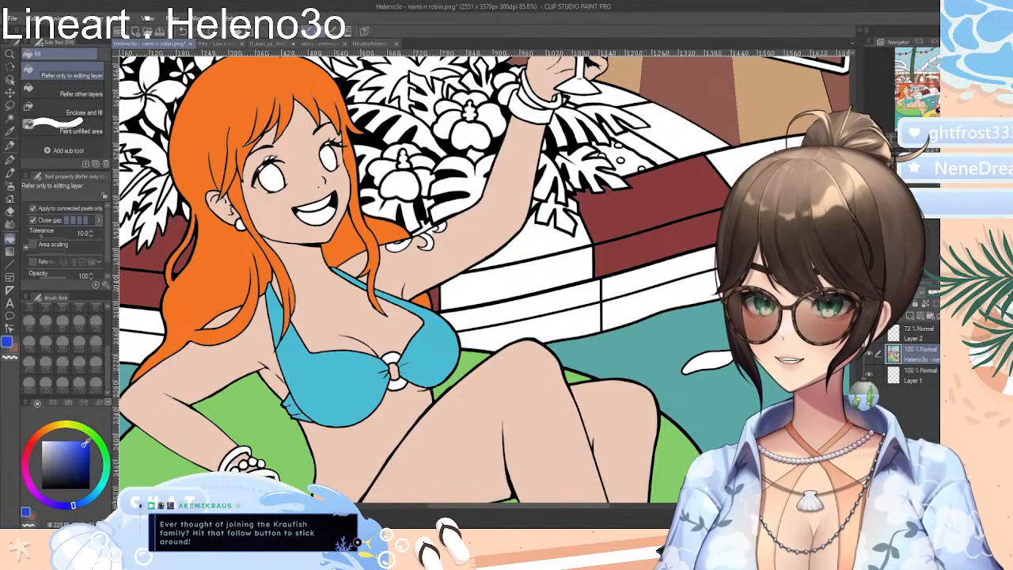
pyautogui.click(401, 244)
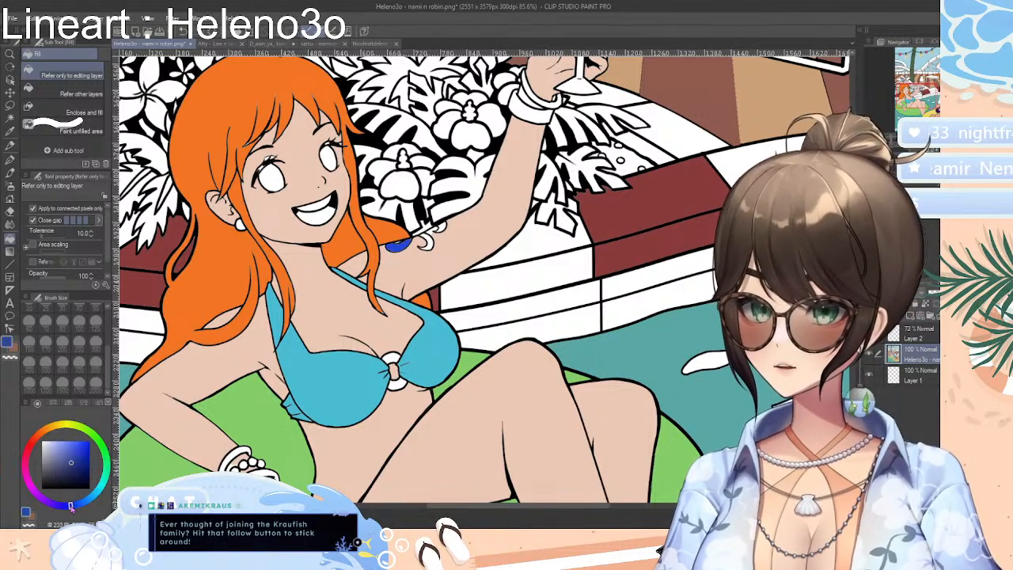
# Choose a deeper, more saturated blue and fill the tattoo's left curl and the neighbouring swirl with it
pyautogui.moveTo(74, 507); pyautogui.dragTo(68, 506)
pyautogui.moveTo(73, 460); pyautogui.dragTo(89, 450)
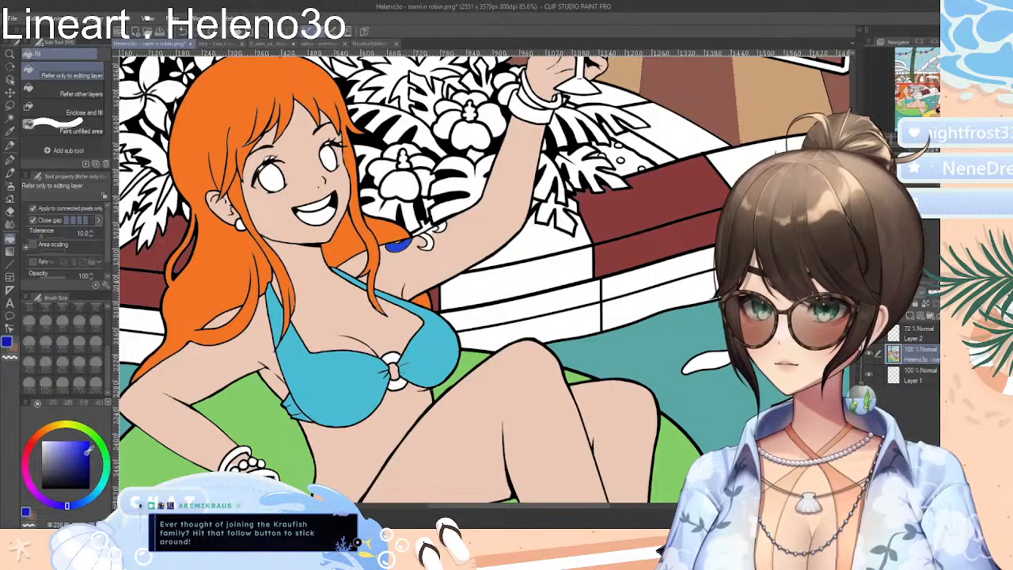
pyautogui.click(404, 243)
pyautogui.click(425, 242)
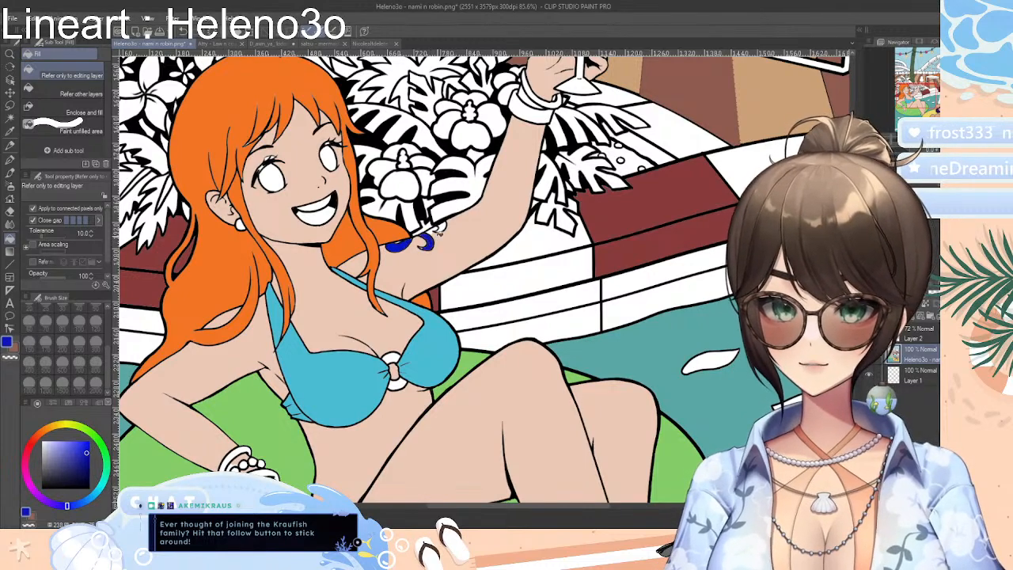
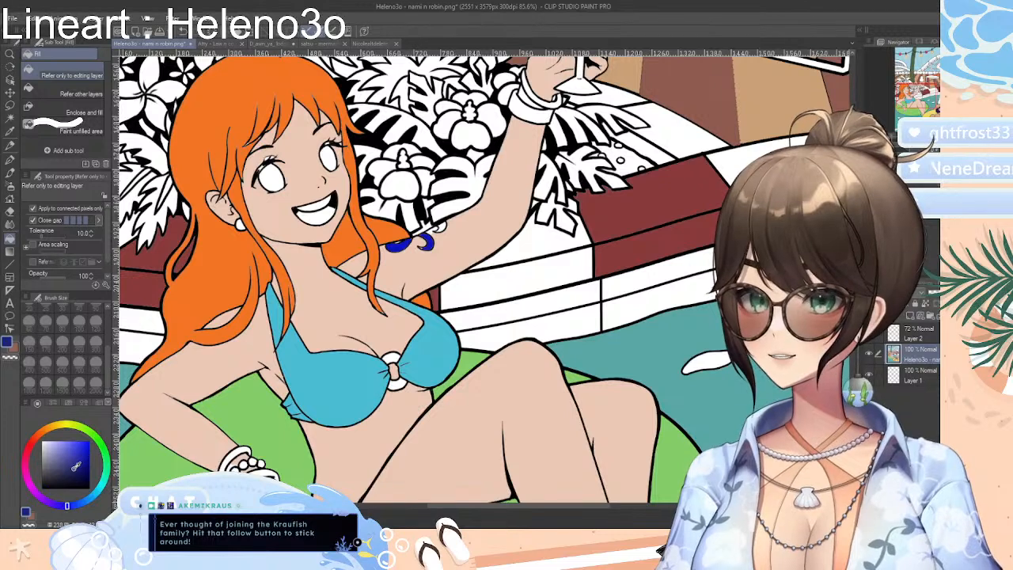
# Choose a darker navy blue and refill the curls of the orange-haired woman's upper-arm tattoo with it
pyautogui.moveTo(67, 507); pyautogui.dragTo(77, 505)
pyautogui.moveTo(77, 468); pyautogui.dragTo(77, 475)
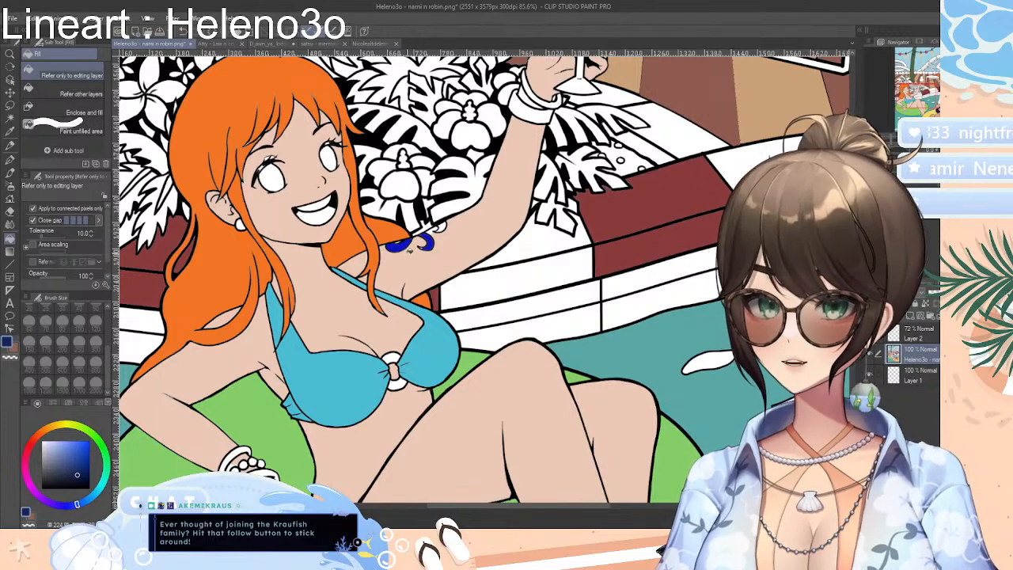
pyautogui.click(405, 245)
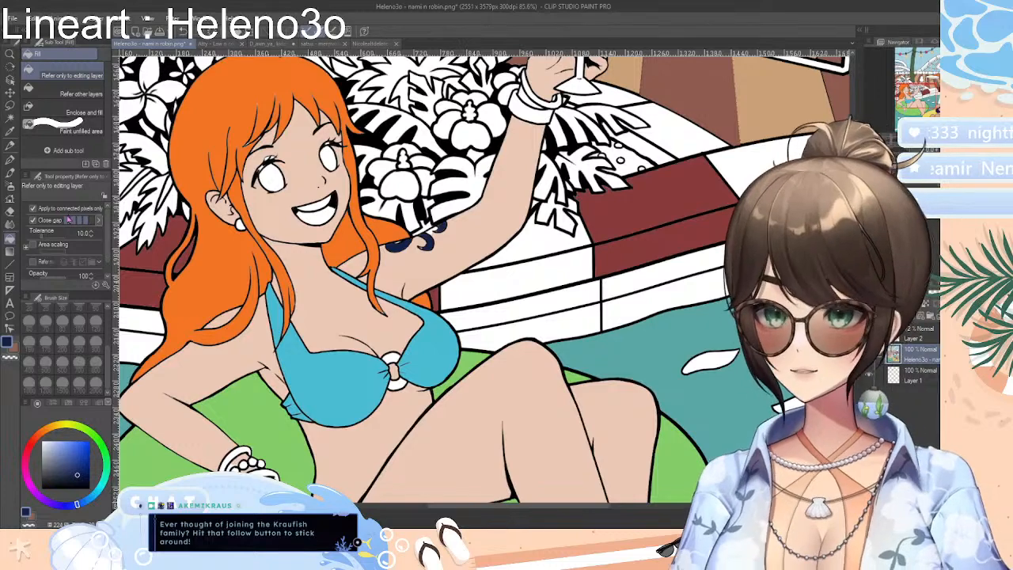
# Sample the orange-haired woman's skin tone from her raised arm and return to the Fill tool
pyautogui.click(10, 133)
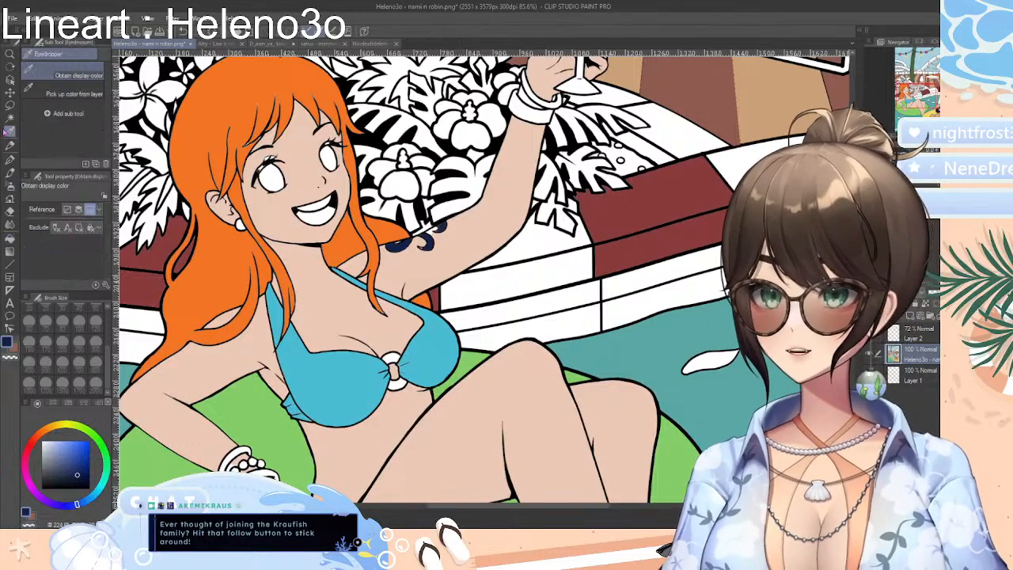
pyautogui.click(424, 266)
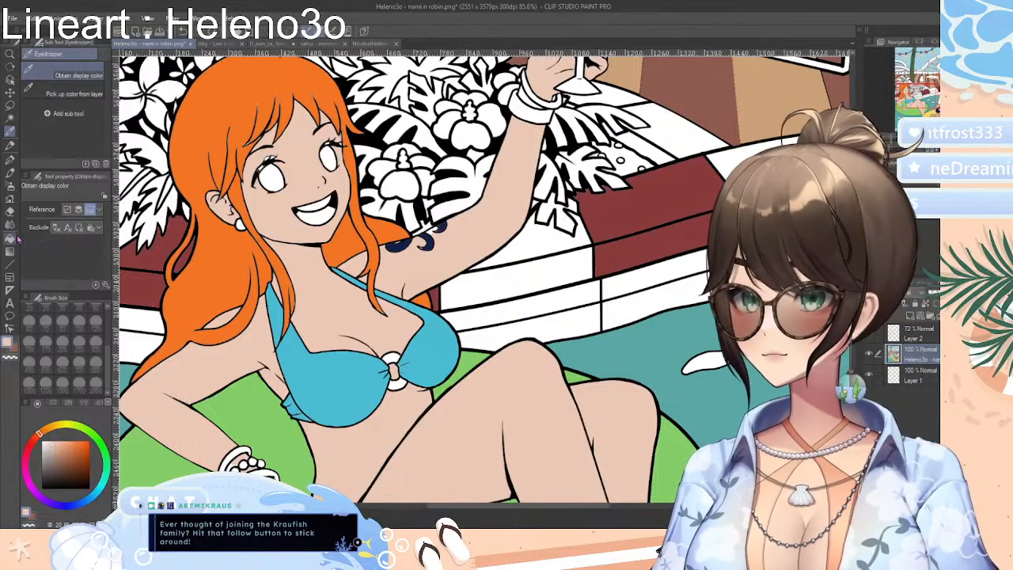
pyautogui.click(9, 239)
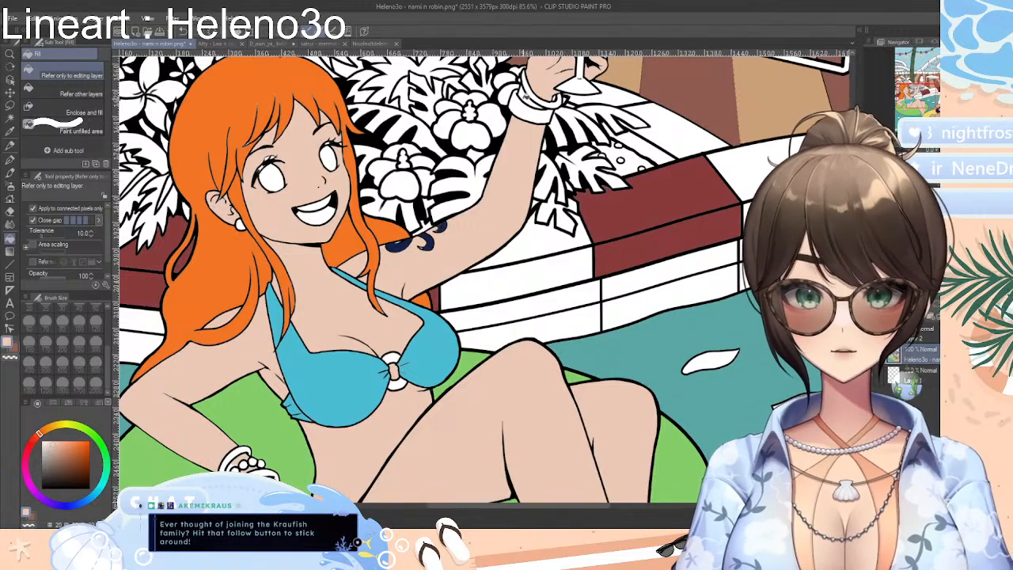
# Try filling the front of the green swim ring with white, and undo the fill
pyautogui.scroll(2, 484, 278)
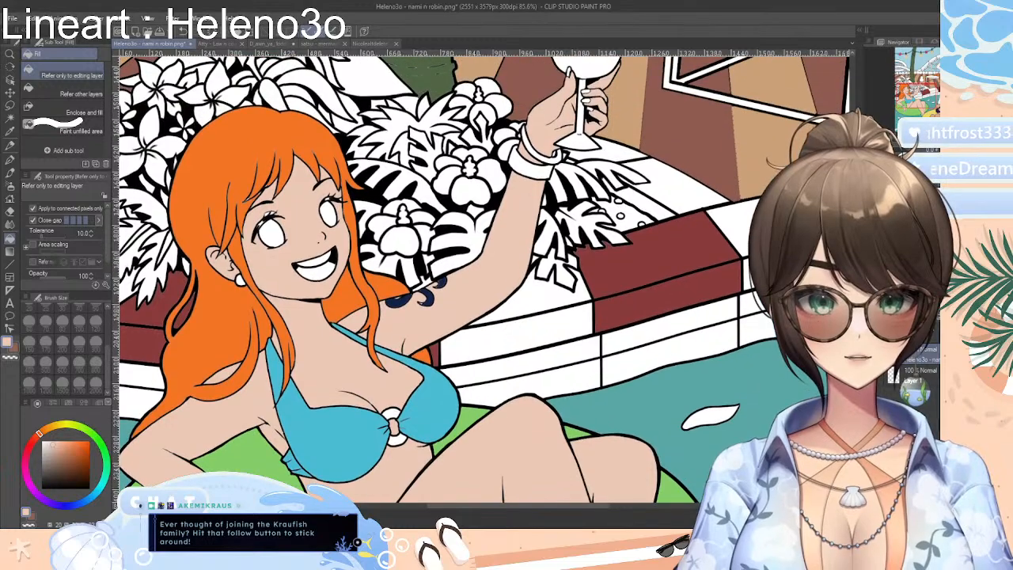
pyautogui.scroll(-7, 484, 278)
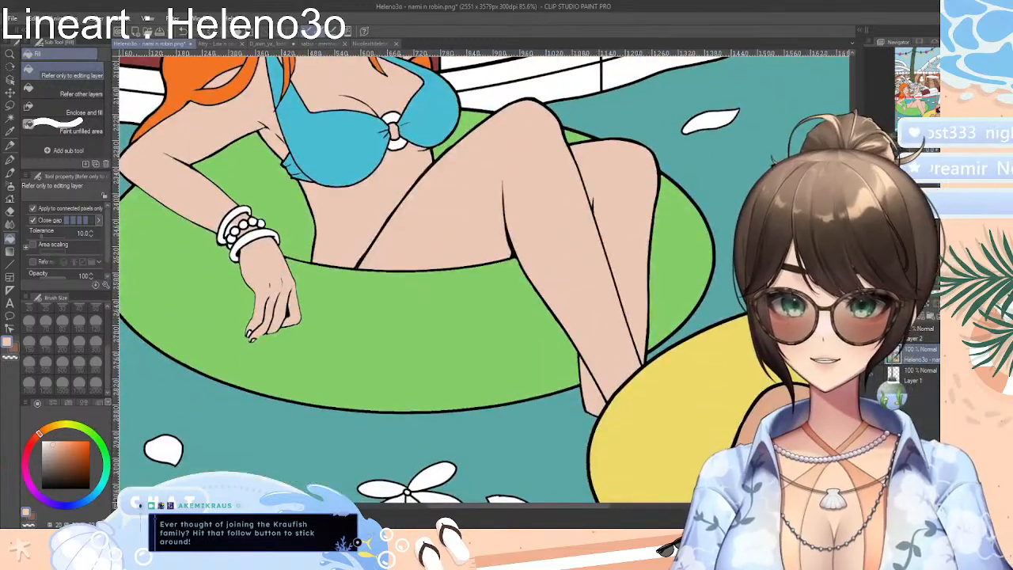
pyautogui.scroll(-1, 484, 278)
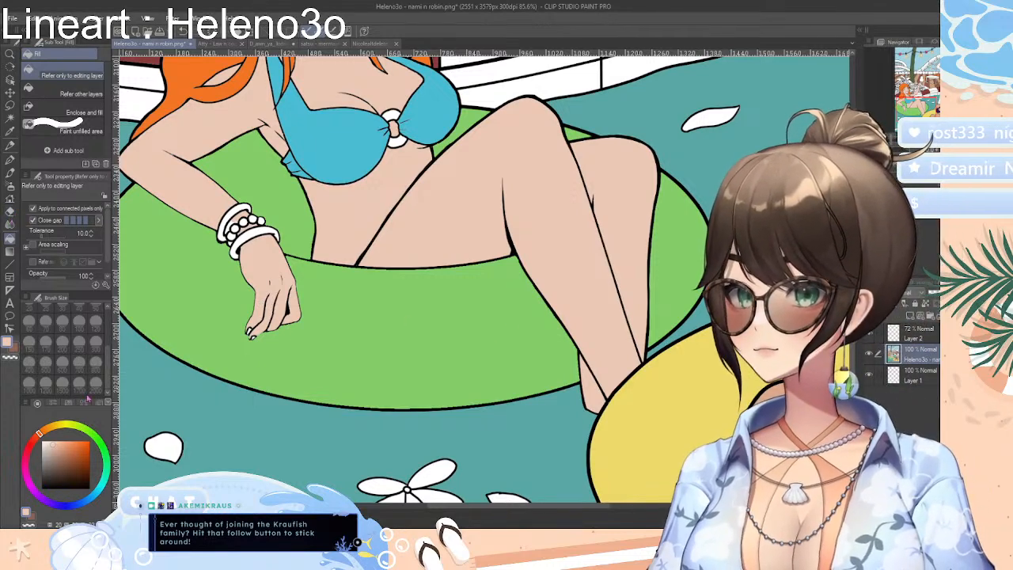
pyautogui.click(9, 212)
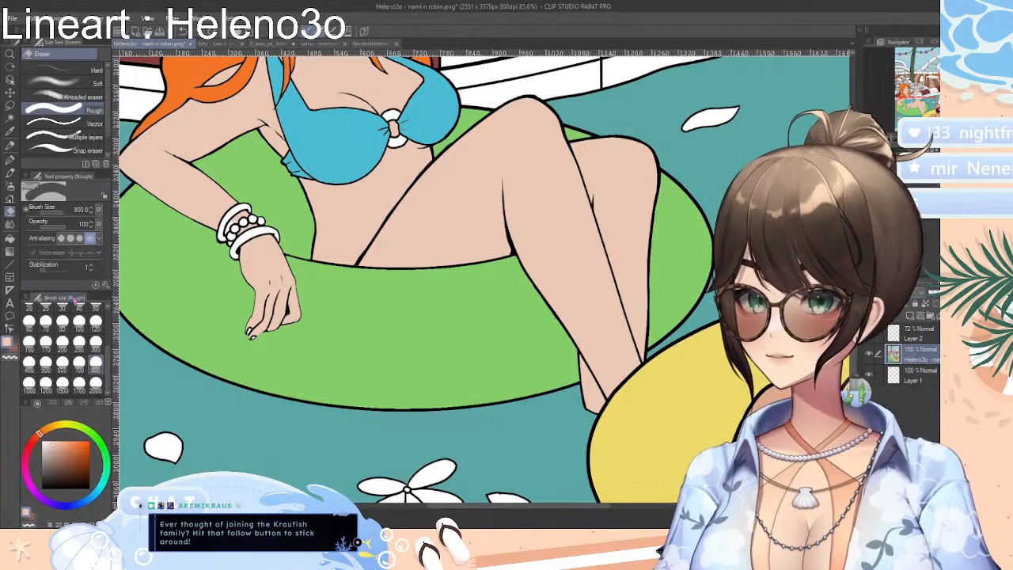
pyautogui.click(10, 238)
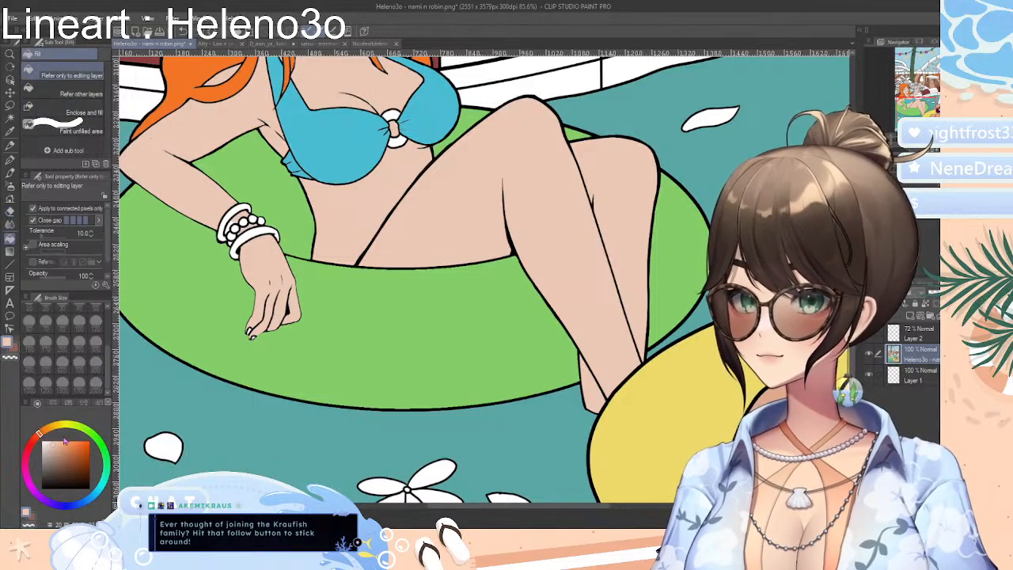
pyautogui.press('x')
pyautogui.click(354, 387)
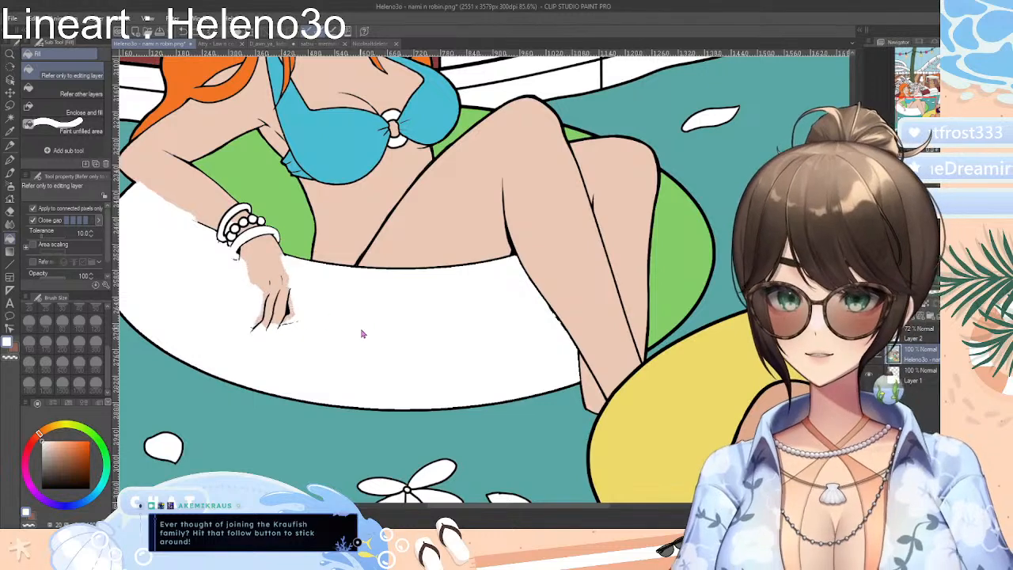
pyautogui.click(422, 335)
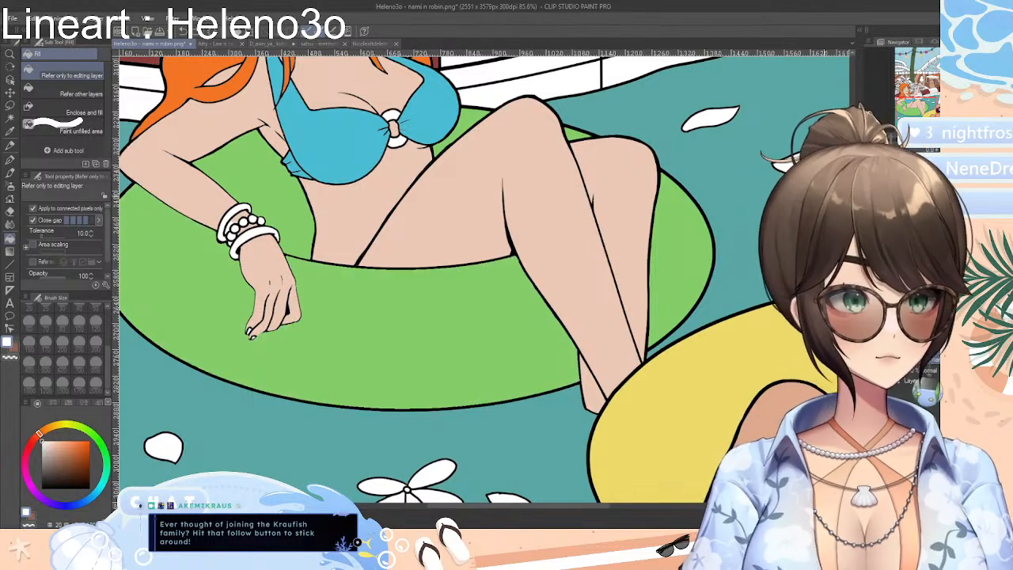
# Replace the color wheel with a gradient color palette, try the white fill on the green swim ring again and undo it
pyautogui.scroll(-6, 484, 280)
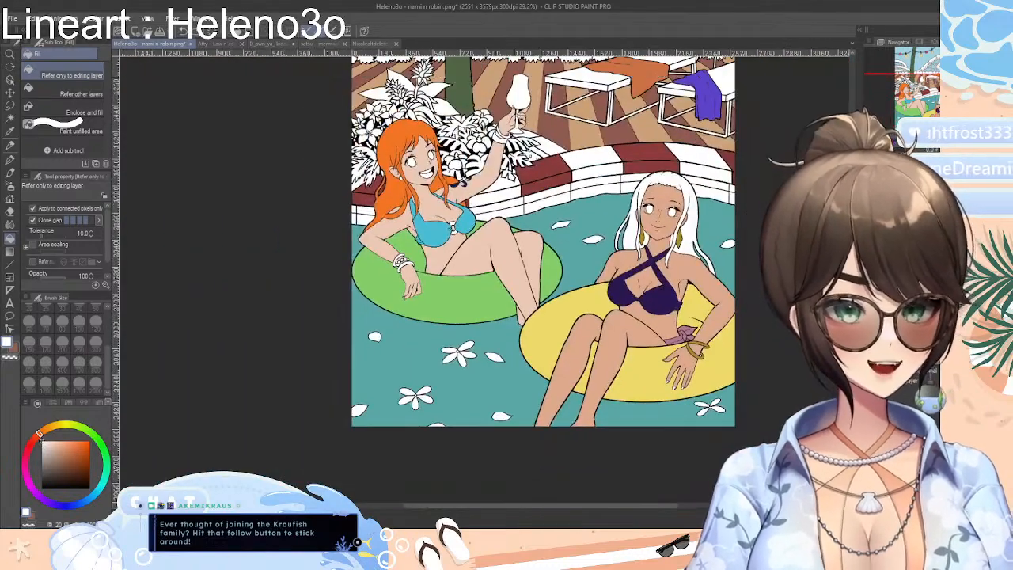
pyautogui.scroll(2, 484, 279)
pyautogui.click(96, 404)
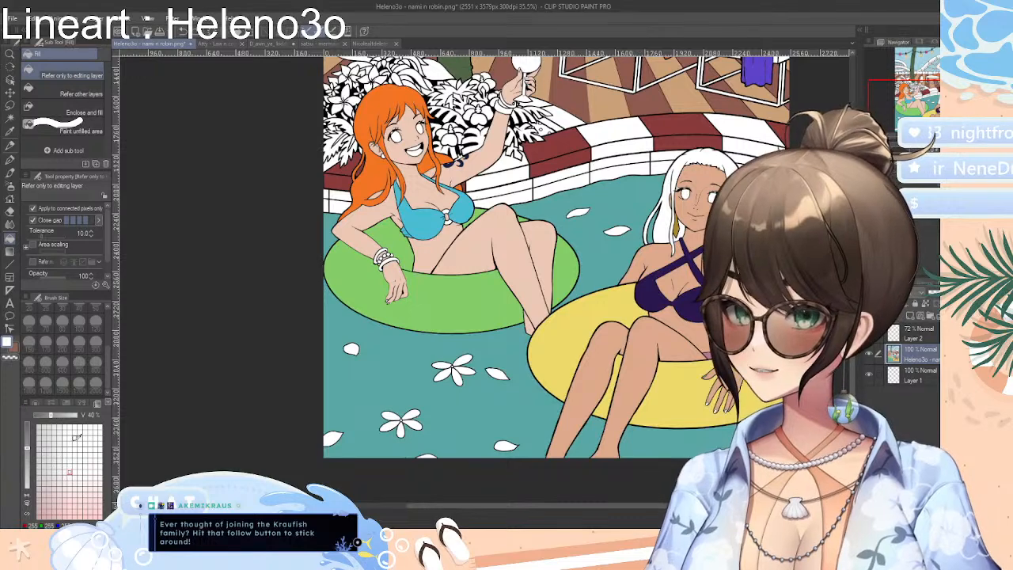
pyautogui.click(370, 283)
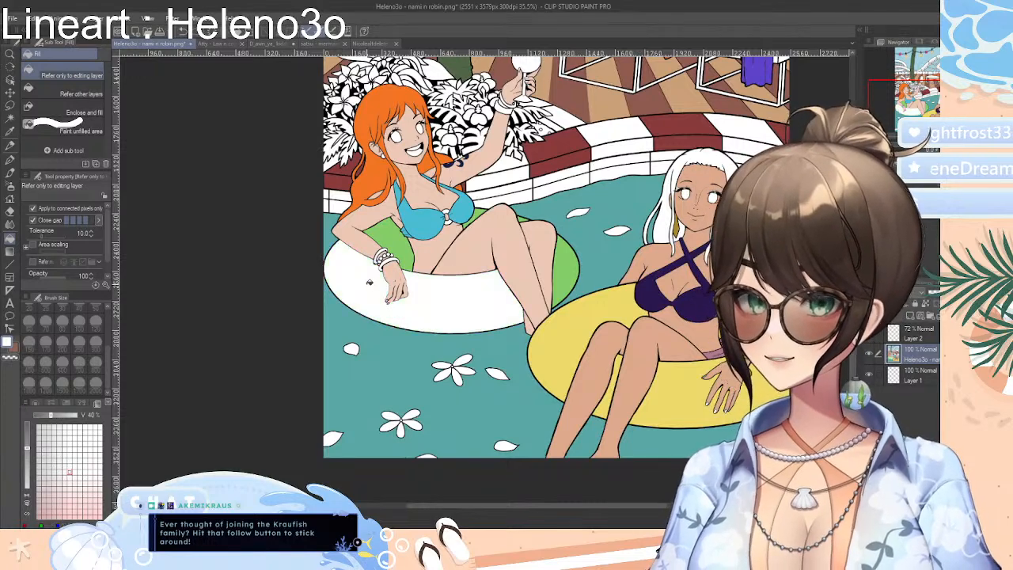
pyautogui.hotkey('ctrl', 'z')
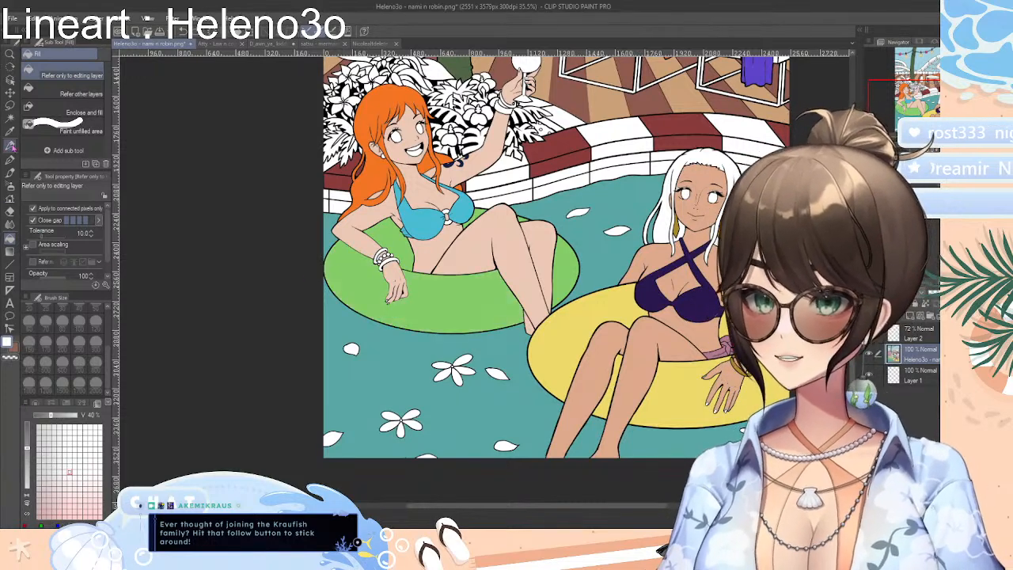
# Sample the swim ring's green and display the color history swatches in place of the color wheel
pyautogui.click(11, 132)
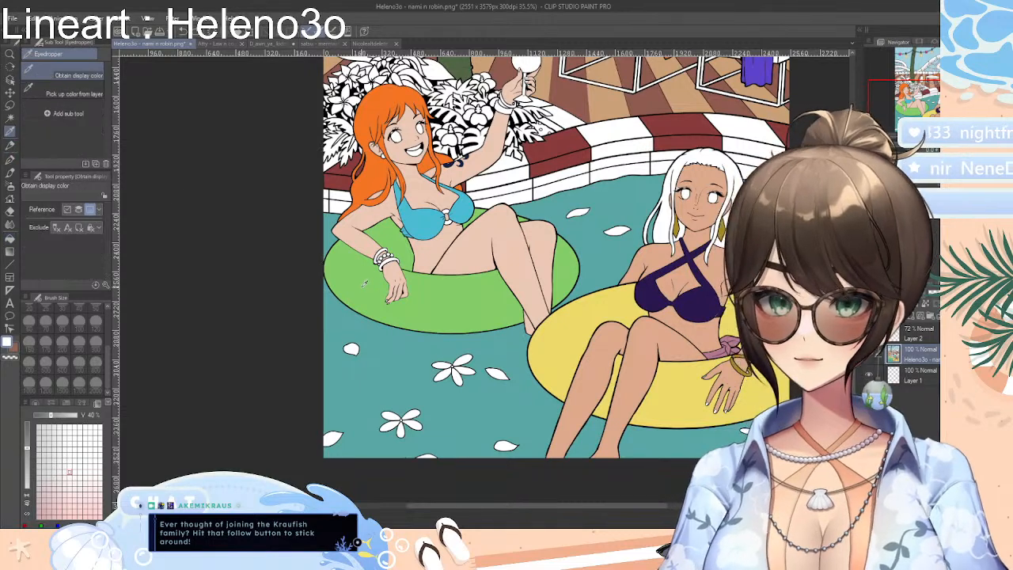
pyautogui.click(365, 283)
pyautogui.click(36, 403)
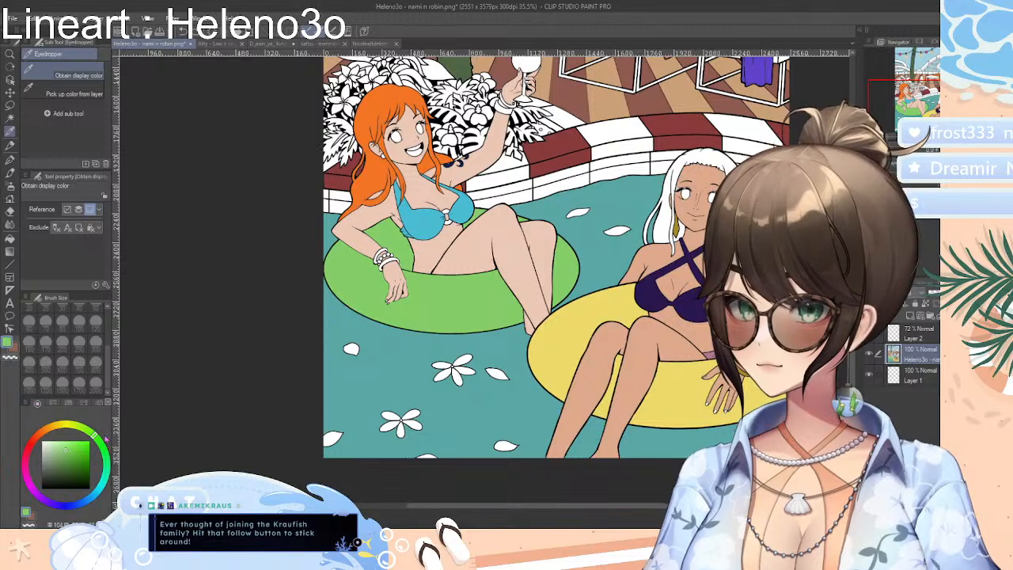
pyautogui.click(69, 403)
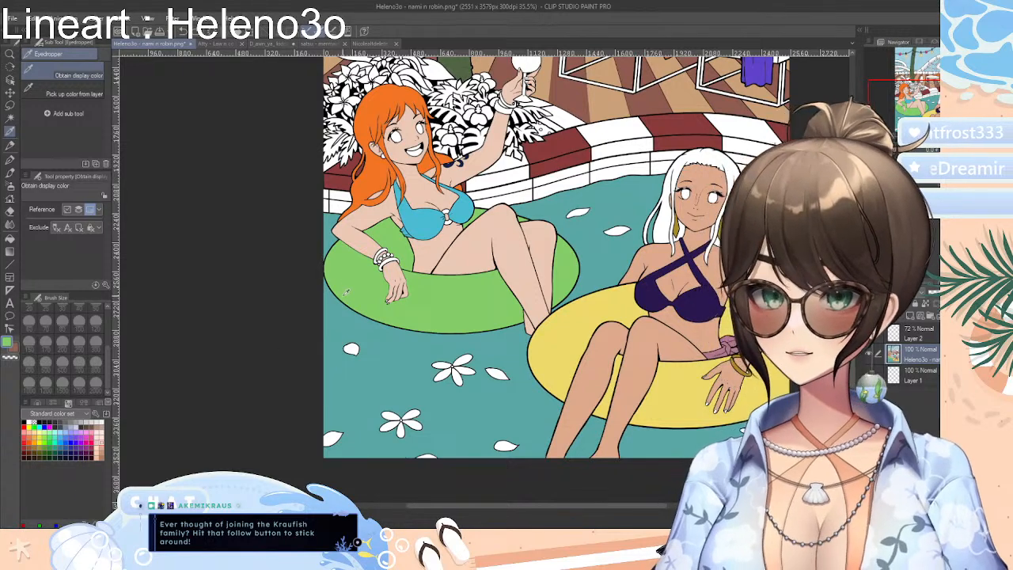
pyautogui.click(87, 404)
pyautogui.click(97, 404)
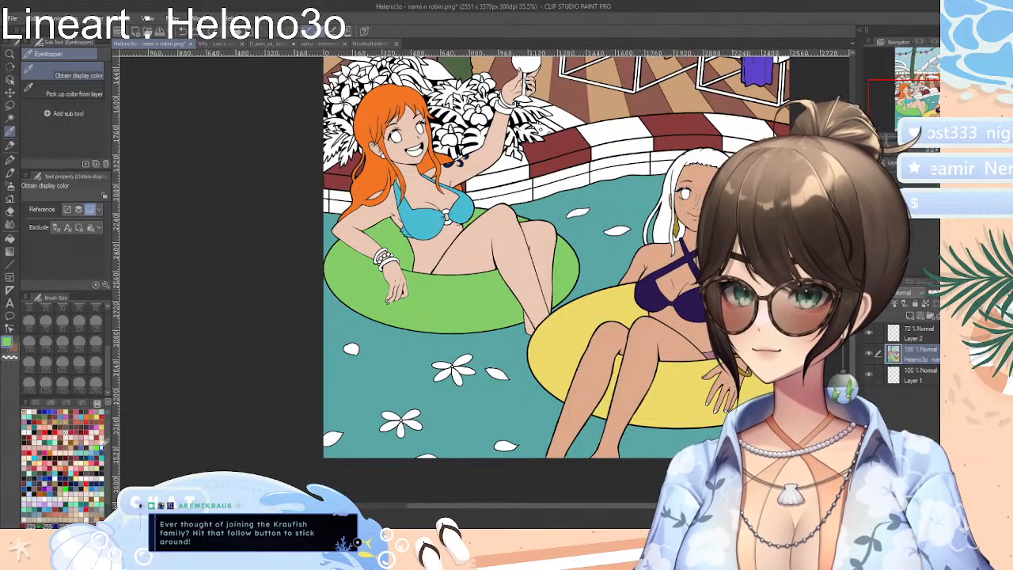
pyautogui.moveTo(111, 435); pyautogui.dragTo(110, 437)
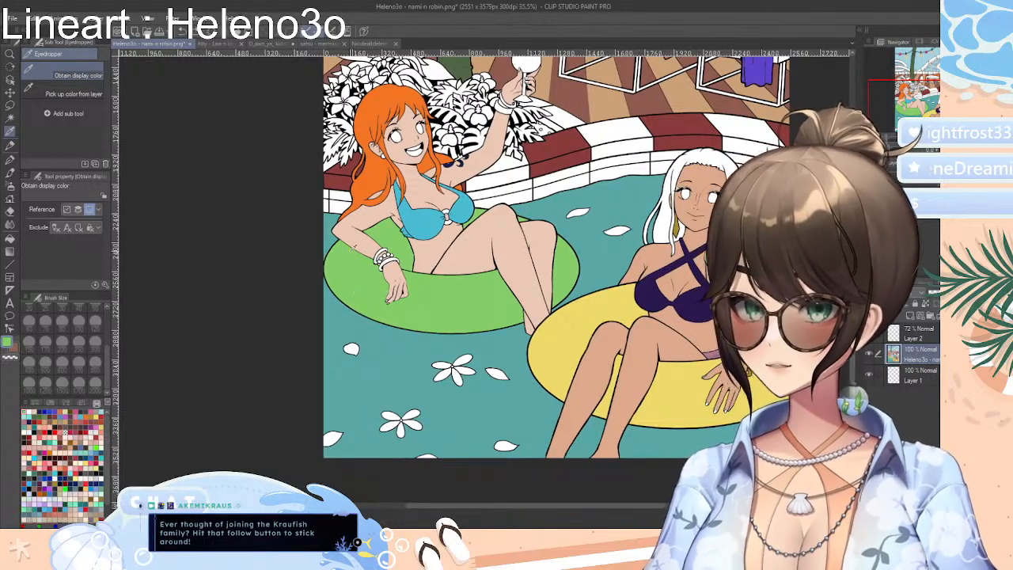
# Sample the orange-haired woman's skin, bikini and hair colours, the pool edge's dark red and the deck's browns into the color history
pyautogui.click(366, 238)
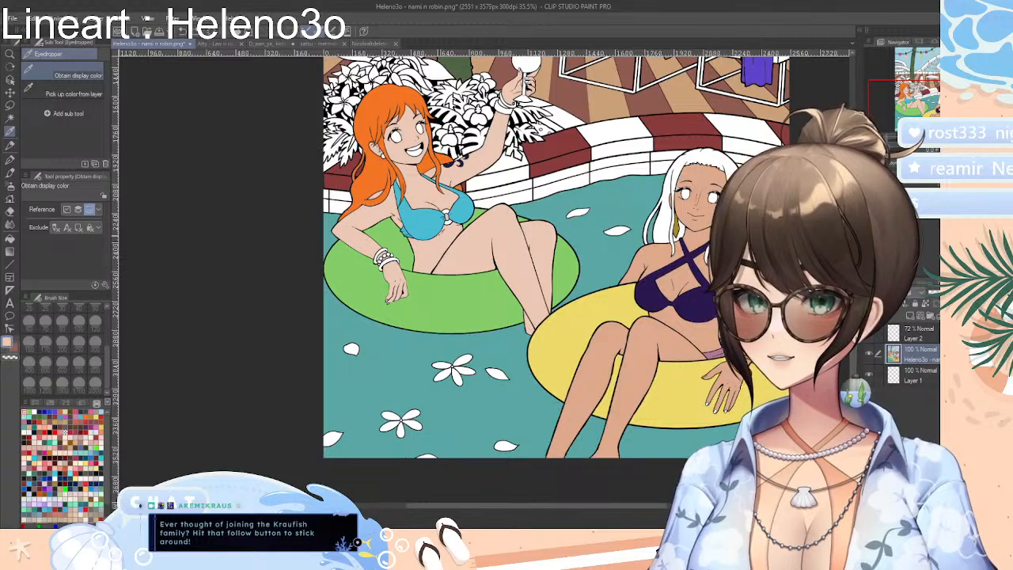
pyautogui.click(426, 224)
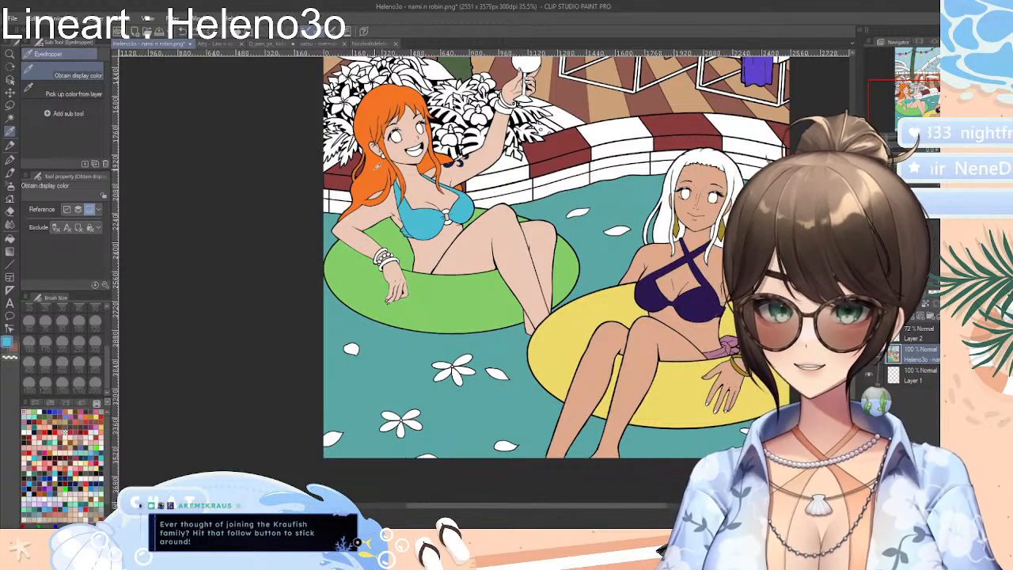
pyautogui.click(378, 171)
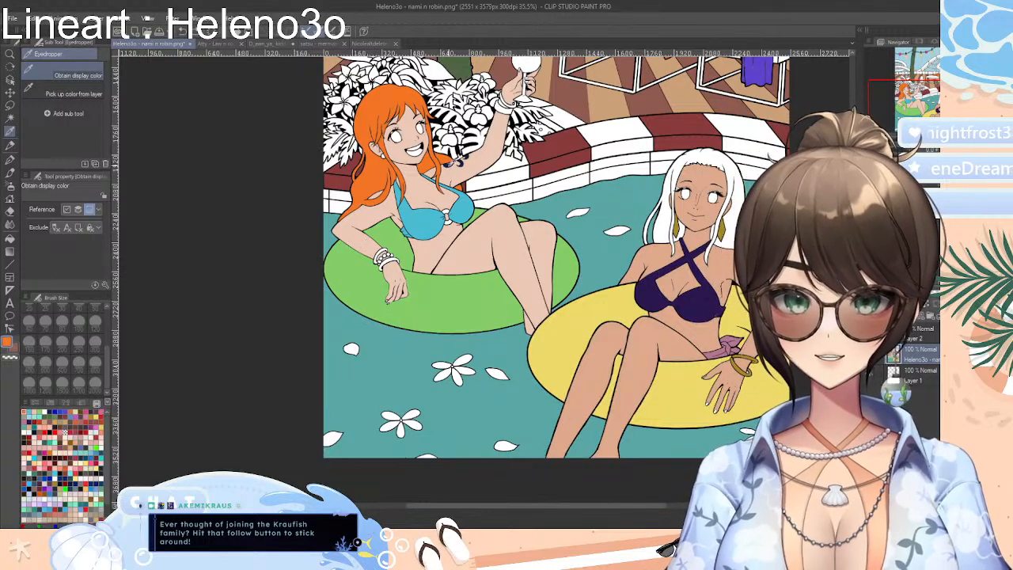
pyautogui.click(546, 151)
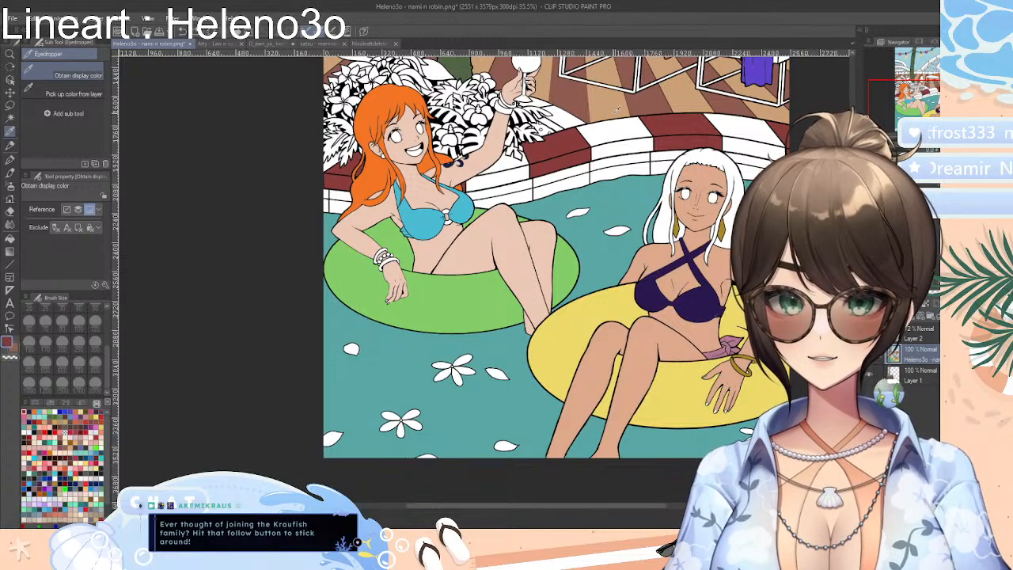
pyautogui.click(575, 104)
pyautogui.click(593, 102)
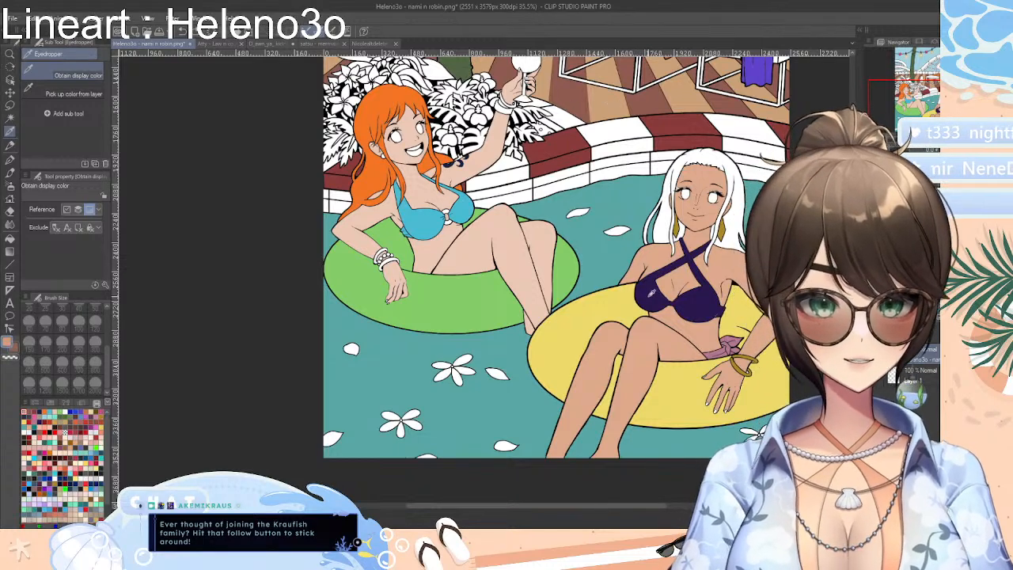
# Sample the white-haired woman's purple bikini, yellow swim ring, mauve sash and gold bracelet into the color history
pyautogui.click(656, 299)
pyautogui.click(739, 313)
pyautogui.click(716, 348)
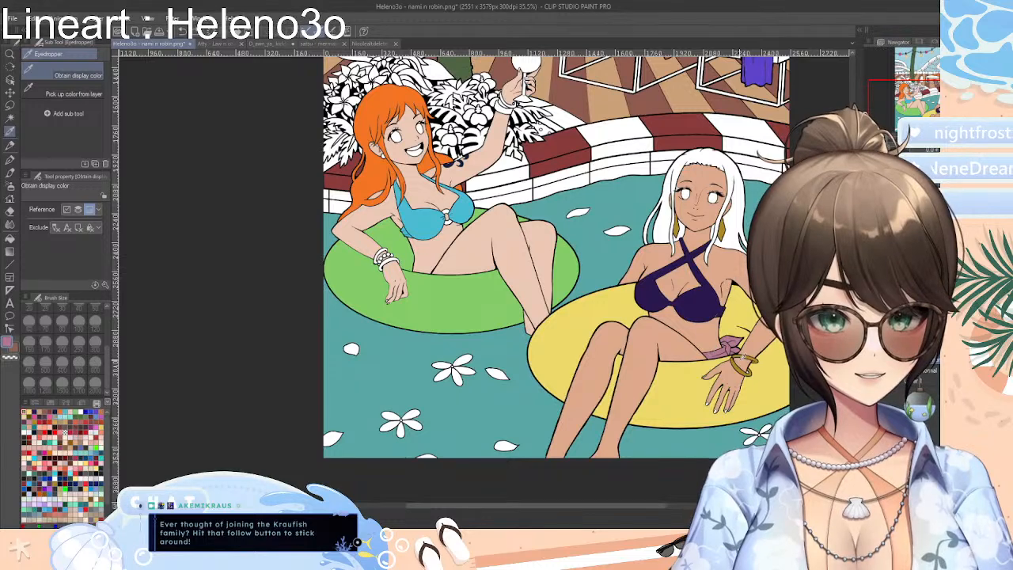
pyautogui.click(741, 364)
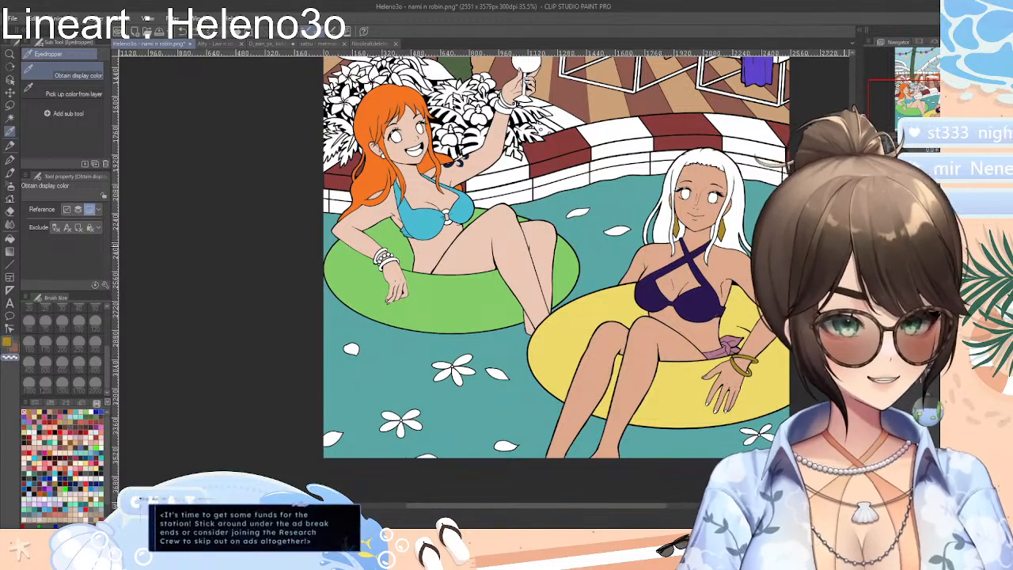
# Sample the deck's dark and light browns, the orange lounger towel, the palm trunk's green and the sky blue
pyautogui.scroll(2, 555, 277)
pyautogui.scroll(2, 650, 283)
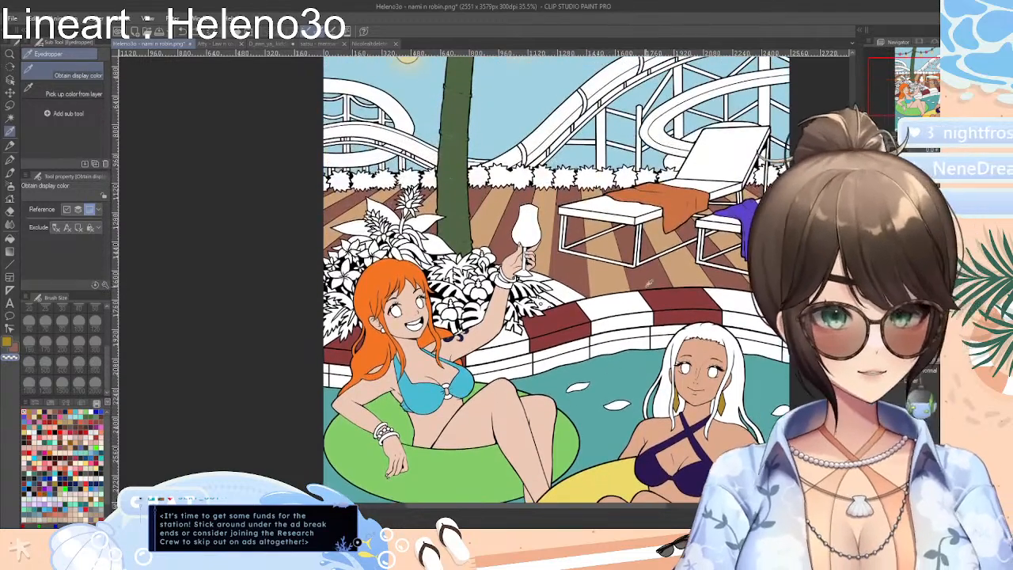
pyautogui.click(650, 273)
pyautogui.click(686, 265)
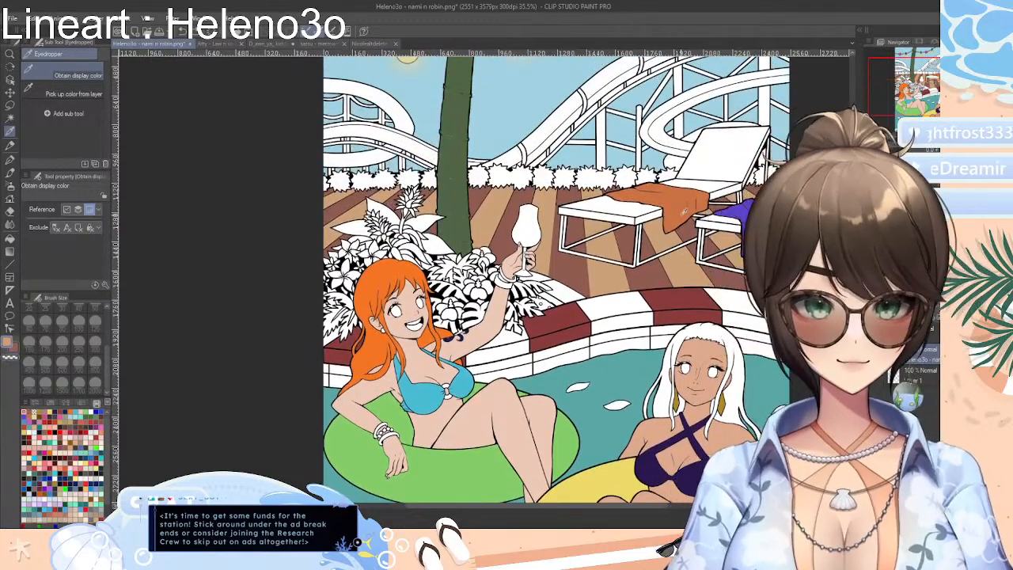
pyautogui.click(677, 197)
pyautogui.click(455, 186)
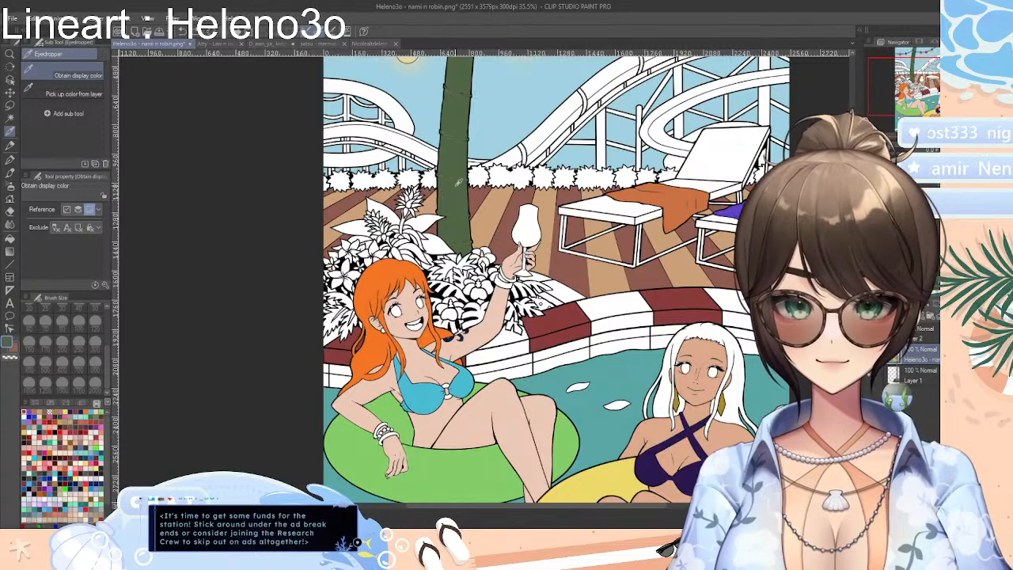
pyautogui.click(531, 117)
# Sample the string lights' pink flower, the middle bulb's dark socket and the upper palm trunk's green
pyautogui.scroll(4, 481, 172)
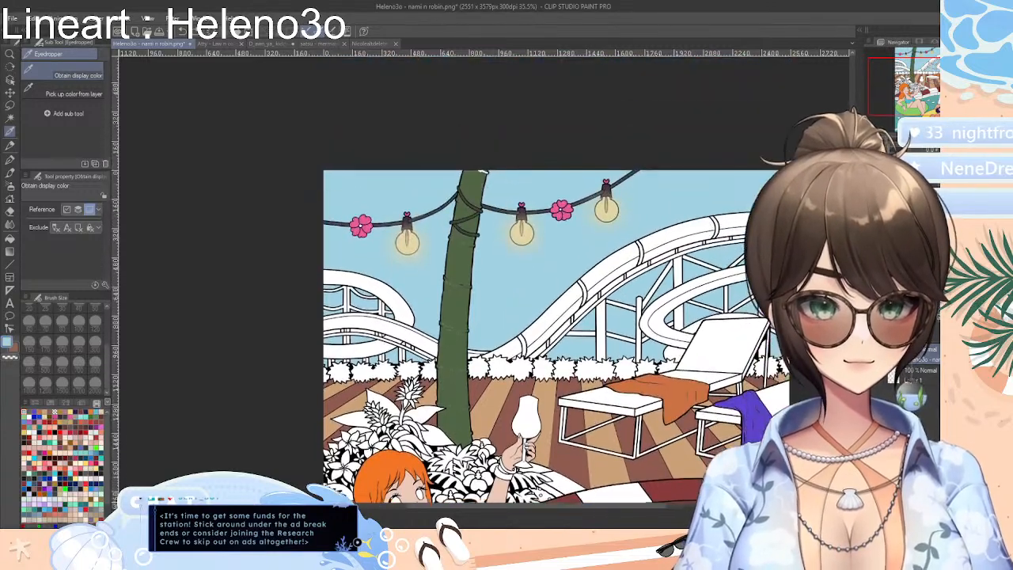
pyautogui.click(560, 207)
pyautogui.click(522, 217)
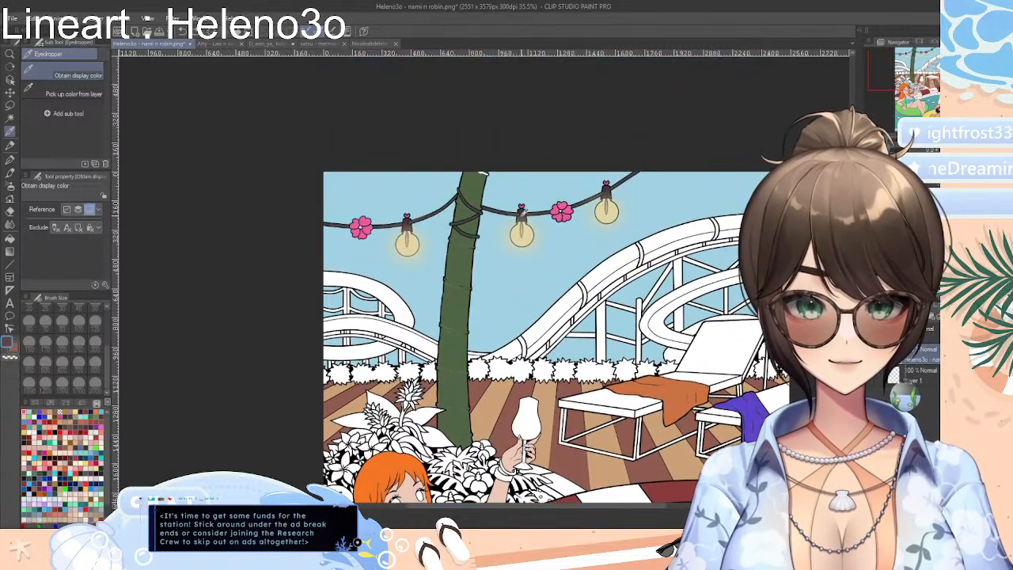
pyautogui.click(519, 212)
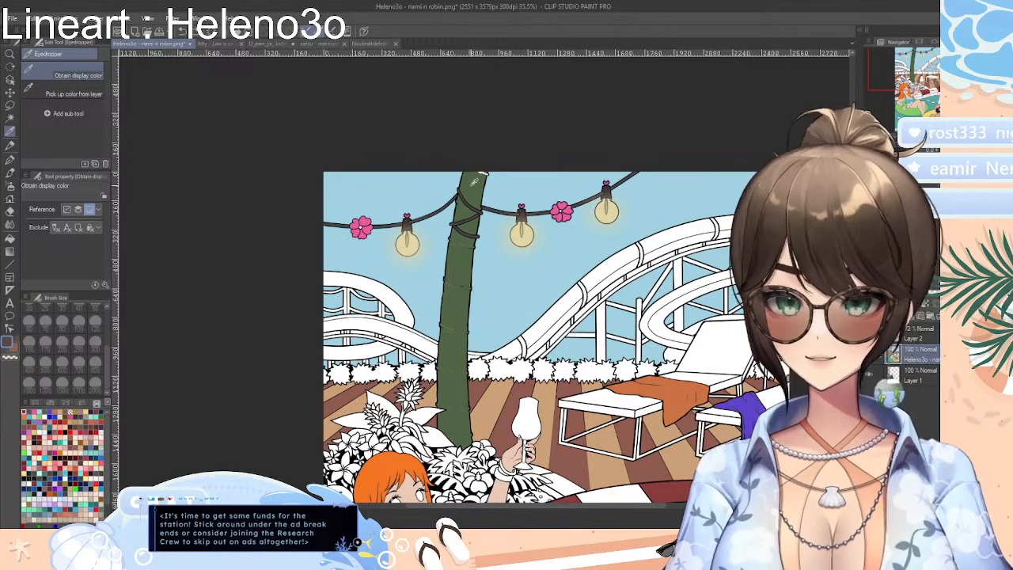
pyautogui.click(474, 182)
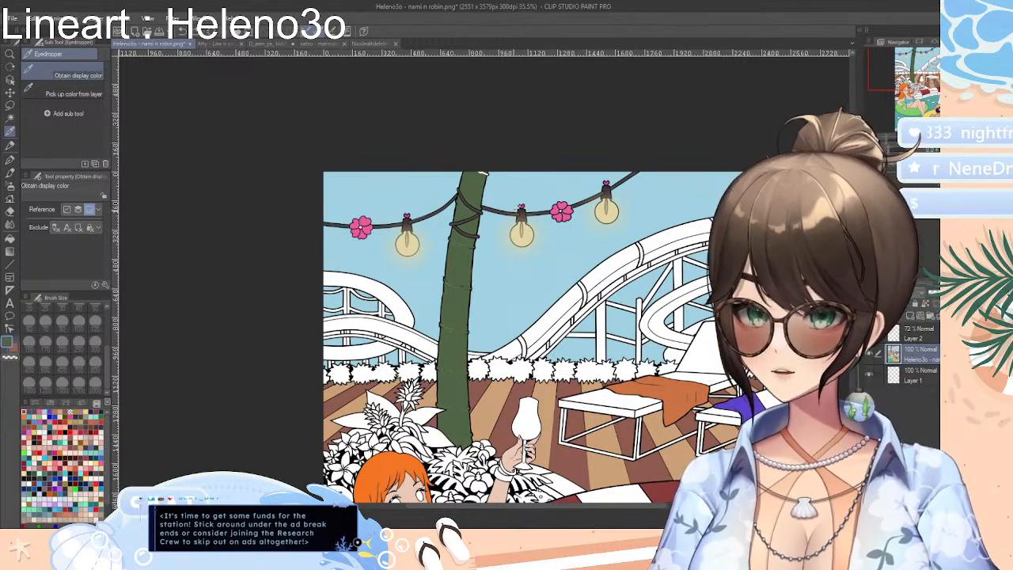
# Sample the sky blue, and undo the fills on the sky, string lights, lounger towels, palm trunk, pool edge and hair
pyautogui.click(421, 292)
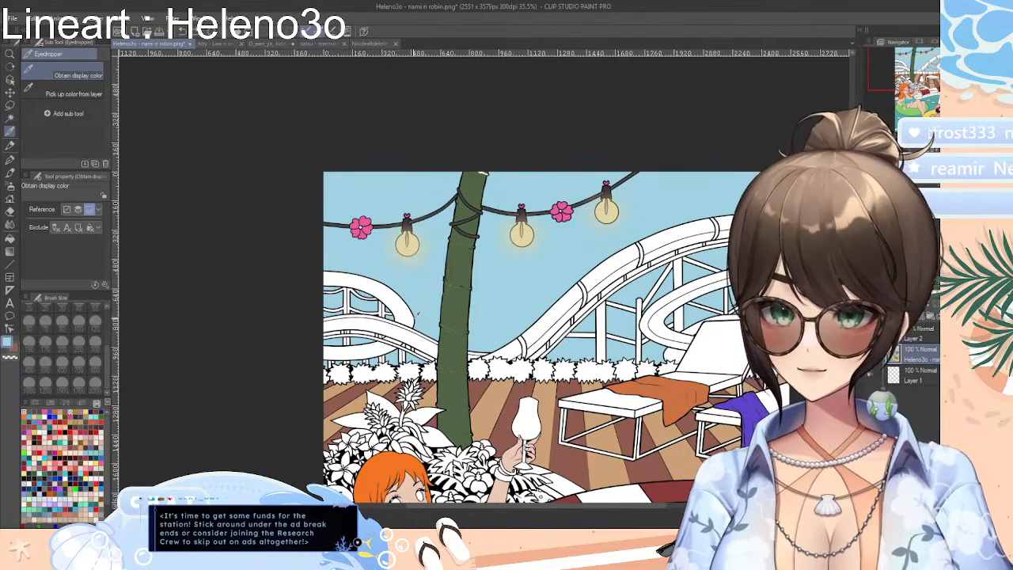
pyautogui.hotkey('ctrl', 'z')
pyautogui.hotkey('ctrl', 'z')
pyautogui.hotkey('ctrl', 'z')
pyautogui.hotkey('ctrl', 'z')
pyautogui.hotkey('ctrl', 'z')
pyautogui.hotkey('ctrl', 'z')
pyautogui.hotkey('ctrl', 'z')
pyautogui.hotkey('ctrl', 'z')
pyautogui.hotkey('ctrl', 'z')
pyautogui.hotkey('ctrl', 'z')
pyautogui.hotkey('ctrl', 'z')
pyautogui.hotkey('ctrl', 'z')
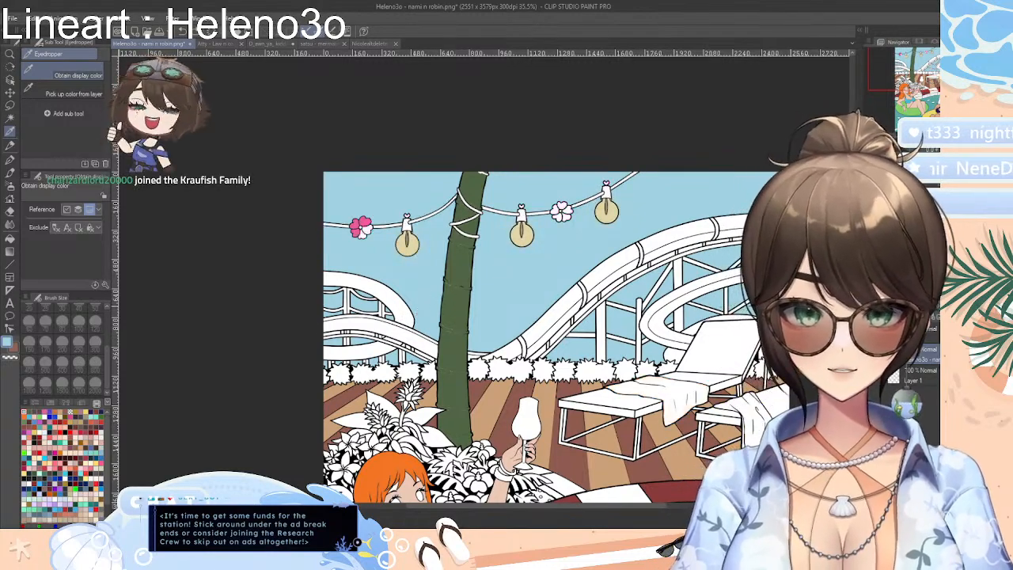
pyautogui.hotkey('ctrl', 'z')
pyautogui.hotkey('ctrl', 'z')
pyautogui.hotkey('ctrl', 'z')
pyautogui.hotkey('ctrl', 'z')
pyautogui.hotkey('ctrl', 'z')
pyautogui.hotkey('ctrl', 'z')
pyautogui.hotkey('ctrl', 'z')
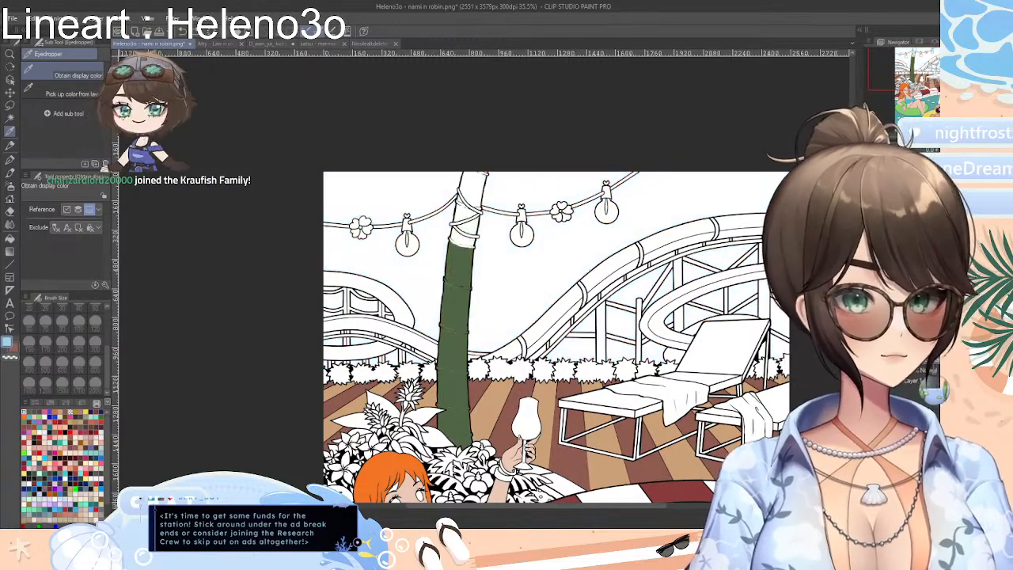
pyautogui.hotkey('ctrl', 'z')
pyautogui.hotkey('ctrl', 'z')
pyautogui.hotkey('ctrl', 'z')
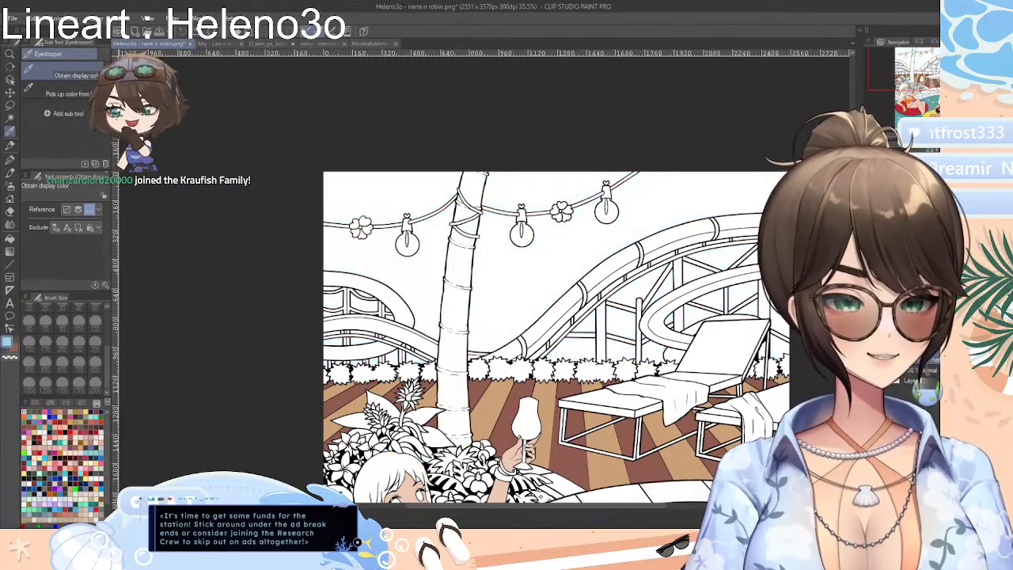
# Close the partly coloured nami n robin document without saving and reopen the original lineart file
pyautogui.scroll(-6, 554, 341)
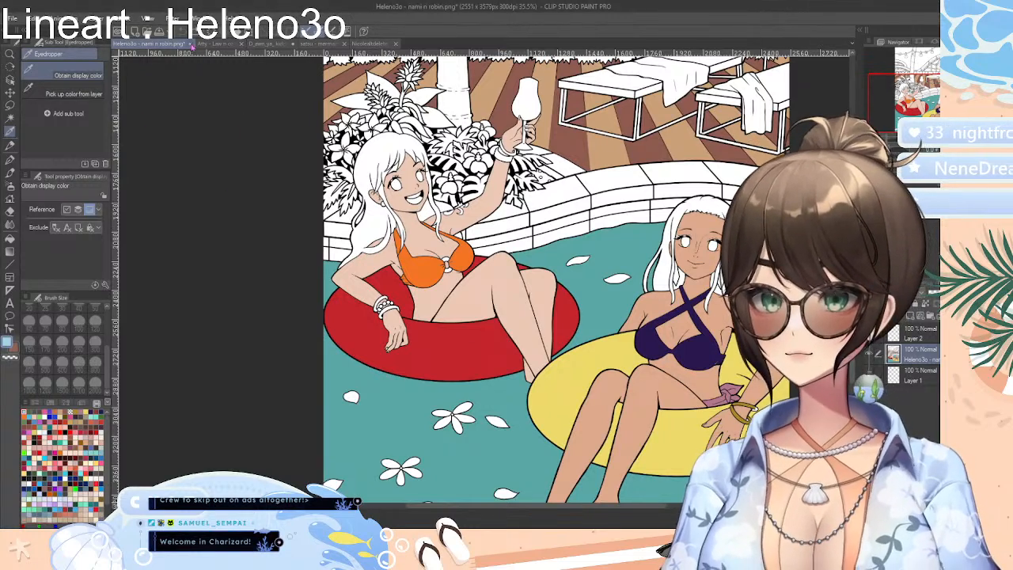
pyautogui.click(527, 203)
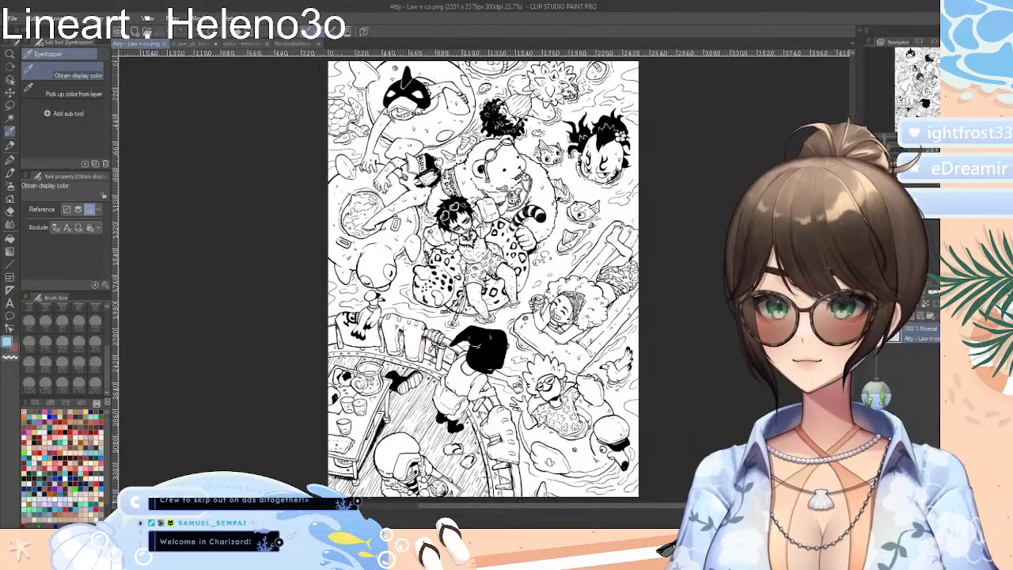
pyautogui.click(14, 19)
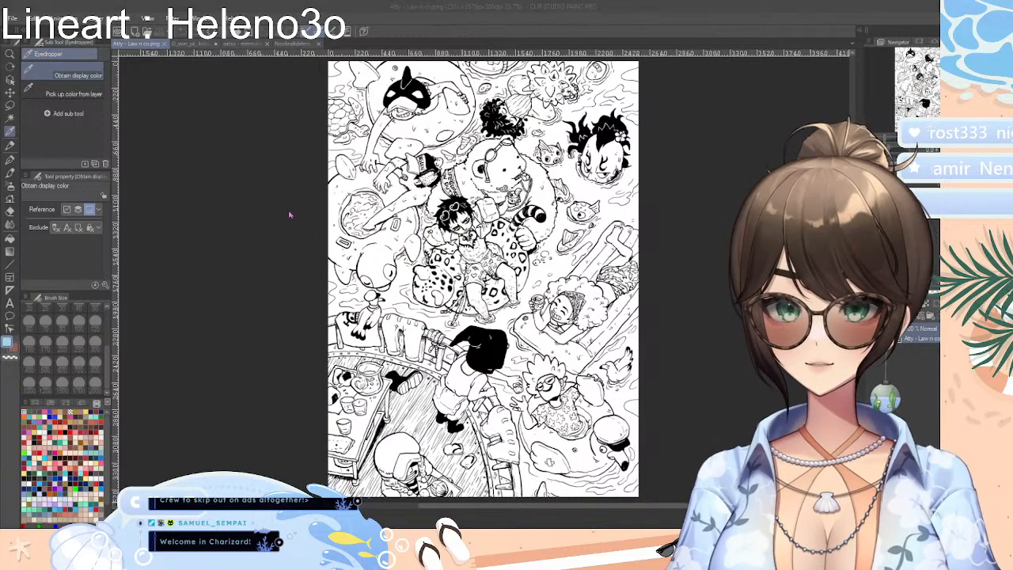
pyautogui.doubleClick(203, 132)
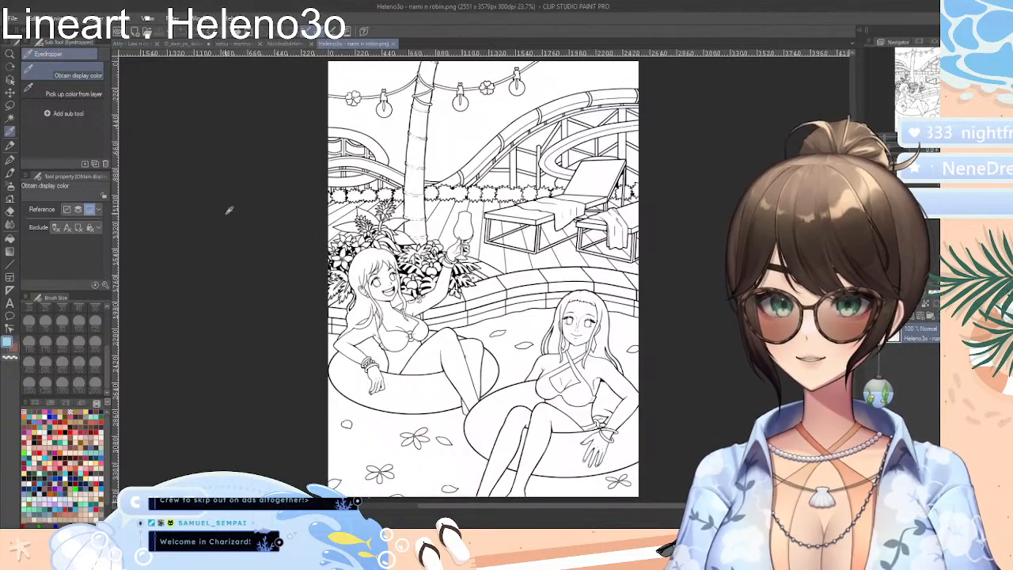
# Add one blank layer below and one blank layer above the reopened lineart
pyautogui.scroll(-2, 483, 277)
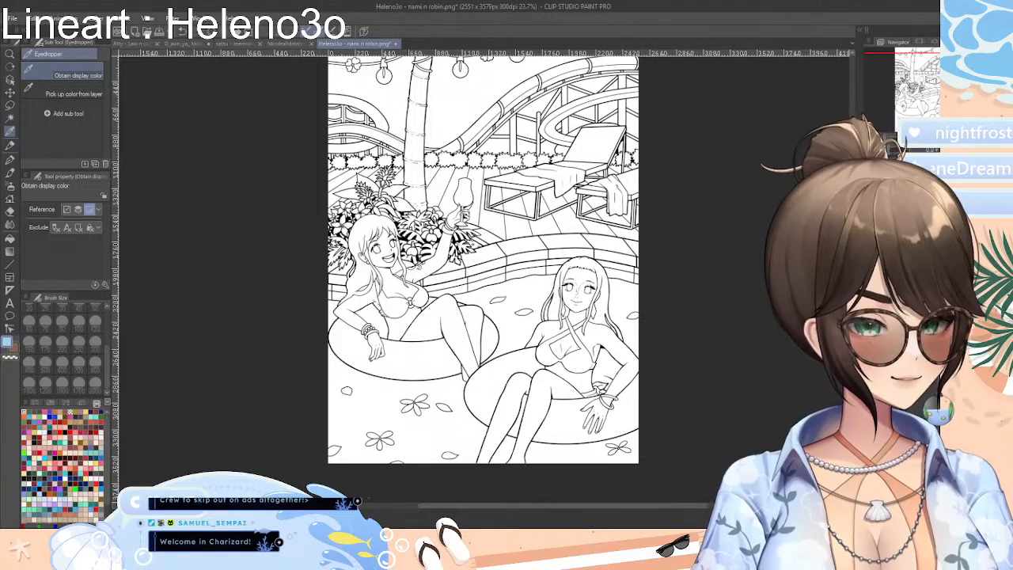
pyautogui.scroll(-1, 483, 260)
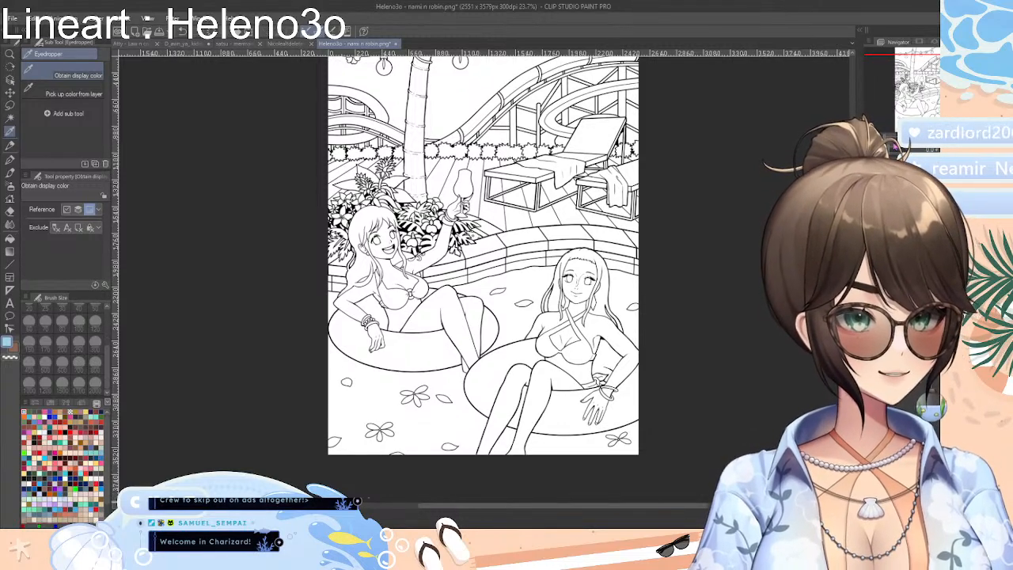
pyautogui.scroll(5, 484, 281)
pyautogui.scroll(-2, 484, 281)
pyautogui.scroll(2, 484, 281)
pyautogui.scroll(-1, 484, 281)
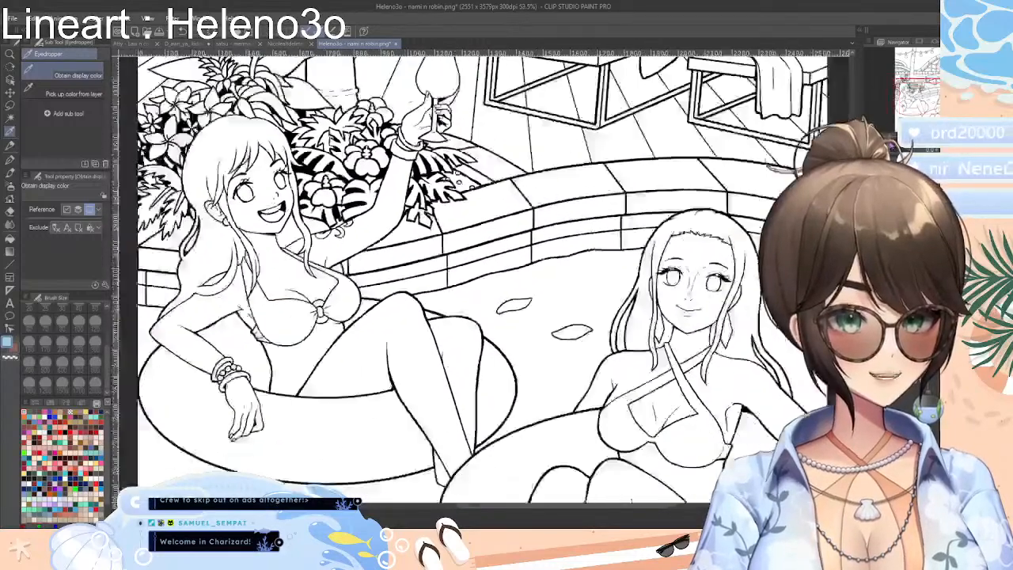
pyautogui.scroll(-2, 484, 281)
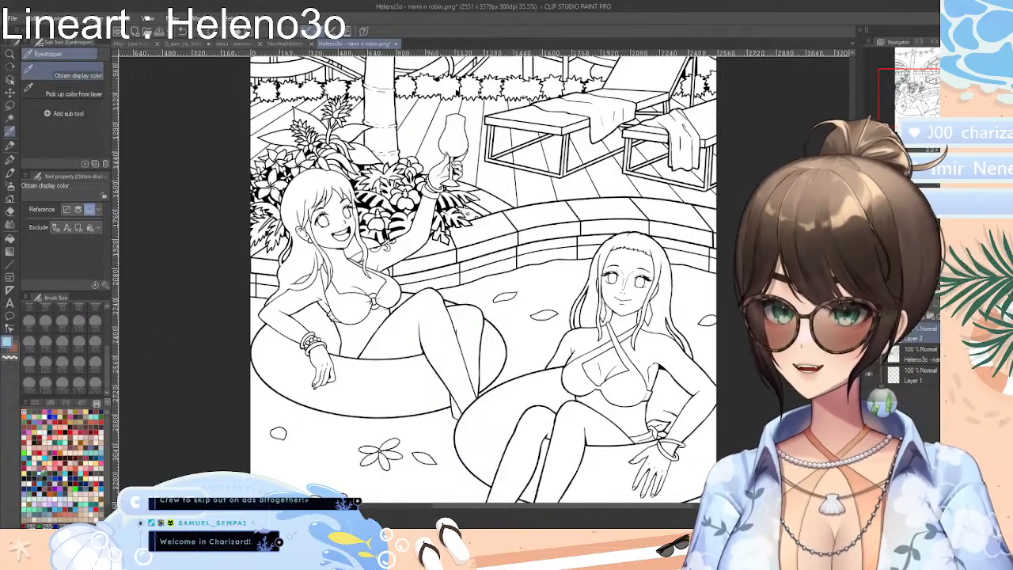
# Choose the saved orange for the Fill tool, try it on the left woman's hair, and undo that fill
pyautogui.click(27, 413)
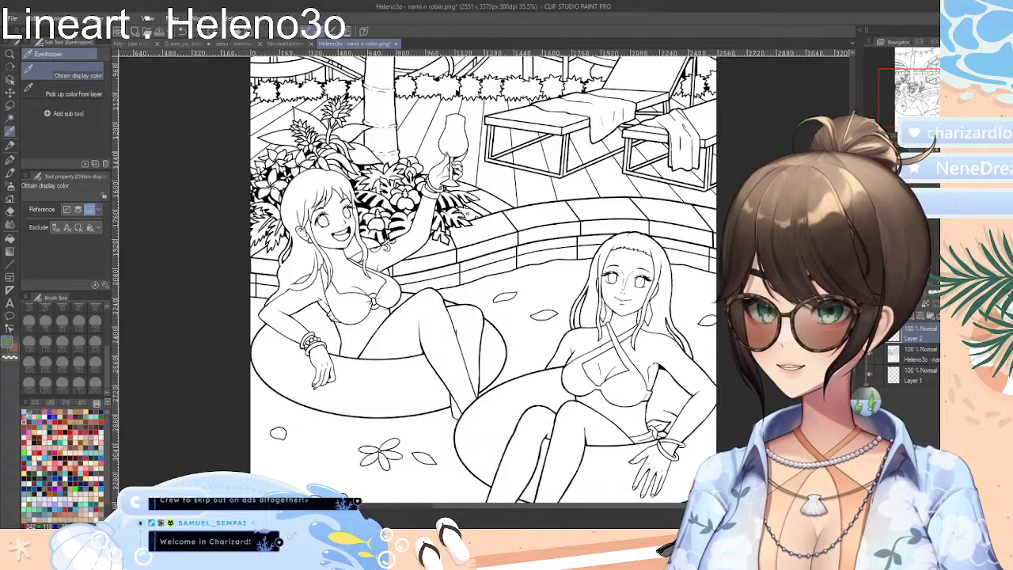
pyautogui.click(27, 415)
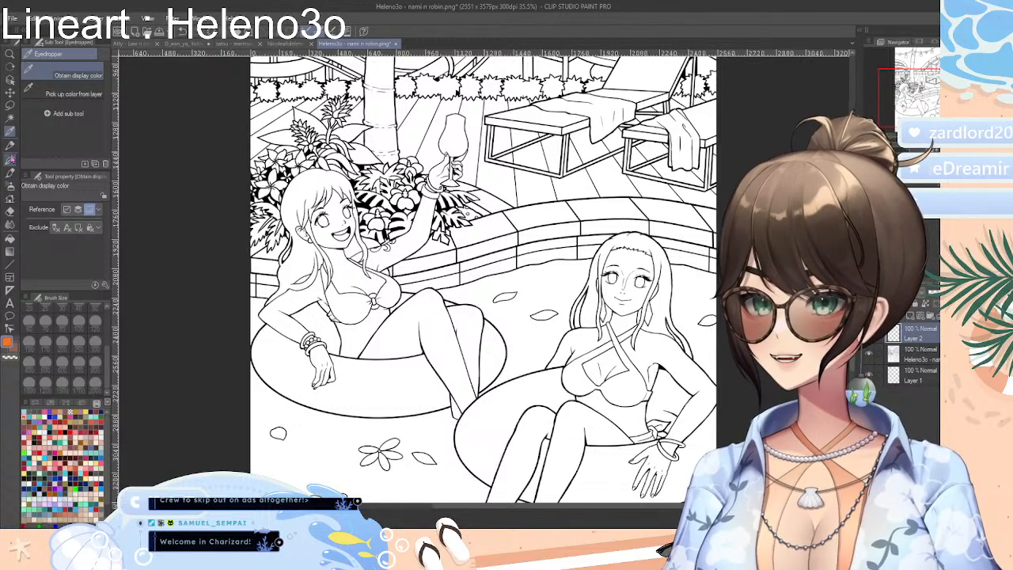
pyautogui.click(9, 239)
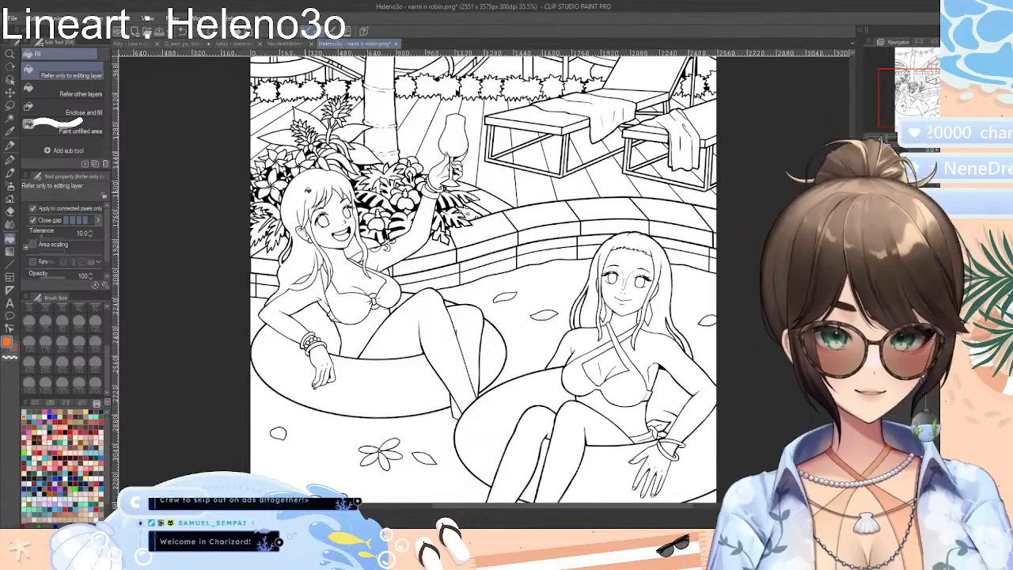
pyautogui.scroll(2, 312, 202)
pyautogui.scroll(3, 319, 188)
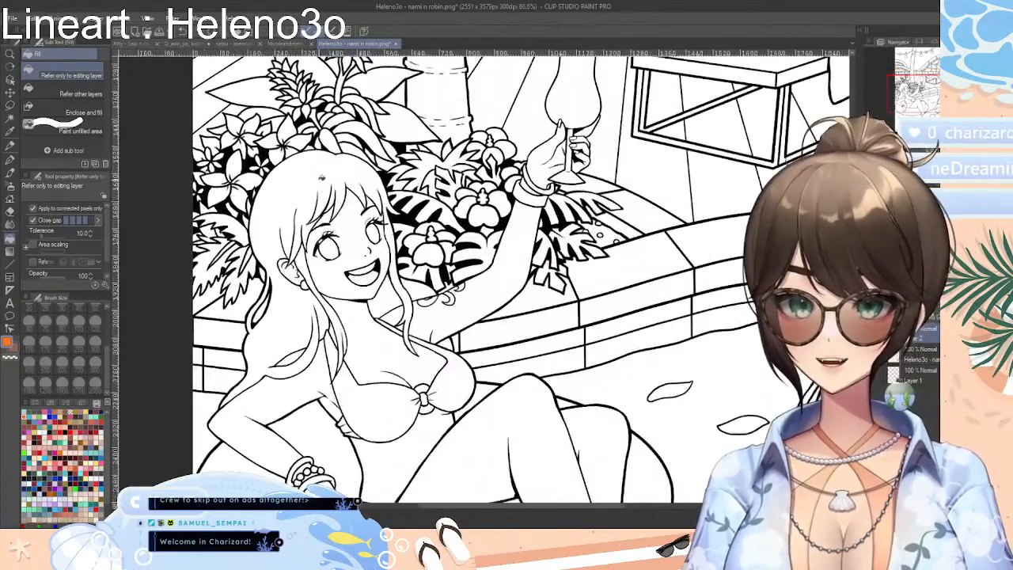
pyautogui.click(312, 185)
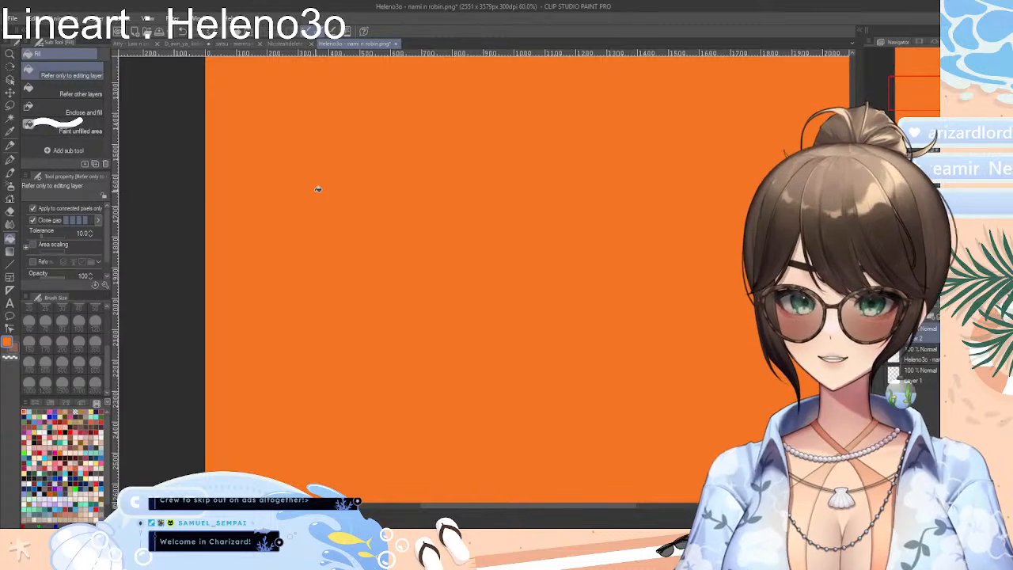
pyautogui.hotkey('ctrl', 'z')
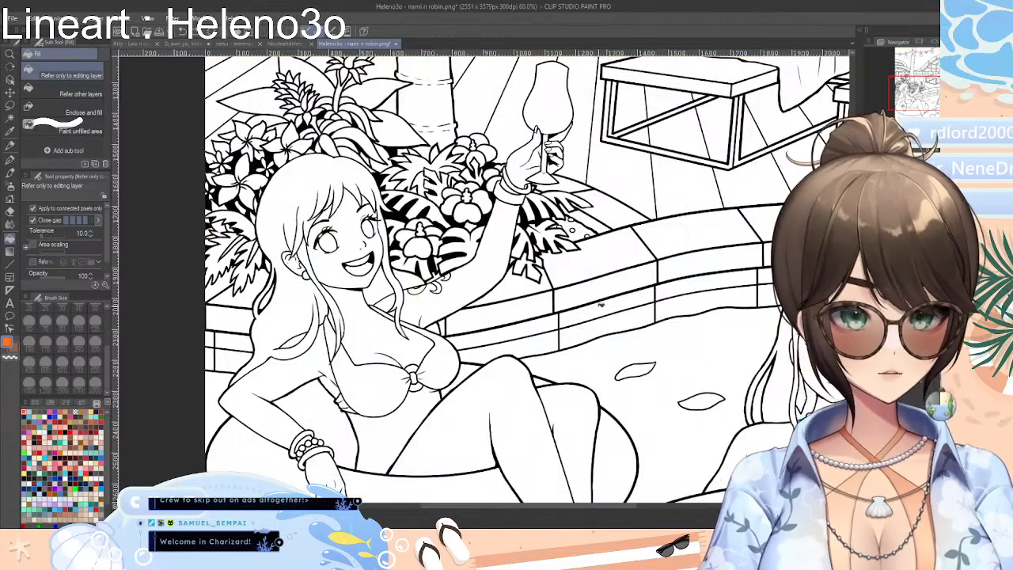
# Fill the left woman's hair on the lineart layer with orange, including the strands beside her face, neck and raised arm
pyautogui.click(296, 189)
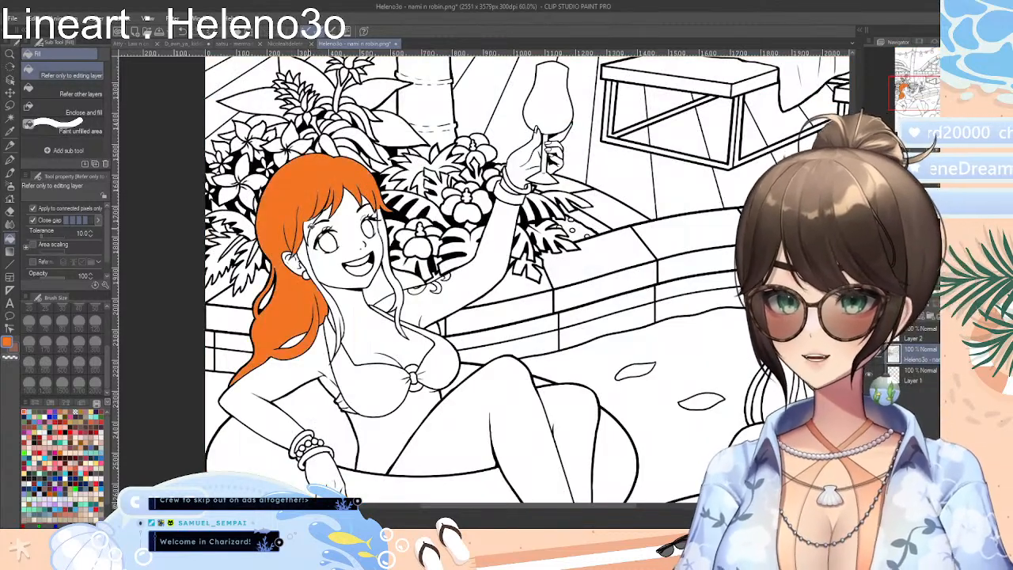
pyautogui.click(340, 312)
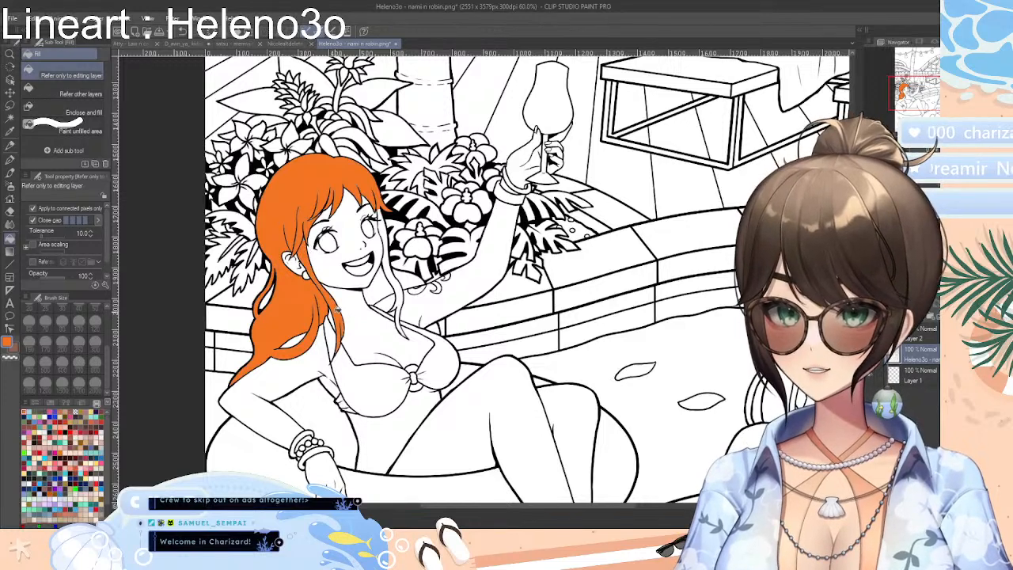
pyautogui.click(399, 297)
pyautogui.click(378, 285)
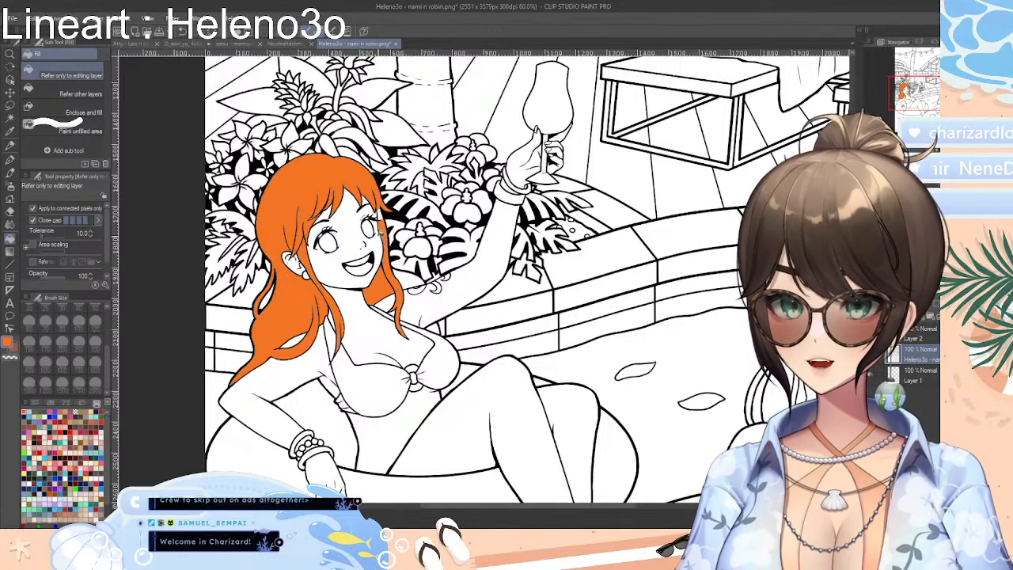
pyautogui.click(409, 280)
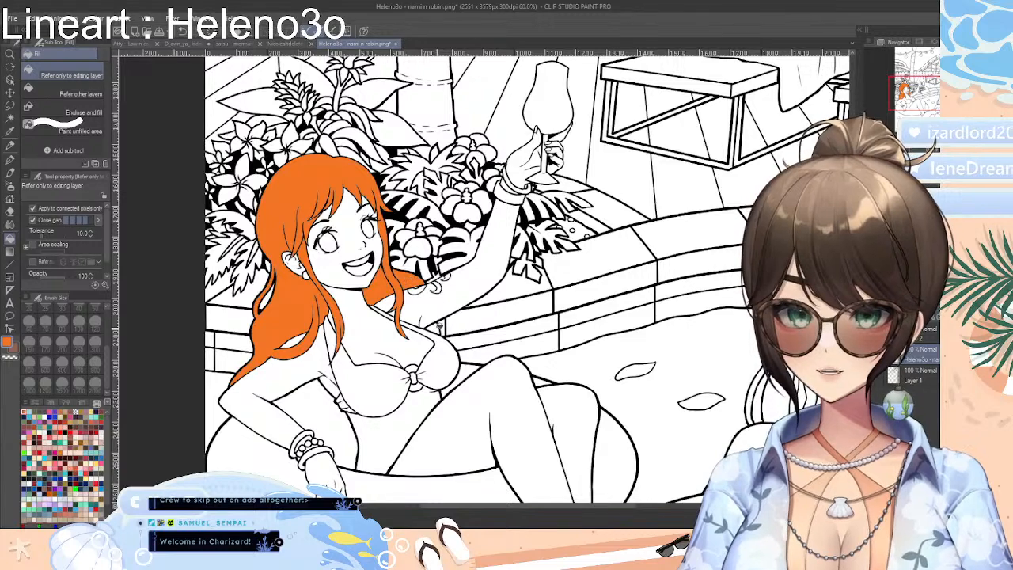
pyautogui.click(438, 326)
pyautogui.click(306, 332)
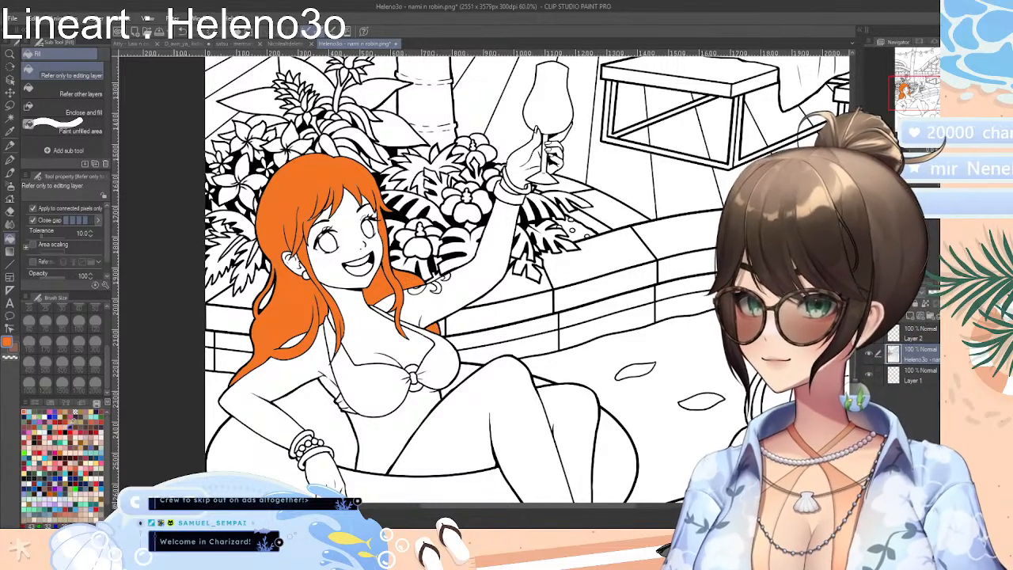
# Fill the open sky left of the palm trunk with light blue, above and below the string lights' wire
pyautogui.click(31, 411)
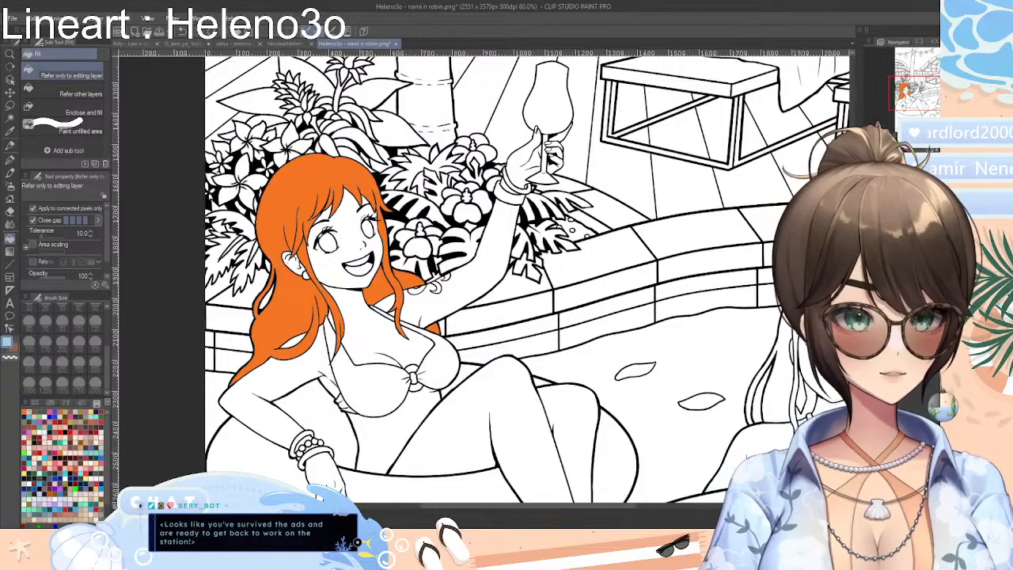
pyautogui.scroll(-6, 481, 333)
pyautogui.scroll(3, 481, 332)
pyautogui.moveTo(481, 316); pyautogui.dragTo(481, 364)
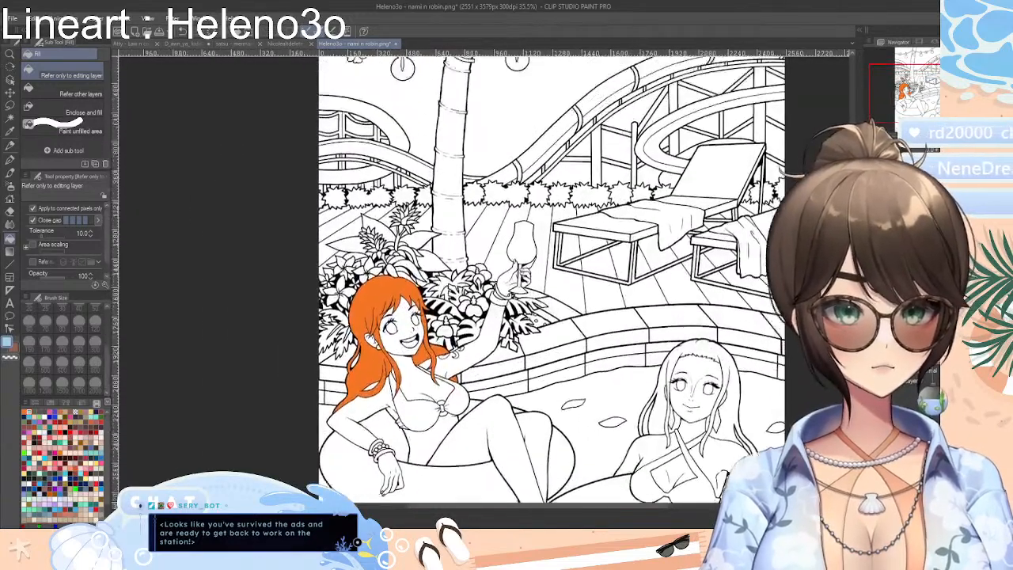
pyautogui.scroll(3, 577, 174)
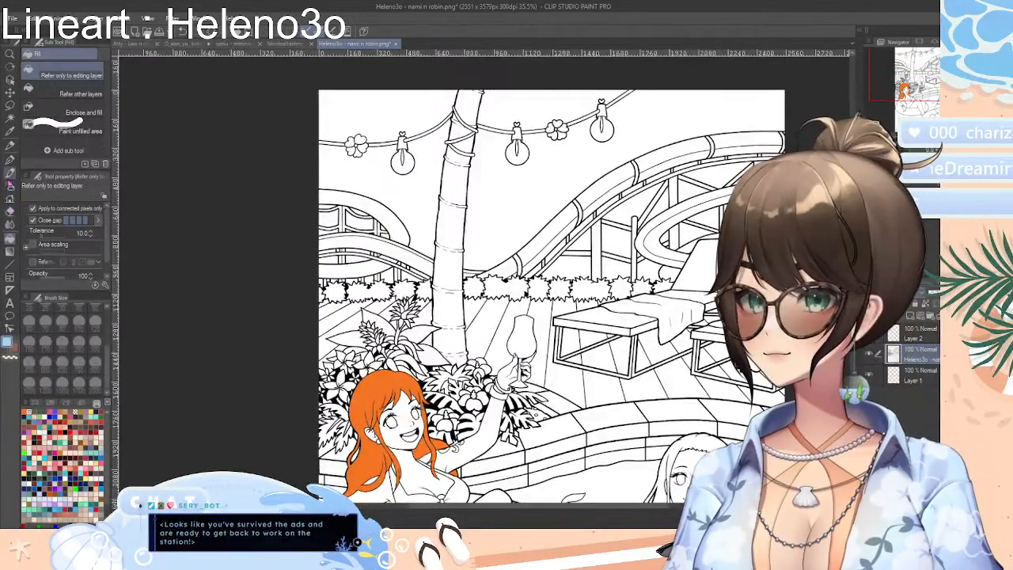
pyautogui.click(417, 182)
pyautogui.click(384, 118)
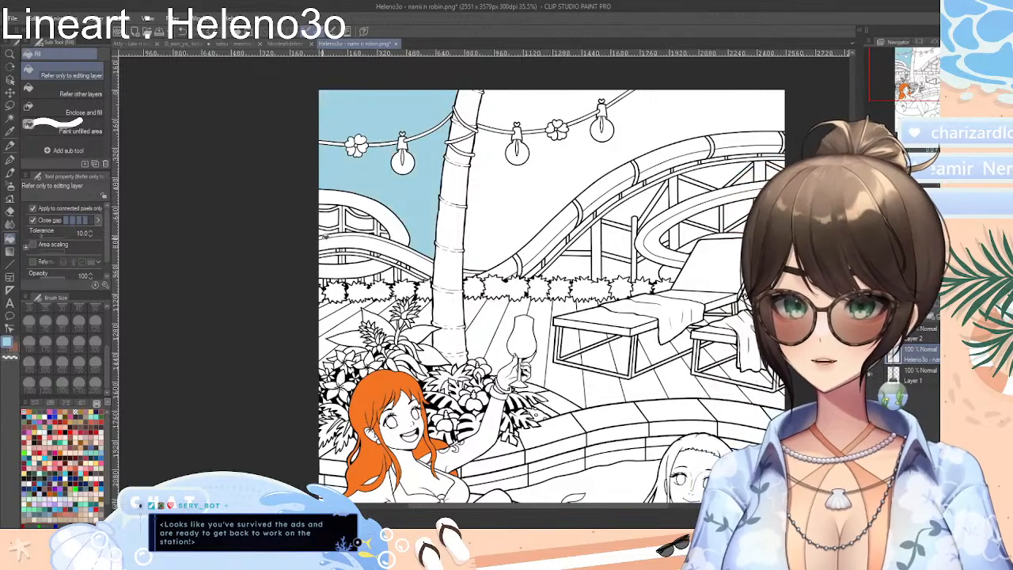
# Fill the sky gaps between the rails and supports of the water slide left of the palm with light blue
pyautogui.click(331, 217)
pyautogui.click(330, 208)
pyautogui.click(327, 231)
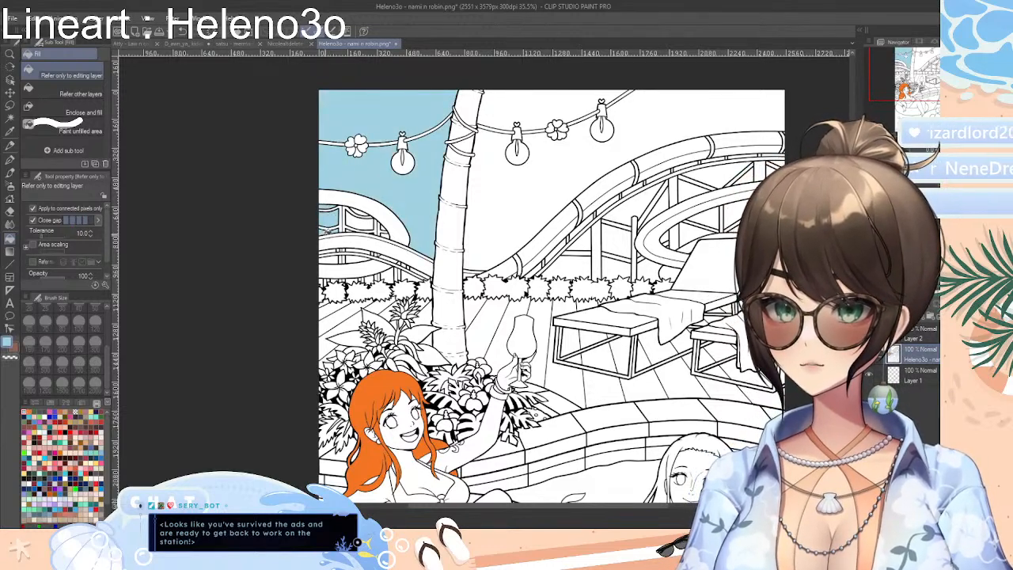
pyautogui.click(341, 257)
pyautogui.click(356, 254)
pyautogui.click(361, 249)
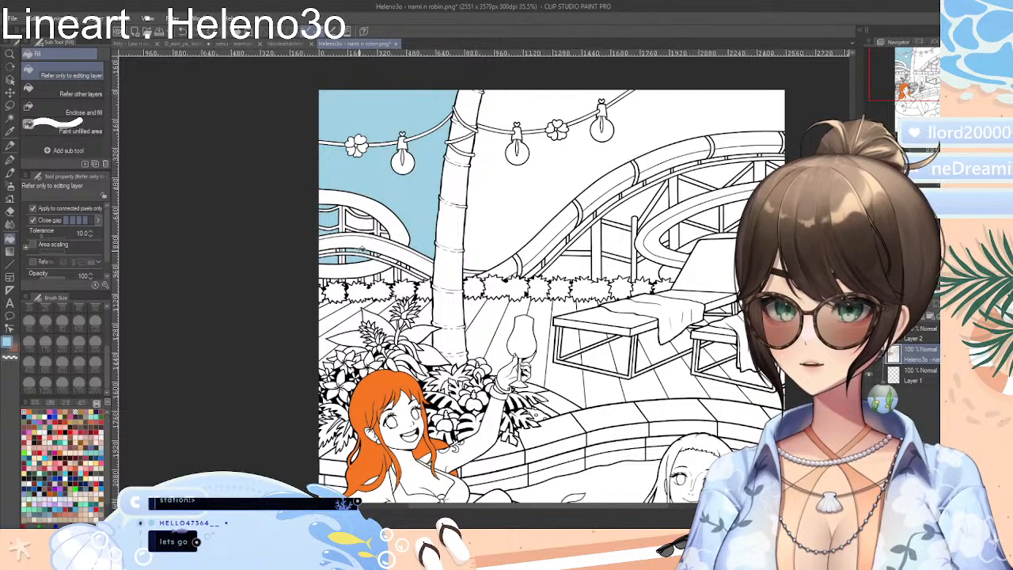
pyautogui.click(361, 224)
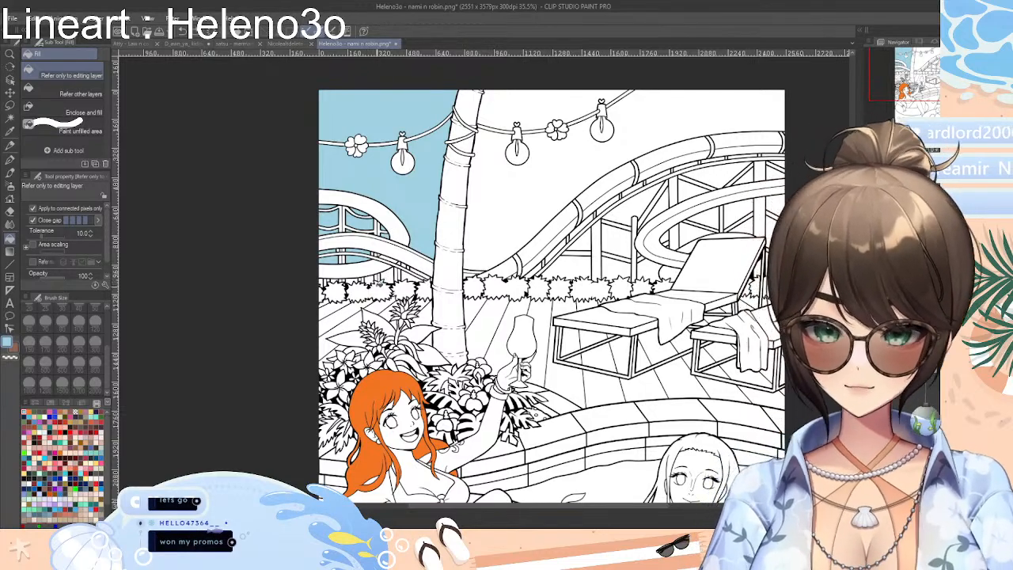
# Fill the open sky right of the palm trunk and the gaps between the nearby slide supports with light blue
pyautogui.scroll(3, 372, 282)
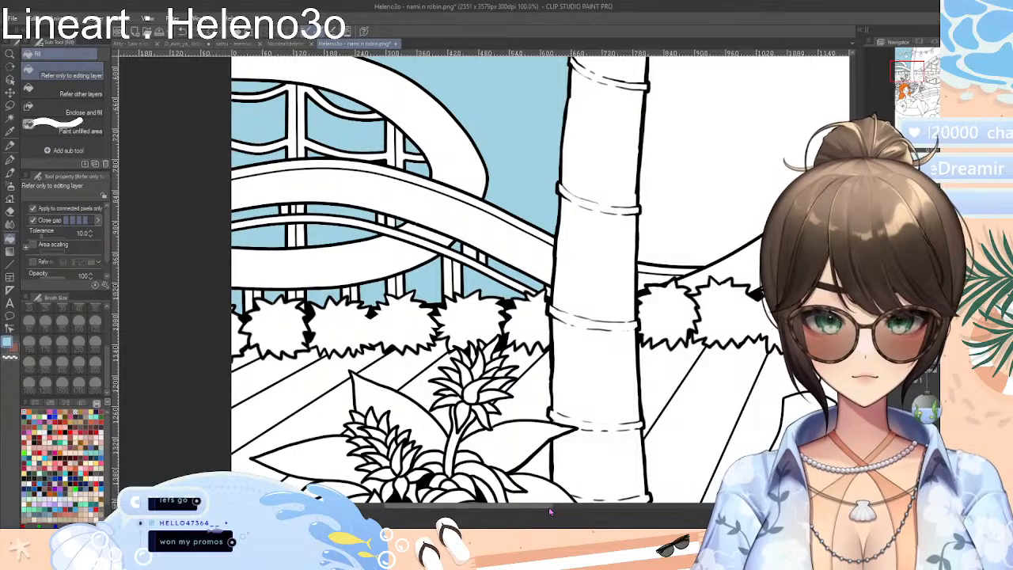
pyautogui.moveTo(550, 508); pyautogui.dragTo(639, 507)
pyautogui.click(563, 257)
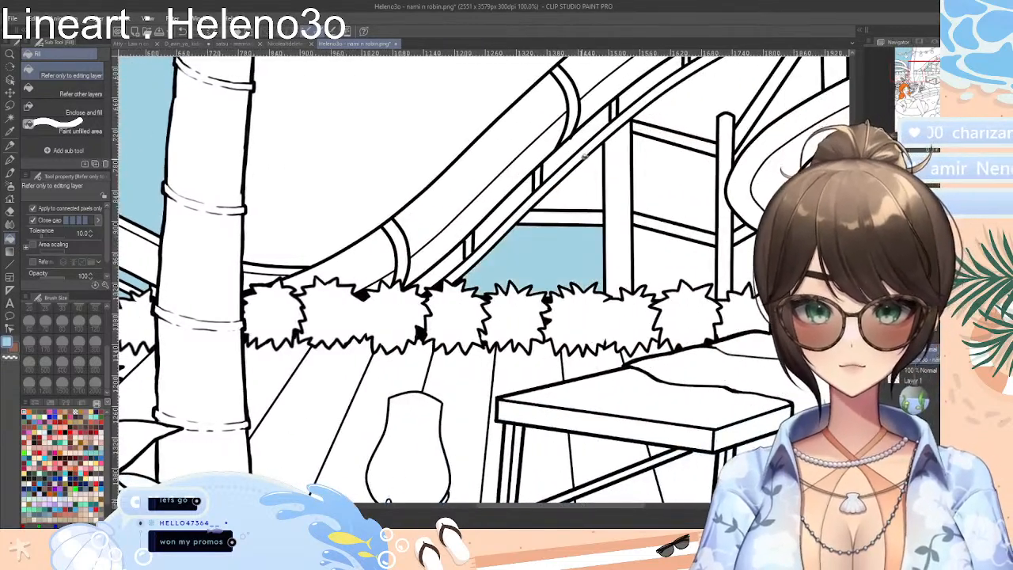
pyautogui.click(594, 174)
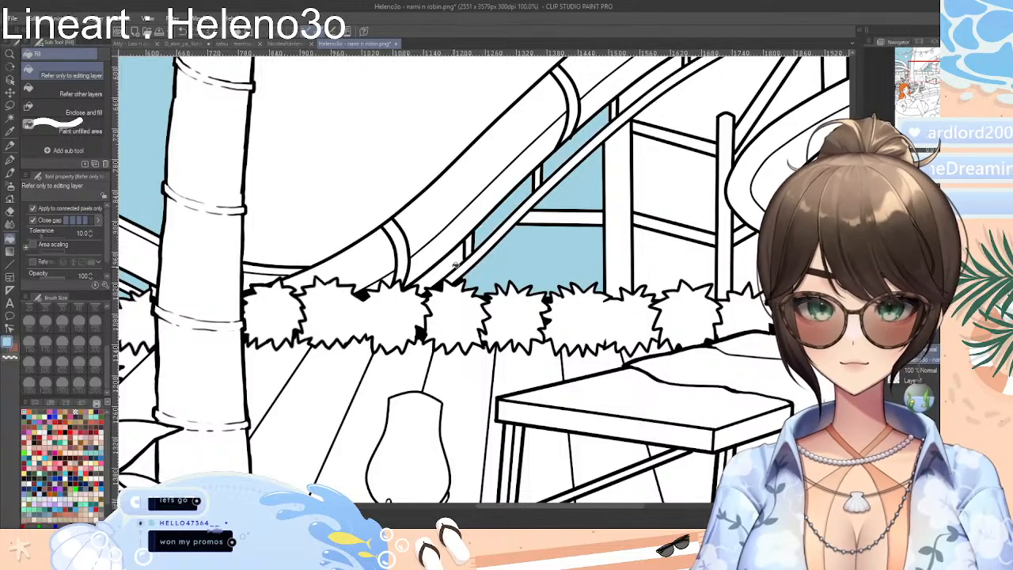
pyautogui.click(373, 163)
pyautogui.click(660, 236)
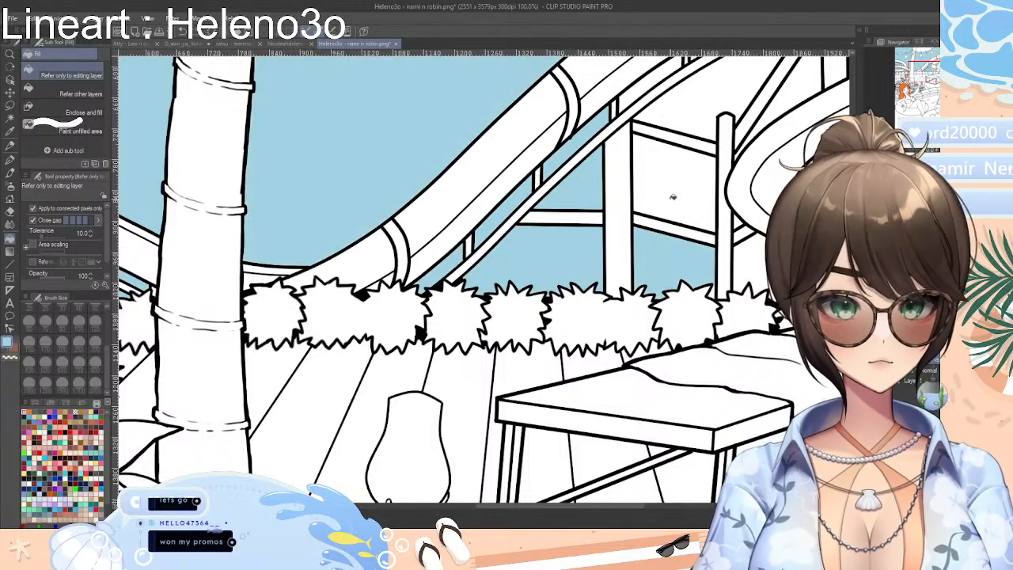
pyautogui.click(674, 197)
pyautogui.click(701, 116)
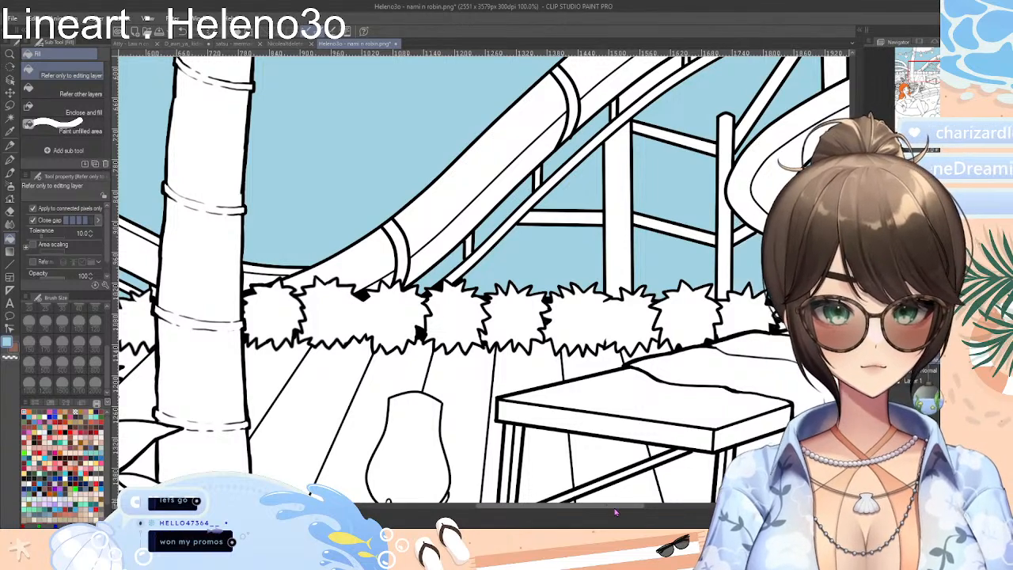
# Fill the sky gaps enclosed by the curving lower slide and its supports behind the raised lounge chair with light blue
pyautogui.moveTo(613, 506); pyautogui.dragTo(729, 507)
pyautogui.click(370, 168)
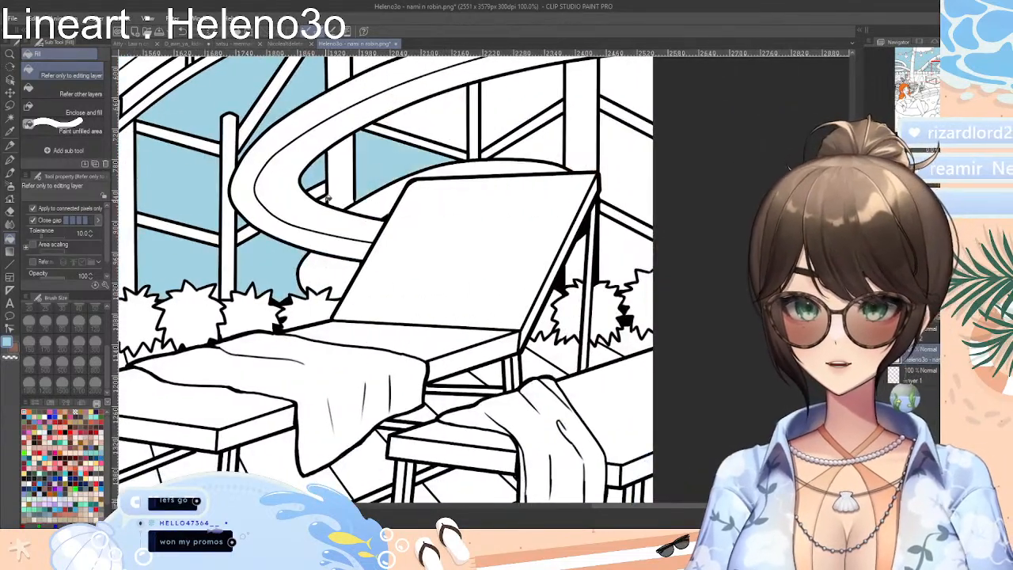
pyautogui.click(428, 129)
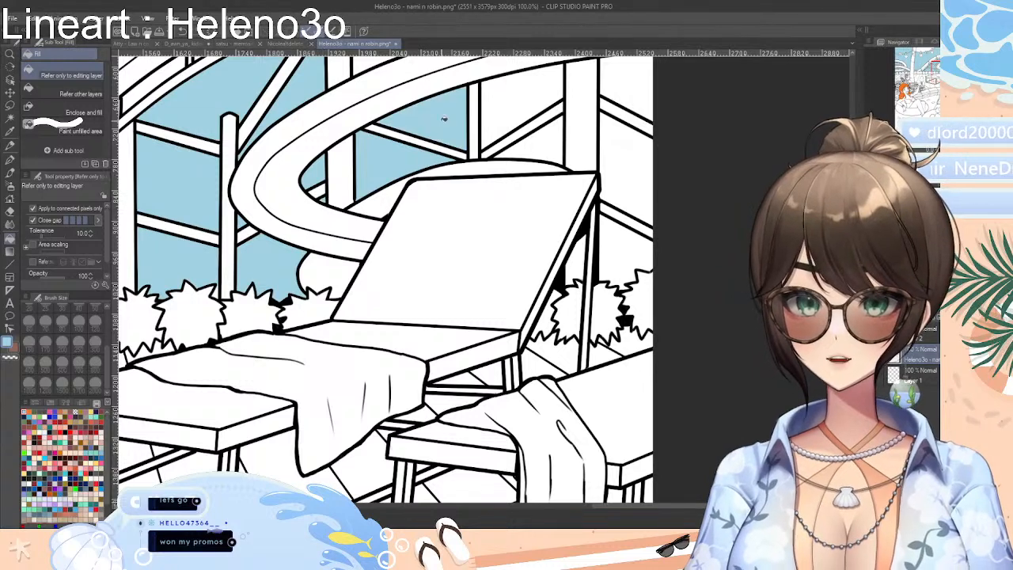
pyautogui.click(555, 99)
pyautogui.click(577, 137)
pyautogui.hotkey('ctrl', 'z')
pyautogui.click(558, 149)
# Fill the sky gaps between the tallest slide support and the picture's right edge, down to the hedge, with light blue
pyautogui.click(624, 146)
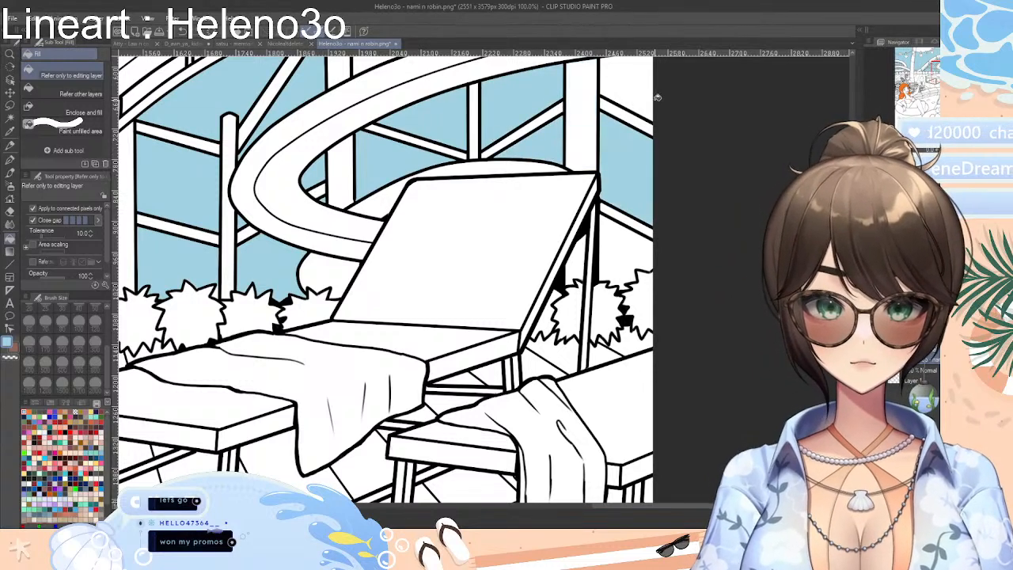
pyautogui.click(645, 101)
pyautogui.click(600, 241)
pyautogui.hotkey('ctrl', 'z')
pyautogui.click(623, 248)
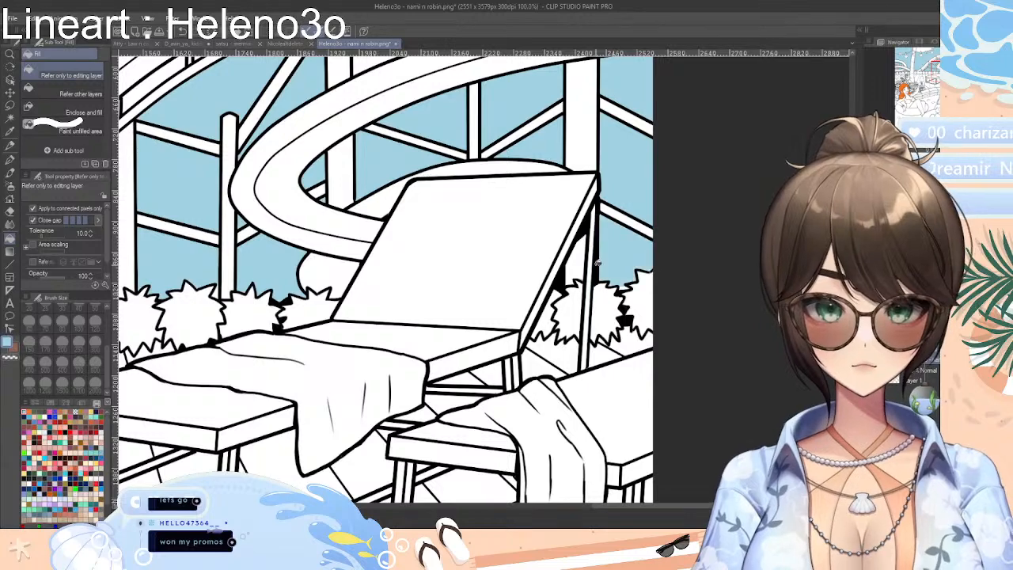
pyautogui.click(631, 340)
pyautogui.hotkey('ctrl', 'z')
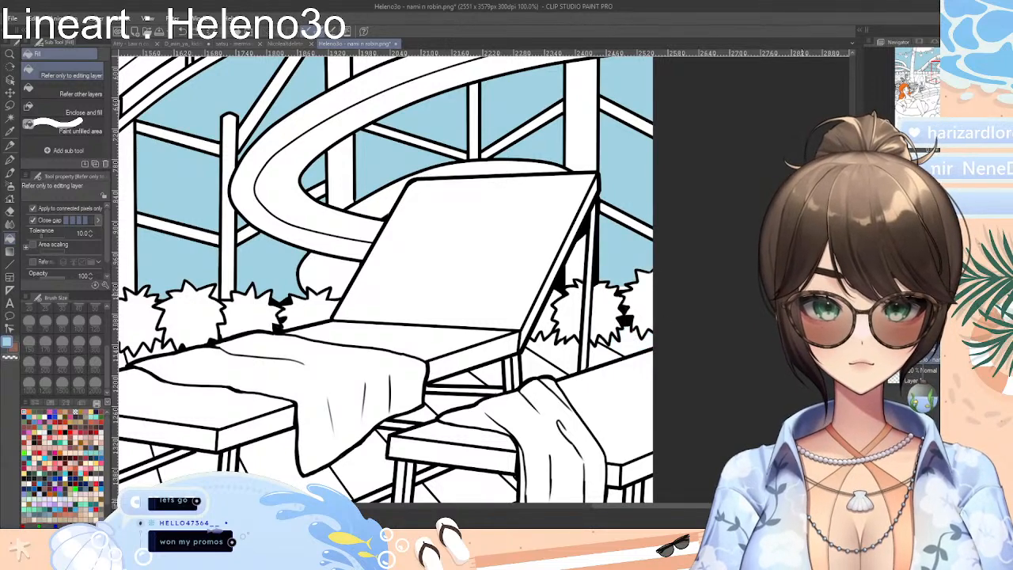
# Fill the remaining sky along the upper slide and above the string lights' wire right of the palm with light blue
pyautogui.scroll(6, 449, 233)
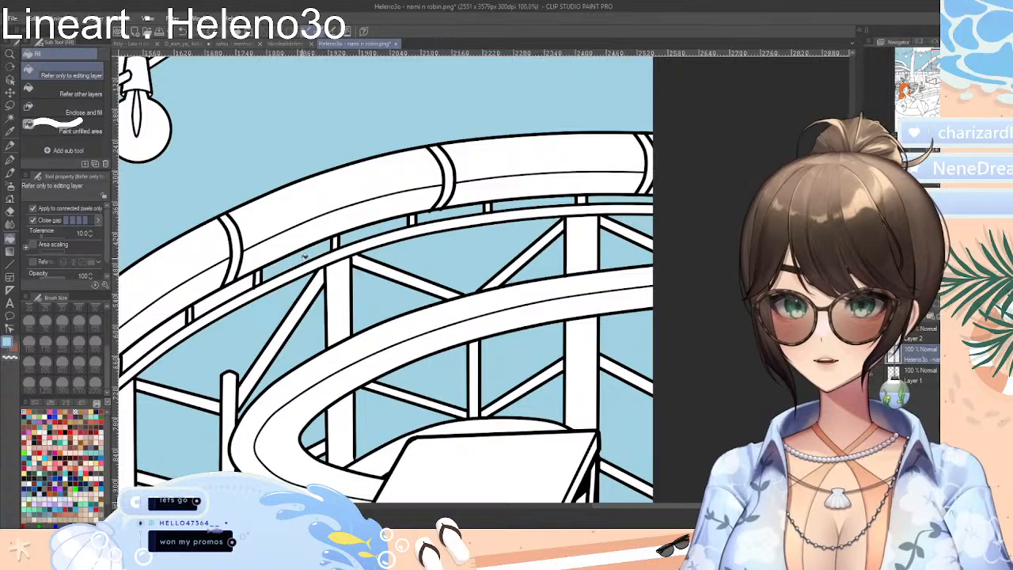
pyautogui.moveTo(633, 505); pyautogui.dragTo(548, 505)
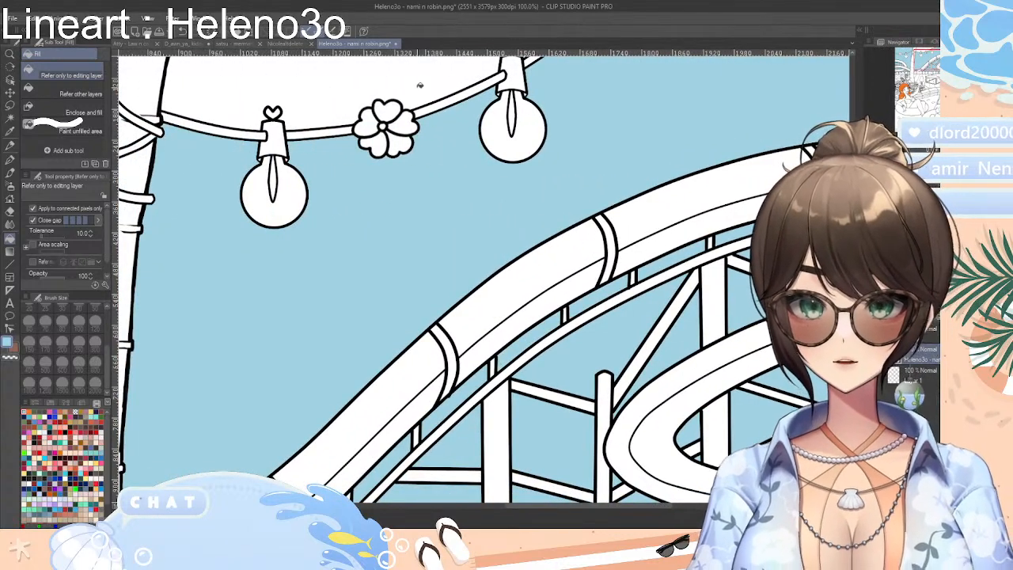
pyautogui.scroll(-7, 481, 273)
pyautogui.scroll(2, 481, 273)
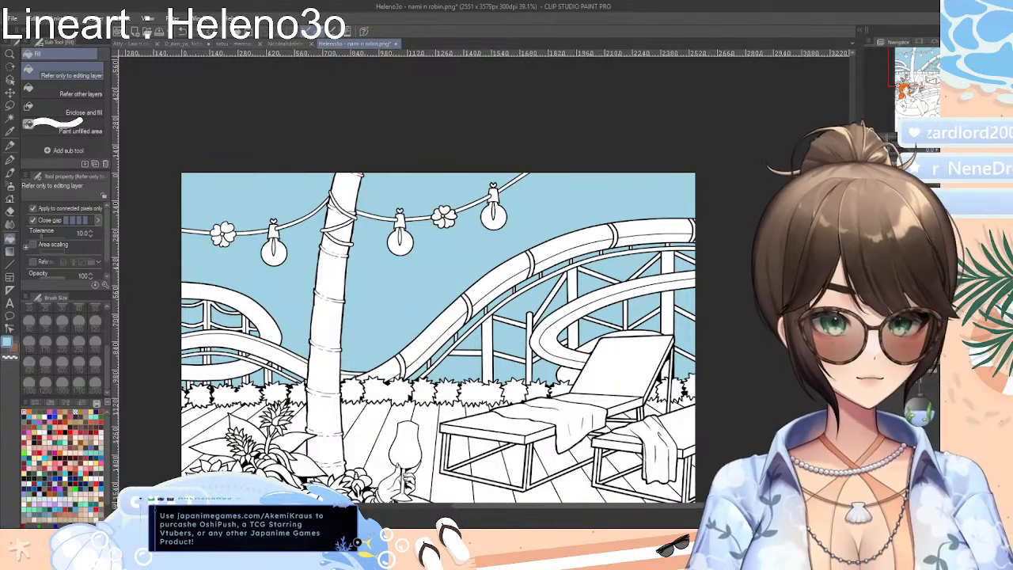
# Choose the saved dark navy and fill the right woman's bikini top, including its crossed neck straps
pyautogui.moveTo(853, 210); pyautogui.dragTo(852, 269)
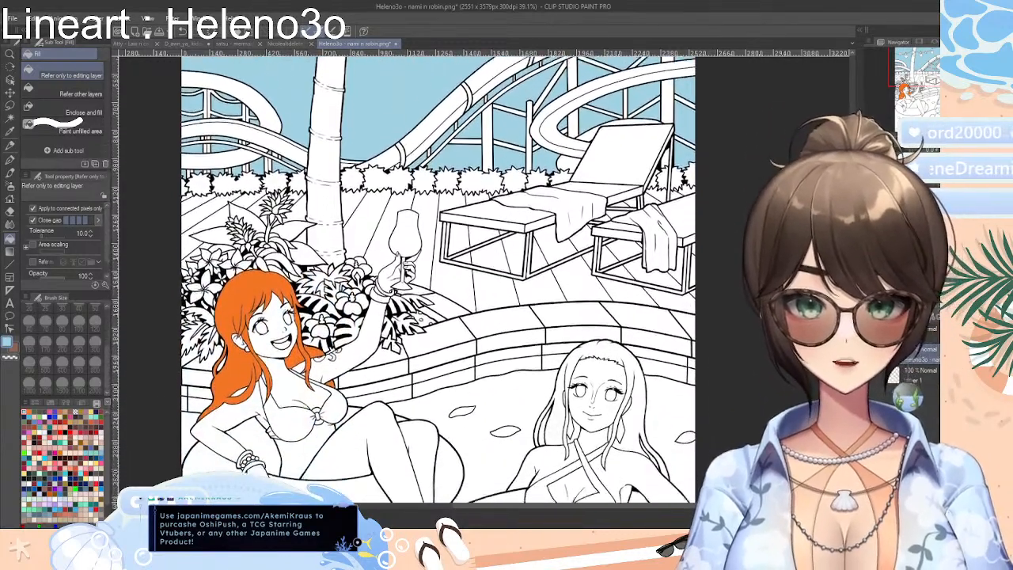
pyautogui.scroll(-4, 438, 280)
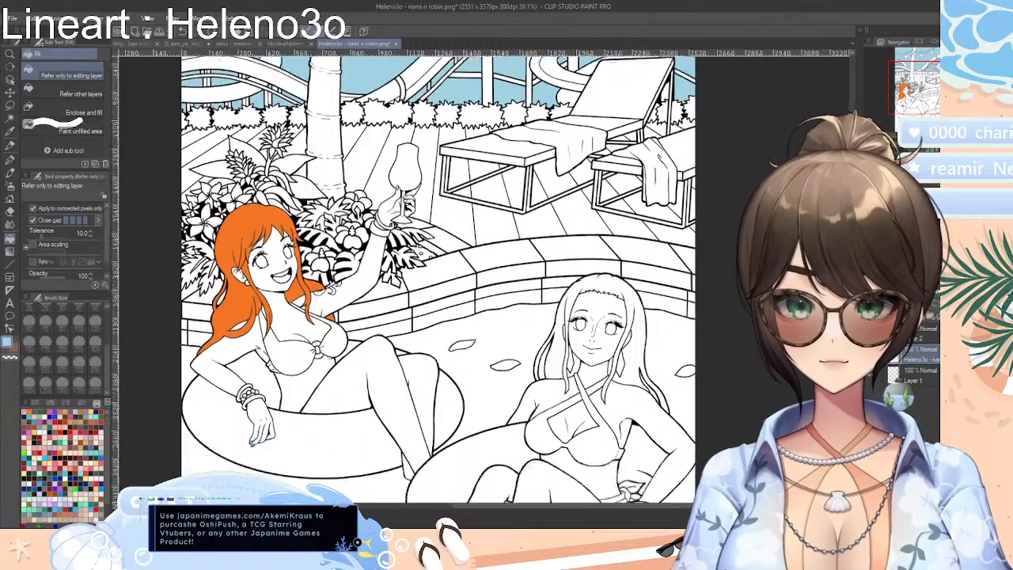
pyautogui.scroll(-7, 438, 280)
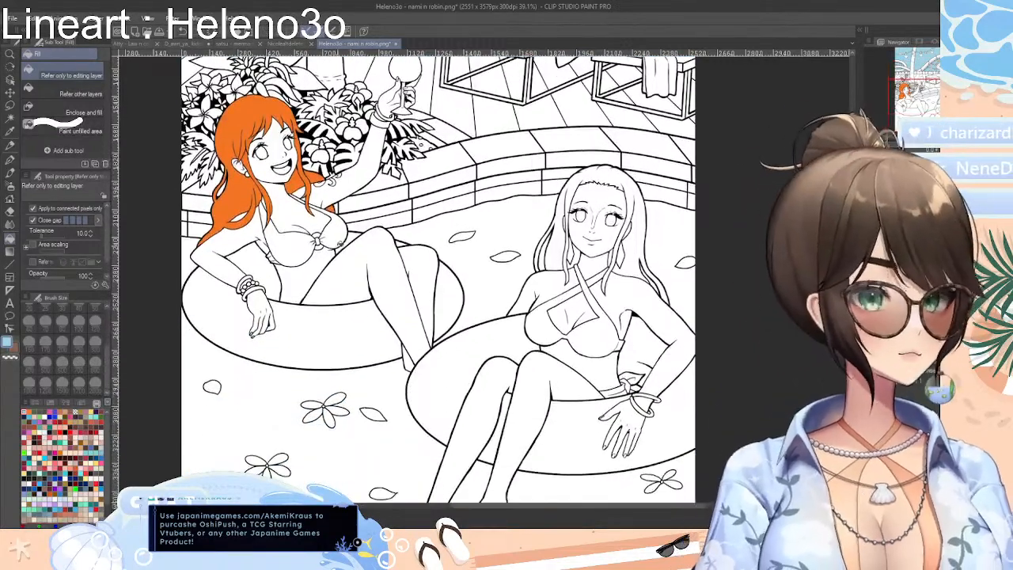
pyautogui.click(98, 412)
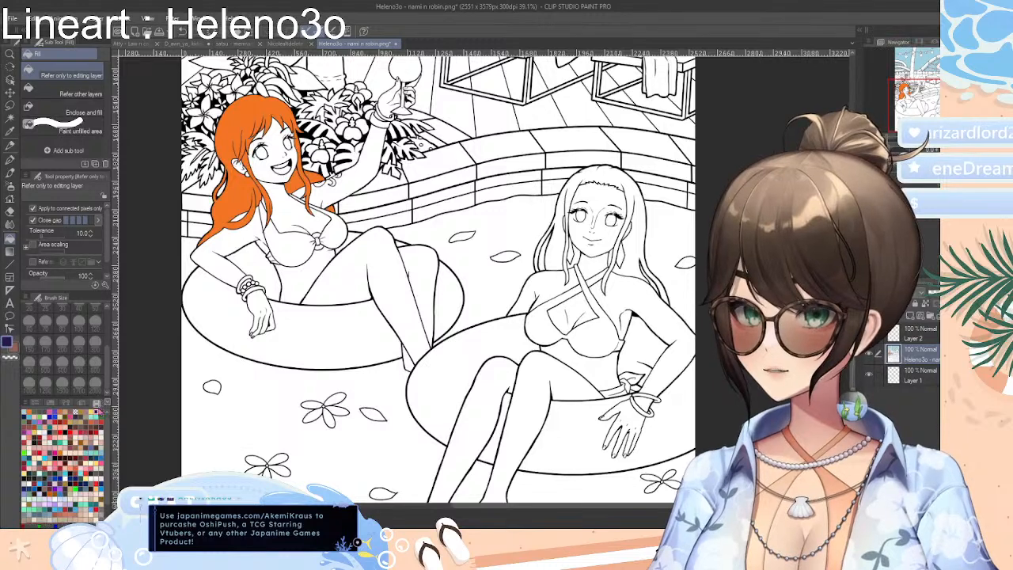
pyautogui.click(602, 339)
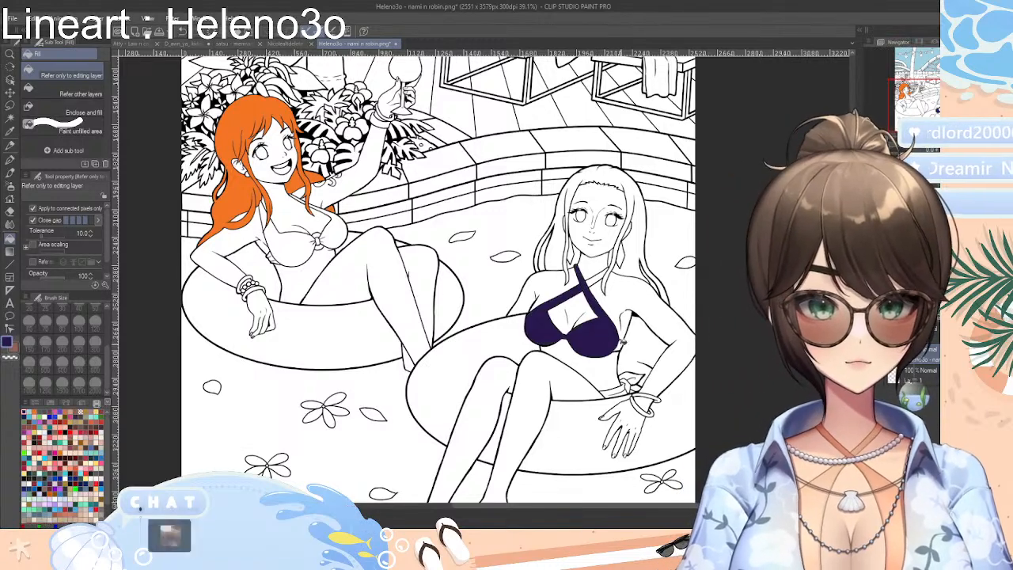
pyautogui.click(601, 273)
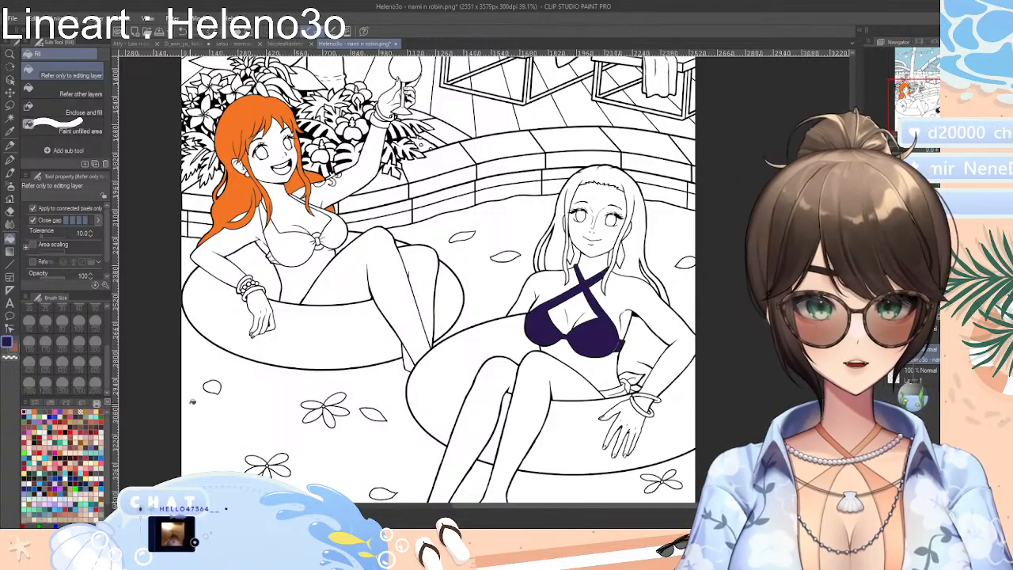
pyautogui.click(38, 417)
pyautogui.click(38, 416)
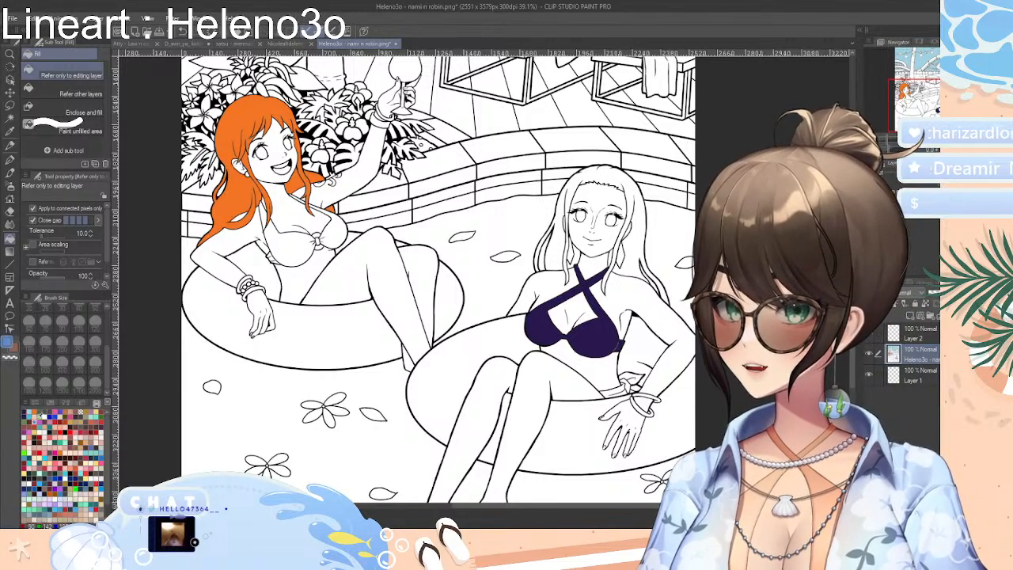
pyautogui.click(35, 416)
pyautogui.click(42, 414)
pyautogui.click(39, 415)
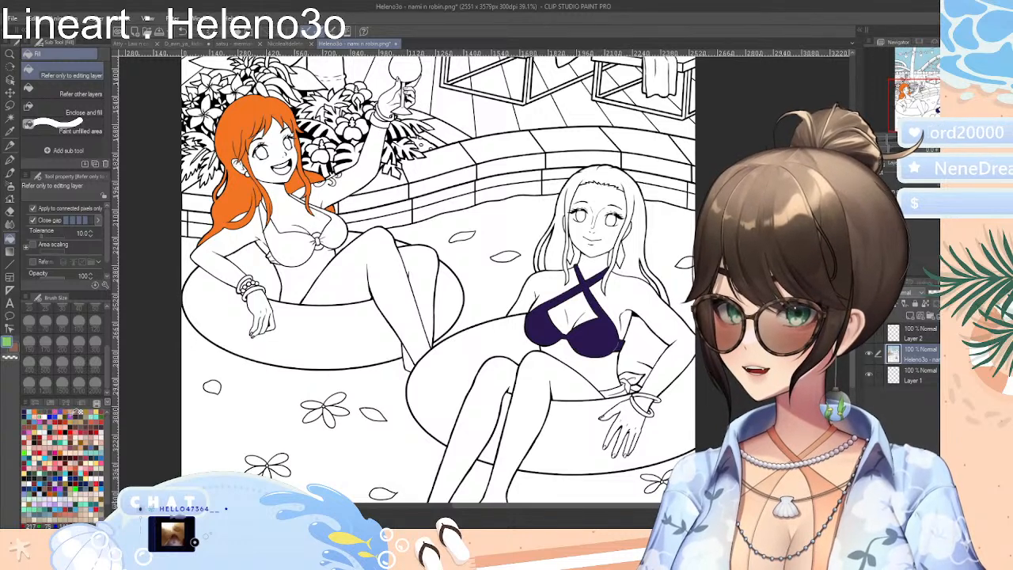
# Choose a saved pink and fill the right woman's bikini bottom at the hip, including the knot and its loops
pyautogui.click(71, 416)
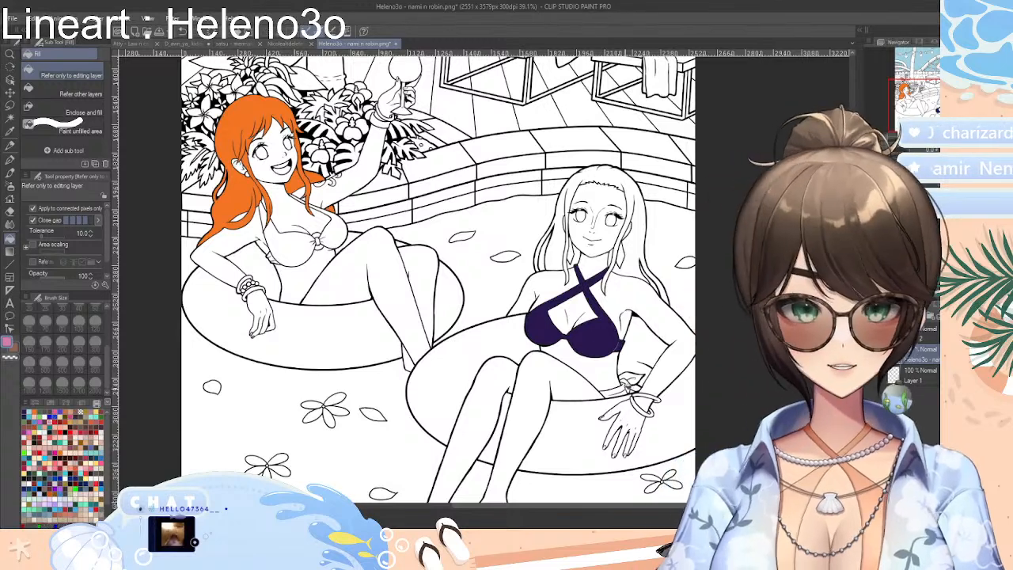
pyautogui.click(616, 391)
pyautogui.click(623, 391)
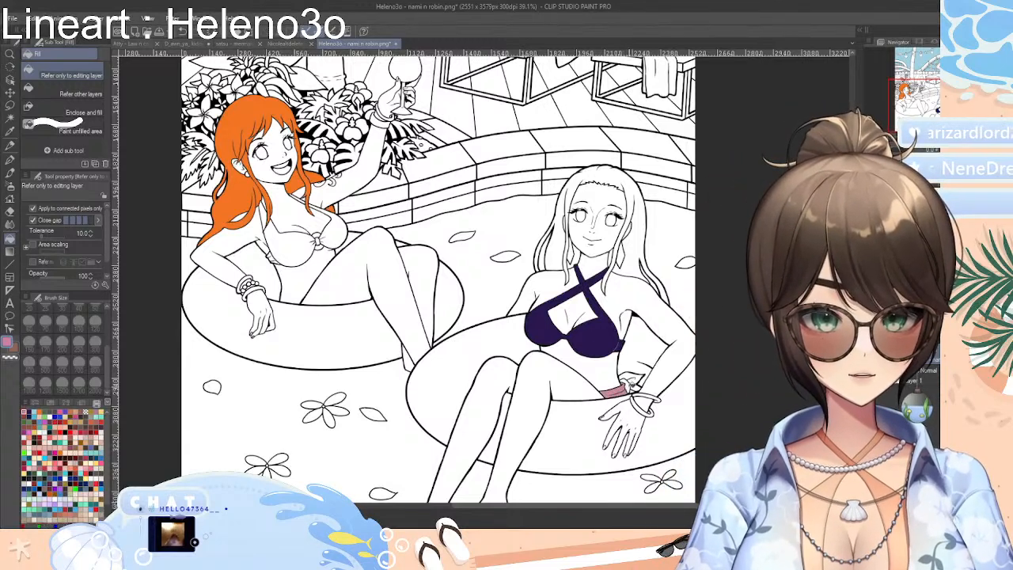
pyautogui.click(628, 386)
pyautogui.click(638, 378)
pyautogui.click(626, 378)
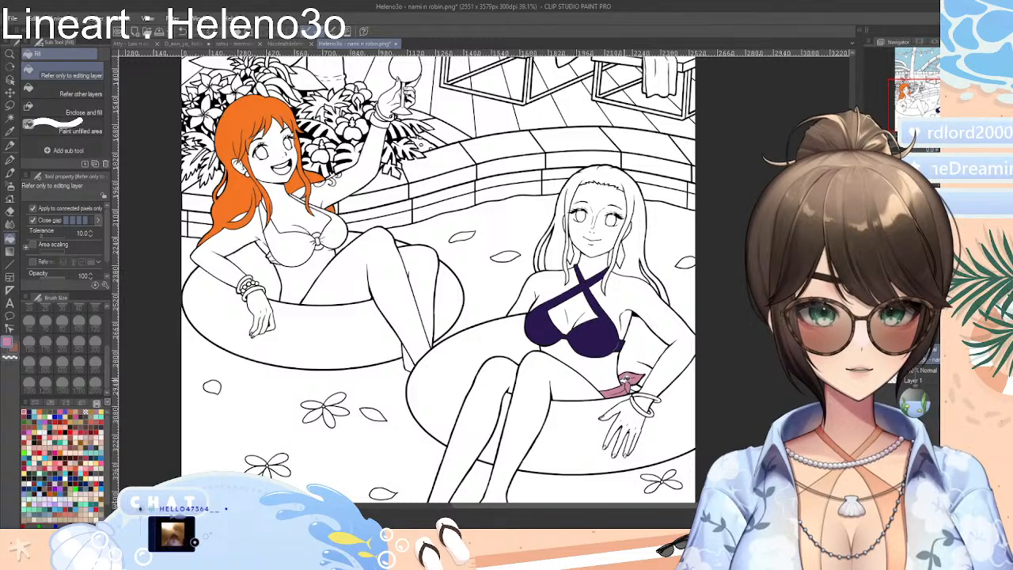
pyautogui.click(629, 381)
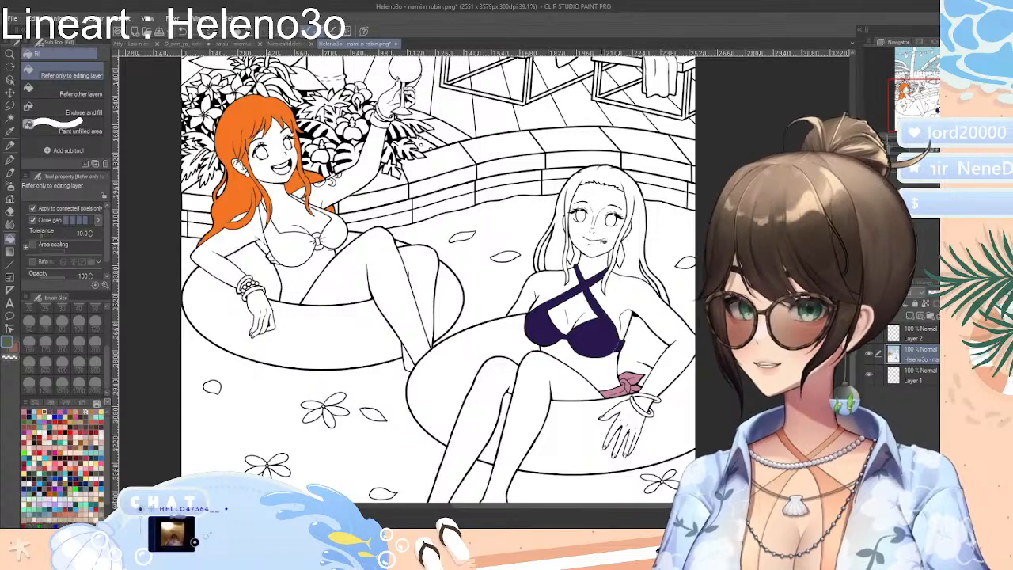
# Fill the palm trunk with dark green, including the sections between the wrapped light wires and the topmost part
pyautogui.scroll(5, 320, 309)
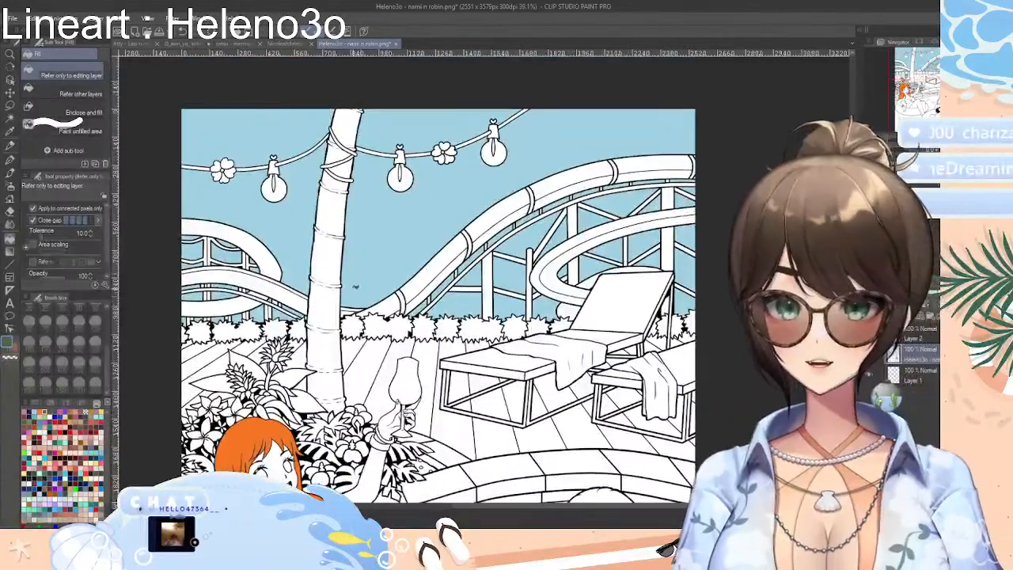
pyautogui.click(320, 310)
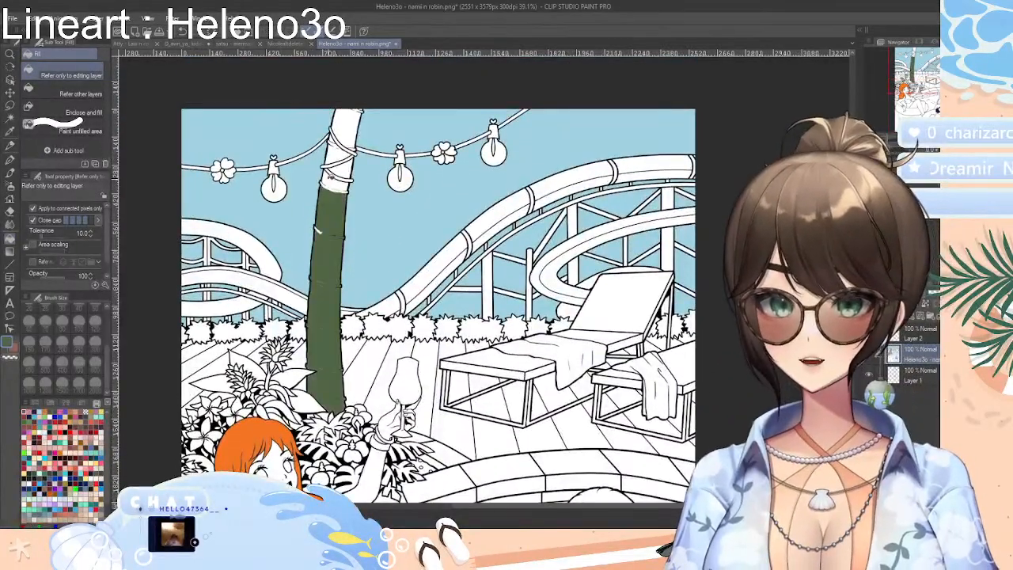
pyautogui.click(332, 179)
pyautogui.click(355, 163)
pyautogui.click(342, 150)
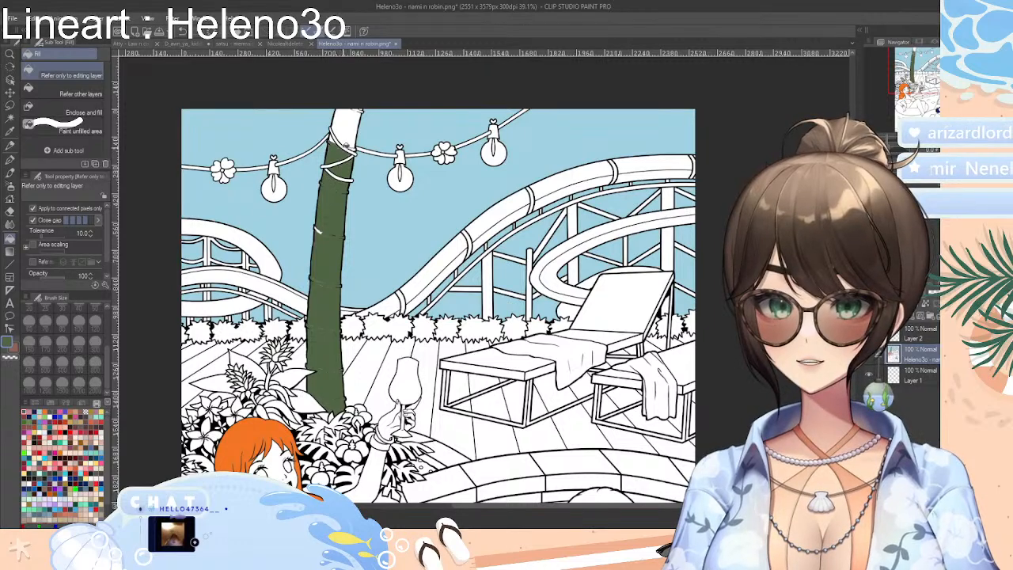
pyautogui.click(351, 134)
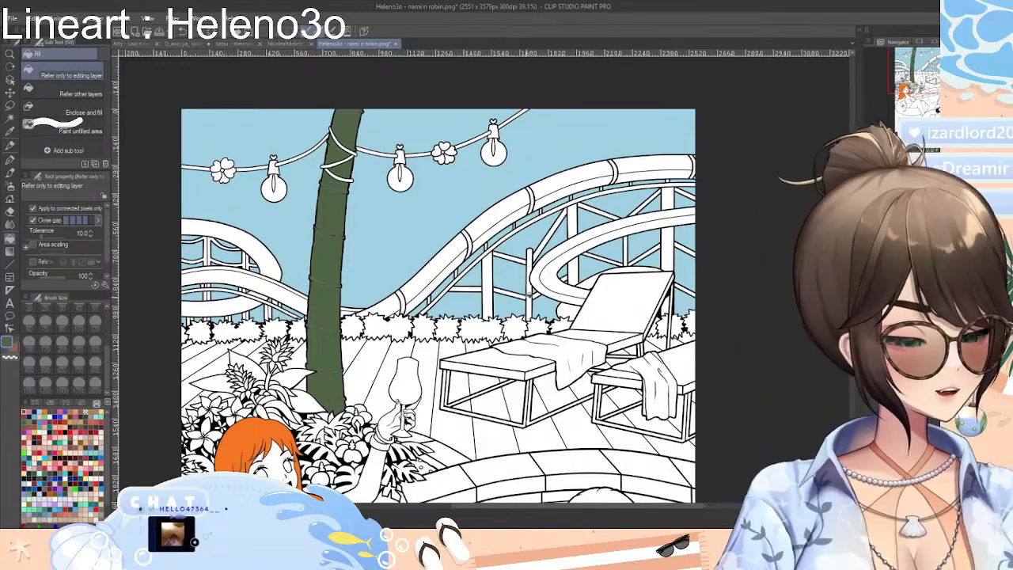
# Try a saved burnt orange on the towel draped over the left lounge chair, then choose a lighter orange
pyautogui.click(67, 412)
pyautogui.click(63, 413)
pyautogui.click(70, 412)
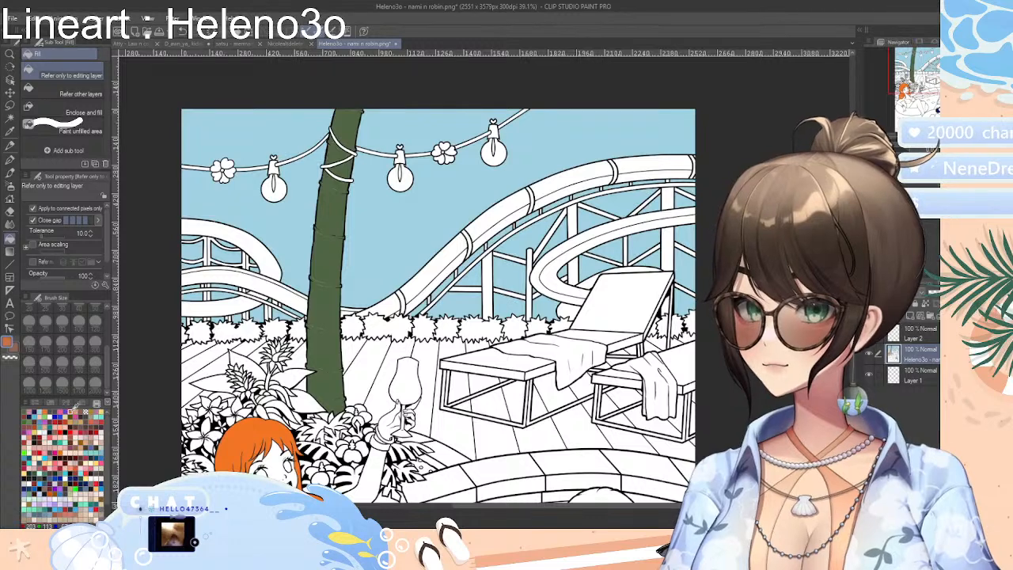
pyautogui.click(580, 354)
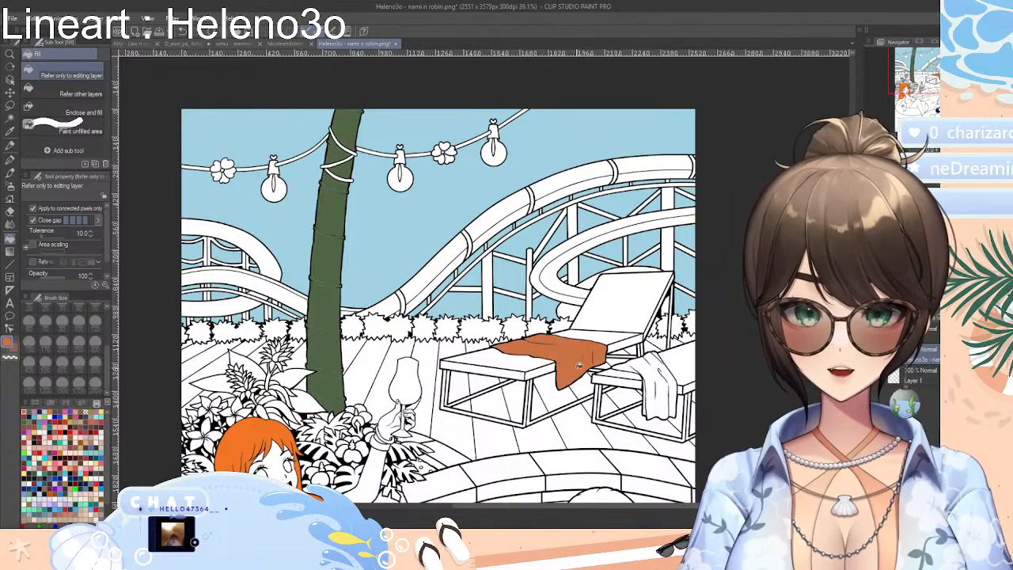
pyautogui.click(74, 412)
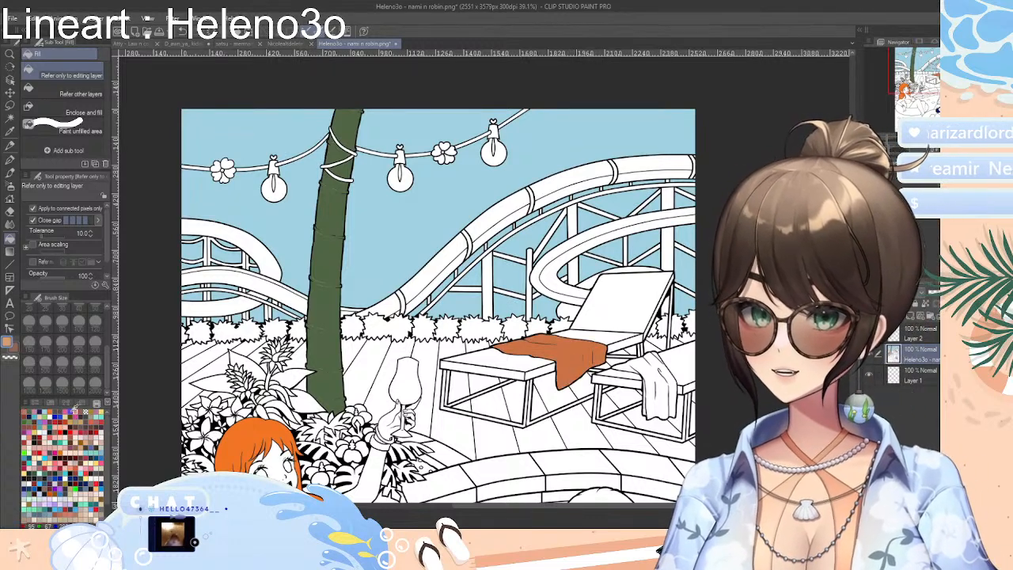
# Sample the orange from the left woman's hair with the Eyedropper and undo the towel's fill
pyautogui.scroll(-5, 439, 278)
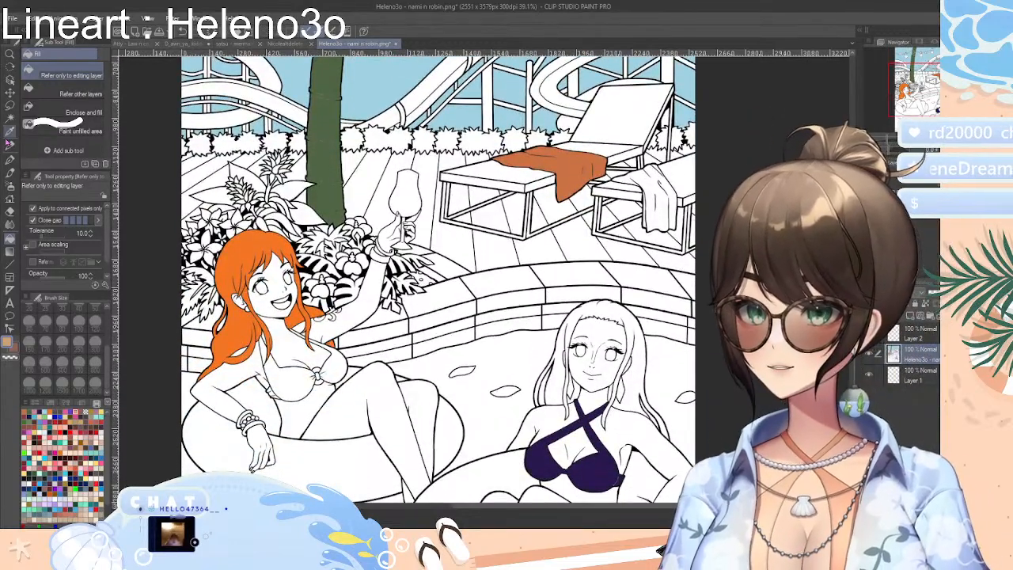
pyautogui.click(10, 132)
pyautogui.click(269, 243)
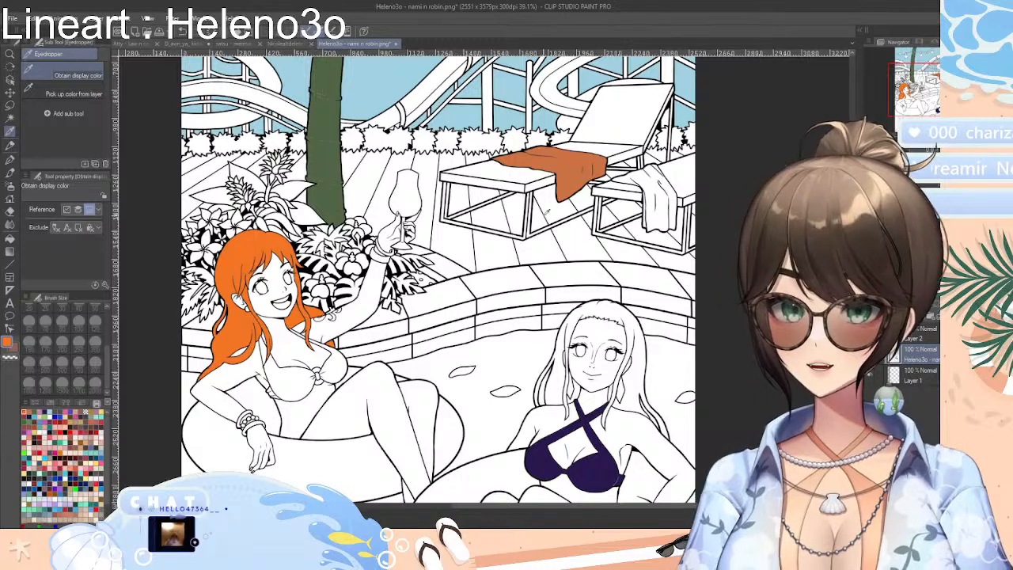
pyautogui.hotkey('ctrl', 'z')
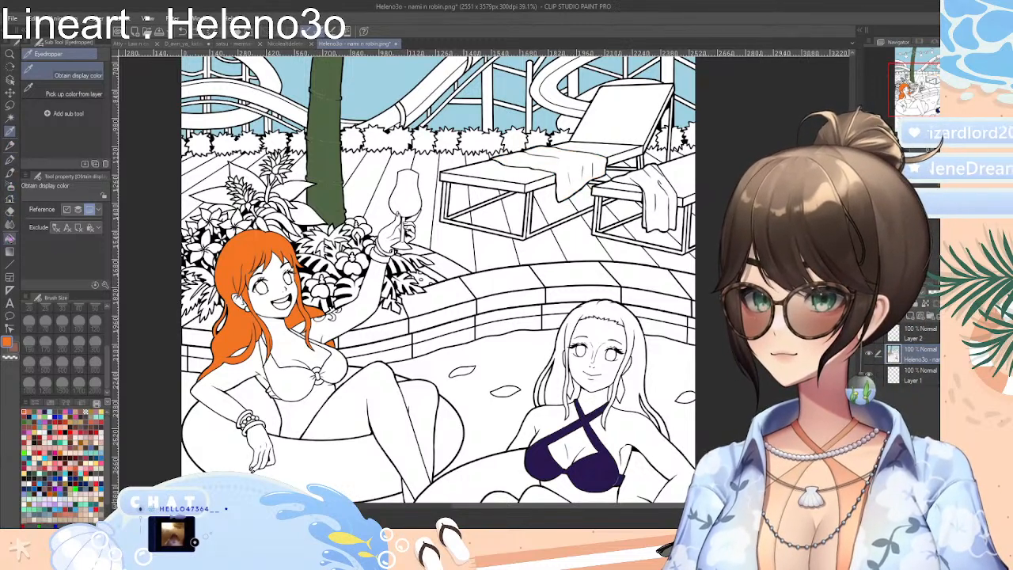
# Fill the left lounge chair's towel with the sampled orange and the right chair's towel with dark purple sampled from the bikini top
pyautogui.click(11, 237)
pyautogui.click(569, 158)
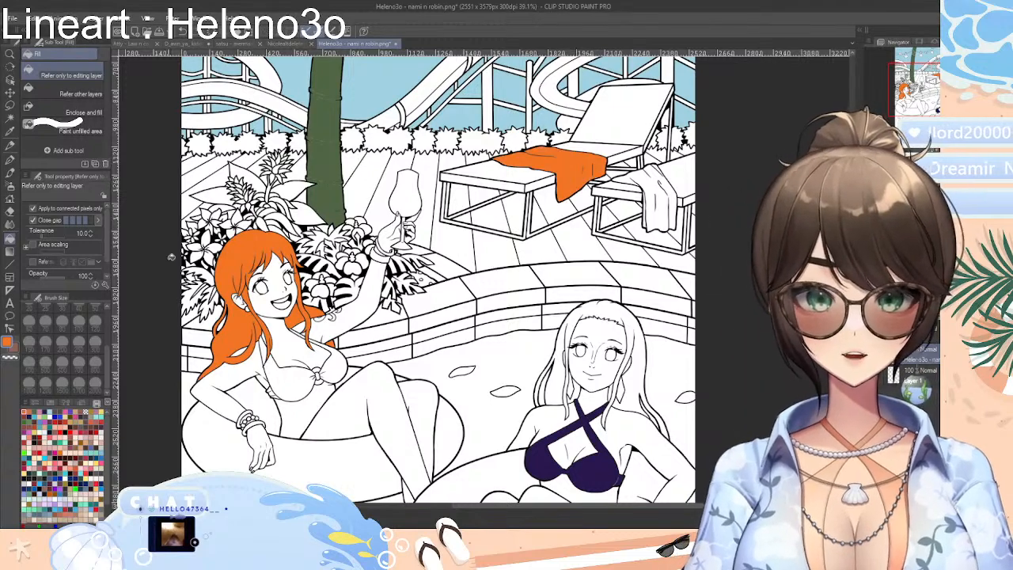
pyautogui.click(10, 131)
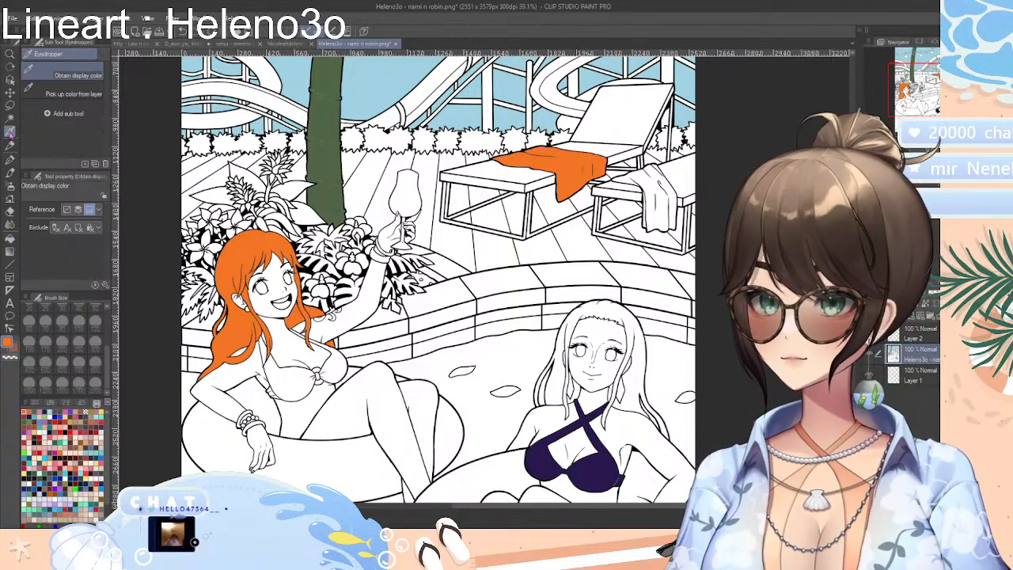
pyautogui.click(603, 458)
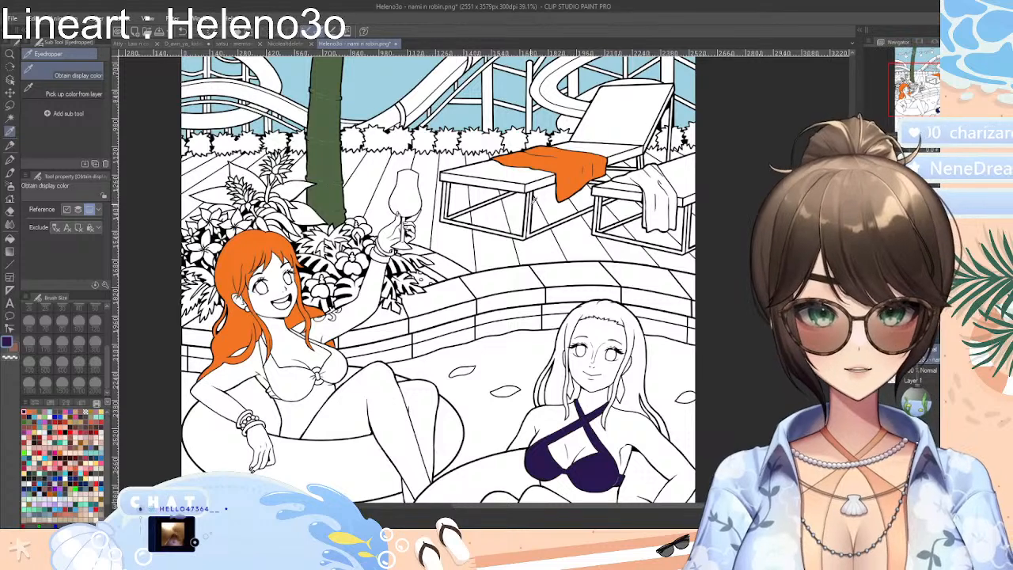
pyautogui.click(10, 237)
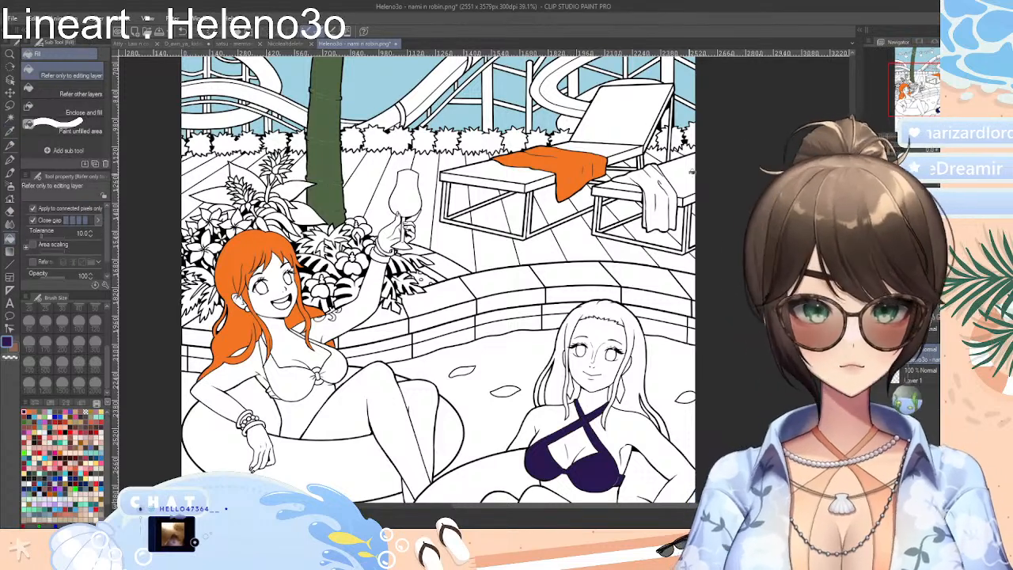
pyautogui.click(649, 181)
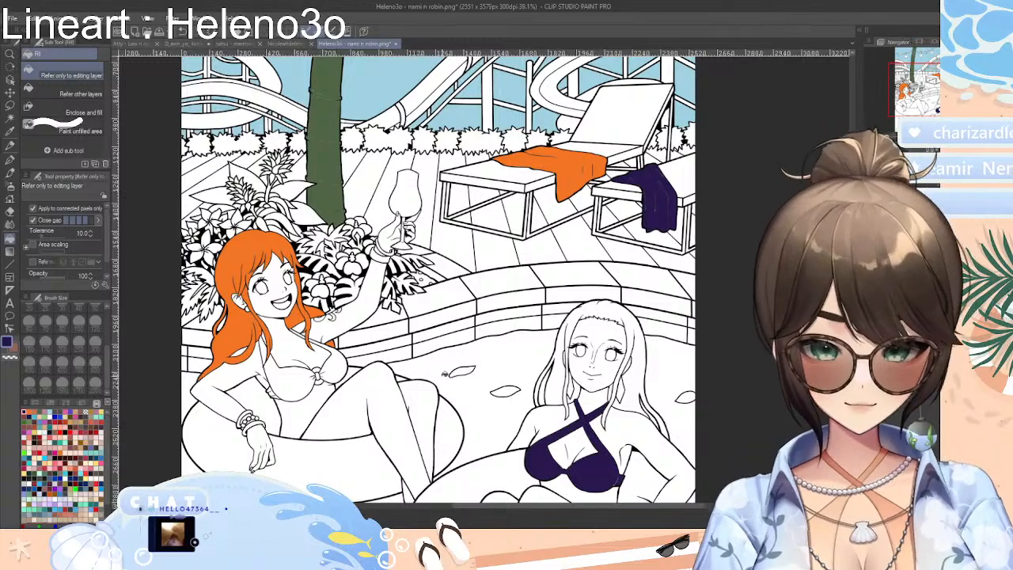
# Try a saved medium blue on the pool water between the two women
pyautogui.scroll(4, 395, 396)
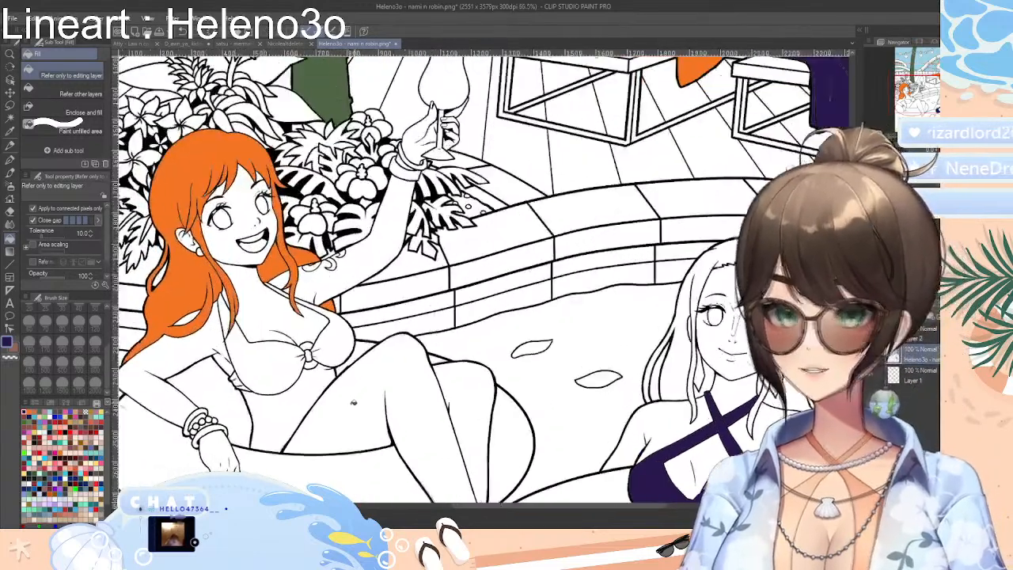
pyautogui.scroll(4, 353, 402)
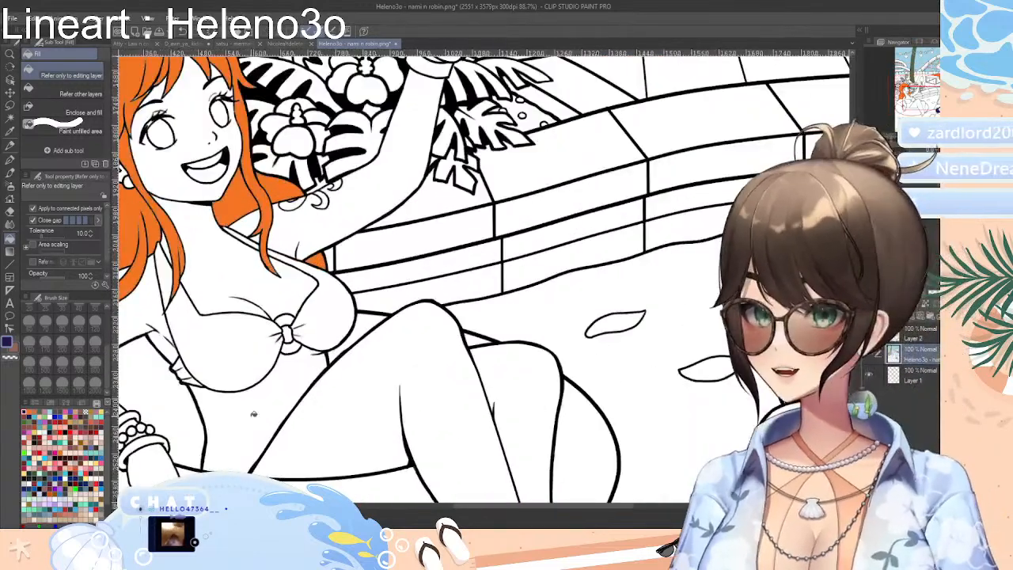
pyautogui.click(44, 422)
pyautogui.click(43, 418)
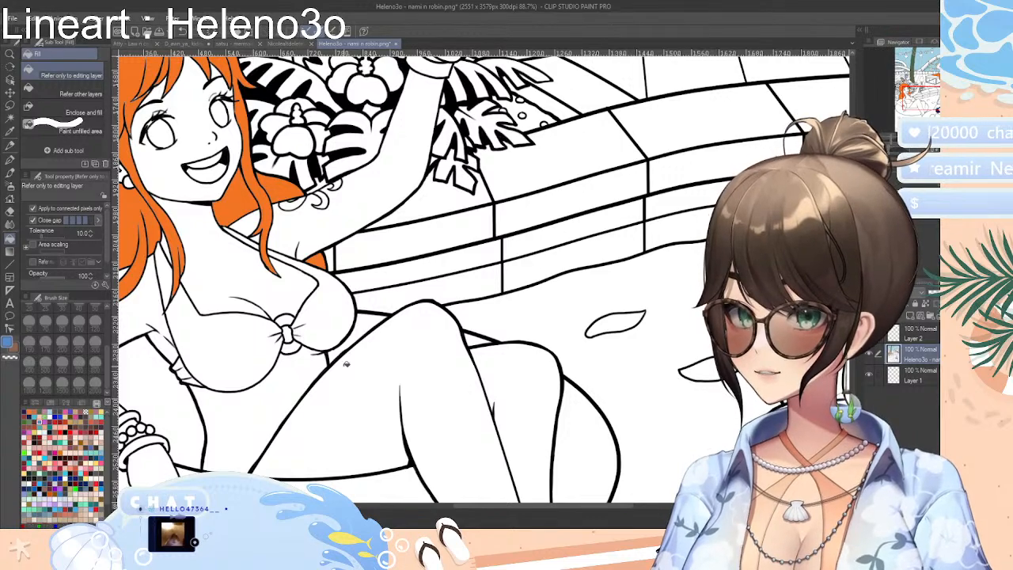
pyautogui.click(560, 351)
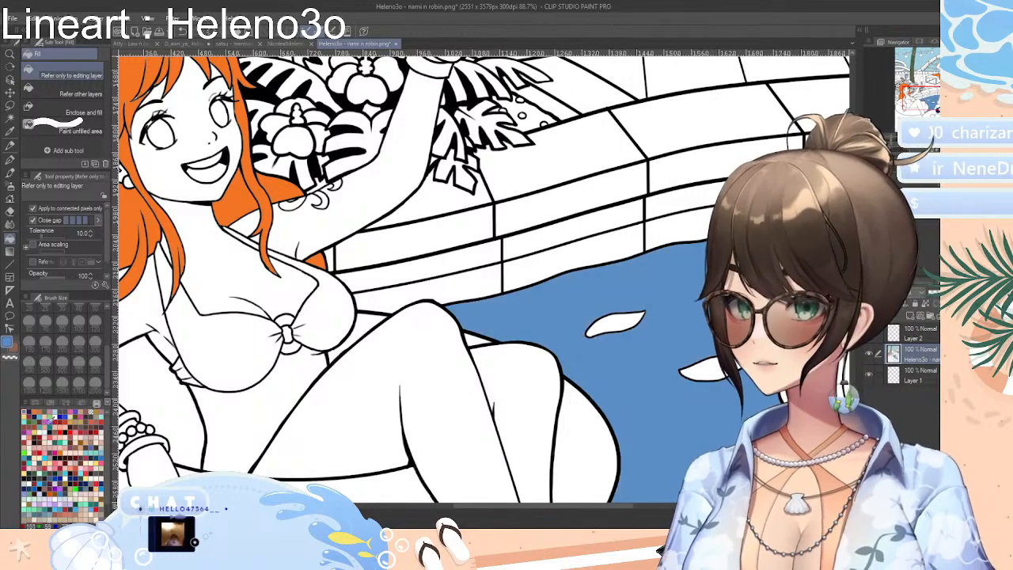
# Choose a saved teal, try it over the blue pool water, and undo both water fills
pyautogui.click(44, 423)
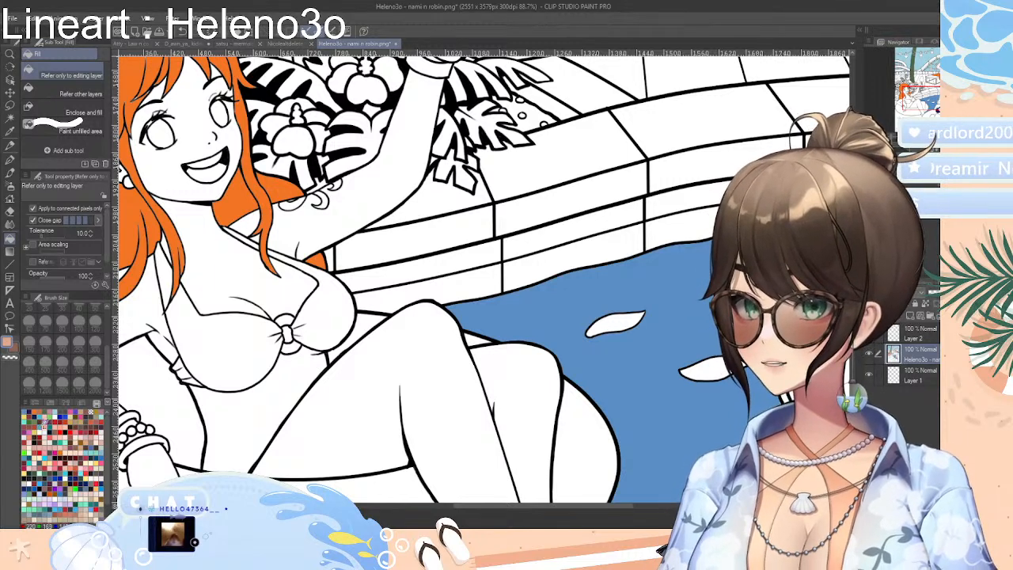
pyautogui.click(42, 425)
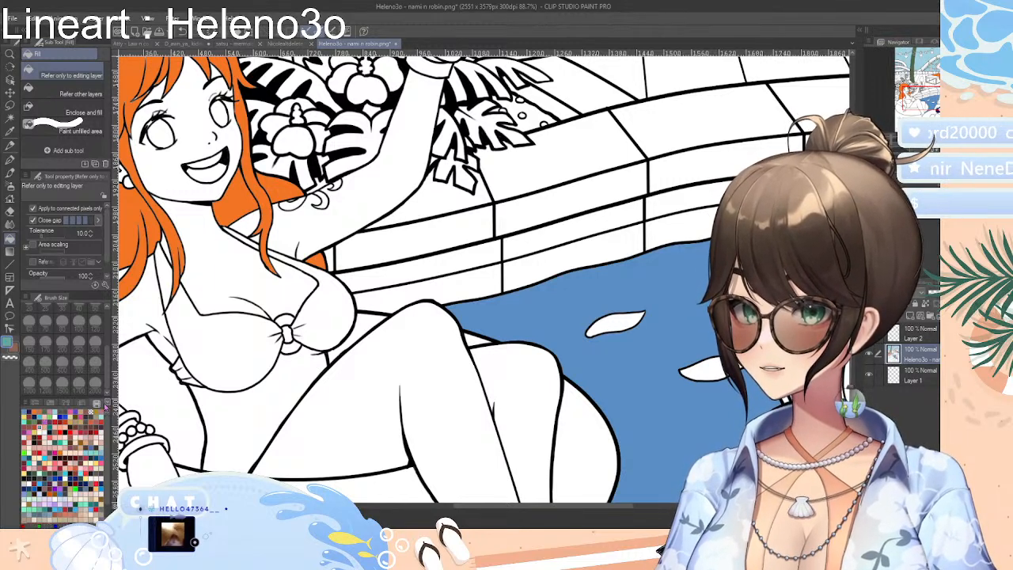
pyautogui.click(584, 342)
pyautogui.scroll(-6, 483, 278)
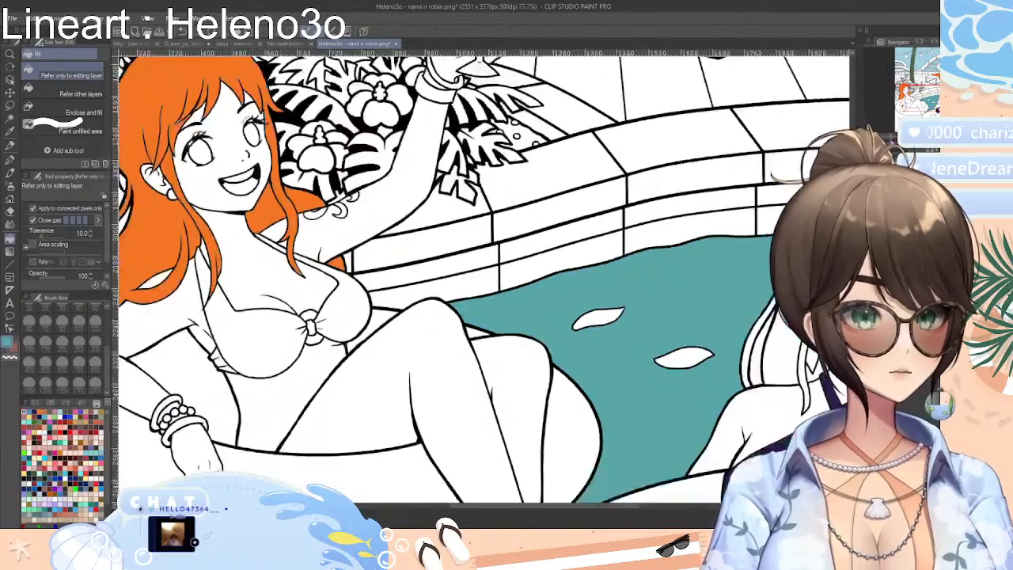
pyautogui.scroll(6, 483, 278)
pyautogui.hotkey('ctrl', 'z')
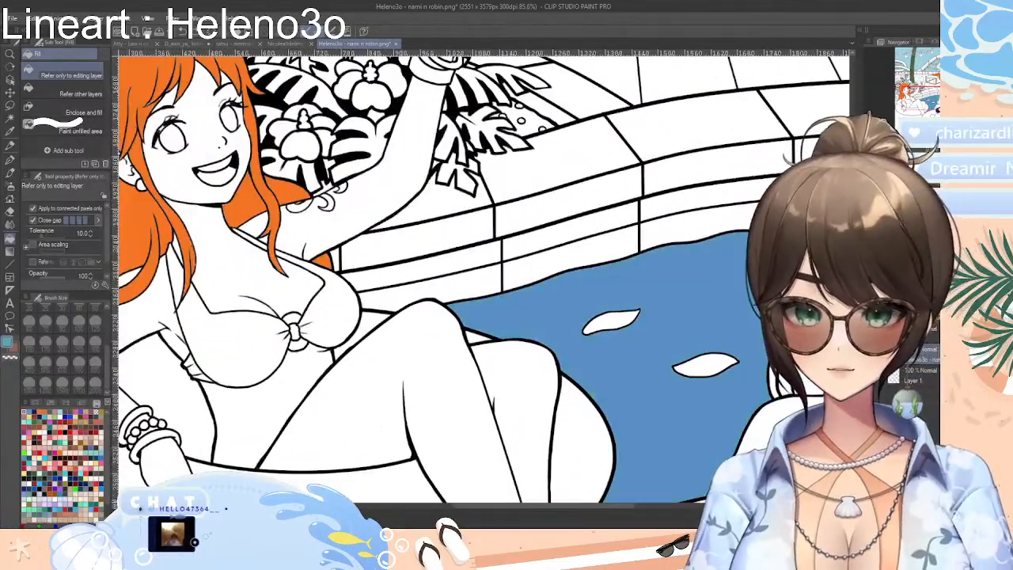
pyautogui.hotkey('ctrl', 'z')
# Fill the pool water with teal, both between the two women and in front of the swim rings
pyautogui.scroll(-6, 485, 280)
pyautogui.scroll(2, 484, 279)
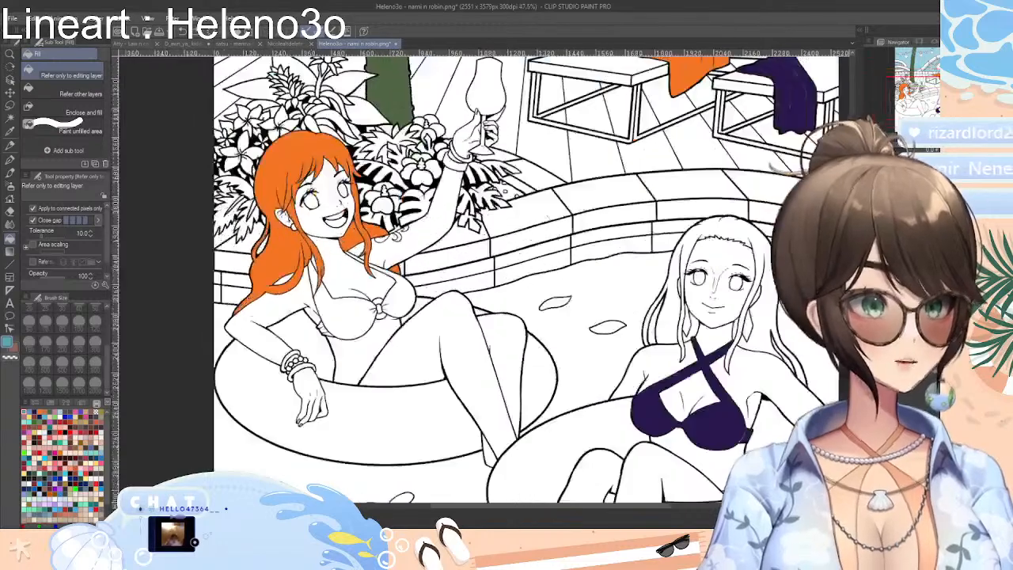
pyautogui.click(584, 343)
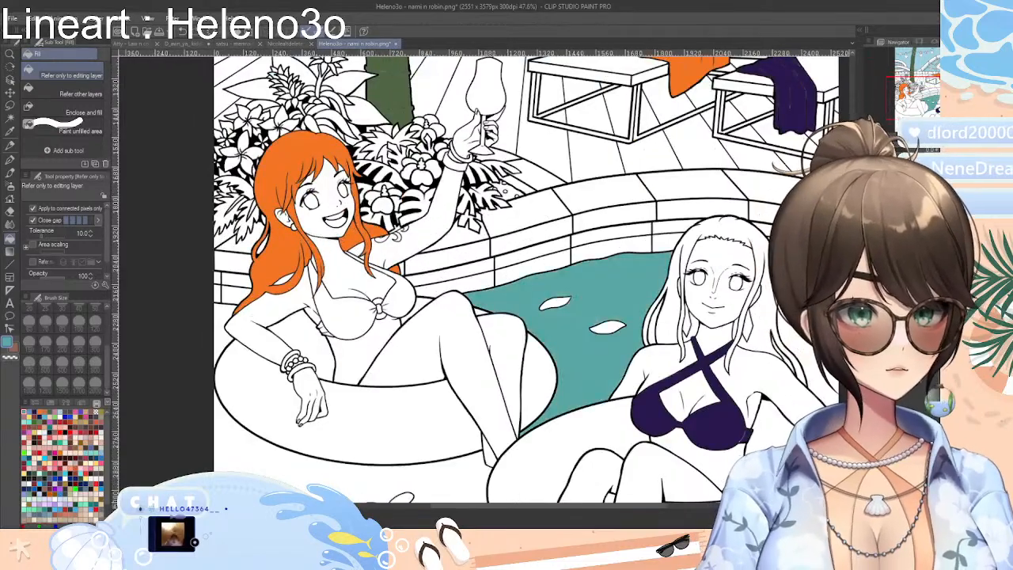
pyautogui.scroll(-4, 475, 277)
pyautogui.scroll(2, 475, 277)
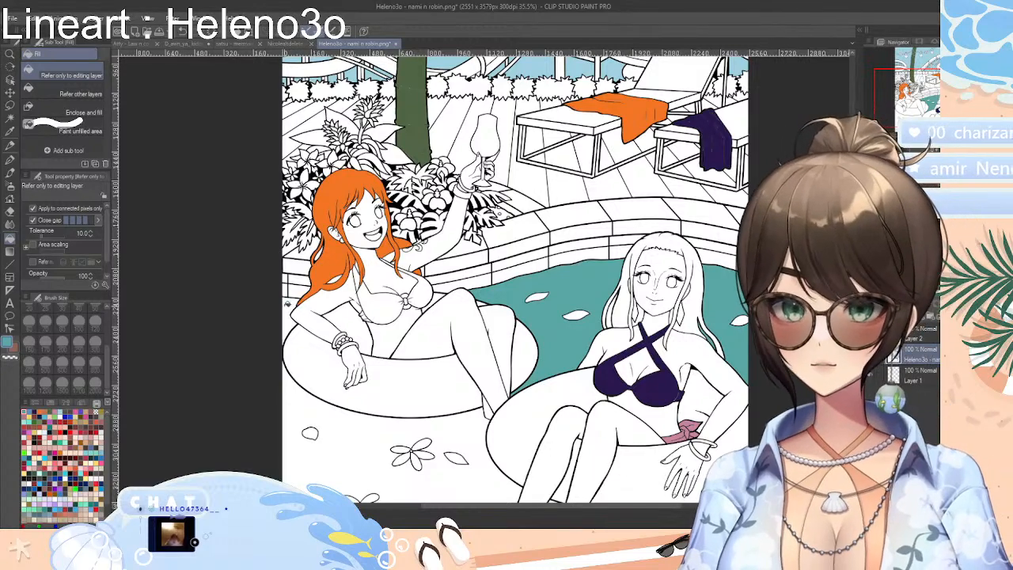
pyautogui.click(367, 445)
pyautogui.scroll(-3, 536, 430)
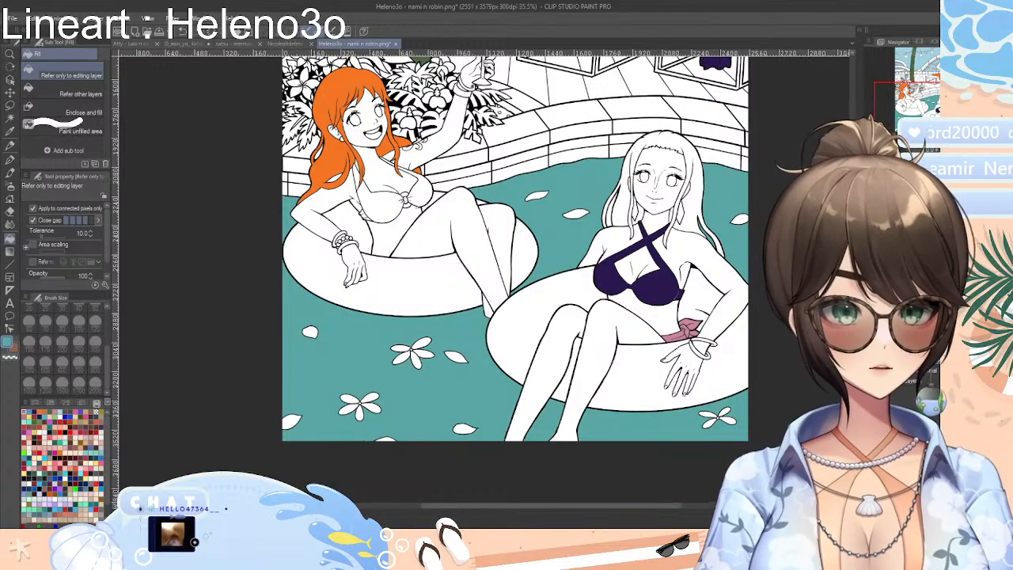
# Choose a saved bright turquoise and fill the left woman's bikini top, covering both cups and the straps
pyautogui.scroll(5, 181, 396)
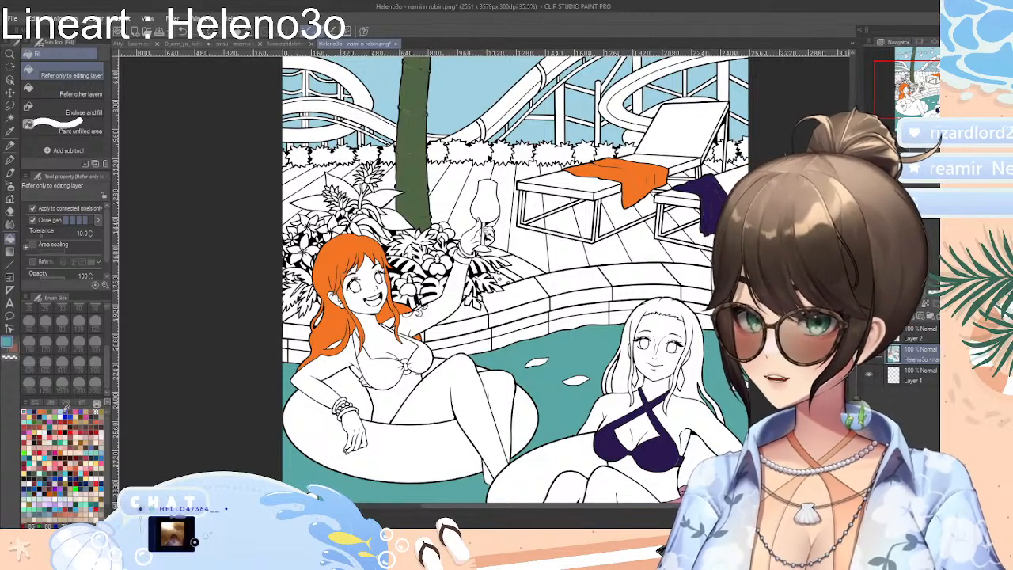
pyautogui.click(65, 412)
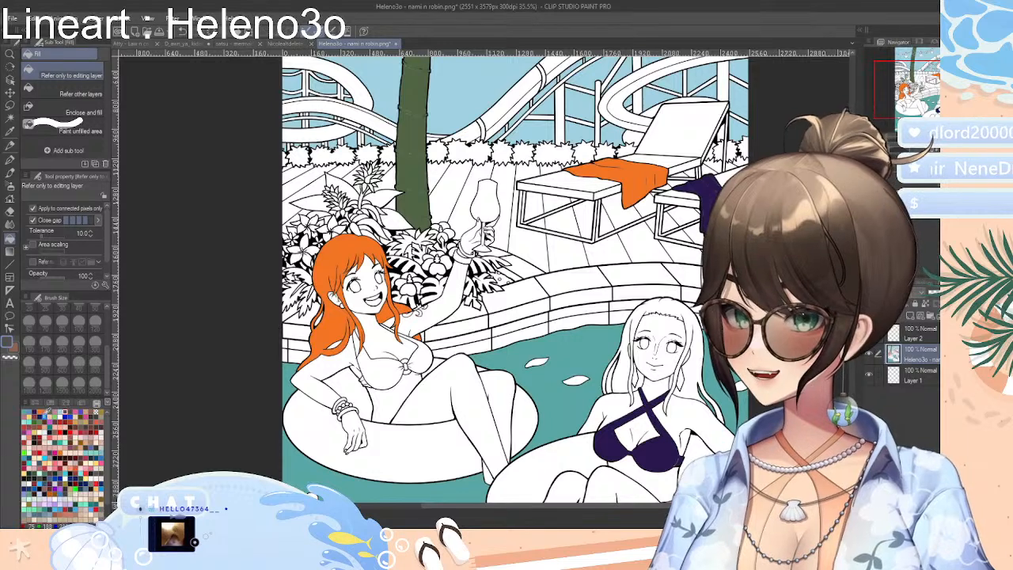
pyautogui.click(49, 414)
pyautogui.click(48, 414)
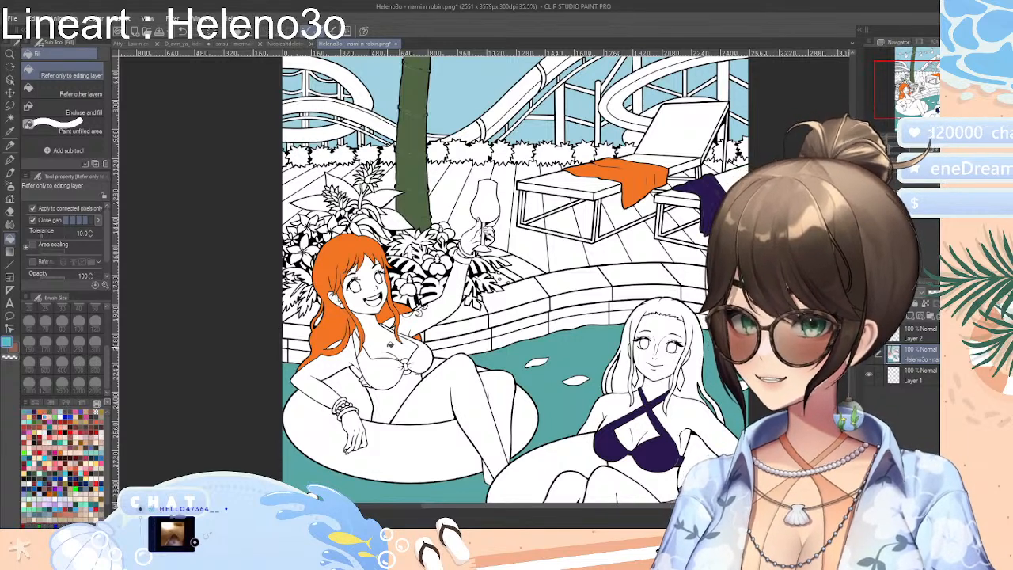
pyautogui.click(385, 366)
pyautogui.click(358, 341)
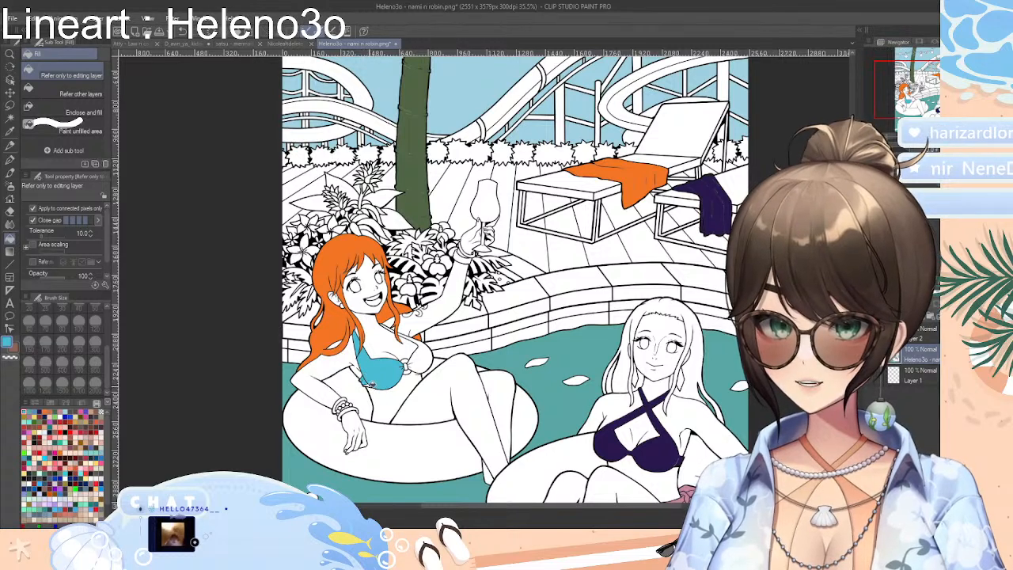
pyautogui.click(414, 365)
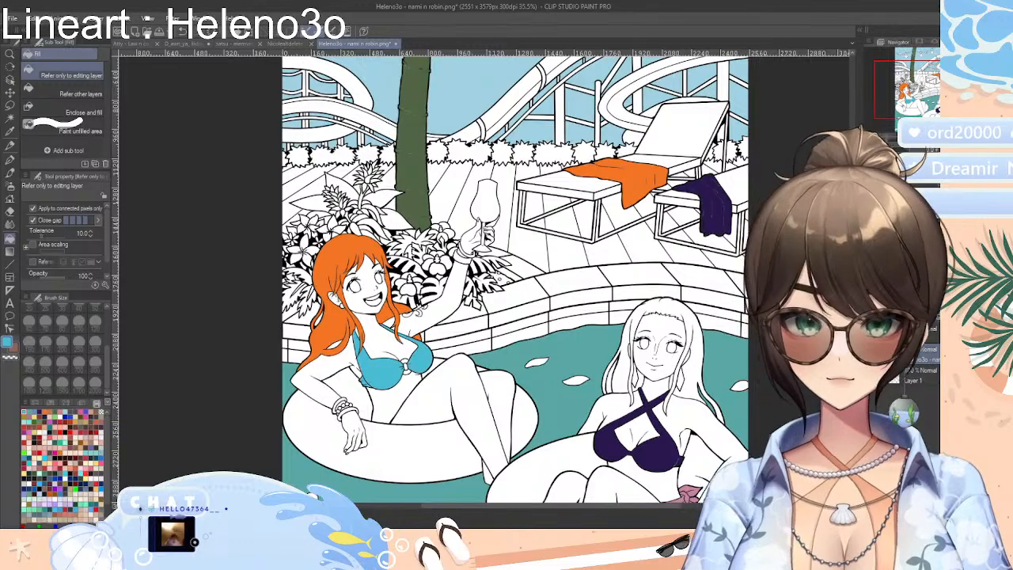
# Choose a saved peach skin tone and fill the left woman's chest, raised arm and face
pyautogui.scroll(7, 487, 278)
pyautogui.scroll(-4, 487, 279)
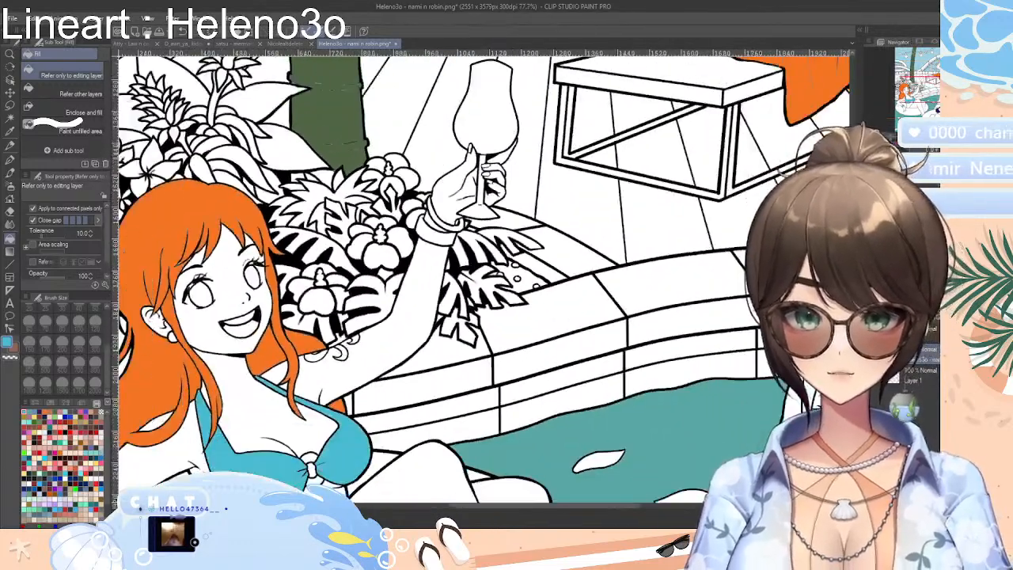
pyautogui.scroll(2, 488, 279)
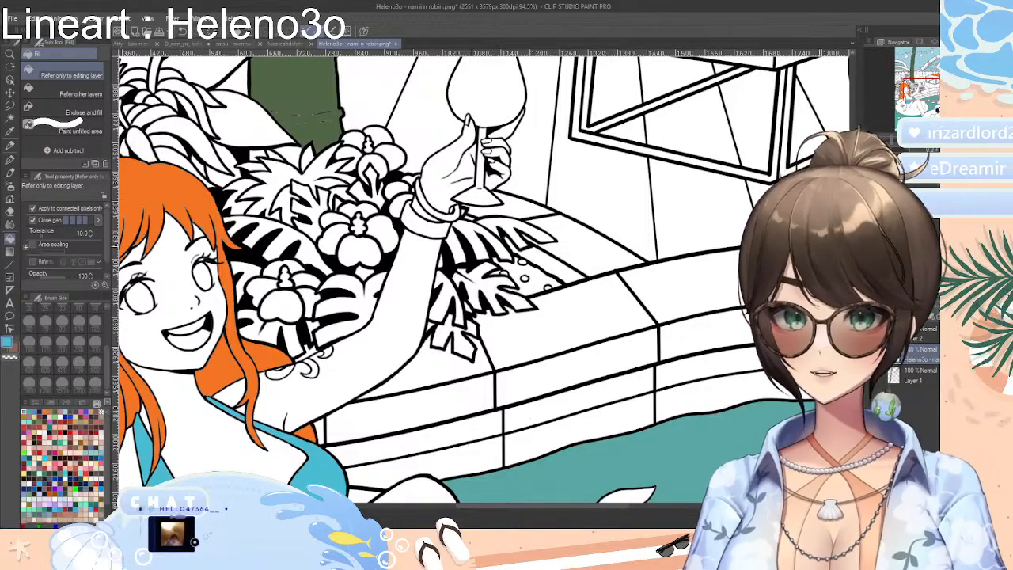
pyautogui.click(58, 428)
pyautogui.click(58, 425)
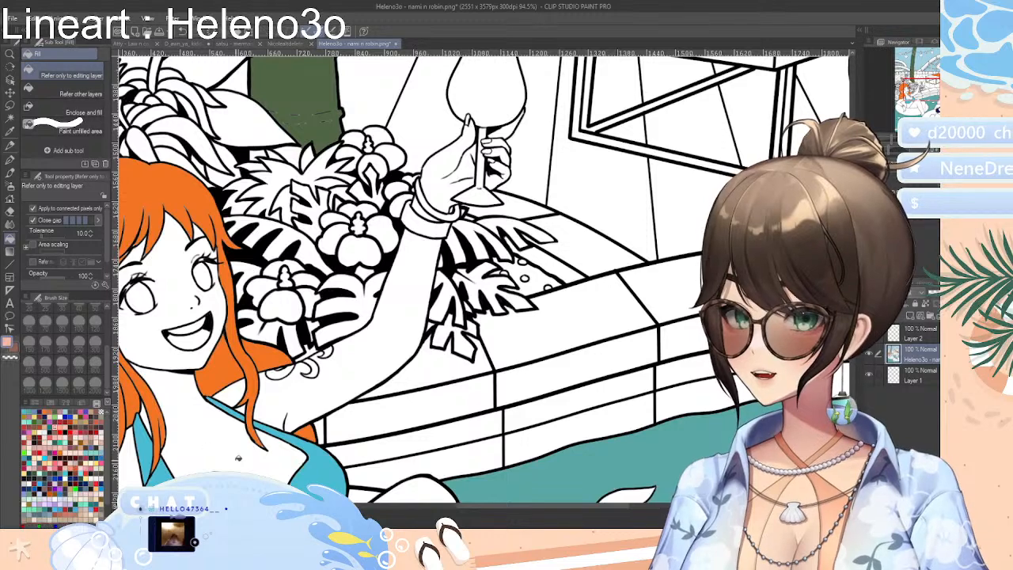
pyautogui.click(236, 438)
pyautogui.click(297, 398)
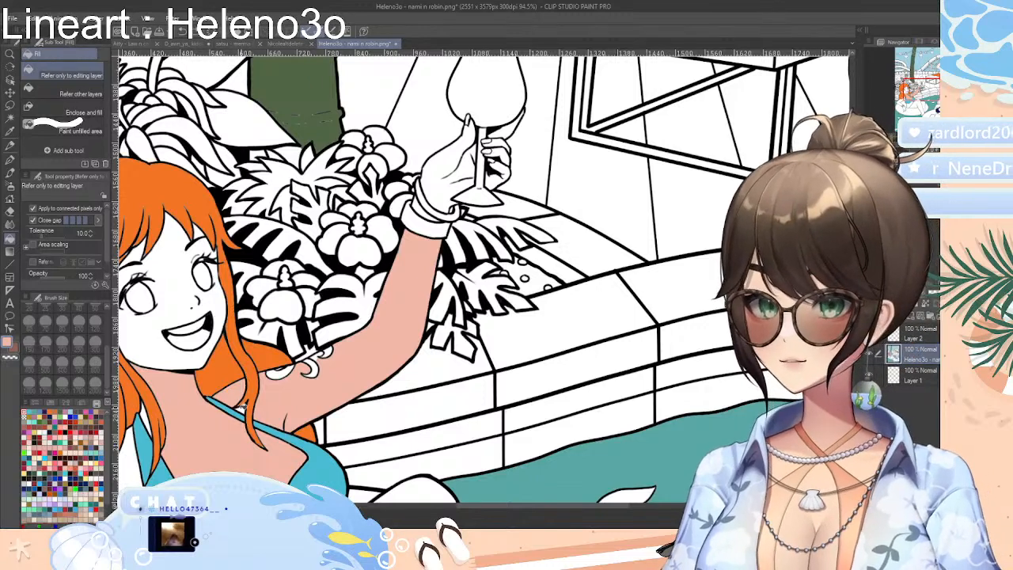
pyautogui.click(155, 334)
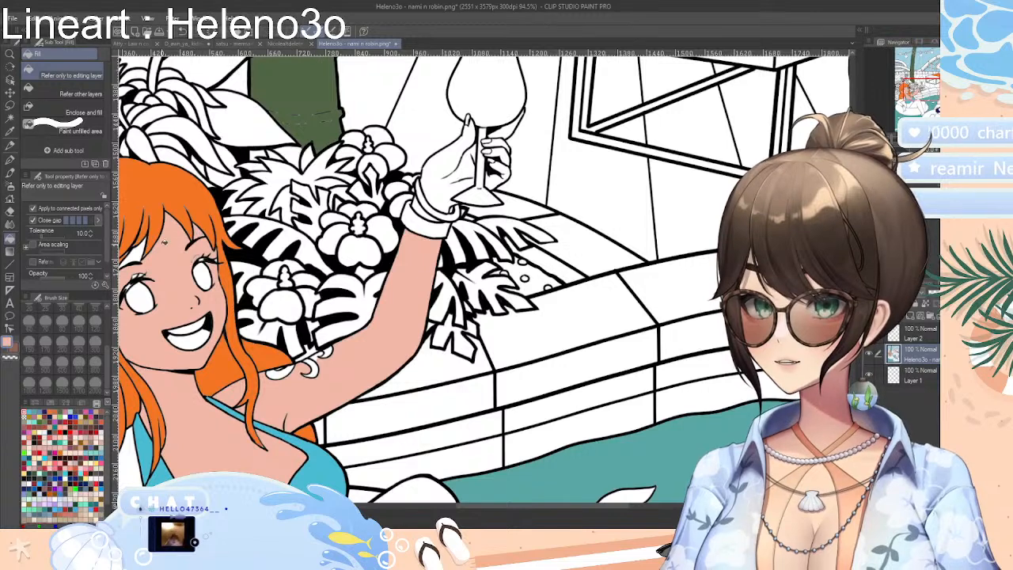
# Fill the left woman's raised hand with the skin tone, including each finger around the wine glass
pyautogui.click(440, 188)
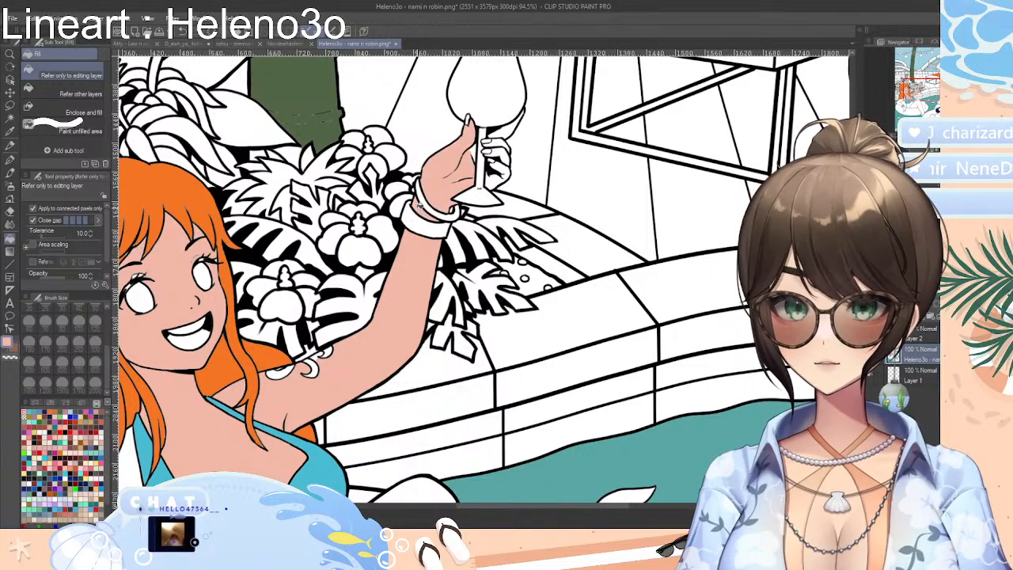
pyautogui.click(511, 126)
pyautogui.click(500, 145)
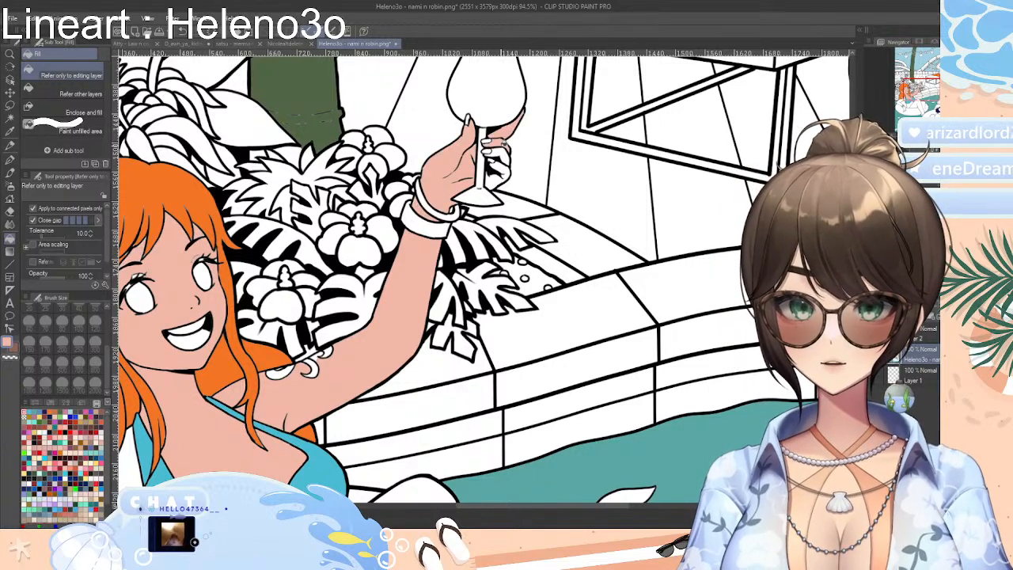
pyautogui.click(501, 154)
pyautogui.click(503, 168)
pyautogui.click(494, 181)
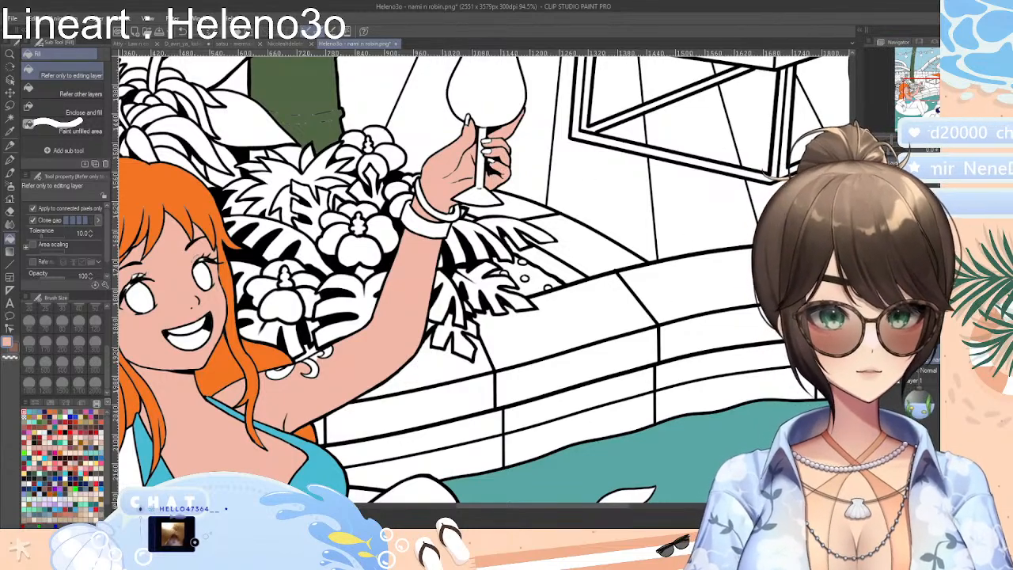
# Fill the left woman's lowered arm, midriff and the small skin gaps at her hair and bikini ring with the skin tone
pyautogui.scroll(-3, 372, 380)
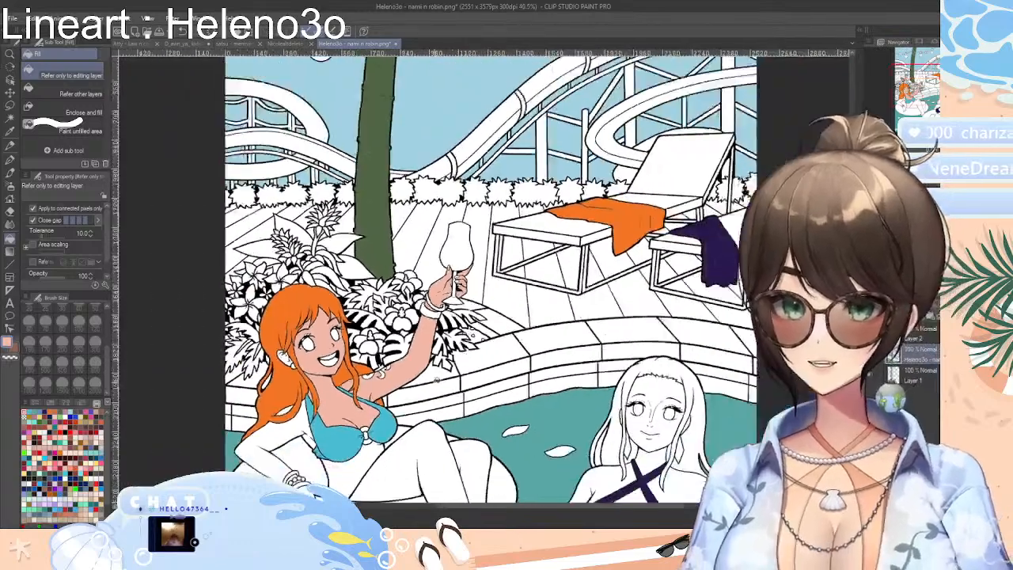
pyautogui.scroll(5, 285, 441)
pyautogui.scroll(2, 285, 441)
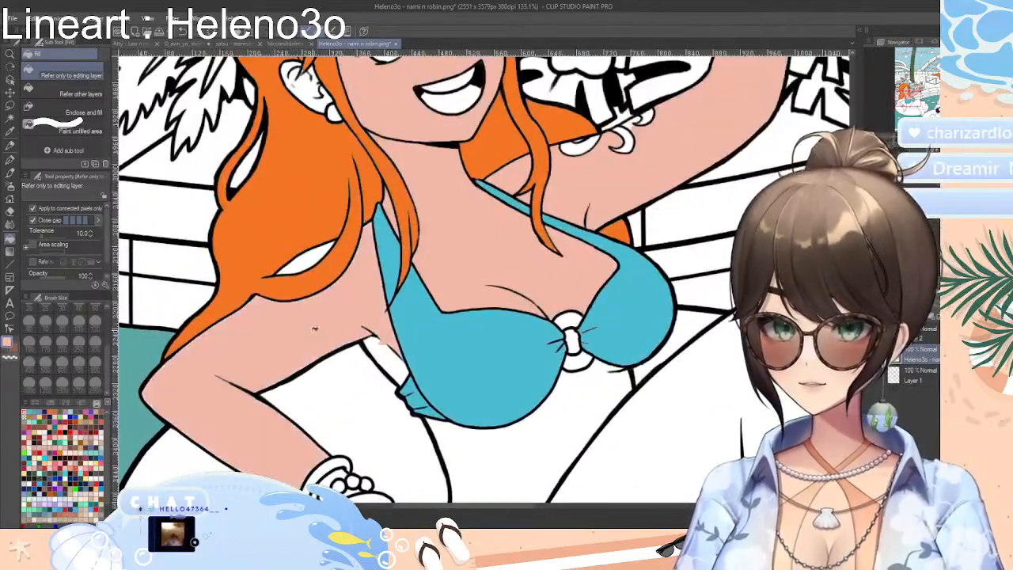
pyautogui.click(582, 398)
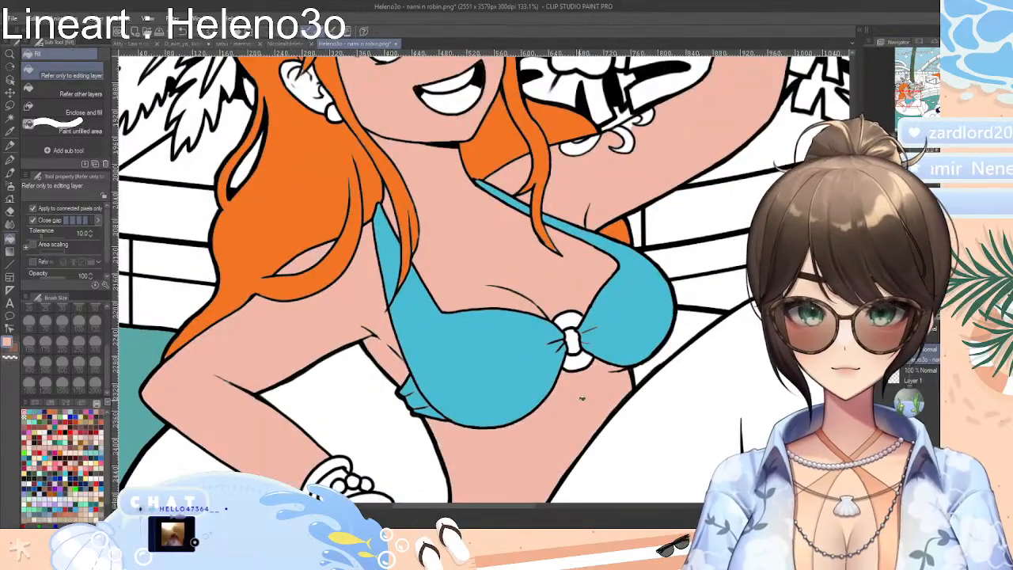
pyautogui.scroll(-5, 574, 340)
pyautogui.scroll(3, 573, 341)
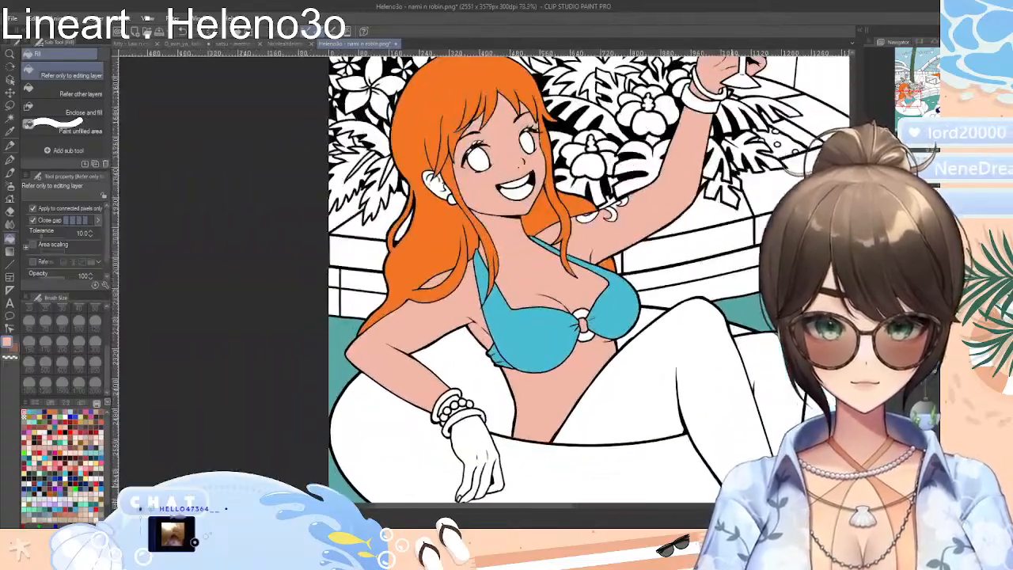
pyautogui.scroll(-4, 573, 340)
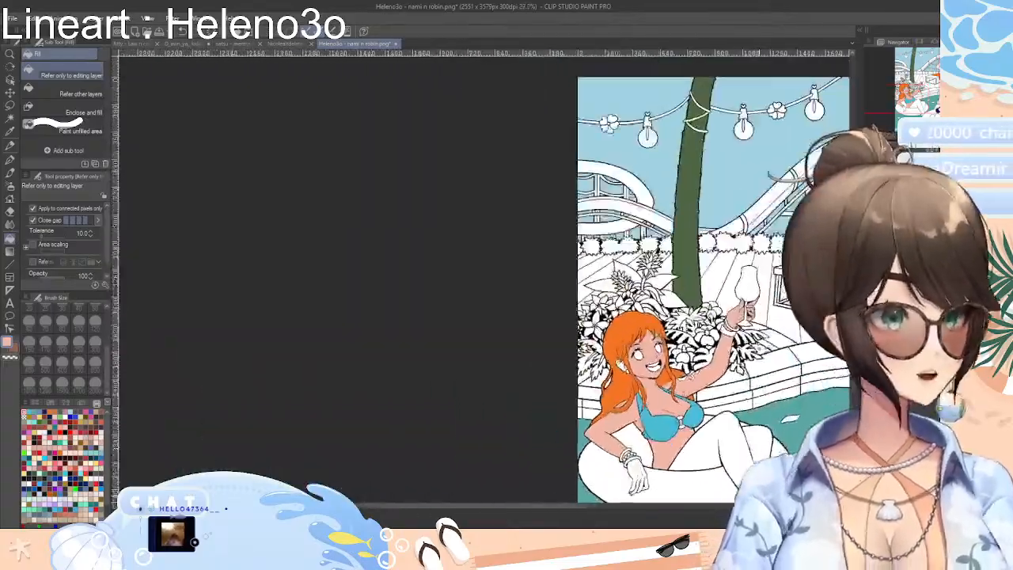
# Fill the left woman's resting hand and her bent legs with the peach skin tone
pyautogui.scroll(2, 573, 340)
pyautogui.scroll(5, 733, 499)
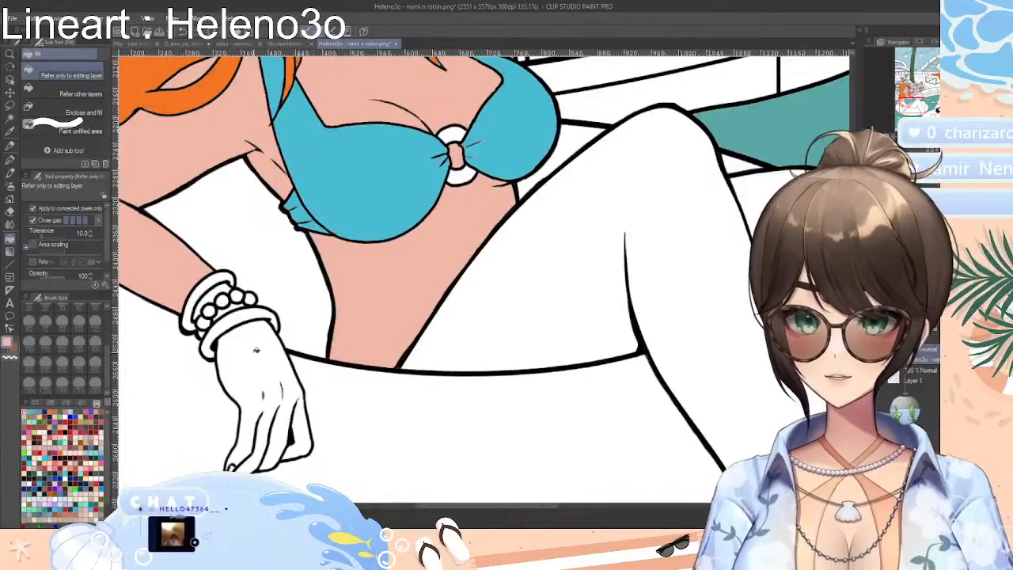
pyautogui.click(257, 351)
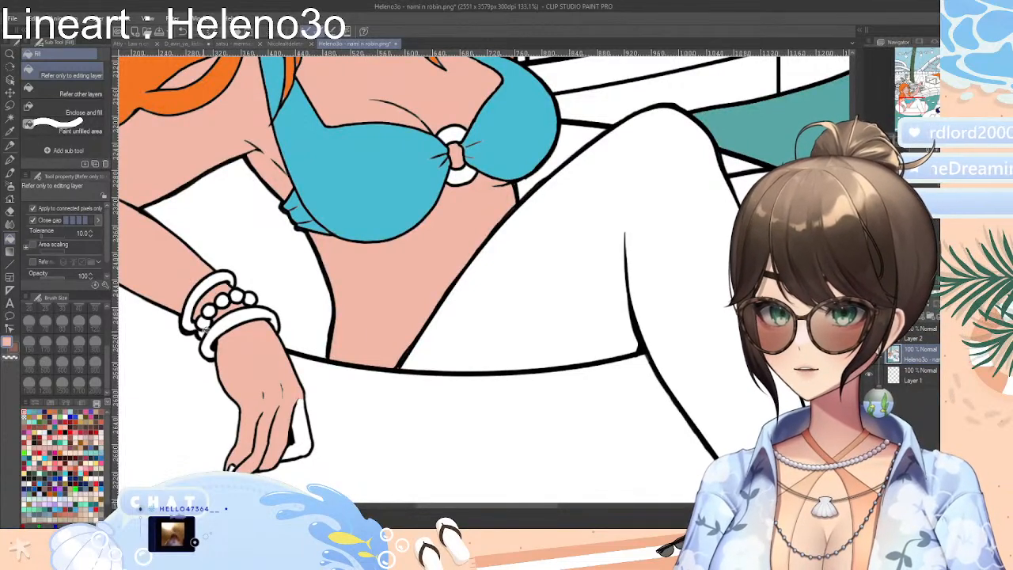
pyautogui.click(717, 318)
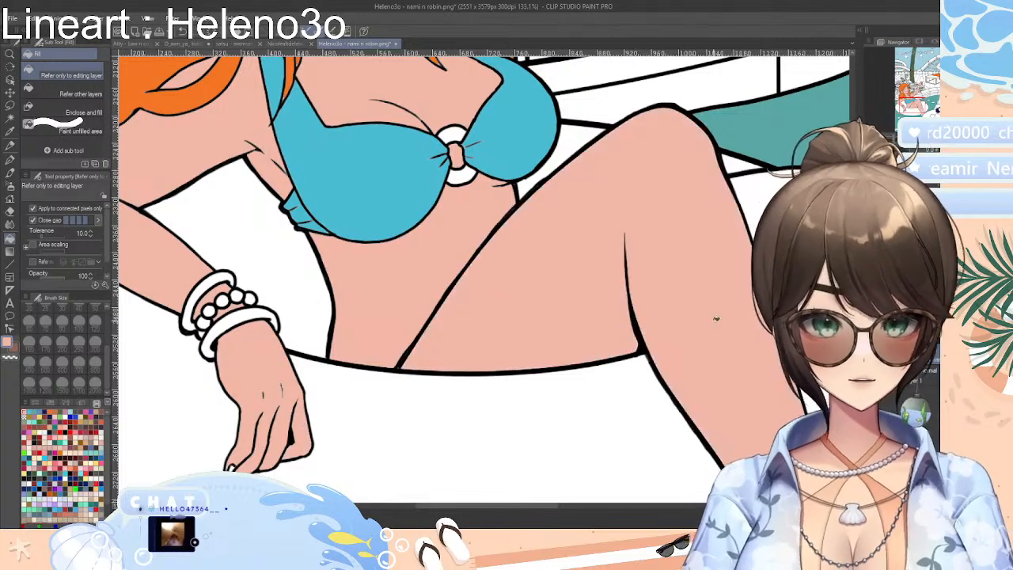
pyautogui.scroll(-4, 756, 339)
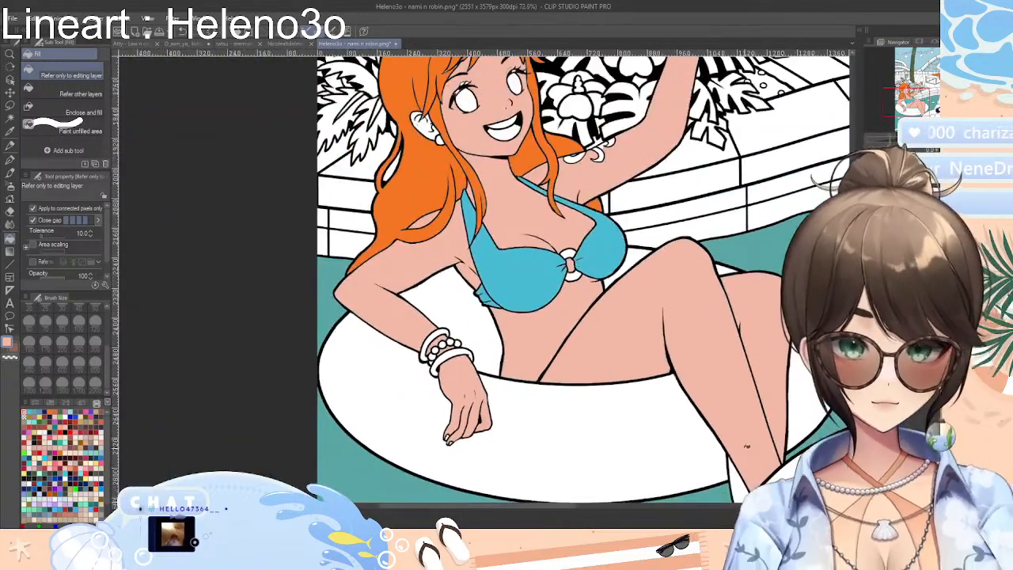
pyautogui.scroll(-4, 742, 484)
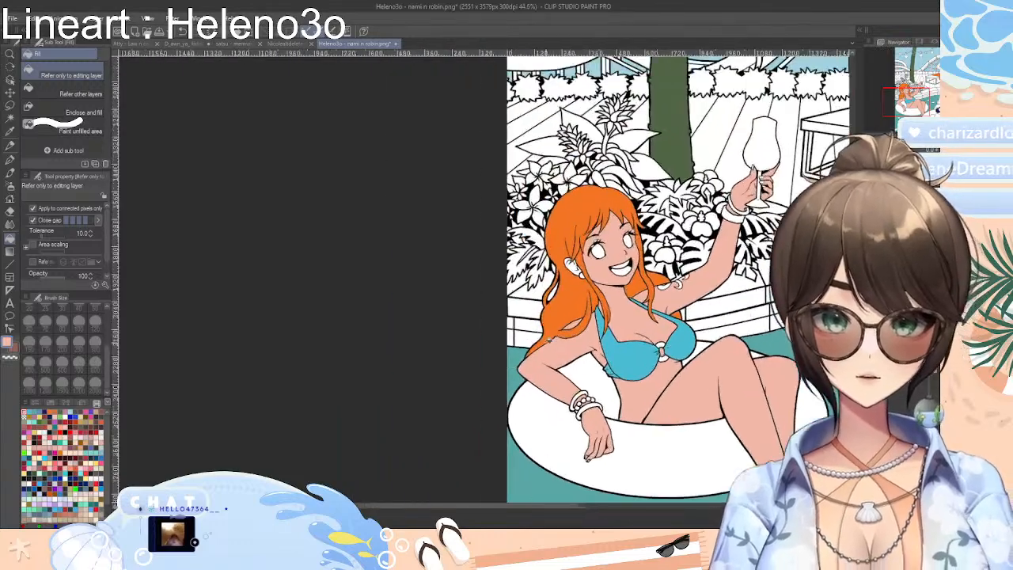
# Examine the left woman's face and ear for unfilled spots, and look over the right woman's uncoloured face and body
pyautogui.scroll(8, 597, 288)
pyautogui.scroll(3, 597, 288)
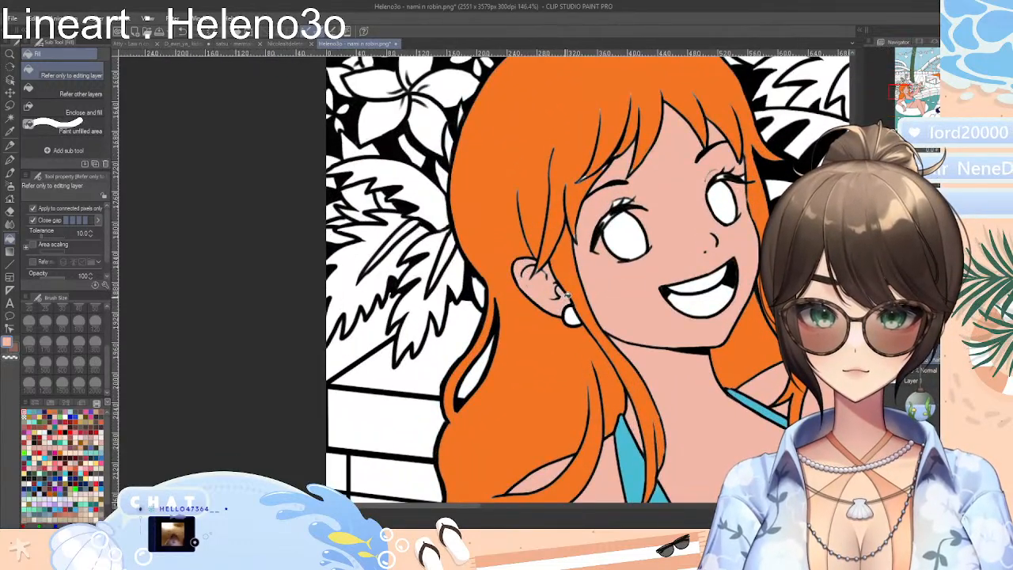
pyautogui.scroll(-2, 616, 312)
pyautogui.scroll(6, 616, 311)
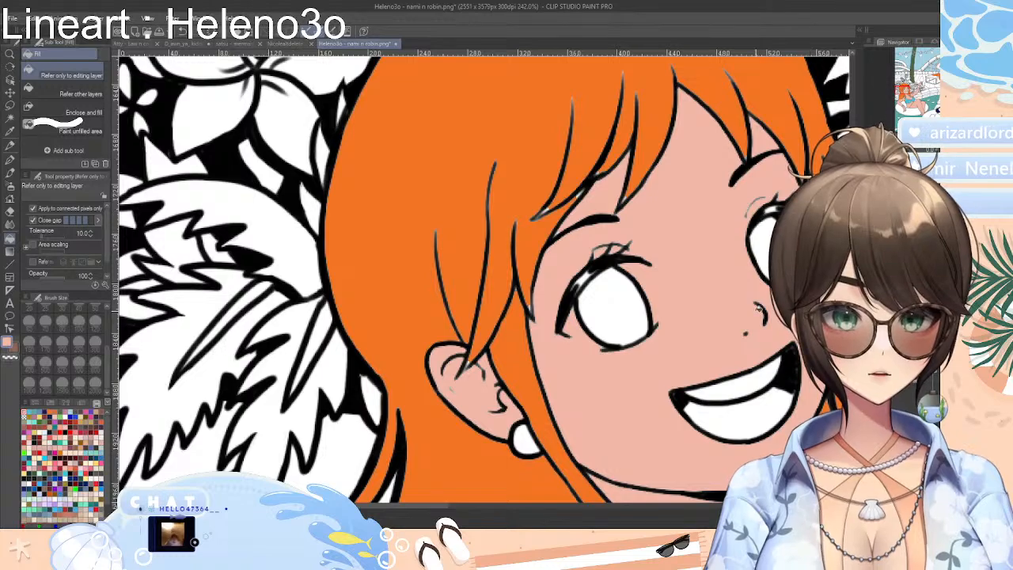
pyautogui.scroll(-10, 757, 308)
pyautogui.click(608, 508)
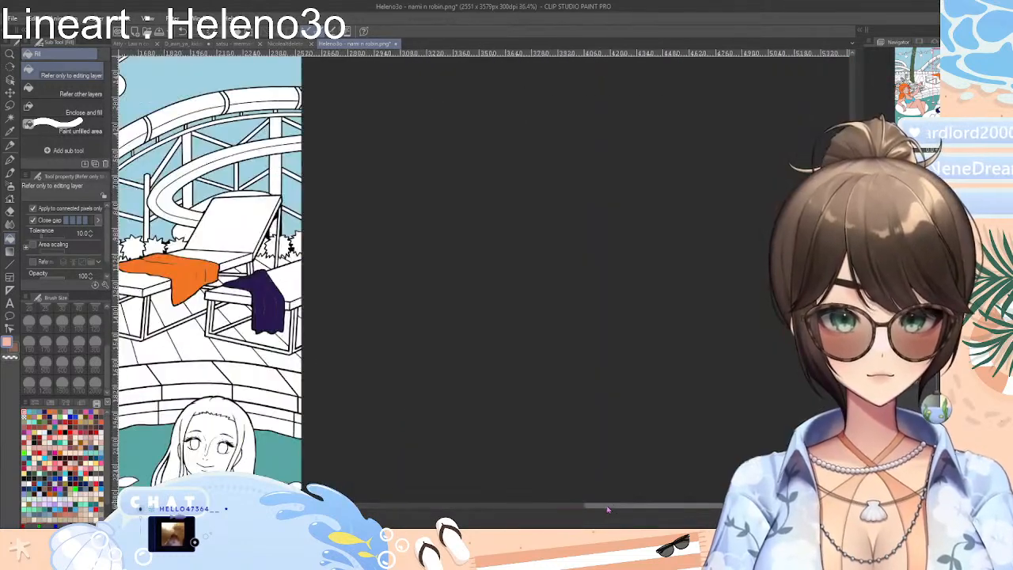
pyautogui.scroll(6, 617, 498)
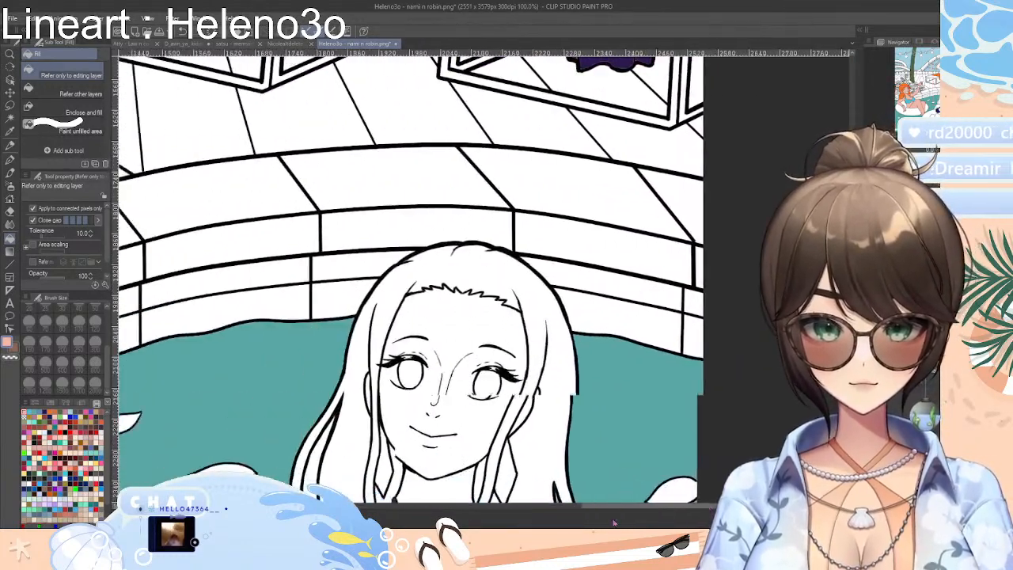
pyautogui.moveTo(614, 523); pyautogui.dragTo(584, 523)
pyautogui.scroll(-5, 471, 277)
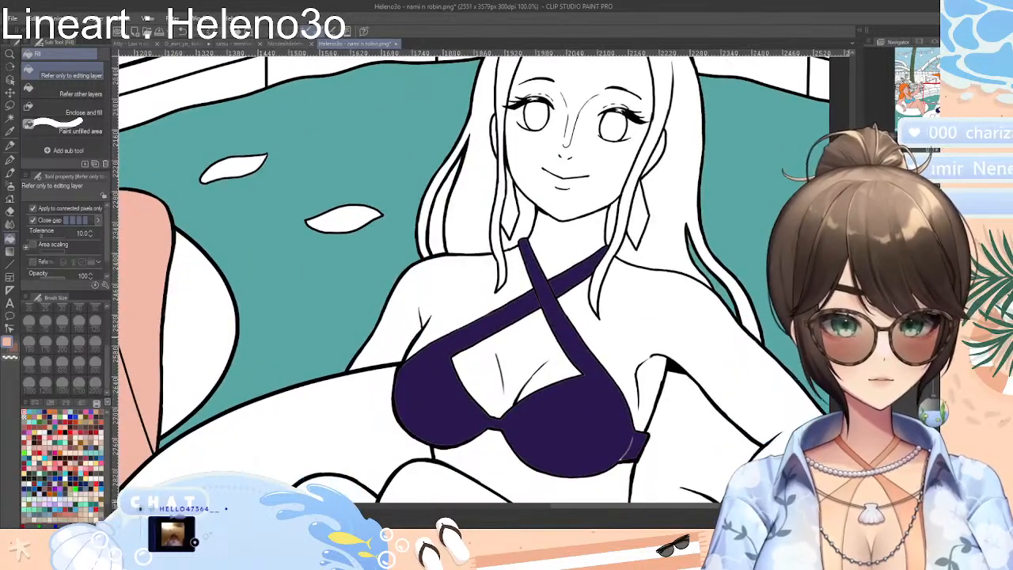
pyautogui.scroll(3, 471, 277)
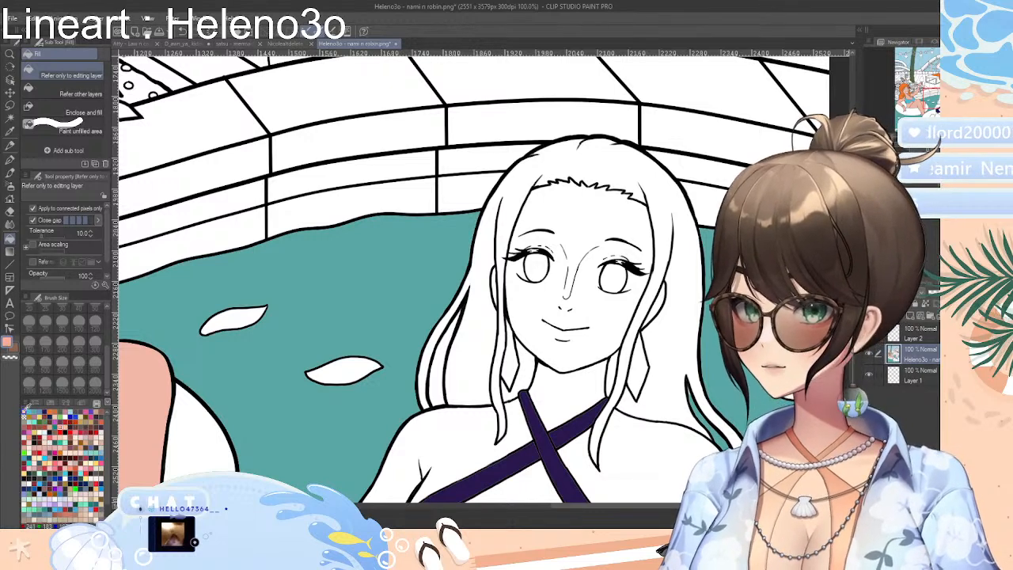
# Try a more saturated orange-peach skin tone (RGB 249, 167, 143) as a fill on the right woman's face
pyautogui.press('i')
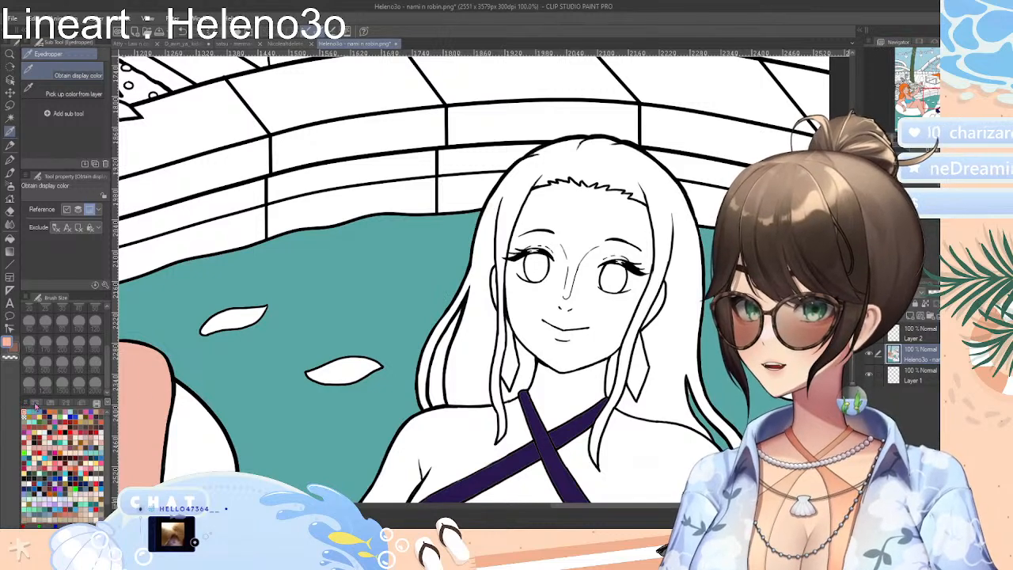
pyautogui.click(64, 401)
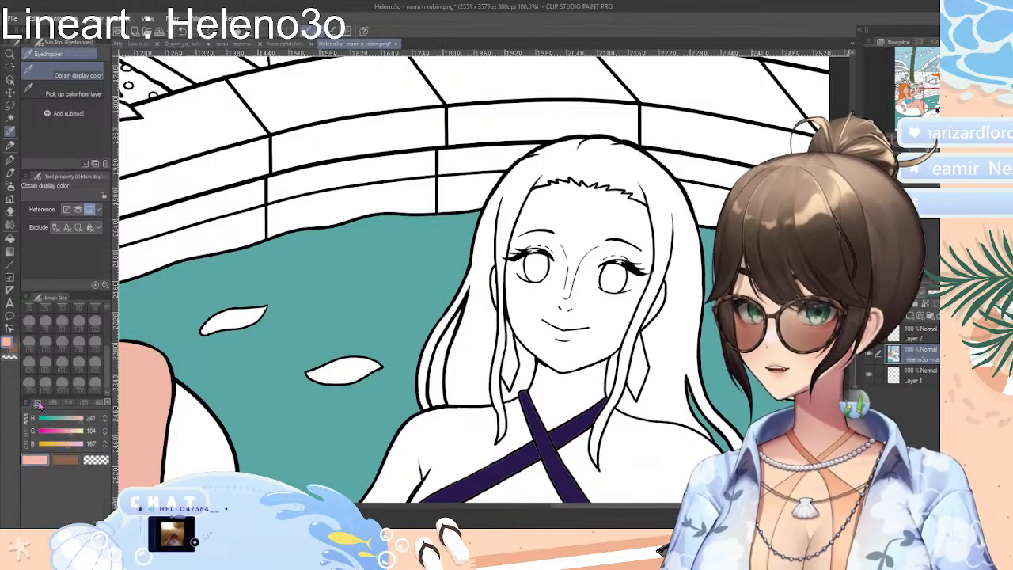
pyautogui.click(55, 404)
pyautogui.click(38, 404)
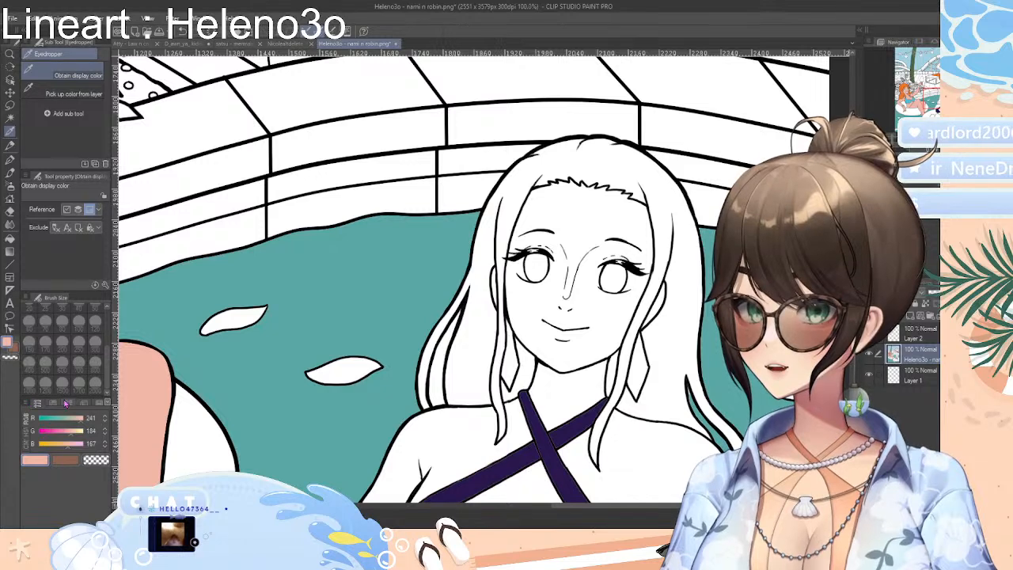
pyautogui.click(84, 403)
pyautogui.click(68, 402)
pyautogui.click(98, 405)
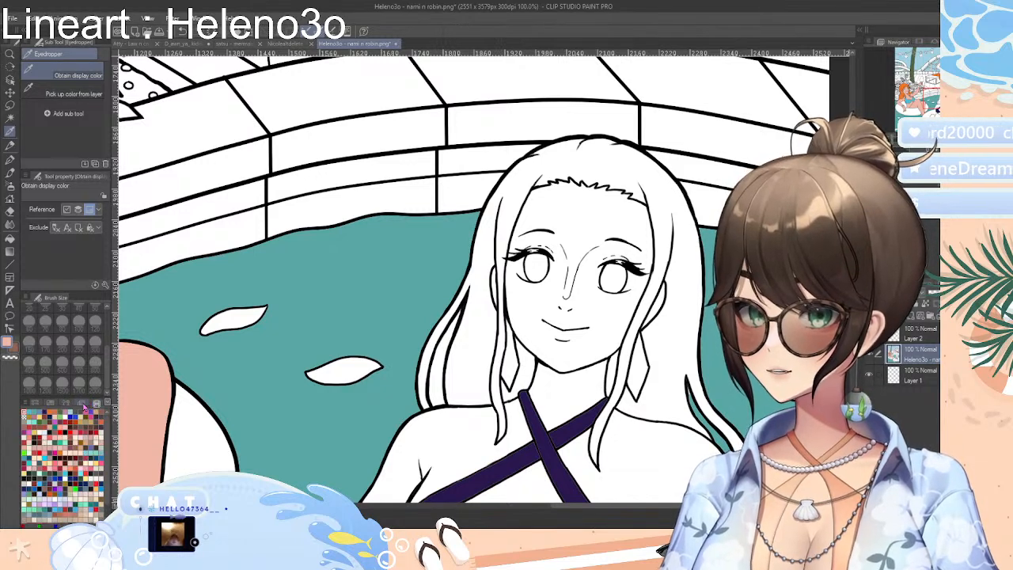
pyautogui.click(83, 404)
pyautogui.click(75, 500)
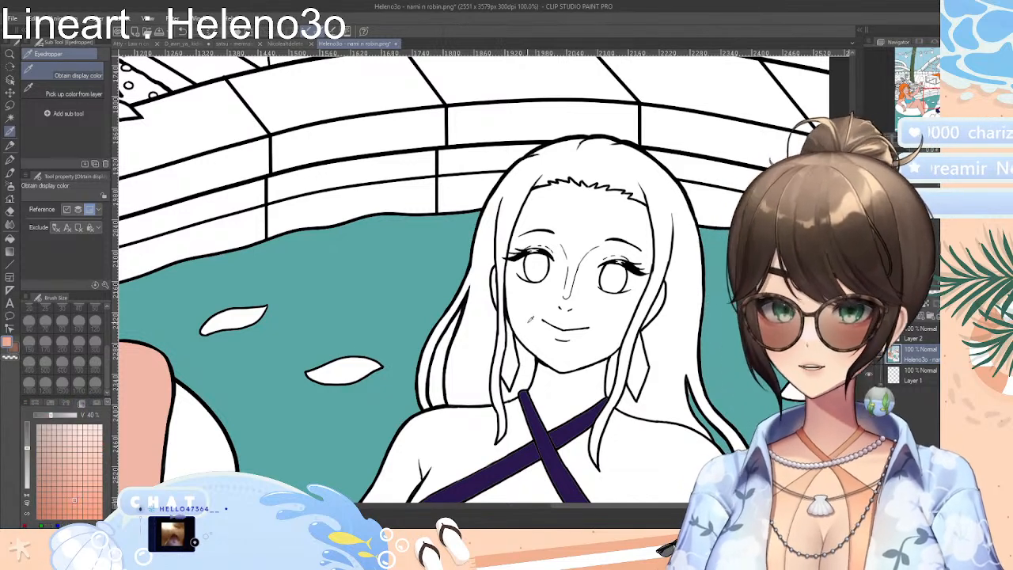
pyautogui.click(10, 238)
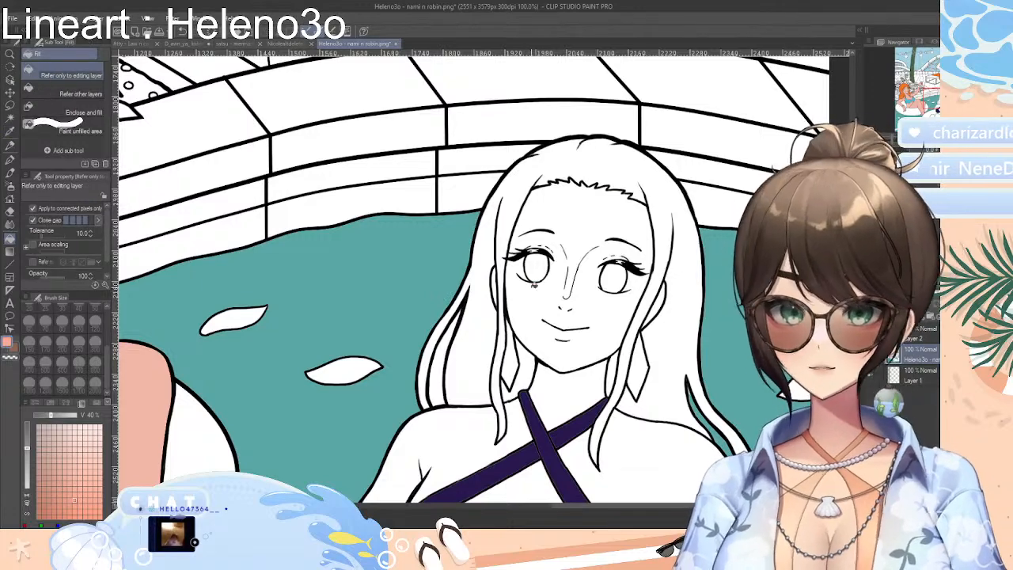
pyautogui.click(533, 296)
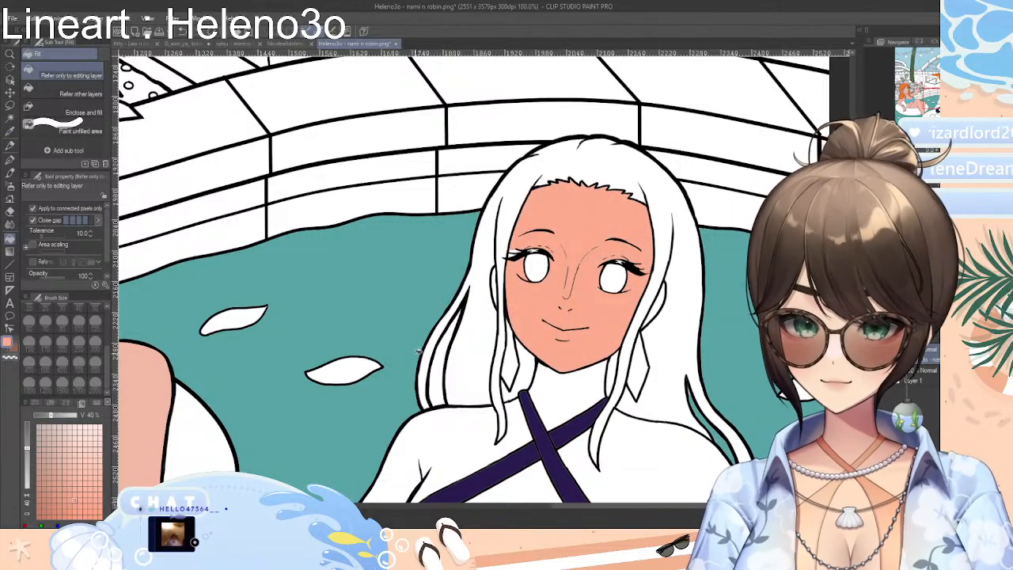
pyautogui.hotkey('ctrl', 'z')
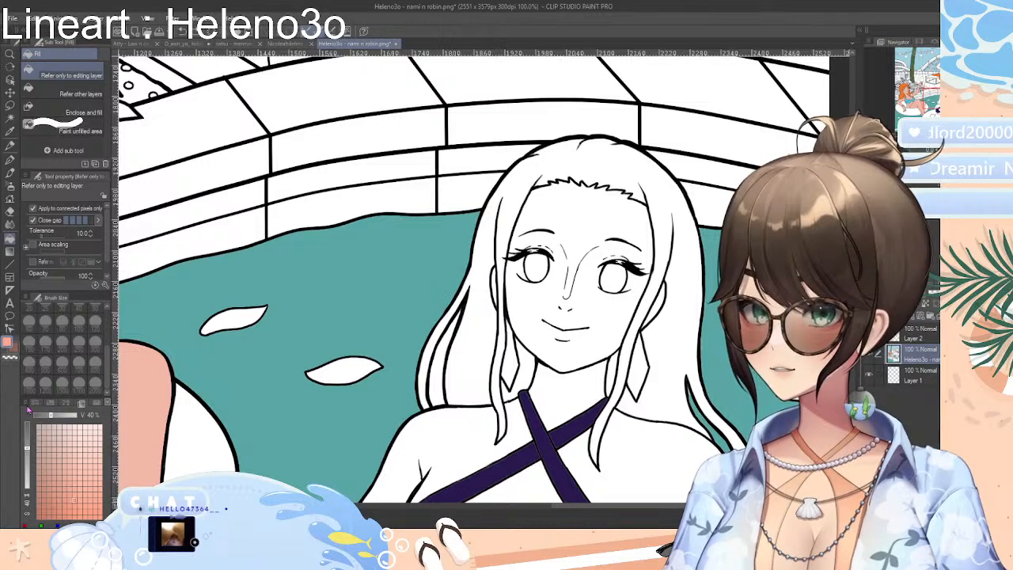
# Try two darker, browner skin tones mixed on the colour wheel as fills on the right woman's face
pyautogui.click(30, 405)
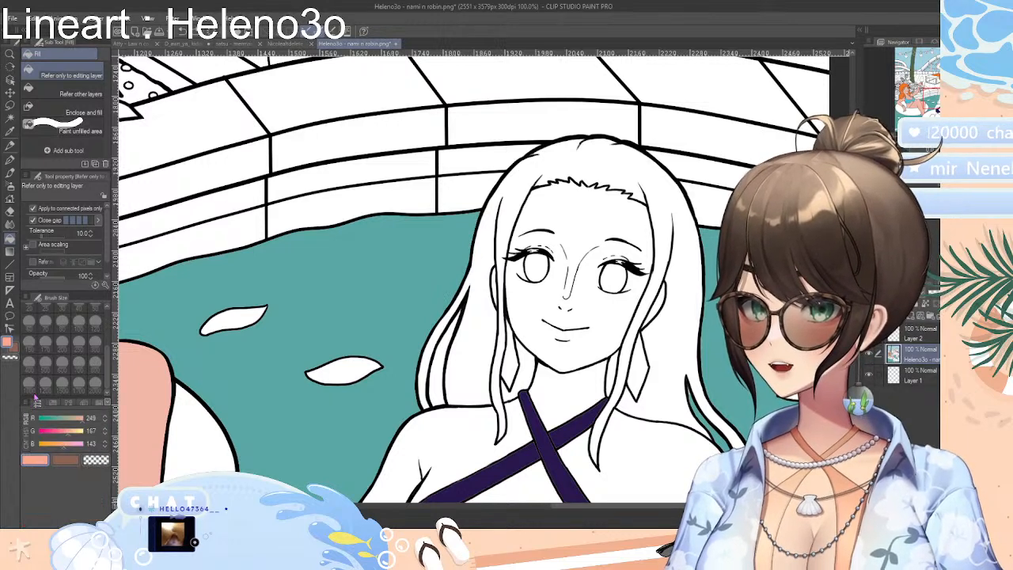
pyautogui.click(38, 404)
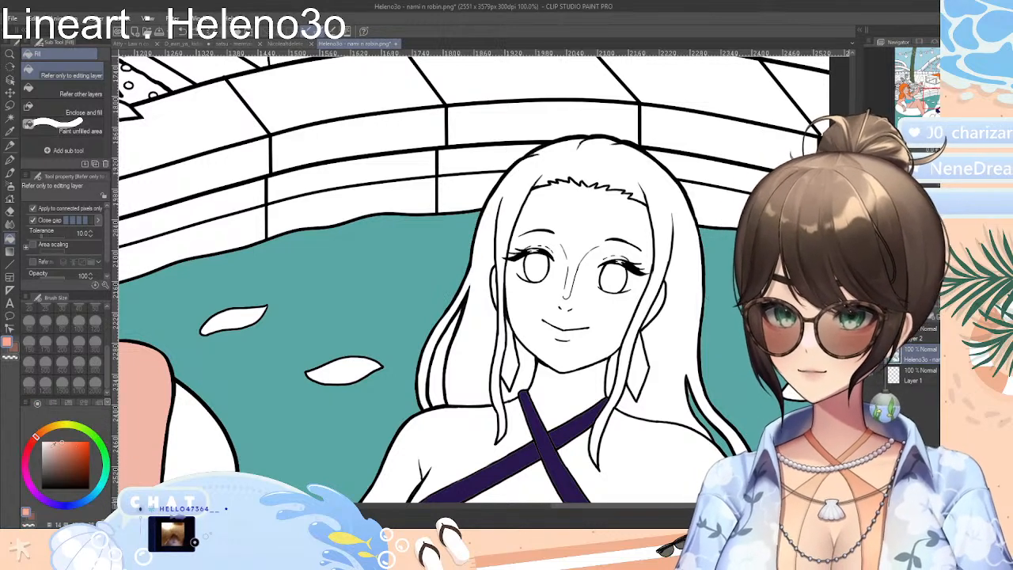
pyautogui.moveTo(66, 446); pyautogui.dragTo(61, 449)
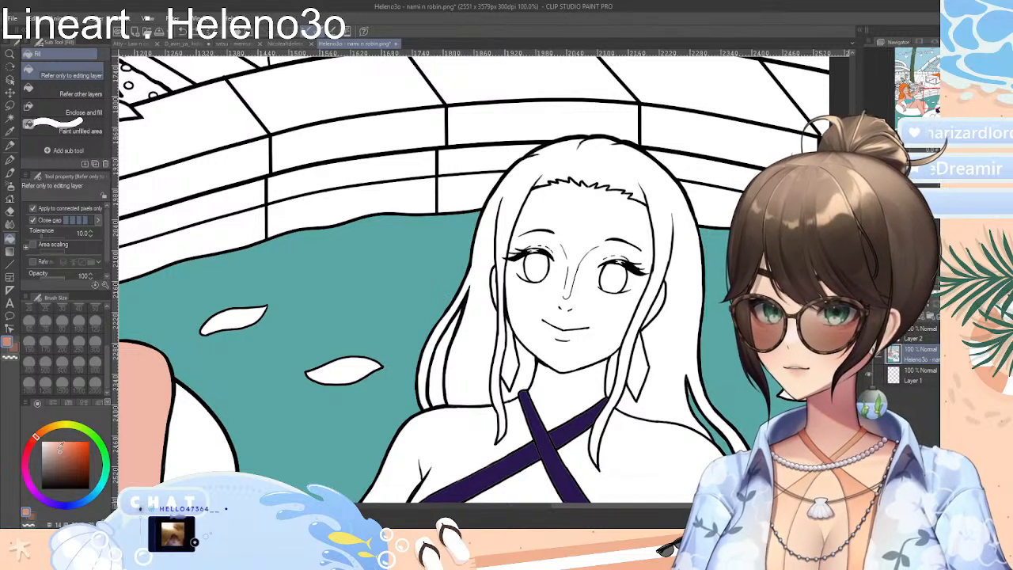
pyautogui.click(547, 320)
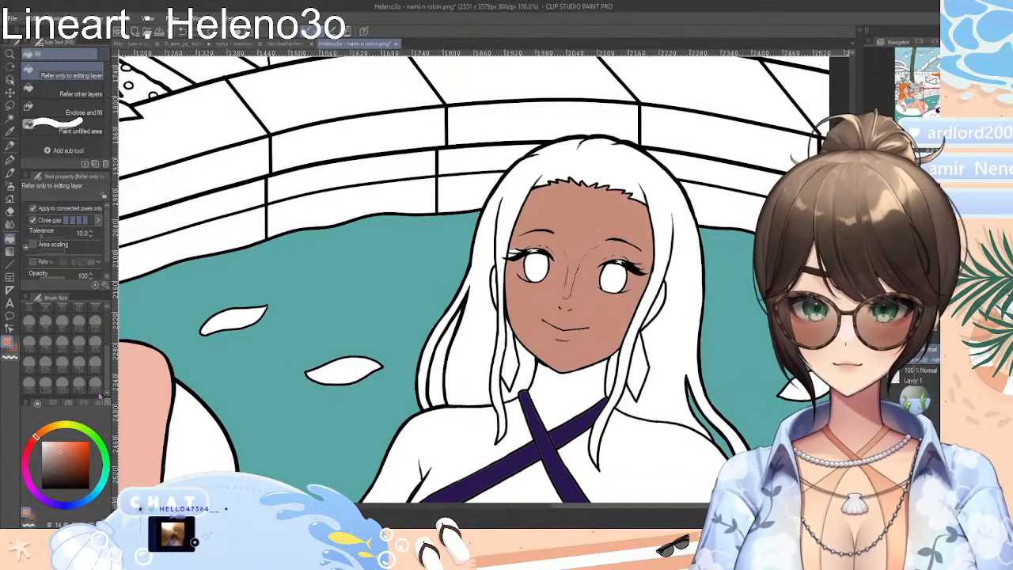
pyautogui.hotkey('ctrl', 'z')
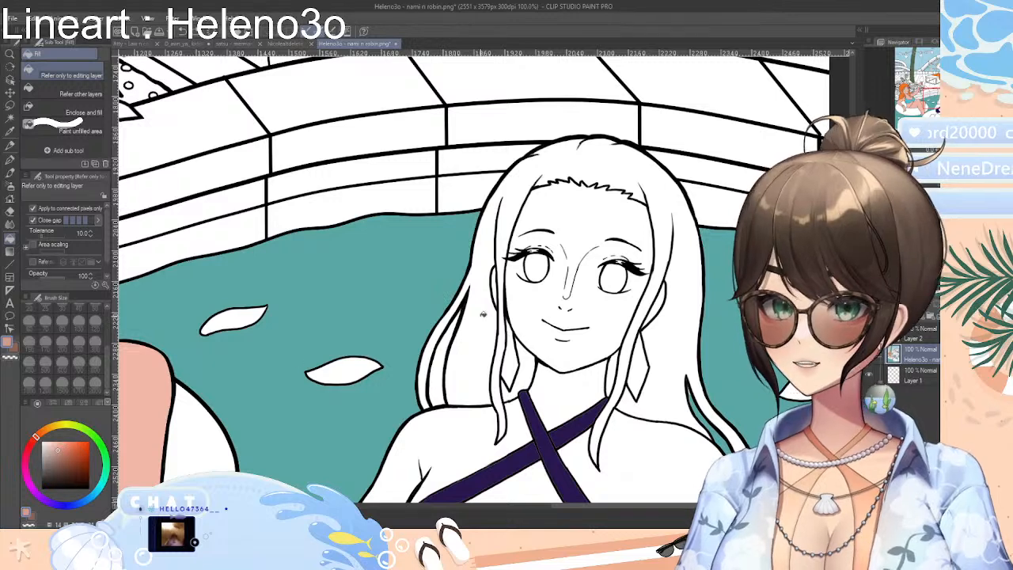
pyautogui.click(521, 303)
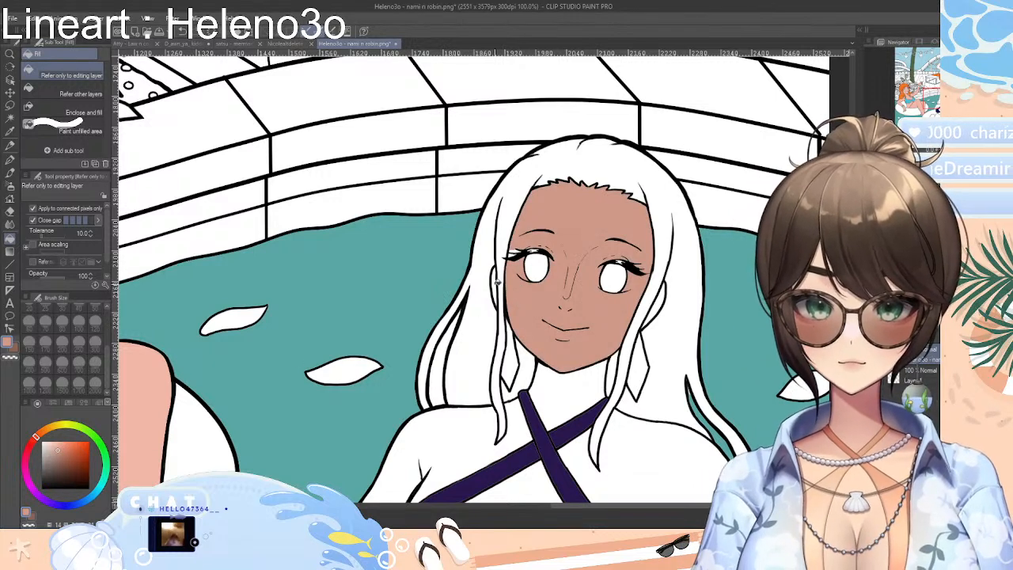
pyautogui.hotkey('ctrl', 'z')
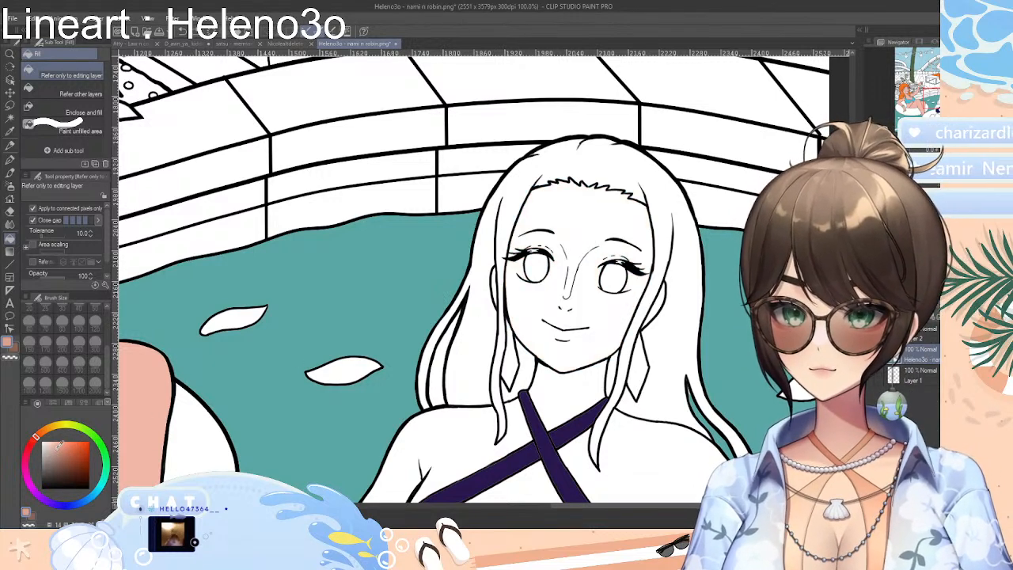
# Mix a soft tan skin tone and fill the right woman's face, neck and the shoulder nearer the left woman
pyautogui.click(557, 284)
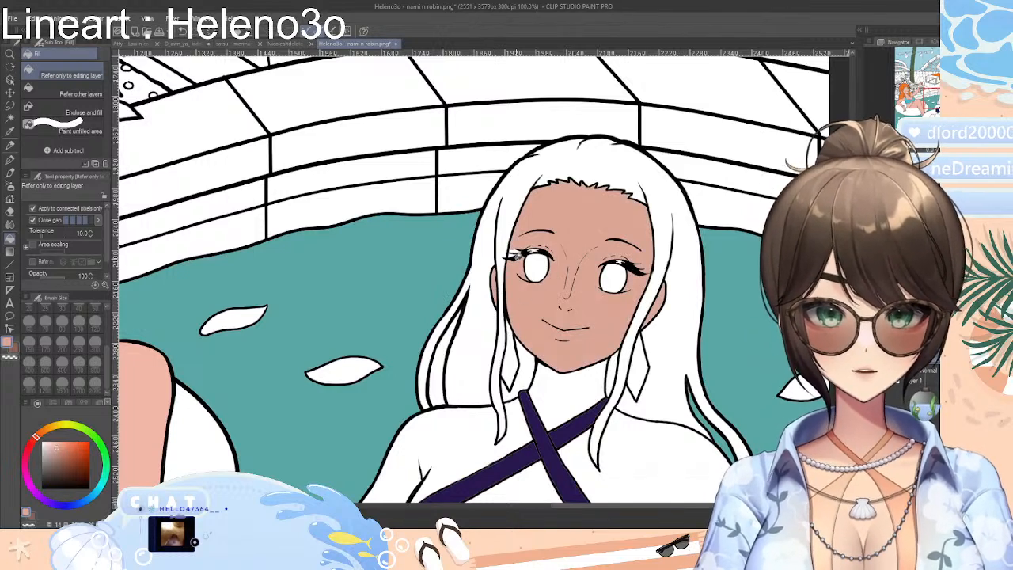
pyautogui.click(545, 389)
pyautogui.click(523, 422)
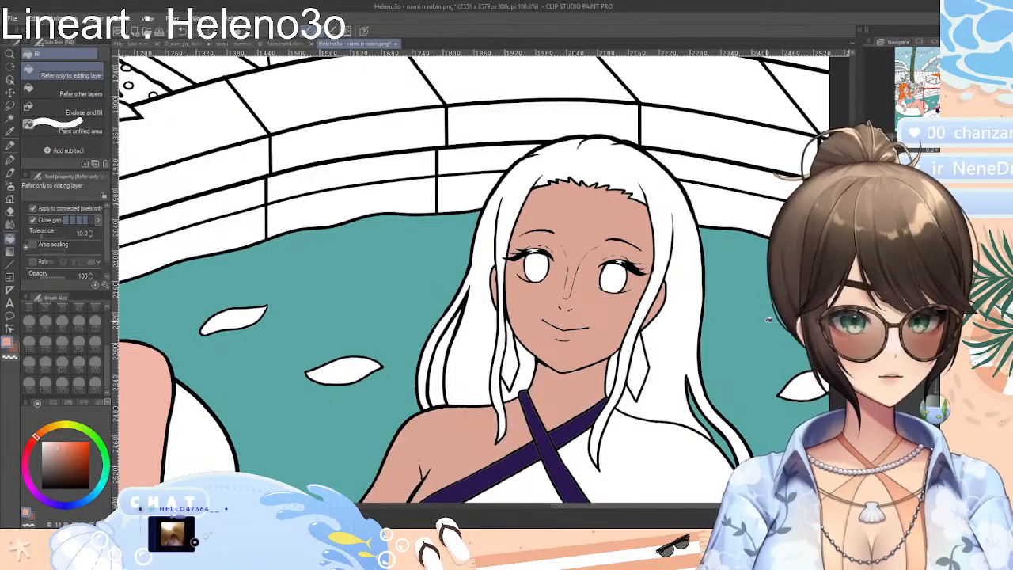
# Fill the right woman's chest opening, outer shoulder and arm, and midriff with the tan skin tone
pyautogui.scroll(-10, 657, 339)
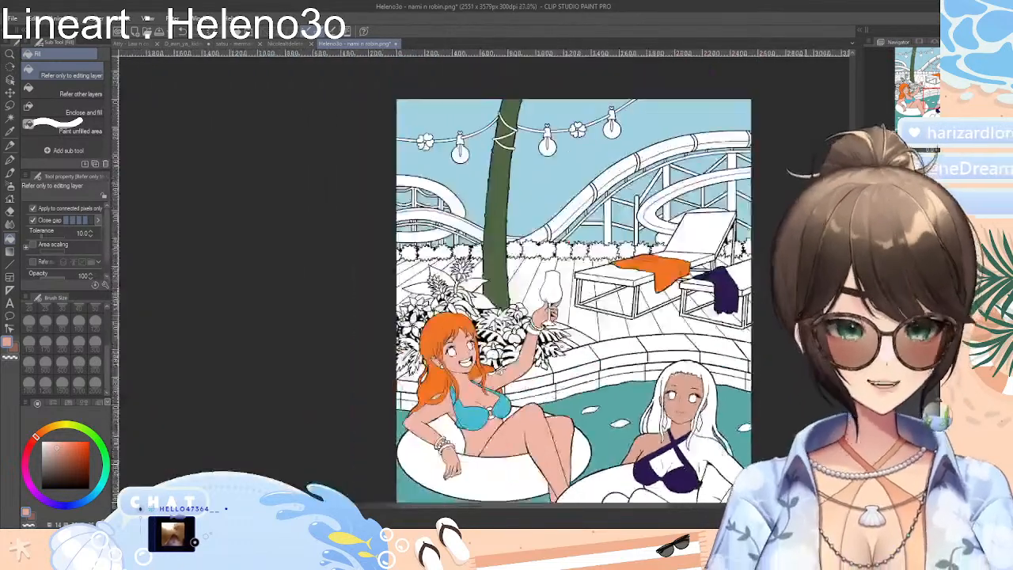
pyautogui.scroll(5, 736, 341)
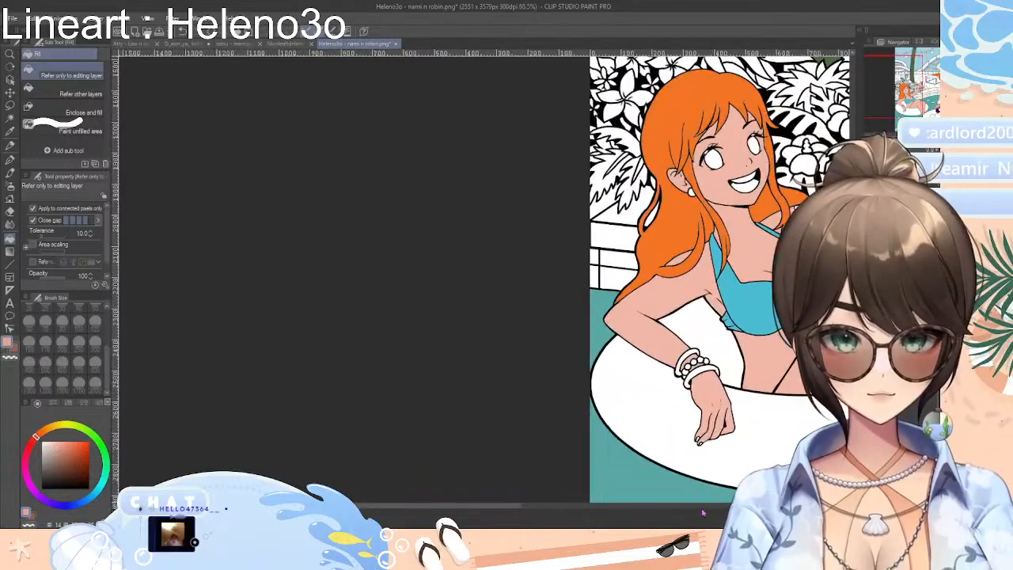
pyautogui.scroll(-3, 708, 497)
pyautogui.scroll(5, 708, 497)
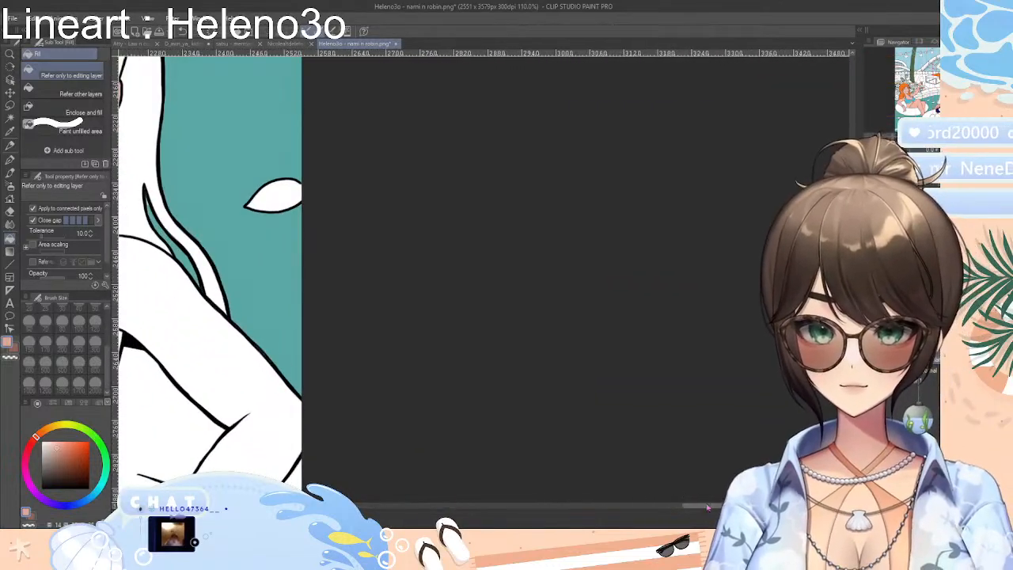
pyautogui.moveTo(706, 511); pyautogui.dragTo(598, 512)
pyautogui.click(516, 323)
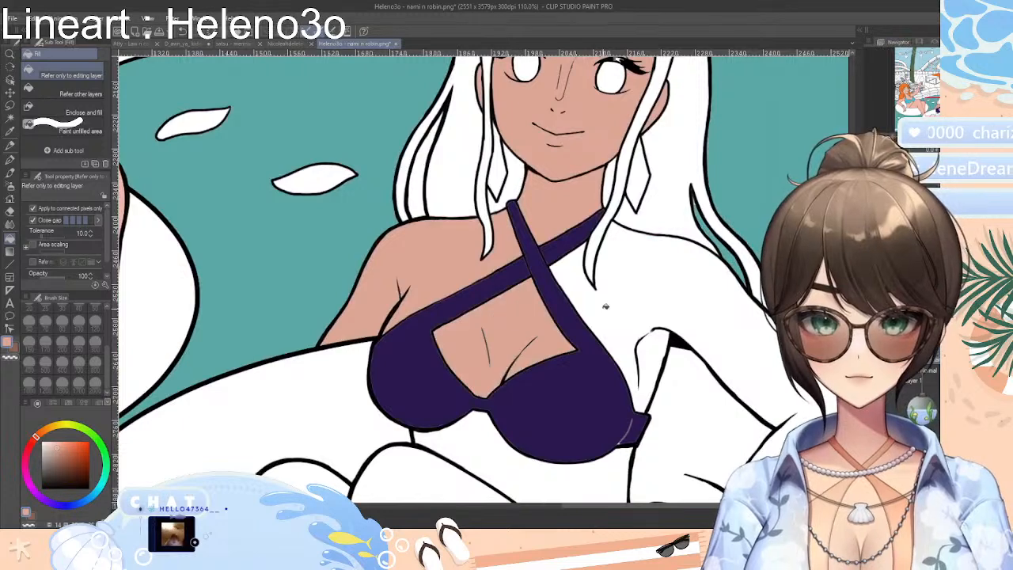
pyautogui.click(623, 300)
pyautogui.click(591, 474)
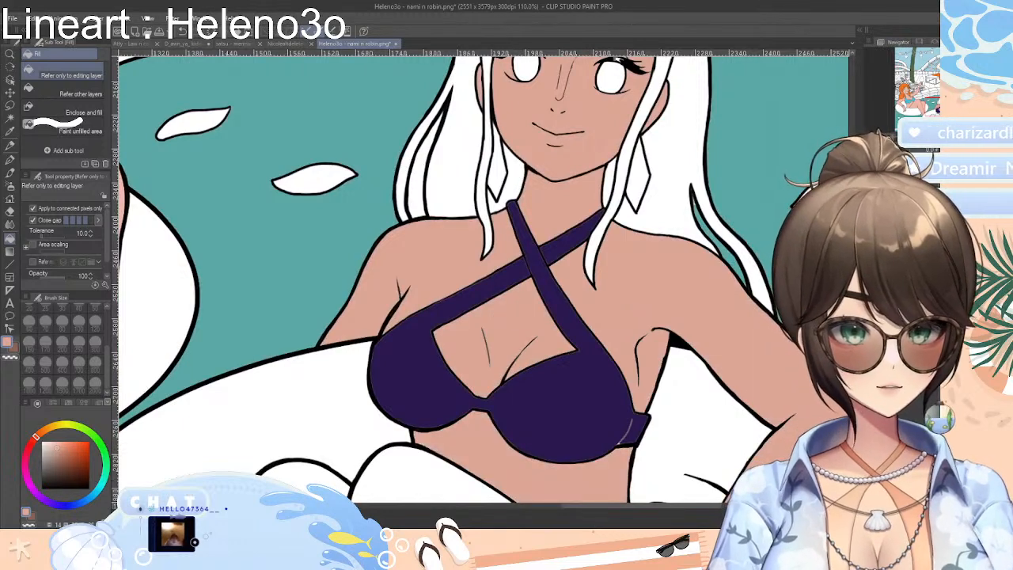
# Fill the right woman's wrist, resting hand and both bent legs with the tan skin tone
pyautogui.moveTo(853, 316); pyautogui.dragTo(852, 356)
pyautogui.click(707, 324)
pyautogui.click(649, 388)
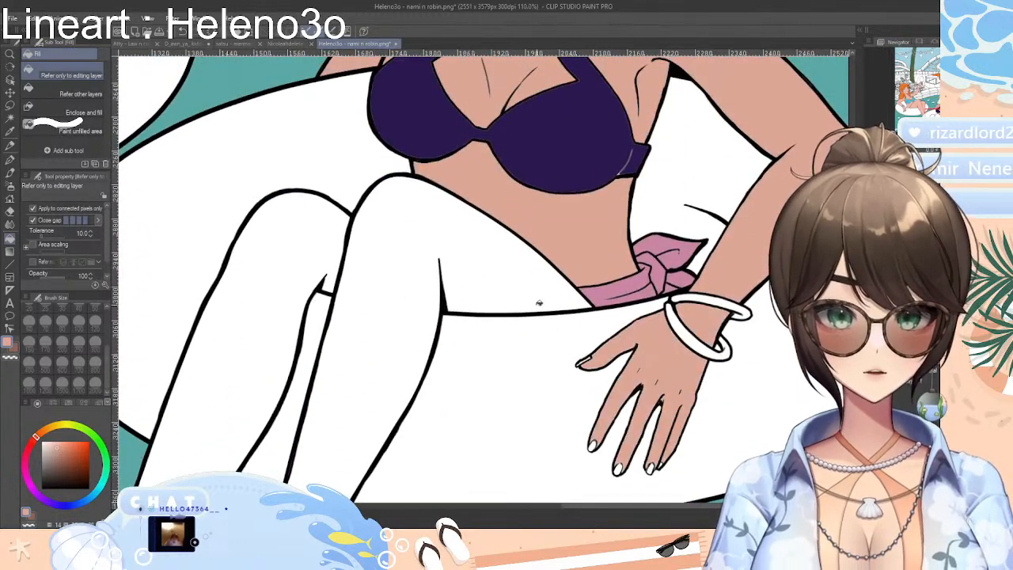
pyautogui.click(488, 267)
pyautogui.click(257, 308)
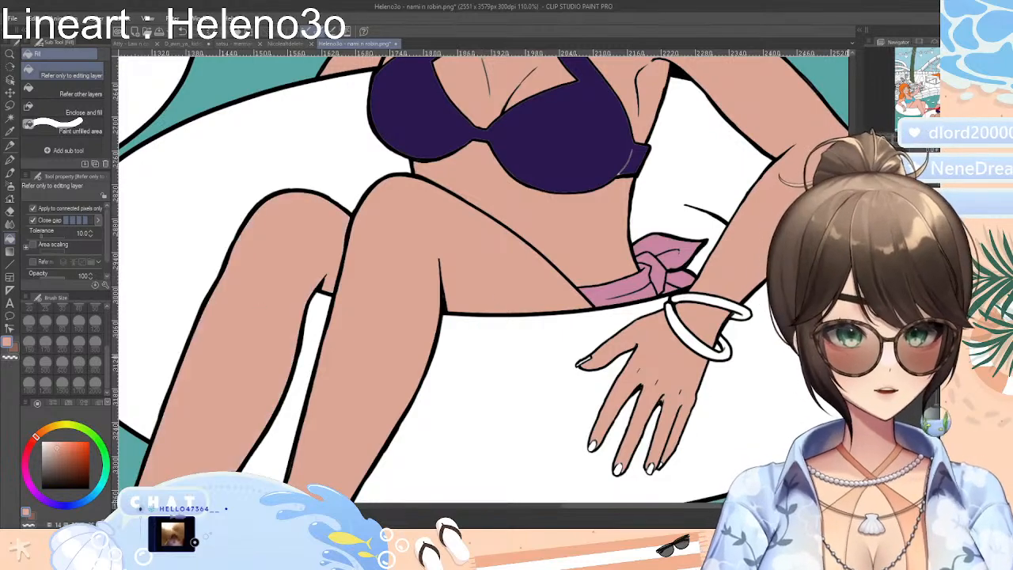
# Examine the finished skin fills on both women and the uncoloured deck, loungers and plants behind them
pyautogui.scroll(-3, 478, 278)
pyautogui.scroll(3, 478, 277)
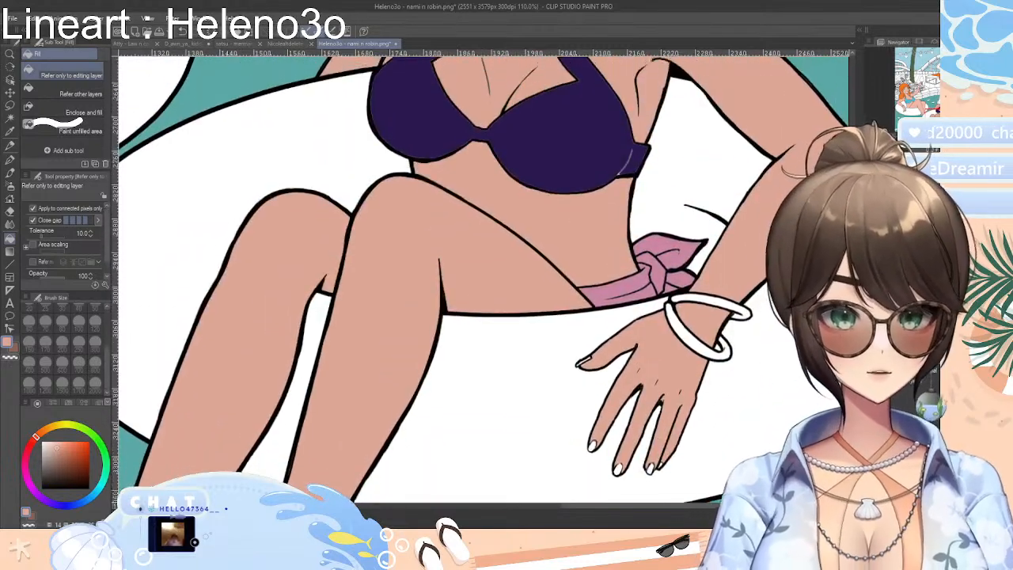
pyautogui.scroll(3, 478, 278)
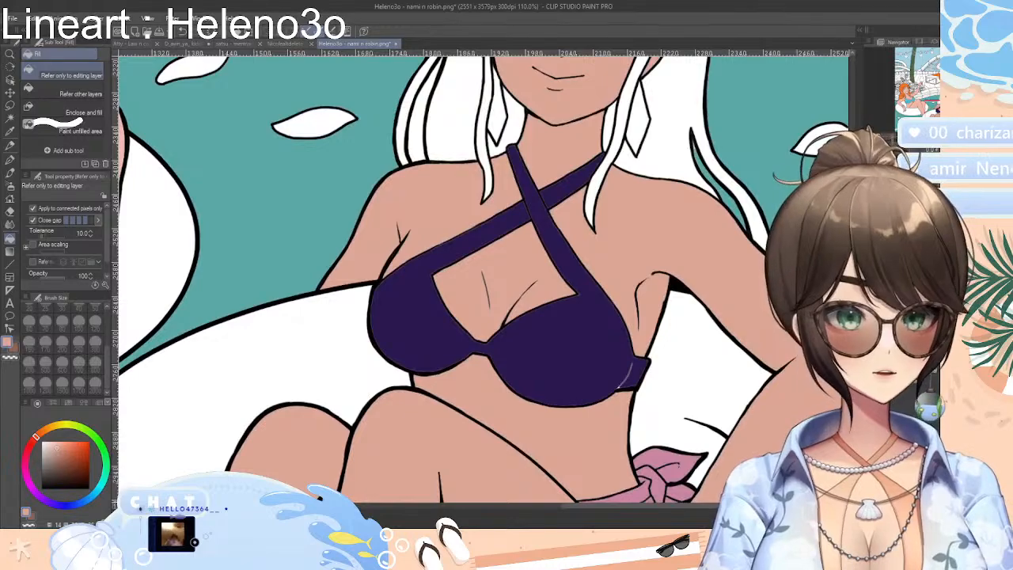
pyautogui.scroll(-5, 478, 278)
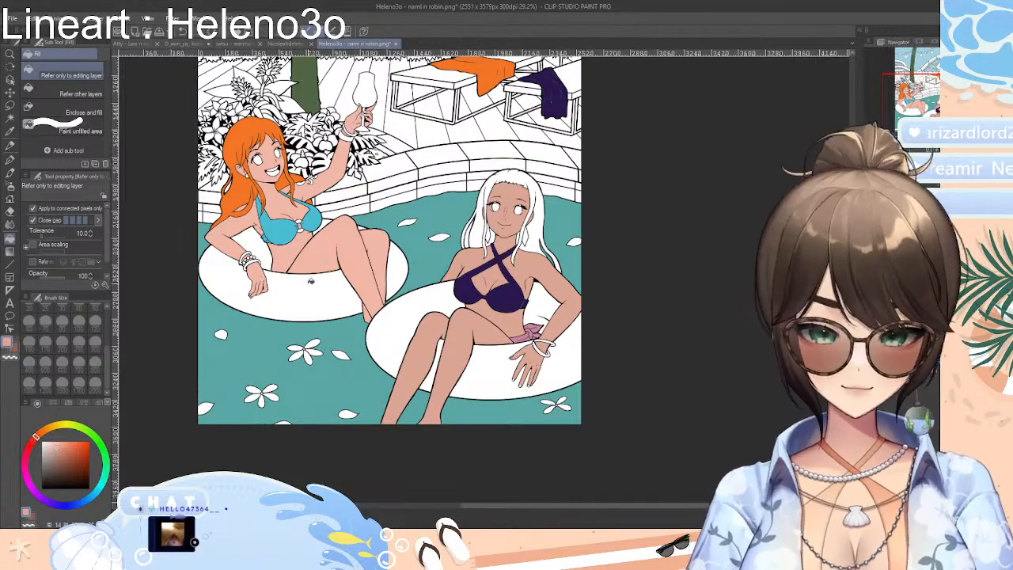
pyautogui.scroll(-1, 330, 292)
pyautogui.scroll(3, 330, 292)
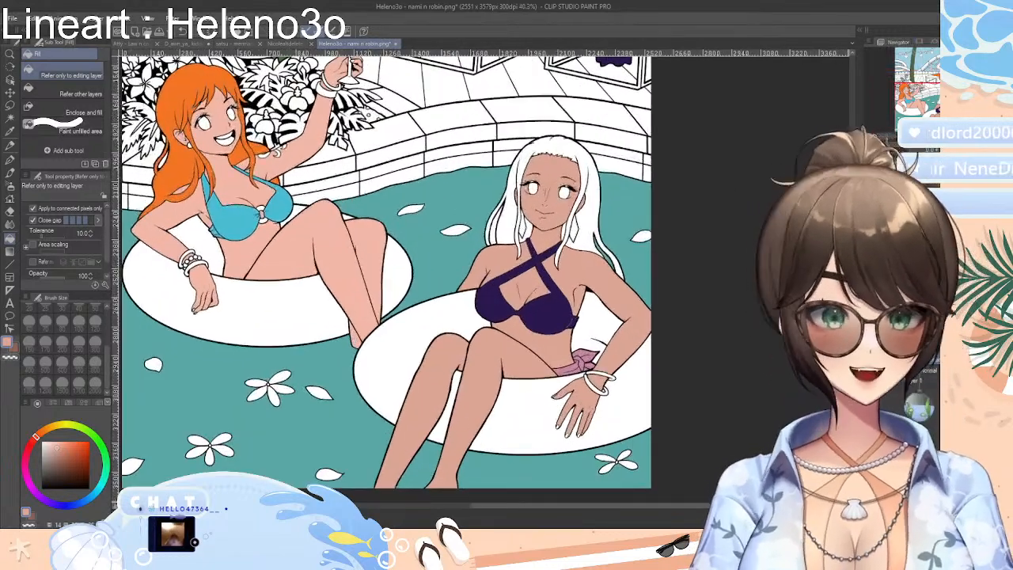
pyautogui.scroll(7, 330, 292)
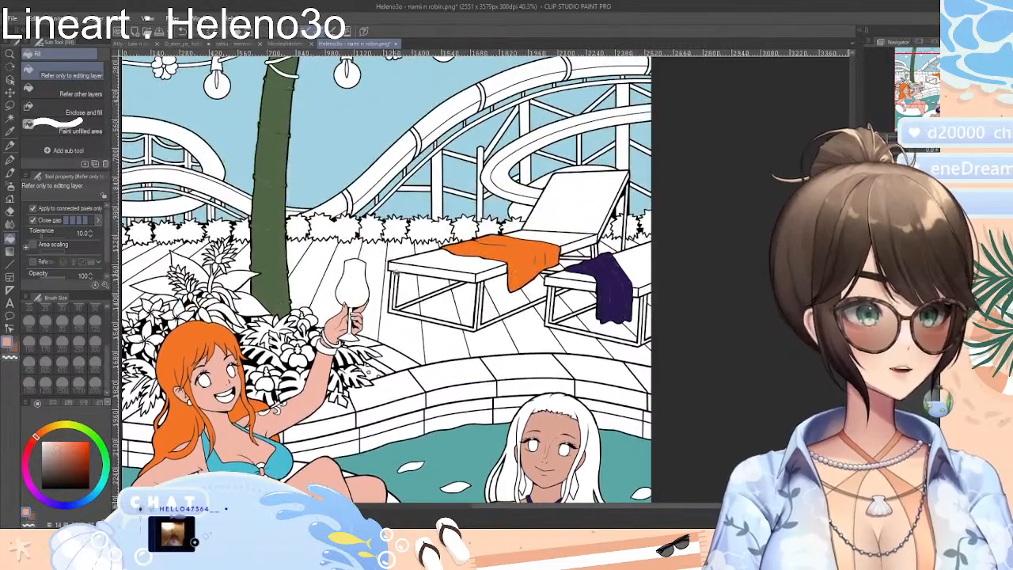
pyautogui.scroll(3, 460, 326)
pyautogui.scroll(-2, 421, 299)
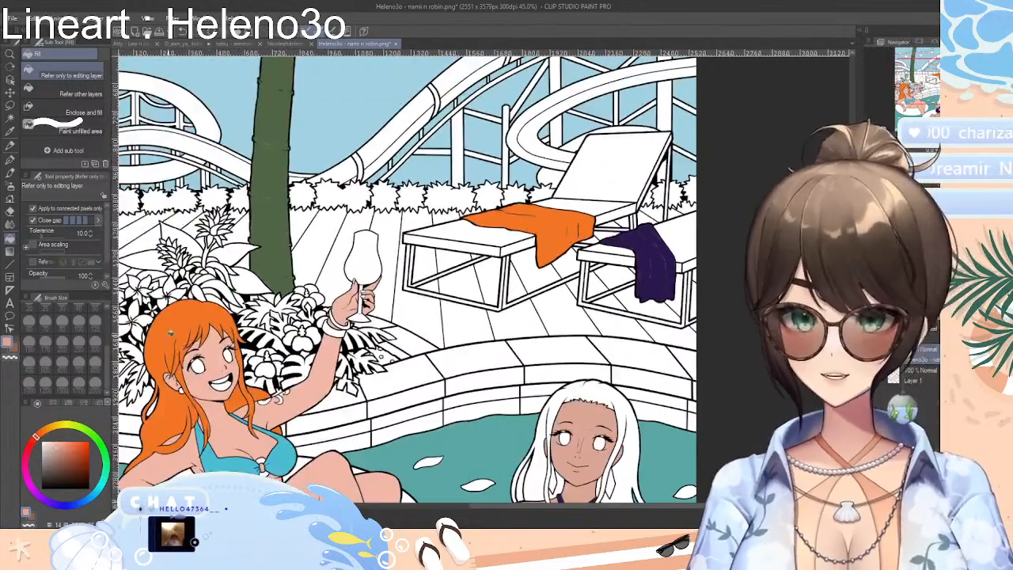
# Switch the colour palette from the colour wheel to the large grid of small swatches
pyautogui.click(53, 403)
pyautogui.click(68, 404)
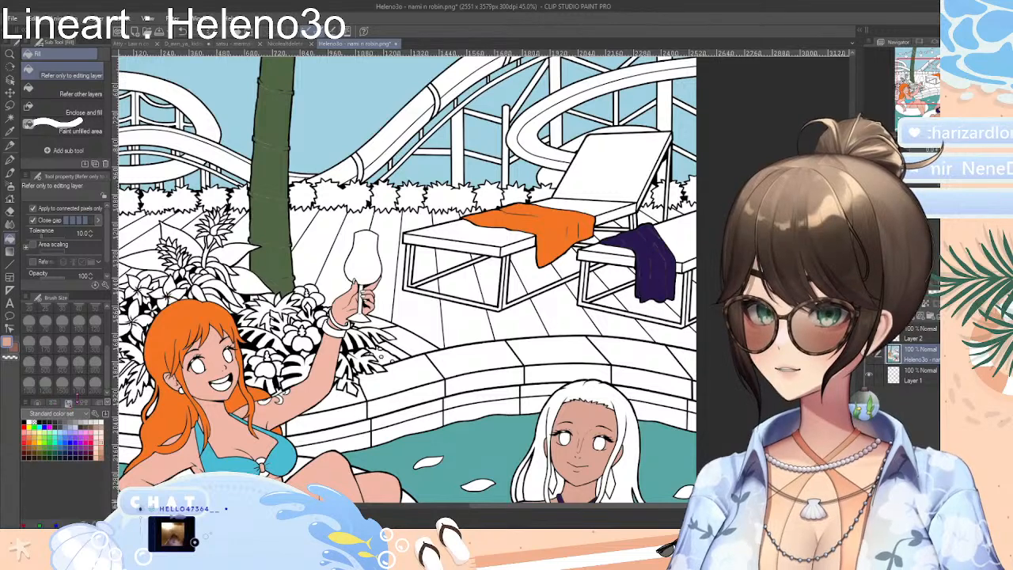
pyautogui.click(82, 404)
pyautogui.click(96, 404)
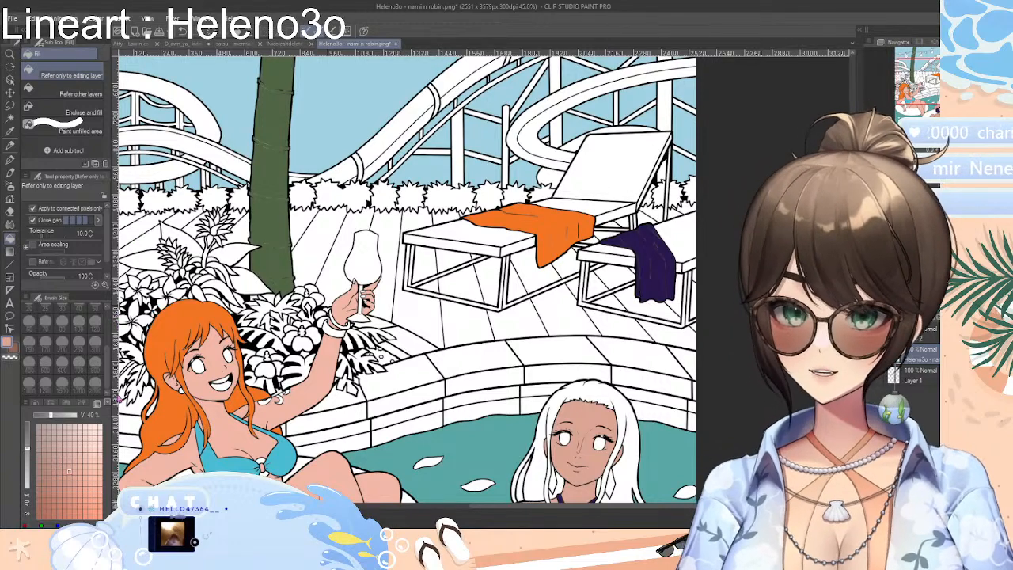
pyautogui.click(68, 403)
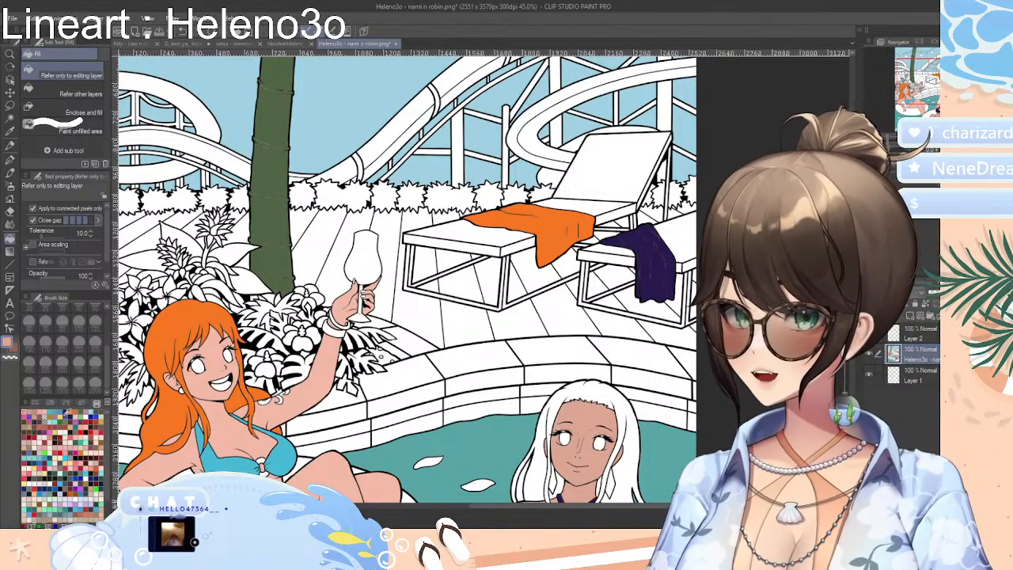
# Try a yellow fill on alternate deck planks, from under the left lounger to the area behind the plants
pyautogui.click(63, 413)
pyautogui.click(451, 323)
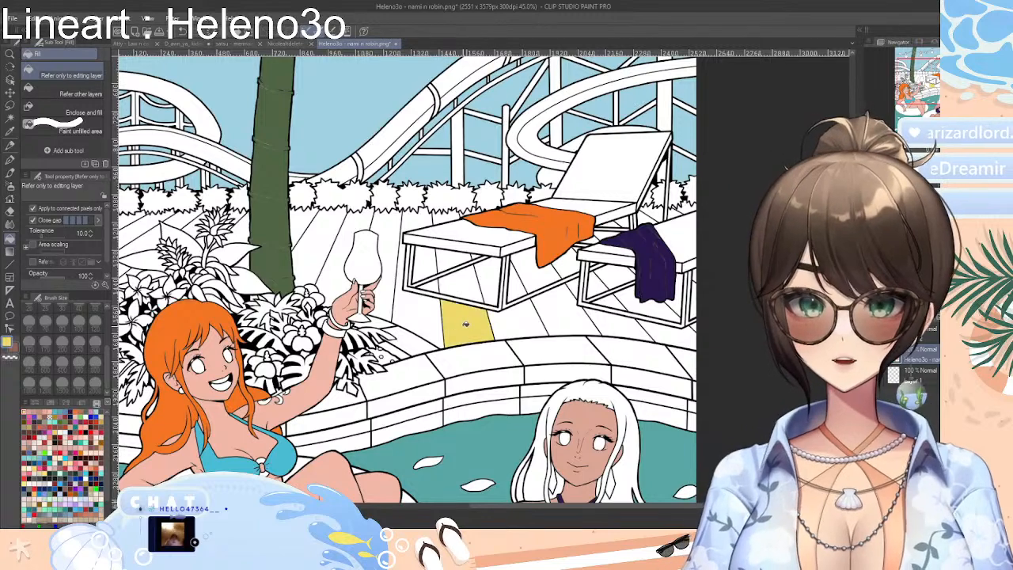
pyautogui.click(467, 285)
pyautogui.click(451, 261)
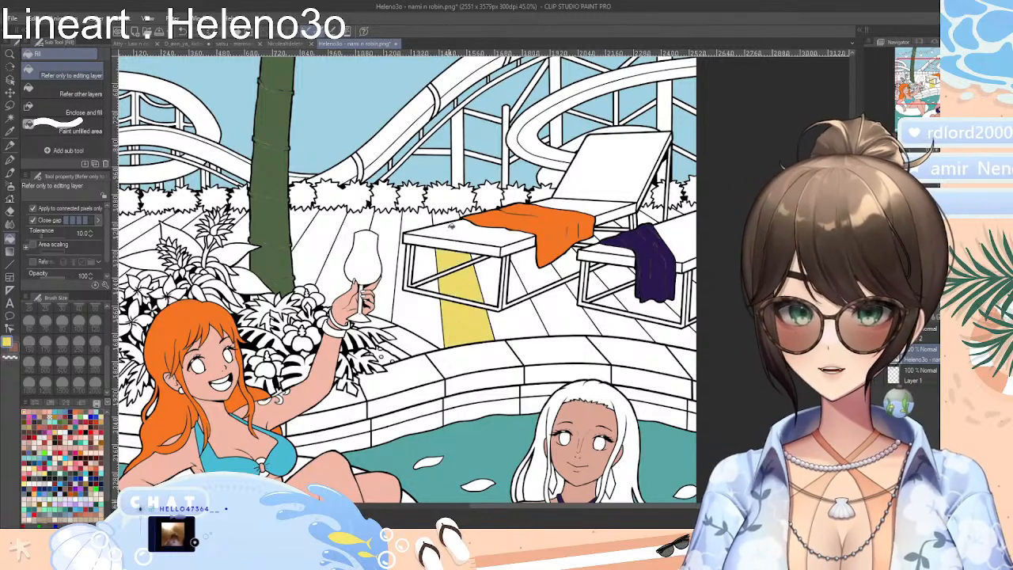
pyautogui.click(444, 214)
pyautogui.click(390, 231)
pyautogui.click(319, 241)
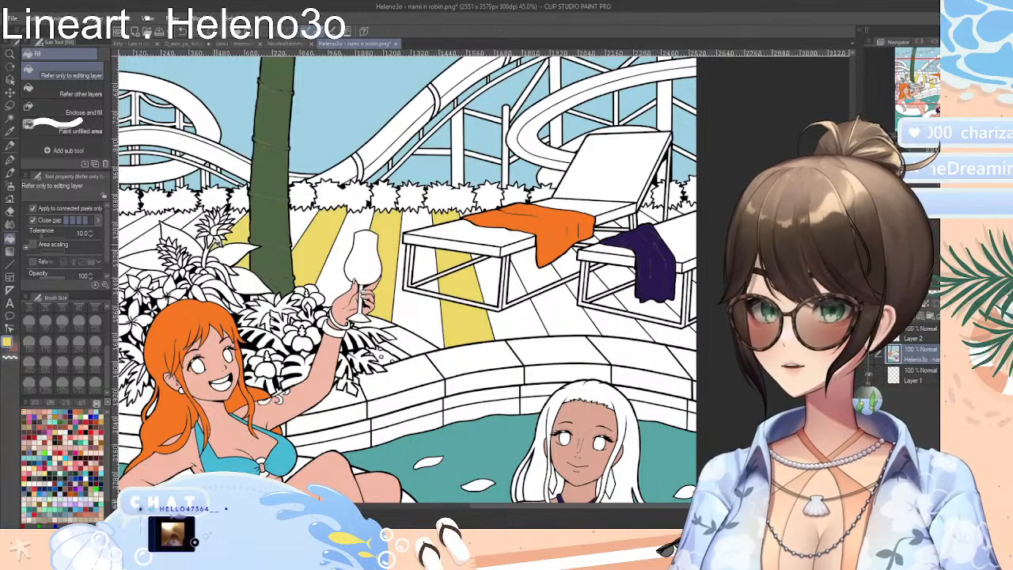
pyautogui.click(174, 220)
pyautogui.click(150, 250)
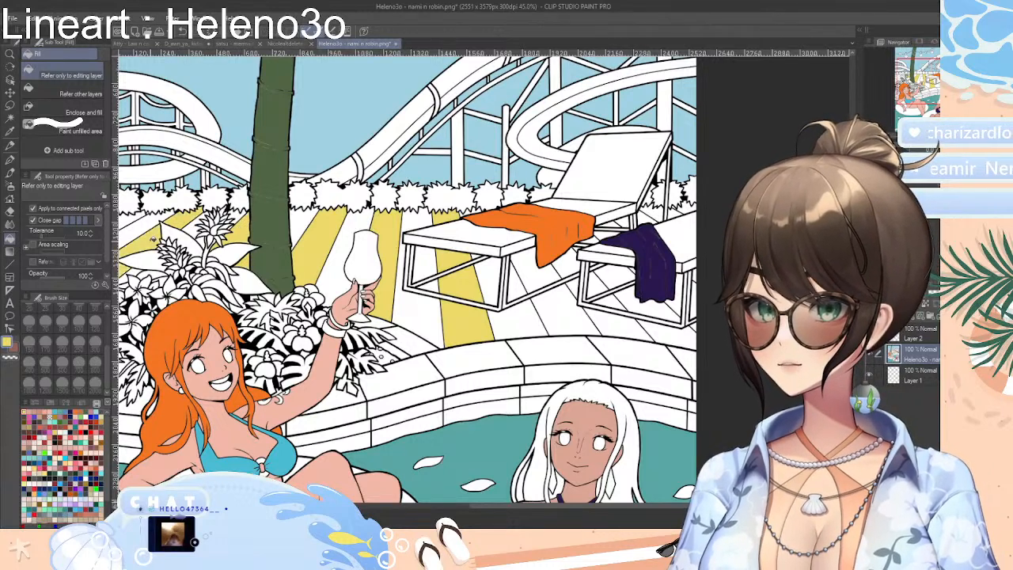
pyautogui.click(134, 220)
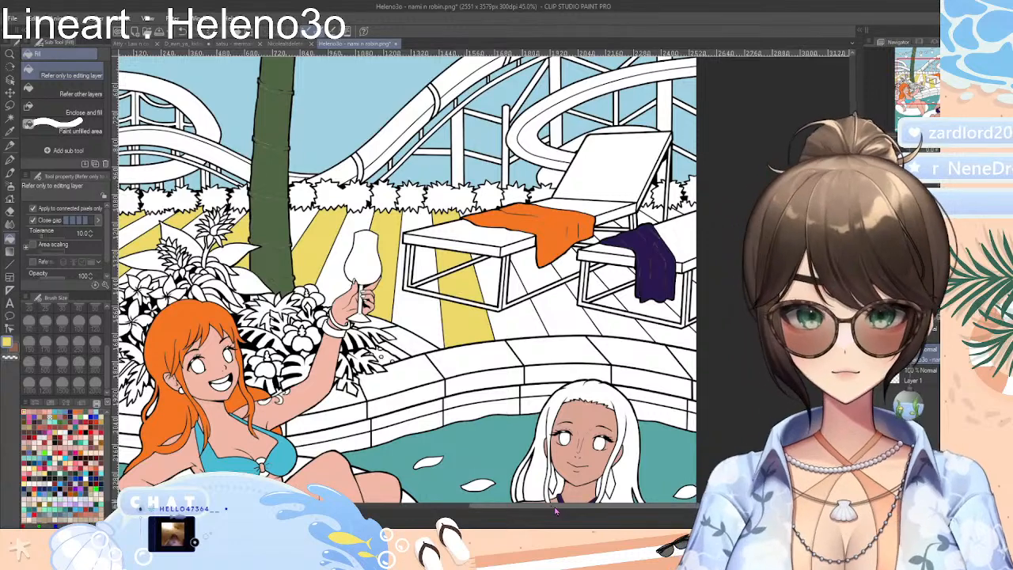
# Try the same yellow on alternate deck planks between the two loungers and under the right one
pyautogui.moveTo(554, 508); pyautogui.dragTo(575, 507)
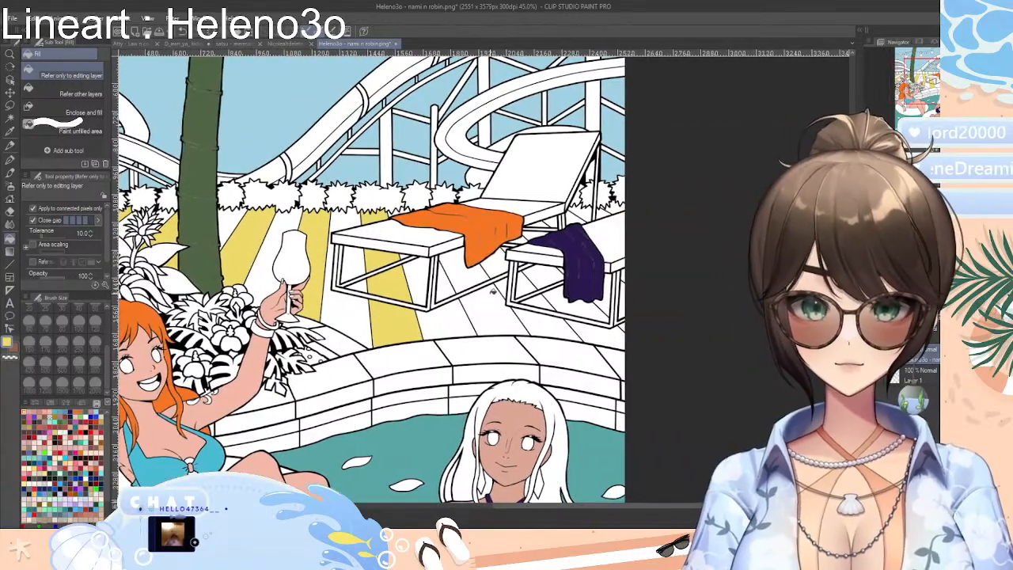
pyautogui.click(493, 293)
pyautogui.click(455, 267)
pyautogui.click(543, 277)
pyautogui.click(567, 296)
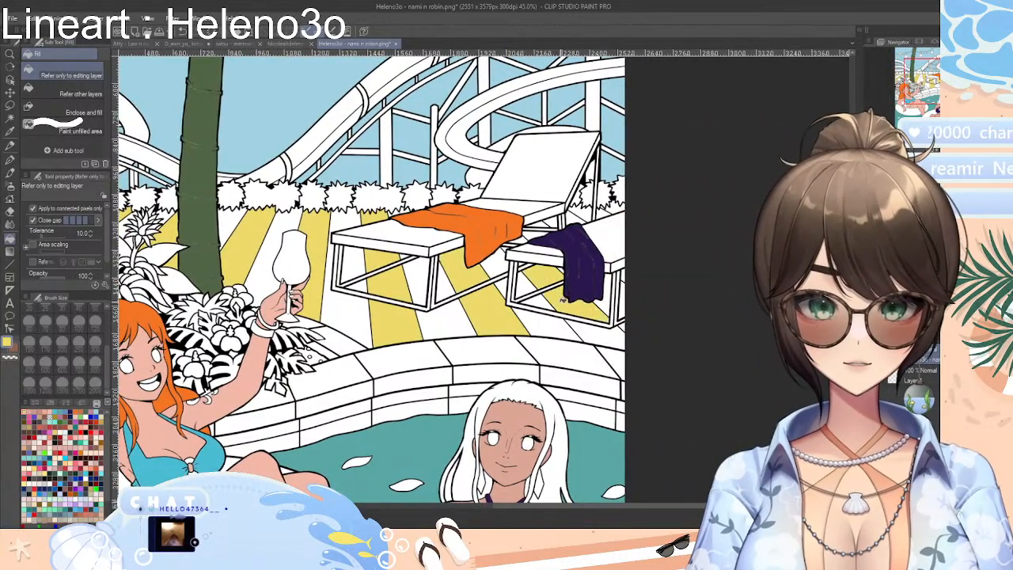
pyautogui.click(613, 337)
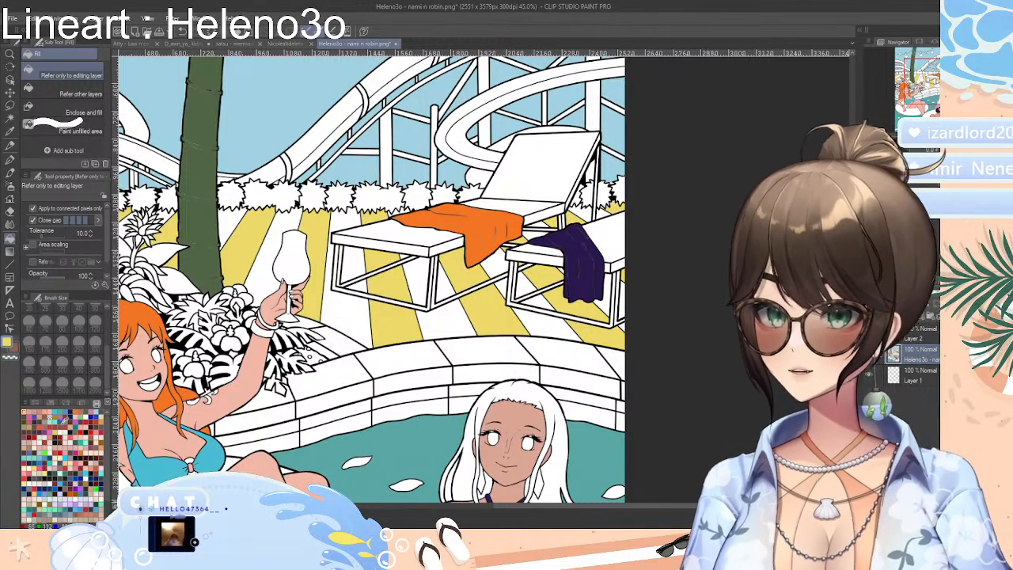
# Try a dark red fill on the white planks between the yellow ones, around and beneath both loungers
pyautogui.click(70, 413)
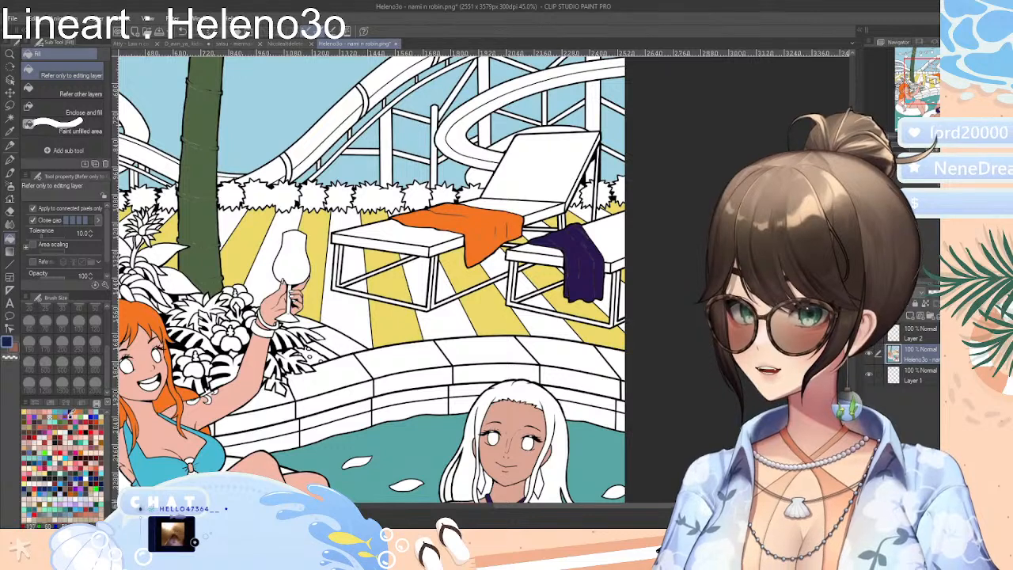
pyautogui.click(358, 286)
pyautogui.click(347, 263)
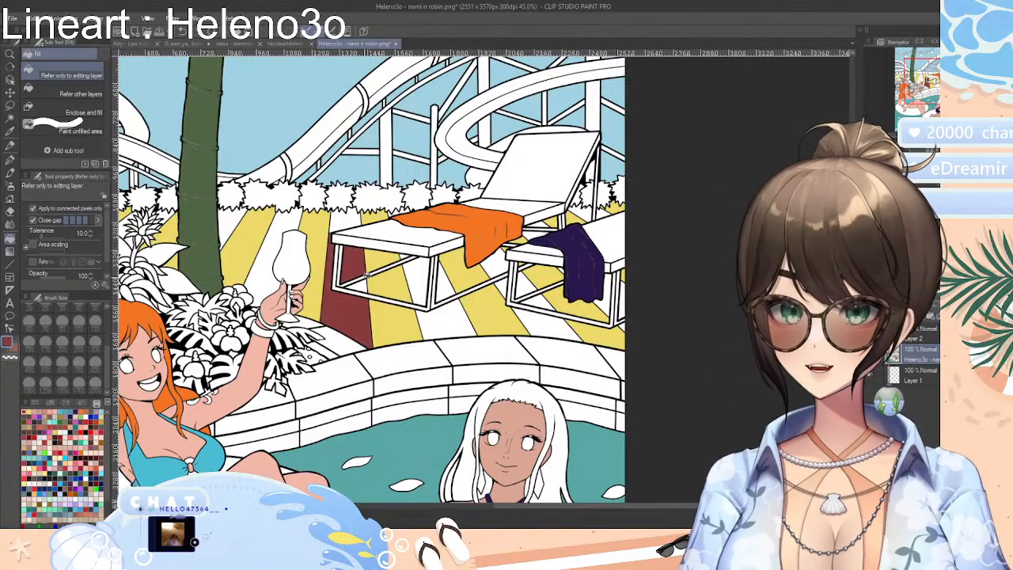
pyautogui.click(366, 282)
pyautogui.click(350, 215)
pyautogui.click(428, 278)
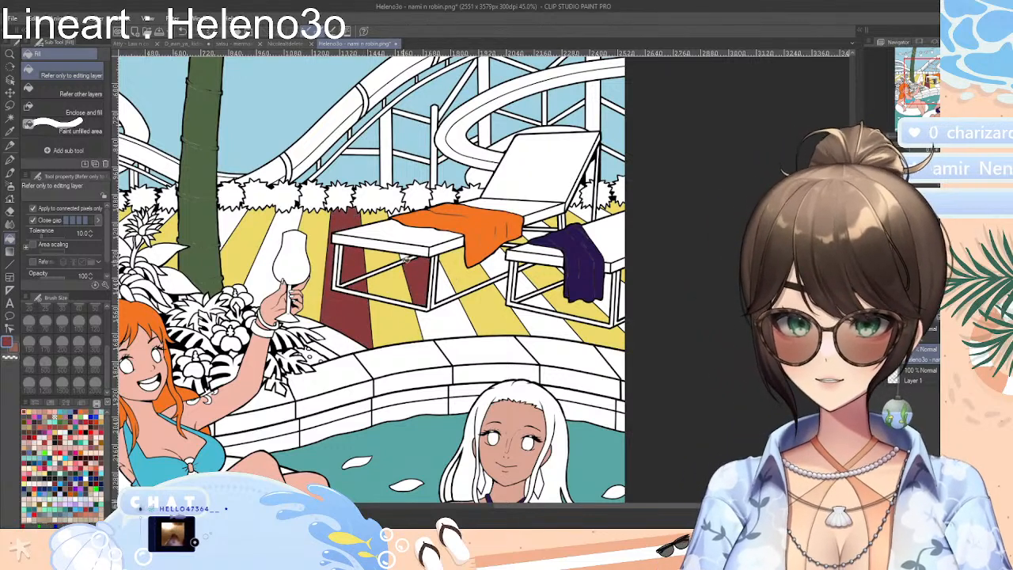
pyautogui.click(448, 284)
pyautogui.click(448, 316)
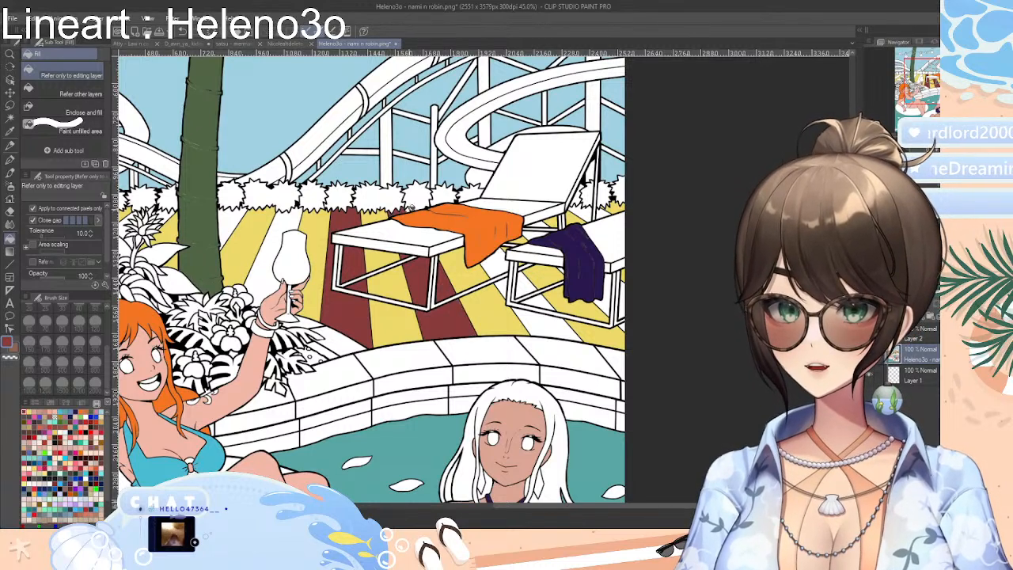
pyautogui.click(549, 324)
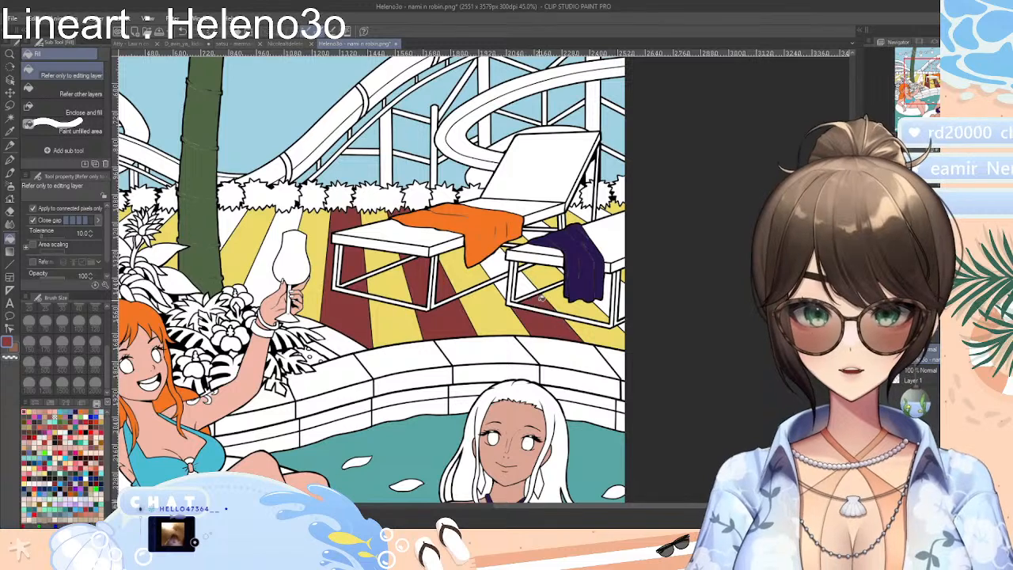
pyautogui.click(525, 285)
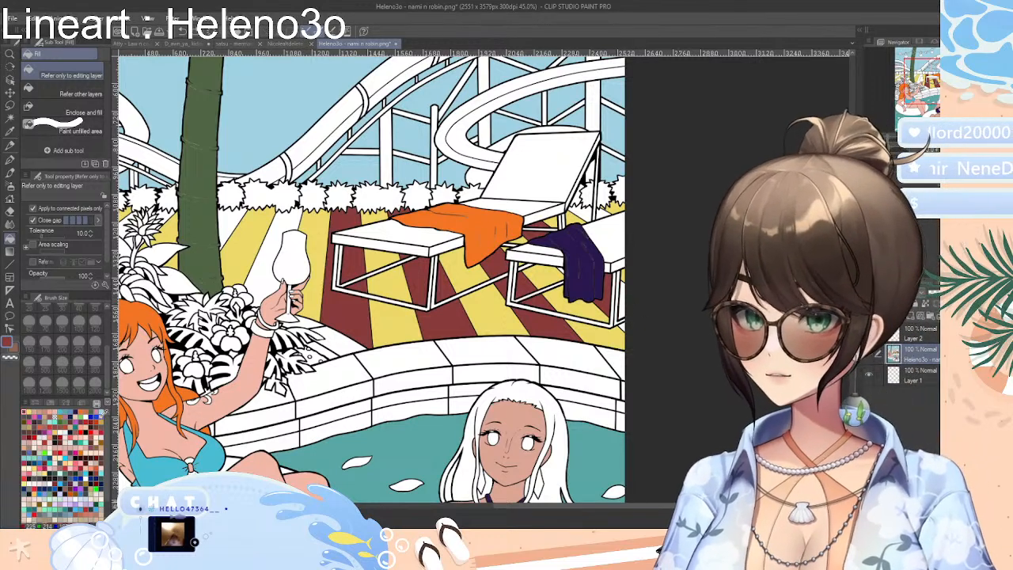
# Choose an ochre swatch as the fill colour and try it on the plank in front of the left lounger
pyautogui.click(102, 418)
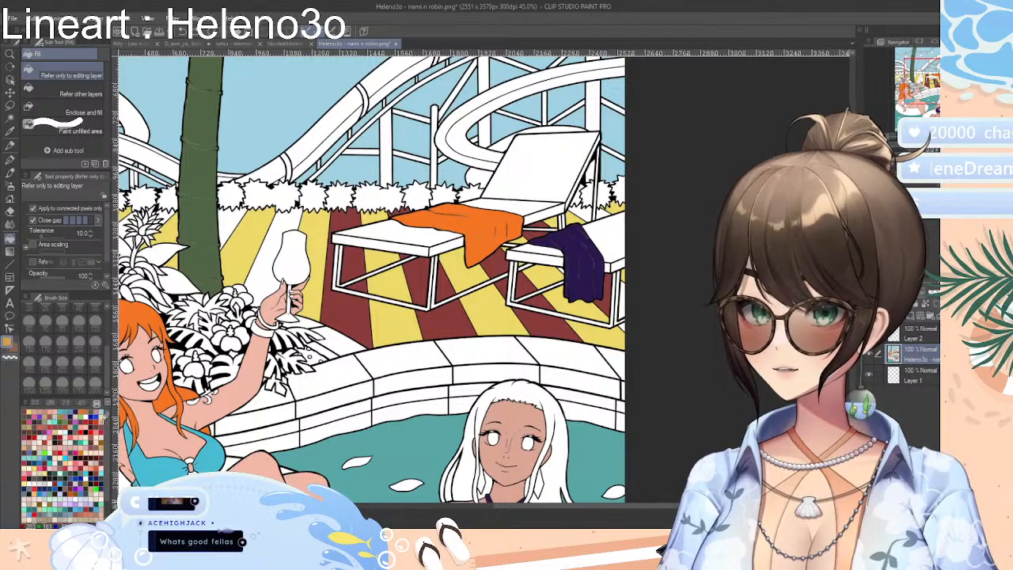
pyautogui.click(404, 334)
# Undo all the dark red and yellow fills on the deck planks
pyautogui.hotkey('ctrl', 'z')
pyautogui.hotkey('ctrl', 'z')
pyautogui.hotkey('ctrl', 'z')
pyautogui.hotkey('ctrl', 'z')
pyautogui.hotkey('ctrl', 'z')
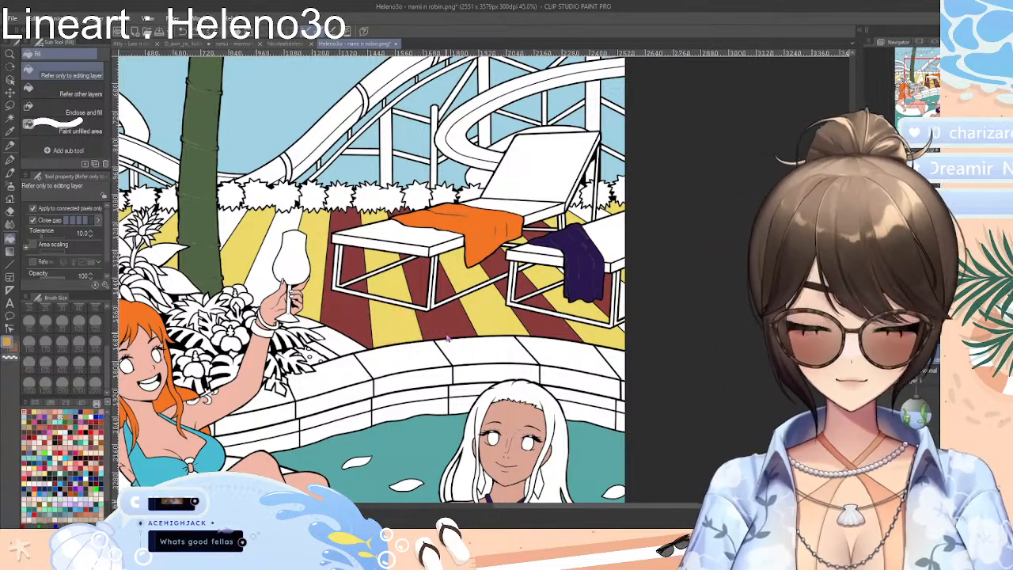
pyautogui.hotkey('ctrl', 'z')
pyautogui.hotkey('ctrl', 'z')
pyautogui.hotkey('ctrl', 'z')
pyautogui.hotkey('ctrl', 'z')
pyautogui.hotkey('ctrl', 'z')
pyautogui.hotkey('ctrl', 'z')
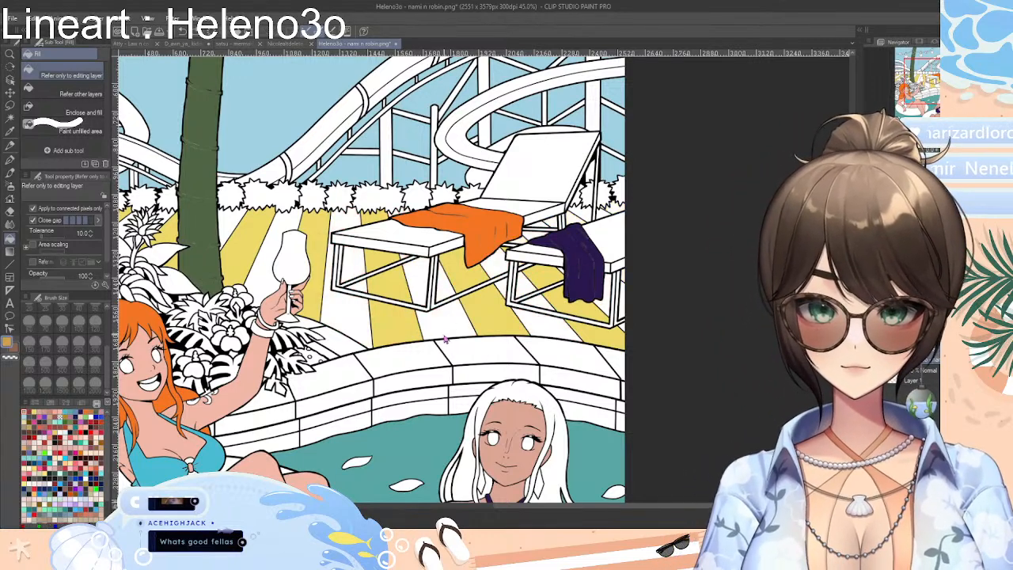
pyautogui.hotkey('ctrl', 'z')
pyautogui.hotkey('ctrl', 'z')
pyautogui.hotkey('ctrl', 'z')
pyautogui.hotkey('ctrl', 'z')
pyautogui.hotkey('ctrl', 'z')
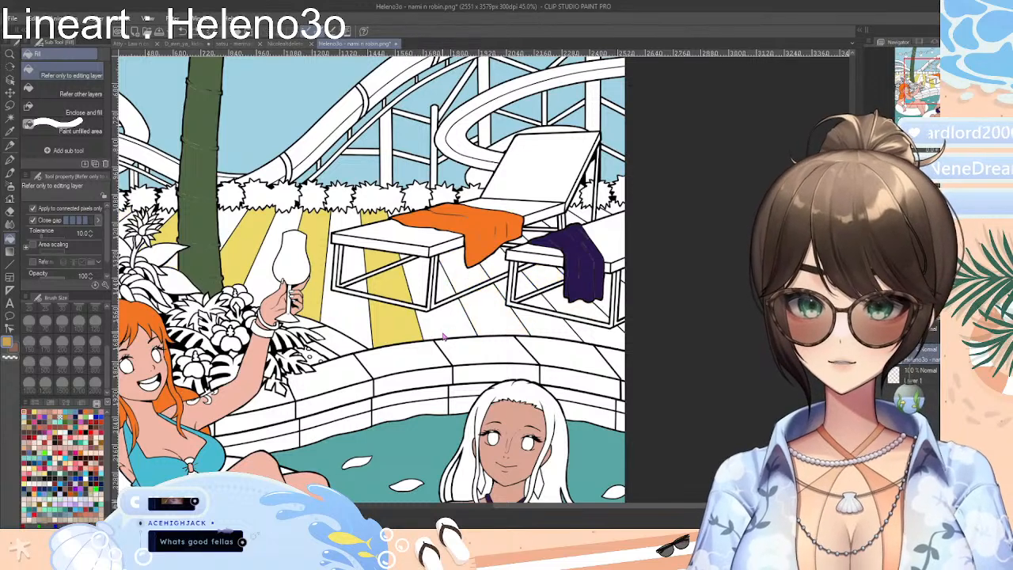
pyautogui.hotkey('ctrl', 'z')
pyautogui.hotkey('ctrl', 'z')
pyautogui.hotkey('ctrl', 'z')
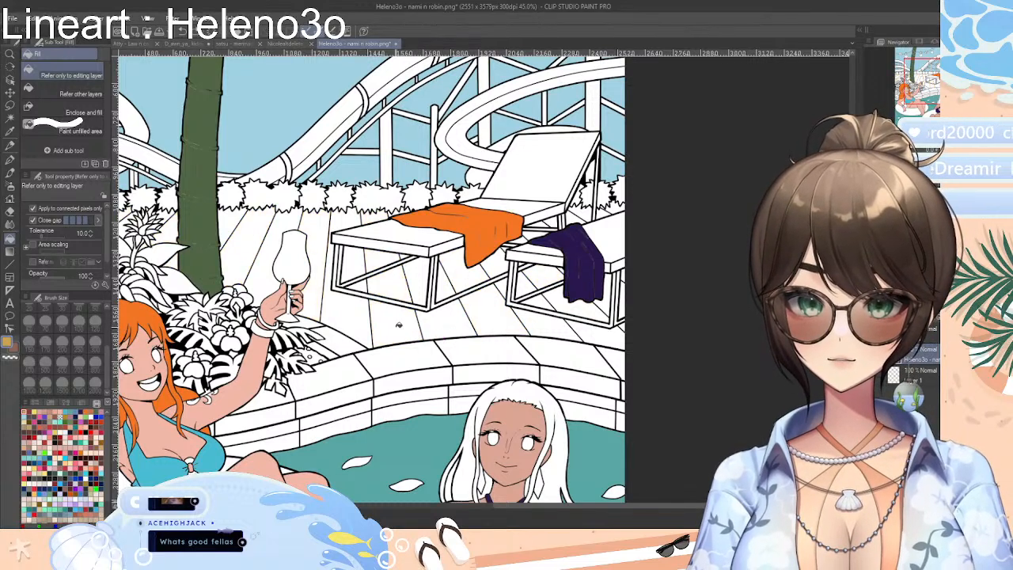
# Fill alternate deck planks with ochre, from beside the wine glass to the area under the right lounger
pyautogui.click(388, 323)
pyautogui.click(405, 287)
pyautogui.click(380, 255)
pyautogui.click(375, 226)
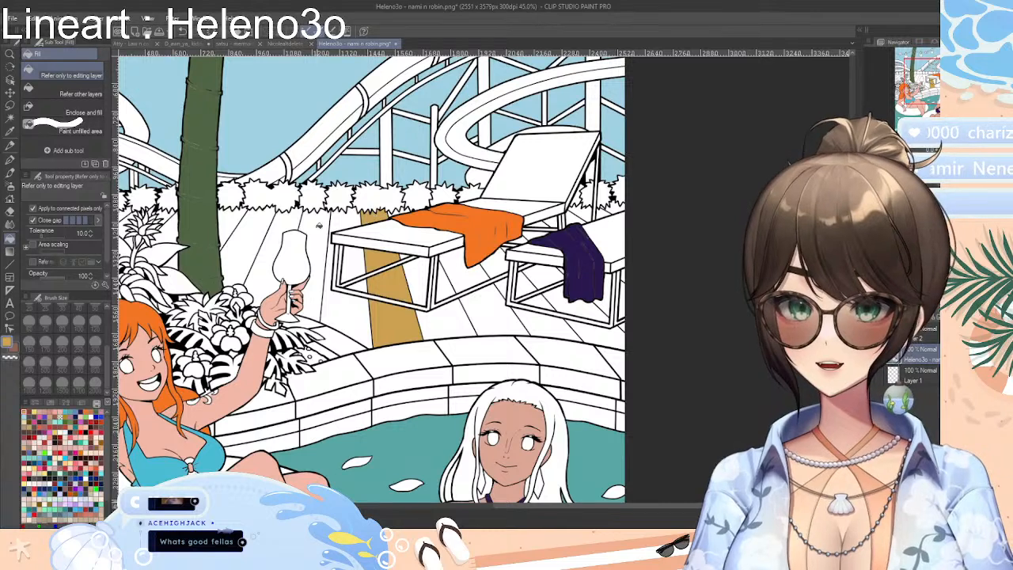
pyautogui.click(319, 225)
pyautogui.click(485, 337)
pyautogui.click(463, 275)
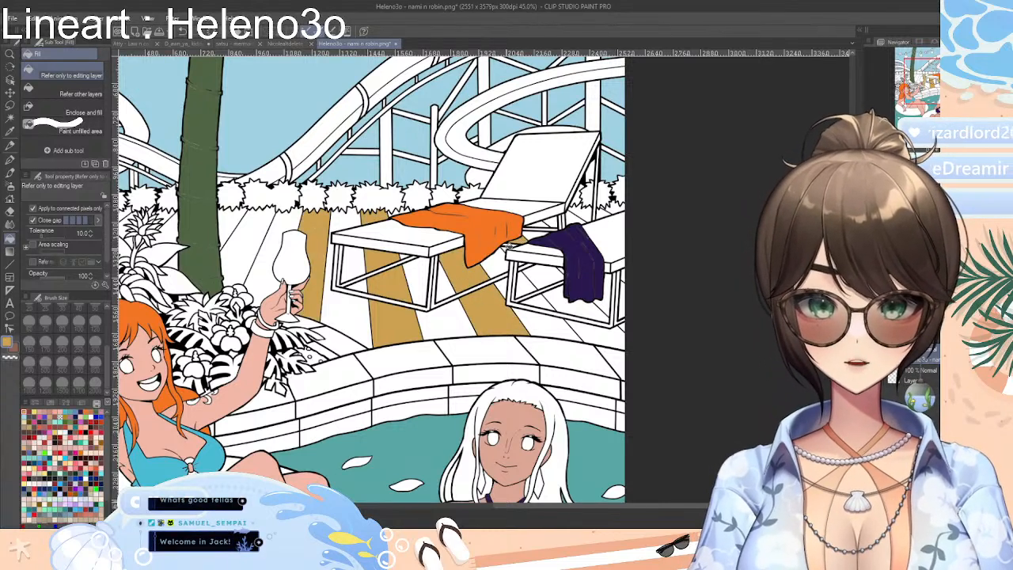
pyautogui.click(526, 266)
pyautogui.click(578, 311)
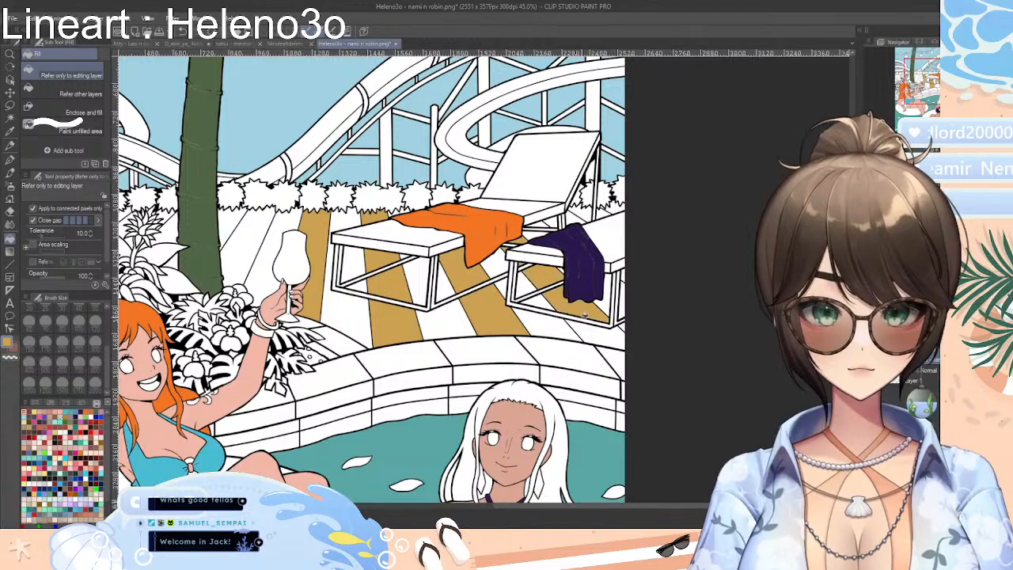
pyautogui.click(614, 339)
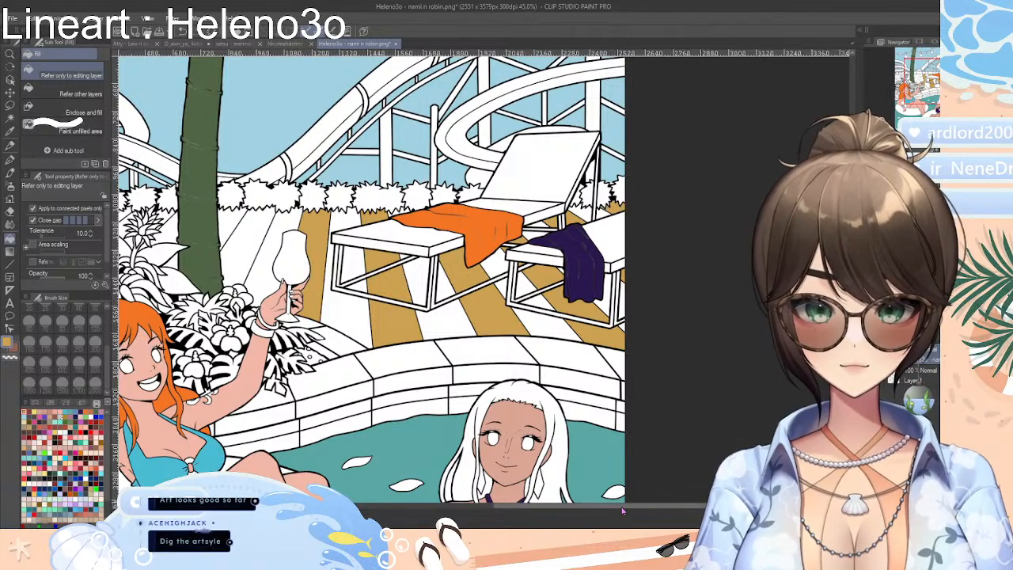
# Fill the alternate deck planks around the palm trunk and behind the plants with ochre
pyautogui.moveTo(624, 507); pyautogui.dragTo(531, 506)
pyautogui.click(512, 237)
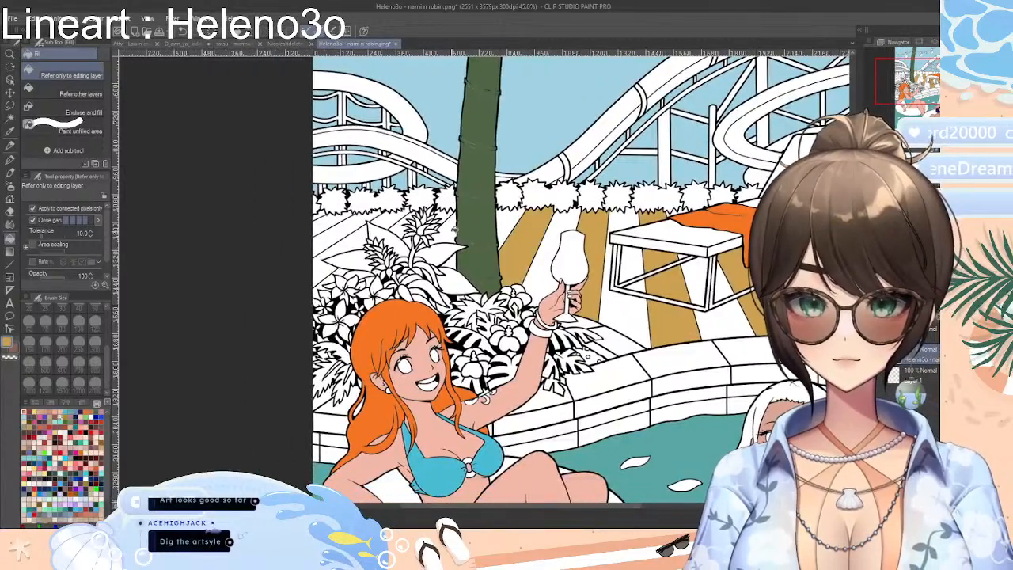
pyautogui.click(454, 231)
pyautogui.click(458, 261)
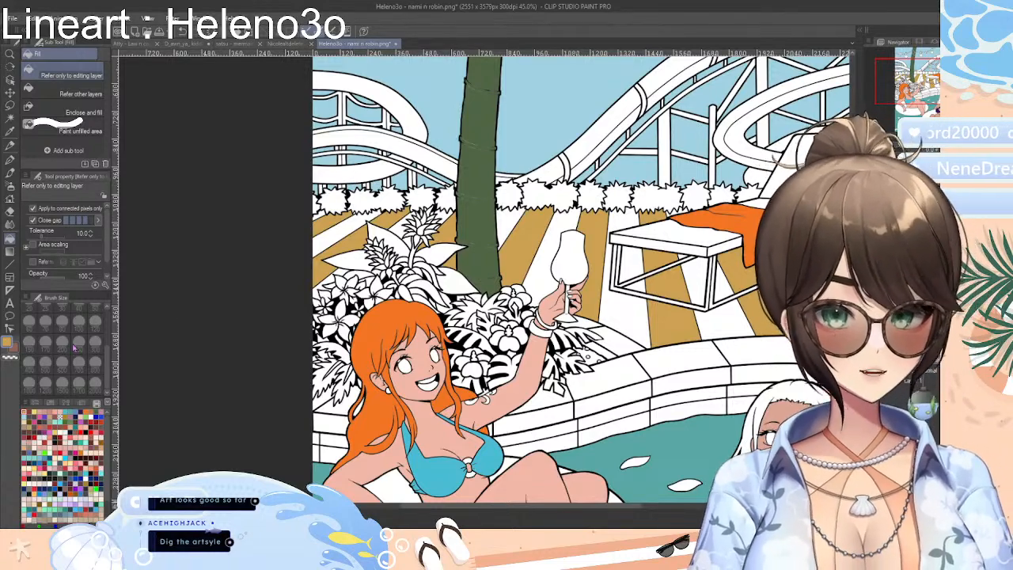
# Try a dark brown swatch as the fill on the deck plank in front of the left lounger
pyautogui.click(79, 418)
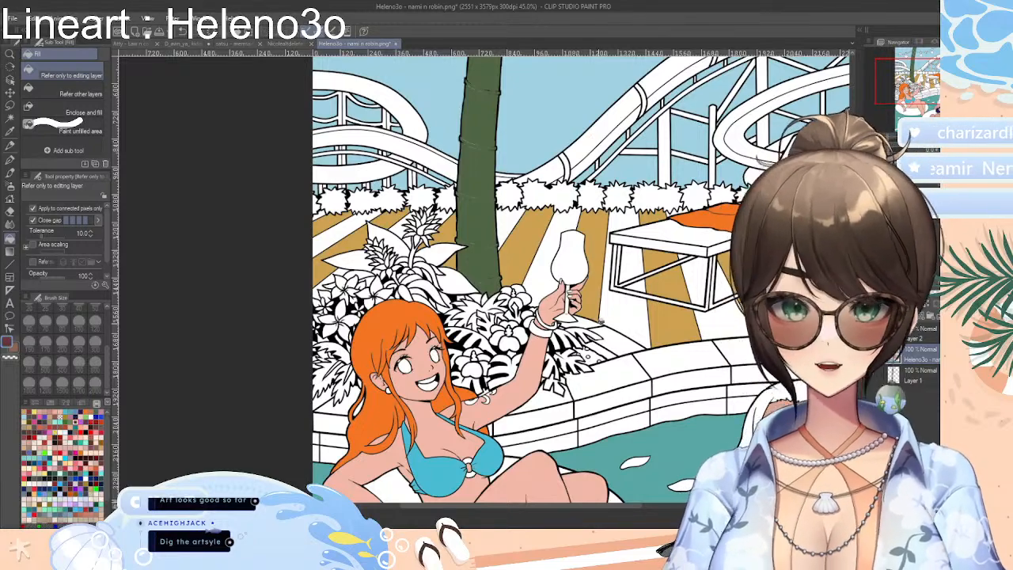
pyautogui.click(645, 318)
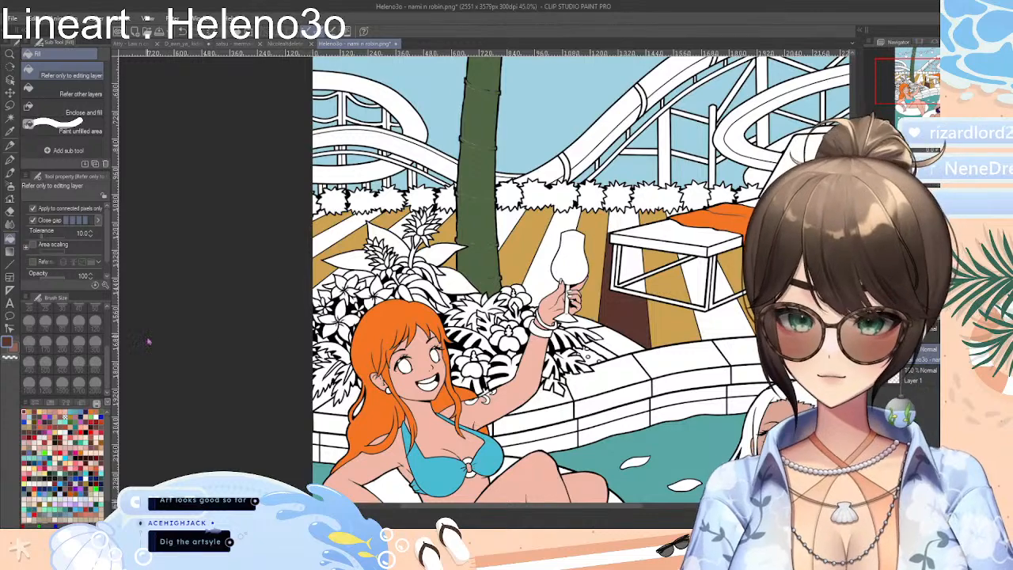
pyautogui.hotkey('ctrl', 'z')
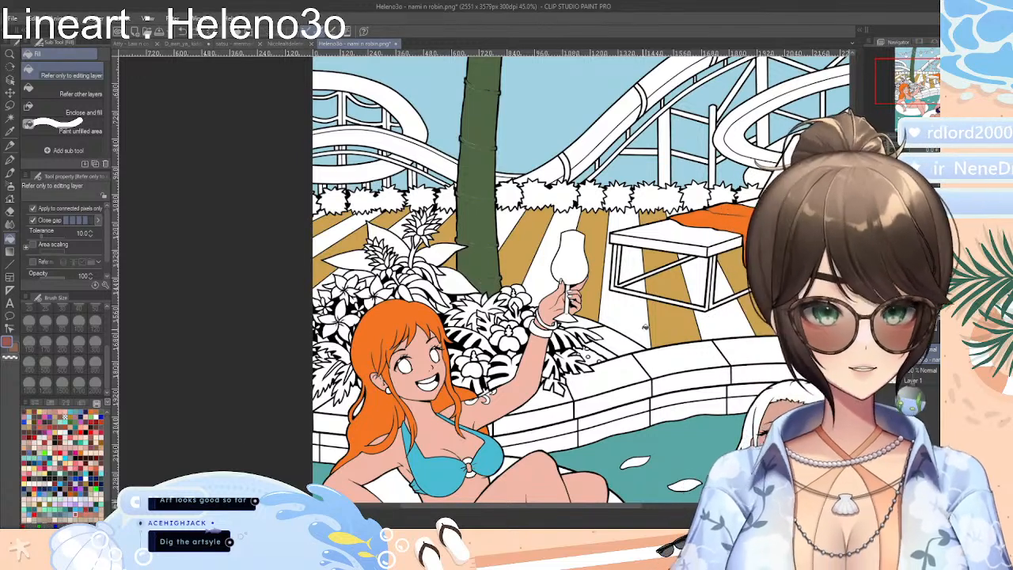
# Fill the remaining white deck planks between the left lounger and the palm trunk with reddish brown
pyautogui.click(641, 315)
pyautogui.click(645, 284)
pyautogui.click(646, 255)
pyautogui.click(628, 213)
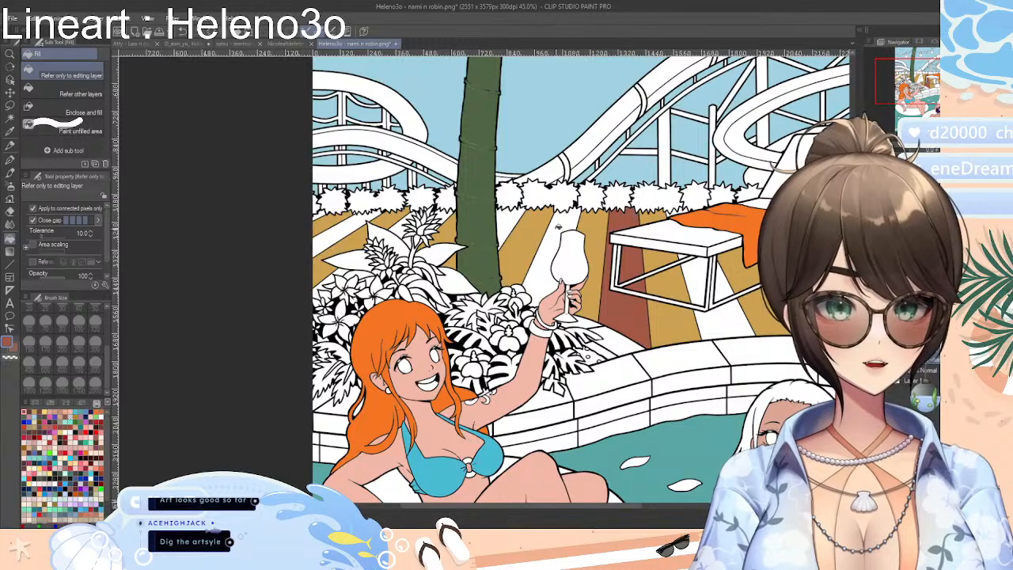
pyautogui.click(562, 225)
pyautogui.click(508, 226)
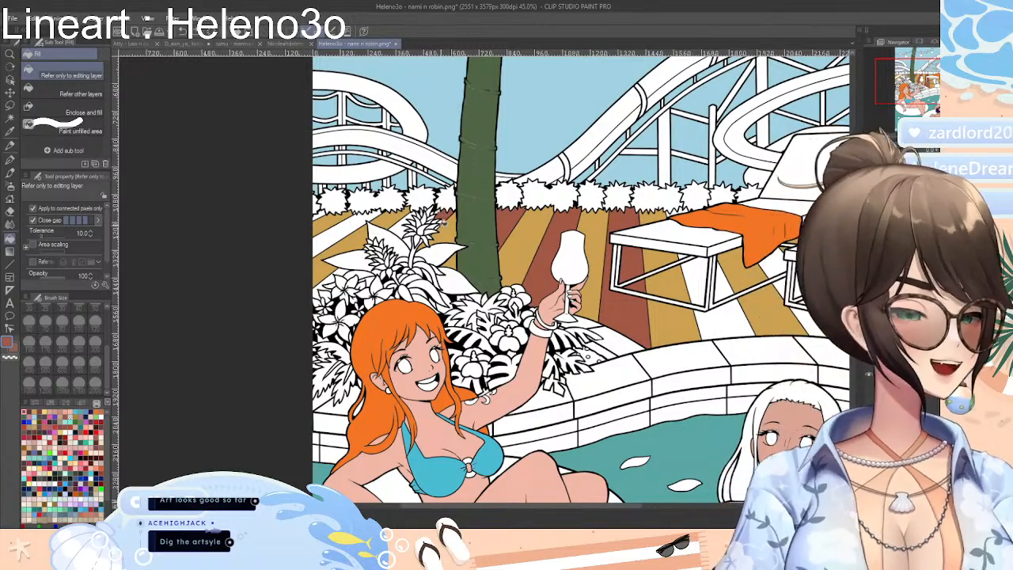
# Fill the white deck planks behind and beside the flowering plants, out to the canvas edge, with reddish brown
pyautogui.scroll(5, 443, 230)
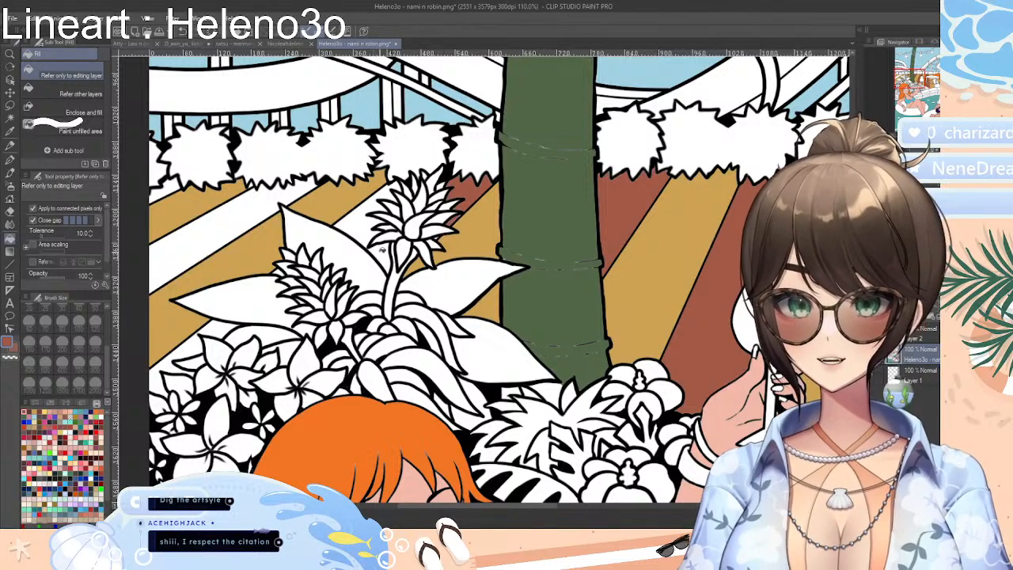
pyautogui.click(385, 204)
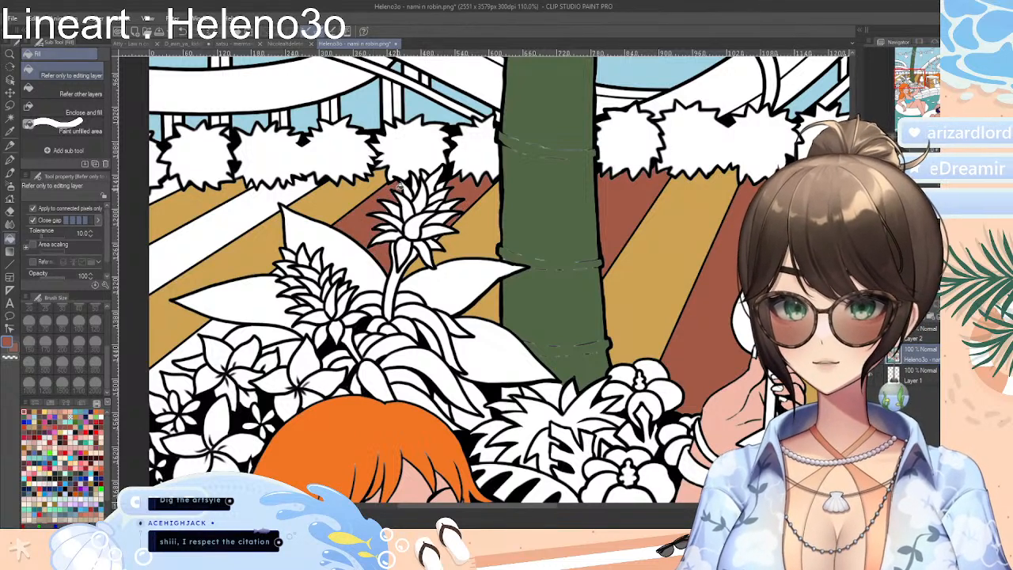
pyautogui.click(229, 320)
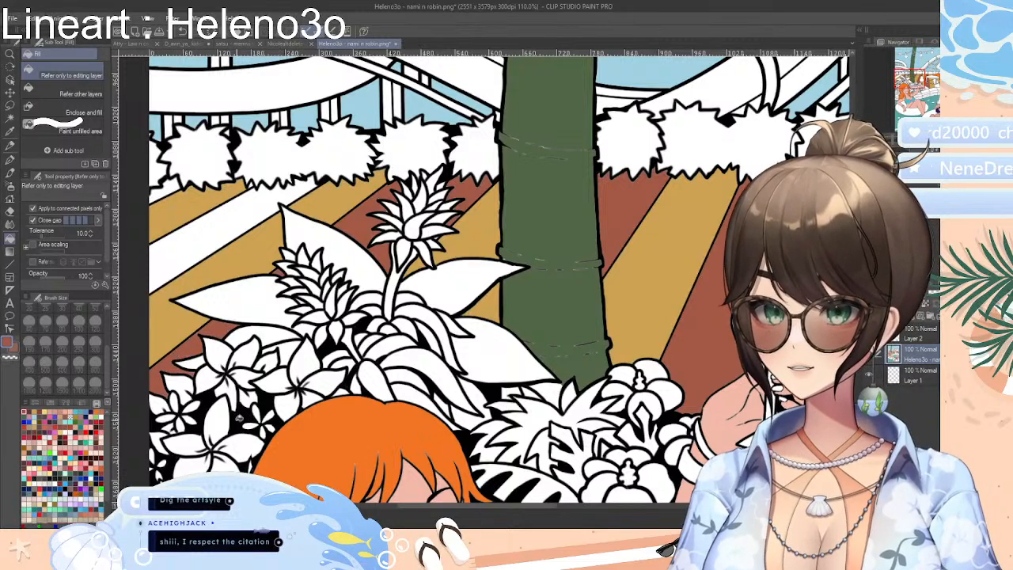
pyautogui.scroll(-4, 591, 441)
pyautogui.scroll(1, 459, 389)
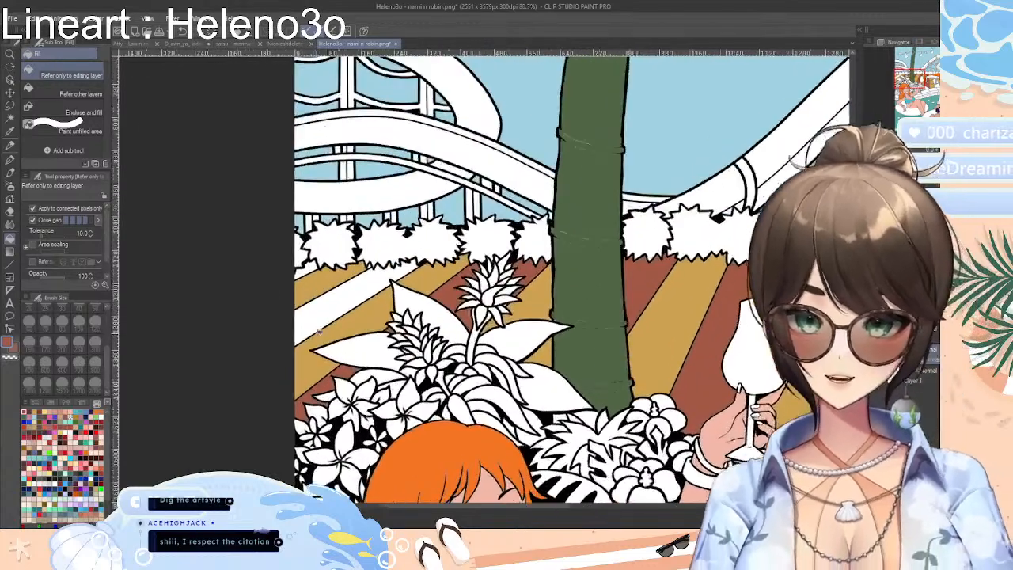
pyautogui.click(354, 286)
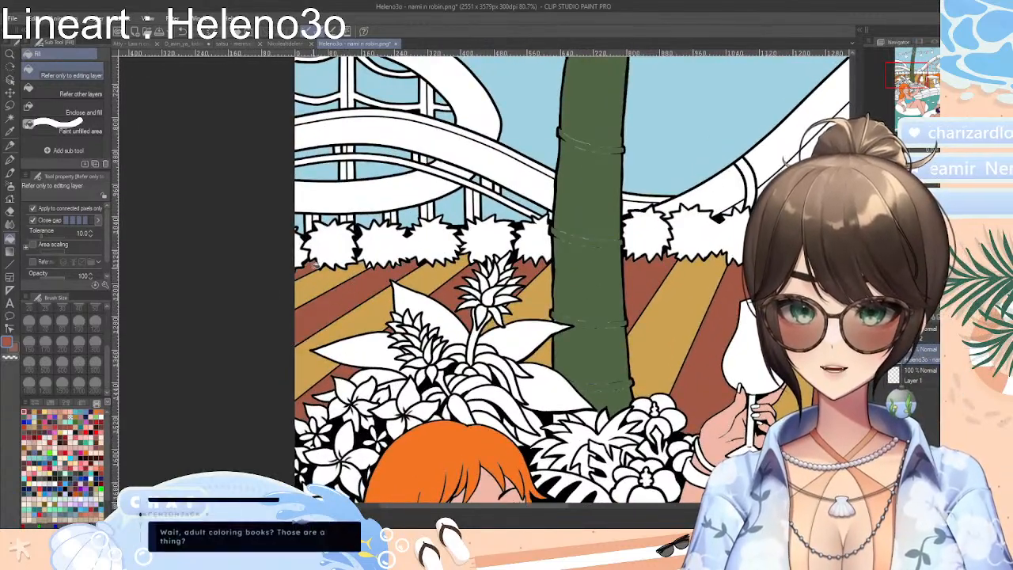
# Fill the white planks beneath the lounger with the orange towel with reddish brown, undoing the misplaced fill near its leg
pyautogui.scroll(-5, 409, 291)
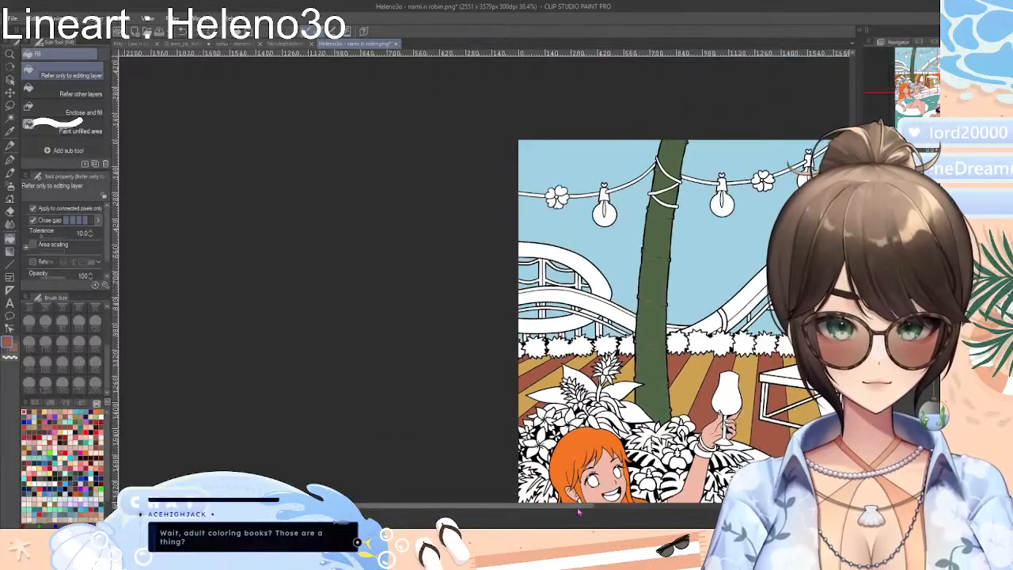
pyautogui.moveTo(579, 507); pyautogui.dragTo(715, 507)
pyautogui.scroll(5, 463, 409)
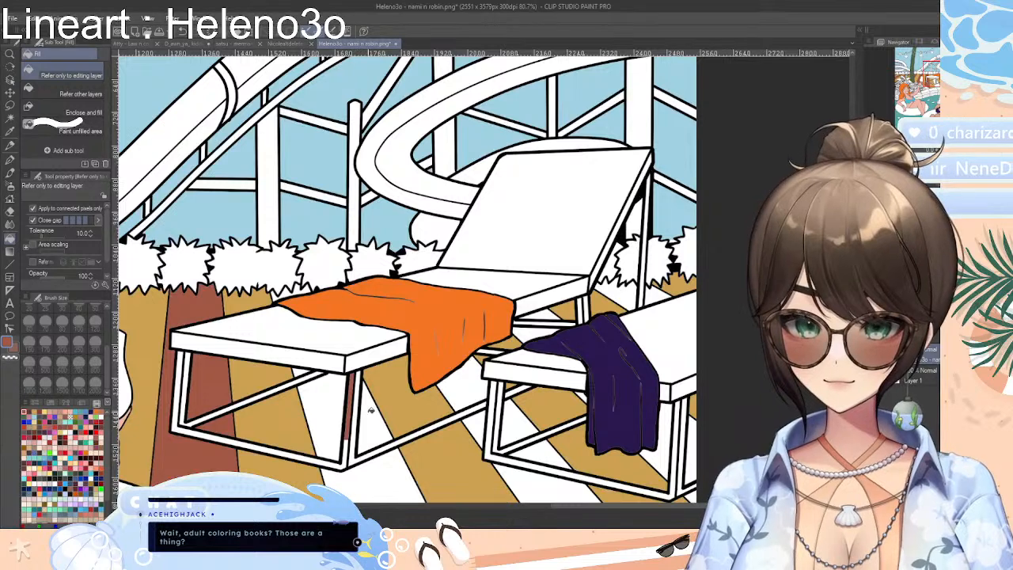
pyautogui.hotkey('ctrl', 'z')
pyautogui.click(326, 413)
pyautogui.click(374, 418)
pyautogui.click(386, 478)
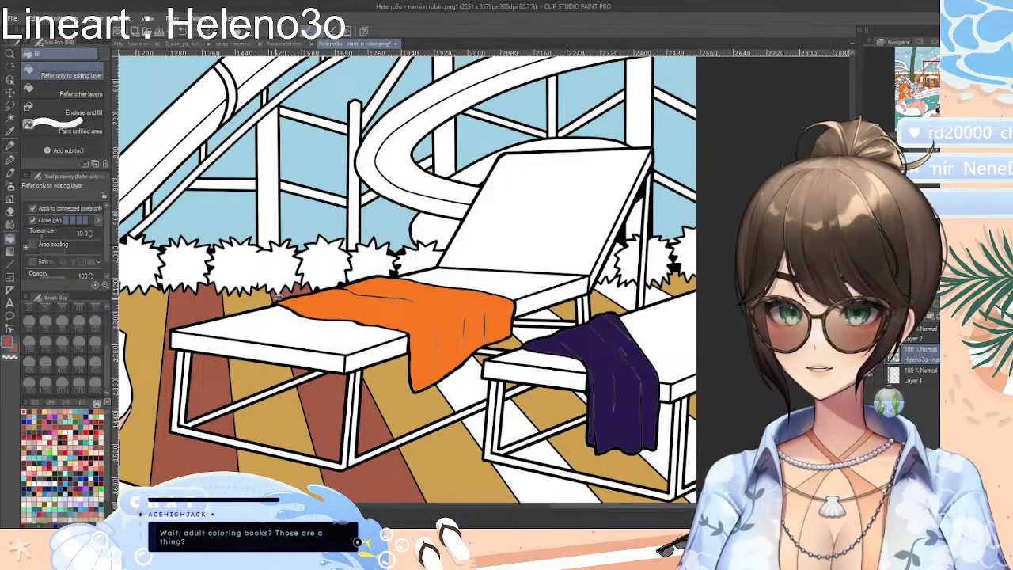
# Fill the remaining white planks between the two loungers and beneath the one with the purple towel with reddish brown
pyautogui.click(464, 384)
pyautogui.click(484, 419)
pyautogui.click(519, 425)
pyautogui.click(550, 448)
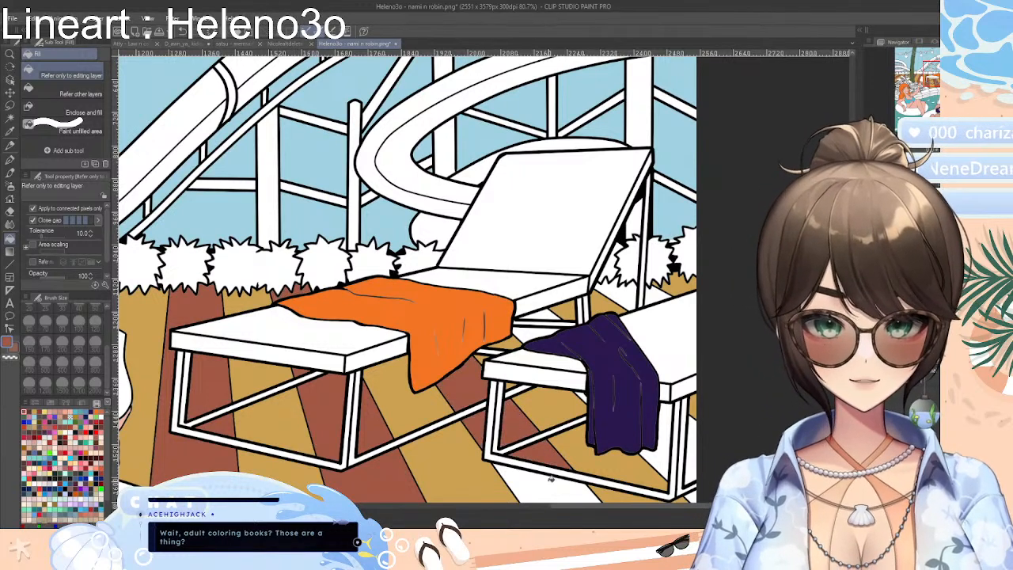
pyautogui.click(551, 481)
pyautogui.click(669, 452)
pyautogui.click(691, 425)
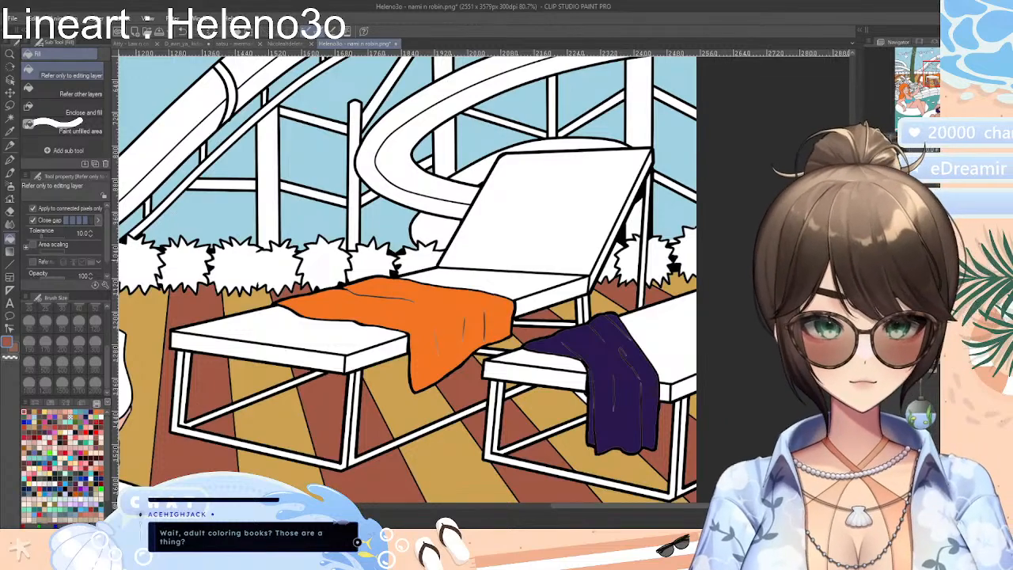
# Choose a dark green fill colour after sampling the palm trunk and try it on a hedge bush, undoing the fill
pyautogui.scroll(-3, 404, 277)
pyautogui.moveTo(679, 506); pyautogui.dragTo(539, 506)
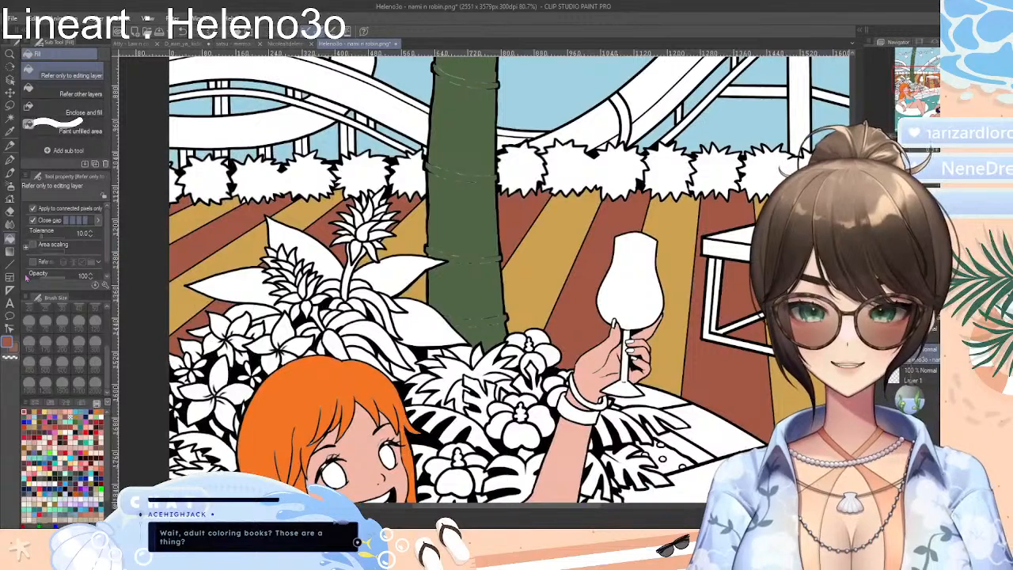
pyautogui.click(10, 132)
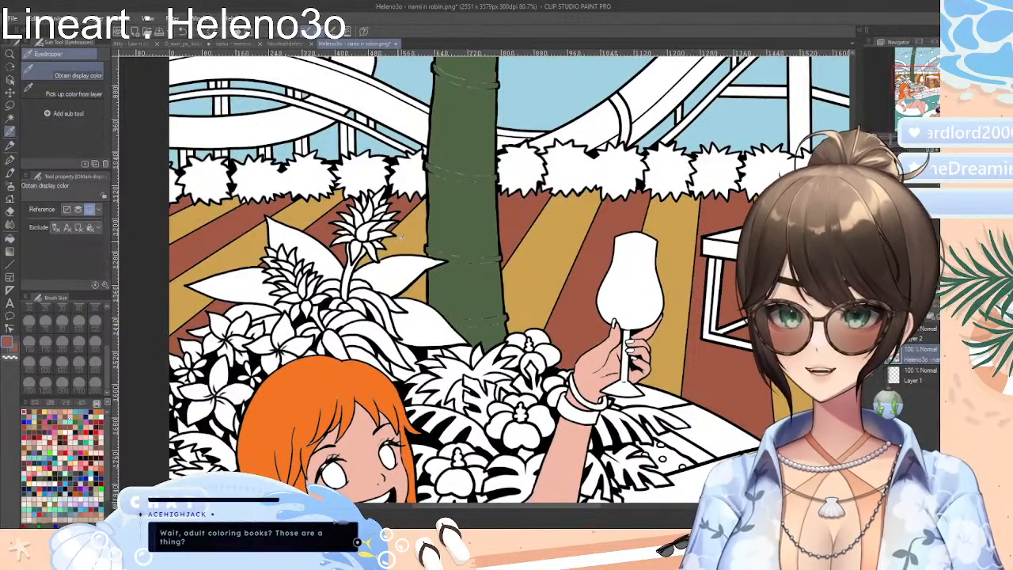
pyautogui.click(10, 238)
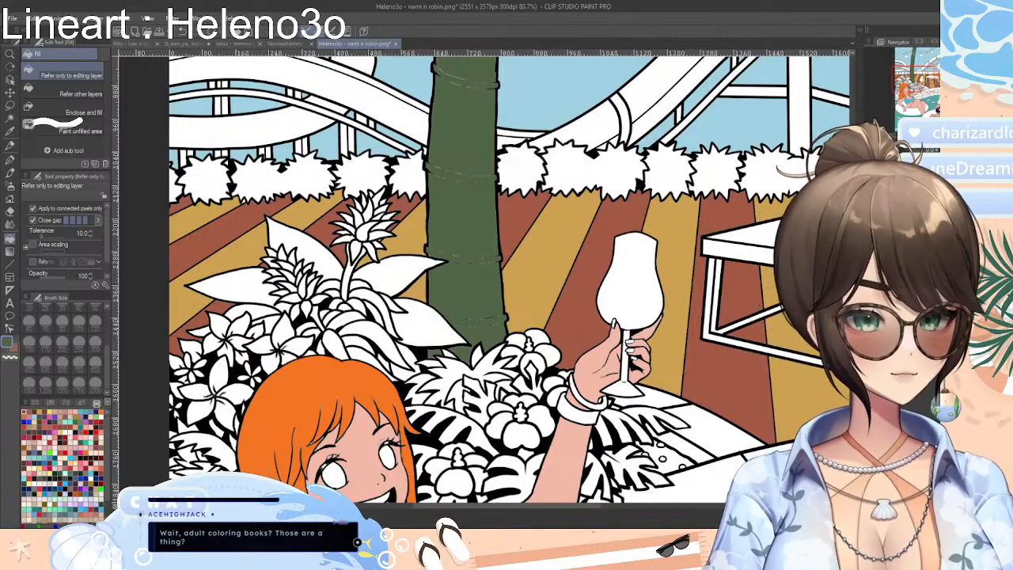
pyautogui.scroll(-5, 681, 311)
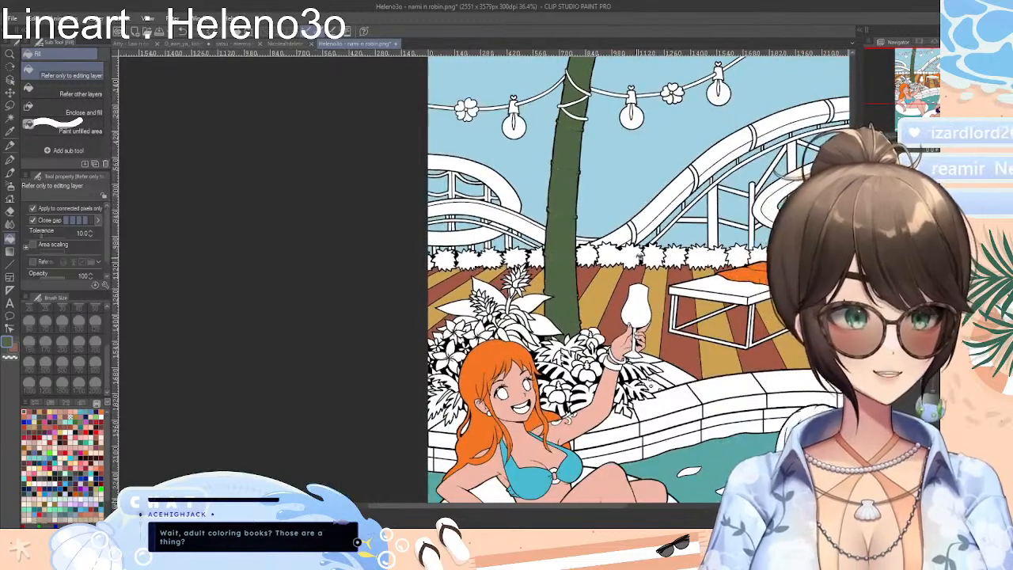
pyautogui.scroll(4, 594, 217)
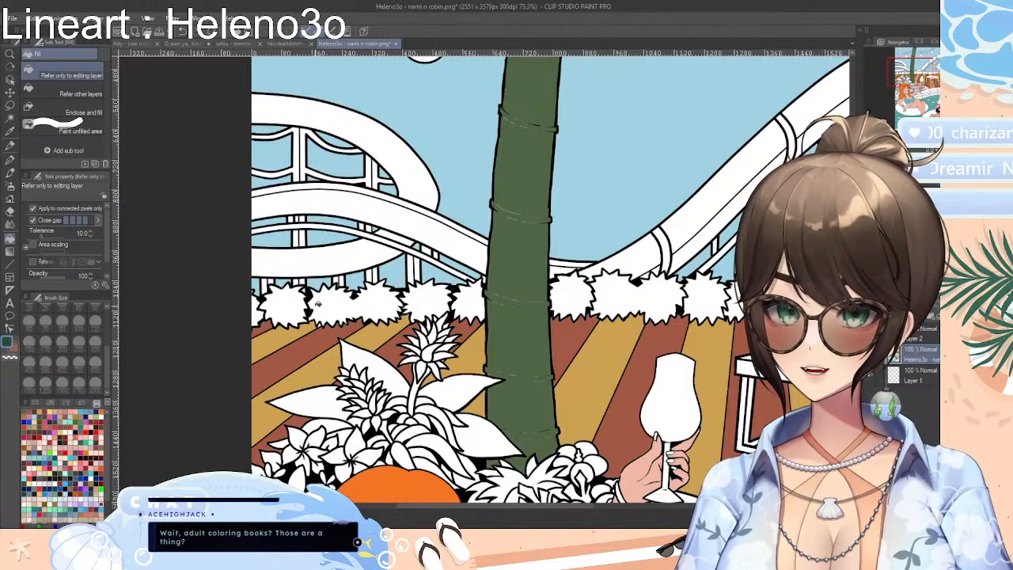
pyautogui.click(300, 304)
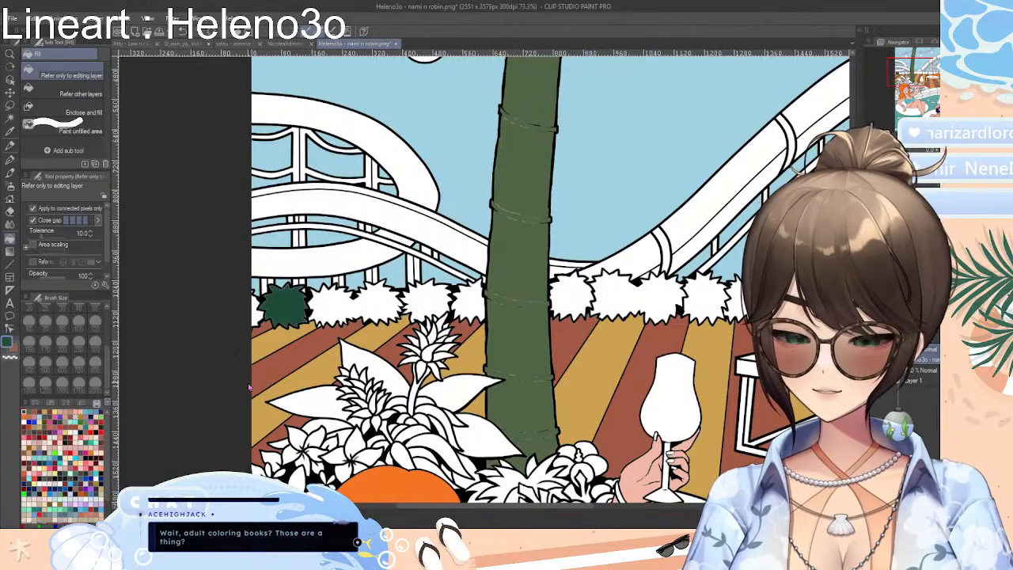
pyautogui.hotkey('ctrl', 'z')
# Raise the fill colour's green value to 136 and fill the hedge bushes left of the palm trunk with it
pyautogui.click(46, 404)
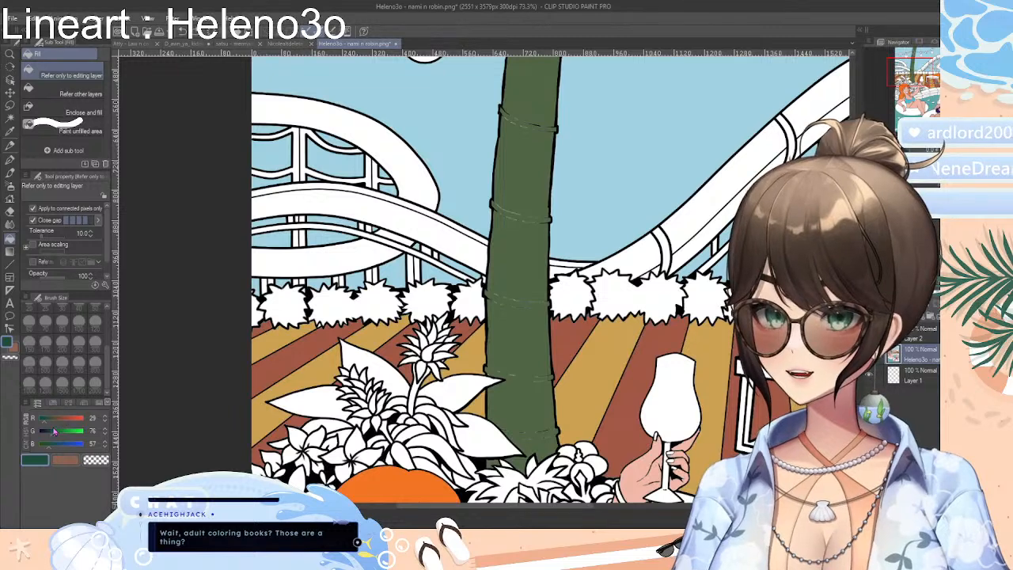
pyautogui.moveTo(53, 432); pyautogui.dragTo(63, 435)
pyautogui.click(288, 307)
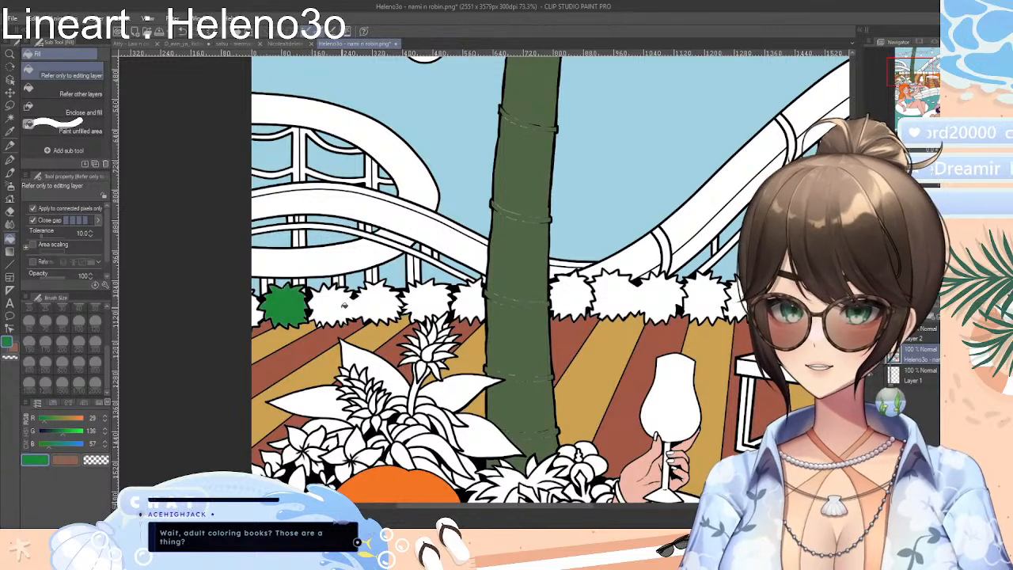
pyautogui.click(336, 308)
pyautogui.click(258, 310)
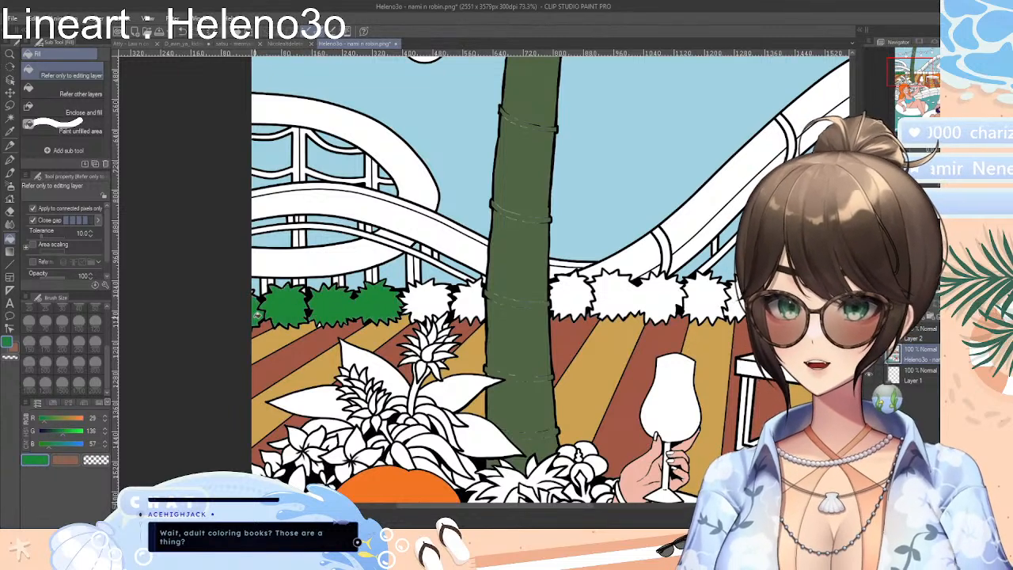
pyautogui.click(428, 301)
pyautogui.click(471, 301)
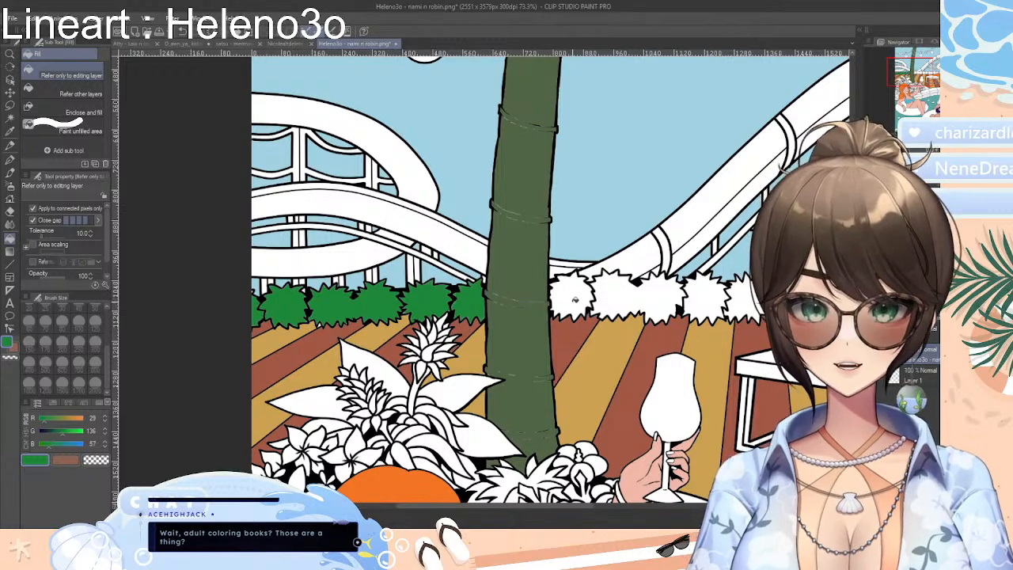
# Fill the hedge bushes from the palm trunk to the backrest of the left lounger with the brighter green
pyautogui.click(576, 299)
pyautogui.click(613, 299)
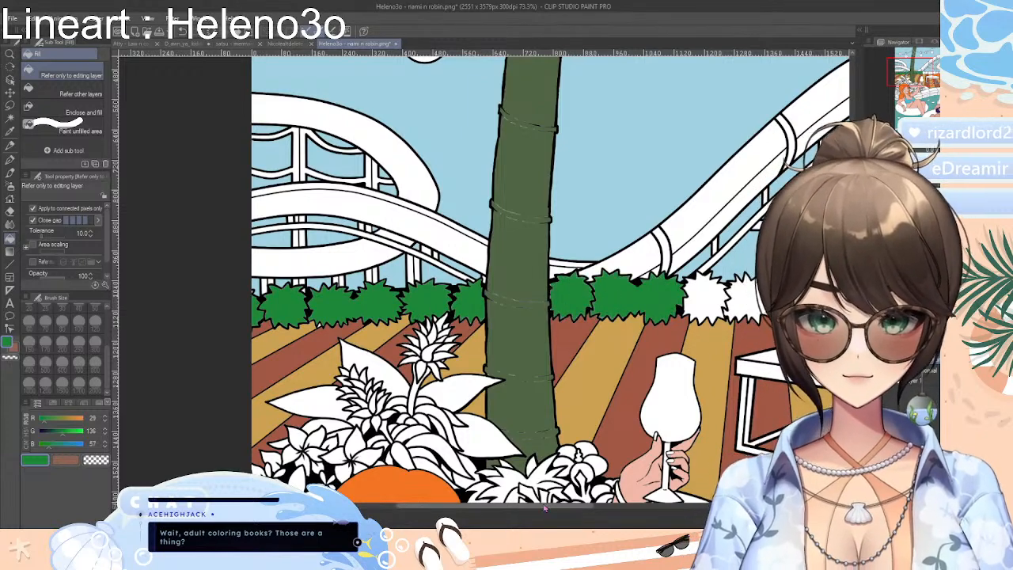
pyautogui.moveTo(560, 512); pyautogui.dragTo(658, 511)
pyautogui.click(403, 295)
pyautogui.click(429, 292)
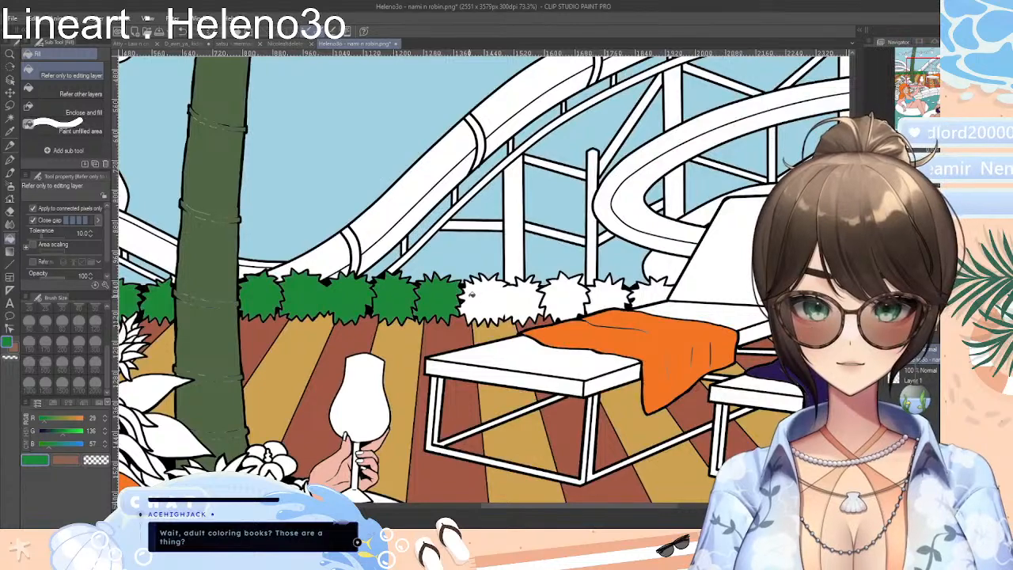
pyautogui.click(473, 295)
pyautogui.click(580, 298)
pyautogui.click(613, 293)
pyautogui.click(648, 292)
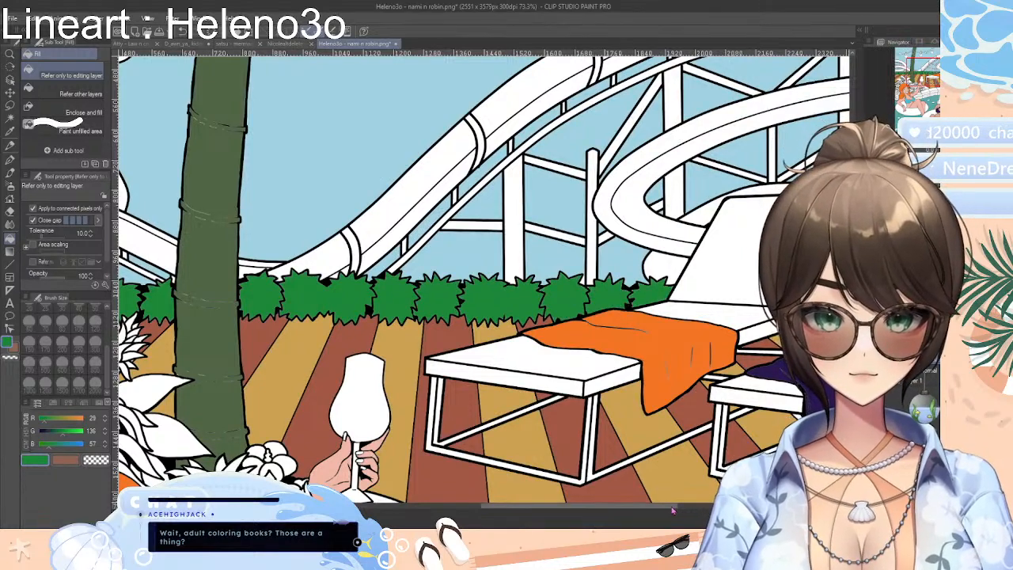
# Fill the hedge parts behind the lounger's backrest and at the right canvas edge with the same green
pyautogui.moveTo(628, 507); pyautogui.dragTo(708, 507)
pyautogui.click(567, 295)
pyautogui.click(539, 294)
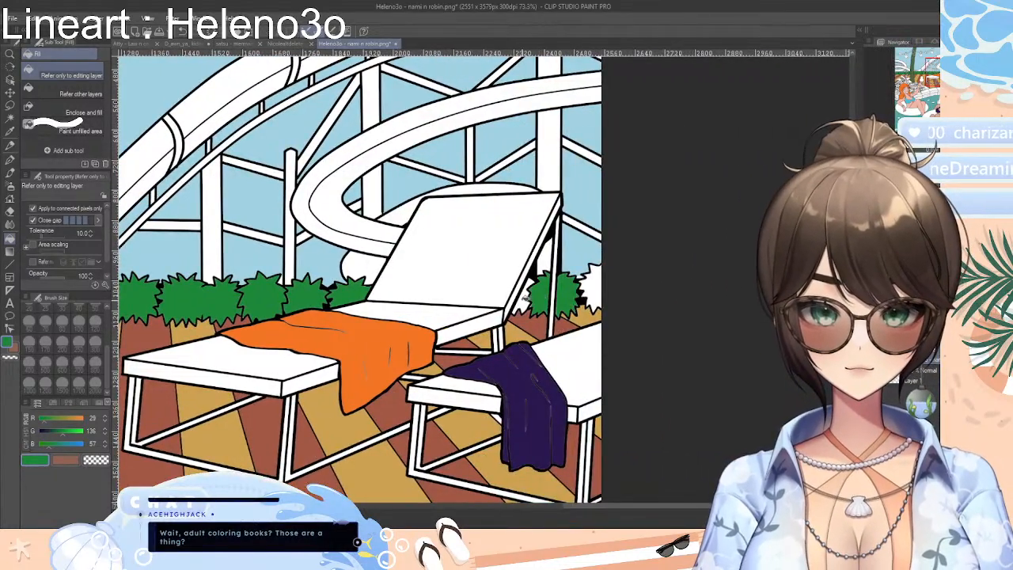
pyautogui.click(521, 300)
pyautogui.click(592, 285)
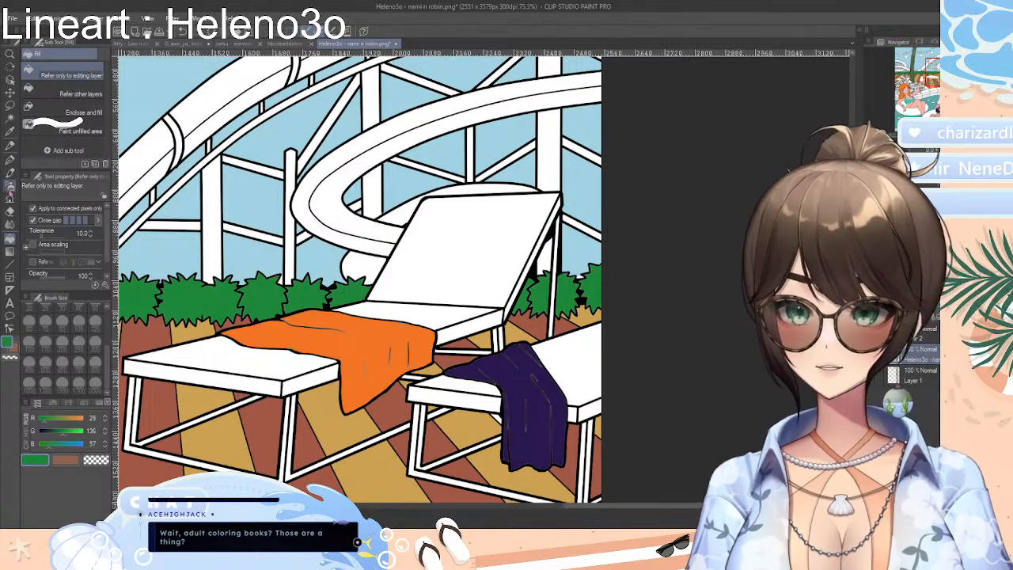
# Sample the light blue of the sky as the colour for filling
pyautogui.click(10, 132)
pyautogui.click(592, 252)
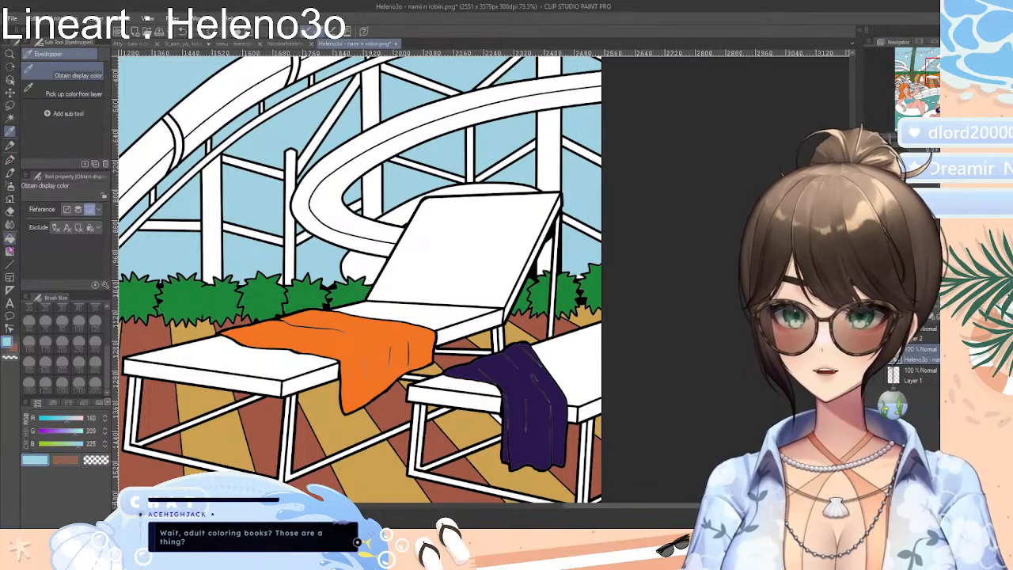
pyautogui.click(10, 238)
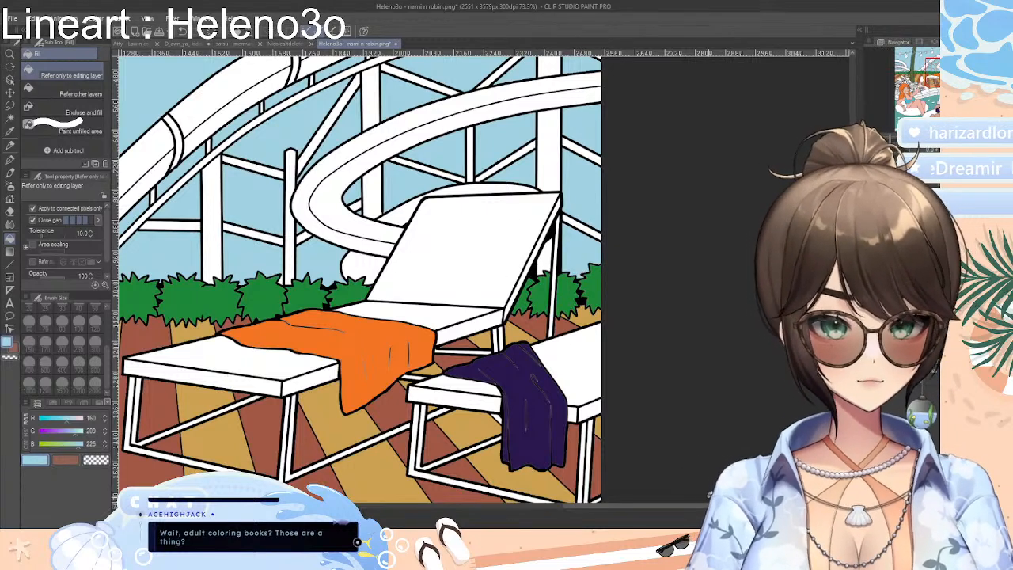
# Choose a near-black swatch from the standard colour set for the hair of the woman in the purple bikini
pyautogui.moveTo(721, 506); pyautogui.dragTo(530, 506)
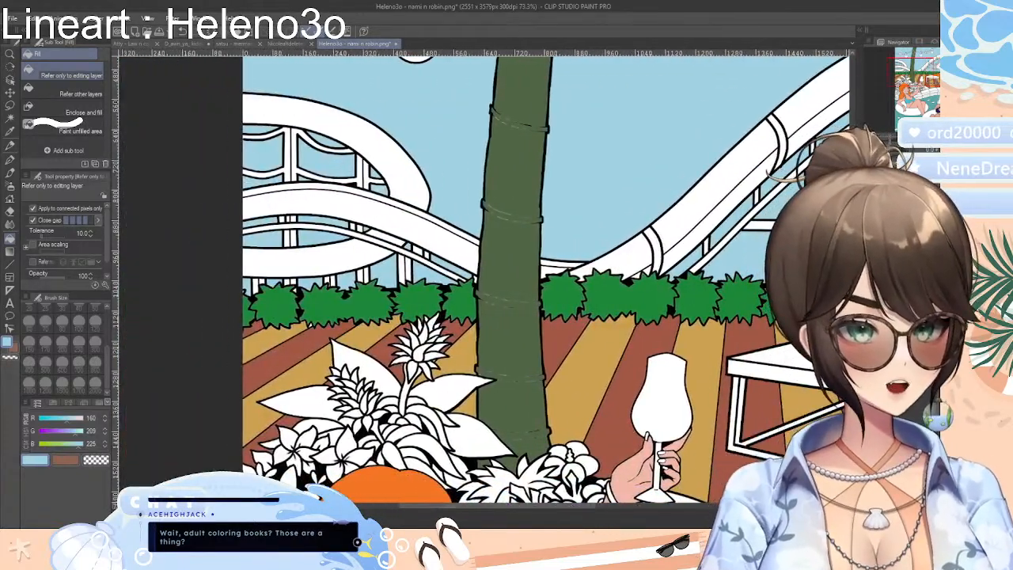
pyautogui.scroll(-10, 546, 277)
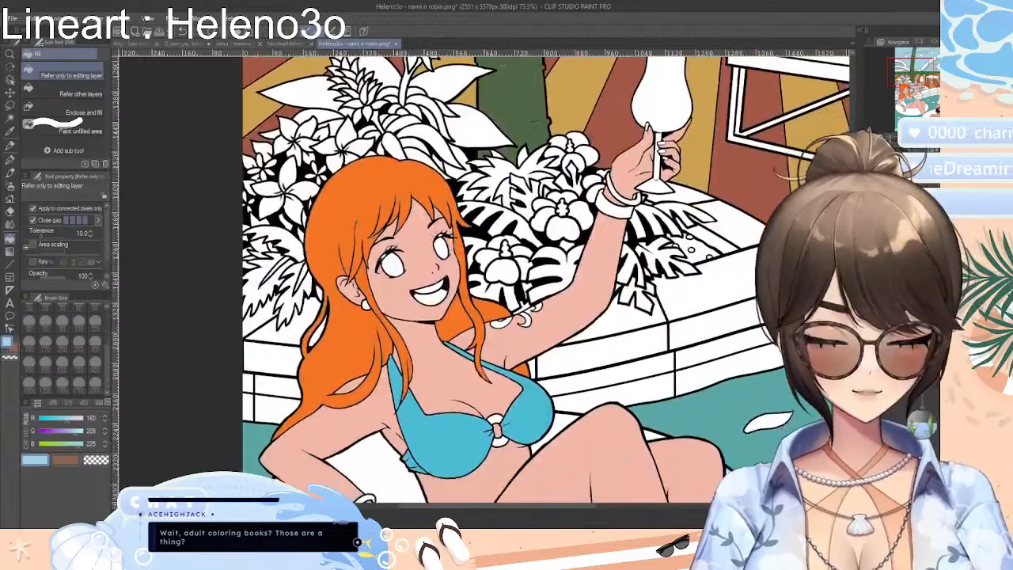
pyautogui.scroll(-5, 546, 277)
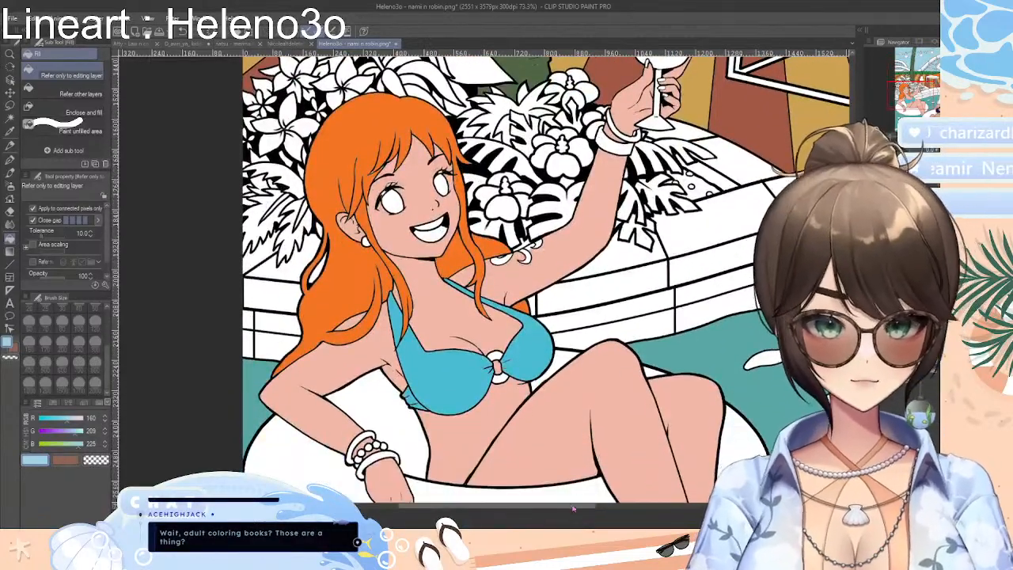
pyautogui.moveTo(459, 507); pyautogui.dragTo(695, 502)
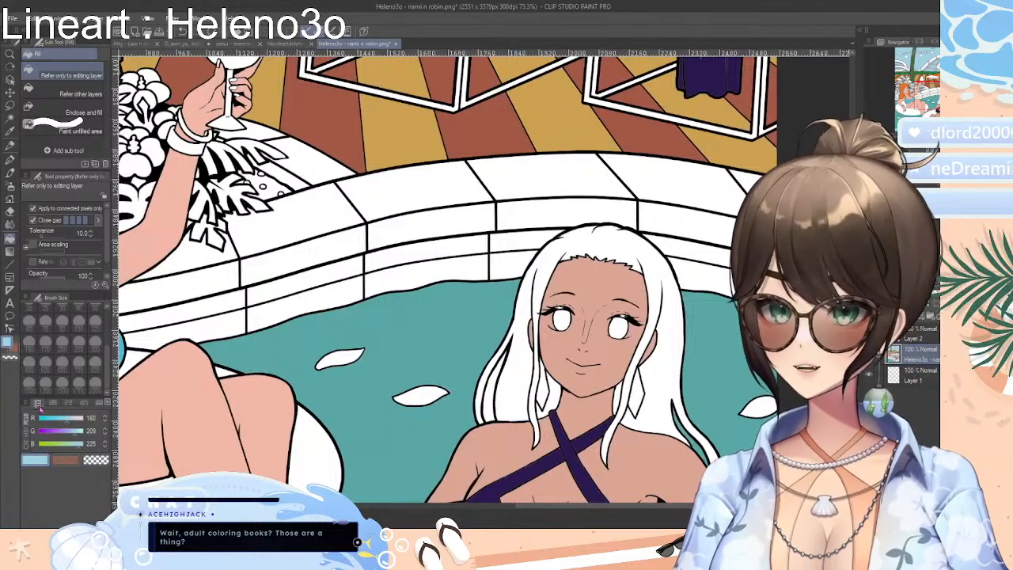
pyautogui.click(54, 405)
pyautogui.click(83, 404)
pyautogui.click(54, 404)
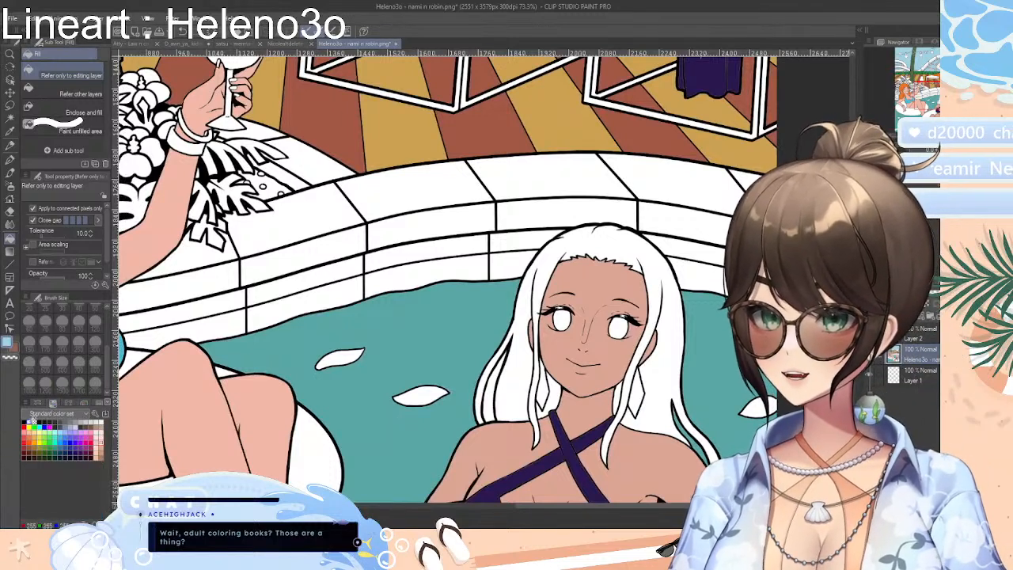
pyautogui.click(44, 422)
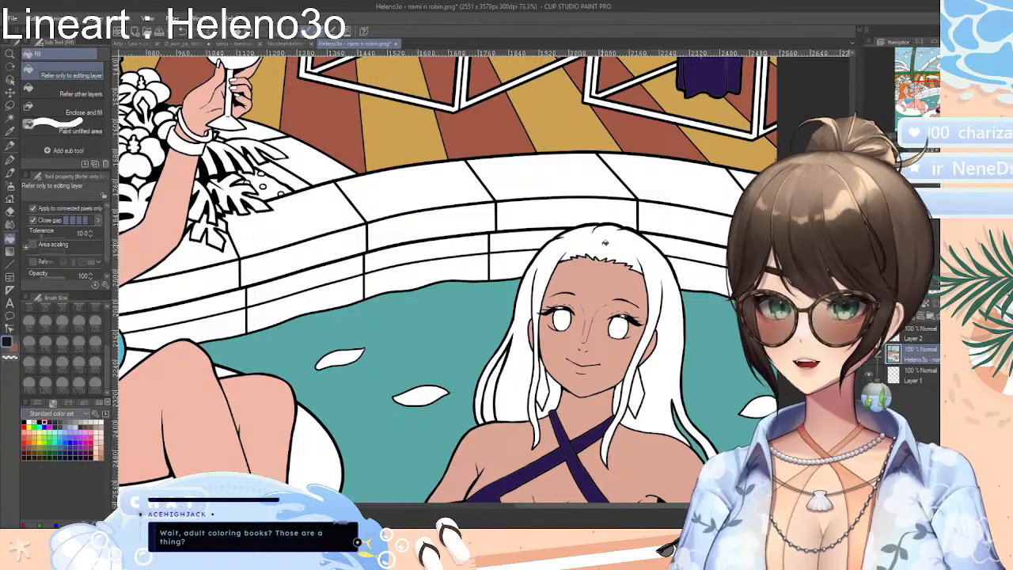
# Fill the purple-bikini woman's hair and loose strands with near-black, and the gap between the strands with the pool's sampled teal
pyautogui.click(605, 243)
pyautogui.click(483, 387)
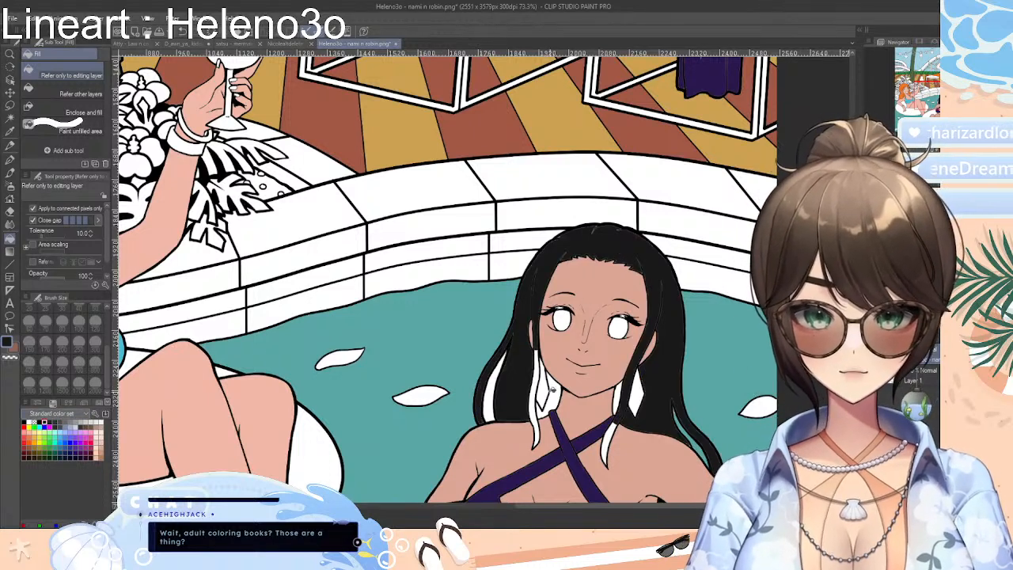
pyautogui.click(551, 389)
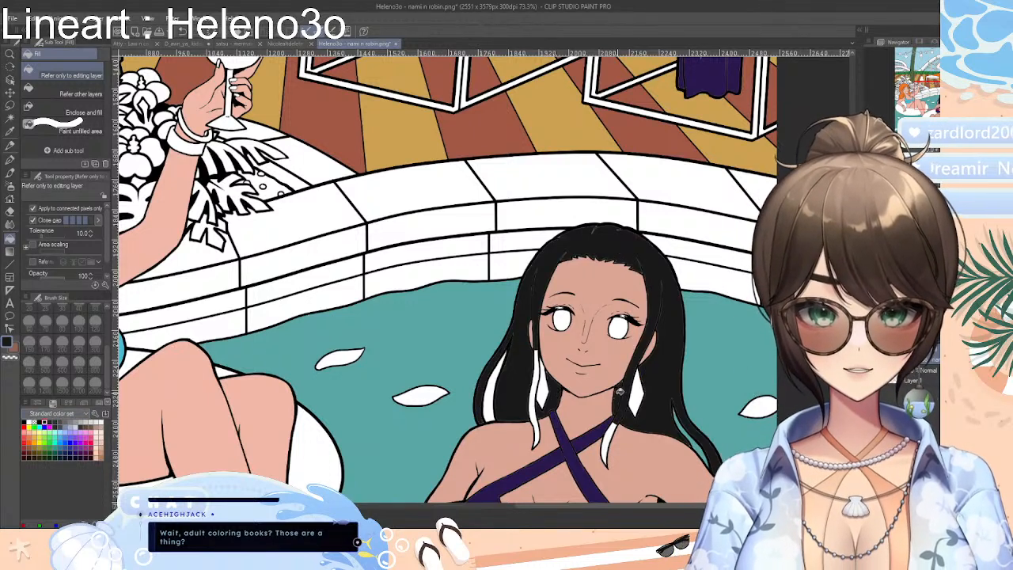
pyautogui.click(613, 427)
pyautogui.click(535, 401)
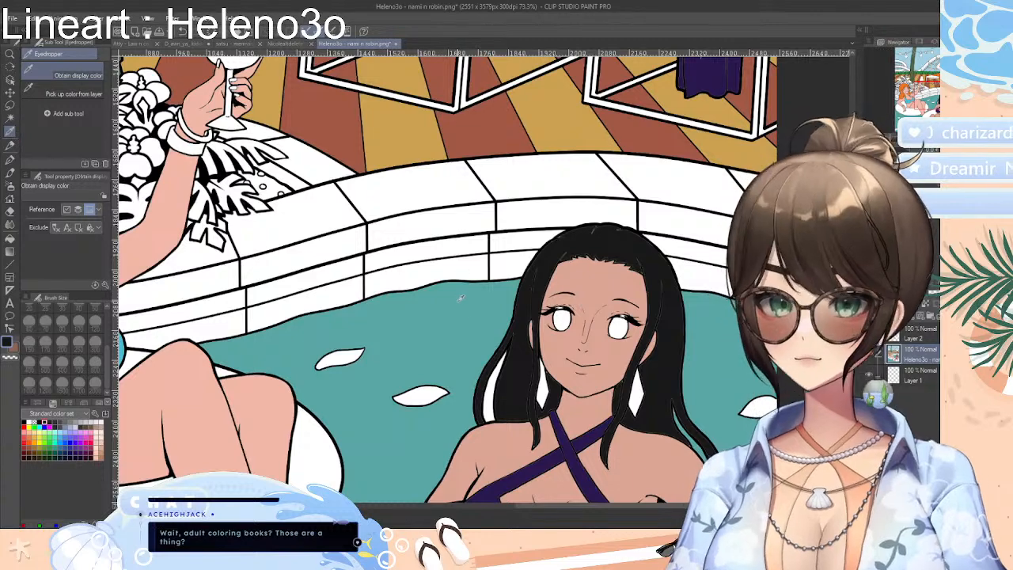
pyautogui.click(9, 240)
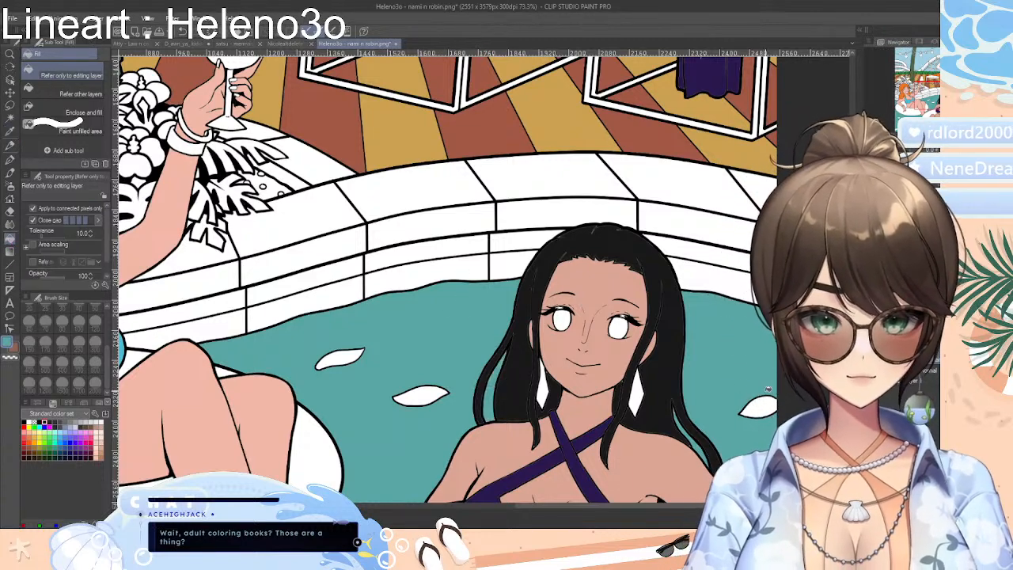
# Examine the loungers, the pool and the purple-bikini woman on her swim ring for areas still without colour
pyautogui.scroll(-6, 448, 278)
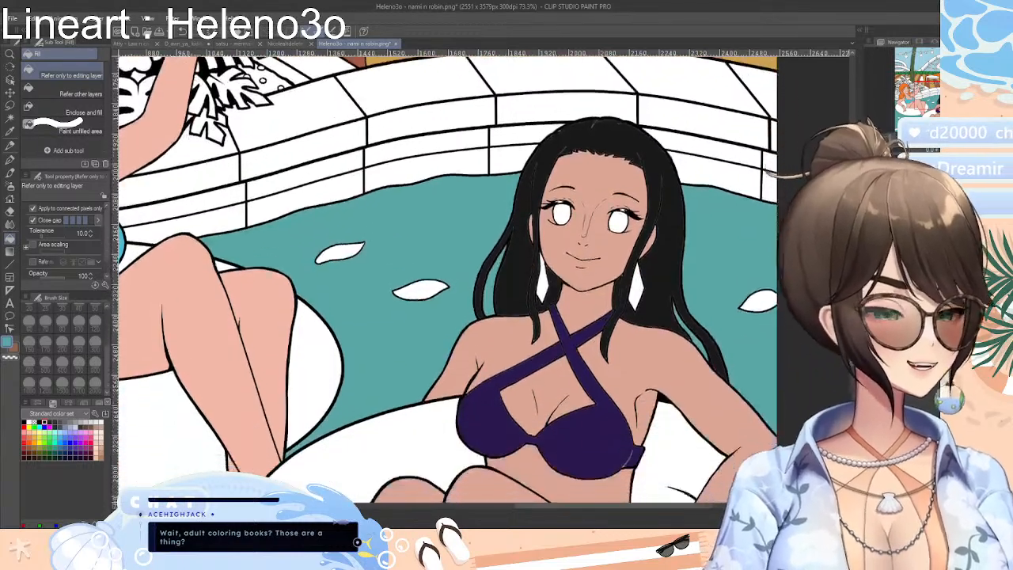
pyautogui.scroll(3, 448, 279)
pyautogui.scroll(10, 448, 278)
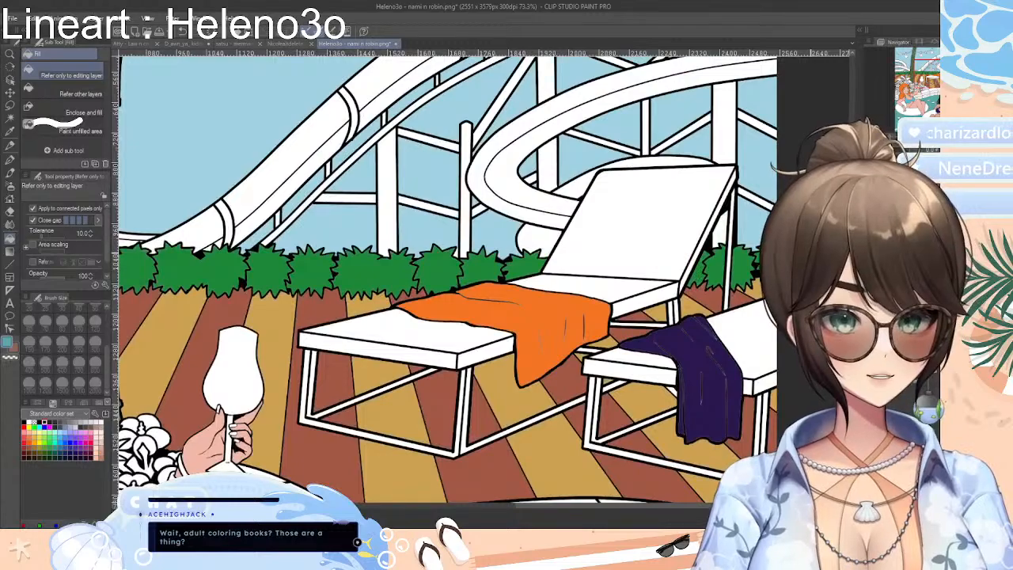
pyautogui.scroll(-10, 448, 279)
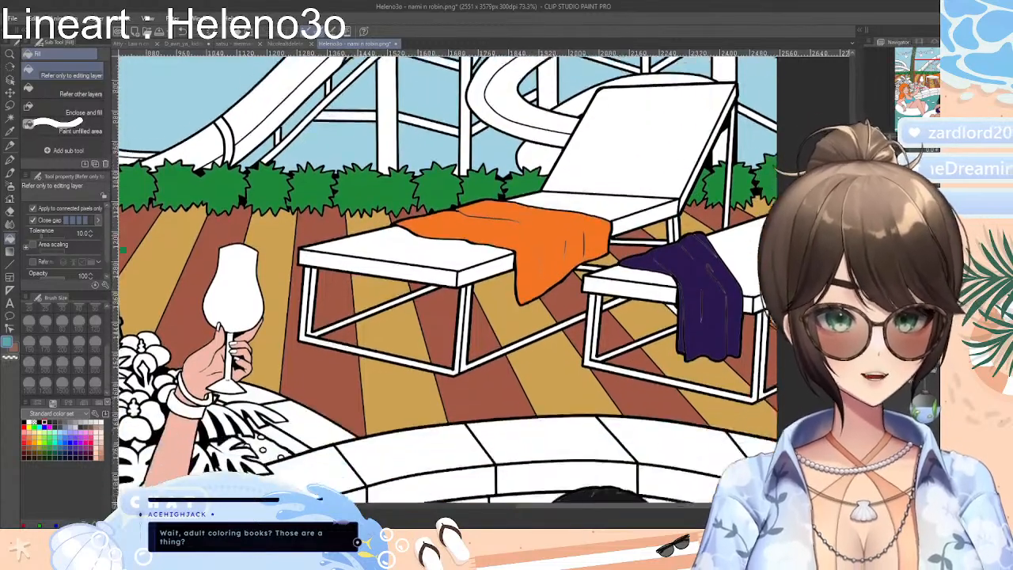
pyautogui.scroll(-13, 448, 279)
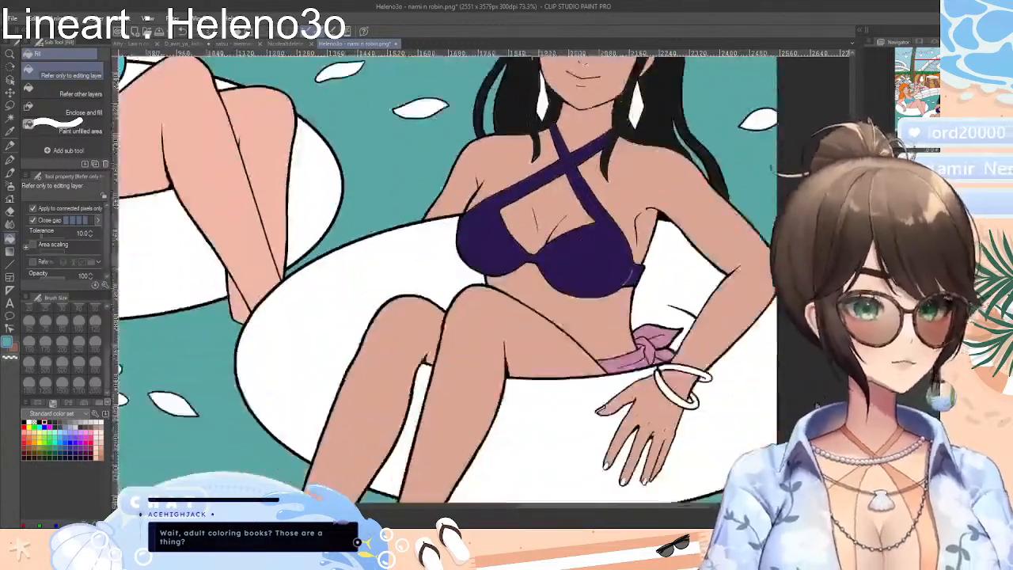
pyautogui.scroll(4, 448, 279)
pyautogui.scroll(-1, 448, 279)
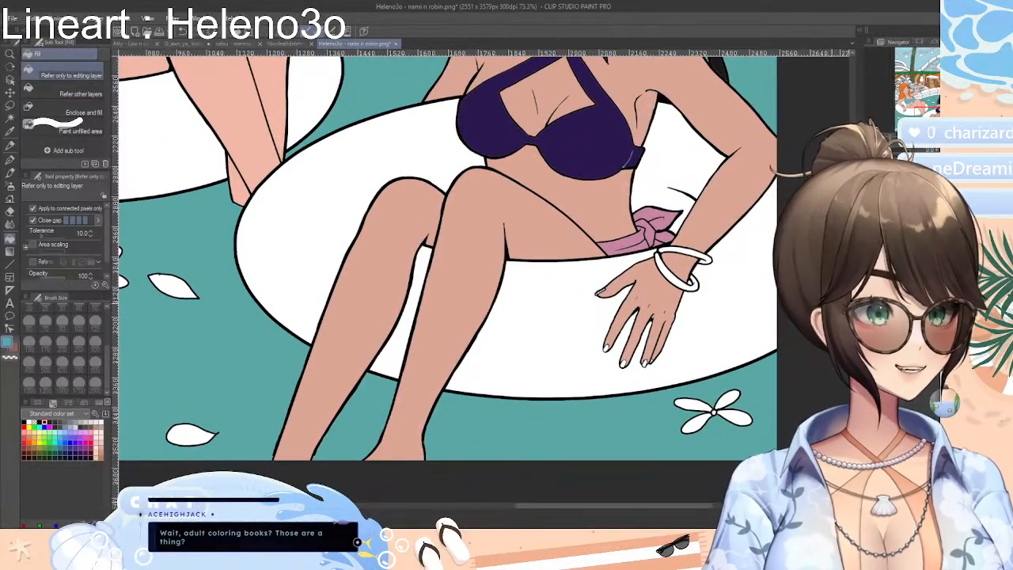
pyautogui.scroll(8, 485, 280)
pyautogui.scroll(-4, 486, 280)
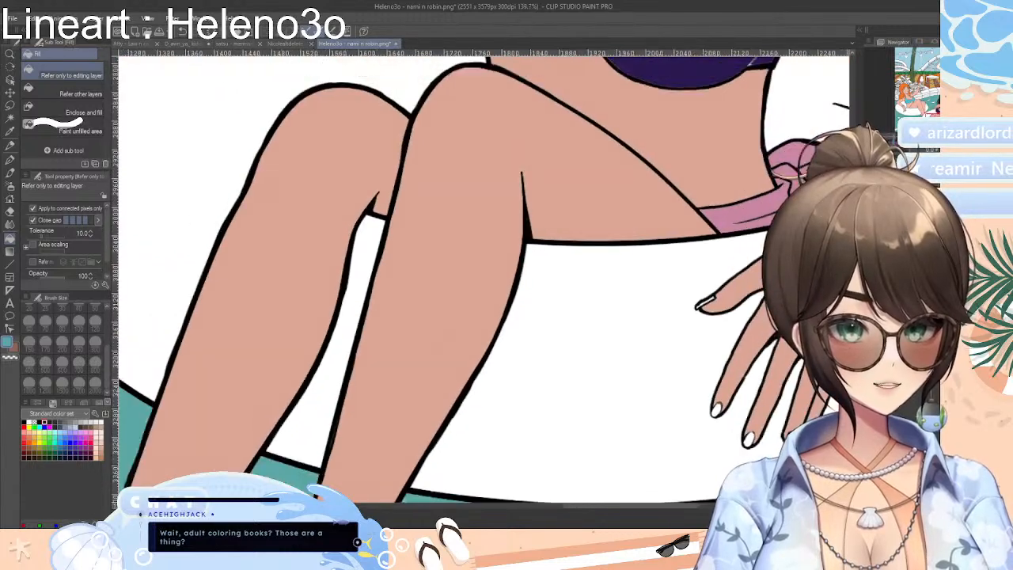
pyautogui.scroll(-4, 484, 279)
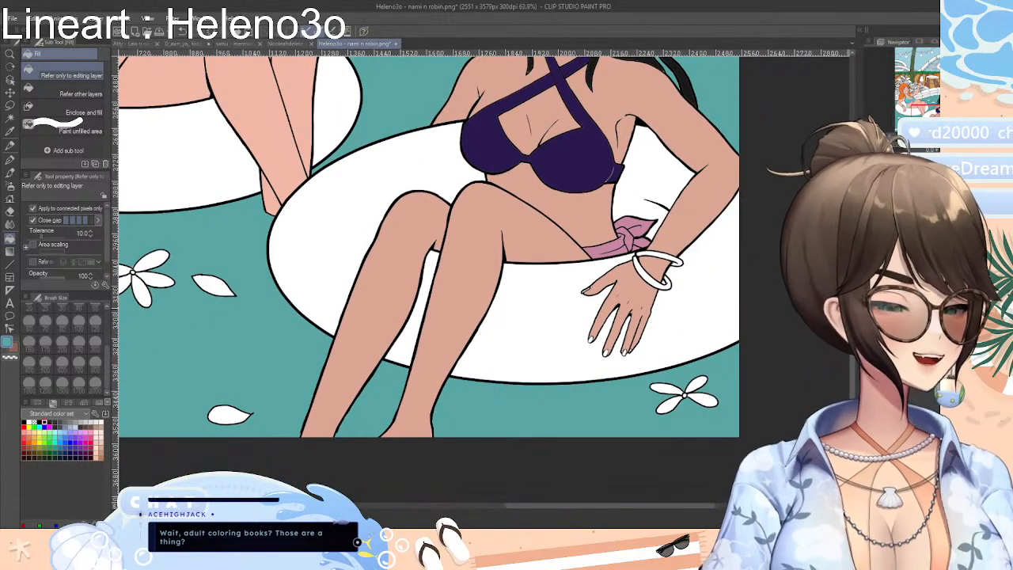
pyautogui.scroll(4, 484, 279)
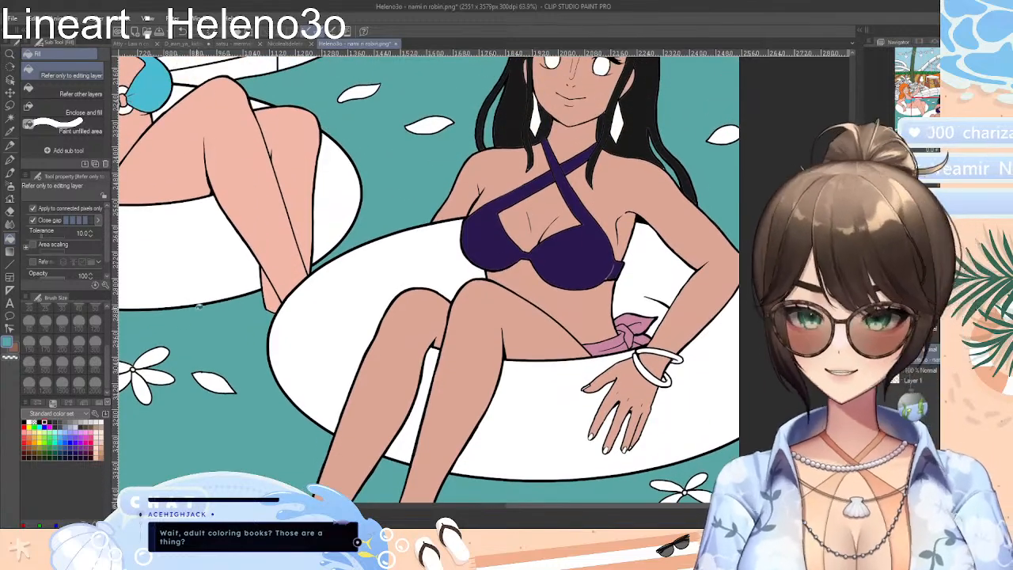
# Choose a golden yellow swatch and fill both bangles on the black-haired woman's wrist with it
pyautogui.click(68, 403)
pyautogui.click(82, 404)
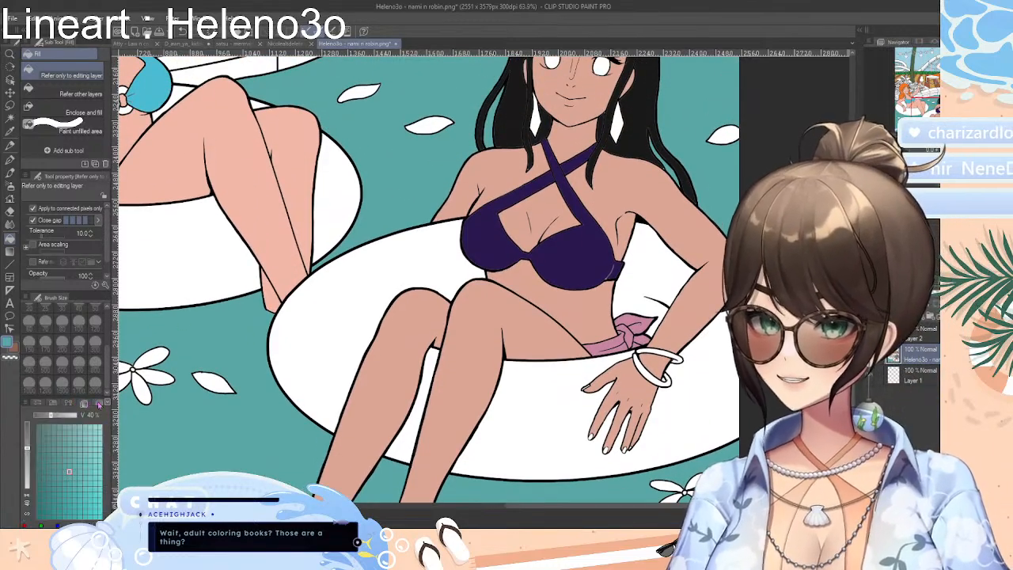
pyautogui.click(96, 404)
pyautogui.click(65, 412)
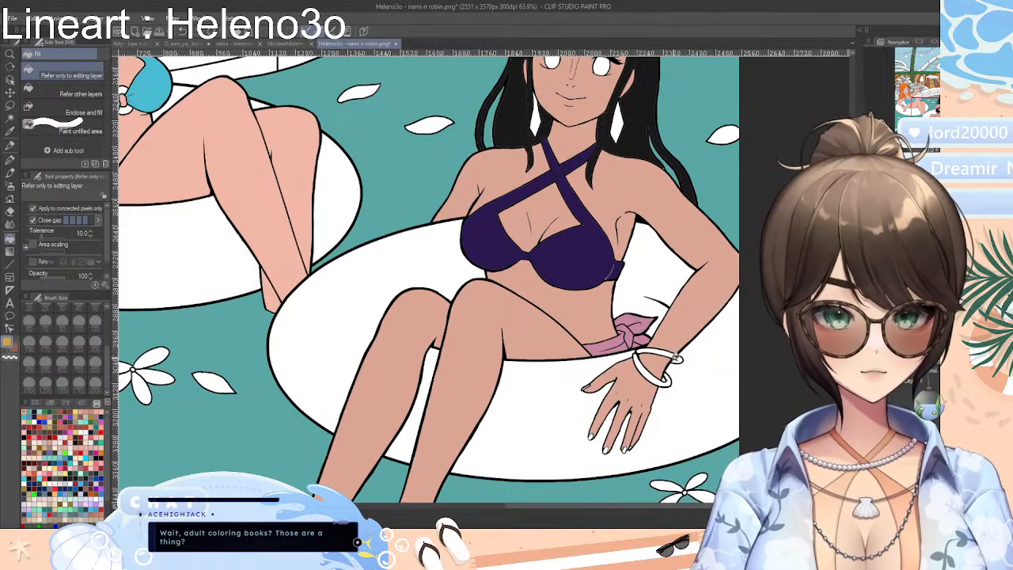
pyautogui.click(668, 352)
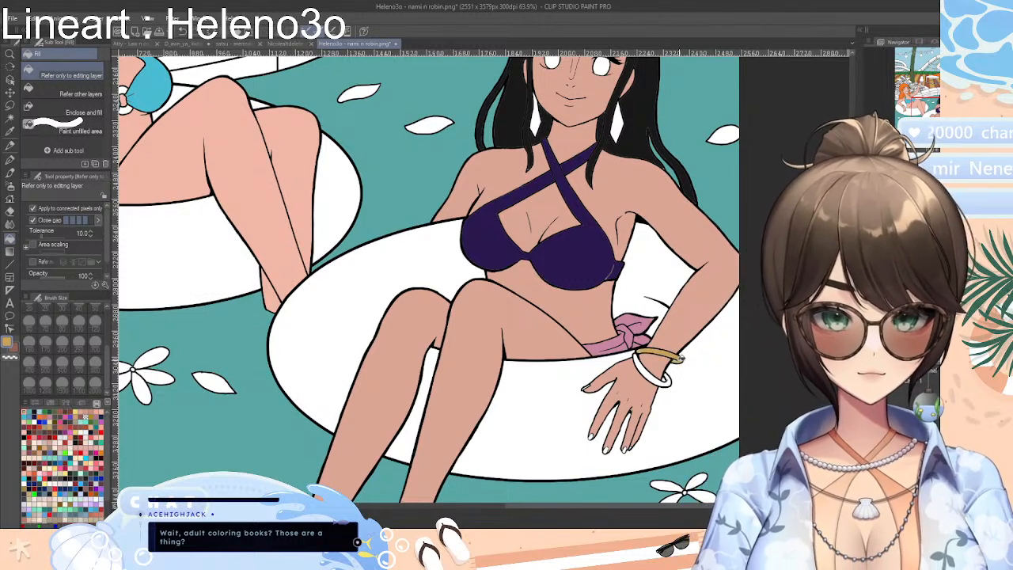
pyautogui.click(654, 378)
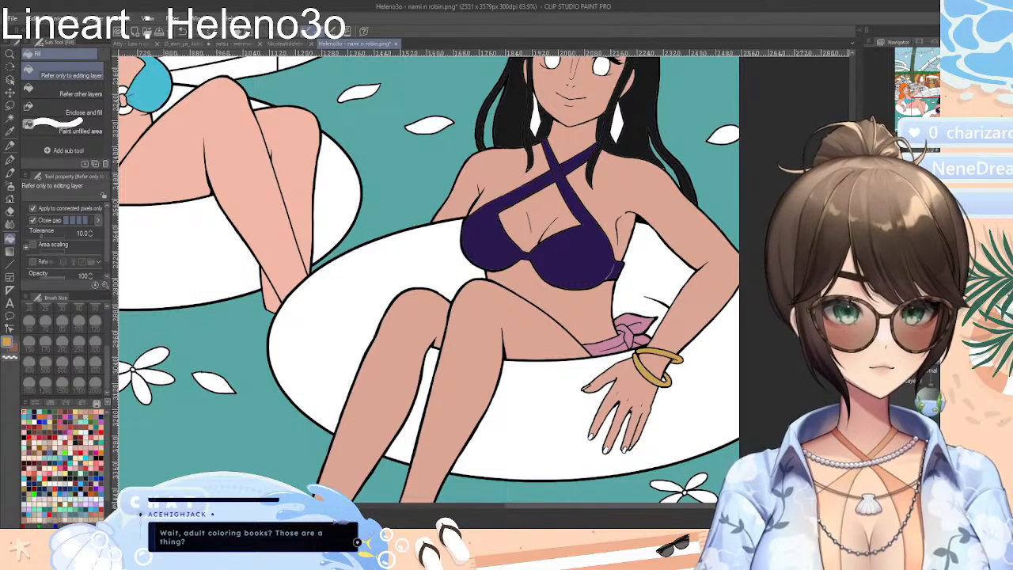
# Fill both of the black-haired woman's drop earrings with the golden yellow
pyautogui.scroll(2, 654, 379)
pyautogui.scroll(1, 554, 237)
pyautogui.click(535, 223)
pyautogui.click(617, 224)
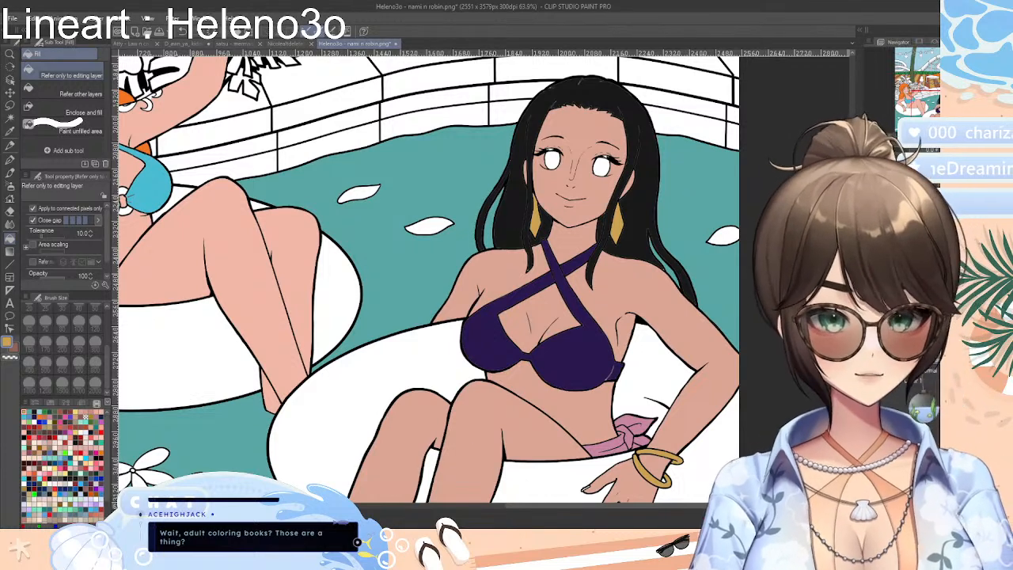
# Fill the bangles on the orange-haired woman's raised wrist and lowered wrist with the golden yellow
pyautogui.moveTo(706, 505); pyautogui.dragTo(576, 505)
pyautogui.moveTo(852, 316); pyautogui.dragTo(853, 295)
pyautogui.click(677, 105)
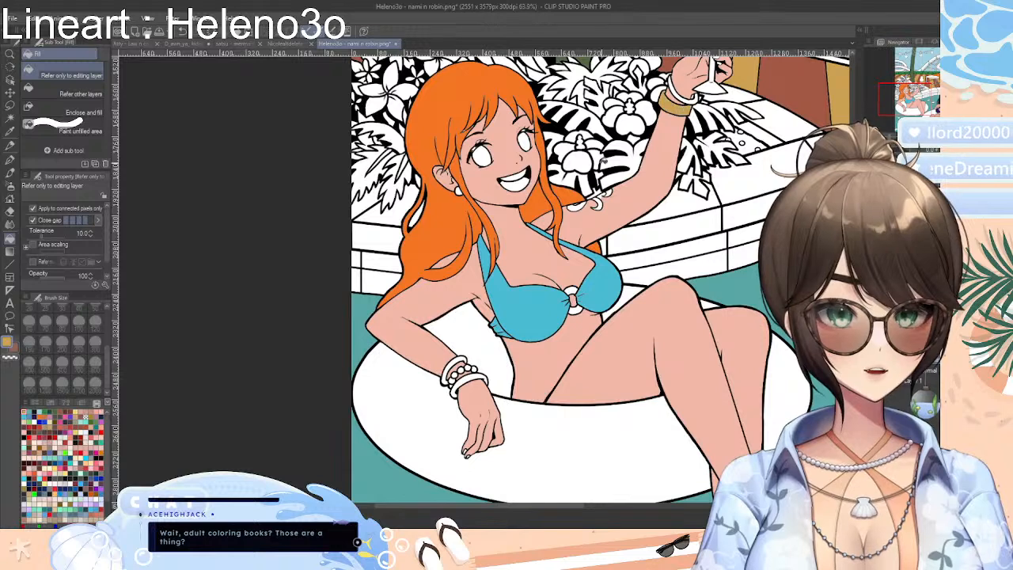
pyautogui.click(458, 361)
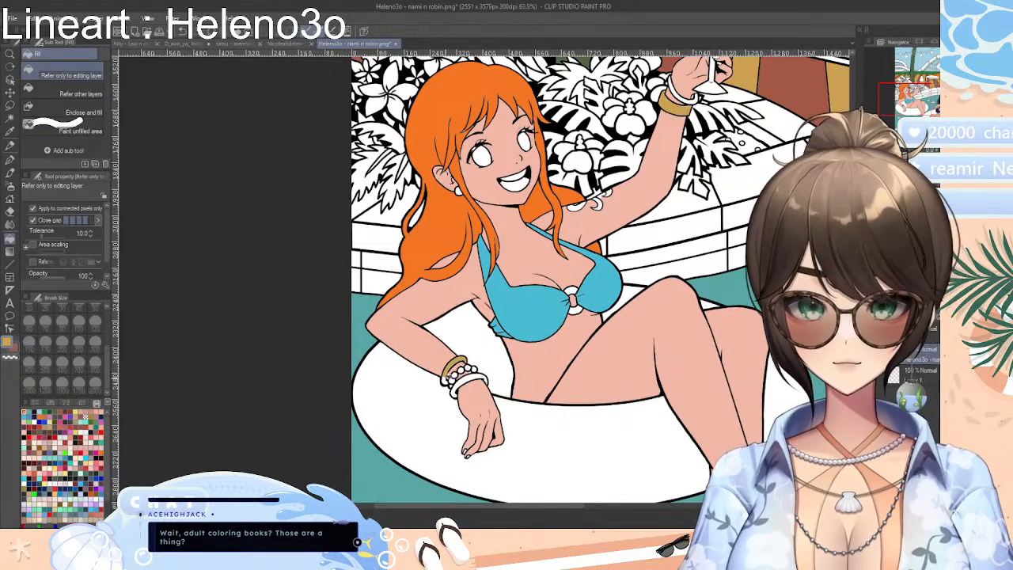
pyautogui.click(448, 380)
pyautogui.click(477, 377)
pyautogui.click(455, 391)
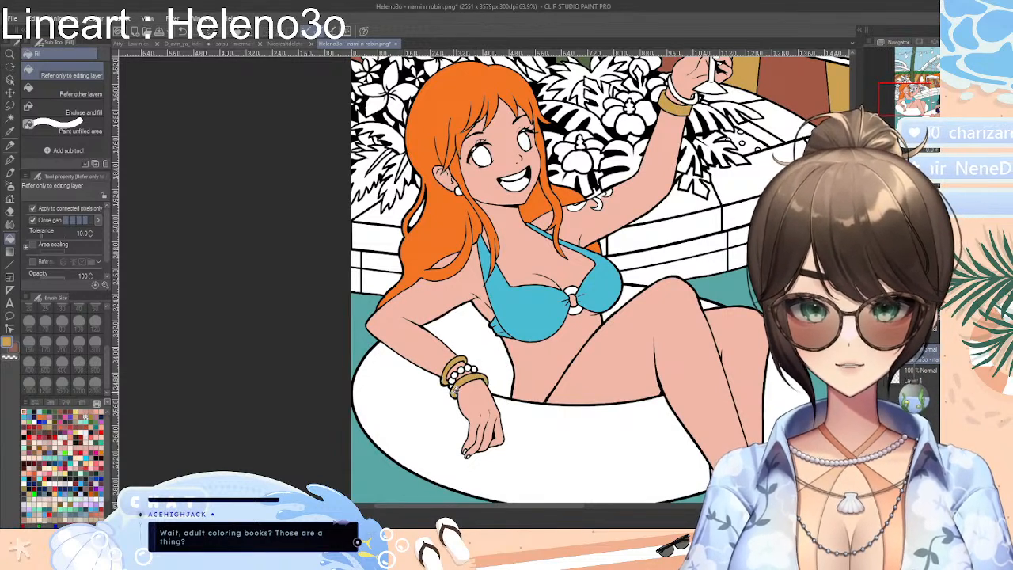
pyautogui.click(697, 98)
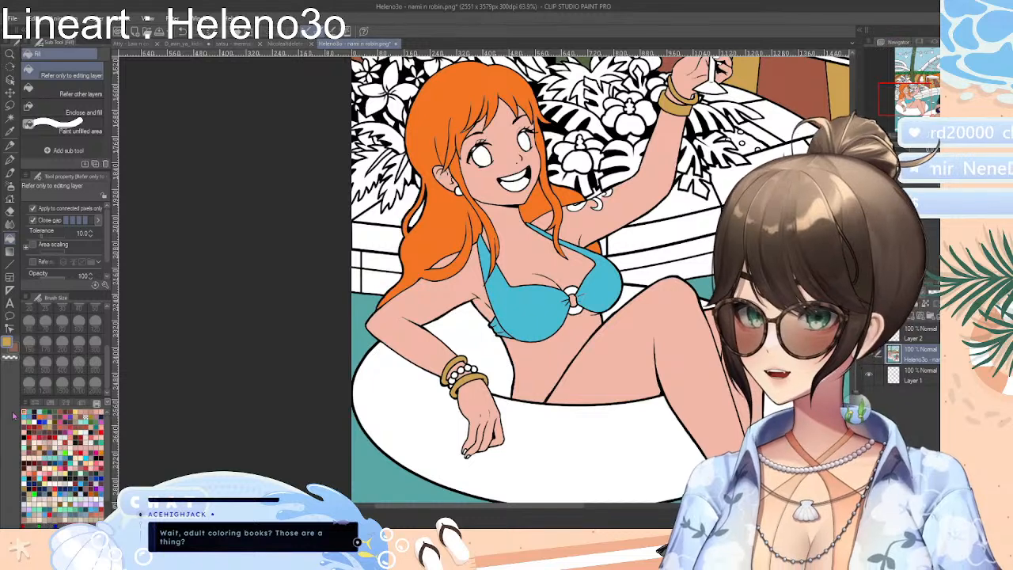
# Choose a bright blue swatch and fill the beads between the bangles on the orange-haired woman's lowered wrist
pyautogui.click(79, 483)
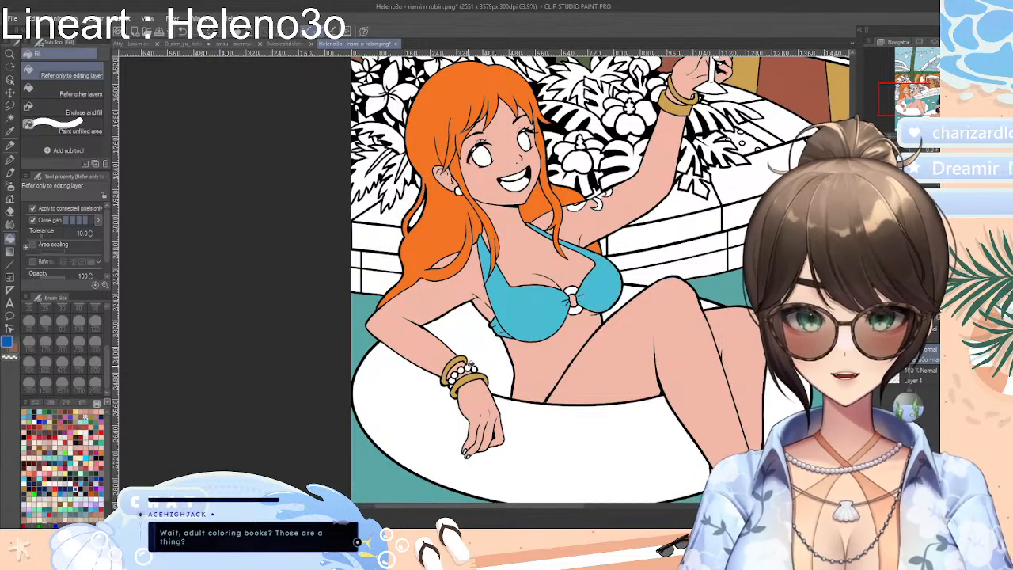
pyautogui.click(461, 370)
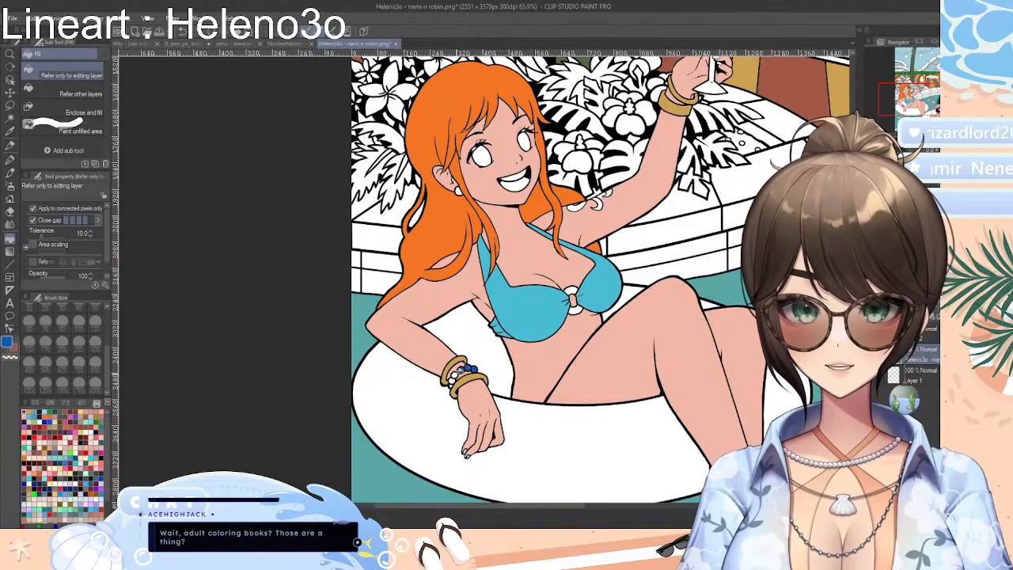
pyautogui.click(456, 375)
pyautogui.click(456, 382)
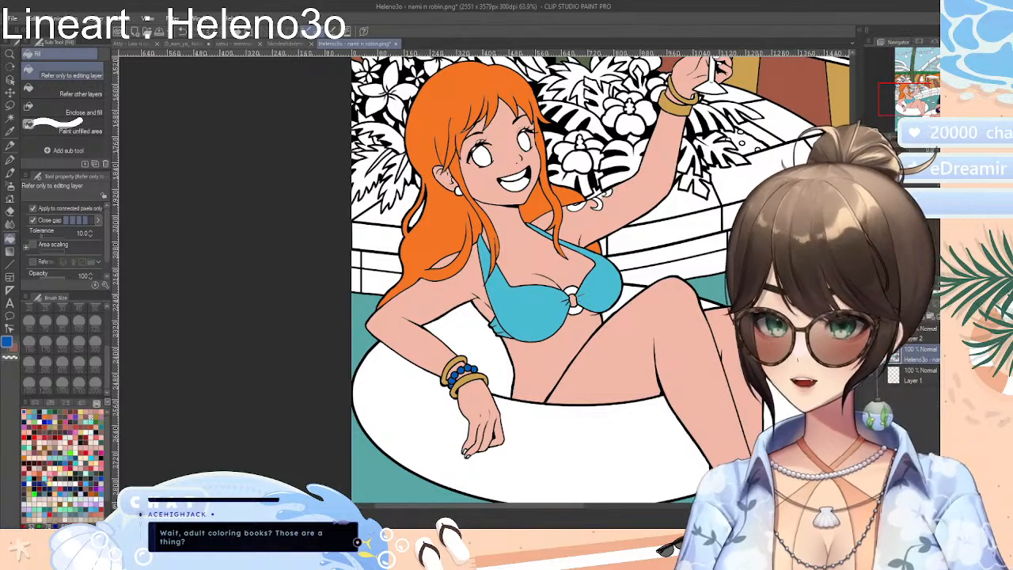
# Choose a dark blue swatch and fill the tattoo on the orange-haired woman's raised upper arm with it
pyautogui.click(39, 482)
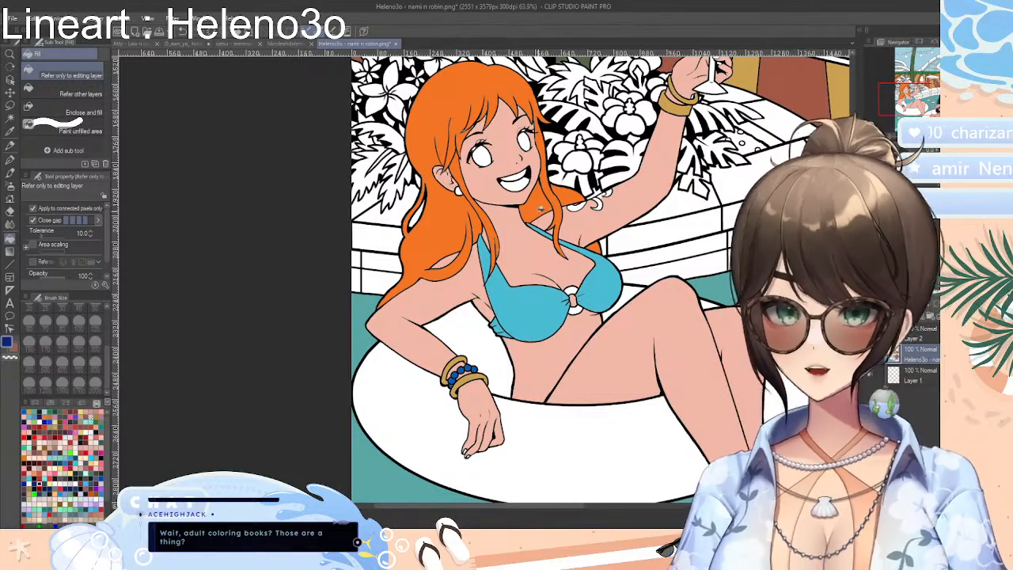
pyautogui.click(581, 206)
pyautogui.click(601, 204)
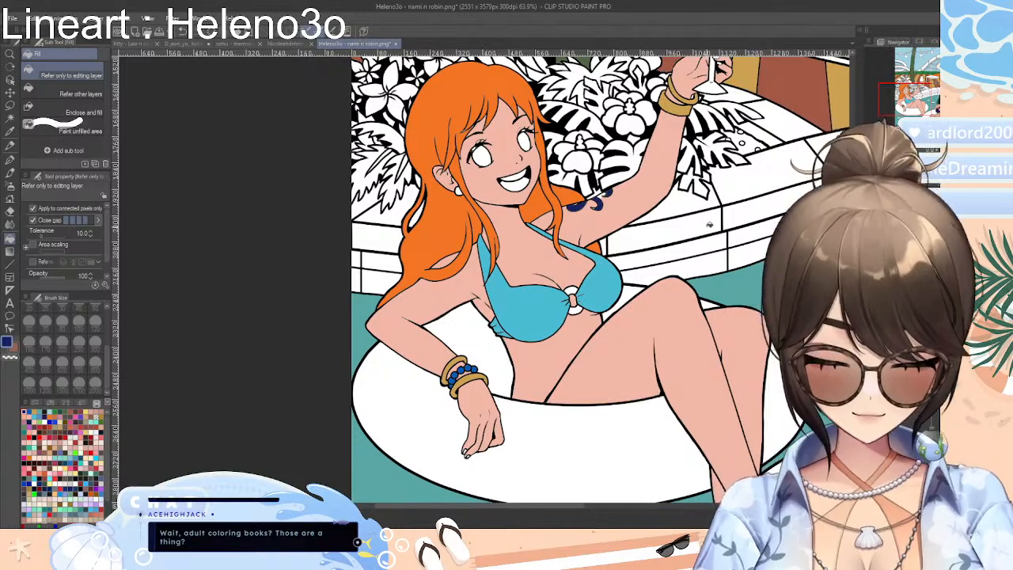
pyautogui.scroll(5, 681, 214)
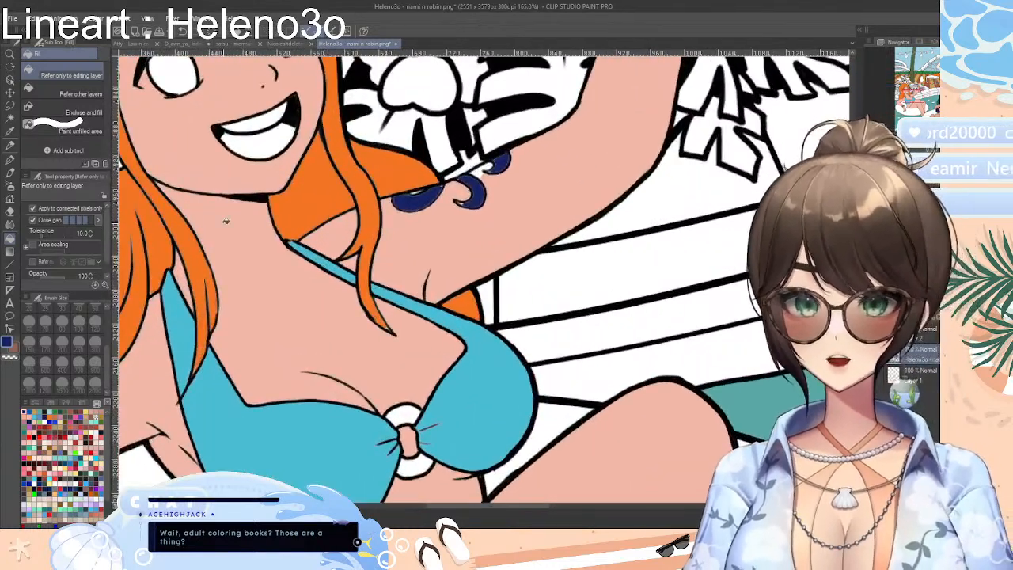
# Sample the skin colour from the orange-haired woman's raised upper arm and return to the Fill tool
pyautogui.press('i')
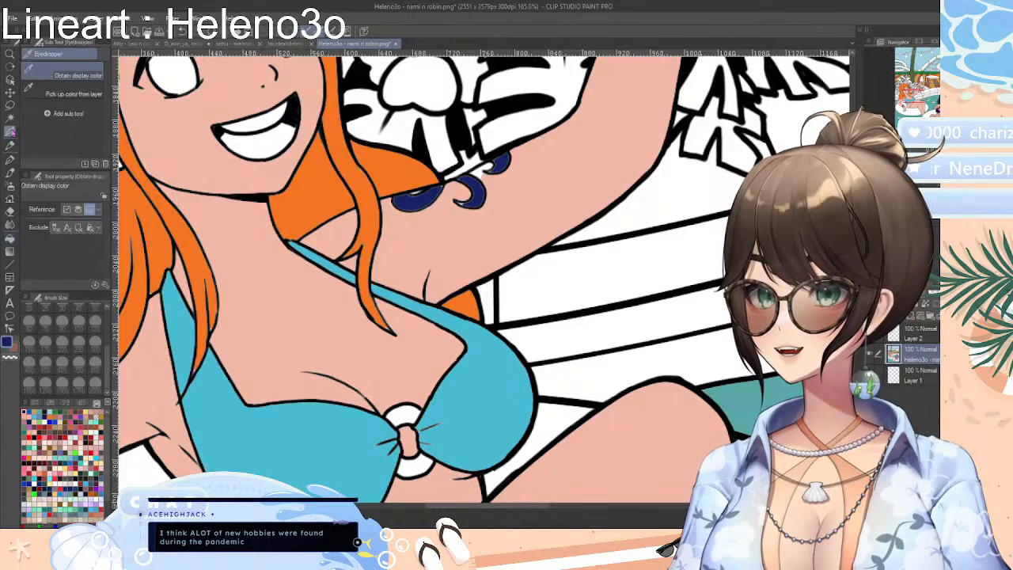
pyautogui.click(411, 230)
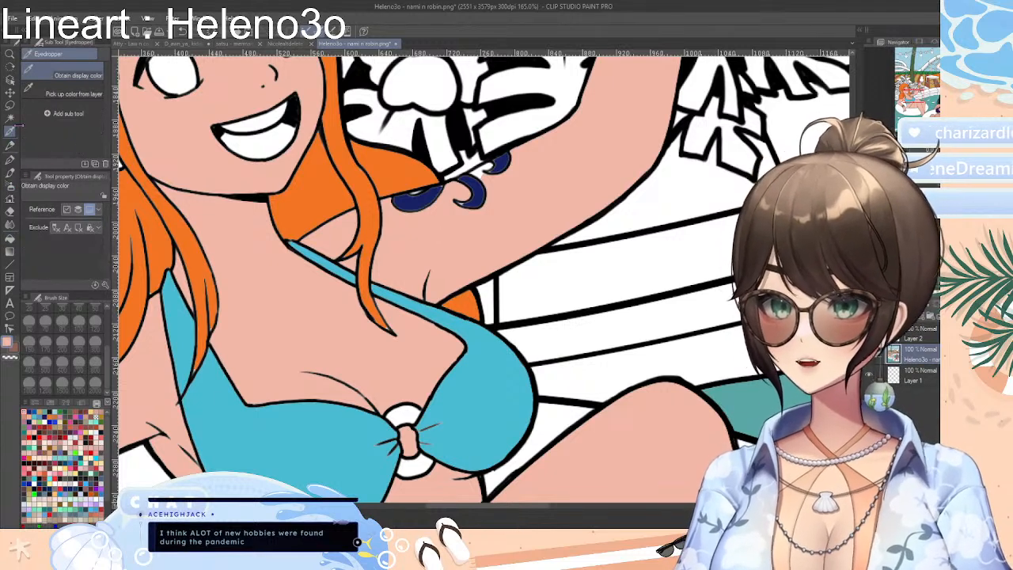
pyautogui.click(10, 238)
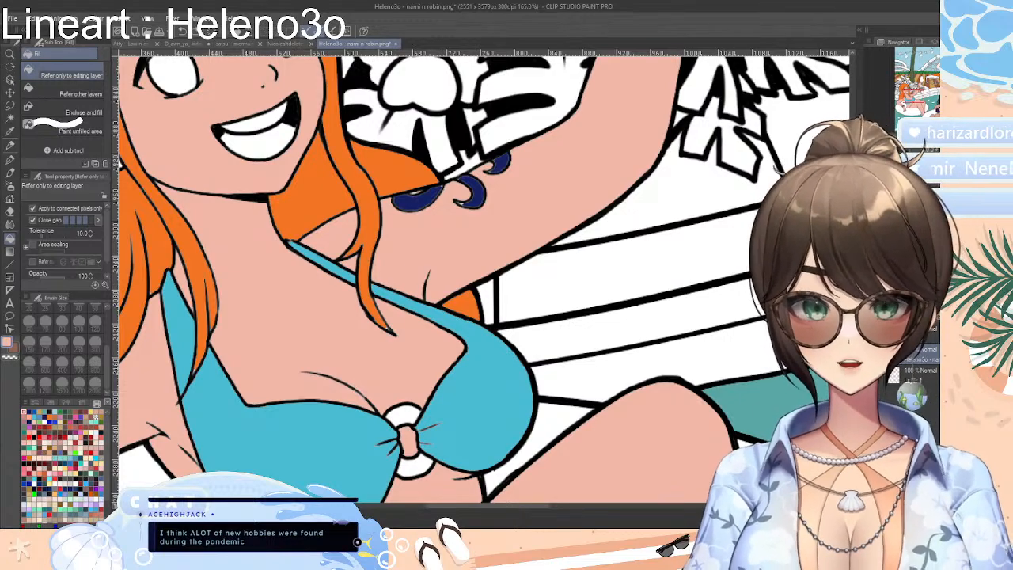
# Choose a bright pink swatch and fill the petals of the flower on the light string near the canvas's upper-left corner
pyautogui.scroll(3, 484, 280)
pyautogui.scroll(-10, 484, 279)
pyautogui.scroll(4, 484, 280)
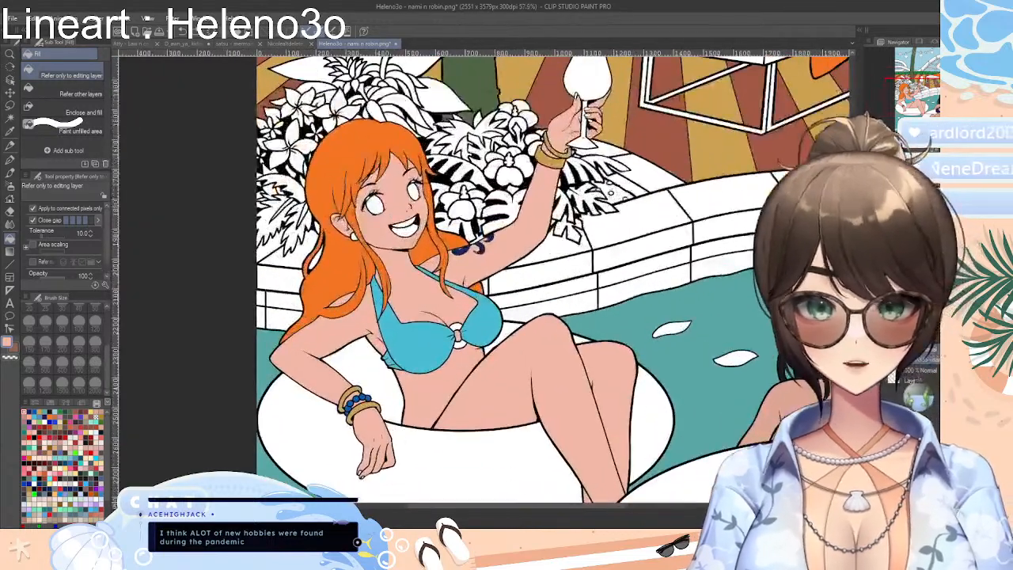
pyautogui.scroll(3, 486, 292)
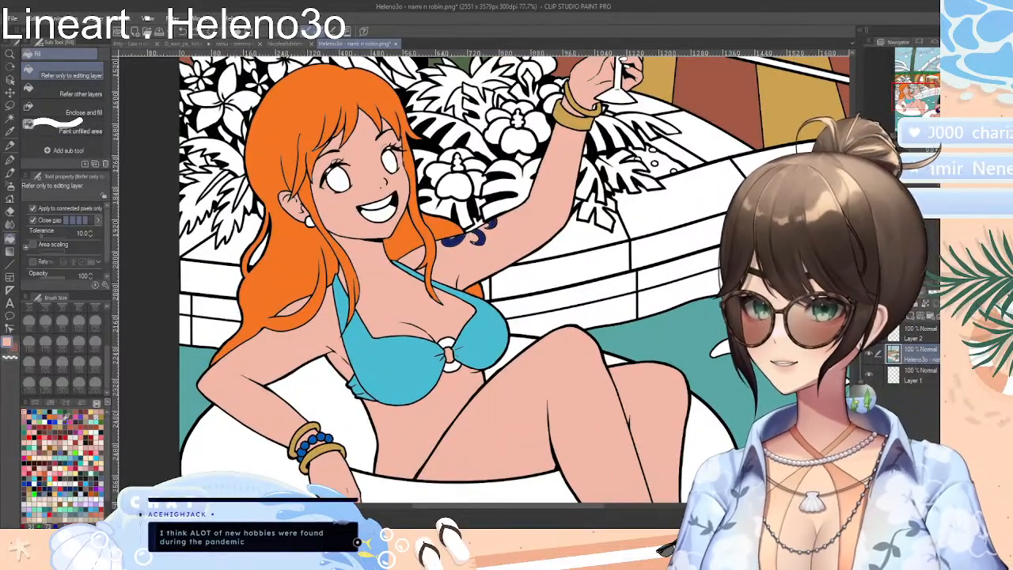
pyautogui.click(72, 418)
pyautogui.click(74, 418)
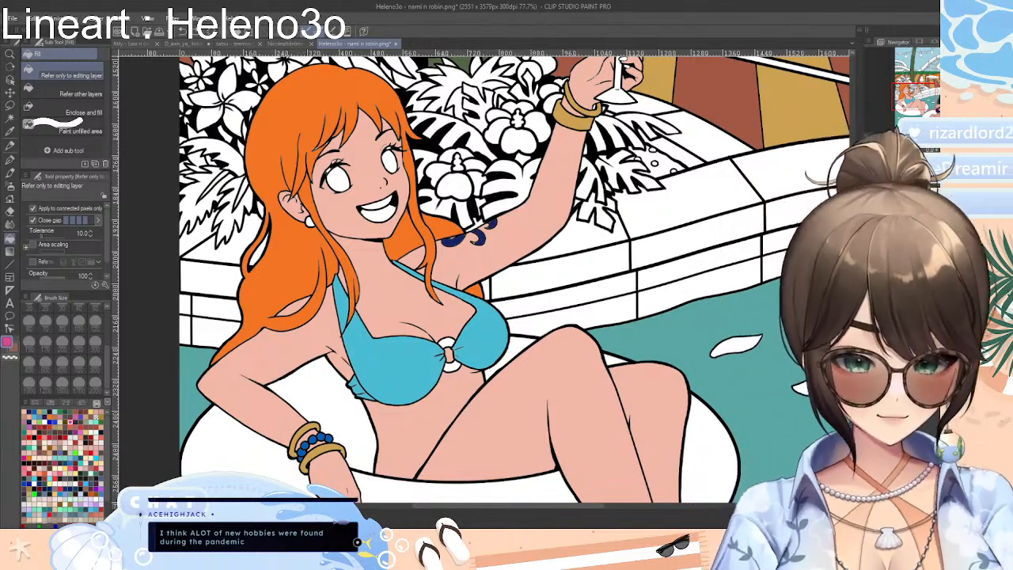
pyautogui.scroll(-6, 823, 142)
pyautogui.scroll(-5, 823, 143)
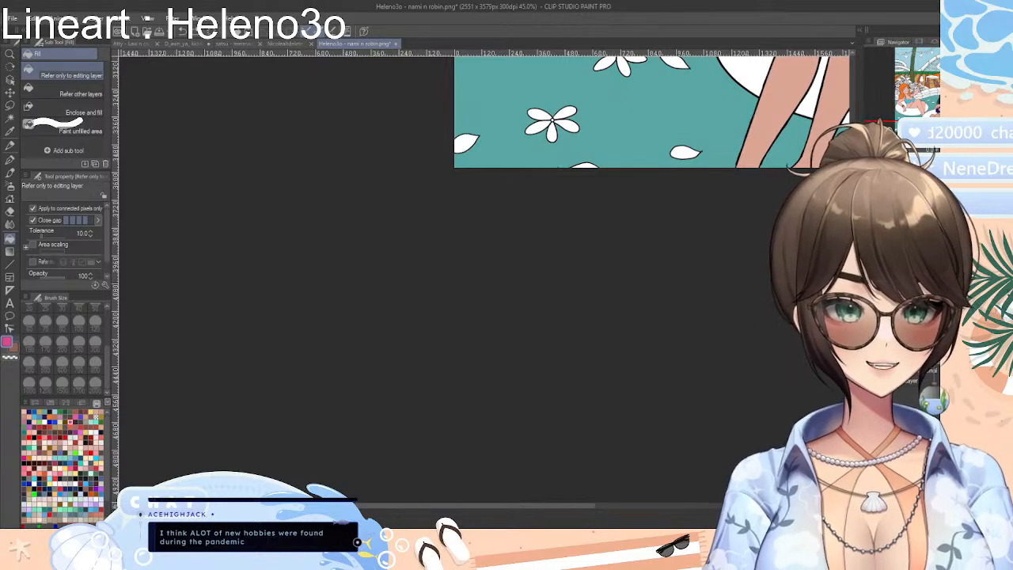
pyautogui.scroll(10, 502, 195)
pyautogui.scroll(3, 474, 188)
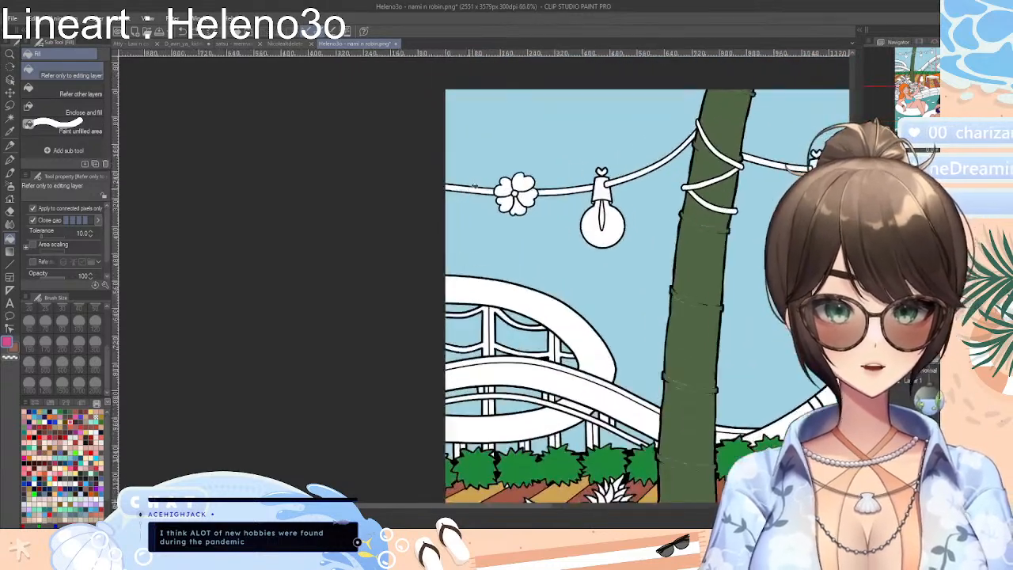
pyautogui.scroll(1, 473, 187)
pyautogui.moveTo(530, 166)
pyautogui.mouseDown()
pyautogui.moveTo(501, 190)
pyautogui.moveTo(535, 201)
pyautogui.mouseUp()
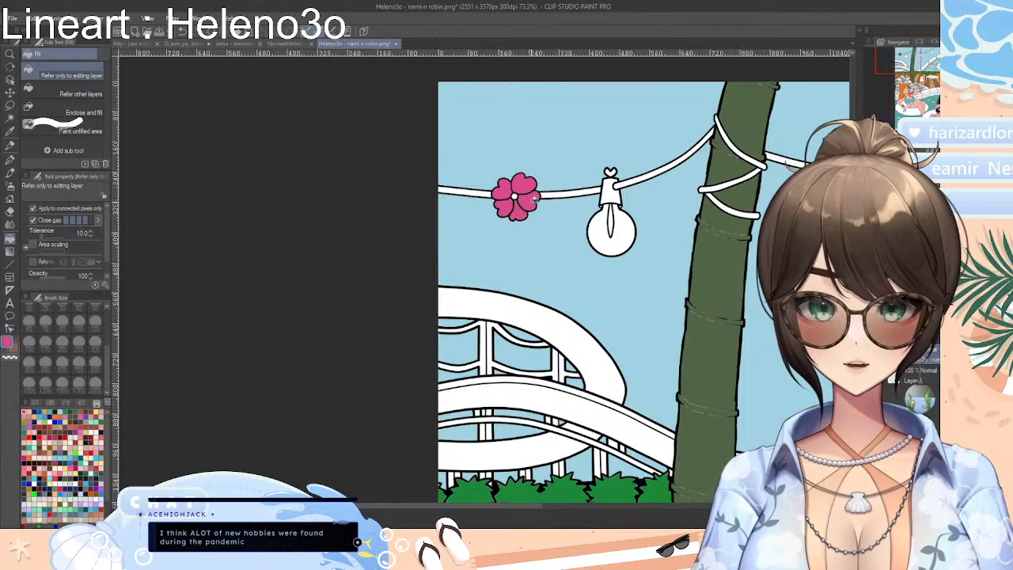
# Fill the flower on the light string beyond the palm trunk and the hearts above the three bulbs with the pink
pyautogui.moveTo(527, 507); pyautogui.dragTo(633, 509)
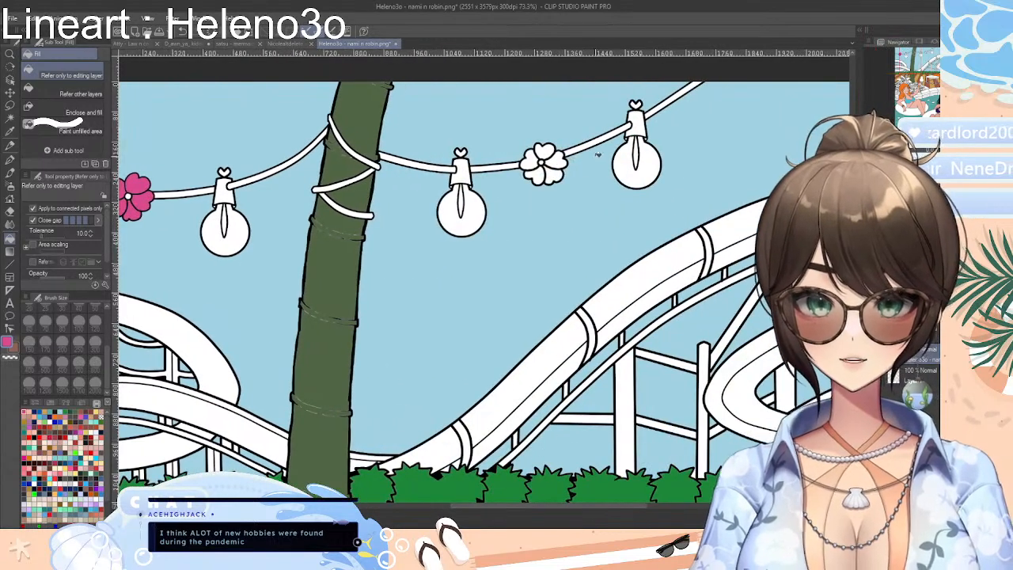
pyautogui.click(545, 152)
pyautogui.moveTo(546, 152)
pyautogui.mouseDown()
pyautogui.moveTo(532, 179)
pyautogui.moveTo(559, 161)
pyautogui.mouseUp()
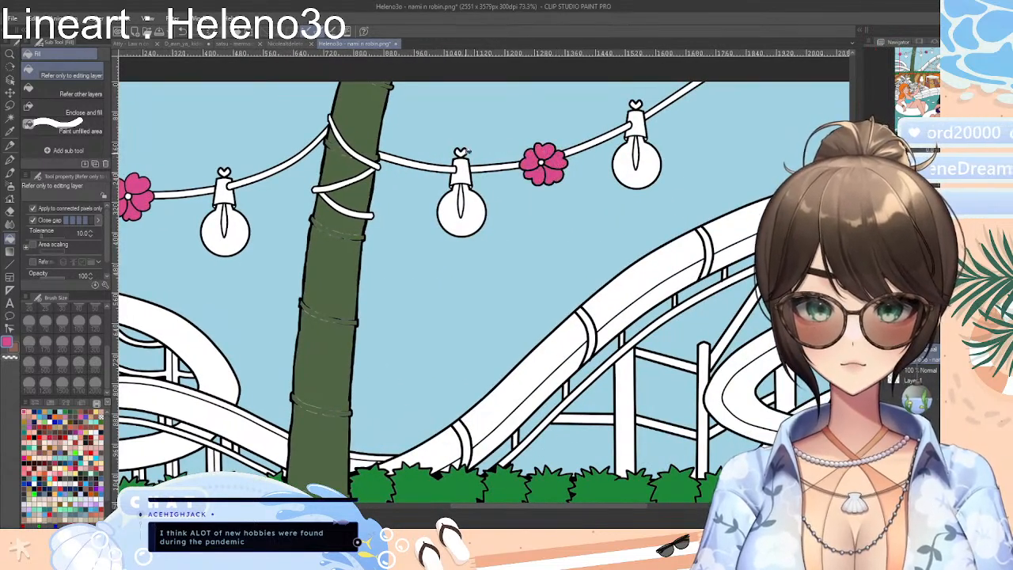
pyautogui.click(462, 152)
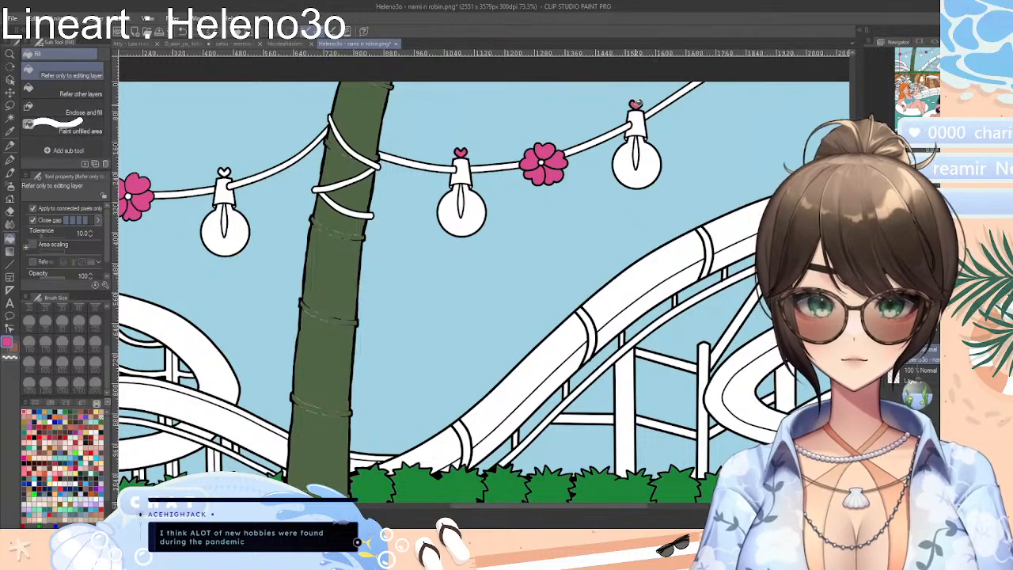
pyautogui.click(226, 172)
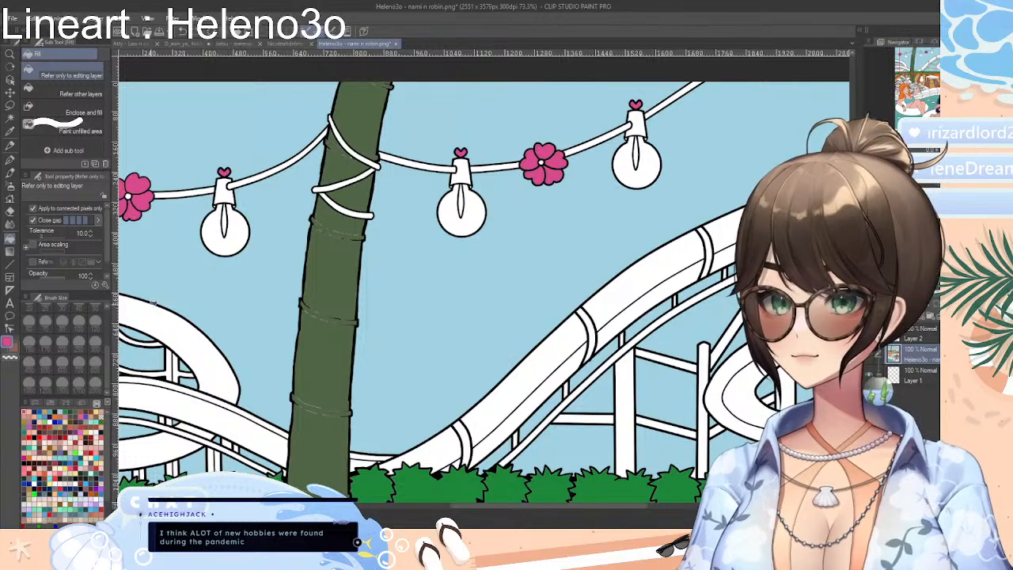
# Choose a very dark purplish swatch and fill the sockets of the three hanging bulbs with it
pyautogui.click(58, 410)
pyautogui.click(57, 414)
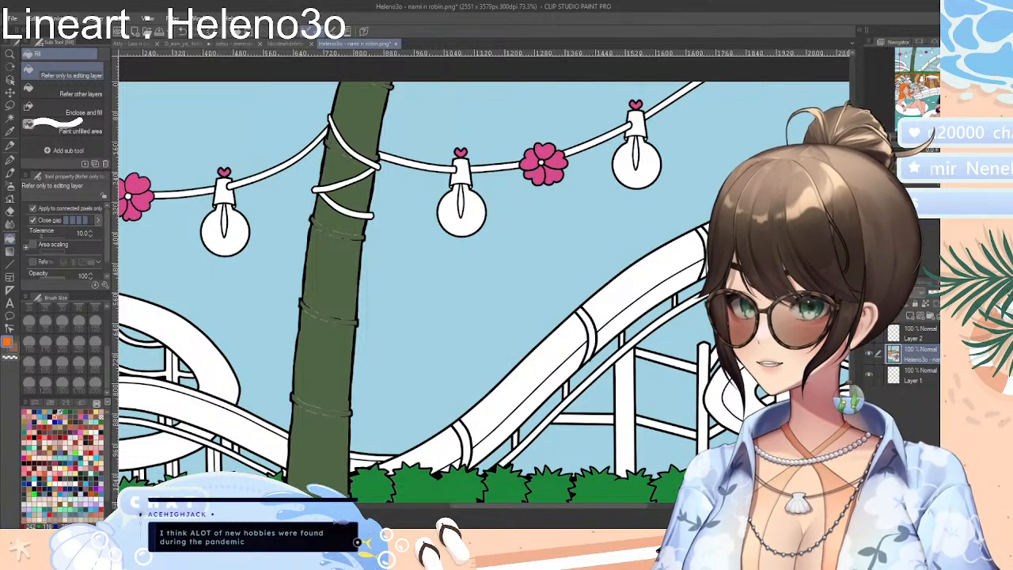
pyautogui.click(54, 415)
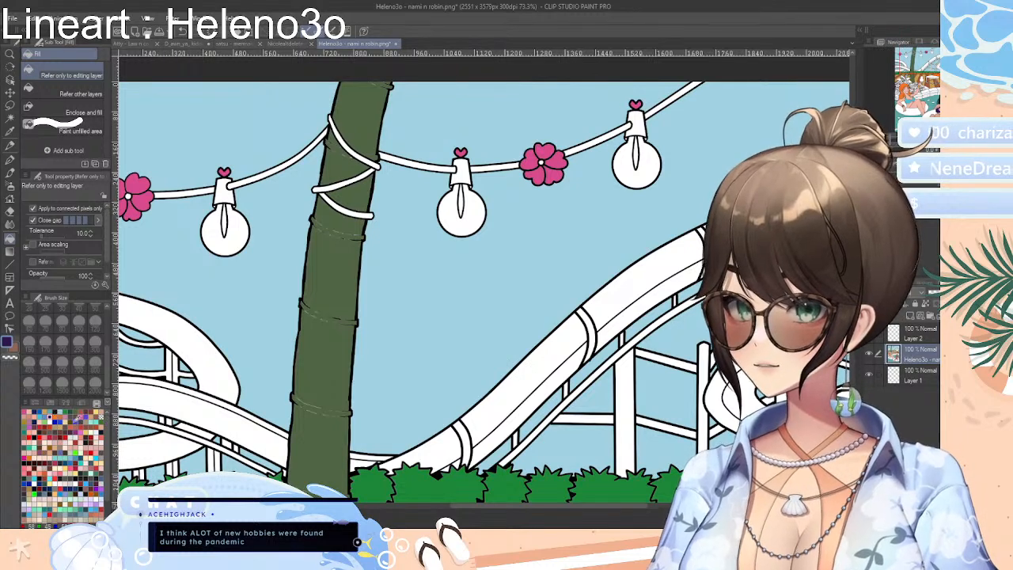
pyautogui.click(76, 421)
pyautogui.click(219, 188)
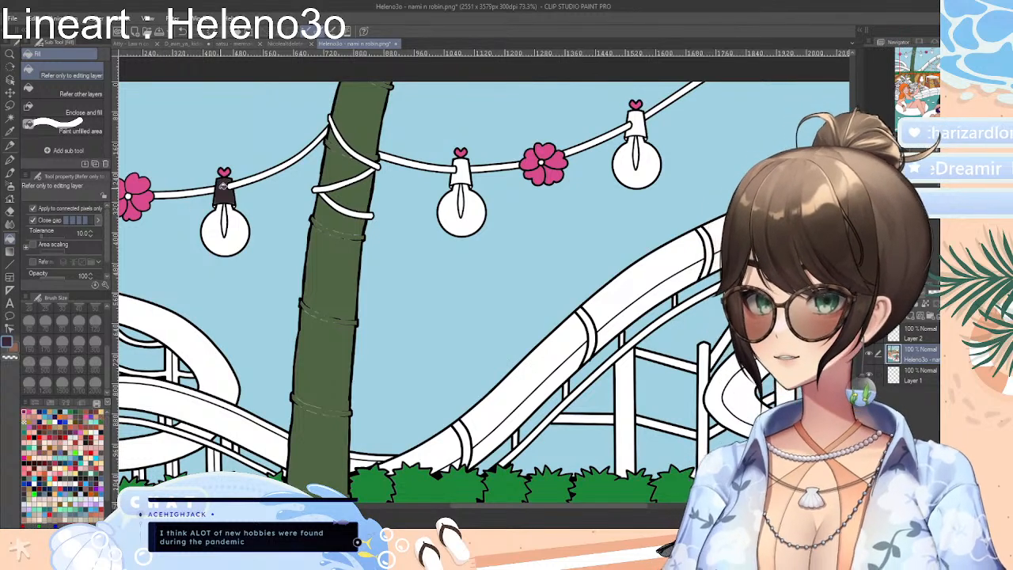
pyautogui.click(461, 170)
pyautogui.click(634, 129)
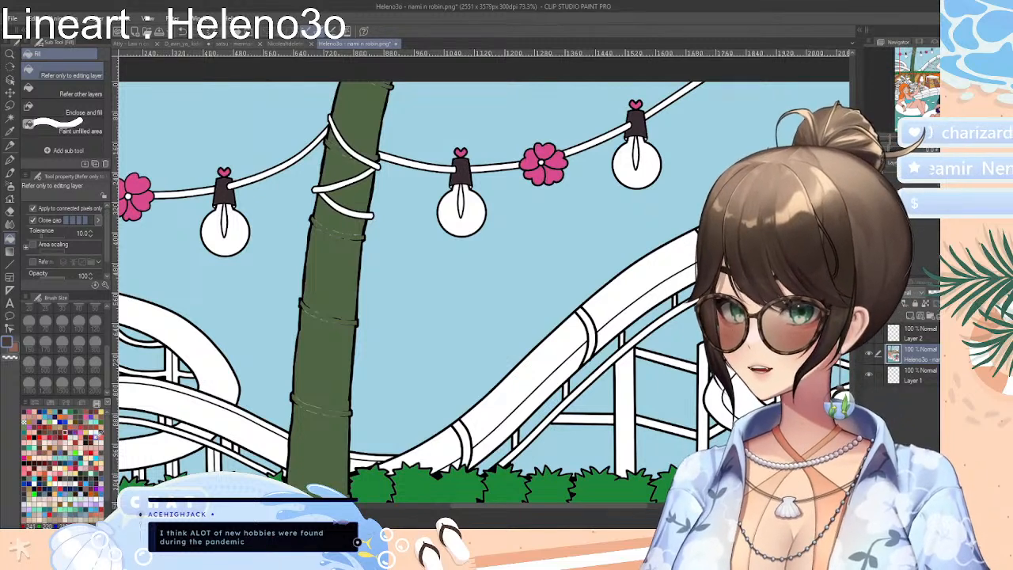
# Mix a near-black drawing colour with the RGB sliders, setting it to R 30, G 27, B 33
pyautogui.click(25, 412)
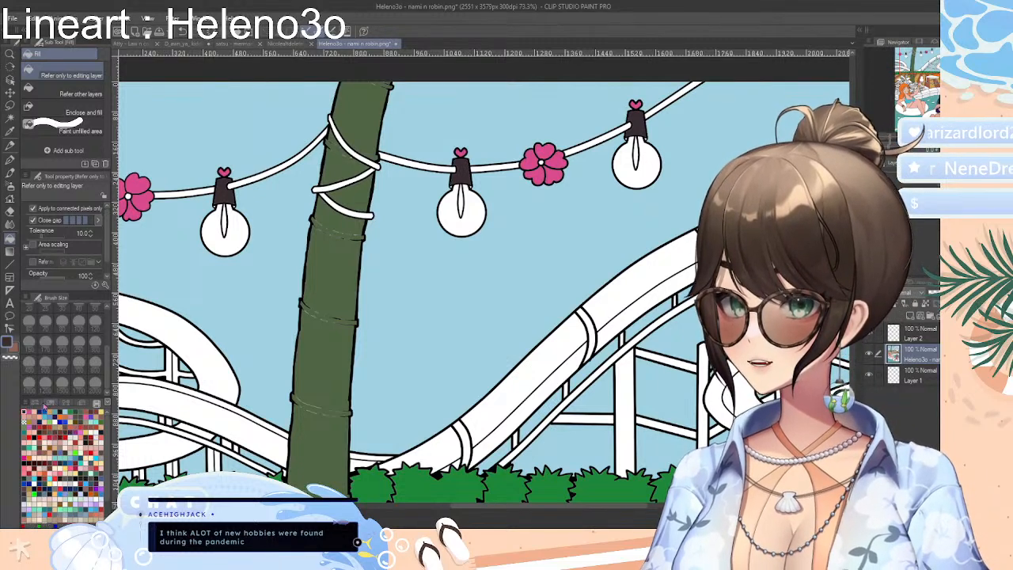
pyautogui.click(57, 404)
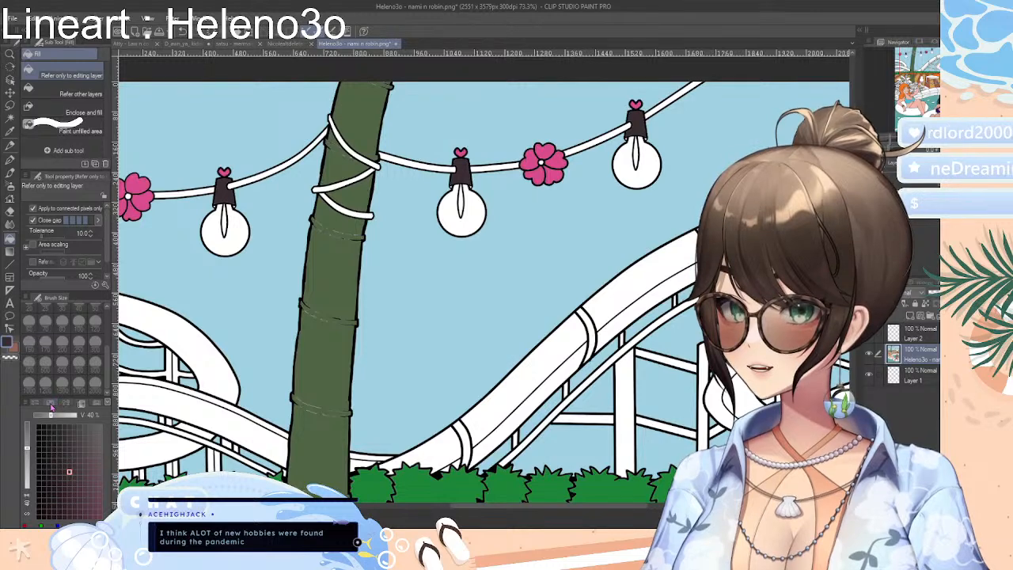
pyautogui.click(50, 404)
pyautogui.click(39, 405)
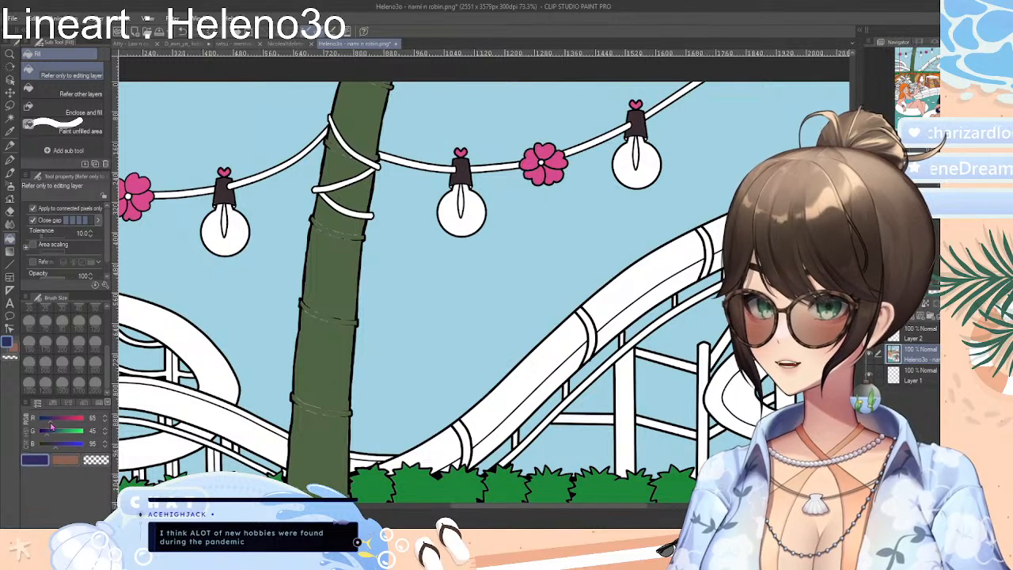
pyautogui.moveTo(51, 428); pyautogui.dragTo(47, 450)
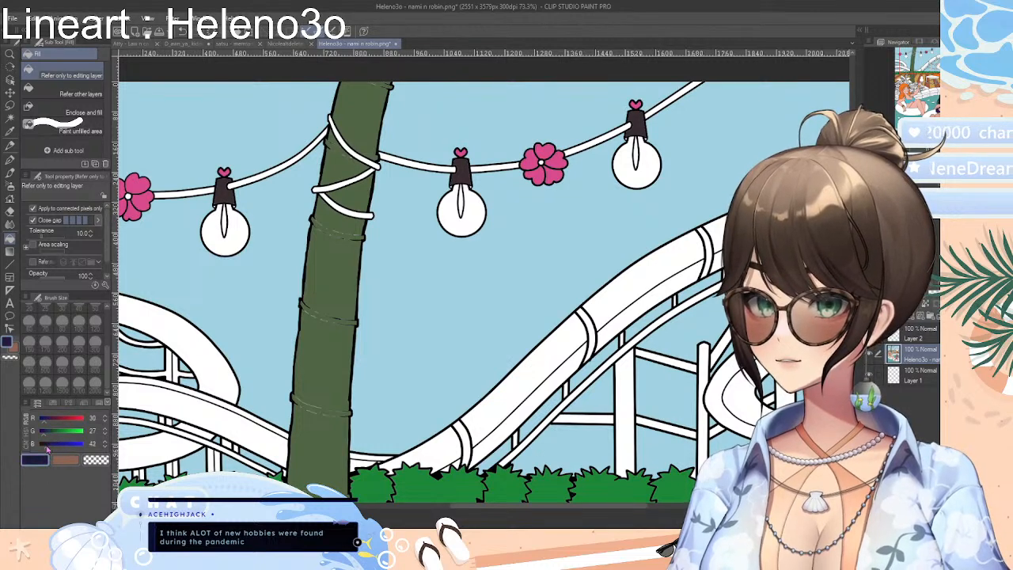
# Fill the light-string cord between the first flower and the palm trunk and its wraps around the trunk with the near-black
pyautogui.click(238, 181)
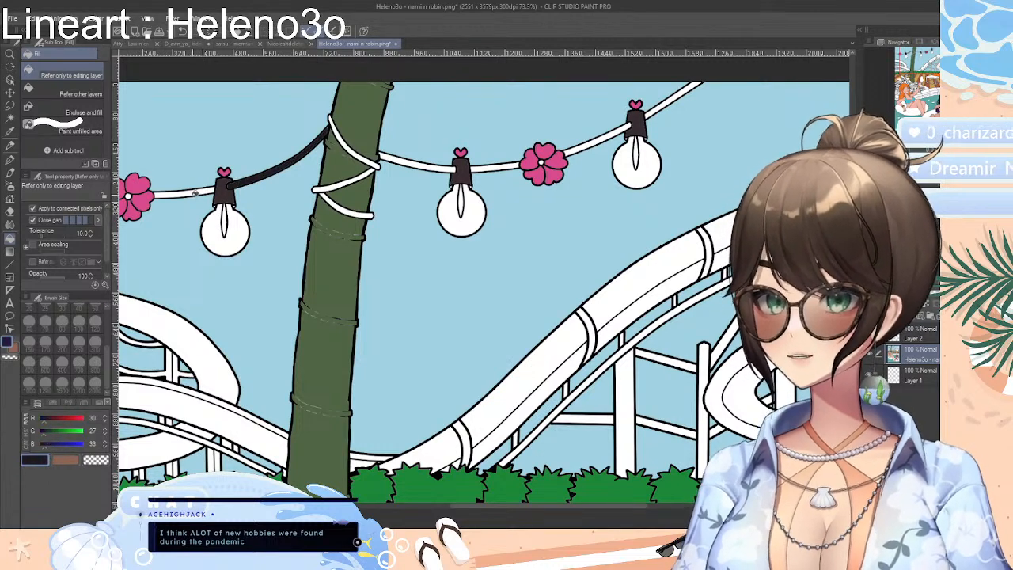
pyautogui.click(207, 193)
pyautogui.click(368, 169)
pyautogui.click(371, 158)
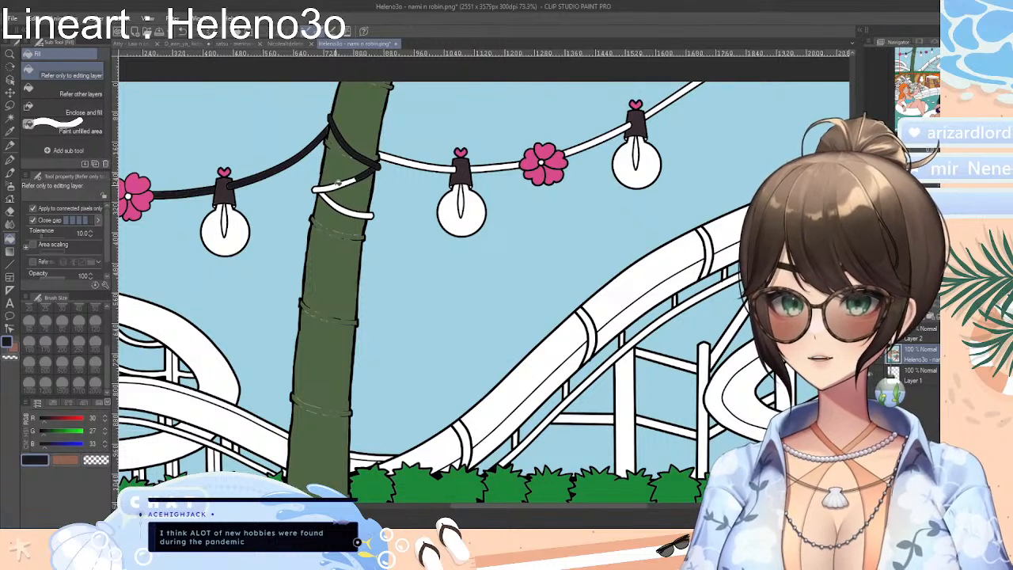
pyautogui.click(338, 184)
pyautogui.click(346, 204)
# Fill the cord sections beyond the palm trunk and the short end between the canvas edge and first flower with the near-black
pyautogui.click(446, 167)
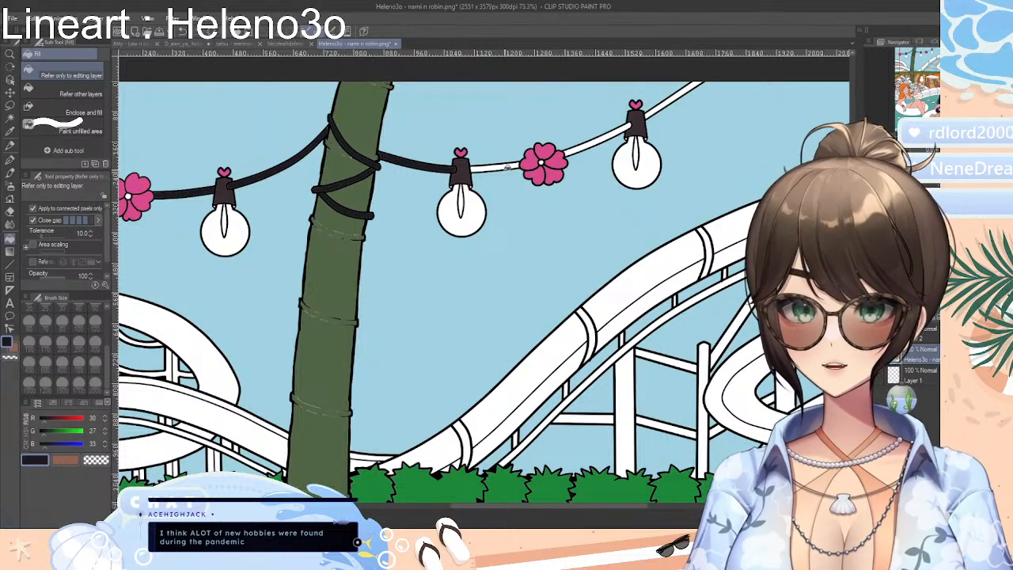
pyautogui.click(506, 167)
pyautogui.click(513, 166)
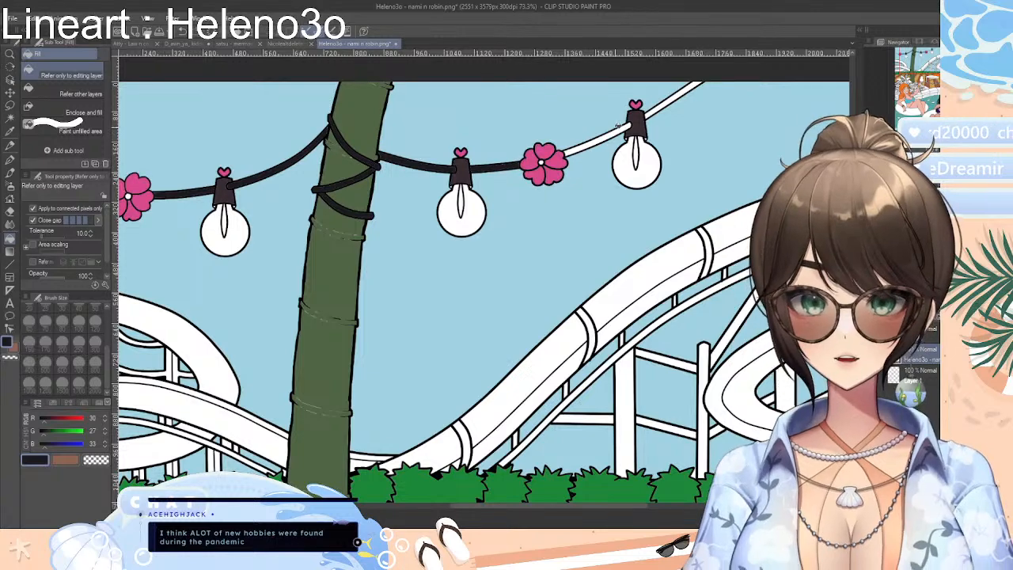
pyautogui.click(613, 131)
pyautogui.click(658, 105)
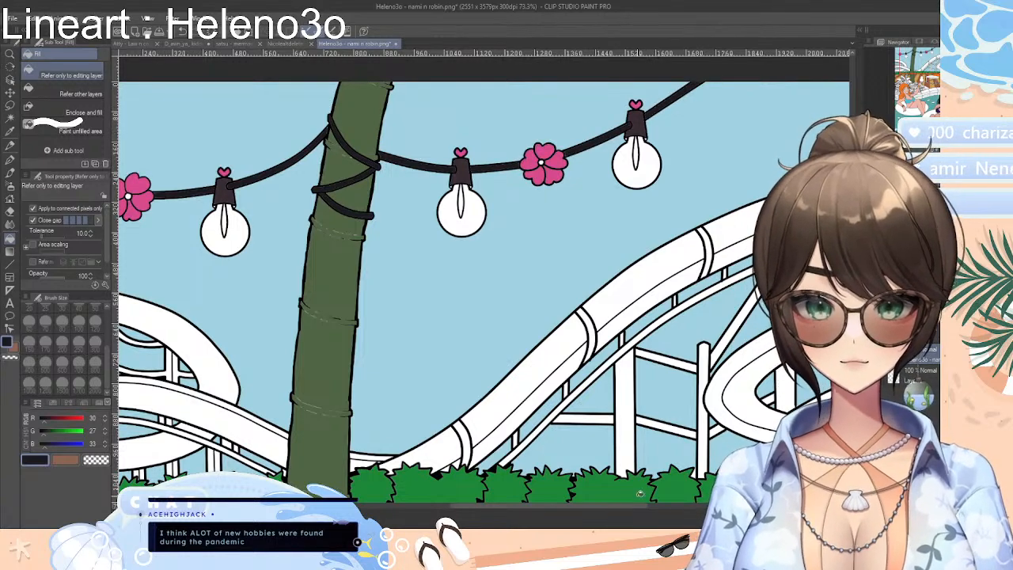
pyautogui.moveTo(642, 509); pyautogui.dragTo(587, 508)
pyautogui.click(298, 191)
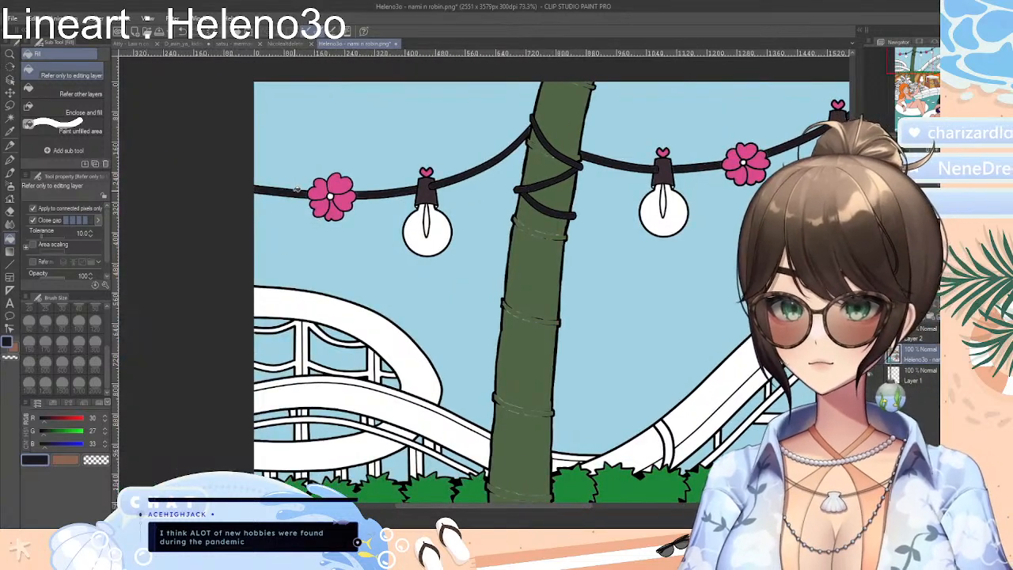
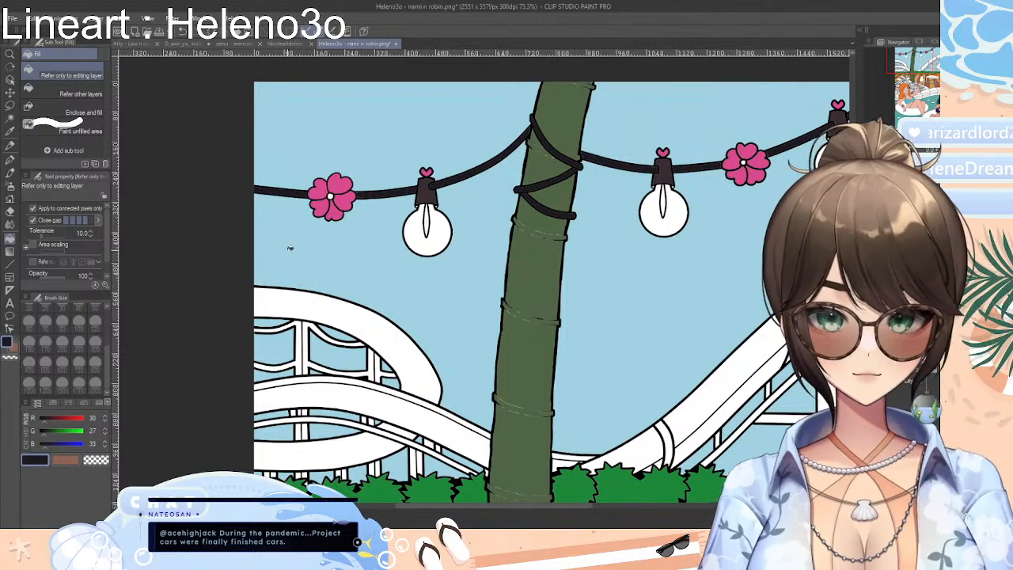
# Fill the three light bulbs on the string of lights with yellow
pyautogui.click(97, 403)
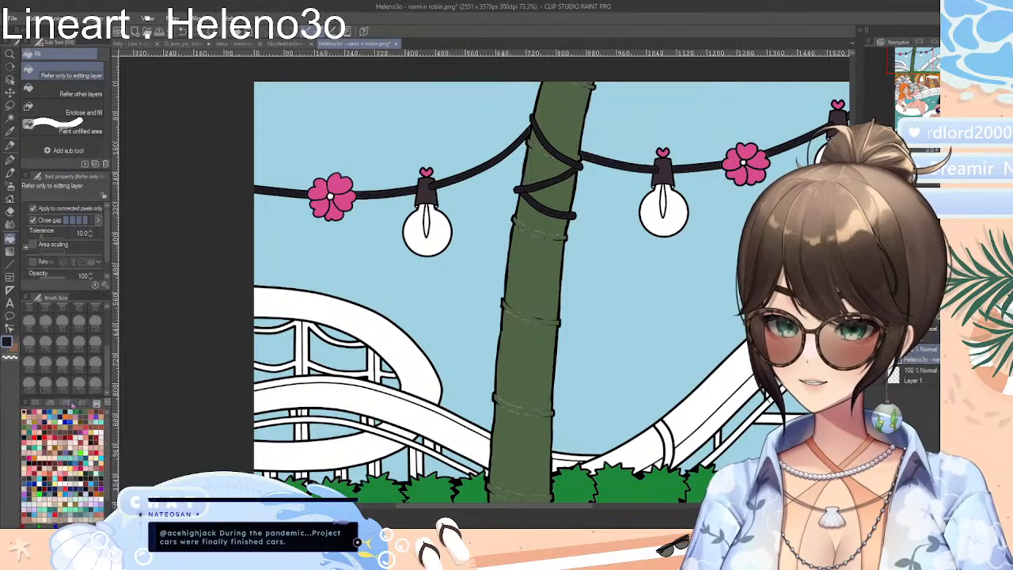
pyautogui.click(27, 412)
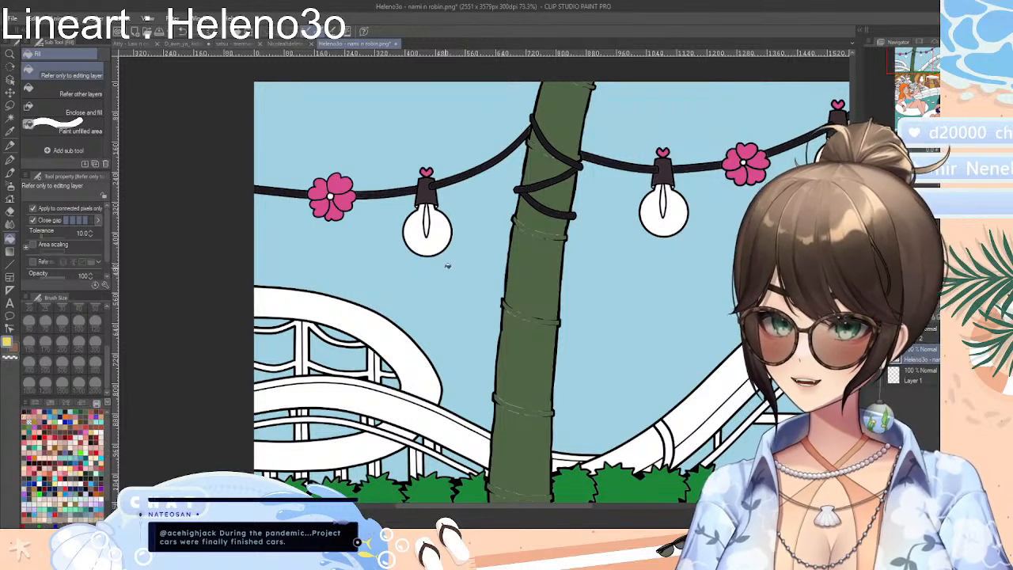
pyautogui.click(446, 235)
pyautogui.click(664, 220)
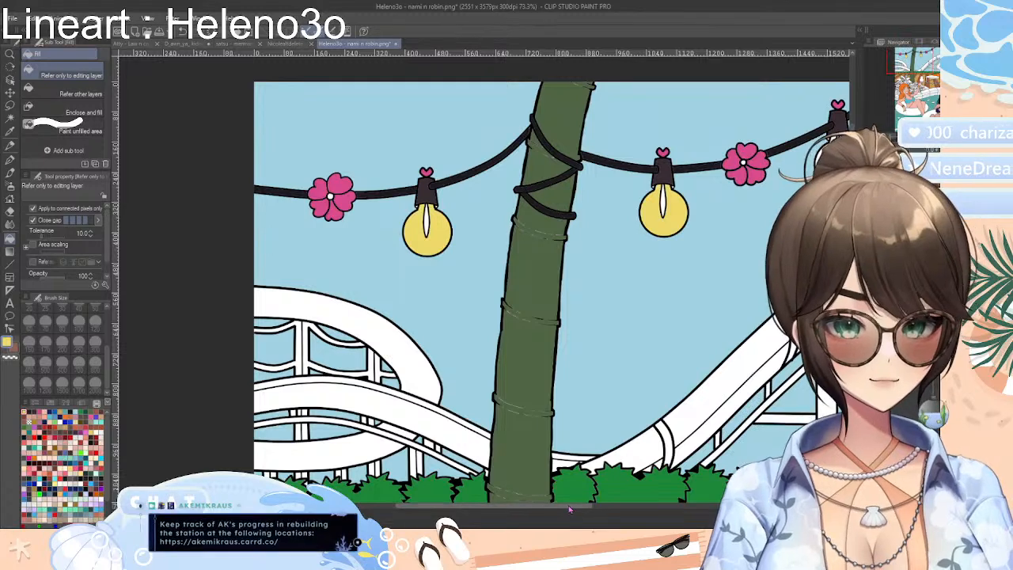
pyautogui.hscroll(3, 569, 510)
pyautogui.click(710, 162)
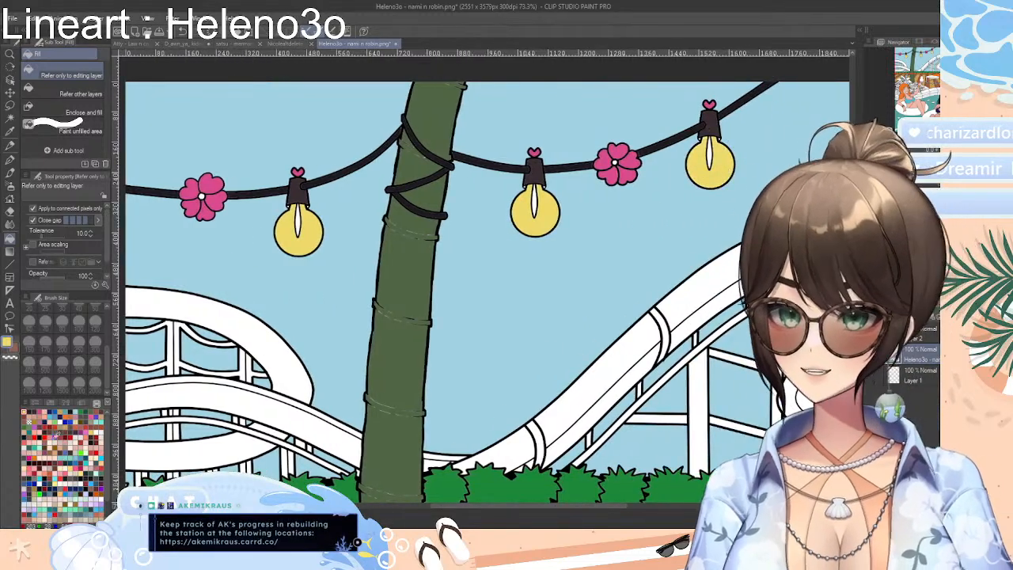
# Fill the filaments inside the three light bulbs with dark golden yellow
pyautogui.click(36, 419)
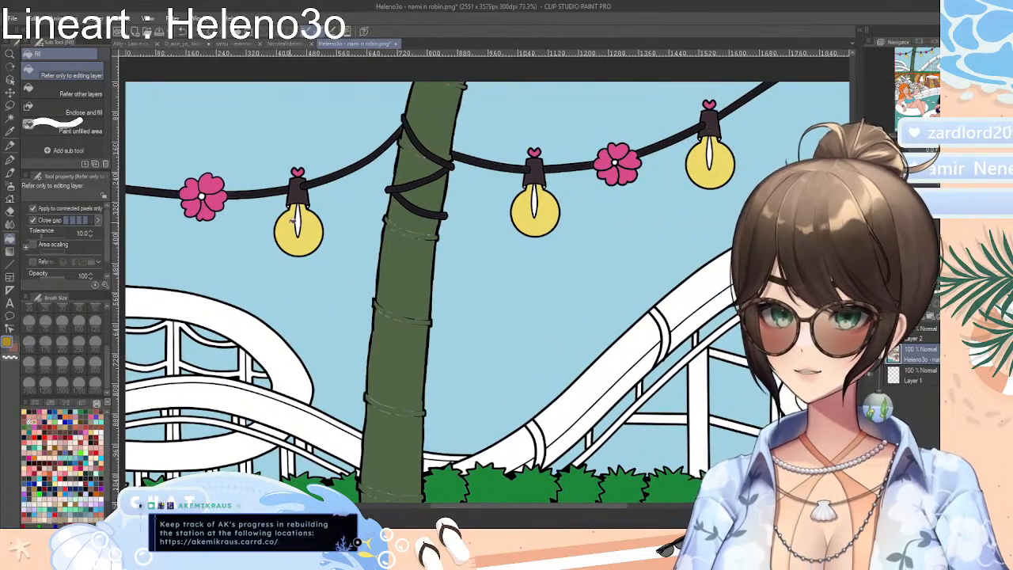
pyautogui.click(301, 216)
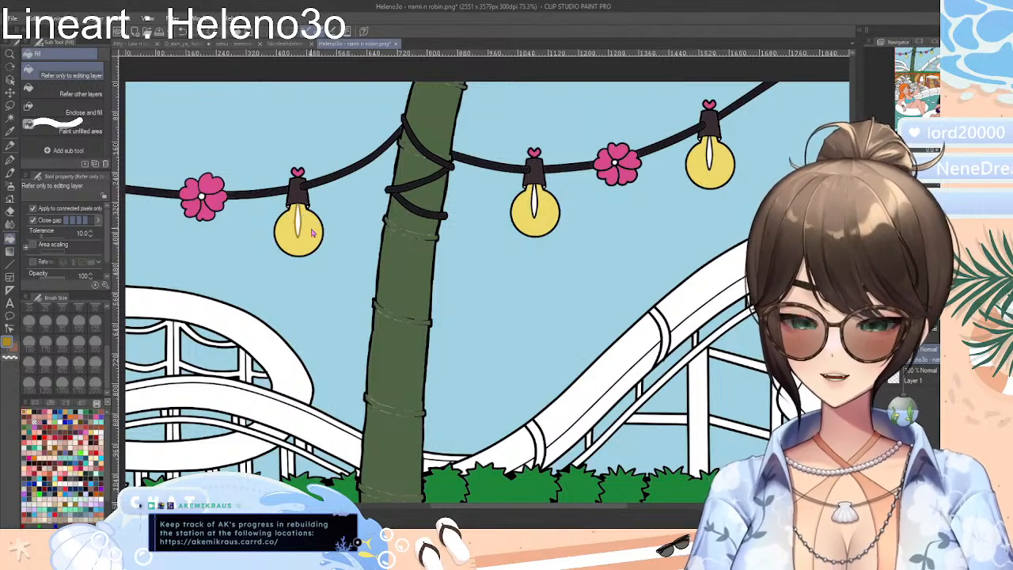
pyautogui.hotkey('ctrl', 'z')
pyautogui.click(301, 219)
pyautogui.hotkey('ctrl', 'z')
pyautogui.click(299, 219)
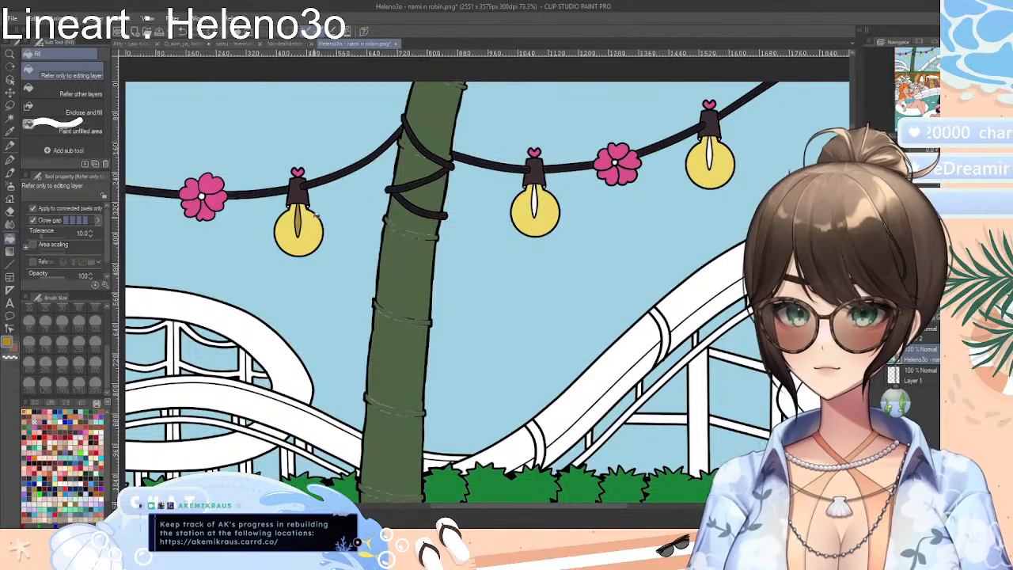
pyautogui.click(536, 202)
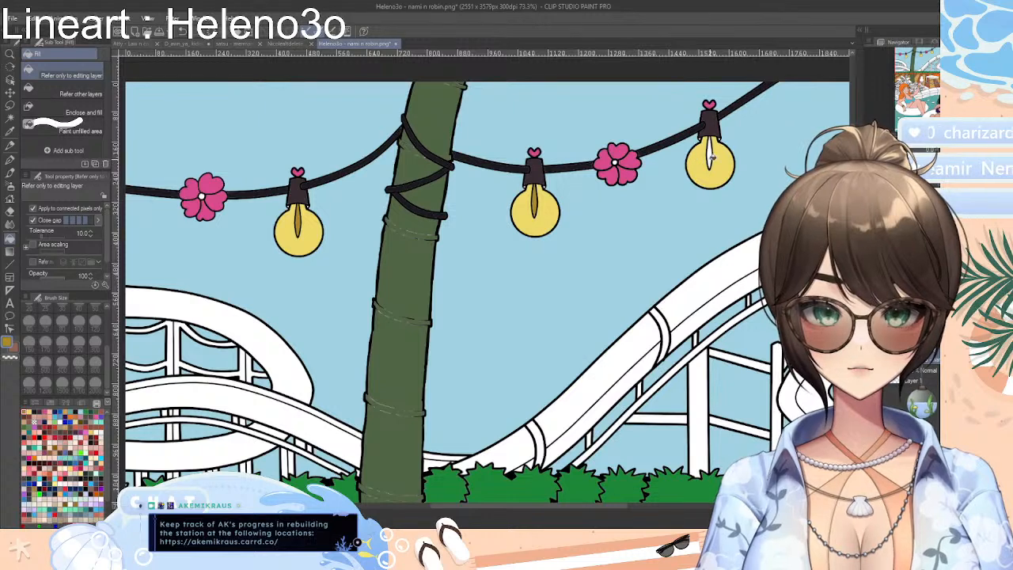
pyautogui.click(711, 158)
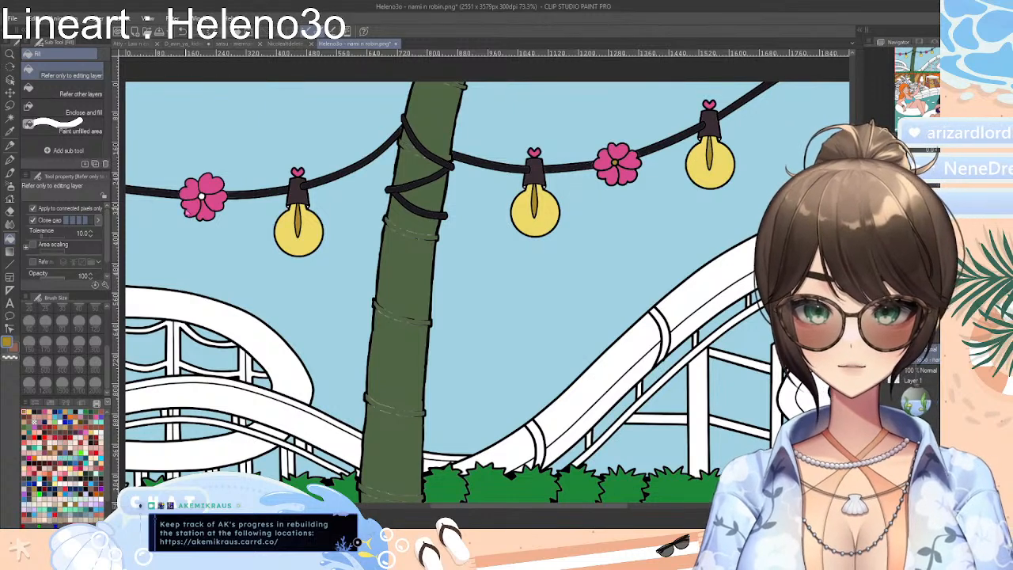
# Fill the centres of the two pink flowers on the light string with yellow
pyautogui.click(29, 411)
pyautogui.click(202, 196)
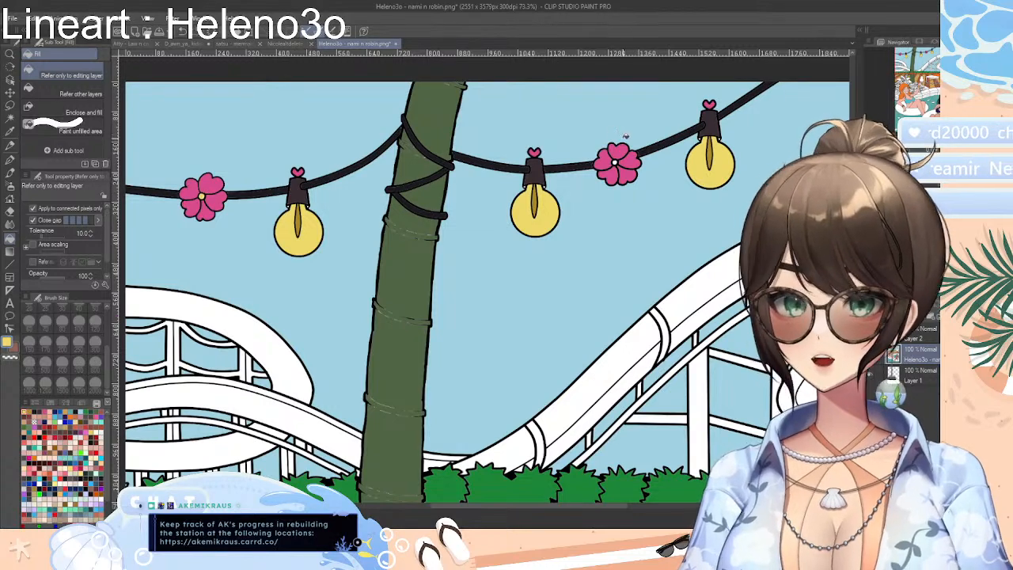
pyautogui.click(615, 162)
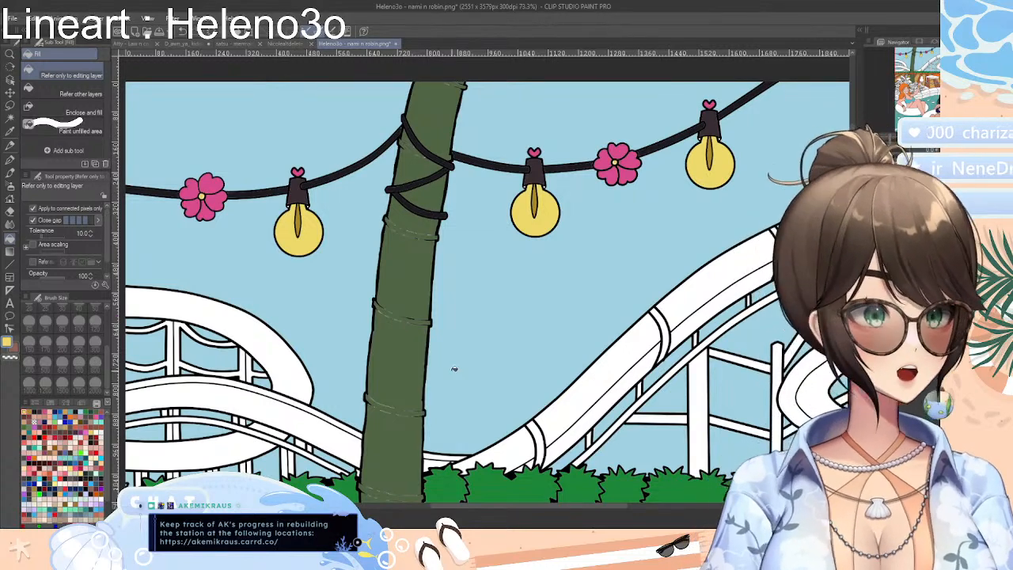
# Fill the tongue in the orange-haired woman's open mouth with pink
pyautogui.scroll(-5, 517, 299)
pyautogui.scroll(4, 517, 300)
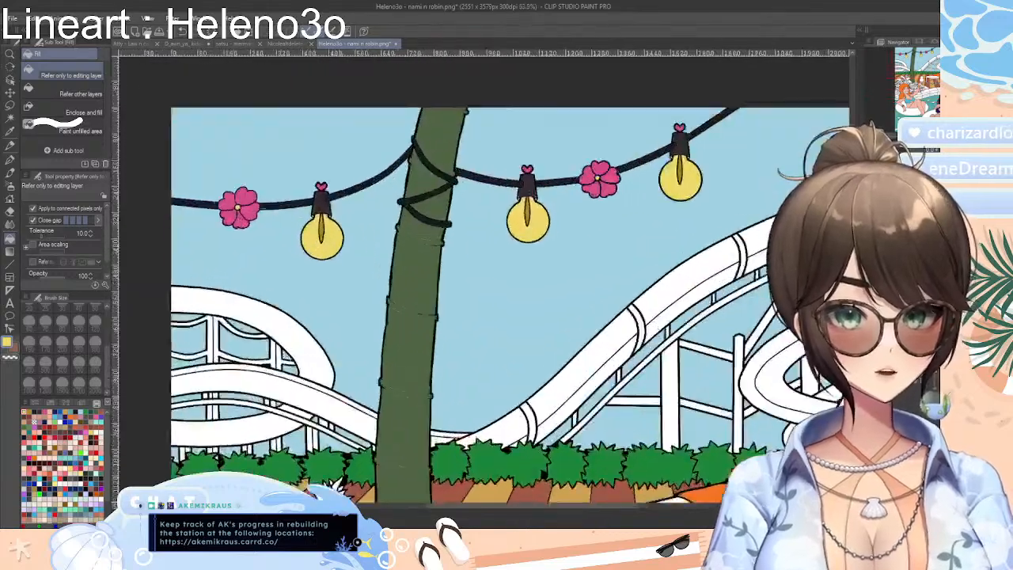
pyautogui.scroll(-2, 518, 300)
pyautogui.moveTo(518, 299); pyautogui.dragTo(520, 190)
pyautogui.scroll(-10, 542, 478)
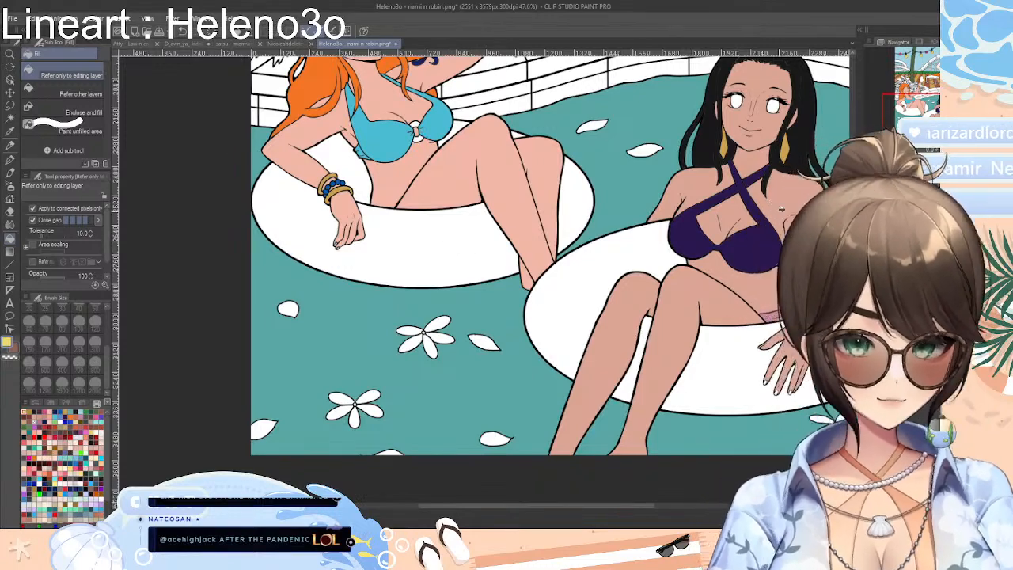
pyautogui.scroll(8, 507, 279)
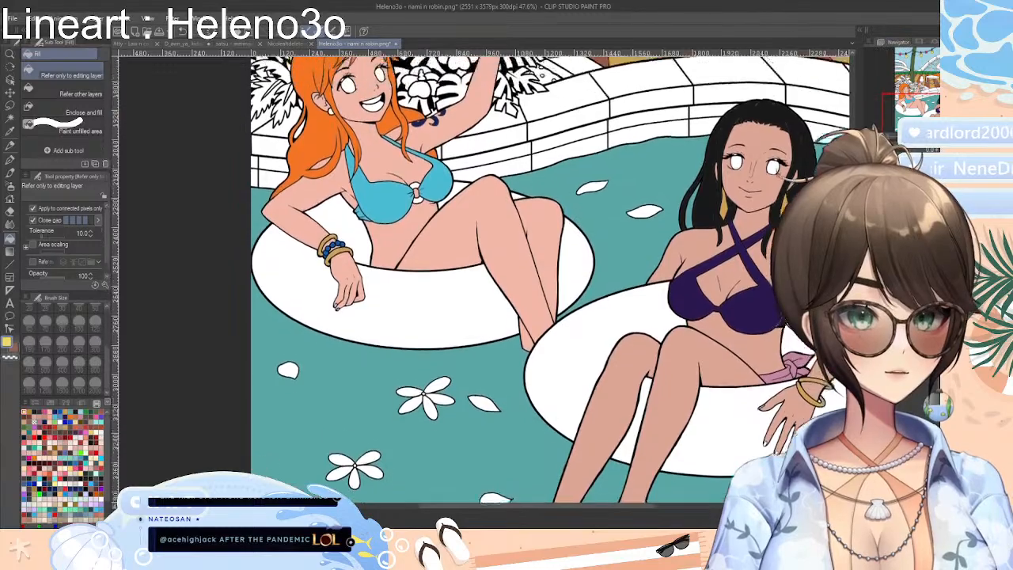
pyautogui.scroll(3, 541, 181)
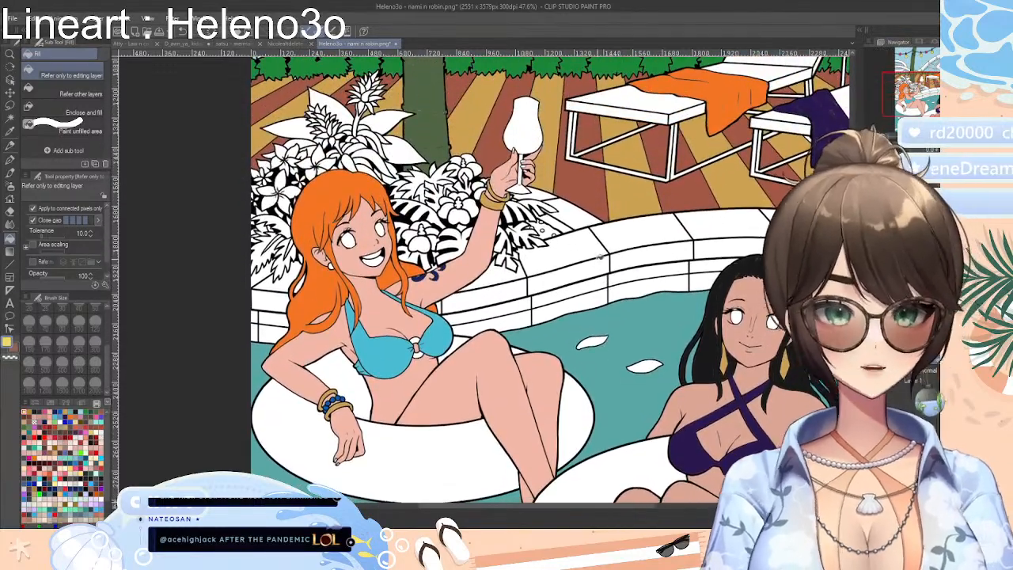
pyautogui.scroll(8, 362, 271)
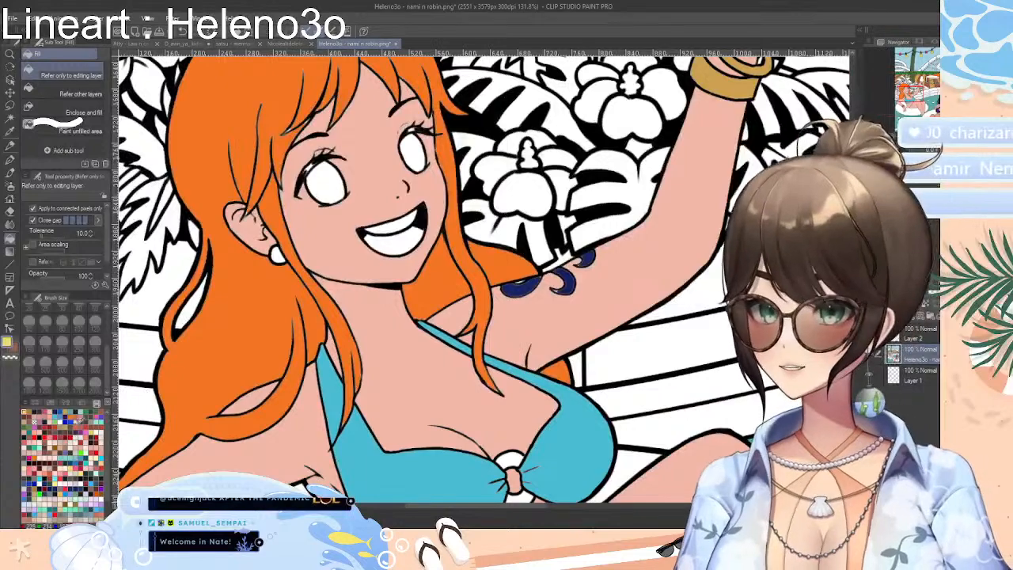
pyautogui.click(101, 452)
pyautogui.click(412, 236)
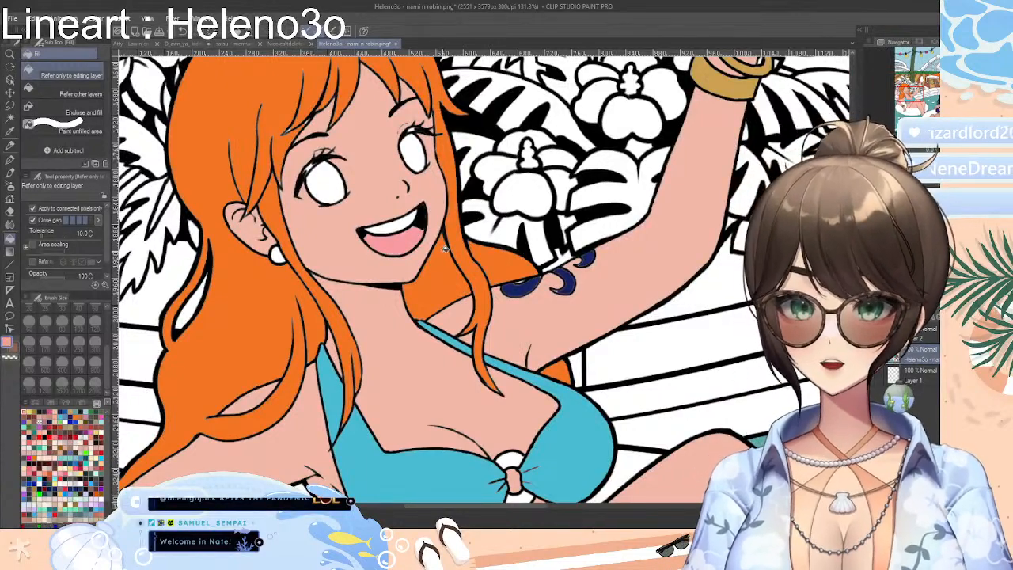
# Mix a dark green drawing colour of R 18, G 71, B 42 for the plants behind the orange-haired woman
pyautogui.scroll(-2, 455, 247)
pyautogui.scroll(-1, 454, 245)
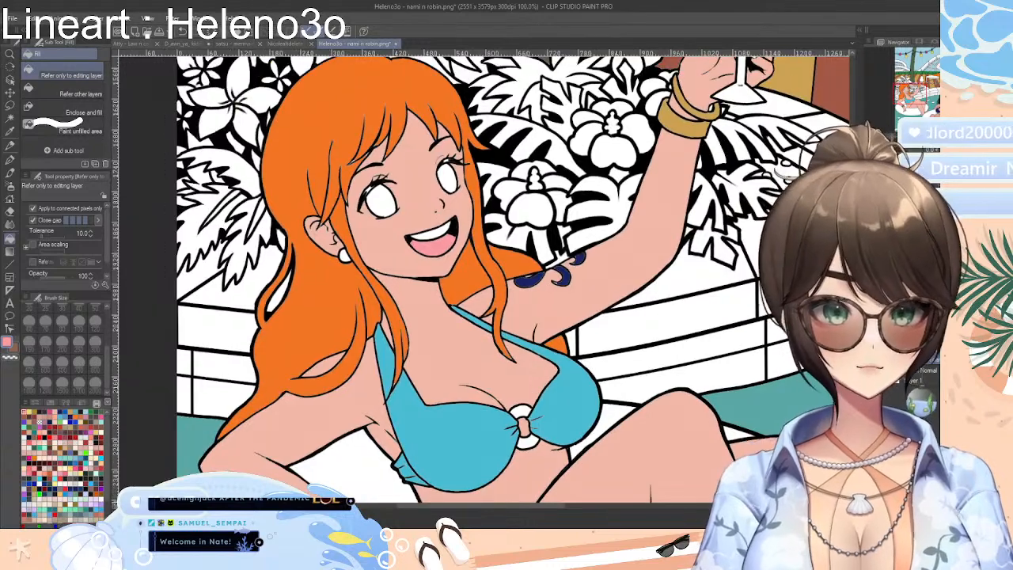
pyautogui.scroll(-10, 791, 230)
pyautogui.scroll(3, 775, 237)
pyautogui.scroll(-4, 831, 237)
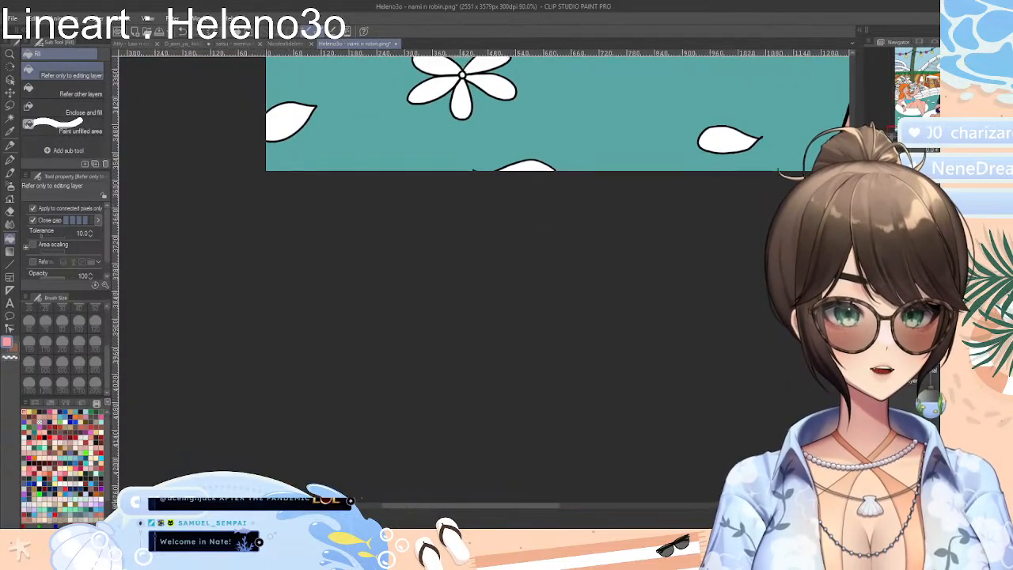
pyautogui.scroll(10, 558, 277)
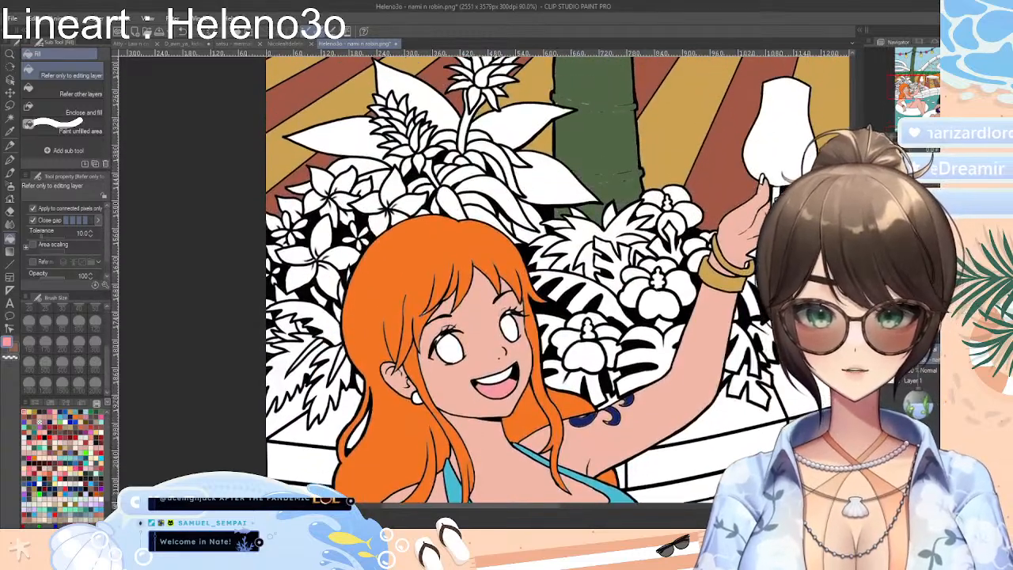
pyautogui.scroll(1, 645, 417)
pyautogui.moveTo(551, 508); pyautogui.dragTo(567, 508)
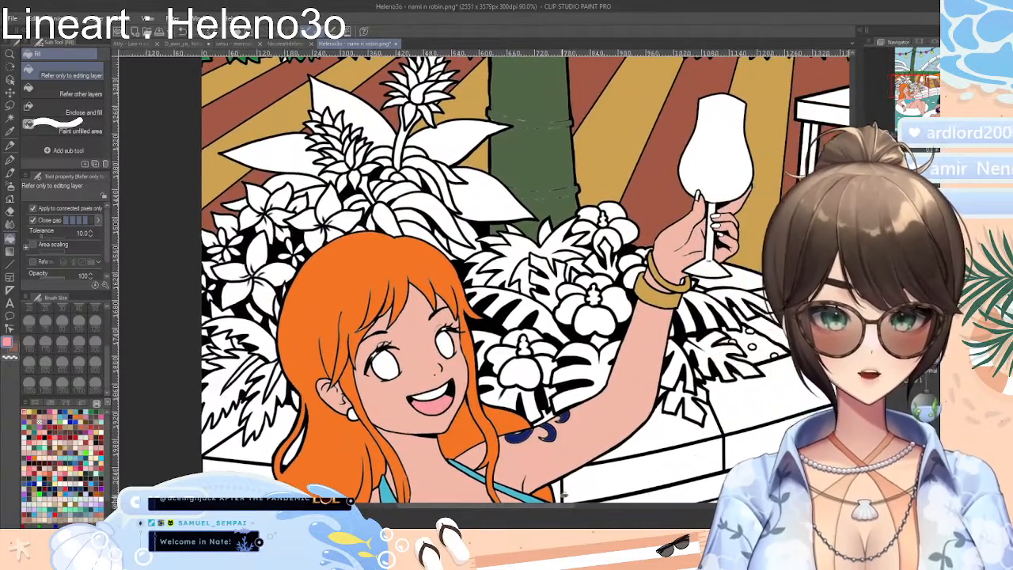
pyautogui.click(100, 412)
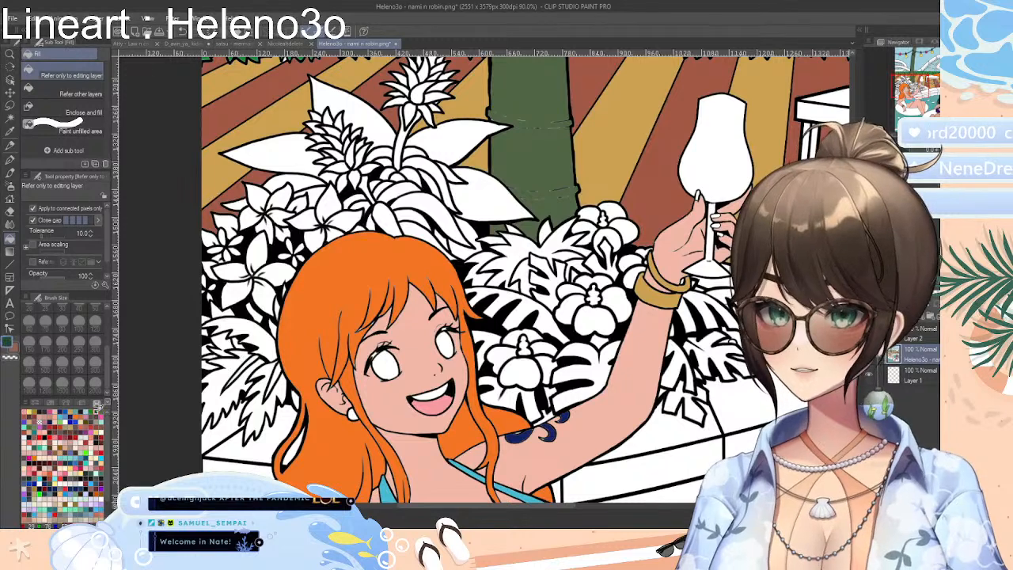
pyautogui.click(51, 404)
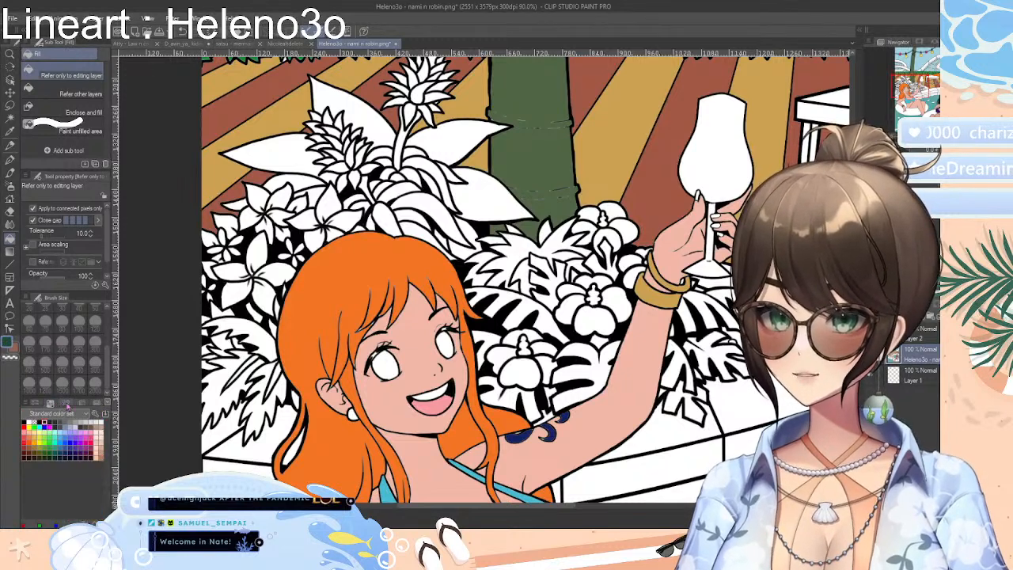
pyautogui.click(66, 403)
pyautogui.click(82, 404)
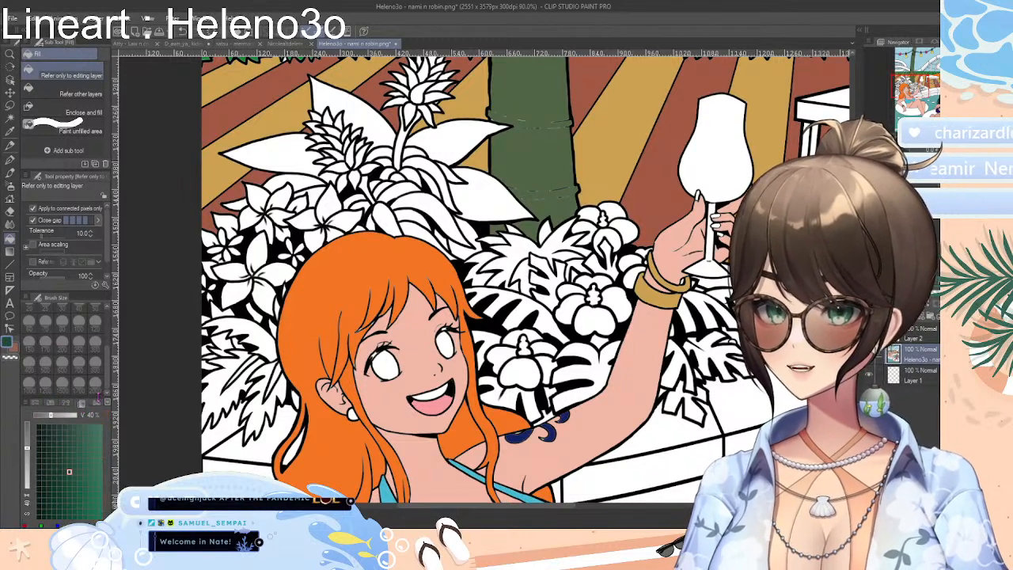
pyautogui.click(97, 403)
pyautogui.click(38, 404)
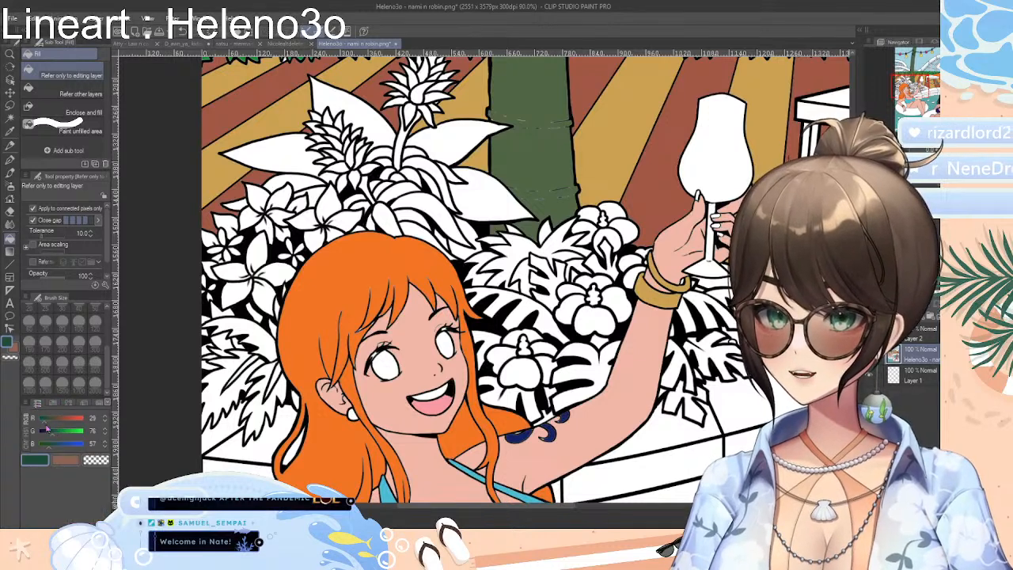
pyautogui.moveTo(45, 421); pyautogui.dragTo(46, 449)
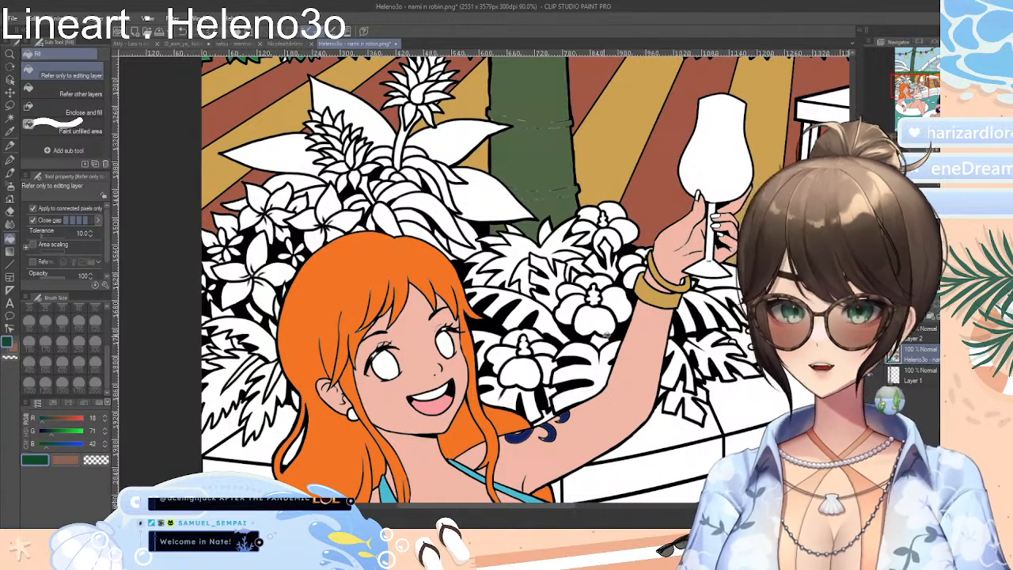
# Fill the leaves on both sides of the orange-haired woman's raised arm with the dark green
pyautogui.click(598, 368)
pyautogui.click(677, 361)
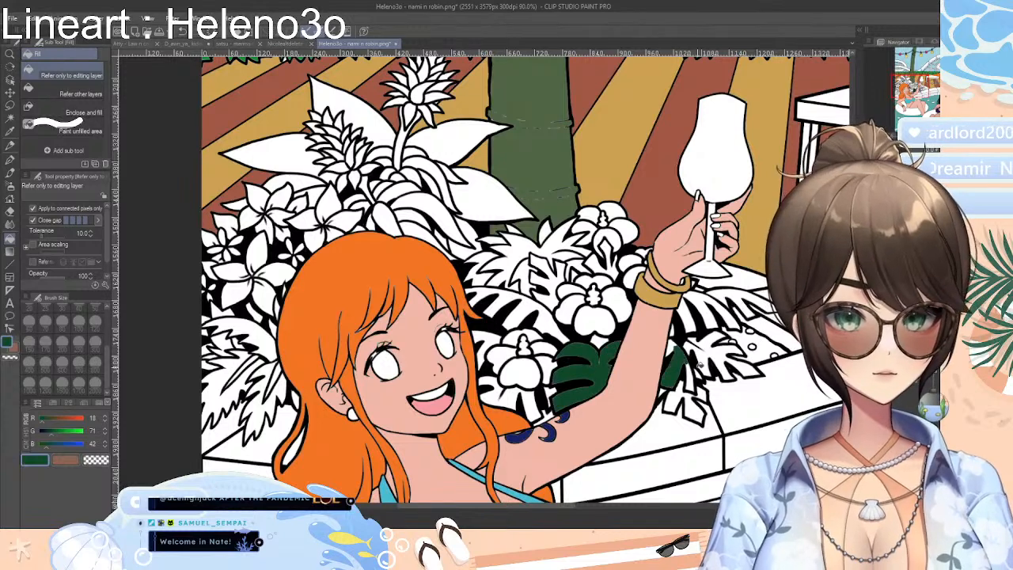
pyautogui.click(693, 405)
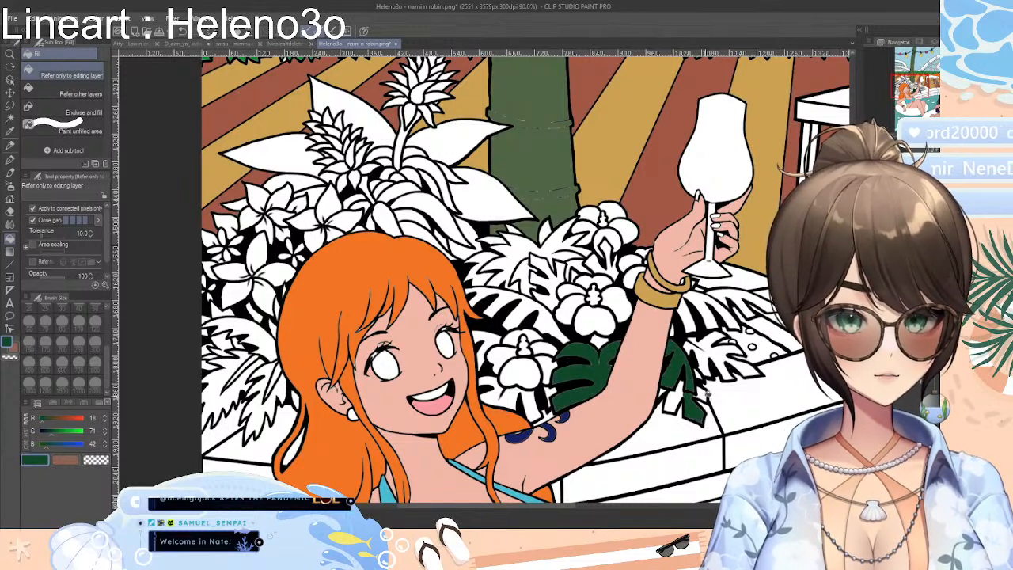
pyautogui.click(673, 393)
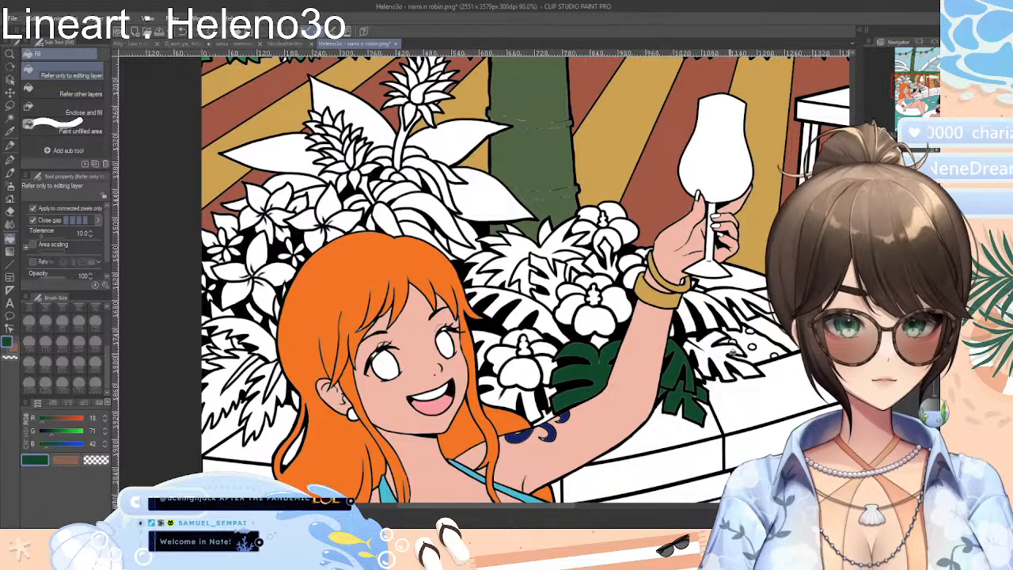
pyautogui.click(713, 352)
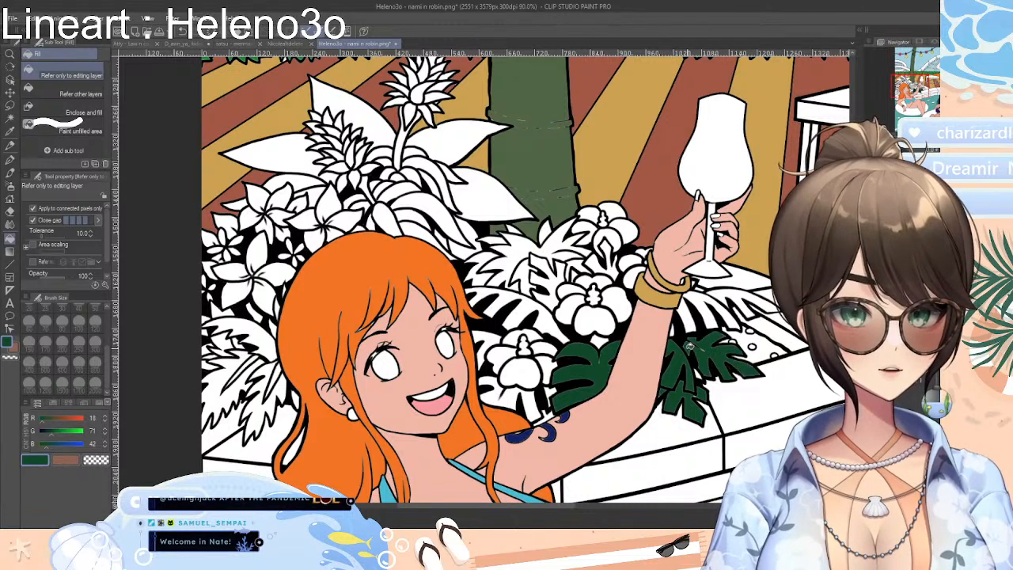
pyautogui.click(701, 306)
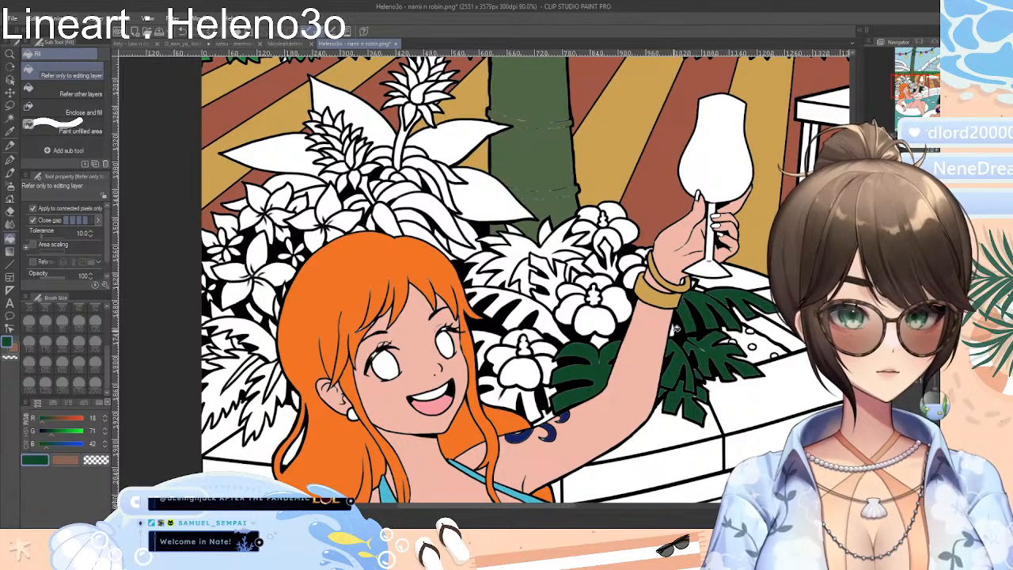
# Fill the remaining leaves and stems around the hibiscus flowers, between the orange hair and the raised arm, with dark green
pyautogui.click(611, 268)
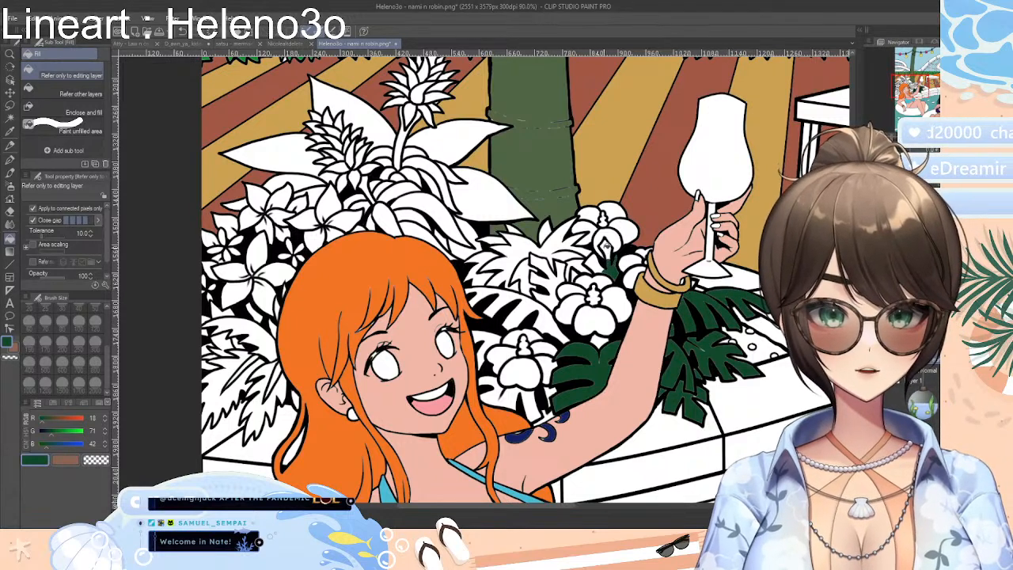
pyautogui.click(607, 248)
pyautogui.click(558, 278)
pyautogui.click(548, 264)
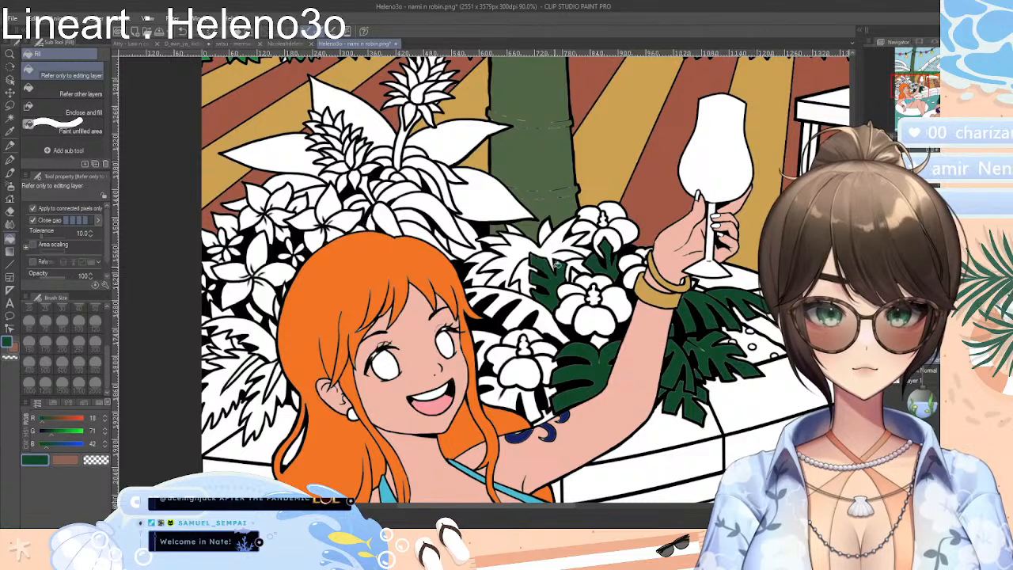
pyautogui.click(546, 312)
pyautogui.click(529, 305)
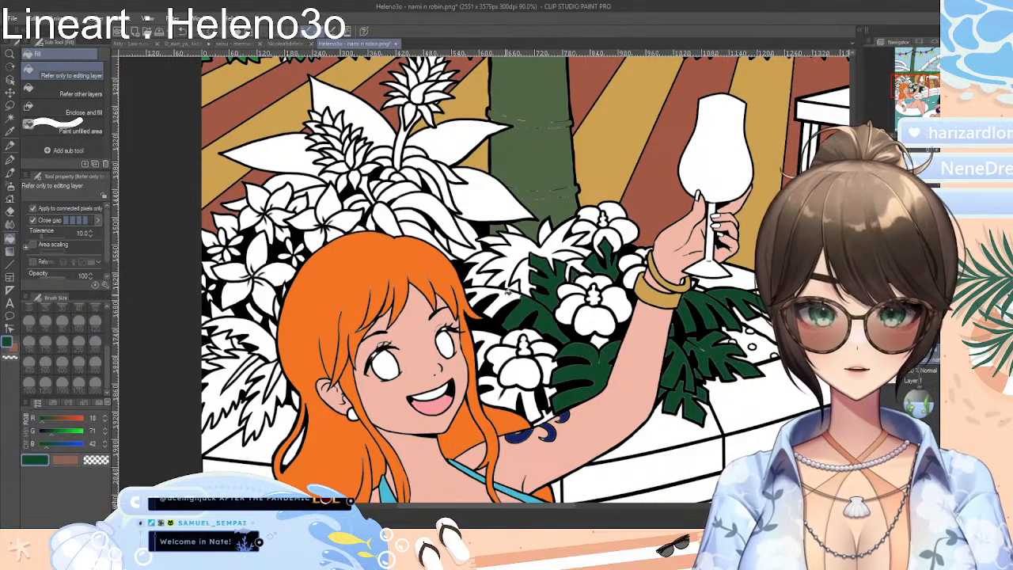
pyautogui.click(508, 294)
pyautogui.click(479, 293)
pyautogui.click(486, 344)
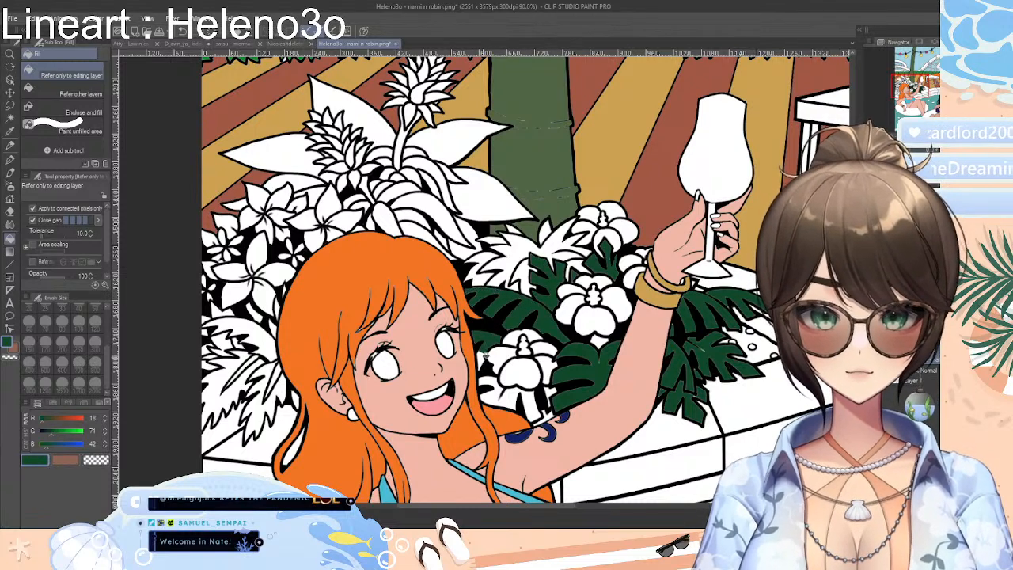
pyautogui.click(514, 397)
pyautogui.click(499, 379)
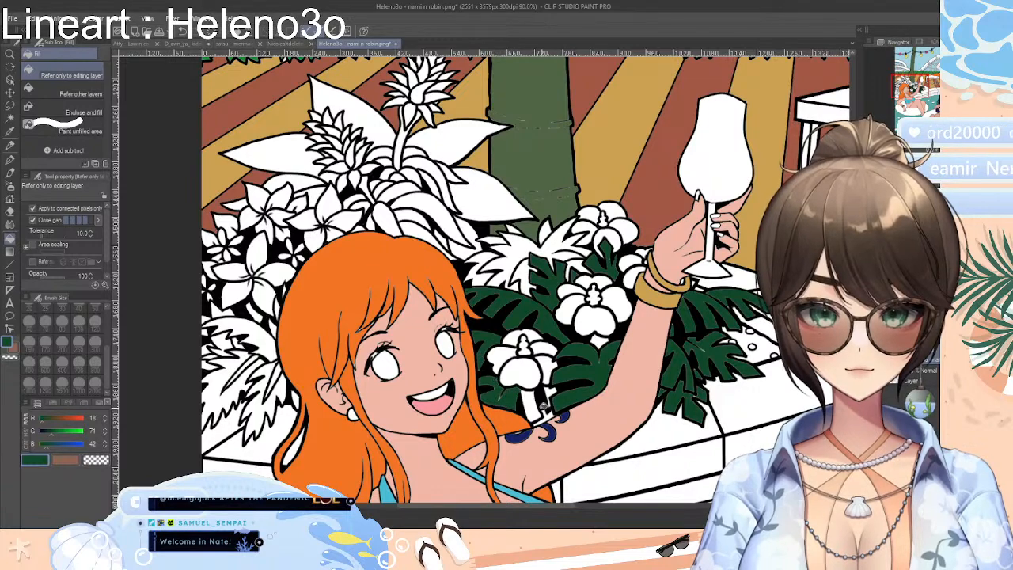
pyautogui.click(544, 407)
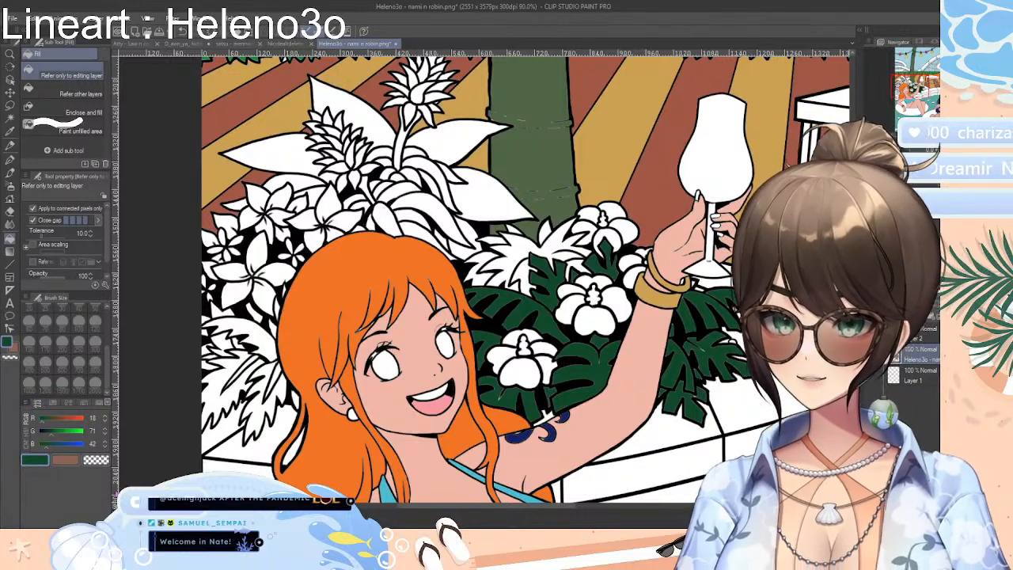
# Try yellow-orange and reddish-orange fills on the centre of the middle hibiscus flower
pyautogui.click(37, 403)
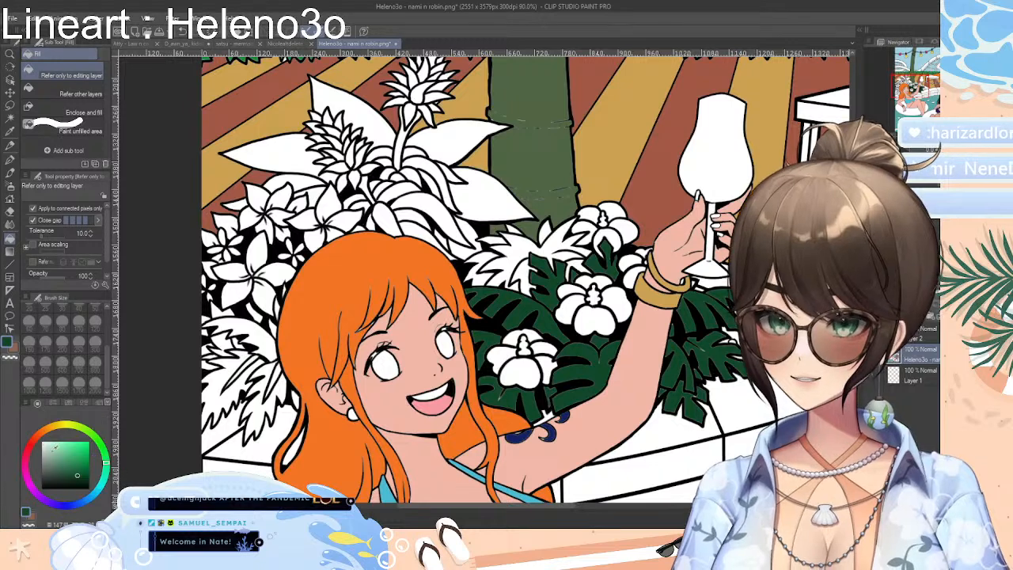
pyautogui.moveTo(71, 426)
pyautogui.mouseDown()
pyautogui.moveTo(48, 428)
pyautogui.moveTo(69, 449)
pyautogui.mouseUp()
pyautogui.click(81, 465)
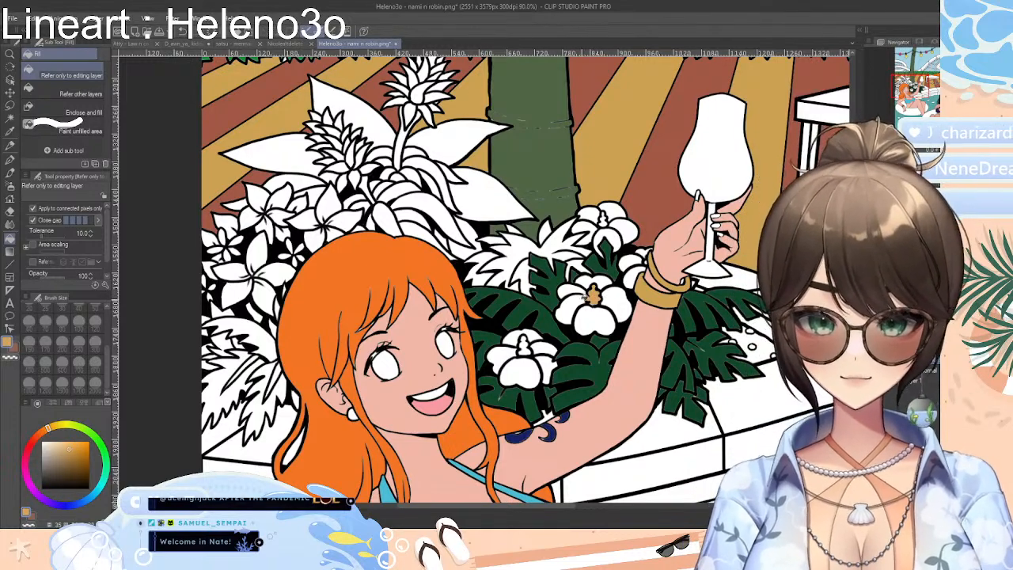
pyautogui.click(44, 432)
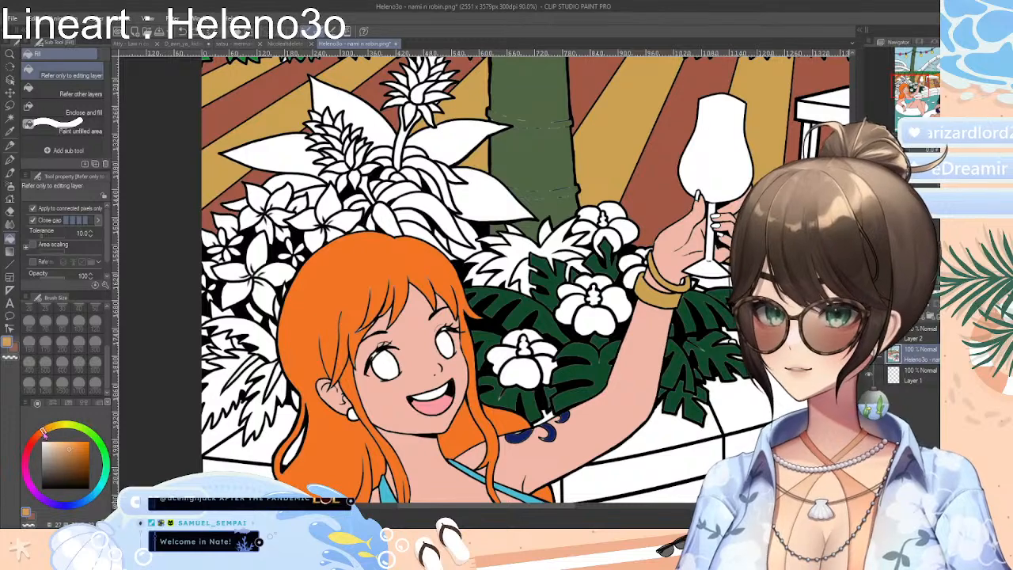
pyautogui.click(594, 296)
pyautogui.hotkey('ctrl', 'z')
pyautogui.moveTo(71, 453); pyautogui.dragTo(73, 451)
pyautogui.click(36, 436)
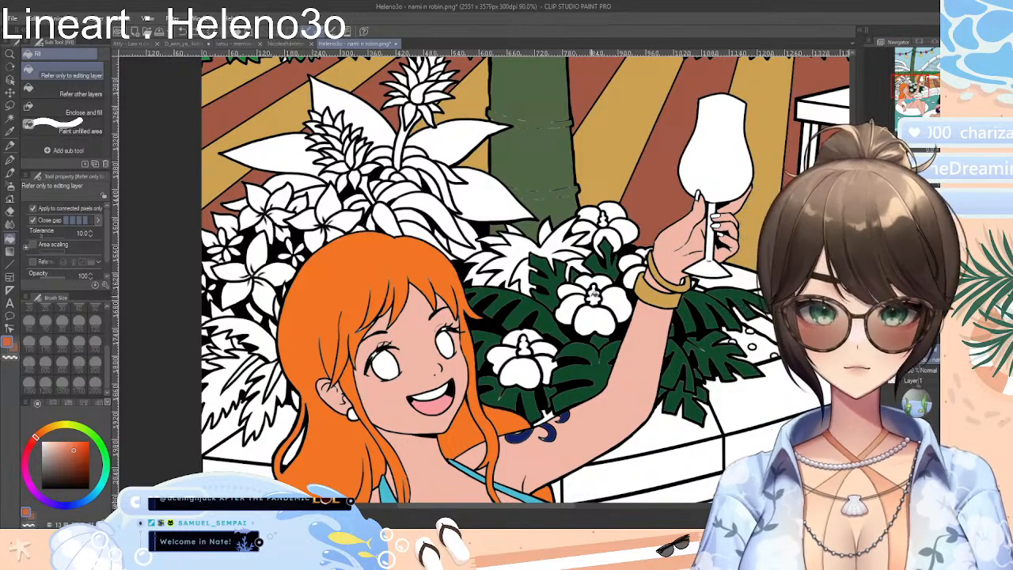
pyautogui.click(595, 294)
pyautogui.hotkey('ctrl', 'z')
# Choose a bright orange-red and fill the centres of the three hibiscus flowers beside the raised arm
pyautogui.click(72, 455)
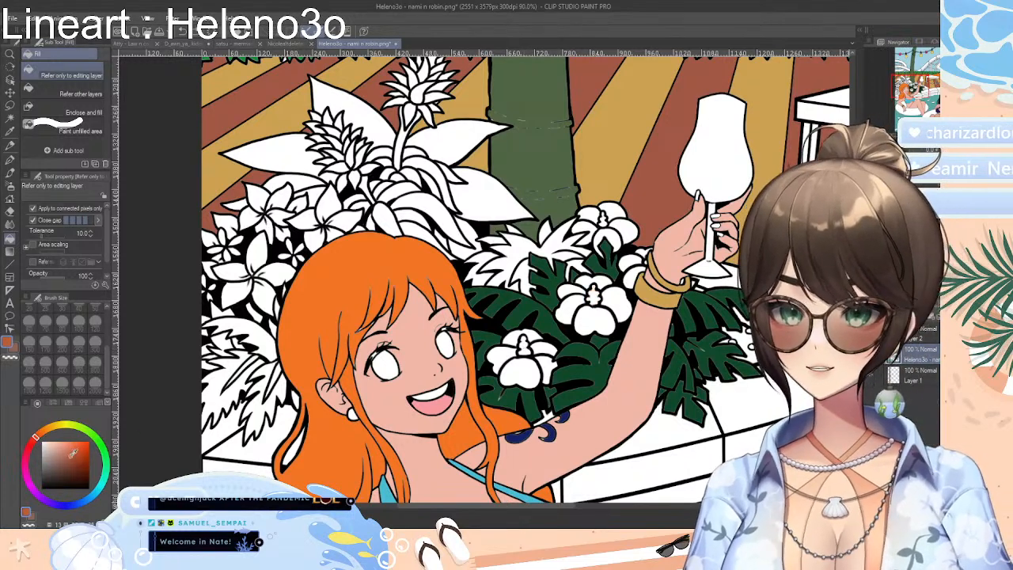
pyautogui.moveTo(70, 458); pyautogui.dragTo(85, 444)
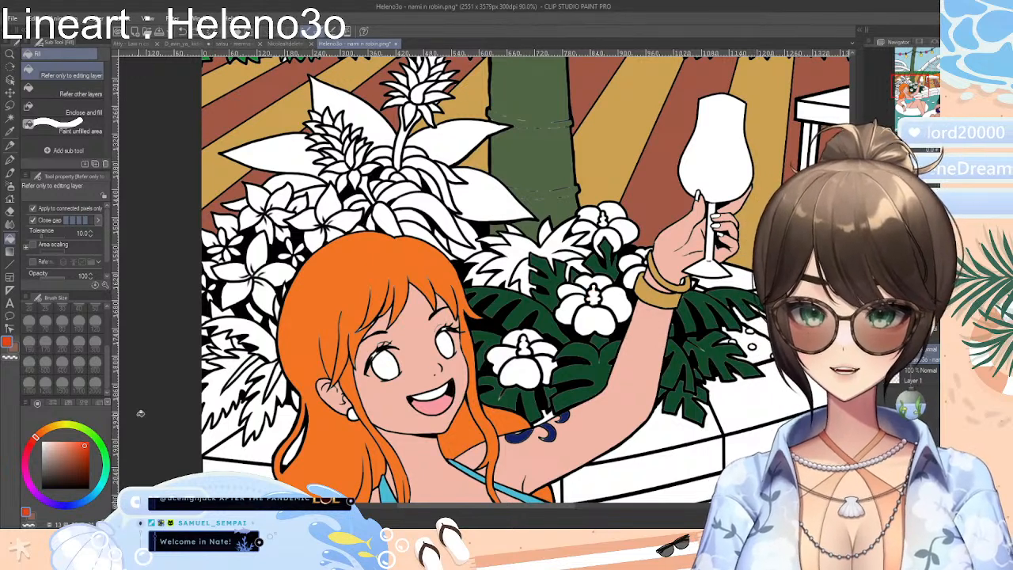
pyautogui.click(78, 447)
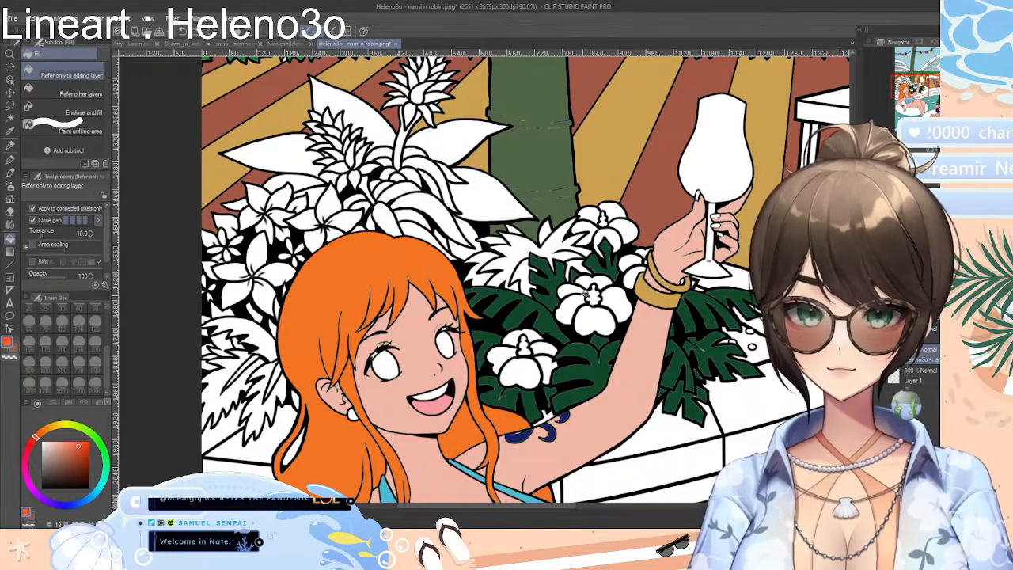
pyautogui.click(592, 296)
pyautogui.click(523, 347)
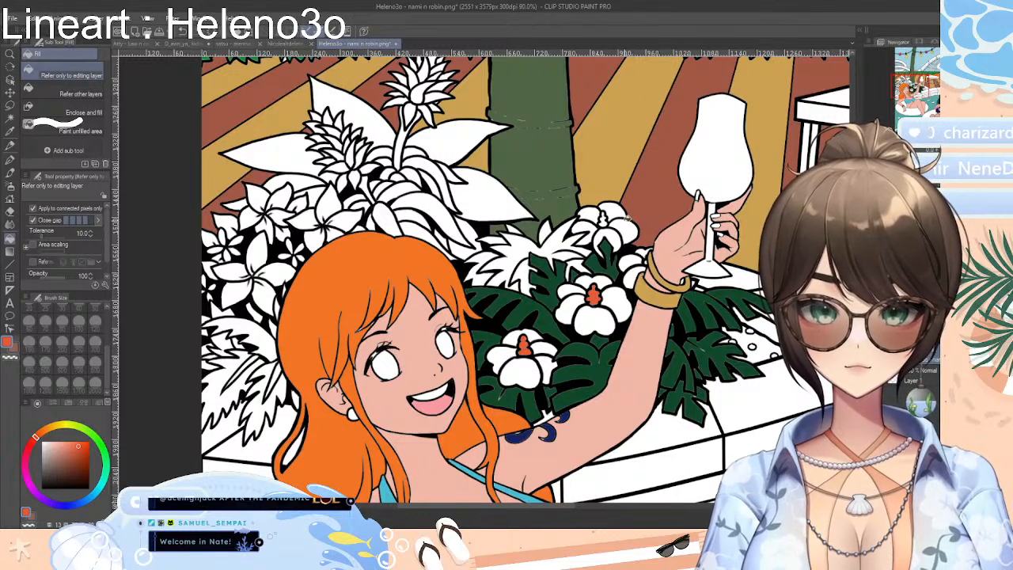
pyautogui.click(604, 218)
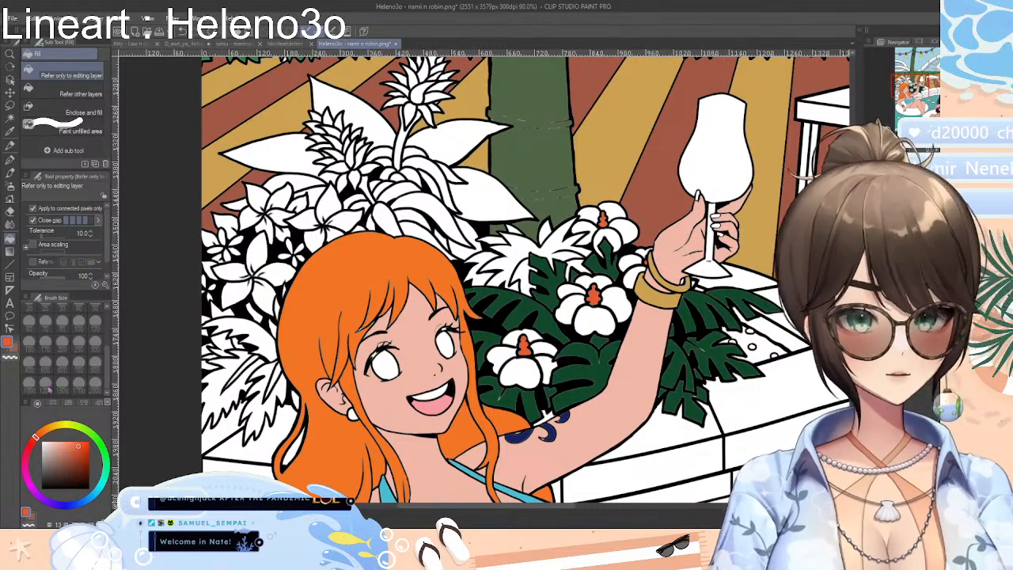
# Choose a deeper crimson red and fill the petals of all the hibiscus flowers beside the raised arm
pyautogui.moveTo(35, 438); pyautogui.dragTo(29, 447)
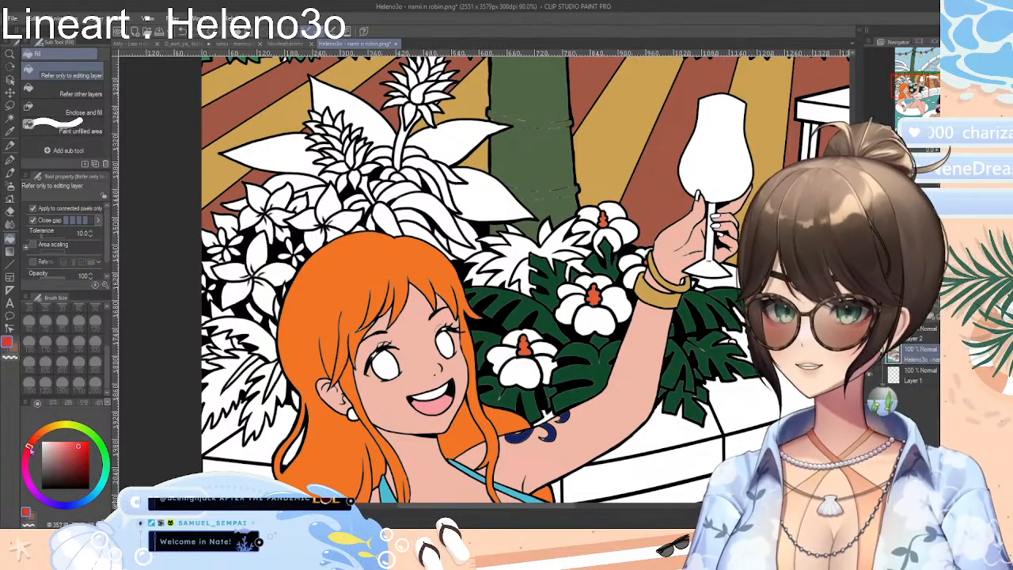
pyautogui.click(80, 449)
pyautogui.click(80, 450)
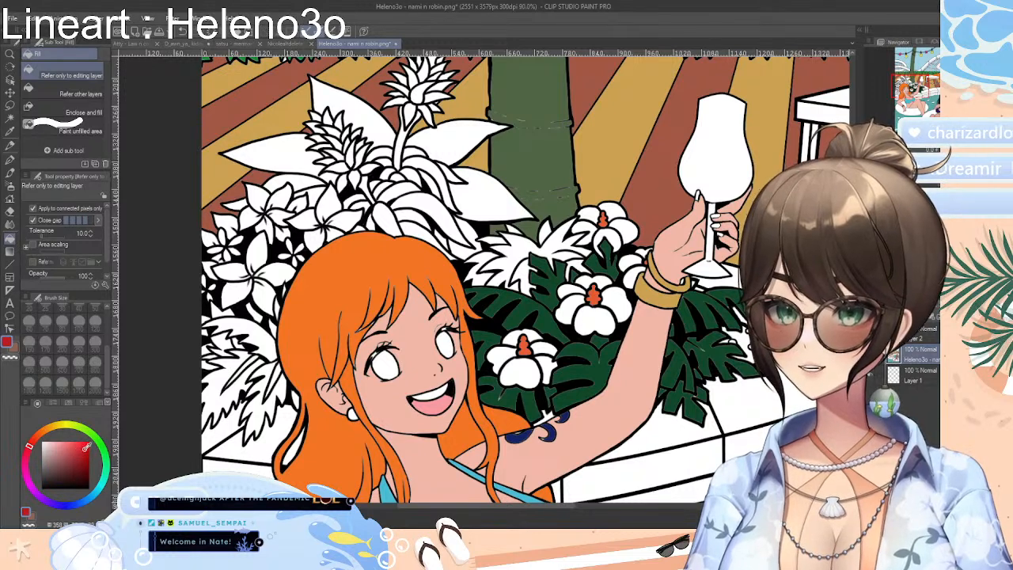
pyautogui.moveTo(519, 366)
pyautogui.mouseDown()
pyautogui.moveTo(559, 363)
pyautogui.moveTo(549, 364)
pyautogui.moveTo(555, 343)
pyautogui.moveTo(533, 332)
pyautogui.moveTo(493, 354)
pyautogui.moveTo(612, 317)
pyautogui.moveTo(593, 319)
pyautogui.moveTo(576, 291)
pyautogui.moveTo(596, 279)
pyautogui.moveTo(616, 296)
pyautogui.moveTo(590, 277)
pyautogui.moveTo(626, 253)
pyautogui.moveTo(611, 229)
pyautogui.moveTo(631, 225)
pyautogui.moveTo(624, 207)
pyautogui.moveTo(594, 210)
pyautogui.moveTo(587, 240)
pyautogui.moveTo(637, 271)
pyautogui.mouseUp()
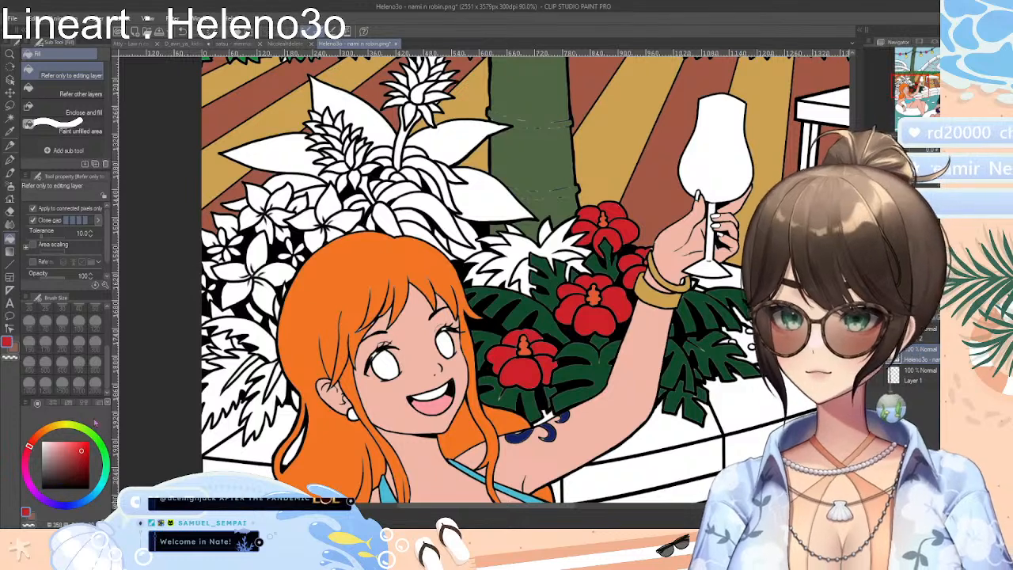
# Choose a pale yellow and fill the petals of the large five-petalled flower beside the orange hair
pyautogui.click(54, 428)
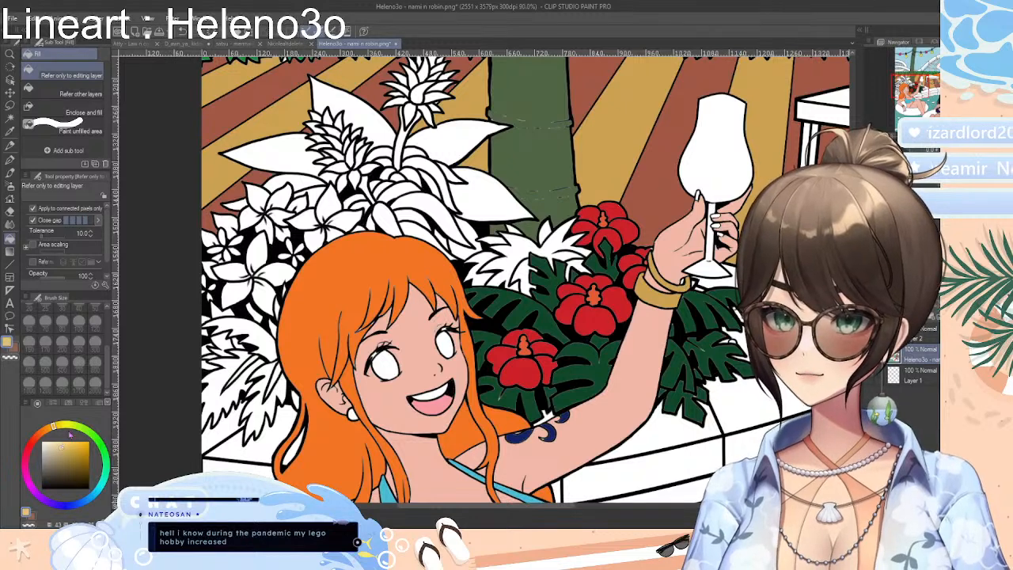
pyautogui.click(238, 292)
pyautogui.click(243, 271)
pyautogui.click(261, 257)
pyautogui.click(272, 269)
pyautogui.click(265, 292)
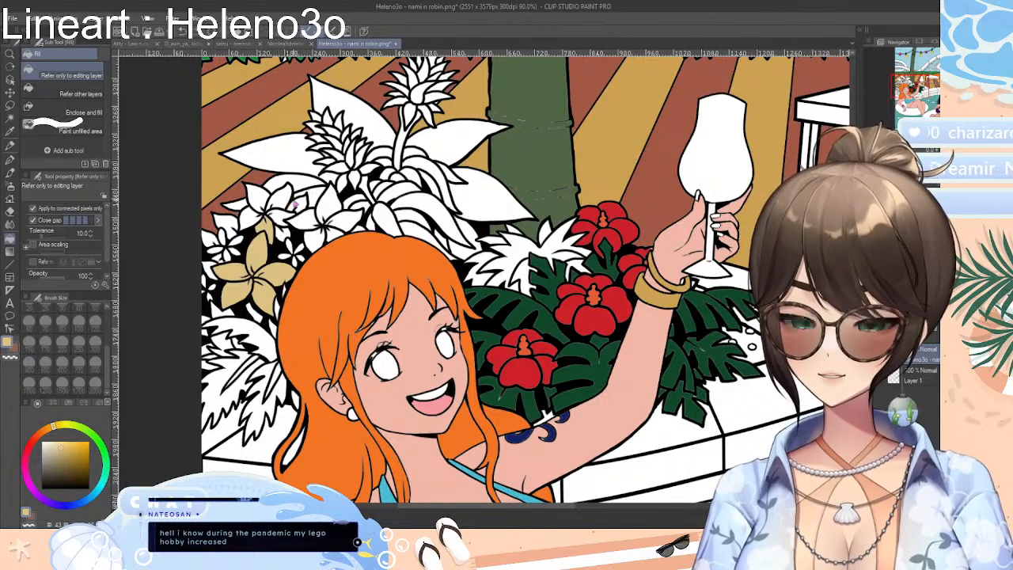
# Fill the petals of the two upper five-petalled flowers above the orange hair with the same pale yellow
pyautogui.click(280, 198)
pyautogui.click(258, 199)
pyautogui.click(248, 218)
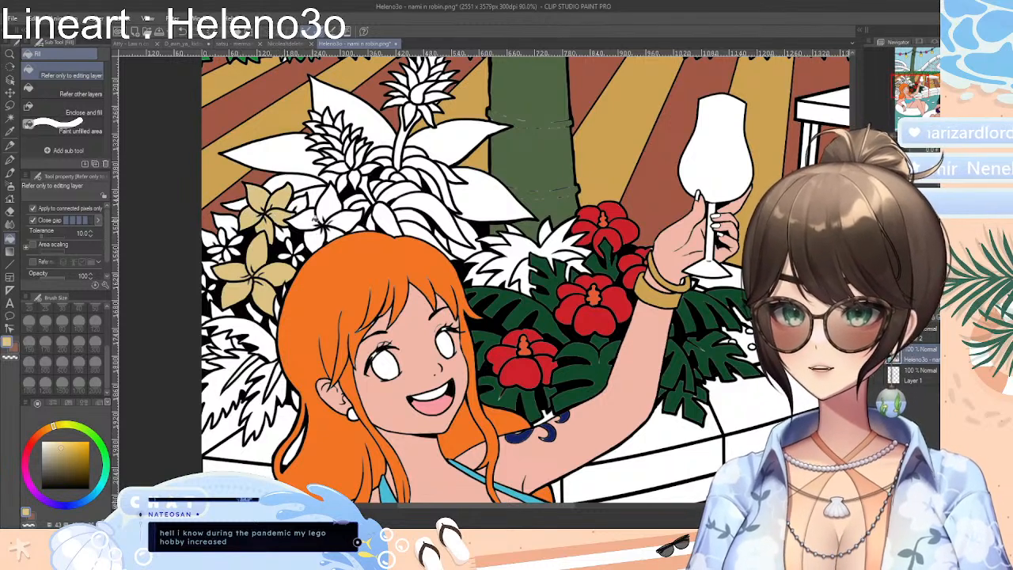
pyautogui.click(305, 222)
pyautogui.click(313, 235)
pyautogui.click(329, 208)
pyautogui.click(344, 218)
pyautogui.click(334, 233)
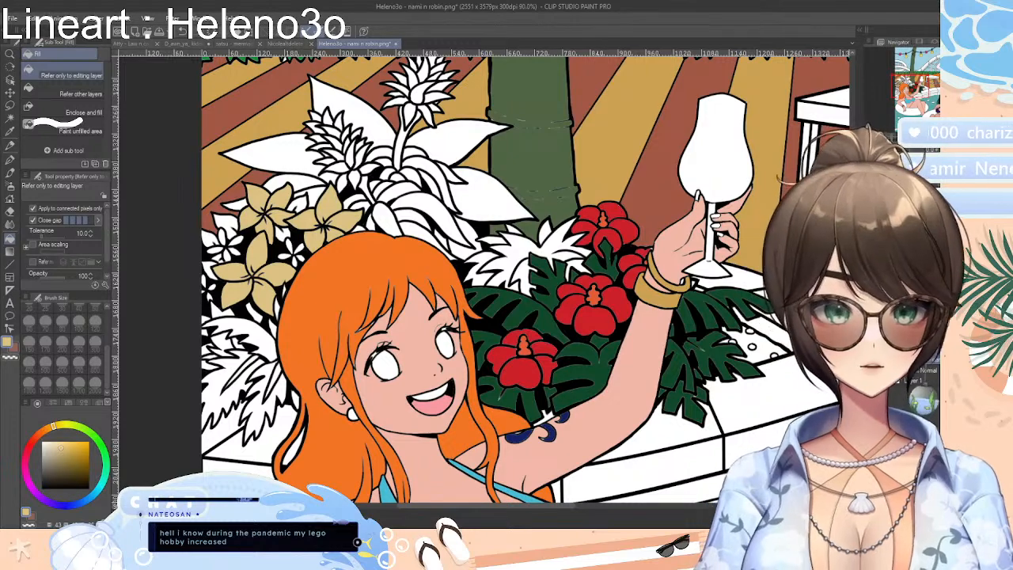
# Choose a medium purple drawing colour for the spiky flowers above the orange-haired woman
pyautogui.scroll(3, 522, 277)
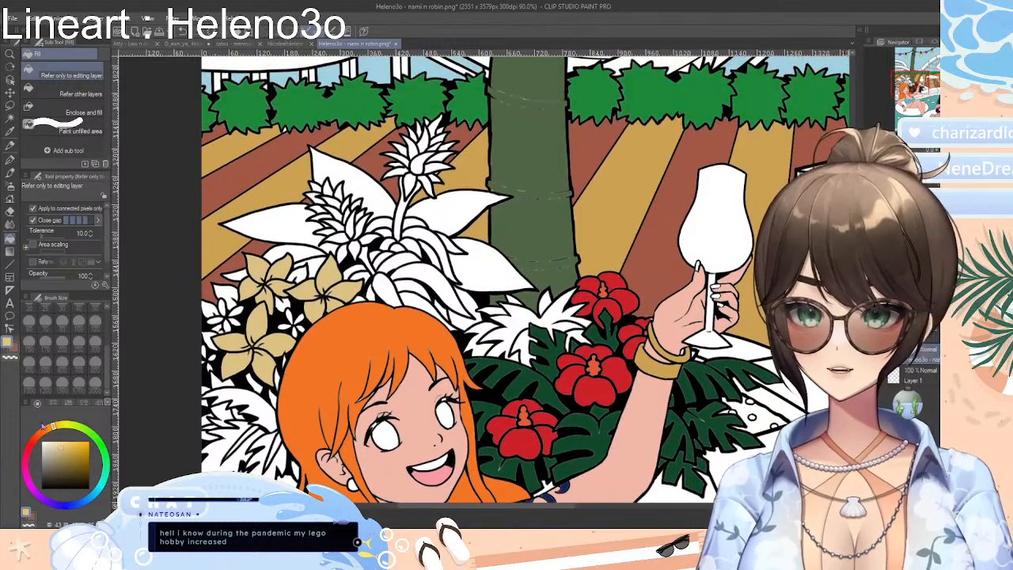
pyautogui.click(53, 505)
pyautogui.moveTo(57, 452); pyautogui.dragTo(69, 458)
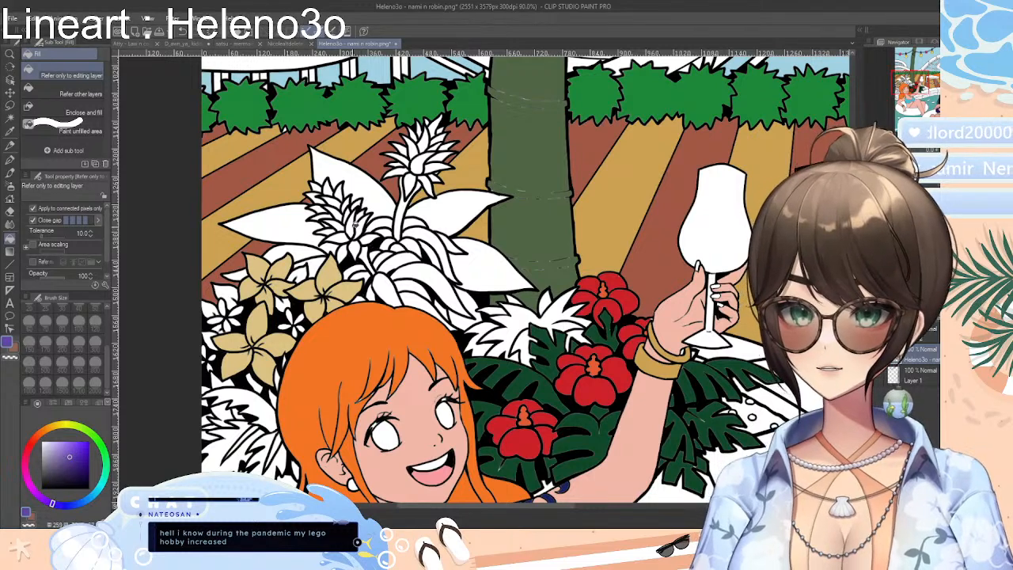
# Try filling the individual petals of the lower spiky flower with medium purple, and undo the fills
pyautogui.click(353, 226)
pyautogui.click(362, 225)
pyautogui.click(345, 235)
pyautogui.click(336, 236)
pyautogui.click(342, 224)
pyautogui.click(326, 230)
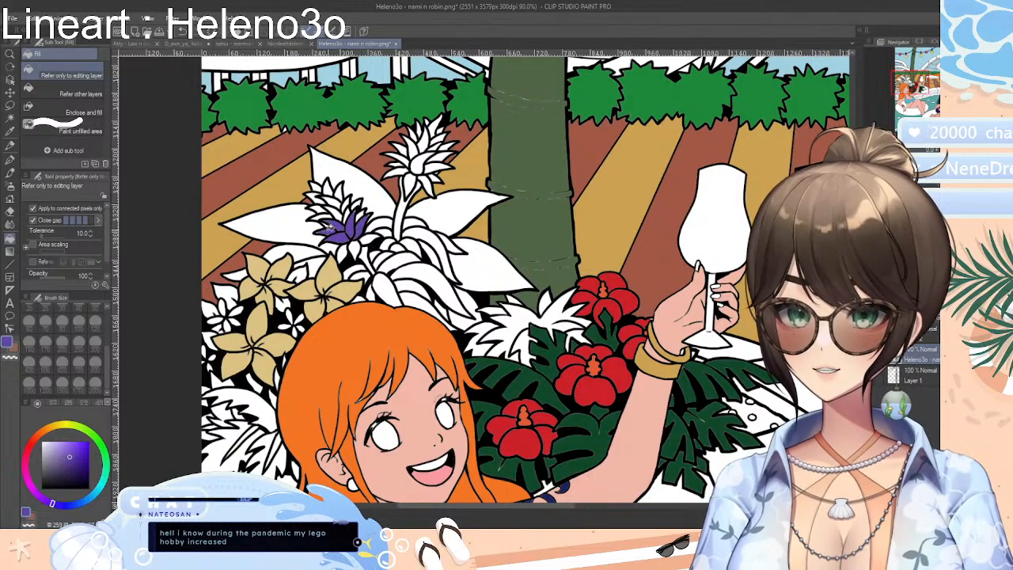
pyautogui.click(331, 224)
pyautogui.click(321, 214)
pyautogui.click(336, 207)
pyautogui.click(336, 203)
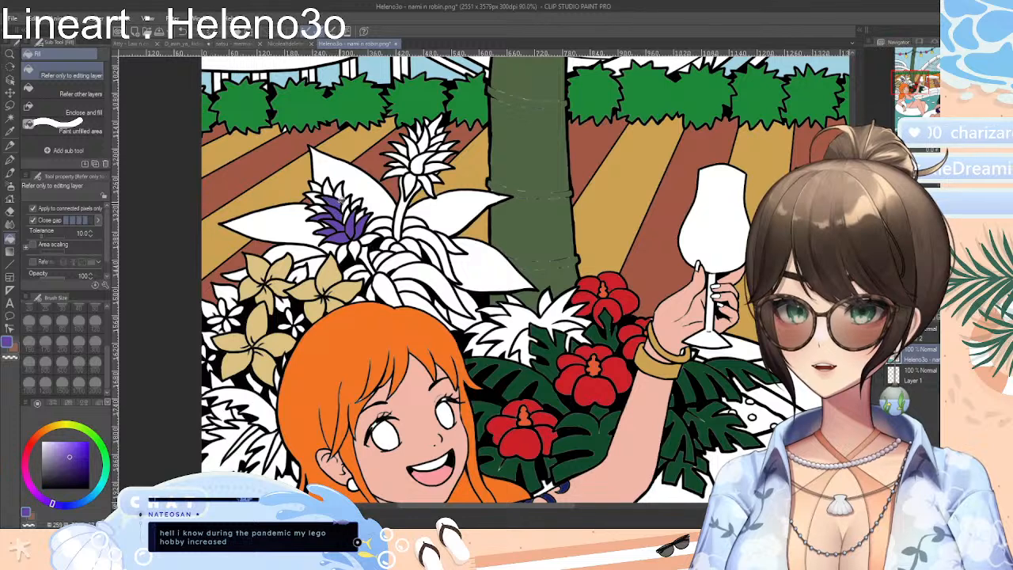
pyautogui.click(344, 195)
pyautogui.hotkey('ctrl', 'z')
pyautogui.hotkey('ctrl', 'z')
pyautogui.hotkey('ctrl', 'z')
pyautogui.hotkey('ctrl', 'z')
pyautogui.hotkey('ctrl', 'z')
pyautogui.hotkey('ctrl', 'z')
pyautogui.hotkey('ctrl', 'z')
pyautogui.hotkey('ctrl', 'z')
pyautogui.hotkey('ctrl', 'z')
pyautogui.hotkey('ctrl', 'z')
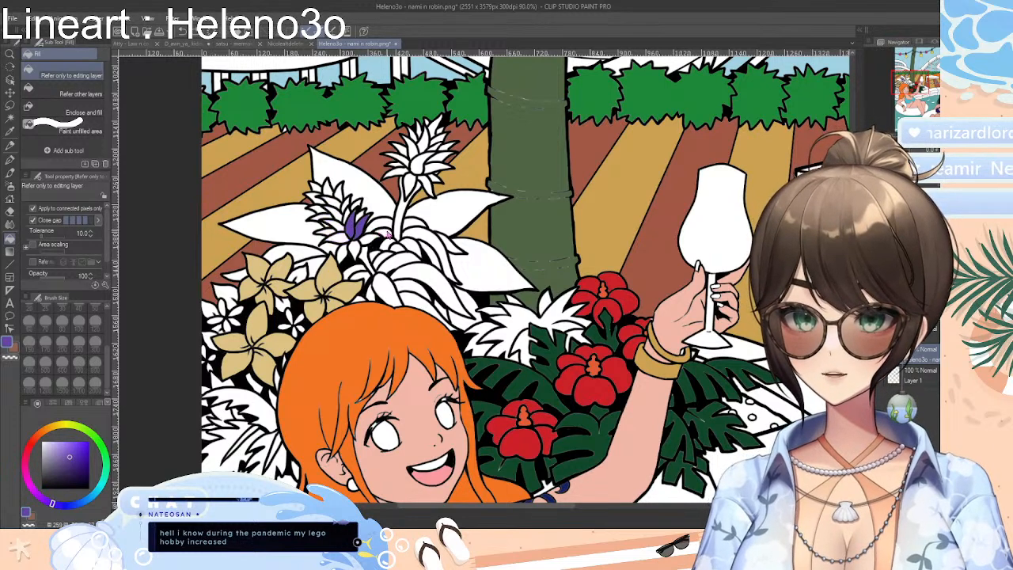
pyautogui.hotkey('ctrl', 'z')
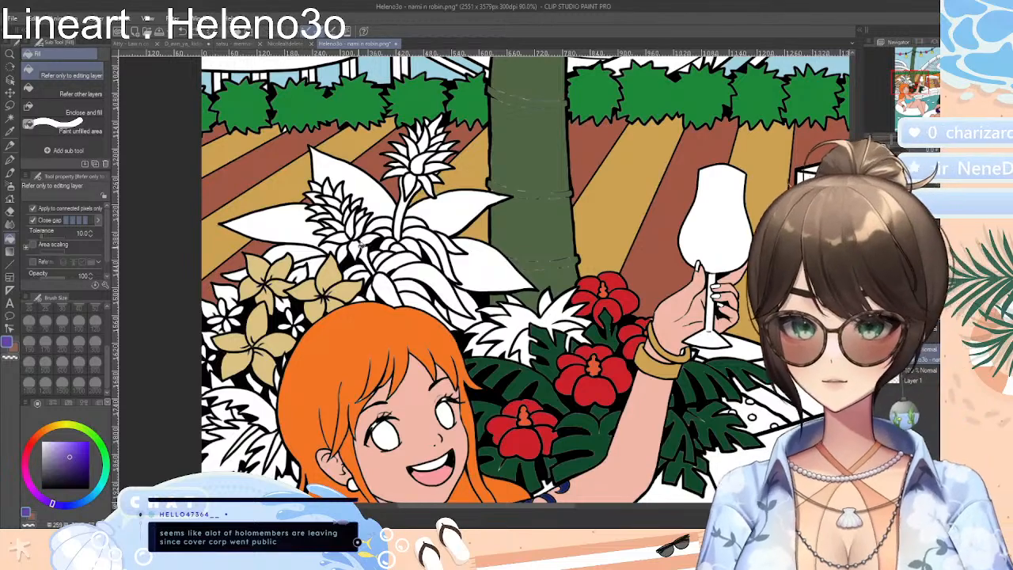
# Choose a darker purple and fill the drooping base petals of the lower spiky flower
pyautogui.scroll(3, 364, 233)
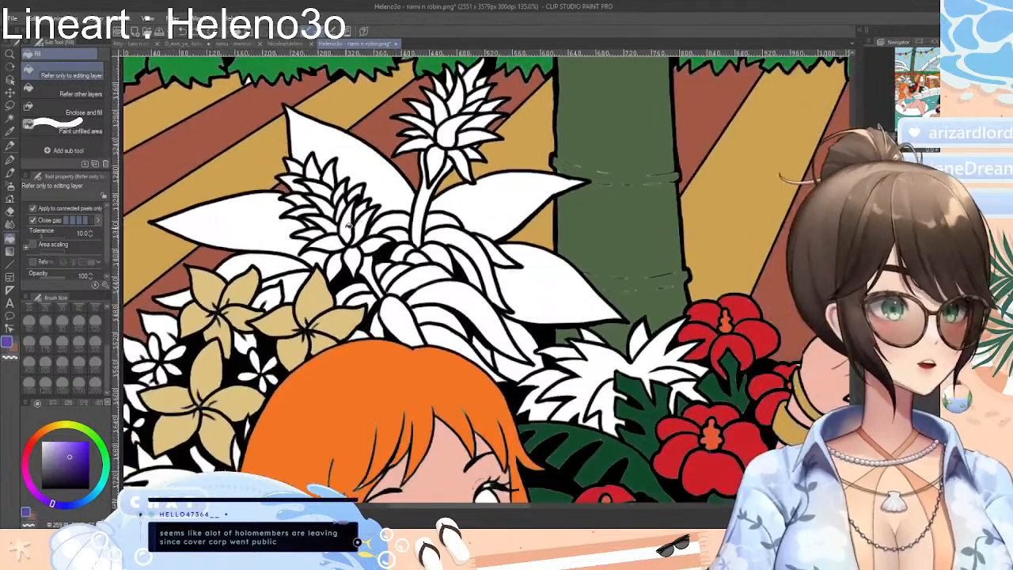
pyautogui.click(77, 464)
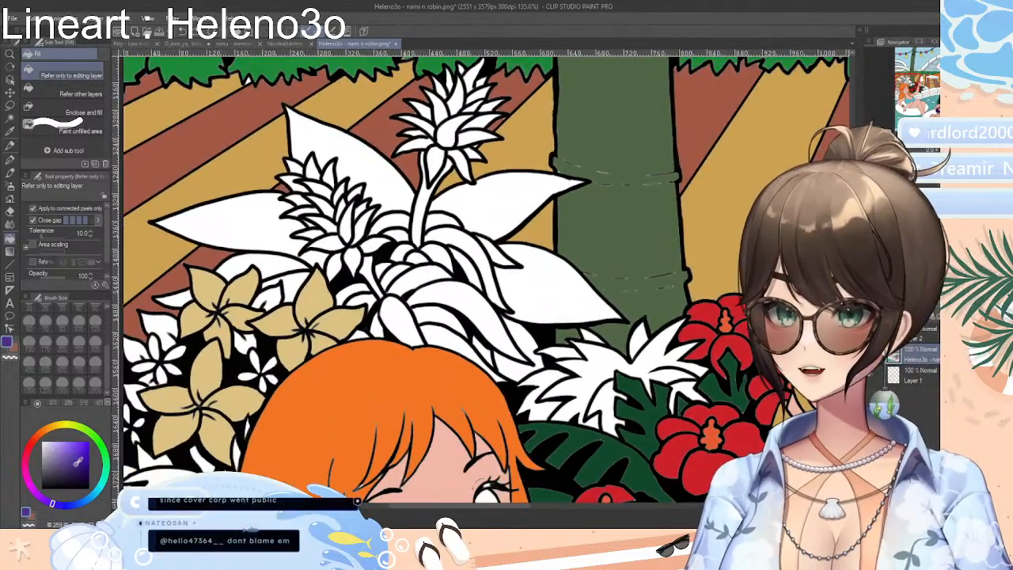
pyautogui.click(355, 256)
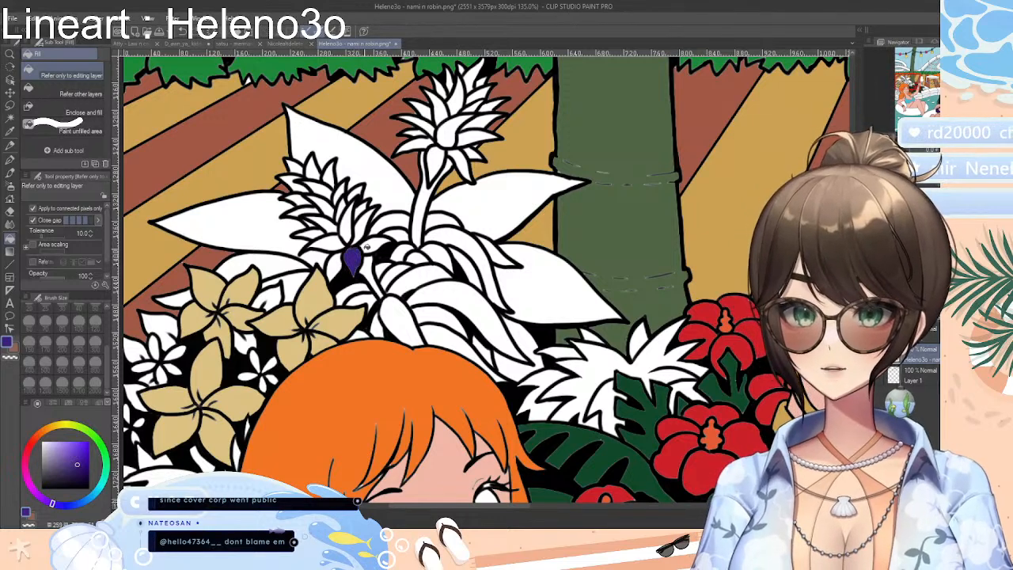
pyautogui.click(371, 245)
pyautogui.click(336, 258)
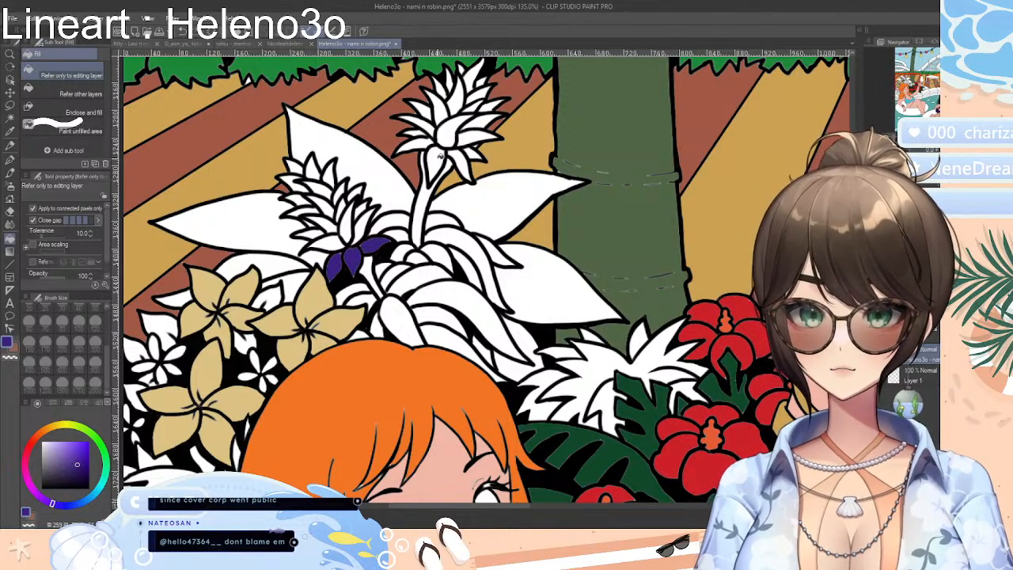
# Fill the drooping base petals of the taller spiky flower with the same dark purple
pyautogui.click(436, 163)
pyautogui.click(413, 144)
pyautogui.click(415, 132)
pyautogui.click(459, 163)
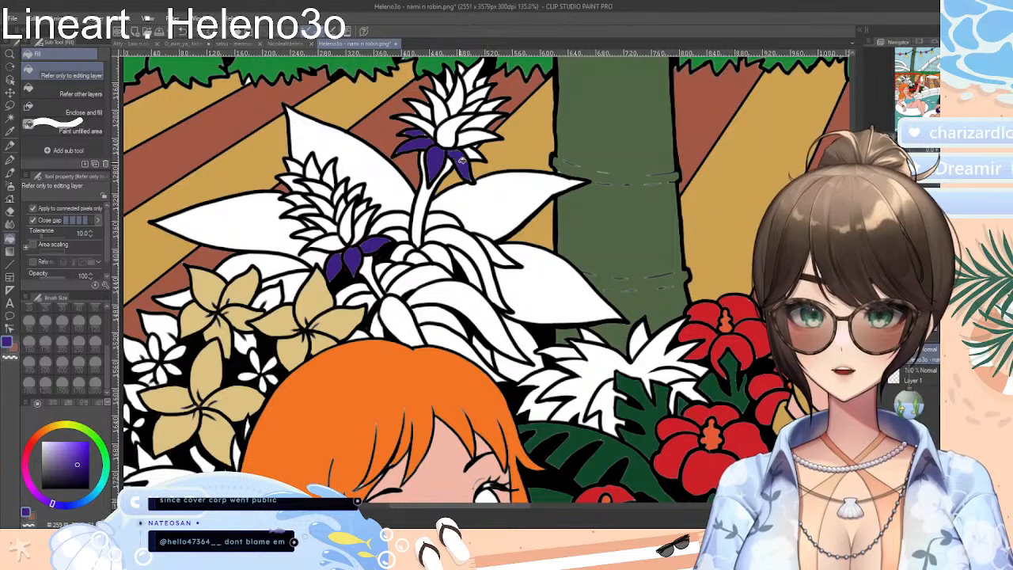
pyautogui.click(478, 154)
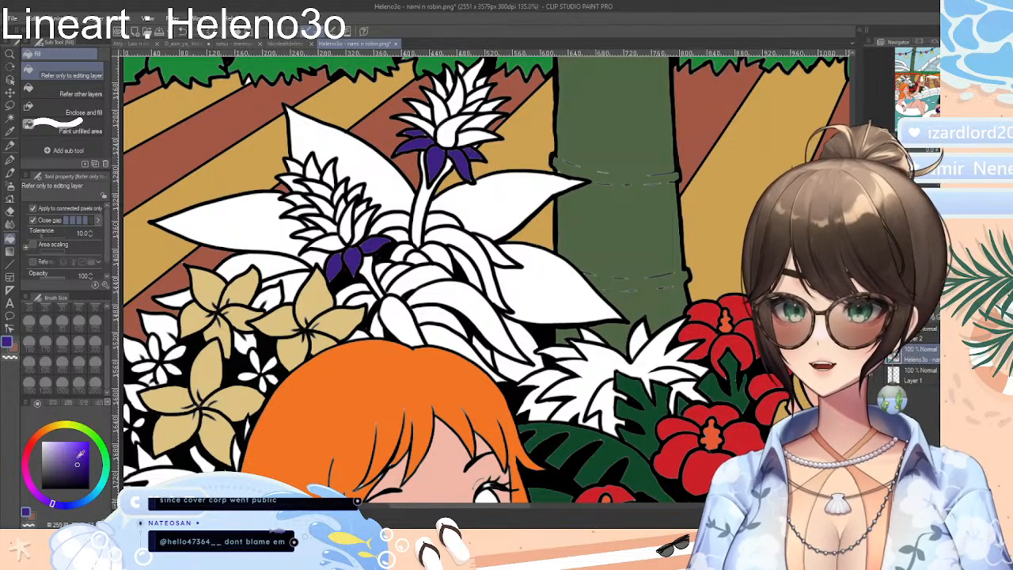
pyautogui.click(53, 402)
pyautogui.click(37, 403)
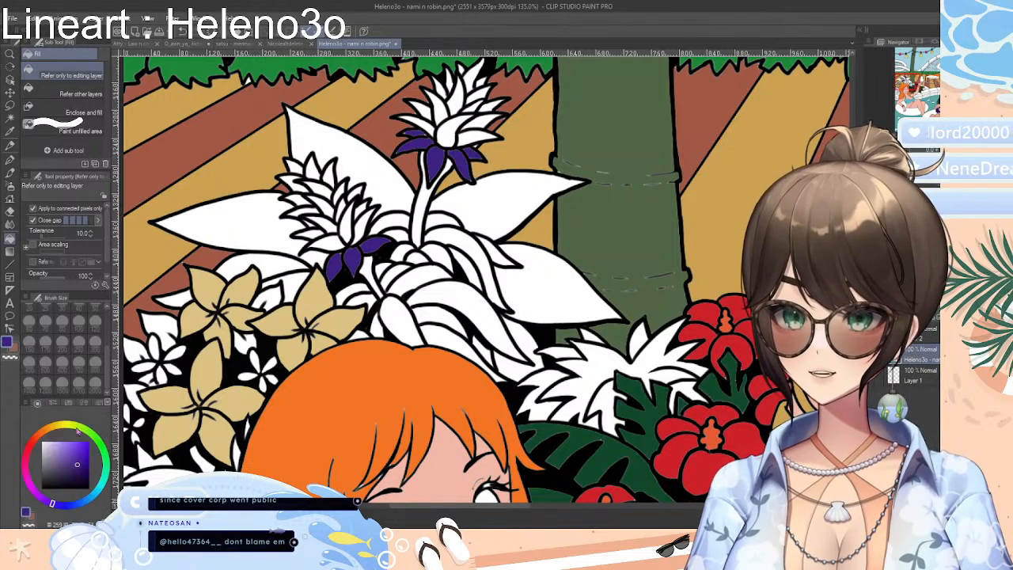
# Choose a slightly lighter dark purple and fill the petals just above the drooping base on both spiky flowers
pyautogui.click(76, 458)
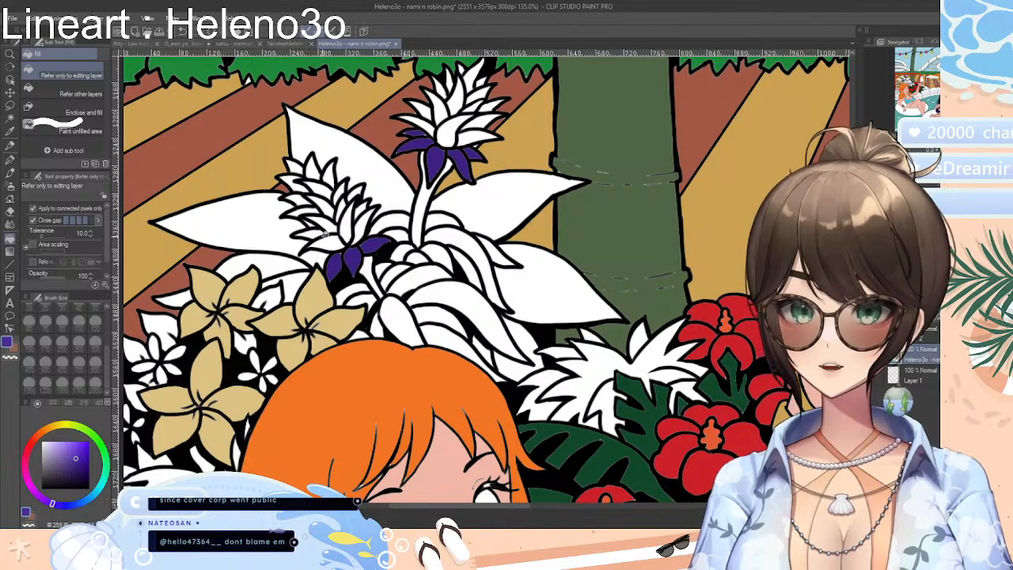
pyautogui.click(327, 241)
pyautogui.click(349, 228)
pyautogui.click(361, 228)
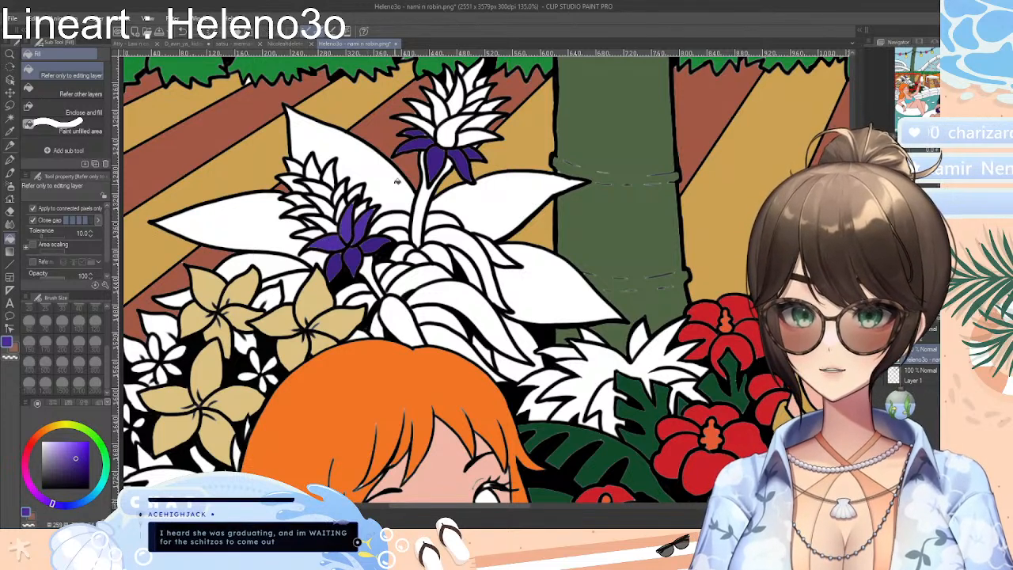
pyautogui.click(454, 132)
pyautogui.click(431, 125)
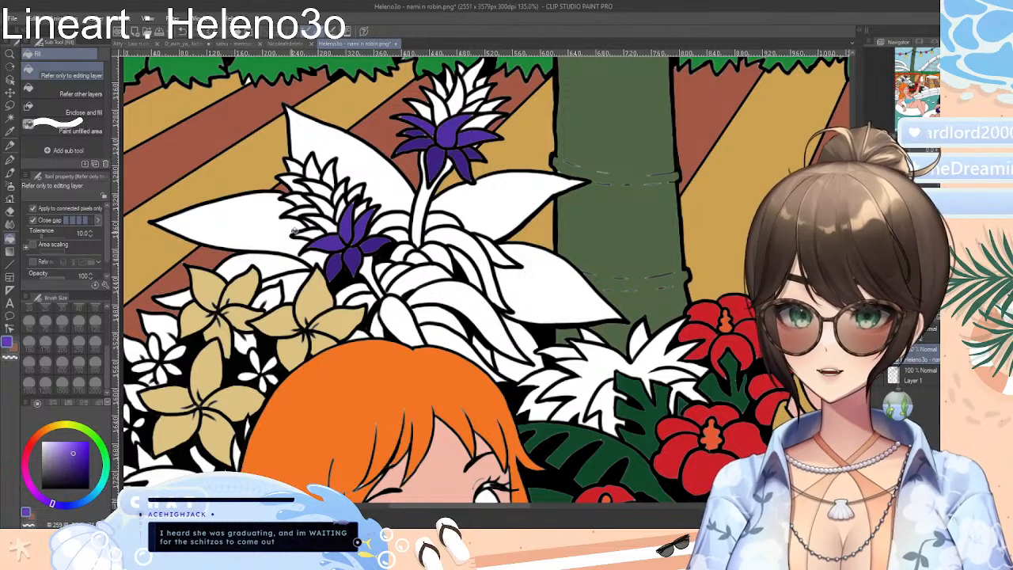
# Fill the next tier of petals on both spiky flowers with a slightly lighter purple
pyautogui.click(310, 230)
pyautogui.click(335, 219)
pyautogui.click(346, 208)
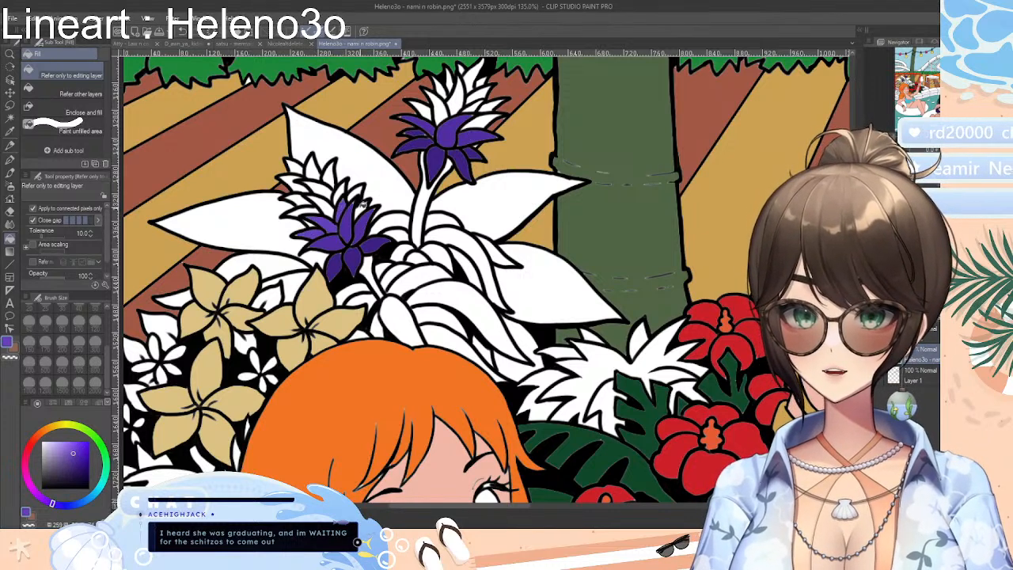
pyautogui.click(361, 205)
pyautogui.click(428, 110)
pyautogui.click(439, 108)
pyautogui.click(480, 119)
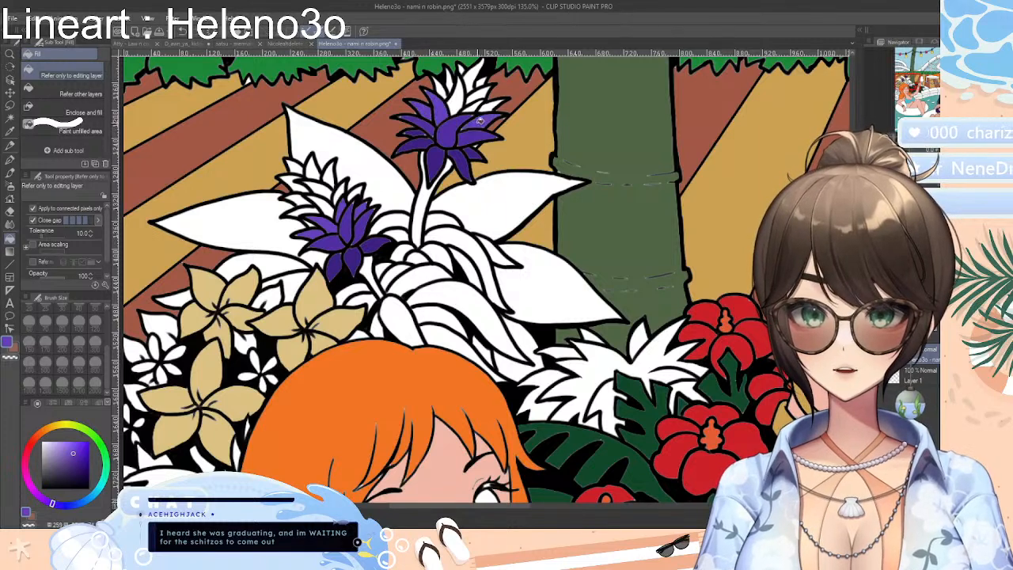
# Choose a brighter violet and fill the middle tier of petals on the spiky flowers
pyautogui.click(70, 448)
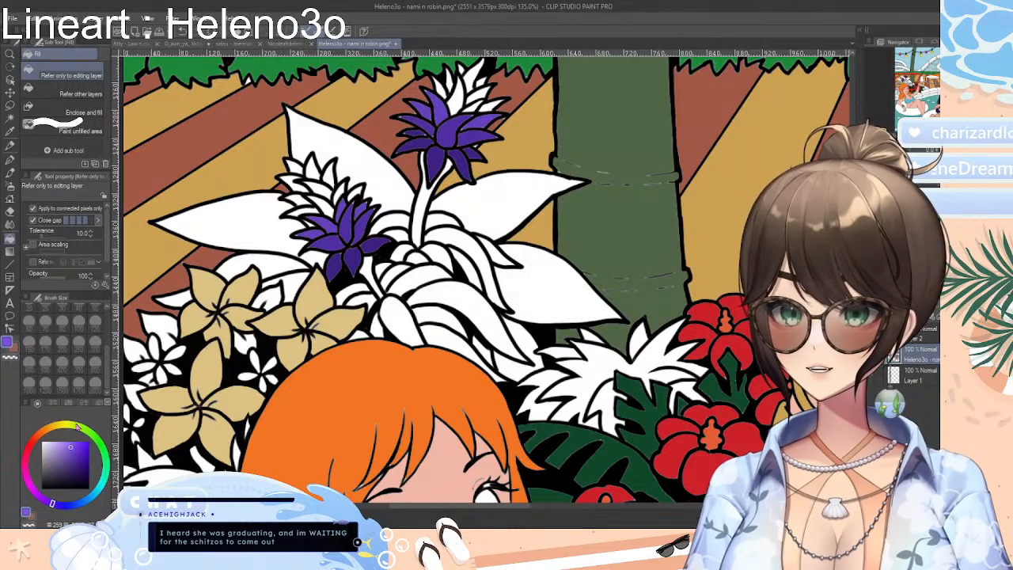
pyautogui.click(303, 209)
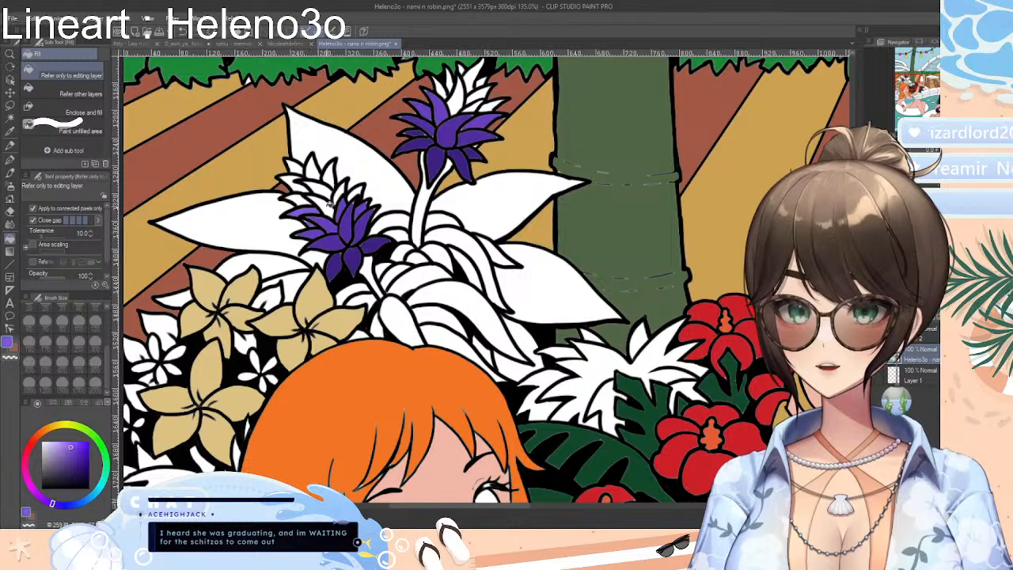
pyautogui.click(331, 204)
pyautogui.click(356, 193)
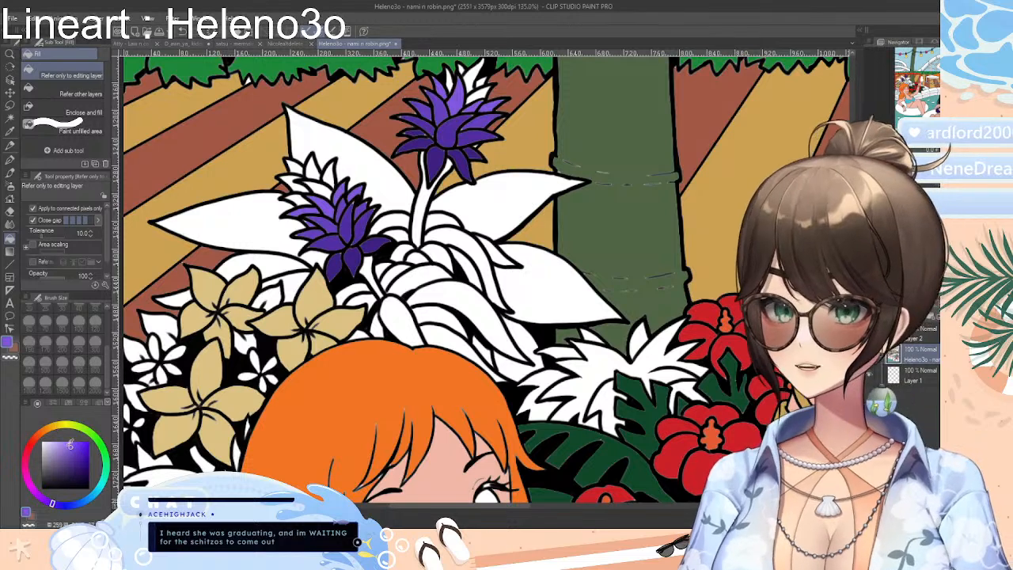
# Choose a light violet and fill the upper petals below the tips of both spiky flowers
pyautogui.moveTo(69, 445); pyautogui.dragTo(64, 443)
pyautogui.click(324, 185)
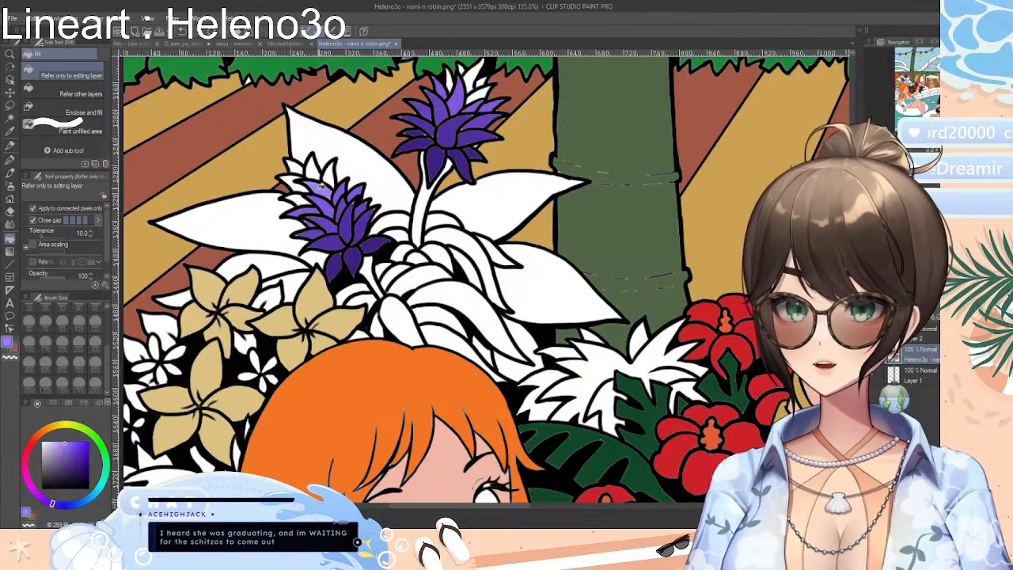
pyautogui.click(331, 175)
pyautogui.click(303, 197)
pyautogui.click(486, 89)
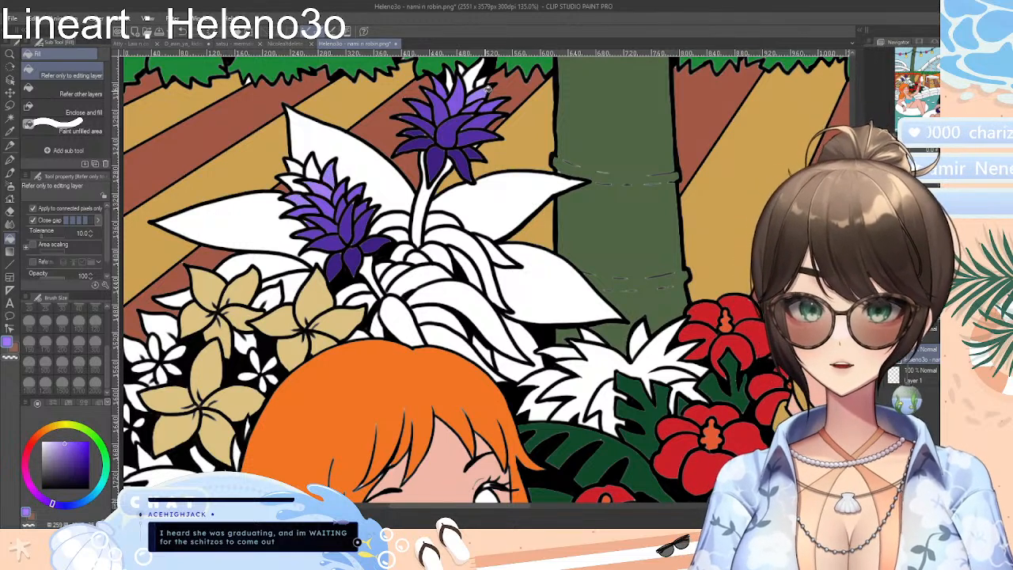
pyautogui.click(451, 78)
pyautogui.click(465, 68)
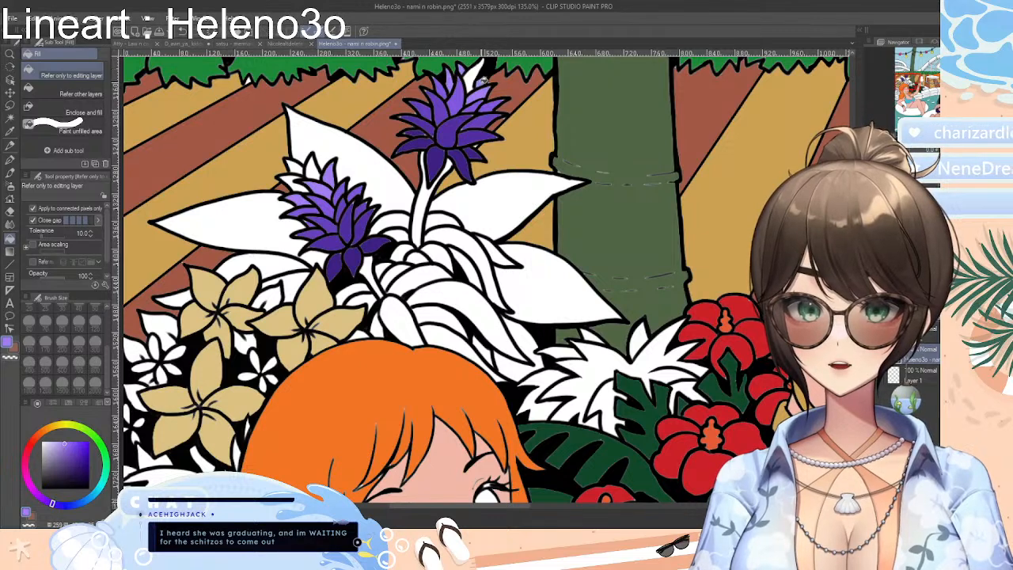
# Choose a pale lavender and fill the tip petals of both spiky flowers
pyautogui.moveTo(64, 442); pyautogui.dragTo(54, 442)
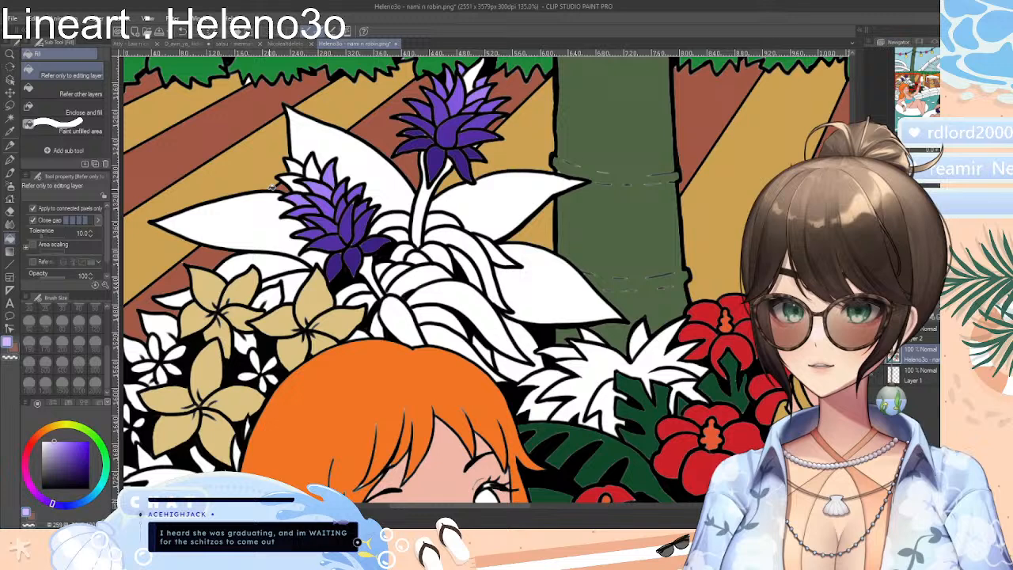
pyautogui.click(310, 169)
pyautogui.click(299, 167)
pyautogui.click(295, 179)
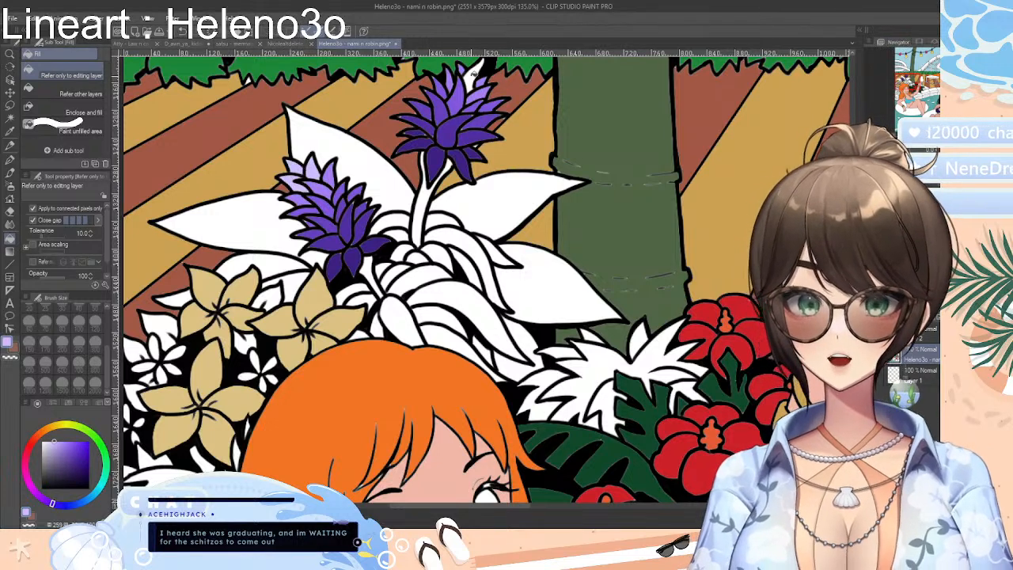
pyautogui.click(476, 74)
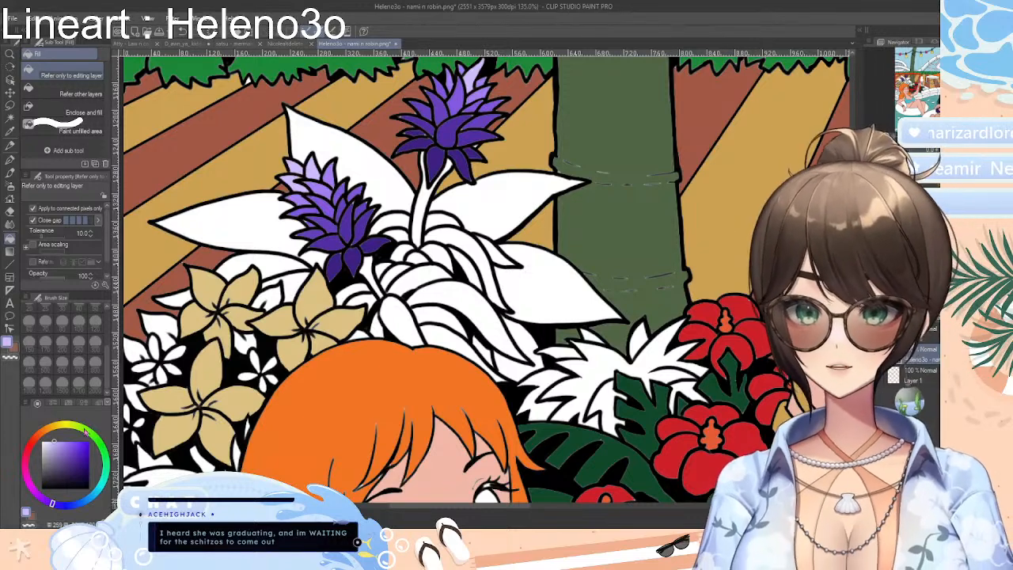
# Choose a medium green and fill the stems of both purple flowers
pyautogui.click(99, 444)
pyautogui.moveTo(73, 465); pyautogui.dragTo(76, 467)
pyautogui.click(370, 272)
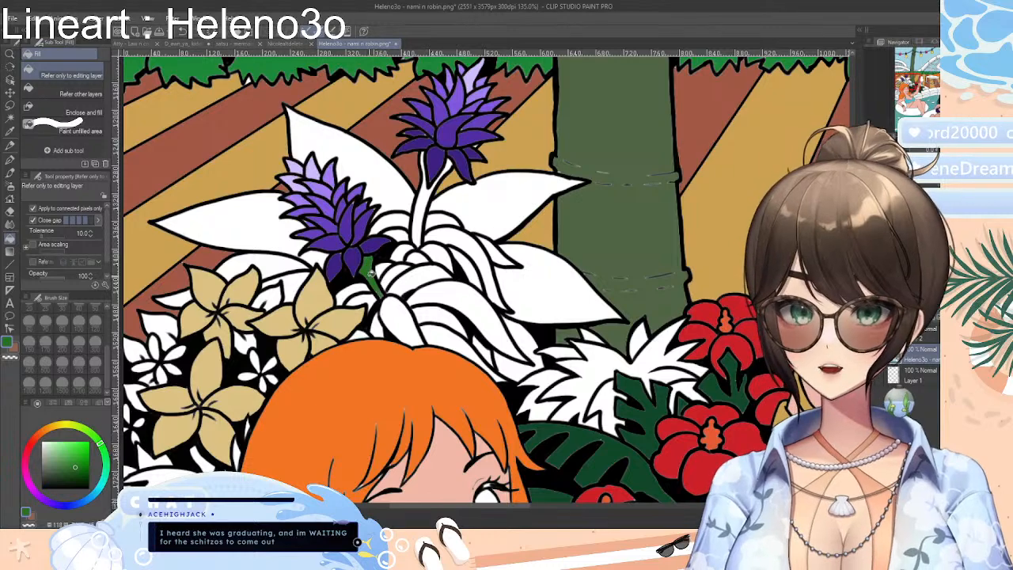
pyautogui.click(425, 207)
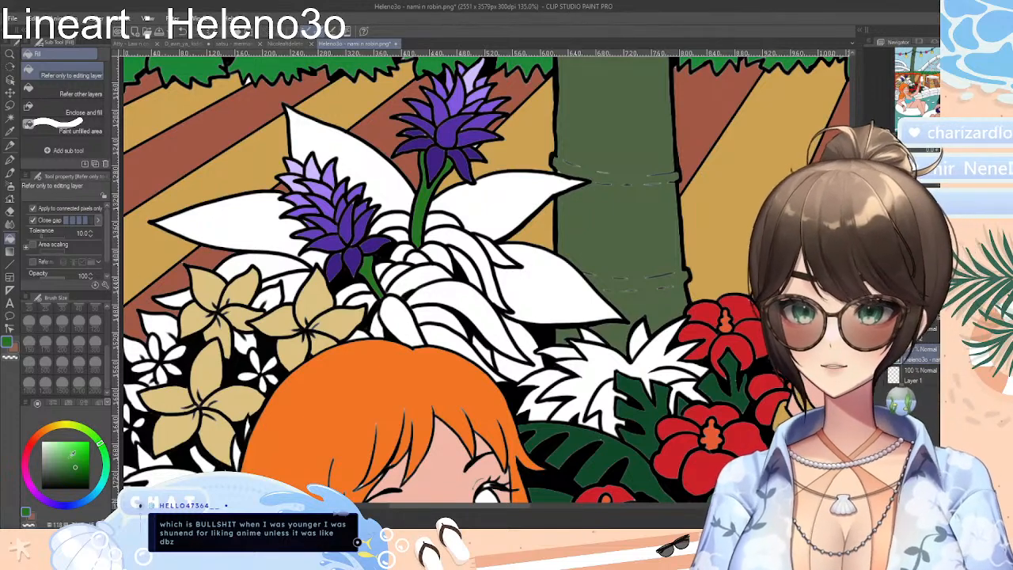
# Choose a muted dark green and fill the broad pointed leaves around the purple flowers
pyautogui.moveTo(77, 467); pyautogui.dragTo(66, 461)
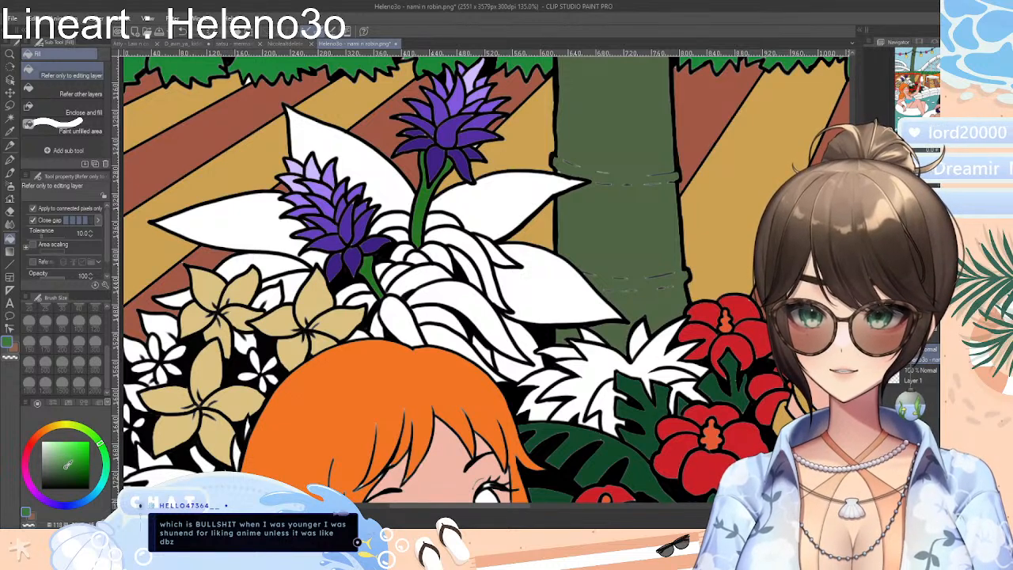
pyautogui.click(261, 230)
pyautogui.click(375, 185)
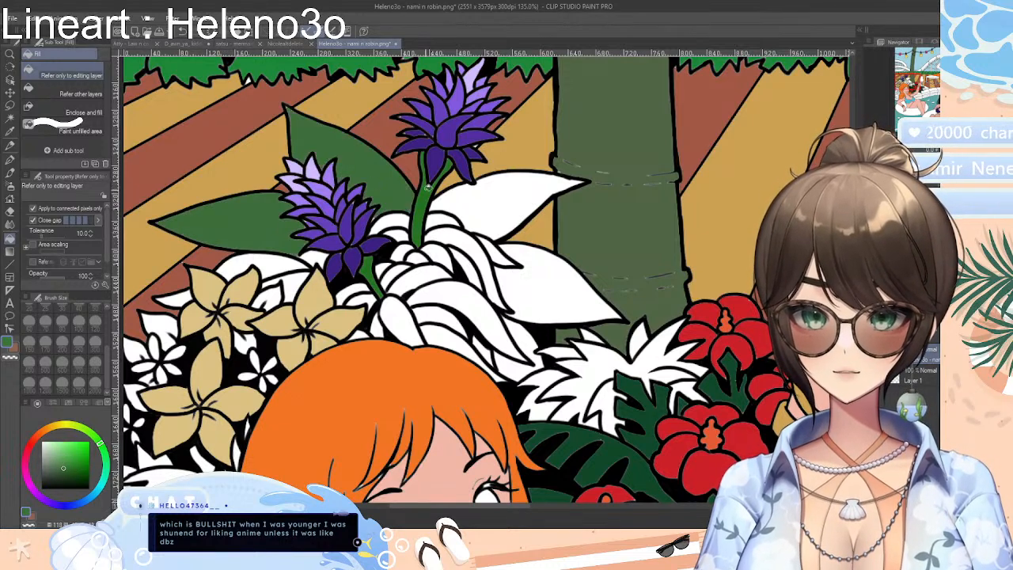
pyautogui.click(500, 208)
pyautogui.click(520, 250)
pyautogui.click(520, 343)
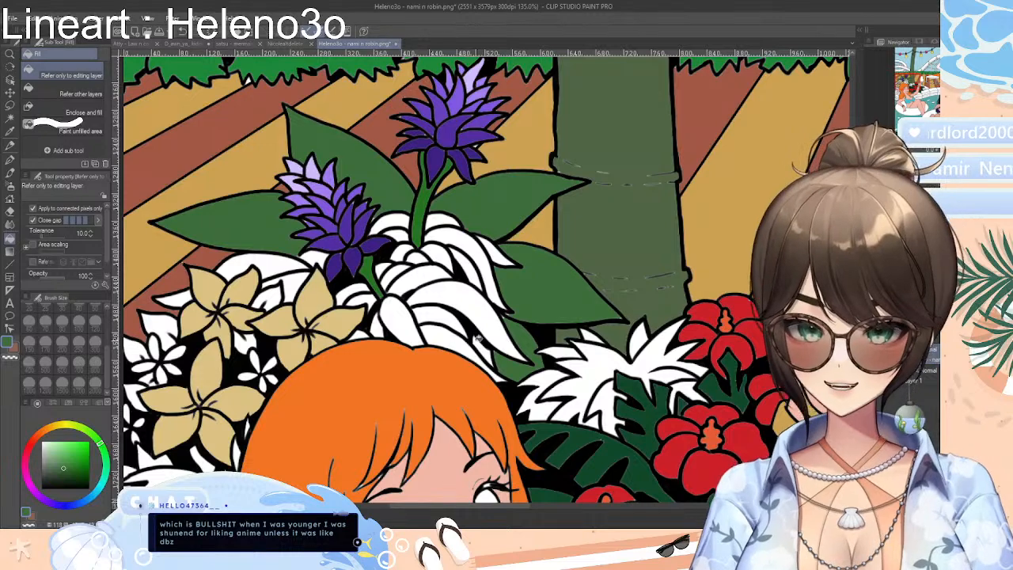
pyautogui.click(287, 266)
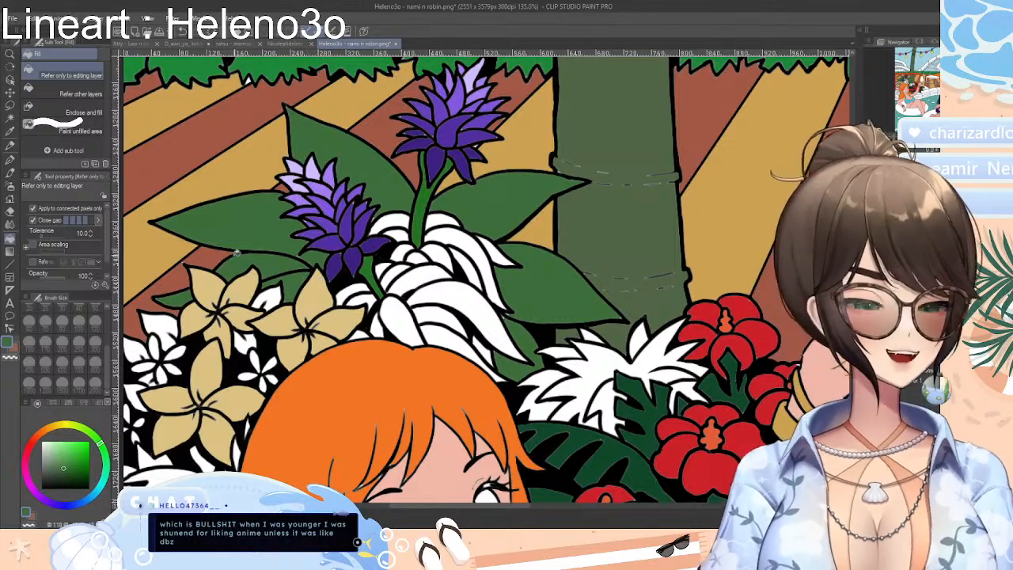
# Choose a greyish green and fill the upper curved leaves around the taller purple flower's stem
pyautogui.moveTo(81, 462)
pyautogui.mouseDown()
pyautogui.moveTo(74, 452)
pyautogui.moveTo(104, 456)
pyautogui.moveTo(57, 461)
pyautogui.mouseUp()
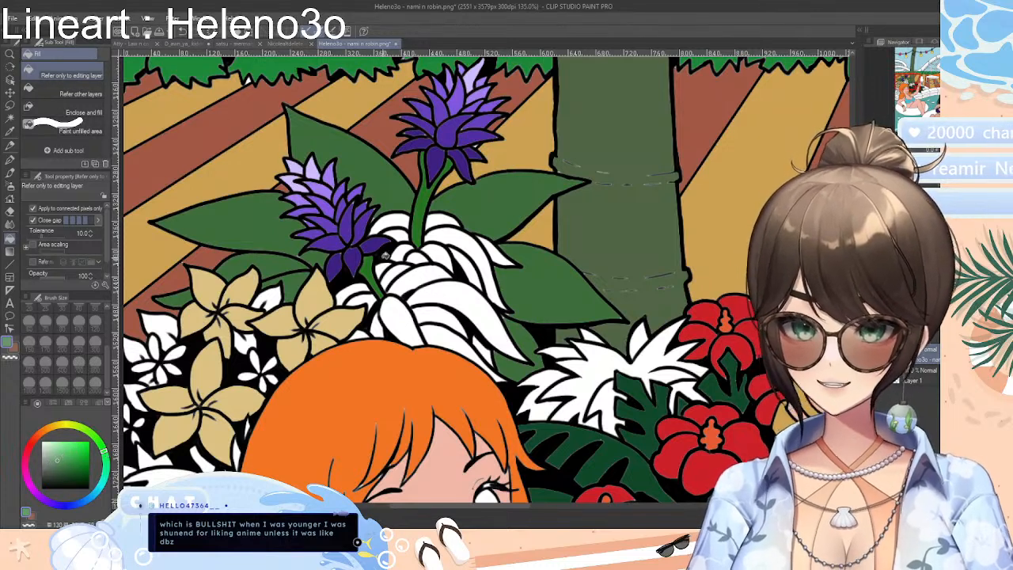
pyautogui.click(402, 253)
pyautogui.click(403, 232)
pyautogui.click(397, 220)
pyautogui.click(445, 220)
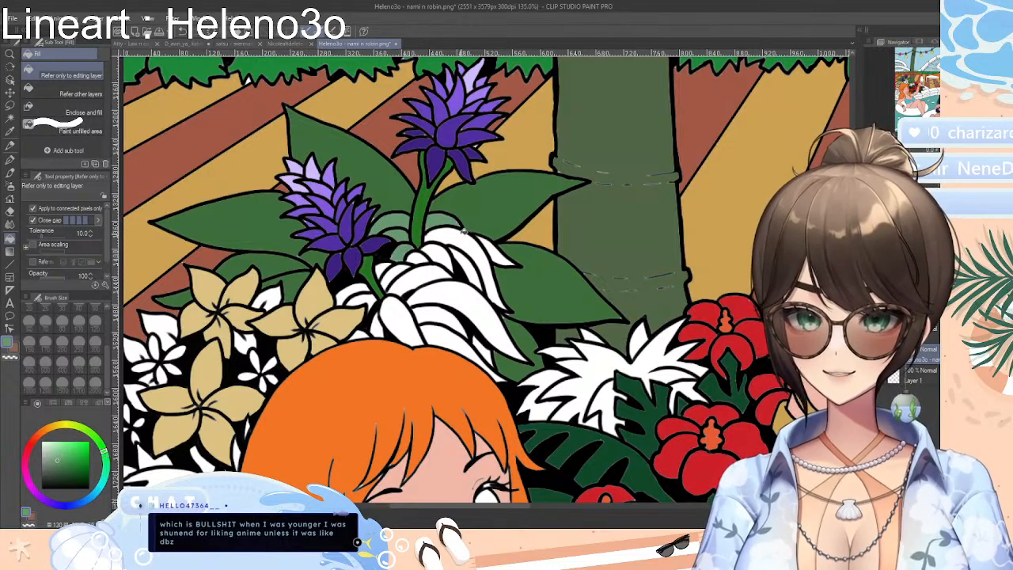
pyautogui.click(464, 233)
pyautogui.click(499, 246)
pyautogui.click(465, 268)
pyautogui.click(440, 257)
pyautogui.click(418, 257)
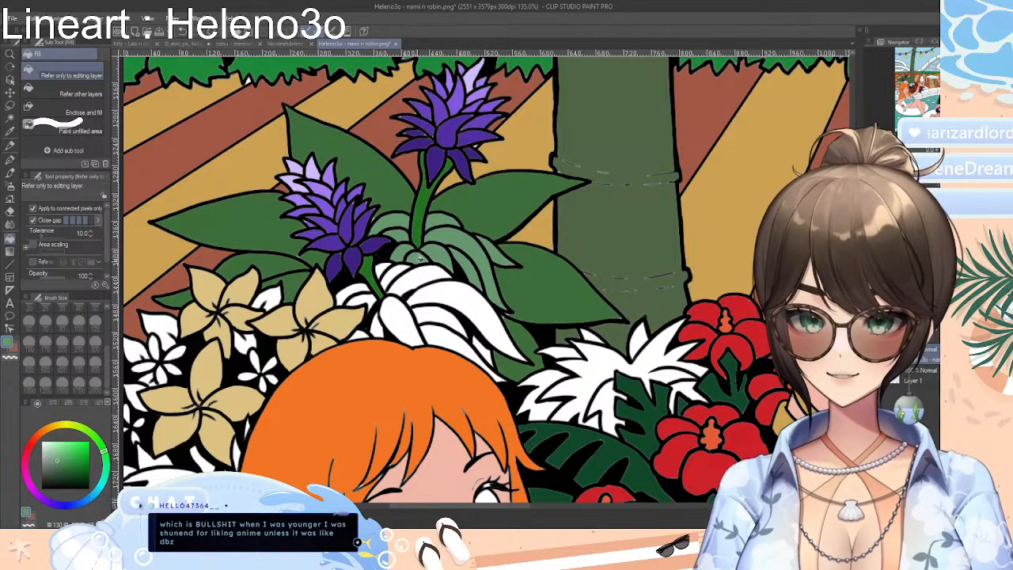
# Fill the remaining curved leaves above the orange hair with the same greyish green
pyautogui.click(426, 275)
pyautogui.click(402, 273)
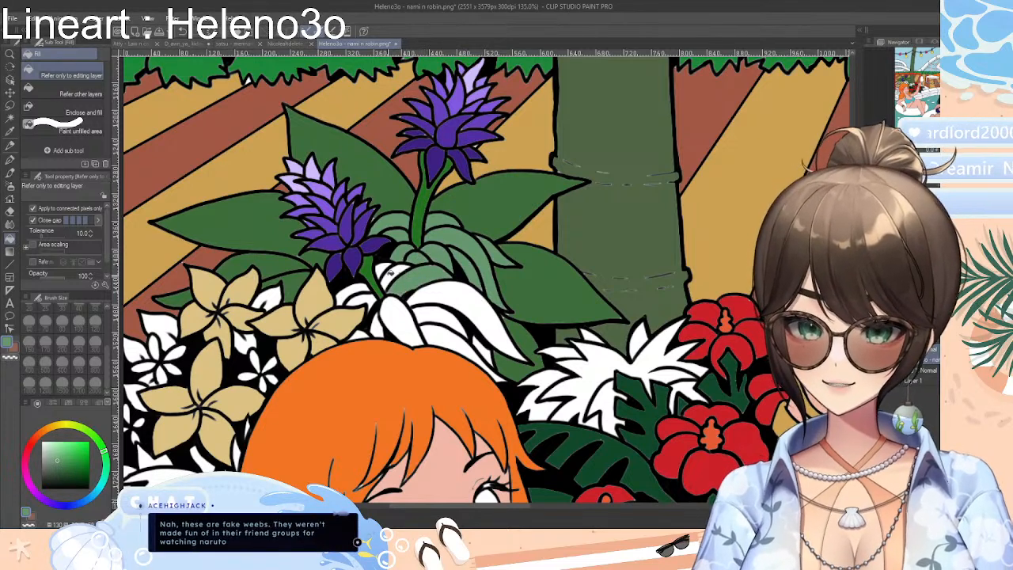
pyautogui.click(390, 273)
pyautogui.click(385, 269)
pyautogui.click(357, 290)
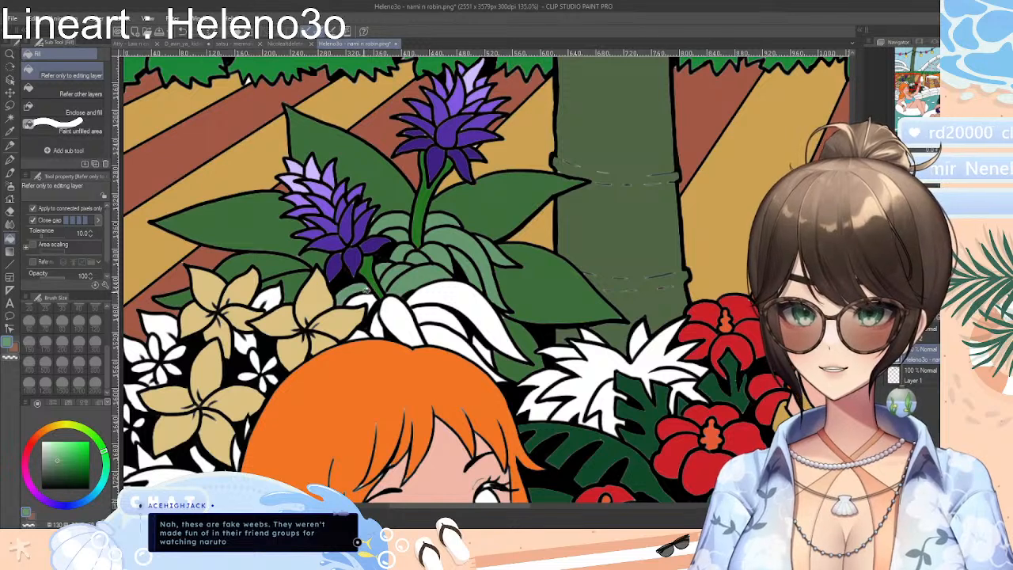
pyautogui.click(364, 301)
pyautogui.click(377, 325)
pyautogui.click(394, 314)
pyautogui.click(435, 319)
pyautogui.click(446, 332)
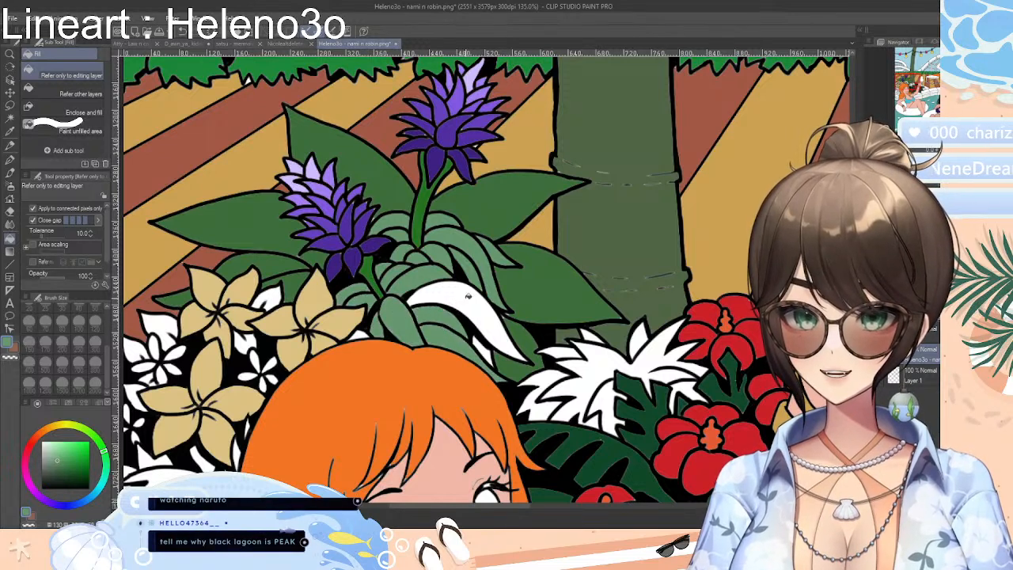
pyautogui.click(468, 297)
pyautogui.click(481, 344)
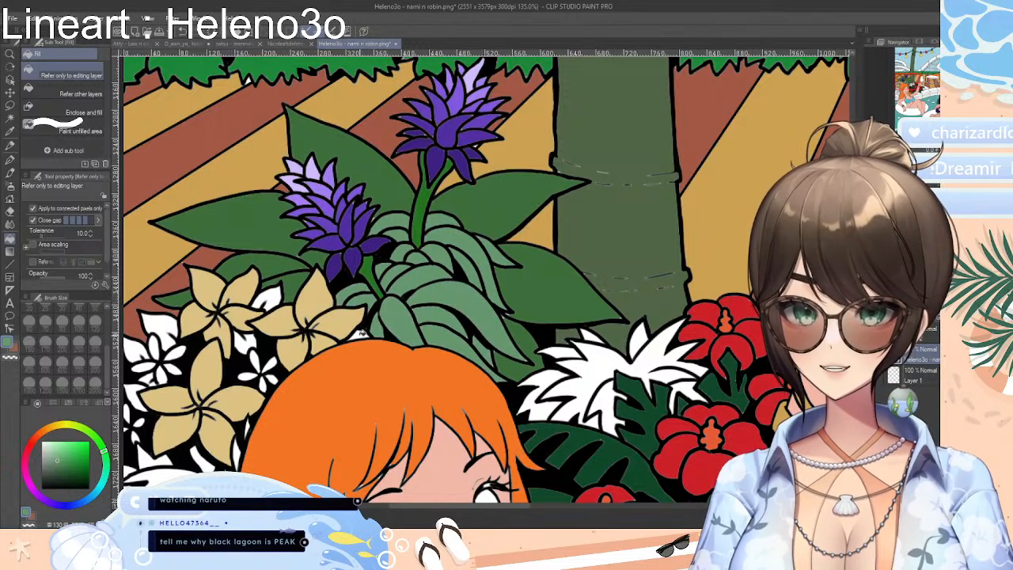
# Choose a saturated green and fill the main areas of the jagged-leaf plant beside the red hibiscus
pyautogui.moveTo(507, 508); pyautogui.dragTo(538, 508)
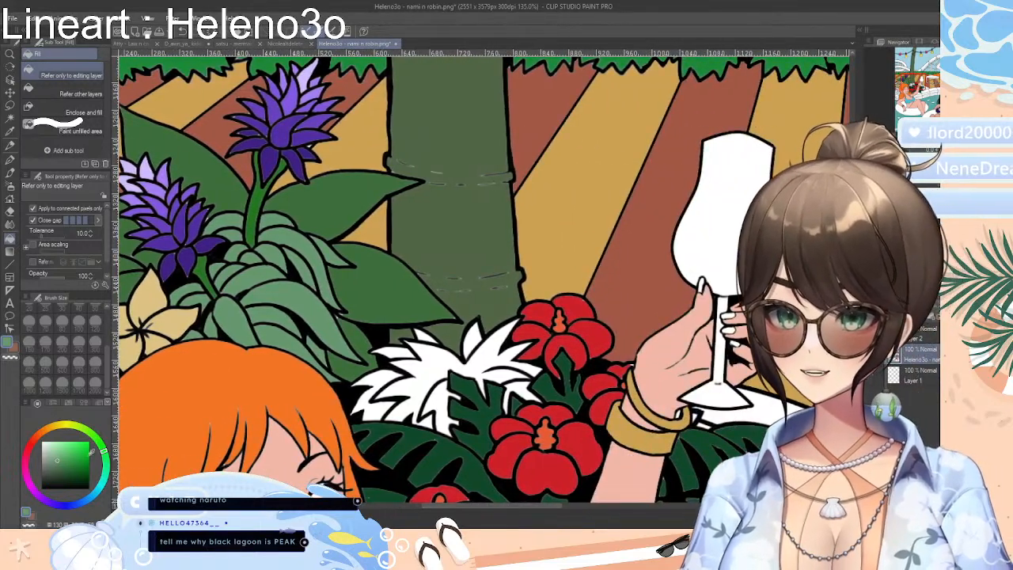
pyautogui.click(76, 467)
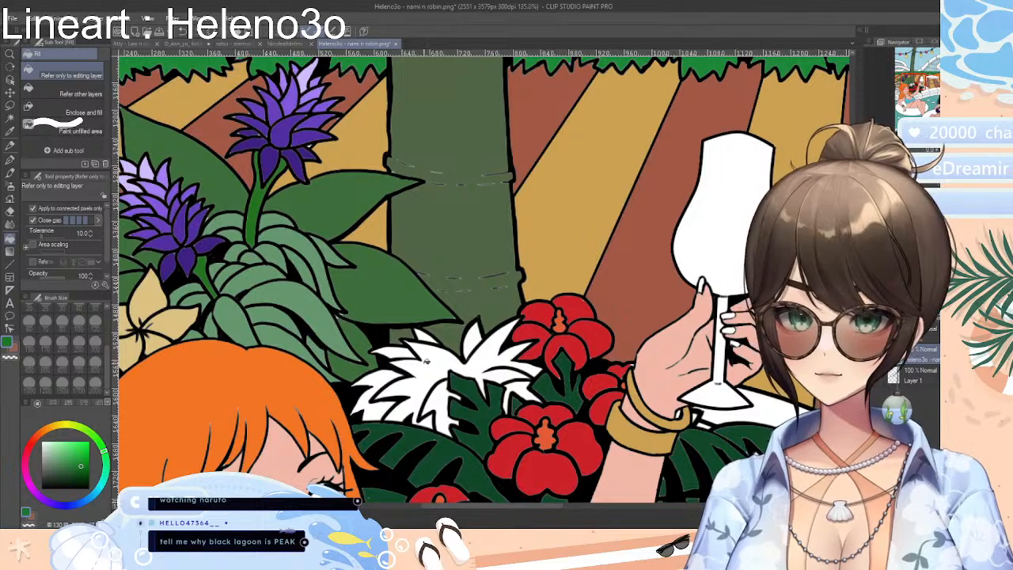
pyautogui.click(428, 361)
pyautogui.click(445, 379)
pyautogui.click(506, 375)
pyautogui.click(522, 388)
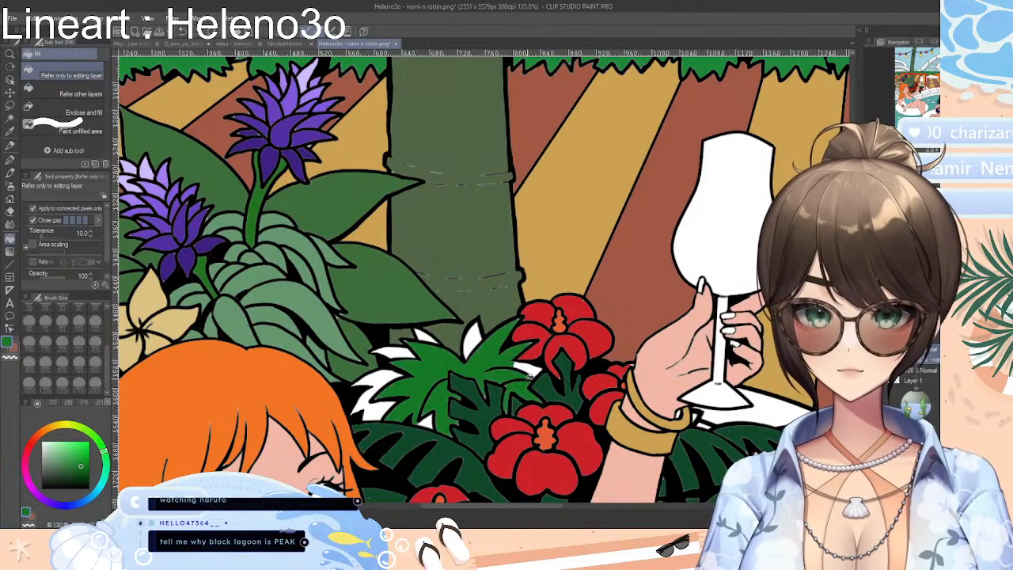
# Fill the remaining white leaf tips and gaps of the jagged-leaf plant with the same green
pyautogui.click(535, 368)
pyautogui.click(474, 335)
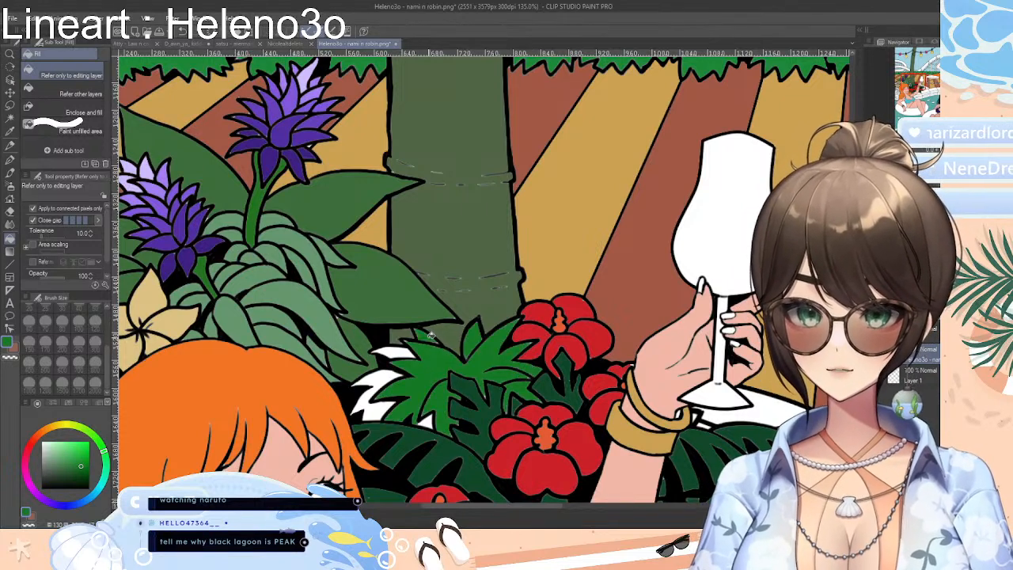
pyautogui.click(406, 349)
pyautogui.click(385, 373)
pyautogui.click(380, 405)
pyautogui.click(369, 399)
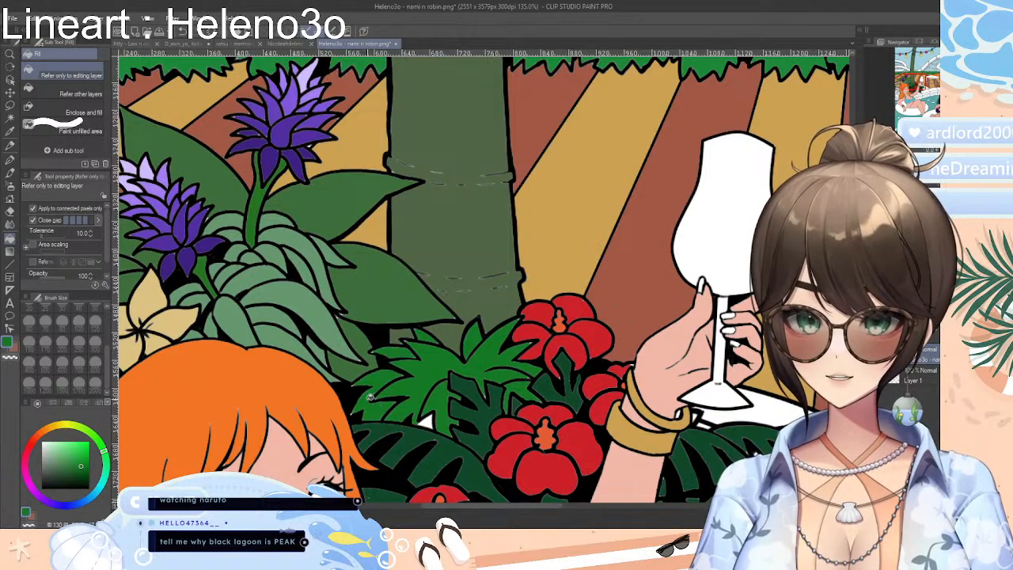
pyautogui.click(428, 422)
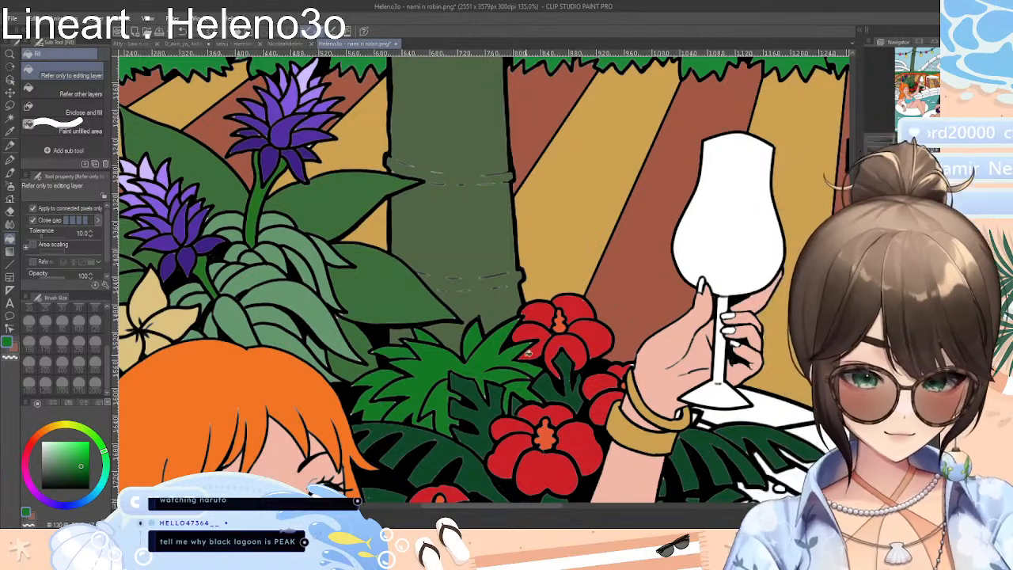
pyautogui.scroll(-3, 545, 356)
pyautogui.scroll(-4, 544, 360)
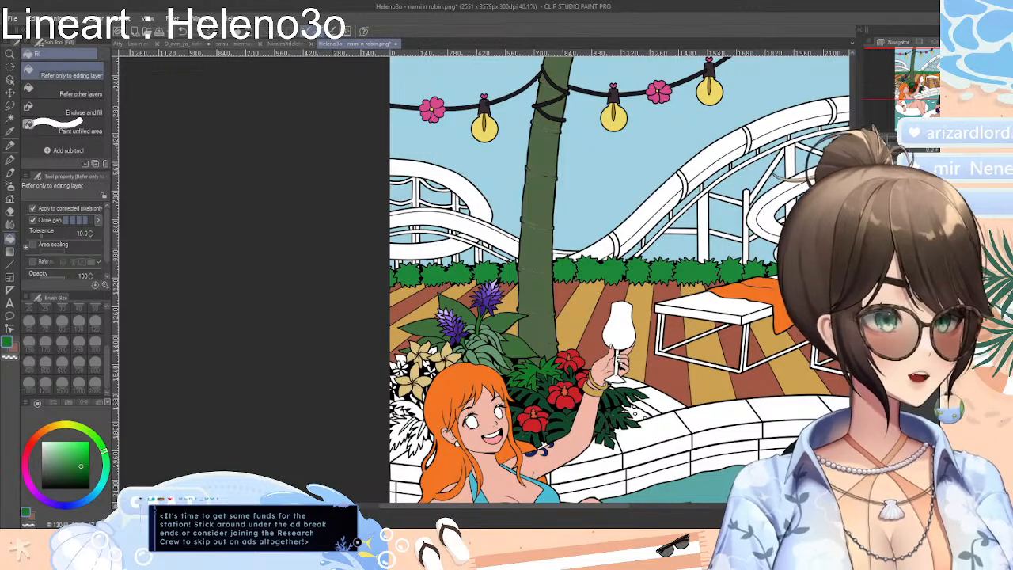
pyautogui.scroll(3, 678, 466)
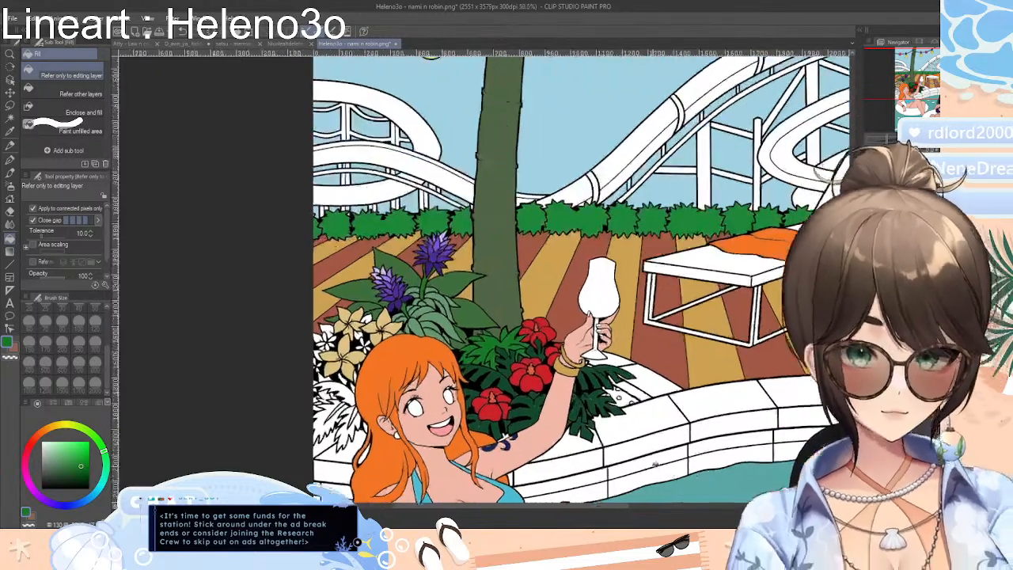
# Fill the soil patch beside the red hibiscus with dark reddish brown and its small pebbles with a duller dark brown
pyautogui.scroll(2, 657, 409)
pyautogui.scroll(2, 644, 399)
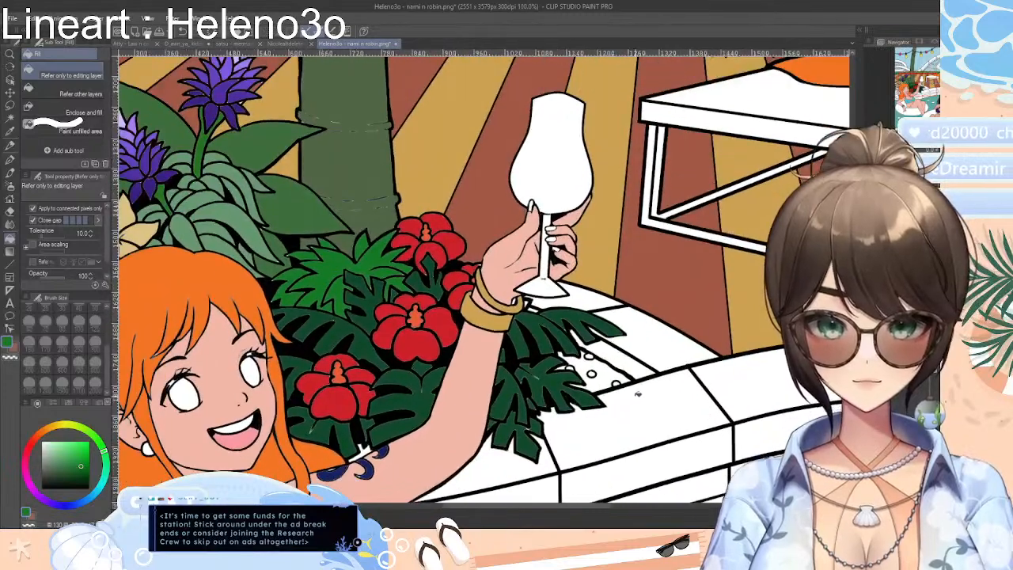
pyautogui.click(34, 440)
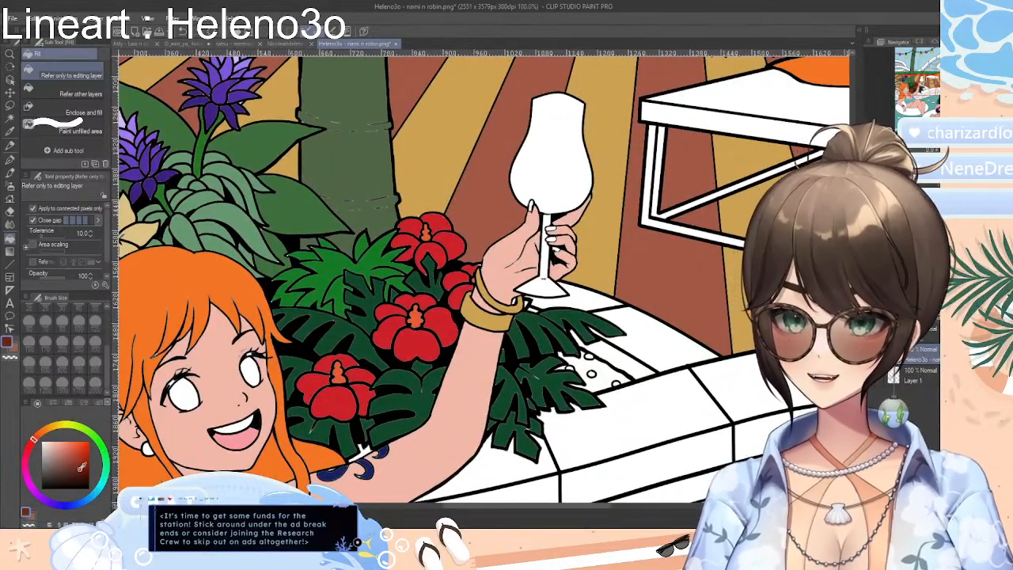
pyautogui.click(609, 379)
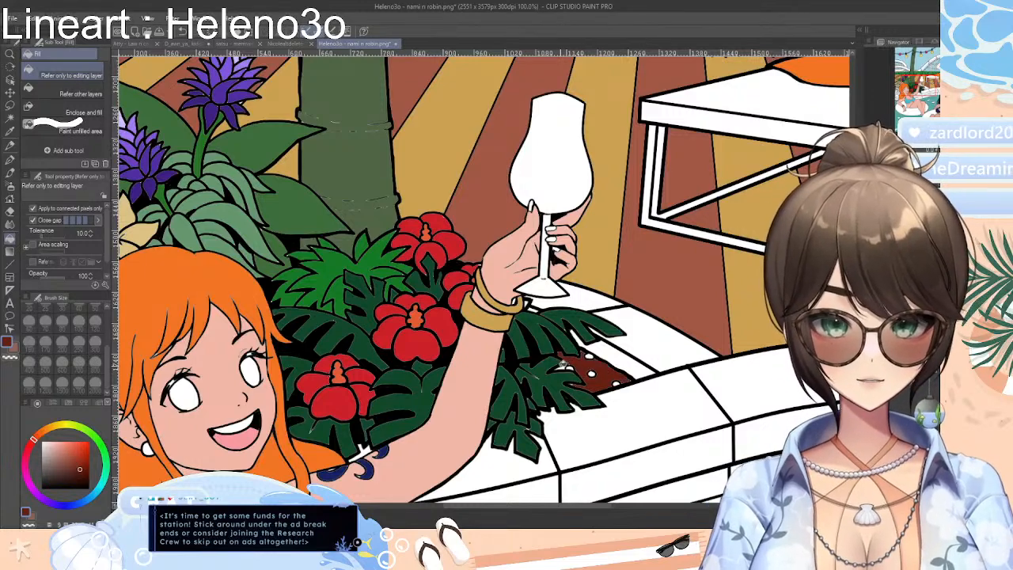
pyautogui.click(55, 477)
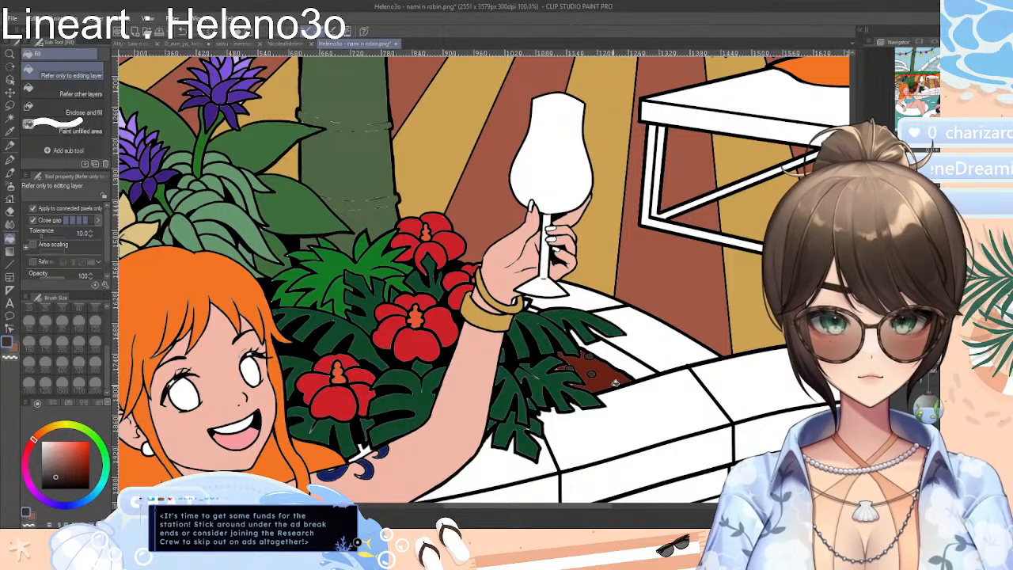
# Choose a deep green and fill two narrow slivers of the white jagged-leaf plant beside the orange hair
pyautogui.scroll(-3, 620, 381)
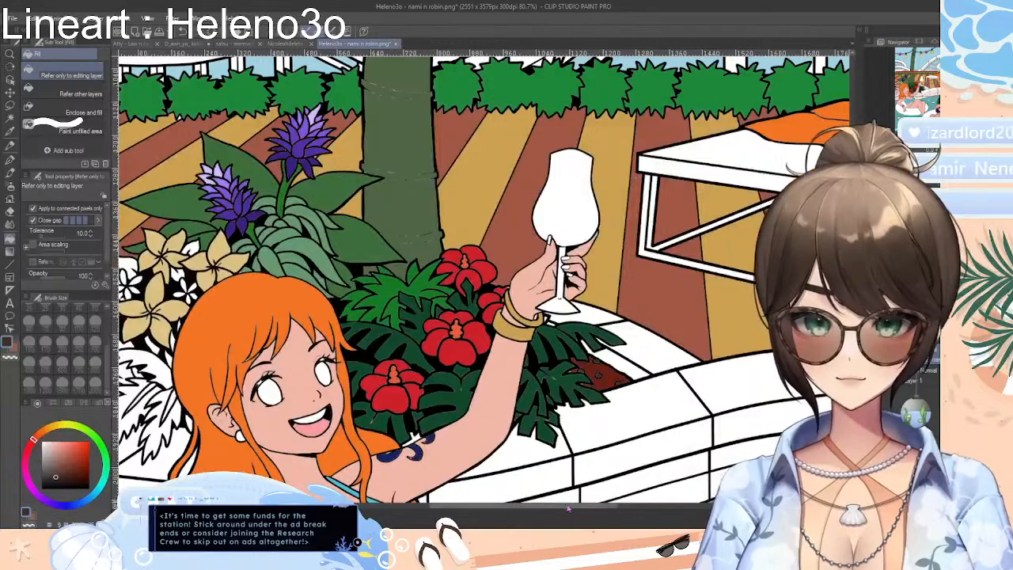
pyautogui.moveTo(567, 509); pyautogui.dragTo(426, 507)
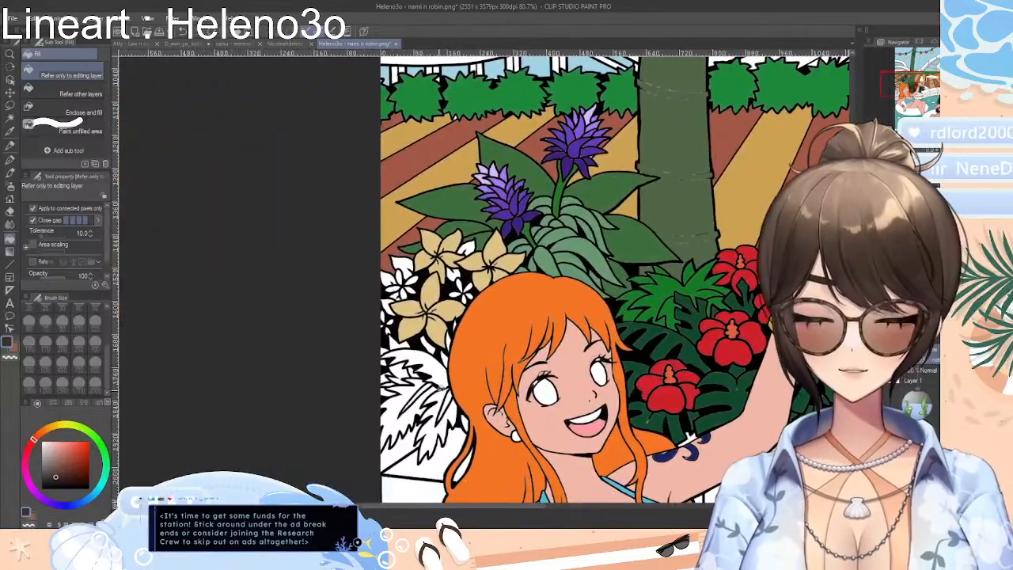
pyautogui.scroll(3, 440, 388)
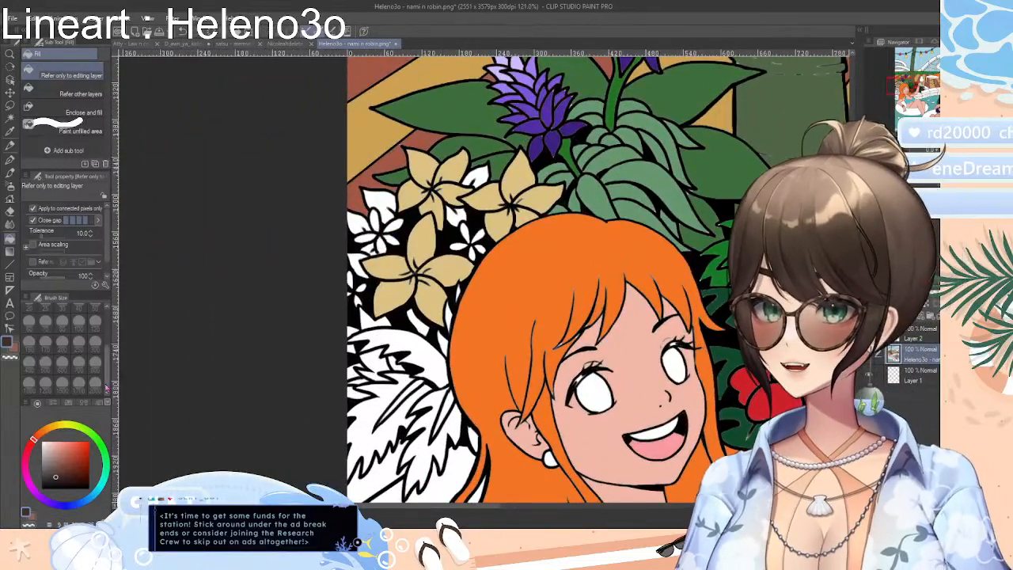
pyautogui.click(102, 451)
pyautogui.moveTo(74, 459); pyautogui.dragTo(82, 469)
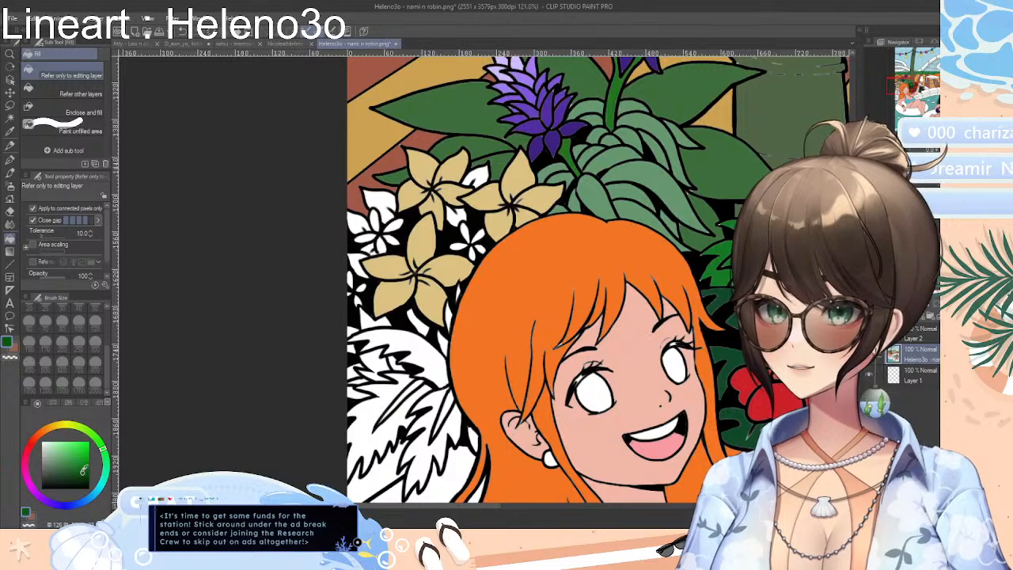
pyautogui.click(414, 388)
pyautogui.click(444, 401)
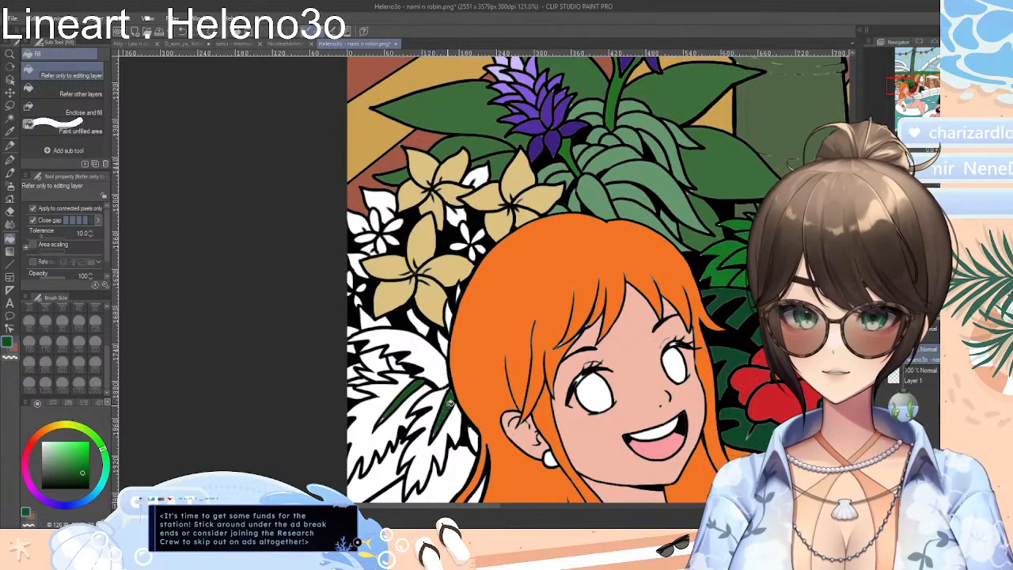
# Choose a more muted green and fill the large jagged leaves below the cream flowers, including their white sections beside the hair
pyautogui.click(69, 469)
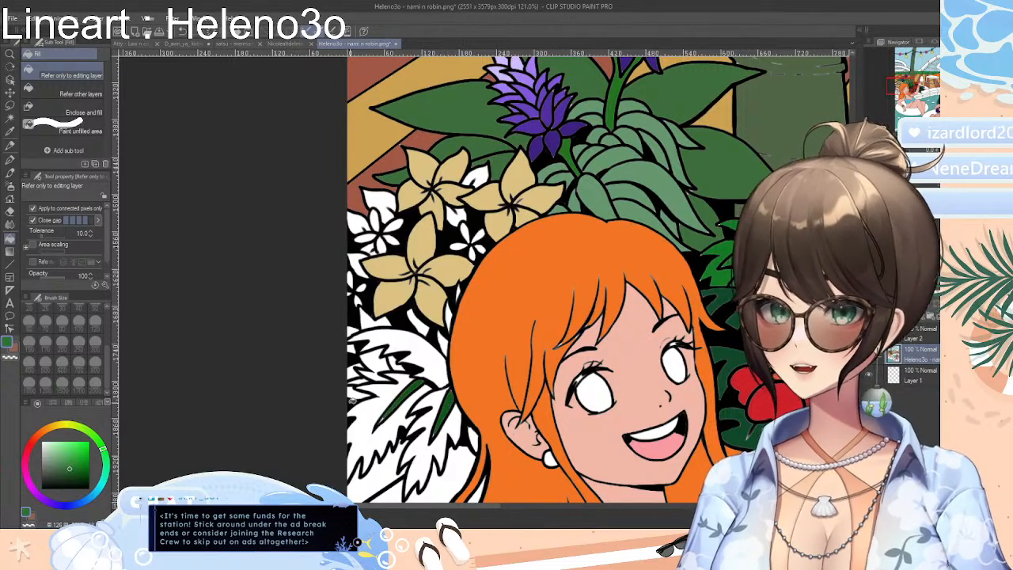
pyautogui.click(373, 404)
pyautogui.click(434, 366)
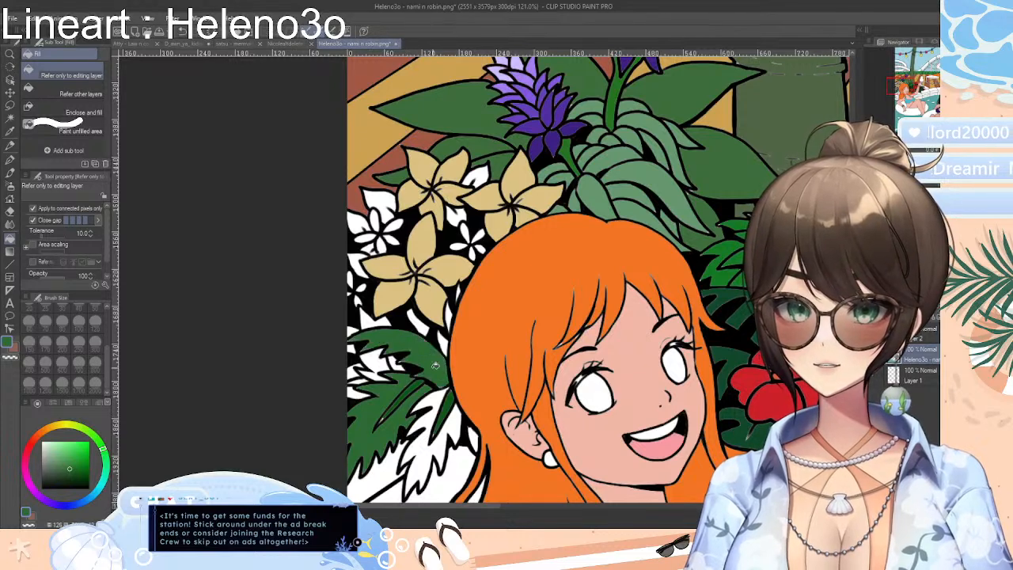
pyautogui.click(423, 420)
pyautogui.click(431, 401)
pyautogui.click(454, 420)
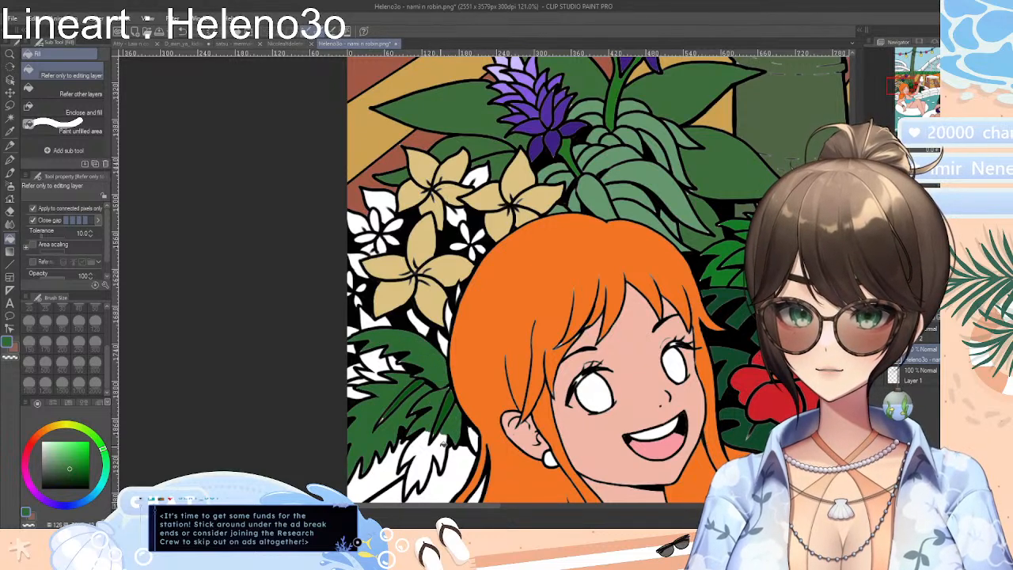
pyautogui.click(443, 448)
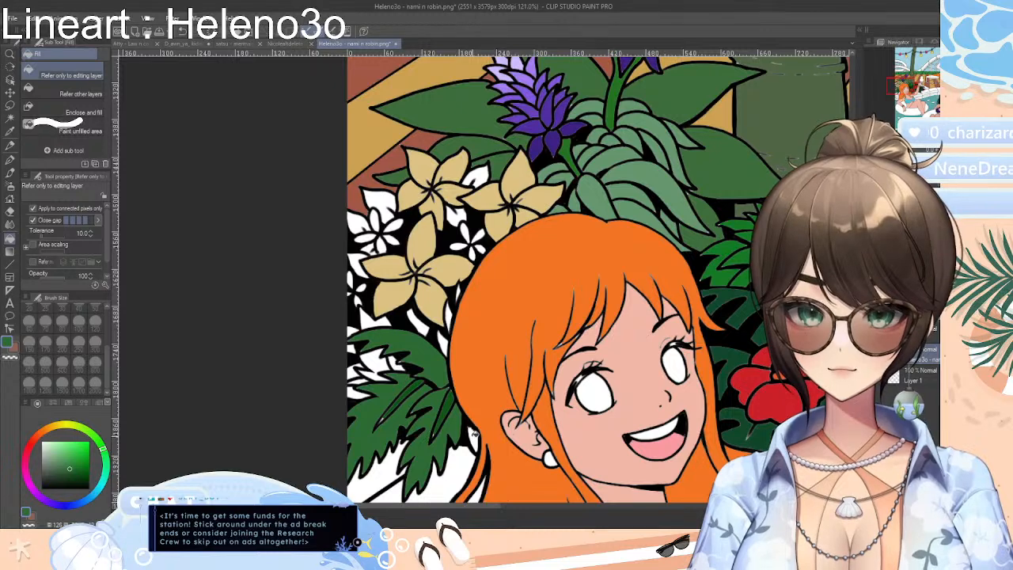
pyautogui.click(372, 361)
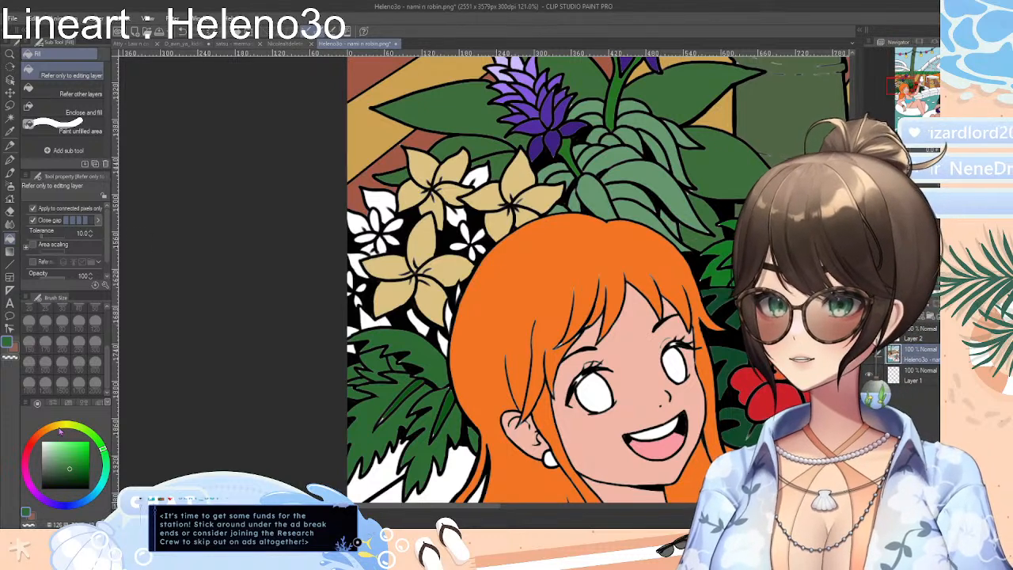
# Fill the small leaves around the cream flowers with light green and the leftover white leaf tips below them with the sampled darker green
pyautogui.click(60, 429)
pyautogui.click(48, 447)
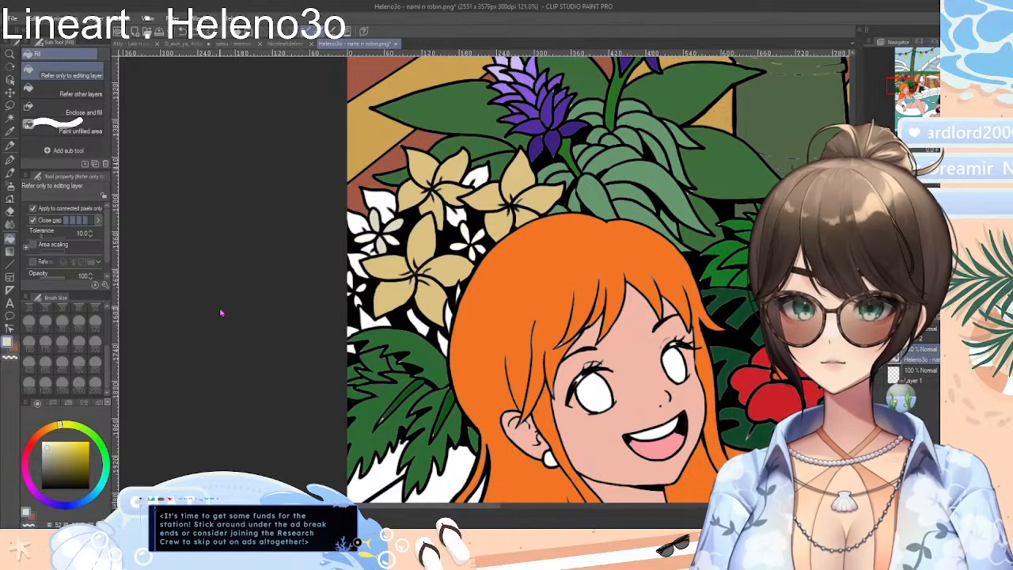
pyautogui.moveTo(100, 445); pyautogui.dragTo(95, 438)
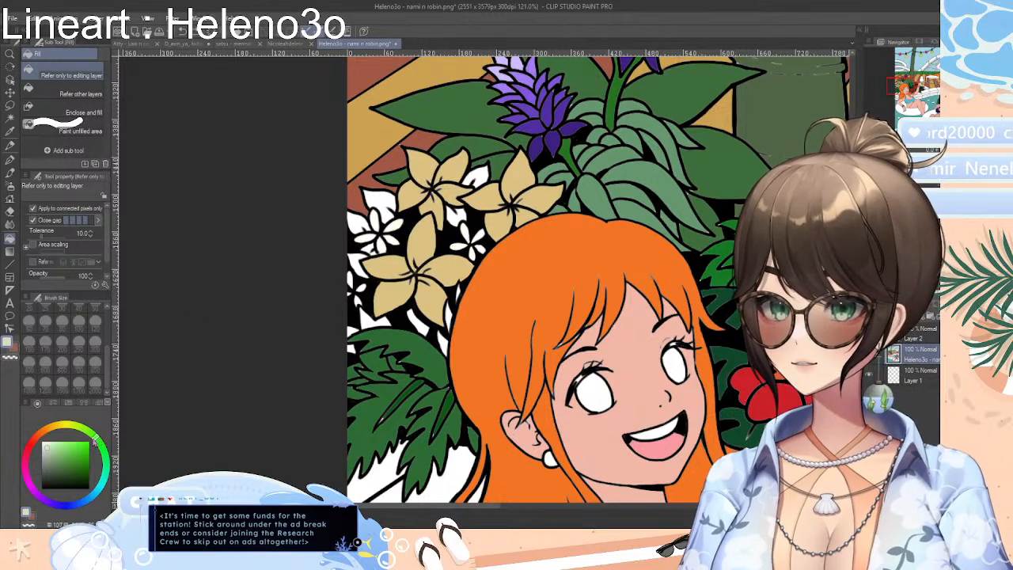
pyautogui.click(382, 203)
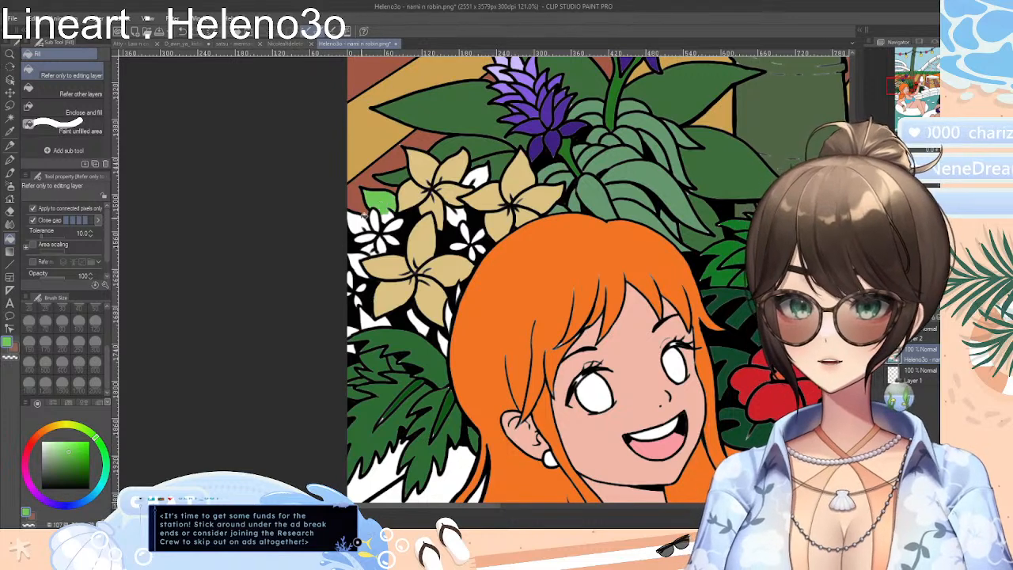
pyautogui.click(360, 222)
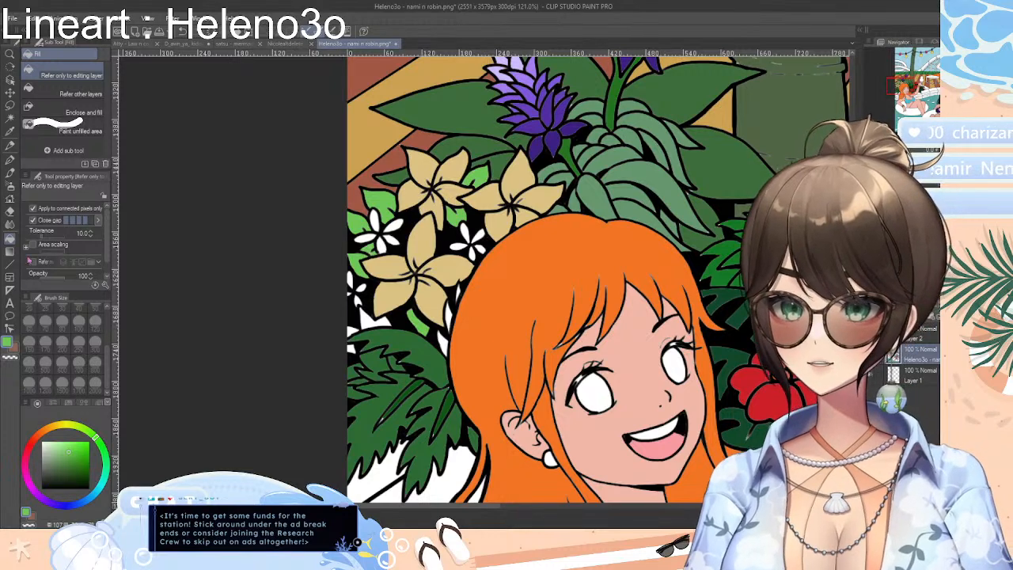
pyautogui.click(11, 132)
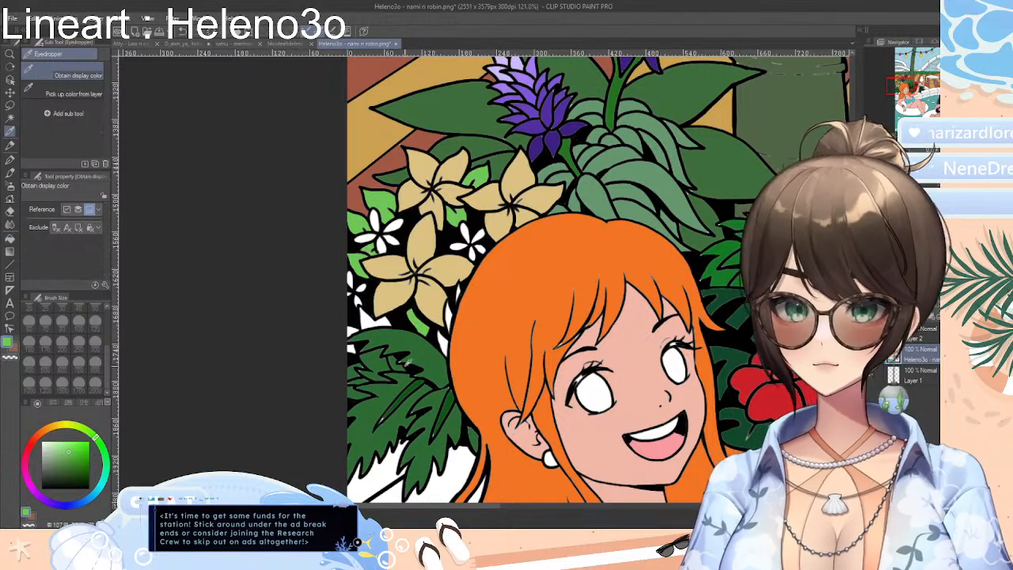
pyautogui.press('g')
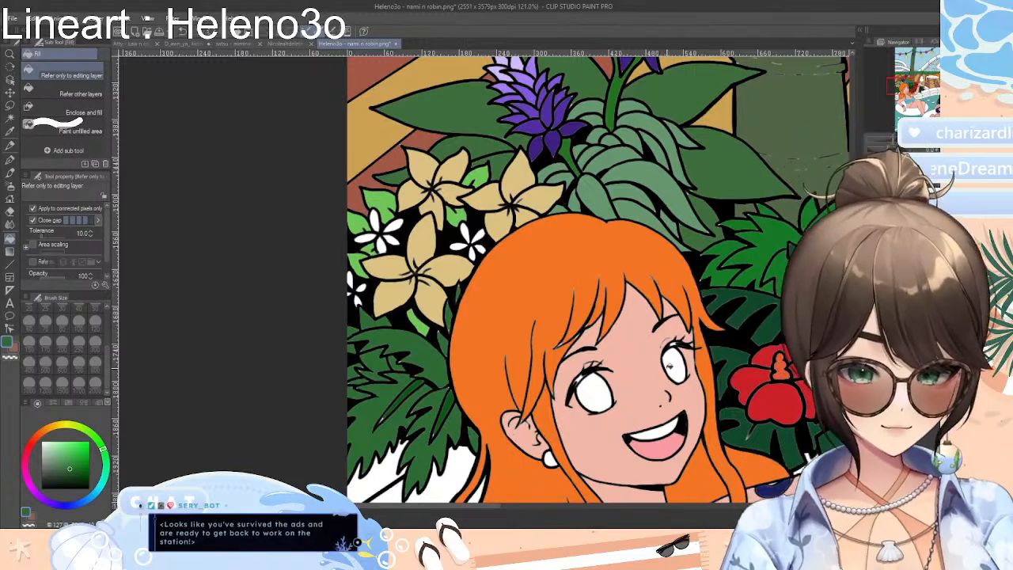
# Pick a hot pink from the colour swatches for the orange-haired woman's swim ring
pyautogui.scroll(-4, 569, 450)
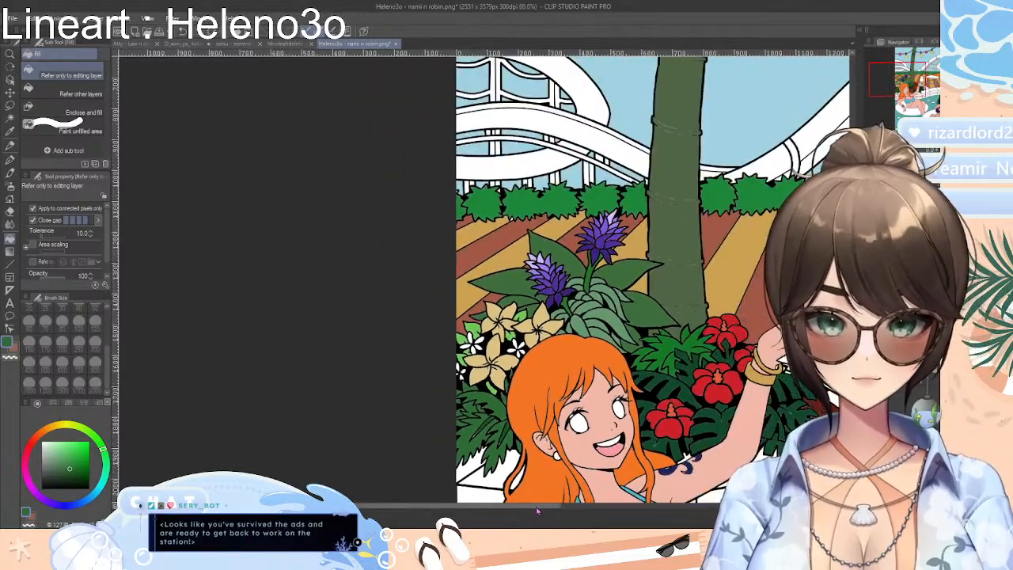
pyautogui.moveTo(537, 511); pyautogui.dragTo(622, 509)
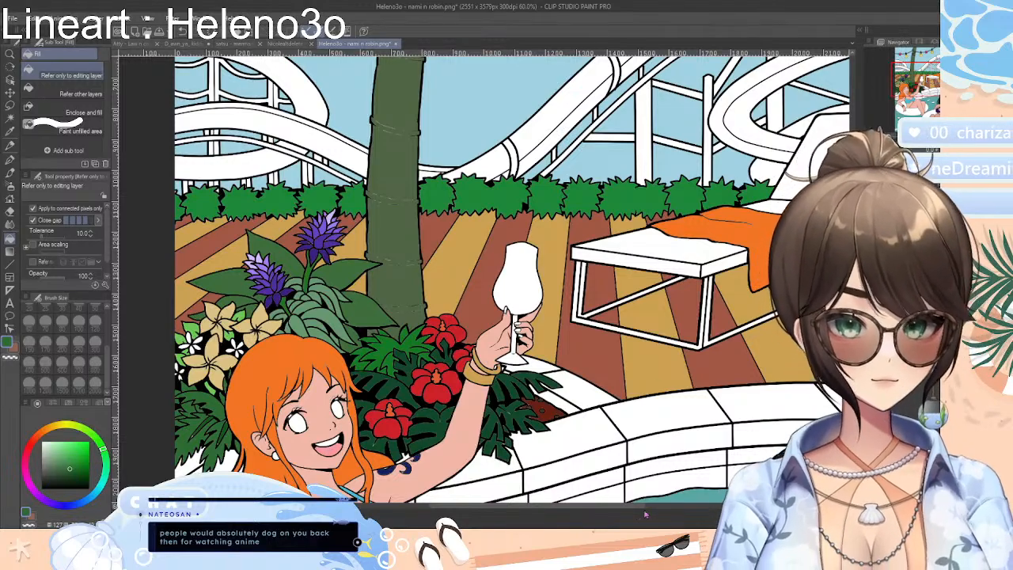
pyautogui.moveTo(642, 509); pyautogui.dragTo(698, 508)
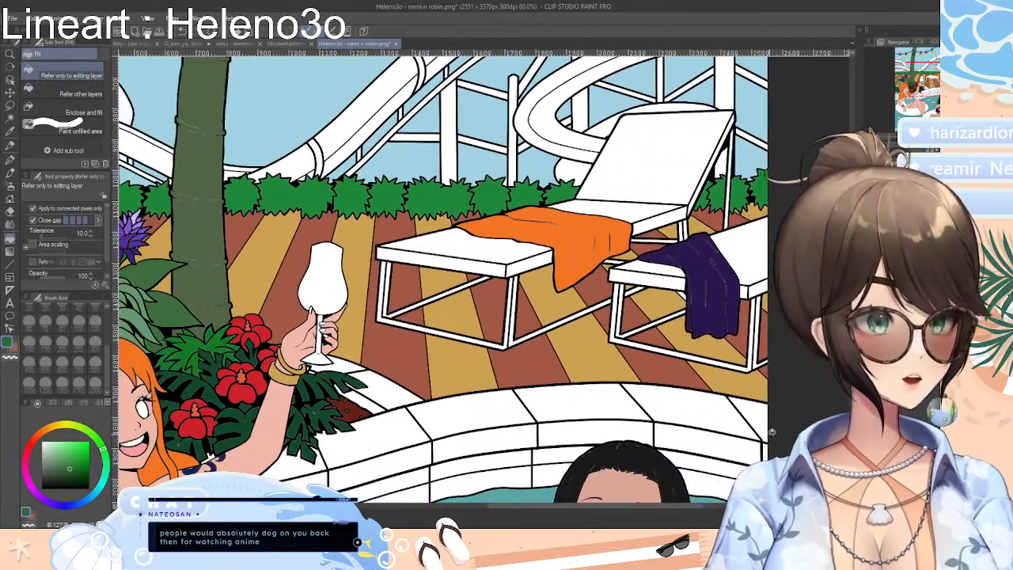
pyautogui.scroll(-10, 443, 277)
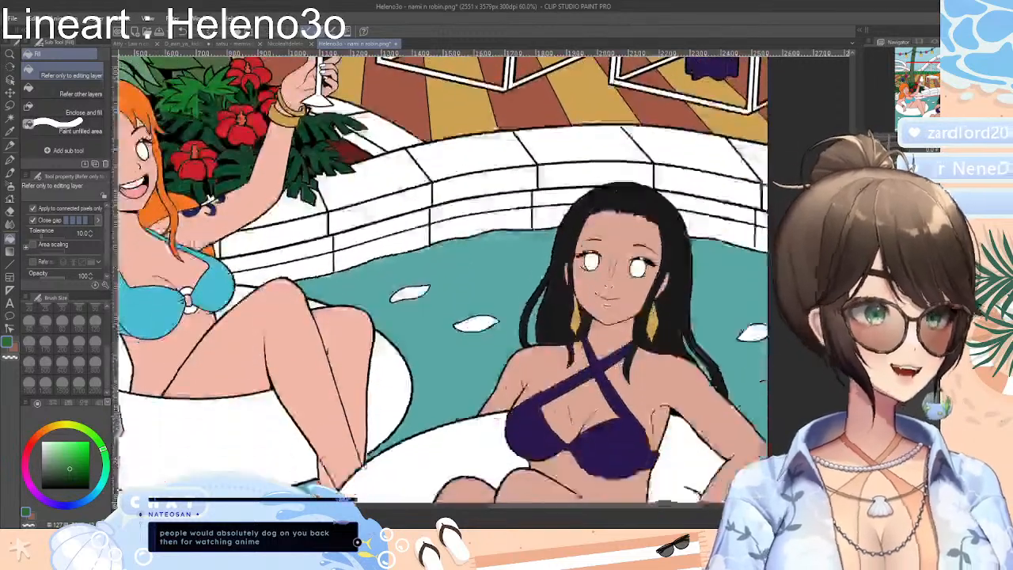
pyautogui.scroll(-1, 525, 359)
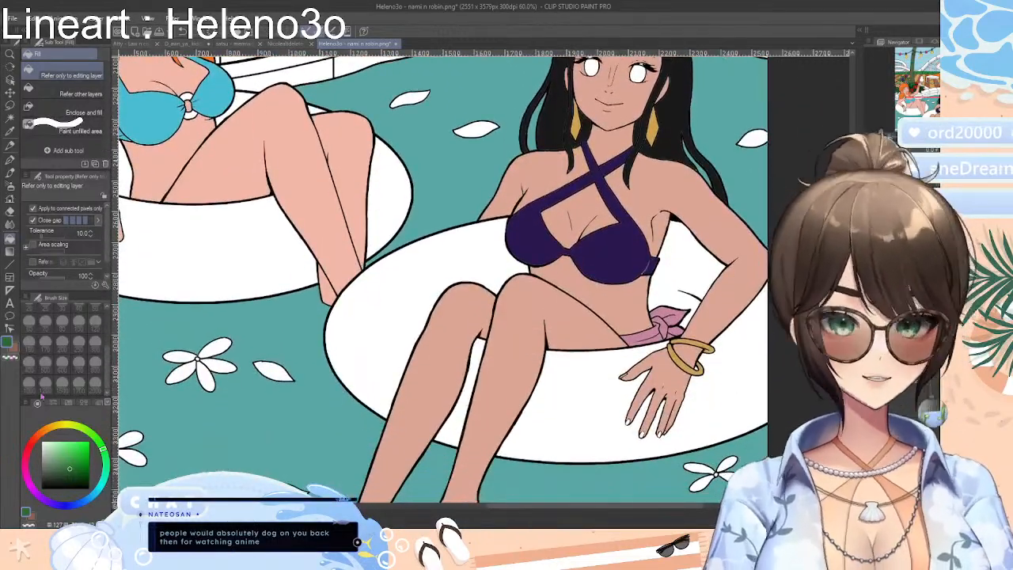
pyautogui.click(55, 403)
pyautogui.click(69, 403)
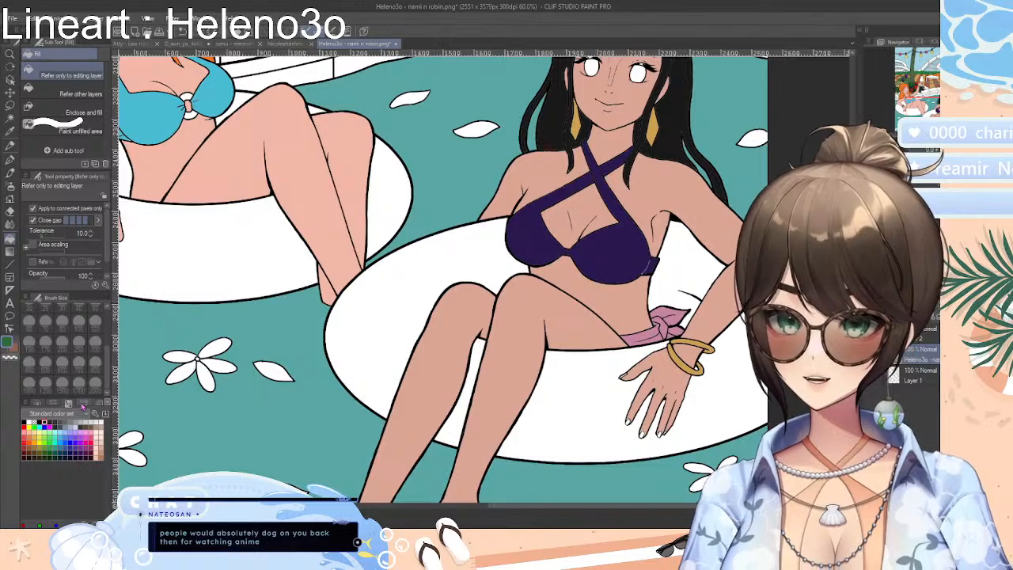
pyautogui.click(97, 404)
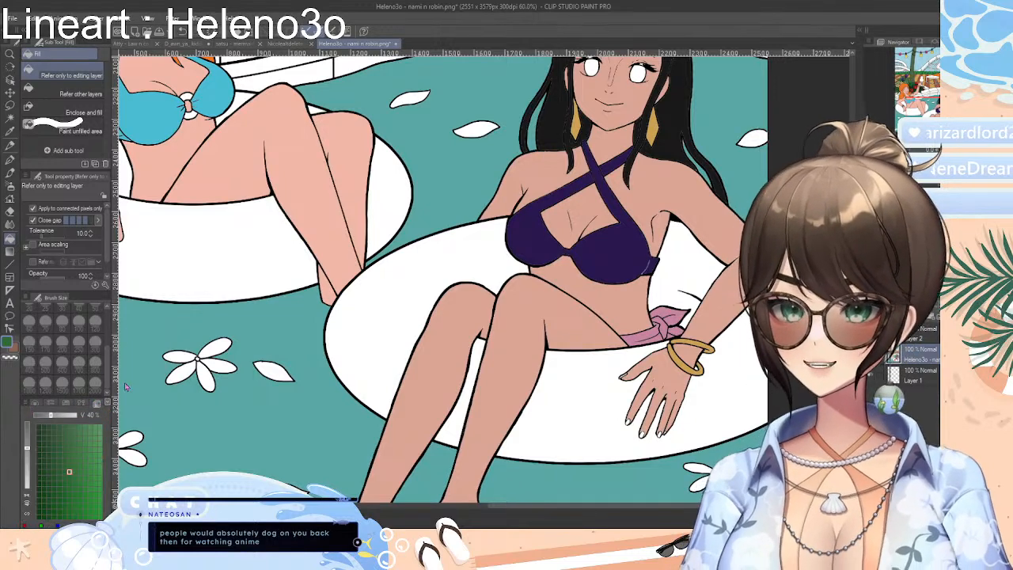
pyautogui.click(69, 404)
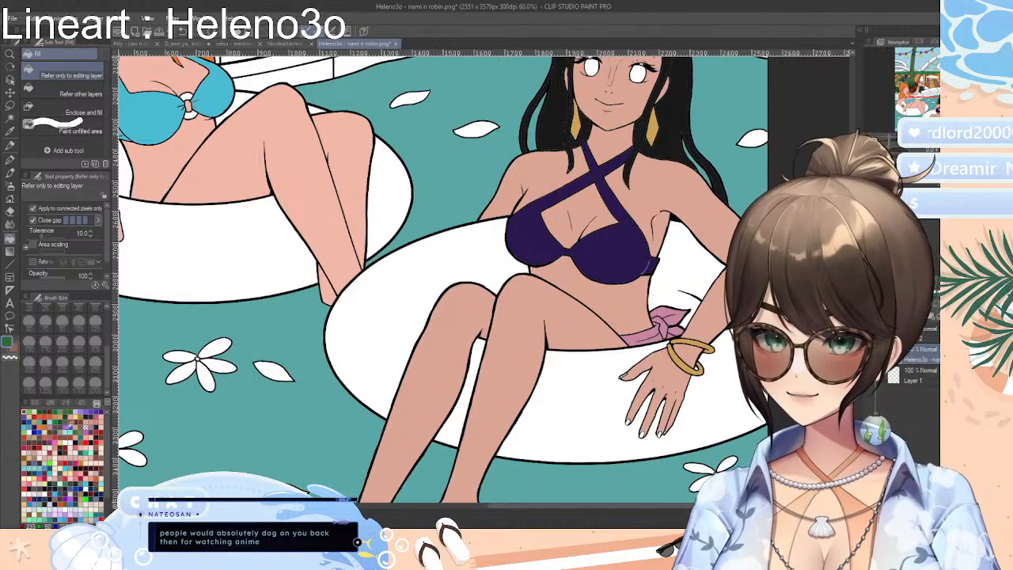
pyautogui.click(69, 428)
pyautogui.click(68, 422)
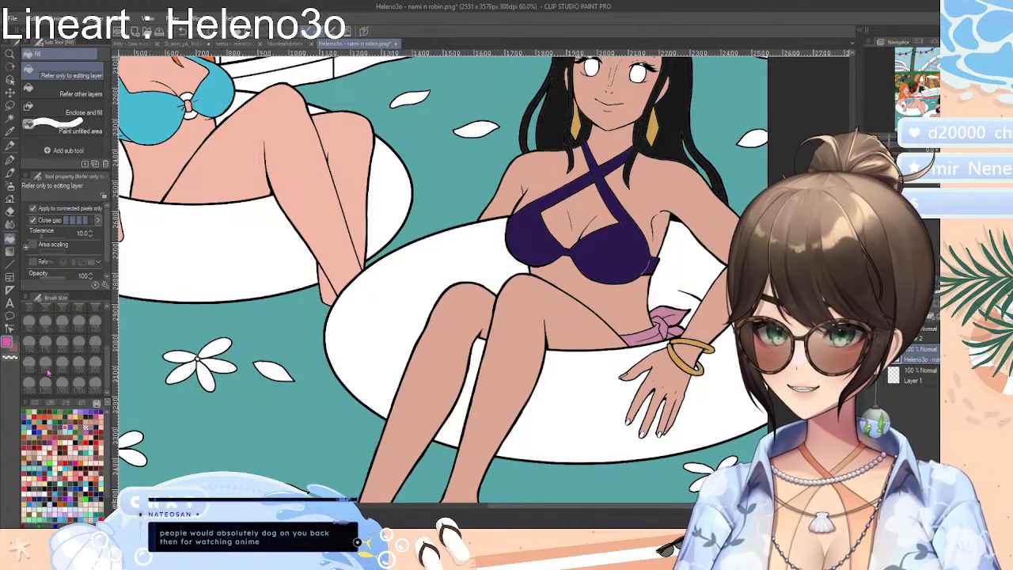
# Try filling the orange-haired woman's swim ring with hot pink, and undo the fills
pyautogui.click(198, 257)
pyautogui.click(368, 197)
pyautogui.click(314, 108)
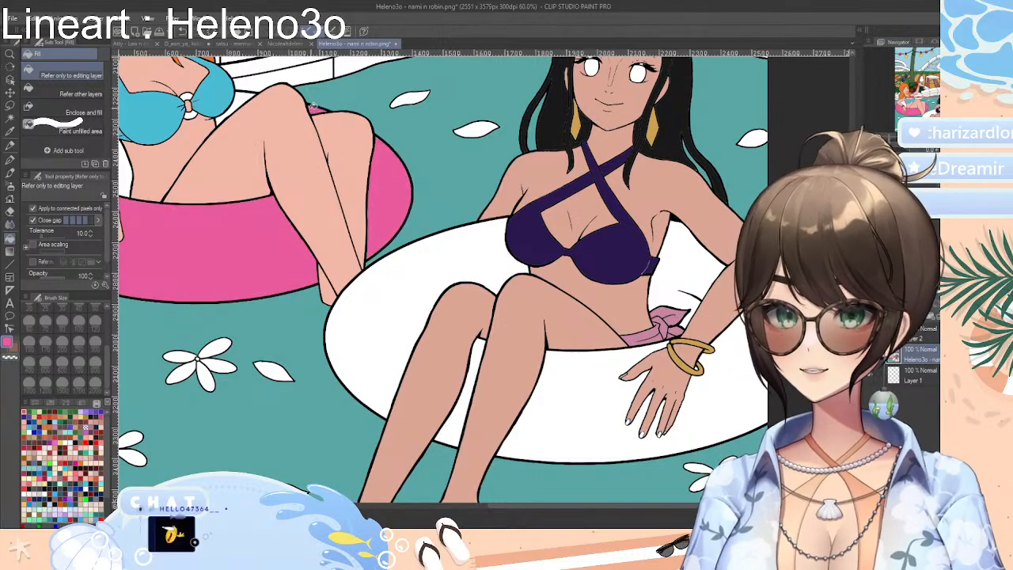
pyautogui.click(239, 100)
pyautogui.moveTo(570, 507); pyautogui.dragTo(505, 505)
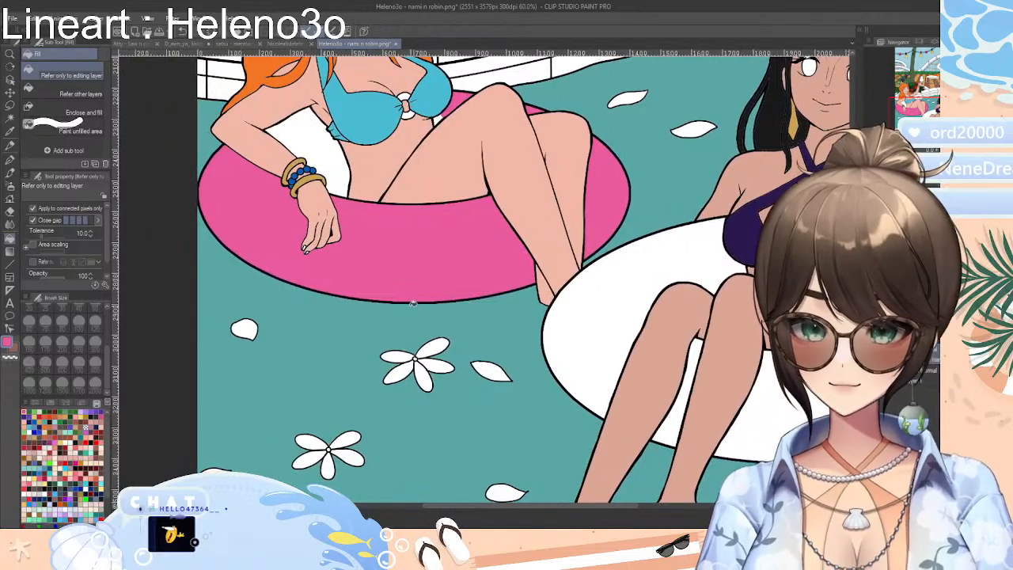
pyautogui.hotkey('ctrl', 'z')
pyautogui.hotkey('ctrl', 'z')
pyautogui.hotkey('ctrl', 'z')
pyautogui.hotkey('ctrl', 'z')
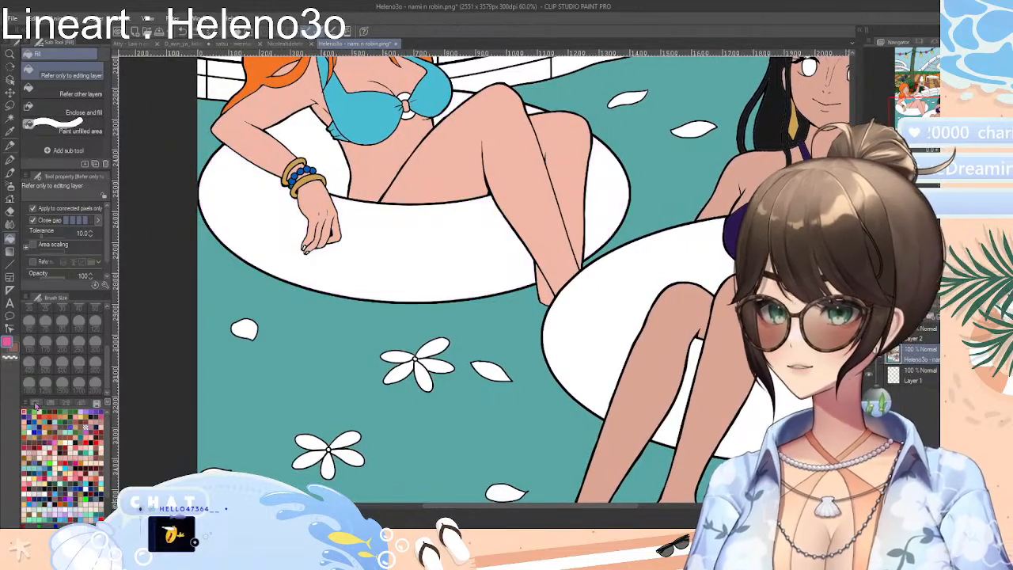
# Raise the pink's green value to 122 and fill all sections of the orange-haired woman's swim ring with it
pyautogui.click(38, 404)
pyautogui.click(53, 404)
pyautogui.click(38, 404)
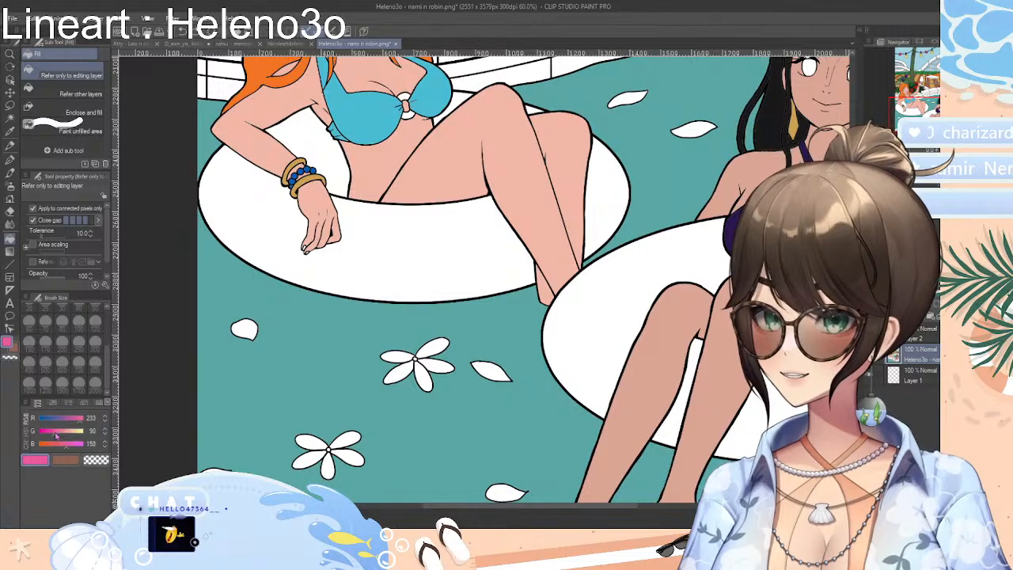
pyautogui.moveTo(58, 435); pyautogui.dragTo(60, 436)
pyautogui.click(344, 246)
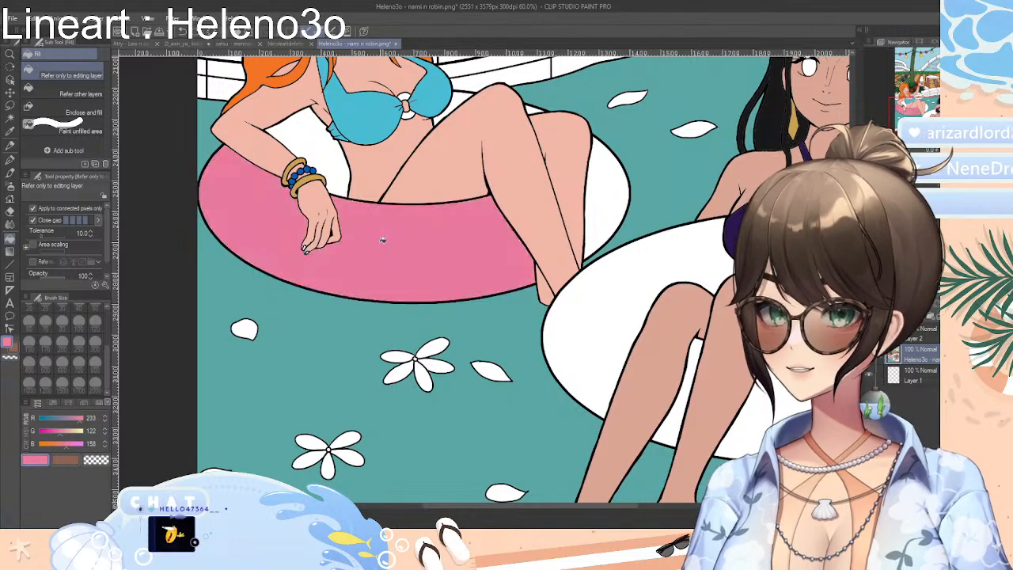
pyautogui.click(322, 153)
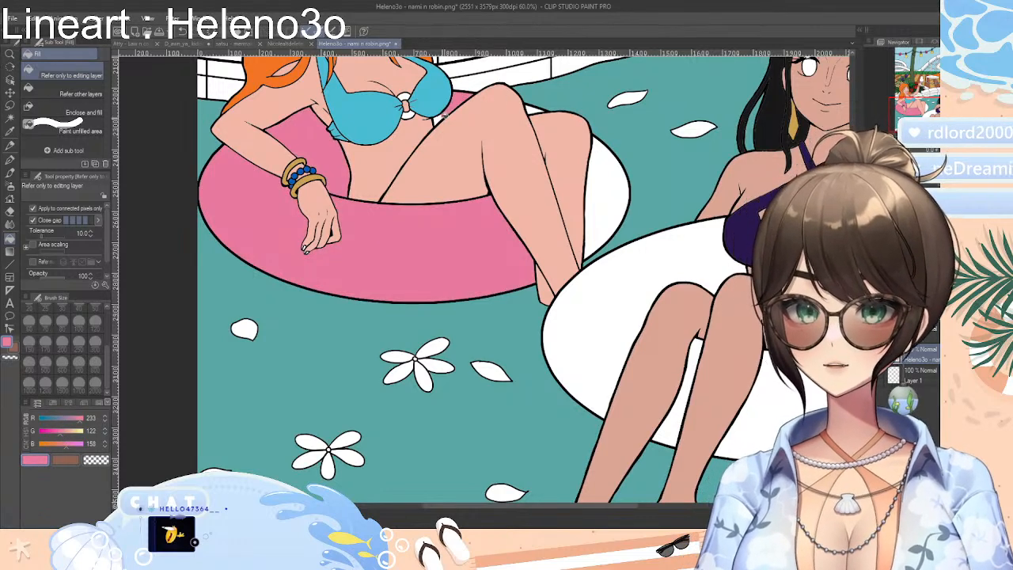
pyautogui.click(603, 196)
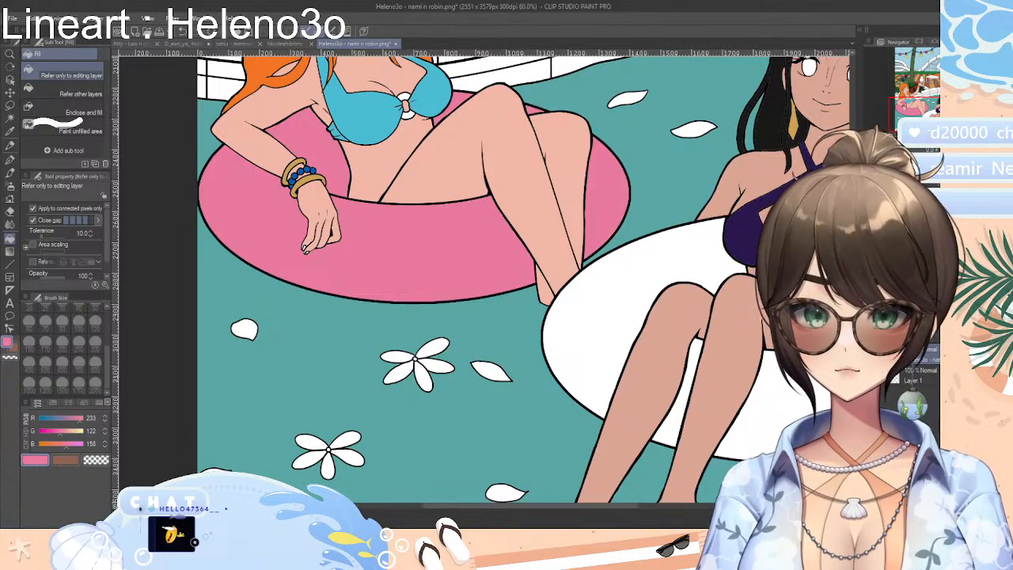
# Lower the colour's red value to 62 and fill all sections of the black-haired woman's swim ring with the resulting blue
pyautogui.moveTo(554, 508); pyautogui.dragTo(636, 511)
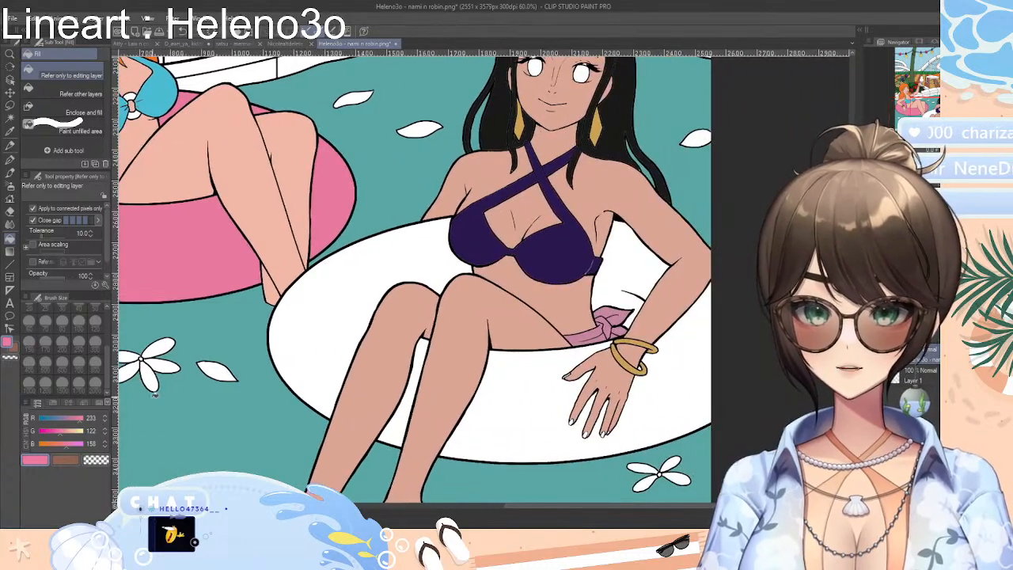
pyautogui.click(50, 418)
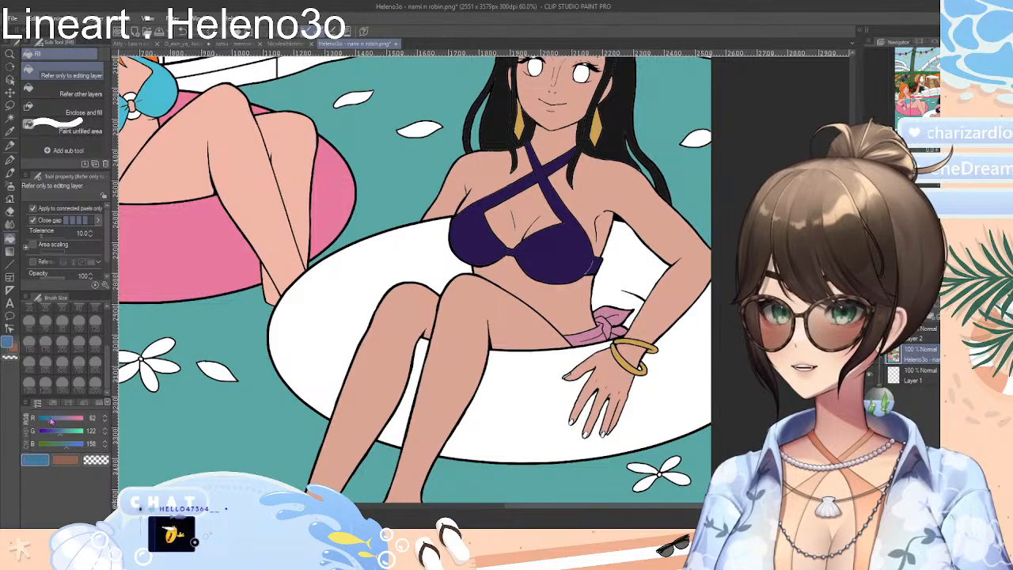
pyautogui.click(311, 323)
pyautogui.click(421, 356)
pyautogui.click(513, 399)
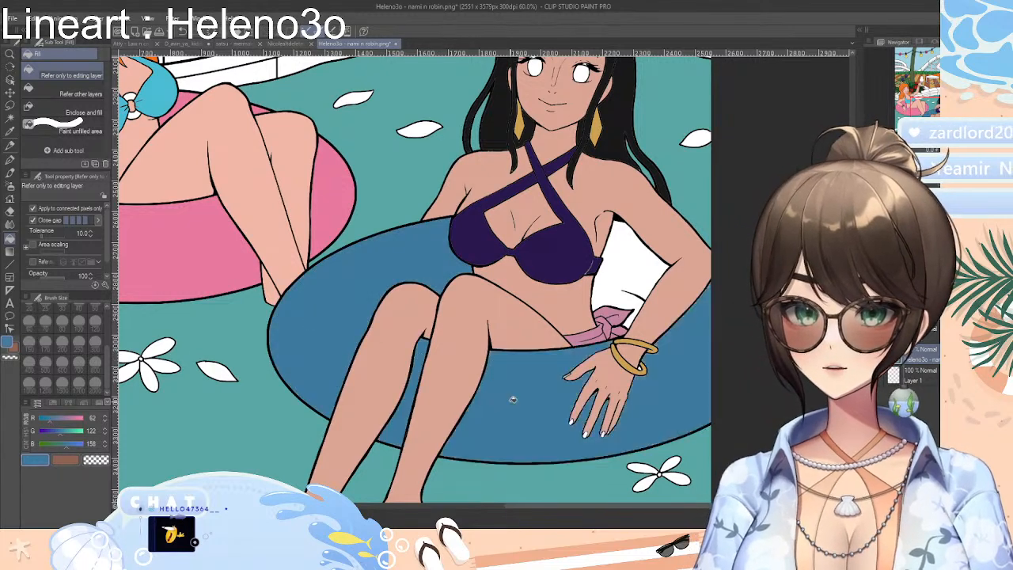
pyautogui.click(637, 294)
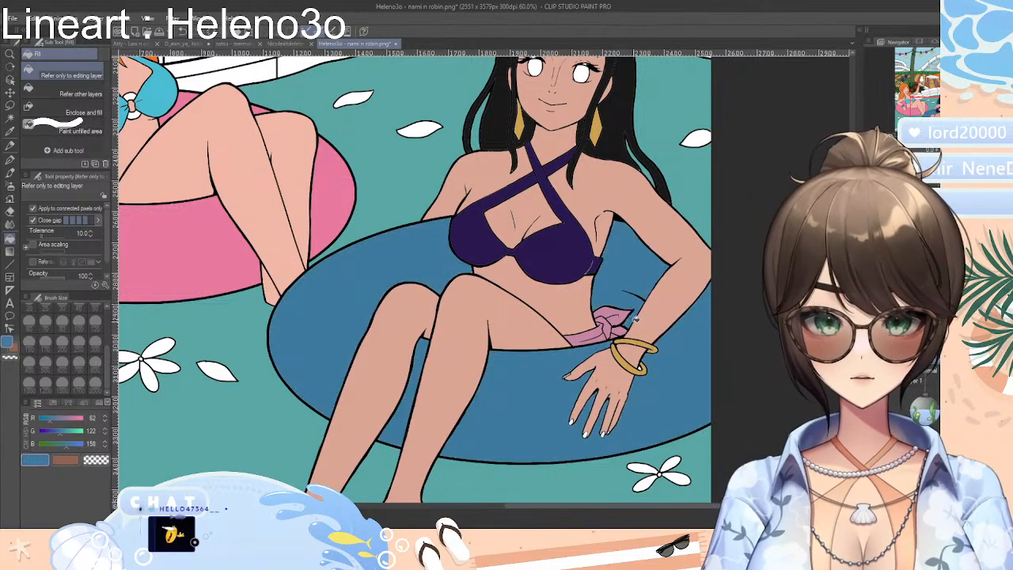
# Pick a dark plum from the colour swatches for the blocks along the pool's edge
pyautogui.scroll(6, 411, 277)
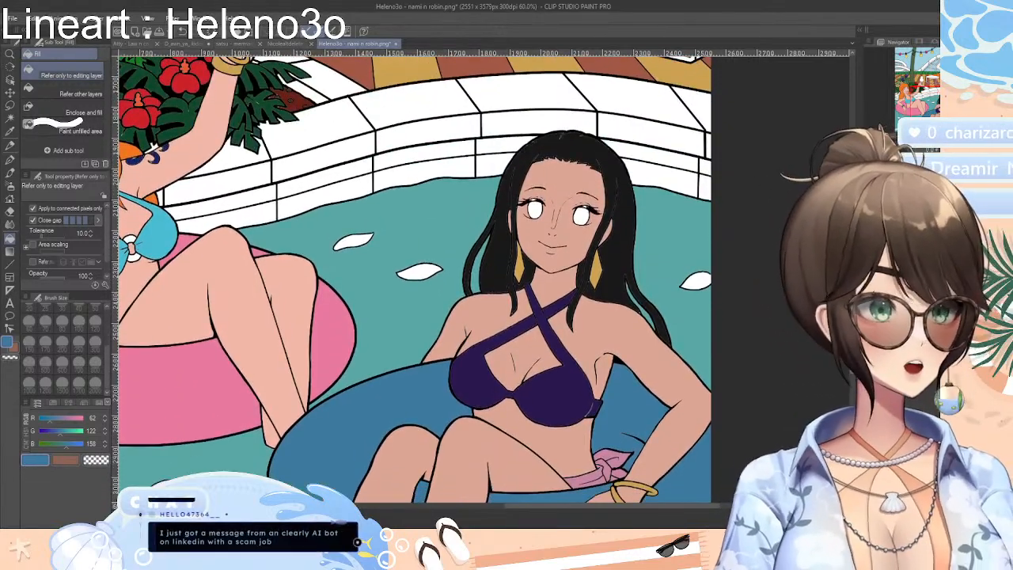
pyautogui.scroll(3, 789, 248)
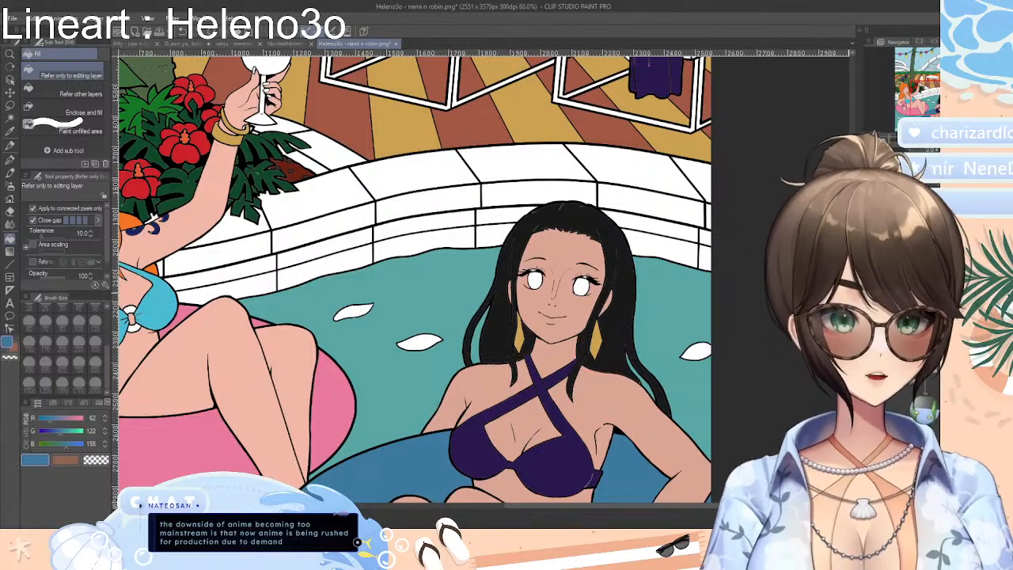
pyautogui.scroll(3, 744, 259)
pyautogui.scroll(-3, 744, 259)
pyautogui.scroll(3, 744, 259)
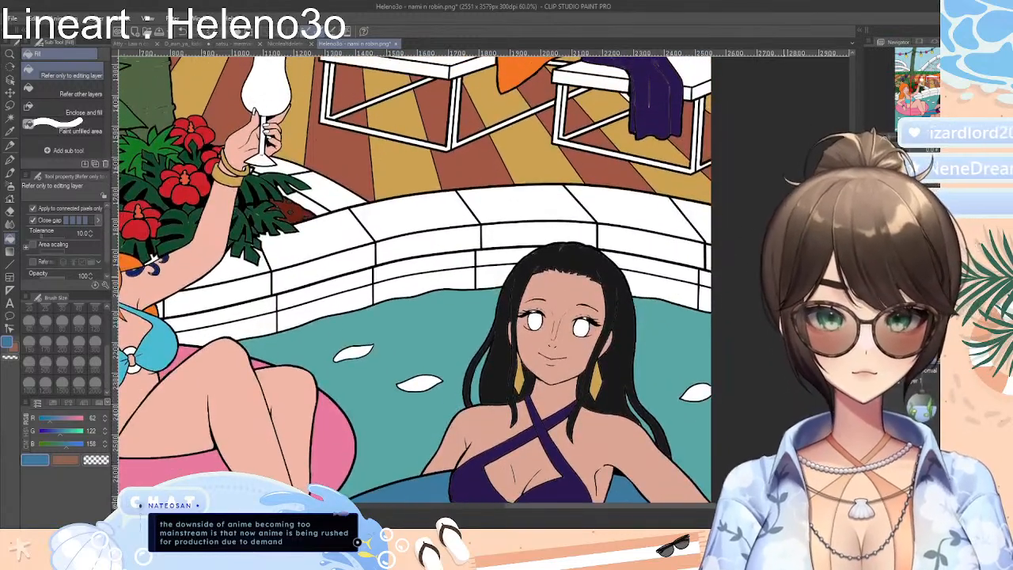
pyautogui.scroll(2, 744, 259)
pyautogui.scroll(2, 744, 259)
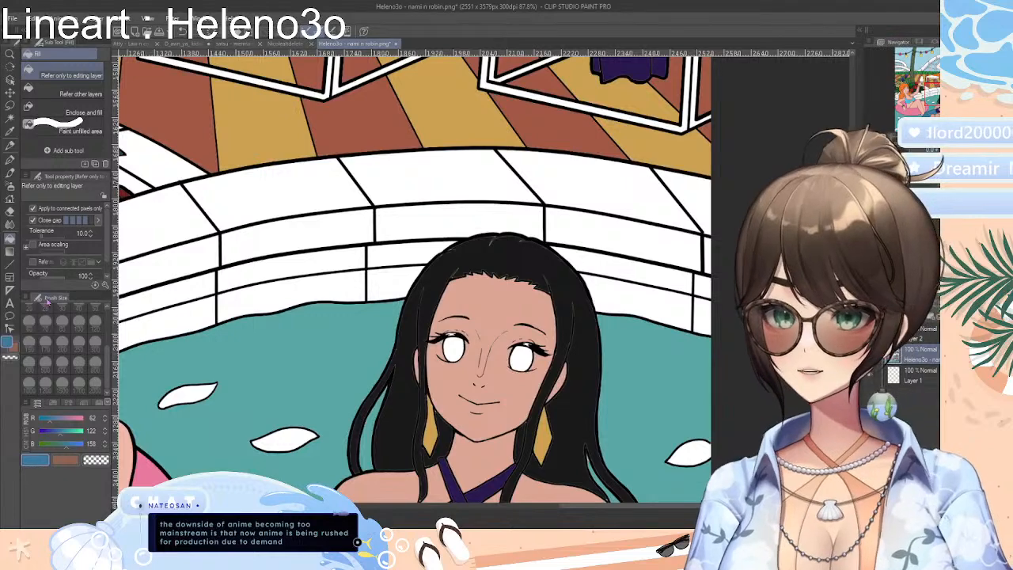
pyautogui.click(53, 403)
pyautogui.click(38, 404)
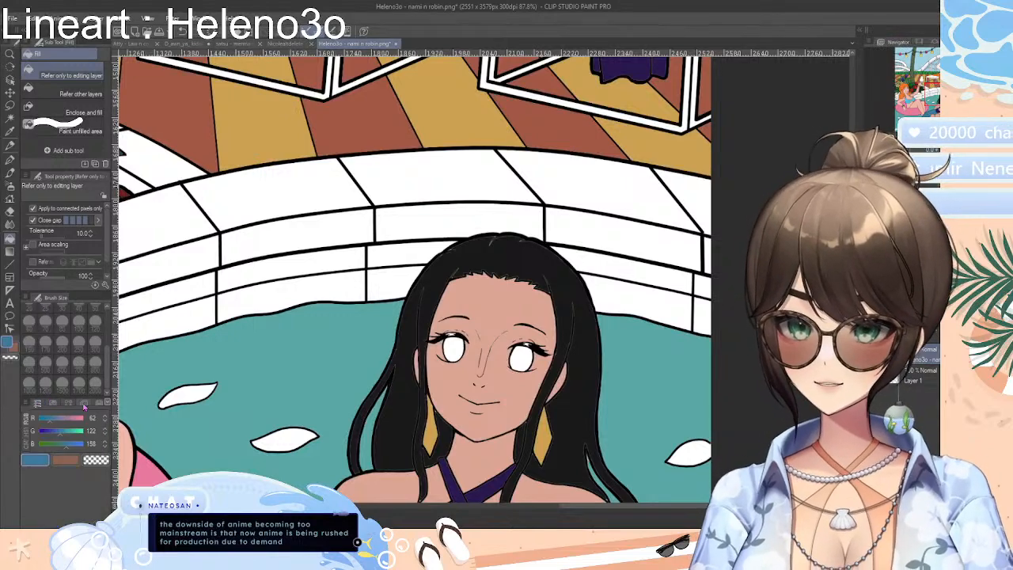
pyautogui.click(89, 404)
pyautogui.click(82, 403)
pyautogui.click(97, 403)
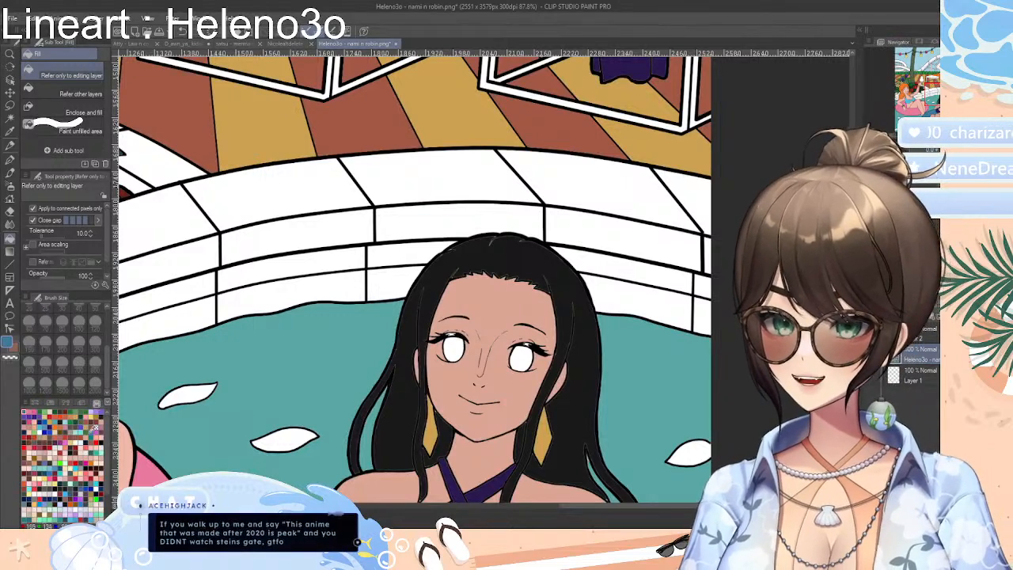
pyautogui.click(99, 427)
# Fill alternate pool-edge blocks with plum, covering top and front faces, including the ones beside the orange-haired woman
pyautogui.click(522, 193)
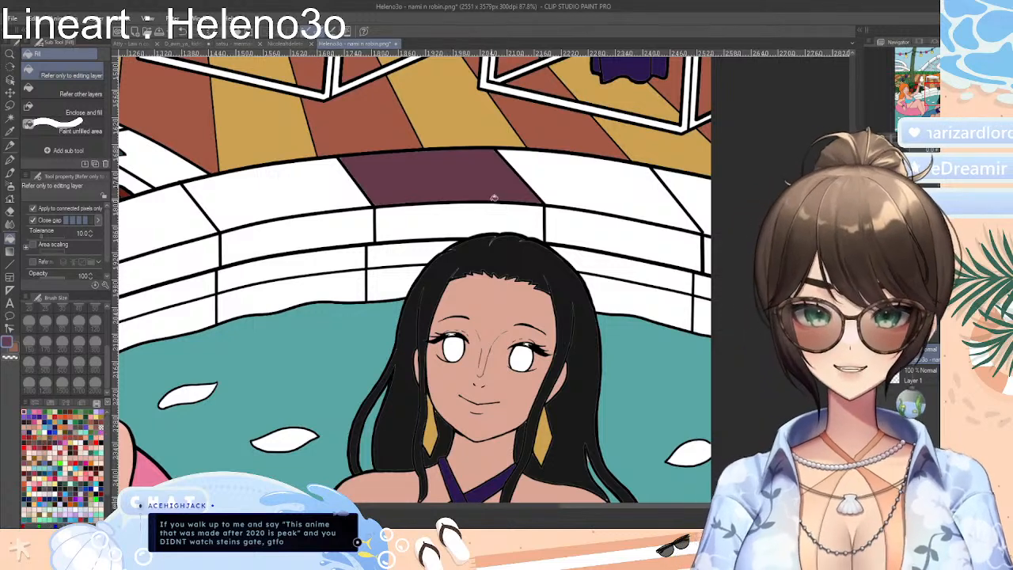
pyautogui.click(526, 221)
pyautogui.click(701, 207)
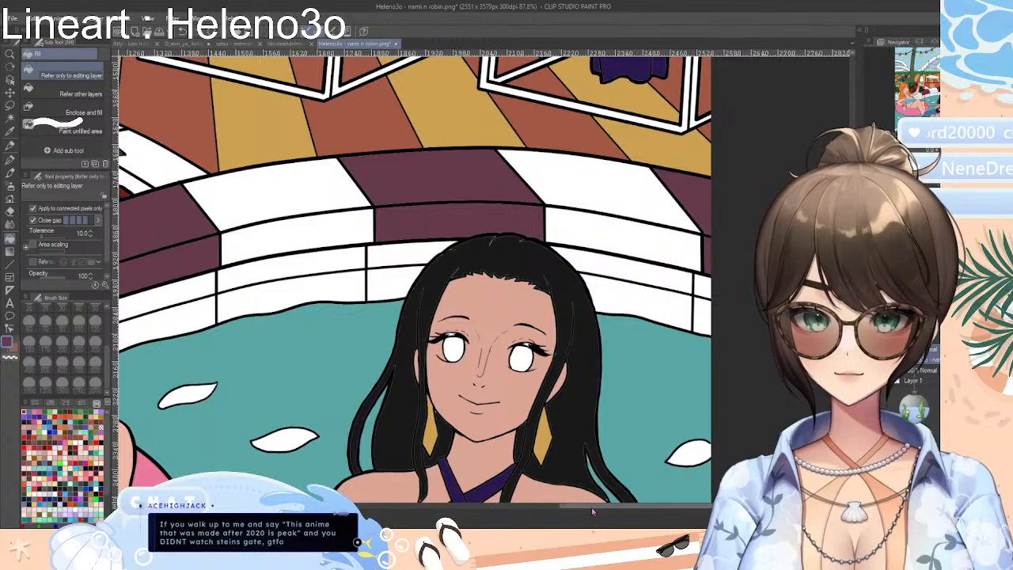
pyautogui.moveTo(592, 511); pyautogui.dragTo(389, 513)
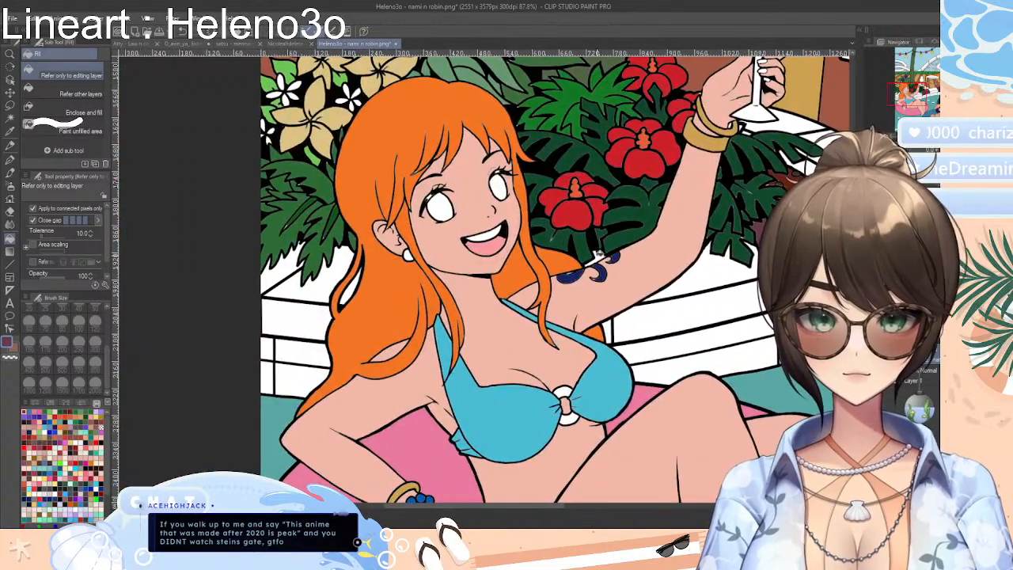
pyautogui.click(610, 331)
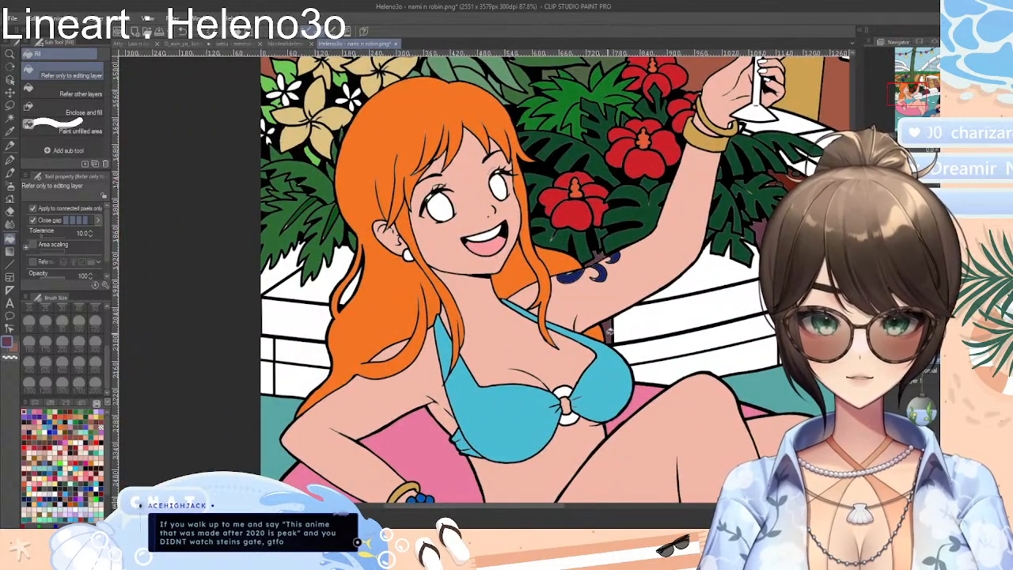
pyautogui.click(351, 289)
pyautogui.click(321, 291)
pyautogui.click(303, 311)
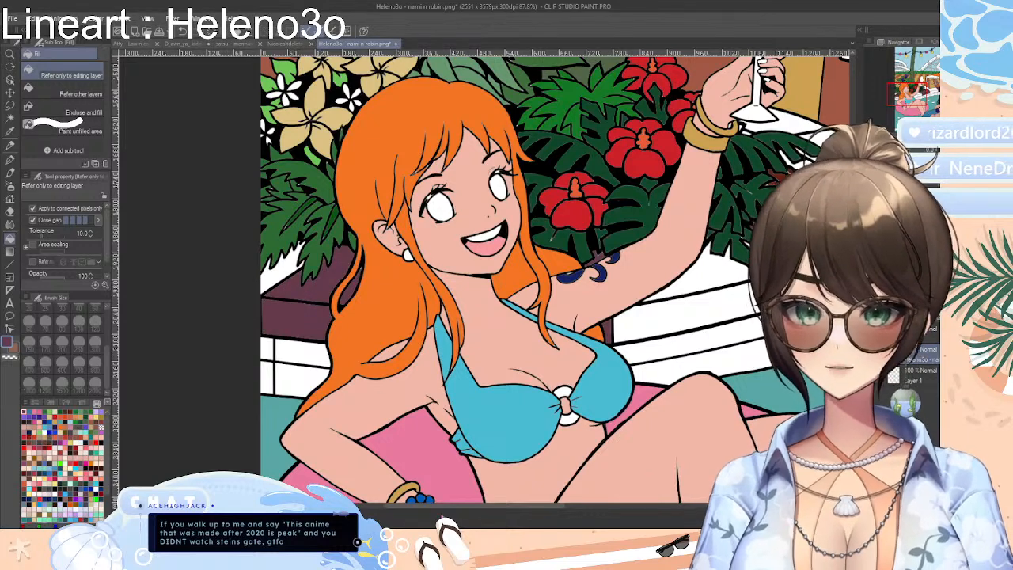
# Mix a reddish brown with RGB values 119, 44 and 21
pyautogui.moveTo(428, 515); pyautogui.dragTo(485, 513)
pyautogui.click(50, 404)
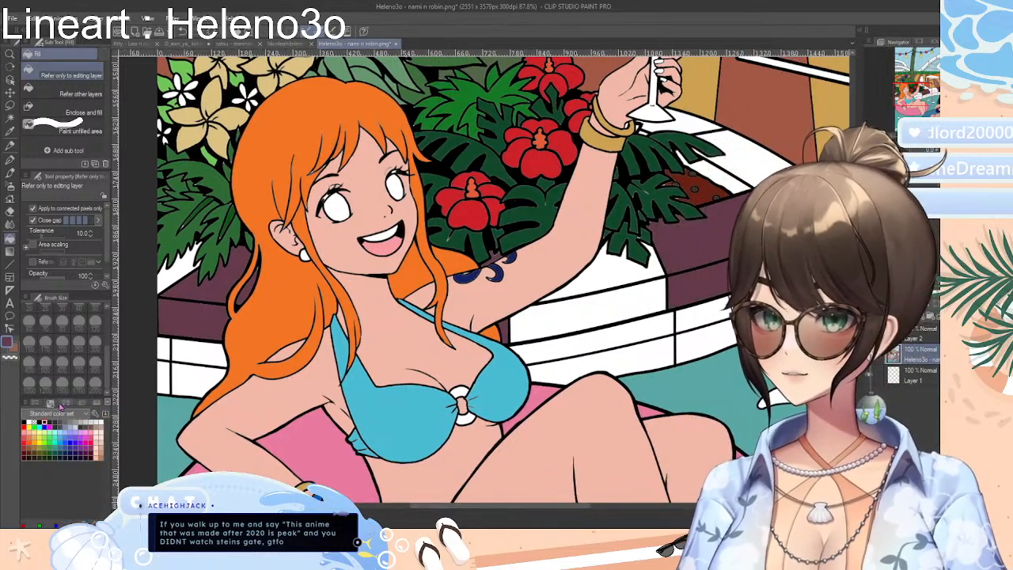
pyautogui.click(65, 403)
pyautogui.click(36, 403)
pyautogui.moveTo(58, 419); pyautogui.dragTo(67, 420)
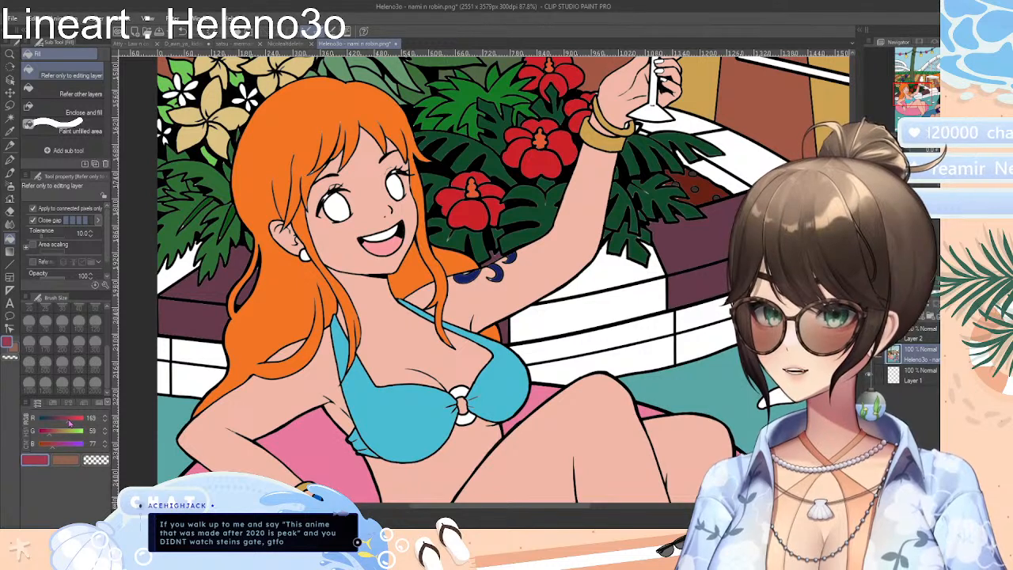
pyautogui.click(46, 434)
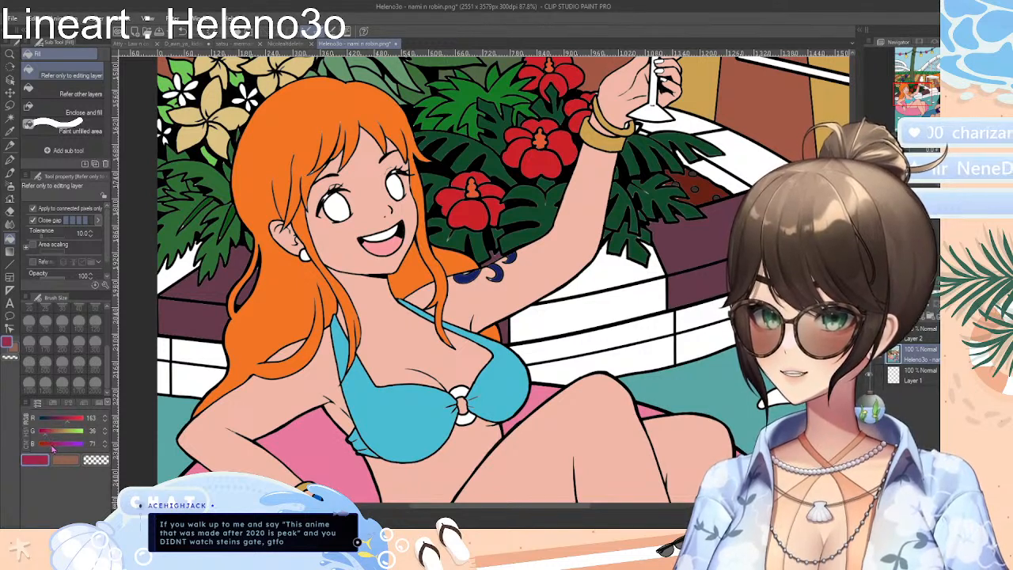
pyautogui.click(51, 448)
pyautogui.click(42, 449)
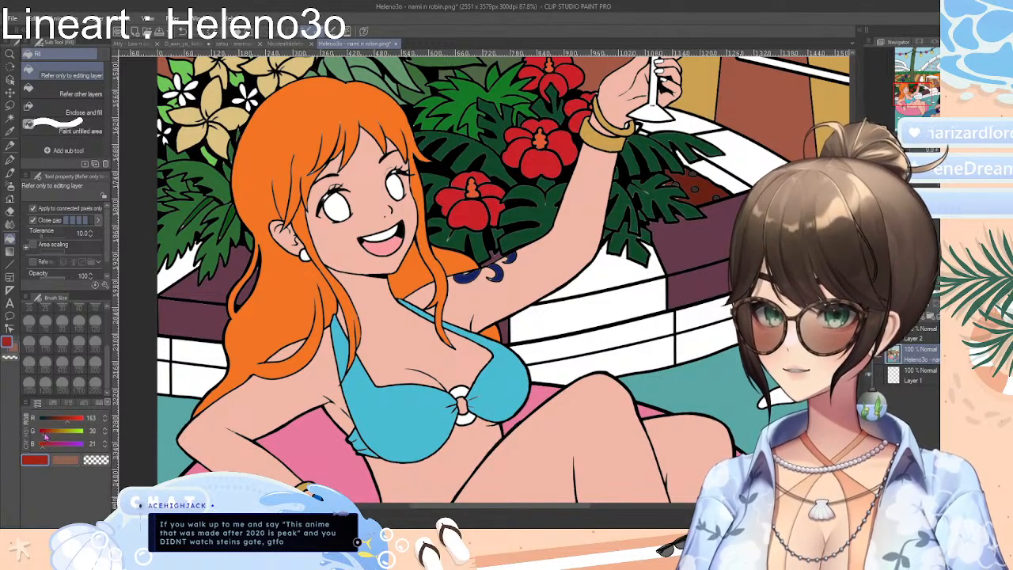
pyautogui.click(49, 435)
pyautogui.moveTo(50, 435); pyautogui.dragTo(61, 424)
# Fill the white pool-edge blocks between the plum ones, and the block behind the wine glass base, with reddish brown
pyautogui.click(169, 277)
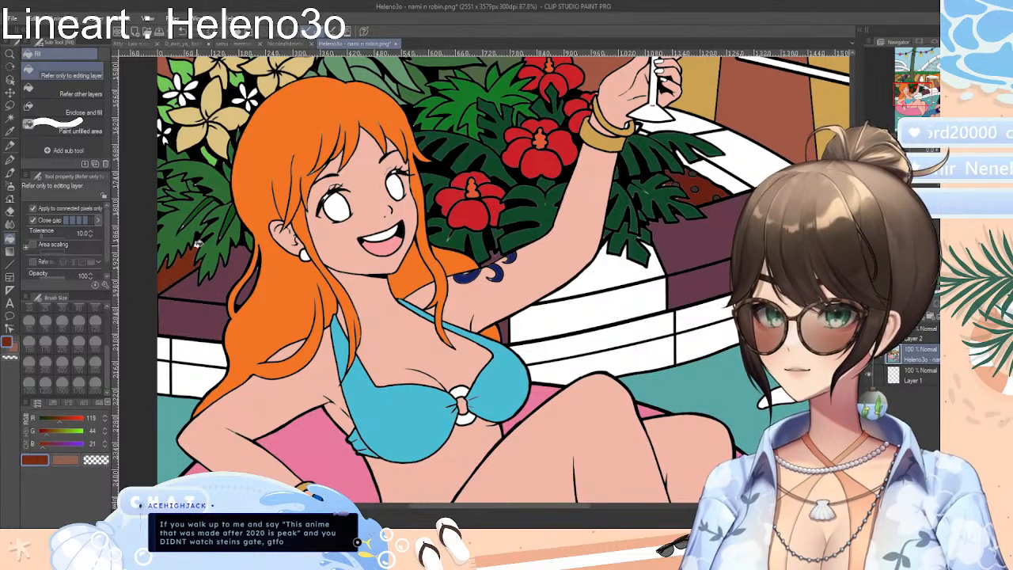
pyautogui.click(610, 309)
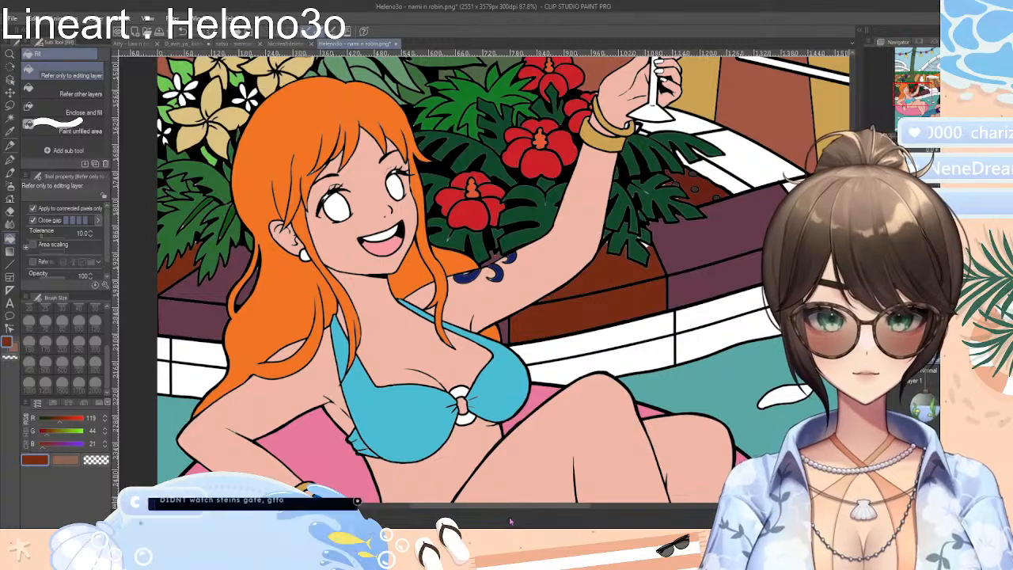
pyautogui.moveTo(585, 503); pyautogui.dragTo(682, 504)
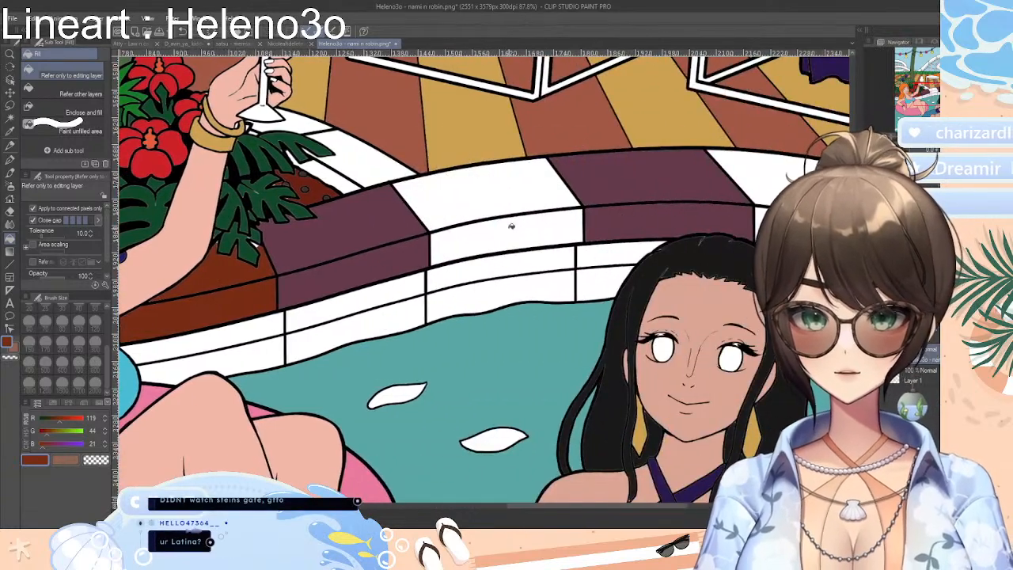
pyautogui.moveTo(512, 227); pyautogui.dragTo(514, 196)
pyautogui.moveTo(782, 197); pyautogui.dragTo(779, 226)
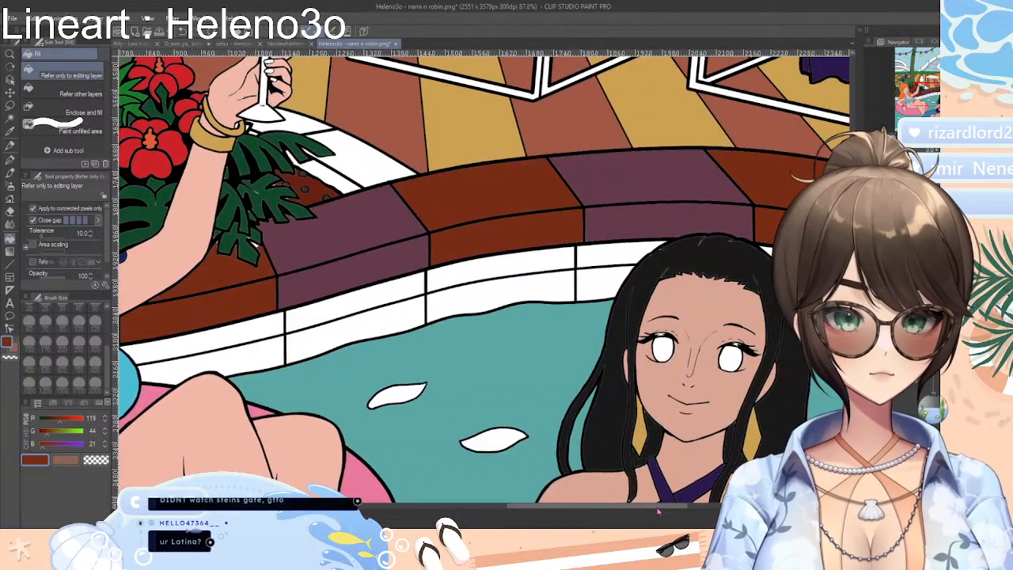
pyautogui.moveTo(658, 506)
pyautogui.mouseDown()
pyautogui.moveTo(724, 507)
pyautogui.moveTo(646, 515)
pyautogui.mouseUp()
pyautogui.click(364, 125)
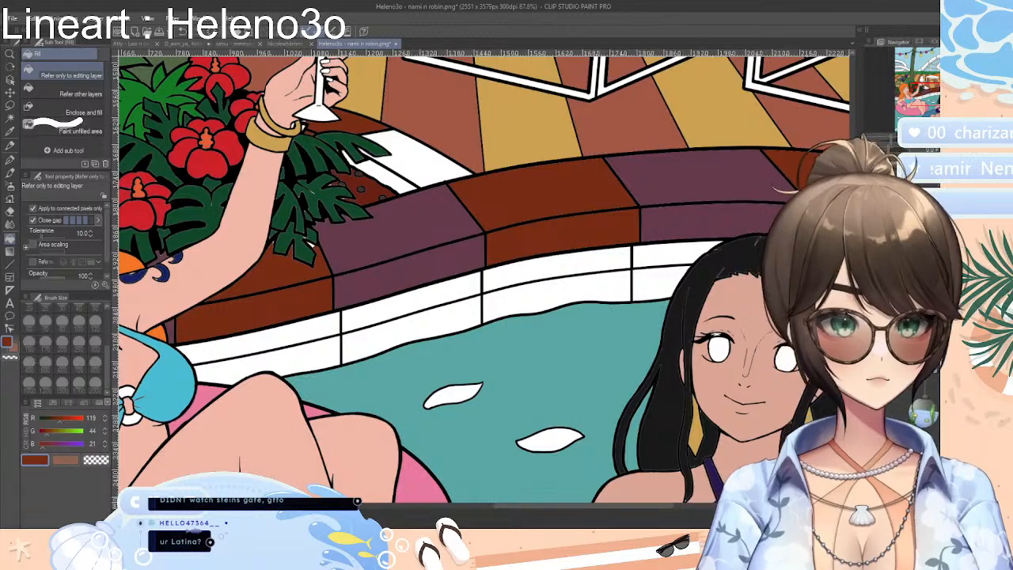
# Sample the plum from a pool-edge block and fill the remaining white edge block beside the planter's dark green leaves
pyautogui.scroll(3, 475, 277)
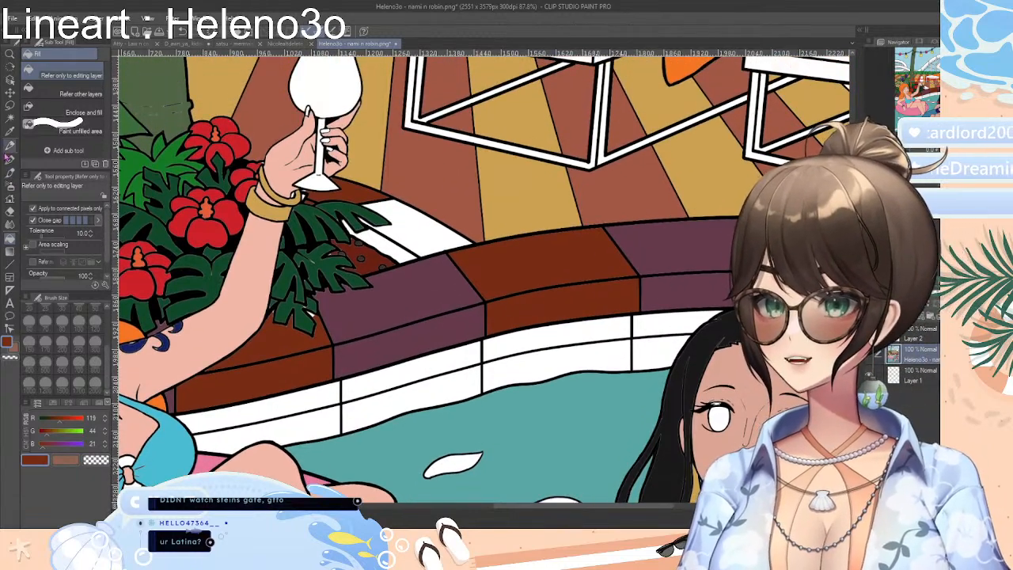
pyautogui.click(10, 131)
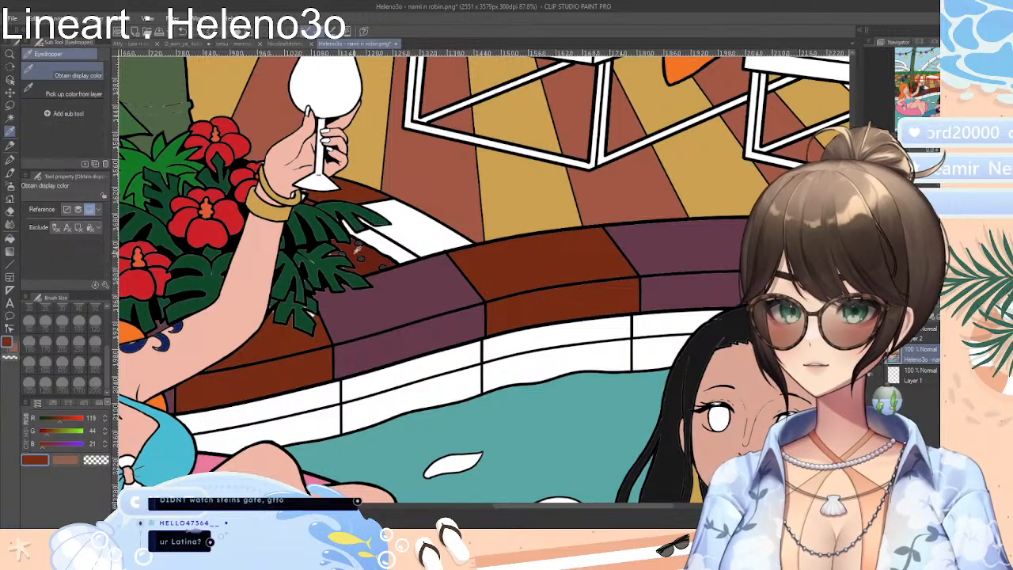
pyautogui.click(445, 287)
pyautogui.click(11, 240)
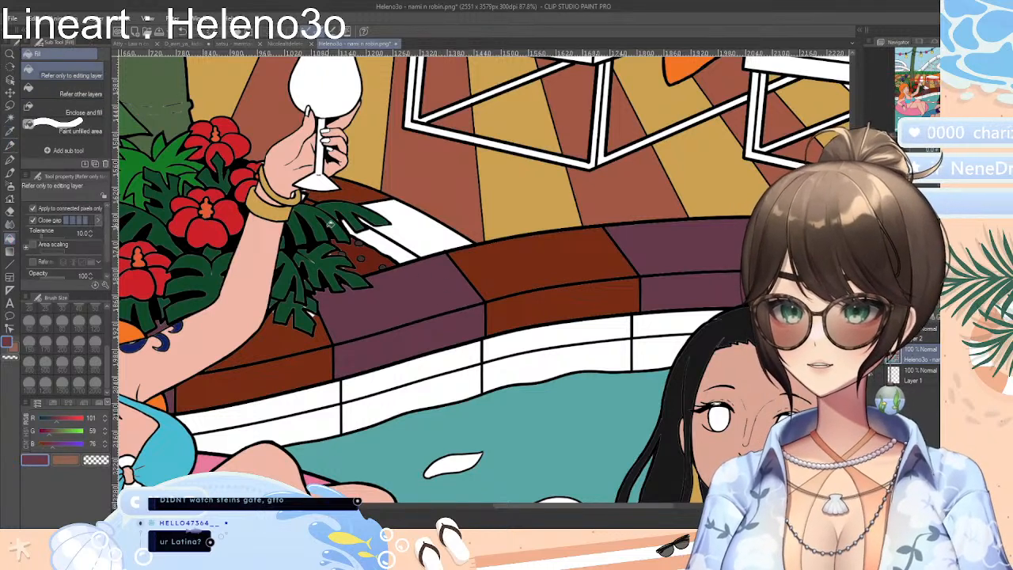
pyautogui.click(396, 247)
pyautogui.click(413, 230)
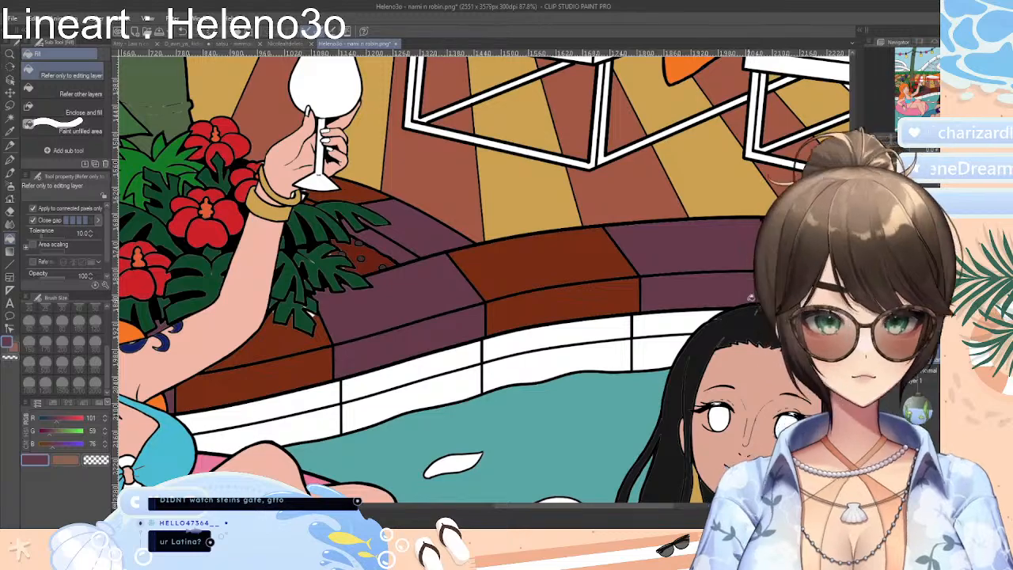
# Fill the pool wall tiles below the reddish-brown edge block beside the dark-haired woman with plum
pyautogui.scroll(-7, 485, 280)
pyautogui.scroll(2, 484, 280)
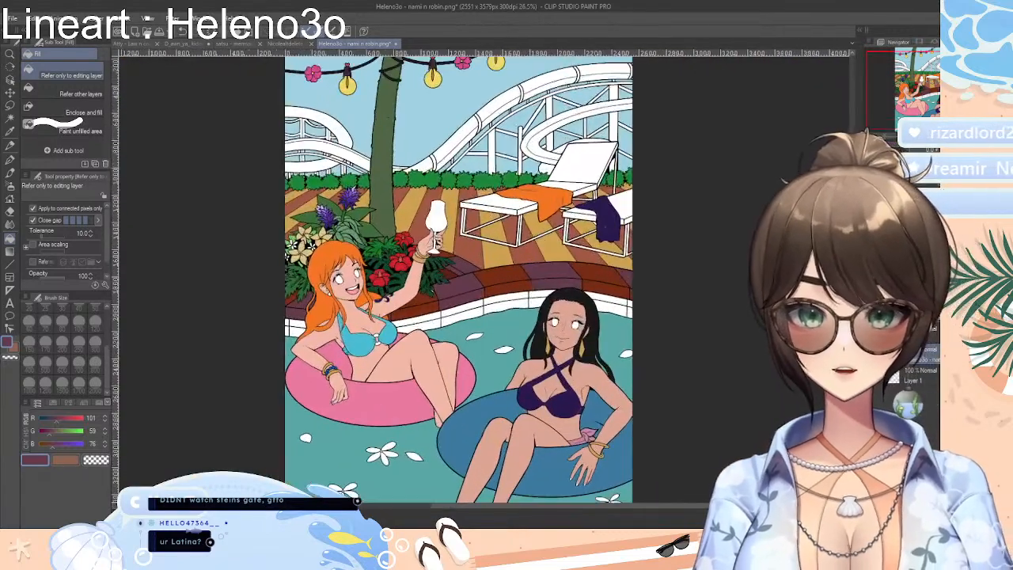
pyautogui.scroll(4, 485, 281)
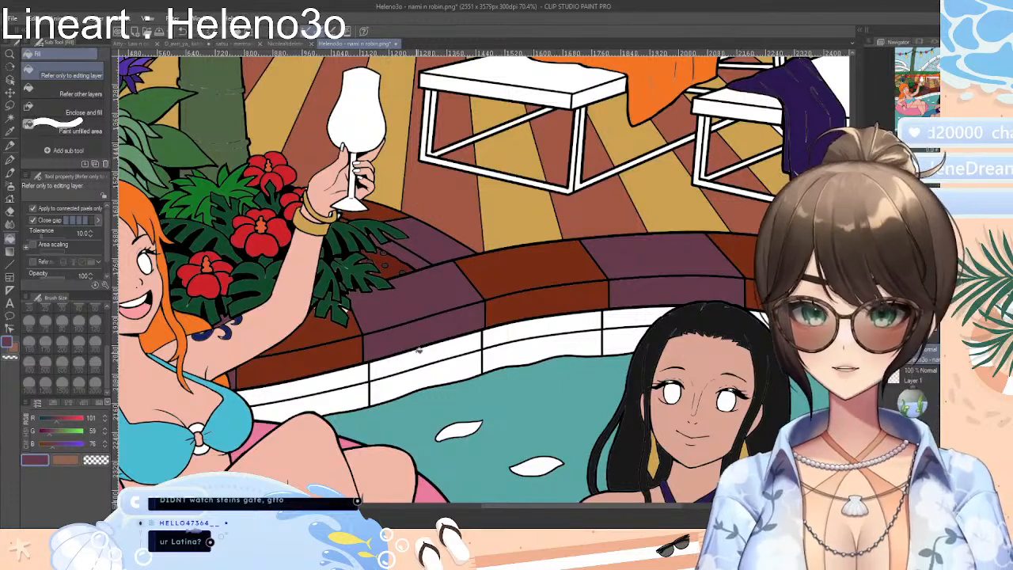
pyautogui.click(434, 352)
pyautogui.click(459, 376)
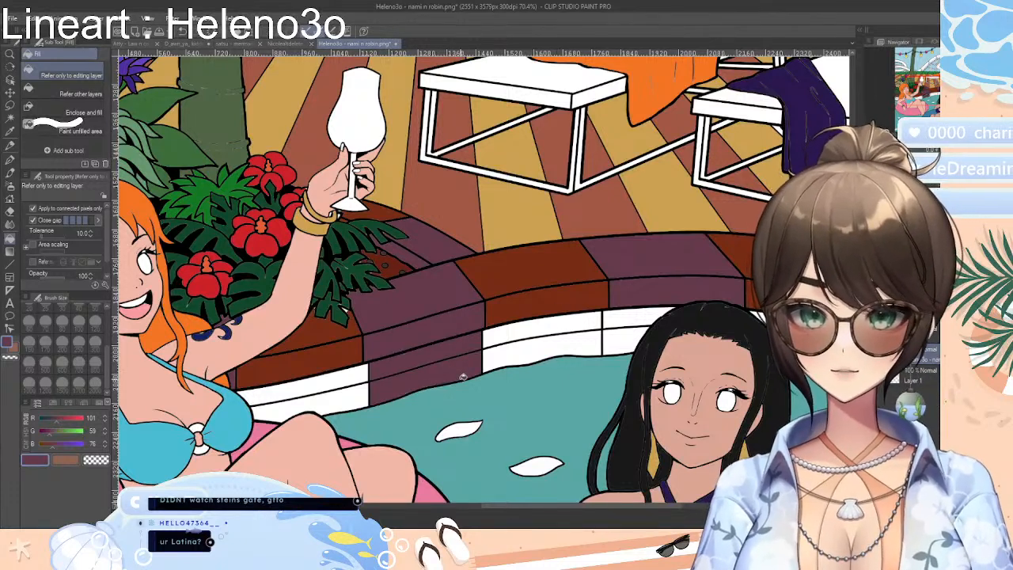
pyautogui.hotkey('ctrl', 'z')
pyautogui.click(570, 341)
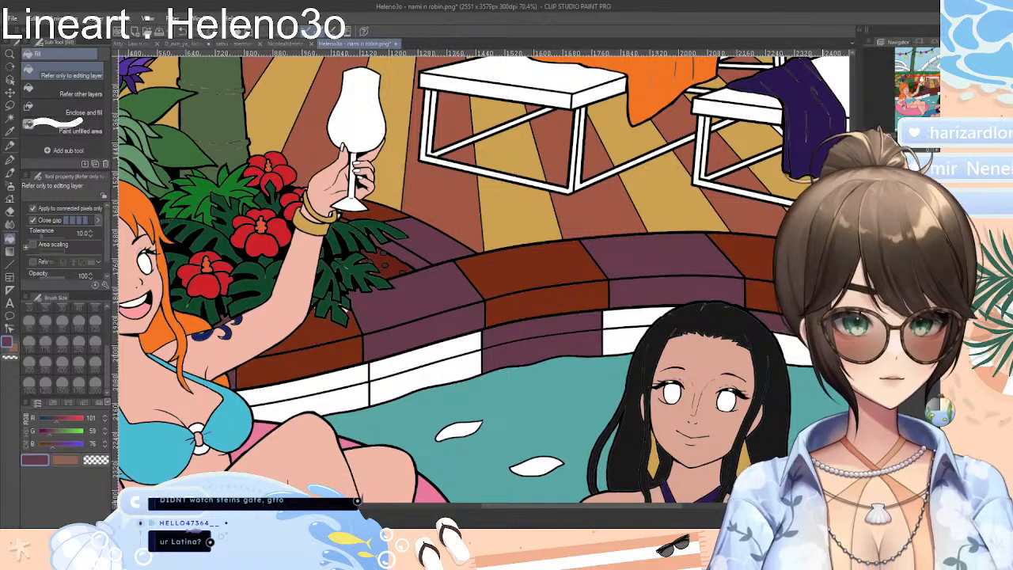
# Sample the reddish brown from an edge block and try it on the pool wall tiles beside the orange-haired woman, undoing the last fills
pyautogui.moveTo(643, 507); pyautogui.dragTo(555, 509)
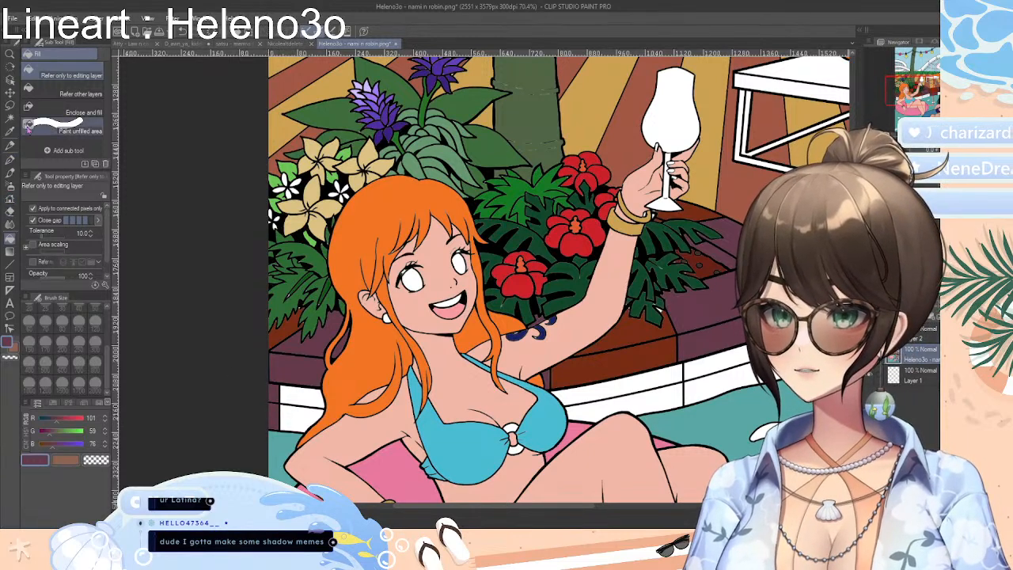
pyautogui.click(9, 131)
pyautogui.click(276, 336)
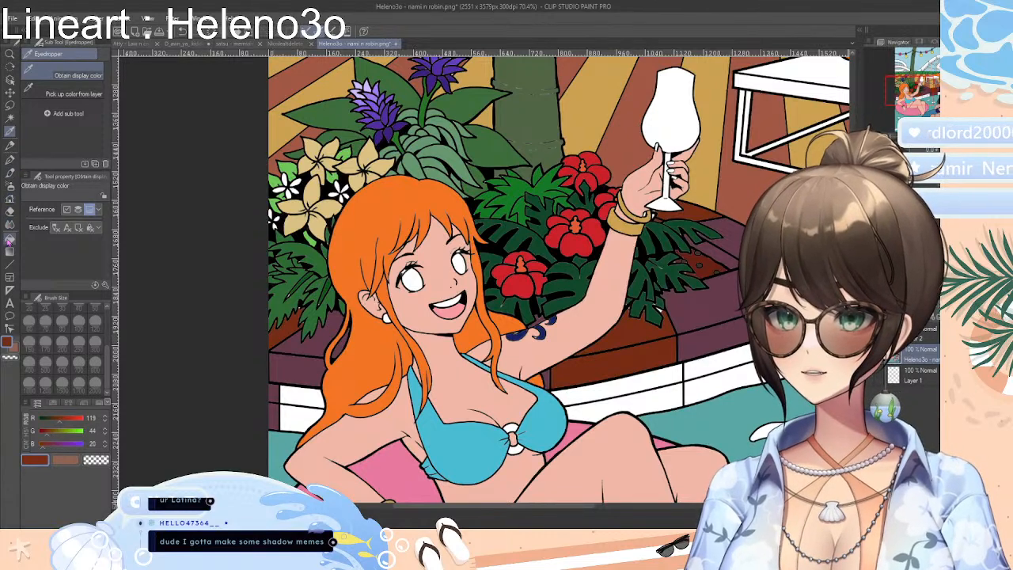
pyautogui.click(9, 239)
pyautogui.click(297, 400)
pyautogui.click(296, 410)
pyautogui.click(675, 396)
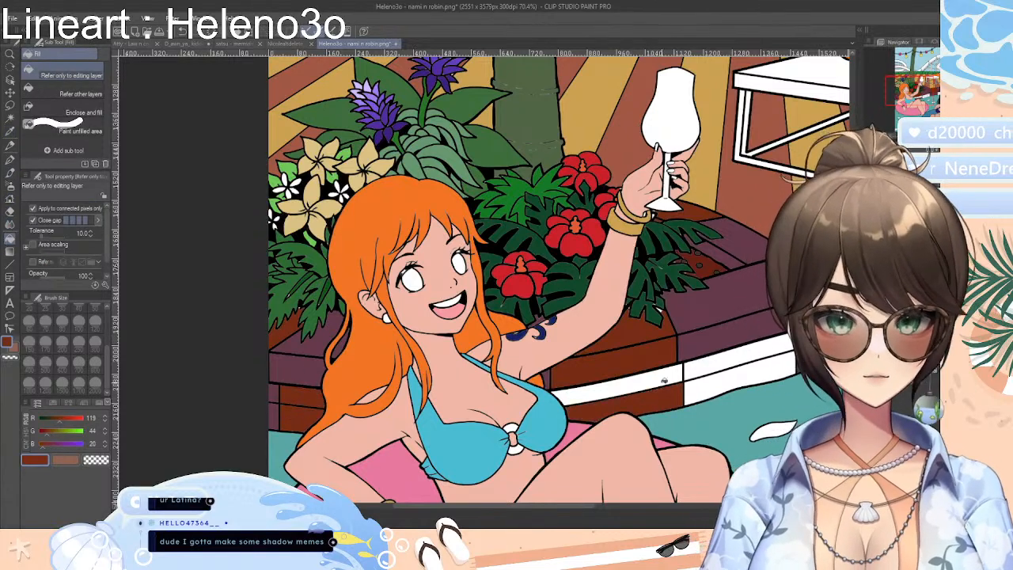
pyautogui.click(665, 381)
pyautogui.moveTo(591, 507); pyautogui.dragTo(651, 508)
pyautogui.hotkey('ctrl', 'z')
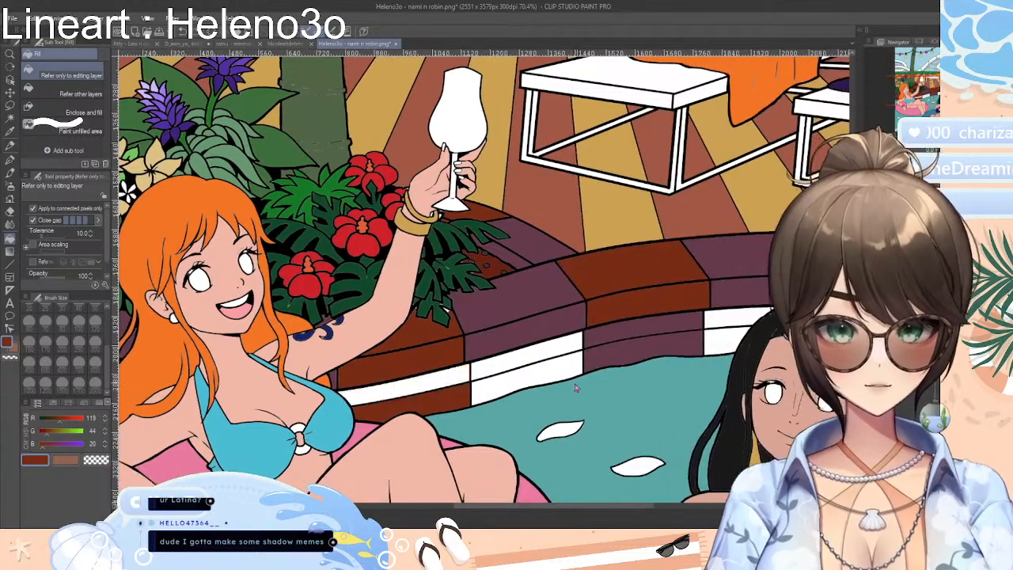
pyautogui.hotkey('ctrl', 'z')
# Fill the white pool wall tiles below the plum edge blocks with reddish brown, including those behind the dark-haired woman
pyautogui.click(529, 354)
pyautogui.click(545, 376)
pyautogui.click(715, 342)
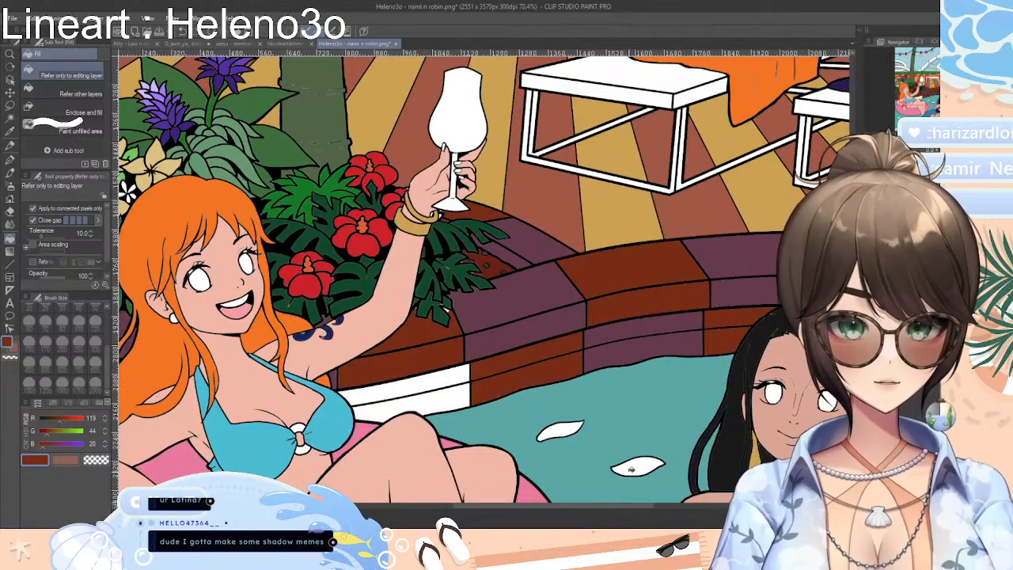
pyautogui.moveTo(632, 506)
pyautogui.mouseDown()
pyautogui.moveTo(690, 512)
pyautogui.moveTo(619, 507)
pyautogui.mouseUp()
pyautogui.click(771, 368)
pyautogui.click(773, 342)
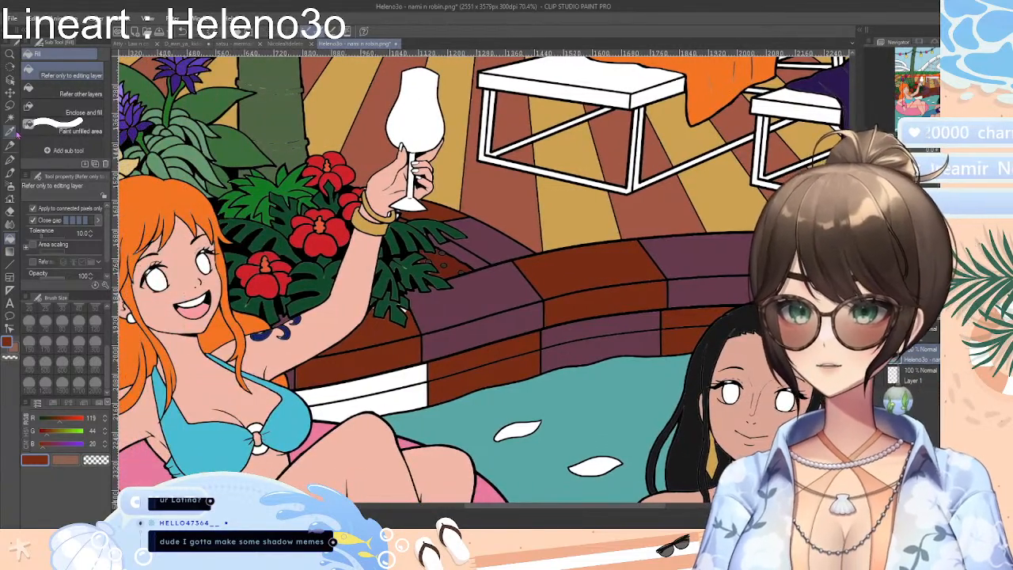
# Sample the plum from an edge block and fill the white wall tiles below the brown block beside the orange-haired woman
pyautogui.click(10, 131)
pyautogui.click(481, 294)
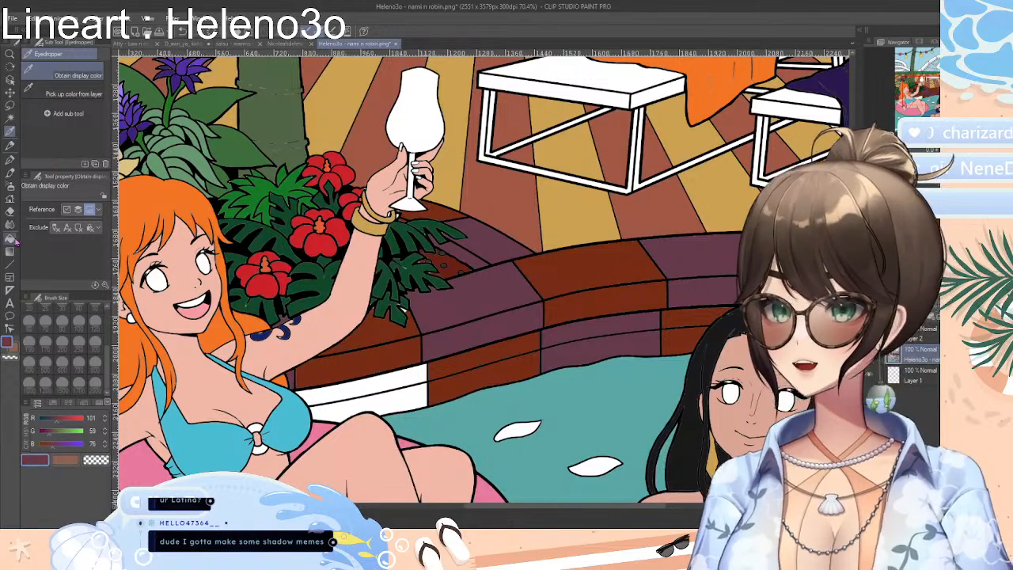
pyautogui.click(12, 239)
pyautogui.click(405, 365)
pyautogui.click(417, 400)
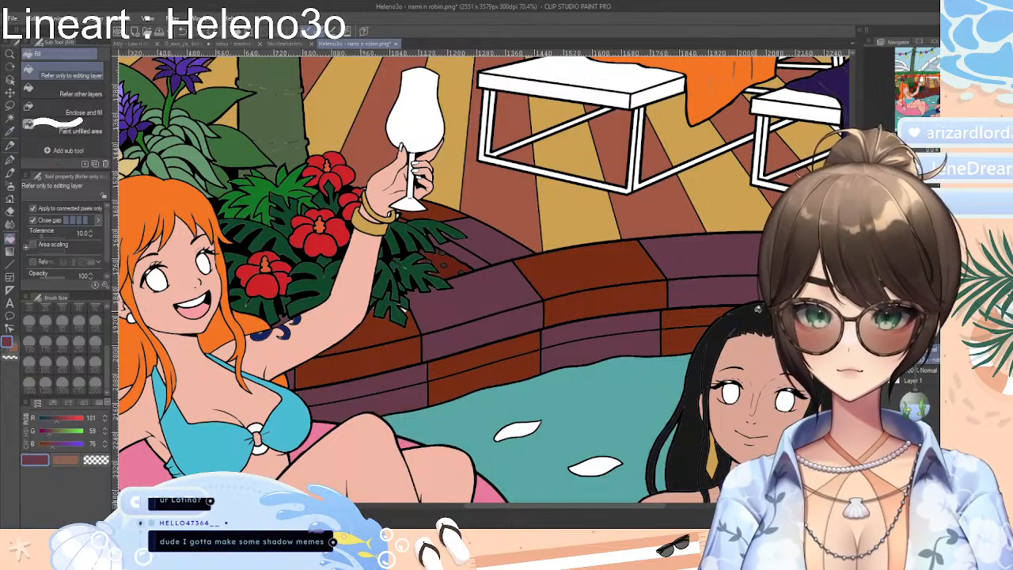
# Undo the plum and reddish-brown fills so the curved pool-edge blocks and wall tiles are white again
pyautogui.scroll(-6, 485, 280)
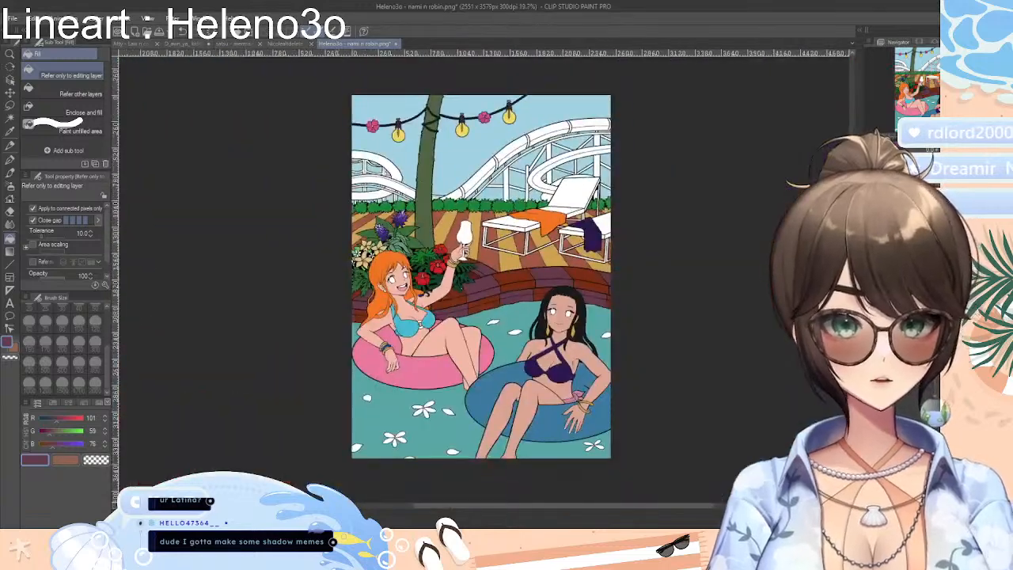
pyautogui.scroll(2, 484, 281)
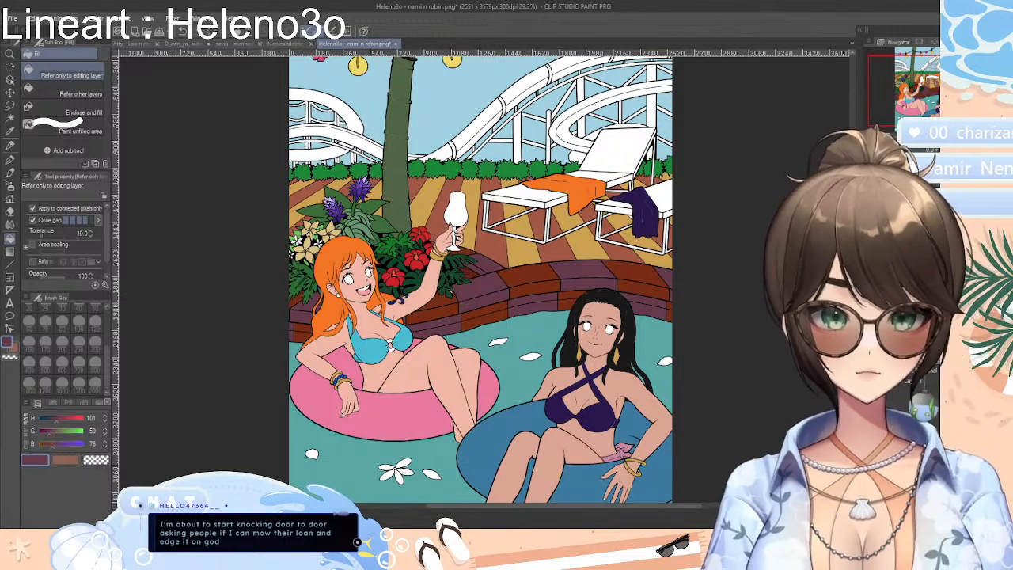
pyautogui.scroll(3, 481, 279)
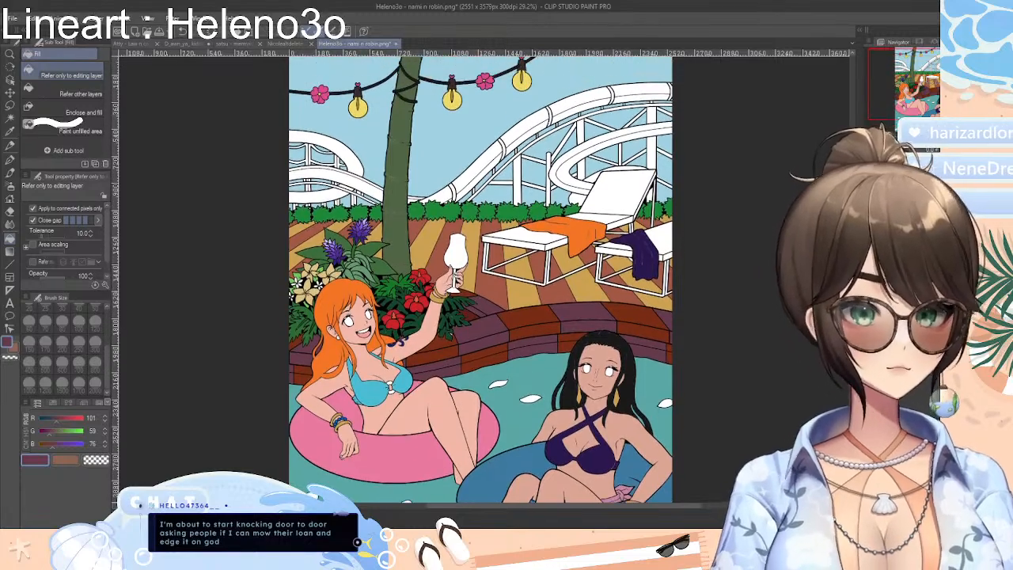
pyautogui.scroll(-6, 482, 279)
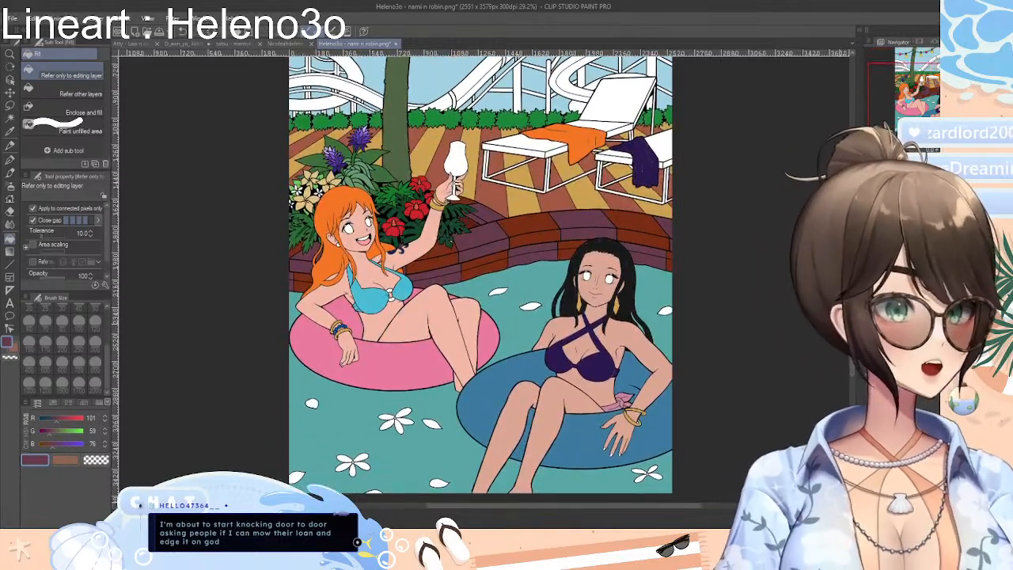
pyautogui.scroll(2, 694, 323)
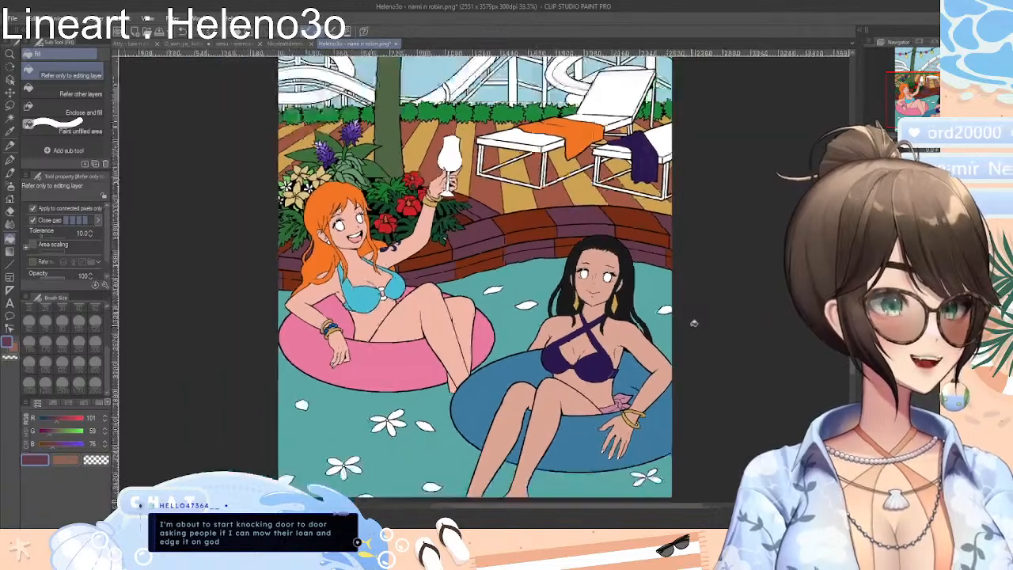
pyautogui.scroll(-2, 693, 323)
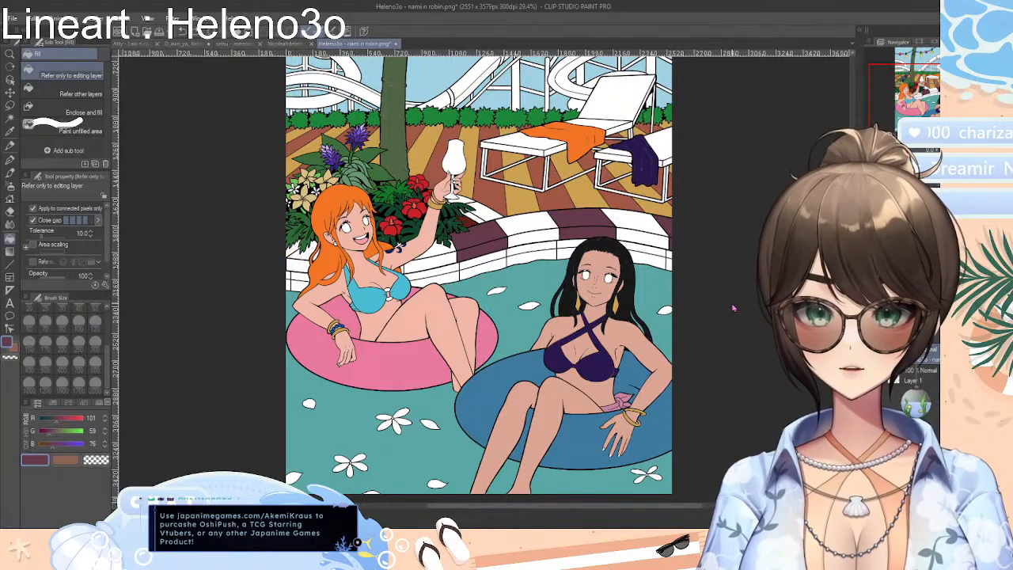
pyautogui.hotkey('ctrl', 'z')
pyautogui.hotkey('ctrl', 'z')
pyautogui.hotkey('ctrl', 'z')
pyautogui.hotkey('ctrl', 'z')
pyautogui.hotkey('ctrl', 'z')
pyautogui.hotkey('ctrl', 'z')
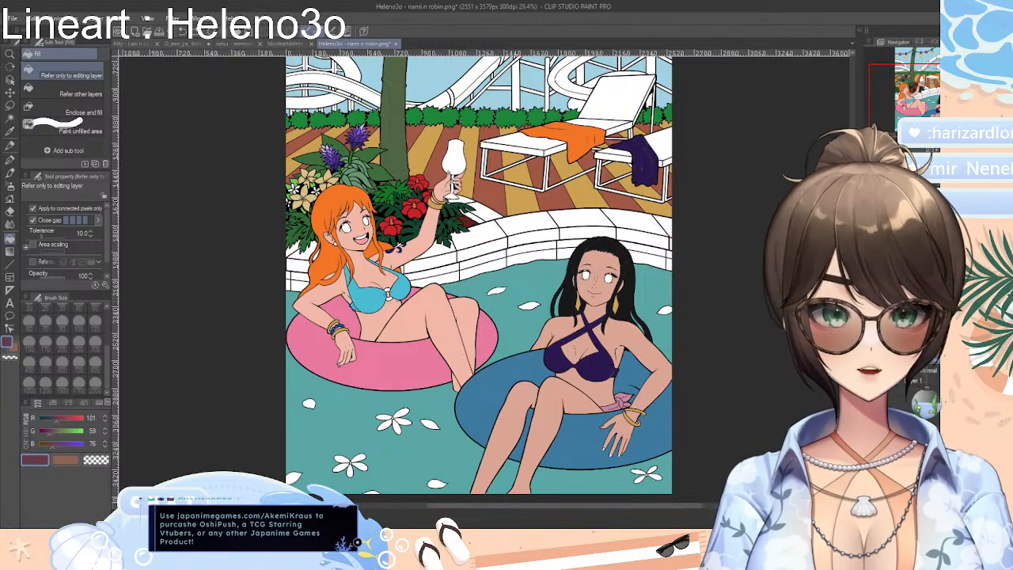
# Switch from the RGB sliders to the colour set and choose a medium blue swatch as the fill colour
pyautogui.scroll(1, 482, 191)
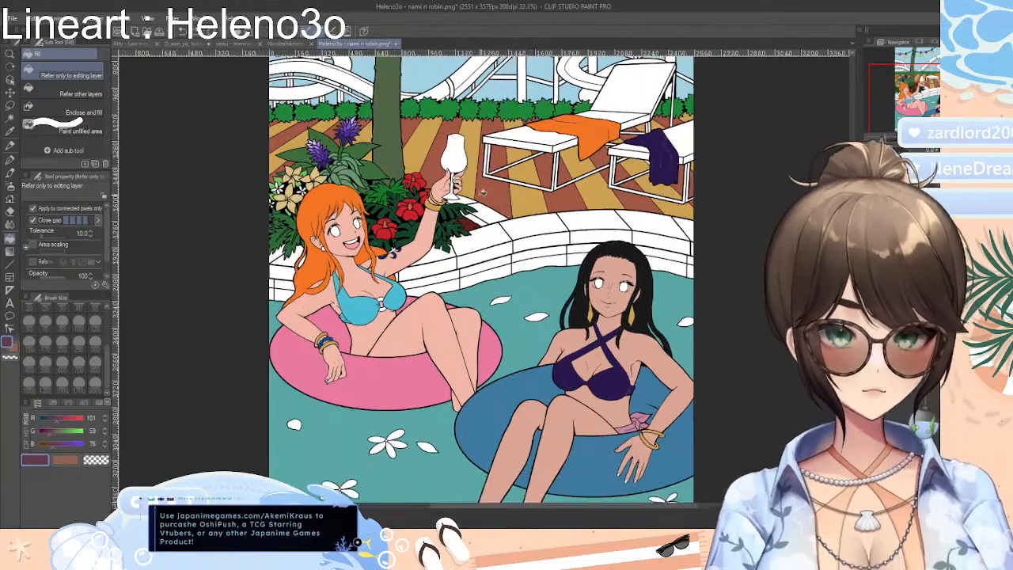
pyautogui.scroll(4, 483, 192)
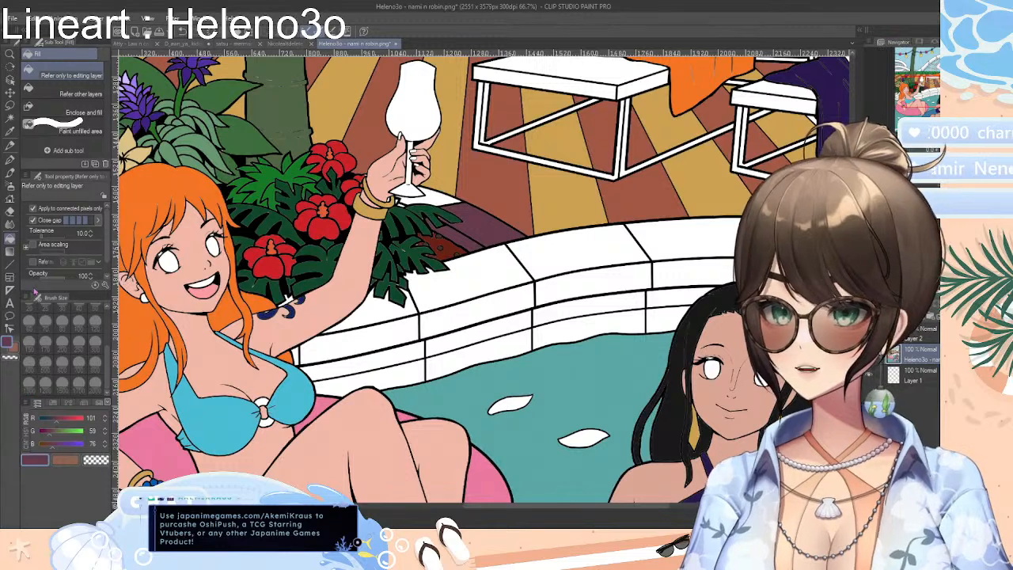
pyautogui.click(84, 403)
pyautogui.click(99, 403)
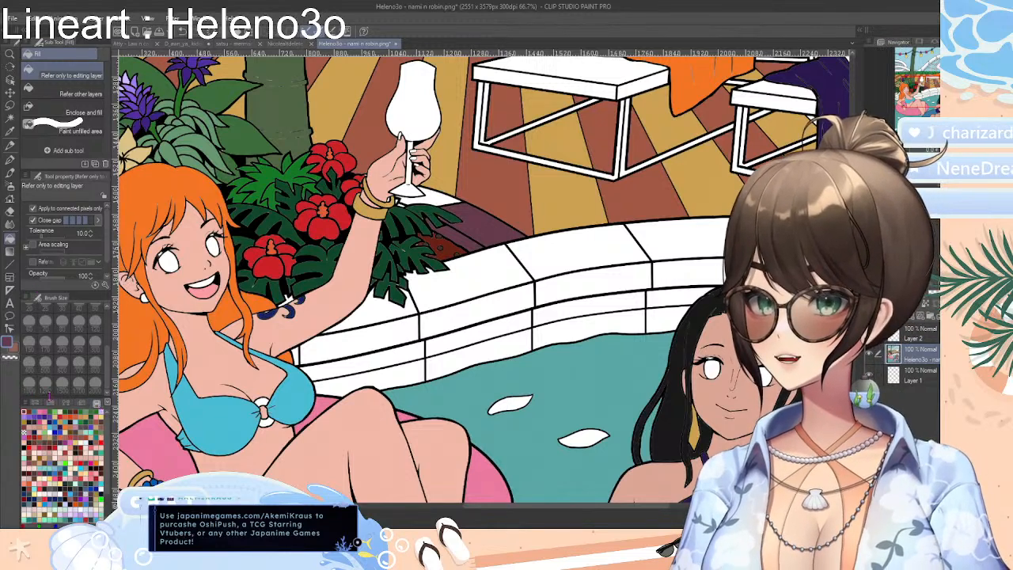
pyautogui.click(29, 413)
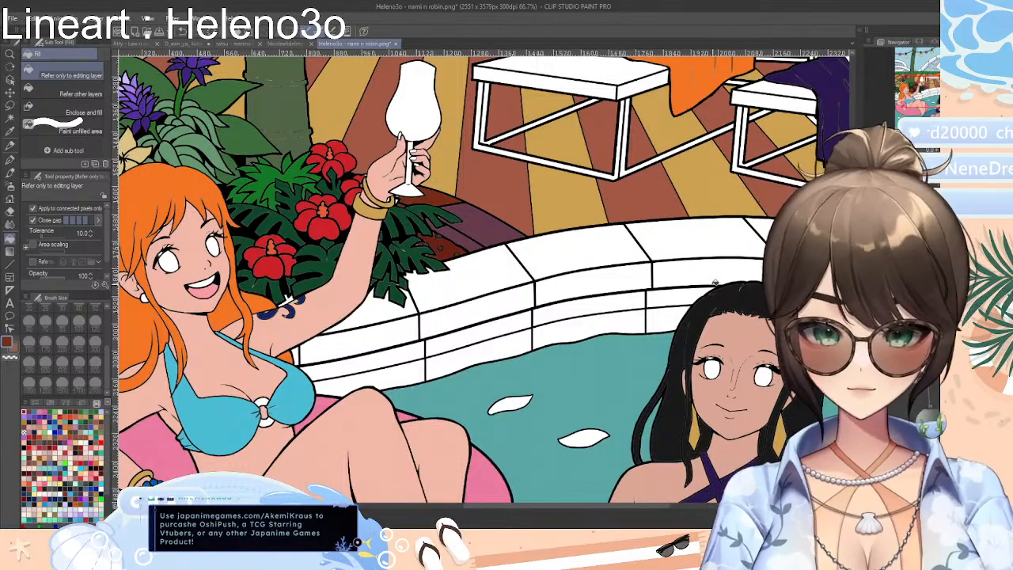
pyautogui.scroll(-3, 720, 283)
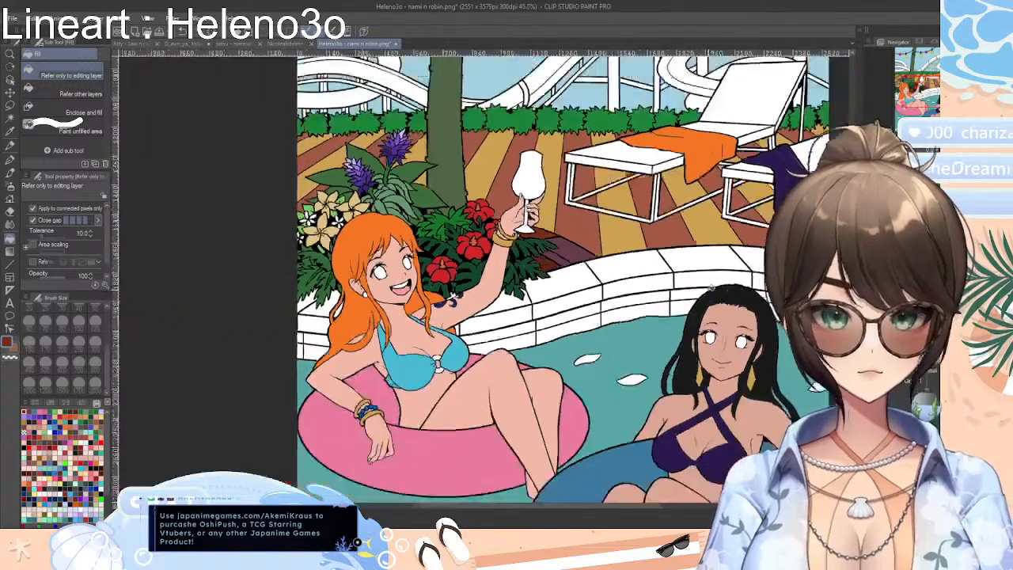
pyautogui.click(60, 426)
pyautogui.click(55, 425)
pyautogui.click(56, 426)
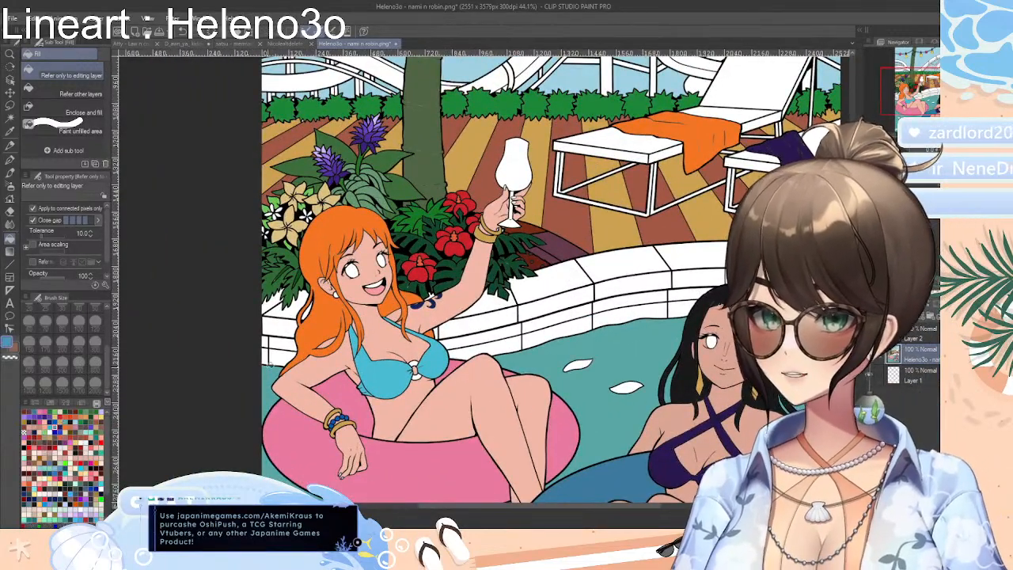
# Fill alternate pool wall tiles with medium blue, from behind the orange-haired woman to beside the dark-haired woman
pyautogui.click(285, 346)
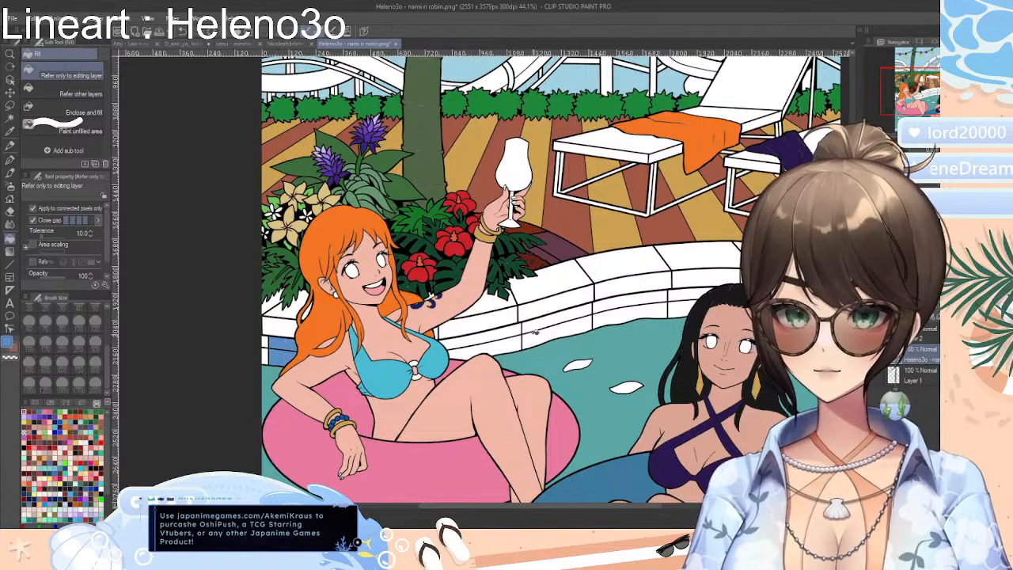
pyautogui.click(581, 322)
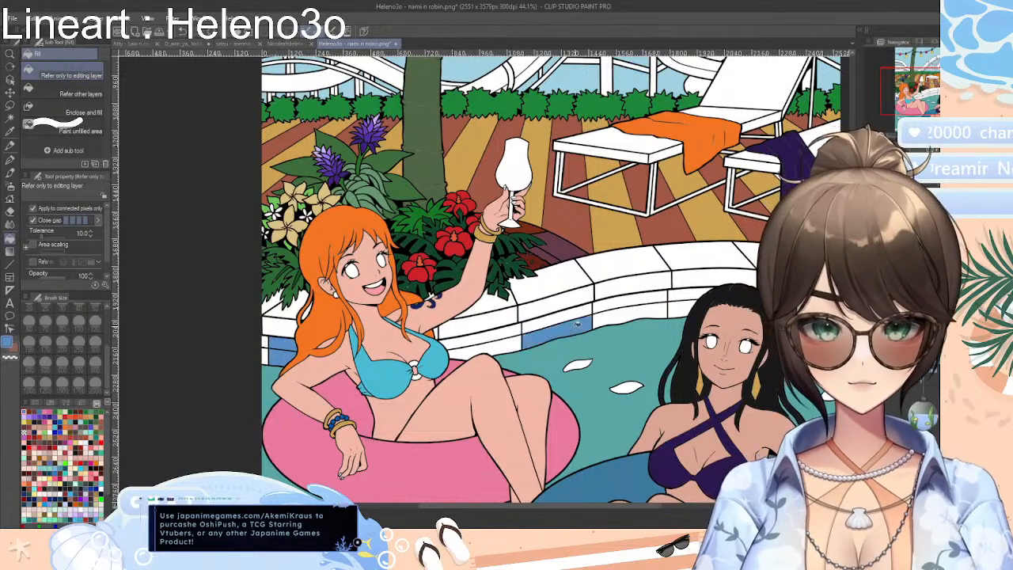
pyautogui.click(576, 307)
pyautogui.click(689, 297)
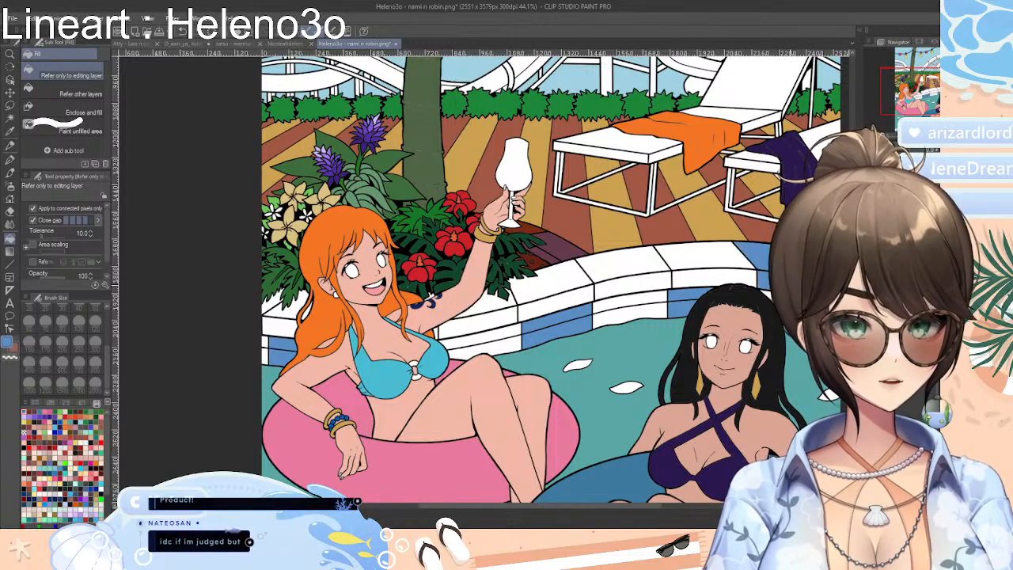
# Fill alternate pool-edge blocks with the same blue, including the ones beside the planter leaves and behind the orange hair
pyautogui.click(646, 261)
pyautogui.click(643, 278)
pyautogui.click(489, 309)
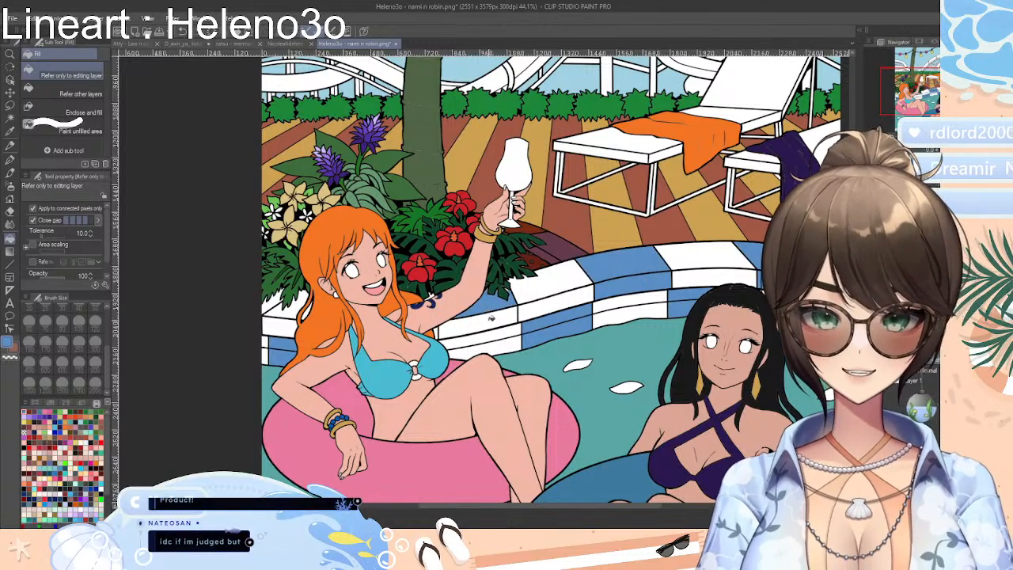
pyautogui.click(491, 317)
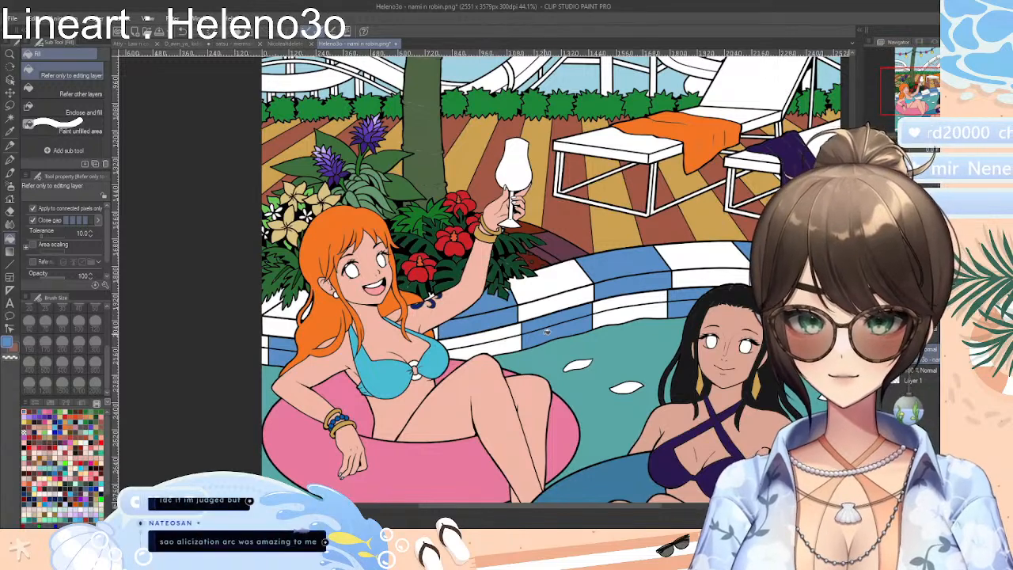
pyautogui.scroll(2, 525, 297)
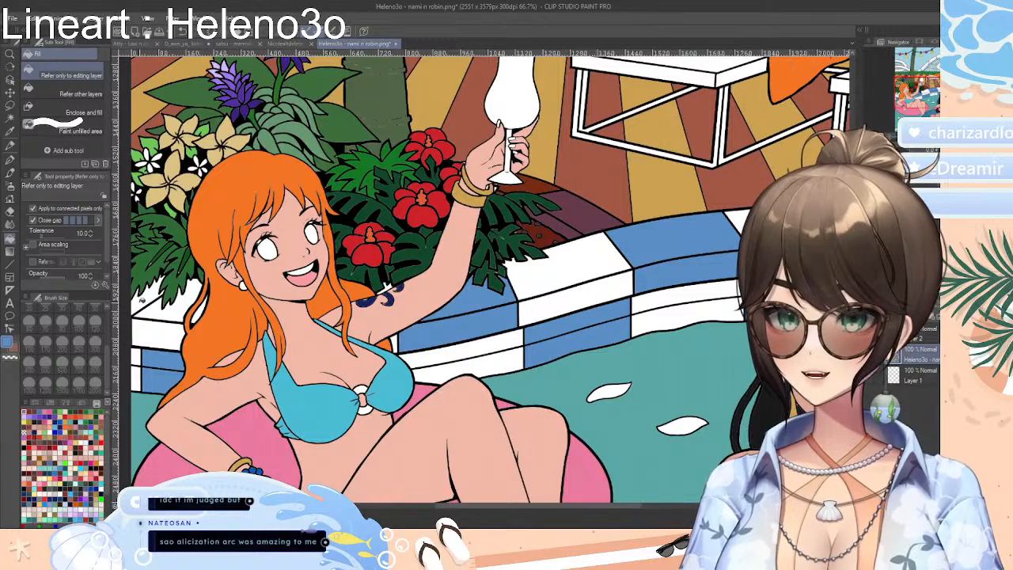
pyautogui.click(140, 300)
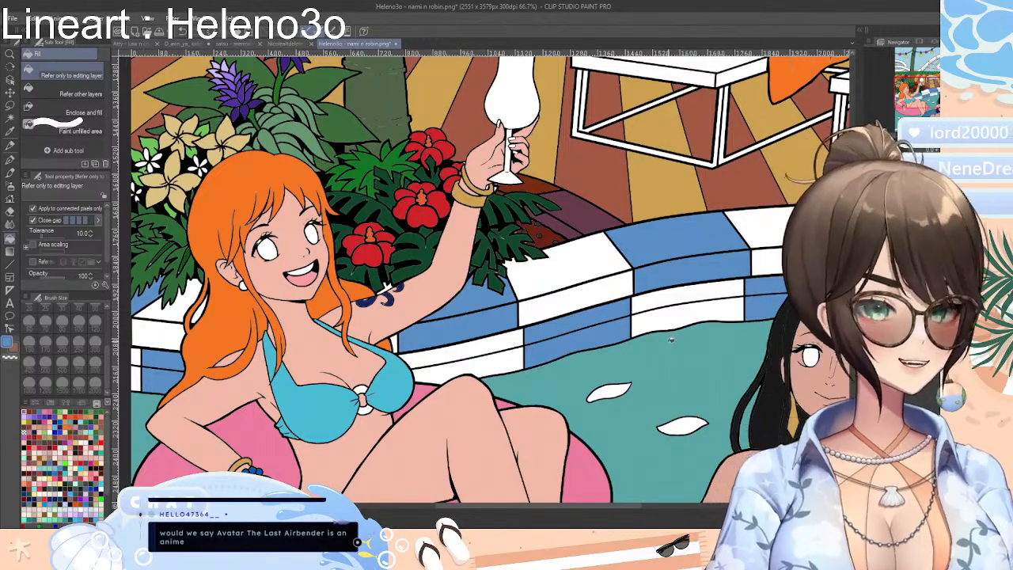
pyautogui.hotkey('ctrl', '0')
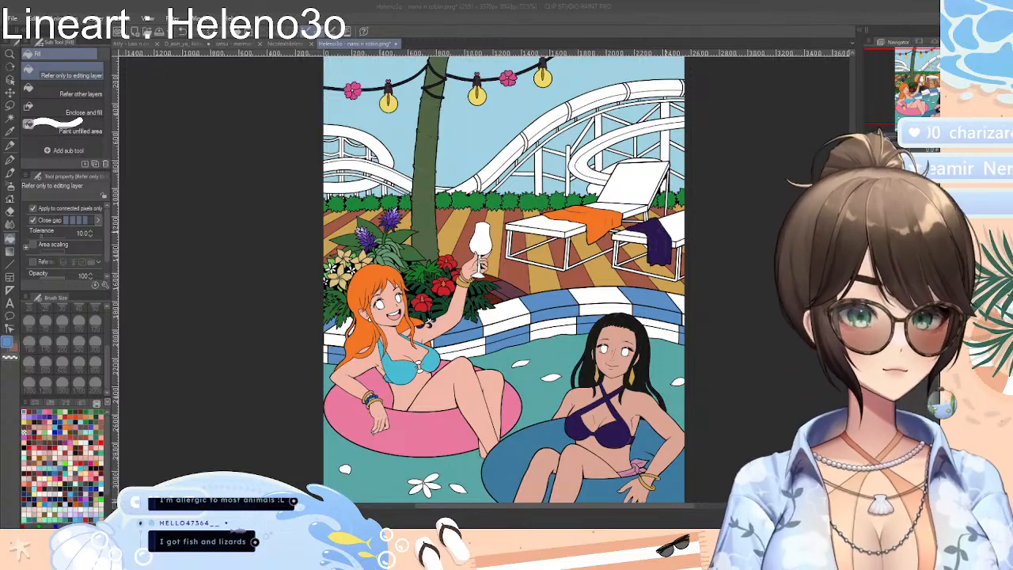
pyautogui.scroll(-2, 662, 228)
pyautogui.scroll(-2, 677, 220)
pyautogui.scroll(6, 677, 220)
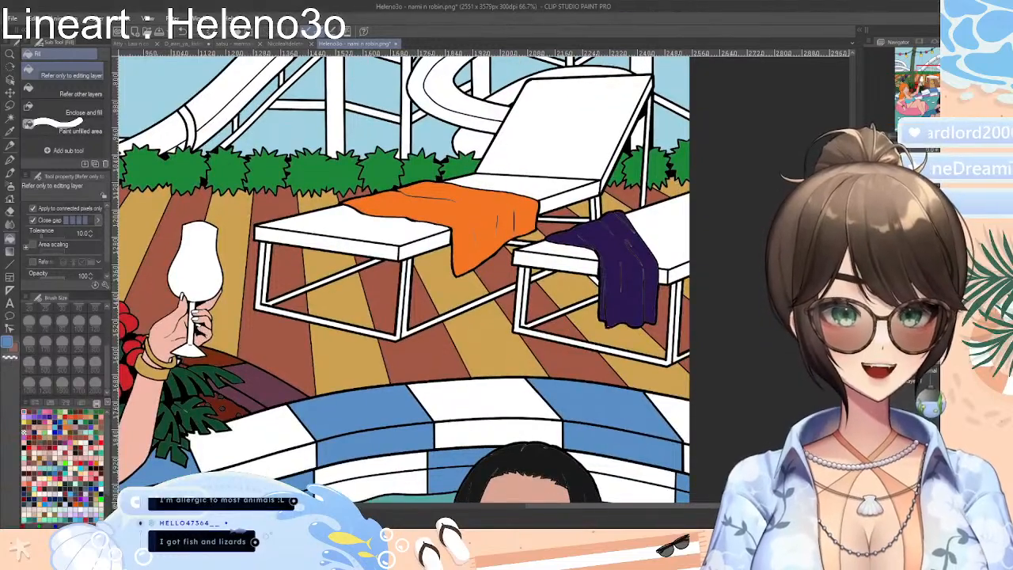
pyautogui.scroll(5, 677, 220)
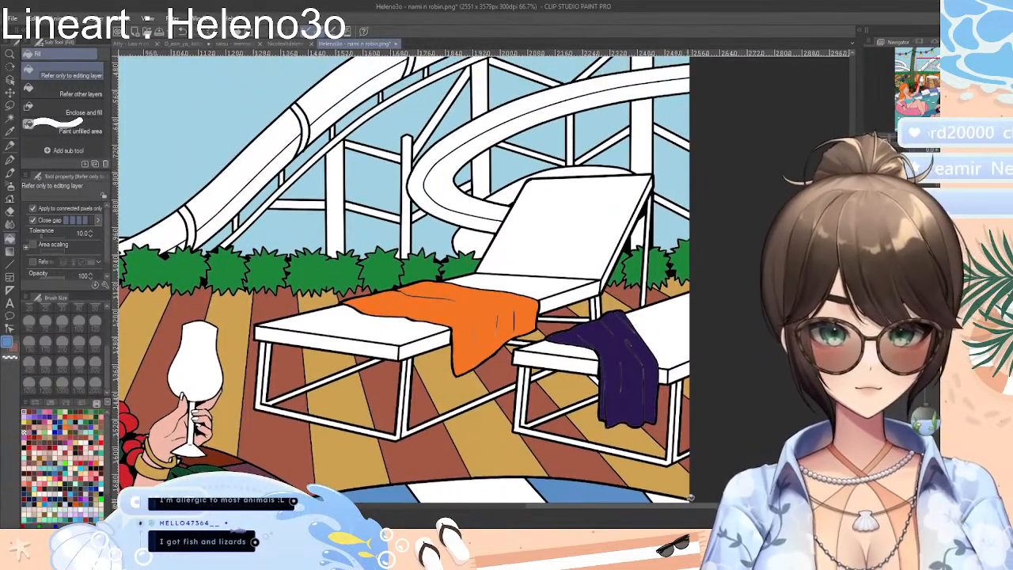
# Fill the legs, base bars and crossbars of the sun lounger with the orange towel in dark navy blue
pyautogui.moveTo(690, 506); pyautogui.dragTo(695, 506)
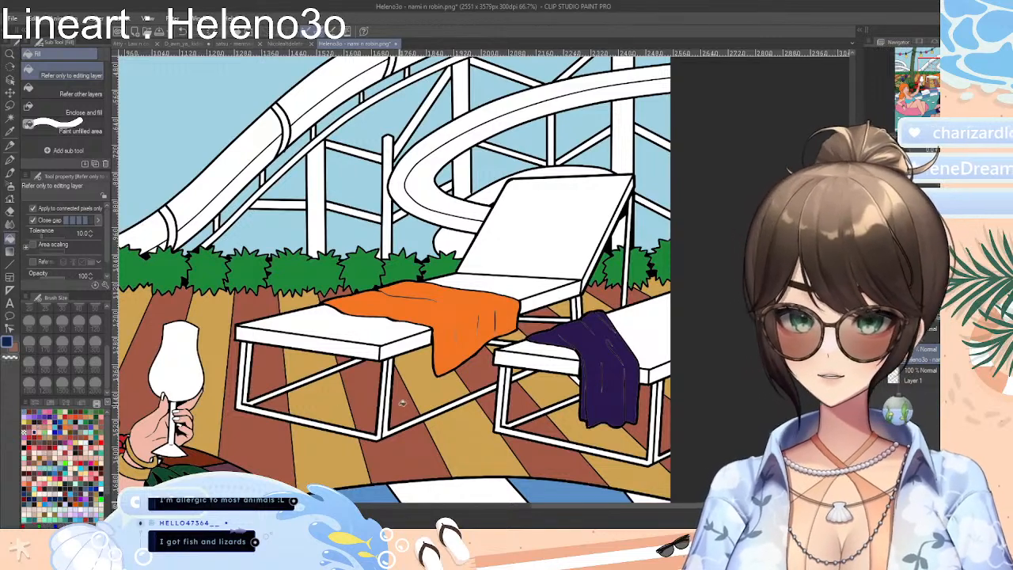
pyautogui.click(386, 424)
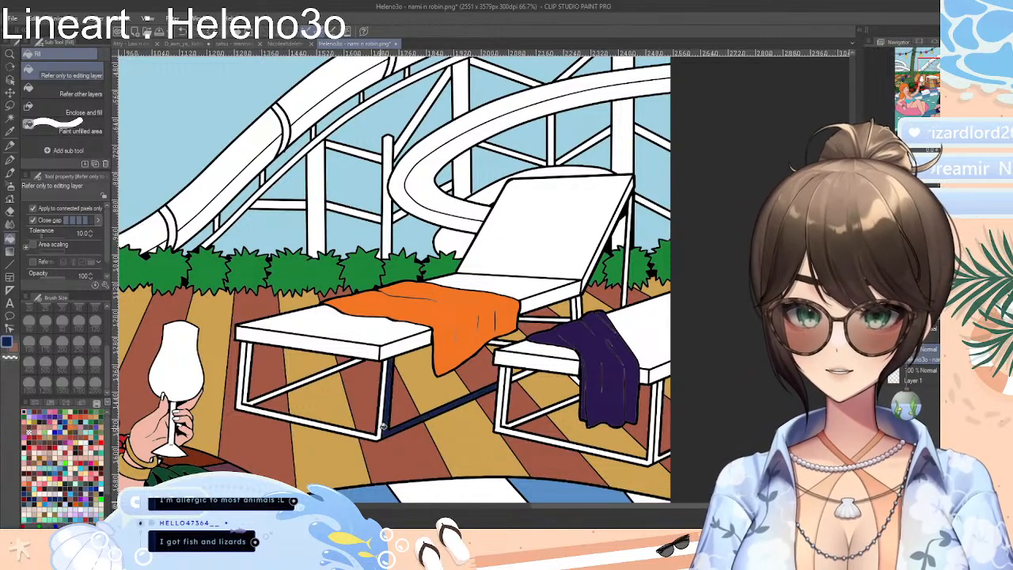
pyautogui.click(384, 424)
pyautogui.click(370, 432)
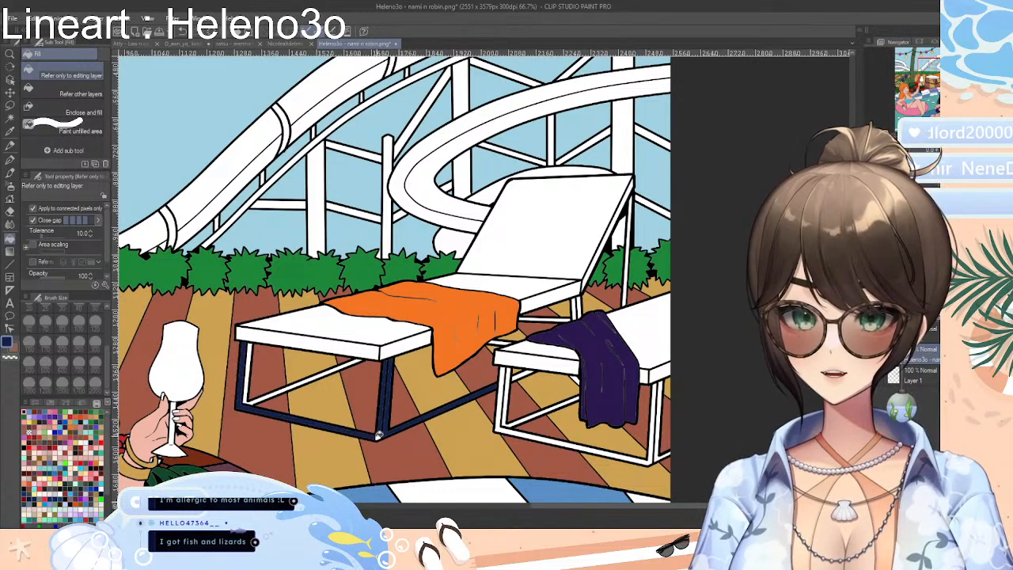
pyautogui.click(250, 369)
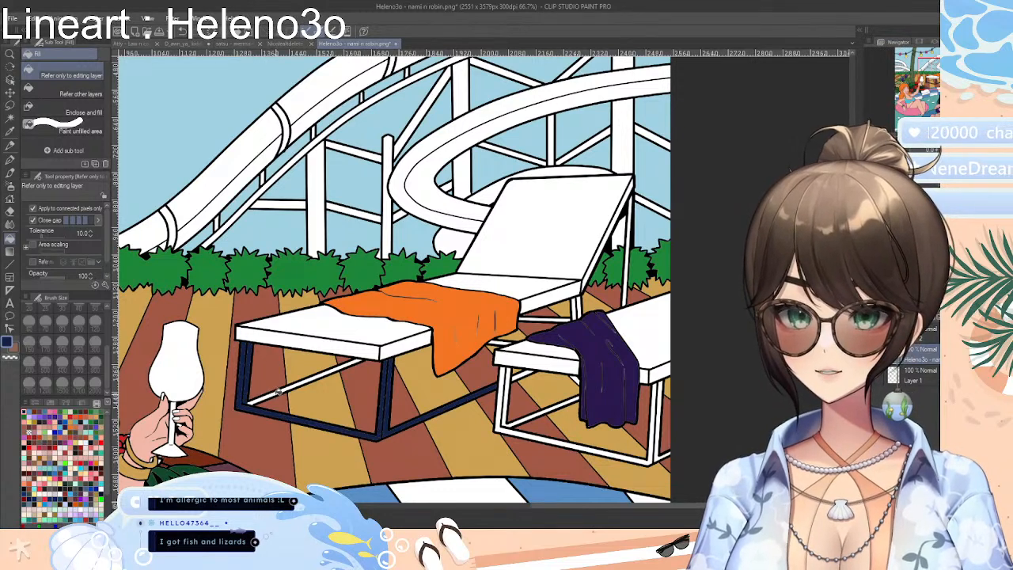
pyautogui.click(279, 391)
# Fill the frame of the purple-towel lounger and the rear bar under the orange-towel lounger with dark navy
pyautogui.click(507, 398)
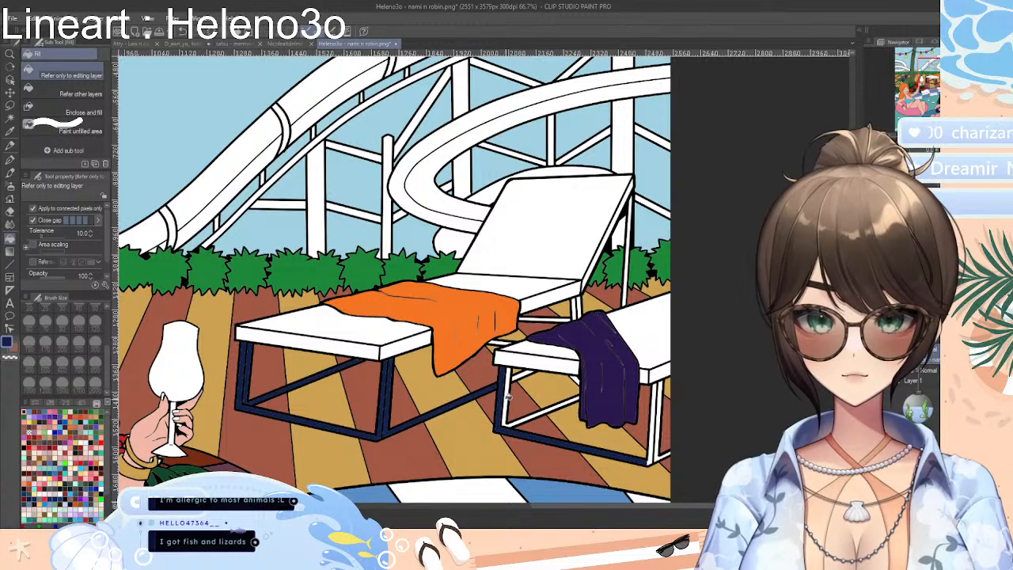
pyautogui.click(543, 410)
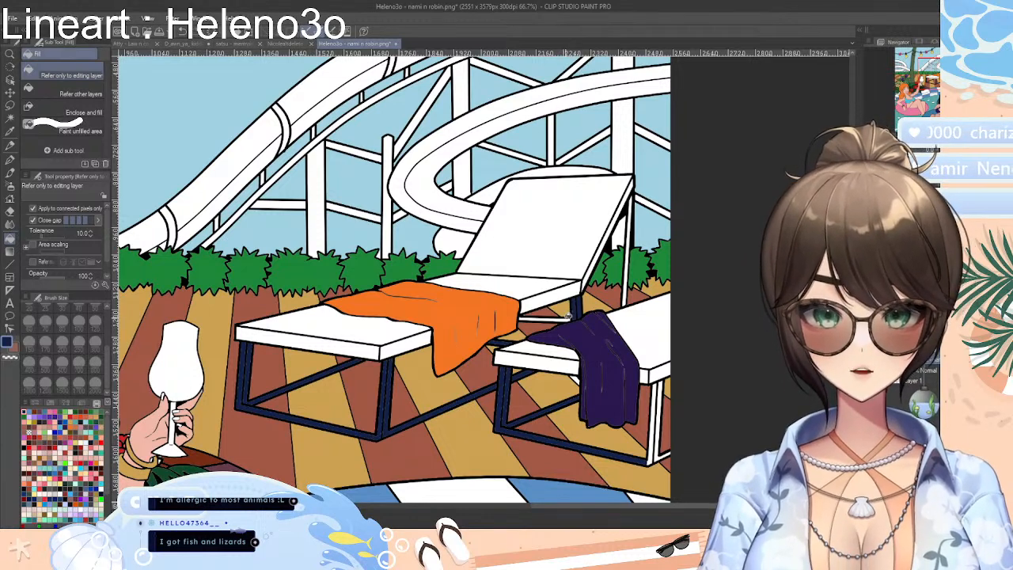
pyautogui.click(567, 316)
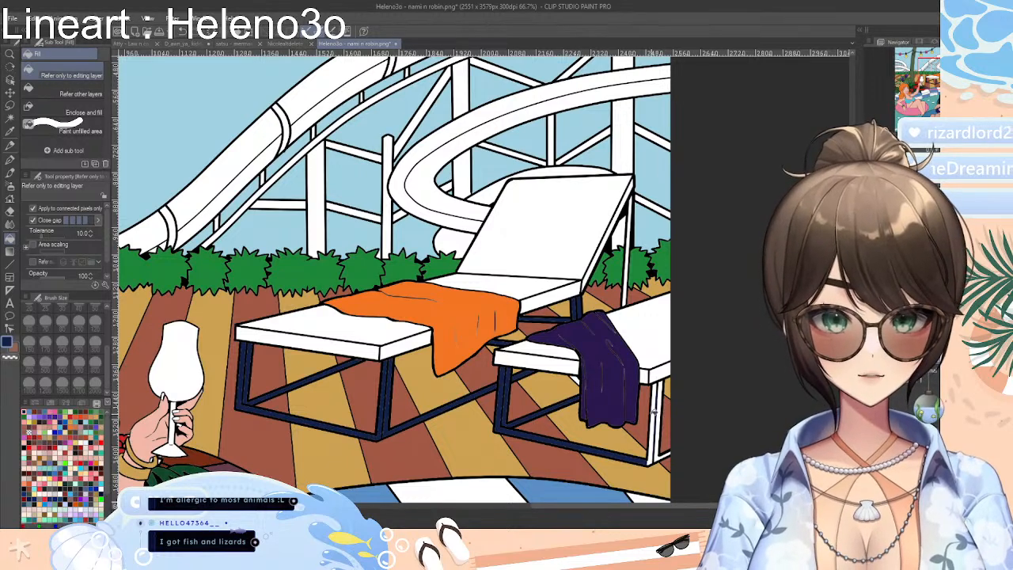
pyautogui.click(653, 413)
pyautogui.click(662, 413)
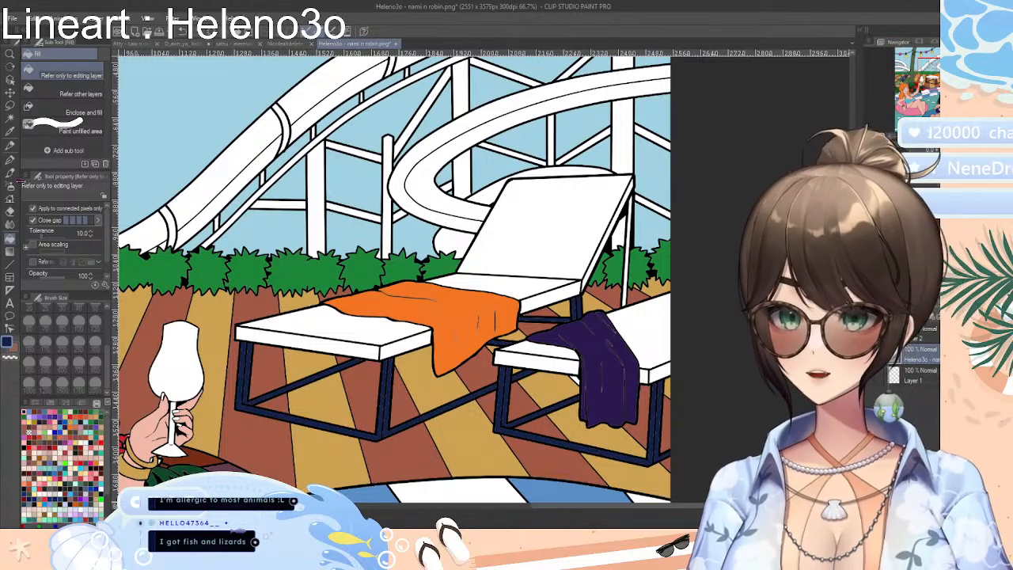
pyautogui.click(9, 132)
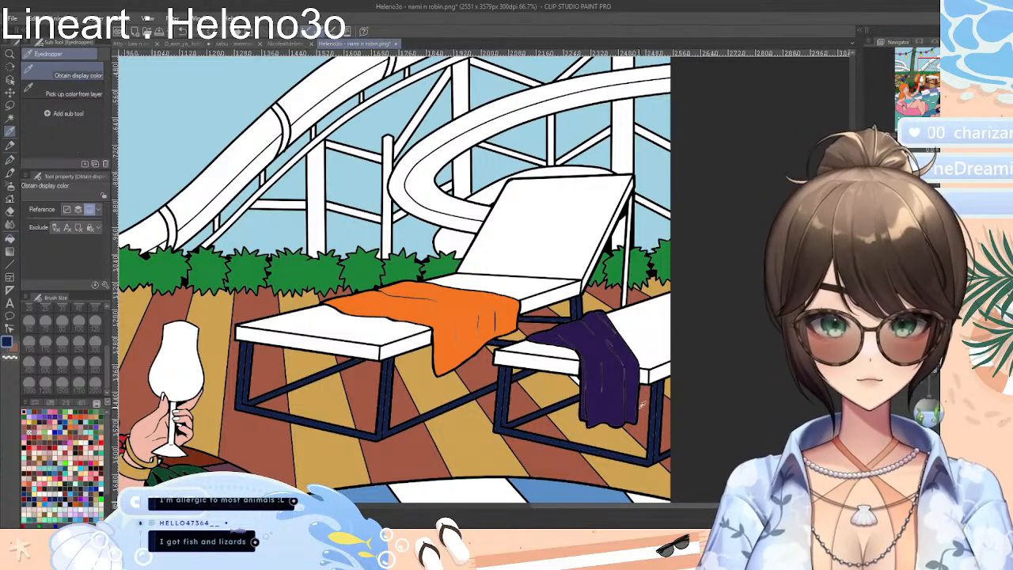
pyautogui.click(643, 405)
pyautogui.press('g')
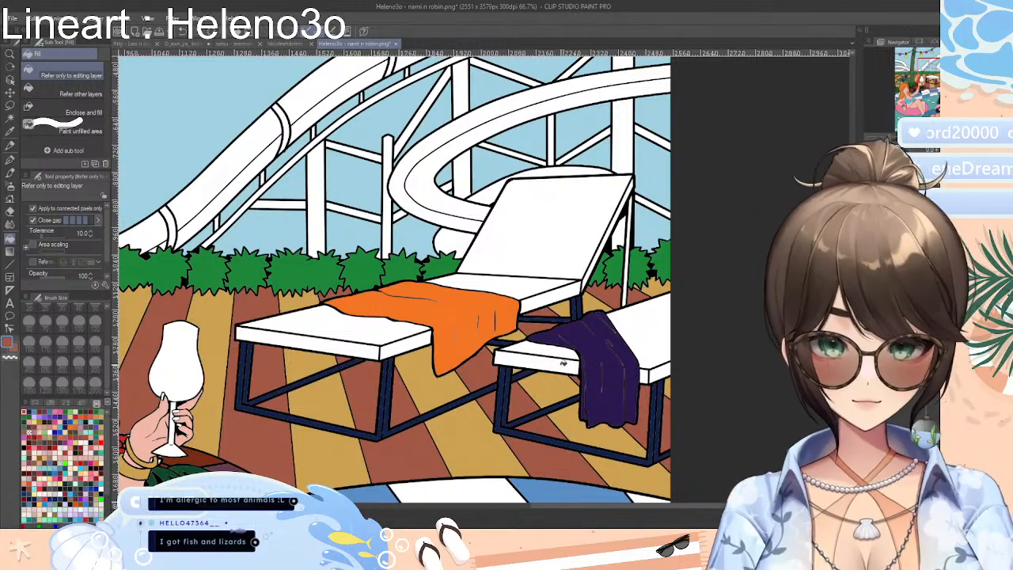
pyautogui.scroll(-3, 563, 363)
pyautogui.scroll(1, 559, 360)
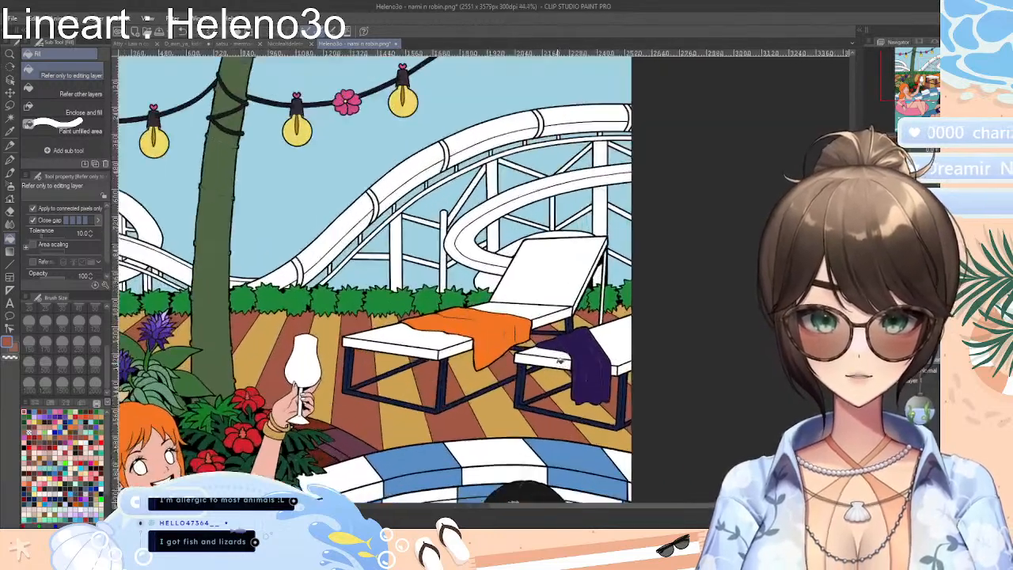
pyautogui.scroll(2, 559, 361)
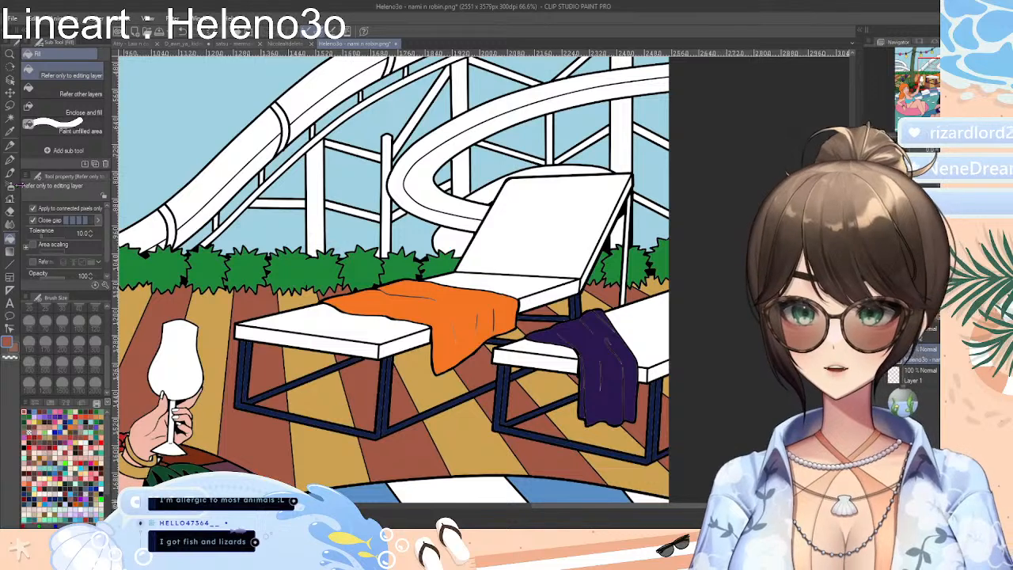
# Sample the navy from the lounger frame and fill the supports behind the raised backrest with it
pyautogui.click(9, 131)
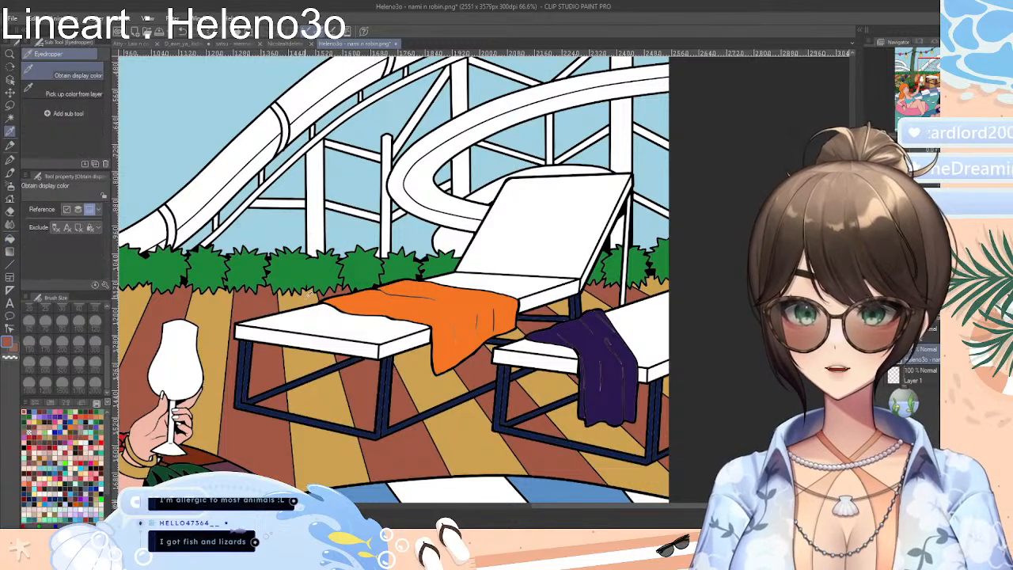
pyautogui.click(430, 410)
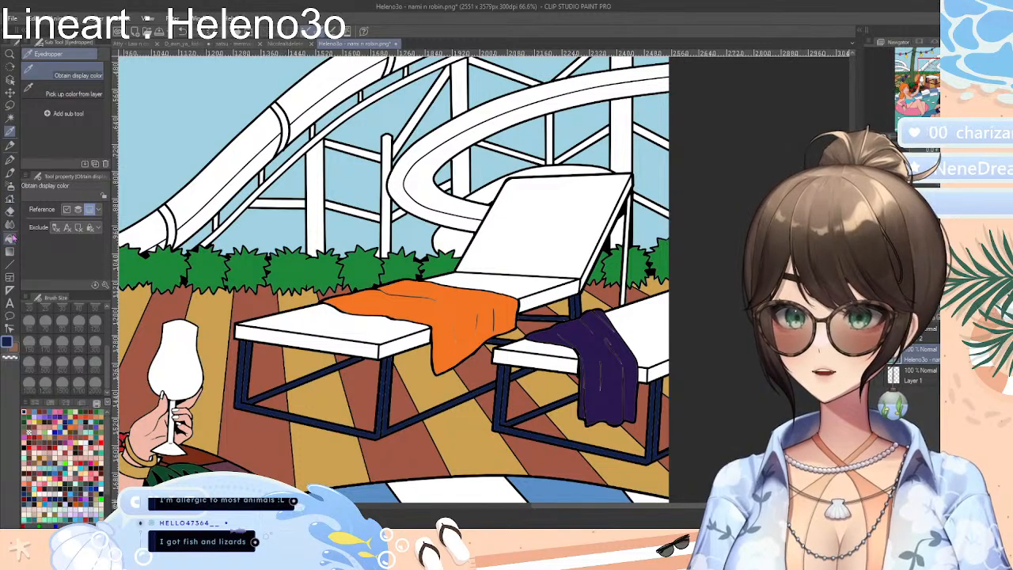
pyautogui.click(10, 238)
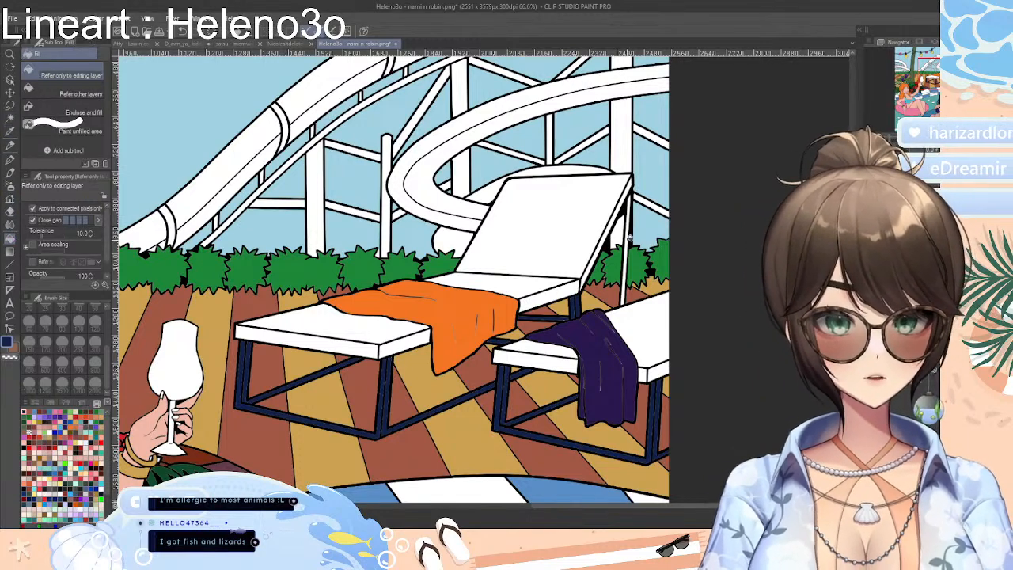
pyautogui.click(628, 238)
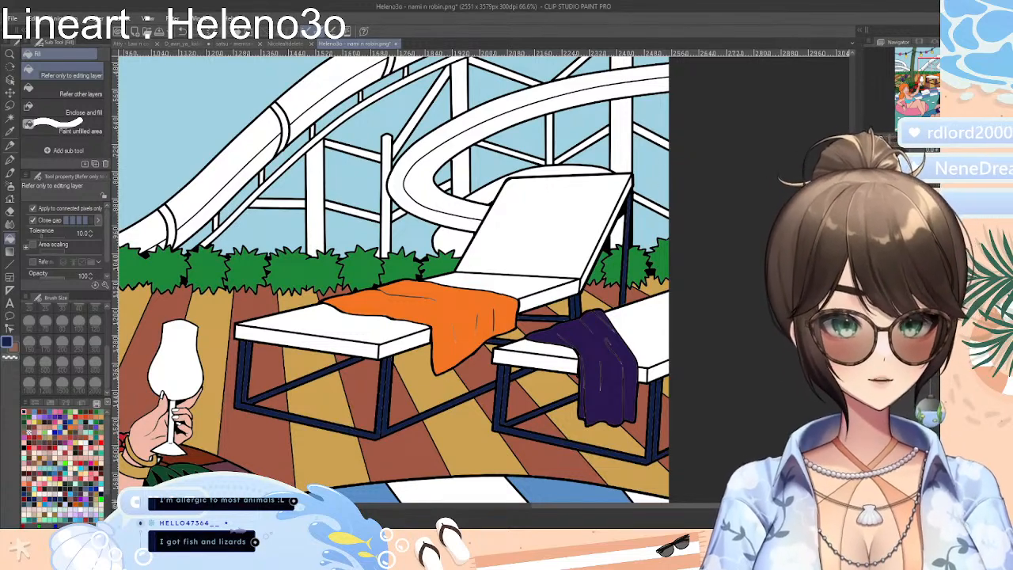
# Choose a dark reddish-brown swatch and fill both eyes of the orange-haired woman with it
pyautogui.scroll(3, 390, 279)
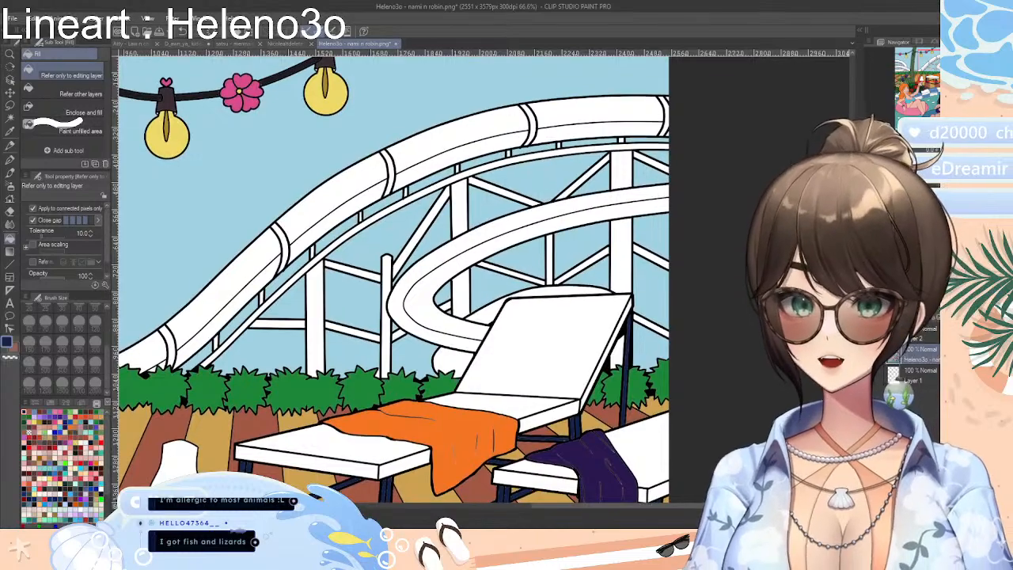
pyautogui.scroll(-10, 391, 279)
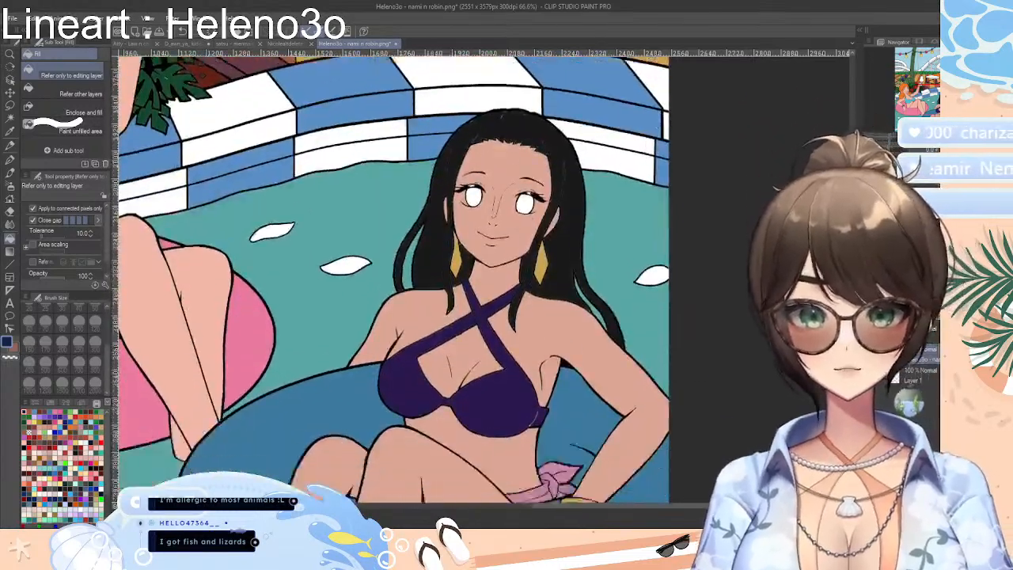
pyautogui.scroll(-4, 390, 278)
pyautogui.scroll(6, 390, 278)
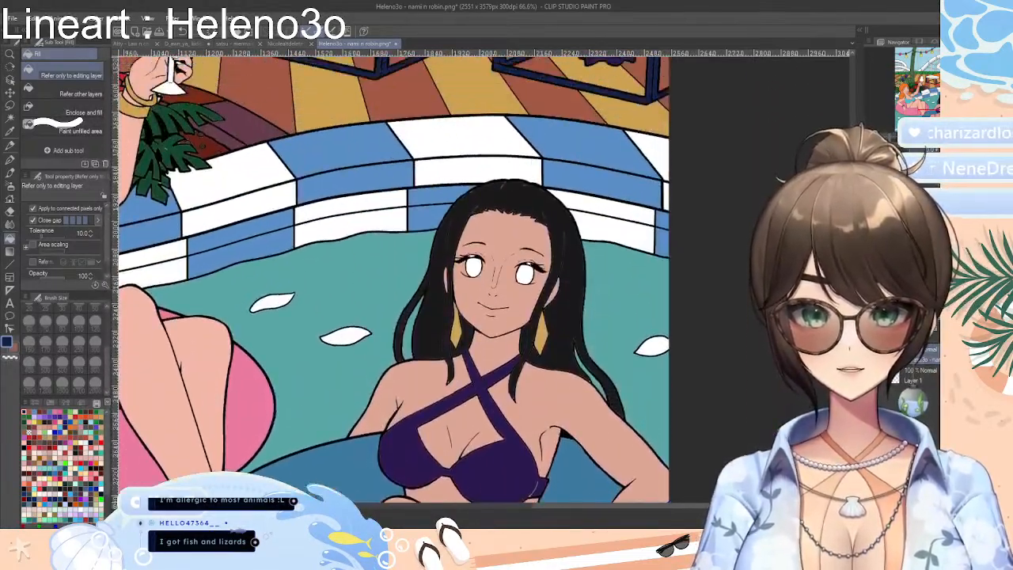
pyautogui.moveTo(723, 505); pyautogui.dragTo(585, 489)
pyautogui.scroll(-3, 535, 305)
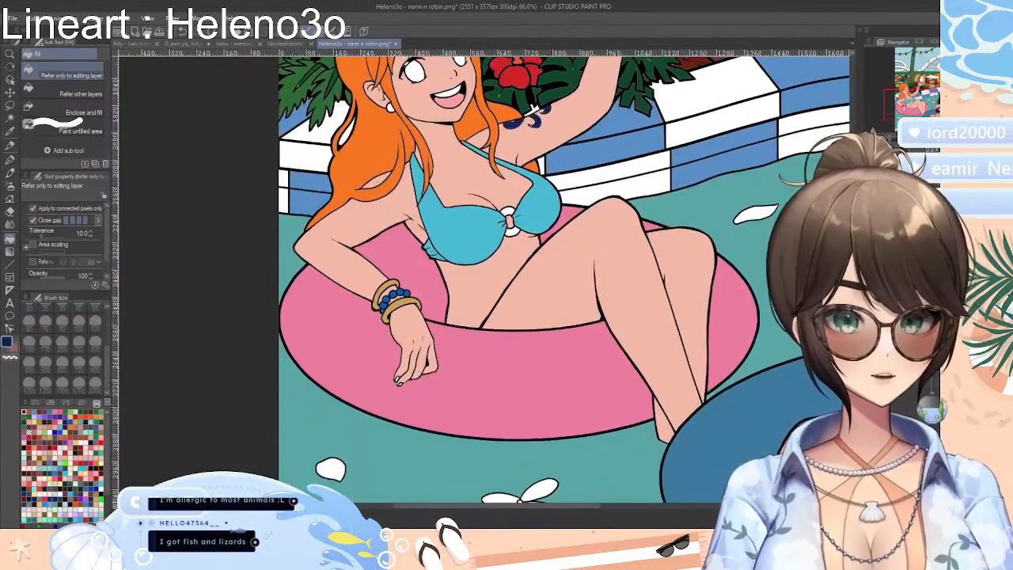
pyautogui.scroll(6, 535, 304)
pyautogui.scroll(2, 535, 305)
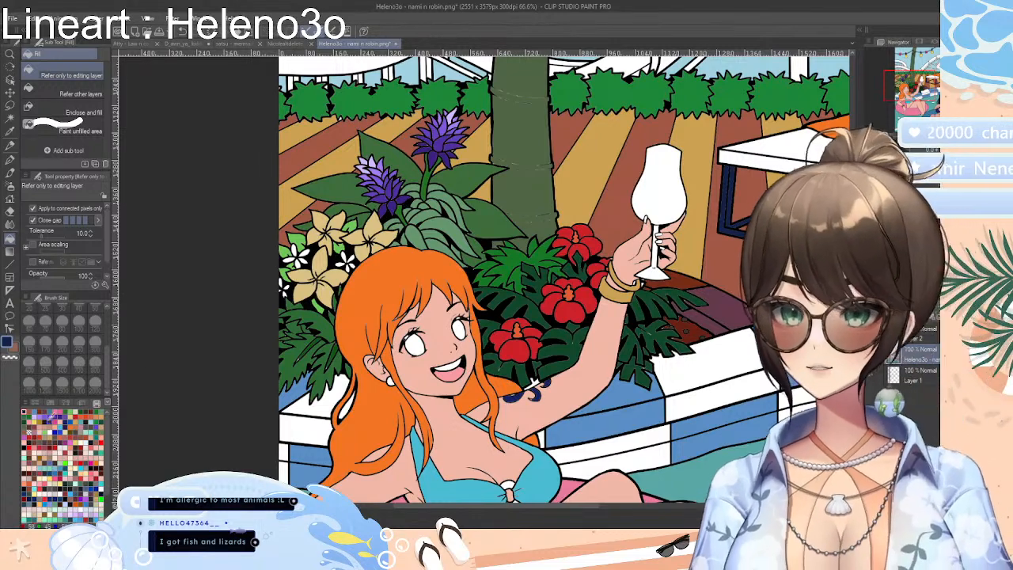
pyautogui.click(78, 412)
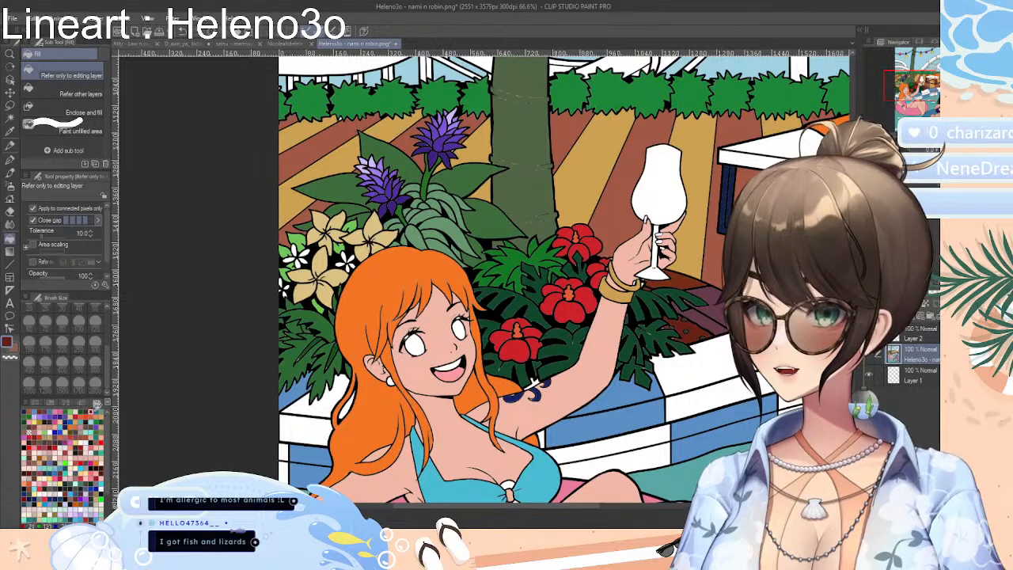
pyautogui.click(421, 343)
pyautogui.click(463, 328)
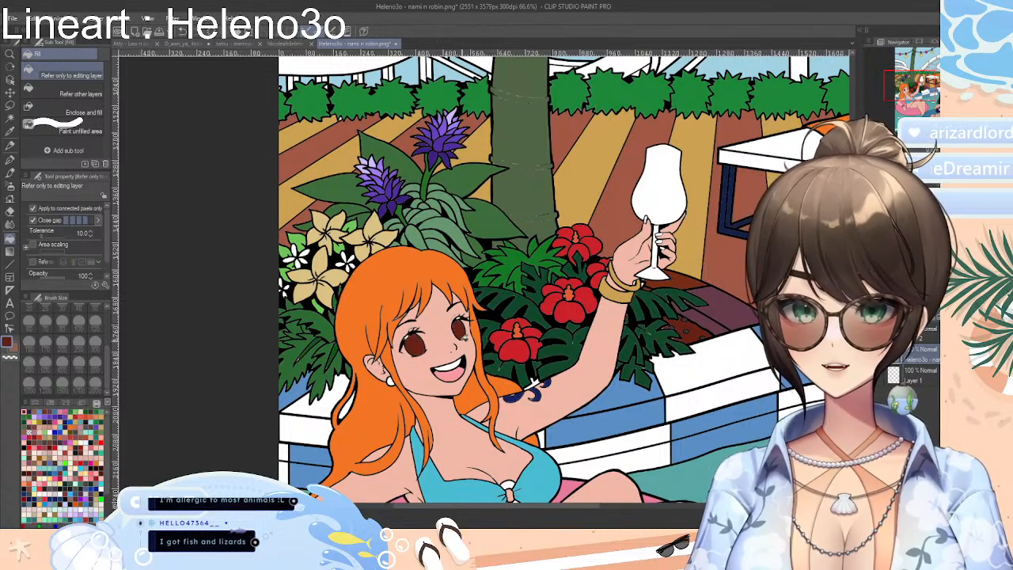
# Raise the fill colour's red value to 166 and refill both of the orange-haired woman's eyes
pyautogui.click(36, 404)
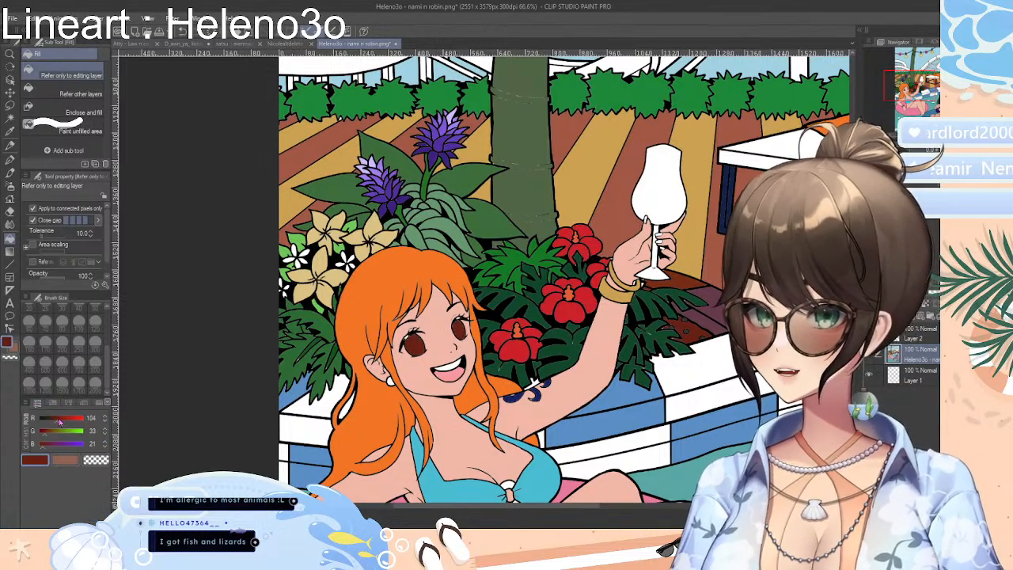
pyautogui.click(414, 343)
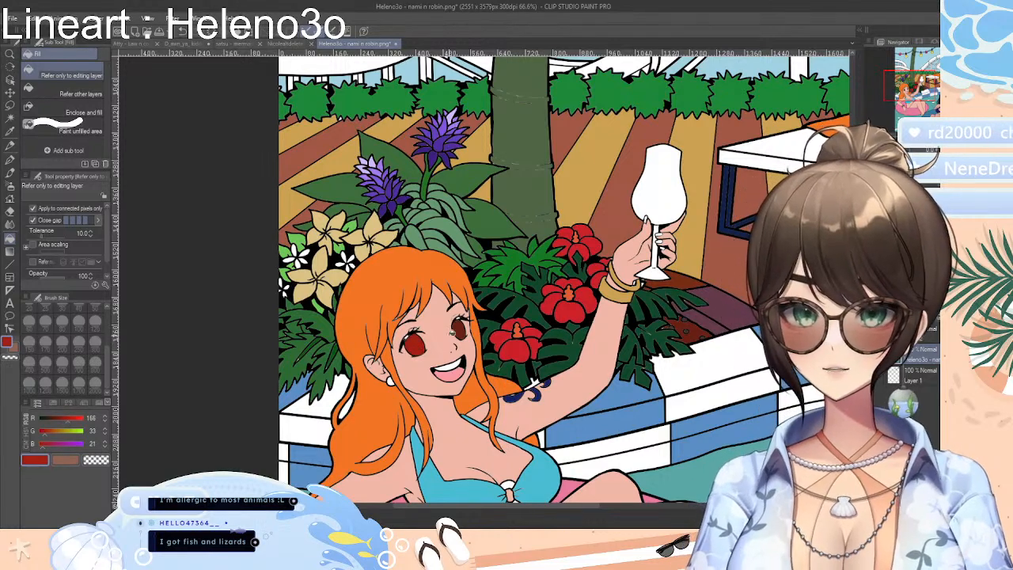
pyautogui.click(458, 327)
# Choose a light blue from the standard colour set and fill both of the dark-haired woman's eyes
pyautogui.moveTo(580, 507); pyautogui.dragTo(715, 511)
pyautogui.scroll(-5, 396, 277)
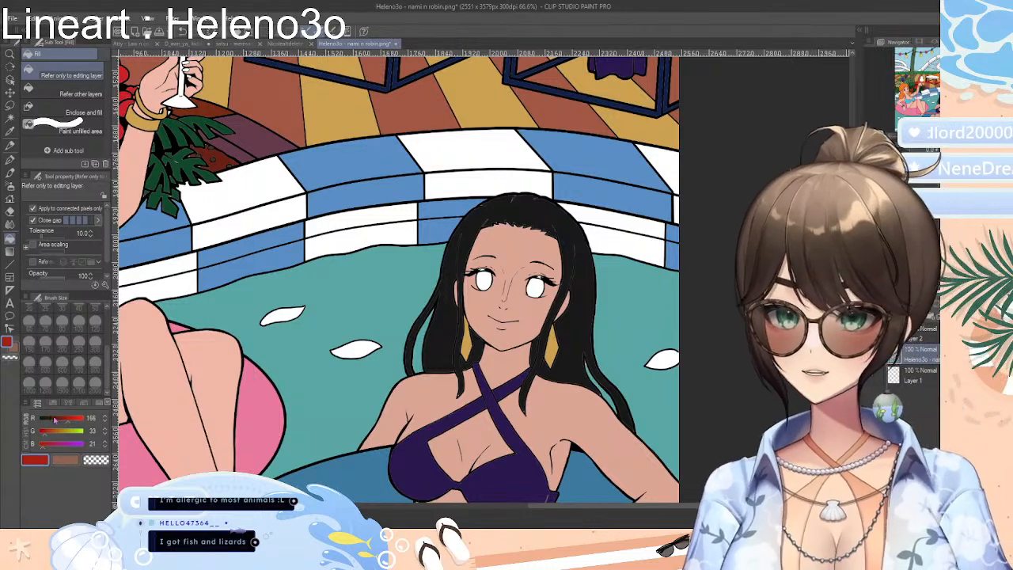
pyautogui.click(47, 404)
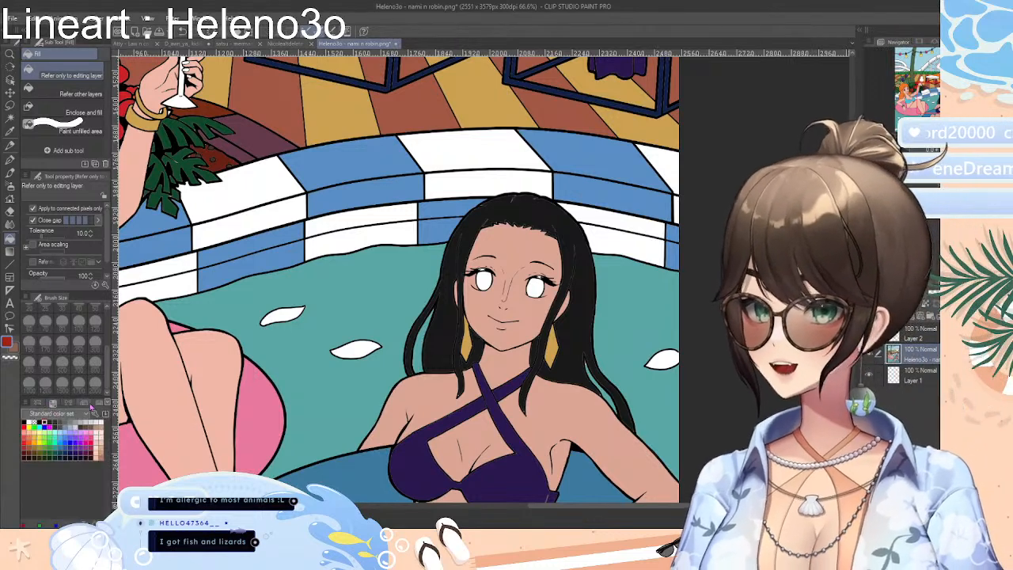
pyautogui.click(58, 435)
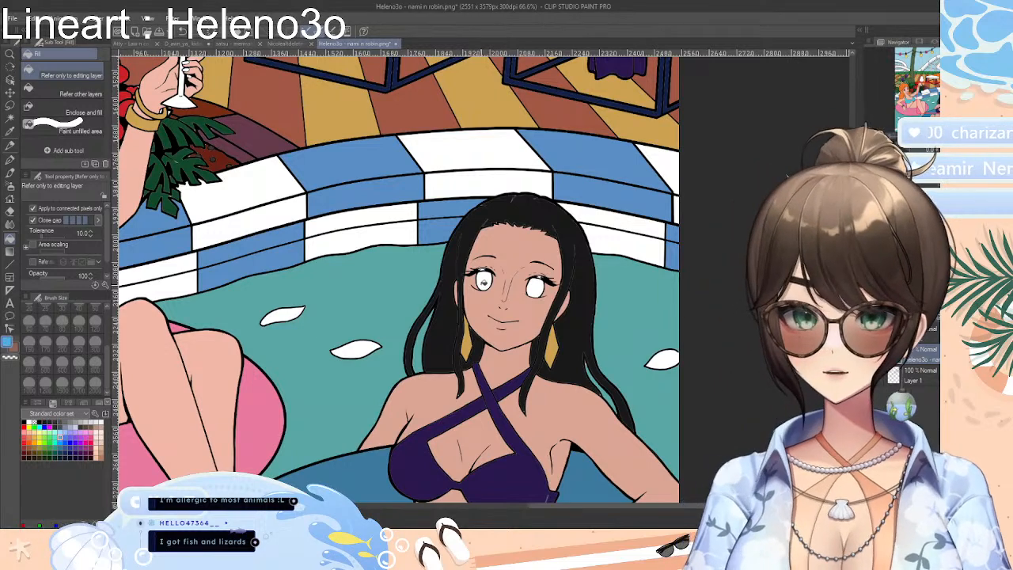
pyautogui.click(483, 280)
pyautogui.click(533, 290)
# Try bright turquoise in one of the dark-haired woman's eyes, and refill that eye with the light blue
pyautogui.click(61, 440)
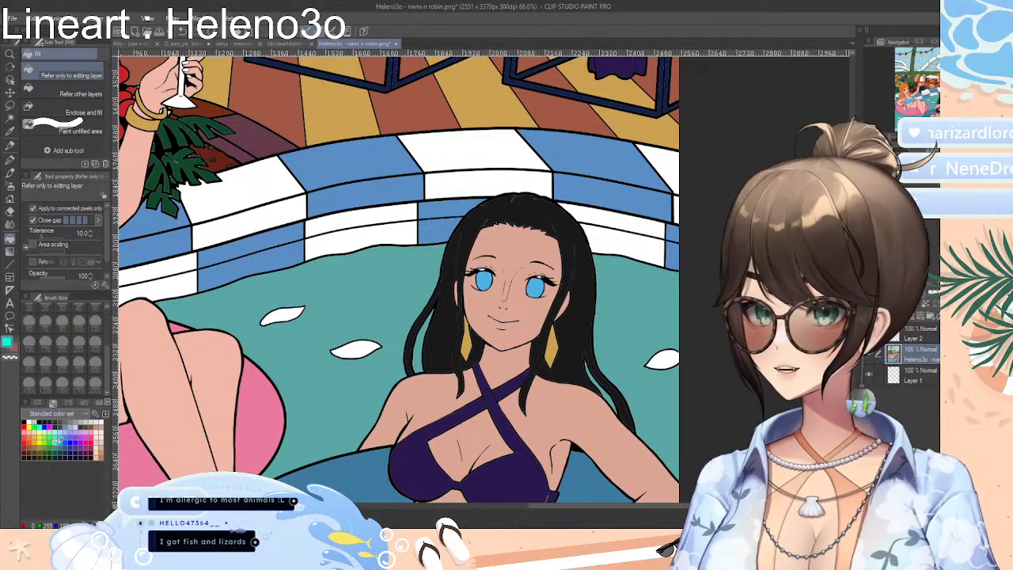
pyautogui.click(483, 280)
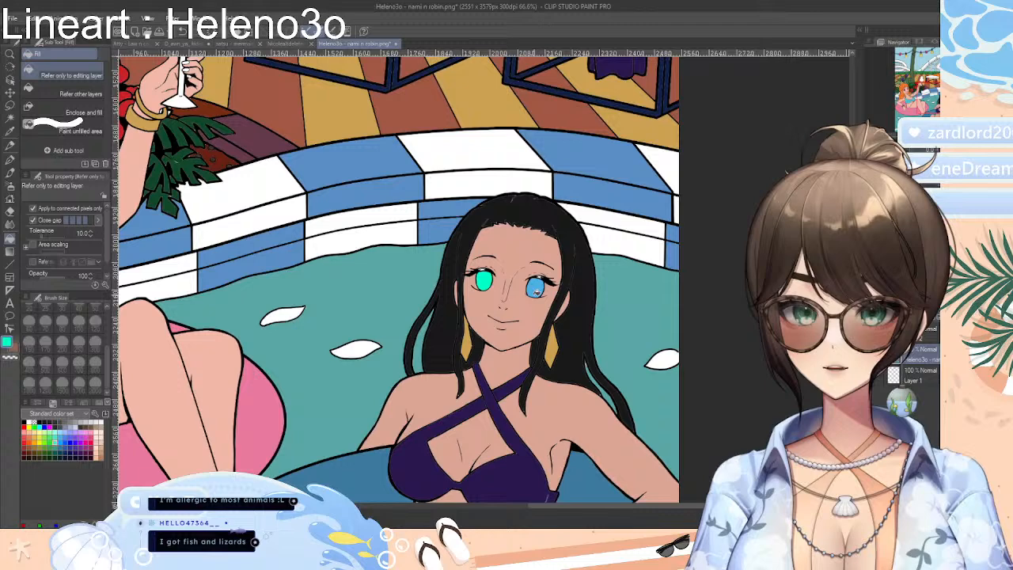
pyautogui.click(56, 437)
pyautogui.click(64, 437)
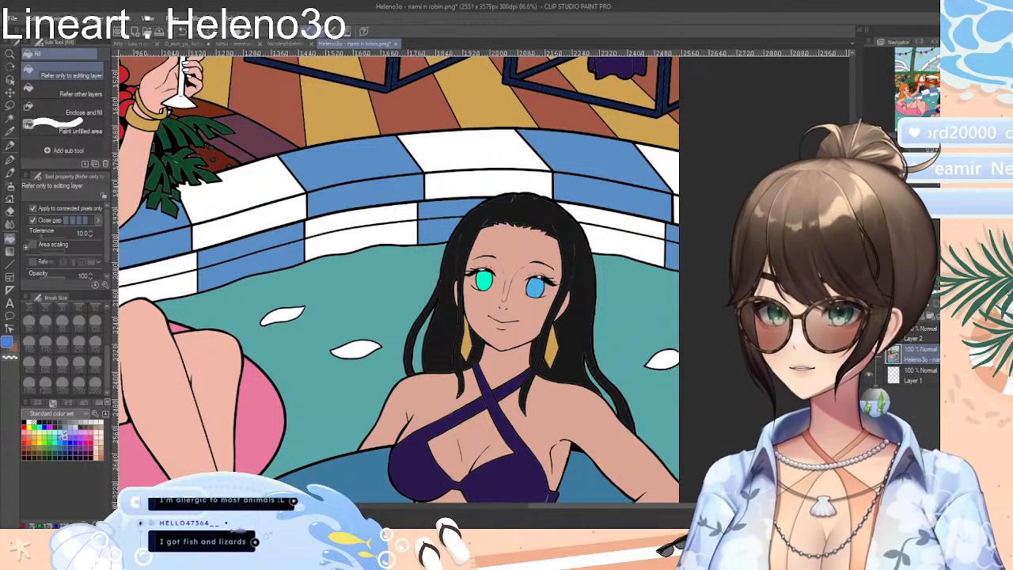
pyautogui.click(60, 436)
pyautogui.click(485, 280)
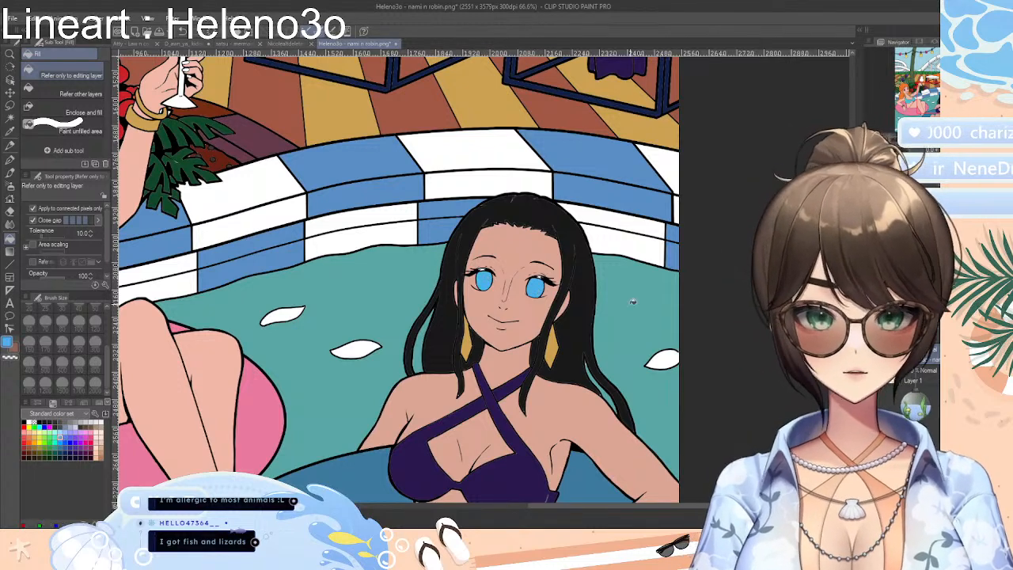
pyautogui.hotkey('ctrl', 'z')
pyautogui.hotkey('ctrl', 'y')
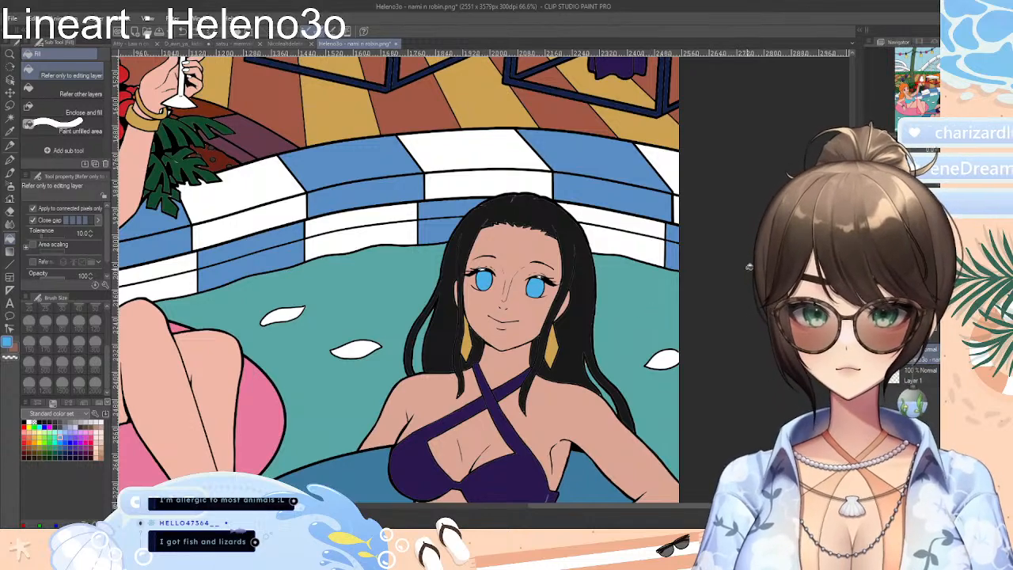
pyautogui.moveTo(888, 140); pyautogui.dragTo(885, 140)
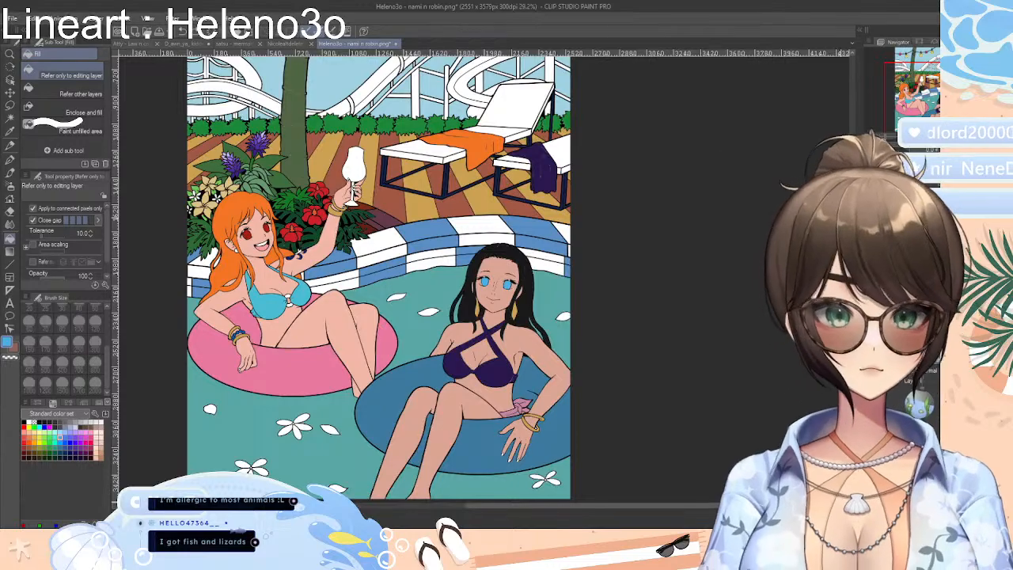
pyautogui.scroll(5, 453, 242)
pyautogui.scroll(2, 455, 247)
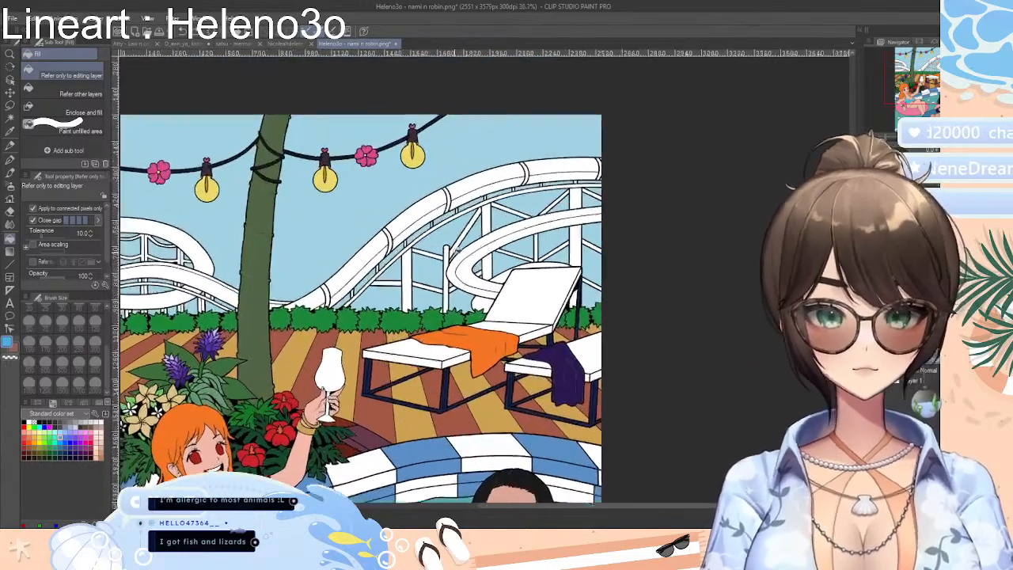
# Mix a blue with RGB values 76, 95, 229 and fill the upper halves of two alternating water slide sections
pyautogui.scroll(4, 484, 256)
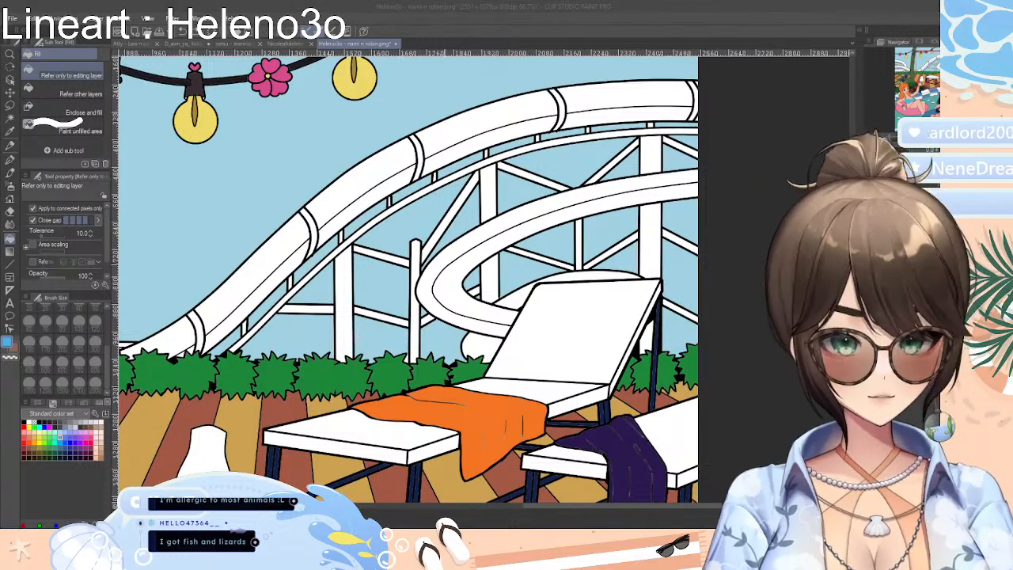
pyautogui.click(700, 266)
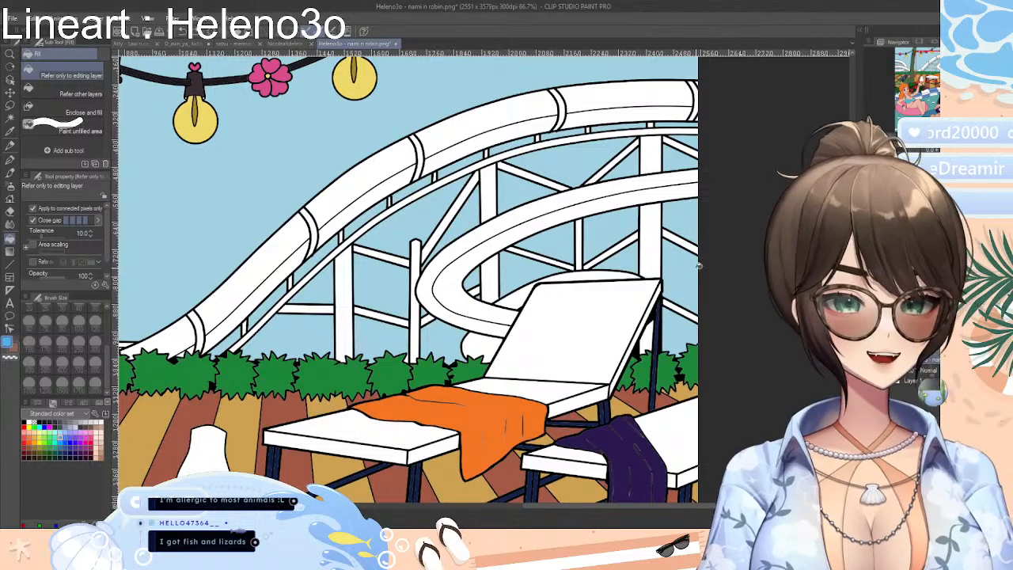
pyautogui.click(82, 403)
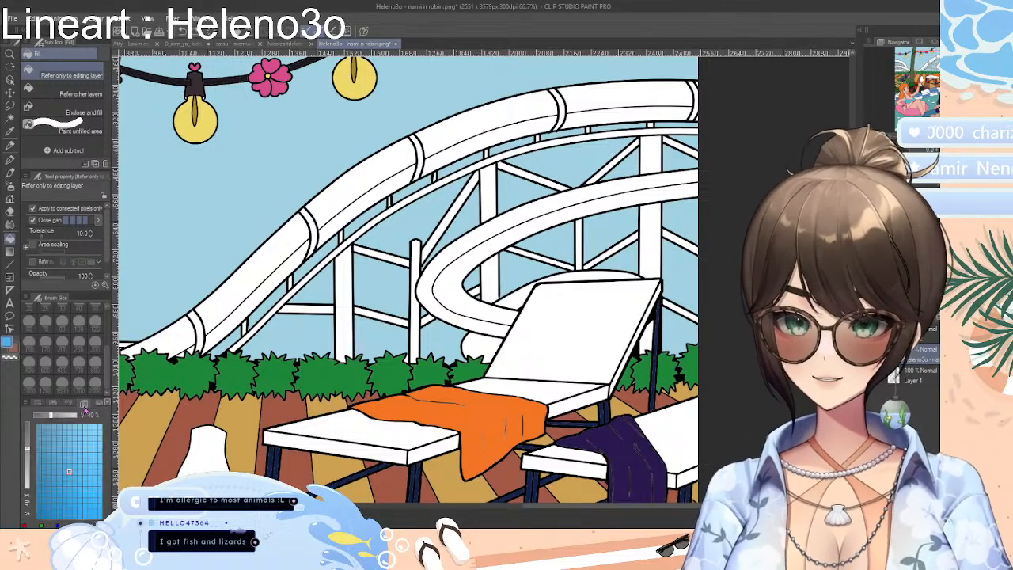
pyautogui.click(67, 403)
pyautogui.click(97, 404)
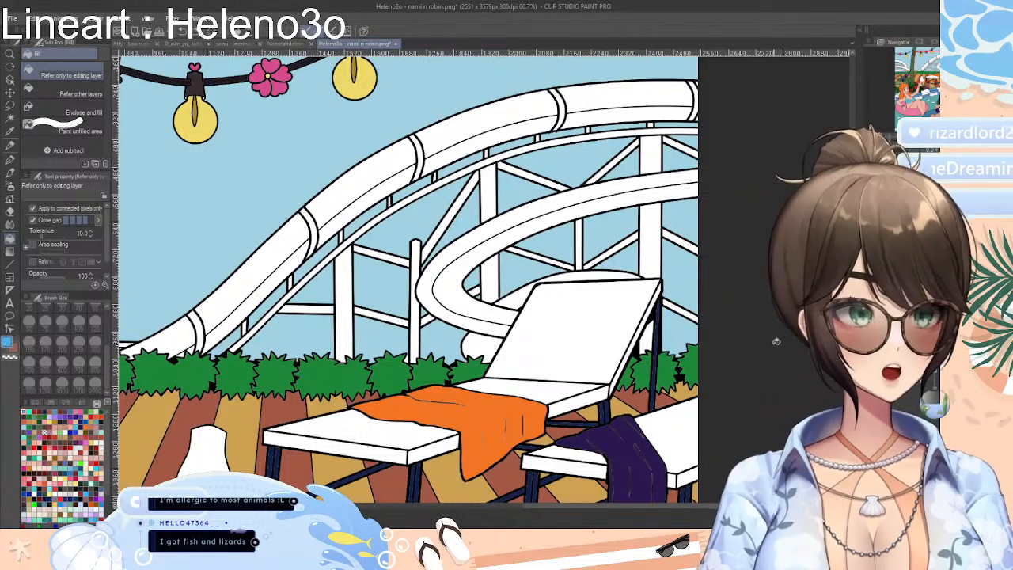
pyautogui.scroll(2, 405, 279)
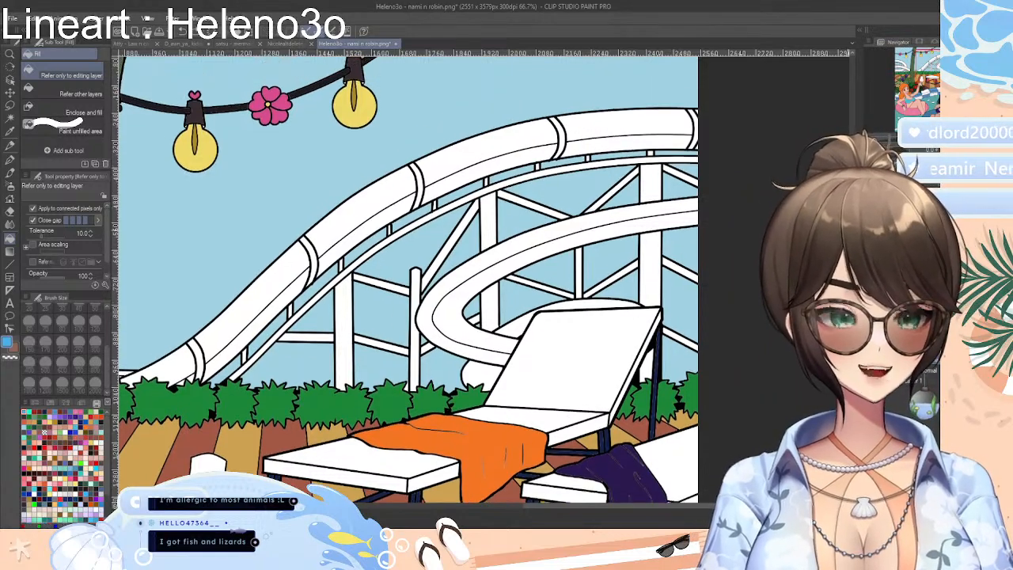
pyautogui.click(37, 404)
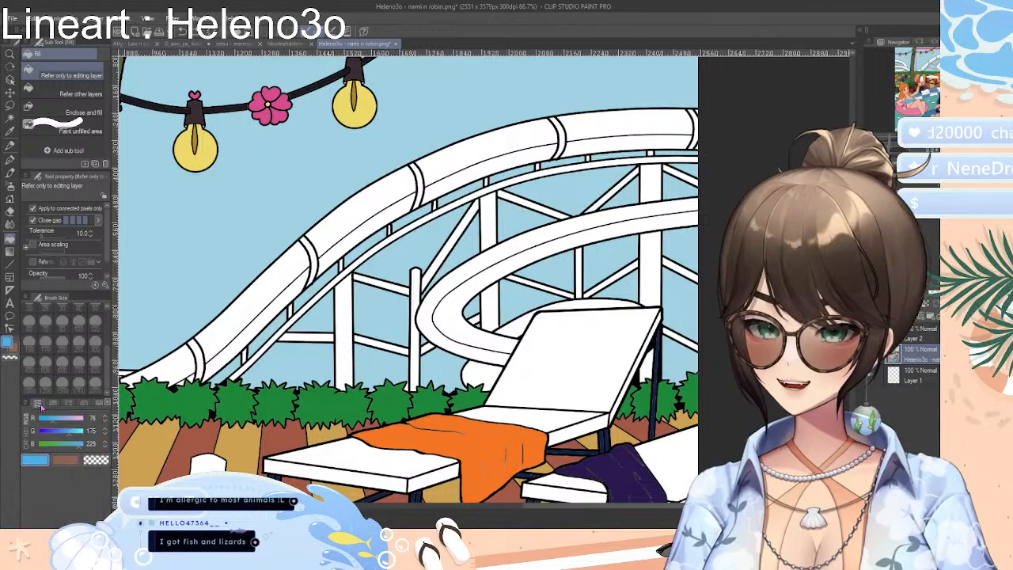
pyautogui.moveTo(66, 431); pyautogui.dragTo(58, 437)
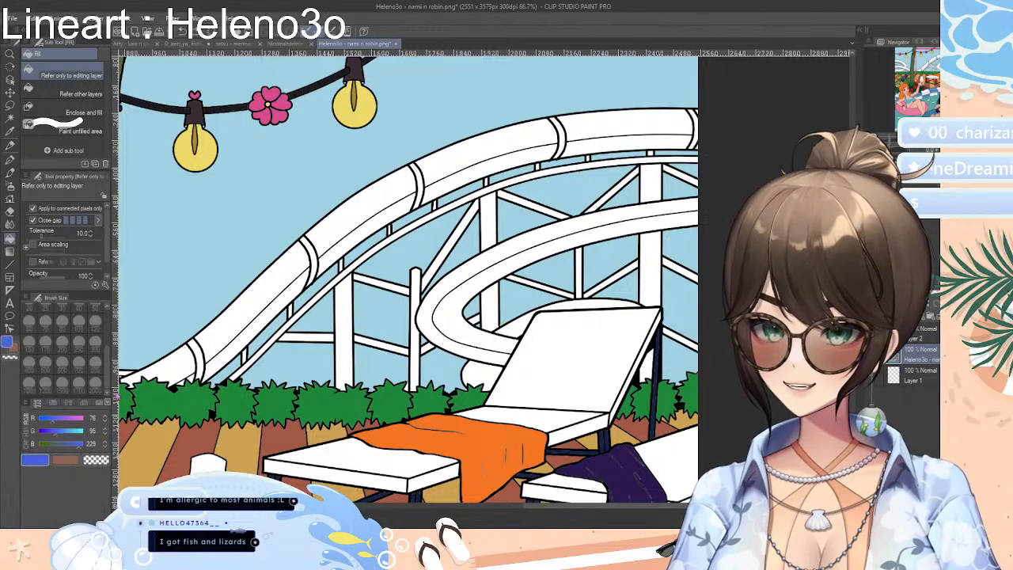
pyautogui.click(267, 295)
pyautogui.click(467, 155)
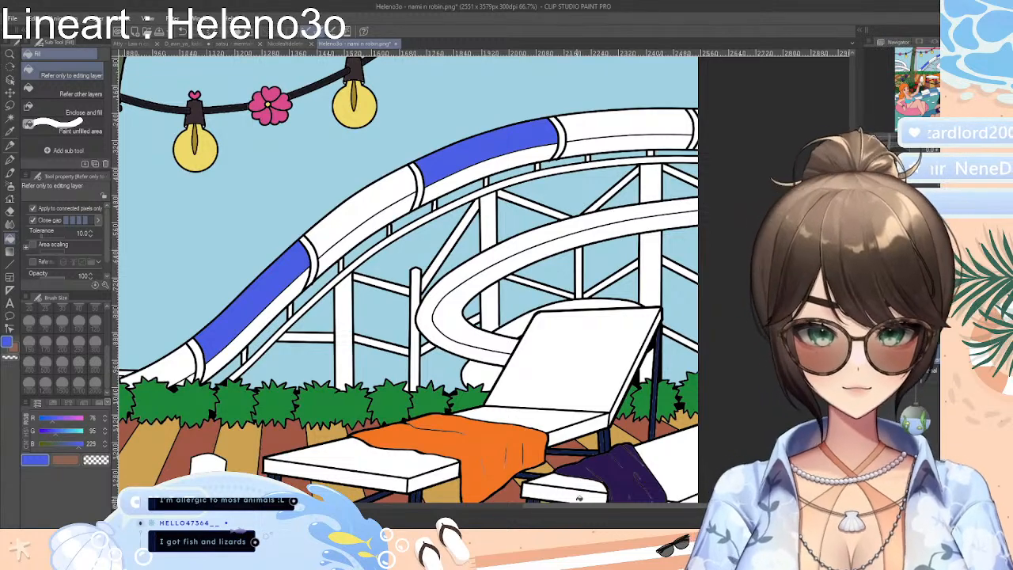
# Fill the lower halves of the same two water slide sections with the blue
pyautogui.moveTo(577, 507); pyautogui.dragTo(544, 507)
pyautogui.click(401, 293)
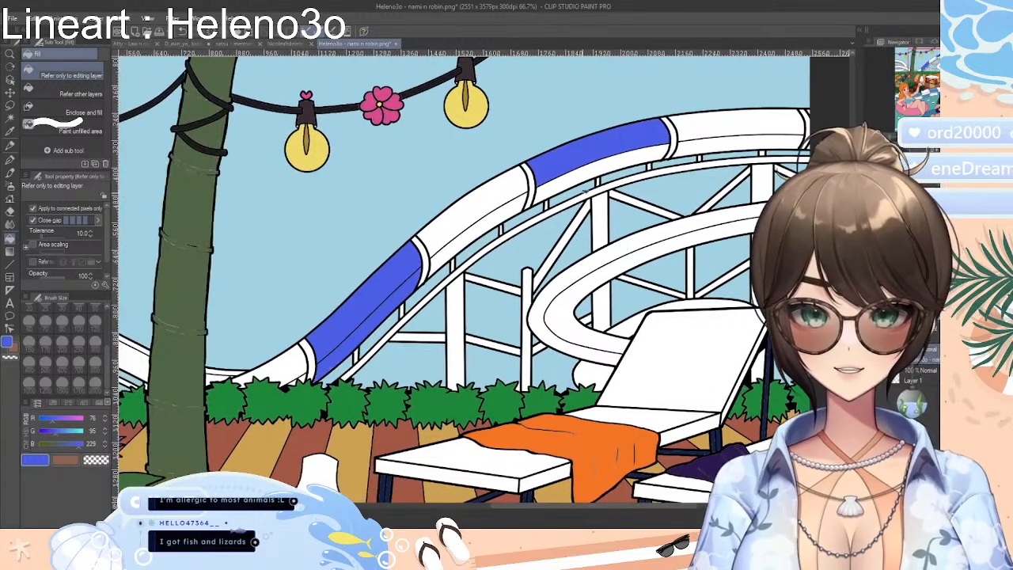
pyautogui.click(597, 172)
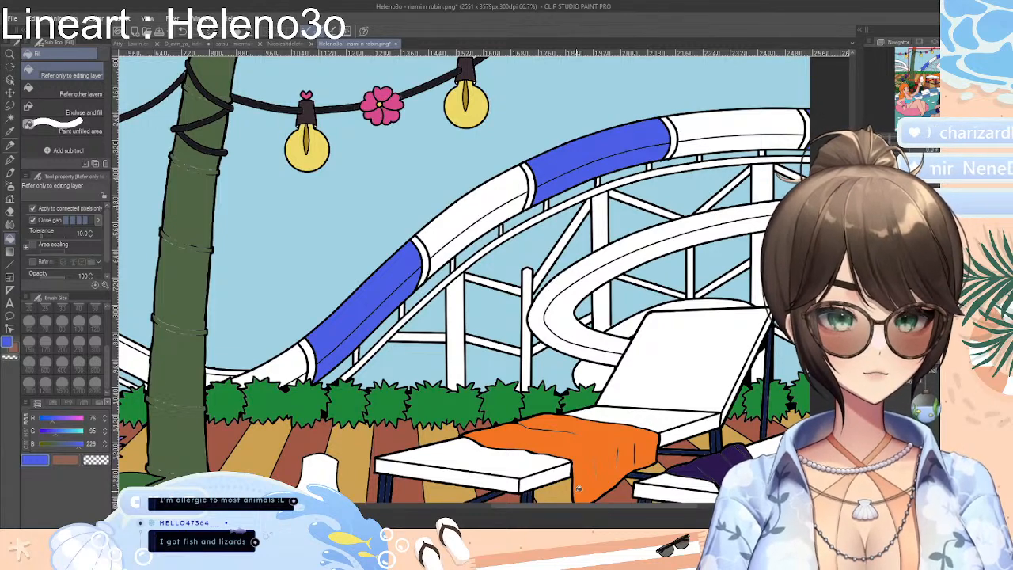
# Try a brighter blue with RGB values 33, 133, 229 in the slide section between the two blue ones, and undo it
pyautogui.moveTo(614, 507); pyautogui.dragTo(545, 507)
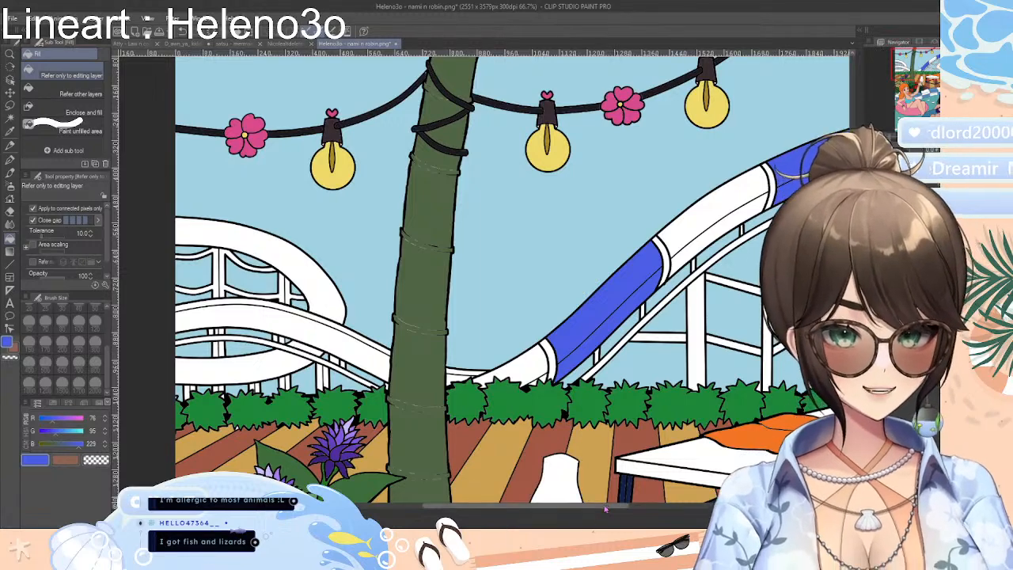
pyautogui.moveTo(608, 508); pyautogui.dragTo(665, 507)
pyautogui.moveTo(53, 420); pyautogui.dragTo(62, 437)
pyautogui.click(489, 224)
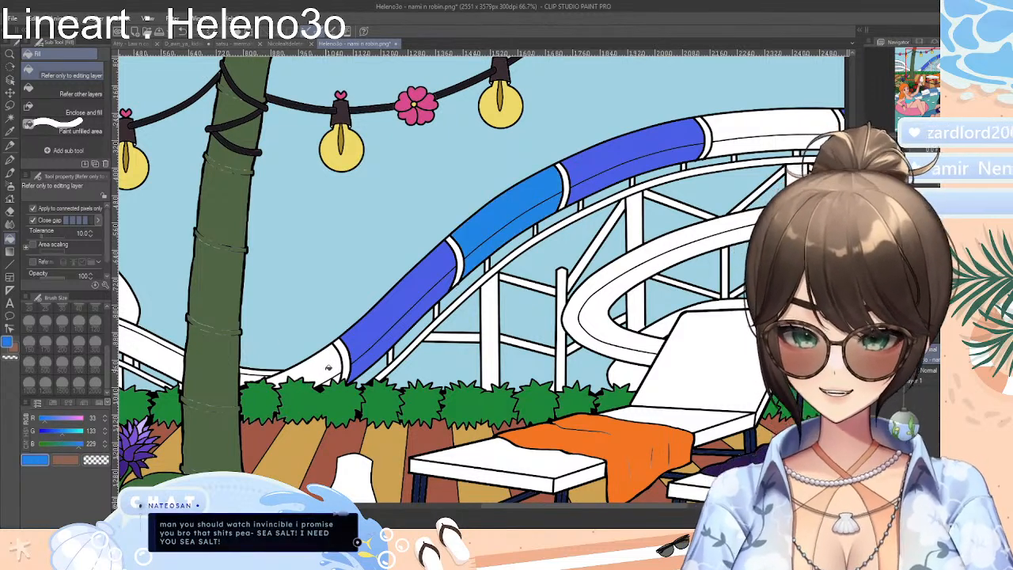
pyautogui.hotkey('ctrl', 'z')
# Raise the fill colour's red value to 157 and fill the three remaining sections of the upper slide with the resulting purple
pyautogui.click(71, 420)
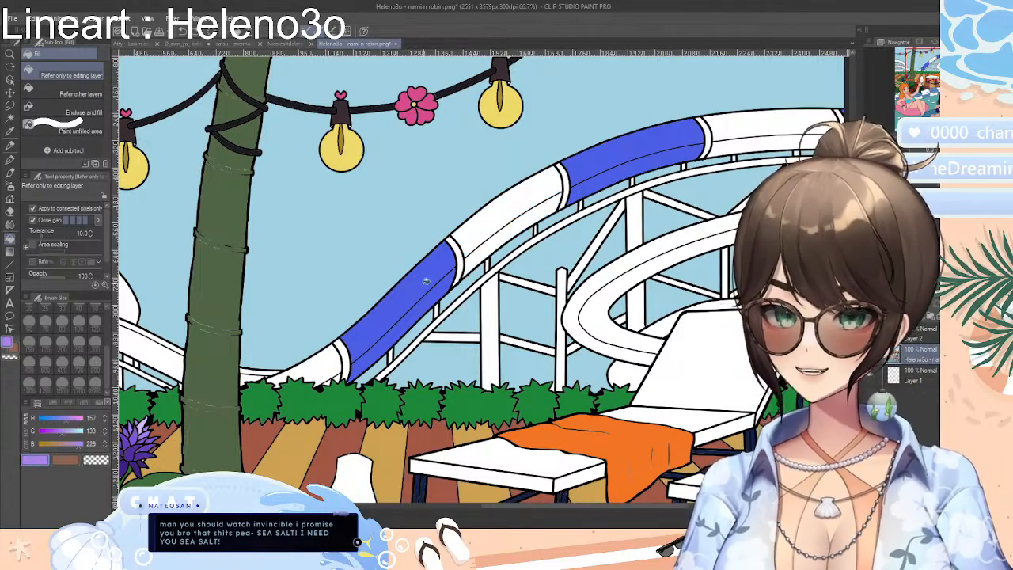
pyautogui.click(491, 225)
pyautogui.click(732, 130)
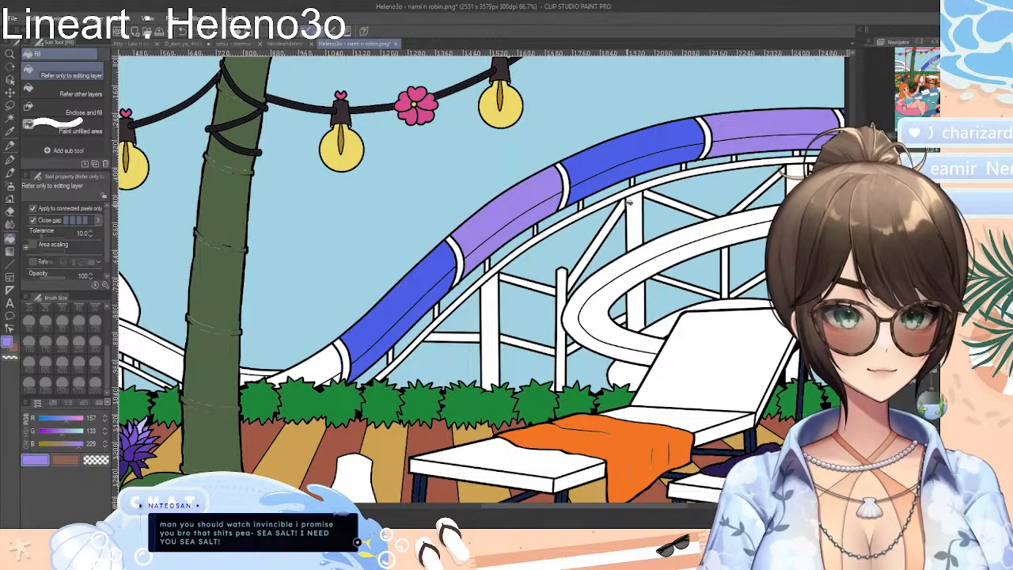
pyautogui.click(324, 371)
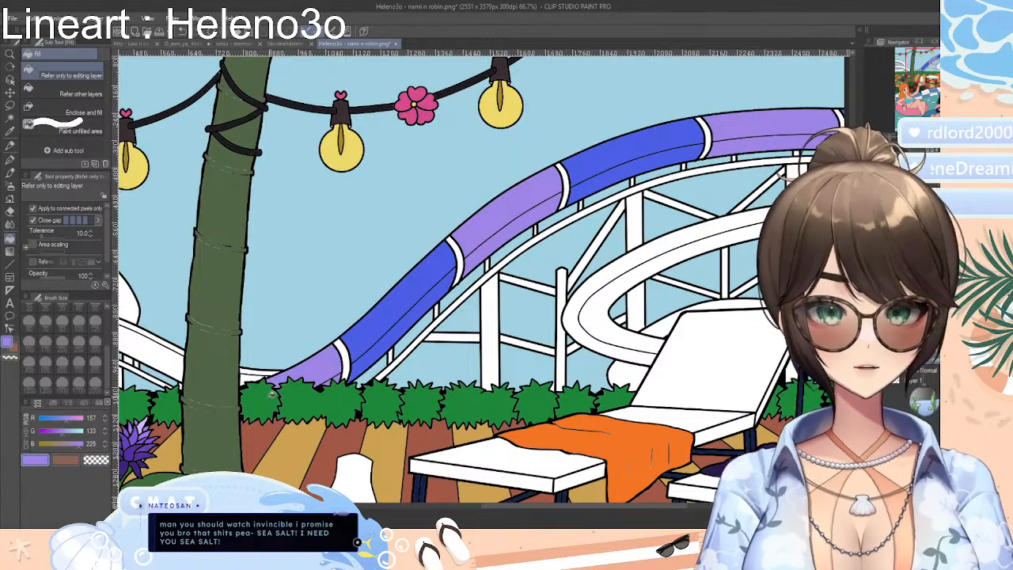
# Choose a dark grey swatch from the colour set and fill the four narrow bands between the coloured slide sections
pyautogui.moveTo(60, 419)
pyautogui.mouseDown()
pyautogui.moveTo(48, 421)
pyautogui.moveTo(40, 445)
pyautogui.moveTo(58, 437)
pyautogui.mouseUp()
pyautogui.click(52, 446)
pyautogui.click(84, 403)
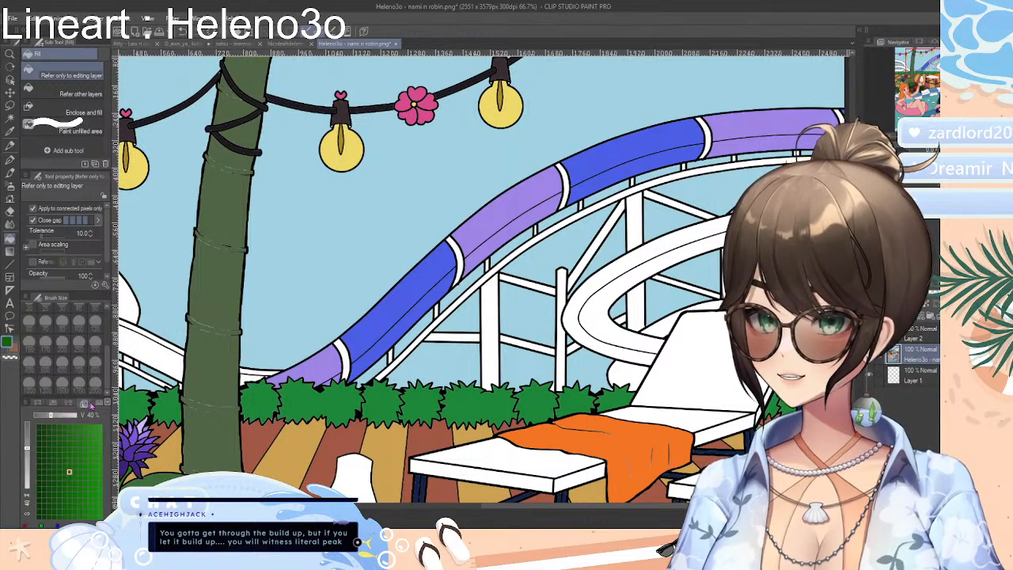
pyautogui.click(82, 404)
pyautogui.click(91, 482)
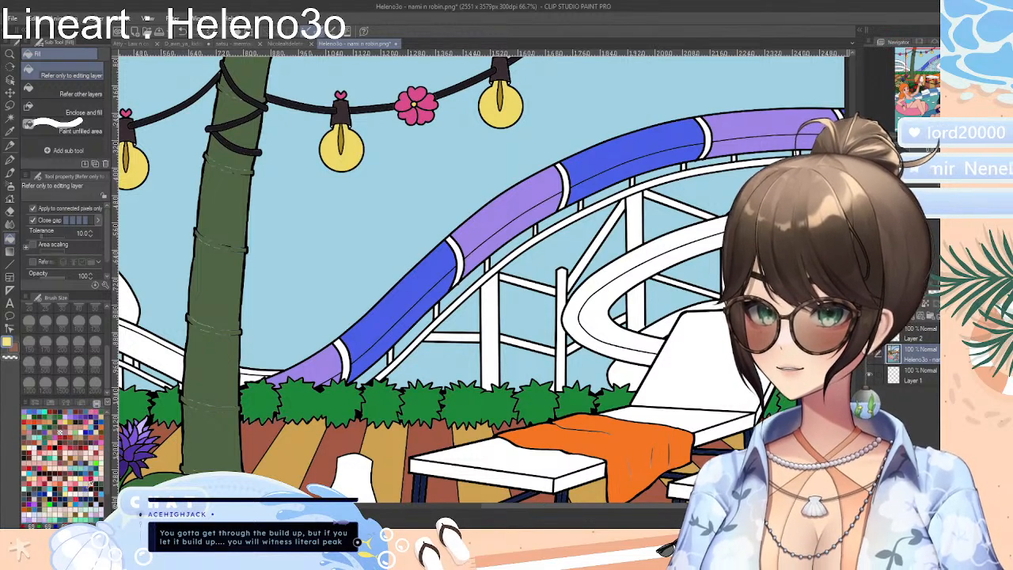
pyautogui.click(87, 489)
pyautogui.click(347, 354)
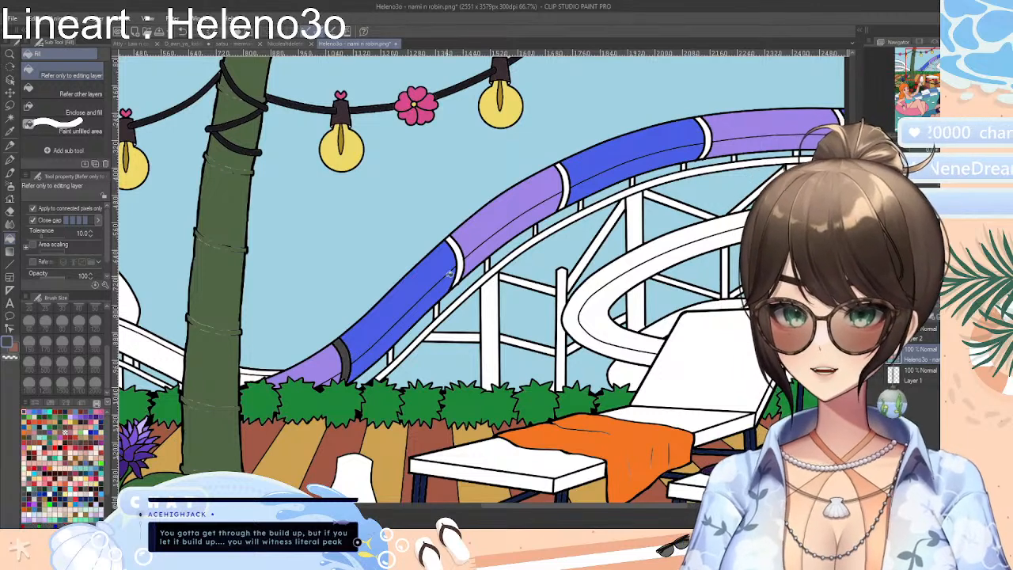
pyautogui.click(463, 252)
pyautogui.click(571, 183)
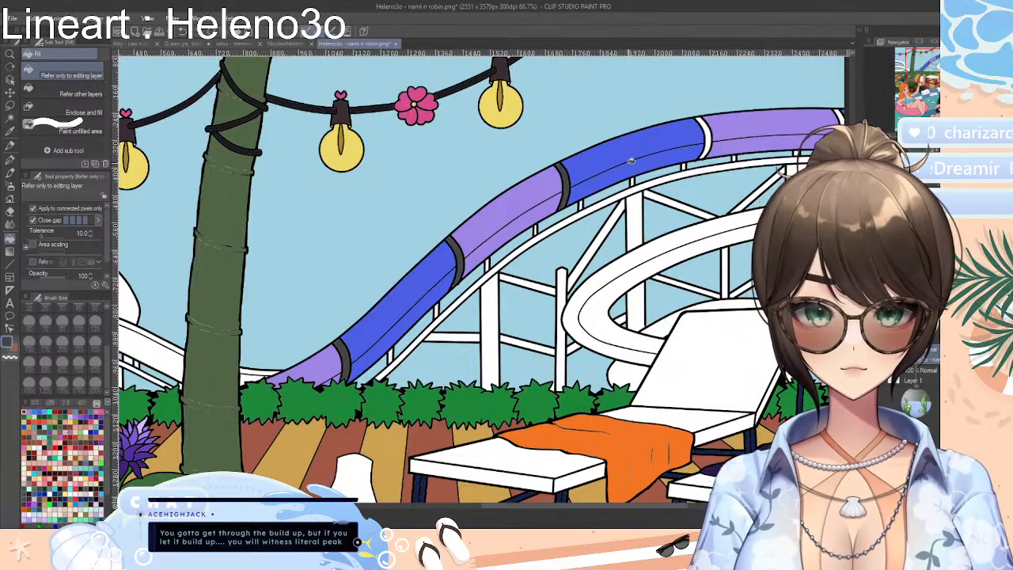
pyautogui.click(709, 131)
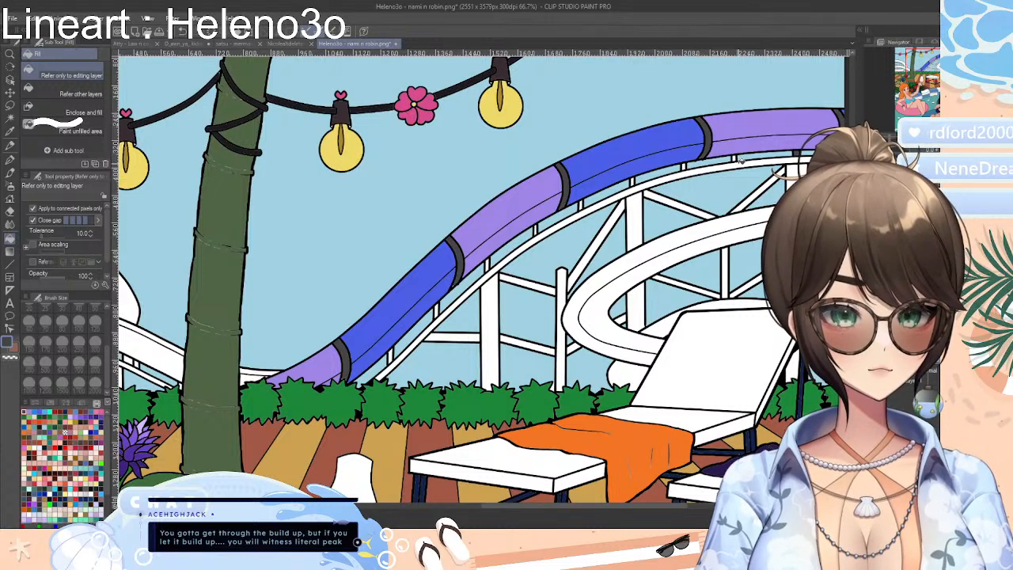
# Fill the rail beneath the upper slide and the slanted braces between its support posts with the dark grey
pyautogui.click(736, 159)
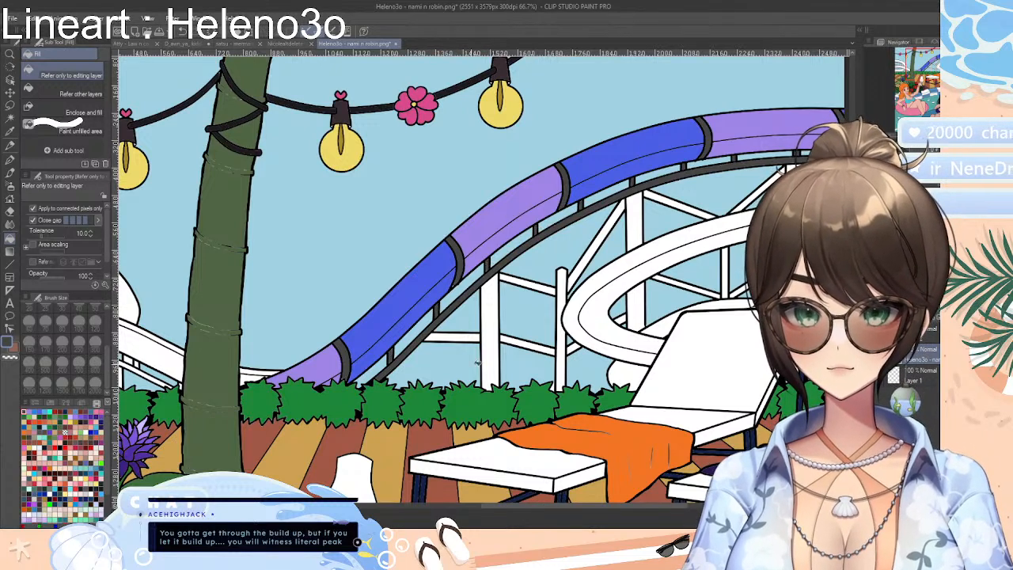
pyautogui.click(550, 288)
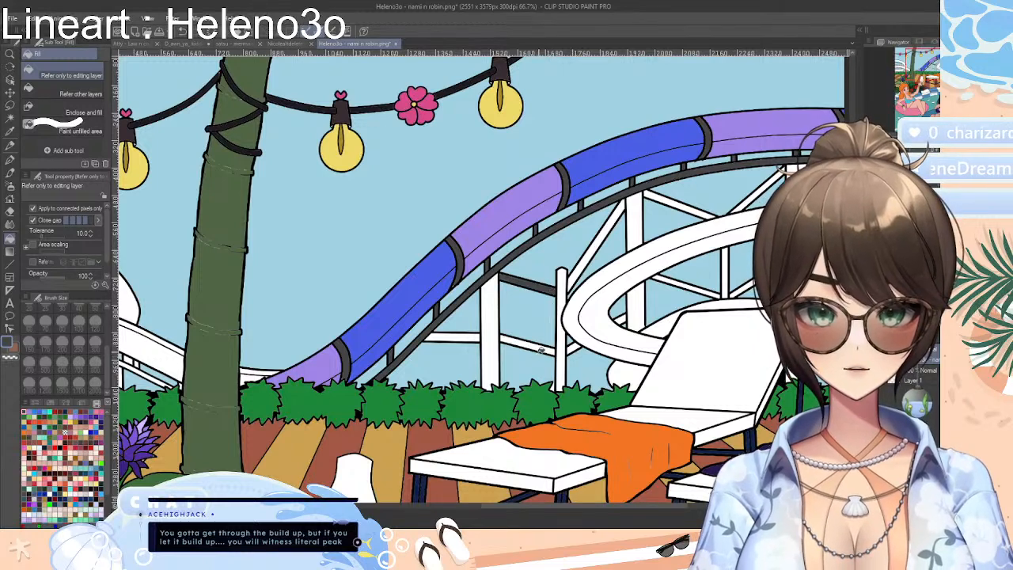
pyautogui.click(550, 348)
pyautogui.hotkey('ctrl', 'z')
pyautogui.click(546, 347)
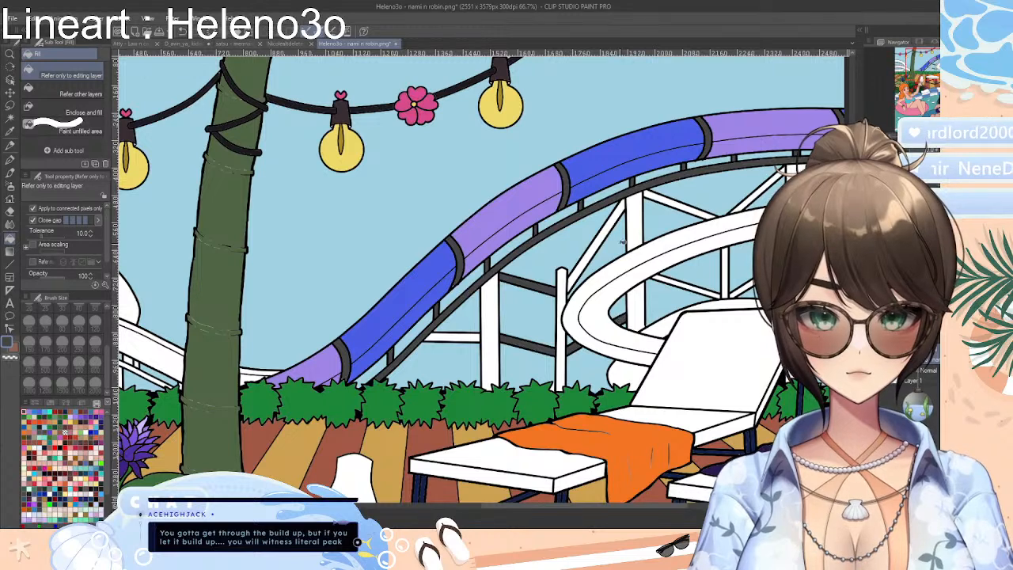
pyautogui.click(607, 227)
pyautogui.click(699, 207)
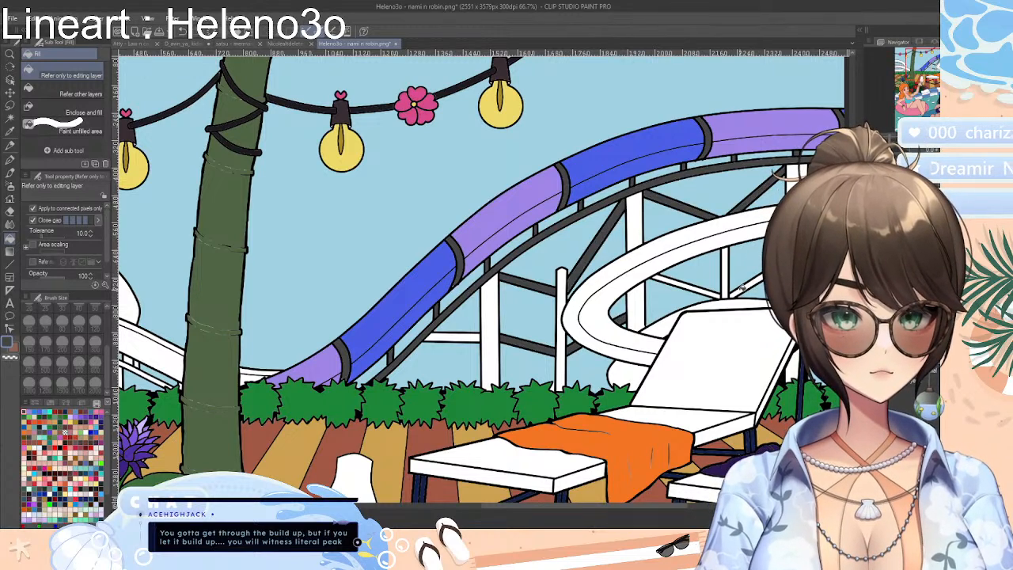
pyautogui.click(701, 289)
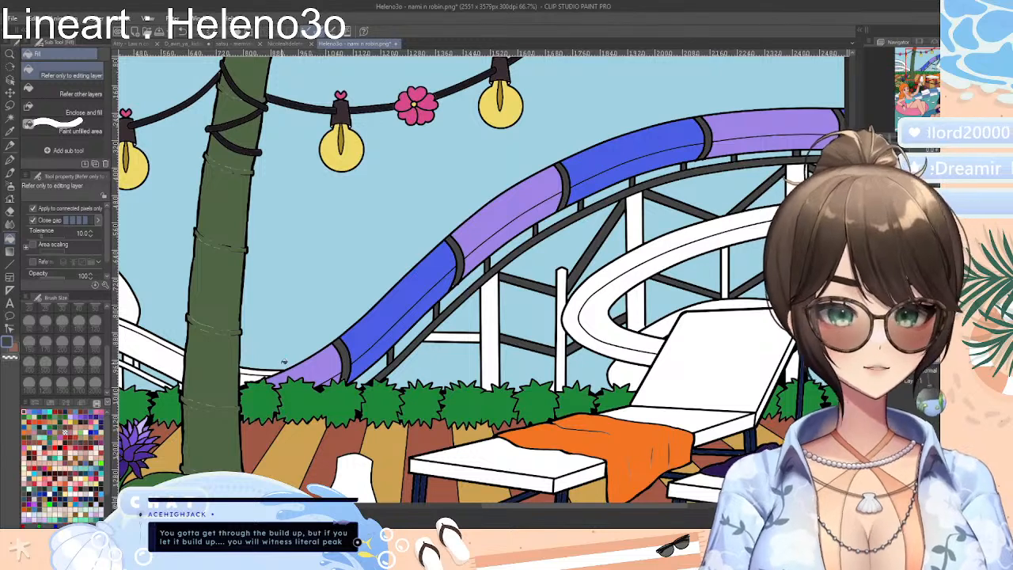
# Mix a muted plum with RGB values 107, 69, 92 and try it on the slide's vertical support posts
pyautogui.click(50, 404)
pyautogui.click(65, 403)
pyautogui.click(82, 404)
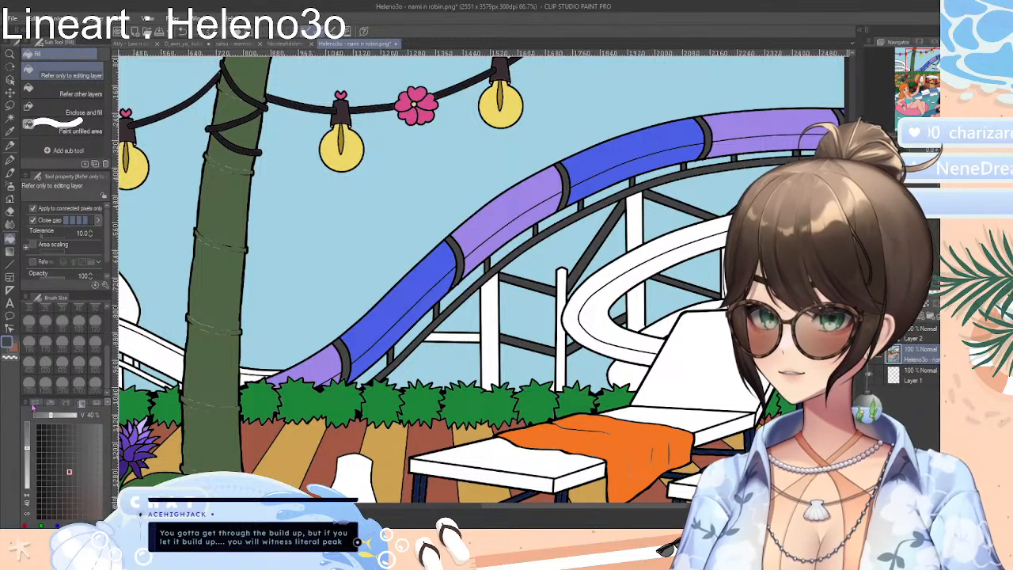
pyautogui.click(33, 405)
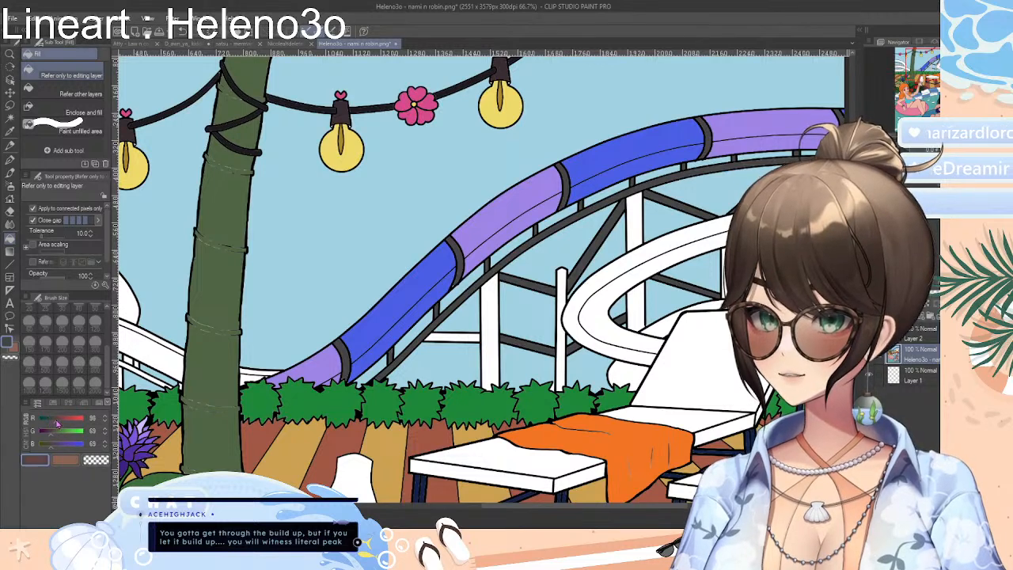
pyautogui.moveTo(56, 424); pyautogui.dragTo(58, 450)
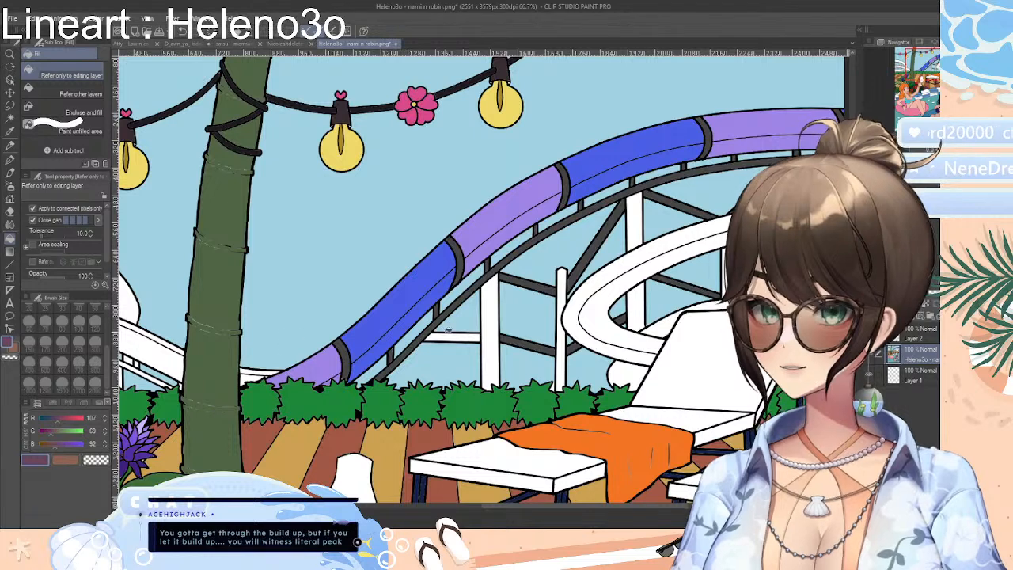
pyautogui.click(491, 333)
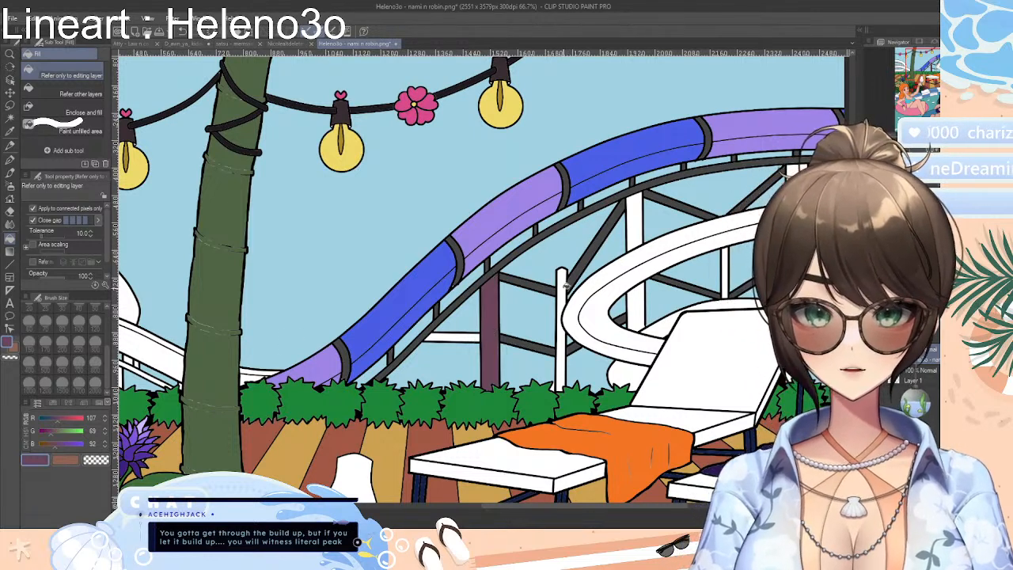
pyautogui.click(562, 277)
pyautogui.click(637, 228)
pyautogui.click(631, 308)
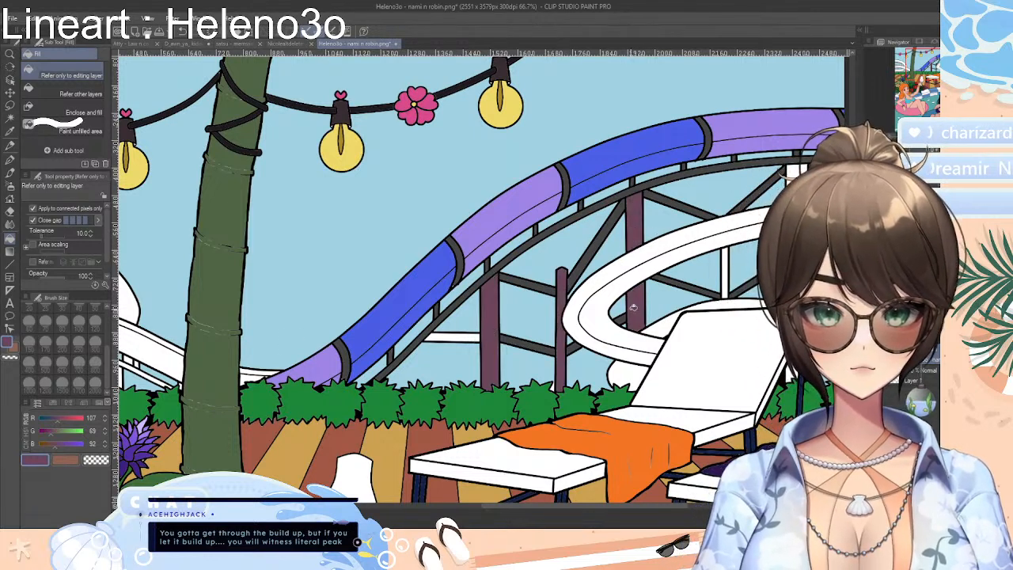
pyautogui.click(726, 270)
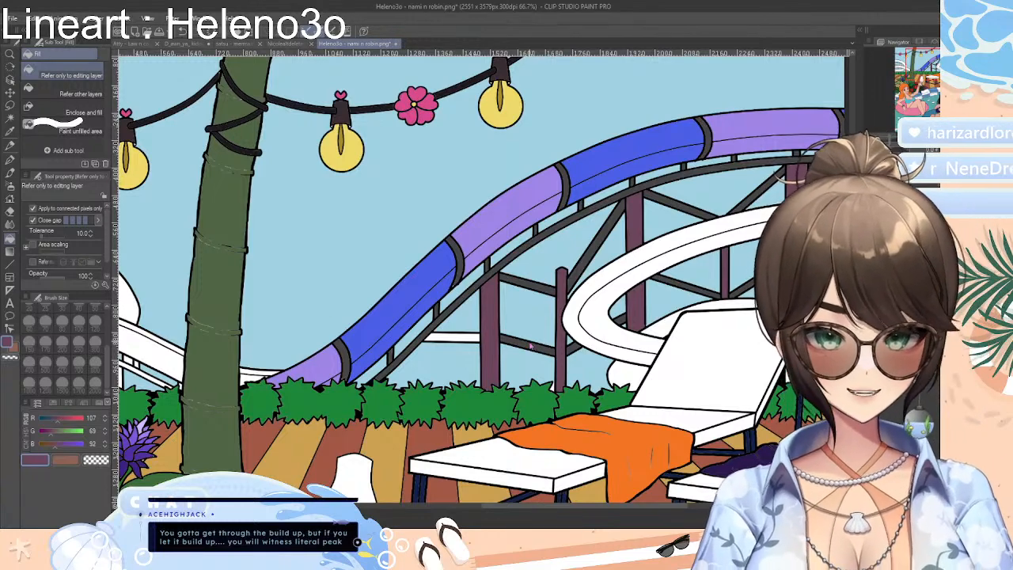
# Undo the plum fills on the slide's vertical support posts
pyautogui.hotkey('ctrl', 'z')
pyautogui.hotkey('ctrl', 'z')
pyautogui.hotkey('ctrl', 'z')
pyautogui.hotkey('ctrl', 'z')
pyautogui.hotkey('ctrl', 'z')
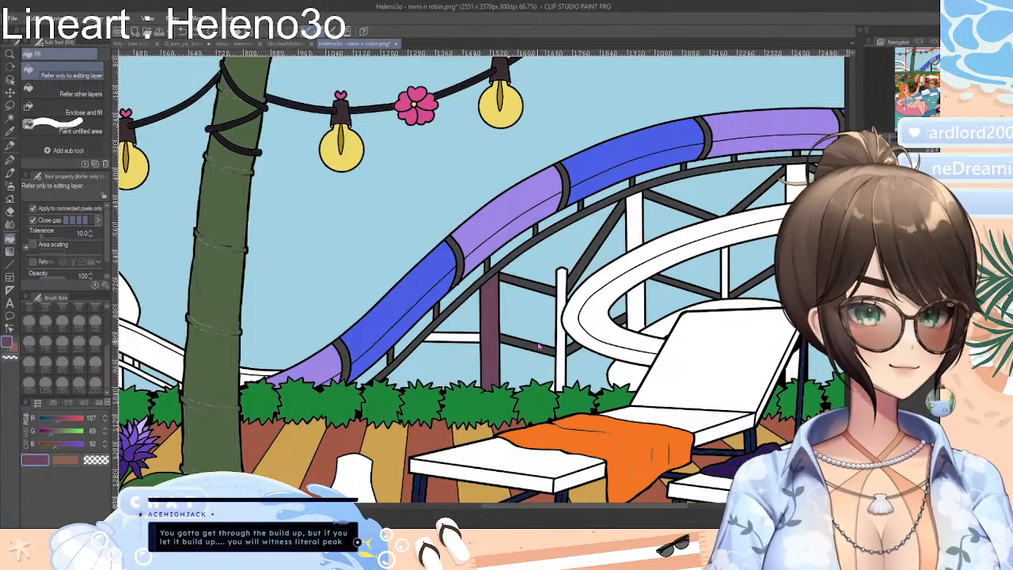
pyautogui.hotkey('ctrl', 'z')
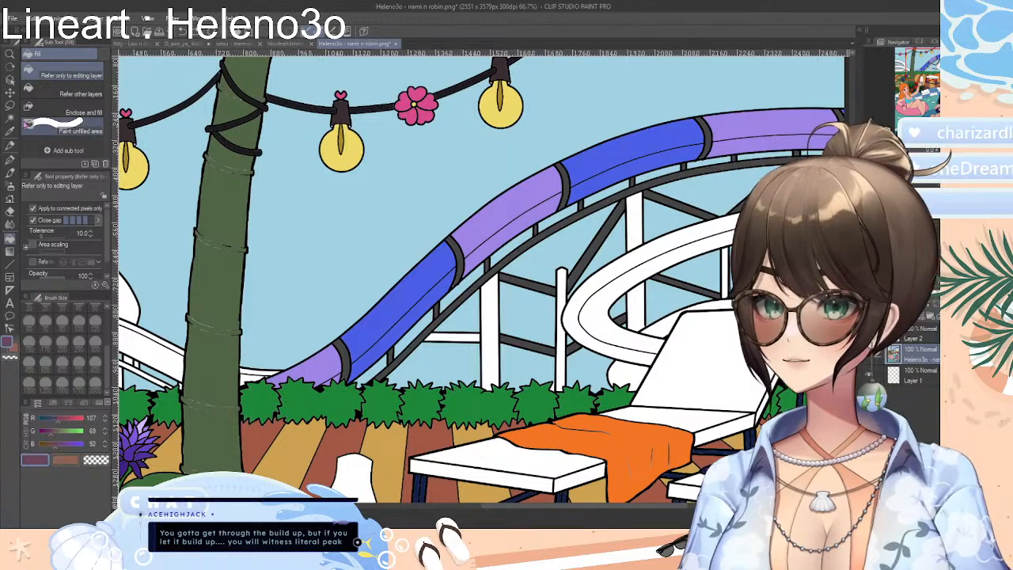
# Sample the dark grey from the slide's supports and pick a lighter neutral grey from the intermediate colour grid
pyautogui.click(10, 132)
pyautogui.click(473, 288)
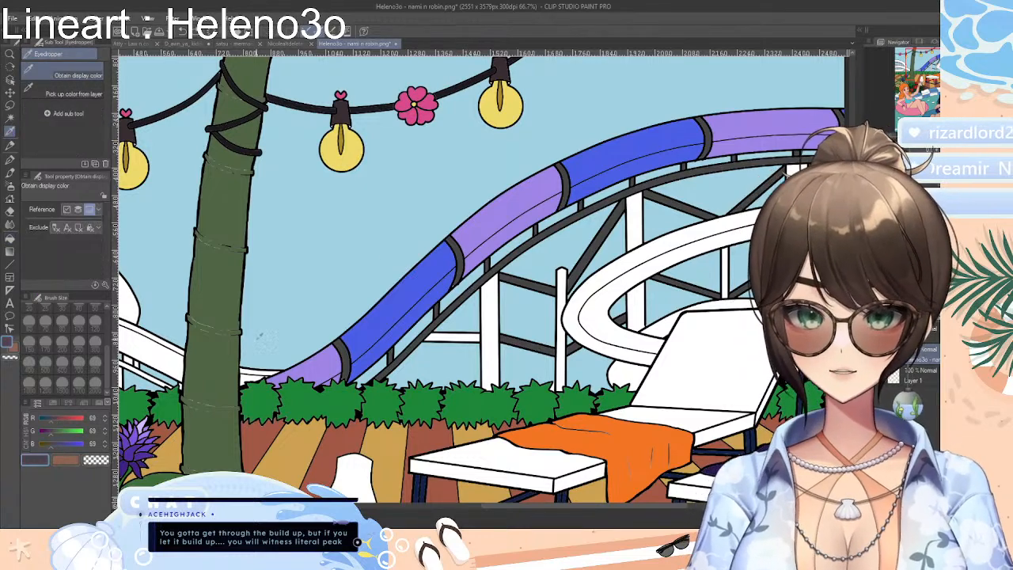
pyautogui.click(53, 403)
pyautogui.click(68, 403)
pyautogui.click(84, 404)
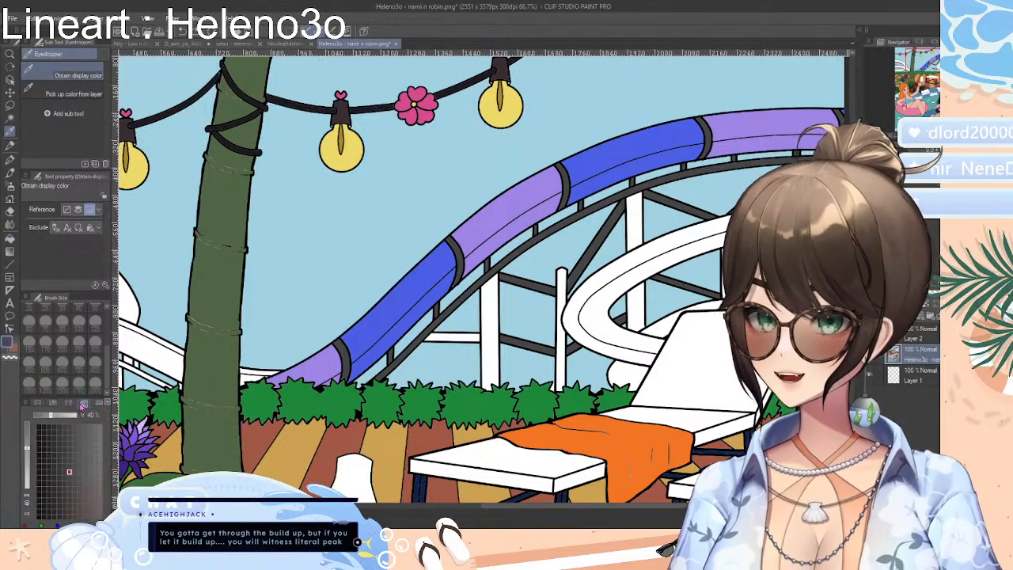
pyautogui.click(90, 443)
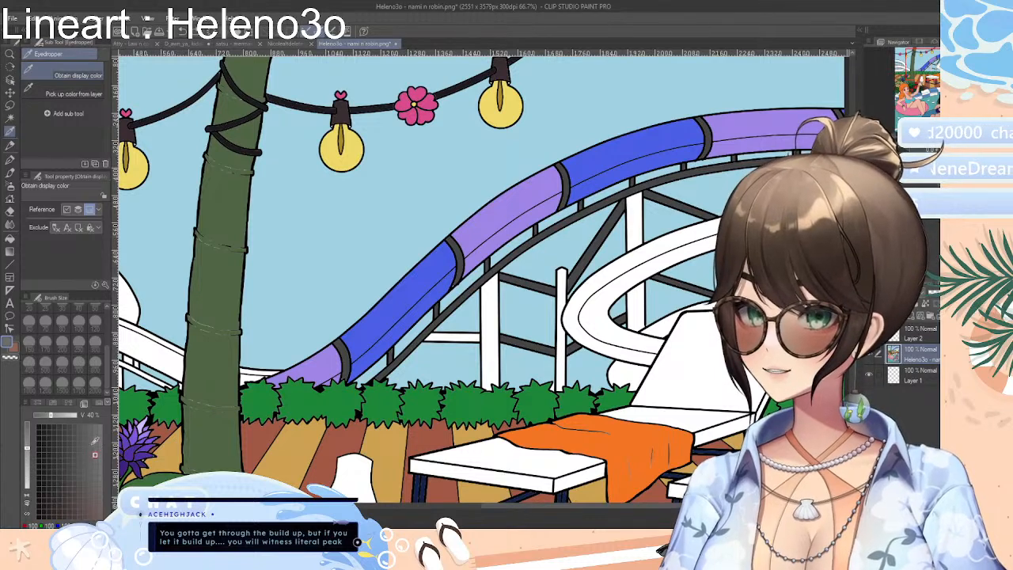
pyautogui.click(94, 449)
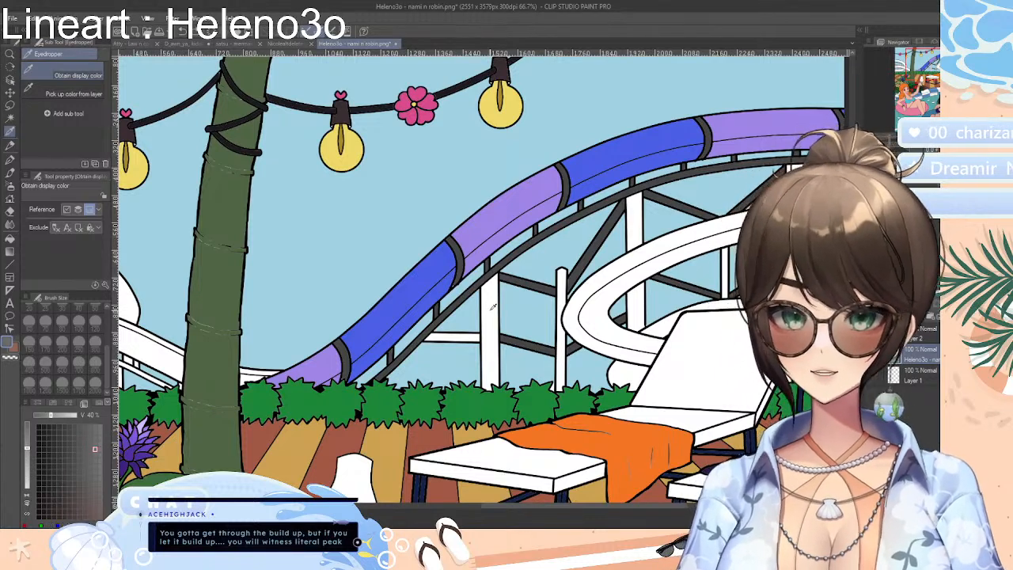
# Fill the vertical support posts beneath the upper slide and inside the white slide's curve with the lighter grey
pyautogui.click(10, 238)
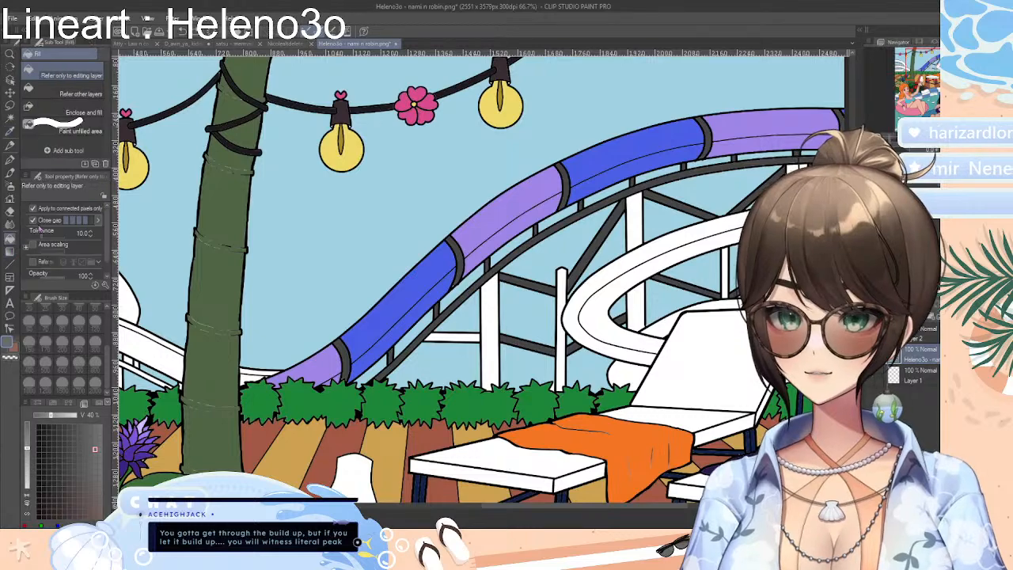
pyautogui.click(493, 328)
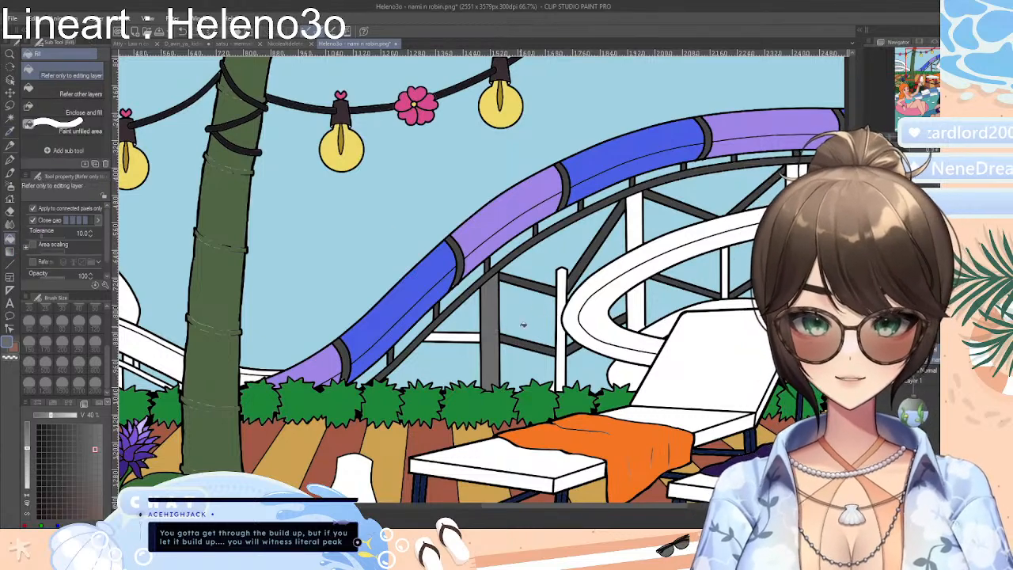
pyautogui.click(561, 305)
pyautogui.click(641, 231)
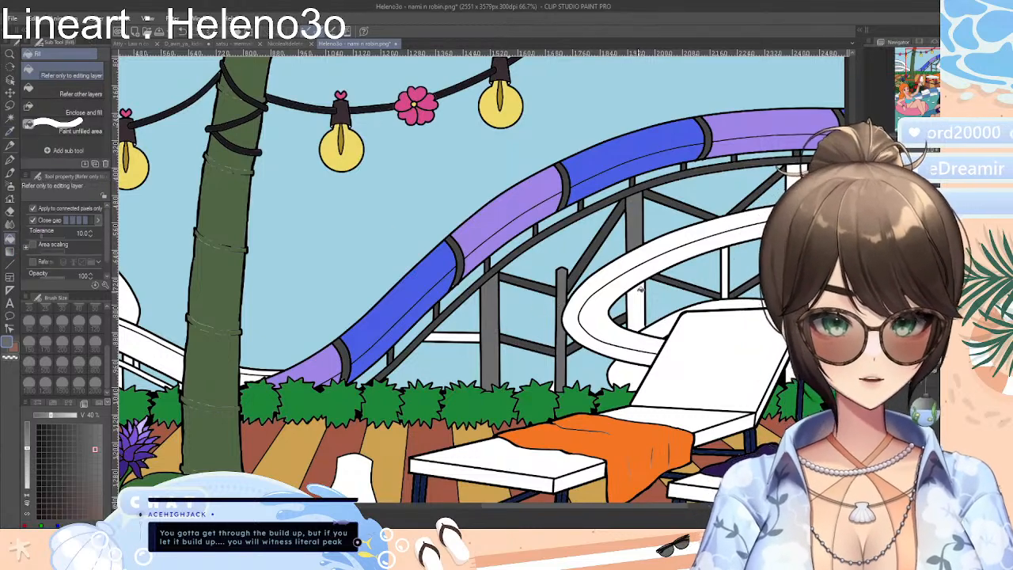
pyautogui.click(638, 290)
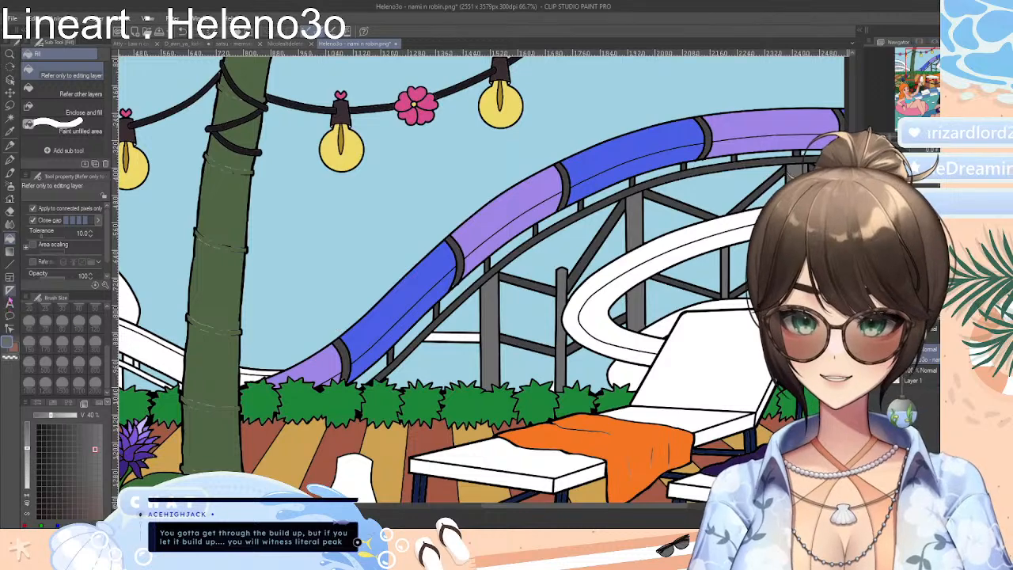
# Sample the grey from the slide's support structure and fill the short horizontal beam beside the first post
pyautogui.click(11, 133)
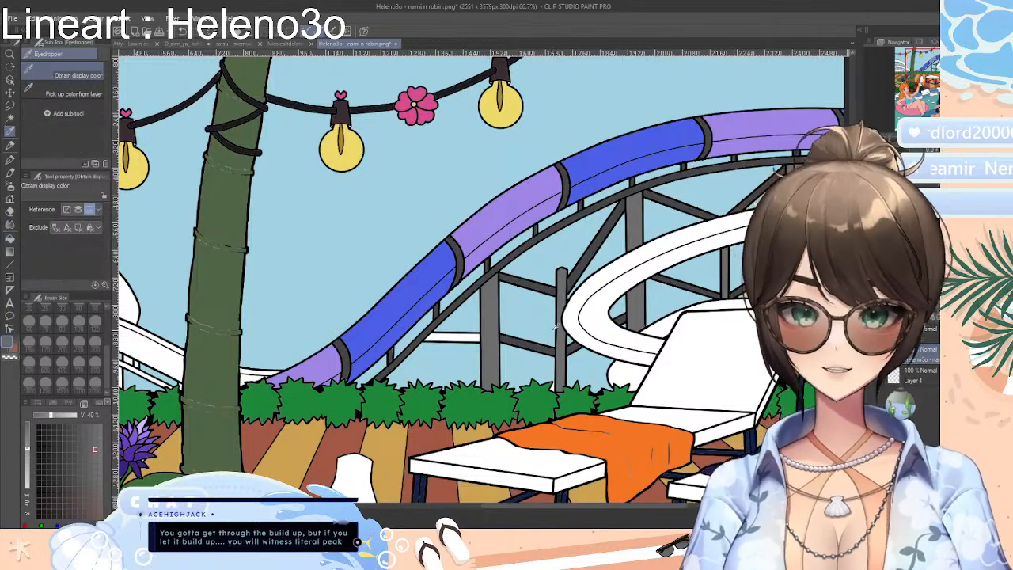
pyautogui.click(546, 350)
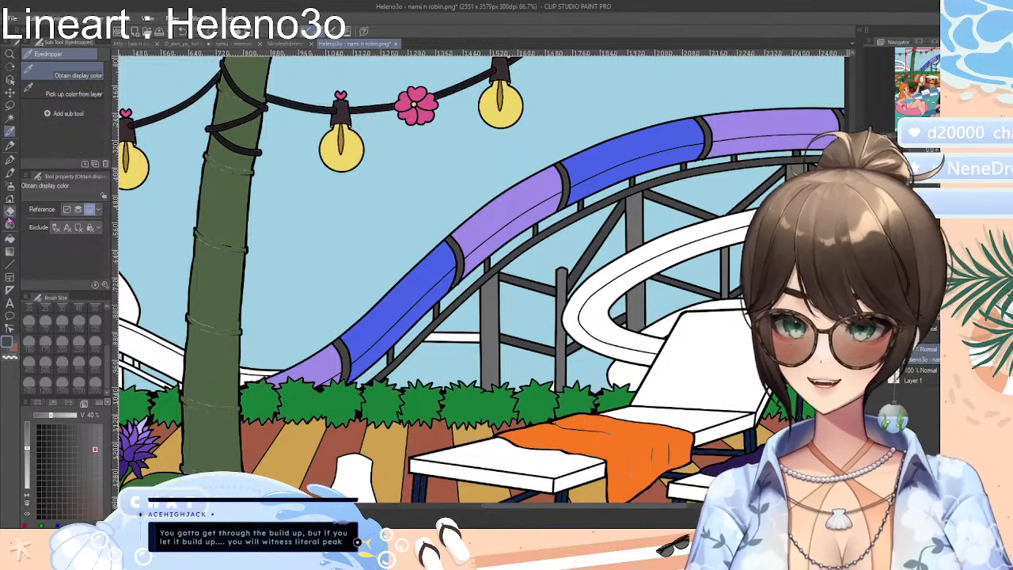
pyautogui.click(9, 239)
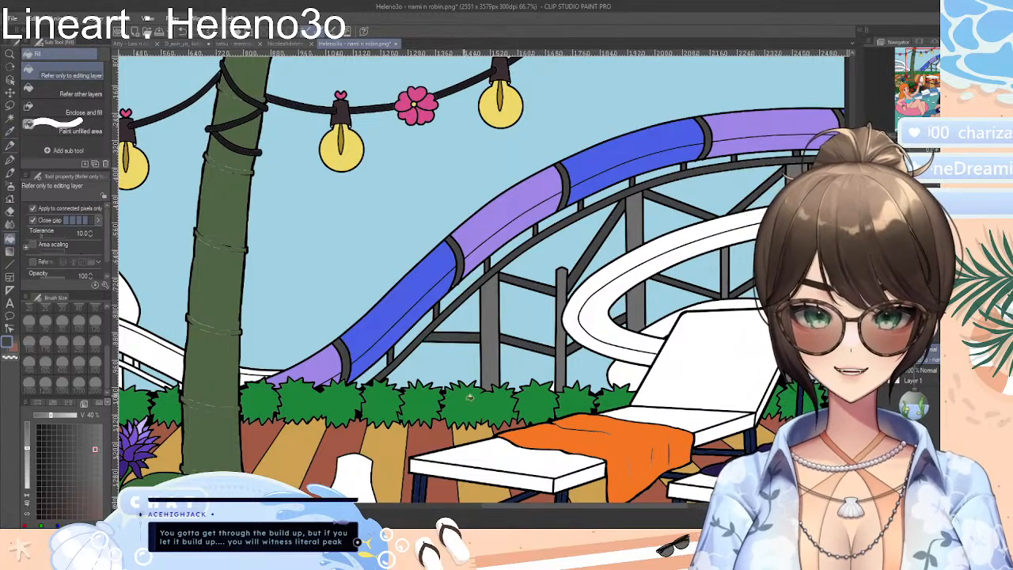
# Fill the two support posts inside the upper loop of the slide beyond the palm trunk with grey, undoing the stray fill
pyautogui.moveTo(633, 508); pyautogui.dragTo(535, 511)
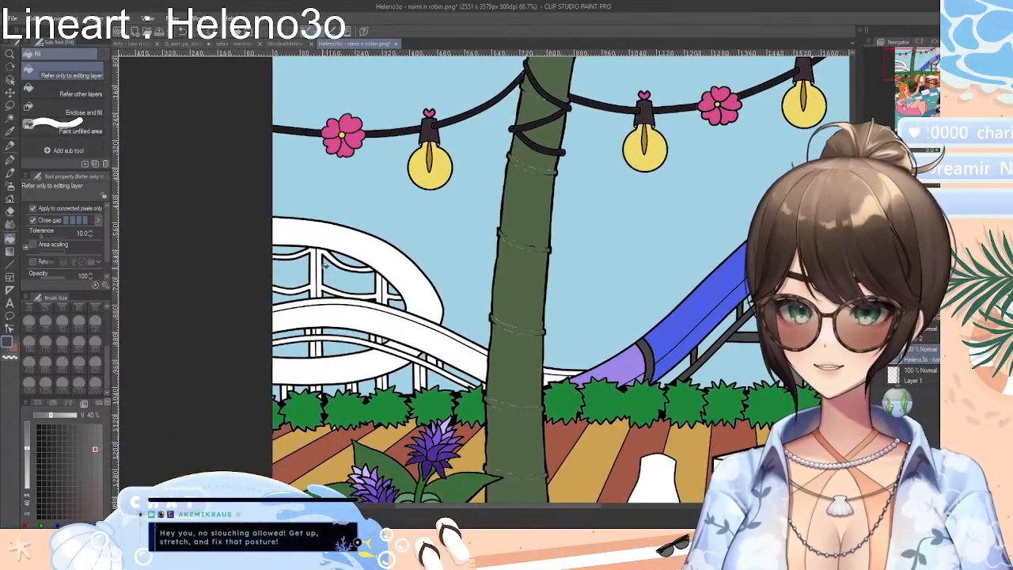
pyautogui.click(318, 265)
pyautogui.click(324, 266)
pyautogui.hotkey('ctrl', 'z')
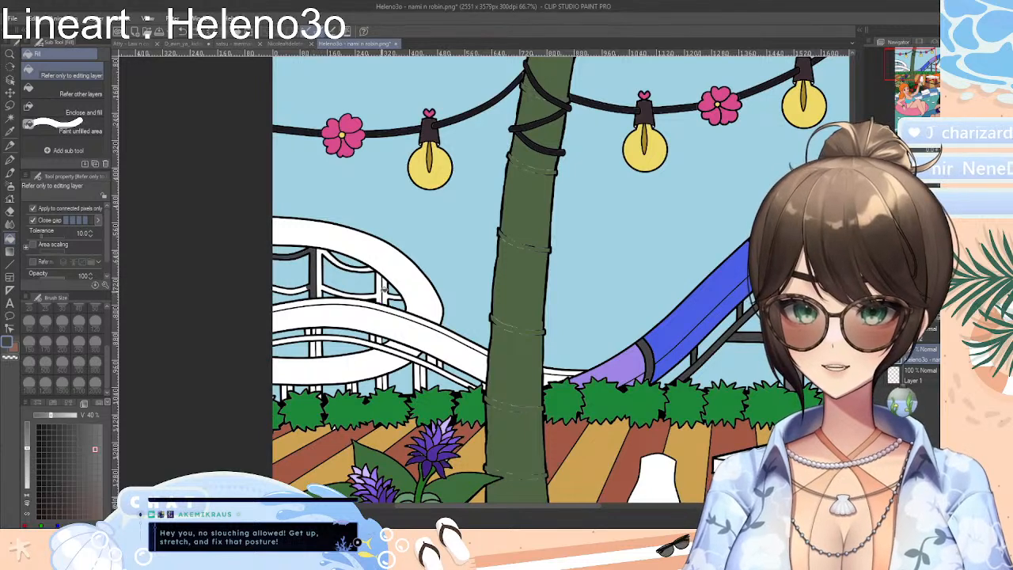
pyautogui.click(386, 290)
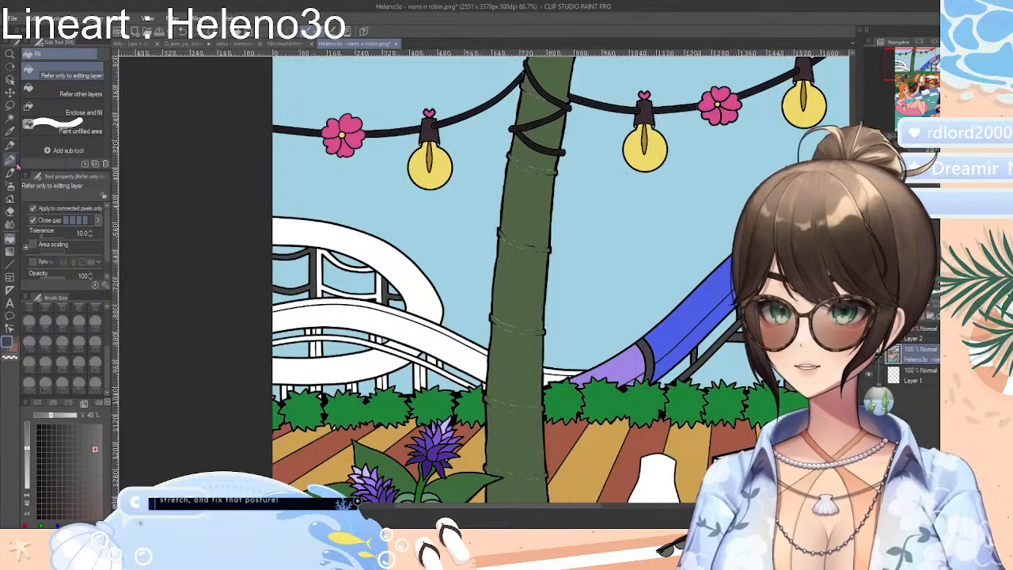
# Sample the dark grey from the slide's bands and braces and fill the upper loop's curved rails and the long rail beneath the lower slide
pyautogui.click(9, 132)
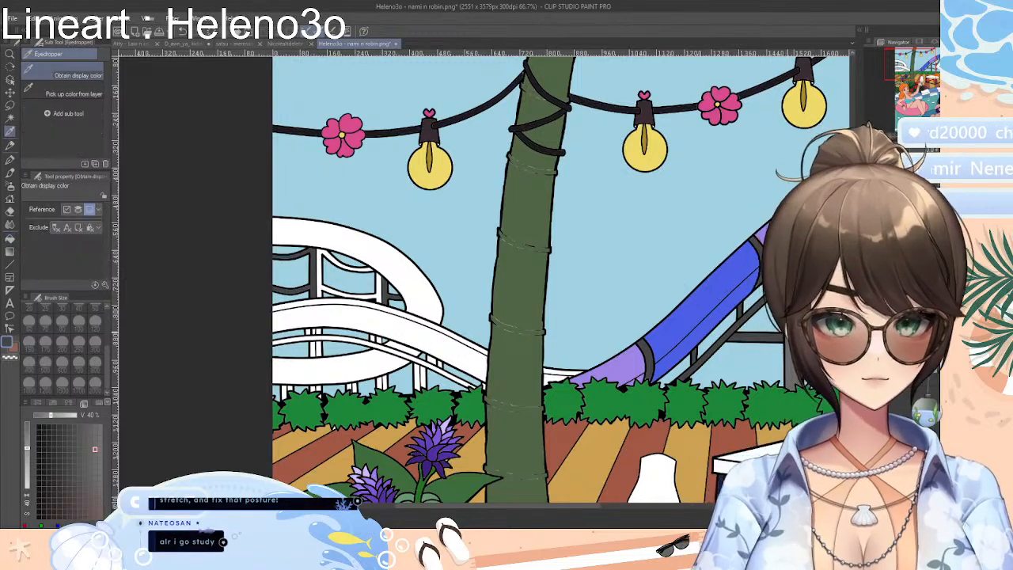
pyautogui.click(645, 309)
pyautogui.click(9, 238)
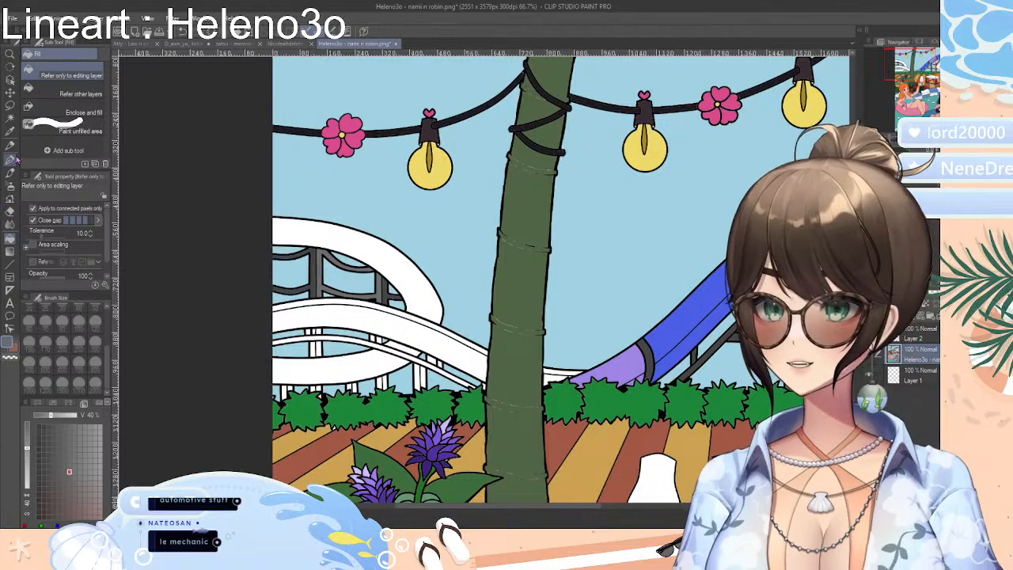
pyautogui.click(10, 131)
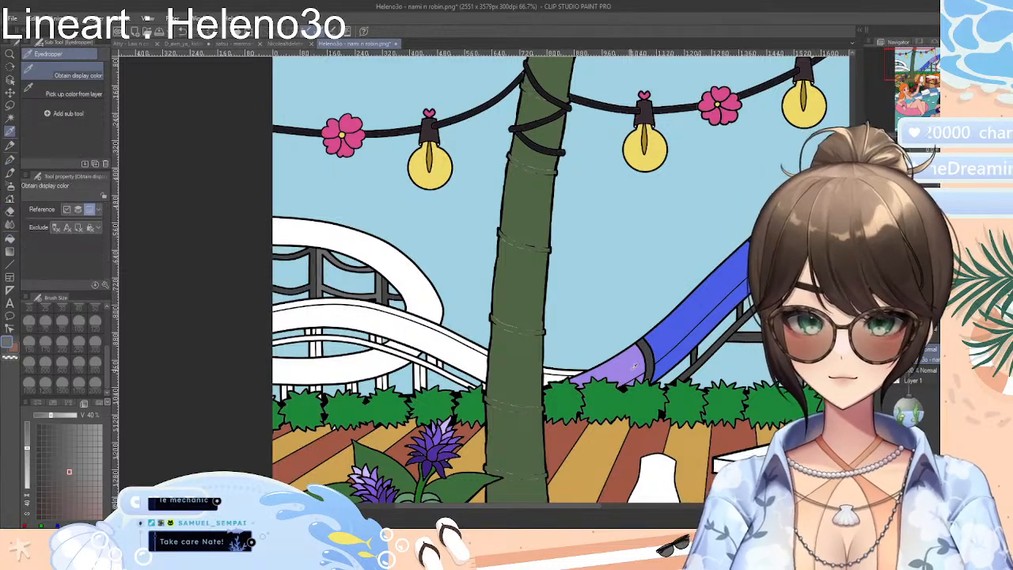
pyautogui.click(695, 362)
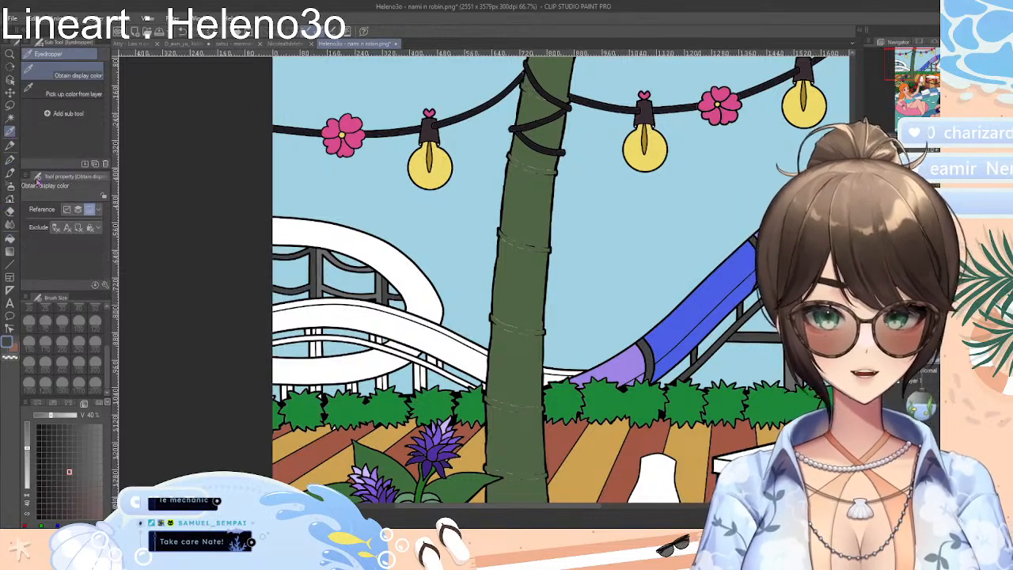
pyautogui.click(10, 239)
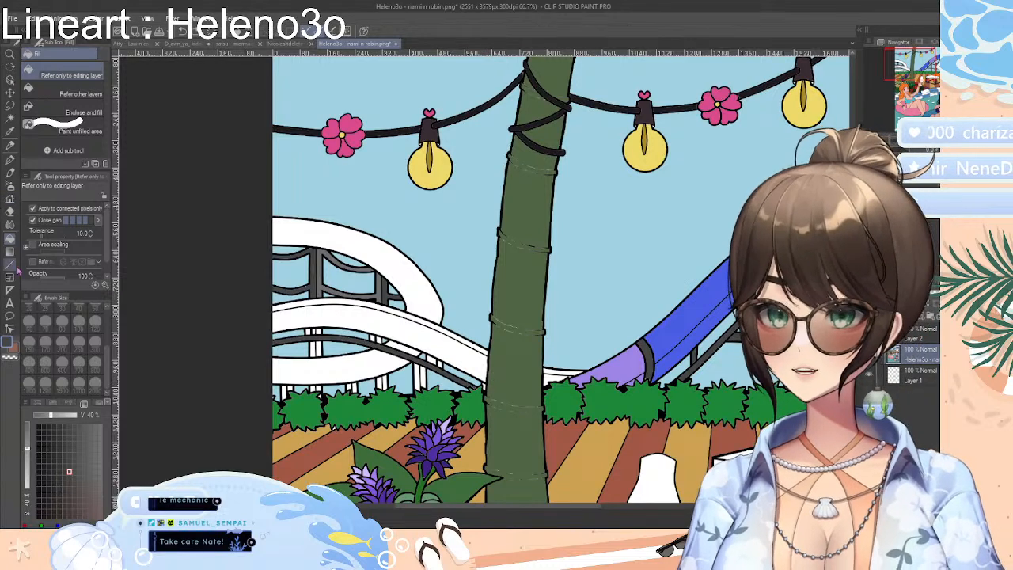
# Sample the grey from the upper loop's support post and set up the Fill tool for the posts beneath the lower slide
pyautogui.click(10, 131)
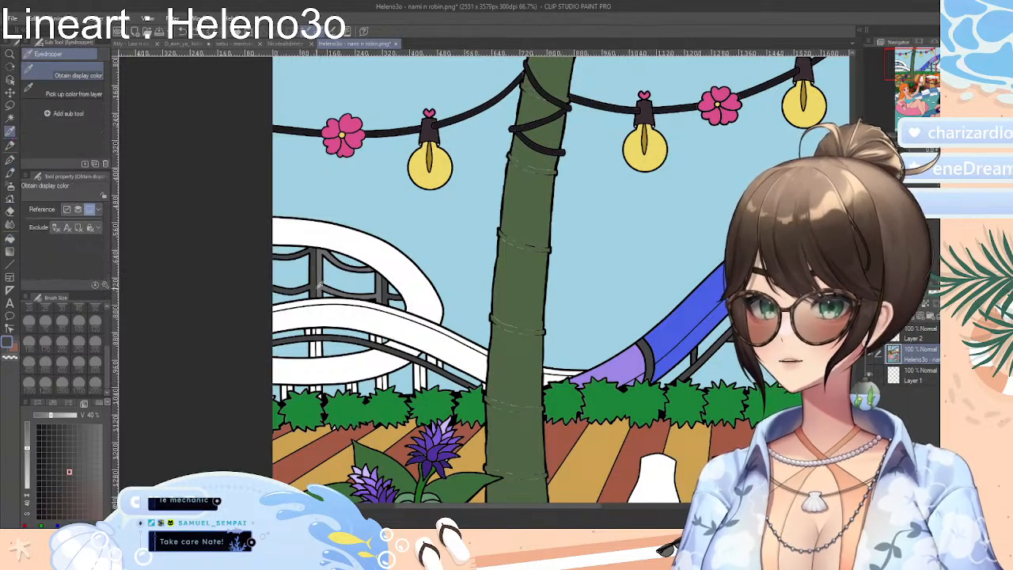
pyautogui.click(321, 260)
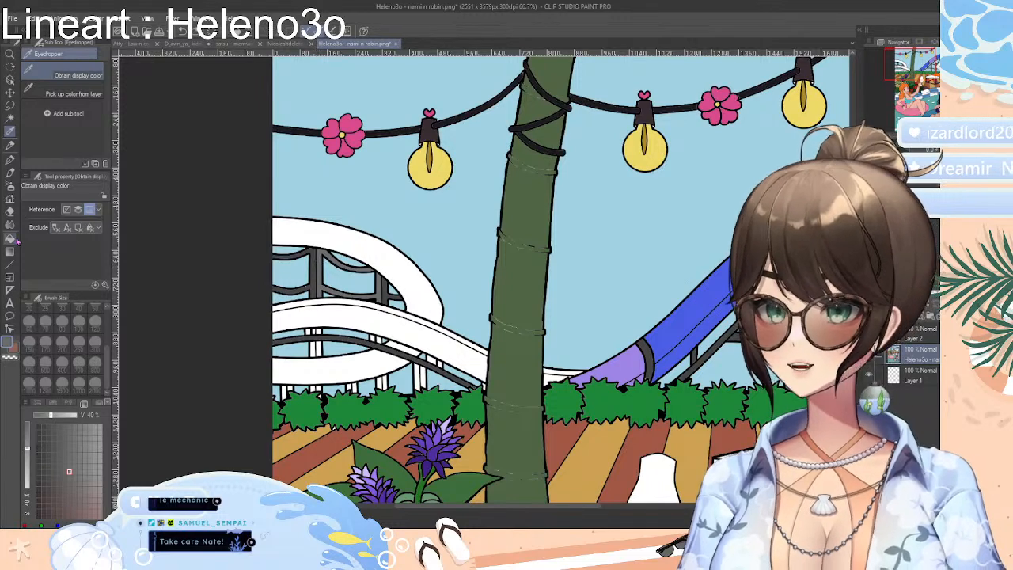
pyautogui.click(12, 239)
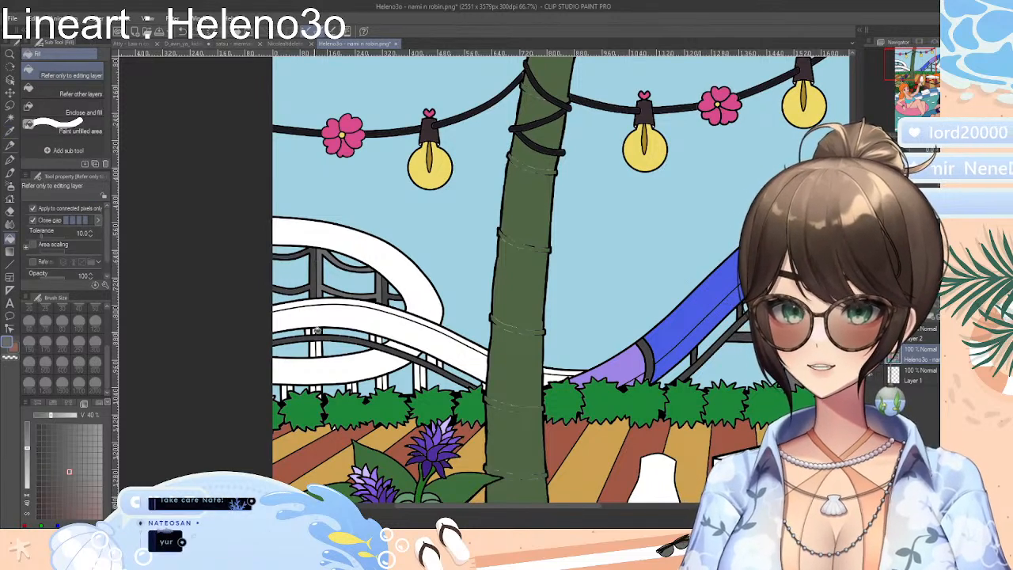
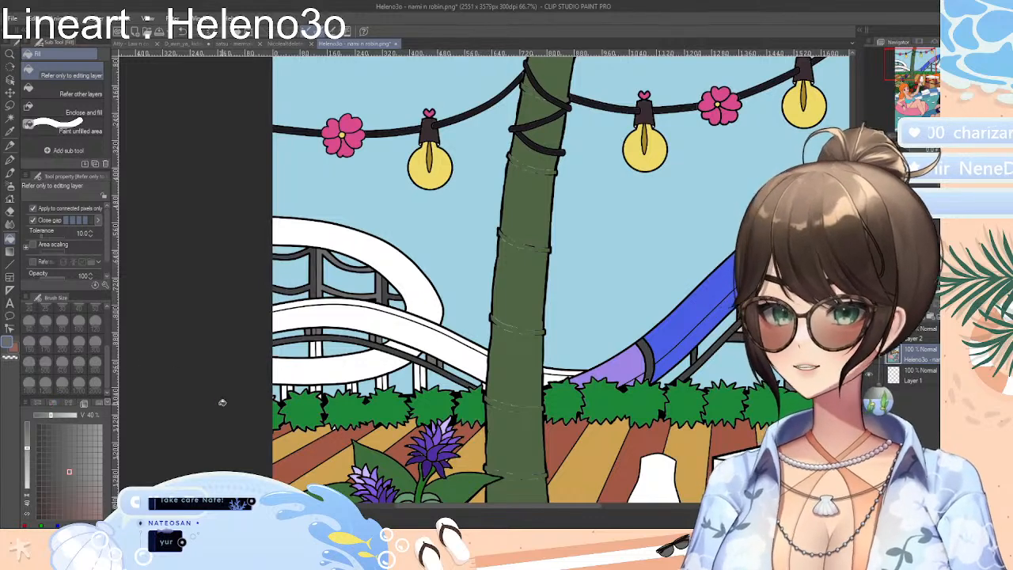
# Mix an orange-red of about R 208, G 101, B 77 and fill the looping slide beyond the palm trunk, covering its upper loop, middle run and lower curve
pyautogui.click(36, 403)
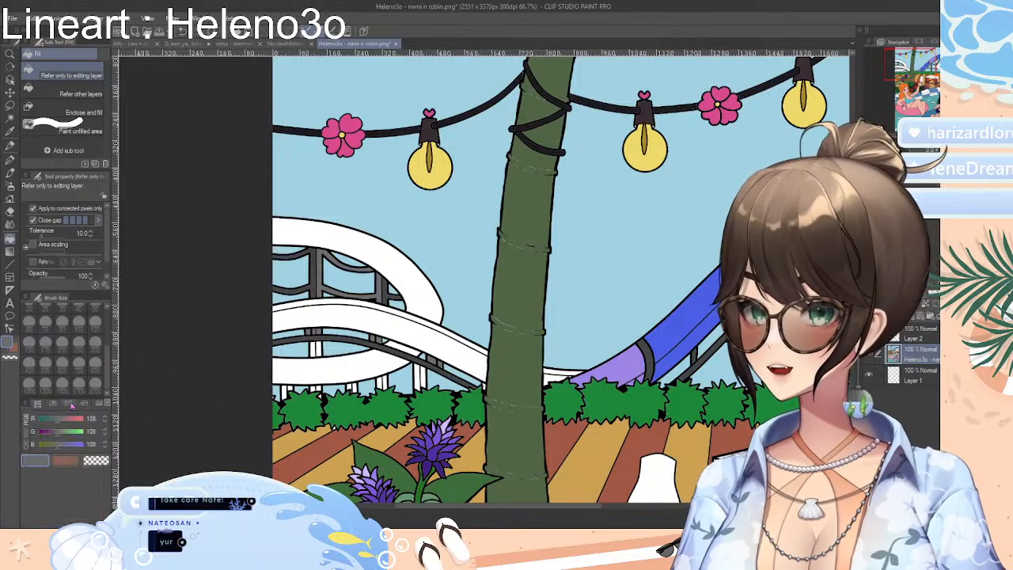
pyautogui.click(98, 405)
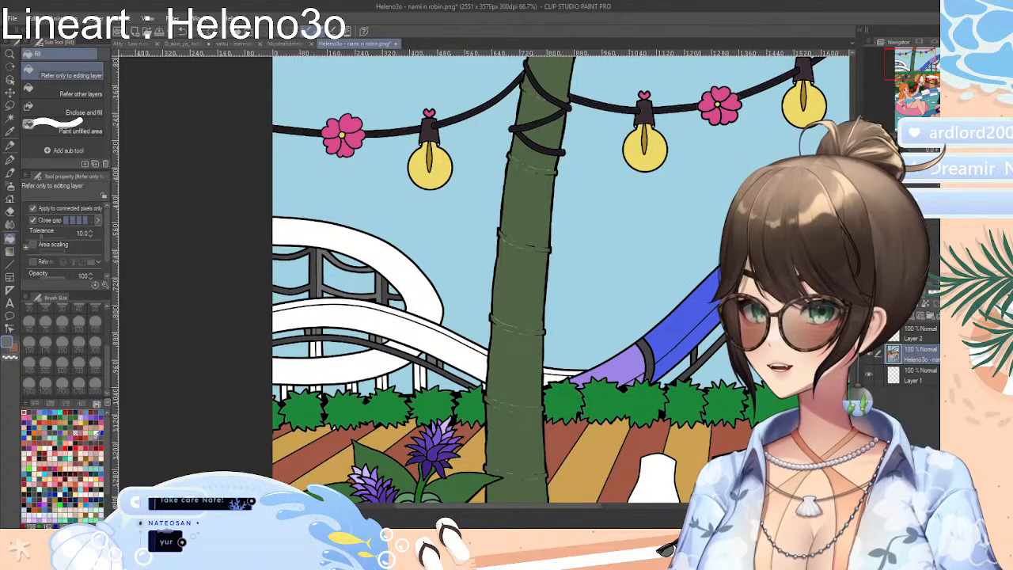
pyautogui.click(36, 430)
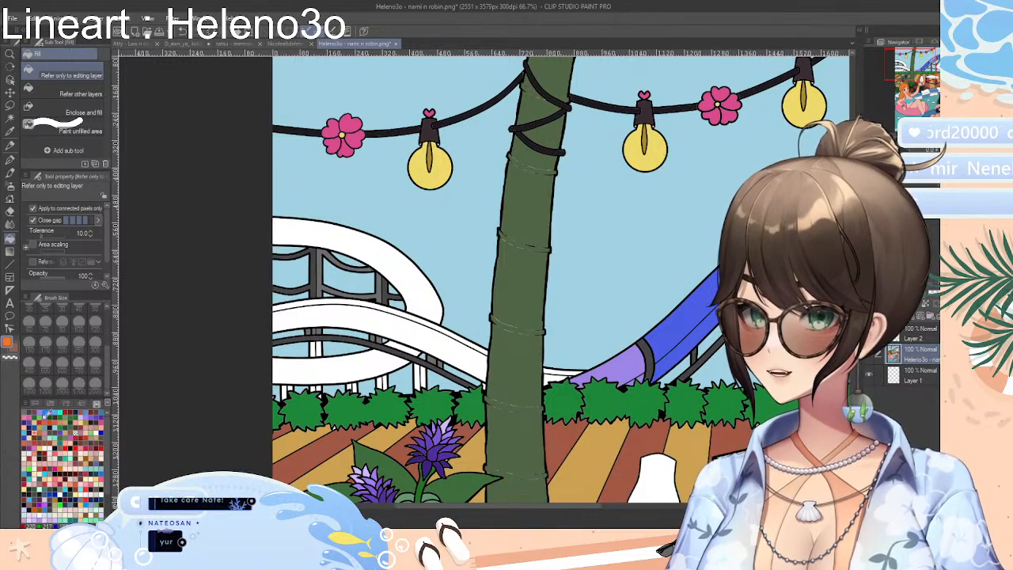
pyautogui.click(37, 403)
pyautogui.moveTo(61, 435); pyautogui.dragTo(76, 425)
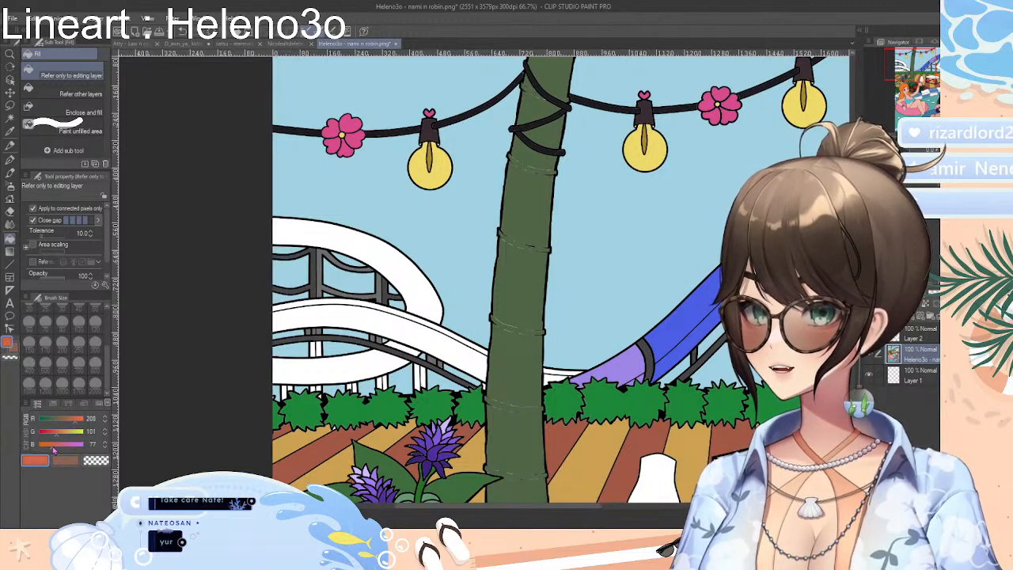
pyautogui.click(415, 277)
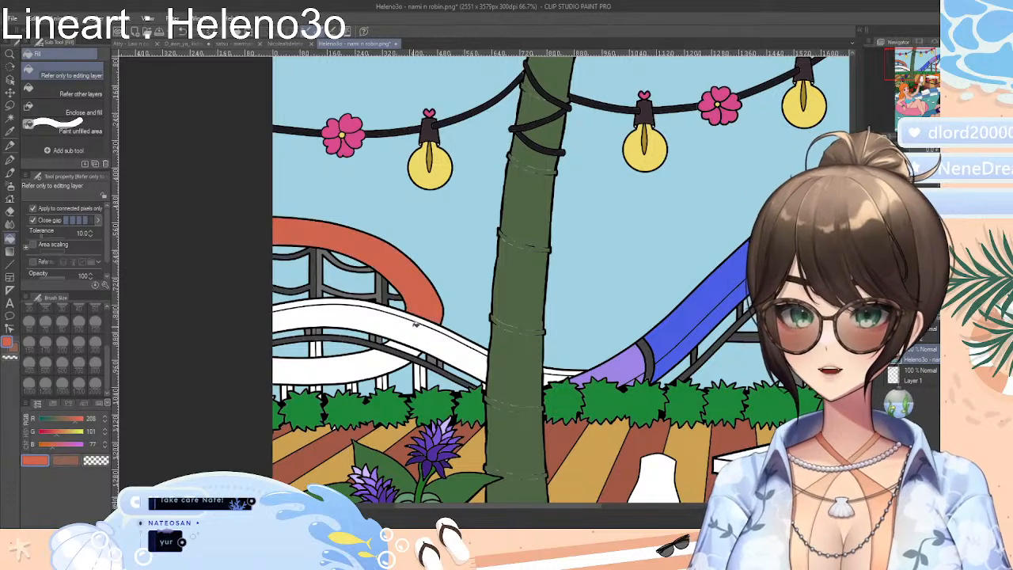
pyautogui.click(429, 323)
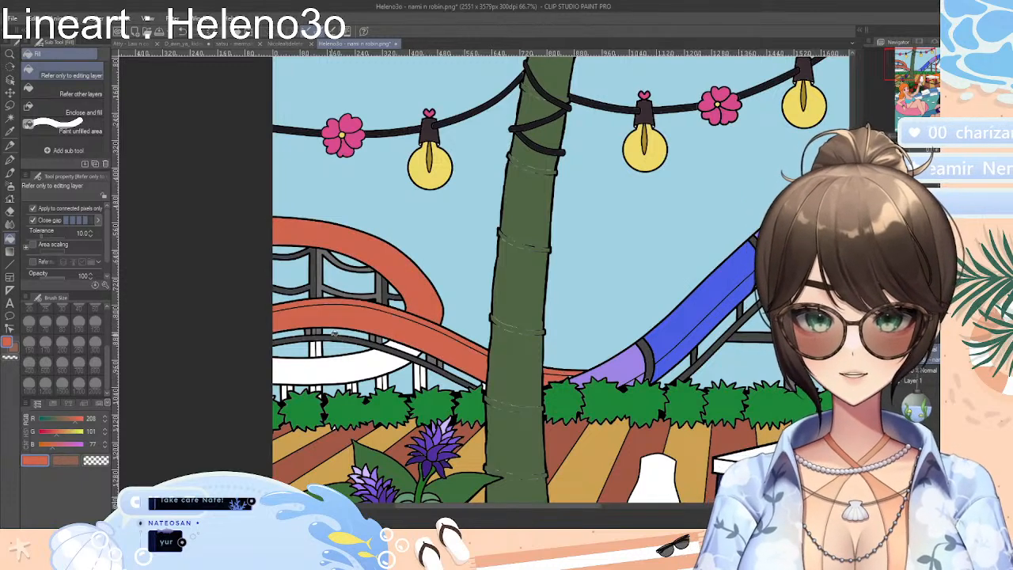
pyautogui.click(372, 354)
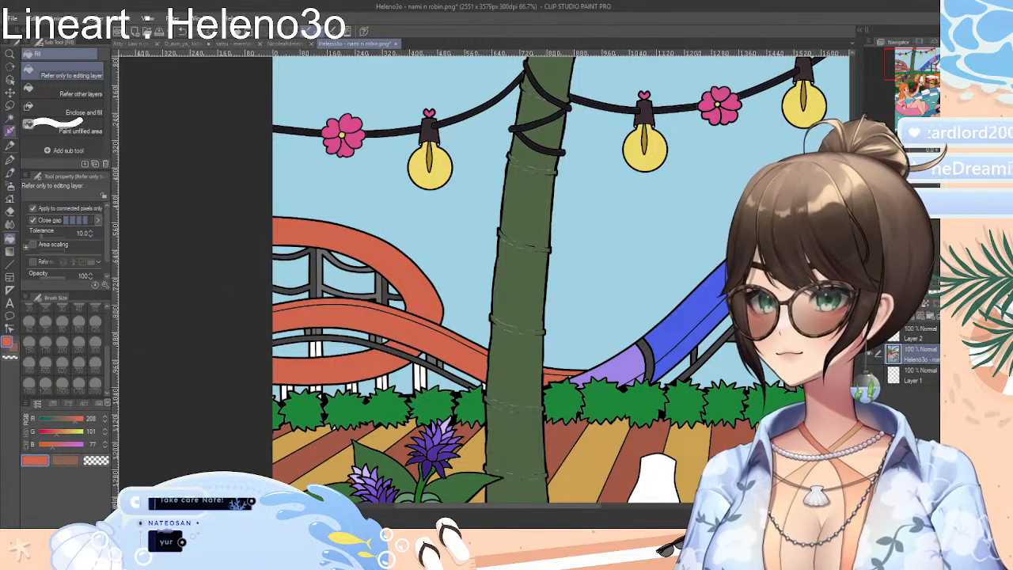
# Sample the grey from the upper loop's support post and fill the white support posts beneath the orange-red slide
pyautogui.click(10, 130)
pyautogui.click(321, 273)
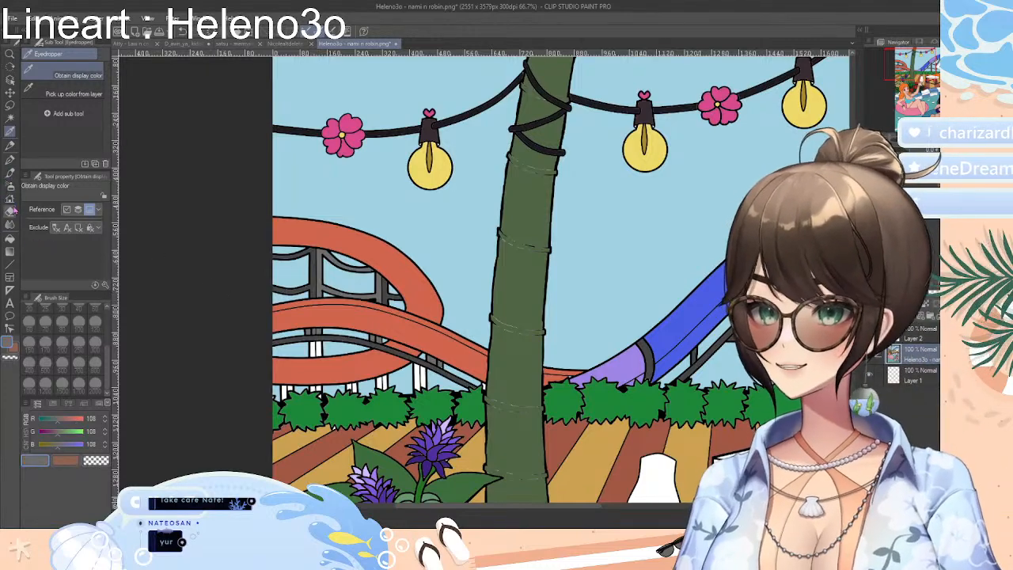
pyautogui.click(11, 239)
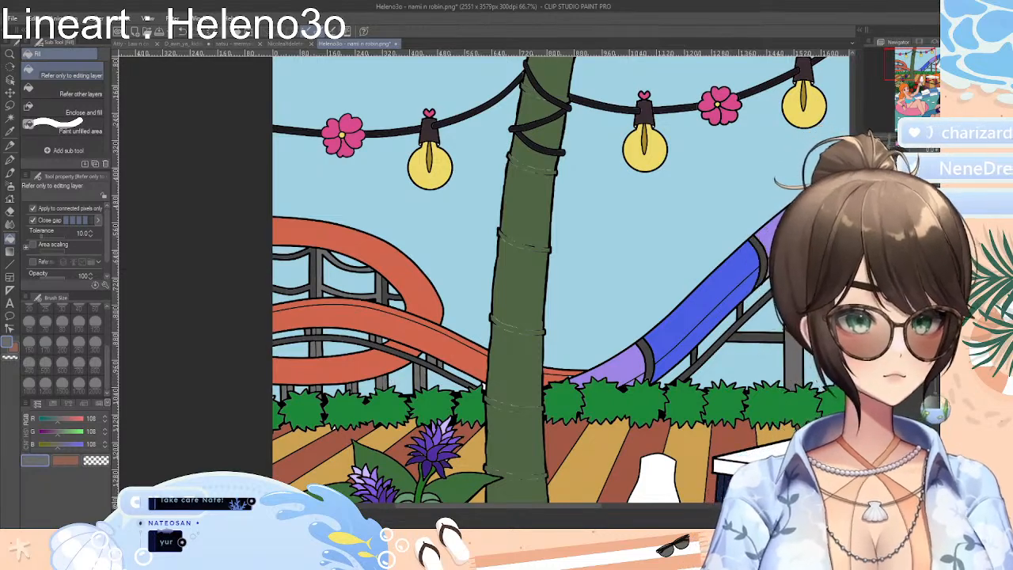
# Mix a blue of R 68, G 160, B 184 and fill the bowl of the raised cocktail glass
pyautogui.scroll(-8, 483, 277)
pyautogui.scroll(3, 482, 277)
pyautogui.scroll(-1, 483, 277)
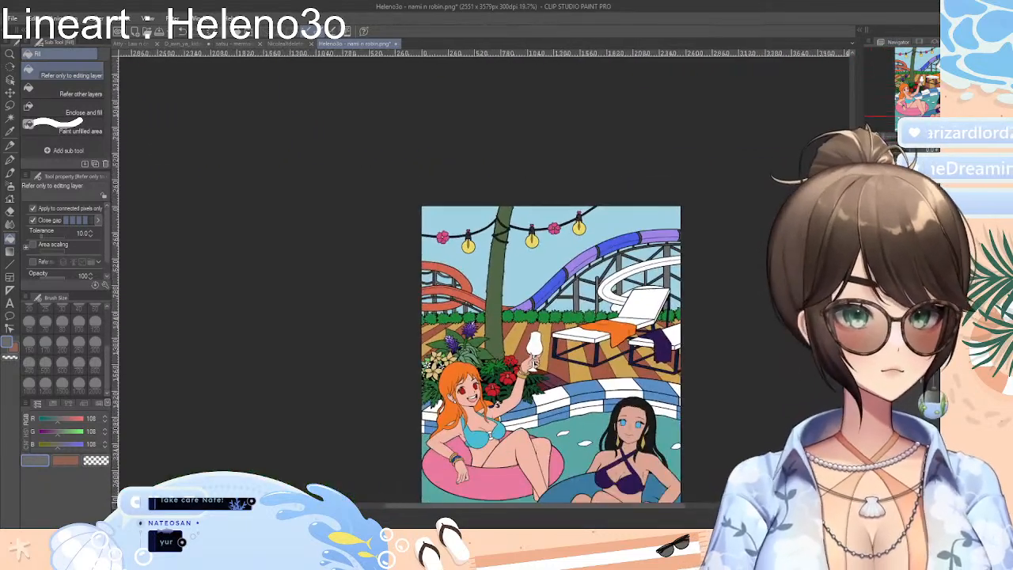
pyautogui.moveTo(853, 210); pyautogui.dragTo(853, 255)
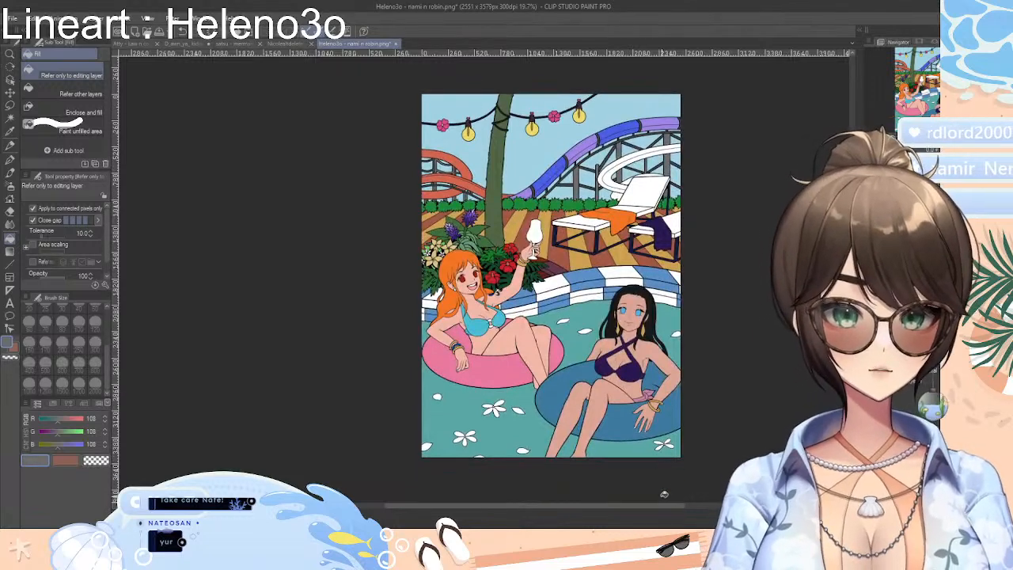
pyautogui.moveTo(671, 506); pyautogui.dragTo(698, 506)
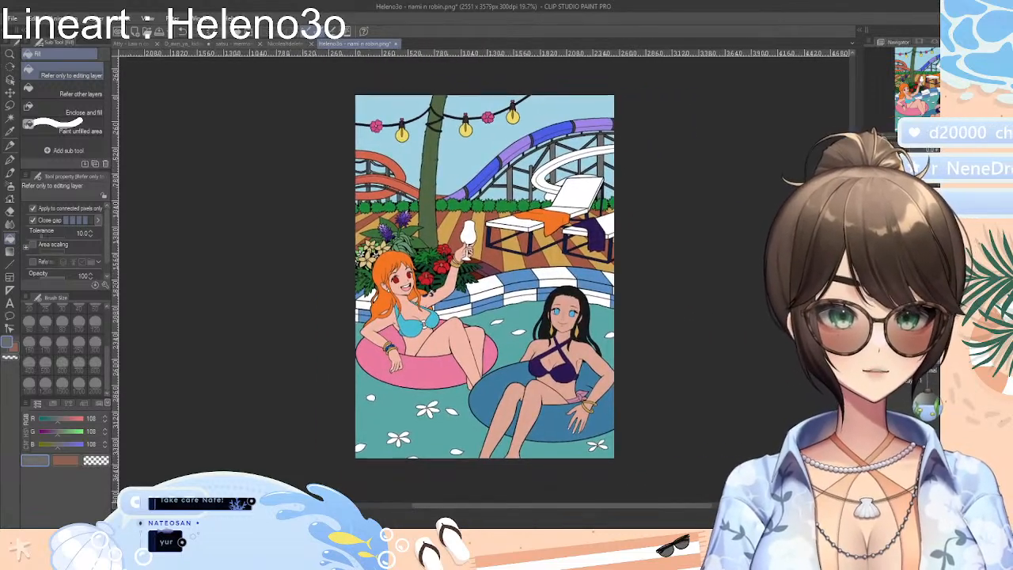
pyautogui.moveTo(852, 254); pyautogui.dragTo(853, 236)
pyautogui.moveTo(887, 140); pyautogui.dragTo(900, 140)
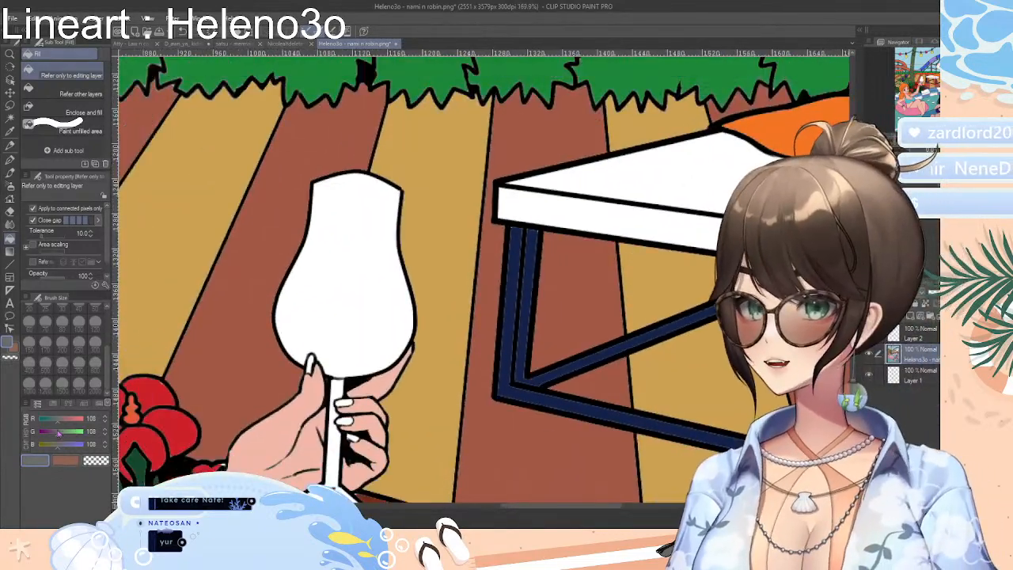
pyautogui.moveTo(59, 422)
pyautogui.mouseDown()
pyautogui.moveTo(48, 423)
pyautogui.moveTo(68, 438)
pyautogui.moveTo(53, 425)
pyautogui.mouseUp()
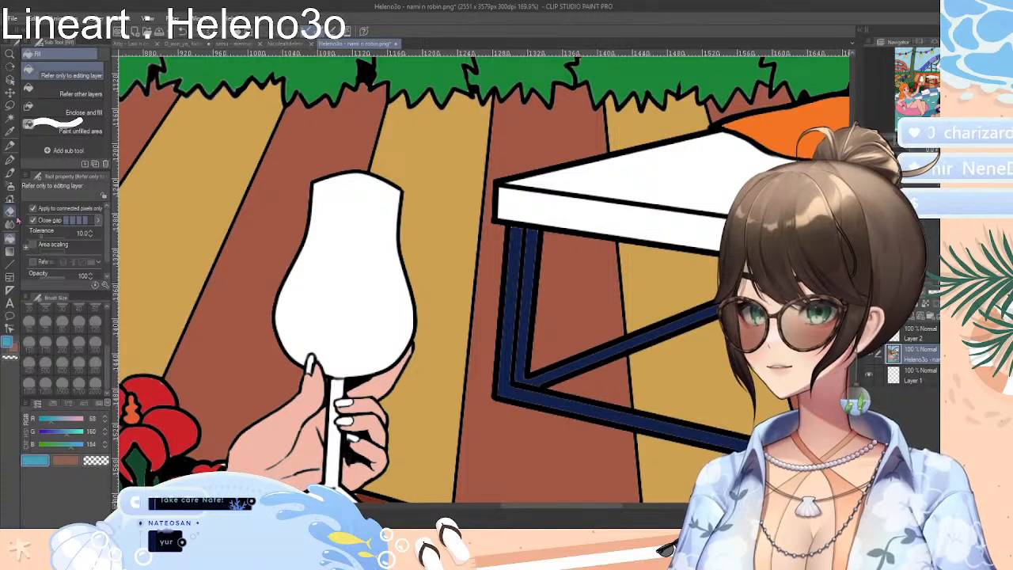
pyautogui.click(344, 293)
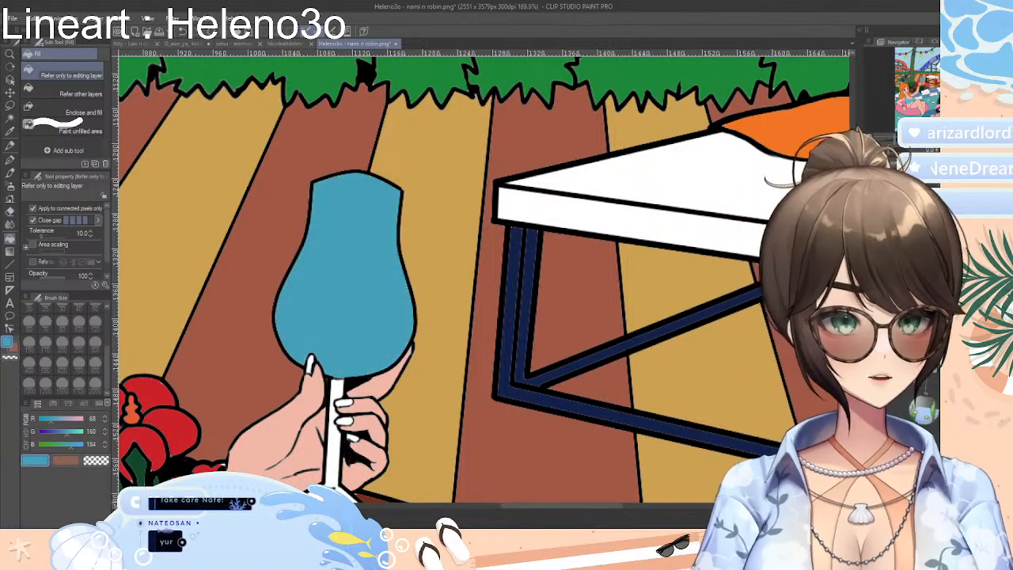
# Choose a paler tint of the drink's blue and fill the glass's stem and base
pyautogui.scroll(-3, 158, 391)
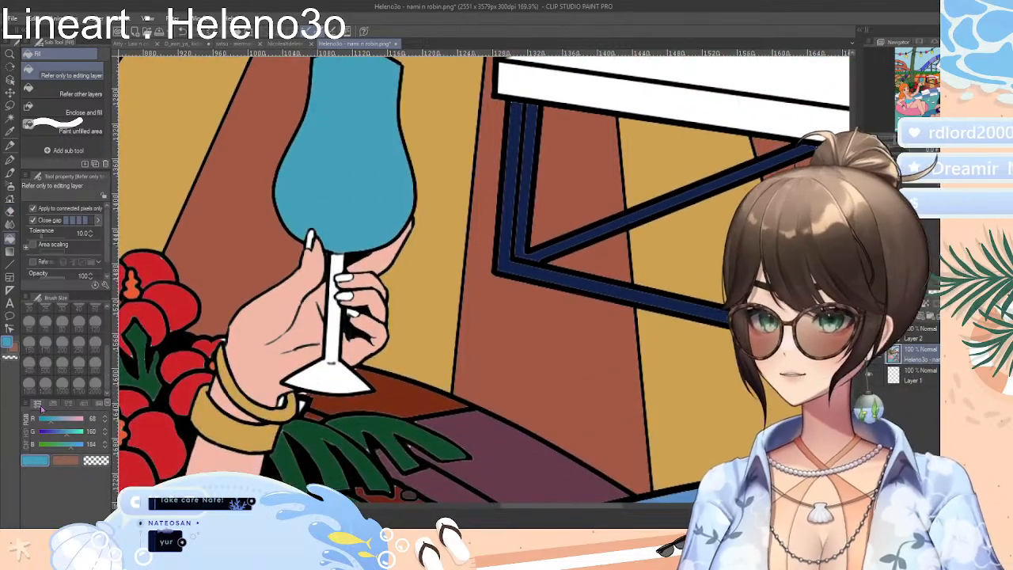
pyautogui.click(67, 403)
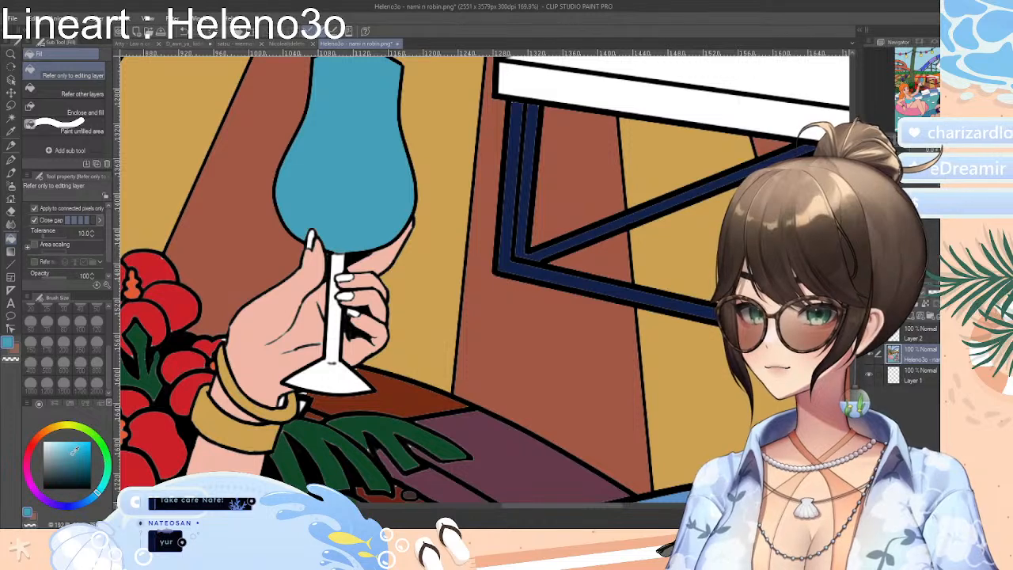
pyautogui.click(332, 329)
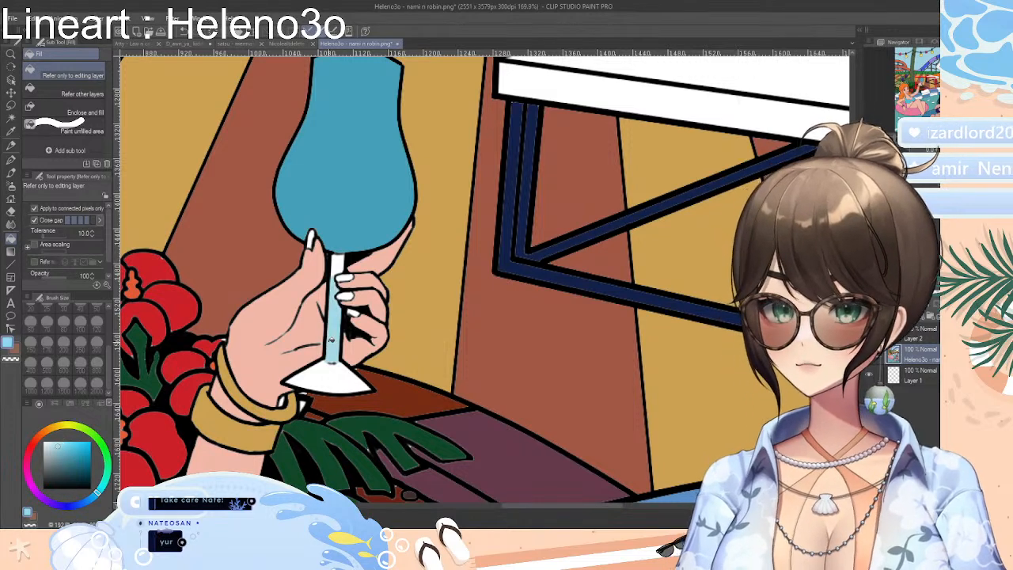
pyautogui.click(334, 370)
pyautogui.click(337, 264)
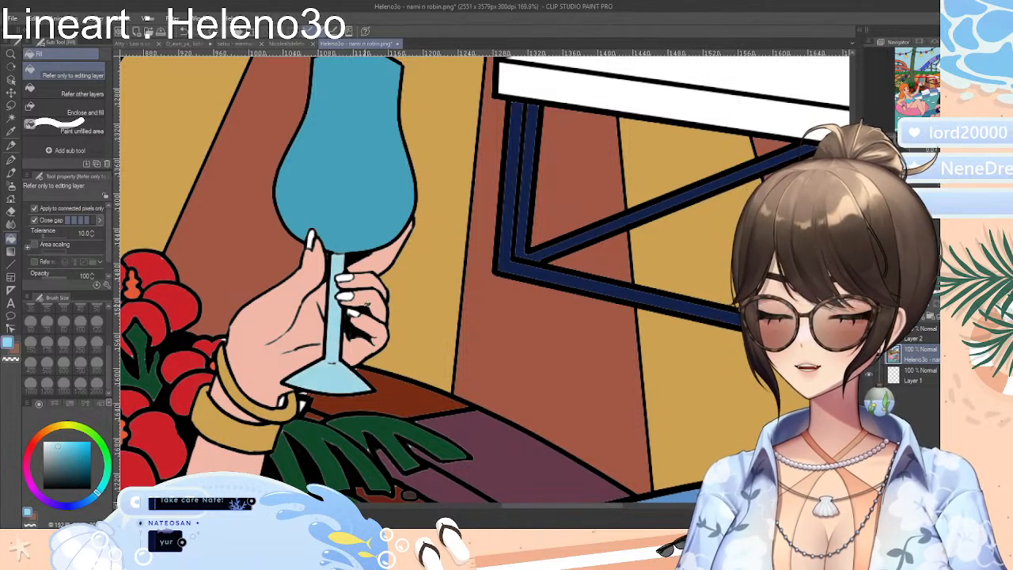
# Try filling the fingernails of the hand holding the glass with pale blue, and undo those fills
pyautogui.click(348, 294)
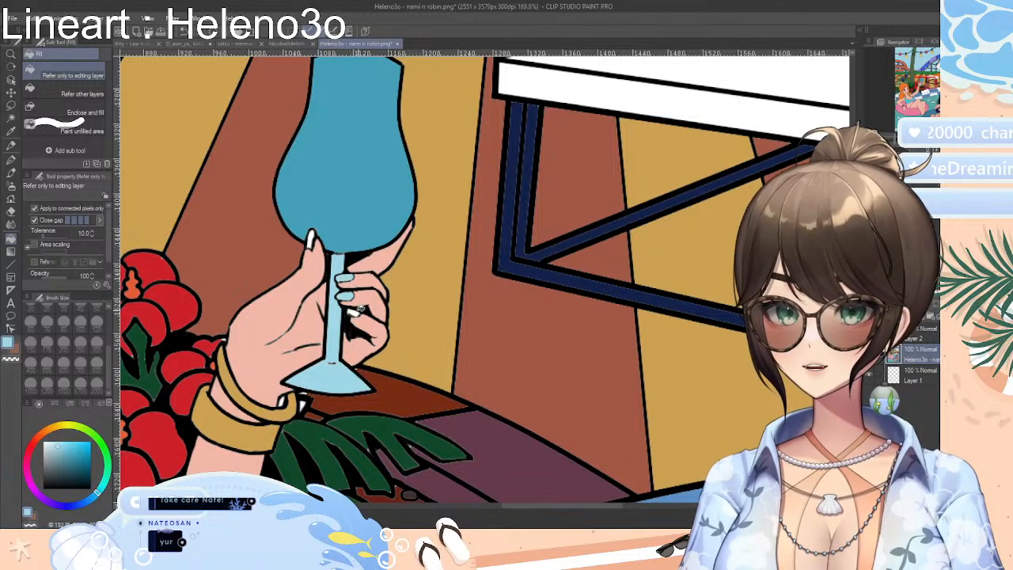
pyautogui.click(359, 309)
pyautogui.hotkey('ctrl', 'z')
pyautogui.hotkey('ctrl', 'z')
pyautogui.hotkey('ctrl', 'z')
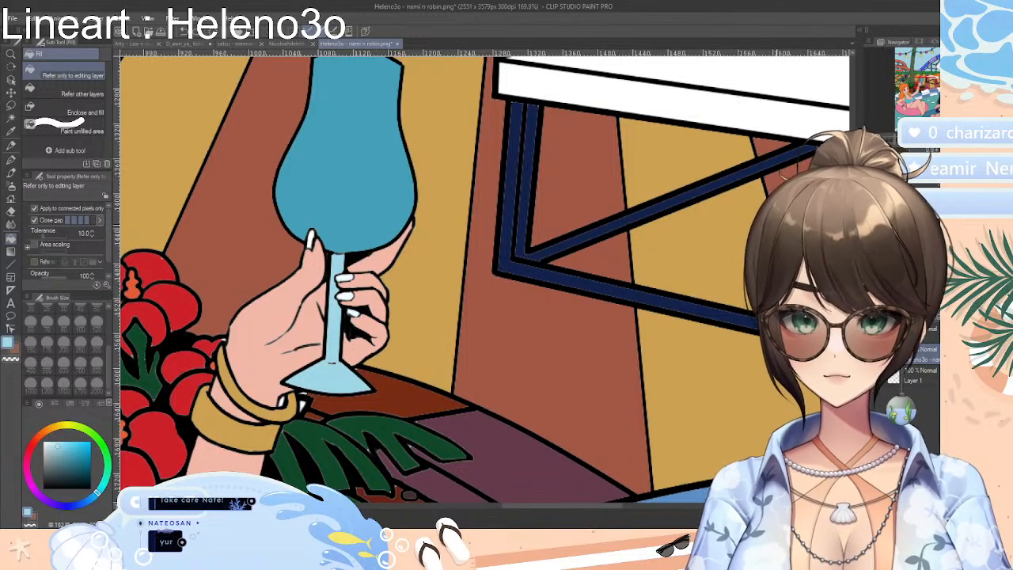
# Examine the whole illustration and the background slides for areas that still lack colour
pyautogui.hotkey('ctrl', '-')
pyautogui.hotkey('ctrl', '-')
pyautogui.hotkey('ctrl', '-')
pyautogui.hotkey('ctrl', '-')
pyautogui.hotkey('ctrl', '-')
pyautogui.hotkey('ctrl', '-')
pyautogui.hotkey('ctrl', '-')
pyautogui.hotkey('ctrl', '-')
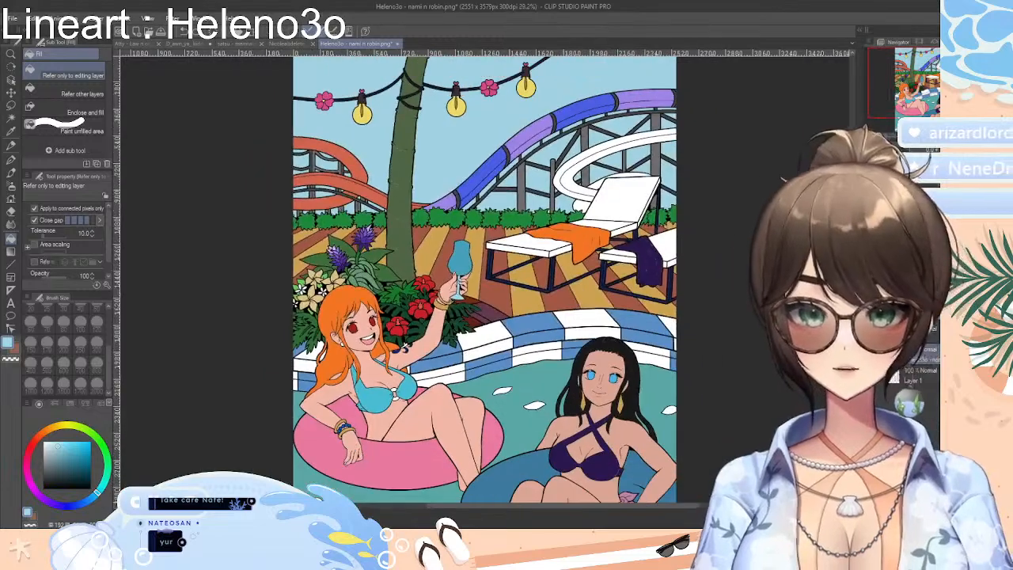
pyautogui.hotkey('ctrl', '+')
pyautogui.hotkey('ctrl', '+')
pyautogui.hotkey('ctrl', '+')
pyautogui.hotkey('ctrl', '+')
pyautogui.hotkey('ctrl', '-')
pyautogui.hotkey('ctrl', '-')
pyautogui.hotkey('ctrl', '-')
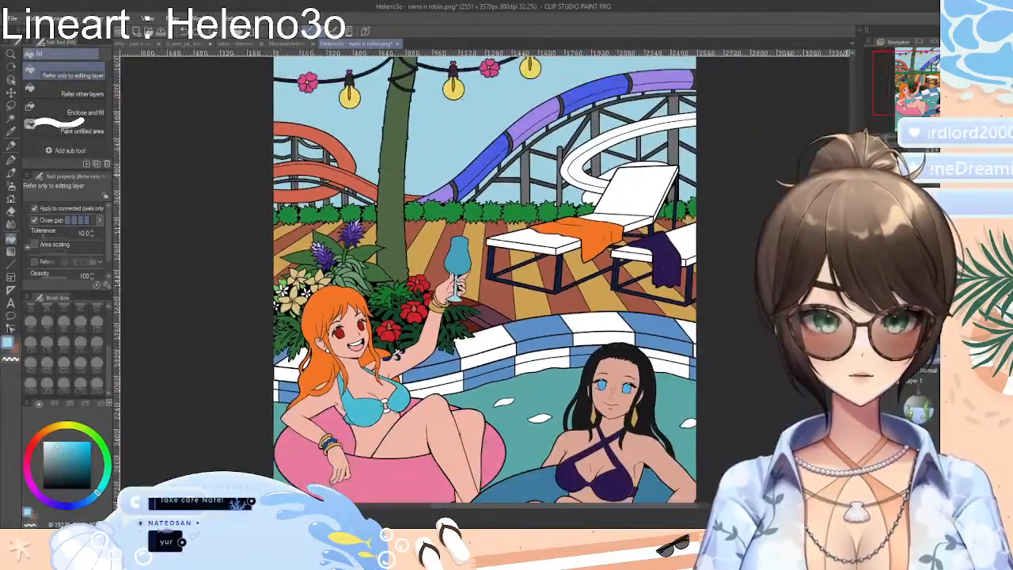
pyautogui.scroll(3, 485, 279)
pyautogui.hotkey('ctrl', '+')
pyautogui.hotkey('ctrl', '+')
pyautogui.hotkey('ctrl', '+')
pyautogui.hotkey('ctrl', '+')
pyautogui.hotkey('ctrl', '+')
pyautogui.hotkey('ctrl', '+')
pyautogui.hotkey('ctrl', '+')
pyautogui.hotkey('ctrl', '+')
pyautogui.hotkey('ctrl', '-')
pyautogui.hotkey('ctrl', '-')
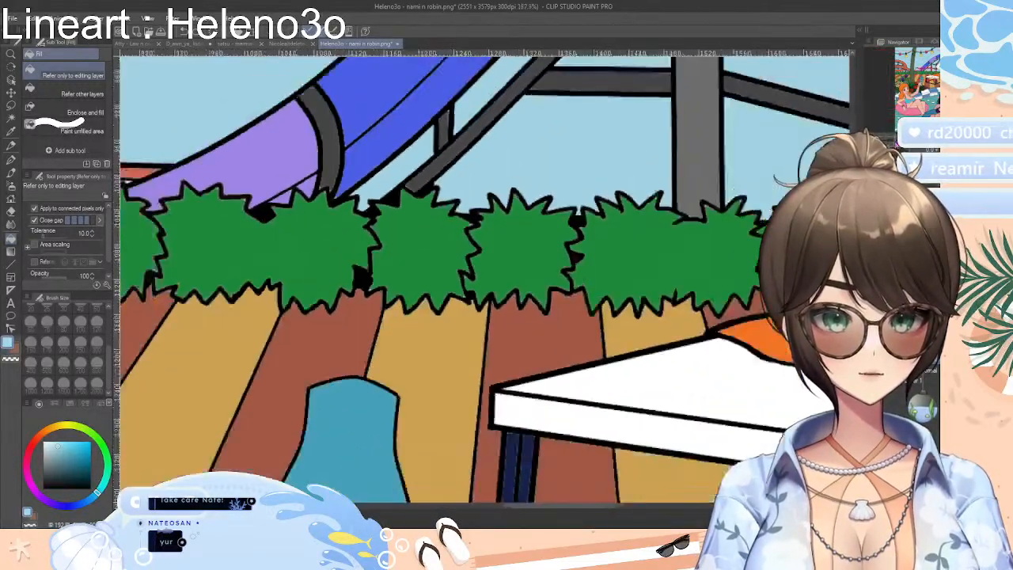
pyautogui.hotkey('ctrl', '-')
pyautogui.hotkey('ctrl', '-')
pyautogui.hotkey('ctrl', '-')
pyautogui.hotkey('ctrl', '-')
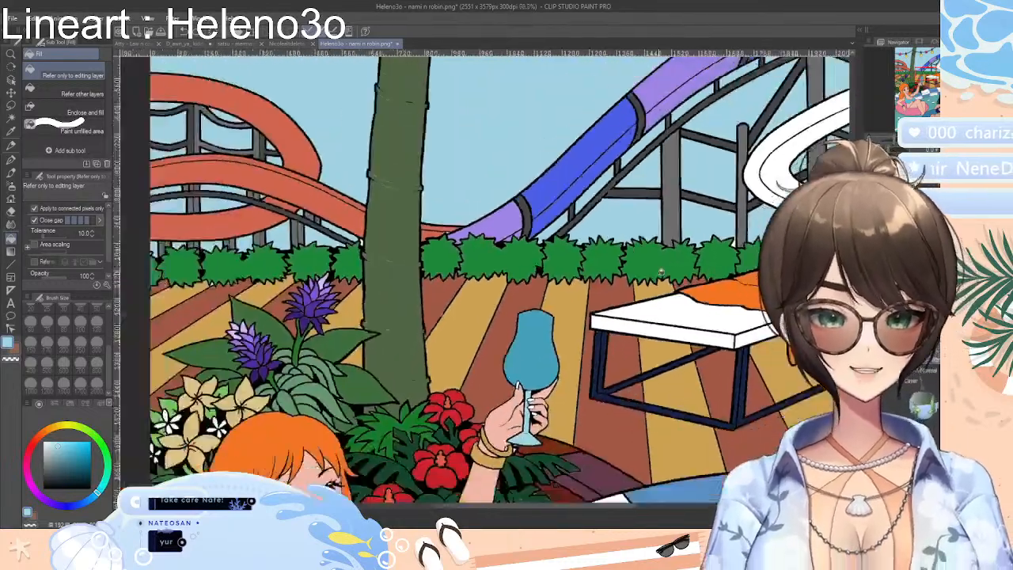
pyautogui.hotkey('ctrl', '+')
pyautogui.hotkey('ctrl', '+')
pyautogui.hotkey('ctrl', '-')
pyautogui.hotkey('ctrl', '-')
pyautogui.hotkey('ctrl', '-')
pyautogui.hotkey('ctrl', '-')
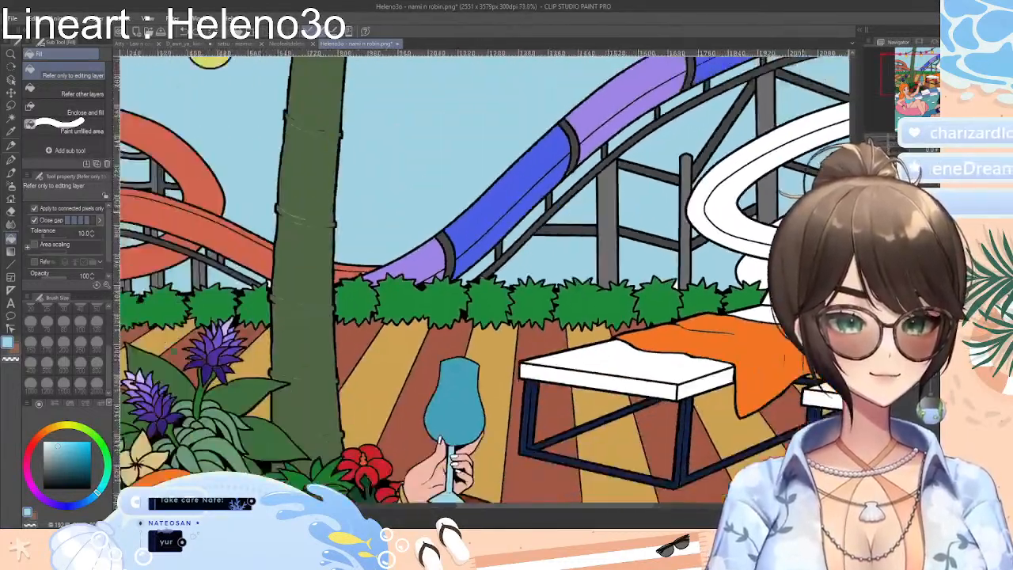
pyautogui.hotkey('ctrl', '+')
pyautogui.hotkey('ctrl', '+')
pyautogui.hotkey('ctrl', '+')
pyautogui.hotkey('ctrl', '+')
pyautogui.hotkey('ctrl', '+')
pyautogui.hotkey('ctrl', '+')
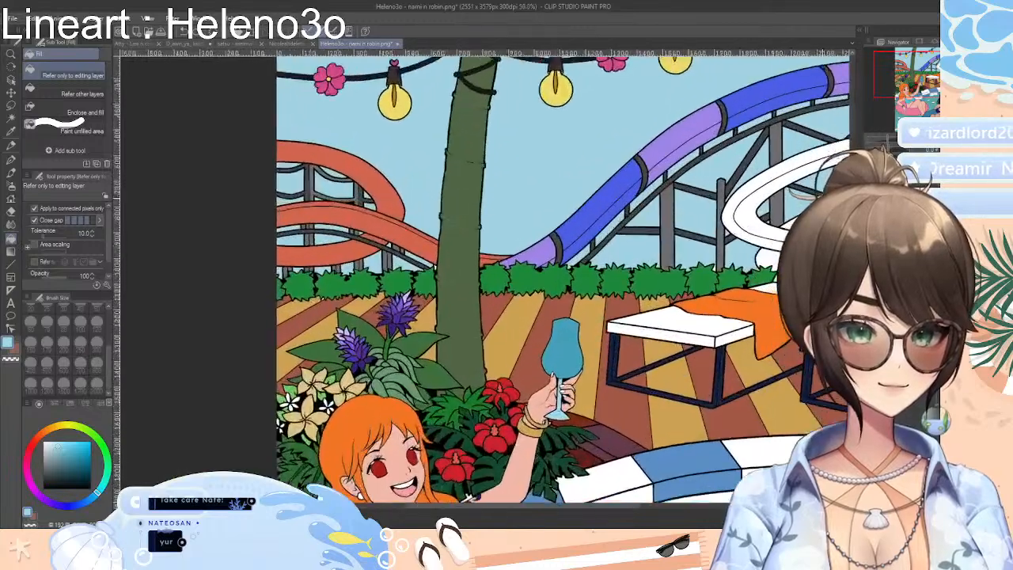
pyautogui.hotkey('ctrl', '-')
pyautogui.hotkey('ctrl', '-')
pyautogui.hotkey('ctrl', '-')
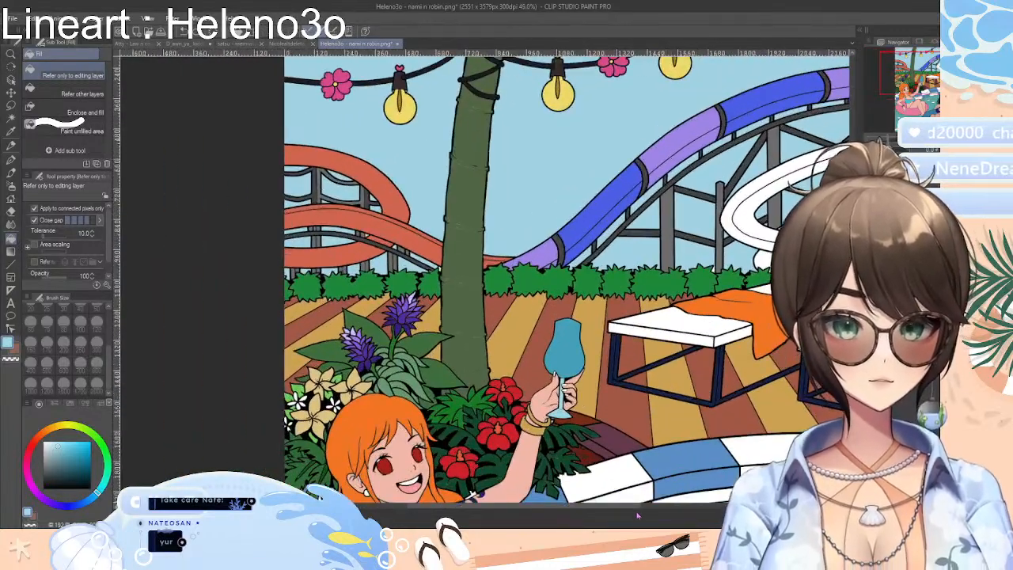
# Choose a medium pink and fill the white curved water slide behind the loungers, including the section above the lounger's backrest
pyautogui.moveTo(635, 506); pyautogui.dragTo(728, 507)
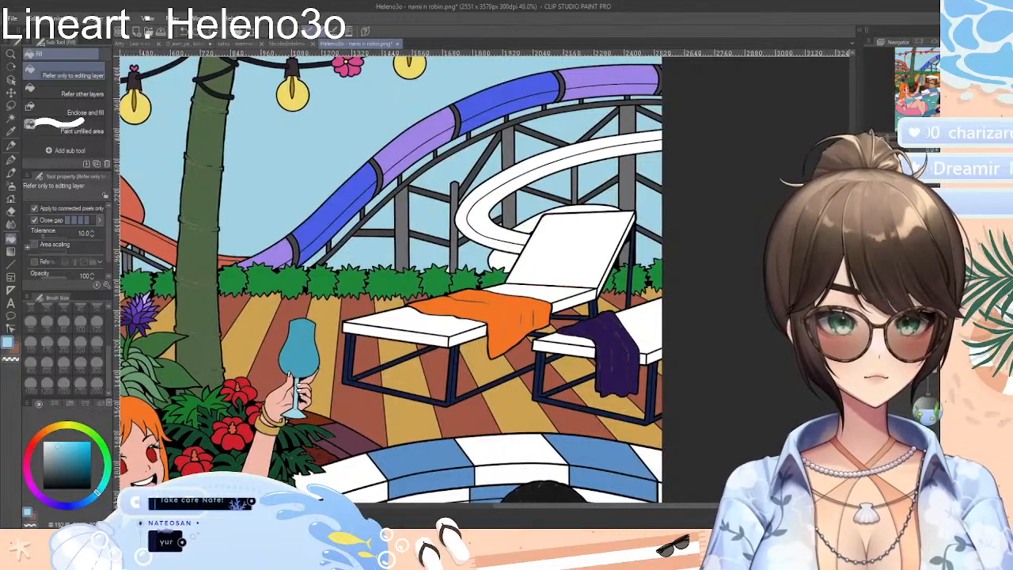
pyautogui.scroll(2, 498, 296)
pyautogui.scroll(5, 498, 296)
pyautogui.scroll(-3, 498, 296)
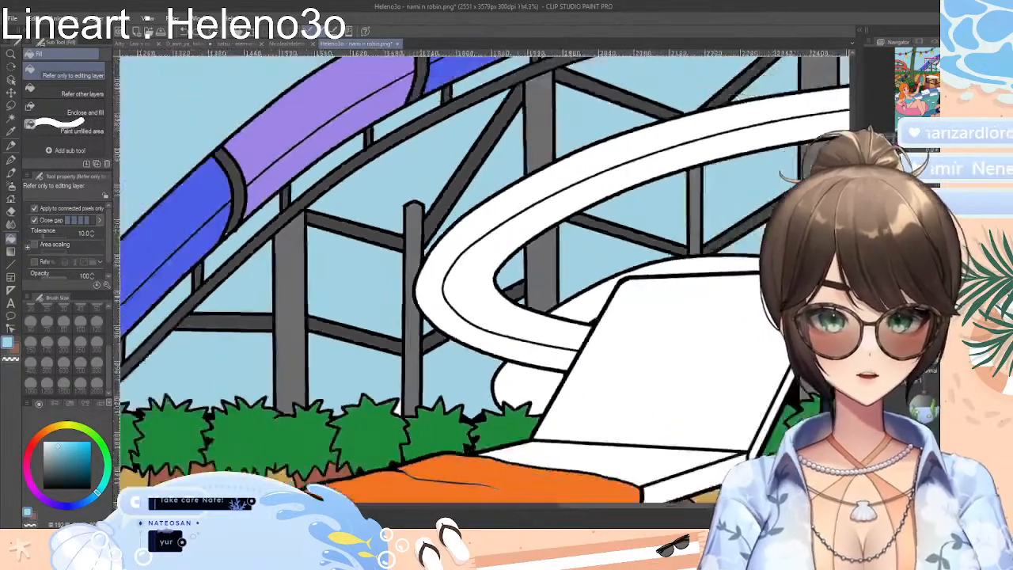
pyautogui.scroll(-2, 498, 285)
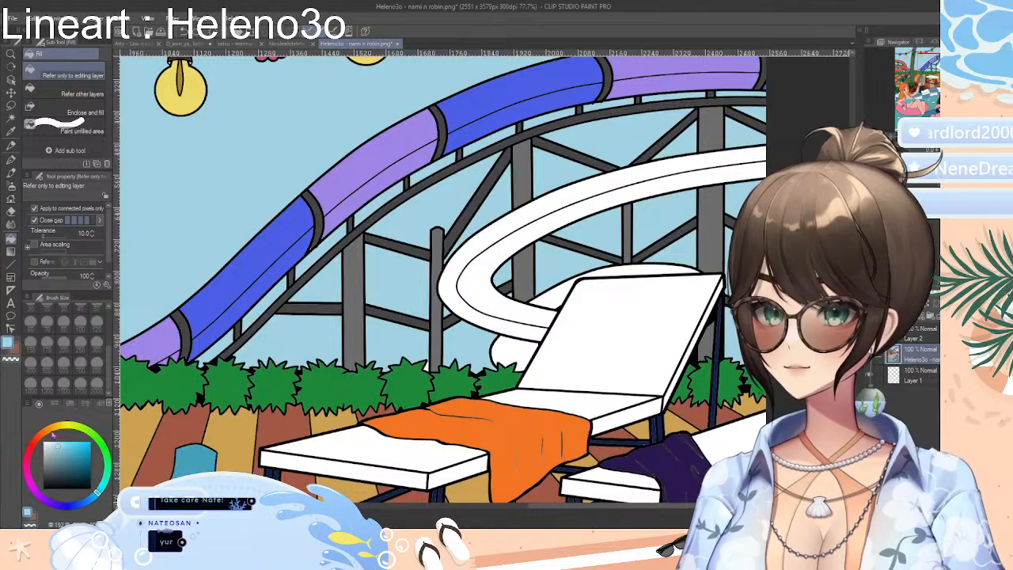
pyautogui.moveTo(43, 435)
pyautogui.mouseDown()
pyautogui.moveTo(36, 441)
pyautogui.moveTo(44, 434)
pyautogui.mouseUp()
pyautogui.click(81, 506)
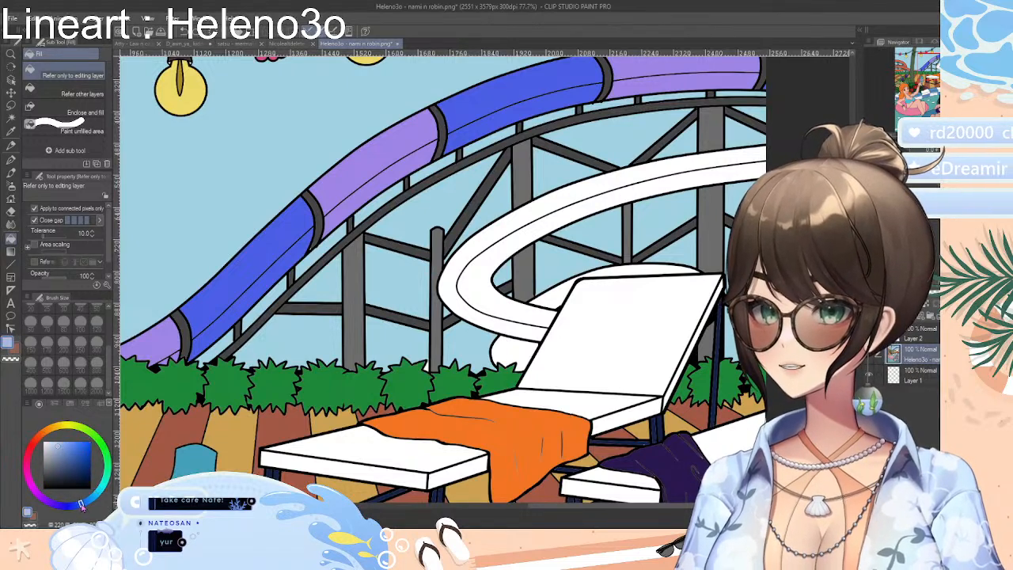
pyautogui.moveTo(82, 505)
pyautogui.mouseDown()
pyautogui.moveTo(106, 460)
pyautogui.moveTo(87, 435)
pyautogui.moveTo(40, 434)
pyautogui.moveTo(28, 476)
pyautogui.moveTo(62, 451)
pyautogui.mouseUp()
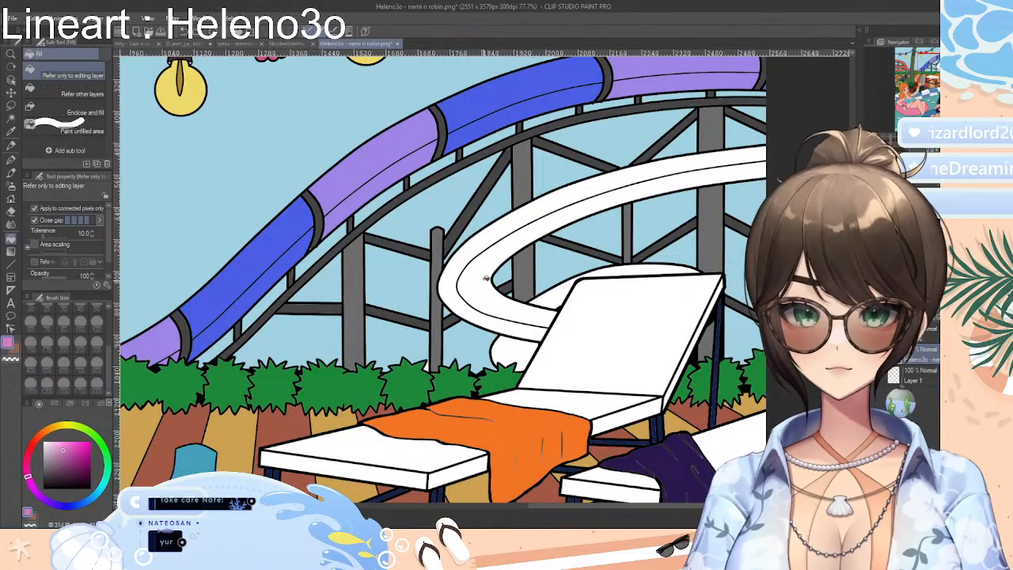
pyautogui.click(486, 278)
pyautogui.click(561, 202)
pyautogui.click(640, 269)
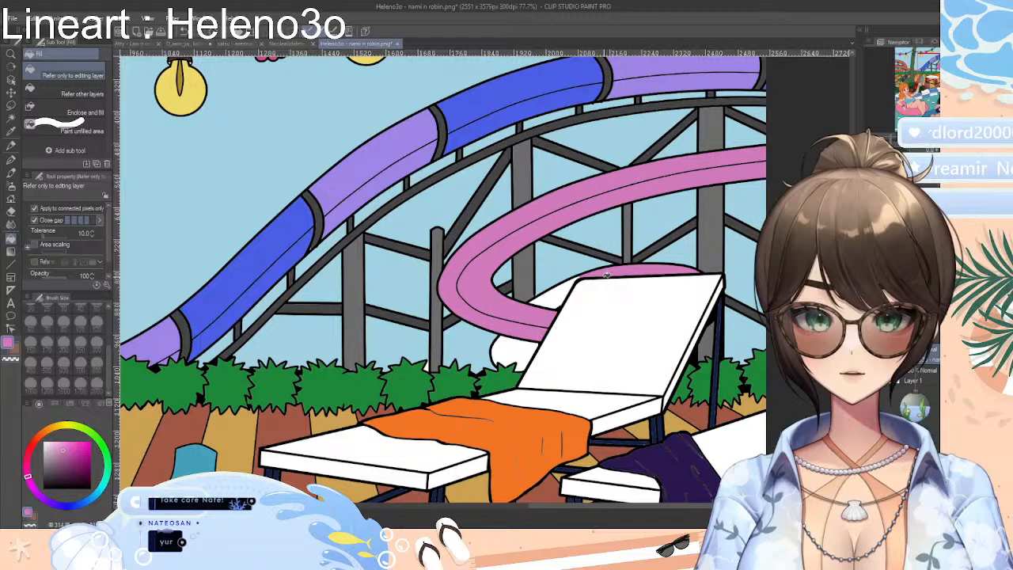
# Undo the stray pink fill beside the slide support and fill the slide's remaining lower sections with pink
pyautogui.hotkey('ctrl', 'z')
pyautogui.click(549, 300)
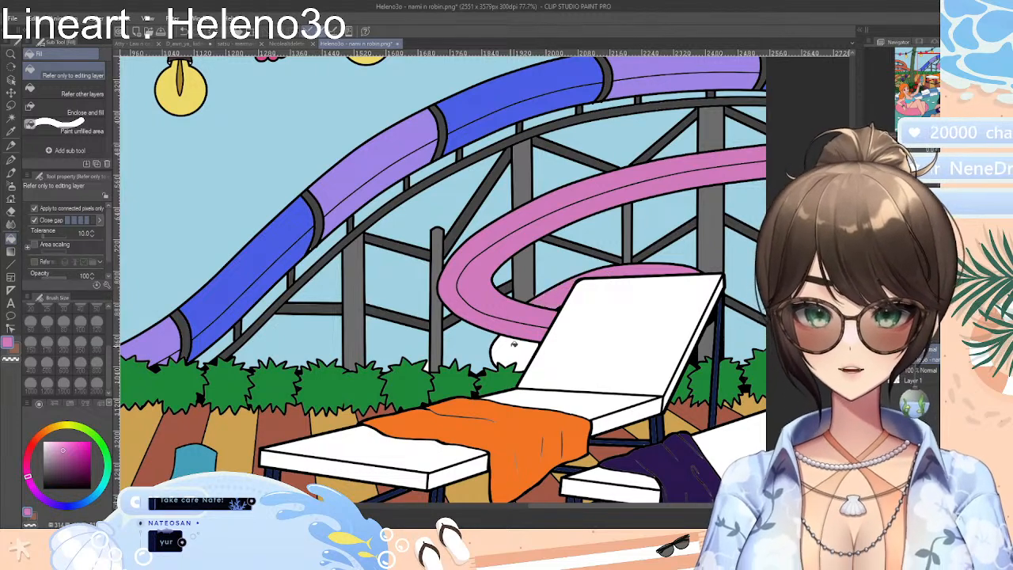
pyautogui.click(514, 345)
# Save the coloured illustration as a new PNG file named "na i n robin coloring"
pyautogui.moveTo(889, 141); pyautogui.dragTo(884, 139)
pyautogui.scroll(-3, 414, 340)
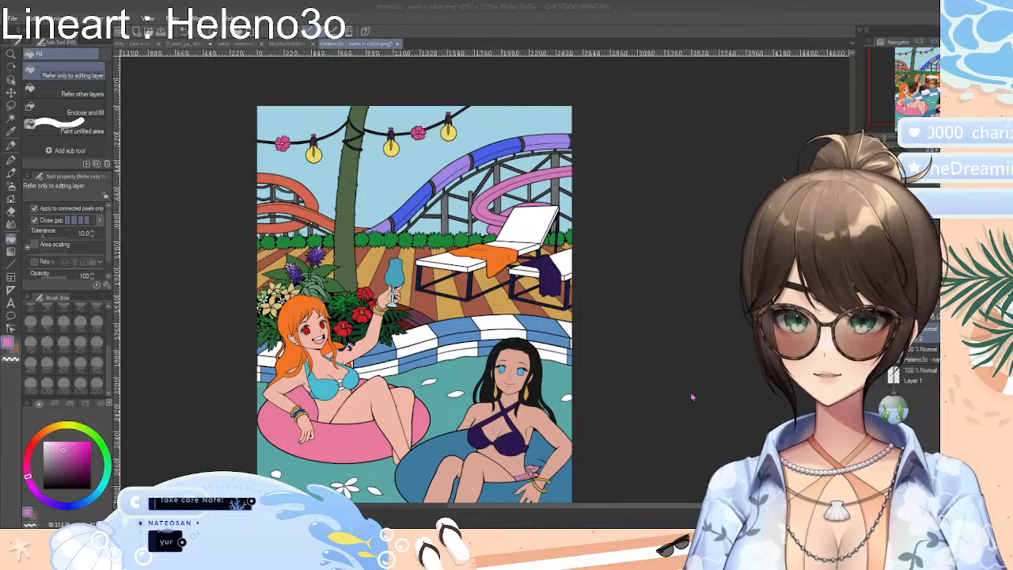
pyautogui.click(463, 136)
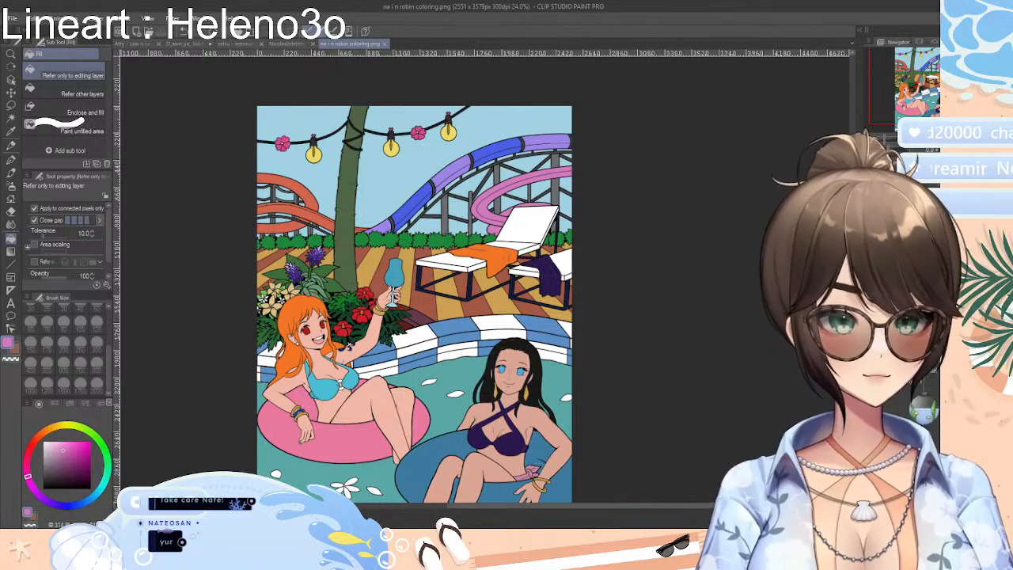
# Sample the skin colour from the raised thigh of the orange-haired woman in the pink ring
pyautogui.moveTo(853, 277); pyautogui.dragTo(853, 294)
pyautogui.moveTo(586, 505); pyautogui.dragTo(570, 505)
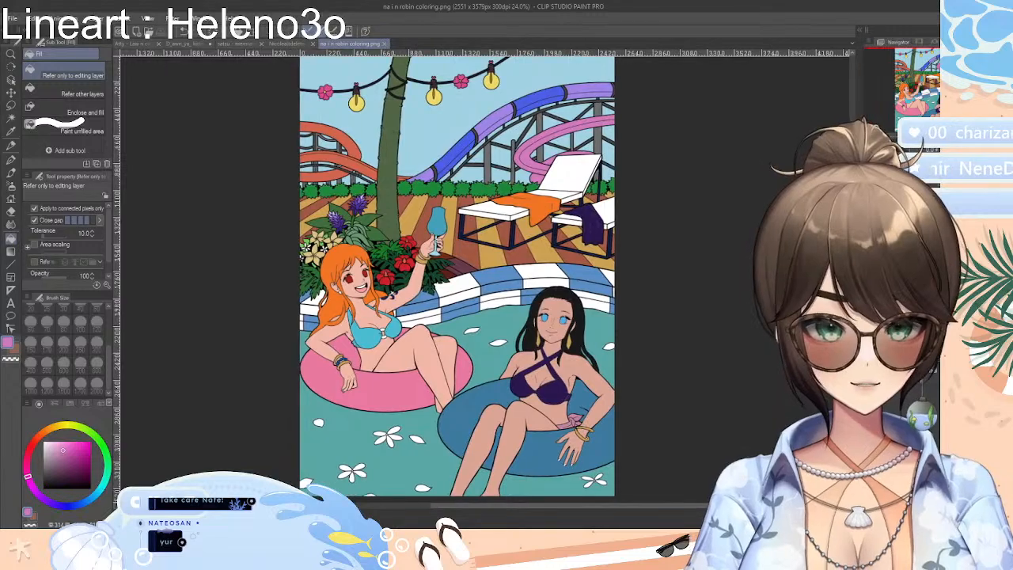
pyautogui.moveTo(854, 277); pyautogui.dragTo(853, 287)
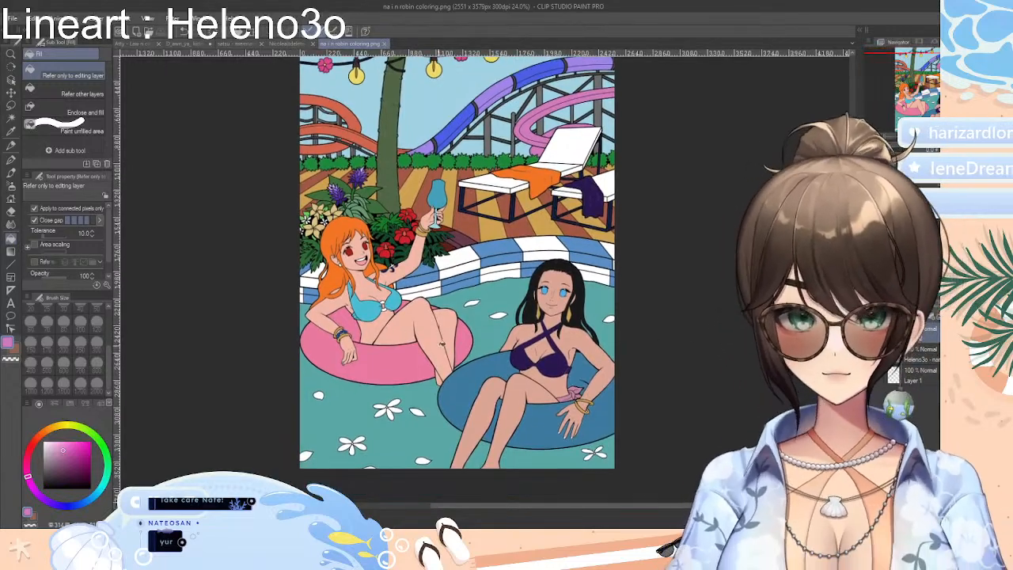
pyautogui.scroll(6, 441, 342)
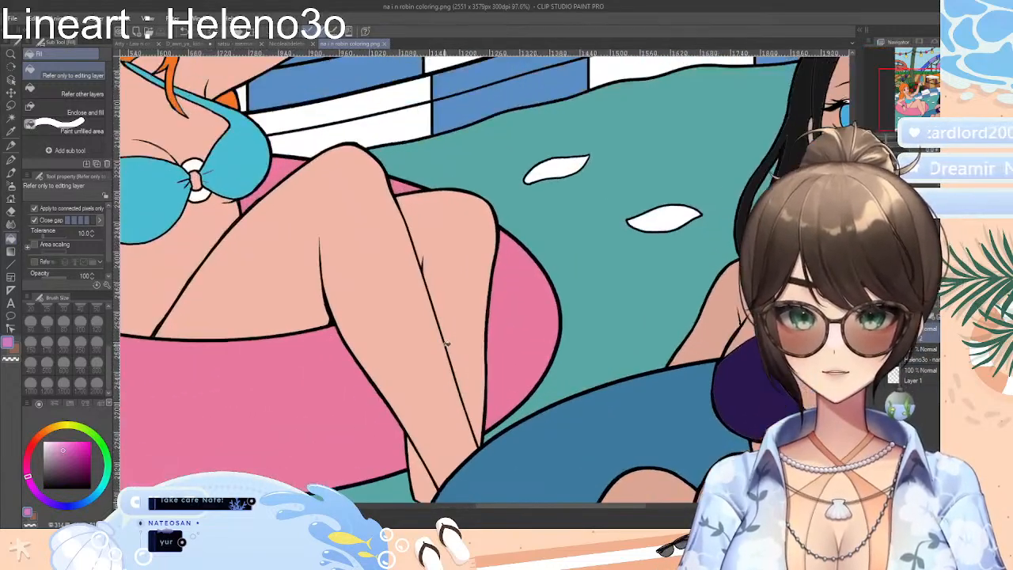
pyautogui.scroll(-1, 445, 343)
pyautogui.moveTo(853, 317); pyautogui.dragTo(853, 324)
pyautogui.click(11, 131)
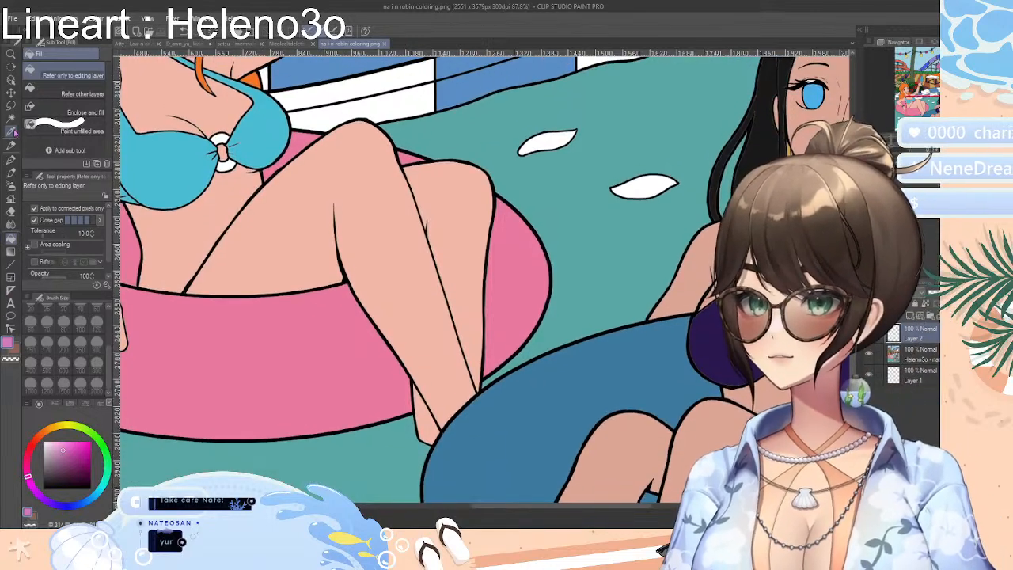
pyautogui.click(241, 228)
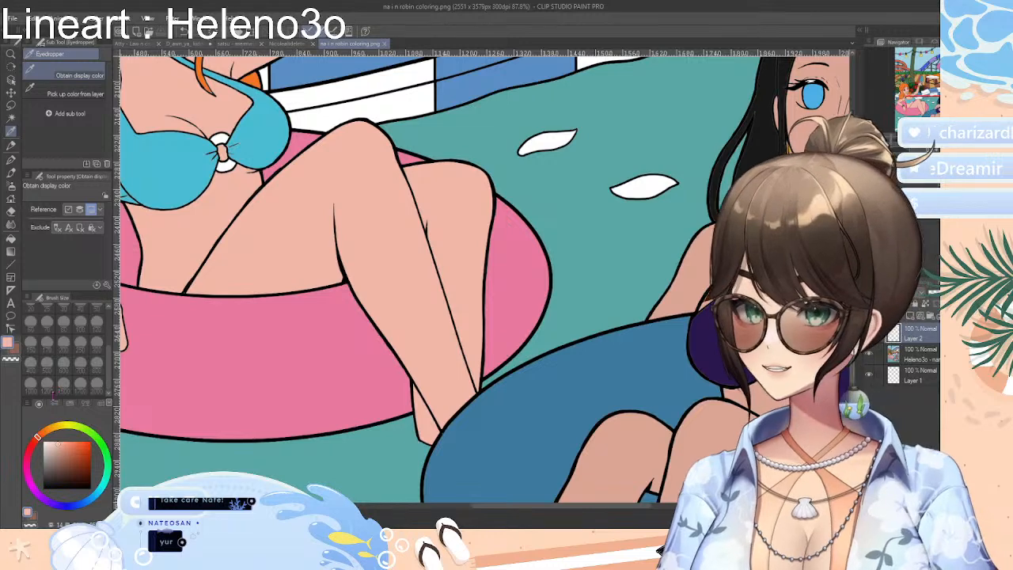
# Mix a darker, more saturated version of the woman's sampled skin colour as a shadow tone
pyautogui.click(68, 408)
pyautogui.click(70, 410)
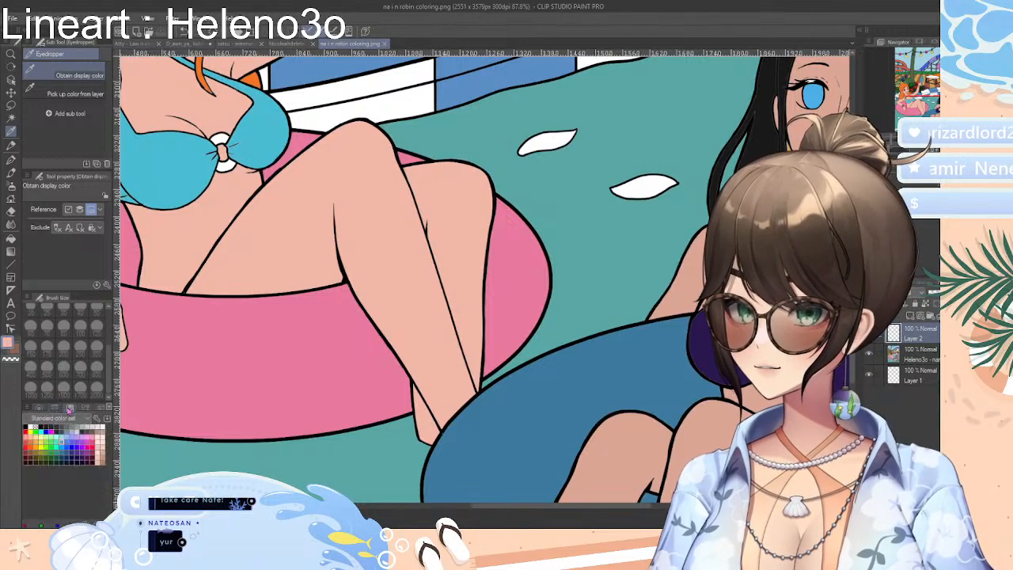
pyautogui.click(40, 409)
pyautogui.moveTo(59, 447); pyautogui.dragTo(67, 452)
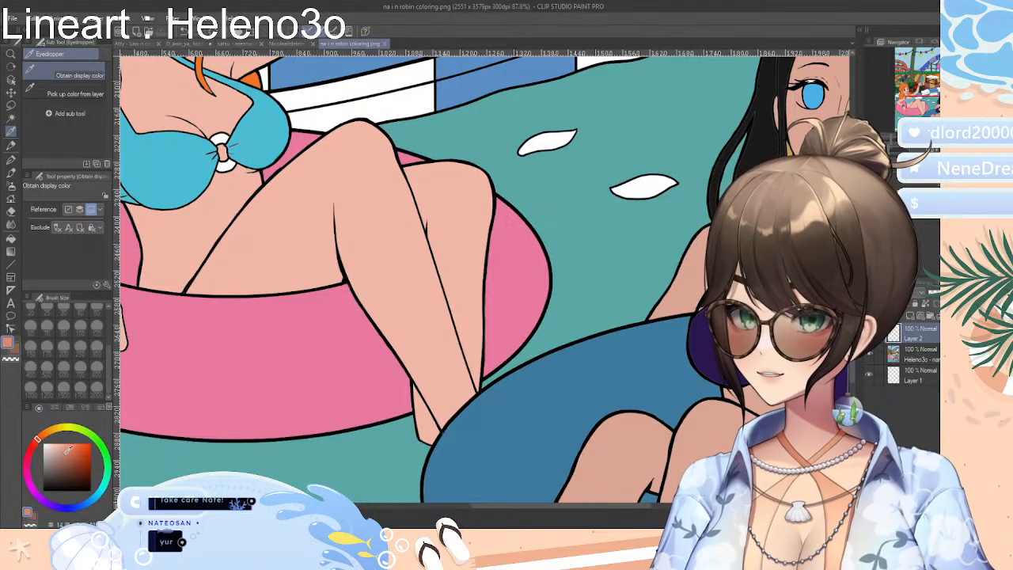
pyautogui.click(229, 276)
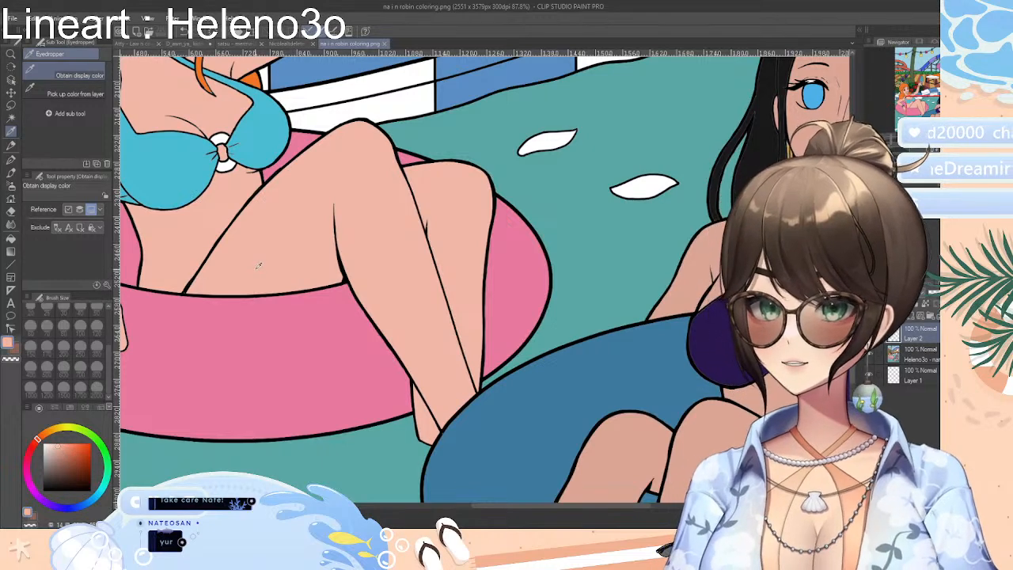
pyautogui.click(260, 351)
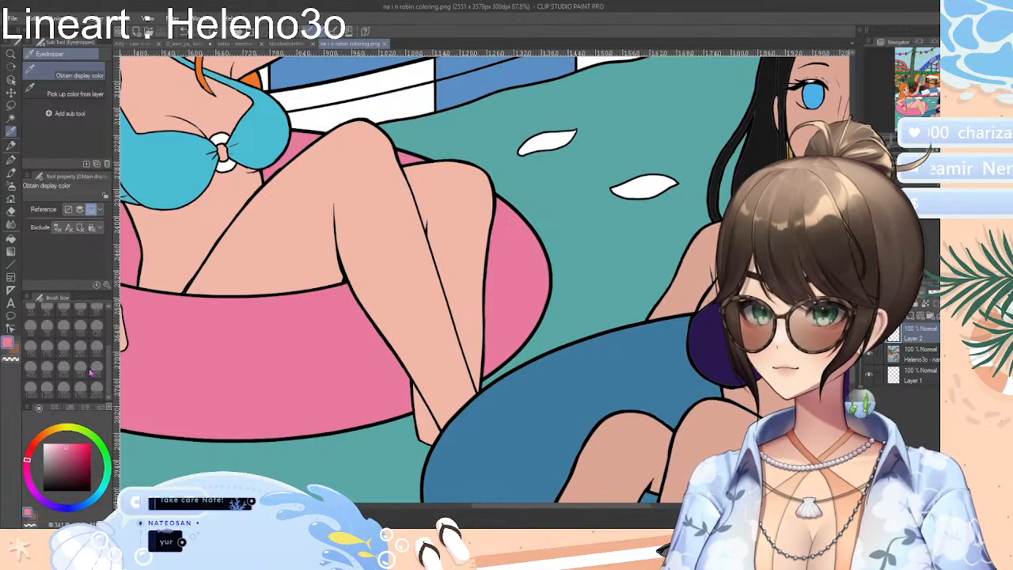
pyautogui.click(237, 269)
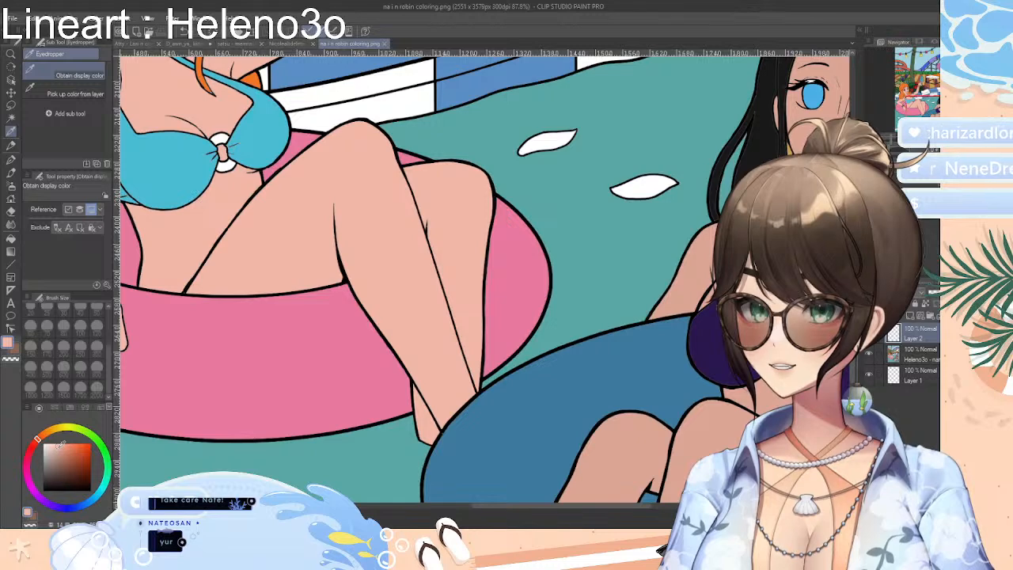
pyautogui.moveTo(62, 444); pyautogui.dragTo(64, 451)
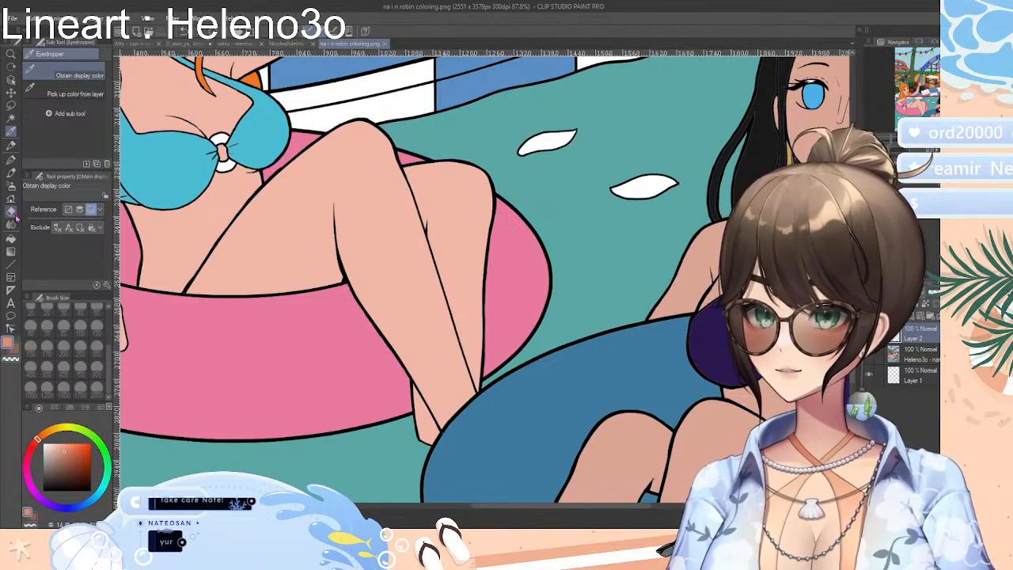
# Try a shadow stroke on the orange-haired woman's thigh with the G-pen at brush size 250, and undo it
pyautogui.click(11, 158)
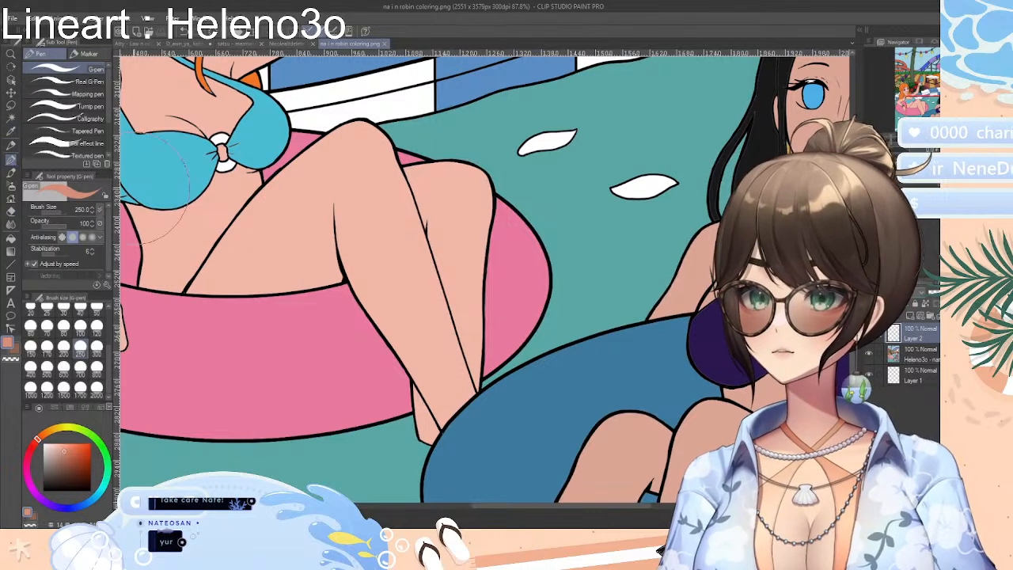
pyautogui.moveTo(284, 245)
pyautogui.mouseDown()
pyautogui.moveTo(305, 257)
pyautogui.moveTo(348, 255)
pyautogui.moveTo(311, 269)
pyautogui.mouseUp()
pyautogui.hotkey('ctrl', 'z')
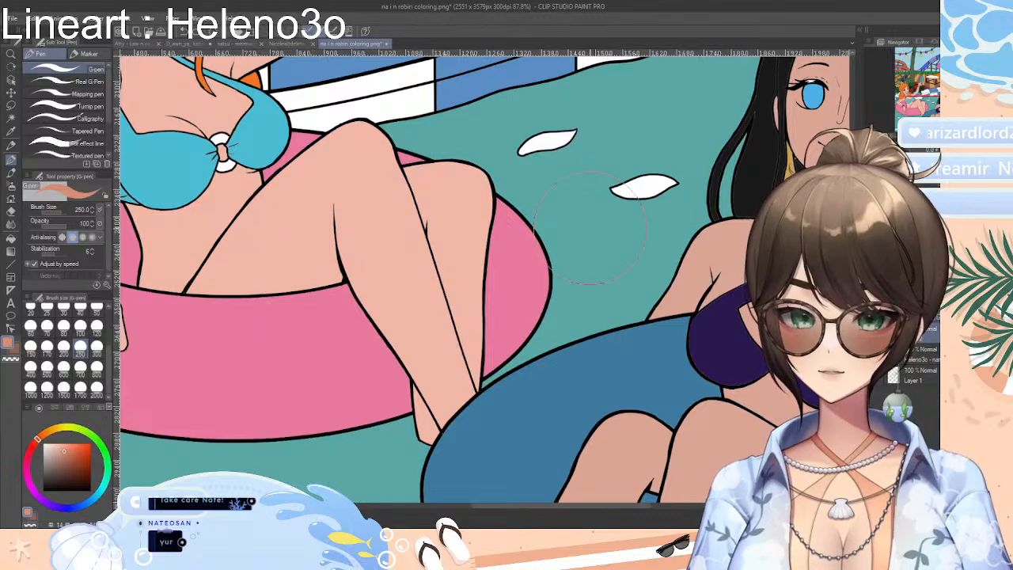
# Outline a shadow area on the underside of the raised thigh with the Lasso and fill it with the darker skin tone
pyautogui.moveTo(897, 148); pyautogui.dragTo(887, 138)
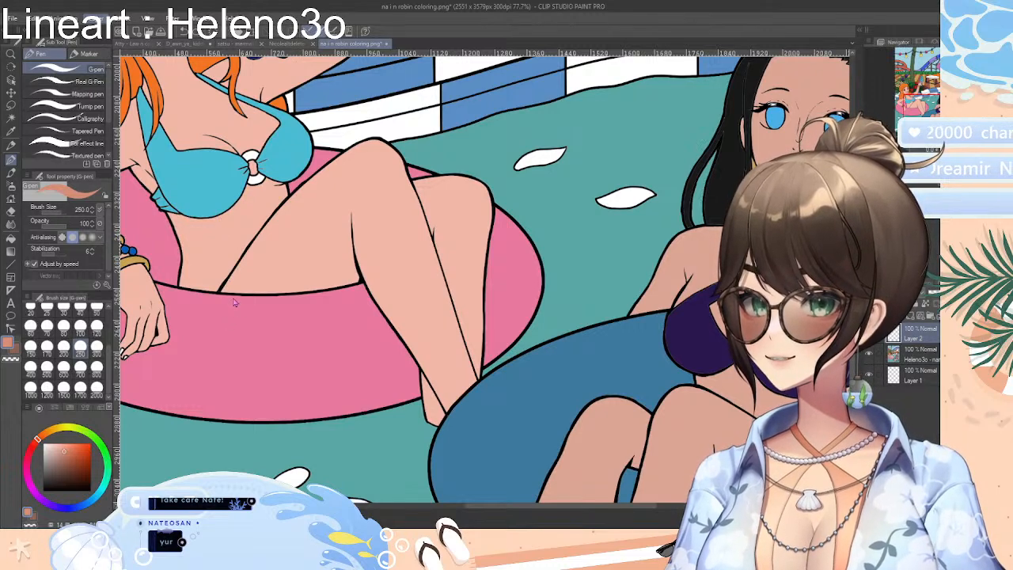
pyautogui.click(11, 105)
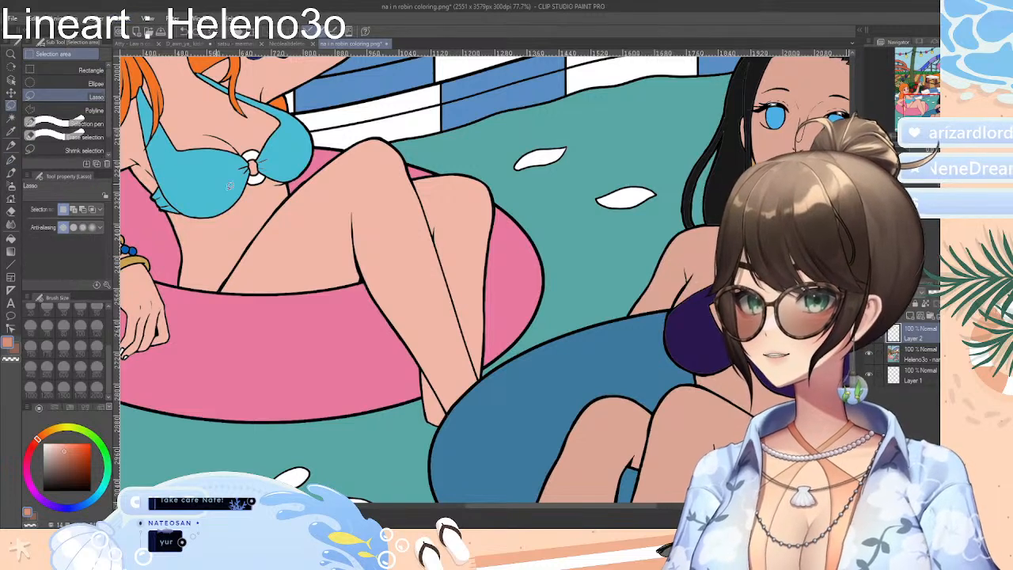
pyautogui.moveTo(305, 290); pyautogui.dragTo(309, 254)
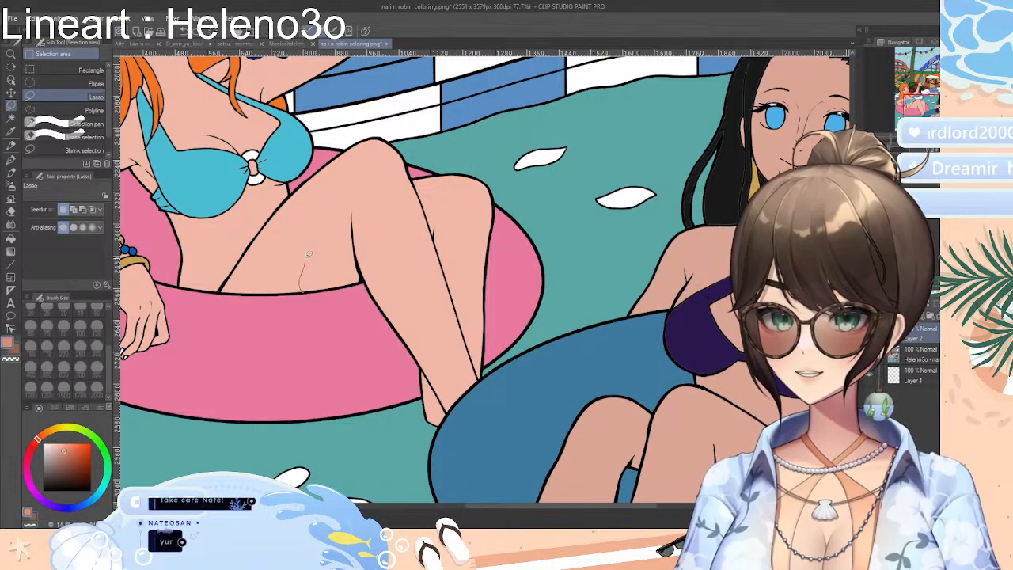
pyautogui.moveTo(339, 204)
pyautogui.mouseDown()
pyautogui.moveTo(350, 204)
pyautogui.moveTo(359, 261)
pyautogui.moveTo(336, 287)
pyautogui.moveTo(305, 290)
pyautogui.mouseUp()
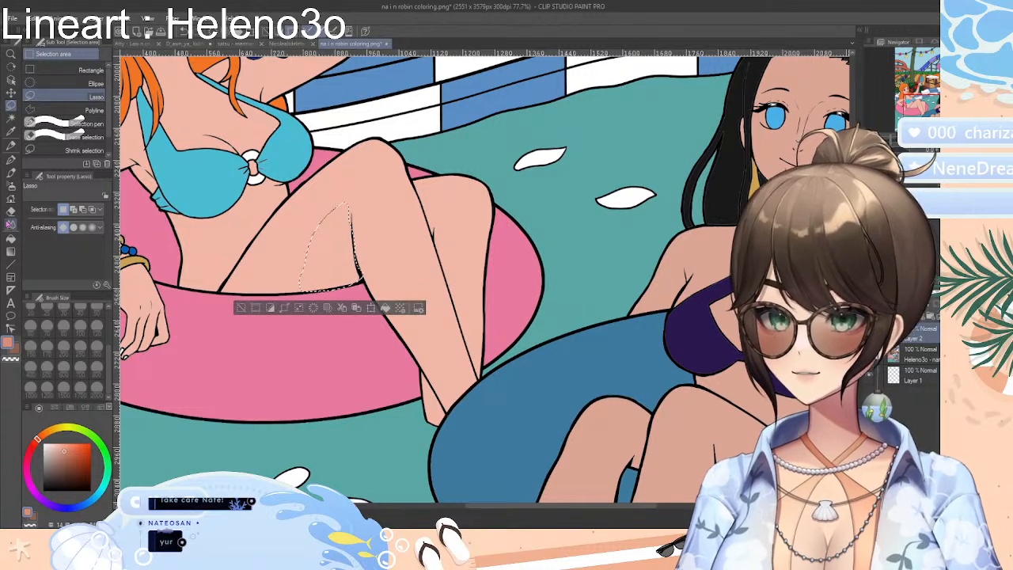
pyautogui.click(11, 240)
pyautogui.click(326, 261)
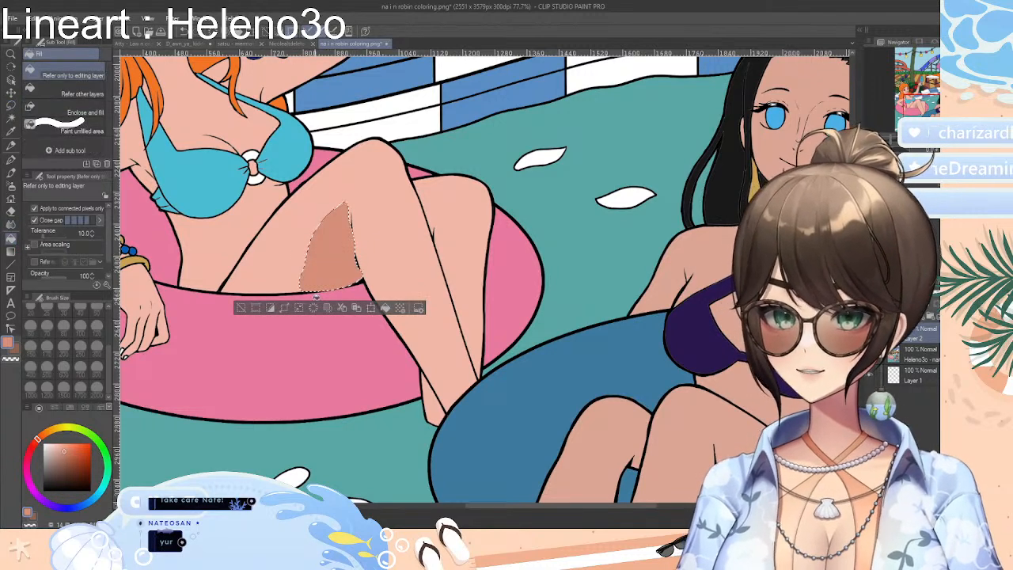
# Undo the accidental canvas crop and the thigh shadow fill, and clear the selection
pyautogui.click(254, 309)
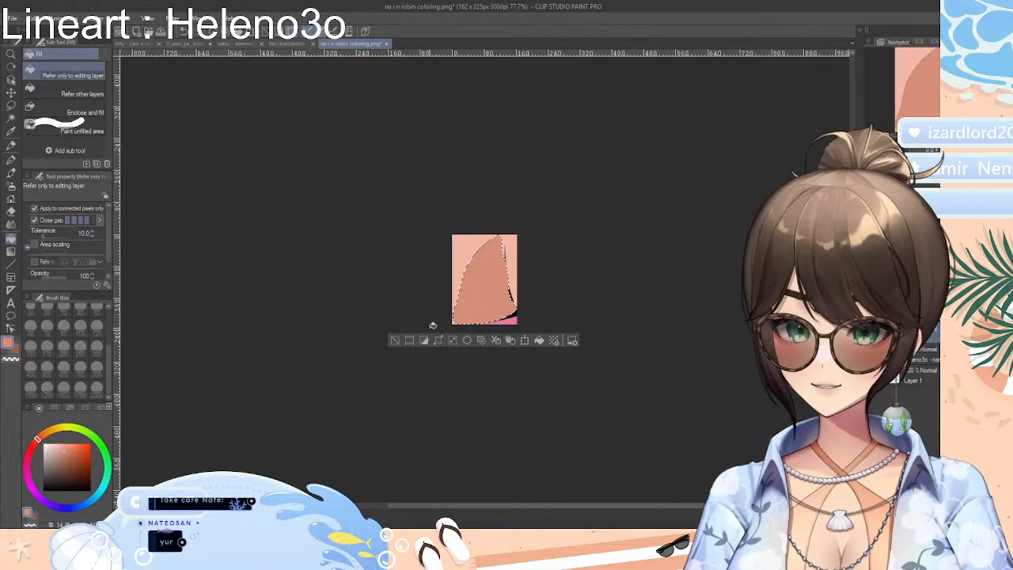
pyautogui.hotkey('ctrl', 'z')
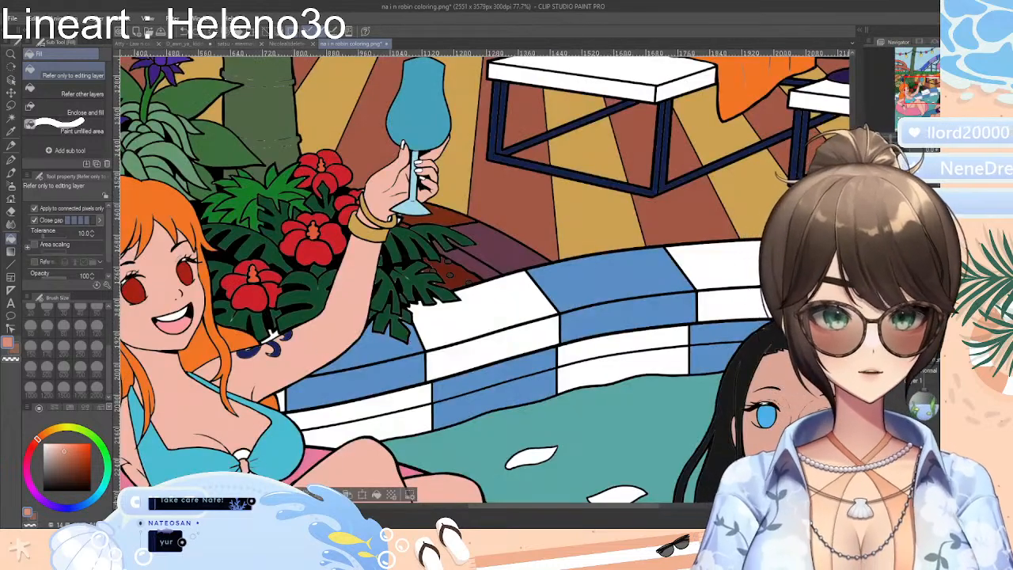
pyautogui.scroll(-5, 269, 337)
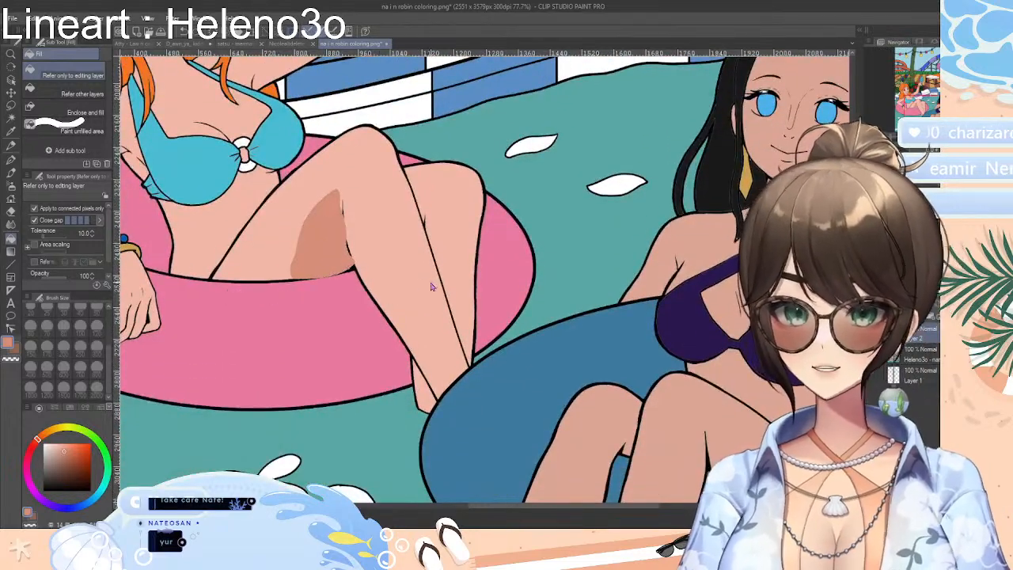
pyautogui.hotkey('ctrl', 'z')
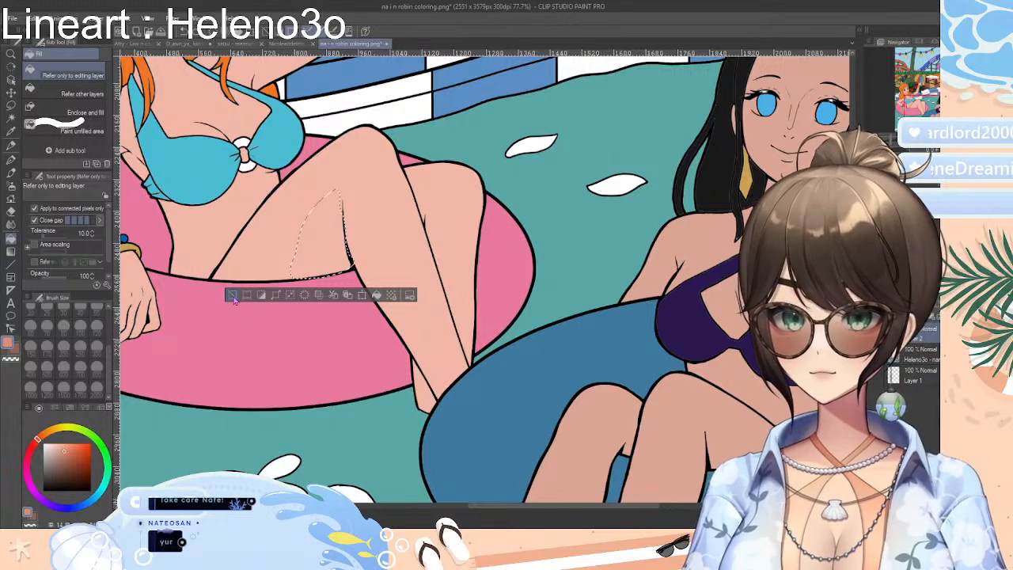
pyautogui.hotkey('ctrl', 'd')
# Try filling the orange-haired woman's lower leg with the darker skin tone, and undo the fill
pyautogui.scroll(5, 572, 313)
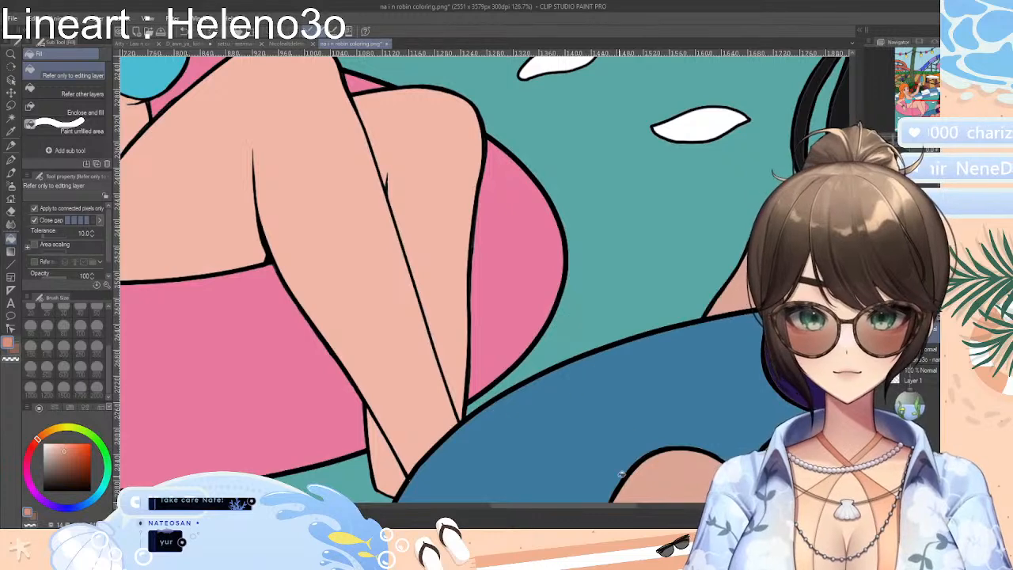
pyautogui.moveTo(622, 508); pyautogui.dragTo(584, 509)
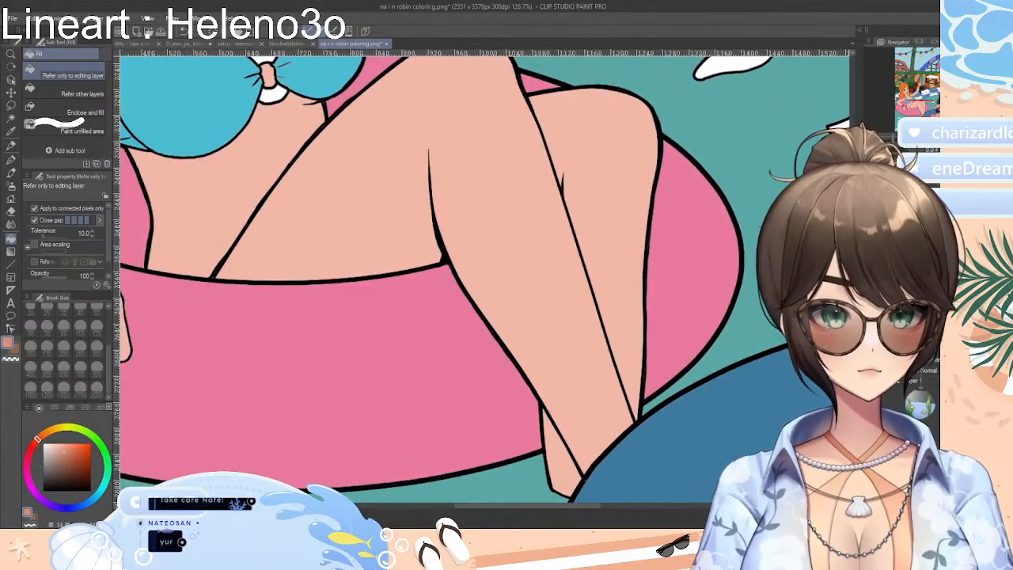
pyautogui.scroll(4, 498, 285)
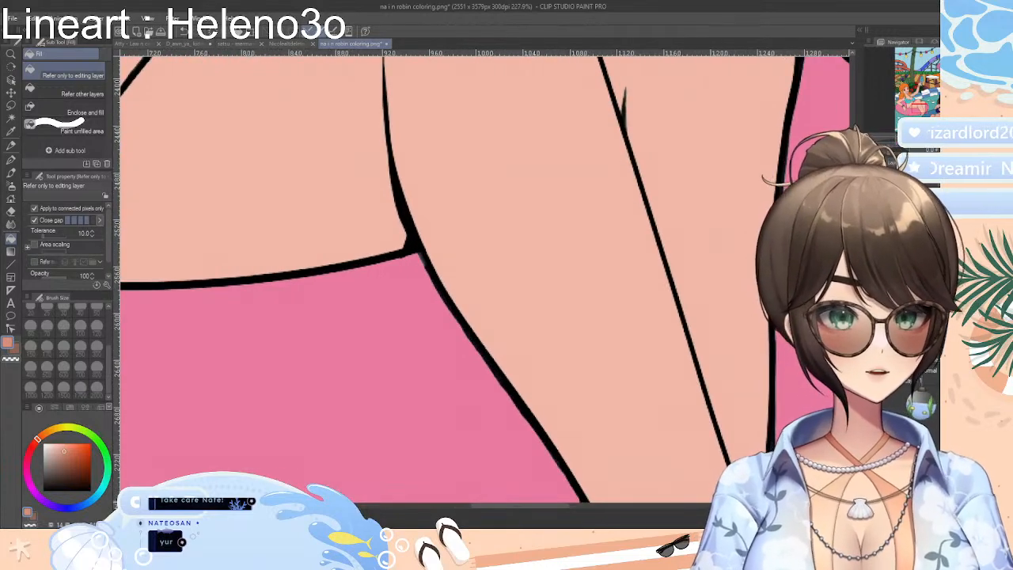
pyautogui.click(493, 273)
pyautogui.hotkey('ctrl', 'z')
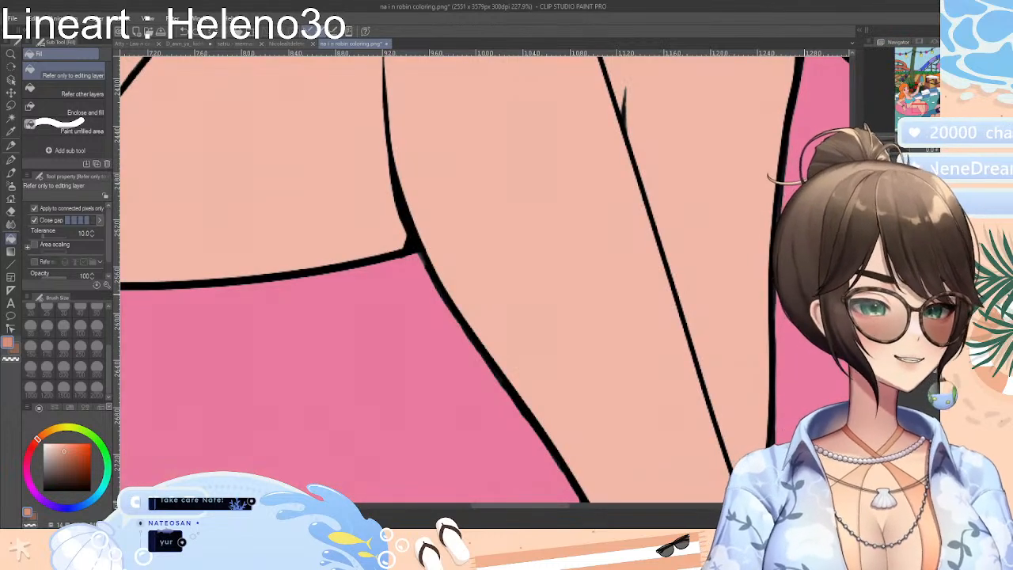
# Try outlining a shadow area on the orange-haired woman's thigh with the Real G-Pen at brush size 25, and undo the stroke
pyautogui.scroll(3, 459, 277)
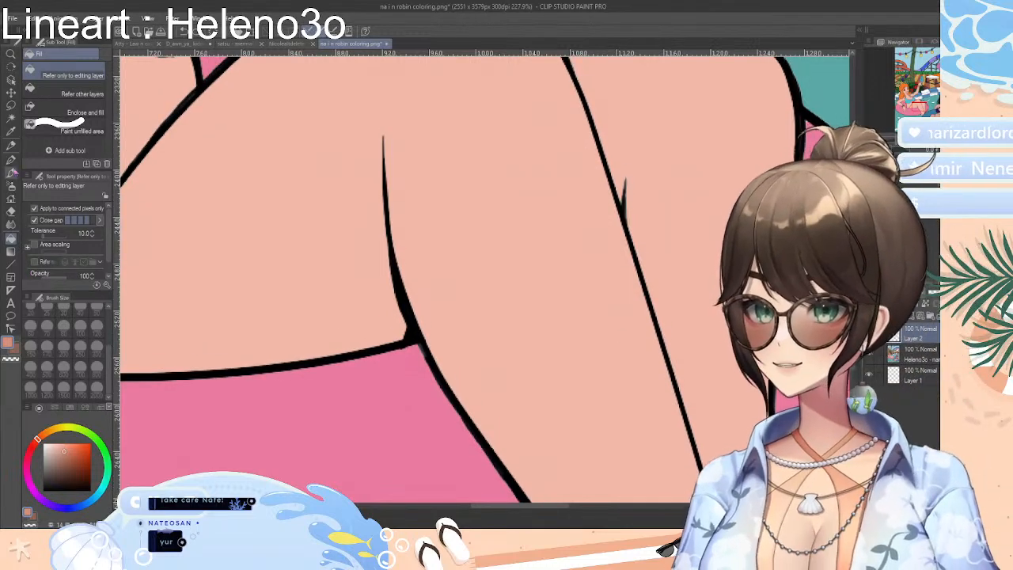
pyautogui.click(11, 159)
pyautogui.click(83, 82)
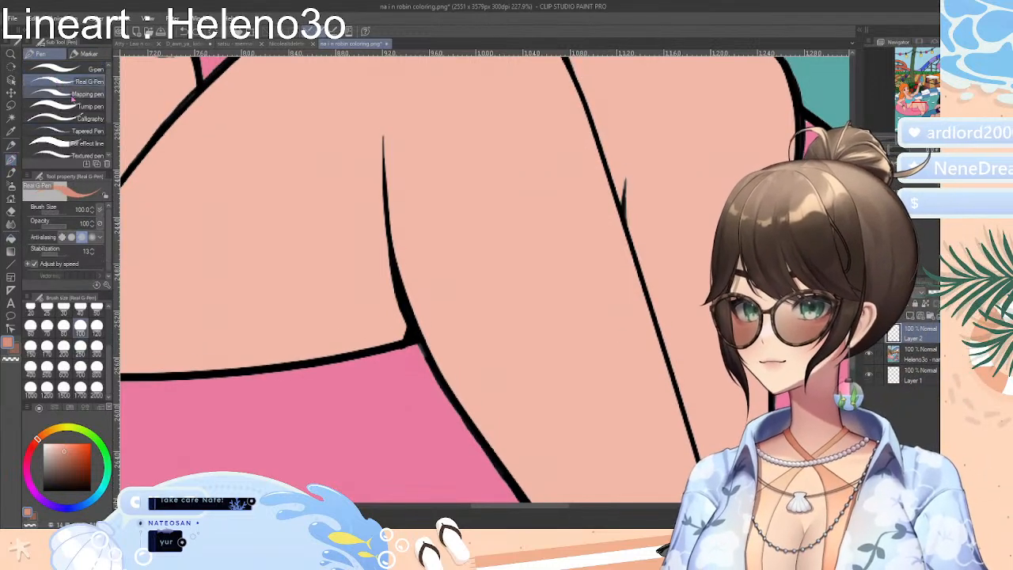
pyautogui.click(47, 312)
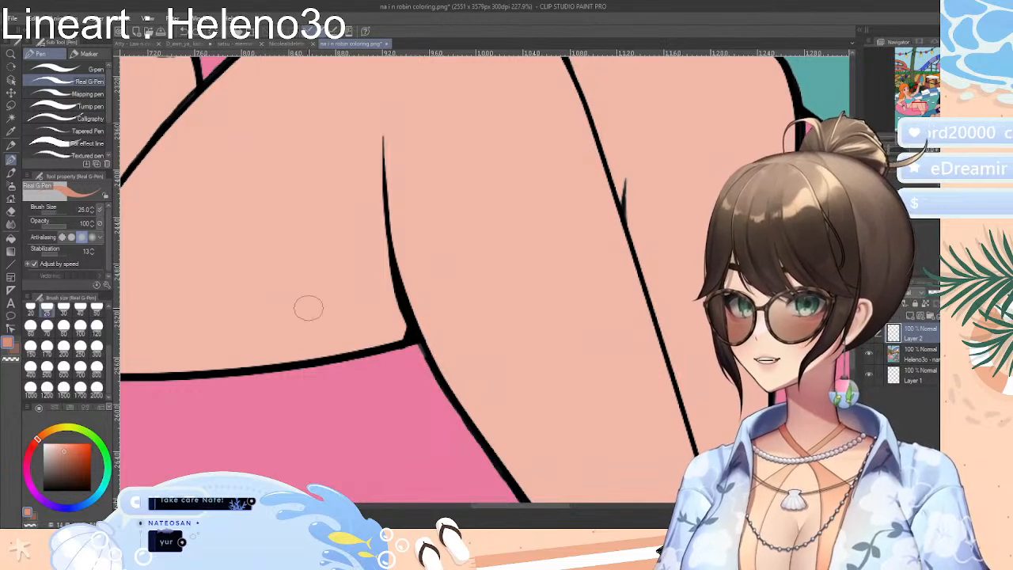
pyautogui.moveTo(255, 361); pyautogui.dragTo(380, 140)
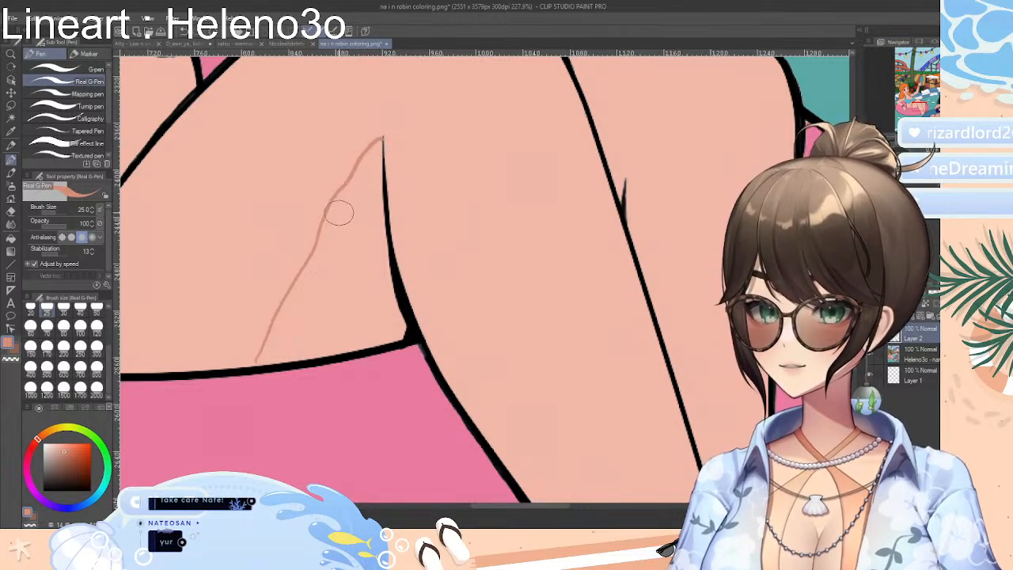
pyautogui.hotkey('ctrl', 'z')
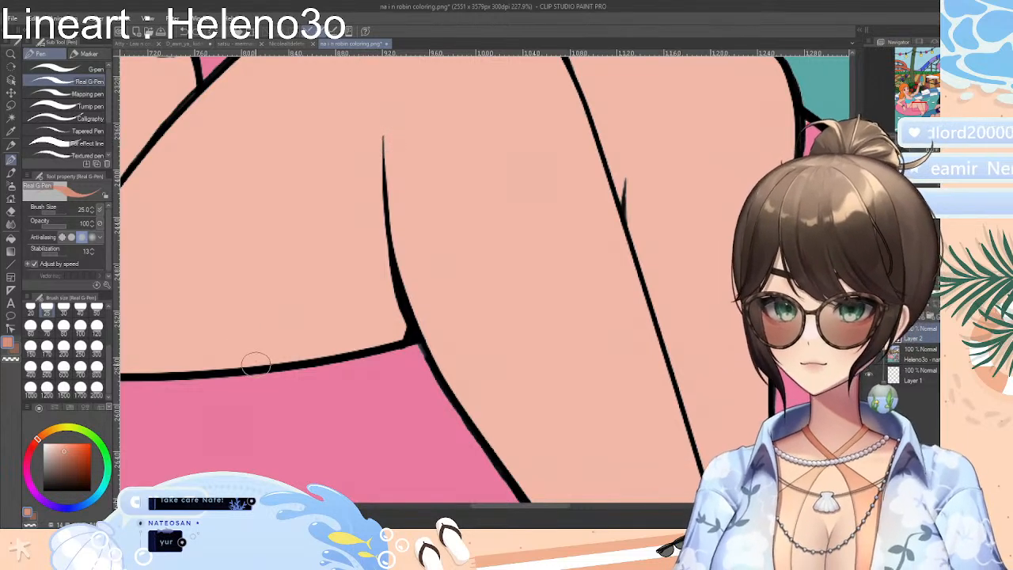
# Redraw the thigh shadow outline from the swim ring edge to the crease tip, try filling it with the darker skin tone, and undo the fill
pyautogui.moveTo(255, 363)
pyautogui.mouseDown()
pyautogui.moveTo(283, 287)
pyautogui.moveTo(337, 220)
pyautogui.moveTo(346, 163)
pyautogui.moveTo(381, 137)
pyautogui.mouseUp()
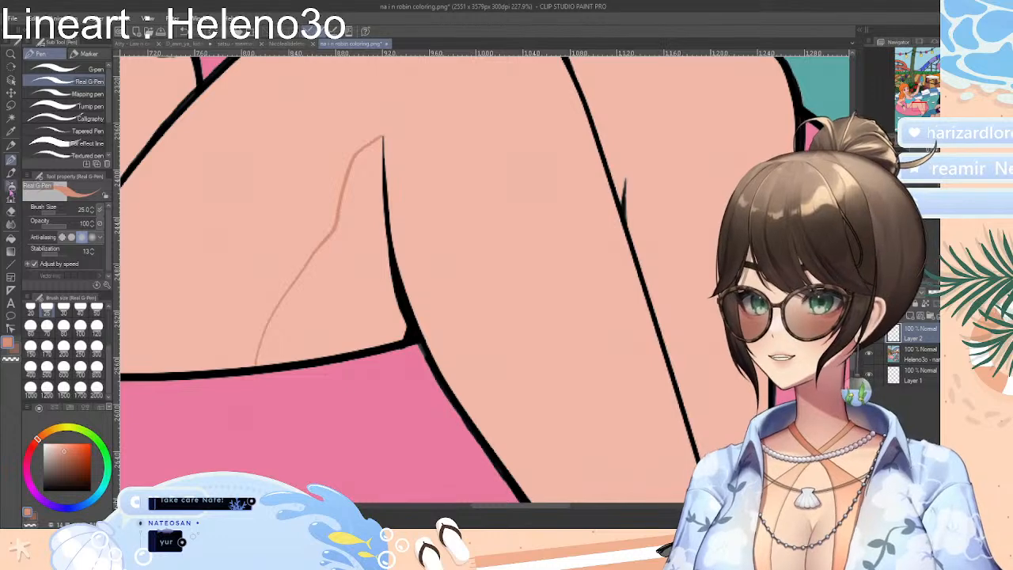
pyautogui.click(11, 238)
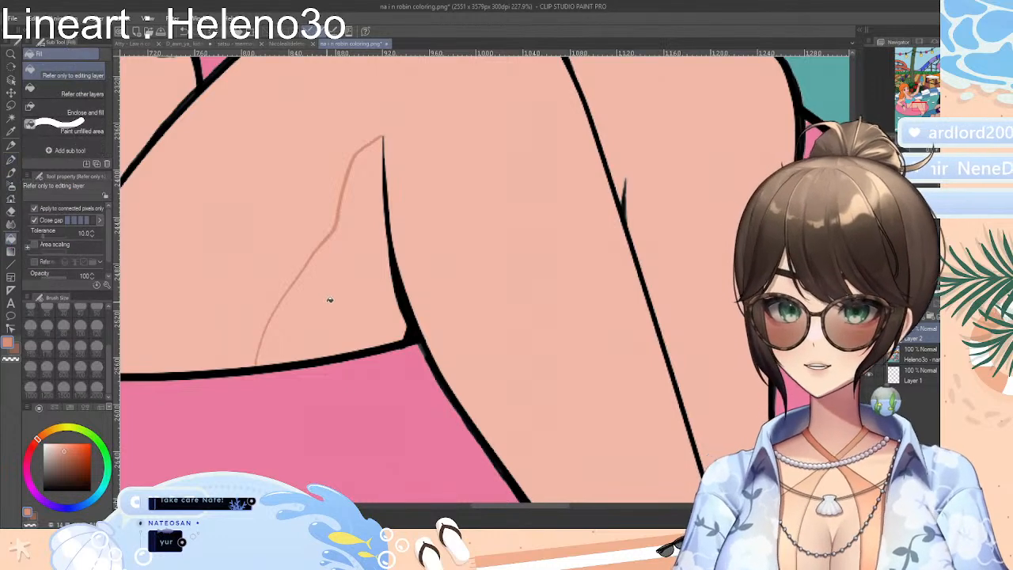
pyautogui.click(330, 299)
pyautogui.hotkey('ctrl', 'z')
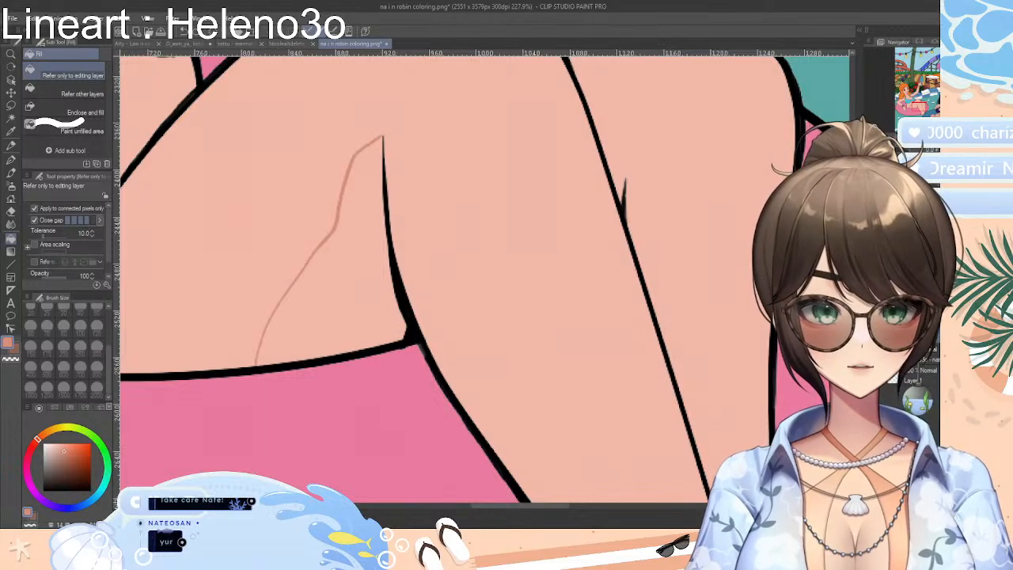
# Try closing the shadow outline along the thigh crease with the Real G-Pen, and undo the outline strokes
pyautogui.keyDown('alt'); pyautogui.click(870, 376); pyautogui.keyUp('alt')
pyautogui.keyDown('alt'); pyautogui.click(870, 376); pyautogui.keyUp('alt')
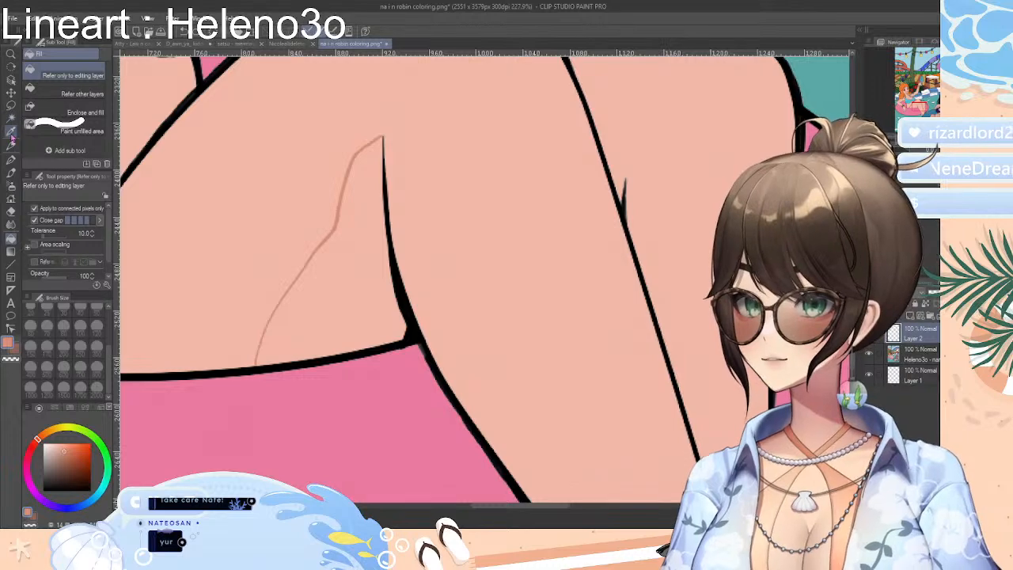
pyautogui.click(11, 159)
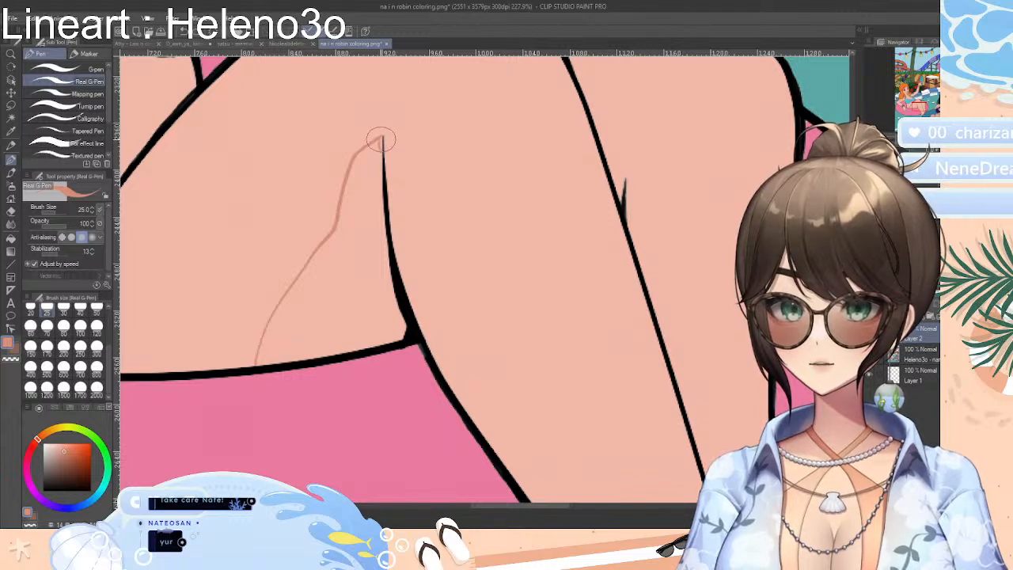
pyautogui.moveTo(381, 139)
pyautogui.mouseDown()
pyautogui.moveTo(381, 260)
pyautogui.moveTo(408, 336)
pyautogui.mouseUp()
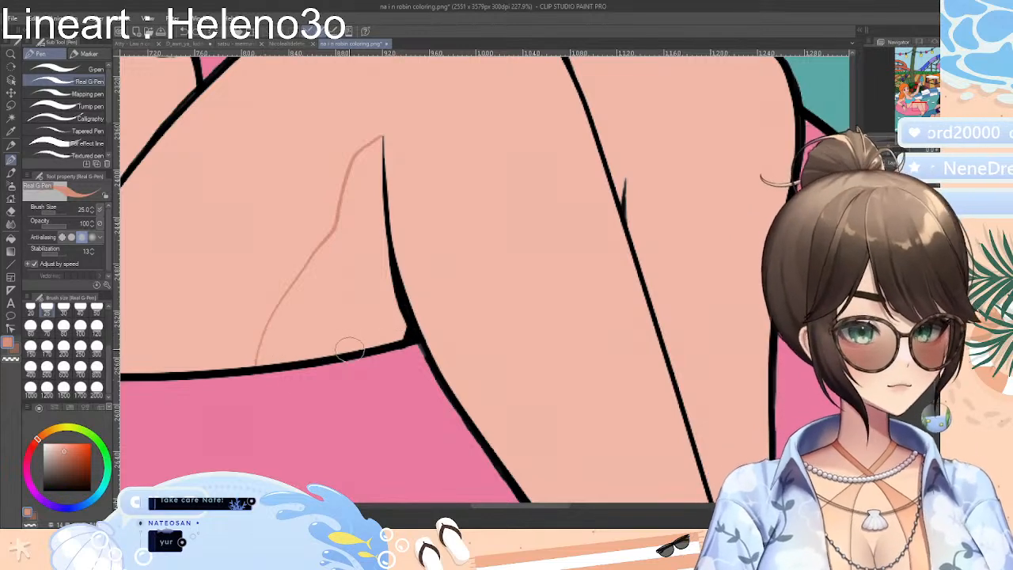
pyautogui.hotkey('ctrl', 'z')
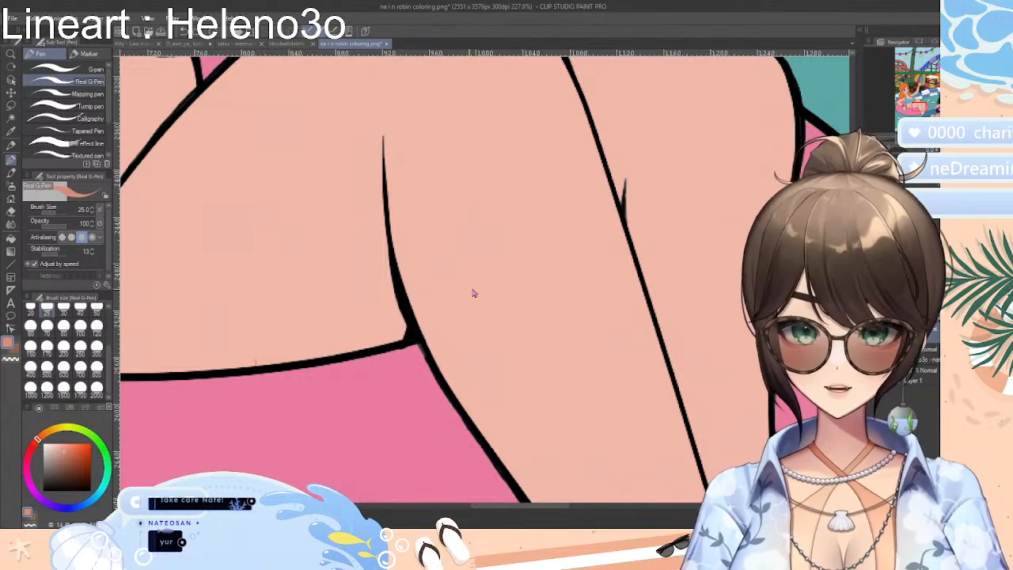
# Review the whole pool-party picture and browse the other open line art documents
pyautogui.scroll(-15, 485, 280)
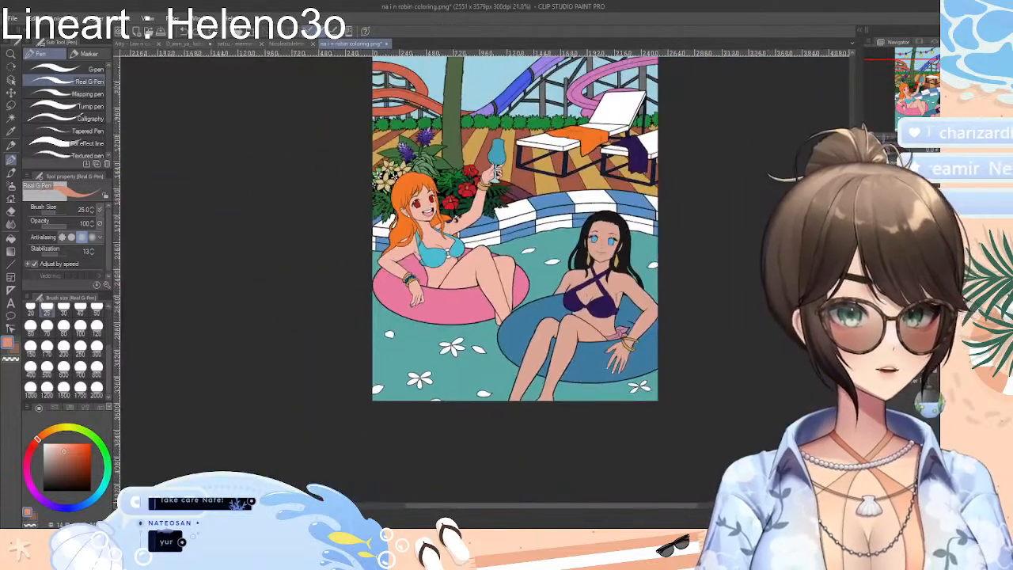
pyautogui.moveTo(852, 316); pyautogui.dragTo(853, 283)
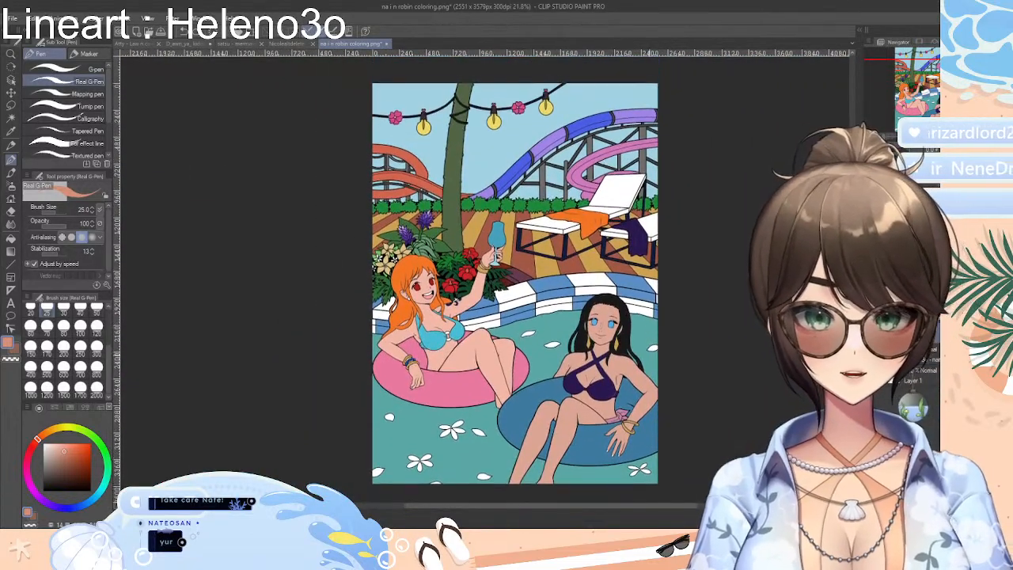
pyautogui.moveTo(658, 506); pyautogui.dragTo(683, 509)
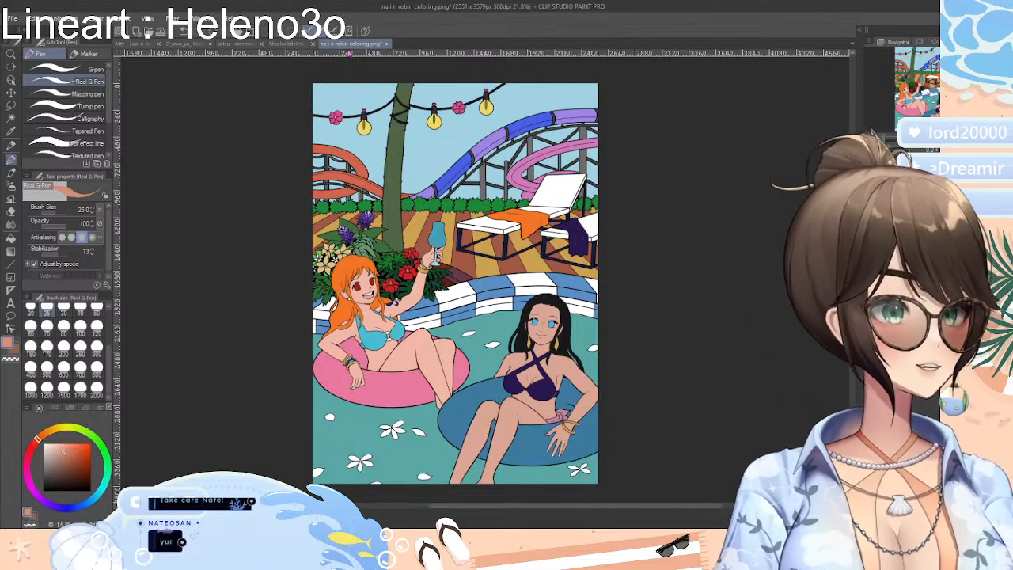
pyautogui.click(144, 44)
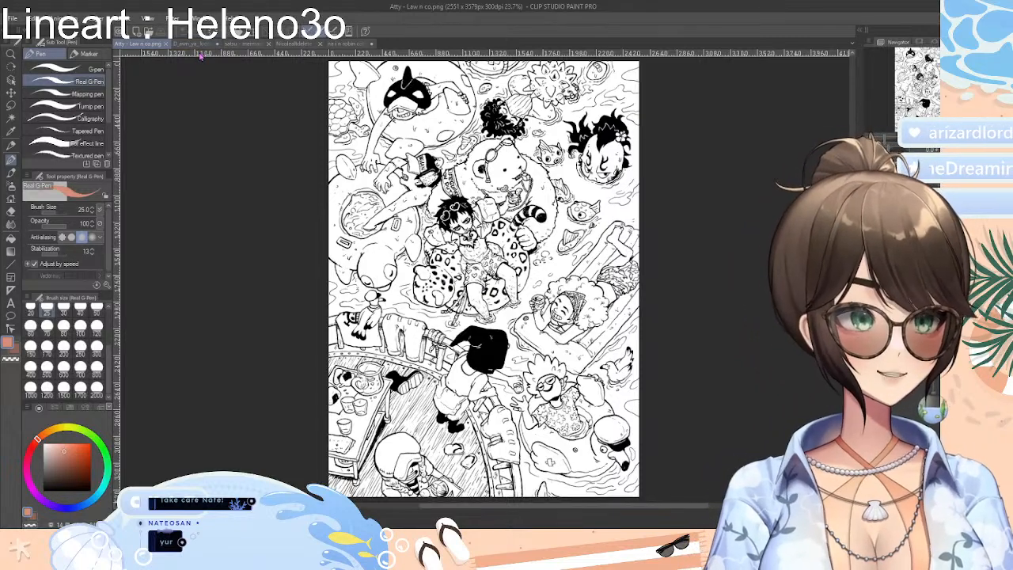
pyautogui.click(198, 44)
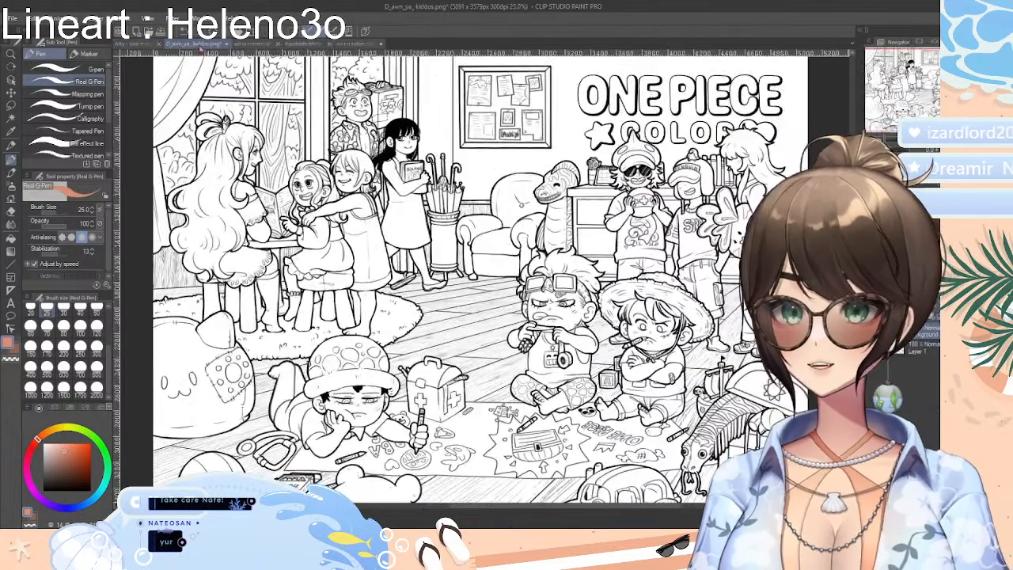
pyautogui.click(254, 45)
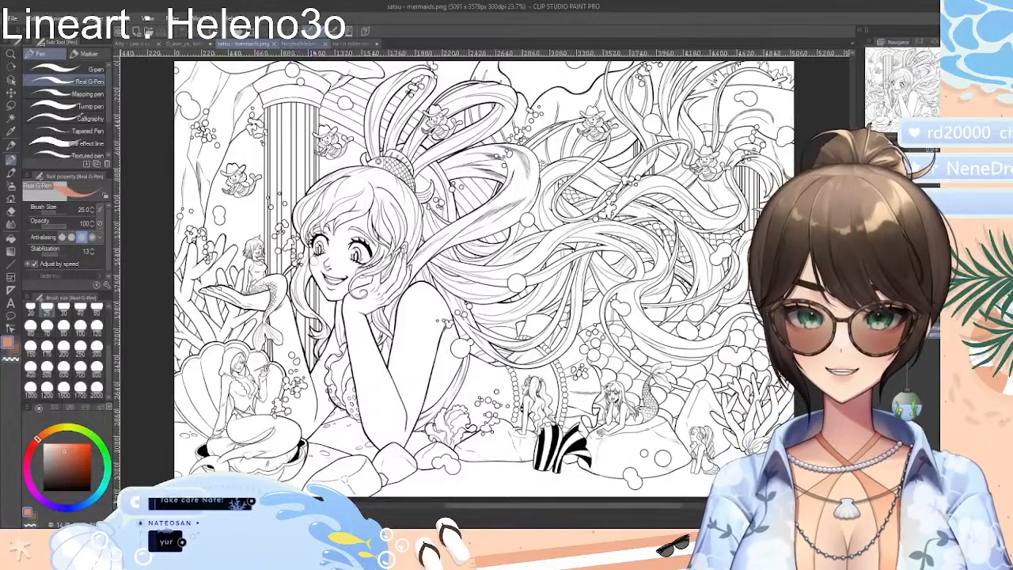
pyautogui.click(296, 46)
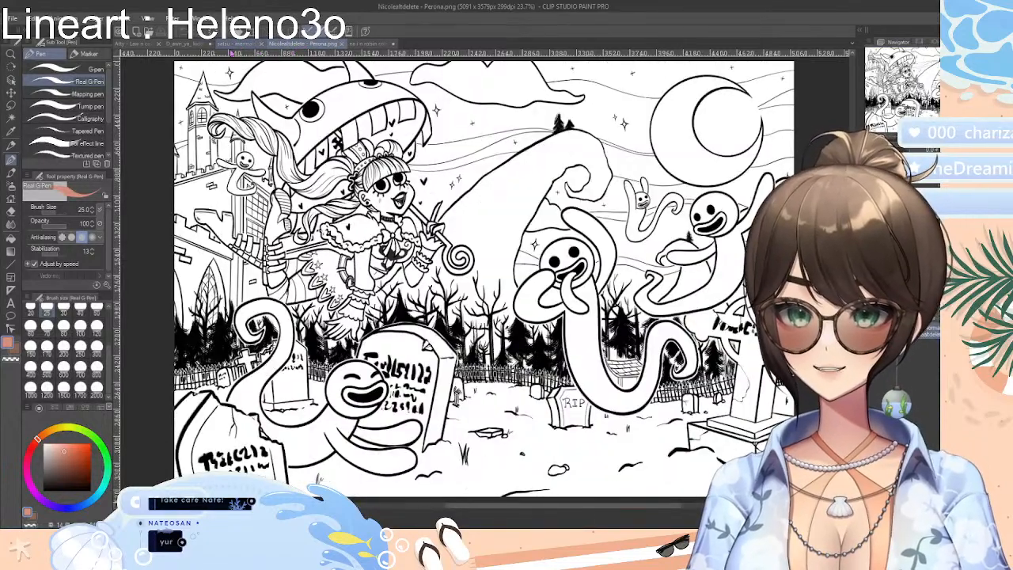
pyautogui.click(255, 45)
pyautogui.click(198, 44)
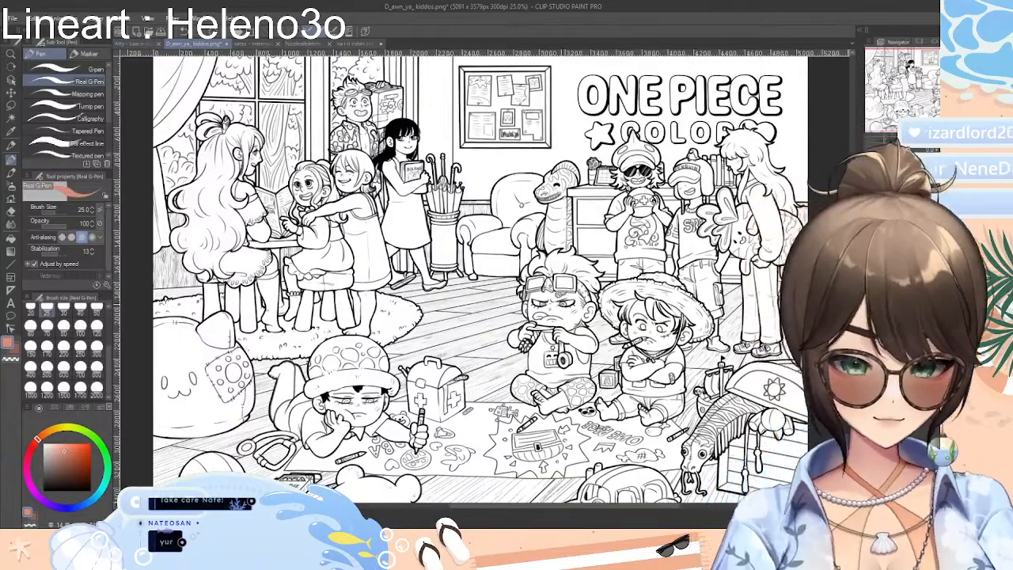
# Test Auto Select, referring to all layers, on the goggled child's arm in the kiddos line art, and clear the selection
pyautogui.scroll(10, 545, 297)
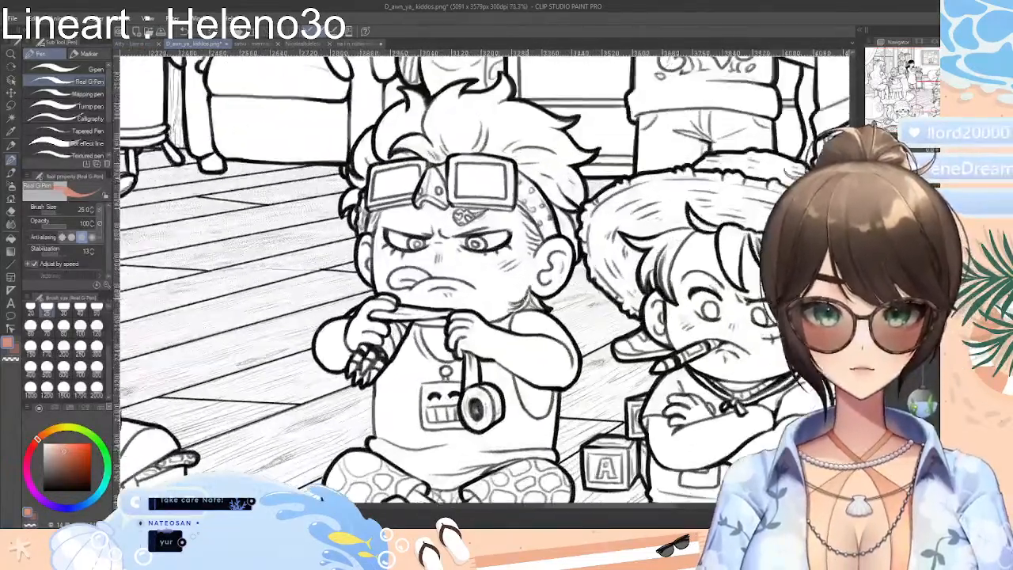
pyautogui.scroll(-1, 544, 297)
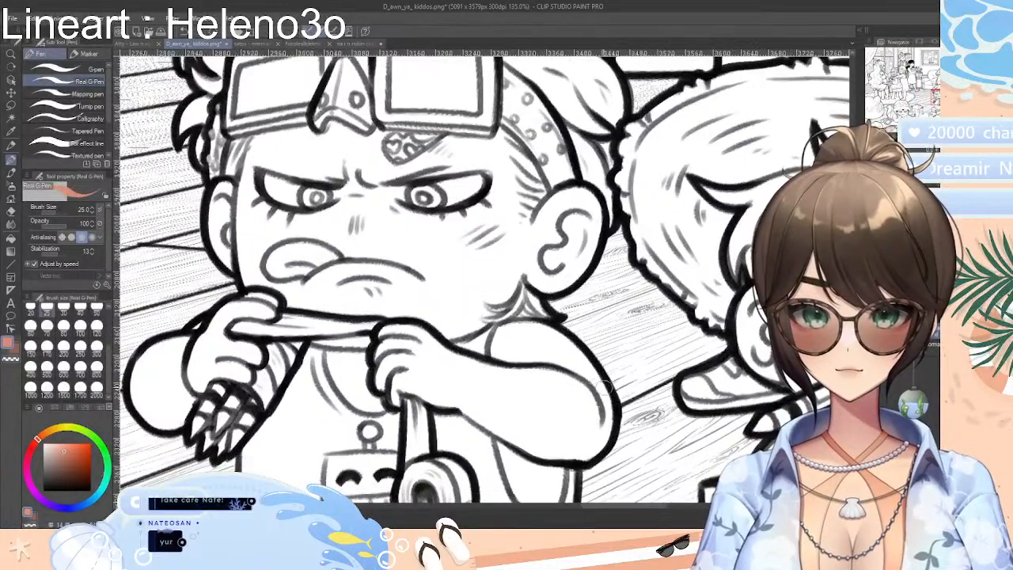
pyautogui.press('w')
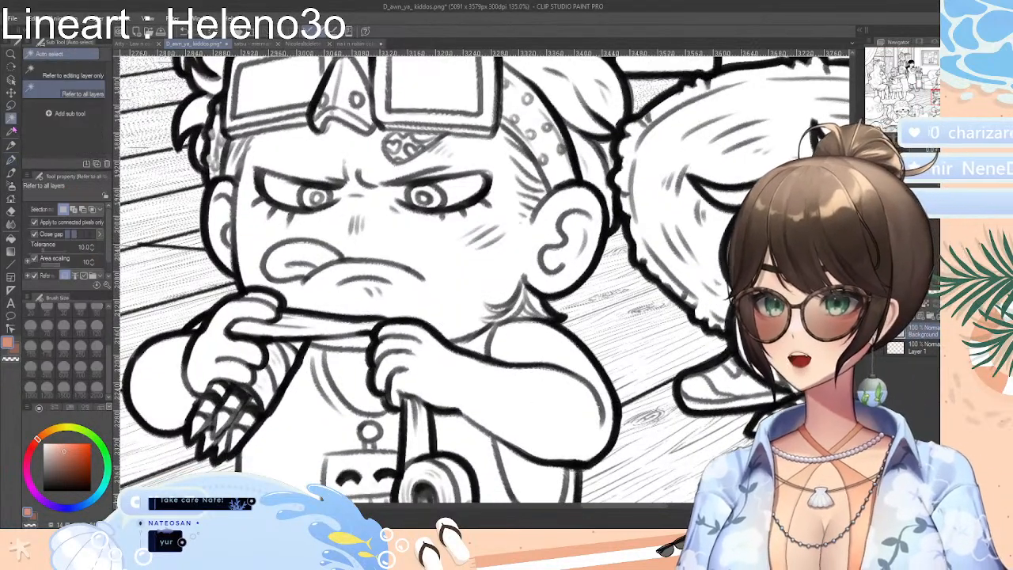
pyautogui.click(528, 403)
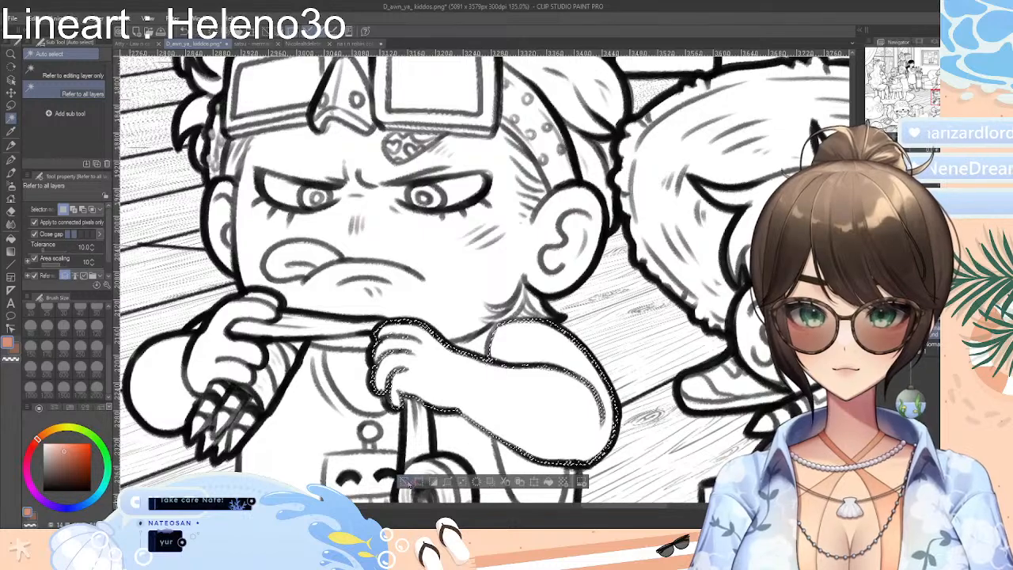
pyautogui.click(407, 483)
pyautogui.scroll(-5, 487, 387)
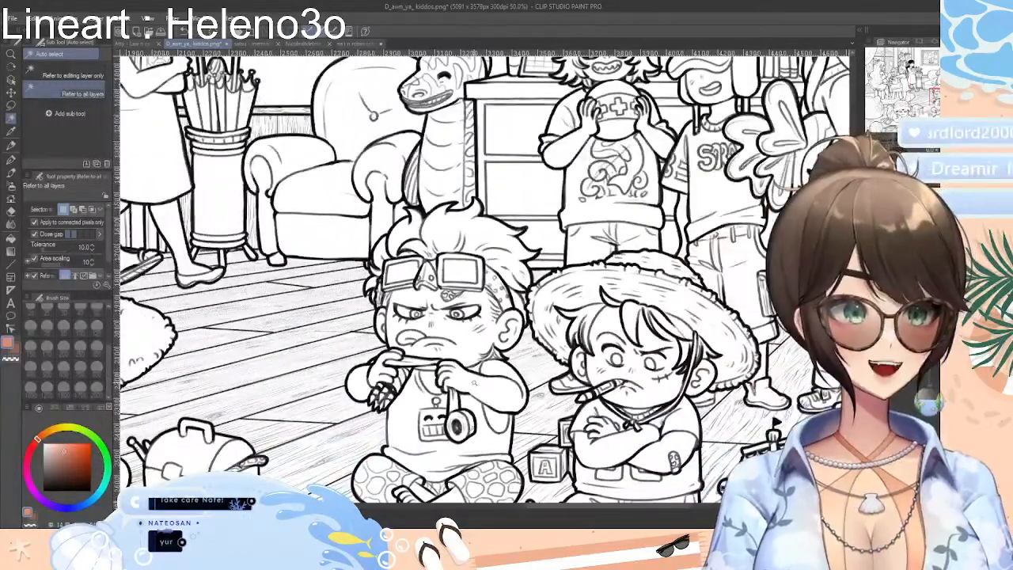
# Test Auto Select on the spotted leopard's body and the seated man's chest in the Law n co line art
pyautogui.click(140, 44)
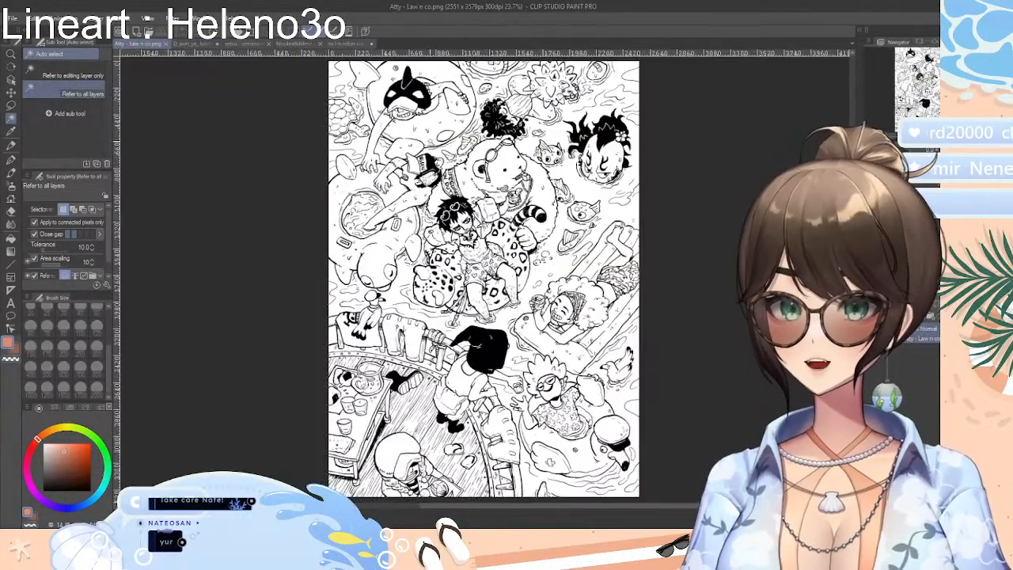
pyautogui.scroll(5, 471, 248)
pyautogui.scroll(5, 478, 278)
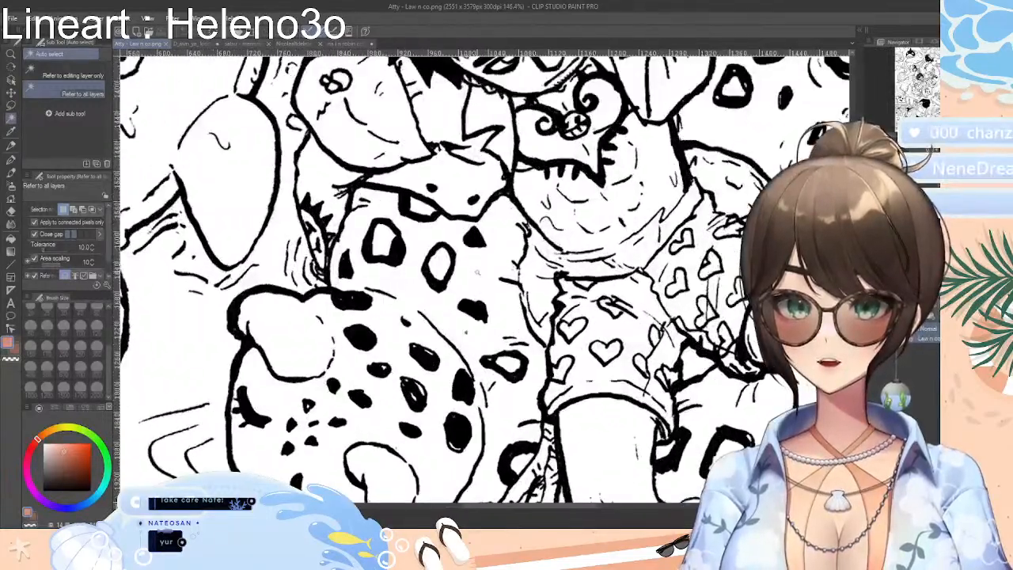
pyautogui.click(479, 278)
pyautogui.scroll(-1, 479, 279)
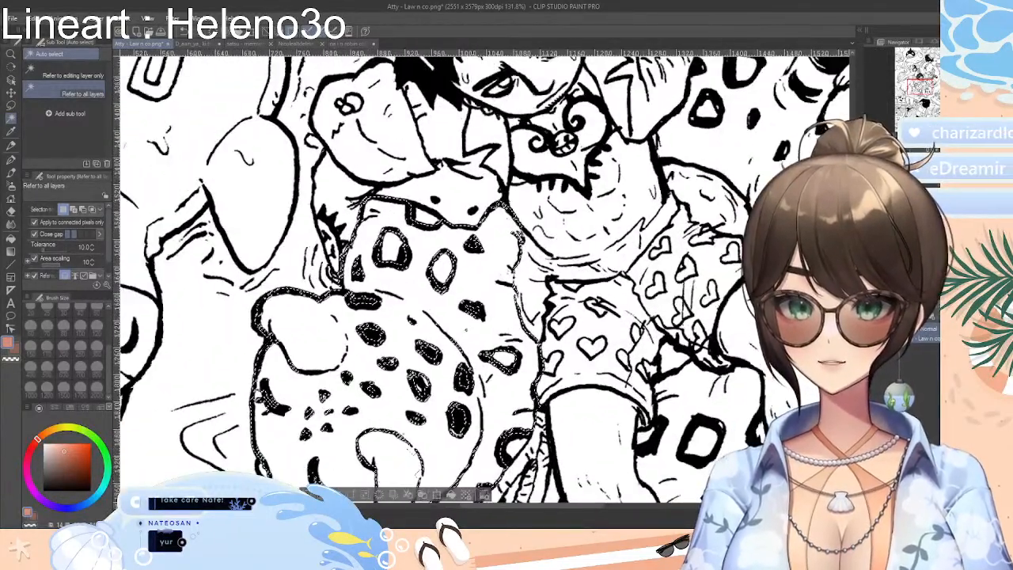
pyautogui.hotkey('ctrl', 'd')
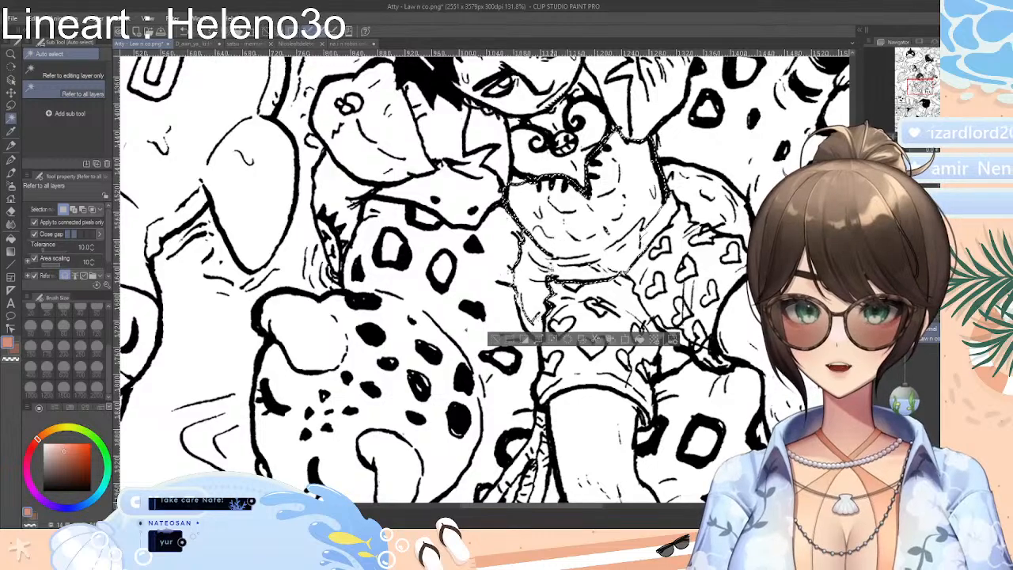
# Test Auto Select on the large mermaid's arm and face in the mermaids line art
pyautogui.click(242, 44)
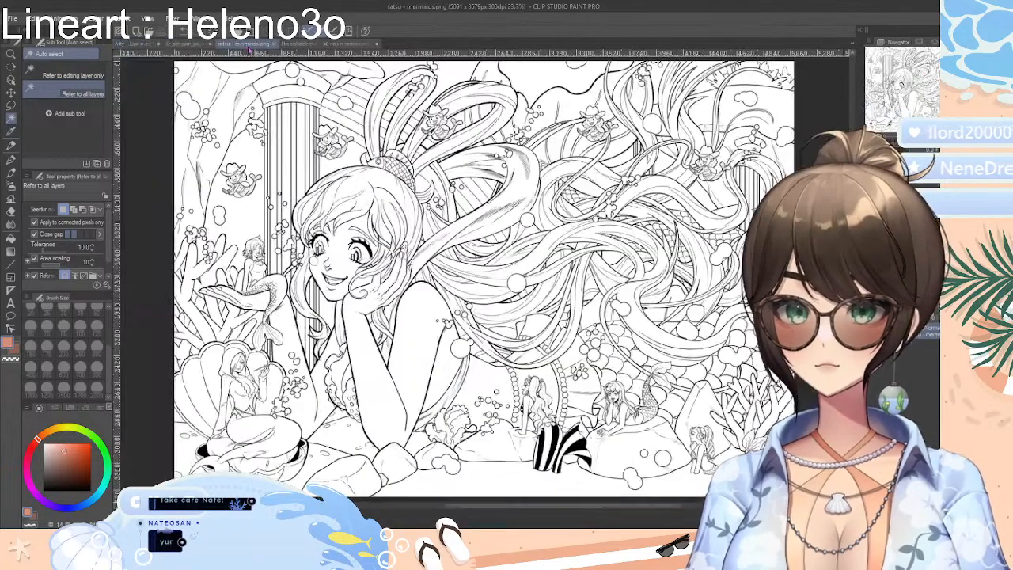
pyautogui.scroll(4, 411, 375)
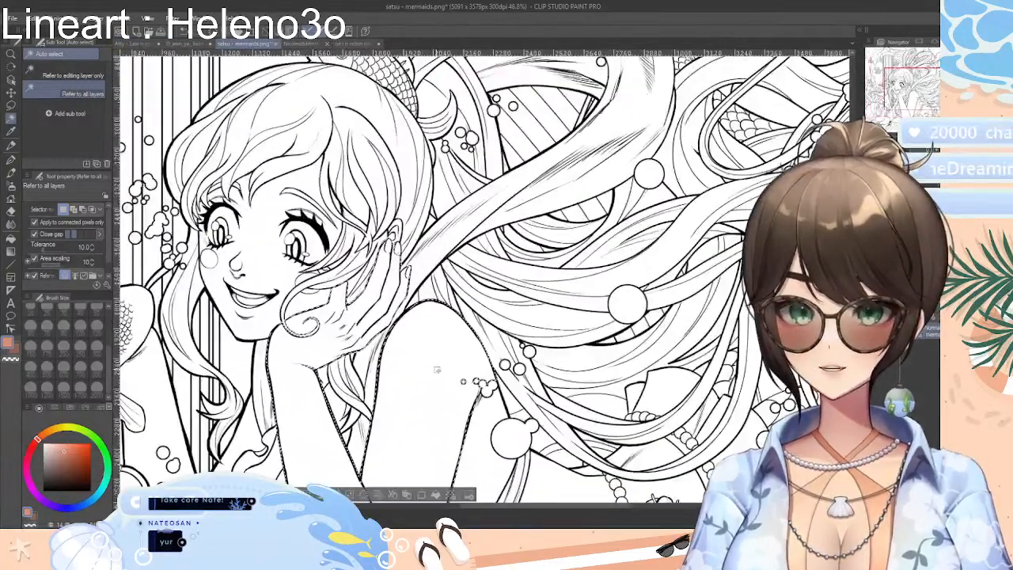
pyautogui.scroll(-1, 426, 386)
pyautogui.scroll(-3, 426, 387)
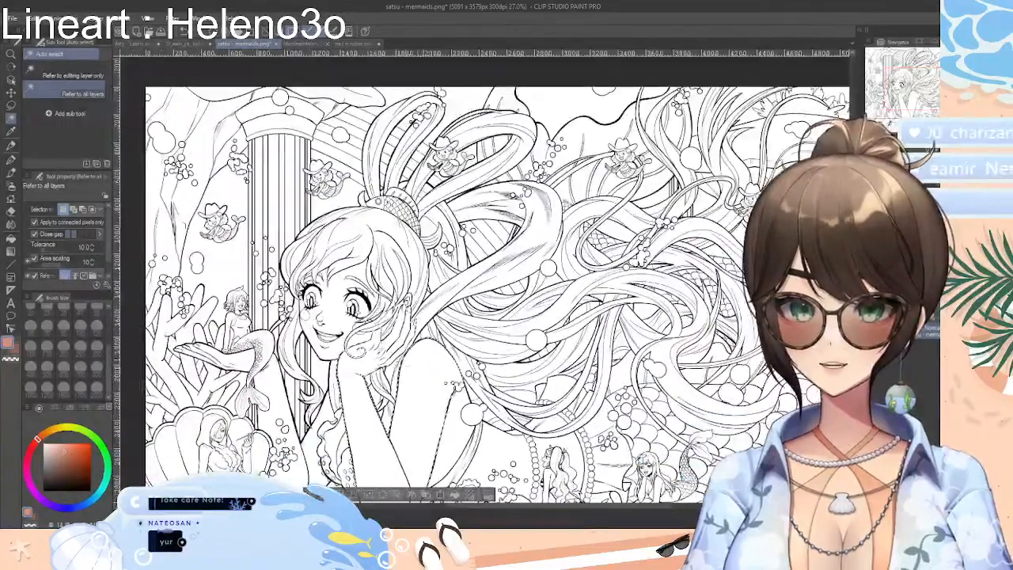
pyautogui.scroll(2, 356, 325)
pyautogui.click(342, 317)
pyautogui.scroll(-3, 356, 320)
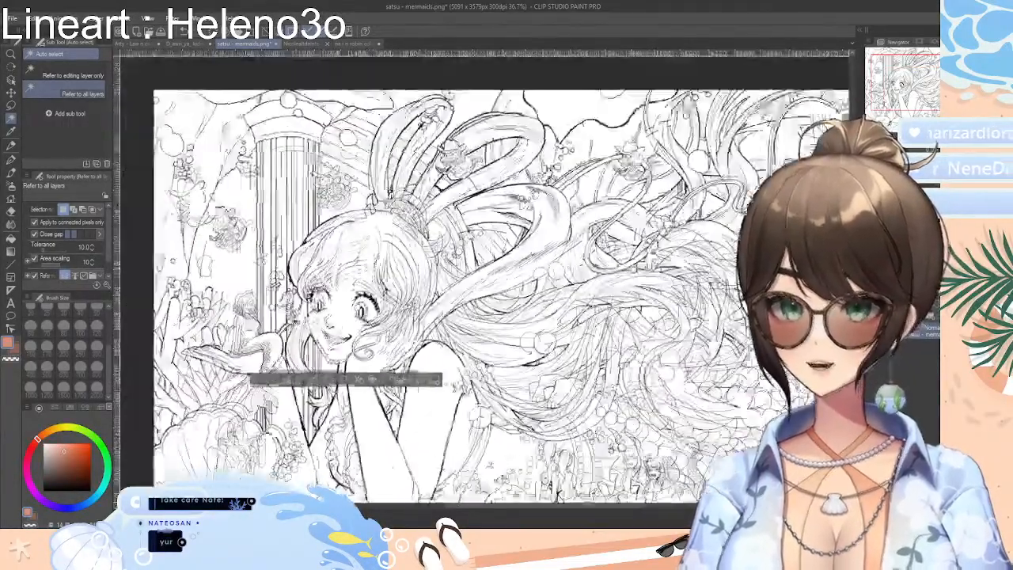
pyautogui.scroll(1, 258, 318)
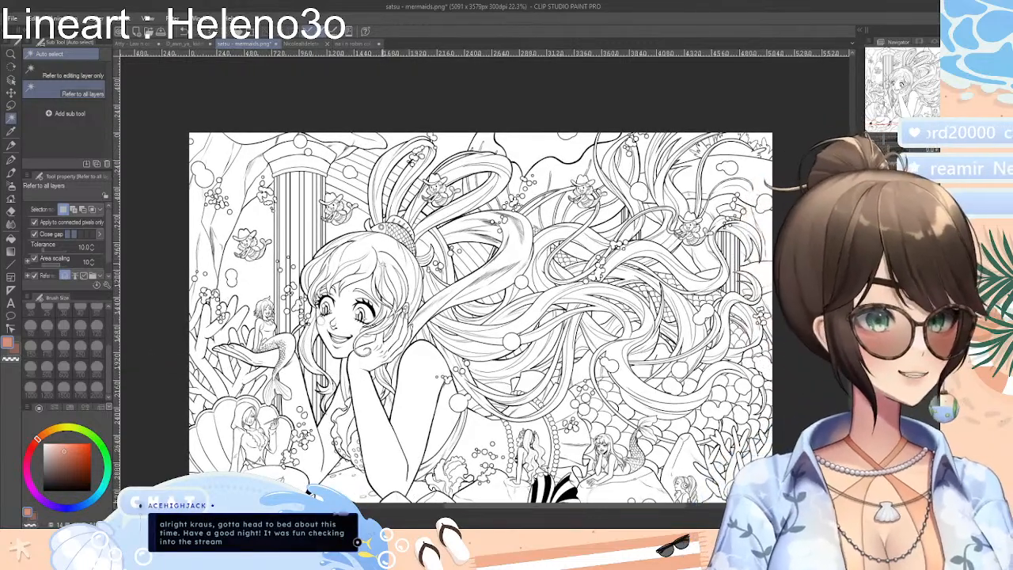
pyautogui.scroll(-2, 386, 265)
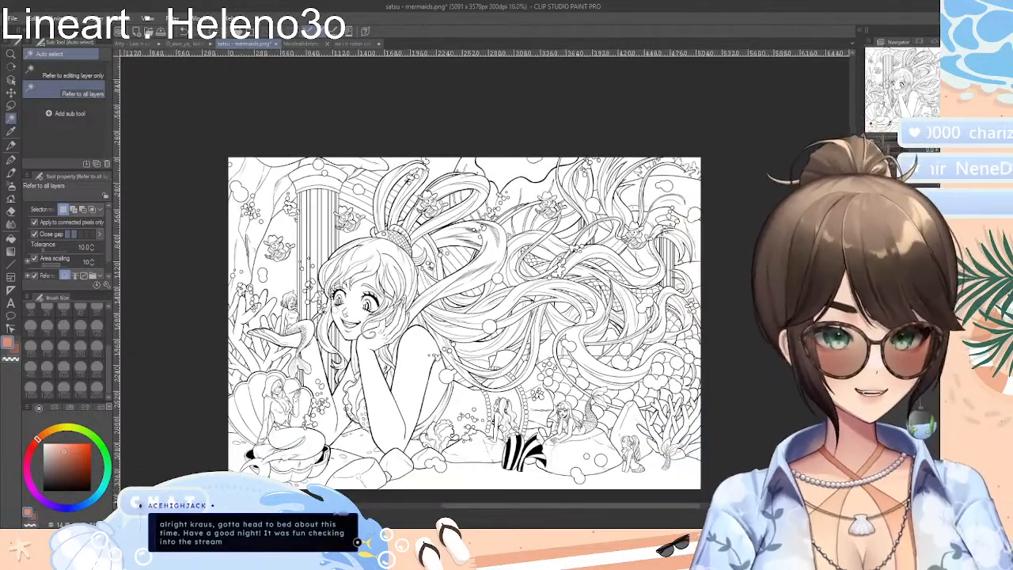
pyautogui.moveTo(491, 324); pyautogui.dragTo(491, 277)
pyautogui.scroll(1, 490, 277)
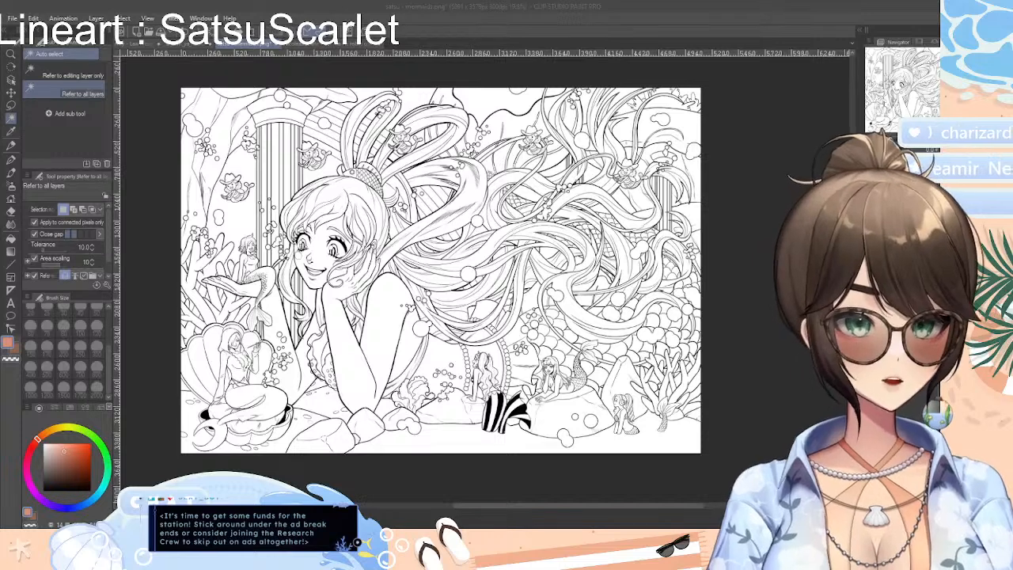
pyautogui.hotkey('alt', 'Tab')
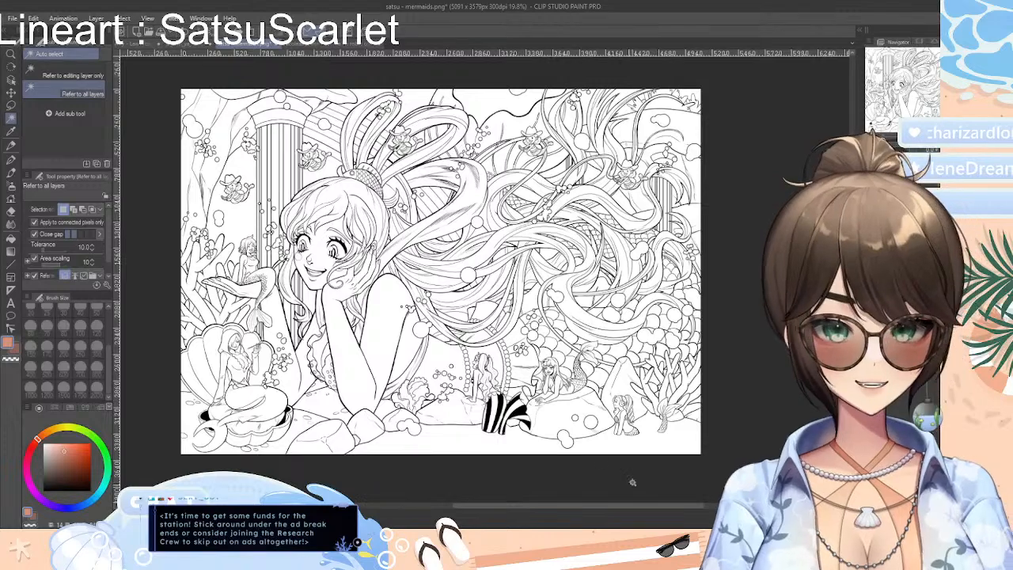
# Auto-select the white sea floor along the lower edge of the mermaids line art and erase it to transparency with the Rough eraser
pyautogui.scroll(-3, 441, 269)
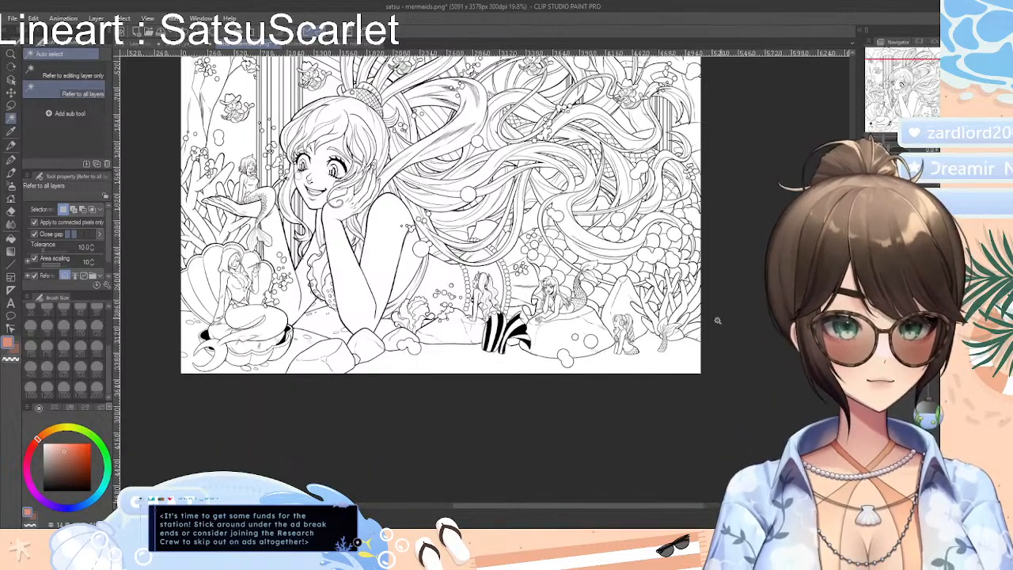
pyautogui.moveTo(585, 369); pyautogui.dragTo(623, 362)
pyautogui.click(623, 362)
pyautogui.scroll(2, 624, 366)
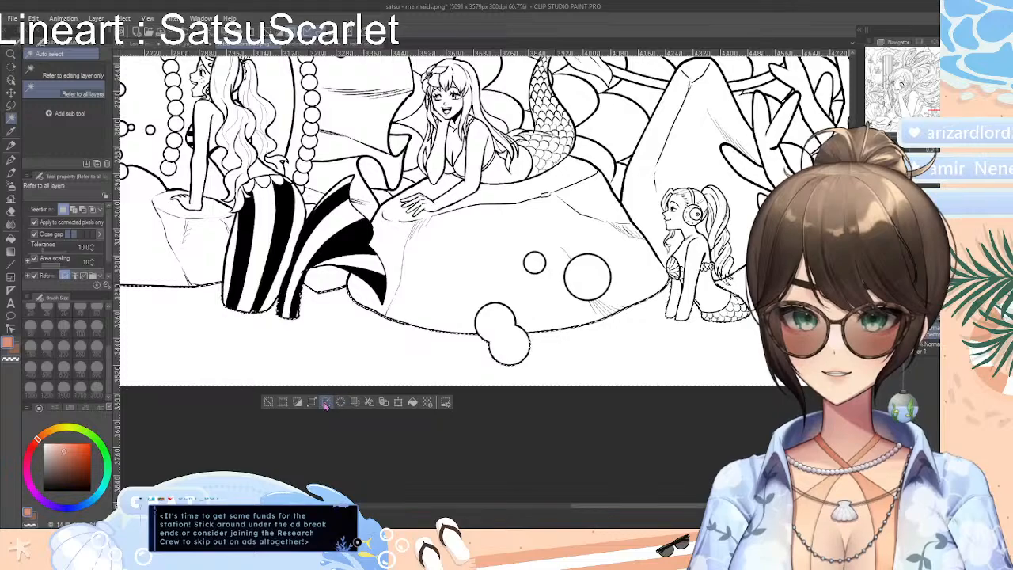
pyautogui.moveTo(586, 511); pyautogui.dragTo(513, 391)
pyautogui.scroll(-2, 513, 391)
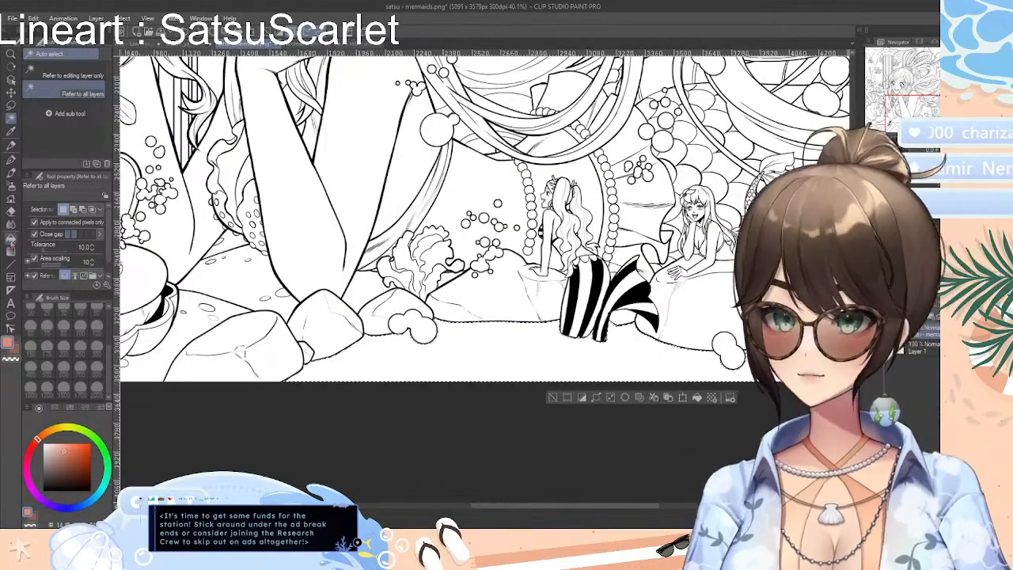
pyautogui.click(10, 216)
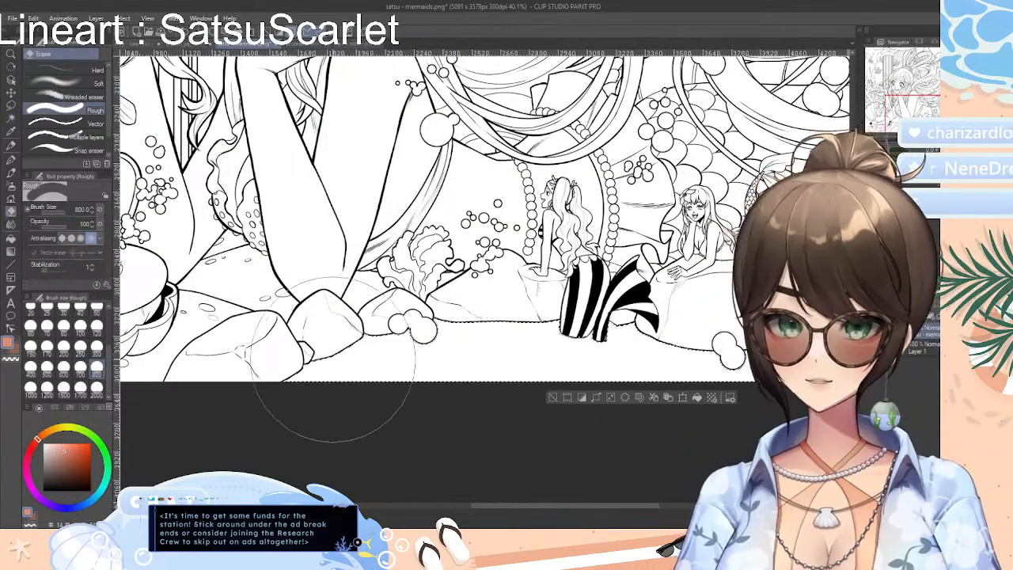
pyautogui.moveTo(332, 360); pyautogui.dragTo(717, 357)
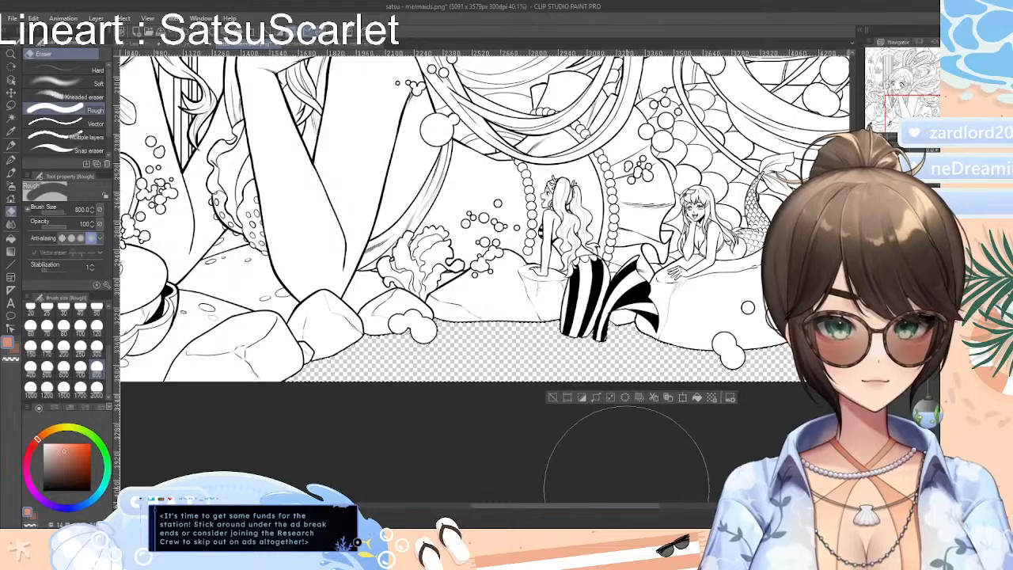
pyautogui.moveTo(642, 506); pyautogui.dragTo(691, 508)
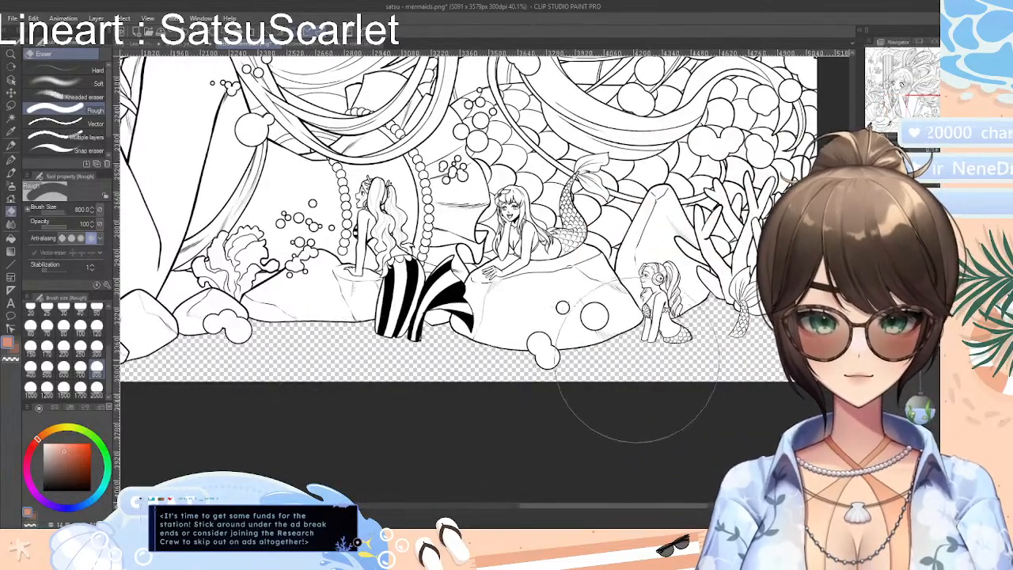
# Try erasing the auto-selected interior of the large rock beneath the reclining mermaid with the Rough eraser, and undo each attempt
pyautogui.scroll(3, 646, 358)
pyautogui.scroll(2, 634, 366)
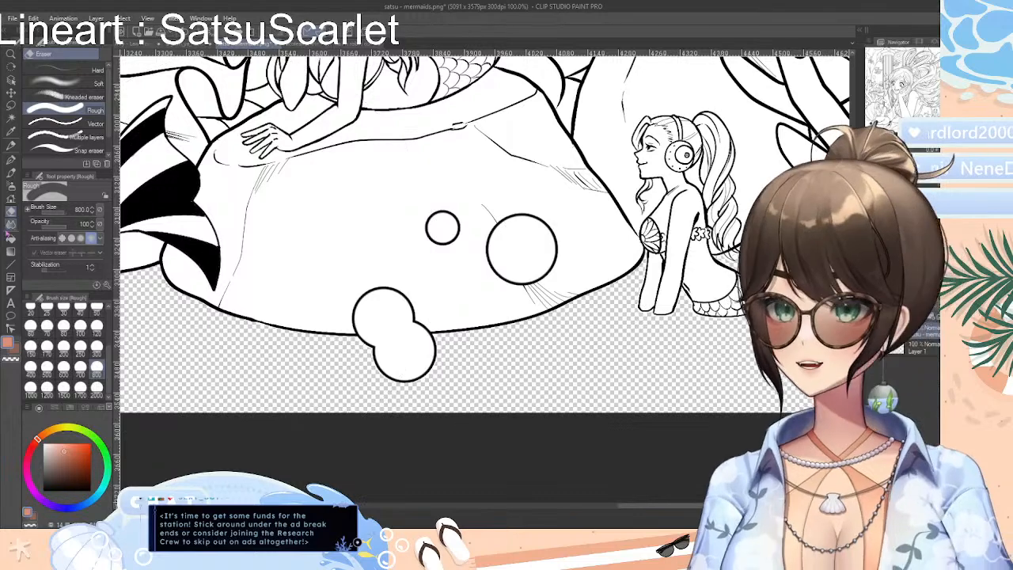
pyautogui.click(11, 117)
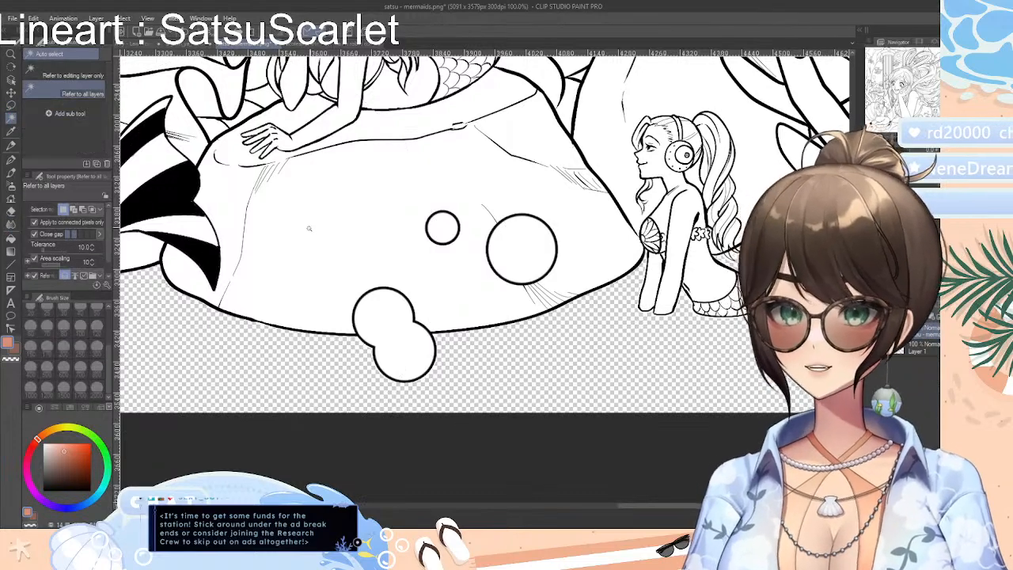
pyautogui.click(320, 226)
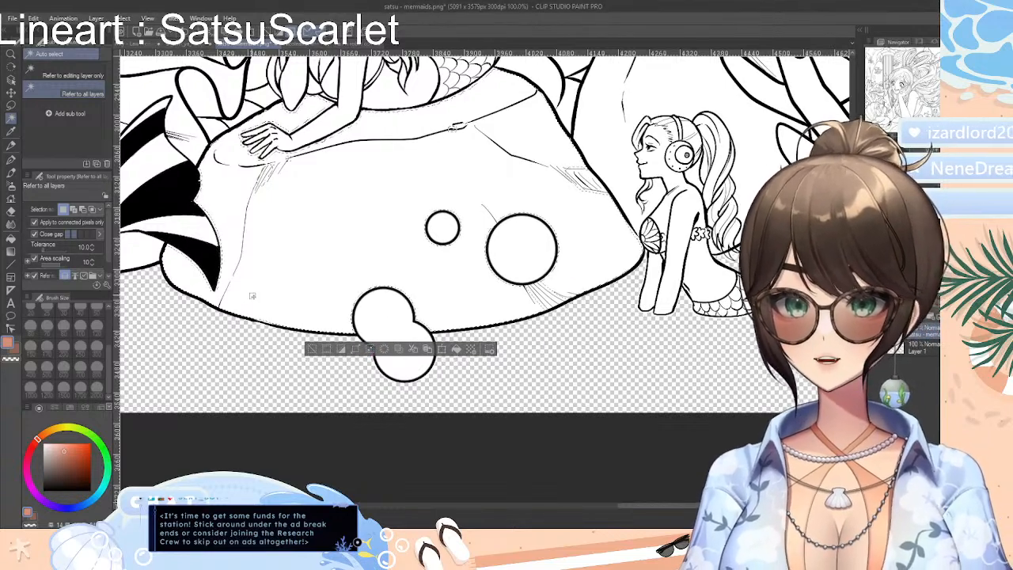
pyautogui.click(11, 211)
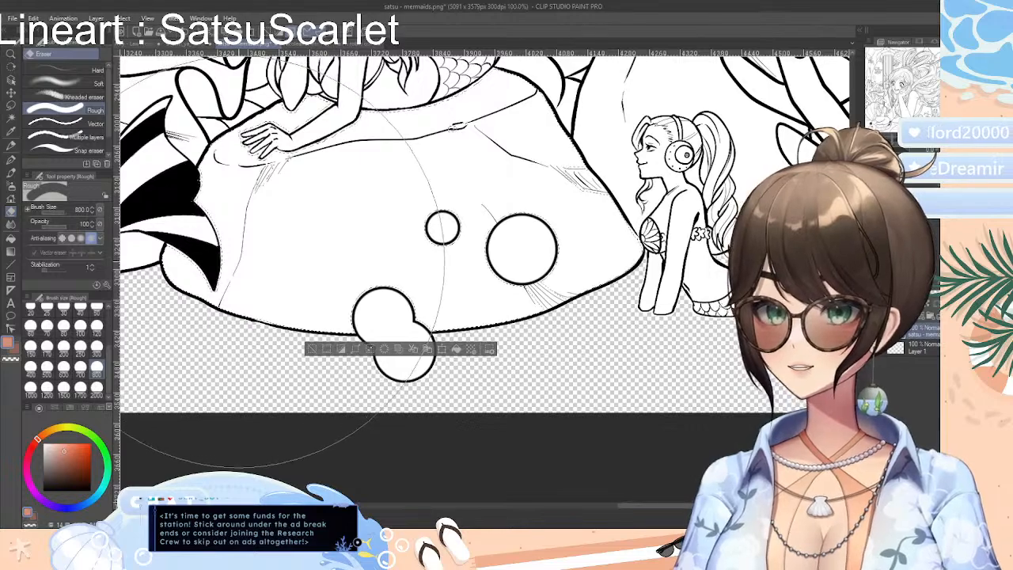
pyautogui.moveTo(248, 266); pyautogui.dragTo(326, 252)
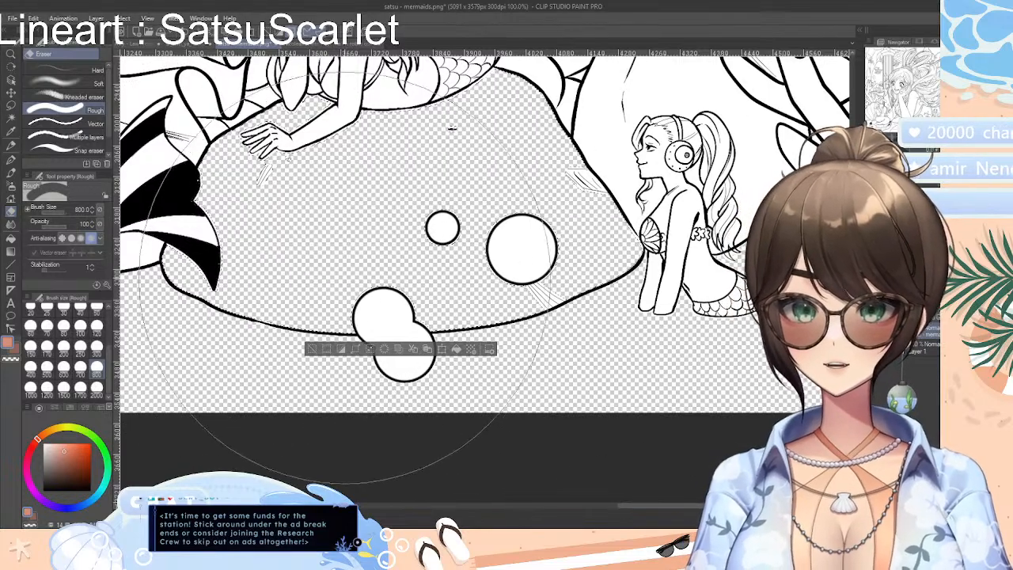
pyautogui.hotkey('ctrl', 'z')
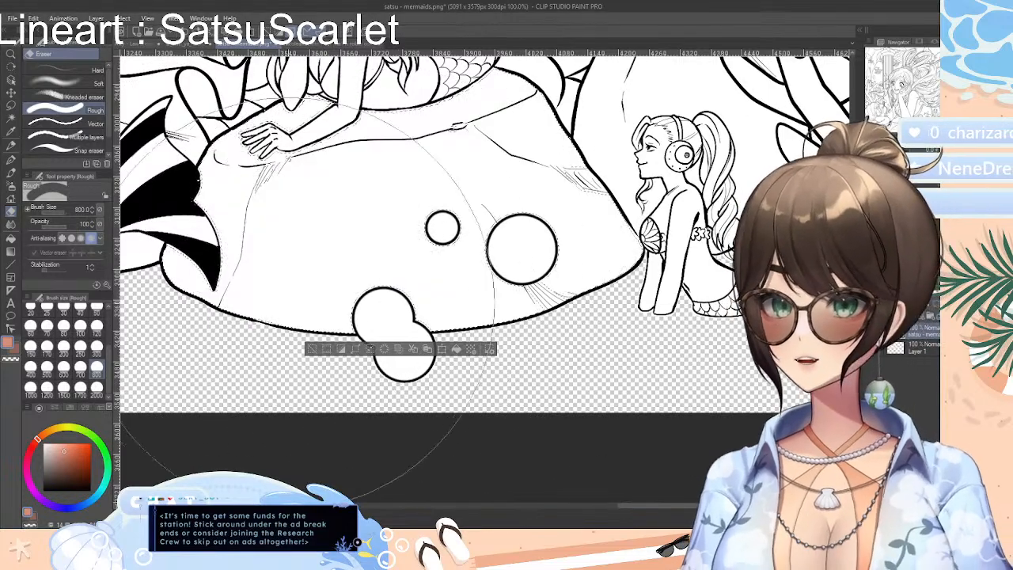
pyautogui.moveTo(255, 291)
pyautogui.mouseDown()
pyautogui.moveTo(297, 212)
pyautogui.moveTo(431, 220)
pyautogui.mouseUp()
pyautogui.hotkey('ctrl', 'z')
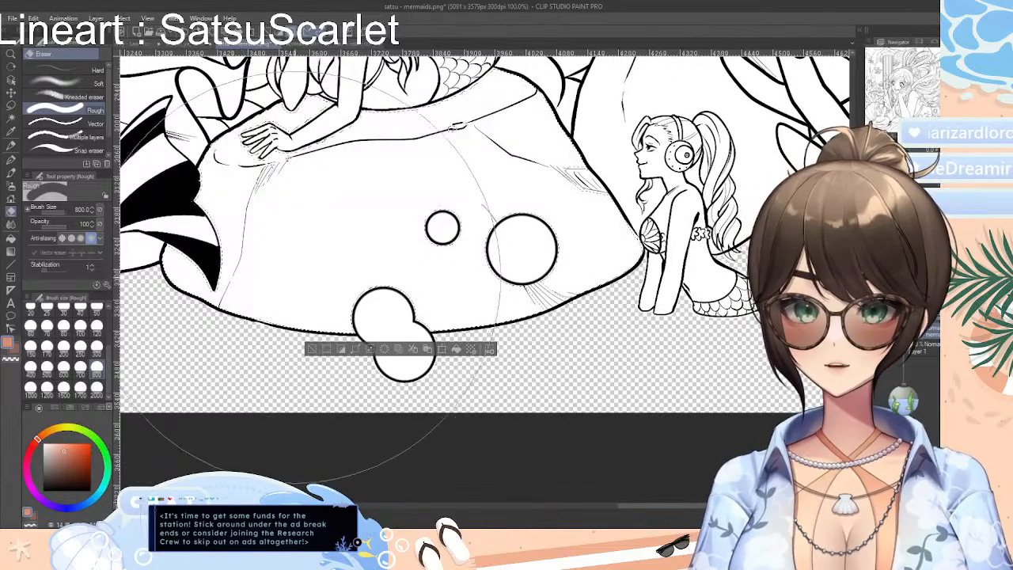
pyautogui.moveTo(278, 280)
pyautogui.mouseDown()
pyautogui.moveTo(290, 238)
pyautogui.moveTo(389, 285)
pyautogui.moveTo(496, 266)
pyautogui.moveTo(508, 238)
pyautogui.moveTo(286, 270)
pyautogui.moveTo(342, 222)
pyautogui.moveTo(427, 190)
pyautogui.mouseUp()
pyautogui.hotkey('ctrl', 'z')
pyautogui.hotkey('ctrl', 'z')
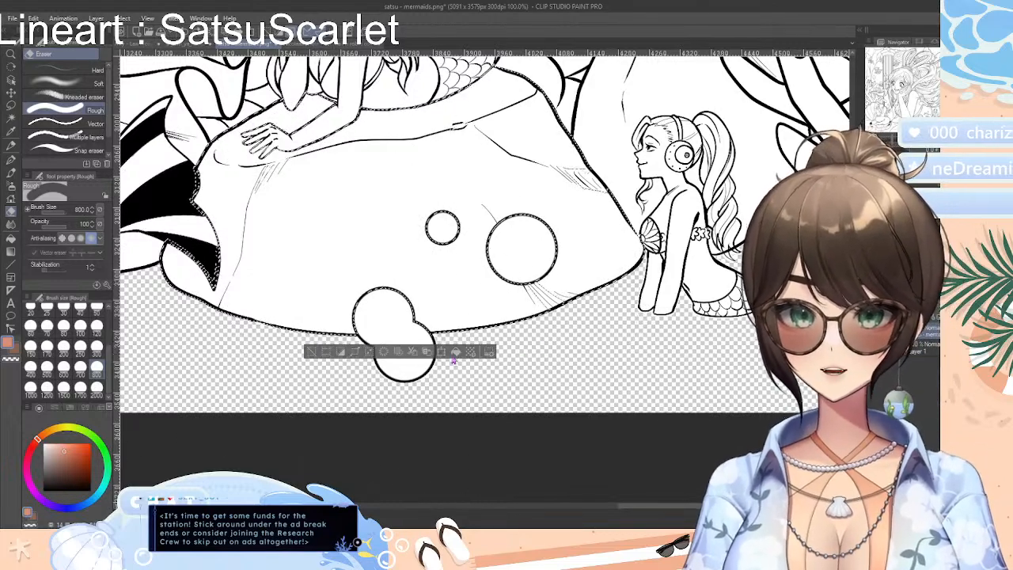
pyautogui.click(315, 353)
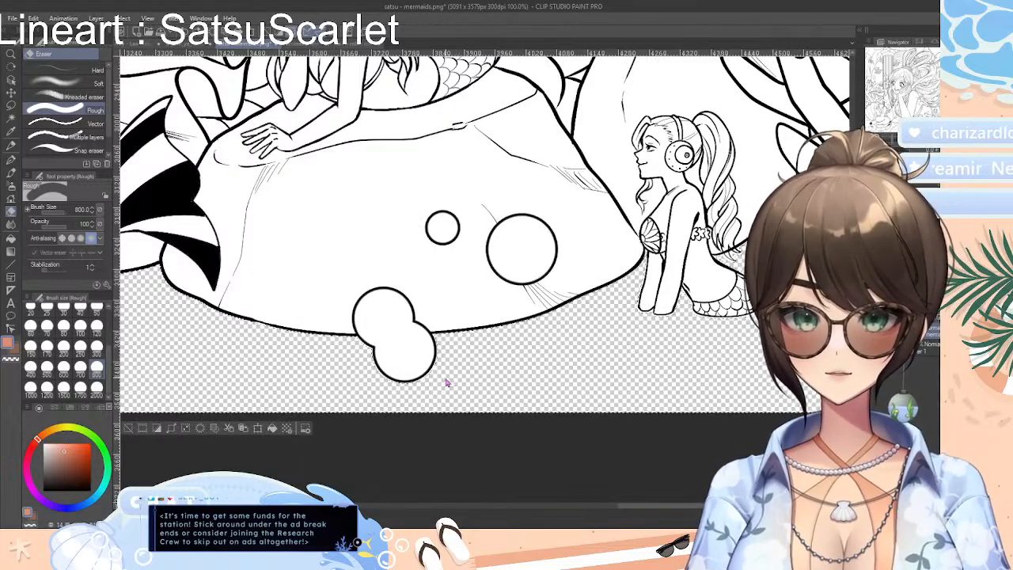
# Test filling the selected transparent sea floor with the current salmon colour, undo the fill, and clear the selection
pyautogui.click(10, 238)
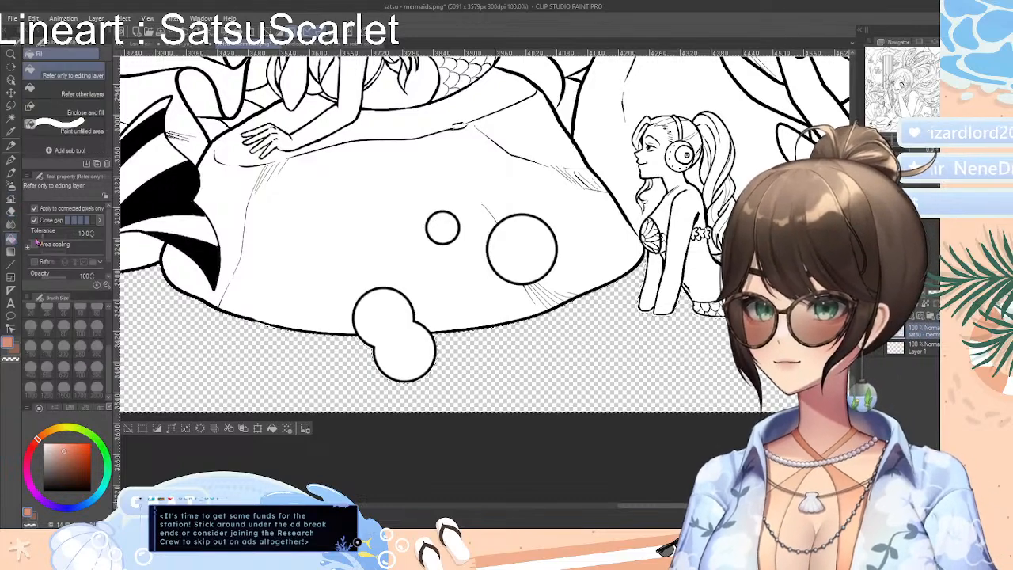
pyautogui.click(306, 383)
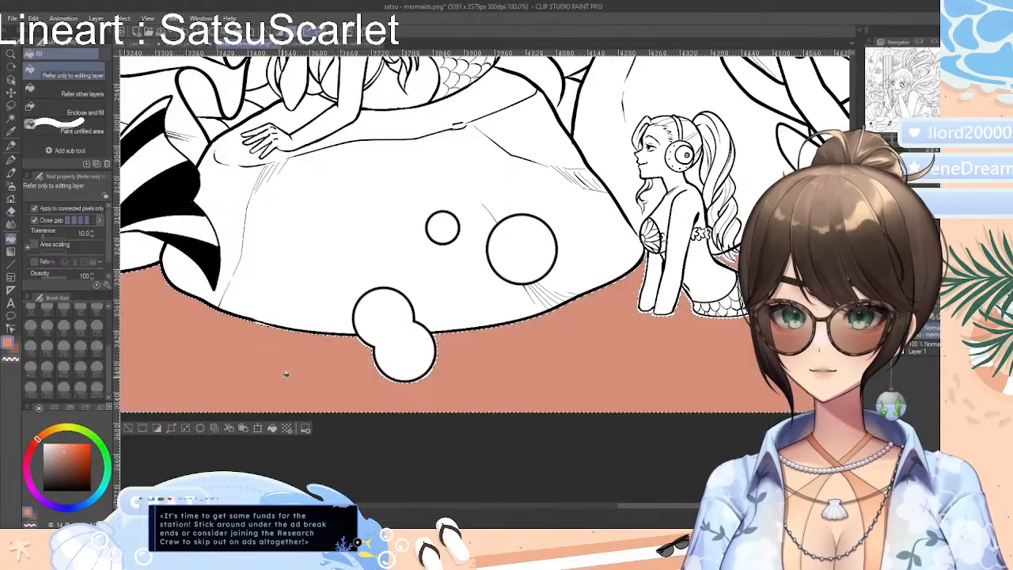
pyautogui.hotkey('ctrl', 'z')
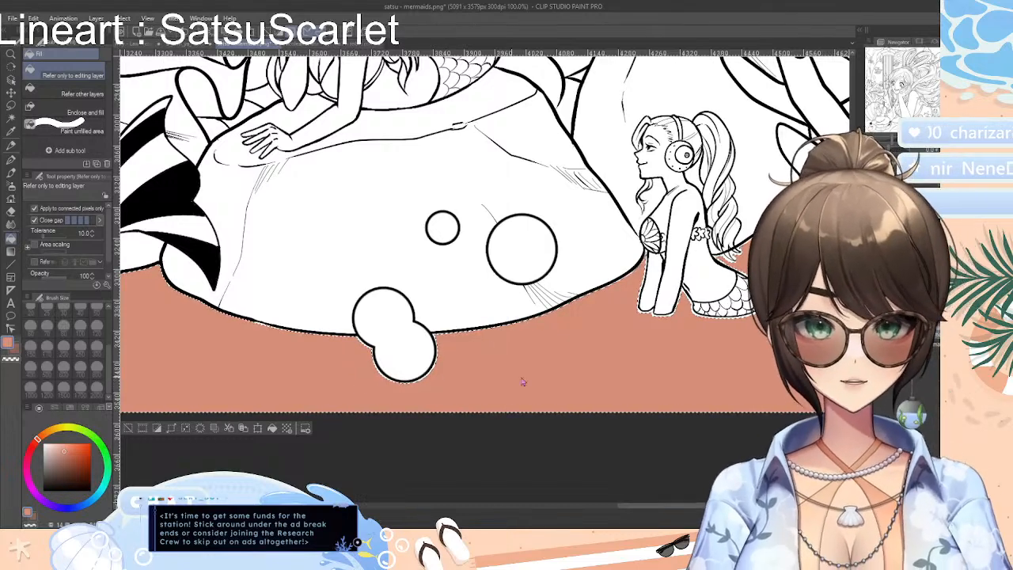
pyautogui.hotkey('ctrl', 'z')
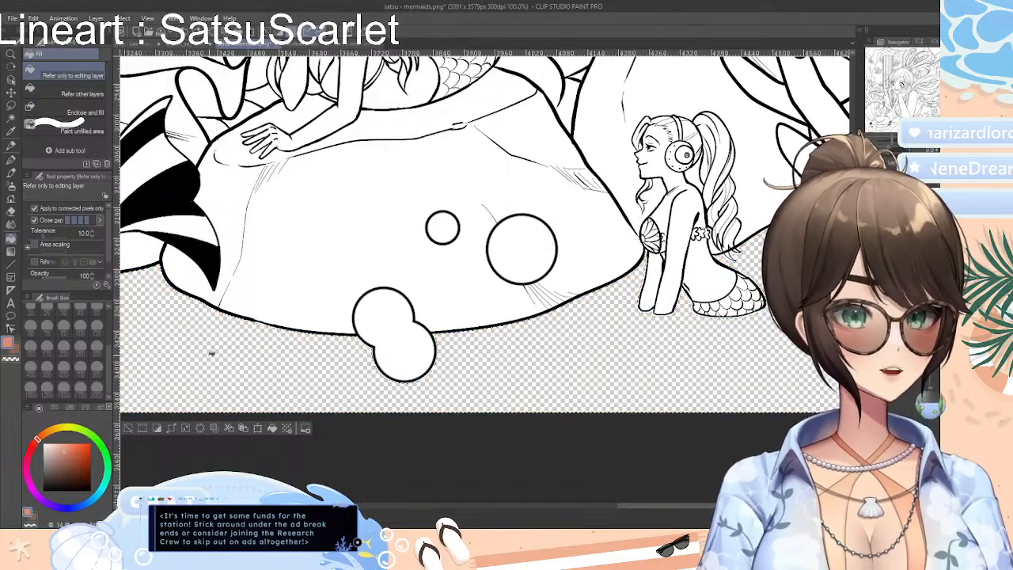
pyautogui.click(128, 429)
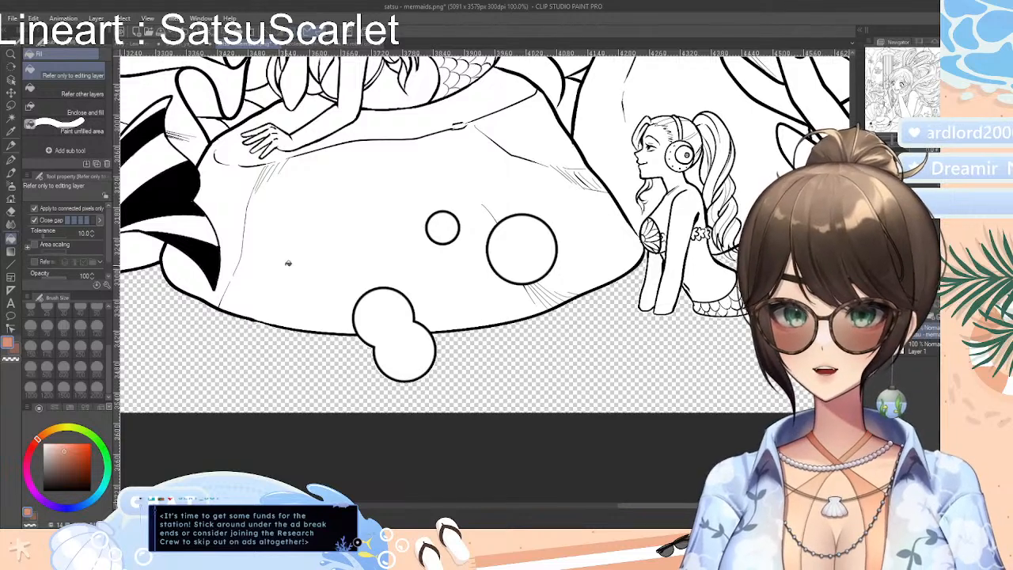
# Auto-select the double bubble and the two round bubbles on the rock, erase their white interiors to transparency, and clear the selection
pyautogui.click(11, 120)
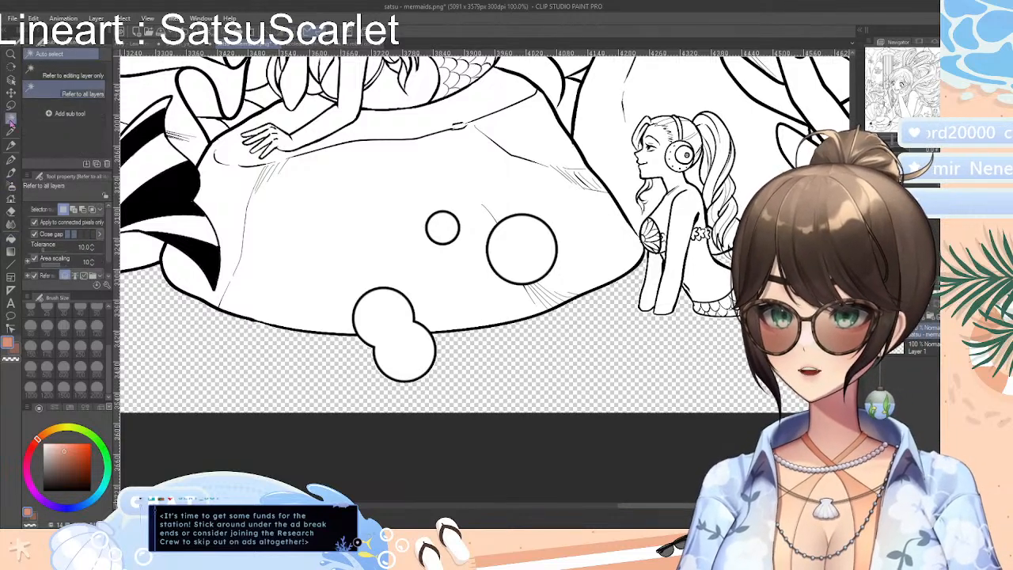
pyautogui.click(369, 315)
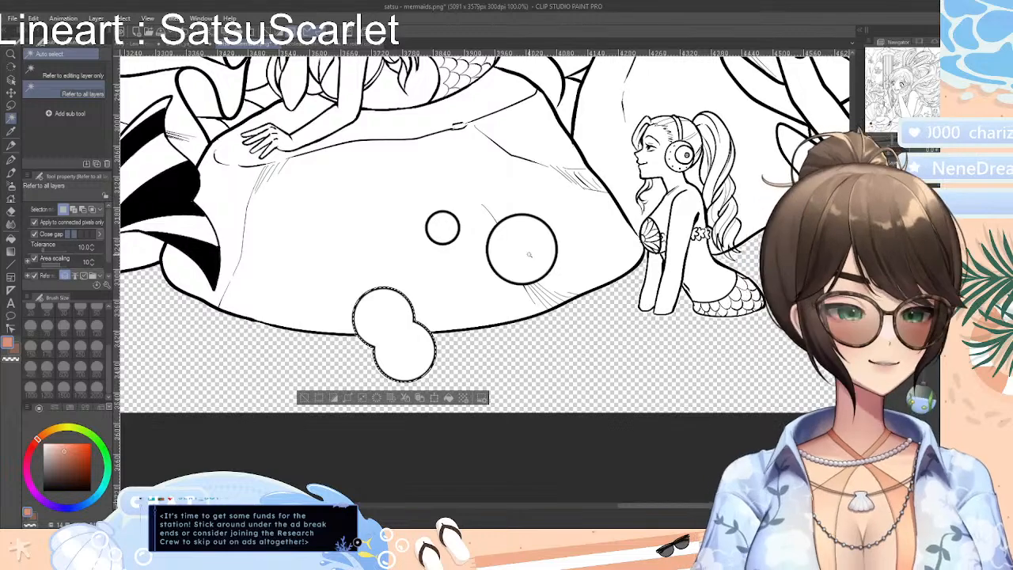
pyautogui.click(527, 255)
pyautogui.click(443, 230)
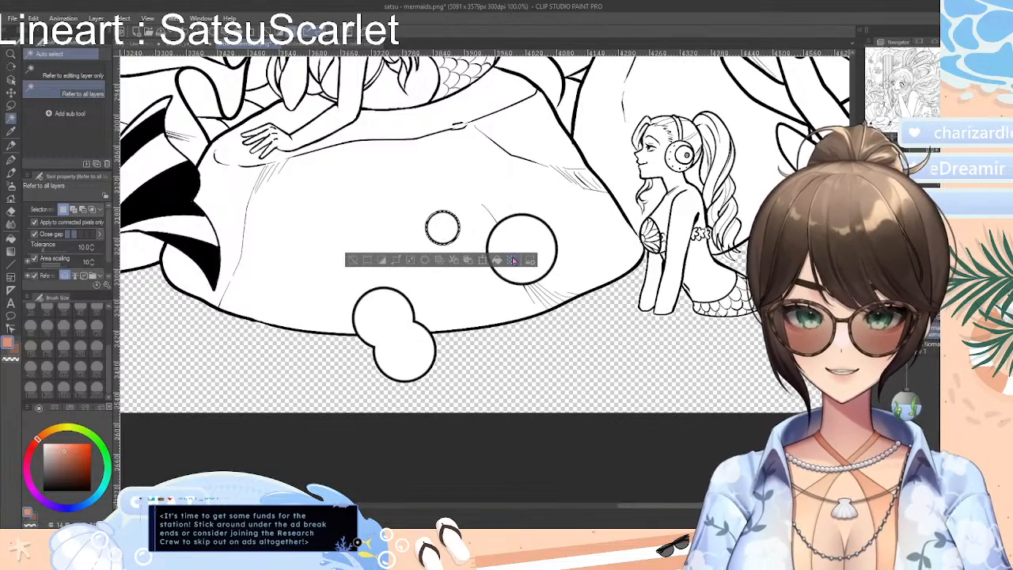
pyautogui.keyDown('shift'); pyautogui.click(516, 241); pyautogui.keyUp('shift')
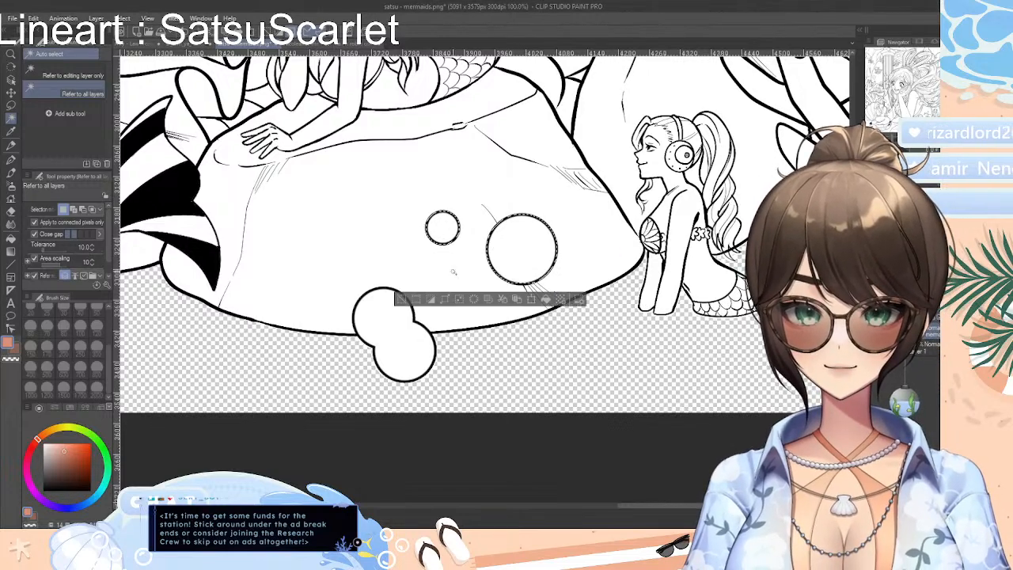
pyautogui.keyDown('shift'); pyautogui.click(391, 329); pyautogui.keyUp('shift')
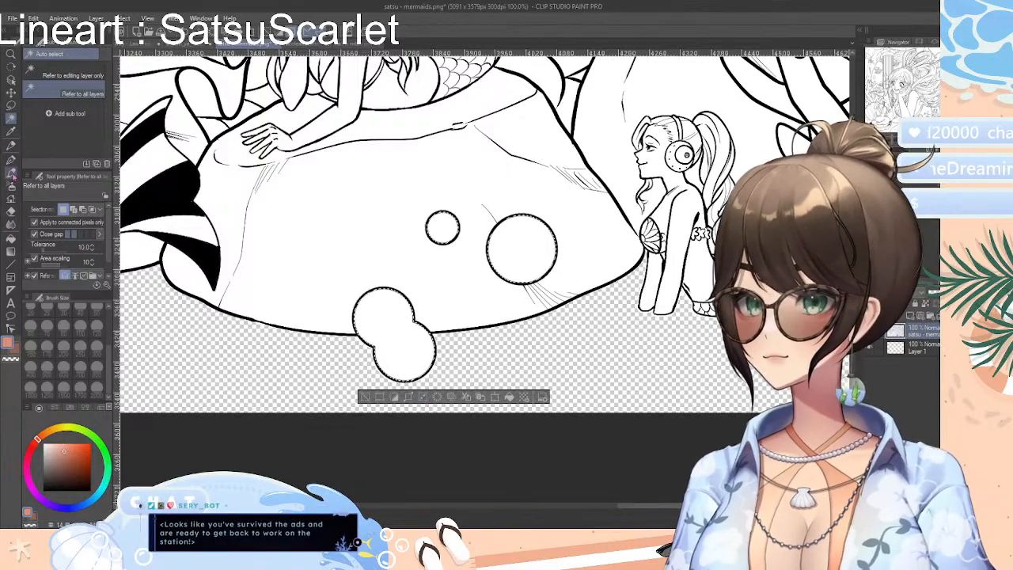
pyautogui.press('e')
pyautogui.moveTo(369, 345); pyautogui.dragTo(452, 274)
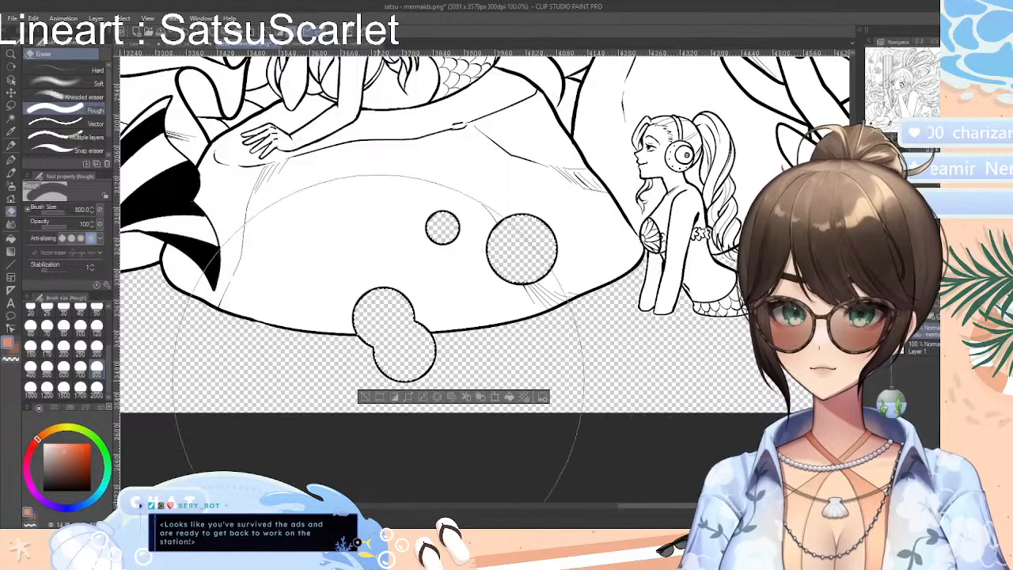
pyautogui.click(367, 396)
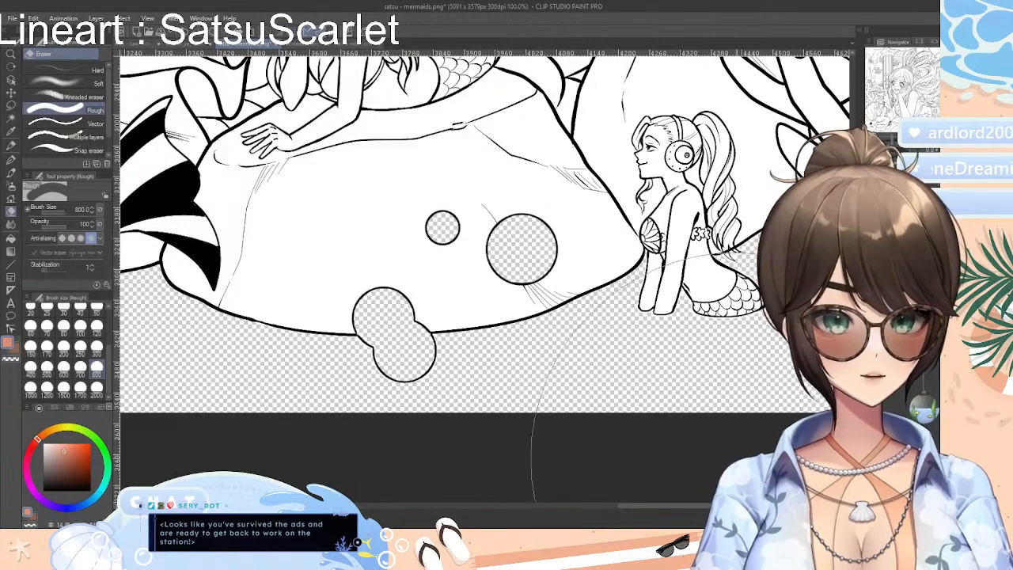
# Erase the leftover white strip of sea floor at the picture's lower right corner with the Rough eraser at size 200
pyautogui.moveTo(707, 506); pyautogui.dragTo(741, 505)
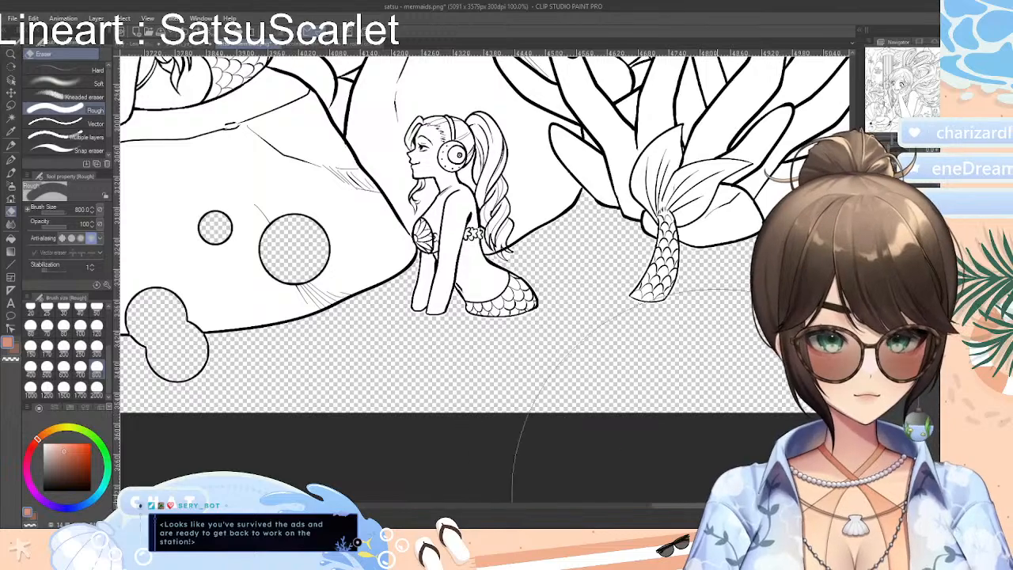
pyautogui.click(65, 349)
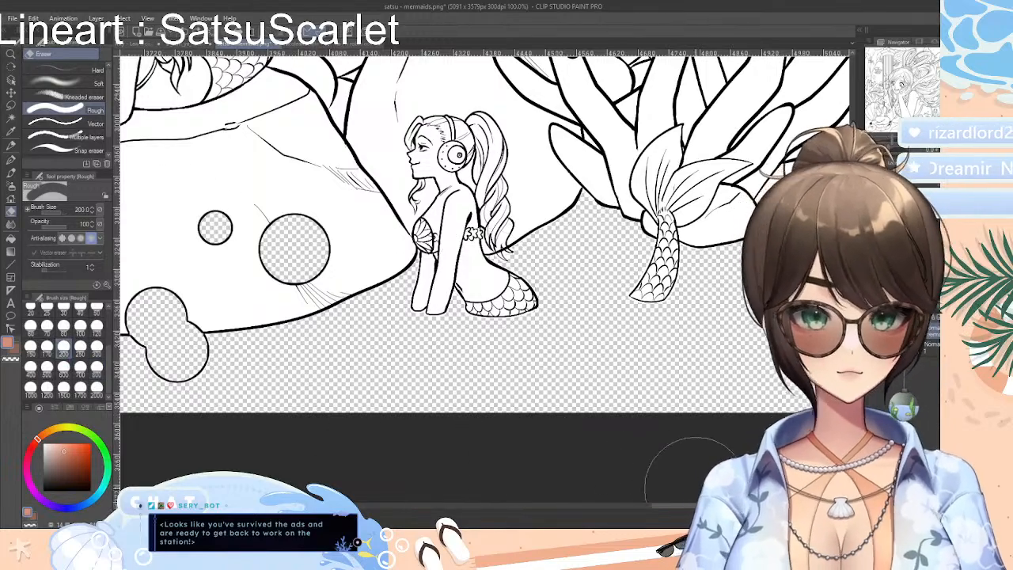
pyautogui.moveTo(695, 505); pyautogui.dragTo(732, 505)
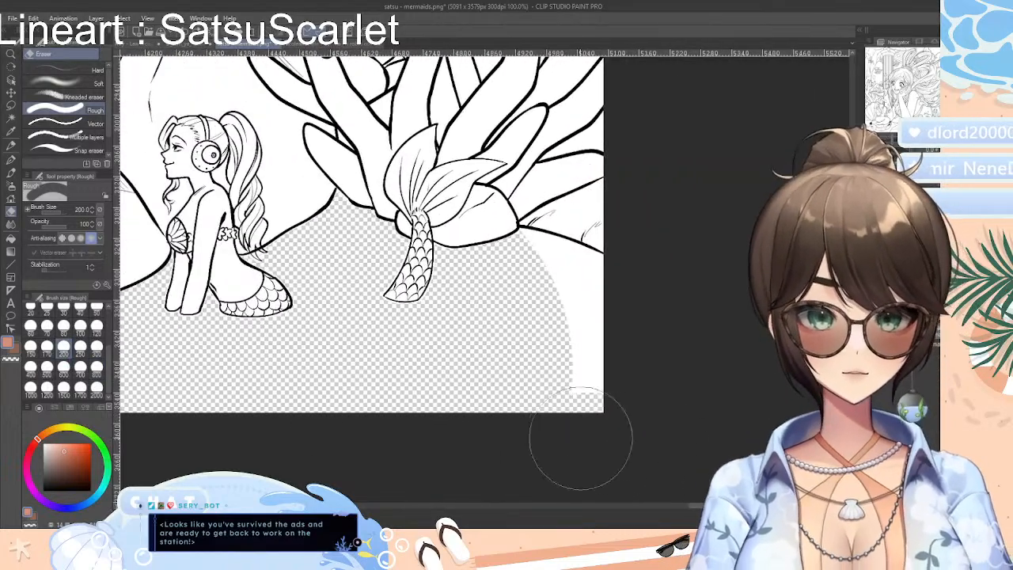
pyautogui.moveTo(581, 405)
pyautogui.mouseDown()
pyautogui.moveTo(579, 368)
pyautogui.moveTo(543, 316)
pyautogui.moveTo(544, 293)
pyautogui.moveTo(601, 307)
pyautogui.moveTo(537, 291)
pyautogui.mouseUp()
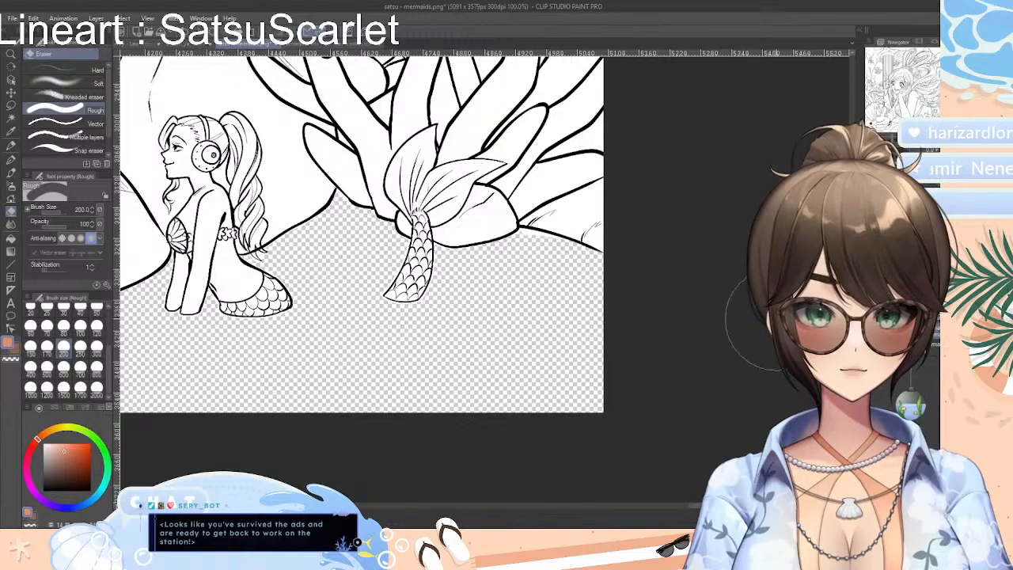
# Auto-select the large coral's branches behind the small mermaid's tail, erase their white interiors with the Rough eraser, and clear the selection
pyautogui.scroll(5, 361, 277)
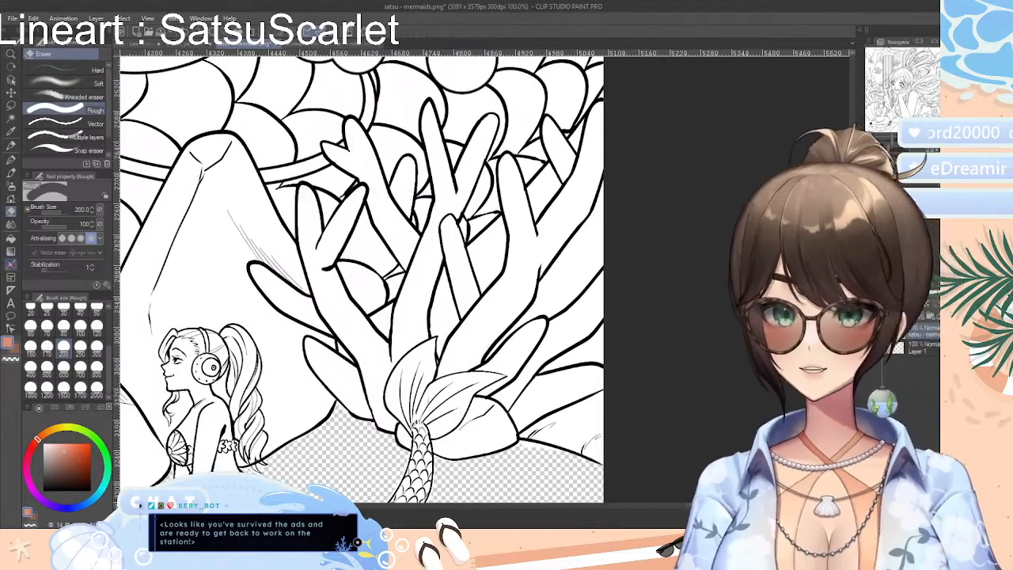
pyautogui.click(11, 119)
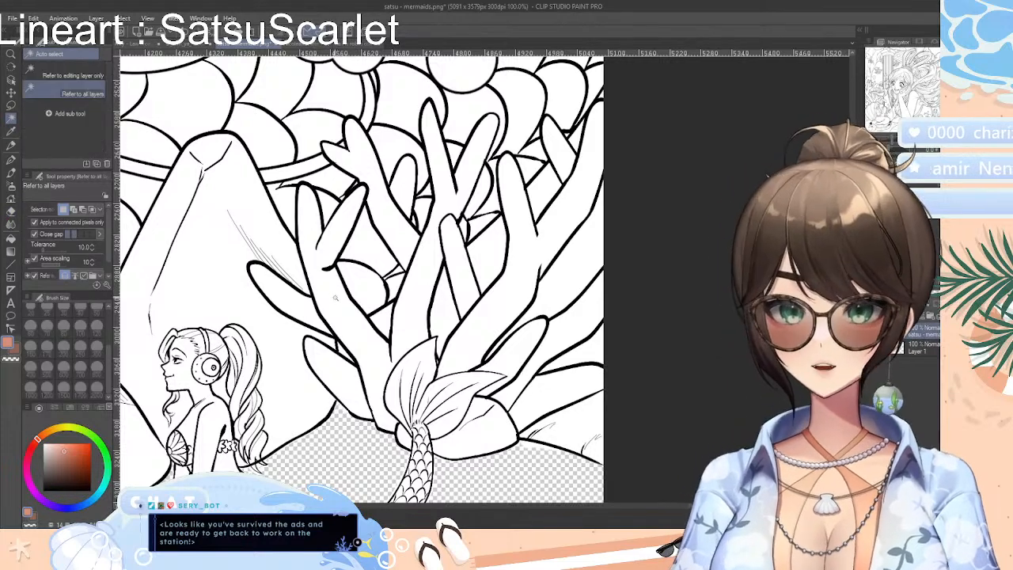
pyautogui.click(345, 320)
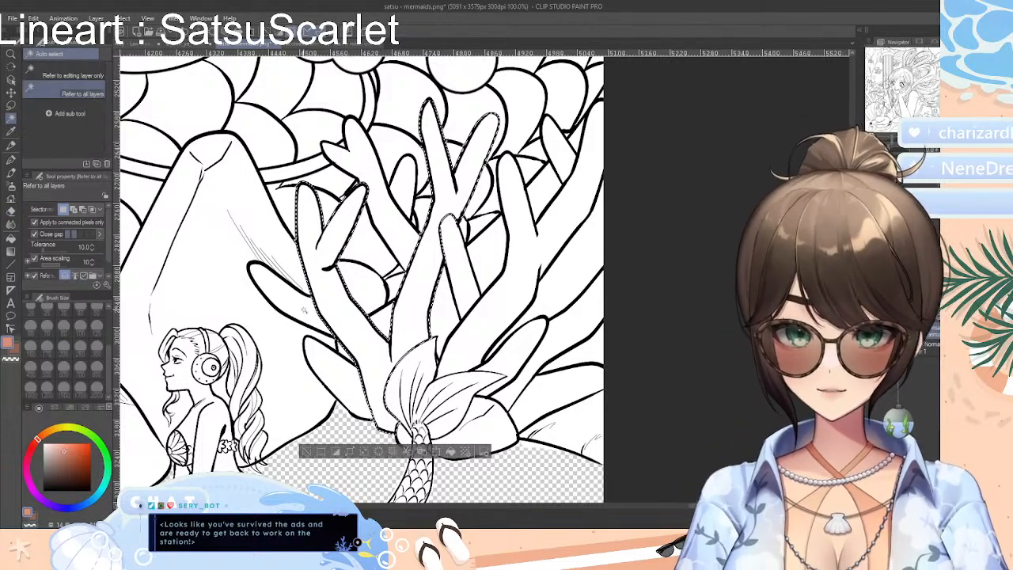
pyautogui.keyDown('shift'); pyautogui.click(346, 380); pyautogui.keyUp('shift')
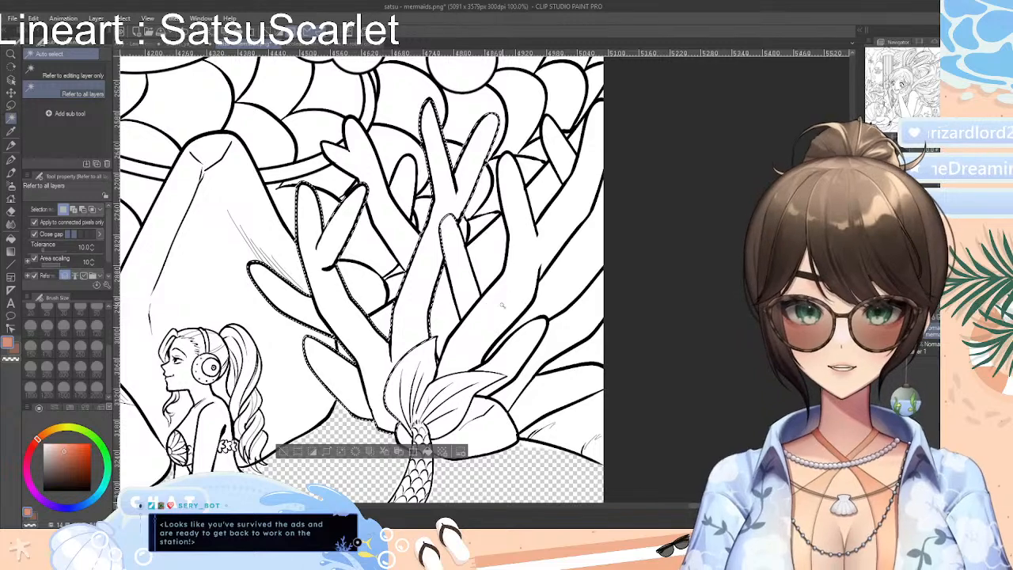
pyautogui.keyDown('shift'); pyautogui.click(504, 319); pyautogui.keyUp('shift')
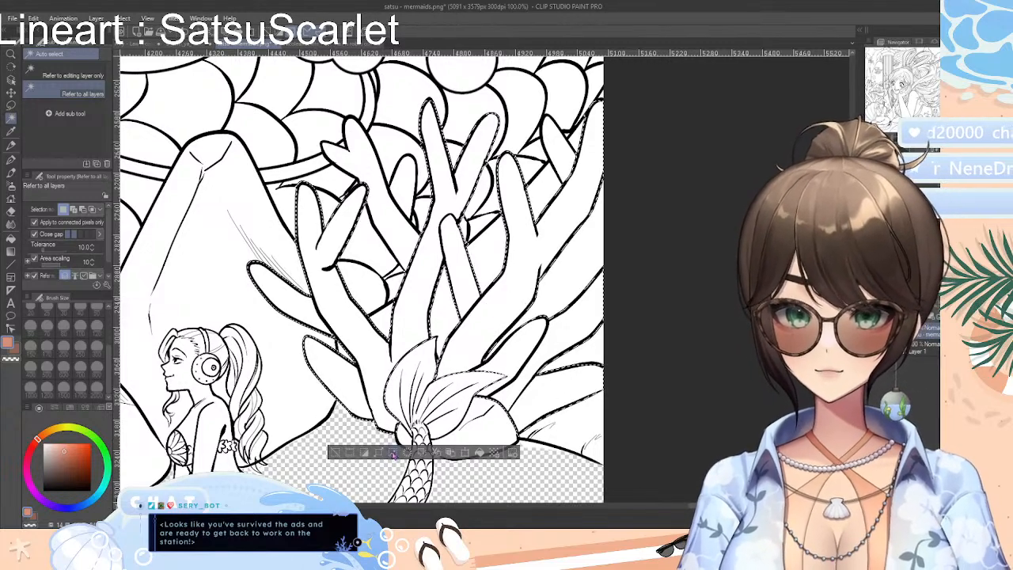
pyautogui.keyDown('shift'); pyautogui.click(548, 339); pyautogui.keyUp('shift')
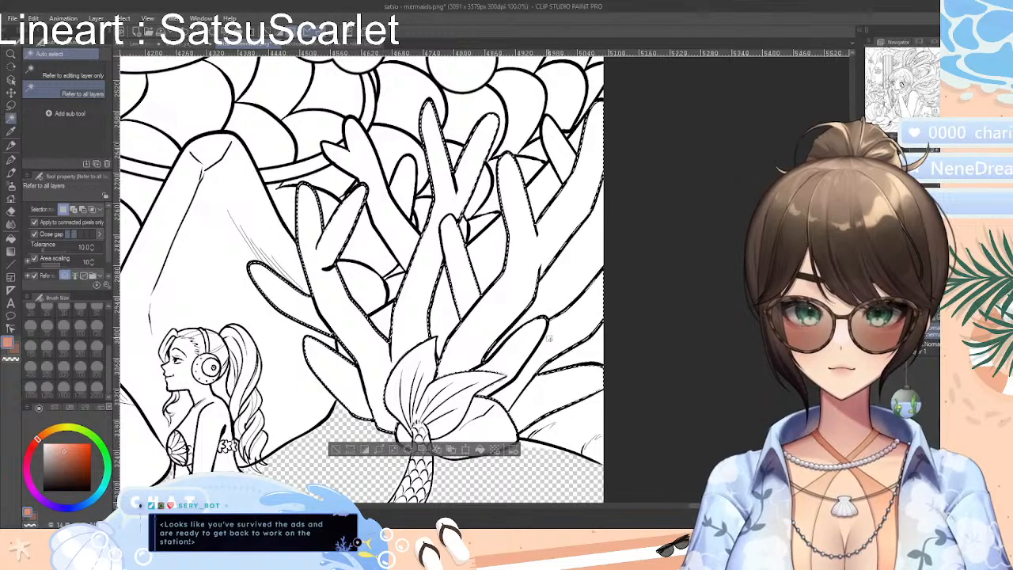
pyautogui.click(393, 449)
pyautogui.press('Return')
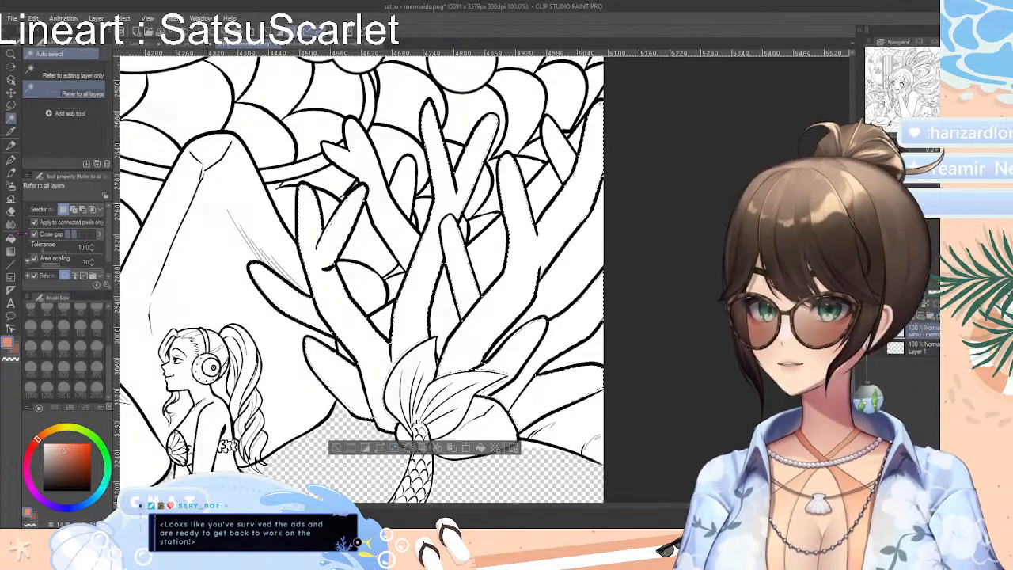
pyautogui.press('e')
pyautogui.moveTo(265, 277)
pyautogui.mouseDown()
pyautogui.moveTo(357, 369)
pyautogui.moveTo(455, 333)
pyautogui.moveTo(525, 336)
pyautogui.moveTo(384, 201)
pyautogui.mouseUp()
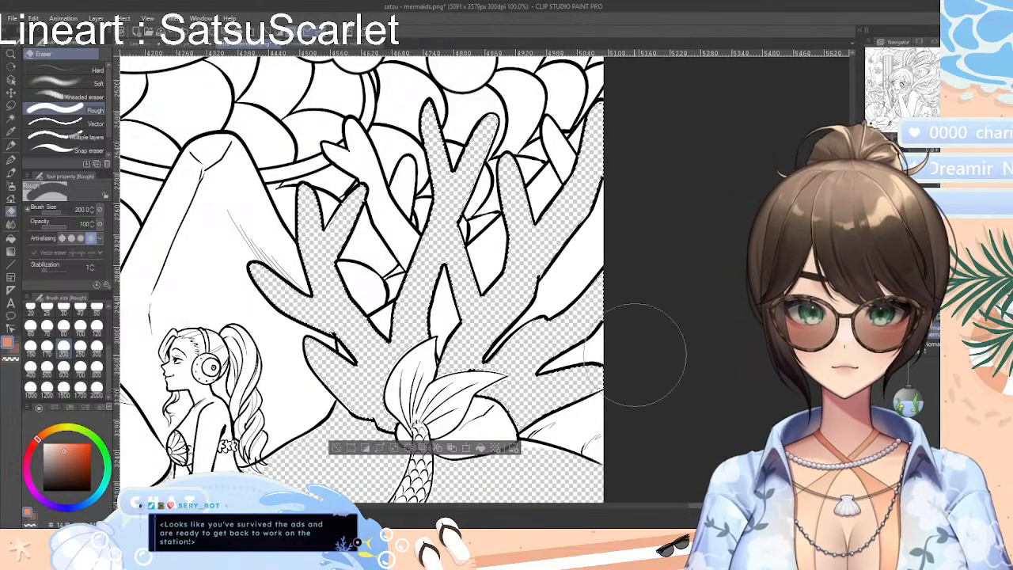
pyautogui.click(338, 451)
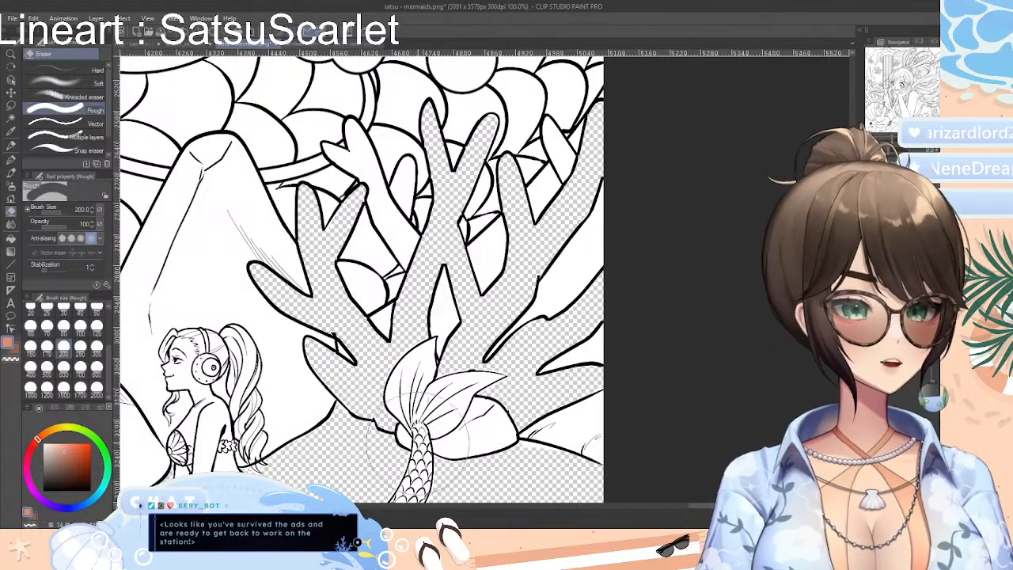
# Auto-select the jagged seaweed band above the hill in the picture's upper right, erase its white interior with the Rough eraser, and clear the selection
pyautogui.scroll(10, 362, 277)
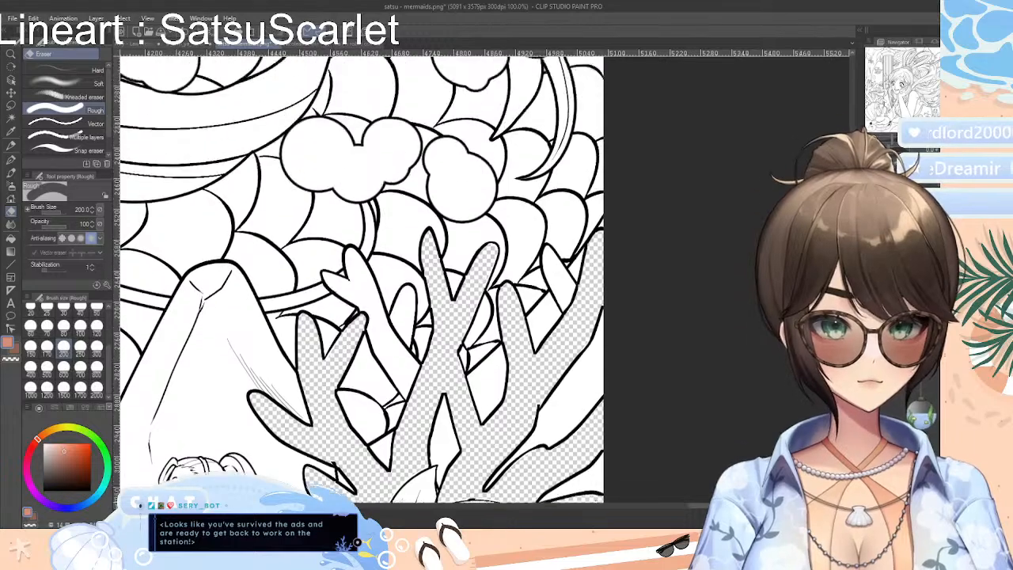
pyautogui.scroll(10, 736, 183)
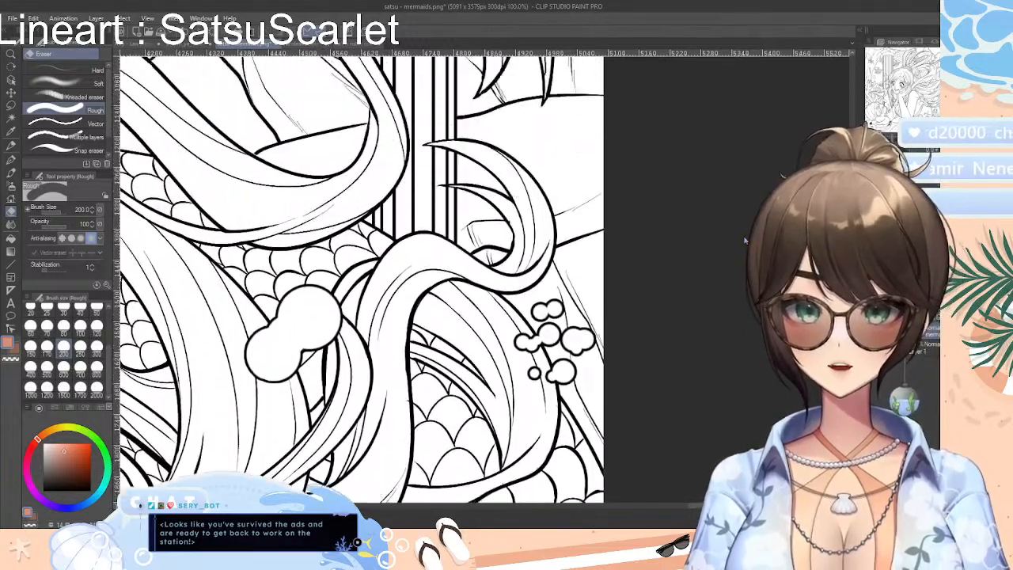
pyautogui.scroll(10, 736, 183)
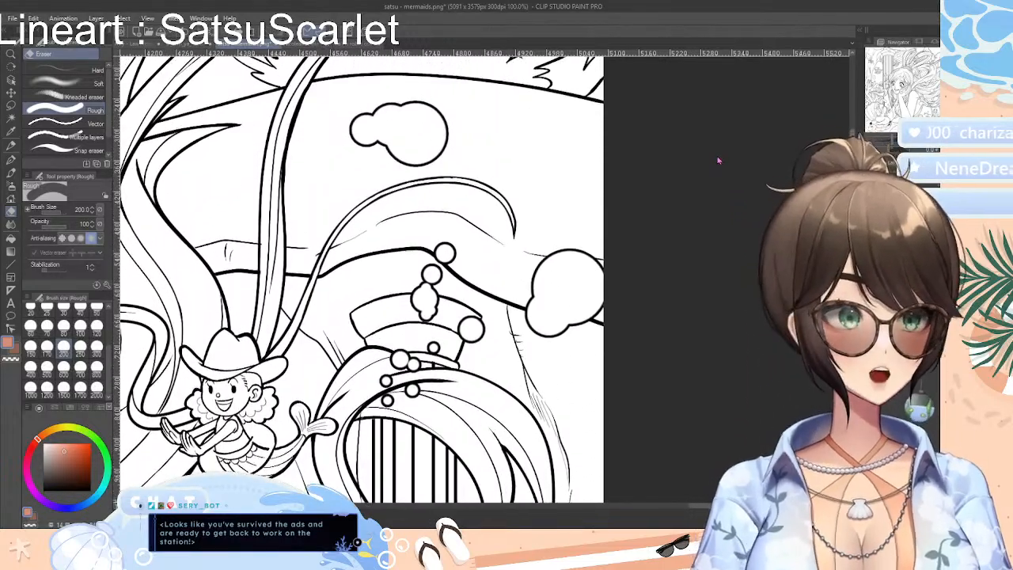
pyautogui.scroll(-3, 716, 132)
pyautogui.scroll(1, 720, 134)
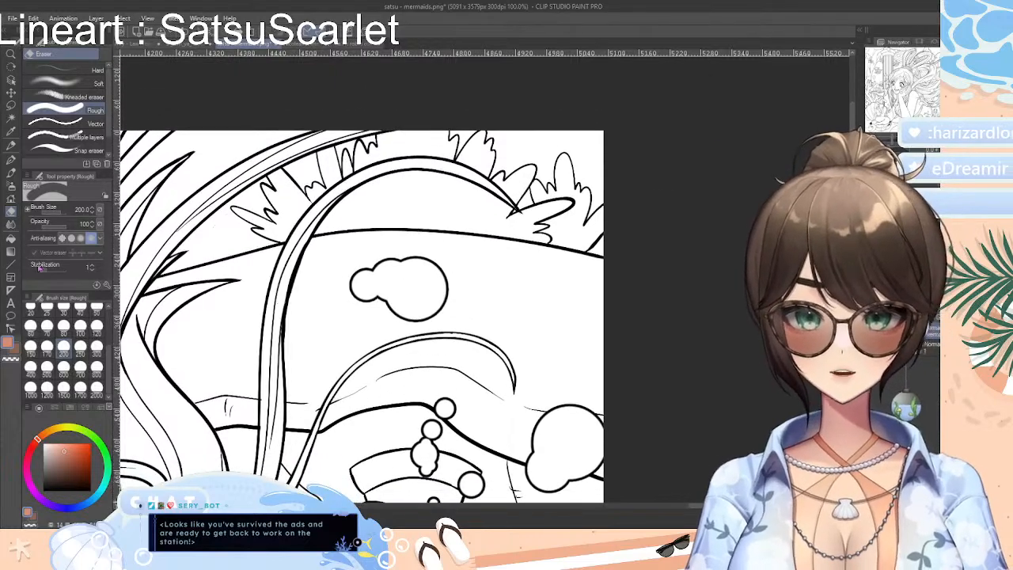
pyautogui.click(11, 117)
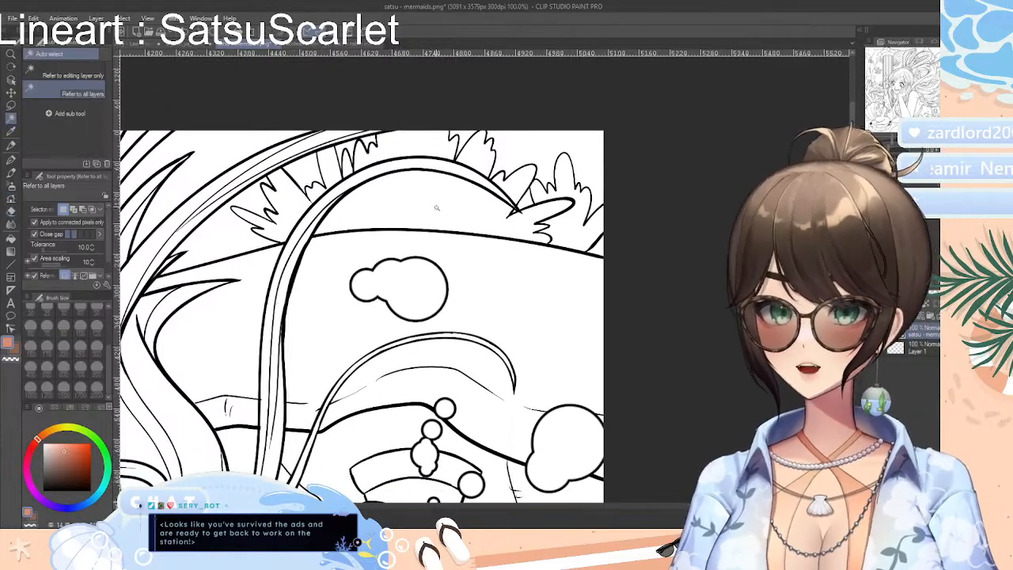
pyautogui.click(491, 210)
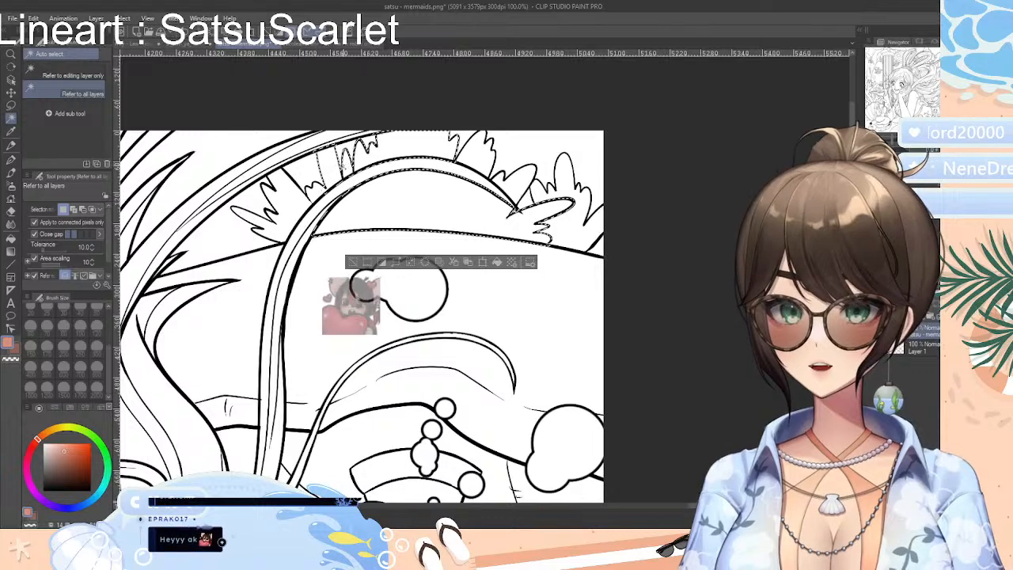
pyautogui.keyDown('shift'); pyautogui.click(290, 208); pyautogui.keyUp('shift')
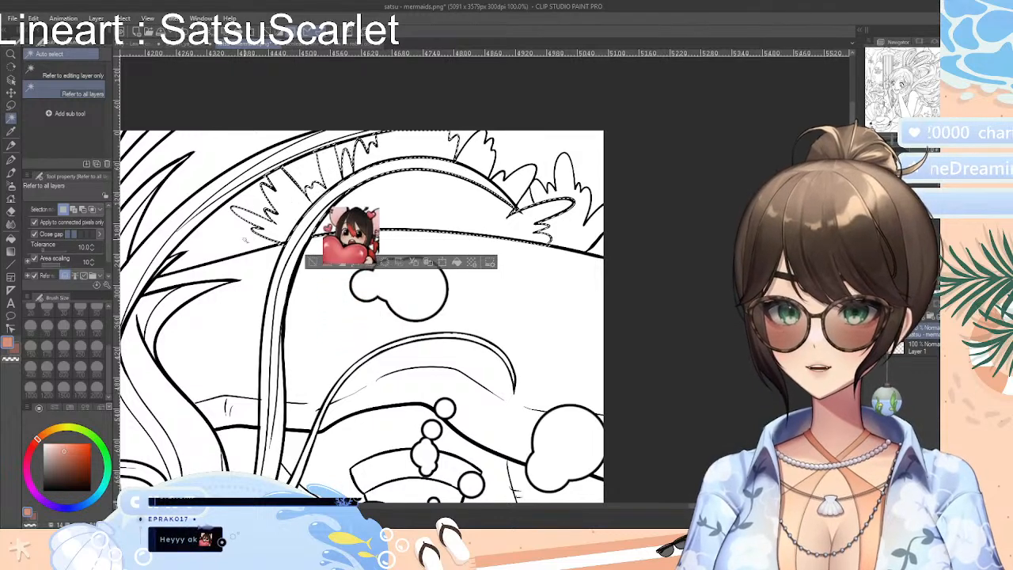
pyautogui.keyDown('shift'); pyautogui.click(519, 182); pyautogui.keyUp('shift')
pyautogui.keyDown('shift'); pyautogui.click(580, 208); pyautogui.keyUp('shift')
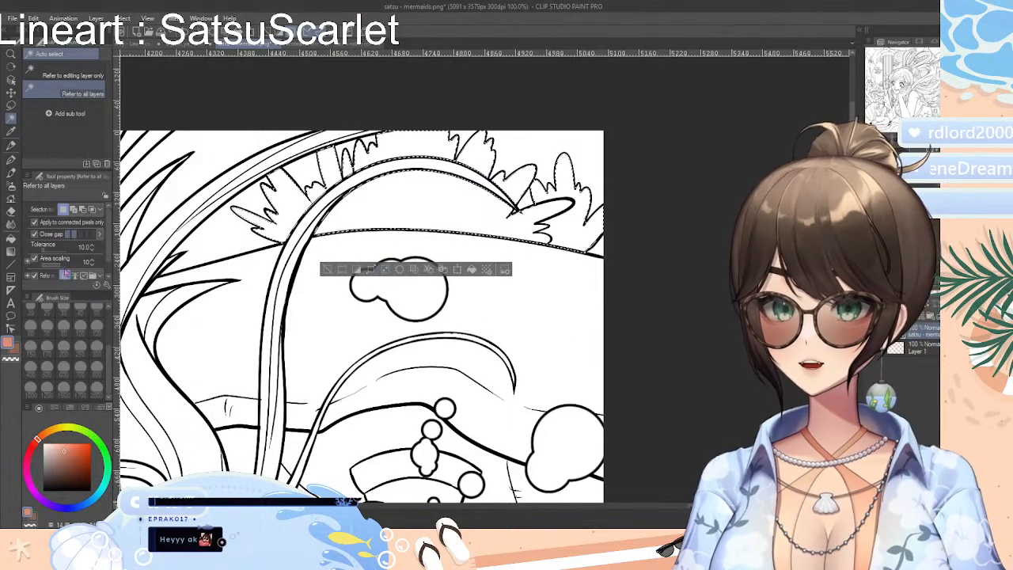
pyautogui.click(11, 224)
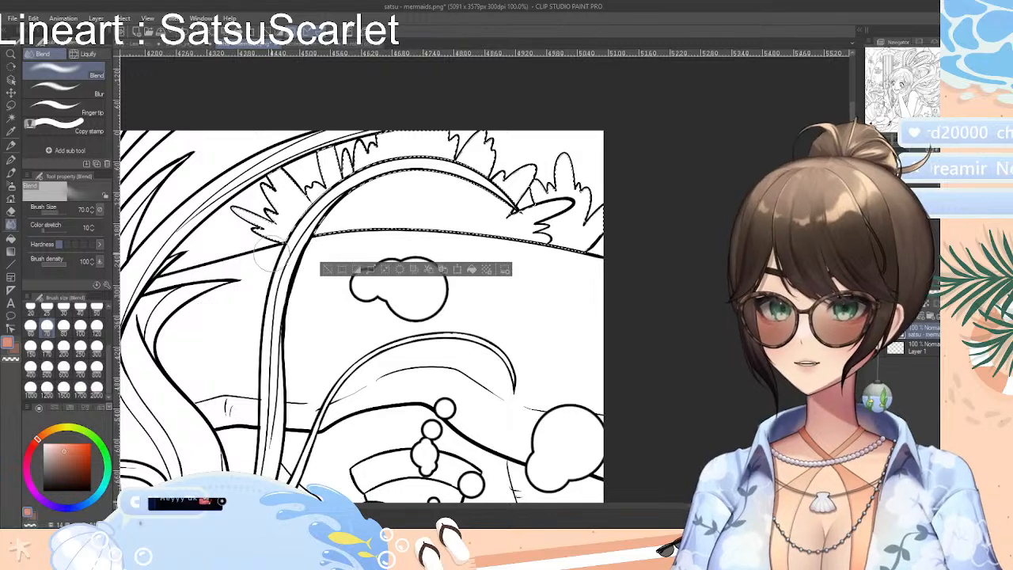
pyautogui.moveTo(289, 216); pyautogui.dragTo(264, 240)
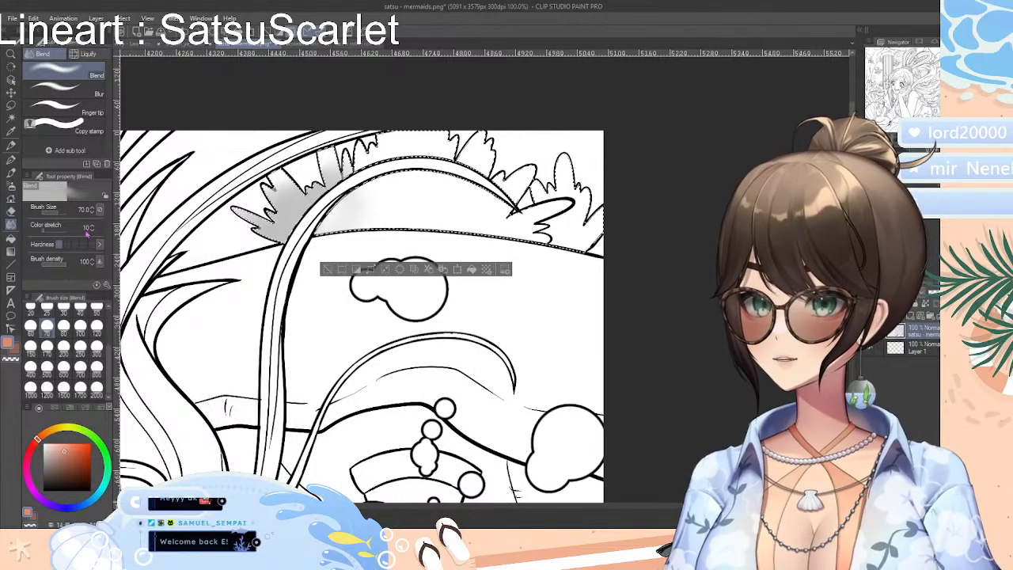
pyautogui.click(11, 212)
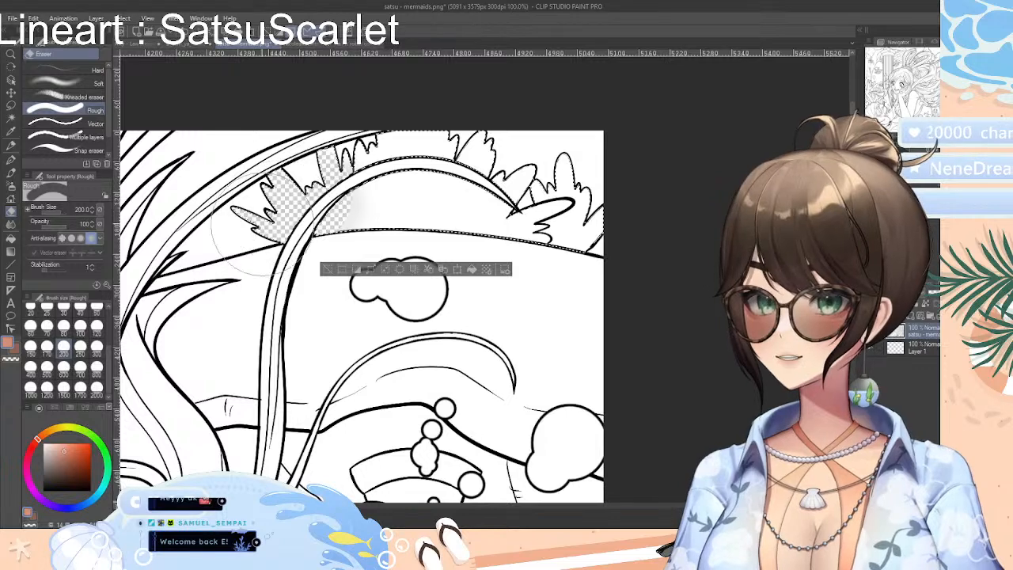
pyautogui.moveTo(263, 224)
pyautogui.mouseDown()
pyautogui.moveTo(423, 137)
pyautogui.moveTo(444, 163)
pyautogui.moveTo(389, 274)
pyautogui.moveTo(704, 204)
pyautogui.mouseUp()
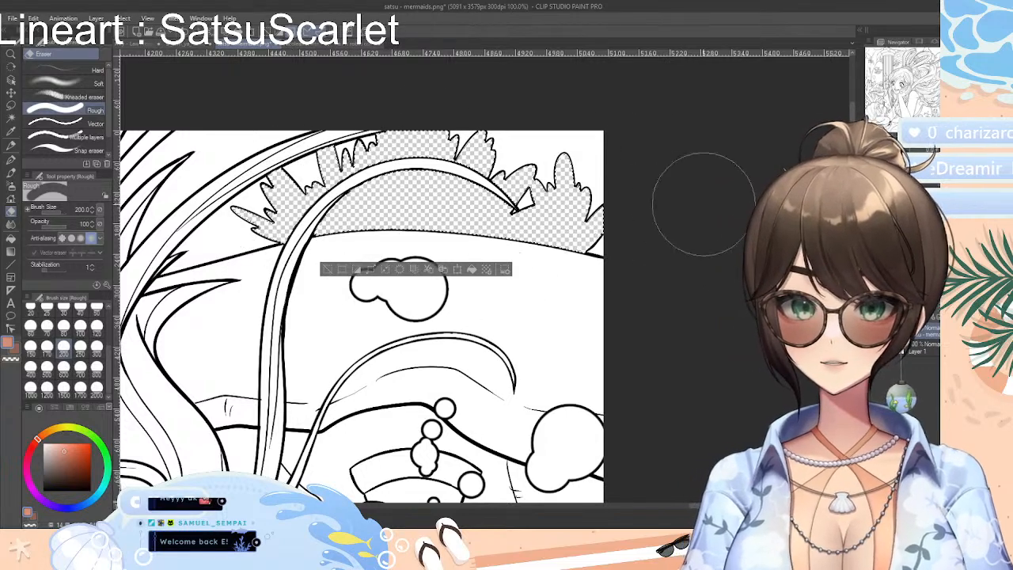
pyautogui.click(326, 270)
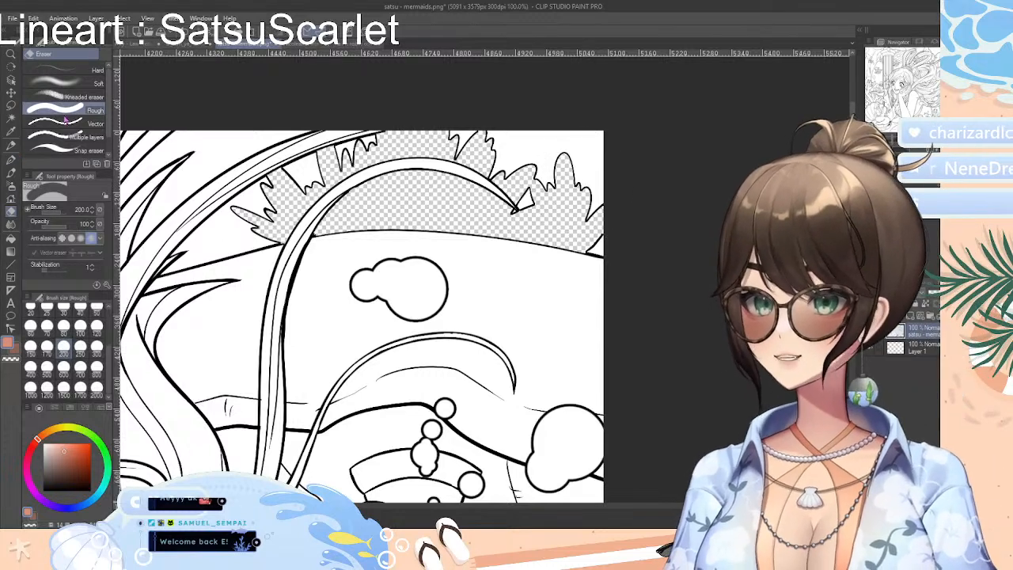
# Auto-select the white background above and between the seaweed tips, erase it with the Rough eraser at size 200, and clear the selection
pyautogui.click(11, 117)
pyautogui.click(548, 161)
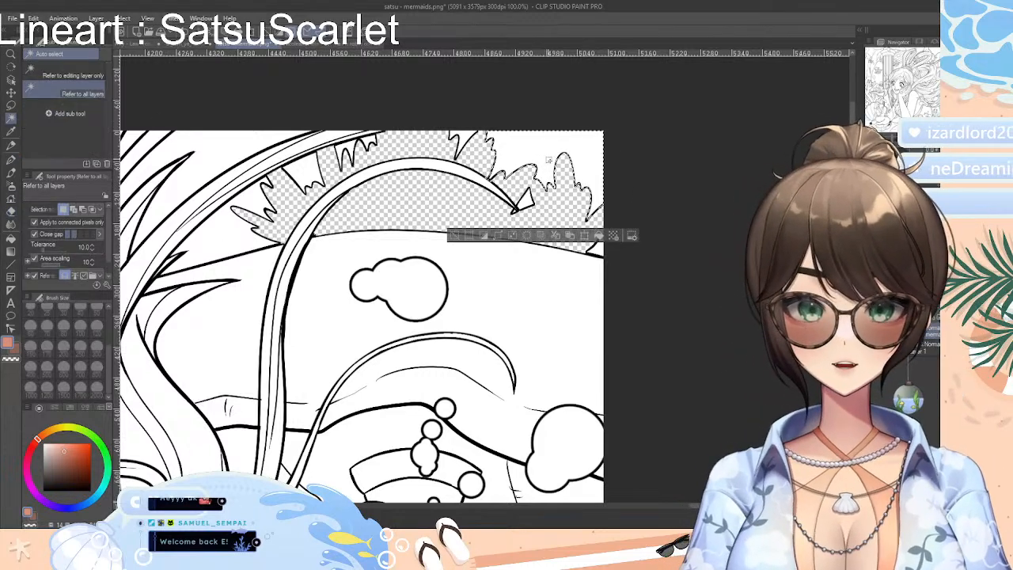
pyautogui.keyDown('shift'); pyautogui.click(467, 139); pyautogui.keyUp('shift')
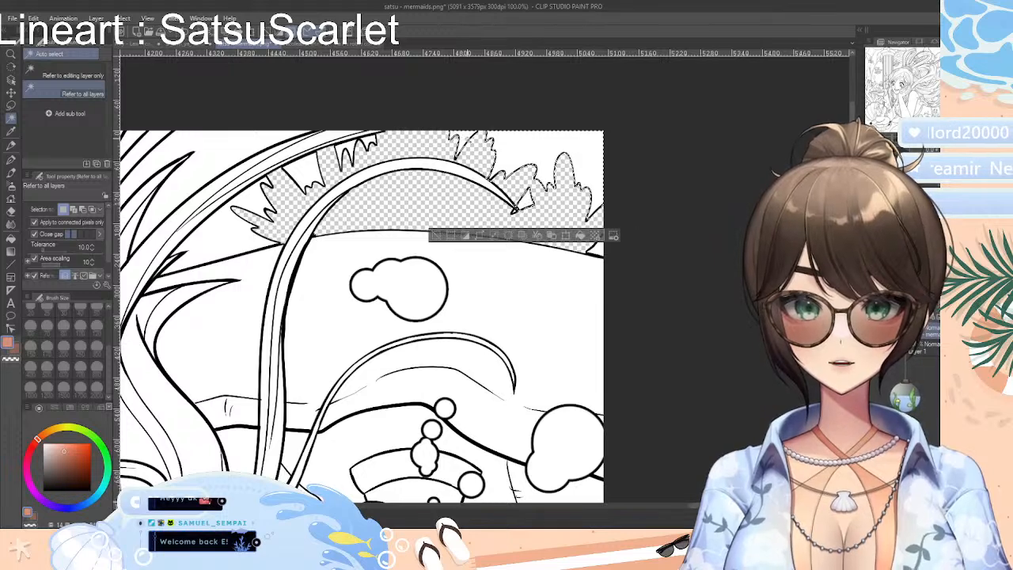
pyautogui.keyDown('shift'); pyautogui.click(365, 141); pyautogui.keyUp('shift')
pyautogui.keyDown('shift'); pyautogui.click(343, 150); pyautogui.keyUp('shift')
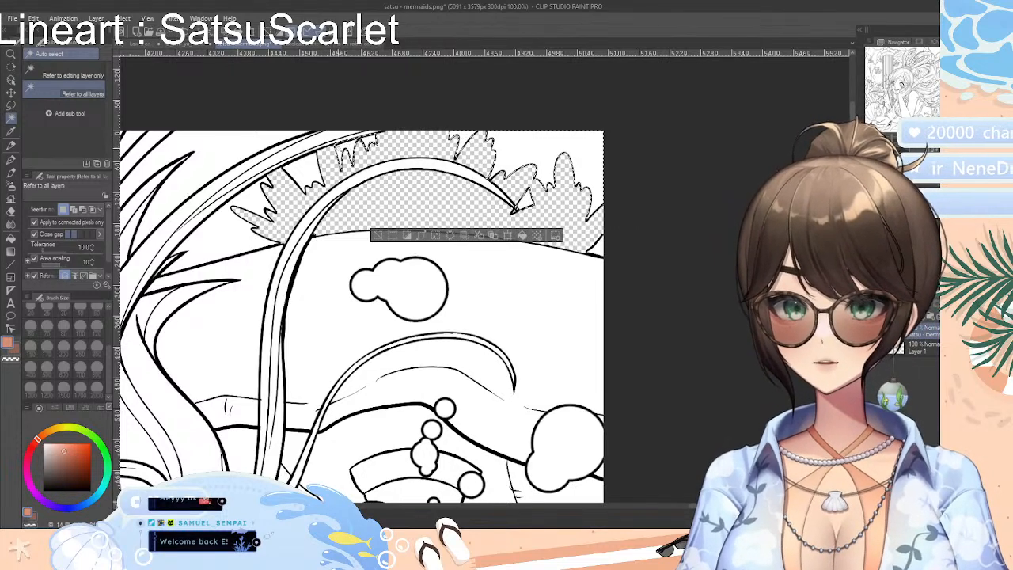
pyautogui.keyDown('shift'); pyautogui.click(299, 170); pyautogui.keyUp('shift')
pyautogui.keyDown('shift'); pyautogui.click(255, 201); pyautogui.keyUp('shift')
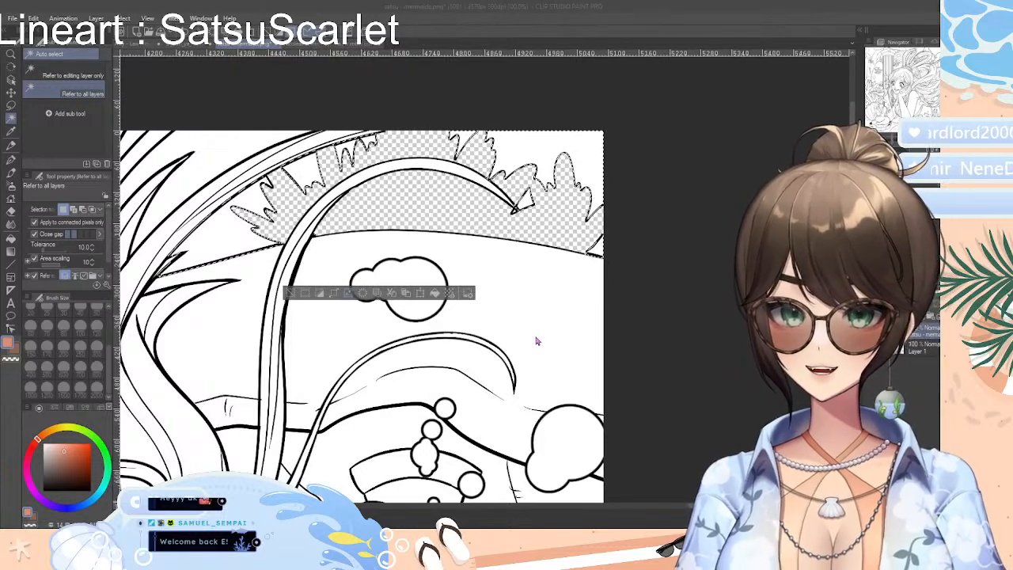
pyautogui.click(11, 211)
pyautogui.moveTo(209, 254); pyautogui.dragTo(268, 208)
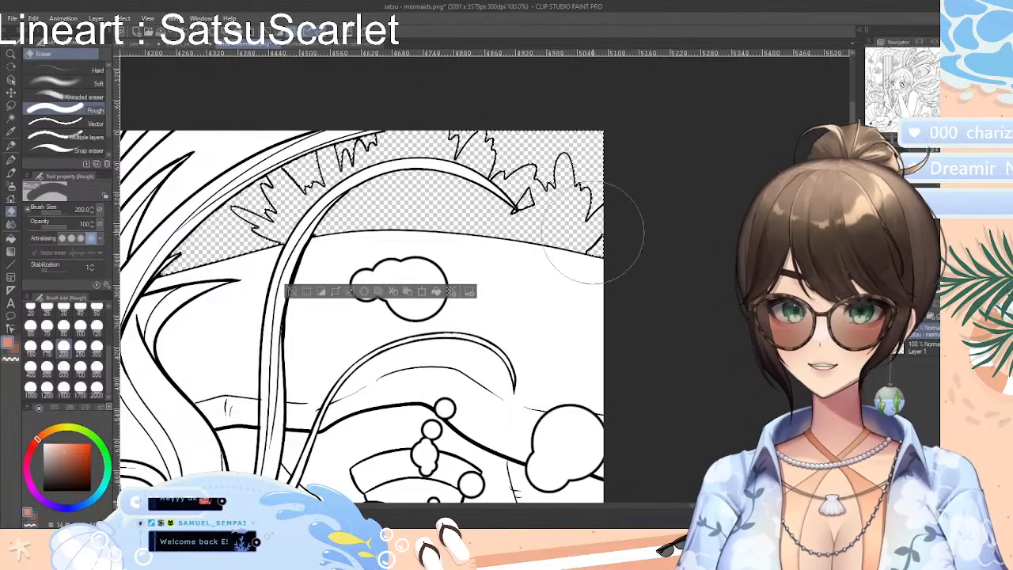
pyautogui.click(292, 291)
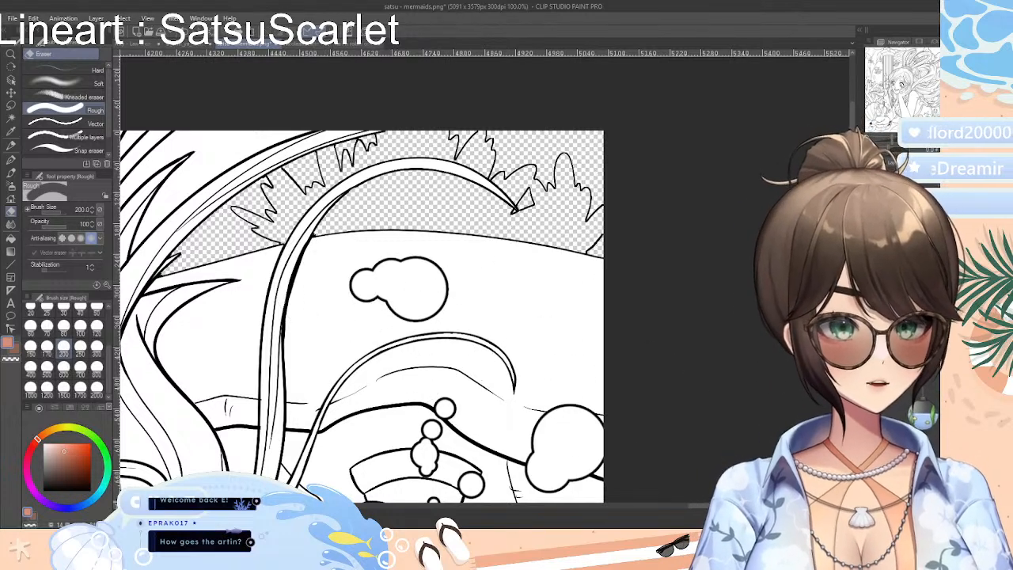
# Look over the coloured pool-party picture, then return to the mermaids line art and examine its upper-right area
pyautogui.scroll(-6, 517, 242)
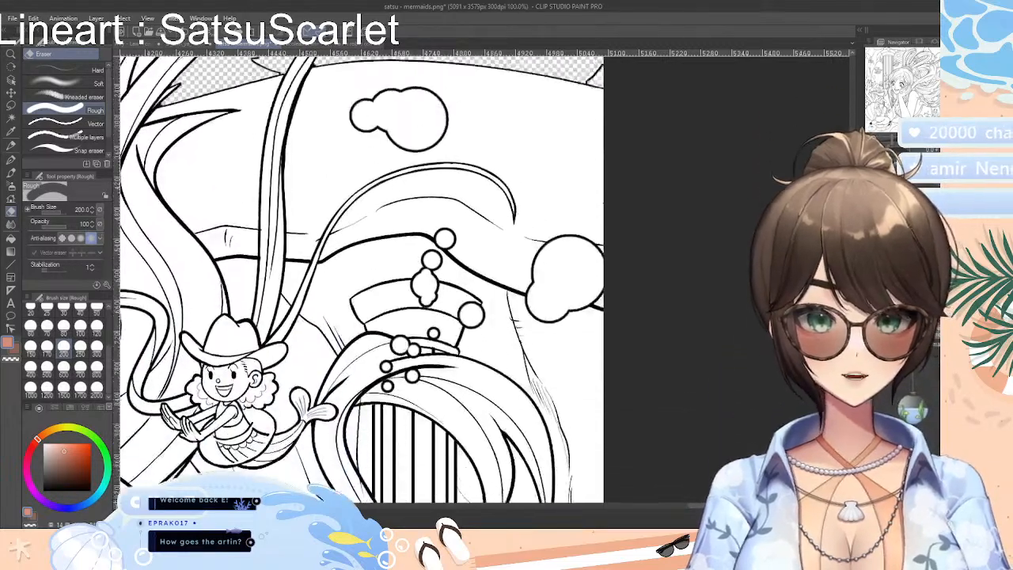
pyautogui.scroll(2, 517, 243)
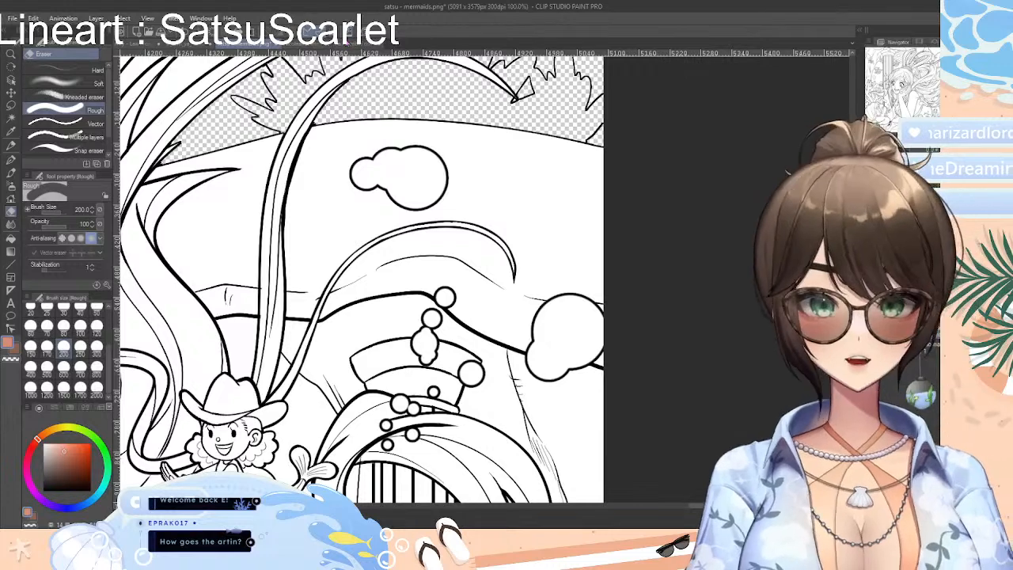
pyautogui.click(352, 45)
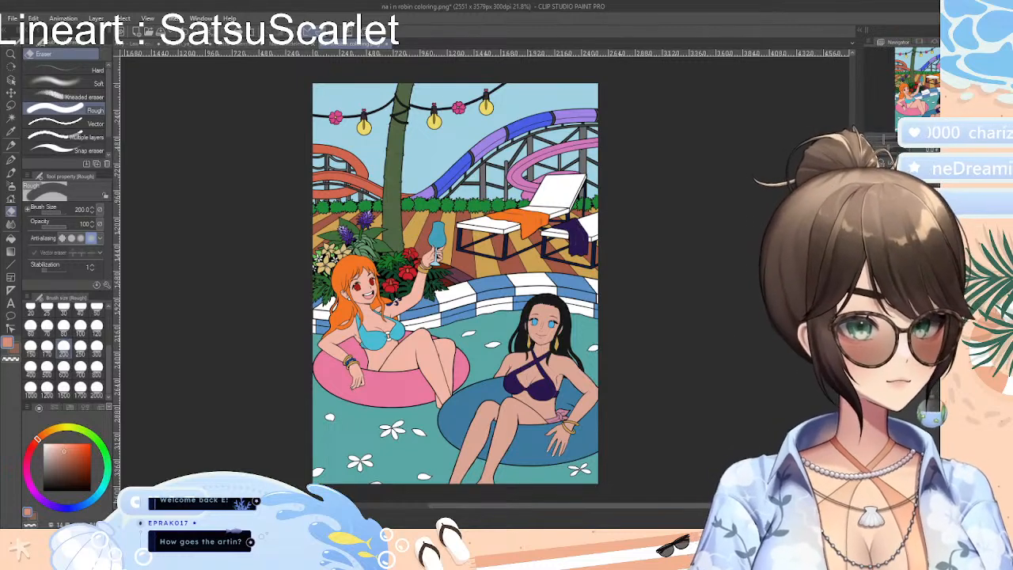
pyautogui.press('Delete')
pyautogui.hotkey('ctrl', 'z')
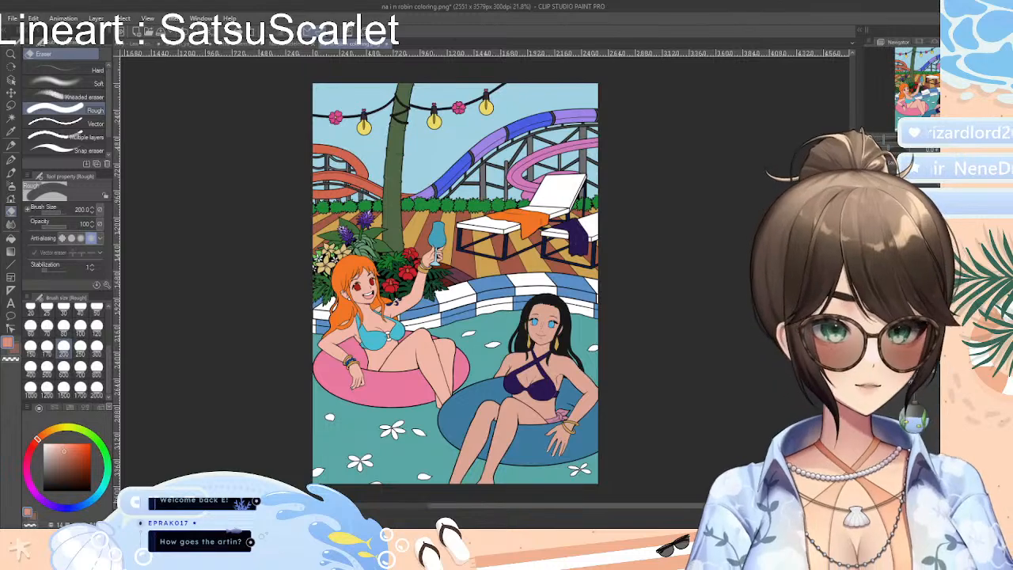
pyautogui.press('Delete')
pyautogui.hotkey('ctrl', 'z')
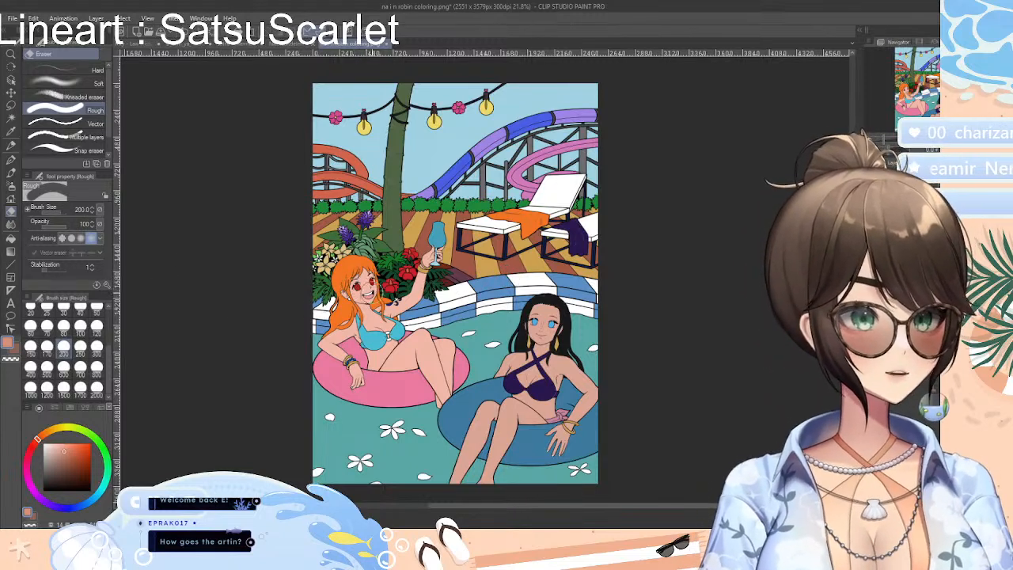
pyautogui.click(233, 46)
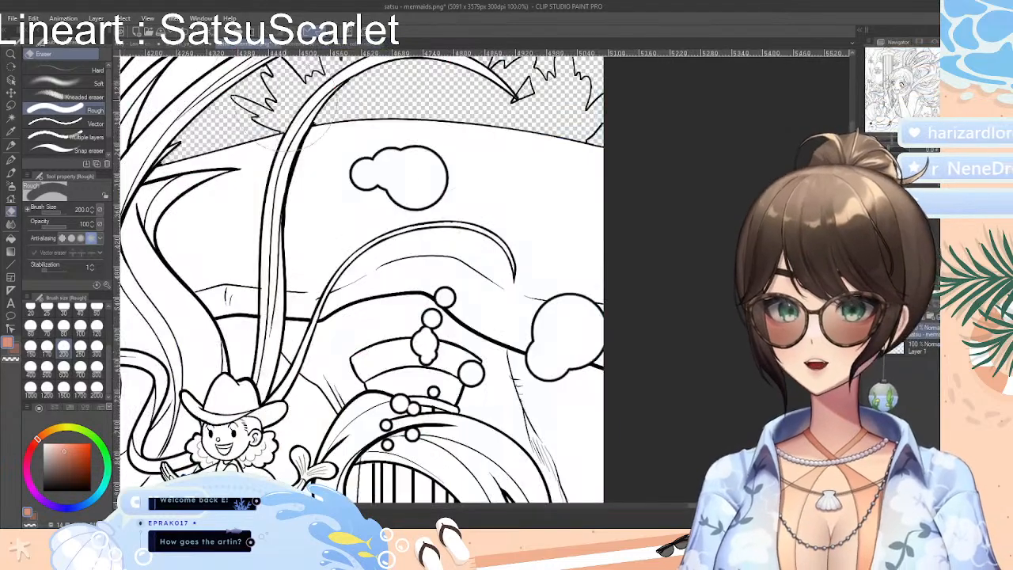
pyautogui.moveTo(895, 138); pyautogui.dragTo(892, 147)
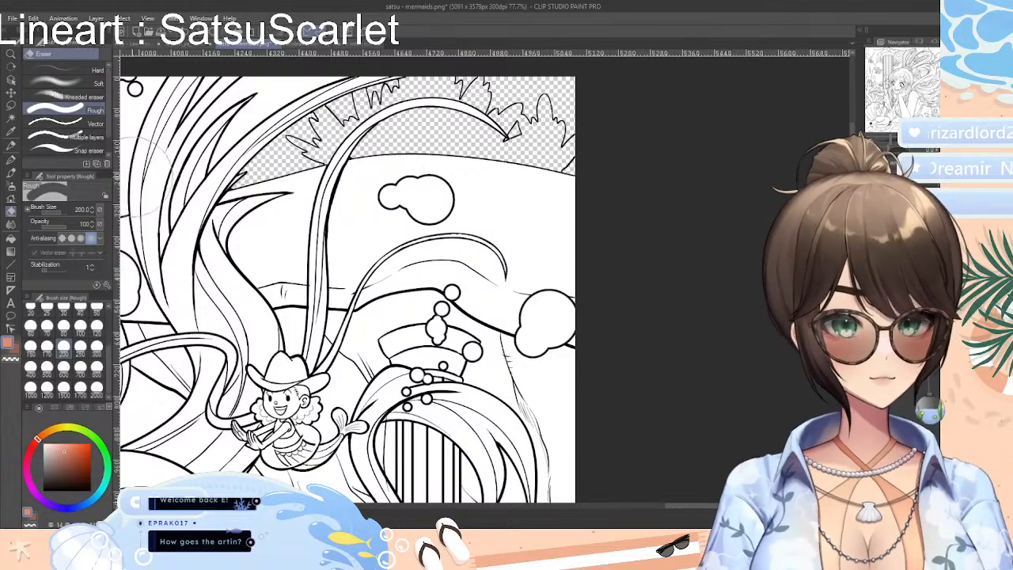
# Auto-select the white areas below the hill line in the upper right, erase them with the Rough eraser, and clear the selection
pyautogui.click(12, 118)
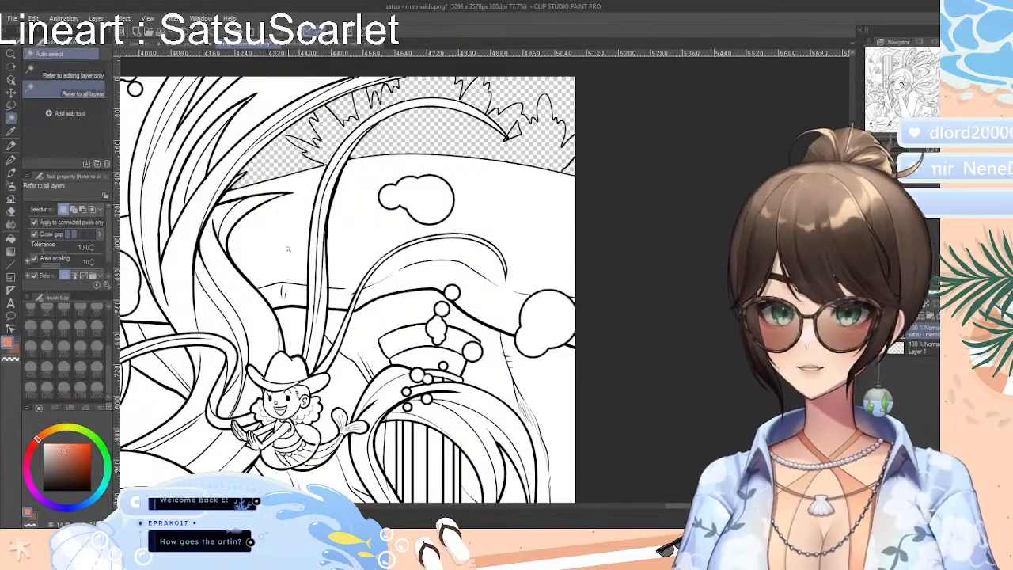
pyautogui.click(287, 249)
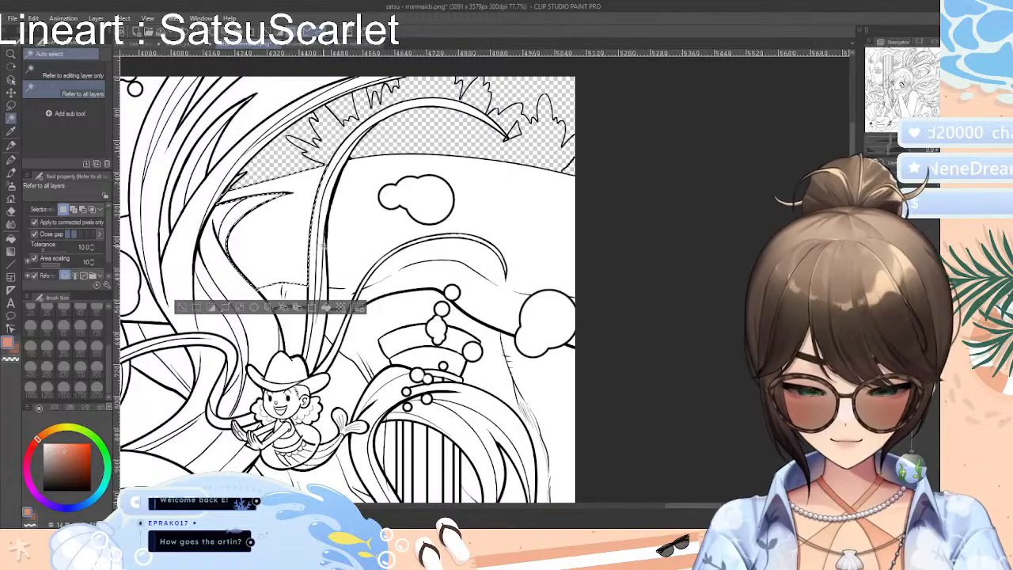
pyautogui.click(365, 243)
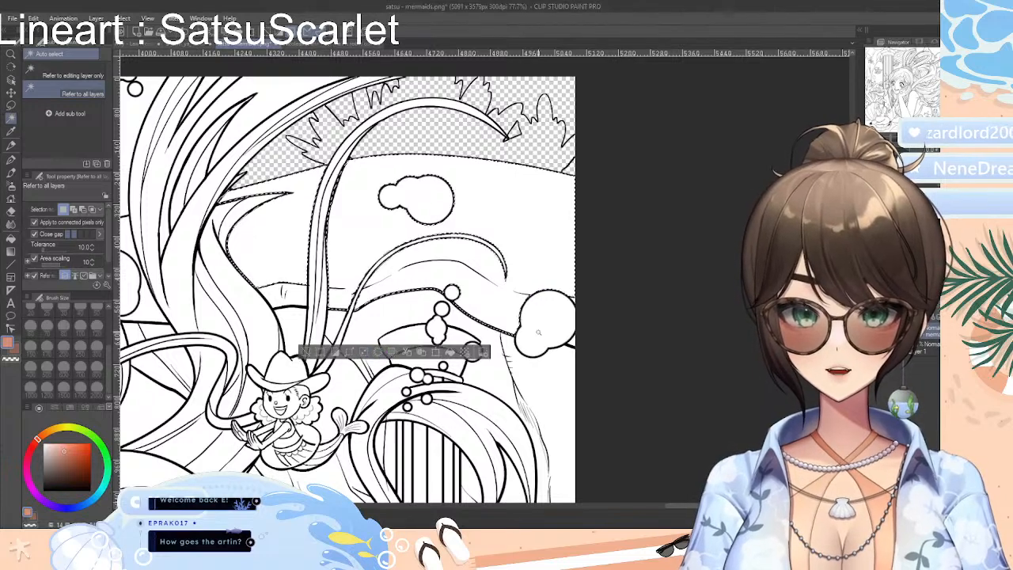
pyautogui.click(12, 211)
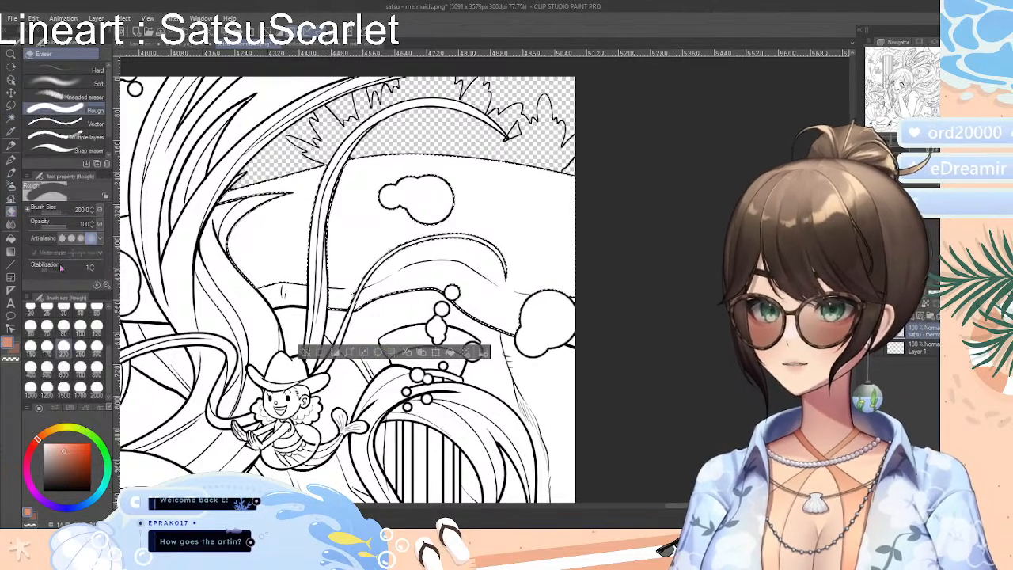
pyautogui.moveTo(391, 294)
pyautogui.mouseDown()
pyautogui.moveTo(473, 225)
pyautogui.moveTo(423, 244)
pyautogui.mouseUp()
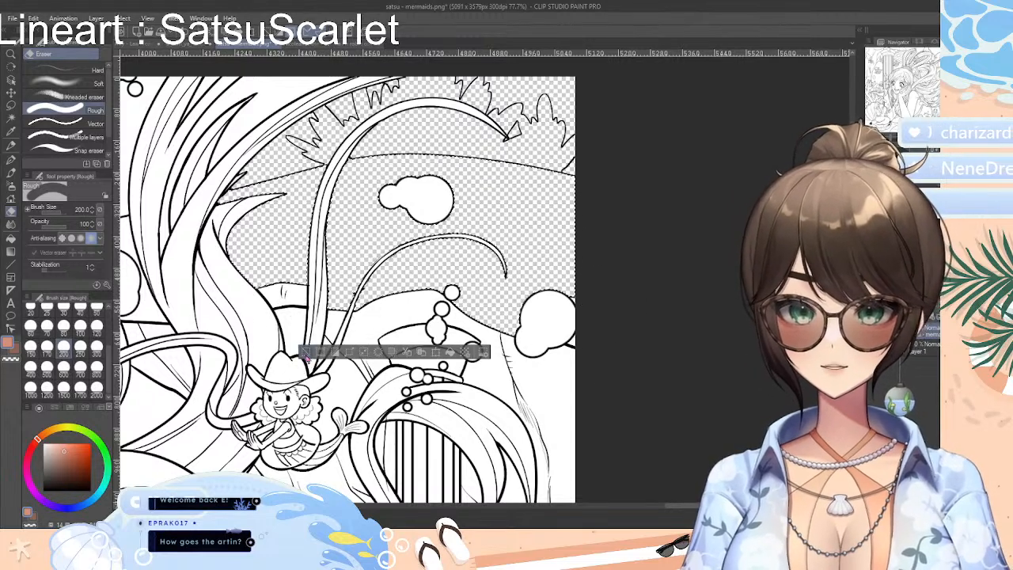
pyautogui.hotkey('ctrl', 'd')
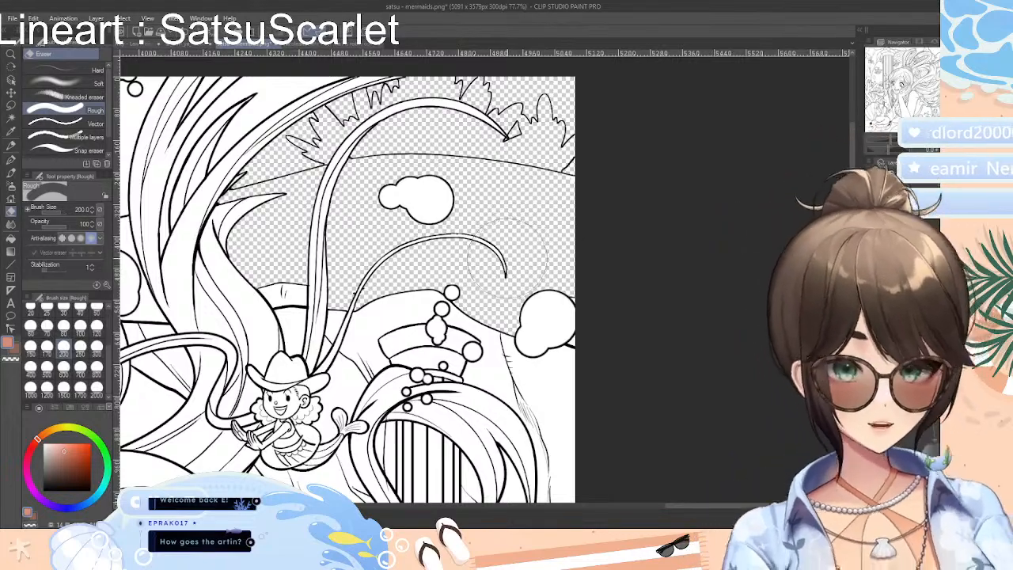
pyautogui.scroll(3, 511, 245)
pyautogui.scroll(-2, 522, 236)
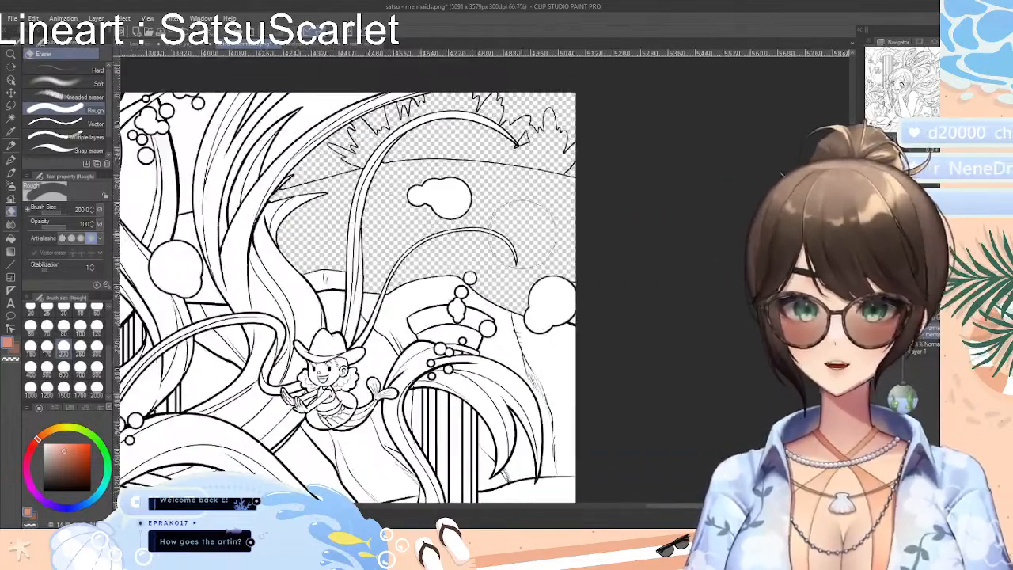
pyautogui.scroll(-1, 522, 235)
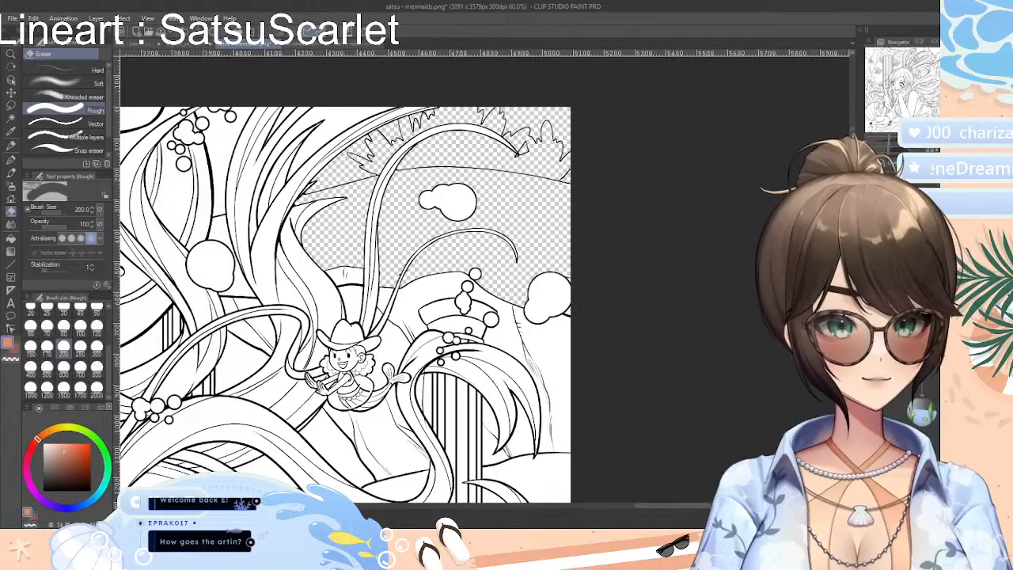
# Hide the mermaids line art, fill Layer 1 beneath it with a muted mauve, and show the line art again
pyautogui.press('Delete')
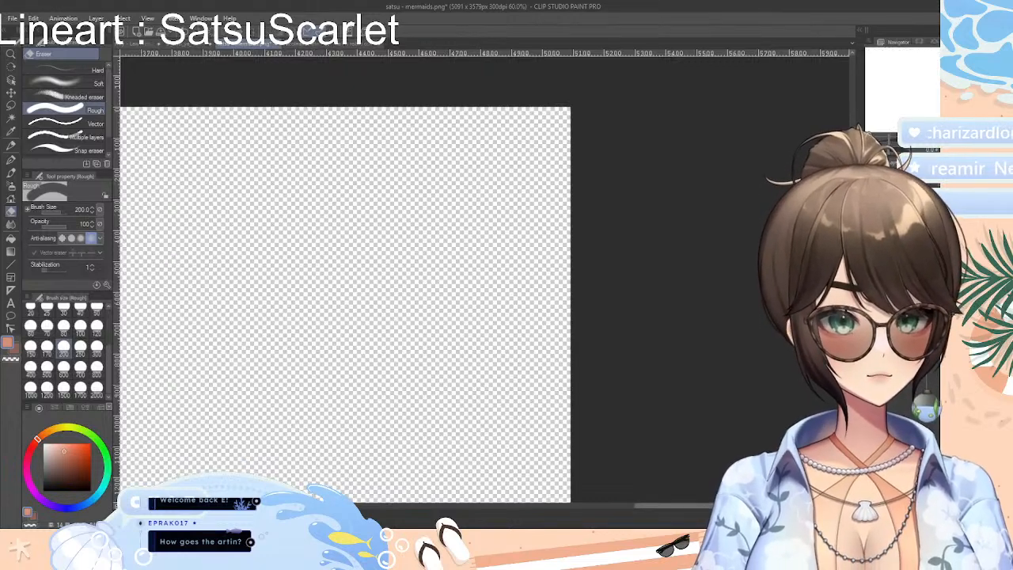
pyautogui.moveTo(770, 505); pyautogui.dragTo(731, 505)
pyautogui.moveTo(889, 138); pyautogui.dragTo(883, 138)
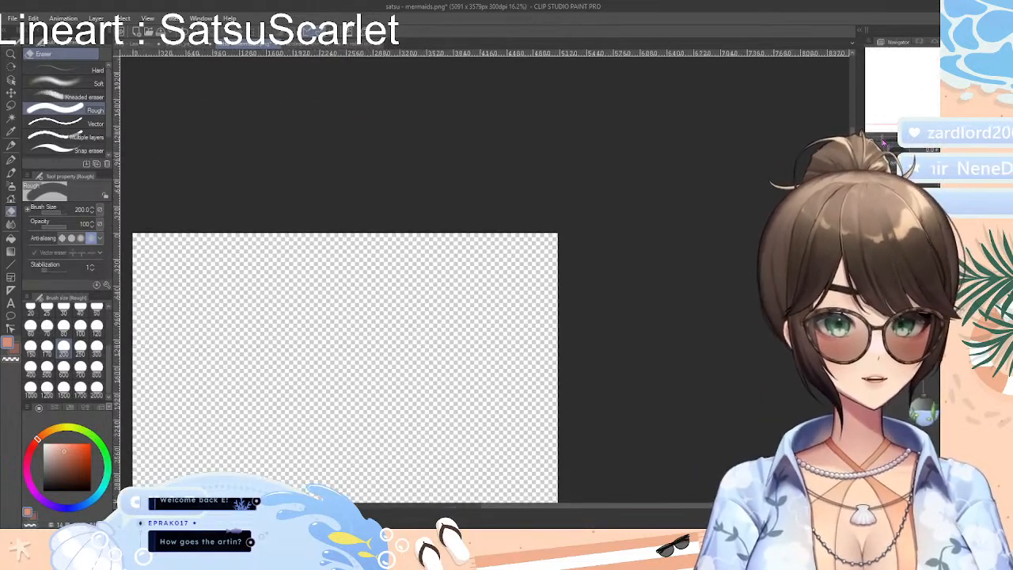
pyautogui.click(27, 463)
pyautogui.click(78, 465)
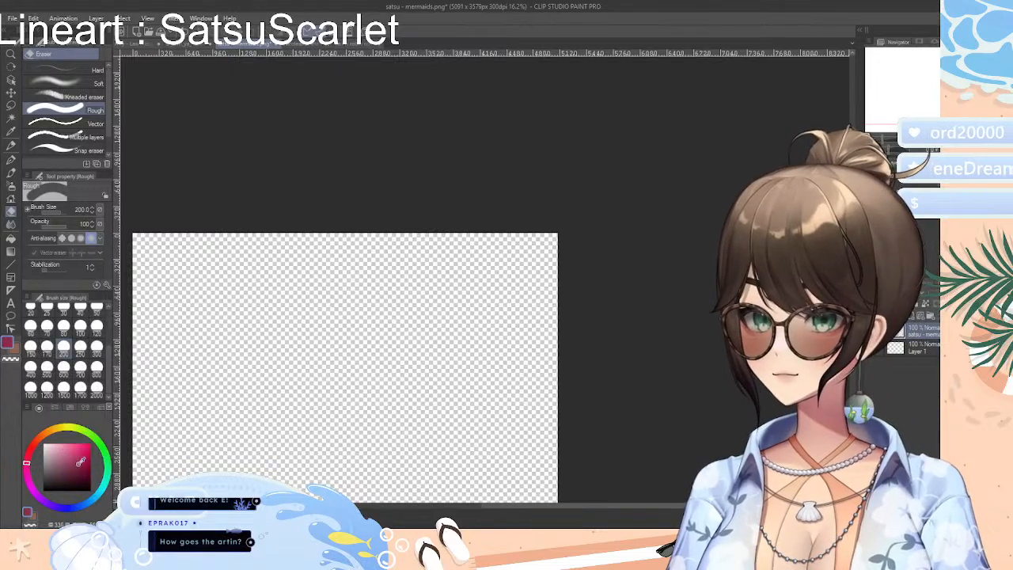
pyautogui.click(11, 240)
pyautogui.click(59, 464)
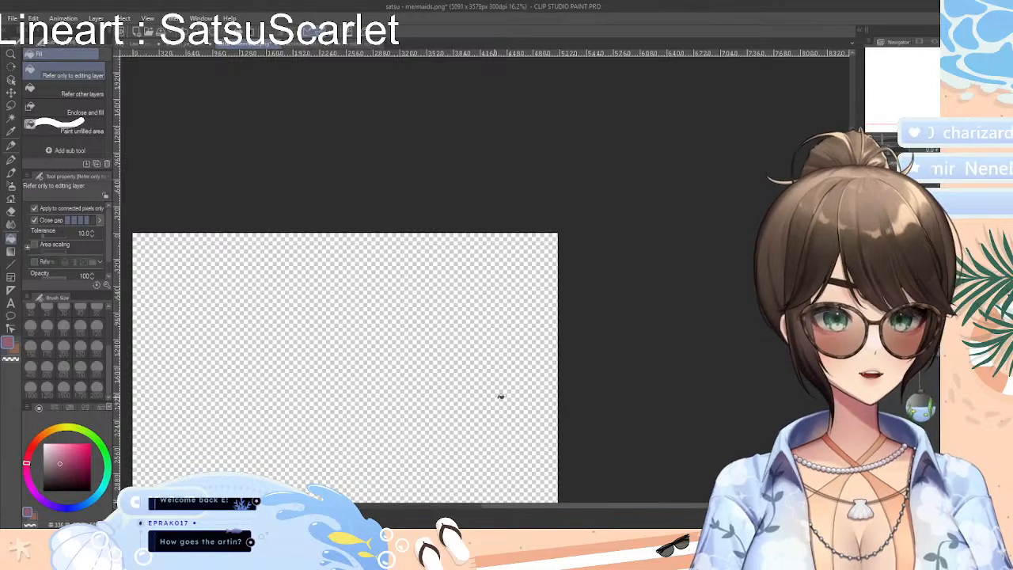
pyautogui.click(479, 384)
pyautogui.hotkey('ctrl', 'z')
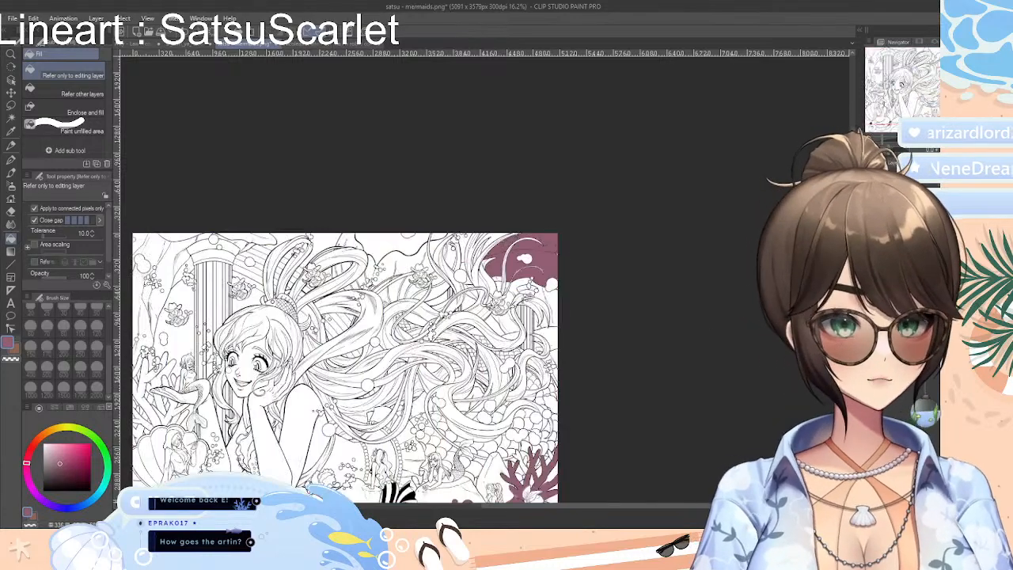
# Hide the mauve-filled Layer 1 and add an empty layer between it and the line art
pyautogui.hscroll(-2, 630, 489)
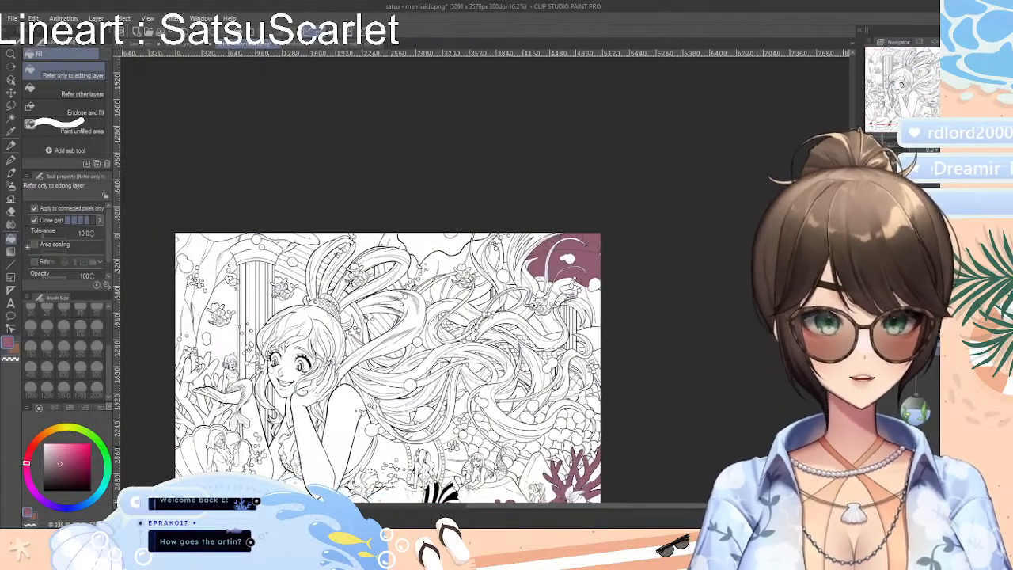
pyautogui.scroll(-3, 679, 320)
pyautogui.scroll(2, 646, 376)
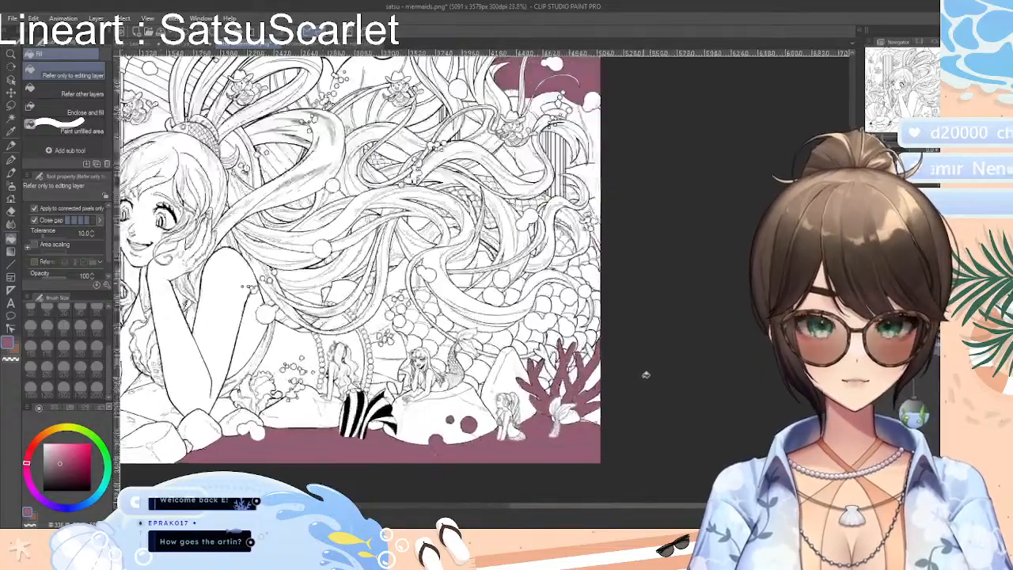
pyautogui.scroll(6, 626, 380)
pyautogui.scroll(-4, 622, 387)
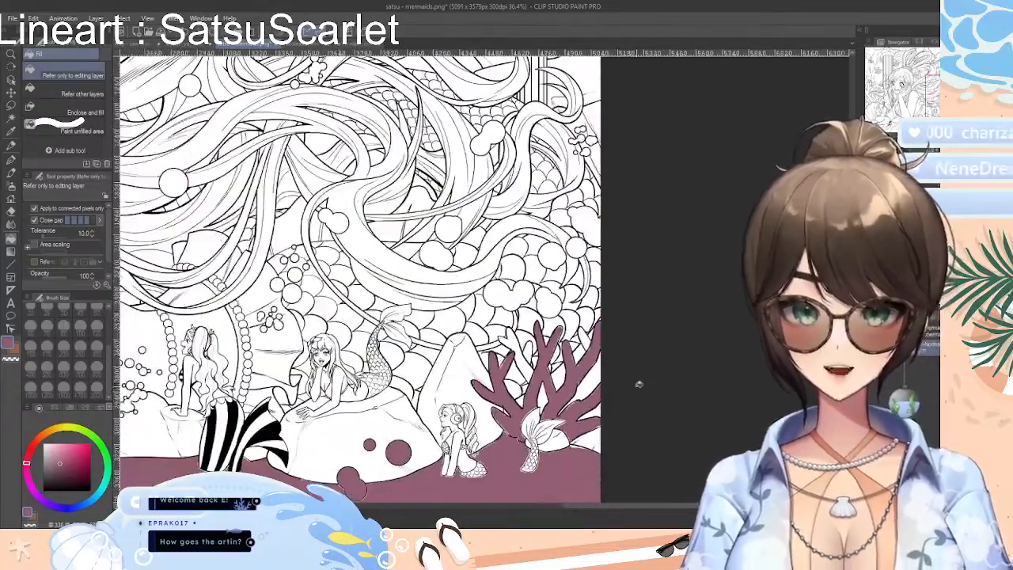
pyautogui.scroll(-3, 639, 384)
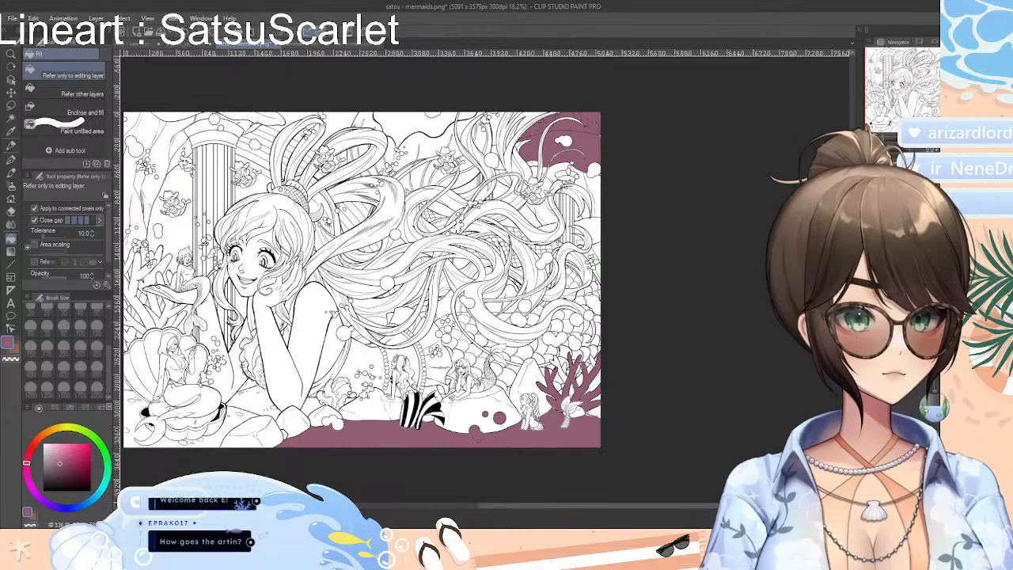
pyautogui.hotkey('ctrl', 'z')
pyautogui.scroll(2, 626, 338)
pyautogui.scroll(-3, 626, 338)
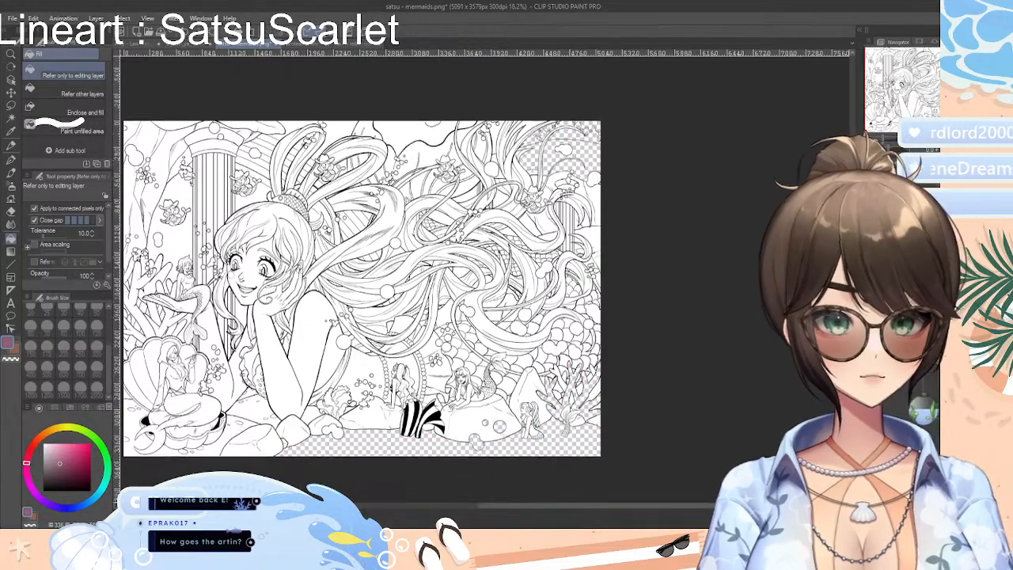
pyautogui.scroll(4, 562, 313)
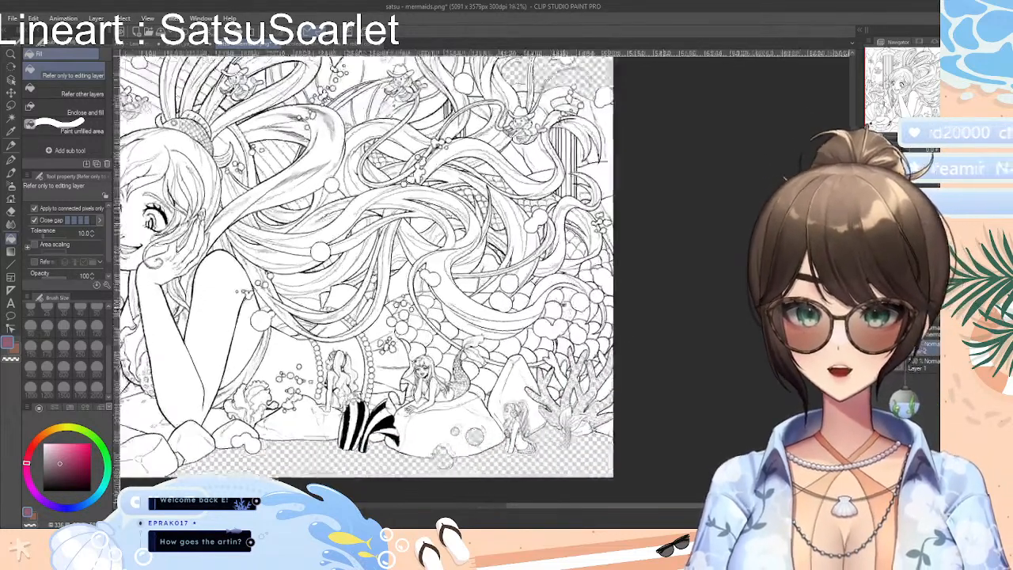
# Auto-select the large mermaid's wavy hair strands above the small mermaids, adding the strands on the picture's right side
pyautogui.click(11, 118)
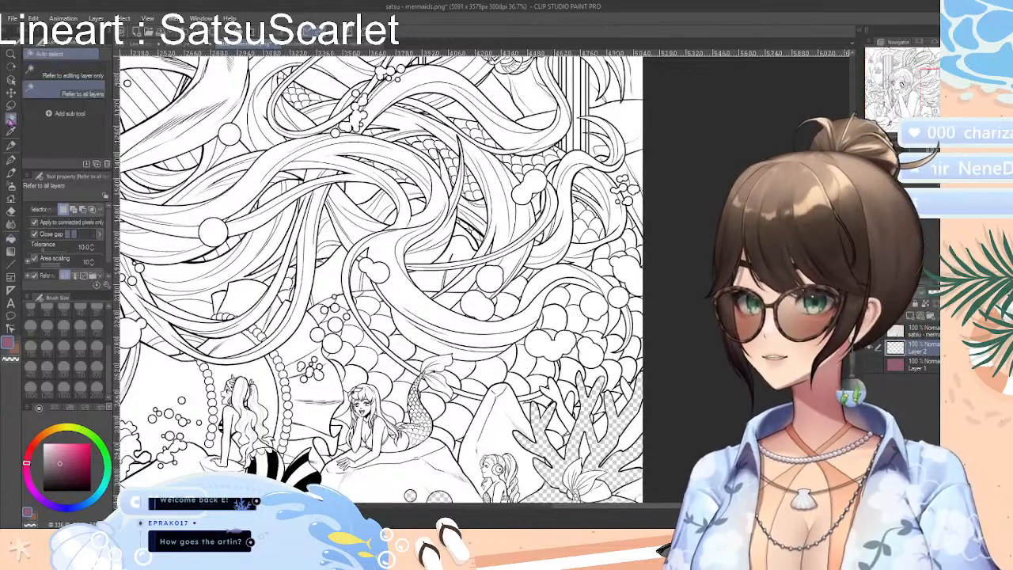
pyautogui.click(412, 293)
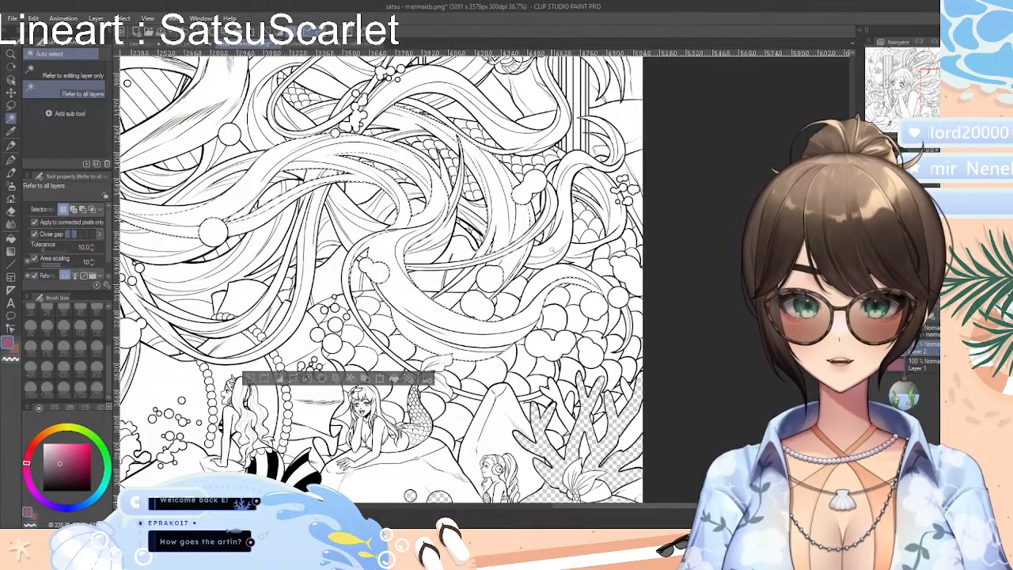
pyautogui.keyDown('shift'); pyautogui.click(552, 249); pyautogui.keyUp('shift')
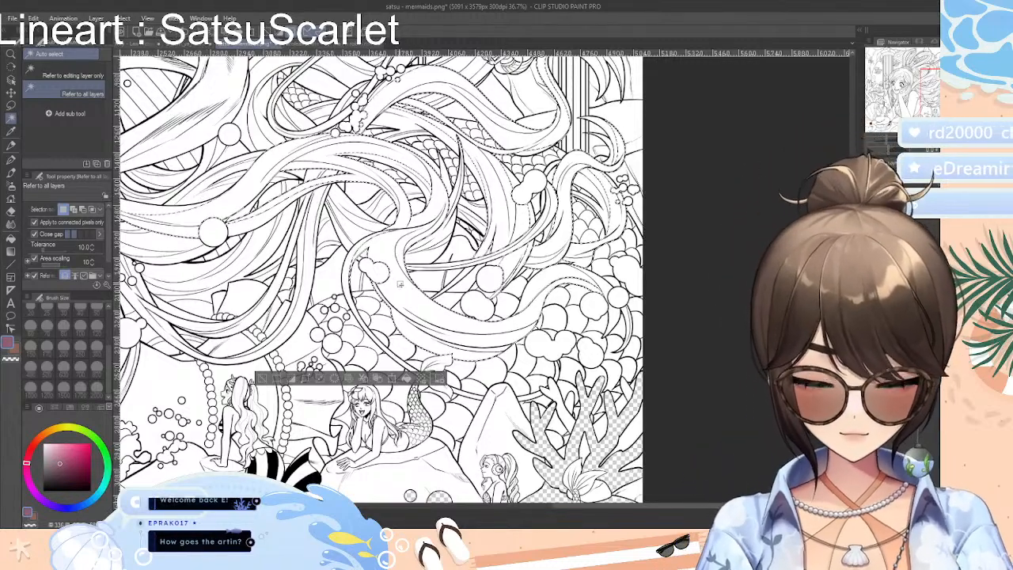
pyautogui.scroll(3, 400, 285)
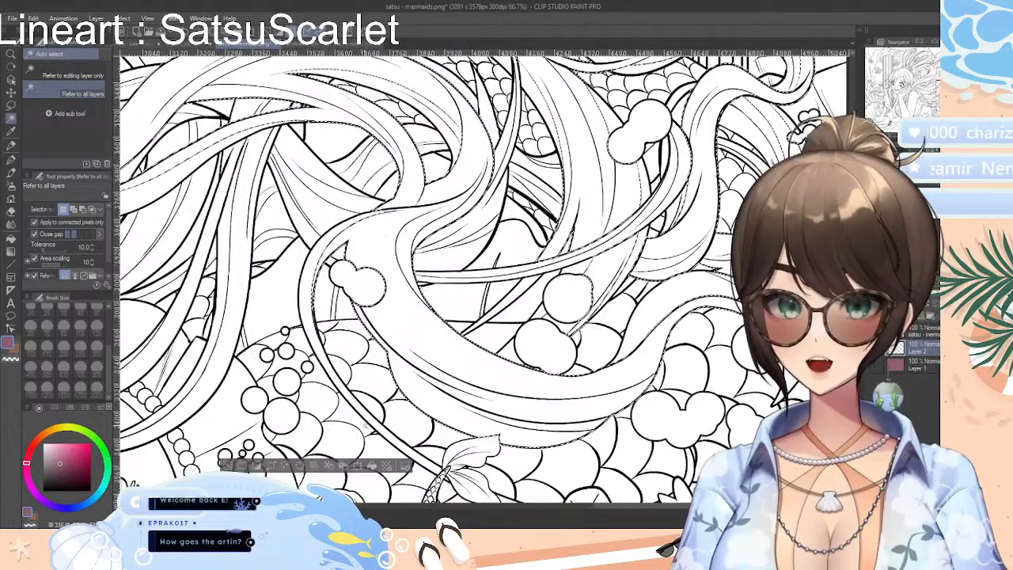
pyautogui.scroll(-2, 384, 277)
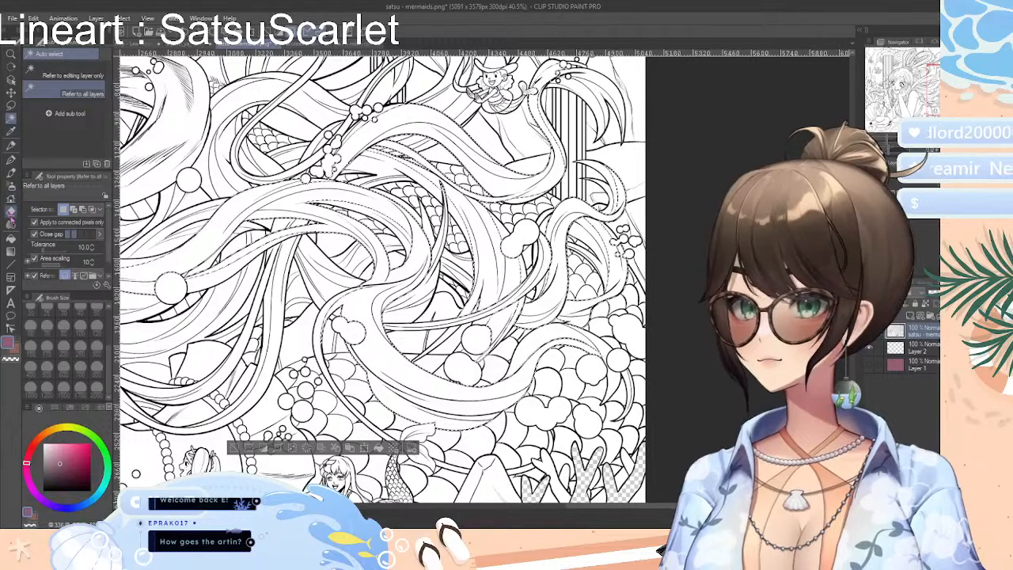
# Try to erase all the selected hair strands on the line art with the Rough eraser, and undo the erasure
pyautogui.press('e')
pyautogui.moveTo(377, 328)
pyautogui.mouseDown()
pyautogui.moveTo(397, 381)
pyautogui.moveTo(393, 345)
pyautogui.mouseUp()
pyautogui.moveTo(232, 210); pyautogui.dragTo(389, 139)
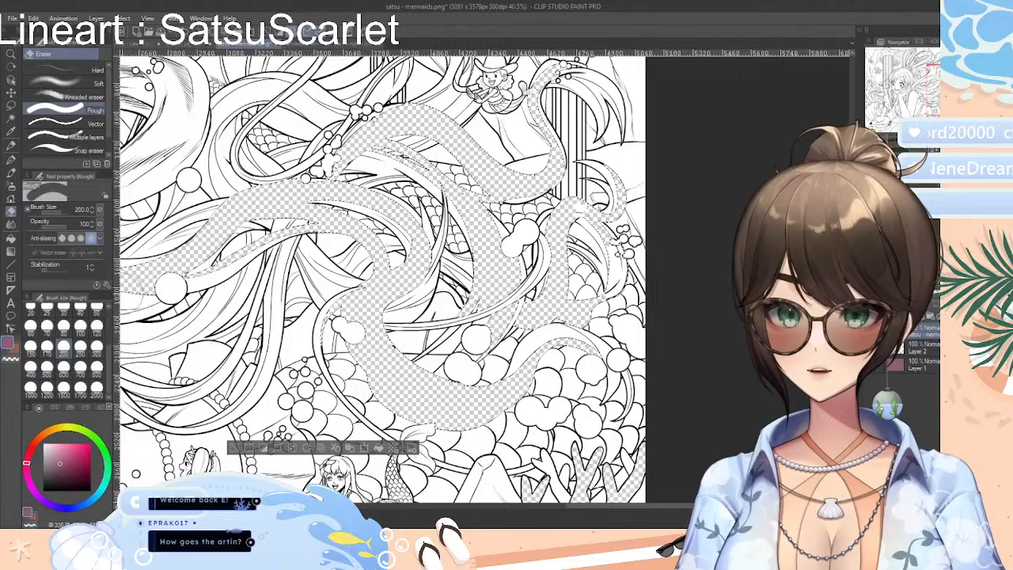
pyautogui.click(233, 448)
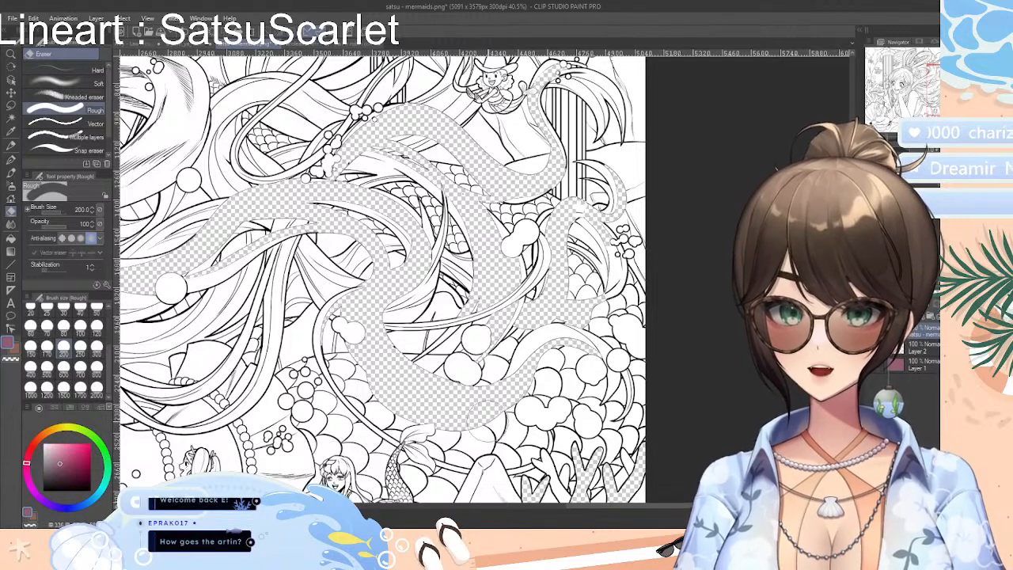
pyautogui.hotkey('ctrl', 'z')
pyautogui.hotkey('ctrl', 'z')
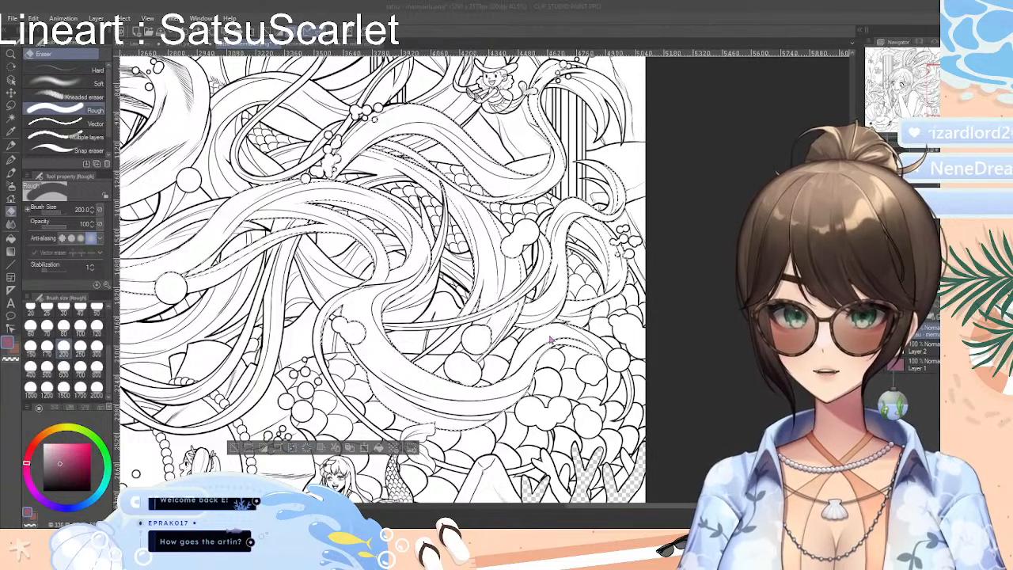
# Try to erase only the thick lower curve of the selected hair, undo it, and restore the hair selection
pyautogui.click(410, 400)
pyautogui.moveTo(414, 403)
pyautogui.mouseDown()
pyautogui.moveTo(370, 319)
pyautogui.moveTo(471, 405)
pyautogui.moveTo(444, 380)
pyautogui.mouseUp()
pyautogui.click(236, 446)
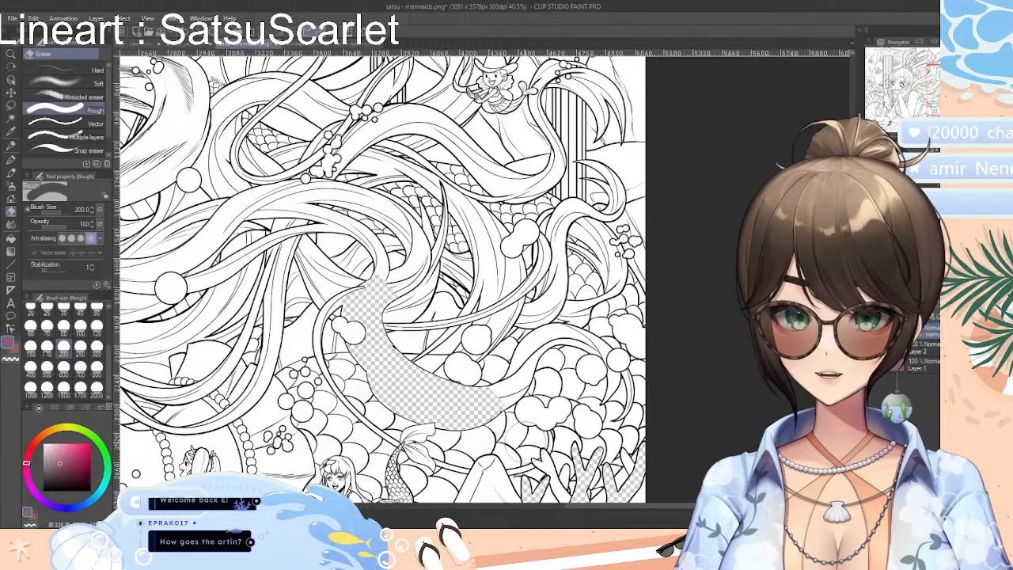
pyautogui.hotkey('ctrl', 'z')
pyautogui.hotkey('ctrl', 'z')
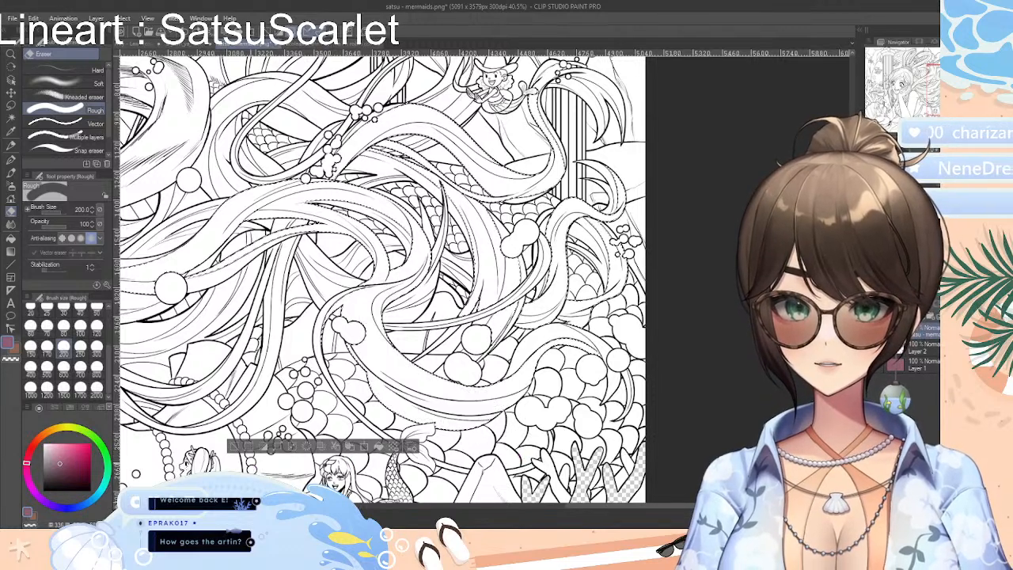
pyautogui.hotkey('ctrl', 'z')
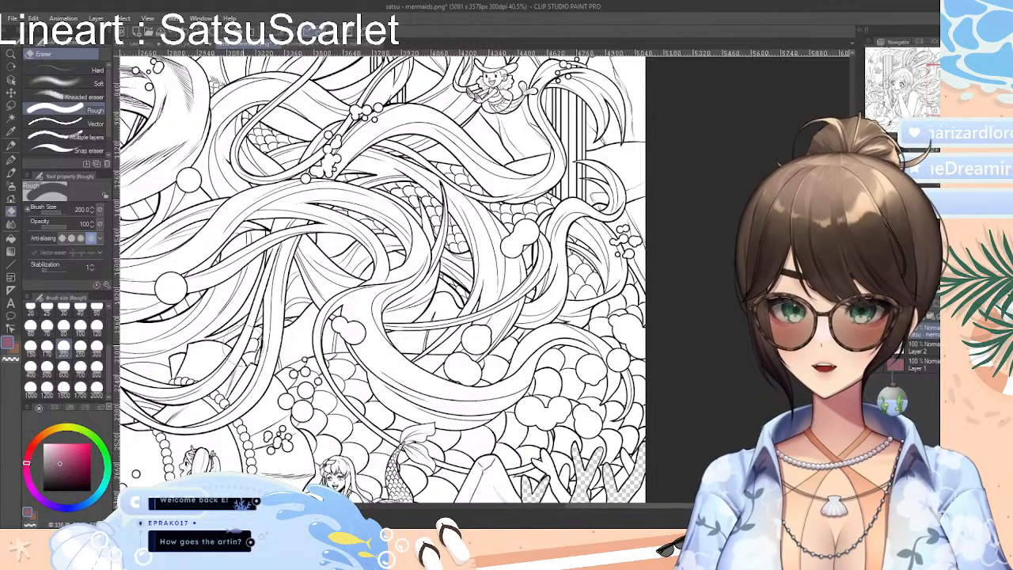
pyautogui.click(184, 34)
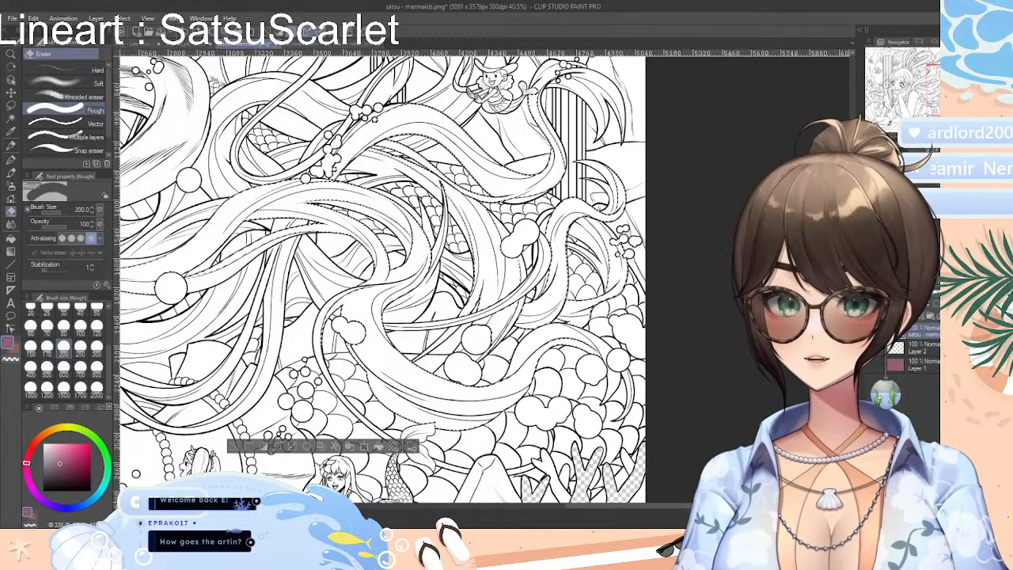
# Shrink the hair selection, erase the white inside the strands with the Rough eraser at size 200, and clear the selection
pyautogui.click(295, 449)
pyautogui.press('Return')
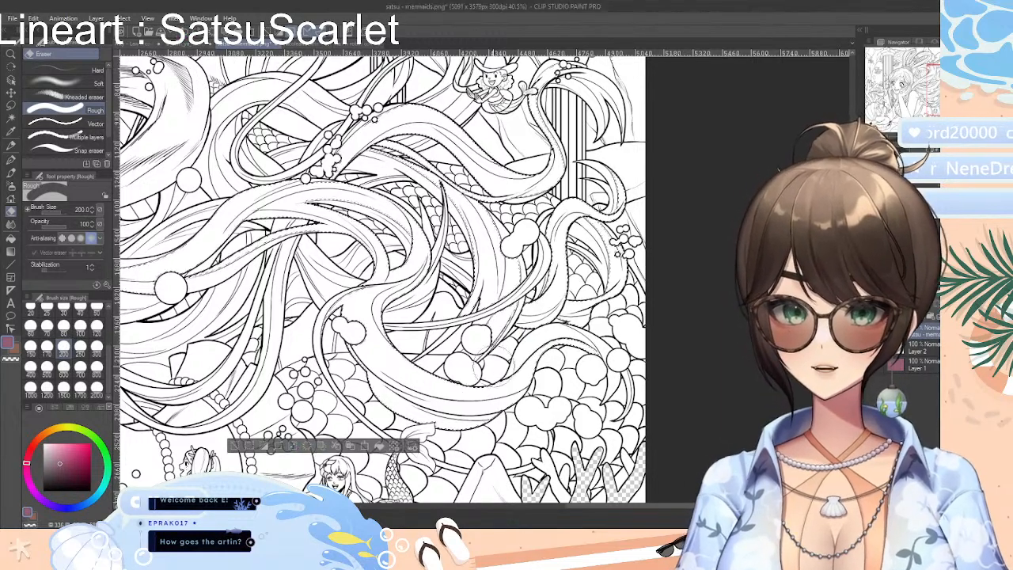
pyautogui.moveTo(365, 308)
pyautogui.mouseDown()
pyautogui.moveTo(407, 396)
pyautogui.moveTo(467, 405)
pyautogui.moveTo(375, 222)
pyautogui.moveTo(396, 158)
pyautogui.moveTo(135, 278)
pyautogui.mouseUp()
pyautogui.moveTo(372, 136)
pyautogui.mouseDown()
pyautogui.moveTo(442, 123)
pyautogui.moveTo(479, 168)
pyautogui.moveTo(579, 209)
pyautogui.moveTo(589, 79)
pyautogui.moveTo(556, 277)
pyautogui.moveTo(508, 279)
pyautogui.moveTo(515, 388)
pyautogui.mouseUp()
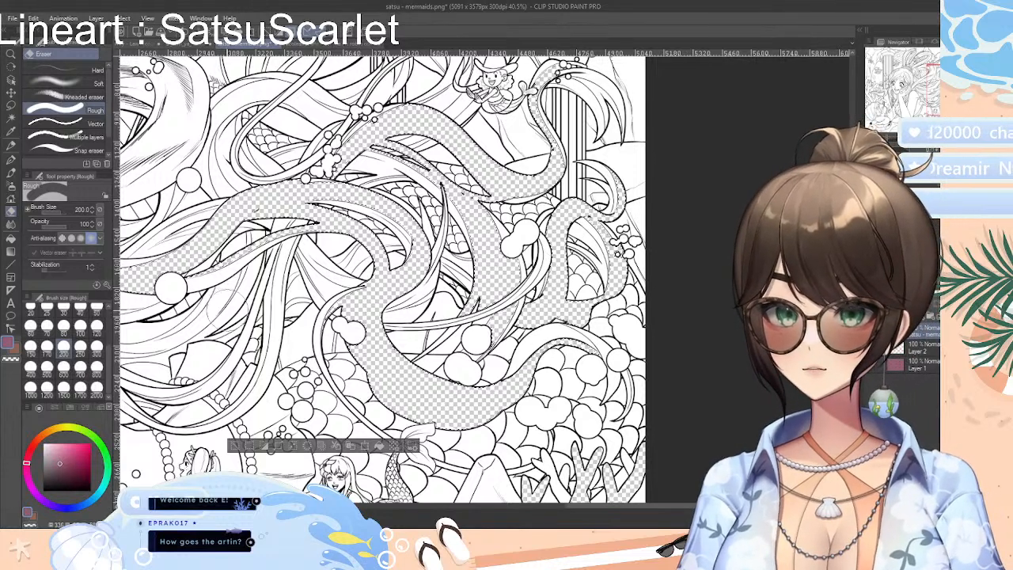
pyautogui.moveTo(684, 508); pyautogui.dragTo(620, 510)
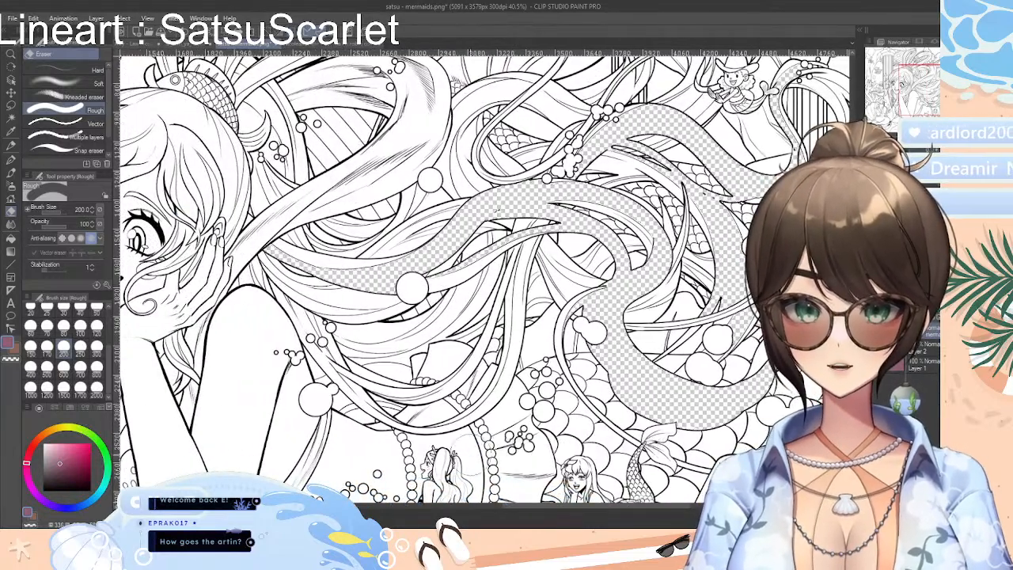
pyautogui.moveTo(662, 508); pyautogui.dragTo(695, 509)
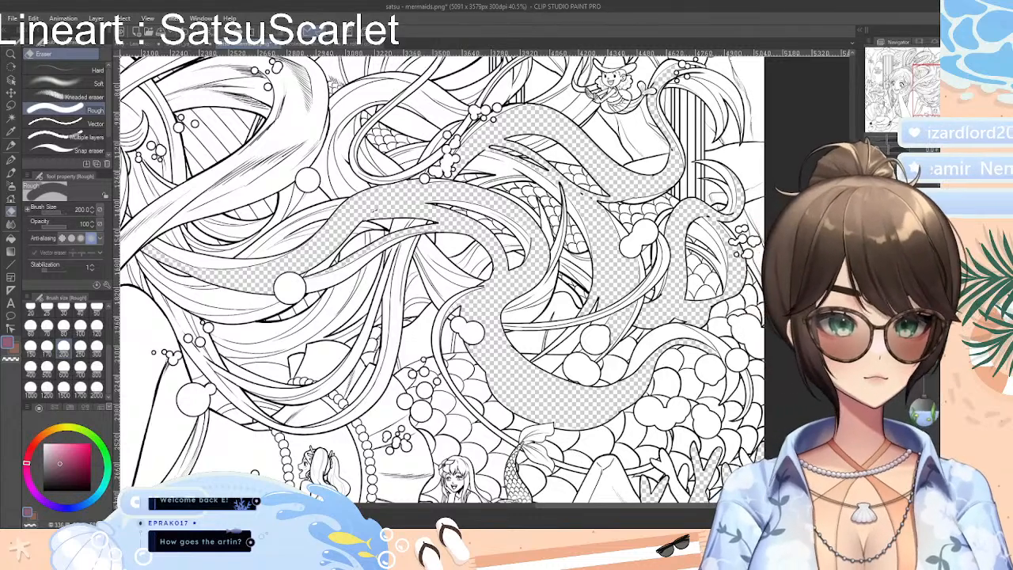
# Auto-select the white surface of the large rock beneath the small reclining mermaid and shrink the selection
pyautogui.scroll(-5, 438, 278)
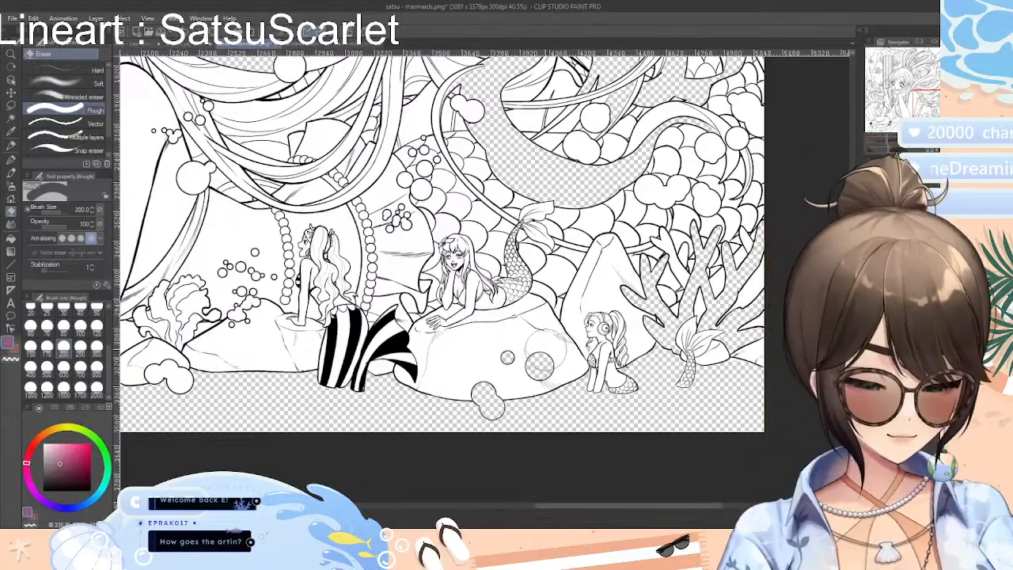
pyautogui.scroll(1, 548, 360)
pyautogui.scroll(4, 538, 364)
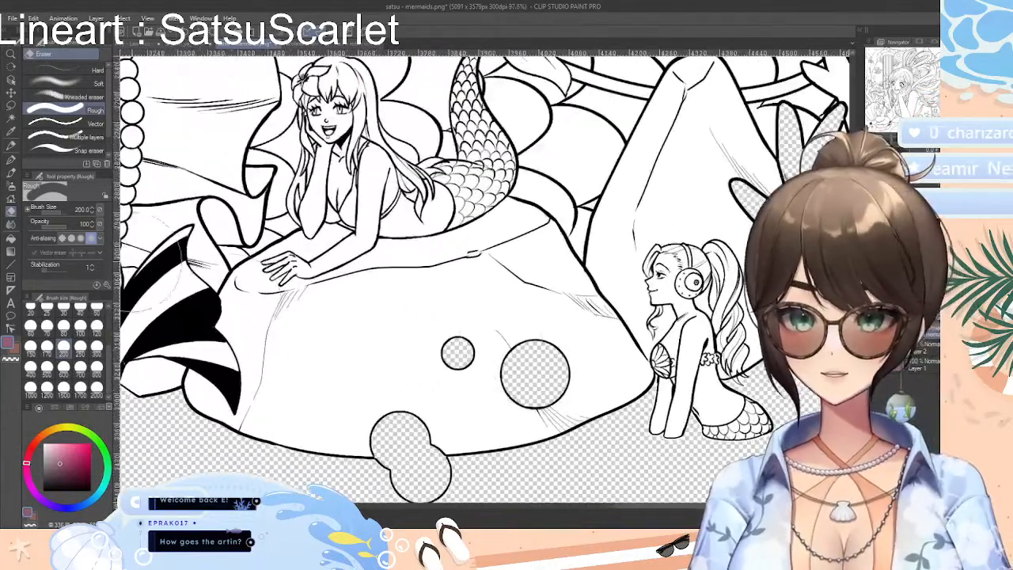
pyautogui.click(12, 119)
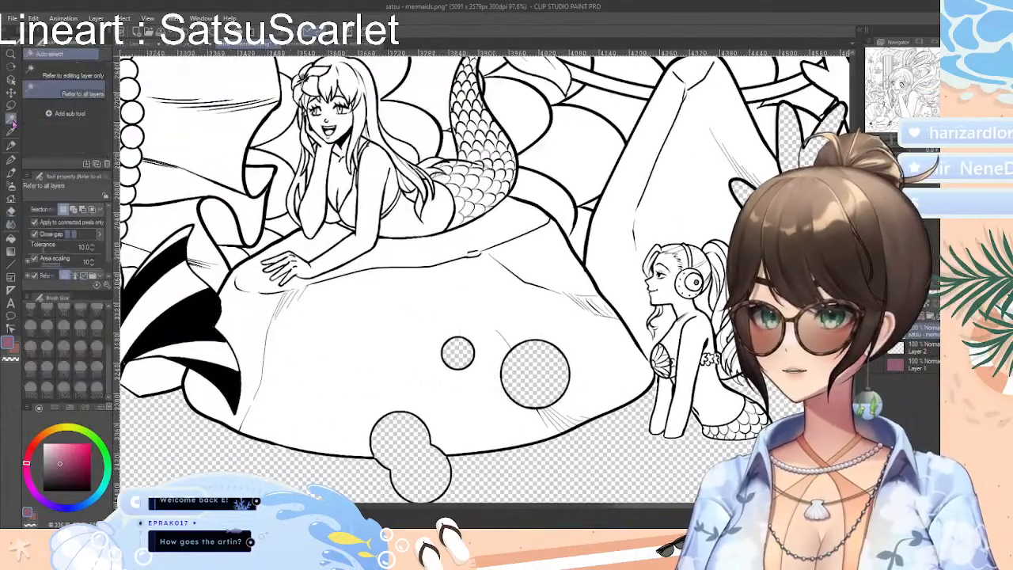
pyautogui.click(370, 341)
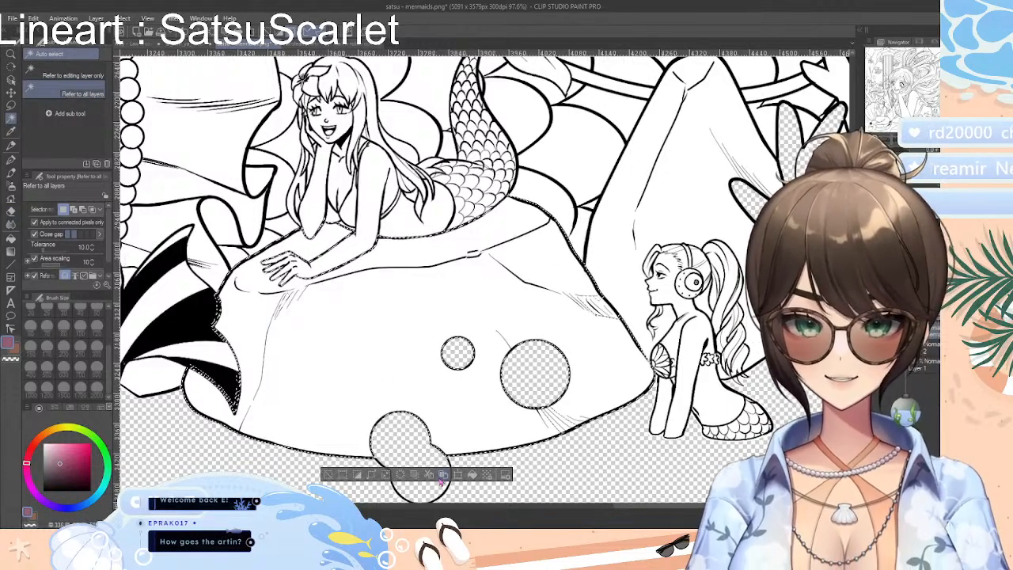
pyautogui.click(534, 346)
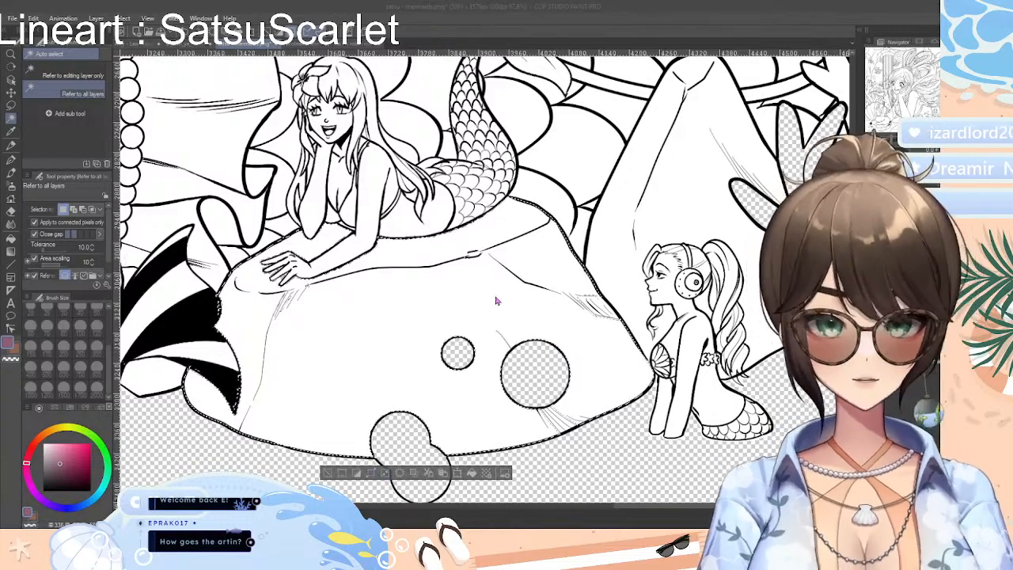
pyautogui.click(540, 336)
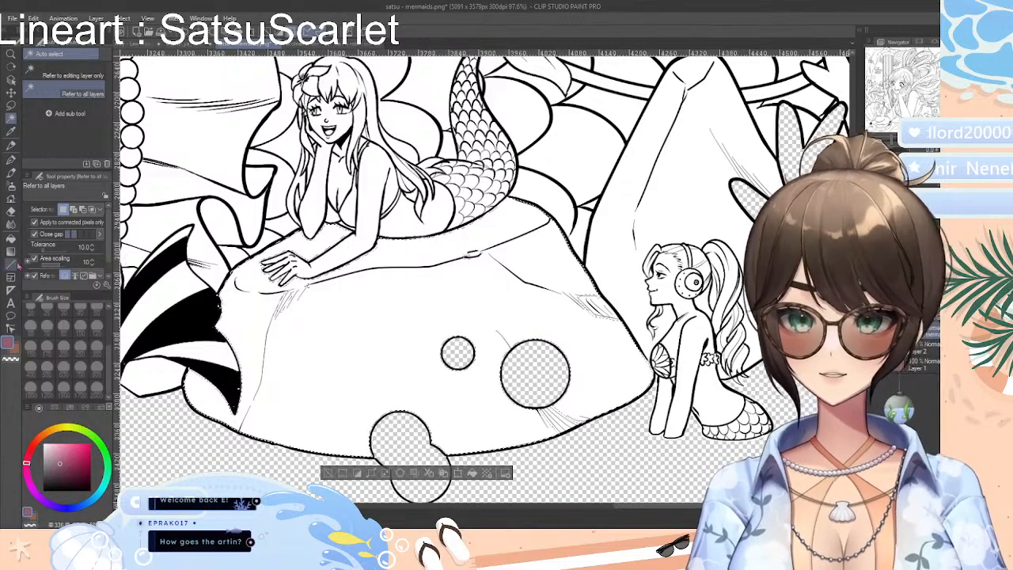
# Erase the white inside the selected rock with the Rough eraser at size 200 and clear the selection
pyautogui.click(12, 211)
pyautogui.moveTo(240, 384)
pyautogui.mouseDown()
pyautogui.moveTo(250, 315)
pyautogui.moveTo(259, 383)
pyautogui.moveTo(350, 241)
pyautogui.moveTo(268, 407)
pyautogui.moveTo(494, 230)
pyautogui.moveTo(369, 387)
pyautogui.moveTo(460, 361)
pyautogui.moveTo(634, 283)
pyautogui.moveTo(449, 458)
pyautogui.moveTo(622, 405)
pyautogui.mouseUp()
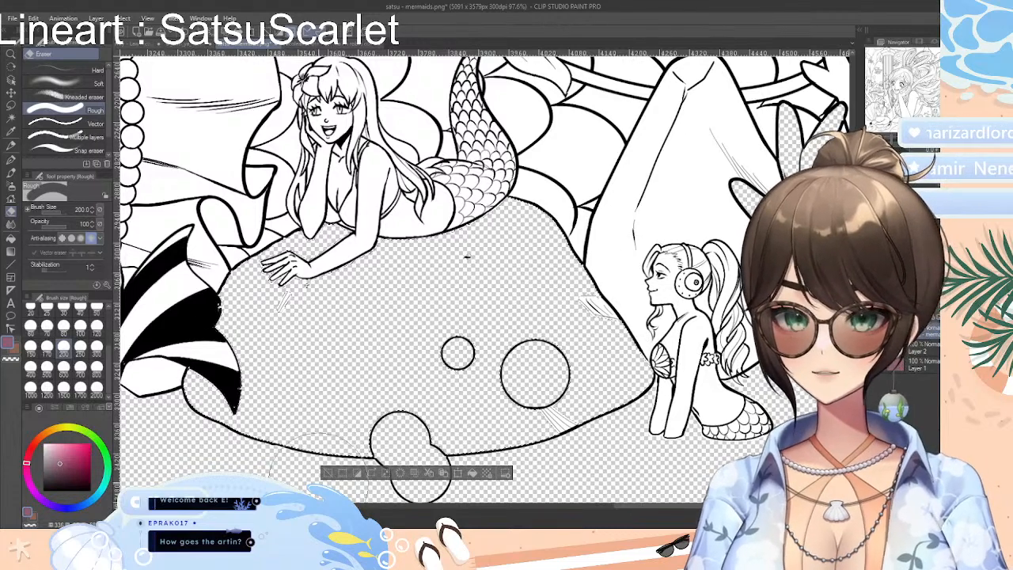
pyautogui.hotkey('ctrl', 'd')
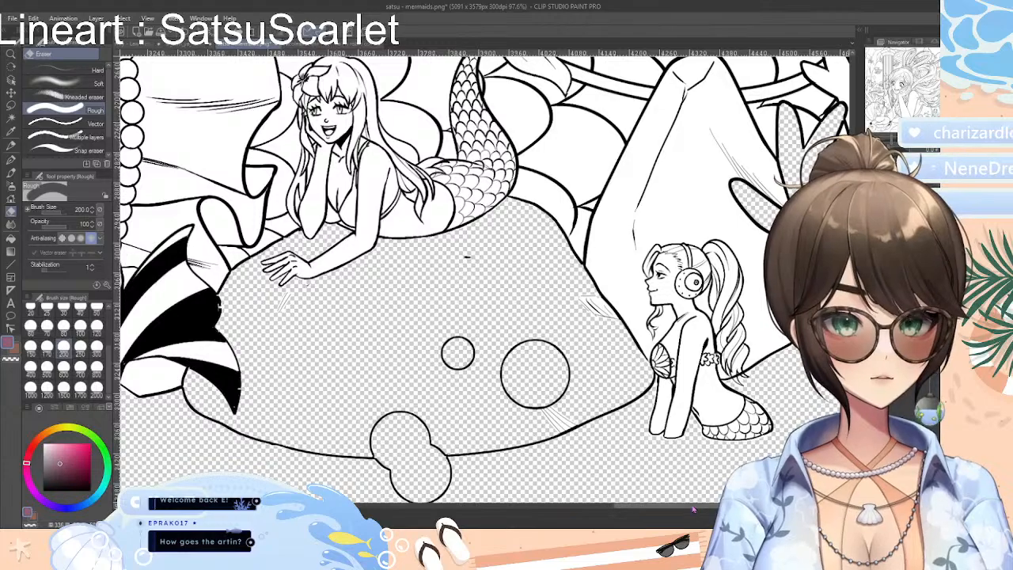
# Auto-select the white gaps between the coral branches and the adjoining rock at the picture's right edge, undoing the stray coral selection
pyautogui.moveTo(694, 508); pyautogui.dragTo(762, 508)
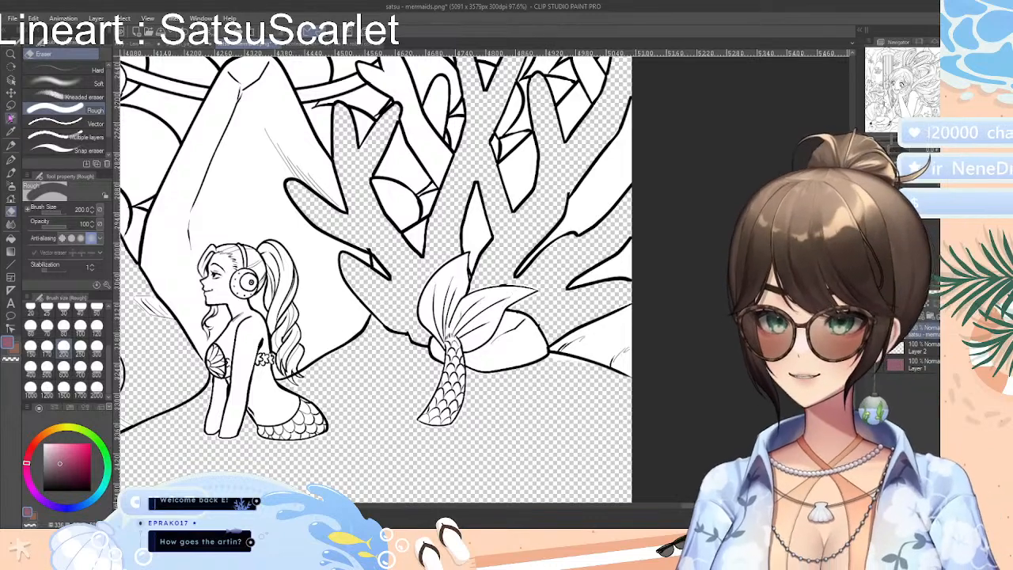
pyautogui.click(11, 118)
pyautogui.click(618, 336)
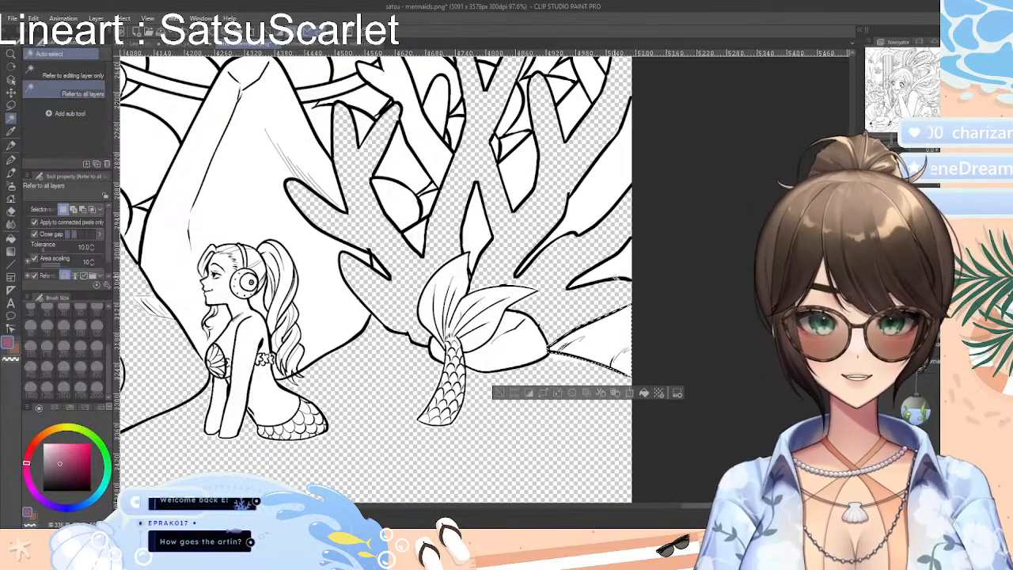
pyautogui.keyDown('shift'); pyautogui.click(615, 230); pyautogui.keyUp('shift')
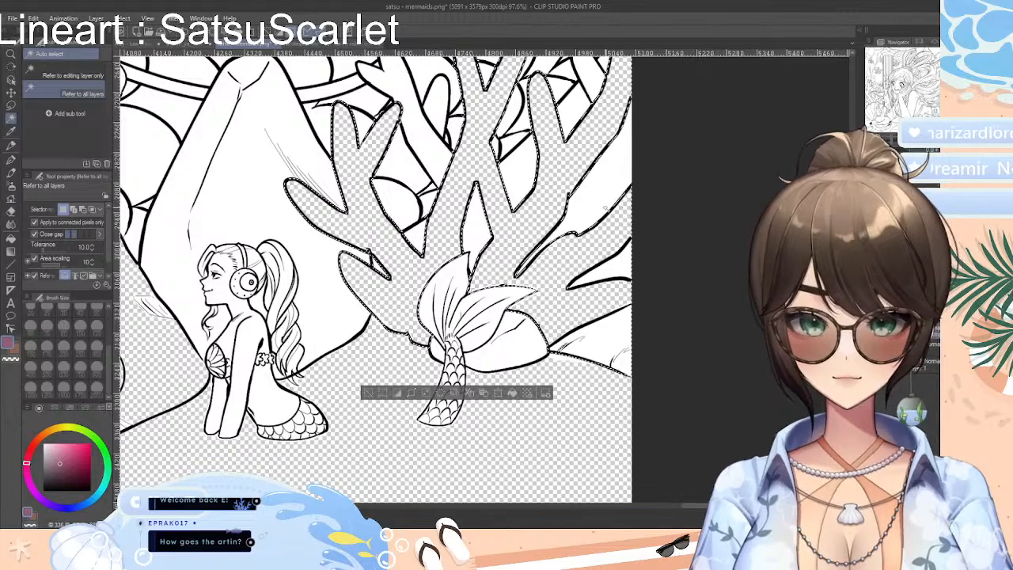
pyautogui.hotkey('ctrl', 'z')
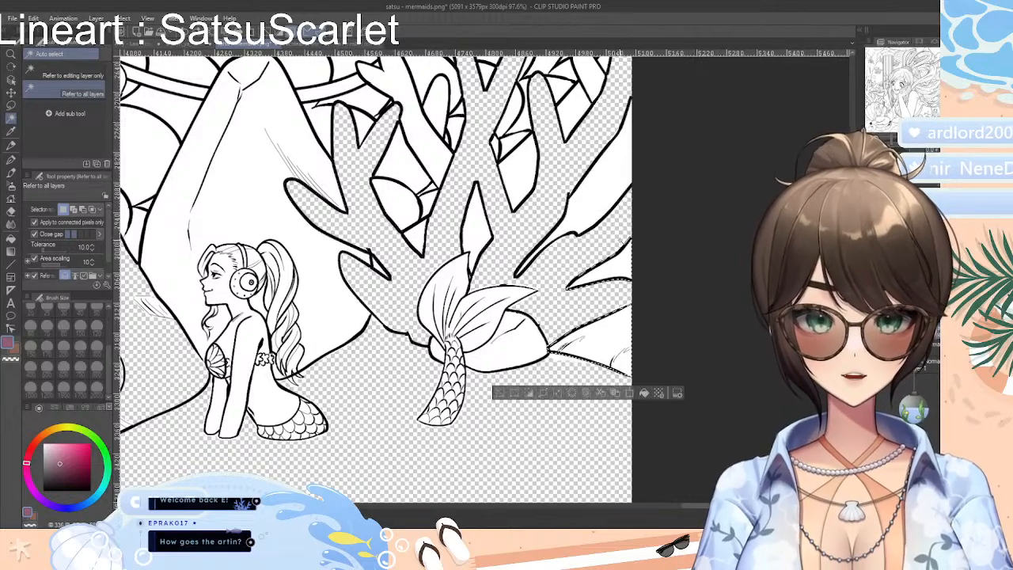
pyautogui.keyDown('shift'); pyautogui.click(607, 192); pyautogui.keyUp('shift')
pyautogui.keyDown('shift'); pyautogui.click(522, 174); pyautogui.keyUp('shift')
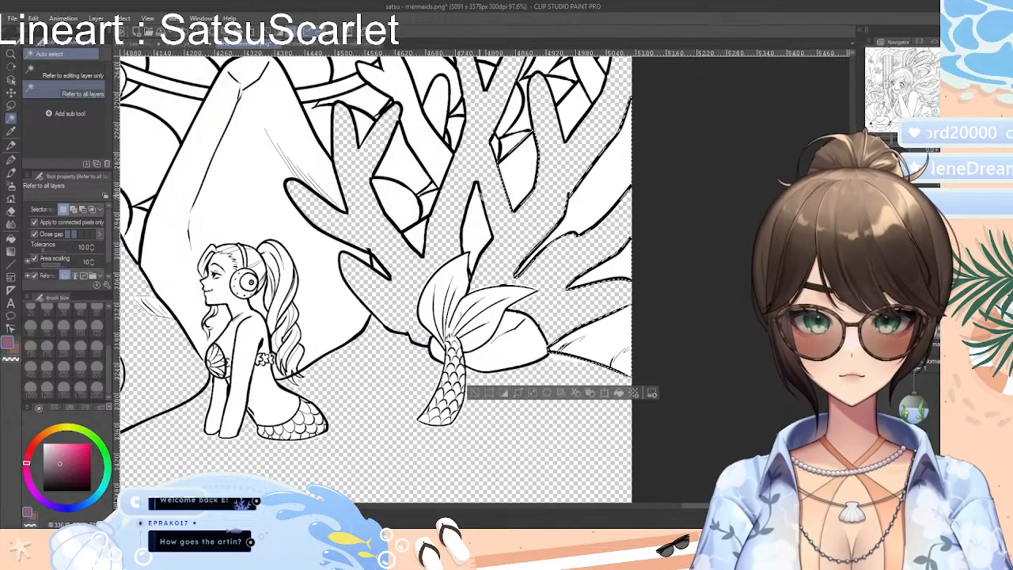
pyautogui.keyDown('shift'); pyautogui.click(470, 226); pyautogui.keyUp('shift')
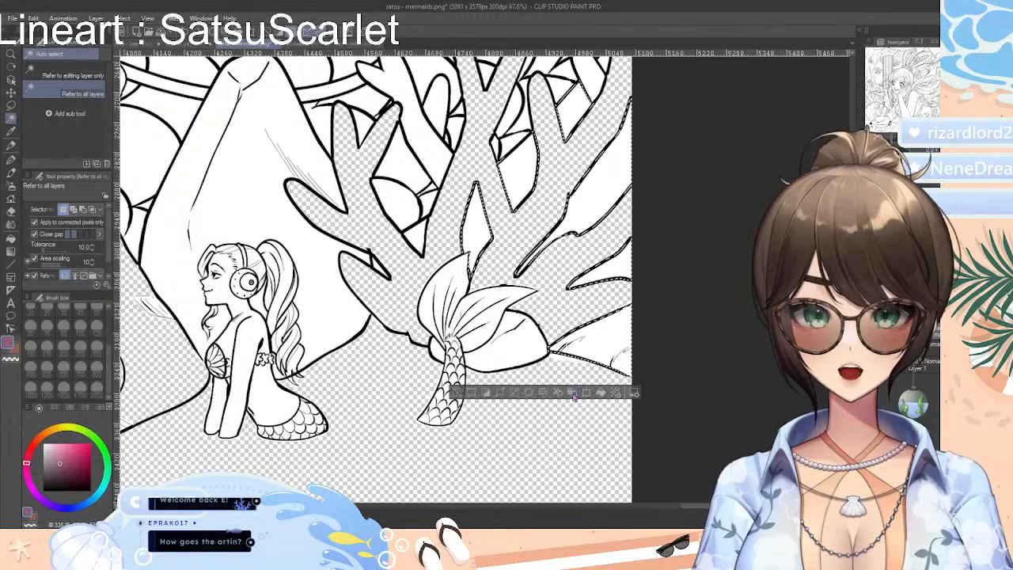
# Shrink the selection of the coral gaps, erase the white inside with the Rough eraser at size 200, and clear the selection
pyautogui.click(545, 341)
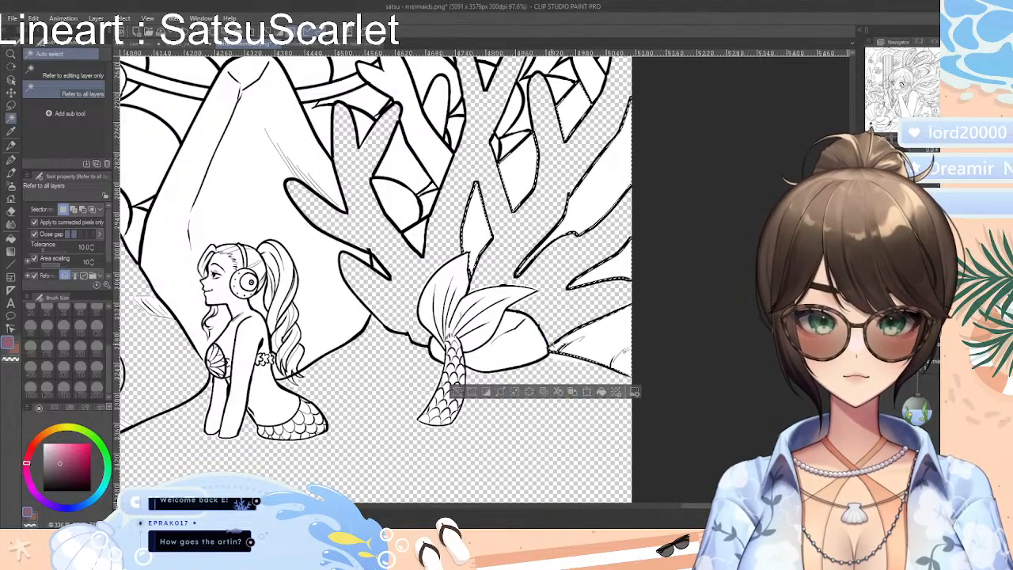
pyautogui.click(520, 392)
pyautogui.click(545, 339)
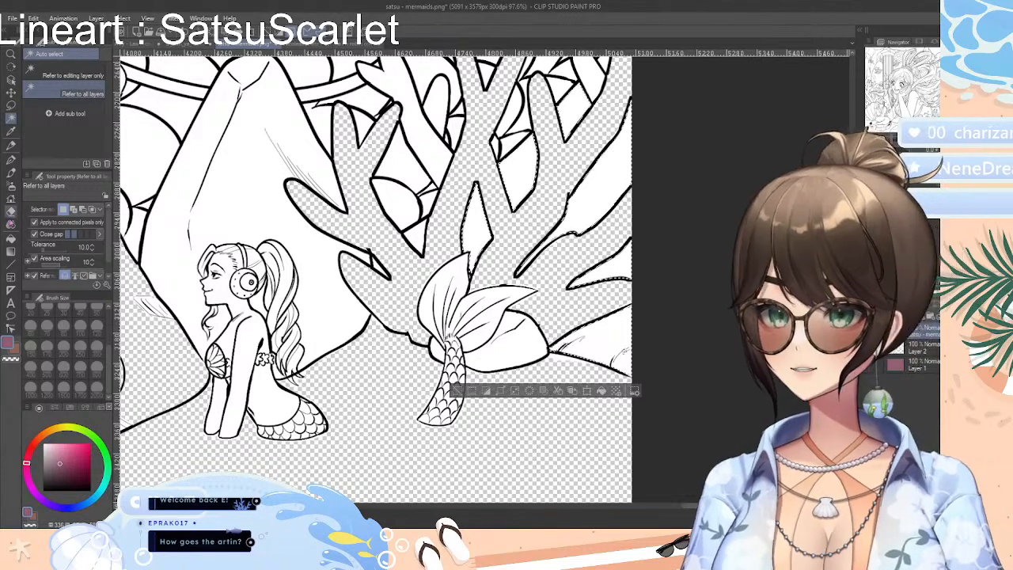
pyautogui.press('e')
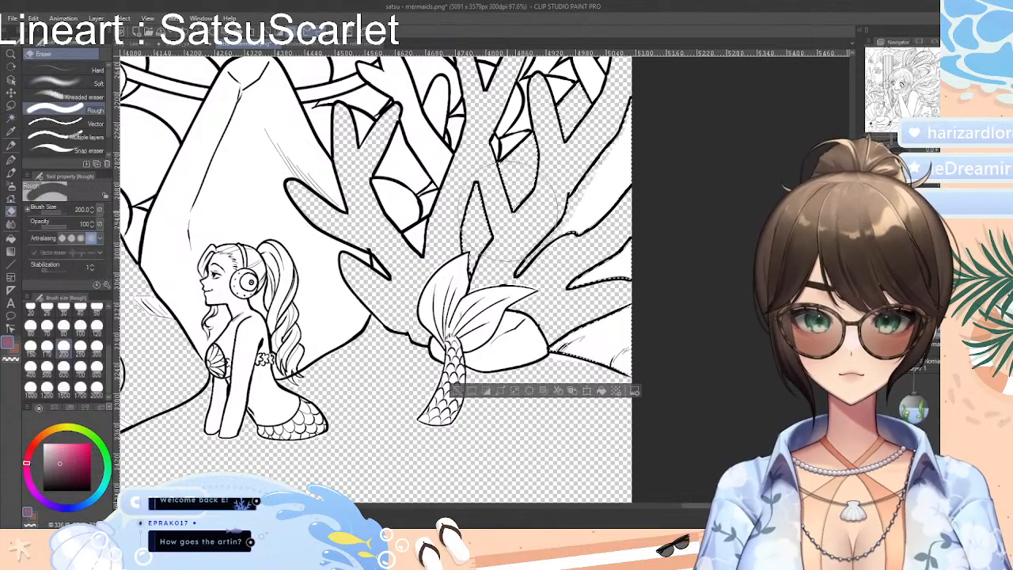
pyautogui.click(460, 393)
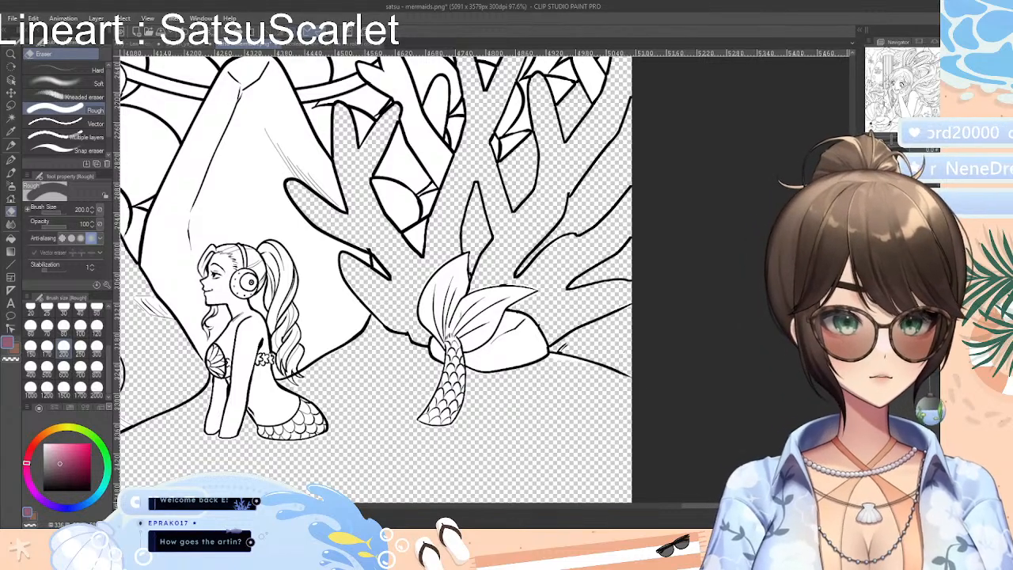
# Try to auto-select all the large scales around the bubbles between the hair curve and the coral, and clear the selection
pyautogui.scroll(10, 372, 279)
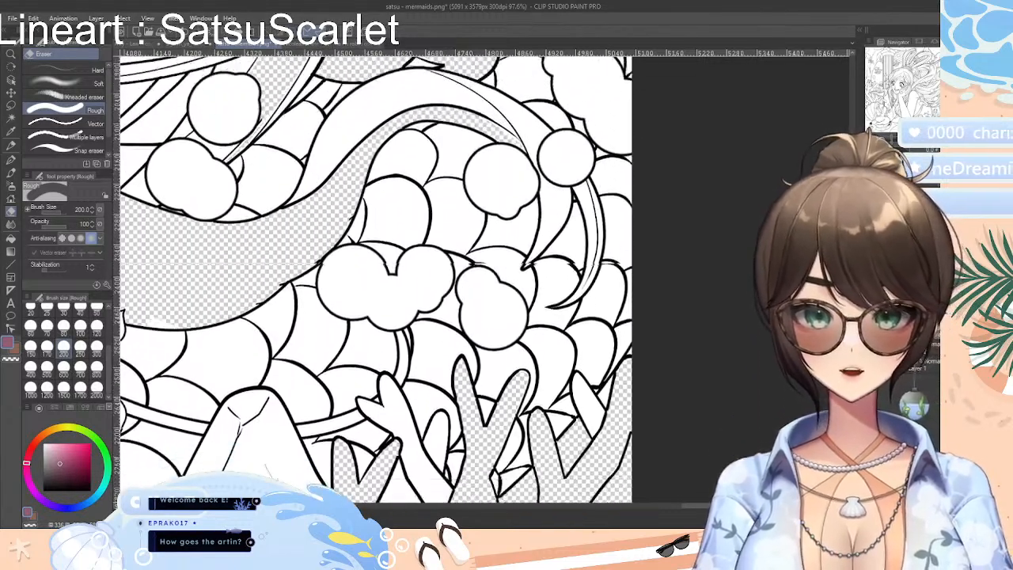
pyautogui.scroll(-2, 372, 278)
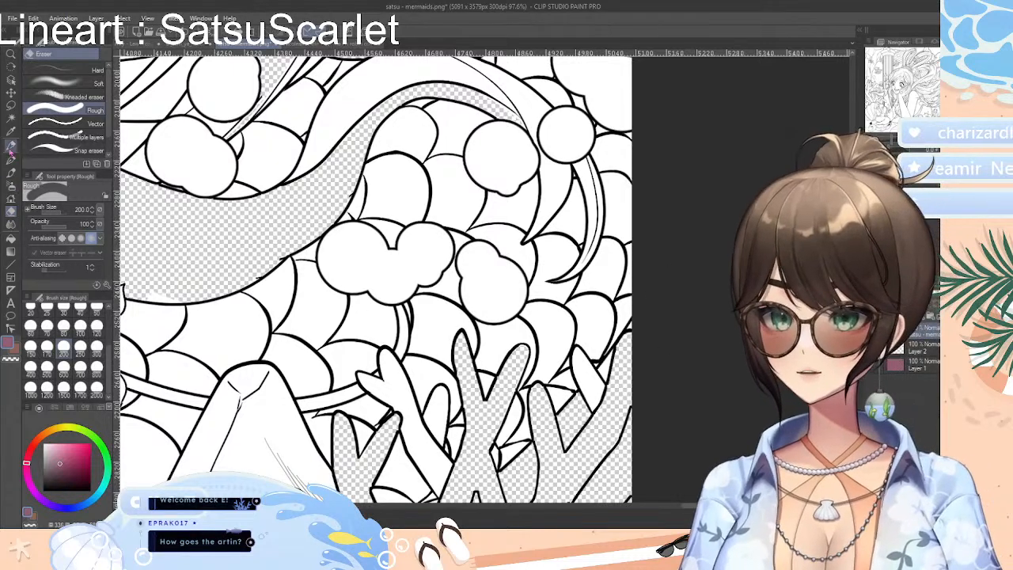
pyautogui.click(11, 117)
pyautogui.click(423, 146)
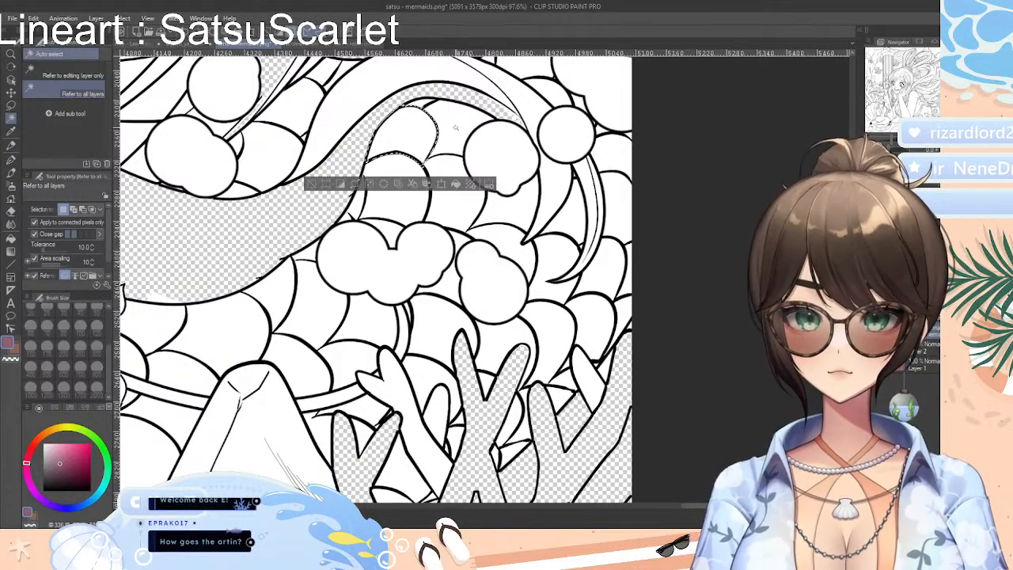
pyautogui.keyDown('shift'); pyautogui.click(420, 200); pyautogui.keyUp('shift')
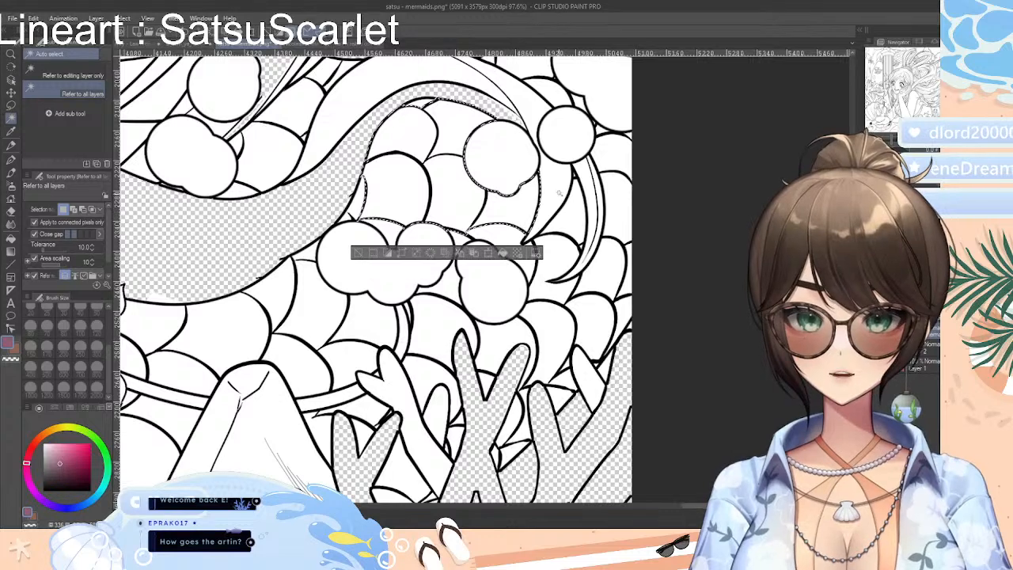
pyautogui.keyDown('shift'); pyautogui.click(615, 187); pyautogui.keyUp('shift')
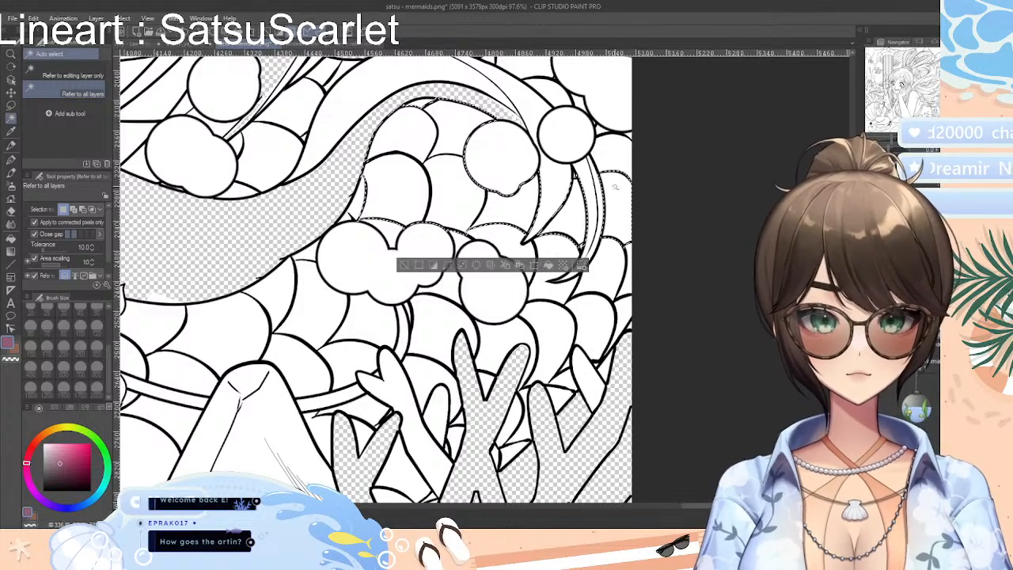
pyautogui.keyDown('shift'); pyautogui.click(627, 285); pyautogui.keyUp('shift')
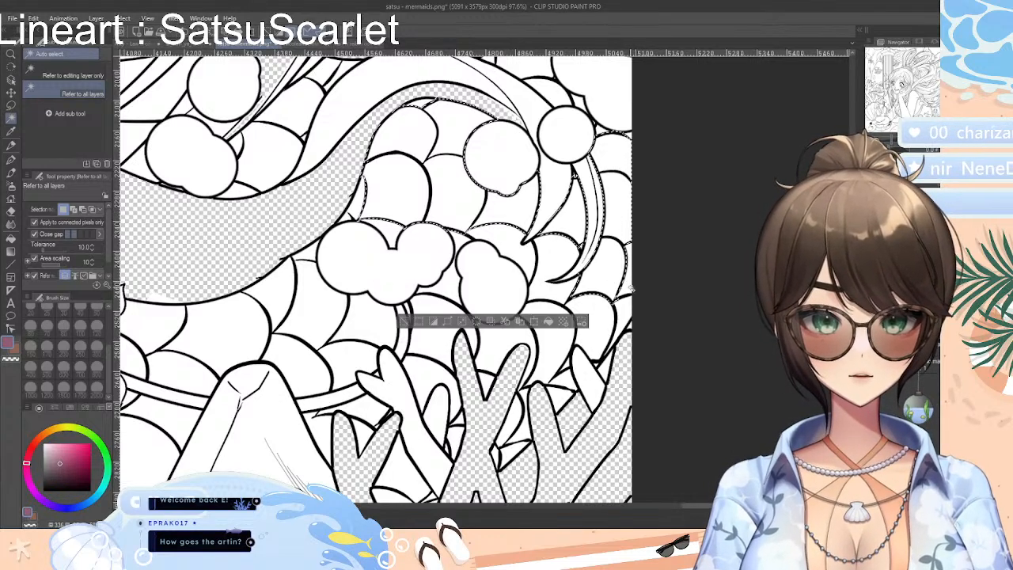
pyautogui.keyDown('shift'); pyautogui.click(625, 316); pyautogui.keyUp('shift')
pyautogui.keyDown('shift'); pyautogui.click(596, 321); pyautogui.keyUp('shift')
pyautogui.keyDown('shift'); pyautogui.click(544, 323); pyautogui.keyUp('shift')
pyautogui.keyDown('shift'); pyautogui.click(541, 280); pyautogui.keyUp('shift')
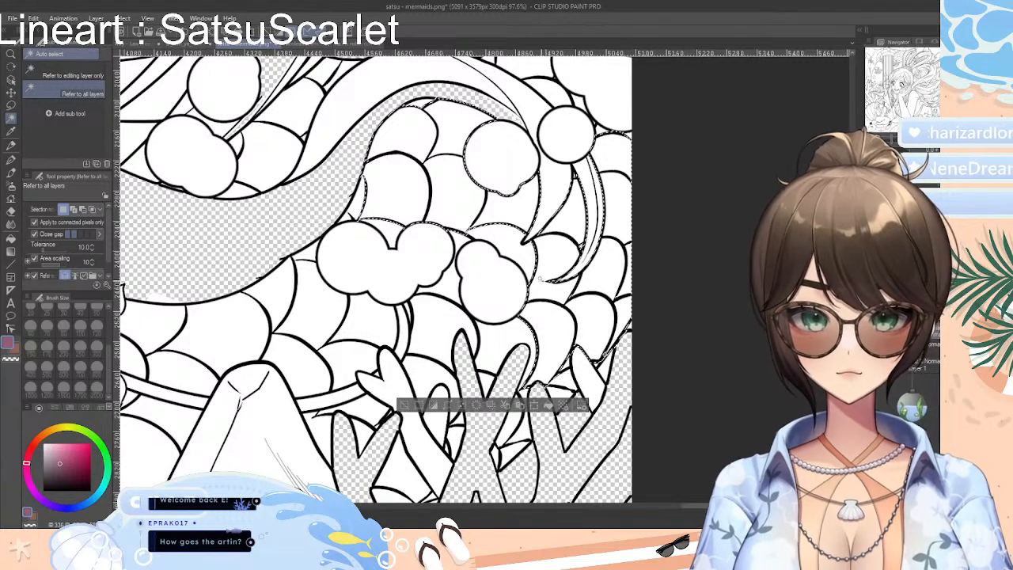
pyautogui.keyDown('shift'); pyautogui.click(453, 294); pyautogui.keyUp('shift')
pyautogui.keyDown('shift'); pyautogui.click(494, 339); pyautogui.keyUp('shift')
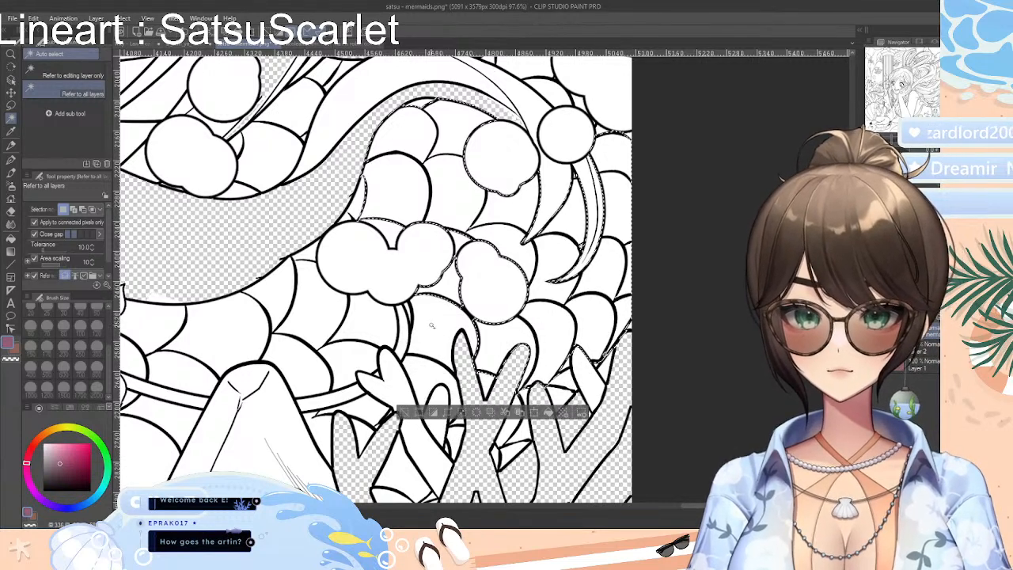
pyautogui.keyDown('shift'); pyautogui.click(433, 323); pyautogui.keyUp('shift')
pyautogui.keyDown('shift'); pyautogui.click(428, 375); pyautogui.keyUp('shift')
pyautogui.keyDown('shift'); pyautogui.click(378, 314); pyautogui.keyUp('shift')
pyautogui.keyDown('shift'); pyautogui.click(354, 358); pyautogui.keyUp('shift')
pyautogui.keyDown('shift'); pyautogui.click(315, 318); pyautogui.keyUp('shift')
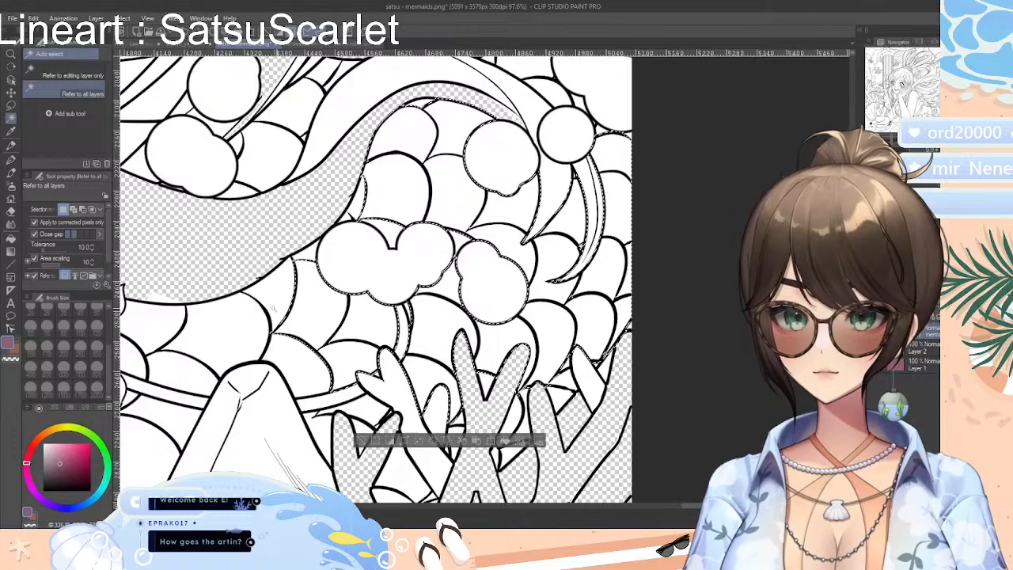
pyautogui.keyDown('shift'); pyautogui.click(269, 307); pyautogui.keyUp('shift')
pyautogui.keyDown('shift'); pyautogui.click(295, 364); pyautogui.keyUp('shift')
pyautogui.keyDown('shift'); pyautogui.click(227, 327); pyautogui.keyUp('shift')
pyautogui.keyDown('shift'); pyautogui.click(381, 408); pyautogui.keyUp('shift')
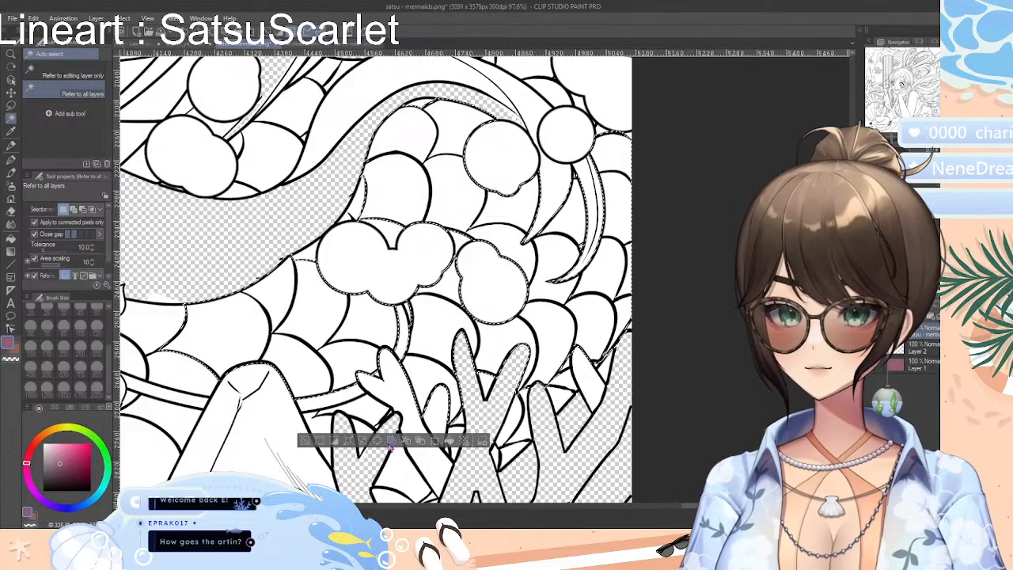
pyautogui.keyDown('shift'); pyautogui.click(510, 453); pyautogui.keyUp('shift')
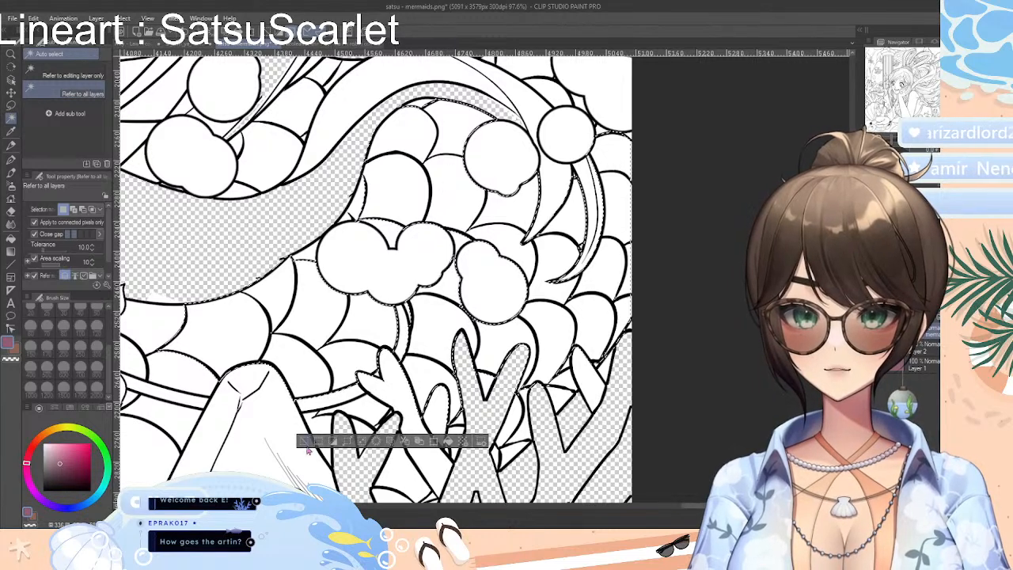
pyautogui.hotkey('ctrl', 'd')
# Auto-select only the scale directly above the three-lobed bubble cluster, erase its white with the Rough eraser at size 200, and clear the selection
pyautogui.click(404, 186)
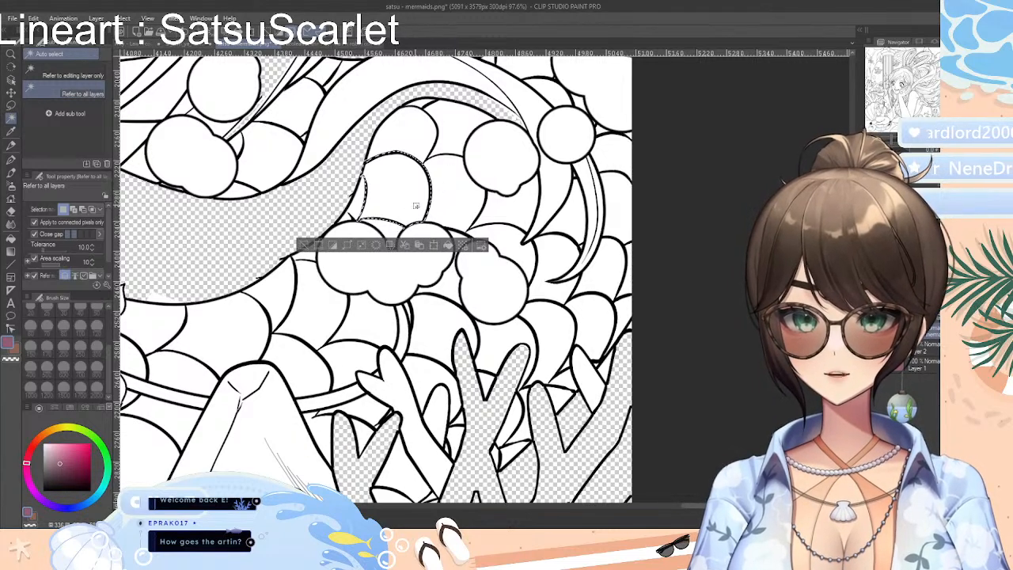
pyautogui.keyDown('shift'); pyautogui.click(457, 193); pyautogui.keyUp('shift')
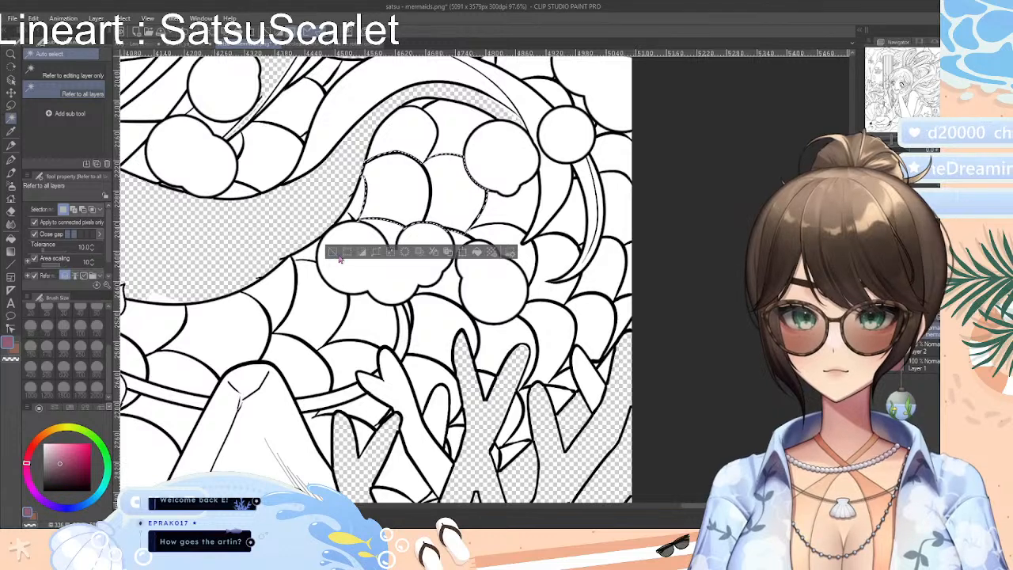
pyautogui.click(16, 209)
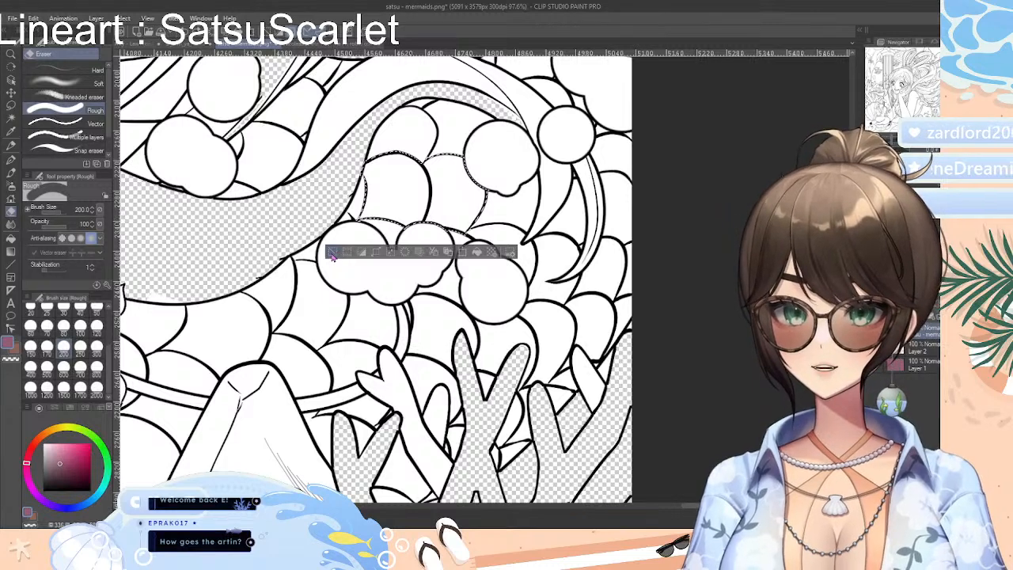
pyautogui.click(186, 33)
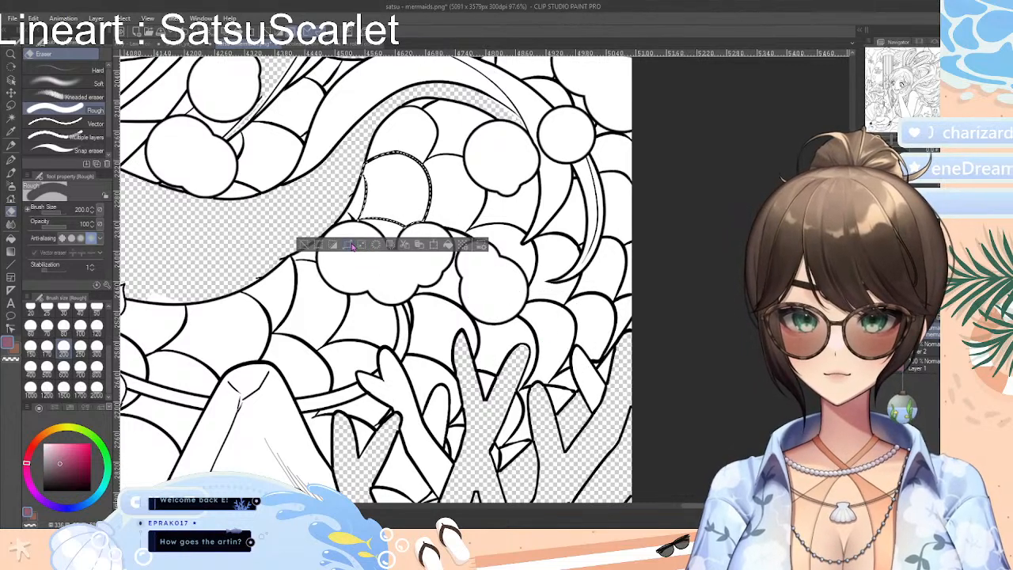
pyautogui.moveTo(410, 202); pyautogui.dragTo(380, 196)
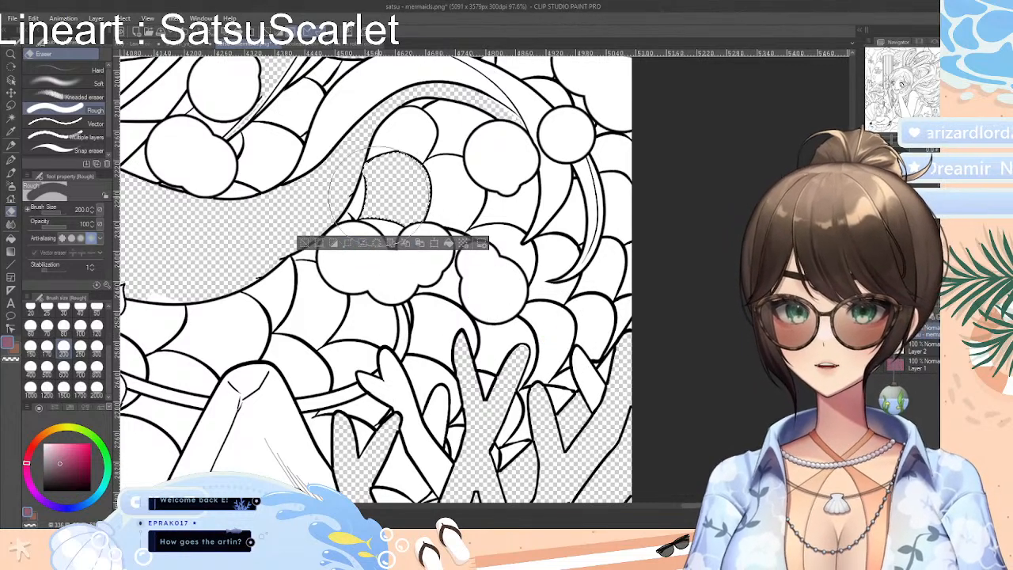
pyautogui.click(304, 243)
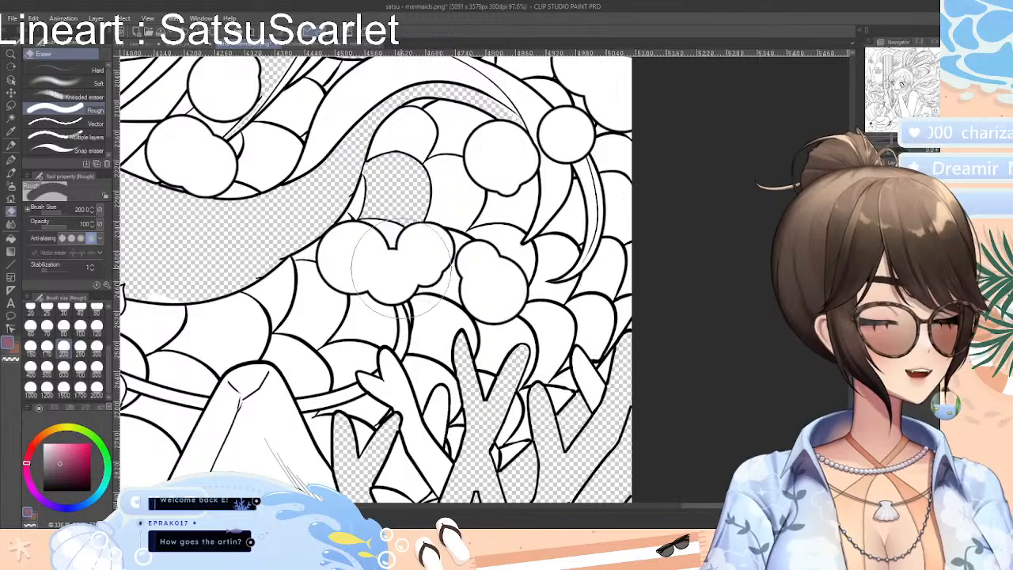
pyautogui.click(11, 119)
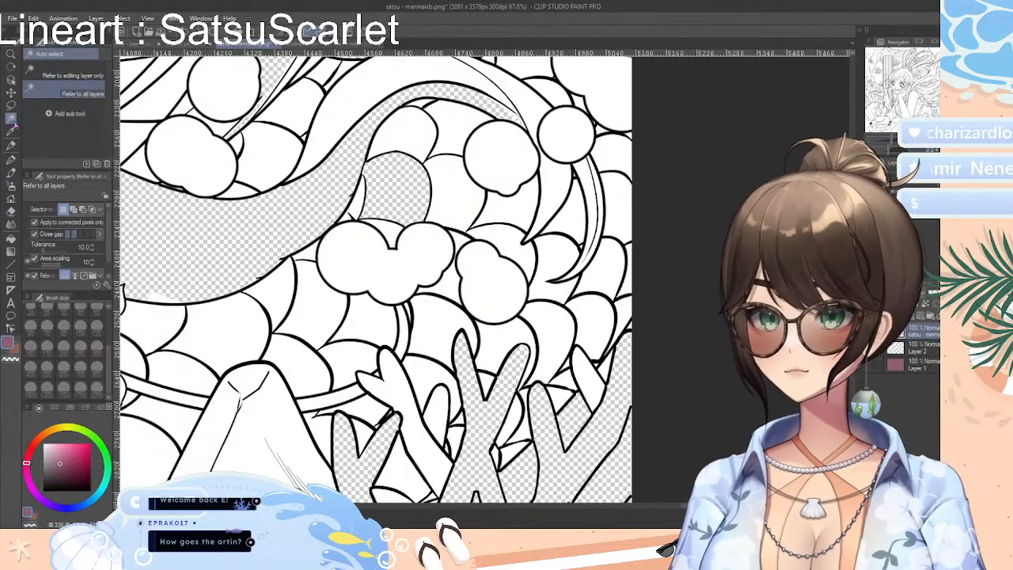
pyautogui.click(449, 127)
pyautogui.keyDown('shift'); pyautogui.click(518, 216); pyautogui.keyUp('shift')
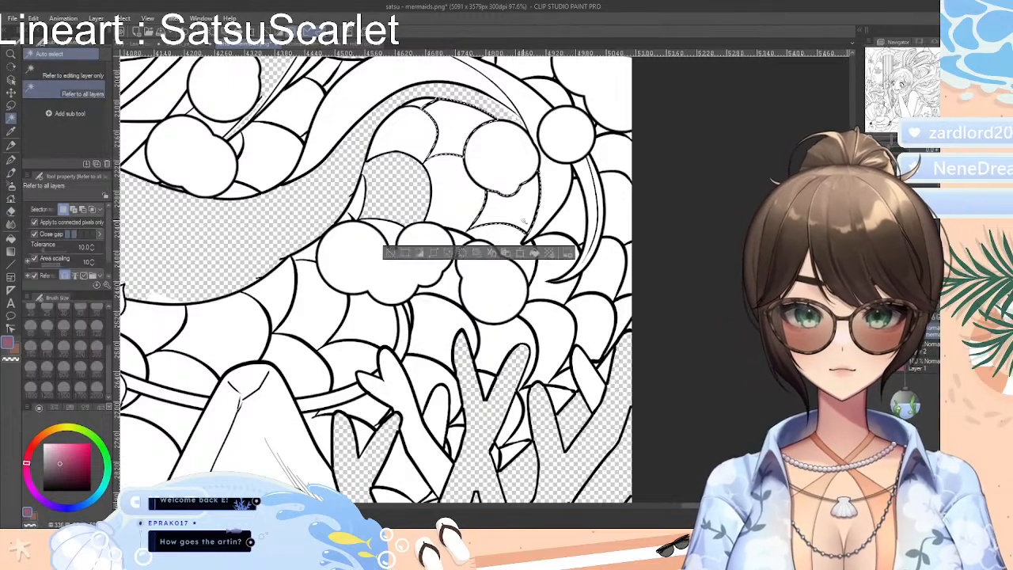
pyautogui.keyDown('shift'); pyautogui.click(546, 332); pyautogui.keyUp('shift')
pyautogui.keyDown('shift'); pyautogui.click(604, 280); pyautogui.keyUp('shift')
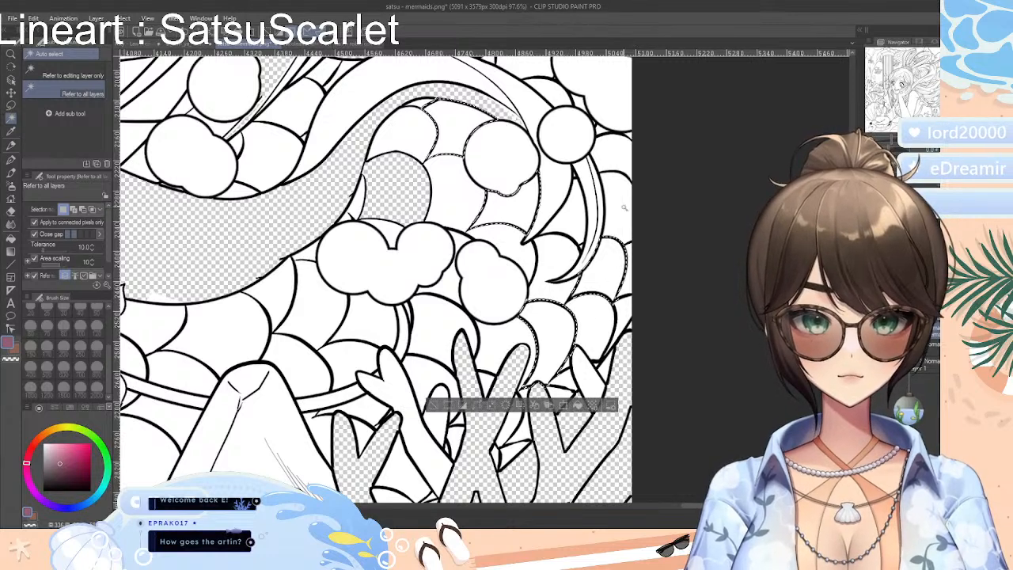
pyautogui.keyDown('shift'); pyautogui.click(622, 208); pyautogui.keyUp('shift')
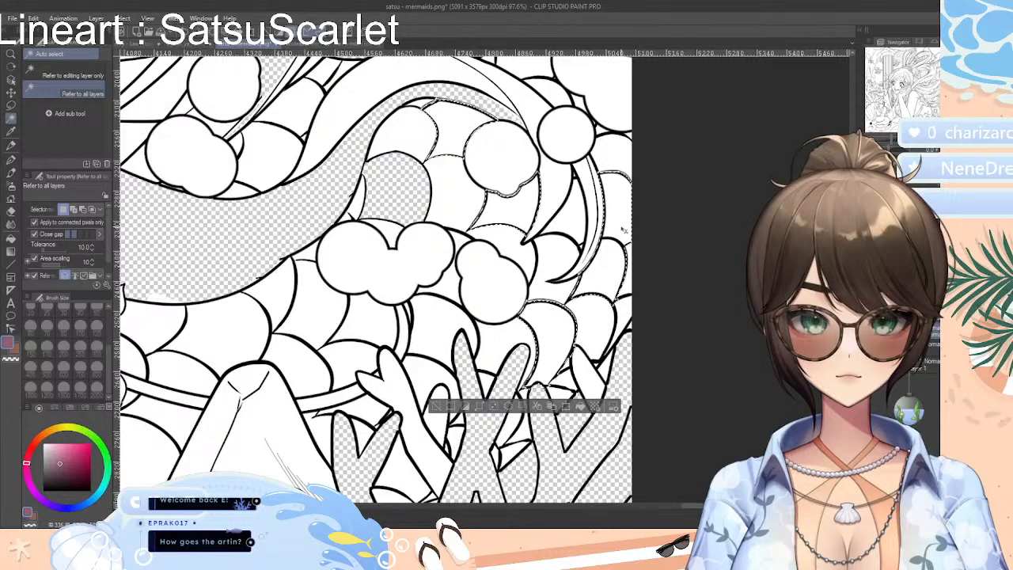
pyautogui.hotkey('ctrl', 'd')
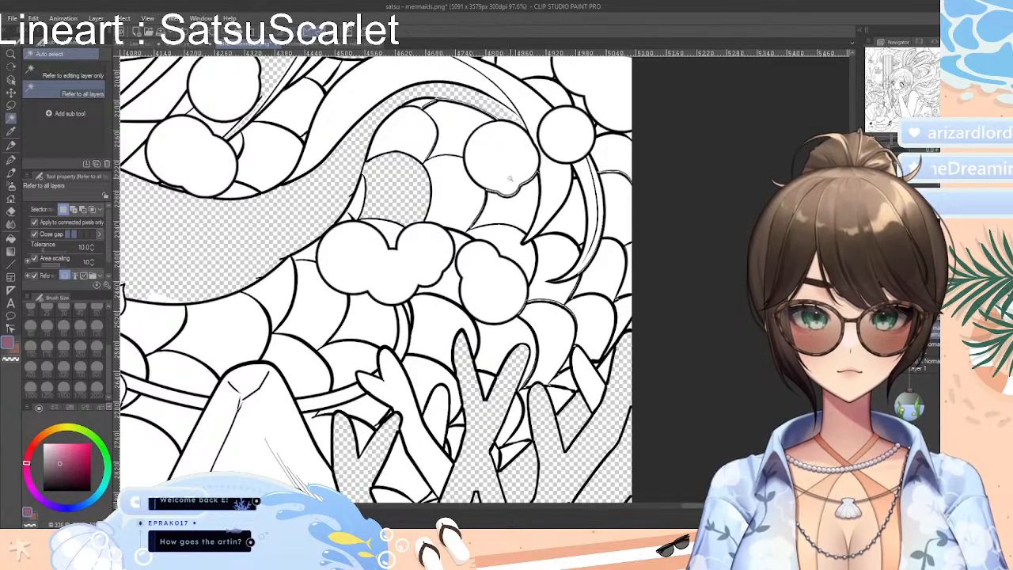
pyautogui.click(518, 184)
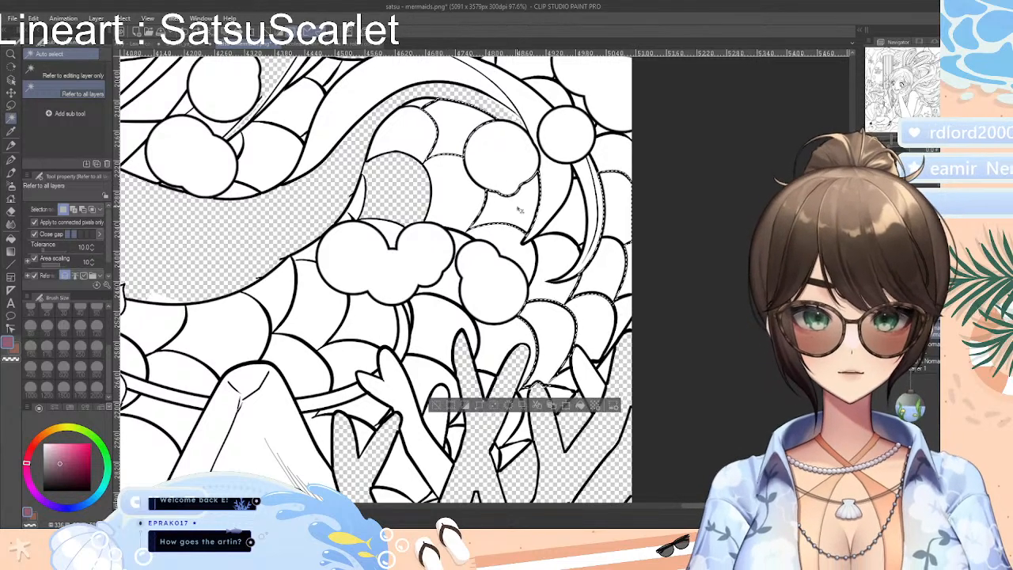
pyautogui.hotkey('ctrl', 'd')
# Auto-select alternating scales around the bubbles, from beside the upper round bubble down to the coral tips, erase their white with the Rough eraser at size 200, and deselect
pyautogui.click(459, 134)
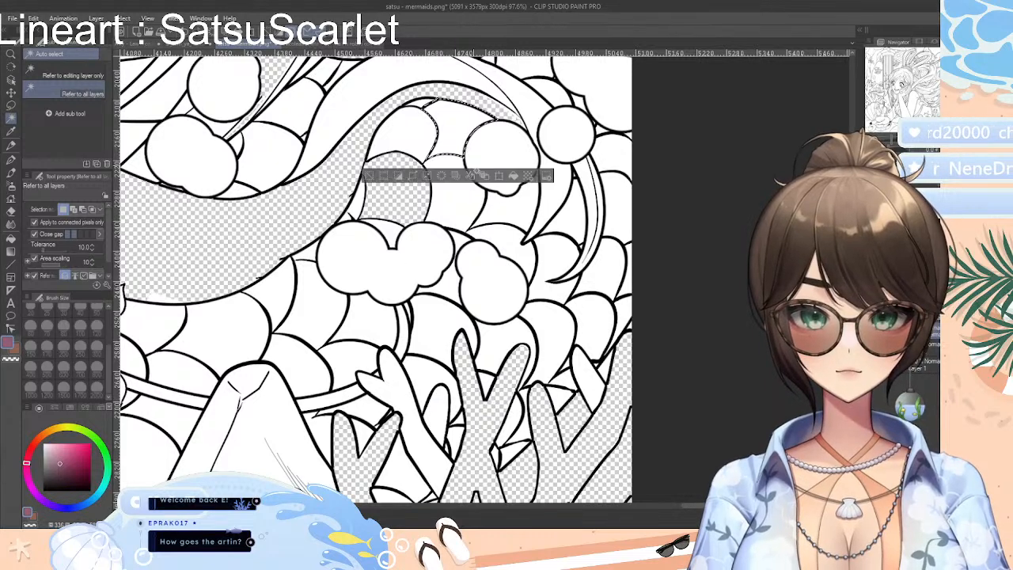
pyautogui.keyDown('shift'); pyautogui.click(515, 208); pyautogui.keyUp('shift')
pyautogui.keyDown('shift'); pyautogui.click(543, 293); pyautogui.keyUp('shift')
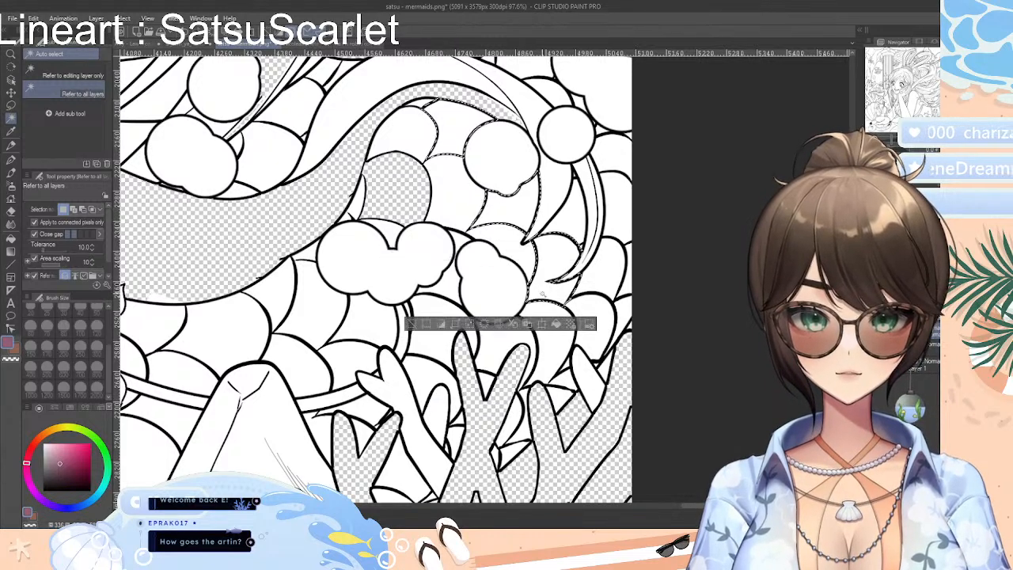
pyautogui.keyDown('shift'); pyautogui.click(606, 161); pyautogui.keyUp('shift')
pyautogui.keyDown('shift'); pyautogui.click(338, 315); pyautogui.keyUp('shift')
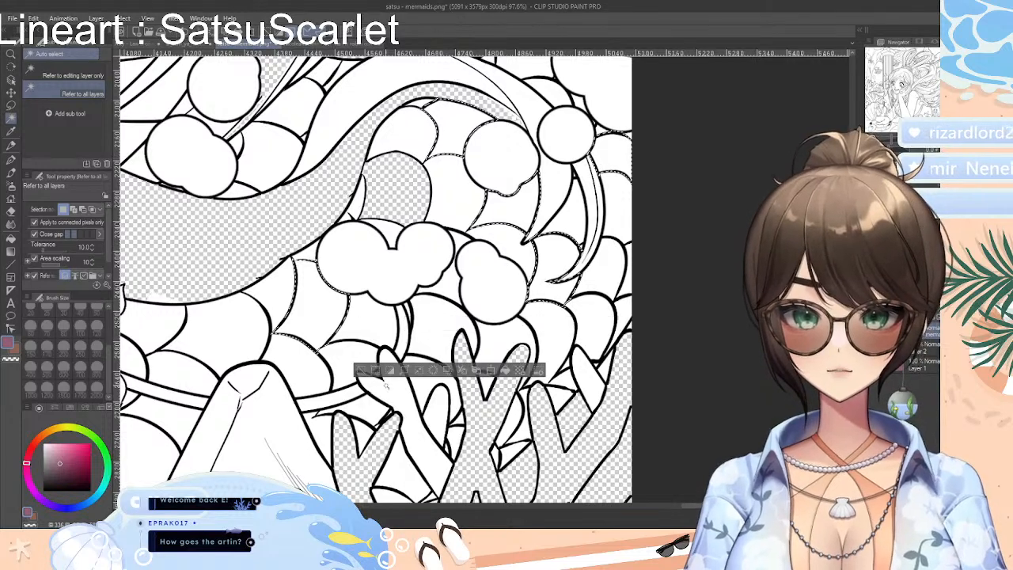
pyautogui.keyDown('shift'); pyautogui.click(448, 321); pyautogui.keyUp('shift')
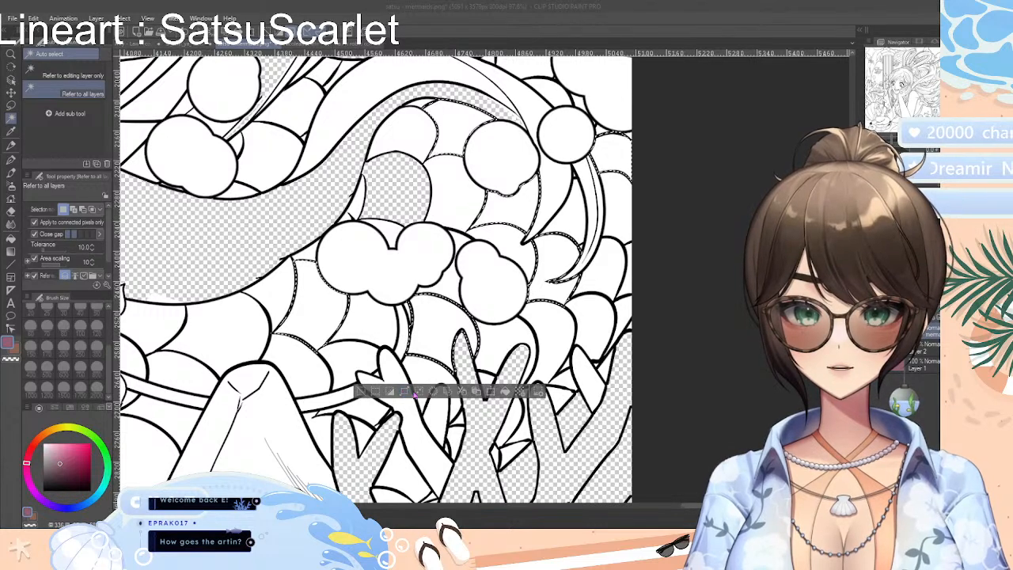
pyautogui.click(548, 305)
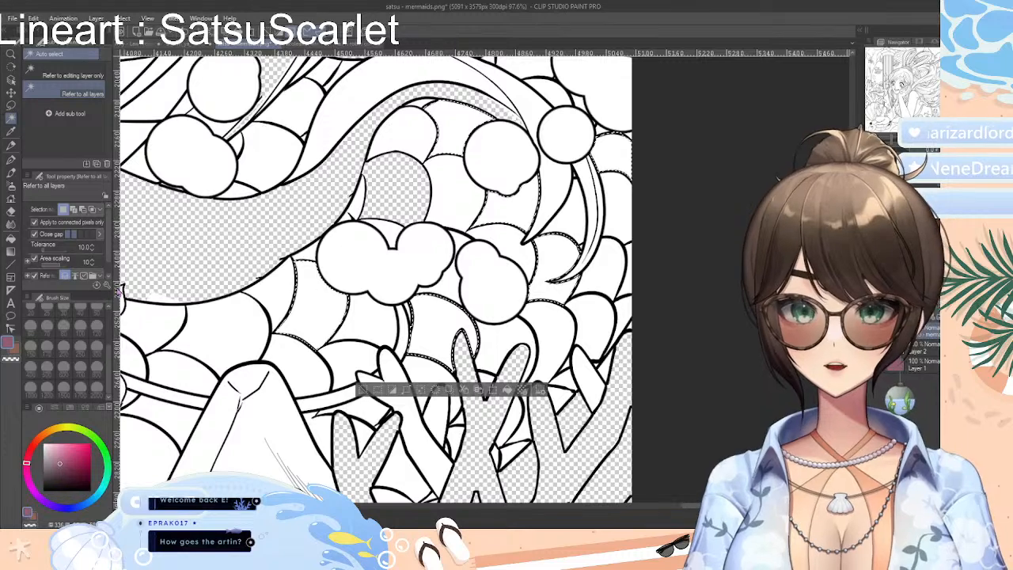
pyautogui.click(11, 210)
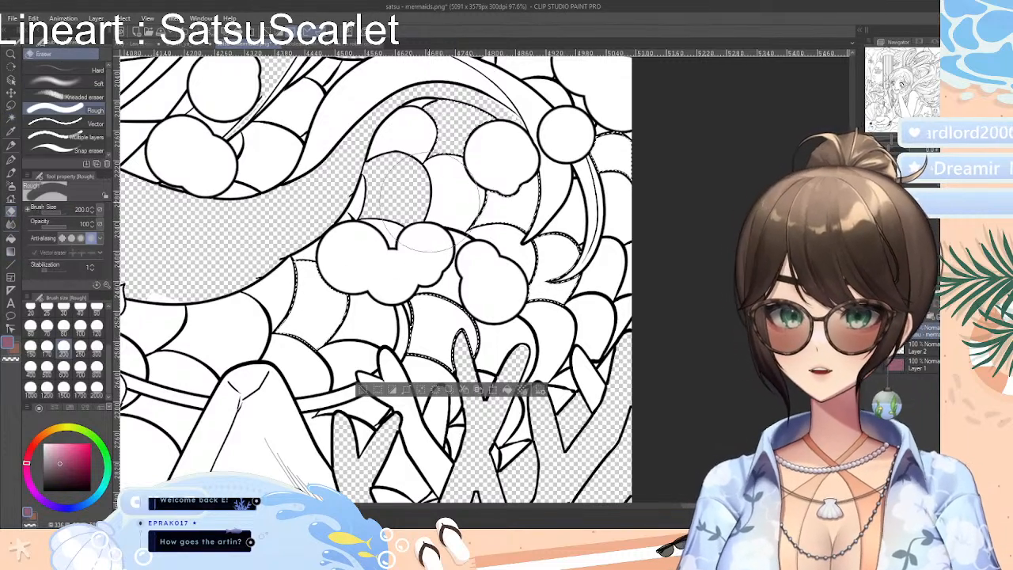
pyautogui.moveTo(434, 203)
pyautogui.mouseDown()
pyautogui.moveTo(558, 164)
pyautogui.moveTo(582, 200)
pyautogui.moveTo(575, 334)
pyautogui.moveTo(586, 306)
pyautogui.moveTo(507, 218)
pyautogui.moveTo(334, 350)
pyautogui.moveTo(376, 376)
pyautogui.mouseUp()
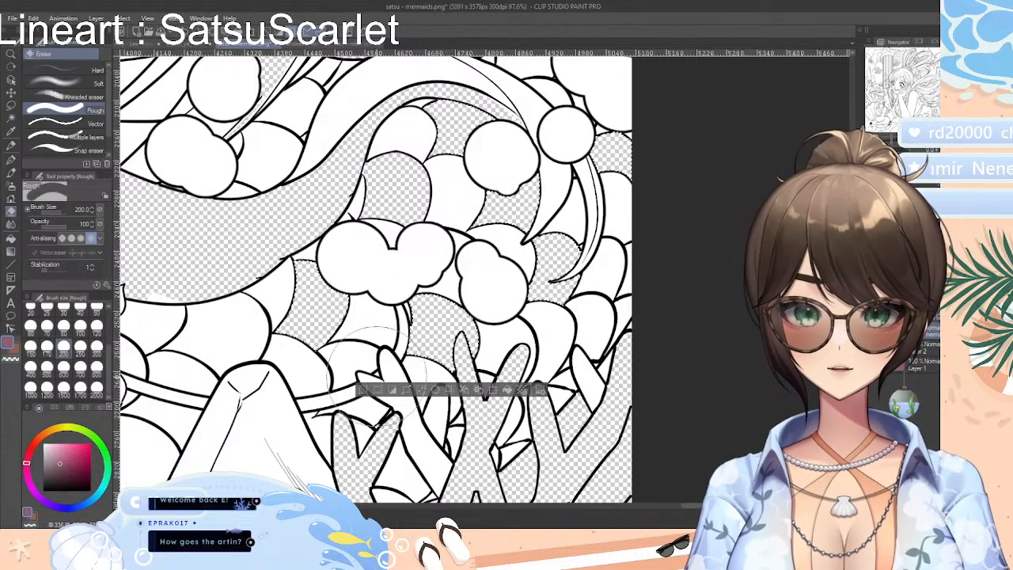
pyautogui.hotkey('ctrl', 'd')
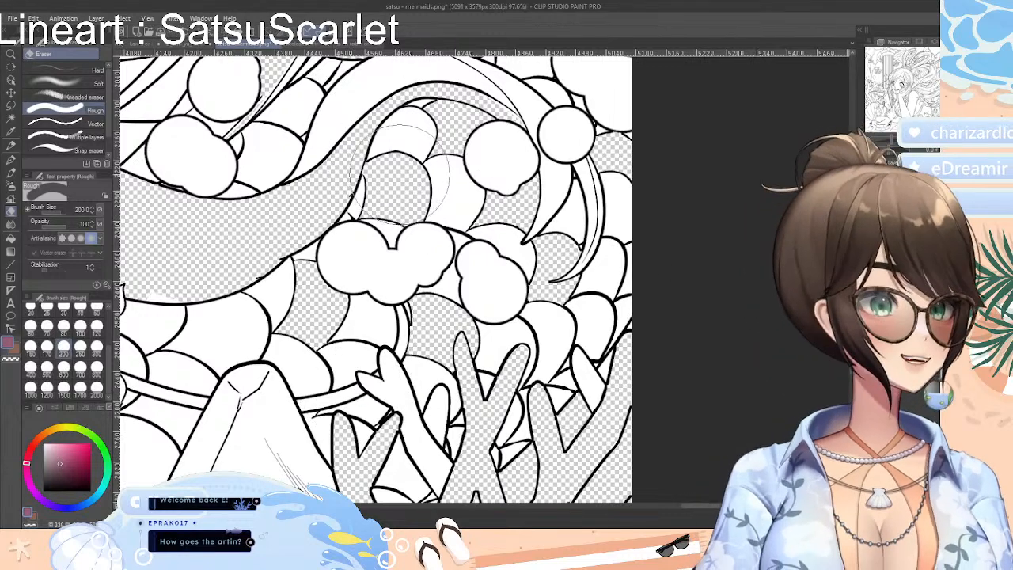
# Auto-select the topmost scale under the hair curve and further scales around the two-lobed bubble, coral tips and rock, erase their white with the Rough eraser, and deselect
pyautogui.click(12, 117)
pyautogui.click(424, 125)
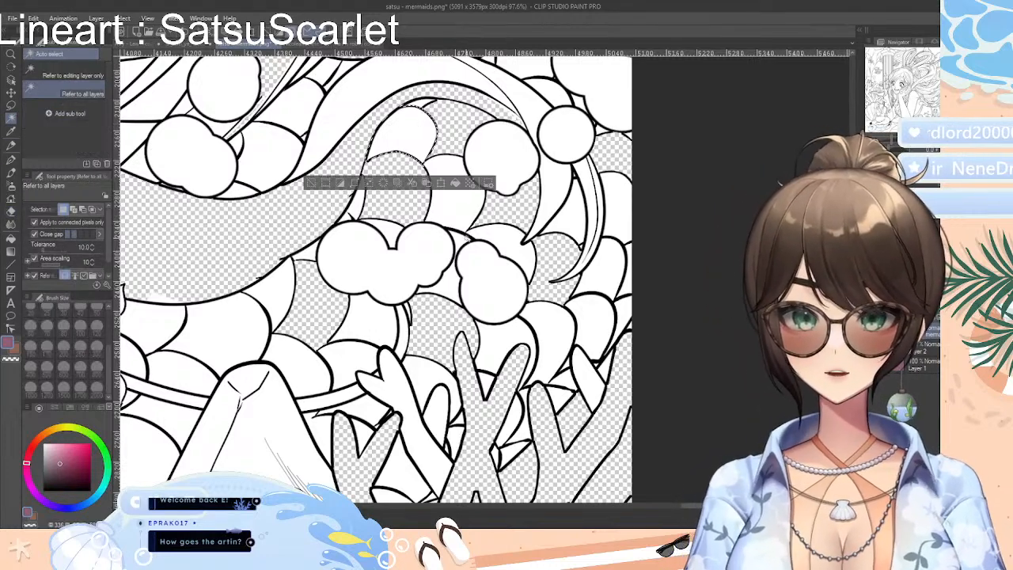
pyautogui.keyDown('shift'); pyautogui.click(511, 242); pyautogui.keyUp('shift')
pyautogui.keyDown('shift'); pyautogui.click(616, 213); pyautogui.keyUp('shift')
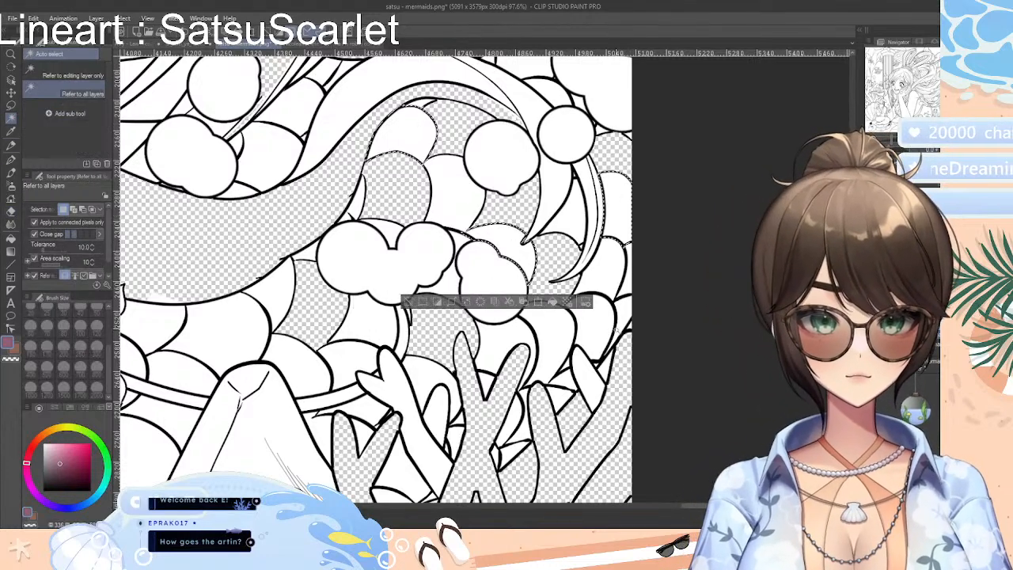
pyautogui.keyDown('shift'); pyautogui.click(594, 331); pyautogui.keyUp('shift')
pyautogui.keyDown('shift'); pyautogui.click(504, 352); pyautogui.keyUp('shift')
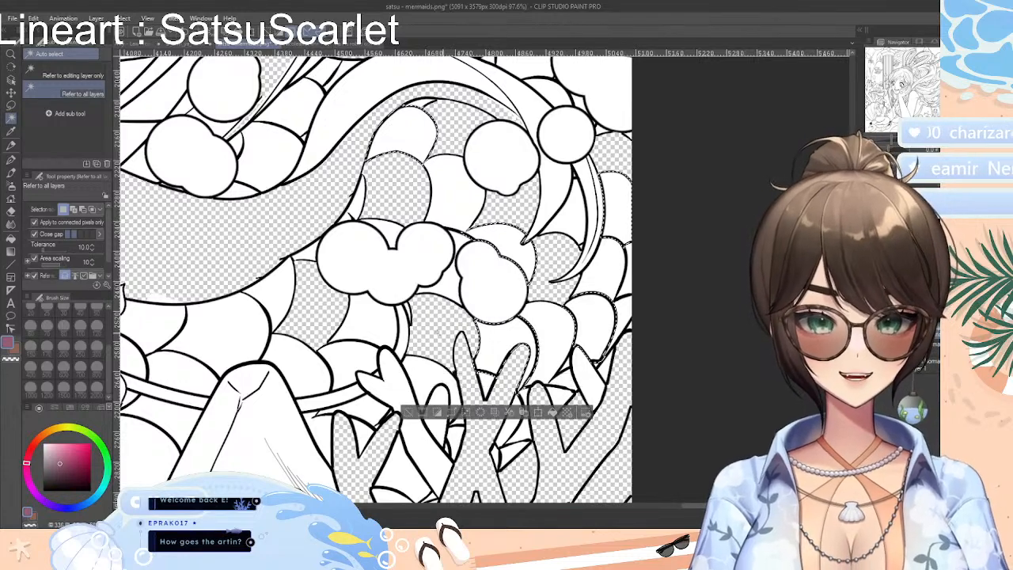
pyautogui.keyDown('shift'); pyautogui.click(346, 360); pyautogui.keyUp('shift')
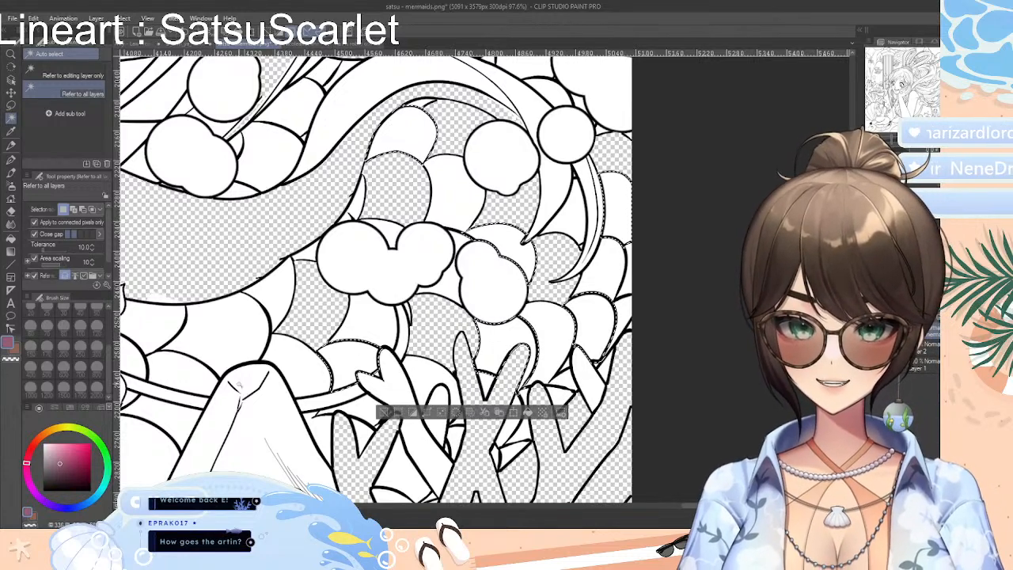
pyautogui.keyDown('shift'); pyautogui.click(271, 290); pyautogui.keyUp('shift')
pyautogui.keyDown('shift'); pyautogui.click(184, 366); pyautogui.keyUp('shift')
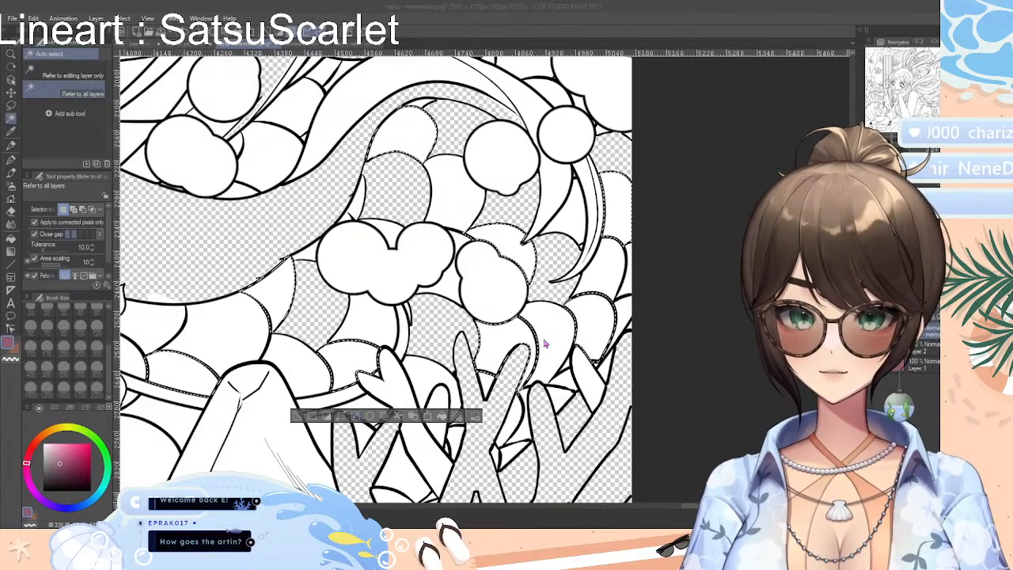
pyautogui.click(11, 210)
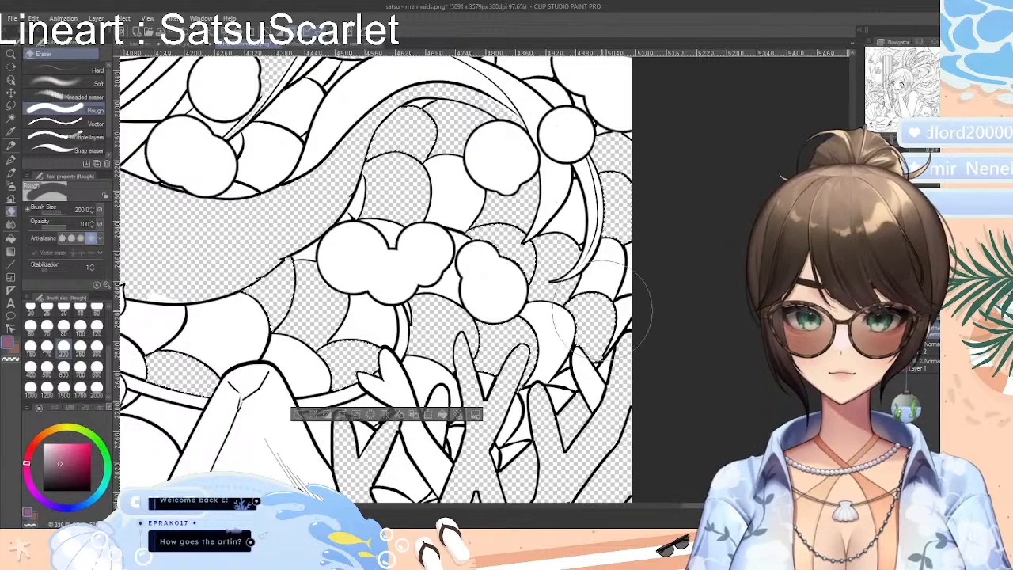
pyautogui.hotkey('ctrl', 'd')
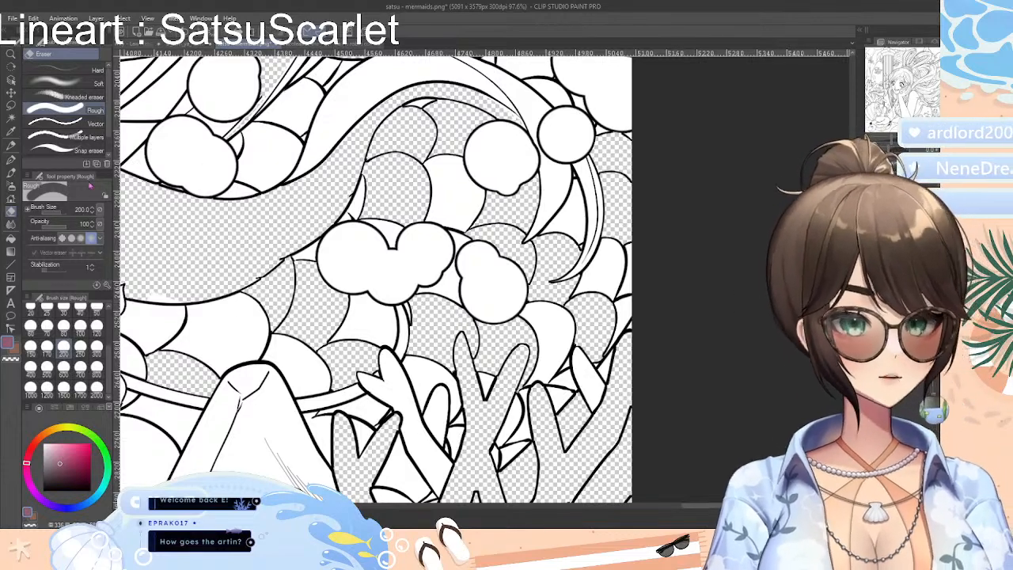
# Auto-select the scales above and below the three-lobed cluster, the right-edge sliver and the large scale above the rock, erase their white, and clear the selection
pyautogui.click(11, 118)
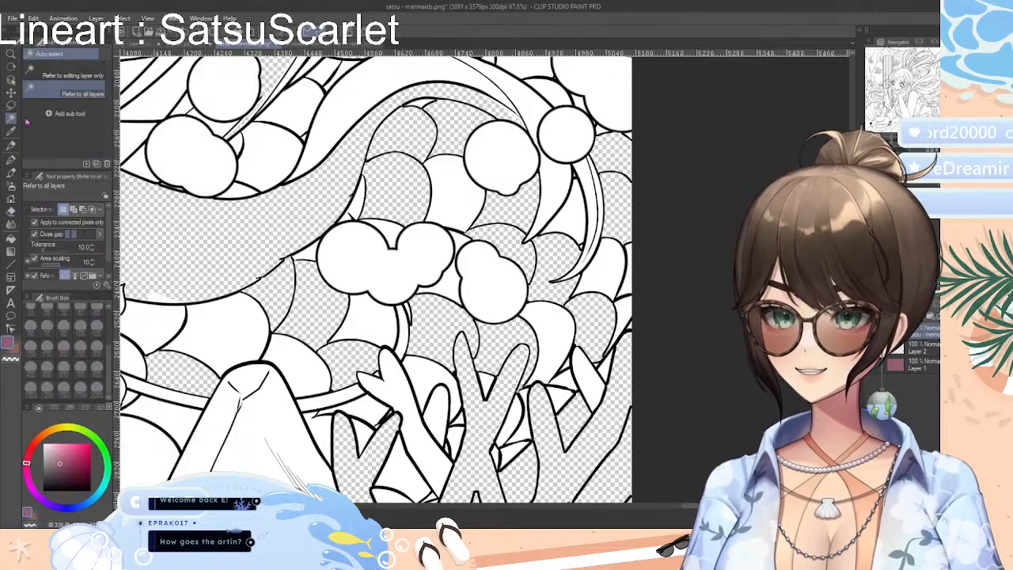
pyautogui.click(454, 211)
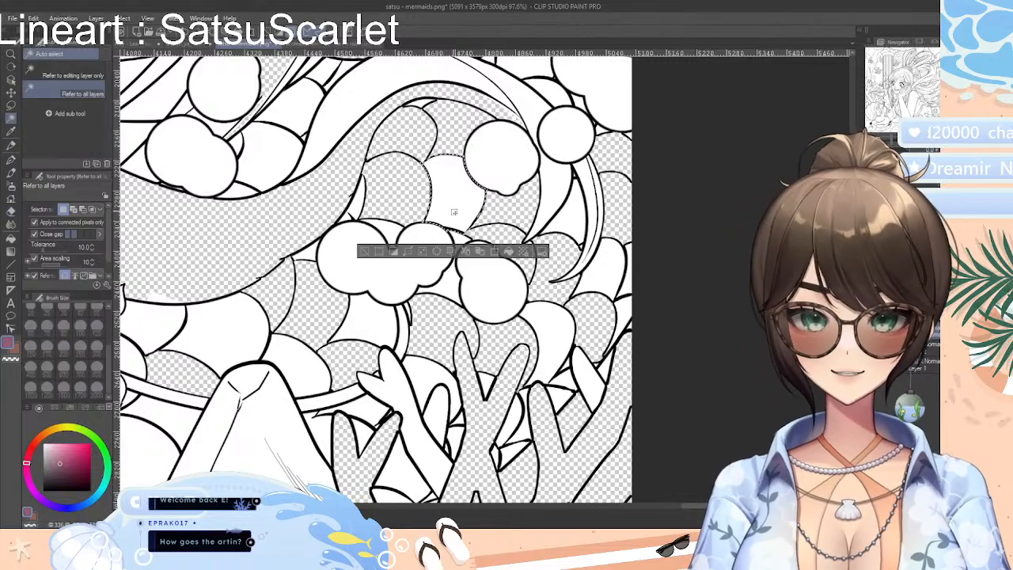
pyautogui.click(381, 326)
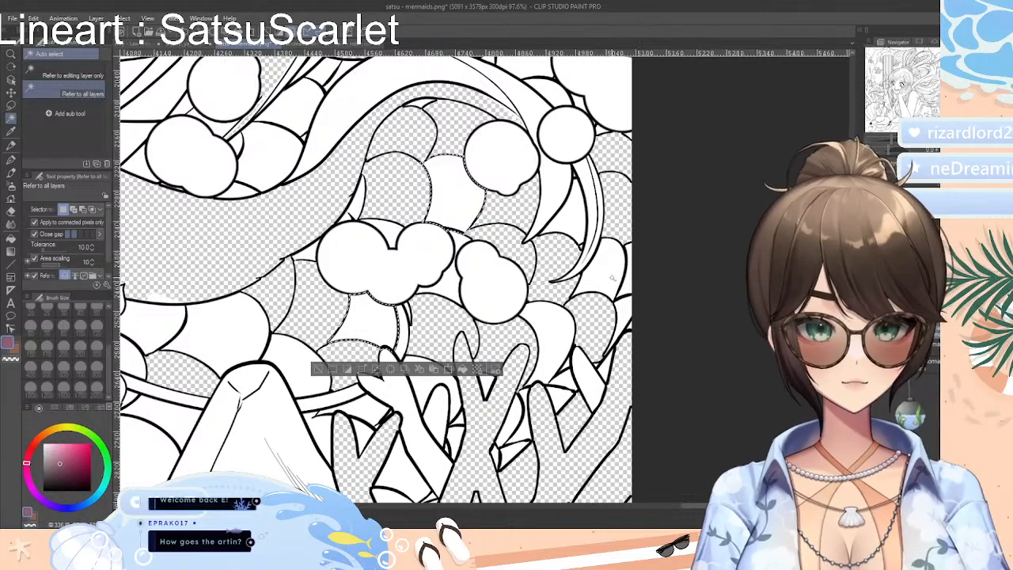
pyautogui.keyDown('shift'); pyautogui.click(629, 287); pyautogui.keyUp('shift')
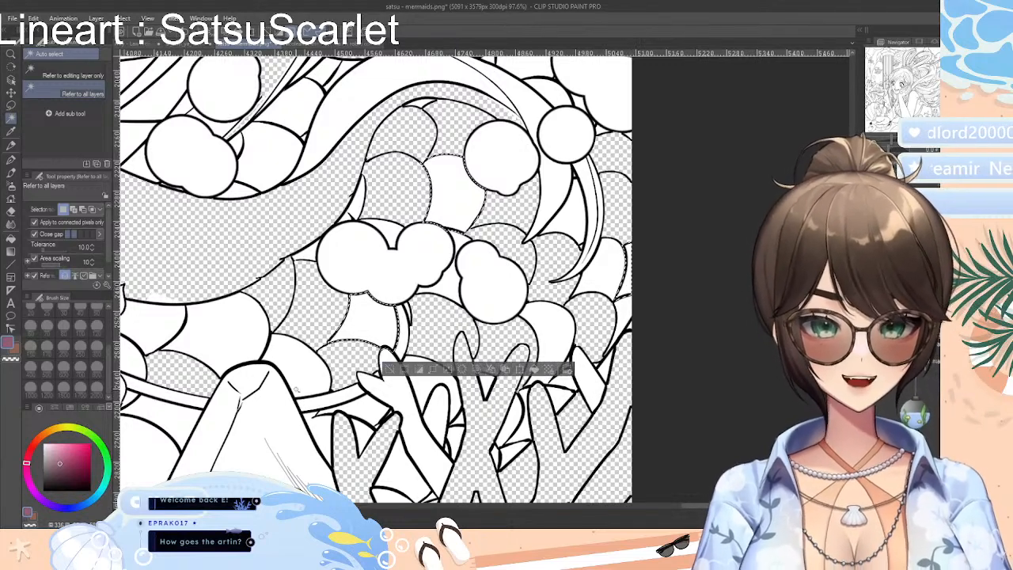
pyautogui.keyDown('shift'); pyautogui.click(224, 342); pyautogui.keyUp('shift')
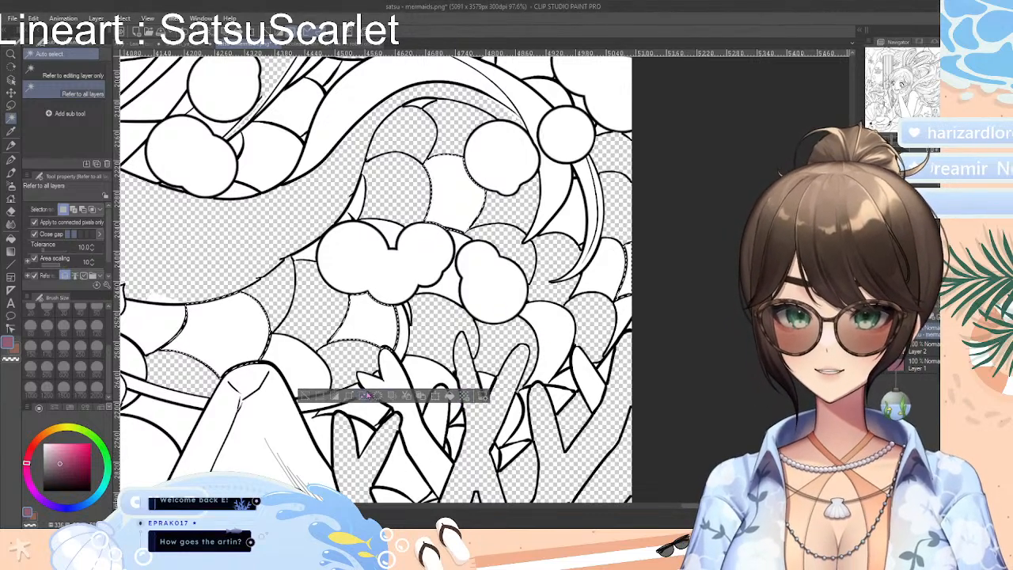
pyautogui.click(548, 342)
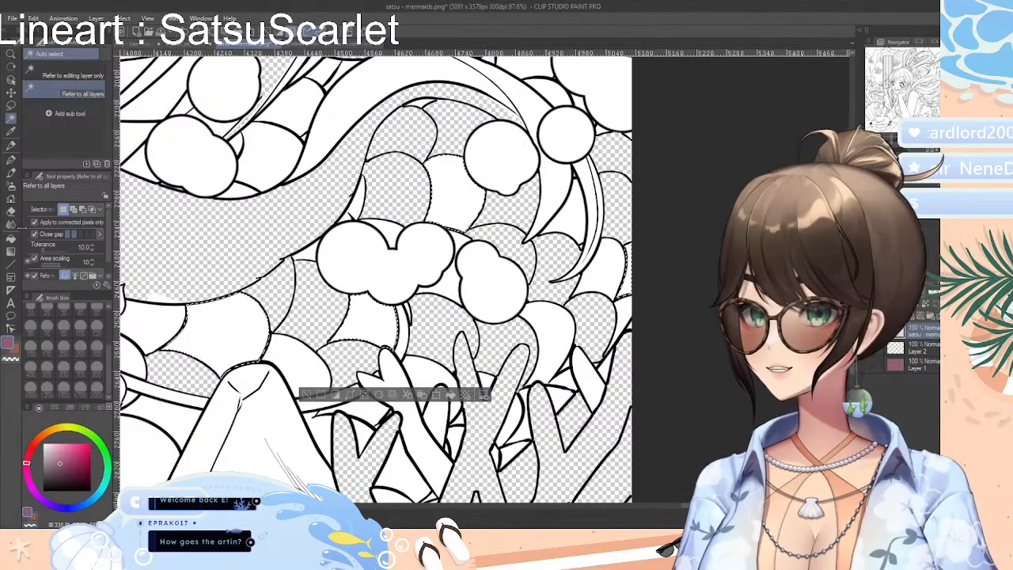
pyautogui.click(11, 211)
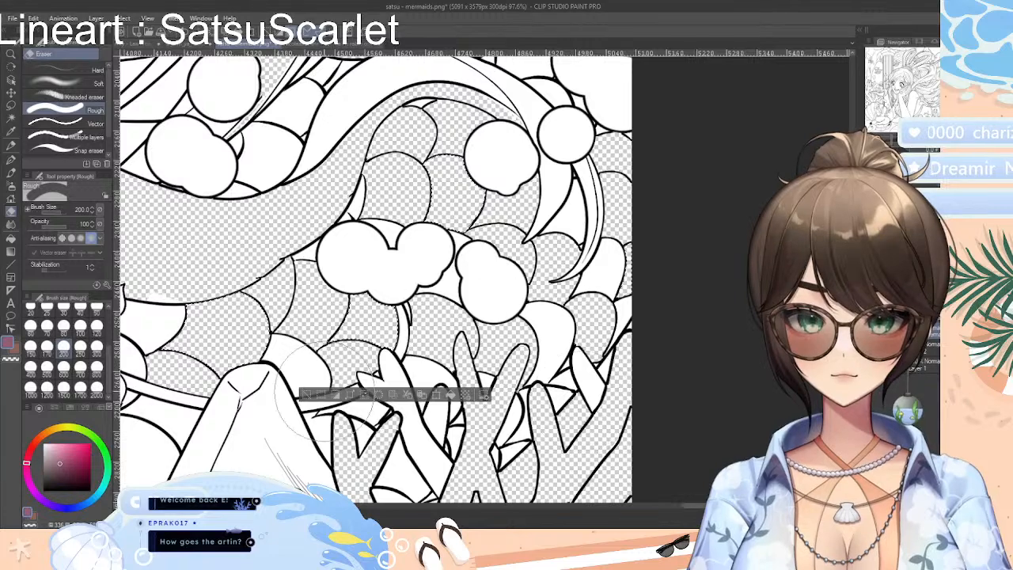
pyautogui.click(308, 394)
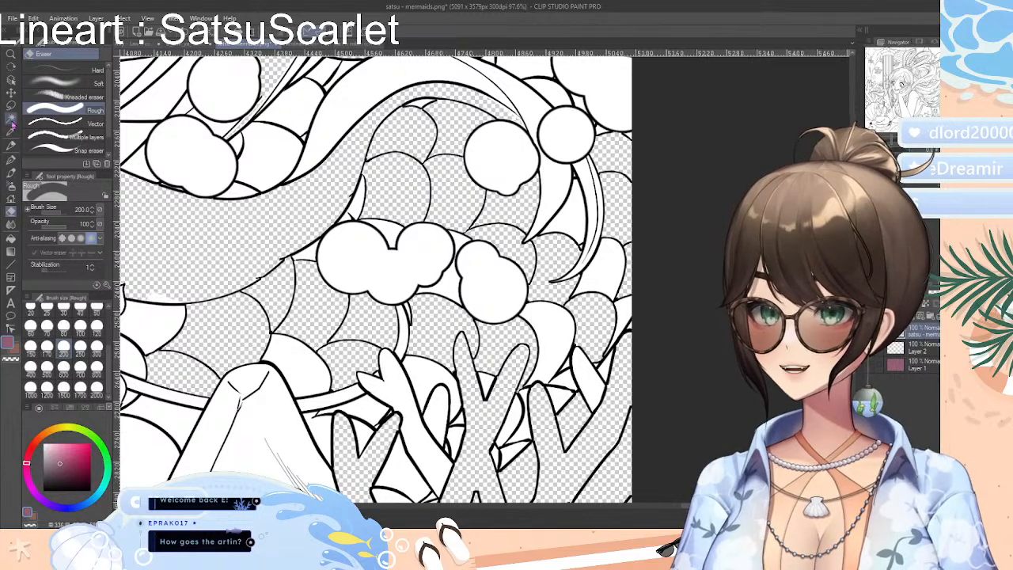
# Auto-select the scale beside the rock tip, the gaps around the three-lobed cluster and hair strand, and the remaining scales above the right coral, erase their white, and deselect
pyautogui.click(12, 119)
pyautogui.click(300, 368)
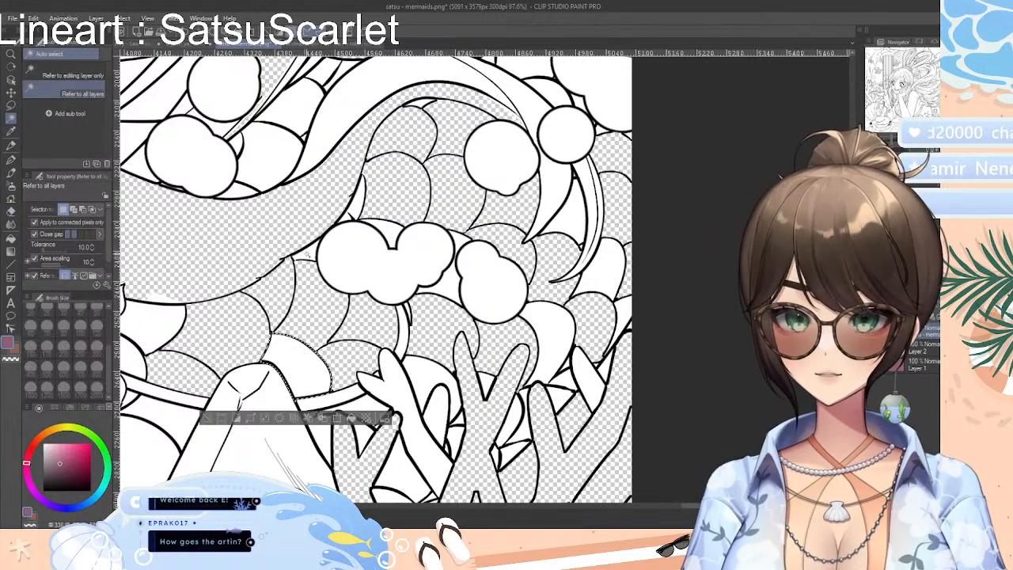
pyautogui.keyDown('shift'); pyautogui.click(390, 230); pyautogui.keyUp('shift')
pyautogui.click(469, 260)
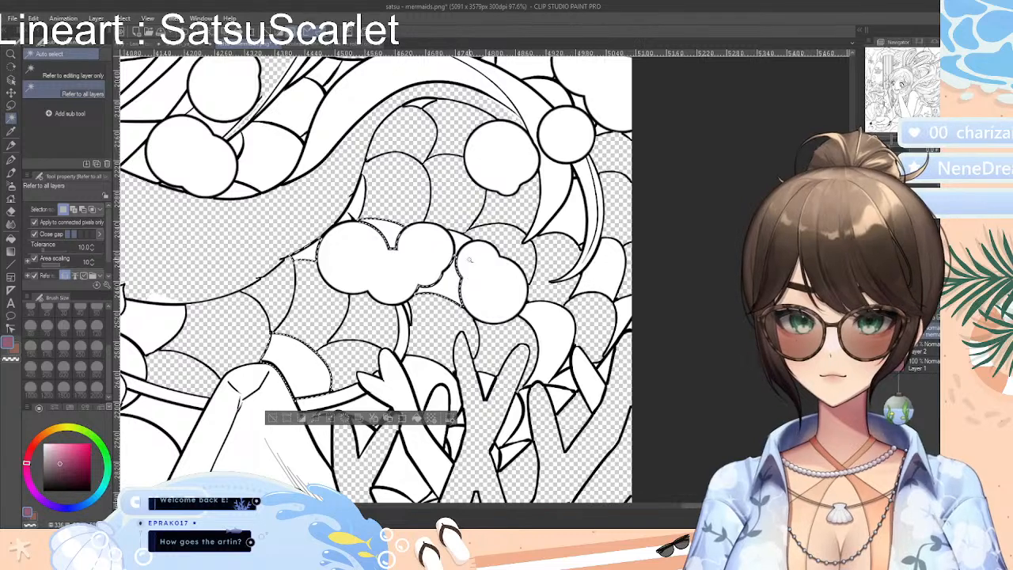
pyautogui.keyDown('shift'); pyautogui.click(458, 243); pyautogui.keyUp('shift')
pyautogui.keyDown('shift'); pyautogui.click(560, 338); pyautogui.keyUp('shift')
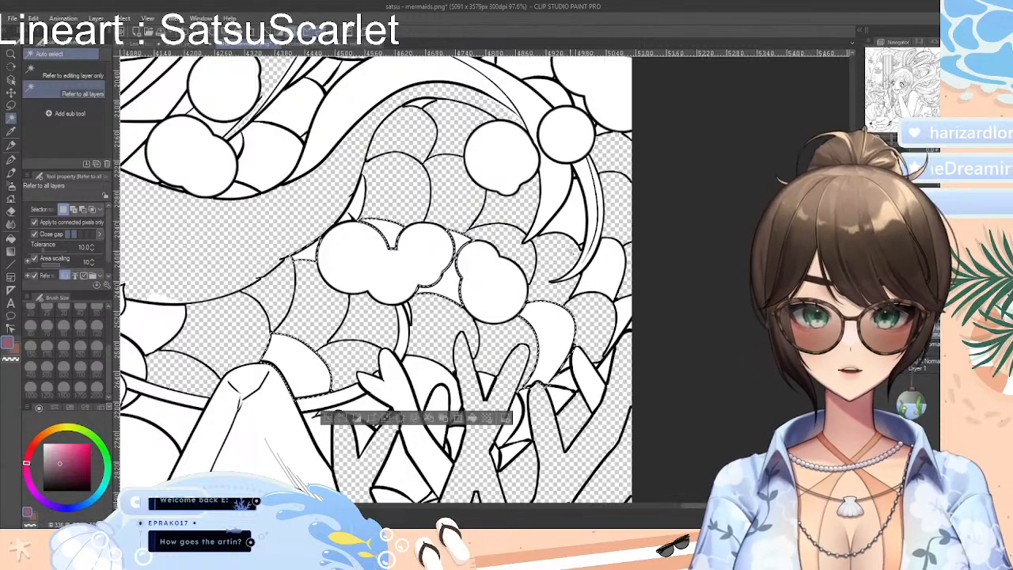
pyautogui.keyDown('shift'); pyautogui.click(623, 316); pyautogui.keyUp('shift')
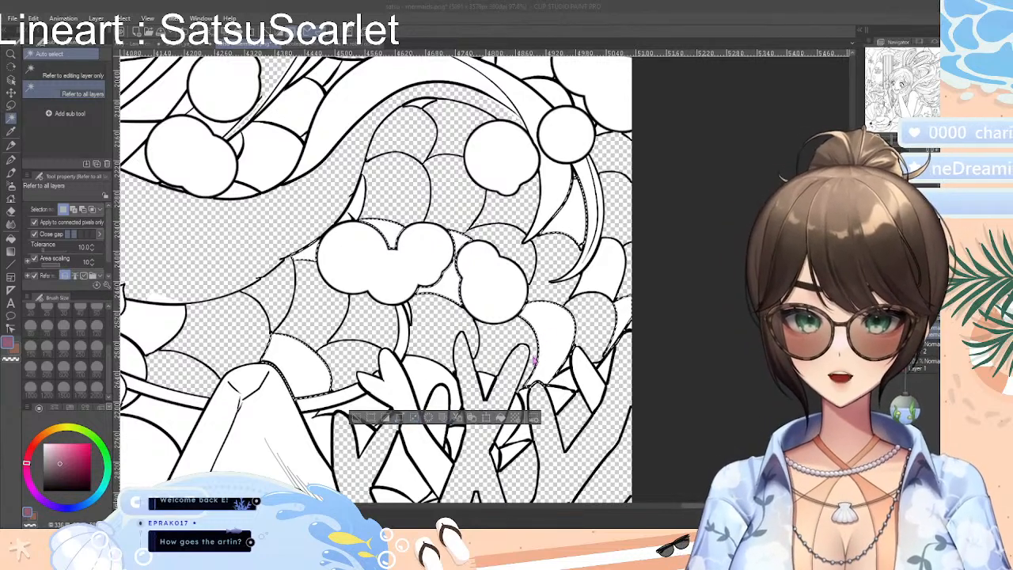
pyautogui.click(11, 210)
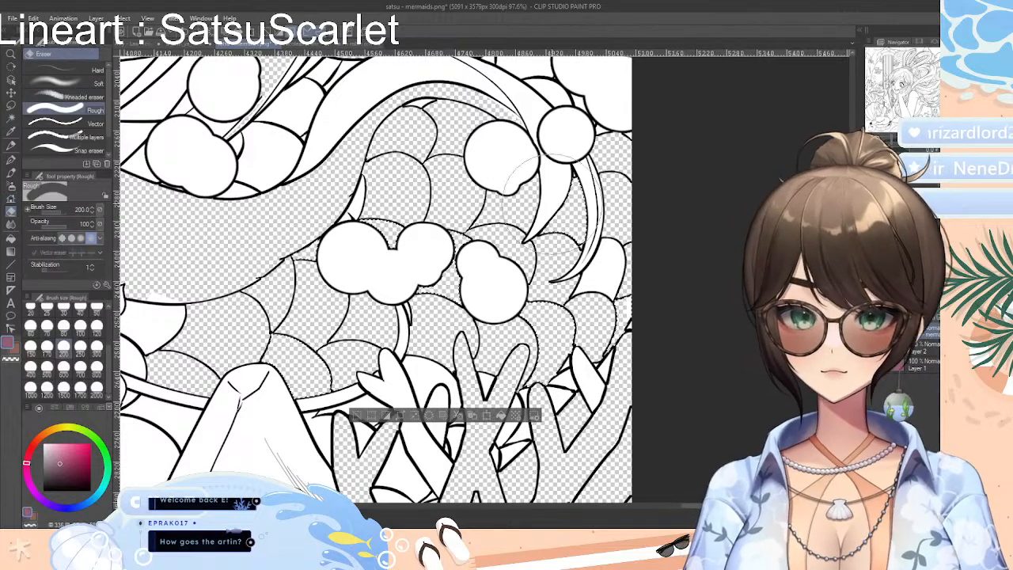
pyautogui.hotkey('ctrl', 'd')
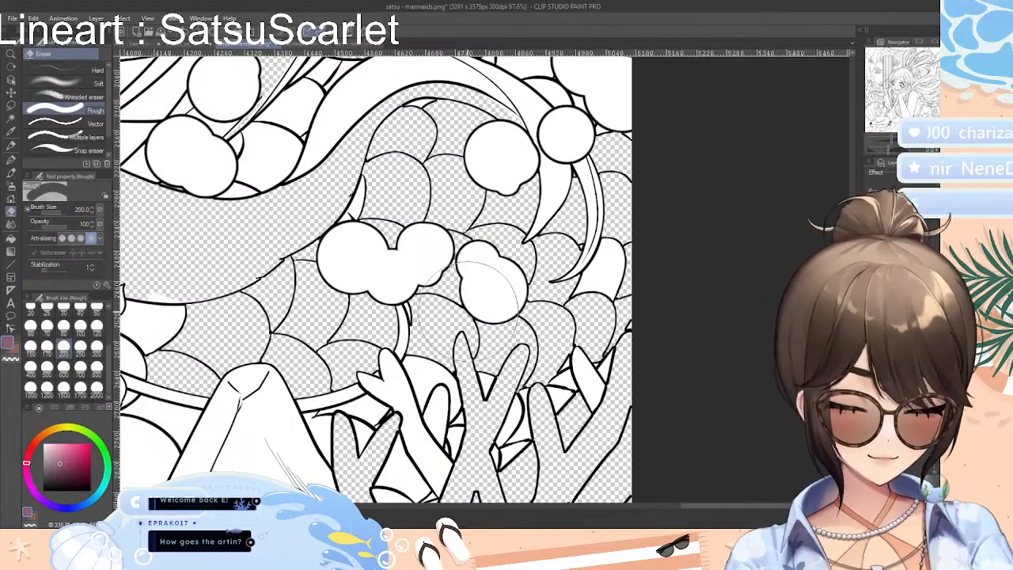
pyautogui.scroll(5, 474, 308)
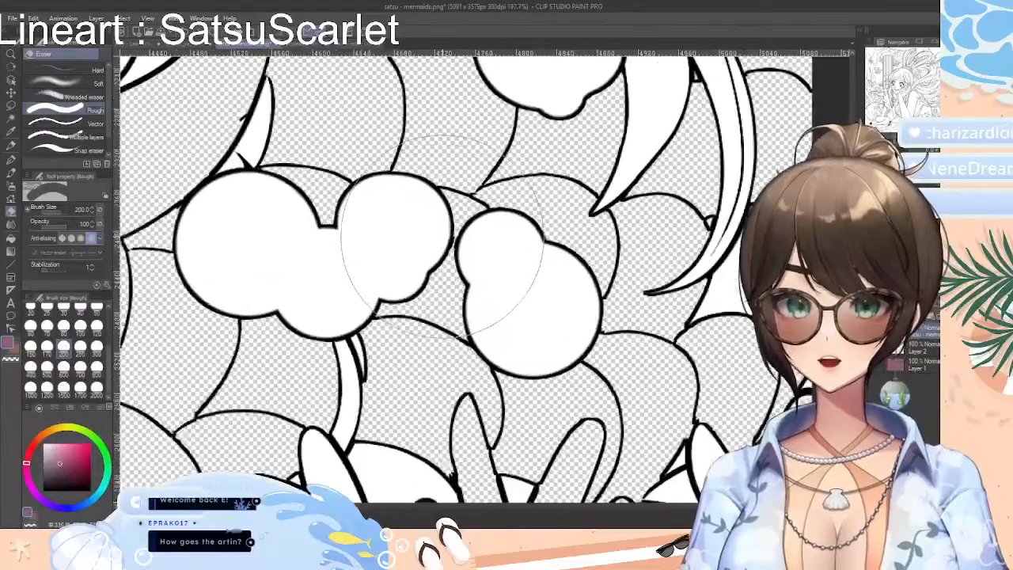
pyautogui.scroll(-8, 440, 242)
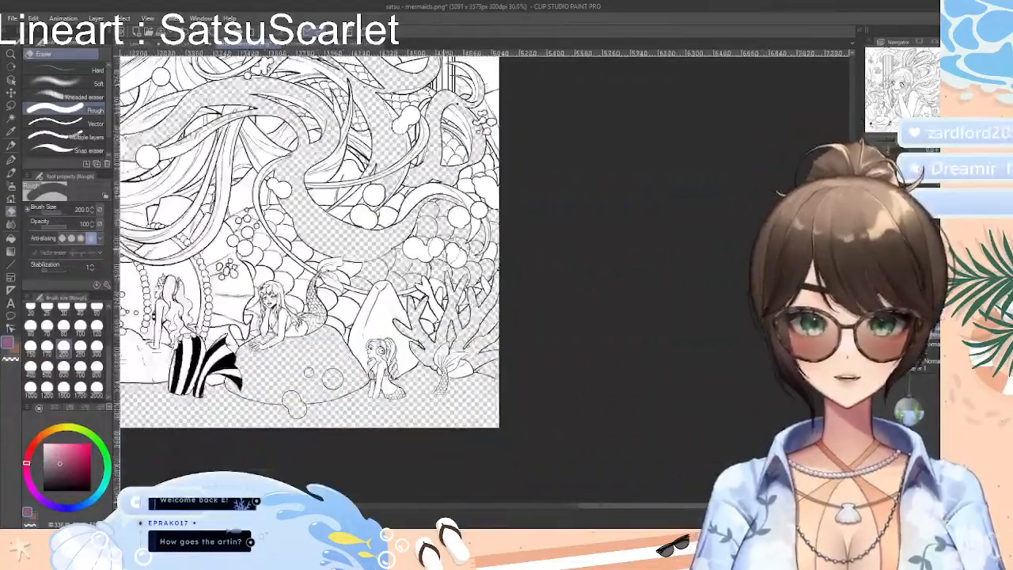
pyautogui.scroll(1, 487, 230)
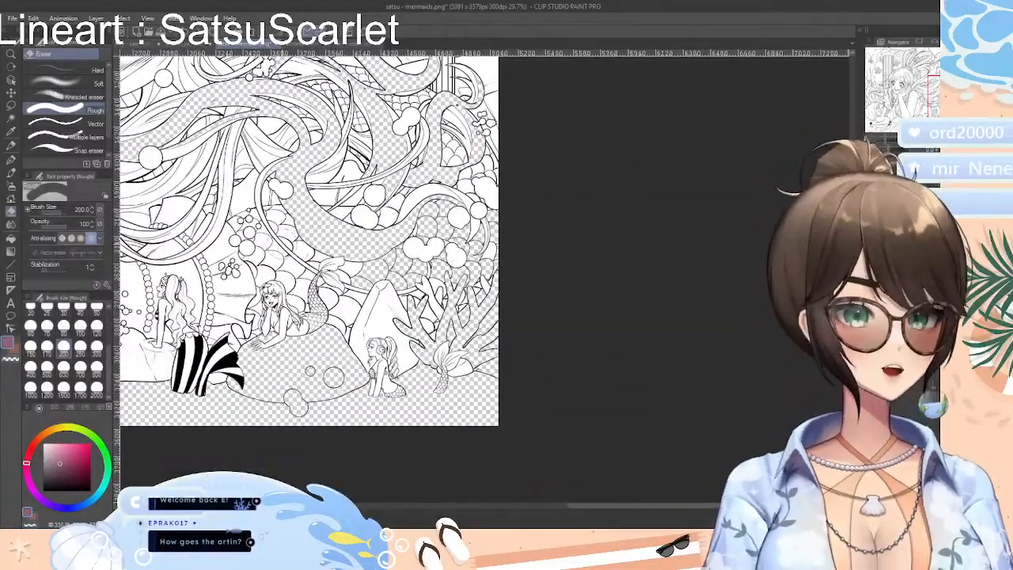
pyautogui.scroll(-2, 372, 241)
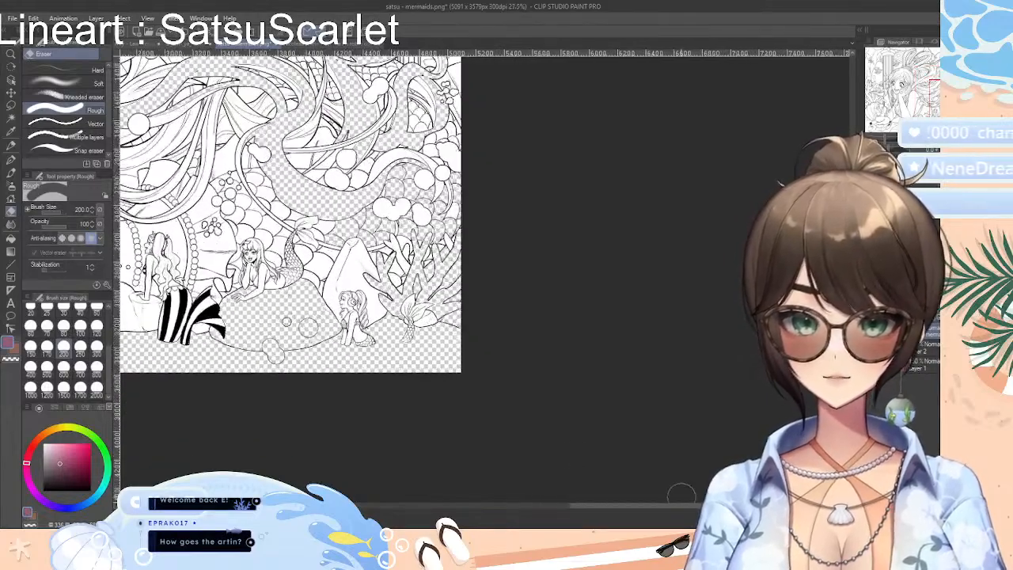
pyautogui.moveTo(677, 505); pyautogui.dragTo(588, 505)
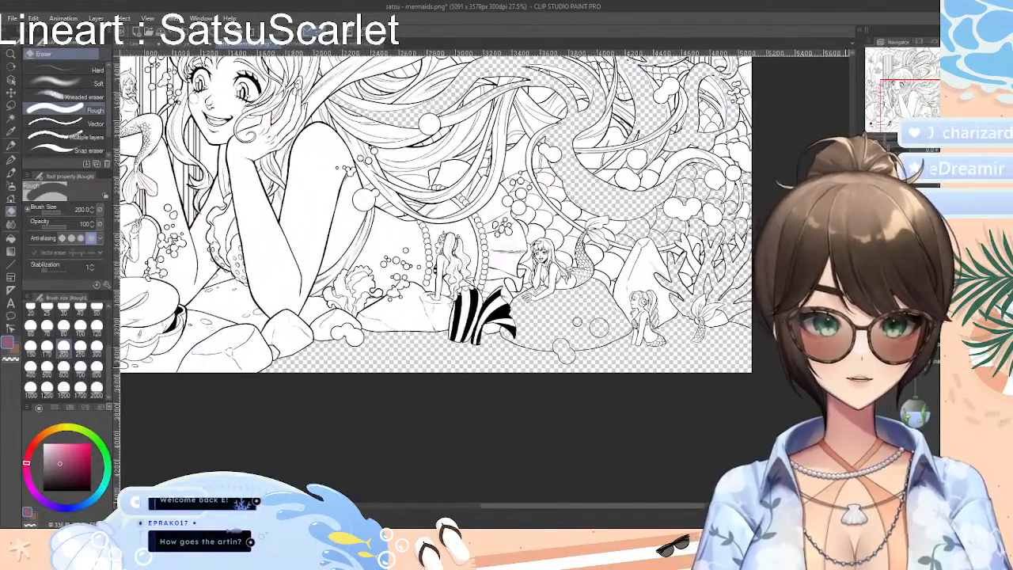
pyautogui.moveTo(854, 333); pyautogui.dragTo(854, 290)
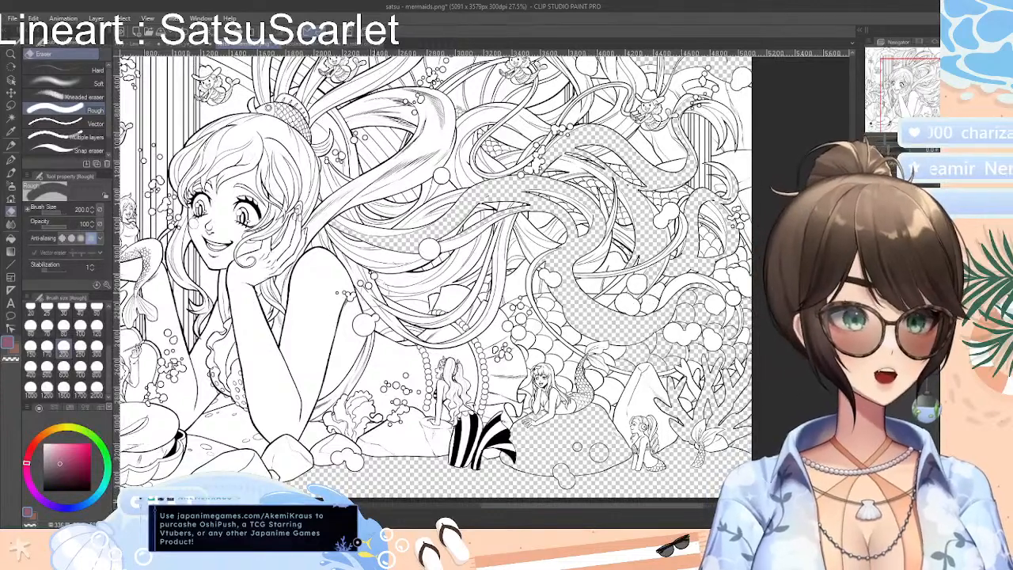
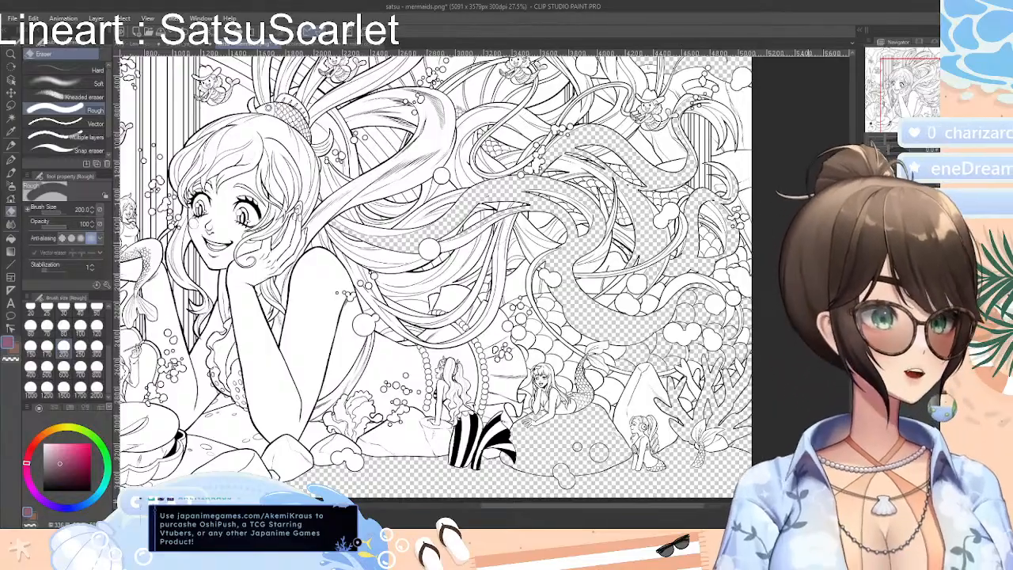
# Auto-select alternating scales behind the reclining mermaid and around the small bubbles, erase their white with the Rough eraser at size 200, and deselect
pyautogui.scroll(-4, 564, 405)
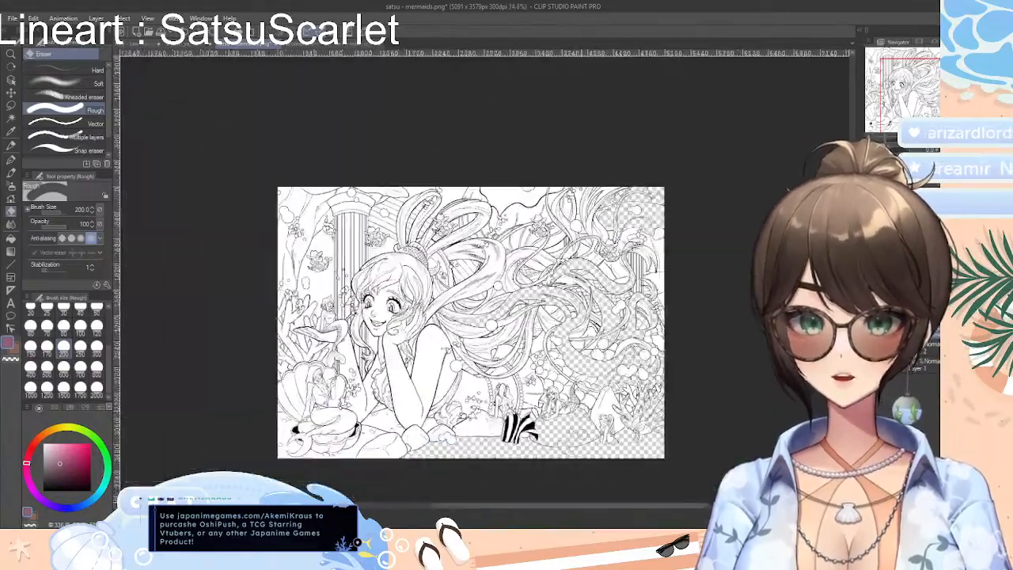
pyautogui.scroll(8, 600, 399)
pyautogui.scroll(1, 584, 352)
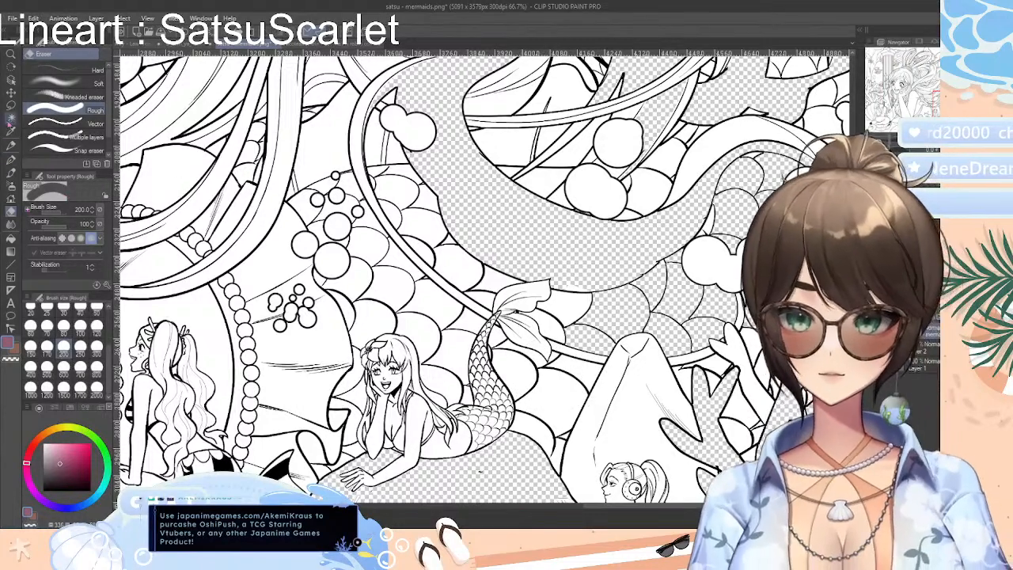
pyautogui.click(11, 118)
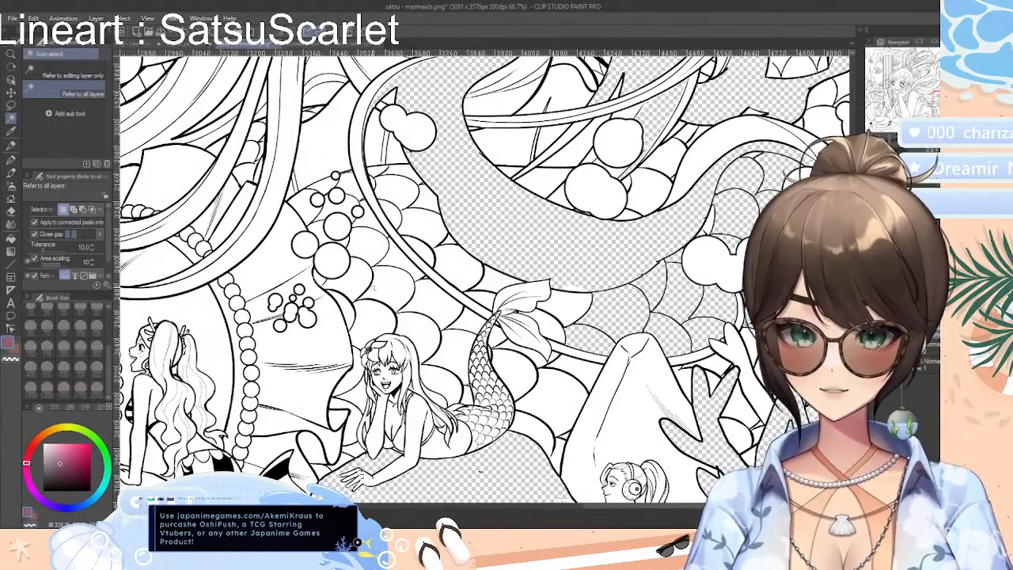
pyautogui.click(317, 200)
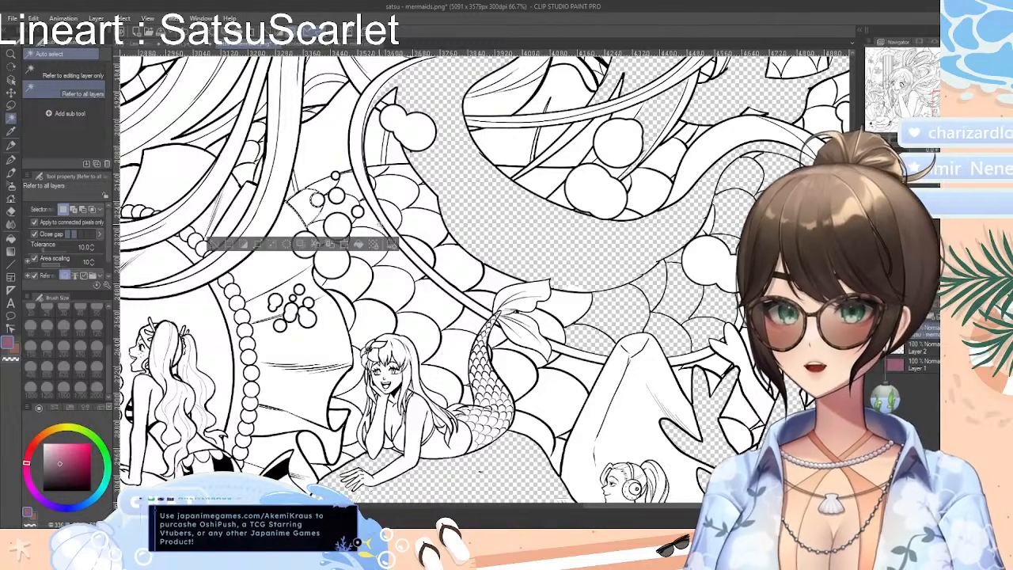
pyautogui.click(361, 240)
pyautogui.click(440, 298)
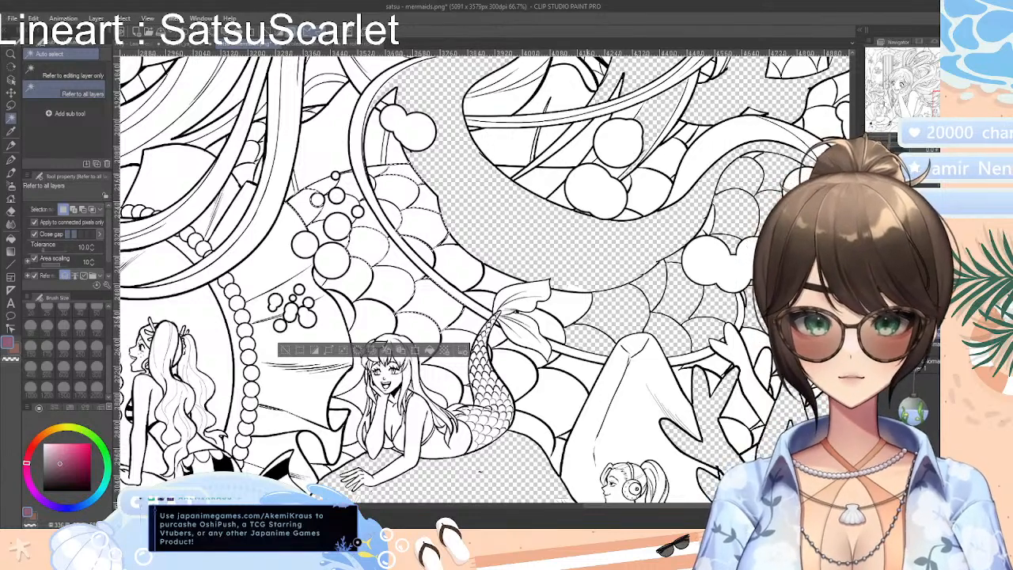
pyautogui.click(566, 310)
pyautogui.click(554, 406)
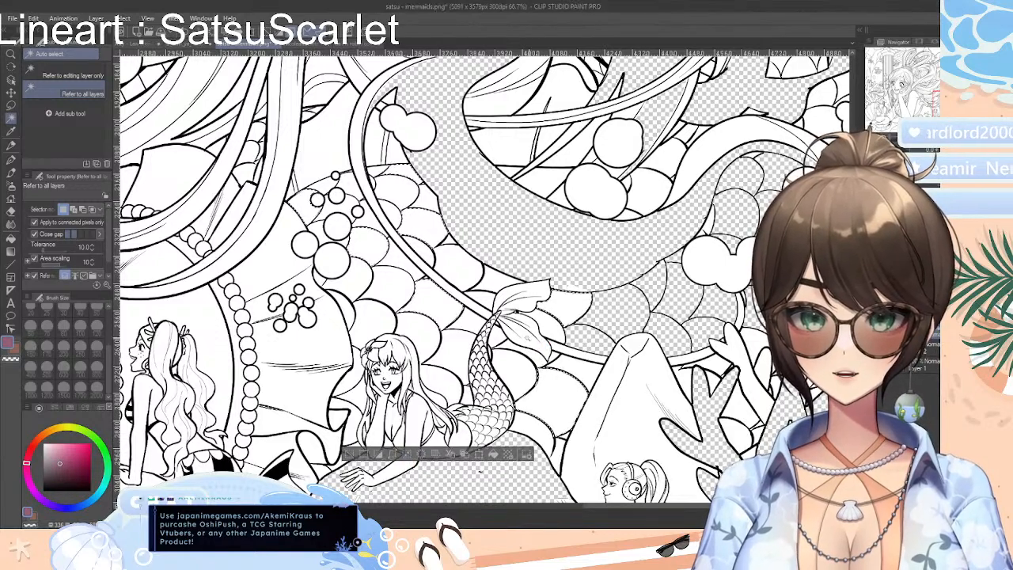
pyautogui.click(10, 211)
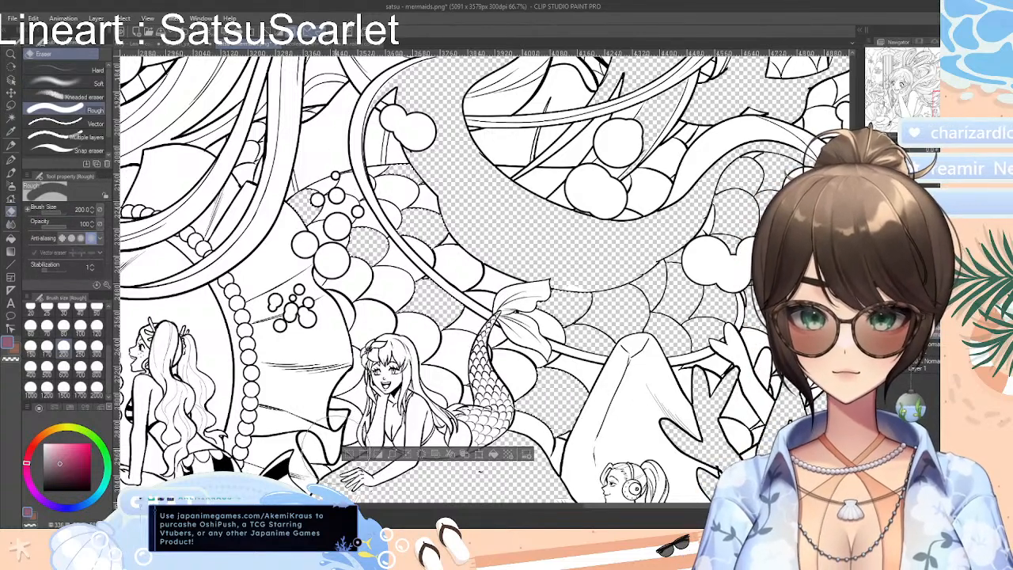
pyautogui.click(348, 454)
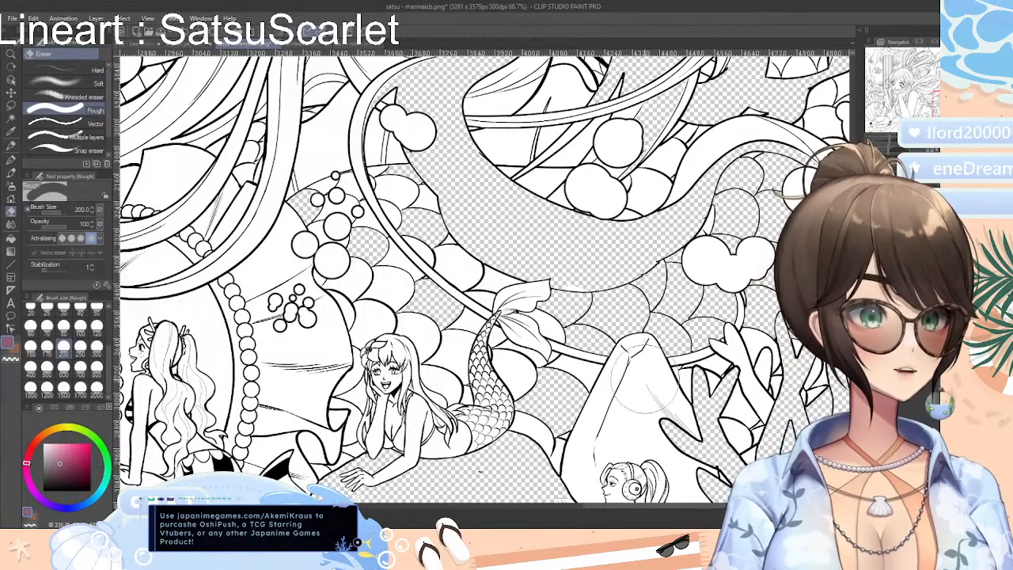
# Auto-select the large round and multi-lobed bubbles around the lower tail bend and right edge, erase their white with the Rough eraser, and deselect
pyautogui.moveTo(629, 505); pyautogui.dragTo(680, 505)
pyautogui.moveTo(854, 332)
pyautogui.mouseDown()
pyautogui.moveTo(854, 360)
pyautogui.moveTo(854, 290)
pyautogui.moveTo(854, 319)
pyautogui.mouseUp()
pyautogui.press('w')
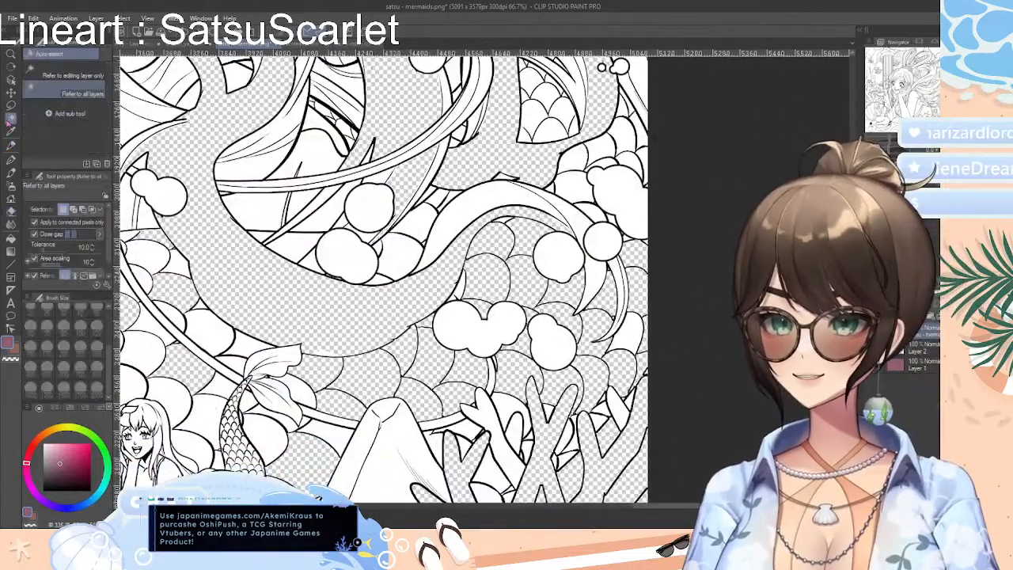
pyautogui.click(374, 221)
pyautogui.keyDown('shift'); pyautogui.click(351, 264); pyautogui.keyUp('shift')
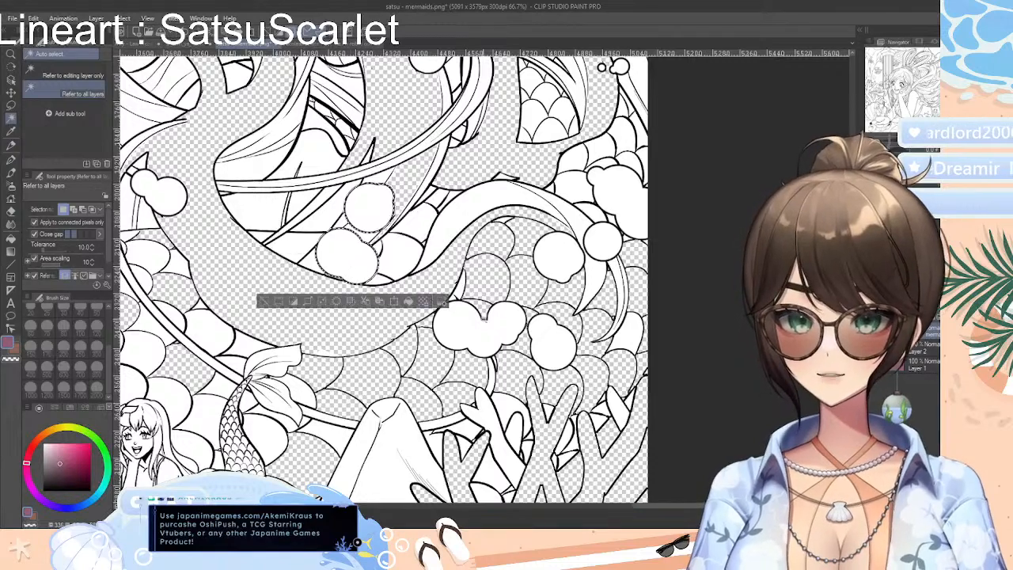
pyautogui.keyDown('shift'); pyautogui.click(484, 336); pyautogui.keyUp('shift')
pyautogui.keyDown('shift'); pyautogui.click(554, 347); pyautogui.keyUp('shift')
pyautogui.keyDown('shift'); pyautogui.click(561, 260); pyautogui.keyUp('shift')
pyautogui.keyDown('shift'); pyautogui.click(609, 246); pyautogui.keyUp('shift')
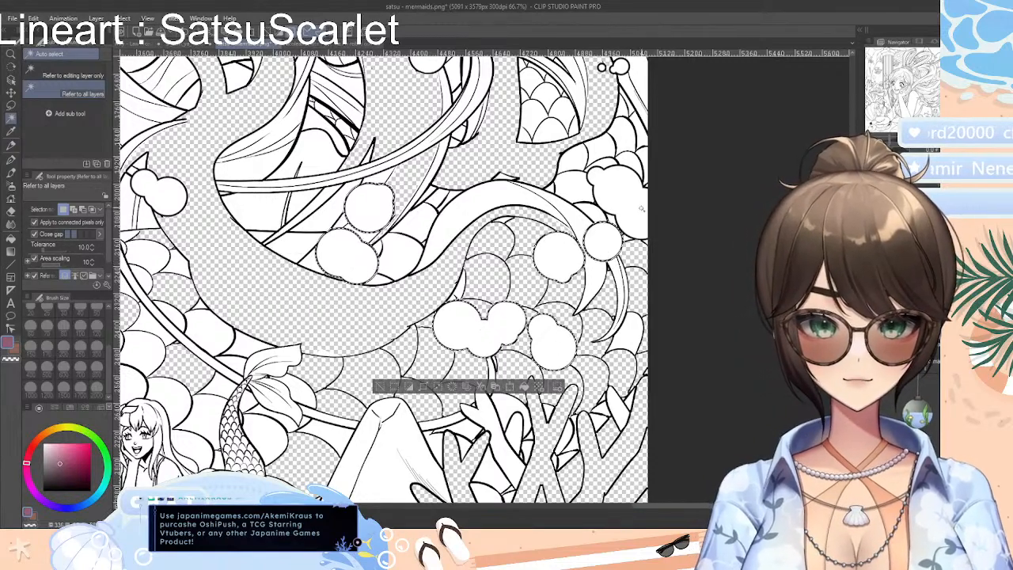
pyautogui.keyDown('shift'); pyautogui.click(622, 194); pyautogui.keyUp('shift')
pyautogui.keyDown('shift'); pyautogui.click(167, 196); pyautogui.keyUp('shift')
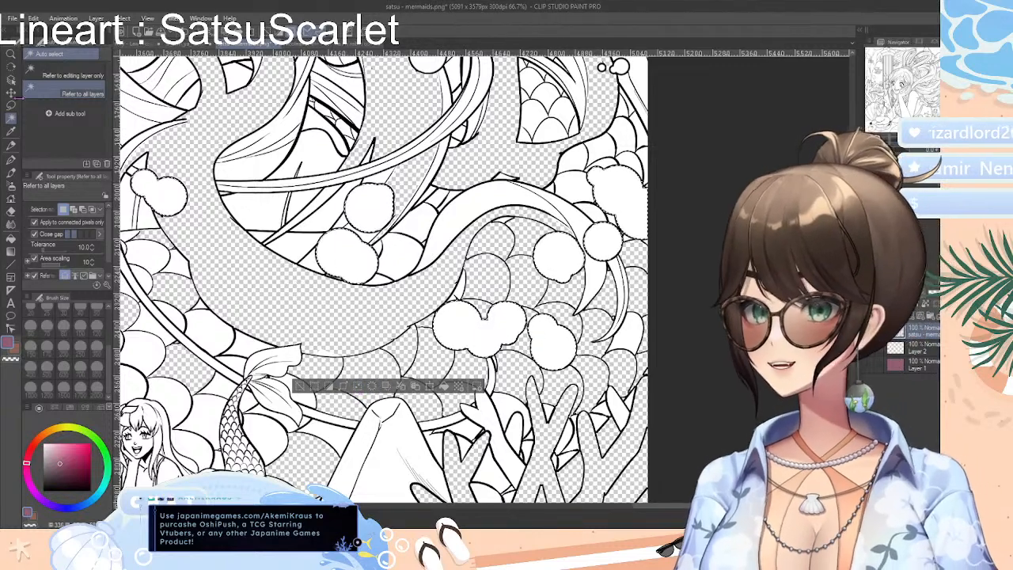
pyautogui.click(11, 212)
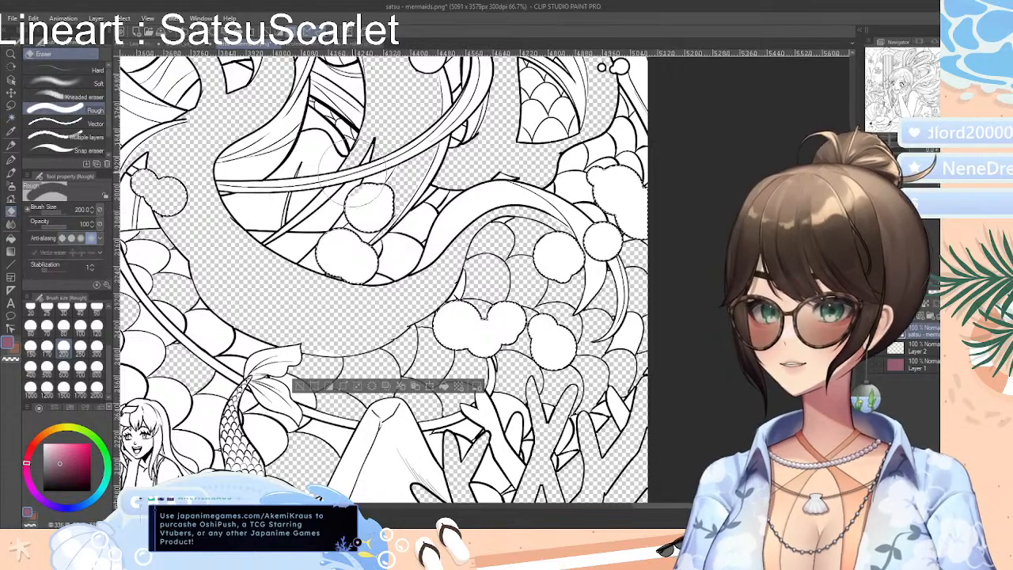
pyautogui.moveTo(441, 354)
pyautogui.mouseDown()
pyautogui.moveTo(563, 251)
pyautogui.moveTo(602, 243)
pyautogui.moveTo(625, 200)
pyautogui.mouseUp()
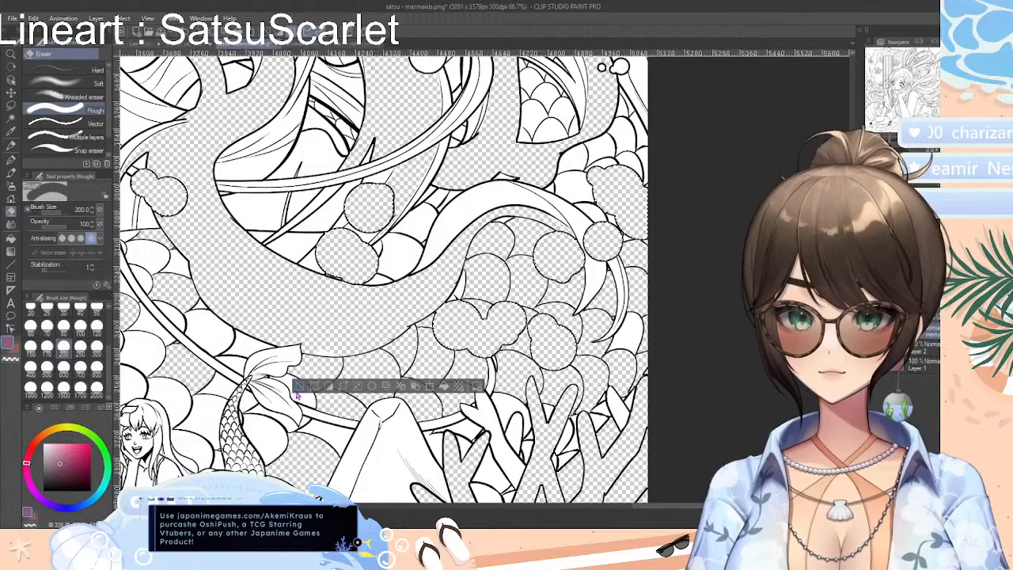
pyautogui.click(300, 386)
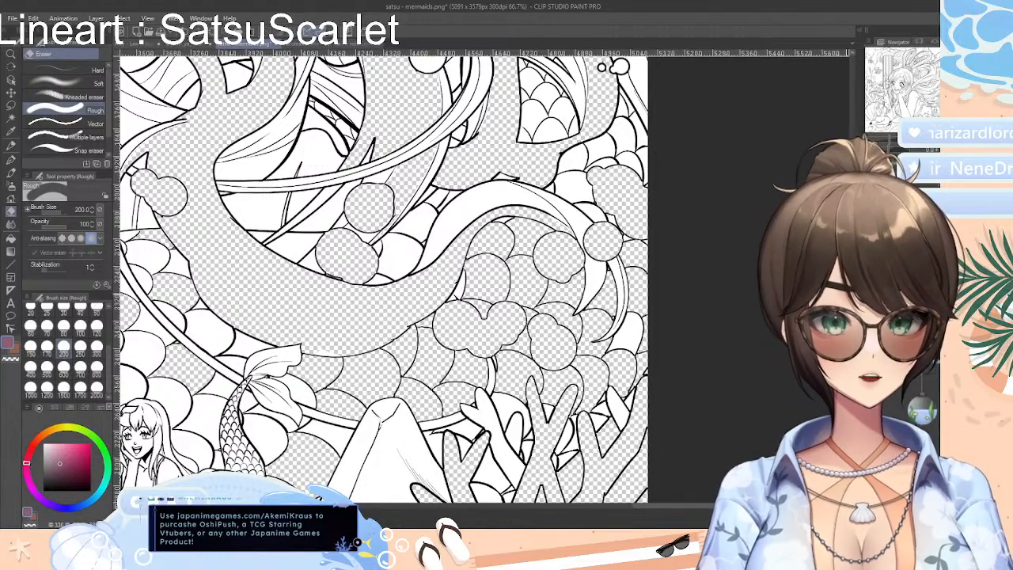
# Auto-select the bubble clusters along the upper tail curve, the bubbles around the cap by the tail tip, and the large bubble in the upper-right corner
pyautogui.scroll(10, 380, 281)
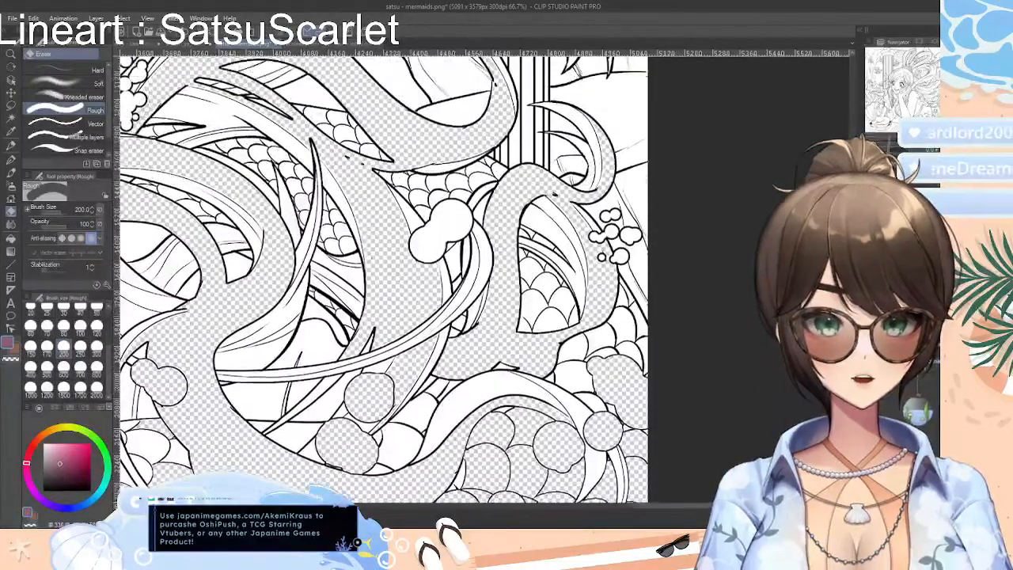
pyautogui.scroll(3, 380, 281)
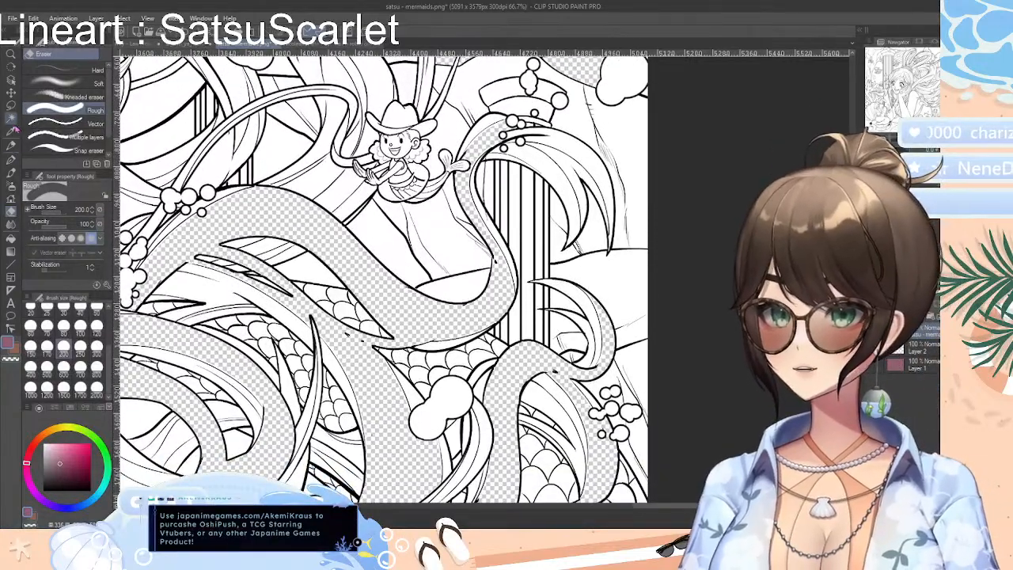
pyautogui.click(11, 118)
pyautogui.click(167, 196)
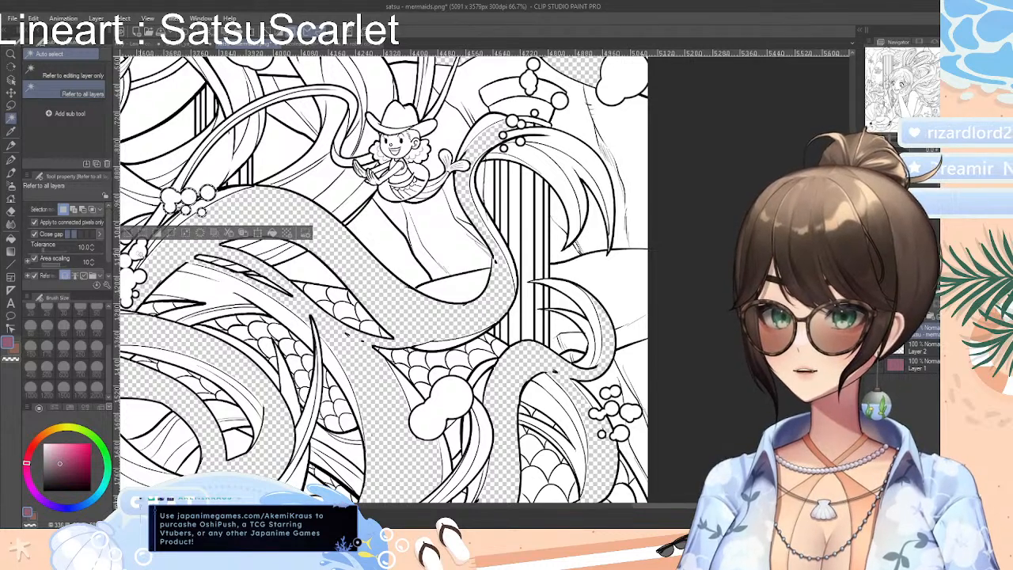
pyautogui.click(140, 253)
pyautogui.click(130, 263)
pyautogui.click(133, 280)
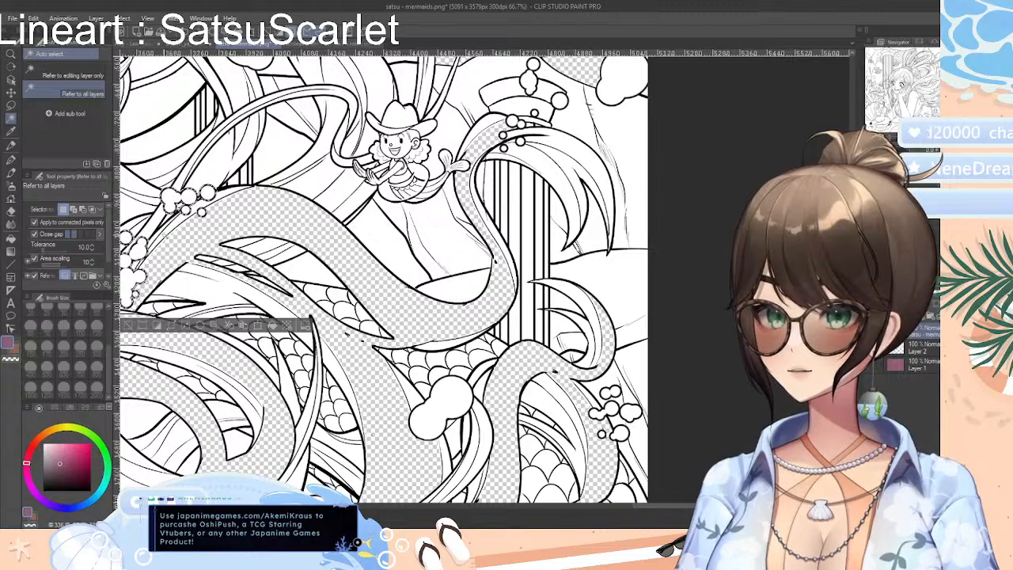
pyautogui.keyDown('shift'); pyautogui.click(513, 120); pyautogui.keyUp('shift')
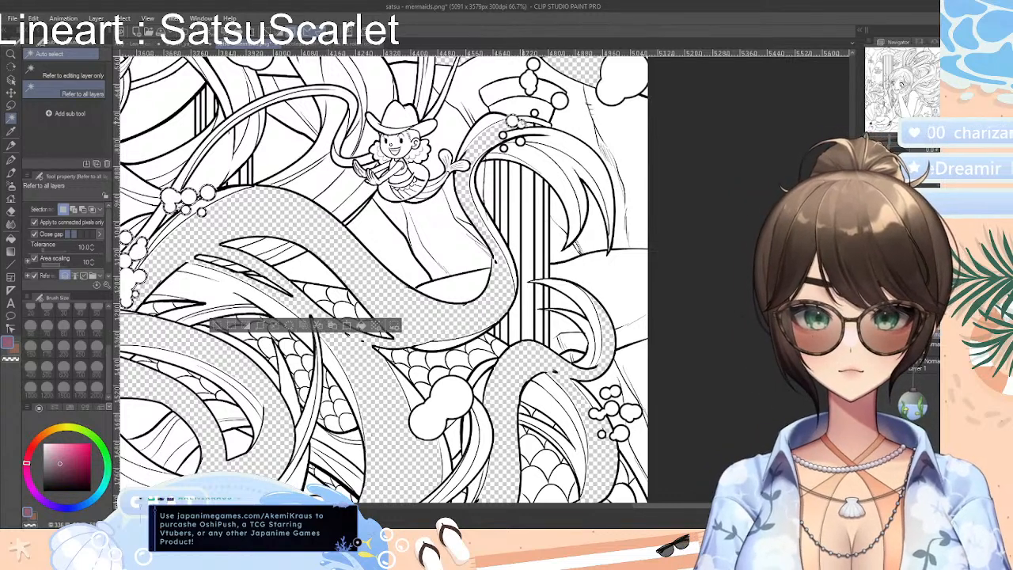
pyautogui.keyDown('shift'); pyautogui.click(521, 141); pyautogui.keyUp('shift')
pyautogui.keyDown('shift'); pyautogui.click(534, 113); pyautogui.keyUp('shift')
pyautogui.keyDown('shift'); pyautogui.click(559, 100); pyautogui.keyUp('shift')
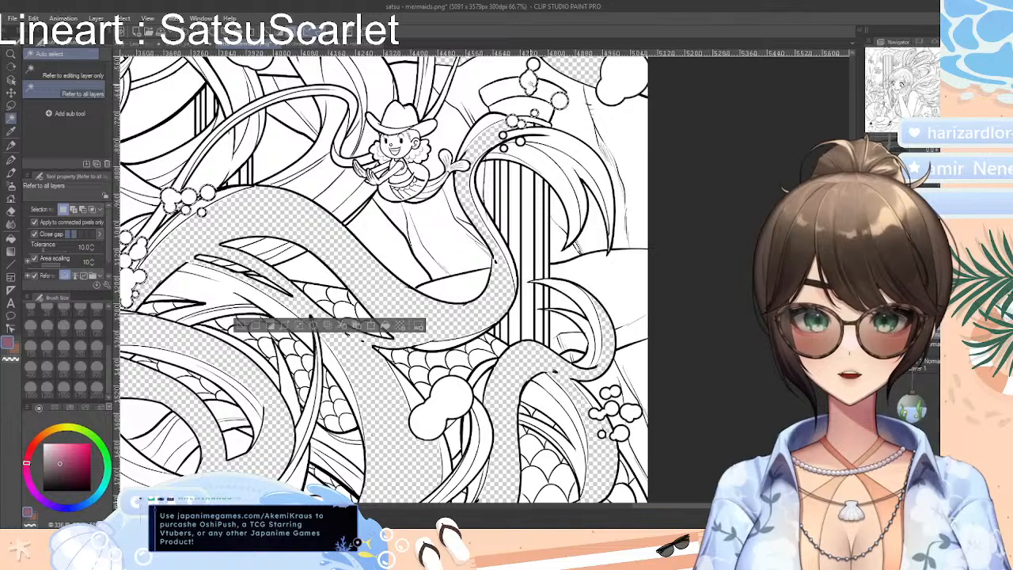
pyautogui.keyDown('shift'); pyautogui.click(621, 81); pyautogui.keyUp('shift')
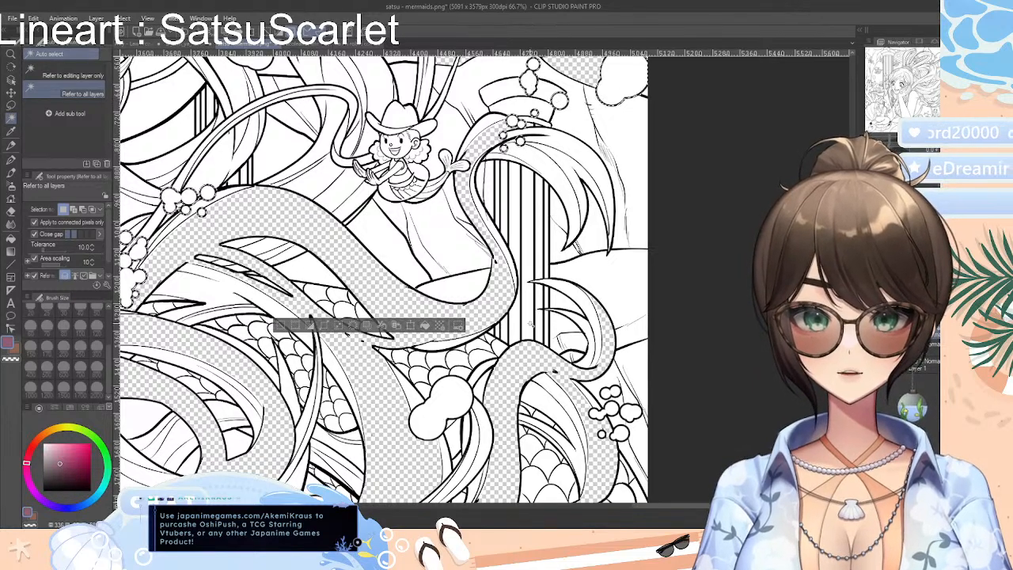
# Add the two-lobed bubble over the scales and each bubble of the small cluster near the right edge to the selection
pyautogui.keyDown('shift'); pyautogui.click(456, 401); pyautogui.keyUp('shift')
pyautogui.keyDown('shift'); pyautogui.click(628, 413); pyautogui.keyUp('shift')
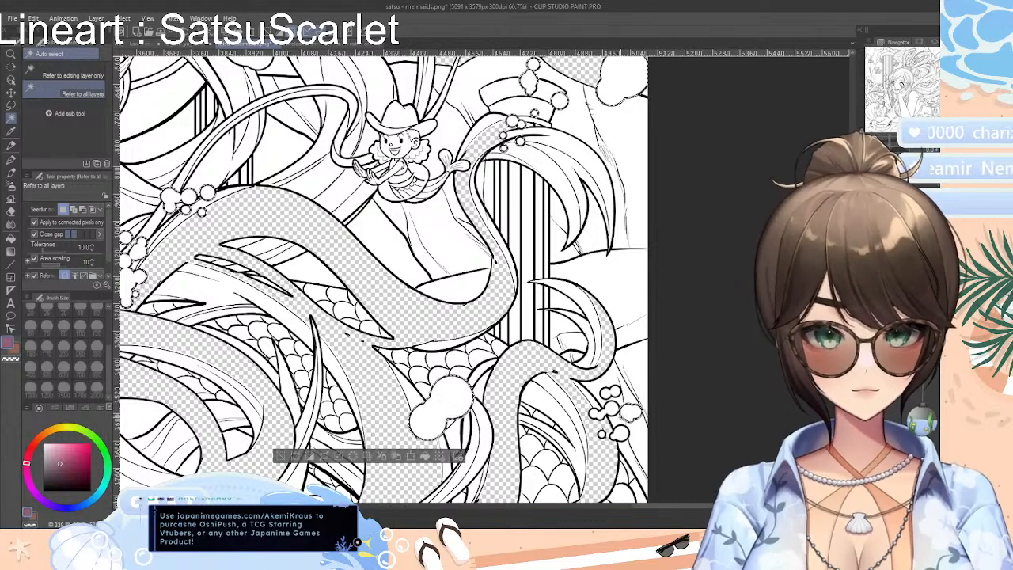
pyautogui.keyDown('shift'); pyautogui.click(613, 409); pyautogui.keyUp('shift')
pyautogui.keyDown('shift'); pyautogui.click(597, 414); pyautogui.keyUp('shift')
pyautogui.keyDown('shift'); pyautogui.click(621, 433); pyautogui.keyUp('shift')
pyautogui.keyDown('shift'); pyautogui.click(602, 434); pyautogui.keyUp('shift')
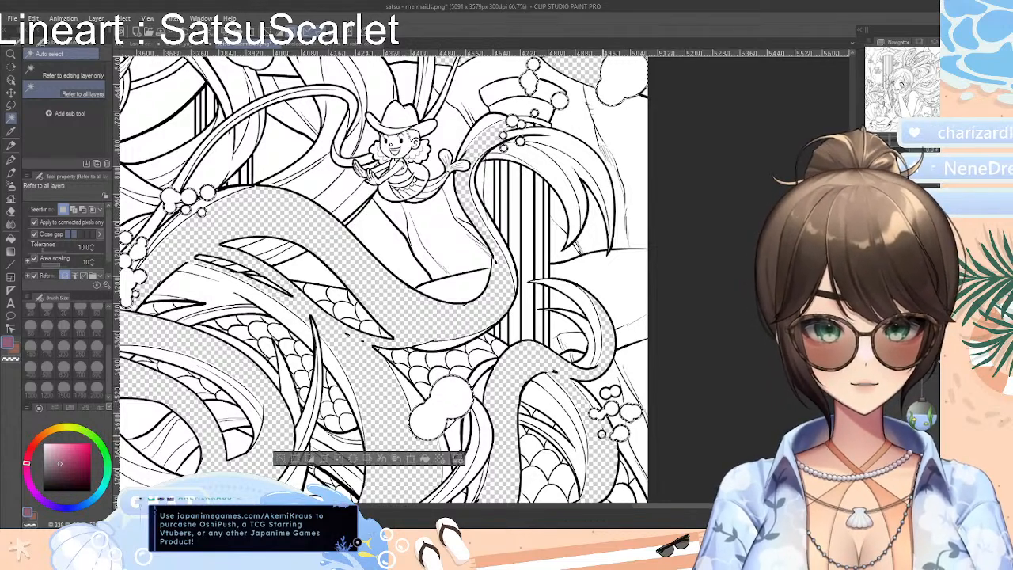
pyautogui.keyDown('shift'); pyautogui.click(616, 391); pyautogui.keyUp('shift')
pyautogui.keyDown('shift'); pyautogui.click(606, 392); pyautogui.keyUp('shift')
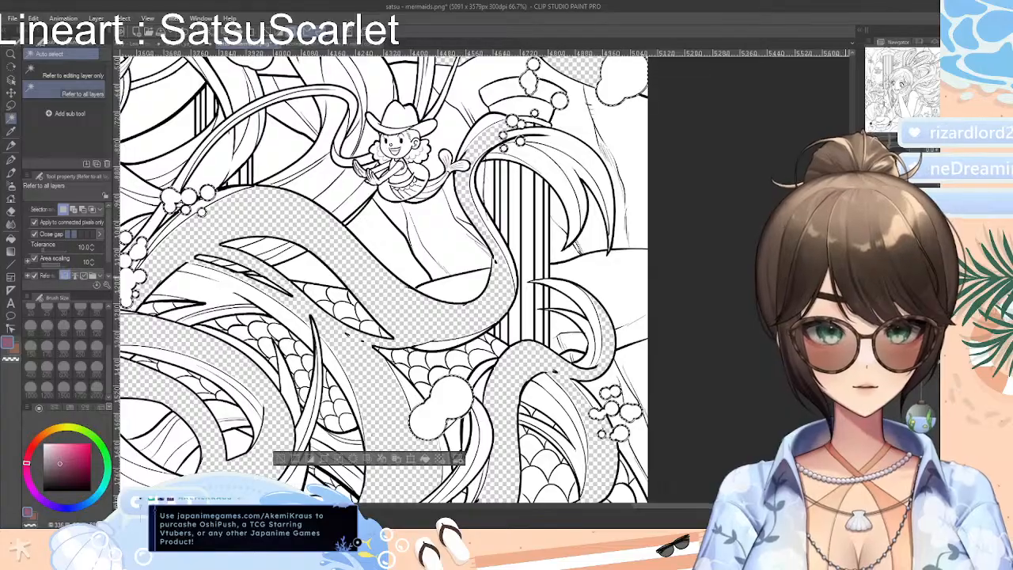
# Add the small bubble clusters beside the reclining mermaid and behind the seated mermaid with the striped tail to the selection
pyautogui.scroll(-10, 384, 277)
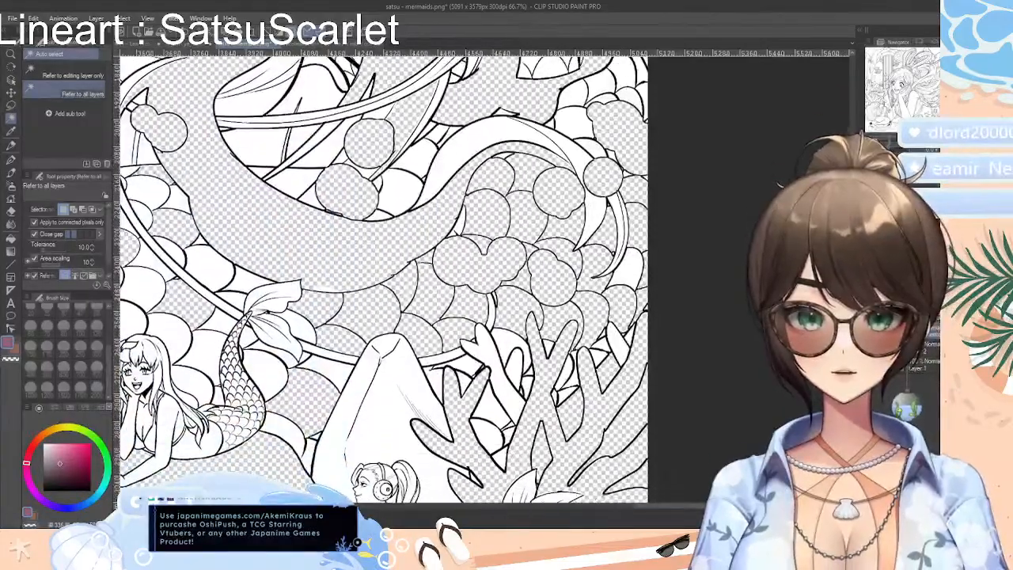
pyautogui.scroll(-4, 713, 441)
pyautogui.moveTo(695, 507); pyautogui.dragTo(613, 507)
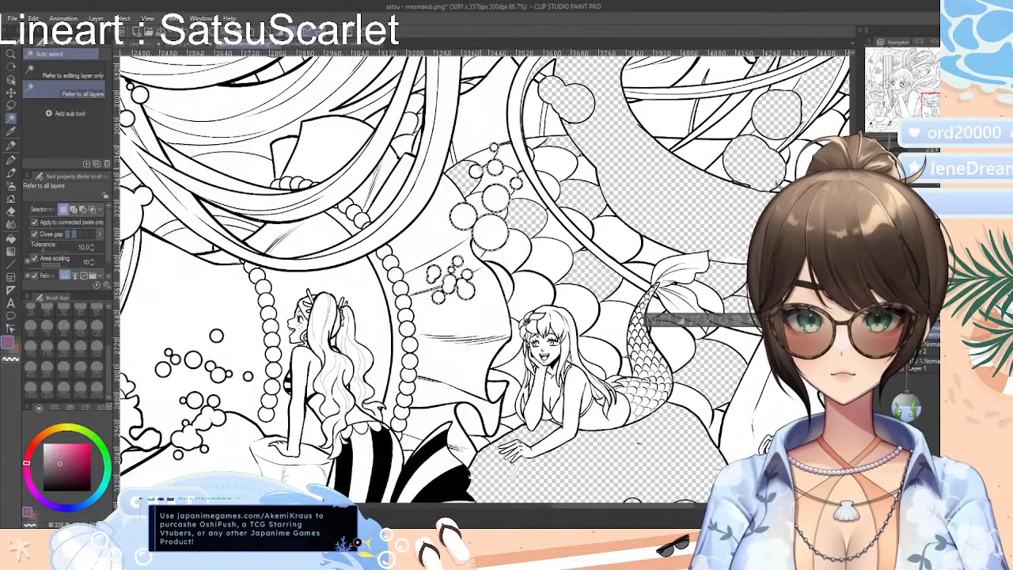
pyautogui.keyDown('shift'); pyautogui.click(207, 422); pyautogui.keyUp('shift')
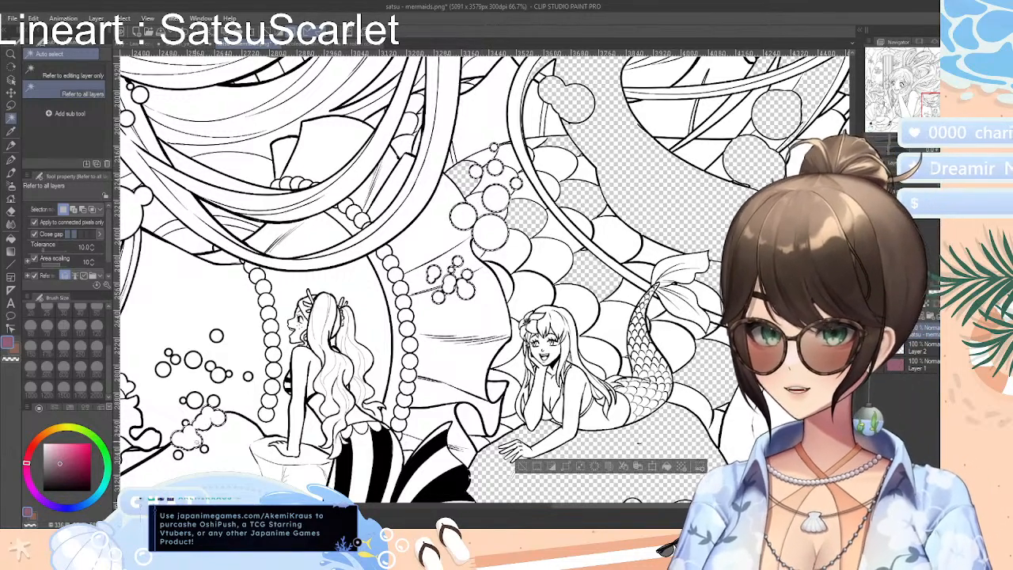
pyautogui.keyDown('shift'); pyautogui.click(205, 450); pyautogui.keyUp('shift')
pyautogui.keyDown('shift'); pyautogui.click(179, 455); pyautogui.keyUp('shift')
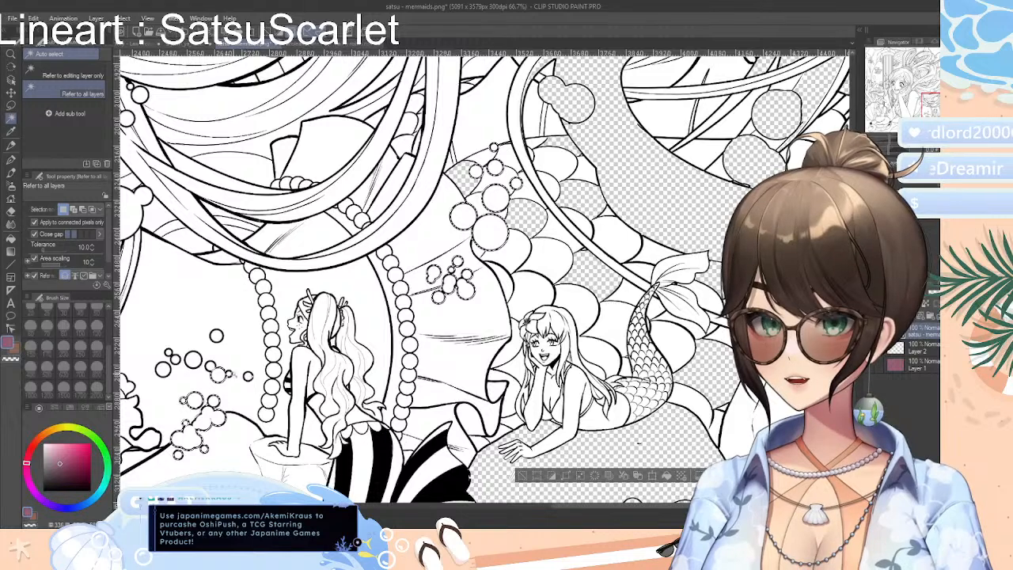
pyautogui.keyDown('shift'); pyautogui.click(230, 374); pyautogui.keyUp('shift')
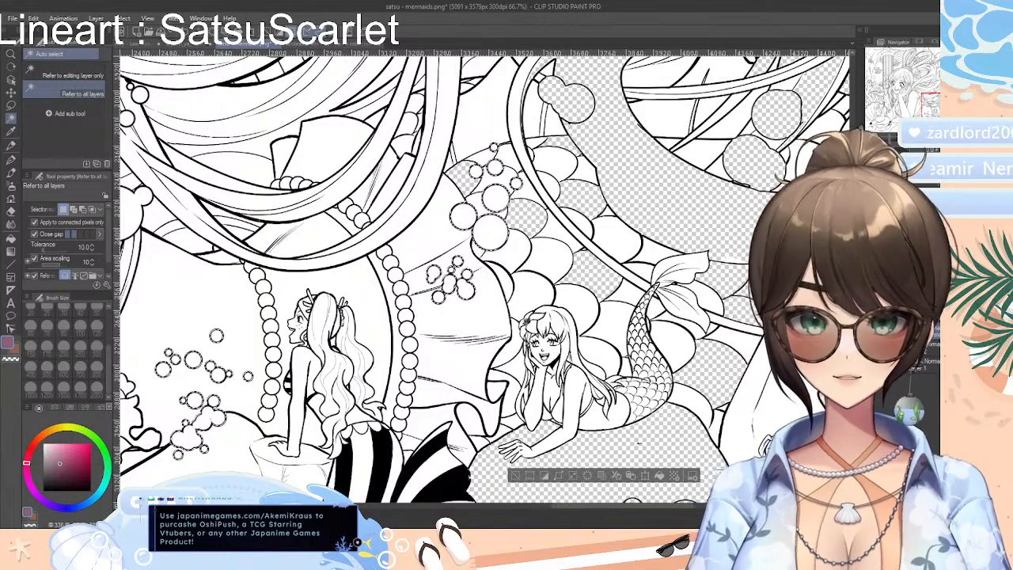
# Add the large round bubble on the flowing hair and the big double bubble behind the main mermaid's arm to the selection
pyautogui.moveTo(891, 140); pyautogui.dragTo(887, 141)
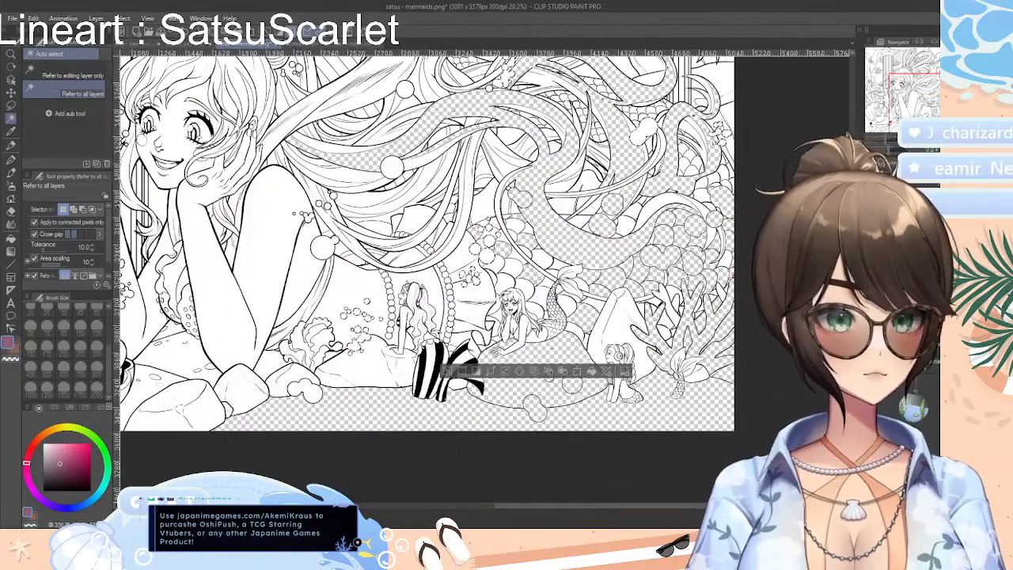
pyautogui.moveTo(886, 141); pyautogui.dragTo(893, 144)
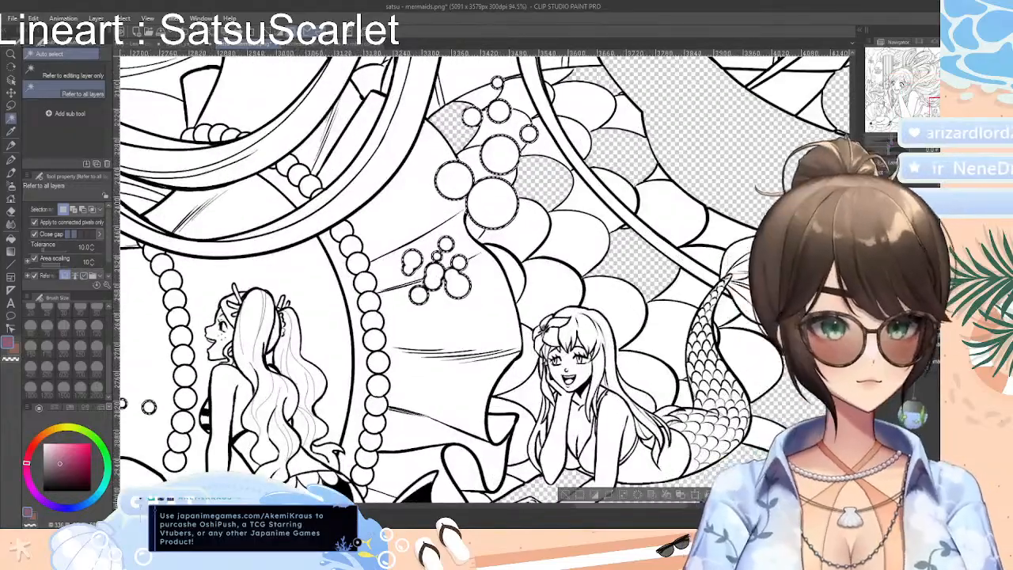
pyautogui.scroll(4, 486, 278)
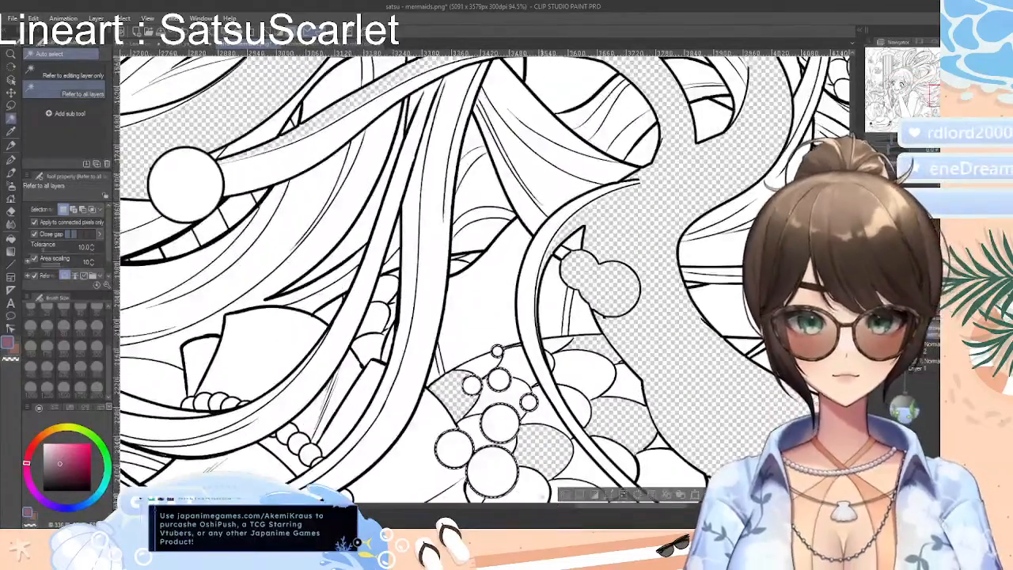
pyautogui.moveTo(594, 511); pyautogui.dragTo(521, 516)
pyautogui.click(645, 188)
pyautogui.keyDown('shift'); pyautogui.click(437, 431); pyautogui.keyUp('shift')
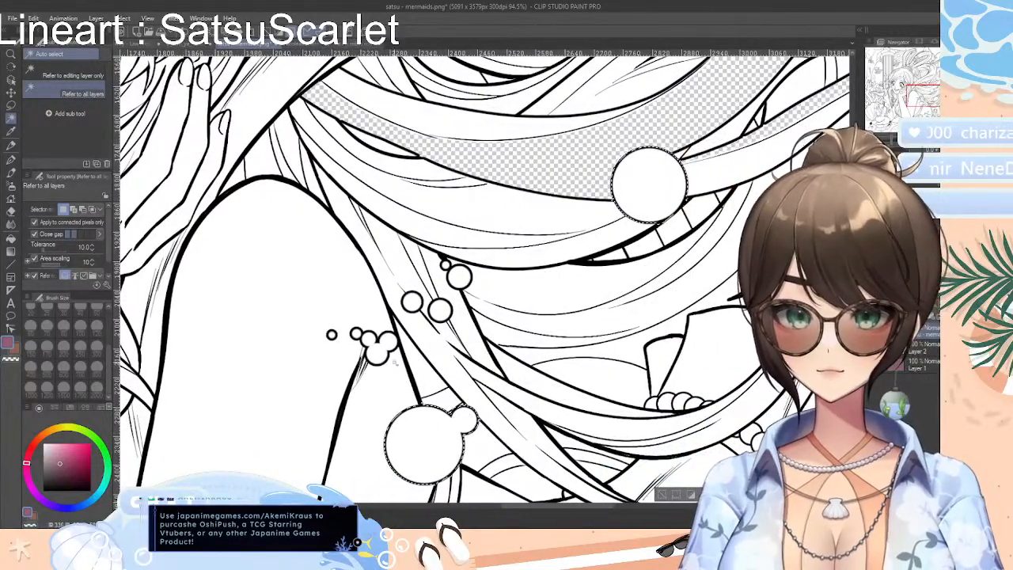
# Add the small bubbles across the main mermaid's upper arm and those on the adjacent hair strands to the selection
pyautogui.keyDown('shift'); pyautogui.click(378, 347); pyautogui.keyUp('shift')
pyautogui.keyDown('shift'); pyautogui.click(356, 334); pyautogui.keyUp('shift')
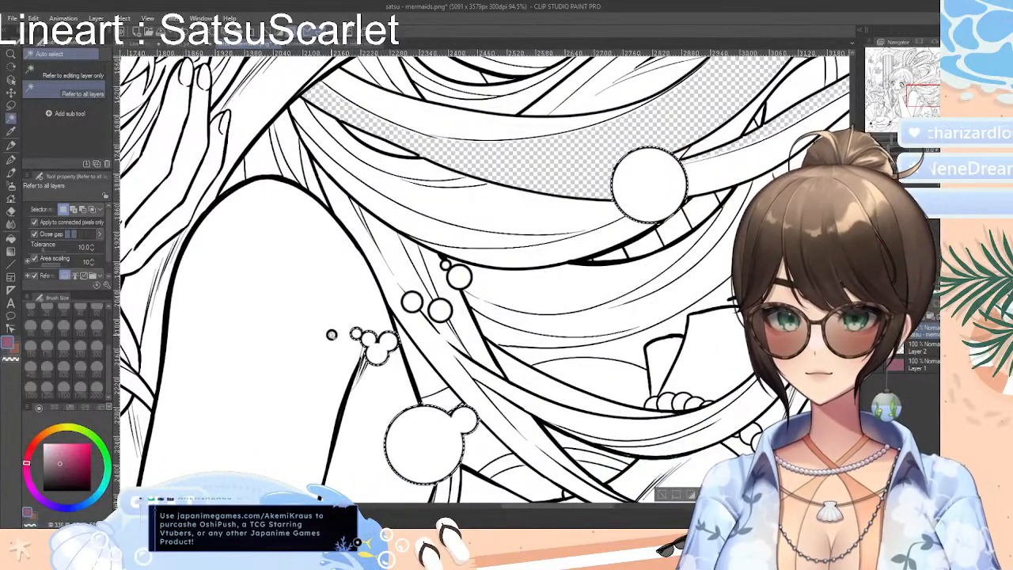
pyautogui.keyDown('shift'); pyautogui.click(332, 335); pyautogui.keyUp('shift')
pyautogui.keyDown('shift'); pyautogui.click(410, 304); pyautogui.keyUp('shift')
pyautogui.keyDown('shift'); pyautogui.click(440, 311); pyautogui.keyUp('shift')
pyautogui.keyDown('shift'); pyautogui.click(456, 280); pyautogui.keyUp('shift')
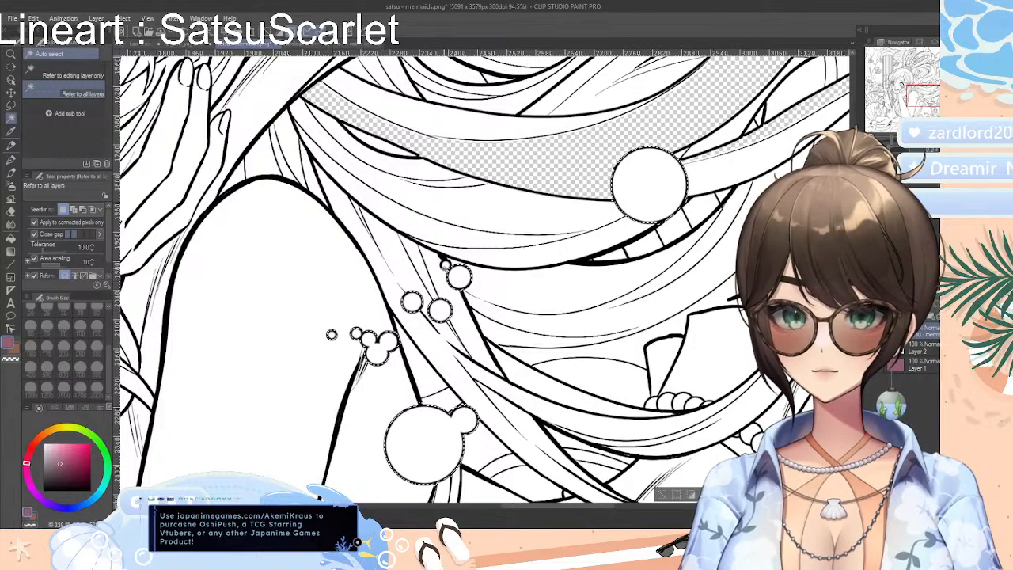
pyautogui.keyDown('shift'); pyautogui.click(446, 266); pyautogui.keyUp('shift')
# Add the small bubble clusters between the hair strands beside the scaled hair band to the selection
pyautogui.scroll(10, 446, 266)
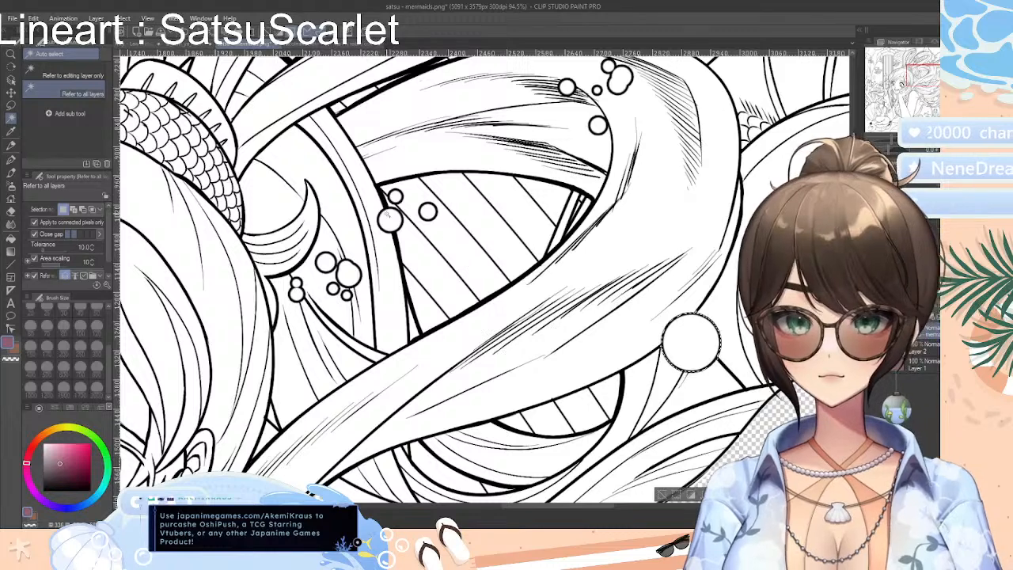
pyautogui.keyDown('shift'); pyautogui.click(387, 215); pyautogui.keyUp('shift')
pyautogui.keyDown('shift'); pyautogui.click(397, 197); pyautogui.keyUp('shift')
pyautogui.keyDown('shift'); pyautogui.click(429, 212); pyautogui.keyUp('shift')
pyautogui.keyDown('shift'); pyautogui.click(348, 274); pyautogui.keyUp('shift')
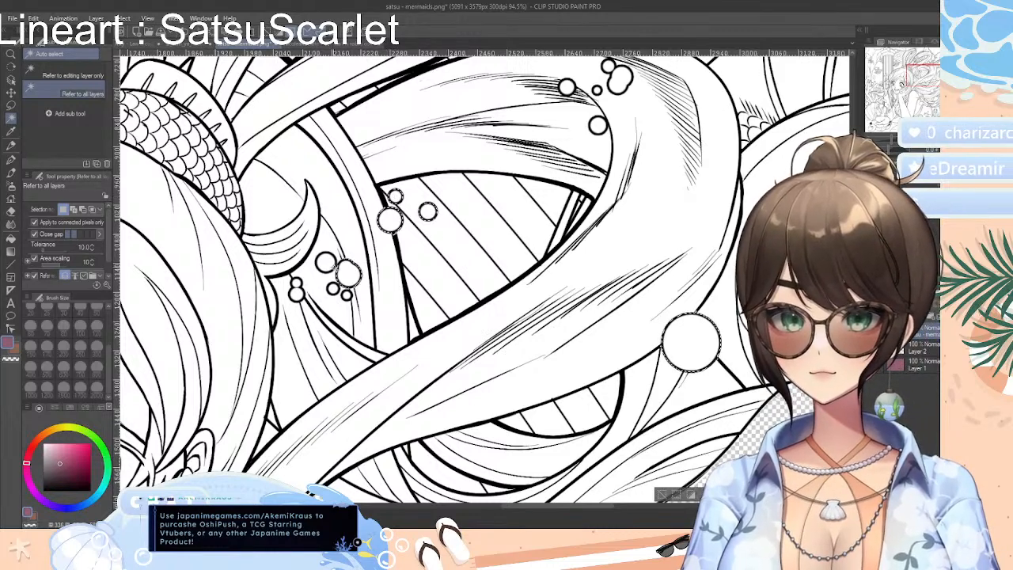
pyautogui.keyDown('shift'); pyautogui.click(326, 262); pyautogui.keyUp('shift')
pyautogui.keyDown('shift'); pyautogui.click(333, 289); pyautogui.keyUp('shift')
pyautogui.keyDown('shift'); pyautogui.click(347, 295); pyautogui.keyUp('shift')
pyautogui.keyDown('shift'); pyautogui.click(297, 295); pyautogui.keyUp('shift')
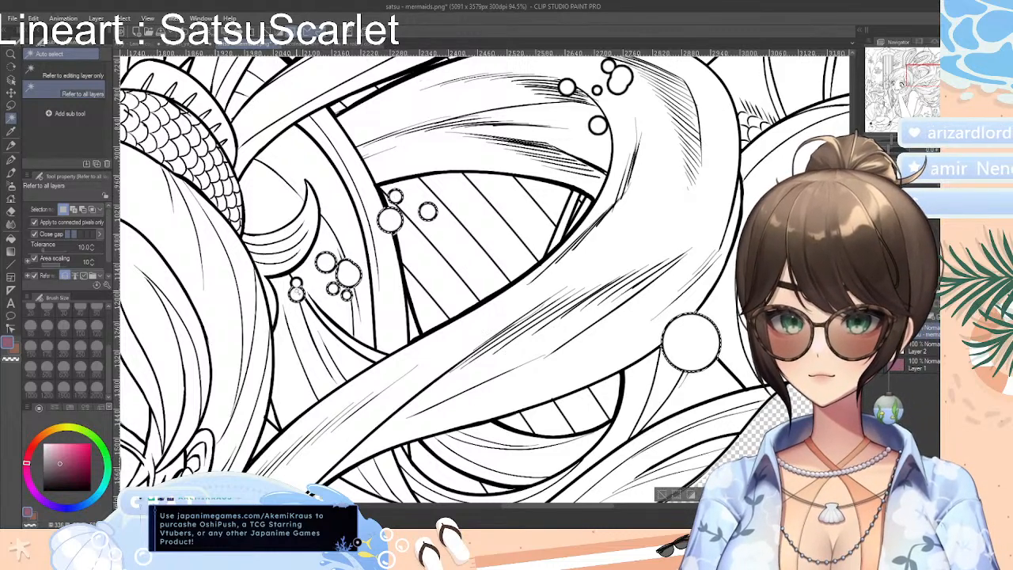
pyautogui.keyDown('shift'); pyautogui.click(297, 283); pyautogui.keyUp('shift')
# Add each bubble of the cluster on the bend of the thick shaded hair lock to the selection
pyautogui.keyDown('shift'); pyautogui.click(597, 125); pyautogui.keyUp('shift')
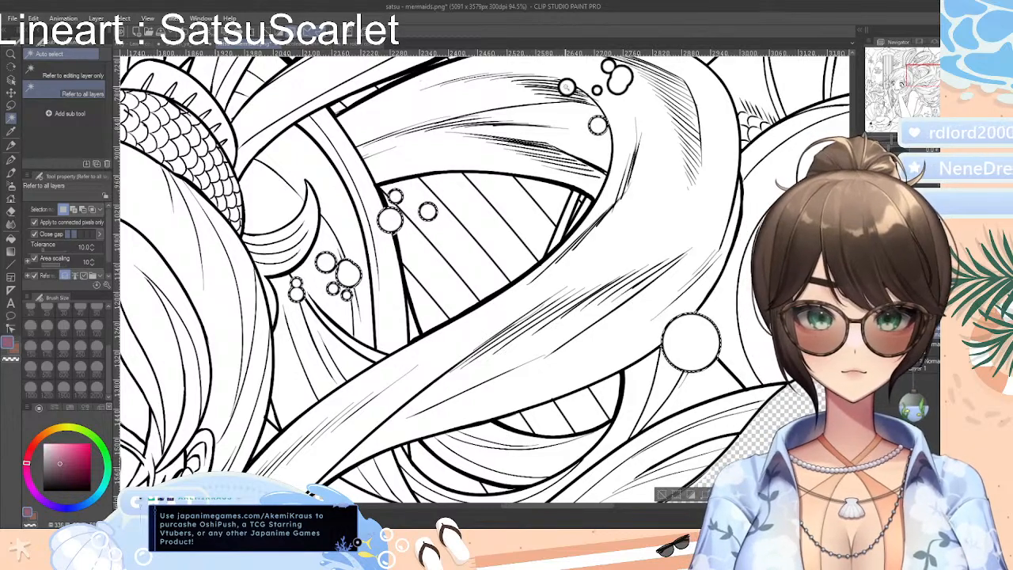
pyautogui.keyDown('shift'); pyautogui.click(567, 87); pyautogui.keyUp('shift')
pyautogui.keyDown('shift'); pyautogui.click(596, 91); pyautogui.keyUp('shift')
pyautogui.keyDown('shift'); pyautogui.click(619, 80); pyautogui.keyUp('shift')
pyautogui.keyDown('shift'); pyautogui.click(608, 66); pyautogui.keyUp('shift')
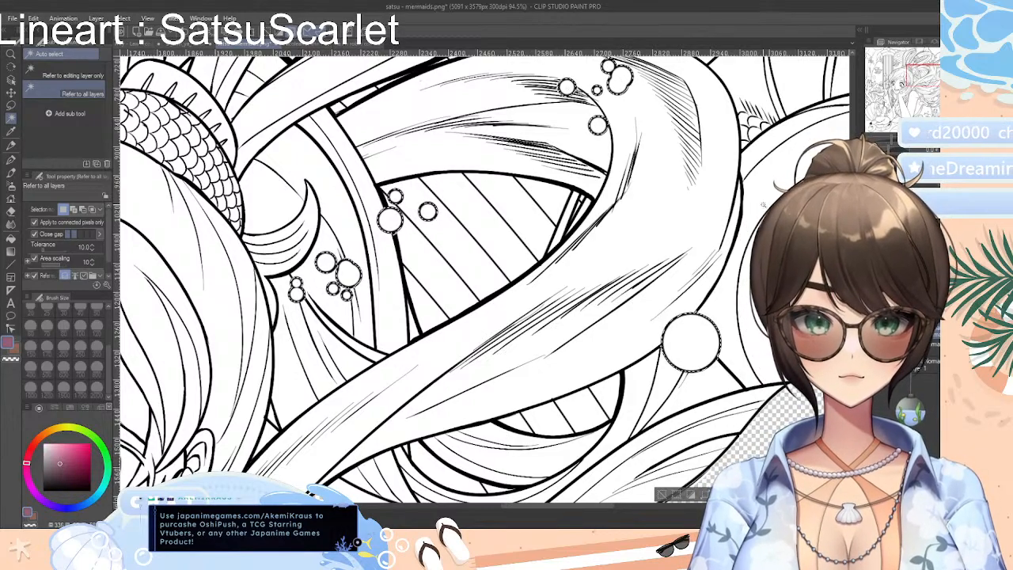
# Add the bubbles scattered above the thick hair lock, beyond the large hair loop, to the selection
pyautogui.scroll(5, 483, 277)
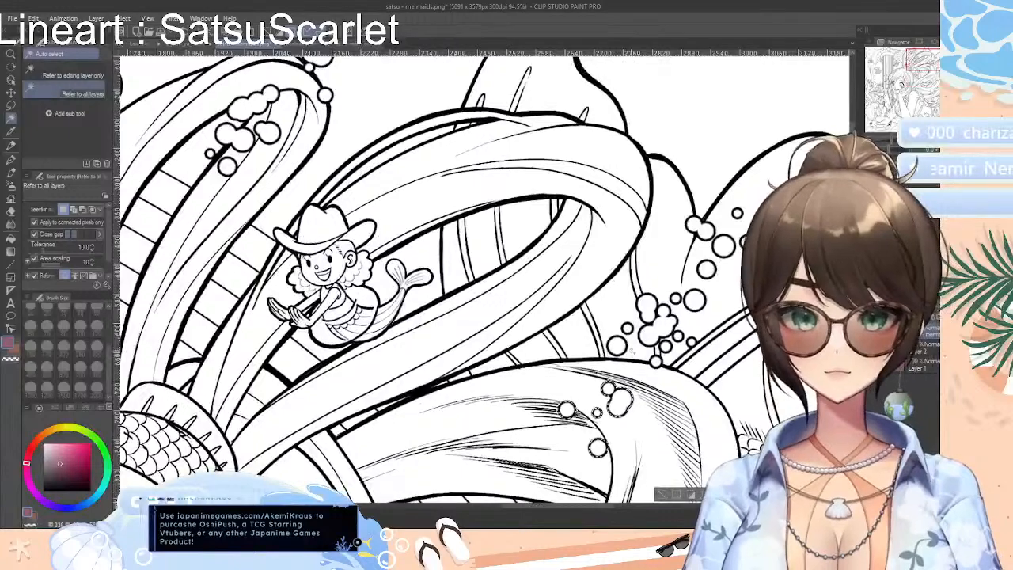
pyautogui.keyDown('shift'); pyautogui.click(616, 345); pyautogui.keyUp('shift')
pyautogui.keyDown('shift'); pyautogui.click(656, 362); pyautogui.keyUp('shift')
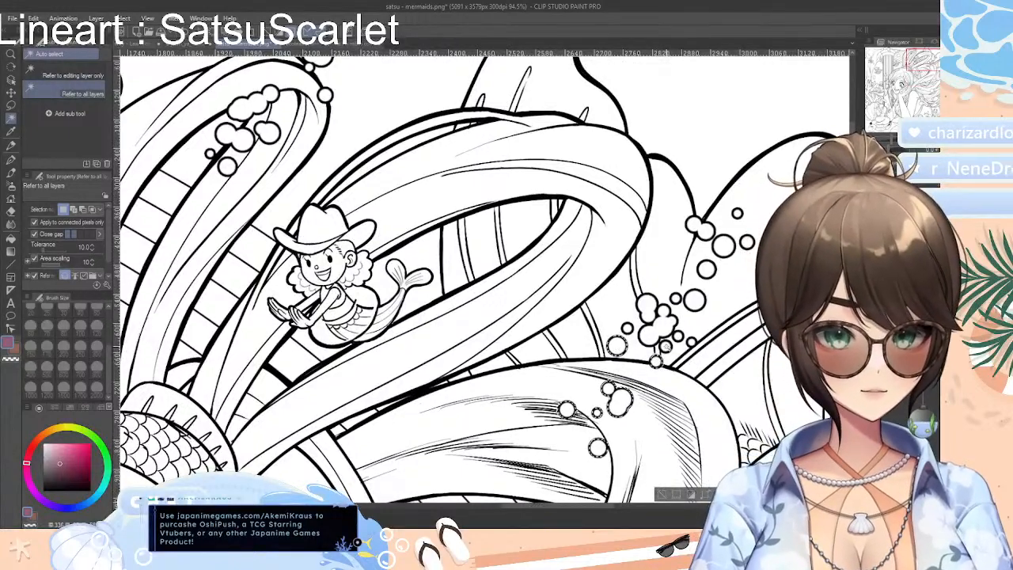
pyautogui.keyDown('shift'); pyautogui.click(666, 347); pyautogui.keyUp('shift')
pyautogui.keyDown('shift'); pyautogui.click(653, 326); pyautogui.keyUp('shift')
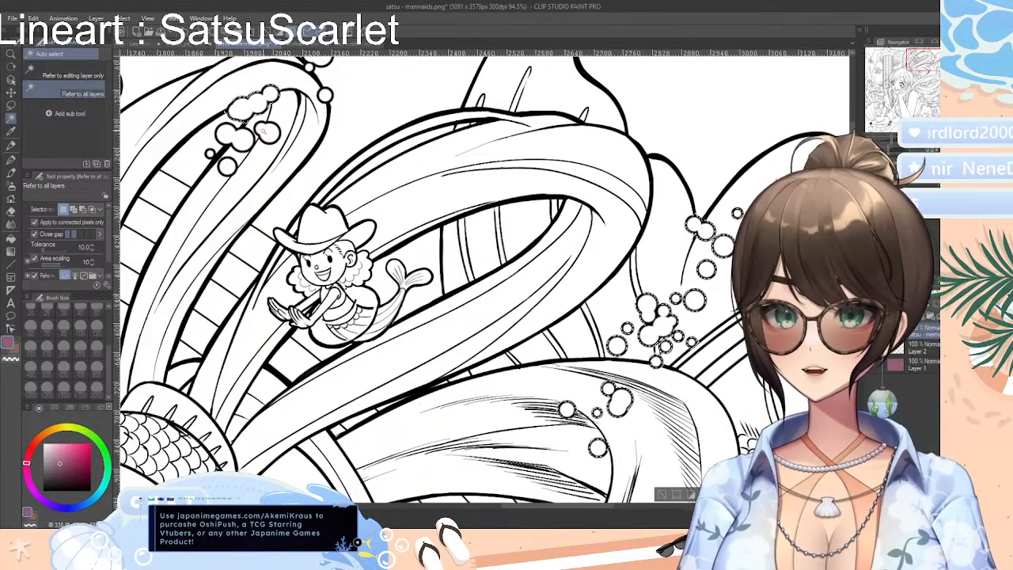
# Add the remaining bubbles of the cluster inside the narrow hair loop near the small hat-wearing mermaid to the selection
pyautogui.keyDown('shift'); pyautogui.click(269, 135); pyautogui.keyUp('shift')
pyautogui.keyDown('shift'); pyautogui.click(236, 140); pyautogui.keyUp('shift')
pyautogui.keyDown('shift'); pyautogui.click(227, 166); pyautogui.keyUp('shift')
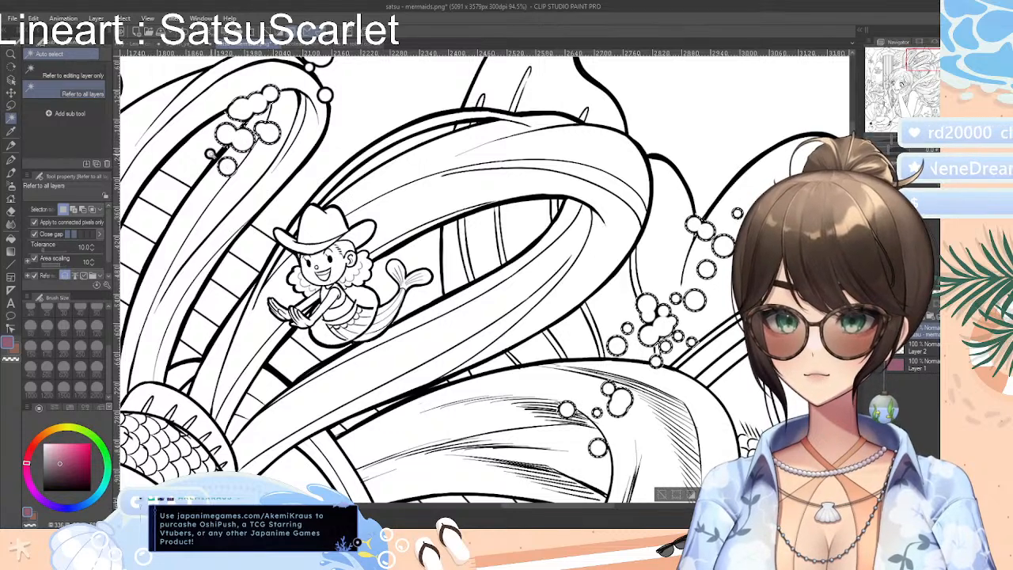
pyautogui.keyDown('shift'); pyautogui.click(210, 153); pyautogui.keyUp('shift')
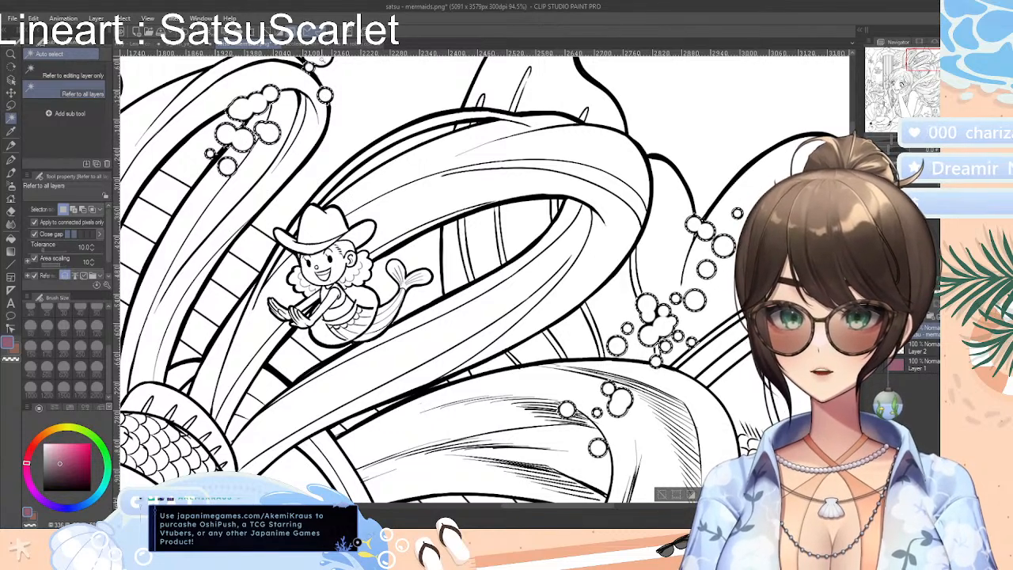
pyautogui.scroll(3, 567, 133)
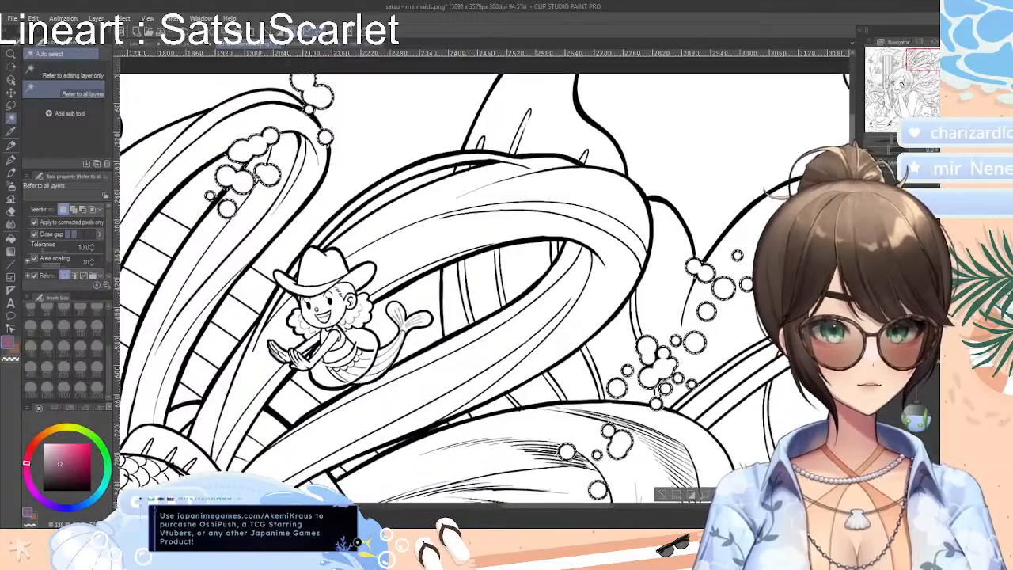
# Add the bubbles on the column's capital, the single bubble beyond it and the cluster beside the shaft to the selection
pyautogui.scroll(-5, 485, 293)
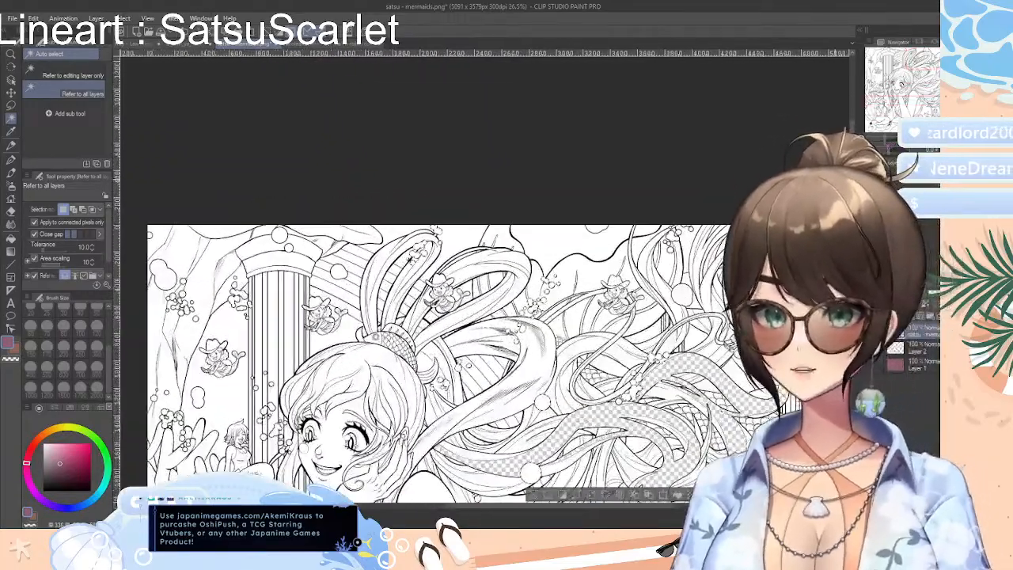
pyautogui.moveTo(495, 505); pyautogui.dragTo(431, 507)
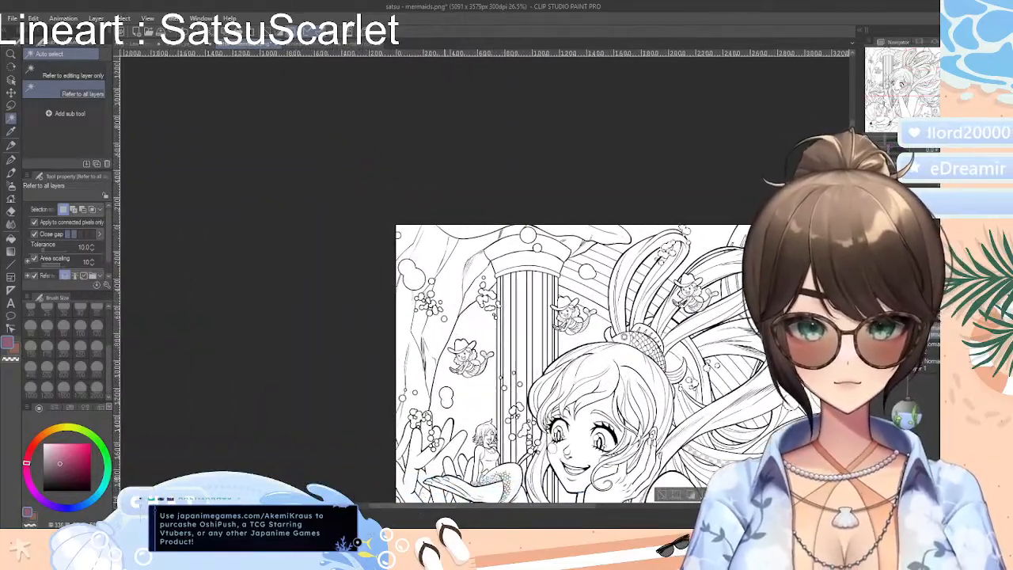
pyautogui.moveTo(694, 386); pyautogui.dragTo(775, 180)
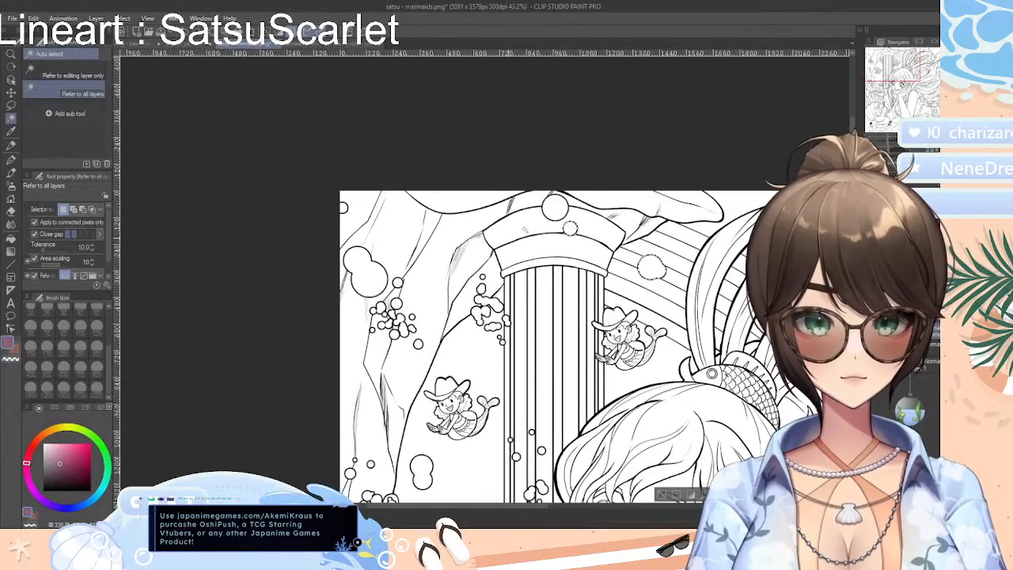
pyautogui.keyDown('shift'); pyautogui.click(492, 306); pyautogui.keyUp('shift')
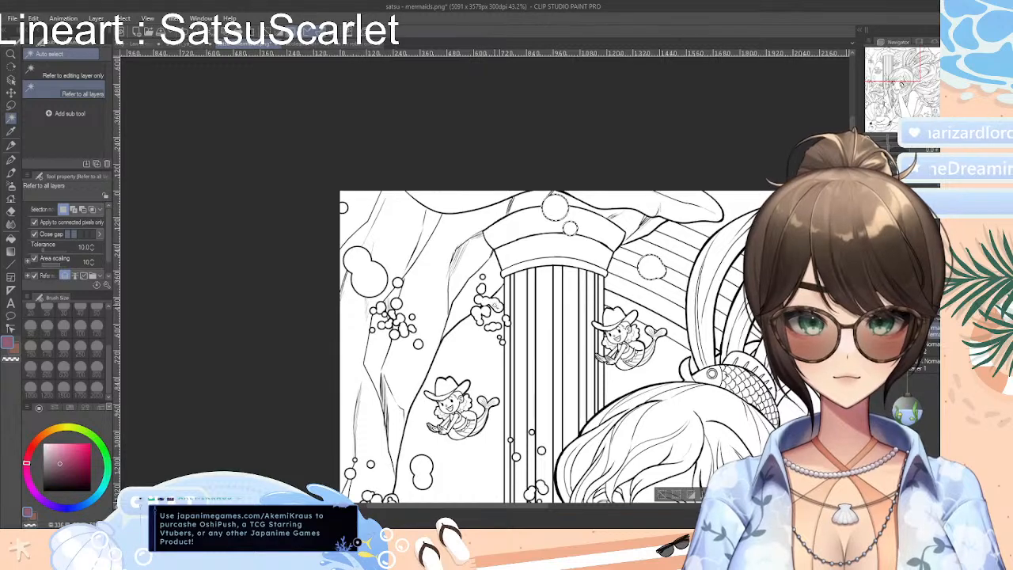
pyautogui.keyDown('shift'); pyautogui.click(492, 325); pyautogui.keyUp('shift')
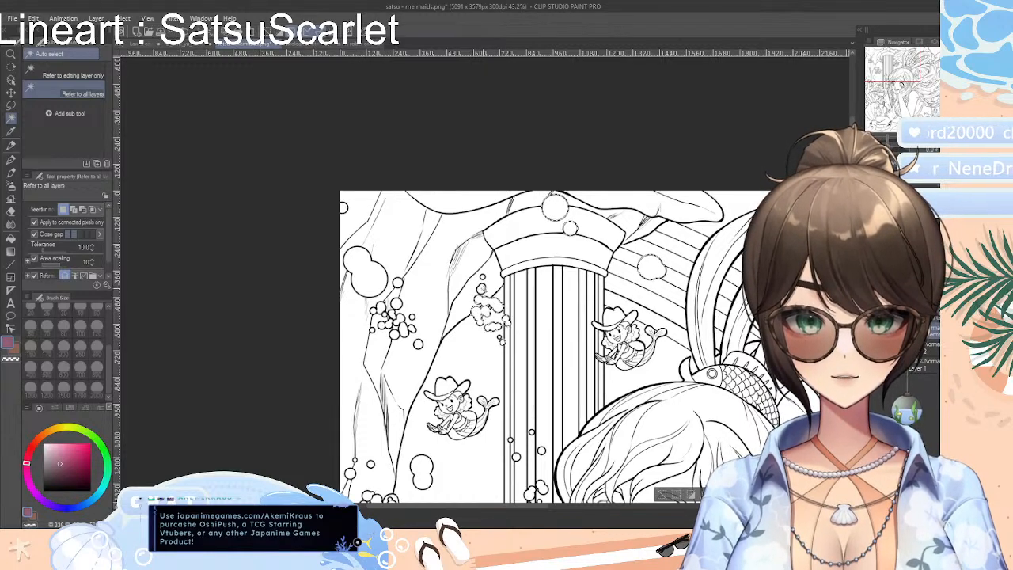
# Add the canvas-edge bubble, the large double bubble and the small bubble cluster on the rock wall to the selection
pyautogui.keyDown('shift'); pyautogui.click(343, 208); pyautogui.keyUp('shift')
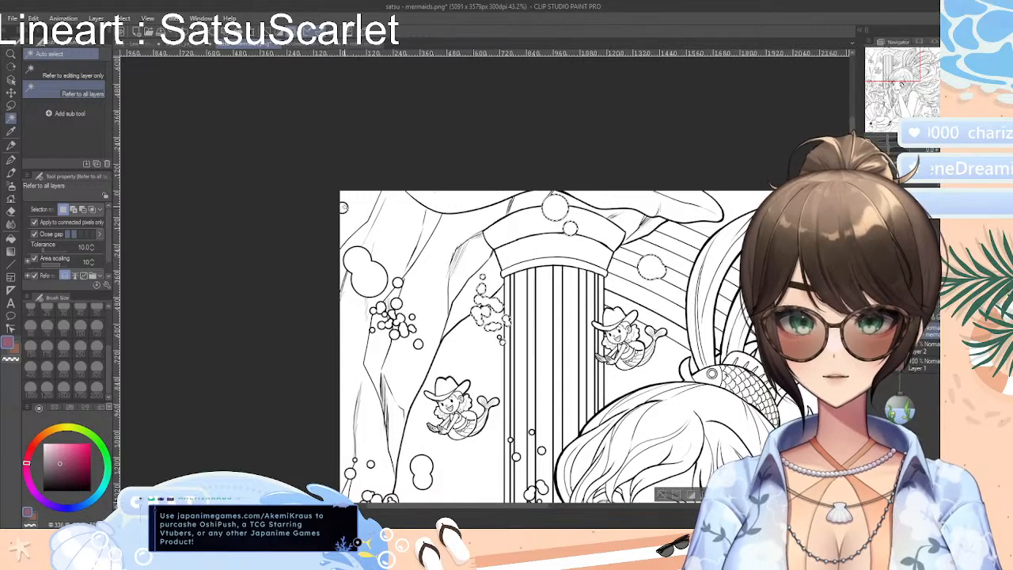
pyautogui.keyDown('shift'); pyautogui.click(367, 275); pyautogui.keyUp('shift')
pyautogui.keyDown('shift'); pyautogui.click(398, 282); pyautogui.keyUp('shift')
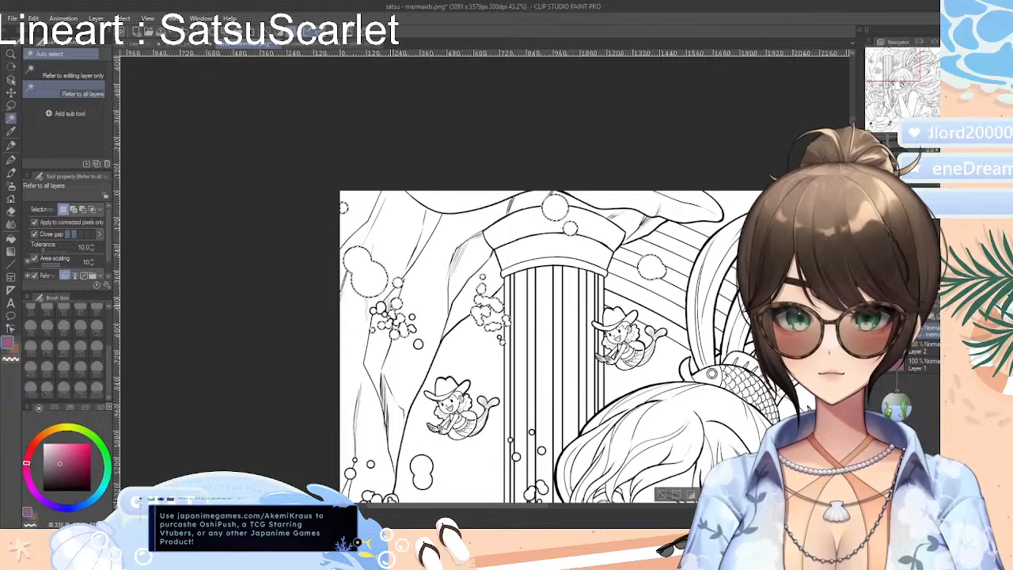
pyautogui.keyDown('shift'); pyautogui.click(384, 311); pyautogui.keyUp('shift')
pyautogui.keyDown('shift'); pyautogui.click(391, 322); pyautogui.keyUp('shift')
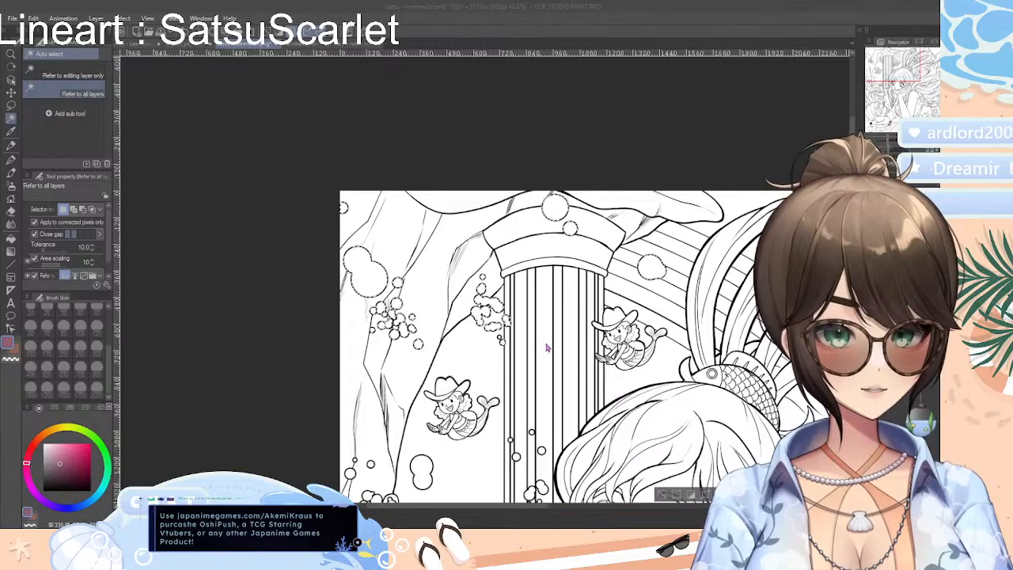
# Erase the white inside all selected bubbles with the Rough eraser at brush size 2000, and clear the selection
pyautogui.scroll(-8, 426, 269)
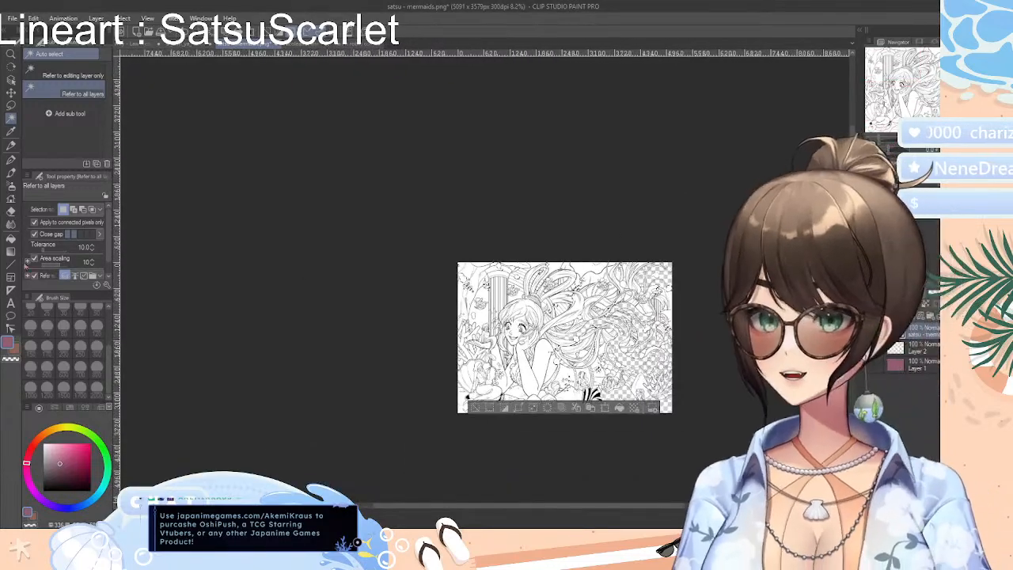
pyautogui.press('e')
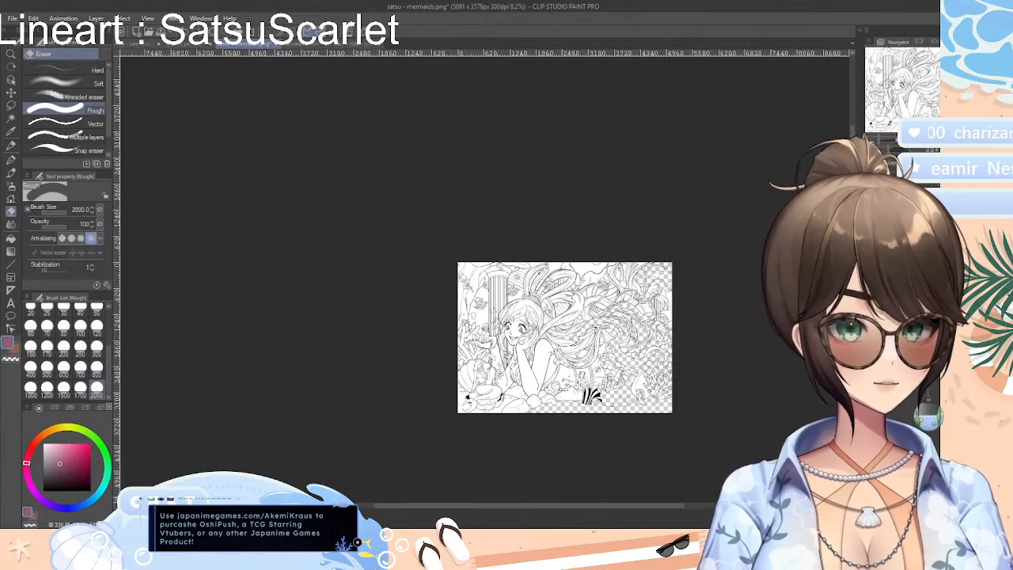
pyautogui.moveTo(897, 139); pyautogui.dragTo(890, 140)
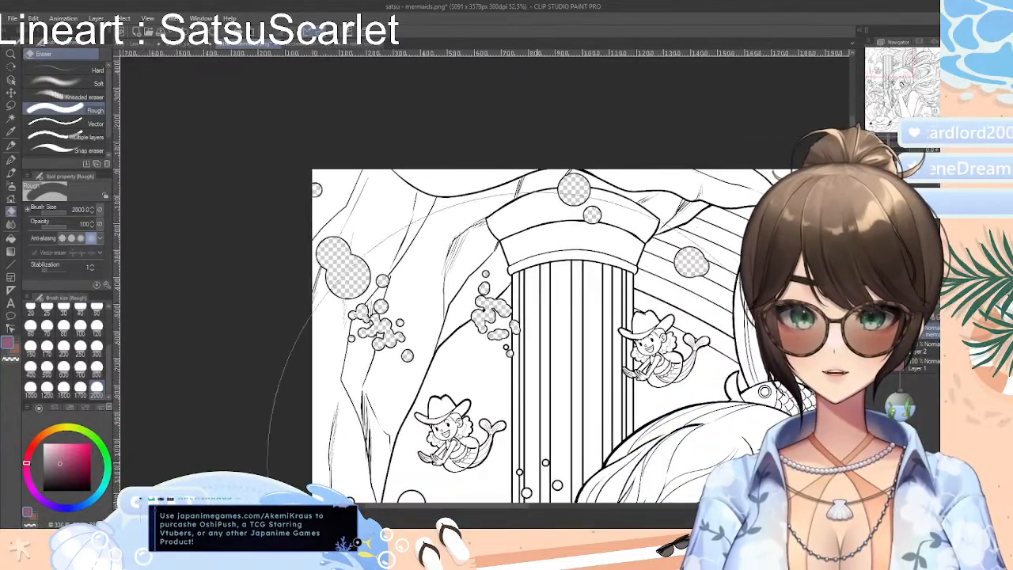
# Check the erased bubbles across the artwork and set the Rough eraser's brush size to 25
pyautogui.moveTo(491, 507); pyautogui.dragTo(704, 501)
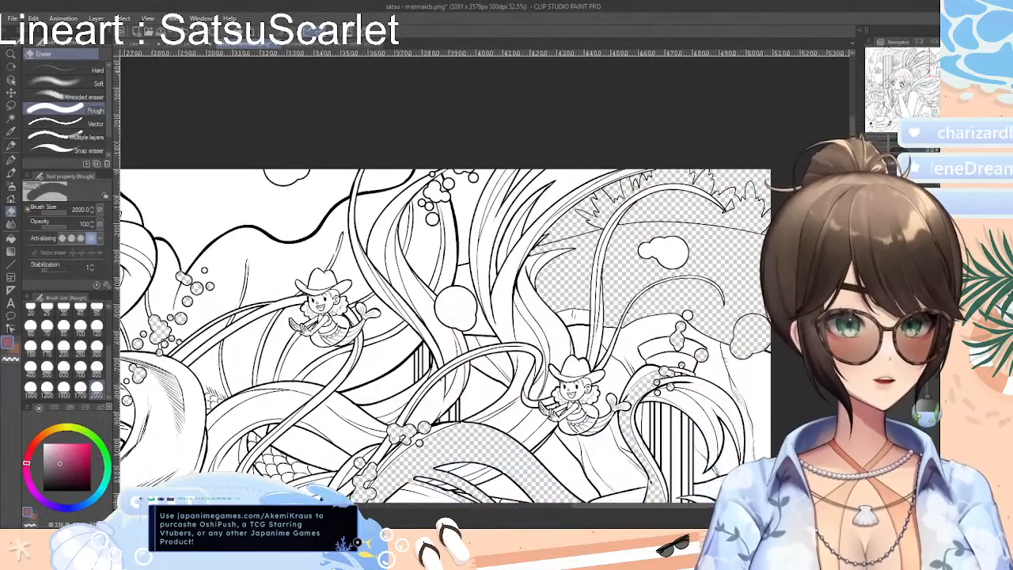
pyautogui.scroll(-10, 443, 317)
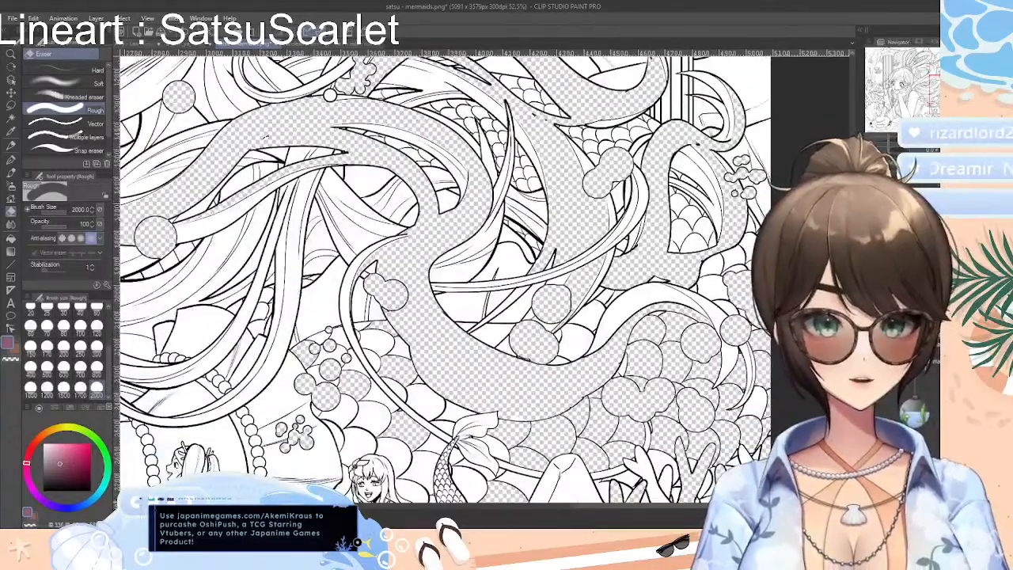
pyautogui.moveTo(853, 278); pyautogui.dragTo(852, 278)
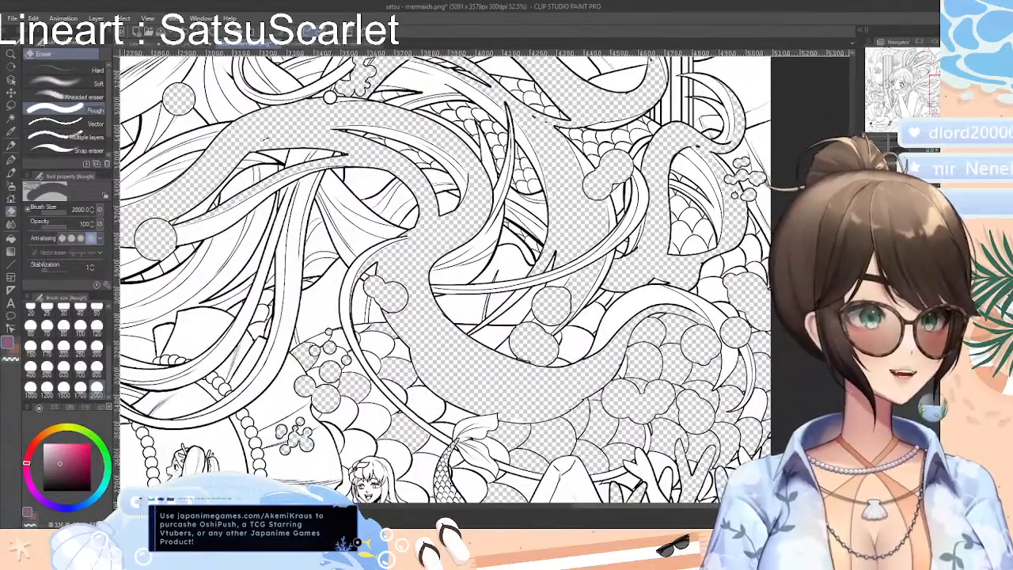
pyautogui.scroll(-5, 443, 277)
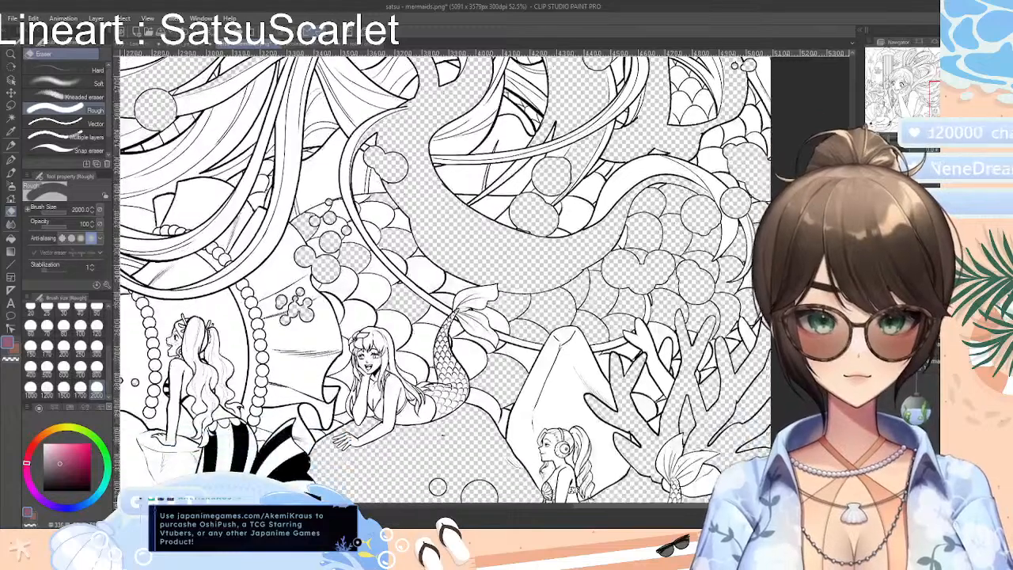
pyautogui.scroll(-2, 444, 277)
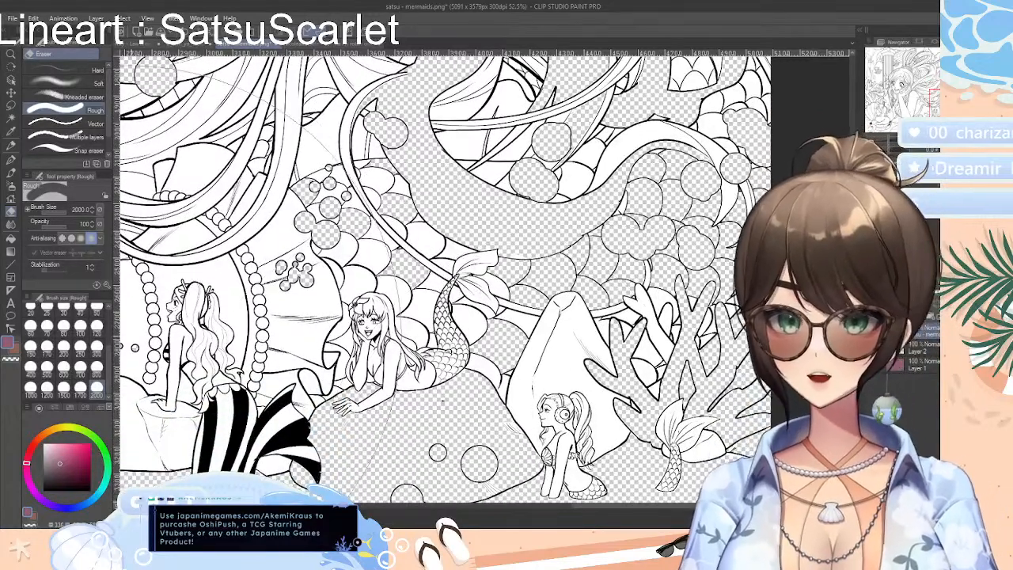
pyautogui.click(47, 313)
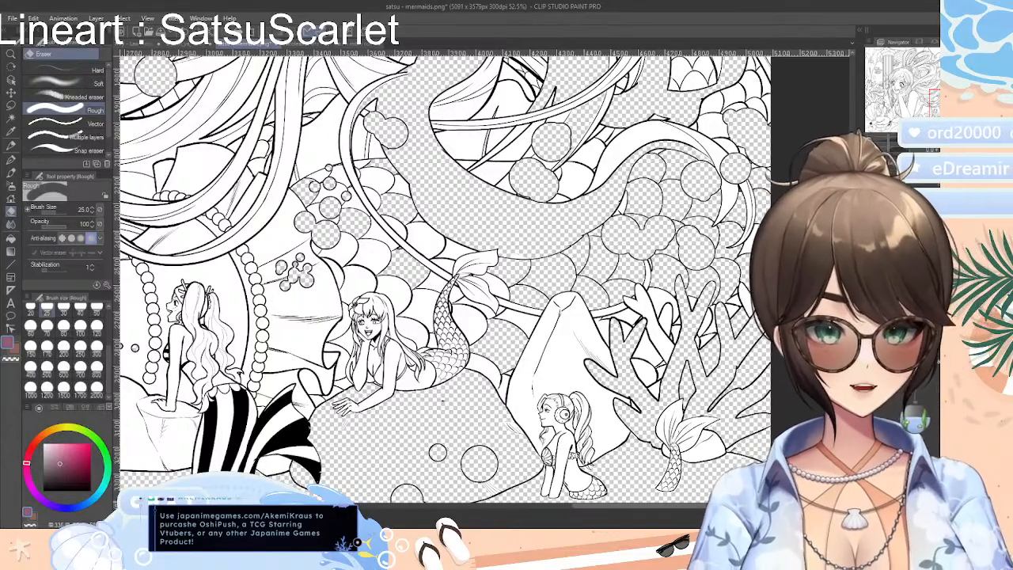
pyautogui.moveTo(713, 506); pyautogui.dragTo(555, 520)
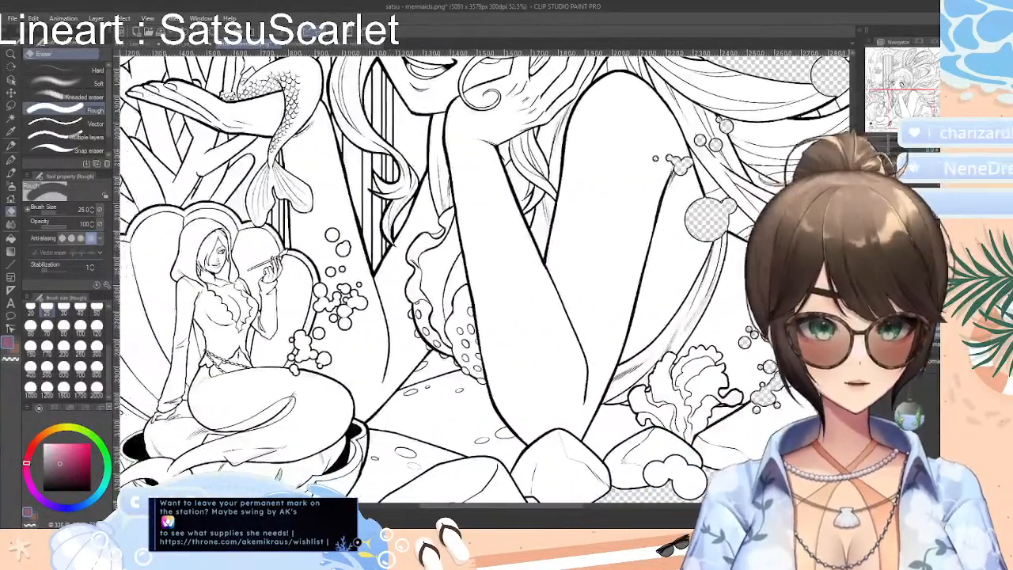
# Switch to the pool-party picture and examine the orange-haired woman's skin up close
pyautogui.moveTo(852, 323); pyautogui.dragTo(852, 347)
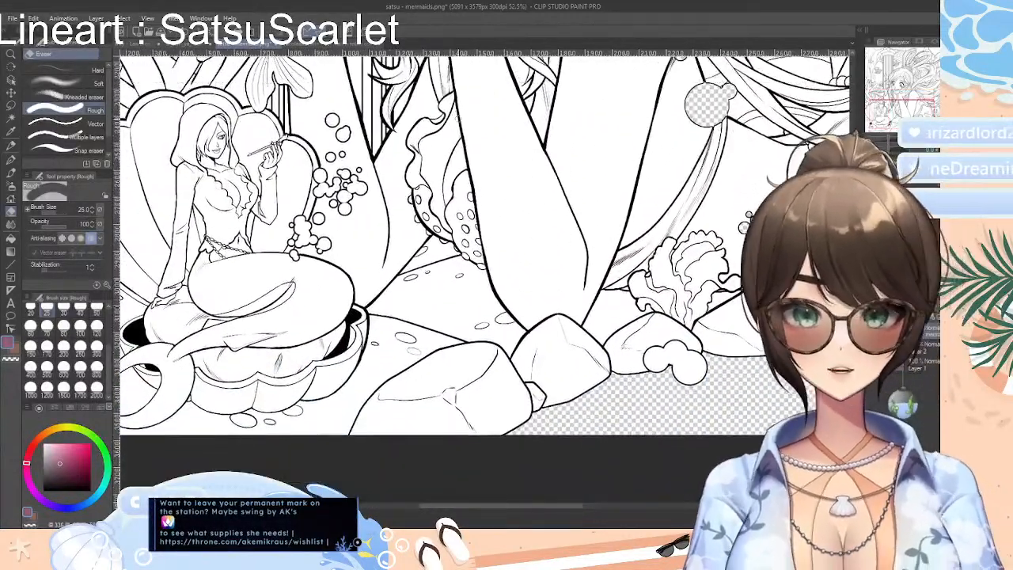
pyautogui.click(342, 45)
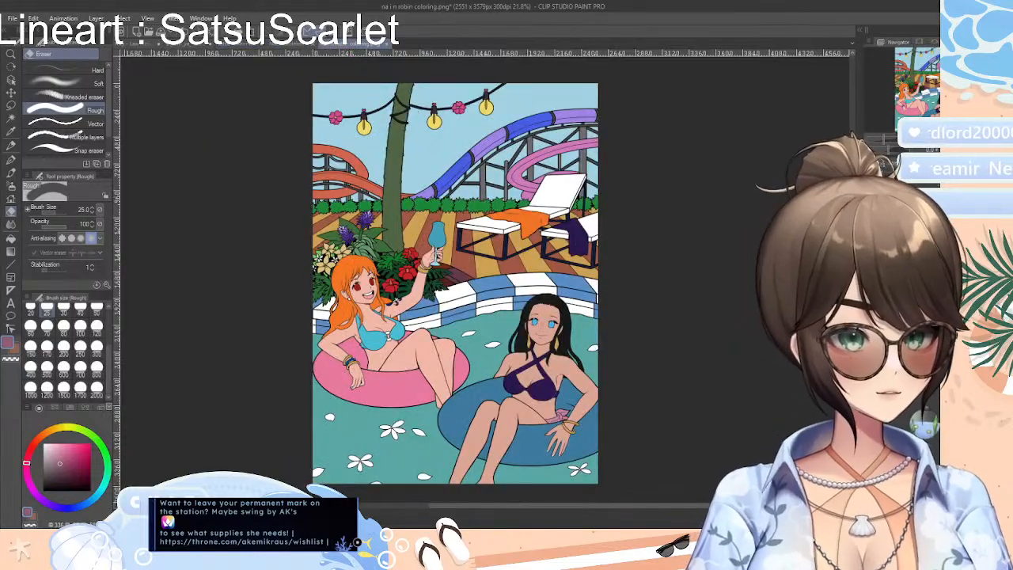
pyautogui.hotkey('ctrl', 'x')
pyautogui.hotkey('ctrl', 'z')
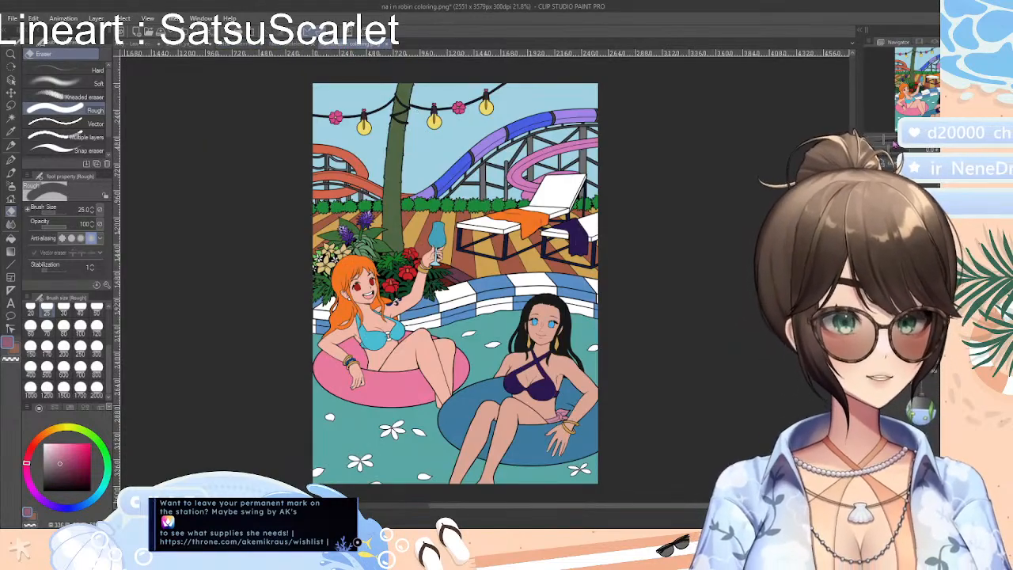
pyautogui.moveTo(894, 141); pyautogui.dragTo(888, 140)
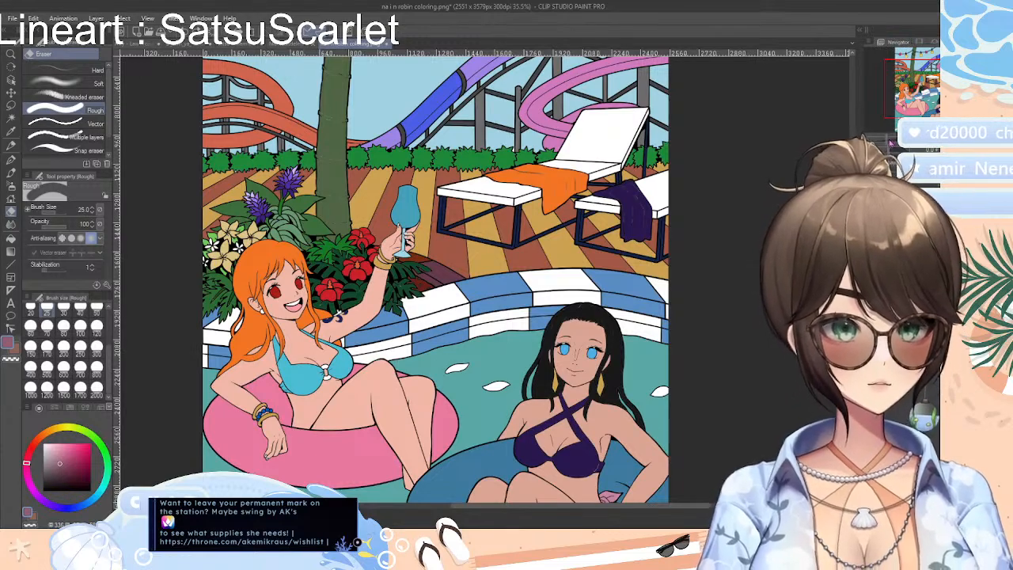
pyautogui.moveTo(891, 143); pyautogui.dragTo(897, 143)
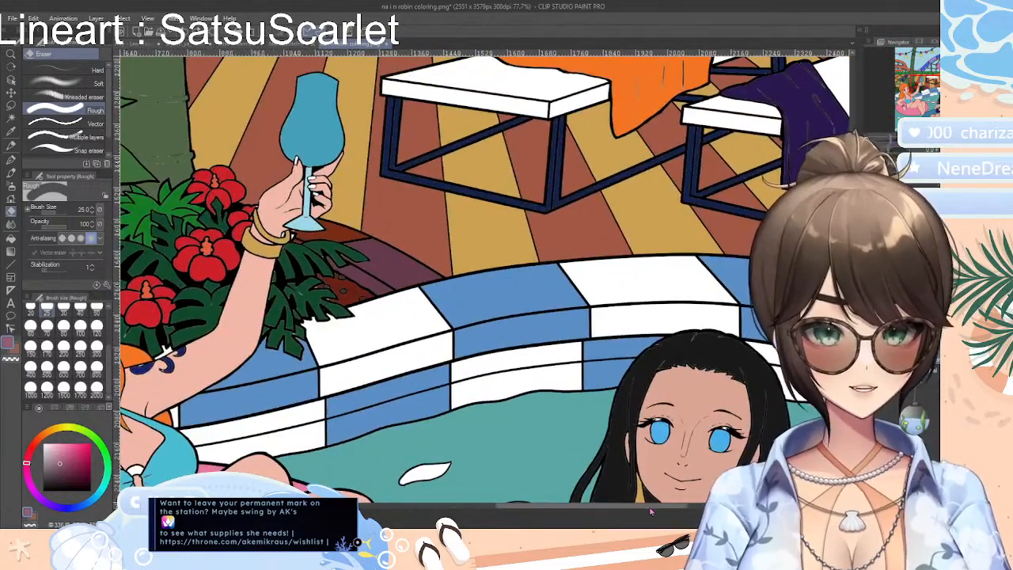
pyautogui.moveTo(650, 507); pyautogui.dragTo(584, 507)
pyautogui.moveTo(854, 277); pyautogui.dragTo(853, 290)
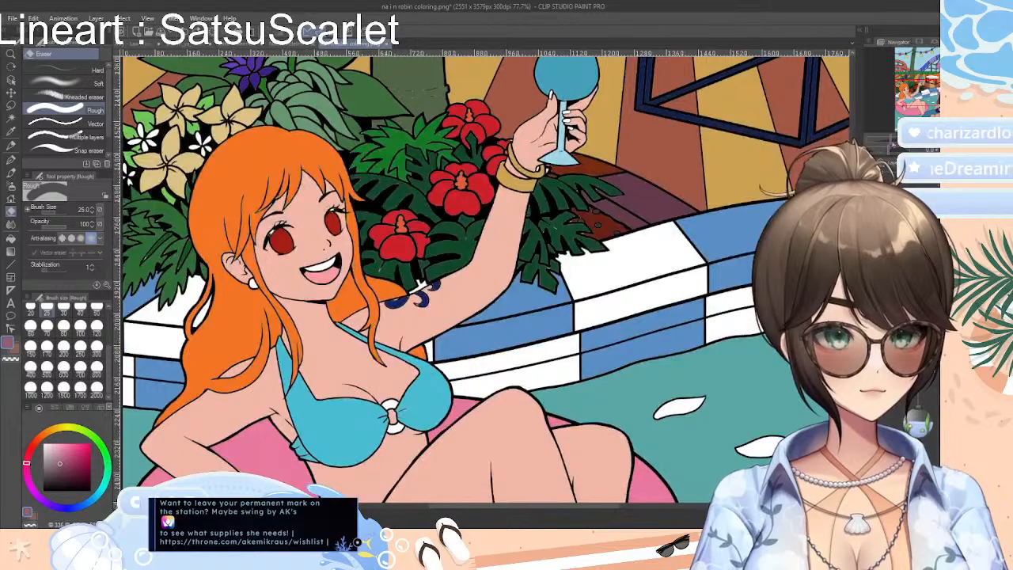
pyautogui.moveTo(886, 144); pyautogui.dragTo(889, 144)
pyautogui.moveTo(853, 274); pyautogui.dragTo(853, 284)
# Auto-select the orange-haired woman's skin on her resting arm, torso, raised arm and legs, referring to all layers
pyautogui.click(11, 117)
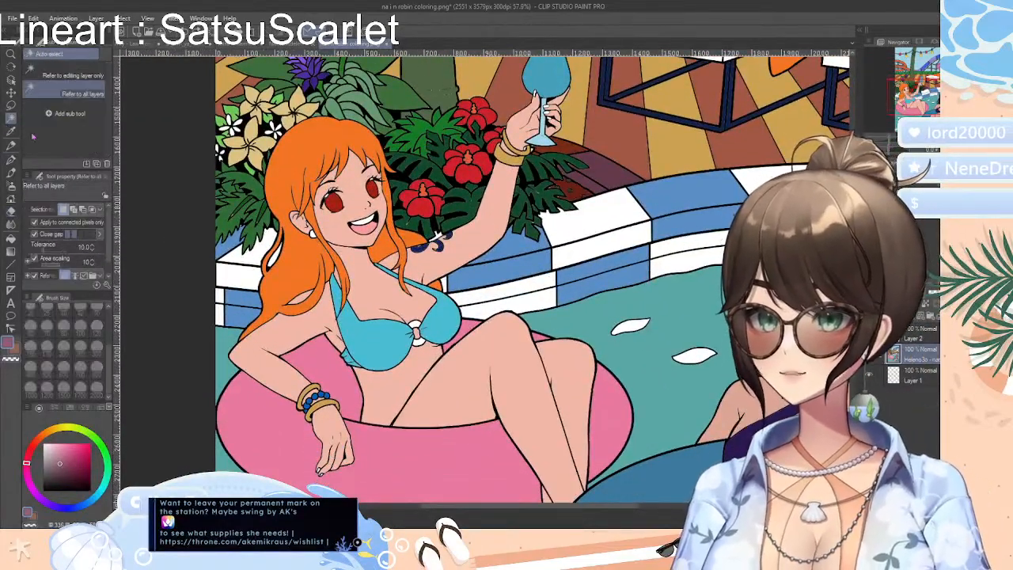
pyautogui.click(307, 320)
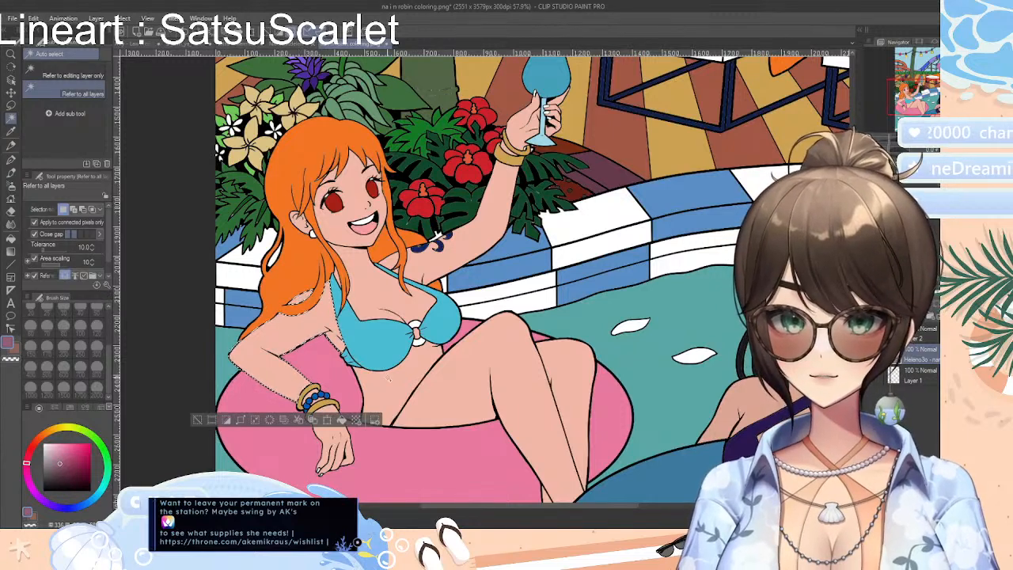
pyautogui.click(388, 379)
pyautogui.click(477, 207)
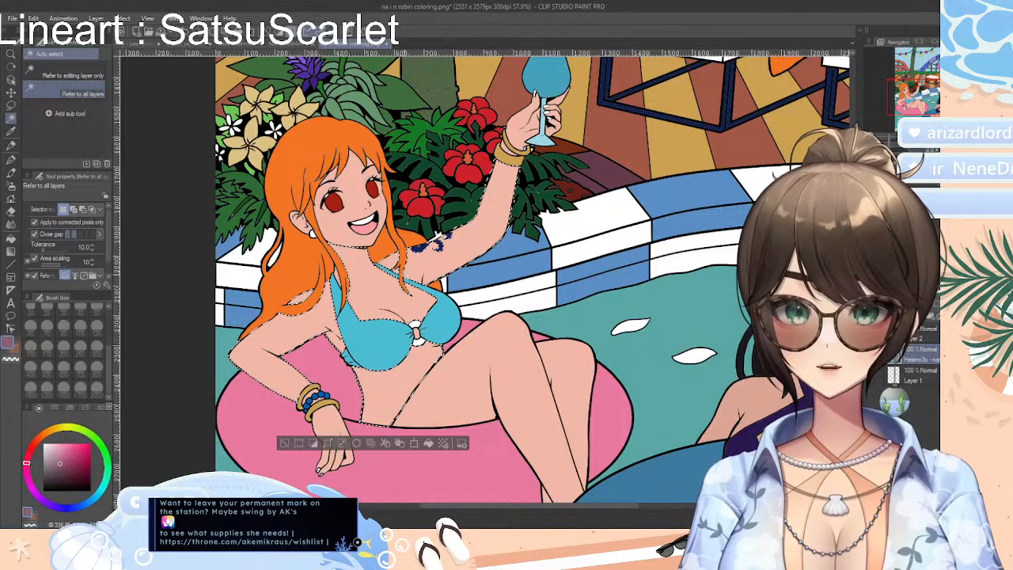
pyautogui.click(563, 384)
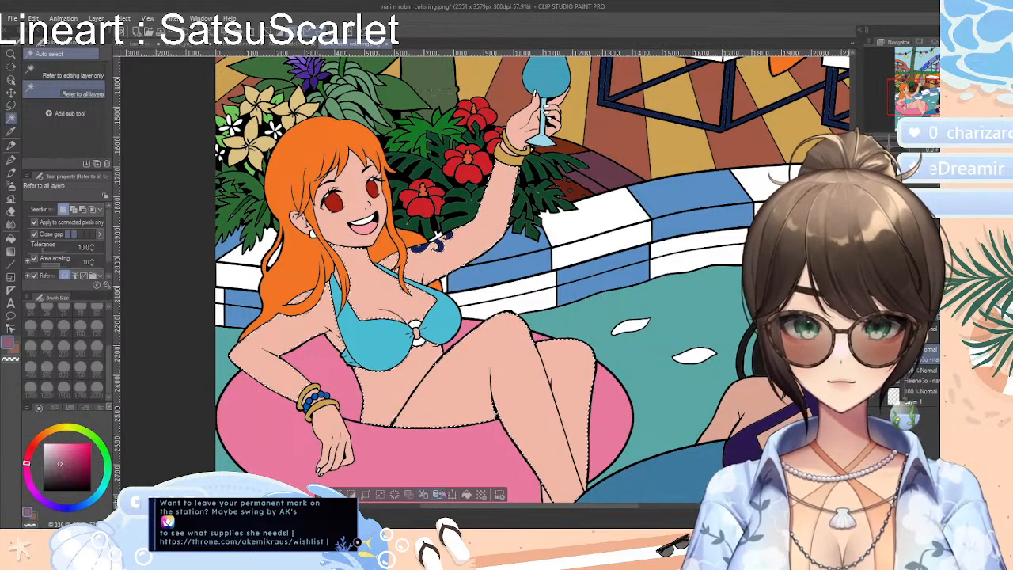
pyautogui.press('Delete')
pyautogui.hotkey('ctrl', 'z')
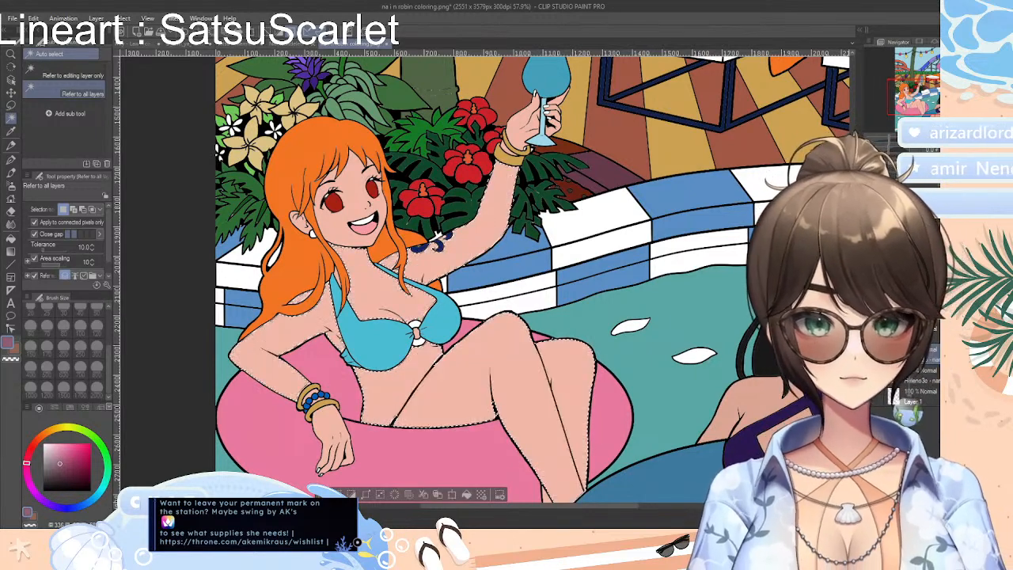
pyautogui.press('Delete')
pyautogui.hotkey('ctrl', 'z')
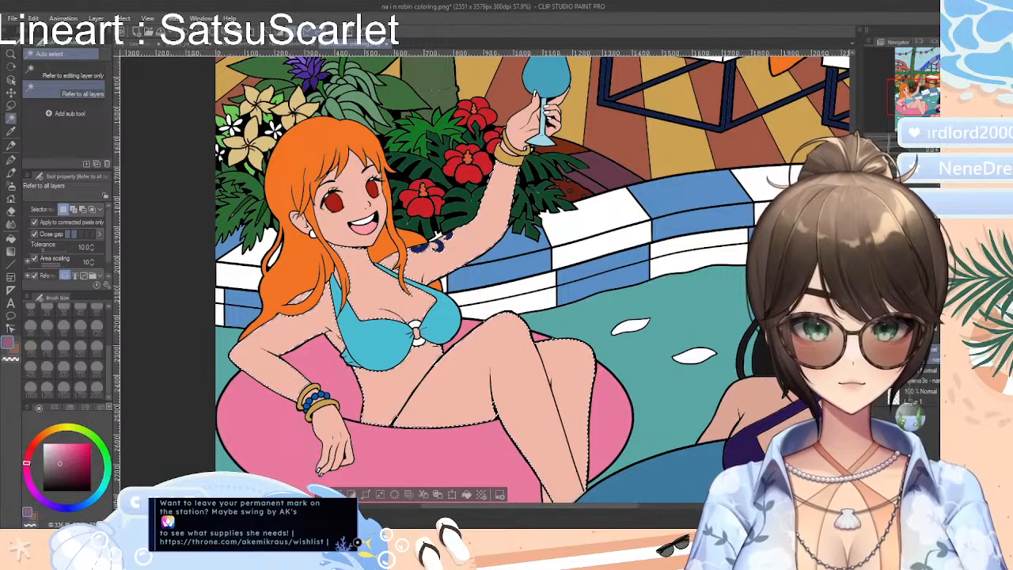
pyautogui.press('Delete')
pyautogui.hotkey('ctrl', 'z')
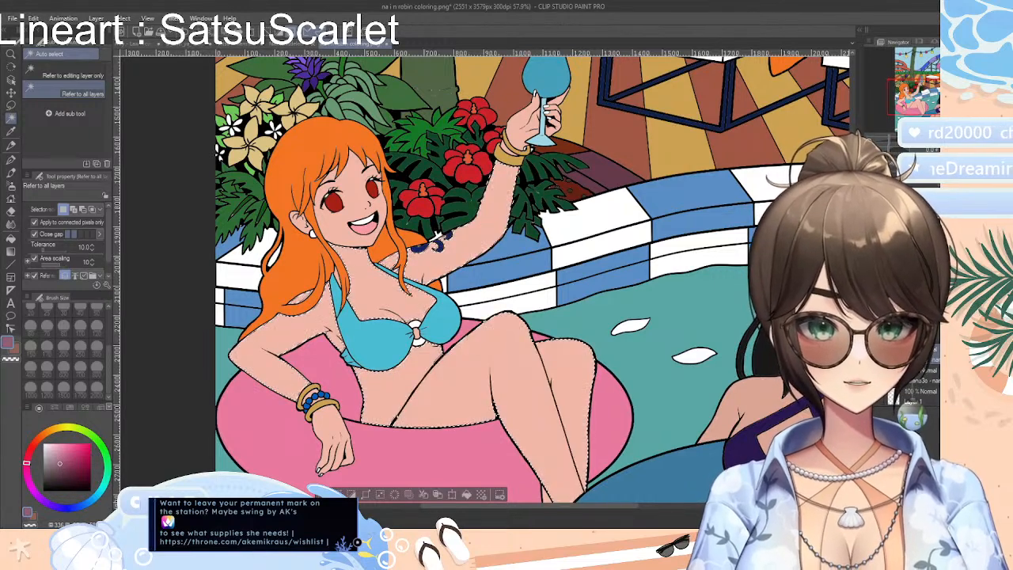
pyautogui.hotkey('shift', 'Delete')
pyautogui.hotkey('ctrl', 'z')
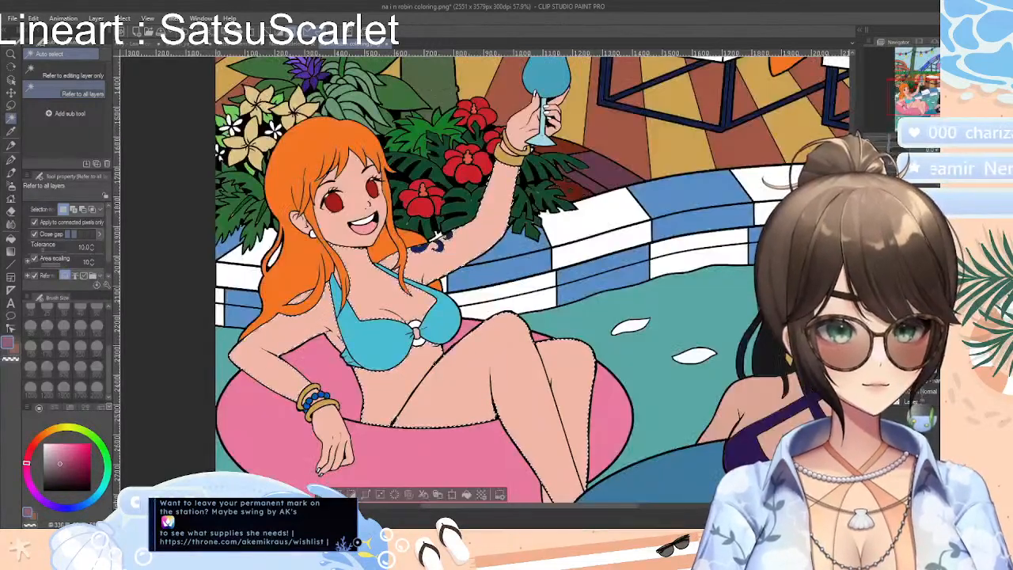
pyautogui.hotkey('ctrl', 'd')
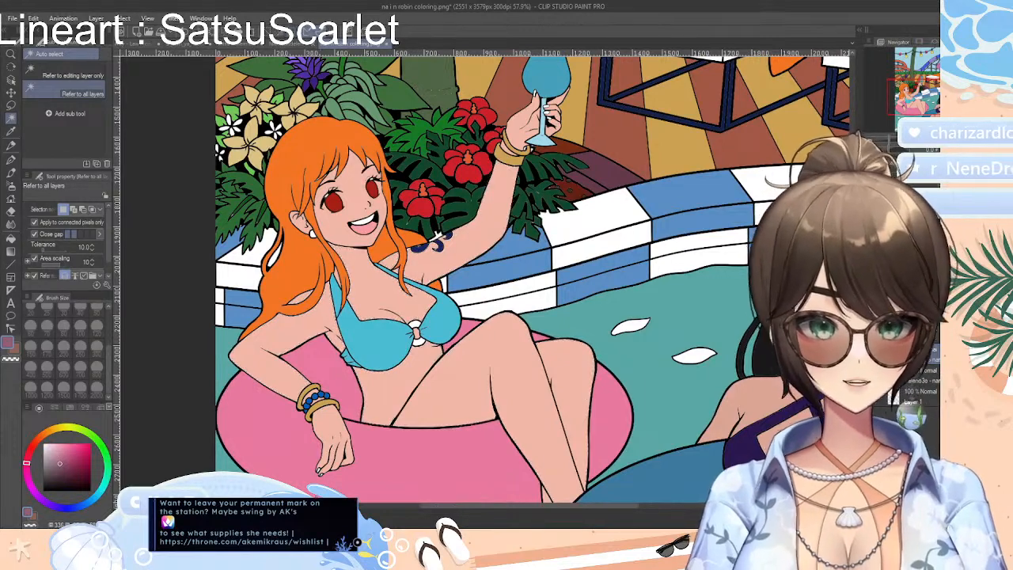
# Select the orange-haired woman's skin again and sample the skin tone on her thigh as the drawing colour
pyautogui.scroll(-2, 532, 278)
pyautogui.click(437, 195)
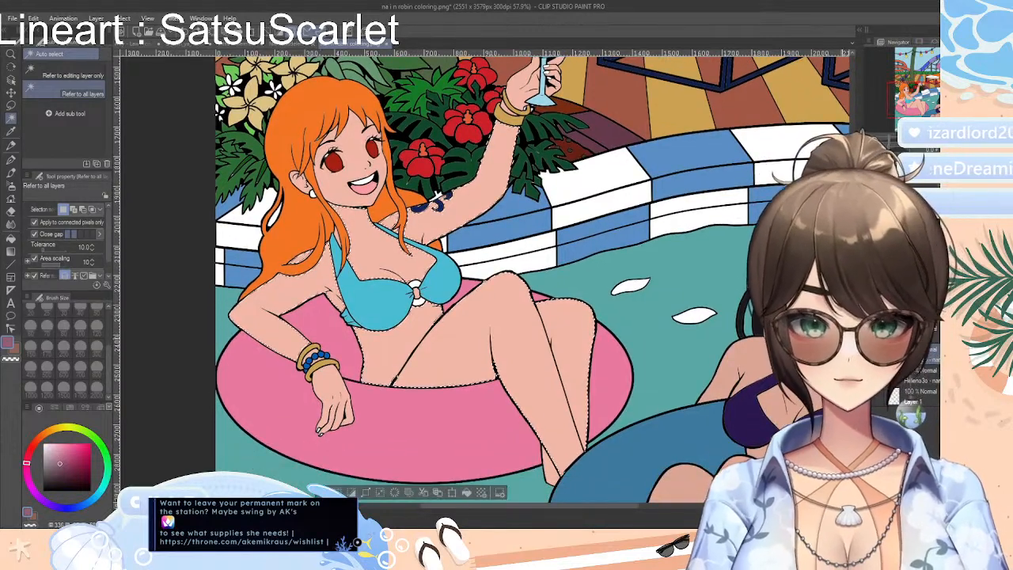
pyautogui.scroll(5, 485, 282)
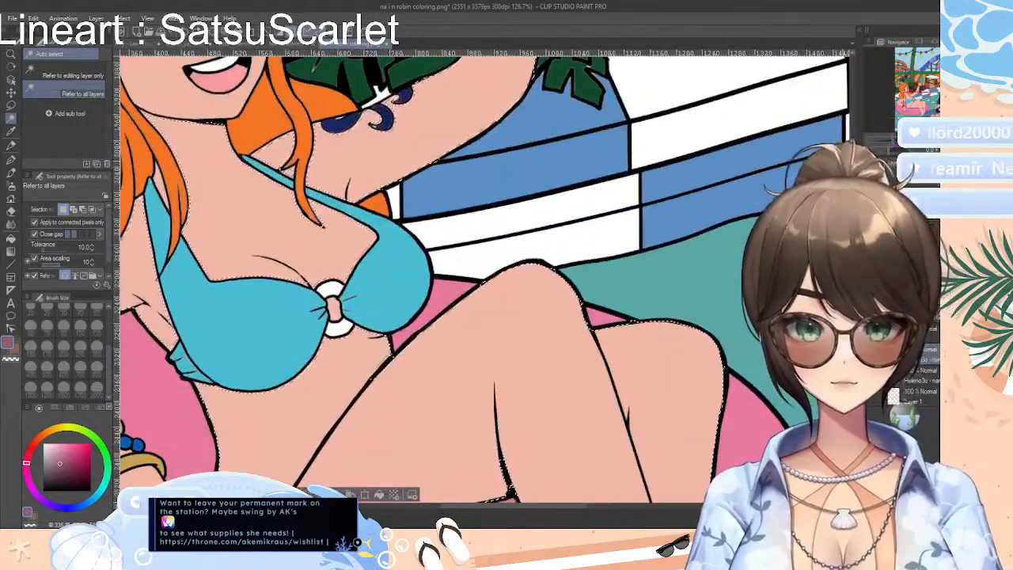
pyautogui.click(11, 132)
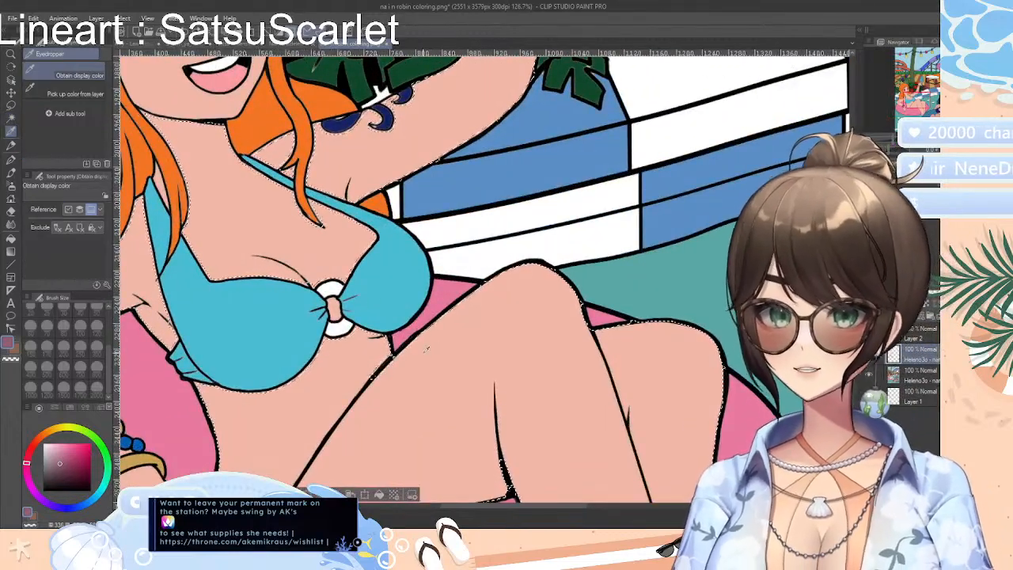
pyautogui.click(430, 345)
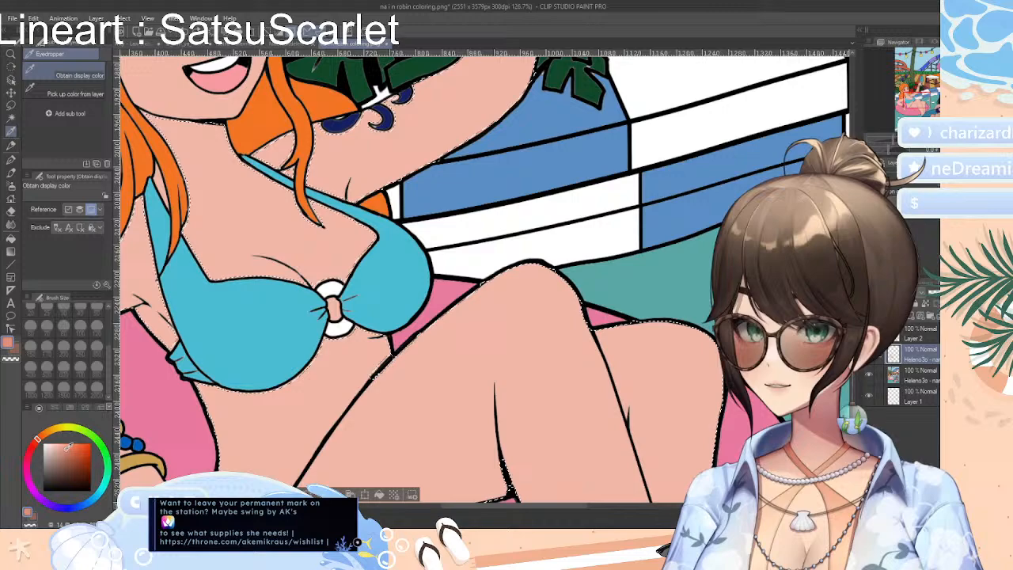
# Try a shadow on the underside of her thigh with the Real G-Pen at brush size 80, and undo the strokes
pyautogui.click(11, 158)
pyautogui.click(63, 325)
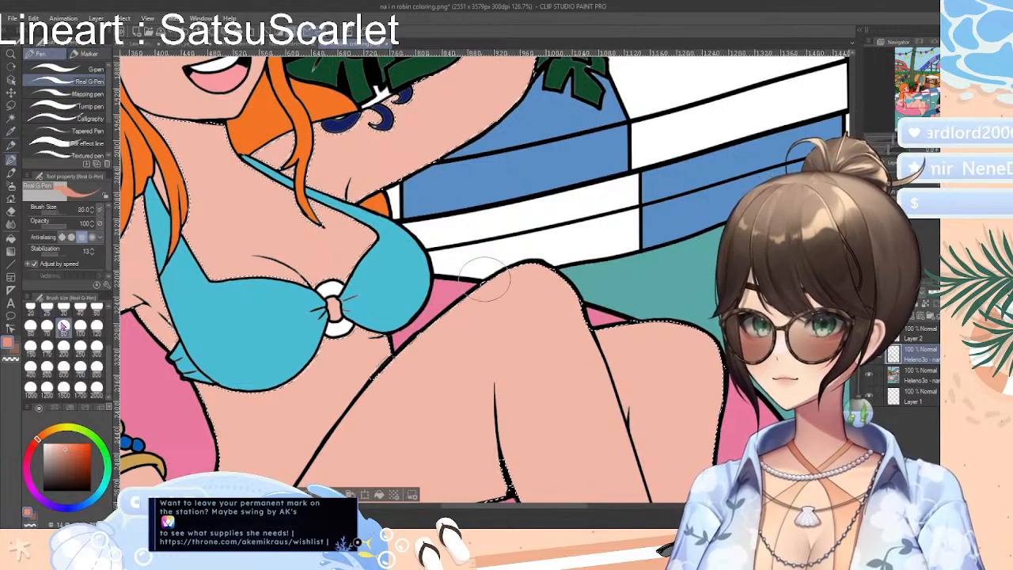
pyautogui.scroll(-3, 481, 358)
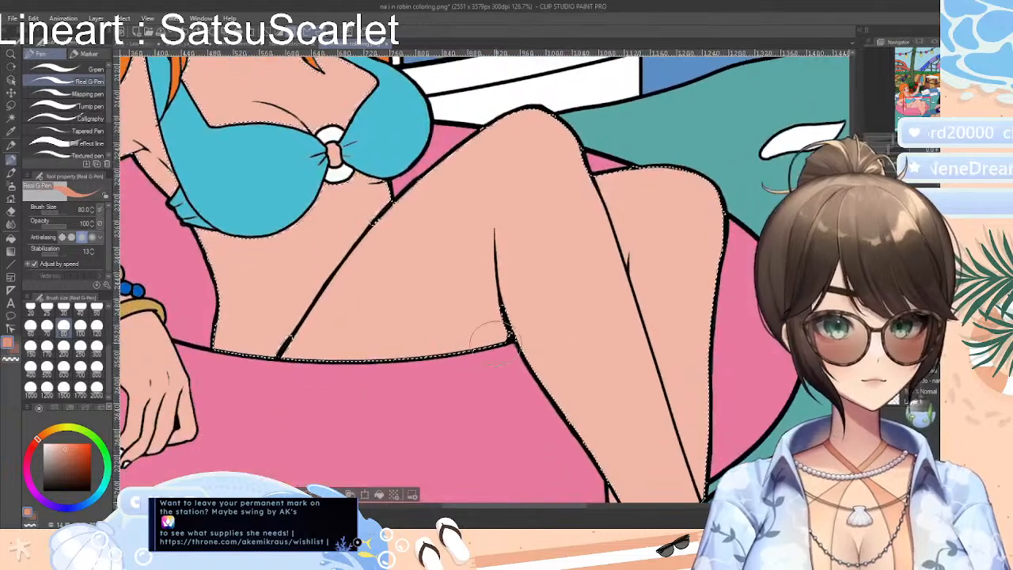
pyautogui.moveTo(475, 352)
pyautogui.mouseDown()
pyautogui.moveTo(464, 290)
pyautogui.moveTo(482, 219)
pyautogui.moveTo(492, 226)
pyautogui.mouseUp()
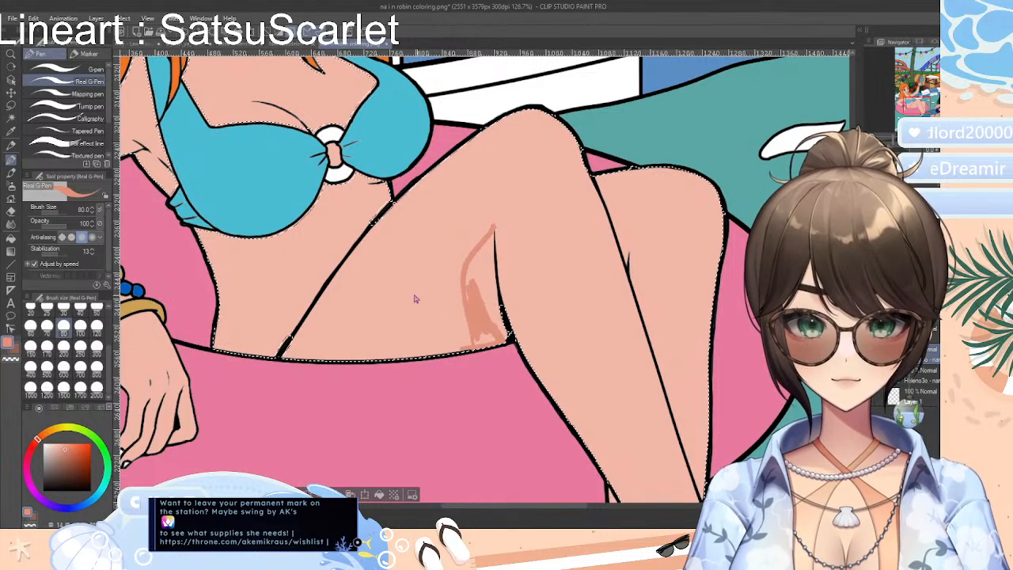
pyautogui.hotkey('ctrl', 'z')
pyautogui.hotkey('ctrl', 'z')
pyautogui.hotkey('ctrl', 'z')
# Try a broader shadow beneath her bent knee with the Real G-Pen at brush size 100, and clear the selection
pyautogui.click(97, 368)
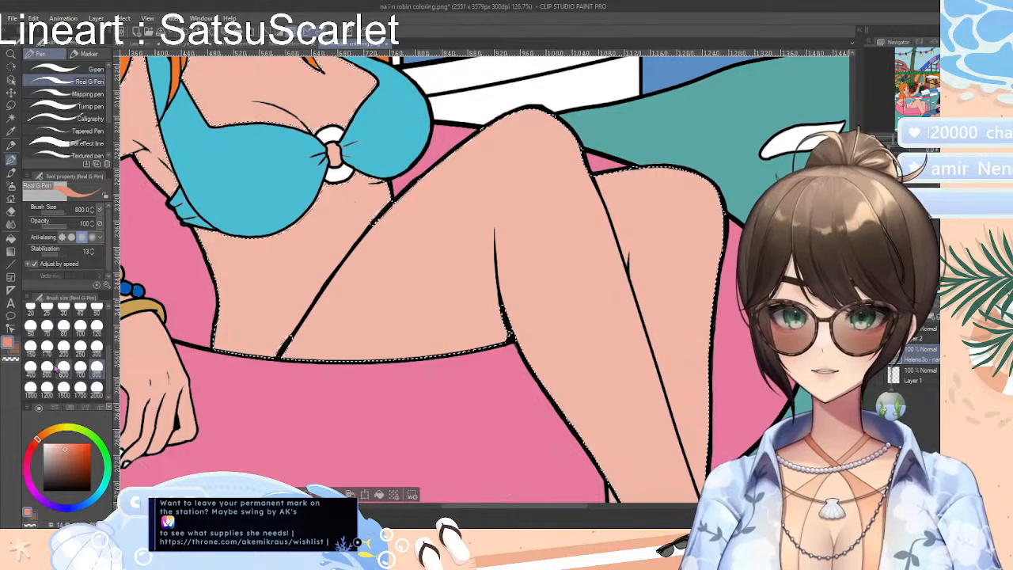
pyautogui.click(80, 333)
pyautogui.moveTo(486, 237)
pyautogui.mouseDown()
pyautogui.moveTo(477, 282)
pyautogui.moveTo(442, 335)
pyautogui.moveTo(397, 364)
pyautogui.moveTo(512, 333)
pyautogui.moveTo(482, 265)
pyautogui.moveTo(493, 234)
pyautogui.moveTo(500, 295)
pyautogui.moveTo(490, 248)
pyautogui.moveTo(487, 275)
pyautogui.moveTo(437, 344)
pyautogui.moveTo(485, 293)
pyautogui.moveTo(457, 338)
pyautogui.mouseUp()
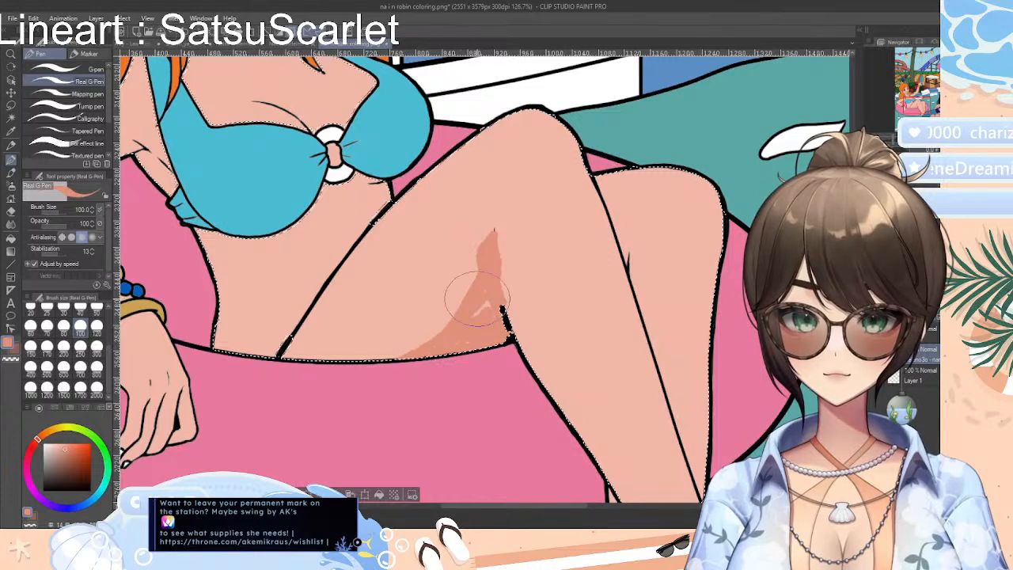
pyautogui.moveTo(476, 299)
pyautogui.mouseDown()
pyautogui.moveTo(470, 287)
pyautogui.moveTo(480, 300)
pyautogui.moveTo(459, 333)
pyautogui.moveTo(483, 312)
pyautogui.mouseUp()
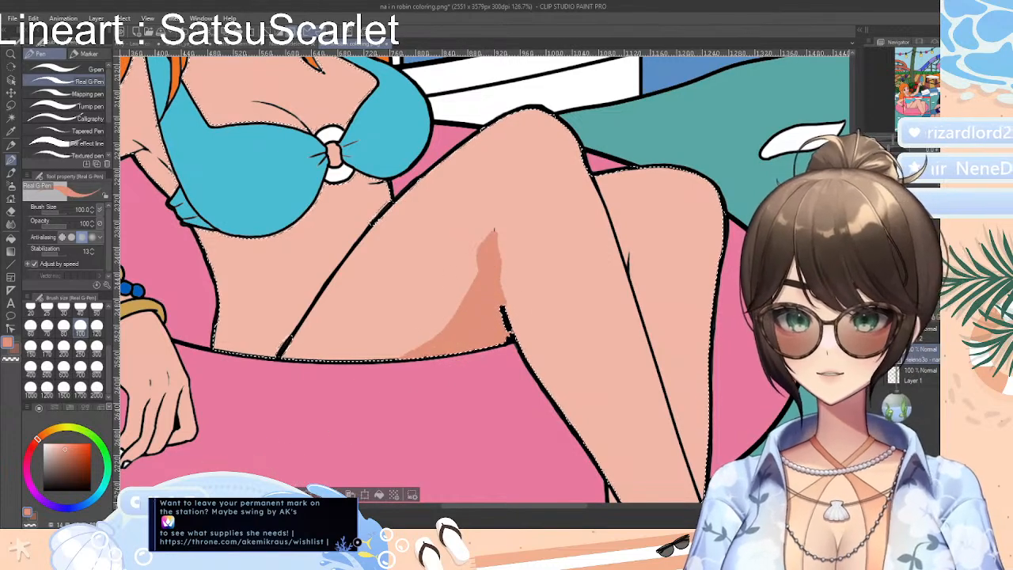
pyautogui.hotkey('ctrl', 'd')
pyautogui.hotkey('ctrl', '0')
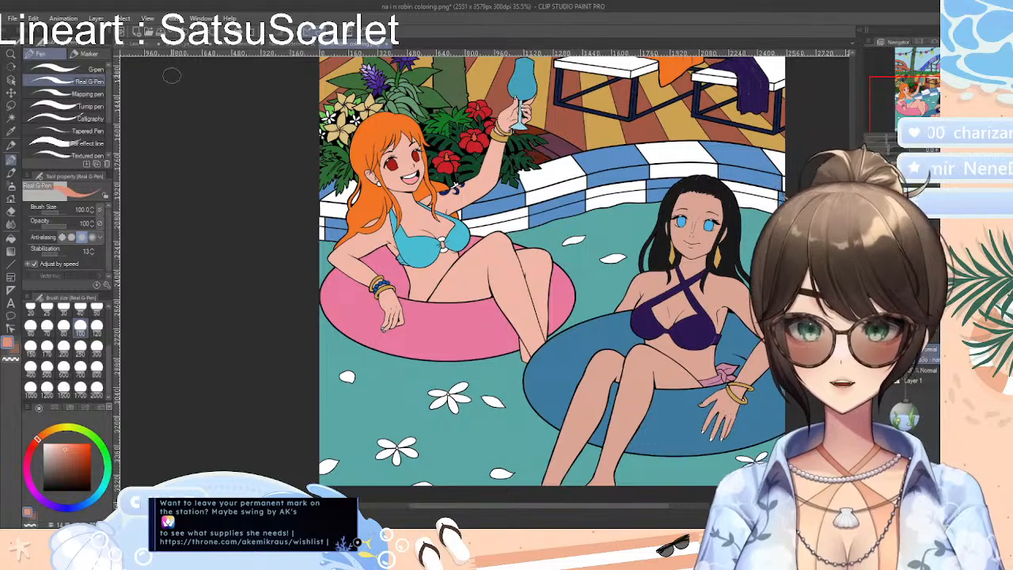
# Return to the mermaids line art and auto-select the row of rocks along the canvas's lower edge
pyautogui.click(237, 44)
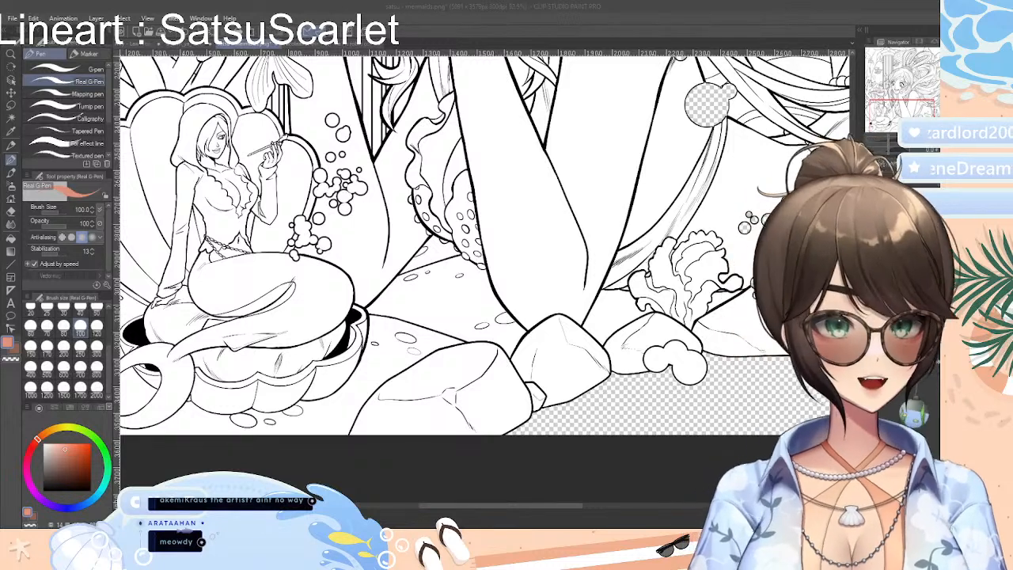
pyautogui.click(938, 9)
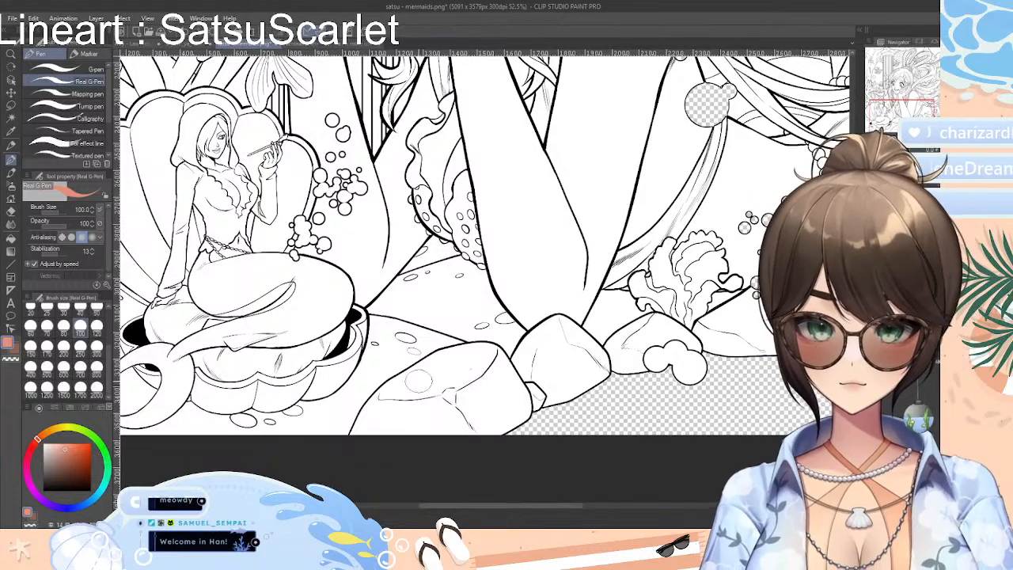
pyautogui.click(11, 120)
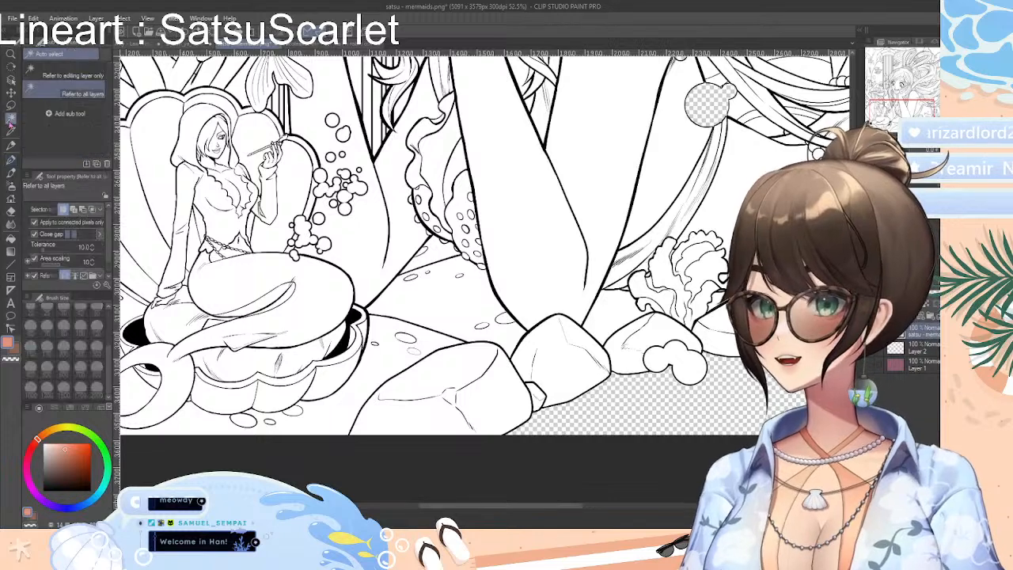
pyautogui.click(469, 379)
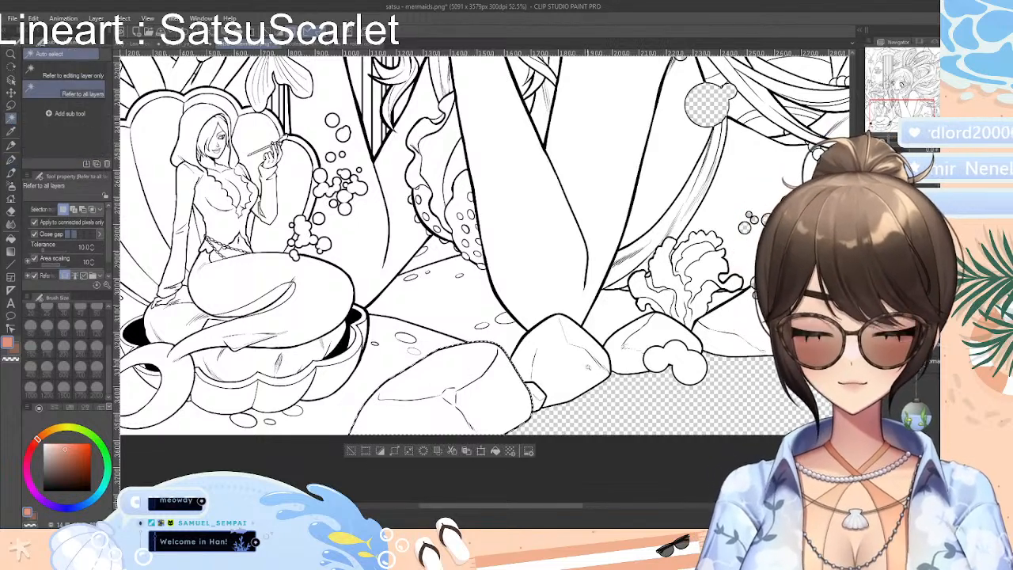
pyautogui.keyDown('shift'); pyautogui.click(566, 378); pyautogui.keyUp('shift')
pyautogui.keyDown('shift'); pyautogui.click(539, 396); pyautogui.keyUp('shift')
pyautogui.keyDown('shift'); pyautogui.click(647, 335); pyautogui.keyUp('shift')
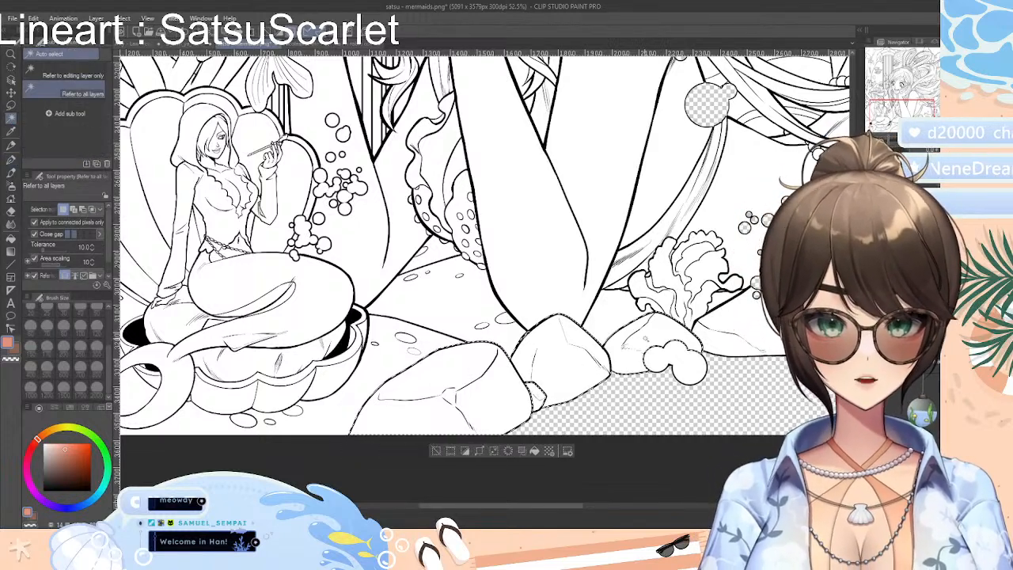
pyautogui.keyDown('shift'); pyautogui.click(755, 346); pyautogui.keyUp('shift')
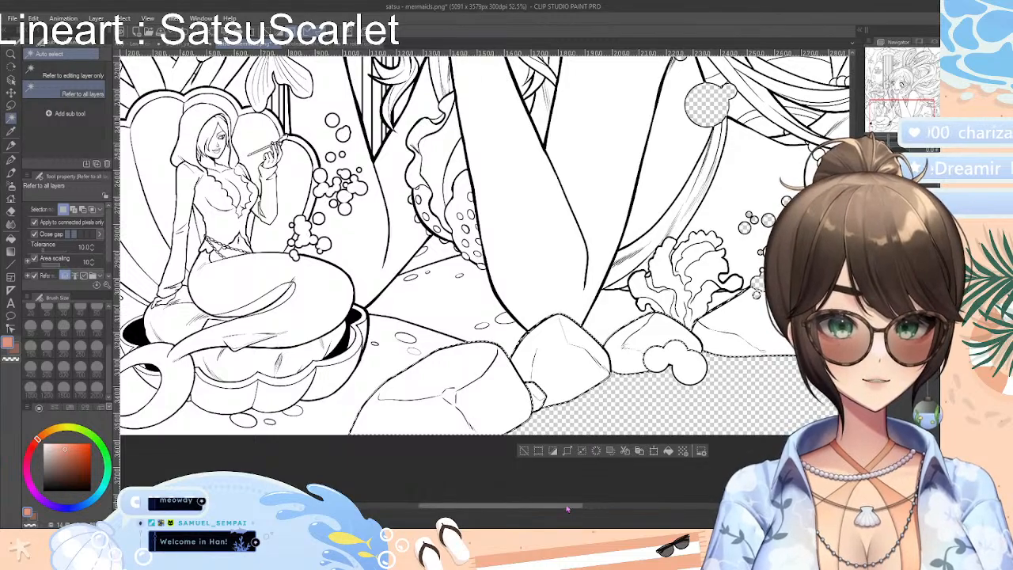
pyautogui.hscroll(5, 645, 510)
pyautogui.hscroll(-1, 612, 511)
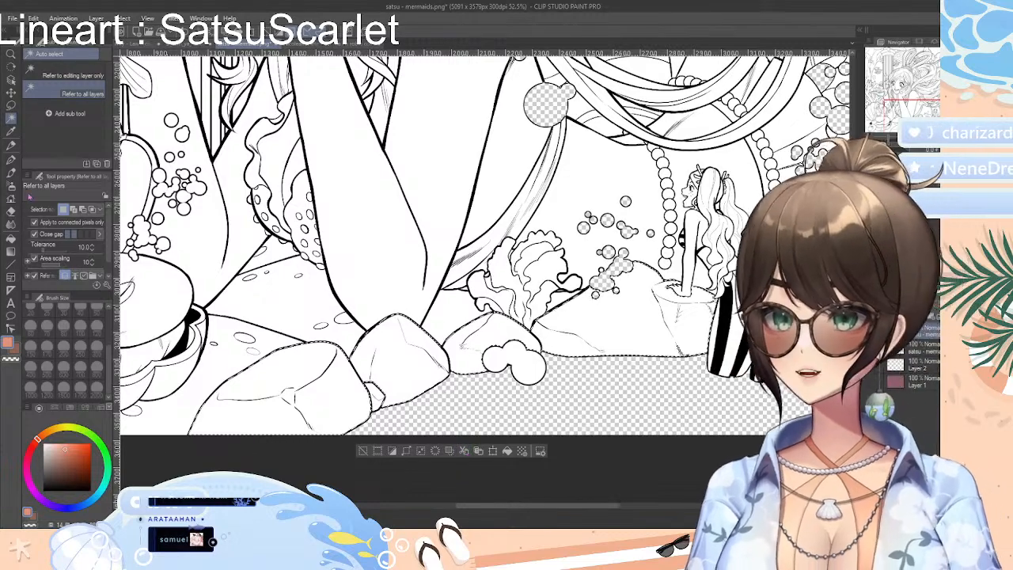
# Erase the white inside the selected rocks with the Rough eraser at brush size 800
pyautogui.click(11, 211)
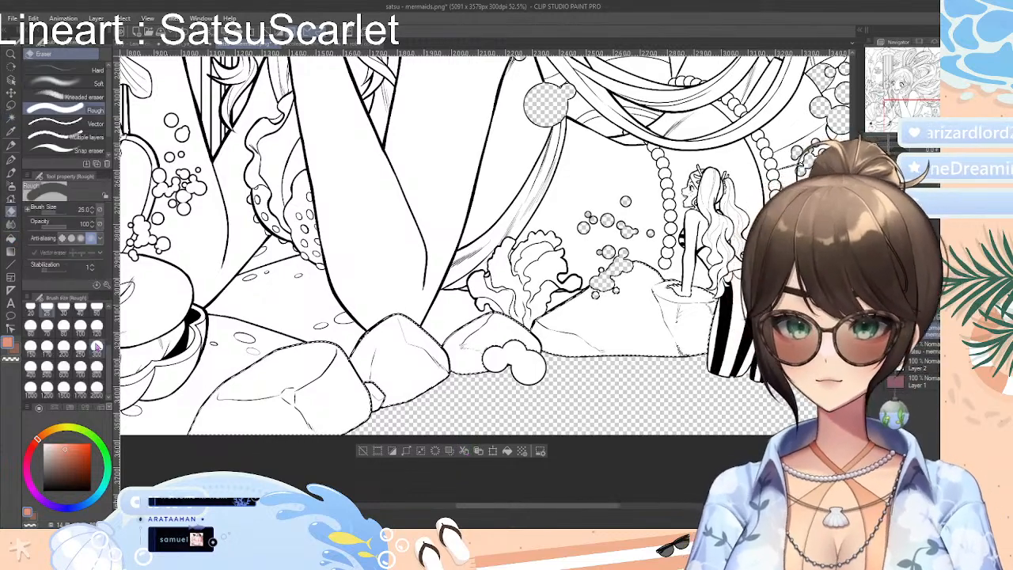
pyautogui.click(96, 368)
pyautogui.moveTo(198, 340)
pyautogui.mouseDown()
pyautogui.moveTo(261, 349)
pyautogui.moveTo(708, 336)
pyautogui.mouseUp()
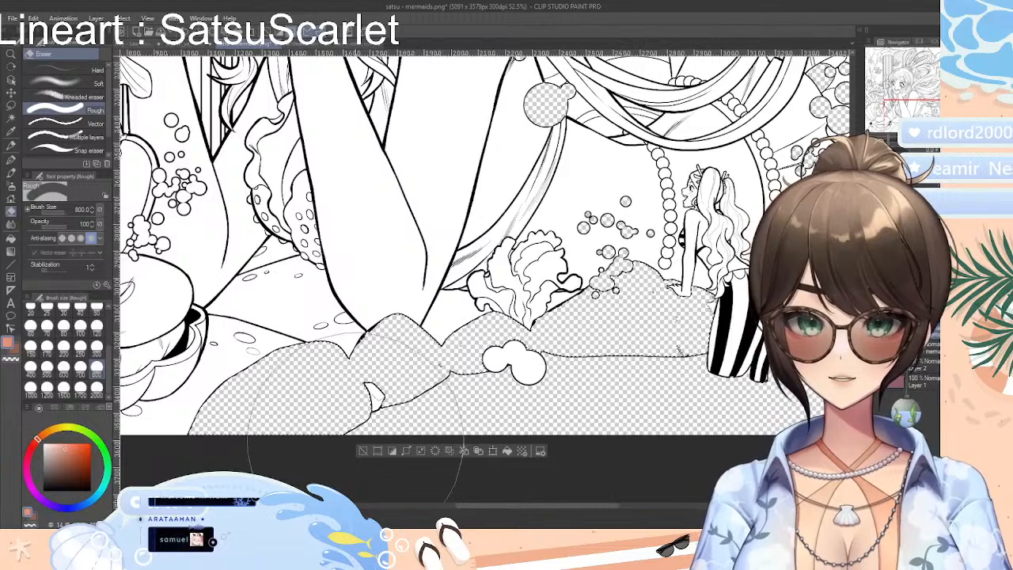
# Clear the selection around the erased rocks, try deleting the layer contents, and undo the deletion
pyautogui.click(363, 451)
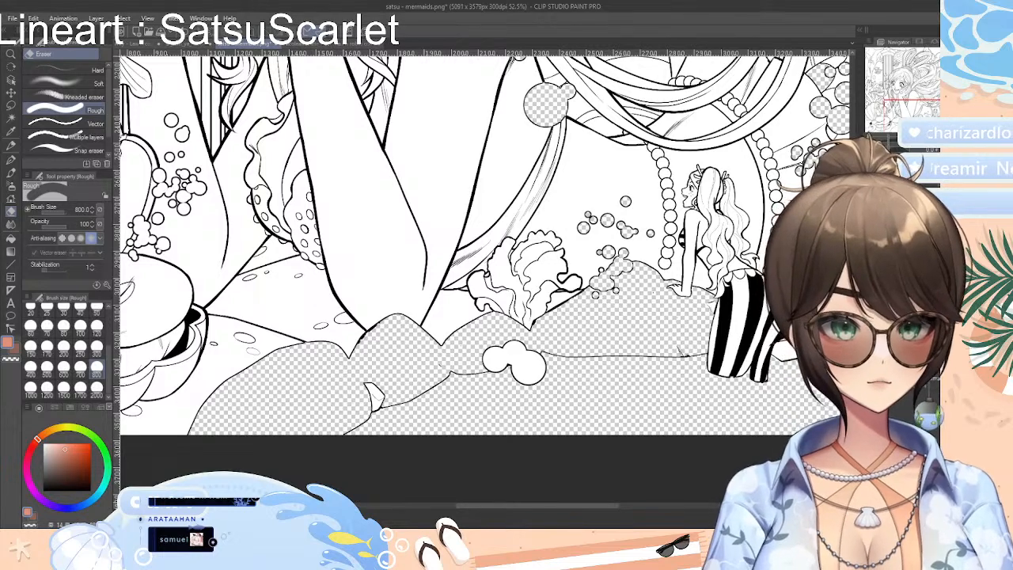
pyautogui.press('Delete')
pyautogui.hotkey('ctrl', 'z')
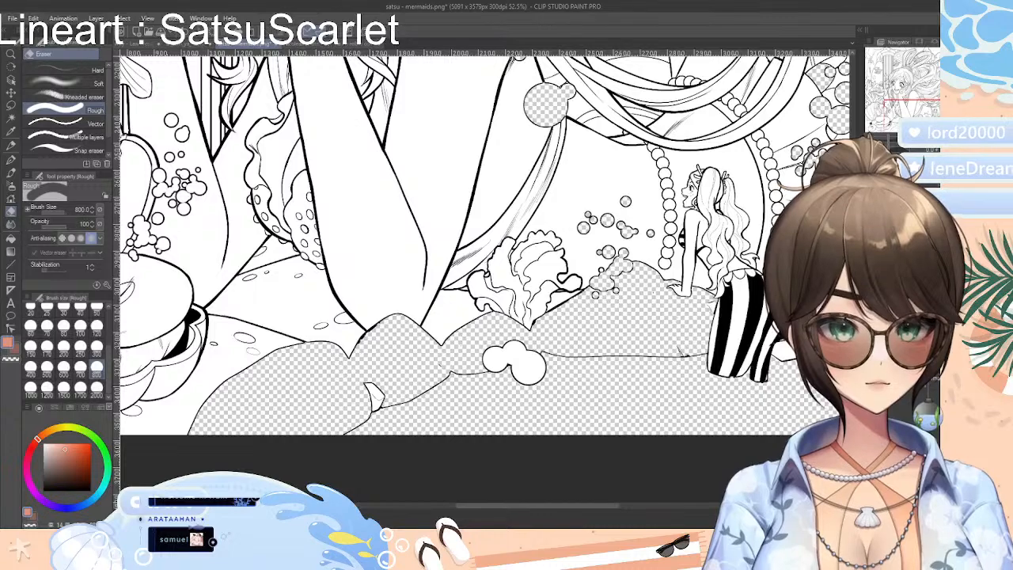
# Auto-select the row of foreground rocks again, fill it with dark red, and clear the selection
pyautogui.click(11, 117)
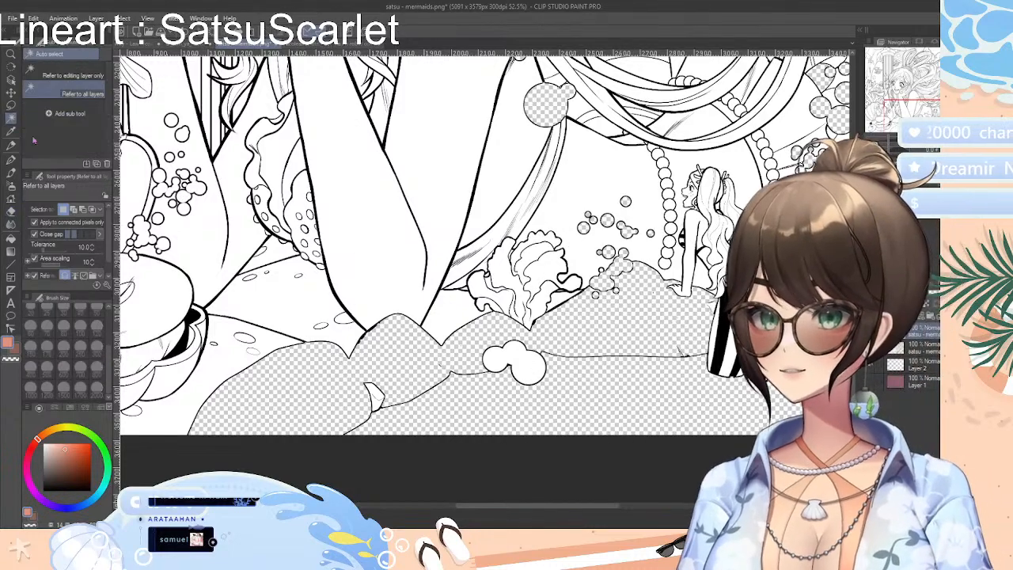
pyautogui.click(510, 320)
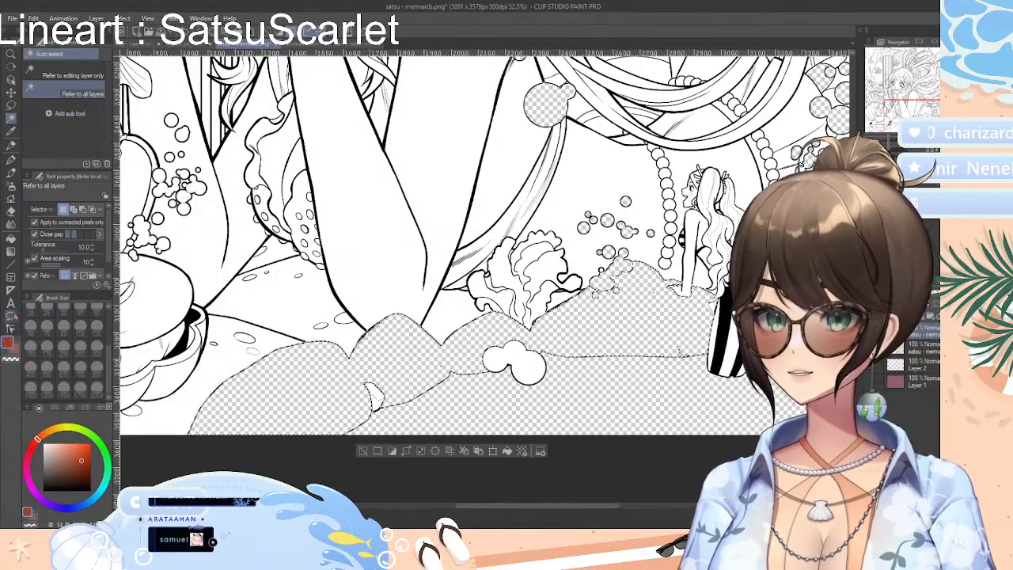
pyautogui.click(11, 238)
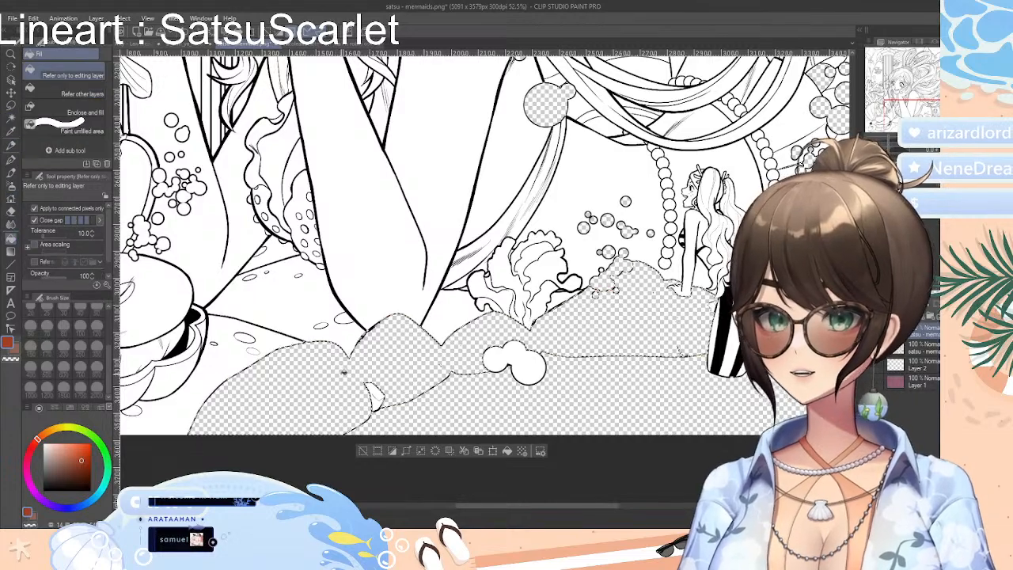
pyautogui.click(346, 377)
pyautogui.click(361, 450)
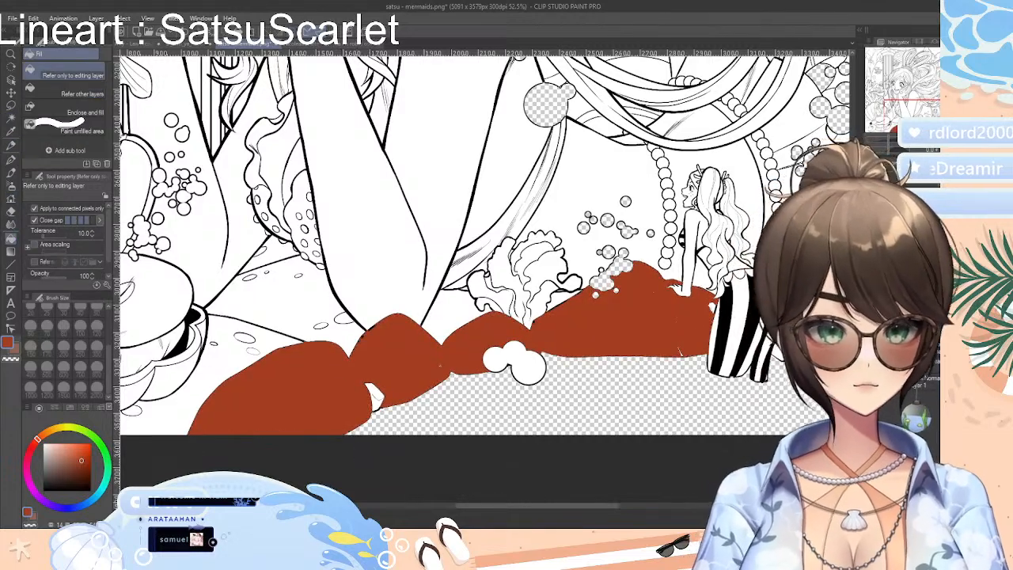
# Remove the dark red fill from the foreground rocks
pyautogui.click(871, 382)
pyautogui.click(870, 381)
pyautogui.click(871, 382)
pyautogui.click(871, 382)
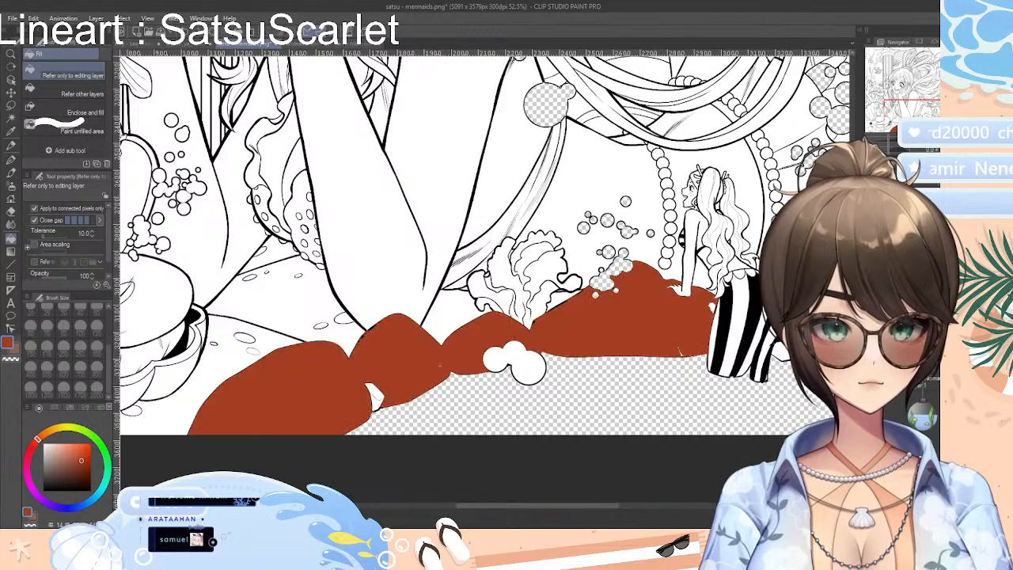
pyautogui.click(870, 382)
pyautogui.click(871, 381)
pyautogui.click(870, 382)
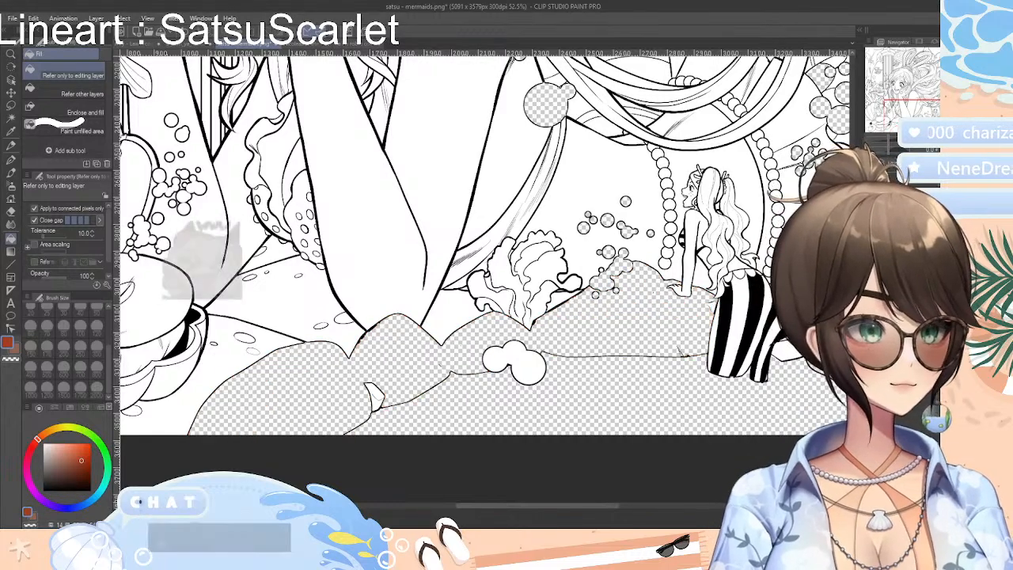
pyautogui.click(871, 381)
pyautogui.click(871, 382)
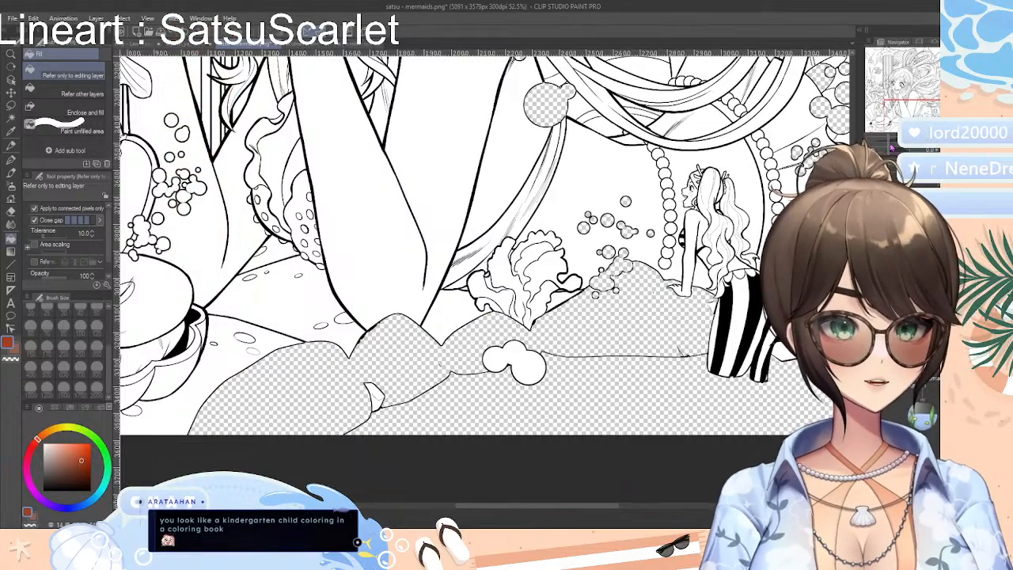
# Switch to the playroom kids line art, try filling the goggled child's hair sections with dark red, and undo the fills
pyautogui.moveTo(891, 148); pyautogui.dragTo(883, 148)
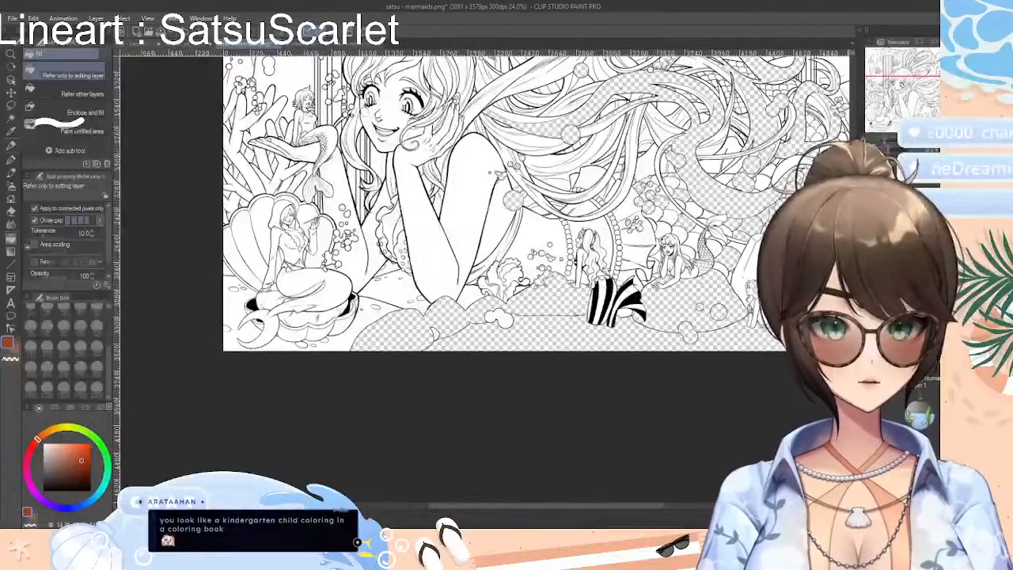
pyautogui.moveTo(853, 309); pyautogui.dragTo(853, 277)
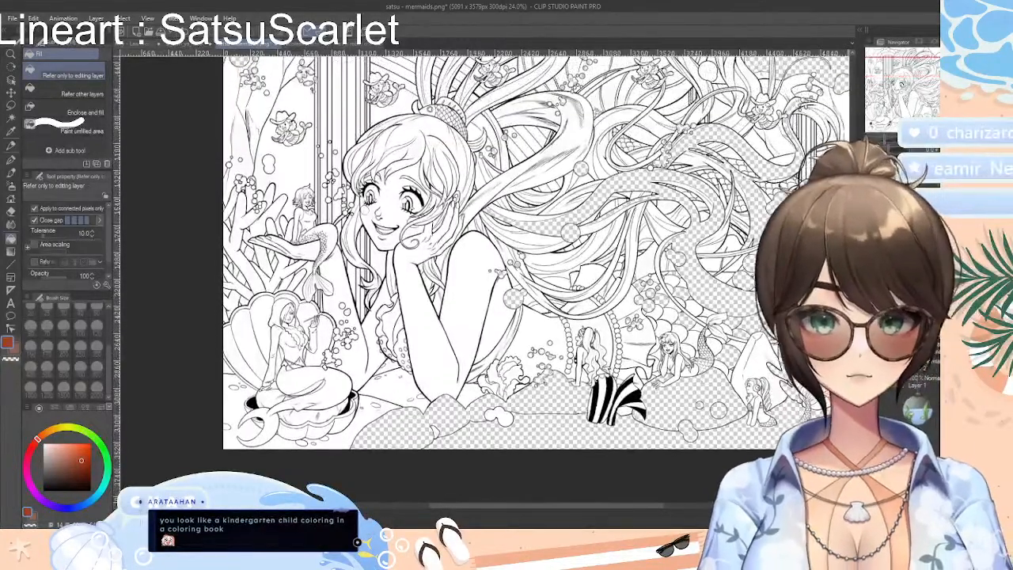
pyautogui.click(184, 46)
pyautogui.click(479, 229)
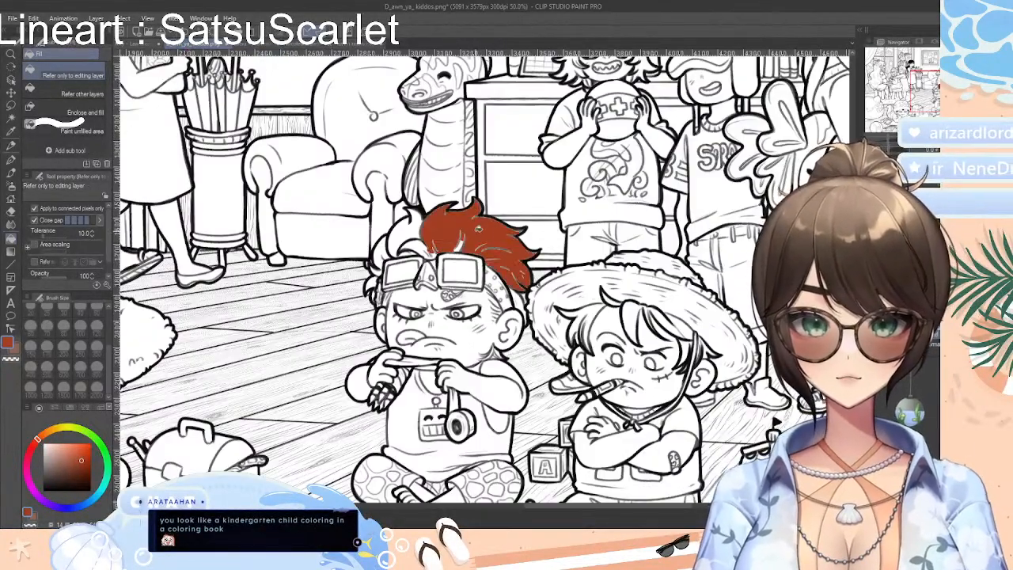
pyautogui.hotkey('ctrl', 'z')
pyautogui.click(407, 230)
pyautogui.hotkey('ctrl', 'z')
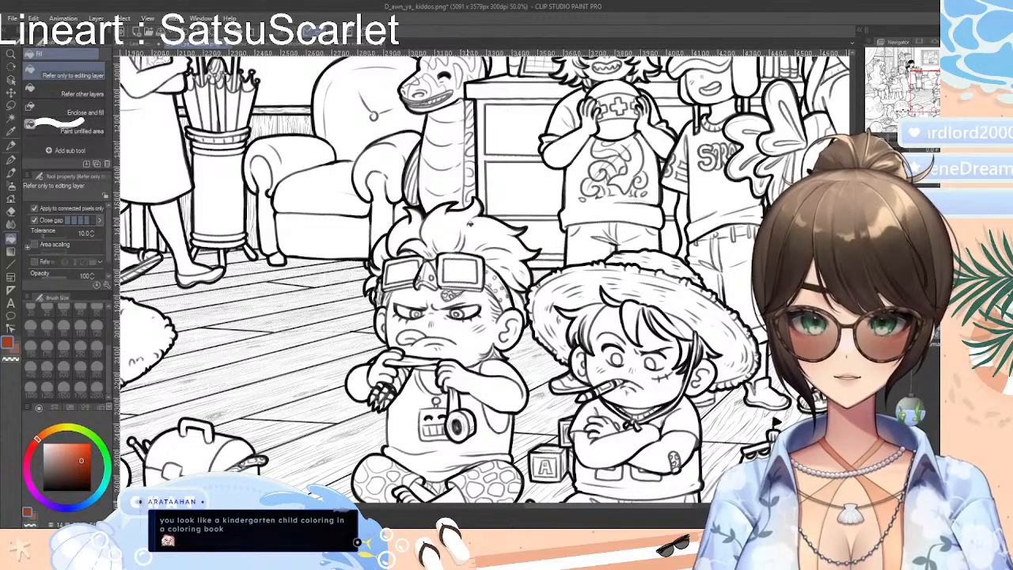
pyautogui.click(484, 224)
pyautogui.hotkey('ctrl', 'z')
# Try filling the goggled child's face with dark red and undo each fill
pyautogui.click(483, 314)
pyautogui.hotkey('ctrl', 'z')
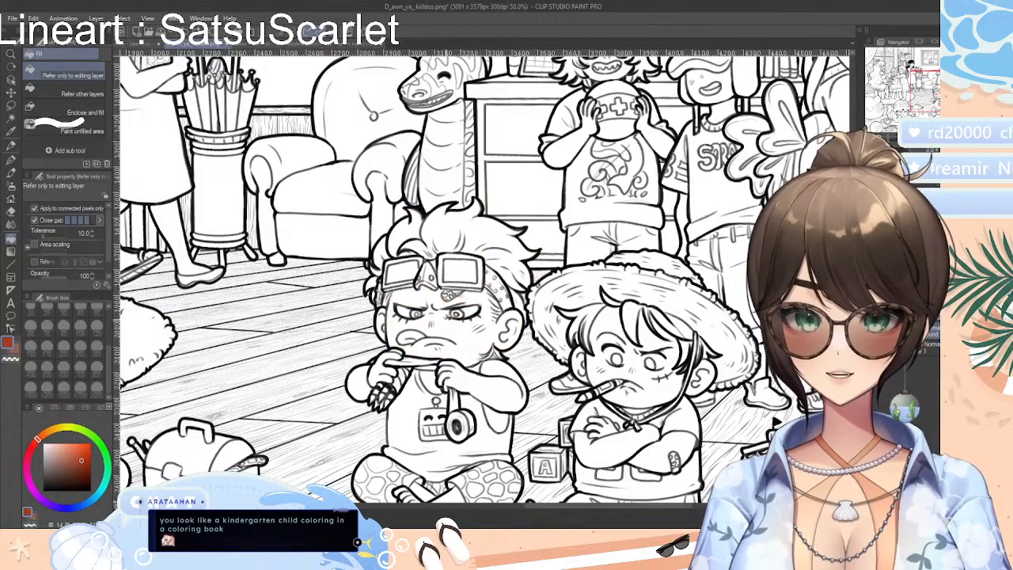
pyautogui.click(447, 318)
pyautogui.hotkey('ctrl', 'z')
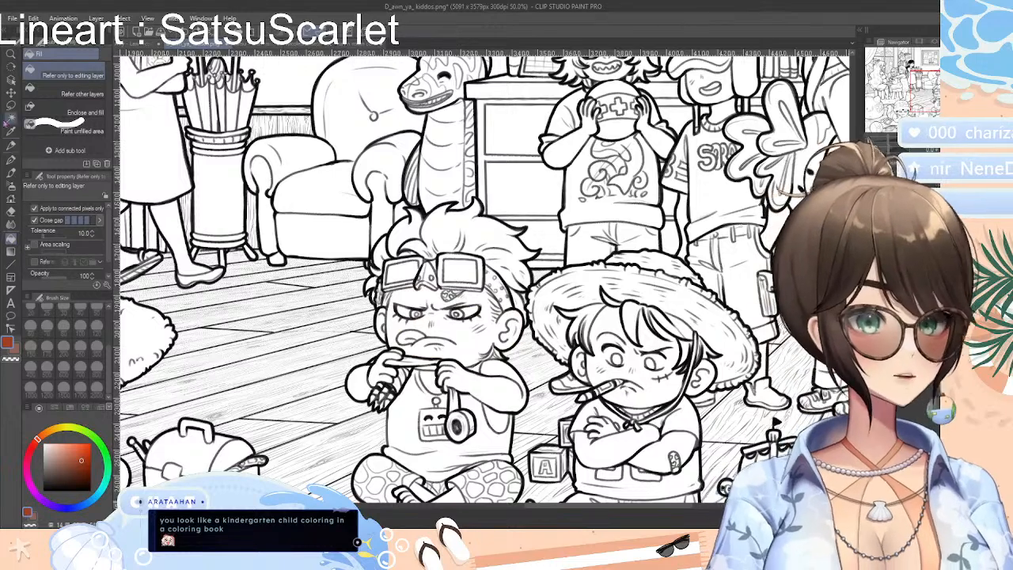
# Try shading the goggled child's face with the Design pencil at brush size 40, undo the strokes, and clear the selection
pyautogui.click(11, 160)
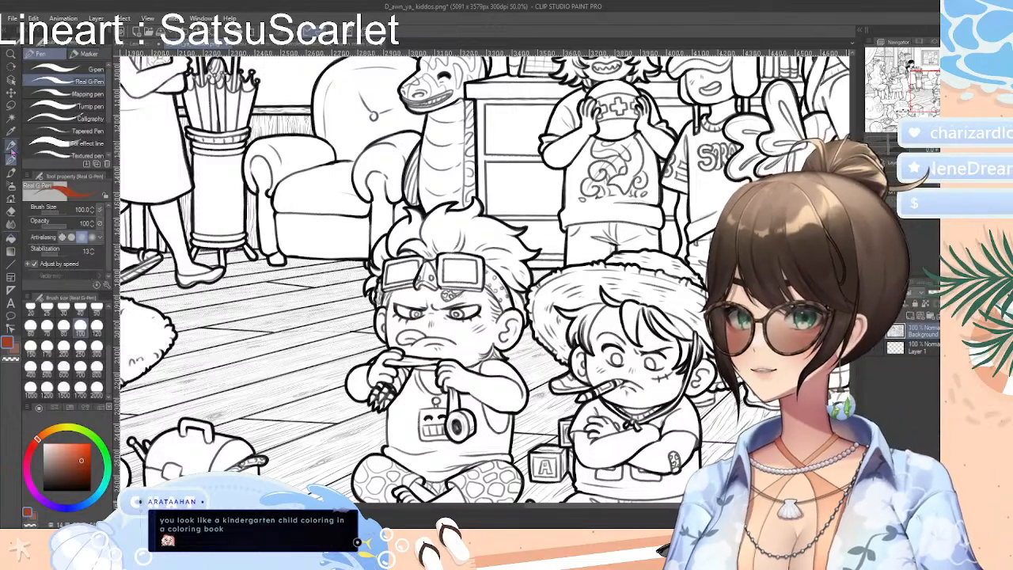
pyautogui.click(11, 147)
pyautogui.click(79, 82)
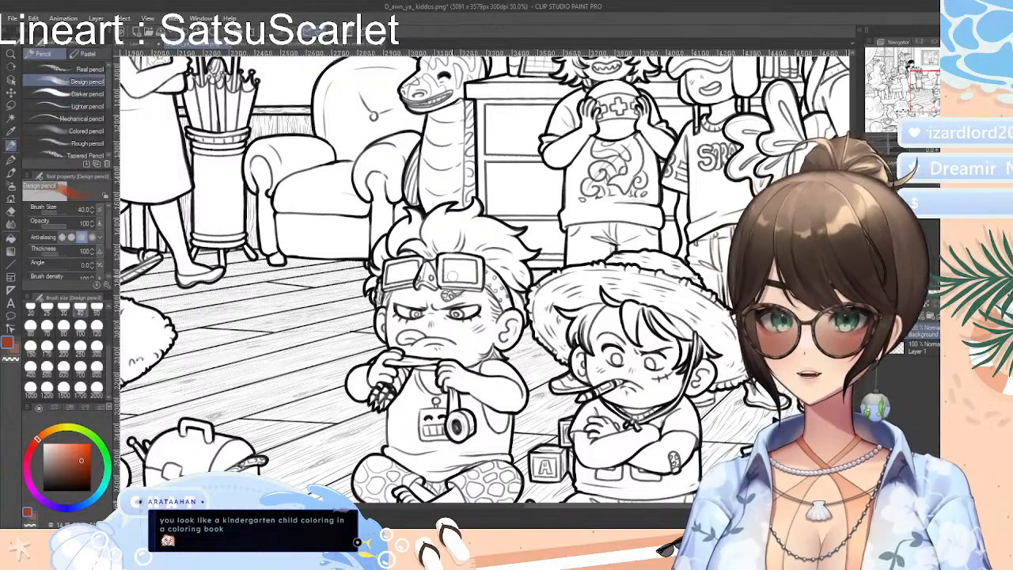
pyautogui.moveTo(456, 340); pyautogui.dragTo(538, 306)
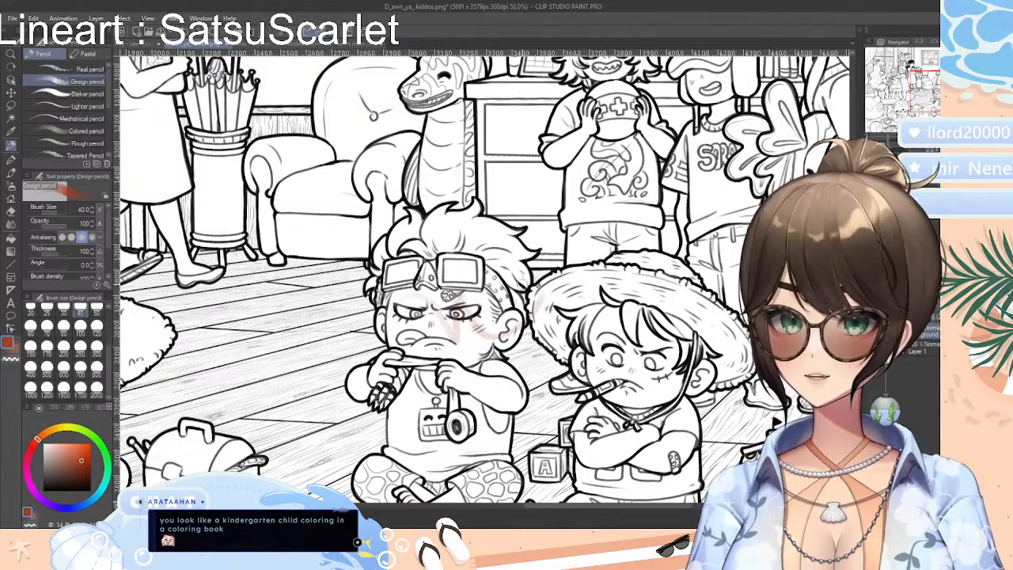
pyautogui.moveTo(447, 336)
pyautogui.mouseDown()
pyautogui.moveTo(484, 315)
pyautogui.moveTo(494, 321)
pyautogui.mouseUp()
pyautogui.hotkey('ctrl', 'z')
pyautogui.hotkey('ctrl', 'z')
pyautogui.hotkey('ctrl', 'z')
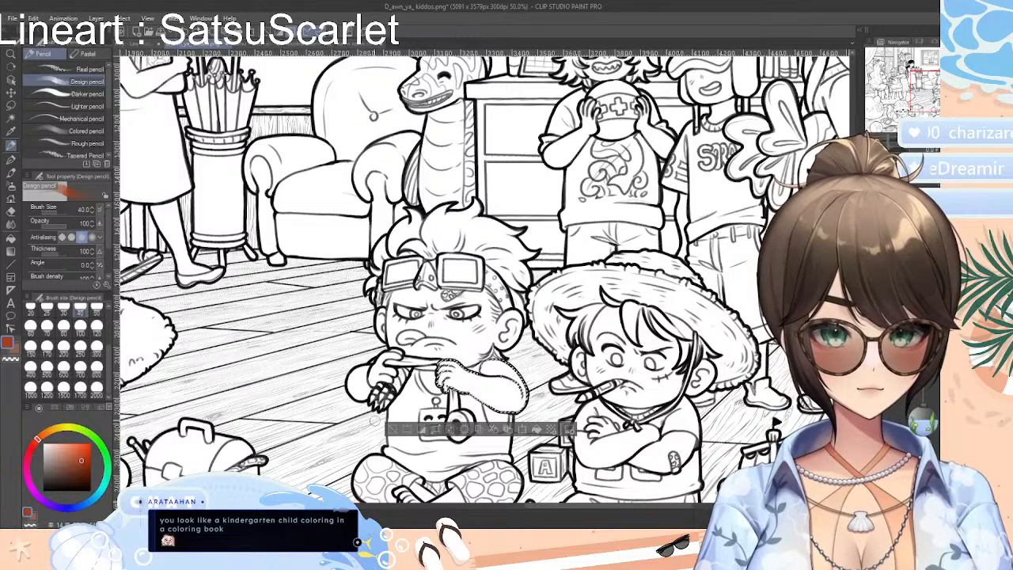
pyautogui.click(393, 428)
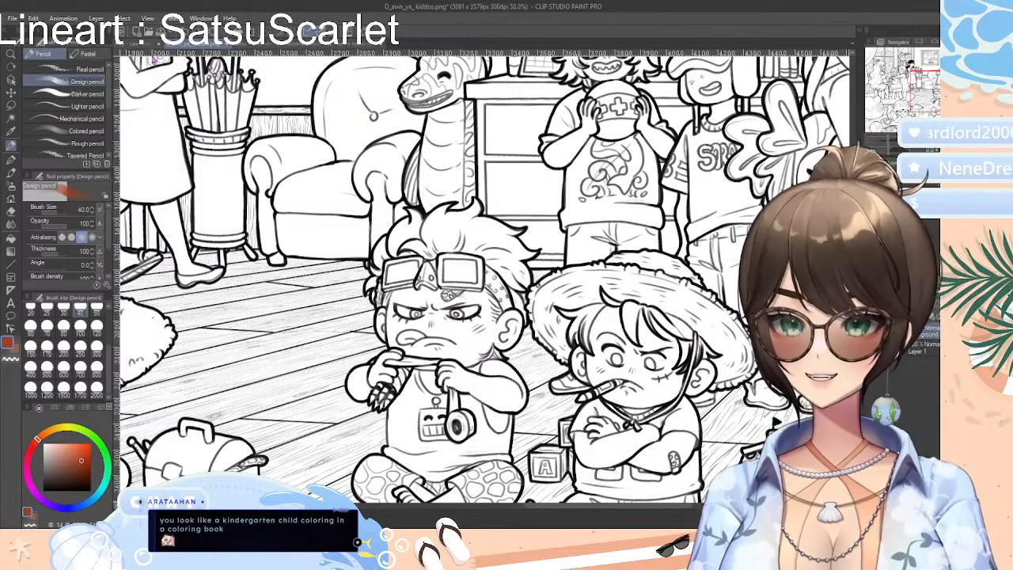
# Return to the mermaids line art and undo the last changes to the foreground rocks, including their red fill
pyautogui.click(247, 46)
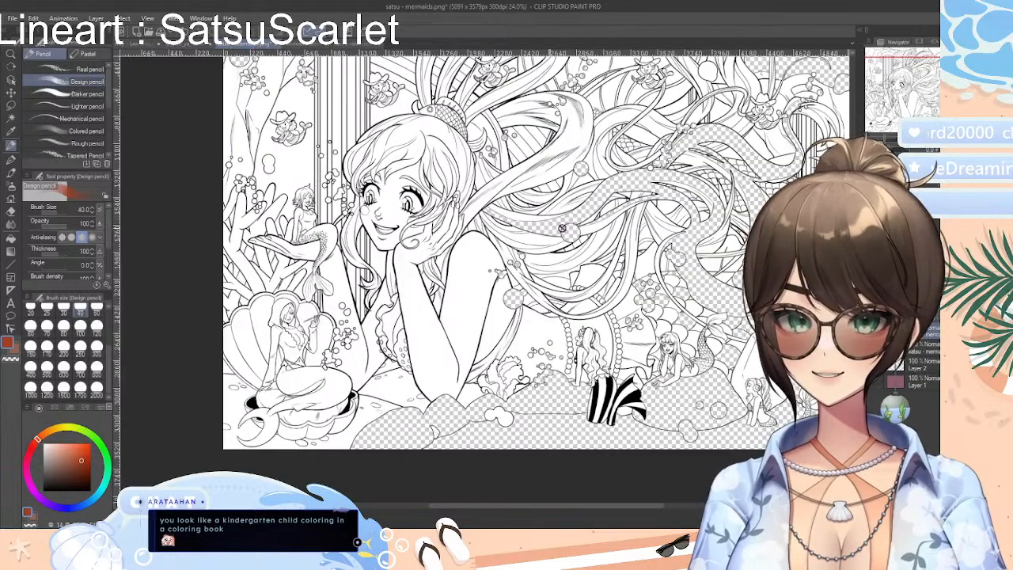
pyautogui.hotkey('ctrl', 'z')
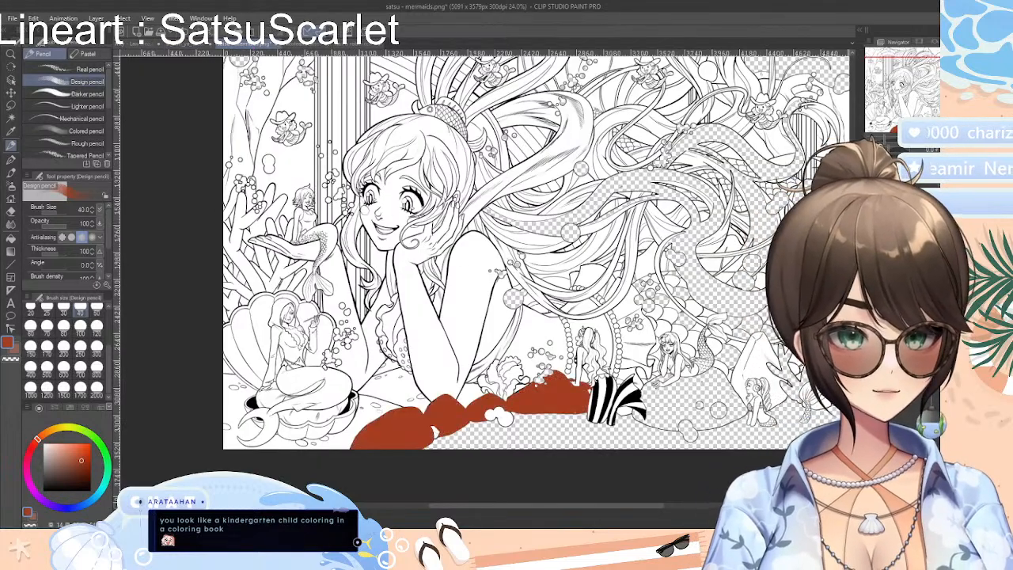
pyautogui.hotkey('ctrl', 'z')
# Shade the large mermaid's upper arm with the Design pencil at brush size 40, then delete the layer contents and undo that deletion
pyautogui.moveTo(460, 315)
pyautogui.mouseDown()
pyautogui.moveTo(468, 354)
pyautogui.moveTo(496, 268)
pyautogui.moveTo(453, 366)
pyautogui.mouseUp()
pyautogui.moveTo(492, 261); pyautogui.dragTo(467, 364)
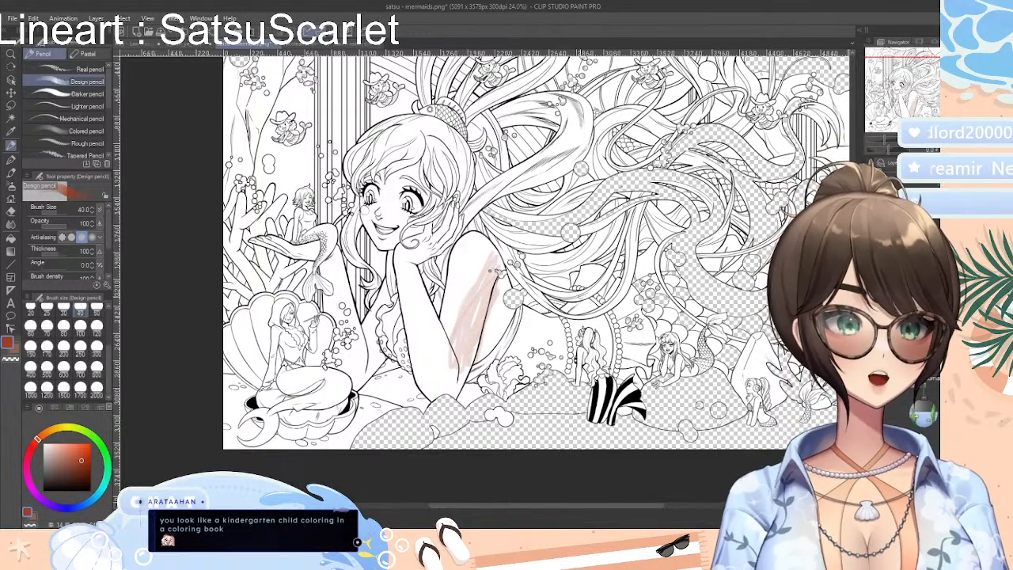
pyautogui.press('Delete')
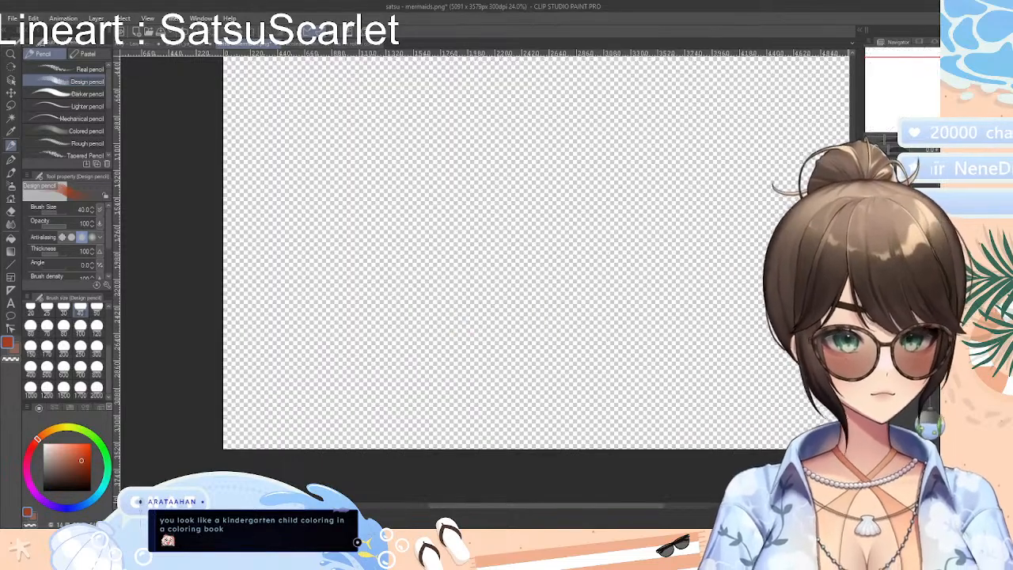
pyautogui.hotkey('ctrl', 'z')
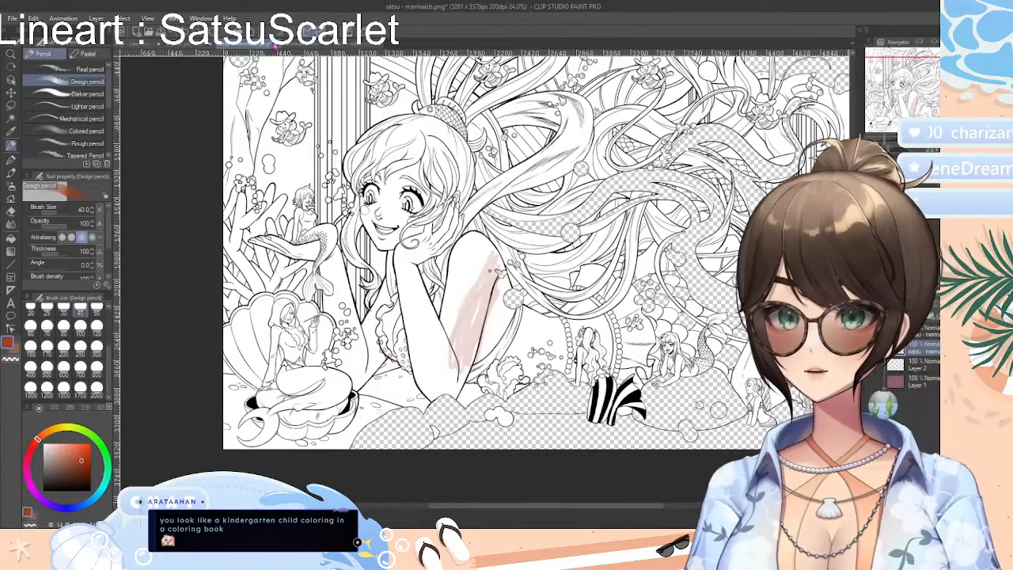
# Reopen the original satsu - mermaids.png and try Design pencil strokes at size 40 over the large mermaid's face and hair, undoing them
pyautogui.click(514, 210)
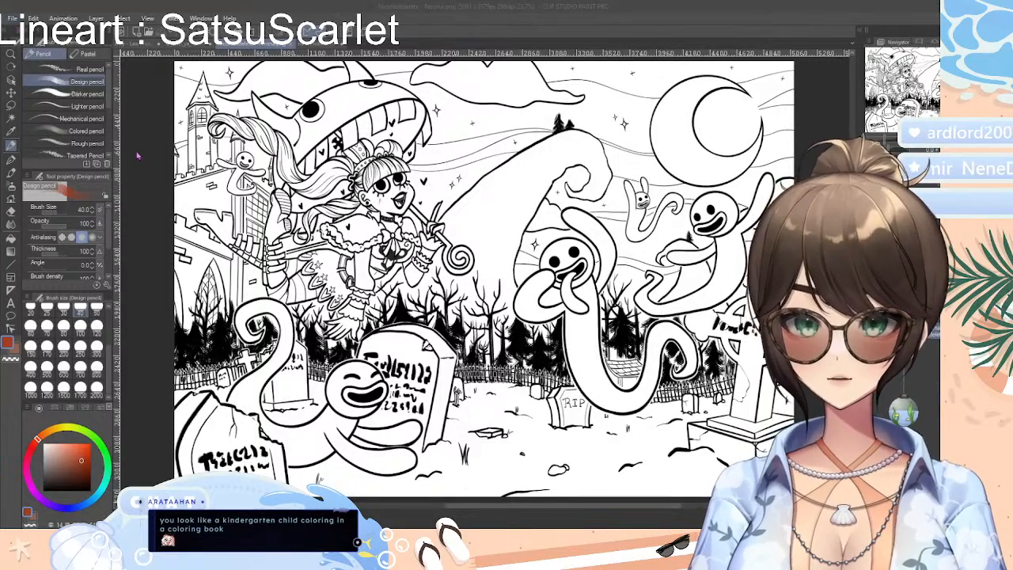
pyautogui.doubleClick(298, 221)
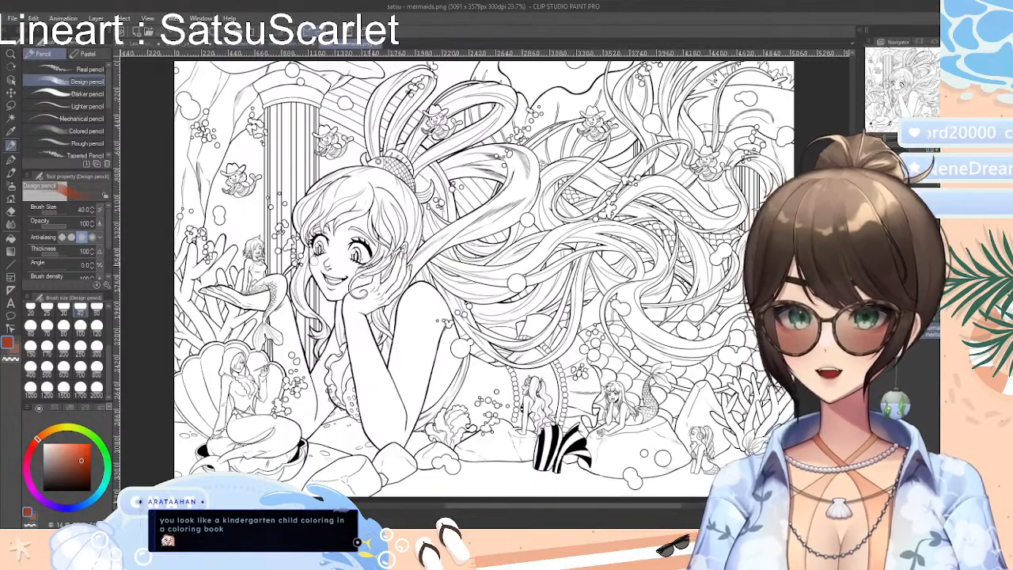
pyautogui.moveTo(334, 277)
pyautogui.mouseDown()
pyautogui.moveTo(380, 207)
pyautogui.moveTo(353, 296)
pyautogui.moveTo(402, 184)
pyautogui.mouseUp()
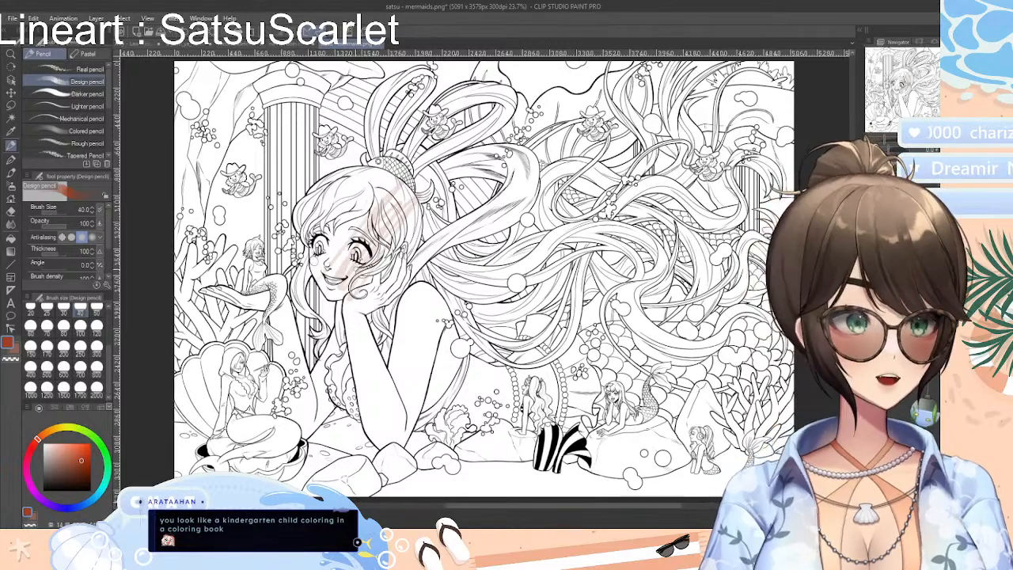
pyautogui.hotkey('ctrl', 'z')
# Try the Colored pencil at brush size 300 over the mermaid's face and arm, and undo the strokes
pyautogui.click(81, 131)
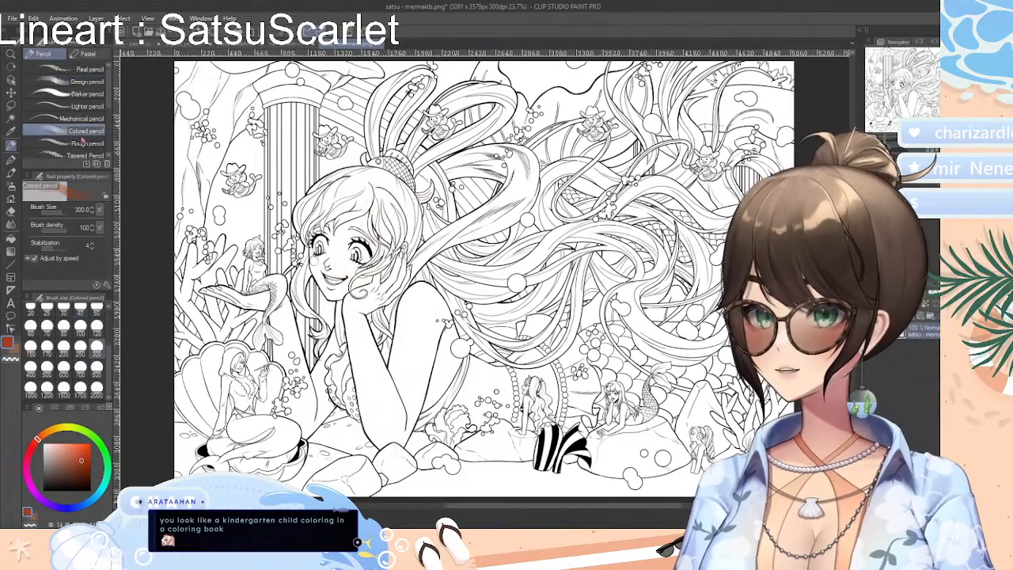
pyautogui.moveTo(301, 214)
pyautogui.mouseDown()
pyautogui.moveTo(372, 285)
pyautogui.moveTo(396, 238)
pyautogui.moveTo(364, 301)
pyautogui.moveTo(396, 348)
pyautogui.moveTo(346, 315)
pyautogui.moveTo(368, 305)
pyautogui.moveTo(429, 388)
pyautogui.moveTo(364, 338)
pyautogui.moveTo(434, 367)
pyautogui.moveTo(361, 352)
pyautogui.moveTo(403, 322)
pyautogui.moveTo(432, 354)
pyautogui.mouseUp()
pyautogui.hotkey('ctrl', 'z')
pyautogui.hotkey('ctrl', 'z')
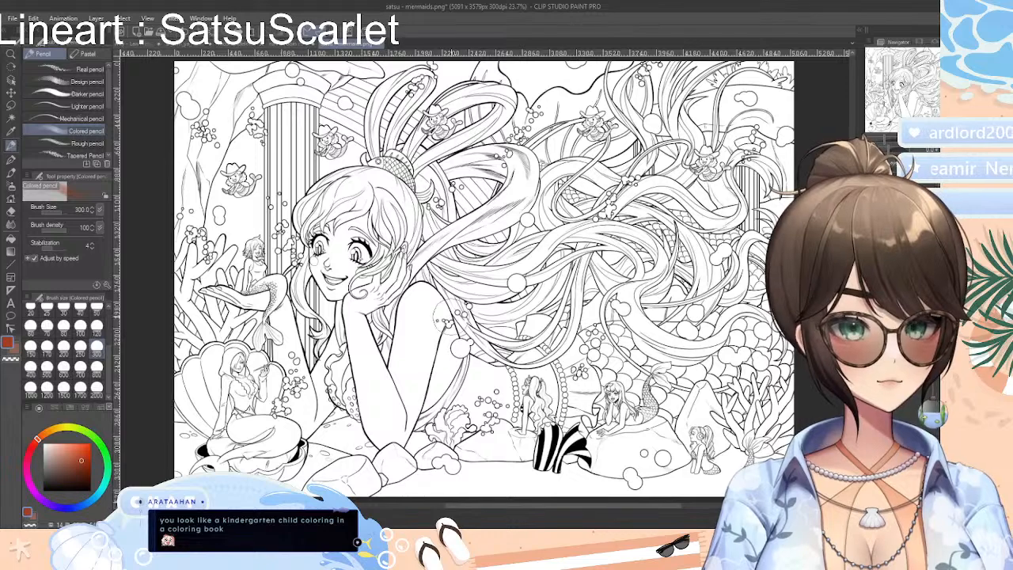
pyautogui.moveTo(412, 316)
pyautogui.mouseDown()
pyautogui.moveTo(413, 364)
pyautogui.moveTo(422, 340)
pyautogui.mouseUp()
pyautogui.hotkey('ctrl', 'z')
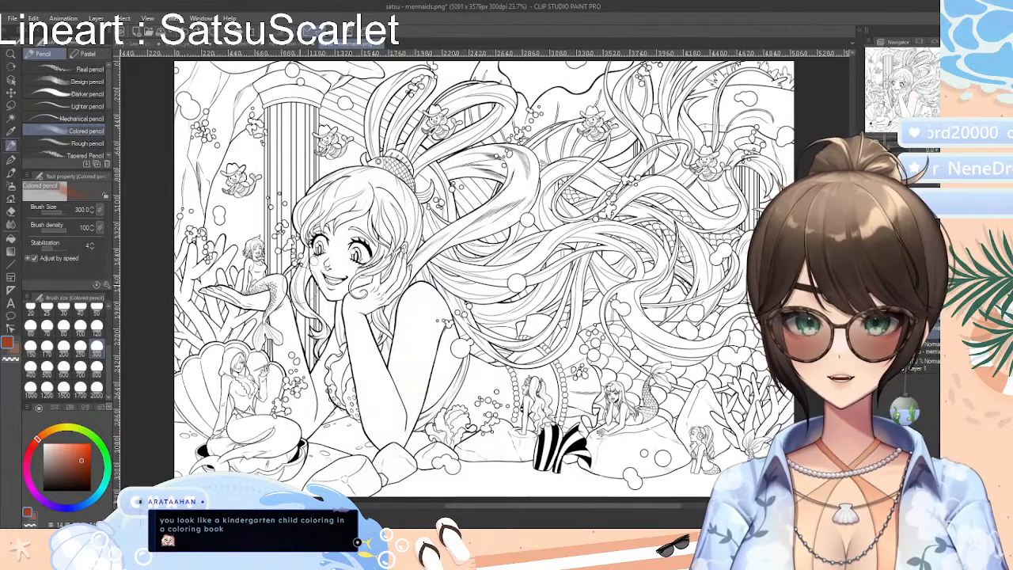
# Try drawing glasses around the mermaid's eyes with the Darker pencil at brush size 120, and undo them
pyautogui.click(80, 93)
pyautogui.moveTo(300, 198)
pyautogui.mouseDown()
pyautogui.moveTo(338, 255)
pyautogui.moveTo(326, 232)
pyautogui.moveTo(389, 250)
pyautogui.mouseUp()
pyautogui.hotkey('ctrl', 'z')
pyautogui.hotkey('ctrl', 'z')
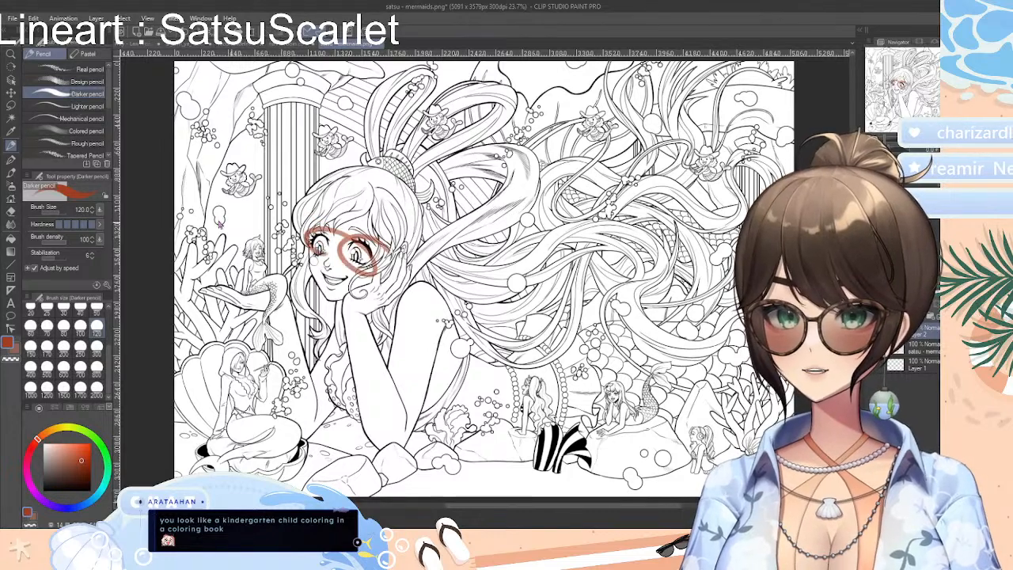
pyautogui.hotkey('ctrl', 'z')
# Try a stroke across the mermaid's face with the Rough pencil at brush size 300, and undo it
pyautogui.click(62, 120)
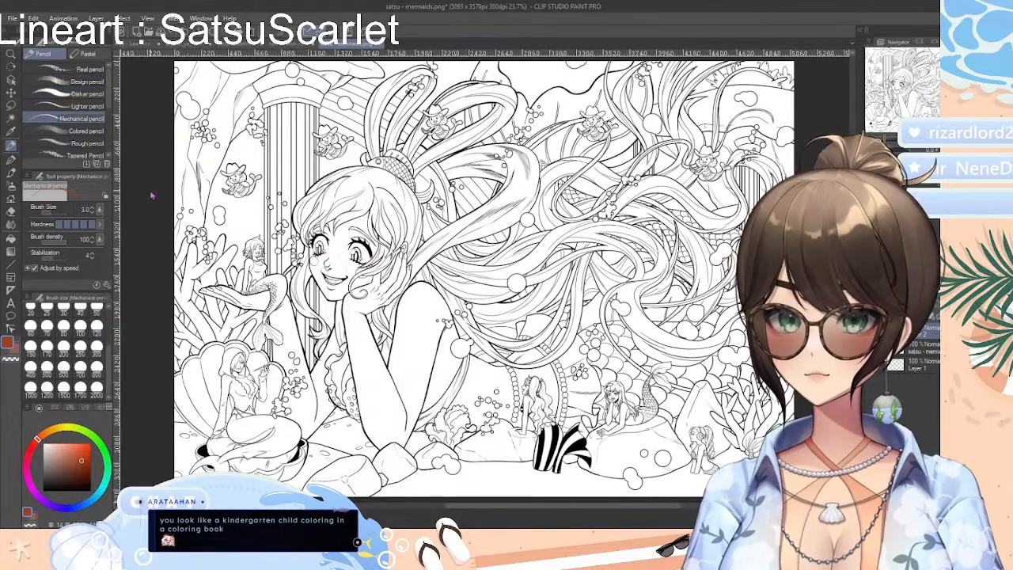
pyautogui.click(79, 106)
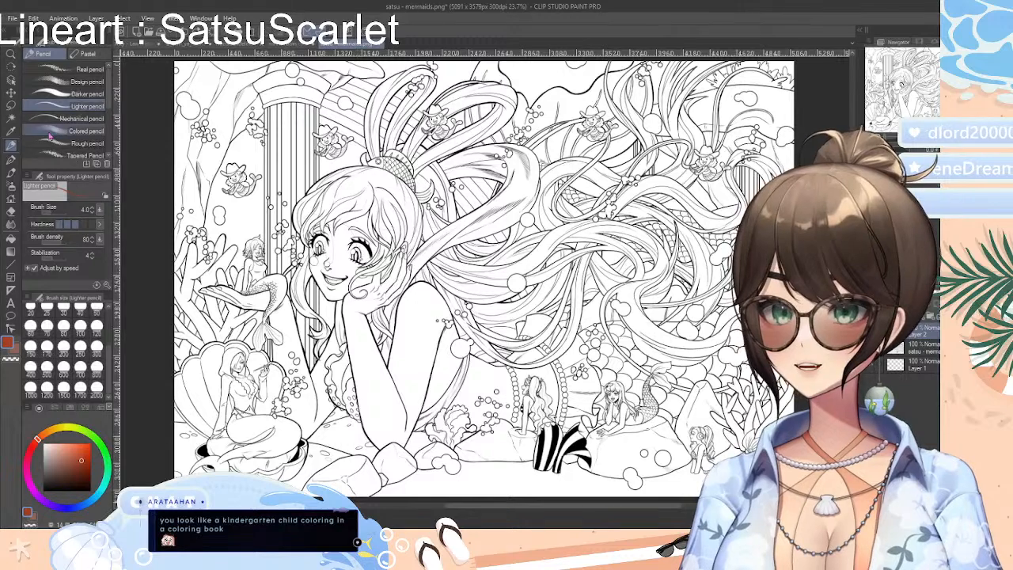
pyautogui.click(75, 144)
pyautogui.moveTo(309, 254)
pyautogui.mouseDown()
pyautogui.moveTo(326, 242)
pyautogui.moveTo(448, 255)
pyautogui.mouseUp()
pyautogui.hotkey('ctrl', 'z')
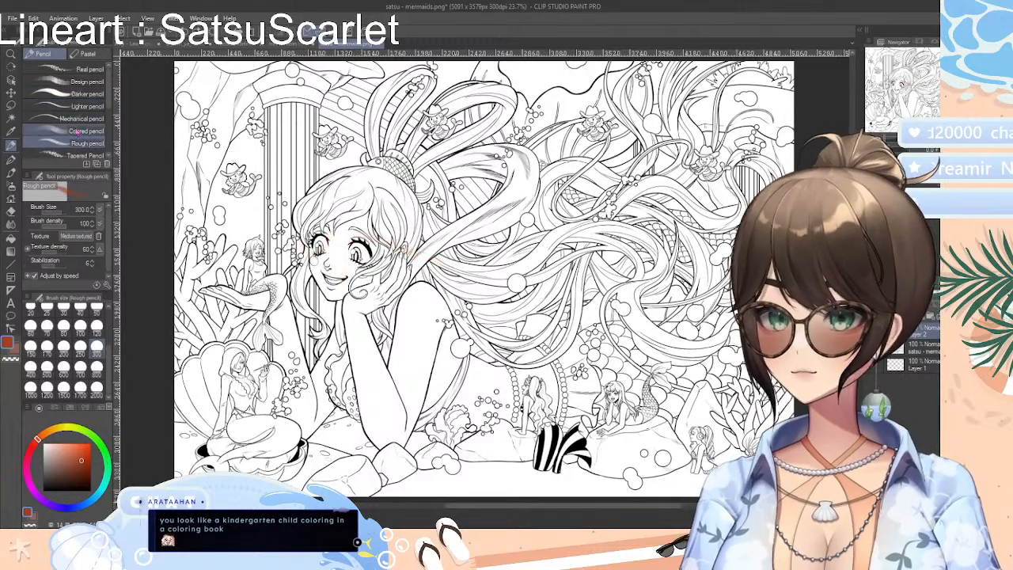
# Try a Bony Single Row Scales stroke at size 400 across the large mermaid's face and hair, and undo it
pyautogui.scroll(-3, 68, 111)
pyautogui.moveTo(117, 132); pyautogui.dragTo(119, 152)
pyautogui.click(77, 107)
pyautogui.moveTo(278, 232)
pyautogui.mouseDown()
pyautogui.moveTo(459, 266)
pyautogui.moveTo(569, 238)
pyautogui.mouseUp()
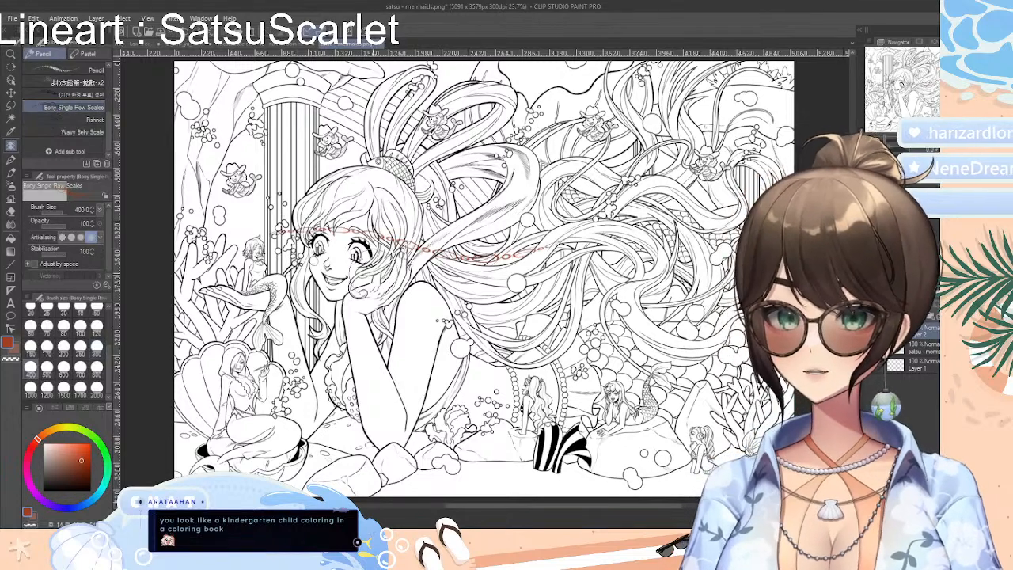
pyautogui.hotkey('ctrl', 'z')
# Try the Wavy Belly Scale brush at sizes 450 and 800 across the mermaid's face, arm and hair, and undo the strokes
pyautogui.click(67, 131)
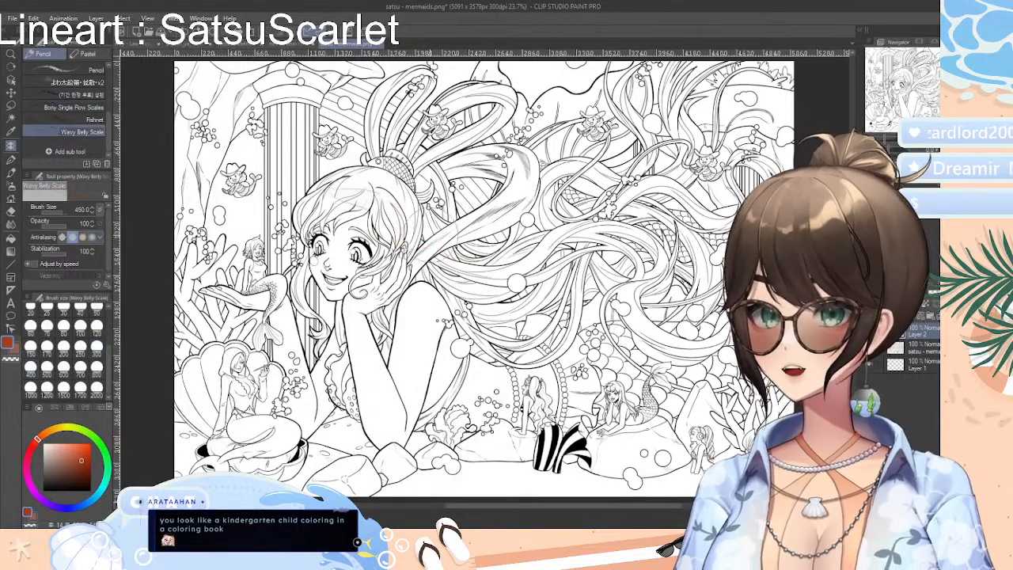
pyautogui.moveTo(280, 241); pyautogui.dragTo(684, 151)
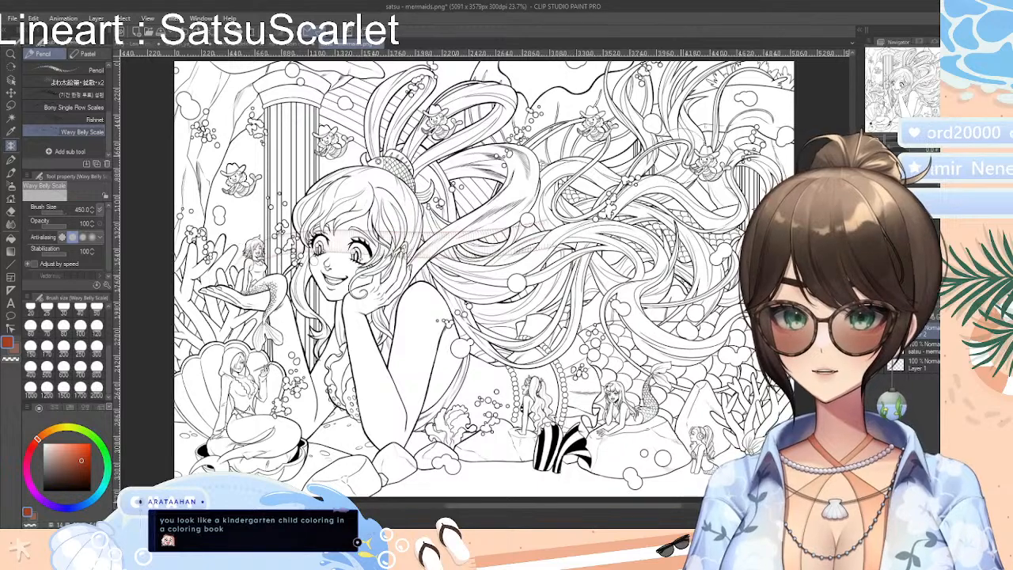
pyautogui.click(97, 367)
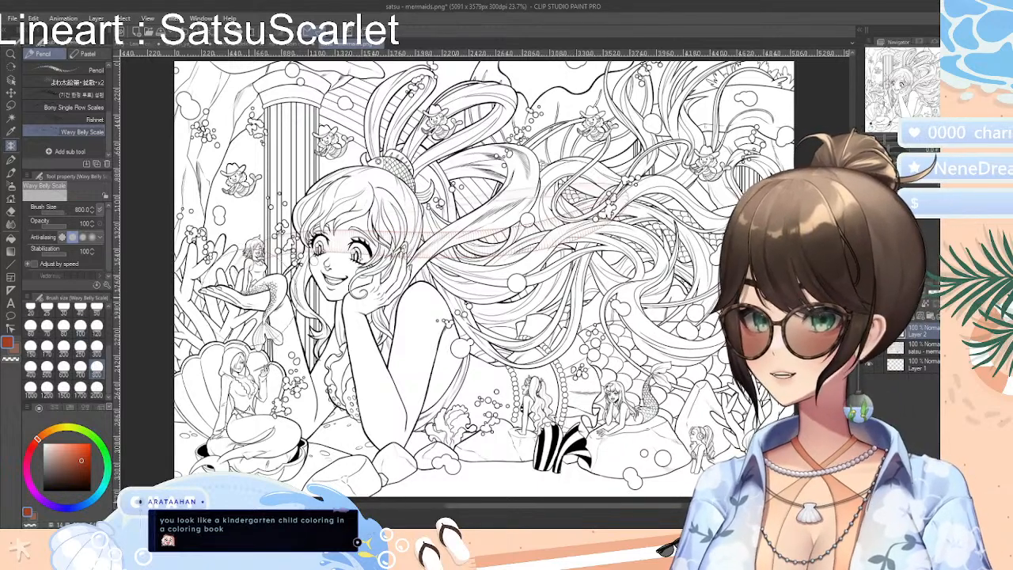
pyautogui.moveTo(273, 257)
pyautogui.mouseDown()
pyautogui.moveTo(479, 257)
pyautogui.moveTo(606, 178)
pyautogui.mouseUp()
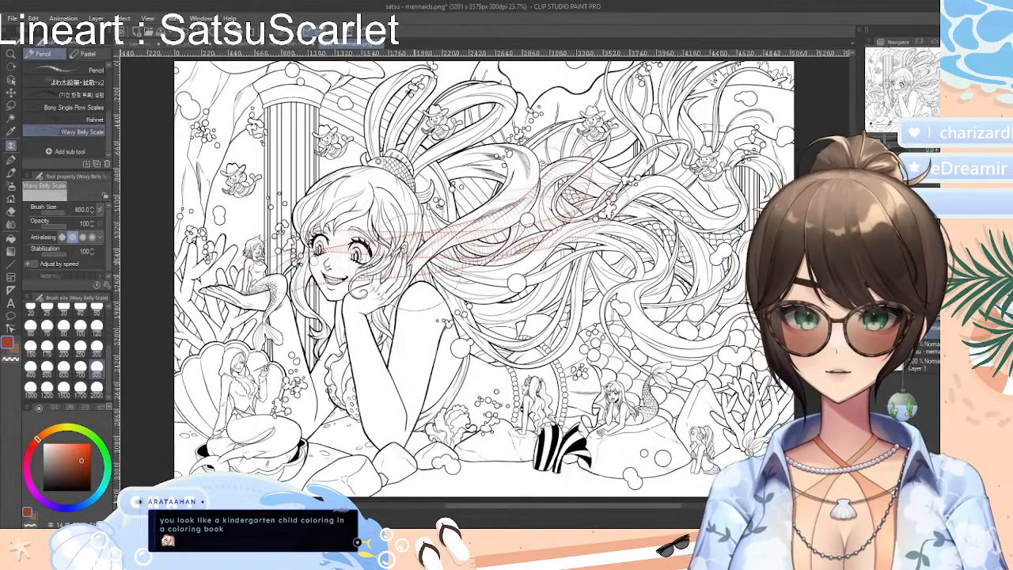
pyautogui.hotkey('ctrl', 'z')
pyautogui.hotkey('ctrl', 'z')
pyautogui.moveTo(331, 353)
pyautogui.mouseDown()
pyautogui.moveTo(427, 319)
pyautogui.moveTo(594, 159)
pyautogui.moveTo(479, 182)
pyautogui.moveTo(531, 340)
pyautogui.moveTo(616, 176)
pyautogui.mouseUp()
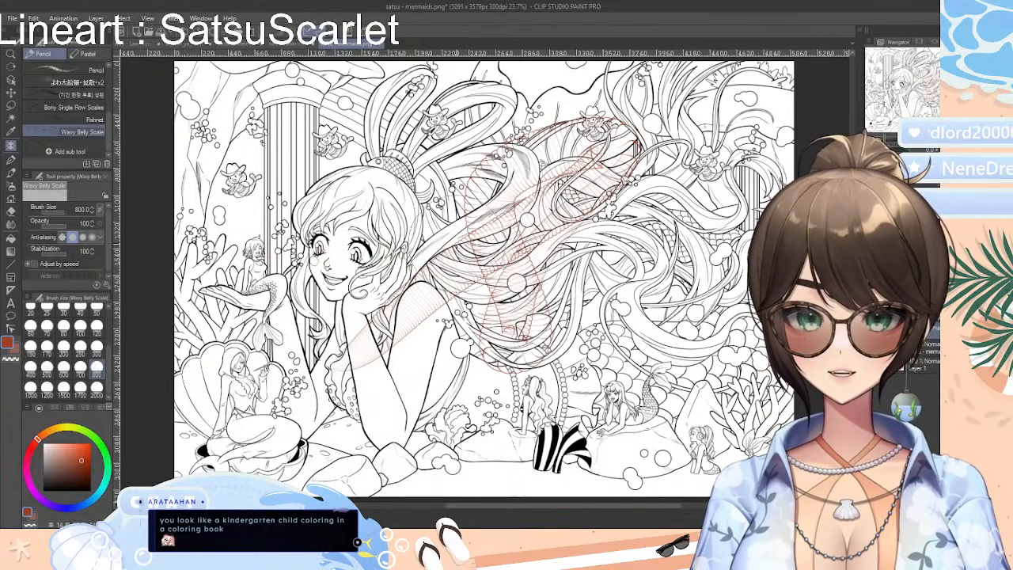
pyautogui.hotkey('ctrl', 'z')
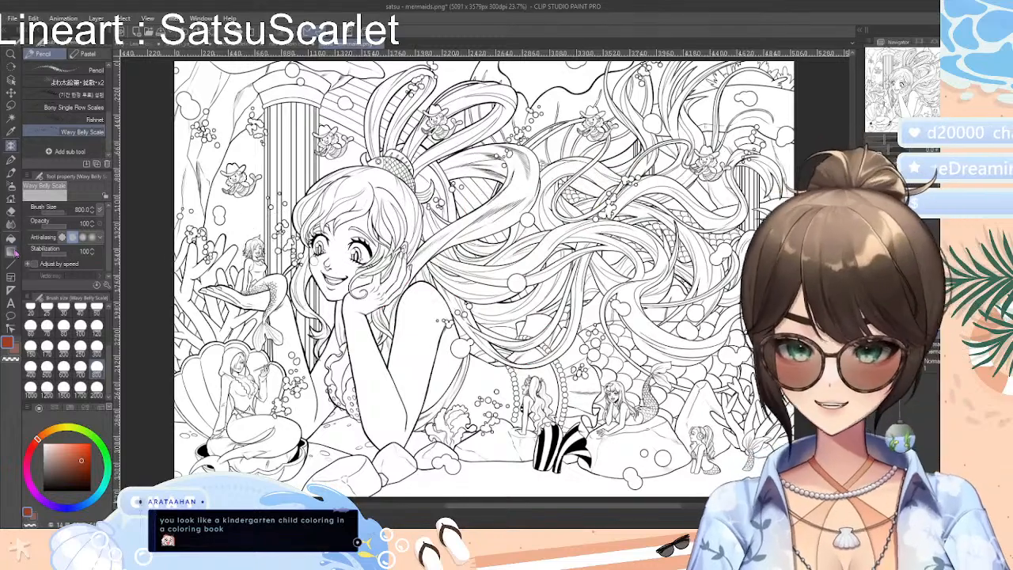
# Try Fishnet brush strokes at size 1700 over the mermaid's face and hair, undo them, and return to the Colored pencil
pyautogui.click(87, 119)
pyautogui.moveTo(293, 253)
pyautogui.mouseDown()
pyautogui.moveTo(372, 225)
pyautogui.moveTo(499, 214)
pyautogui.mouseUp()
pyautogui.moveTo(570, 230)
pyautogui.mouseDown()
pyautogui.moveTo(633, 175)
pyautogui.moveTo(428, 158)
pyautogui.moveTo(395, 293)
pyautogui.moveTo(649, 357)
pyautogui.mouseUp()
pyautogui.hotkey('ctrl', 'z')
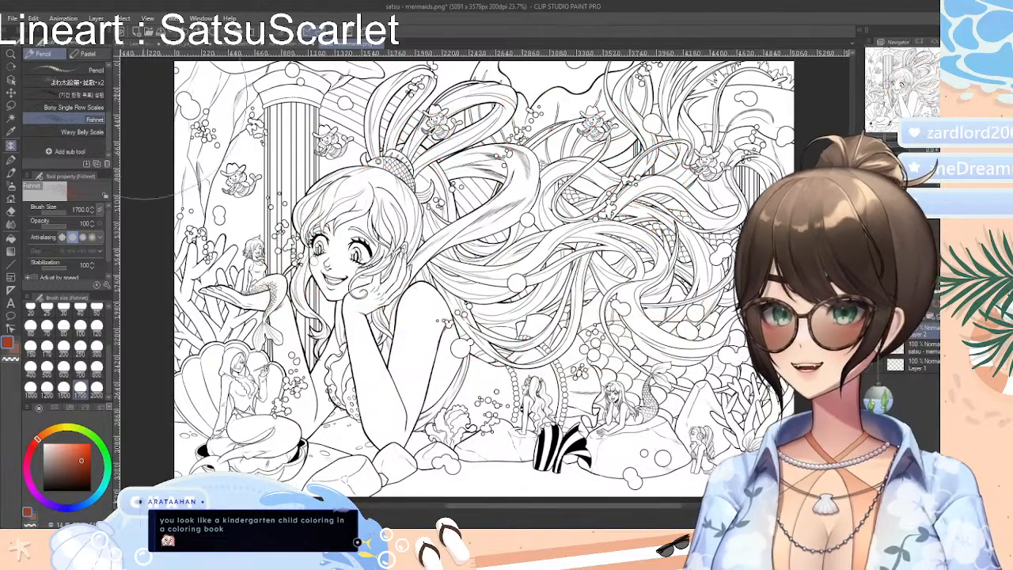
pyautogui.scroll(5, 77, 94)
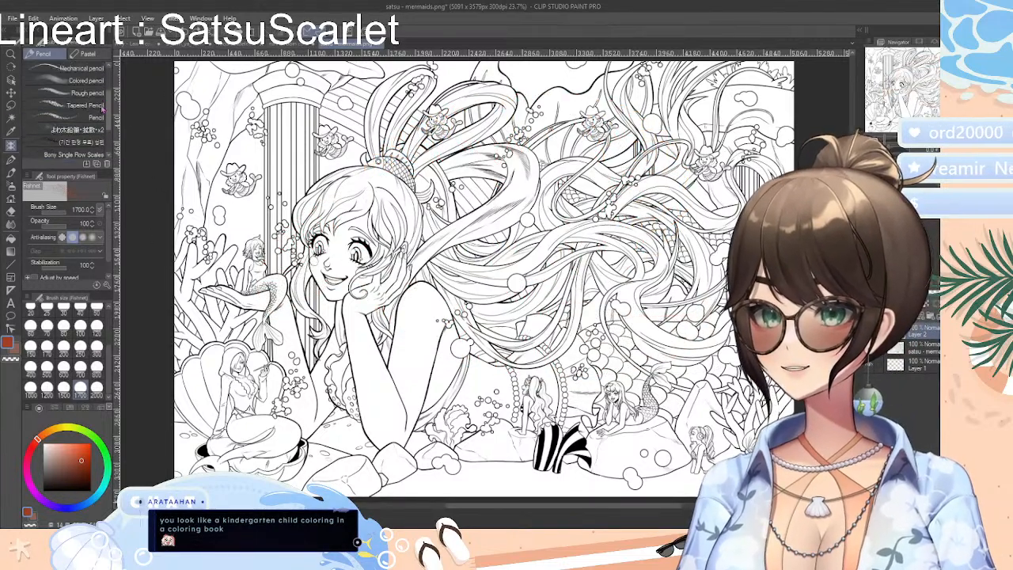
pyautogui.click(83, 130)
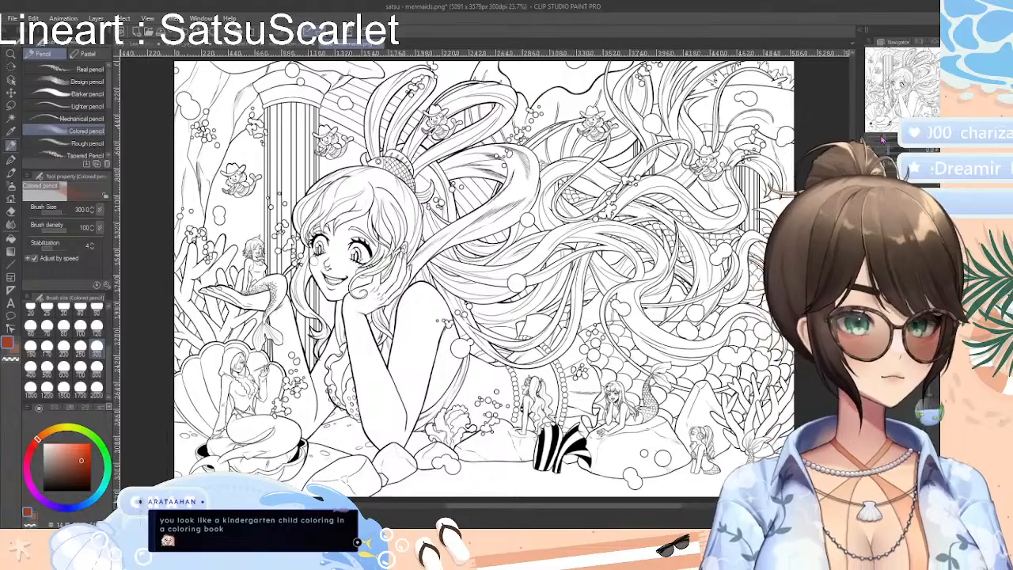
# Auto-select the large mermaid's bent arm with reference to all layers, and choose a light salmon-pink drawing colour
pyautogui.moveTo(882, 139); pyautogui.dragTo(886, 140)
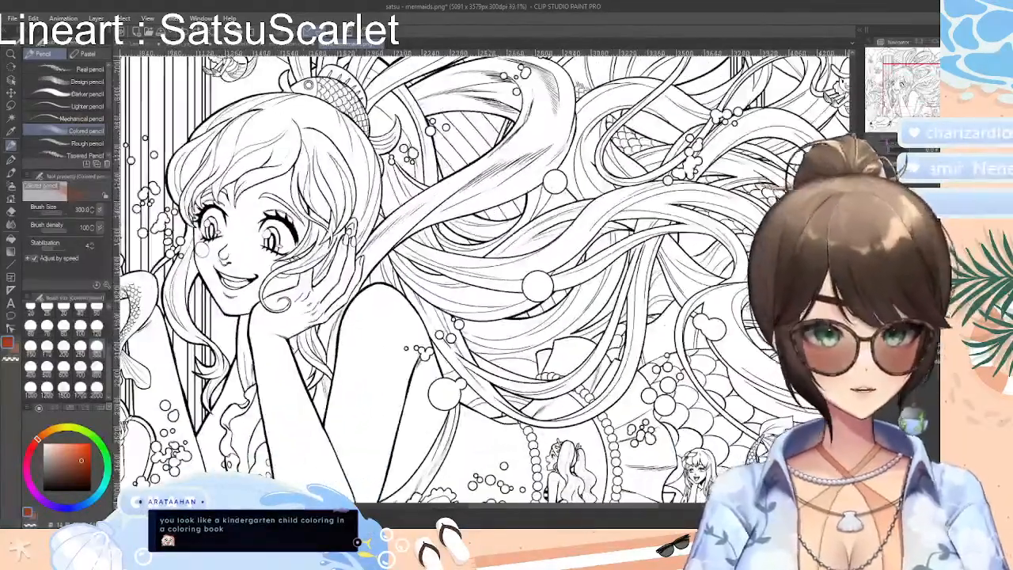
pyautogui.moveTo(854, 324); pyautogui.dragTo(854, 367)
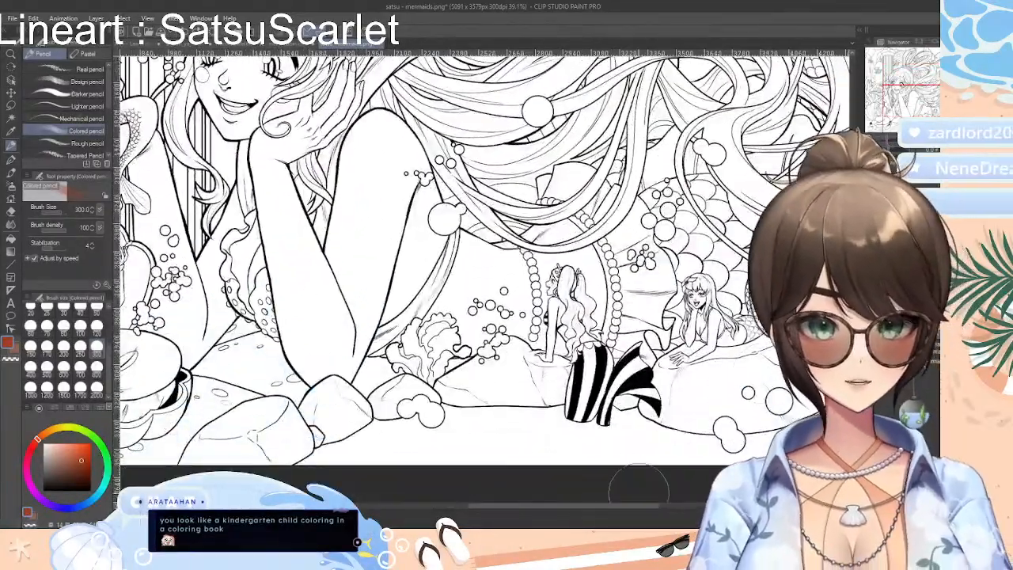
pyautogui.moveTo(651, 508); pyautogui.dragTo(618, 510)
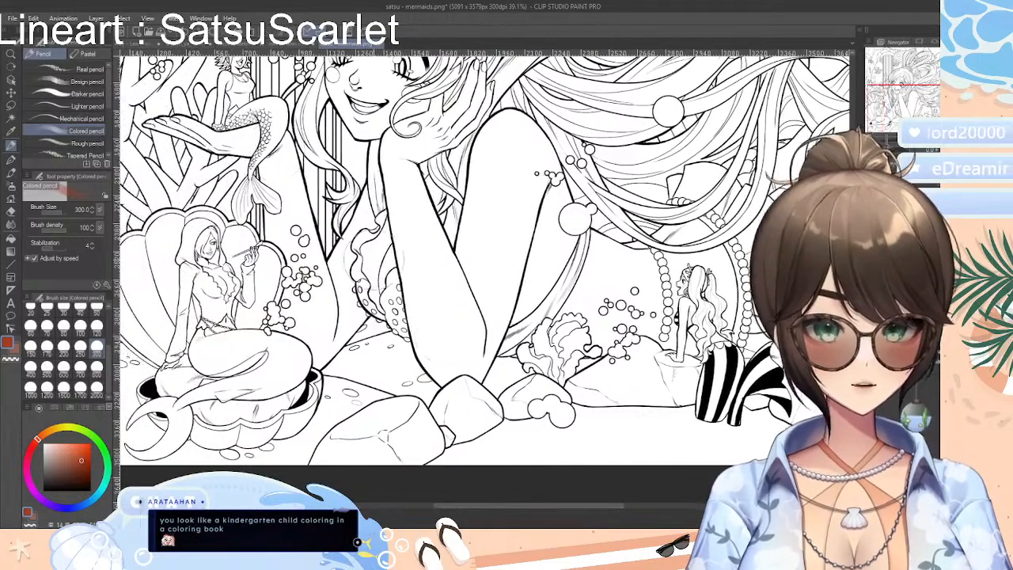
pyautogui.click(180, 46)
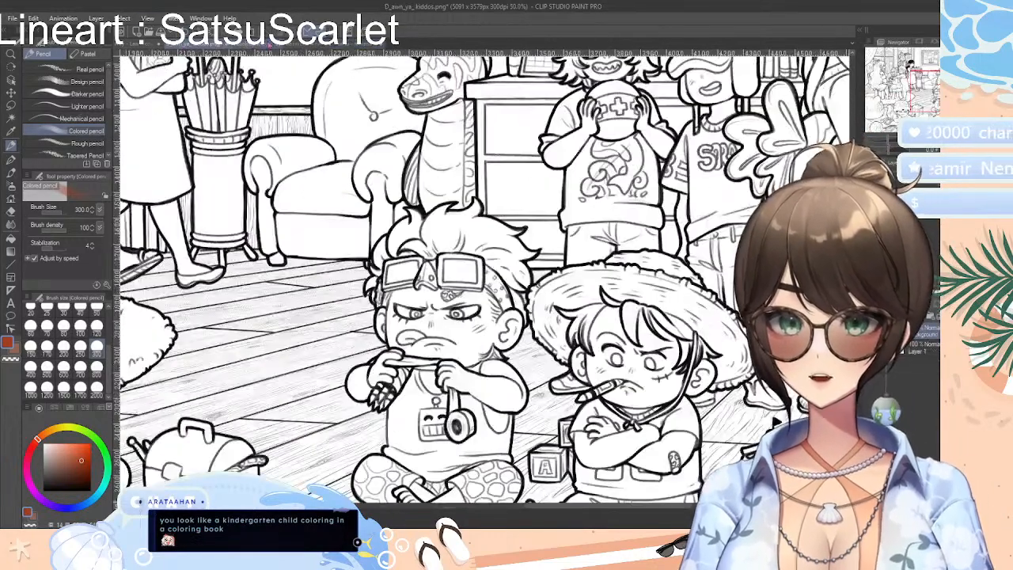
pyautogui.click(357, 46)
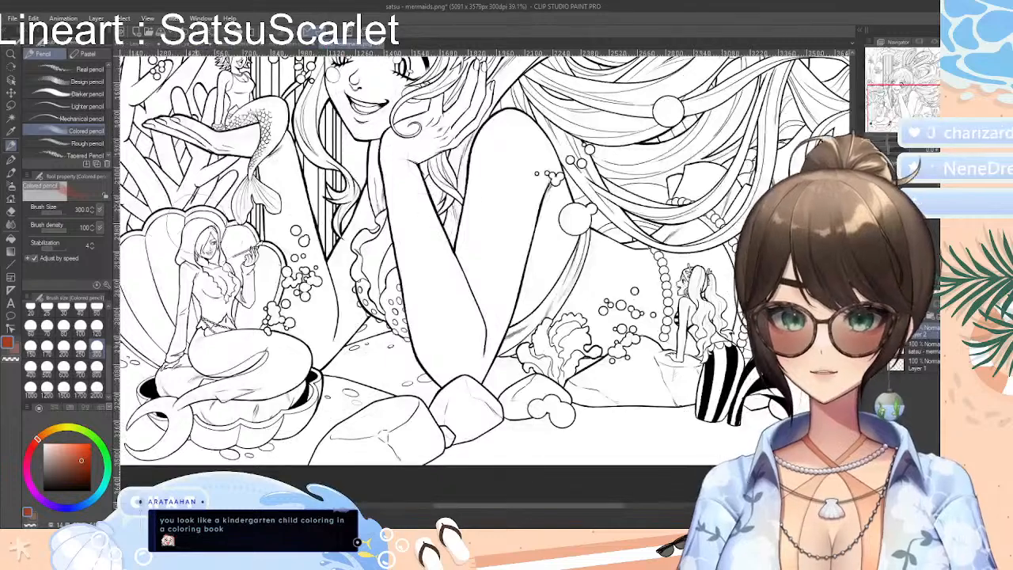
pyautogui.click(12, 118)
pyautogui.click(455, 287)
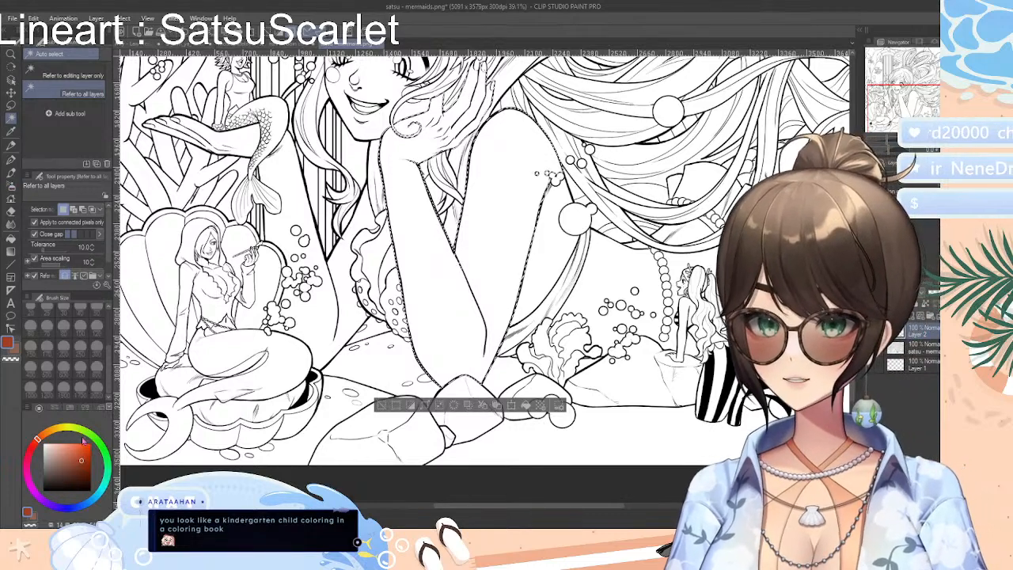
pyautogui.click(70, 453)
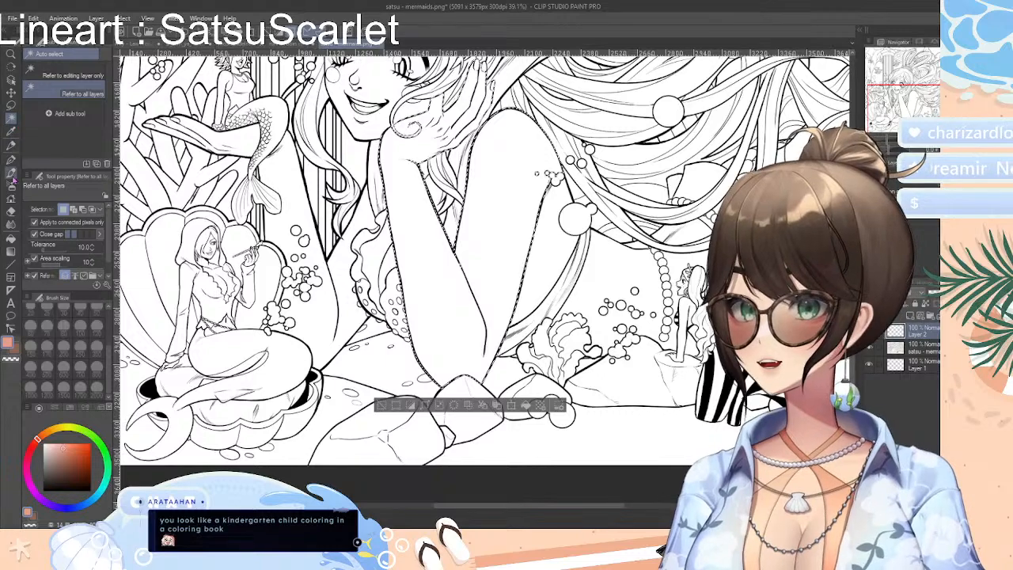
# Shade the selected arm and hand in salmon pink with the Colored pencil at brush size 800
pyautogui.click(12, 145)
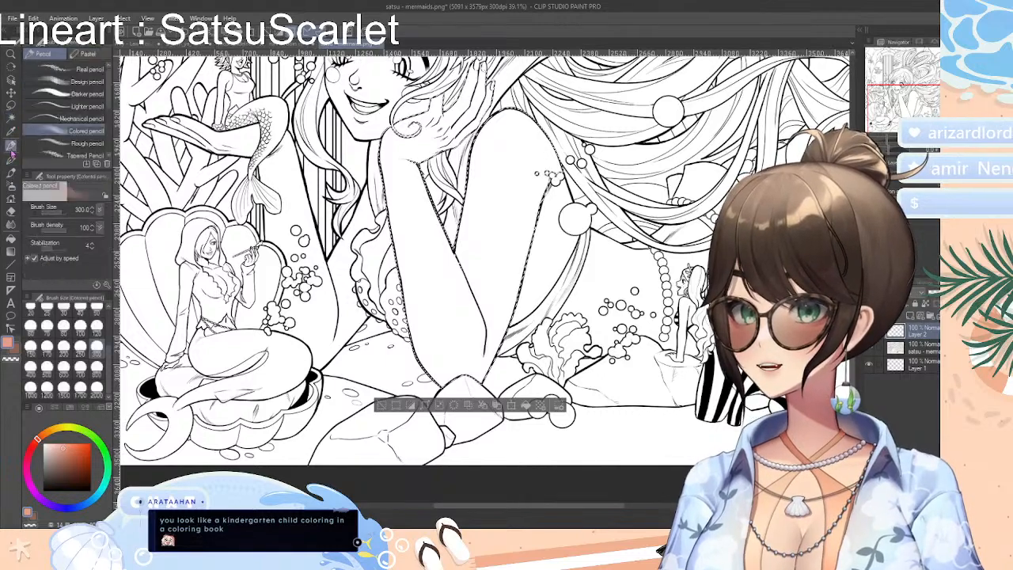
pyautogui.click(96, 366)
pyautogui.moveTo(439, 325)
pyautogui.mouseDown()
pyautogui.moveTo(444, 262)
pyautogui.moveTo(475, 238)
pyautogui.moveTo(531, 161)
pyautogui.moveTo(473, 346)
pyautogui.moveTo(519, 178)
pyautogui.moveTo(467, 293)
pyautogui.moveTo(478, 266)
pyautogui.moveTo(474, 355)
pyautogui.moveTo(542, 180)
pyautogui.moveTo(411, 293)
pyautogui.moveTo(403, 258)
pyautogui.moveTo(507, 214)
pyautogui.moveTo(510, 245)
pyautogui.mouseUp()
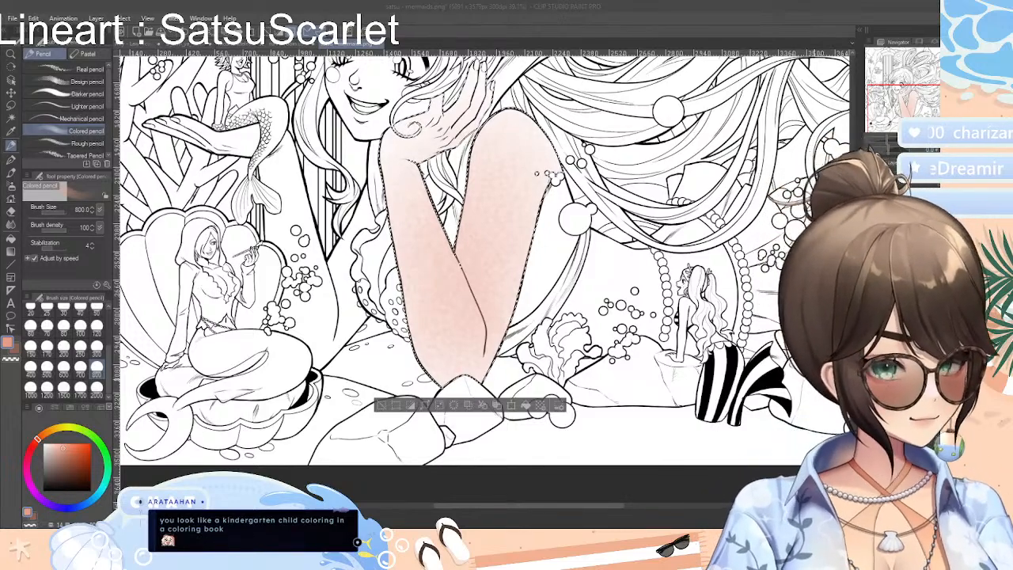
# Color the selected arm with the Design pencil at size 300, and deepen its shading with the Colored pencil at size 800
pyautogui.click(85, 94)
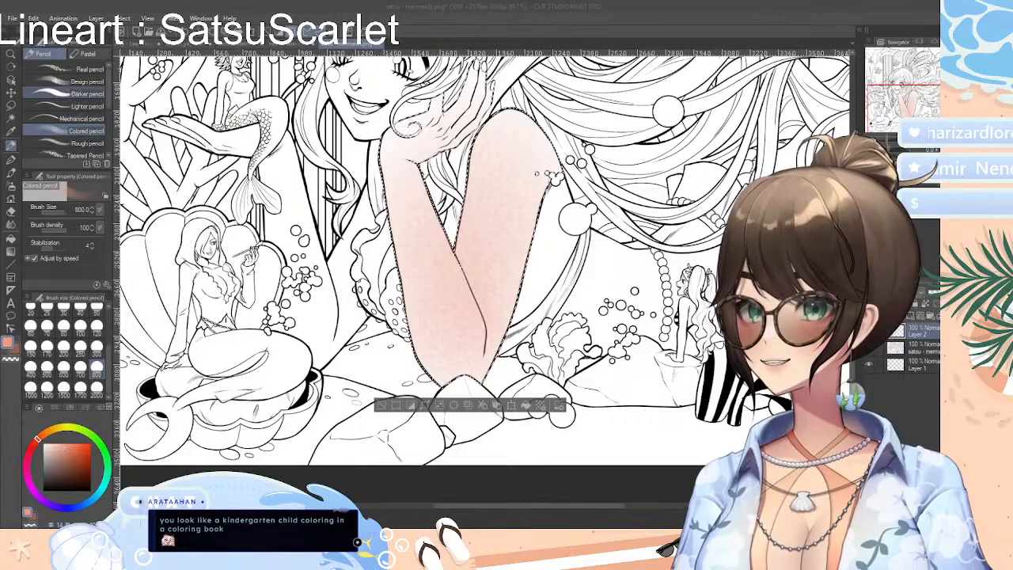
pyautogui.click(85, 81)
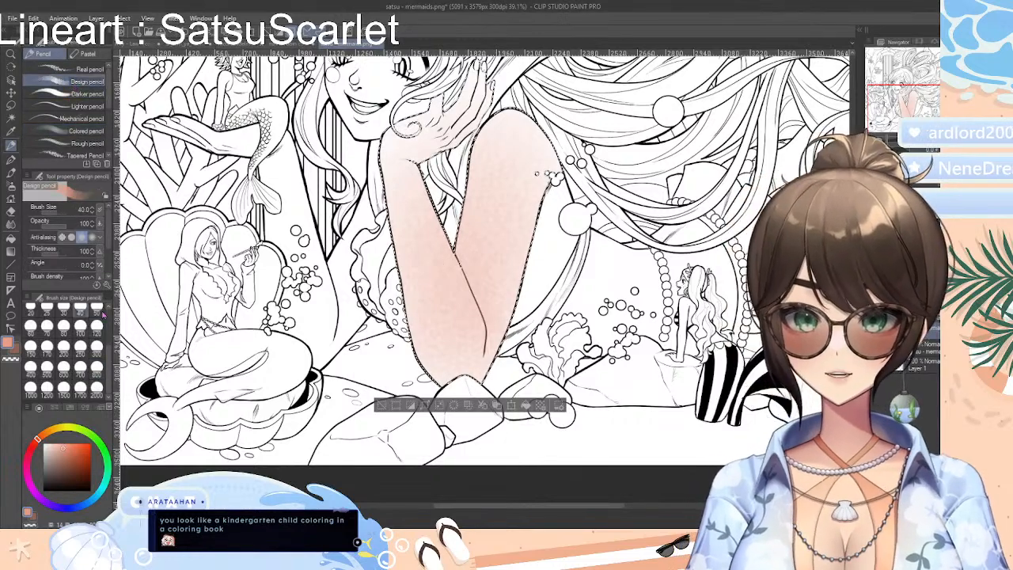
pyautogui.click(96, 348)
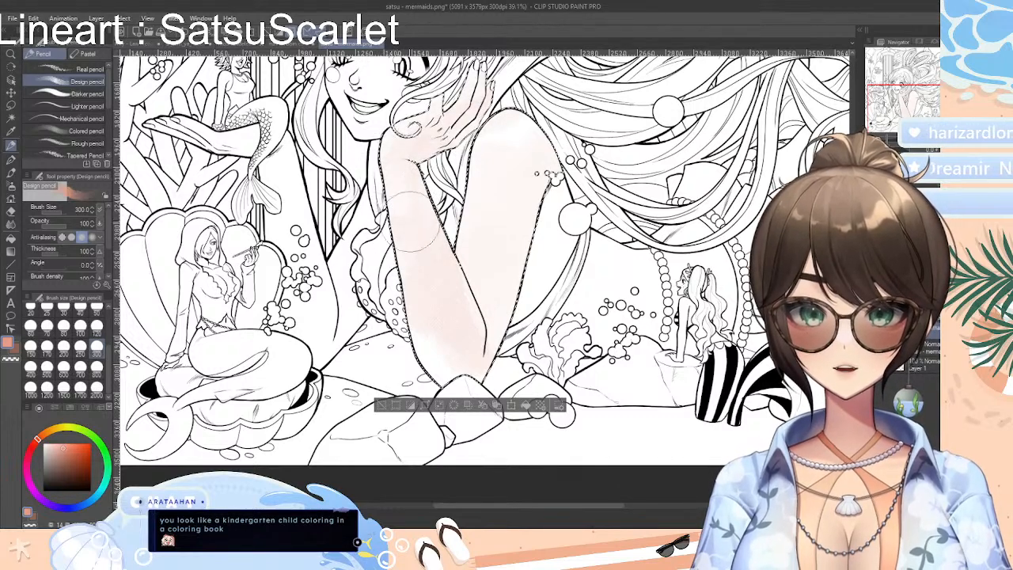
pyautogui.click(57, 134)
pyautogui.moveTo(443, 336)
pyautogui.mouseDown()
pyautogui.moveTo(467, 253)
pyautogui.moveTo(558, 226)
pyautogui.moveTo(510, 111)
pyautogui.moveTo(387, 291)
pyautogui.moveTo(550, 136)
pyautogui.moveTo(384, 154)
pyautogui.moveTo(504, 87)
pyautogui.moveTo(538, 206)
pyautogui.moveTo(463, 296)
pyautogui.moveTo(530, 325)
pyautogui.moveTo(550, 321)
pyautogui.mouseUp()
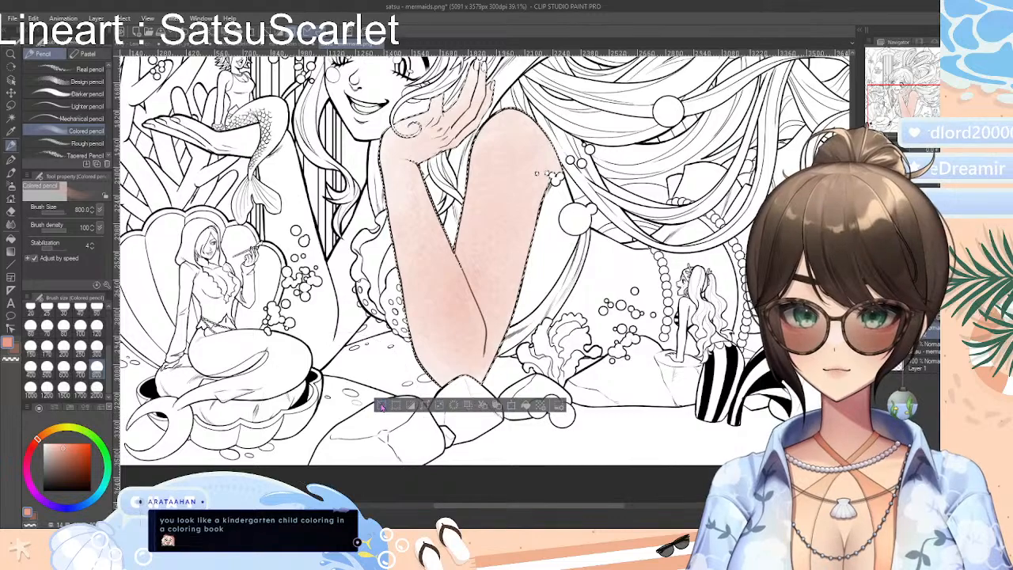
# Clear the selection, try Colored pencil shading over the mermaid's face and arm, and undo back to the faintly tinted arm selection
pyautogui.hotkey('ctrl', 'd')
pyautogui.scroll(3, 484, 277)
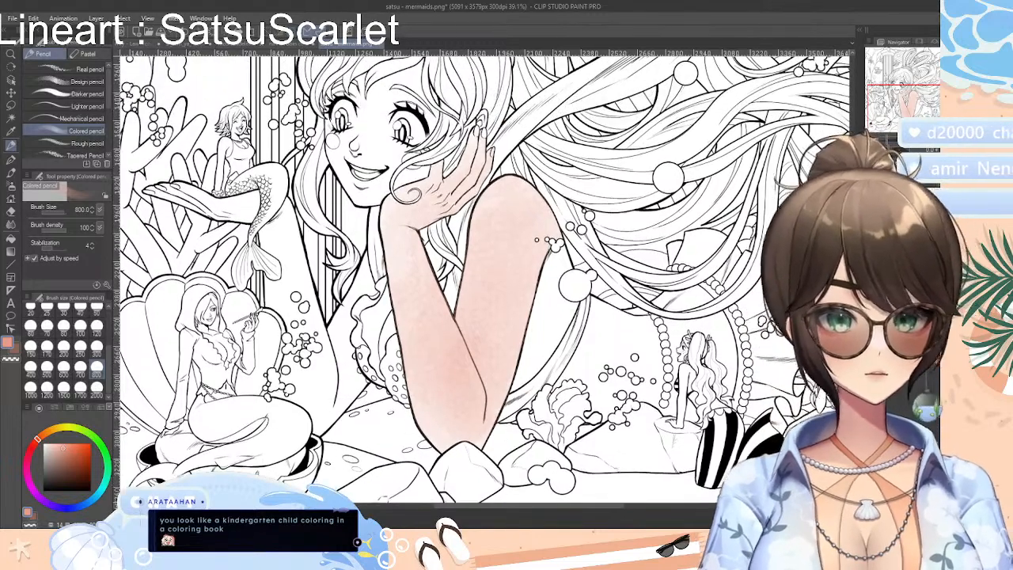
pyautogui.scroll(-1, 484, 278)
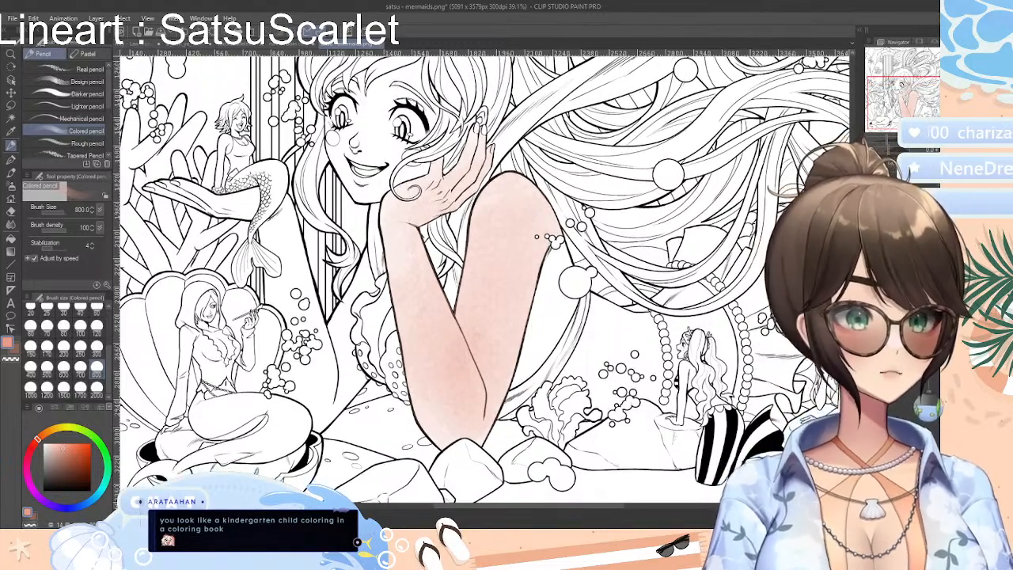
pyautogui.scroll(1, 484, 277)
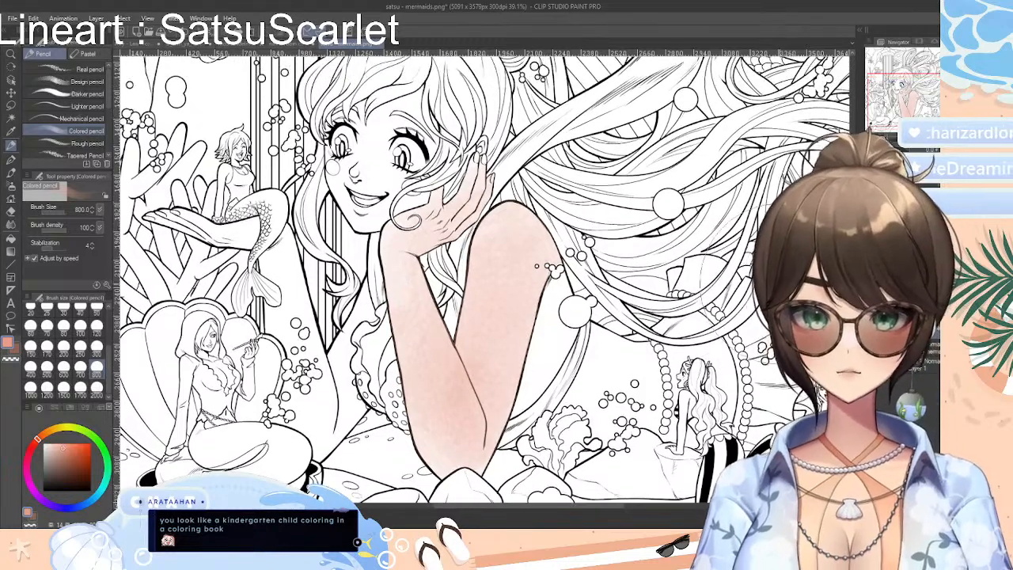
pyautogui.moveTo(367, 203)
pyautogui.mouseDown()
pyautogui.moveTo(386, 184)
pyautogui.moveTo(392, 136)
pyautogui.moveTo(443, 117)
pyautogui.moveTo(464, 121)
pyautogui.moveTo(386, 213)
pyautogui.moveTo(408, 223)
pyautogui.moveTo(356, 131)
pyautogui.moveTo(393, 317)
pyautogui.moveTo(325, 410)
pyautogui.moveTo(376, 407)
pyautogui.moveTo(261, 277)
pyautogui.moveTo(300, 412)
pyautogui.moveTo(515, 364)
pyautogui.moveTo(523, 277)
pyautogui.mouseUp()
pyautogui.hotkey('ctrl', 'z')
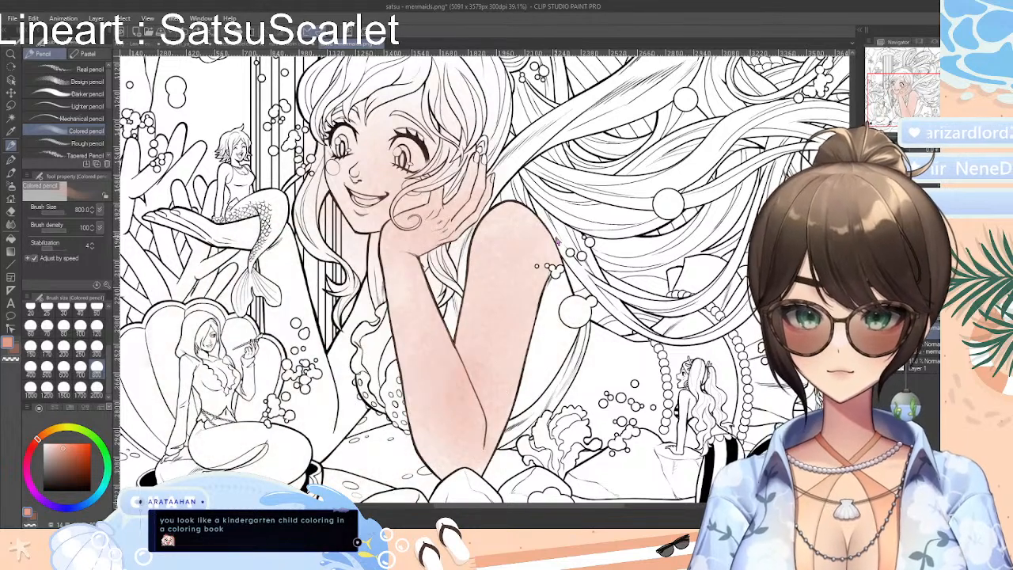
pyautogui.hotkey('ctrl', 'z')
pyautogui.hotkey('ctrl', 'z')
pyautogui.hotkey('ctrl', 'z')
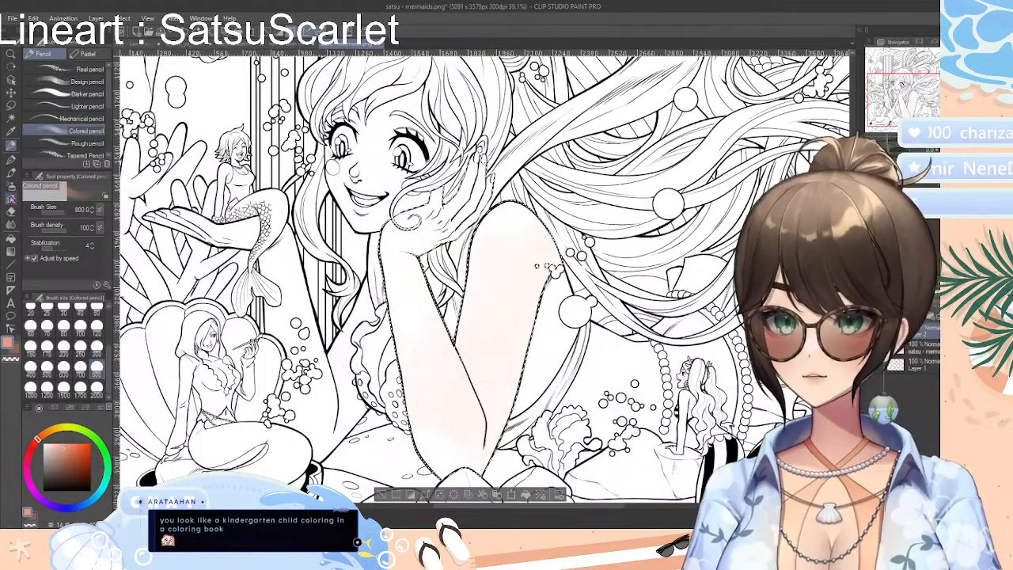
# Auto-select the large mermaid's skin areas, covering both arms, the chest, the face and the body behind the bent arm
pyautogui.click(11, 118)
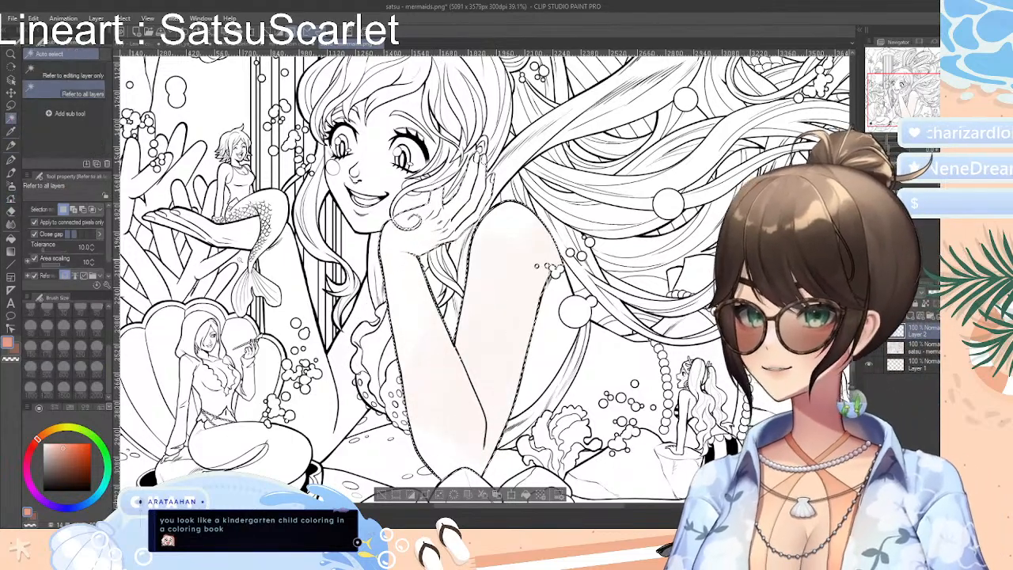
pyautogui.click(249, 234)
pyautogui.keyDown('shift'); pyautogui.click(286, 281); pyautogui.keyUp('shift')
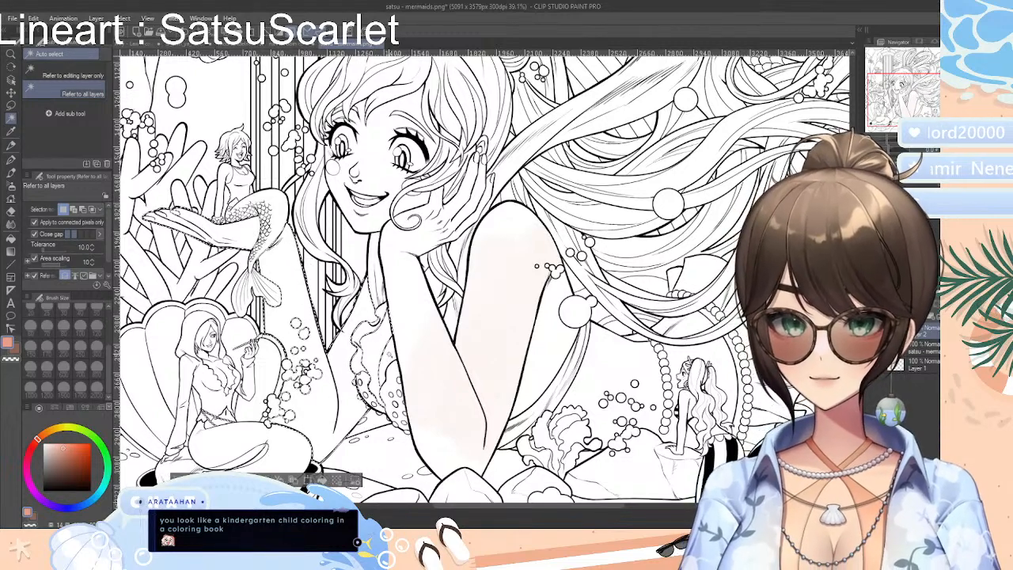
pyautogui.keyDown('shift'); pyautogui.click(446, 356); pyautogui.keyUp('shift')
pyautogui.keyDown('shift'); pyautogui.click(497, 315); pyautogui.keyUp('shift')
pyautogui.keyDown('shift'); pyautogui.click(379, 180); pyautogui.keyUp('shift')
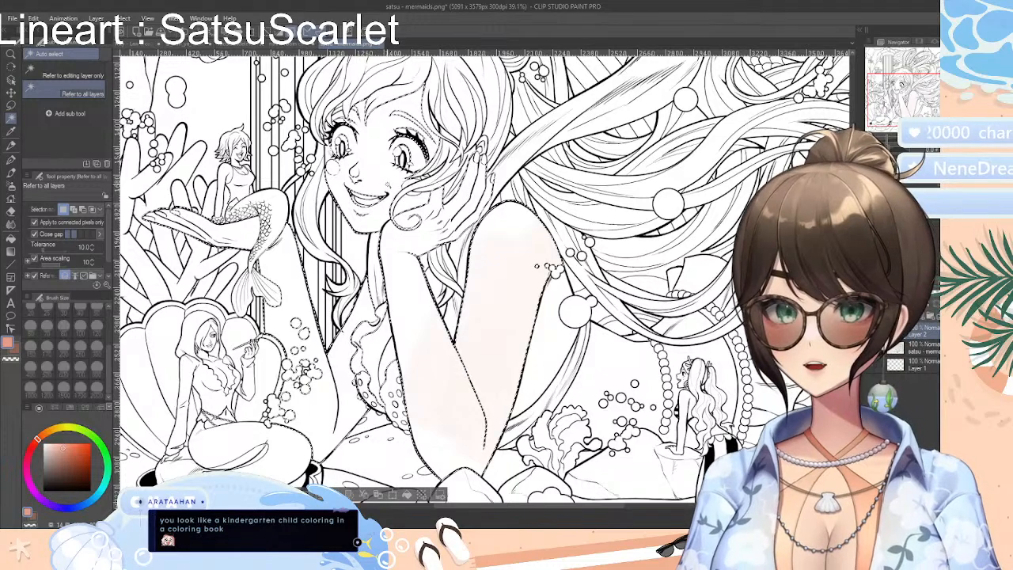
pyautogui.keyDown('shift'); pyautogui.click(611, 388); pyautogui.keyUp('shift')
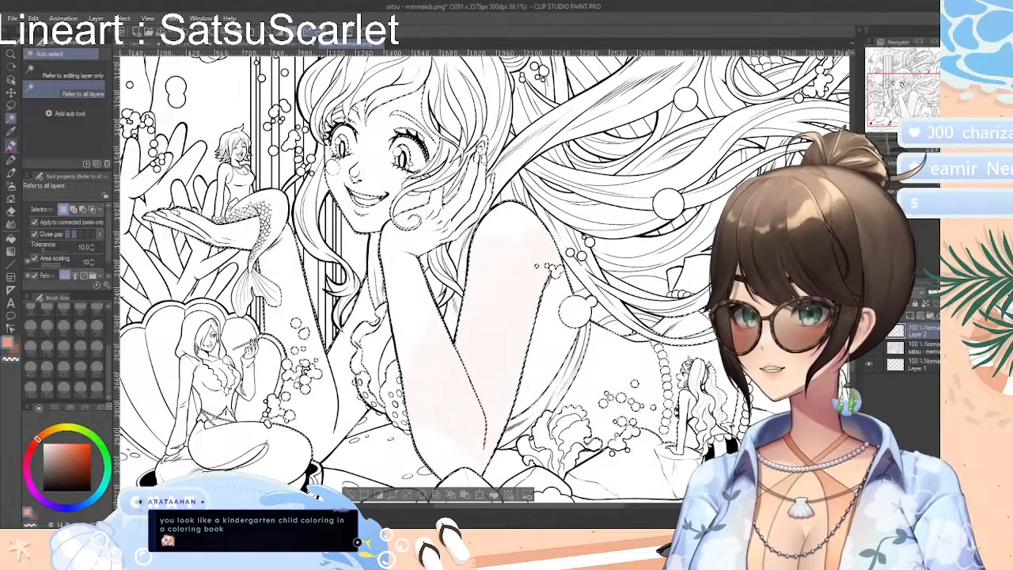
# Shade the large mermaid's selected arms, chest, face and body in salmon pink with the Colored pencil at size 800, and clear the selection
pyautogui.click(11, 146)
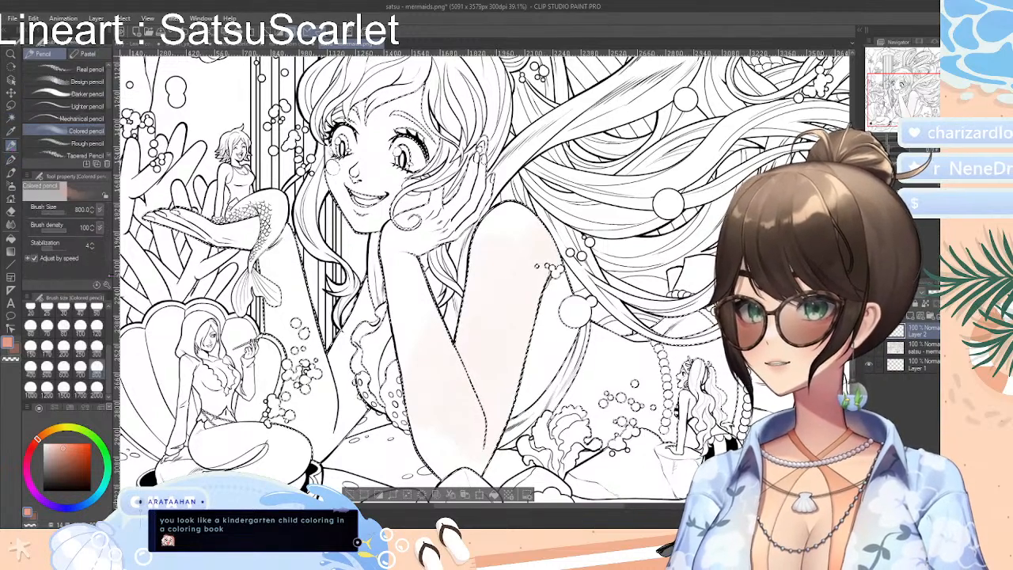
pyautogui.moveTo(178, 225)
pyautogui.mouseDown()
pyautogui.moveTo(261, 270)
pyautogui.moveTo(278, 317)
pyautogui.moveTo(302, 273)
pyautogui.mouseUp()
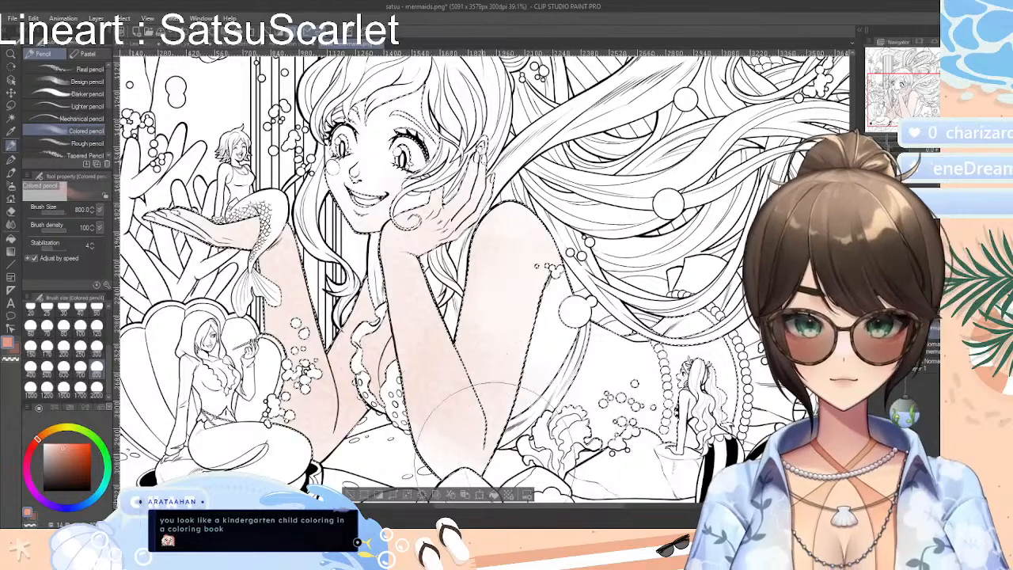
pyautogui.moveTo(494, 416); pyautogui.dragTo(541, 412)
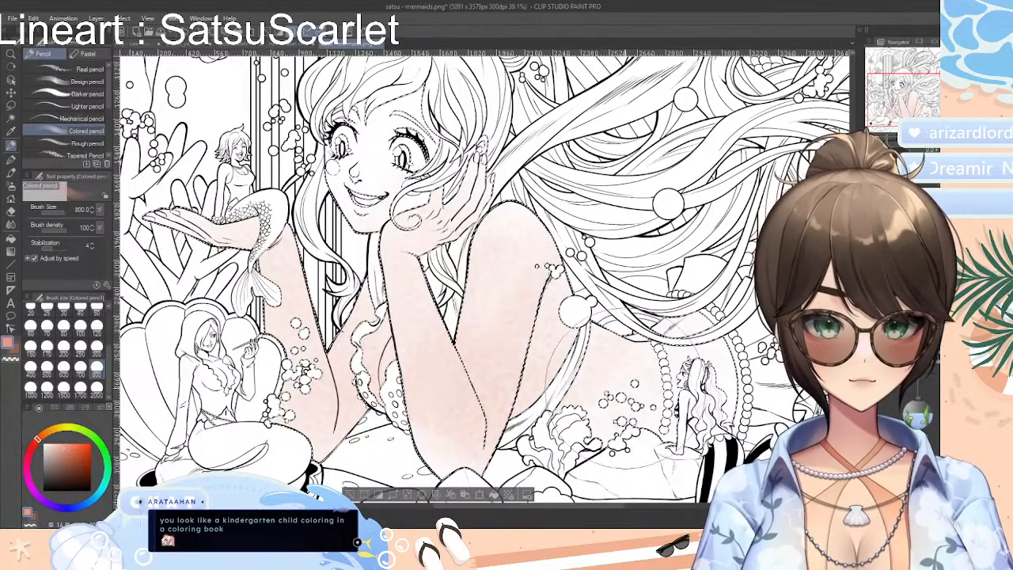
pyautogui.moveTo(725, 261)
pyautogui.mouseDown()
pyautogui.moveTo(619, 405)
pyautogui.moveTo(628, 358)
pyautogui.moveTo(578, 425)
pyautogui.mouseUp()
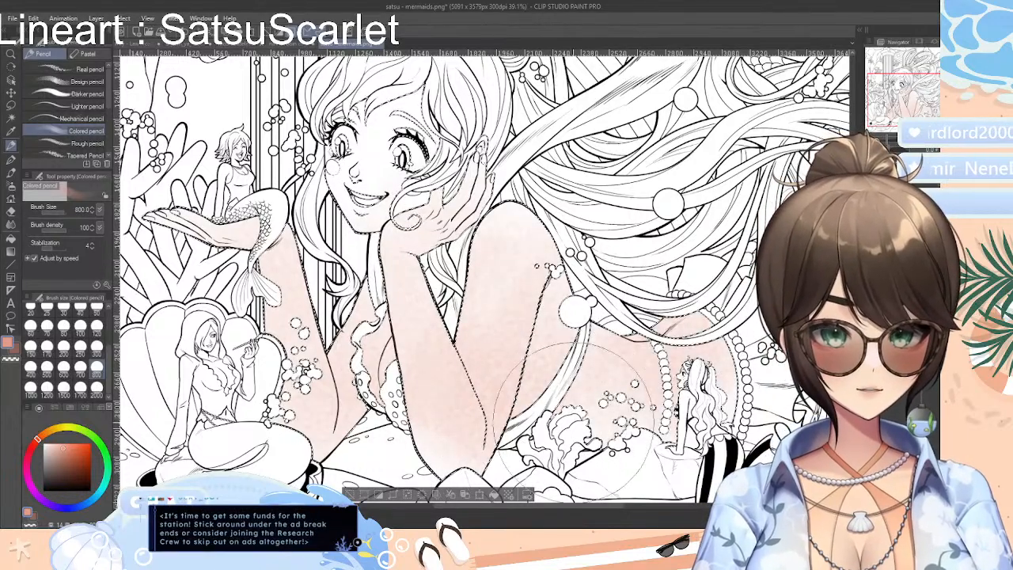
pyautogui.moveTo(439, 107)
pyautogui.mouseDown()
pyautogui.moveTo(373, 129)
pyautogui.moveTo(388, 148)
pyautogui.moveTo(321, 142)
pyautogui.moveTo(466, 158)
pyautogui.moveTo(422, 208)
pyautogui.moveTo(485, 286)
pyautogui.moveTo(338, 479)
pyautogui.mouseUp()
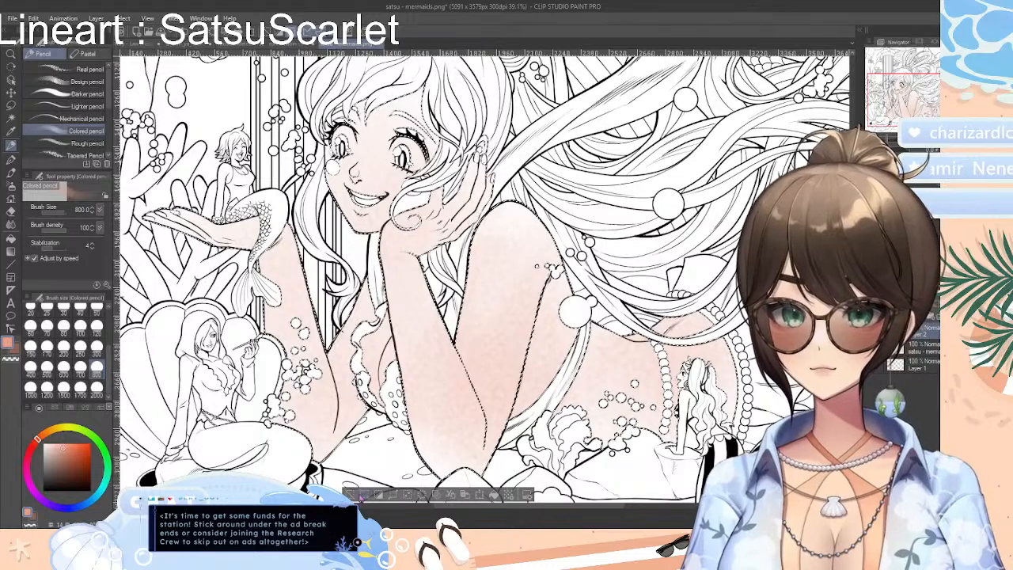
pyautogui.hotkey('ctrl', 'd')
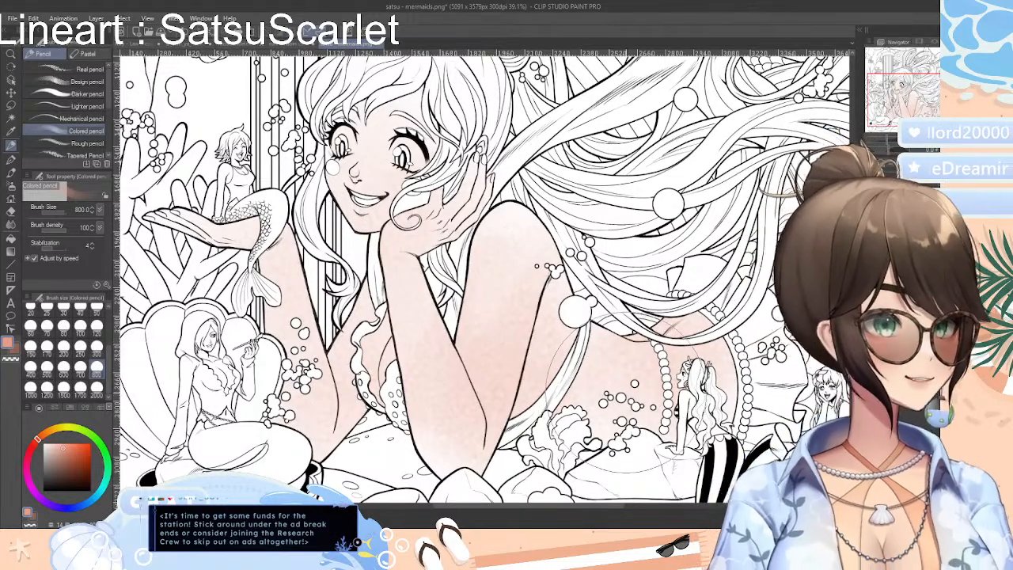
# Auto-select the small missed skin areas around the hair curl and face, tint them with the Colored pencil, and clear the selection
pyautogui.scroll(2, 480, 279)
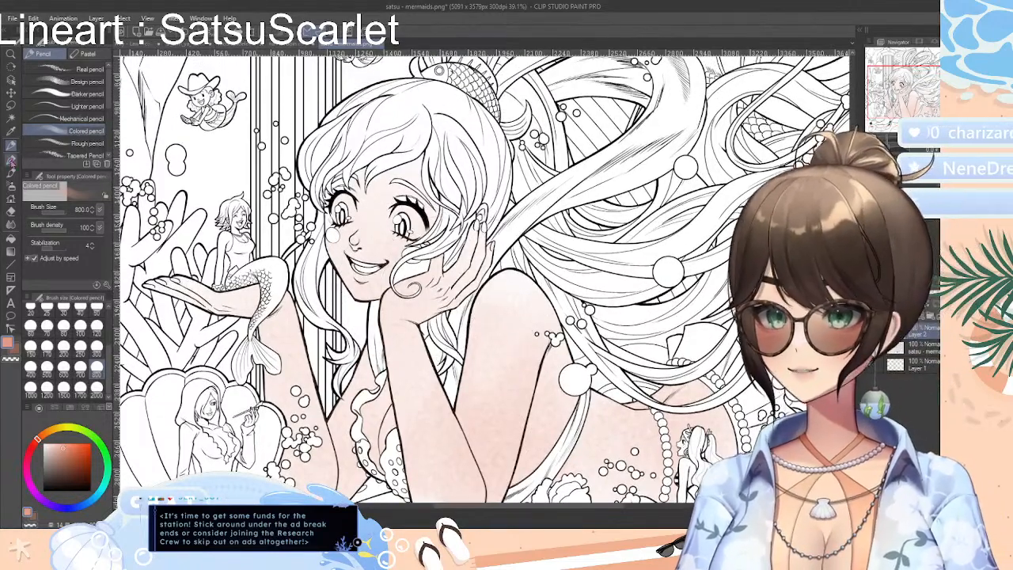
pyautogui.press('w')
pyautogui.click(404, 272)
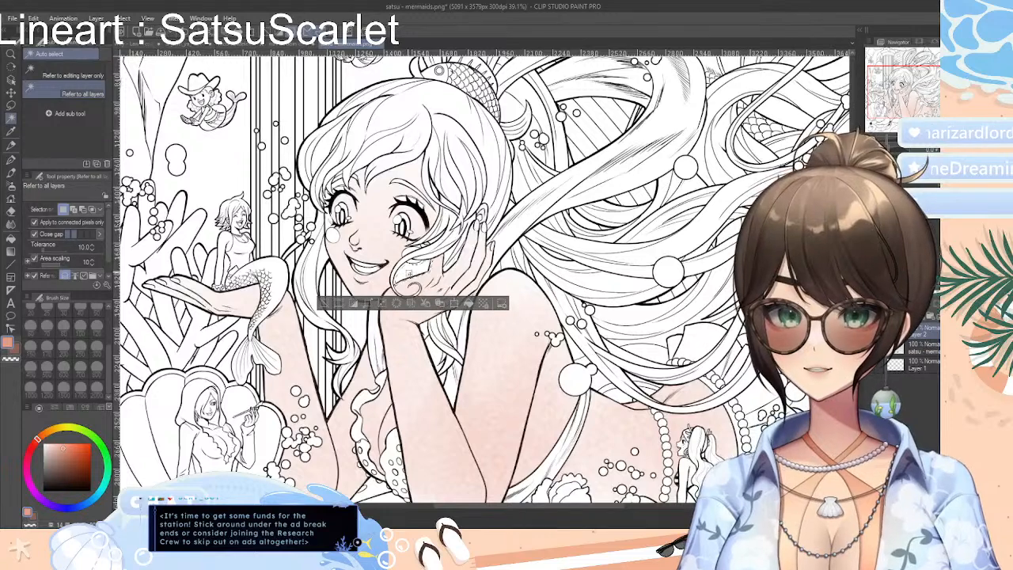
pyautogui.click(419, 271)
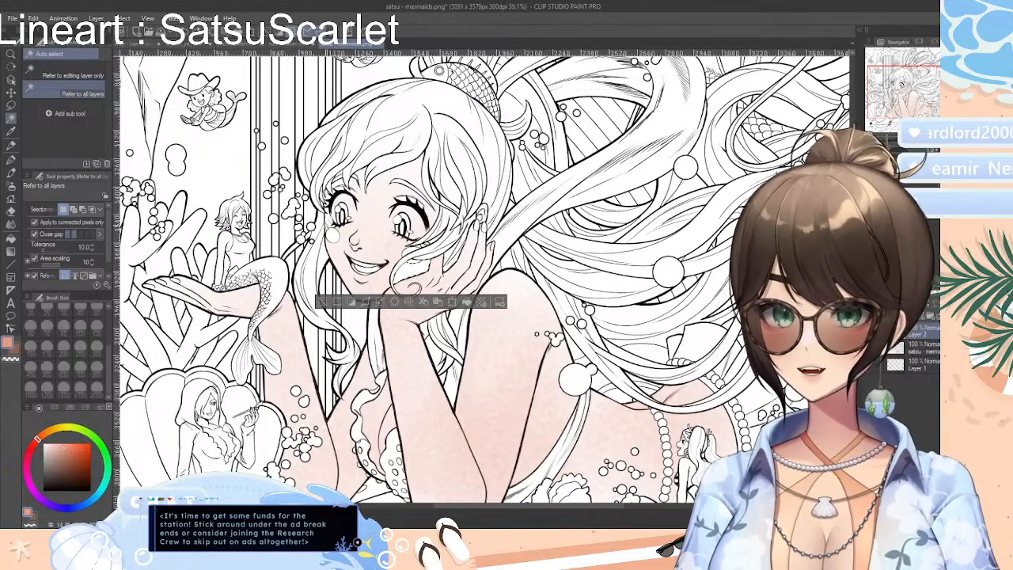
pyautogui.keyDown('shift'); pyautogui.click(326, 225); pyautogui.keyUp('shift')
pyautogui.press('p')
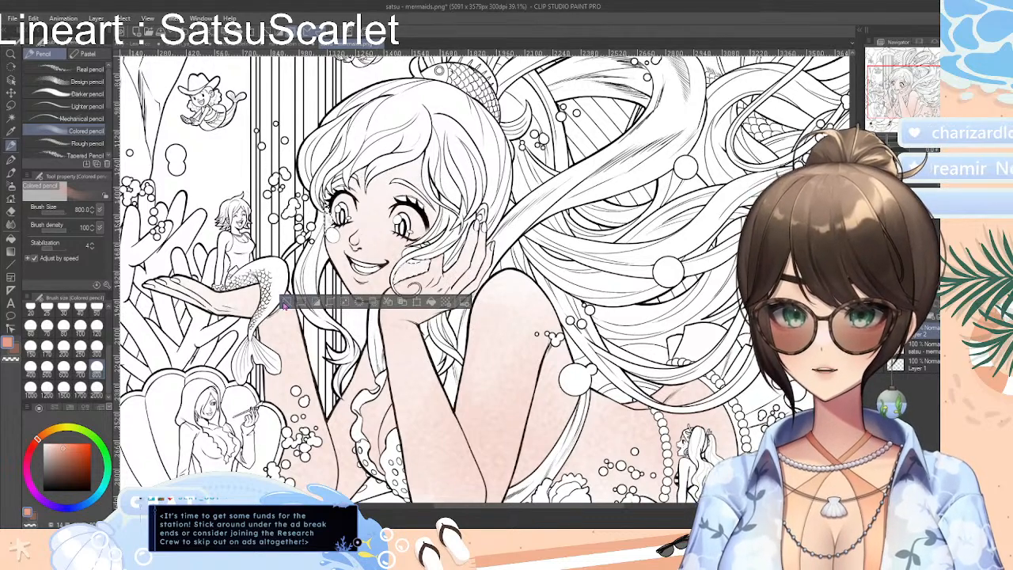
pyautogui.hotkey('ctrl', 'd')
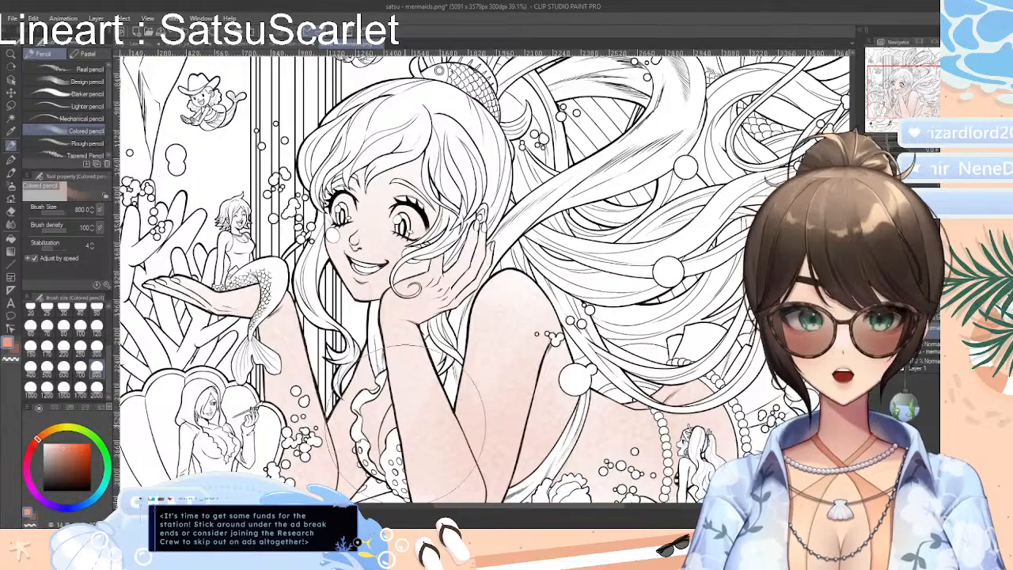
# Erase the skin tint from the whites of both of the large mermaid's eyes with the Rough eraser at size 30
pyautogui.scroll(5, 479, 281)
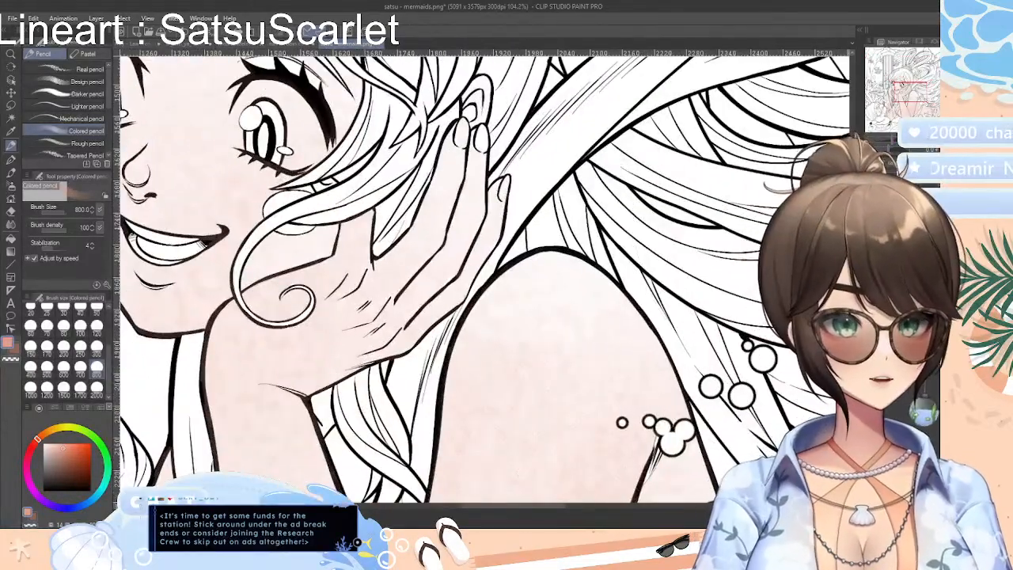
pyautogui.moveTo(852, 277); pyautogui.dragTo(853, 249)
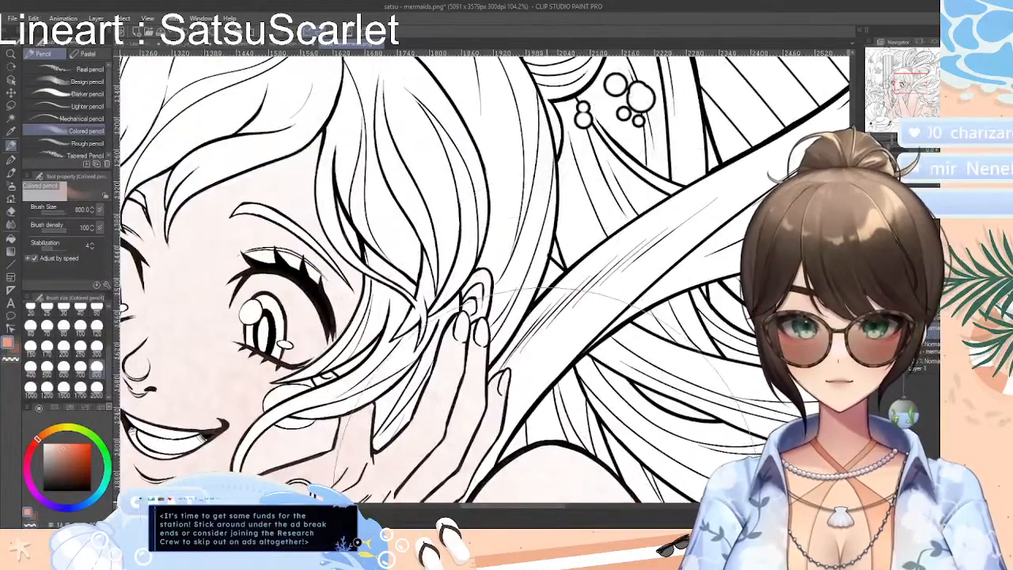
pyautogui.moveTo(511, 505); pyautogui.dragTo(483, 505)
pyautogui.press('e')
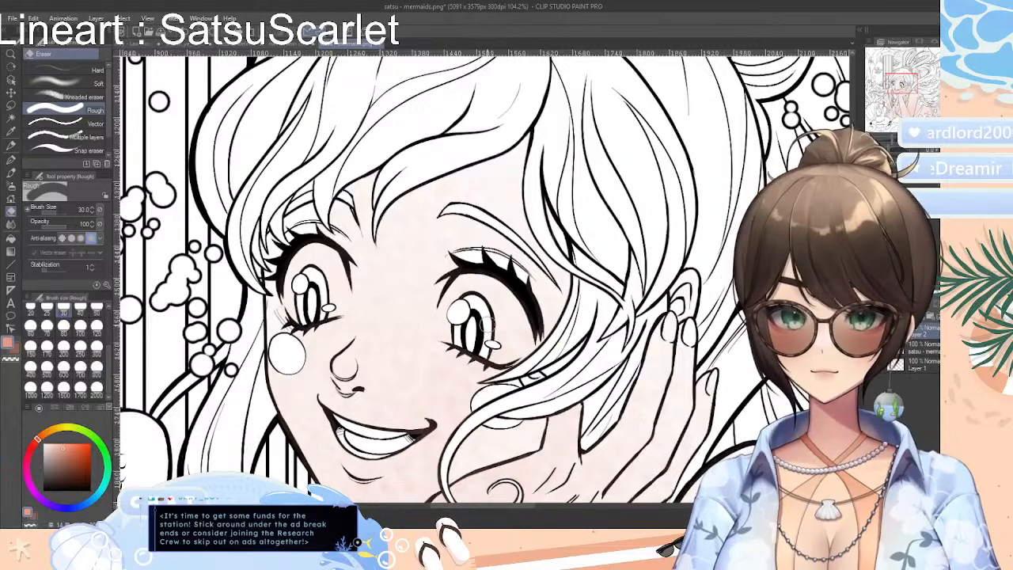
pyautogui.moveTo(466, 338)
pyautogui.mouseDown()
pyautogui.moveTo(454, 285)
pyautogui.moveTo(486, 280)
pyautogui.moveTo(507, 288)
pyautogui.moveTo(522, 314)
pyautogui.moveTo(522, 343)
pyautogui.moveTo(509, 358)
pyautogui.moveTo(494, 307)
pyautogui.moveTo(498, 332)
pyautogui.moveTo(466, 304)
pyautogui.mouseUp()
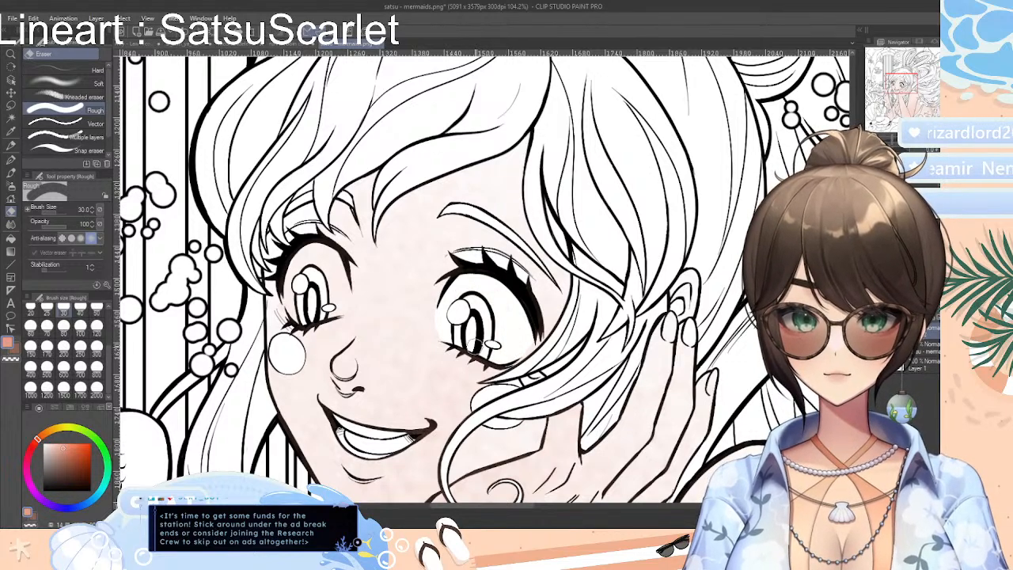
pyautogui.moveTo(292, 285)
pyautogui.mouseDown()
pyautogui.moveTo(297, 317)
pyautogui.moveTo(289, 279)
pyautogui.moveTo(305, 253)
pyautogui.moveTo(329, 252)
pyautogui.moveTo(345, 304)
pyautogui.moveTo(332, 315)
pyautogui.moveTo(331, 282)
pyautogui.moveTo(311, 257)
pyautogui.mouseUp()
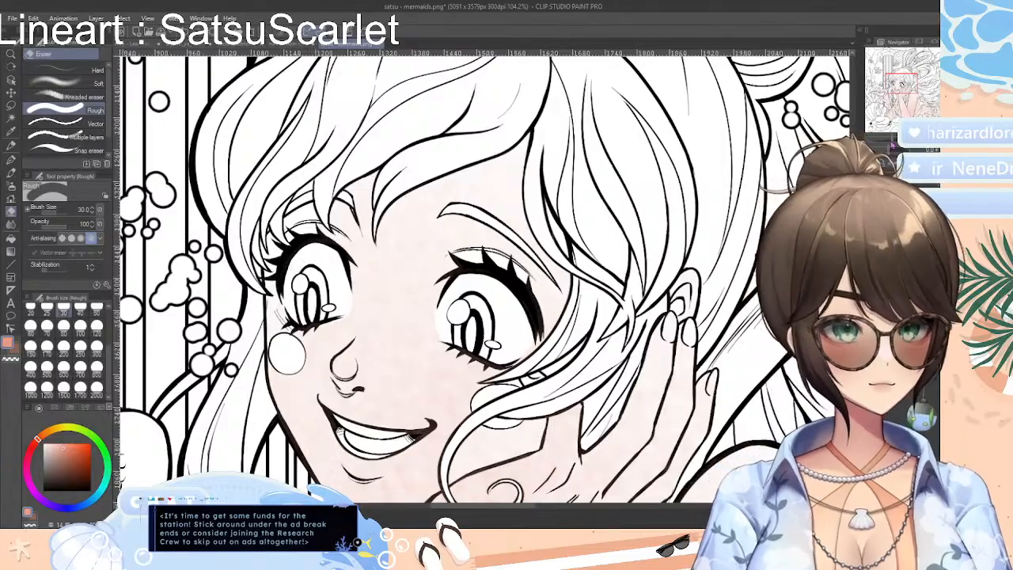
# Auto-select the skin of the small mermaid seated on the open hand and of the one in front of the pearl strands
pyautogui.moveTo(893, 146); pyautogui.dragTo(887, 145)
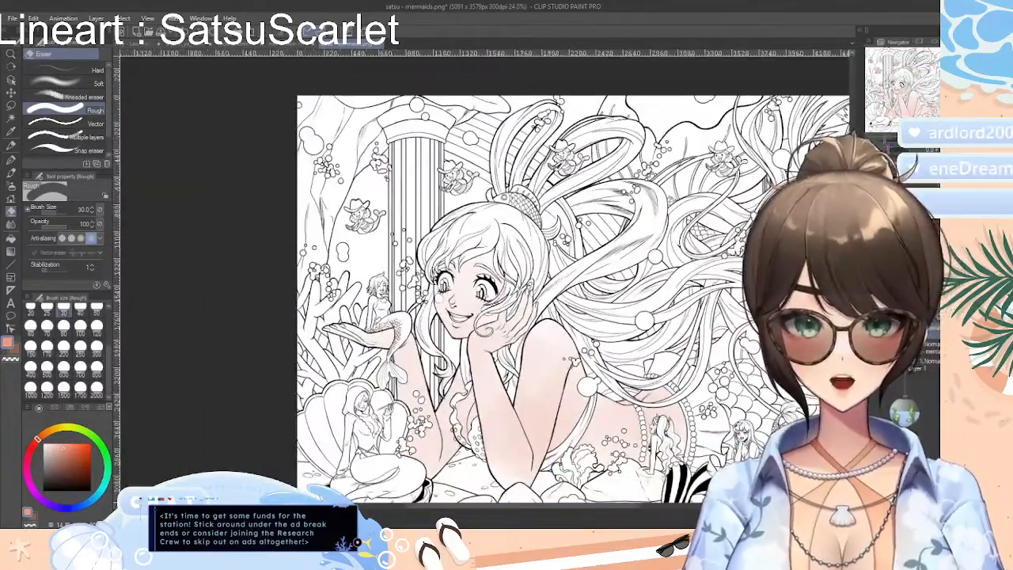
pyautogui.moveTo(854, 268); pyautogui.dragTo(853, 292)
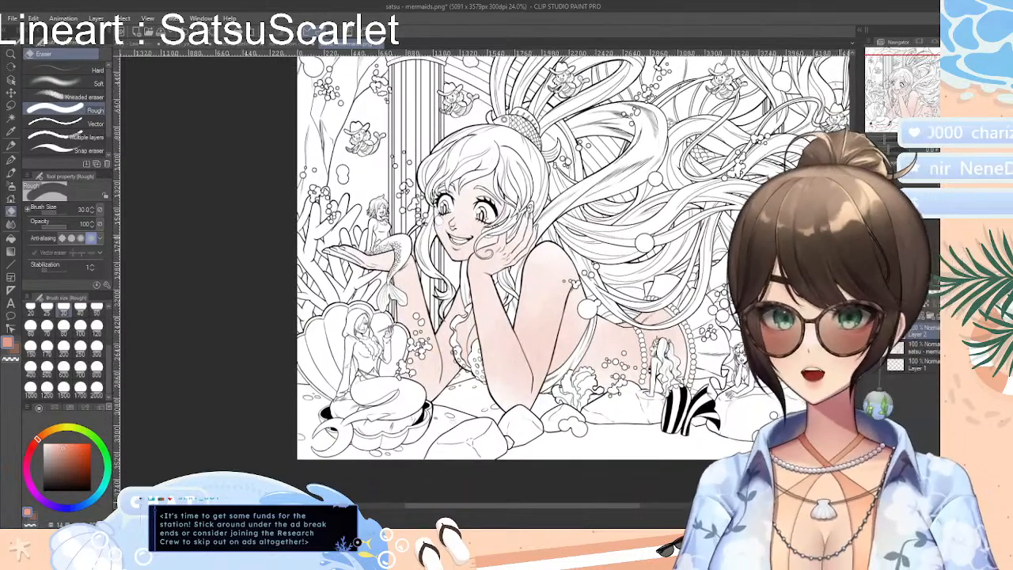
pyautogui.moveTo(612, 507); pyautogui.dragTo(640, 506)
pyautogui.moveTo(885, 140)
pyautogui.mouseDown()
pyautogui.moveTo(895, 141)
pyautogui.moveTo(885, 145)
pyautogui.mouseUp()
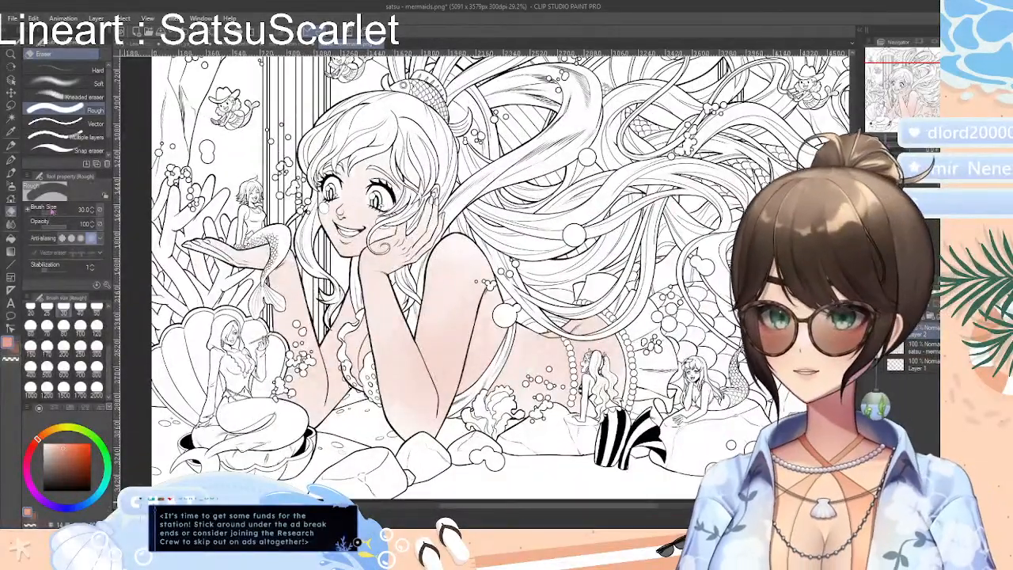
pyautogui.click(11, 117)
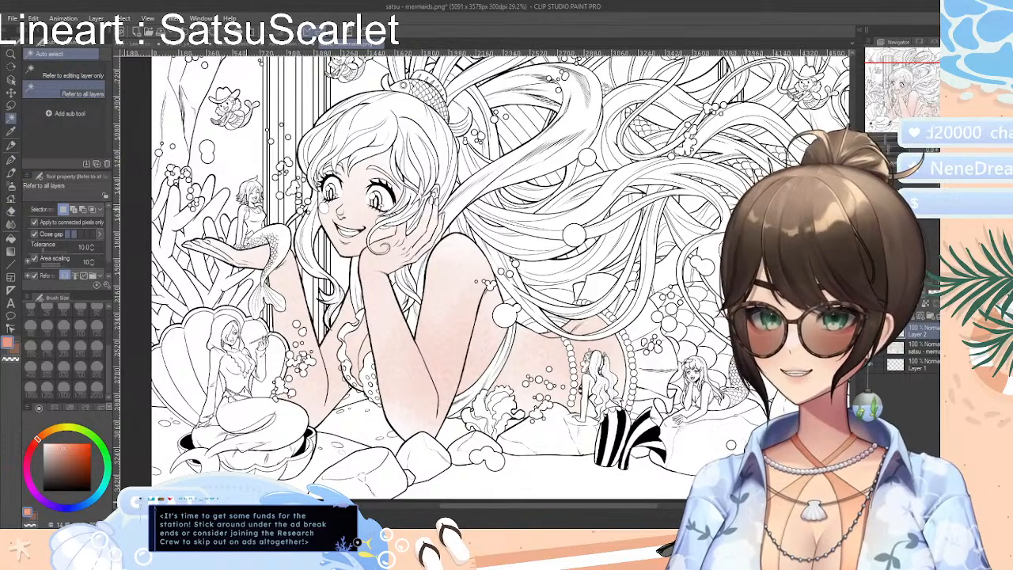
pyautogui.click(245, 209)
pyautogui.moveTo(886, 144); pyautogui.dragTo(891, 143)
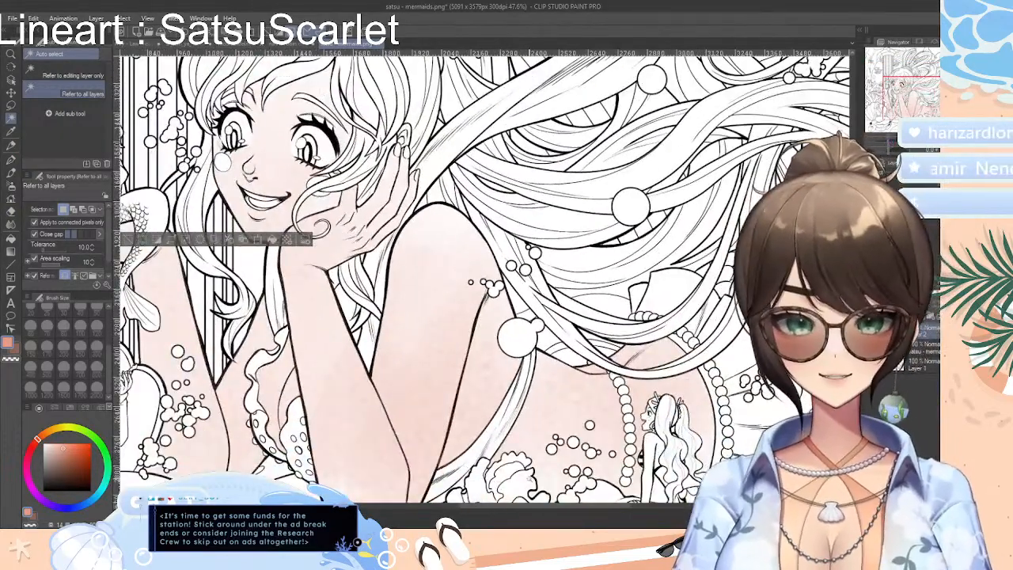
pyautogui.keyDown('shift'); pyautogui.click(649, 473); pyautogui.keyUp('shift')
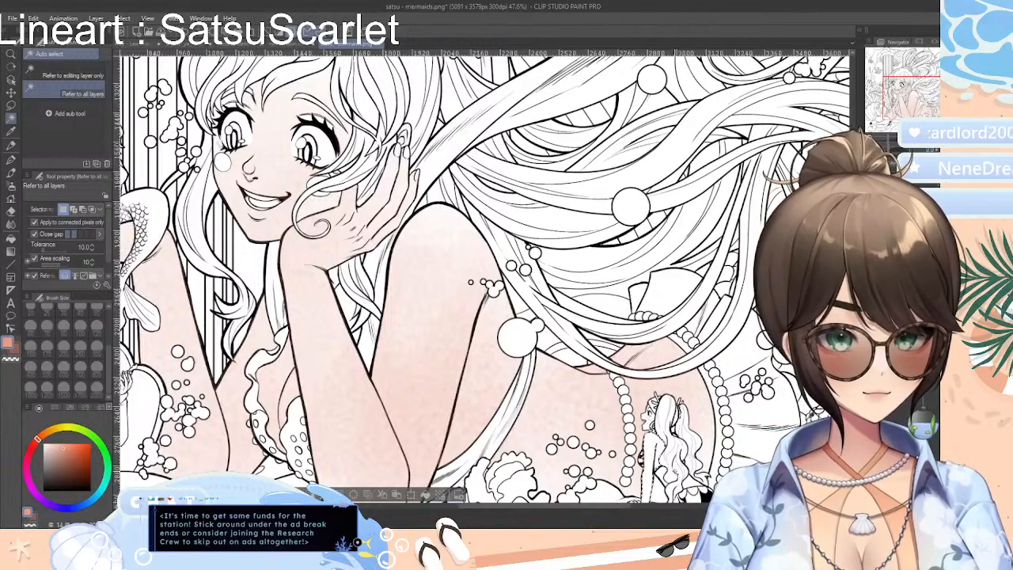
pyautogui.keyDown('shift'); pyautogui.click(668, 487); pyautogui.keyUp('shift')
pyautogui.keyDown('shift'); pyautogui.click(691, 491); pyautogui.keyUp('shift')
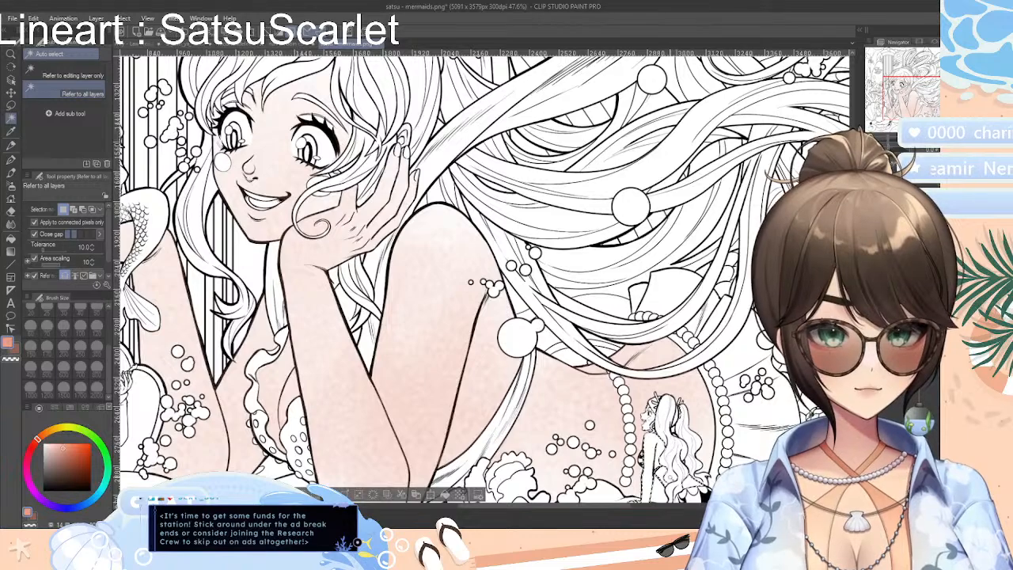
# Add the skin of the mermaids in the shell, on the rock and wearing headphones to the selection
pyautogui.moveTo(611, 505); pyautogui.dragTo(541, 505)
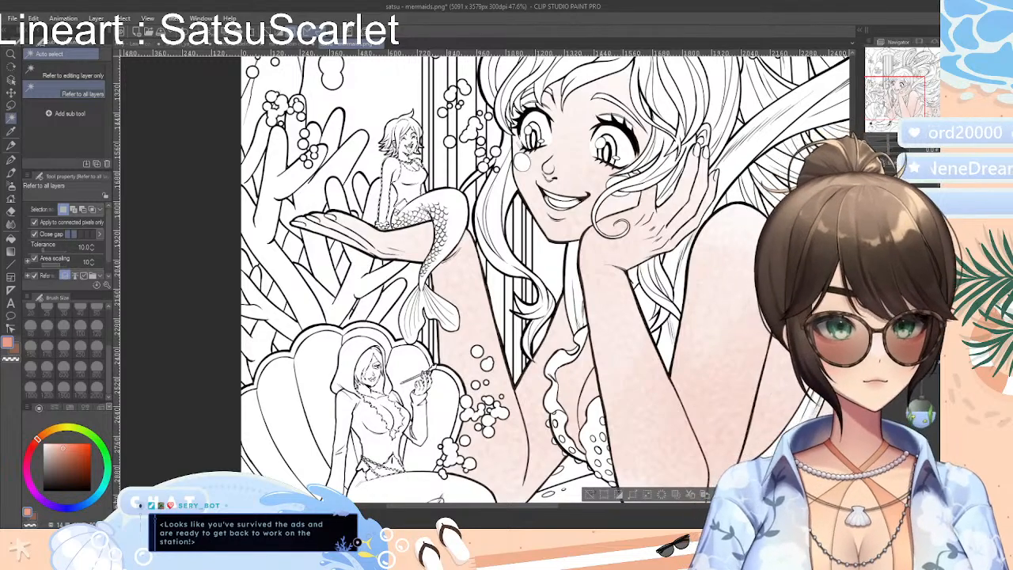
pyautogui.scroll(-5, 547, 277)
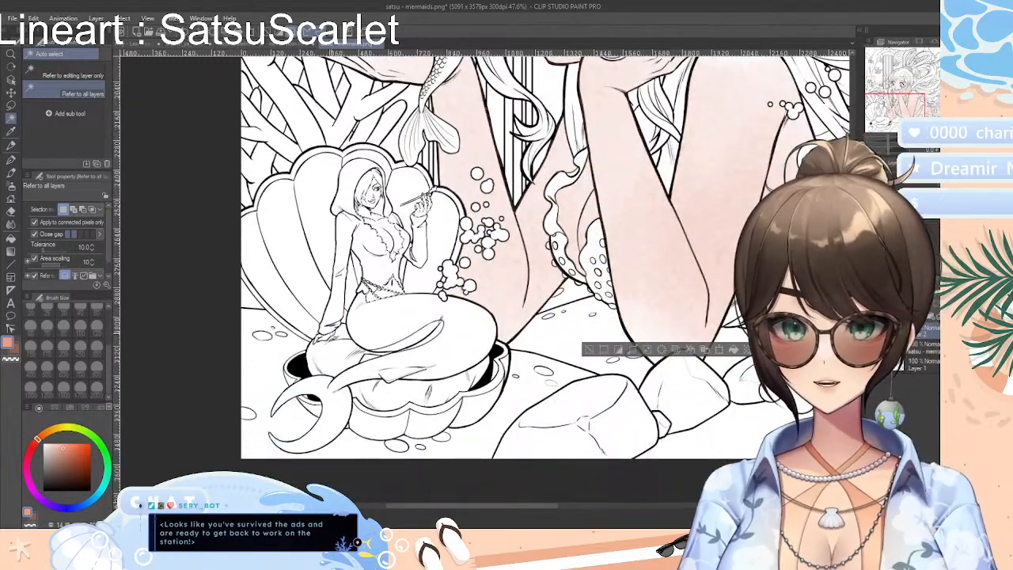
pyautogui.keyDown('shift'); pyautogui.click(686, 332); pyautogui.keyUp('shift')
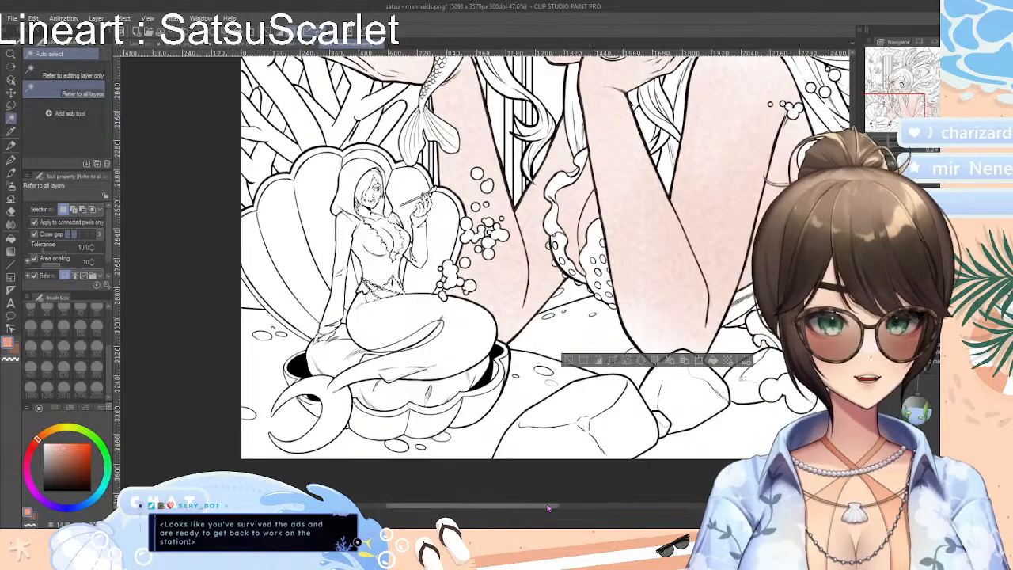
pyautogui.moveTo(549, 507); pyautogui.dragTo(734, 507)
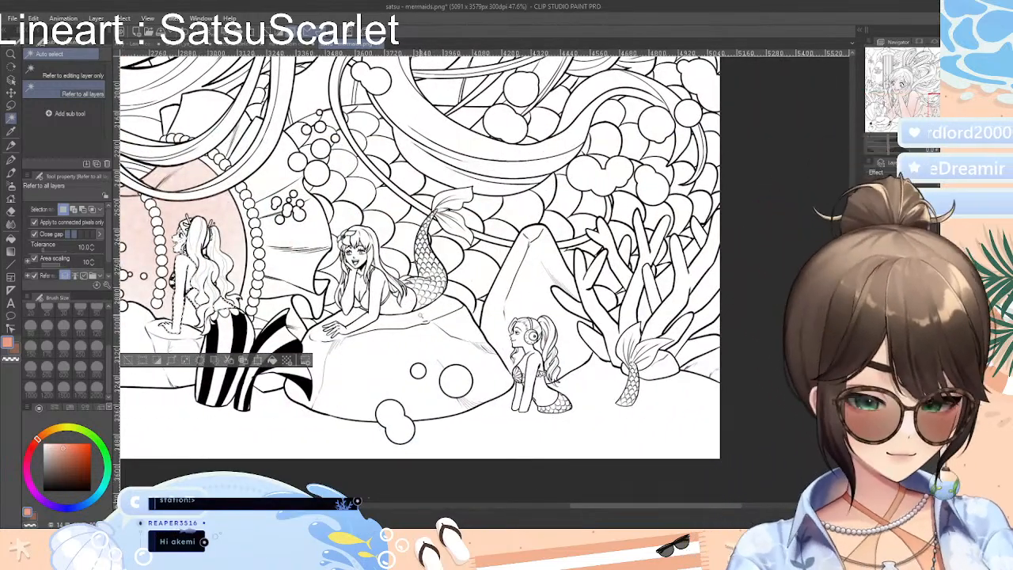
pyautogui.scroll(3, 415, 325)
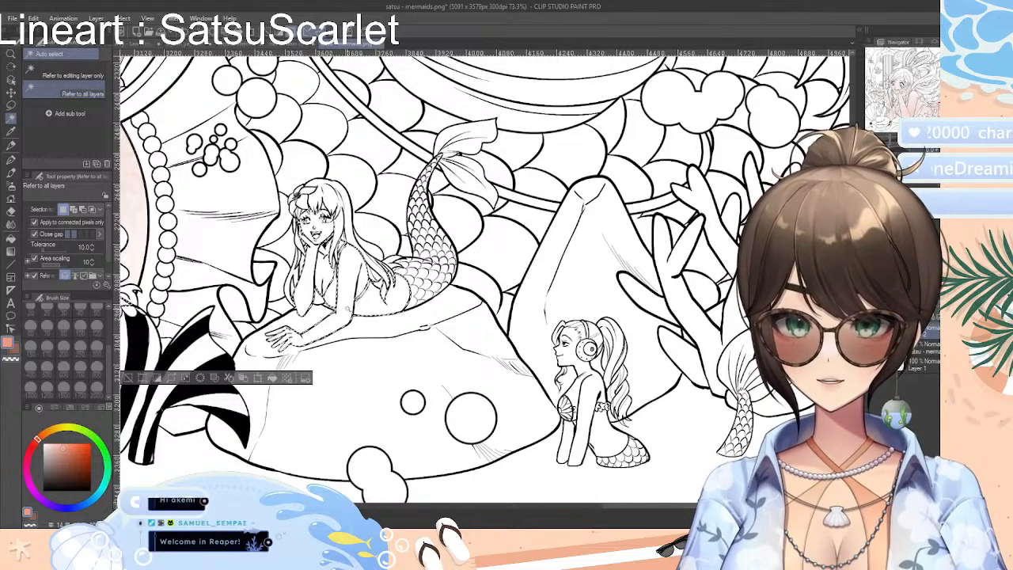
pyautogui.keyDown('shift'); pyautogui.click(592, 391); pyautogui.keyUp('shift')
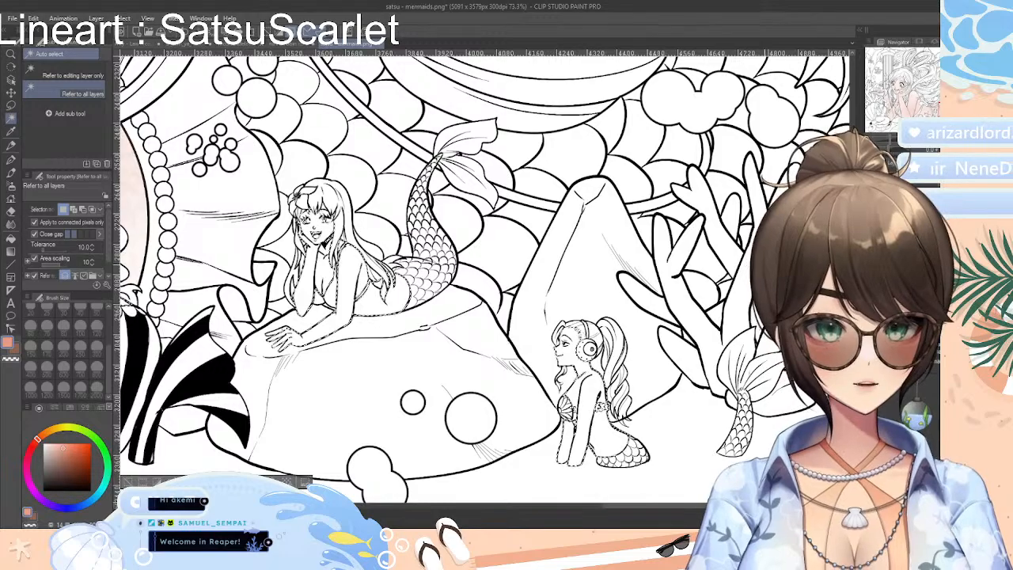
# Add the skin of the small cowboy-hat mermaids among the flowing hair and beside the column to the selection
pyautogui.moveTo(504, 67); pyautogui.dragTo(307, 491)
pyautogui.moveTo(427, 151); pyautogui.dragTo(493, 471)
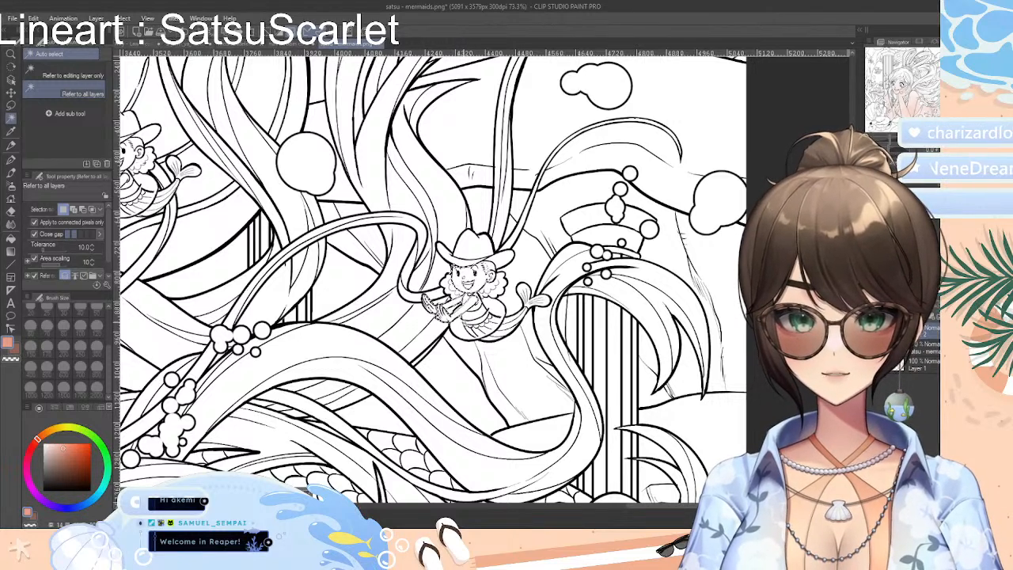
pyautogui.moveTo(437, 310); pyautogui.dragTo(537, 309)
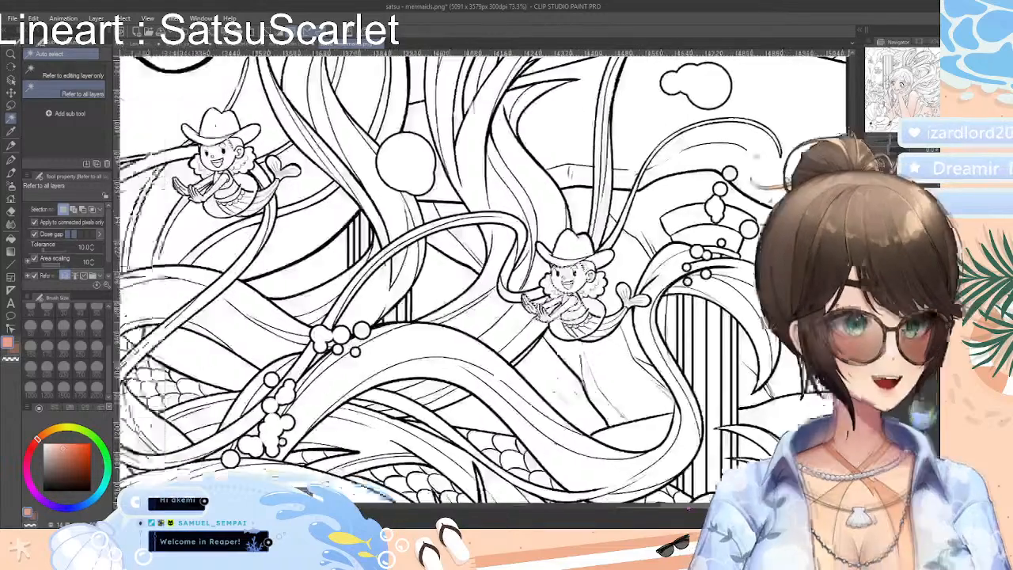
pyautogui.moveTo(688, 507); pyautogui.dragTo(574, 507)
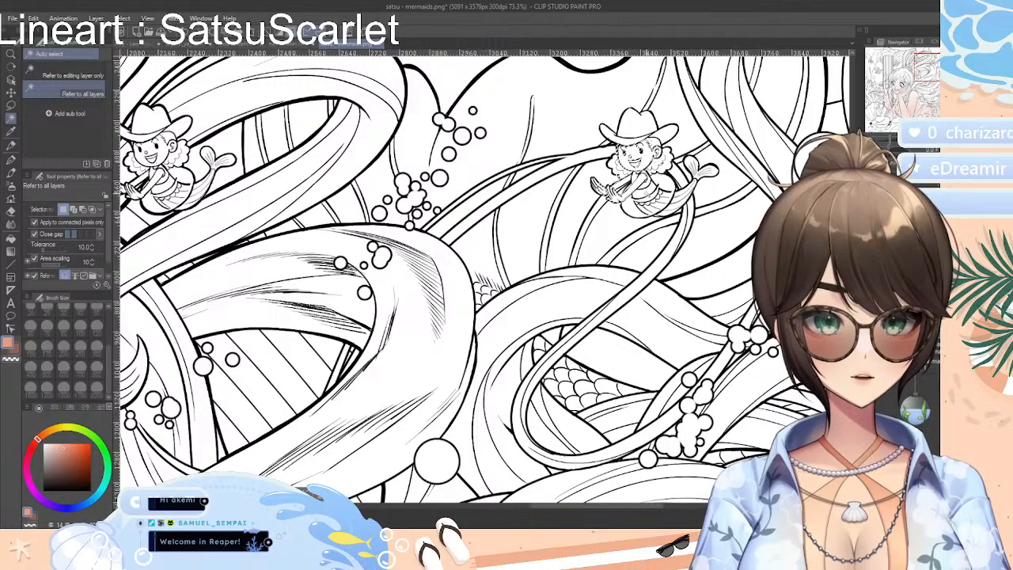
pyautogui.moveTo(651, 508); pyautogui.dragTo(554, 507)
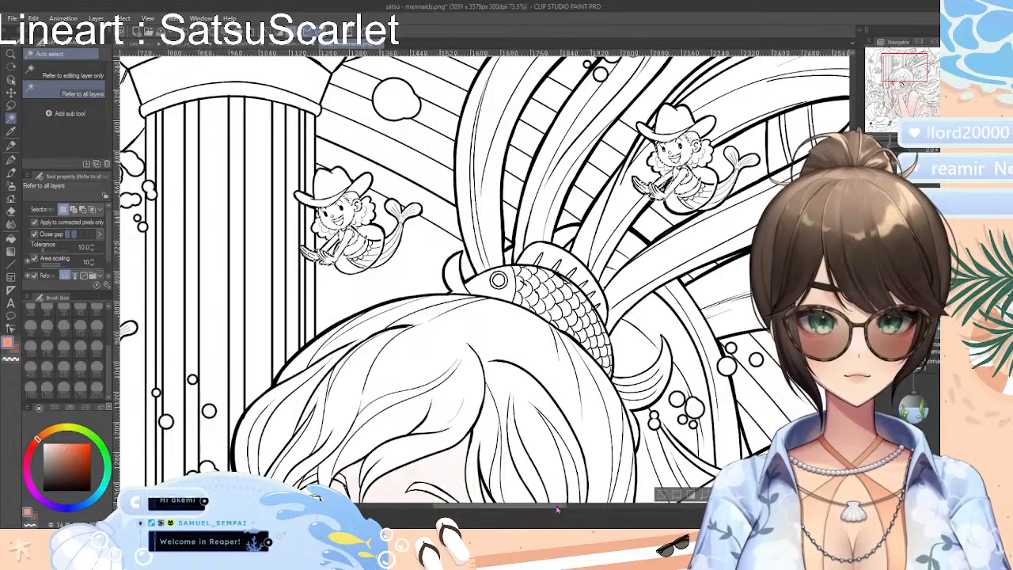
pyautogui.moveTo(558, 506); pyautogui.dragTo(490, 506)
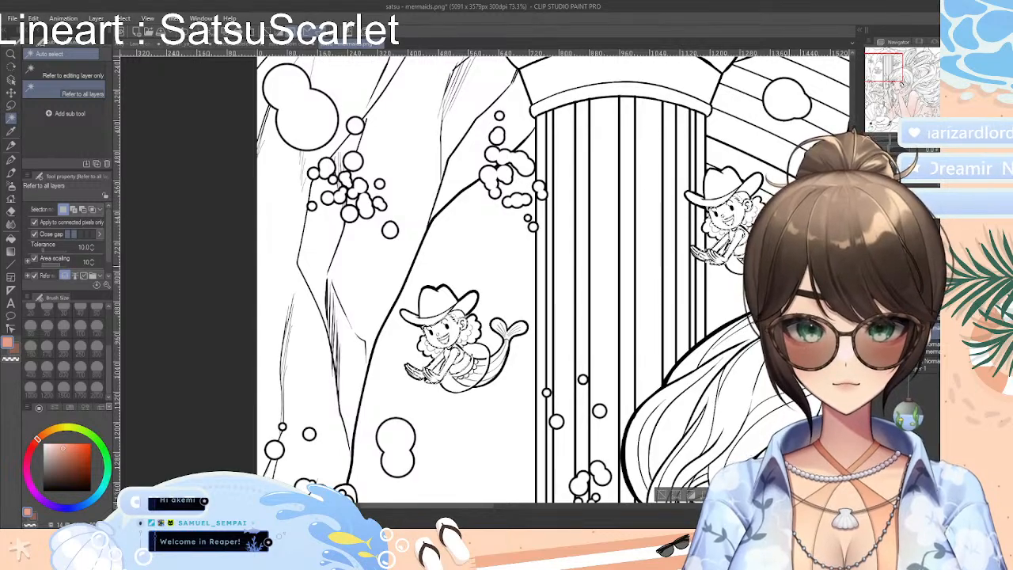
pyautogui.scroll(-5, 554, 277)
pyautogui.scroll(1, 555, 277)
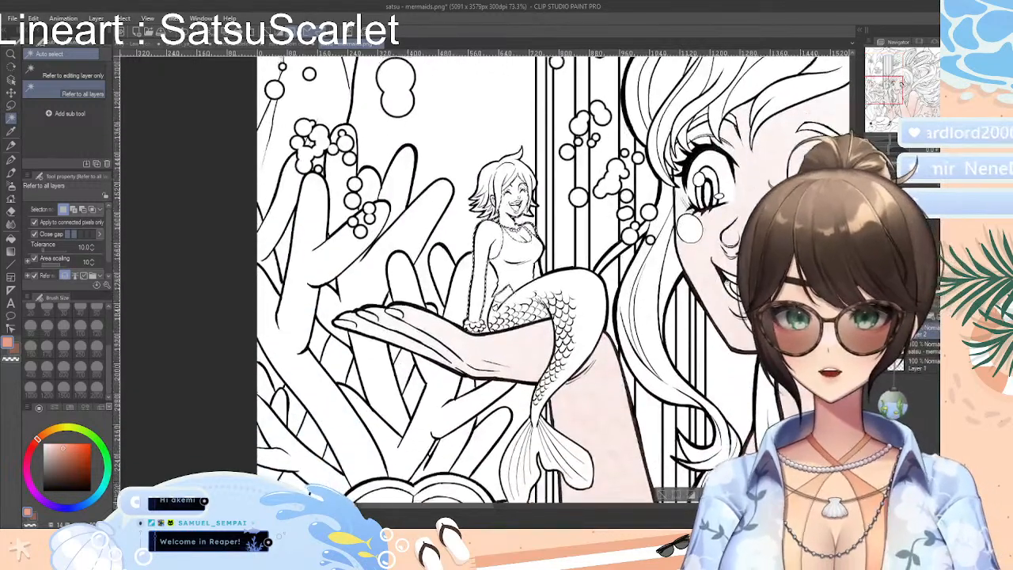
# Tint the selected skin of the small mermaids with the Colored pencil at size 700 and clear the selection
pyautogui.moveTo(898, 142); pyautogui.dragTo(883, 140)
pyautogui.moveTo(600, 508); pyautogui.dragTo(637, 507)
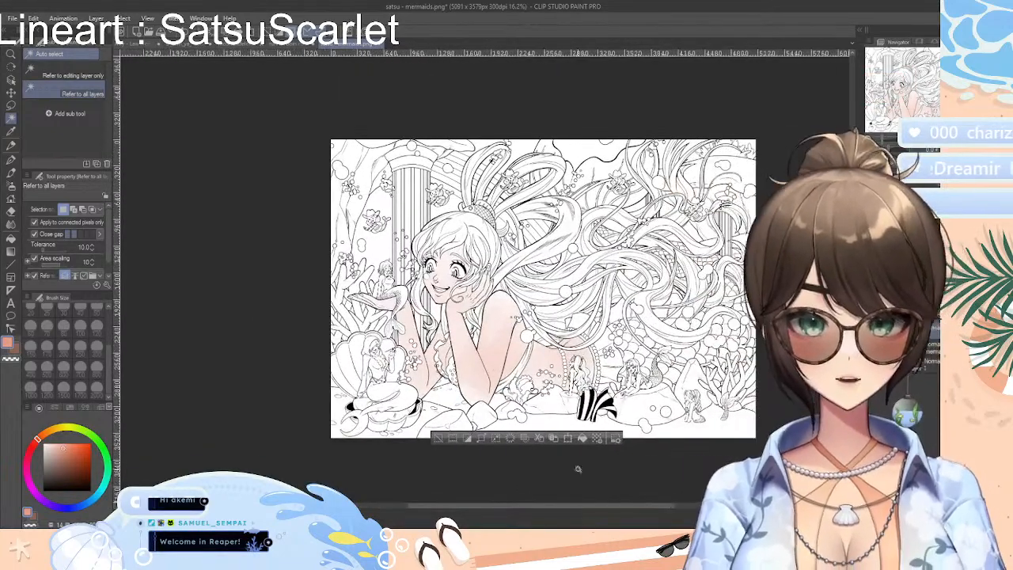
pyautogui.click(14, 149)
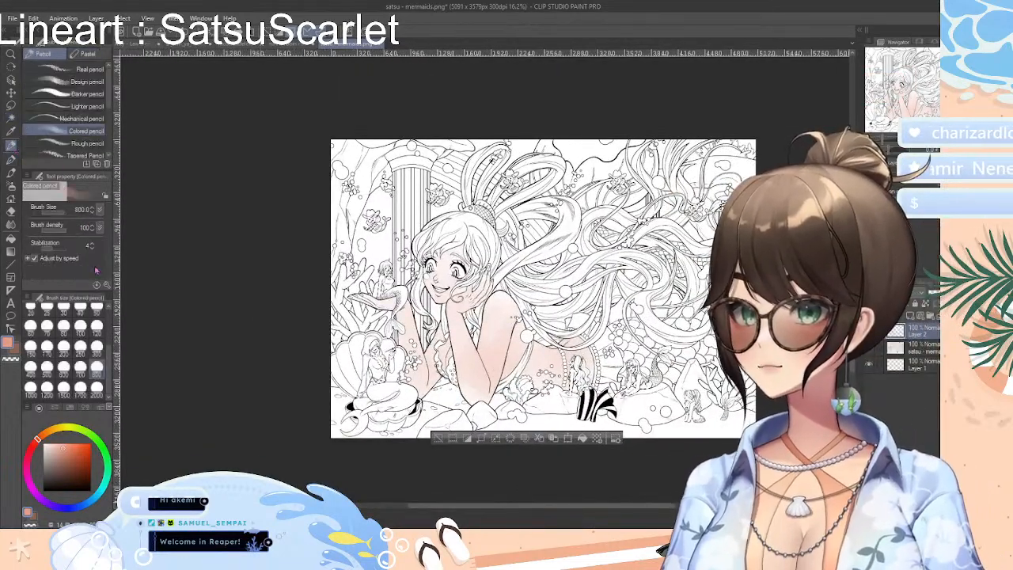
pyautogui.click(80, 365)
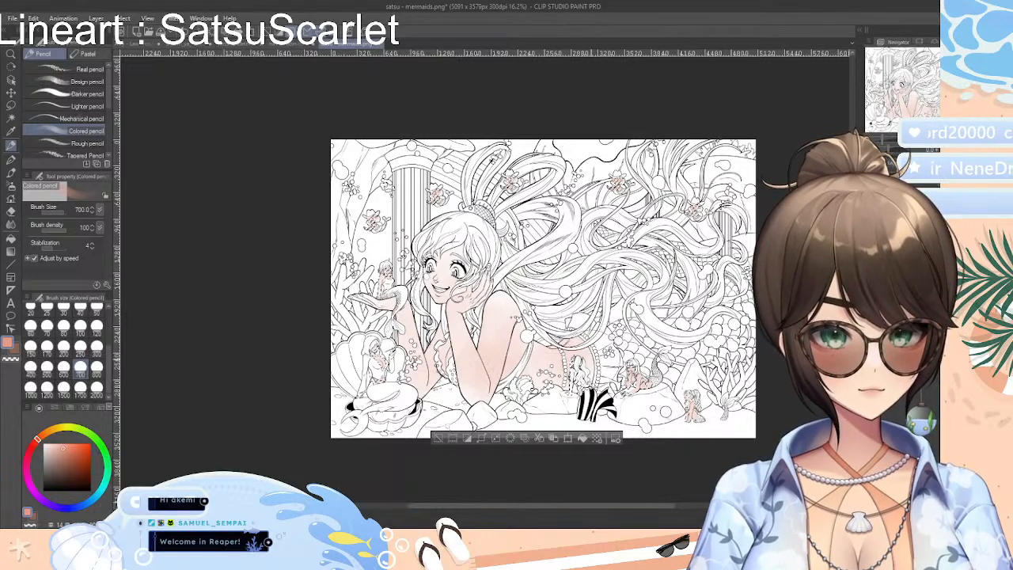
pyautogui.click(439, 438)
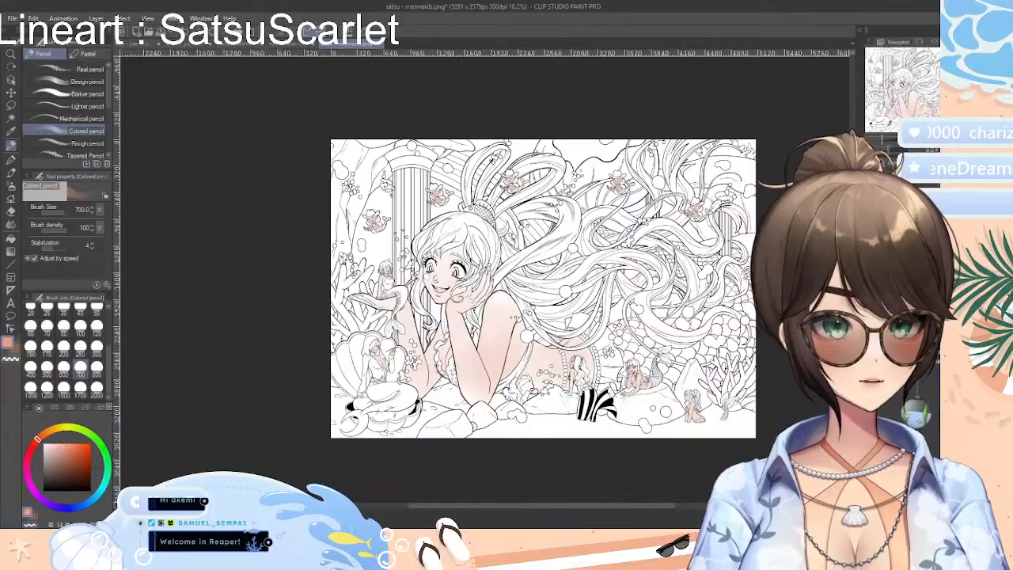
# Review the skin tint on the small mermaids and on the large mermaid's face, arms and body across the picture
pyautogui.moveTo(883, 140); pyautogui.dragTo(891, 145)
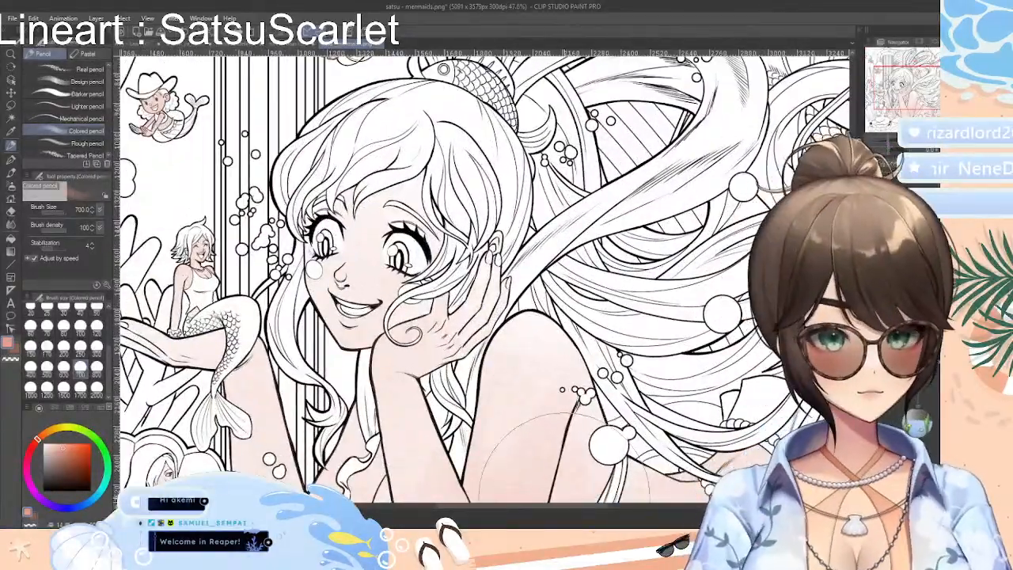
pyautogui.moveTo(591, 506); pyautogui.dragTo(554, 505)
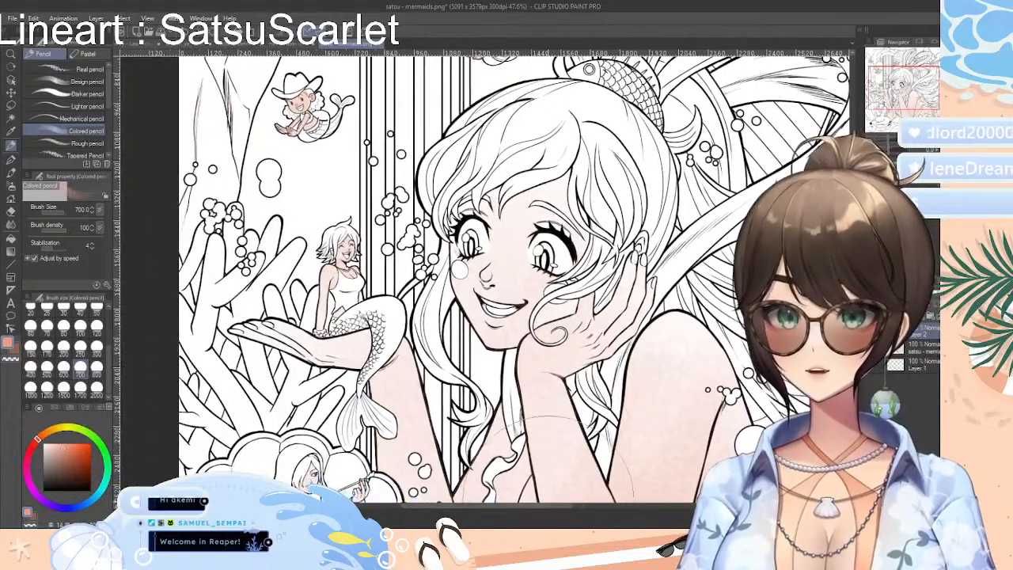
pyautogui.moveTo(852, 276); pyautogui.dragTo(853, 304)
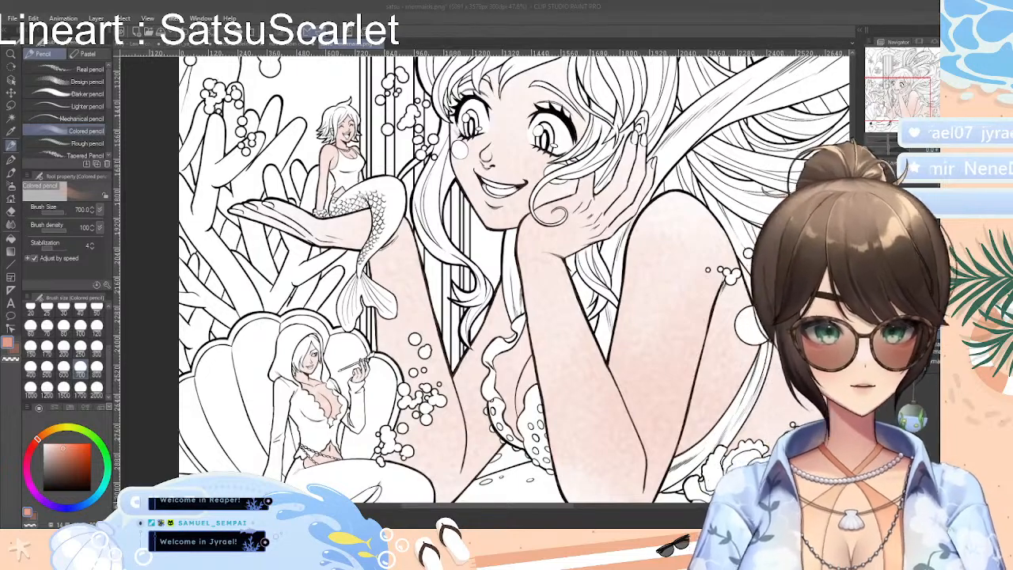
pyautogui.moveTo(728, 265); pyautogui.dragTo(733, 363)
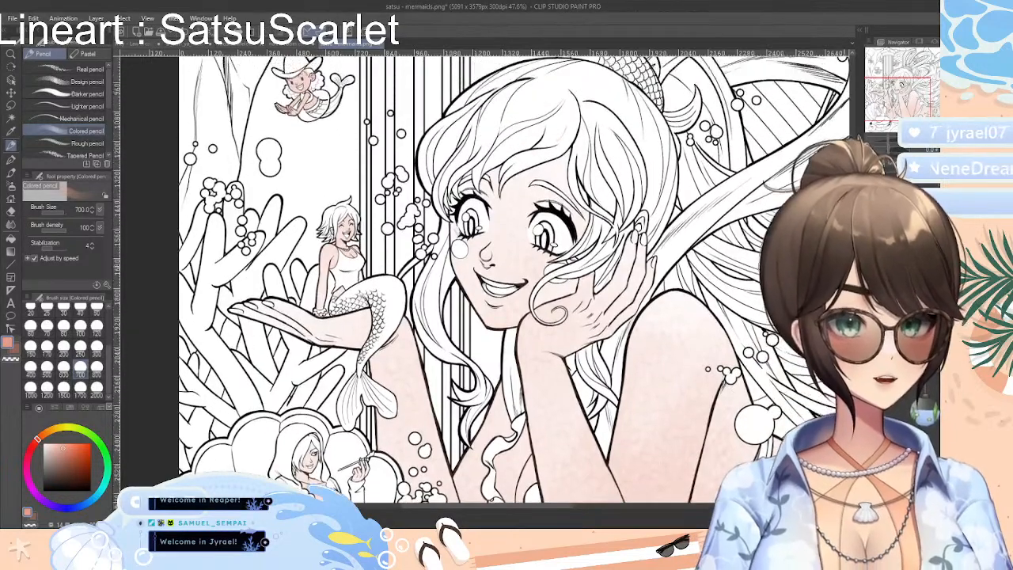
pyautogui.scroll(-1, 732, 365)
pyautogui.scroll(-2, 720, 364)
pyautogui.moveTo(581, 507); pyautogui.dragTo(643, 513)
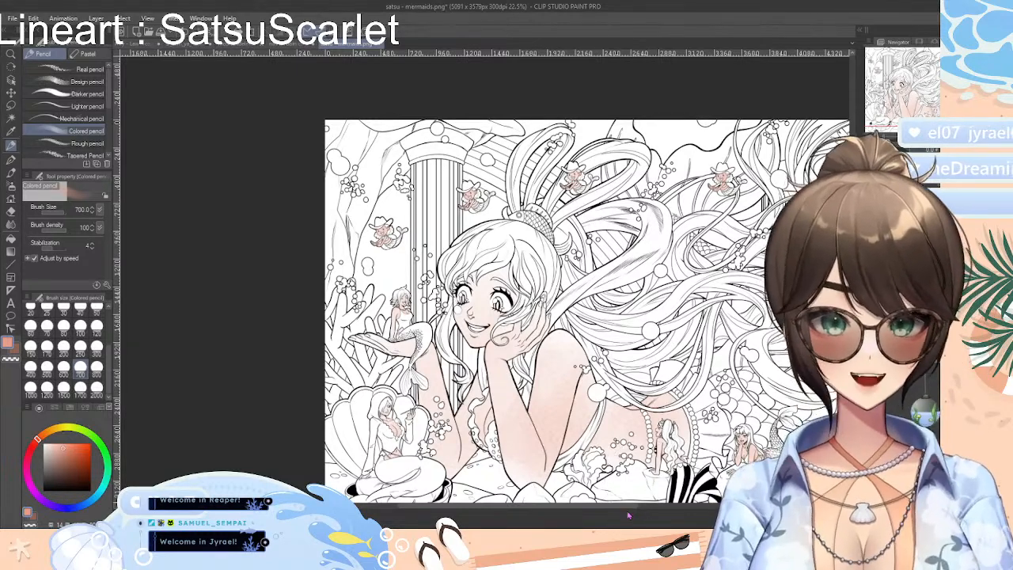
pyautogui.moveTo(630, 507); pyautogui.dragTo(667, 509)
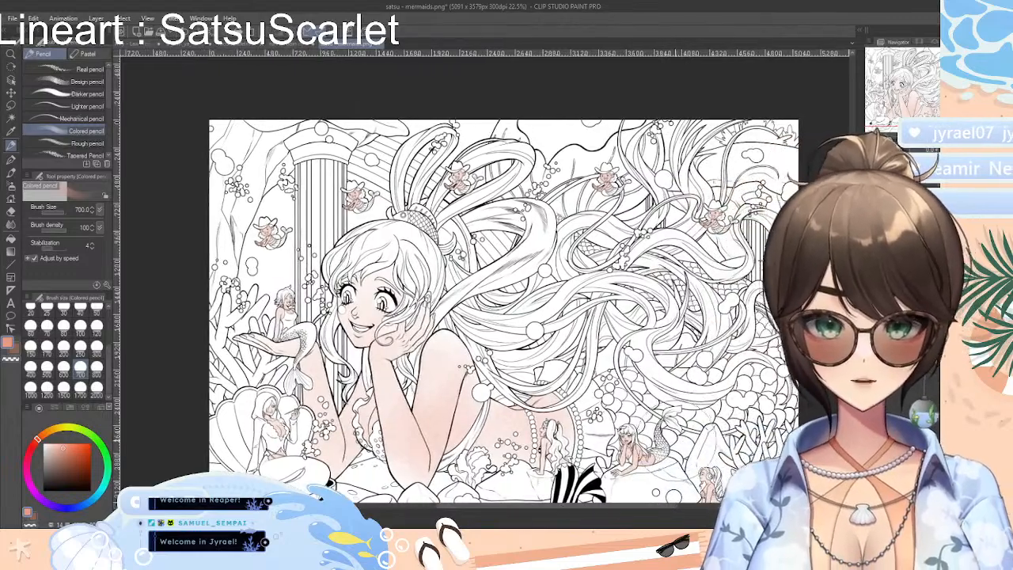
pyautogui.scroll(1, 684, 440)
pyautogui.scroll(1, 684, 440)
pyautogui.scroll(-1, 684, 440)
pyautogui.scroll(1, 225, 247)
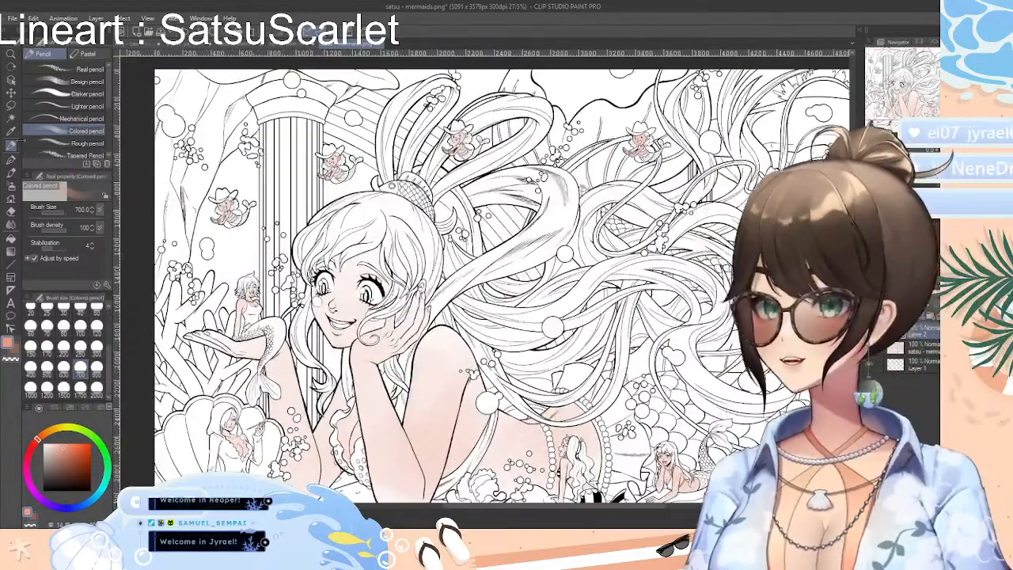
pyautogui.click(11, 120)
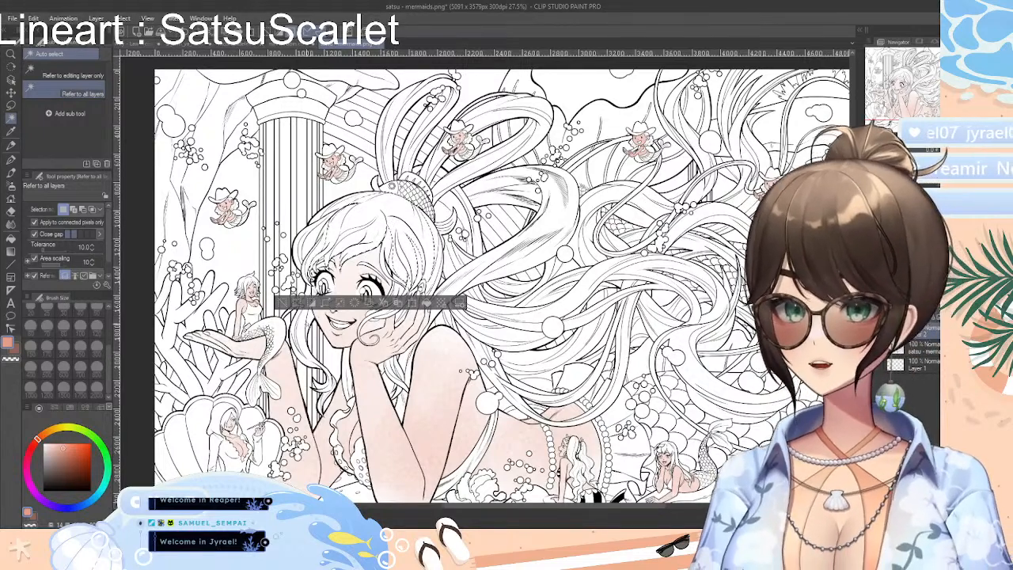
pyautogui.keyDown('shift'); pyautogui.click(305, 325); pyautogui.keyUp('shift')
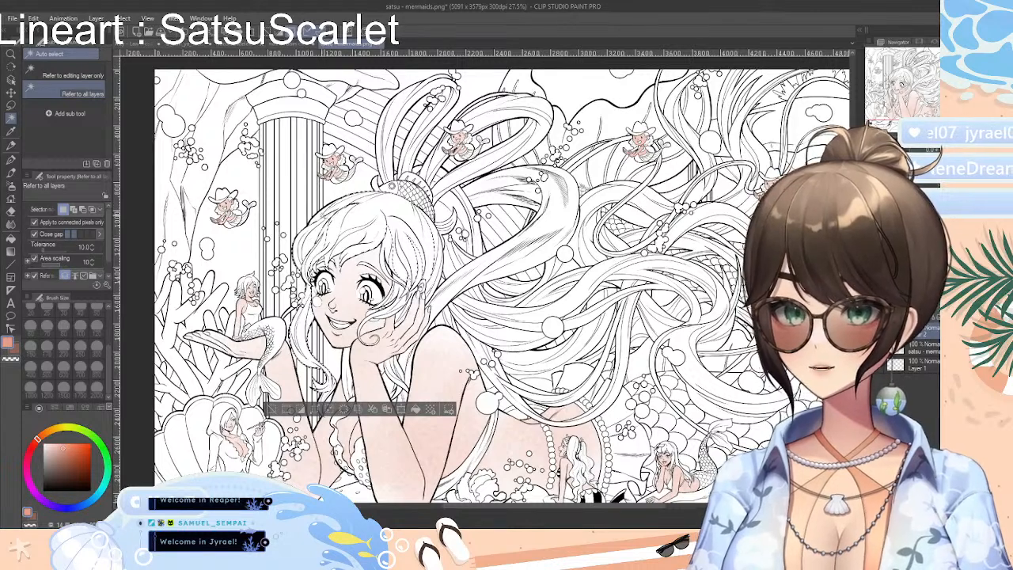
pyautogui.keyDown('shift'); pyautogui.click(390, 162); pyautogui.keyUp('shift')
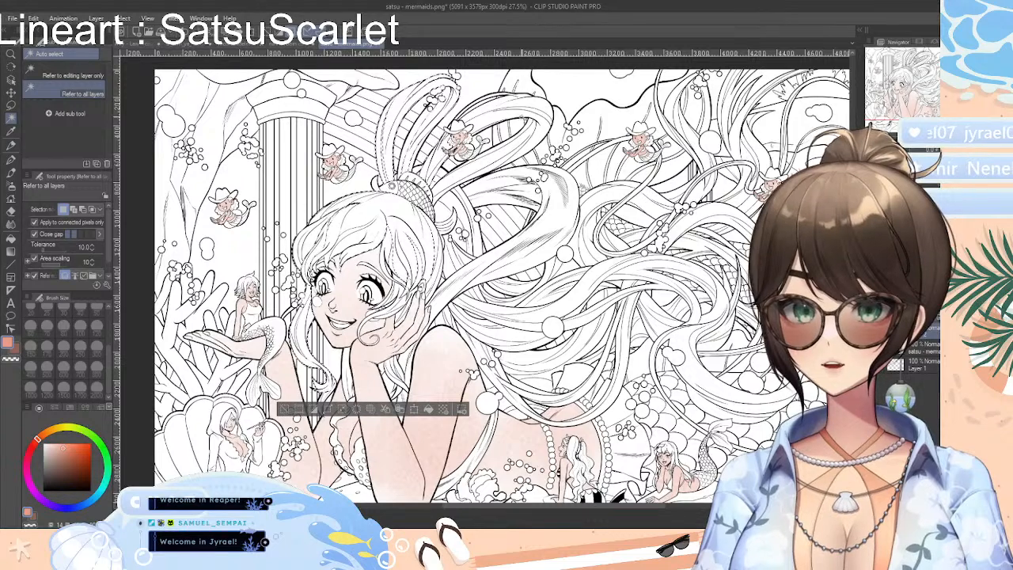
pyautogui.keyDown('shift'); pyautogui.click(499, 119); pyautogui.keyUp('shift')
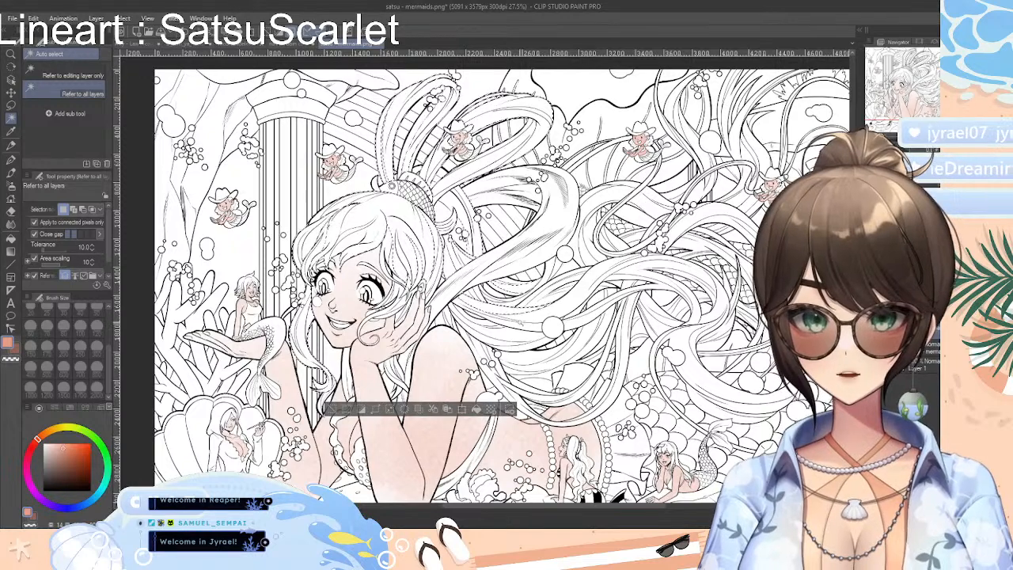
pyautogui.keyDown('shift'); pyautogui.click(510, 339); pyautogui.keyUp('shift')
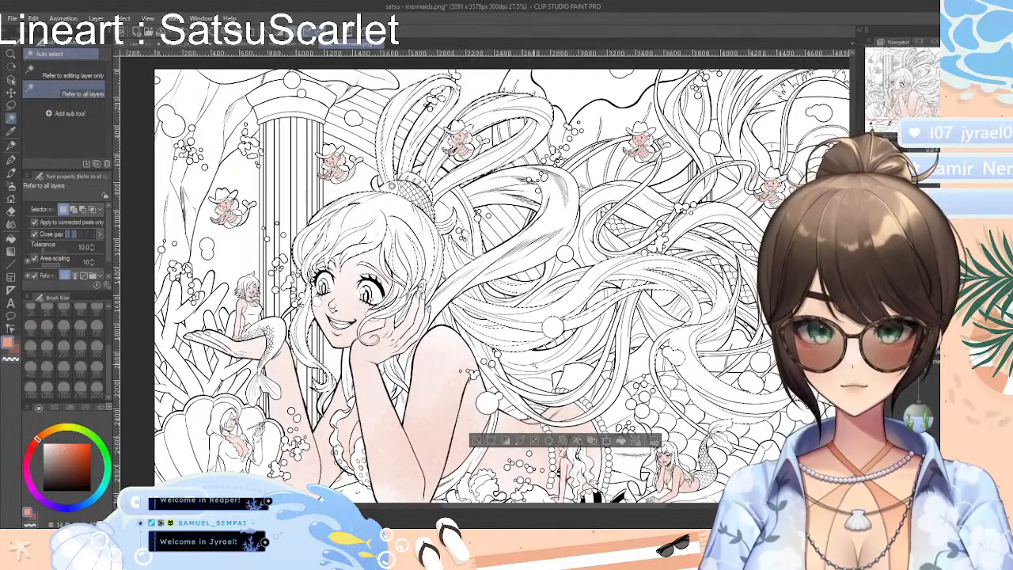
pyautogui.click(478, 440)
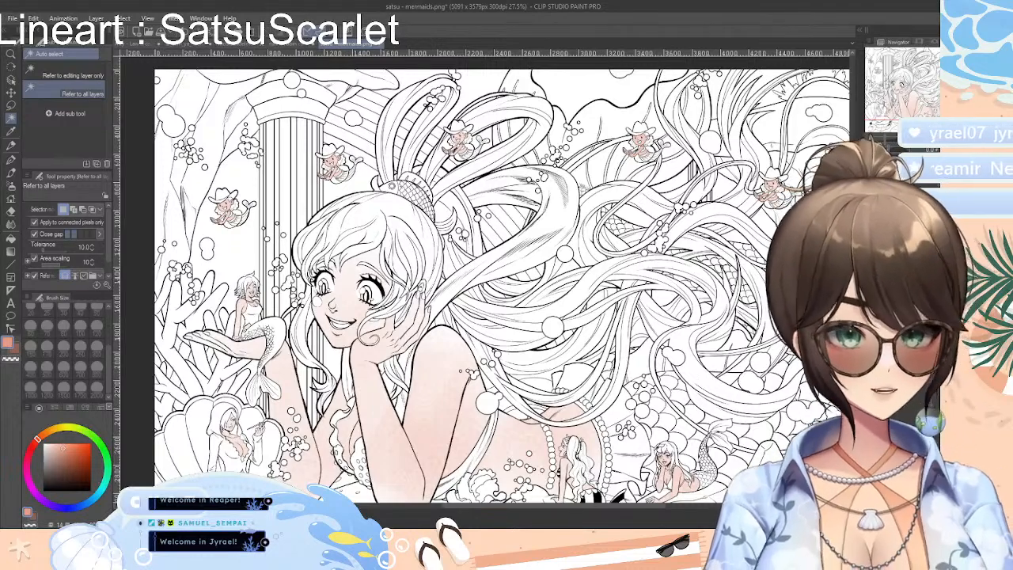
# Choose a teal color and paint the iris of the large mermaid's eye nearest her raised hand with the Colored pencil at size 30
pyautogui.scroll(10, 484, 279)
pyautogui.scroll(-6, 485, 279)
pyautogui.scroll(5, 484, 279)
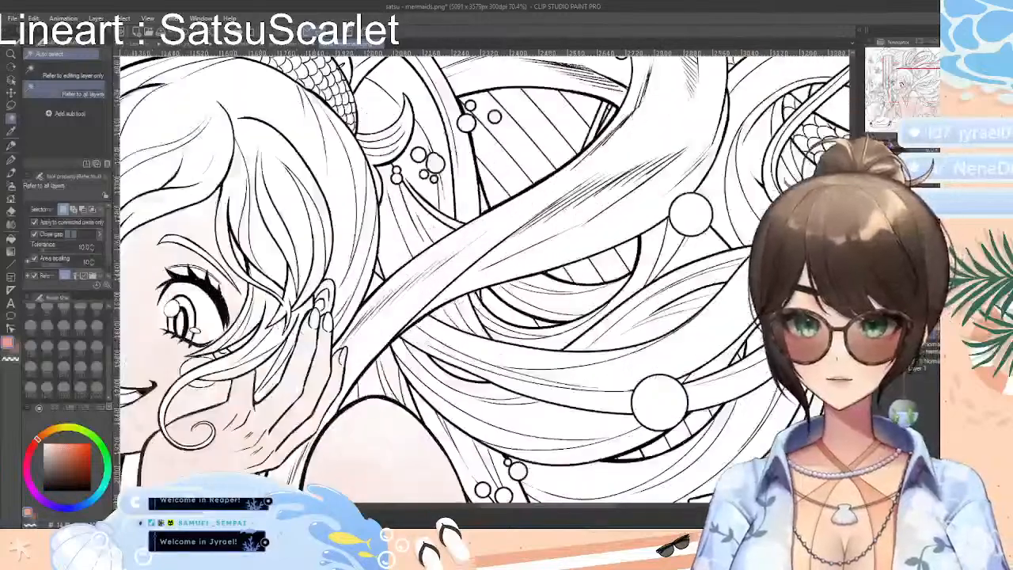
pyautogui.scroll(-1, 485, 279)
pyautogui.moveTo(612, 507); pyautogui.dragTo(570, 501)
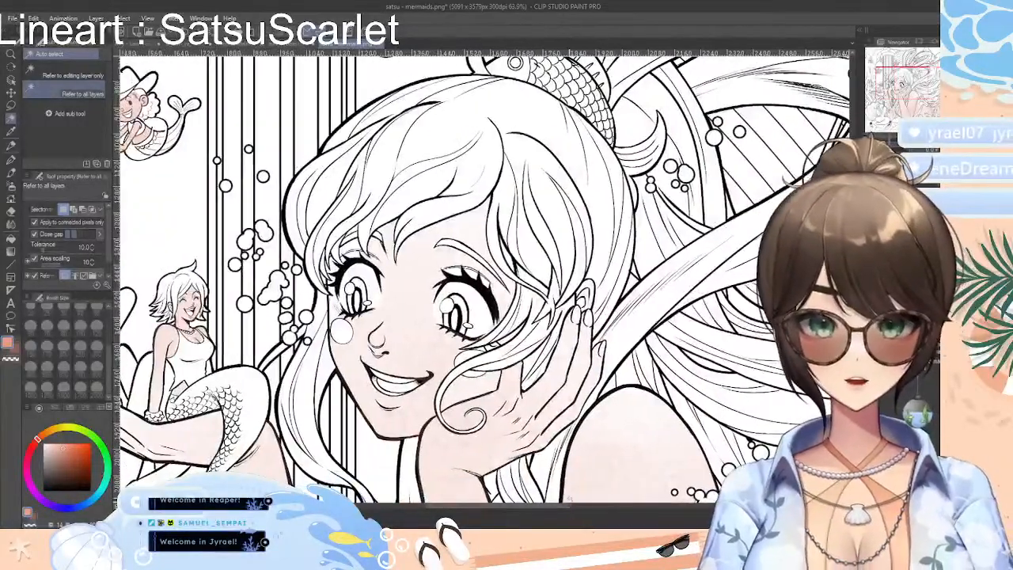
pyautogui.moveTo(853, 261); pyautogui.dragTo(853, 259)
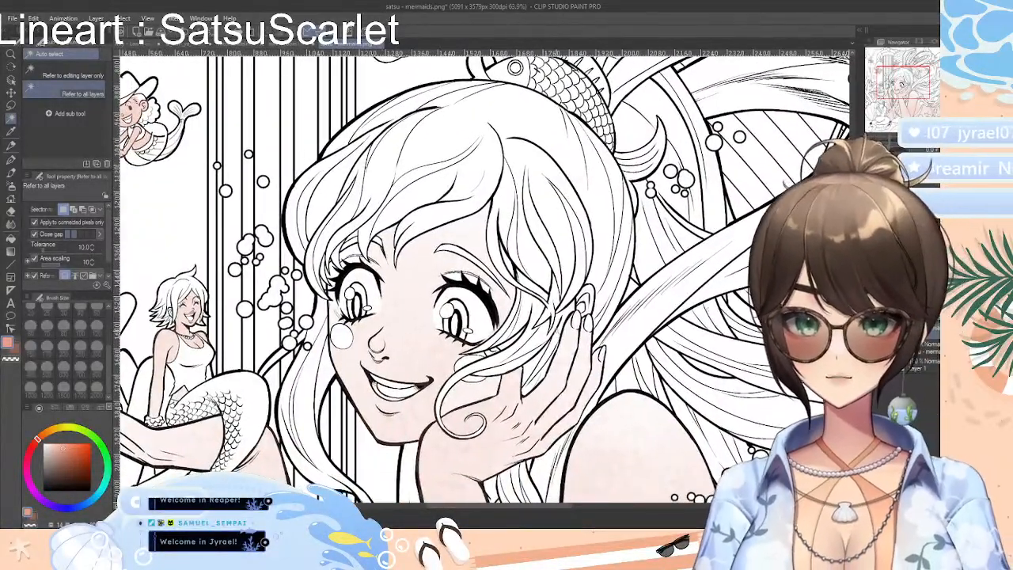
pyautogui.click(106, 486)
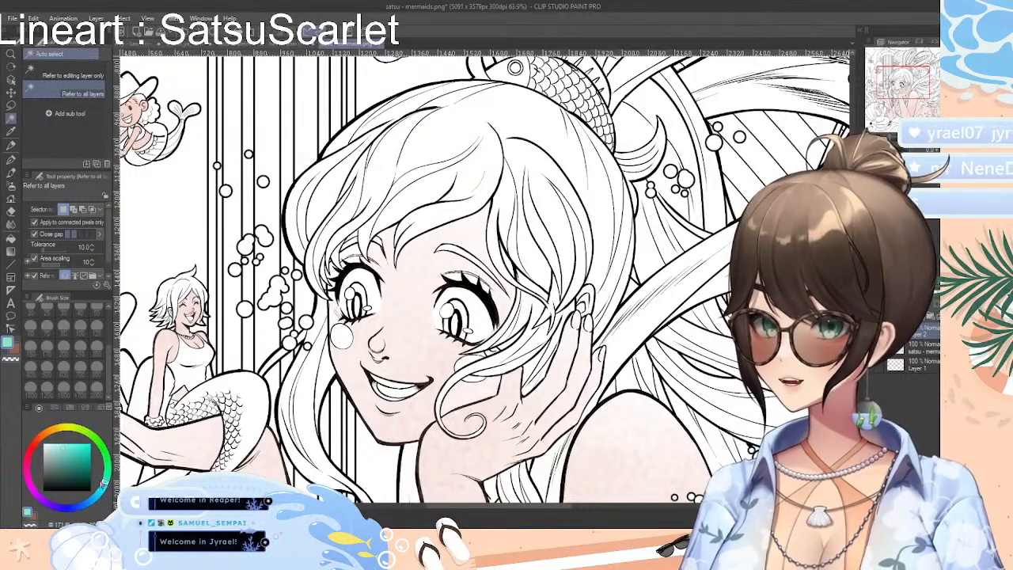
pyautogui.click(68, 453)
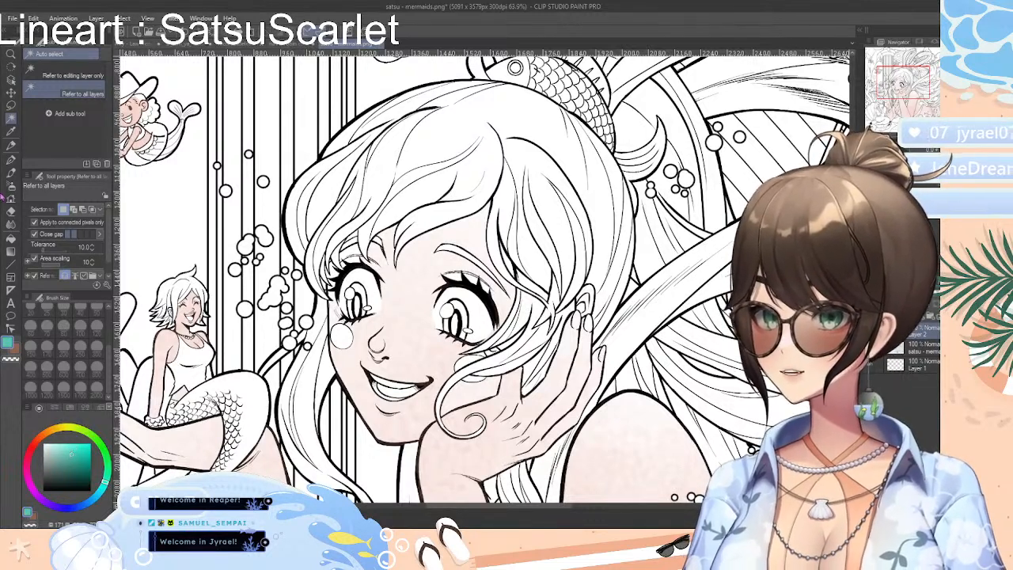
pyautogui.click(12, 145)
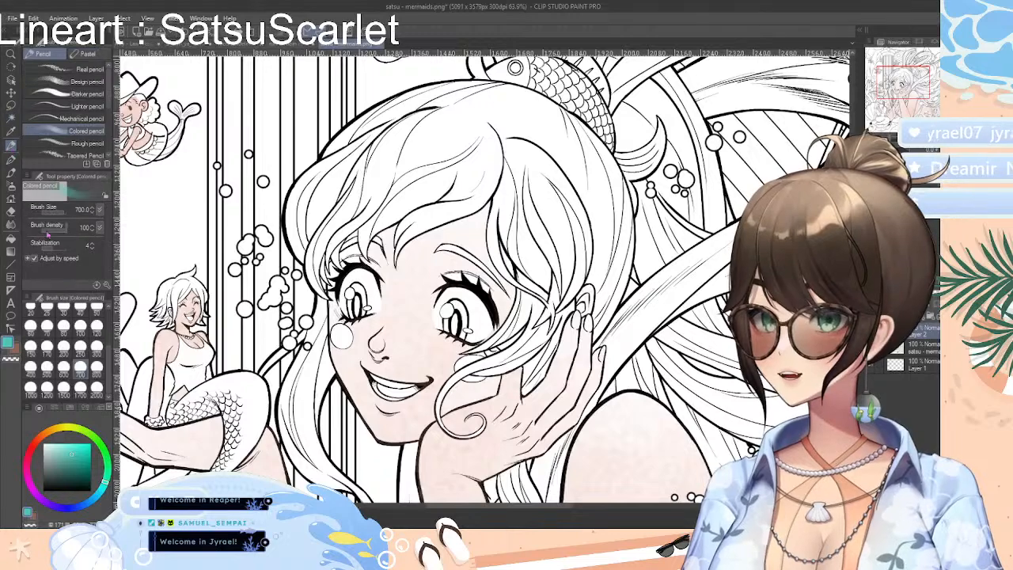
pyautogui.click(64, 309)
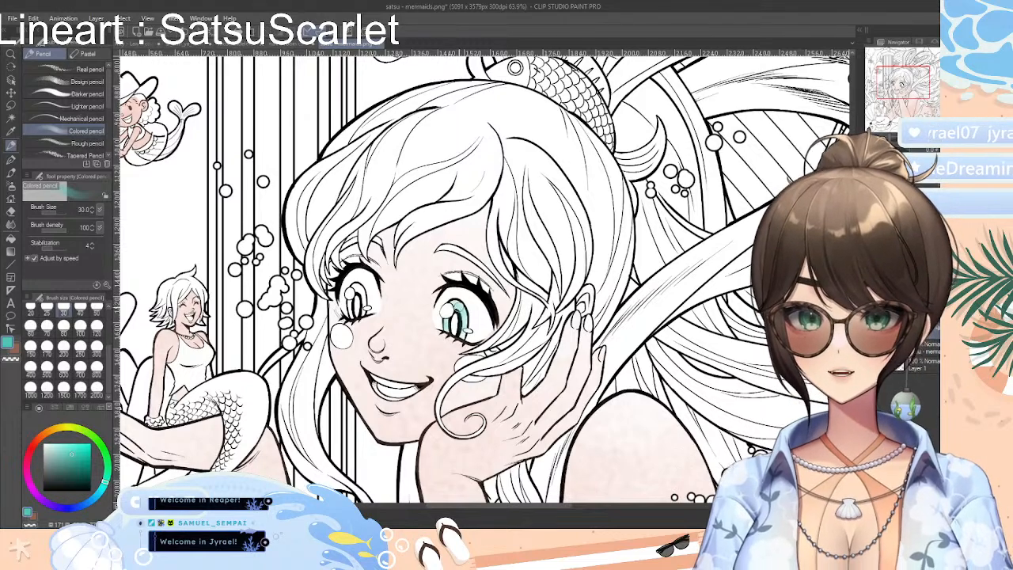
# Fill in the irises of both of the large mermaid's eyes in teal with the Design pencil at size 40
pyautogui.click(64, 95)
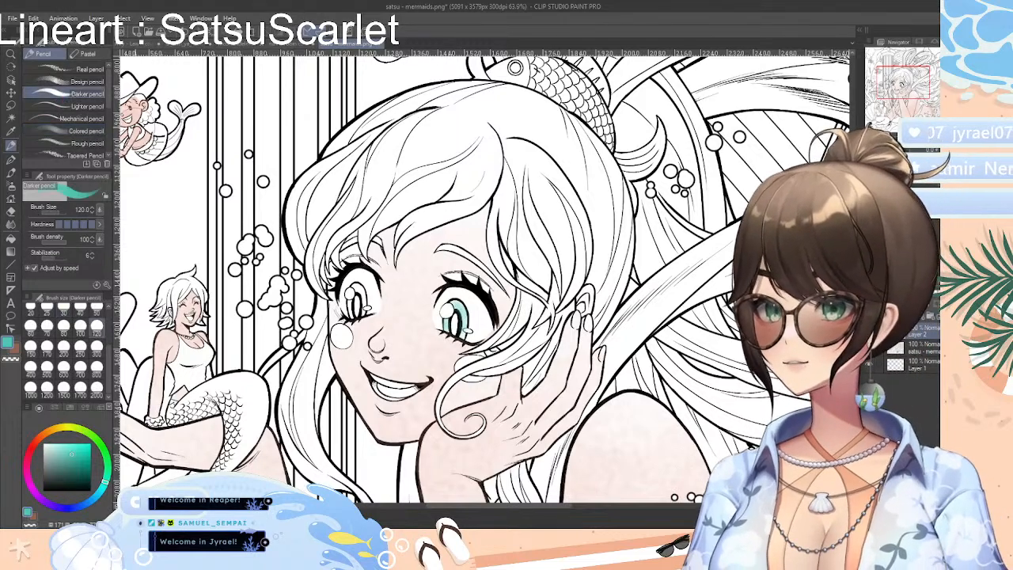
pyautogui.moveTo(460, 305)
pyautogui.mouseDown()
pyautogui.moveTo(474, 313)
pyautogui.moveTo(464, 315)
pyautogui.mouseUp()
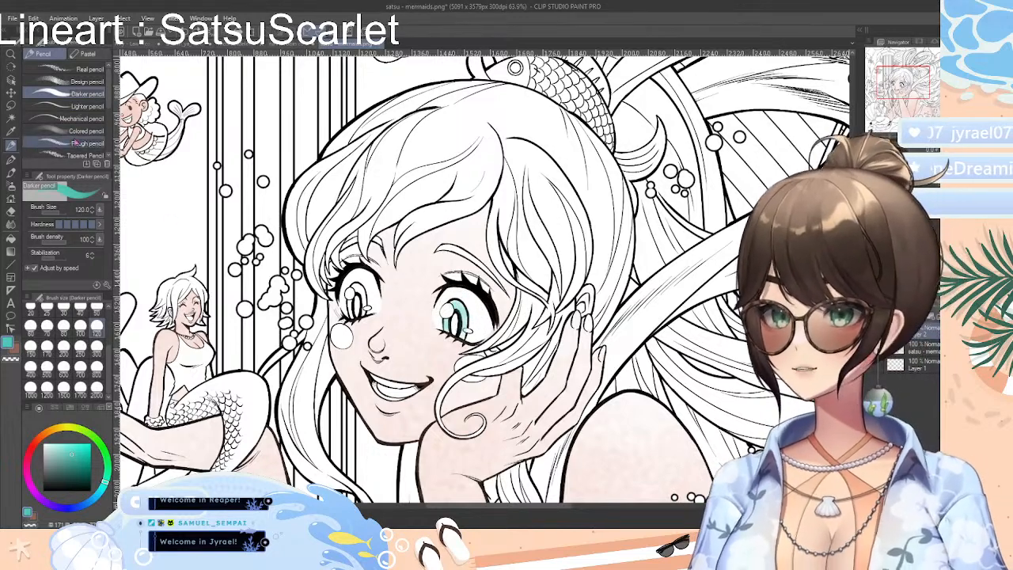
pyautogui.click(72, 81)
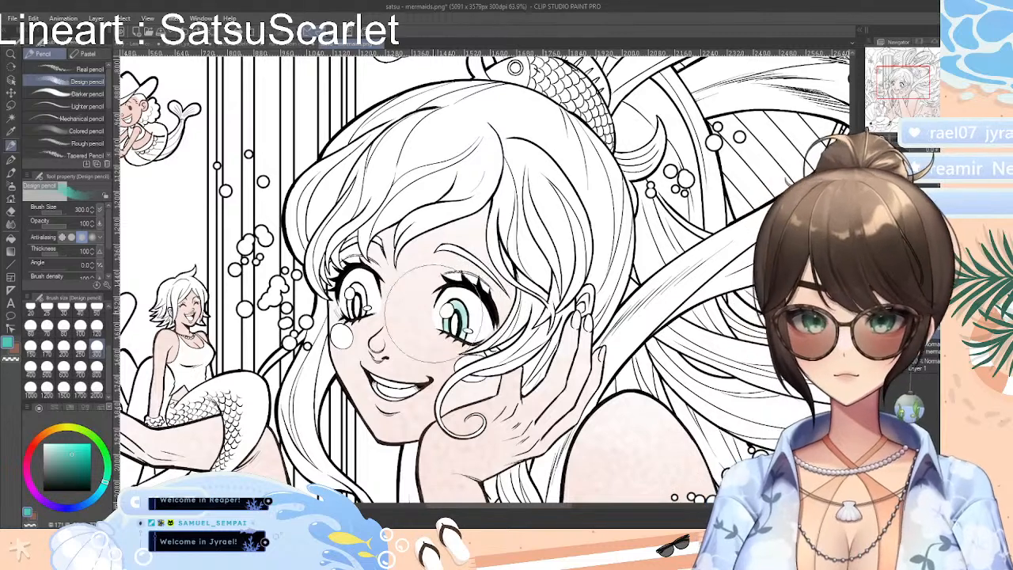
pyautogui.click(80, 311)
pyautogui.moveTo(455, 305)
pyautogui.mouseDown()
pyautogui.moveTo(467, 329)
pyautogui.moveTo(455, 301)
pyautogui.moveTo(452, 309)
pyautogui.mouseUp()
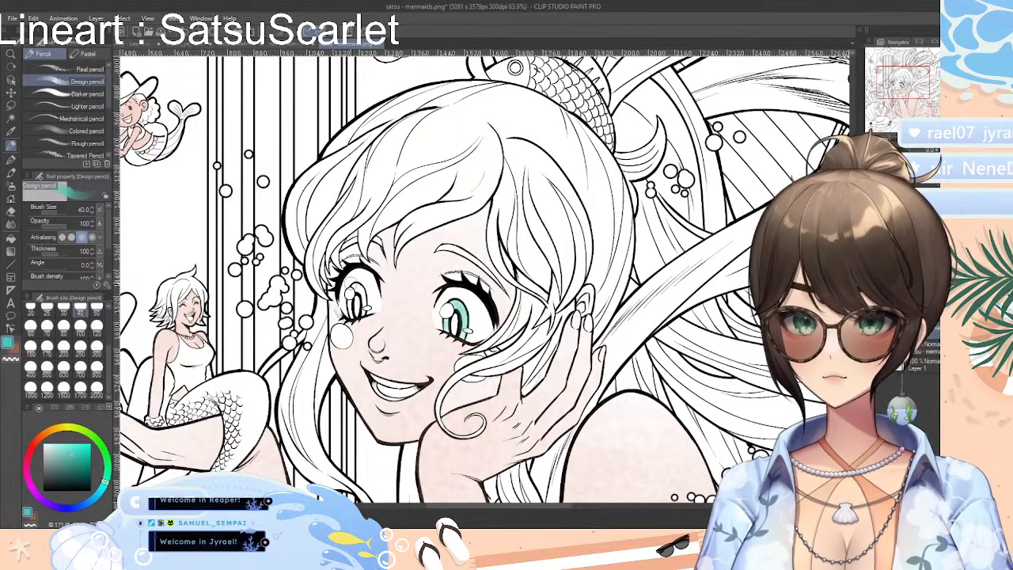
pyautogui.moveTo(353, 285)
pyautogui.mouseDown()
pyautogui.moveTo(366, 306)
pyautogui.moveTo(354, 288)
pyautogui.moveTo(349, 307)
pyautogui.mouseUp()
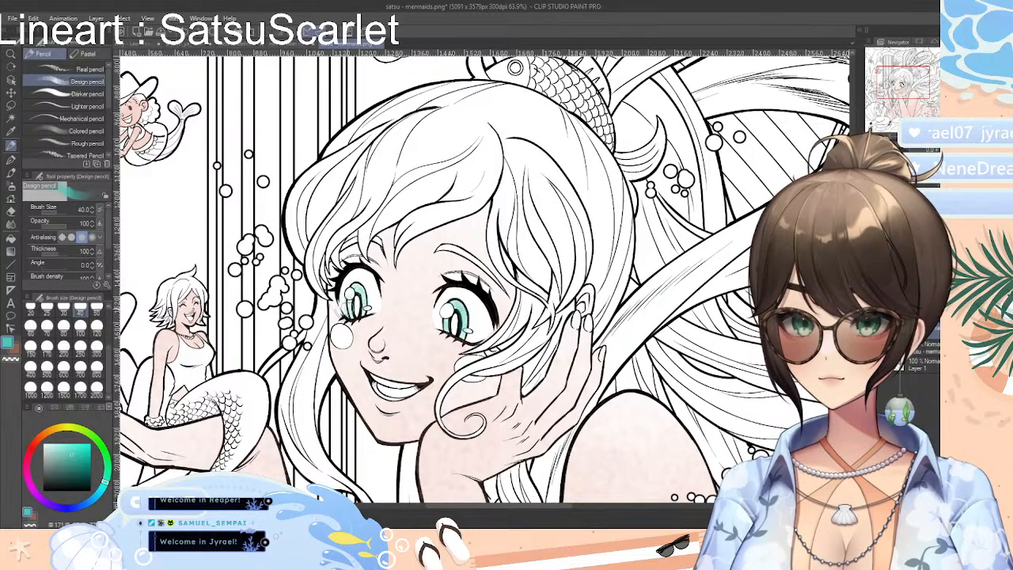
# Reduce the Design pencil's brush size to 7 for detail work on the large mermaid's eyes
pyautogui.scroll(5, 492, 288)
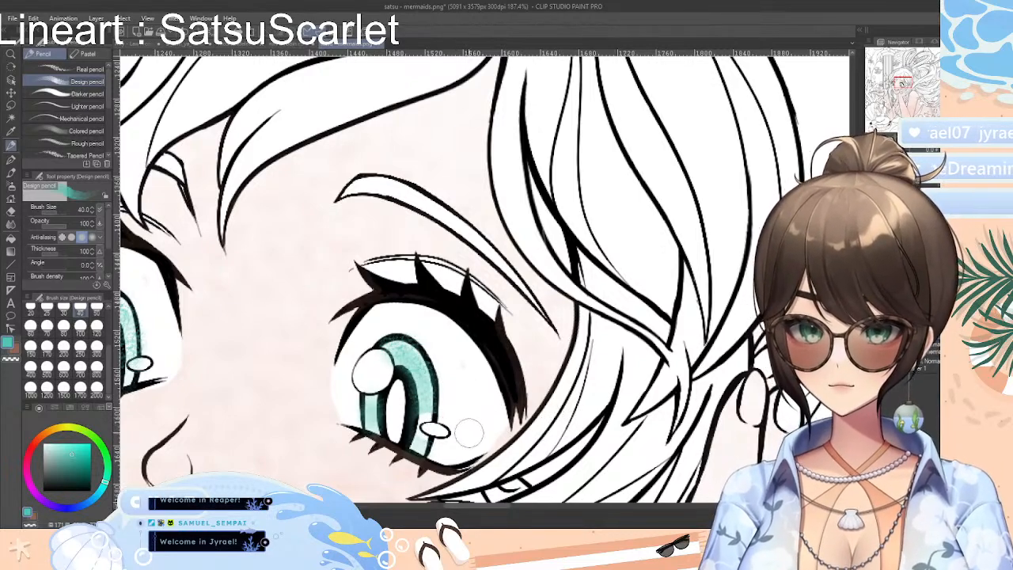
pyautogui.click(96, 346)
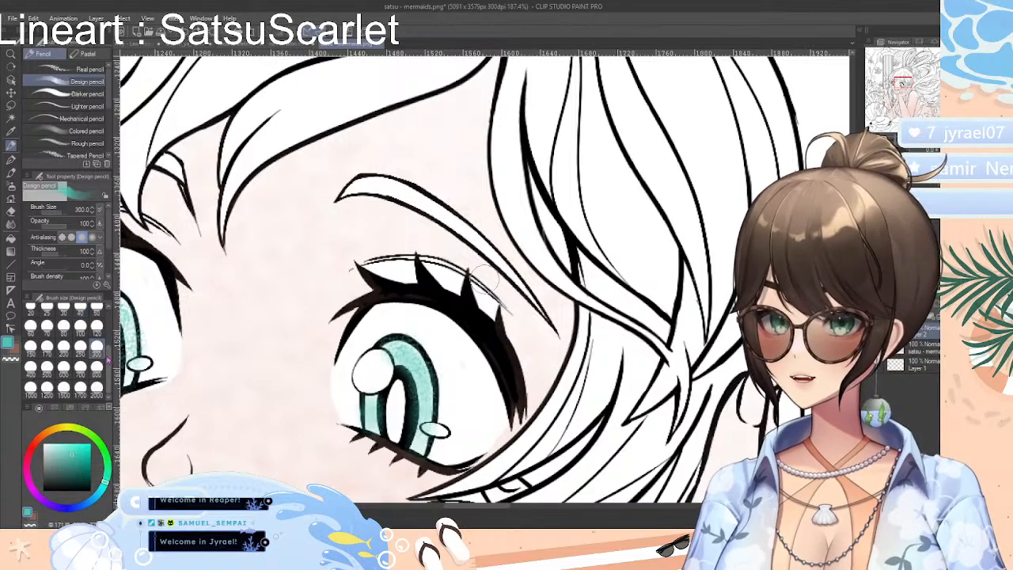
pyautogui.scroll(5, 79, 348)
pyautogui.click(63, 323)
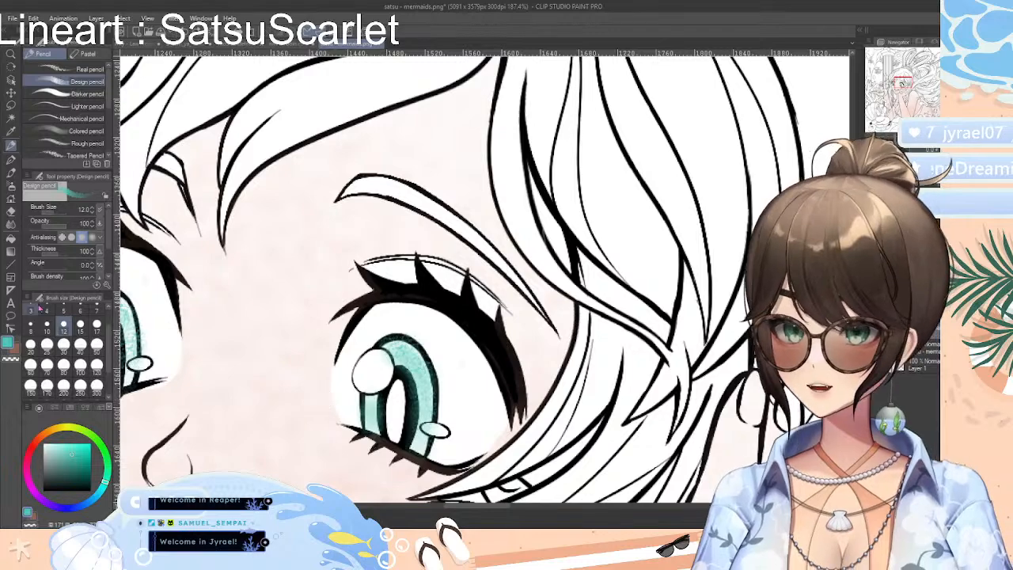
pyautogui.click(47, 307)
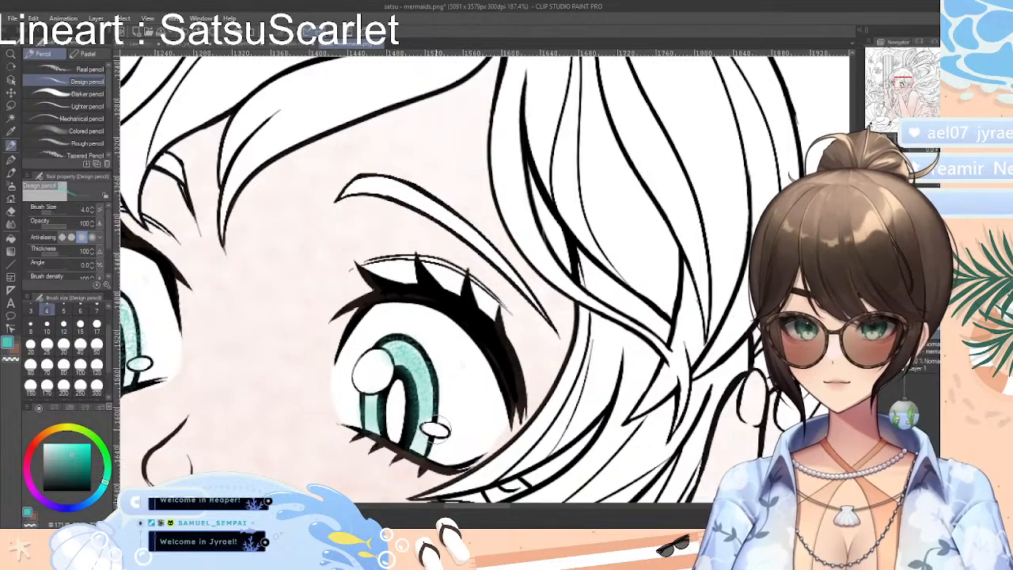
pyautogui.click(95, 324)
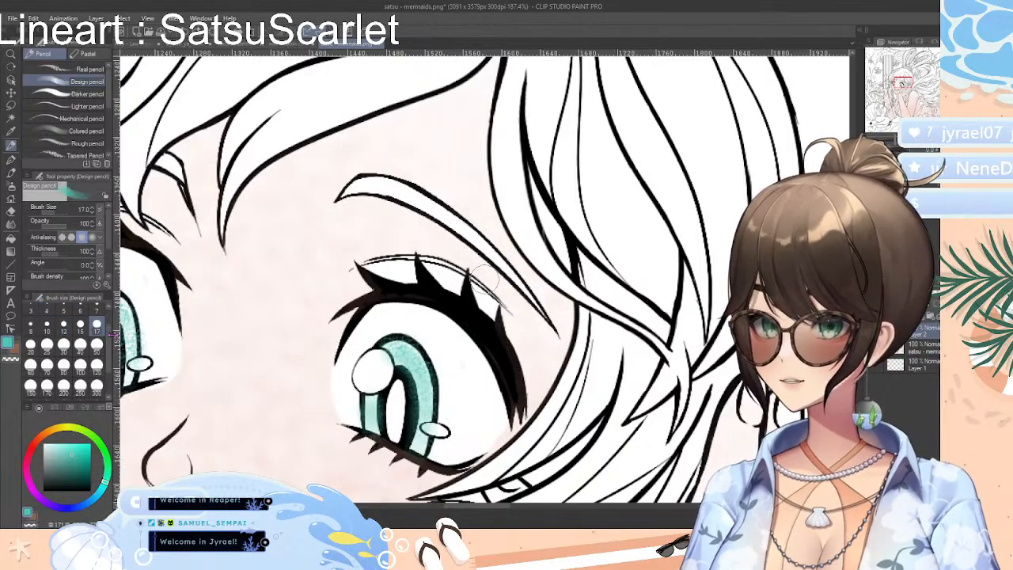
pyautogui.scroll(2, 67, 349)
pyautogui.click(95, 331)
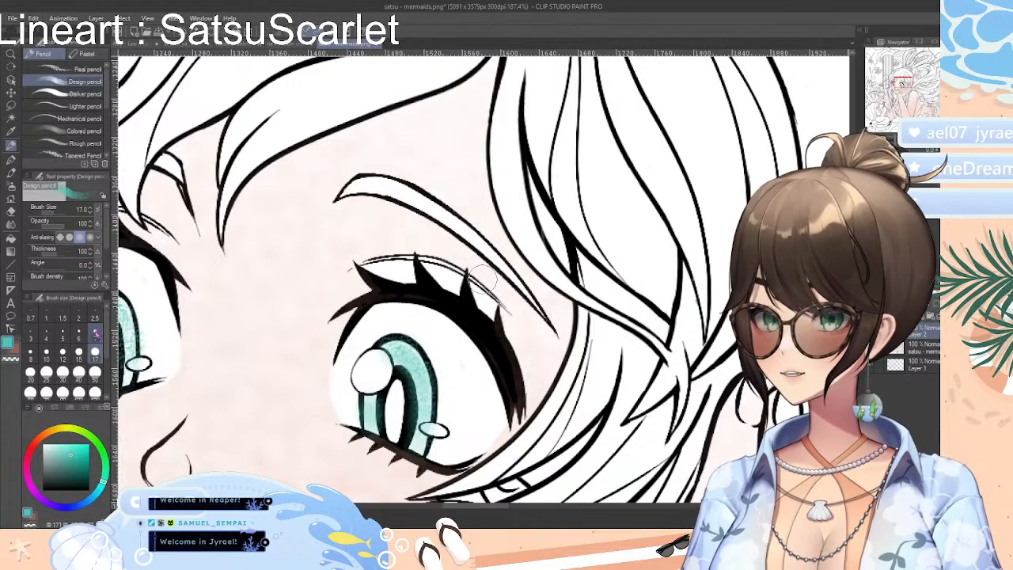
# Clean up the stray teal in both of the large mermaid's eyes with the Rough eraser at size 6
pyautogui.click(11, 211)
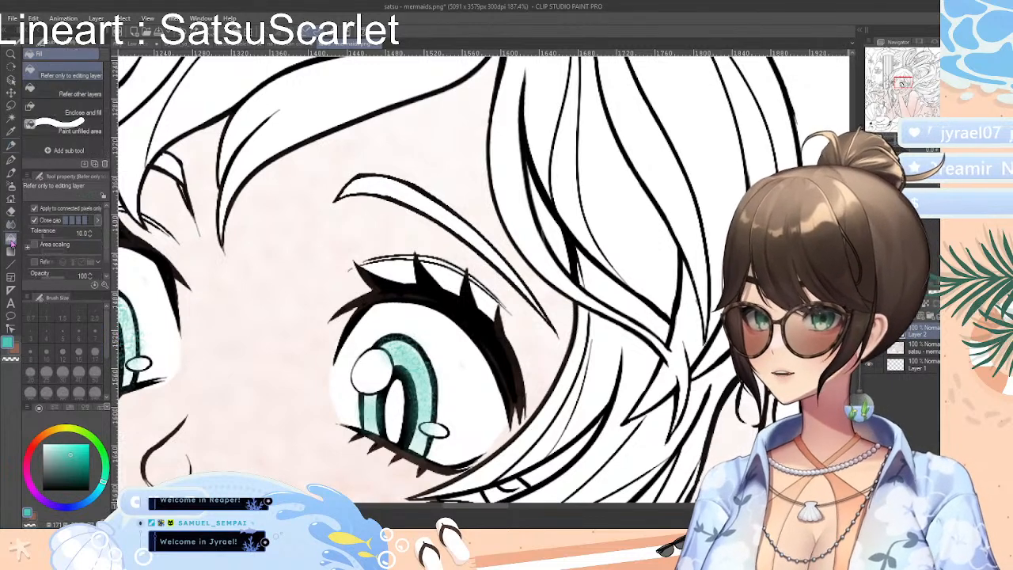
pyautogui.click(78, 337)
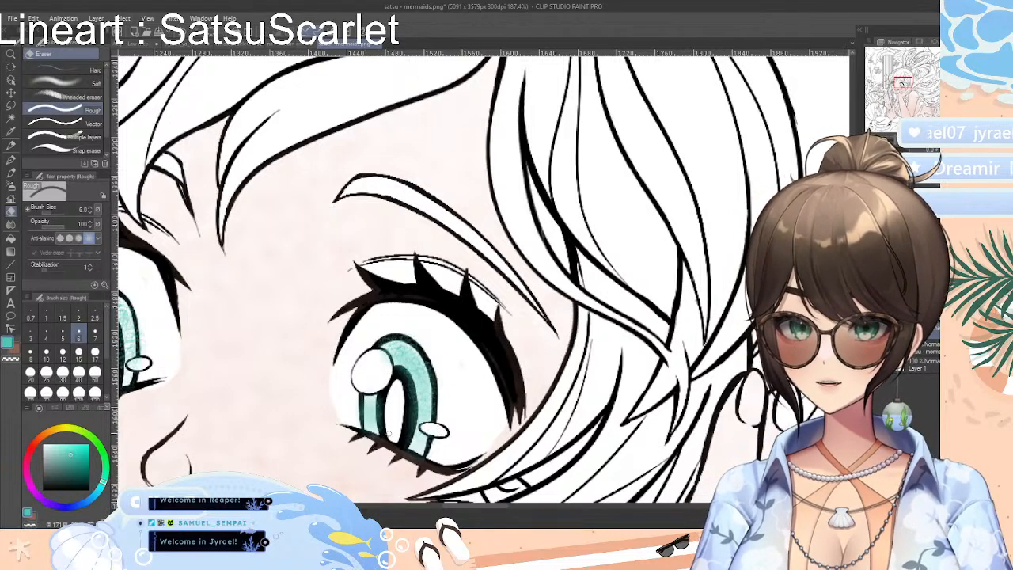
pyautogui.hscroll(-5, 486, 497)
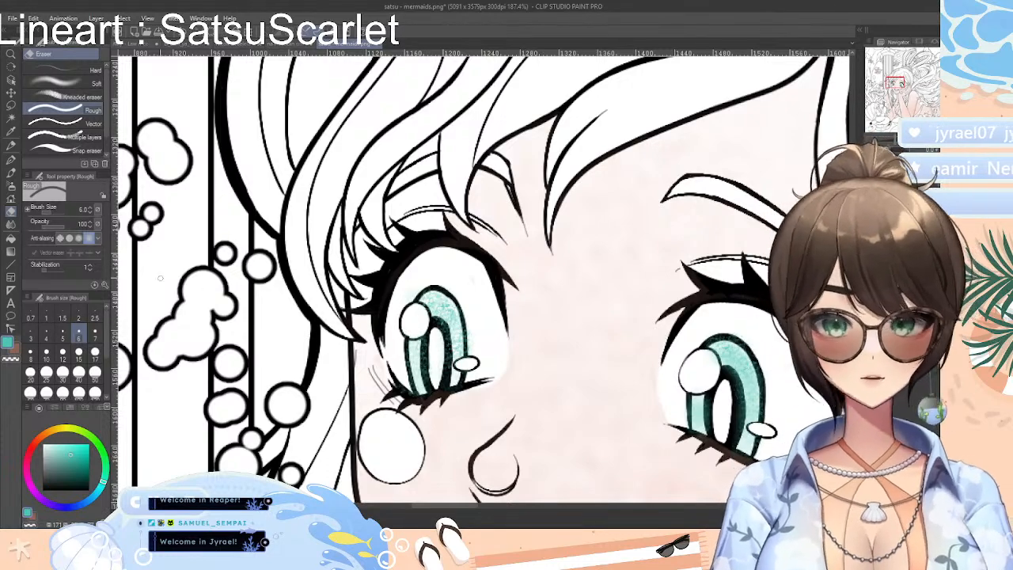
pyautogui.click(11, 145)
pyautogui.moveTo(901, 141); pyautogui.dragTo(892, 142)
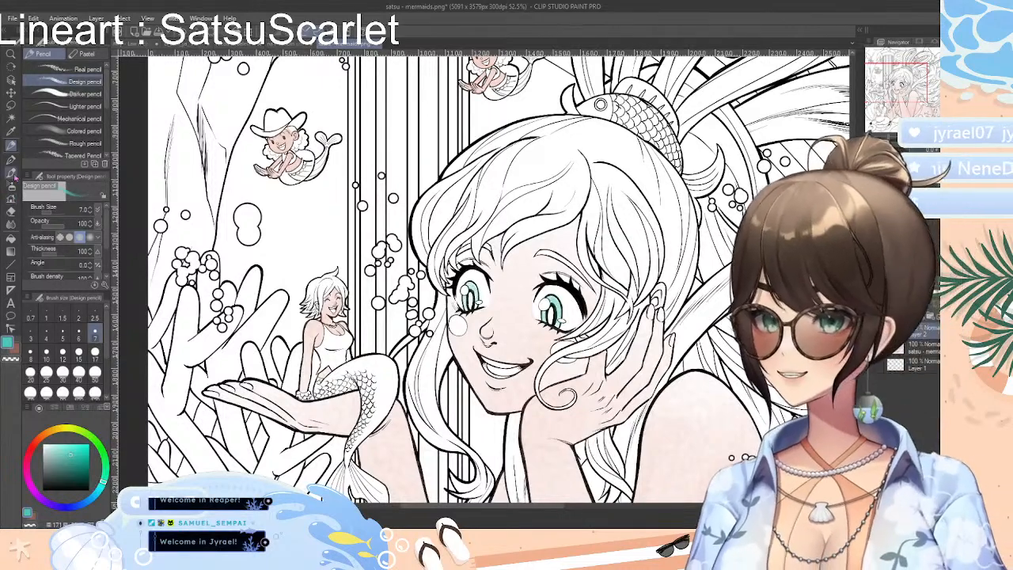
# Sample the large mermaid's skin color, then choose a darker reddish-orange as the skin shading color
pyautogui.click(10, 133)
pyautogui.click(514, 325)
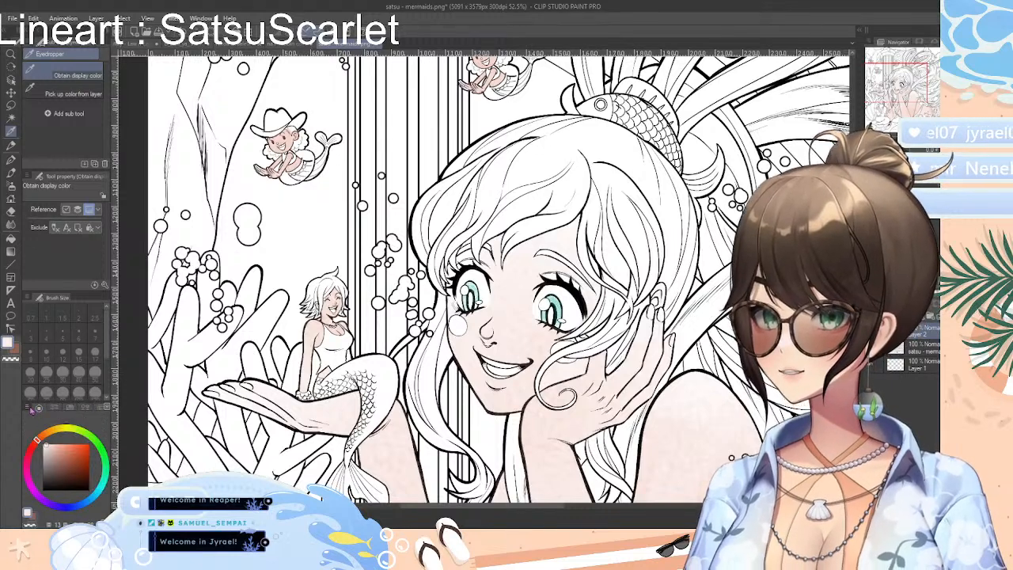
pyautogui.click(103, 511)
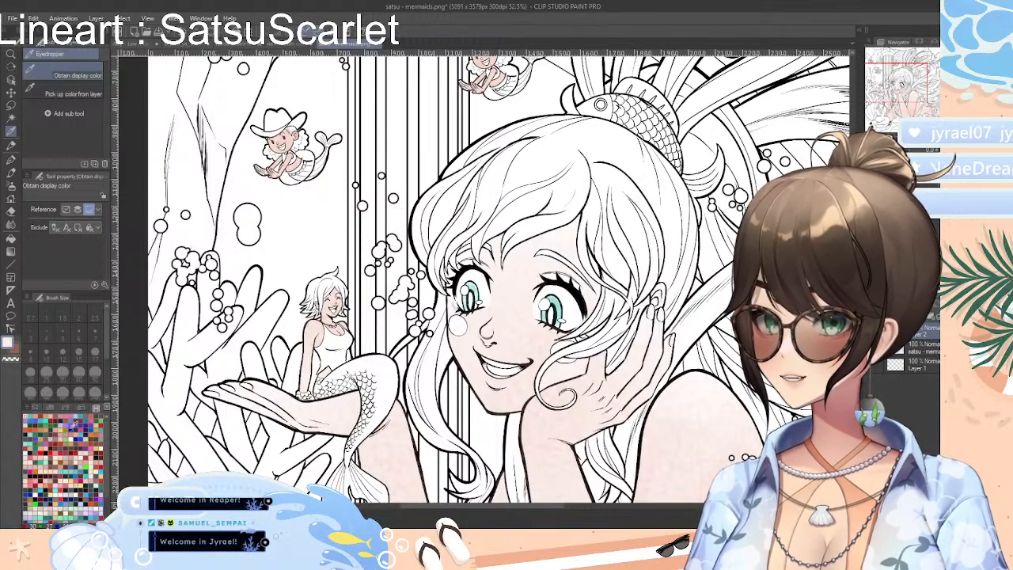
pyautogui.click(37, 413)
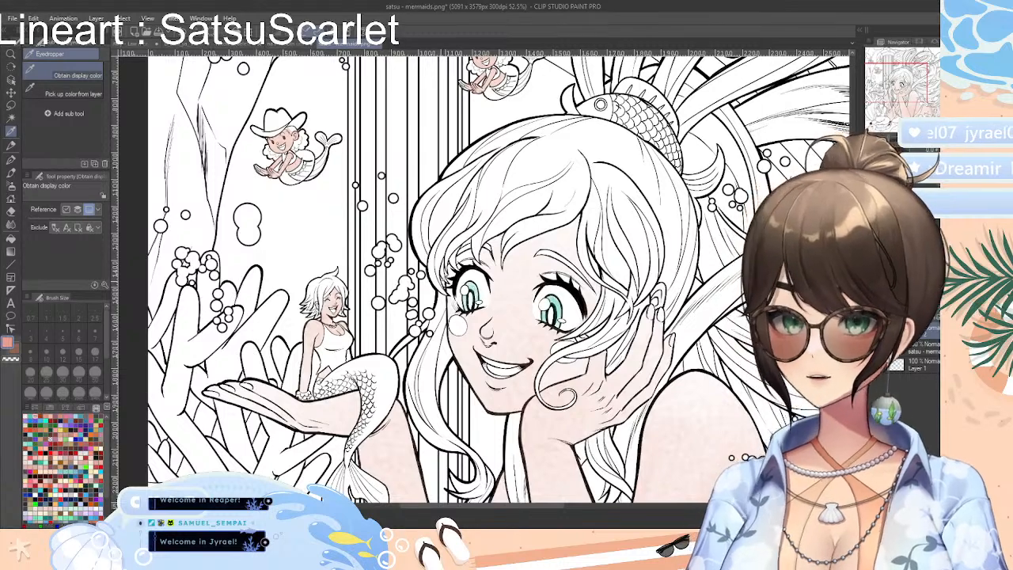
pyautogui.click(35, 409)
pyautogui.click(54, 409)
pyautogui.click(70, 410)
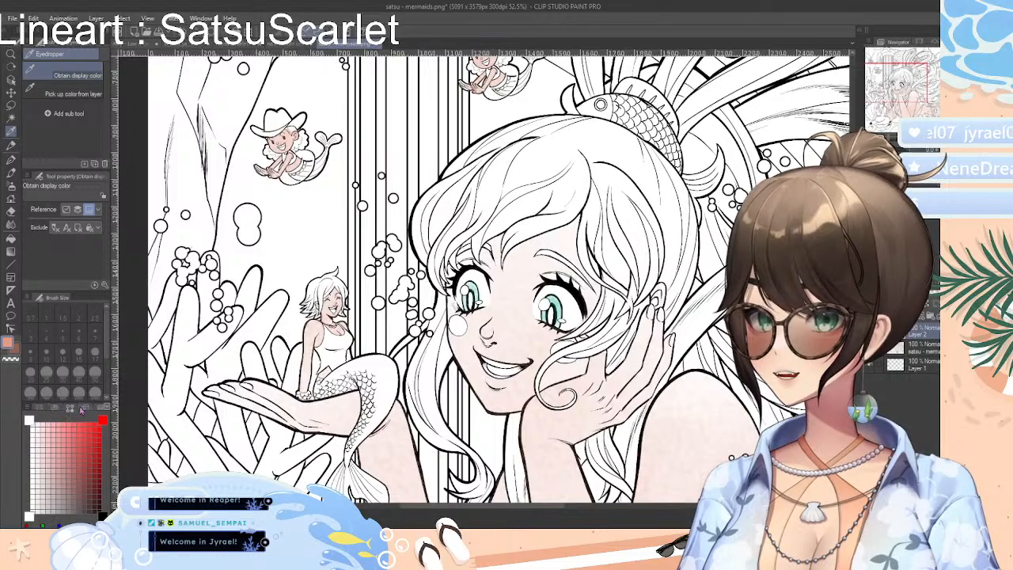
pyautogui.click(84, 408)
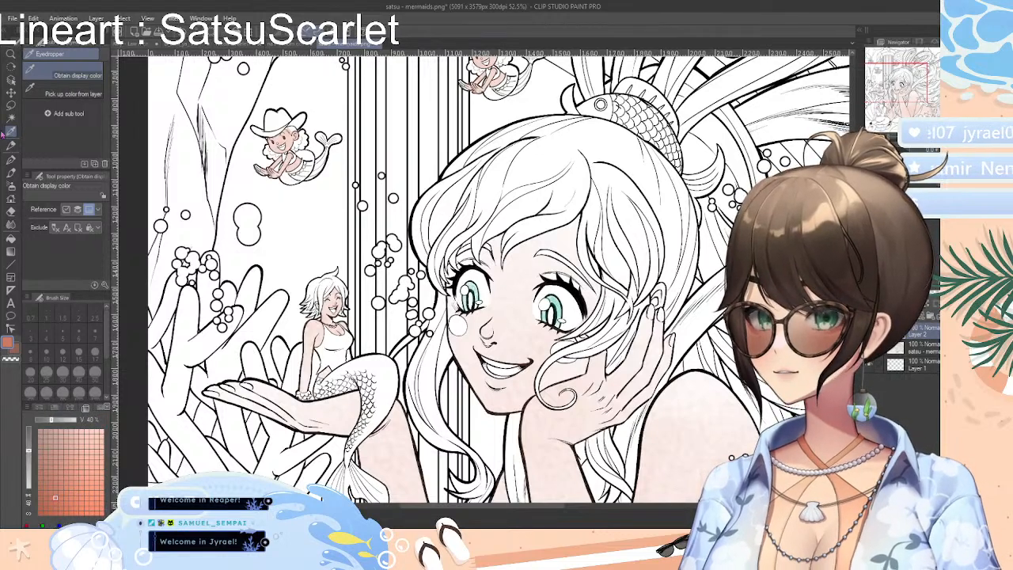
# Try shading the large mermaid's forehead along the hairline with the Design pencil at size 40
pyautogui.click(11, 146)
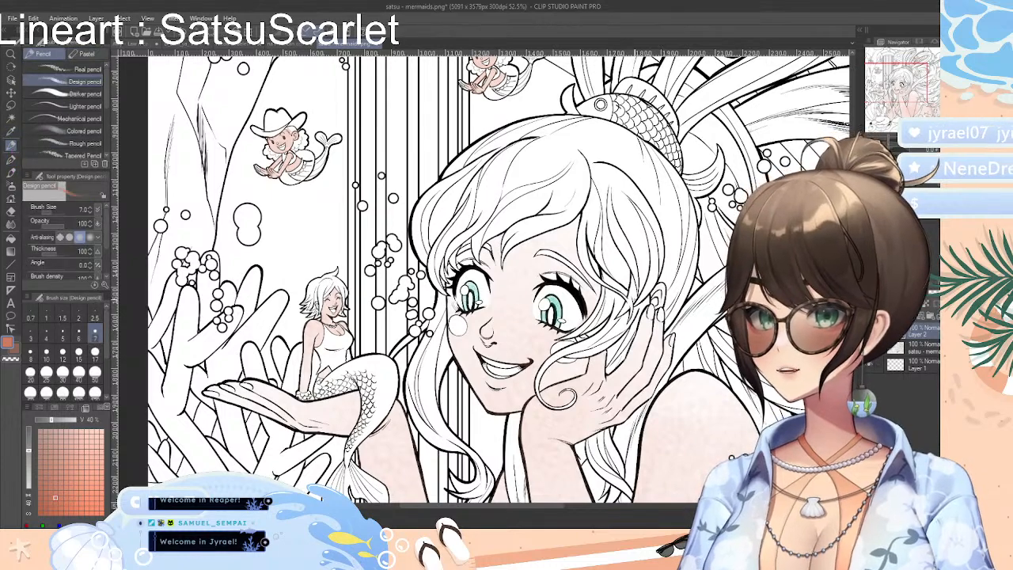
pyautogui.click(64, 95)
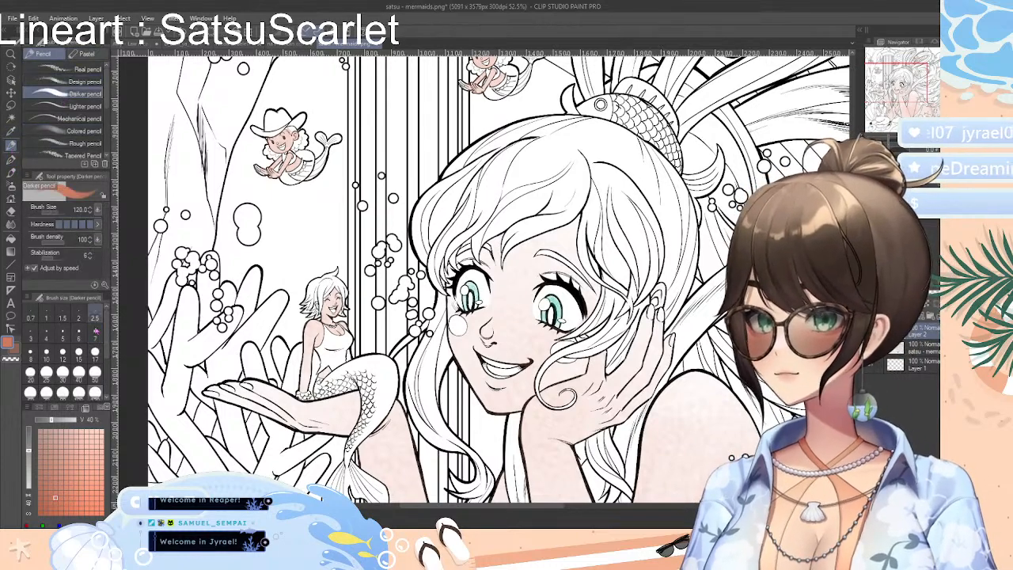
pyautogui.click(63, 82)
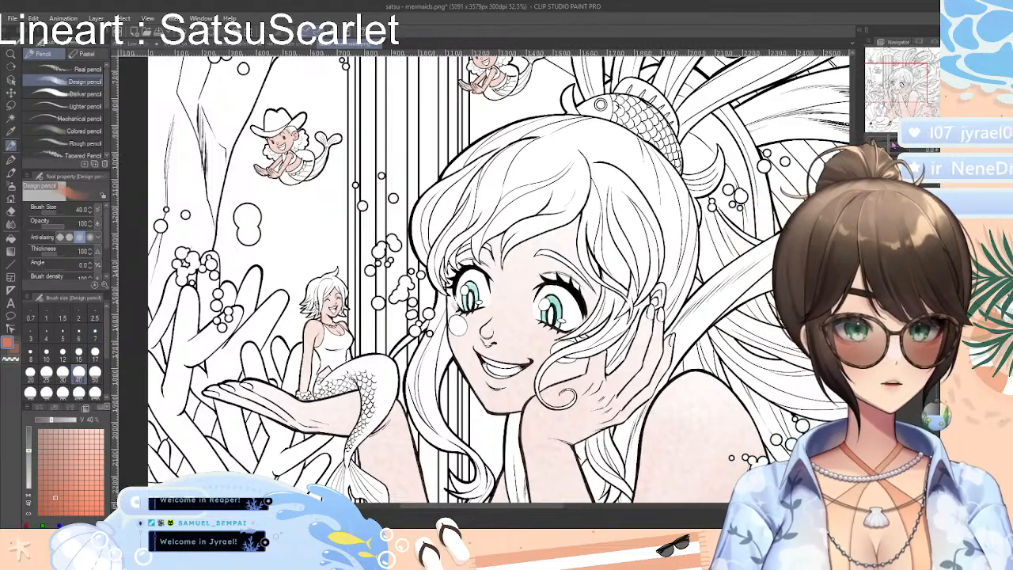
pyautogui.moveTo(894, 144); pyautogui.dragTo(895, 144)
pyautogui.moveTo(553, 252)
pyautogui.mouseDown()
pyautogui.moveTo(569, 203)
pyautogui.moveTo(543, 249)
pyautogui.moveTo(560, 213)
pyautogui.moveTo(539, 246)
pyautogui.moveTo(561, 214)
pyautogui.moveTo(716, 141)
pyautogui.moveTo(628, 178)
pyautogui.moveTo(738, 118)
pyautogui.moveTo(646, 163)
pyautogui.moveTo(670, 150)
pyautogui.moveTo(550, 246)
pyautogui.moveTo(571, 222)
pyautogui.mouseUp()
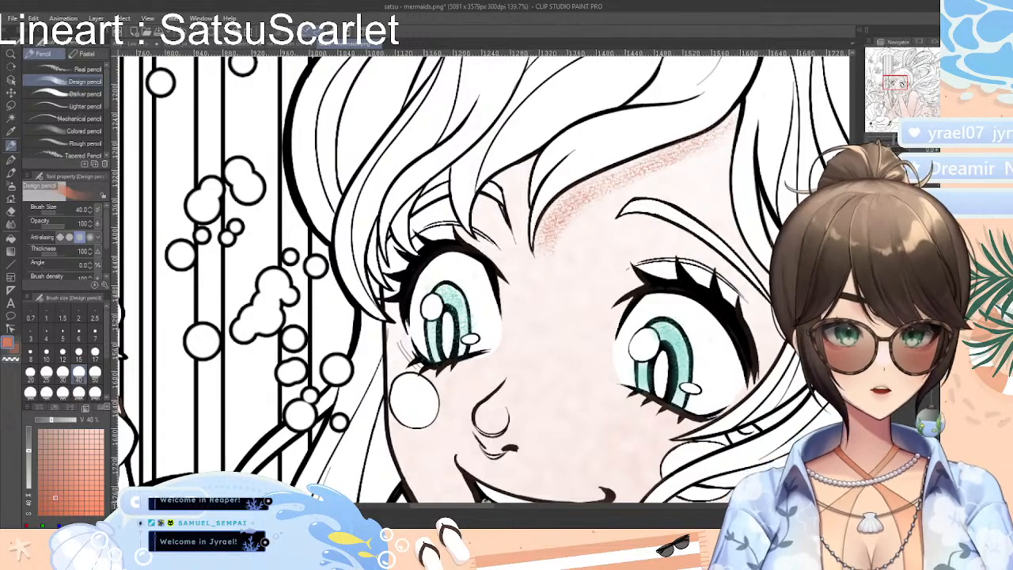
pyautogui.moveTo(897, 138); pyautogui.dragTo(890, 139)
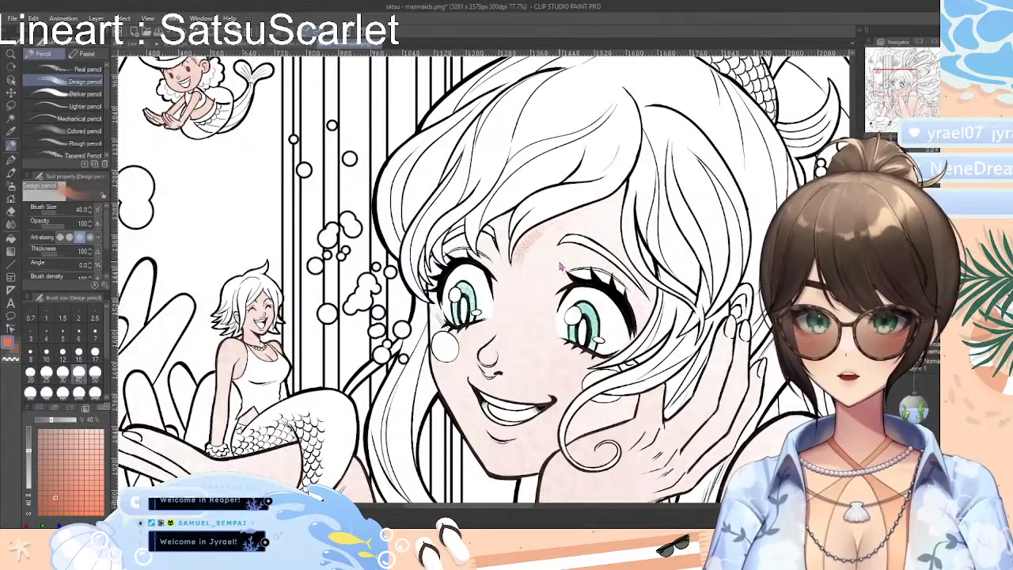
# Shade the large mermaid's forehead, face and raised hand in reddish-orange with the Colored pencil at size 30
pyautogui.click(80, 130)
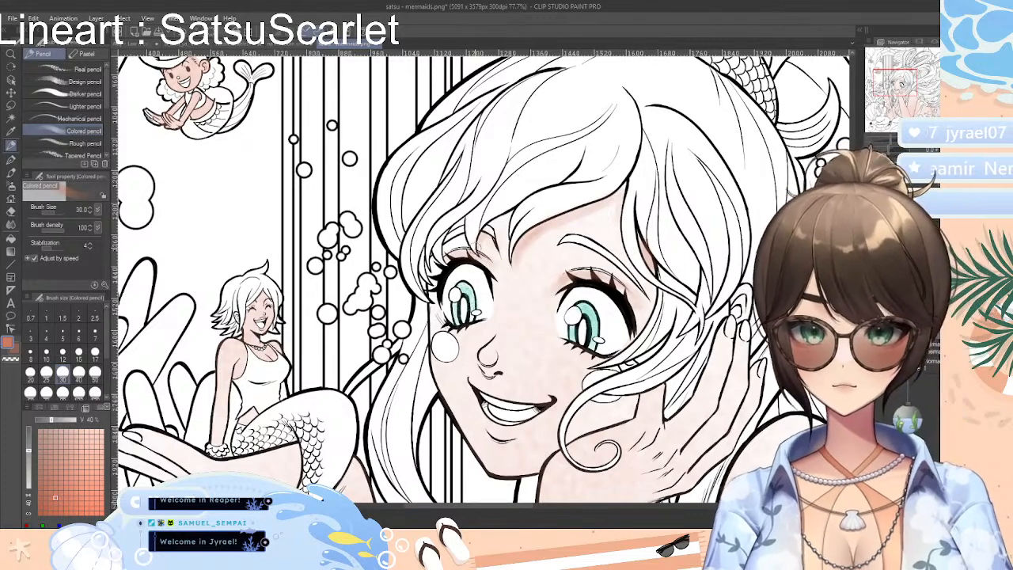
pyautogui.scroll(-4, 483, 277)
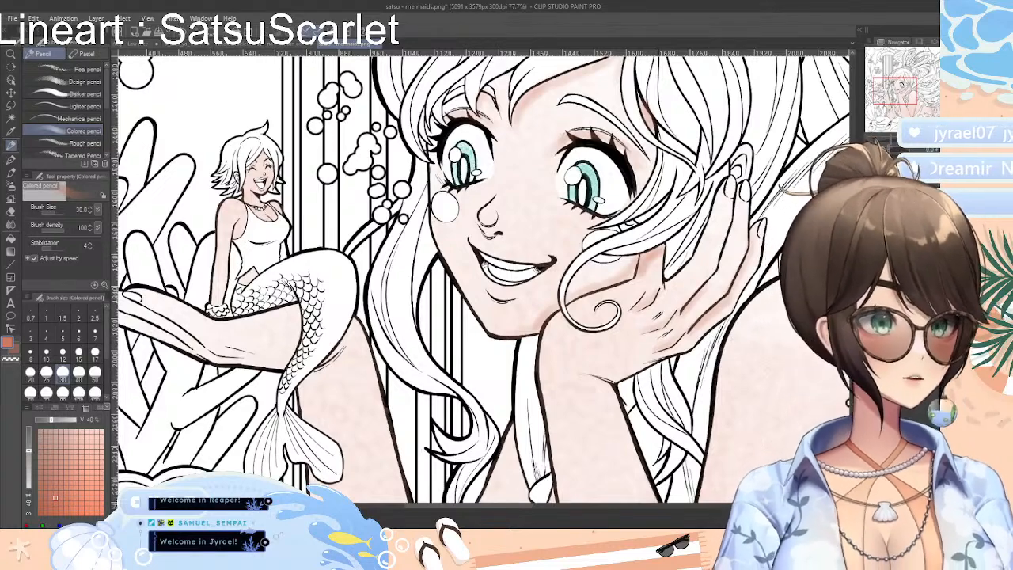
pyautogui.scroll(-2, 690, 250)
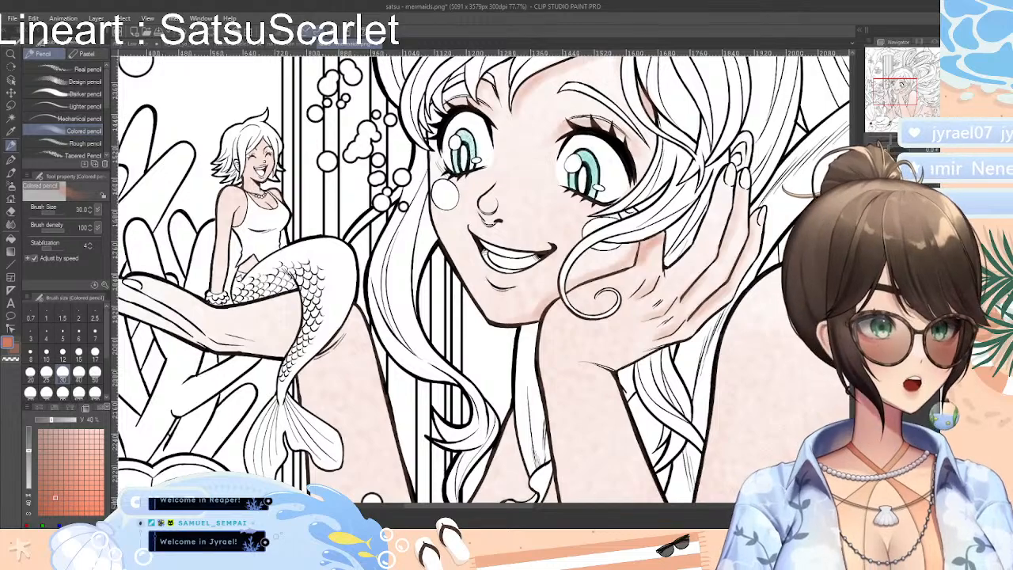
# Shade the large mermaid's supporting arm below the wrist and the bend at the elbow with the Colored pencil at size 30
pyautogui.scroll(-6, 606, 178)
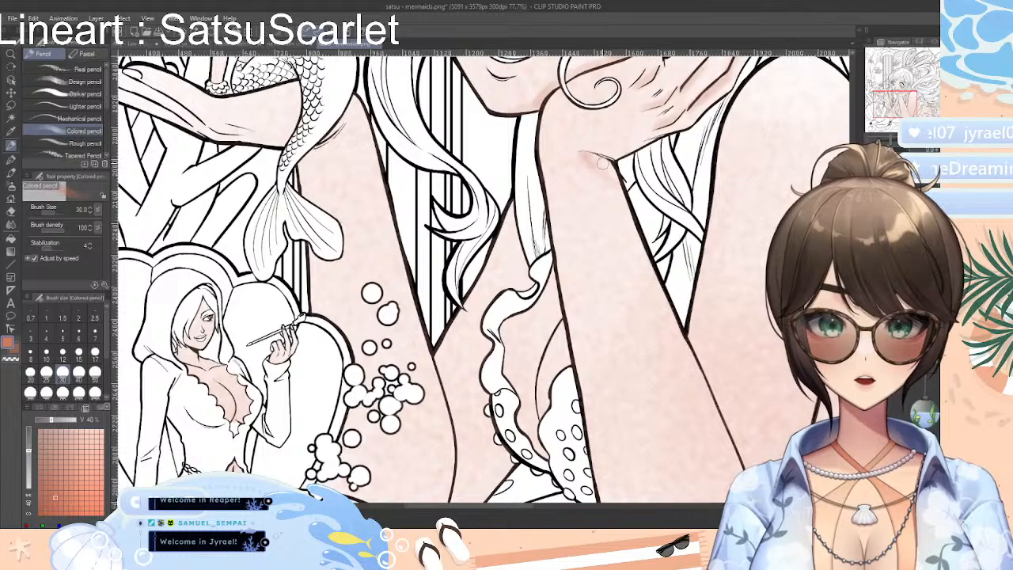
pyautogui.moveTo(602, 163)
pyautogui.mouseDown()
pyautogui.moveTo(616, 174)
pyautogui.moveTo(592, 164)
pyautogui.moveTo(610, 180)
pyautogui.mouseUp()
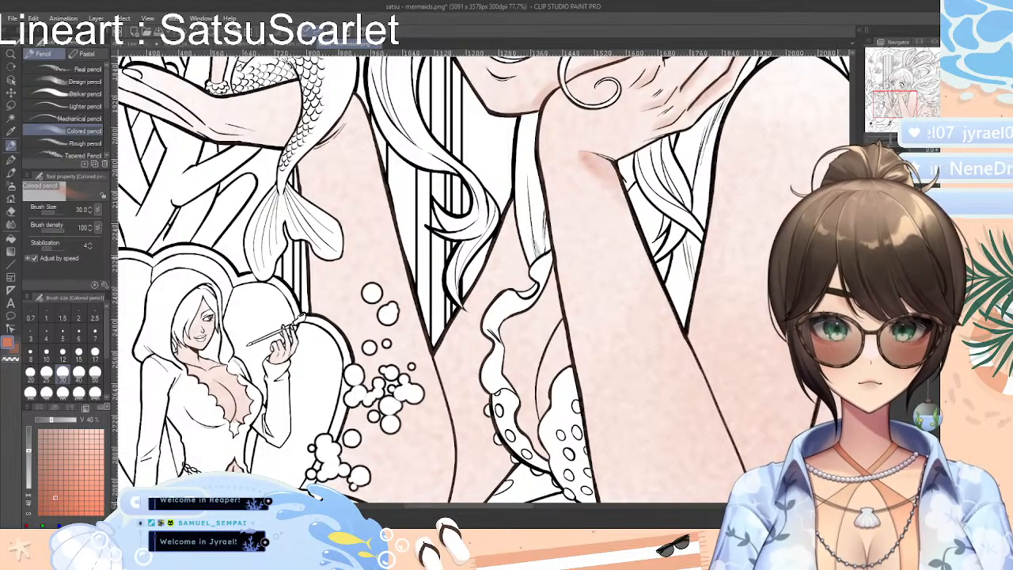
pyautogui.scroll(-4, 731, 231)
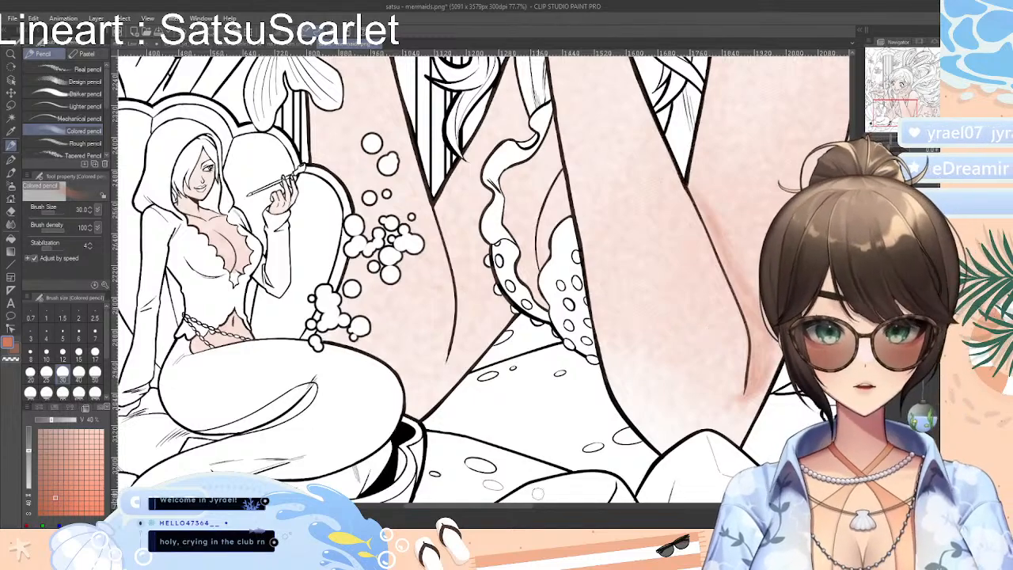
# Shade the large mermaid's skin beside the upper arm line and around the coral with the Colored pencil at size 30
pyautogui.moveTo(529, 507); pyautogui.dragTo(584, 508)
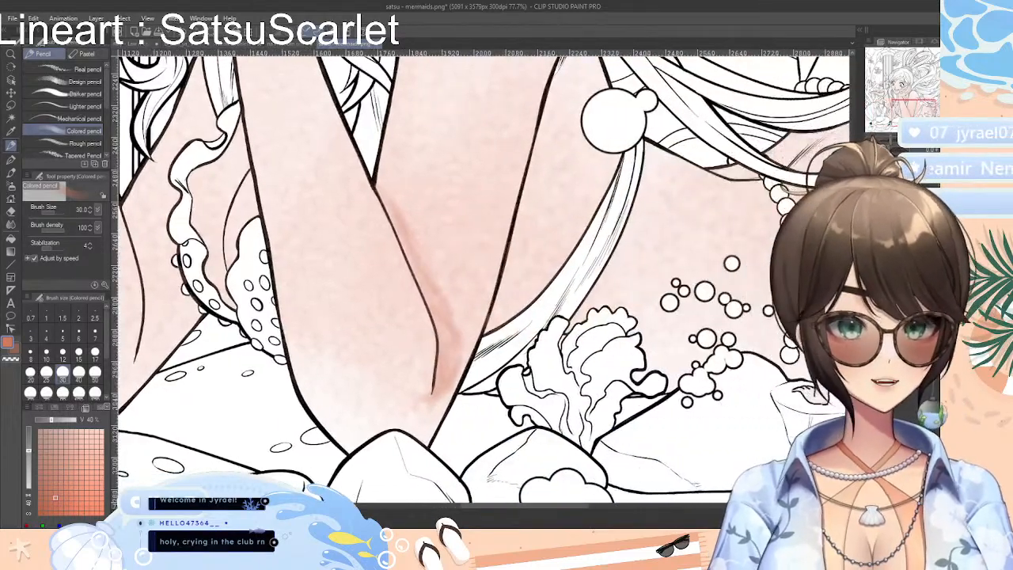
pyautogui.moveTo(854, 348); pyautogui.dragTo(853, 318)
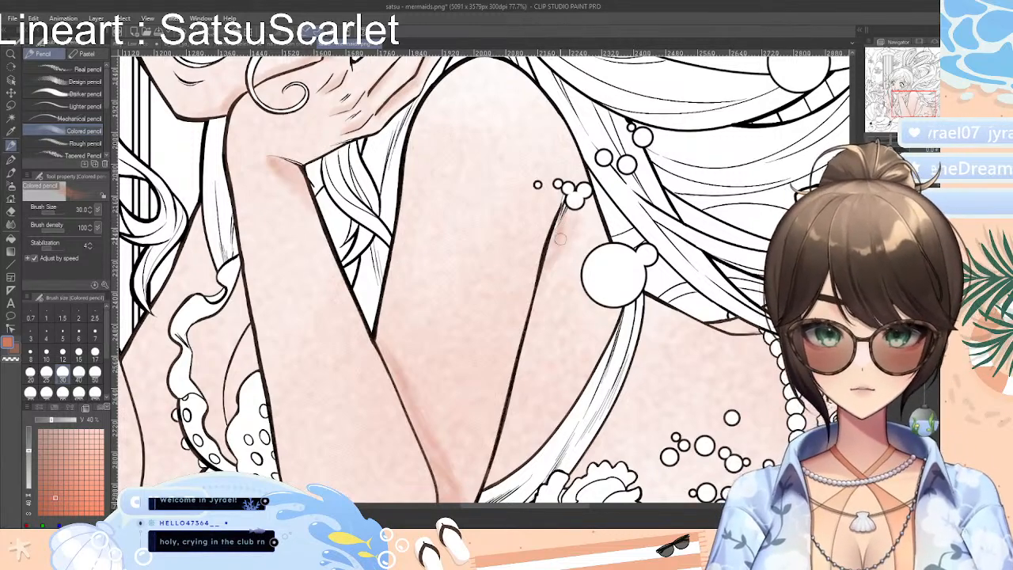
pyautogui.scroll(-3, 566, 147)
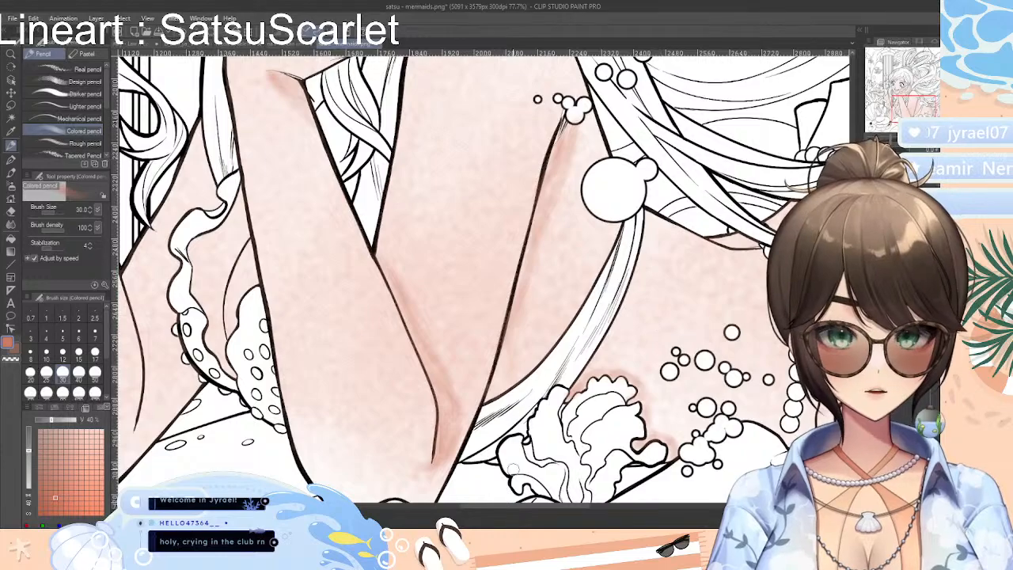
pyautogui.moveTo(554, 506); pyautogui.dragTo(502, 509)
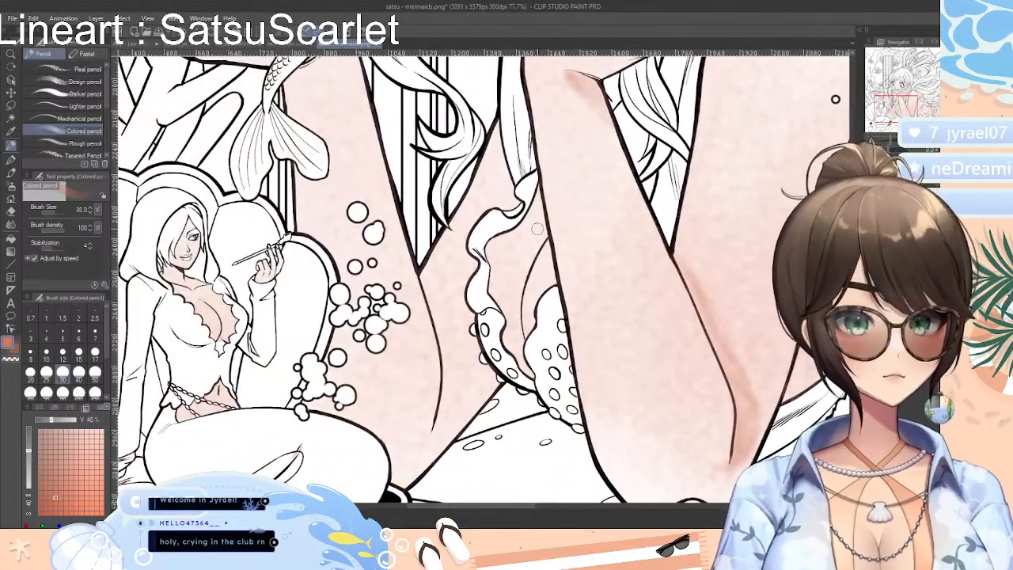
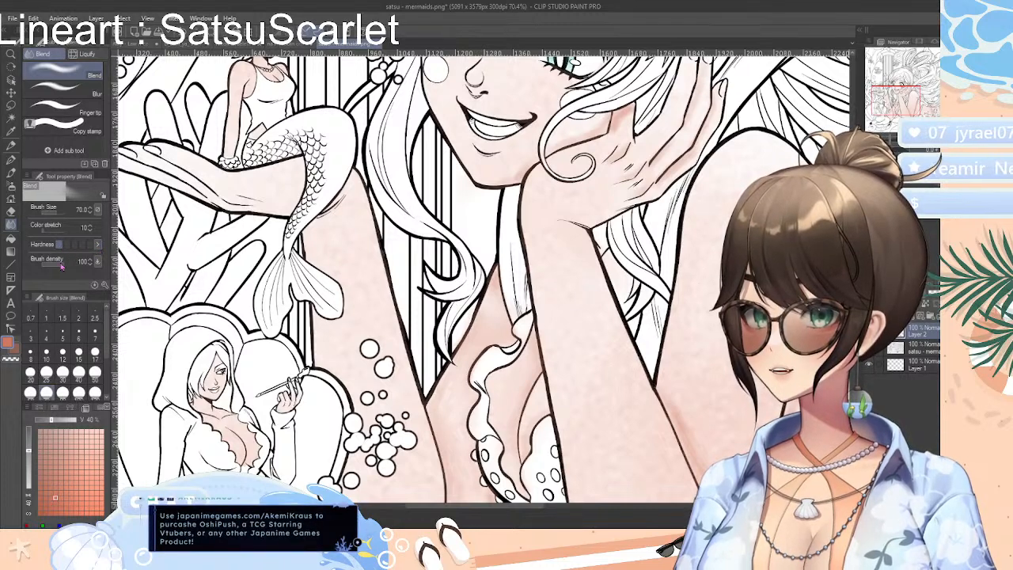
# Set the Blend tool's brush density to 53 and color stretch to 55
pyautogui.moveTo(62, 266); pyautogui.dragTo(51, 266)
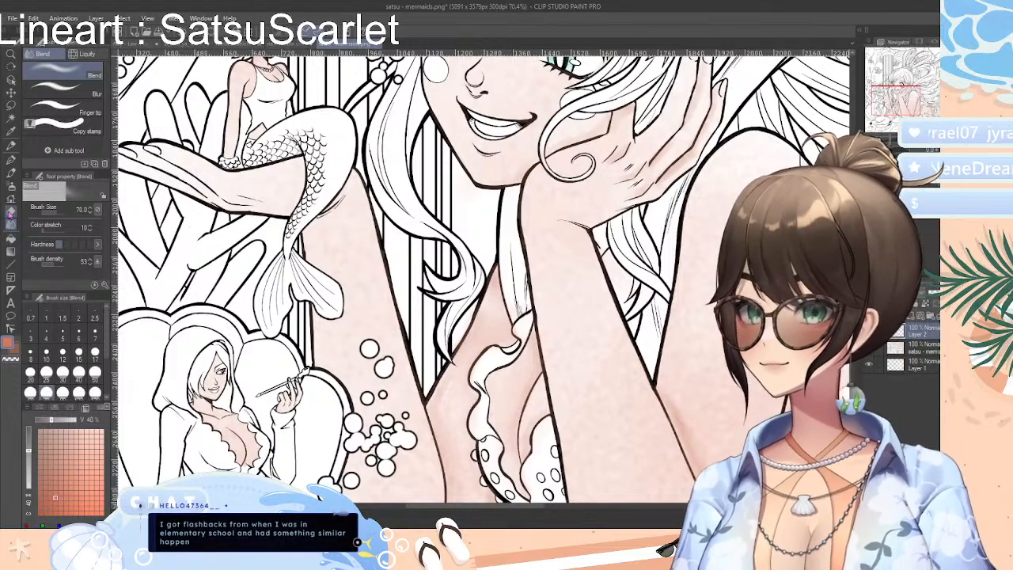
pyautogui.click(11, 210)
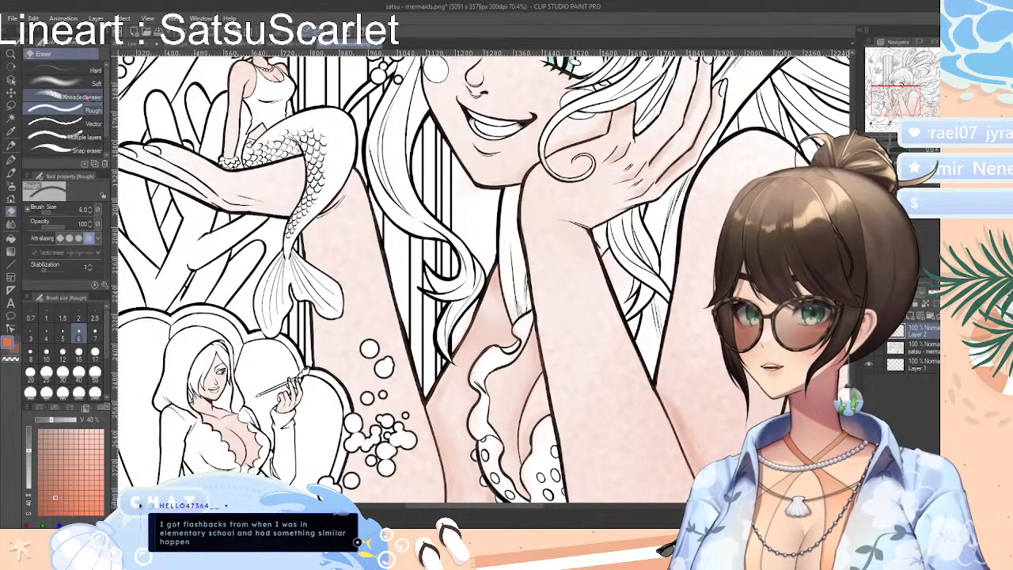
pyautogui.click(67, 84)
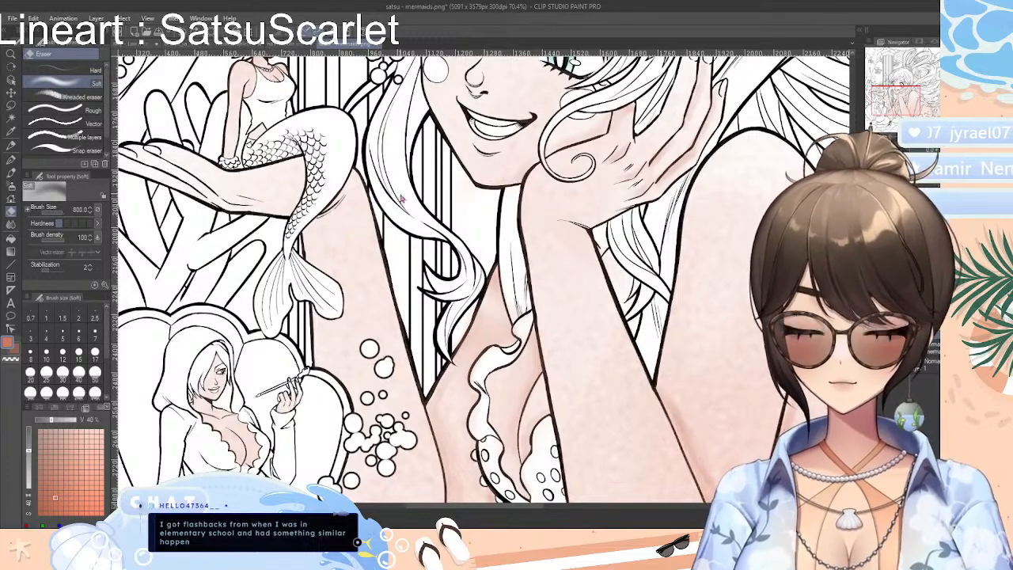
pyautogui.click(11, 224)
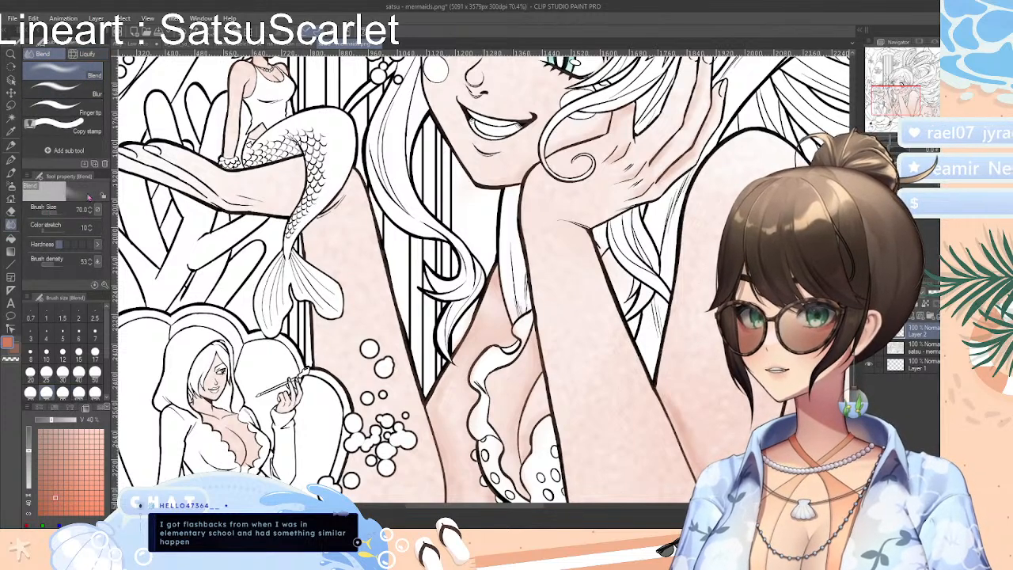
pyautogui.moveTo(45, 227); pyautogui.dragTo(58, 232)
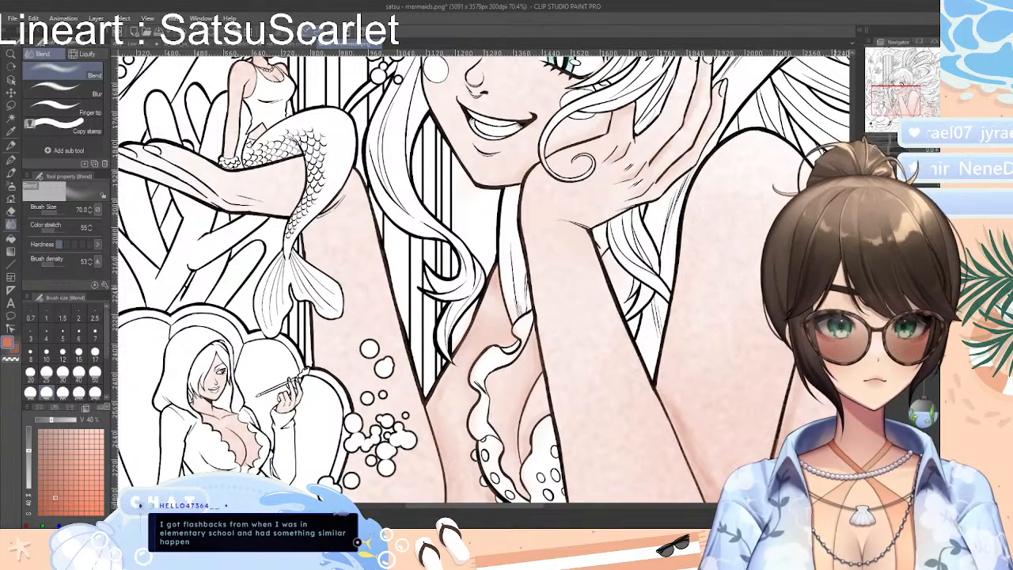
# Blend the skin shading along the inner crease of the large mermaid's bent arm, down toward the elbow
pyautogui.moveTo(894, 142); pyautogui.dragTo(888, 143)
pyautogui.moveTo(853, 370); pyautogui.dragTo(854, 431)
pyautogui.moveTo(641, 209)
pyautogui.mouseDown()
pyautogui.moveTo(668, 296)
pyautogui.moveTo(640, 235)
pyautogui.moveTo(675, 290)
pyautogui.moveTo(677, 344)
pyautogui.mouseUp()
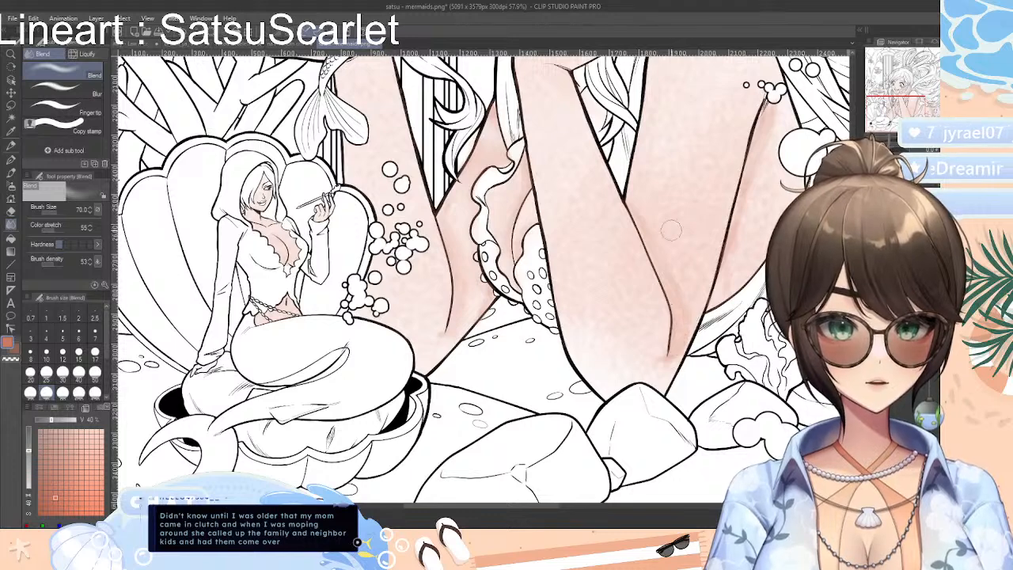
# Add coral shading along the large mermaid's elbow crease with the Darker pencil and soften it with Blend
pyautogui.click(12, 160)
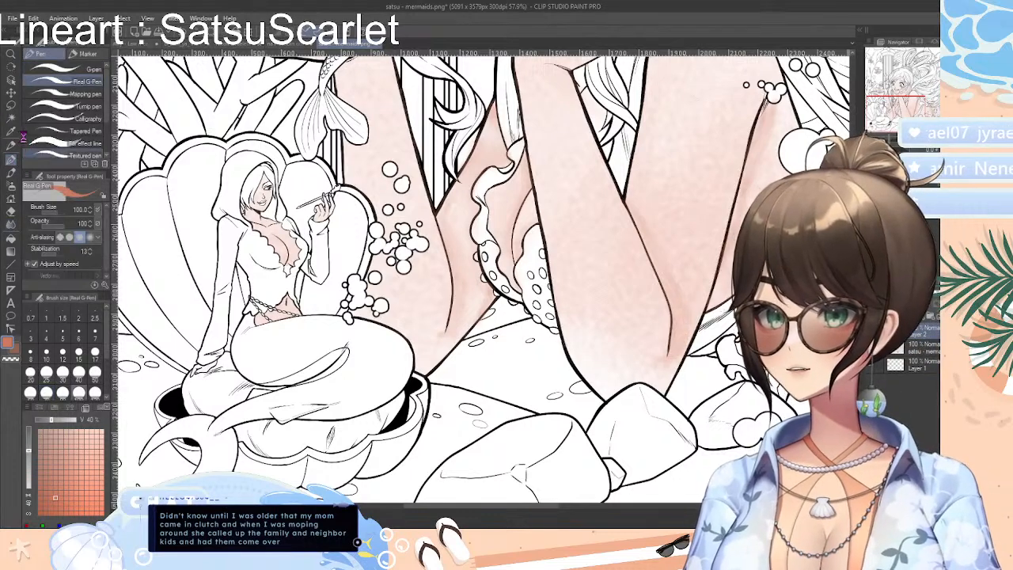
pyautogui.click(11, 146)
pyautogui.click(79, 93)
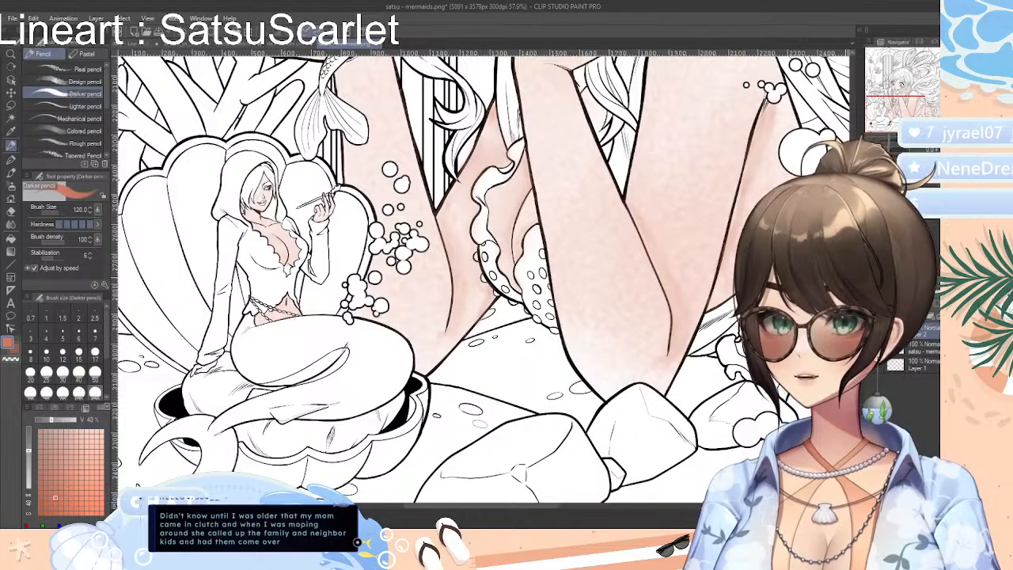
pyautogui.moveTo(648, 239)
pyautogui.mouseDown()
pyautogui.moveTo(675, 281)
pyautogui.moveTo(659, 260)
pyautogui.moveTo(675, 350)
pyautogui.mouseUp()
pyautogui.moveTo(675, 351)
pyautogui.mouseDown()
pyautogui.moveTo(672, 291)
pyautogui.moveTo(665, 346)
pyautogui.moveTo(666, 315)
pyautogui.mouseUp()
pyautogui.click(11, 226)
pyautogui.moveTo(646, 252)
pyautogui.mouseDown()
pyautogui.moveTo(676, 324)
pyautogui.moveTo(674, 310)
pyautogui.moveTo(663, 279)
pyautogui.moveTo(670, 356)
pyautogui.moveTo(681, 341)
pyautogui.moveTo(667, 336)
pyautogui.mouseUp()
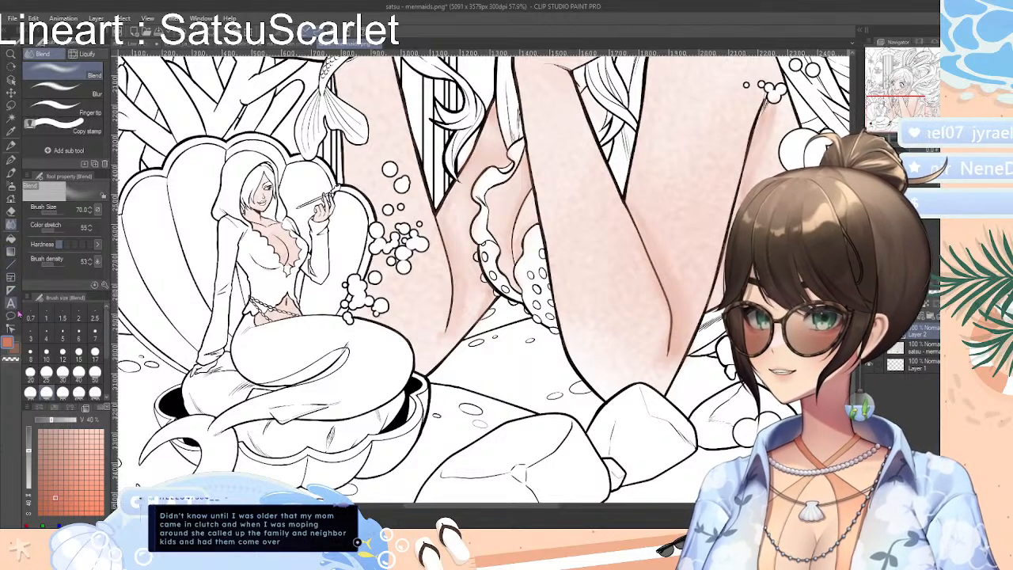
# Paint coral shading on the large mermaid's nose with the Darker pencil and blend it softly into the skin
pyautogui.click(79, 95)
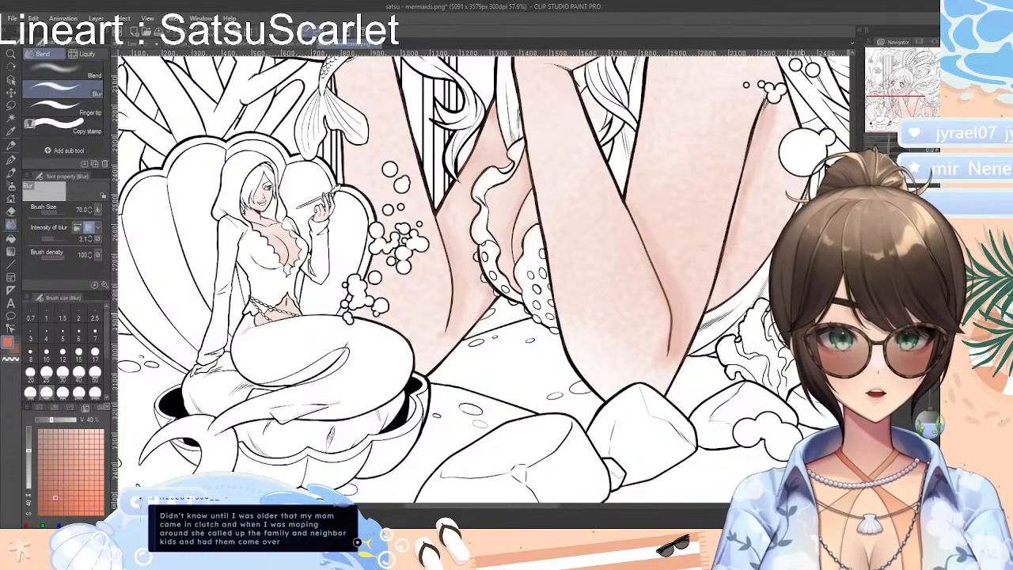
pyautogui.scroll(5, 485, 279)
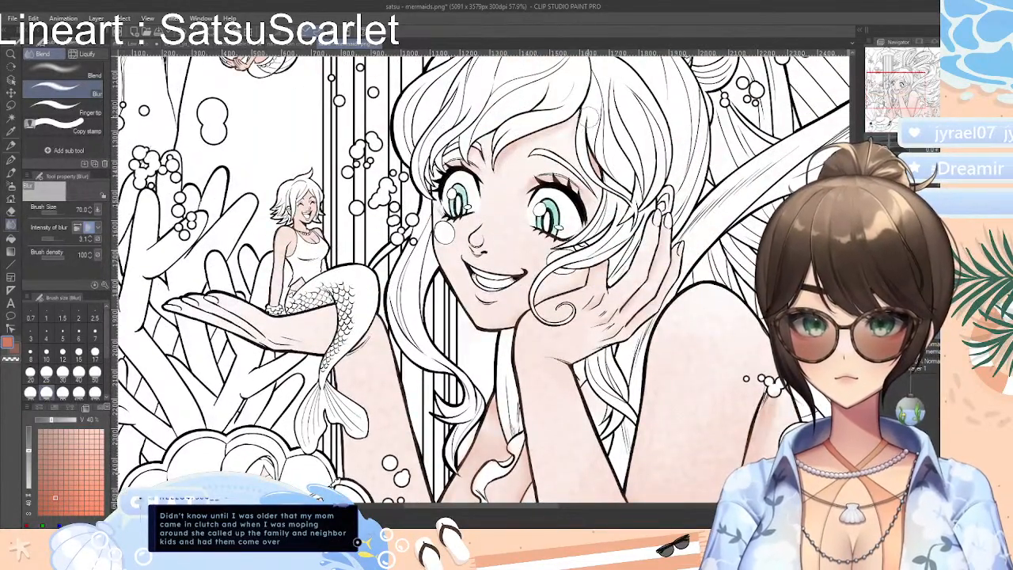
pyautogui.click(67, 80)
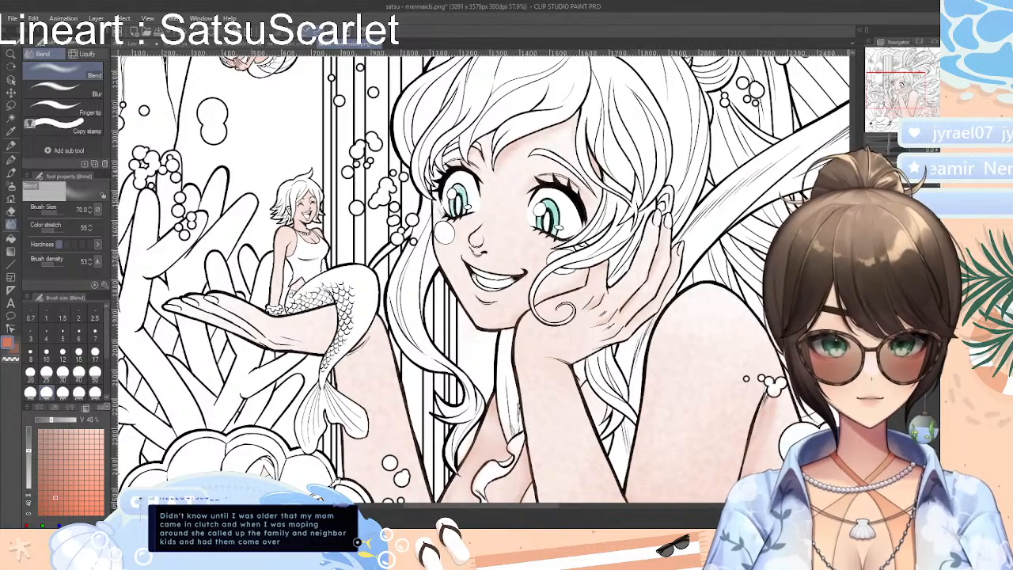
pyautogui.scroll(-3, 479, 277)
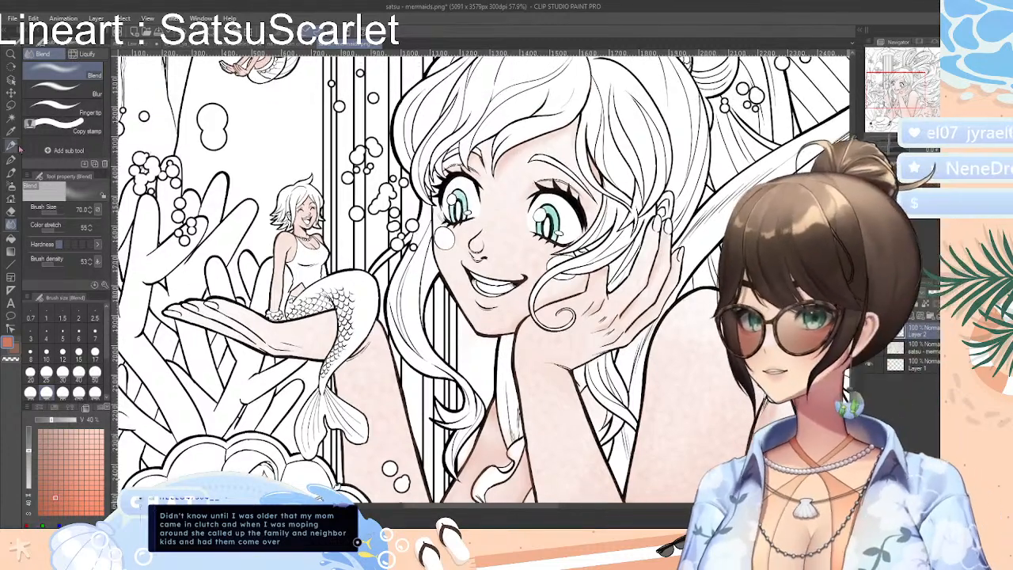
pyautogui.click(12, 148)
pyautogui.moveTo(479, 239); pyautogui.dragTo(479, 240)
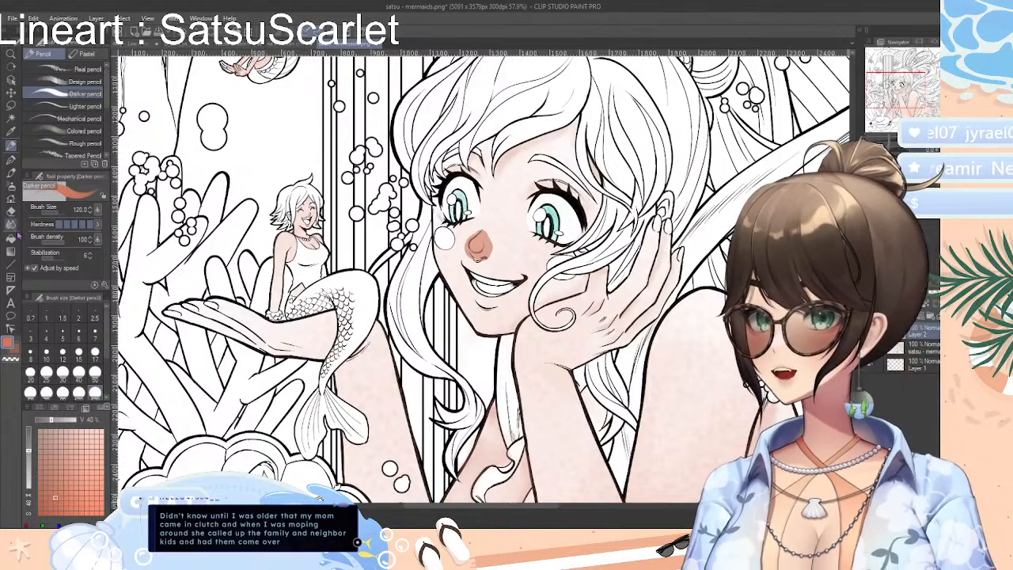
pyautogui.click(12, 225)
pyautogui.moveTo(481, 240)
pyautogui.mouseDown()
pyautogui.moveTo(467, 249)
pyautogui.moveTo(495, 225)
pyautogui.moveTo(489, 258)
pyautogui.moveTo(478, 232)
pyautogui.moveTo(475, 264)
pyautogui.moveTo(499, 255)
pyautogui.moveTo(483, 232)
pyautogui.moveTo(471, 255)
pyautogui.mouseUp()
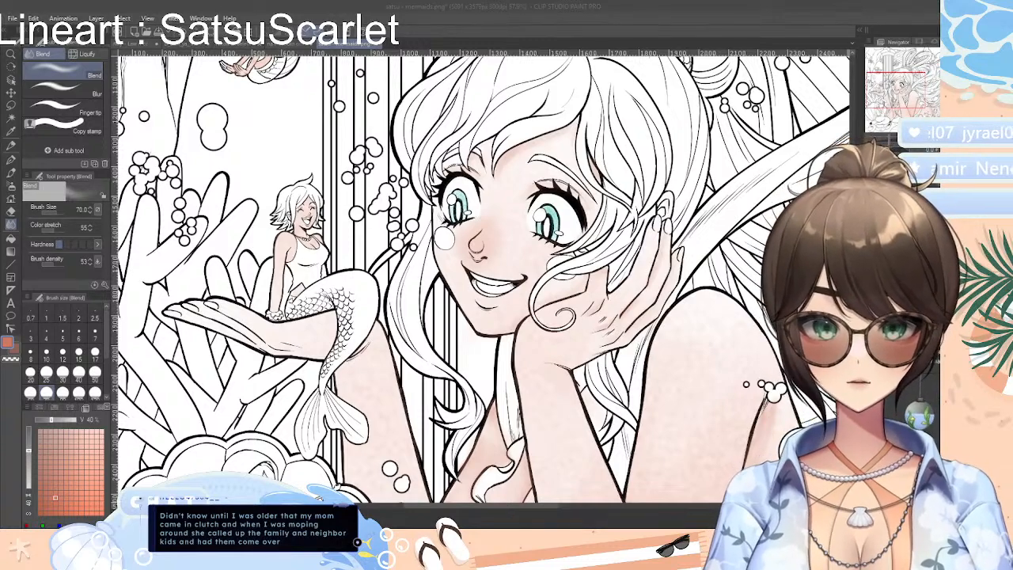
pyautogui.click(790, 9)
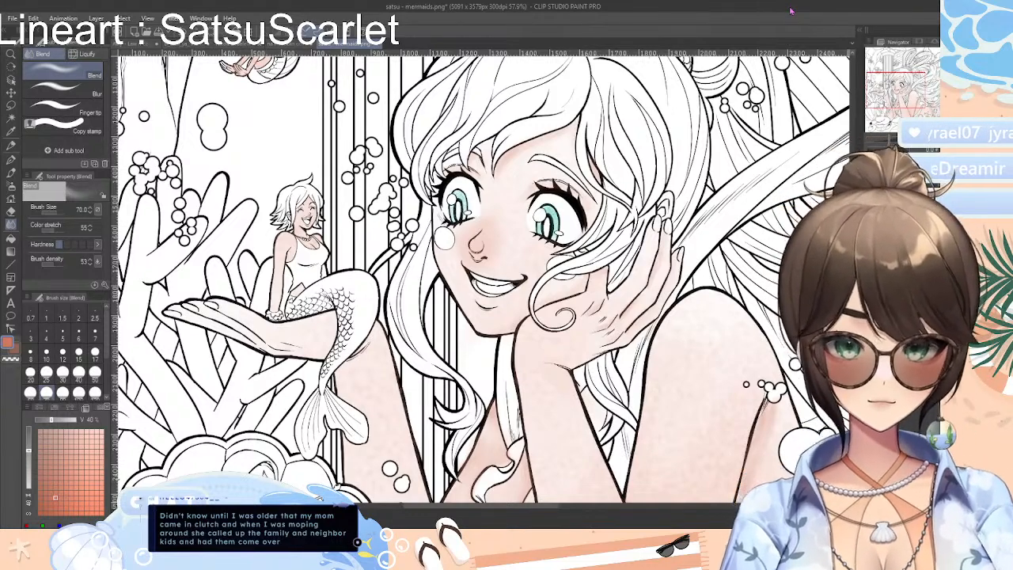
pyautogui.moveTo(678, 334); pyautogui.dragTo(678, 328)
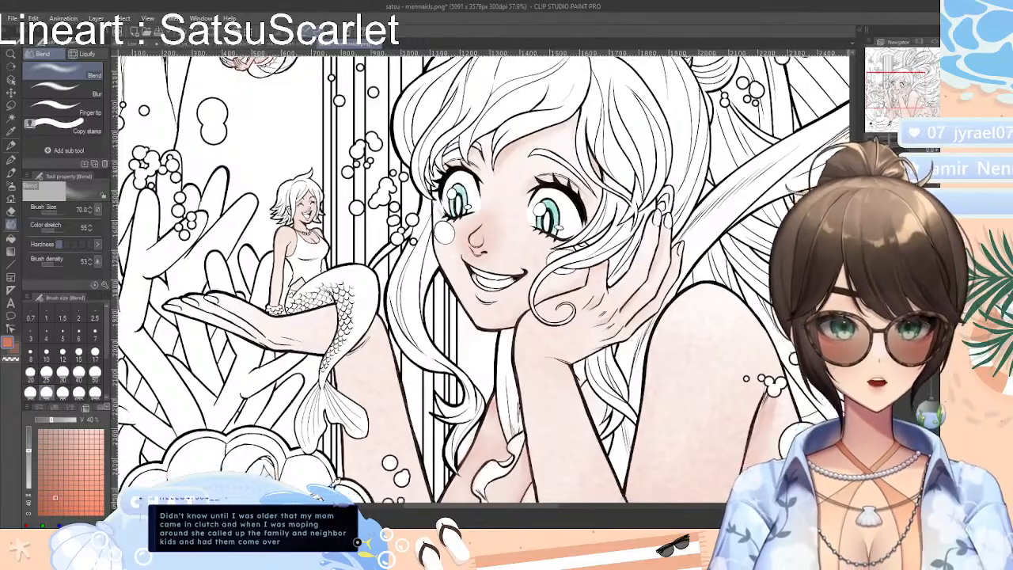
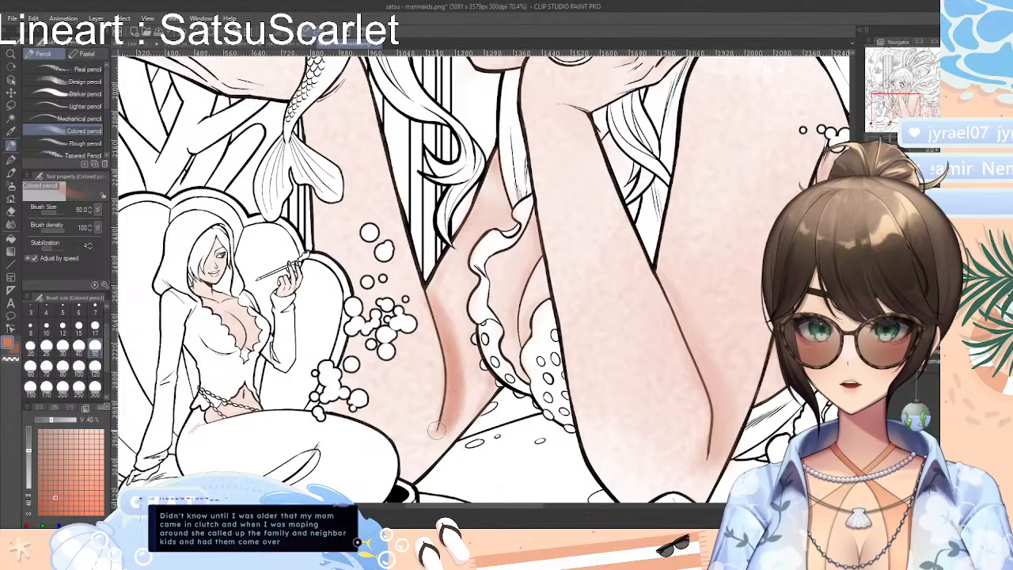
# Soften the coral shading along the inner elbow crease of the large mermaid's arm behind the bubbles with Blur
pyautogui.click(11, 225)
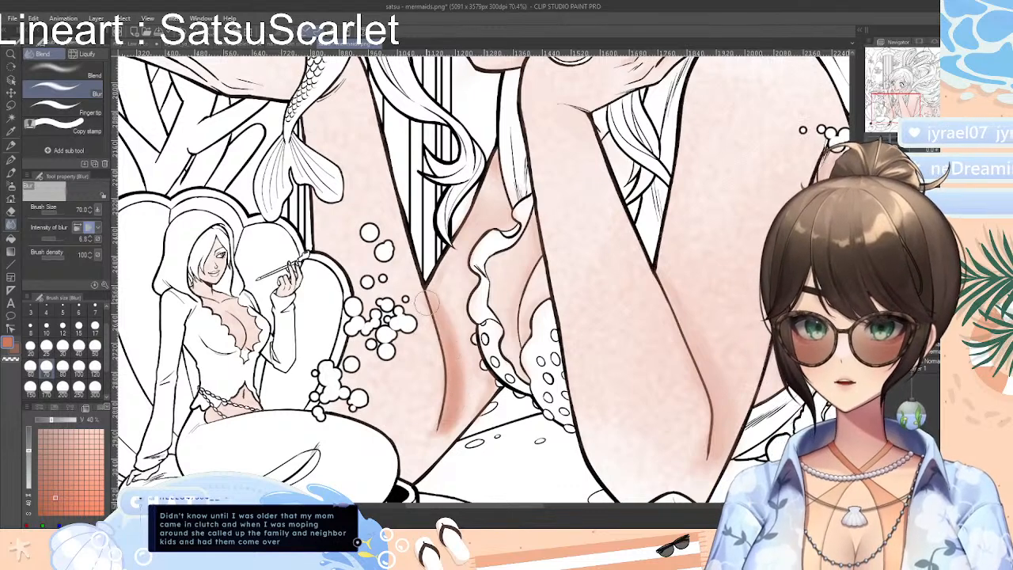
pyautogui.moveTo(439, 316)
pyautogui.mouseDown()
pyautogui.moveTo(462, 408)
pyautogui.moveTo(443, 422)
pyautogui.moveTo(456, 393)
pyautogui.moveTo(441, 428)
pyautogui.moveTo(466, 380)
pyautogui.moveTo(439, 434)
pyautogui.moveTo(456, 364)
pyautogui.moveTo(432, 291)
pyautogui.mouseUp()
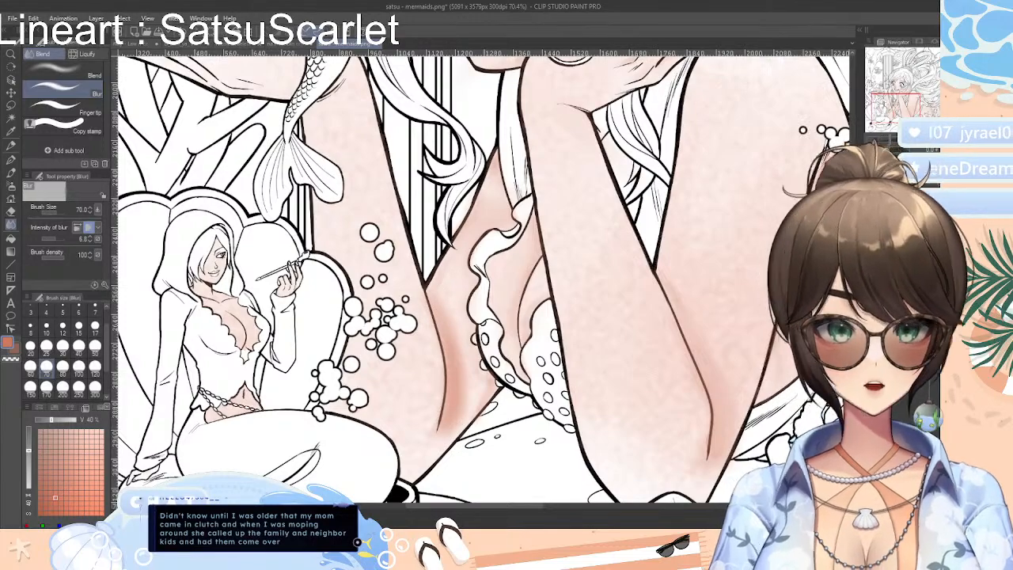
pyautogui.moveTo(892, 141)
pyautogui.mouseDown()
pyautogui.moveTo(902, 142)
pyautogui.moveTo(889, 142)
pyautogui.mouseUp()
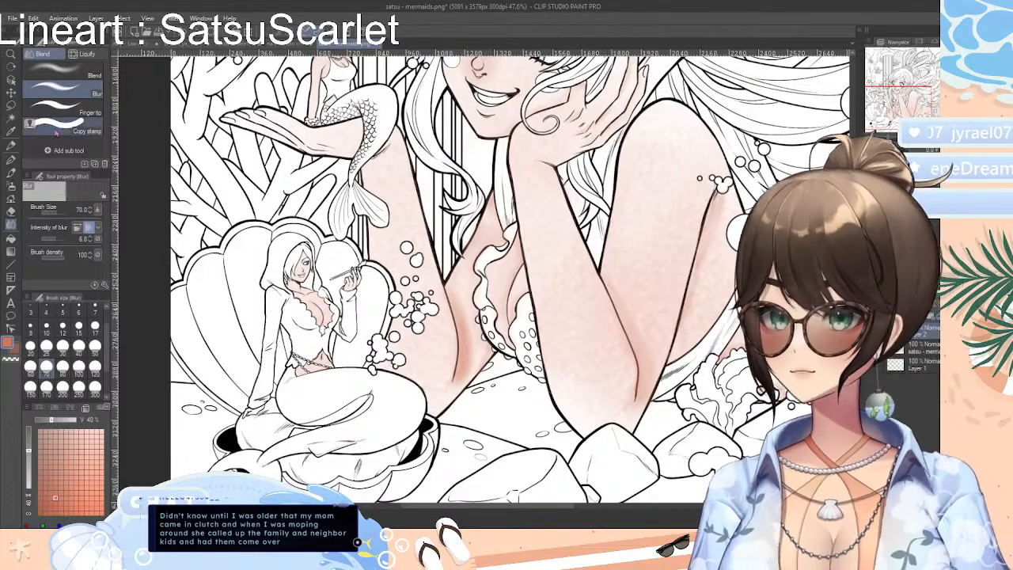
# Shade the crease of the large mermaid's chin-supporting arm in coral with the Colored pencil and soften it with Blur
pyautogui.press('p')
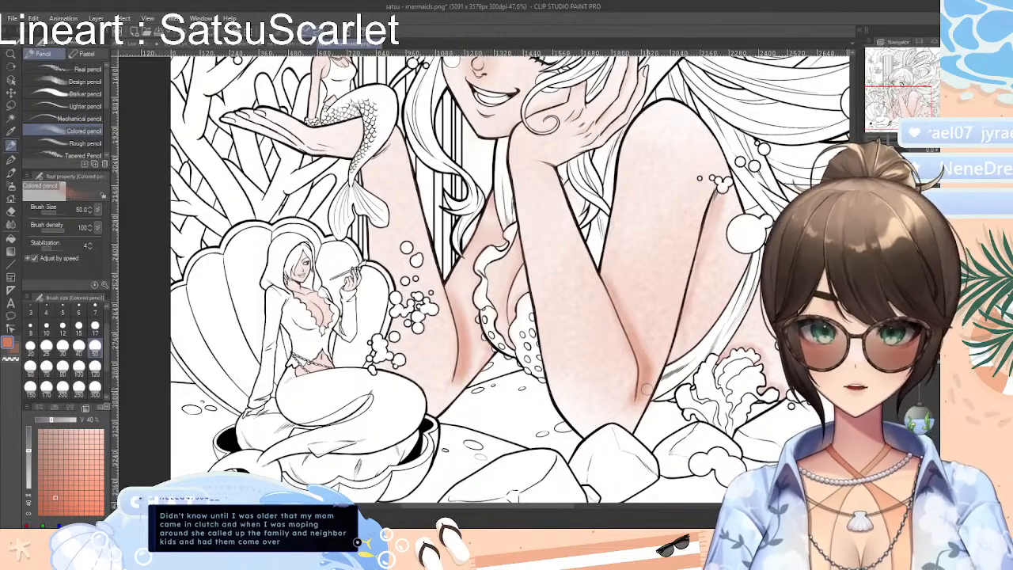
pyautogui.click(11, 225)
pyautogui.click(11, 212)
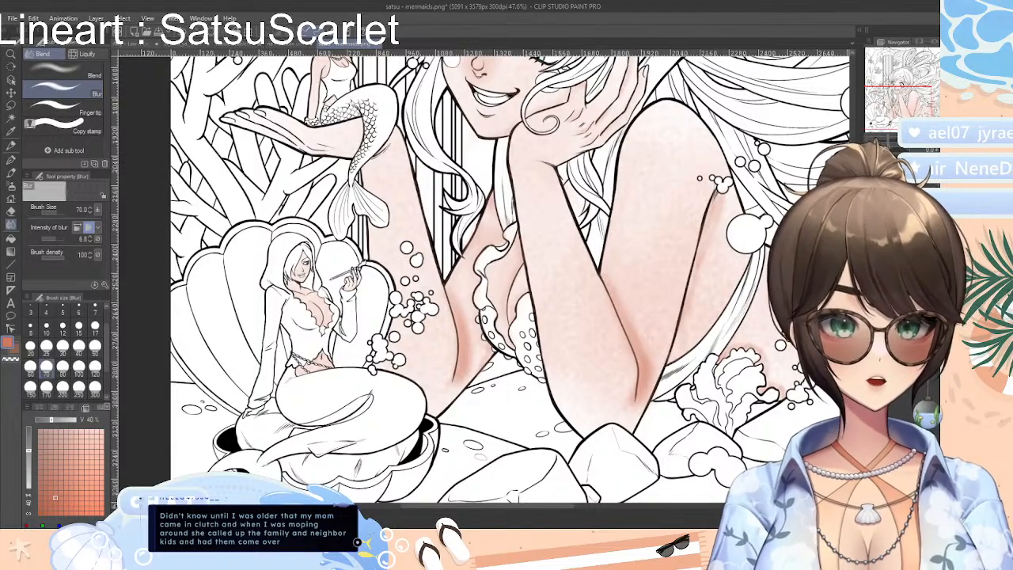
pyautogui.scroll(3, 509, 278)
pyautogui.scroll(-2, 509, 278)
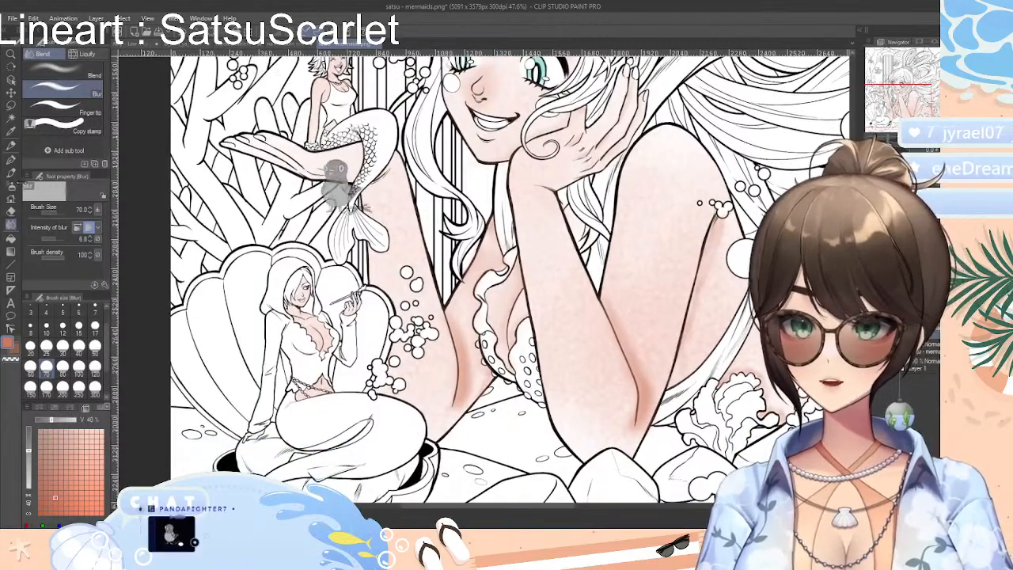
# Paint coral shading on the large mermaid's chest inside the ruffled top with the Colored pencil and soften it with Blur
pyautogui.press('p')
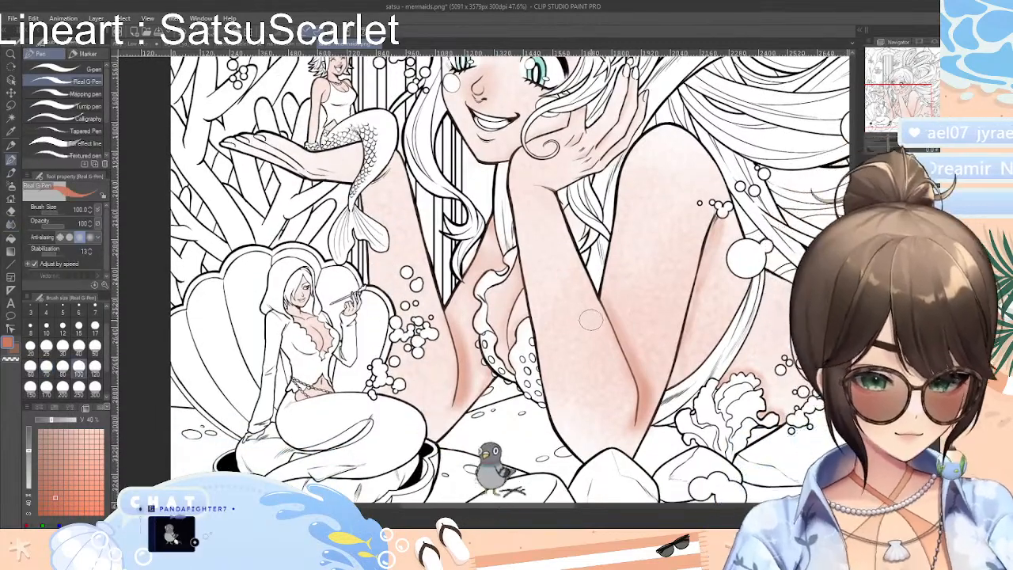
pyautogui.scroll(4, 554, 313)
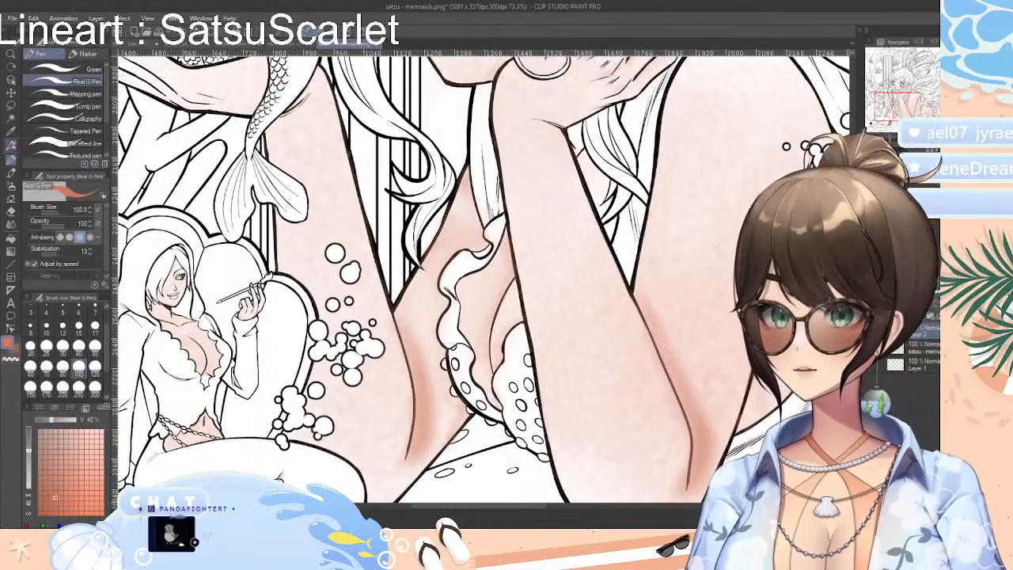
pyautogui.click(11, 145)
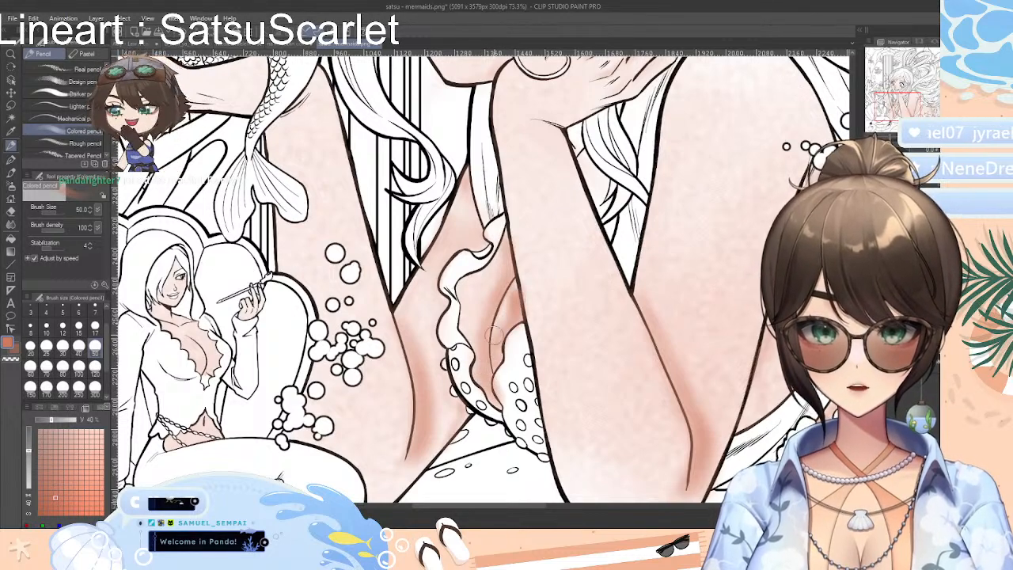
pyautogui.press('j')
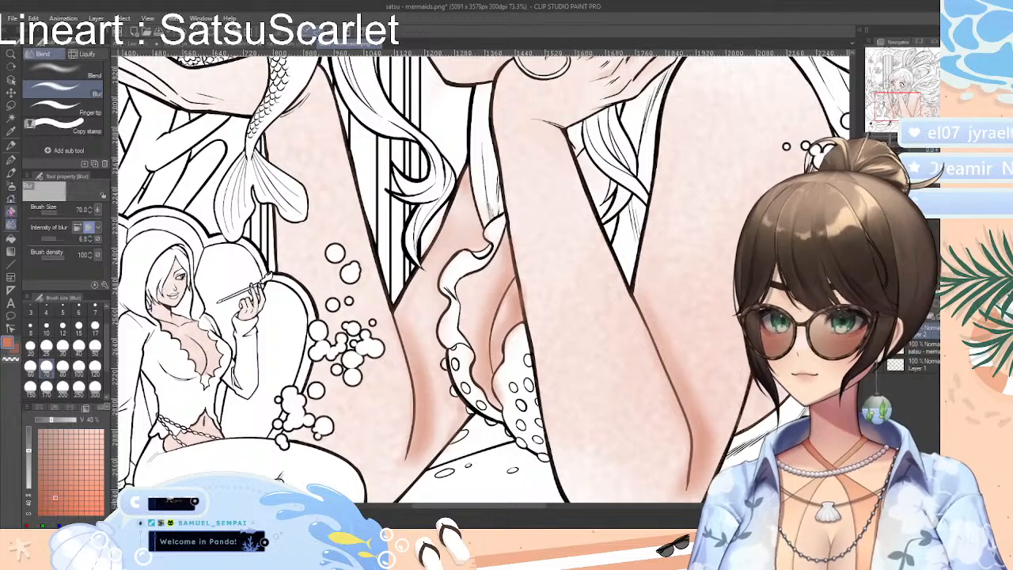
# Mix a light blue of RGB 177, 190, 246 and dab it on the large mermaid's chest beside the forearm
pyautogui.click(11, 159)
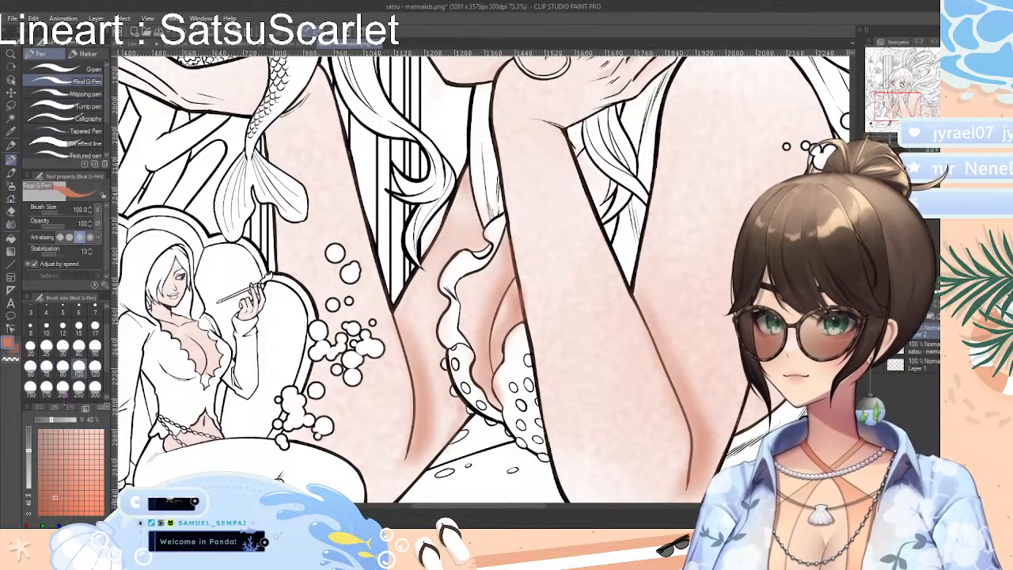
pyautogui.click(54, 407)
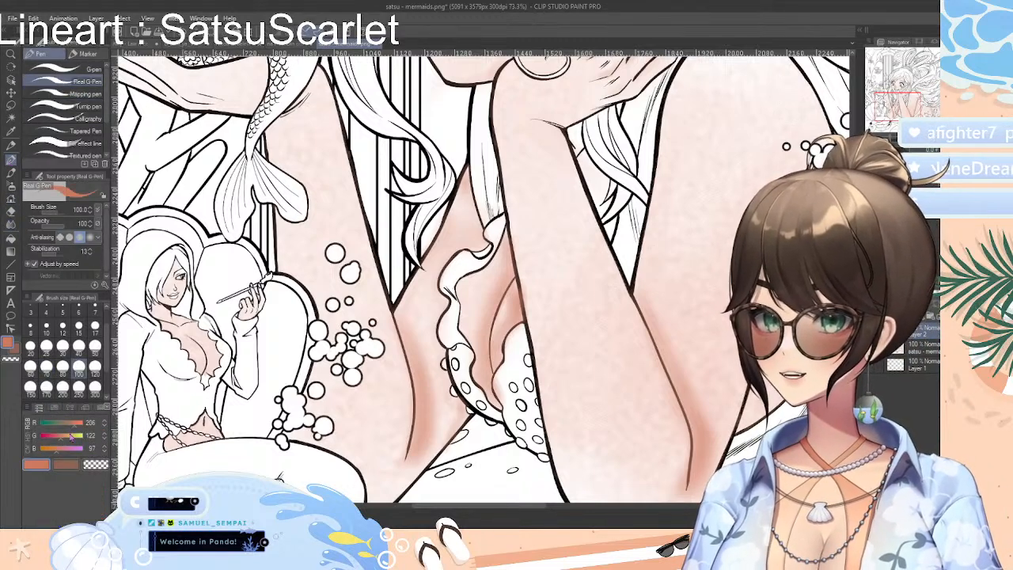
pyautogui.moveTo(61, 440); pyautogui.dragTo(83, 451)
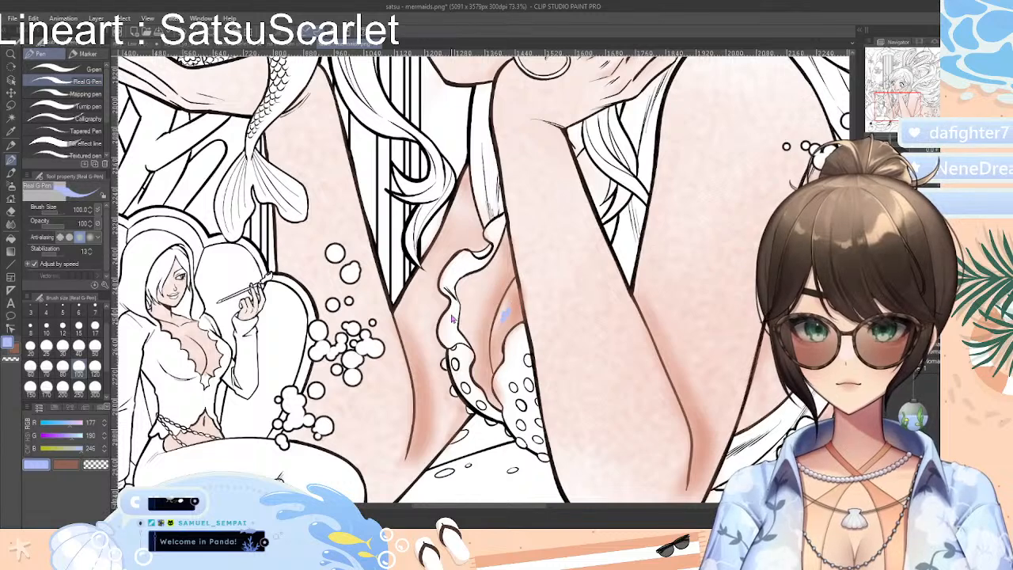
pyautogui.click(11, 147)
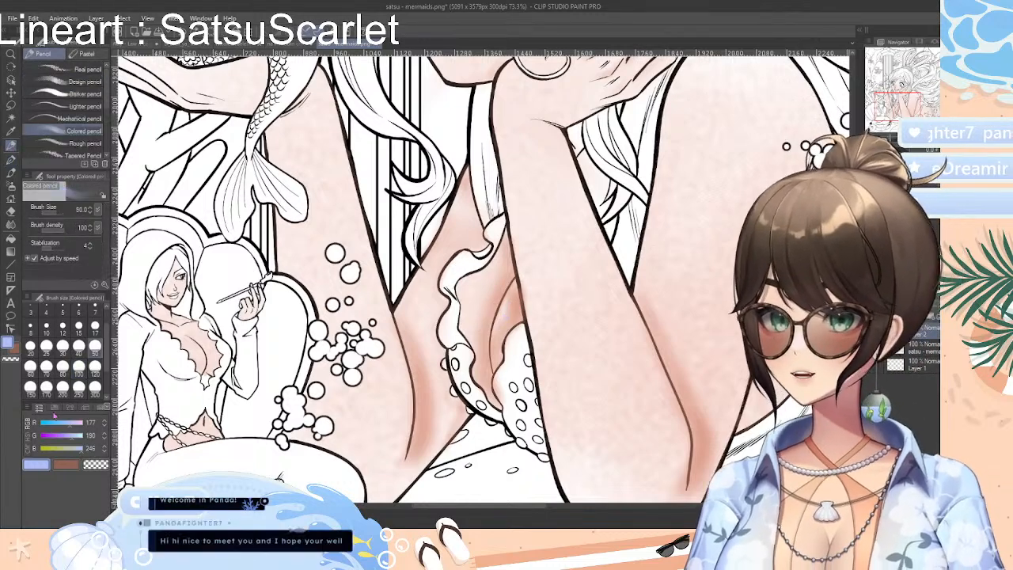
# Paint a white highlight on the large mermaid's chest with the Colored pencil and refine it with the Soft eraser at size 15
pyautogui.click(71, 408)
pyautogui.click(100, 428)
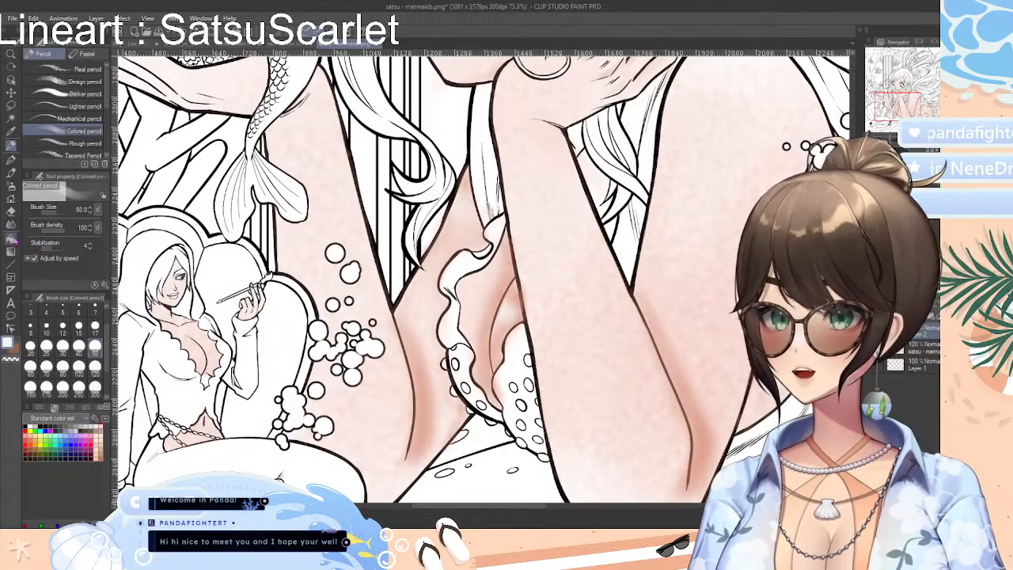
pyautogui.click(11, 210)
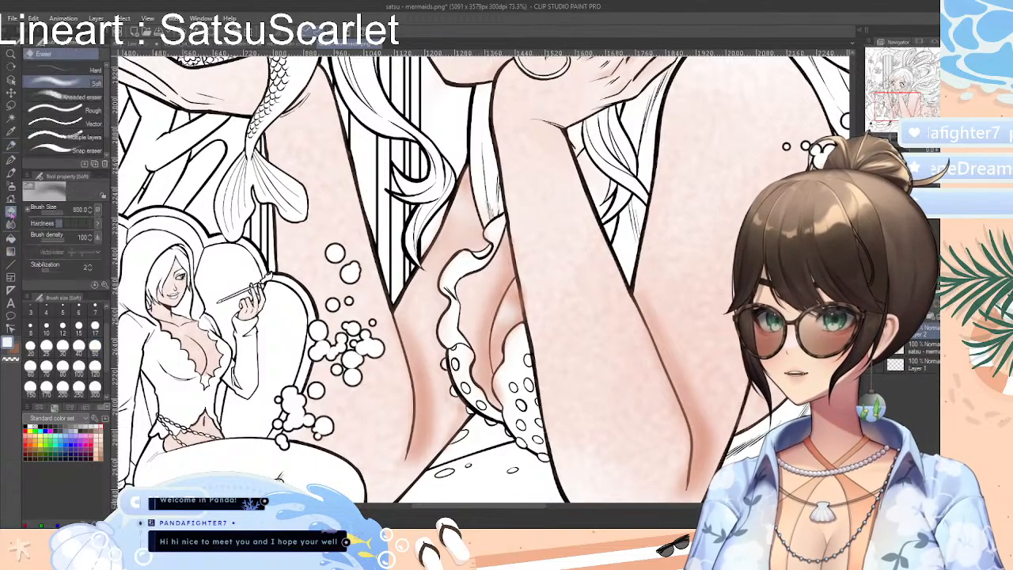
pyautogui.click(78, 325)
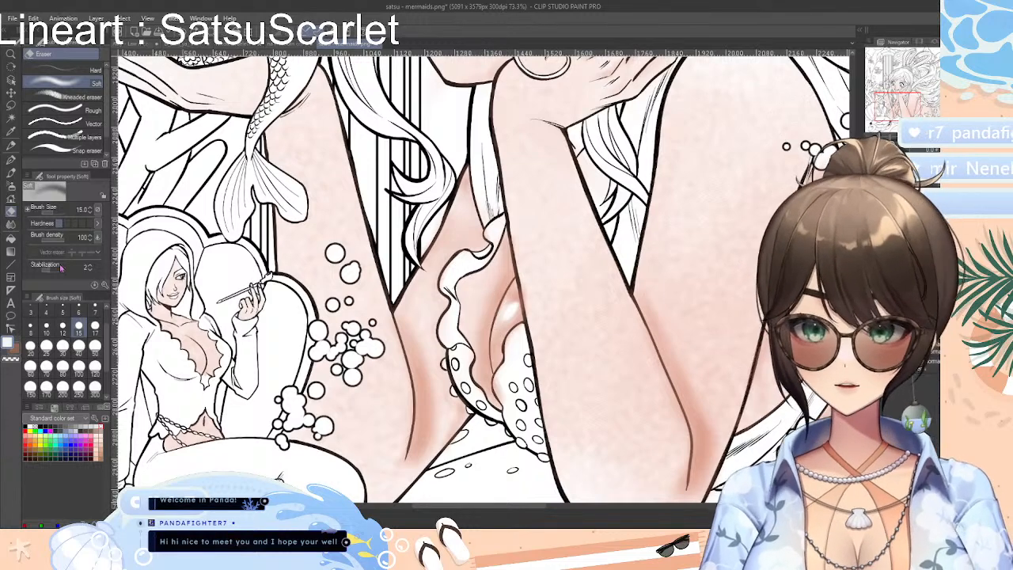
# Touch up the large mermaid's skin highlights with the white Colored pencil and soften them with Blur
pyautogui.click(11, 146)
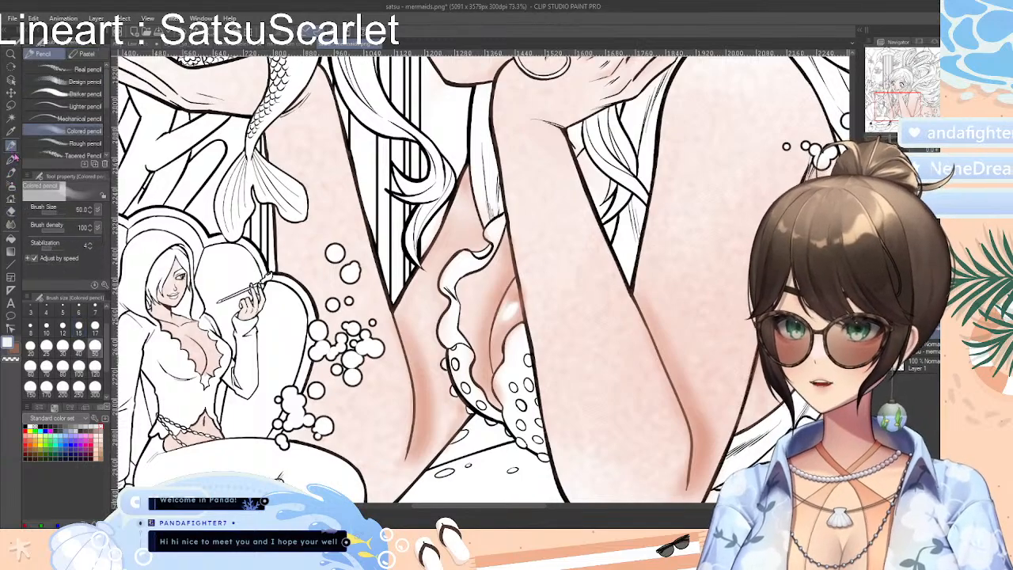
pyautogui.scroll(-5, 500, 342)
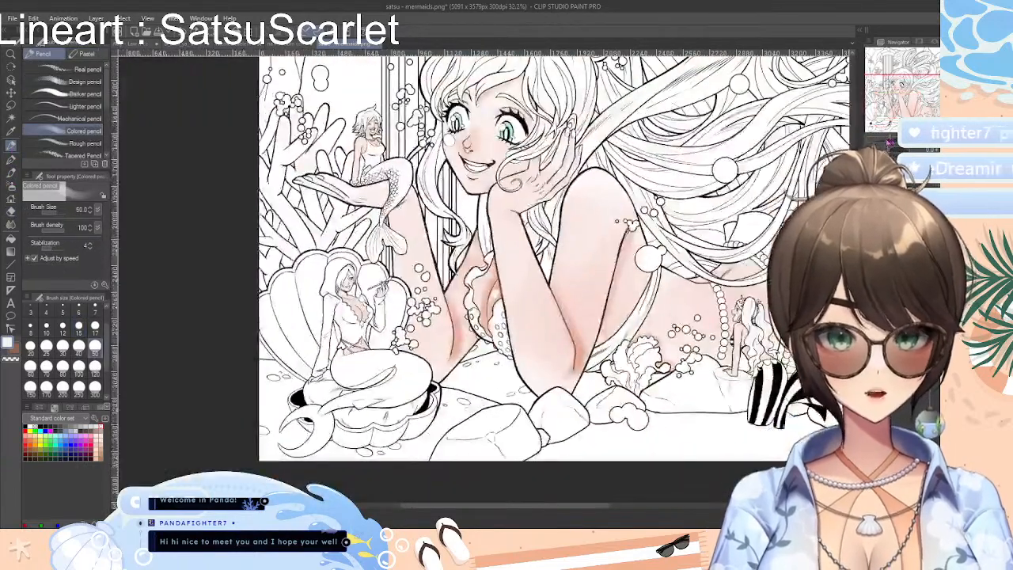
pyautogui.scroll(3, 501, 342)
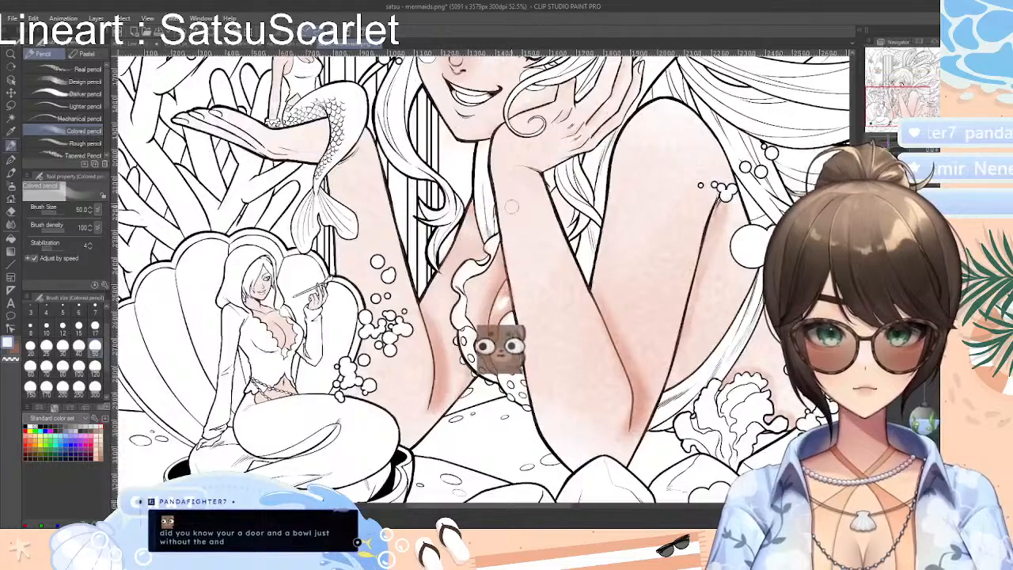
pyautogui.press('j')
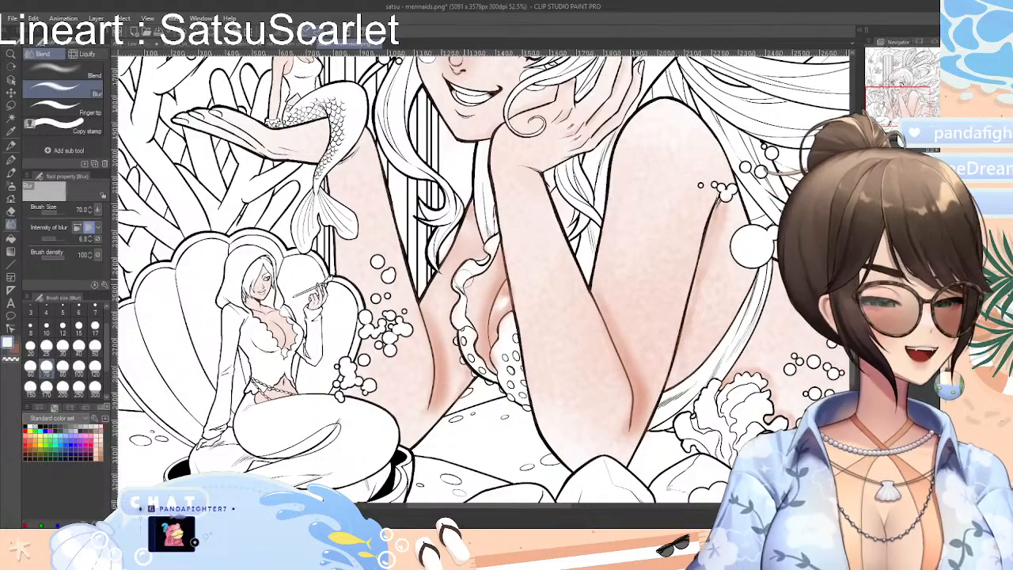
# Reuse the recent coral to shade the large mermaid's side along the upper arm with the Colored pencil, softening it with Blur
pyautogui.moveTo(554, 506); pyautogui.dragTo(629, 515)
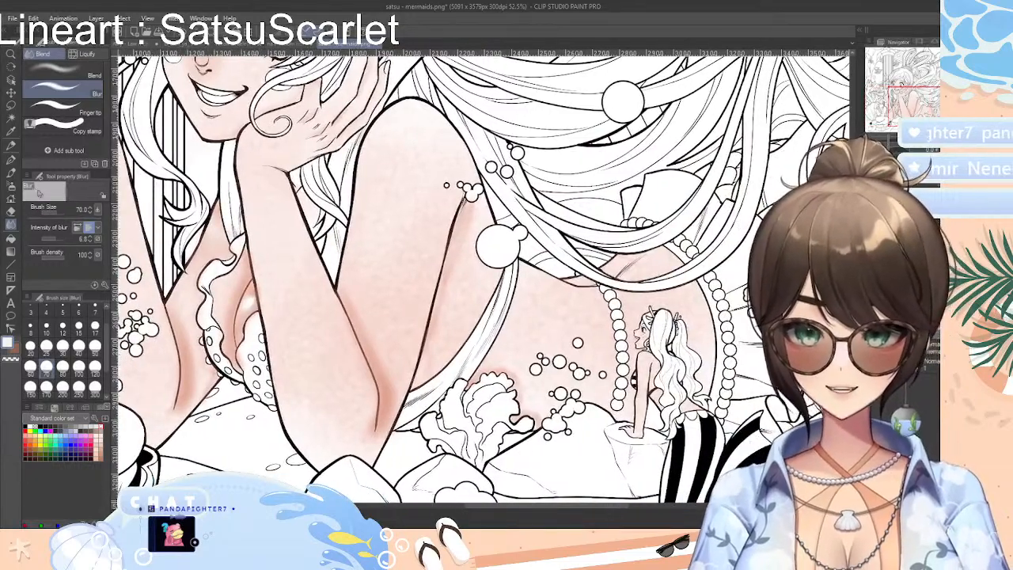
pyautogui.click(11, 146)
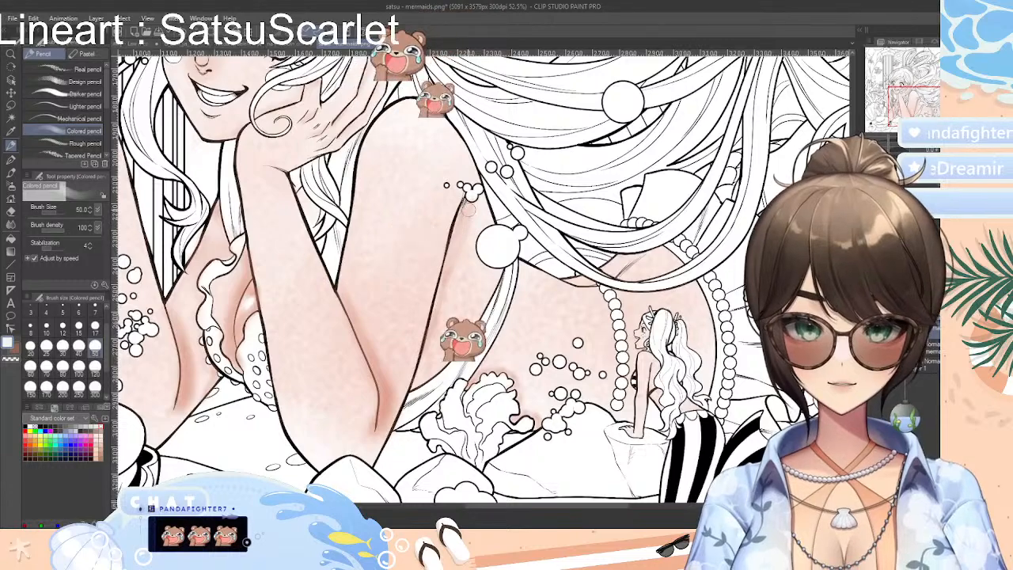
pyautogui.click(70, 408)
pyautogui.click(83, 409)
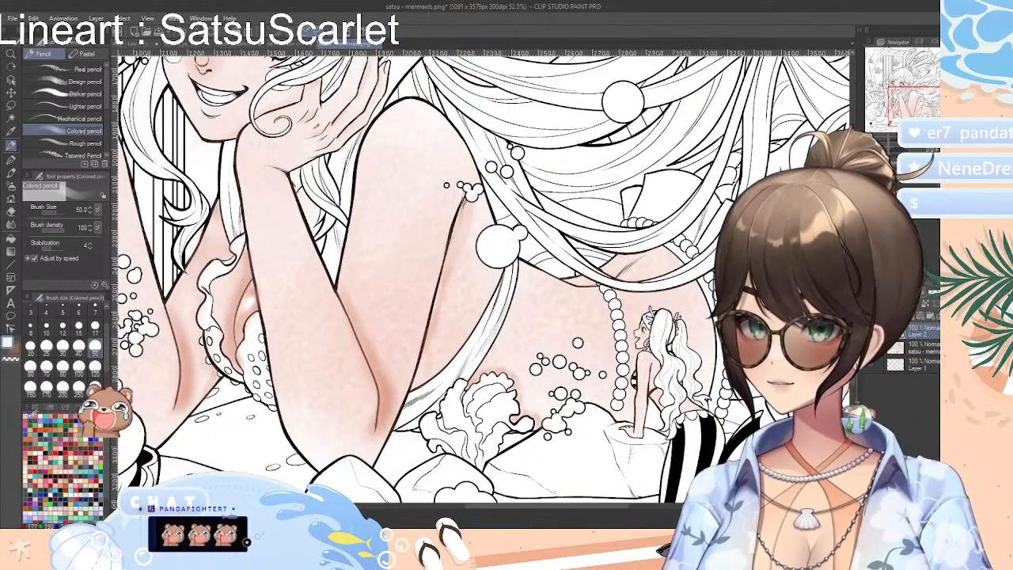
pyautogui.click(32, 417)
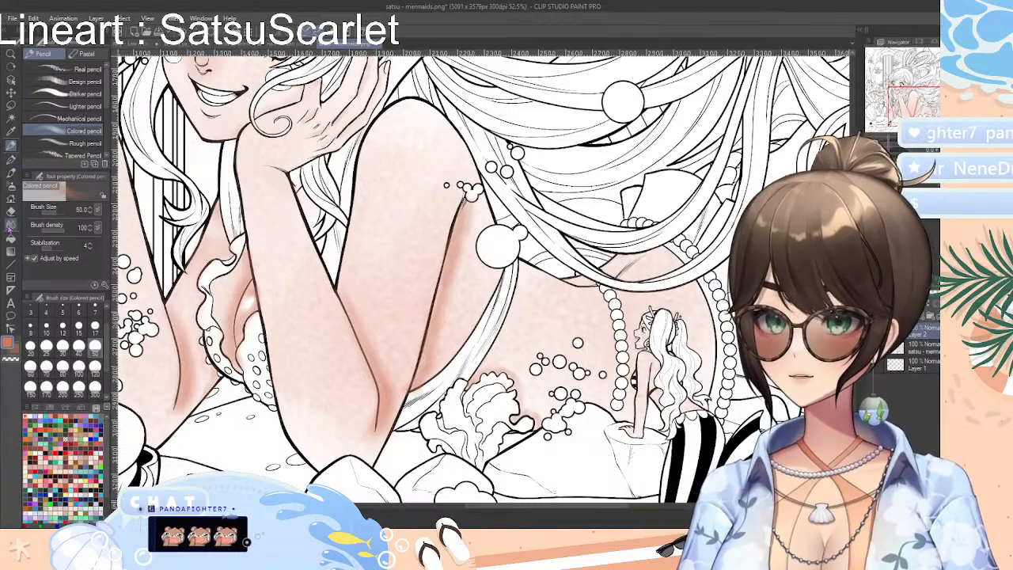
pyautogui.click(10, 226)
pyautogui.moveTo(469, 211)
pyautogui.mouseDown()
pyautogui.moveTo(468, 249)
pyautogui.moveTo(457, 248)
pyautogui.moveTo(468, 206)
pyautogui.moveTo(431, 341)
pyautogui.mouseUp()
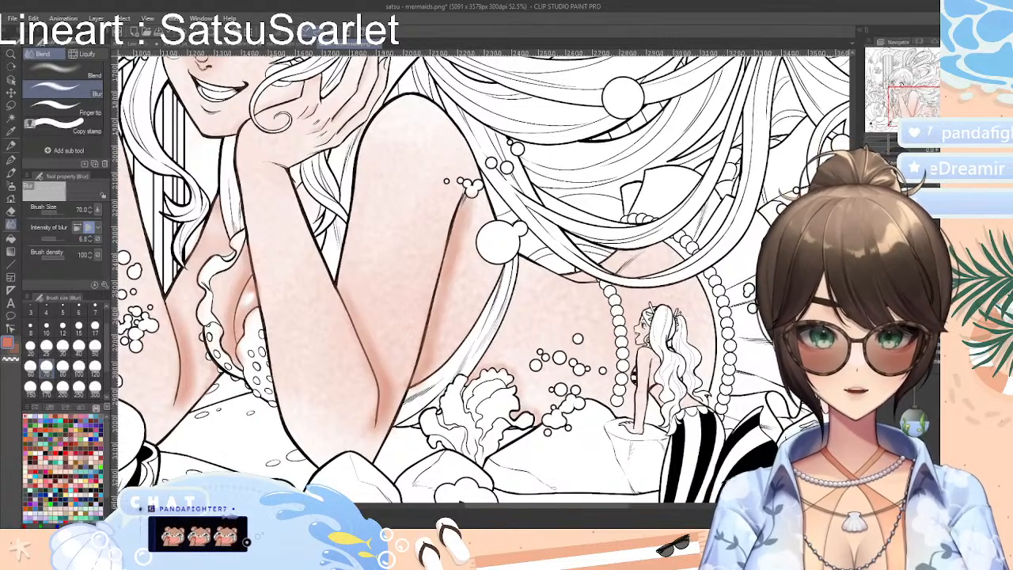
# Shade the large mermaid's waist and hip in coral with the Colored pencil, under the hair strands, beside the pearls and around the small mermaid
pyautogui.moveTo(909, 99); pyautogui.dragTo(909, 100)
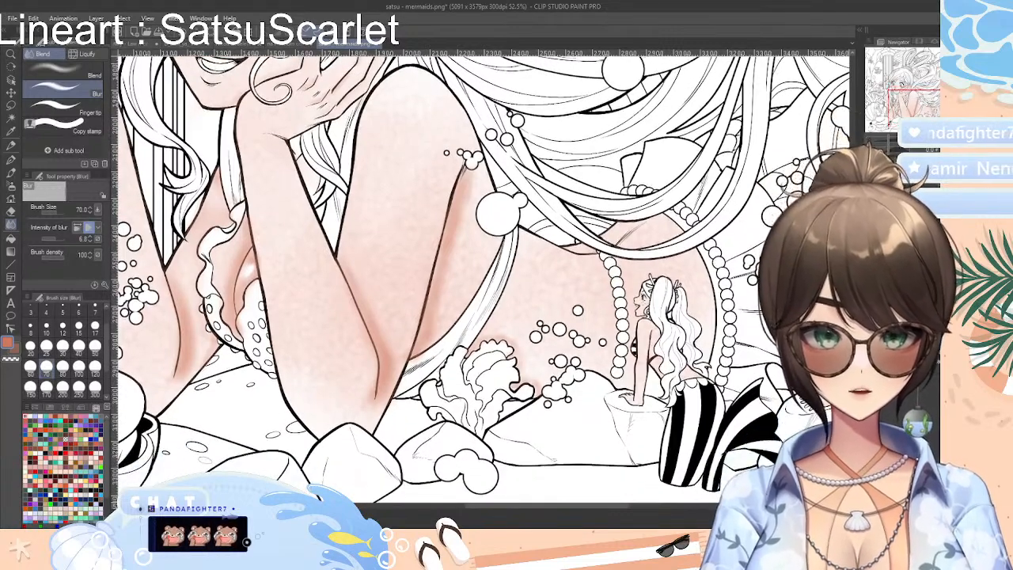
pyautogui.moveTo(888, 146); pyautogui.dragTo(892, 146)
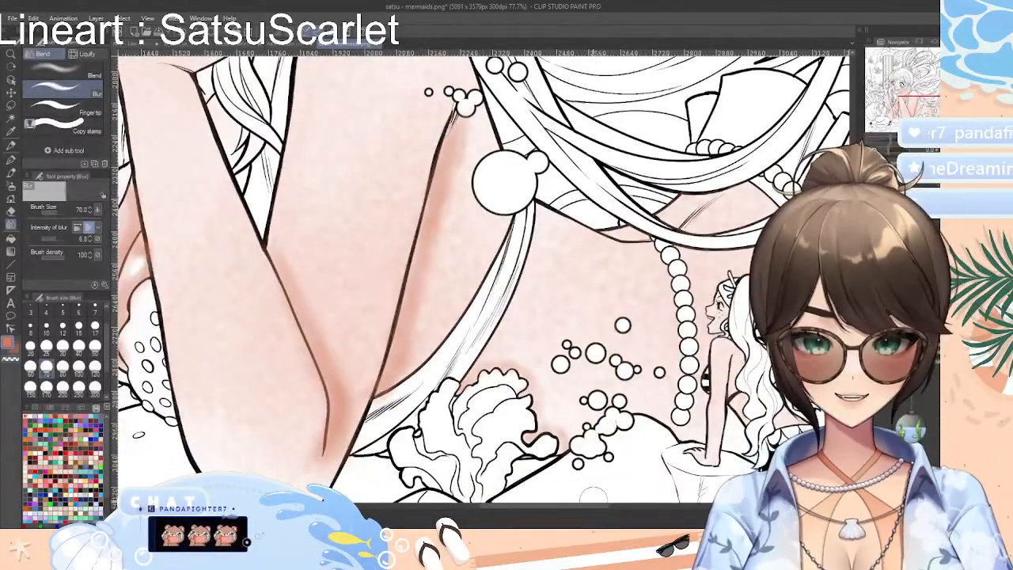
pyautogui.moveTo(600, 508); pyautogui.dragTo(623, 511)
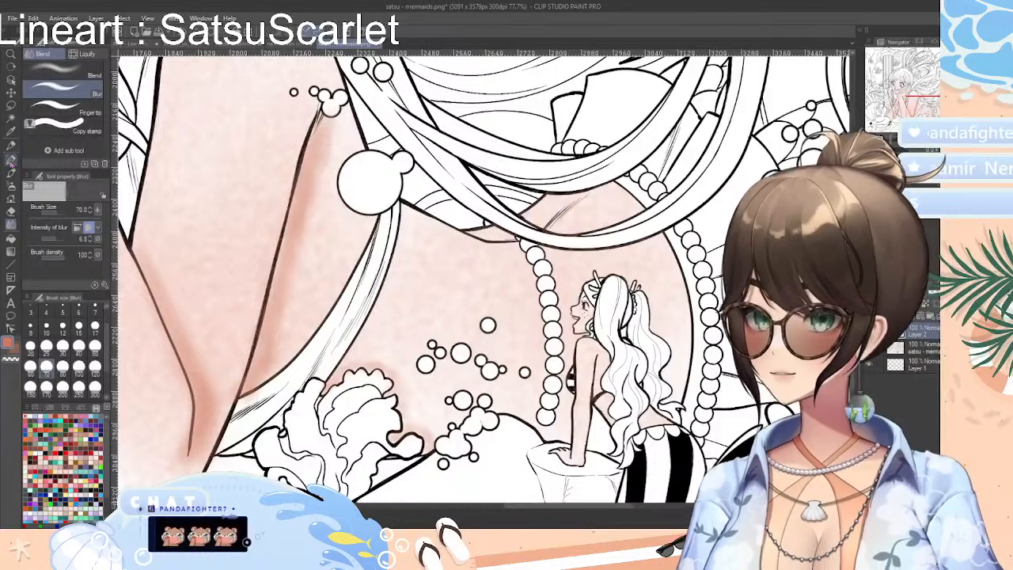
pyautogui.click(11, 158)
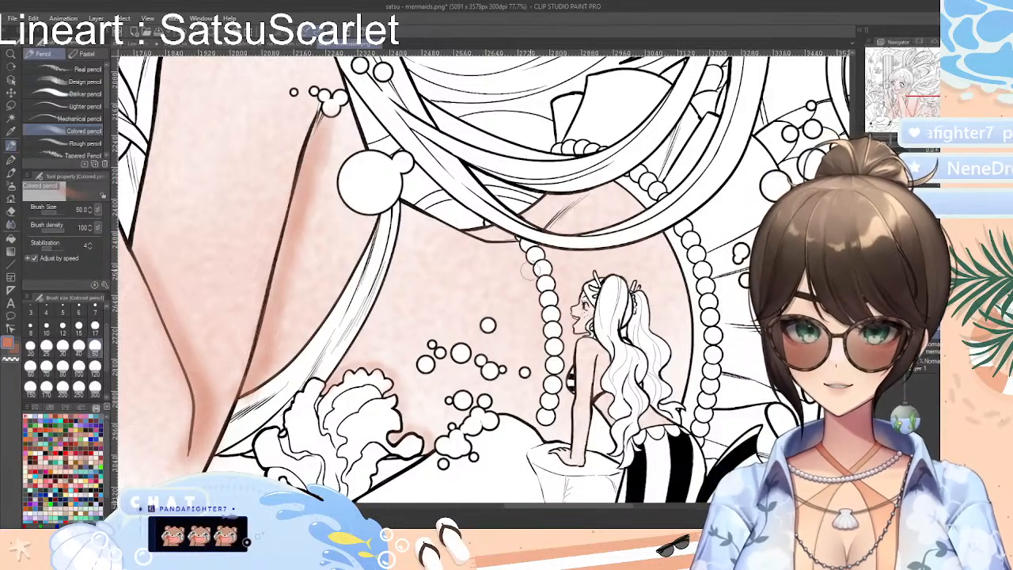
pyautogui.moveTo(514, 247)
pyautogui.mouseDown()
pyautogui.moveTo(468, 232)
pyautogui.moveTo(510, 234)
pyautogui.moveTo(567, 196)
pyautogui.moveTo(528, 212)
pyautogui.moveTo(579, 191)
pyautogui.moveTo(550, 208)
pyautogui.mouseUp()
pyautogui.moveTo(562, 241)
pyautogui.mouseDown()
pyautogui.moveTo(622, 253)
pyautogui.moveTo(573, 256)
pyautogui.moveTo(645, 235)
pyautogui.moveTo(577, 258)
pyautogui.moveTo(657, 237)
pyautogui.moveTo(605, 254)
pyautogui.moveTo(673, 271)
pyautogui.mouseUp()
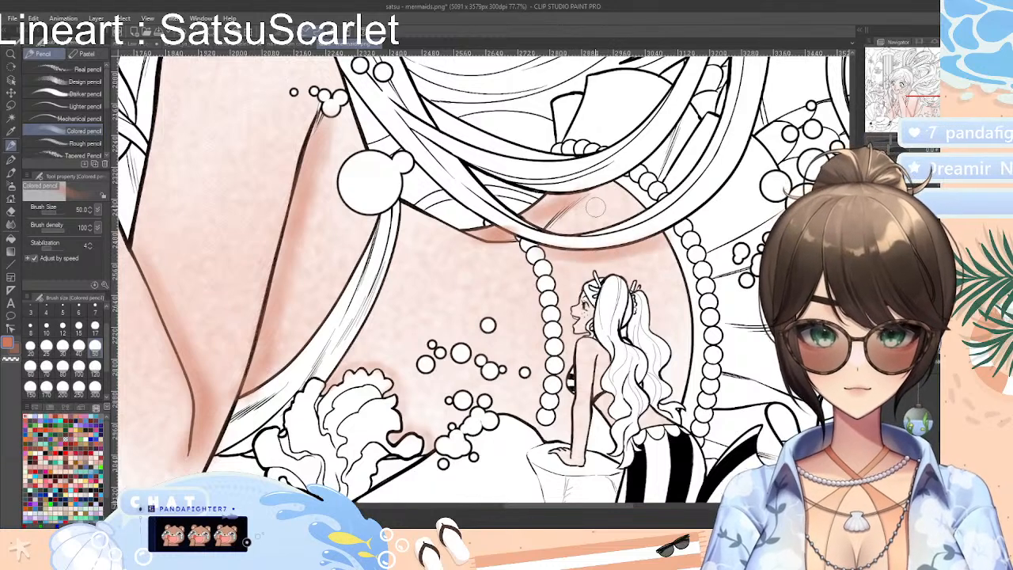
pyautogui.moveTo(511, 244)
pyautogui.mouseDown()
pyautogui.moveTo(545, 284)
pyautogui.moveTo(539, 267)
pyautogui.moveTo(539, 323)
pyautogui.moveTo(552, 315)
pyautogui.moveTo(549, 400)
pyautogui.moveTo(547, 387)
pyautogui.moveTo(530, 414)
pyautogui.moveTo(551, 418)
pyautogui.moveTo(537, 424)
pyautogui.moveTo(594, 422)
pyautogui.moveTo(603, 439)
pyautogui.moveTo(579, 410)
pyautogui.moveTo(570, 432)
pyautogui.moveTo(564, 422)
pyautogui.moveTo(576, 285)
pyautogui.moveTo(618, 270)
pyautogui.moveTo(593, 269)
pyautogui.moveTo(662, 300)
pyautogui.mouseUp()
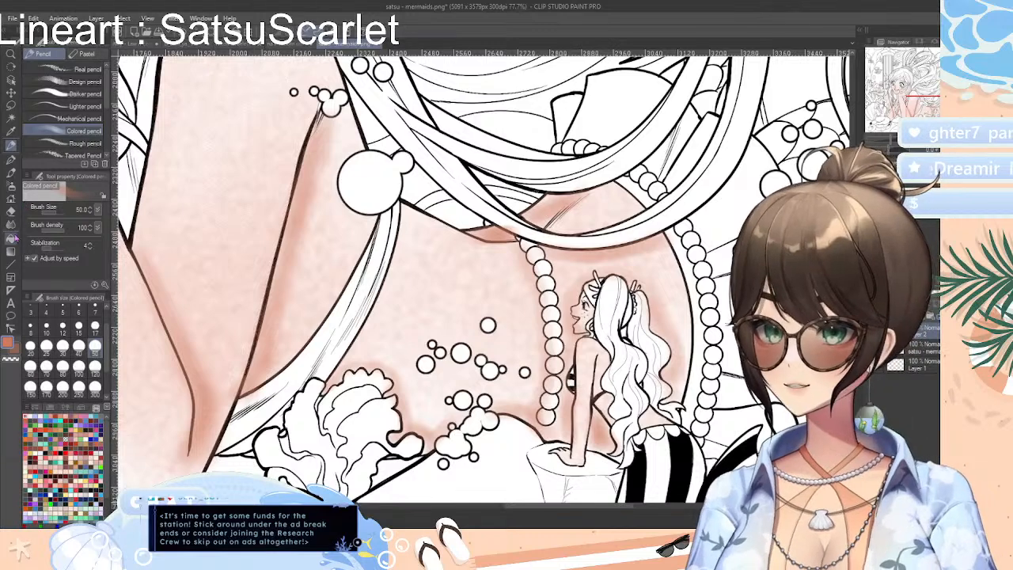
# Blur the coral shading on the large mermaid's waist and hip, under the hair strands and around the small mermaid
pyautogui.click(11, 224)
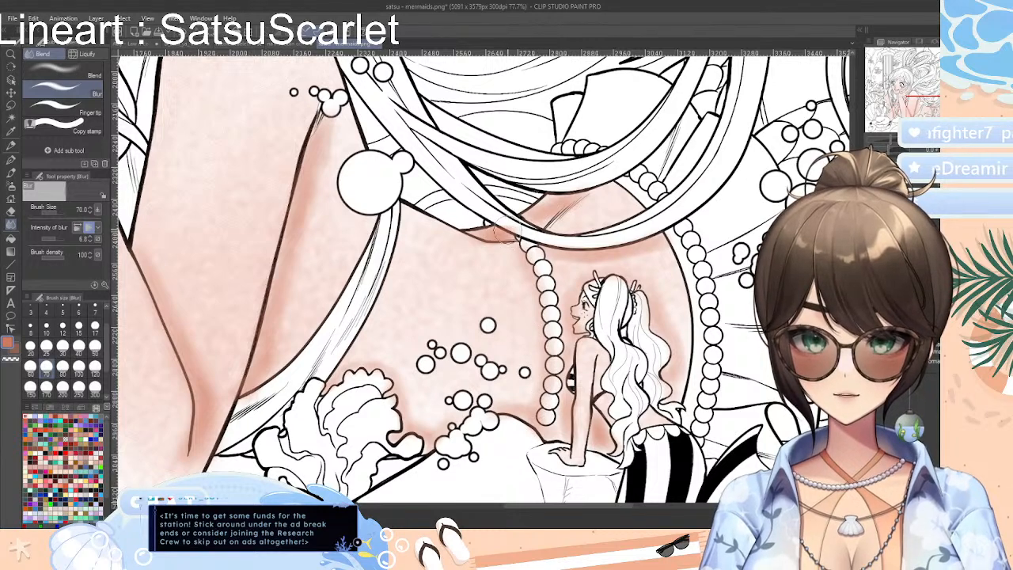
pyautogui.moveTo(496, 231)
pyautogui.mouseDown()
pyautogui.moveTo(516, 234)
pyautogui.moveTo(470, 236)
pyautogui.mouseUp()
pyautogui.moveTo(579, 197)
pyautogui.mouseDown()
pyautogui.moveTo(588, 199)
pyautogui.moveTo(528, 221)
pyautogui.mouseUp()
pyautogui.moveTo(529, 266)
pyautogui.mouseDown()
pyautogui.moveTo(652, 245)
pyautogui.moveTo(677, 267)
pyautogui.moveTo(567, 302)
pyautogui.moveTo(575, 299)
pyautogui.moveTo(554, 429)
pyautogui.moveTo(617, 455)
pyautogui.moveTo(666, 424)
pyautogui.moveTo(655, 309)
pyautogui.moveTo(573, 295)
pyautogui.moveTo(664, 308)
pyautogui.moveTo(608, 308)
pyautogui.moveTo(612, 285)
pyautogui.moveTo(571, 296)
pyautogui.moveTo(575, 388)
pyautogui.moveTo(642, 441)
pyautogui.mouseUp()
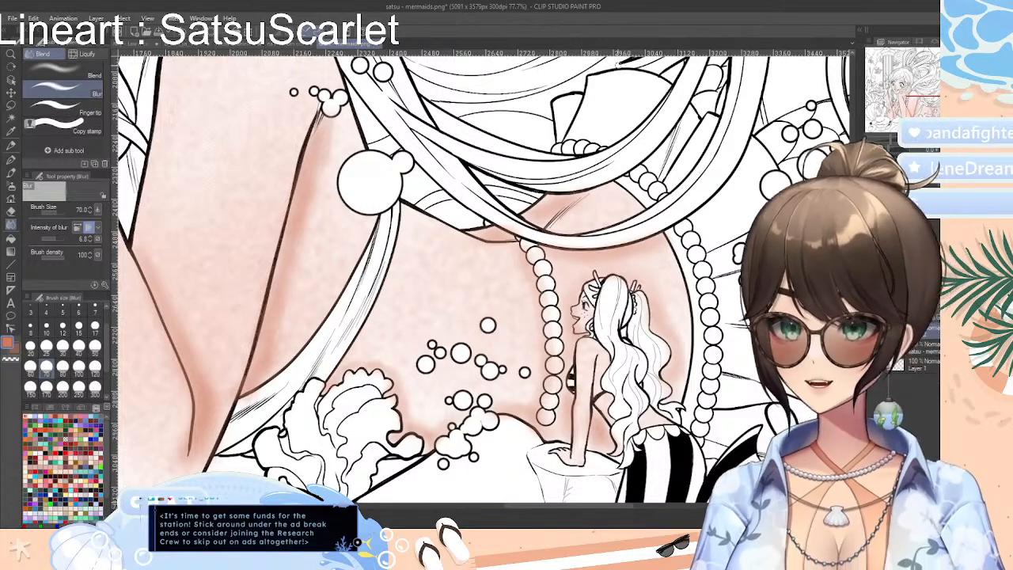
# Clean stray coral off the pearl strand and bubbles near the large mermaid's waist with the Soft eraser at size 30
pyautogui.click(11, 212)
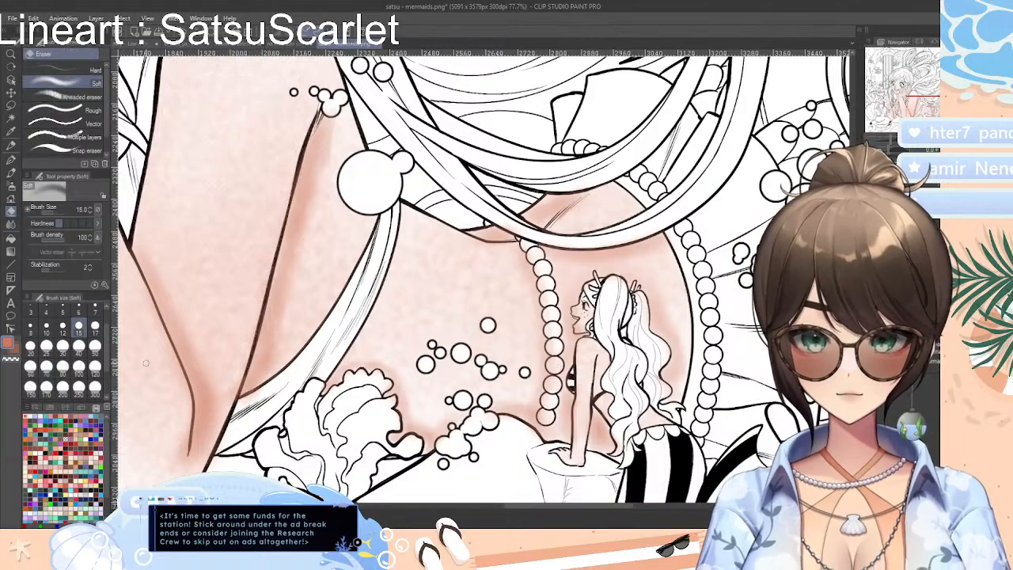
pyautogui.click(62, 346)
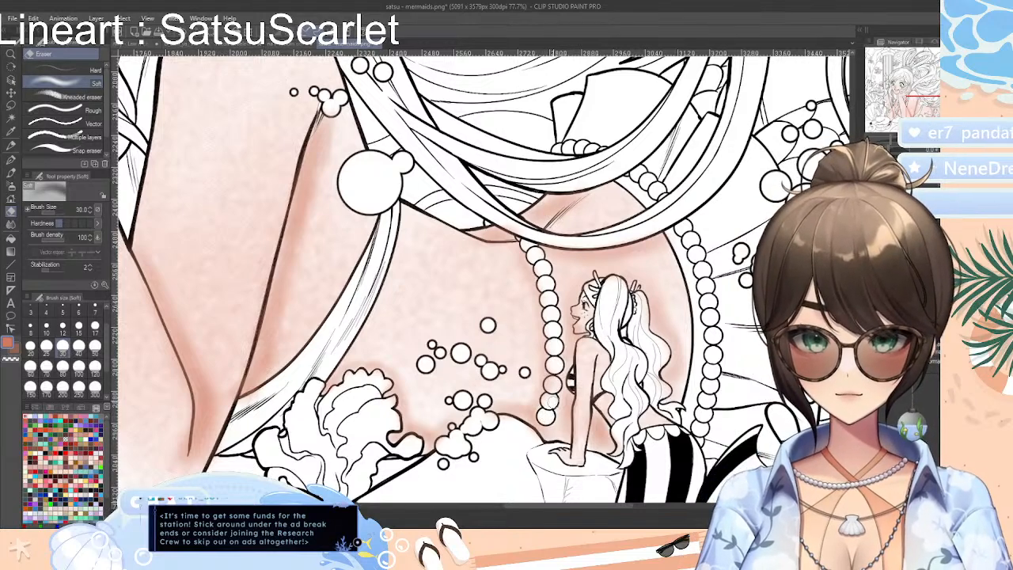
pyautogui.moveTo(552, 390); pyautogui.dragTo(552, 384)
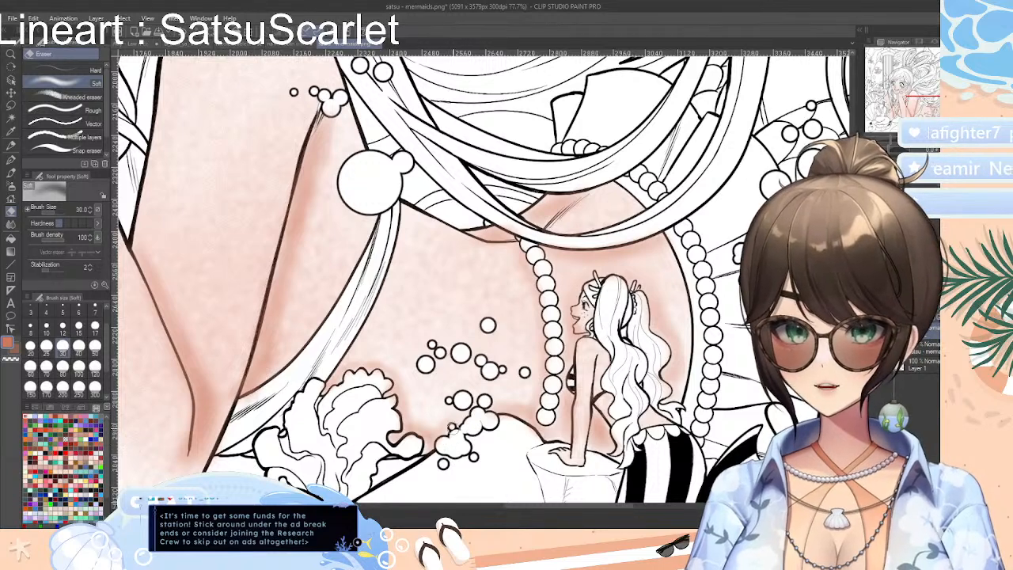
pyautogui.moveTo(490, 420); pyautogui.dragTo(492, 419)
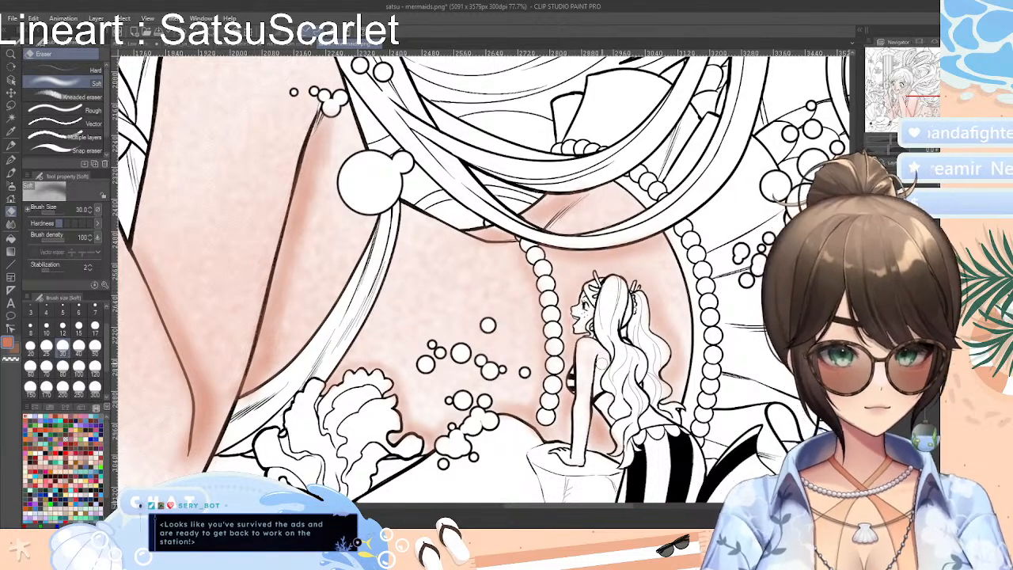
pyautogui.scroll(-10, 699, 341)
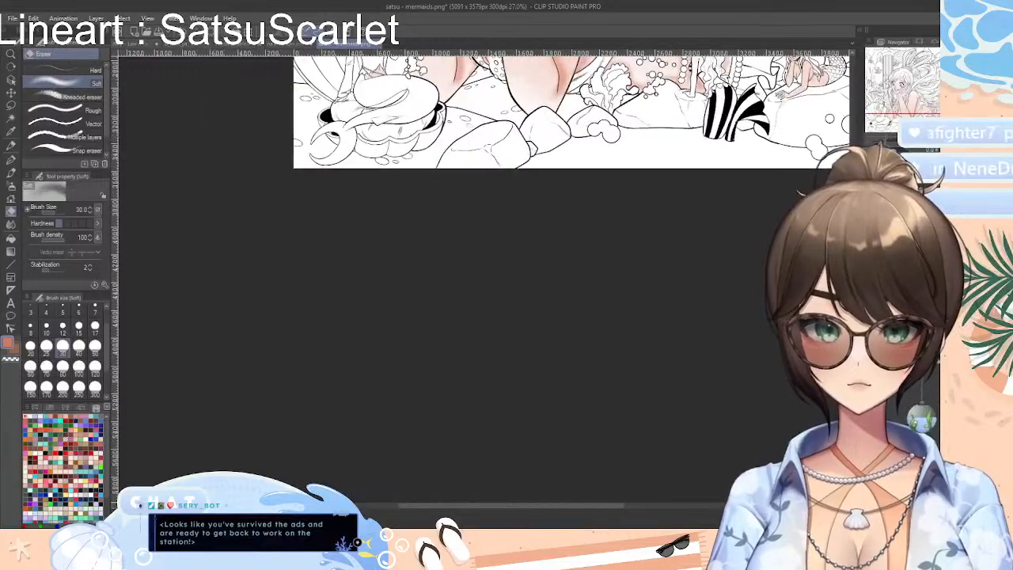
pyautogui.scroll(10, 636, 493)
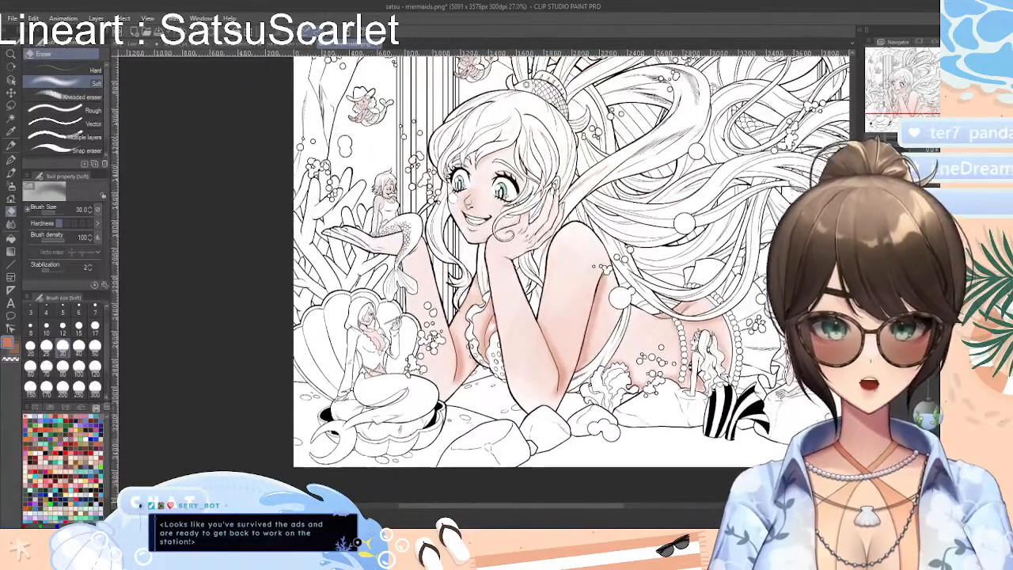
pyautogui.moveTo(614, 508)
pyautogui.mouseDown()
pyautogui.moveTo(633, 510)
pyautogui.moveTo(626, 506)
pyautogui.mouseUp()
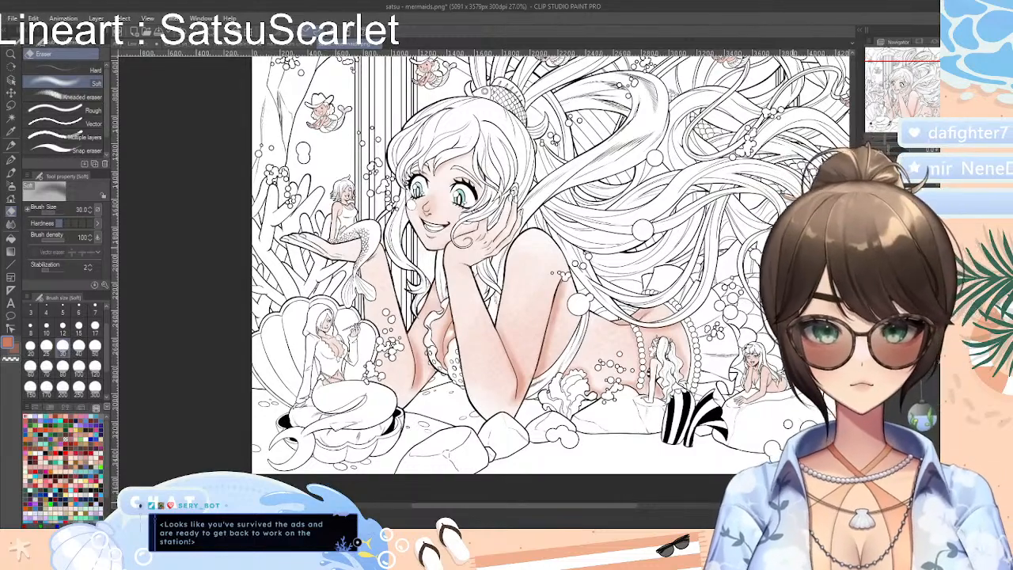
pyautogui.scroll(1, 550, 277)
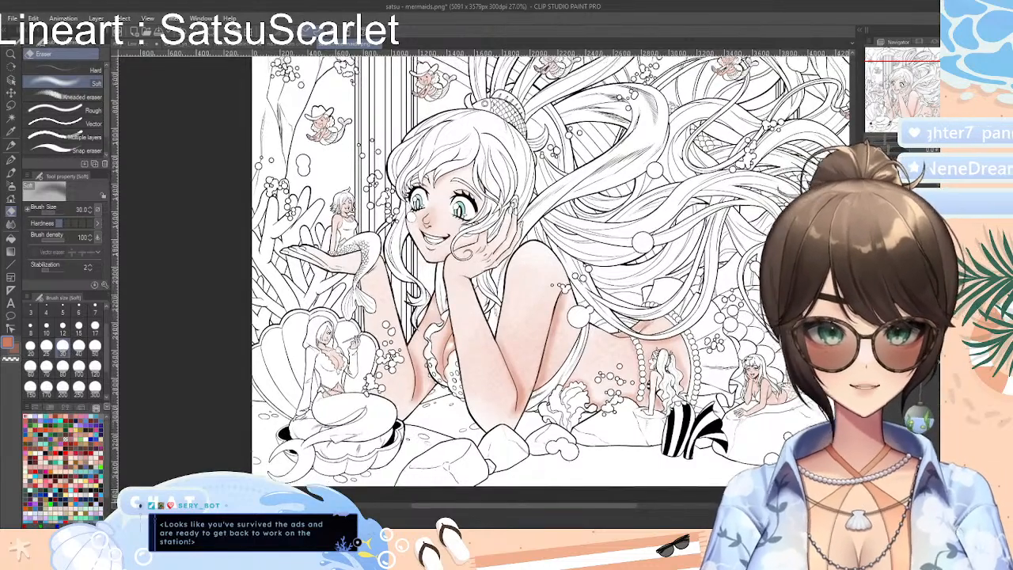
pyautogui.scroll(10, 491, 257)
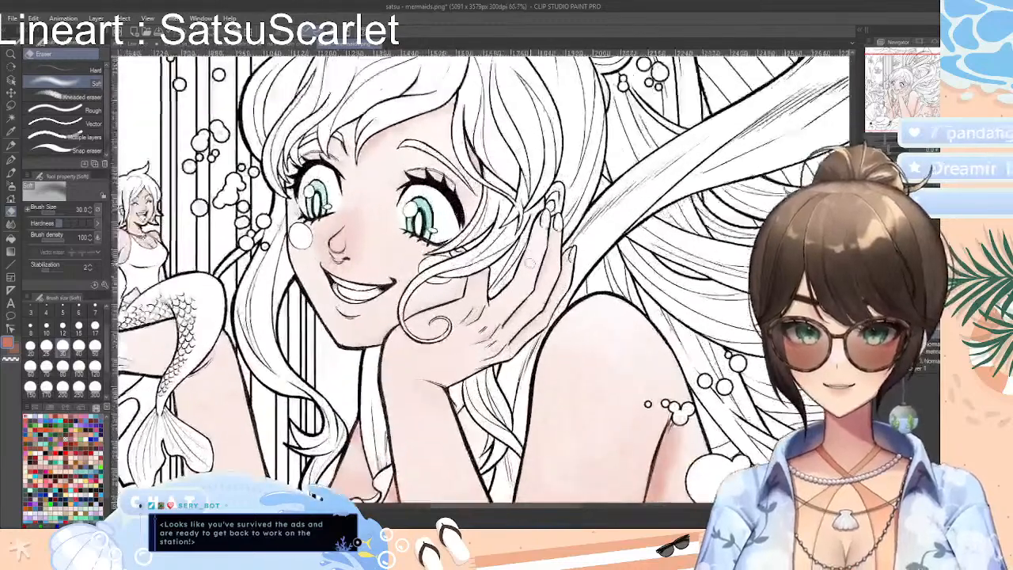
# Look through the other open drawings: the braided-hair sketch, the Inktober inking, the red-haired figure and the off-shoulder dress sketch
pyautogui.press('p')
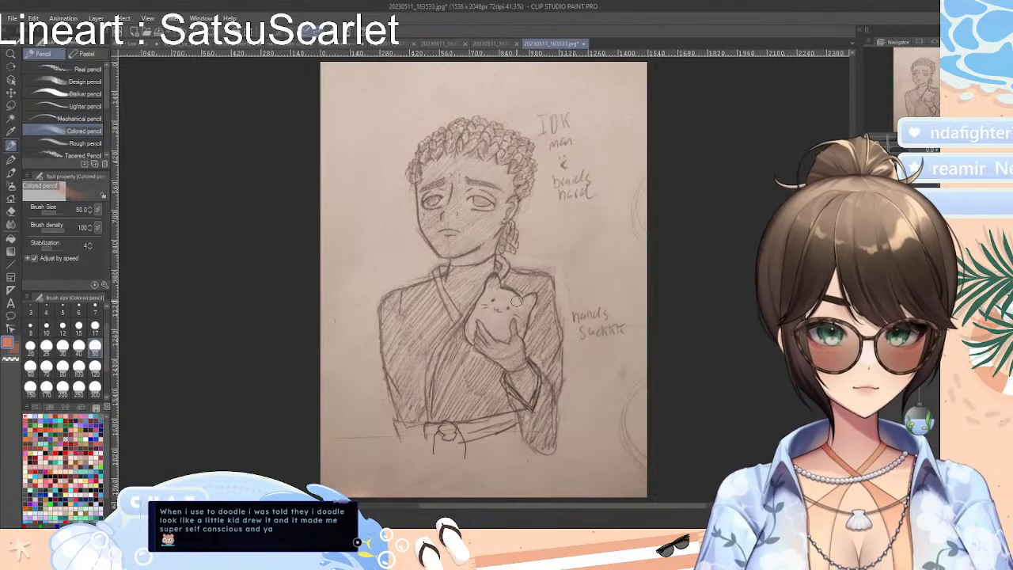
pyautogui.click(12, 159)
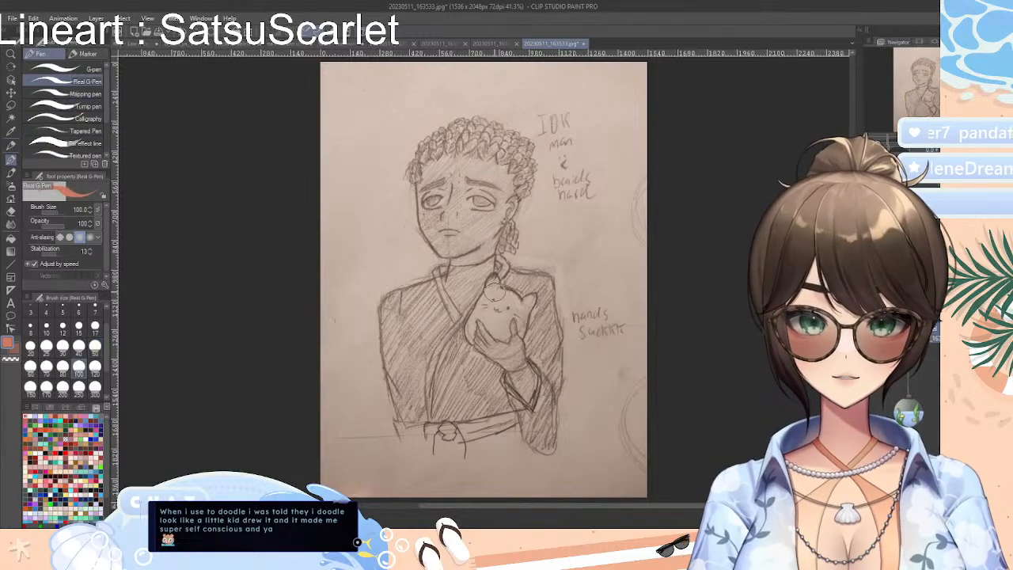
pyautogui.moveTo(493, 293); pyautogui.dragTo(502, 296)
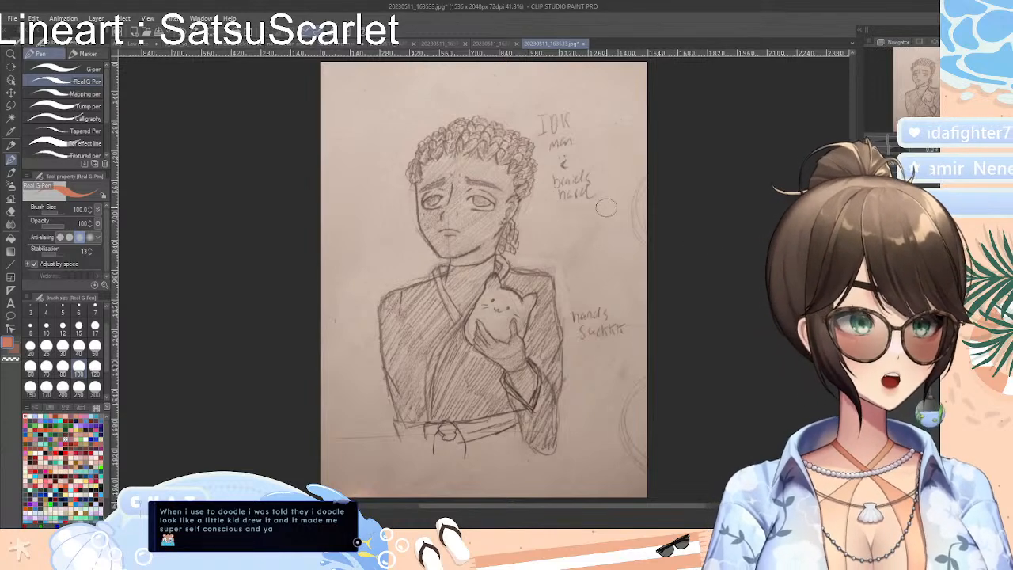
pyautogui.click(496, 45)
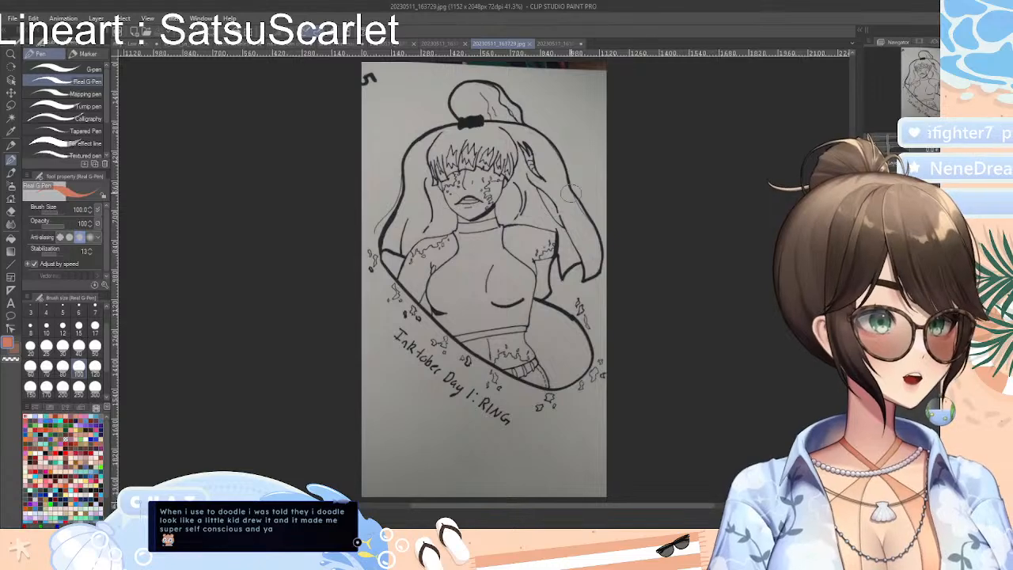
pyautogui.click(443, 43)
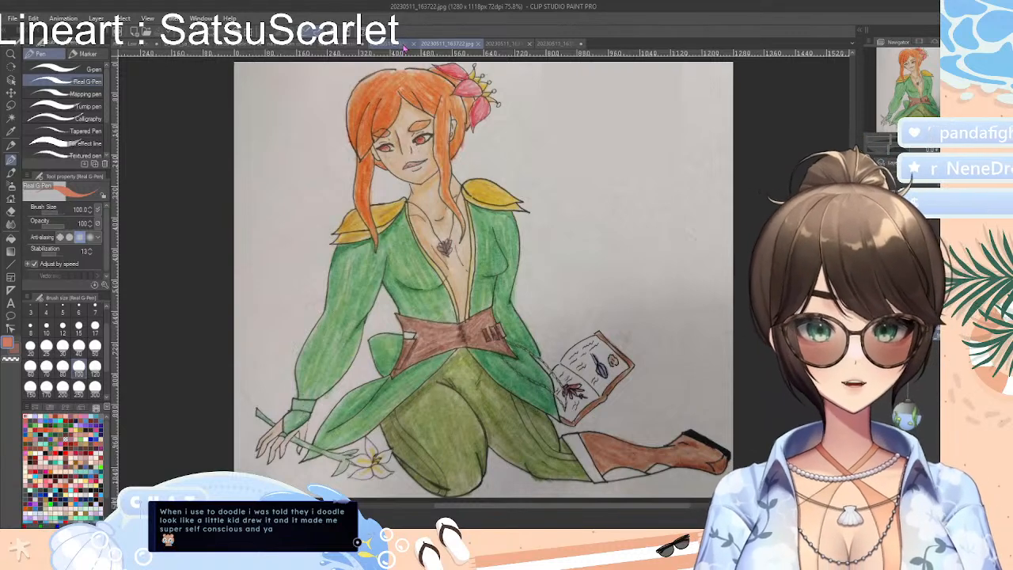
pyautogui.click(401, 44)
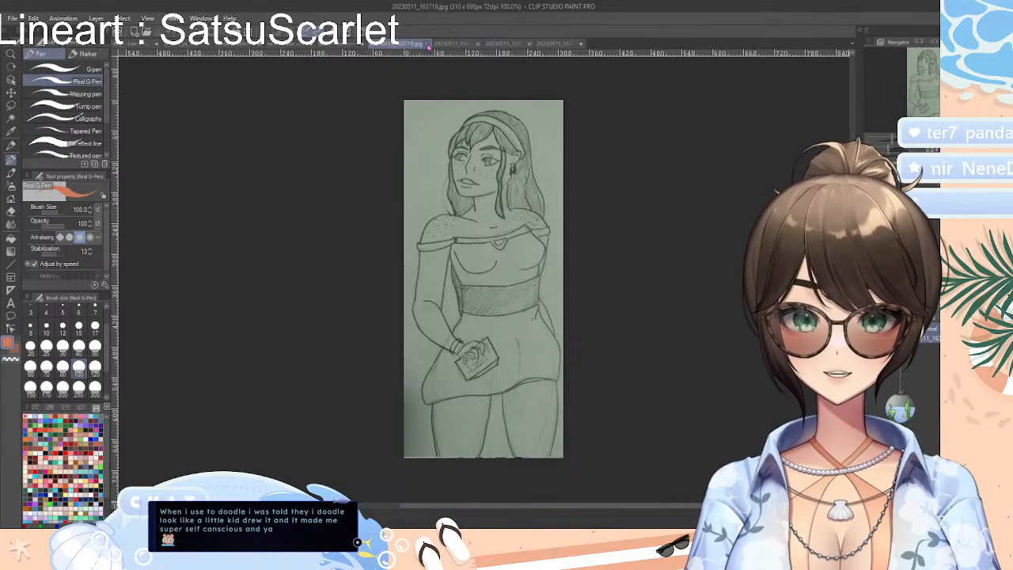
# Close the four photographed drawings and return to the mermaid illustration
pyautogui.click(427, 44)
pyautogui.click(427, 44)
pyautogui.click(427, 44)
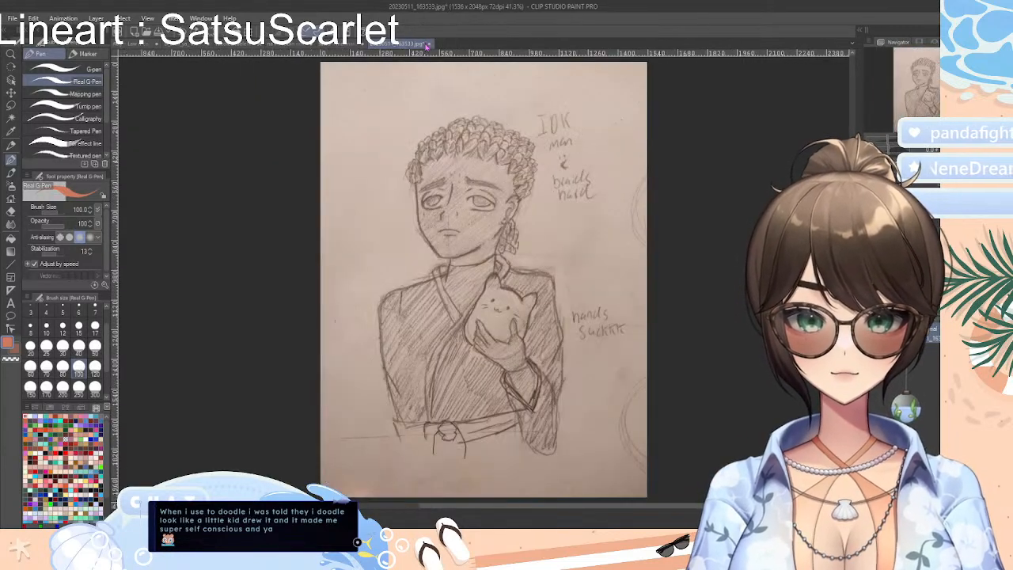
pyautogui.click(427, 45)
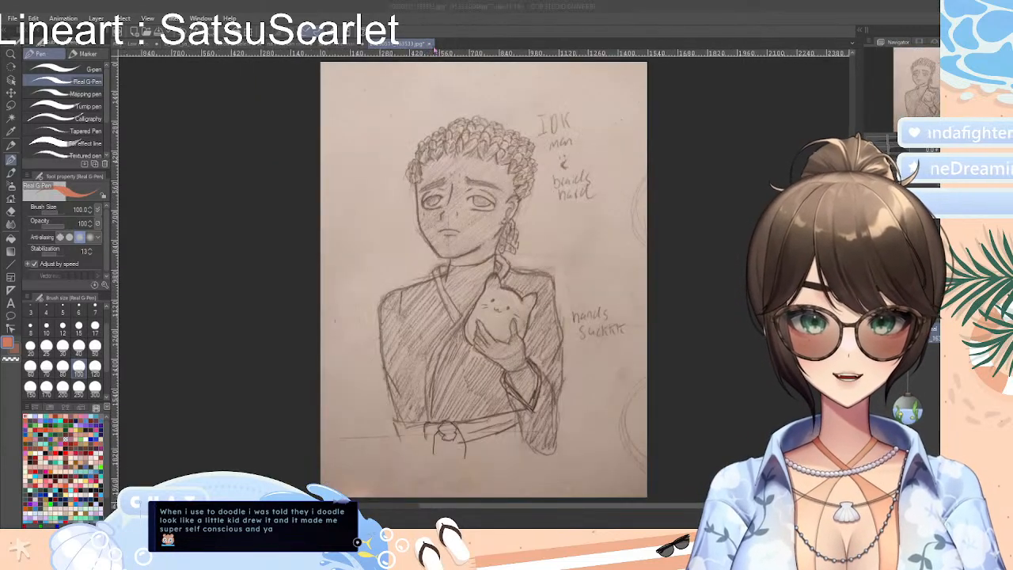
pyautogui.click(522, 204)
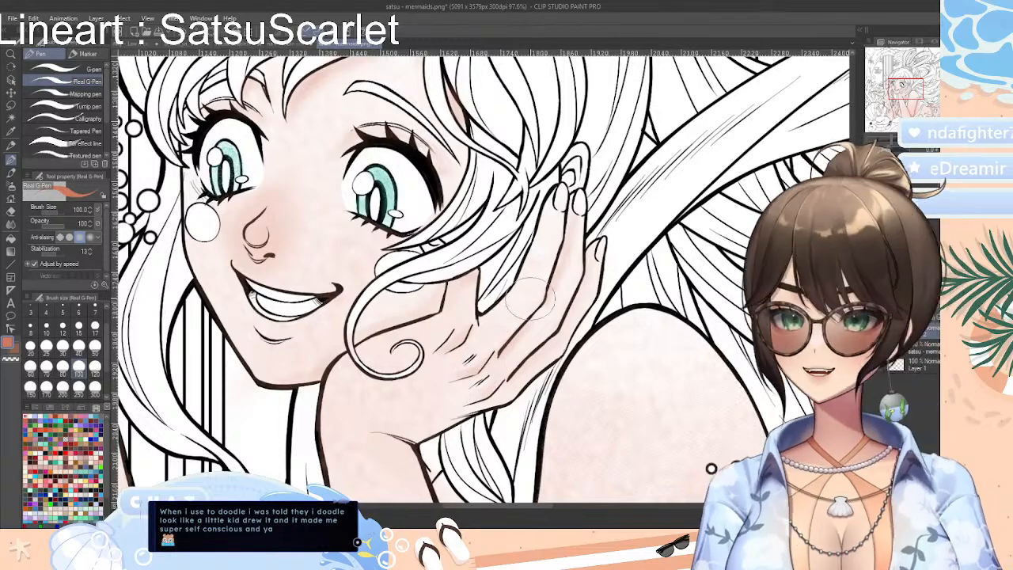
# Shade the fingers and back of the large mermaid's raised hand in coral with the Colored pencil and soften with Blur
pyautogui.press('p')
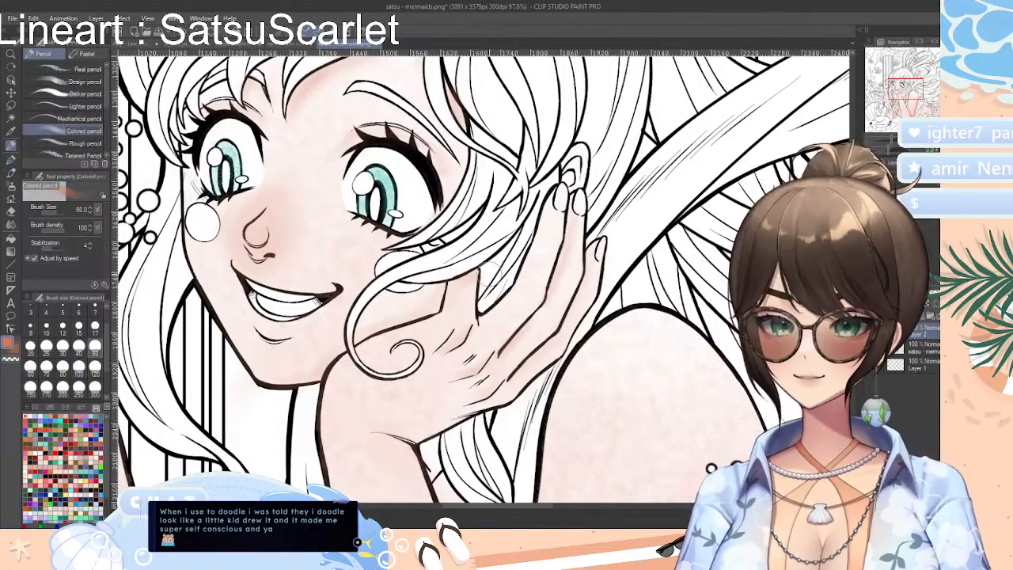
pyautogui.moveTo(495, 350)
pyautogui.mouseDown()
pyautogui.moveTo(544, 312)
pyautogui.moveTo(515, 350)
pyautogui.moveTo(541, 305)
pyautogui.moveTo(523, 342)
pyautogui.moveTo(543, 301)
pyautogui.mouseUp()
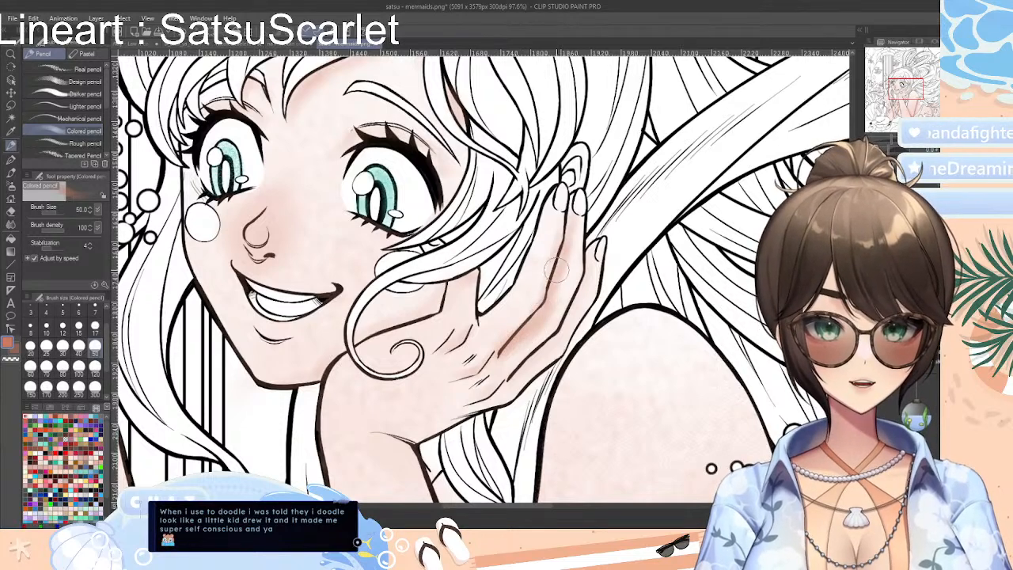
pyautogui.moveTo(513, 384)
pyautogui.mouseDown()
pyautogui.moveTo(479, 395)
pyautogui.moveTo(497, 390)
pyautogui.moveTo(490, 368)
pyautogui.moveTo(448, 349)
pyautogui.moveTo(469, 330)
pyautogui.moveTo(446, 348)
pyautogui.moveTo(458, 336)
pyautogui.moveTo(456, 347)
pyautogui.moveTo(462, 307)
pyautogui.mouseUp()
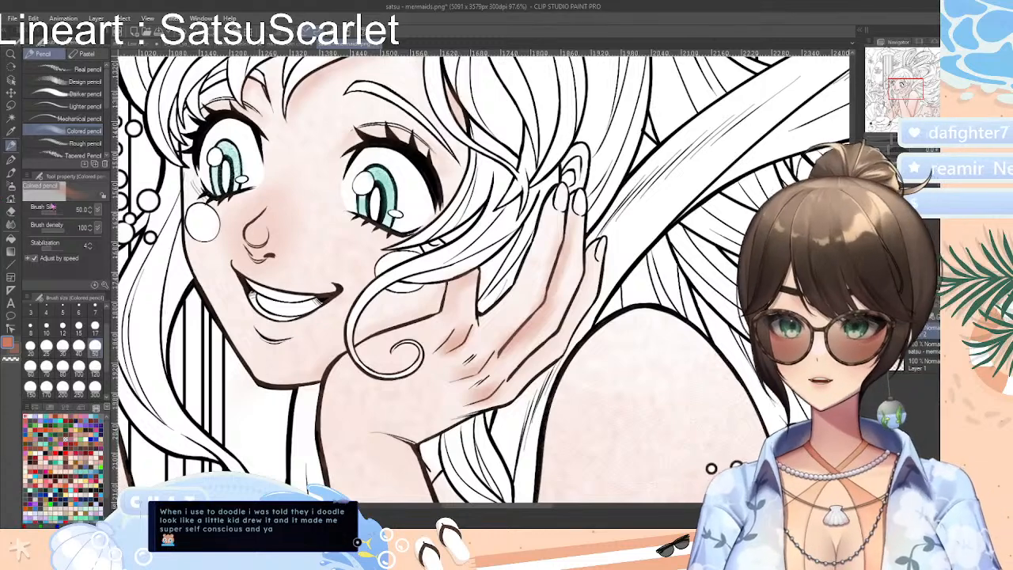
pyautogui.click(12, 223)
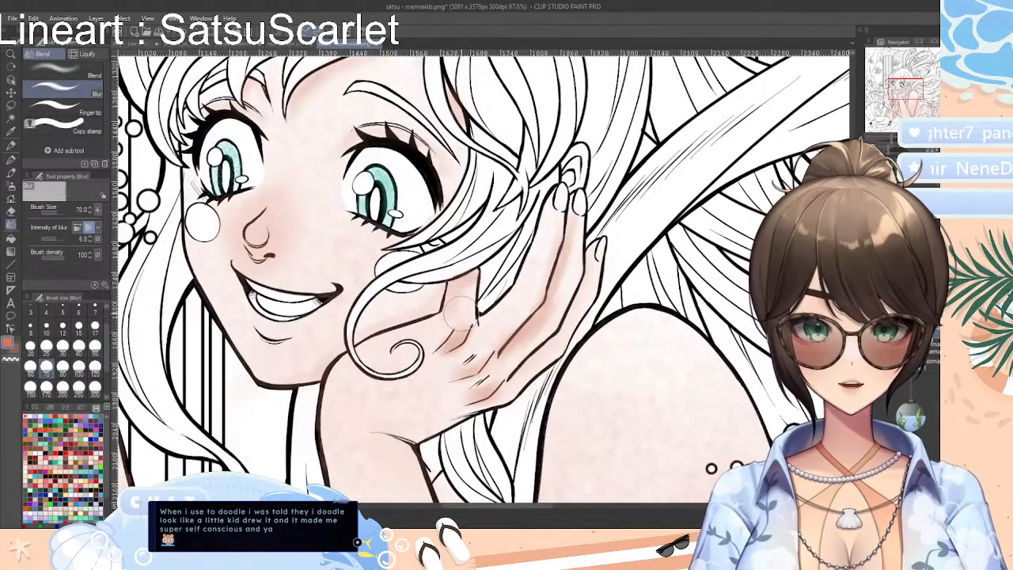
pyautogui.moveTo(461, 314)
pyautogui.mouseDown()
pyautogui.moveTo(444, 345)
pyautogui.moveTo(462, 323)
pyautogui.moveTo(494, 389)
pyautogui.moveTo(504, 349)
pyautogui.moveTo(536, 322)
pyautogui.moveTo(500, 357)
pyautogui.moveTo(545, 304)
pyautogui.moveTo(569, 216)
pyautogui.moveTo(509, 343)
pyautogui.moveTo(542, 329)
pyautogui.mouseUp()
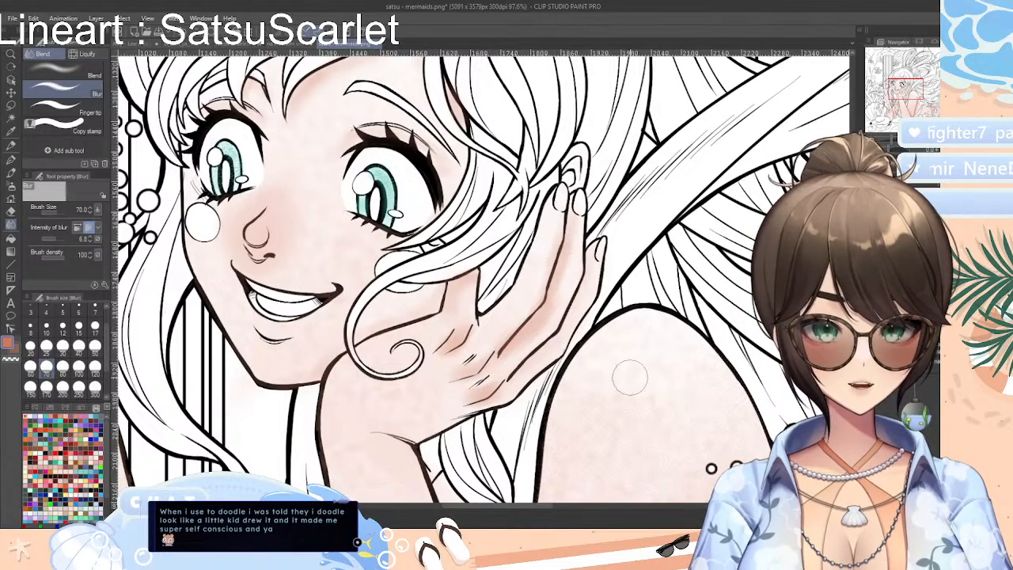
# Add coral Colored pencil shading below the wrist crease on the large mermaid's raised forearm and blend it with Blur
pyautogui.scroll(-5, 483, 277)
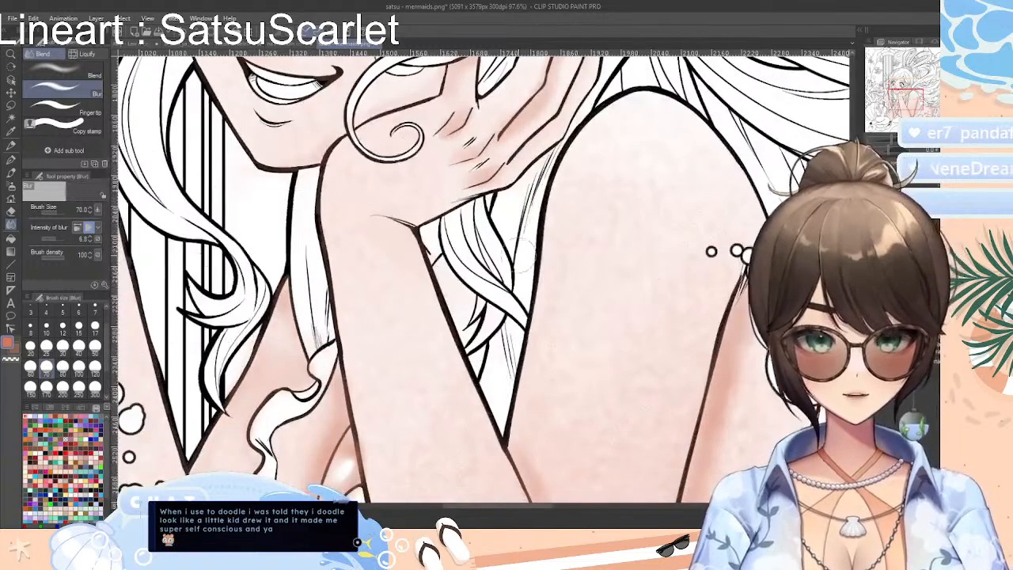
pyautogui.click(11, 157)
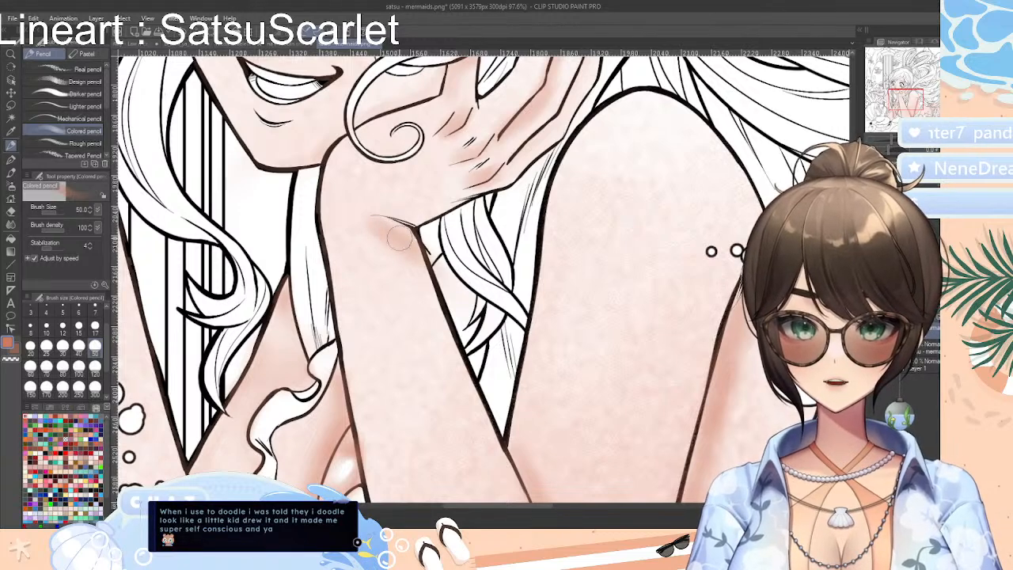
pyautogui.click(11, 224)
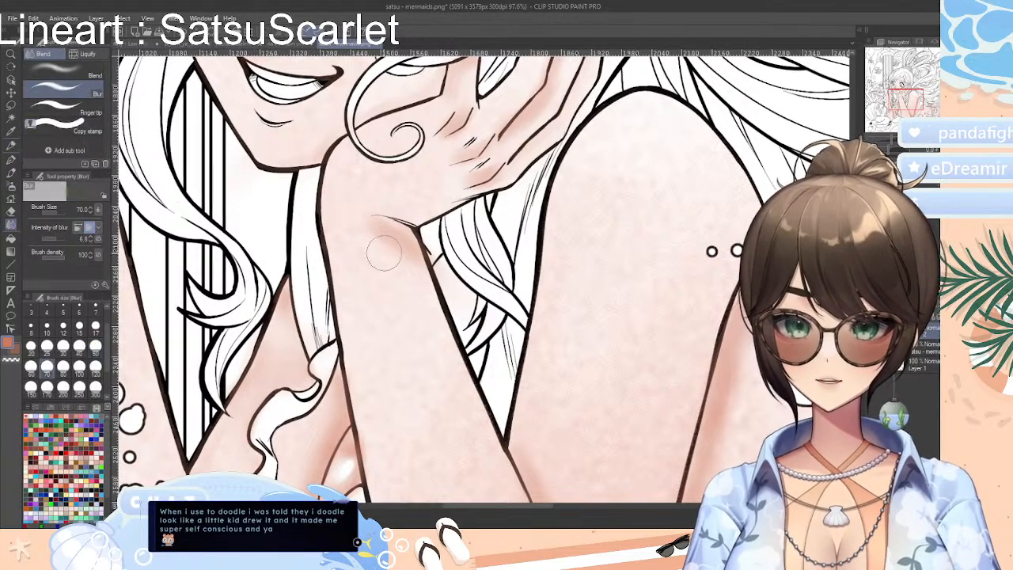
pyautogui.moveTo(383, 235)
pyautogui.mouseDown()
pyautogui.moveTo(418, 267)
pyautogui.moveTo(426, 259)
pyautogui.mouseUp()
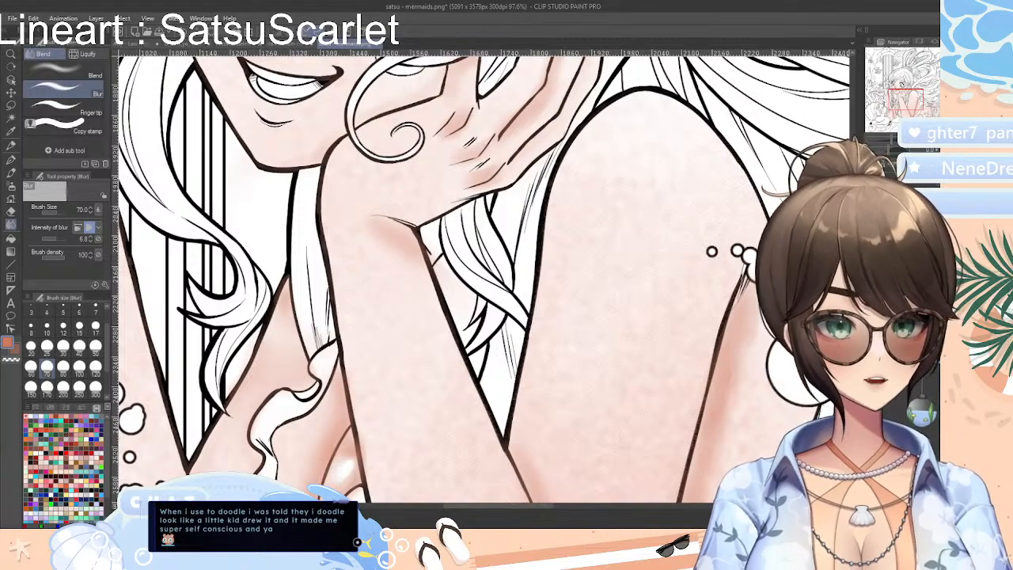
# Shade the inside of the large mermaid's ear in coral with the Colored pencil and smooth it with Blur
pyautogui.scroll(-5, 713, 252)
pyautogui.scroll(10, 712, 492)
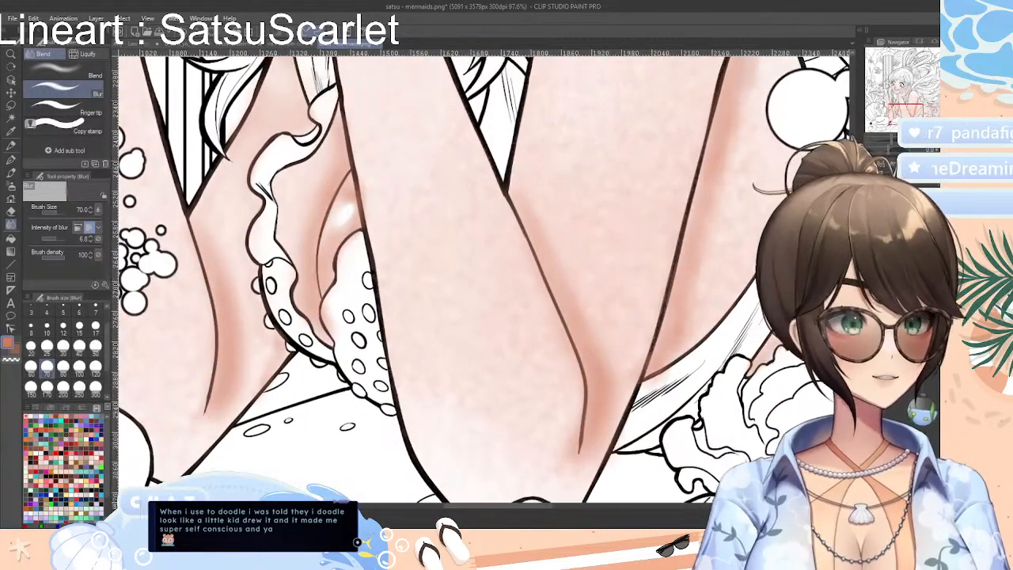
pyautogui.scroll(3, 711, 492)
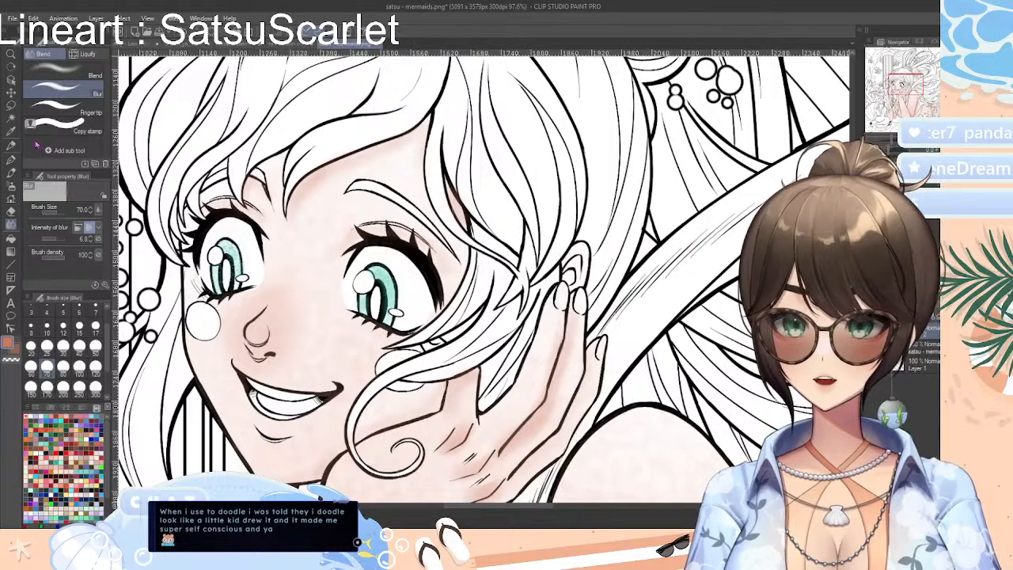
pyautogui.press('p')
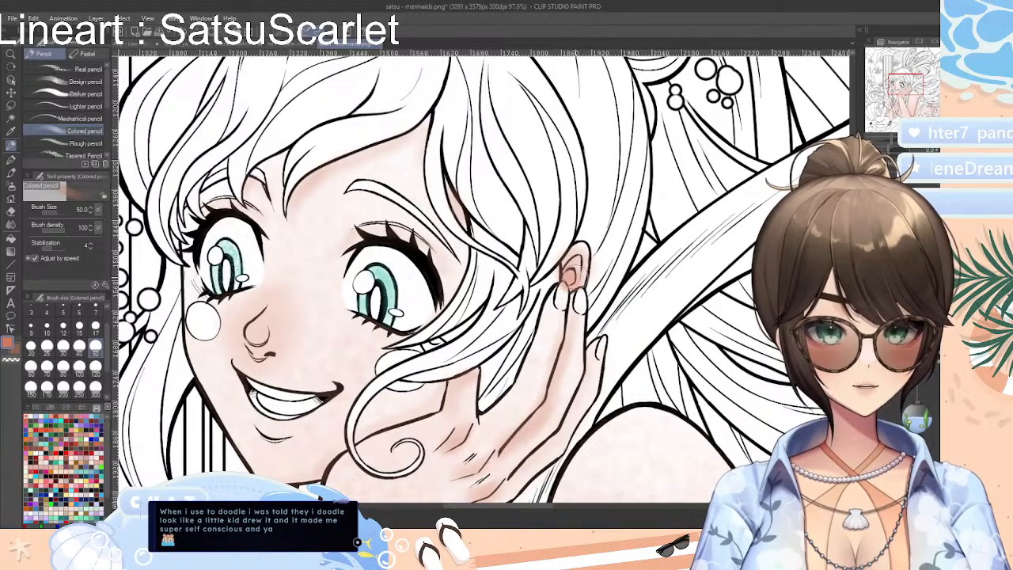
pyautogui.press('j')
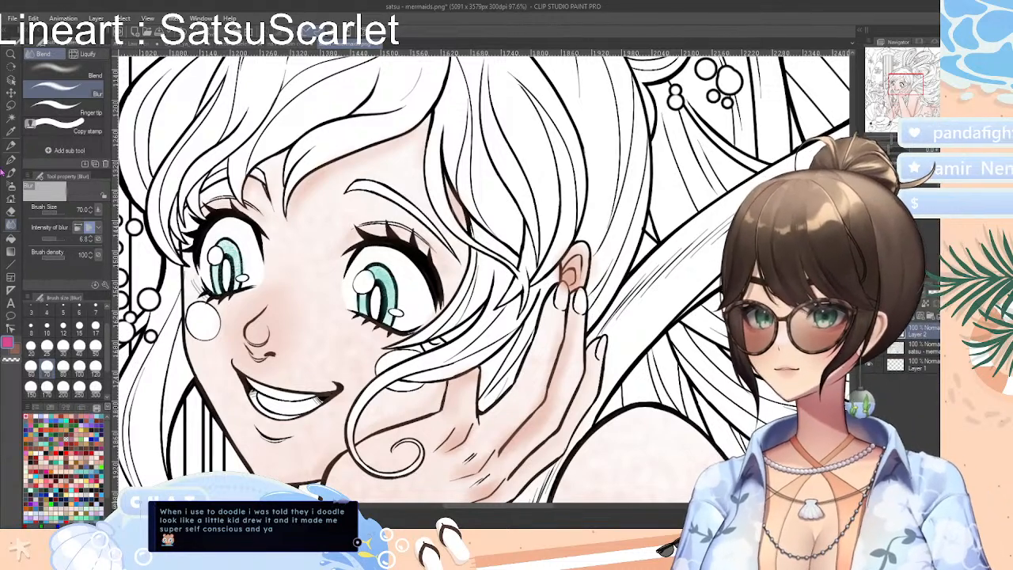
# Color the large mermaid's fingernails and the small tip showing through the hair below her eye in pink with the Colored pencil
pyautogui.click(12, 145)
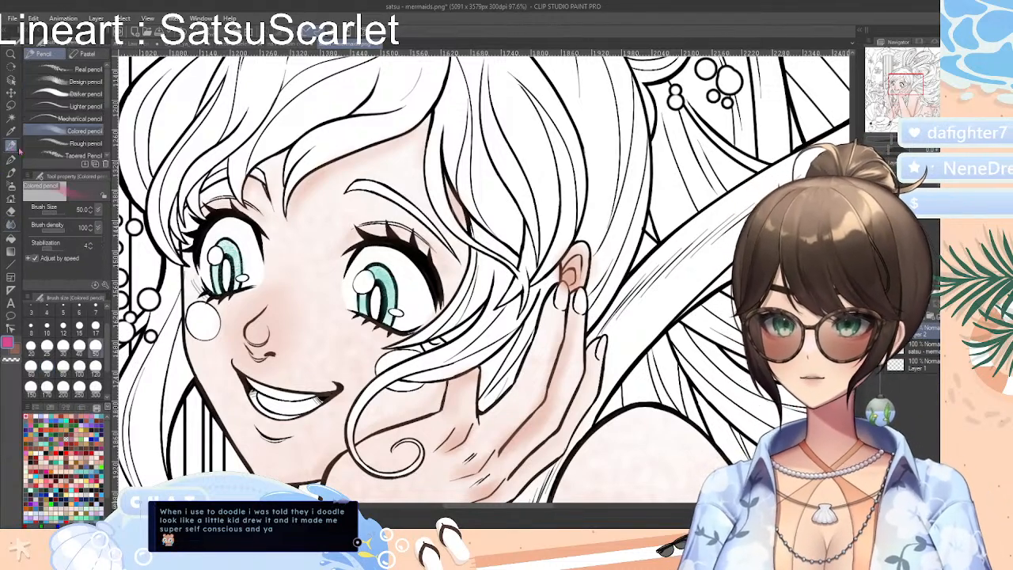
pyautogui.moveTo(565, 304)
pyautogui.mouseDown()
pyautogui.moveTo(570, 289)
pyautogui.moveTo(555, 294)
pyautogui.moveTo(582, 301)
pyautogui.mouseUp()
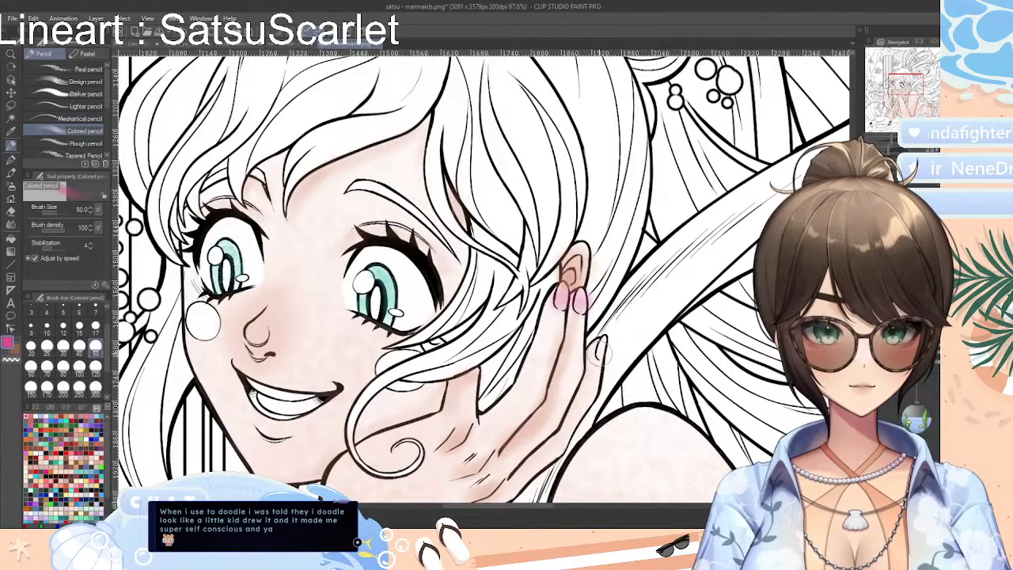
pyautogui.moveTo(600, 354); pyautogui.dragTo(606, 339)
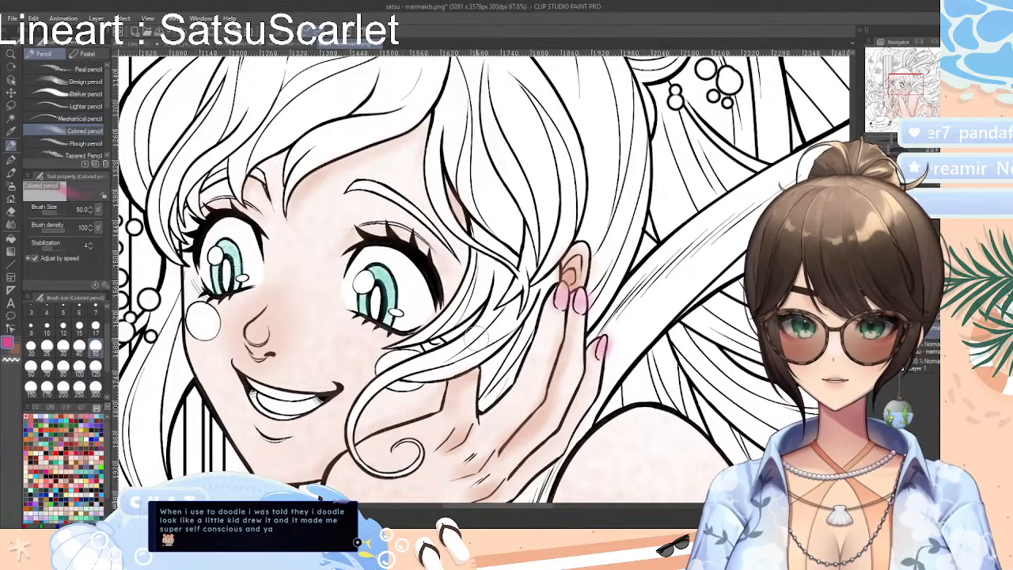
pyautogui.moveTo(434, 339)
pyautogui.mouseDown()
pyautogui.moveTo(427, 347)
pyautogui.moveTo(452, 340)
pyautogui.mouseUp()
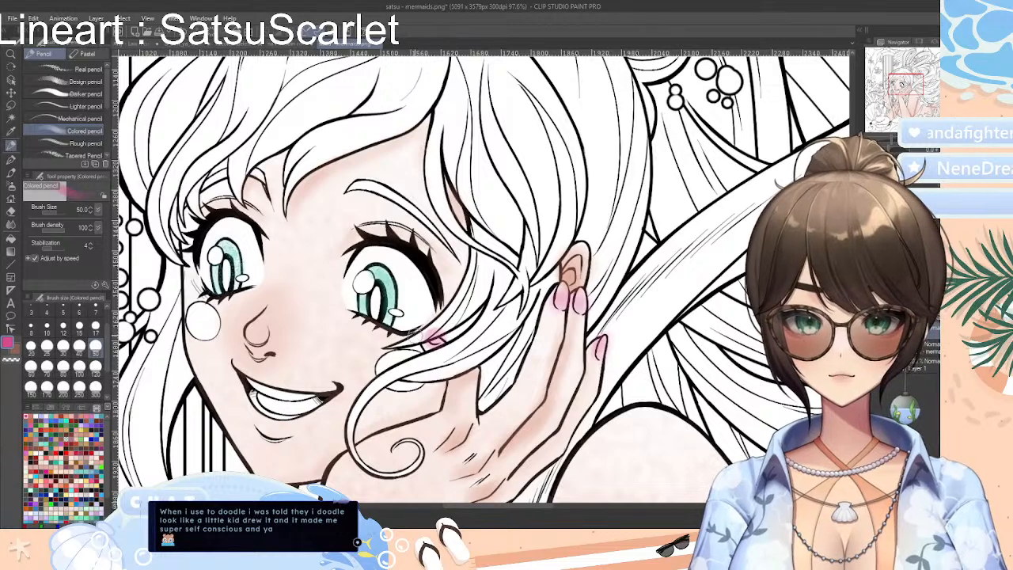
# Undo the last pink stroke below her eye and give the large mermaid round pink cheek blushes with the Colored pencil, softened with Blur
pyautogui.hotkey('ctrl', 'z')
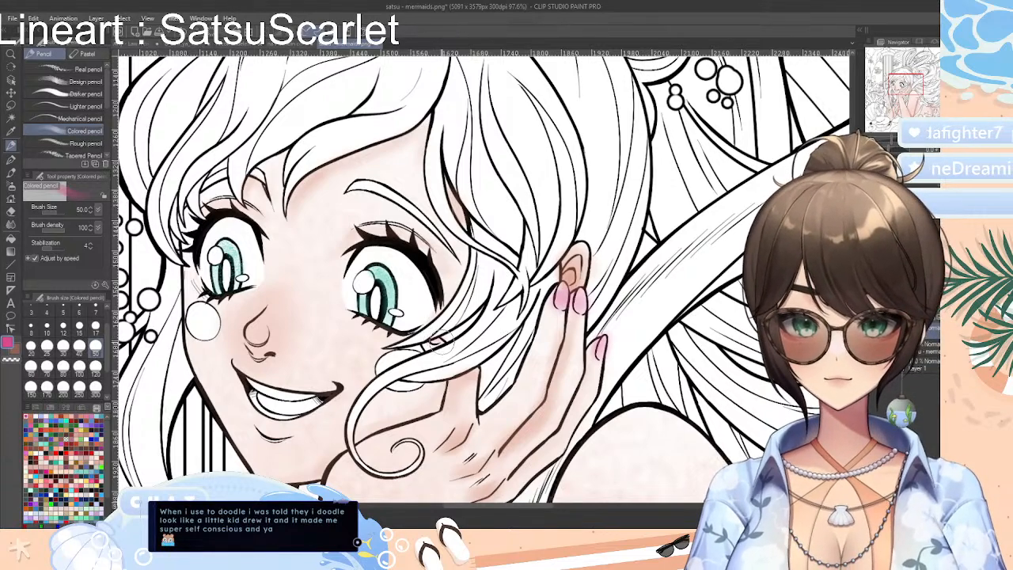
pyautogui.moveTo(530, 506); pyautogui.dragTo(487, 506)
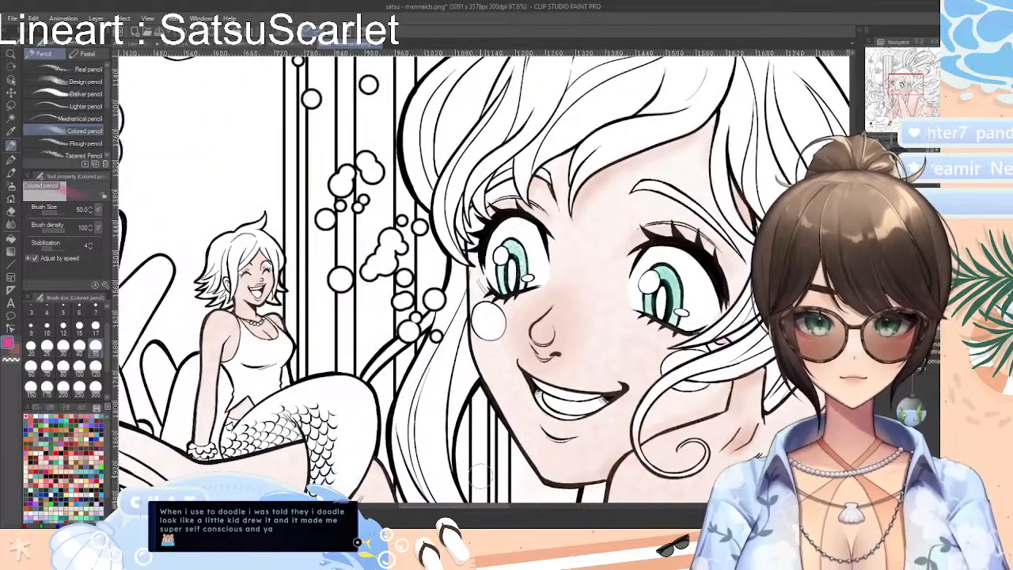
pyautogui.moveTo(489, 323)
pyautogui.mouseDown()
pyautogui.moveTo(477, 307)
pyautogui.moveTo(494, 323)
pyautogui.mouseUp()
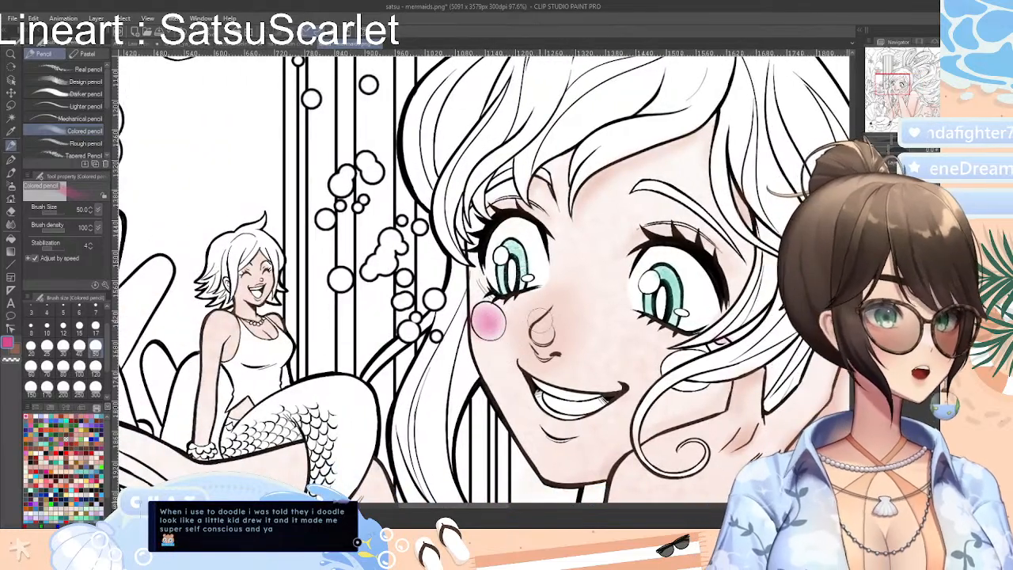
pyautogui.moveTo(710, 360)
pyautogui.mouseDown()
pyautogui.moveTo(681, 365)
pyautogui.moveTo(695, 356)
pyautogui.moveTo(673, 372)
pyautogui.moveTo(704, 364)
pyautogui.moveTo(684, 382)
pyautogui.moveTo(696, 358)
pyautogui.moveTo(678, 371)
pyautogui.mouseUp()
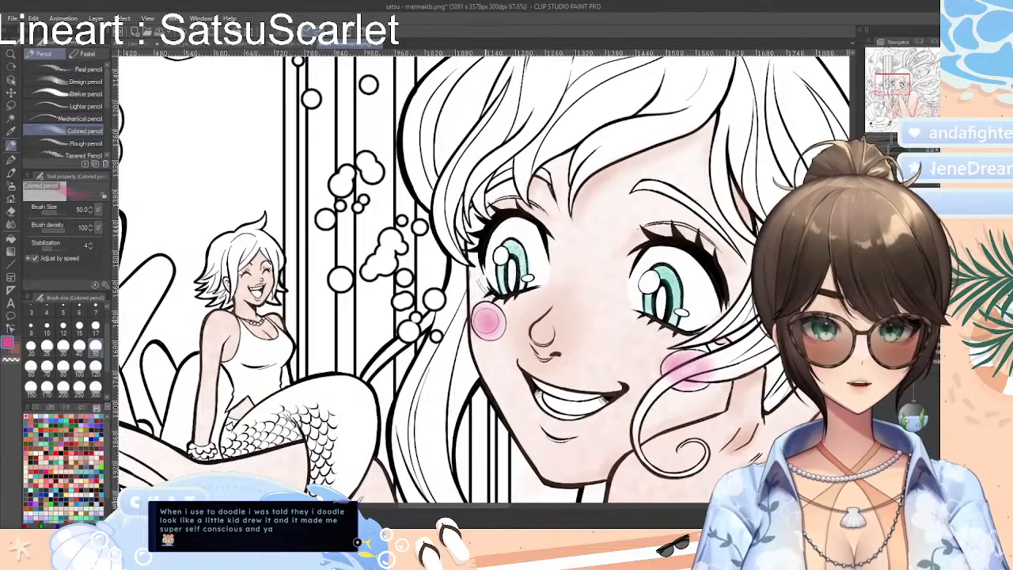
pyautogui.click(12, 224)
pyautogui.moveTo(490, 299)
pyautogui.mouseDown()
pyautogui.moveTo(477, 318)
pyautogui.moveTo(492, 327)
pyautogui.mouseUp()
pyautogui.moveTo(684, 391)
pyautogui.mouseDown()
pyautogui.moveTo(700, 364)
pyautogui.moveTo(659, 382)
pyautogui.moveTo(685, 364)
pyautogui.moveTo(719, 362)
pyautogui.moveTo(683, 378)
pyautogui.mouseUp()
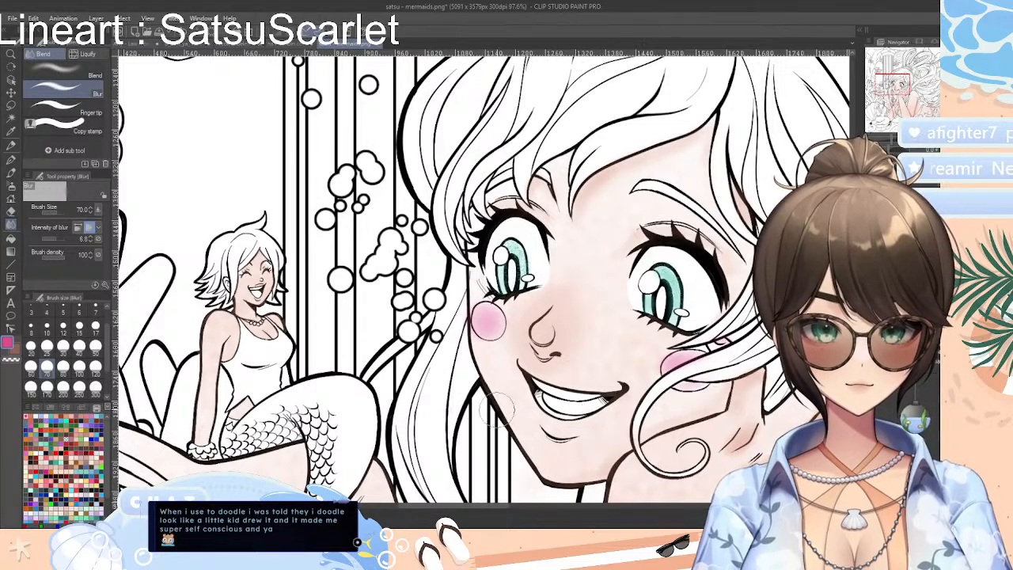
# Color the large mermaid's tongue inside her open mouth in pink with the Colored pencil
pyautogui.click(11, 145)
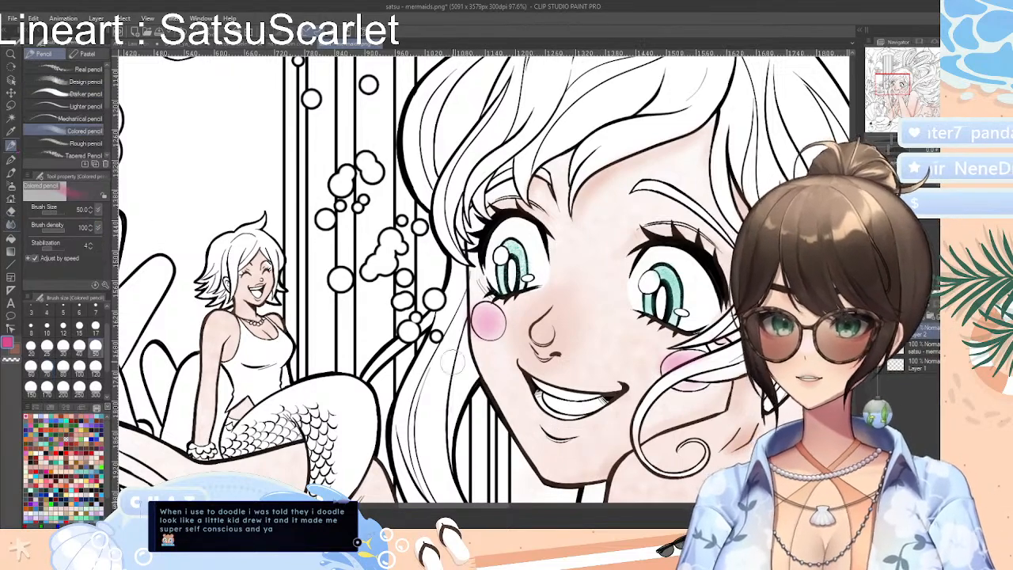
pyautogui.moveTo(546, 399)
pyautogui.mouseDown()
pyautogui.moveTo(609, 399)
pyautogui.moveTo(566, 408)
pyautogui.mouseUp()
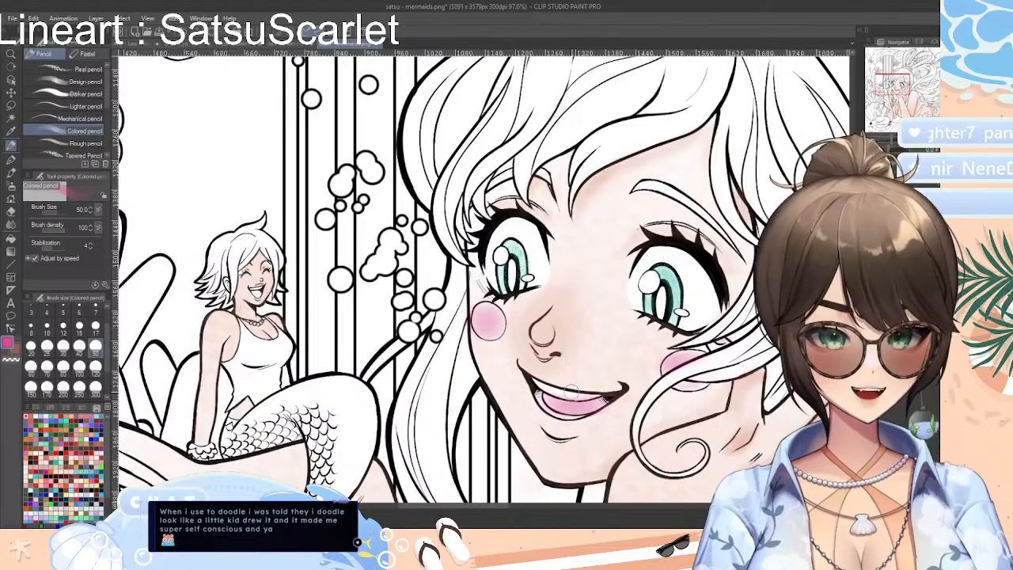
pyautogui.moveTo(571, 392)
pyautogui.mouseDown()
pyautogui.moveTo(599, 393)
pyautogui.moveTo(535, 402)
pyautogui.moveTo(535, 391)
pyautogui.moveTo(561, 413)
pyautogui.mouseUp()
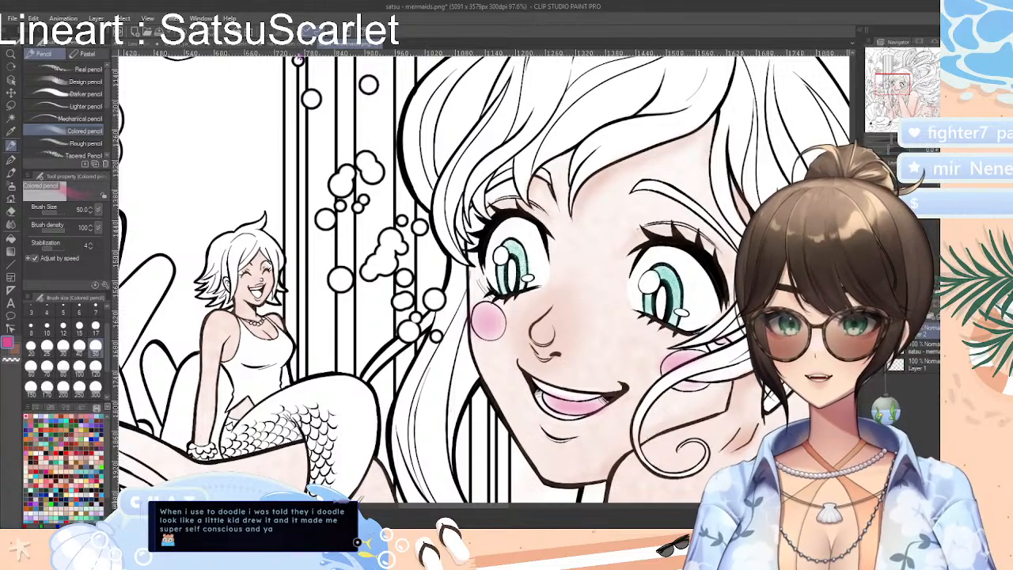
# Switch to the "na i n robin coloring.png" drawing, at the orange-haired woman's legs in the pink swim ring
pyautogui.click(293, 41)
pyautogui.scroll(3, 552, 279)
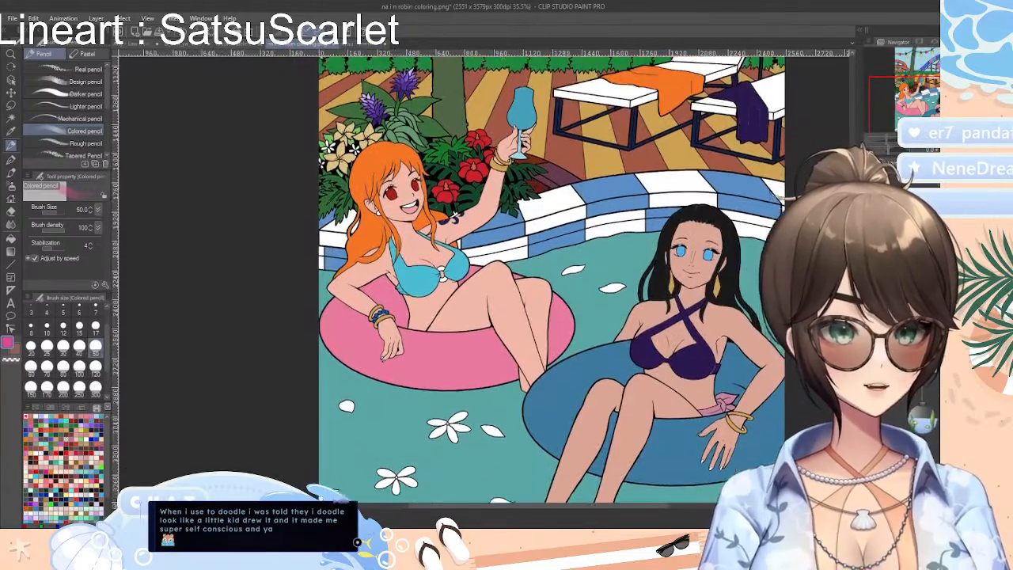
pyautogui.scroll(8, 484, 278)
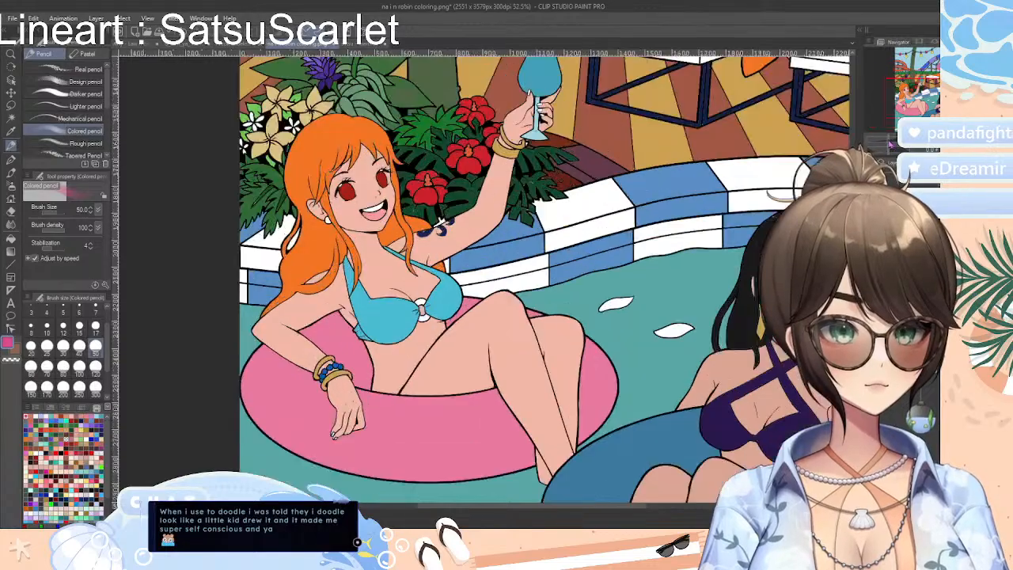
pyautogui.scroll(8, 484, 278)
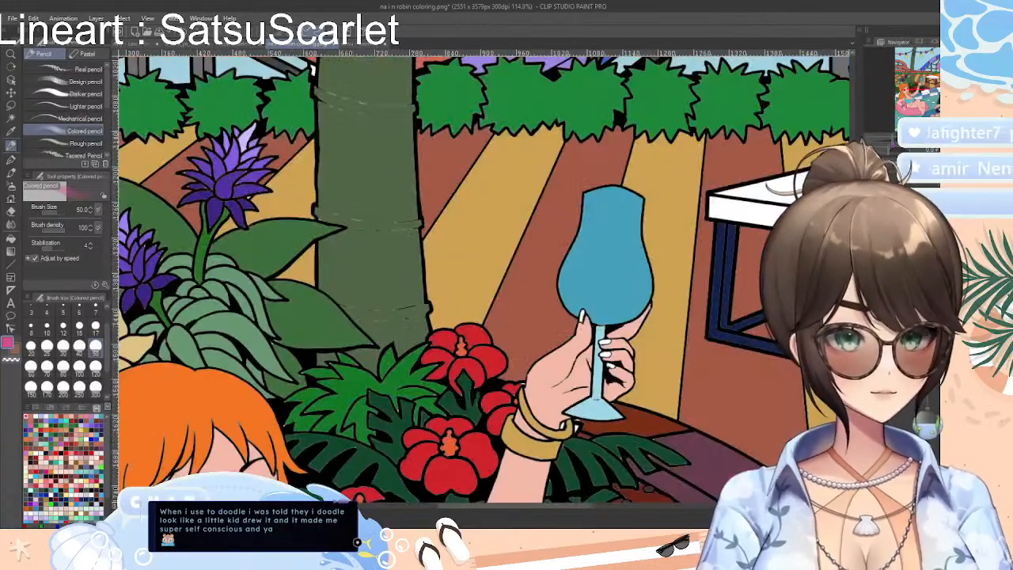
pyautogui.scroll(-11, 484, 278)
pyautogui.scroll(1, 485, 278)
pyautogui.scroll(-1, 484, 277)
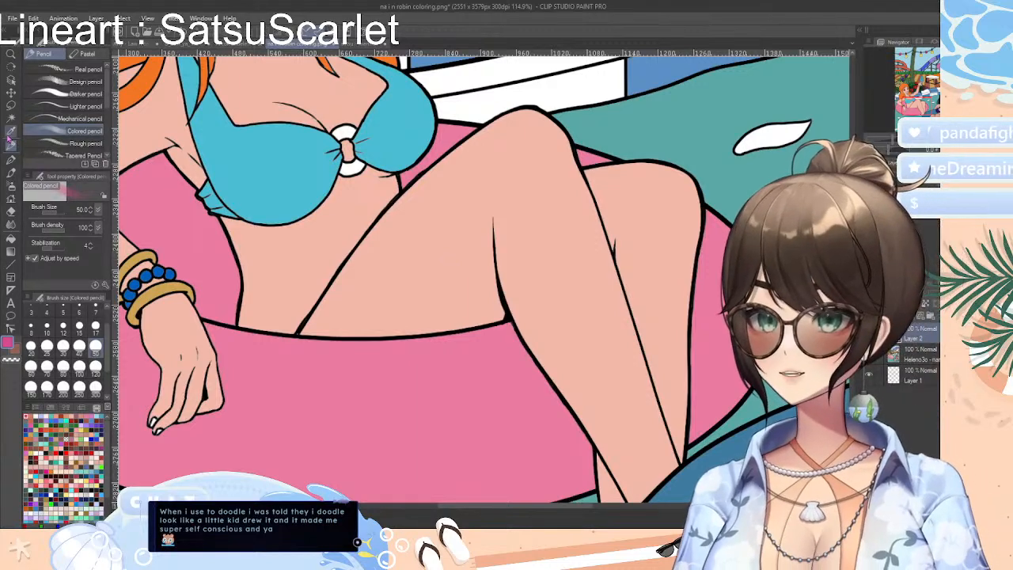
# Sample the woman's skin tone and choose a deeper coral shade of it for the Darker pencil
pyautogui.click(79, 94)
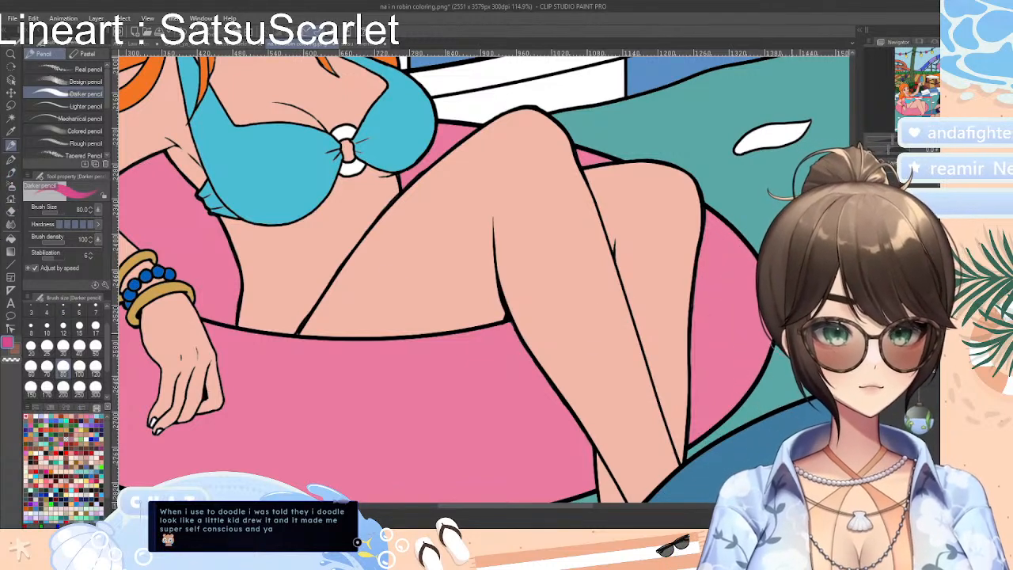
pyautogui.click(10, 119)
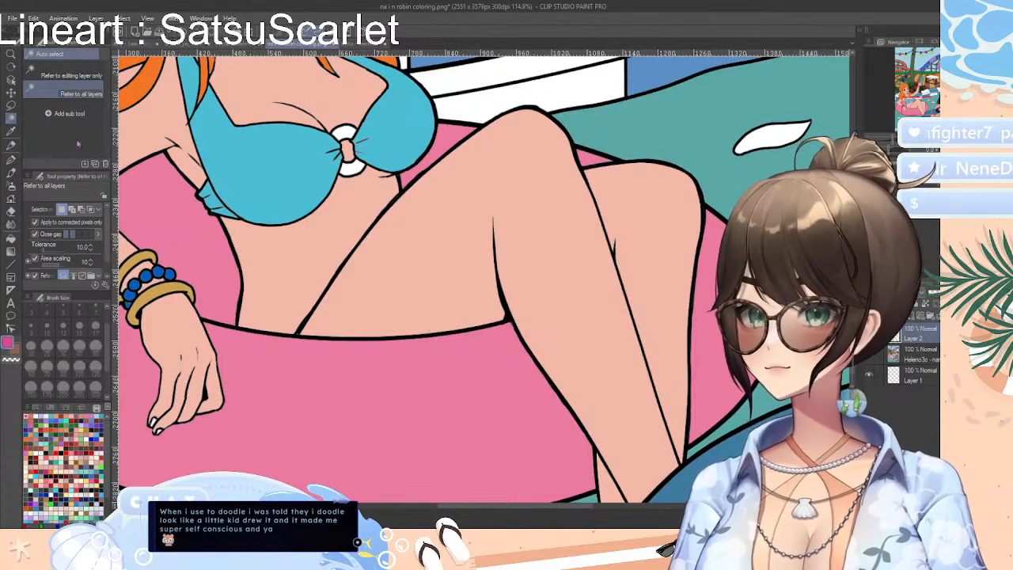
pyautogui.click(10, 131)
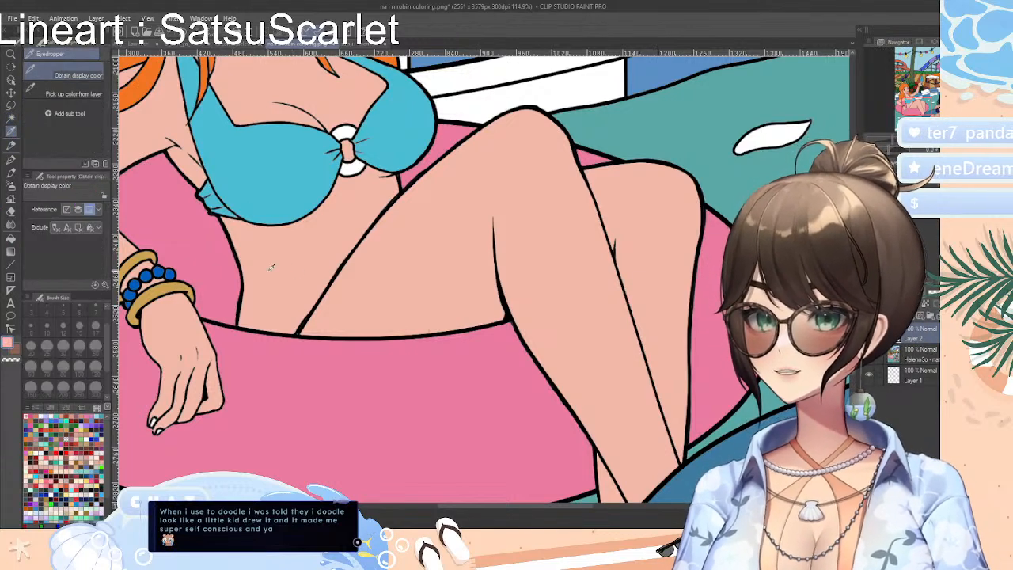
pyautogui.click(11, 145)
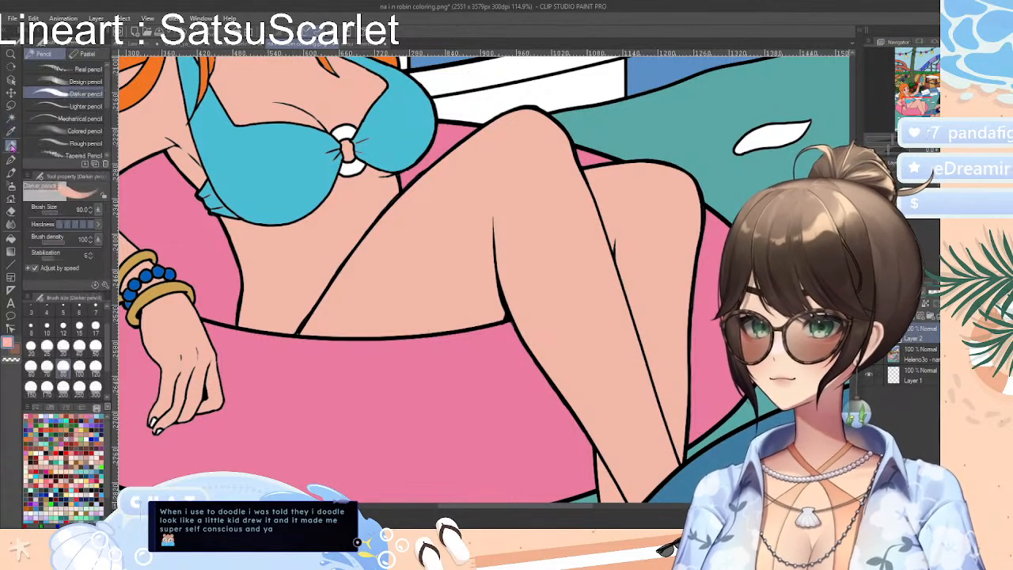
pyautogui.click(52, 409)
pyautogui.click(67, 408)
pyautogui.click(82, 409)
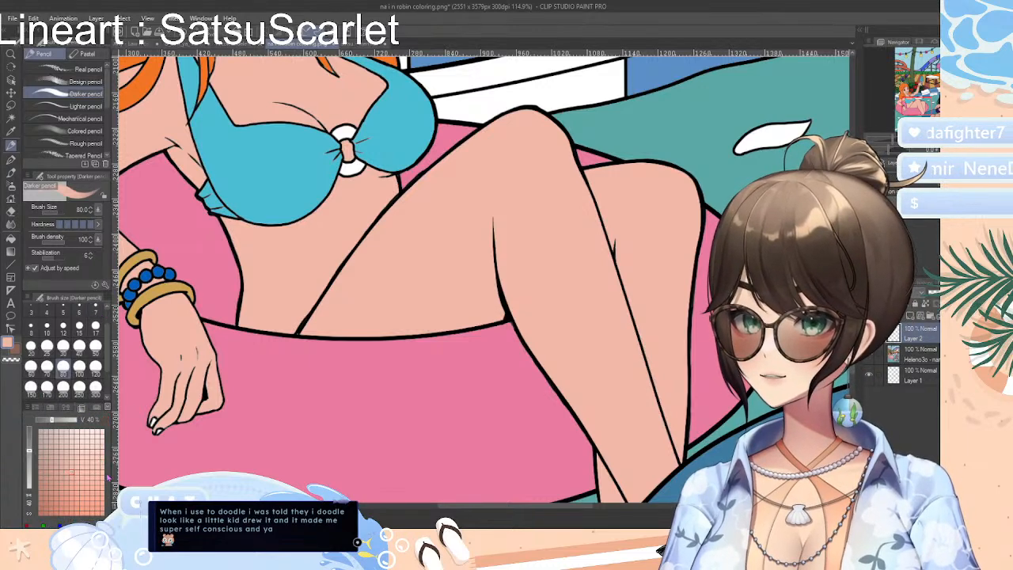
pyautogui.click(57, 496)
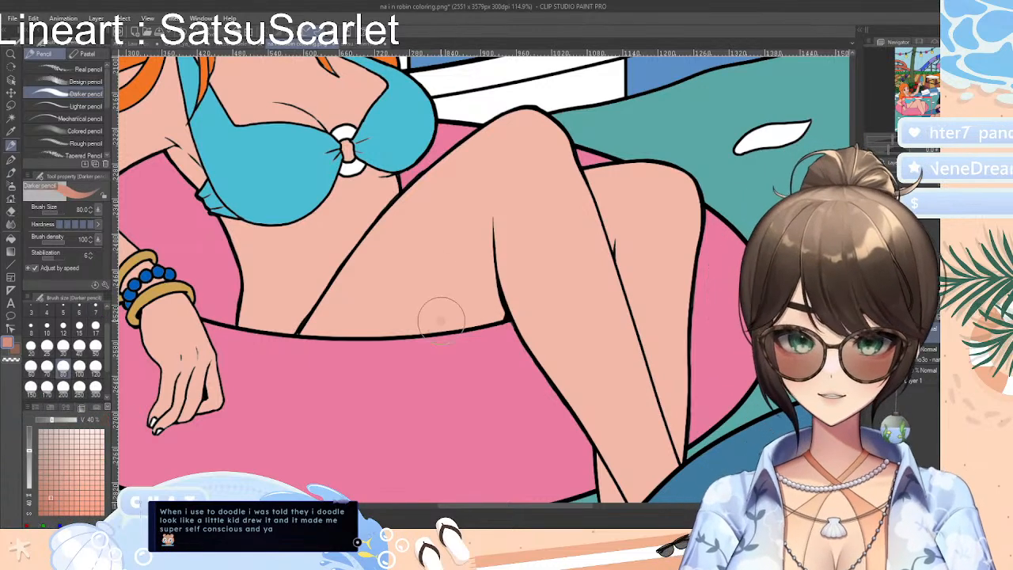
# Try coral shading on the thigh beside the knee fold with the Darker pencil and Blur, and undo it
pyautogui.moveTo(467, 296)
pyautogui.mouseDown()
pyautogui.moveTo(442, 323)
pyautogui.moveTo(466, 293)
pyautogui.moveTo(488, 228)
pyautogui.moveTo(495, 314)
pyautogui.moveTo(440, 332)
pyautogui.moveTo(480, 313)
pyautogui.moveTo(489, 291)
pyautogui.moveTo(438, 313)
pyautogui.moveTo(471, 282)
pyautogui.moveTo(459, 228)
pyautogui.moveTo(471, 244)
pyautogui.moveTo(490, 217)
pyautogui.moveTo(487, 282)
pyautogui.moveTo(490, 250)
pyautogui.moveTo(510, 323)
pyautogui.moveTo(428, 327)
pyautogui.moveTo(472, 265)
pyautogui.moveTo(448, 300)
pyautogui.moveTo(482, 220)
pyautogui.moveTo(423, 333)
pyautogui.moveTo(500, 237)
pyautogui.mouseUp()
pyautogui.click(11, 225)
pyautogui.moveTo(894, 143); pyautogui.dragTo(893, 144)
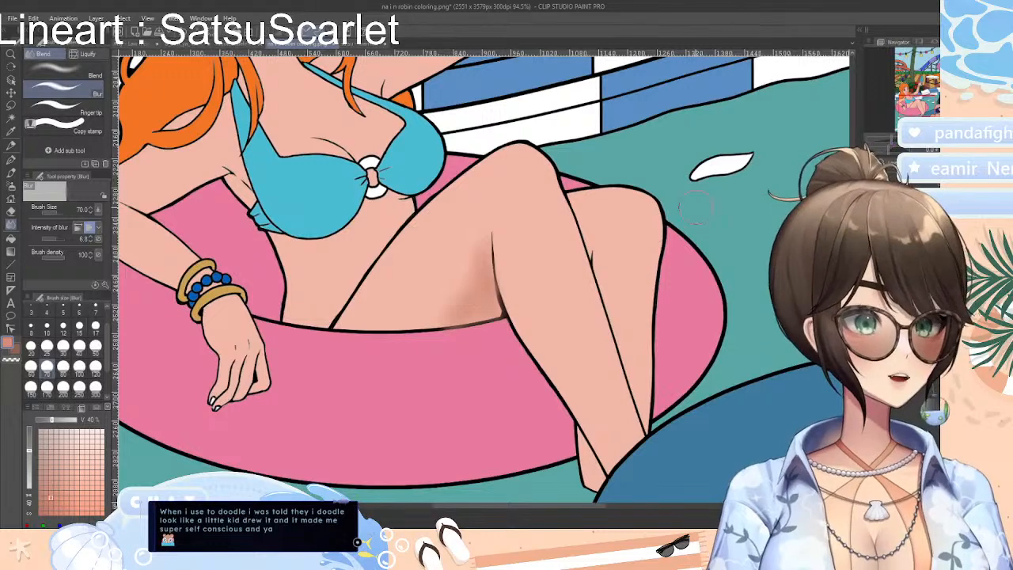
pyautogui.hotkey('ctrl', 'z')
pyautogui.hotkey('ctrl', 'z')
pyautogui.hotkey('ctrl', 'z')
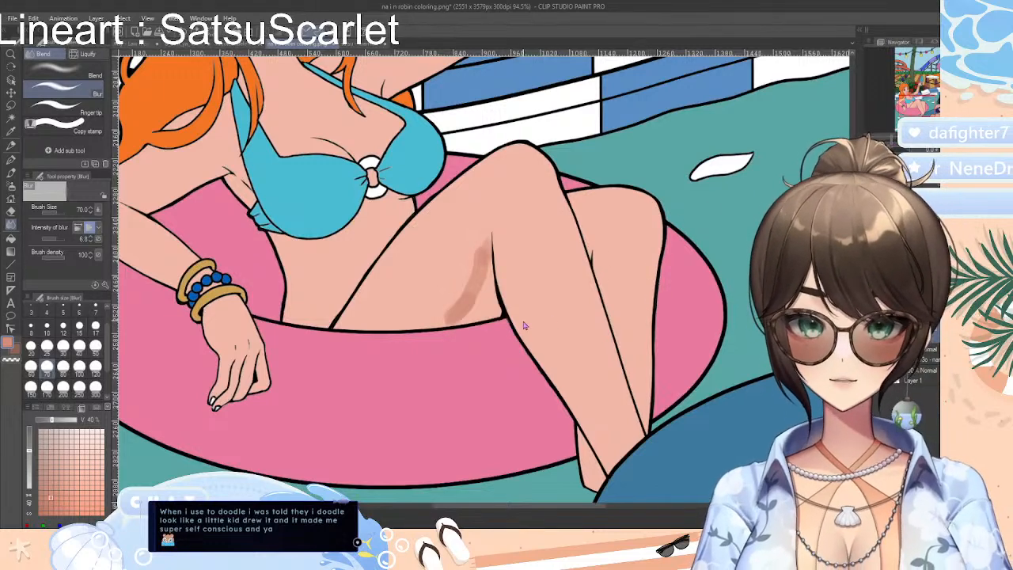
pyautogui.hotkey('ctrl', 'z')
pyautogui.hotkey('ctrl', 'z')
# Try outlining a narrow leaf-shaped shadow beside the knee fold line with a size 3 Bezier curve, and undo it
pyautogui.moveTo(893, 141); pyautogui.dragTo(897, 142)
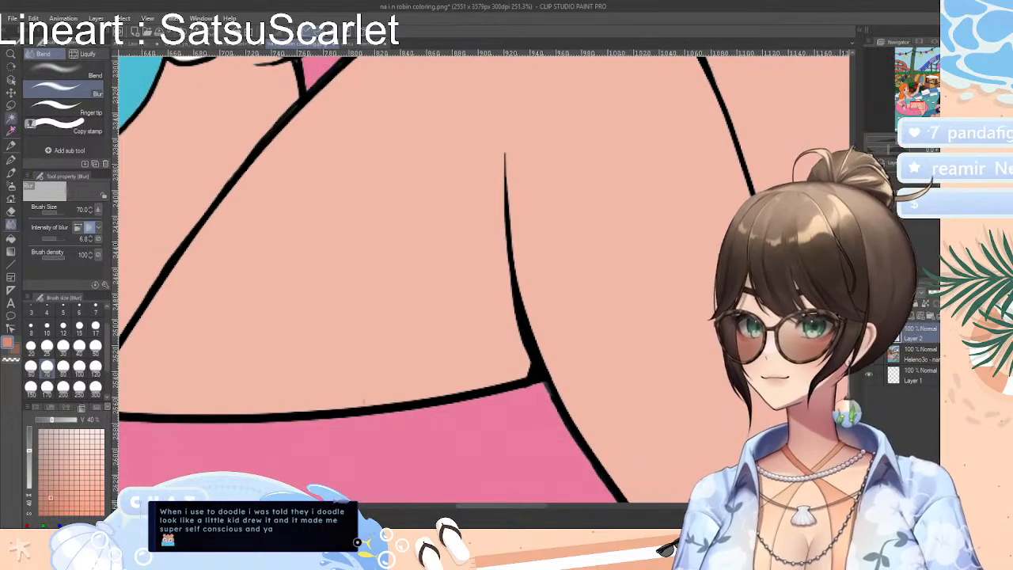
pyautogui.click(12, 266)
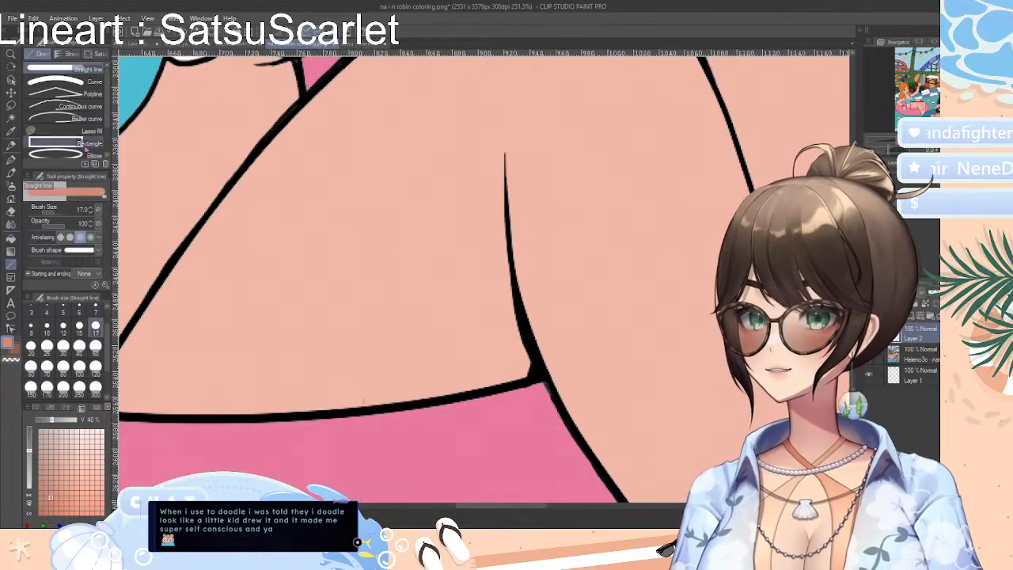
pyautogui.click(68, 118)
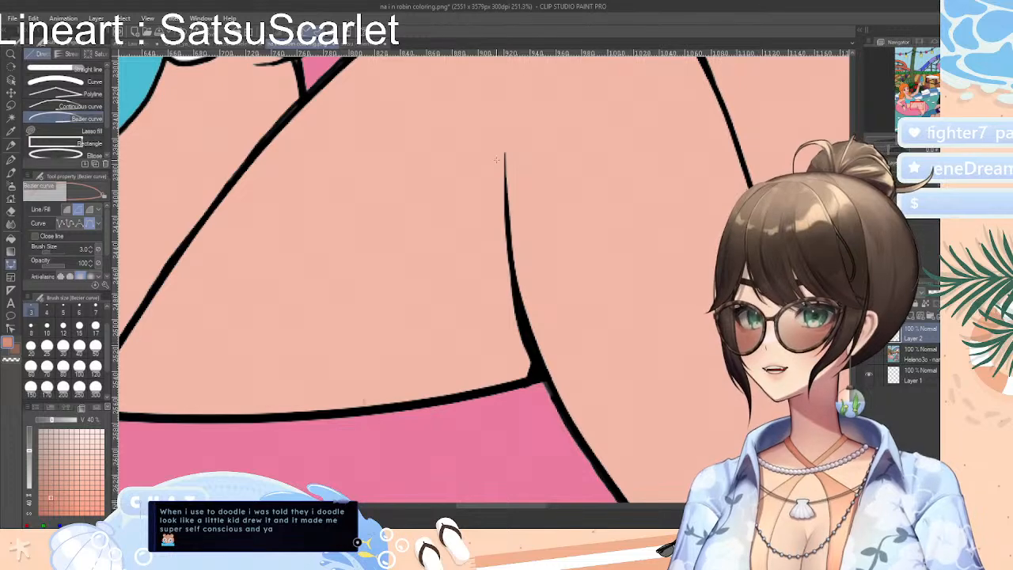
pyautogui.click(505, 156)
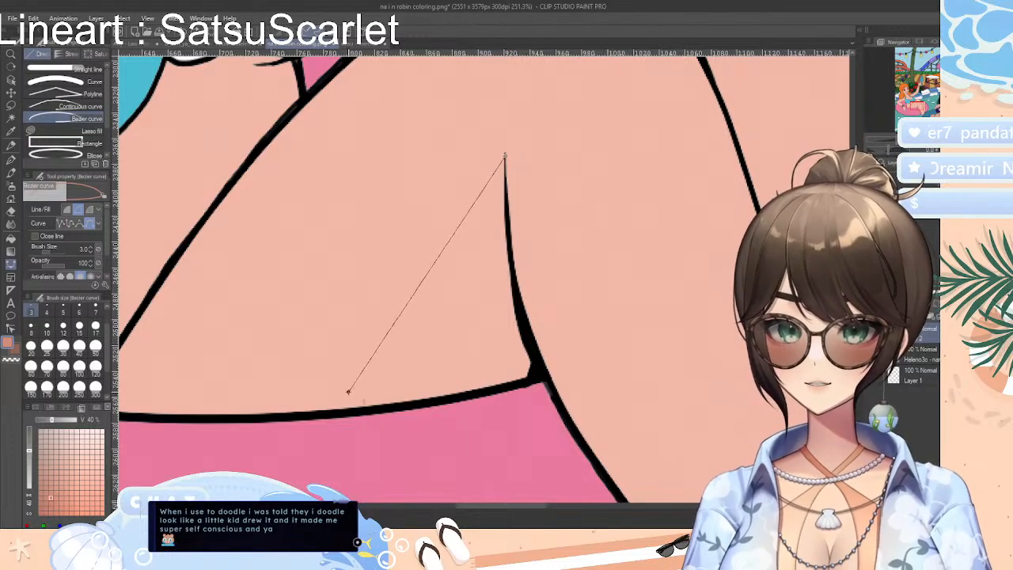
pyautogui.click(344, 410)
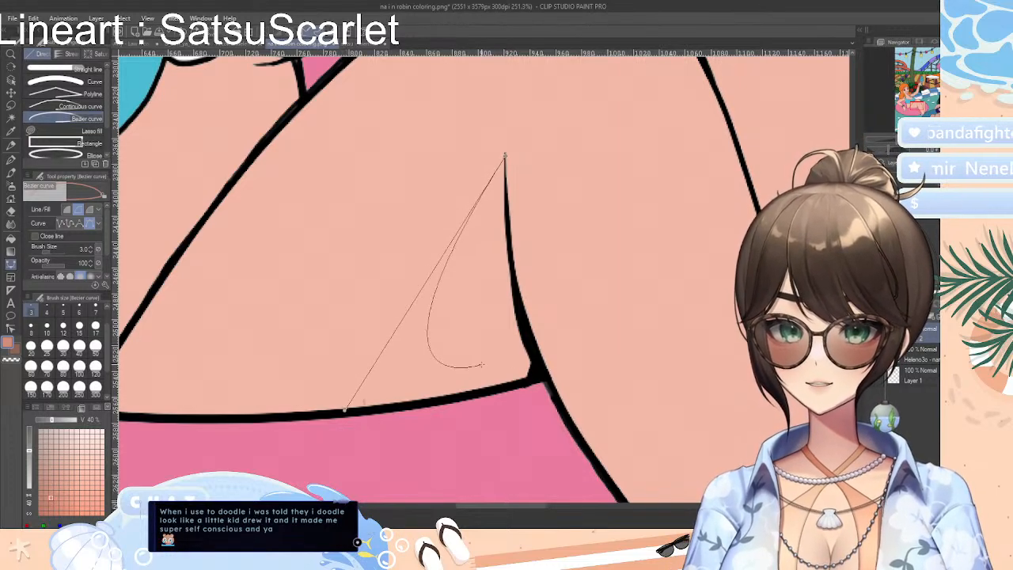
pyautogui.moveTo(484, 365); pyautogui.dragTo(550, 342)
pyautogui.click(447, 258)
pyautogui.moveTo(484, 276); pyautogui.dragTo(483, 244)
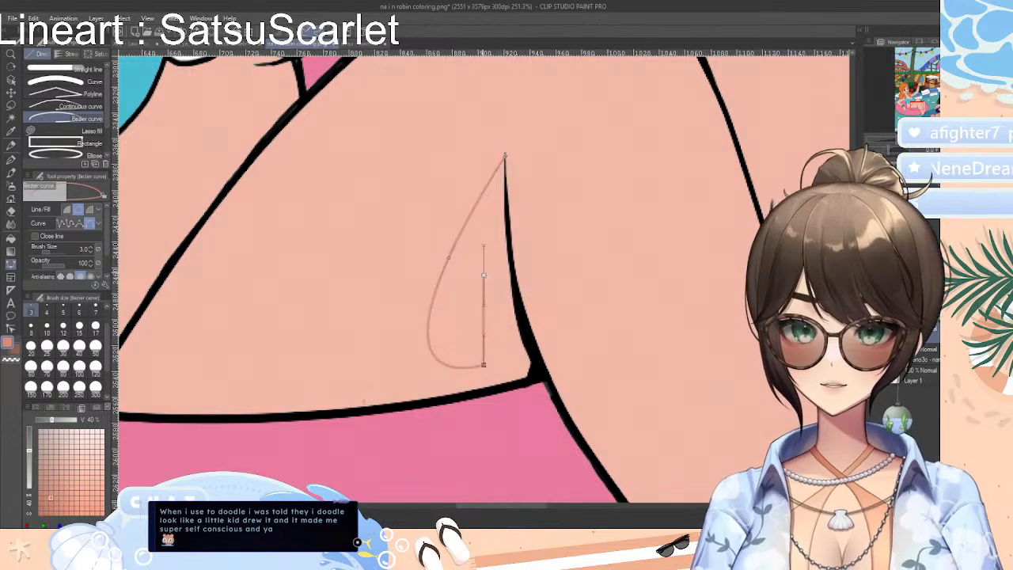
pyautogui.click(464, 228)
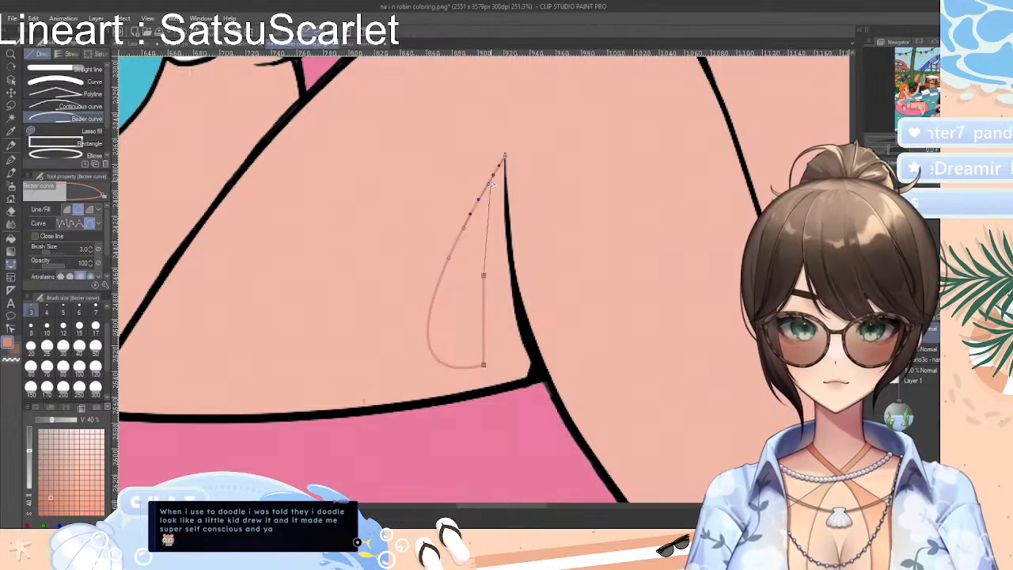
pyautogui.doubleClick(505, 158)
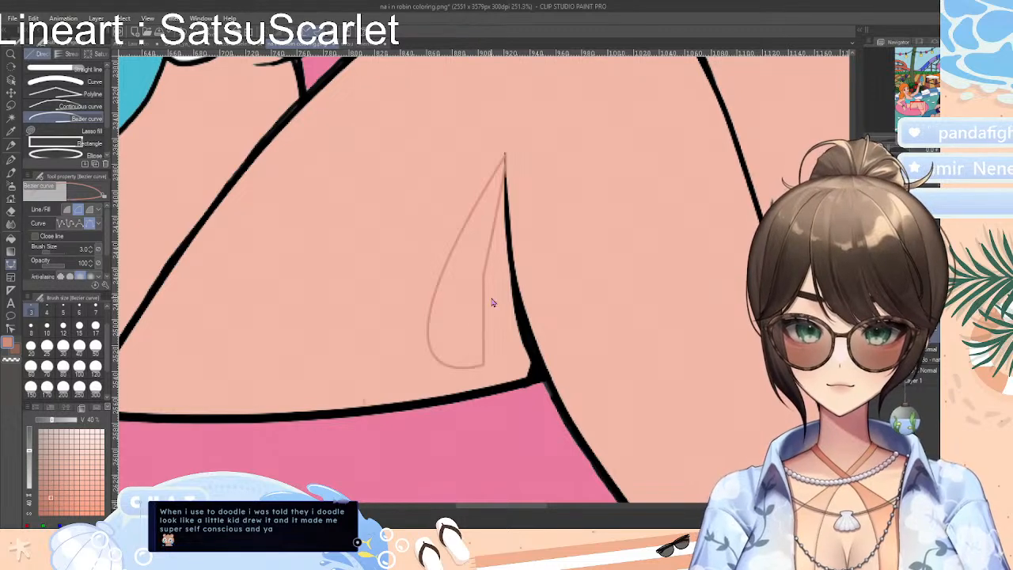
pyautogui.hotkey('ctrl', 'z')
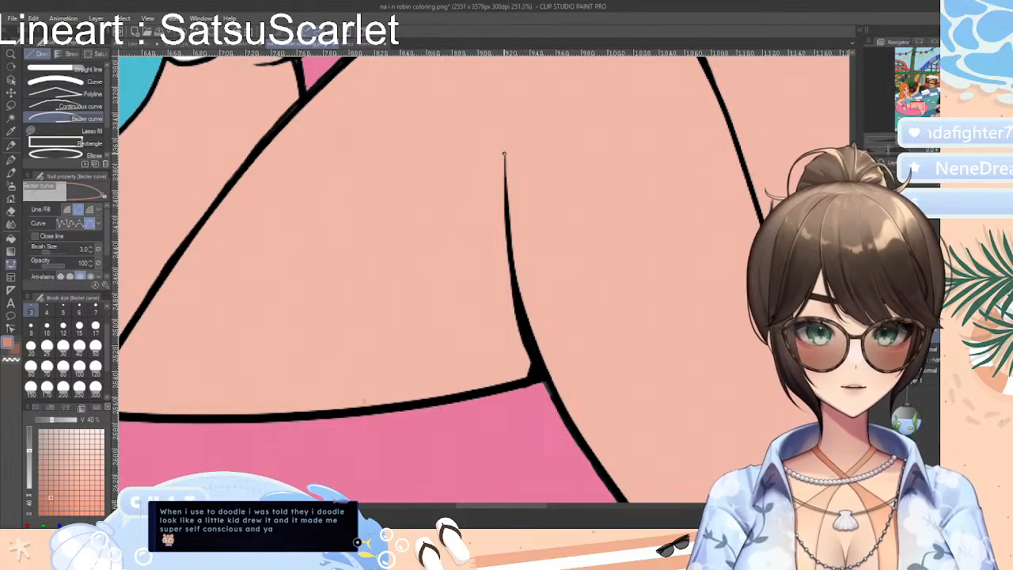
# Try a wider Bezier curve shadow outline from the fold line's tip around the thigh's lower edge, and undo it
pyautogui.click(504, 155)
pyautogui.click(388, 282)
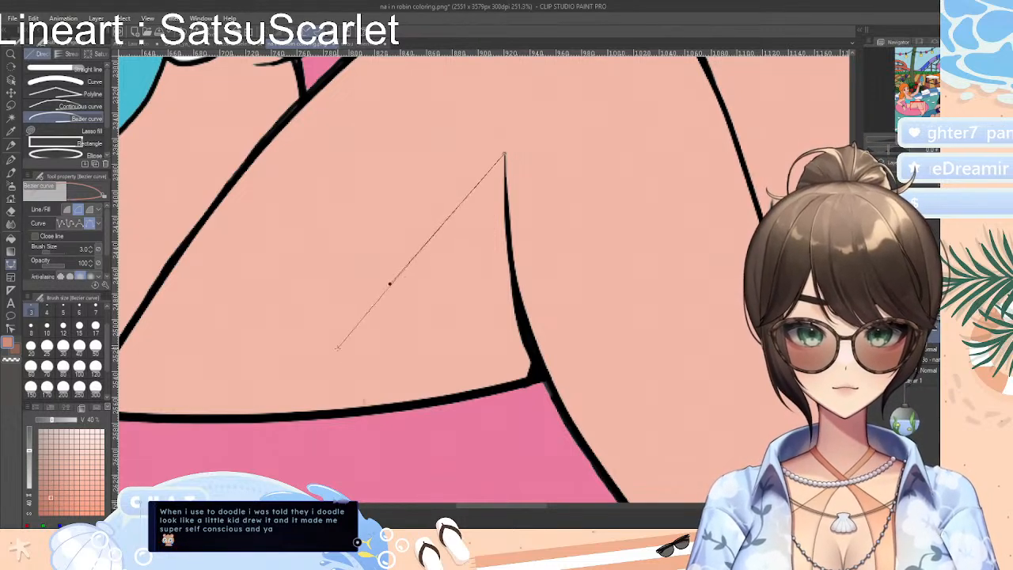
pyautogui.click(344, 347)
pyautogui.click(395, 405)
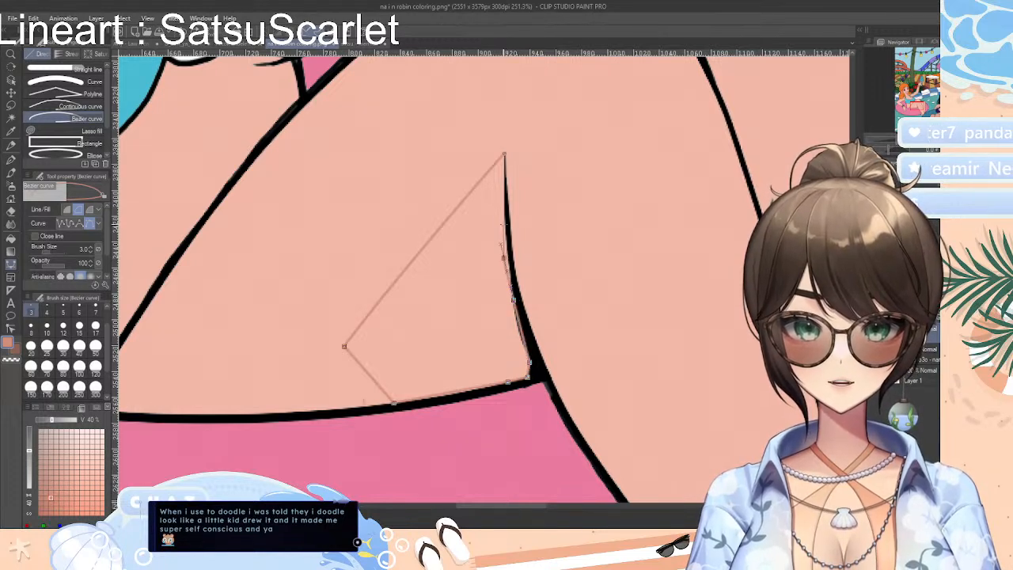
pyautogui.moveTo(505, 154); pyautogui.dragTo(389, 285)
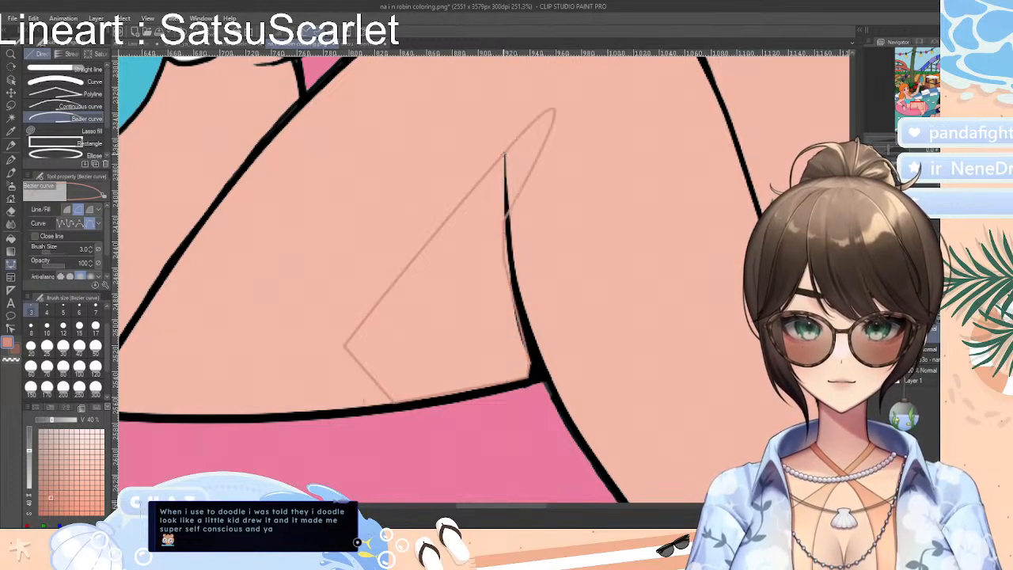
pyautogui.hotkey('ctrl', 'z')
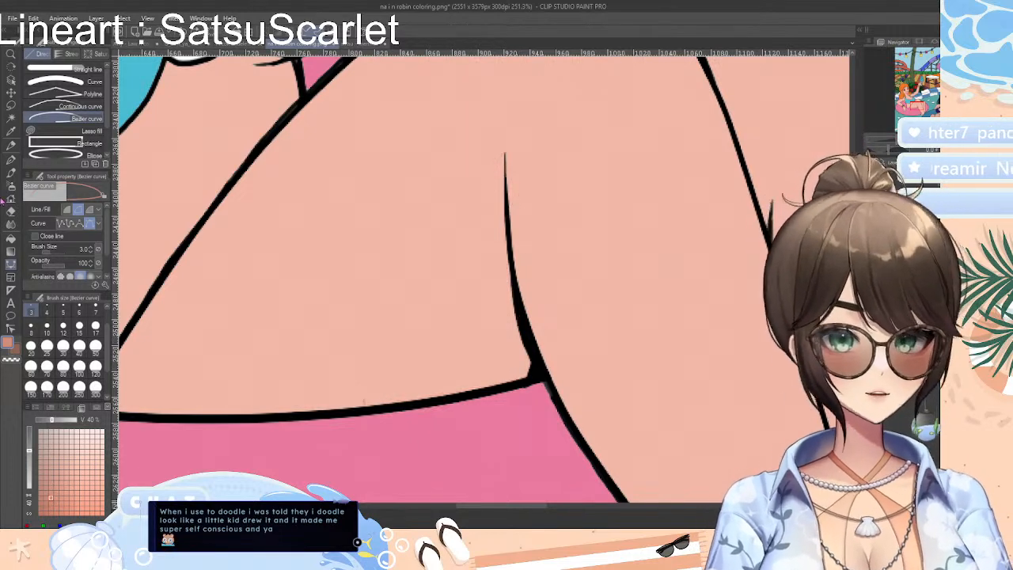
# Try outlining a wide shadow from the knee fold line's tip to the thigh's lower edge with a size 3 Continuous curve
pyautogui.click(72, 106)
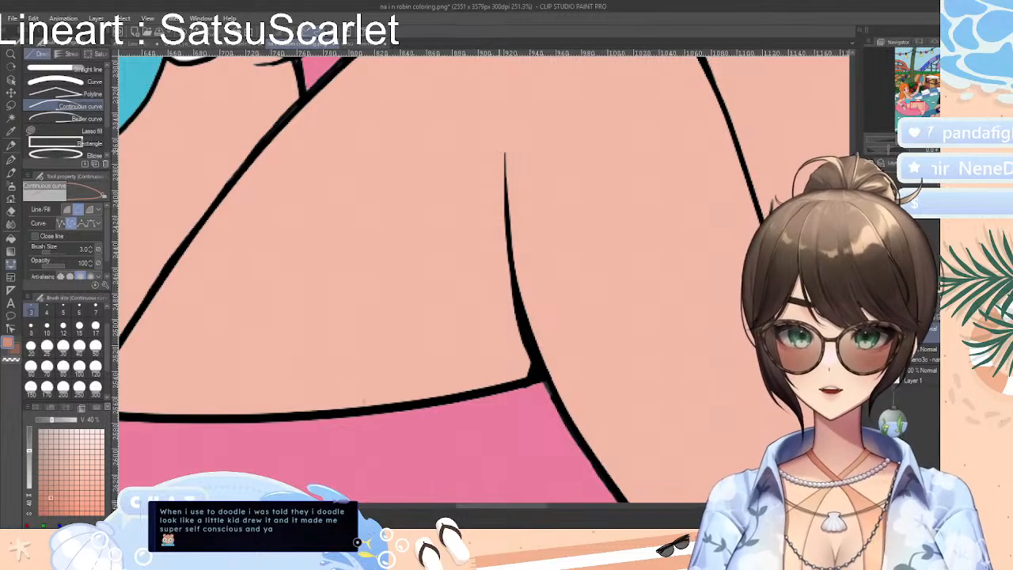
pyautogui.click(440, 202)
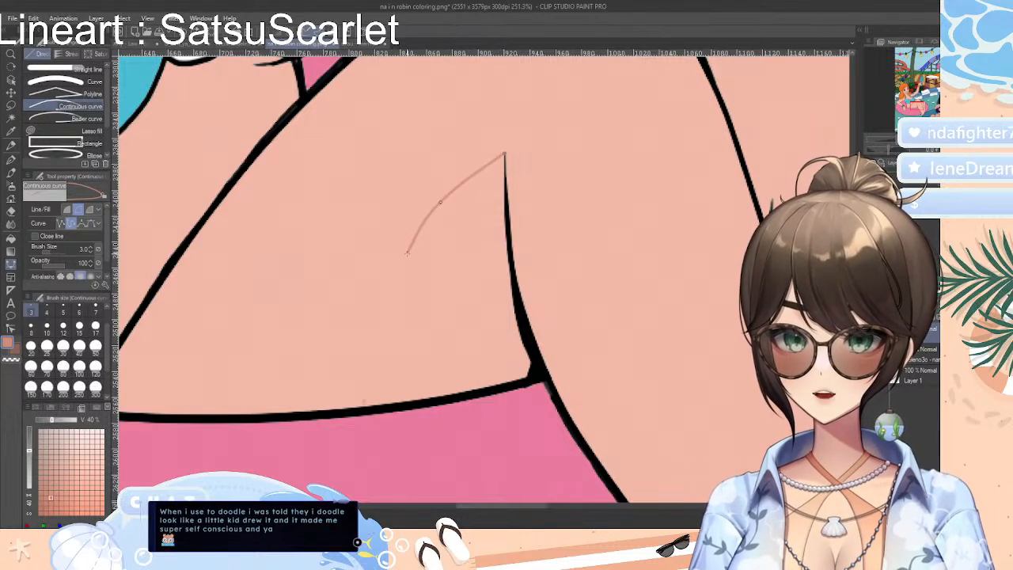
pyautogui.click(408, 258)
pyautogui.click(399, 330)
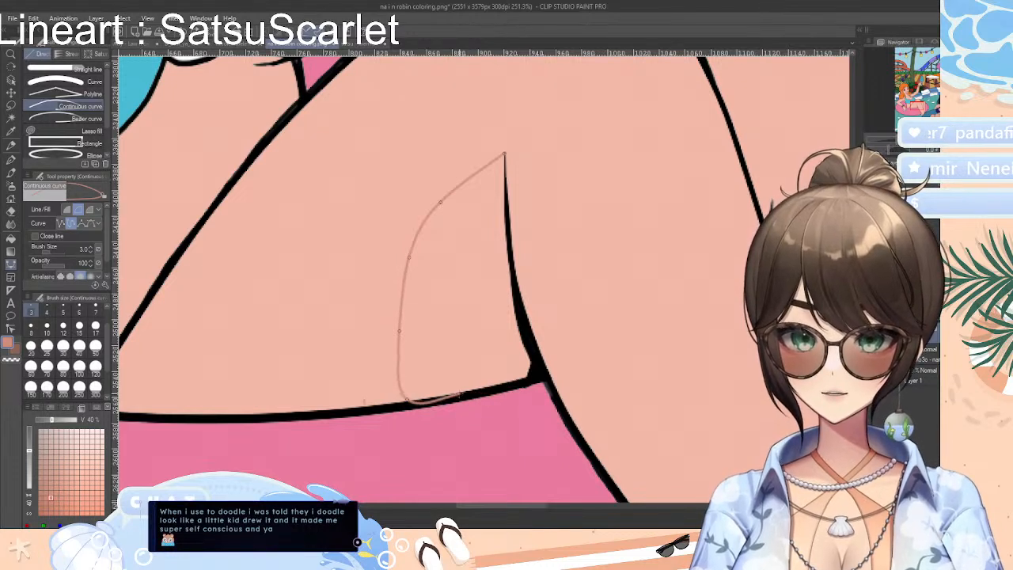
pyautogui.click(409, 402)
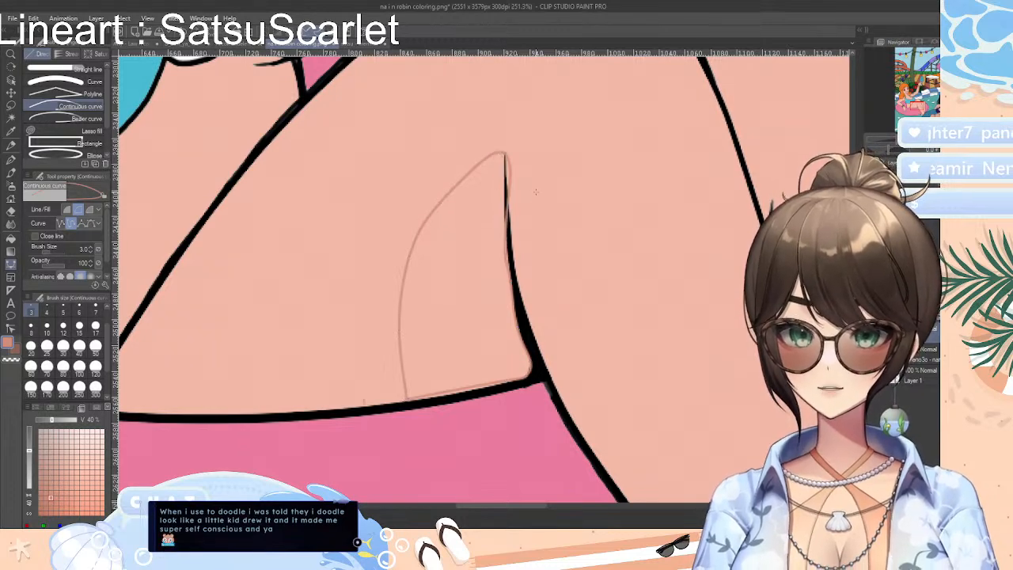
pyautogui.scroll(-3, 109, 144)
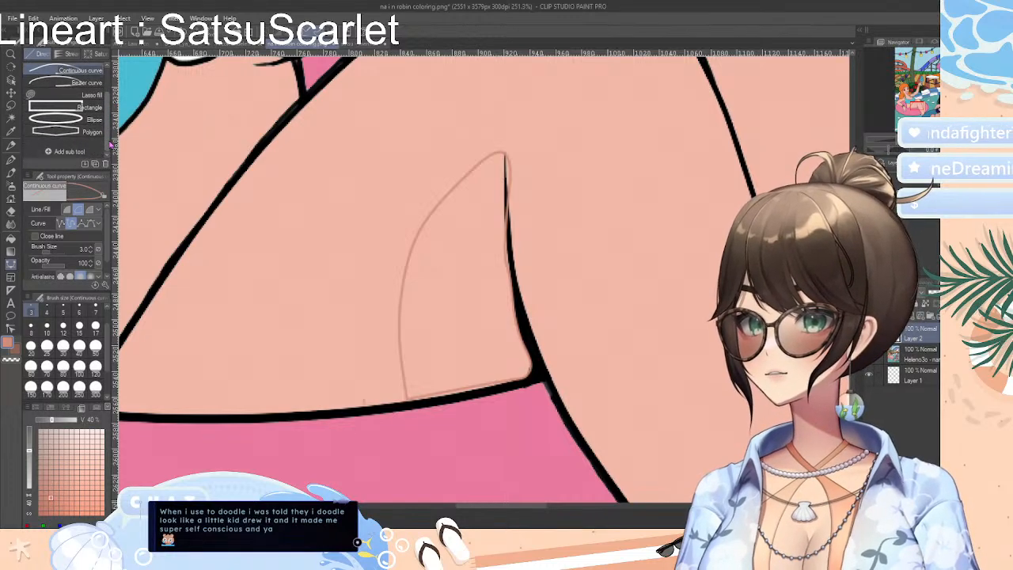
pyautogui.scroll(2, 109, 144)
# Try a curved coral shadow beside the knee fold line with Lasso fill at 100 opacity, and undo it
pyautogui.click(72, 130)
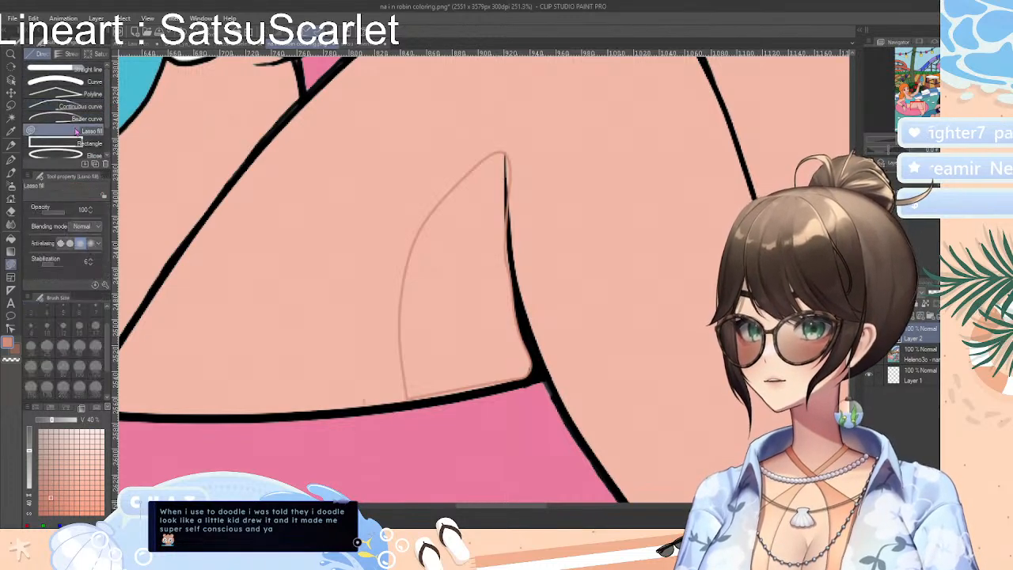
pyautogui.moveTo(524, 308); pyautogui.dragTo(511, 298)
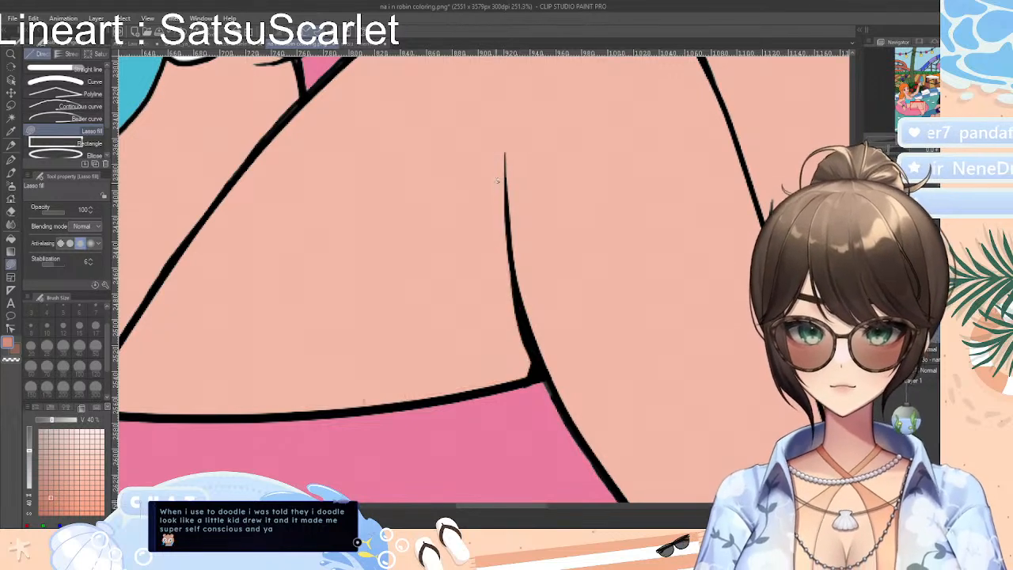
pyautogui.moveTo(504, 152); pyautogui.dragTo(431, 291)
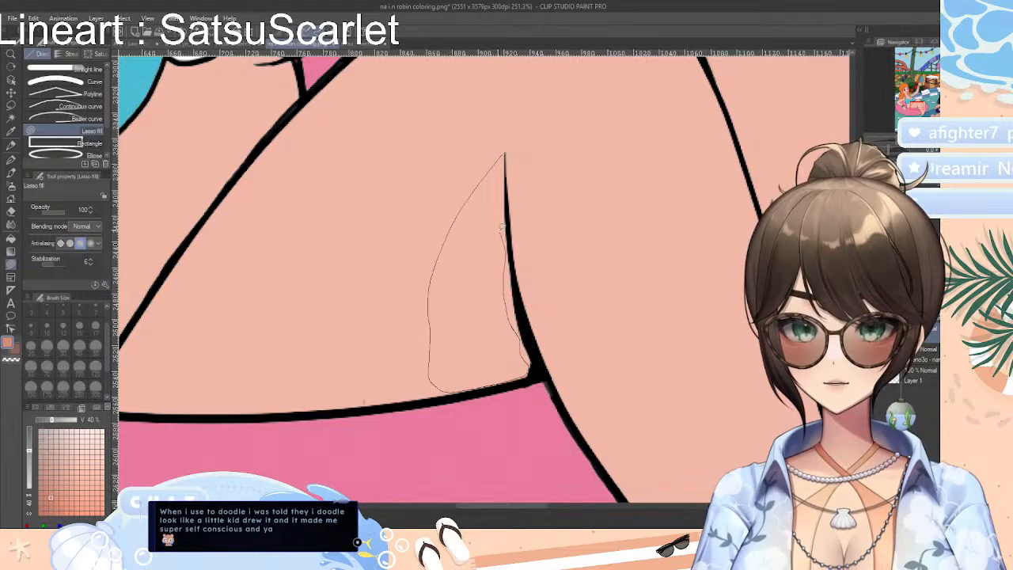
pyautogui.moveTo(504, 154); pyautogui.dragTo(506, 155)
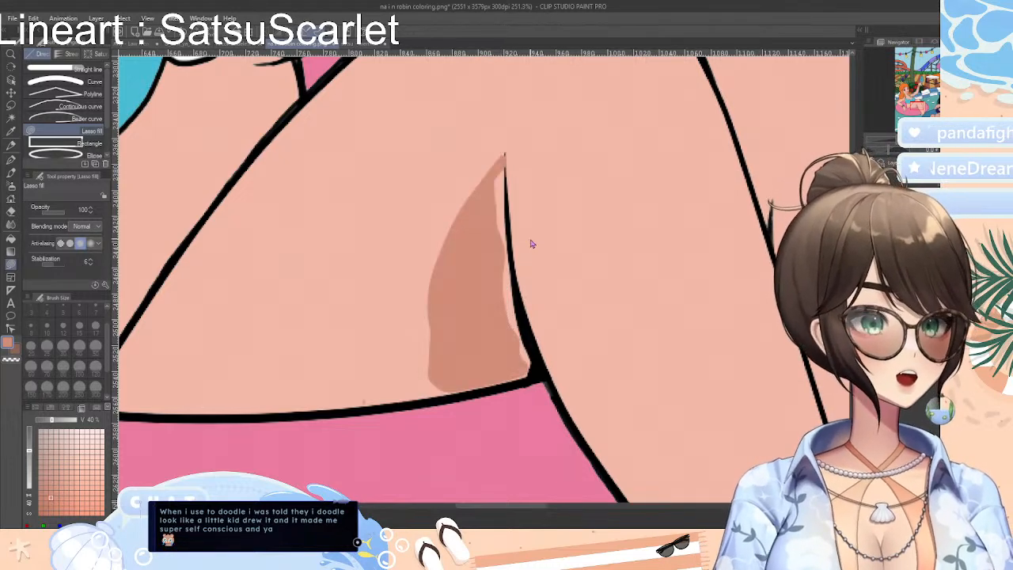
pyautogui.hotkey('ctrl', 'z')
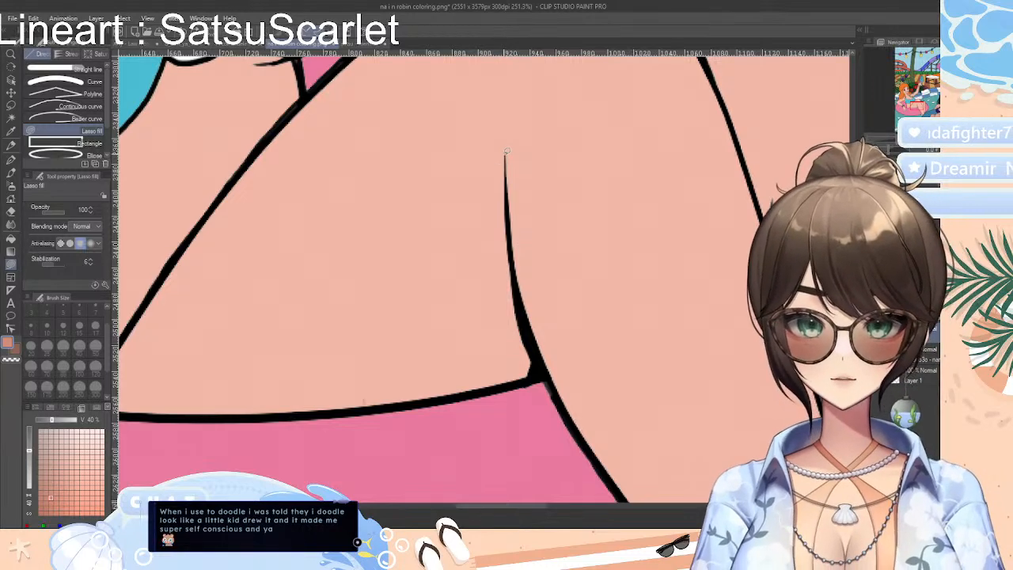
# Try a narrower Lasso fill shadow that flares out toward the thigh's lower edge beside the knee fold line, and undo it
pyautogui.moveTo(505, 150); pyautogui.dragTo(464, 247)
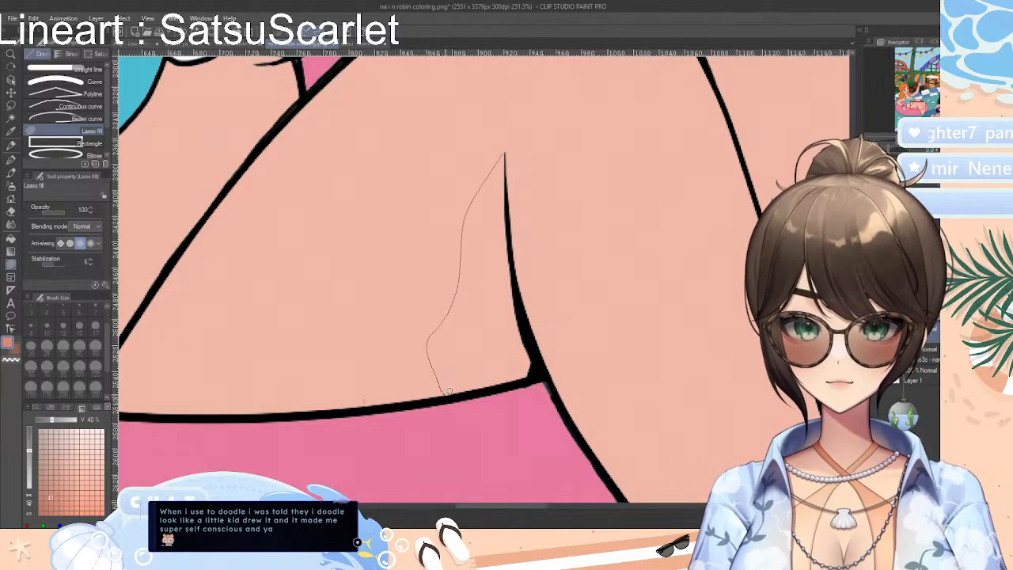
pyautogui.moveTo(447, 391); pyautogui.dragTo(500, 386)
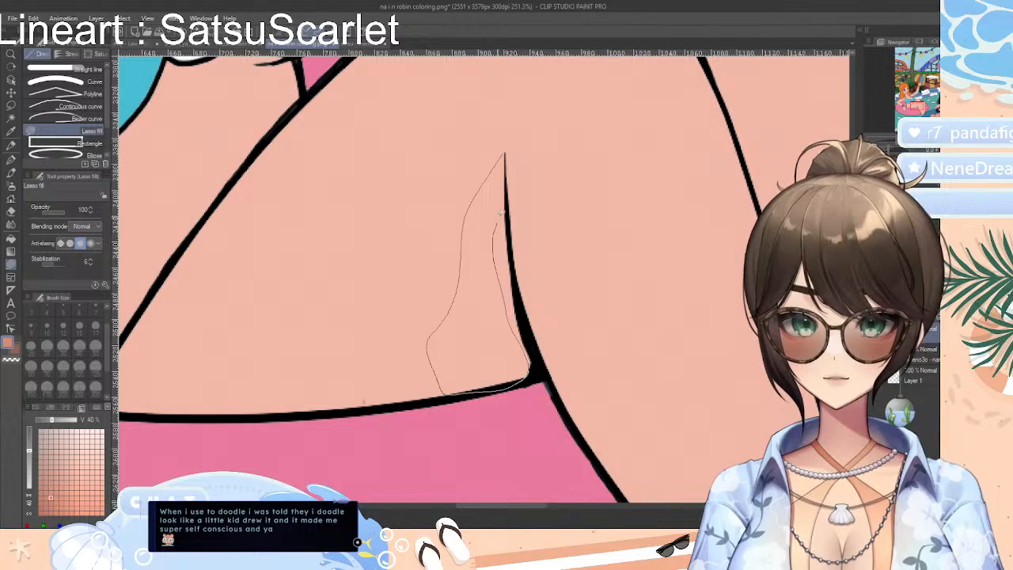
pyautogui.moveTo(501, 156); pyautogui.dragTo(503, 158)
pyautogui.hotkey('ctrl', 'z')
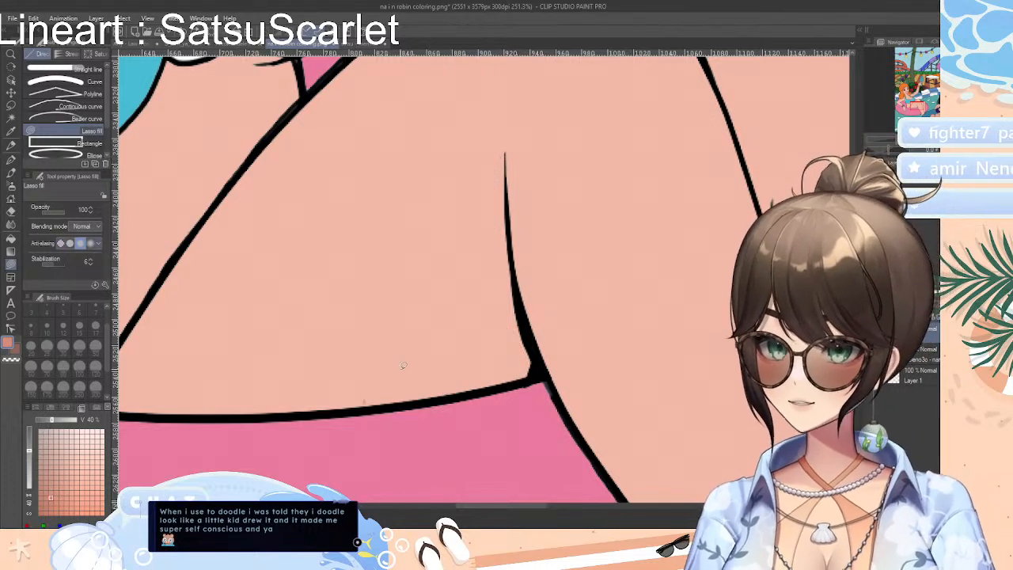
# Set Lasso fill to its strongest anti-aliasing, try a triangular shadow beside the knee fold line, and undo it
pyautogui.click(90, 244)
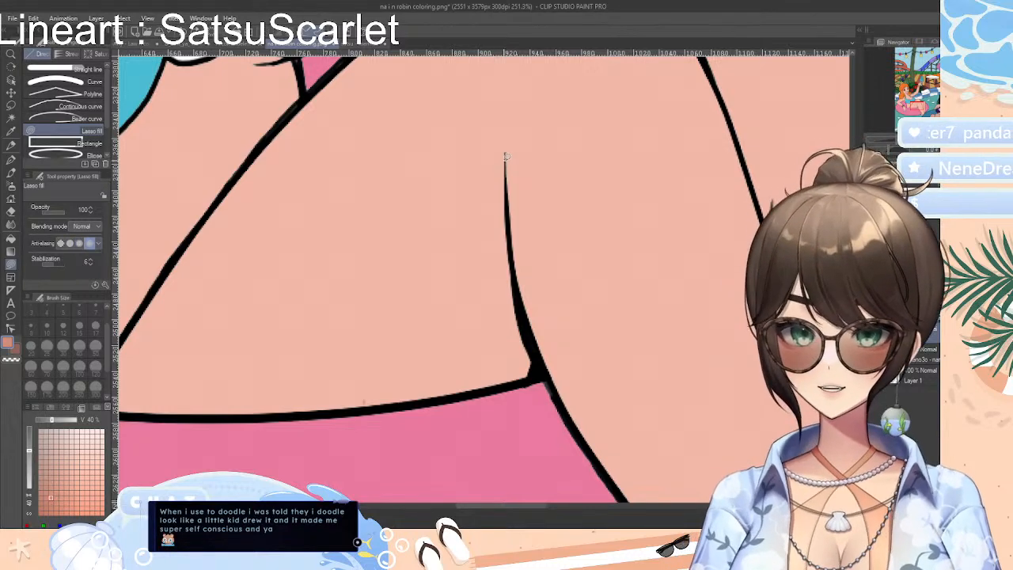
pyautogui.moveTo(506, 149); pyautogui.dragTo(415, 351)
pyautogui.moveTo(433, 396); pyautogui.dragTo(528, 379)
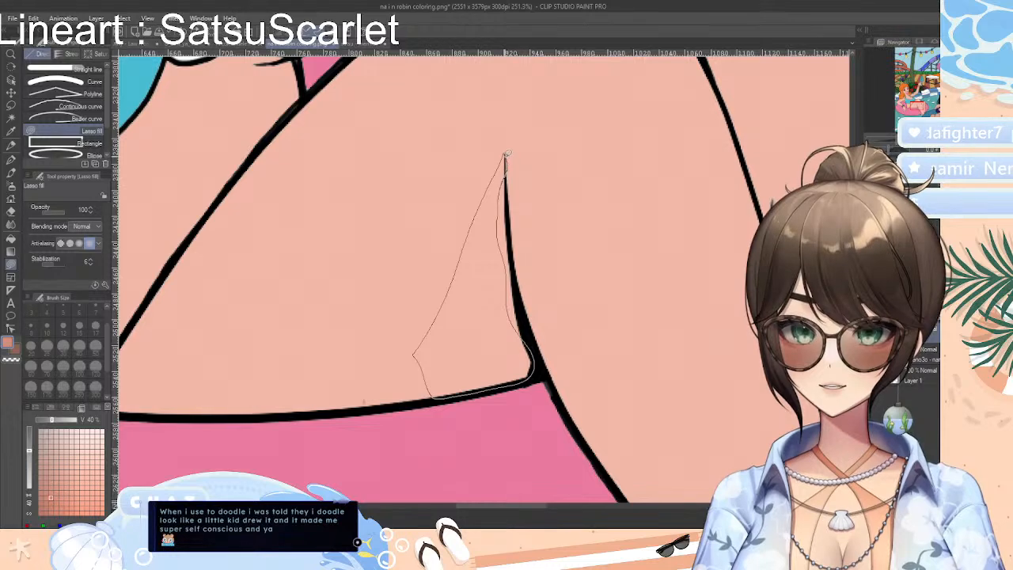
pyautogui.moveTo(507, 153); pyautogui.dragTo(506, 155)
pyautogui.hotkey('ctrl', 'z')
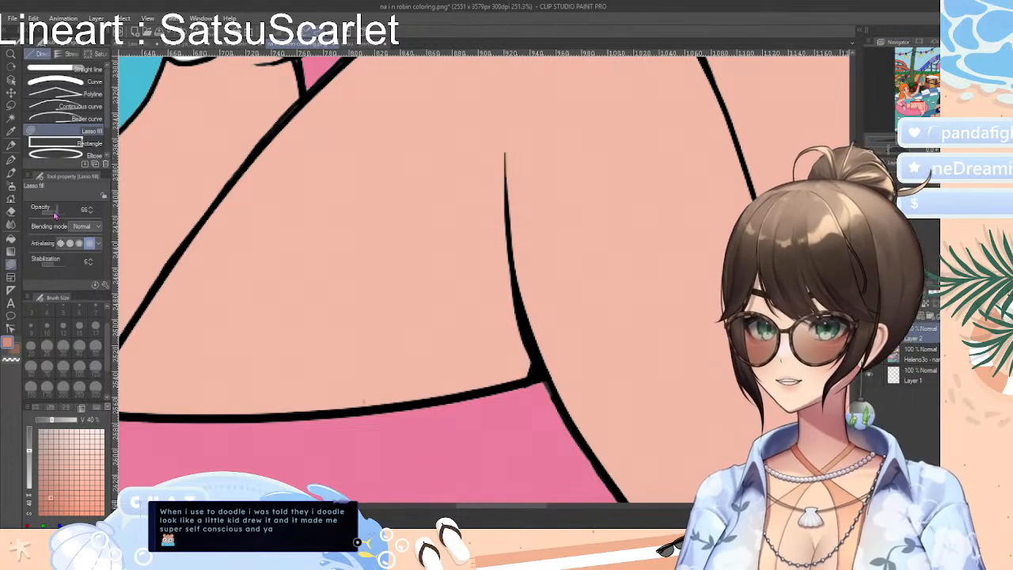
# Lower the Lasso fill opacity to 66, try a slim curved shadow beside the knee fold line, and undo it
pyautogui.moveTo(504, 155)
pyautogui.mouseDown()
pyautogui.moveTo(459, 291)
pyautogui.moveTo(457, 362)
pyautogui.mouseUp()
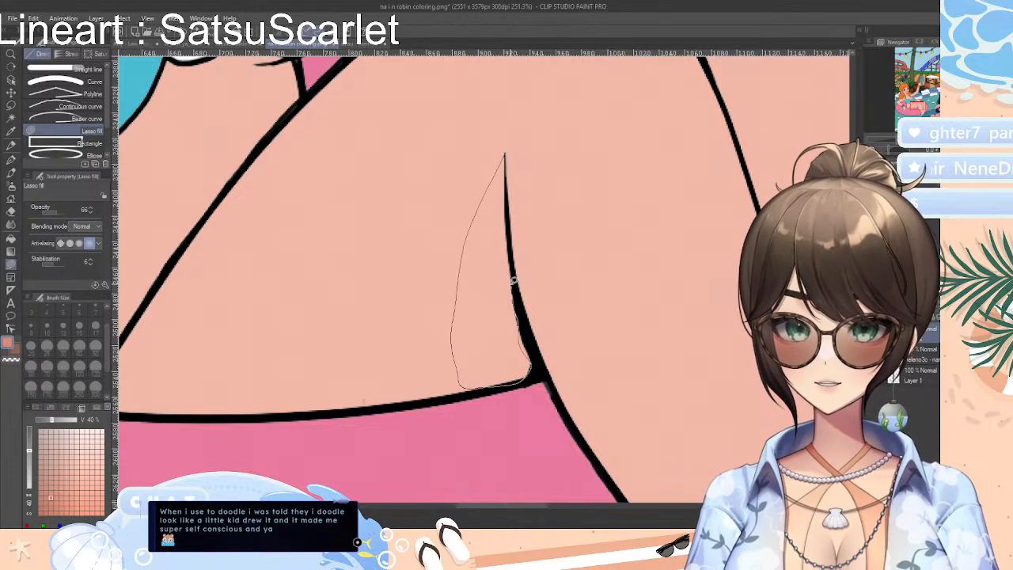
pyautogui.moveTo(507, 155); pyautogui.dragTo(504, 156)
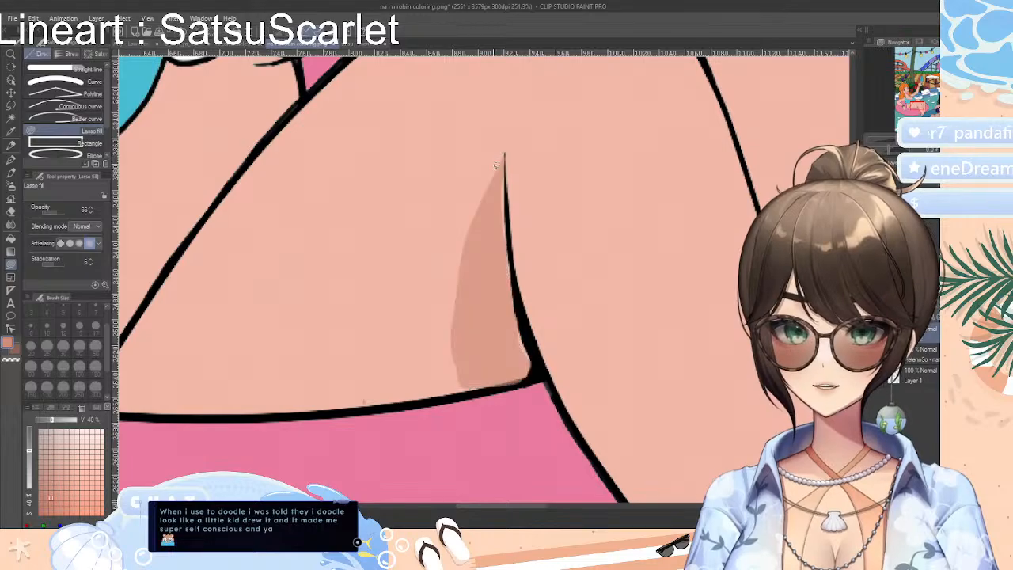
pyautogui.moveTo(895, 140); pyautogui.dragTo(888, 141)
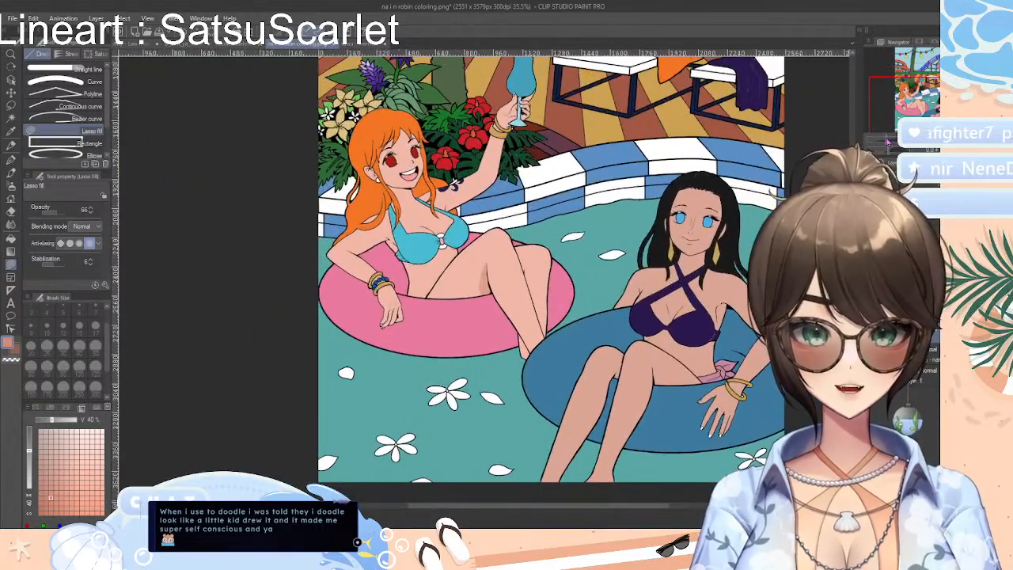
pyautogui.moveTo(603, 371)
pyautogui.mouseDown()
pyautogui.moveTo(586, 392)
pyautogui.moveTo(606, 356)
pyautogui.moveTo(610, 397)
pyautogui.moveTo(621, 347)
pyautogui.mouseUp()
pyautogui.hotkey('ctrl', 'z')
pyautogui.hotkey('ctrl', 'z')
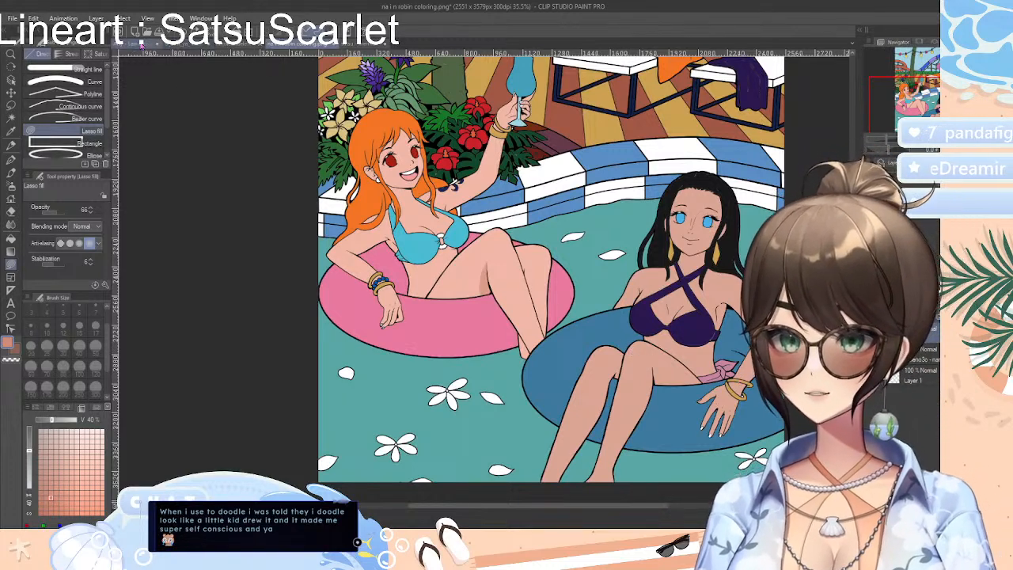
# Look through the other open line art drawings and return to the colored pool drawing
pyautogui.click(198, 45)
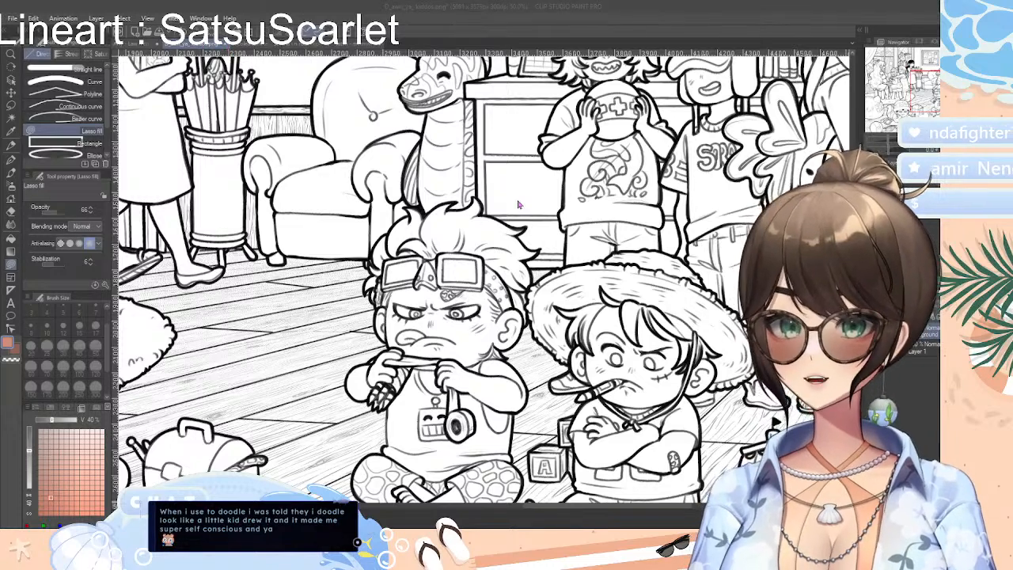
pyautogui.click(200, 45)
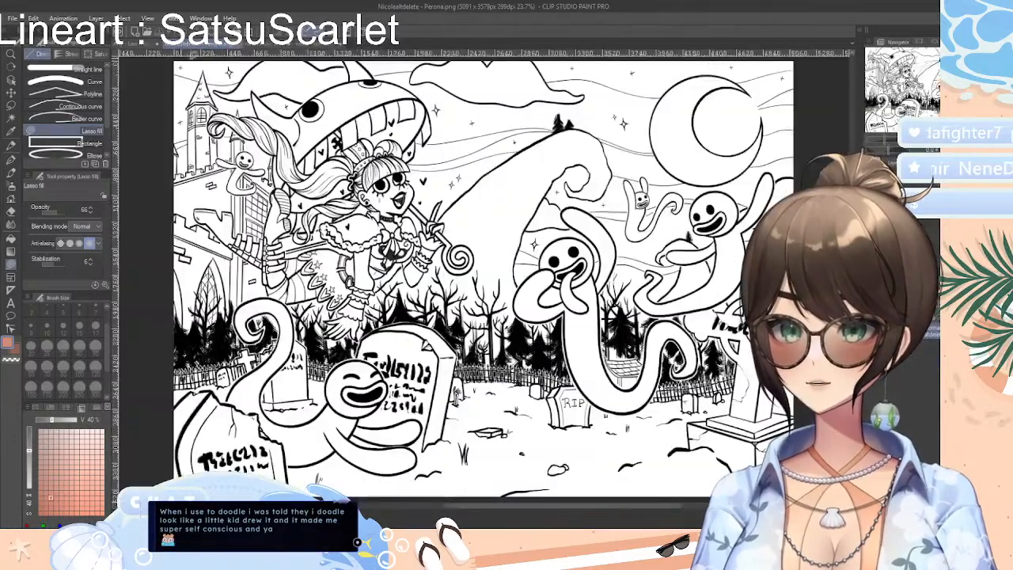
pyautogui.click(239, 46)
pyautogui.click(151, 46)
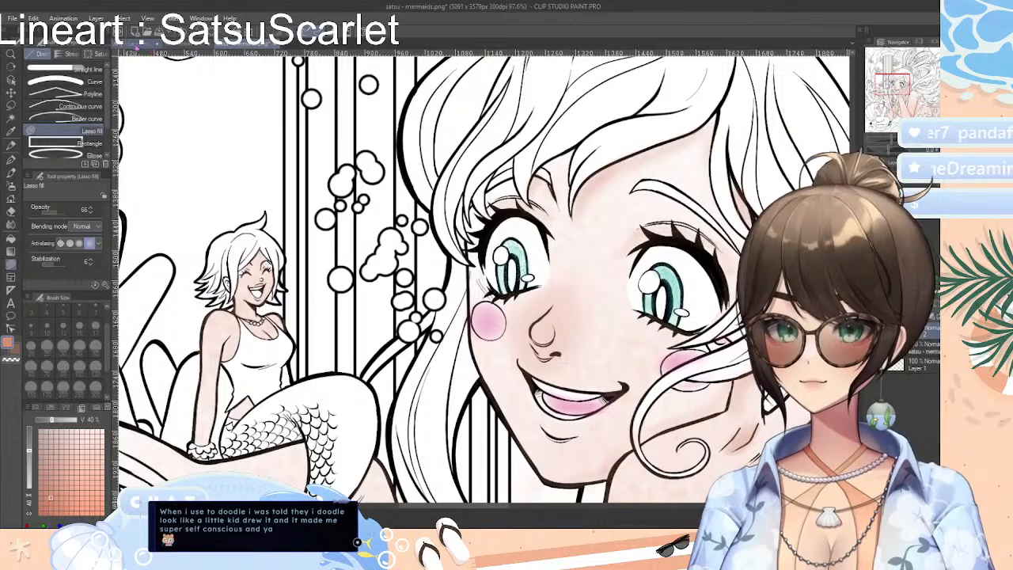
pyautogui.click(140, 46)
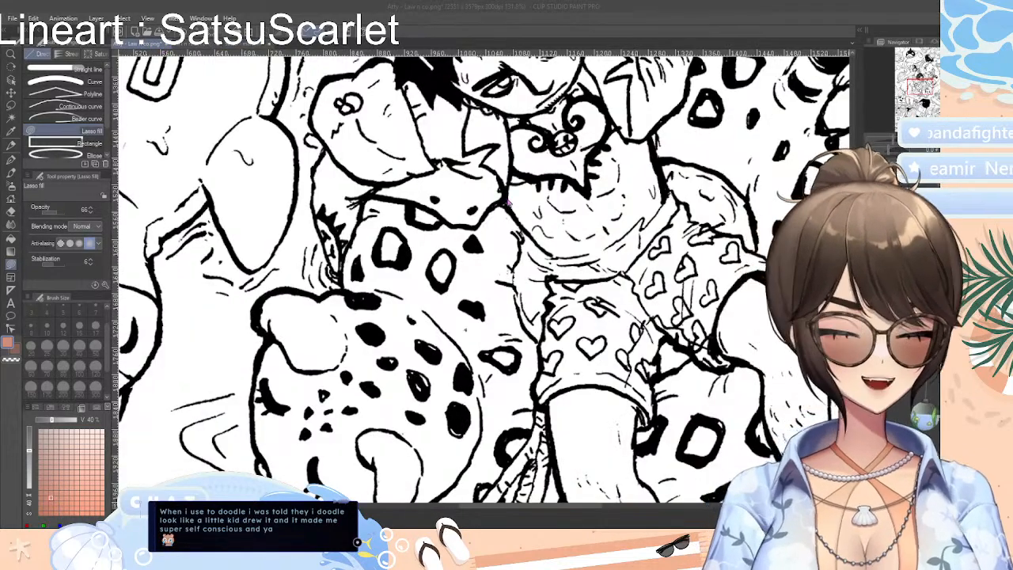
pyautogui.click(508, 204)
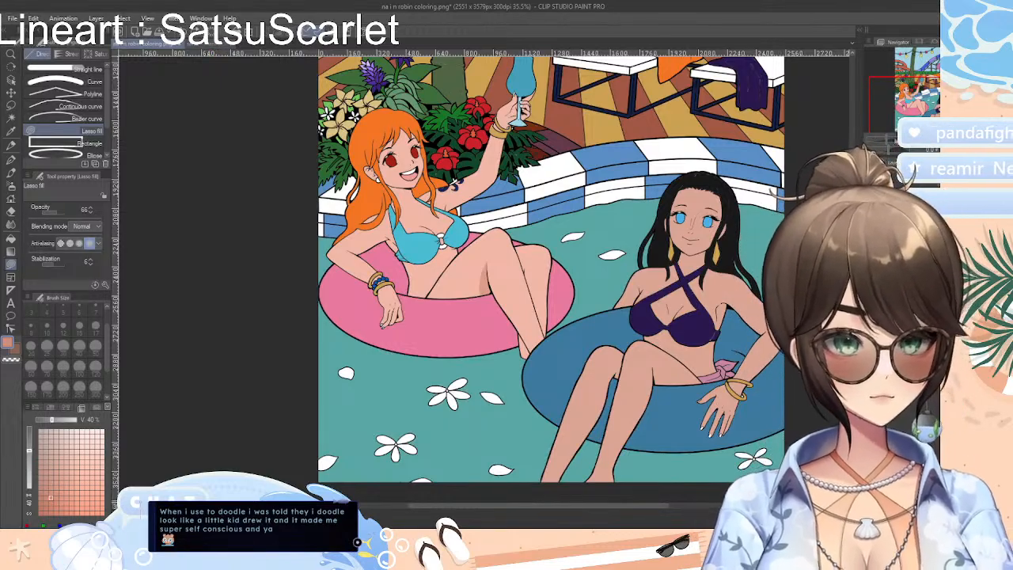
# Try filling the small skin sliver of the orange-haired woman's rear foot with a 66 opacity Lasso fill shadow, and undo it
pyautogui.scroll(8, 488, 278)
pyautogui.moveTo(515, 339); pyautogui.dragTo(447, 145)
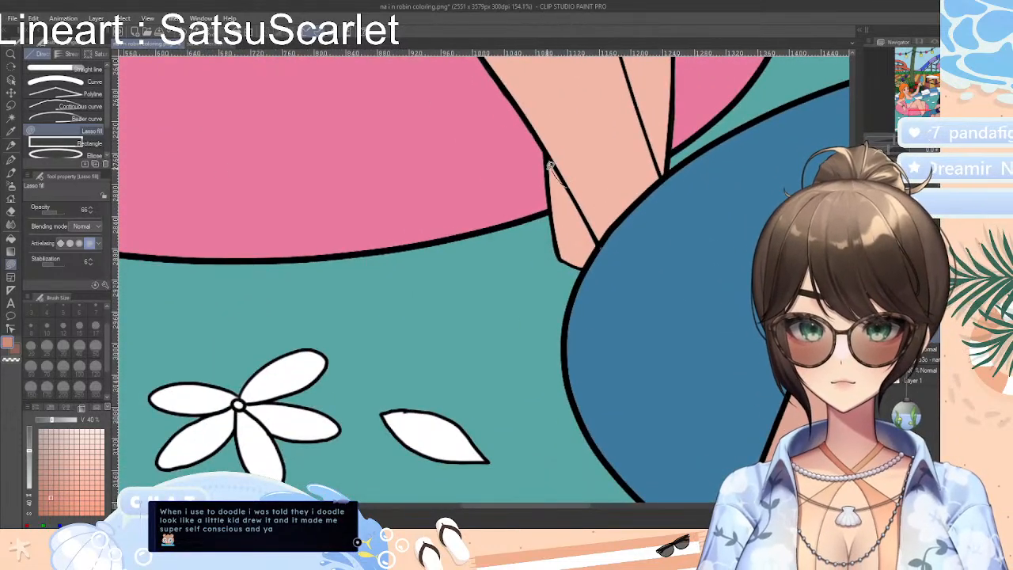
pyautogui.moveTo(559, 231)
pyautogui.mouseDown()
pyautogui.moveTo(561, 258)
pyautogui.moveTo(591, 260)
pyautogui.moveTo(600, 240)
pyautogui.moveTo(570, 184)
pyautogui.mouseUp()
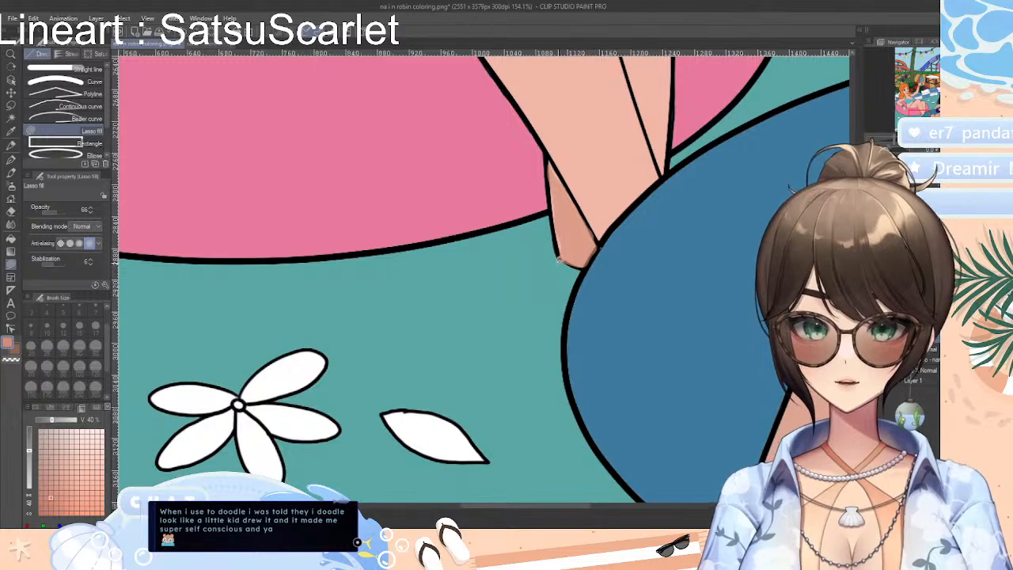
pyautogui.hotkey('ctrl', 'z')
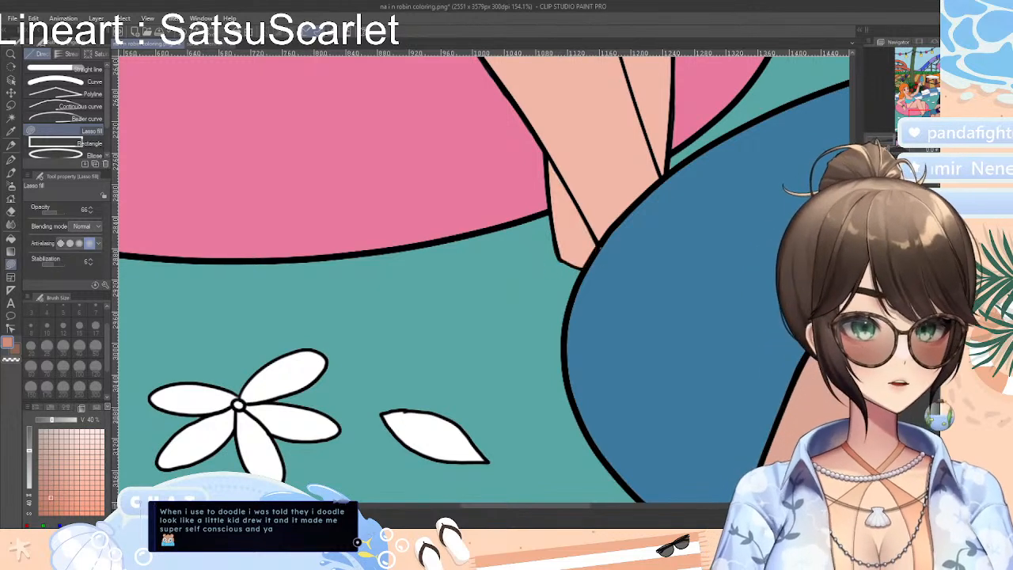
# Switch to the Bezier curve tool for shading the skin sliver of the orange-haired woman's rear foot
pyautogui.scroll(4, 482, 277)
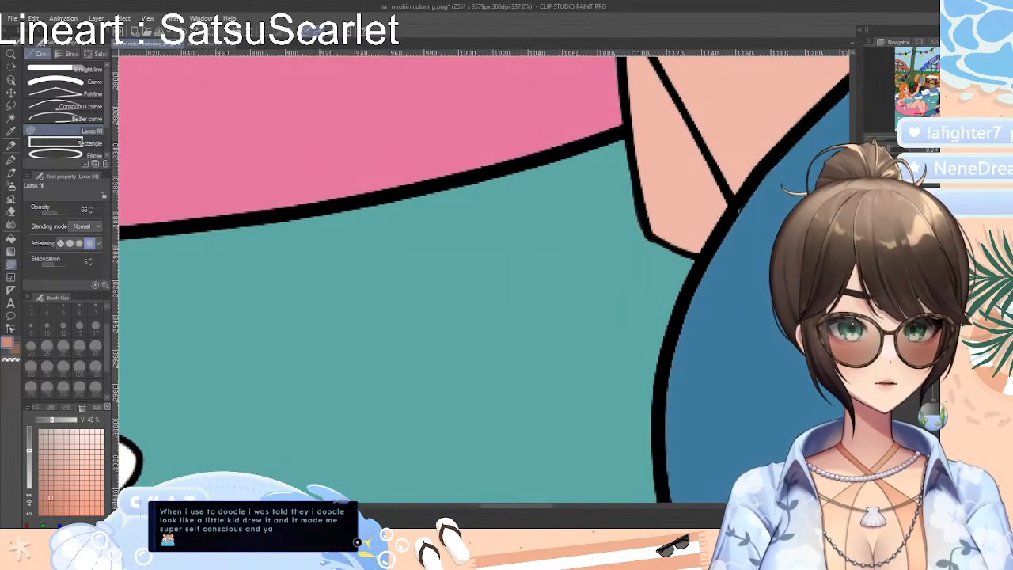
pyautogui.scroll(3, 483, 277)
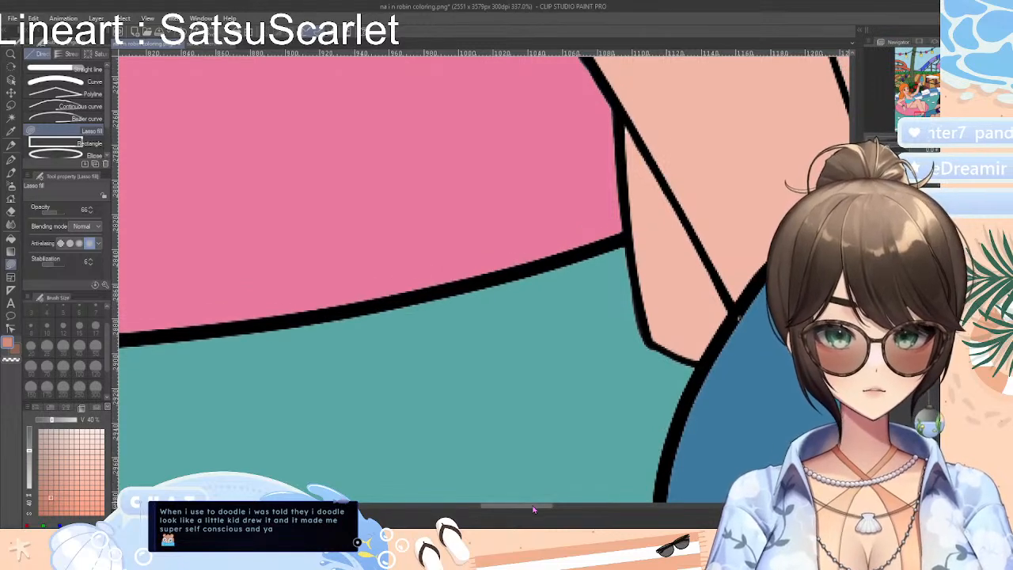
pyautogui.moveTo(534, 511); pyautogui.dragTo(545, 511)
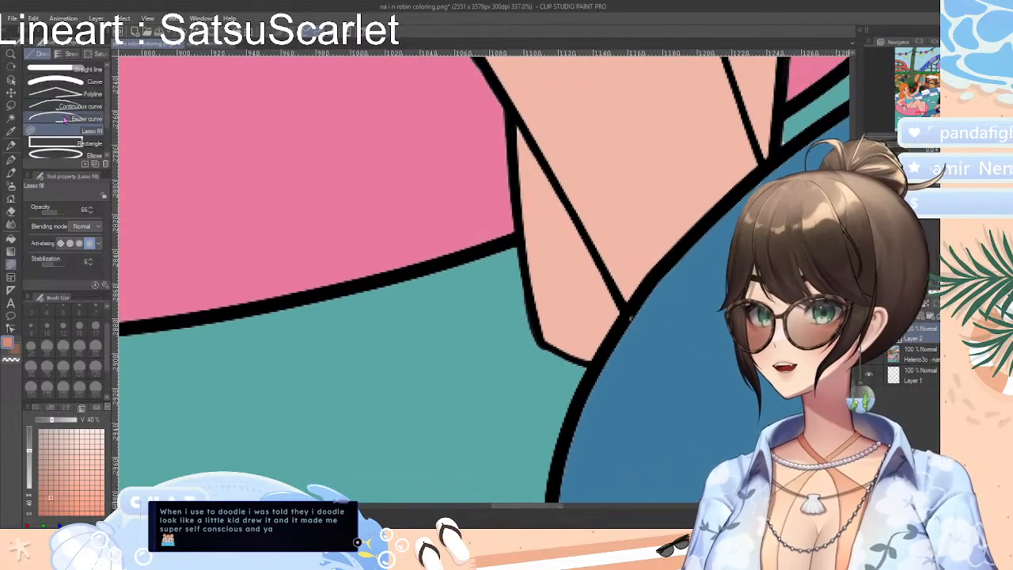
pyautogui.scroll(-3, 65, 118)
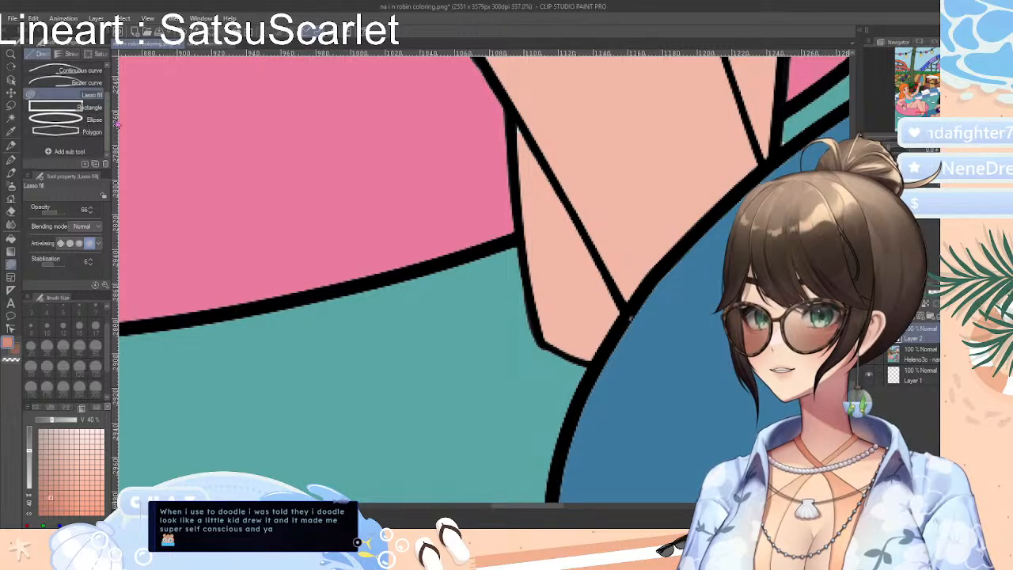
pyautogui.scroll(3, 87, 111)
pyautogui.click(68, 55)
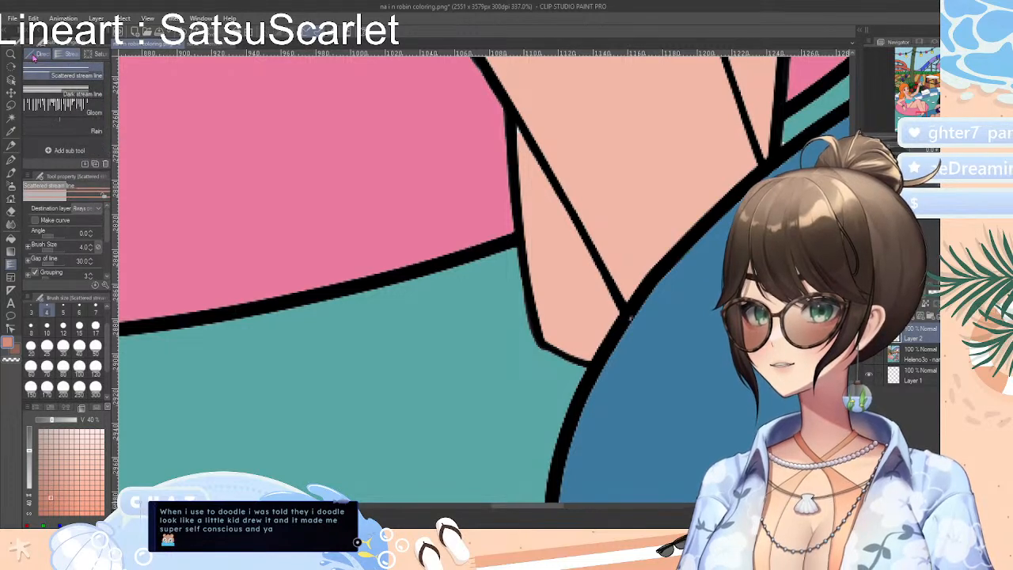
pyautogui.click(40, 54)
pyautogui.click(79, 118)
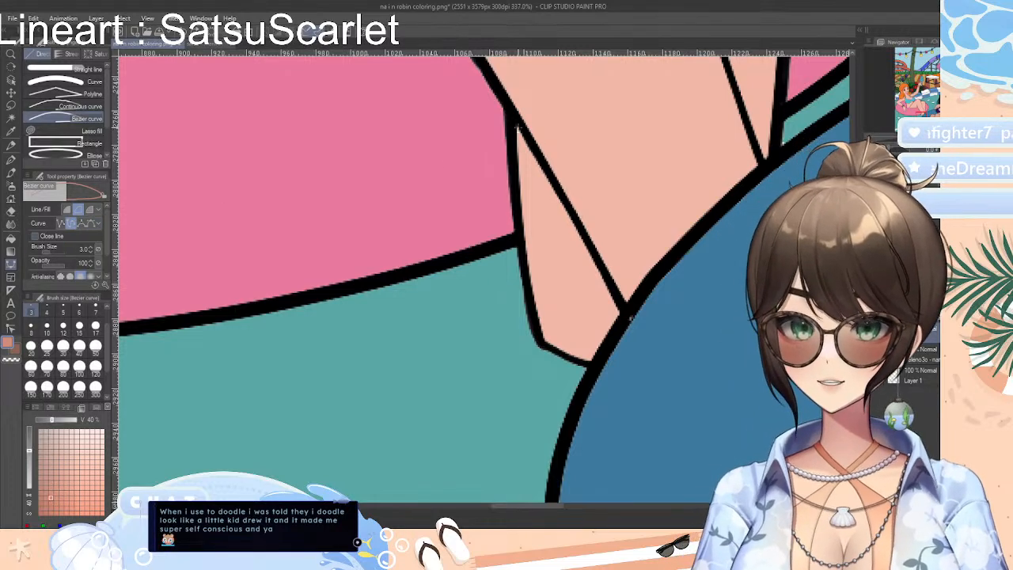
# Try outlining the rear foot's skin sliver with a size 3 Bezier curve that follows its line art
pyautogui.click(520, 129)
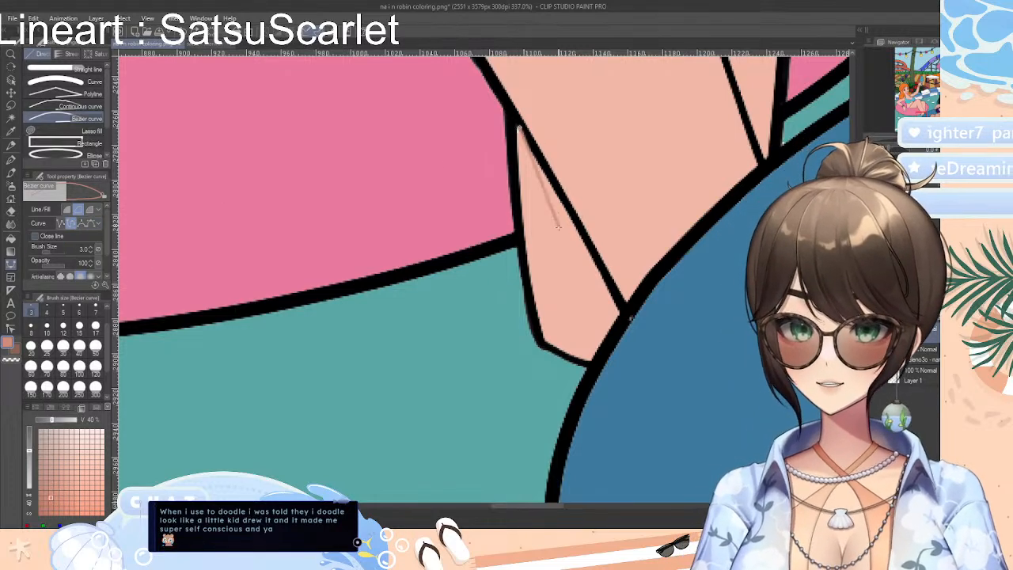
pyautogui.click(532, 295)
pyautogui.click(546, 345)
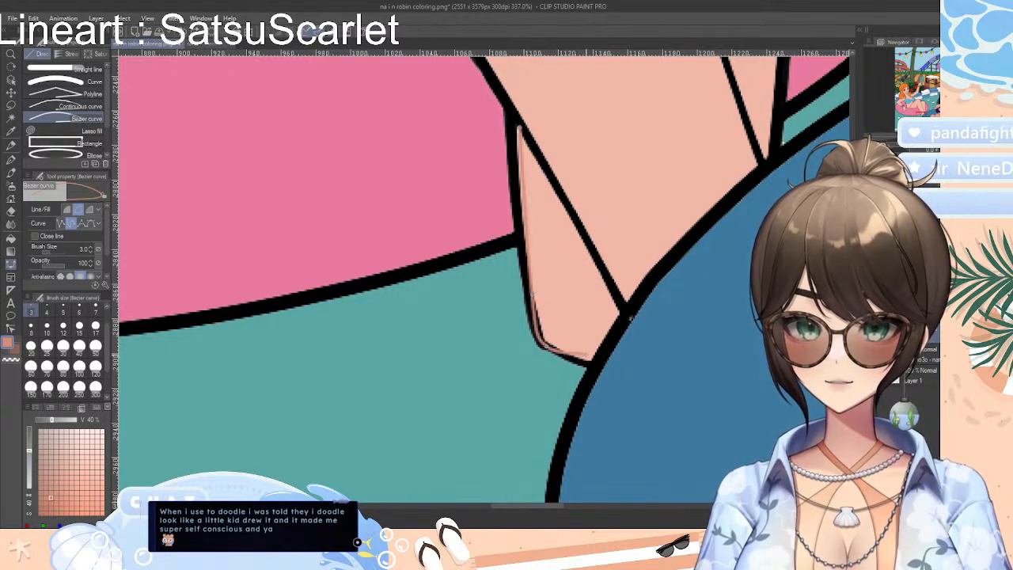
pyautogui.click(589, 362)
pyautogui.click(620, 314)
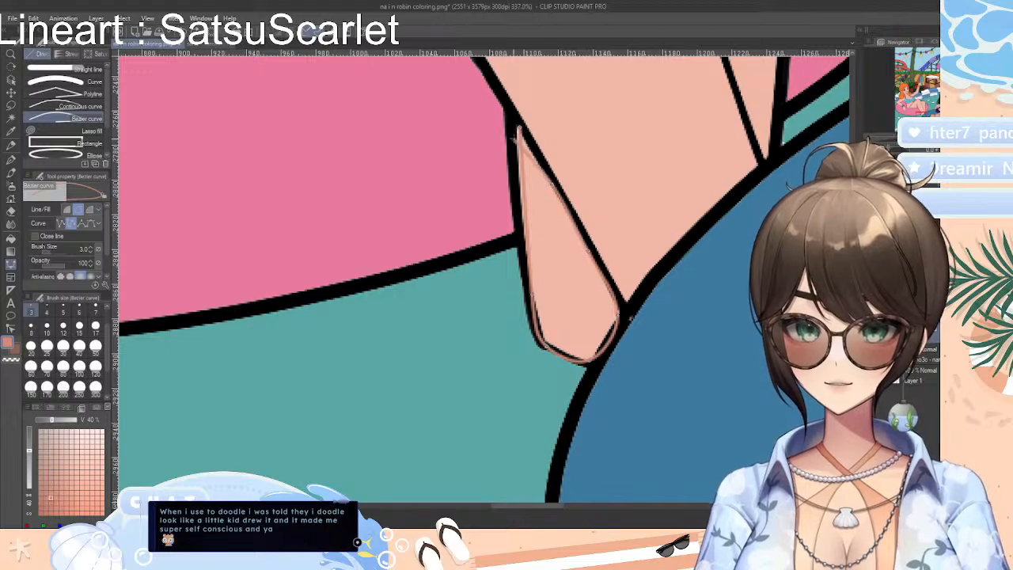
pyautogui.click(520, 125)
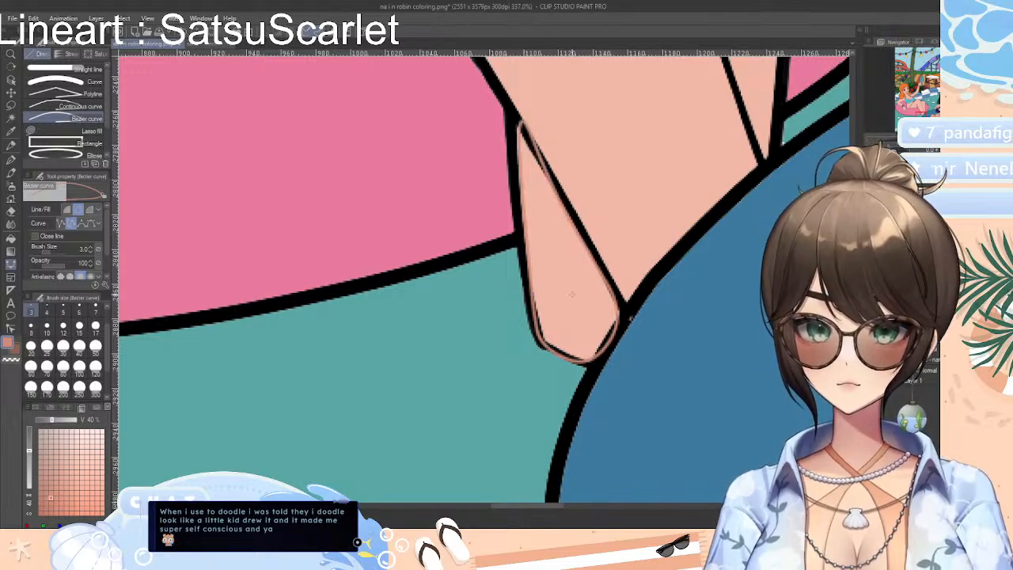
pyautogui.press('Return')
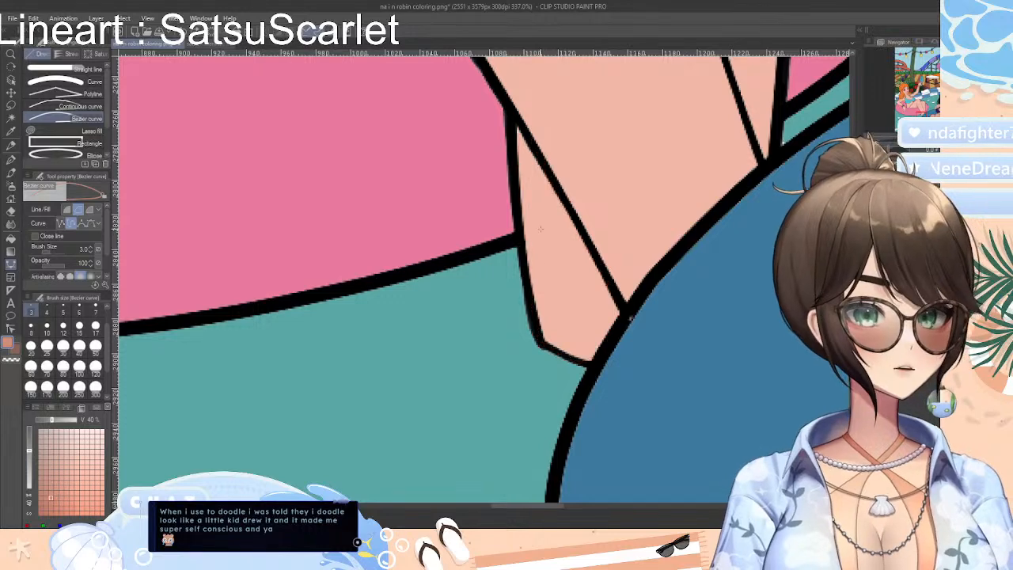
# Outline the rear foot's skin sliver with a closed coral Bezier curve just inside the black lines
pyautogui.click(520, 144)
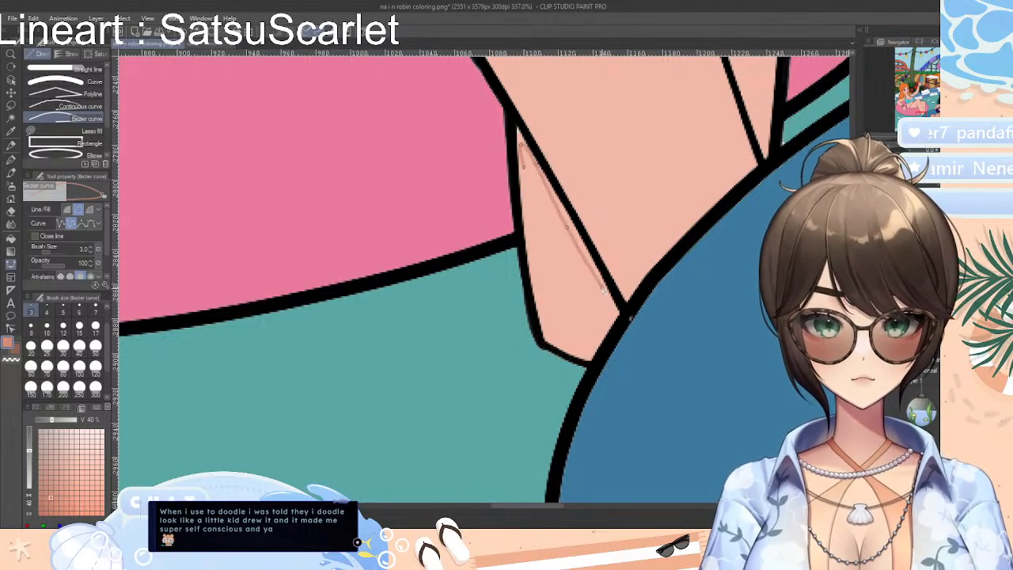
pyautogui.click(618, 315)
pyautogui.click(590, 358)
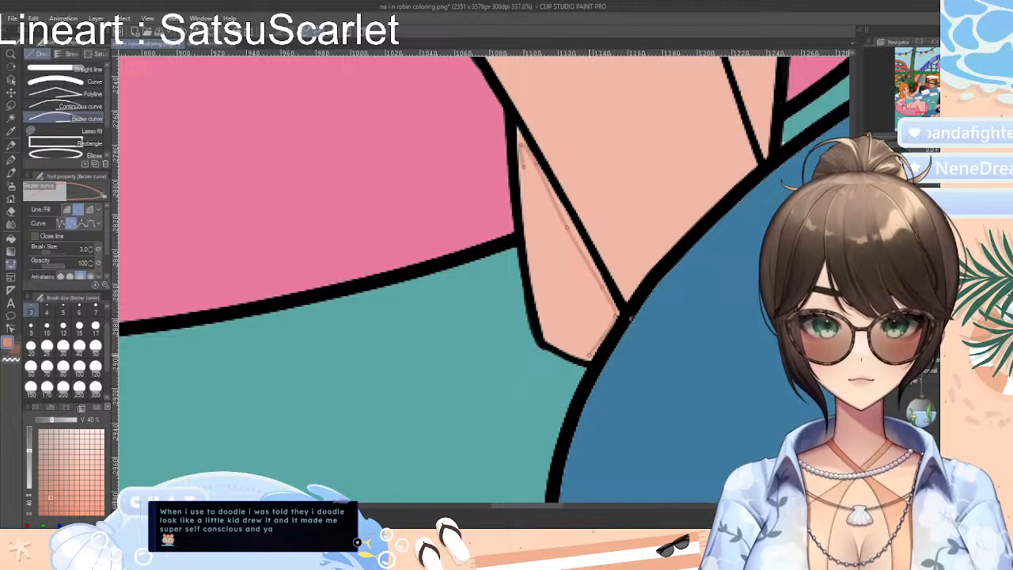
pyautogui.click(563, 342)
pyautogui.click(550, 339)
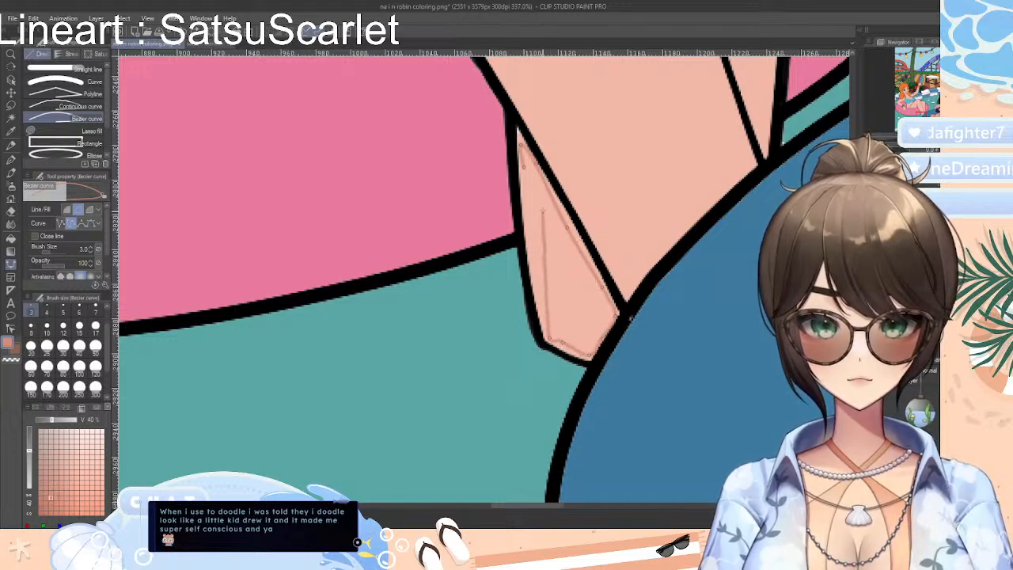
pyautogui.doubleClick(523, 167)
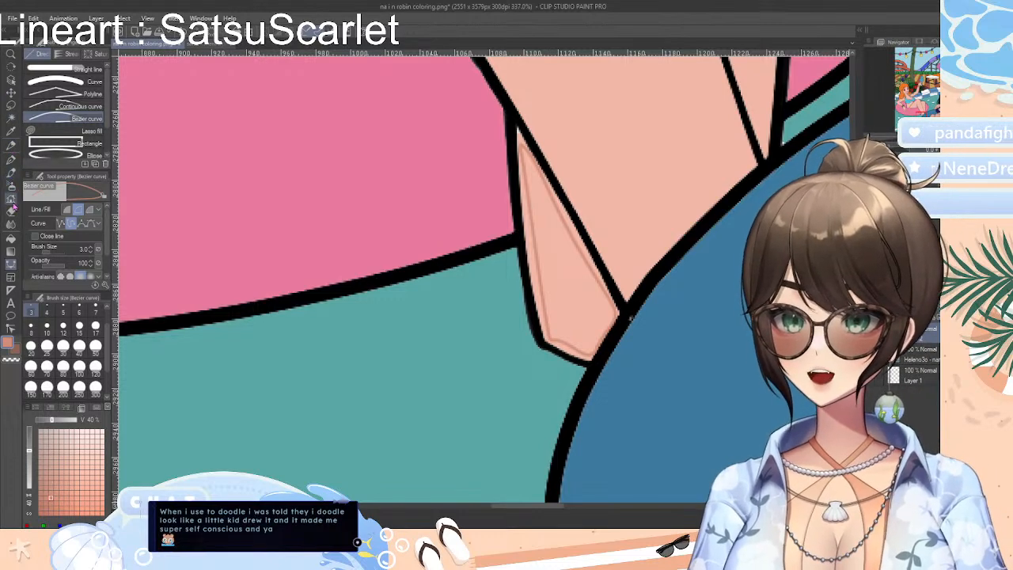
# Fill the outlined rear foot sliver with coral using the Fill tool set to refer only to the editing layer
pyautogui.click(12, 210)
pyautogui.click(11, 237)
pyautogui.click(589, 283)
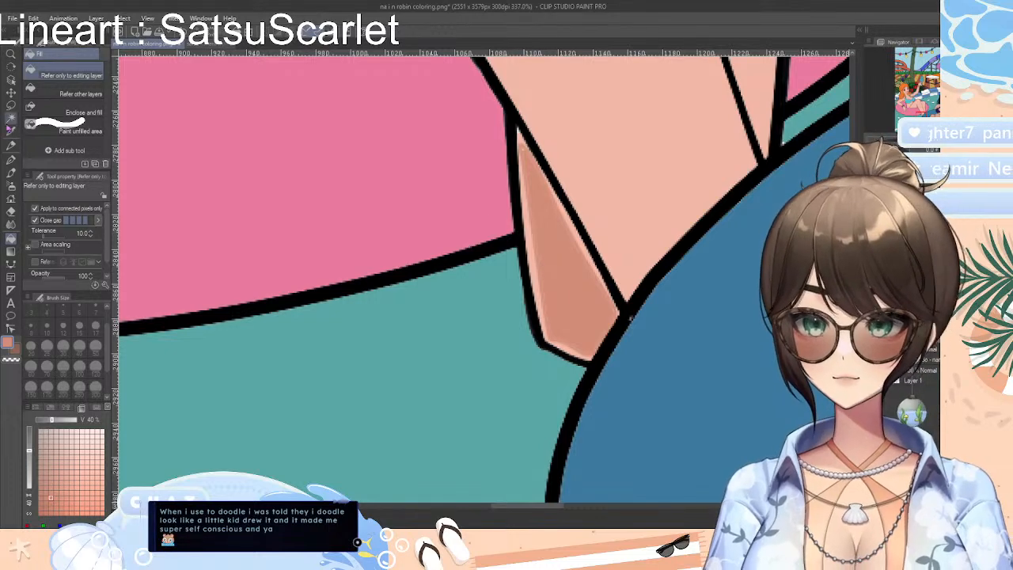
# Paint the unfilled edges of the rear foot shadow up to the line art with the Darker pencil at size 12
pyautogui.click(11, 146)
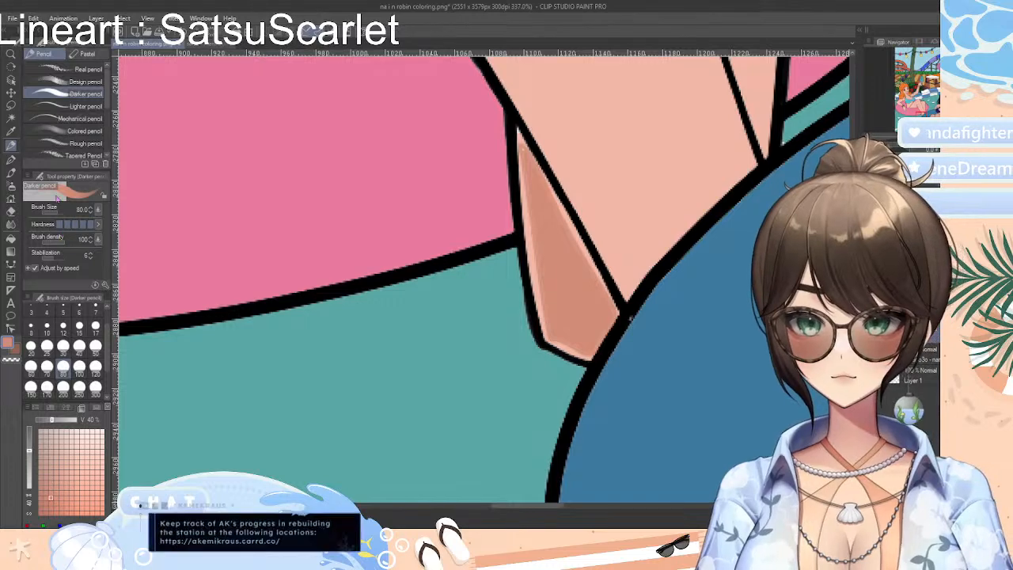
pyautogui.click(79, 321)
pyautogui.click(63, 325)
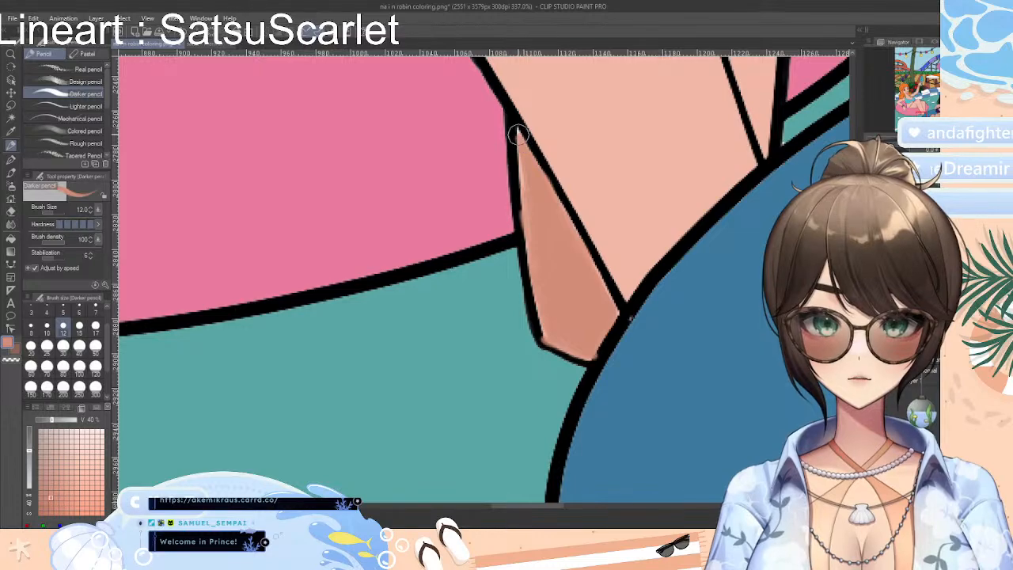
pyautogui.moveTo(518, 134); pyautogui.dragTo(527, 220)
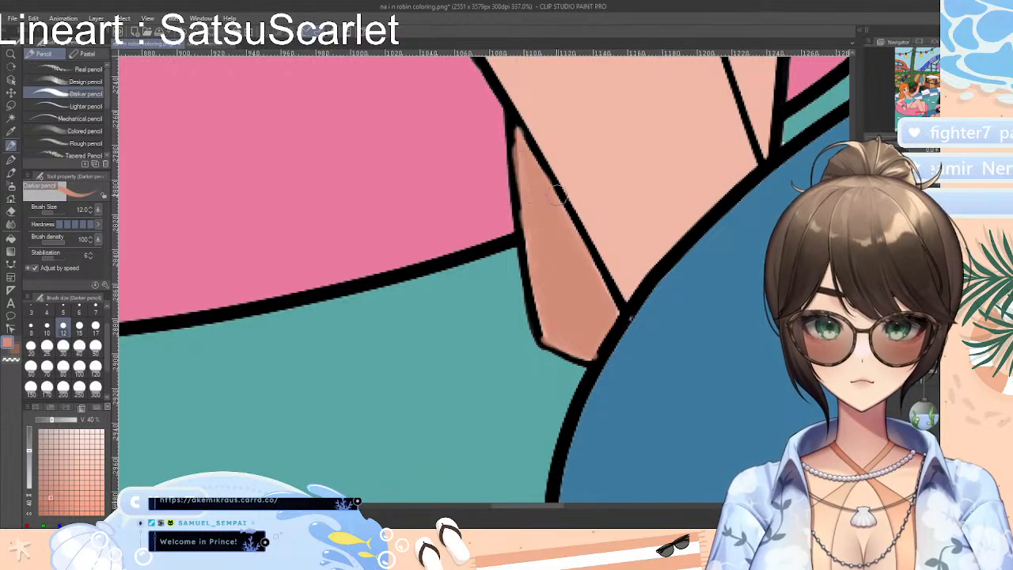
# Try outlining a small shadow at the short crease line on the orange-haired woman's rear leg with a Bezier curve
pyautogui.scroll(-8, 558, 197)
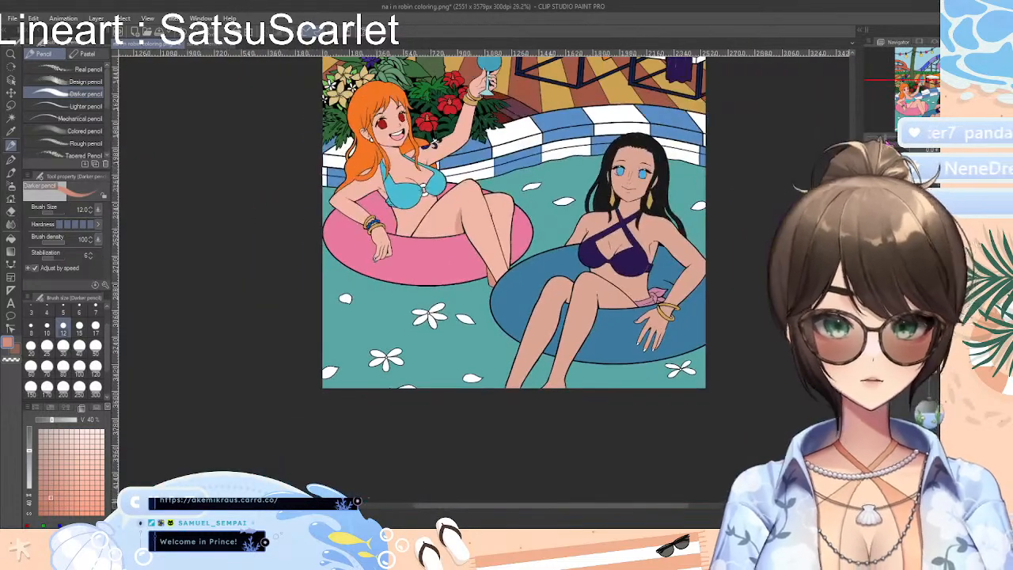
pyautogui.scroll(8, 489, 279)
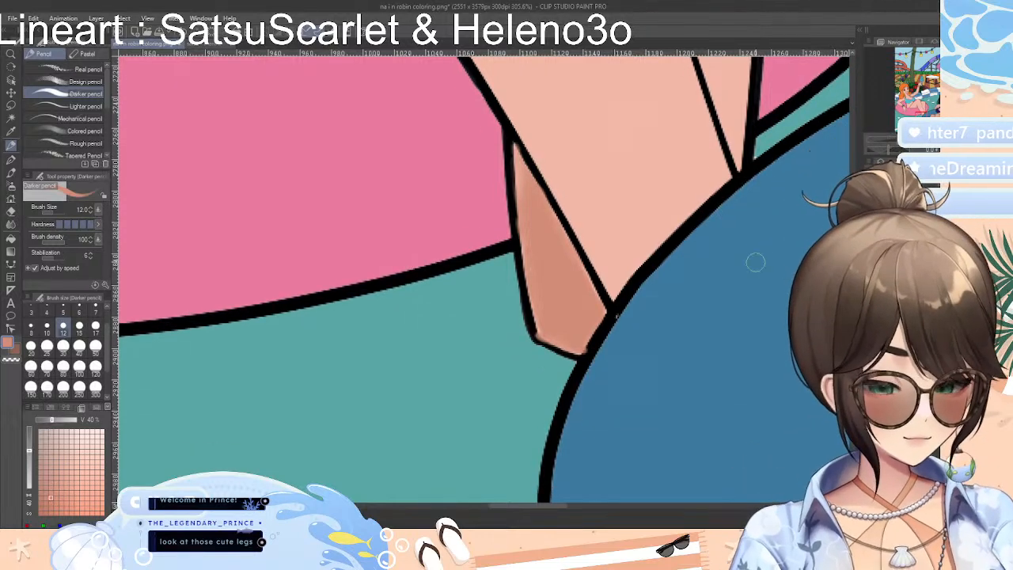
pyautogui.scroll(-8, 748, 294)
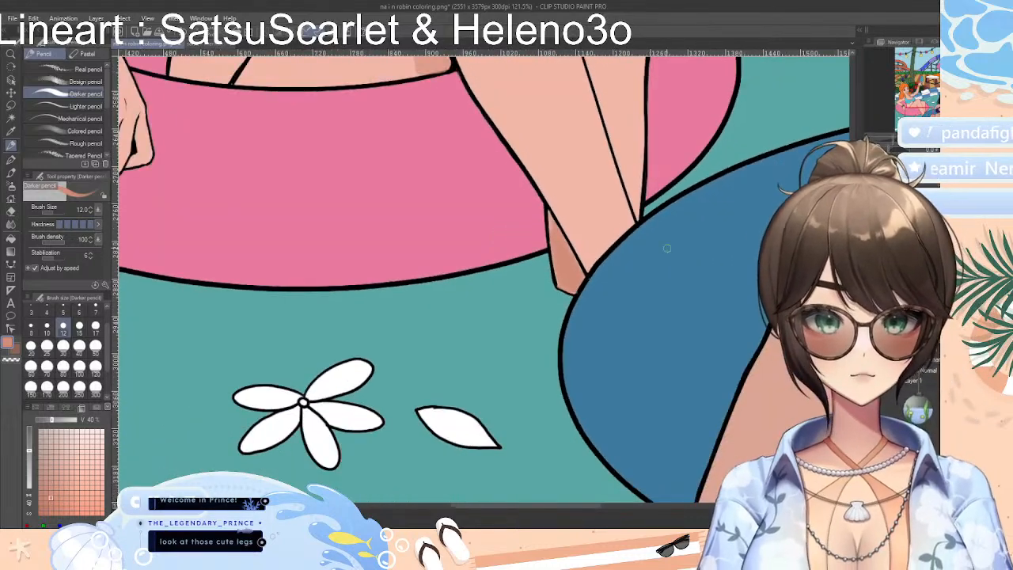
pyautogui.scroll(10, 538, 277)
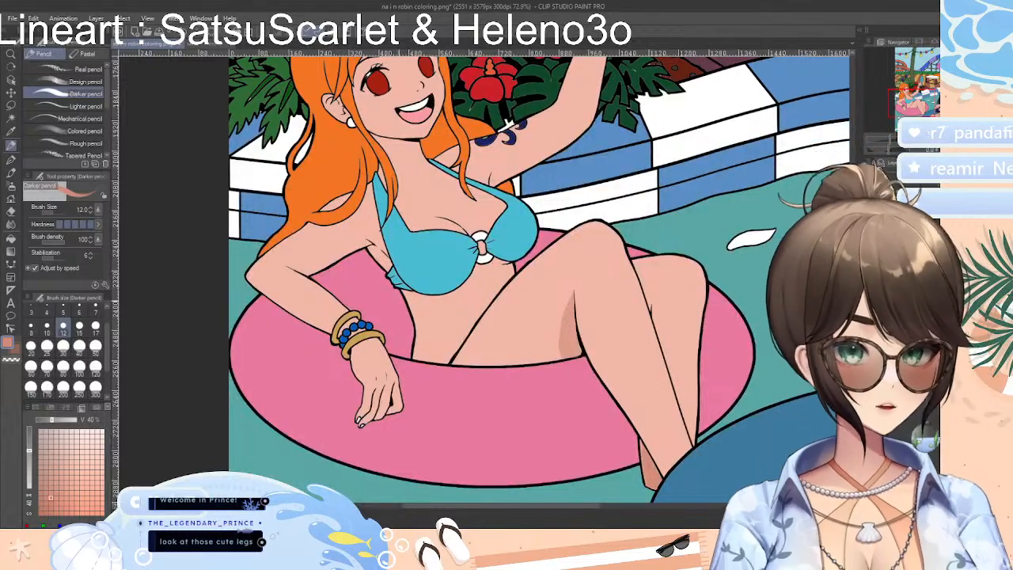
pyautogui.scroll(6, 637, 338)
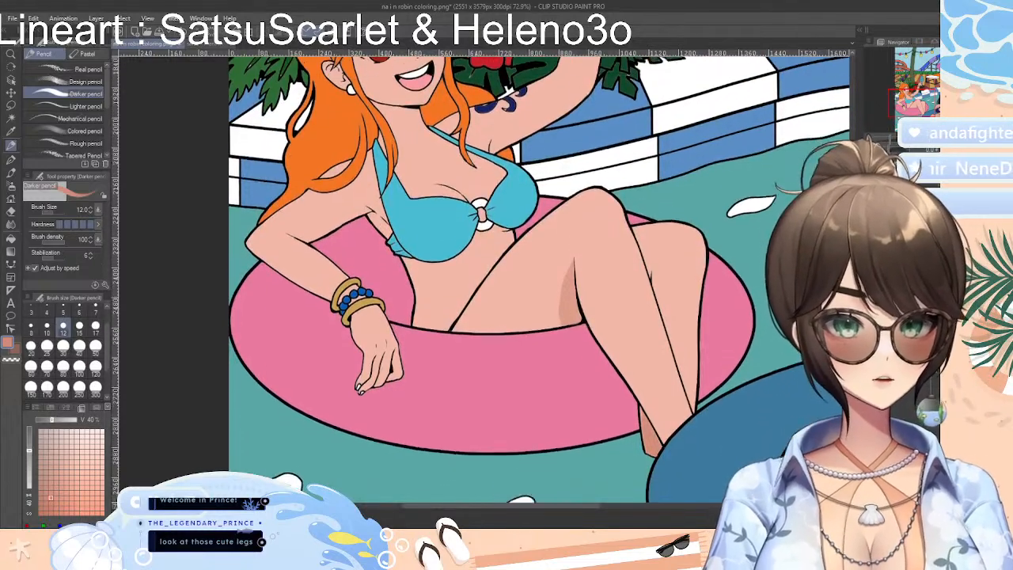
pyautogui.scroll(1, 678, 255)
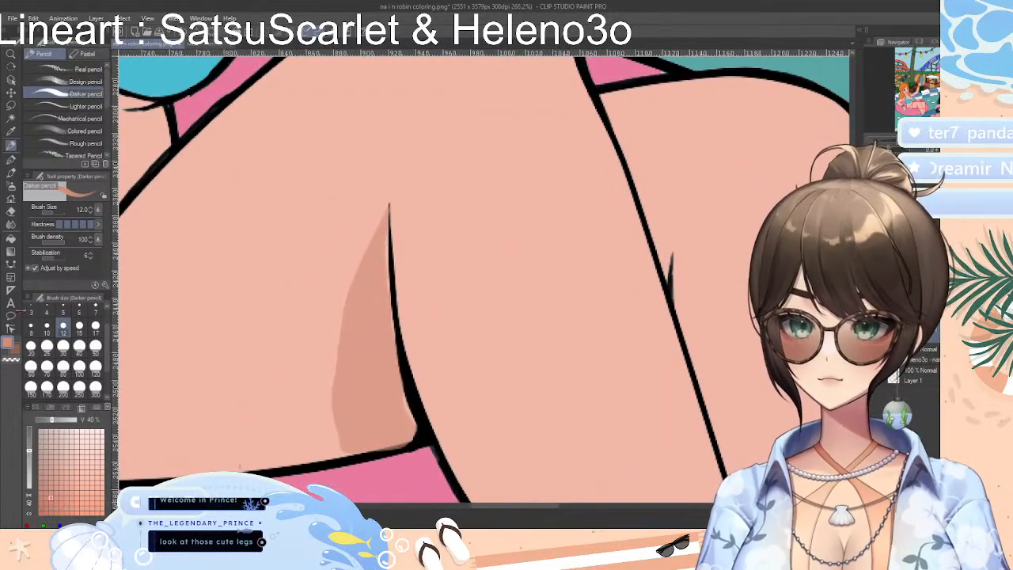
pyautogui.click(11, 263)
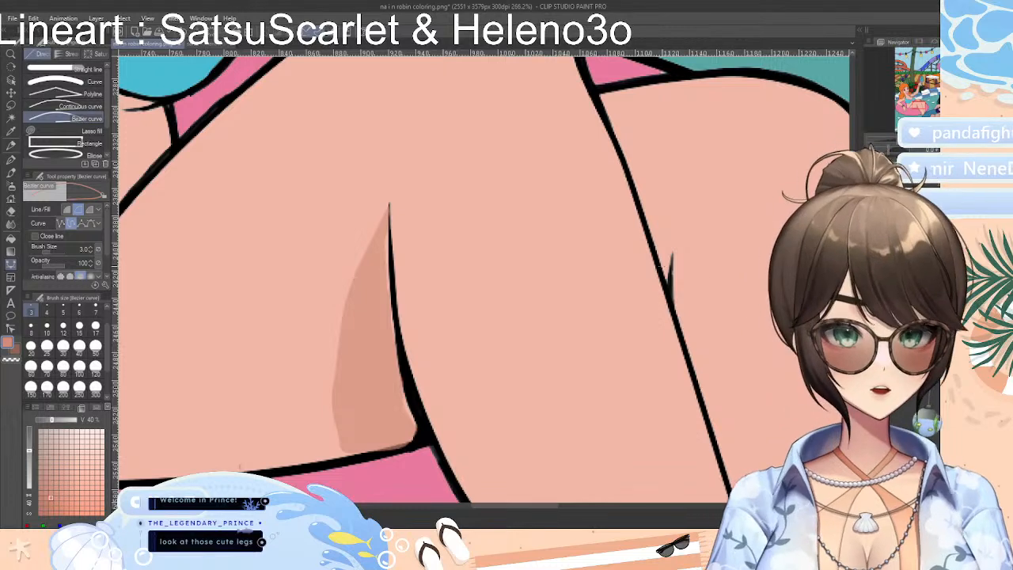
pyautogui.click(656, 244)
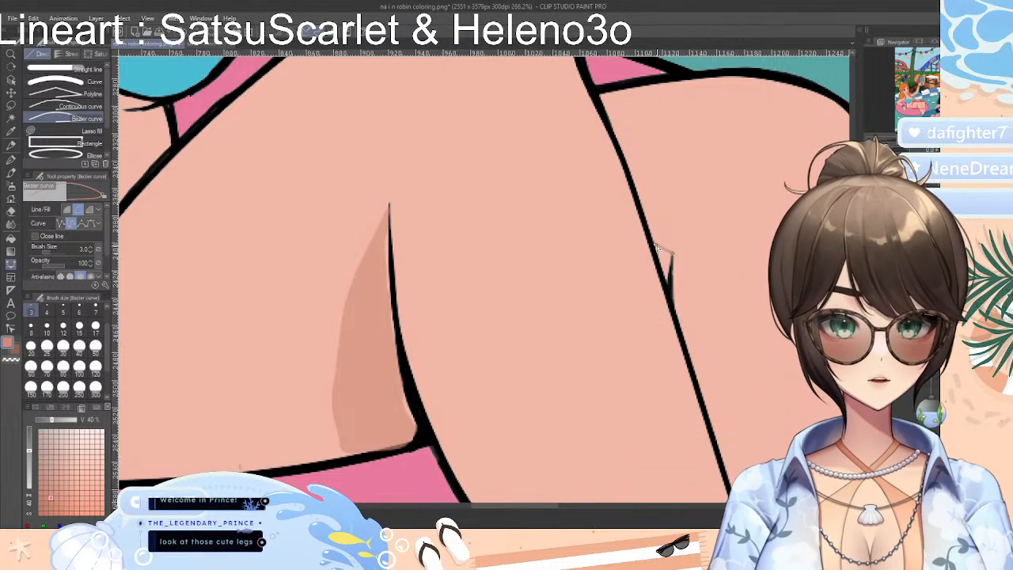
pyautogui.click(671, 282)
pyautogui.click(673, 253)
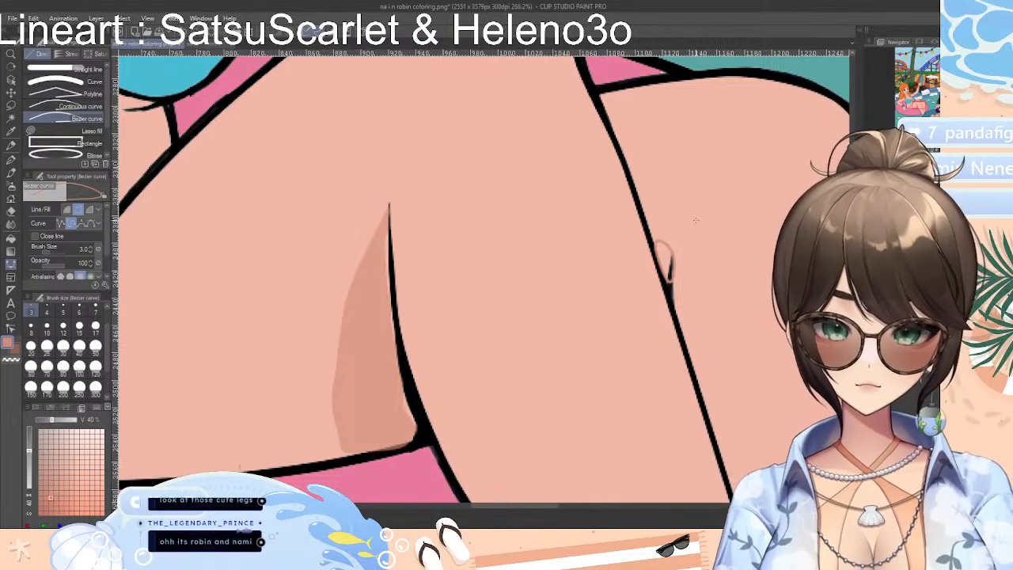
pyautogui.press('Return')
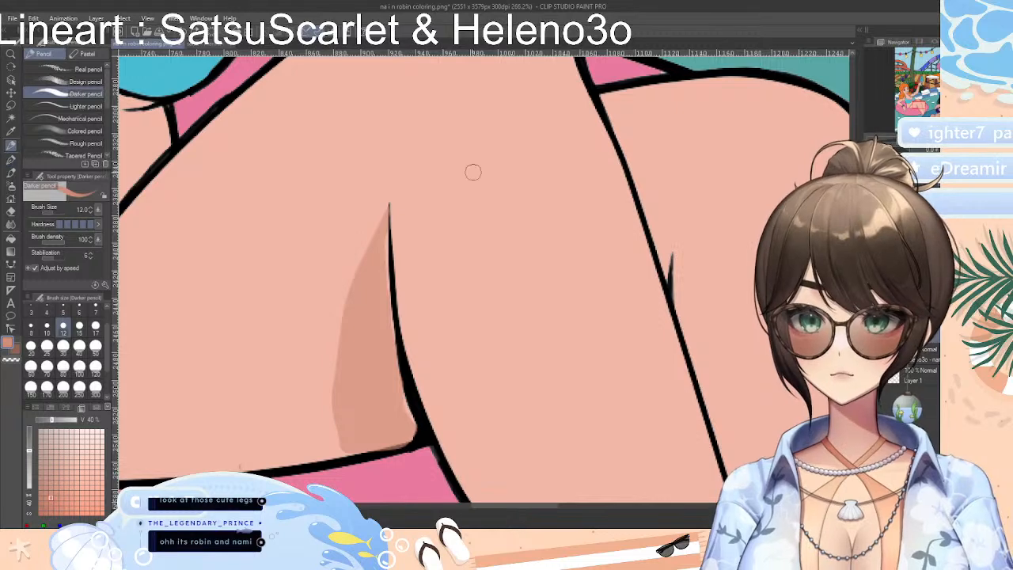
# Paint a small coral shadow beside the rear leg's short crease line with the Real G-Pen at size 12
pyautogui.click(11, 160)
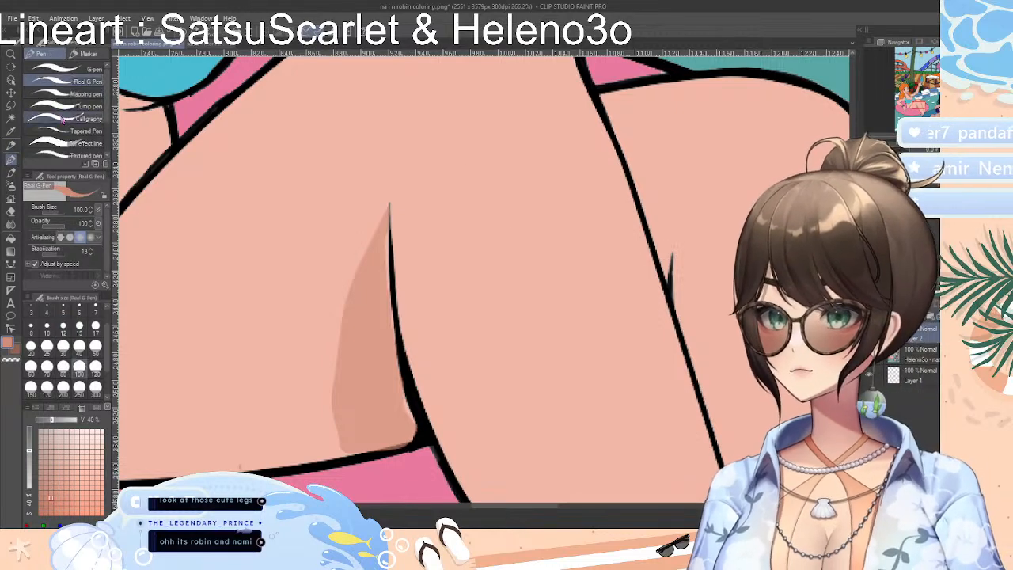
pyautogui.click(79, 326)
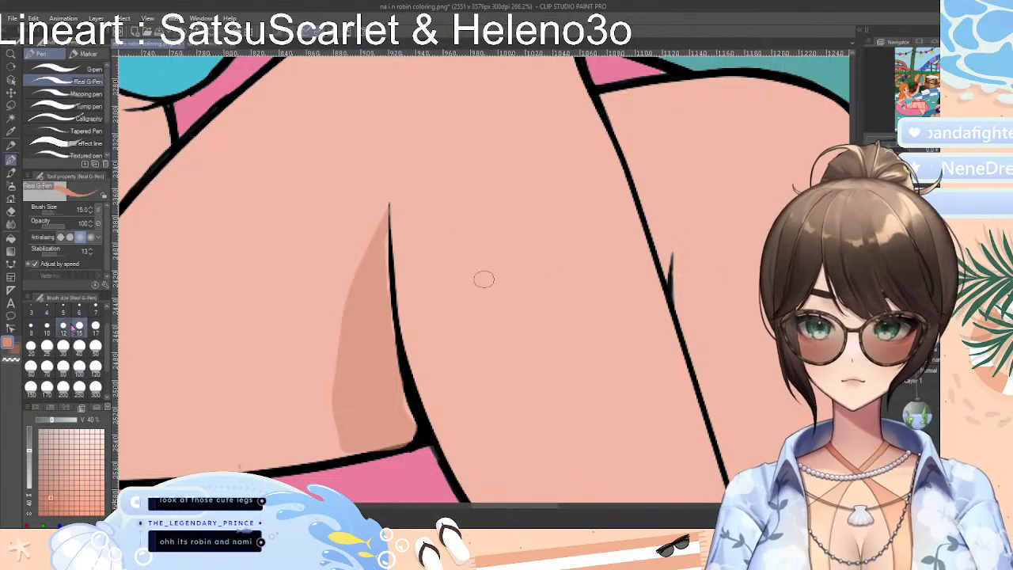
pyautogui.click(63, 329)
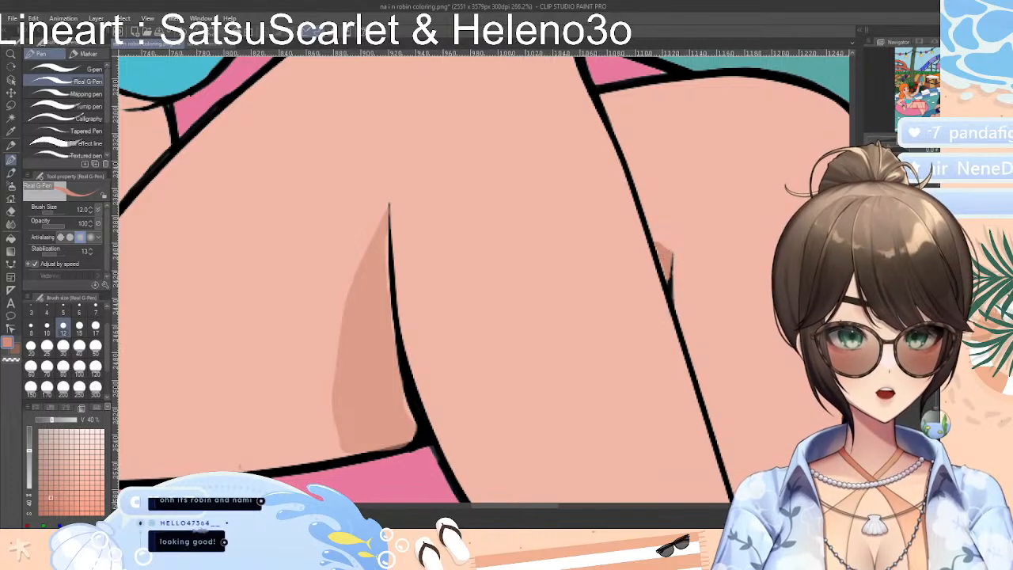
pyautogui.scroll(-10, 485, 281)
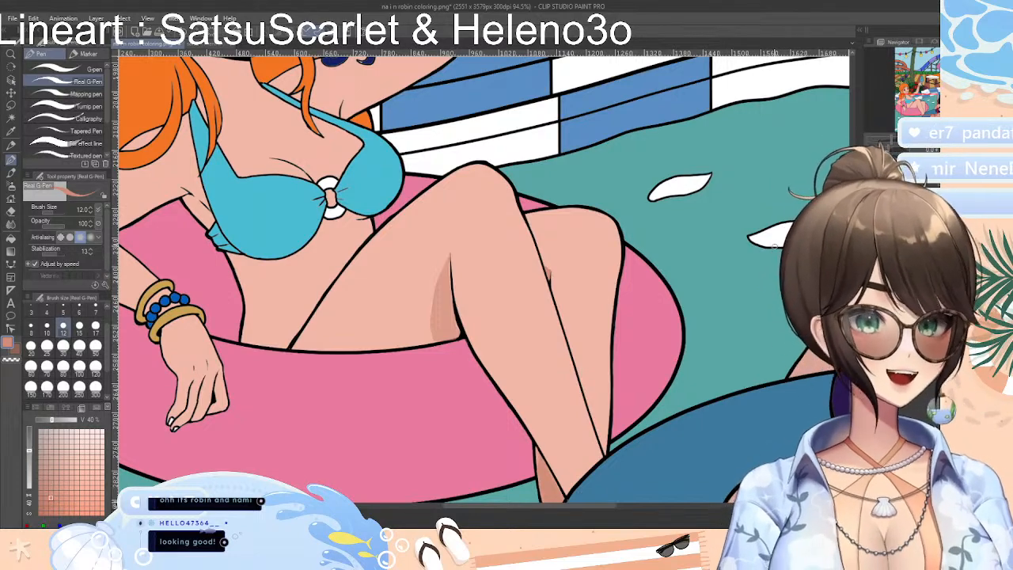
pyautogui.scroll(-10, 823, 239)
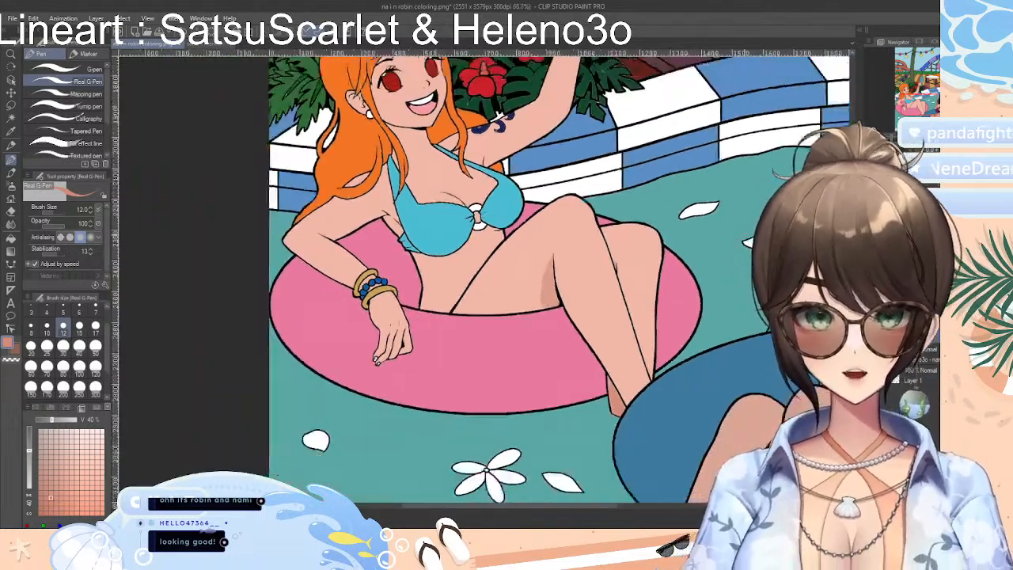
pyautogui.moveTo(598, 514); pyautogui.dragTo(672, 510)
pyautogui.moveTo(853, 315); pyautogui.dragTo(854, 281)
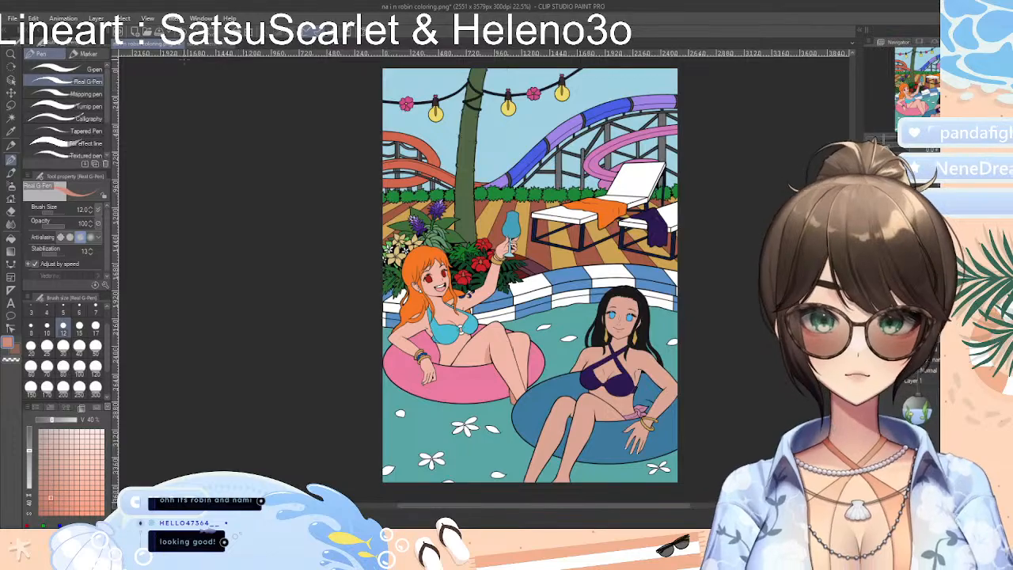
# Look over the mermaid drawing from the face close-up out to the whole composition, and return to the pool drawing
pyautogui.click(204, 46)
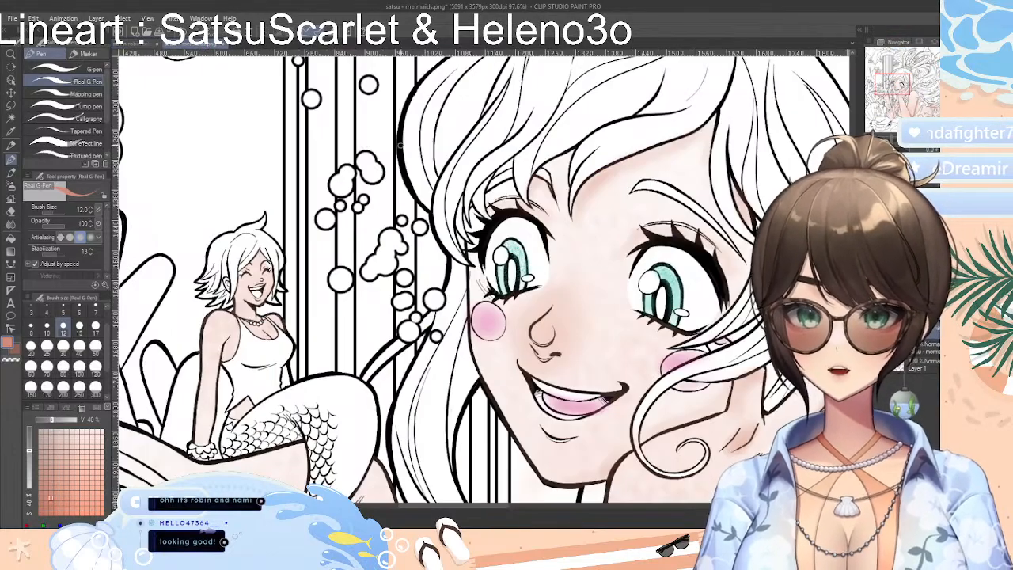
pyautogui.scroll(-9, 735, 309)
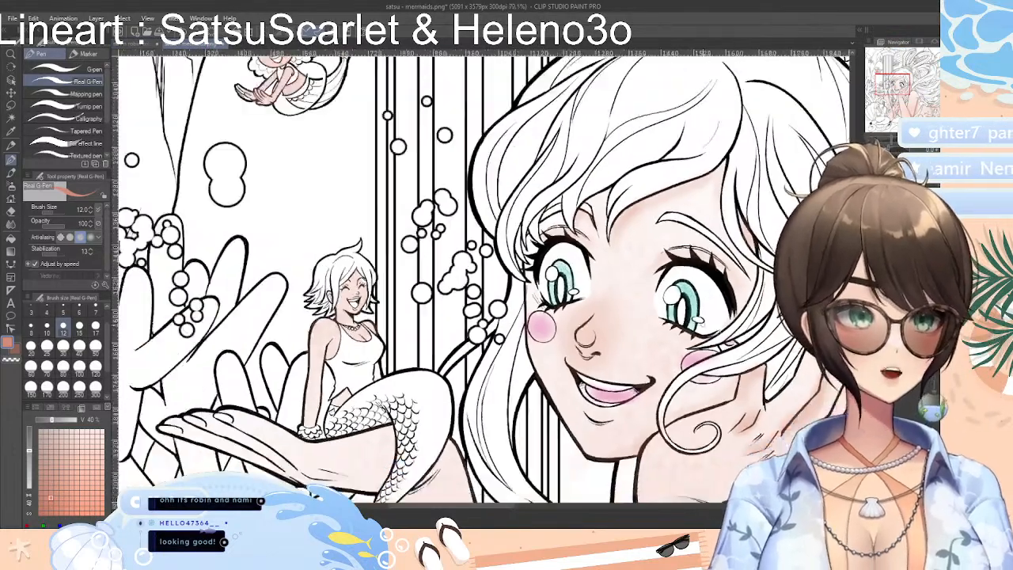
pyautogui.scroll(-4, 735, 309)
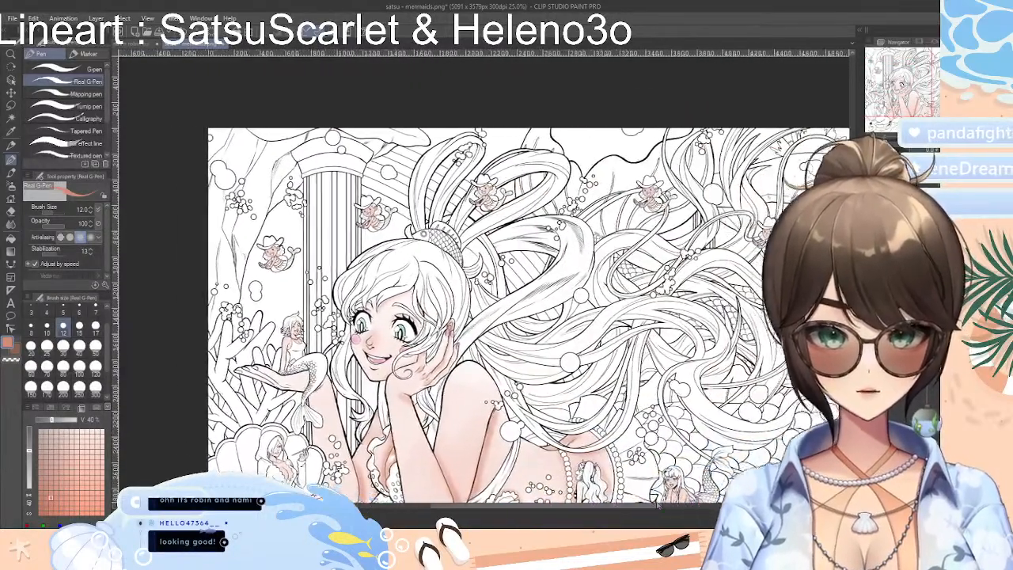
pyautogui.moveTo(658, 505); pyautogui.dragTo(655, 505)
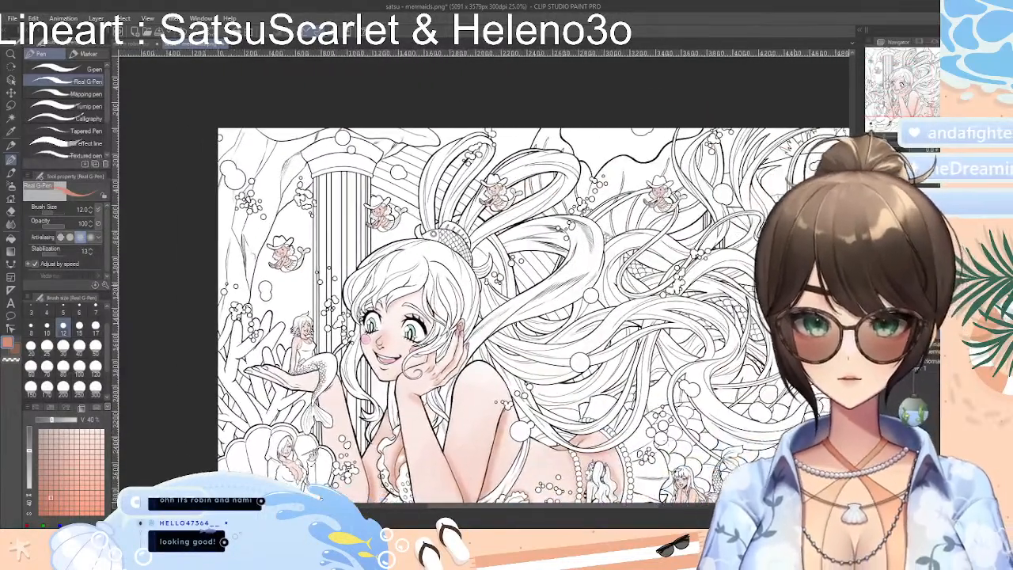
pyautogui.scroll(-3, 533, 294)
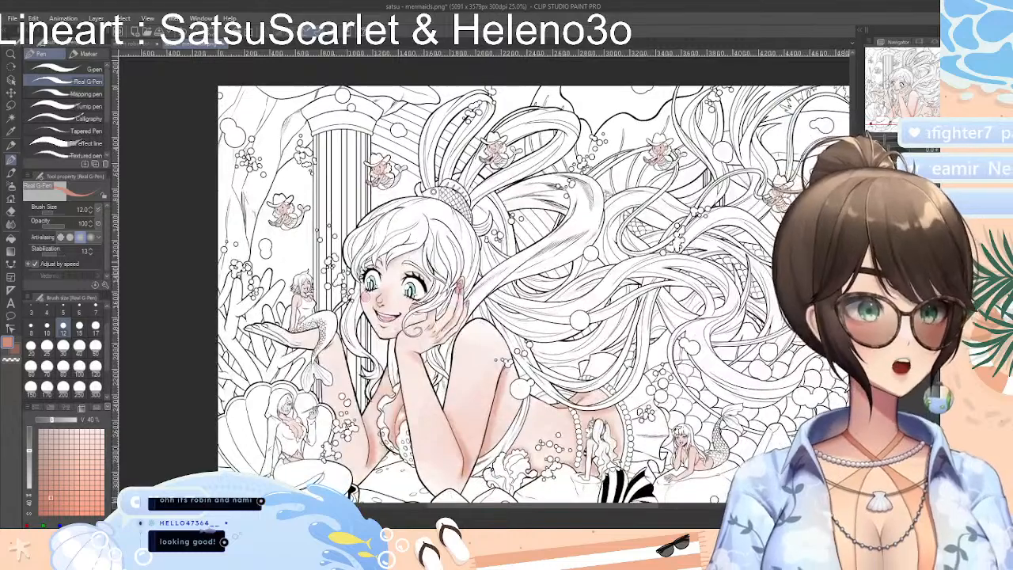
pyautogui.scroll(-1, 645, 437)
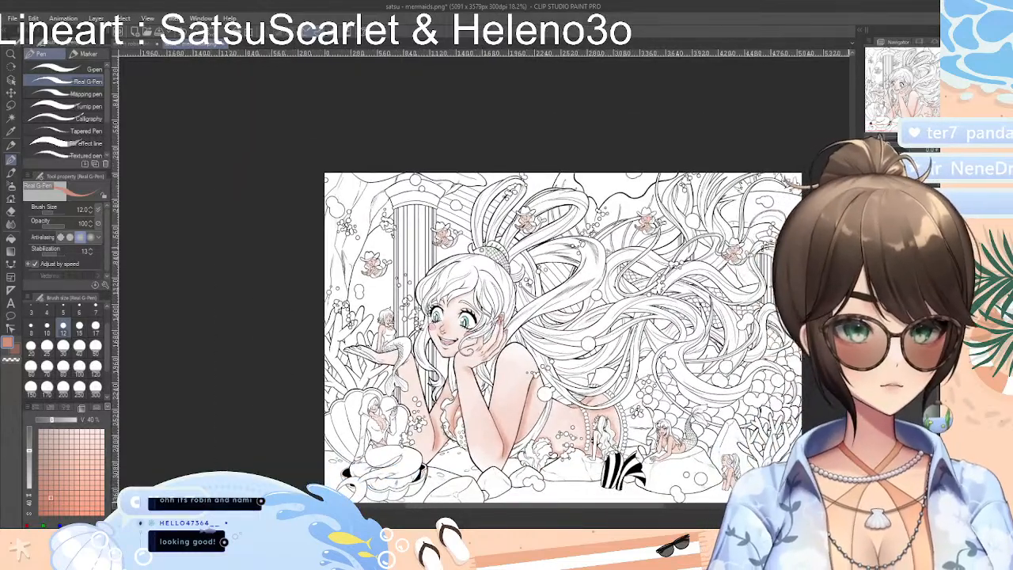
pyautogui.scroll(-3, 538, 317)
pyautogui.scroll(2, 740, 281)
pyautogui.scroll(-1, 697, 273)
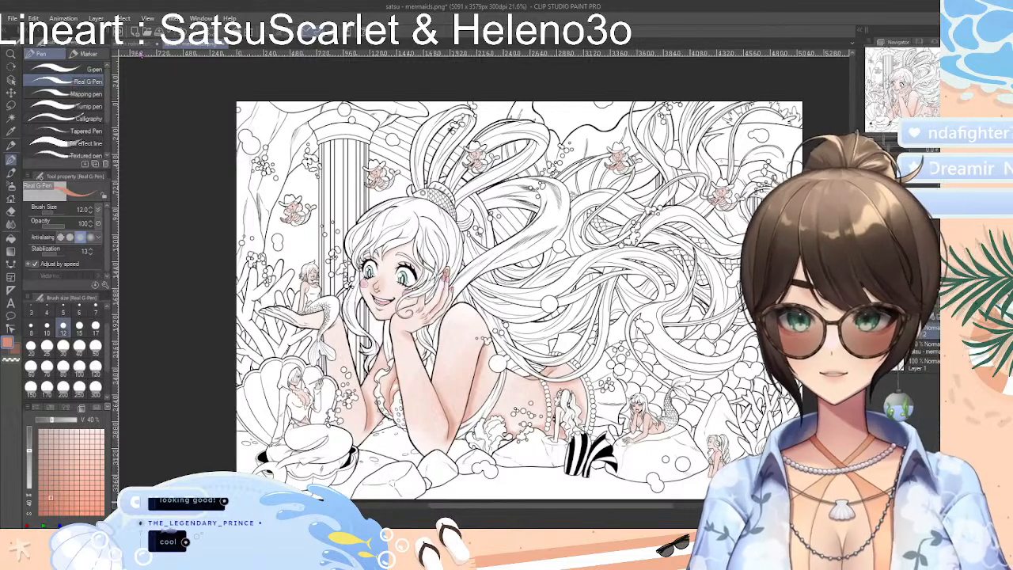
pyautogui.click(143, 43)
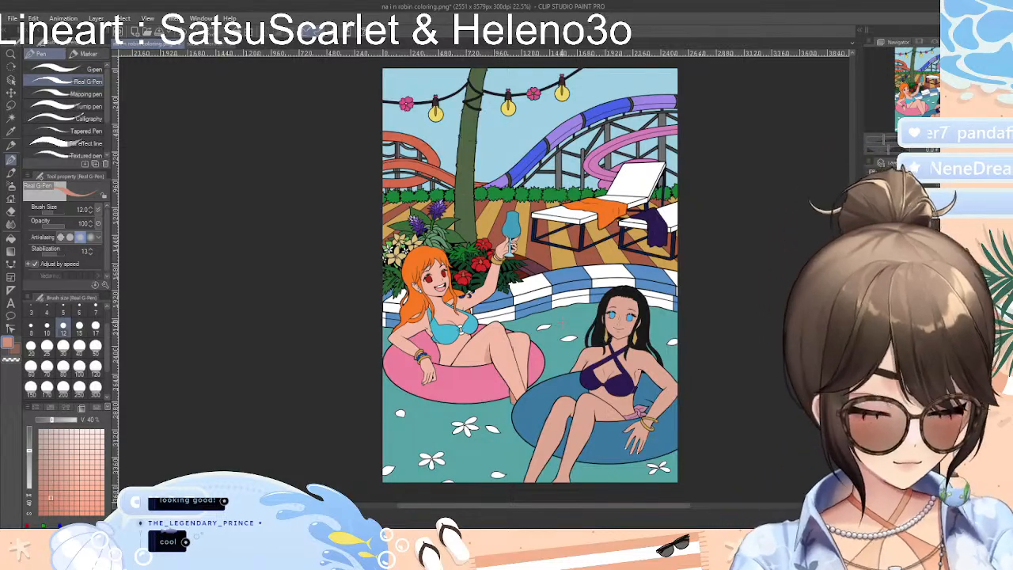
# Try drawing a size 10 coral curve along the underside of the orange-haired woman's front thigh, just above the pink float
pyautogui.scroll(6, 560, 320)
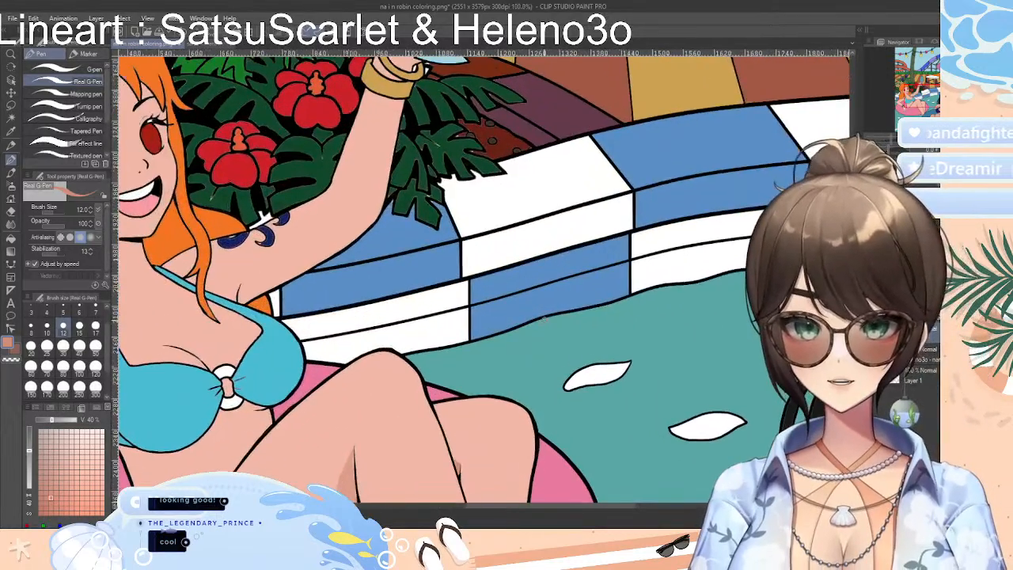
pyautogui.moveTo(624, 506); pyautogui.dragTo(559, 508)
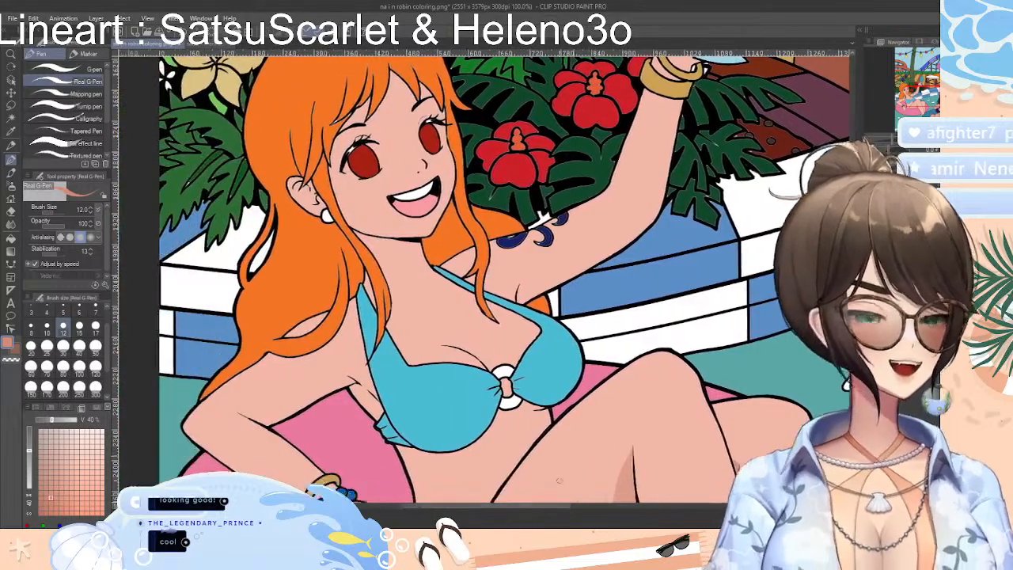
pyautogui.scroll(-5, 540, 328)
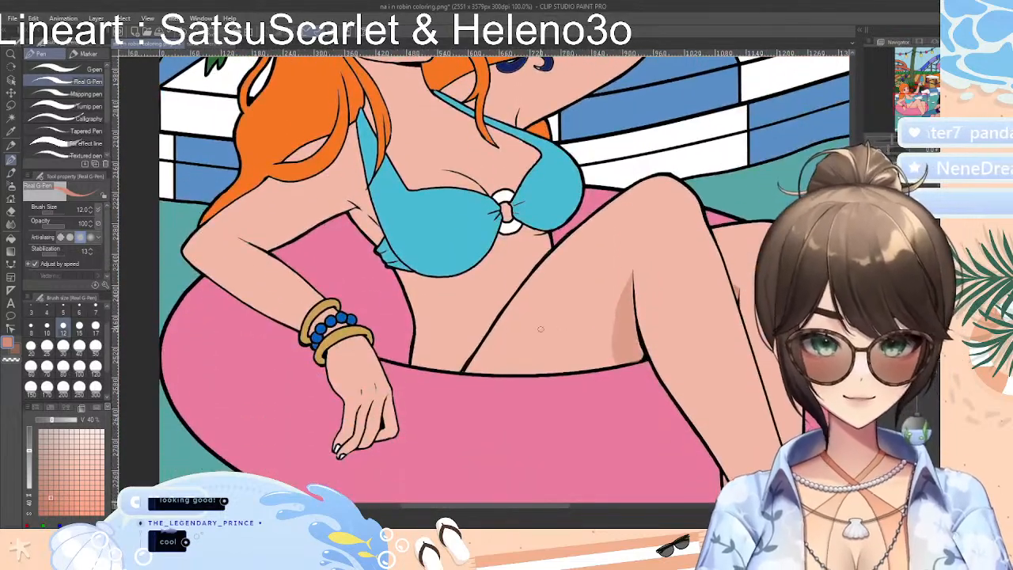
pyautogui.scroll(4, 523, 331)
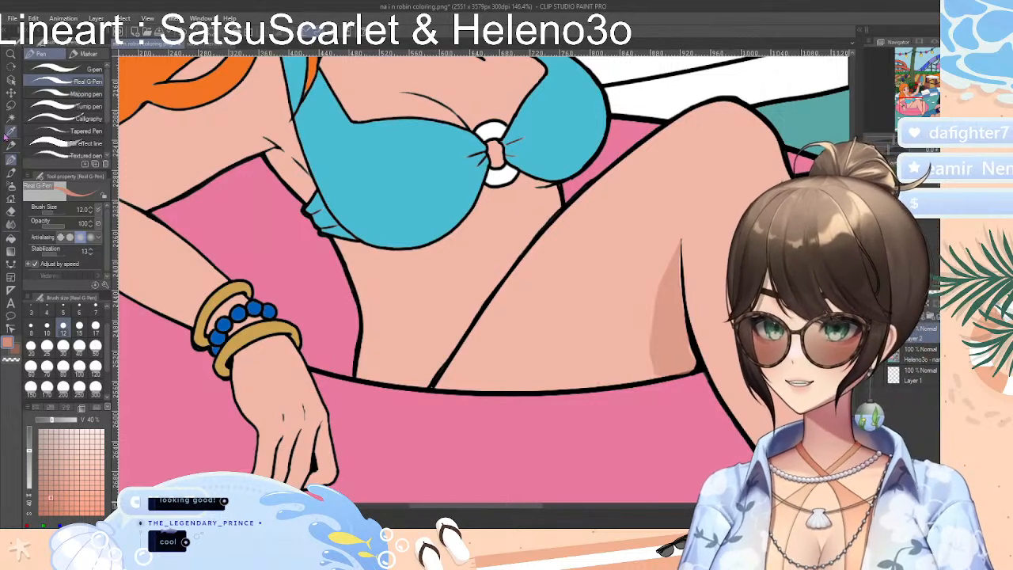
pyautogui.click(11, 264)
pyautogui.click(79, 82)
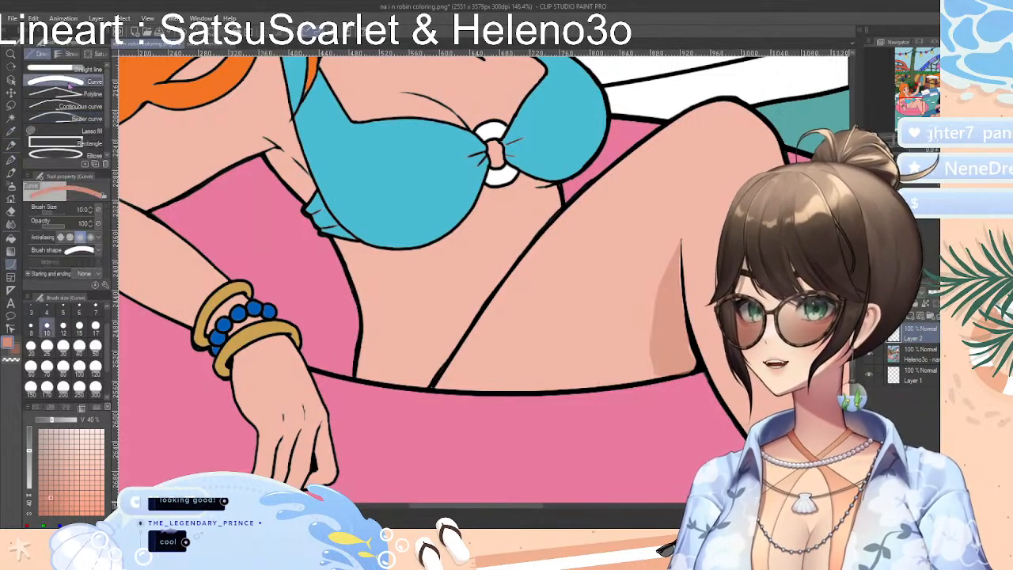
pyautogui.moveTo(434, 382); pyautogui.dragTo(692, 363)
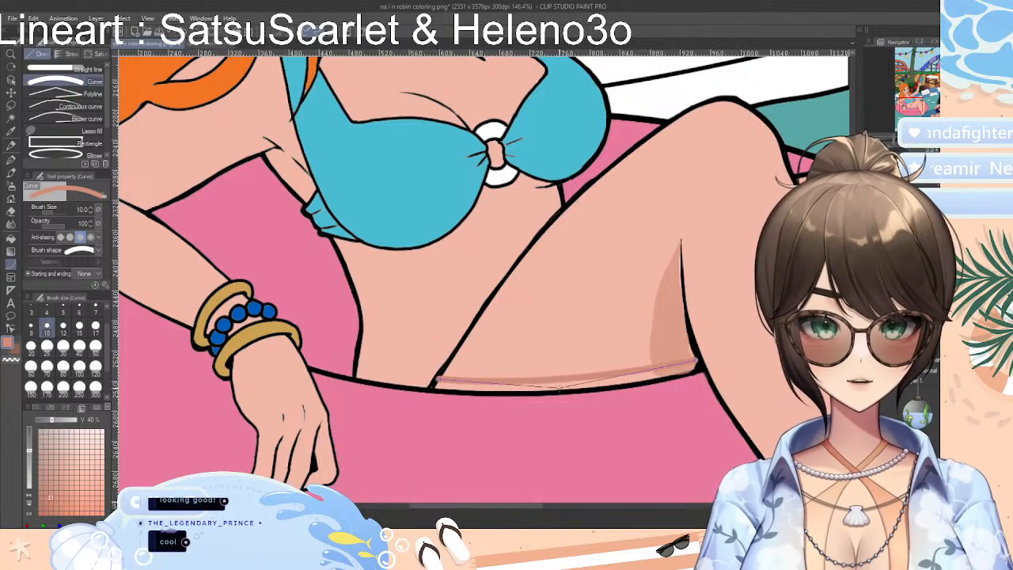
pyautogui.click(540, 393)
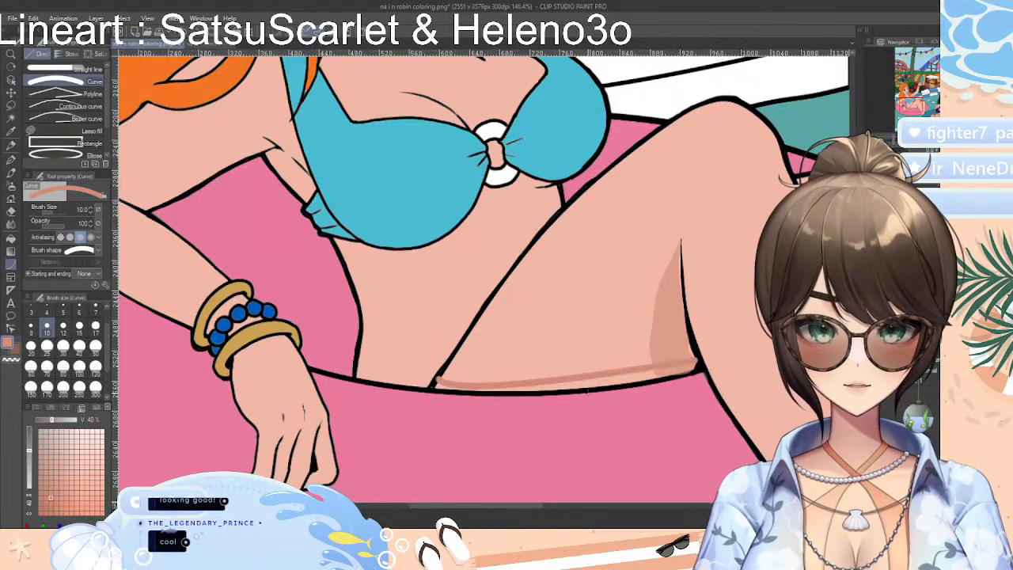
pyautogui.hotkey('ctrl', 'z')
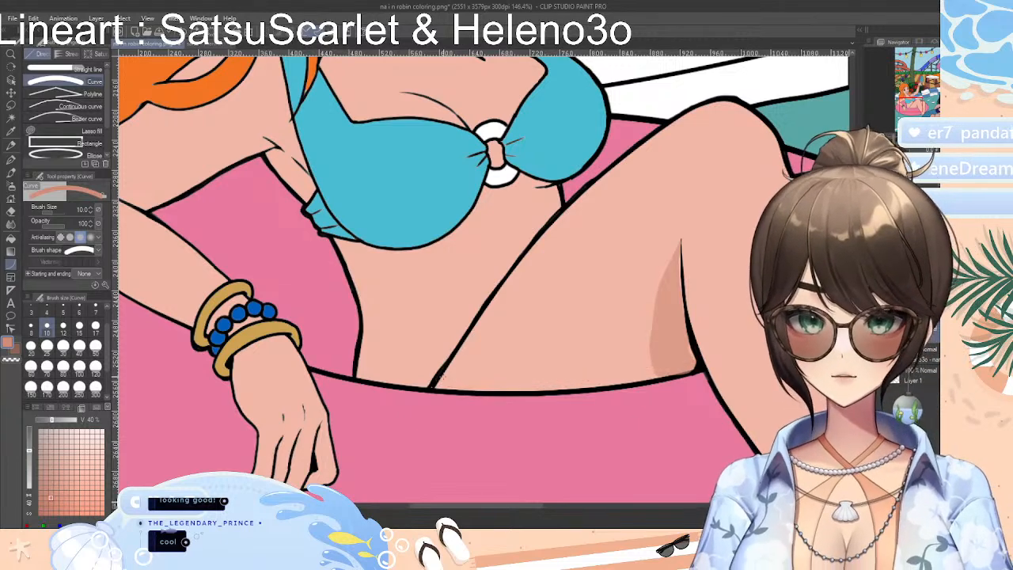
# Redraw the curve under the front thigh and try filling the strip beneath it with coral, referring only to the editing layer
pyautogui.moveTo(440, 377); pyautogui.dragTo(697, 358)
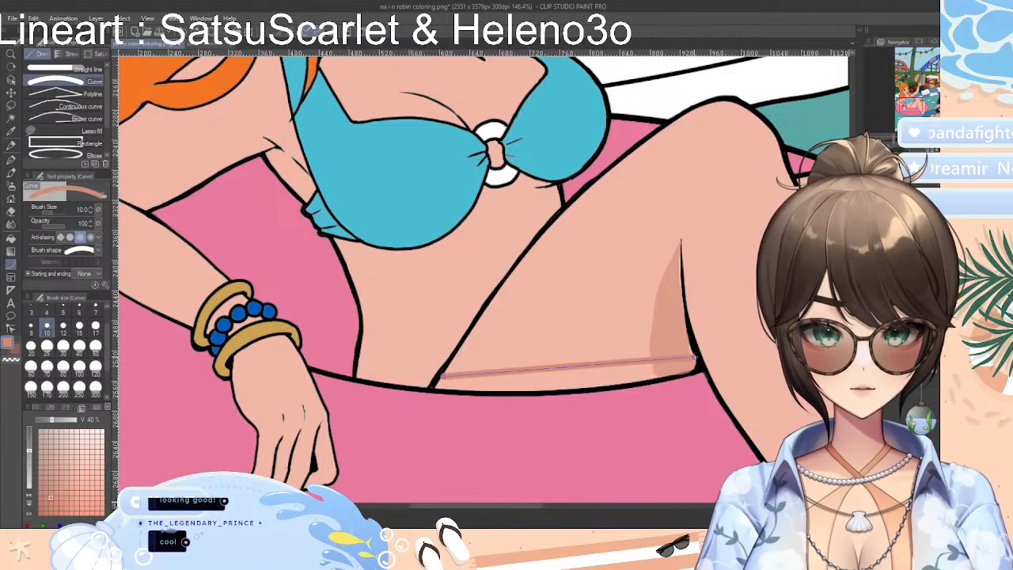
pyautogui.click(564, 391)
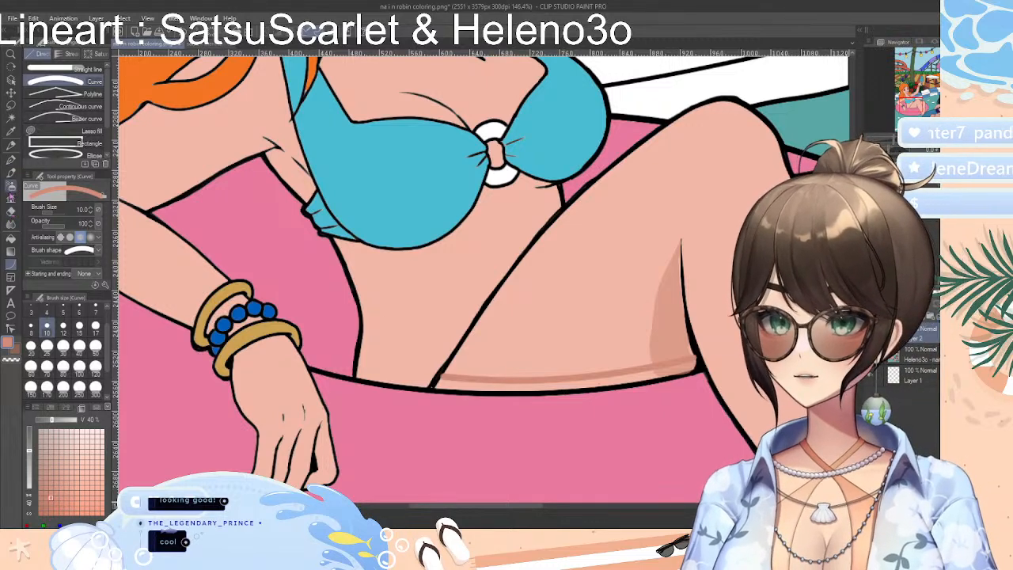
pyautogui.click(12, 228)
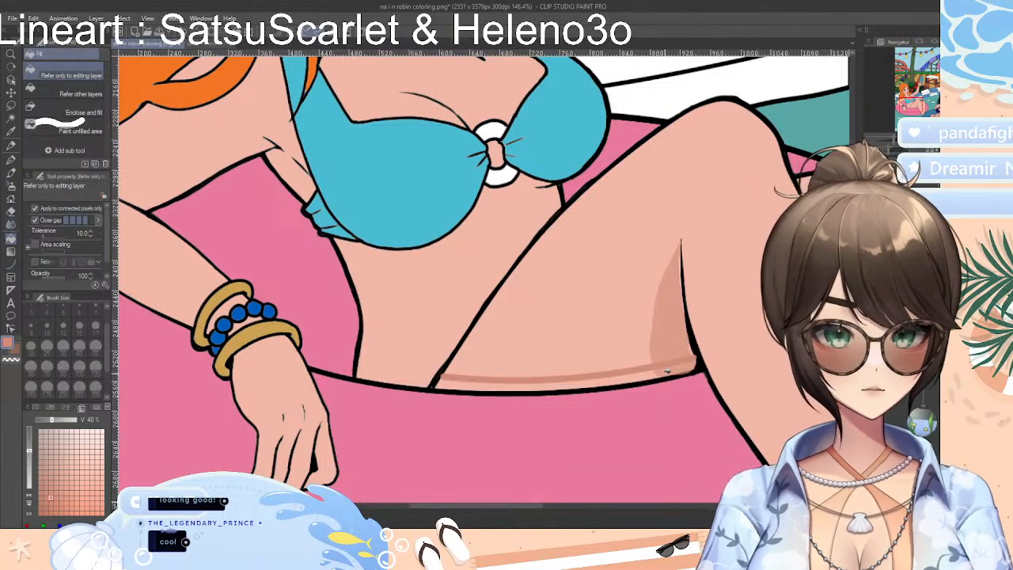
pyautogui.click(666, 369)
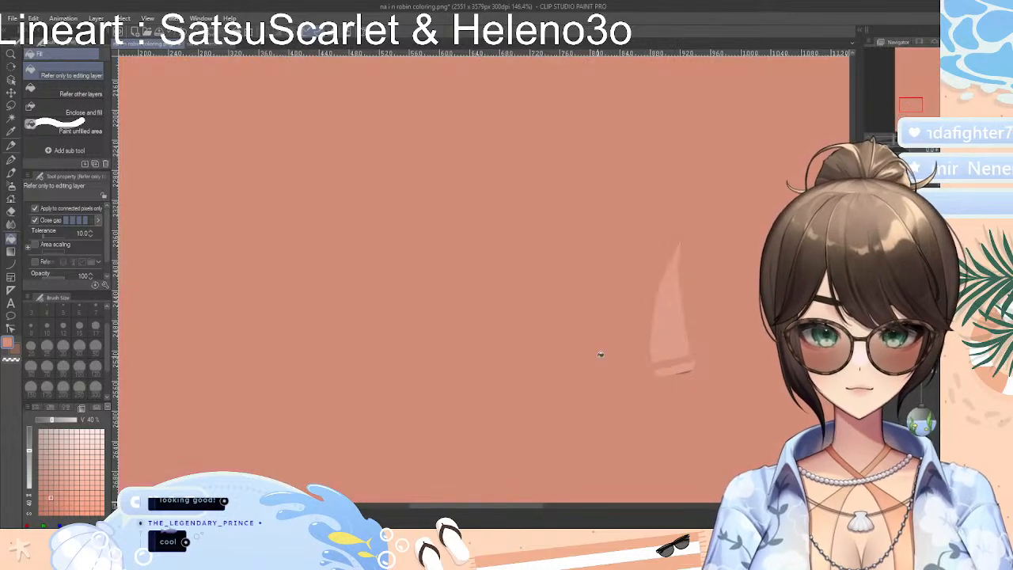
pyautogui.hotkey('ctrl', 'z')
pyautogui.click(602, 383)
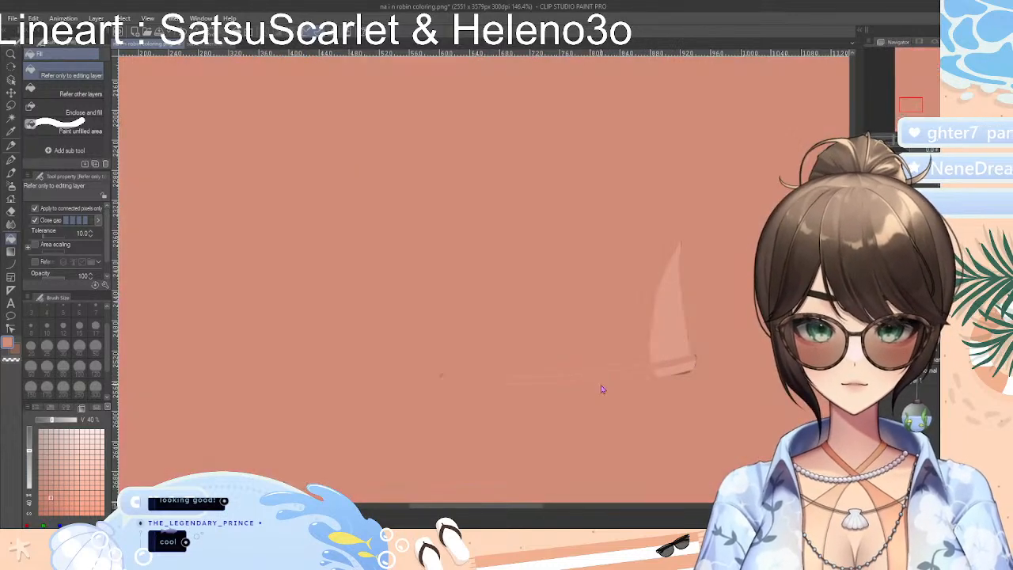
pyautogui.hotkey('ctrl', 'z')
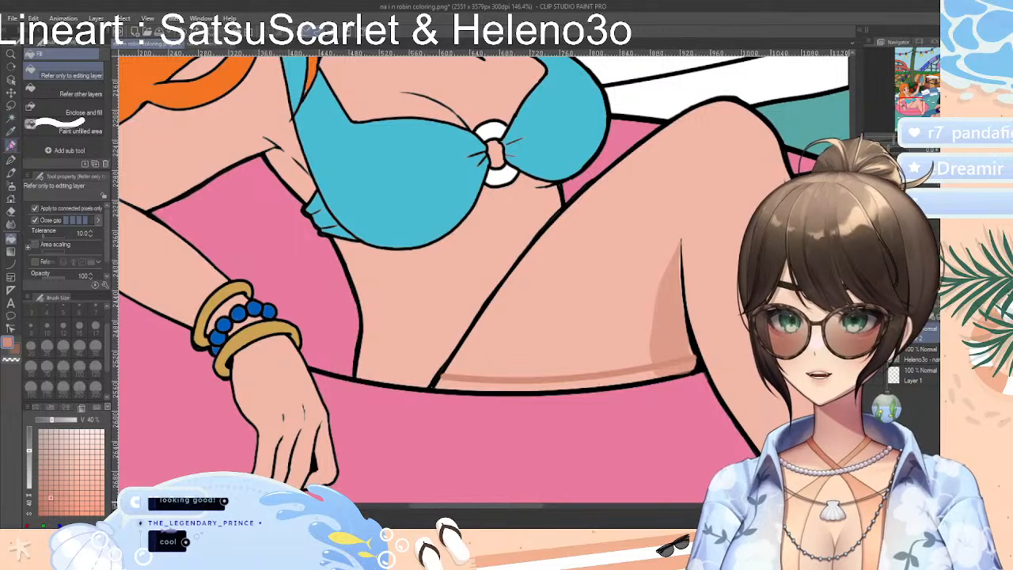
# Replace the thigh curve with a closed size 3 Continuous curve outline along the float's edge and fill the strip with coral
pyautogui.click(13, 264)
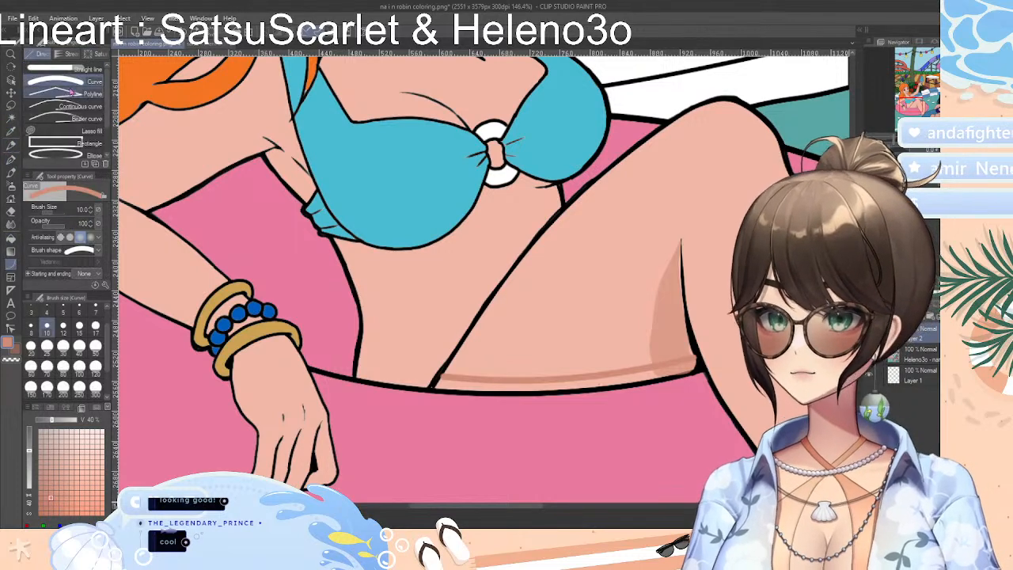
pyautogui.click(73, 108)
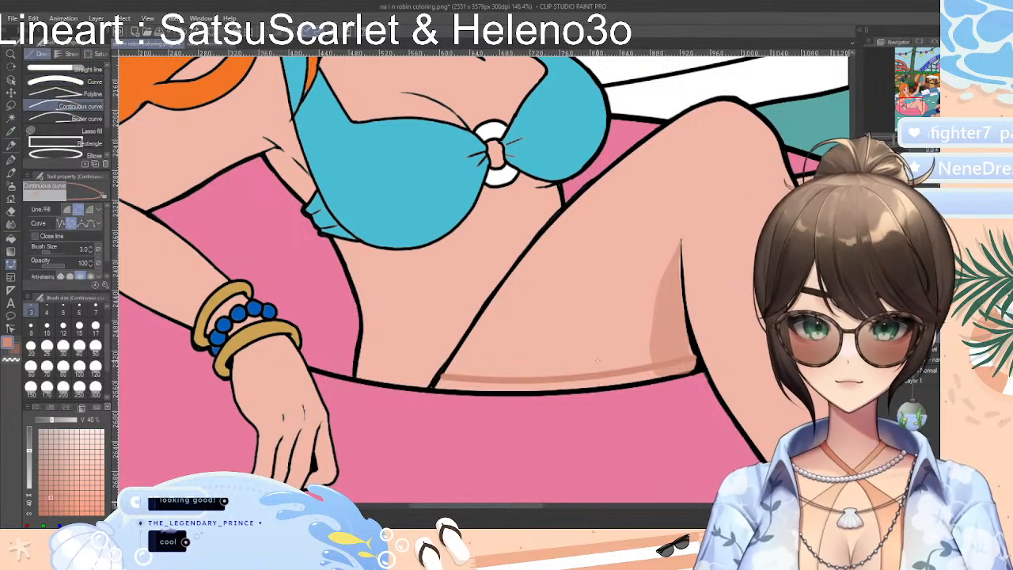
pyautogui.hotkey('ctrl', 'z')
pyautogui.click(440, 375)
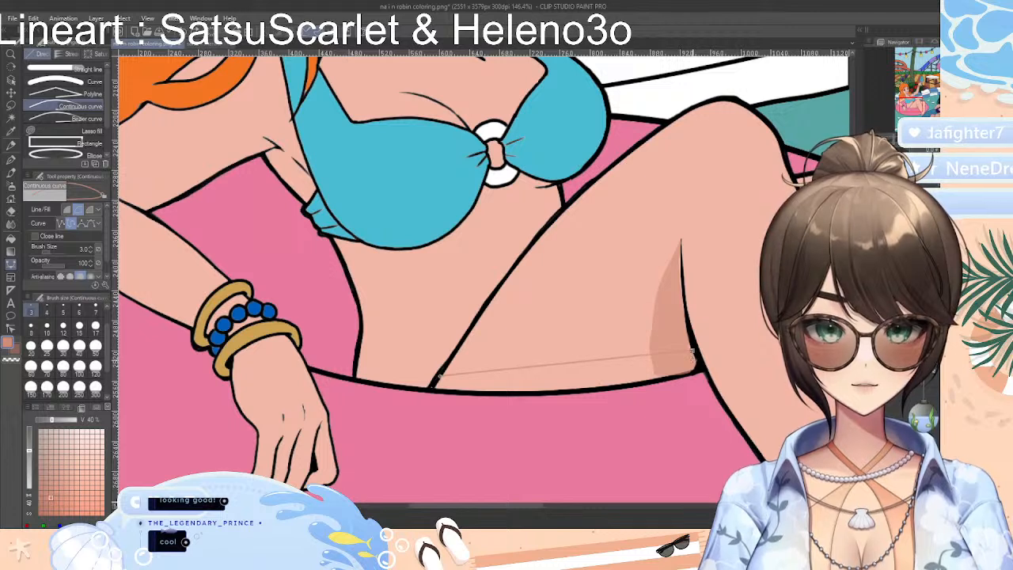
pyautogui.click(693, 353)
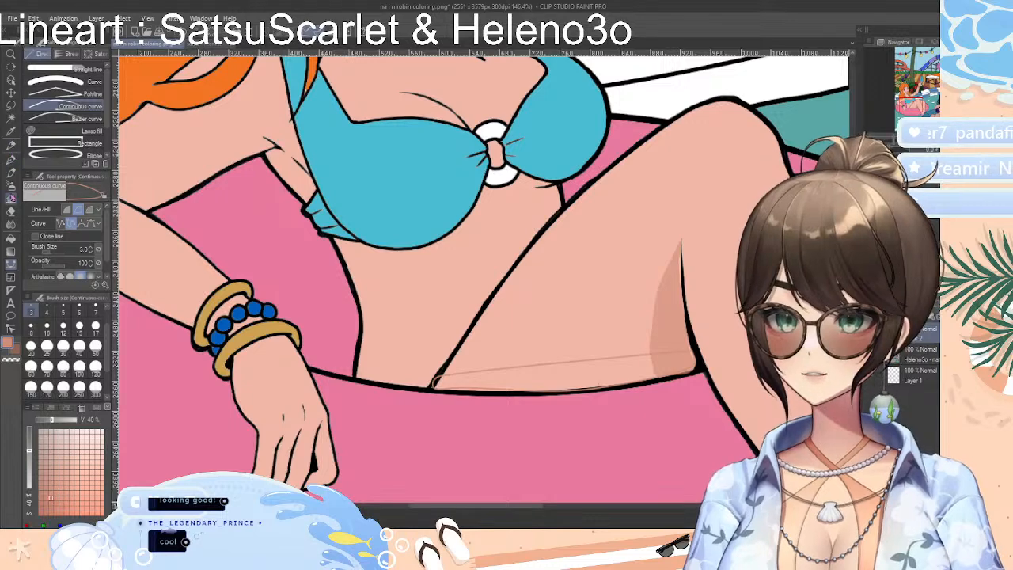
pyautogui.press('g')
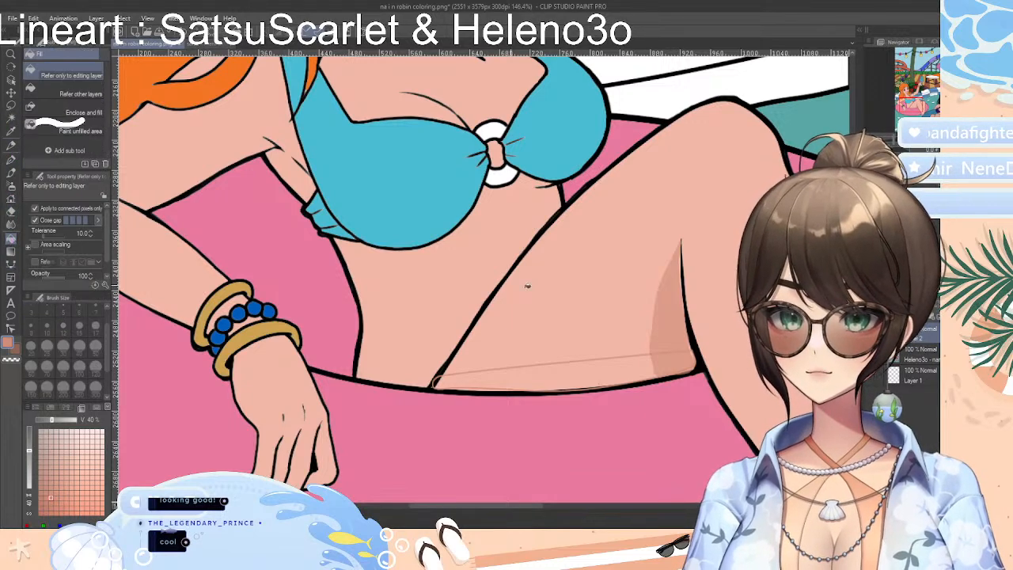
pyautogui.click(598, 375)
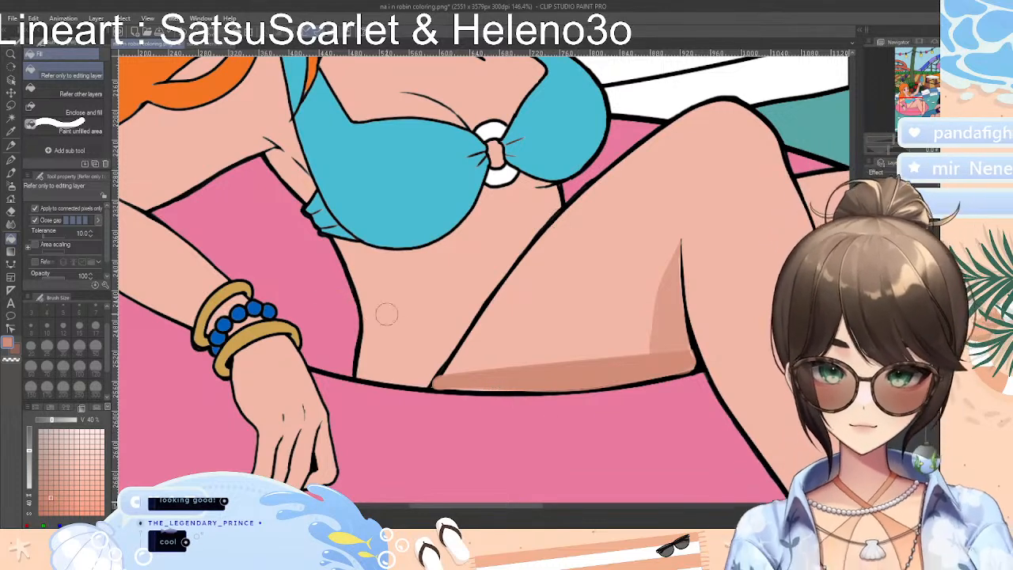
# Erase the coral shadows along the front thigh's underside and beside its crease line with the Soft eraser at size 30
pyautogui.scroll(4, 471, 383)
pyautogui.scroll(1, 384, 400)
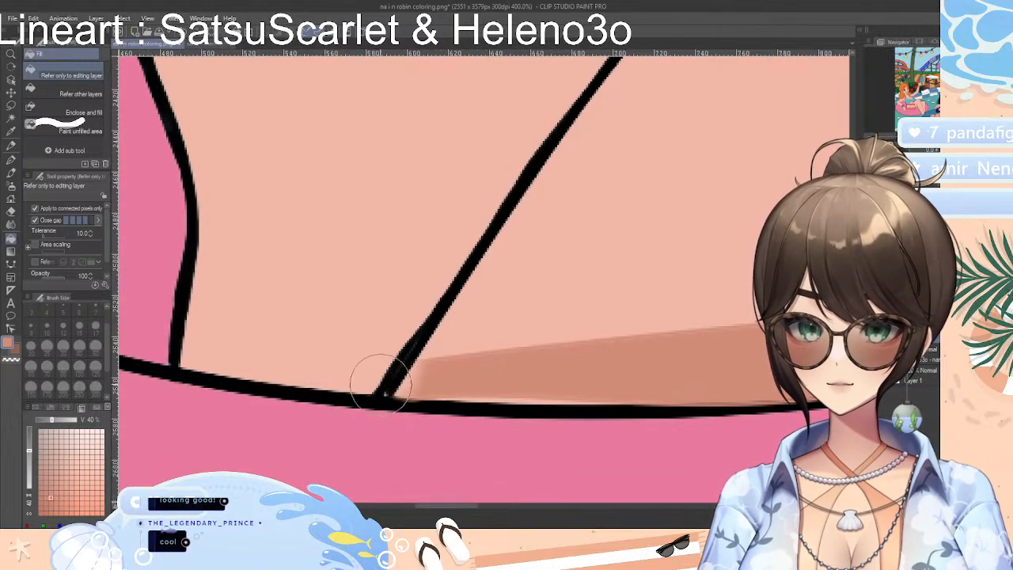
pyautogui.moveTo(447, 506); pyautogui.dragTo(495, 506)
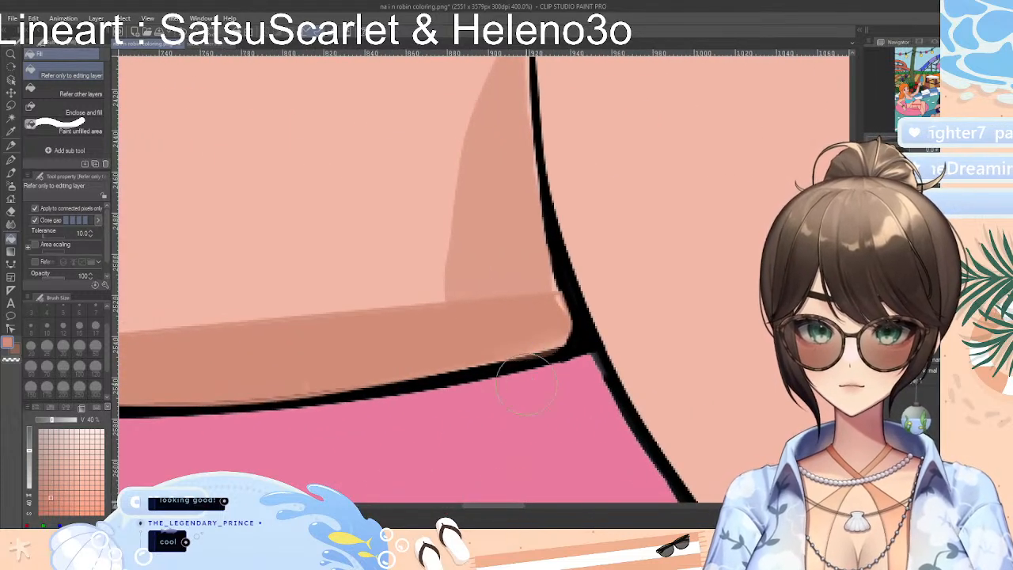
pyautogui.moveTo(591, 336); pyautogui.dragTo(556, 299)
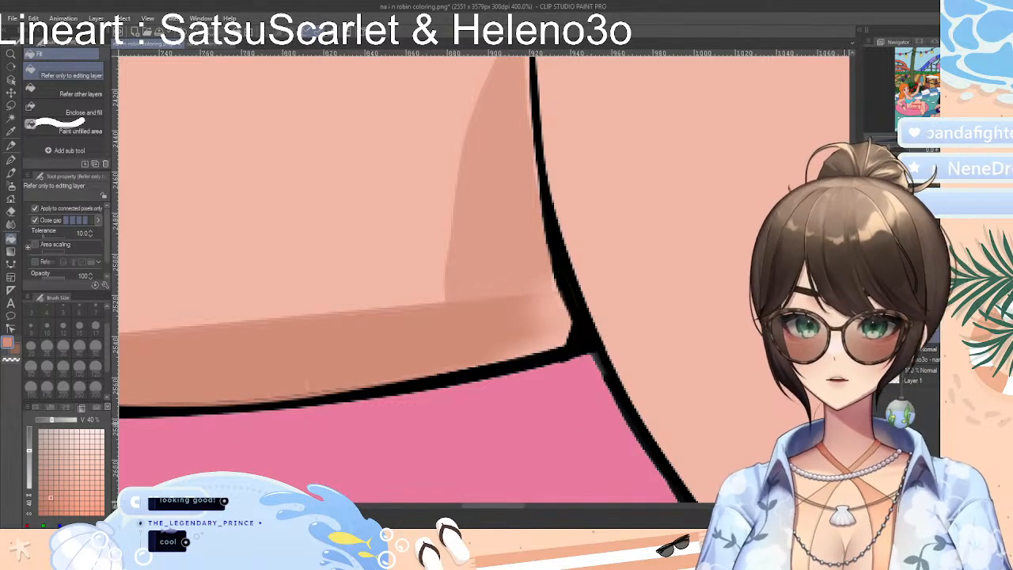
pyautogui.scroll(-5, 605, 366)
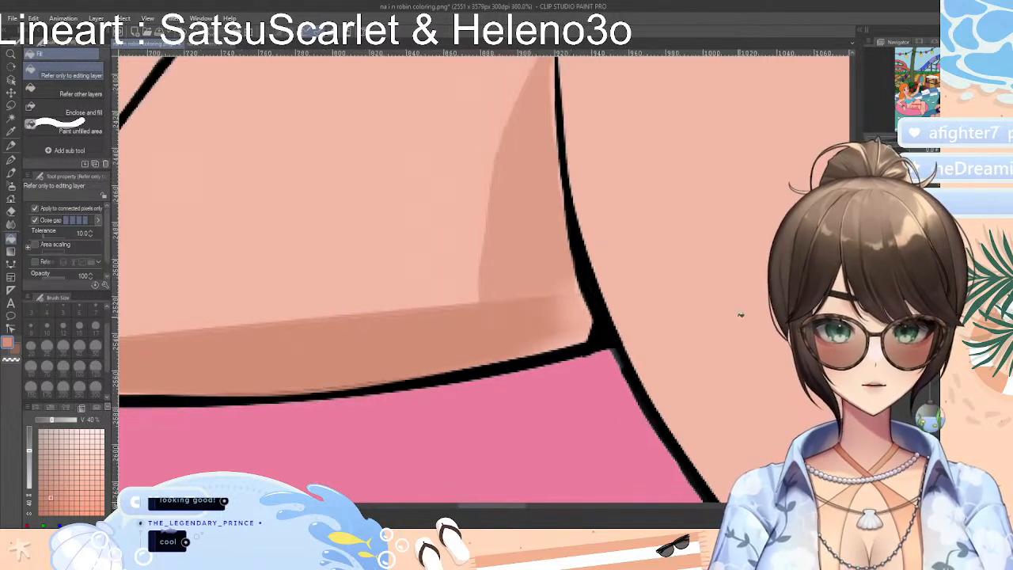
pyautogui.scroll(3, 605, 366)
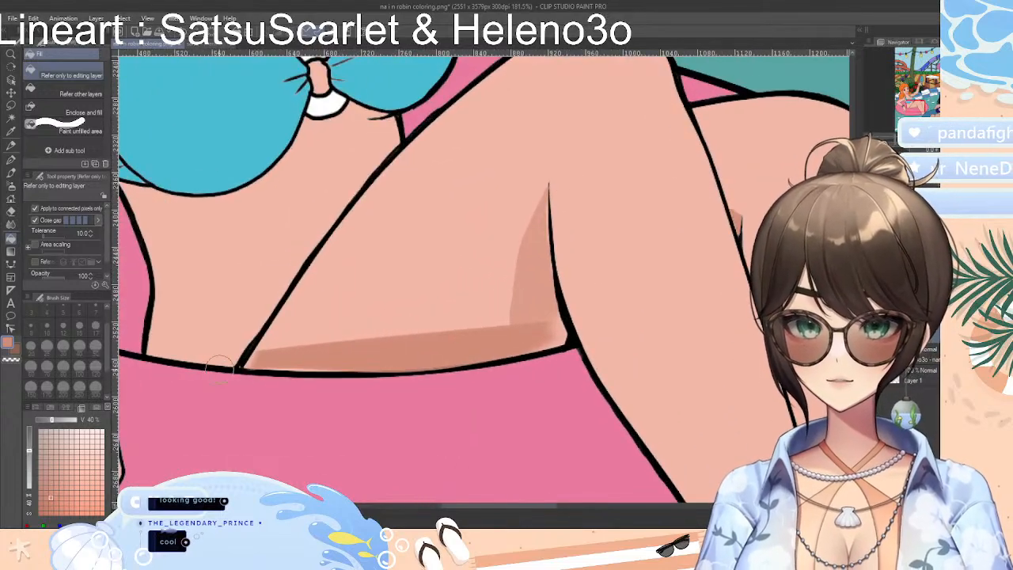
pyautogui.moveTo(224, 365)
pyautogui.mouseDown()
pyautogui.moveTo(531, 342)
pyautogui.moveTo(542, 327)
pyautogui.moveTo(395, 341)
pyautogui.moveTo(351, 360)
pyautogui.moveTo(473, 287)
pyautogui.moveTo(502, 324)
pyautogui.moveTo(535, 325)
pyautogui.moveTo(517, 267)
pyautogui.mouseUp()
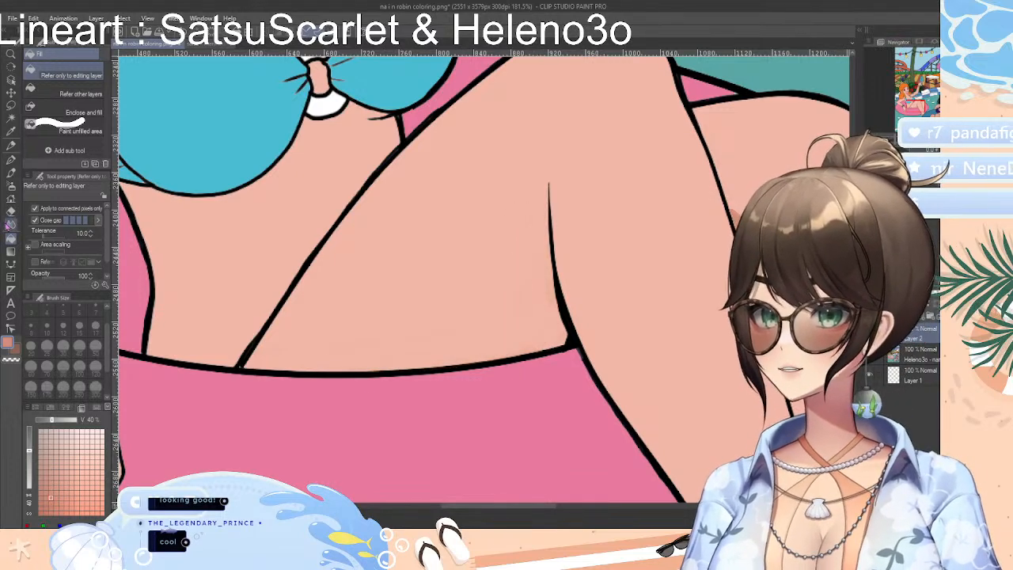
pyautogui.click(11, 214)
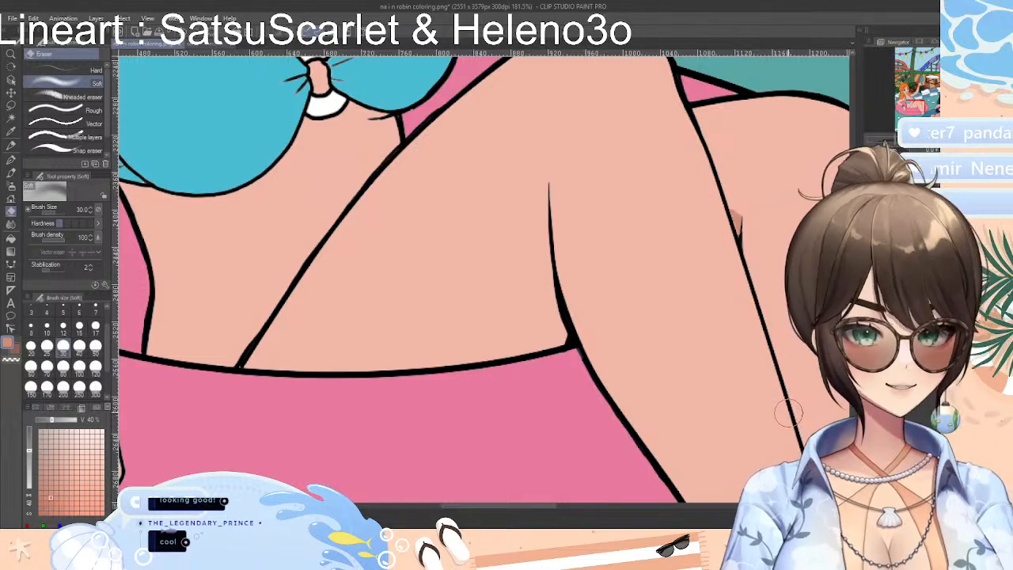
# Draw a closed size 3 Bezier curve outline under the orange-haired woman's front thigh along the float and fill the strip with coral
pyautogui.click(11, 264)
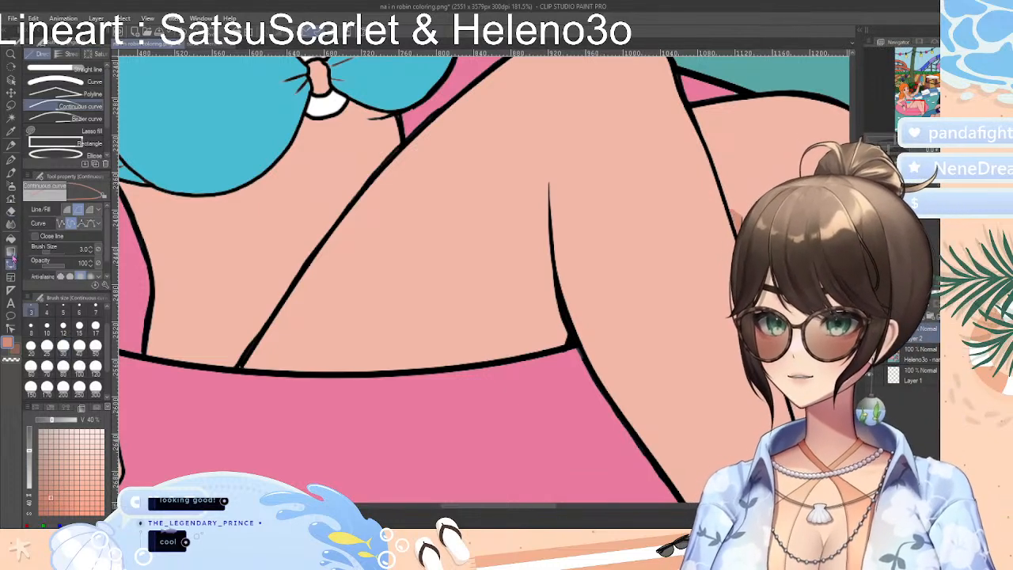
pyautogui.click(69, 119)
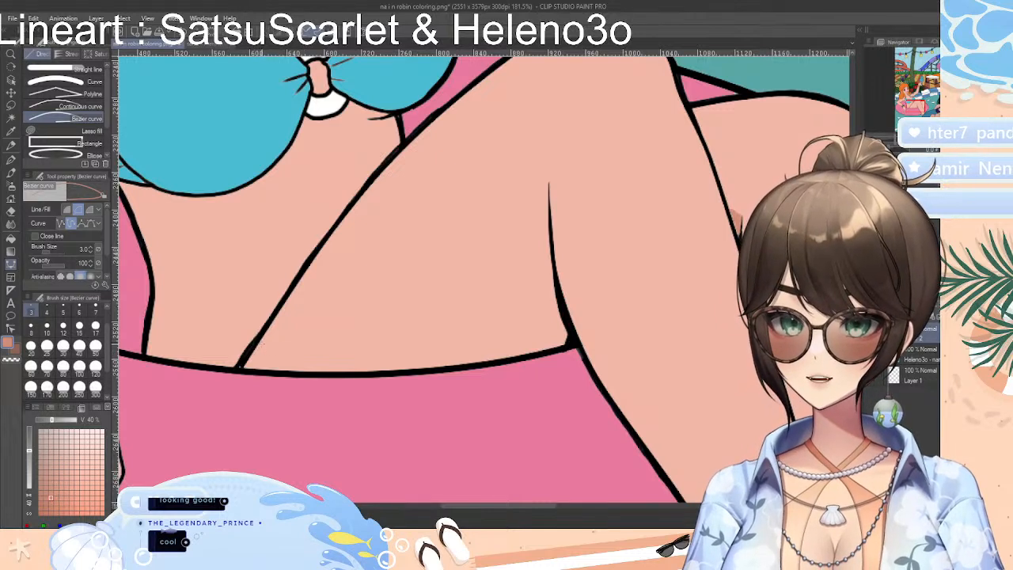
pyautogui.click(383, 342)
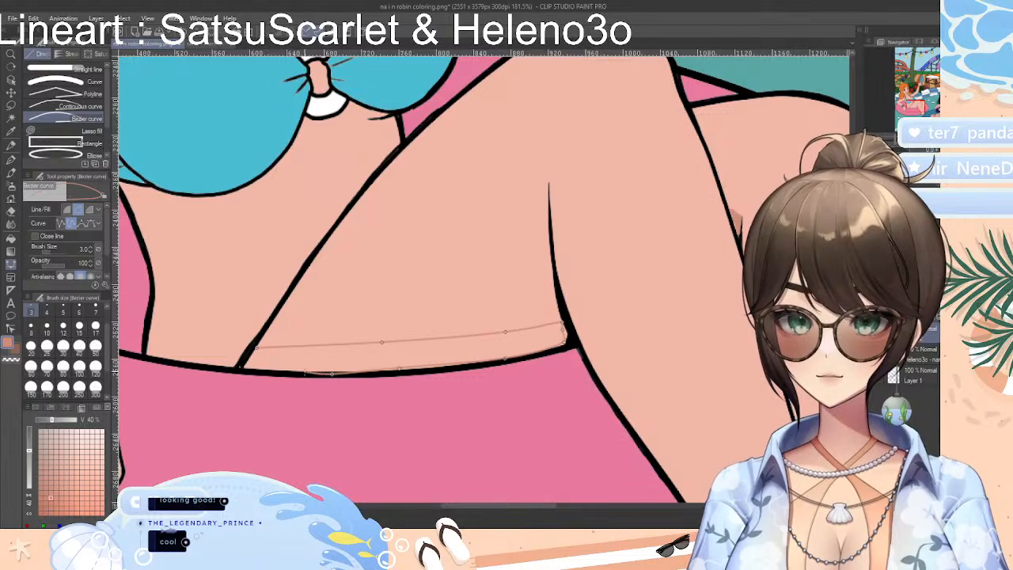
pyautogui.click(242, 367)
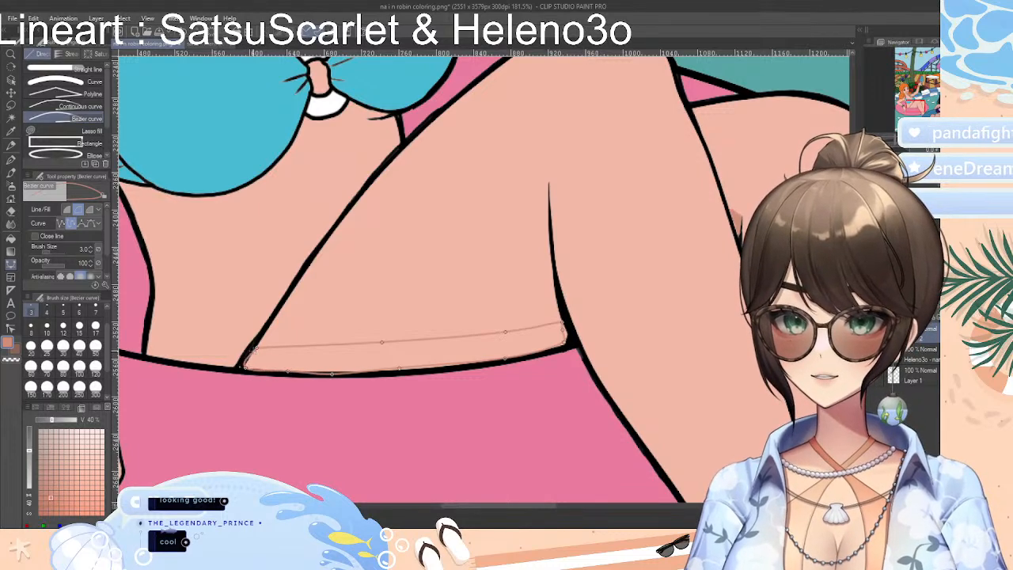
pyautogui.click(255, 348)
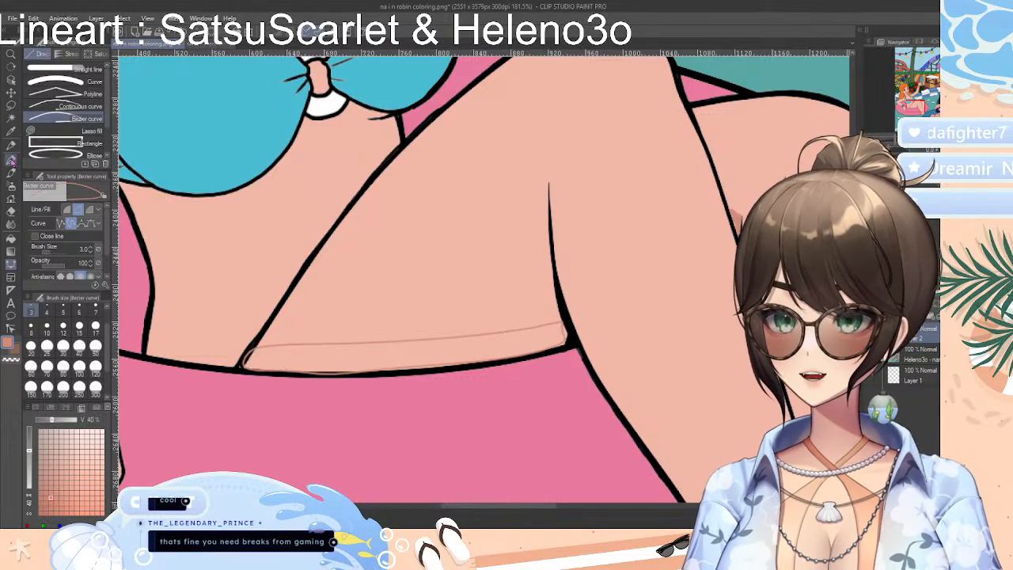
pyautogui.click(10, 239)
pyautogui.click(451, 354)
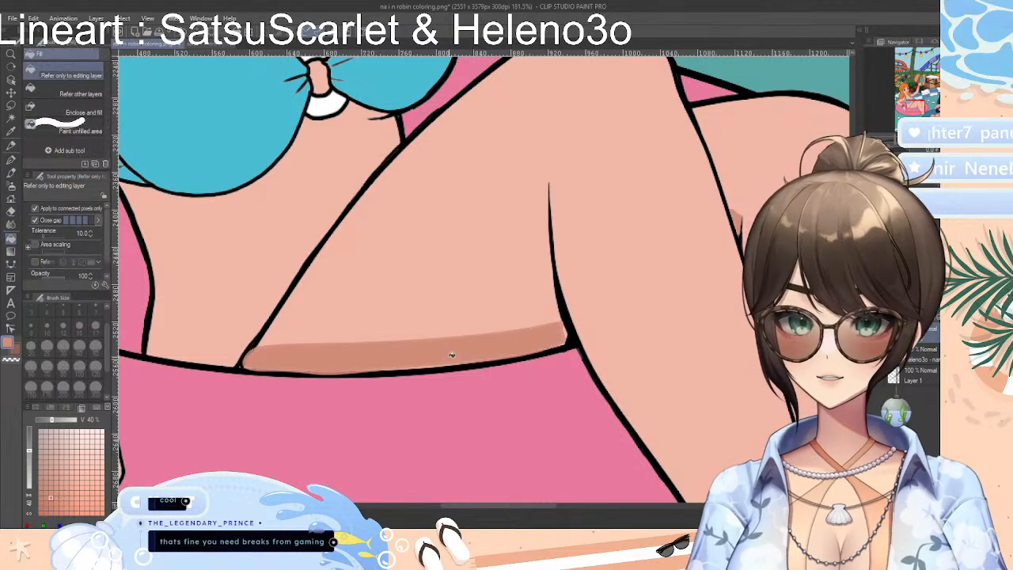
# Touch up the ends and lower edge of the coral thigh strip with the Real G-Pen at sizes 12 and 17
pyautogui.click(10, 146)
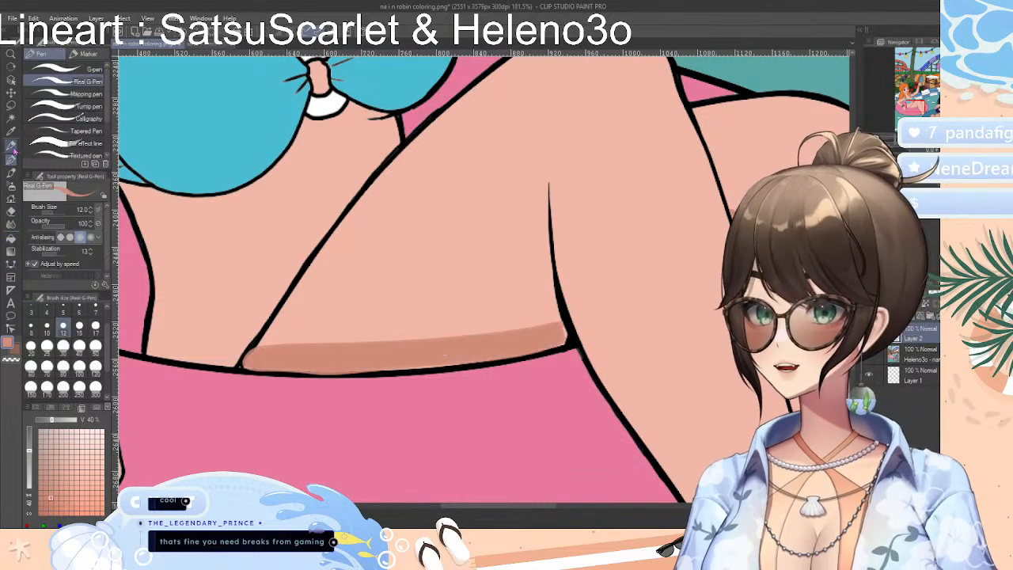
pyautogui.click(12, 148)
pyautogui.click(11, 160)
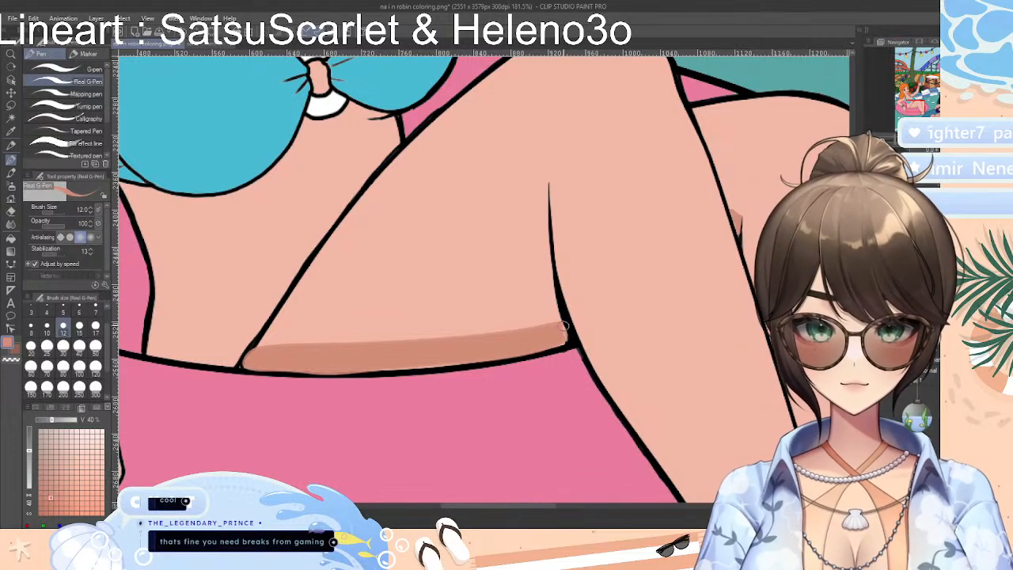
pyautogui.press(']')
pyautogui.press(']')
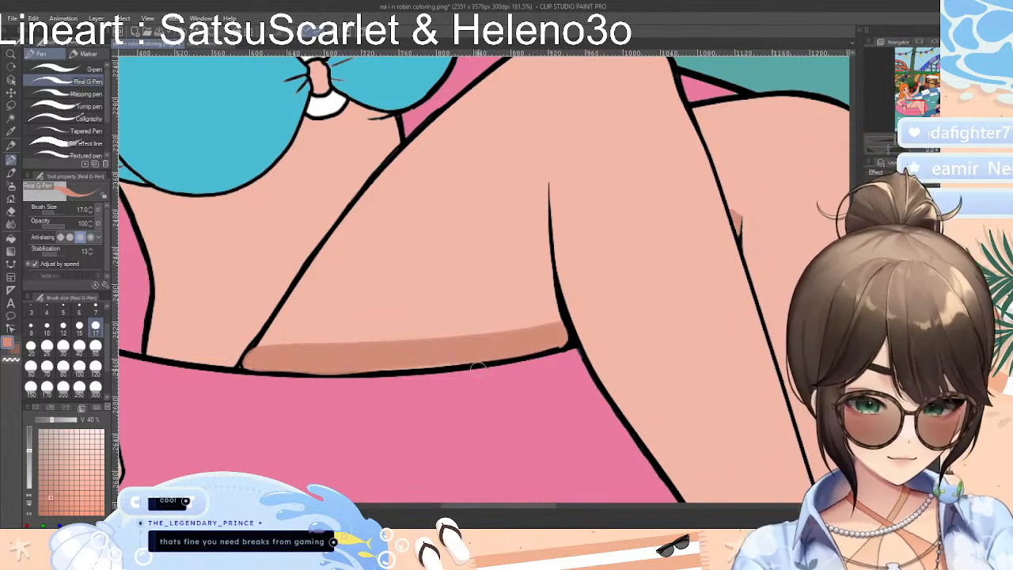
# Check the coral strip under the front thigh against the whole leg, and undo its fill and outline
pyautogui.scroll(4, 476, 368)
pyautogui.scroll(-6, 463, 337)
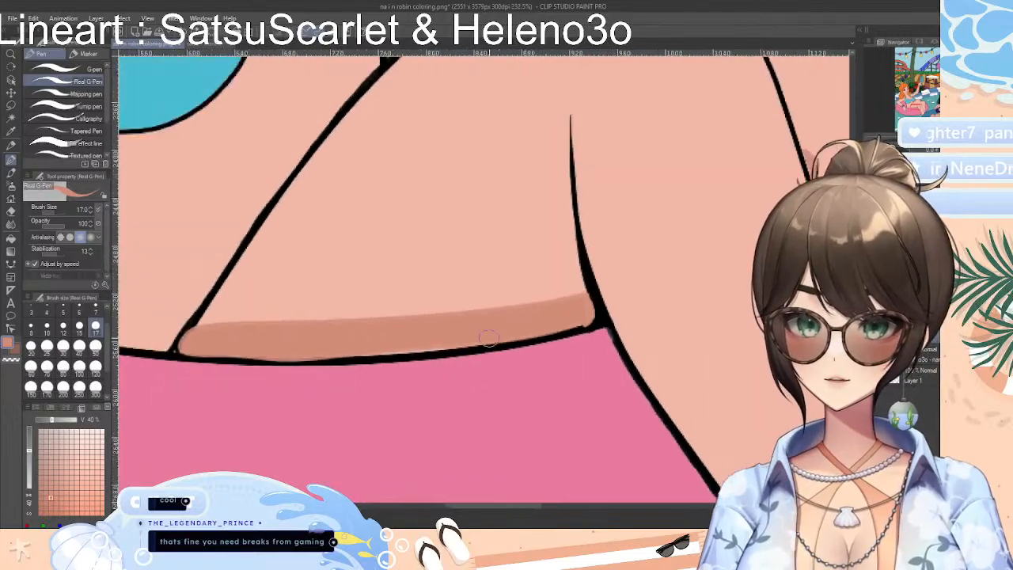
pyautogui.scroll(-3, 493, 345)
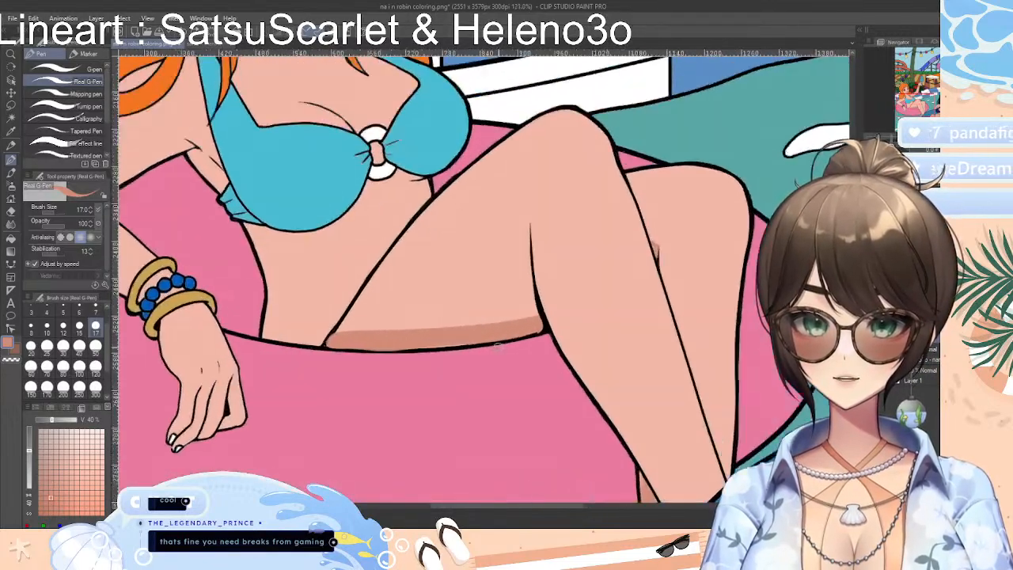
pyautogui.scroll(5, 497, 351)
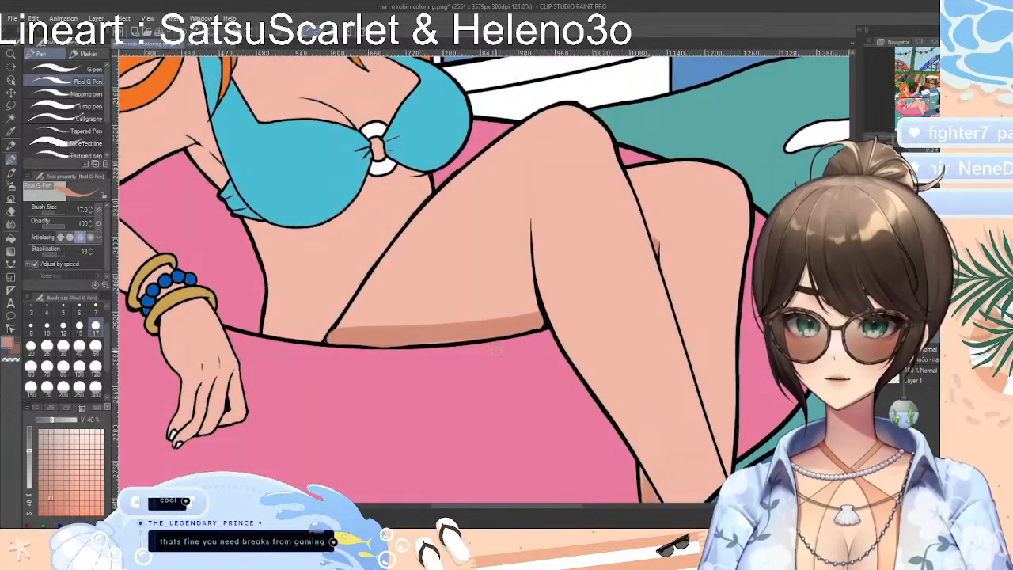
pyautogui.hotkey('ctrl', 'z')
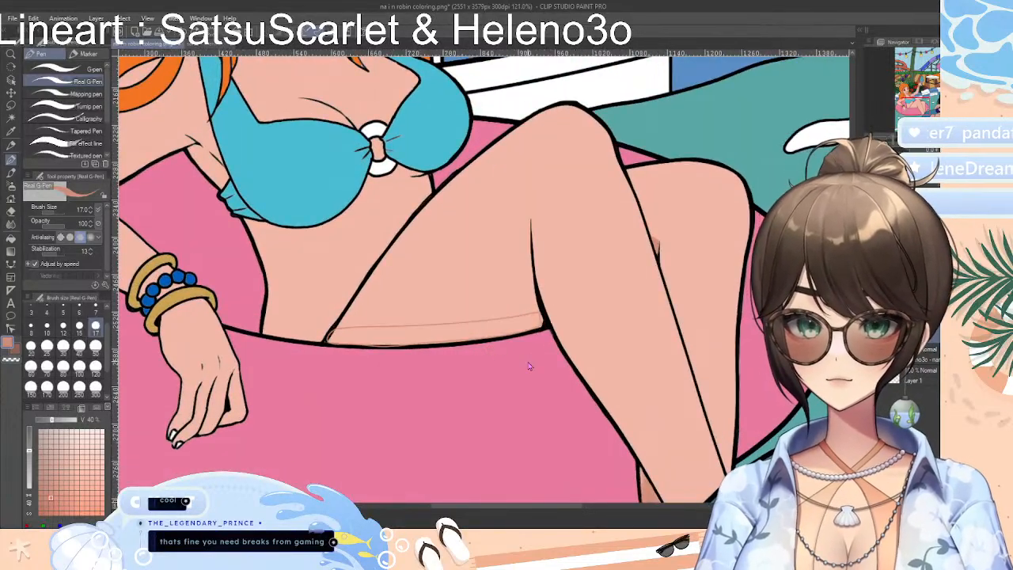
pyautogui.hotkey('ctrl', 'z')
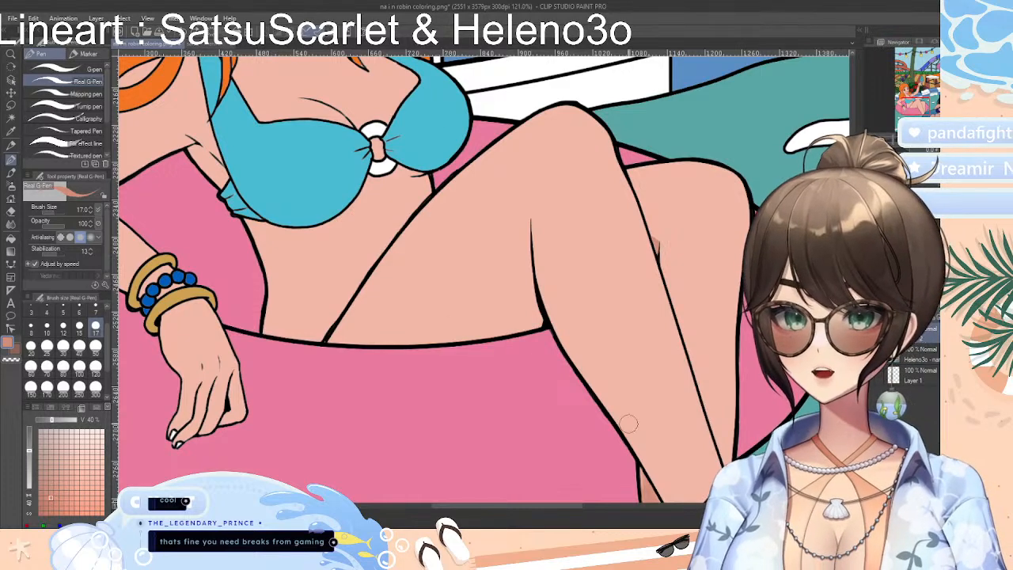
# Try Enclose and fill with coral on the front thigh and around its crease line, undoing the result
pyautogui.click(12, 239)
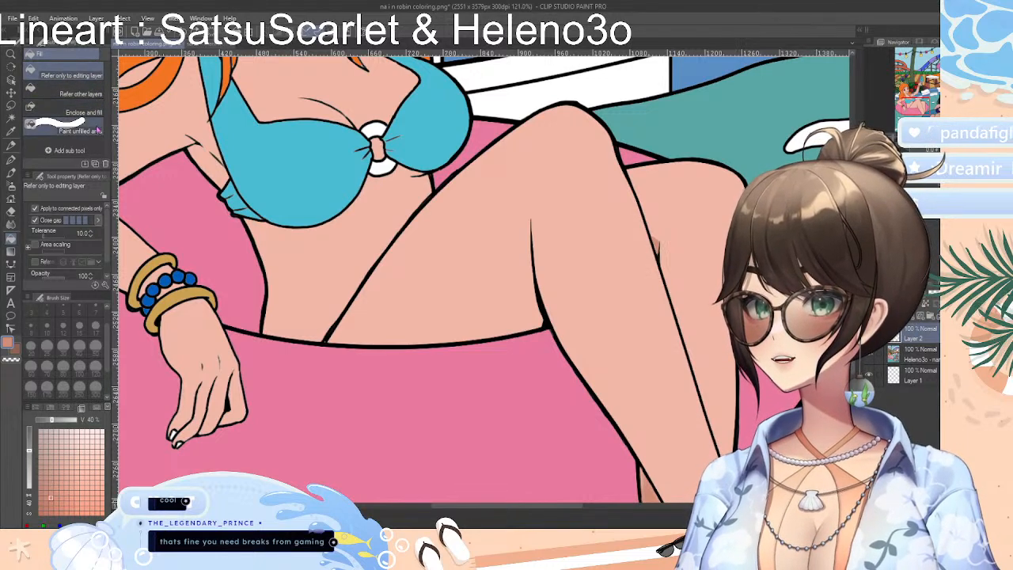
pyautogui.click(94, 112)
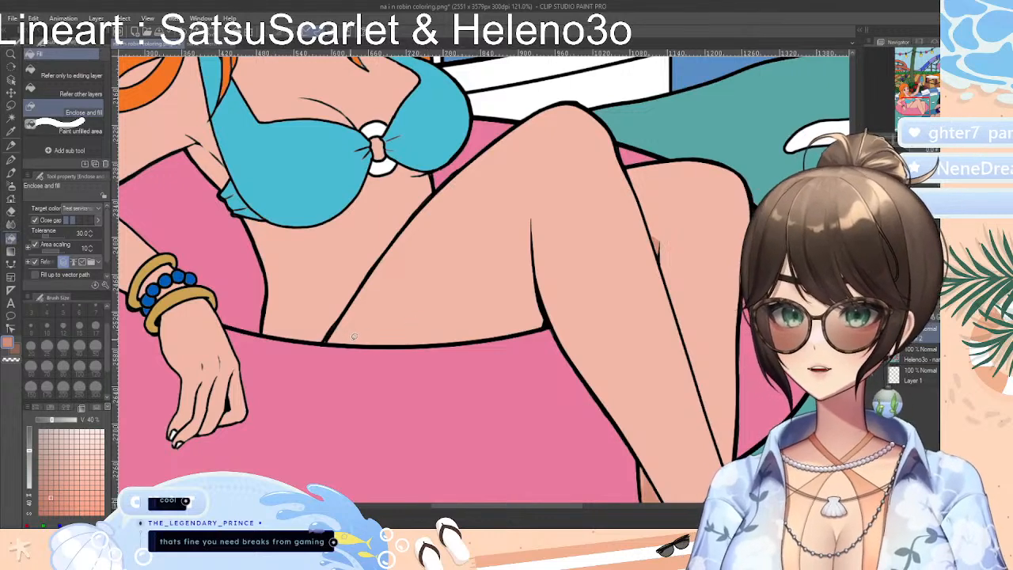
pyautogui.moveTo(353, 336)
pyautogui.mouseDown()
pyautogui.moveTo(380, 306)
pyautogui.moveTo(461, 327)
pyautogui.moveTo(350, 332)
pyautogui.mouseUp()
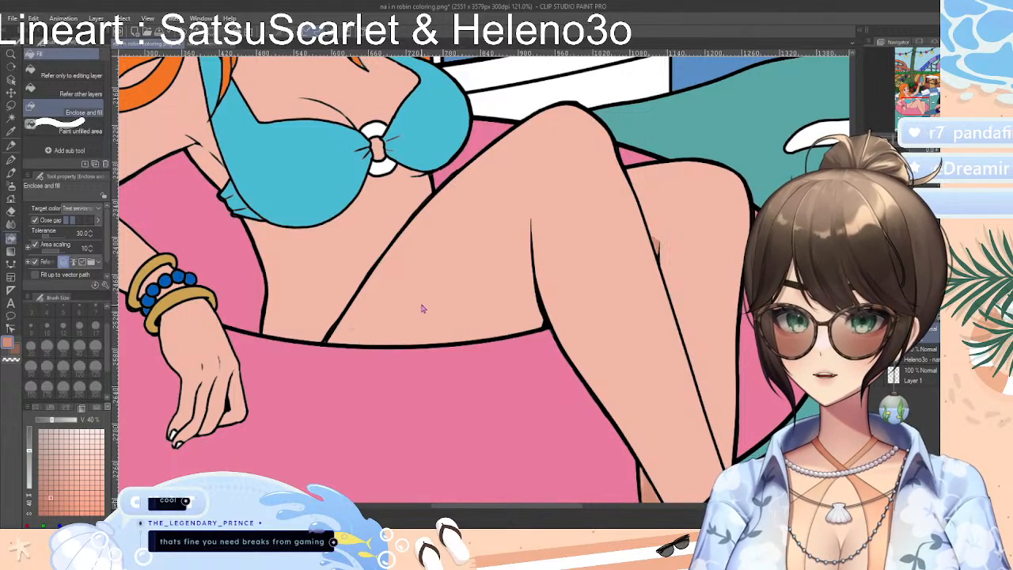
pyautogui.moveTo(423, 309)
pyautogui.mouseDown()
pyautogui.moveTo(482, 287)
pyautogui.moveTo(460, 266)
pyautogui.mouseUp()
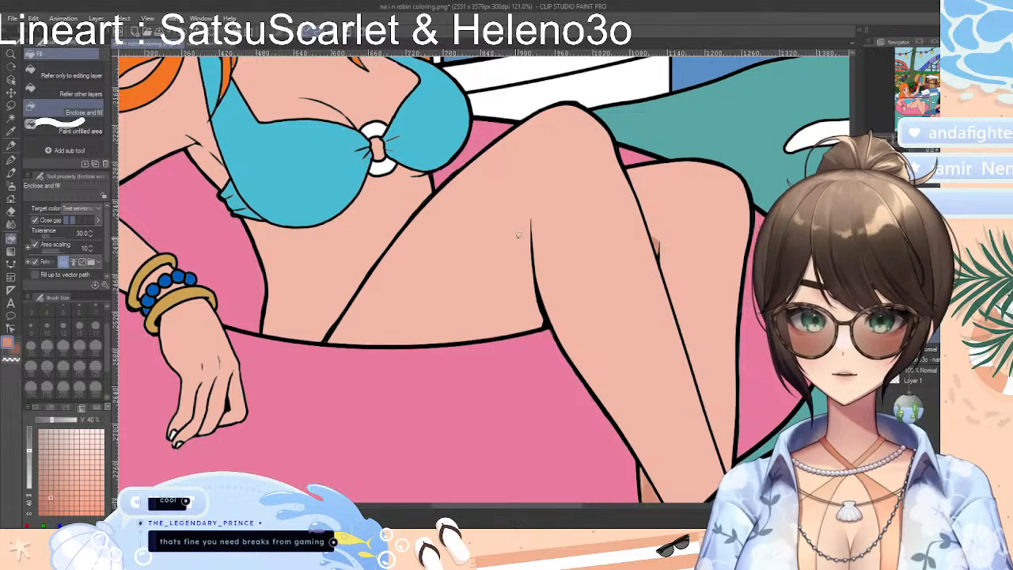
pyautogui.moveTo(554, 238); pyautogui.dragTo(533, 229)
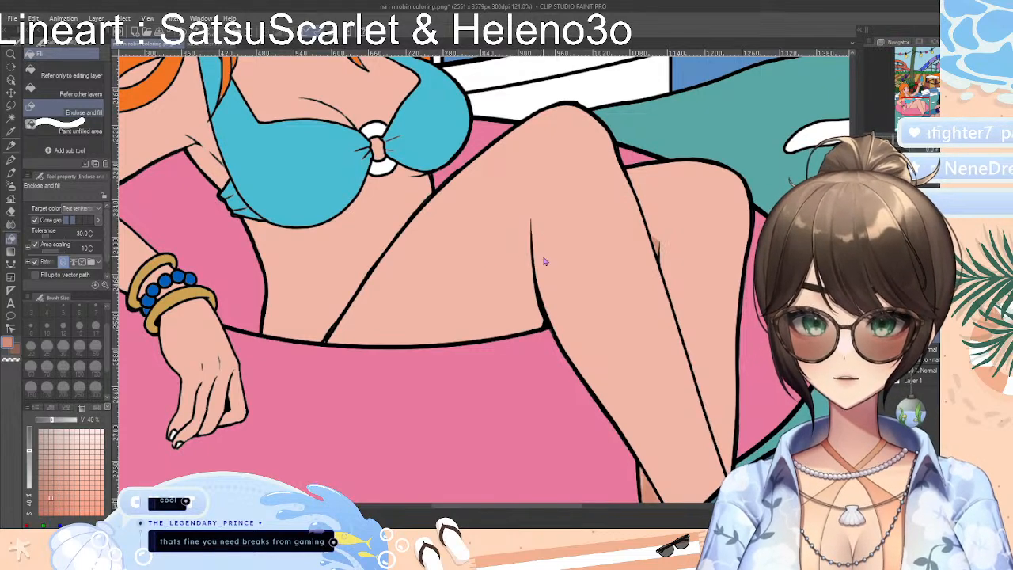
pyautogui.moveTo(543, 275)
pyautogui.mouseDown()
pyautogui.moveTo(519, 295)
pyautogui.moveTo(558, 304)
pyautogui.mouseUp()
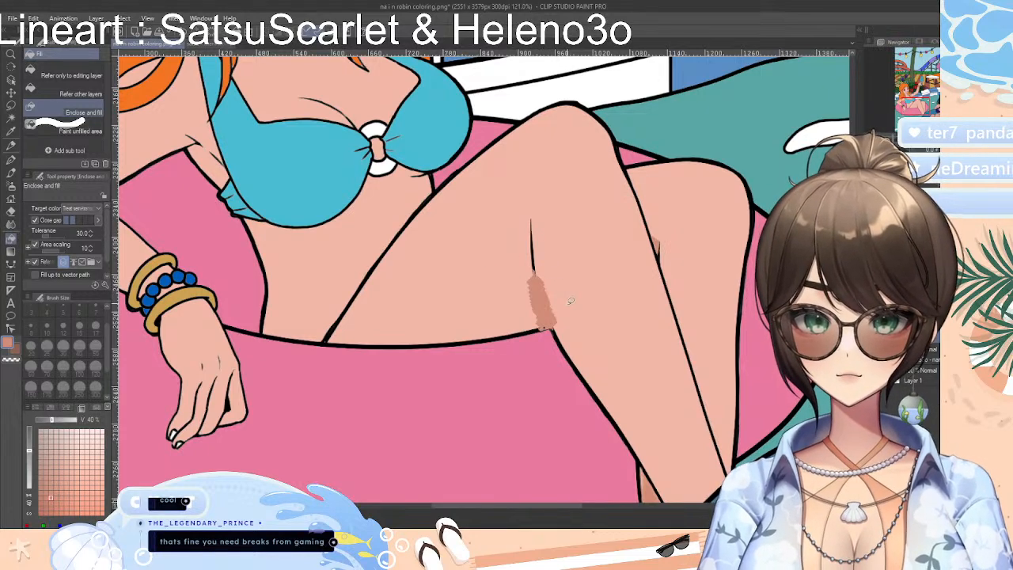
pyautogui.hotkey('ctrl', 'z')
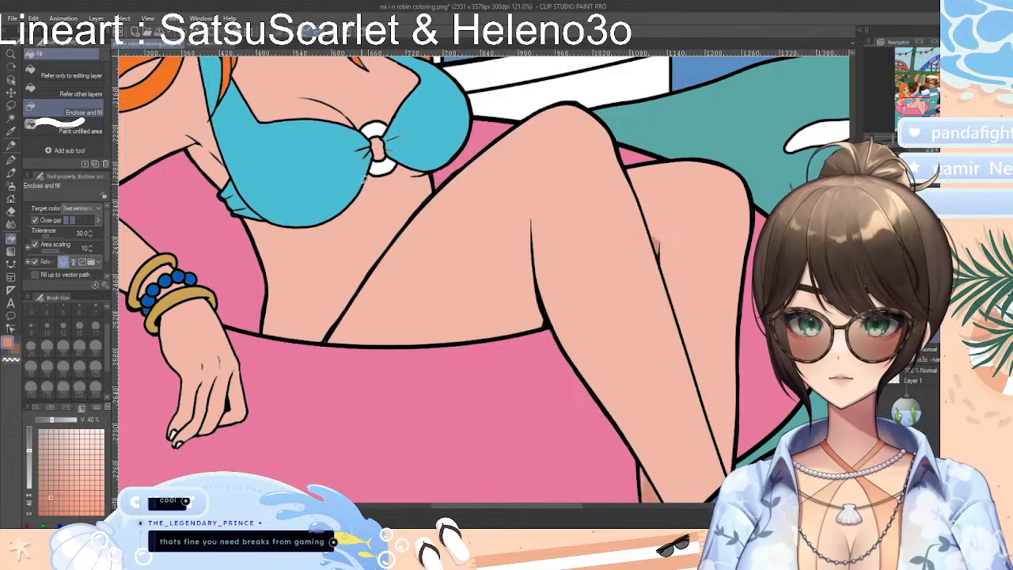
# Test Enclose and fill on the bikini top's ring, the bracelets and the waist lines, undoing each fill
pyautogui.moveTo(353, 129)
pyautogui.mouseDown()
pyautogui.moveTo(382, 165)
pyautogui.moveTo(360, 185)
pyautogui.mouseUp()
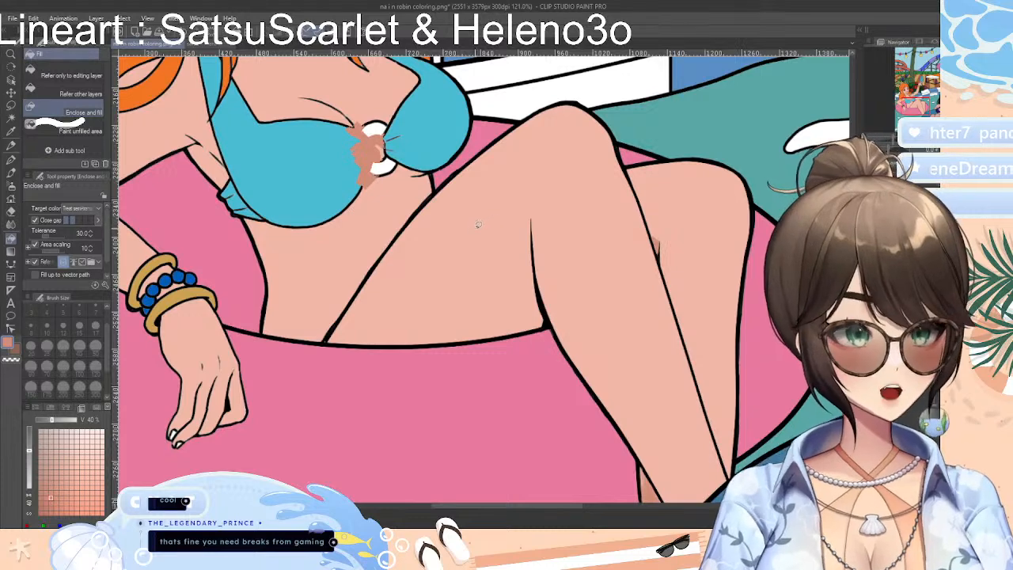
pyautogui.hotkey('ctrl', 'z')
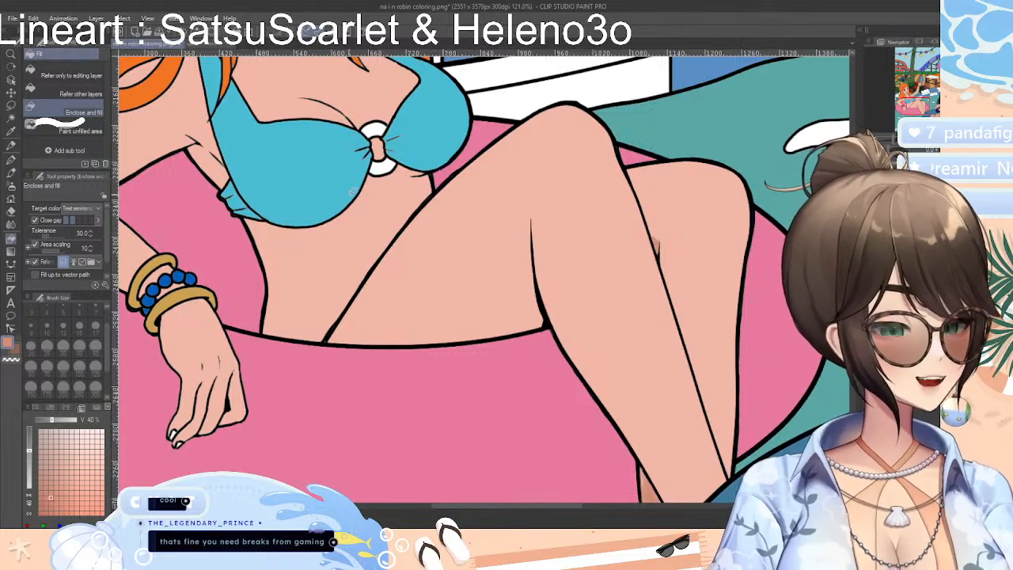
pyautogui.moveTo(190, 288)
pyautogui.mouseDown()
pyautogui.moveTo(158, 291)
pyautogui.moveTo(170, 269)
pyautogui.moveTo(201, 287)
pyautogui.mouseUp()
pyautogui.hotkey('ctrl', 'z')
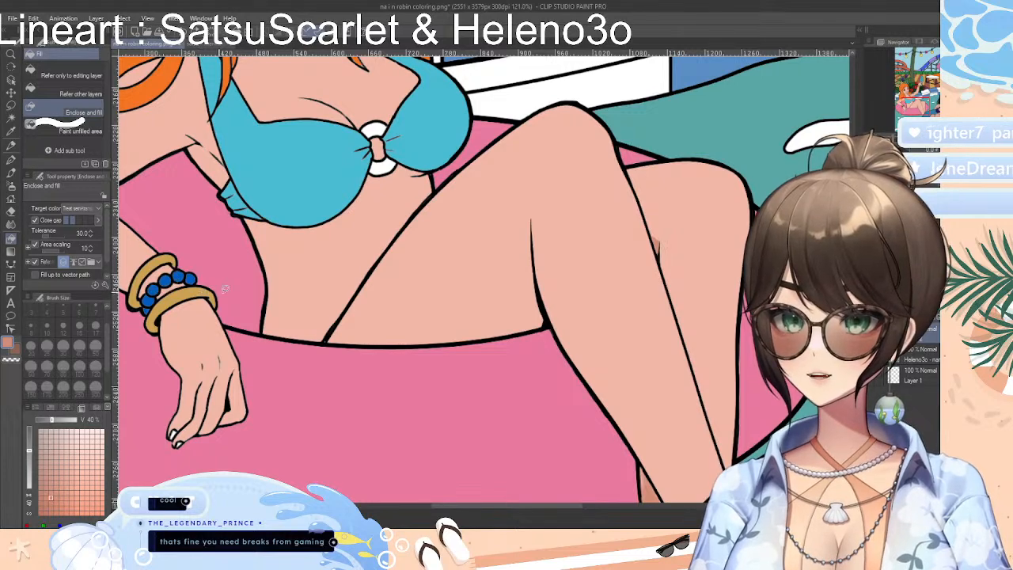
pyautogui.moveTo(272, 317)
pyautogui.mouseDown()
pyautogui.moveTo(342, 325)
pyautogui.moveTo(271, 317)
pyautogui.mouseUp()
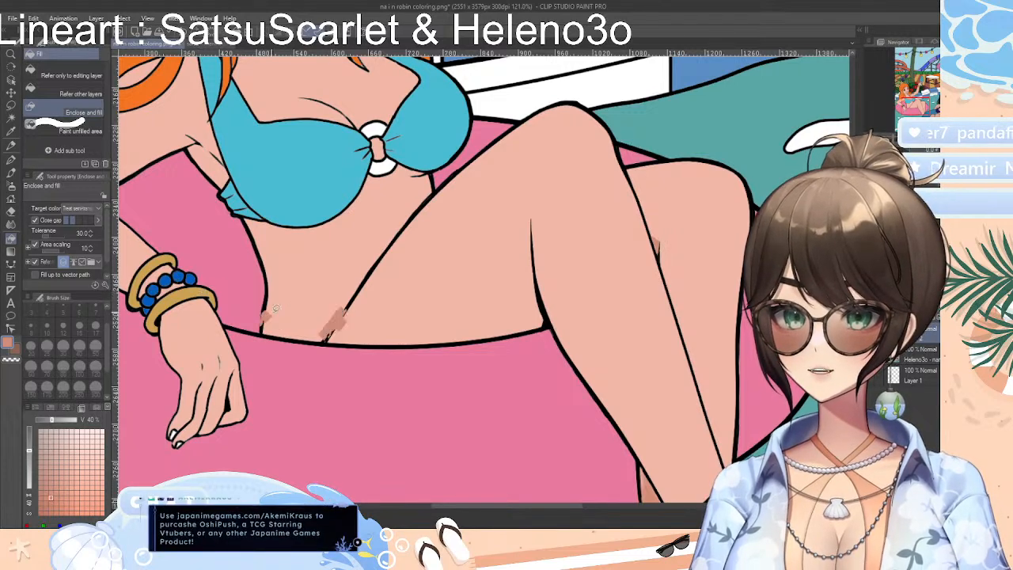
pyautogui.hotkey('ctrl', 'z')
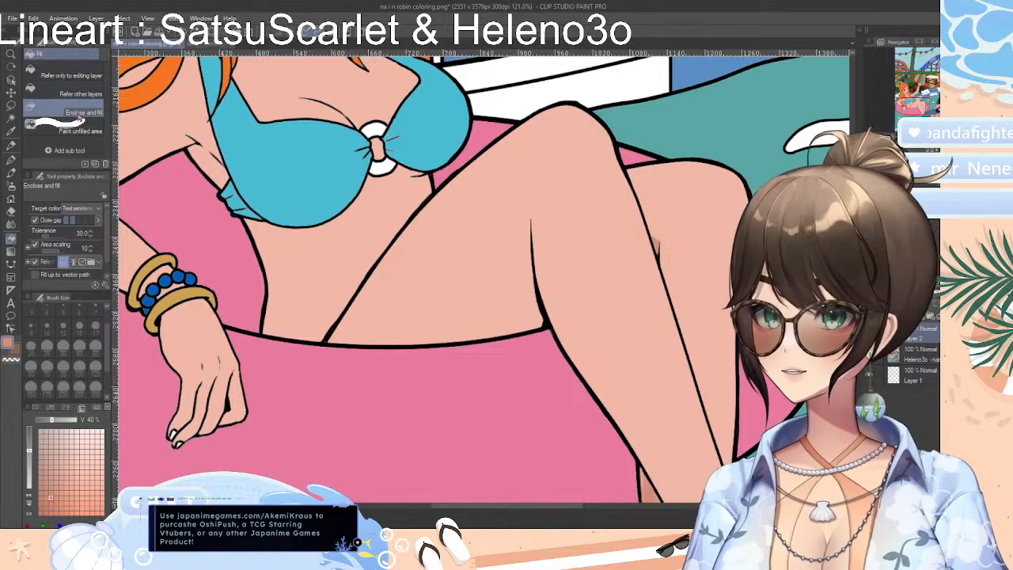
# Try the Paint unfilled area tool at size 20 in coral across the front thigh and along its underside
pyautogui.click(71, 131)
pyautogui.moveTo(283, 318)
pyautogui.mouseDown()
pyautogui.moveTo(276, 336)
pyautogui.moveTo(314, 331)
pyautogui.moveTo(295, 321)
pyautogui.moveTo(313, 343)
pyautogui.moveTo(557, 328)
pyautogui.mouseUp()
pyautogui.moveTo(324, 348)
pyautogui.mouseDown()
pyautogui.moveTo(478, 206)
pyautogui.moveTo(539, 335)
pyautogui.moveTo(326, 296)
pyautogui.mouseUp()
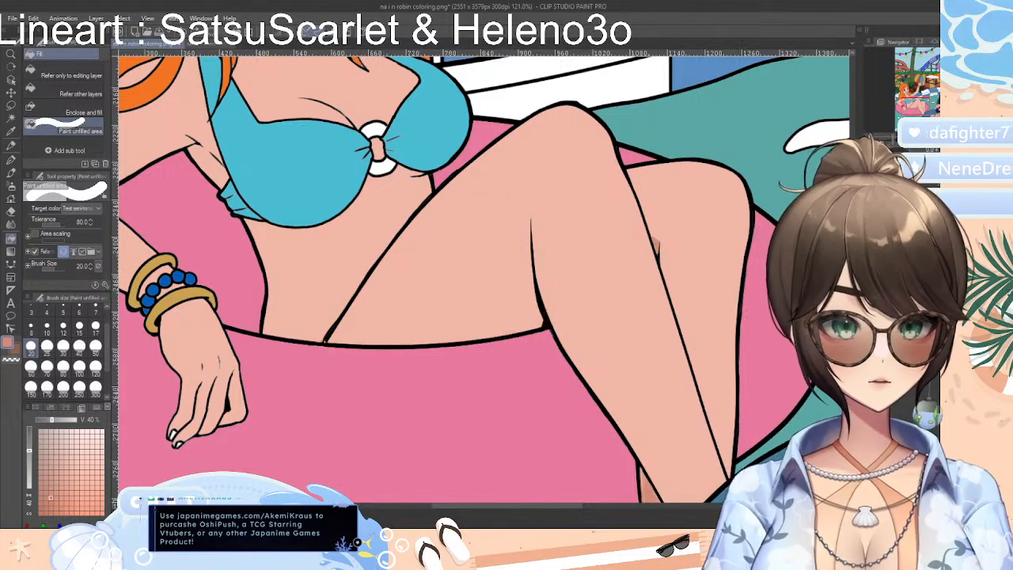
pyautogui.moveTo(529, 304)
pyautogui.mouseDown()
pyautogui.moveTo(615, 310)
pyautogui.moveTo(602, 299)
pyautogui.mouseUp()
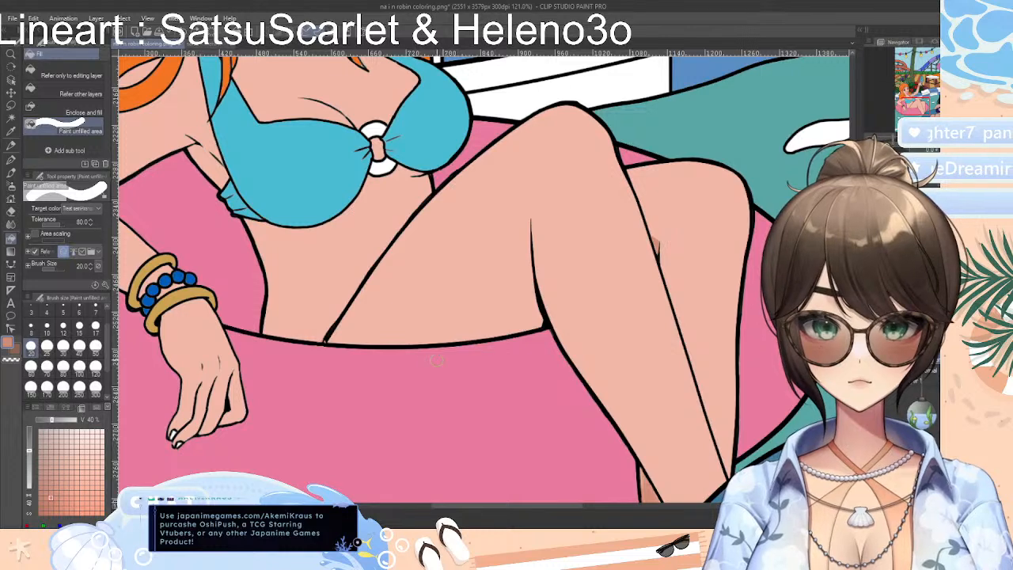
pyautogui.moveTo(471, 342); pyautogui.dragTo(374, 349)
pyautogui.moveTo(299, 340); pyautogui.dragTo(552, 333)
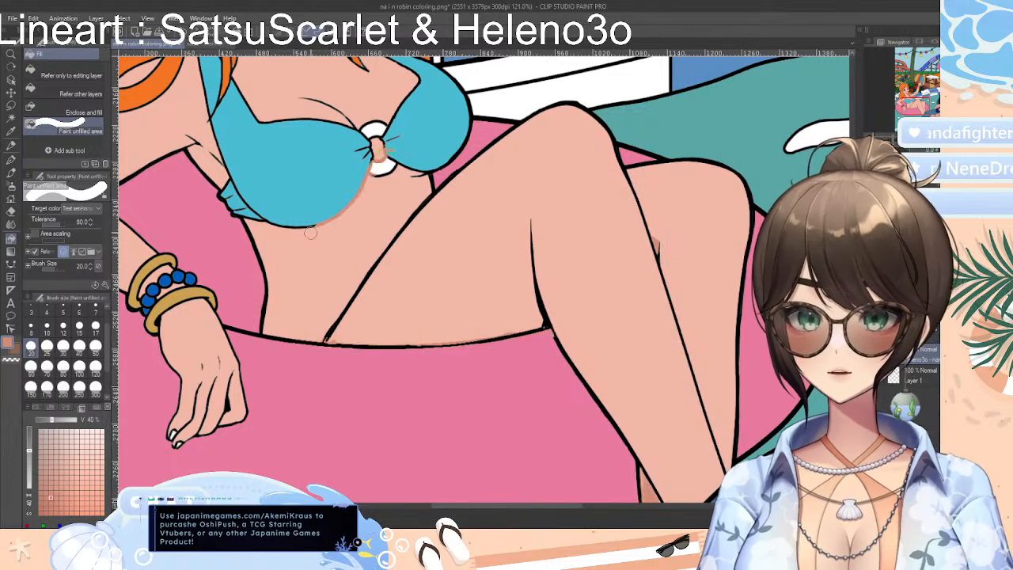
# Brush Paint unfilled area strokes across the bikini top and torso, and undo all the coral strokes made with this tool
pyautogui.moveTo(303, 212)
pyautogui.mouseDown()
pyautogui.moveTo(358, 113)
pyautogui.moveTo(264, 255)
pyautogui.mouseUp()
pyautogui.moveTo(274, 249); pyautogui.dragTo(376, 98)
pyautogui.moveTo(390, 104); pyautogui.dragTo(270, 268)
pyautogui.moveTo(286, 265); pyautogui.dragTo(463, 81)
pyautogui.moveTo(336, 218)
pyautogui.mouseDown()
pyautogui.moveTo(415, 136)
pyautogui.moveTo(469, 120)
pyautogui.moveTo(416, 230)
pyautogui.moveTo(383, 263)
pyautogui.mouseUp()
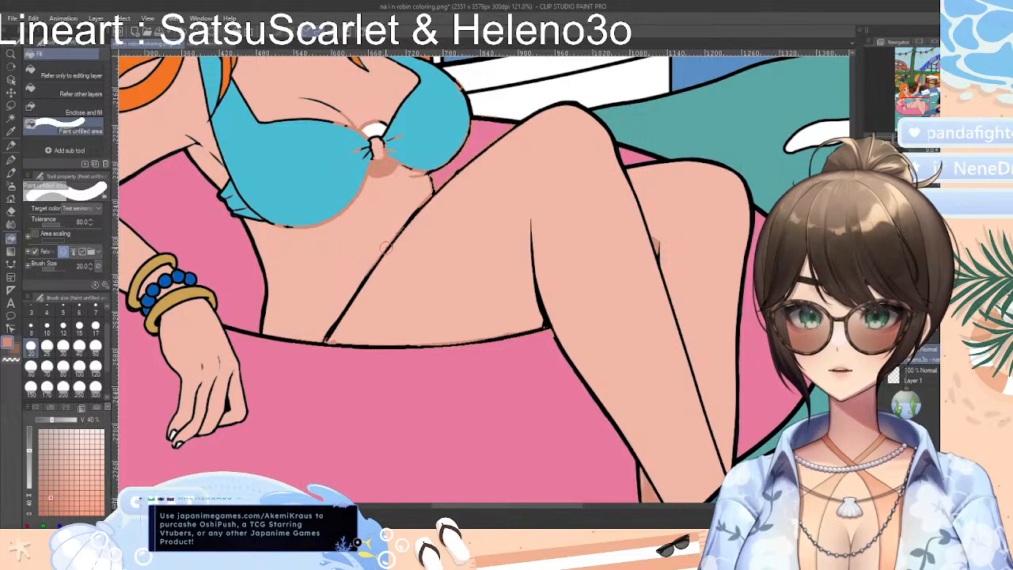
pyautogui.hotkey('ctrl', 'z')
pyautogui.hotkey('ctrl', 'z')
pyautogui.hotkey('ctrl', 'z')
pyautogui.hotkey('ctrl', 'z')
pyautogui.hotkey('ctrl', 'z')
pyautogui.hotkey('ctrl', 'z')
pyautogui.hotkey('ctrl', 'z')
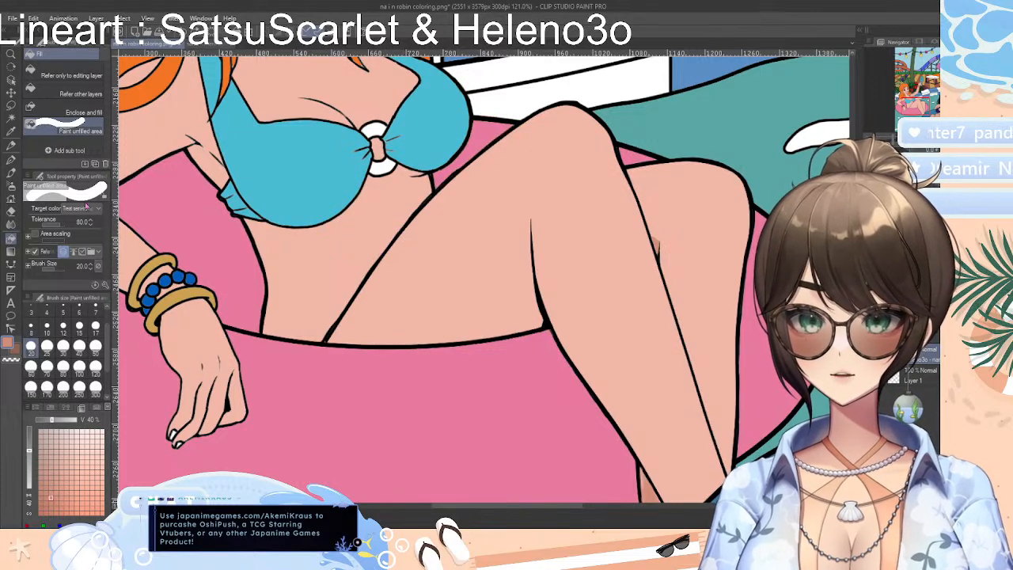
# Try filling the front leg with coral while referring to other layers, at several spots, undoing each fill
pyautogui.click(76, 93)
pyautogui.click(444, 281)
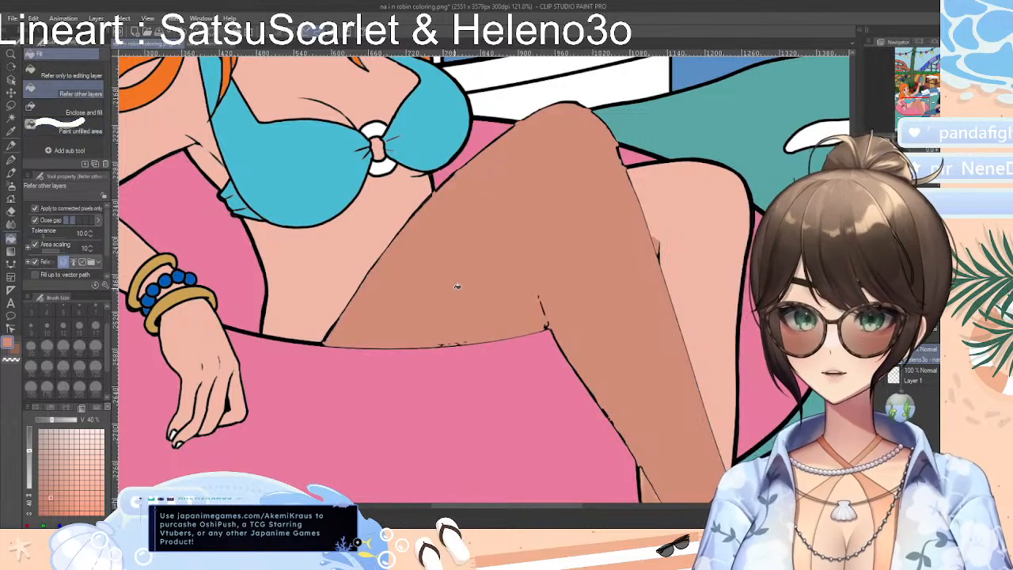
pyautogui.hotkey('ctrl', 'z')
pyautogui.click(548, 263)
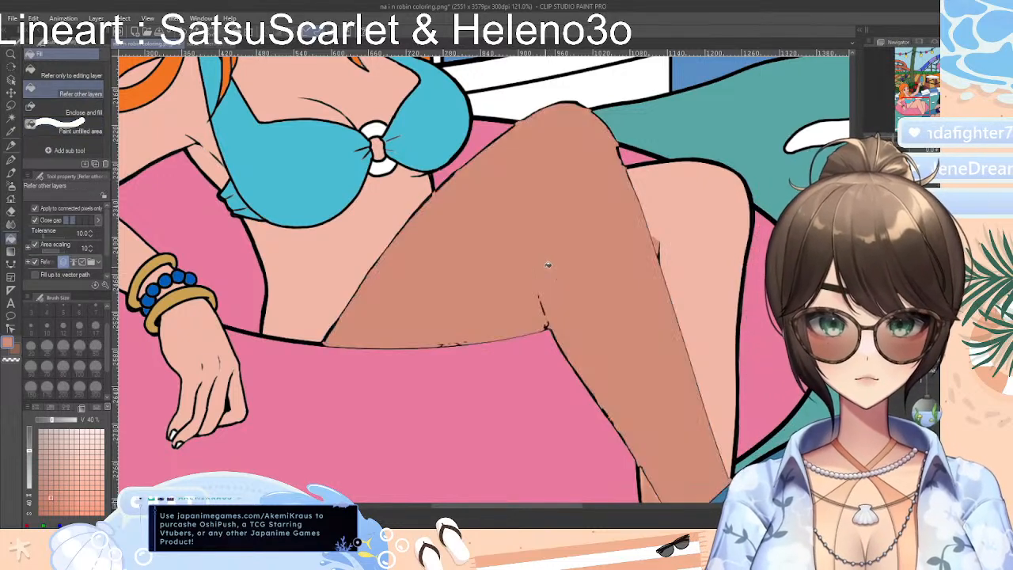
pyautogui.hotkey('ctrl', 'z')
pyautogui.click(567, 256)
pyautogui.hotkey('ctrl', 'z')
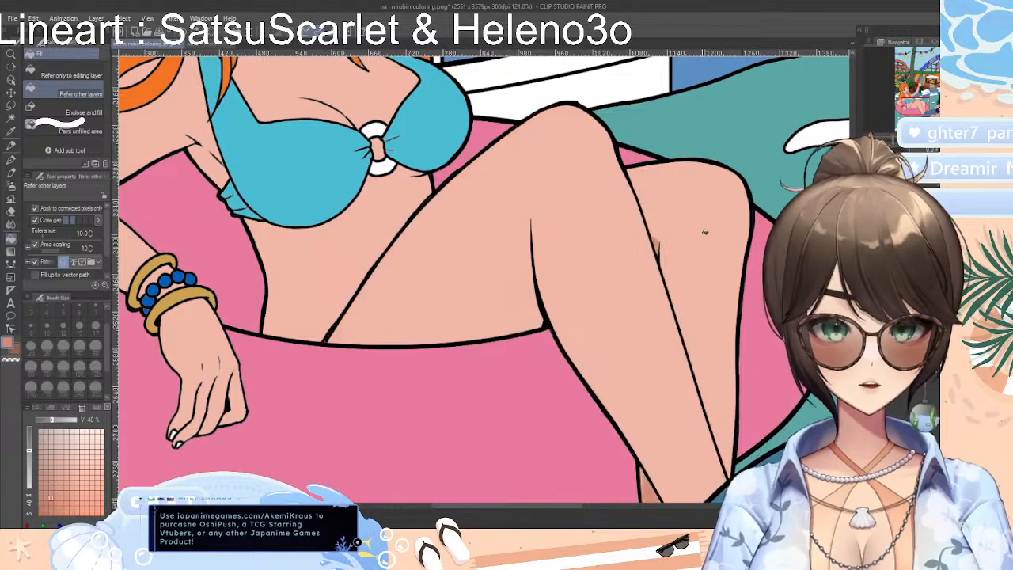
# Test the coral fill on the rear leg, undo it, and fill the bare torso below the bikini top
pyautogui.click(705, 232)
pyautogui.hotkey('ctrl', 'z')
pyautogui.click(371, 247)
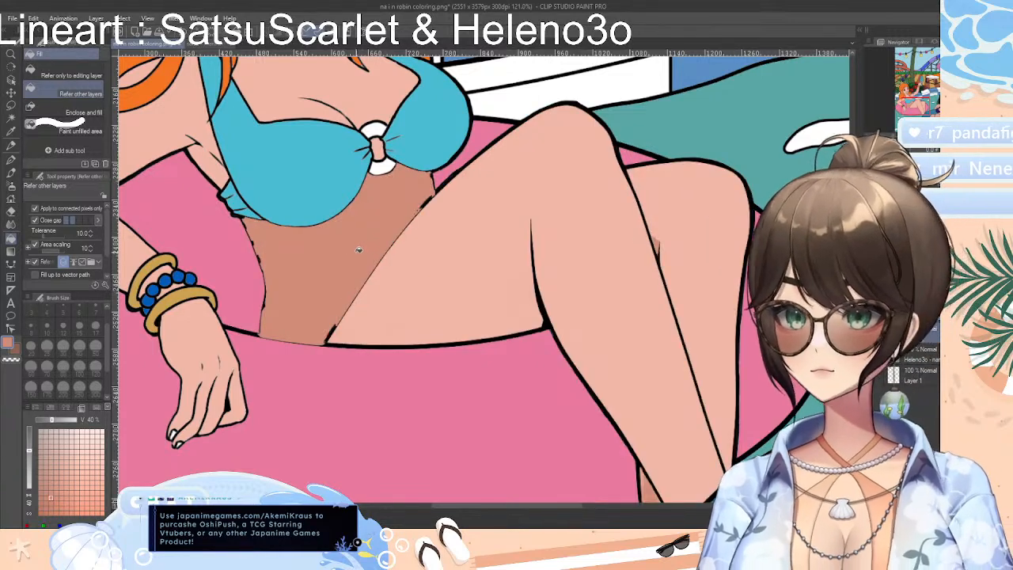
# Undo the torso fill and retry coral there, referring only to the editing layer and to other layers, undoing each attempt
pyautogui.hotkey('ctrl', 'z')
pyautogui.click(77, 76)
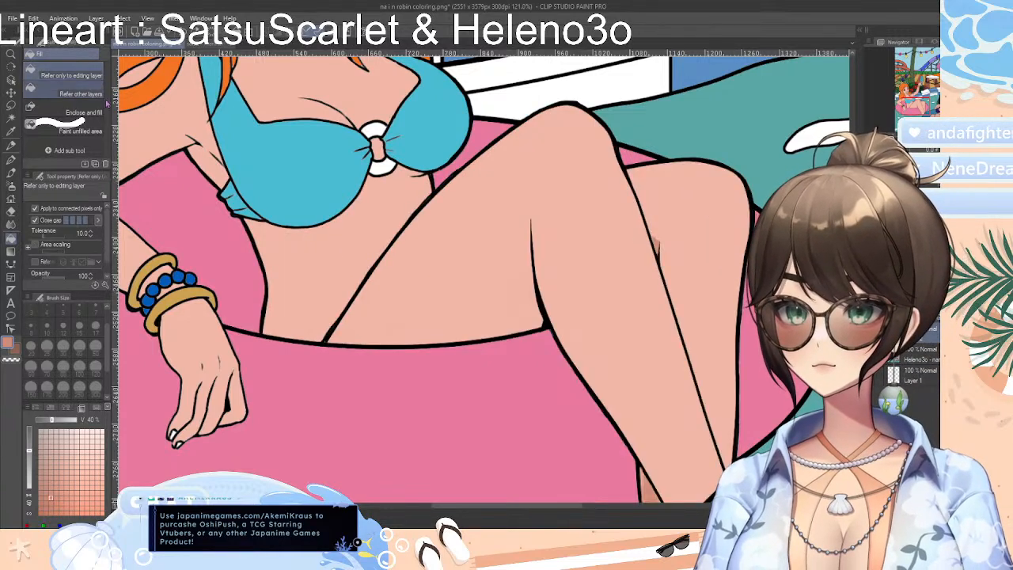
pyautogui.click(322, 255)
pyautogui.hotkey('ctrl', 'z')
pyautogui.click(77, 94)
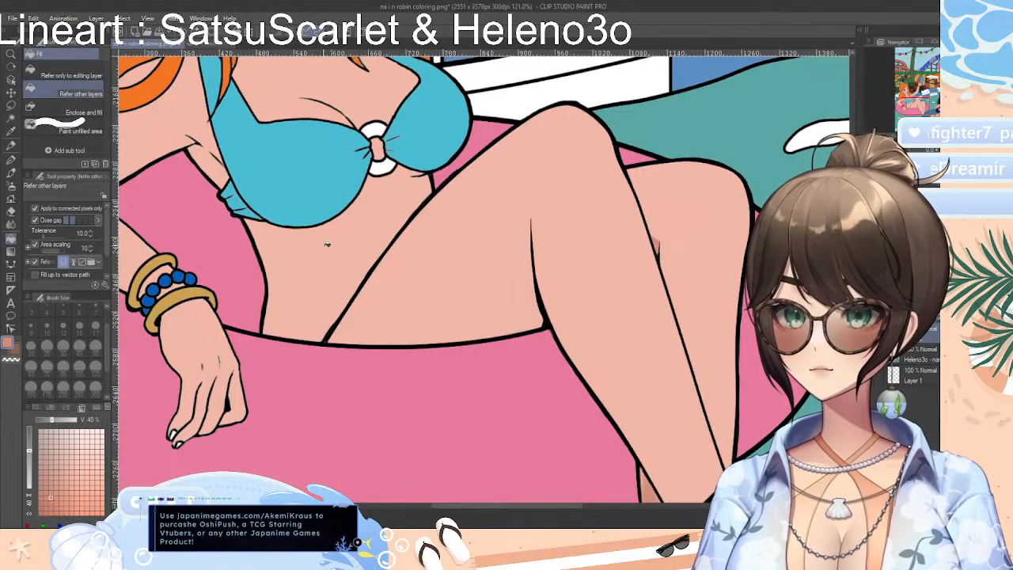
pyautogui.click(342, 258)
pyautogui.hotkey('ctrl', 'z')
pyautogui.click(329, 247)
pyautogui.hotkey('ctrl', 'z')
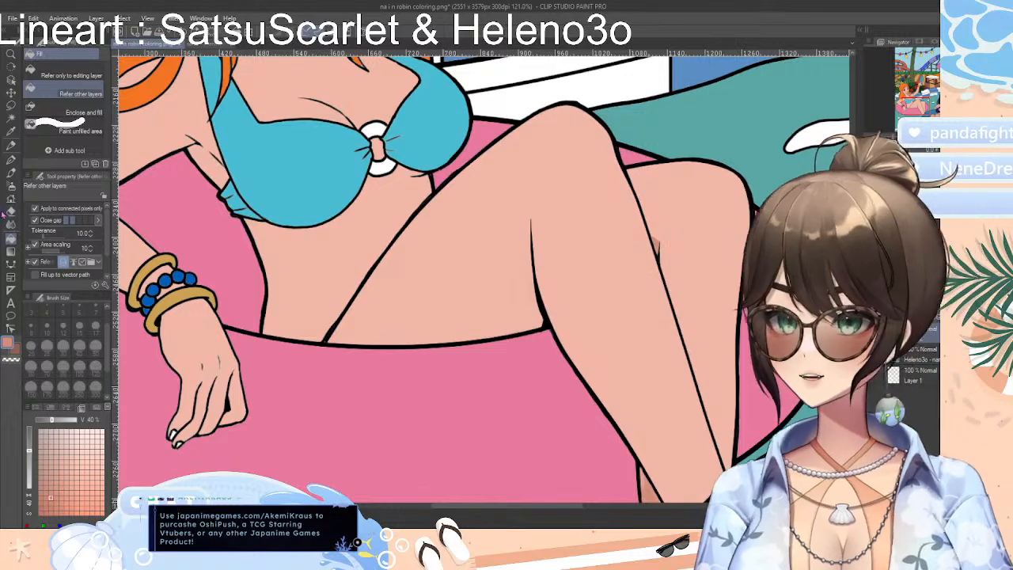
# Draw a size 10 coral curve along the front thigh's underside and fill the strip between it and the outline with coral
pyautogui.click(11, 264)
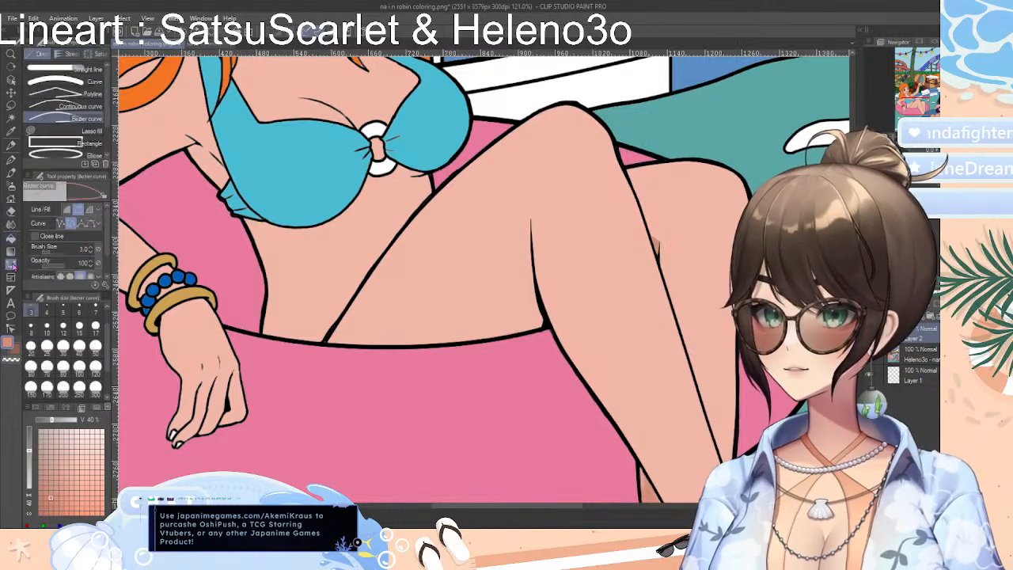
pyautogui.click(79, 82)
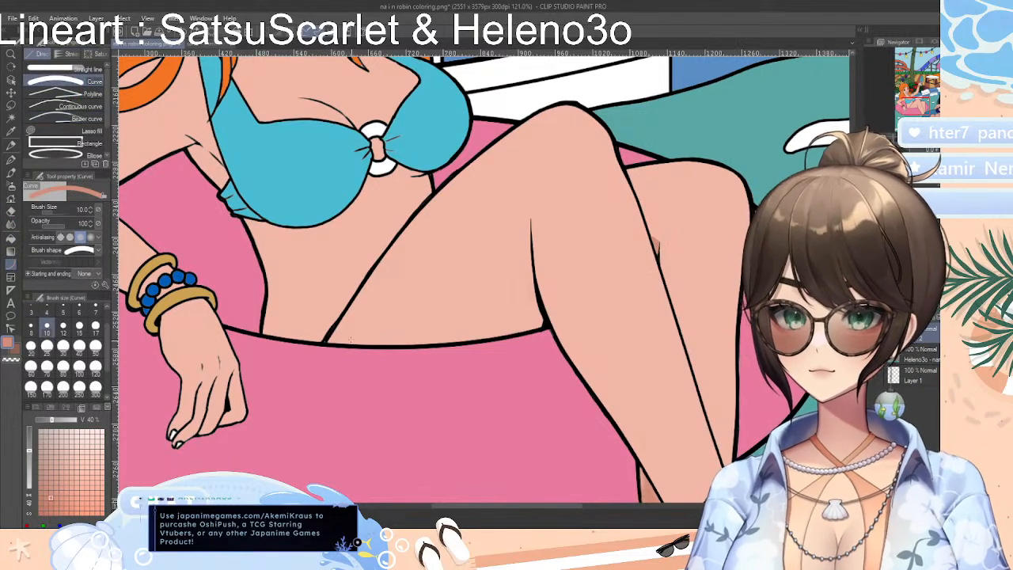
pyautogui.moveTo(326, 339); pyautogui.dragTo(545, 321)
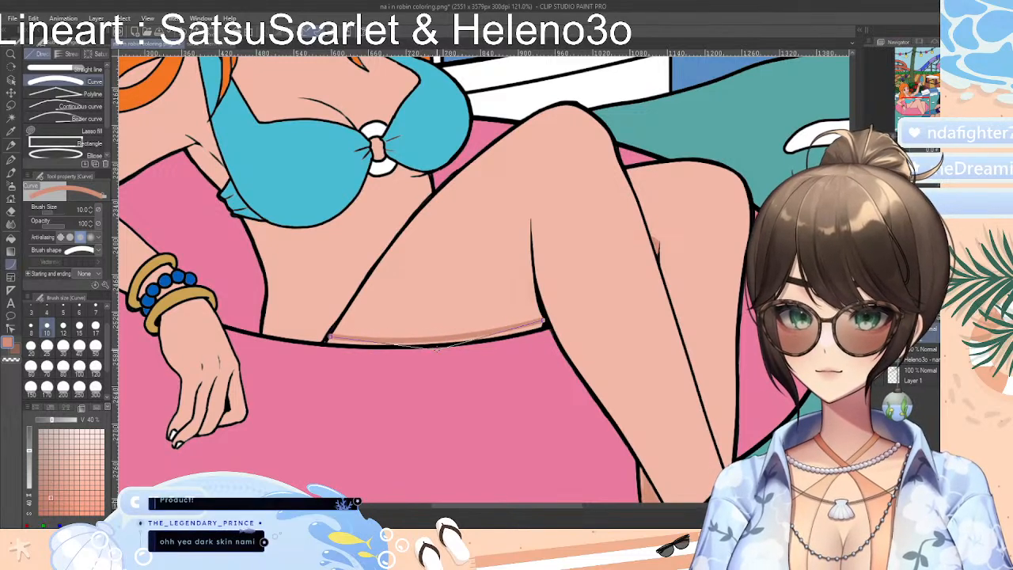
pyautogui.click(434, 346)
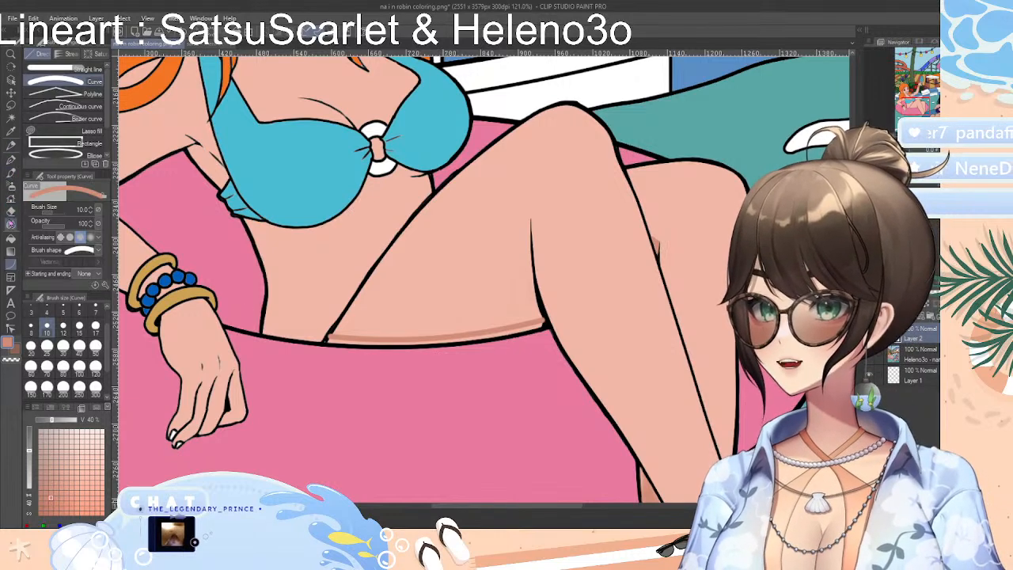
pyautogui.click(11, 237)
pyautogui.click(349, 339)
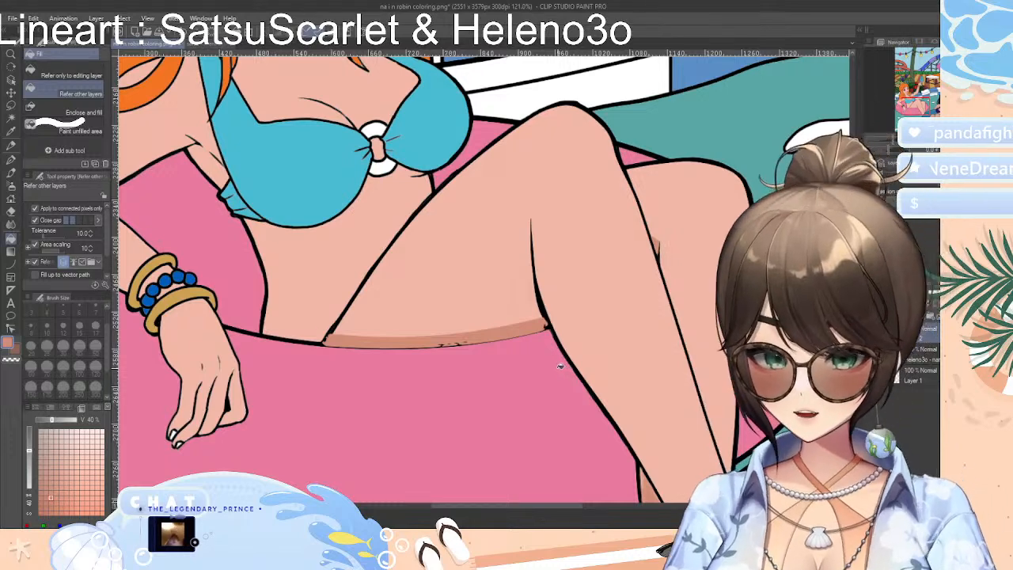
# Undo the strip fill and erase the coral spilling over the black outline along the thigh's underside
pyautogui.scroll(2, 558, 372)
pyautogui.scroll(1, 561, 363)
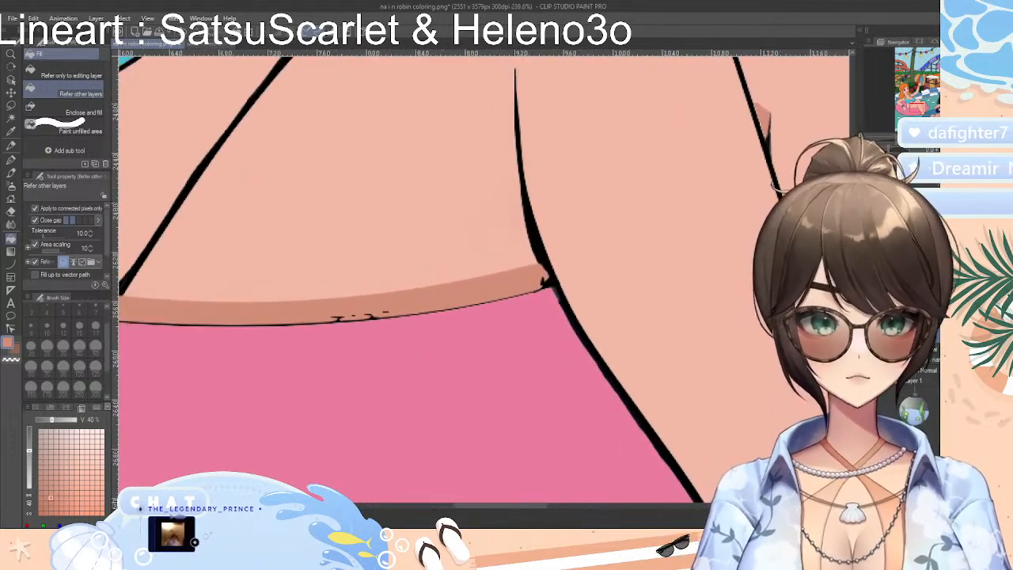
pyautogui.hotkey('ctrl', 'z')
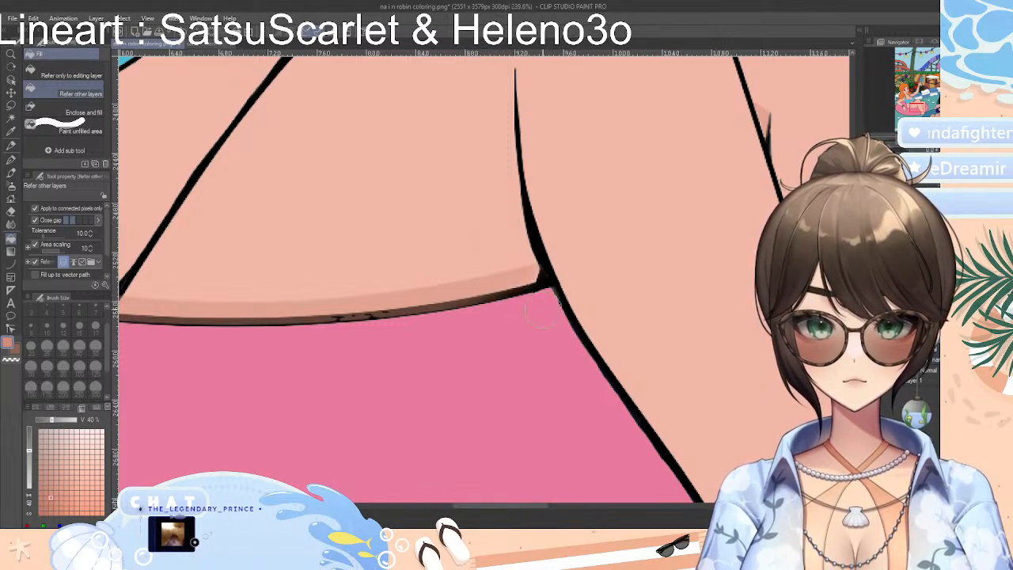
pyautogui.moveTo(349, 330)
pyautogui.mouseDown()
pyautogui.moveTo(435, 326)
pyautogui.moveTo(381, 325)
pyautogui.moveTo(534, 302)
pyautogui.mouseUp()
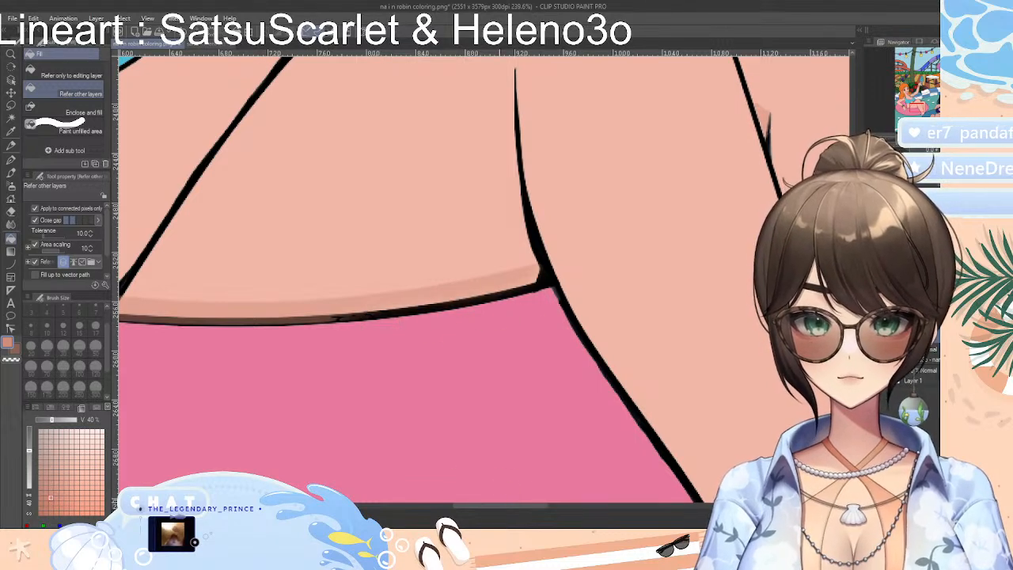
pyautogui.moveTo(516, 506)
pyautogui.mouseDown()
pyautogui.moveTo(458, 506)
pyautogui.moveTo(522, 506)
pyautogui.moveTo(505, 506)
pyautogui.mouseUp()
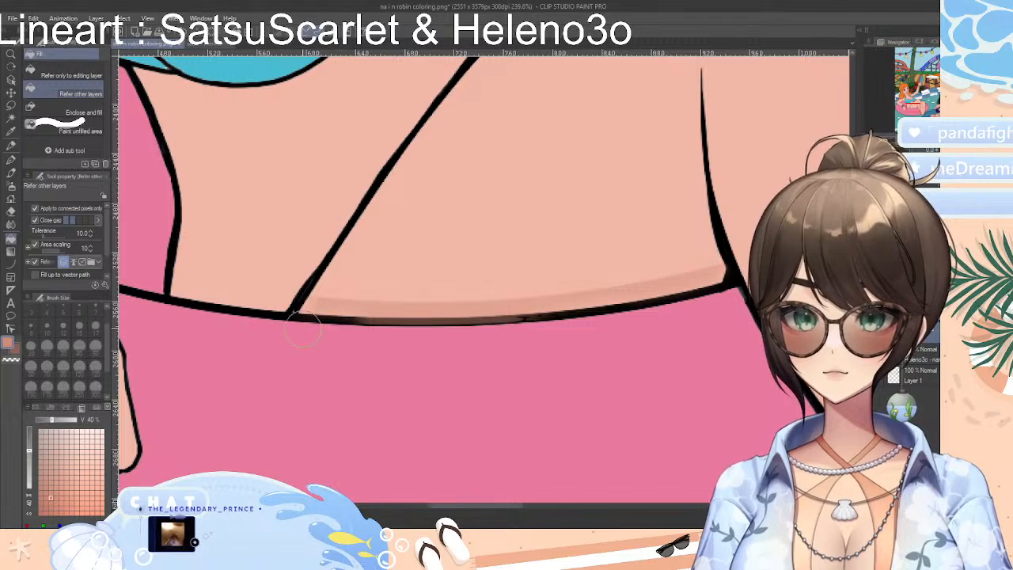
pyautogui.moveTo(398, 329)
pyautogui.mouseDown()
pyautogui.moveTo(372, 331)
pyautogui.moveTo(534, 324)
pyautogui.mouseUp()
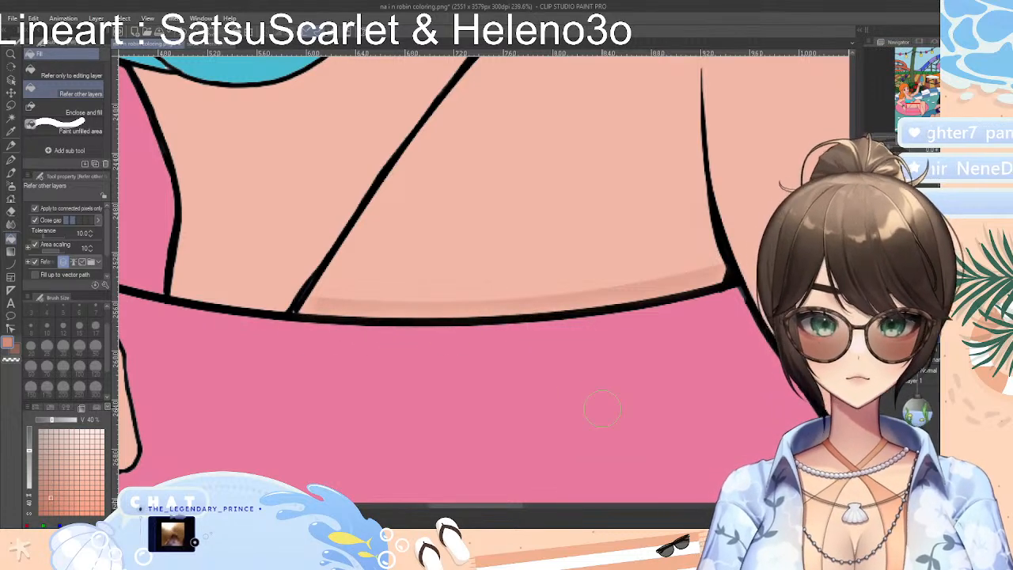
# Try coral fills on the thigh's underside strip, referring to other layers, comparing the results with undo and redo
pyautogui.click(433, 315)
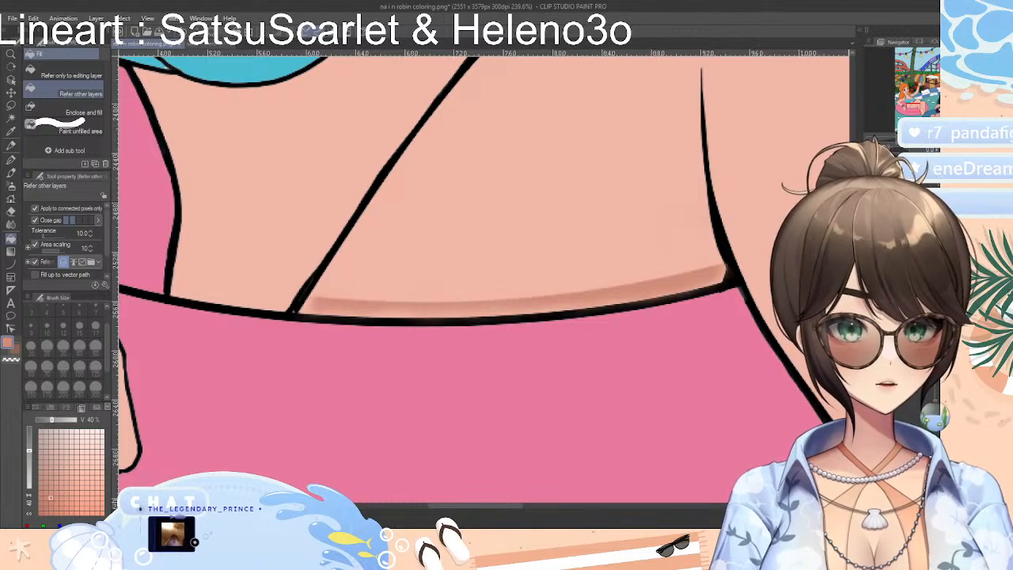
pyautogui.hotkey('ctrl', 'z')
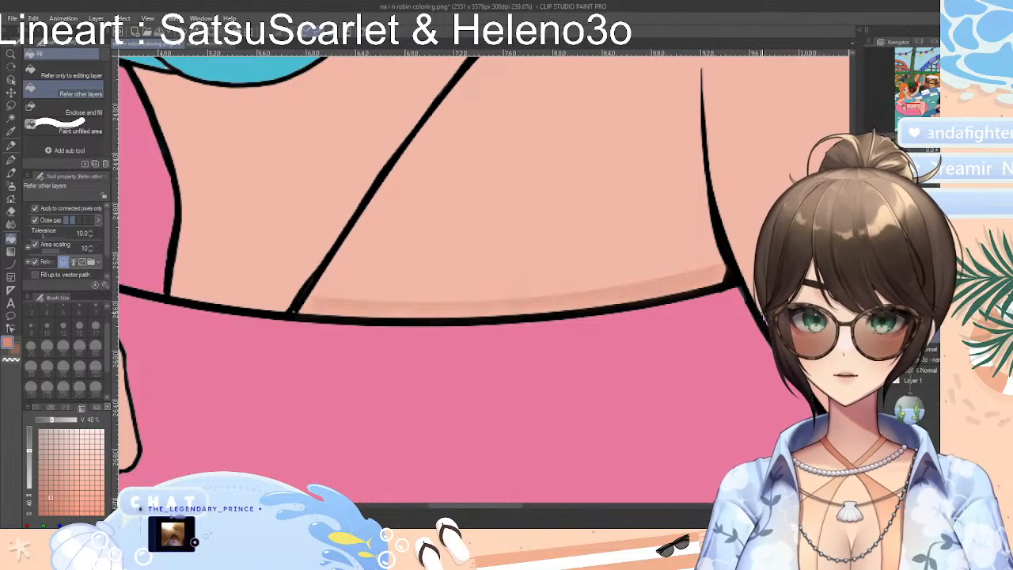
pyautogui.click(427, 318)
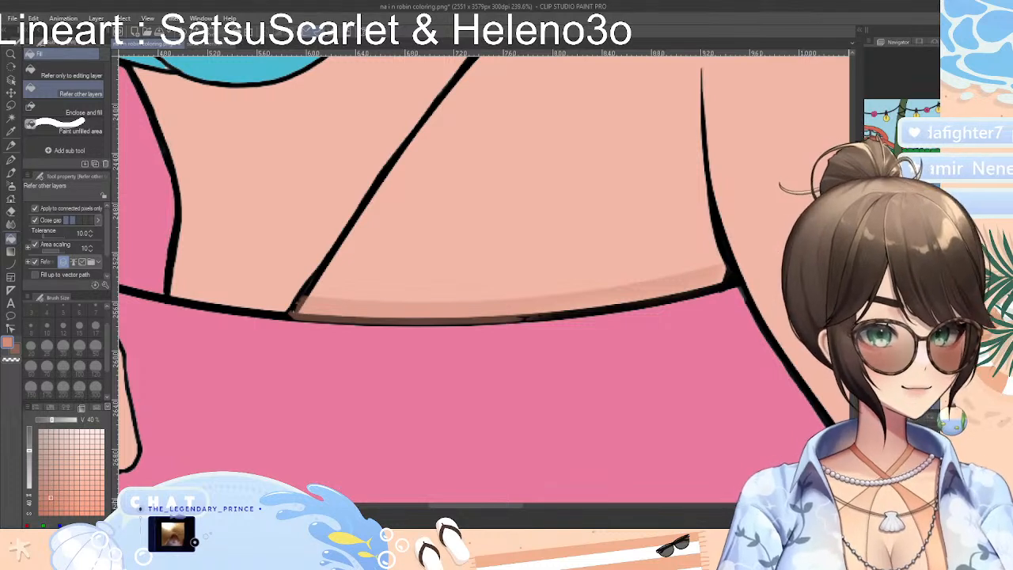
pyautogui.click(475, 310)
pyautogui.click(427, 320)
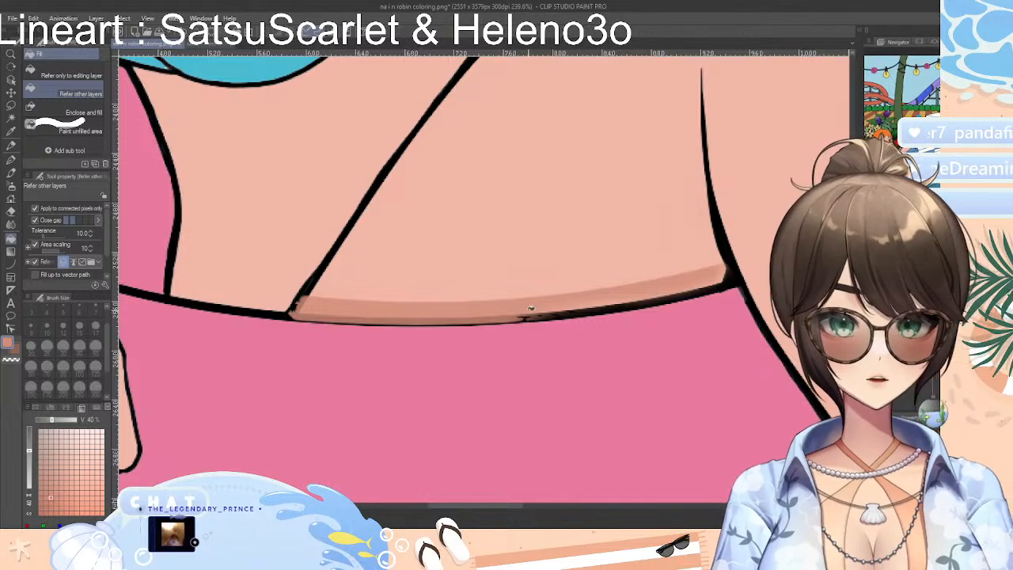
pyautogui.click(183, 33)
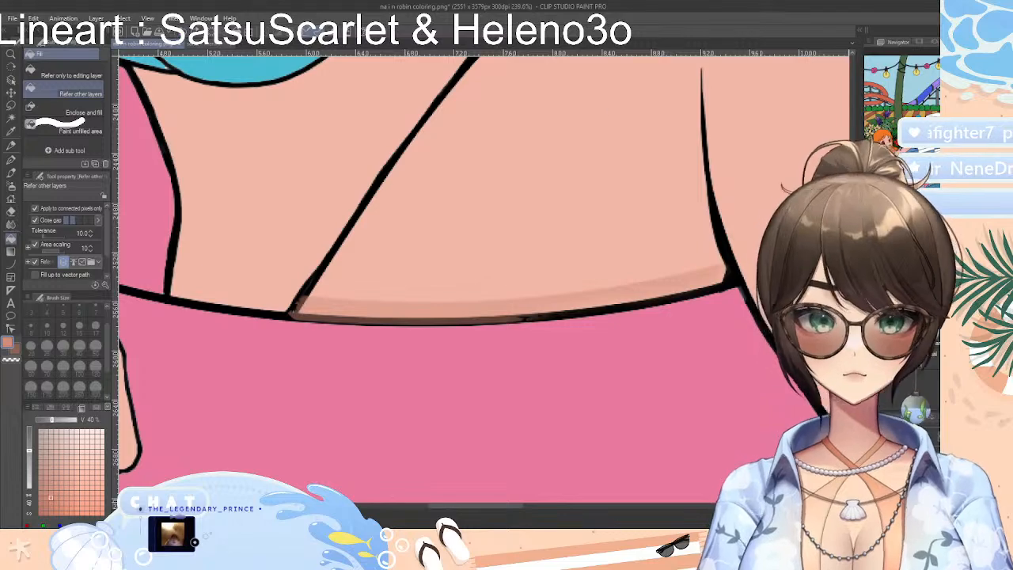
pyautogui.click(194, 31)
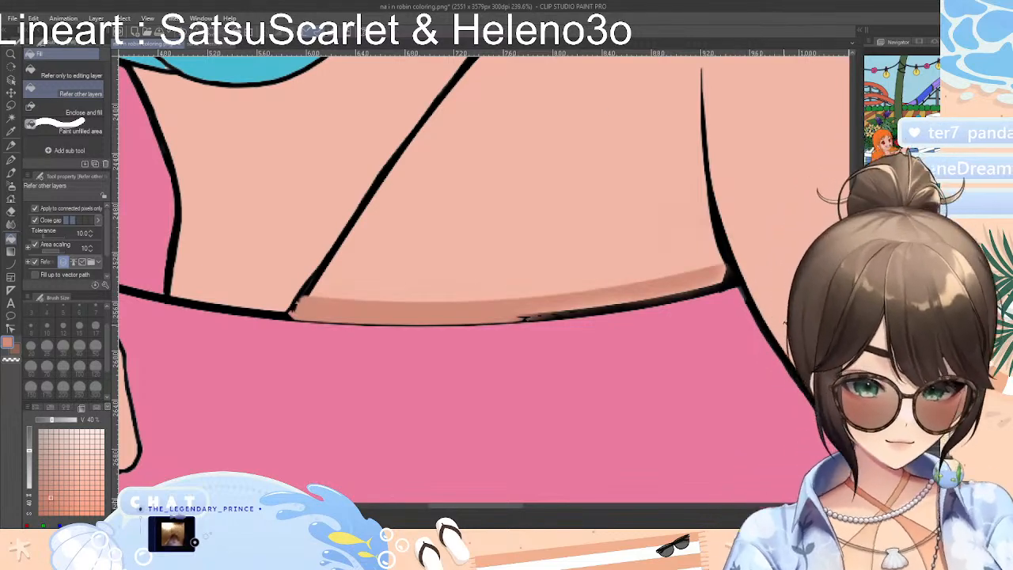
# Erase the coral strip under the thigh with the Soft eraser at size 120, and set the Hard eraser to size 120
pyautogui.scroll(-6, 781, 338)
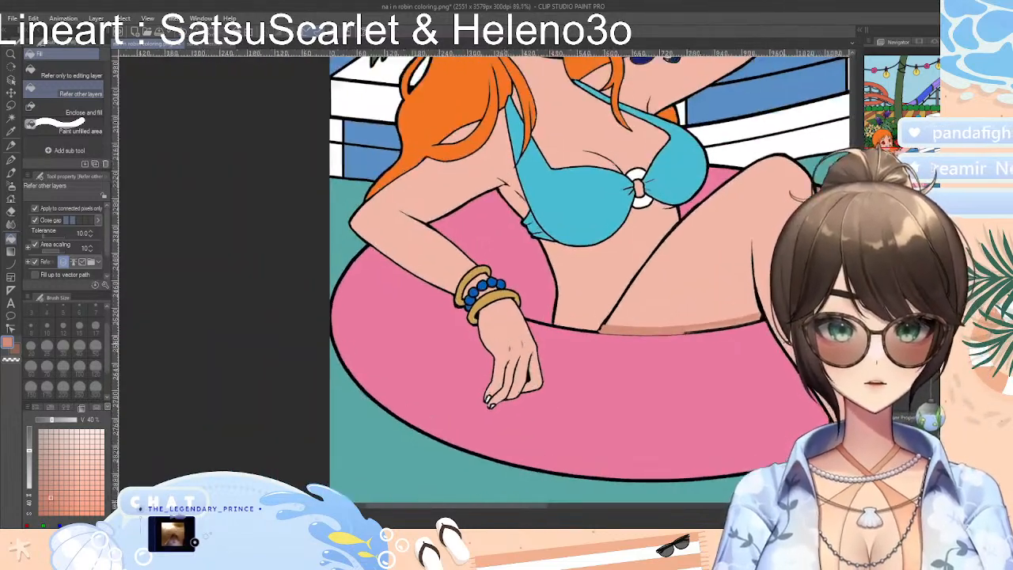
pyautogui.scroll(4, 788, 346)
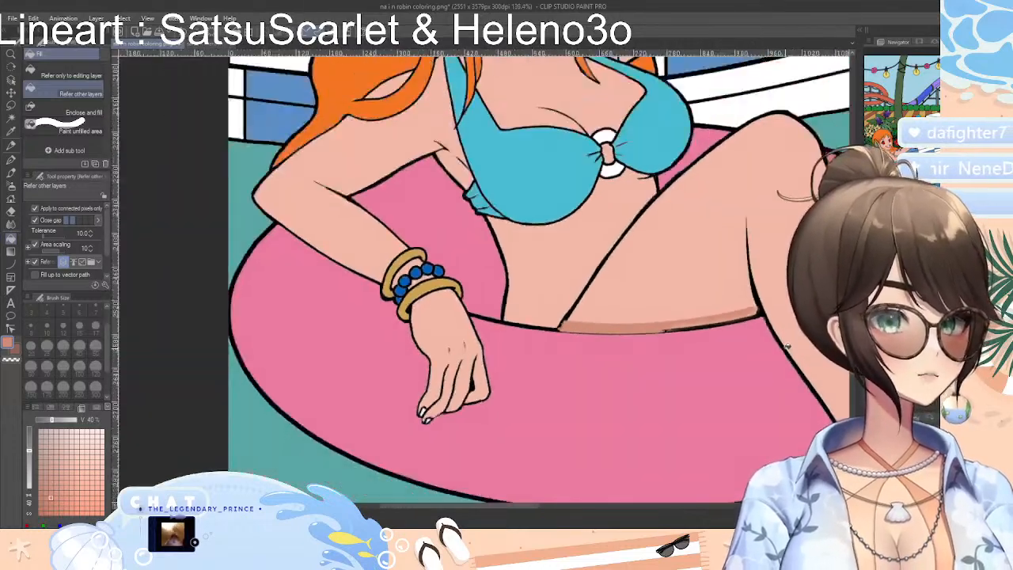
pyautogui.scroll(-3, 787, 346)
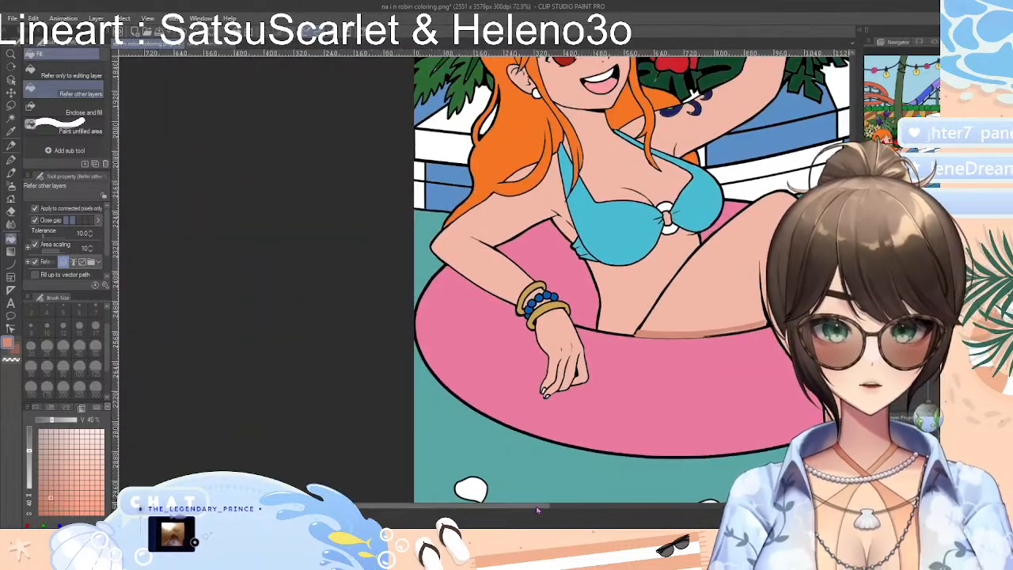
pyautogui.moveTo(540, 512); pyautogui.dragTo(602, 478)
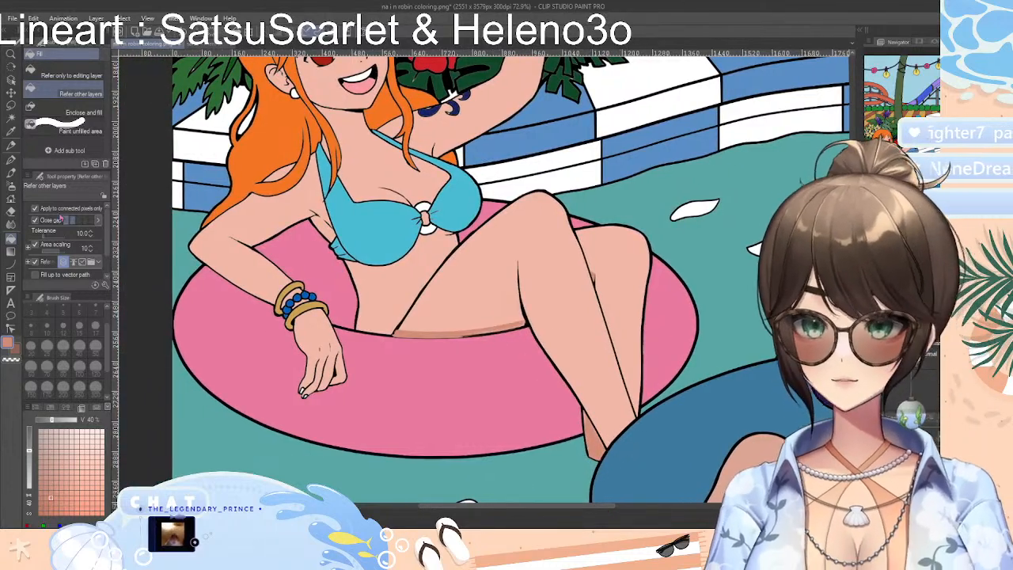
pyautogui.click(11, 210)
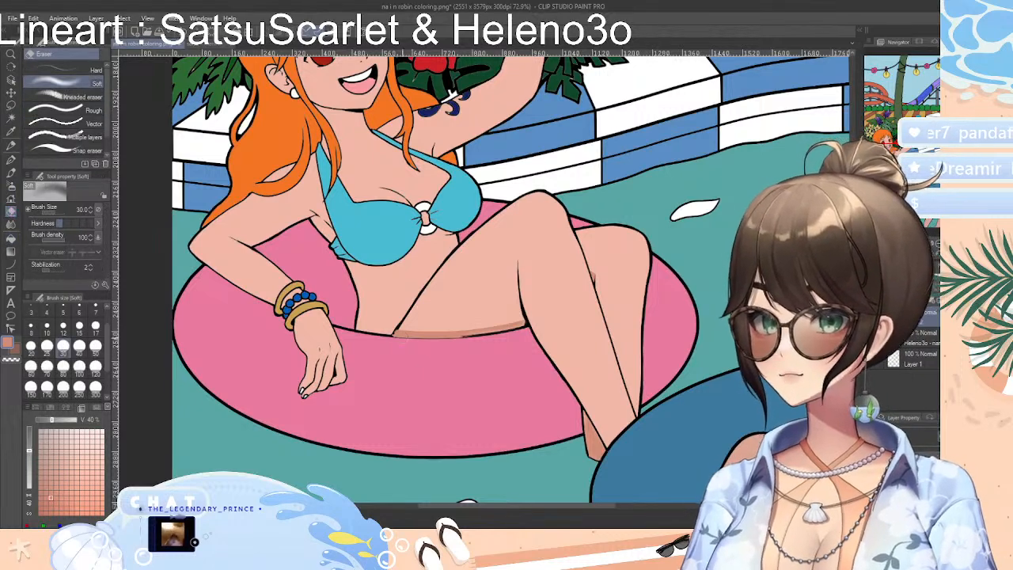
pyautogui.click(95, 367)
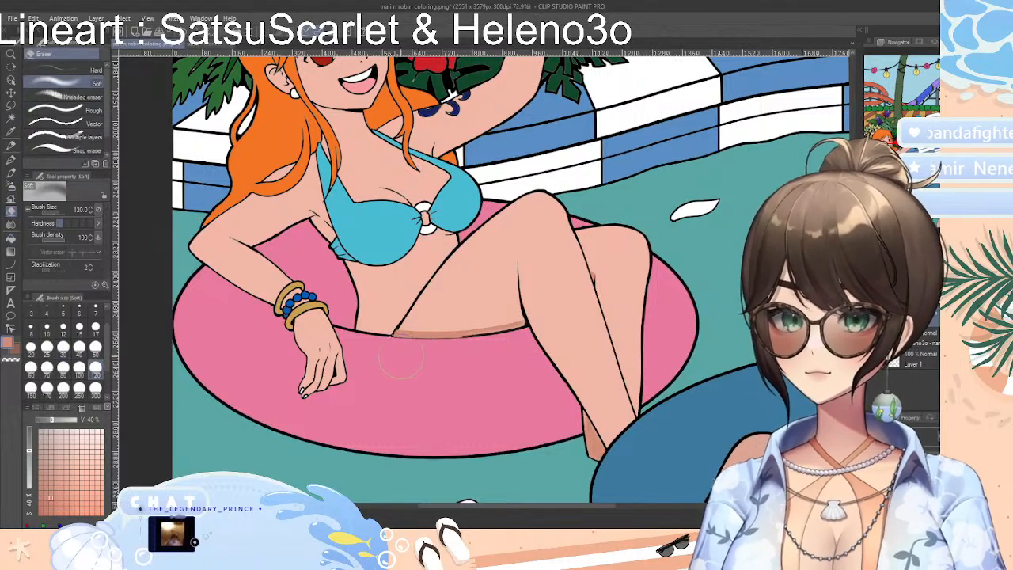
pyautogui.moveTo(400, 360)
pyautogui.mouseDown()
pyautogui.moveTo(520, 335)
pyautogui.moveTo(463, 322)
pyautogui.moveTo(372, 332)
pyautogui.mouseUp()
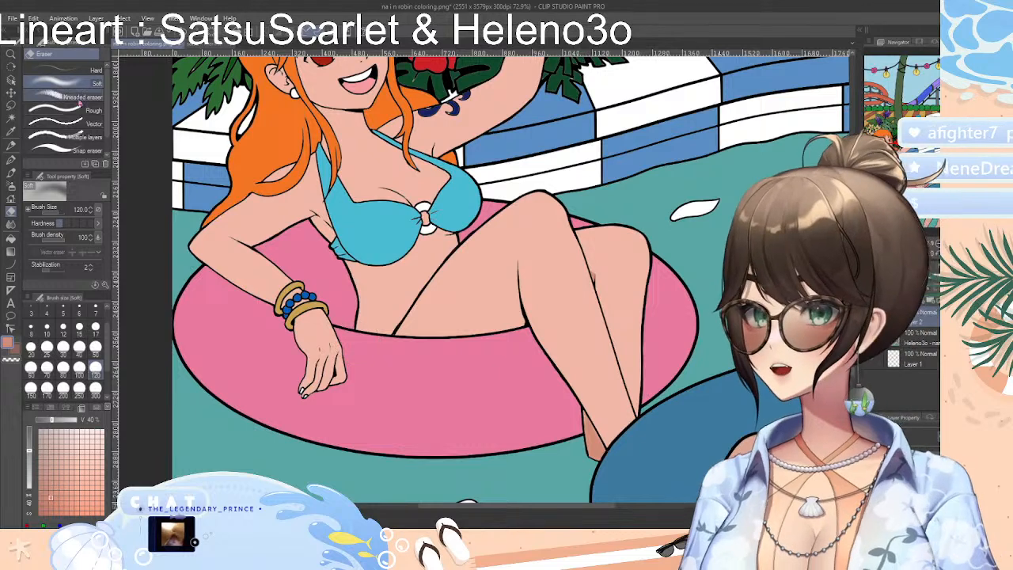
pyautogui.click(79, 70)
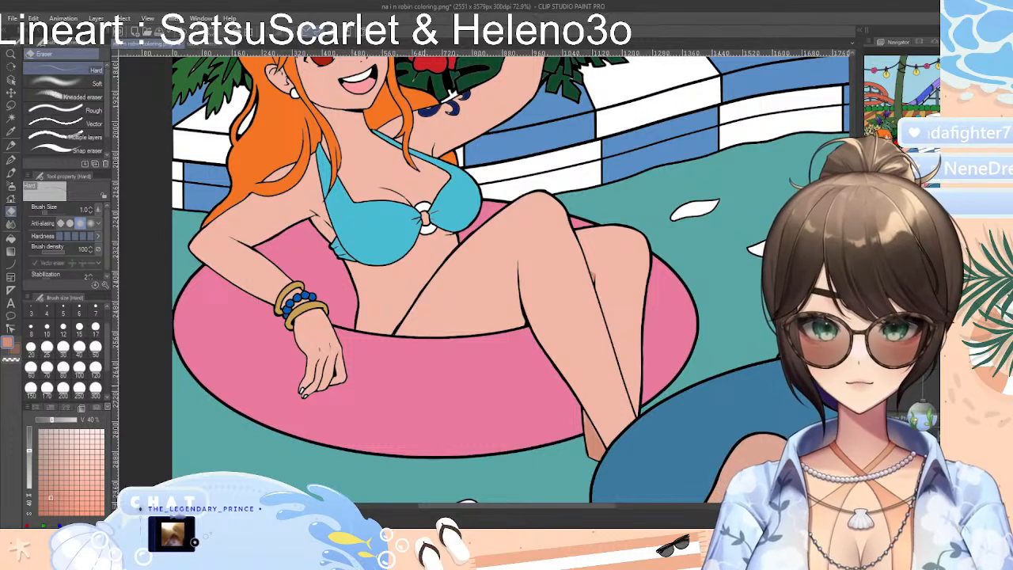
pyautogui.click(96, 368)
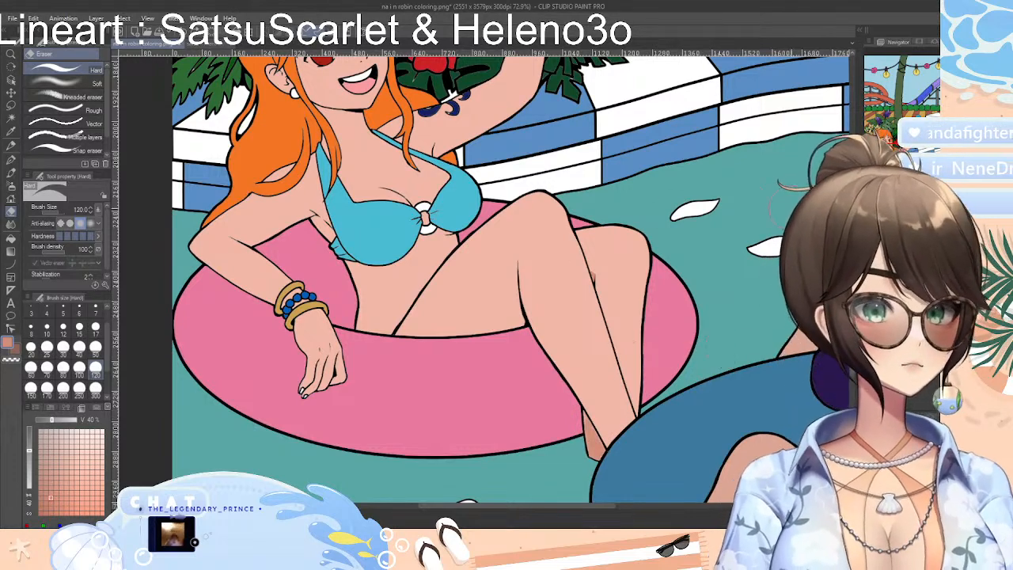
# Select the pool water around both swim rings with Auto select referring to all layers, adding each separate water area
pyautogui.scroll(-3, 450, 93)
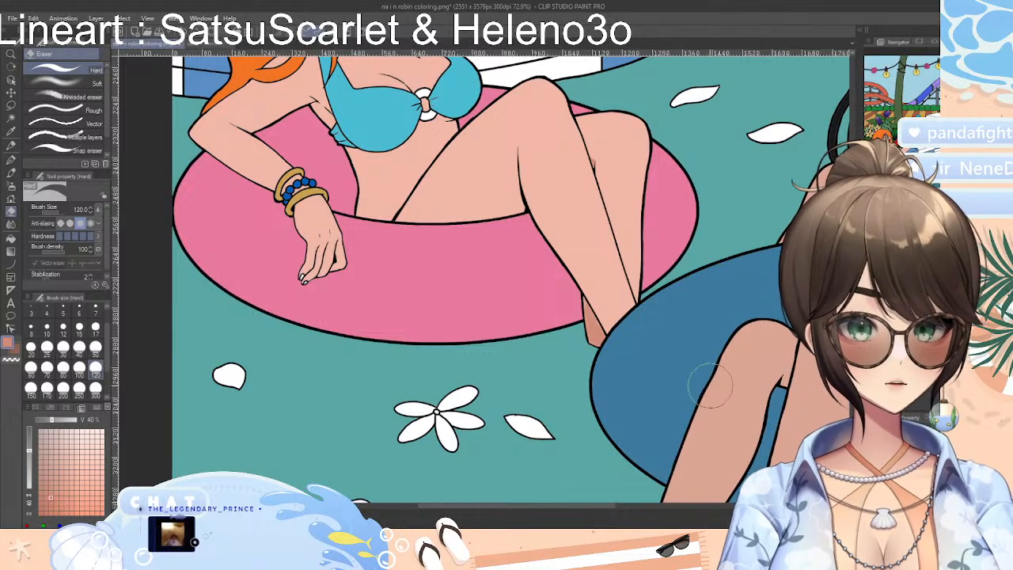
pyautogui.scroll(-10, 485, 280)
pyautogui.scroll(8, 485, 280)
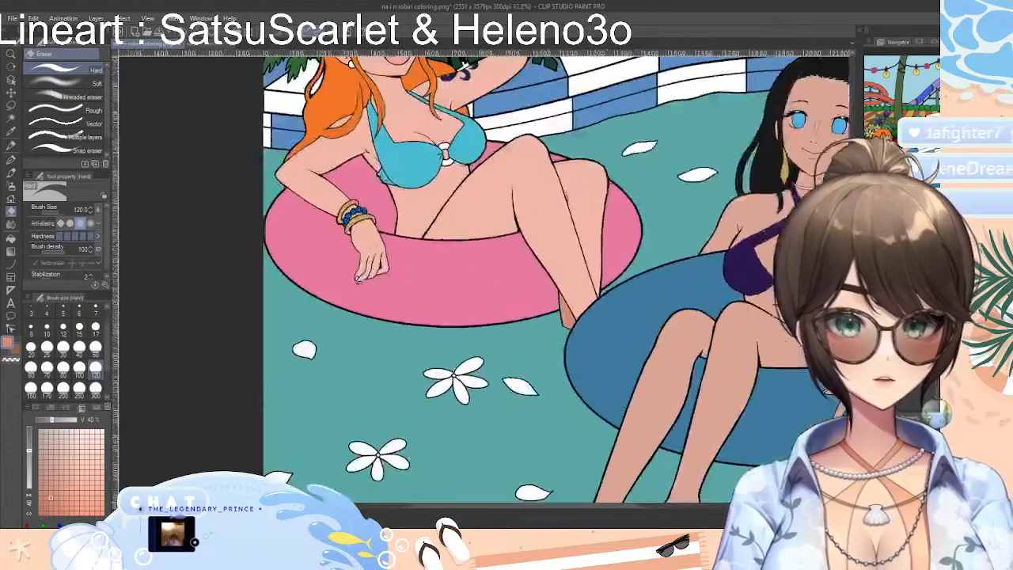
pyautogui.scroll(-3, 485, 280)
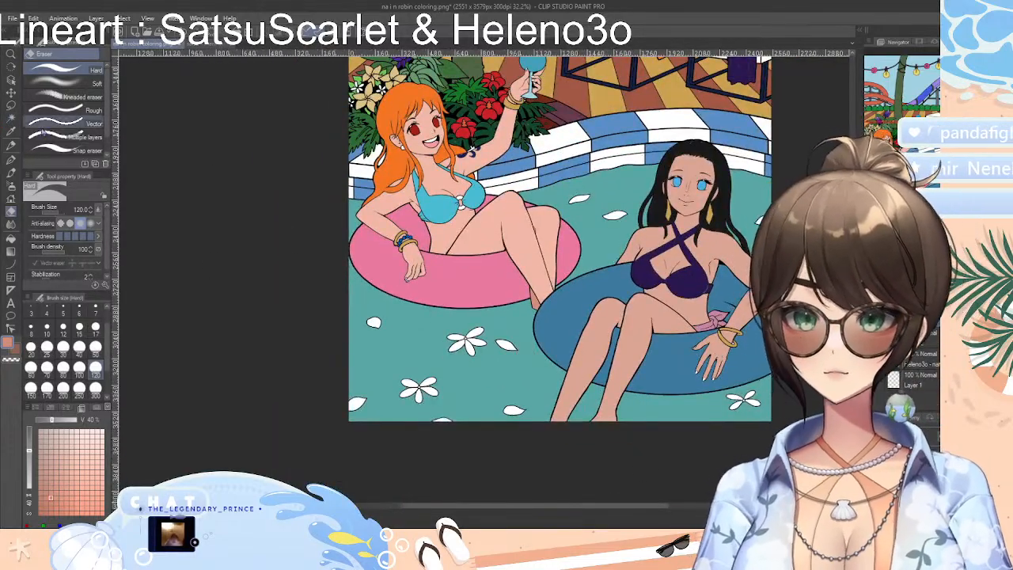
pyautogui.click(12, 118)
pyautogui.click(485, 345)
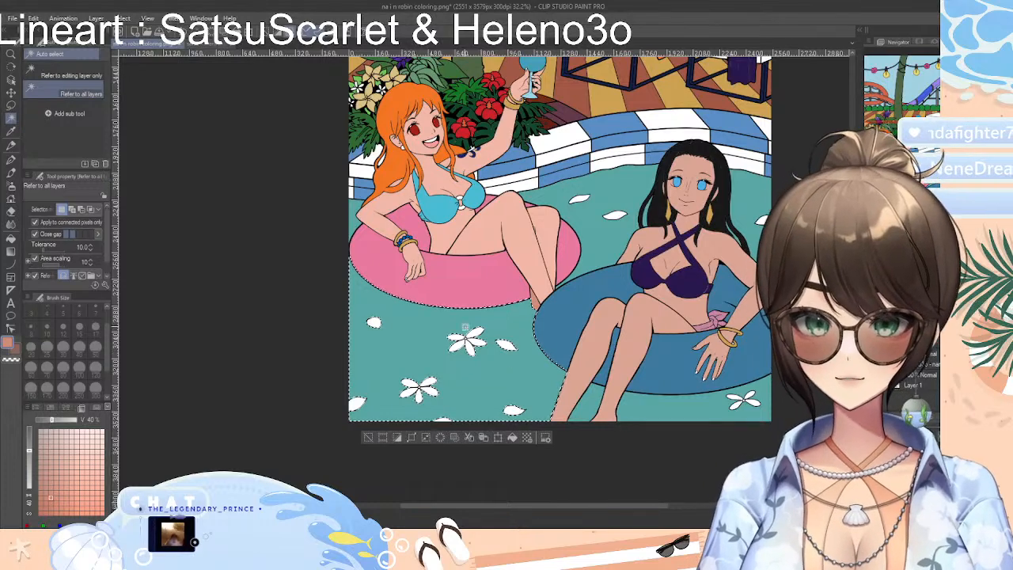
pyautogui.keyDown('shift'); pyautogui.click(361, 202); pyautogui.keyUp('shift')
pyautogui.keyDown('shift'); pyautogui.click(610, 237); pyautogui.keyUp('shift')
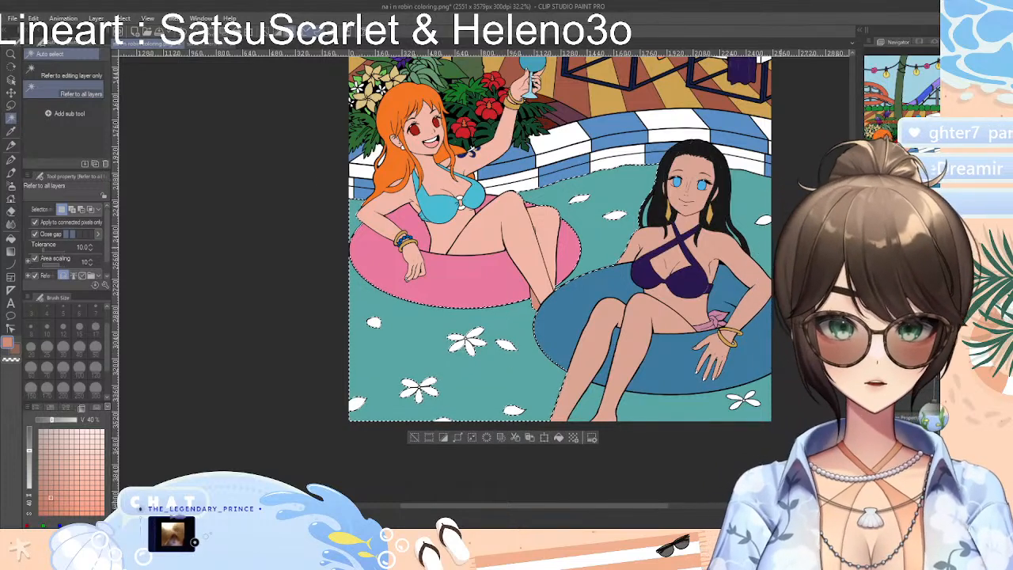
pyautogui.keyDown('shift'); pyautogui.click(759, 254); pyautogui.keyUp('shift')
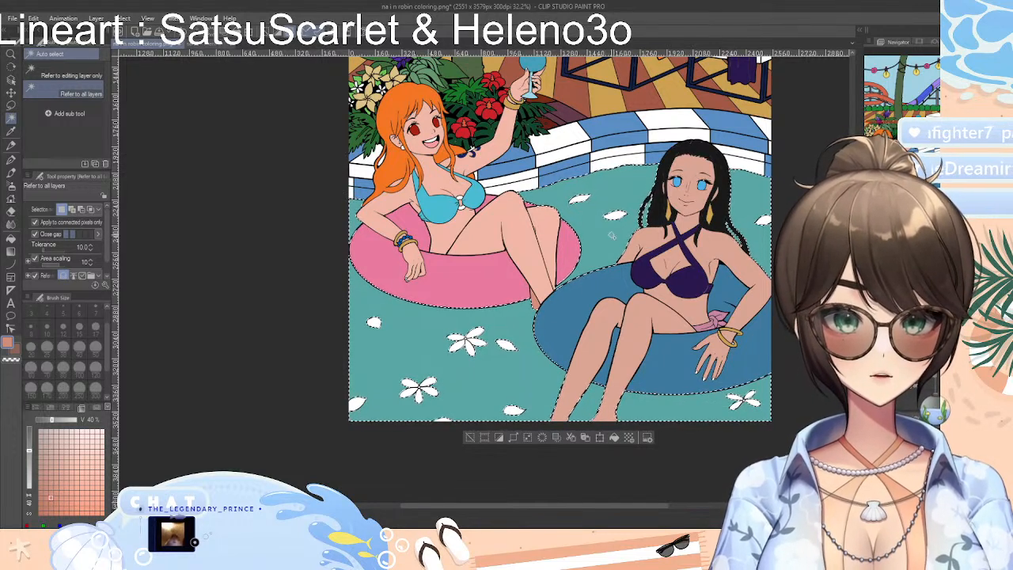
# Try the Midday sky and Blue sky gradients across the selected pool water, ending with the Midday sky preset chosen
pyautogui.click(11, 251)
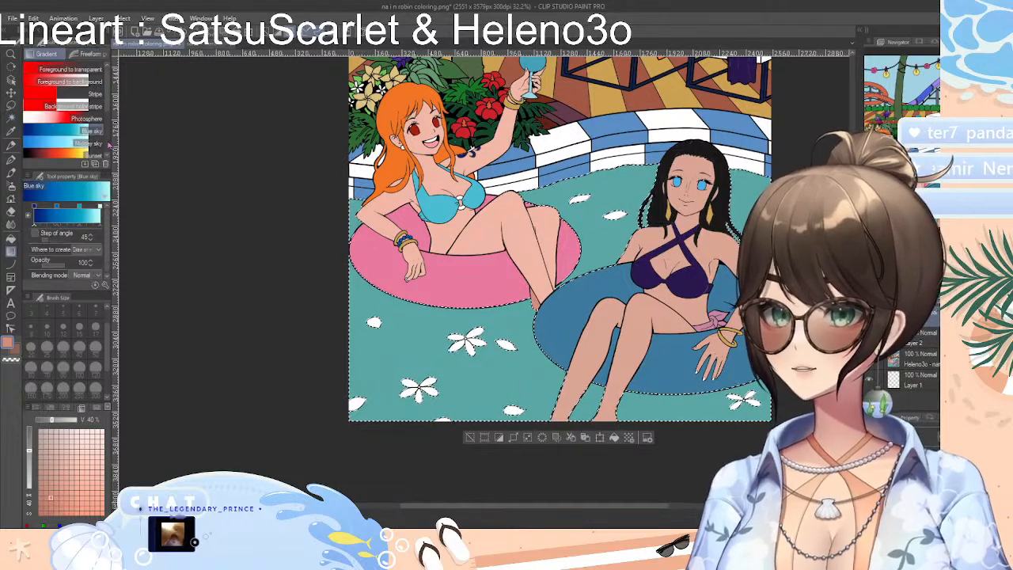
pyautogui.click(95, 143)
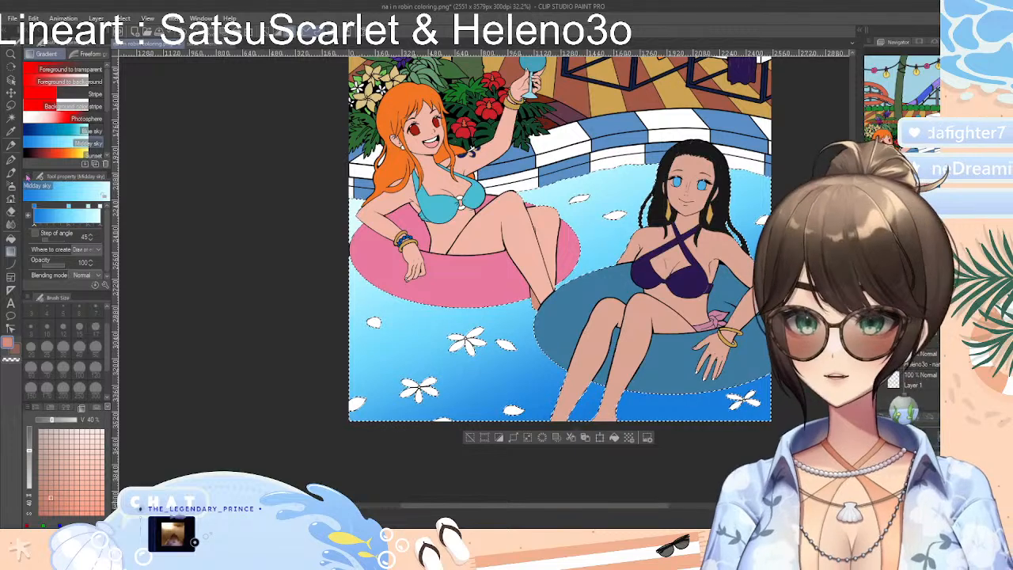
pyautogui.click(93, 130)
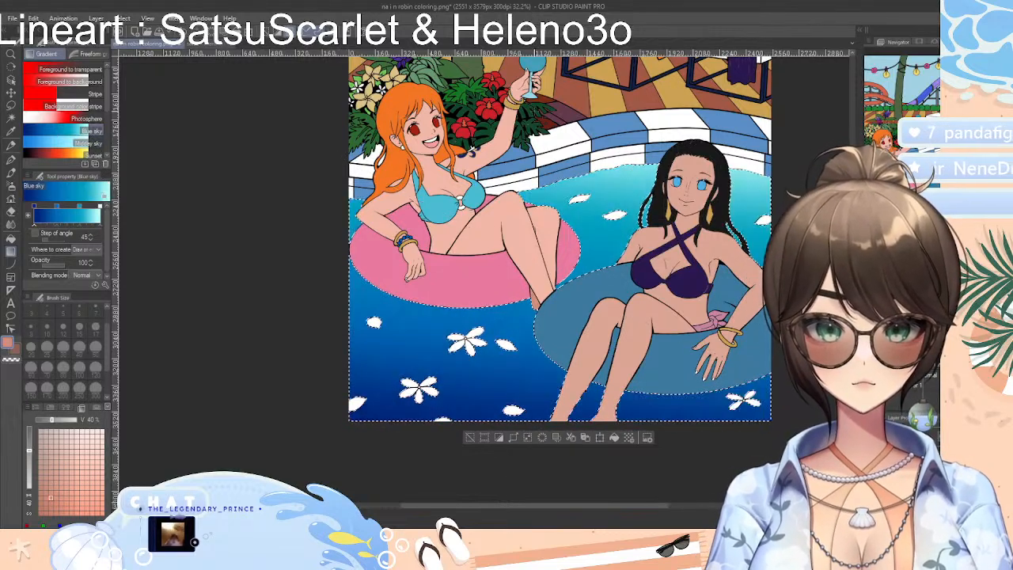
pyautogui.moveTo(554, 140); pyautogui.dragTo(694, 528)
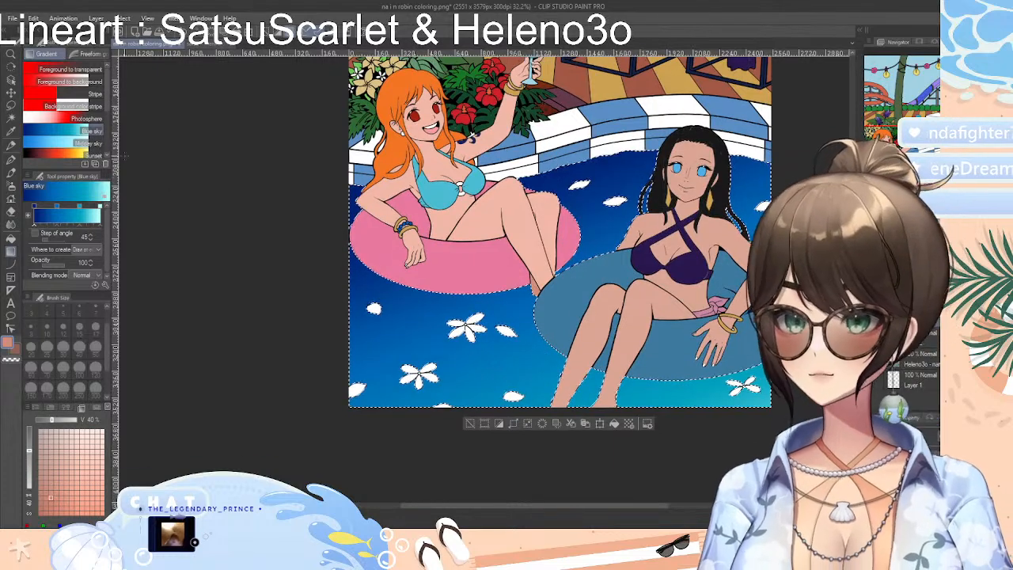
pyautogui.click(95, 143)
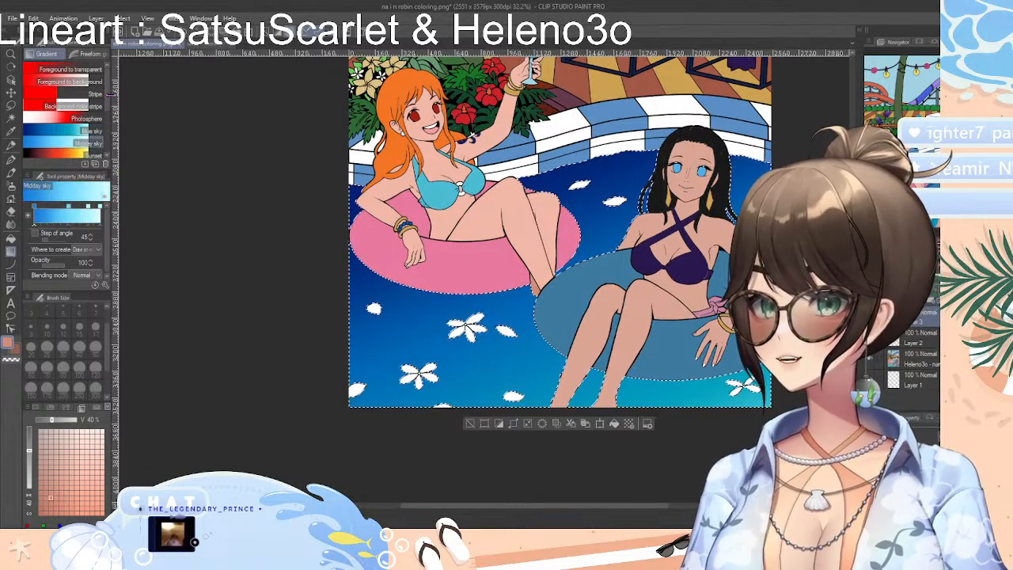
pyautogui.moveTo(108, 94)
pyautogui.mouseDown()
pyautogui.moveTo(123, 155)
pyautogui.moveTo(110, 92)
pyautogui.mouseUp()
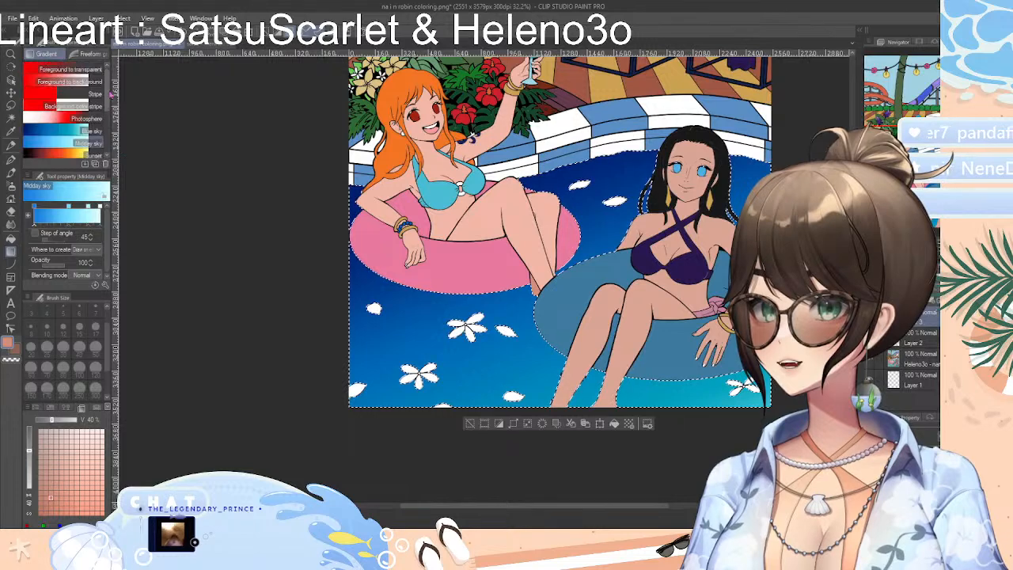
# Try the lightest shadow and deepest shadow freeform gradients on the selected pool water
pyautogui.press('g')
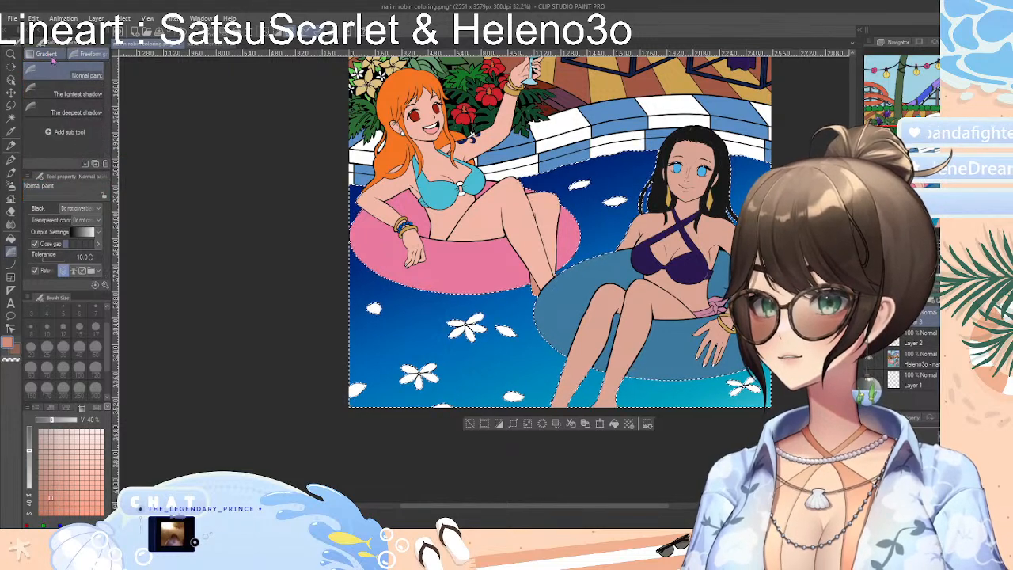
pyautogui.click(77, 93)
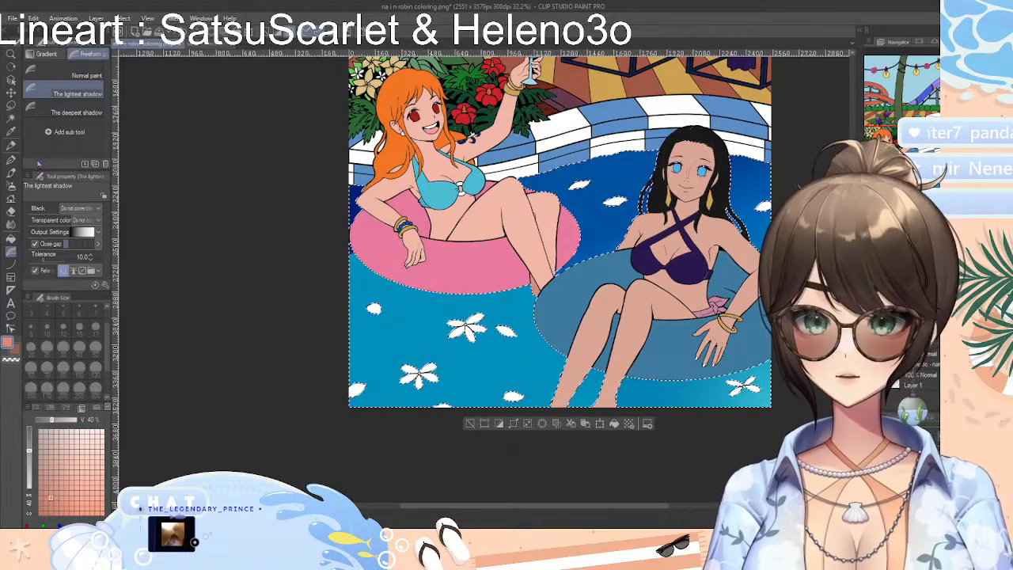
pyautogui.click(62, 115)
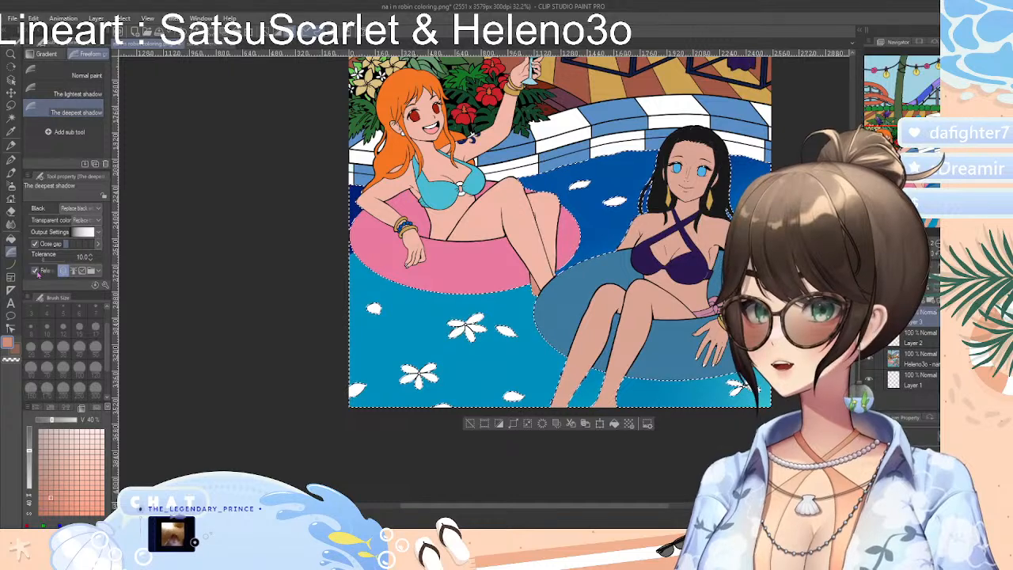
# Fill the selected pool water with the Midday sky gradient, deepest blue at the lower left, and compare it with the selection cleared and restored
pyautogui.click(58, 51)
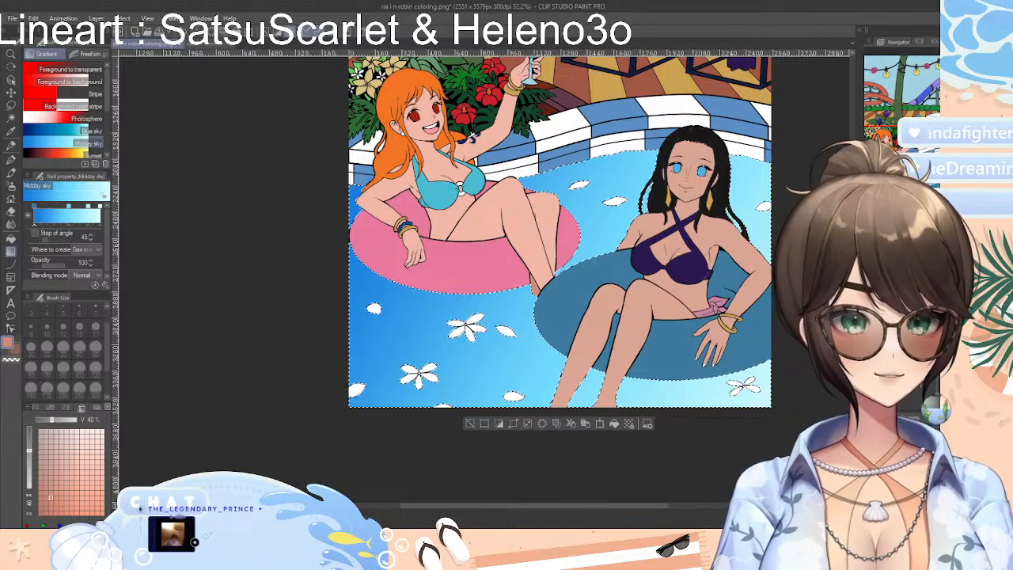
pyautogui.click(475, 424)
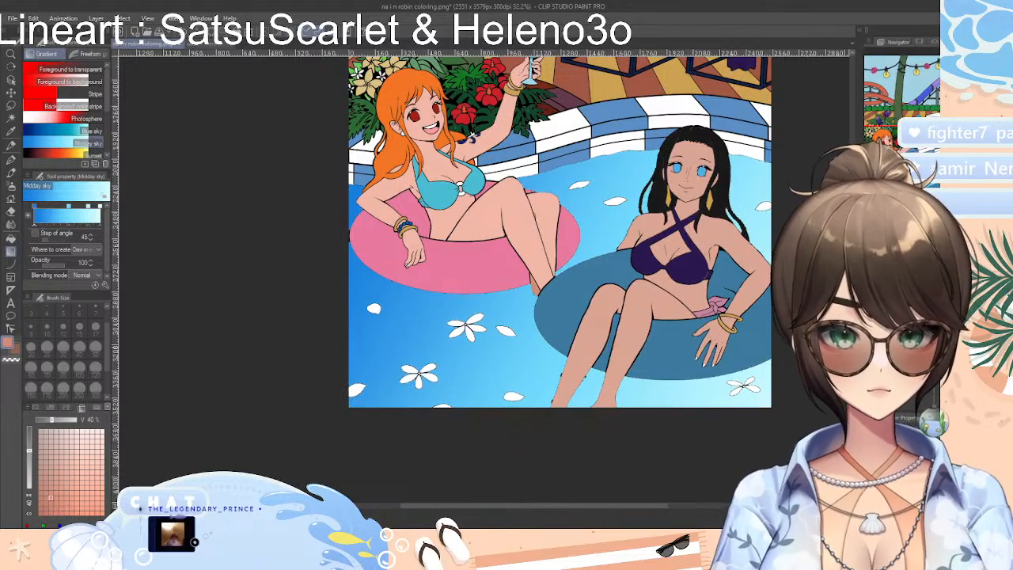
pyautogui.scroll(3, 559, 261)
pyautogui.scroll(-2, 559, 261)
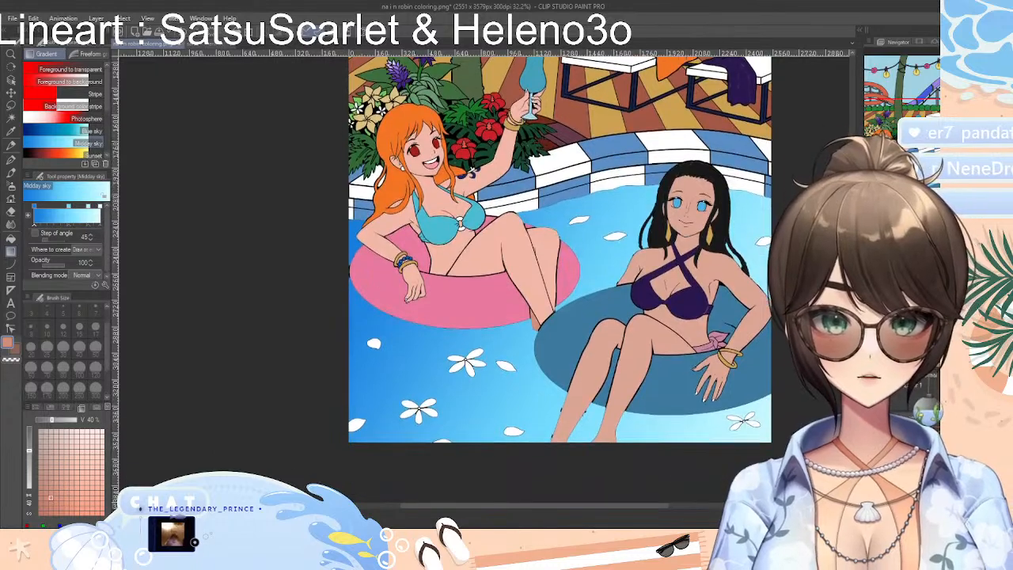
pyautogui.click(589, 305)
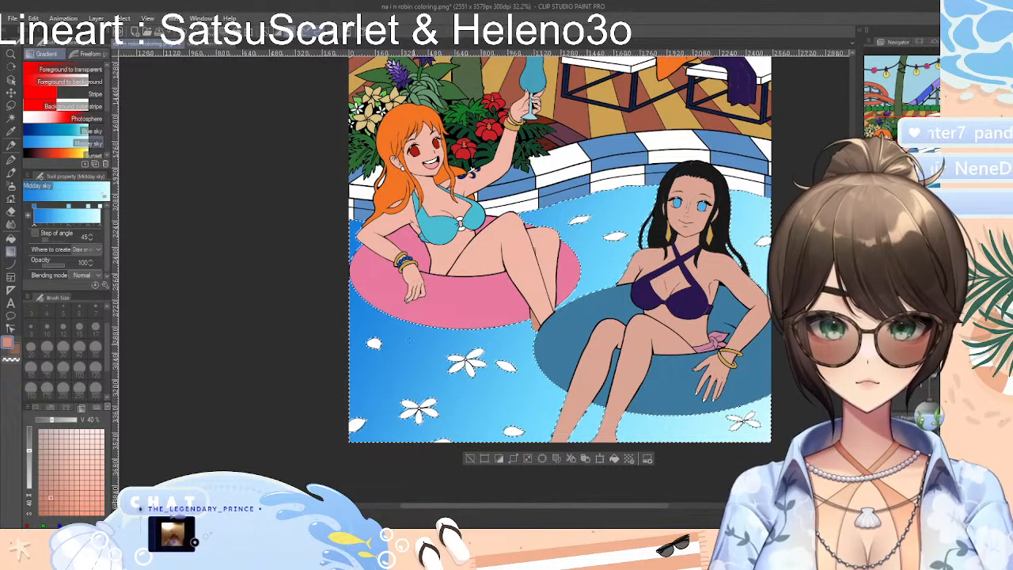
pyautogui.click(470, 458)
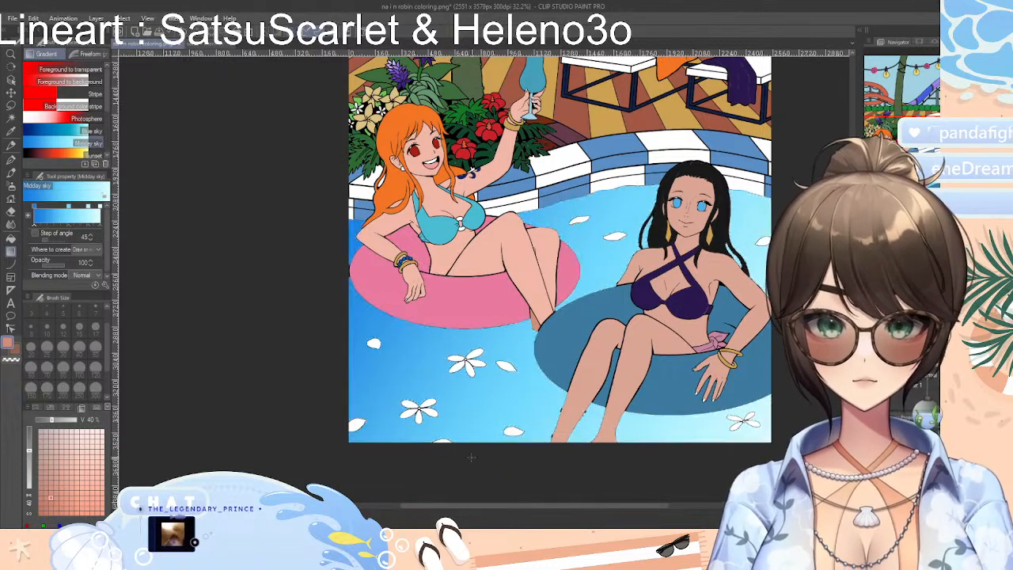
pyautogui.hotkey('ctrl', 'z')
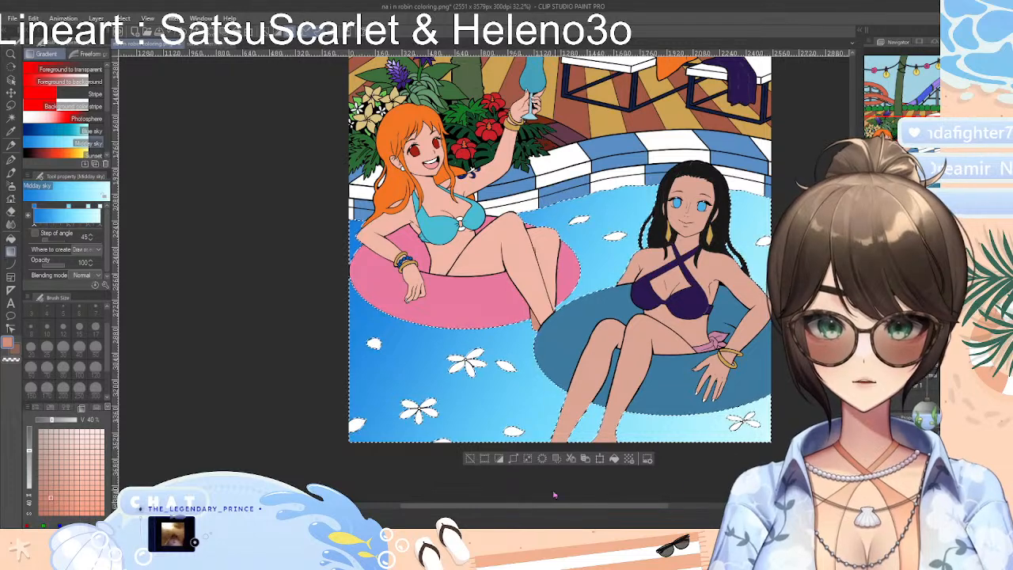
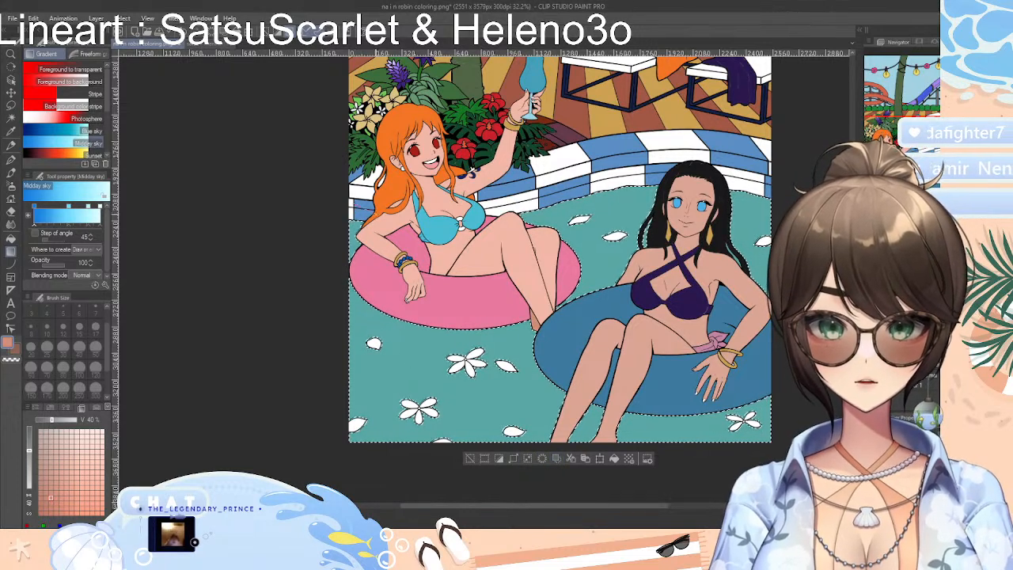
# Fill the selected pool water with the Midday sky gradient, running diagonally from left to lower right, and clear the selection
pyautogui.moveTo(356, 266); pyautogui.dragTo(795, 434)
pyautogui.click(469, 459)
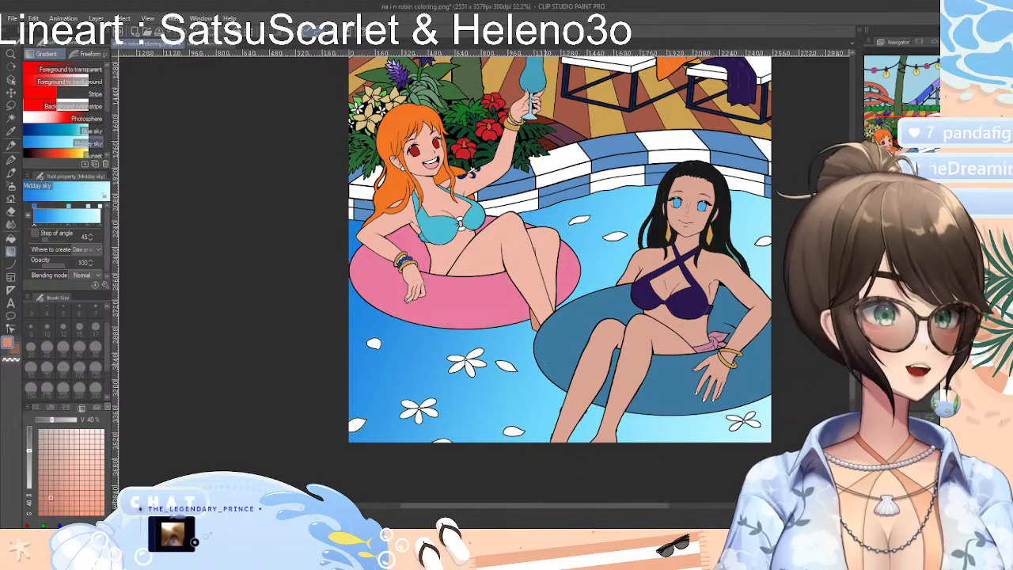
pyautogui.scroll(5, 560, 277)
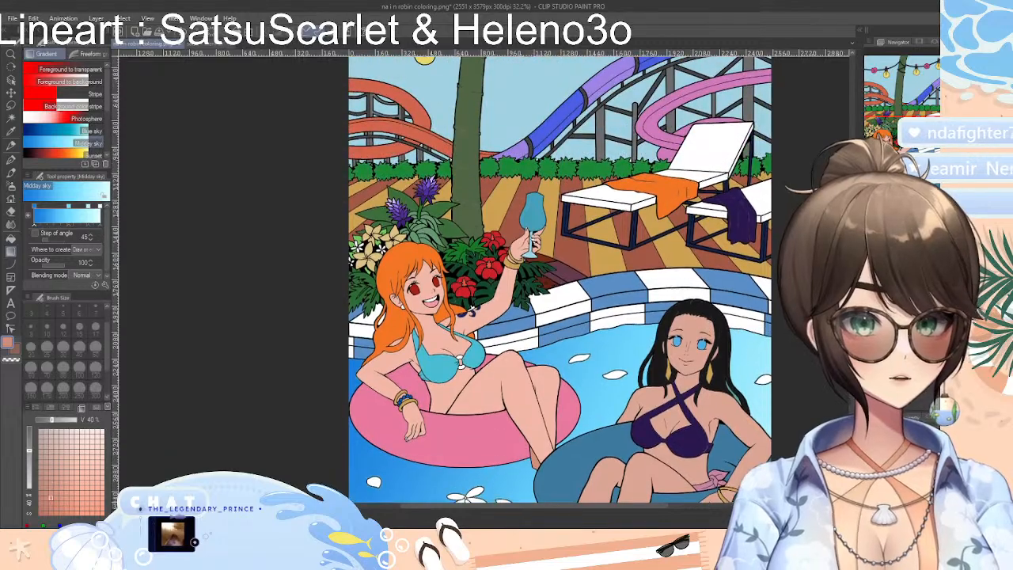
pyautogui.scroll(-4, 561, 277)
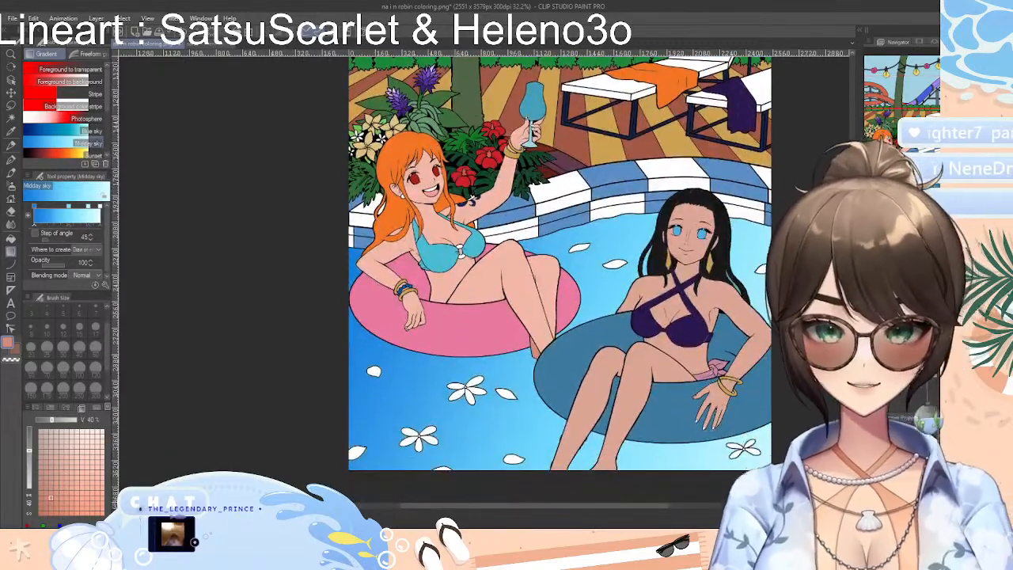
pyautogui.scroll(2, 560, 273)
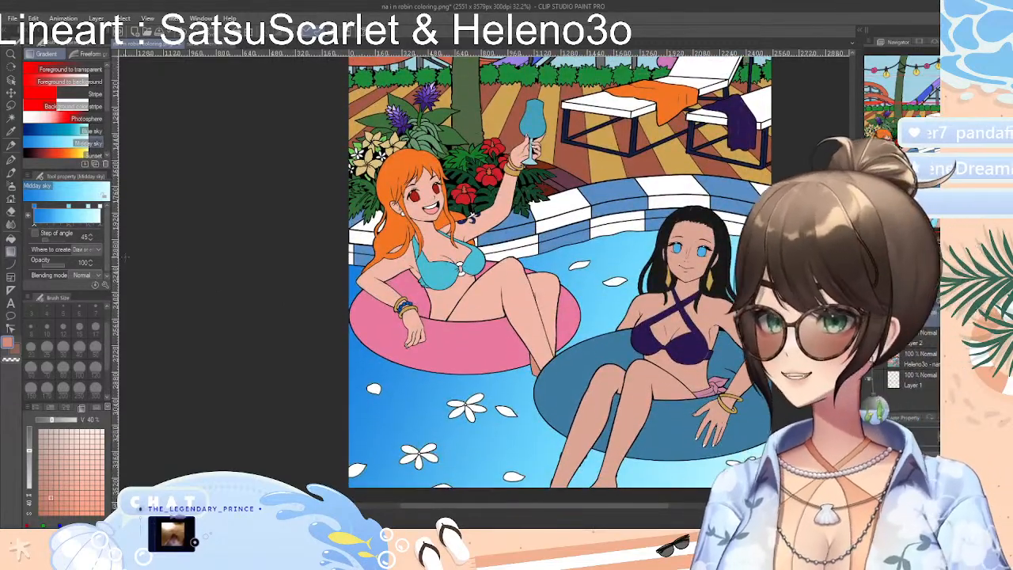
# Try the KEEPOUT decoration brush with a caution-tape stroke across the two women in the pool, and undo it
pyautogui.click(11, 198)
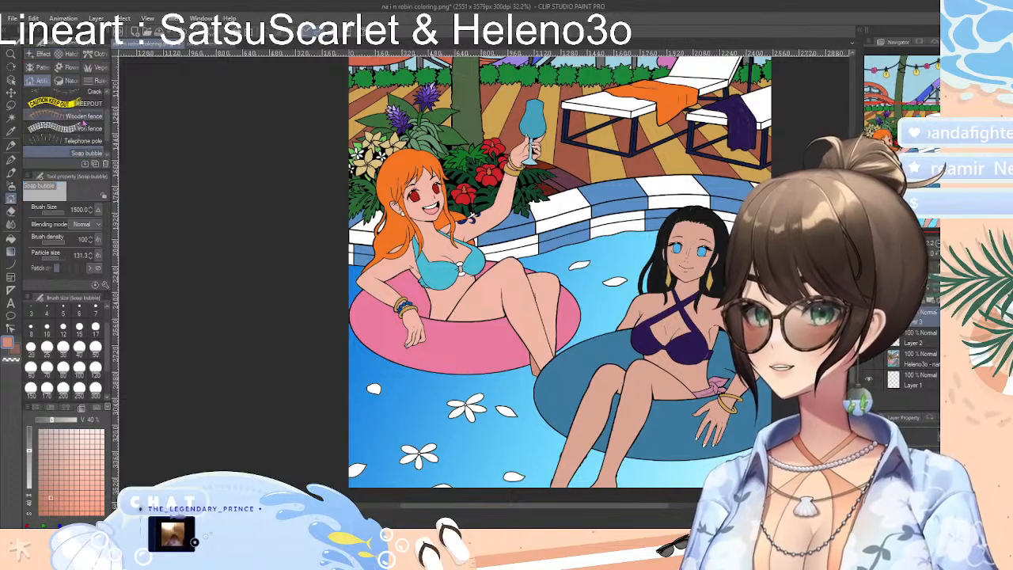
pyautogui.click(63, 103)
pyautogui.moveTo(388, 292)
pyautogui.mouseDown()
pyautogui.moveTo(518, 289)
pyautogui.moveTo(642, 325)
pyautogui.moveTo(728, 234)
pyautogui.mouseUp()
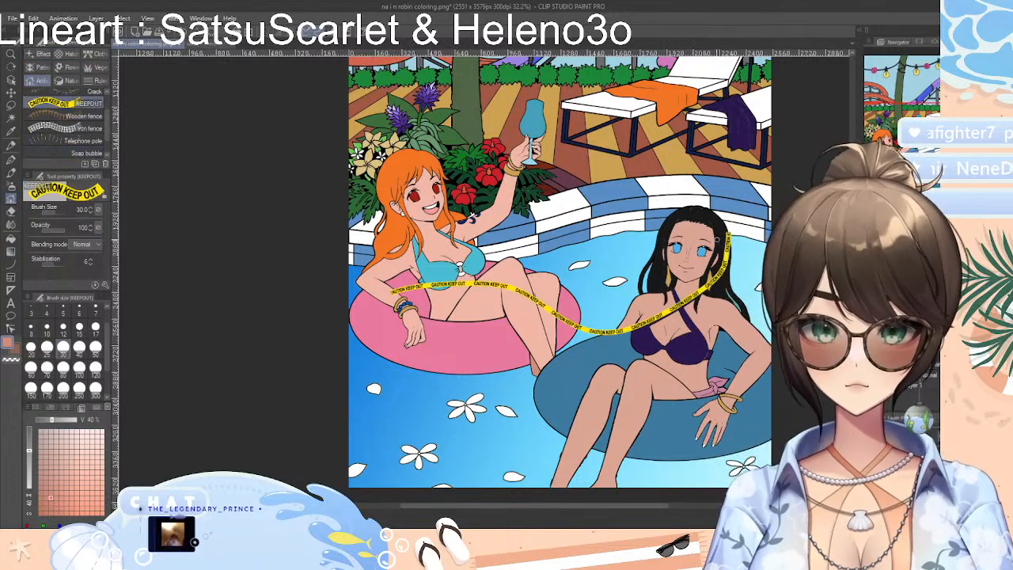
pyautogui.hotkey('ctrl', 'z')
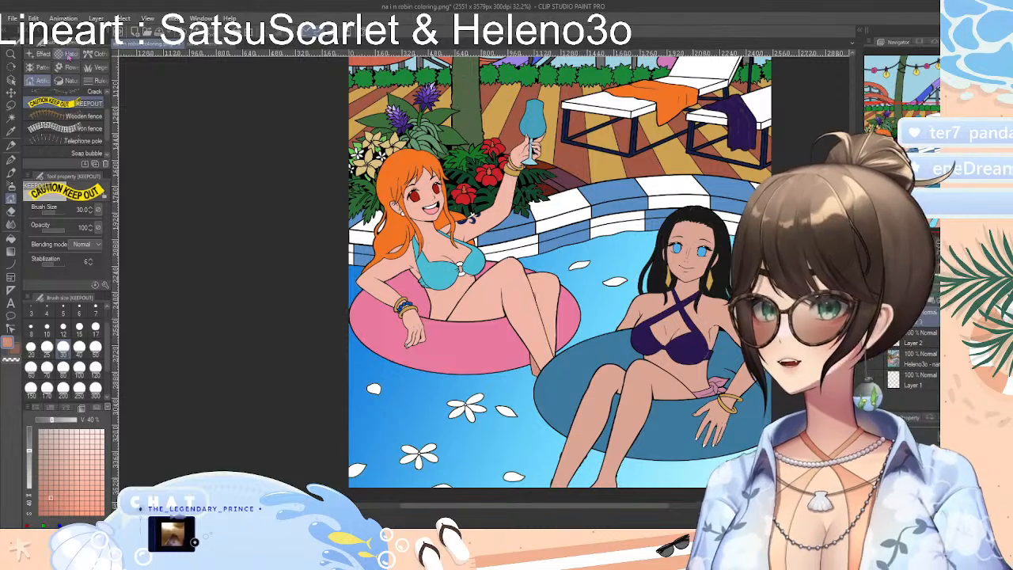
# Try the Foliage decoration brush with a stroke across the orange-haired woman, and undo it
pyautogui.click(68, 68)
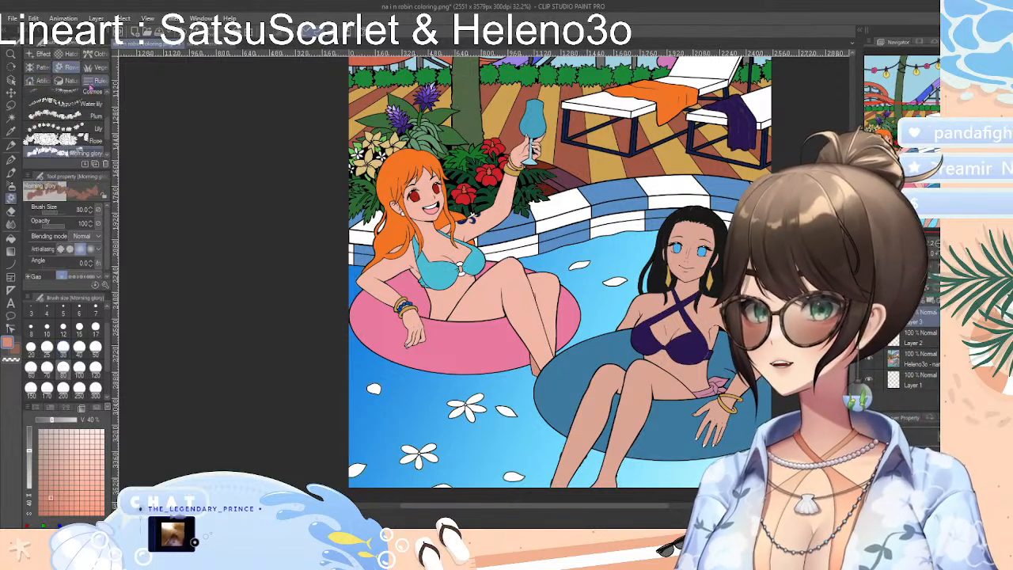
pyautogui.click(98, 68)
pyautogui.click(89, 121)
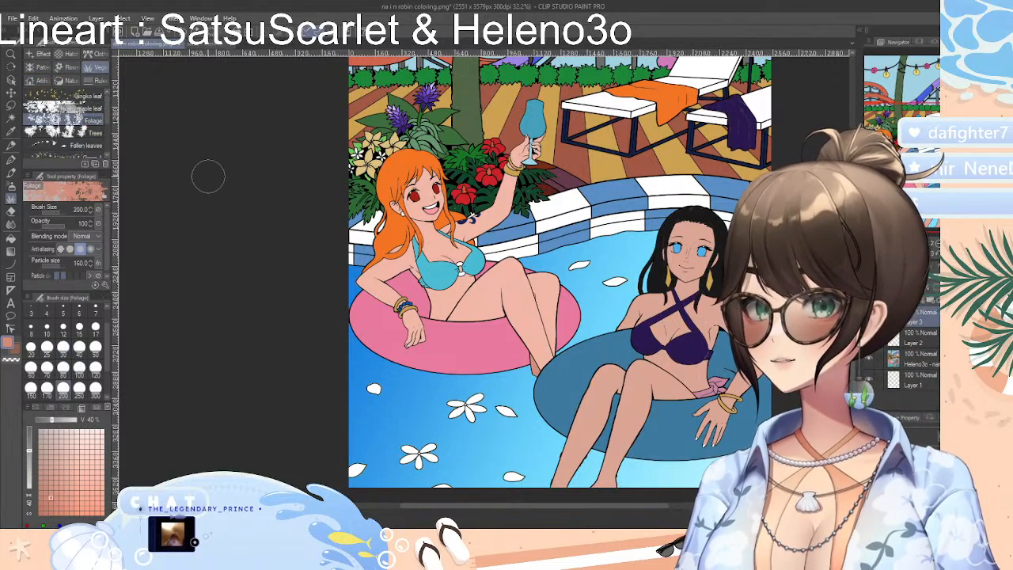
pyautogui.moveTo(364, 239)
pyautogui.mouseDown()
pyautogui.moveTo(492, 269)
pyautogui.moveTo(687, 293)
pyautogui.mouseUp()
pyautogui.hotkey('ctrl', 'z')
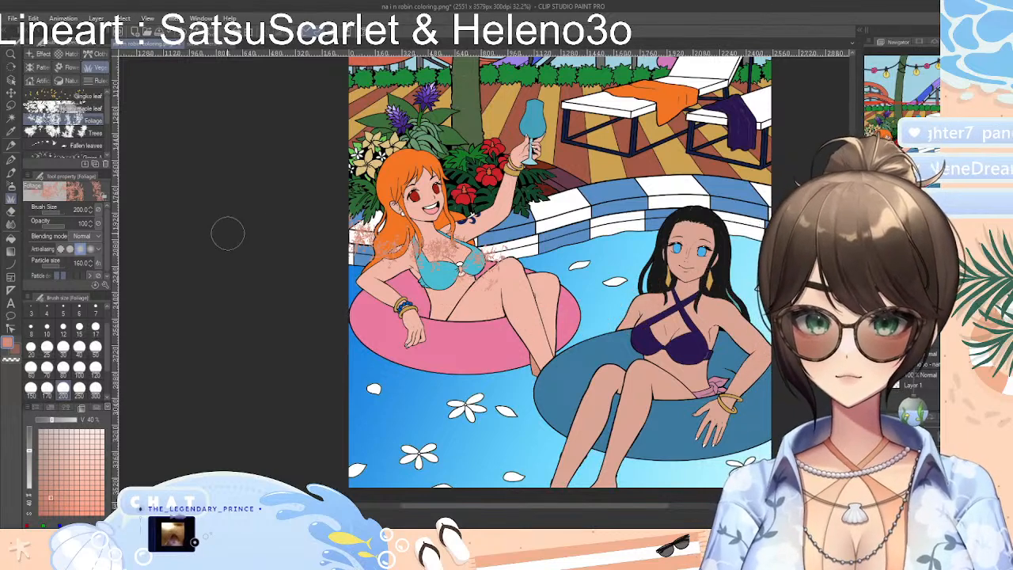
# Look through the nature, ruled line, flower, effect and hatching decoration brushes, widening the brush list to read their full names
pyautogui.moveTo(108, 120)
pyautogui.mouseDown()
pyautogui.moveTo(109, 149)
pyautogui.moveTo(106, 129)
pyautogui.mouseUp()
pyautogui.click(68, 81)
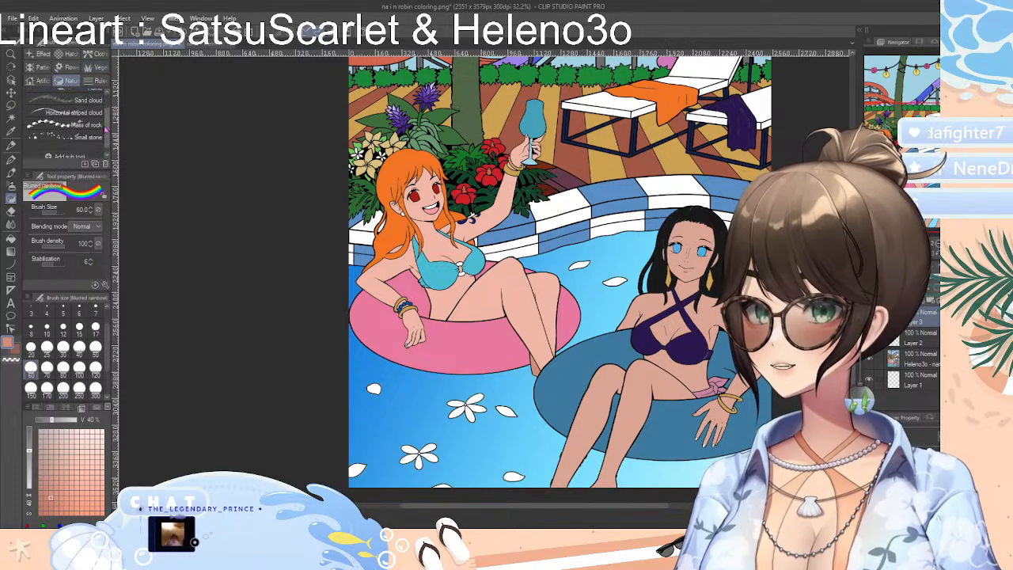
pyautogui.click(100, 81)
pyautogui.click(73, 68)
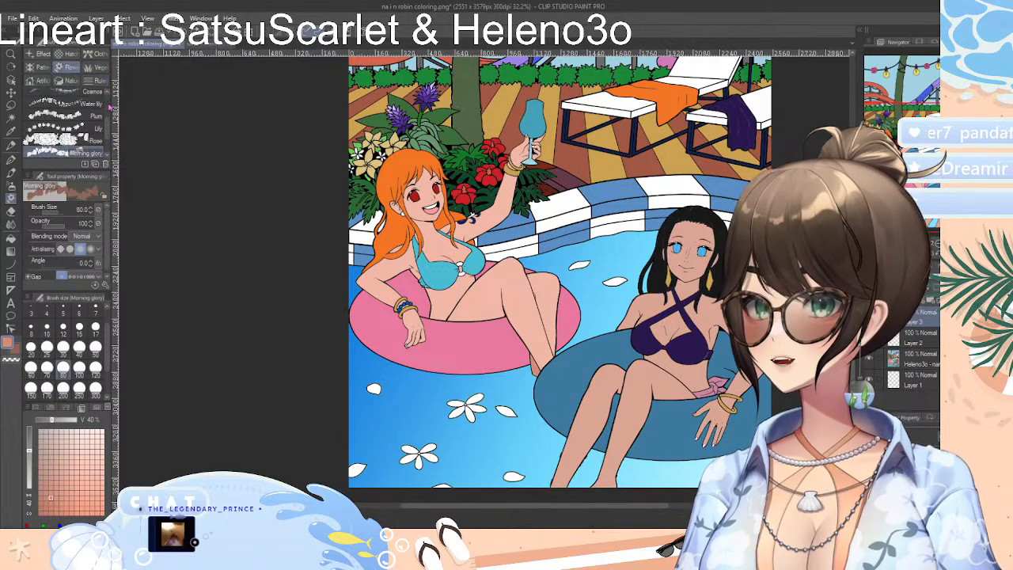
pyautogui.moveTo(107, 129)
pyautogui.mouseDown()
pyautogui.moveTo(105, 103)
pyautogui.moveTo(104, 144)
pyautogui.mouseUp()
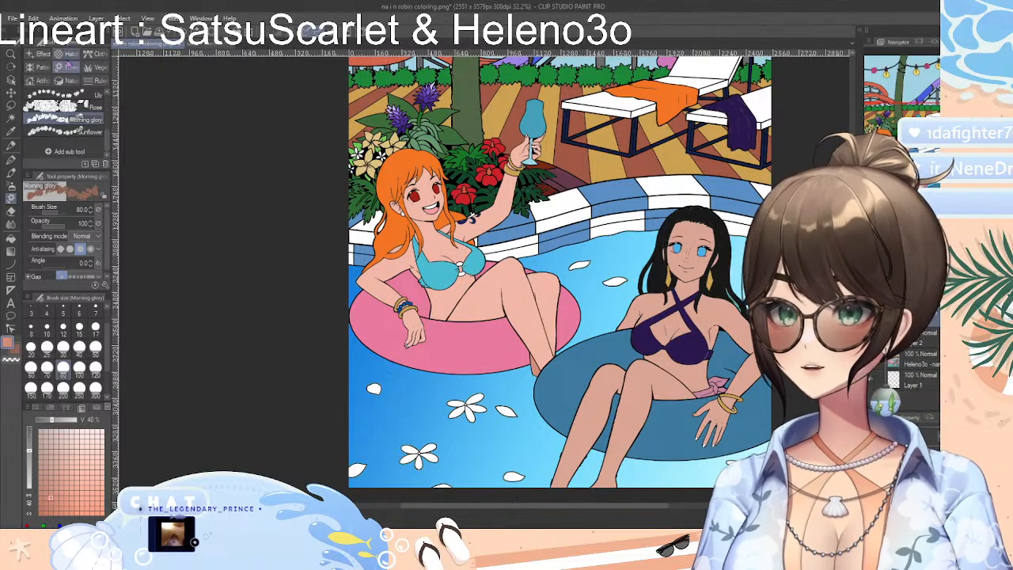
pyautogui.click(44, 53)
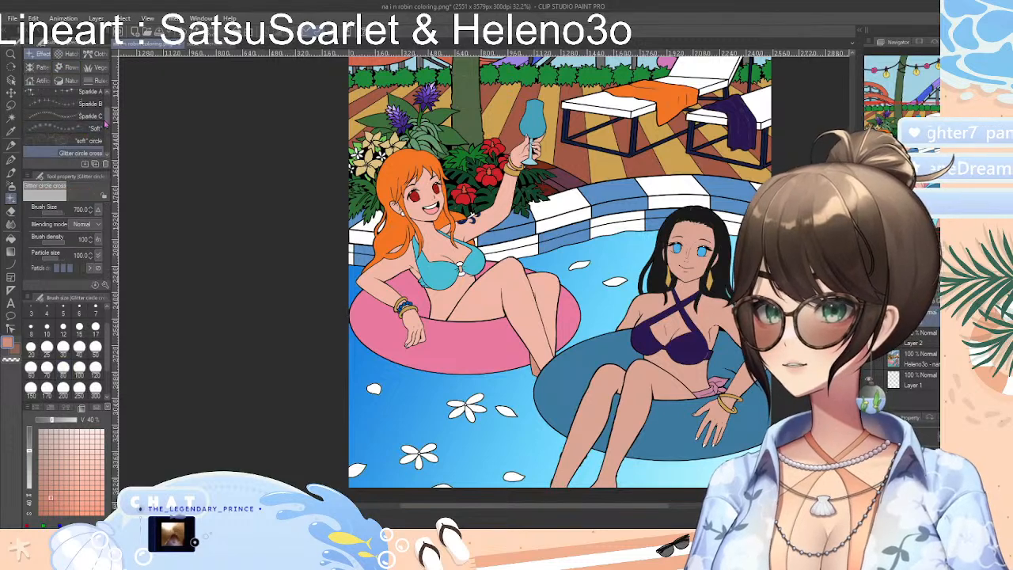
pyautogui.moveTo(110, 111); pyautogui.dragTo(131, 133)
pyautogui.scroll(-2, 108, 125)
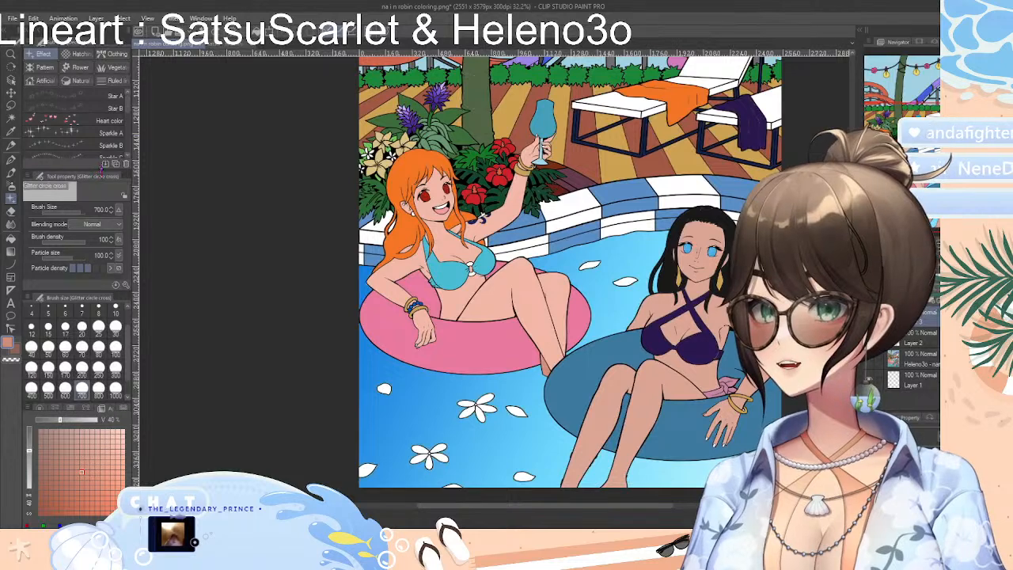
pyautogui.click(79, 53)
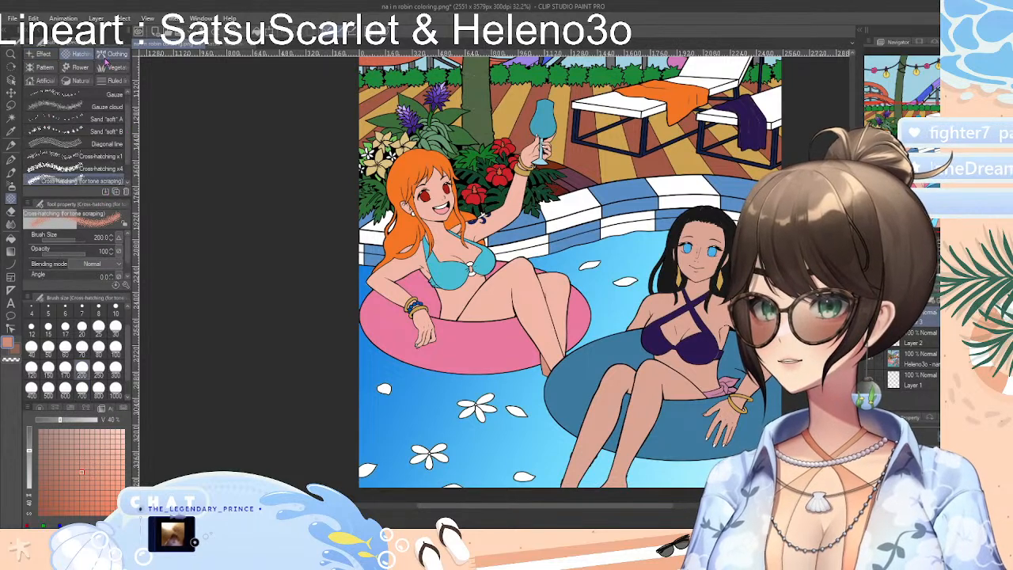
# Try the Braided rope and Laced ribbon clothing brushes across the pool scene, undoing each stroke
pyautogui.click(112, 54)
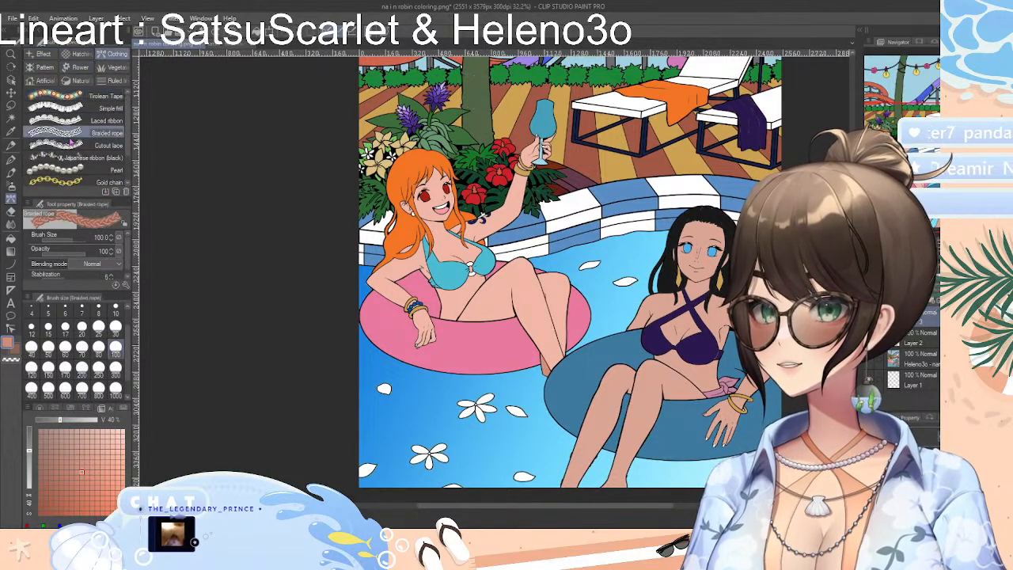
pyautogui.moveTo(372, 260)
pyautogui.mouseDown()
pyautogui.moveTo(529, 279)
pyautogui.moveTo(698, 187)
pyautogui.mouseUp()
pyautogui.hotkey('ctrl', 'z')
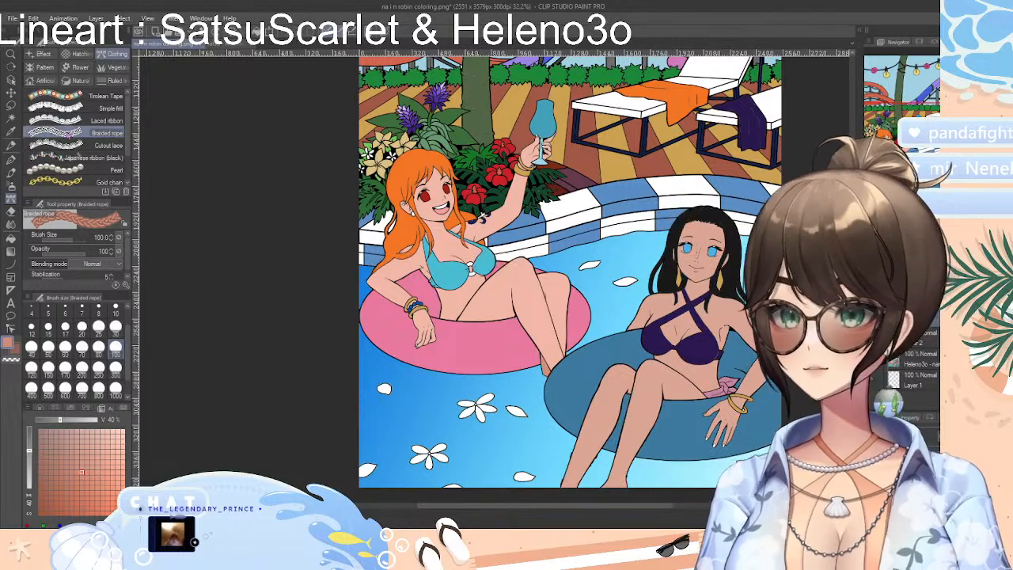
pyautogui.click(69, 122)
pyautogui.moveTo(402, 247)
pyautogui.mouseDown()
pyautogui.moveTo(588, 265)
pyautogui.moveTo(679, 184)
pyautogui.mouseUp()
pyautogui.hotkey('ctrl', 'z')
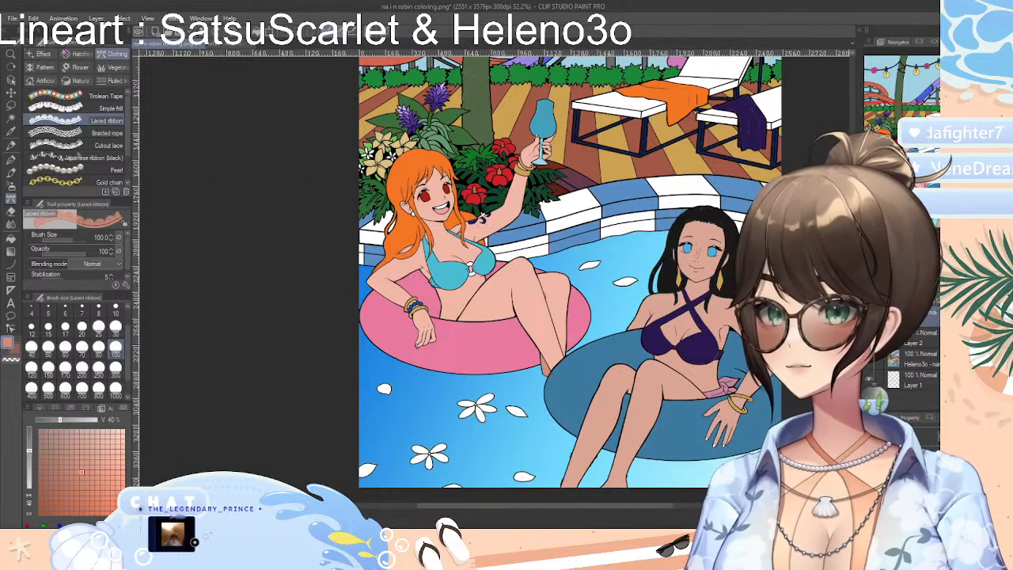
# Look through the pattern, artificial and effect decoration brushes, ending with the "soft" circle brush selected
pyautogui.click(44, 66)
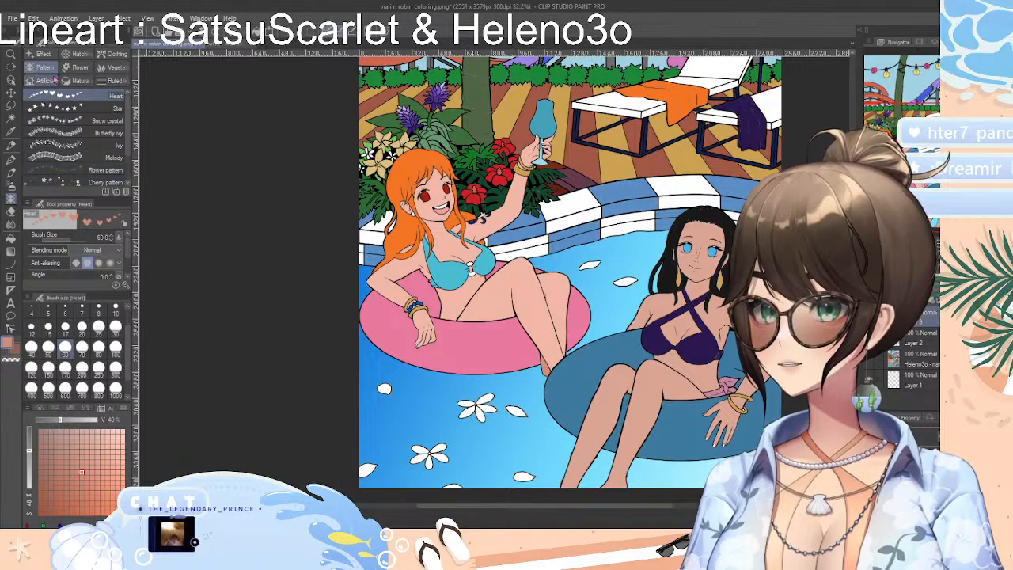
pyautogui.click(47, 80)
pyautogui.click(41, 53)
pyautogui.click(79, 168)
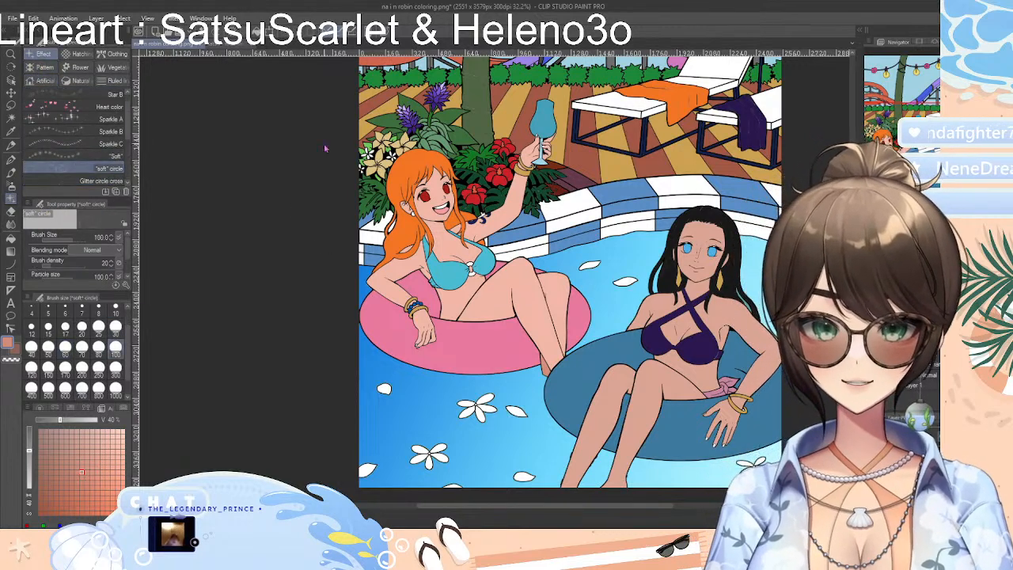
# Show the RGB color values and set red to 17 to turn the drawing color teal
pyautogui.click(49, 408)
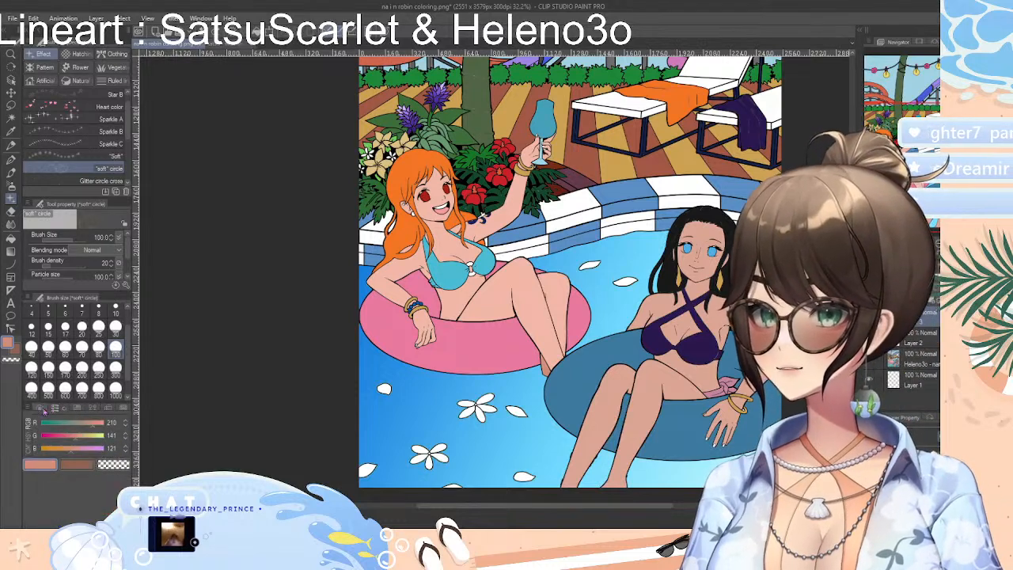
pyautogui.click(41, 409)
pyautogui.click(53, 409)
pyautogui.click(55, 423)
pyautogui.moveTo(55, 424); pyautogui.dragTo(45, 423)
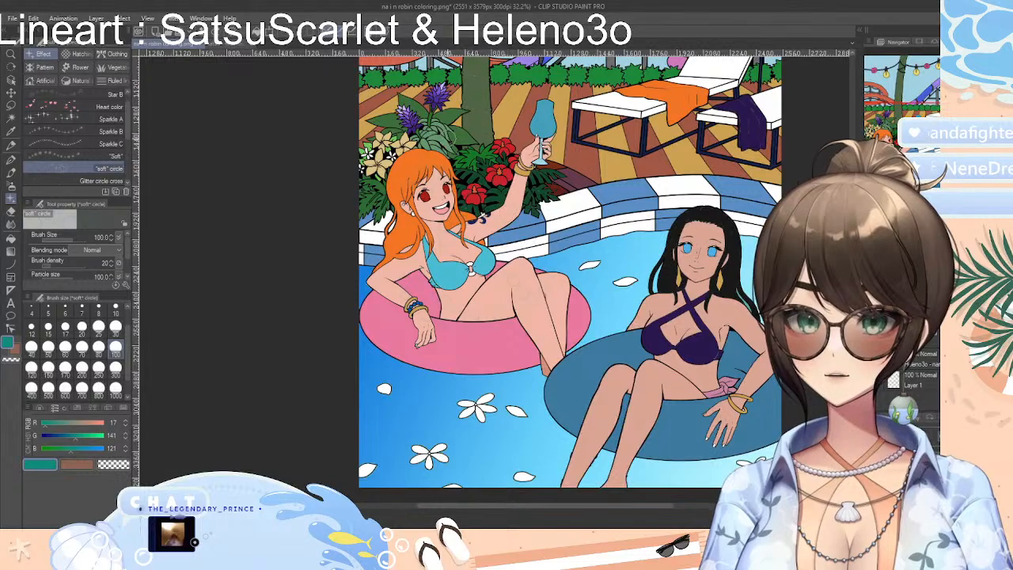
# Undo the clearing of the pool water selection, clear it again and inspect the gradient in the pool scene
pyautogui.hotkey('ctrl', 'z')
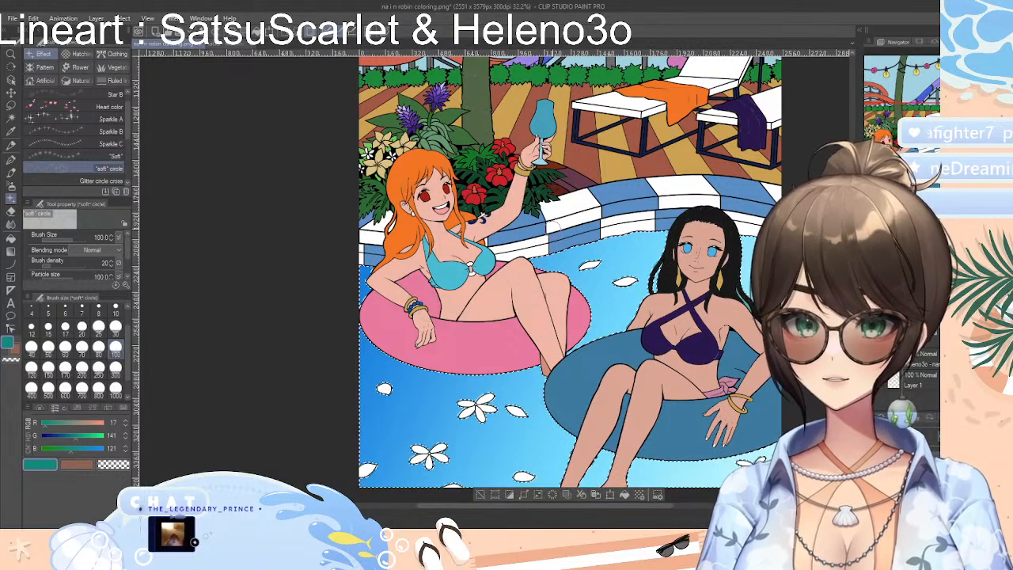
pyautogui.click(480, 495)
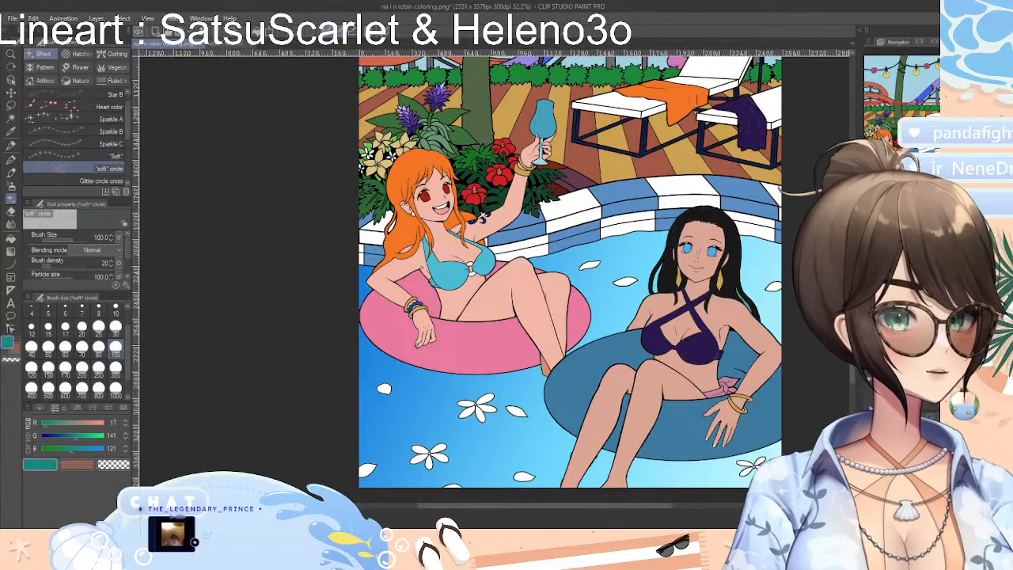
pyautogui.scroll(5, 570, 277)
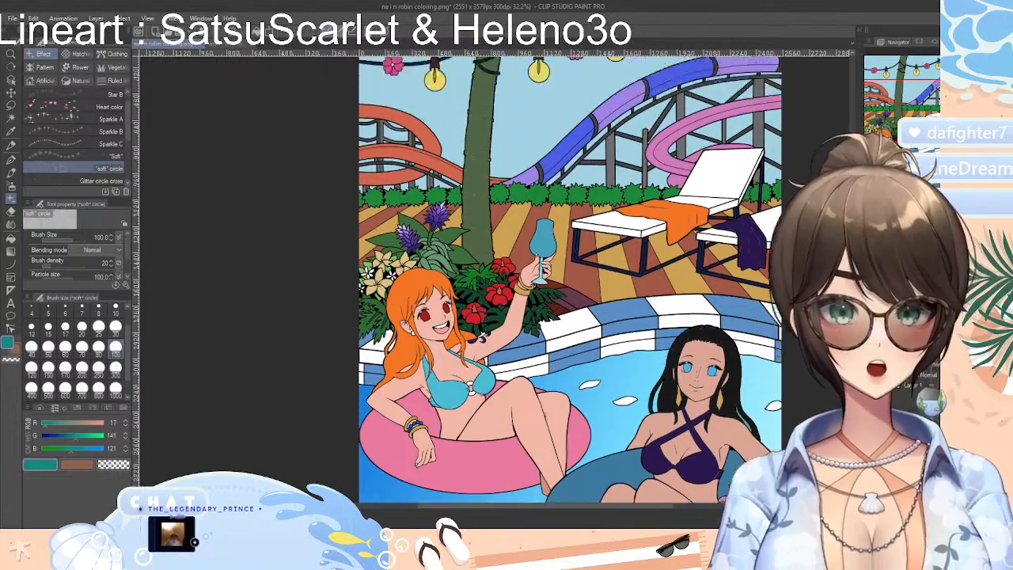
pyautogui.scroll(-5, 570, 277)
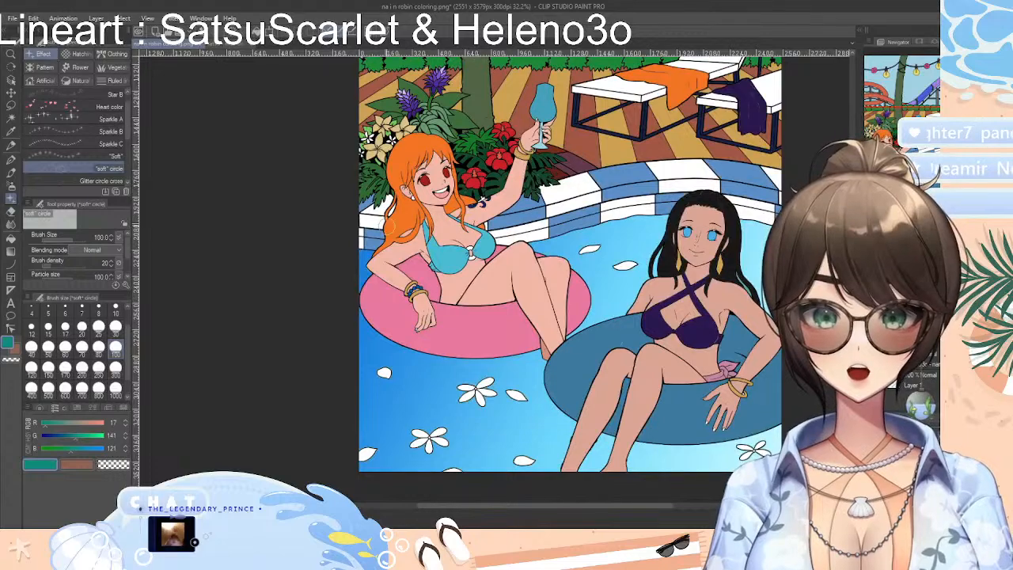
# Switch to the satsu - mermaids drawing and zoom in on the large mermaid and her flowing hair
pyautogui.click(239, 49)
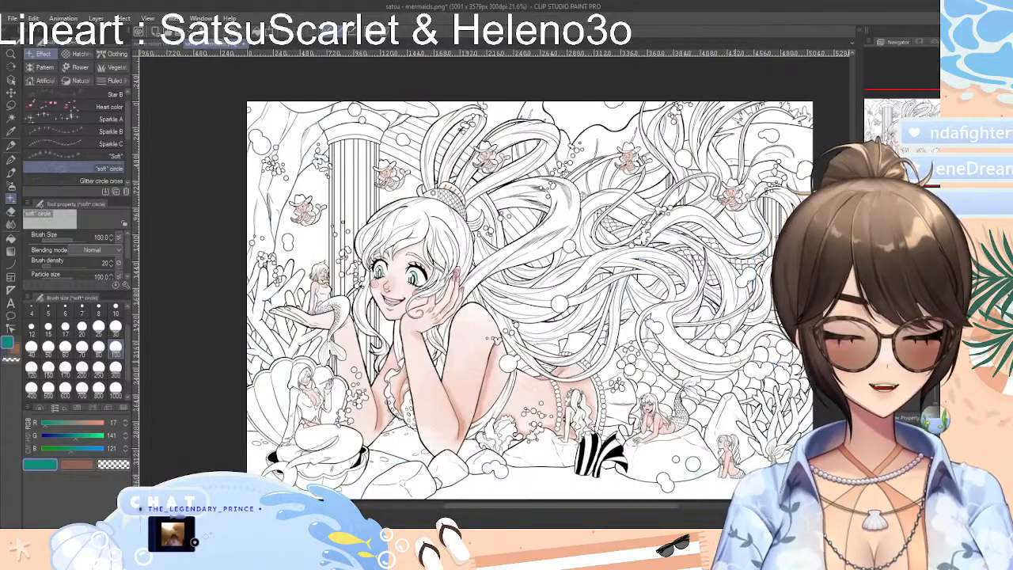
pyautogui.scroll(4, 754, 373)
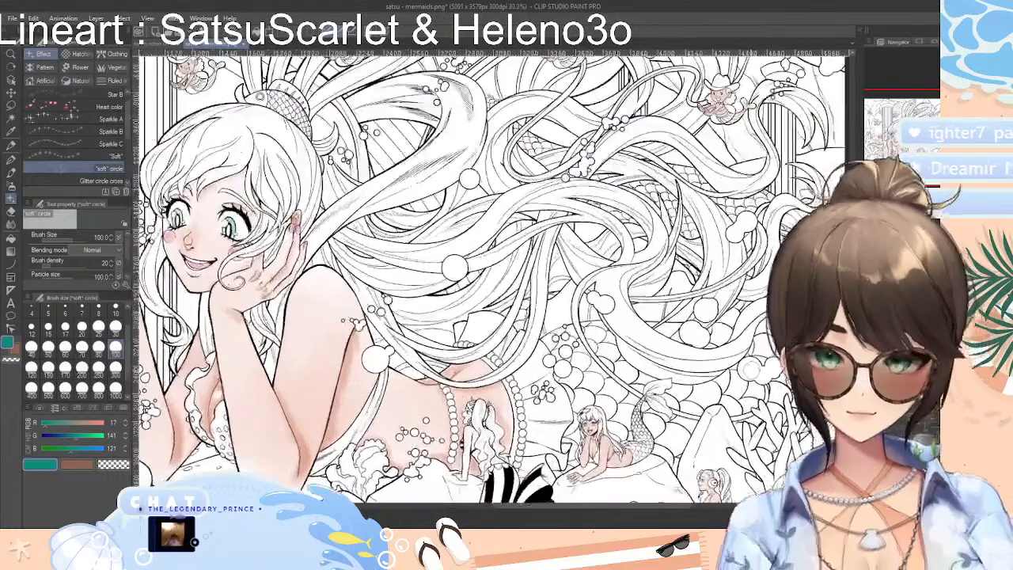
pyautogui.scroll(-3, 755, 373)
pyautogui.scroll(1, 755, 372)
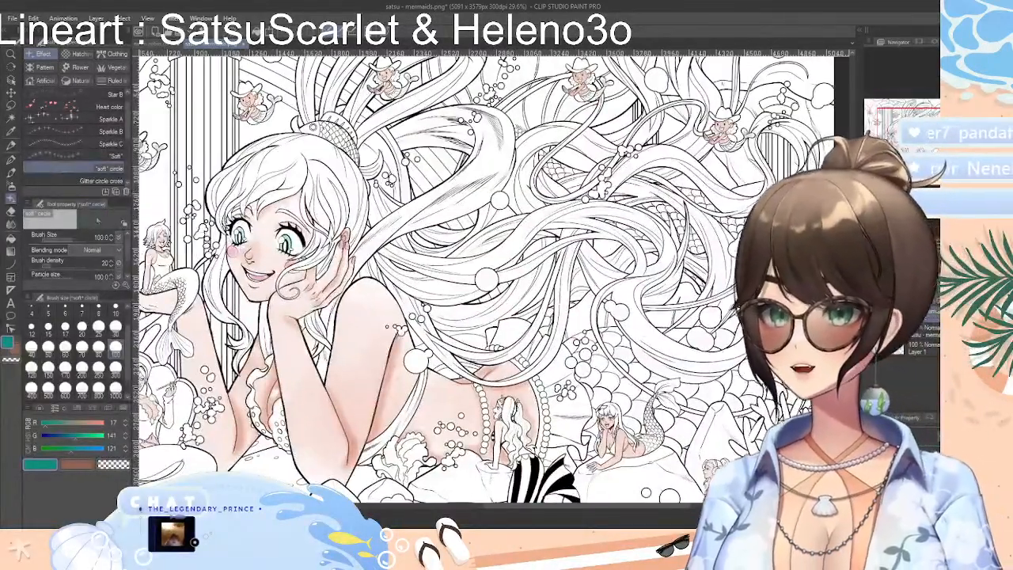
# Look at the Colored pencil, and choose the Japanese-named x2 pencil with its brush size set to 250
pyautogui.click(9, 144)
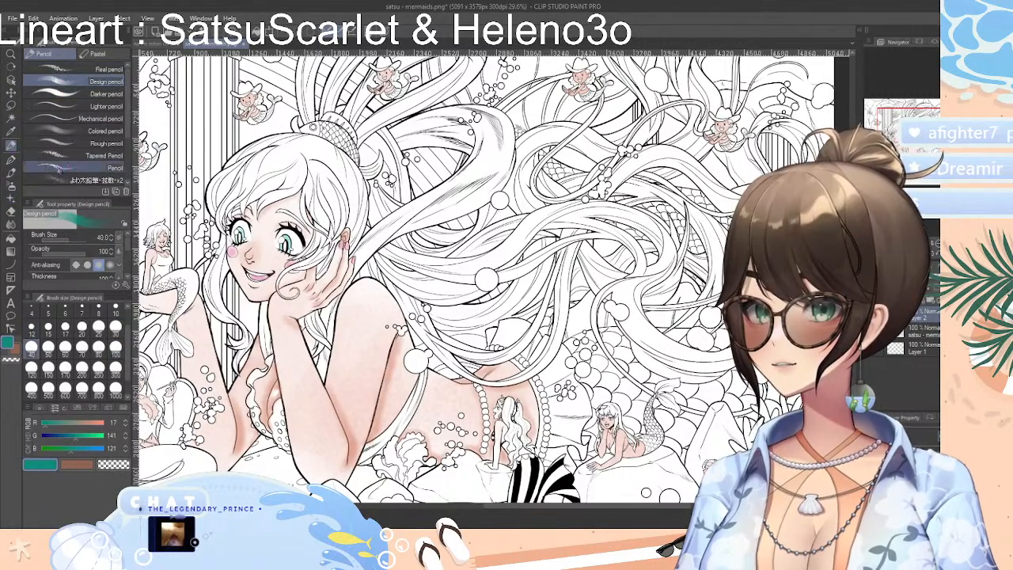
pyautogui.click(76, 131)
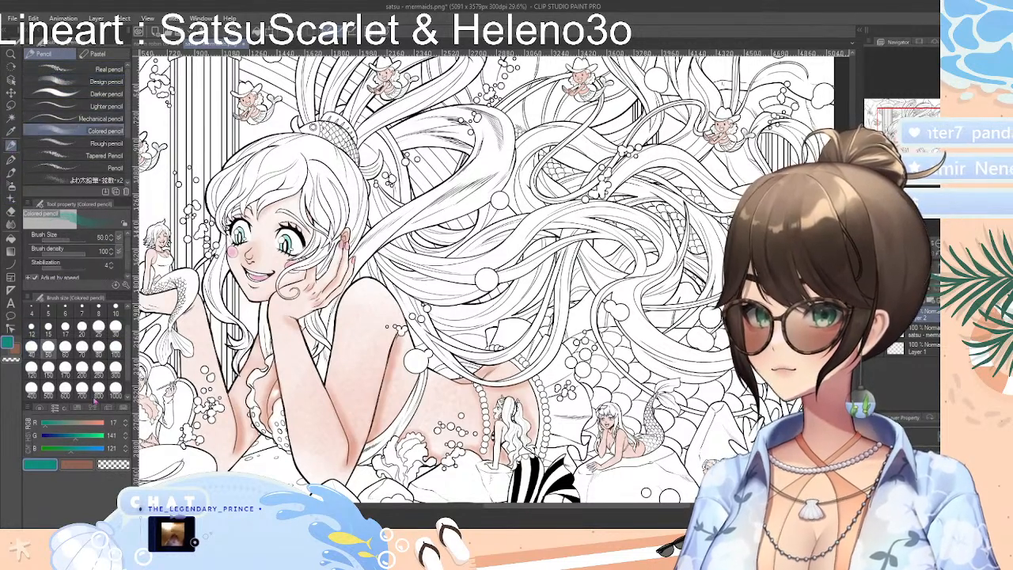
pyautogui.click(78, 180)
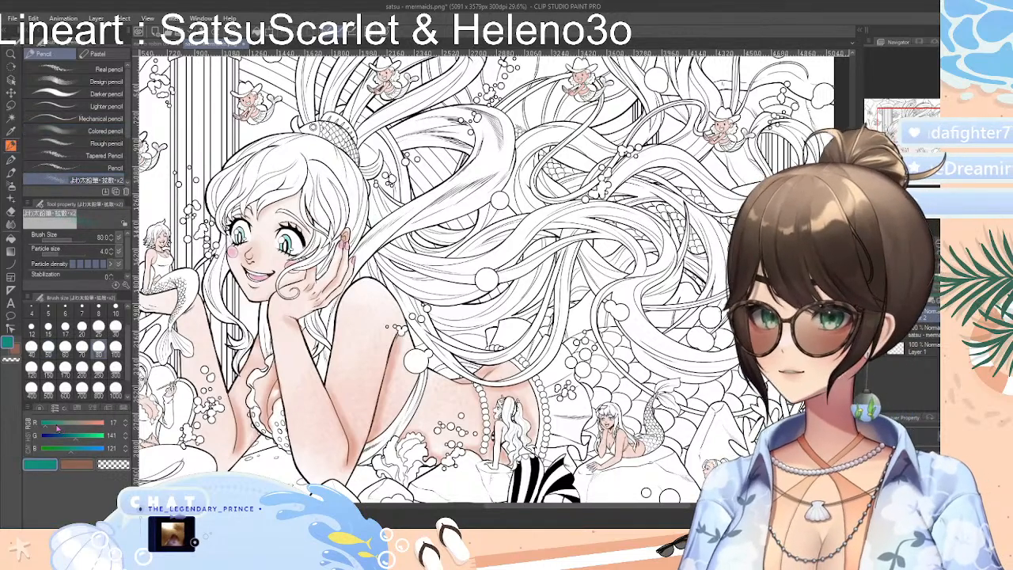
pyautogui.click(98, 368)
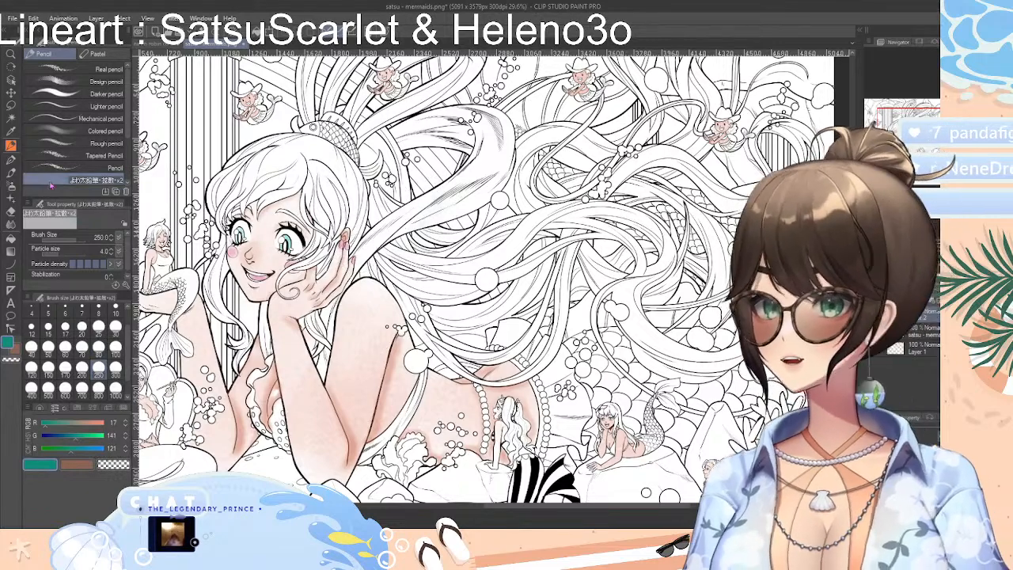
# Try the Bony Single Row Scales brush with a stroke across the mermaid's hair, and undo it
pyautogui.moveTo(127, 137); pyautogui.dragTo(126, 182)
pyautogui.click(93, 135)
pyautogui.moveTo(285, 162)
pyautogui.mouseDown()
pyautogui.moveTo(435, 201)
pyautogui.moveTo(614, 158)
pyautogui.mouseUp()
pyautogui.hotkey('ctrl', 'z')
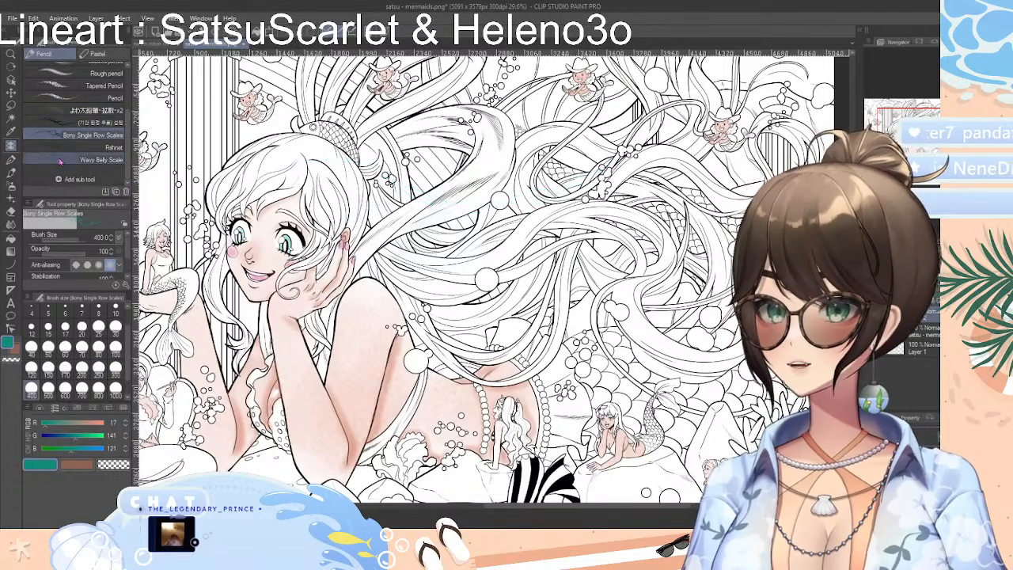
# Try the Wavy Belly Scale brush with a stroke across the mermaid's hair, and undo it
pyautogui.click(101, 159)
pyautogui.moveTo(250, 166)
pyautogui.mouseDown()
pyautogui.moveTo(269, 182)
pyautogui.moveTo(531, 158)
pyautogui.moveTo(582, 170)
pyautogui.mouseUp()
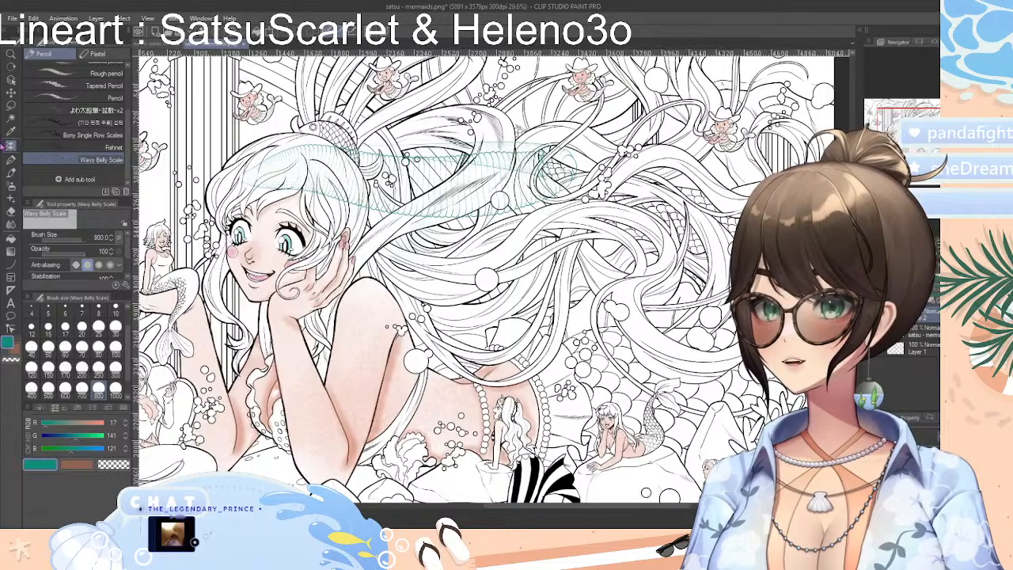
pyautogui.click(95, 110)
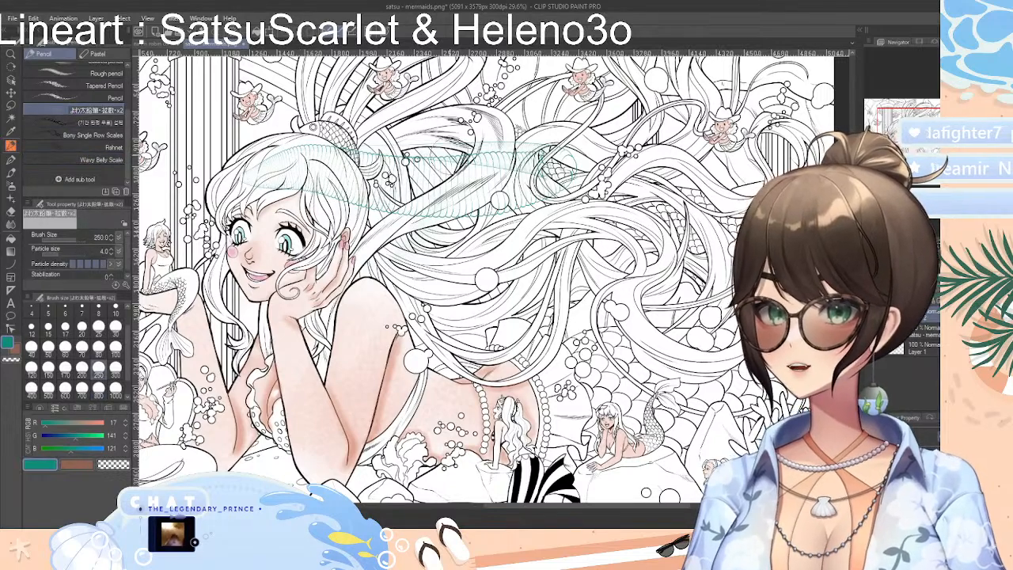
pyautogui.hotkey('ctrl', 'z')
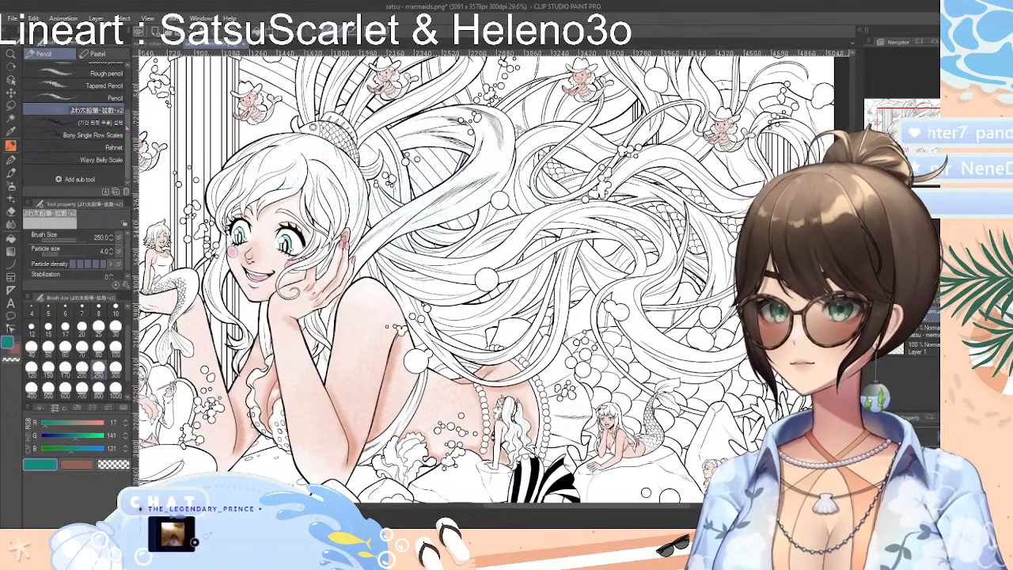
# Choose the Colored pencil with a pink color, and set its brush size to 300
pyautogui.moveTo(131, 130); pyautogui.dragTo(121, 129)
pyautogui.scroll(3, 79, 129)
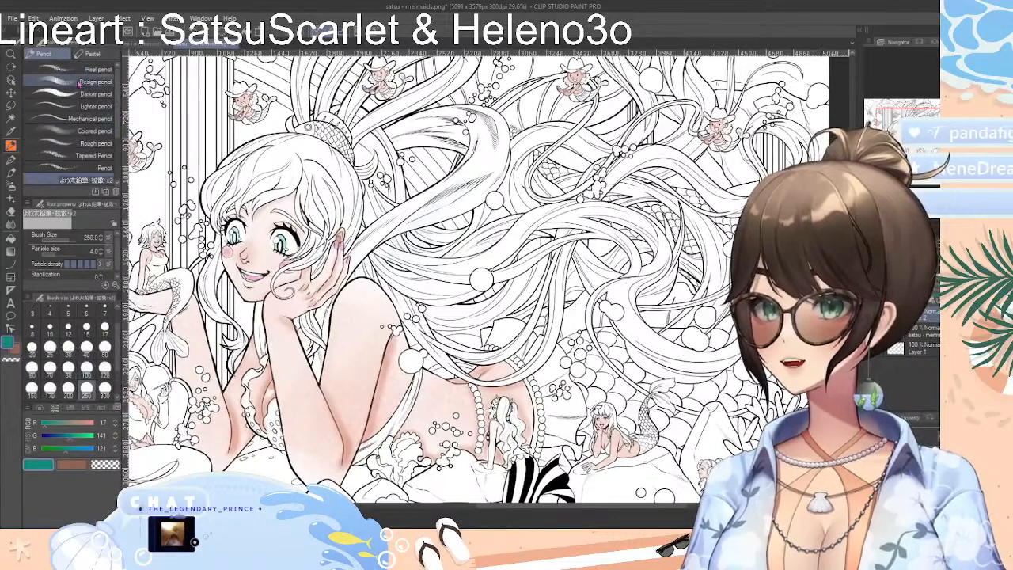
pyautogui.click(64, 130)
pyautogui.click(46, 408)
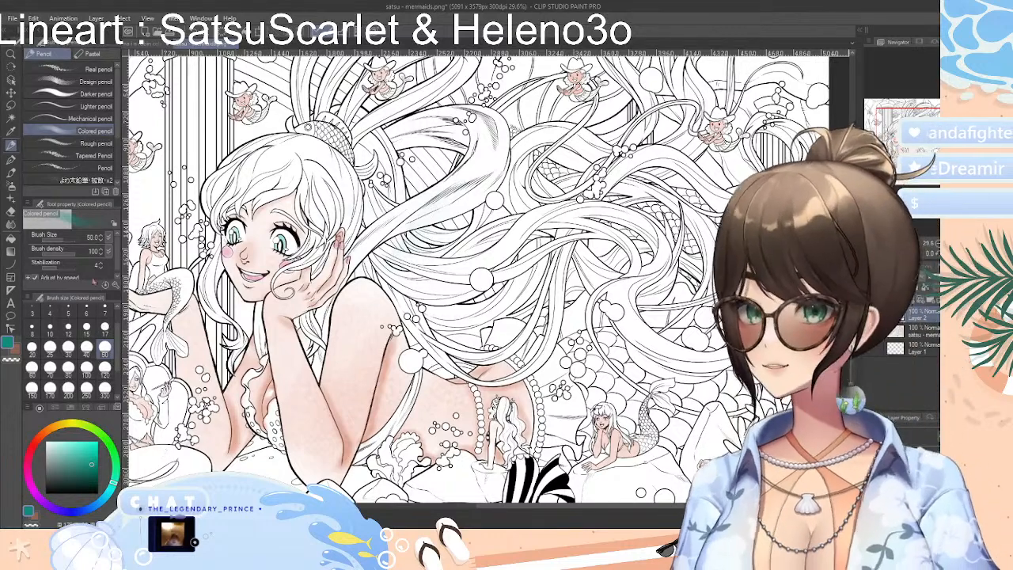
pyautogui.moveTo(34, 467)
pyautogui.mouseDown()
pyautogui.moveTo(30, 483)
pyautogui.moveTo(27, 468)
pyautogui.mouseUp()
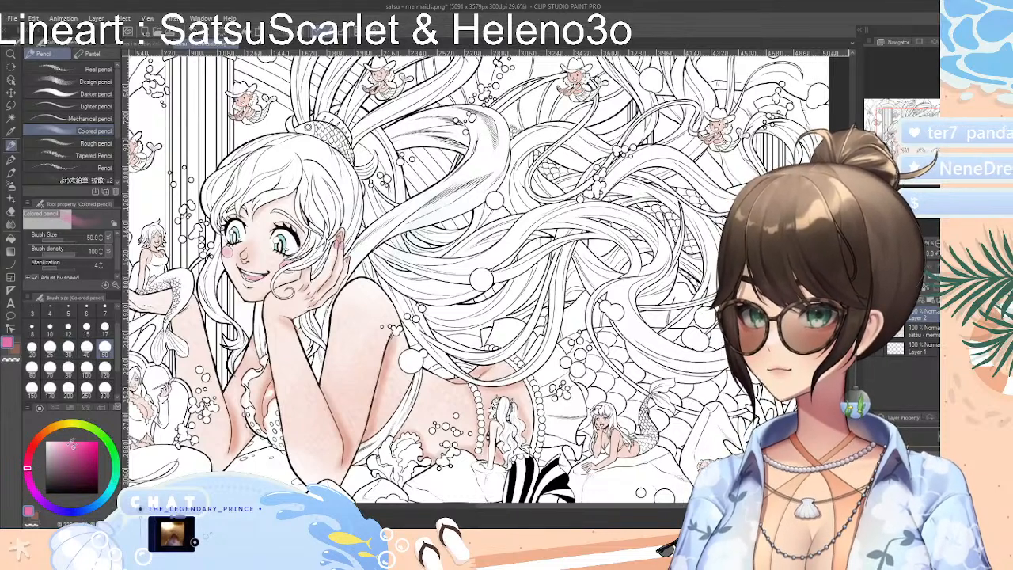
pyautogui.click(105, 388)
# Try pink Colored pencil strokes over the mermaid's bangs and front lock, and undo them
pyautogui.moveTo(253, 183)
pyautogui.mouseDown()
pyautogui.moveTo(283, 154)
pyautogui.moveTo(237, 190)
pyautogui.moveTo(261, 159)
pyautogui.moveTo(201, 198)
pyautogui.moveTo(214, 188)
pyautogui.moveTo(216, 257)
pyautogui.moveTo(237, 335)
pyautogui.moveTo(234, 321)
pyautogui.mouseUp()
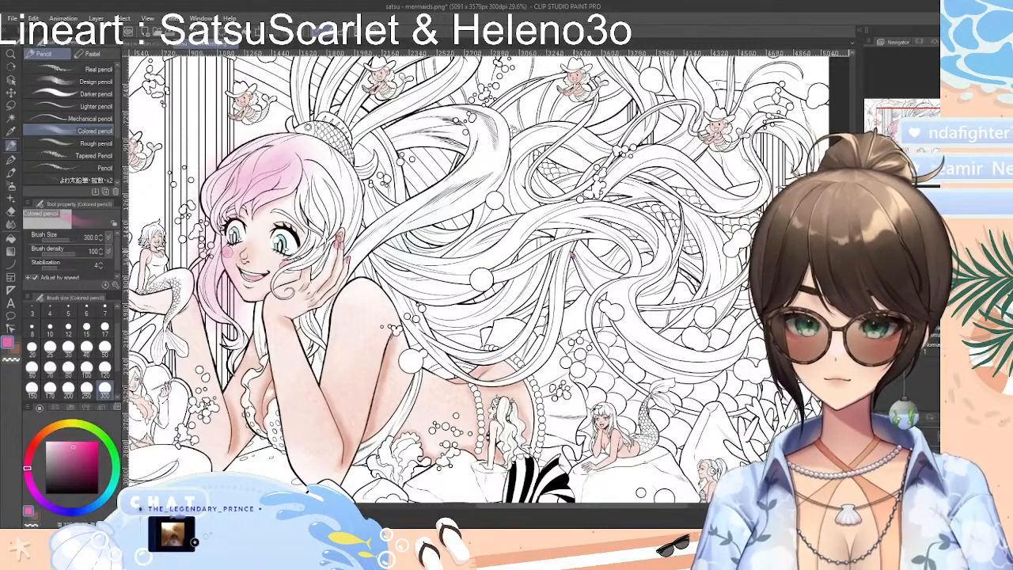
pyautogui.hotkey('ctrl', 'z')
pyautogui.hotkey('ctrl', 'z')
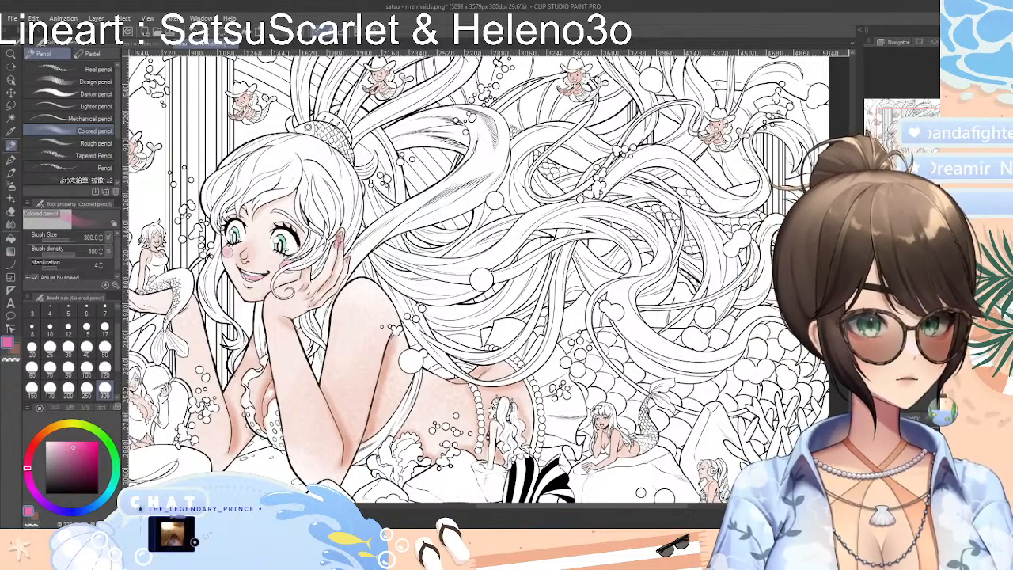
# Shade the hair around the mermaid's face and the ponytail loops above her headpiece pink
pyautogui.moveTo(212, 241)
pyautogui.mouseDown()
pyautogui.moveTo(229, 330)
pyautogui.moveTo(264, 307)
pyautogui.moveTo(268, 340)
pyautogui.moveTo(273, 305)
pyautogui.moveTo(221, 170)
pyautogui.moveTo(281, 151)
pyautogui.moveTo(253, 179)
pyautogui.moveTo(324, 150)
pyautogui.moveTo(309, 171)
pyautogui.moveTo(344, 162)
pyautogui.moveTo(312, 214)
pyautogui.moveTo(342, 178)
pyautogui.moveTo(352, 238)
pyautogui.moveTo(309, 277)
pyautogui.moveTo(304, 246)
pyautogui.moveTo(277, 265)
pyautogui.mouseUp()
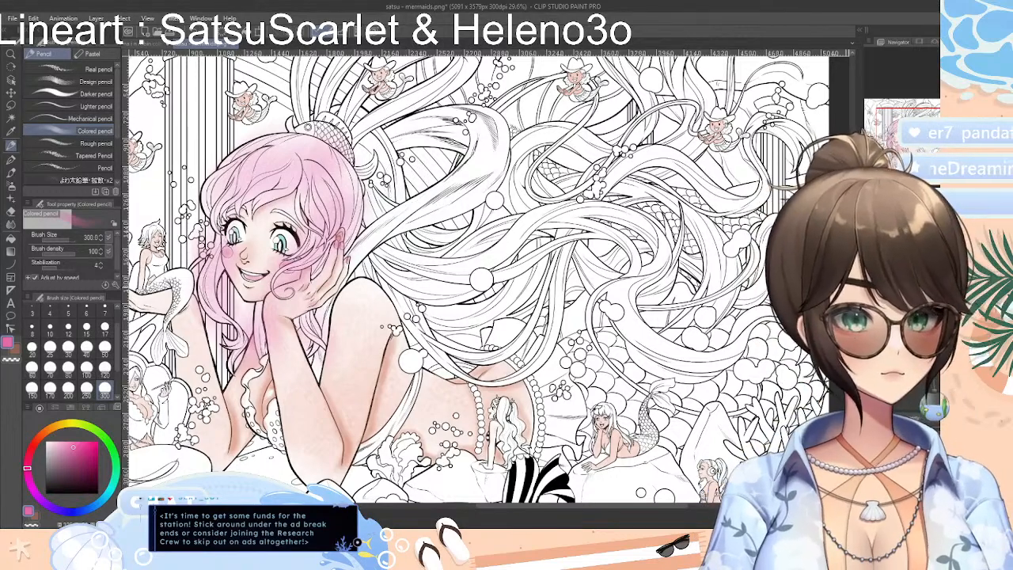
pyautogui.scroll(3, 475, 277)
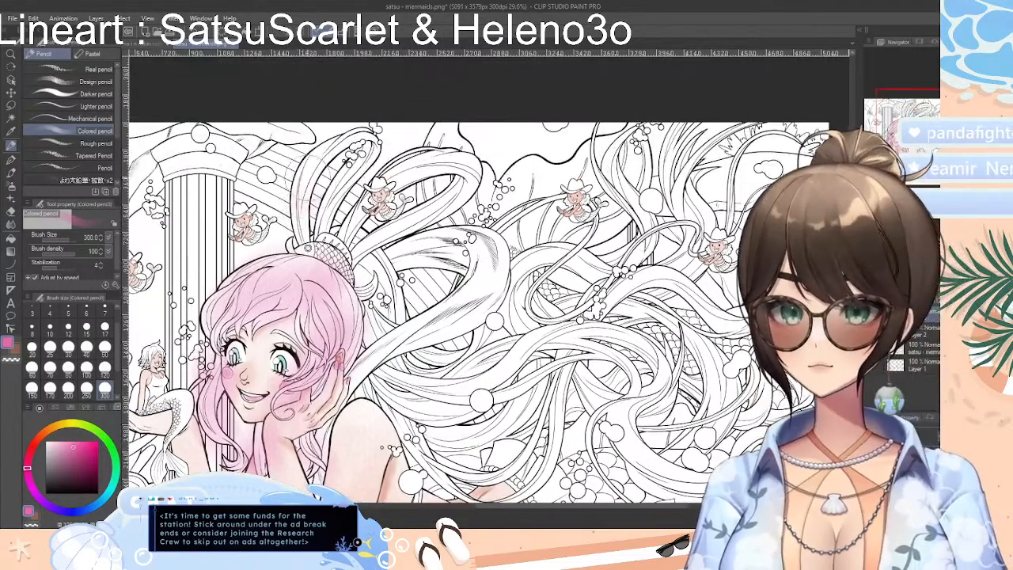
pyautogui.moveTo(300, 234)
pyautogui.mouseDown()
pyautogui.moveTo(317, 150)
pyautogui.moveTo(309, 142)
pyautogui.moveTo(379, 134)
pyautogui.moveTo(321, 238)
pyautogui.moveTo(350, 241)
pyautogui.moveTo(367, 186)
pyautogui.moveTo(448, 150)
pyautogui.moveTo(478, 176)
pyautogui.moveTo(431, 216)
pyautogui.moveTo(375, 239)
pyautogui.moveTo(372, 315)
pyautogui.moveTo(410, 352)
pyautogui.moveTo(524, 335)
pyautogui.mouseUp()
pyautogui.moveTo(356, 310); pyautogui.dragTo(471, 369)
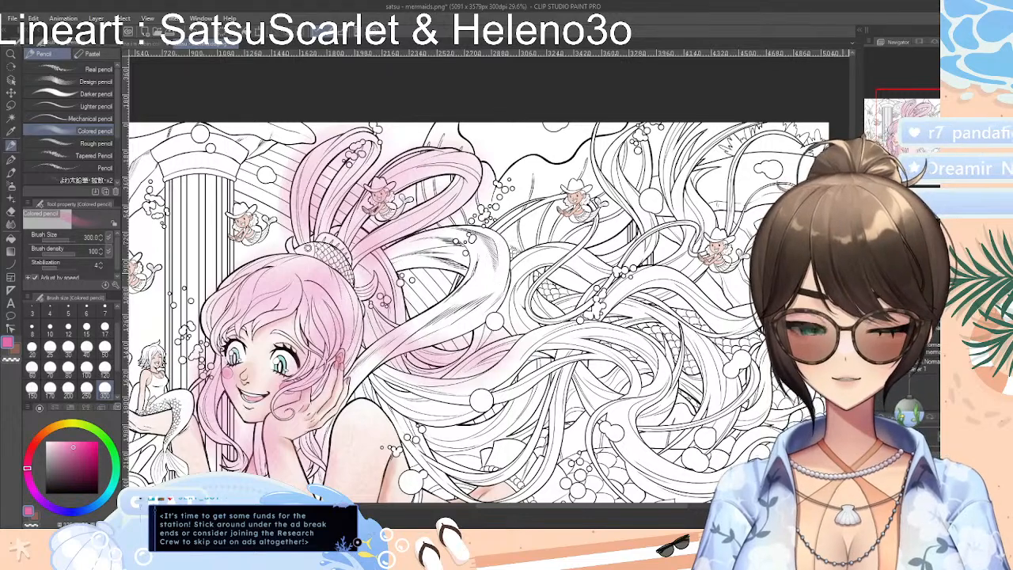
# Shade the hair strands flowing behind the mermaid's shoulder and over her back pink
pyautogui.scroll(-4, 443, 301)
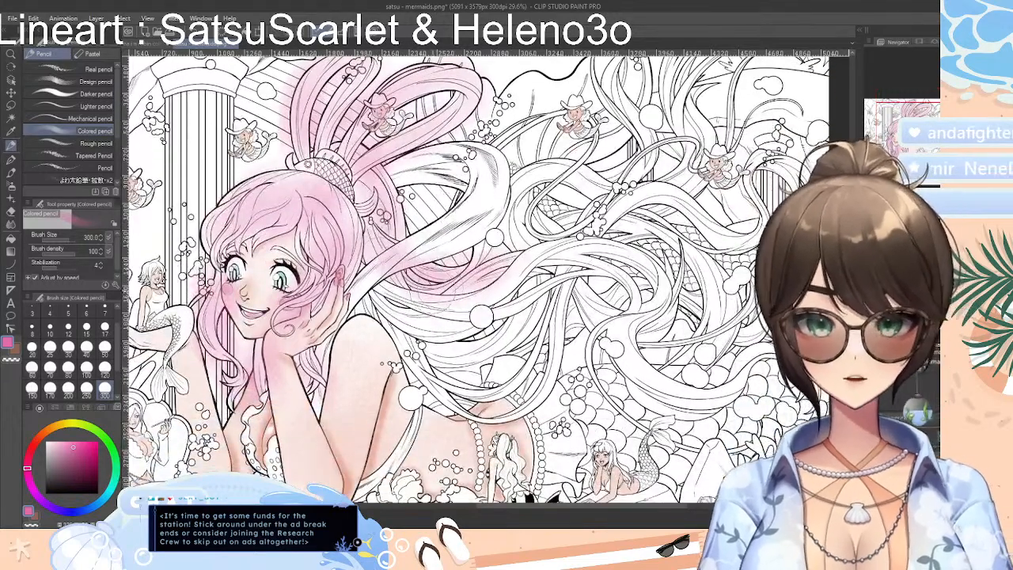
pyautogui.moveTo(372, 294)
pyautogui.mouseDown()
pyautogui.moveTo(364, 309)
pyautogui.moveTo(443, 353)
pyautogui.moveTo(419, 310)
pyautogui.moveTo(540, 304)
pyautogui.mouseUp()
pyautogui.moveTo(459, 363)
pyautogui.mouseDown()
pyautogui.moveTo(433, 351)
pyautogui.moveTo(427, 375)
pyautogui.mouseUp()
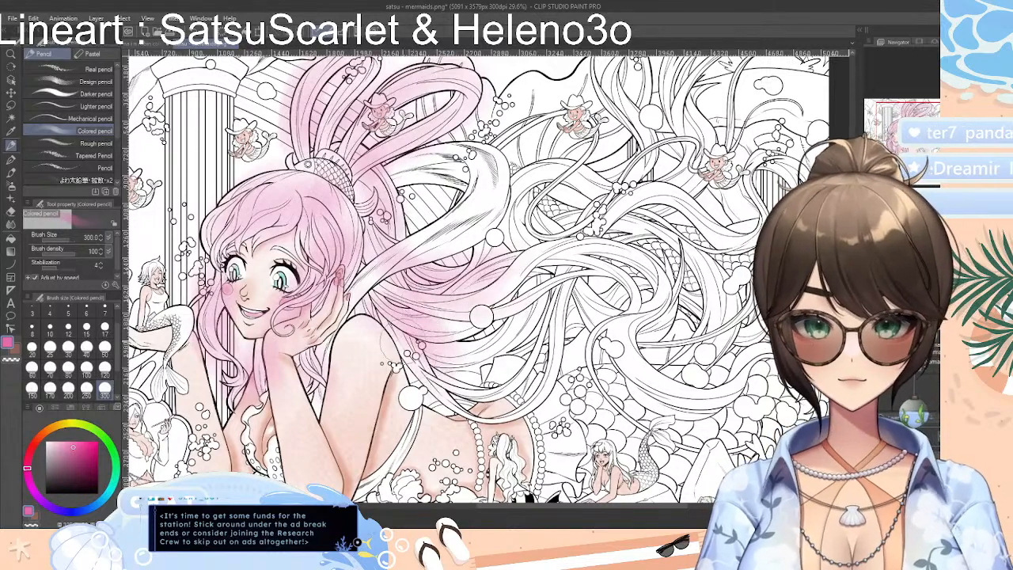
pyautogui.moveTo(404, 342)
pyautogui.mouseDown()
pyautogui.moveTo(467, 404)
pyautogui.moveTo(522, 412)
pyautogui.moveTo(562, 391)
pyautogui.moveTo(550, 372)
pyautogui.moveTo(555, 326)
pyautogui.moveTo(538, 384)
pyautogui.mouseUp()
pyautogui.moveTo(560, 293); pyautogui.dragTo(519, 350)
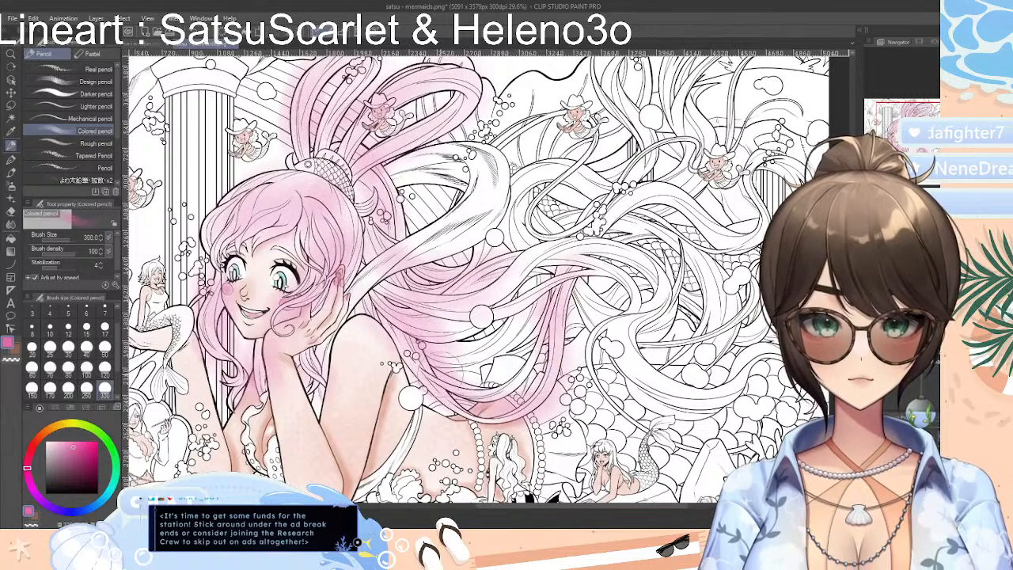
pyautogui.moveTo(448, 369)
pyautogui.mouseDown()
pyautogui.moveTo(514, 388)
pyautogui.moveTo(531, 337)
pyautogui.moveTo(484, 341)
pyautogui.mouseUp()
pyautogui.moveTo(534, 310); pyautogui.dragTo(473, 360)
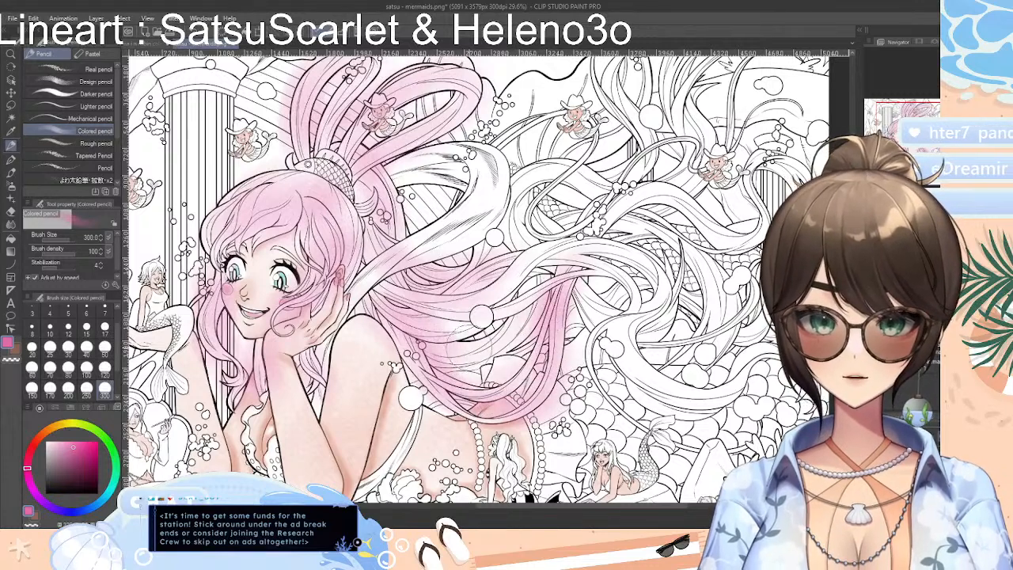
# Extend the pink shading along the arching strands in the middle of the flowing hair
pyautogui.moveTo(557, 294)
pyautogui.mouseDown()
pyautogui.moveTo(483, 348)
pyautogui.moveTo(530, 297)
pyautogui.mouseUp()
pyautogui.moveTo(447, 344)
pyautogui.mouseDown()
pyautogui.moveTo(506, 328)
pyautogui.moveTo(527, 289)
pyautogui.moveTo(574, 265)
pyautogui.mouseUp()
pyautogui.moveTo(499, 305); pyautogui.dragTo(571, 242)
pyautogui.moveTo(524, 289); pyautogui.dragTo(633, 249)
pyautogui.moveTo(582, 289); pyautogui.dragTo(632, 266)
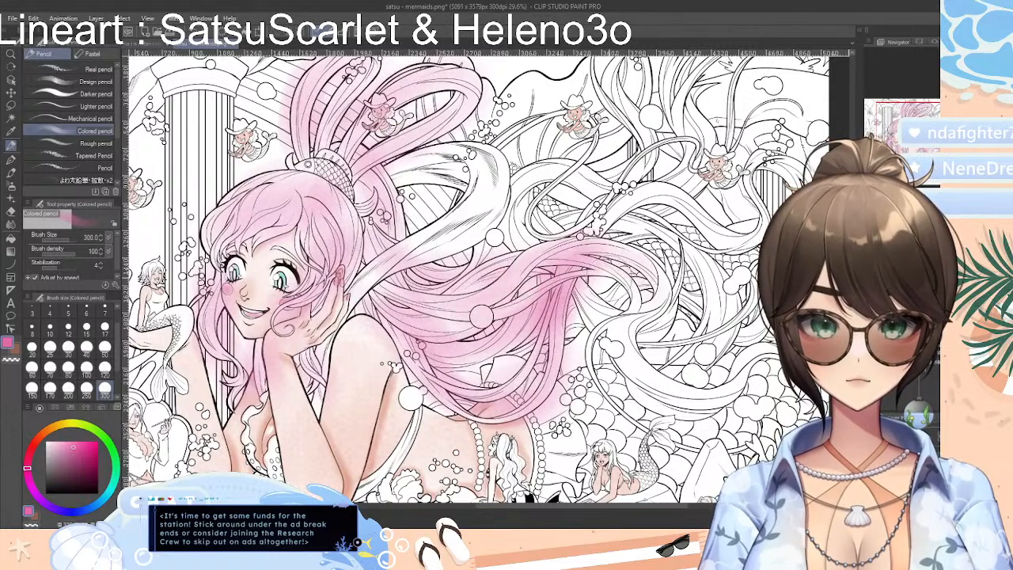
# Shade the large curl beyond the middle strands and its end trailing over the scales pink
pyautogui.moveTo(600, 305)
pyautogui.mouseDown()
pyautogui.moveTo(666, 255)
pyautogui.moveTo(638, 336)
pyautogui.mouseUp()
pyautogui.moveTo(672, 275); pyautogui.dragTo(614, 346)
pyautogui.moveTo(638, 304)
pyautogui.mouseDown()
pyautogui.moveTo(613, 357)
pyautogui.moveTo(589, 345)
pyautogui.moveTo(605, 339)
pyautogui.mouseUp()
pyautogui.moveTo(664, 315)
pyautogui.mouseDown()
pyautogui.moveTo(633, 337)
pyautogui.moveTo(622, 365)
pyautogui.mouseUp()
pyautogui.moveTo(576, 293); pyautogui.dragTo(568, 329)
pyautogui.moveTo(611, 304)
pyautogui.mouseDown()
pyautogui.moveTo(571, 335)
pyautogui.moveTo(585, 388)
pyautogui.mouseUp()
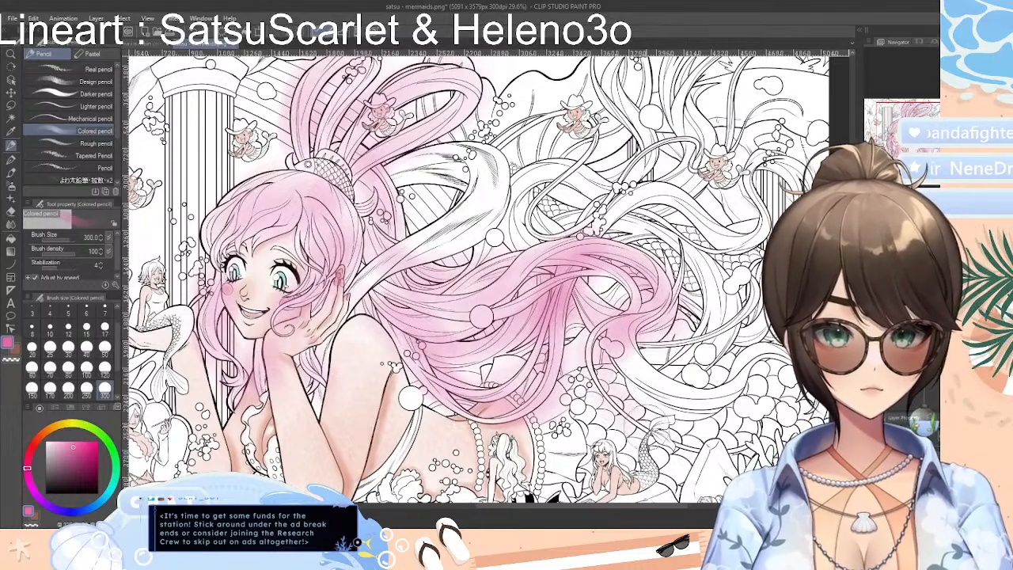
pyautogui.moveTo(584, 318); pyautogui.dragTo(564, 348)
pyautogui.moveTo(619, 383)
pyautogui.mouseDown()
pyautogui.moveTo(671, 423)
pyautogui.moveTo(663, 433)
pyautogui.mouseUp()
pyautogui.moveTo(633, 348)
pyautogui.mouseDown()
pyautogui.moveTo(714, 410)
pyautogui.moveTo(705, 393)
pyautogui.moveTo(742, 366)
pyautogui.mouseUp()
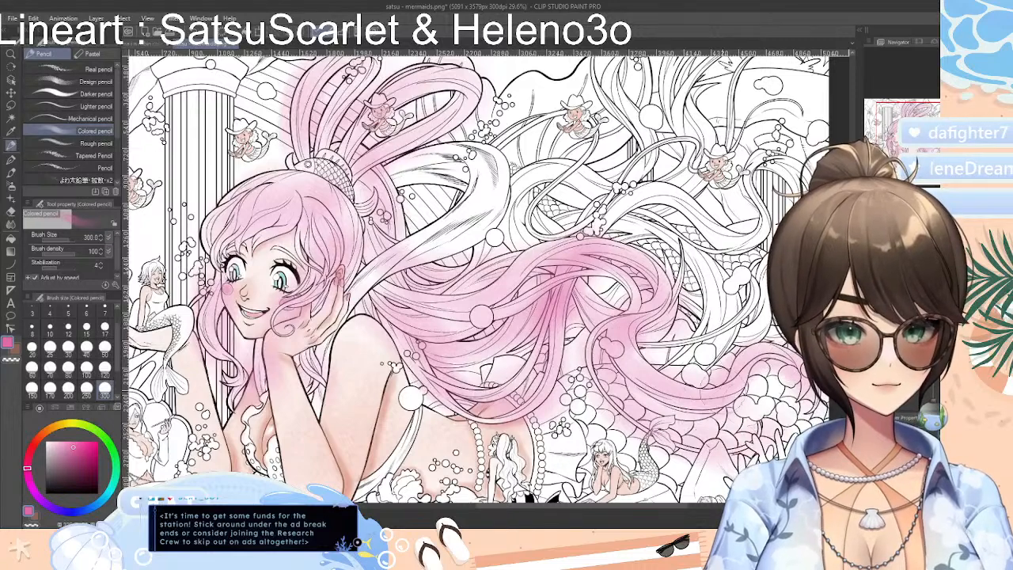
# Deepen the pink where the middle hair strands bend and overlap
pyautogui.moveTo(572, 265)
pyautogui.mouseDown()
pyautogui.moveTo(575, 304)
pyautogui.moveTo(543, 342)
pyautogui.mouseUp()
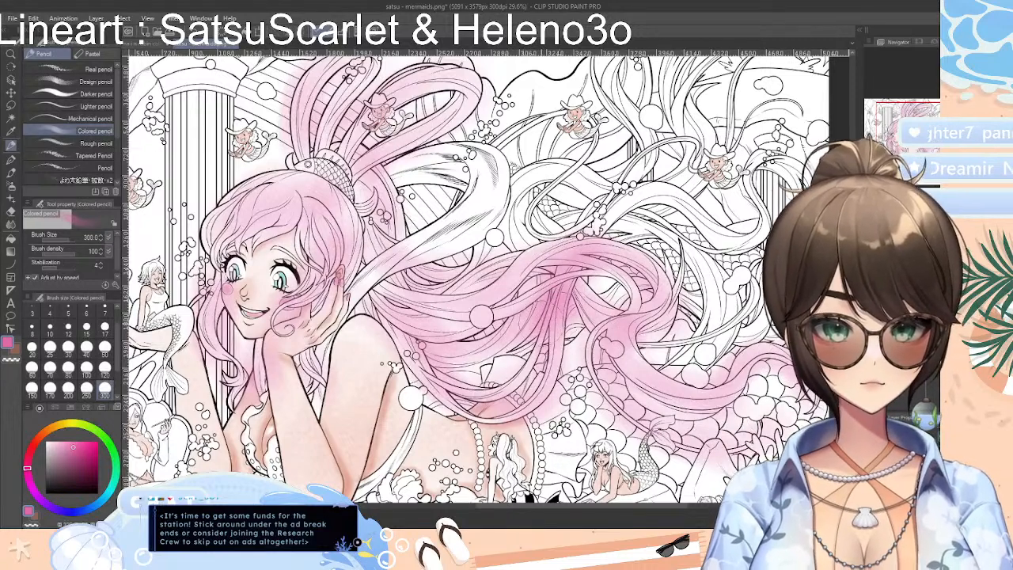
pyautogui.moveTo(475, 357)
pyautogui.mouseDown()
pyautogui.moveTo(455, 359)
pyautogui.moveTo(478, 366)
pyautogui.moveTo(559, 328)
pyautogui.moveTo(562, 336)
pyautogui.mouseUp()
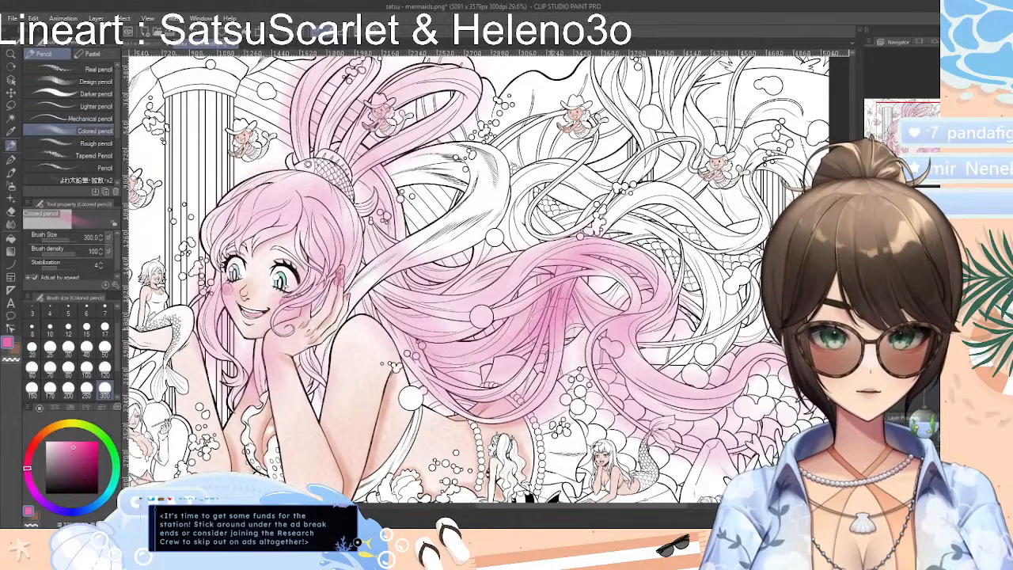
pyautogui.moveTo(608, 291); pyautogui.dragTo(574, 314)
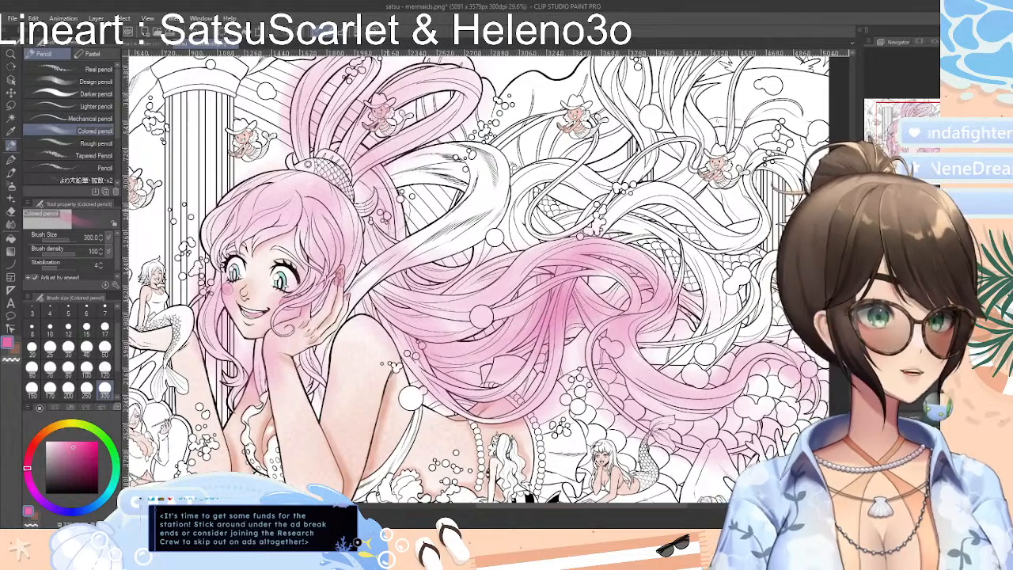
# Compare the colored pool scene with the mermaids drawing, and return to the mermaids drawing
pyautogui.click(161, 45)
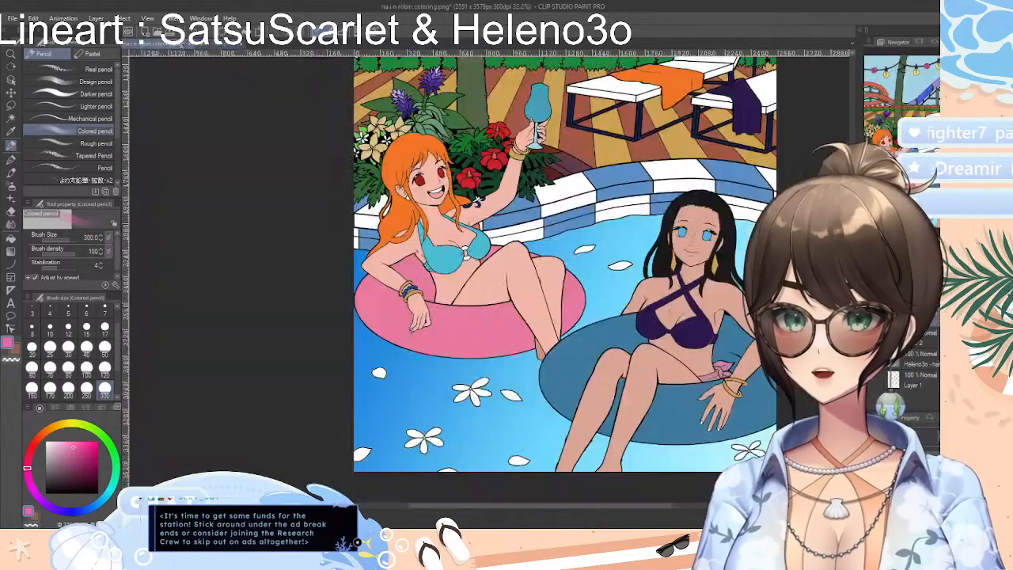
pyautogui.click(211, 45)
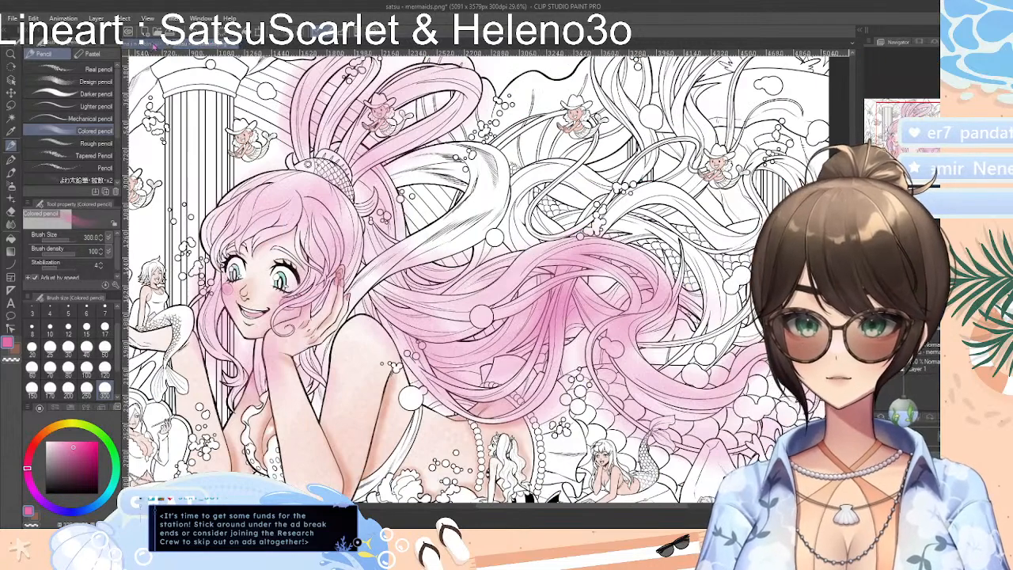
pyautogui.click(157, 46)
pyautogui.click(210, 45)
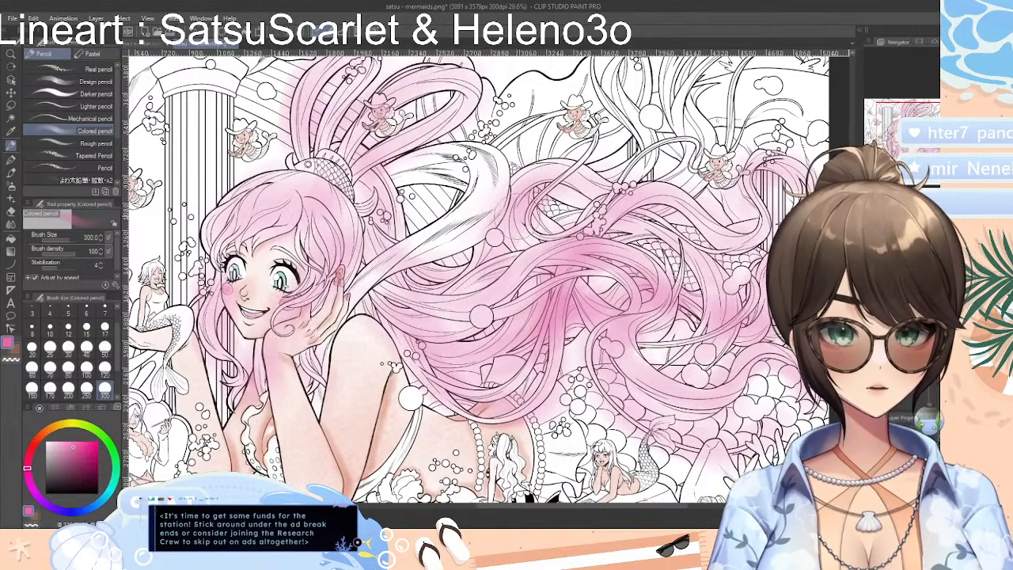
# Shade the uppermost curls around the small cowboy-hat mermaid pink, and clear all the pink from the layer
pyautogui.scroll(3, 475, 301)
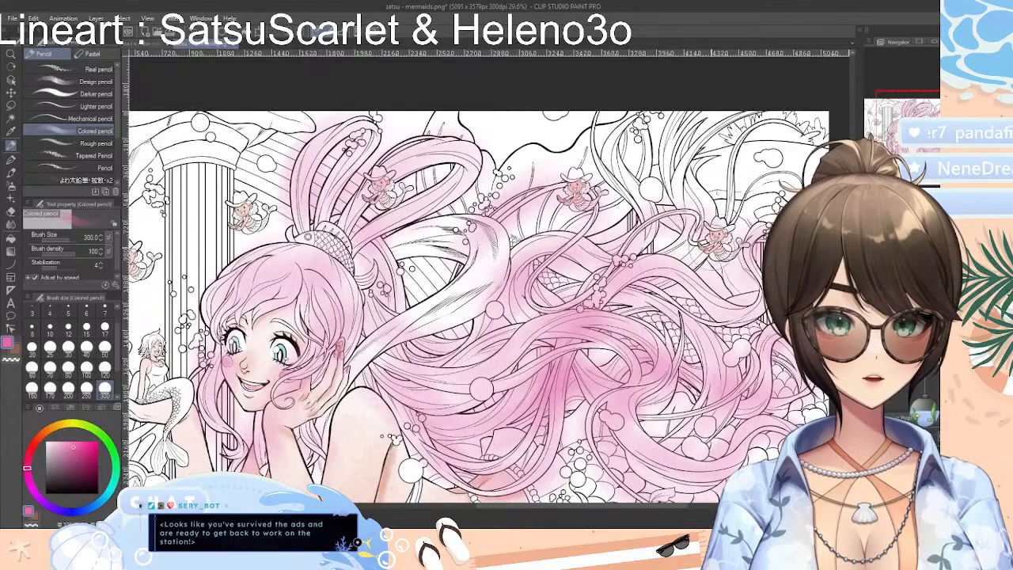
pyautogui.moveTo(706, 208)
pyautogui.mouseDown()
pyautogui.moveTo(737, 146)
pyautogui.moveTo(721, 161)
pyautogui.mouseUp()
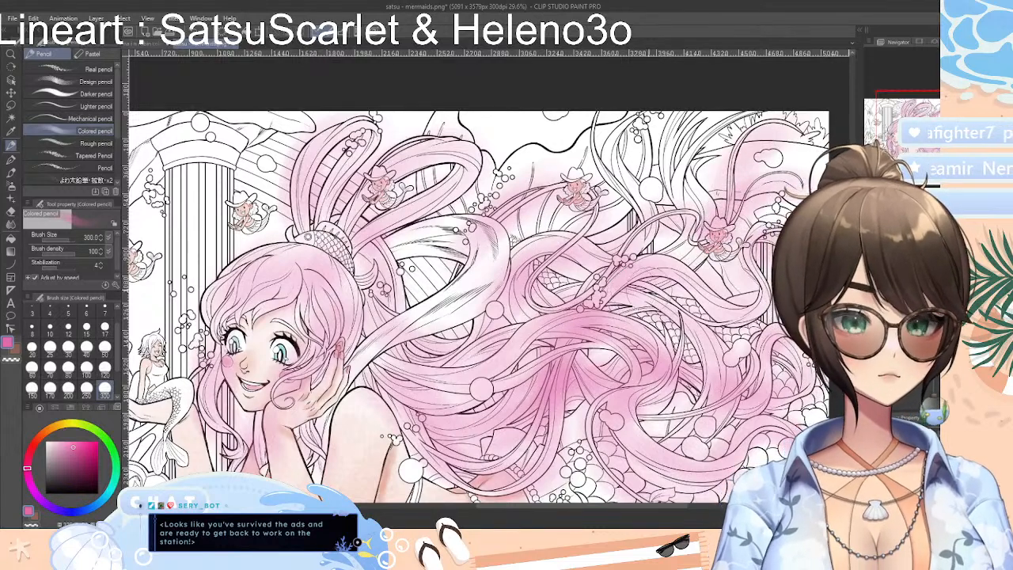
pyautogui.press('Delete')
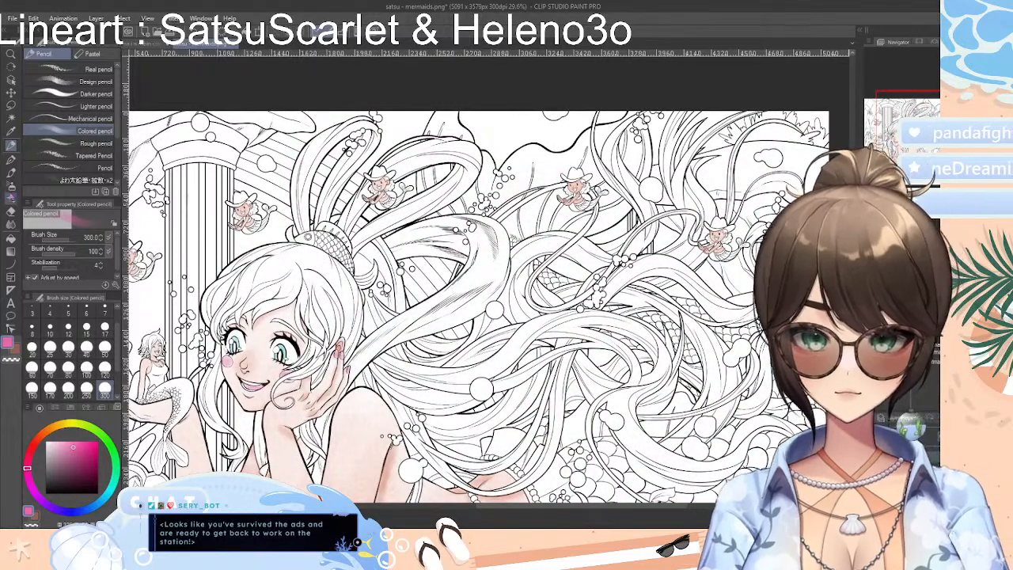
# Select the locks around the mermaid's face and the ponytail loops with Auto select, referring to all layers
pyautogui.click(10, 117)
pyautogui.click(322, 283)
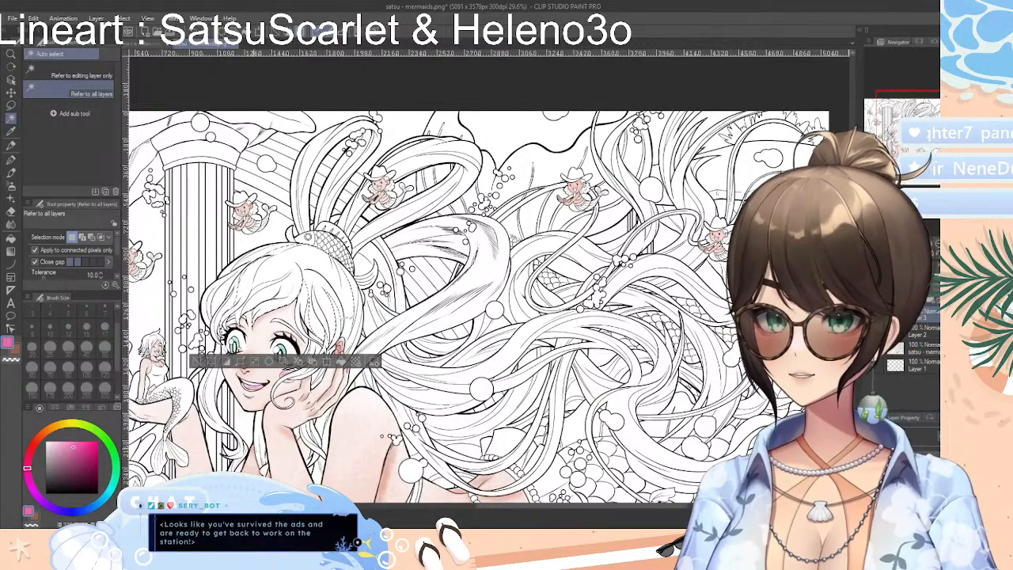
pyautogui.keyDown('shift'); pyautogui.click(240, 449); pyautogui.keyUp('shift')
pyautogui.keyDown('shift'); pyautogui.click(317, 445); pyautogui.keyUp('shift')
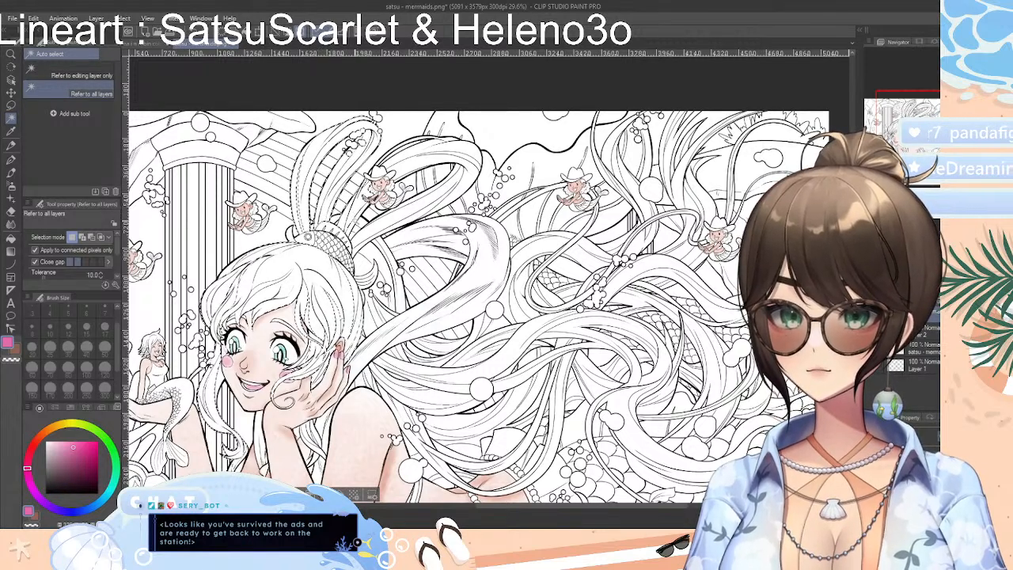
pyautogui.keyDown('shift'); pyautogui.click(414, 154); pyautogui.keyUp('shift')
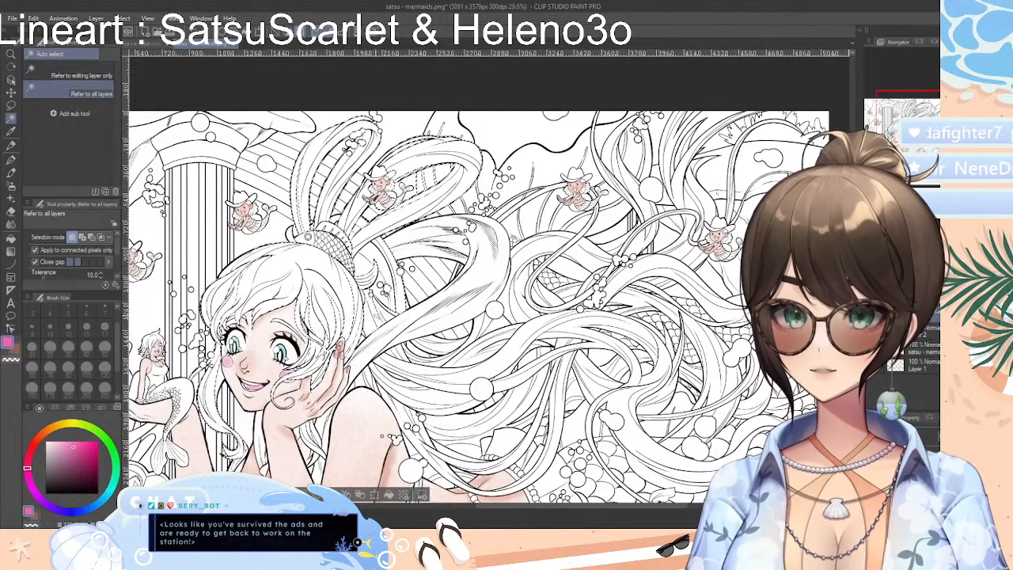
# Try the pink Colored pencil inside the selected hair, and undo the shading
pyautogui.click(11, 146)
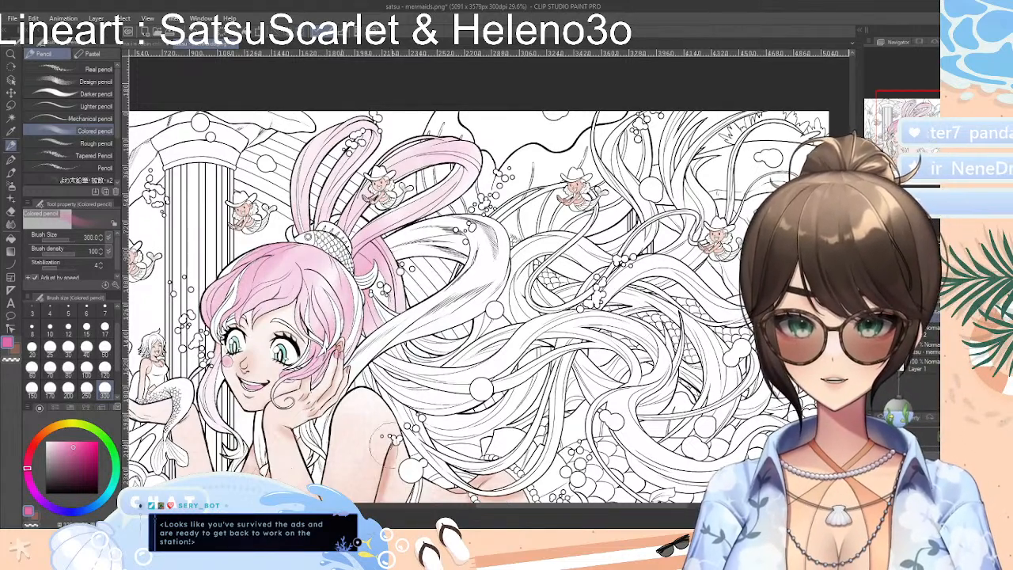
pyautogui.hotkey('ctrl', 'z')
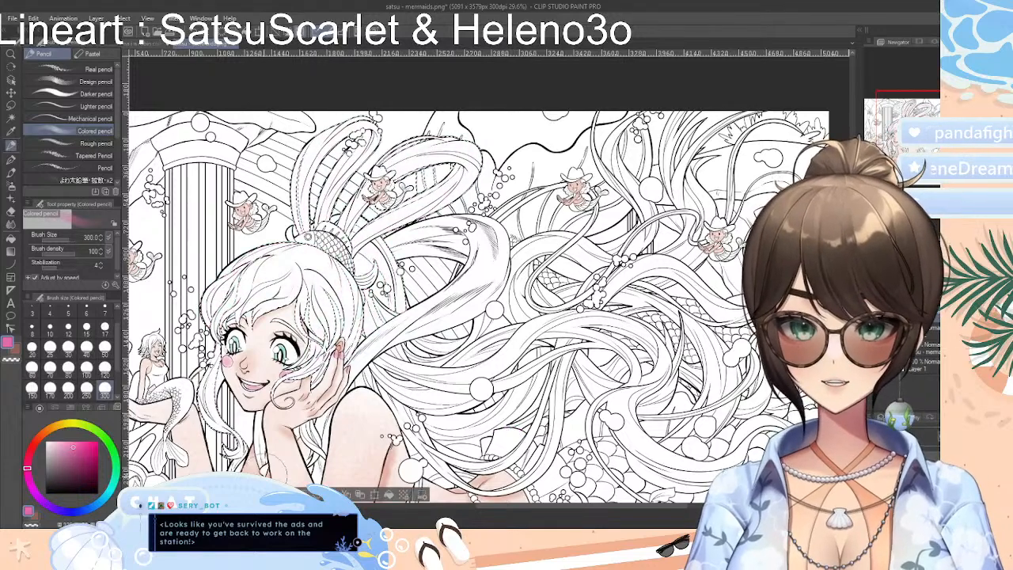
# Add the long locks flowing behind the mermaid's shoulder to the hair selection with Auto select, referring to all layers
pyautogui.moveTo(599, 507); pyautogui.dragTo(568, 509)
pyautogui.hotkey('ctrl', '+')
pyautogui.hotkey('ctrl', '-')
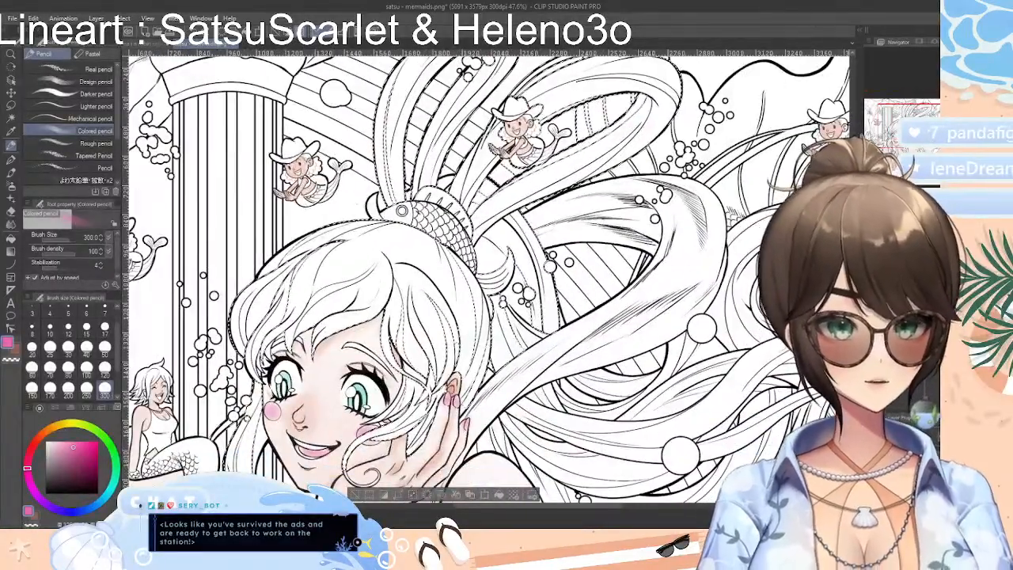
pyautogui.scroll(-3, 486, 279)
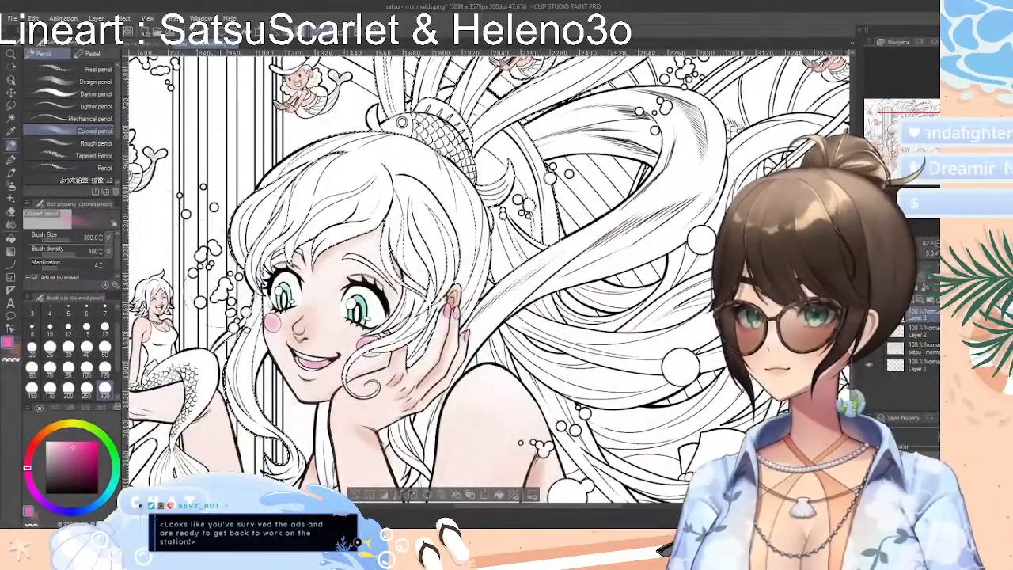
pyautogui.click(11, 118)
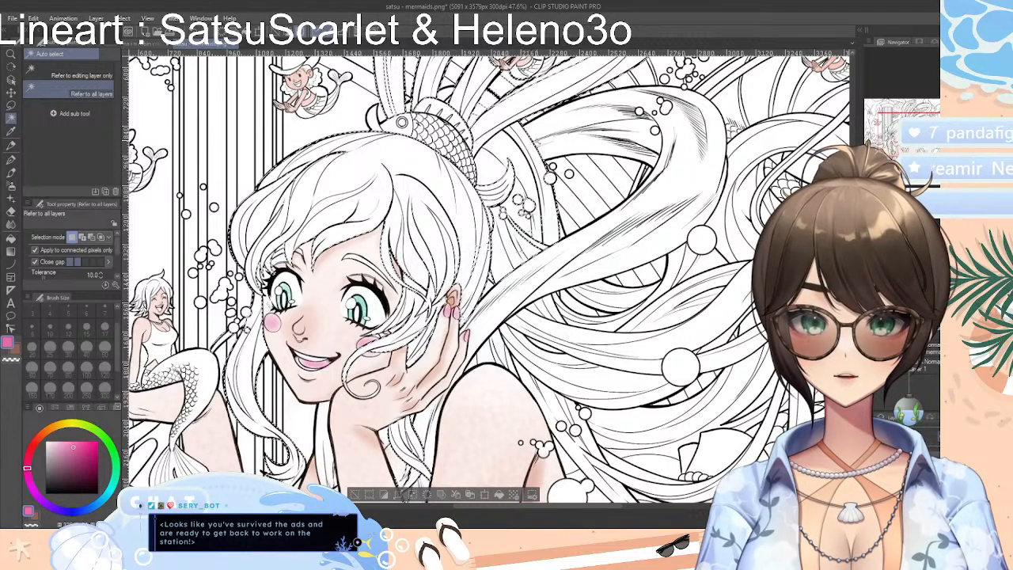
pyautogui.keyDown('shift'); pyautogui.click(627, 343); pyautogui.keyUp('shift')
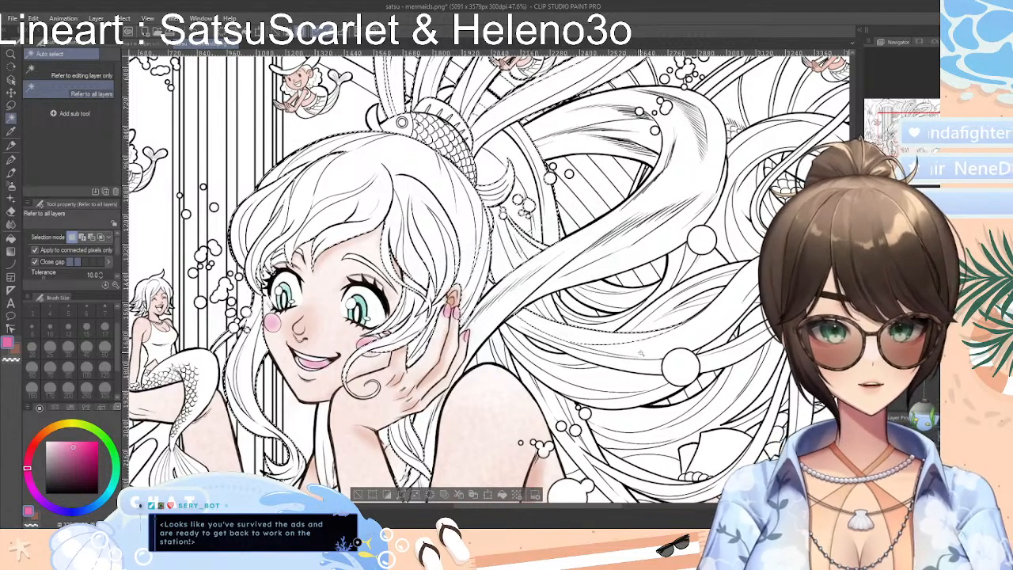
pyautogui.keyDown('shift'); pyautogui.click(642, 357); pyautogui.keyUp('shift')
pyautogui.keyDown('shift'); pyautogui.click(639, 368); pyautogui.keyUp('shift')
pyautogui.keyDown('shift'); pyautogui.click(626, 376); pyautogui.keyUp('shift')
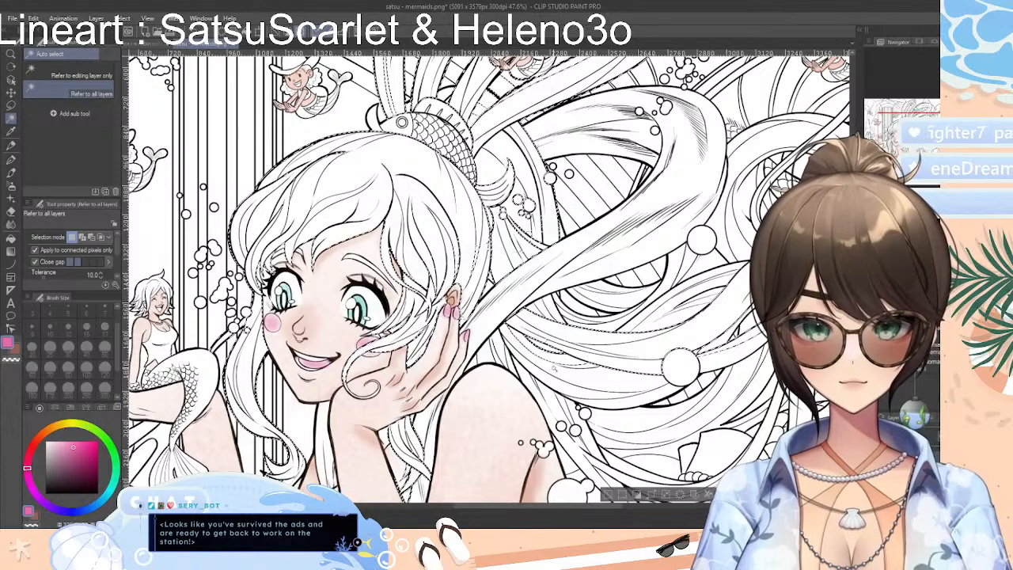
pyautogui.keyDown('shift'); pyautogui.click(628, 390); pyautogui.keyUp('shift')
pyautogui.keyDown('shift'); pyautogui.click(626, 404); pyautogui.keyUp('shift')
pyautogui.keyDown('shift'); pyautogui.click(628, 404); pyautogui.keyUp('shift')
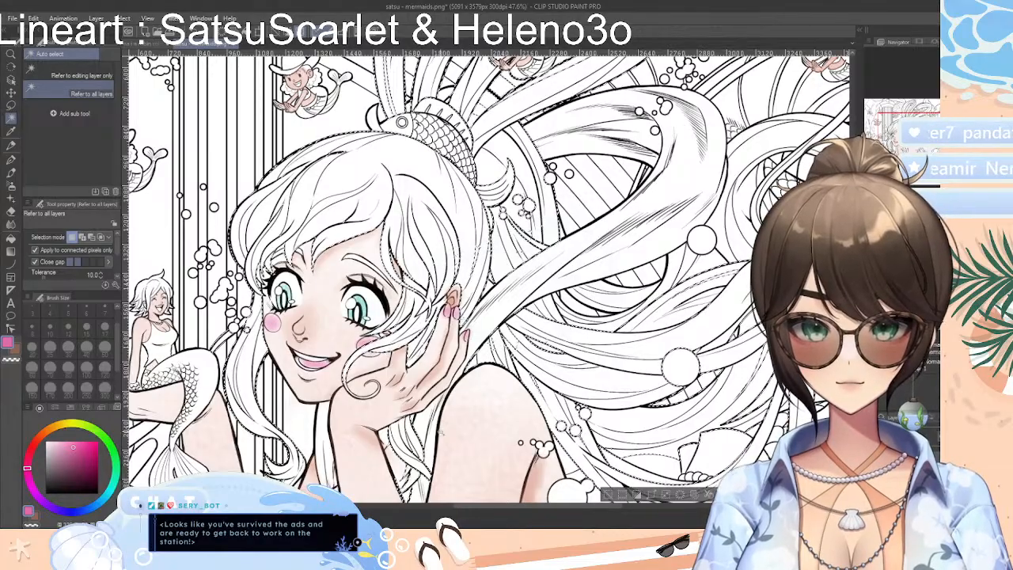
# Extend the auto selection over the remaining long curls around the small cowboy-hat mermaids and above the scales
pyautogui.scroll(7, 489, 277)
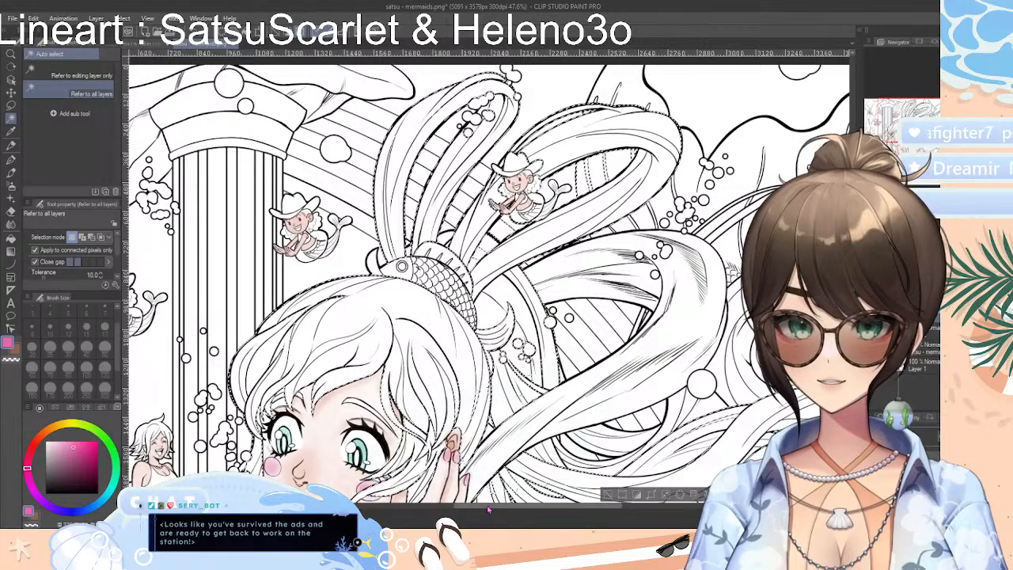
pyautogui.moveTo(491, 506); pyautogui.dragTo(592, 506)
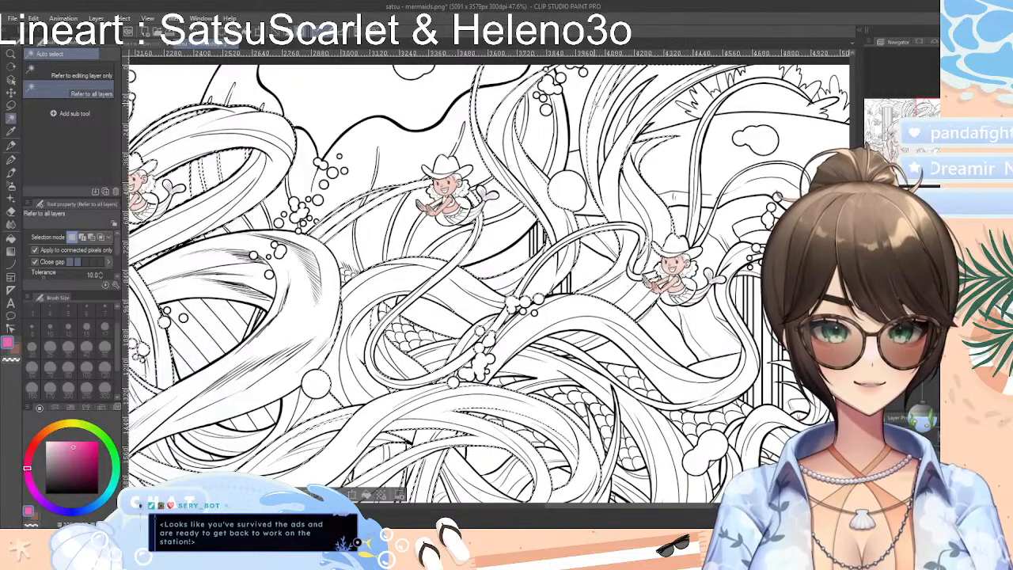
pyautogui.scroll(3, 487, 340)
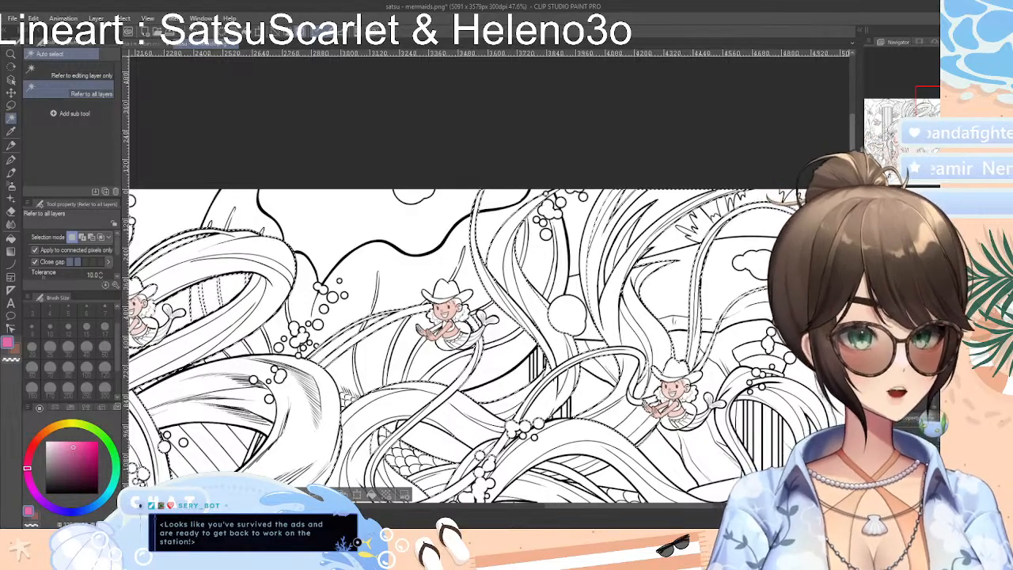
pyautogui.scroll(-5, 483, 333)
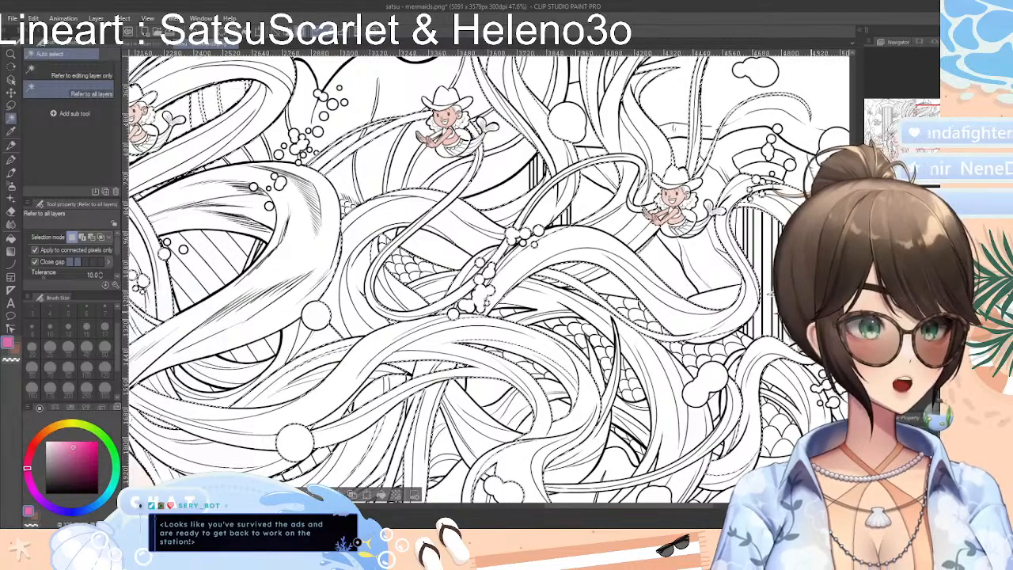
pyautogui.scroll(-3, 489, 279)
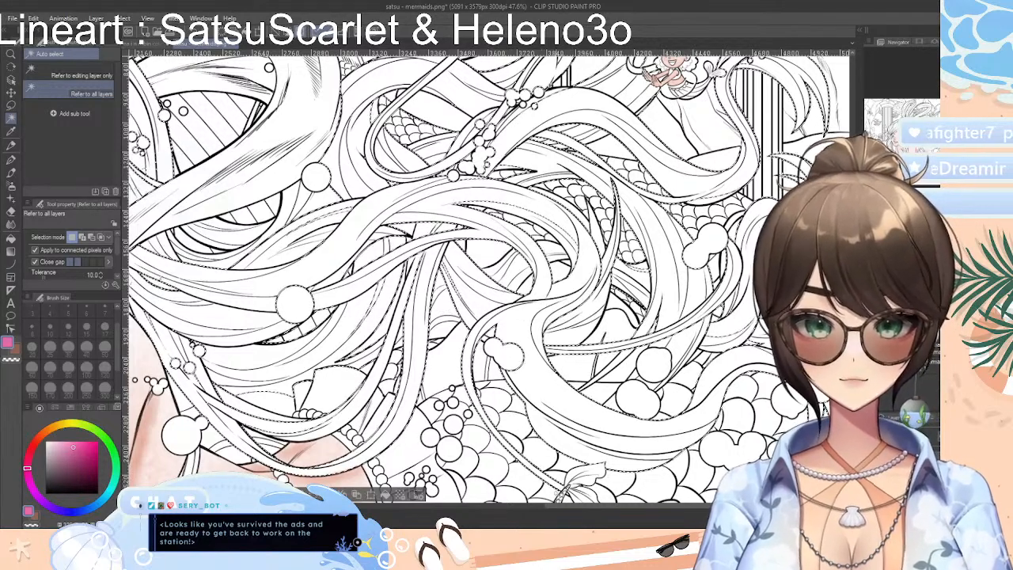
pyautogui.moveTo(616, 508)
pyautogui.mouseDown()
pyautogui.moveTo(662, 510)
pyautogui.moveTo(611, 519)
pyautogui.mouseUp()
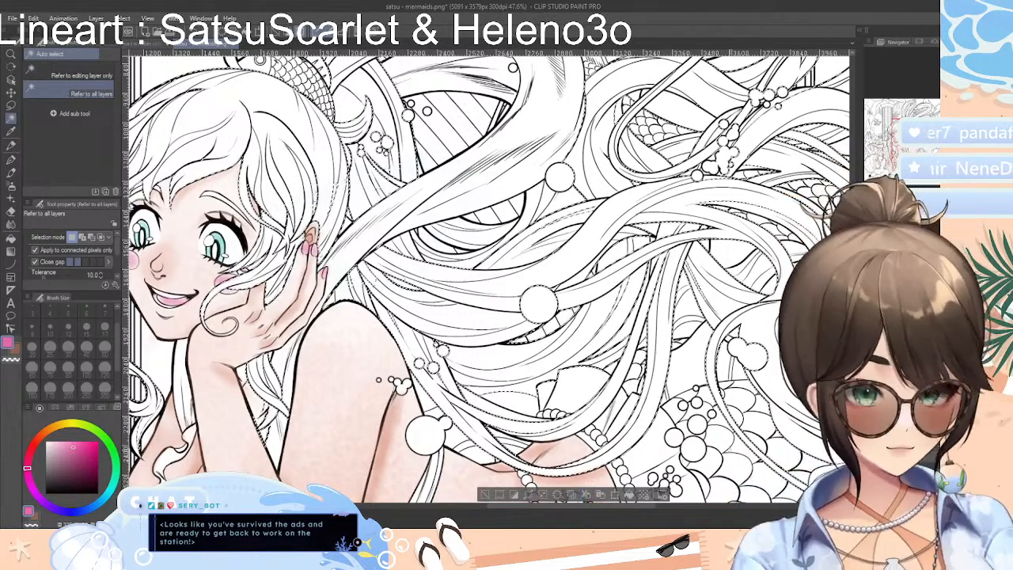
# Shade the mermaid's bangs, face-framing locks and ponytail loops pink with the Colored pencil inside the selection
pyautogui.scroll(-3, 489, 279)
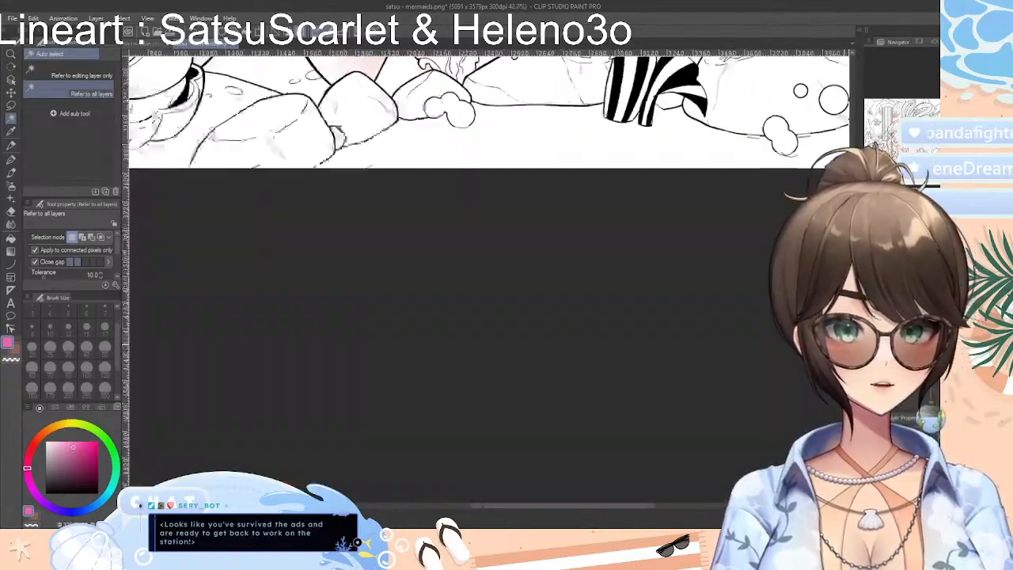
pyautogui.scroll(5, 625, 510)
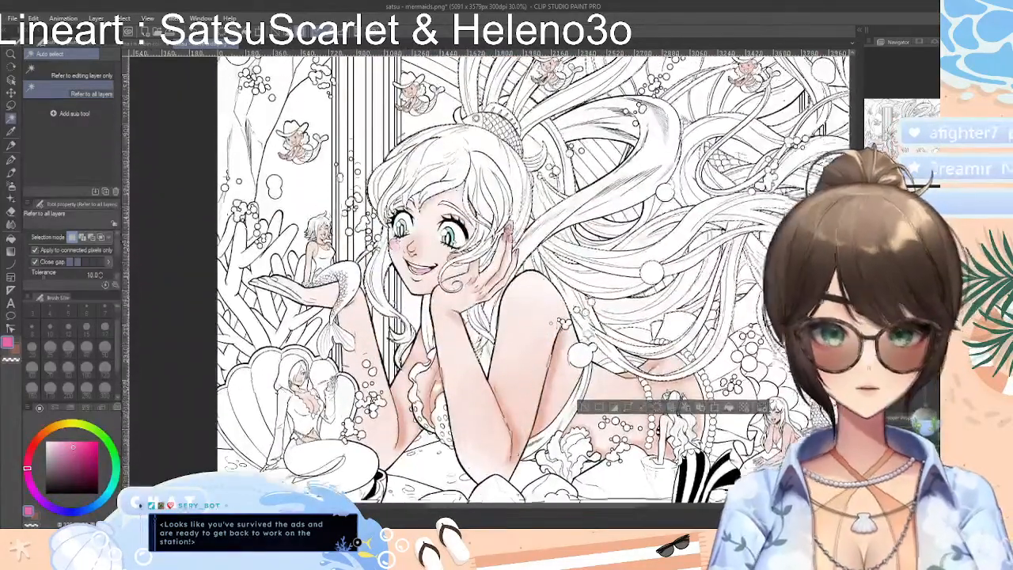
pyautogui.moveTo(624, 509); pyautogui.dragTo(677, 508)
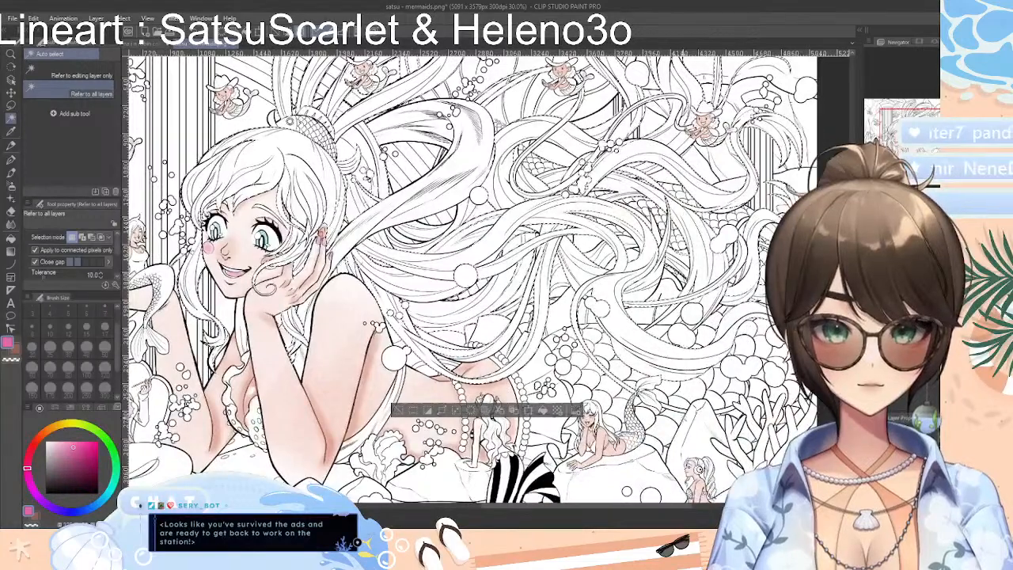
pyautogui.moveTo(682, 406); pyautogui.dragTo(208, 342)
pyautogui.press('p')
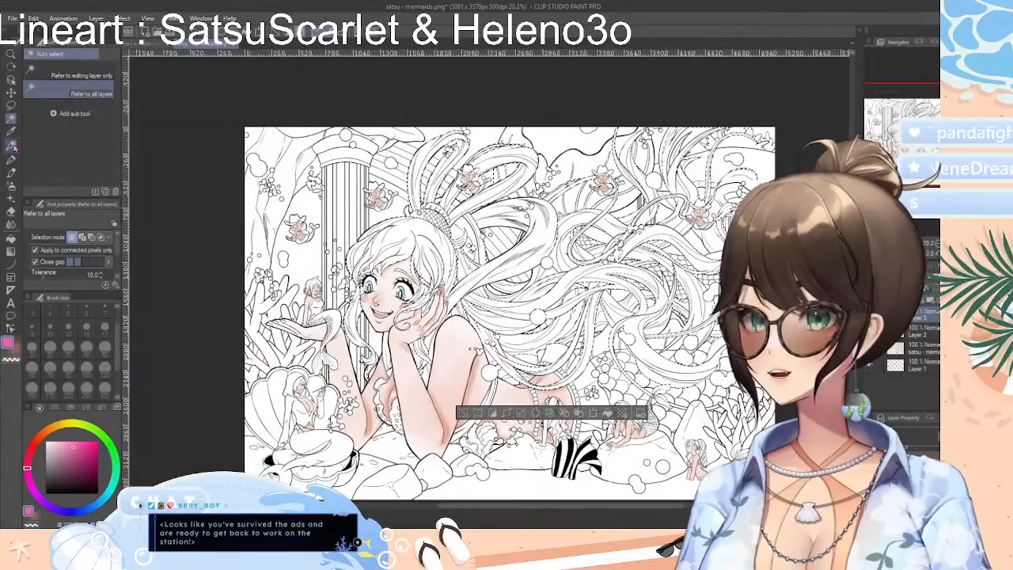
pyautogui.moveTo(365, 244)
pyautogui.mouseDown()
pyautogui.moveTo(405, 211)
pyautogui.moveTo(332, 320)
pyautogui.moveTo(356, 359)
pyautogui.moveTo(369, 323)
pyautogui.mouseUp()
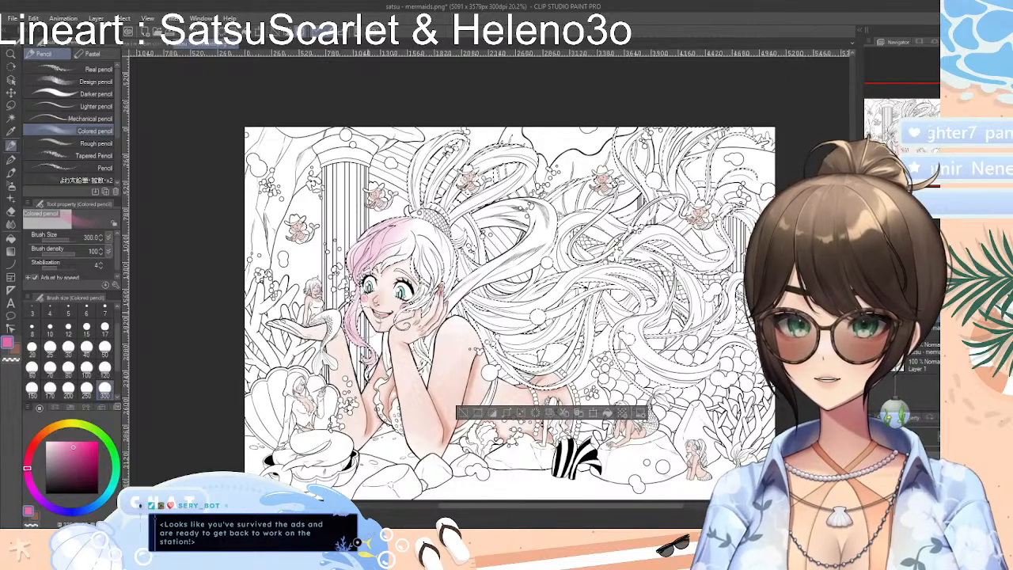
pyautogui.moveTo(390, 233)
pyautogui.mouseDown()
pyautogui.moveTo(390, 267)
pyautogui.moveTo(420, 237)
pyautogui.moveTo(428, 277)
pyautogui.moveTo(447, 269)
pyautogui.moveTo(427, 345)
pyautogui.moveTo(405, 379)
pyautogui.moveTo(402, 370)
pyautogui.mouseUp()
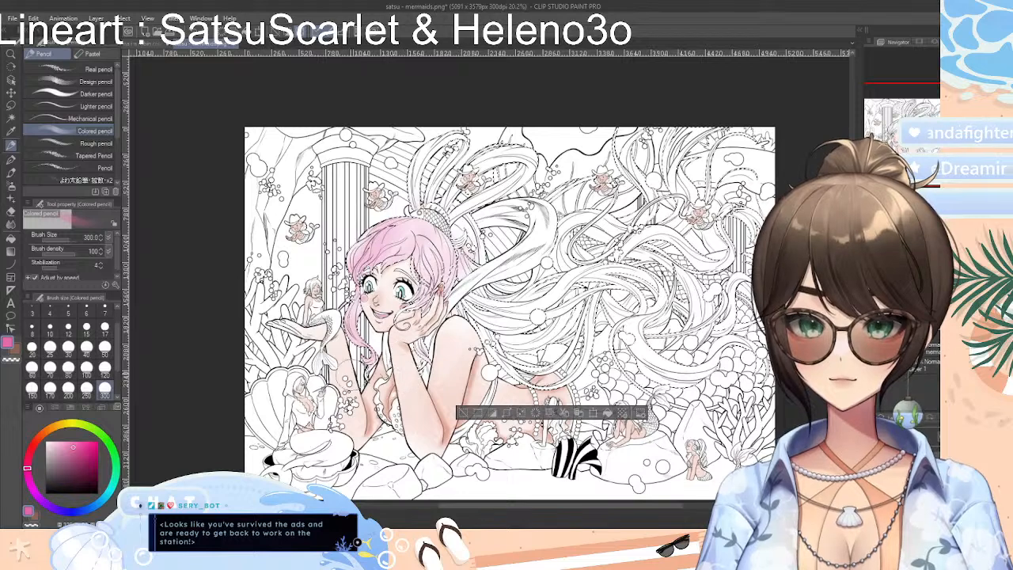
pyautogui.moveTo(453, 198)
pyautogui.mouseDown()
pyautogui.moveTo(410, 215)
pyautogui.moveTo(411, 167)
pyautogui.moveTo(467, 131)
pyautogui.moveTo(427, 204)
pyautogui.moveTo(516, 152)
pyautogui.moveTo(469, 196)
pyautogui.mouseUp()
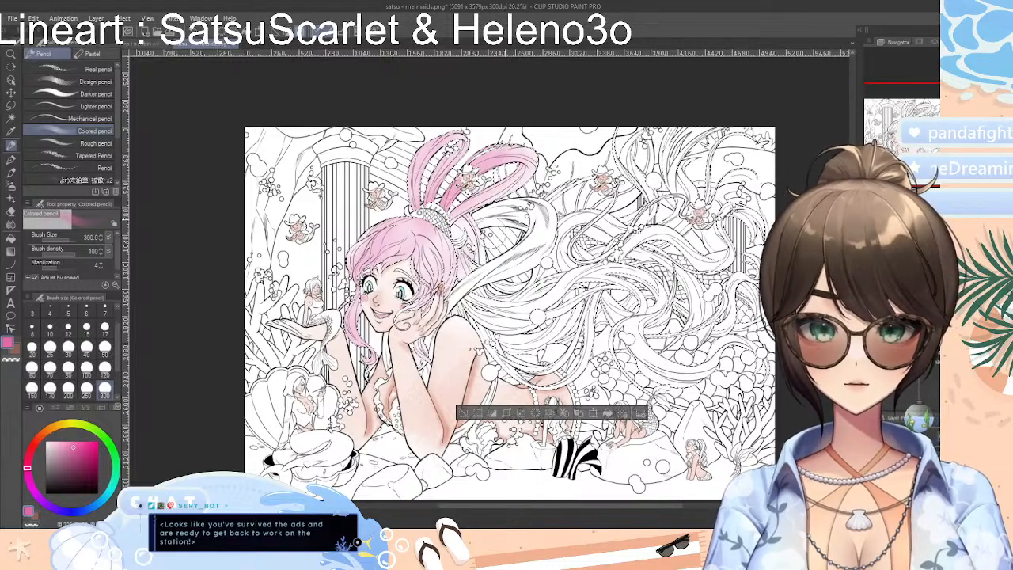
# Shade the locks behind the mermaid's neck and the lower curls sweeping over her back and scales pink
pyautogui.moveTo(530, 218)
pyautogui.mouseDown()
pyautogui.moveTo(491, 341)
pyautogui.moveTo(555, 368)
pyautogui.moveTo(472, 343)
pyautogui.mouseUp()
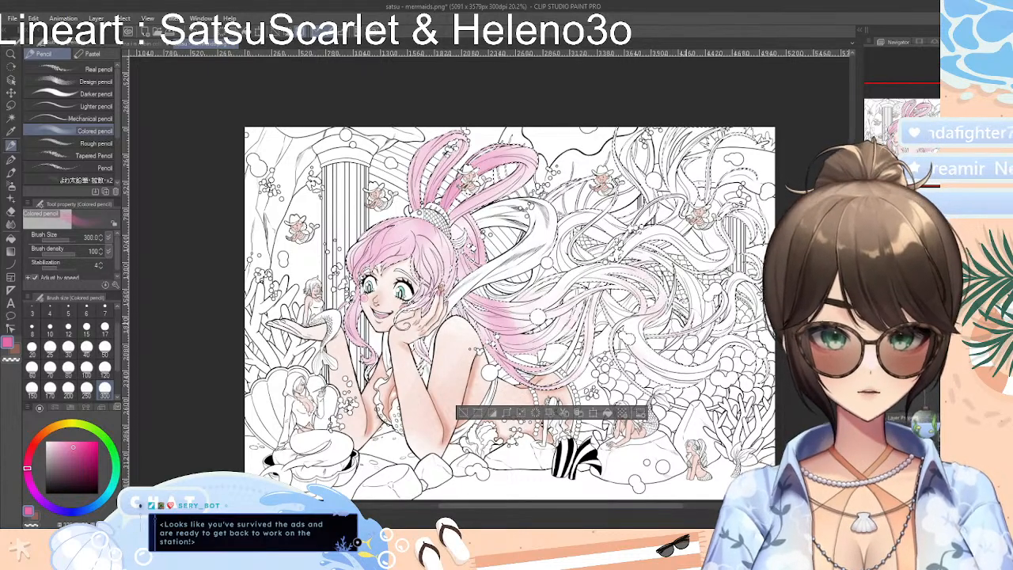
pyautogui.moveTo(548, 312); pyautogui.dragTo(611, 288)
pyautogui.moveTo(520, 307)
pyautogui.mouseDown()
pyautogui.moveTo(555, 296)
pyautogui.moveTo(608, 250)
pyautogui.moveTo(571, 270)
pyautogui.moveTo(607, 239)
pyautogui.moveTo(609, 273)
pyautogui.mouseUp()
pyautogui.moveTo(545, 345); pyautogui.dragTo(614, 274)
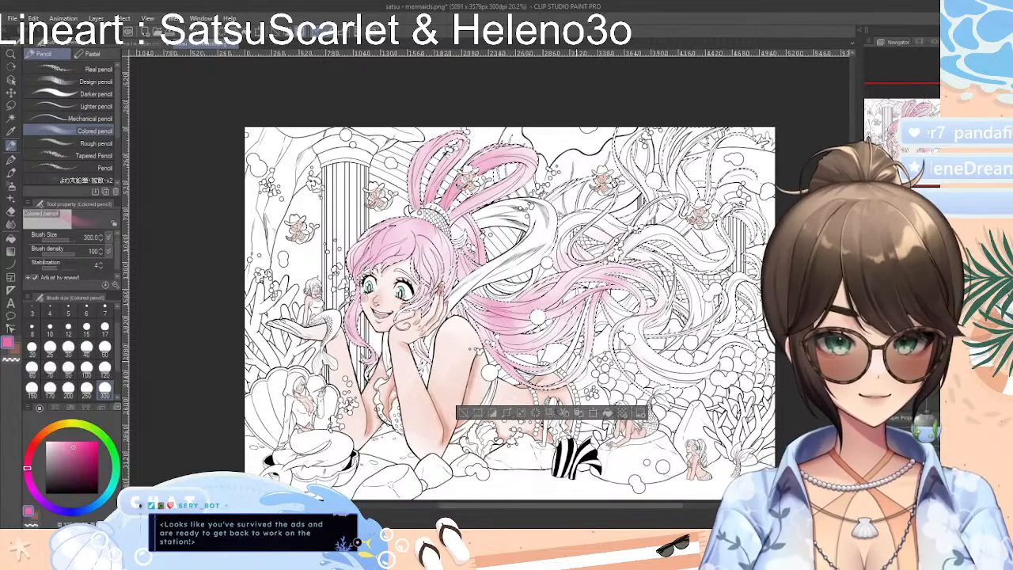
pyautogui.moveTo(576, 370)
pyautogui.mouseDown()
pyautogui.moveTo(659, 264)
pyautogui.moveTo(612, 300)
pyautogui.moveTo(624, 352)
pyautogui.mouseUp()
pyautogui.moveTo(612, 309)
pyautogui.mouseDown()
pyautogui.moveTo(670, 410)
pyautogui.moveTo(707, 378)
pyautogui.mouseUp()
pyautogui.moveTo(616, 326); pyautogui.dragTo(703, 375)
pyautogui.moveTo(633, 348)
pyautogui.mouseDown()
pyautogui.moveTo(706, 375)
pyautogui.moveTo(716, 353)
pyautogui.moveTo(714, 368)
pyautogui.mouseUp()
pyautogui.moveTo(643, 321); pyautogui.dragTo(682, 288)
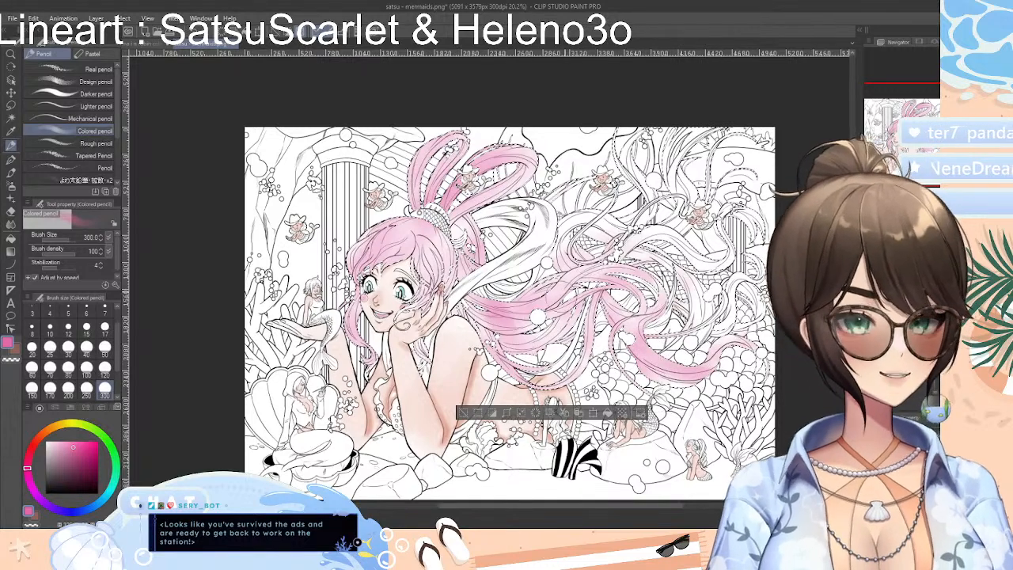
# Shade the upper and outermost curls around the small cowboy-hat mermaids pink, up to the drawing's top edge
pyautogui.moveTo(562, 297); pyautogui.dragTo(609, 248)
pyautogui.moveTo(545, 260); pyautogui.dragTo(589, 218)
pyautogui.moveTo(539, 243)
pyautogui.mouseDown()
pyautogui.moveTo(623, 229)
pyautogui.moveTo(673, 241)
pyautogui.mouseUp()
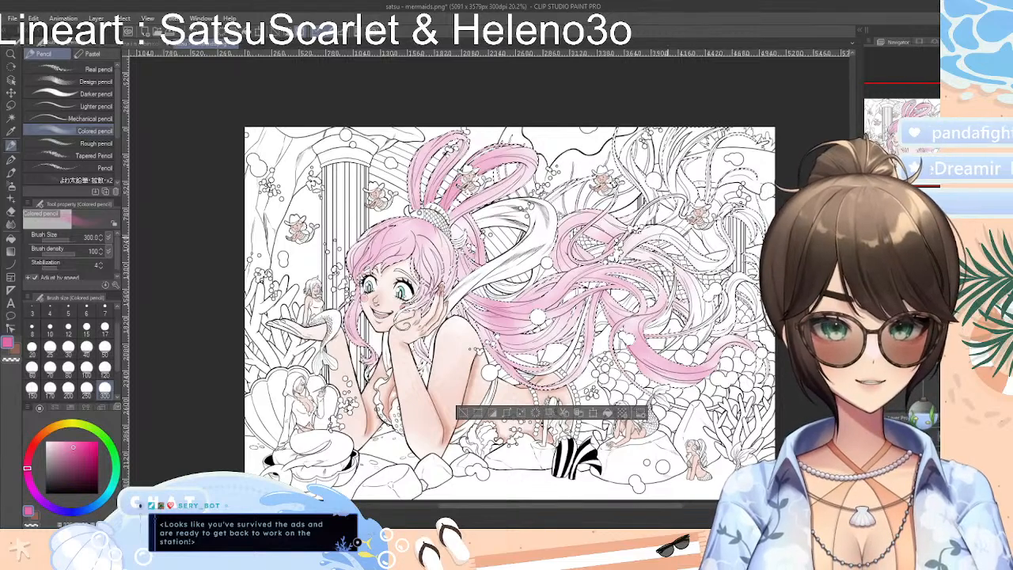
pyautogui.moveTo(612, 232); pyautogui.dragTo(704, 247)
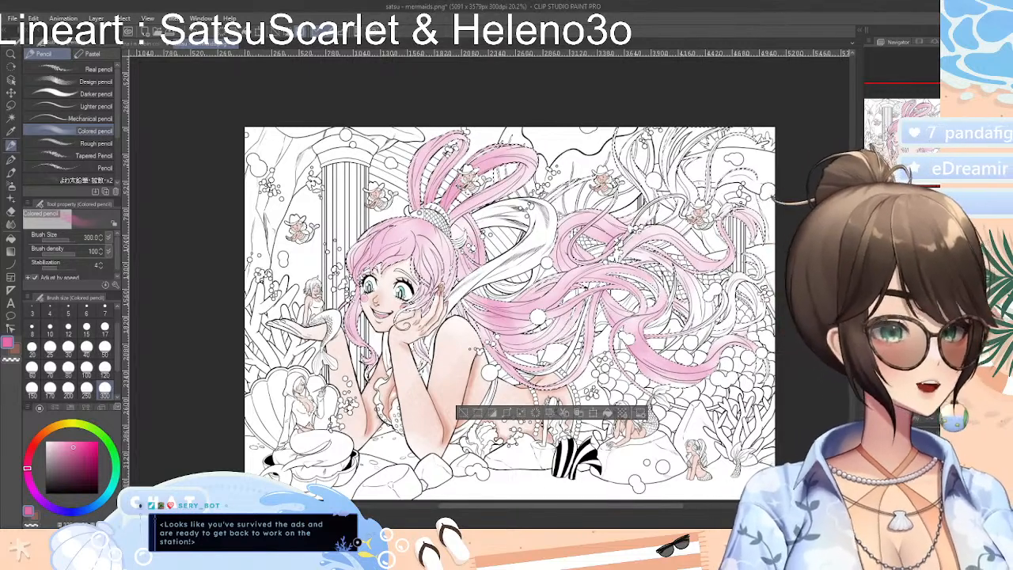
pyautogui.moveTo(664, 206); pyautogui.dragTo(637, 226)
pyautogui.moveTo(632, 168)
pyautogui.mouseDown()
pyautogui.moveTo(621, 133)
pyautogui.moveTo(608, 150)
pyautogui.moveTo(617, 130)
pyautogui.mouseUp()
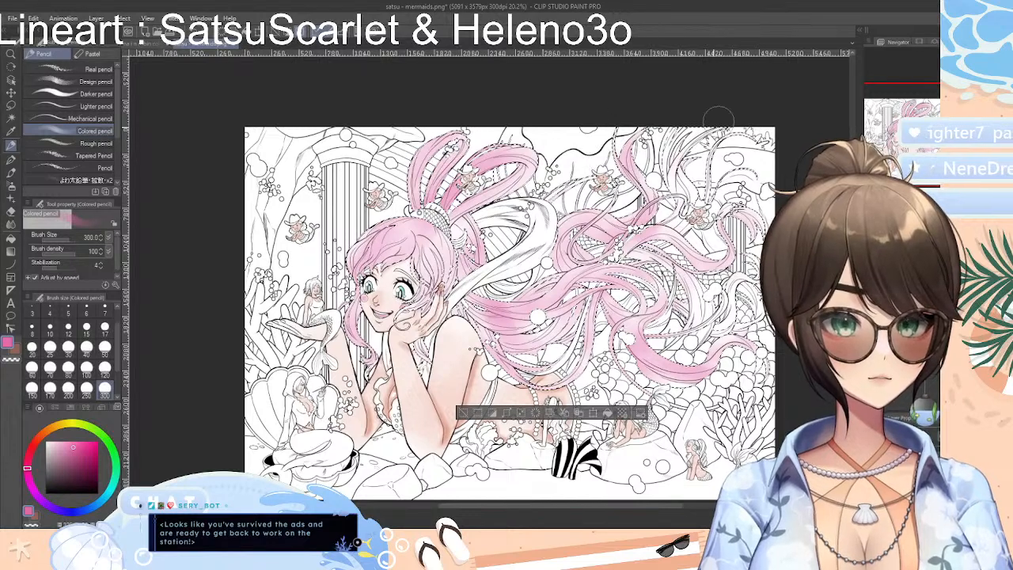
pyautogui.moveTo(671, 168); pyautogui.dragTo(672, 127)
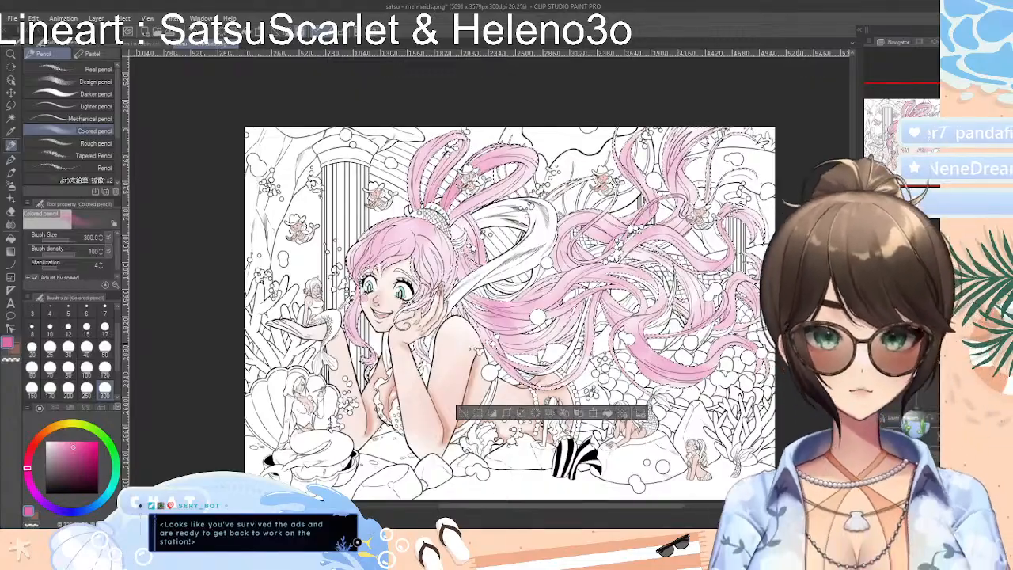
# Auto select the thin strand between the small mermaid's tail and the coral, and undo the stray selection among the scales
pyautogui.scroll(4, 520, 305)
pyautogui.scroll(-1, 520, 304)
pyautogui.scroll(2, 608, 380)
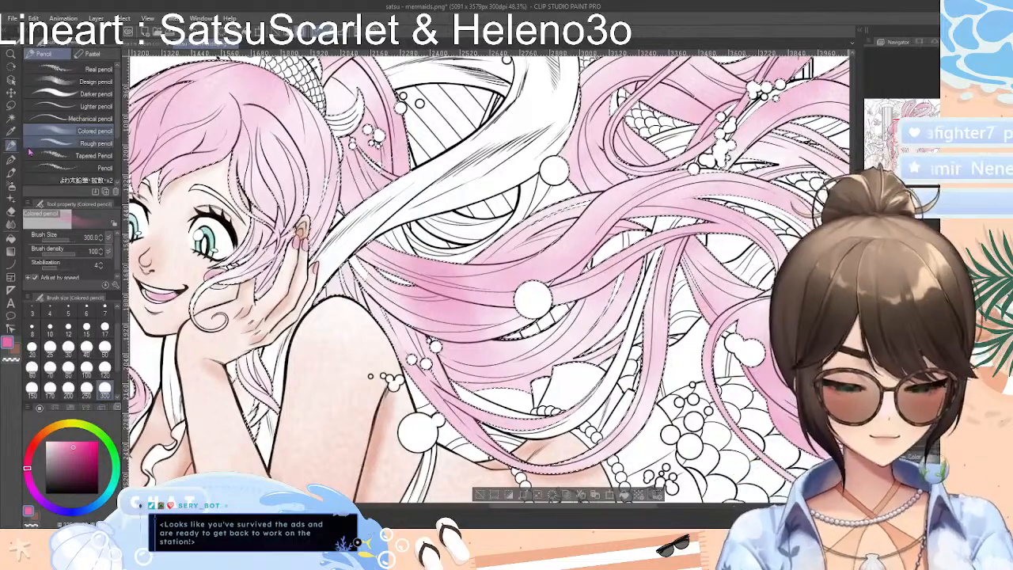
pyautogui.click(12, 121)
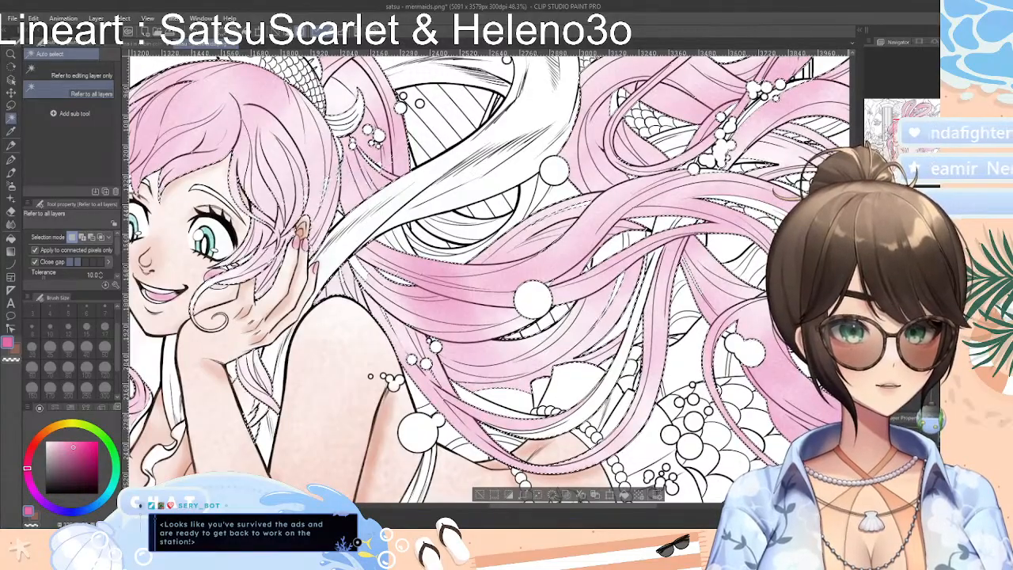
pyautogui.scroll(-5, 487, 277)
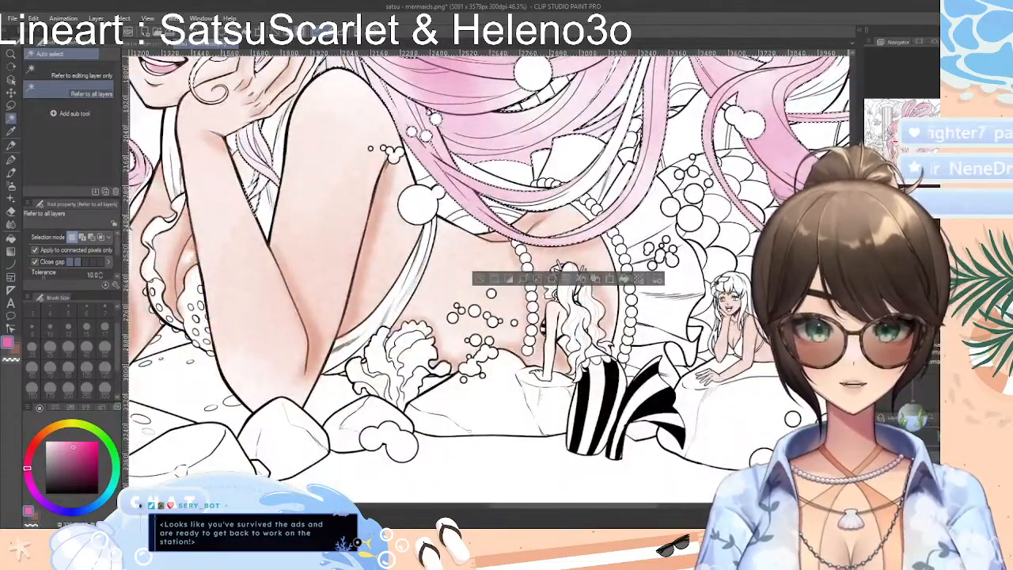
pyautogui.scroll(2, 487, 277)
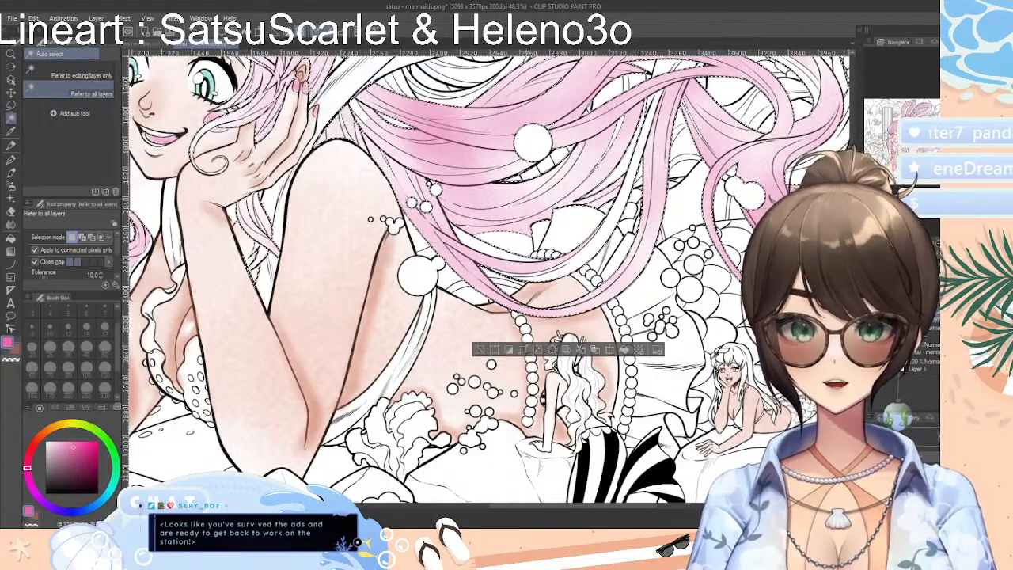
pyautogui.moveTo(576, 506); pyautogui.dragTo(657, 506)
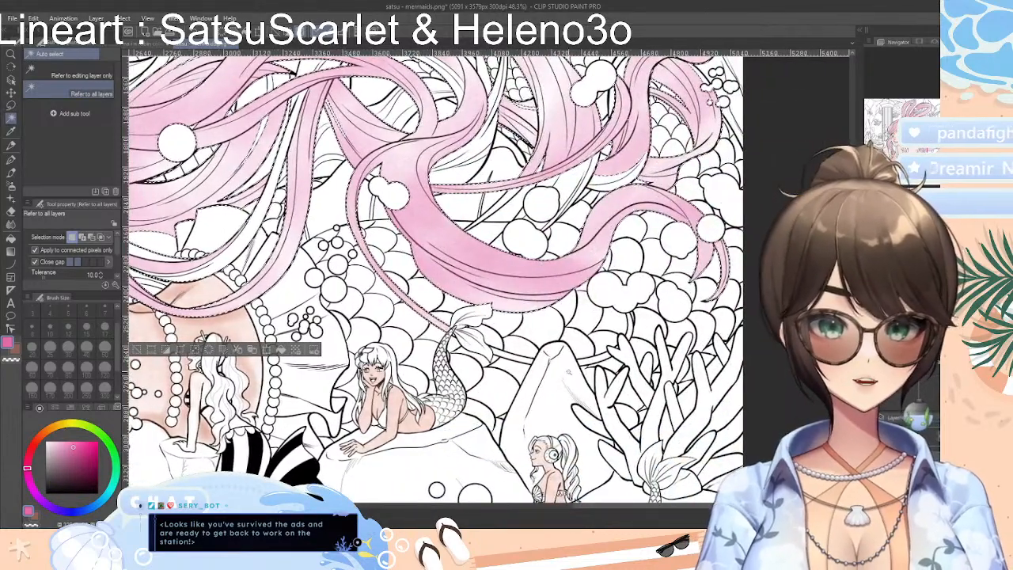
pyautogui.keyDown('shift'); pyautogui.click(526, 358); pyautogui.keyUp('shift')
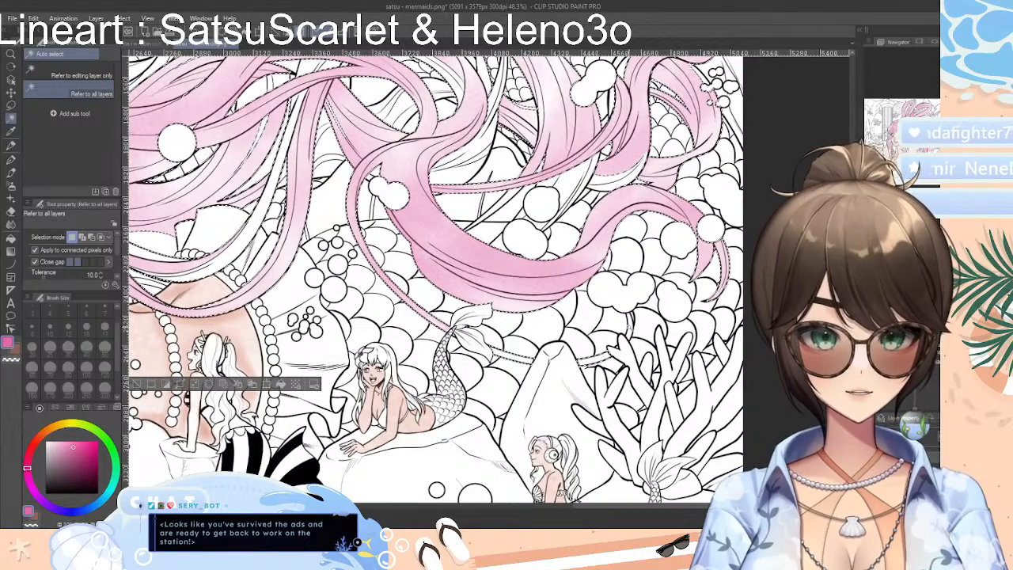
pyautogui.scroll(5, 431, 277)
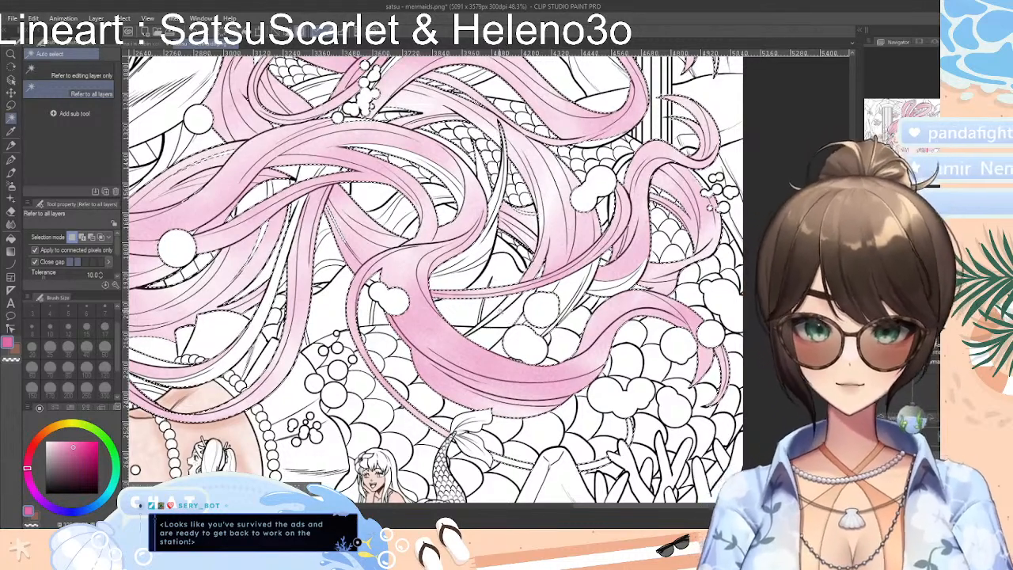
pyautogui.click(506, 308)
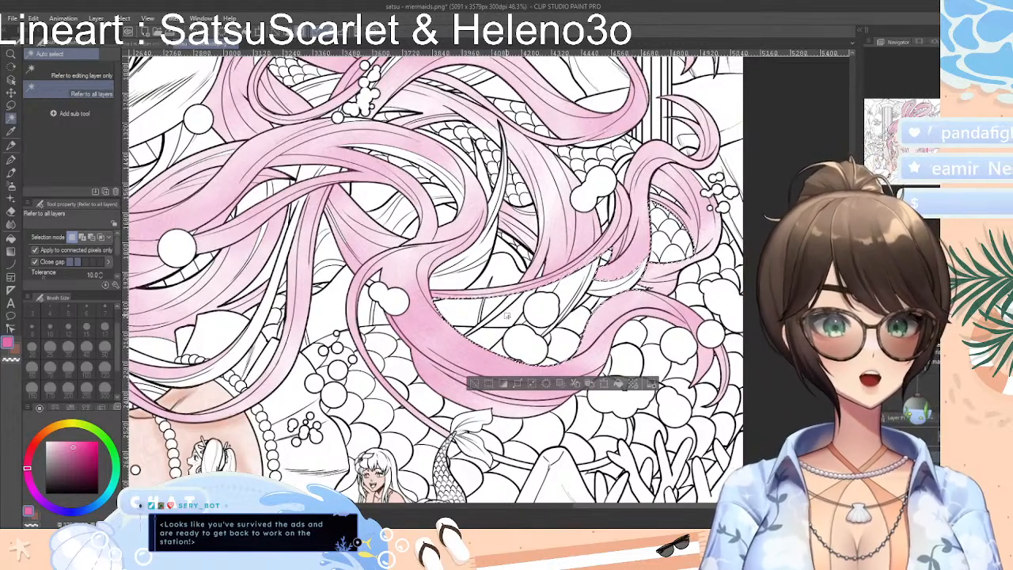
pyautogui.hotkey('ctrl', 'z')
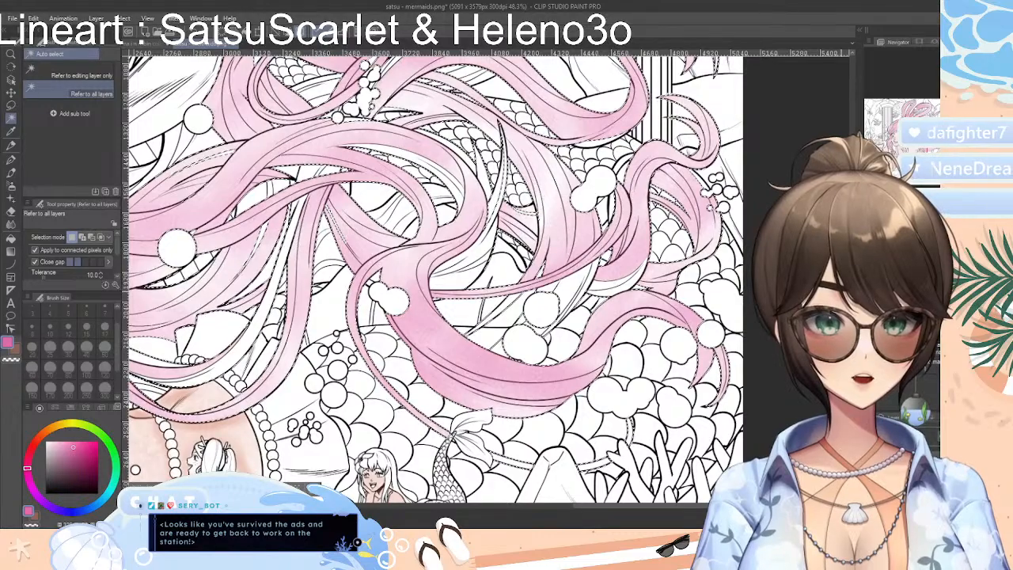
# Touch up the mermaid's hair color in pink with the Colored pencil inside the selection, and reactivate the Auto select tool
pyautogui.scroll(5, 432, 277)
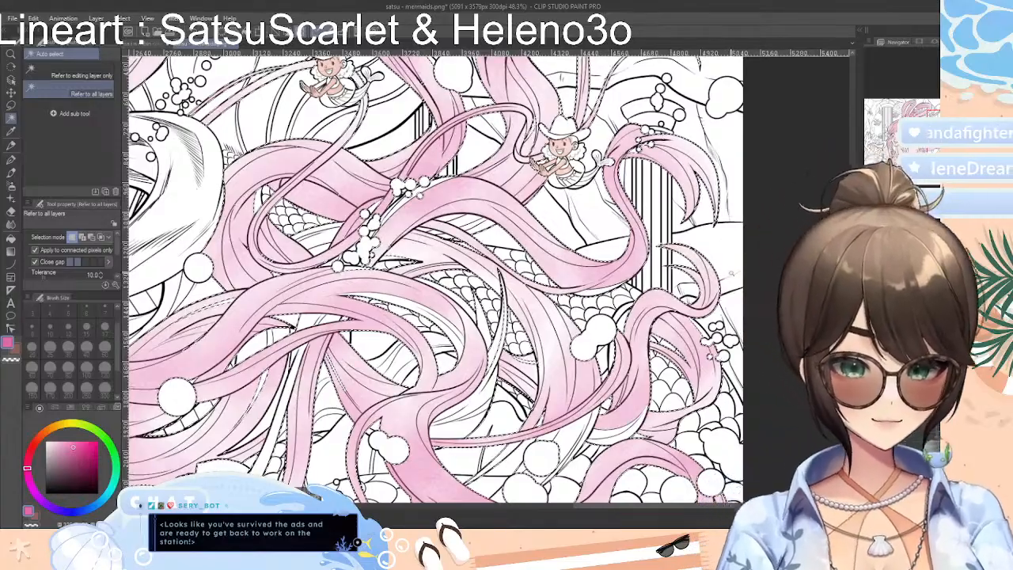
pyautogui.scroll(-3, 711, 295)
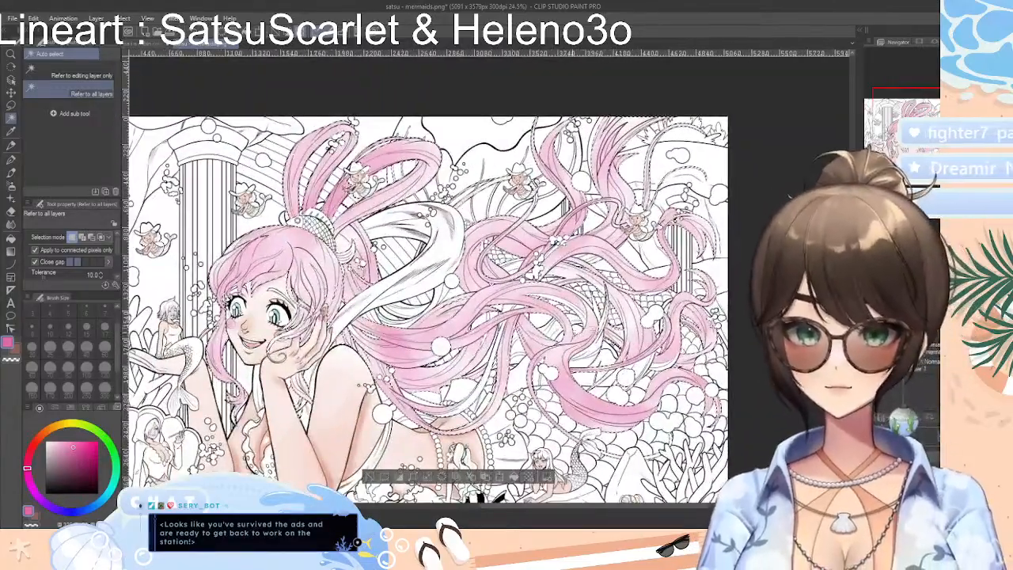
pyautogui.click(11, 146)
pyautogui.click(11, 146)
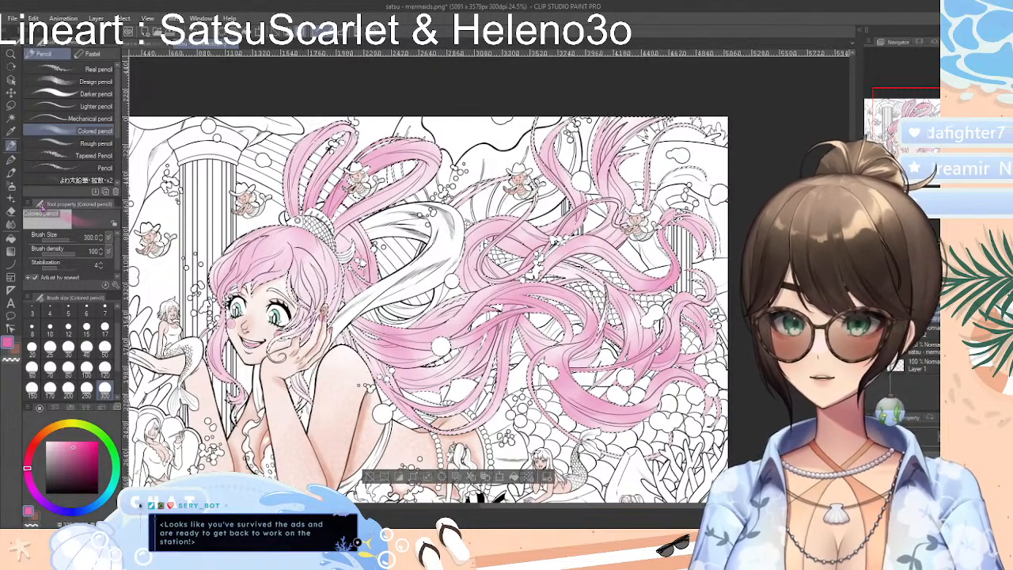
pyautogui.click(11, 118)
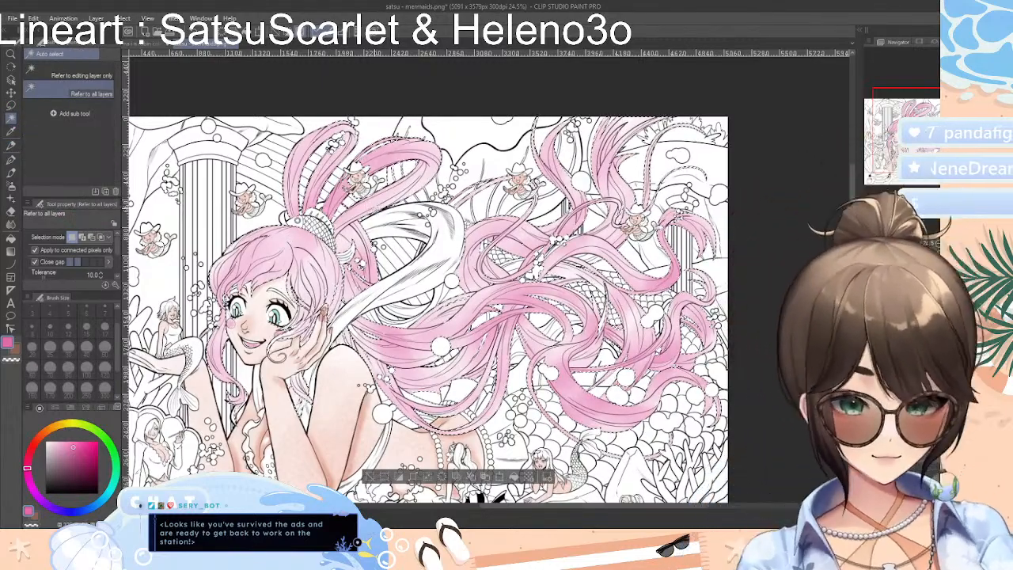
pyautogui.scroll(4, 369, 207)
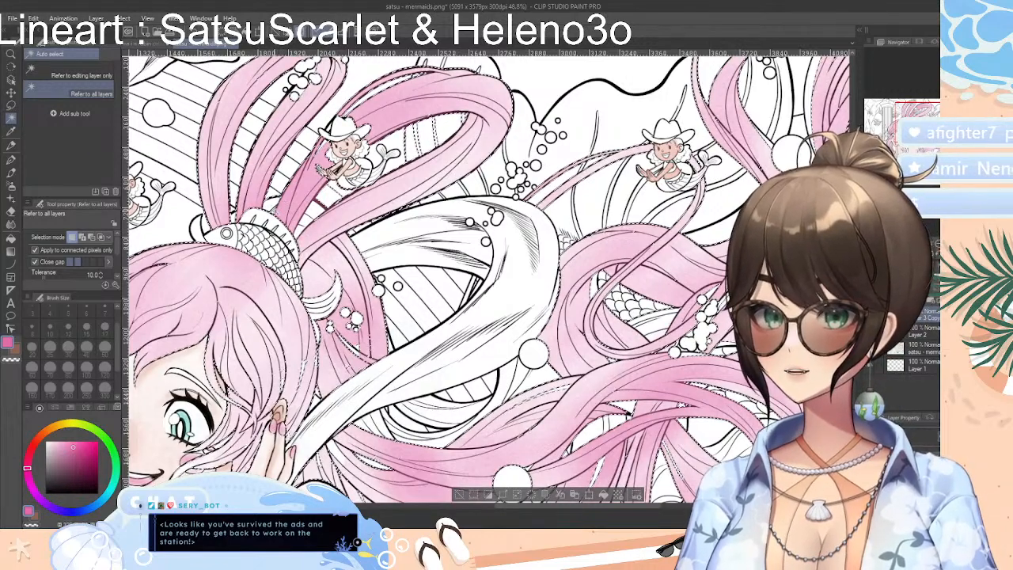
# Alternate Auto select and the Colored pencil to fill in remaining pale strands around the white scarf and upper back in pink
pyautogui.click(11, 159)
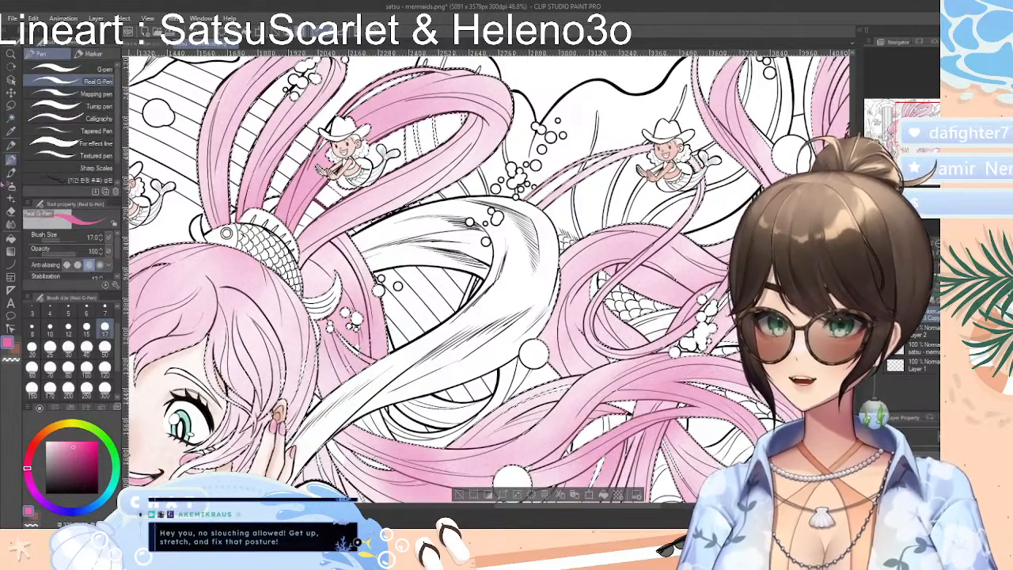
pyautogui.click(11, 146)
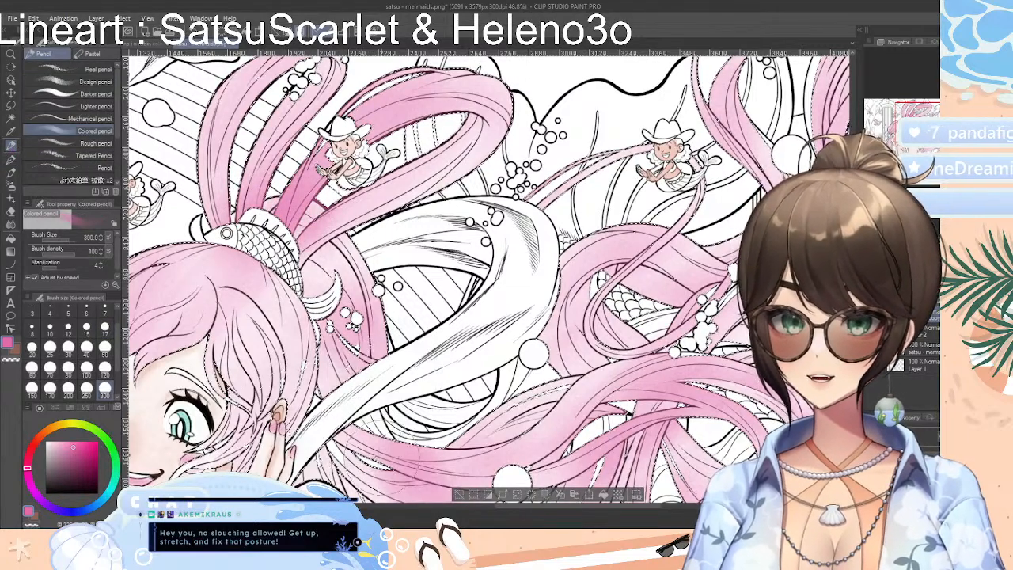
pyautogui.click(11, 117)
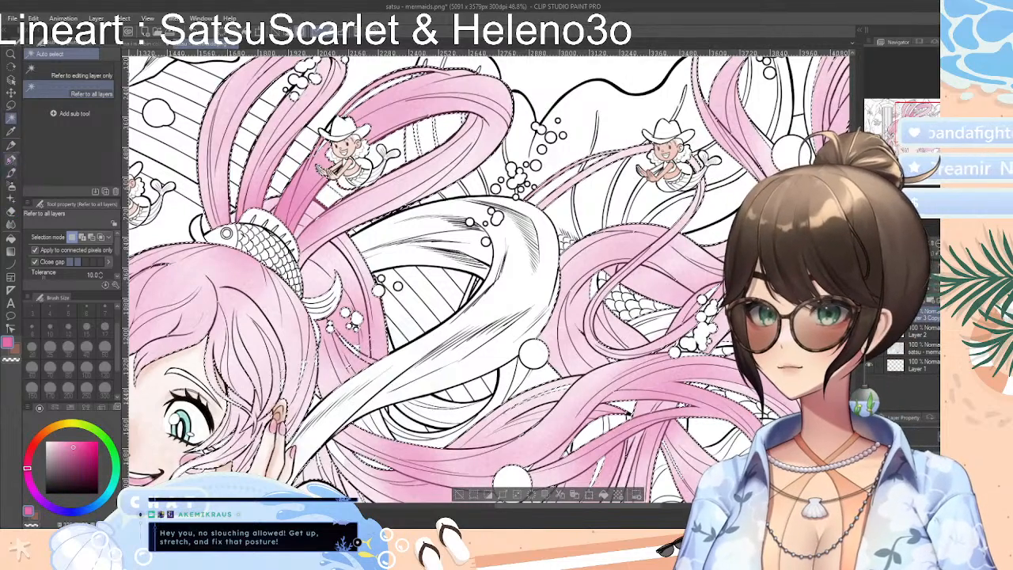
pyautogui.click(11, 131)
pyautogui.click(11, 145)
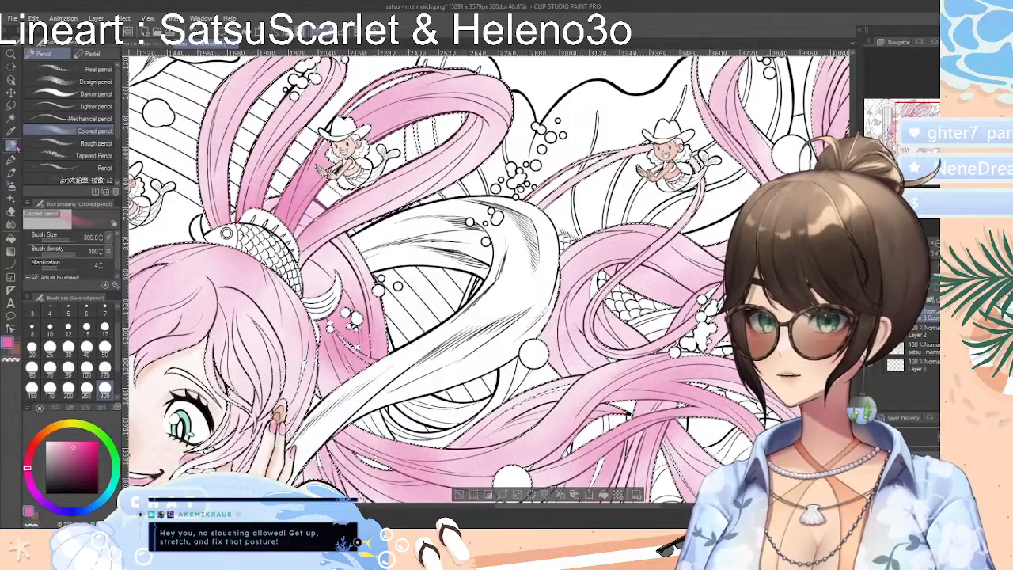
pyautogui.click(11, 117)
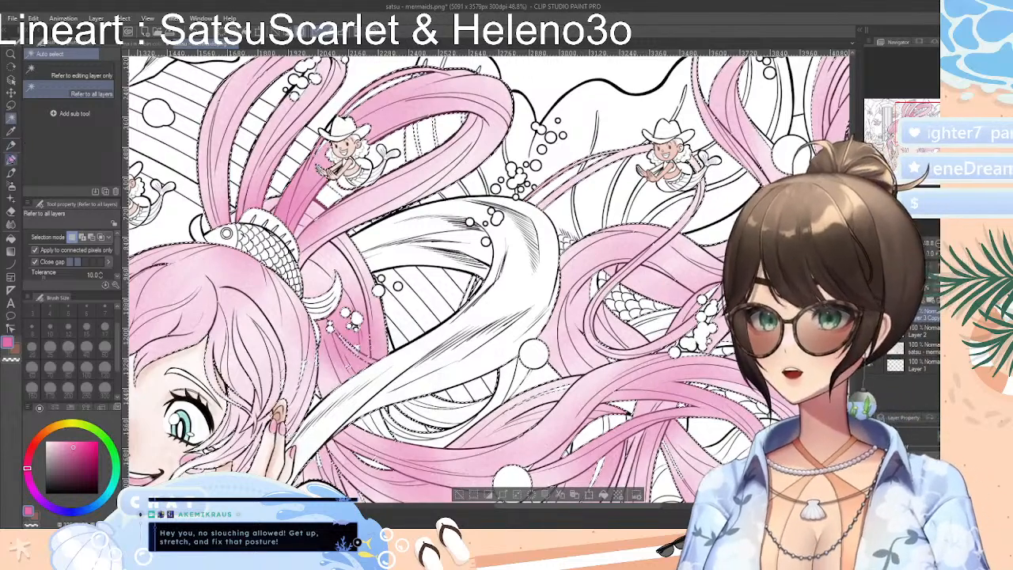
pyautogui.click(11, 146)
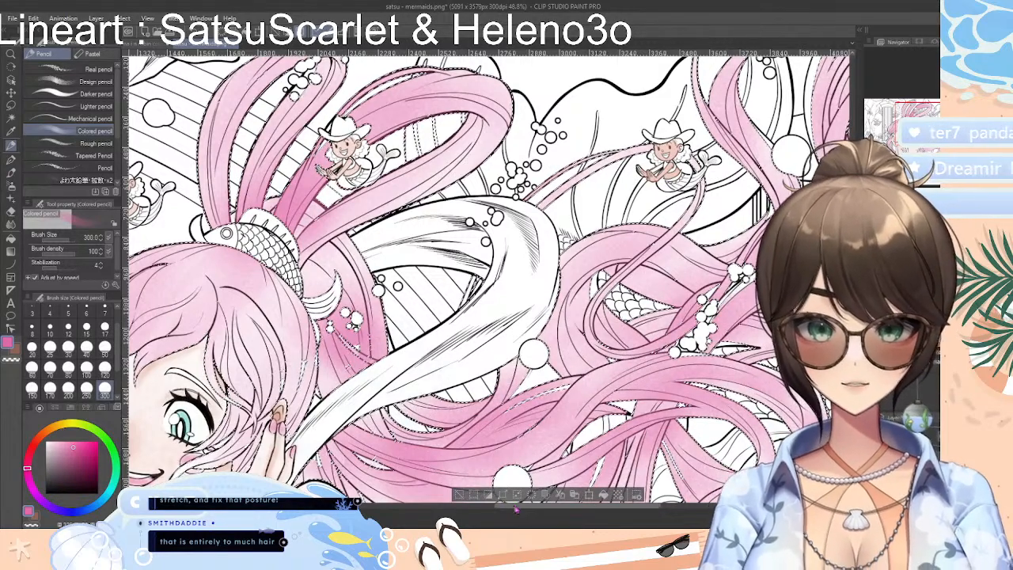
# Clear the selection around the hair once the outer curls are checked
pyautogui.moveTo(500, 504); pyautogui.dragTo(607, 504)
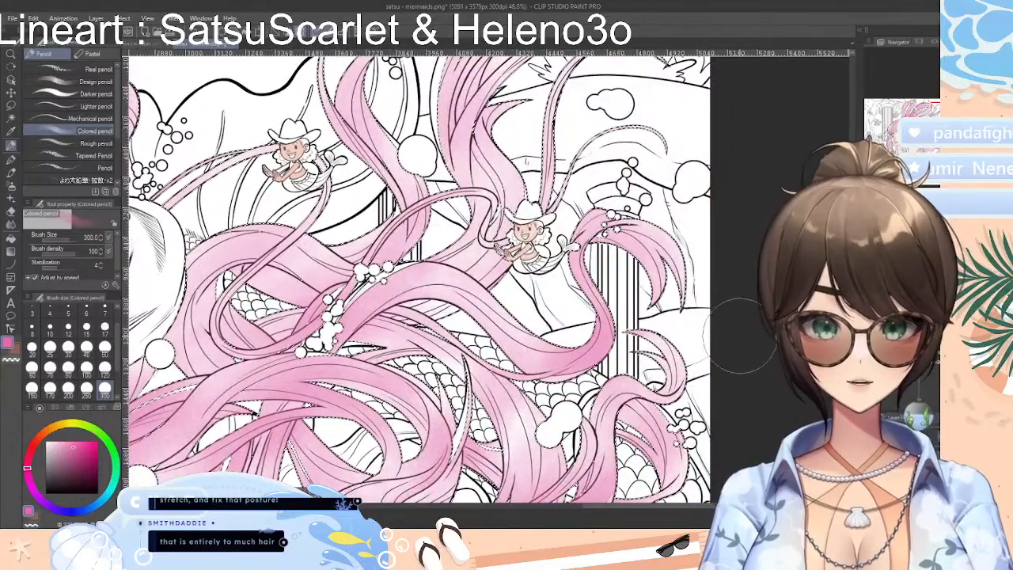
pyautogui.scroll(-2, 673, 357)
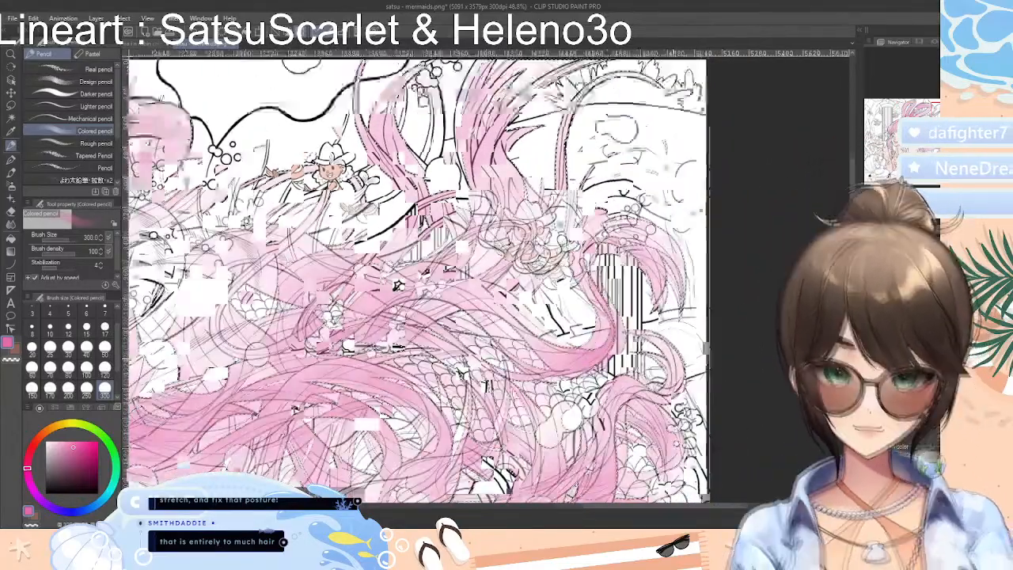
pyautogui.scroll(-1, 660, 355)
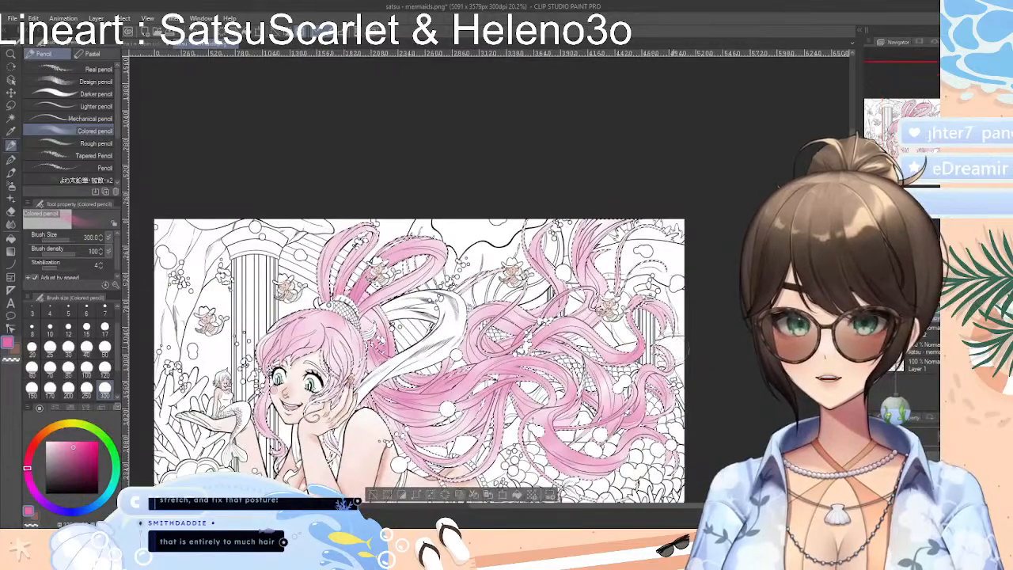
pyautogui.scroll(-2, 475, 475)
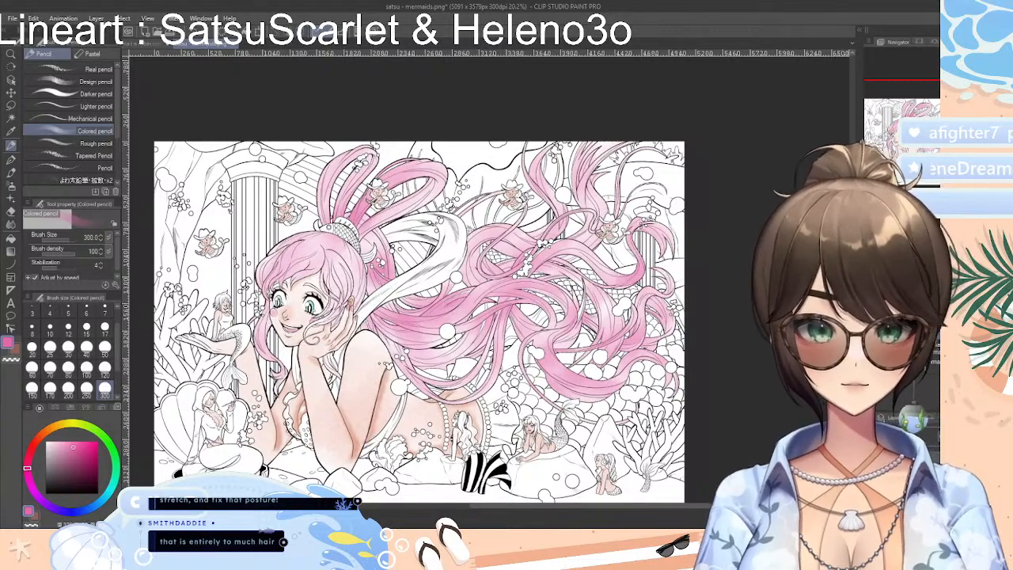
# Isolate the pink hair layer by toggling layer visibility and hiding the line art, paper, skin and eye color layers
pyautogui.click(872, 467)
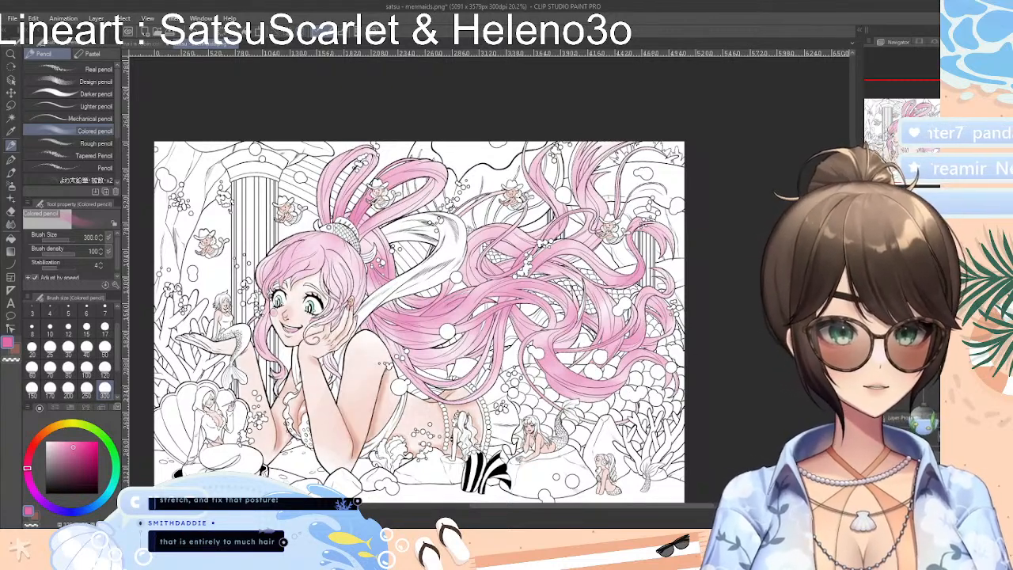
pyautogui.click(871, 480)
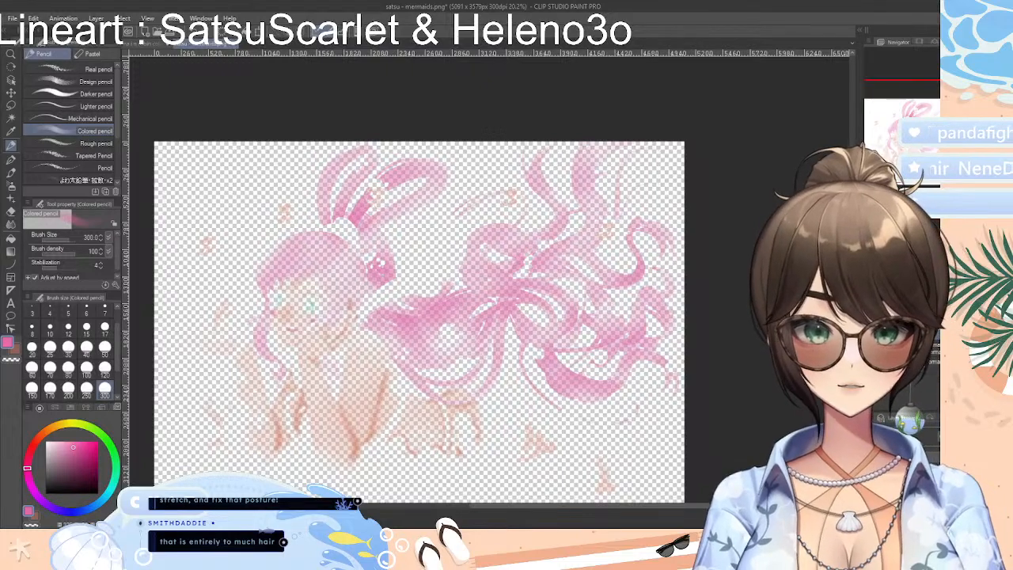
pyautogui.click(872, 479)
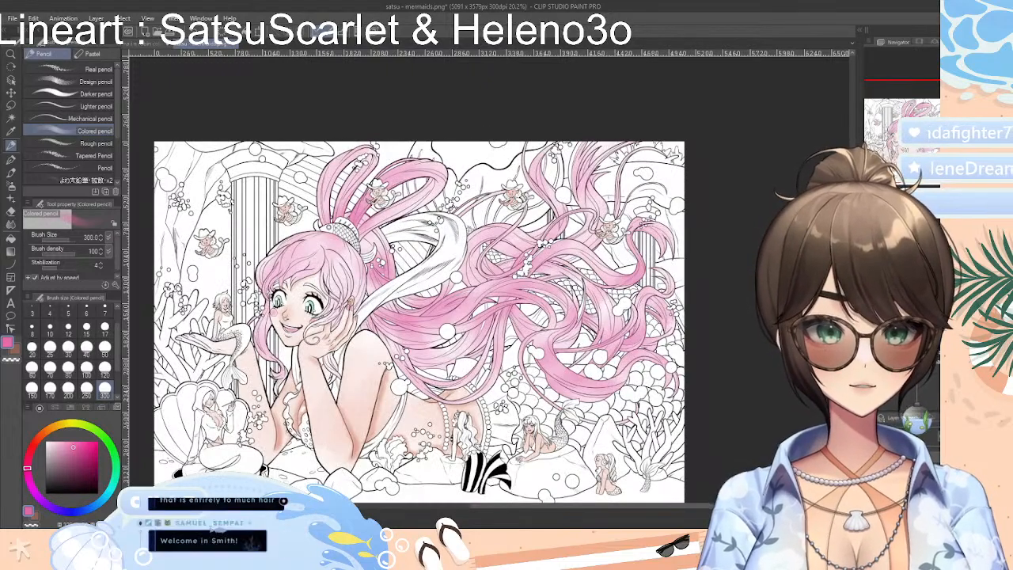
pyautogui.click(871, 480)
pyautogui.click(872, 479)
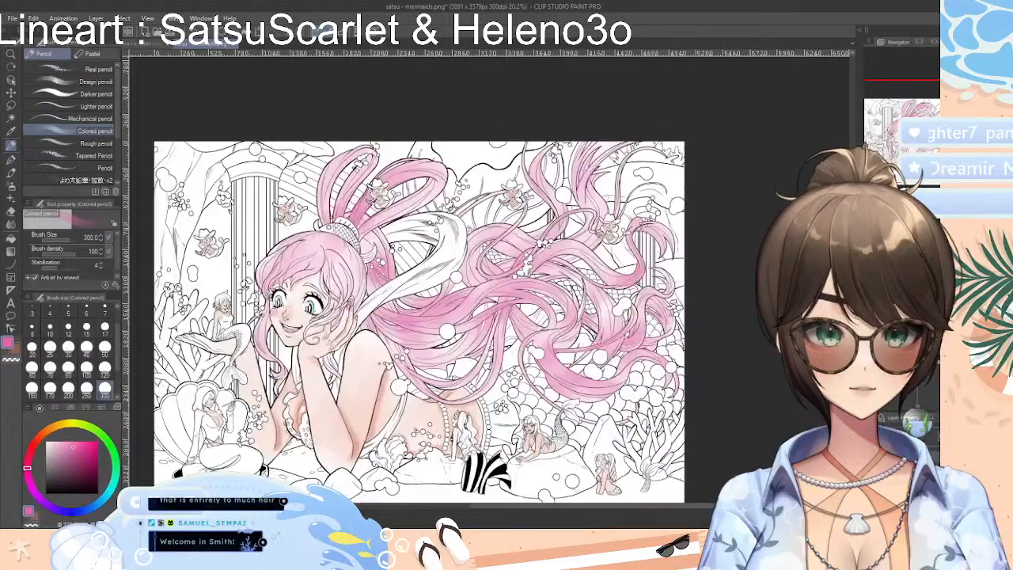
pyautogui.click(871, 480)
pyautogui.click(872, 492)
pyautogui.click(872, 492)
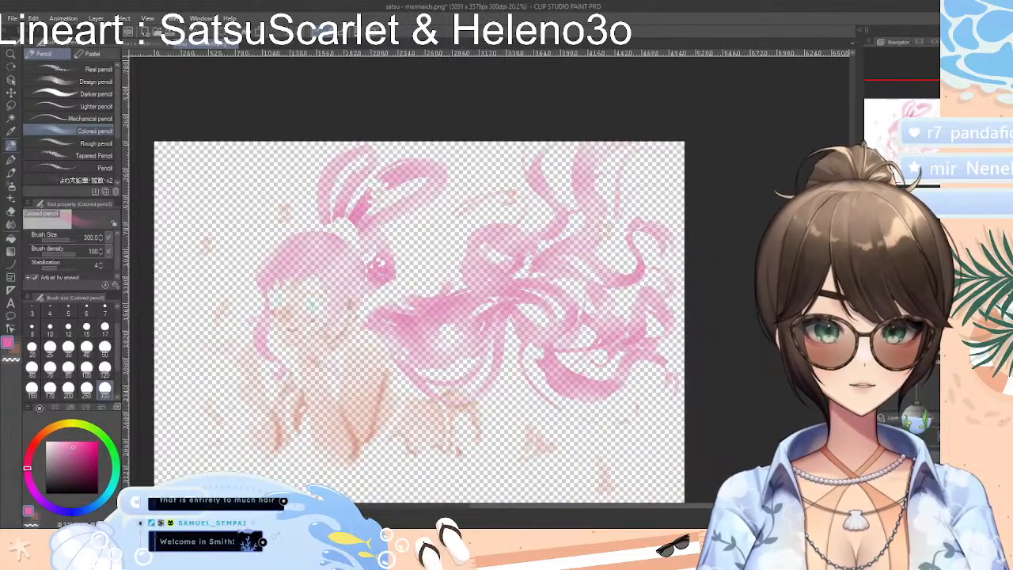
pyautogui.click(871, 480)
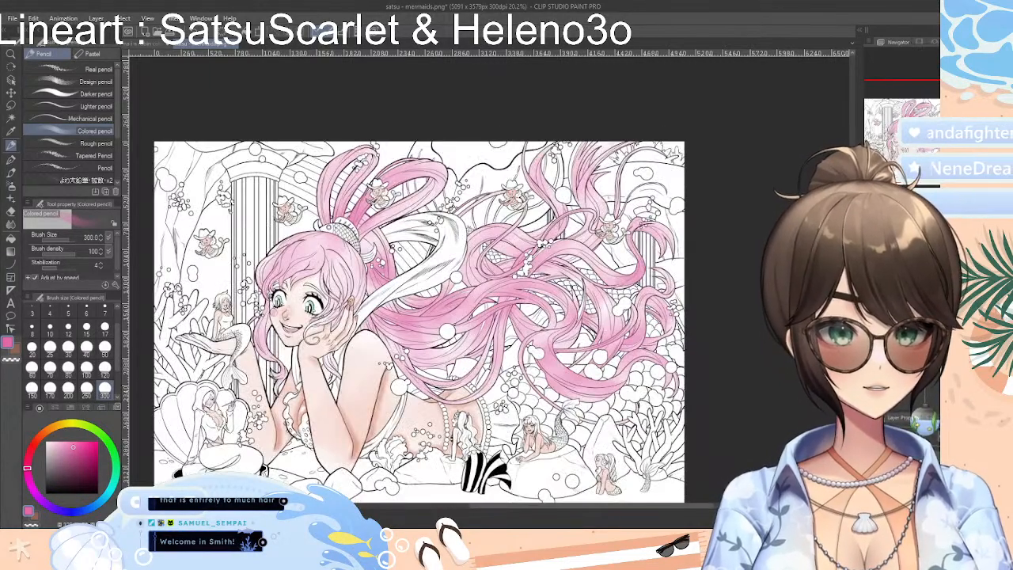
pyautogui.moveTo(864, 487); pyautogui.dragTo(867, 487)
pyautogui.click(874, 492)
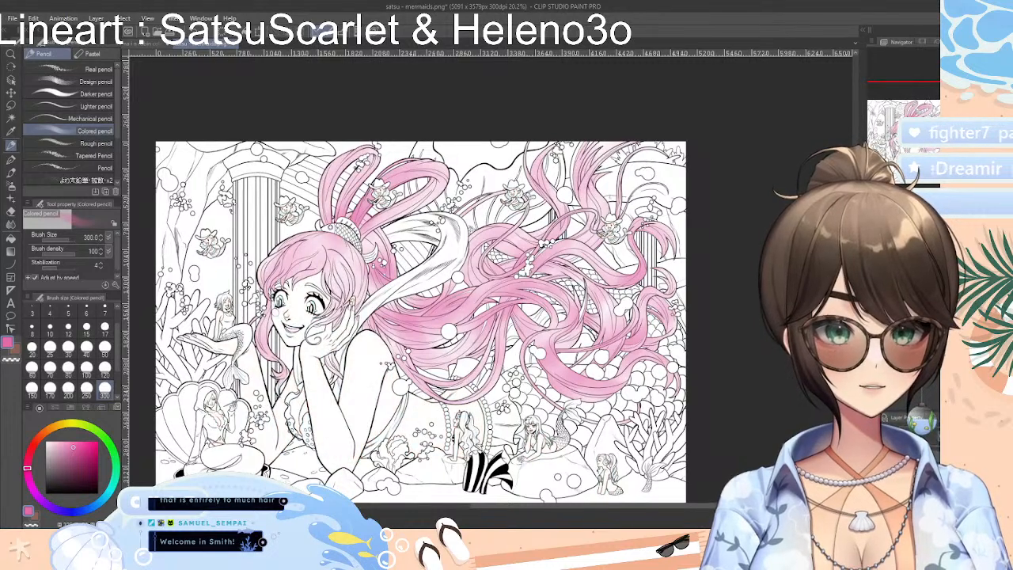
pyautogui.click(874, 479)
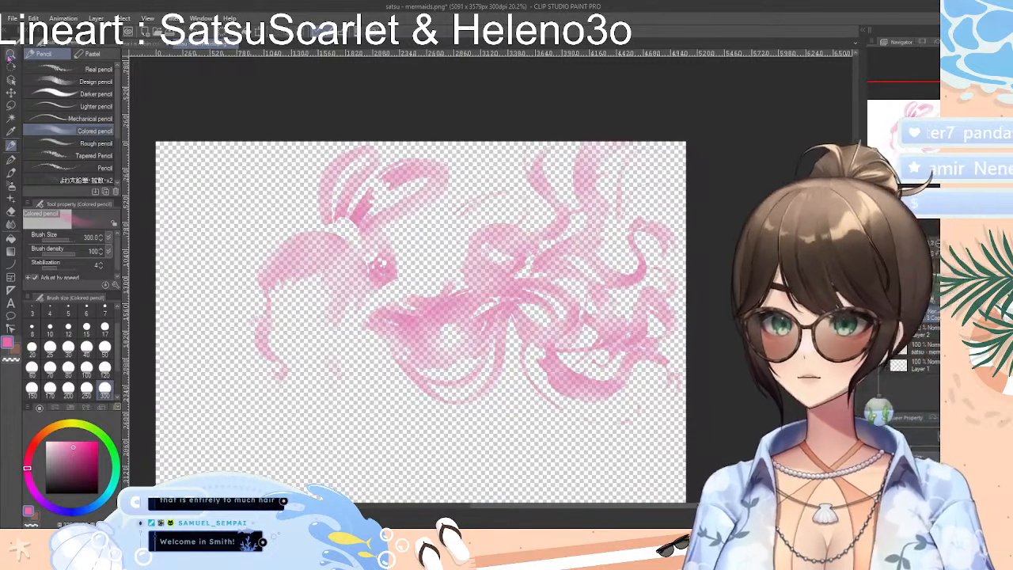
# Auto select the empty area around the isolated pink hair color, and show all the other layers again
pyautogui.click(11, 117)
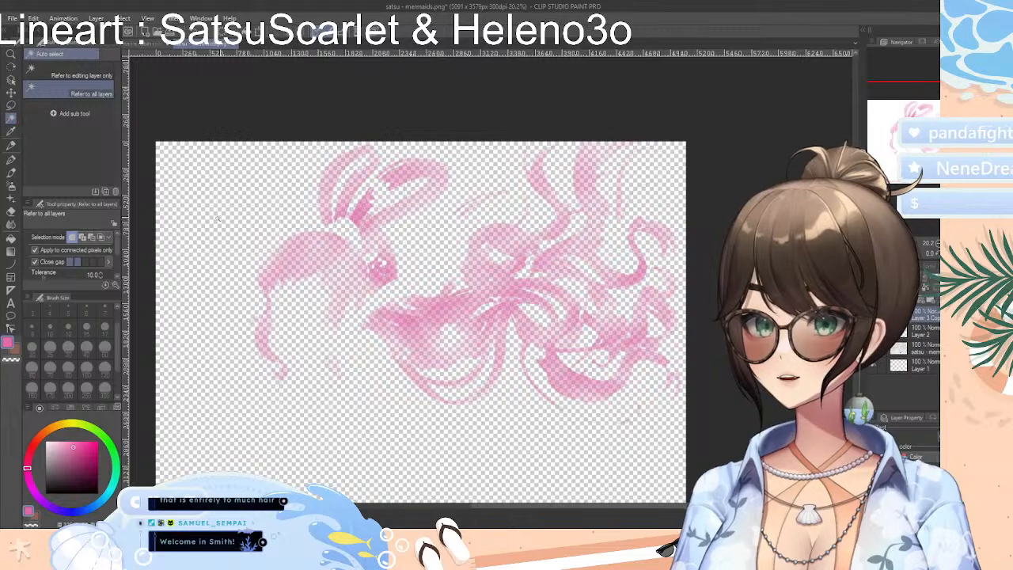
pyautogui.click(194, 197)
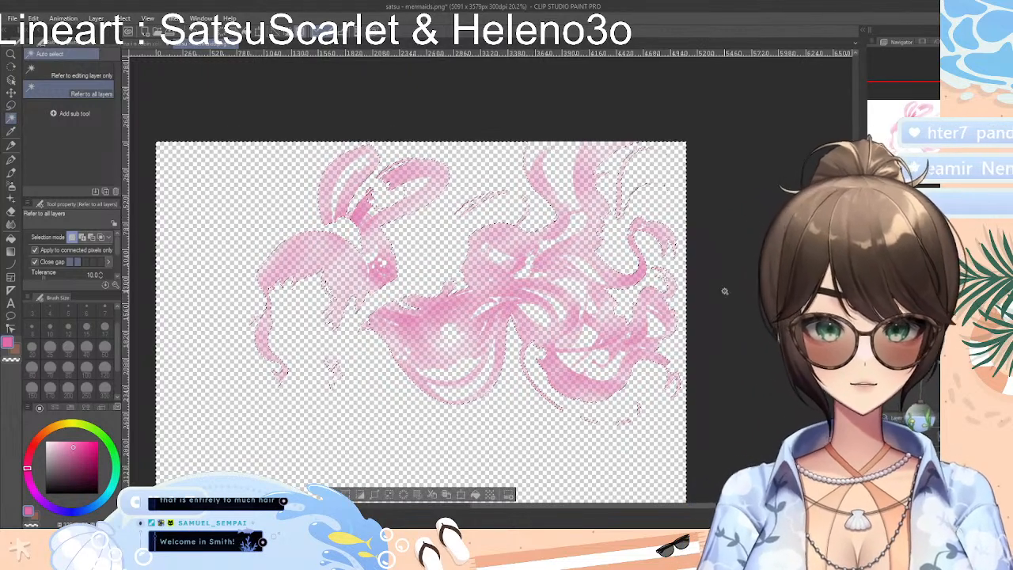
pyautogui.click(873, 351)
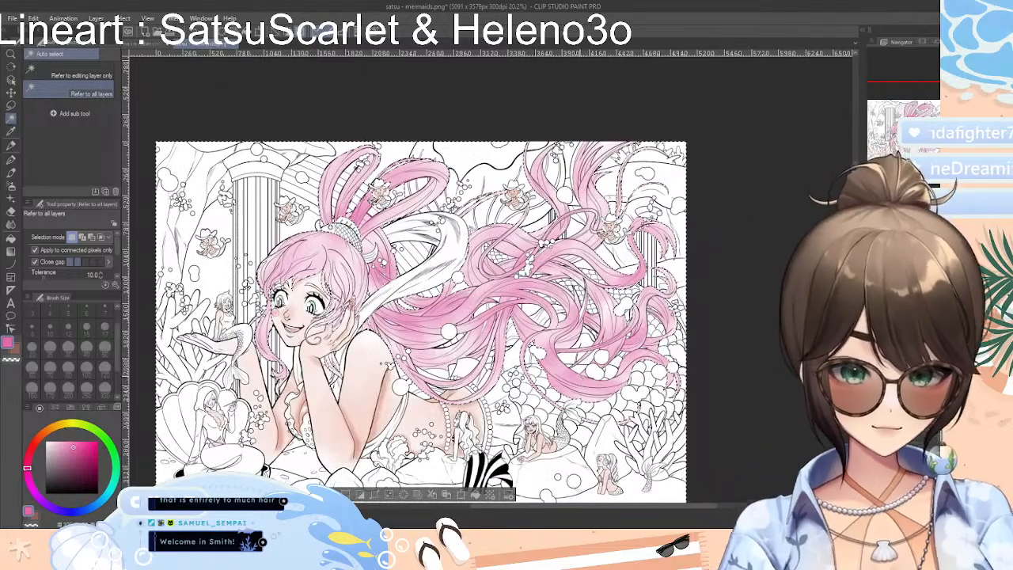
# With the Colored pencil active, invert the selection to cover the hair color, and finally deselect it
pyautogui.scroll(2, 580, 370)
pyautogui.scroll(1, 590, 368)
pyautogui.scroll(-2, 372, 253)
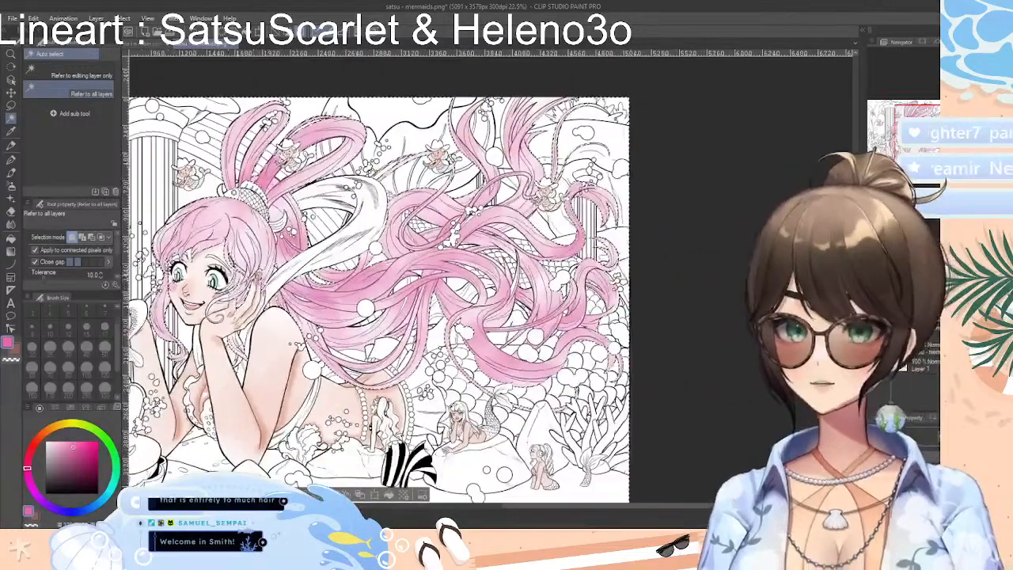
pyautogui.scroll(1, 387, 190)
pyautogui.click(11, 145)
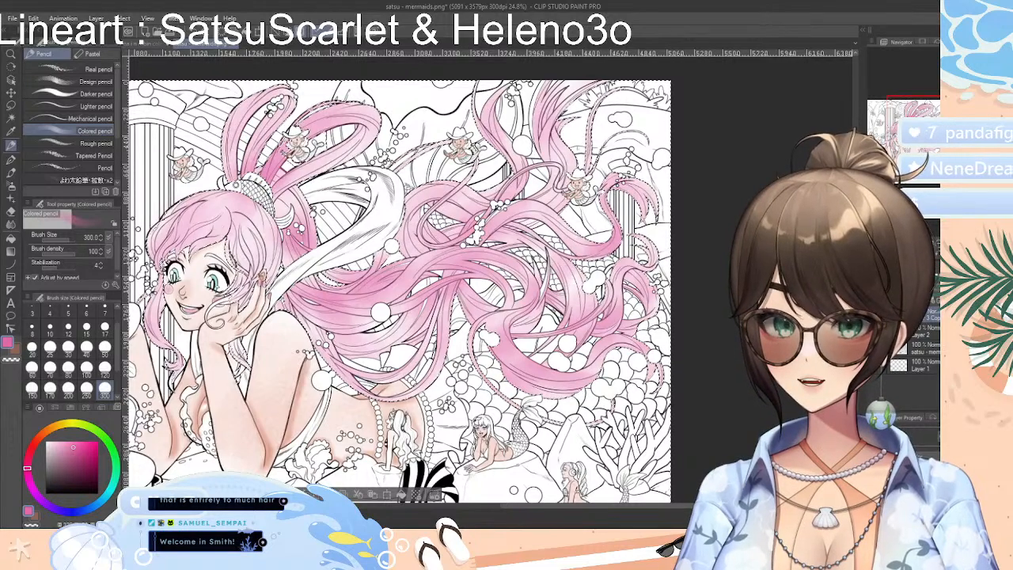
pyautogui.click(287, 495)
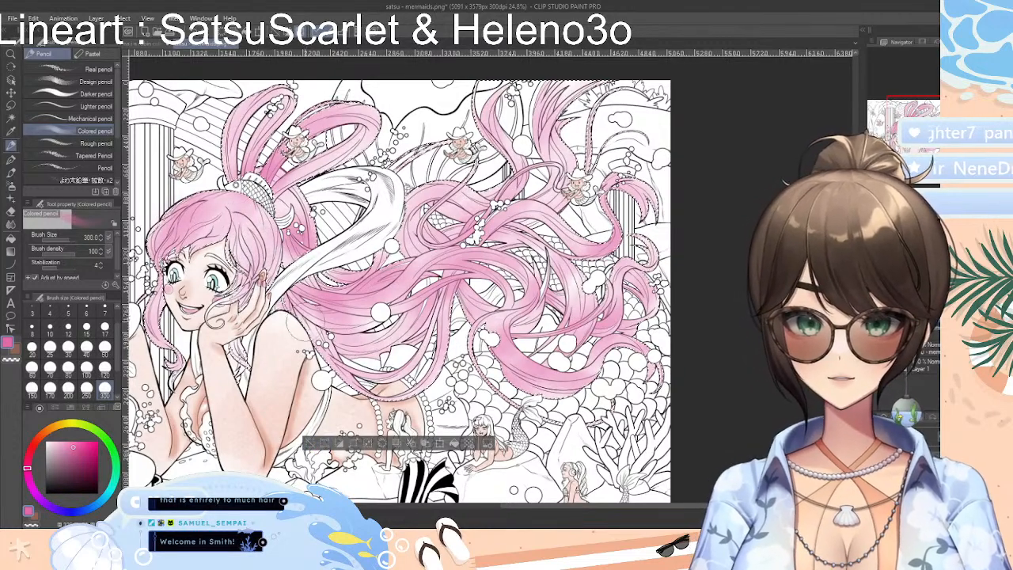
pyautogui.click(309, 447)
# Examine the whole mermaid drawing, from the ponytail loops down to the shells and rocks, to check the coloring
pyautogui.moveTo(633, 507); pyautogui.dragTo(587, 508)
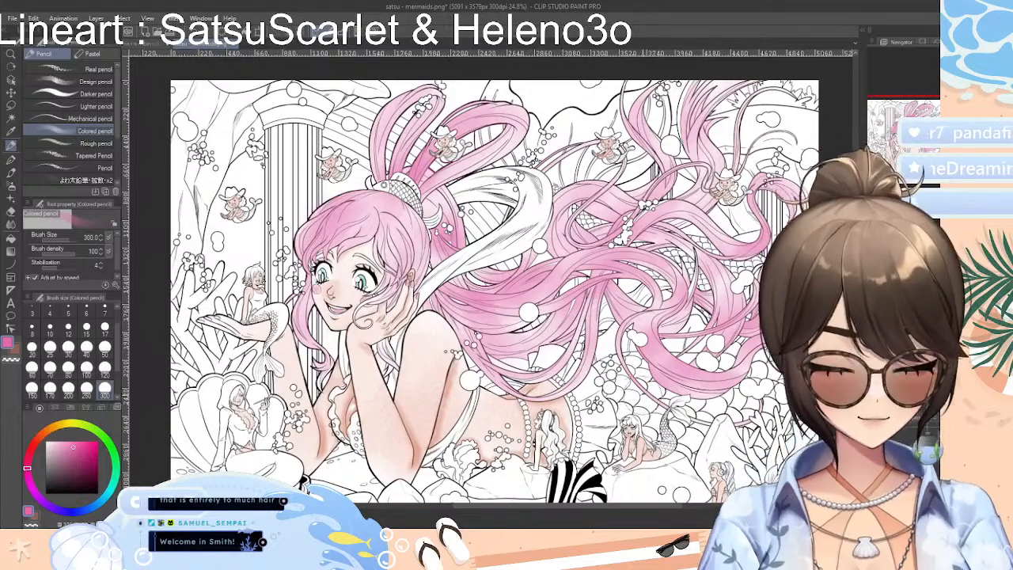
pyautogui.moveTo(491, 316); pyautogui.dragTo(491, 244)
pyautogui.scroll(-2, 493, 273)
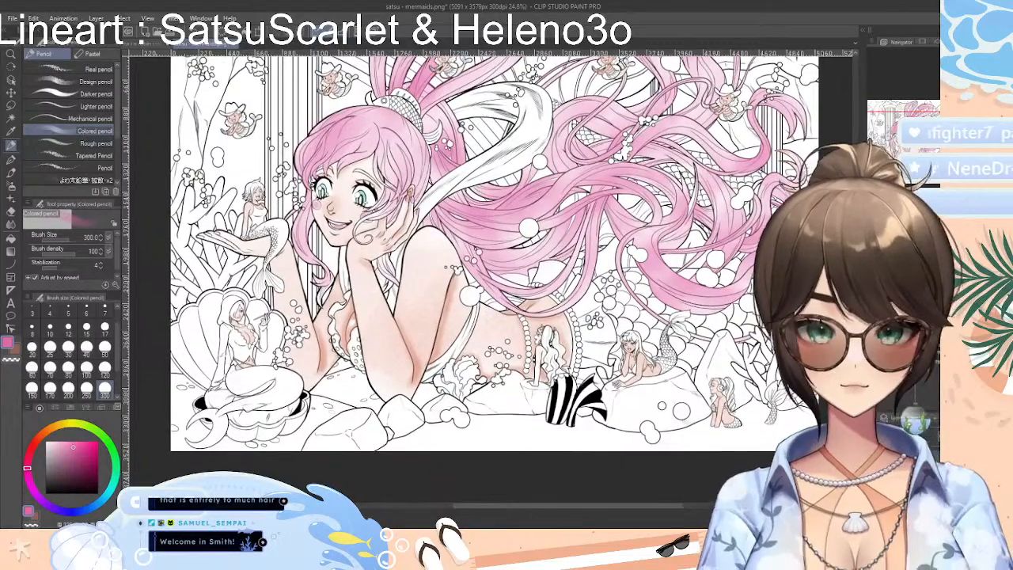
pyautogui.scroll(4, 493, 273)
pyautogui.scroll(2, 493, 273)
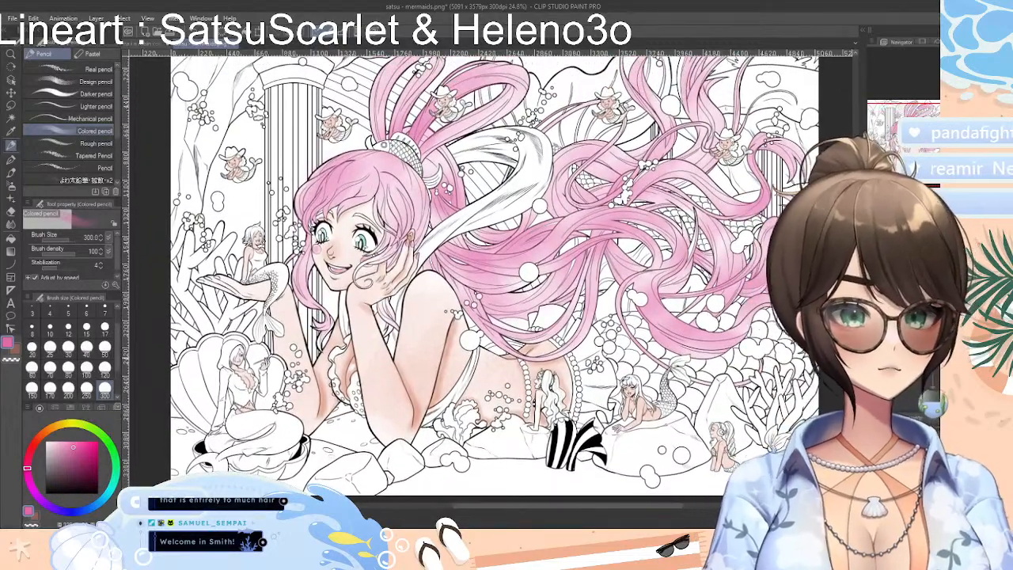
pyautogui.scroll(2, 493, 273)
pyautogui.scroll(-2, 493, 273)
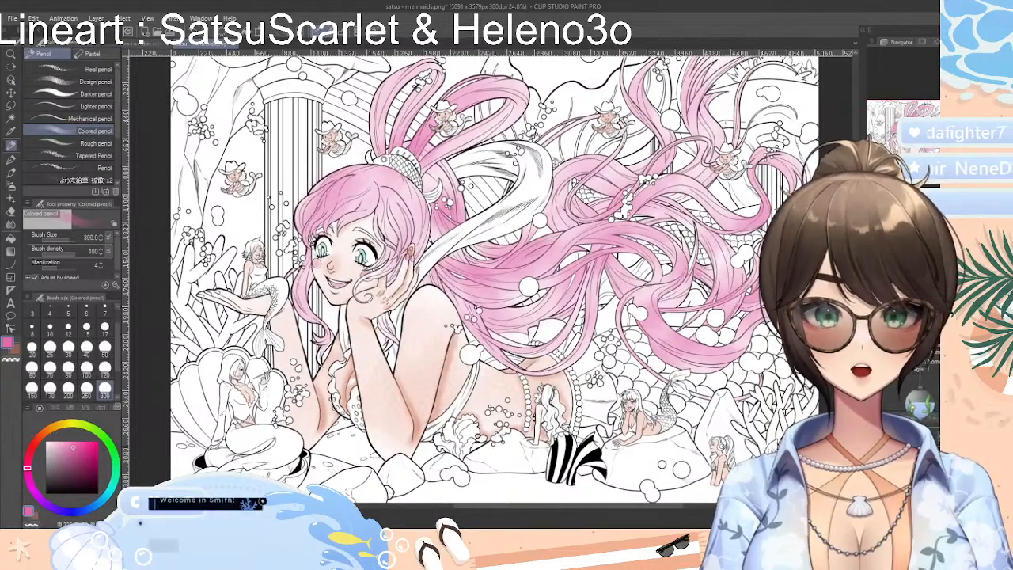
pyautogui.scroll(2, 493, 273)
pyautogui.scroll(-1, 493, 273)
pyautogui.scroll(3, 493, 273)
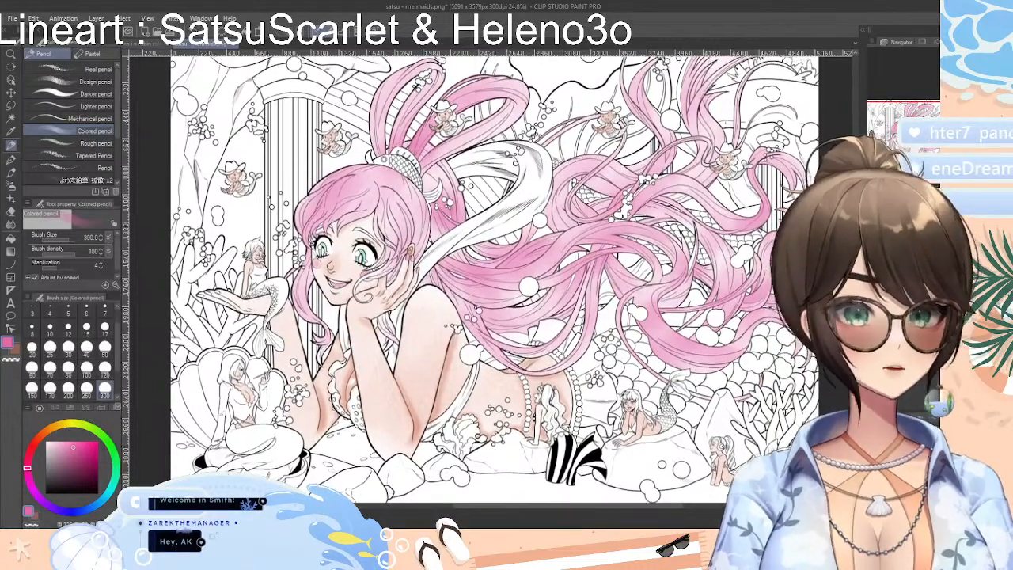
pyautogui.scroll(-1, 493, 273)
pyautogui.scroll(-1, 494, 273)
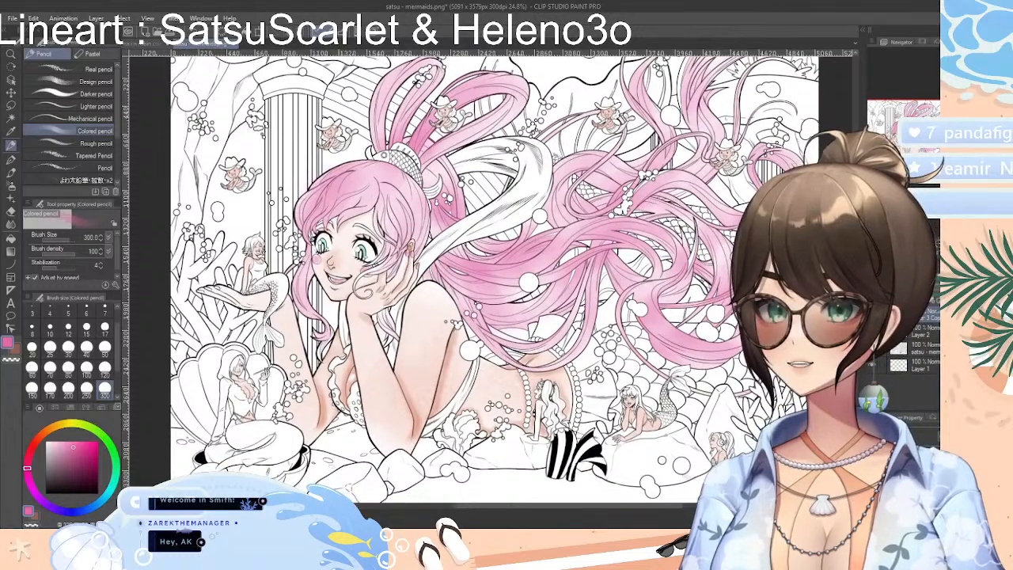
# Auto select the branching coral beside the small mermaid with headphones, referring to all layers
pyautogui.scroll(1, 493, 273)
pyautogui.scroll(-2, 493, 273)
pyautogui.scroll(-1, 493, 273)
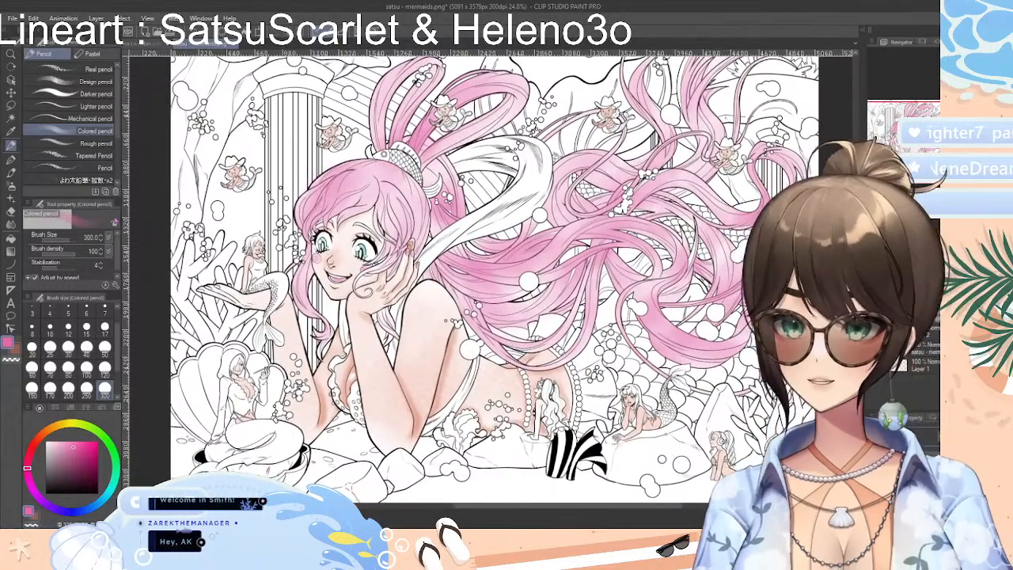
pyautogui.click(11, 118)
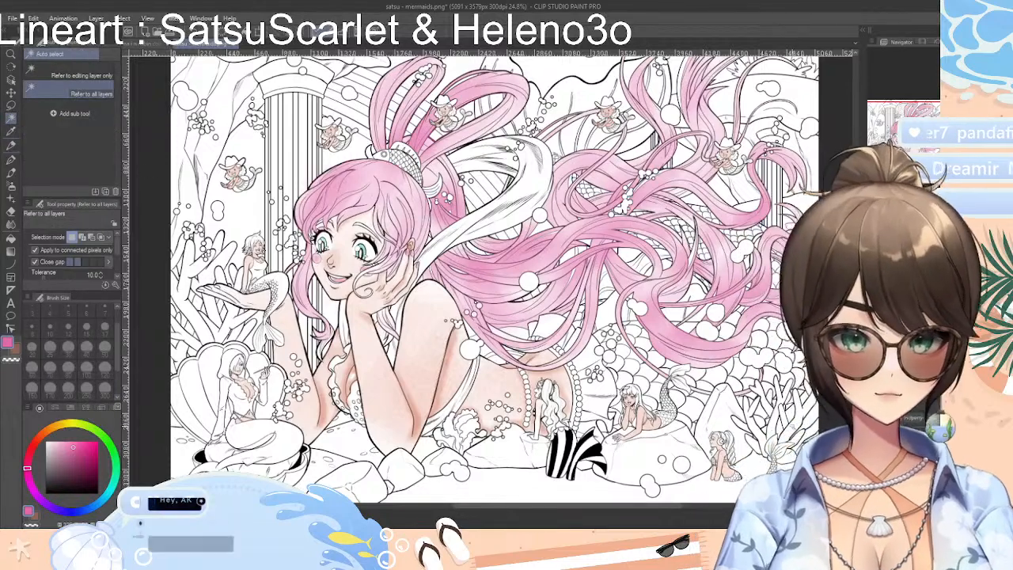
pyautogui.click(762, 420)
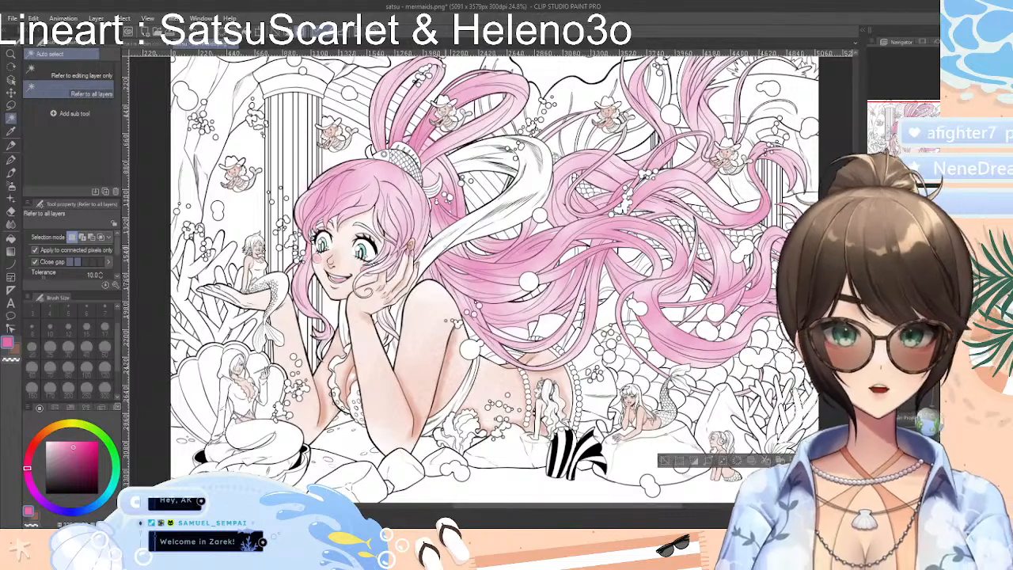
# Examine the finished poolside coloring of the two women in the other open document, and return to the mermaid drawing
pyautogui.click(151, 46)
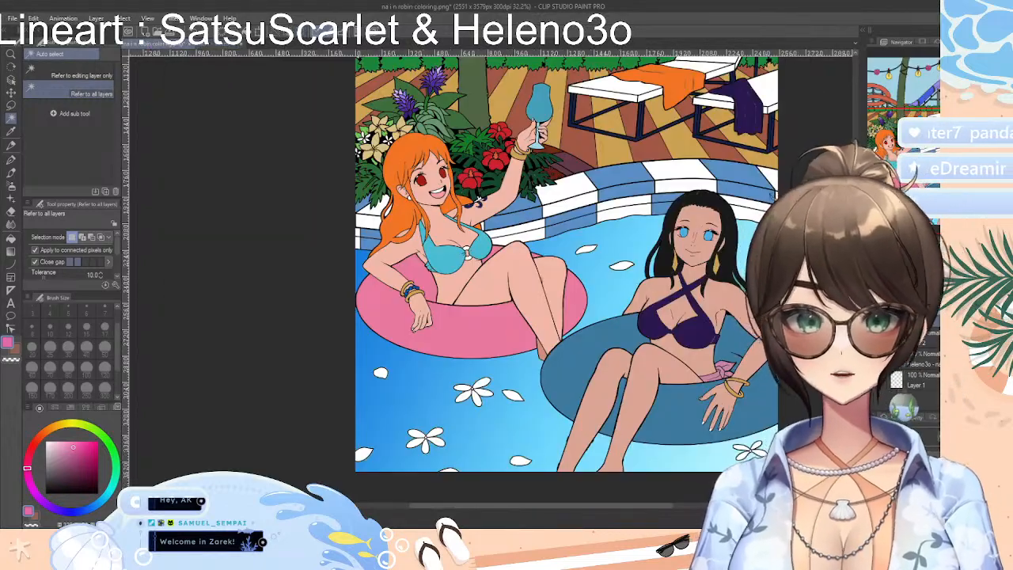
pyautogui.scroll(-3, 504, 280)
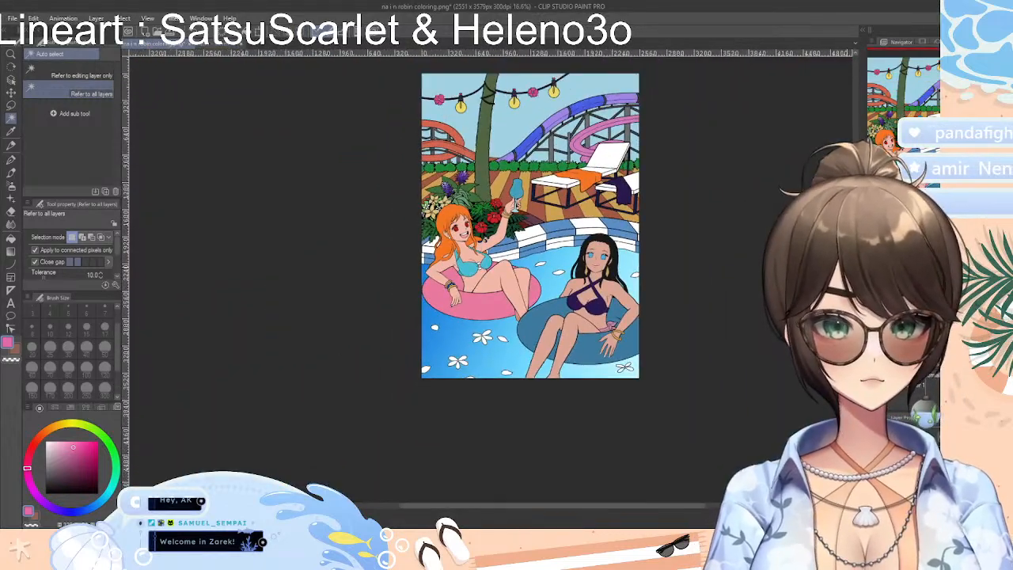
pyautogui.moveTo(855, 301); pyautogui.dragTo(856, 283)
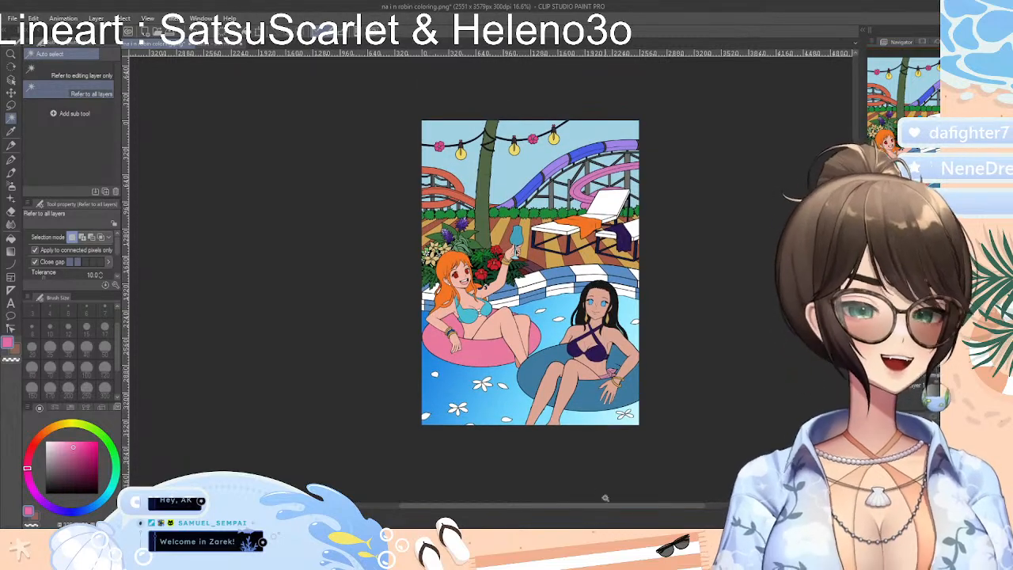
pyautogui.moveTo(629, 508); pyautogui.dragTo(648, 512)
pyautogui.scroll(4, 489, 281)
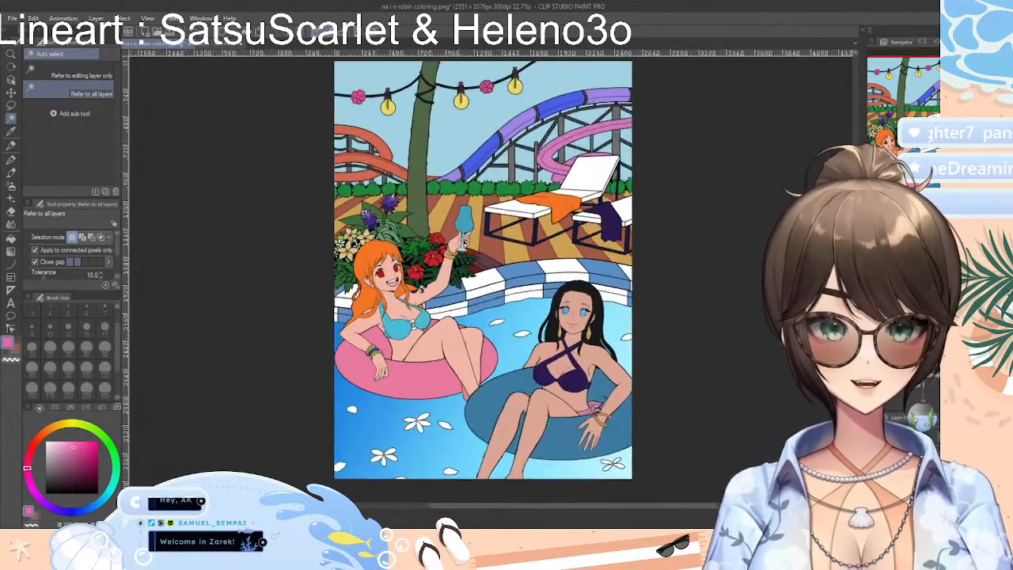
pyautogui.scroll(-3, 488, 281)
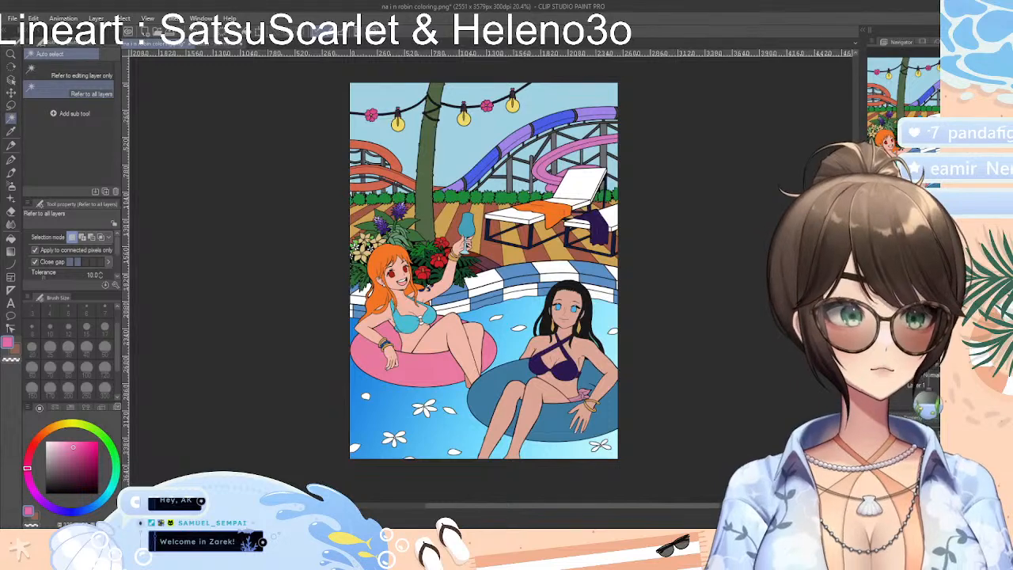
pyautogui.moveTo(855, 288); pyautogui.dragTo(856, 286)
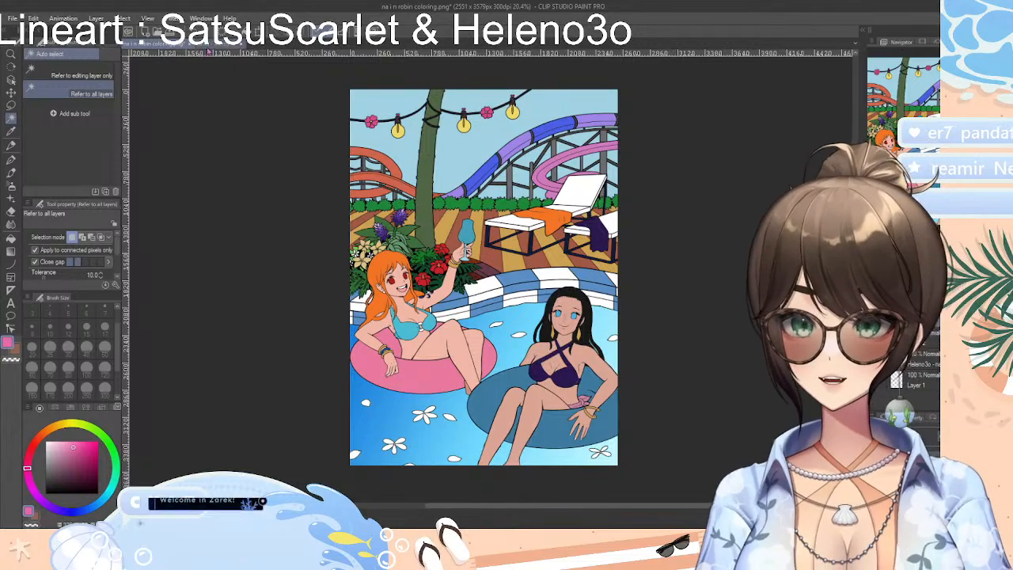
pyautogui.click(218, 46)
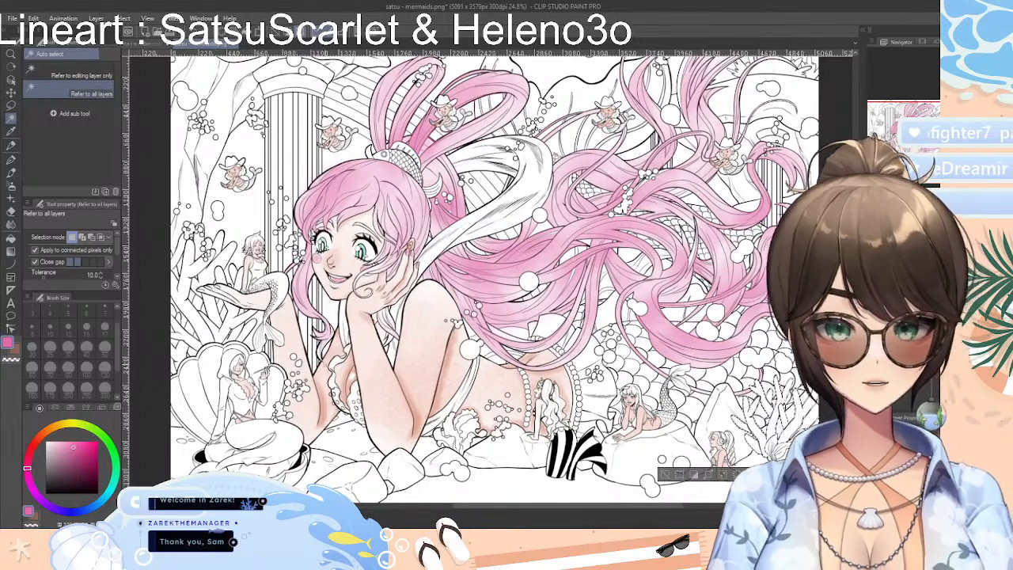
# Choose an orange-red color and fill the selected coral with it, using the Colored pencil at size 300
pyautogui.click(45, 432)
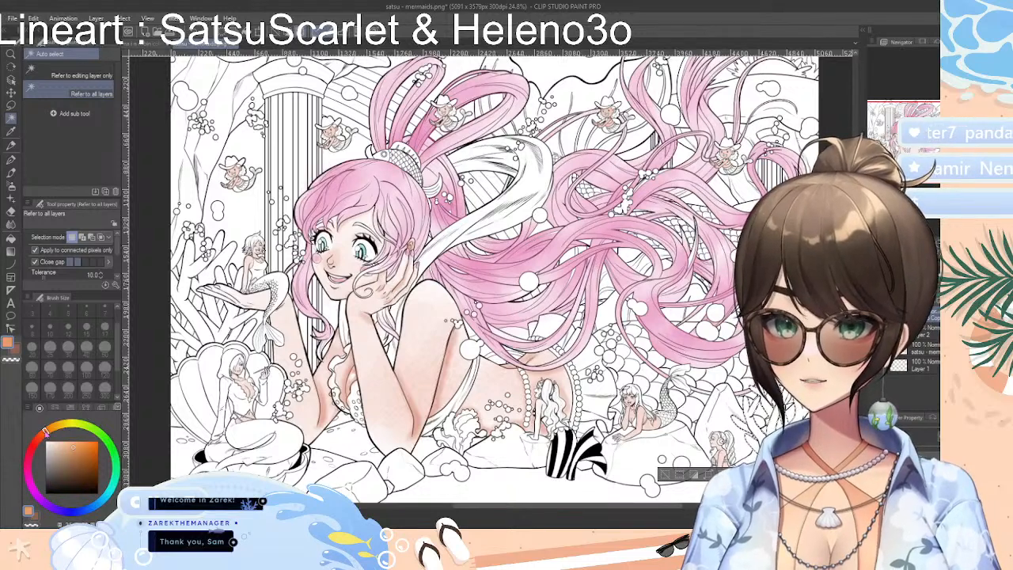
pyautogui.moveTo(81, 446); pyautogui.dragTo(78, 453)
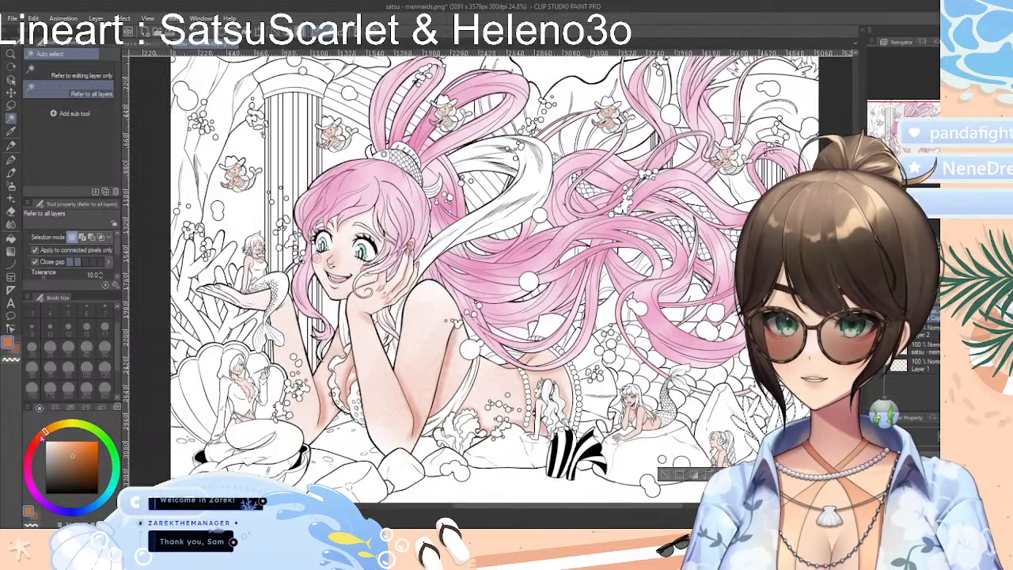
pyautogui.click(40, 438)
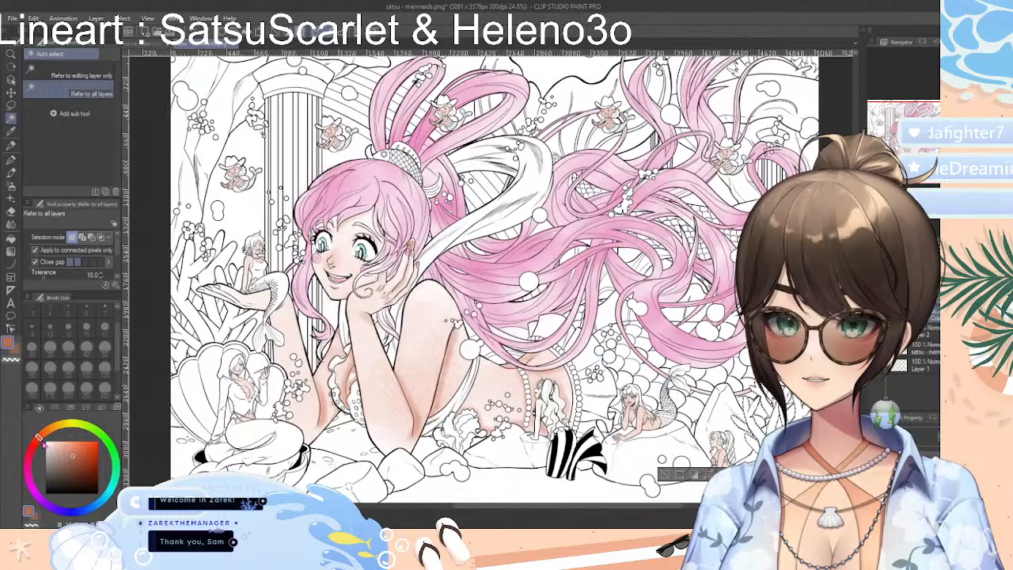
pyautogui.click(80, 451)
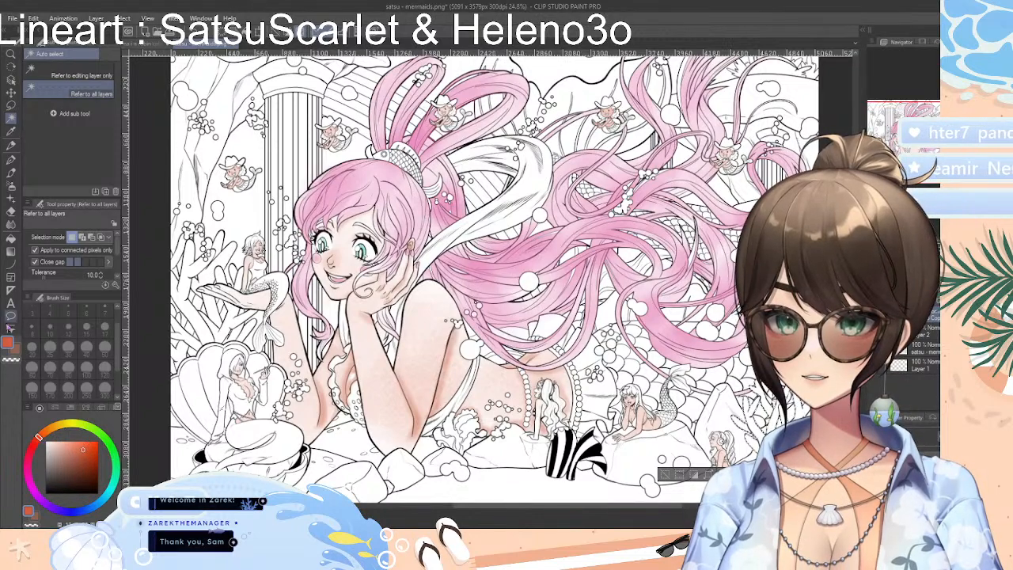
pyautogui.click(11, 145)
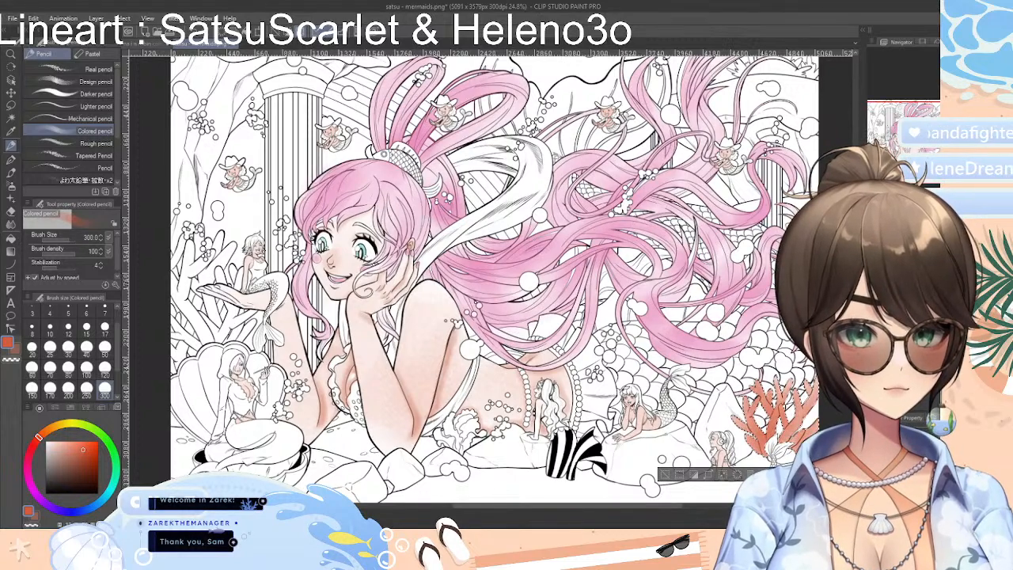
# Compare the coral with and without its latest coloring by undoing and redoing it twice
pyautogui.hotkey('ctrl', 'z')
pyautogui.hotkey('ctrl', 'y')
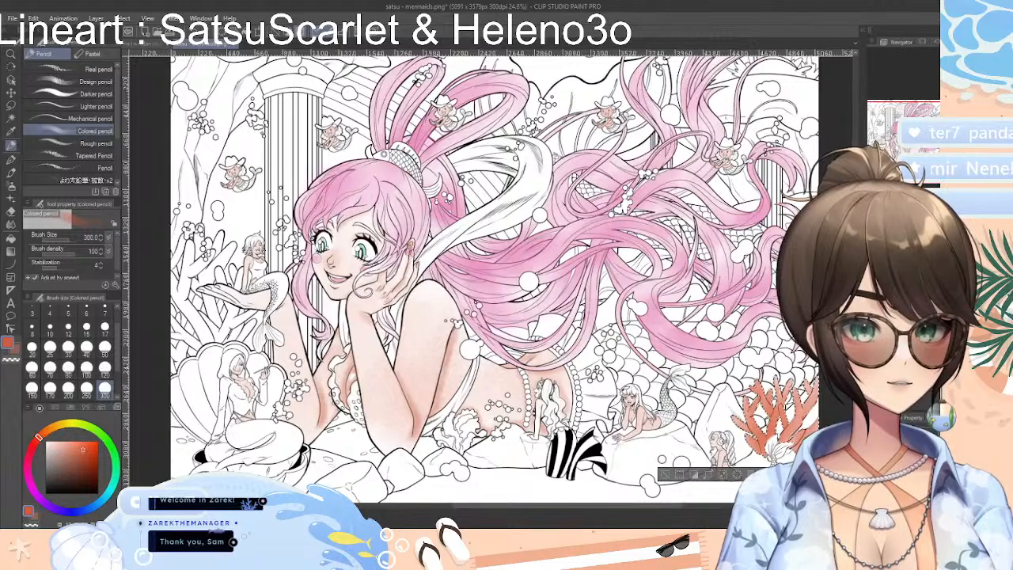
pyautogui.hotkey('ctrl', 'z')
pyautogui.hotkey('ctrl', 'y')
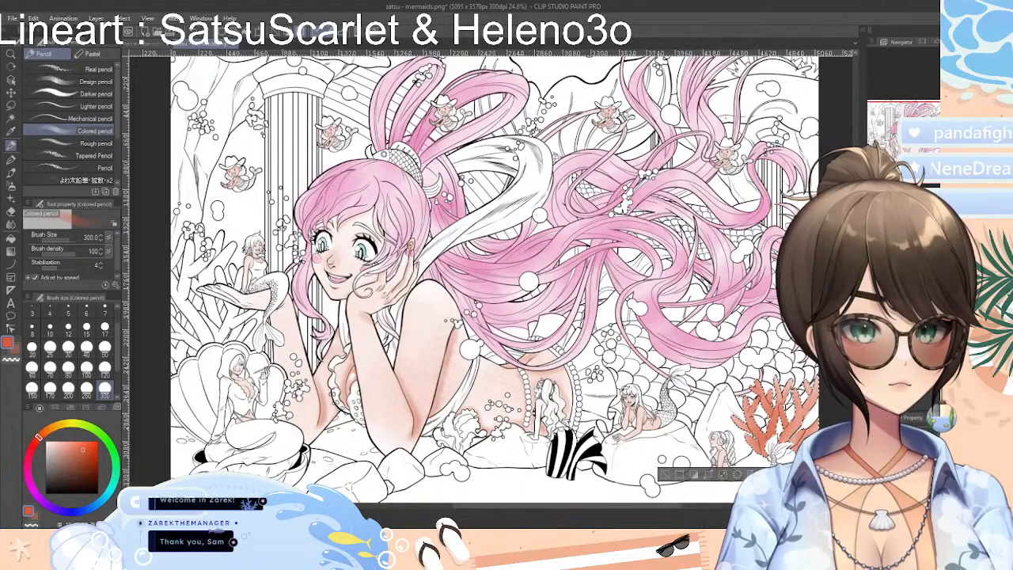
# Set the Hard eraser to size 250 and check the coral's colored edges up close
pyautogui.press('e')
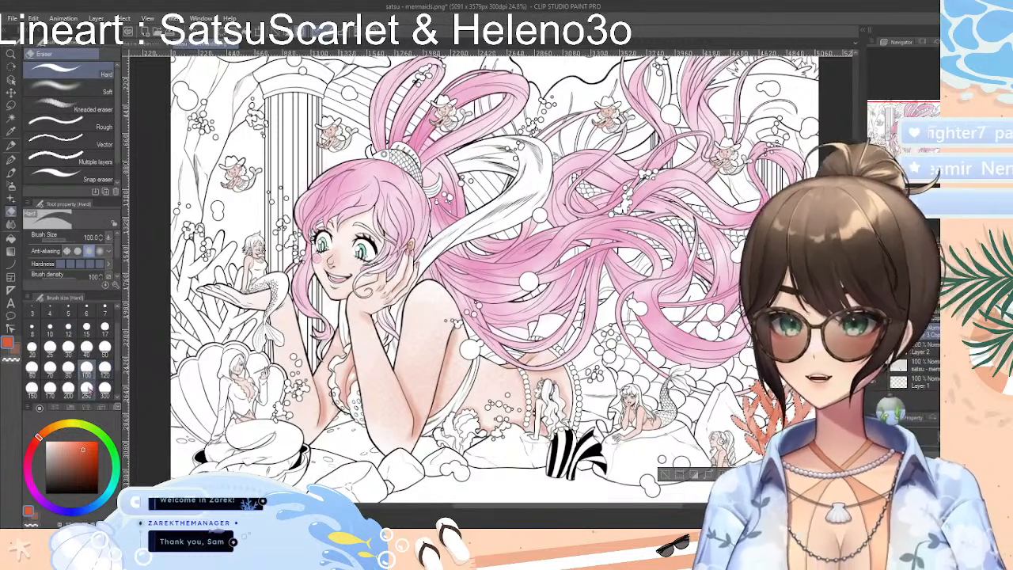
pyautogui.click(87, 389)
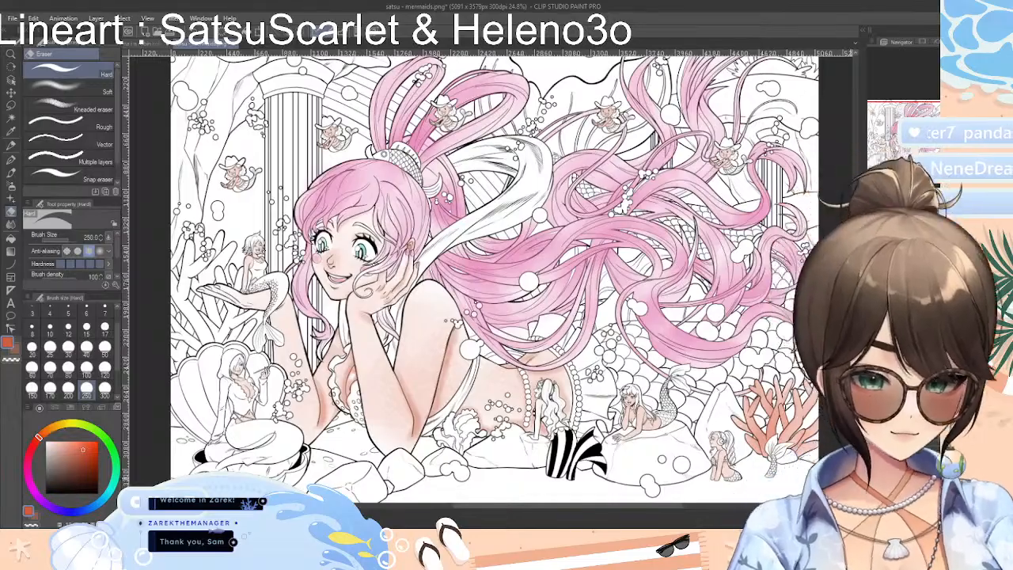
pyautogui.scroll(12, 809, 459)
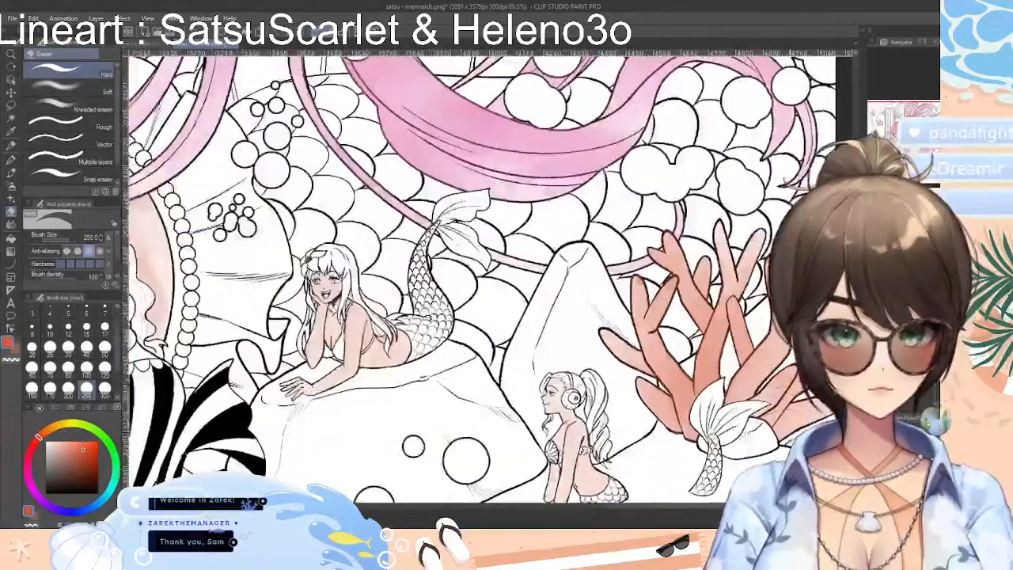
pyautogui.scroll(-1, 815, 392)
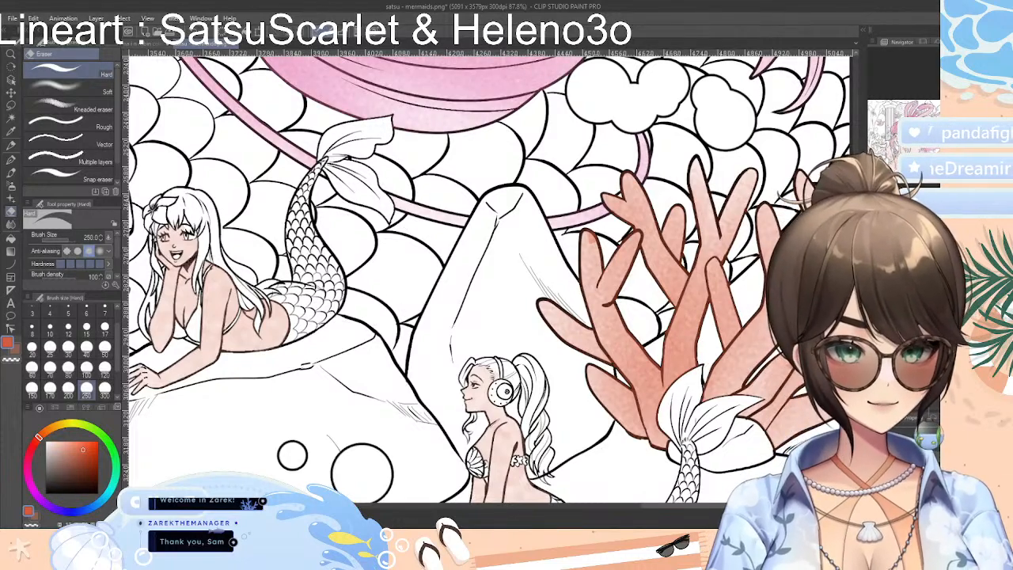
# Isolate the coral color by hiding the other layers, and auto select the coral's shape
pyautogui.keyDown('alt'); pyautogui.click(876, 467); pyautogui.keyUp('alt')
pyautogui.click(876, 483)
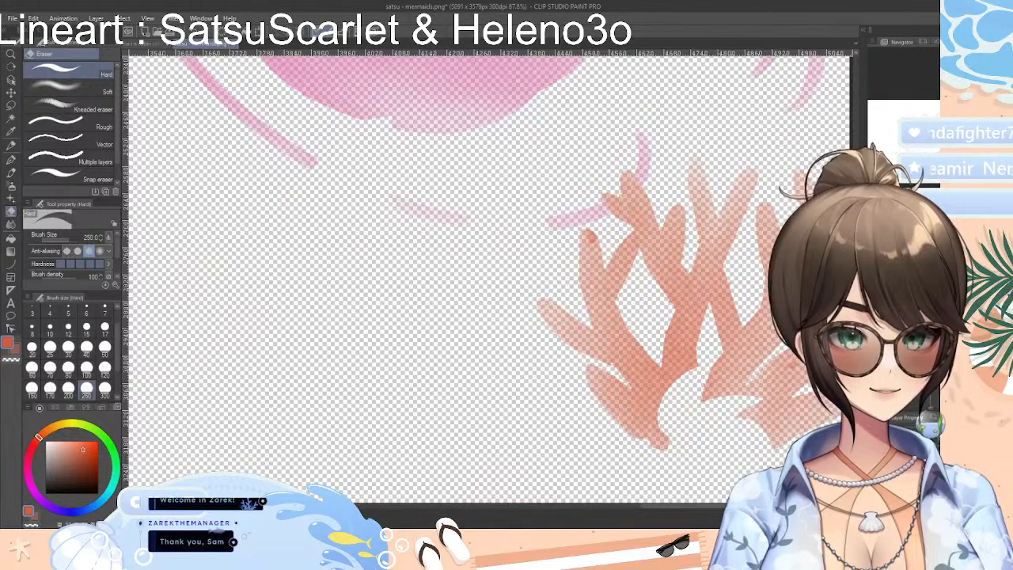
pyautogui.click(11, 118)
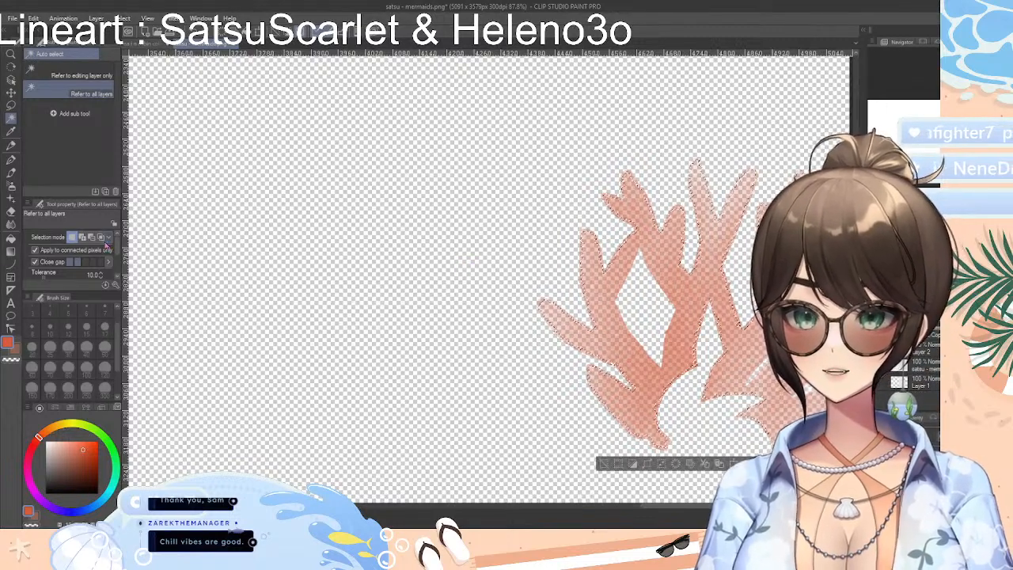
# Deepen the selected coral's orange-red shading with the Colored pencil at size 300, showing the line art and other color layers again
pyautogui.click(11, 146)
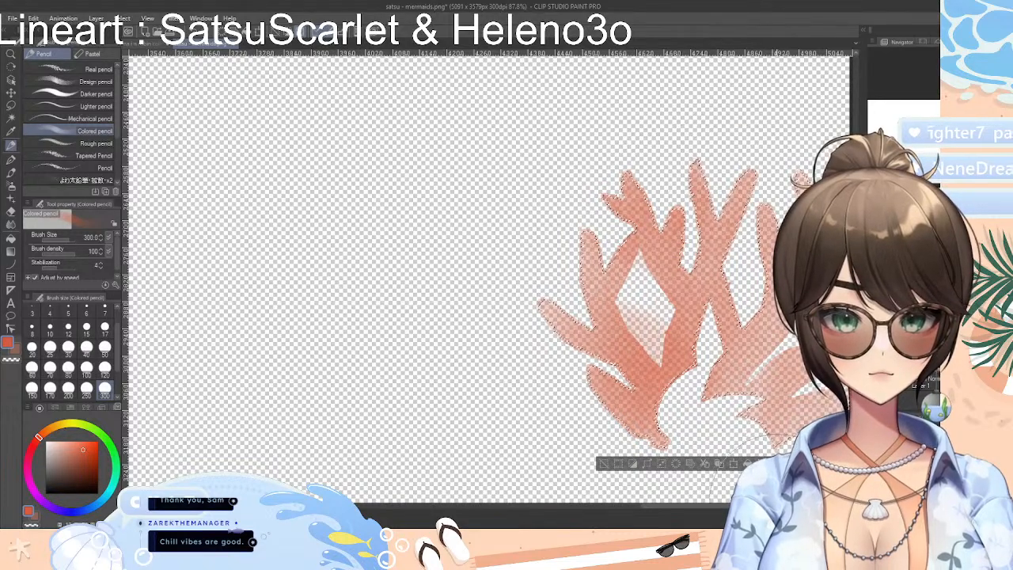
pyautogui.keyDown('alt'); pyautogui.click(874, 383); pyautogui.keyUp('alt')
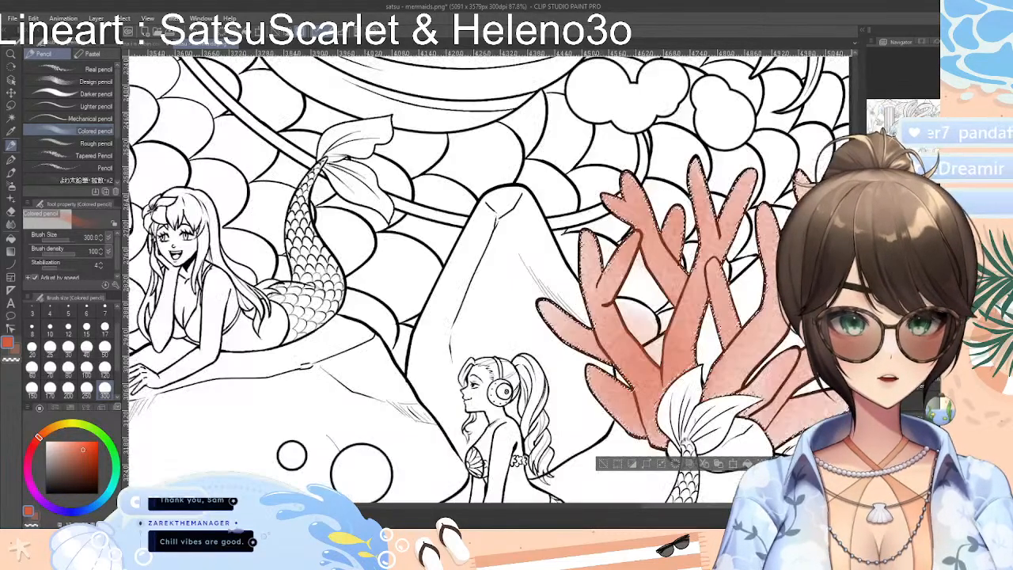
pyautogui.click(874, 395)
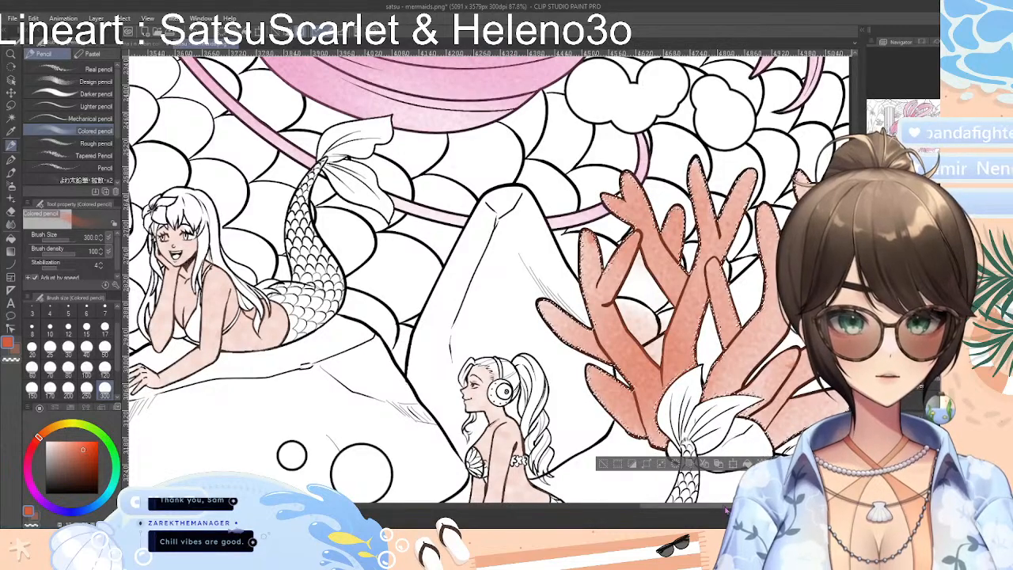
pyautogui.moveTo(710, 505); pyautogui.dragTo(752, 505)
pyautogui.moveTo(554, 188)
pyautogui.mouseDown()
pyautogui.moveTo(536, 170)
pyautogui.moveTo(544, 196)
pyautogui.mouseUp()
pyautogui.moveTo(594, 240)
pyautogui.mouseDown()
pyautogui.moveTo(524, 200)
pyautogui.moveTo(535, 192)
pyautogui.moveTo(602, 236)
pyautogui.mouseUp()
pyautogui.moveTo(606, 348)
pyautogui.mouseDown()
pyautogui.moveTo(611, 291)
pyautogui.moveTo(600, 325)
pyautogui.moveTo(623, 398)
pyautogui.moveTo(561, 434)
pyautogui.moveTo(609, 378)
pyautogui.moveTo(534, 431)
pyautogui.moveTo(603, 390)
pyautogui.moveTo(510, 430)
pyautogui.moveTo(587, 399)
pyautogui.moveTo(544, 426)
pyautogui.moveTo(532, 426)
pyautogui.moveTo(603, 387)
pyautogui.mouseUp()
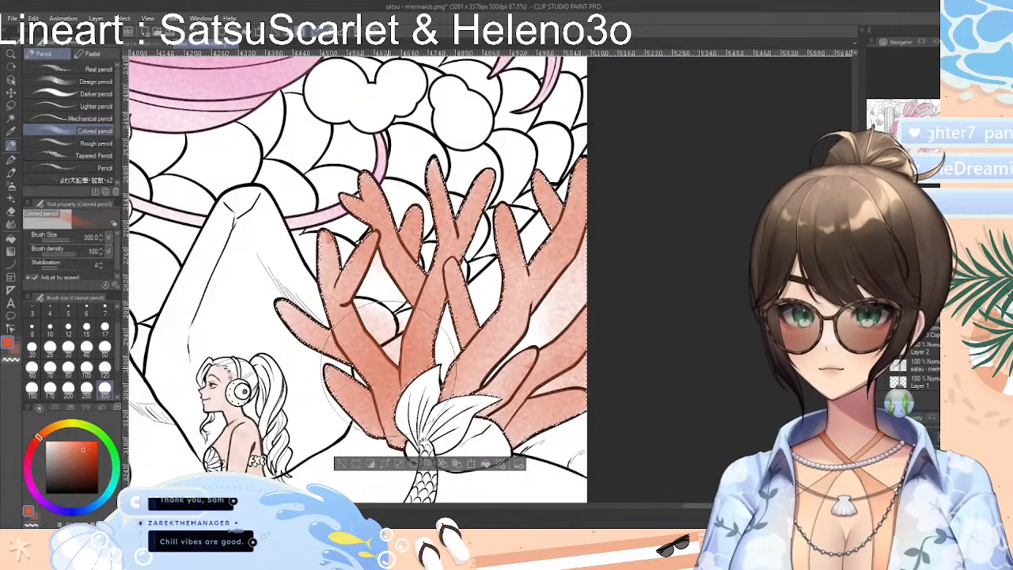
# Deselect the coral and erase the color spilled into the gaps between its branches with the Hard eraser at size 40
pyautogui.hotkey('ctrl', 'd')
pyautogui.moveTo(475, 380); pyautogui.dragTo(523, 352)
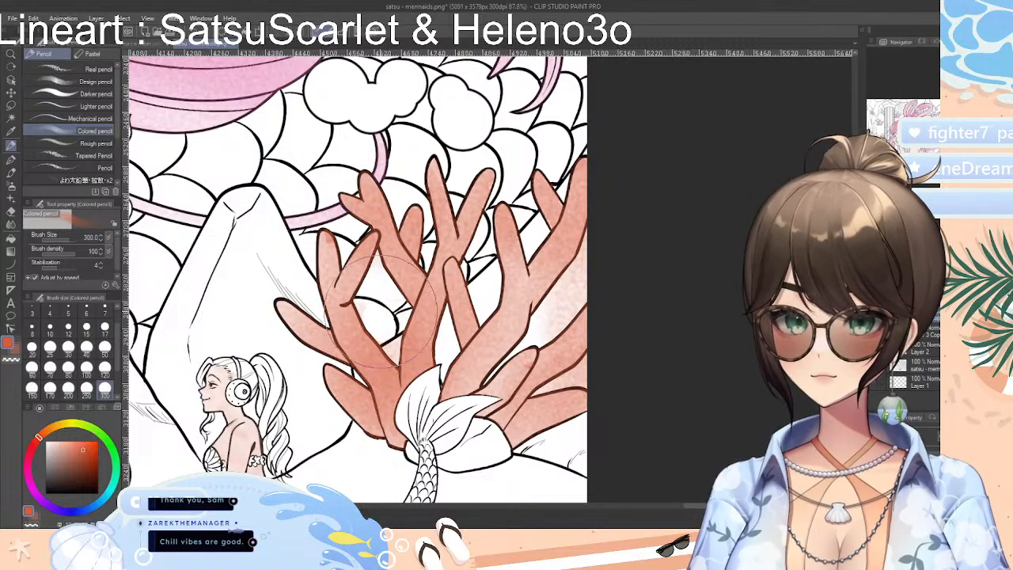
pyautogui.click(11, 211)
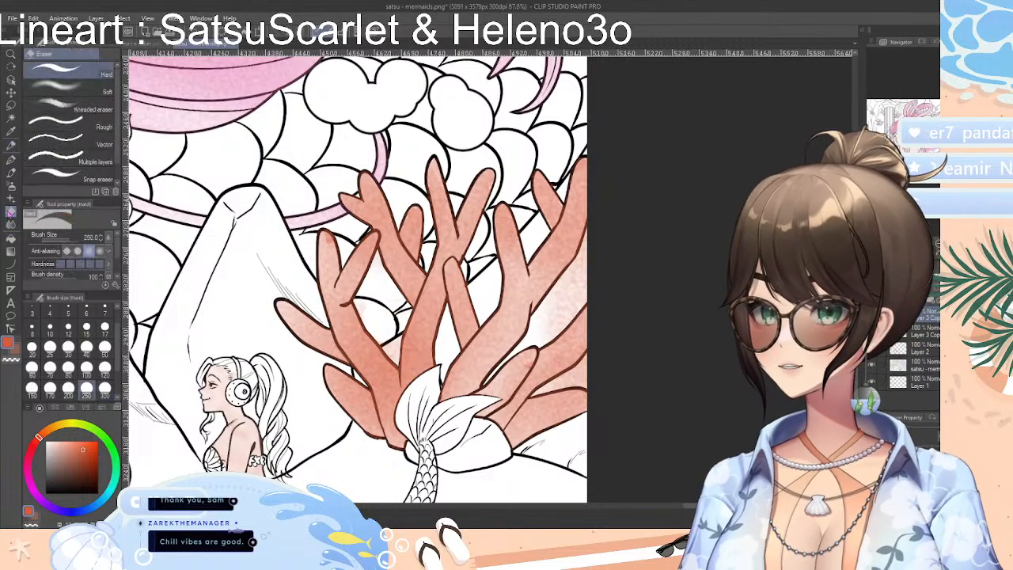
pyautogui.click(86, 347)
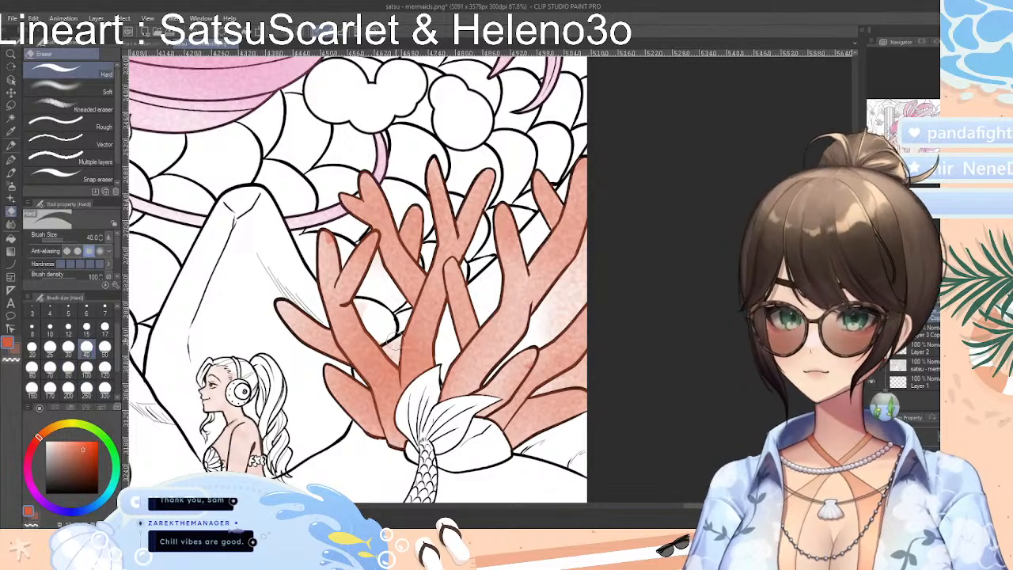
pyautogui.moveTo(394, 349); pyautogui.dragTo(392, 355)
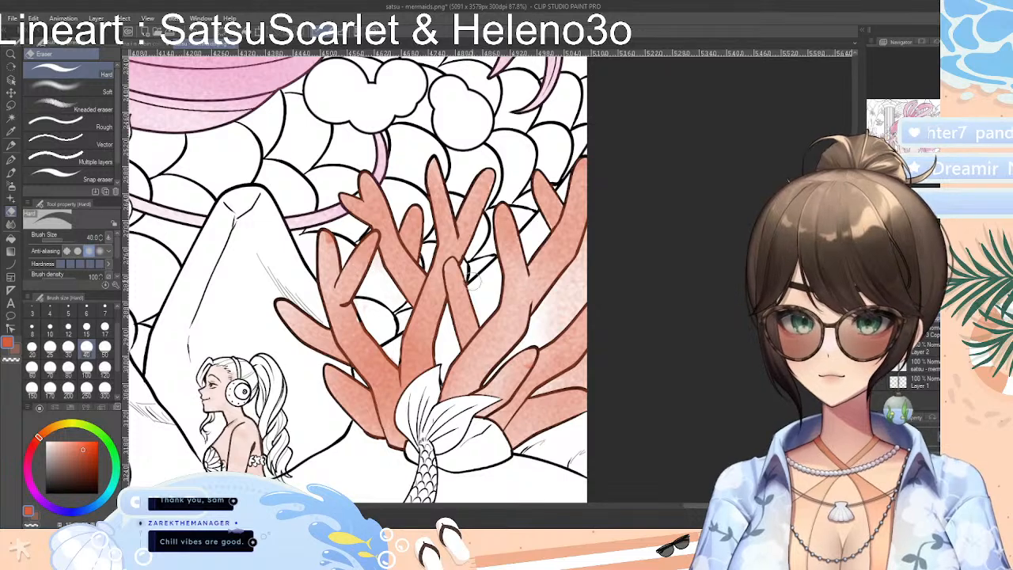
pyautogui.moveTo(538, 319)
pyautogui.mouseDown()
pyautogui.moveTo(585, 244)
pyautogui.moveTo(576, 284)
pyautogui.moveTo(588, 282)
pyautogui.moveTo(544, 337)
pyautogui.moveTo(563, 292)
pyautogui.moveTo(577, 278)
pyautogui.moveTo(553, 328)
pyautogui.mouseUp()
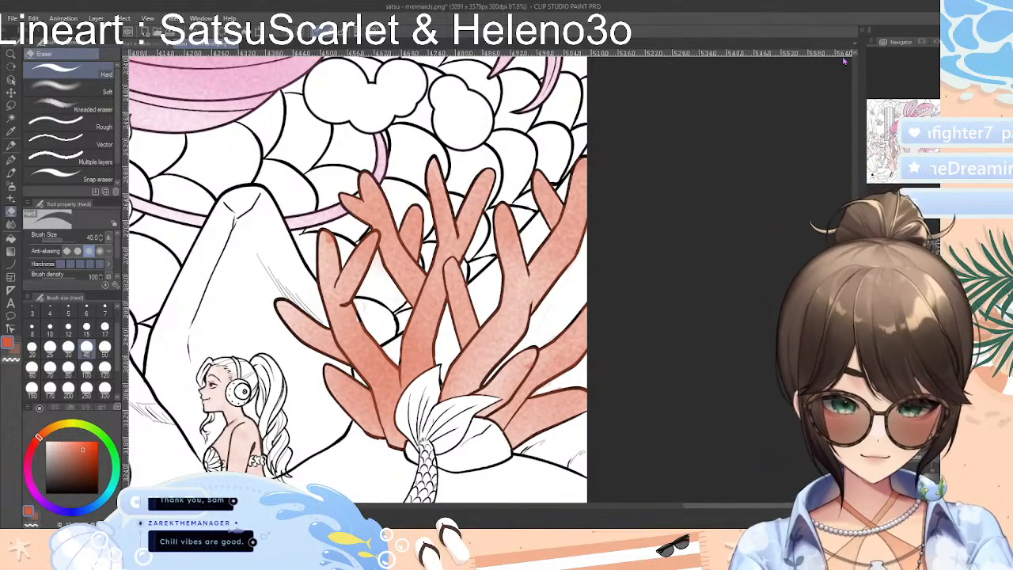
pyautogui.scroll(-8, 622, 265)
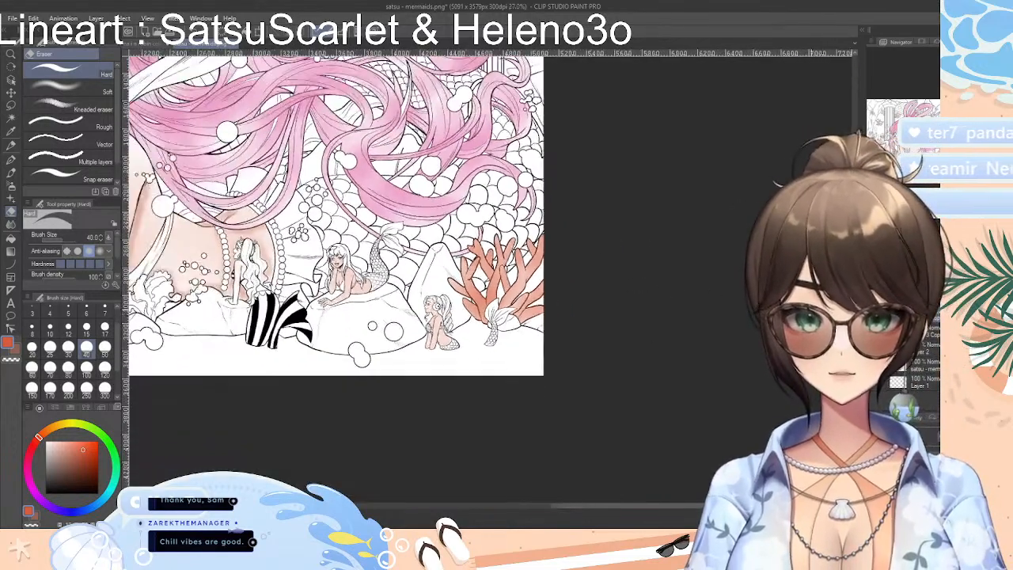
pyautogui.scroll(-3, 651, 336)
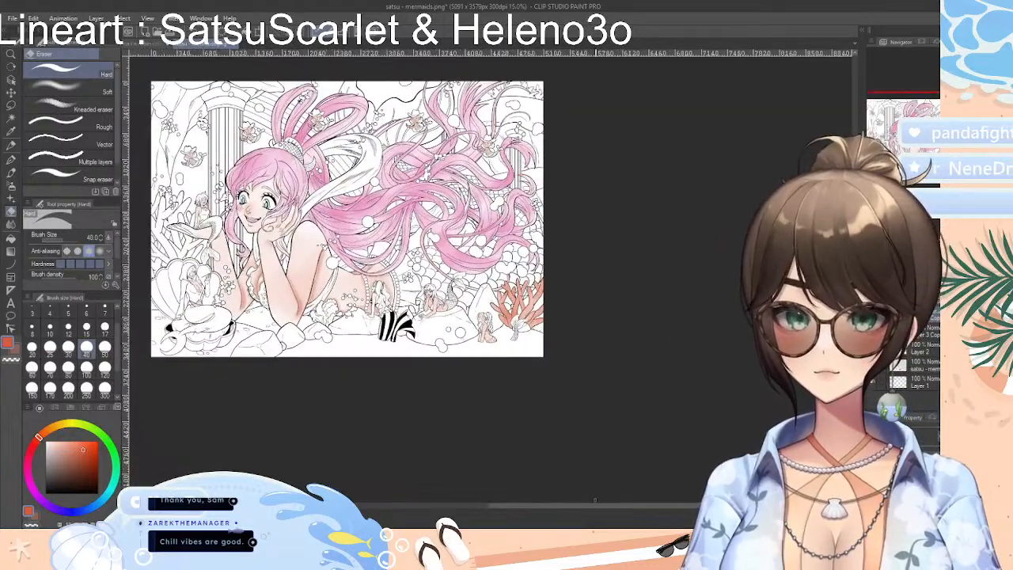
pyautogui.hscroll(-2, 671, 507)
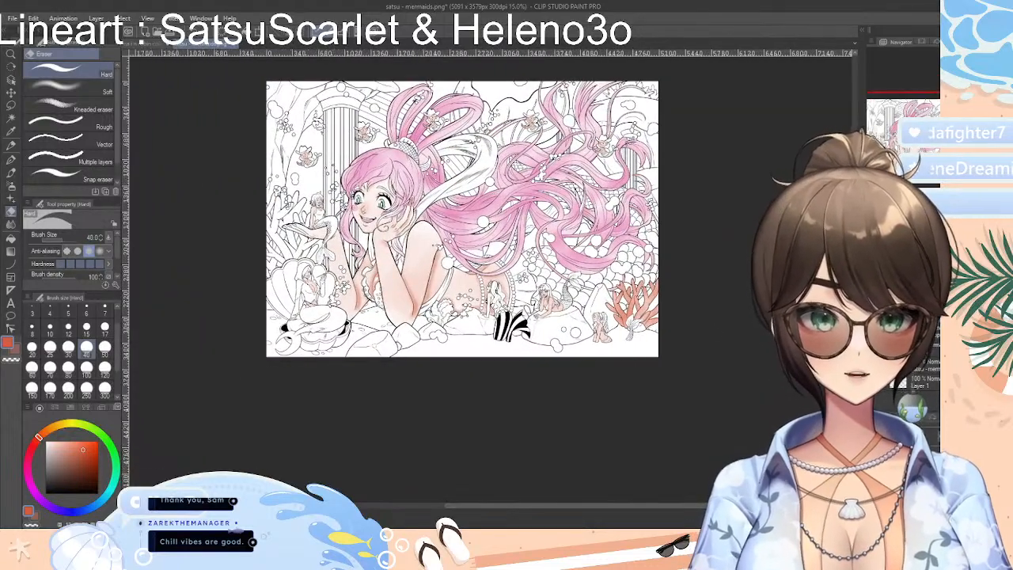
# Switch from the mermaid drawing to the One Piece kids line art with the India ink brushes ready
pyautogui.scroll(3, 855, 324)
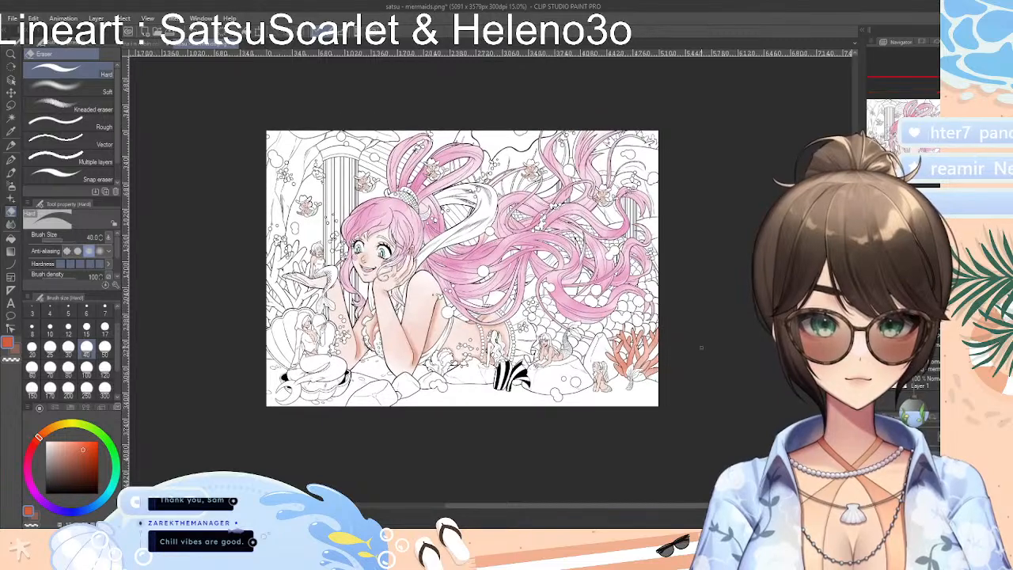
pyautogui.scroll(3, 649, 361)
pyautogui.scroll(-1, 663, 333)
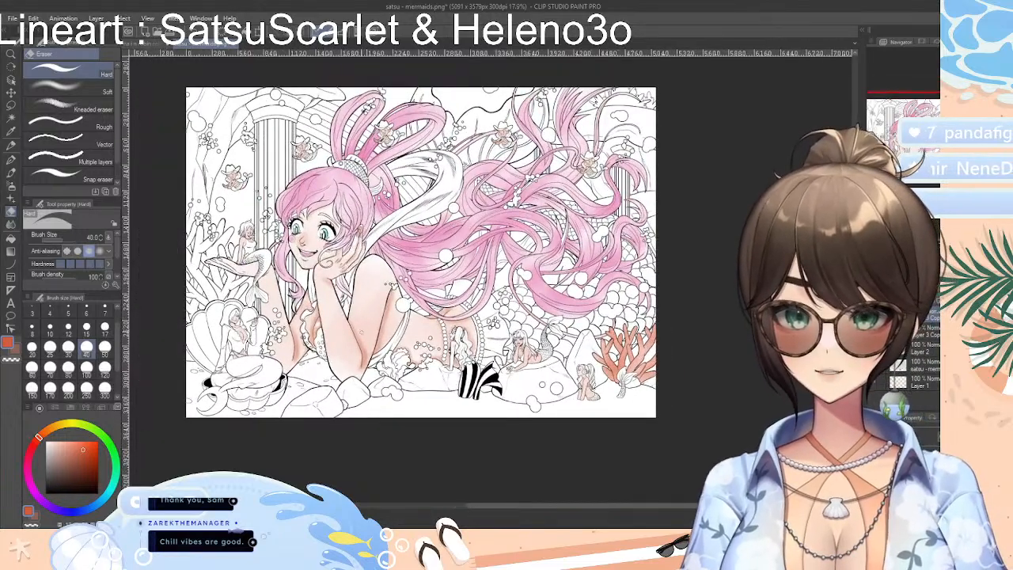
pyautogui.scroll(2, 383, 329)
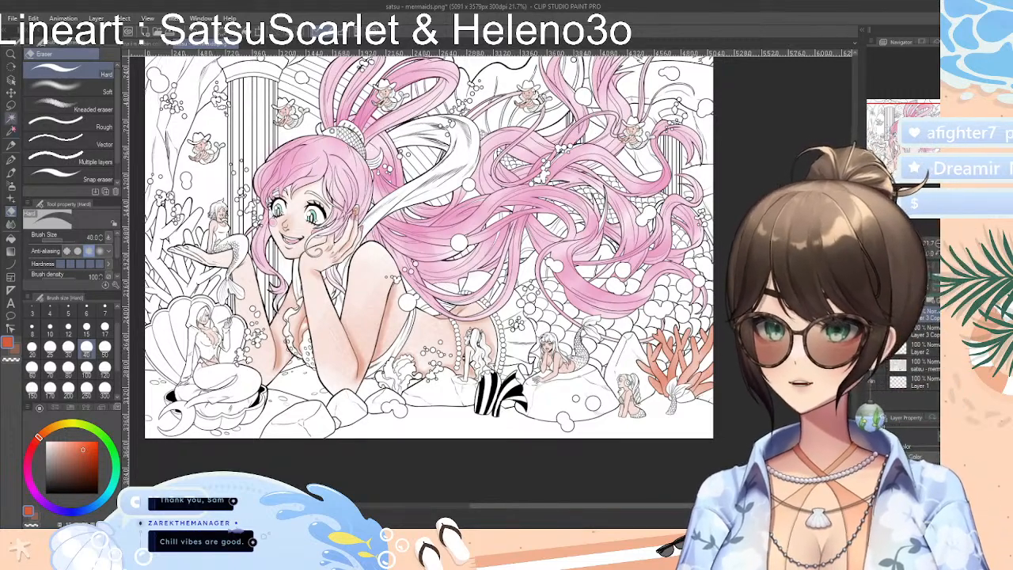
pyautogui.click(11, 159)
pyautogui.moveTo(117, 132)
pyautogui.mouseDown()
pyautogui.moveTo(120, 150)
pyautogui.moveTo(117, 132)
pyautogui.mouseUp()
pyautogui.click(11, 173)
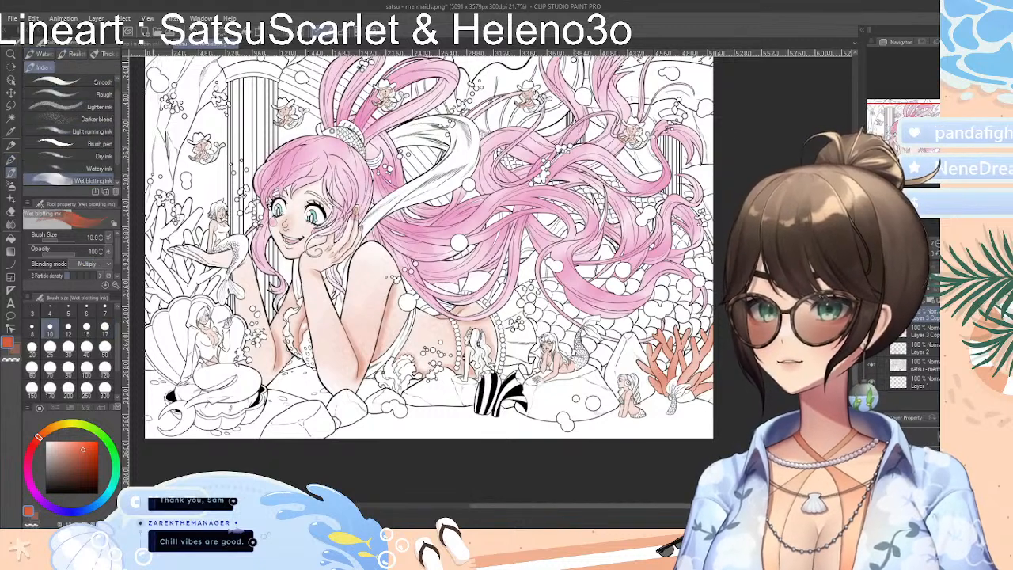
pyautogui.click(150, 44)
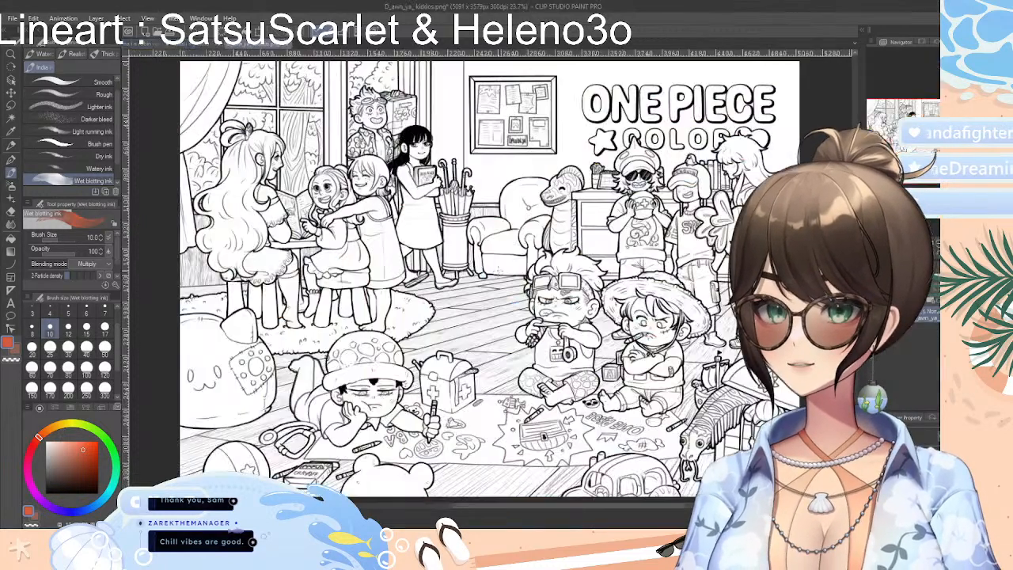
# Try a thin orange-red Smooth ink stroke across the children at the table and undo it
pyautogui.click(75, 83)
pyautogui.moveTo(293, 234); pyautogui.dragTo(442, 227)
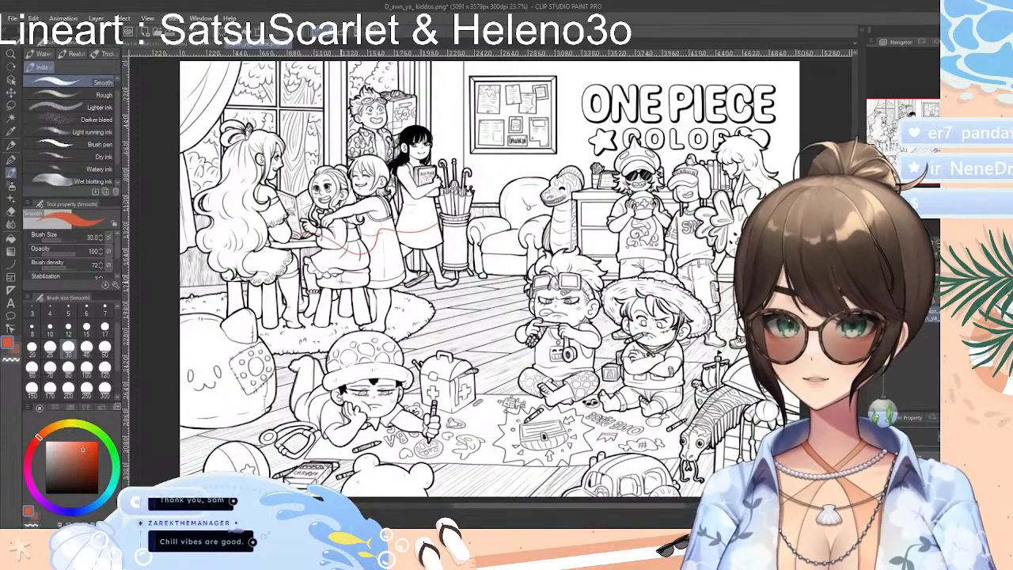
pyautogui.click(79, 168)
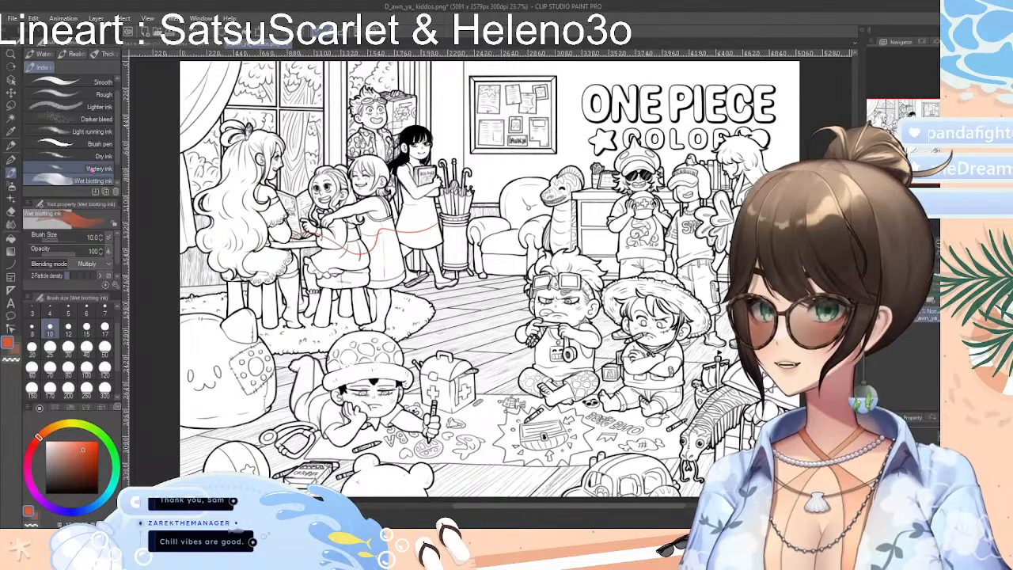
pyautogui.scroll(-2, 95, 143)
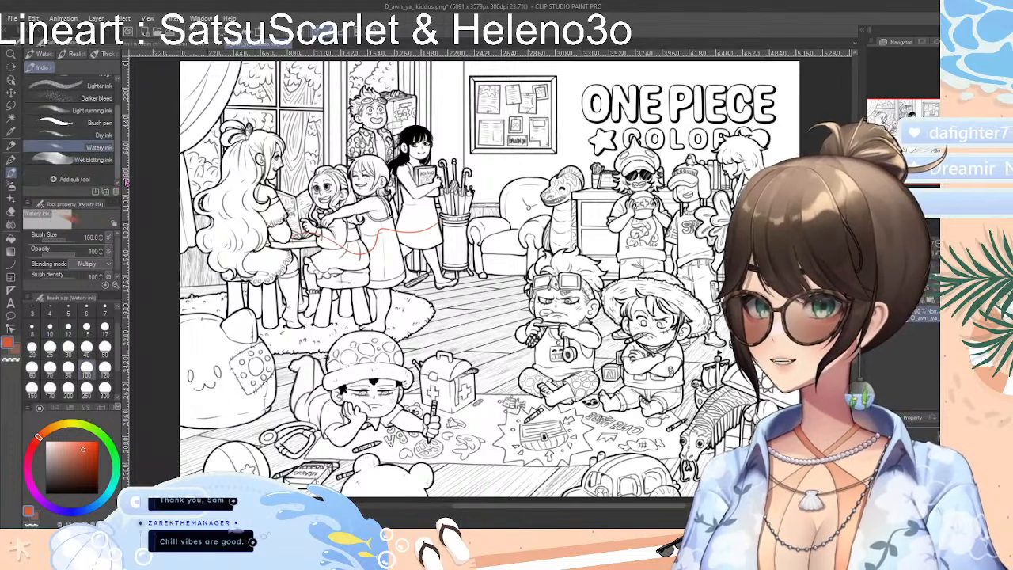
pyautogui.click(80, 162)
pyautogui.hotkey('ctrl', 'z')
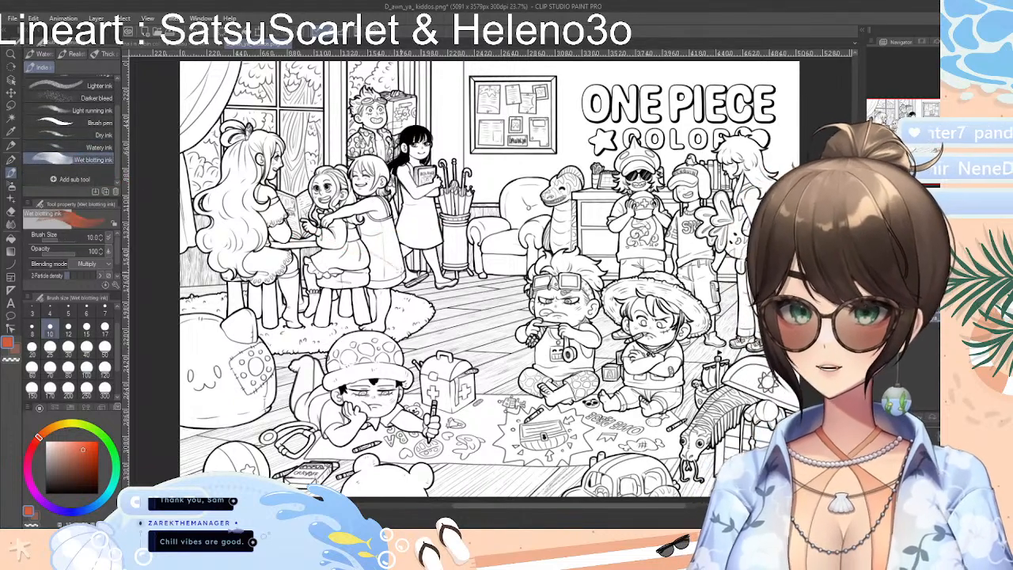
# Try the Wet blotting ink at size 120 over the girl's dress and the floor, and undo the strokes
pyautogui.click(104, 368)
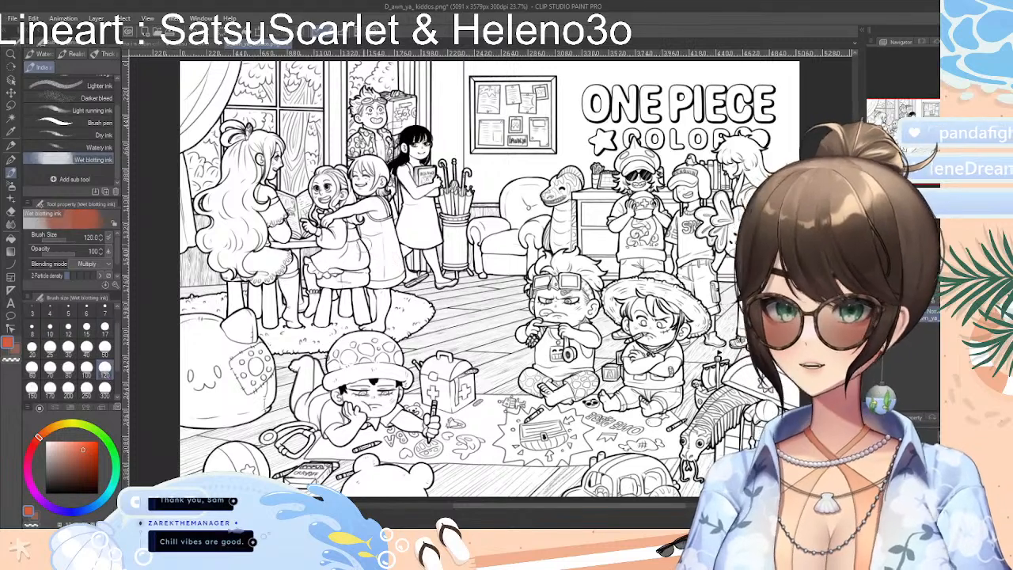
pyautogui.moveTo(367, 240)
pyautogui.mouseDown()
pyautogui.moveTo(397, 263)
pyautogui.moveTo(393, 247)
pyautogui.moveTo(382, 280)
pyautogui.moveTo(441, 290)
pyautogui.moveTo(401, 312)
pyautogui.moveTo(487, 349)
pyautogui.moveTo(507, 297)
pyautogui.moveTo(455, 277)
pyautogui.moveTo(443, 312)
pyautogui.moveTo(506, 360)
pyautogui.moveTo(420, 301)
pyautogui.moveTo(518, 324)
pyautogui.mouseUp()
pyautogui.hotkey('ctrl', 'z')
pyautogui.hotkey('ctrl', 'z')
pyautogui.hotkey('ctrl', 'z')
pyautogui.hotkey('ctrl', 'z')
pyautogui.hotkey('ctrl', 'z')
pyautogui.hotkey('ctrl', 'z')
pyautogui.hotkey('ctrl', 'z')
pyautogui.hotkey('ctrl', 'z')
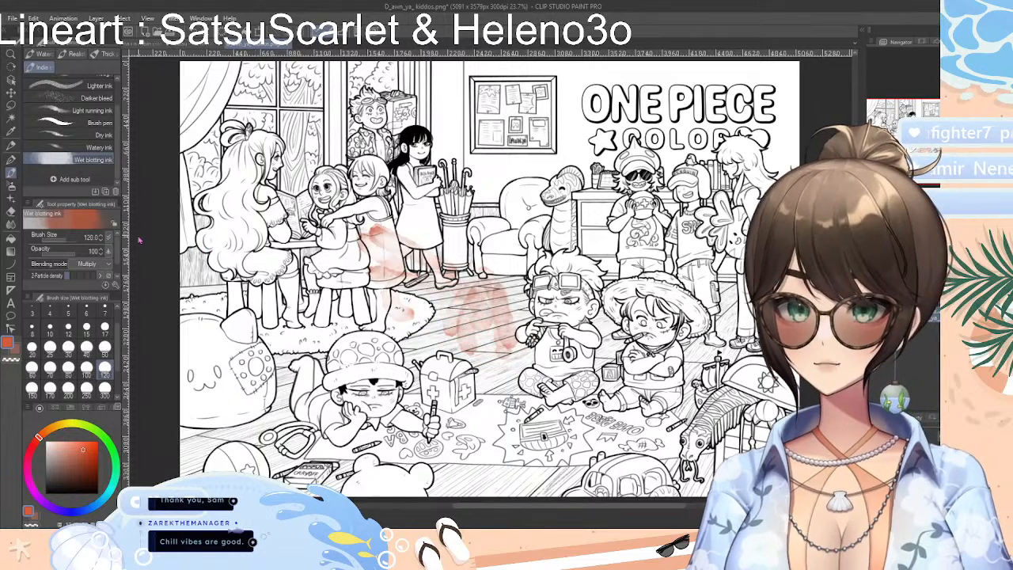
pyautogui.hotkey('ctrl', 'z')
pyautogui.hotkey('ctrl', 'z')
pyautogui.hotkey('ctrl', 'z')
pyautogui.hotkey('ctrl', 'z')
pyautogui.hotkey('ctrl', 'z')
pyautogui.hotkey('ctrl', 'z')
pyautogui.hotkey('ctrl', 'z')
pyautogui.hotkey('ctrl', 'z')
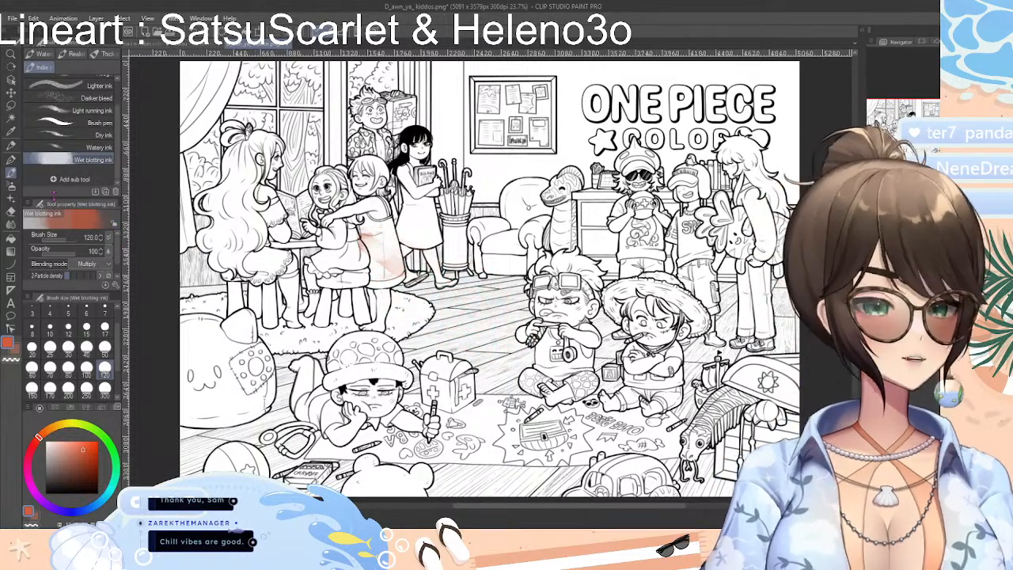
# Try a Brush pen stroke at size 70 across the girls at the table and undo it
pyautogui.click(76, 122)
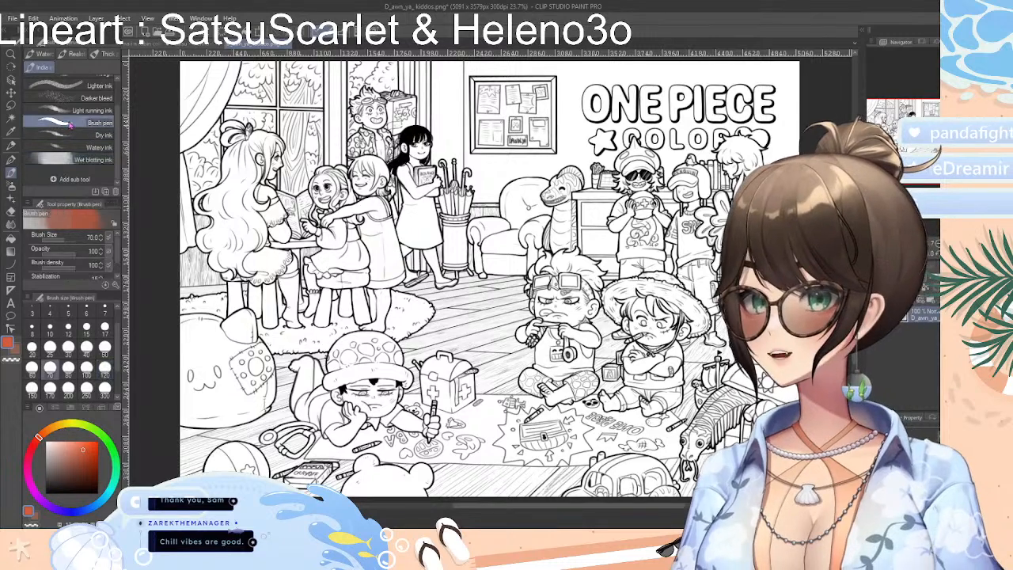
pyautogui.moveTo(271, 203); pyautogui.dragTo(407, 183)
pyautogui.hotkey('ctrl', 'z')
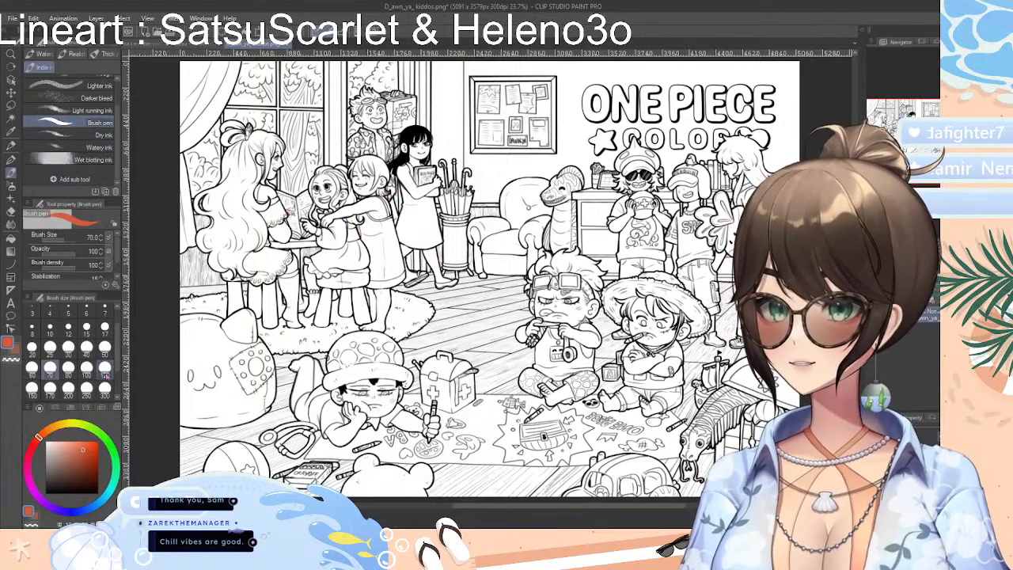
pyautogui.moveTo(117, 136); pyautogui.dragTo(116, 96)
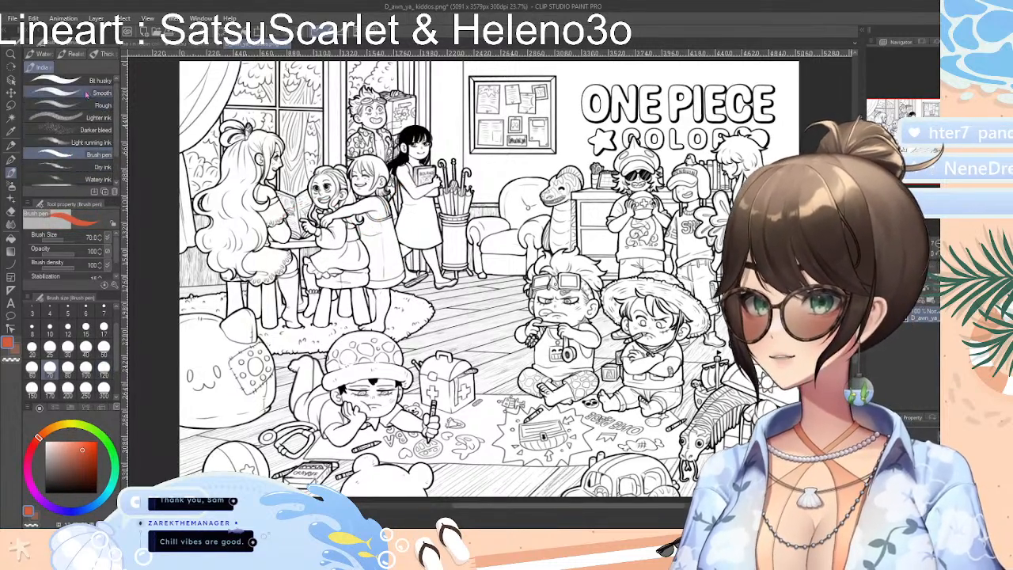
# Try the Crayon at size 300 on the girl standing beside the table, undoing each test stroke
pyautogui.click(12, 184)
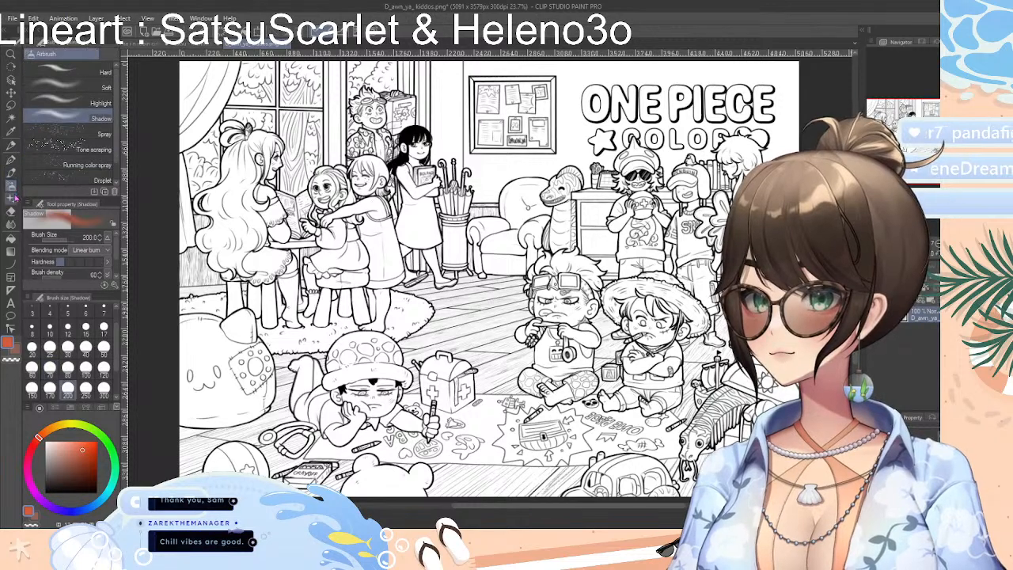
pyautogui.click(12, 147)
pyautogui.moveTo(117, 124)
pyautogui.mouseDown()
pyautogui.moveTo(123, 181)
pyautogui.moveTo(123, 54)
pyautogui.mouseUp()
pyautogui.click(88, 53)
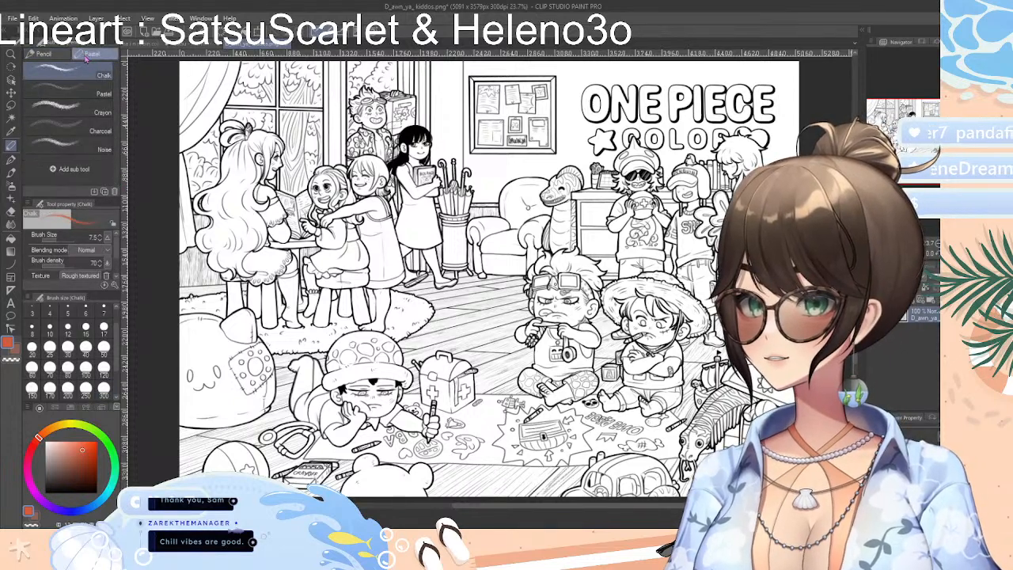
pyautogui.click(88, 111)
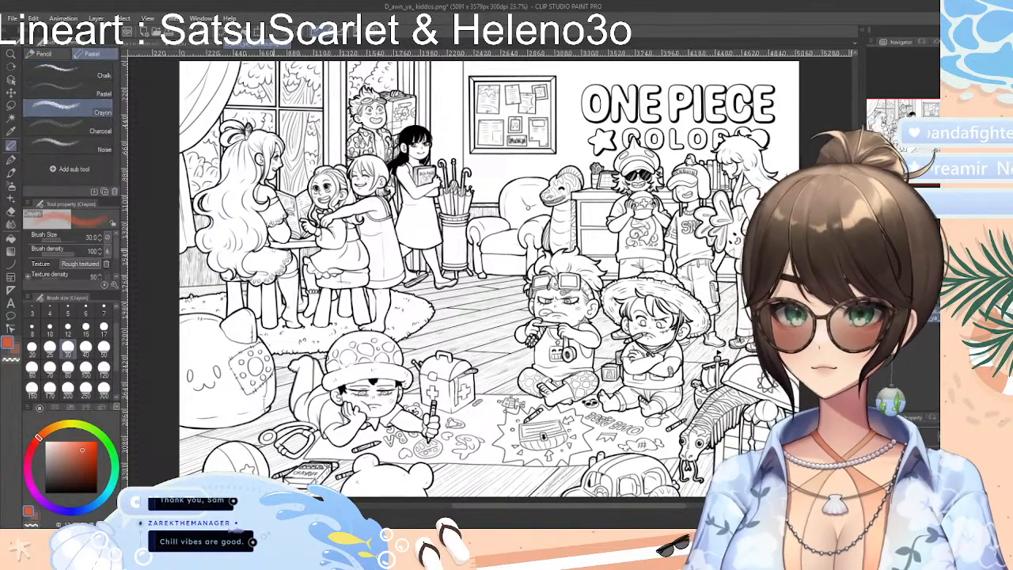
pyautogui.click(103, 389)
pyautogui.moveTo(356, 231)
pyautogui.mouseDown()
pyautogui.moveTo(389, 258)
pyautogui.moveTo(367, 225)
pyautogui.mouseUp()
pyautogui.hotkey('ctrl', 'z')
pyautogui.hotkey('ctrl', 'z')
pyautogui.moveTo(369, 168); pyautogui.dragTo(379, 176)
pyautogui.hotkey('ctrl', 'z')
pyautogui.hotkey('ctrl', 'z')
pyautogui.hotkey('ctrl', 'z')
pyautogui.hotkey('ctrl', 'z')
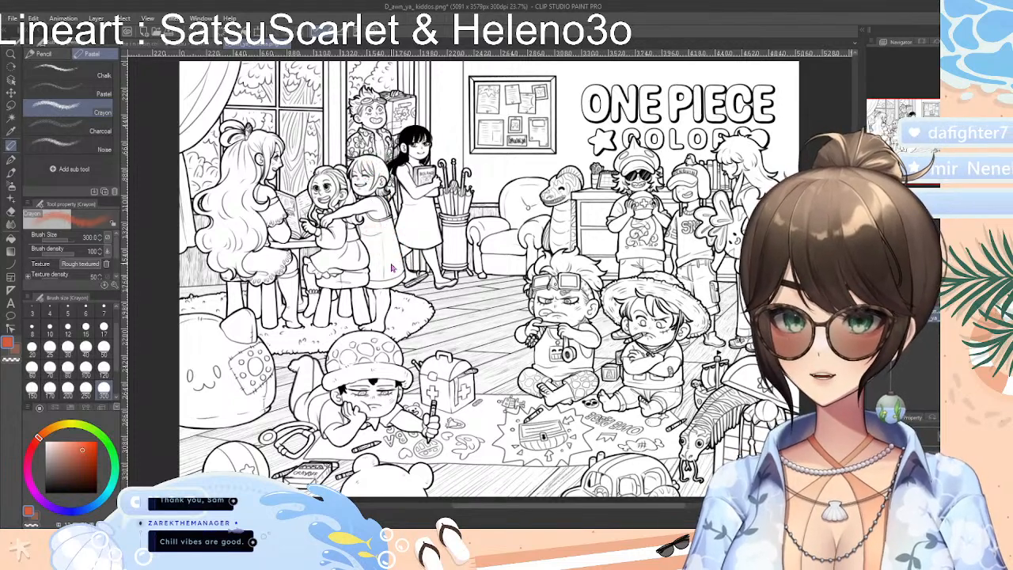
pyautogui.moveTo(380, 239); pyautogui.dragTo(388, 268)
# Try a Noise pastel stroke over the standing girl's dress and undo it
pyautogui.hotkey('ctrl', 'z')
pyautogui.click(71, 130)
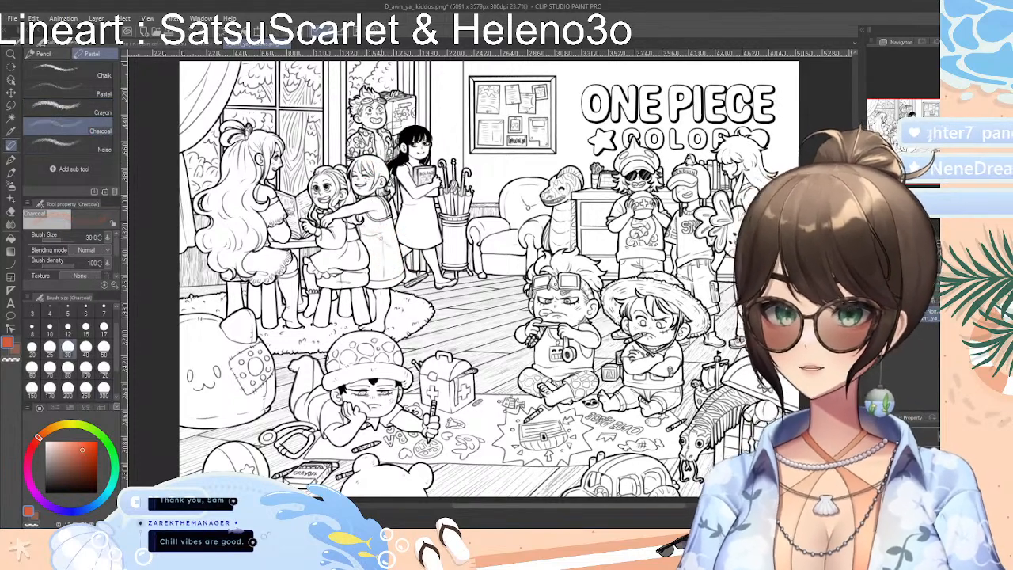
pyautogui.click(72, 149)
pyautogui.moveTo(365, 223)
pyautogui.mouseDown()
pyautogui.moveTo(389, 269)
pyautogui.moveTo(421, 252)
pyautogui.mouseUp()
pyautogui.hotkey('ctrl', 'z')
# Try a Chalk stroke at size 120 on the standing girl's dress and undo it
pyautogui.click(71, 75)
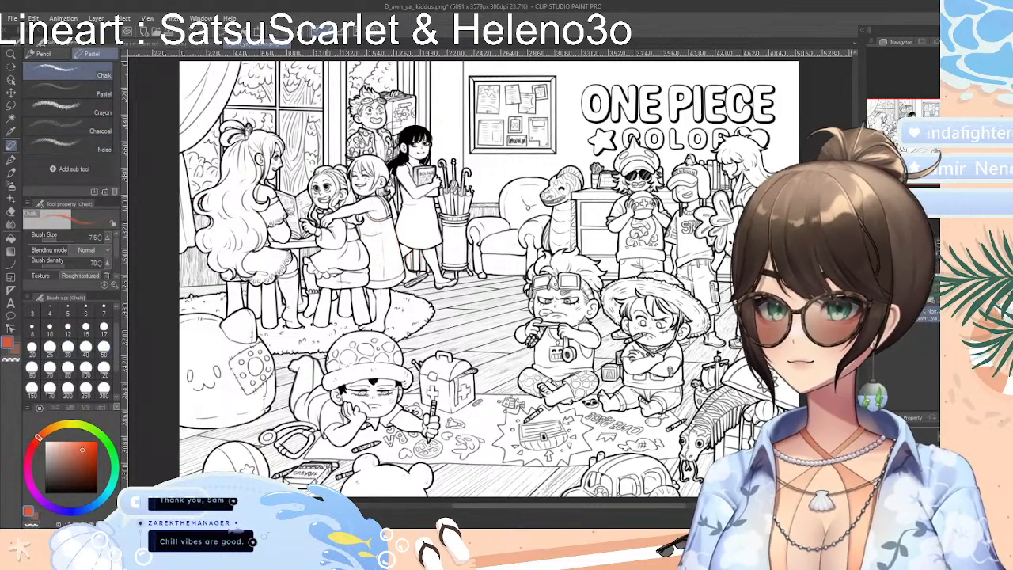
pyautogui.click(105, 370)
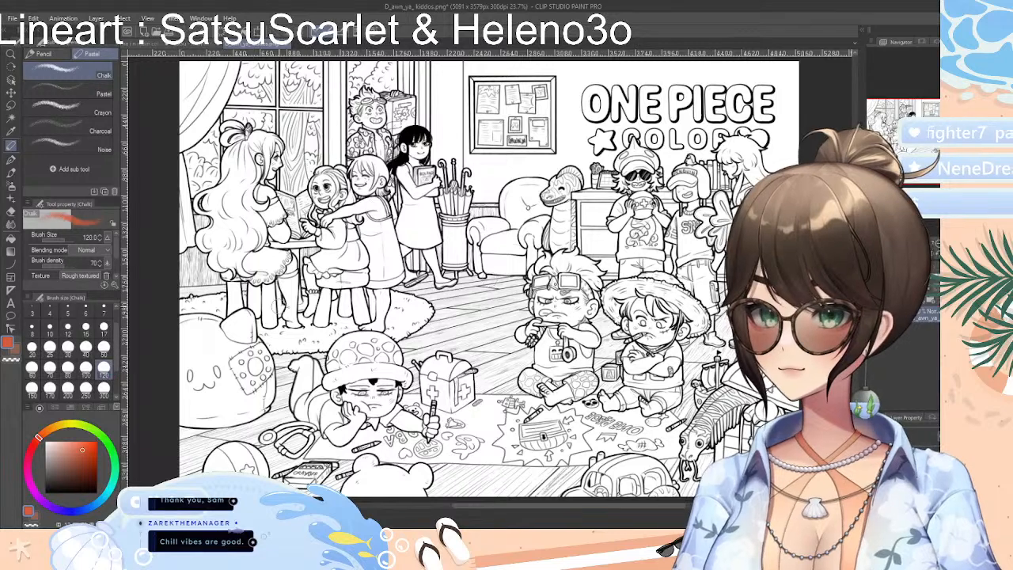
pyautogui.moveTo(365, 242)
pyautogui.mouseDown()
pyautogui.moveTo(388, 274)
pyautogui.moveTo(390, 237)
pyautogui.moveTo(397, 263)
pyautogui.mouseUp()
pyautogui.hotkey('ctrl', 'z')
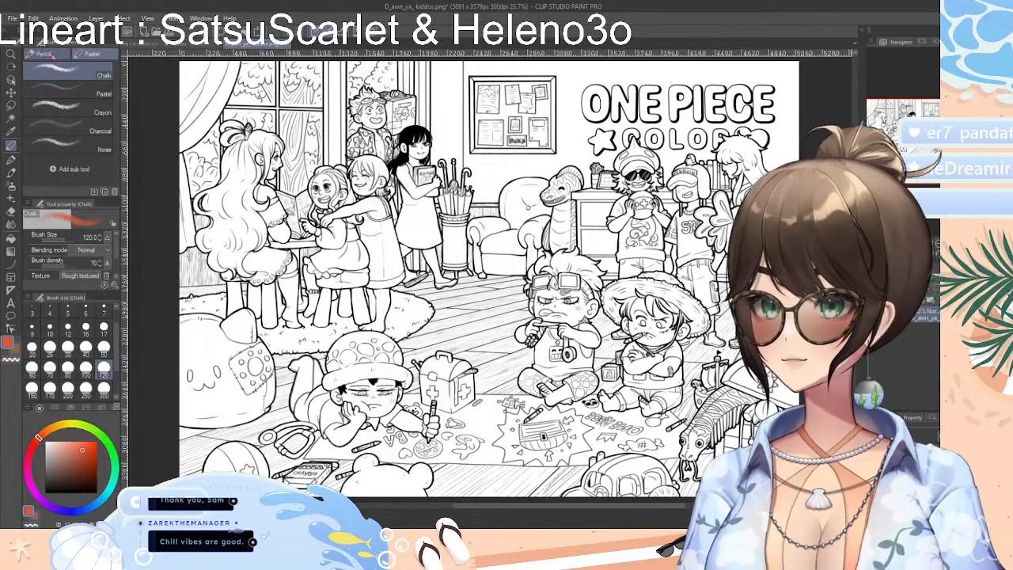
# Try a Fill-in mono pen marker stroke over the standing girl's dress and undo it
pyautogui.click(12, 147)
pyautogui.click(92, 53)
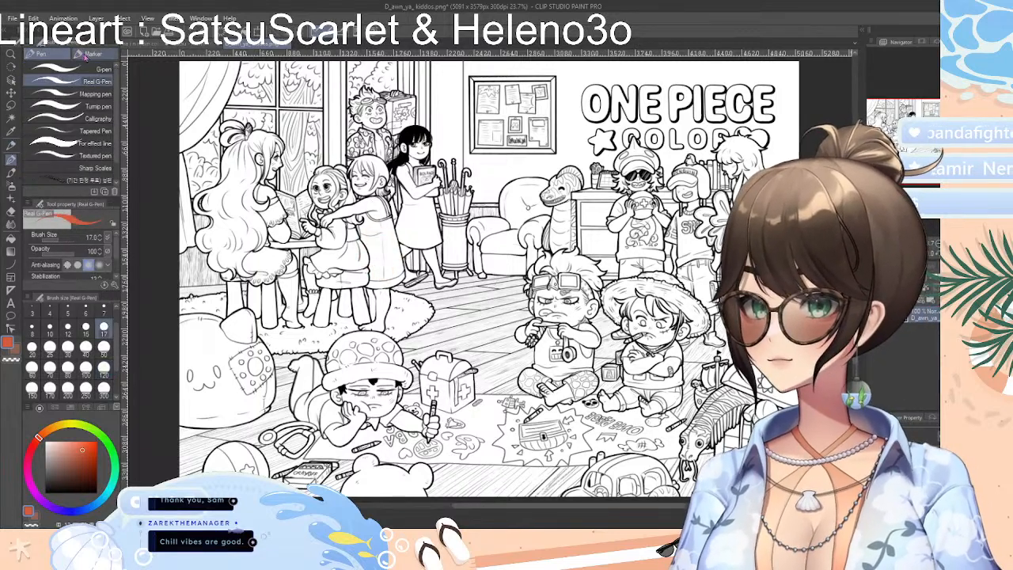
pyautogui.scroll(-2, 116, 141)
pyautogui.click(73, 100)
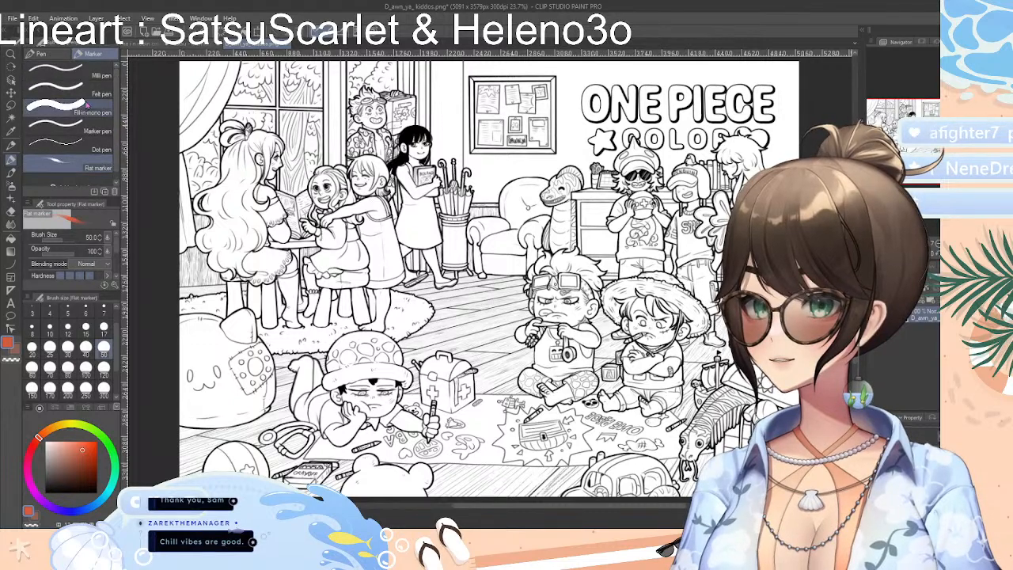
pyautogui.moveTo(357, 220); pyautogui.dragTo(411, 264)
pyautogui.hotkey('ctrl', 'z')
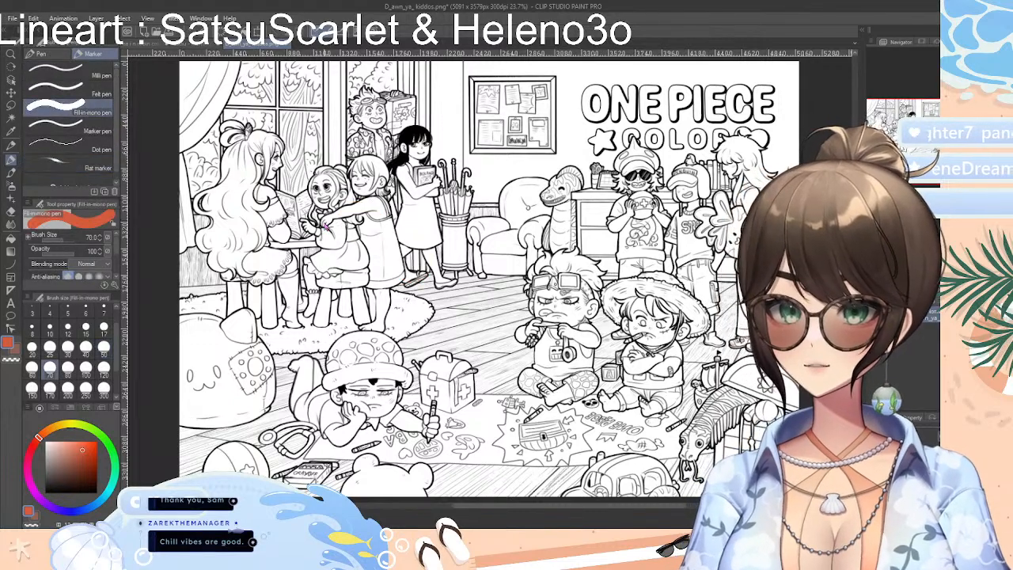
# Try the Opaque watercolor brush at size 300 on the standing girl's dress and undo the stroke
pyautogui.click(79, 131)
pyautogui.click(12, 173)
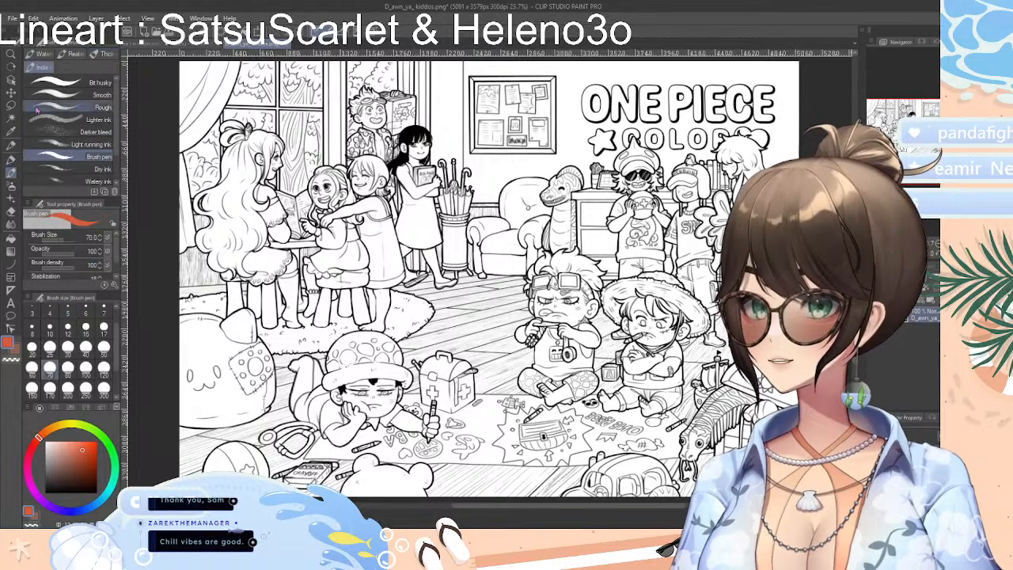
pyautogui.click(44, 53)
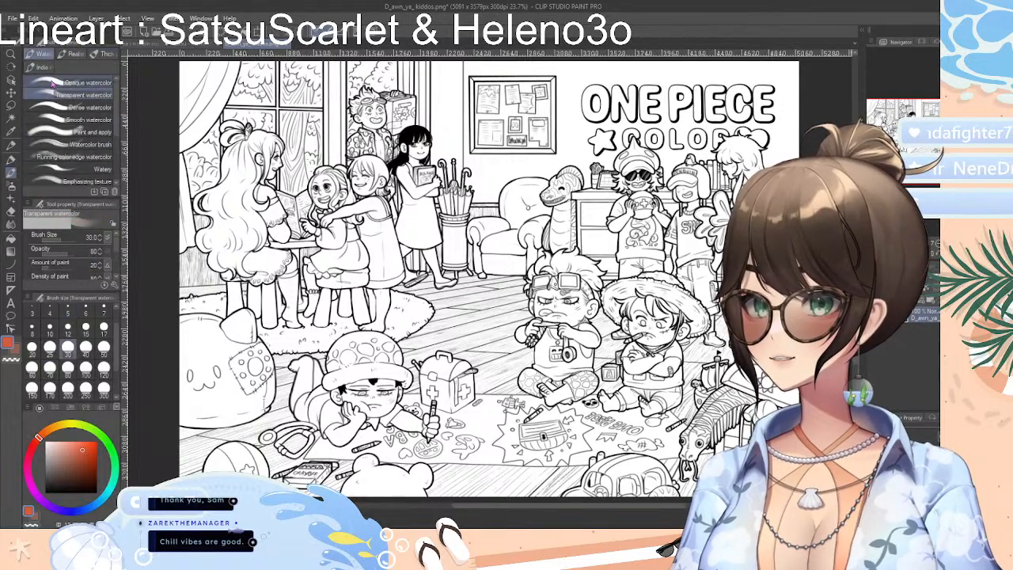
pyautogui.click(53, 82)
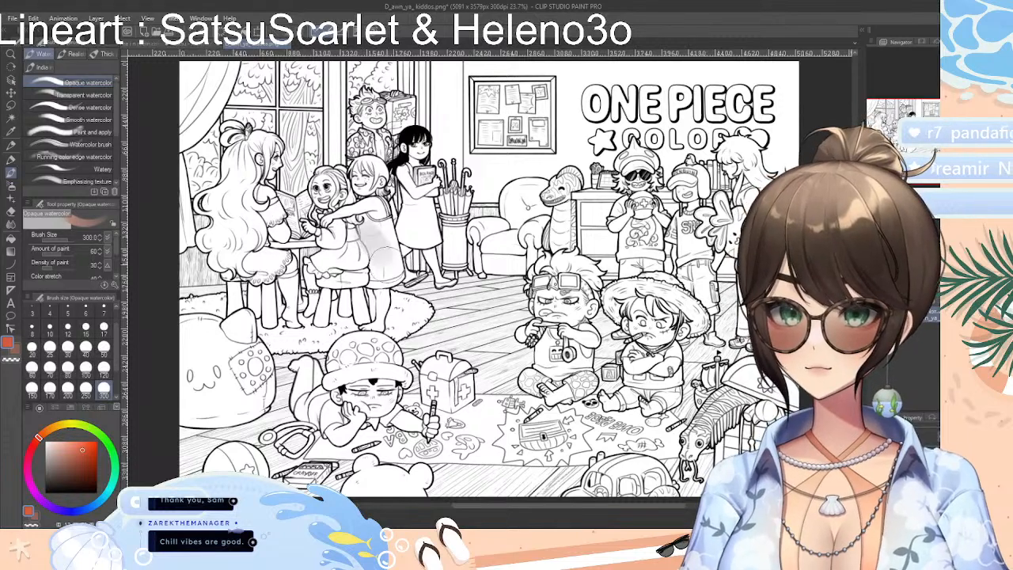
pyautogui.click(75, 95)
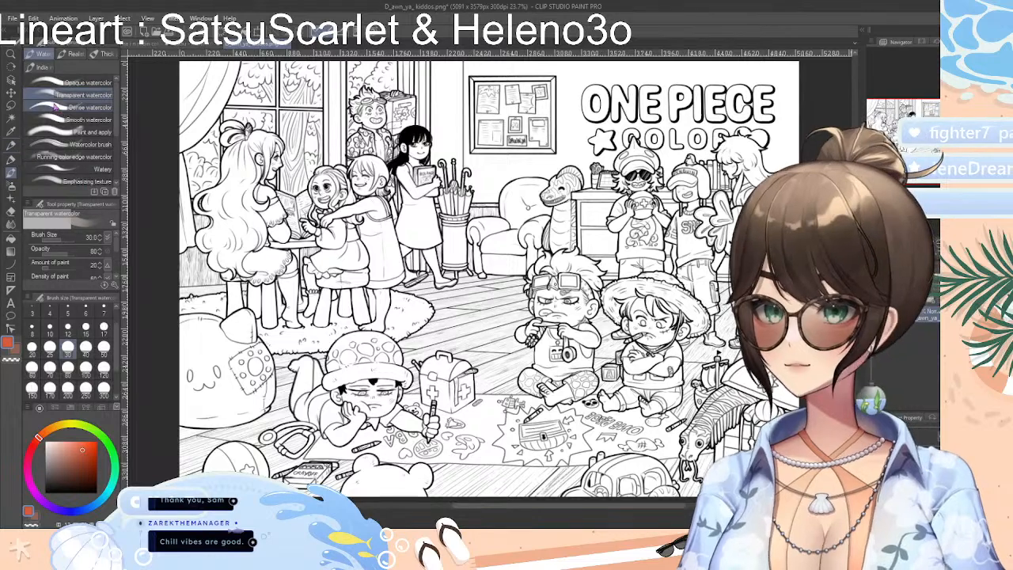
# Try Dense watercolor strokes at size 120 over the two standing girls and undo them
pyautogui.click(80, 107)
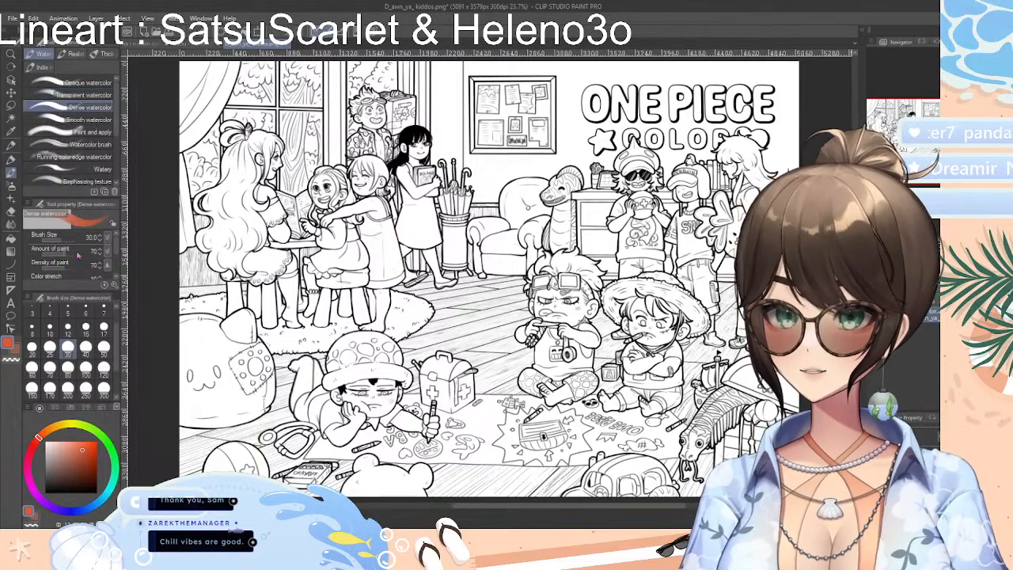
pyautogui.click(104, 366)
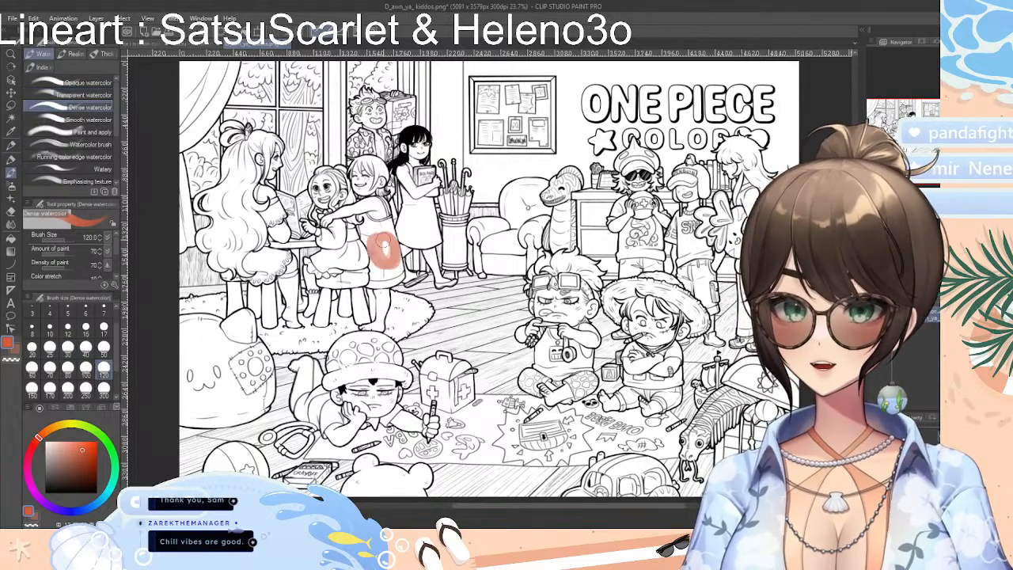
pyautogui.moveTo(372, 229)
pyautogui.mouseDown()
pyautogui.moveTo(382, 254)
pyautogui.moveTo(391, 230)
pyautogui.moveTo(398, 241)
pyautogui.moveTo(395, 258)
pyautogui.moveTo(372, 228)
pyautogui.moveTo(392, 261)
pyautogui.moveTo(369, 225)
pyautogui.moveTo(394, 274)
pyautogui.moveTo(375, 207)
pyautogui.moveTo(399, 227)
pyautogui.moveTo(361, 190)
pyautogui.moveTo(374, 184)
pyautogui.moveTo(363, 188)
pyautogui.moveTo(361, 158)
pyautogui.moveTo(383, 187)
pyautogui.moveTo(372, 176)
pyautogui.moveTo(422, 180)
pyautogui.moveTo(443, 198)
pyautogui.moveTo(483, 194)
pyautogui.mouseUp()
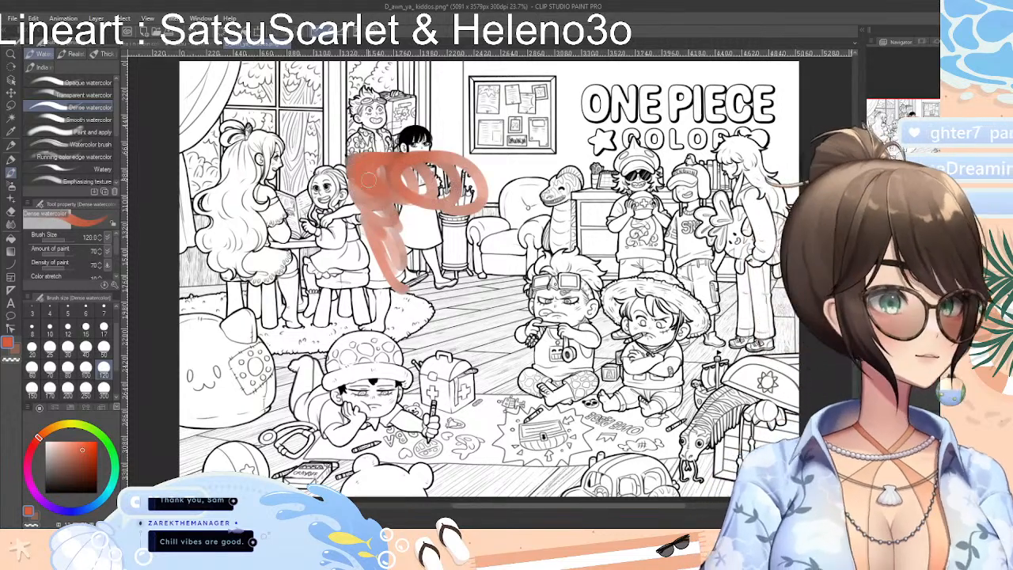
pyautogui.moveTo(405, 135); pyautogui.dragTo(427, 135)
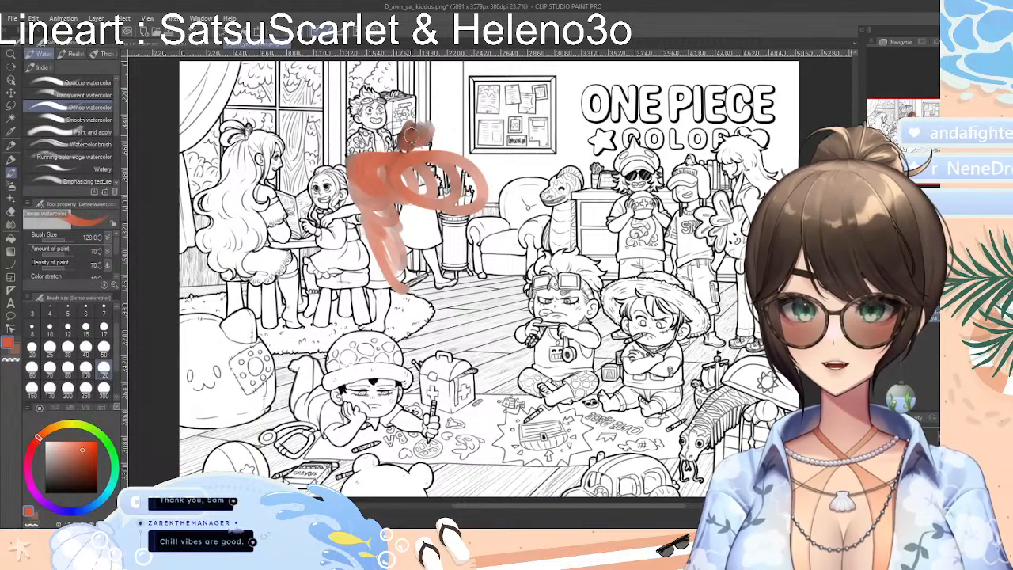
pyautogui.moveTo(532, 208)
pyautogui.mouseDown()
pyautogui.moveTo(578, 193)
pyautogui.moveTo(573, 173)
pyautogui.mouseUp()
pyautogui.hotkey('ctrl', 'z')
pyautogui.hotkey('ctrl', 'z')
pyautogui.hotkey('ctrl', 'z')
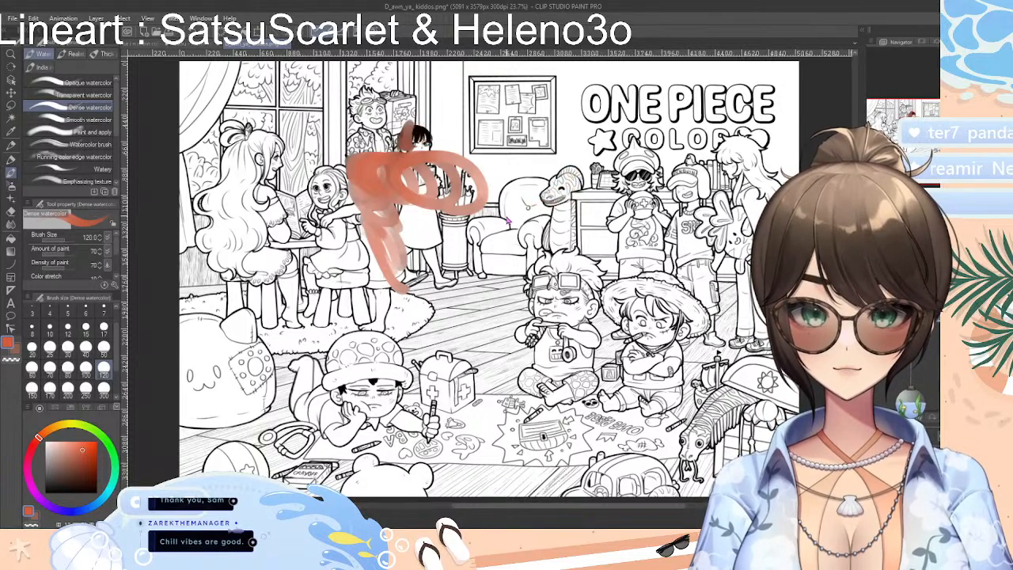
pyautogui.hotkey('ctrl', 'z')
pyautogui.hotkey('ctrl', 'z')
pyautogui.hotkey('ctrl', 'z')
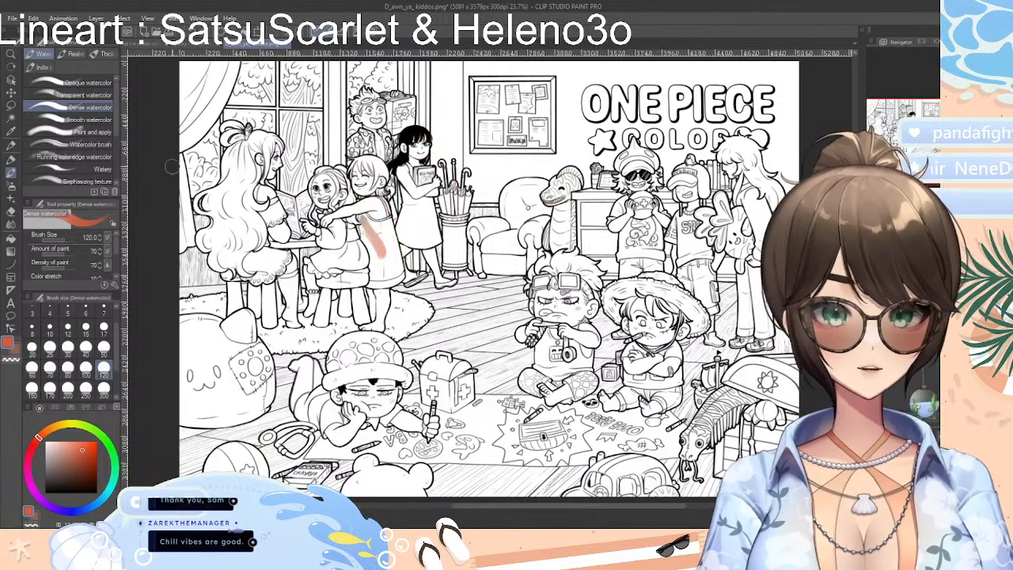
pyautogui.hotkey('ctrl', 'z')
pyautogui.hotkey('ctrl', 'z')
# Try the Paint and apply brush at size 50 over the seated girl and the one hugging her, and undo the stroke
pyautogui.click(72, 131)
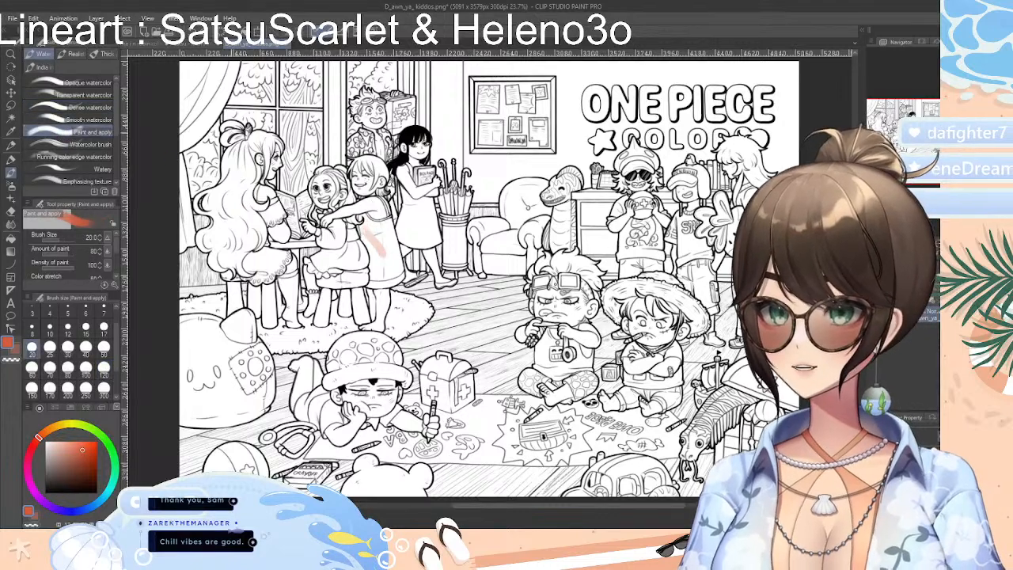
pyautogui.hotkey('ctrl', 'z')
pyautogui.click(104, 348)
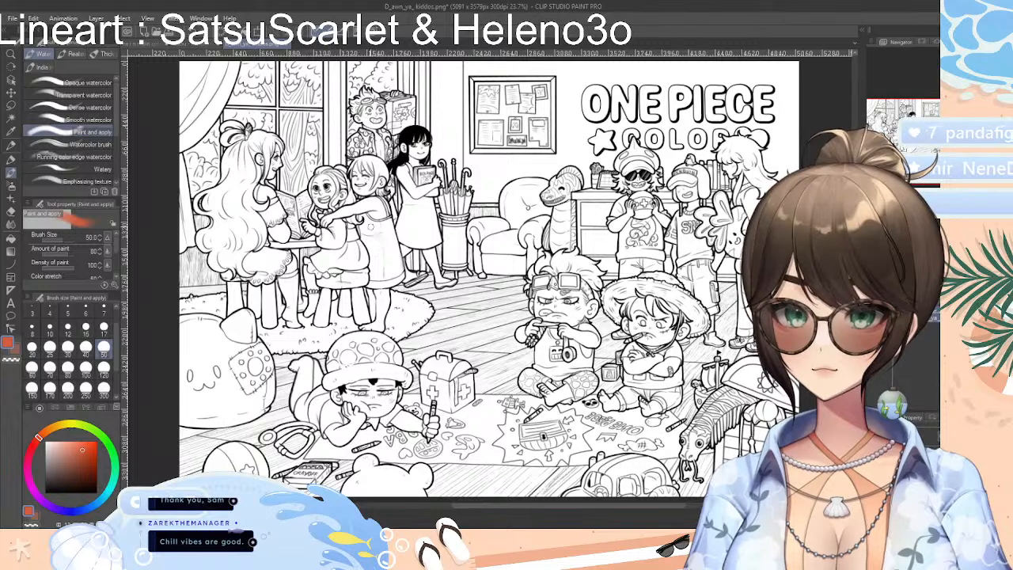
pyautogui.moveTo(380, 228)
pyautogui.mouseDown()
pyautogui.moveTo(354, 247)
pyautogui.moveTo(340, 238)
pyautogui.moveTo(350, 259)
pyautogui.moveTo(349, 190)
pyautogui.mouseUp()
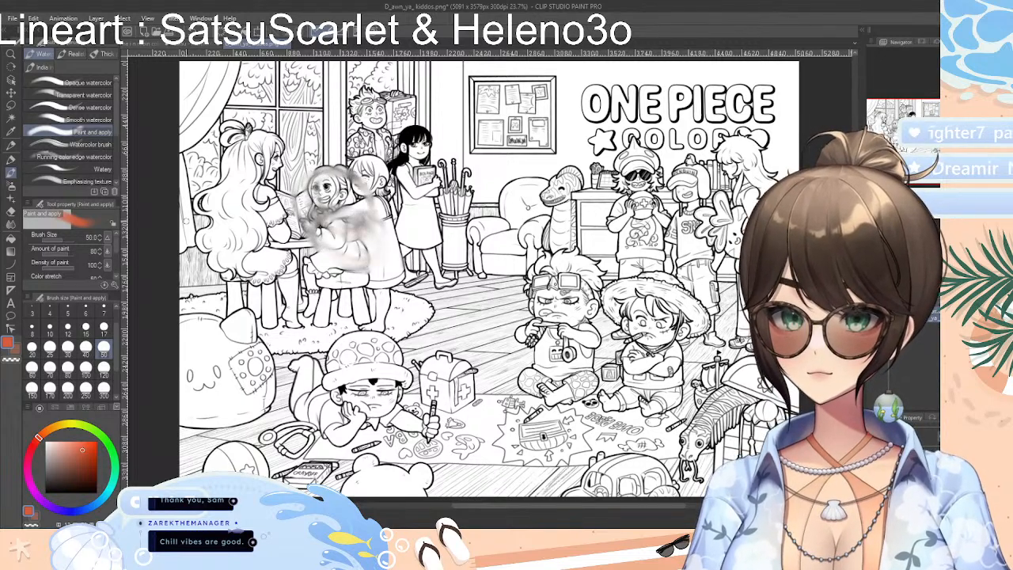
pyautogui.hotkey('ctrl', 'z')
# Test the Watercolor brush at size 120 with a stronger orange-red over the hugging girl's dress
pyautogui.click(67, 144)
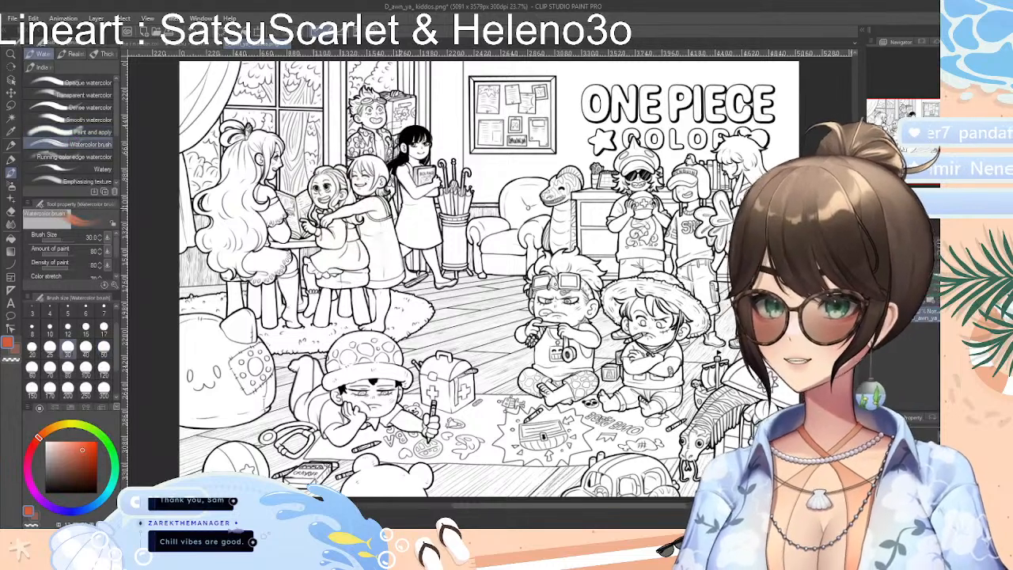
pyautogui.click(103, 367)
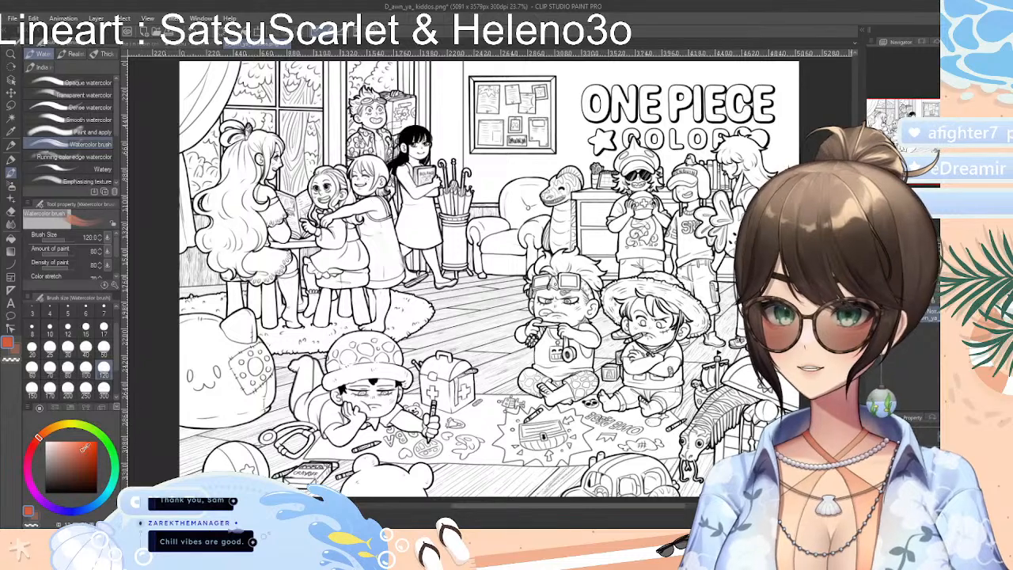
pyautogui.click(88, 452)
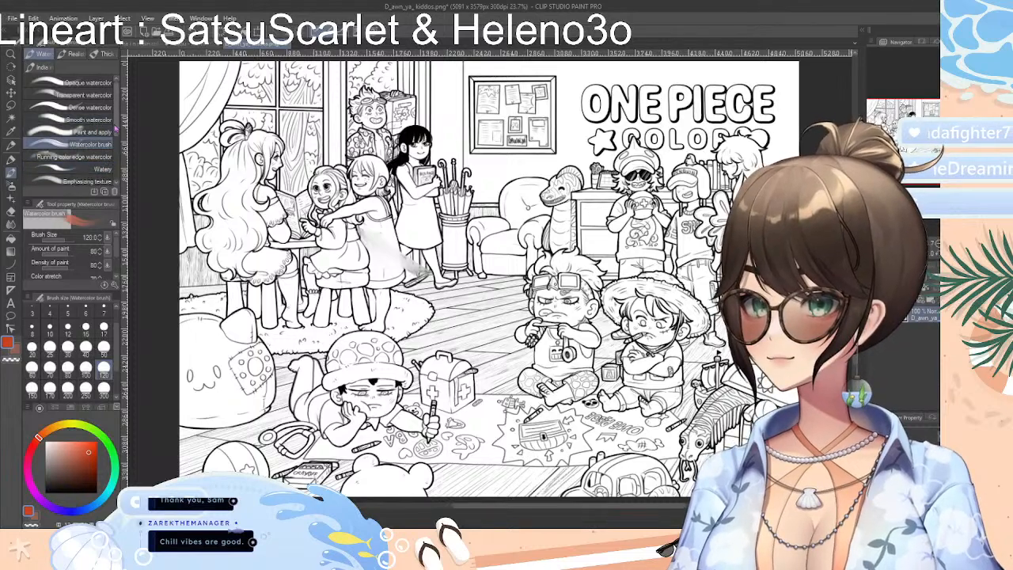
# Add a Wet wash stroke at size 30 down the hugging girl's dress
pyautogui.moveTo(116, 129); pyautogui.dragTo(125, 177)
pyautogui.click(88, 147)
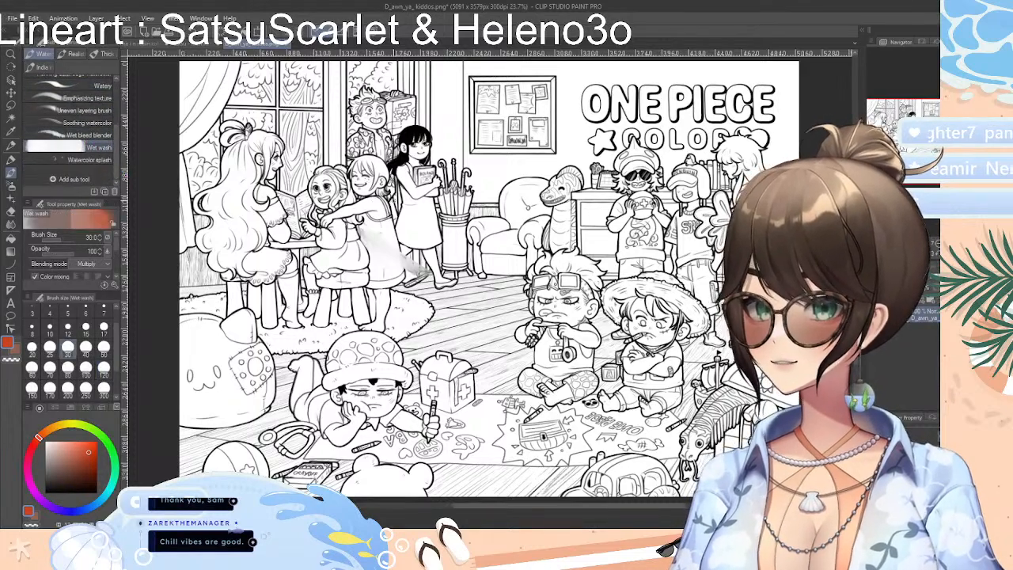
pyautogui.moveTo(391, 208)
pyautogui.mouseDown()
pyautogui.moveTo(389, 281)
pyautogui.moveTo(394, 253)
pyautogui.moveTo(375, 250)
pyautogui.moveTo(412, 287)
pyautogui.mouseUp()
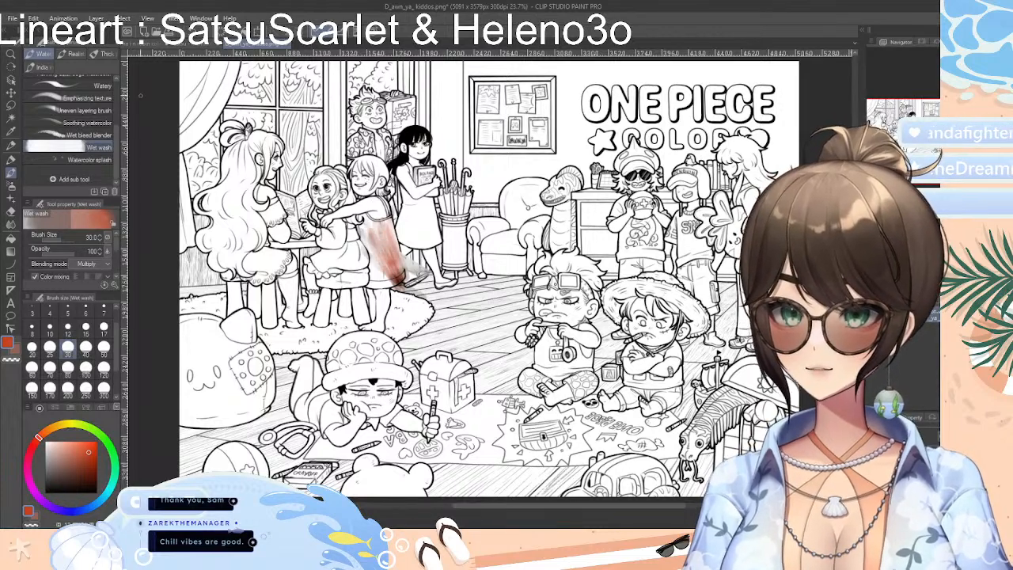
# Test the Opaque watercolor brush across both standing girls' dresses
pyautogui.moveTo(116, 135); pyautogui.dragTo(116, 88)
pyautogui.click(89, 83)
pyautogui.moveTo(418, 201); pyautogui.dragTo(365, 227)
# Paint round Dense watercolor strokes at size 120 over the hugging girl's dress and head
pyautogui.click(88, 95)
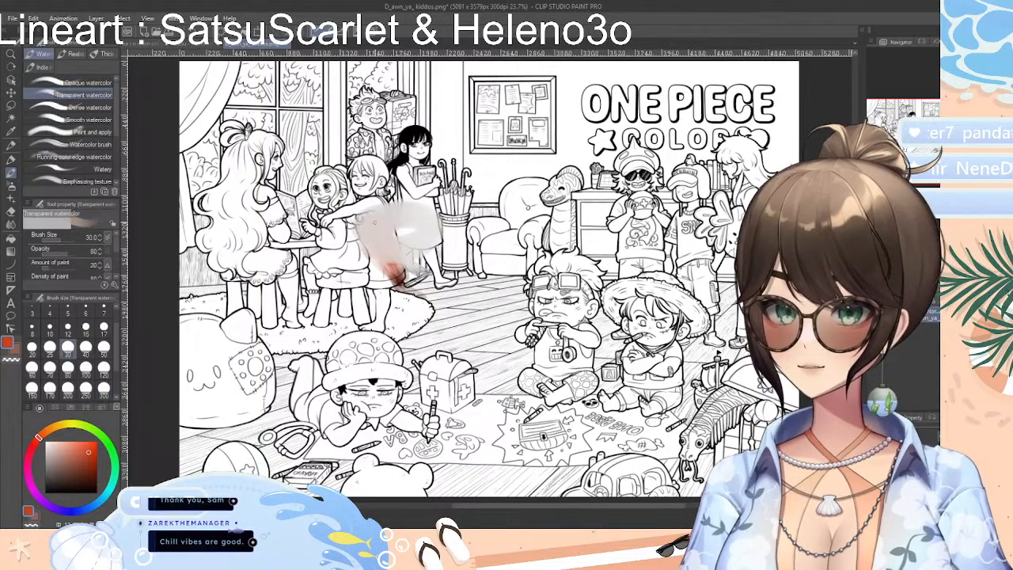
pyautogui.click(89, 107)
pyautogui.moveTo(352, 242)
pyautogui.mouseDown()
pyautogui.moveTo(393, 247)
pyautogui.moveTo(376, 225)
pyautogui.mouseUp()
pyautogui.moveTo(356, 172)
pyautogui.mouseDown()
pyautogui.moveTo(368, 205)
pyautogui.moveTo(371, 192)
pyautogui.moveTo(385, 198)
pyautogui.moveTo(381, 179)
pyautogui.mouseUp()
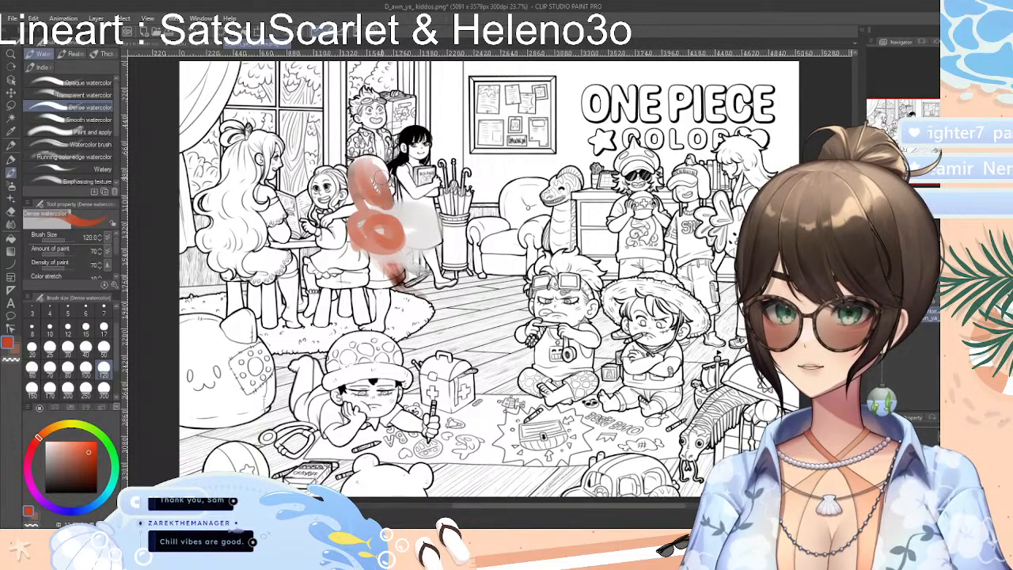
# Test the Round watercolor brush at size 300 over the seated girl with long wavy hair
pyautogui.click(75, 54)
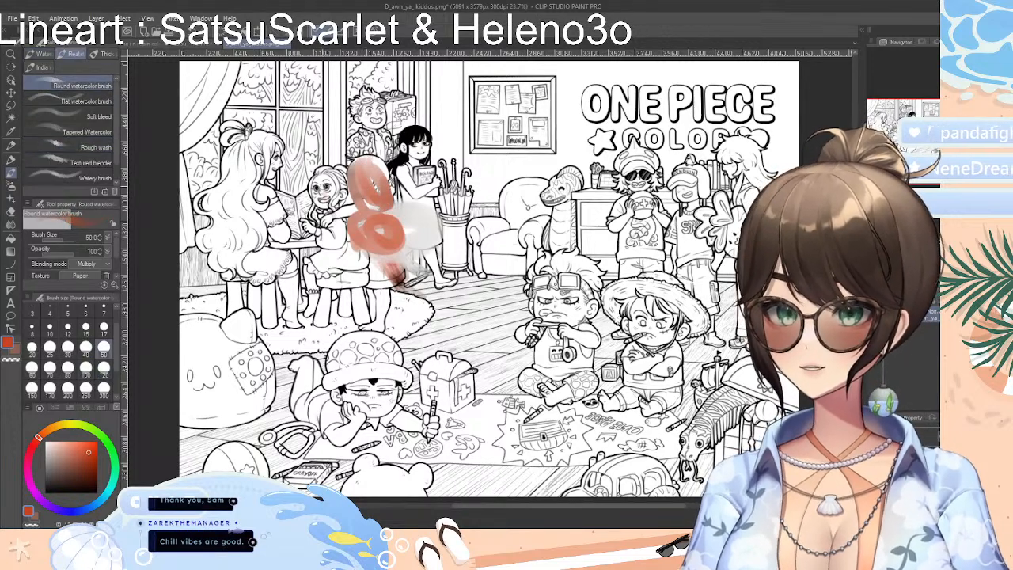
pyautogui.click(104, 388)
pyautogui.moveTo(285, 187)
pyautogui.mouseDown()
pyautogui.moveTo(234, 226)
pyautogui.moveTo(252, 261)
pyautogui.moveTo(221, 239)
pyautogui.moveTo(225, 247)
pyautogui.moveTo(250, 143)
pyautogui.moveTo(230, 213)
pyautogui.mouseUp()
pyautogui.moveTo(239, 147); pyautogui.dragTo(226, 277)
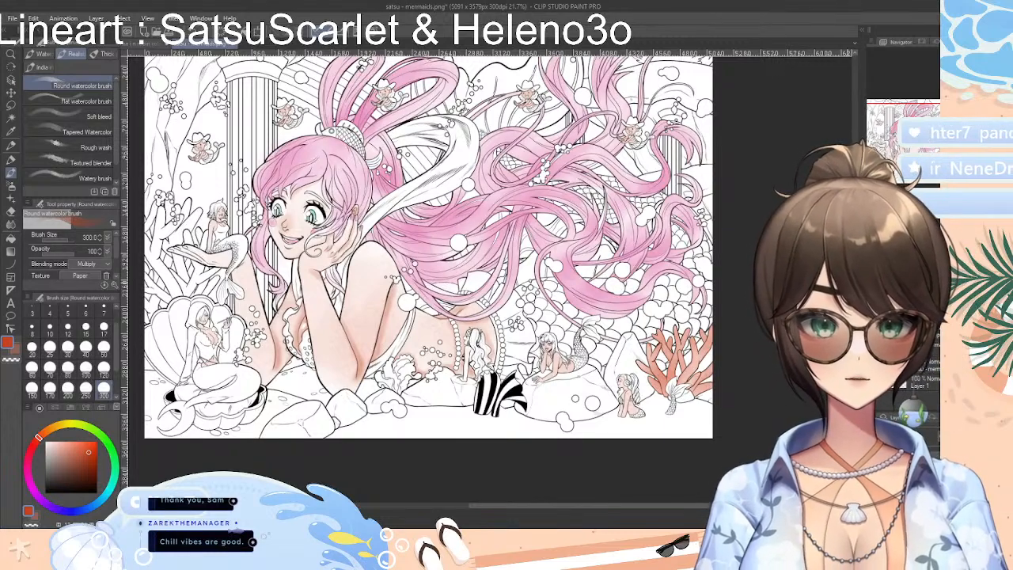
# Color the coral above the open shell in the mermaid drawing with the Round watercolor brush, first orange-red and then a darker red
pyautogui.scroll(2, 428, 253)
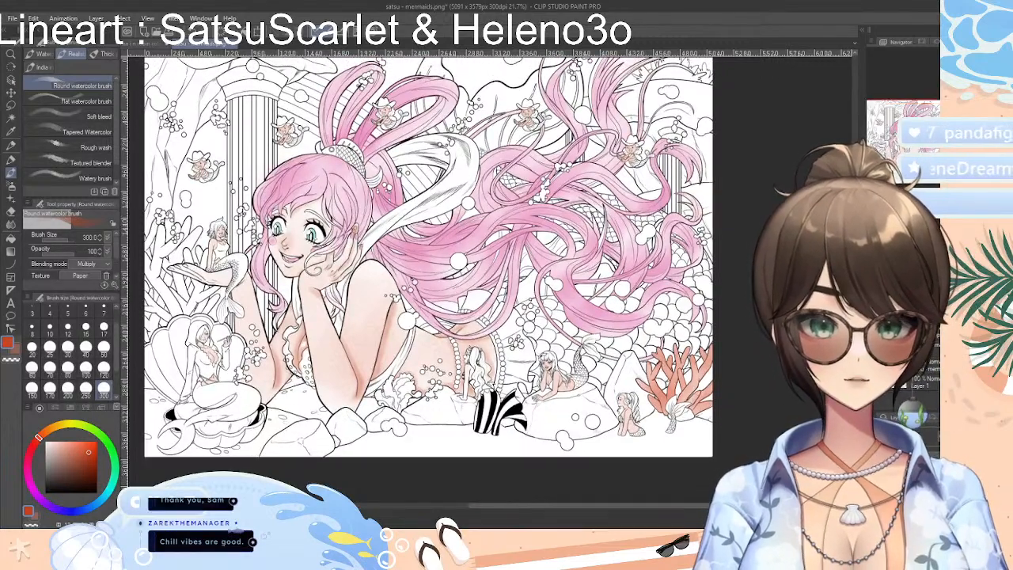
pyautogui.scroll(2, 720, 229)
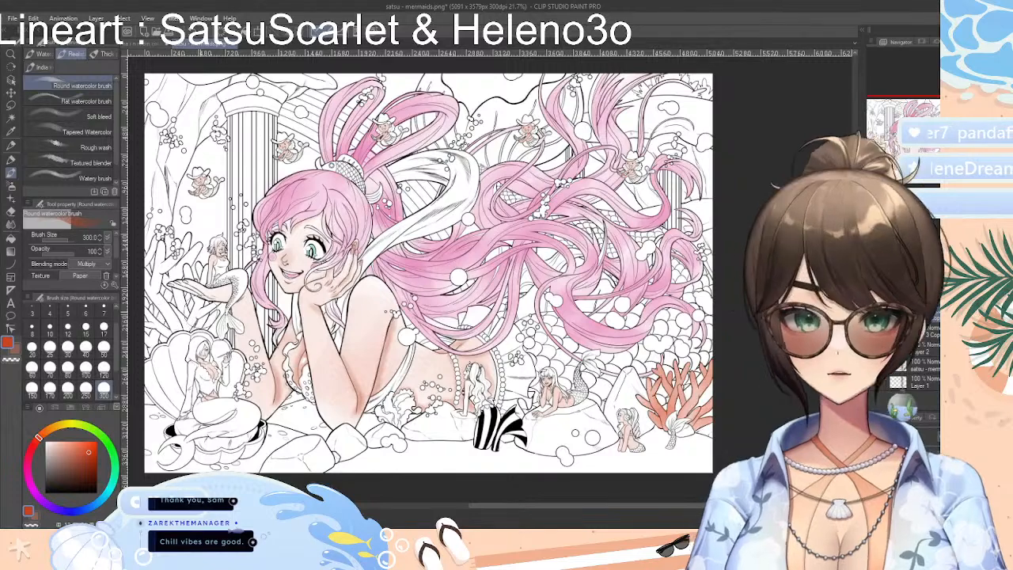
pyautogui.moveTo(145, 258)
pyautogui.mouseDown()
pyautogui.moveTo(159, 288)
pyautogui.moveTo(175, 251)
pyautogui.moveTo(190, 307)
pyautogui.moveTo(203, 300)
pyautogui.moveTo(192, 273)
pyautogui.moveTo(214, 295)
pyautogui.mouseUp()
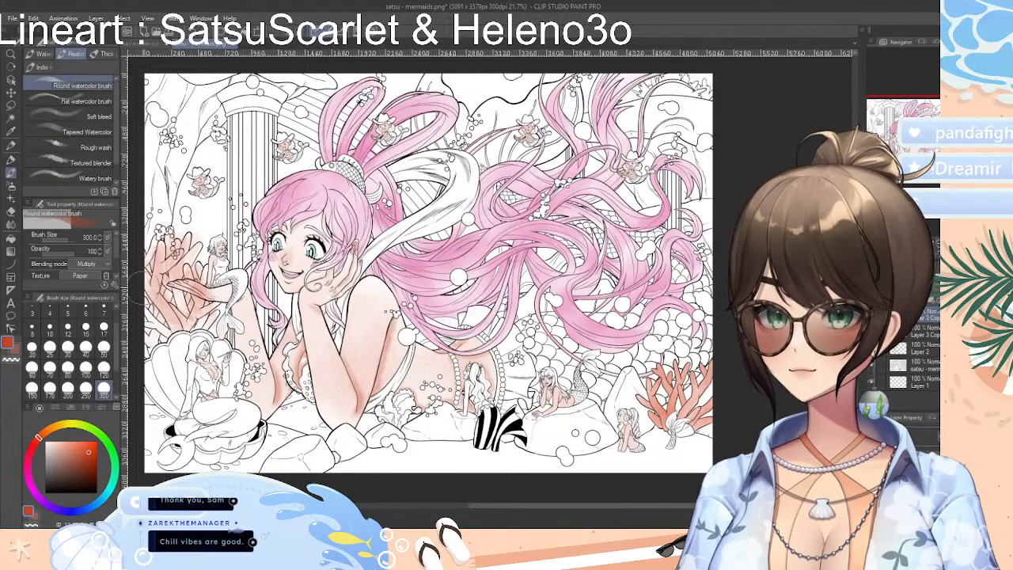
pyautogui.moveTo(152, 300)
pyautogui.mouseDown()
pyautogui.moveTo(151, 329)
pyautogui.moveTo(152, 273)
pyautogui.moveTo(161, 265)
pyautogui.moveTo(183, 311)
pyautogui.moveTo(215, 304)
pyautogui.moveTo(211, 322)
pyautogui.mouseUp()
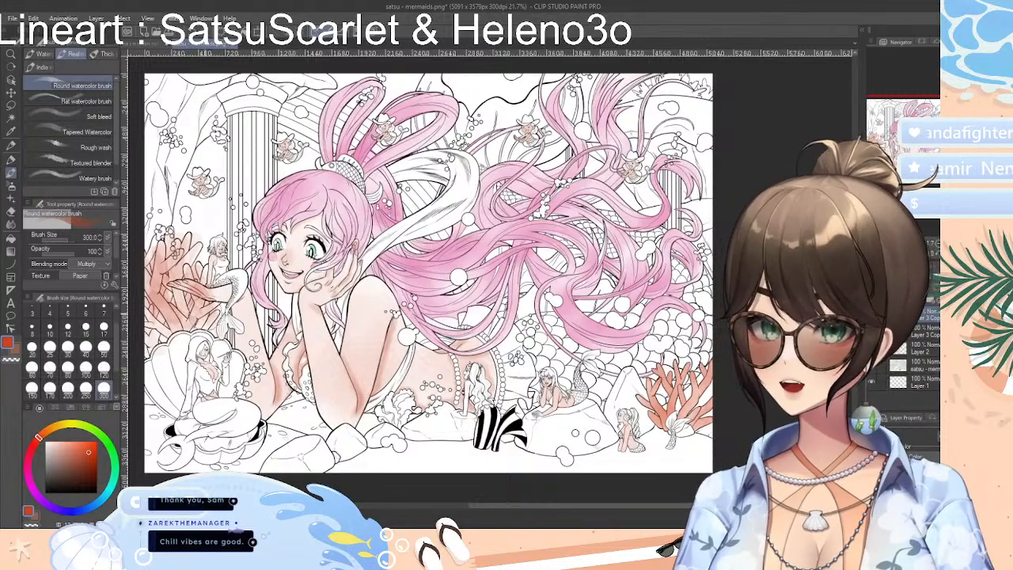
pyautogui.moveTo(206, 314)
pyautogui.mouseDown()
pyautogui.moveTo(196, 306)
pyautogui.moveTo(221, 303)
pyautogui.mouseUp()
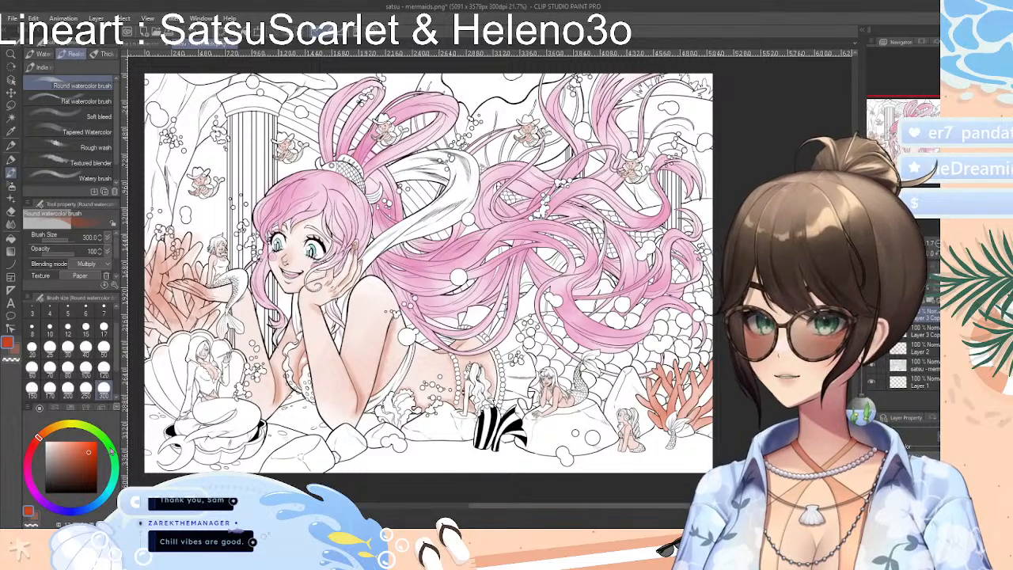
pyautogui.click(95, 462)
pyautogui.moveTo(150, 328)
pyautogui.mouseDown()
pyautogui.moveTo(182, 307)
pyautogui.moveTo(180, 279)
pyautogui.mouseUp()
# Try darker red Colored pencil strokes at size 300 over the painted coral and undo all of its coloring
pyautogui.click(12, 144)
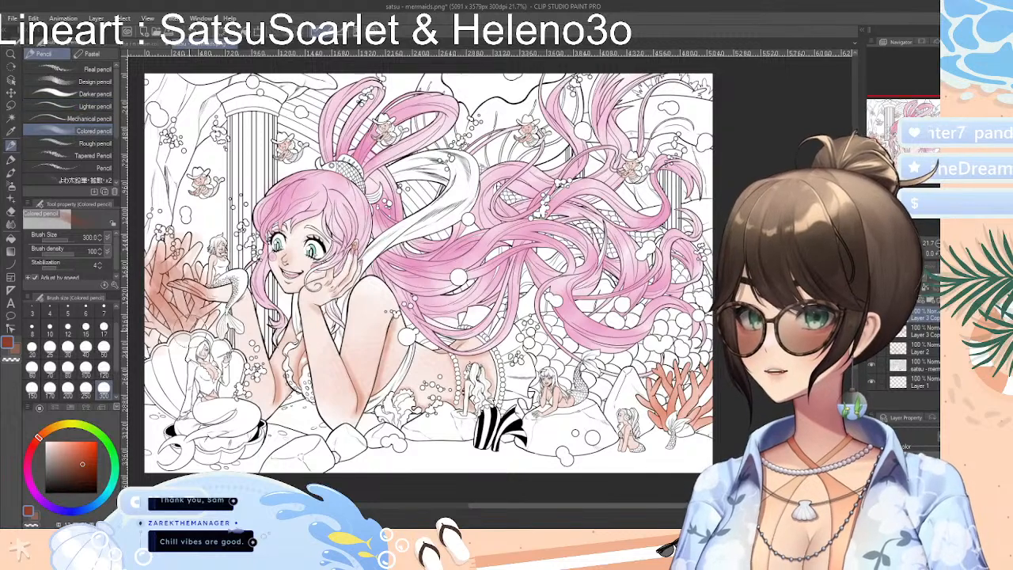
pyautogui.moveTo(159, 306)
pyautogui.mouseDown()
pyautogui.moveTo(150, 320)
pyautogui.moveTo(169, 260)
pyautogui.moveTo(198, 247)
pyautogui.mouseUp()
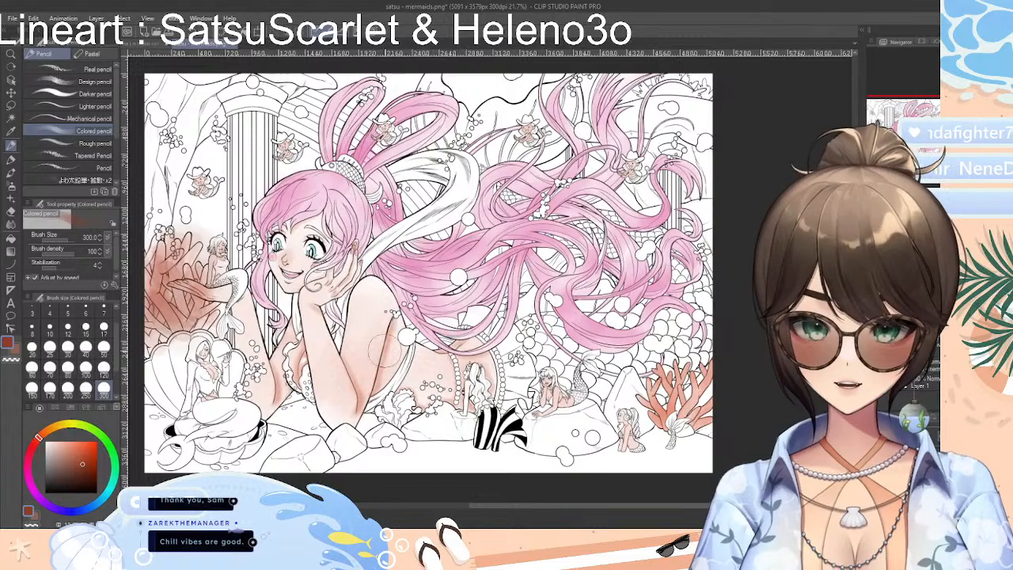
pyautogui.moveTo(381, 348)
pyautogui.mouseDown()
pyautogui.moveTo(351, 316)
pyautogui.moveTo(380, 336)
pyautogui.moveTo(372, 301)
pyautogui.moveTo(420, 317)
pyautogui.mouseUp()
pyautogui.hotkey('ctrl', 'z')
pyautogui.hotkey('ctrl', 'z')
pyautogui.hotkey('ctrl', 'z')
pyautogui.hotkey('ctrl', 'z')
pyautogui.hotkey('ctrl', 'z')
pyautogui.hotkey('ctrl', 'z')
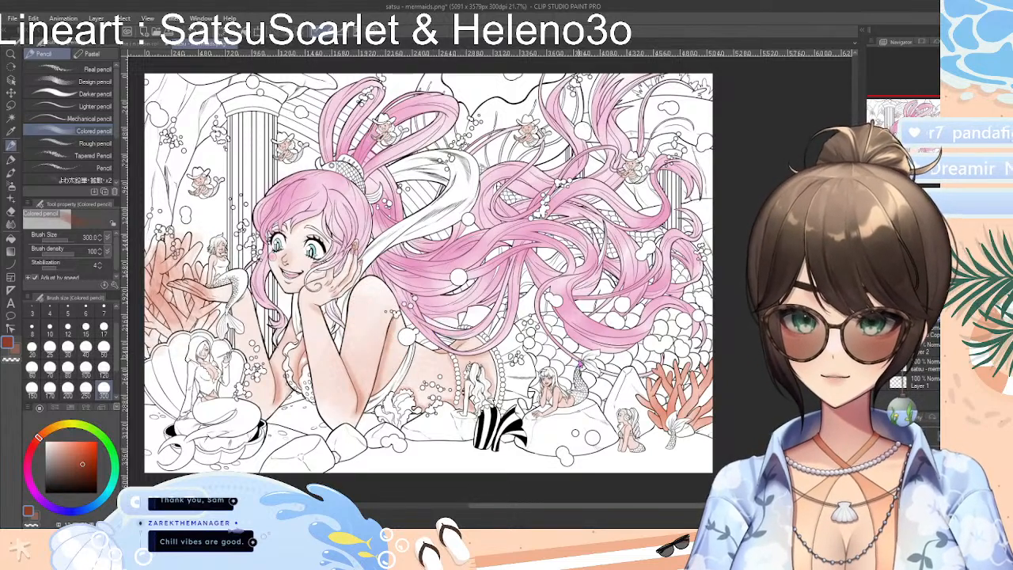
pyautogui.hotkey('ctrl', 'z')
pyautogui.hotkey('ctrl', 'z')
pyautogui.hotkey('ctrl', 'z')
pyautogui.hotkey('ctrl', 'z')
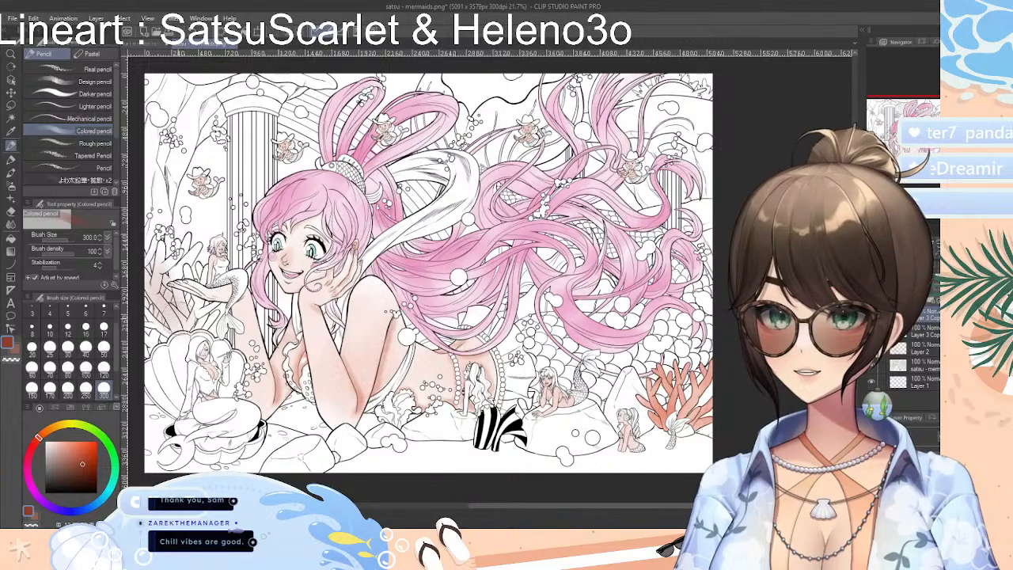
# Try the dark red Colored pencil directly on the uncolored coral above the shell and undo the strokes
pyautogui.moveTo(170, 305)
pyautogui.mouseDown()
pyautogui.moveTo(164, 273)
pyautogui.moveTo(198, 291)
pyautogui.mouseUp()
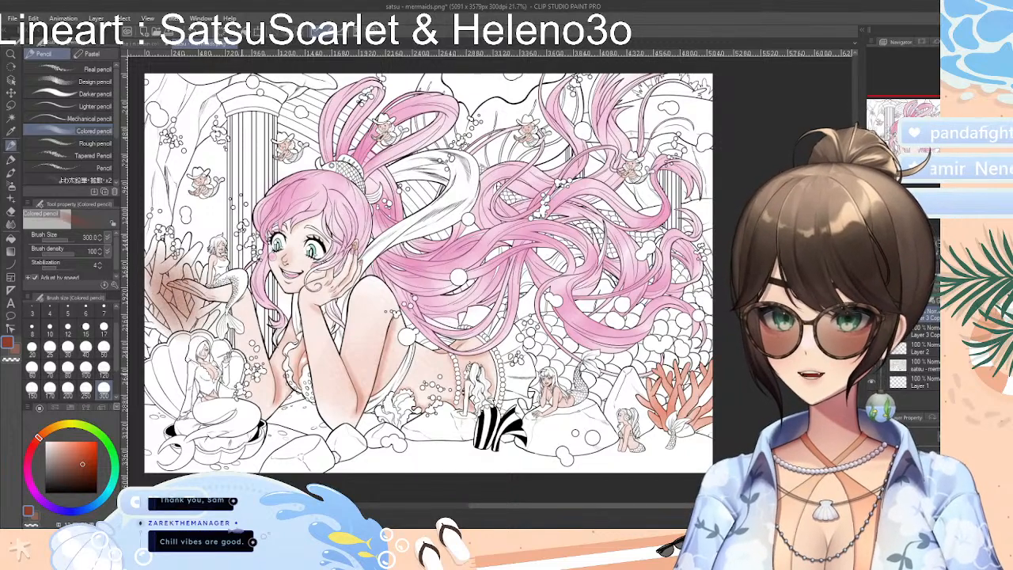
pyautogui.moveTo(252, 318)
pyautogui.mouseDown()
pyautogui.moveTo(198, 345)
pyautogui.moveTo(230, 349)
pyautogui.mouseUp()
pyautogui.hotkey('ctrl', 'z')
pyautogui.hotkey('ctrl', 'z')
pyautogui.hotkey('ctrl', 'z')
pyautogui.hotkey('ctrl', 'z')
pyautogui.hotkey('ctrl', 'z')
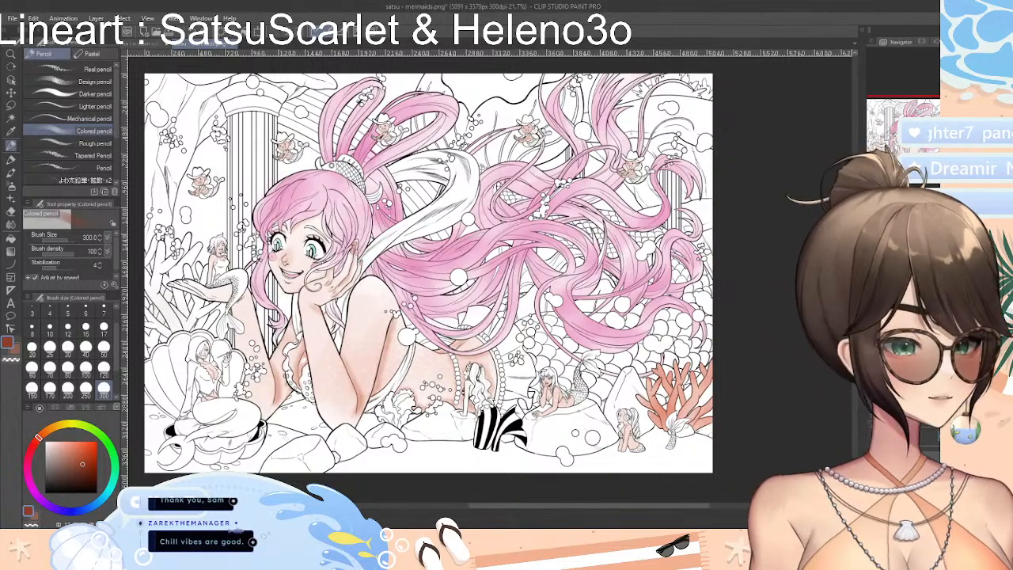
# Toggle the visibility of the mermaid drawing's color layers to check which areas each one holds
pyautogui.click(874, 483)
pyautogui.click(873, 366)
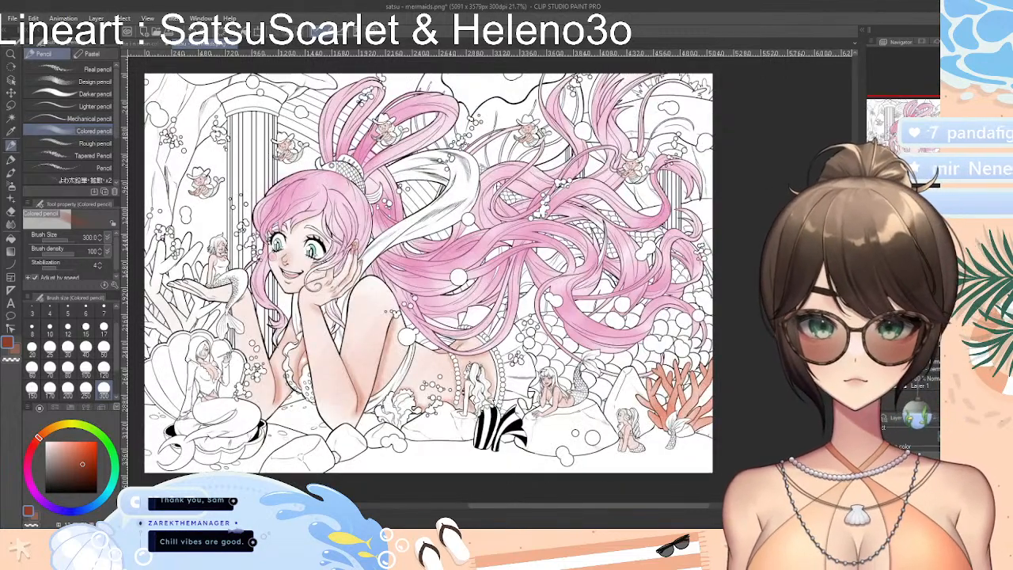
pyautogui.click(873, 382)
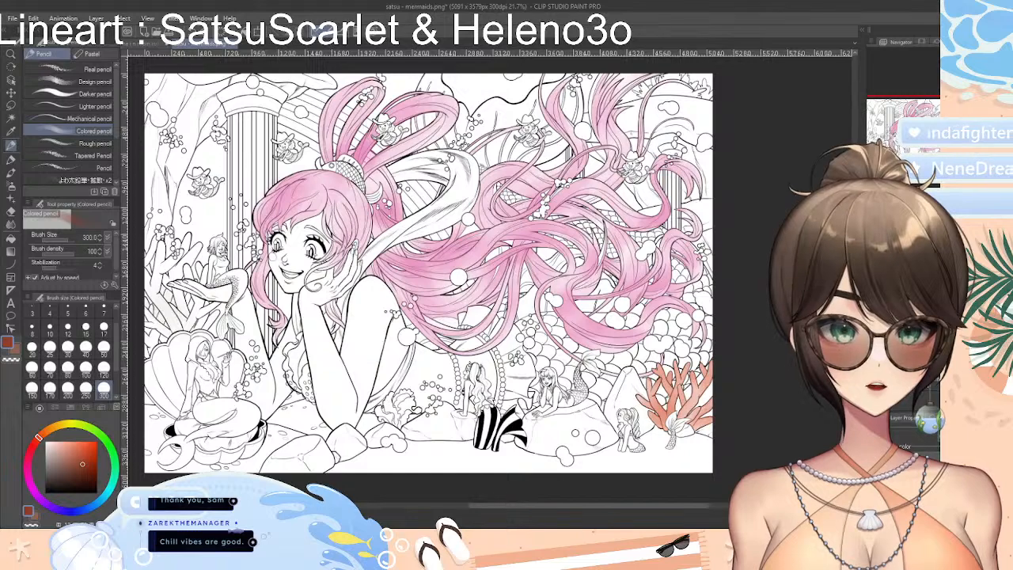
pyautogui.click(874, 495)
pyautogui.click(874, 481)
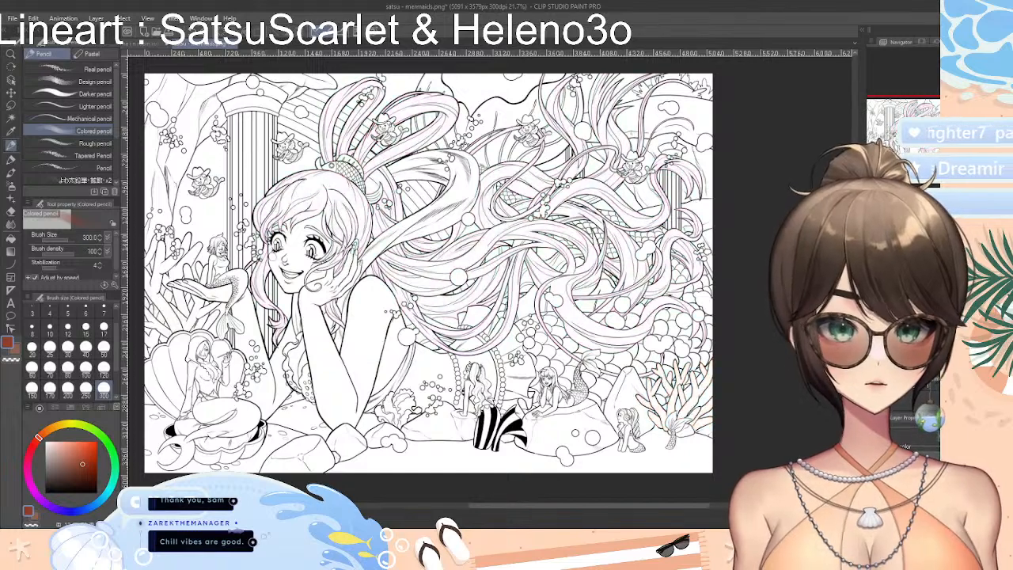
pyautogui.click(874, 508)
pyautogui.click(874, 508)
pyautogui.click(874, 481)
pyautogui.click(874, 495)
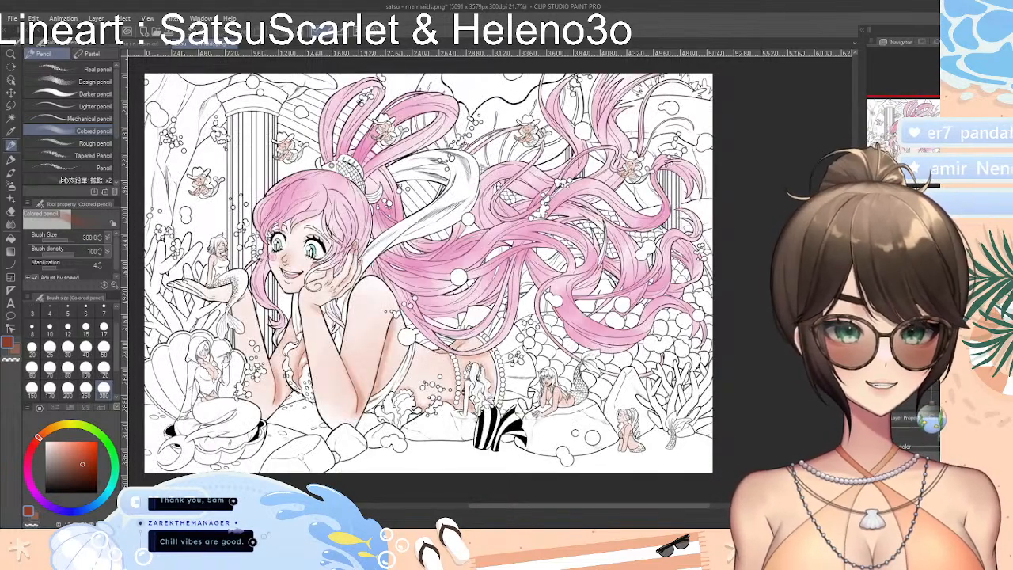
pyautogui.click(873, 351)
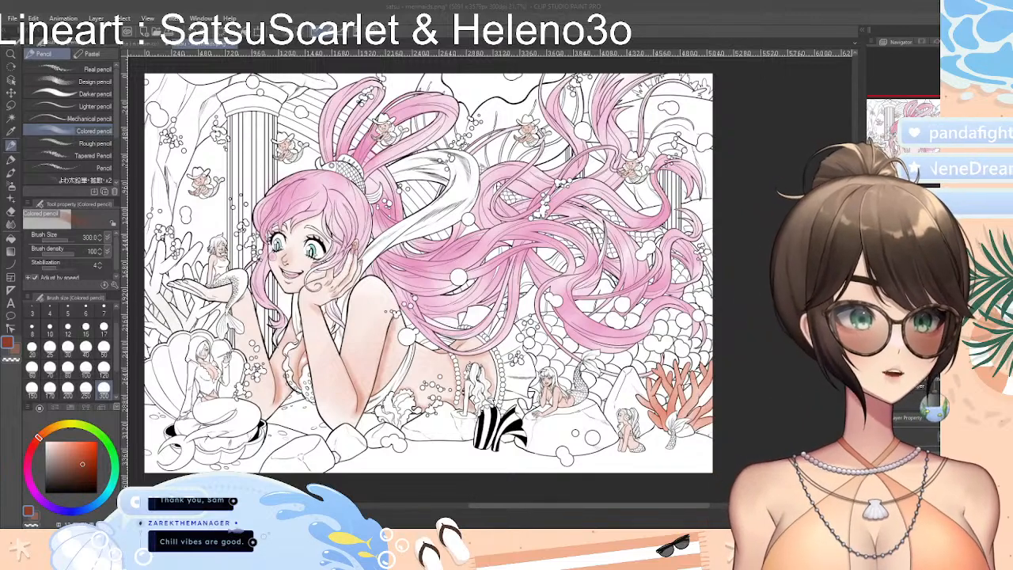
# Compare the mermaid drawing with the finished Nami and Robin pool coloring by switching between the two documents
pyautogui.click(151, 45)
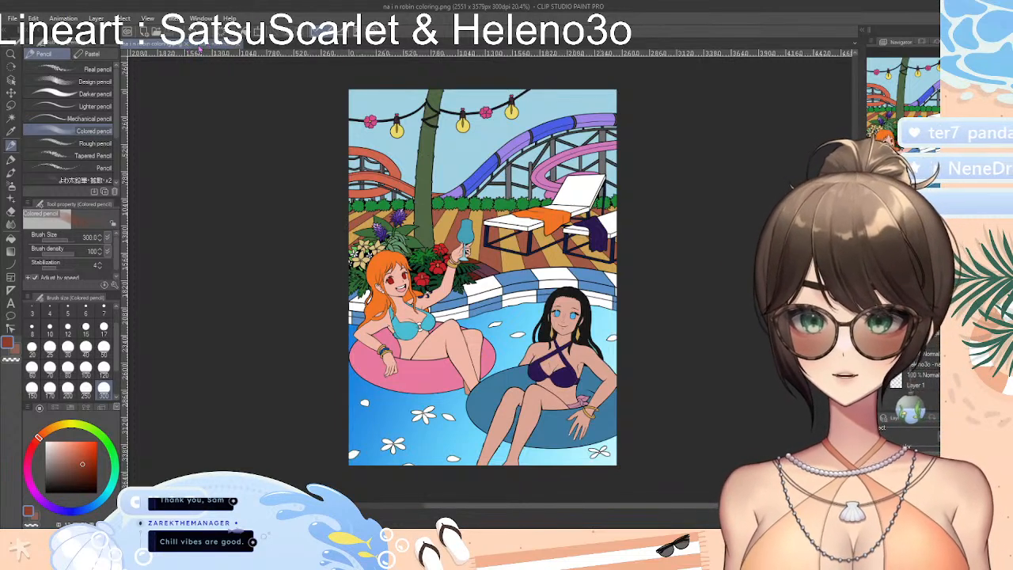
pyautogui.click(201, 46)
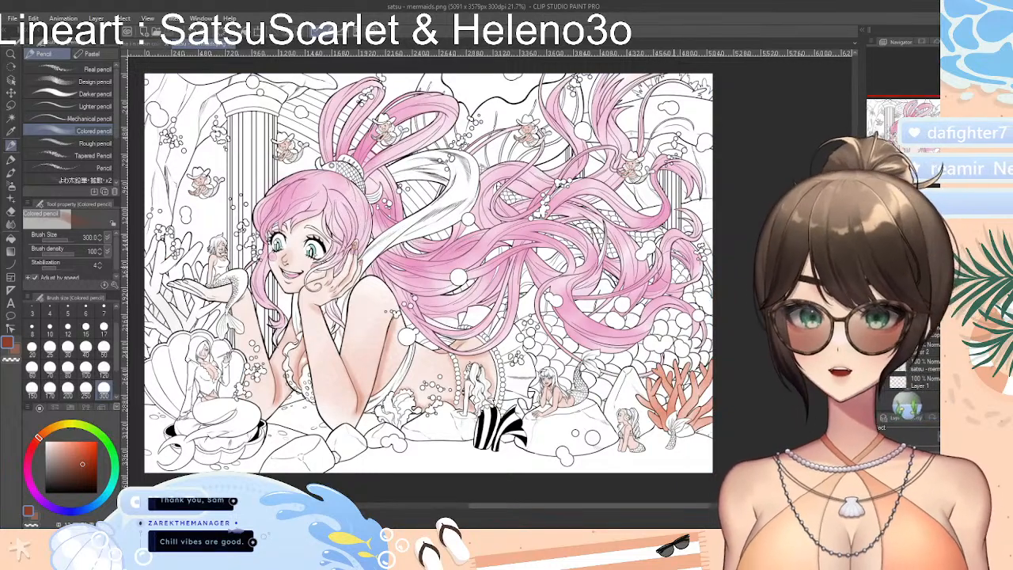
pyautogui.click(128, 44)
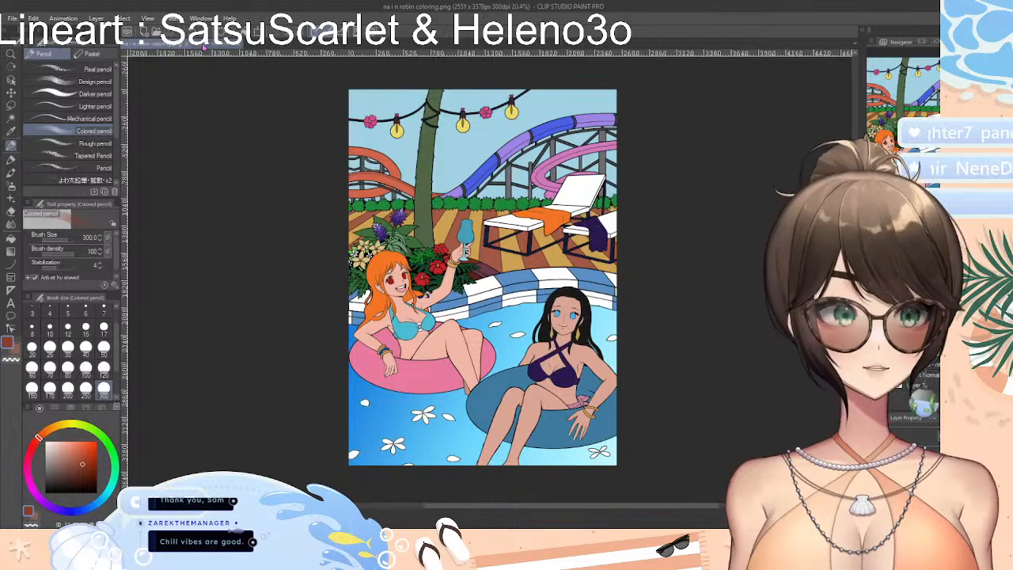
pyautogui.click(201, 46)
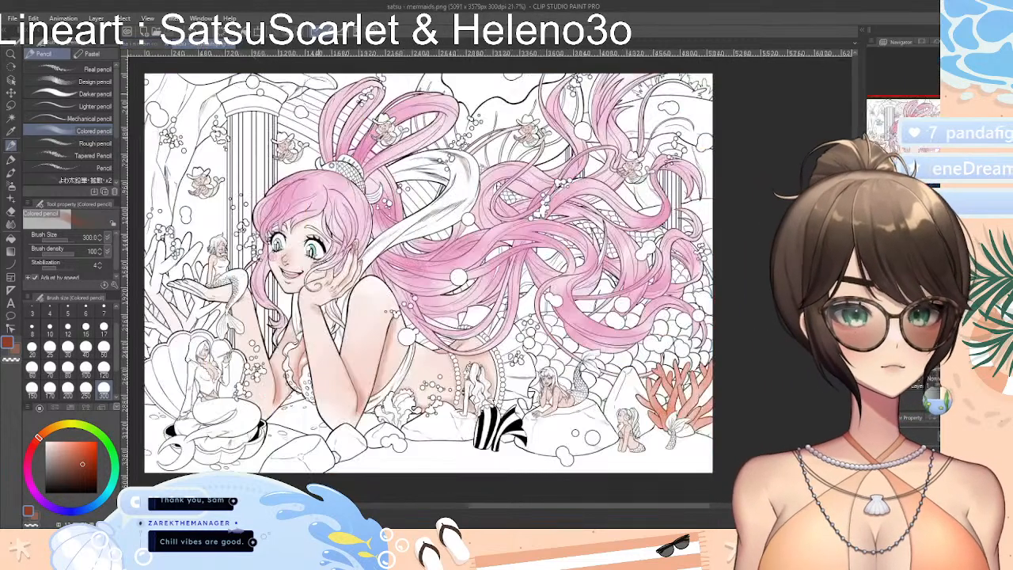